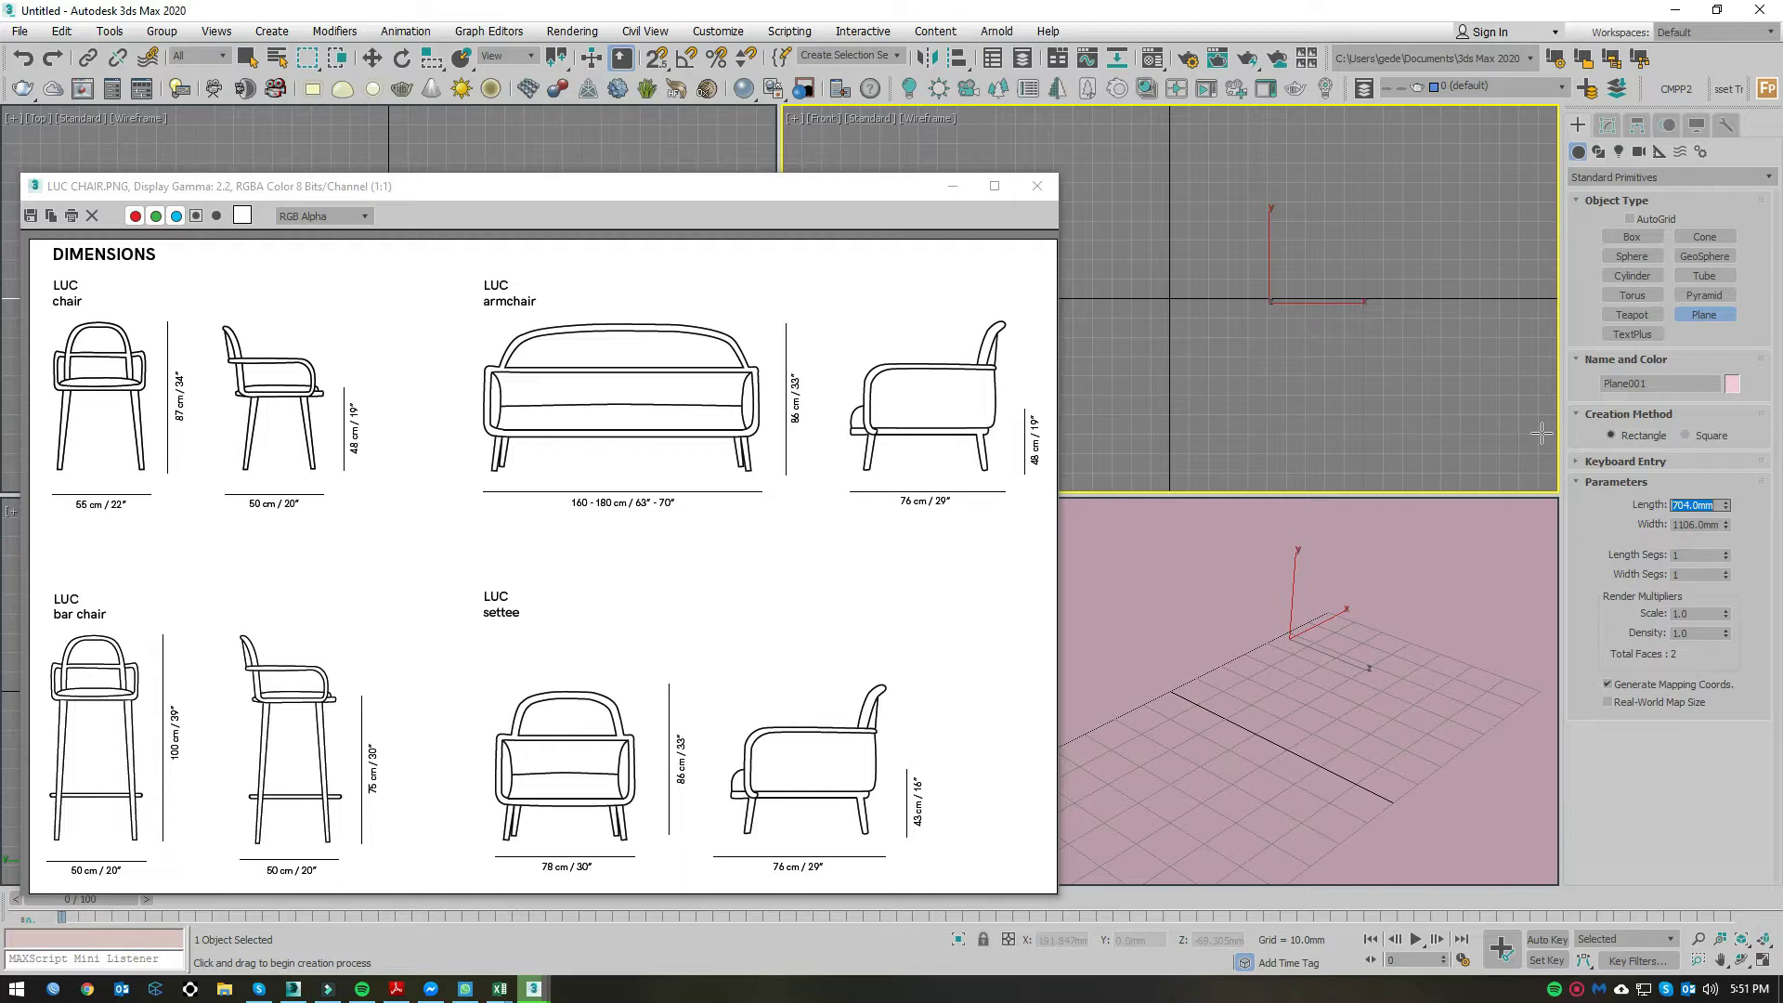
Step: Minimize the image viewer, pan the Front view left, and set it to Default Shading
{"action": "scroll", "coordinate": [1429, 270], "scroll_direction": "down", "scroll_amount": 2}
{"action": "scroll", "coordinate": [1411, 268], "scroll_direction": "down", "scroll_amount": 2}
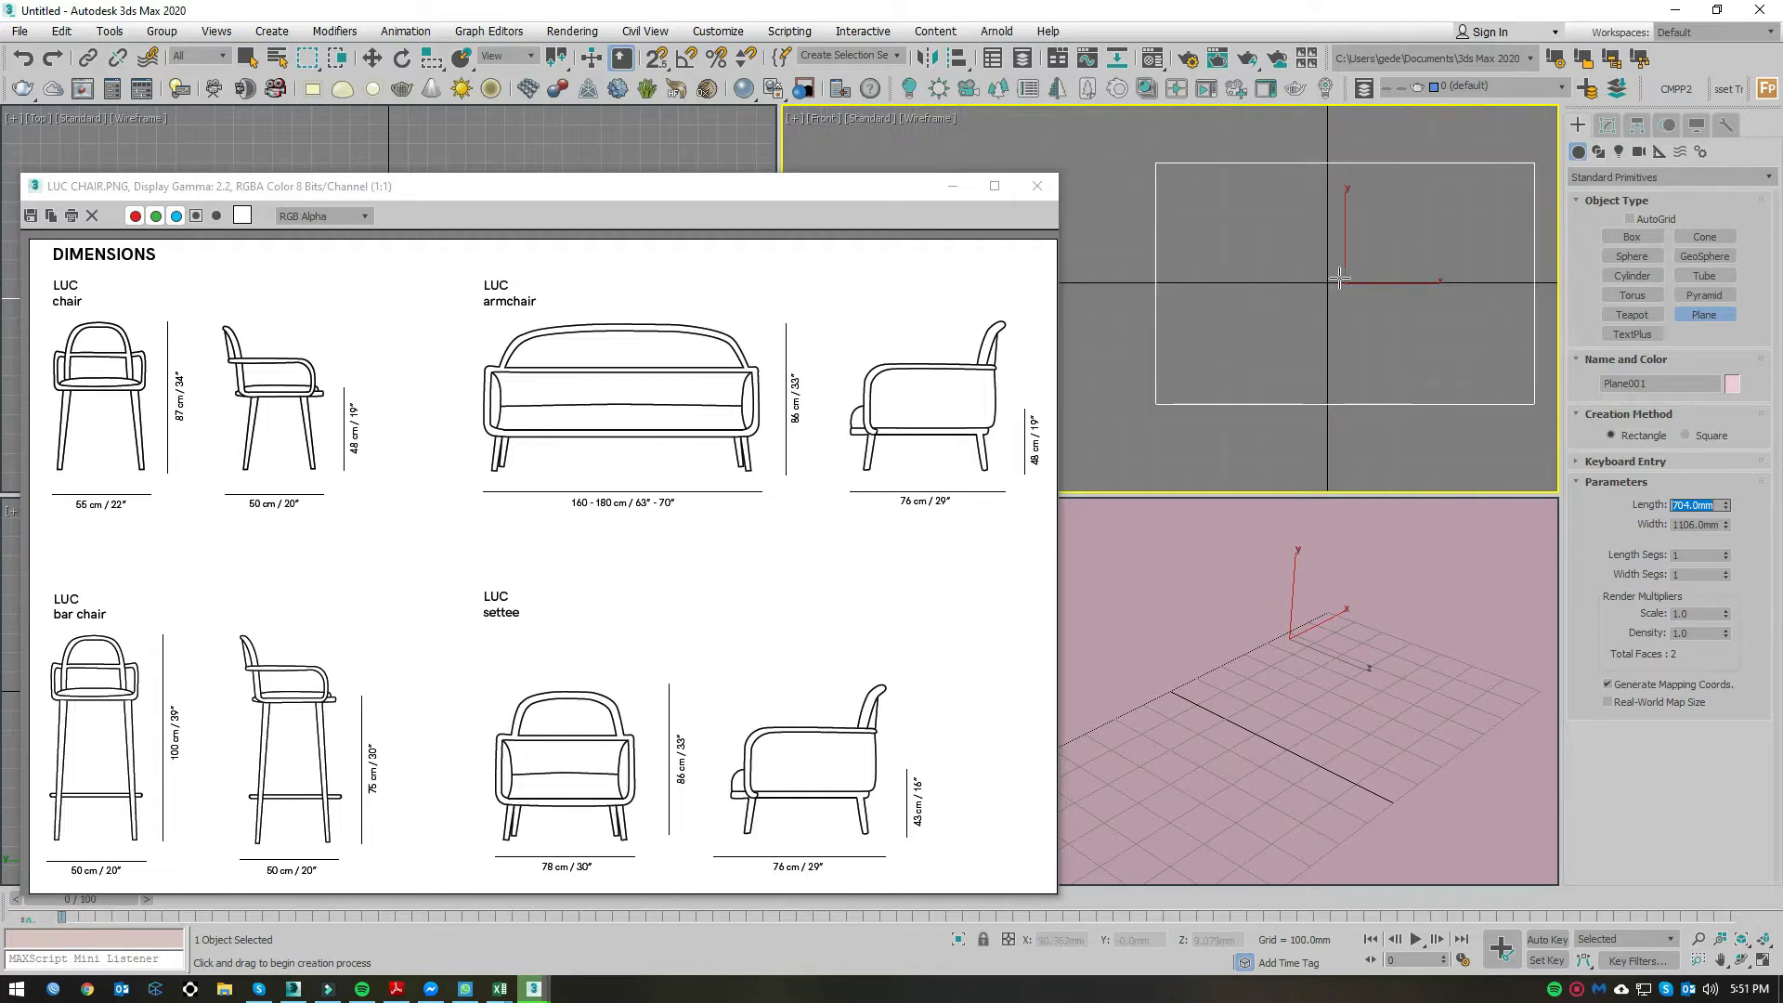
{"action": "left_click", "coordinate": [952, 187]}
{"action": "middle_click_drag", "start_coordinate": [1222, 226], "coordinate": [1126, 217]}
{"action": "left_click", "coordinate": [912, 117]}
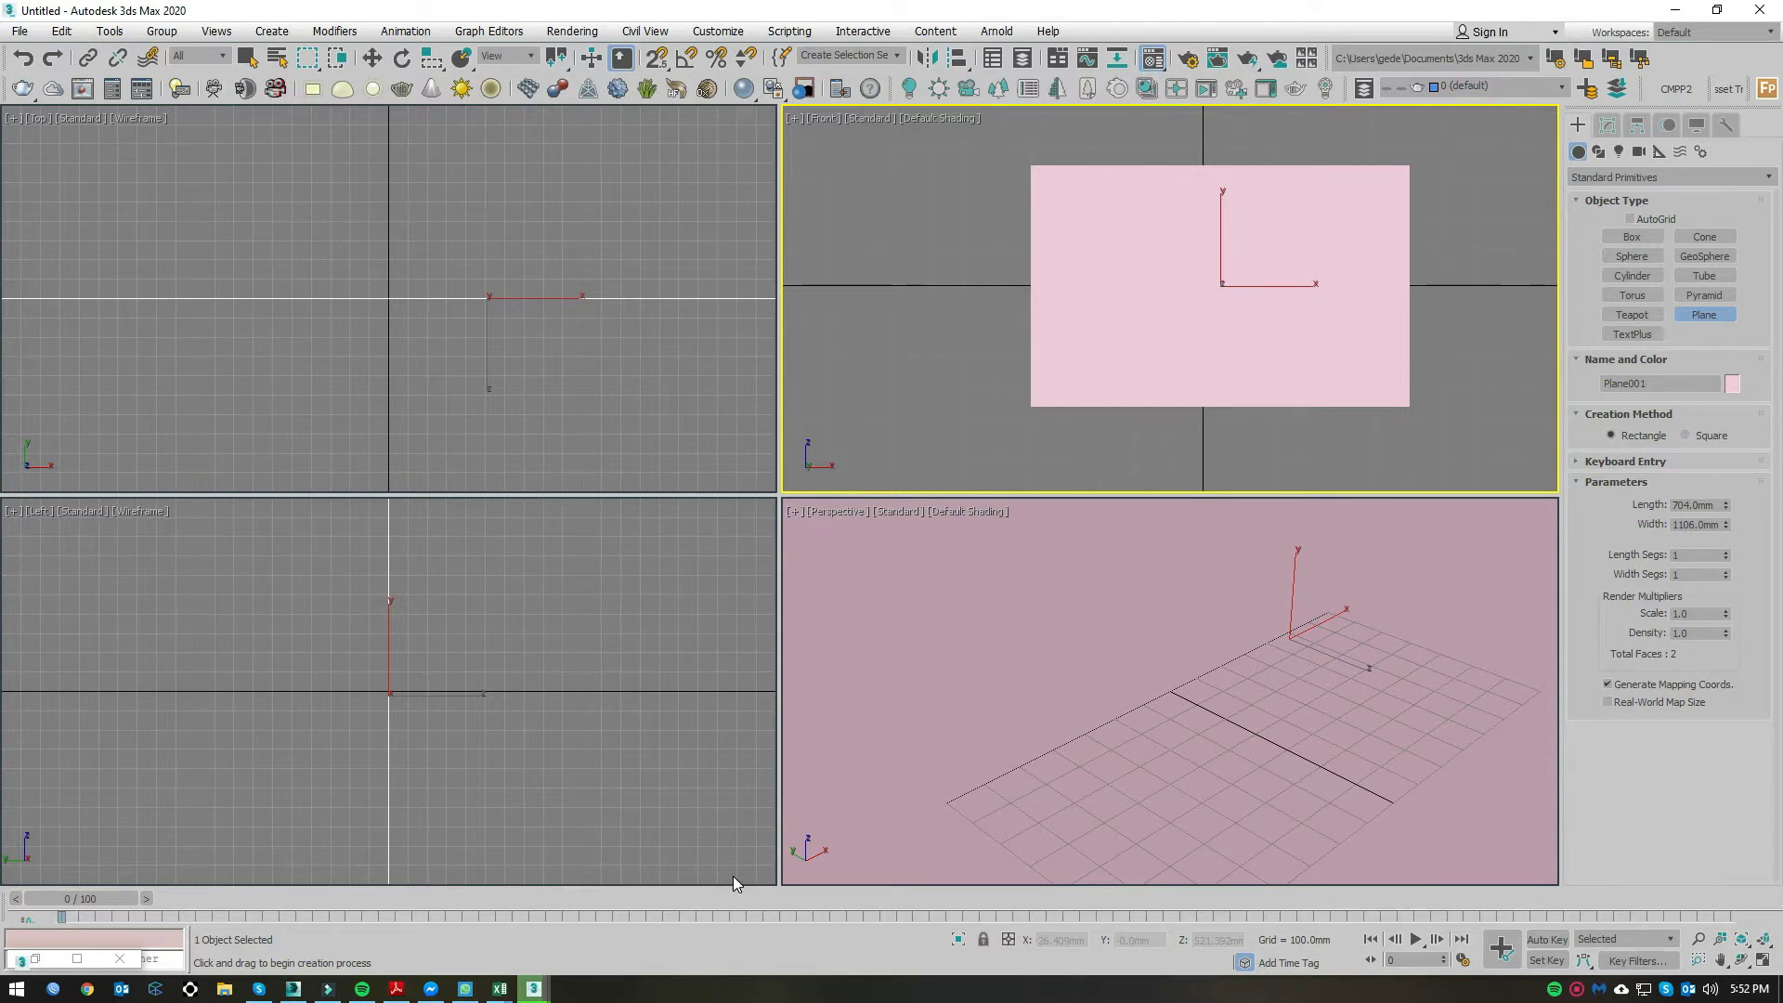
Step: Load sf05_DIFFUSE.png from the project map folder as the 01 - Default diffuse Bitmap
{"action": "key", "text": "m"}
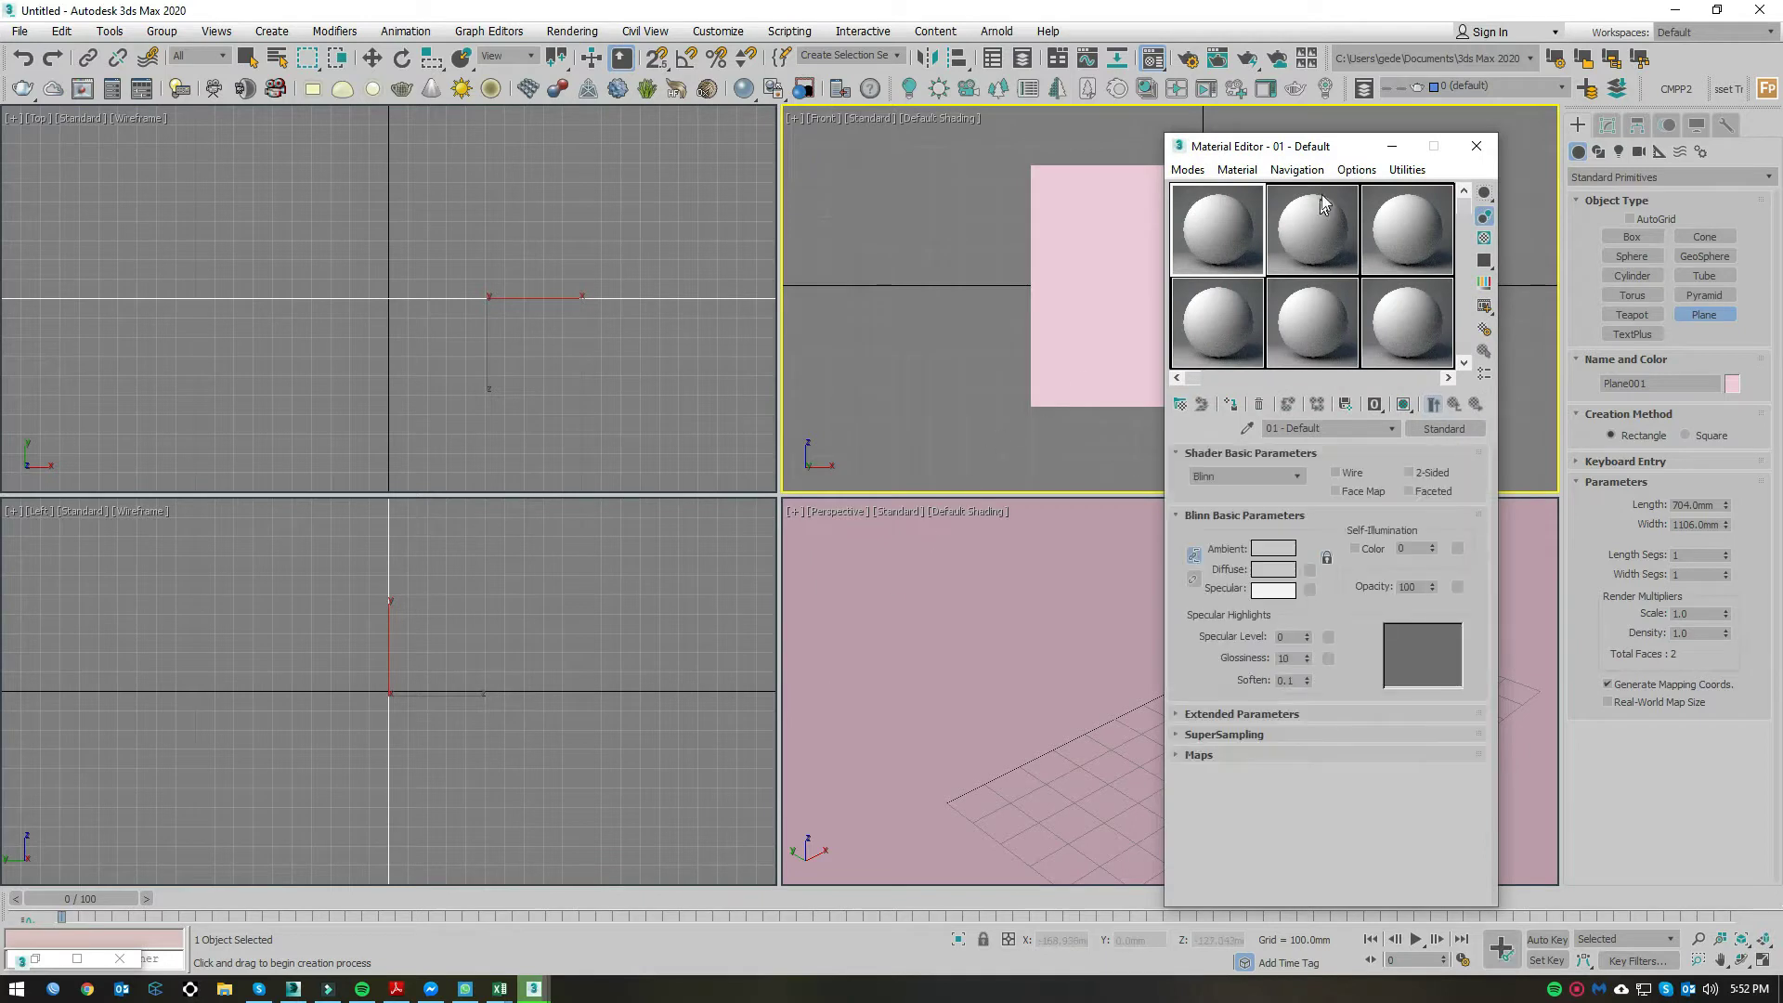
{"action": "left_click_drag", "start_coordinate": [1337, 151], "coordinate": [691, 163]}
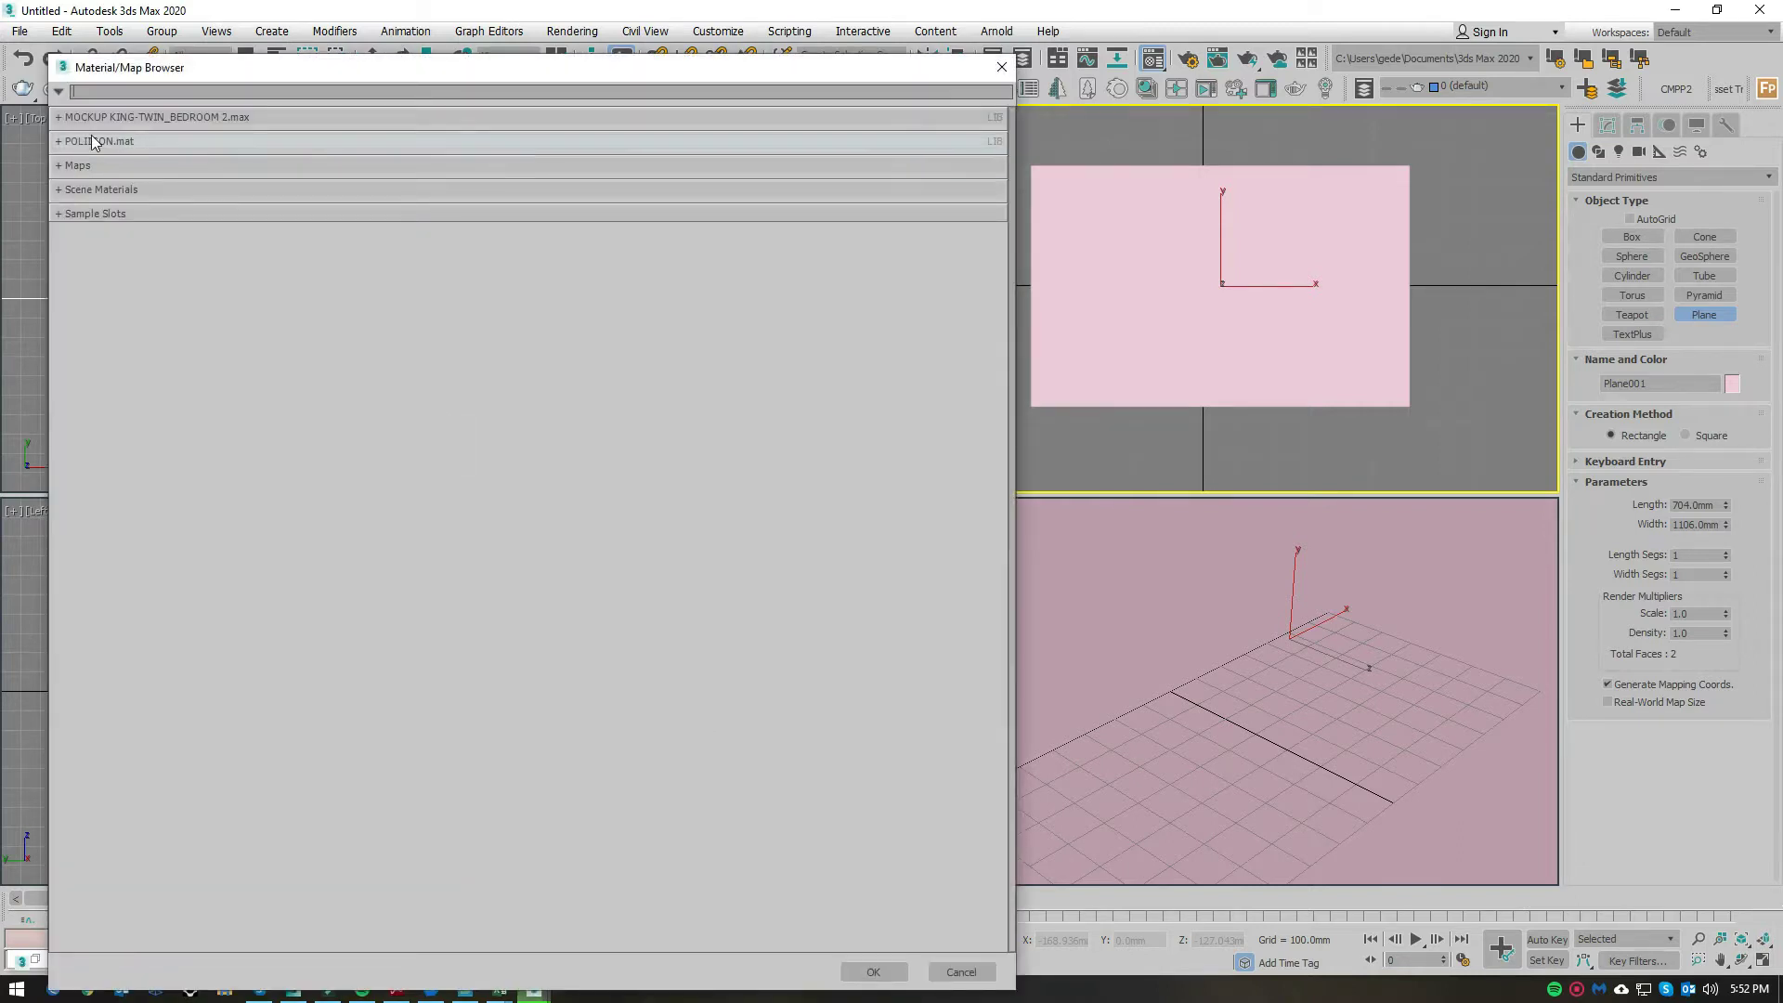
{"action": "left_click", "coordinate": [88, 165]}
{"action": "left_click", "coordinate": [139, 186]}
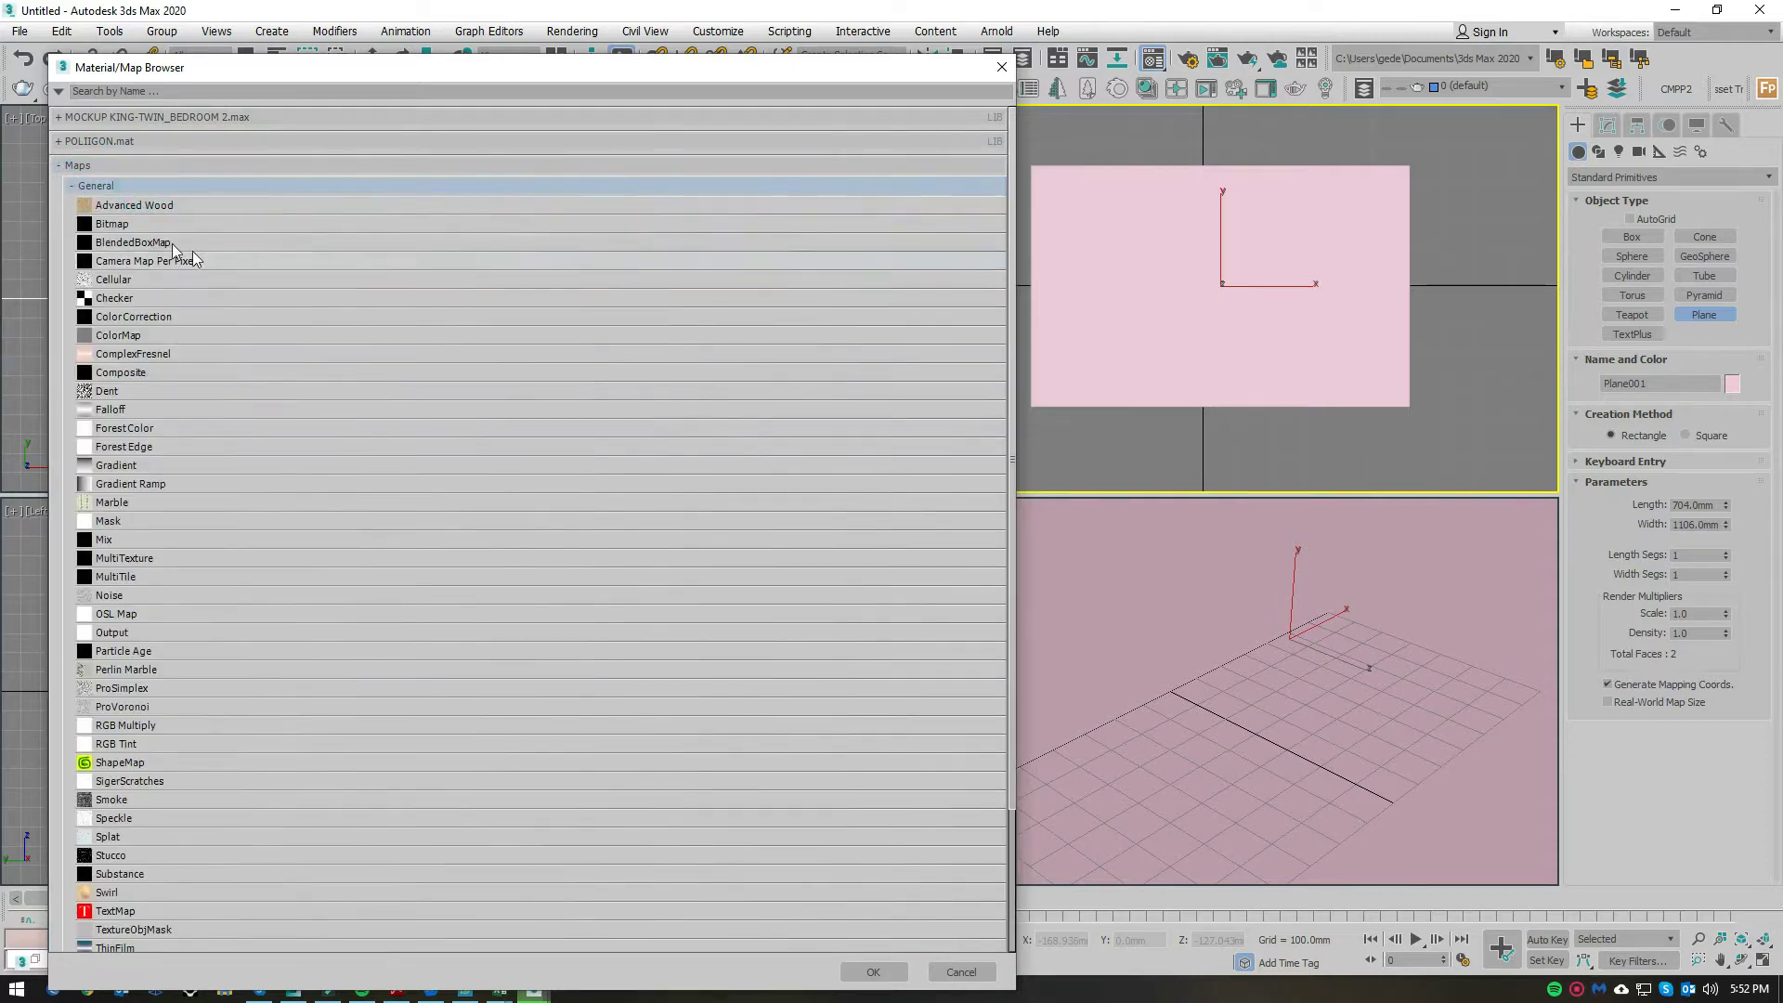
{"action": "double_click", "coordinate": [135, 223]}
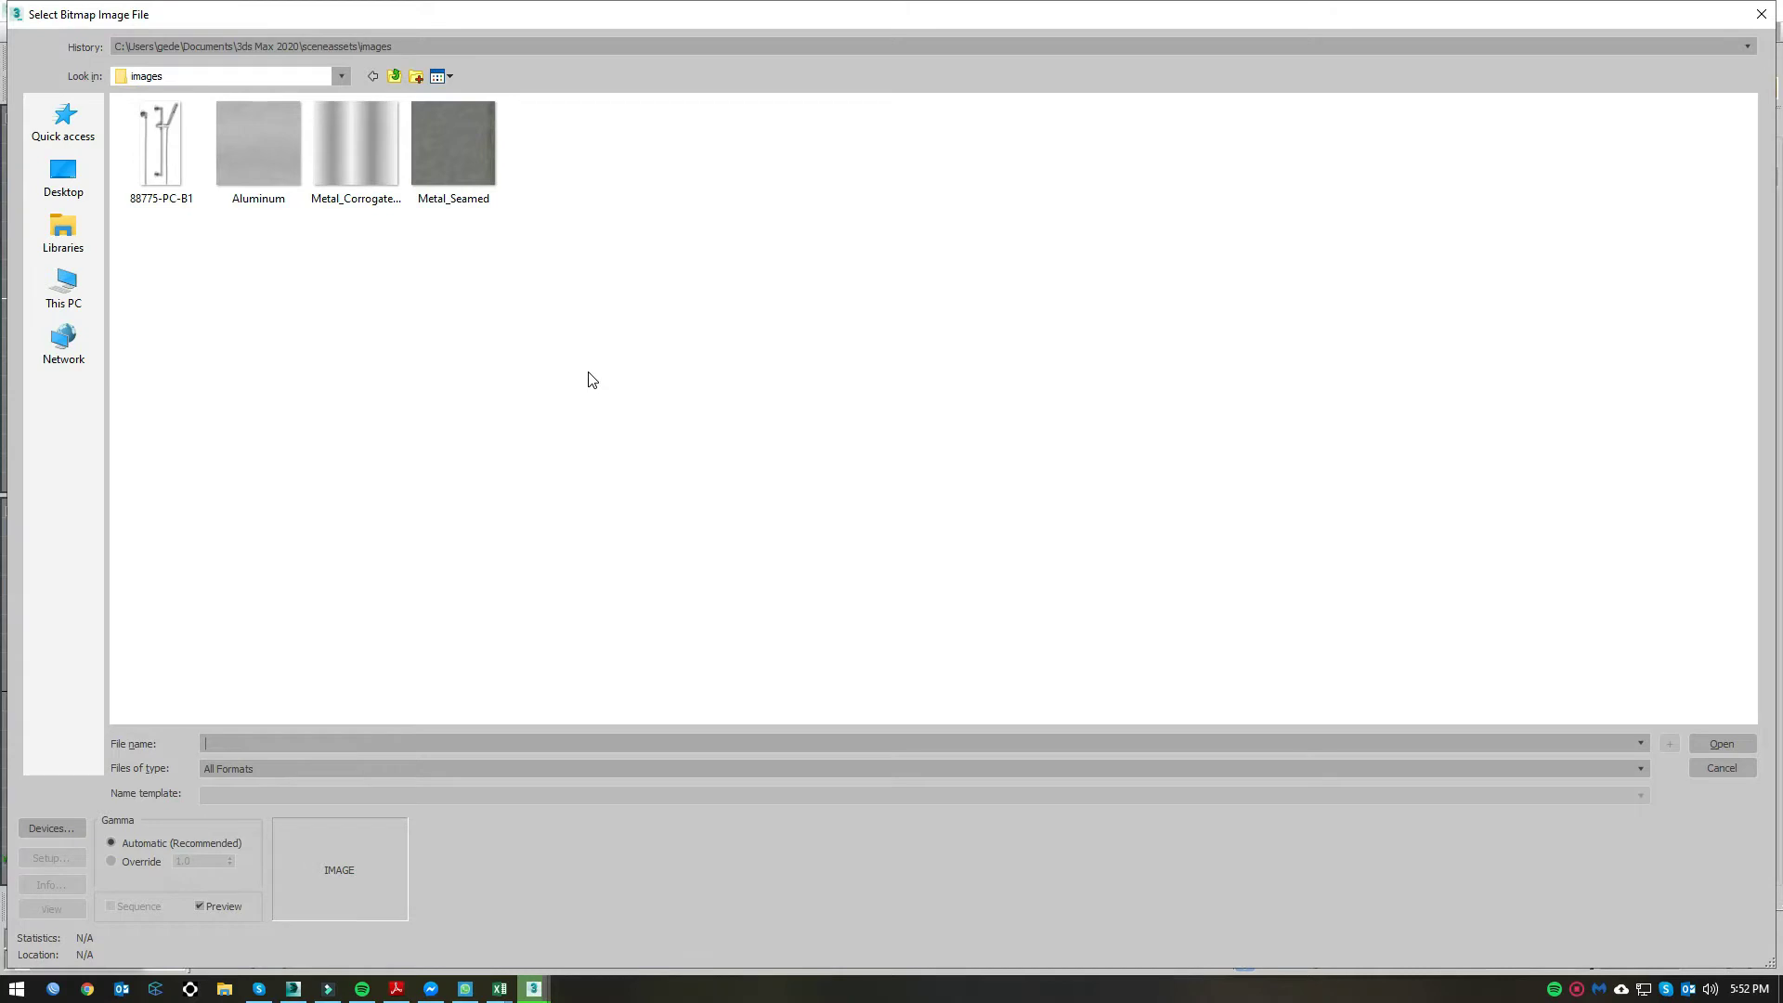
{"action": "left_click", "coordinate": [388, 46]}
{"action": "left_click", "coordinate": [337, 71]}
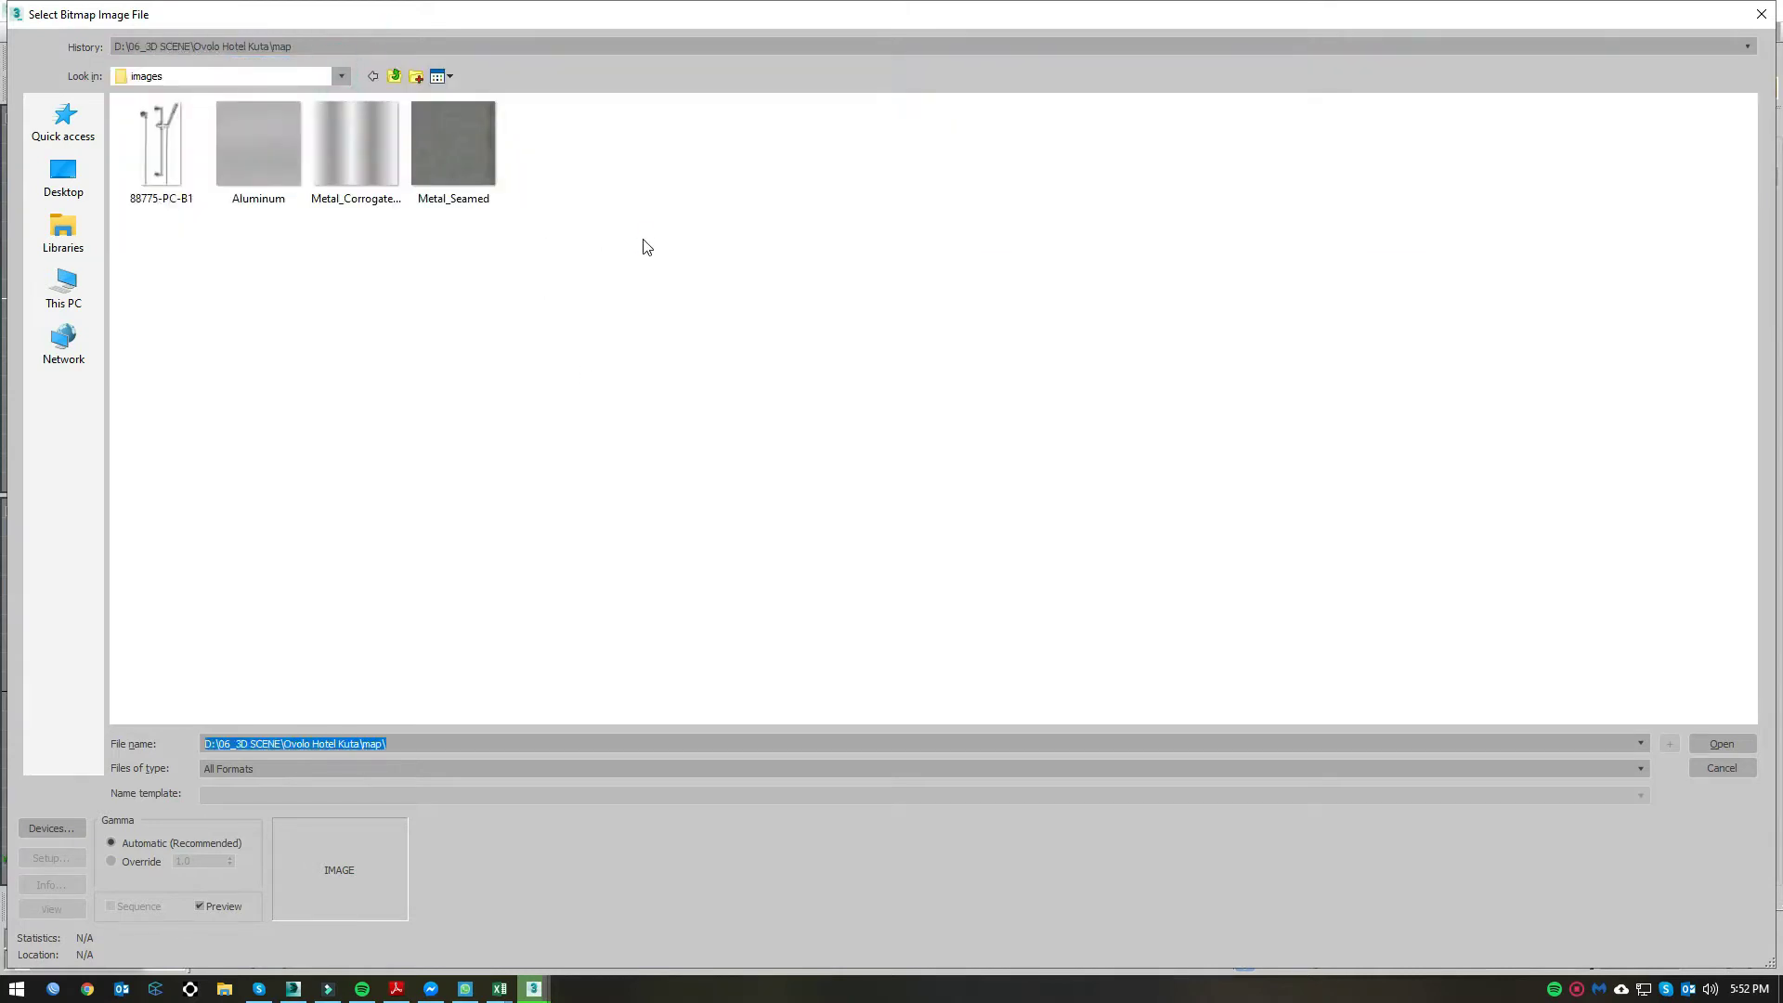
{"action": "left_click", "coordinate": [195, 275]}
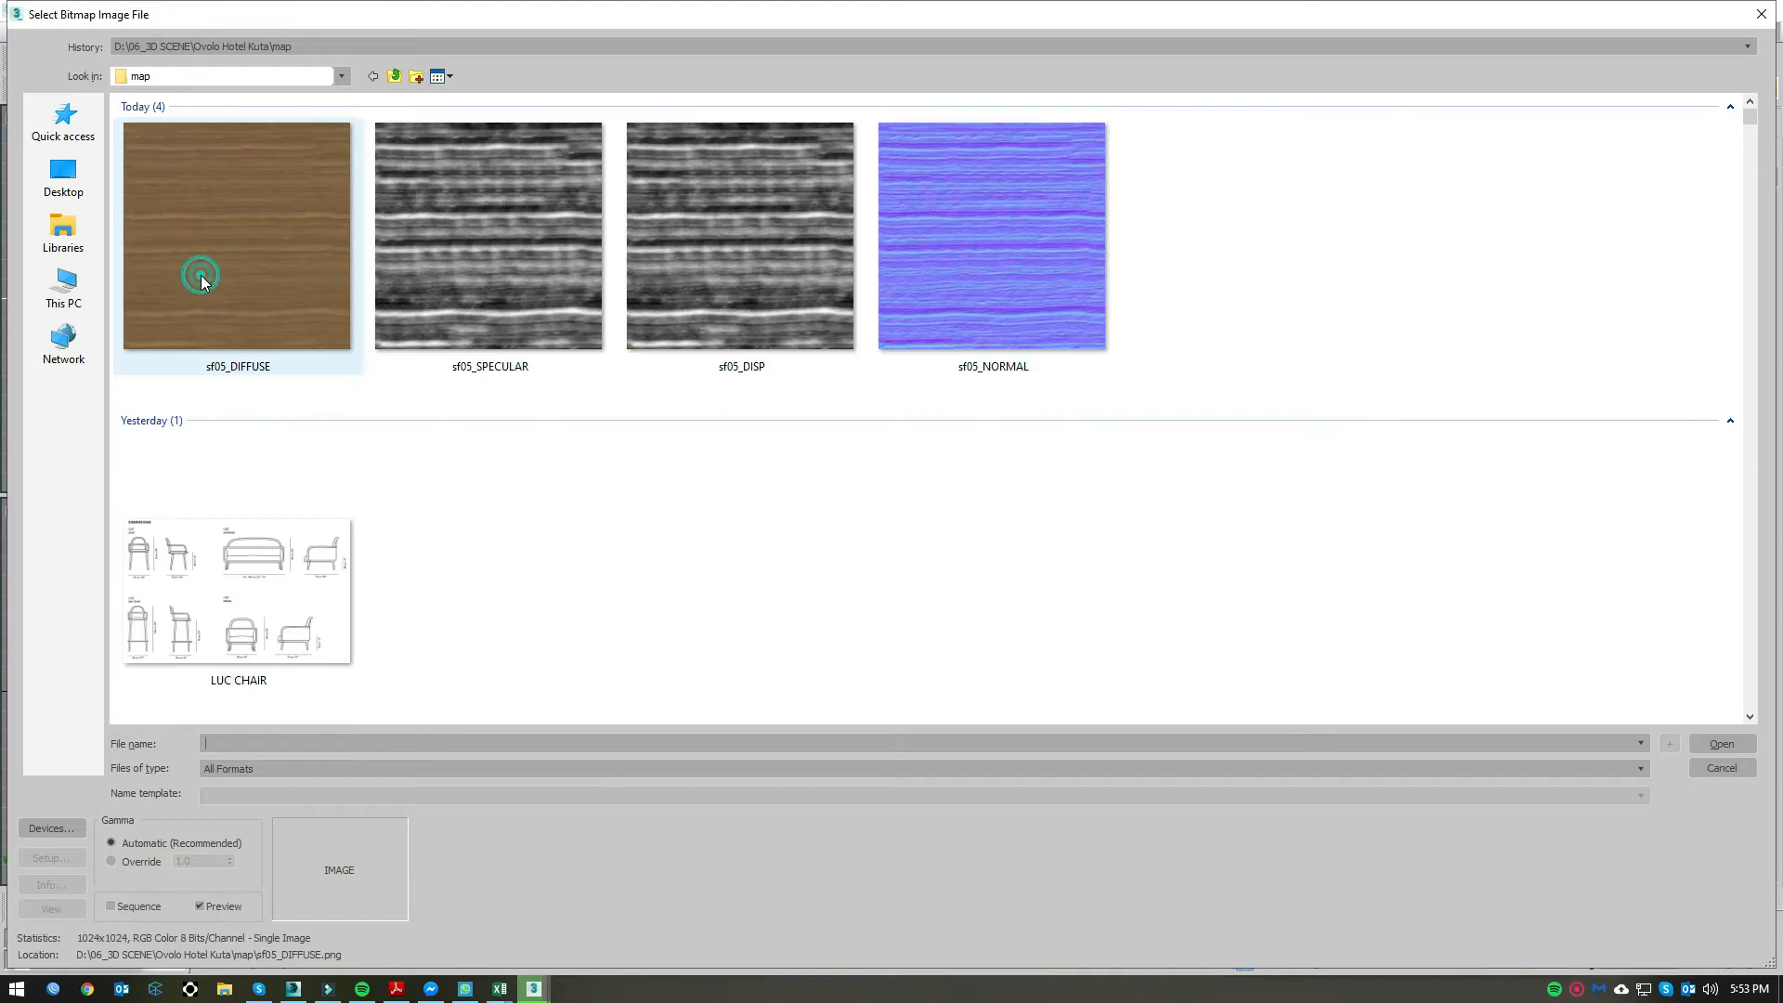
{"action": "key", "text": "Escape"}
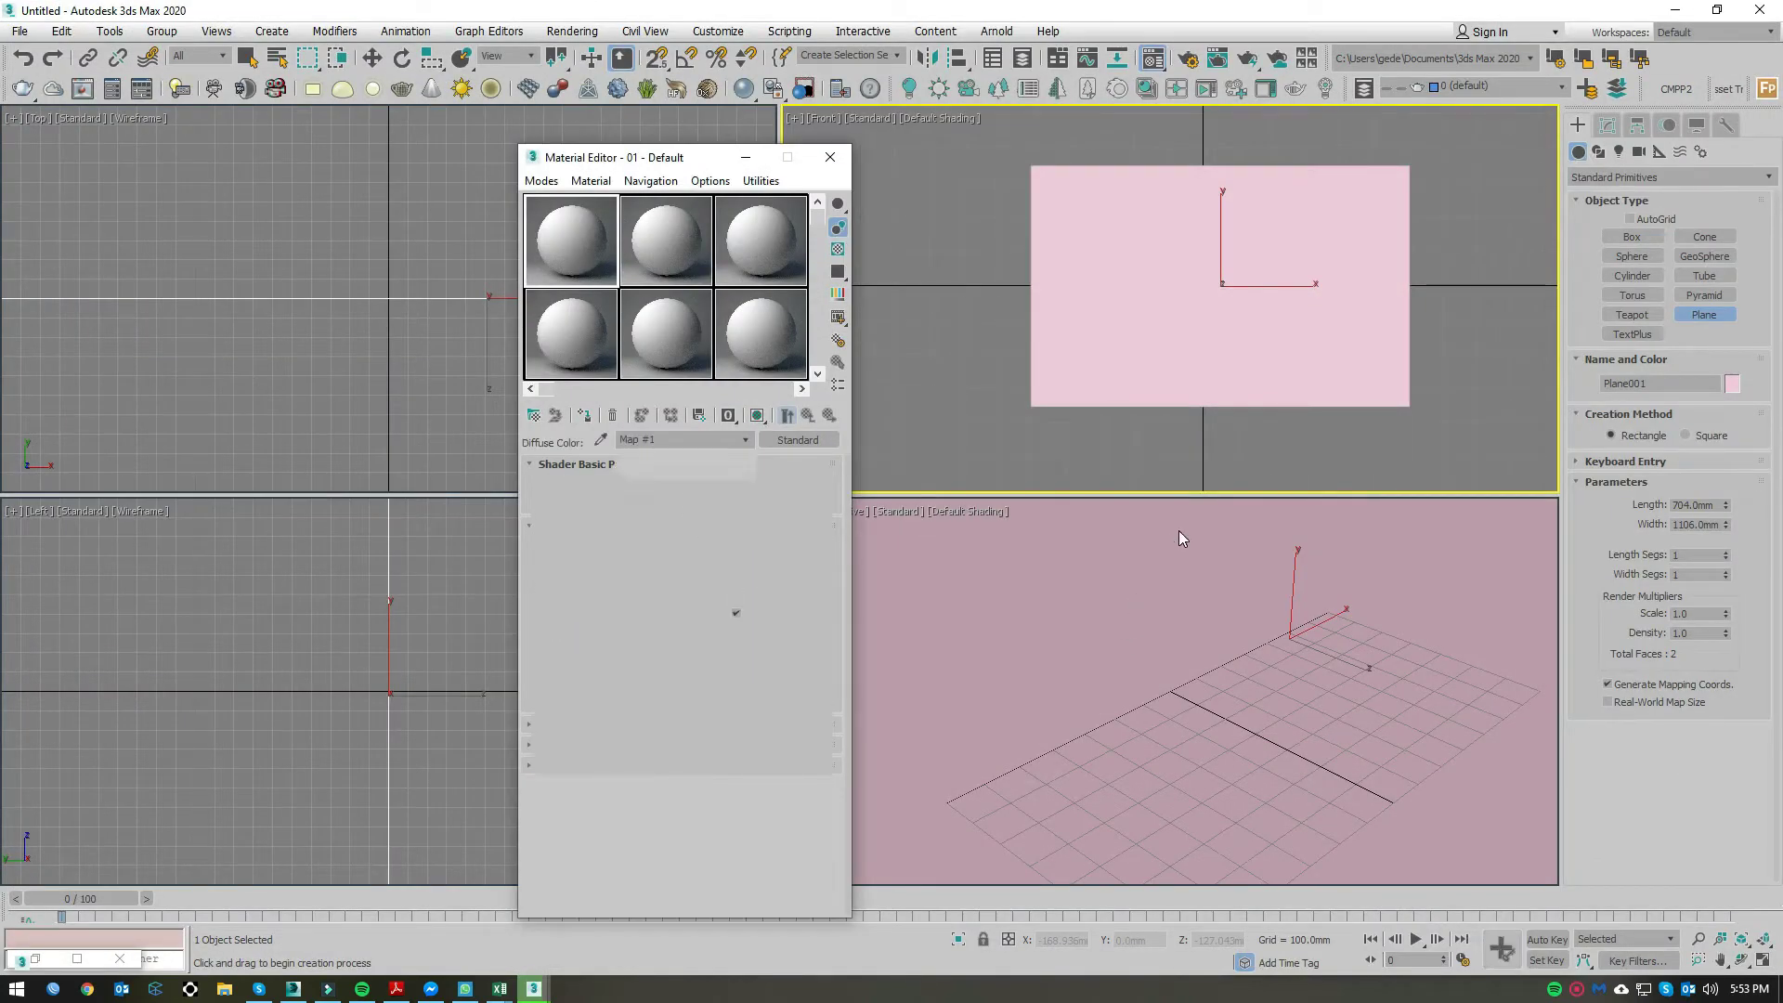
Step: Assign the material to Plane001 and show its chair drawing shaded in the viewport
{"action": "left_click", "coordinate": [584, 415]}
{"action": "left_click", "coordinate": [757, 415]}
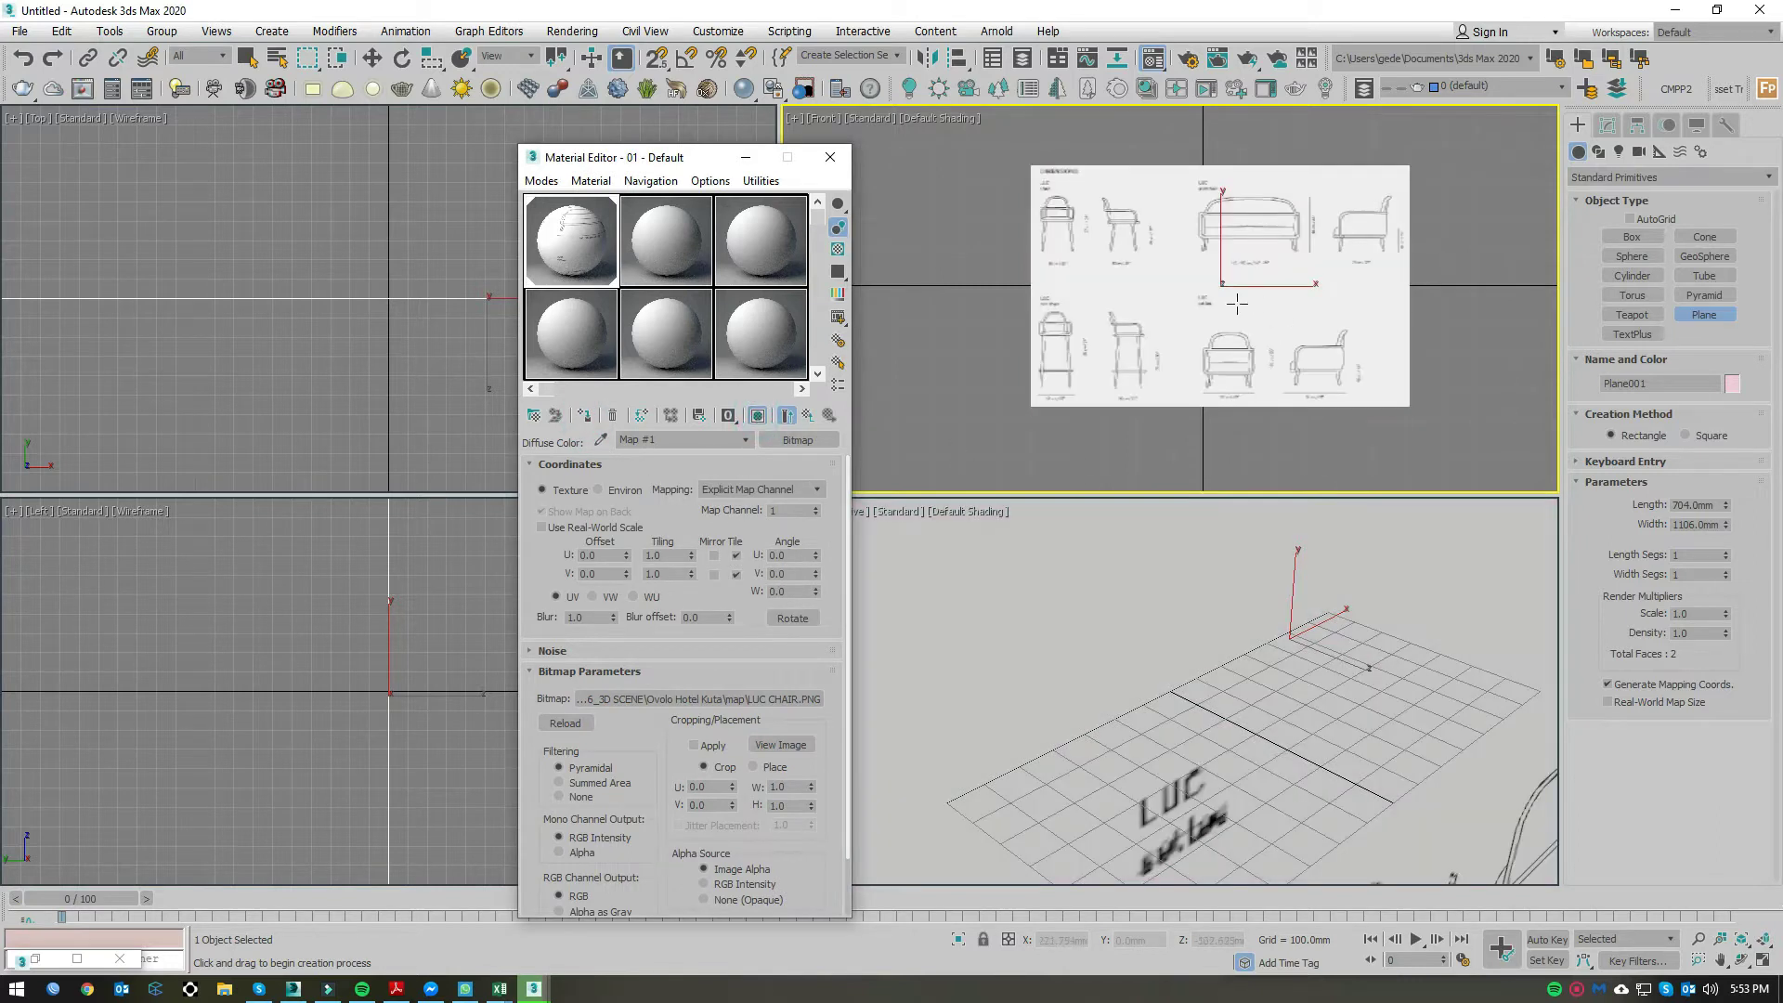
{"action": "scroll", "coordinate": [1237, 303], "scroll_direction": "up", "scroll_amount": 5}
{"action": "scroll", "coordinate": [1161, 306], "scroll_direction": "up", "scroll_amount": 2}
{"action": "scroll", "coordinate": [1068, 311], "scroll_direction": "down", "scroll_amount": 4}
{"action": "scroll", "coordinate": [1008, 319], "scroll_direction": "up", "scroll_amount": 5}
{"action": "scroll", "coordinate": [1009, 318], "scroll_direction": "up", "scroll_amount": 3}
{"action": "scroll", "coordinate": [995, 293], "scroll_direction": "down", "scroll_amount": 3}
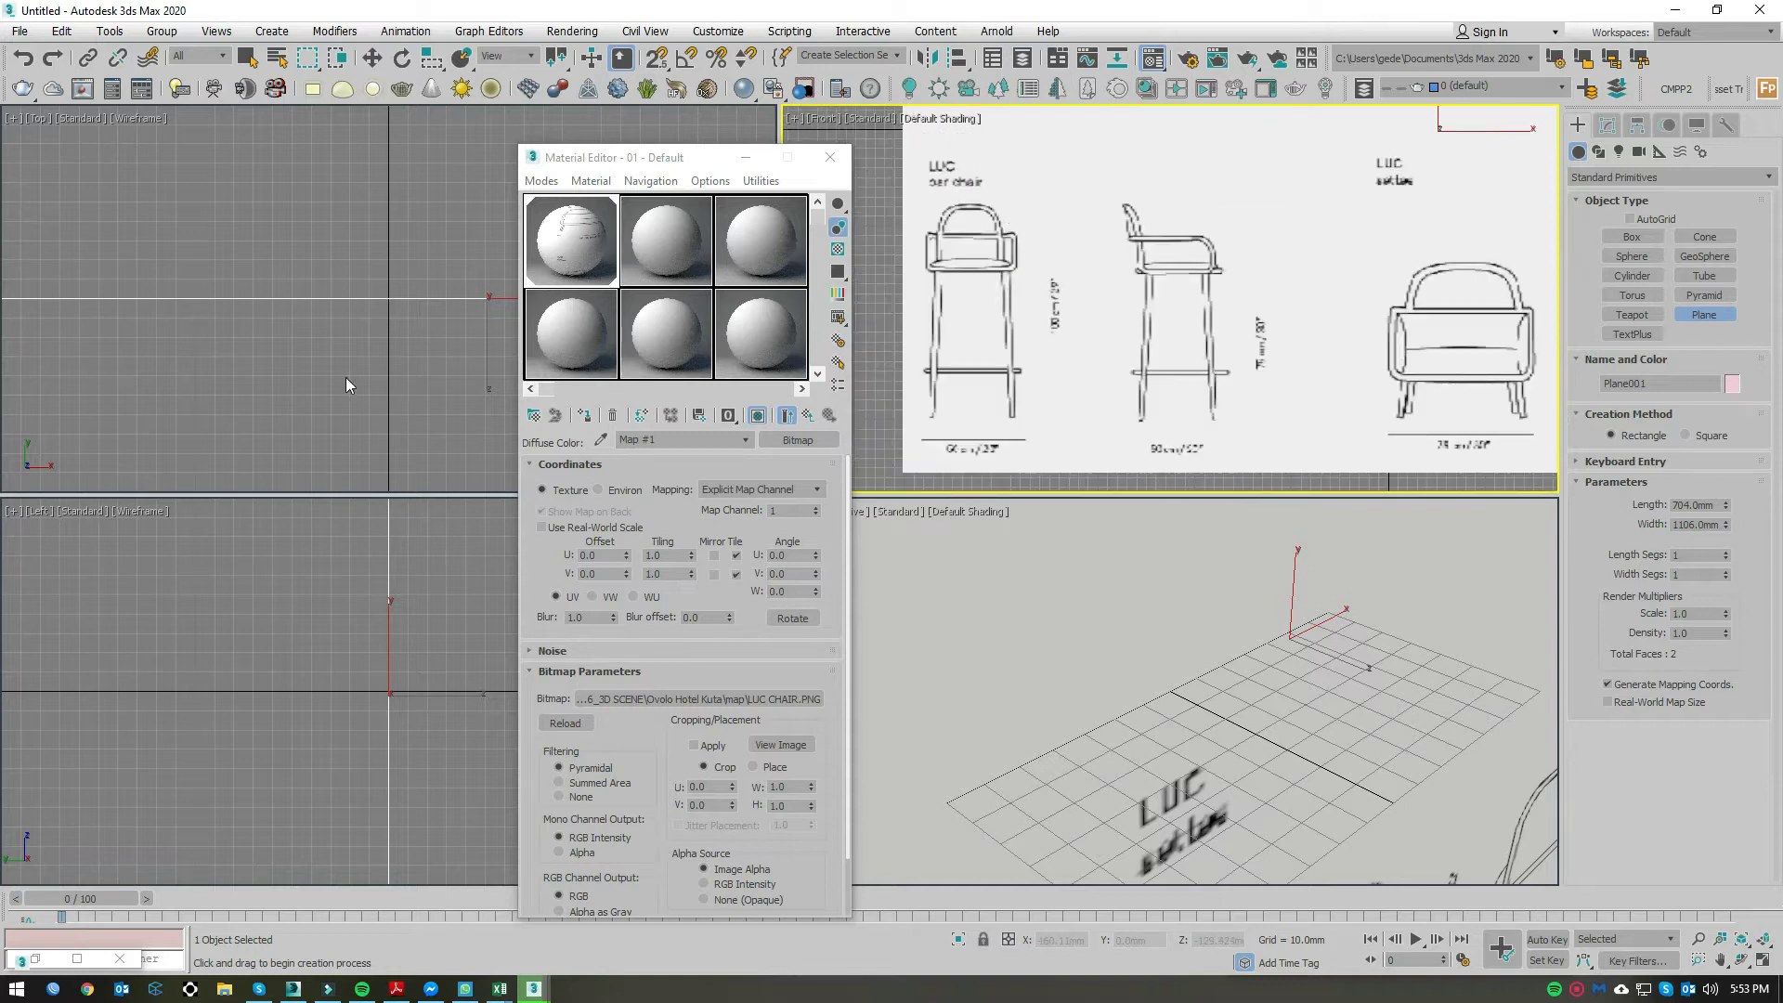
Step: Check the LUC chair PDF, then pan the Front view toward the bar chair
{"action": "left_click", "coordinate": [396, 988]}
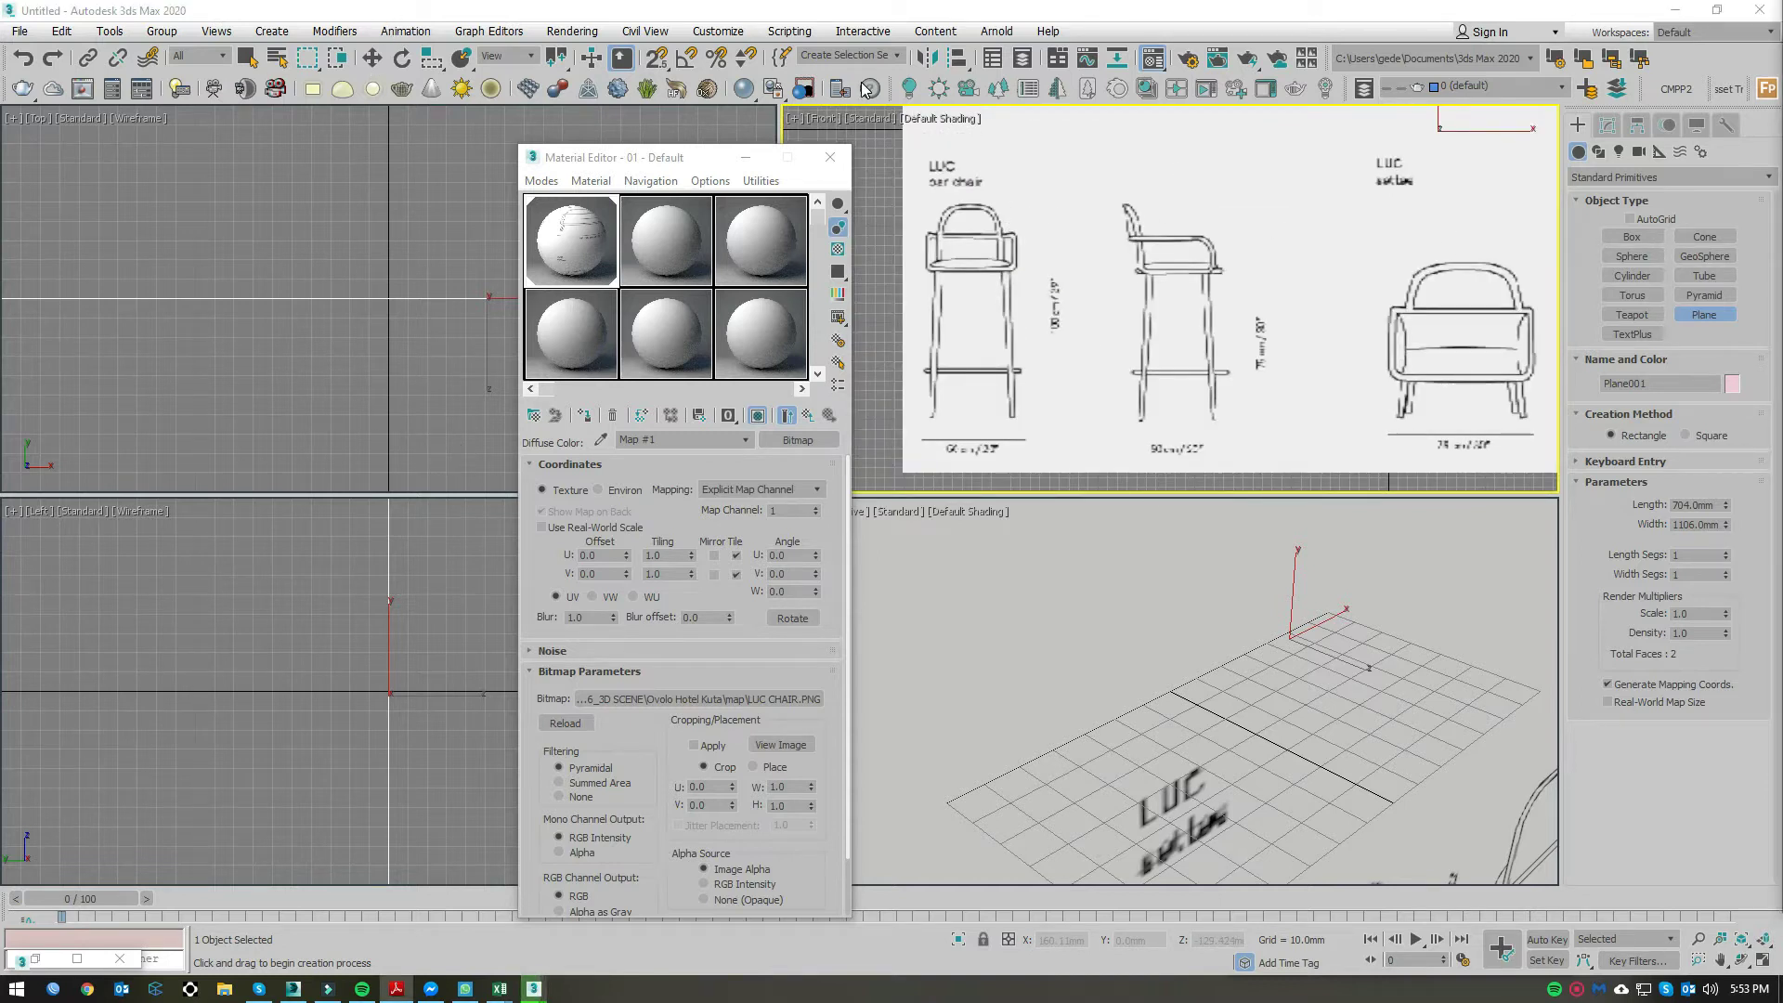
{"action": "mouse_move", "coordinate": [503, 10]}
{"action": "left_mouse_down"}
{"action": "mouse_move", "coordinate": [495, 277]}
{"action": "mouse_move", "coordinate": [480, 116]}
{"action": "left_mouse_up"}
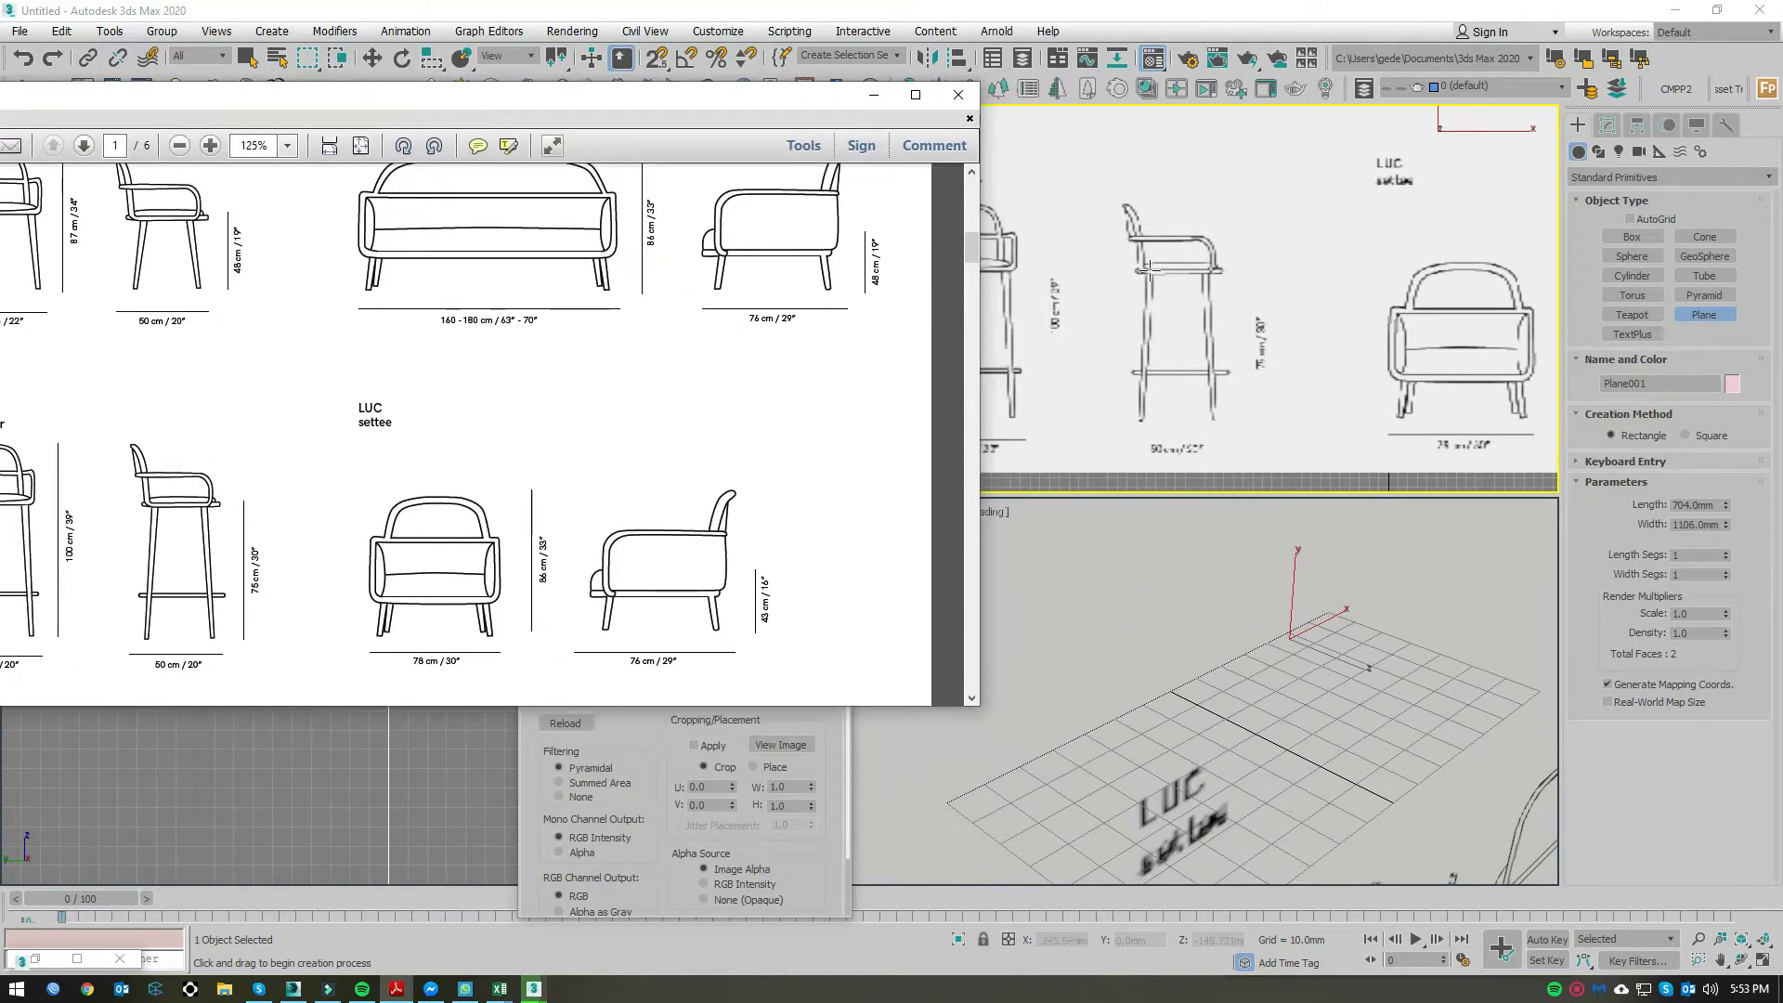
{"action": "left_click", "coordinate": [1151, 271]}
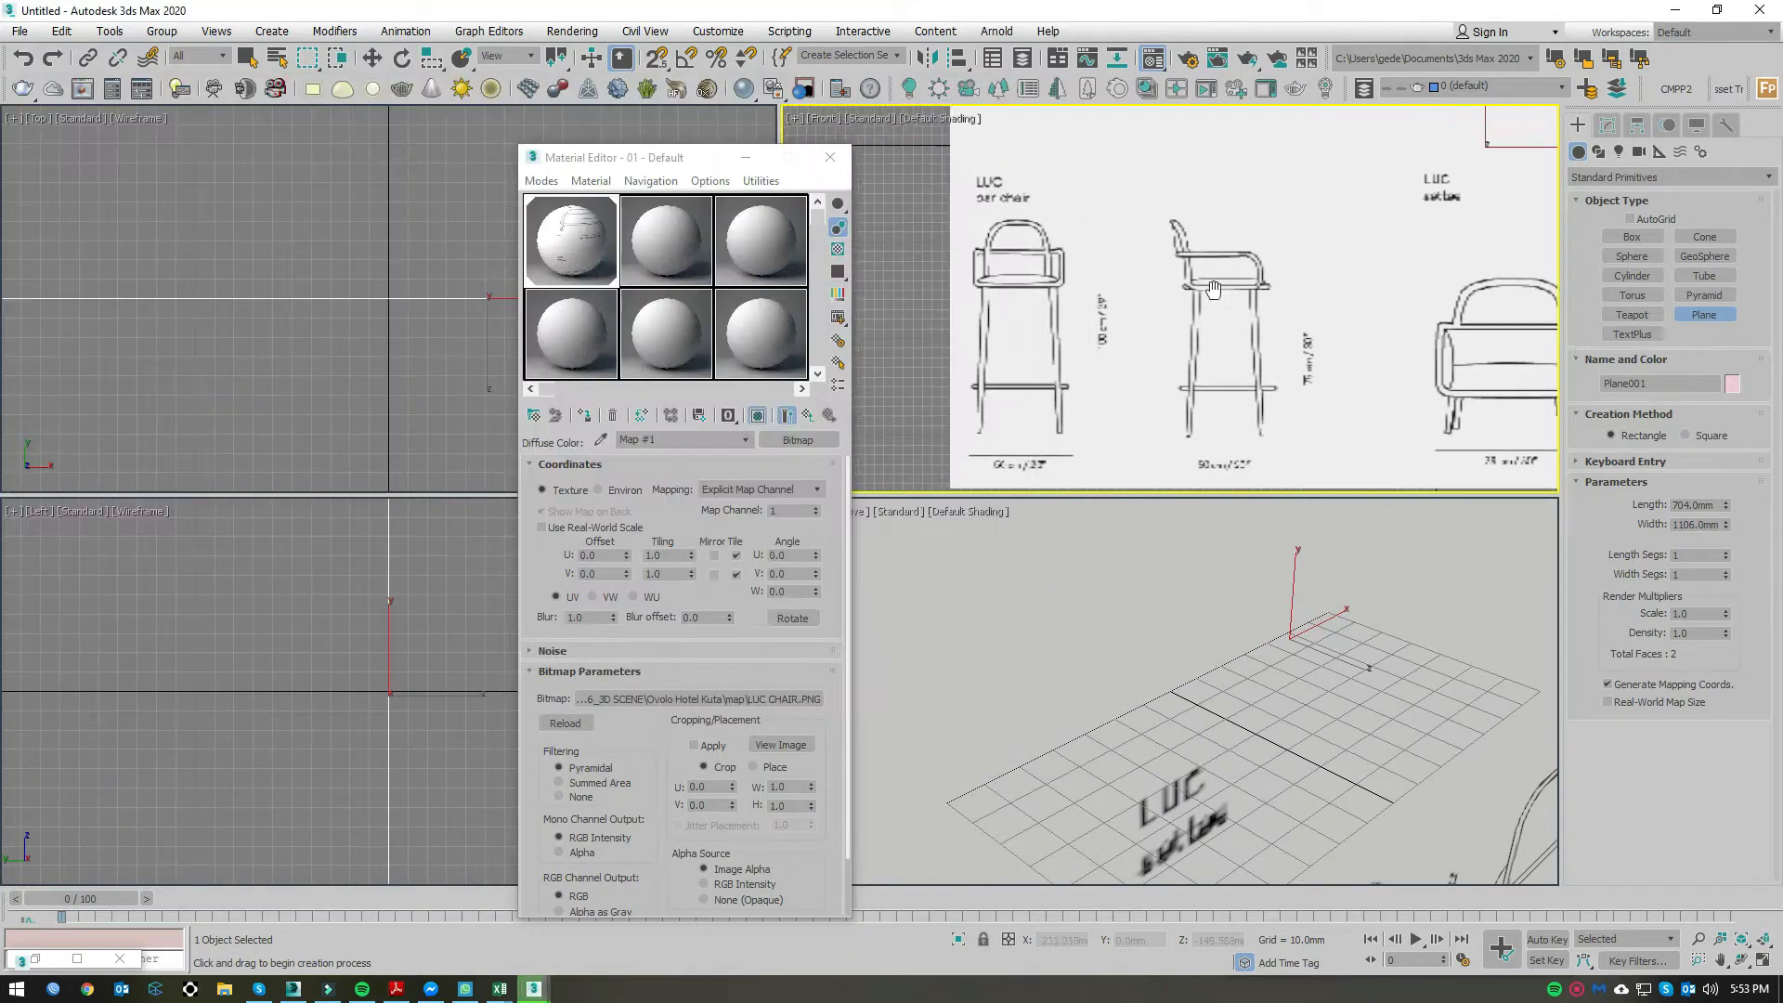
{"action": "middle_click_drag", "start_coordinate": [1151, 271], "coordinate": [1267, 272]}
{"action": "left_click", "coordinate": [1598, 151]}
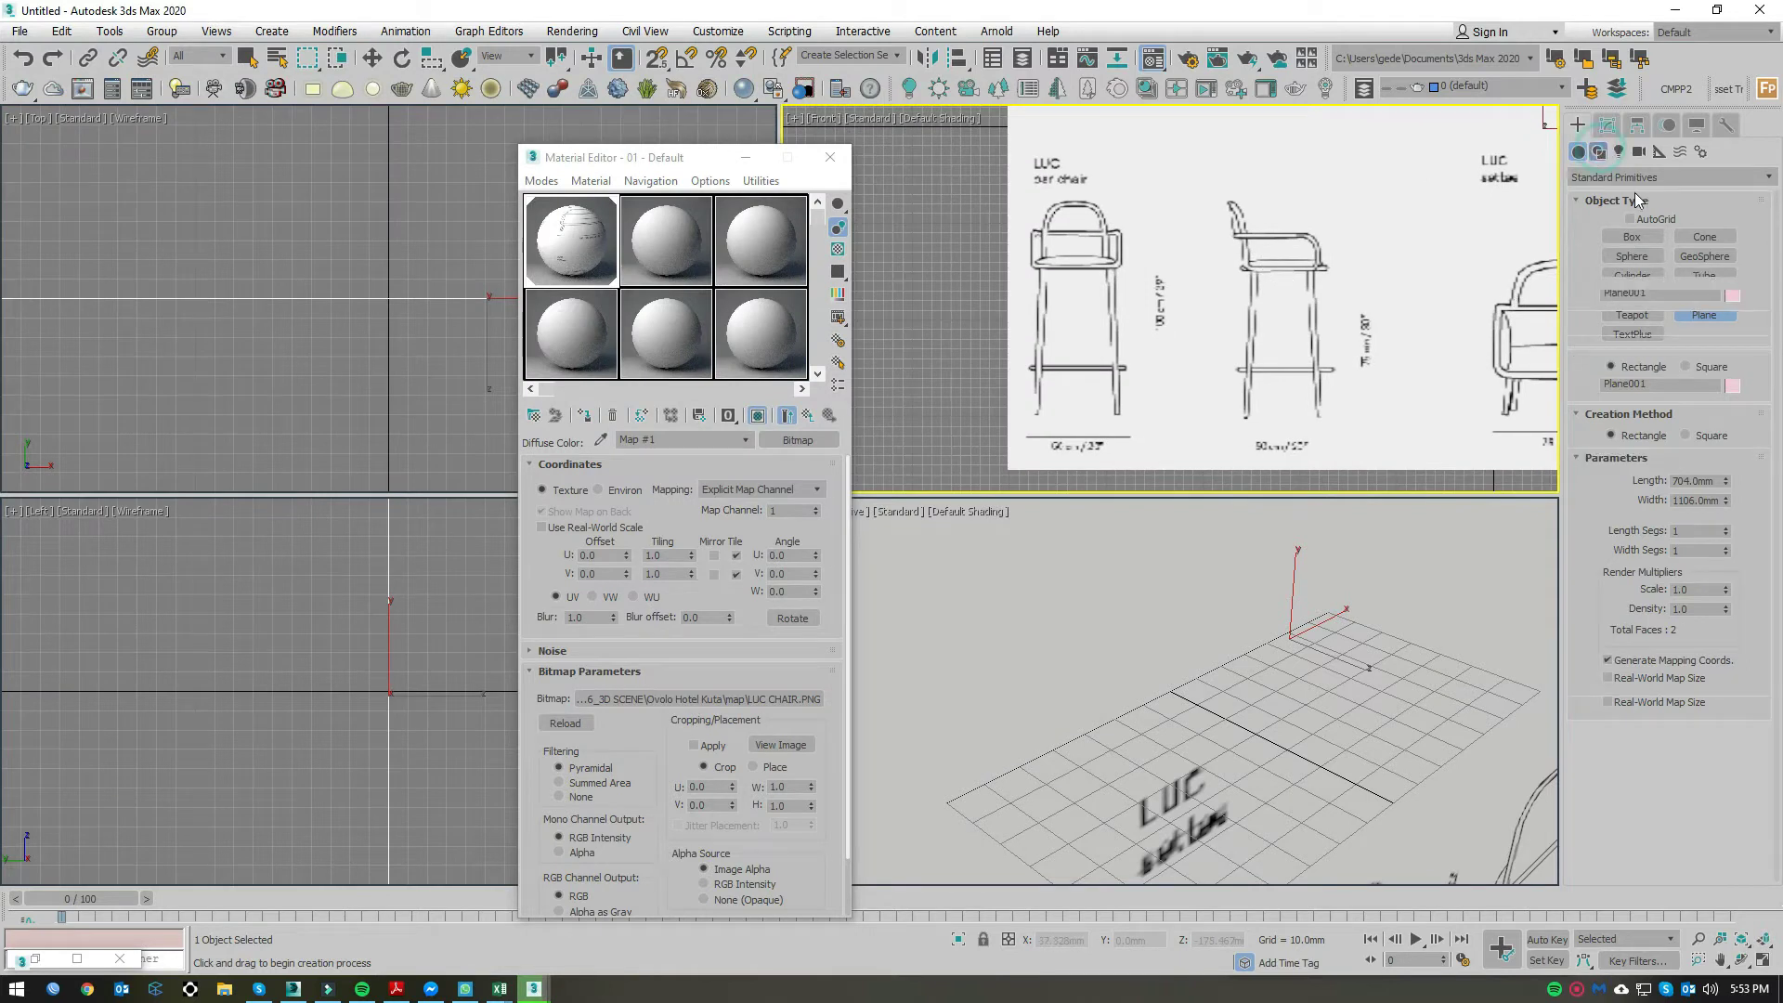
Step: Draw a rectangle in the Front view, move it left of the drawings, and hide the grid
{"action": "left_click", "coordinate": [1691, 256]}
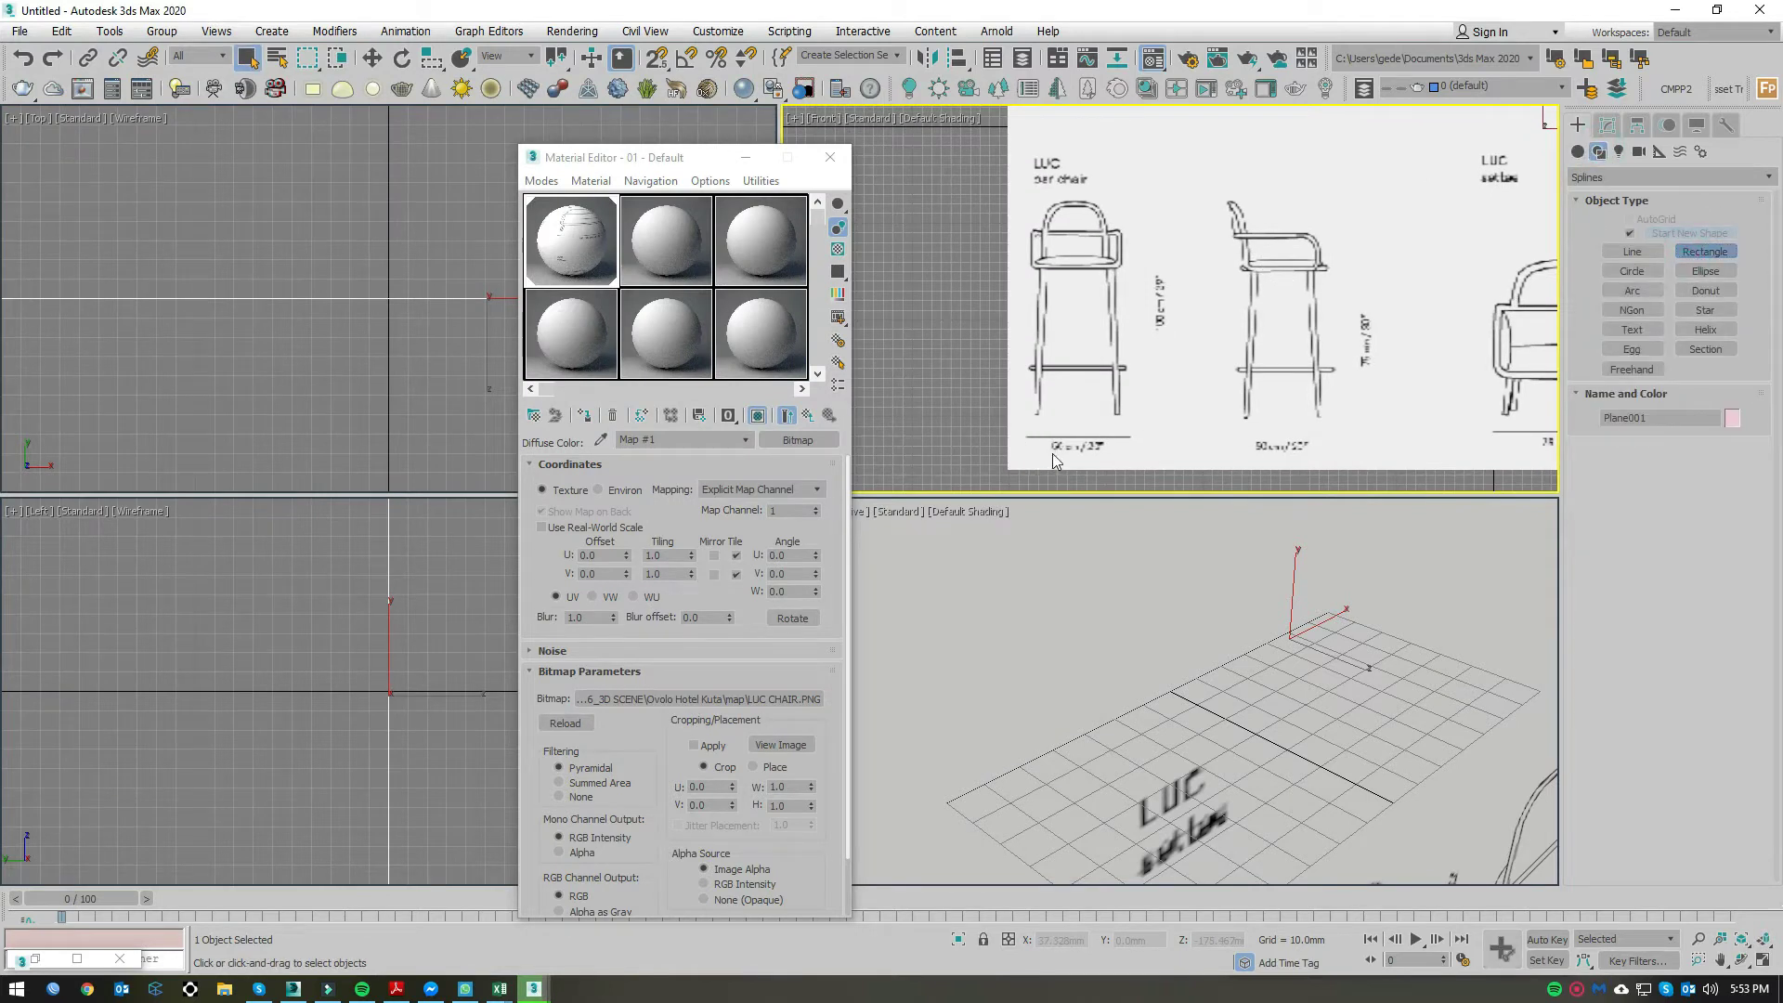
{"action": "left_click_drag", "start_coordinate": [1020, 437], "coordinate": [1170, 216]}
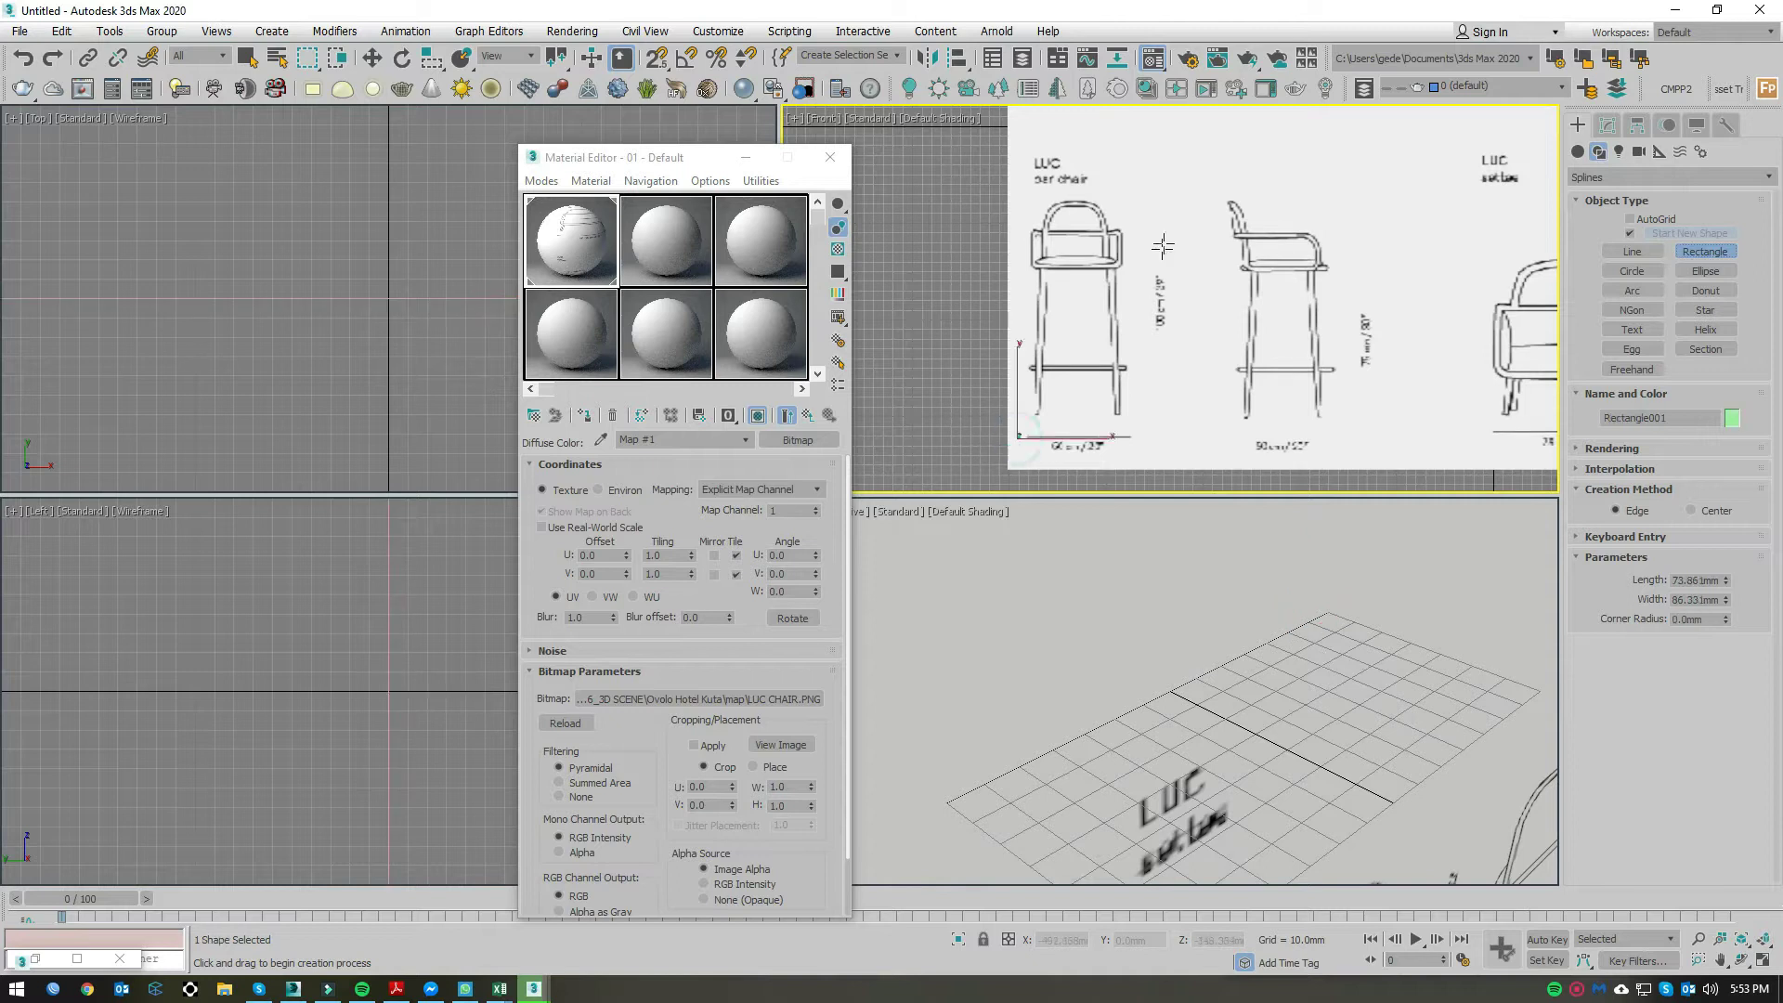
{"action": "right_click", "coordinate": [1174, 314]}
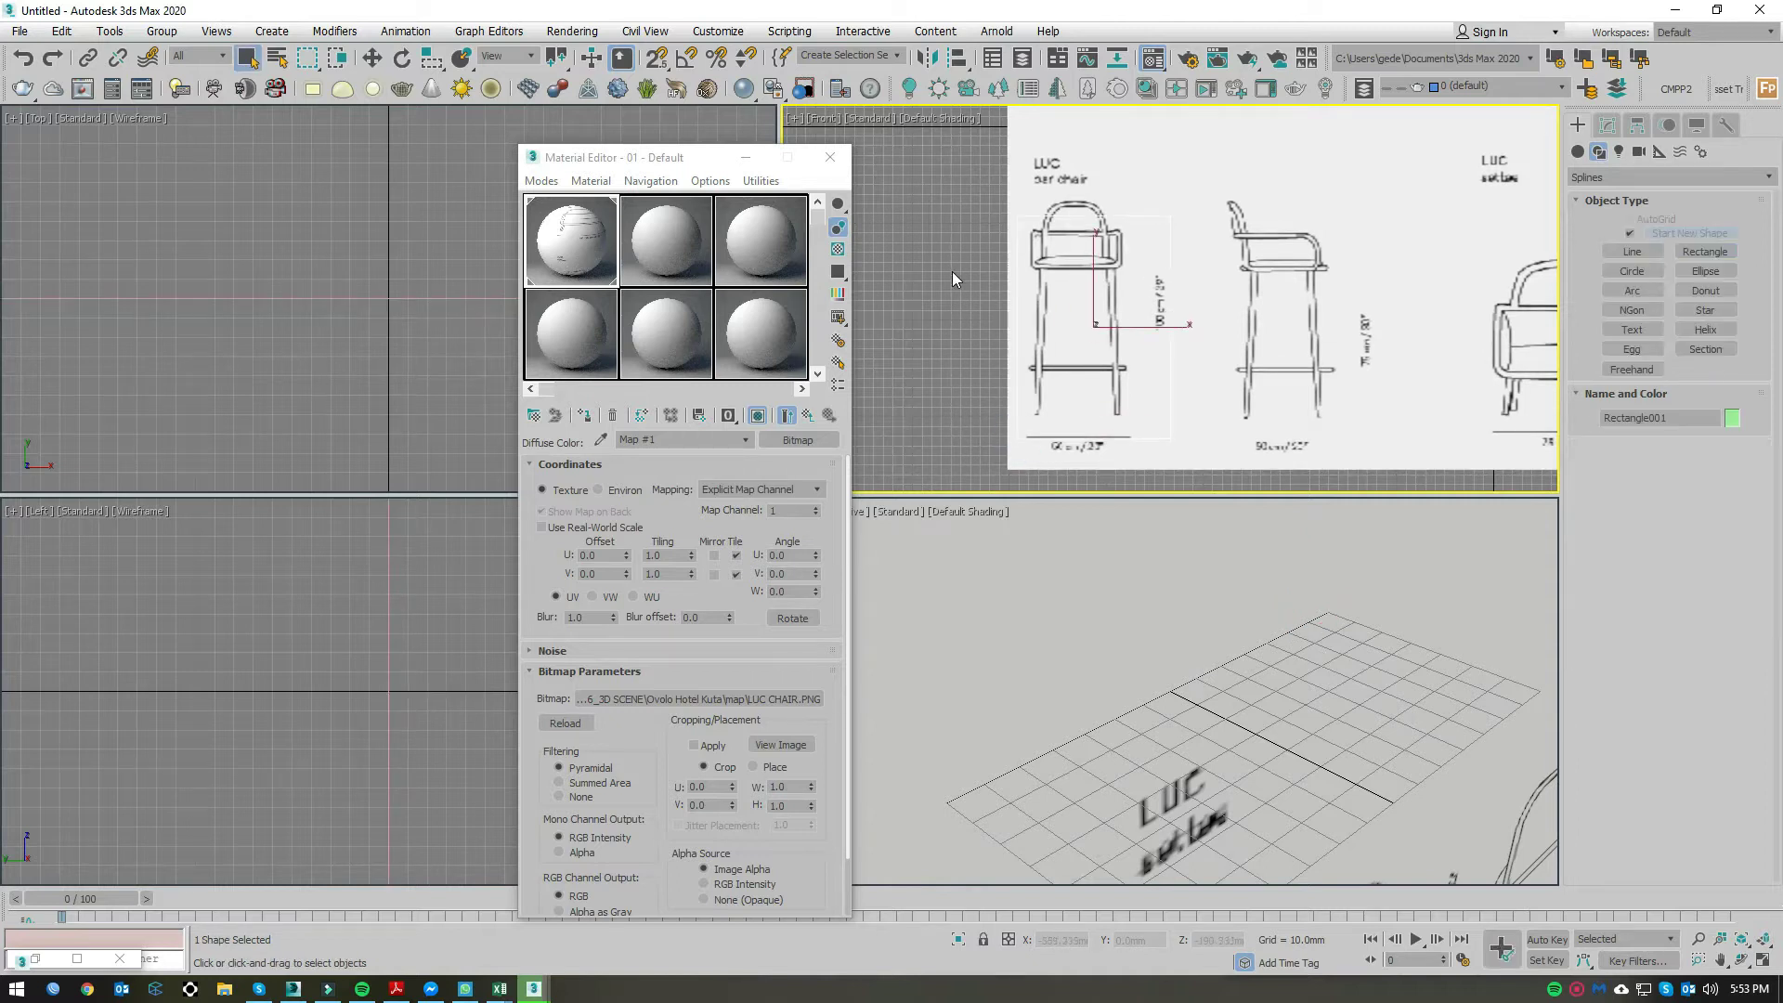
{"action": "right_click", "coordinate": [382, 231]}
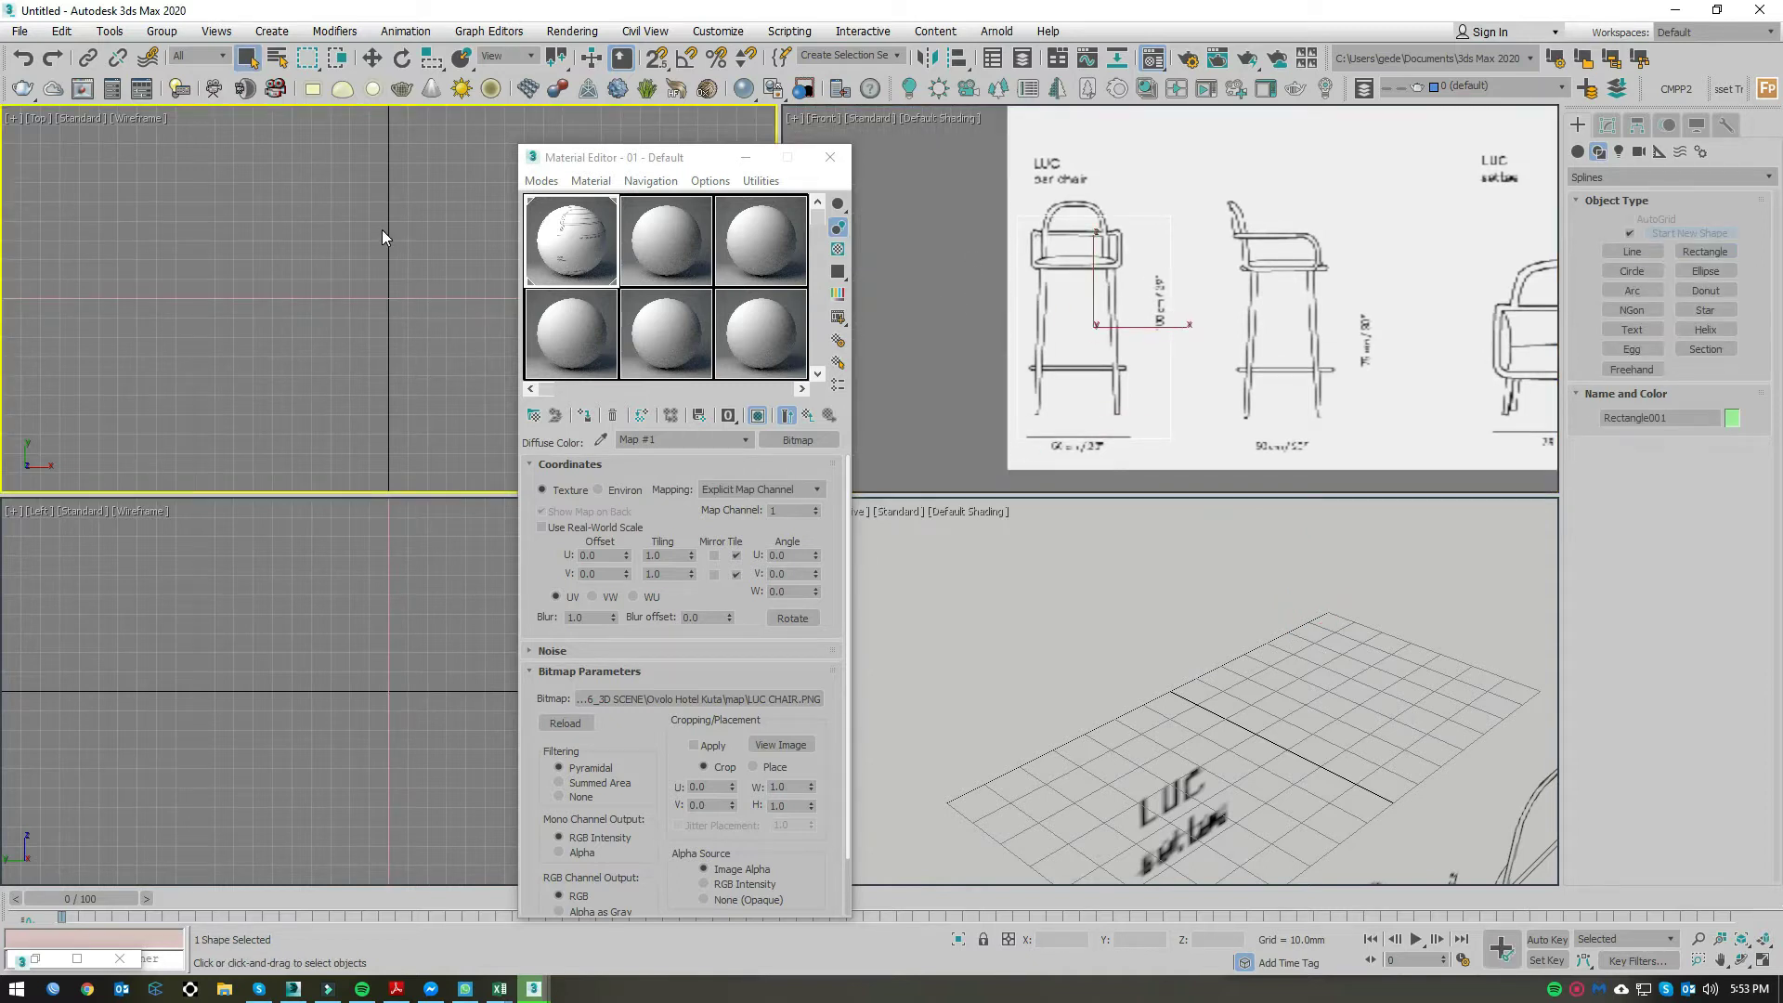
{"action": "right_click", "coordinate": [1132, 392]}
{"action": "key", "text": "w"}
{"action": "left_click_drag", "start_coordinate": [1121, 327], "coordinate": [954, 328]}
{"action": "mouse_move", "coordinate": [954, 329]}
{"action": "middle_mouse_down"}
{"action": "mouse_move", "coordinate": [1143, 281]}
{"action": "mouse_move", "coordinate": [1042, 289]}
{"action": "middle_mouse_up"}
{"action": "right_click", "coordinate": [481, 615]}
{"action": "key", "text": "g"}
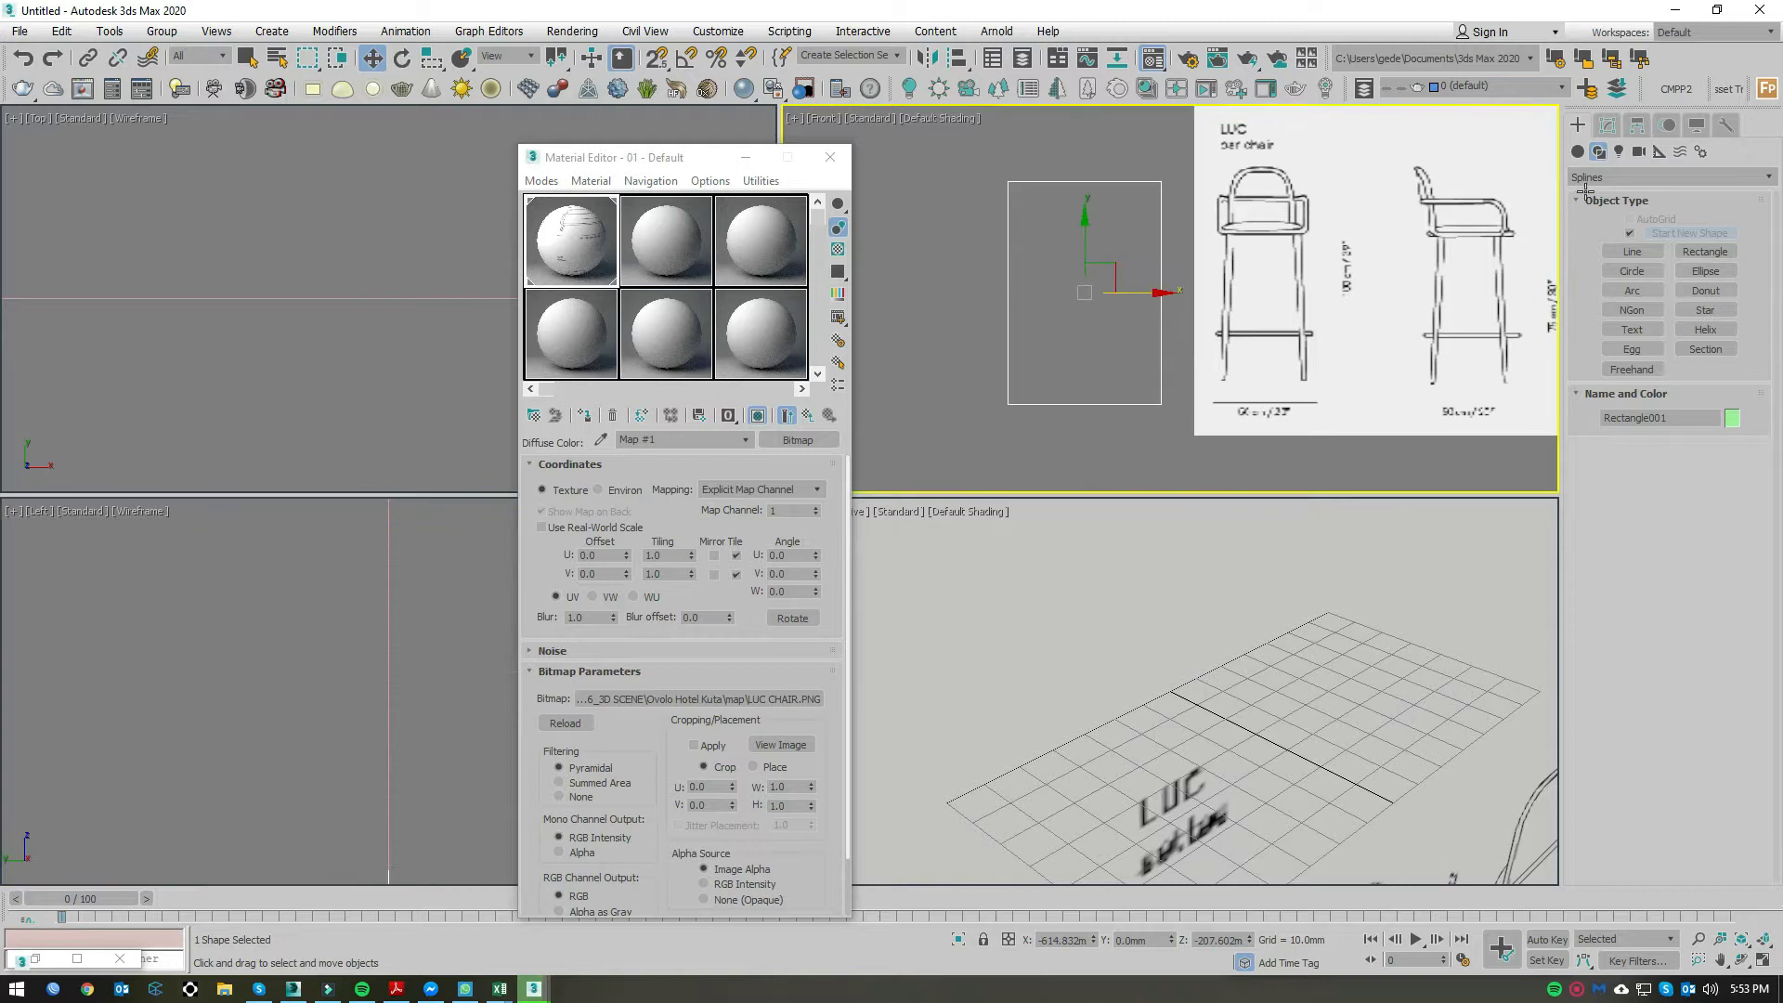
Step: Set Rectangle001's Length to 1000 mm and Width to 500 mm
{"action": "left_click", "coordinate": [1606, 133]}
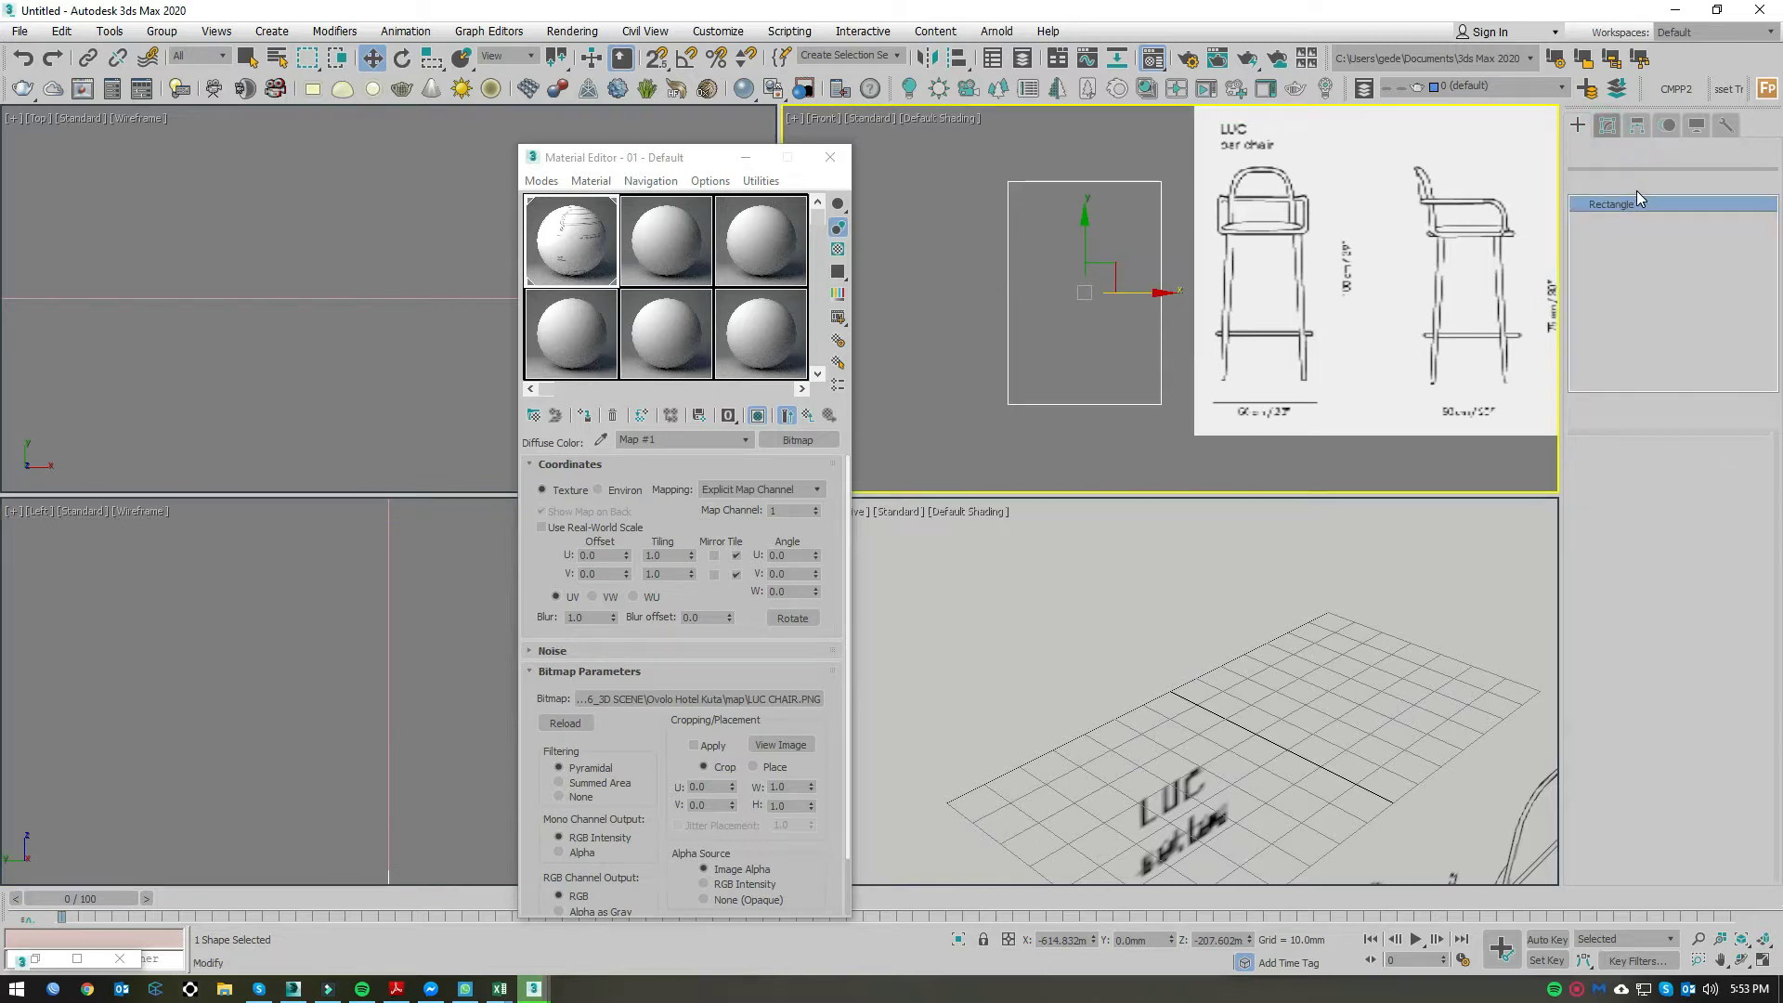
{"action": "left_click_drag", "start_coordinate": [1725, 535], "coordinate": [1723, 529]}
{"action": "double_click", "coordinate": [1697, 535]}
{"action": "type", "text": "500.0mm"}
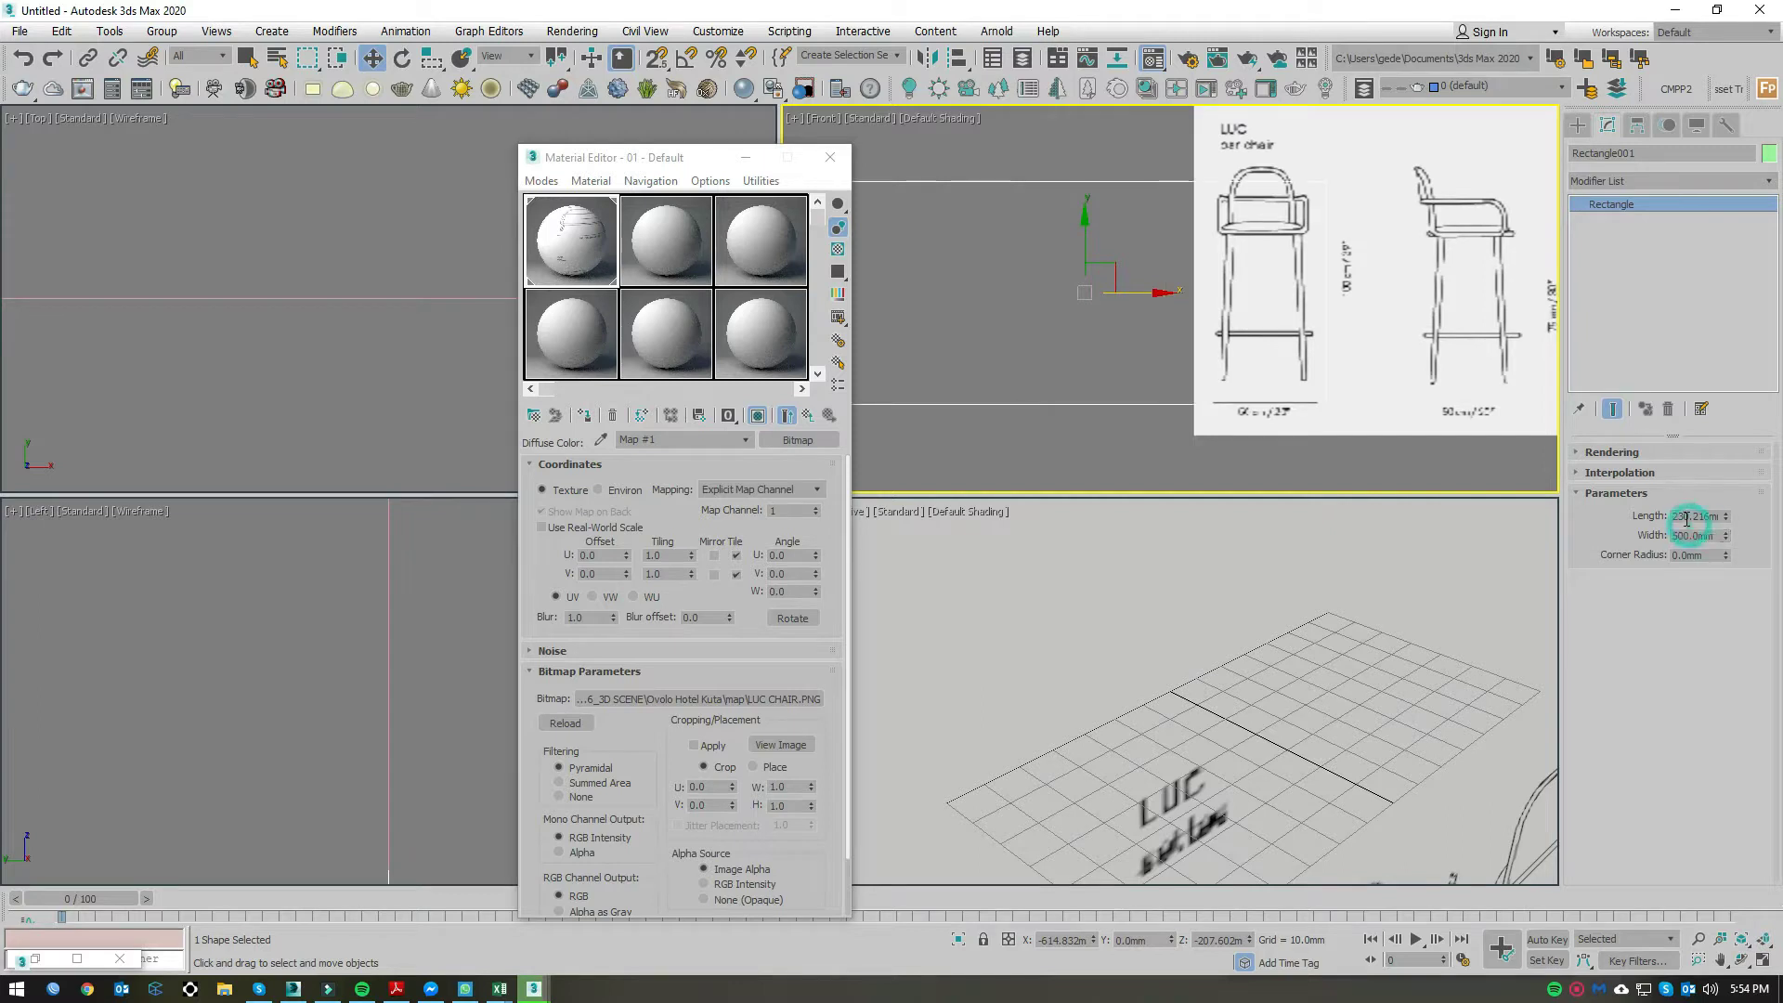
{"action": "double_click", "coordinate": [1687, 517]}
{"action": "type", "text": "1000"}
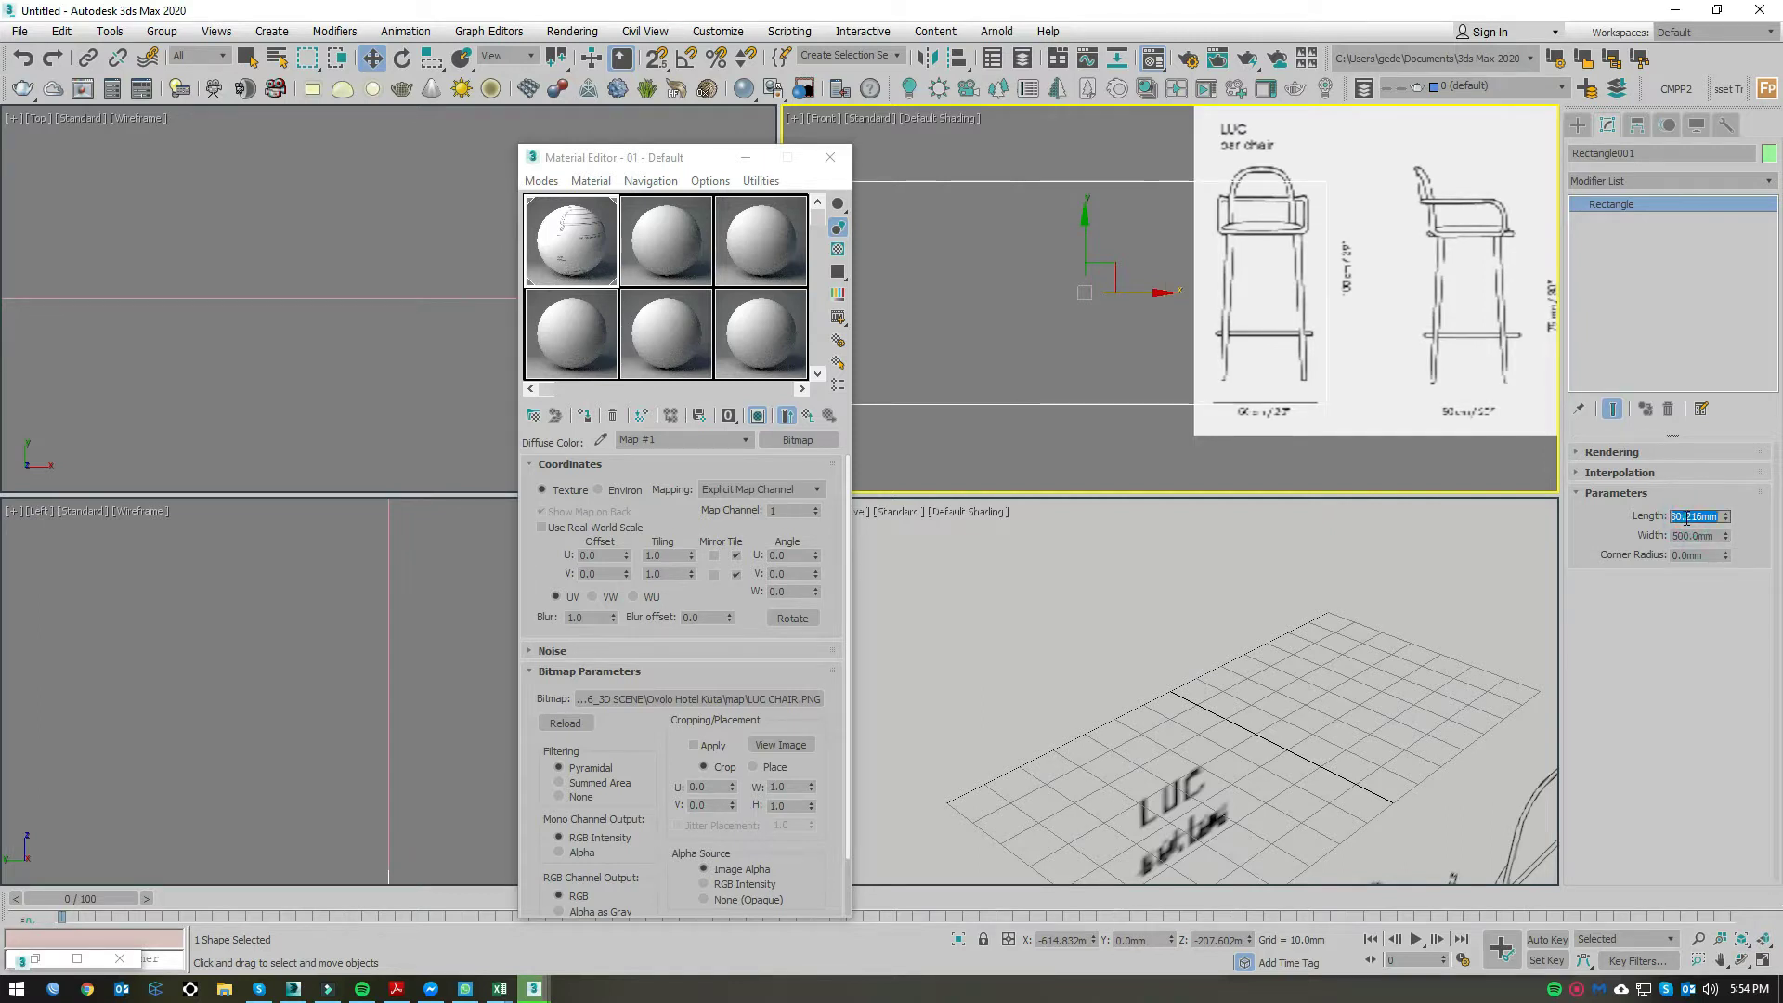
{"action": "key", "text": "Return"}
{"action": "scroll", "coordinate": [1099, 351], "scroll_direction": "down", "scroll_amount": 3}
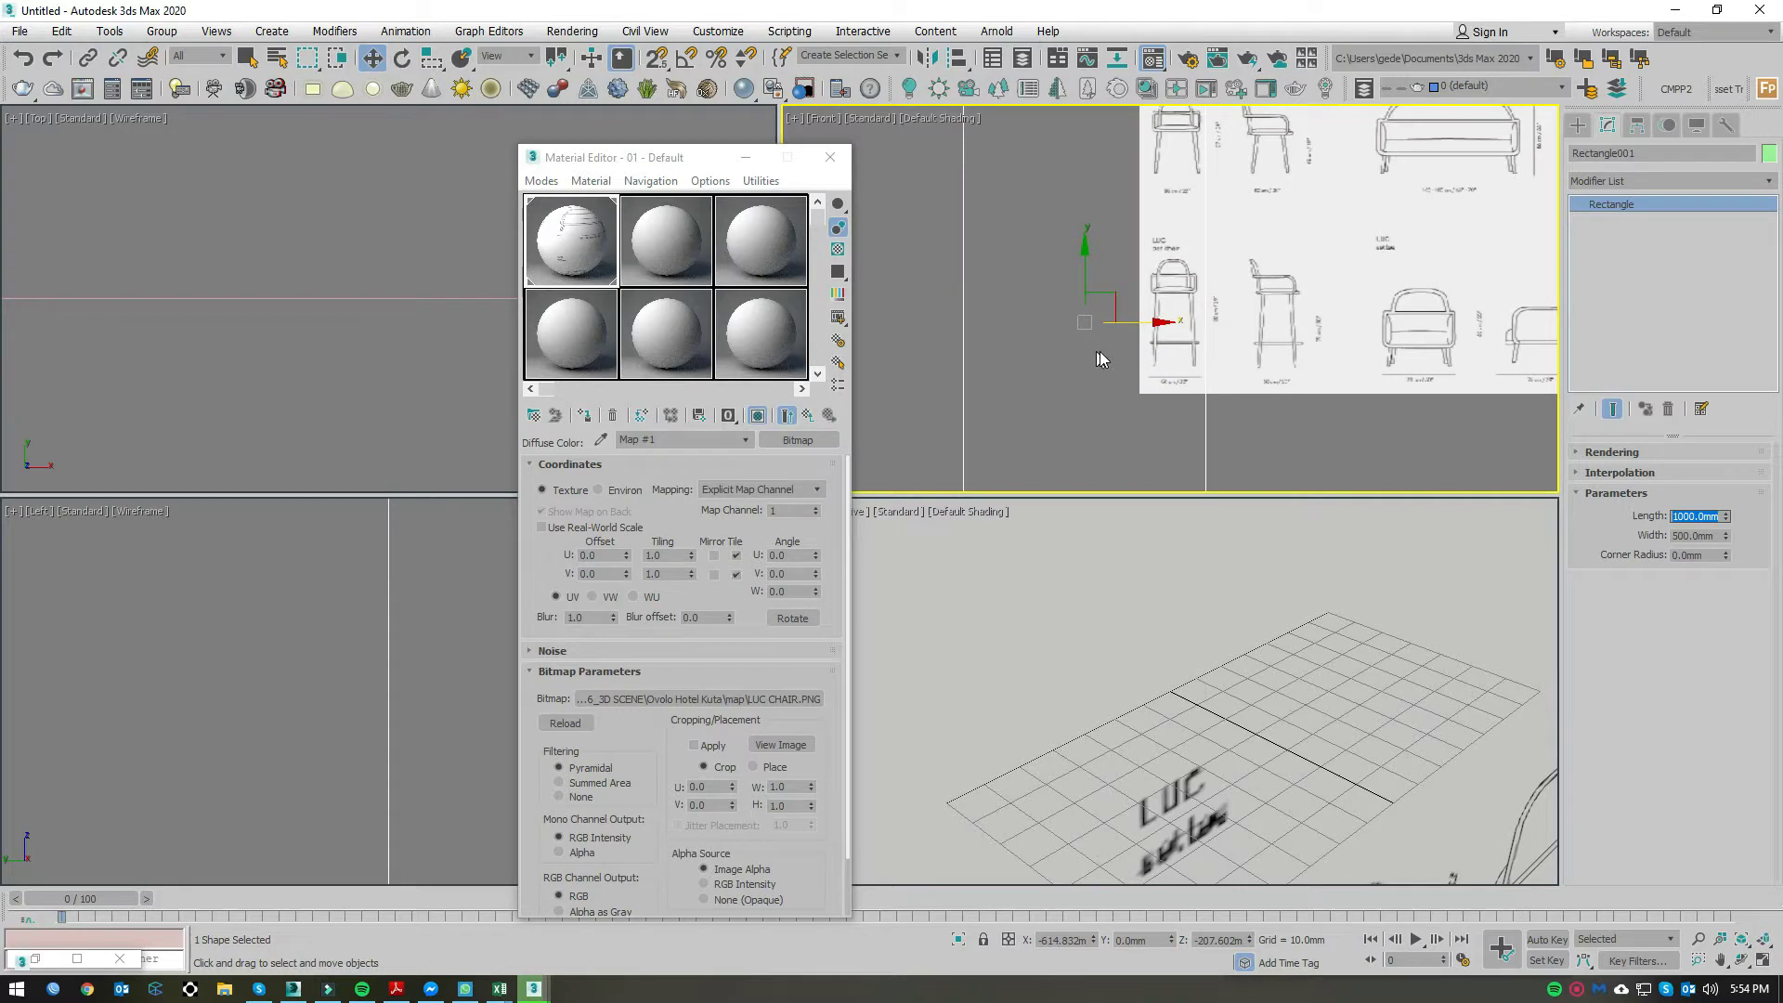
{"action": "scroll", "coordinate": [1101, 355], "scroll_direction": "down", "scroll_amount": 3}
{"action": "scroll", "coordinate": [1101, 354], "scroll_direction": "up", "scroll_amount": 1}
{"action": "scroll", "coordinate": [1124, 288], "scroll_direction": "up", "scroll_amount": 5}
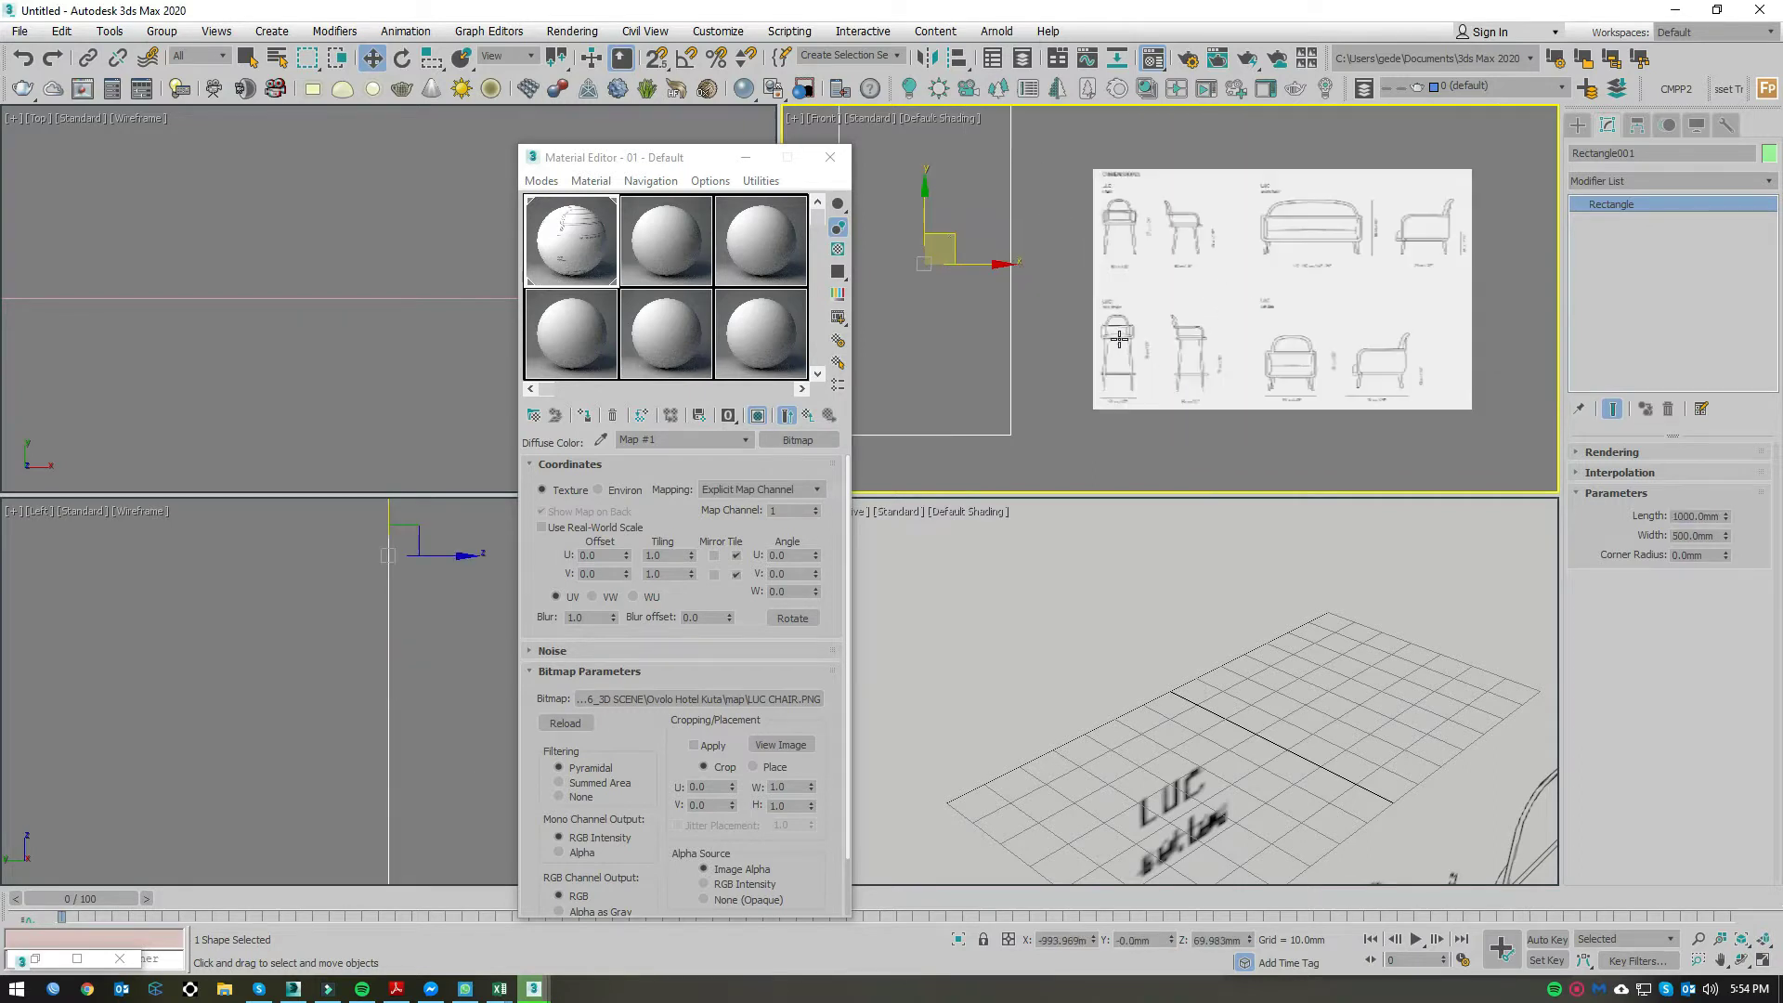
Step: Move only Plane001's pivot onto the bar chair drawing
{"action": "left_click", "coordinate": [1135, 310]}
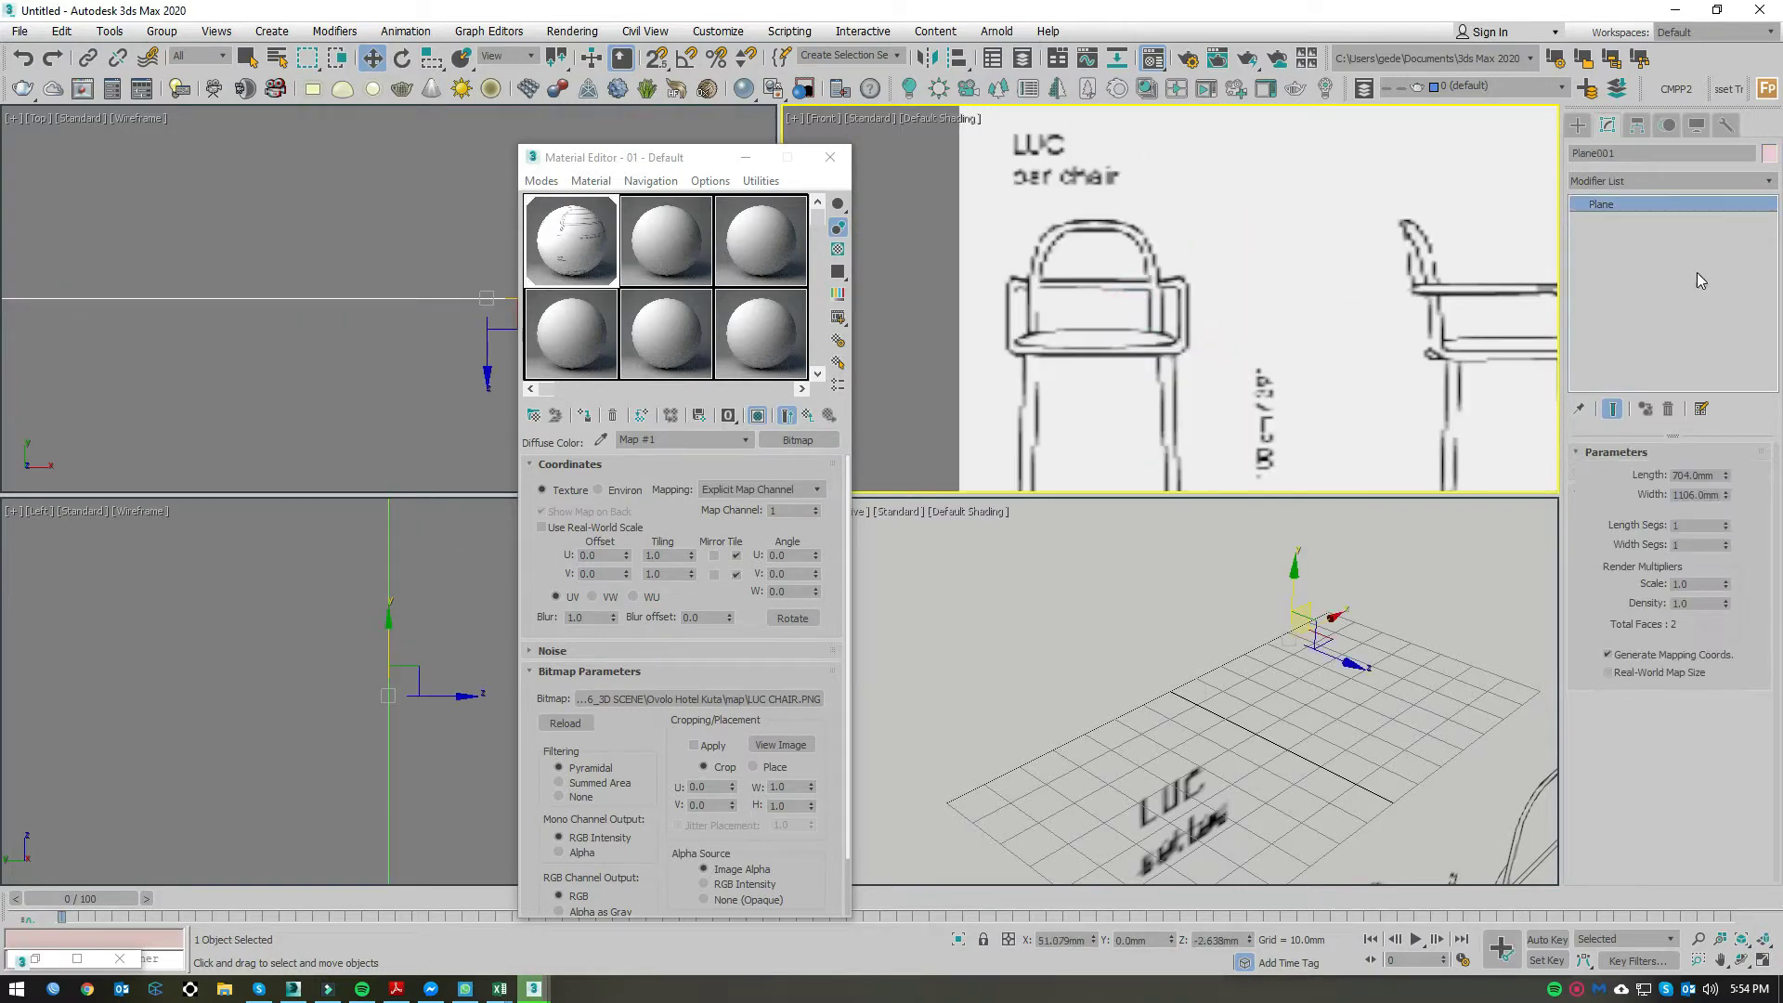
{"action": "left_click", "coordinate": [1638, 124]}
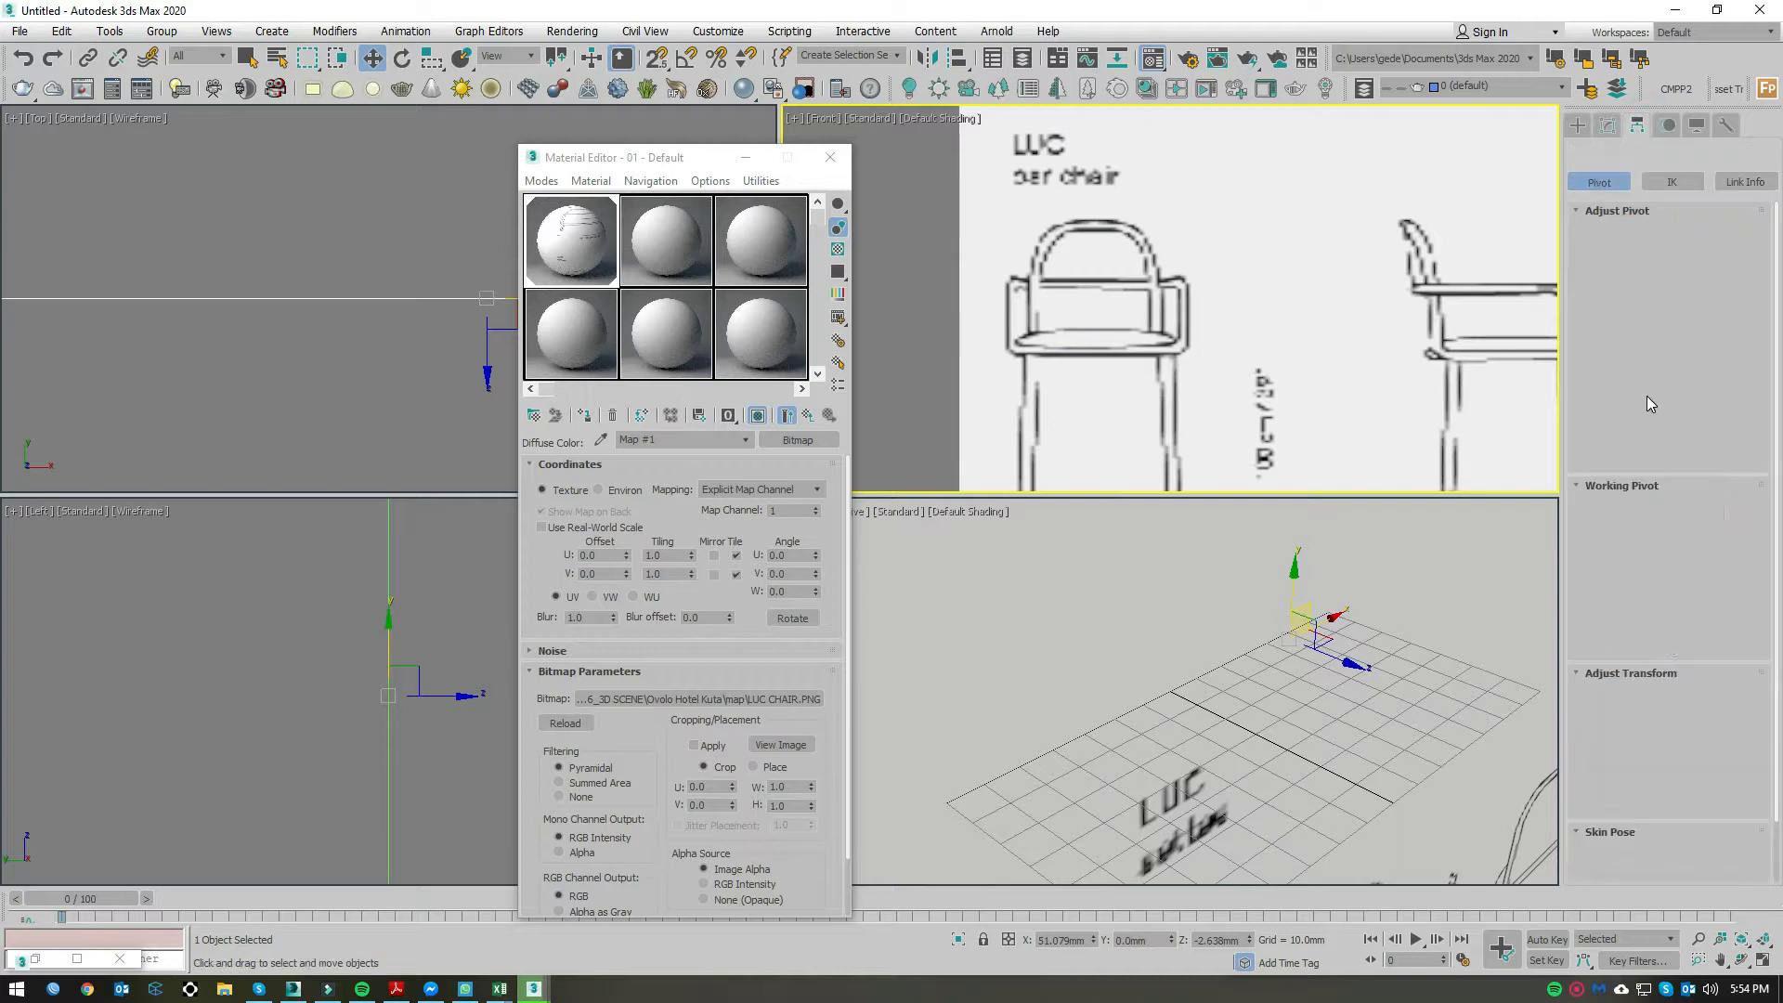
{"action": "left_click", "coordinate": [1652, 250]}
{"action": "scroll", "coordinate": [1169, 309], "scroll_direction": "down", "scroll_amount": 5}
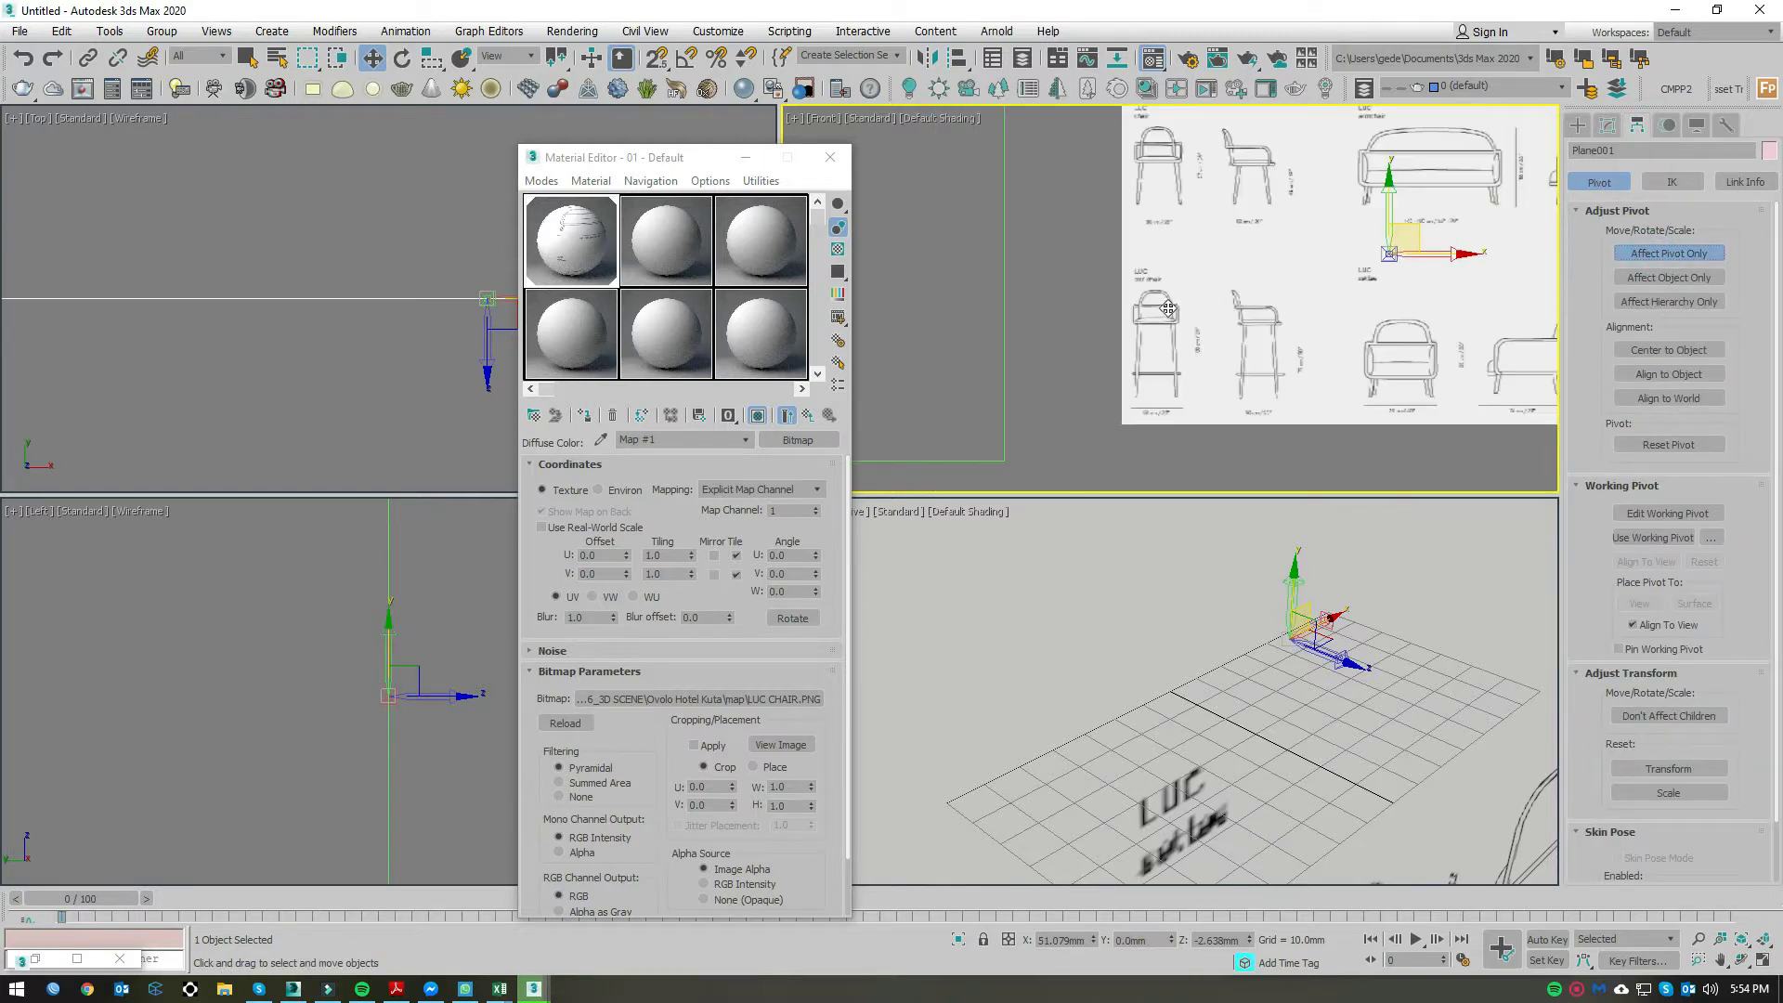
{"action": "mouse_move", "coordinate": [1424, 227]}
{"action": "left_mouse_down"}
{"action": "mouse_move", "coordinate": [1184, 255]}
{"action": "mouse_move", "coordinate": [1127, 281]}
{"action": "left_mouse_up"}
{"action": "scroll", "coordinate": [1151, 258], "scroll_direction": "up", "scroll_amount": 3}
{"action": "scroll", "coordinate": [1133, 256], "scroll_direction": "up", "scroll_amount": 3}
{"action": "scroll", "coordinate": [1225, 320], "scroll_direction": "down", "scroll_amount": 3}
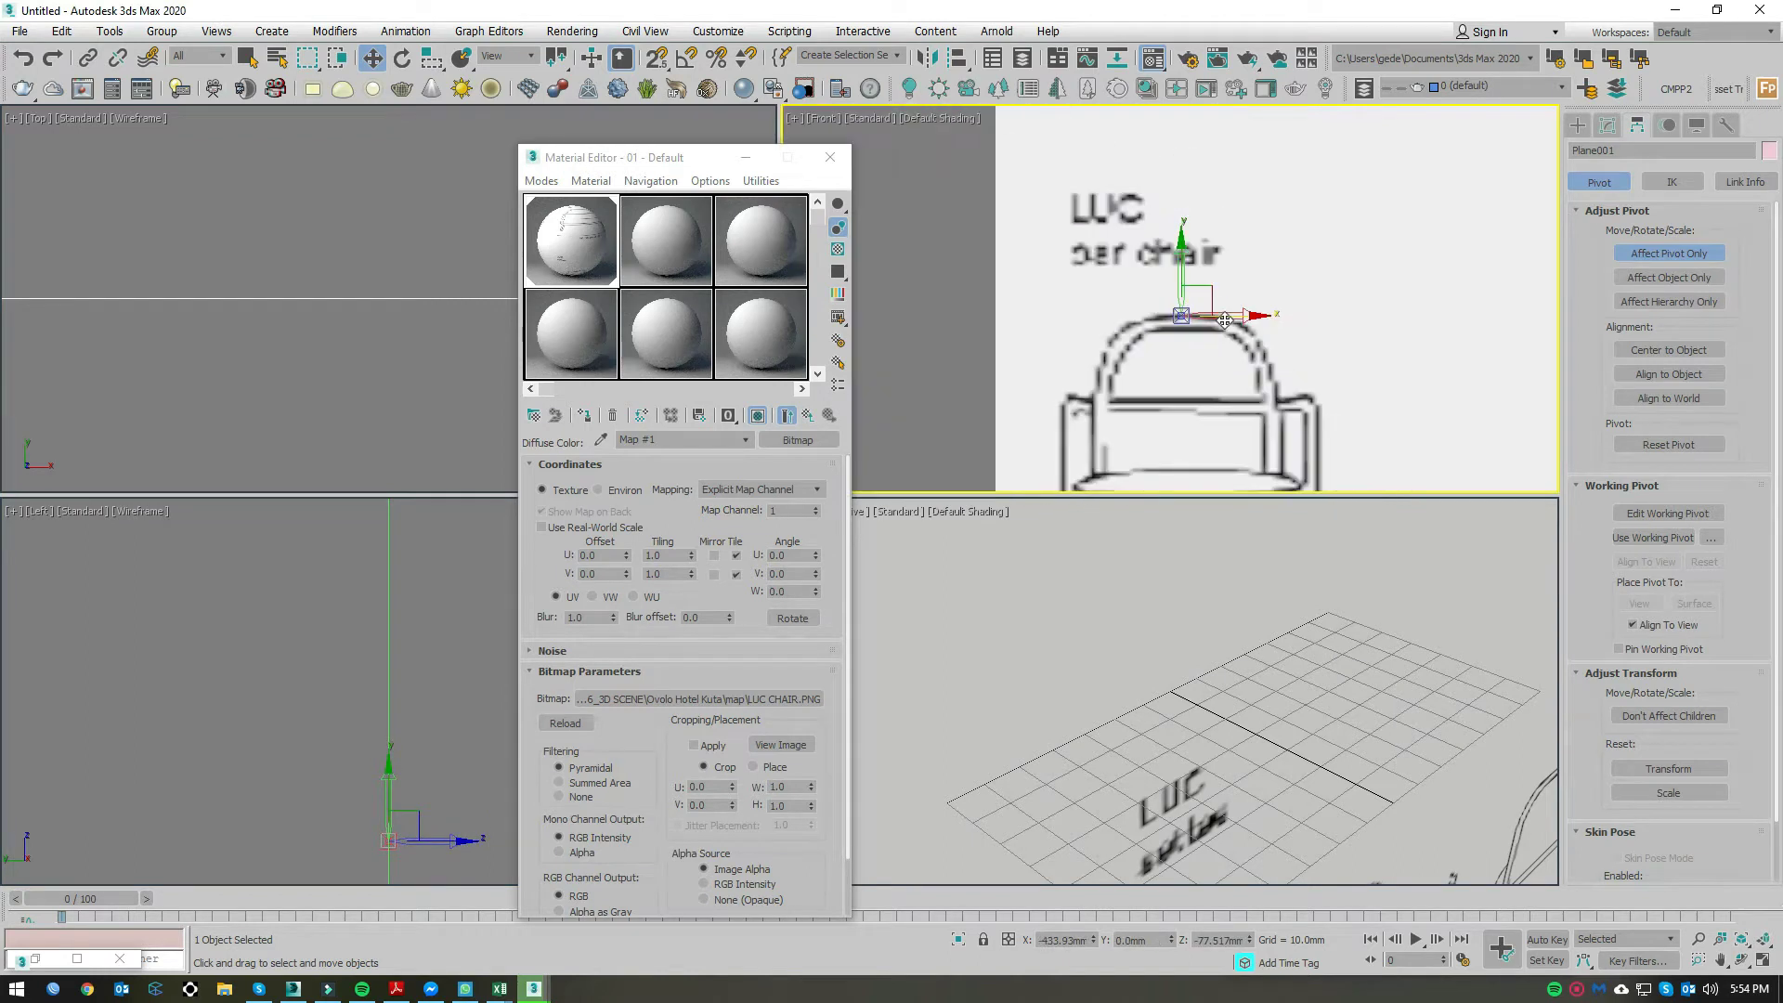
Step: Snap the plane's corner onto Rectangle001's endpoint with snaps enabled
{"action": "key", "text": "e"}
{"action": "key", "text": "r"}
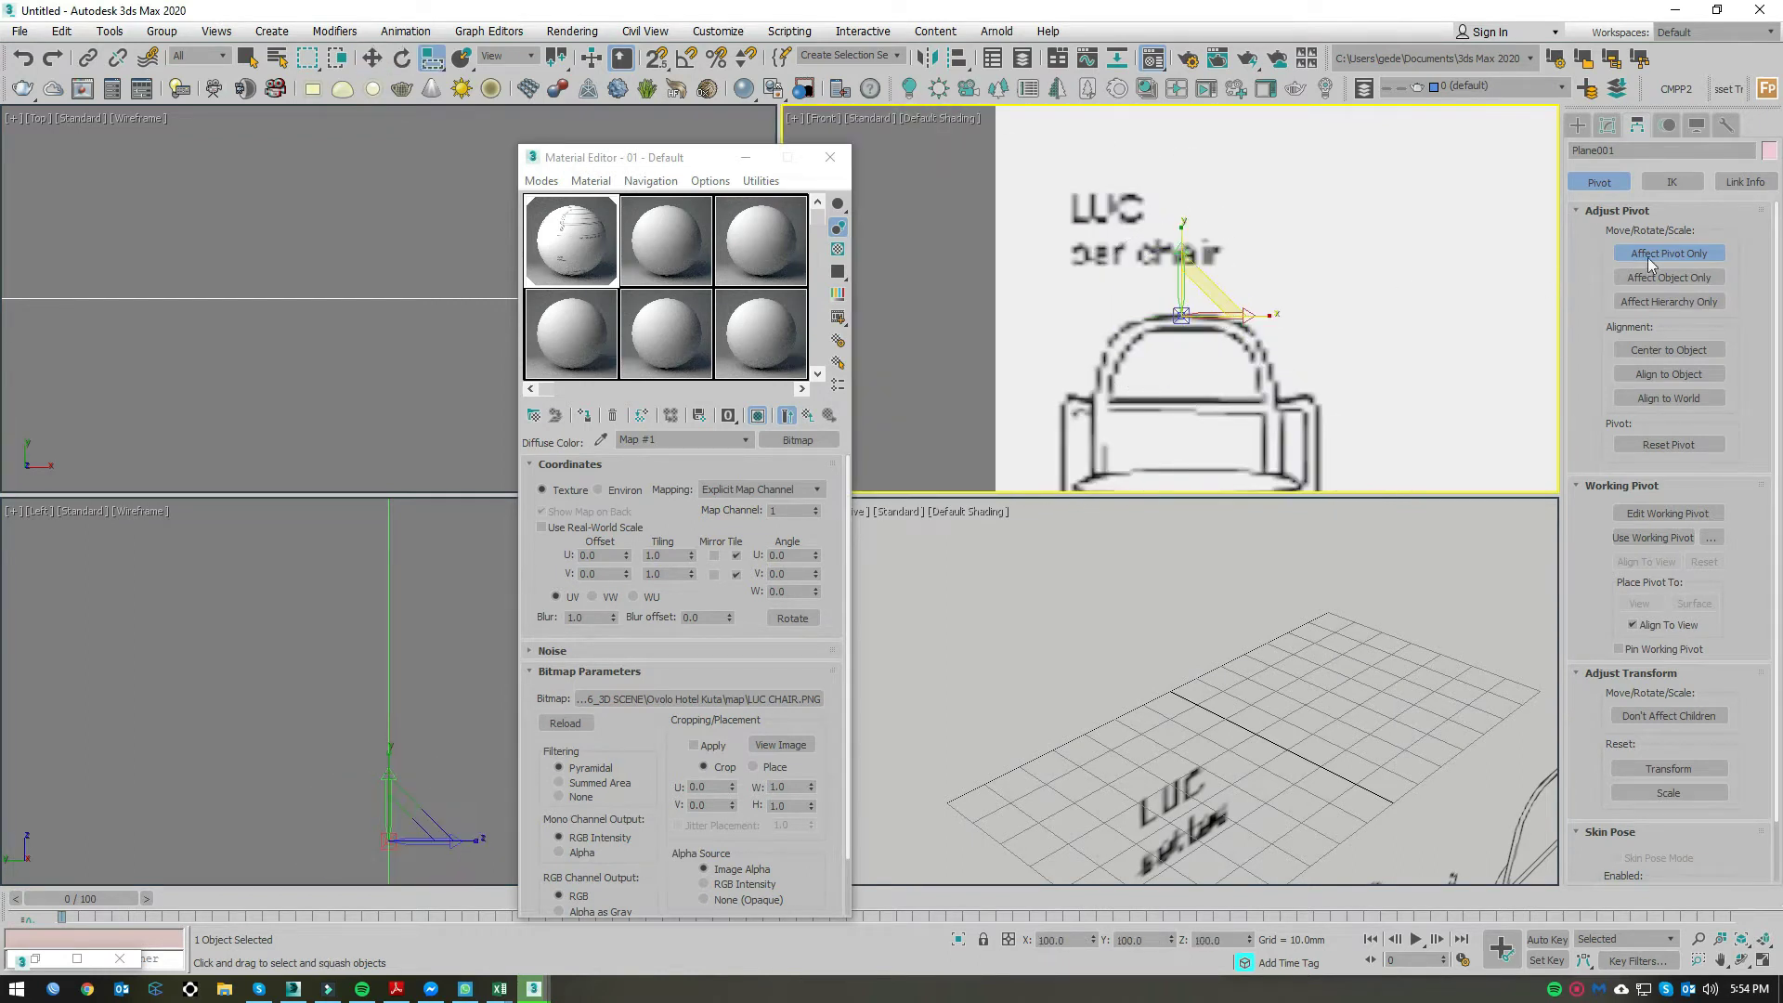
{"action": "scroll", "coordinate": [1376, 312], "scroll_direction": "down", "scroll_amount": 2}
{"action": "key", "text": "w"}
{"action": "scroll", "coordinate": [1375, 312], "scroll_direction": "down", "scroll_amount": 2}
{"action": "scroll", "coordinate": [1384, 307], "scroll_direction": "down", "scroll_amount": 2}
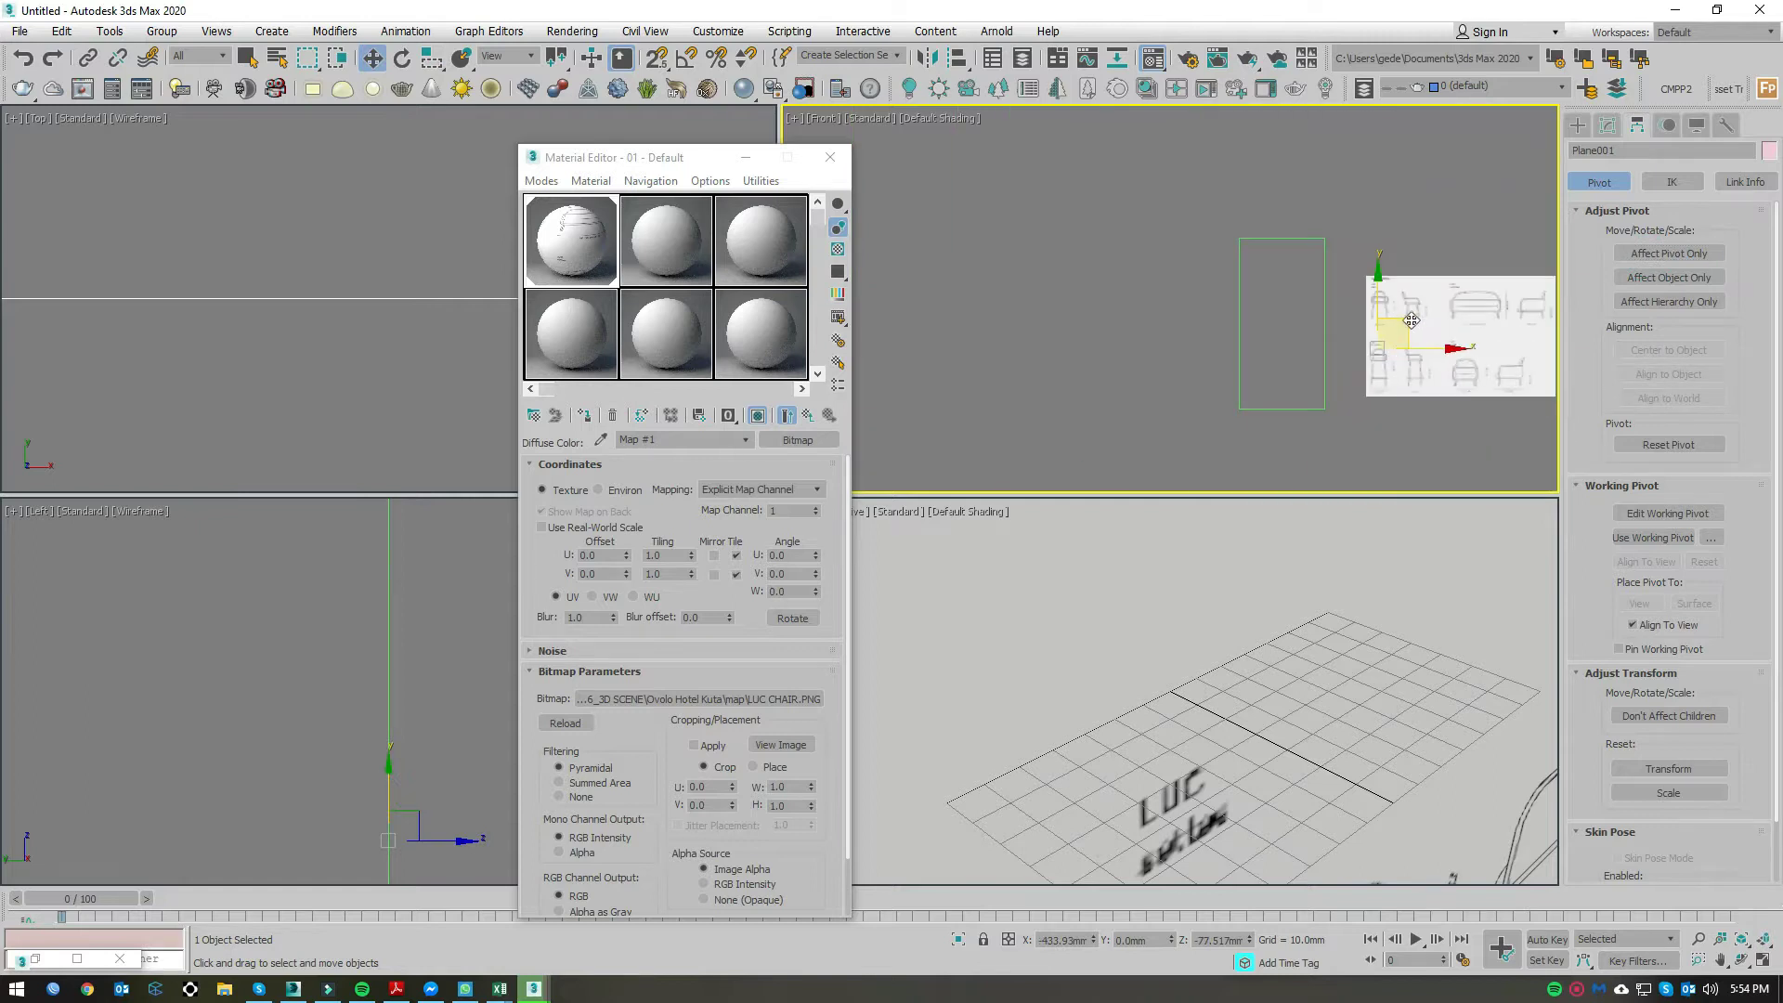
{"action": "left_click_drag", "start_coordinate": [1402, 295], "coordinate": [1305, 265]}
{"action": "key", "text": "s"}
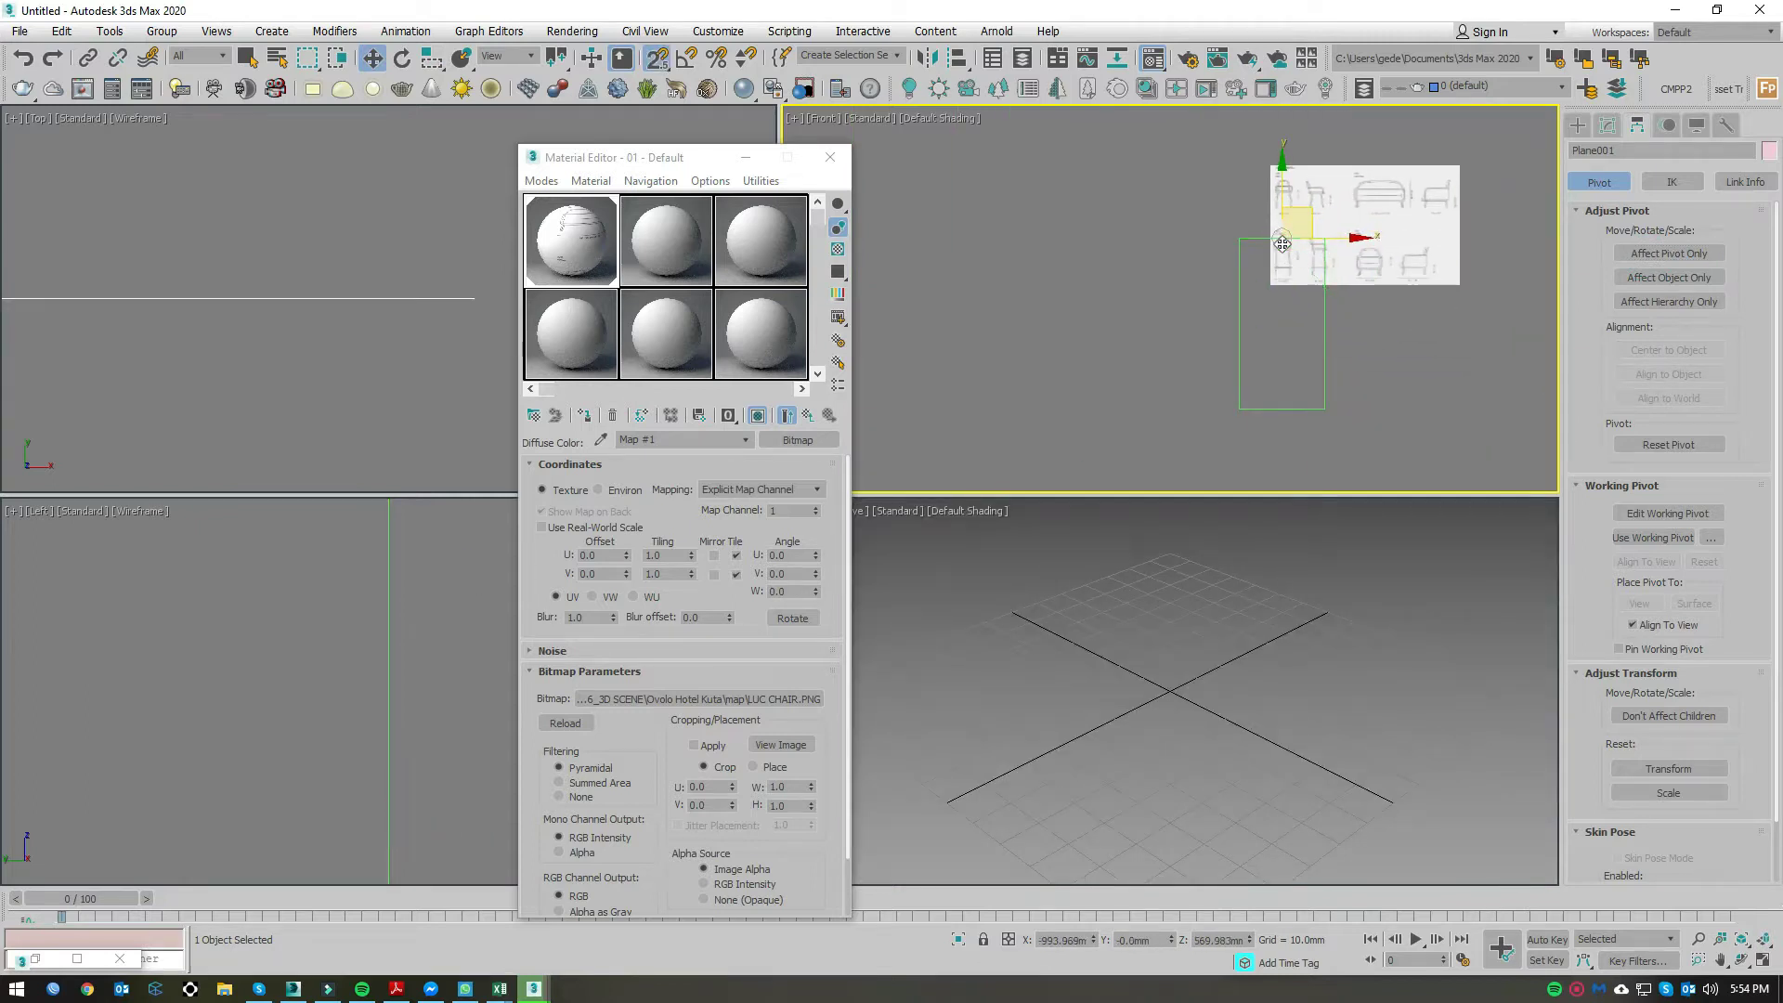
{"action": "scroll", "coordinate": [1305, 265], "scroll_direction": "up", "scroll_amount": 2}
{"action": "key", "text": "r"}
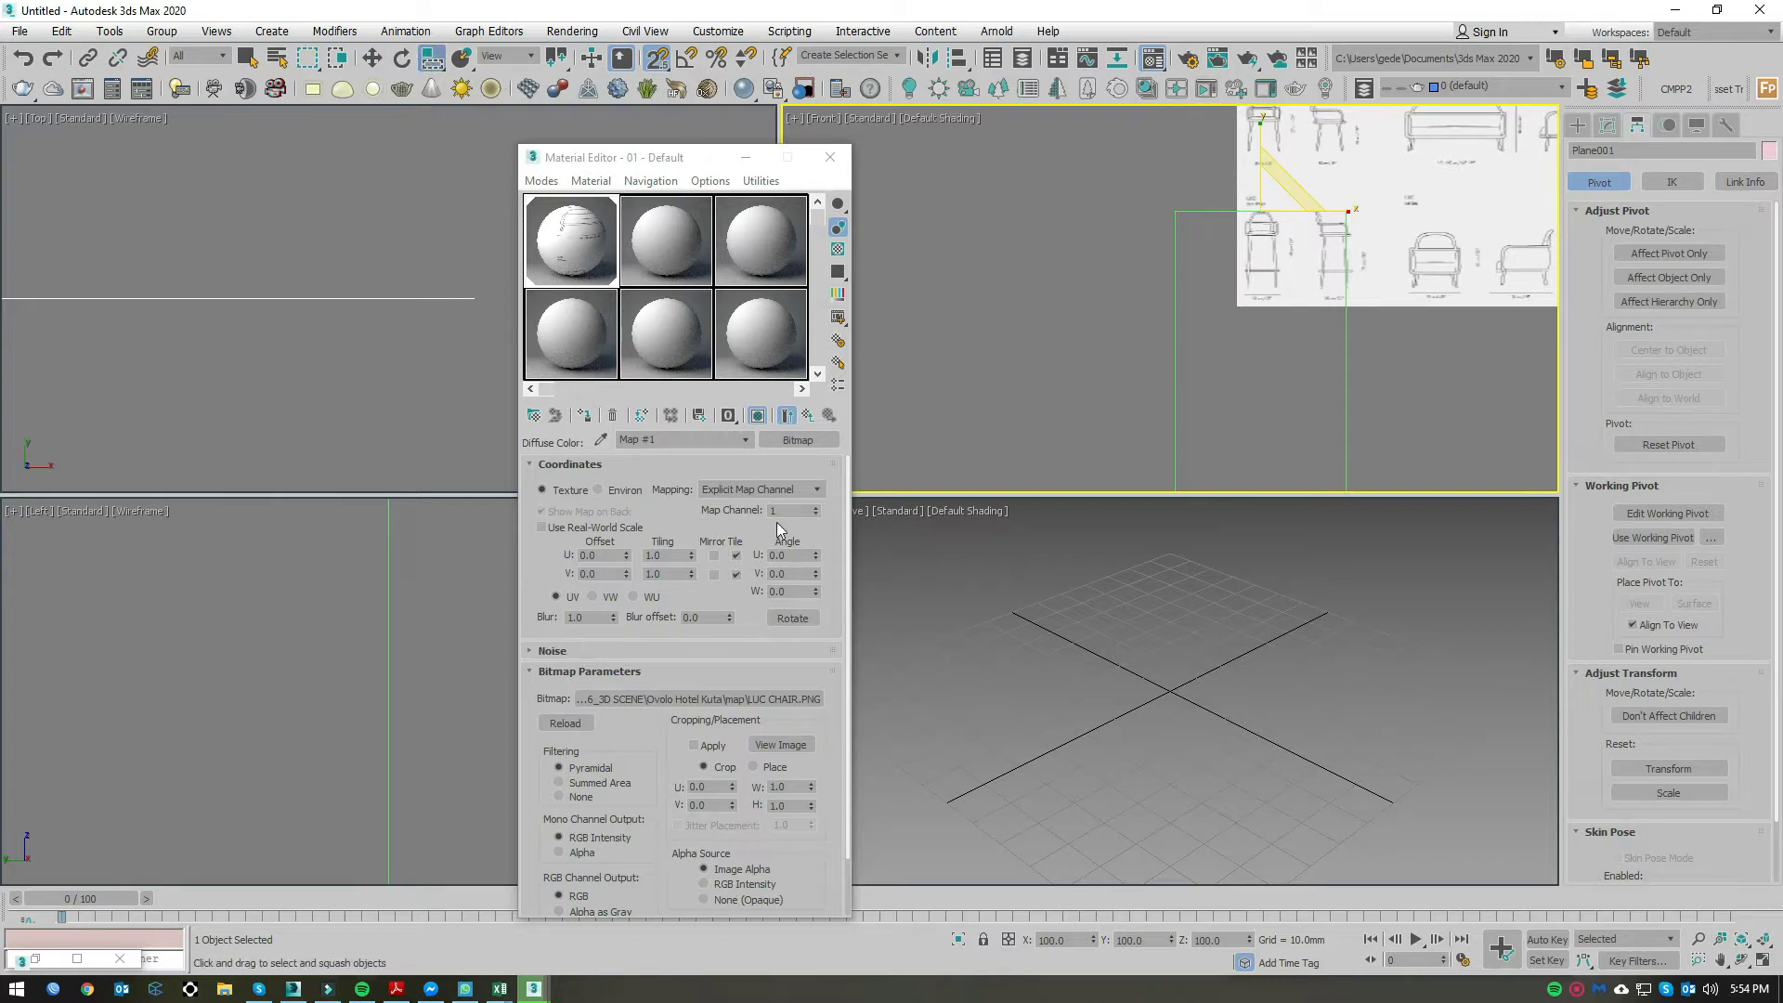
{"action": "key", "text": "F12"}
Step: Scale the reference drawing plane up to about 114%
{"action": "key", "text": "r"}
{"action": "mouse_move", "coordinate": [1444, 582]}
{"action": "left_mouse_down"}
{"action": "mouse_move", "coordinate": [1433, 476]}
{"action": "mouse_move", "coordinate": [1362, 377]}
{"action": "left_mouse_up"}
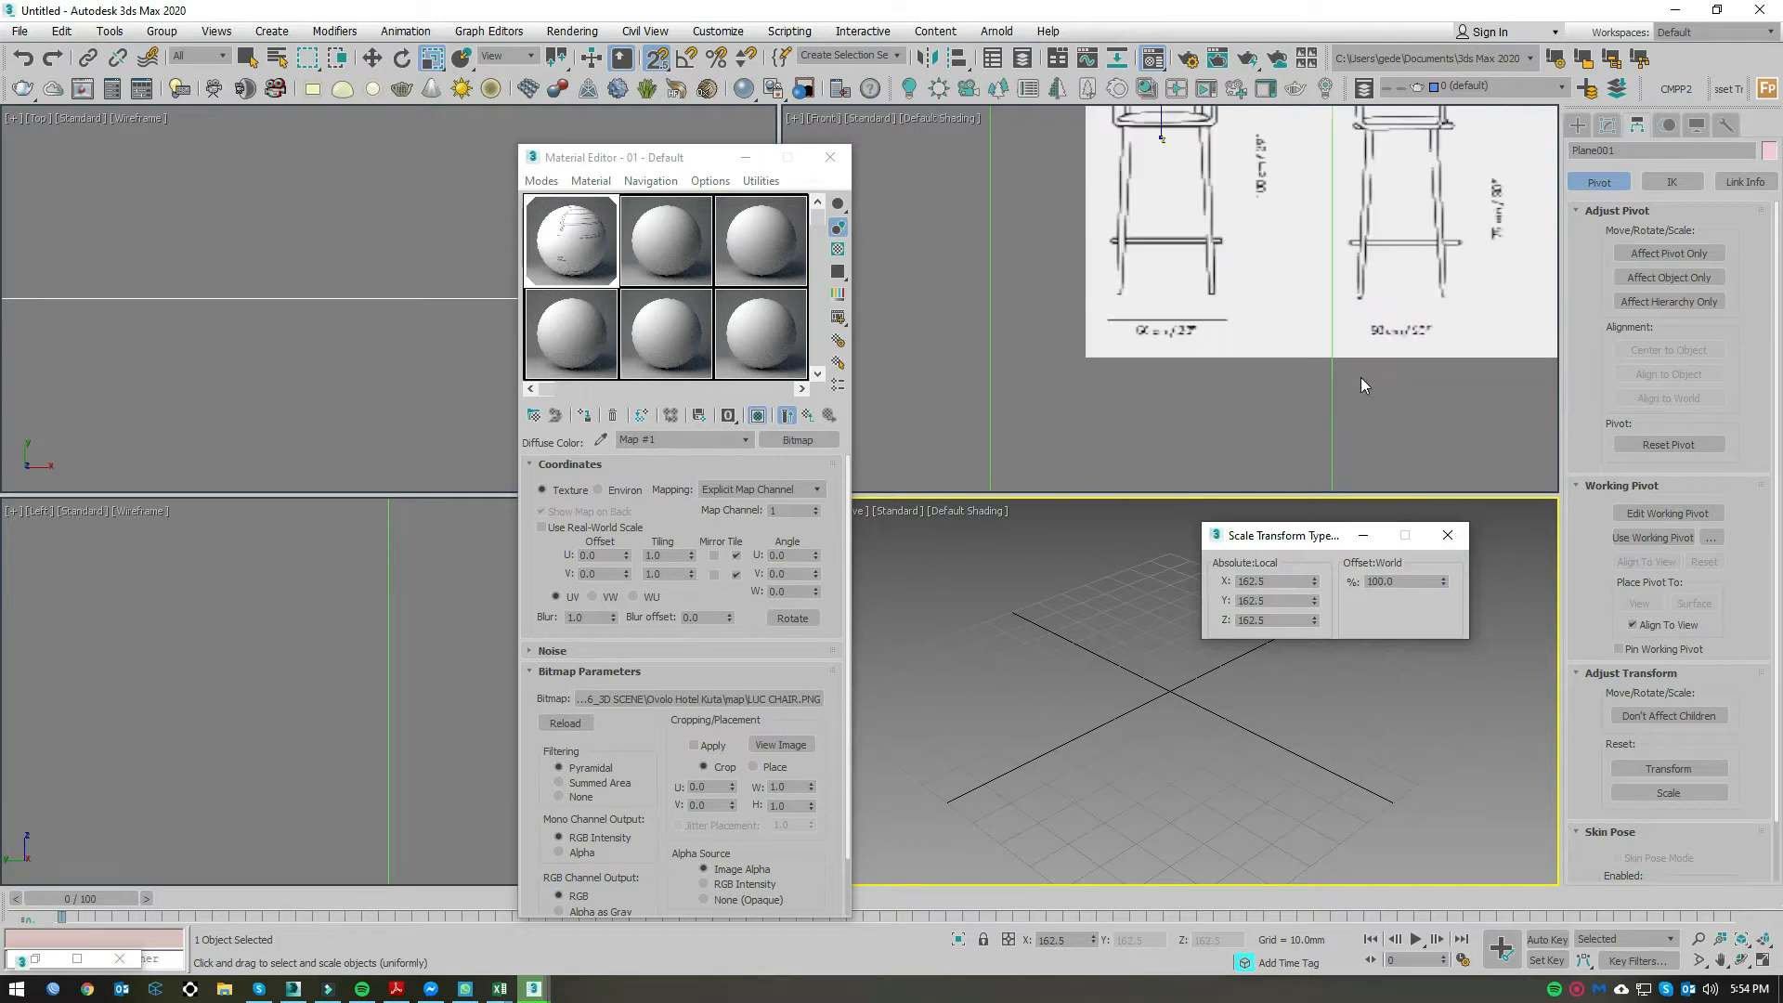
{"action": "mouse_move", "coordinate": [1441, 580]}
{"action": "left_mouse_down"}
{"action": "mouse_move", "coordinate": [1442, 394]}
{"action": "mouse_move", "coordinate": [1458, 600]}
{"action": "mouse_move", "coordinate": [1531, 545]}
{"action": "left_mouse_up"}
{"action": "scroll", "coordinate": [1226, 364], "scroll_direction": "down", "scroll_amount": 3}
{"action": "scroll", "coordinate": [1227, 364], "scroll_direction": "up", "scroll_amount": 1}
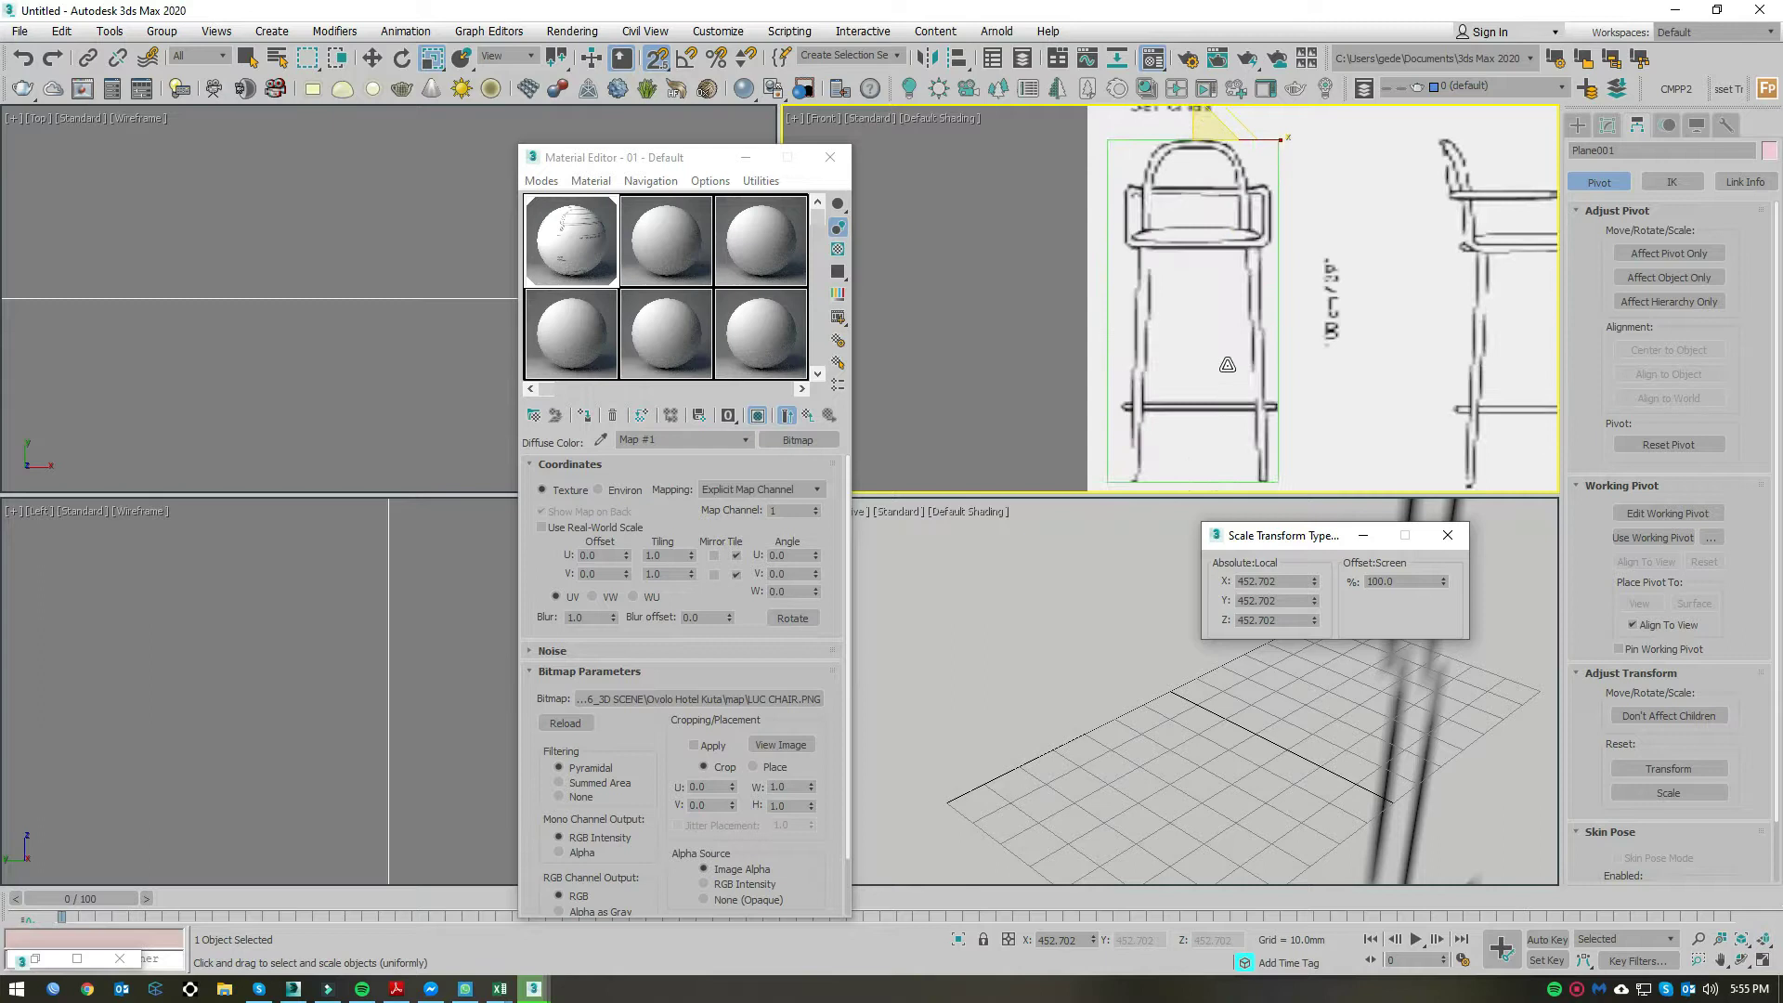
{"action": "scroll", "coordinate": [1226, 364], "scroll_direction": "down", "scroll_amount": 1}
{"action": "scroll", "coordinate": [1227, 364], "scroll_direction": "up", "scroll_amount": 1}
Step: Shift the plane left and enlarge it to 454.97% so the chair fits Rectangle001
{"action": "key", "text": "w"}
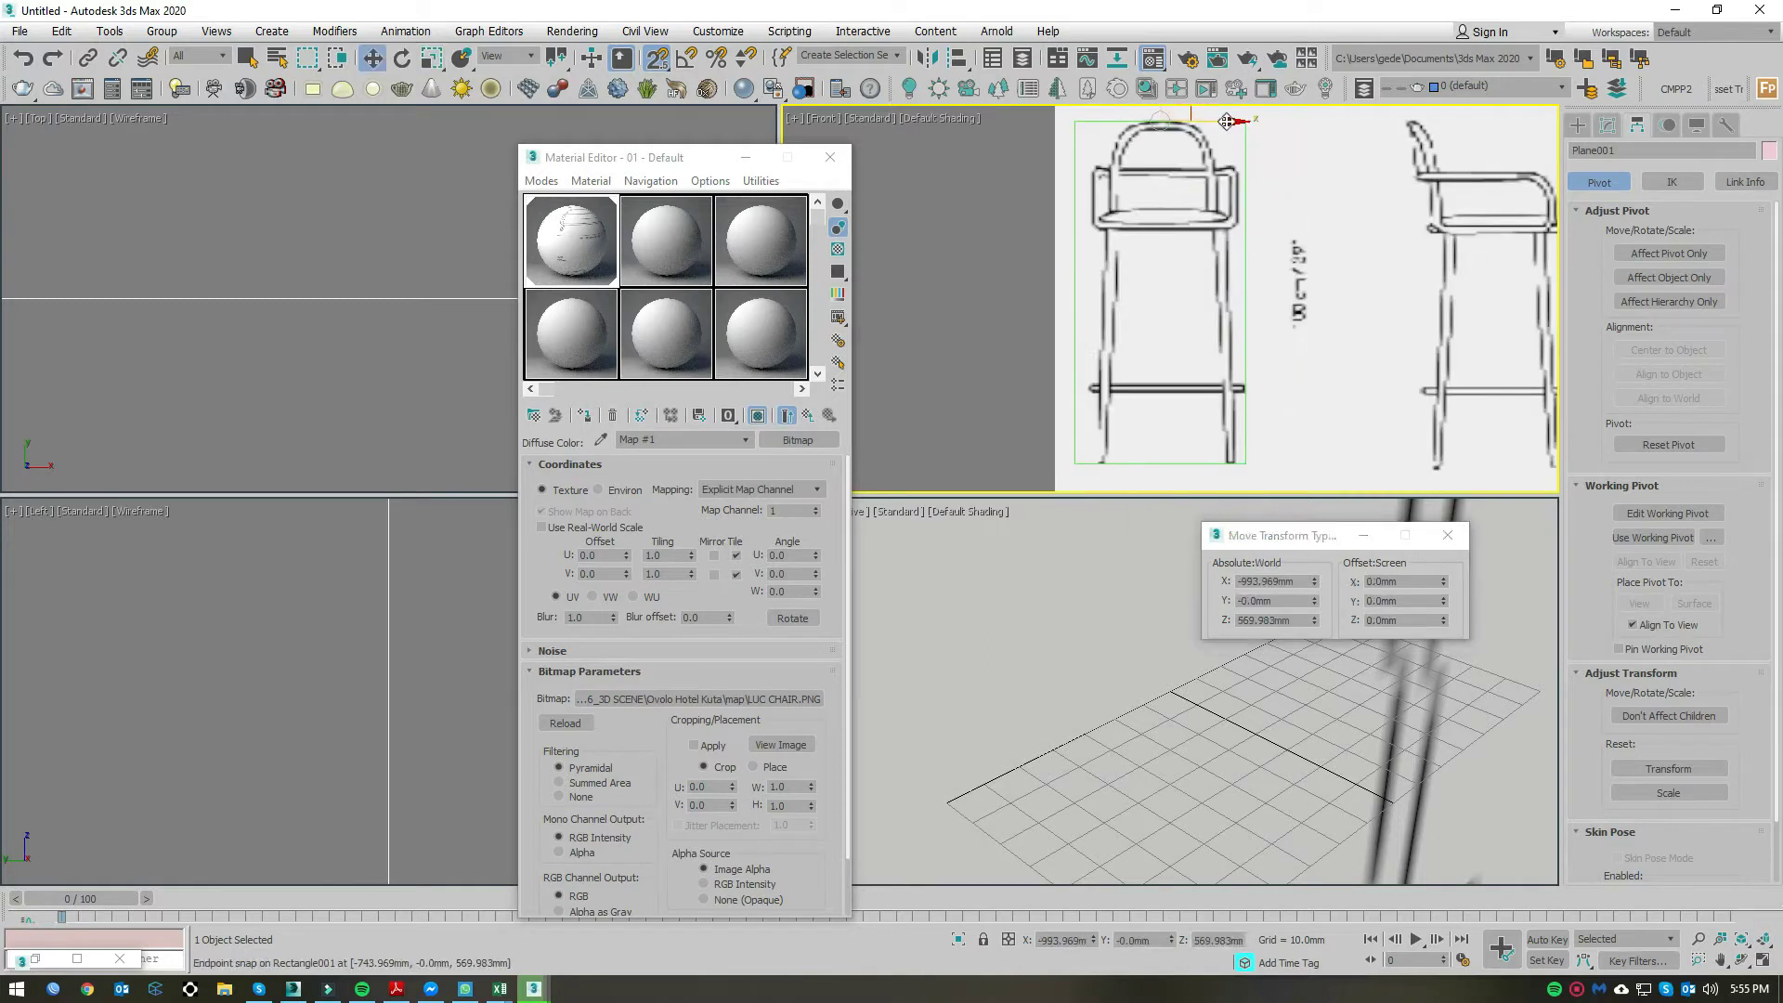
{"action": "left_click_drag", "start_coordinate": [1227, 121], "coordinate": [1222, 124]}
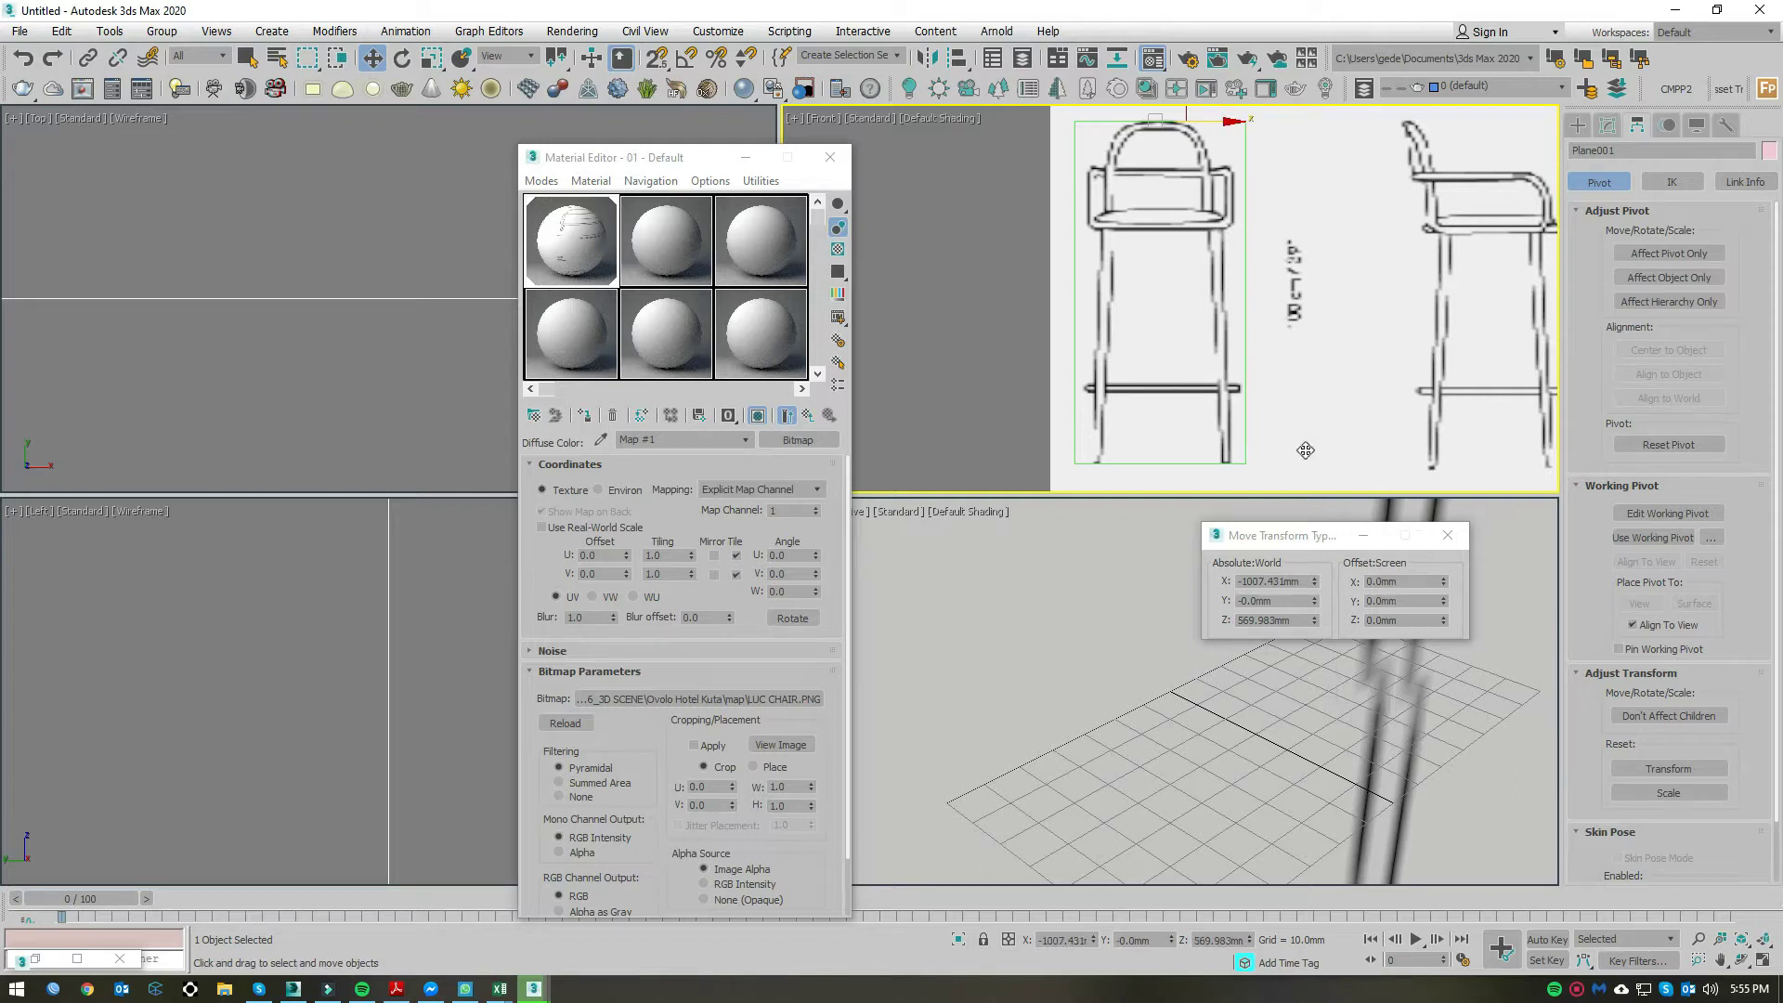
{"action": "key", "text": "r"}
{"action": "scroll", "coordinate": [1310, 268], "scroll_direction": "up", "scroll_amount": 2}
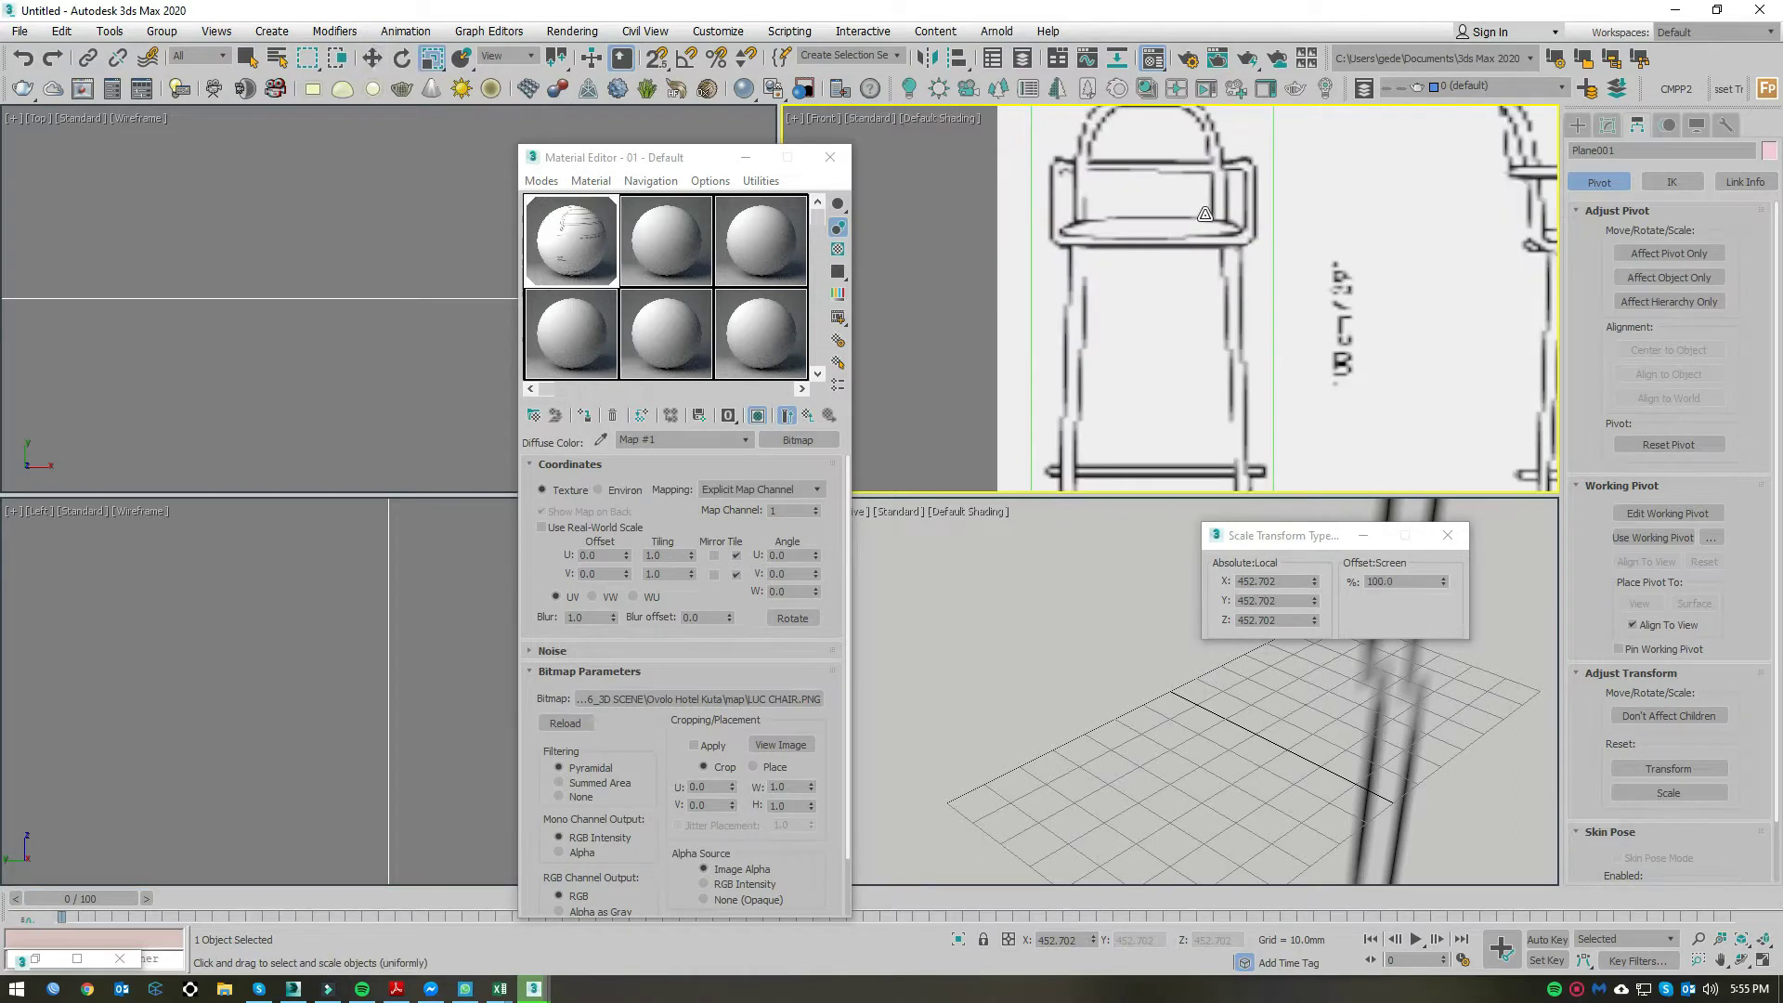
{"action": "scroll", "coordinate": [1310, 268], "scroll_direction": "down", "scroll_amount": 3}
{"action": "scroll", "coordinate": [1207, 434], "scroll_direction": "up", "scroll_amount": 5}
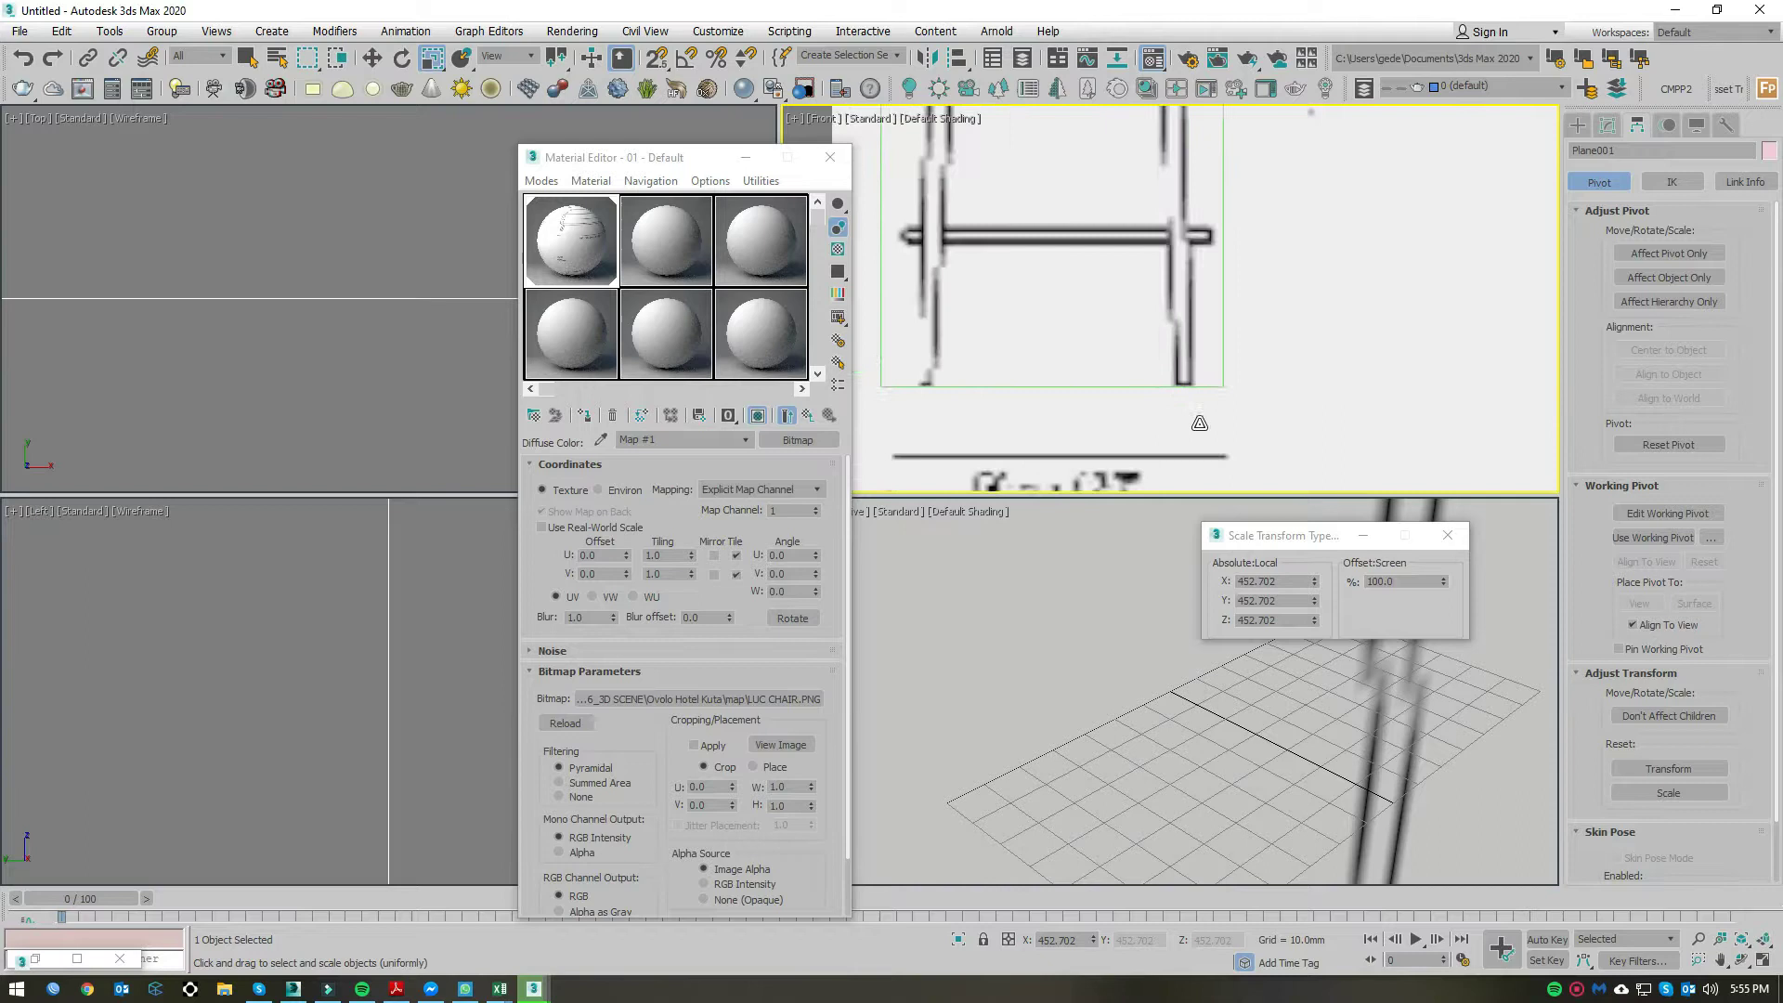
{"action": "left_click_drag", "start_coordinate": [1443, 581], "coordinate": [1441, 577]}
{"action": "scroll", "coordinate": [1305, 342], "scroll_direction": "down", "scroll_amount": 3}
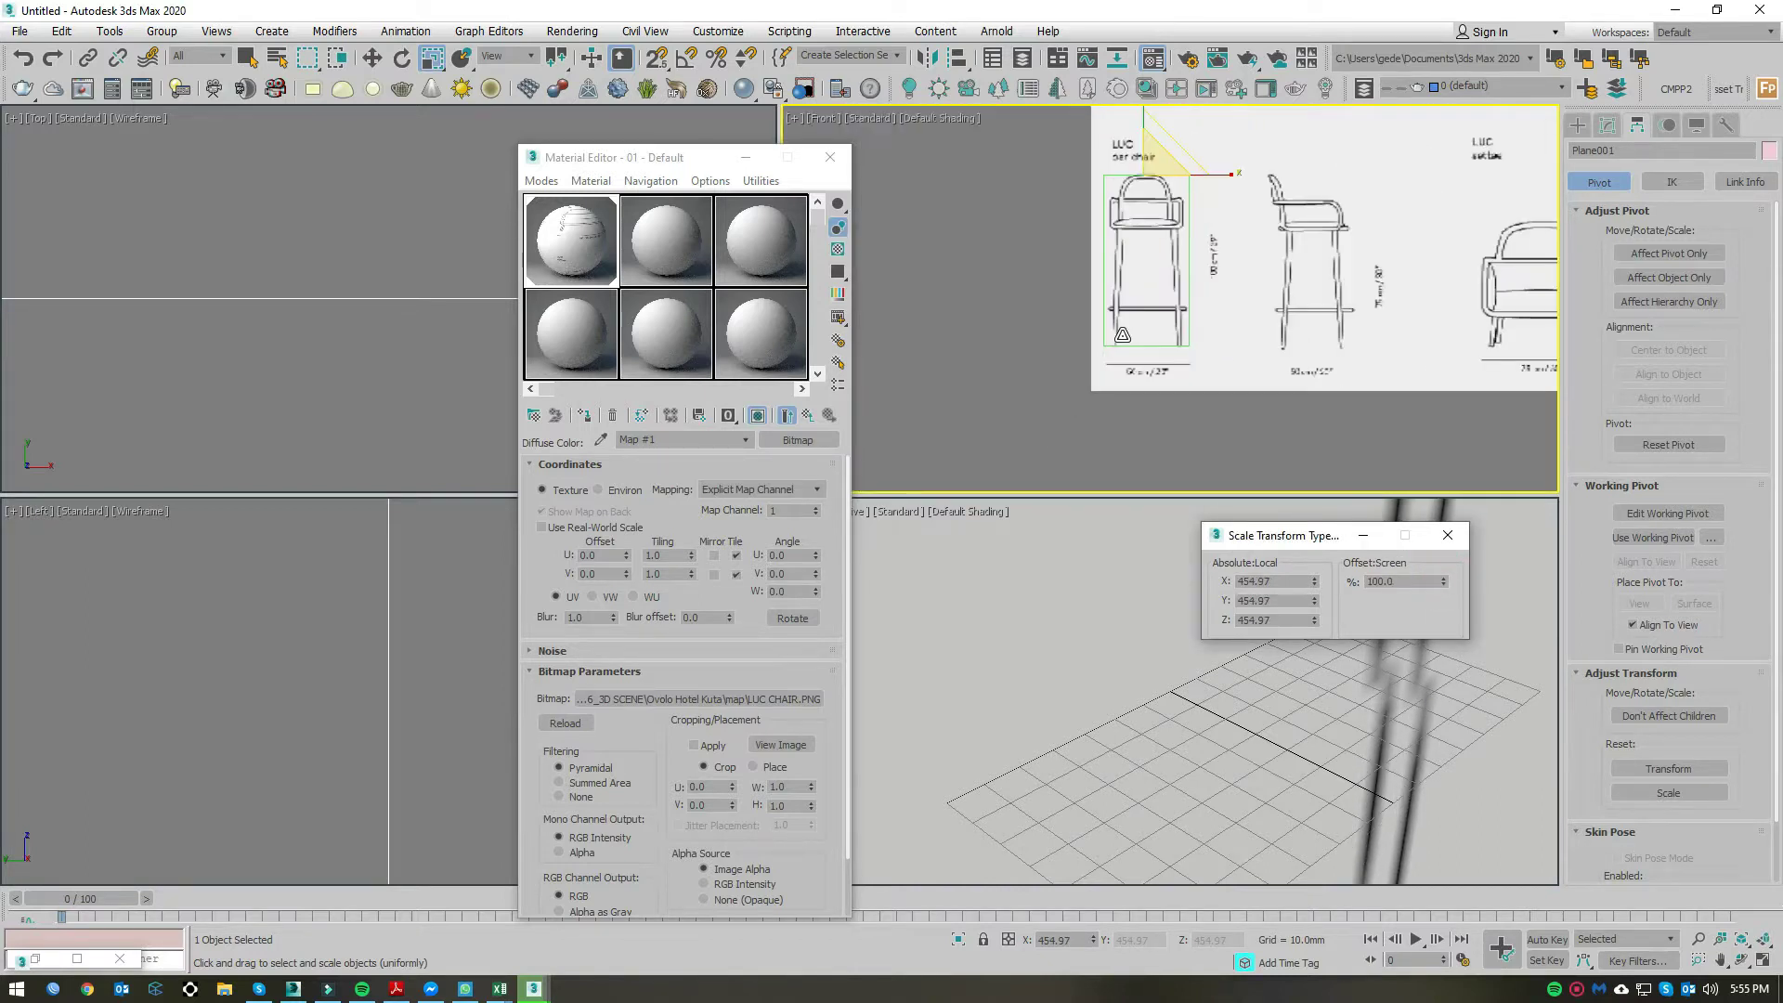
{"action": "scroll", "coordinate": [1305, 342], "scroll_direction": "down", "scroll_amount": 3}
Step: Confirm Plane001's Object Properties, then freeze it from the right-click menu
{"action": "right_click", "coordinate": [1233, 224]}
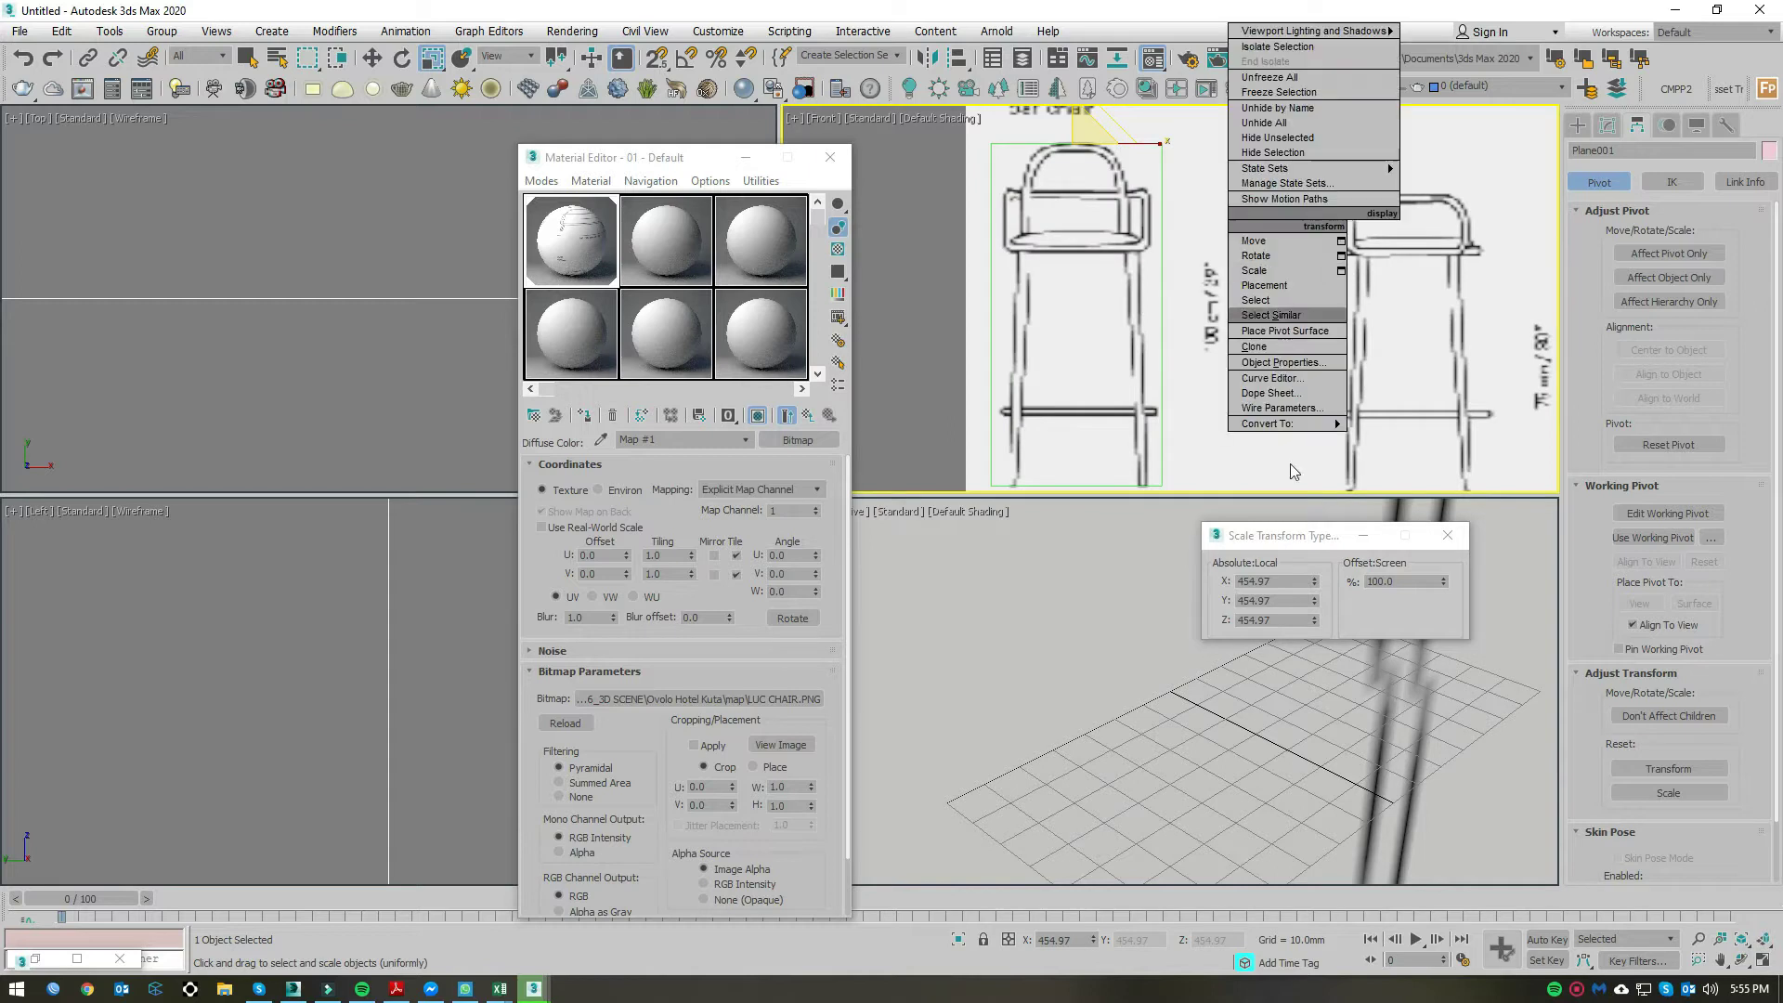
{"action": "left_click", "coordinate": [1301, 386]}
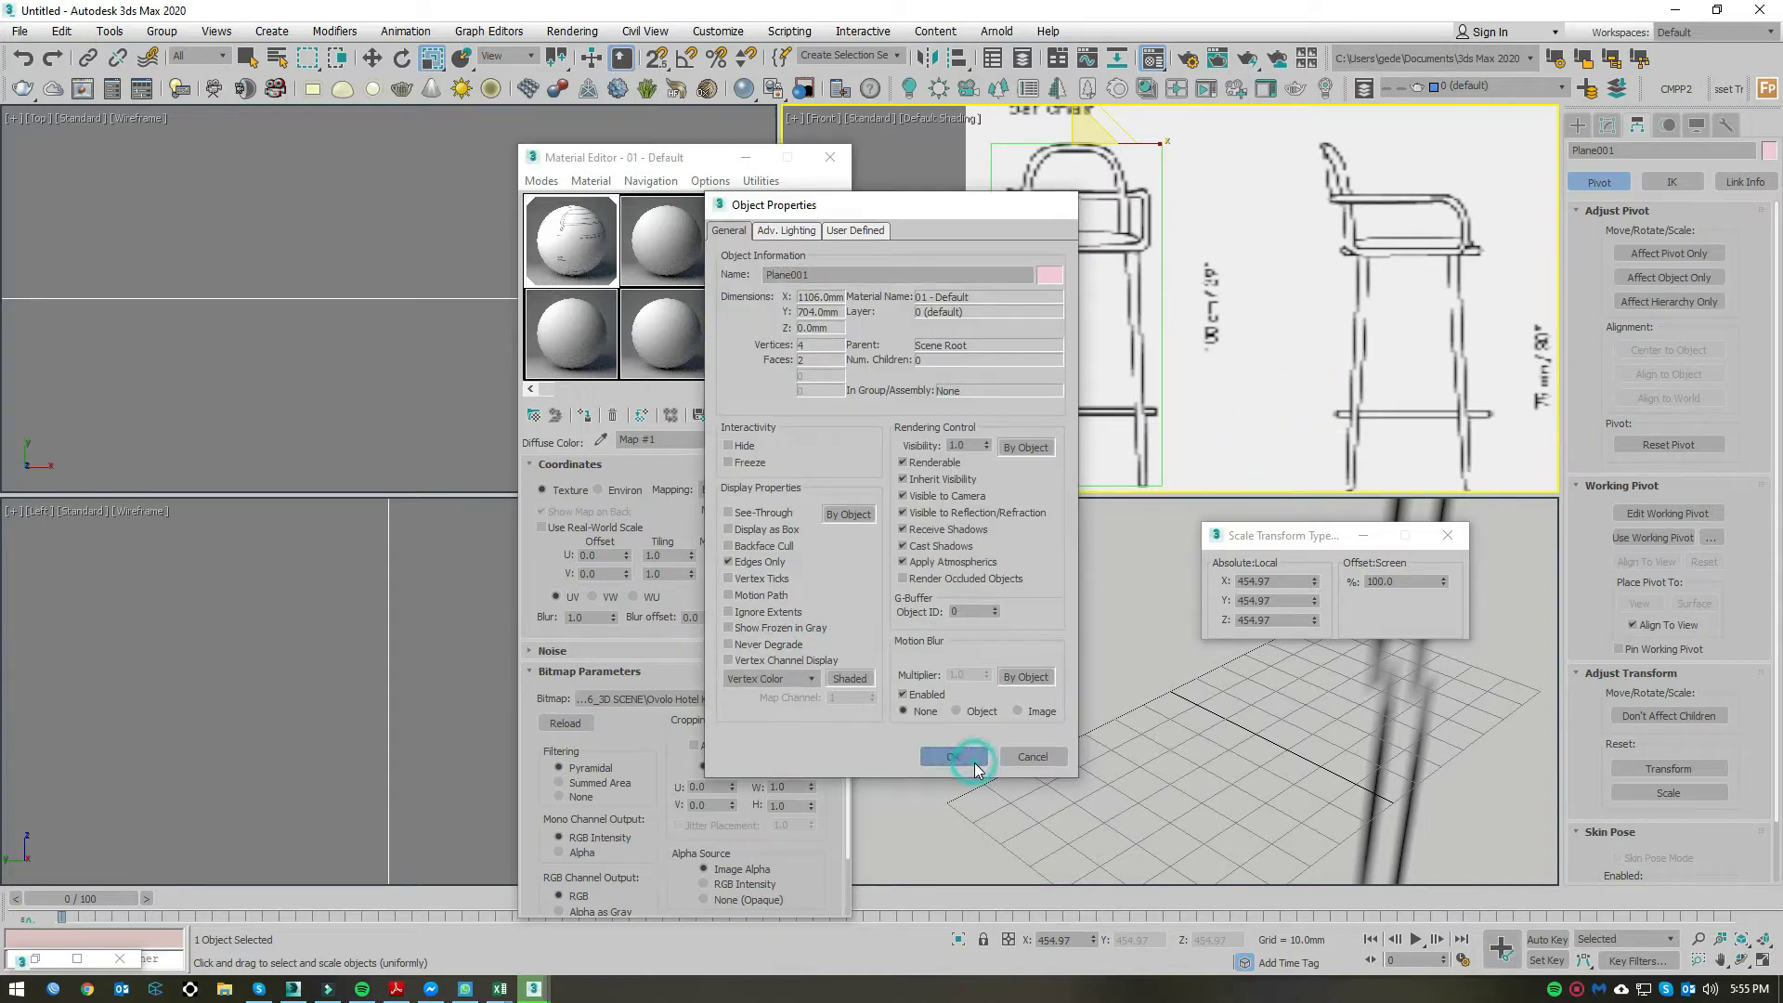
{"action": "left_click", "coordinate": [953, 756]}
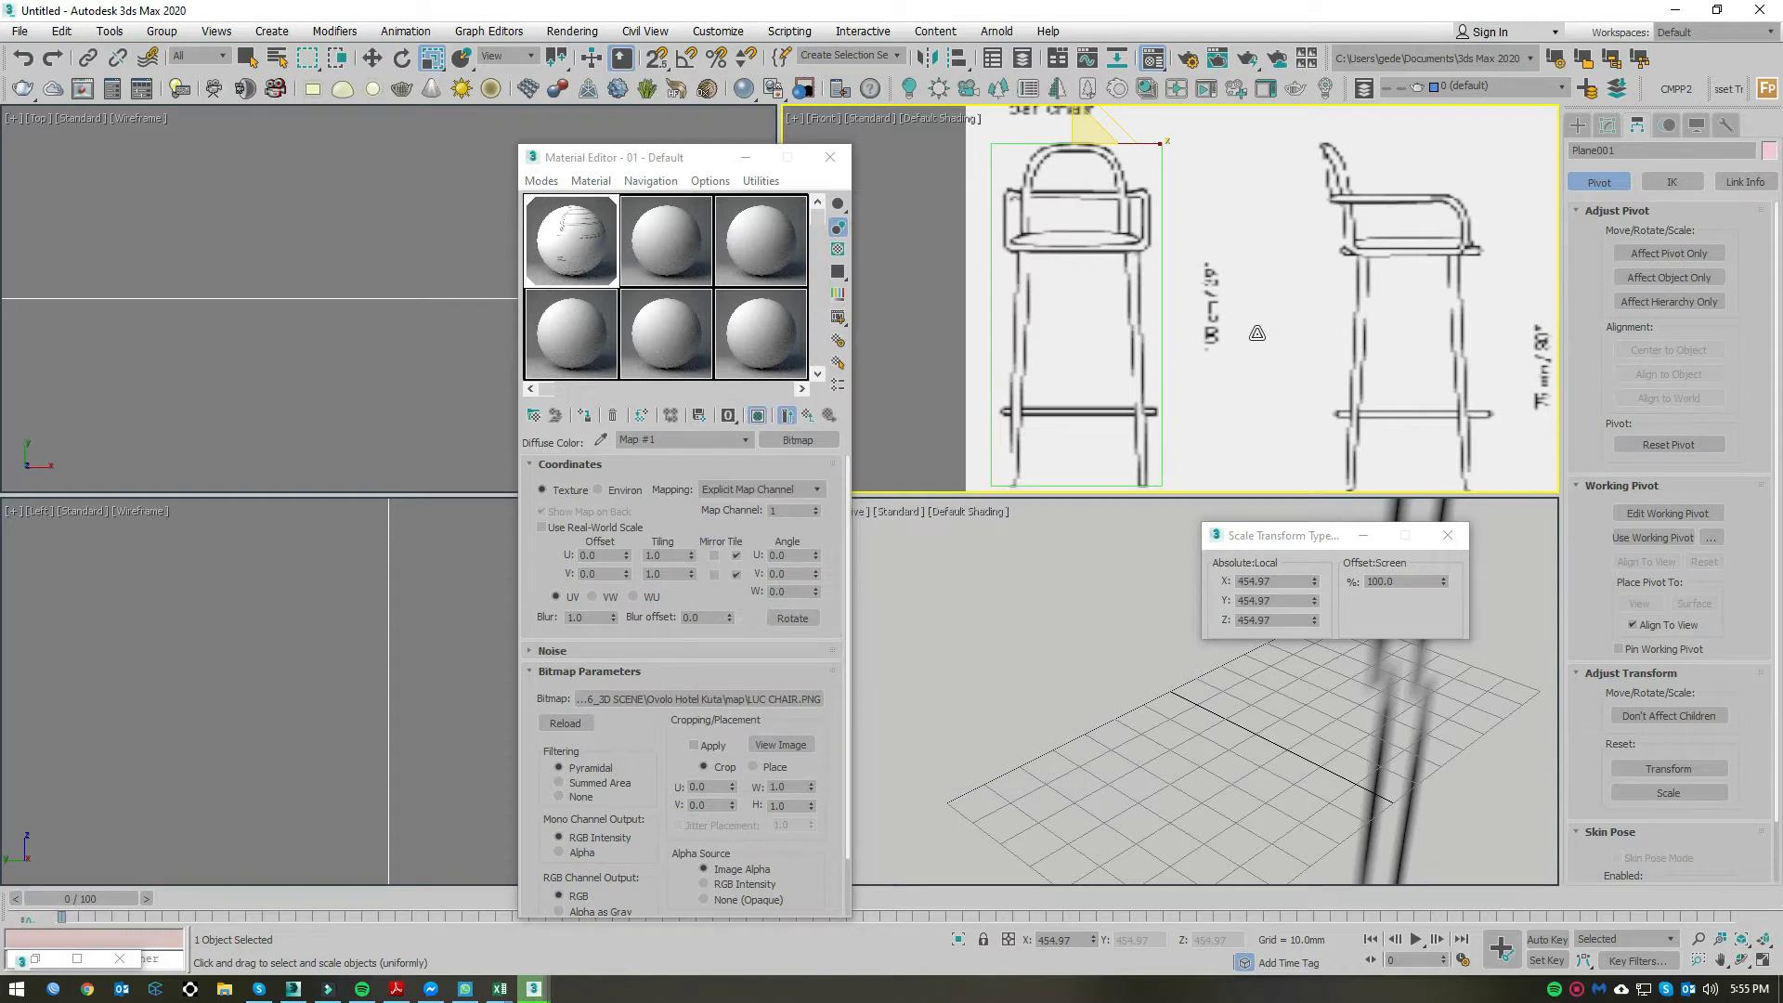
{"action": "right_click", "coordinate": [1256, 332]}
{"action": "left_click", "coordinate": [1324, 185]}
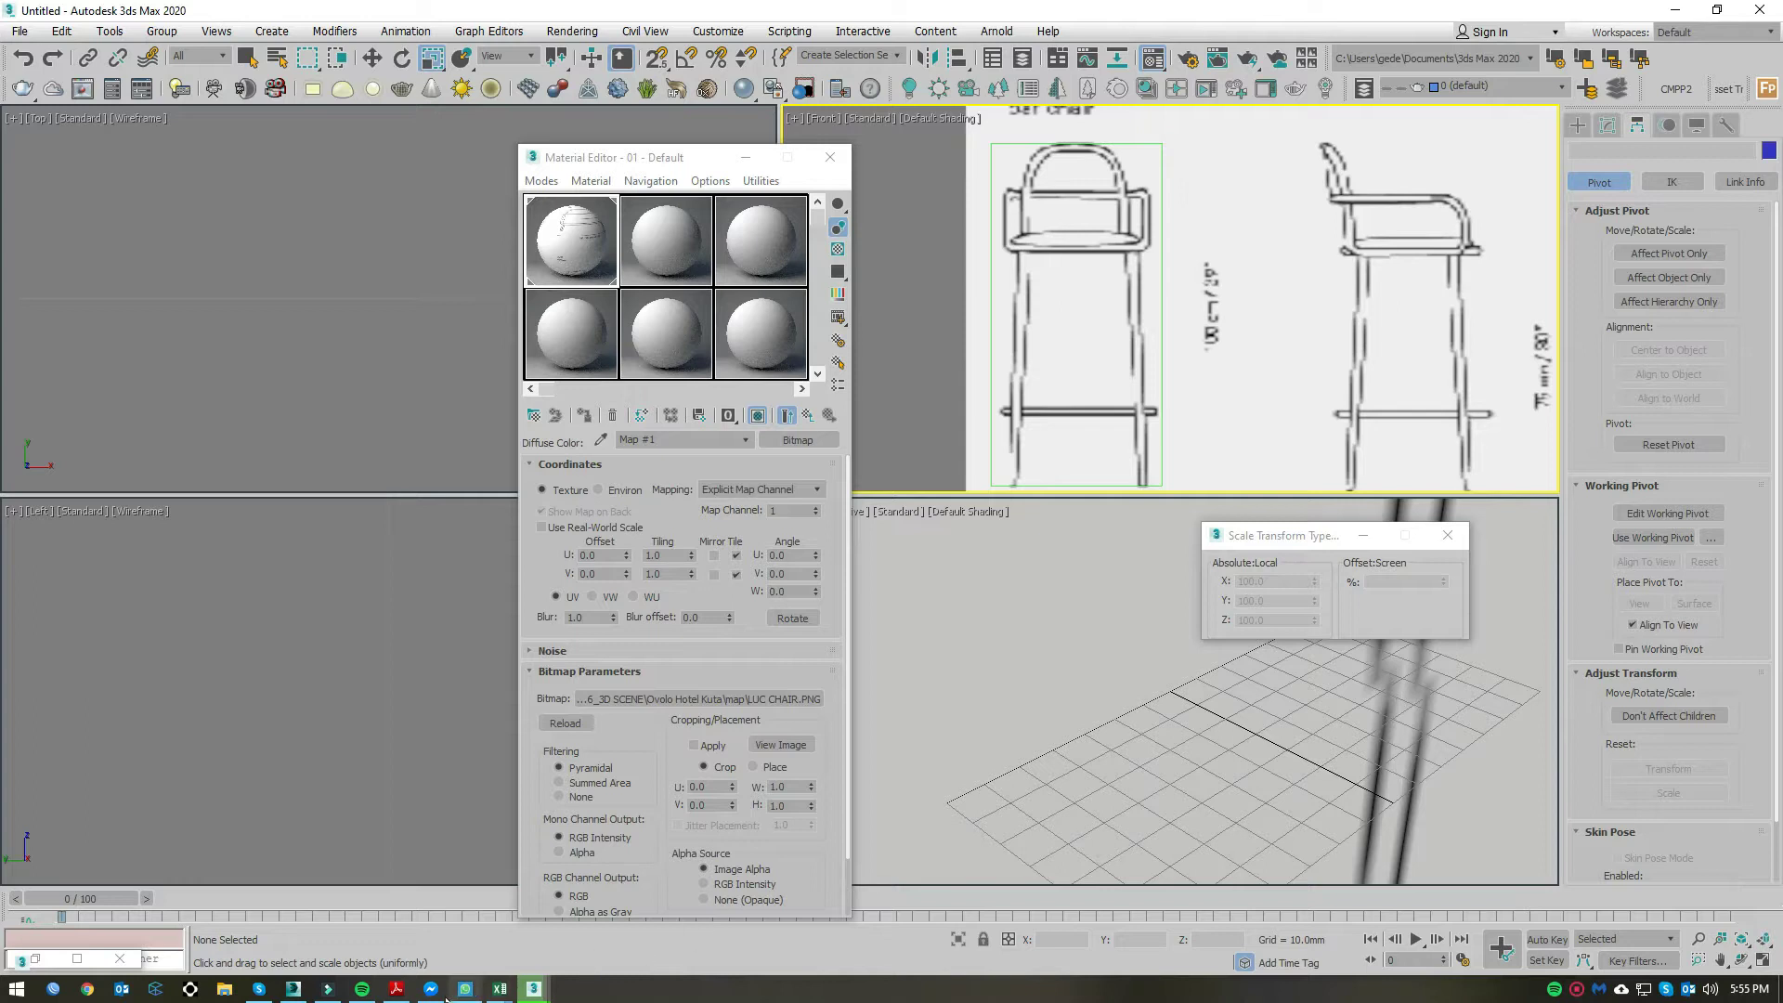
{"action": "scroll", "coordinate": [1193, 295], "scroll_direction": "down", "scroll_amount": 2}
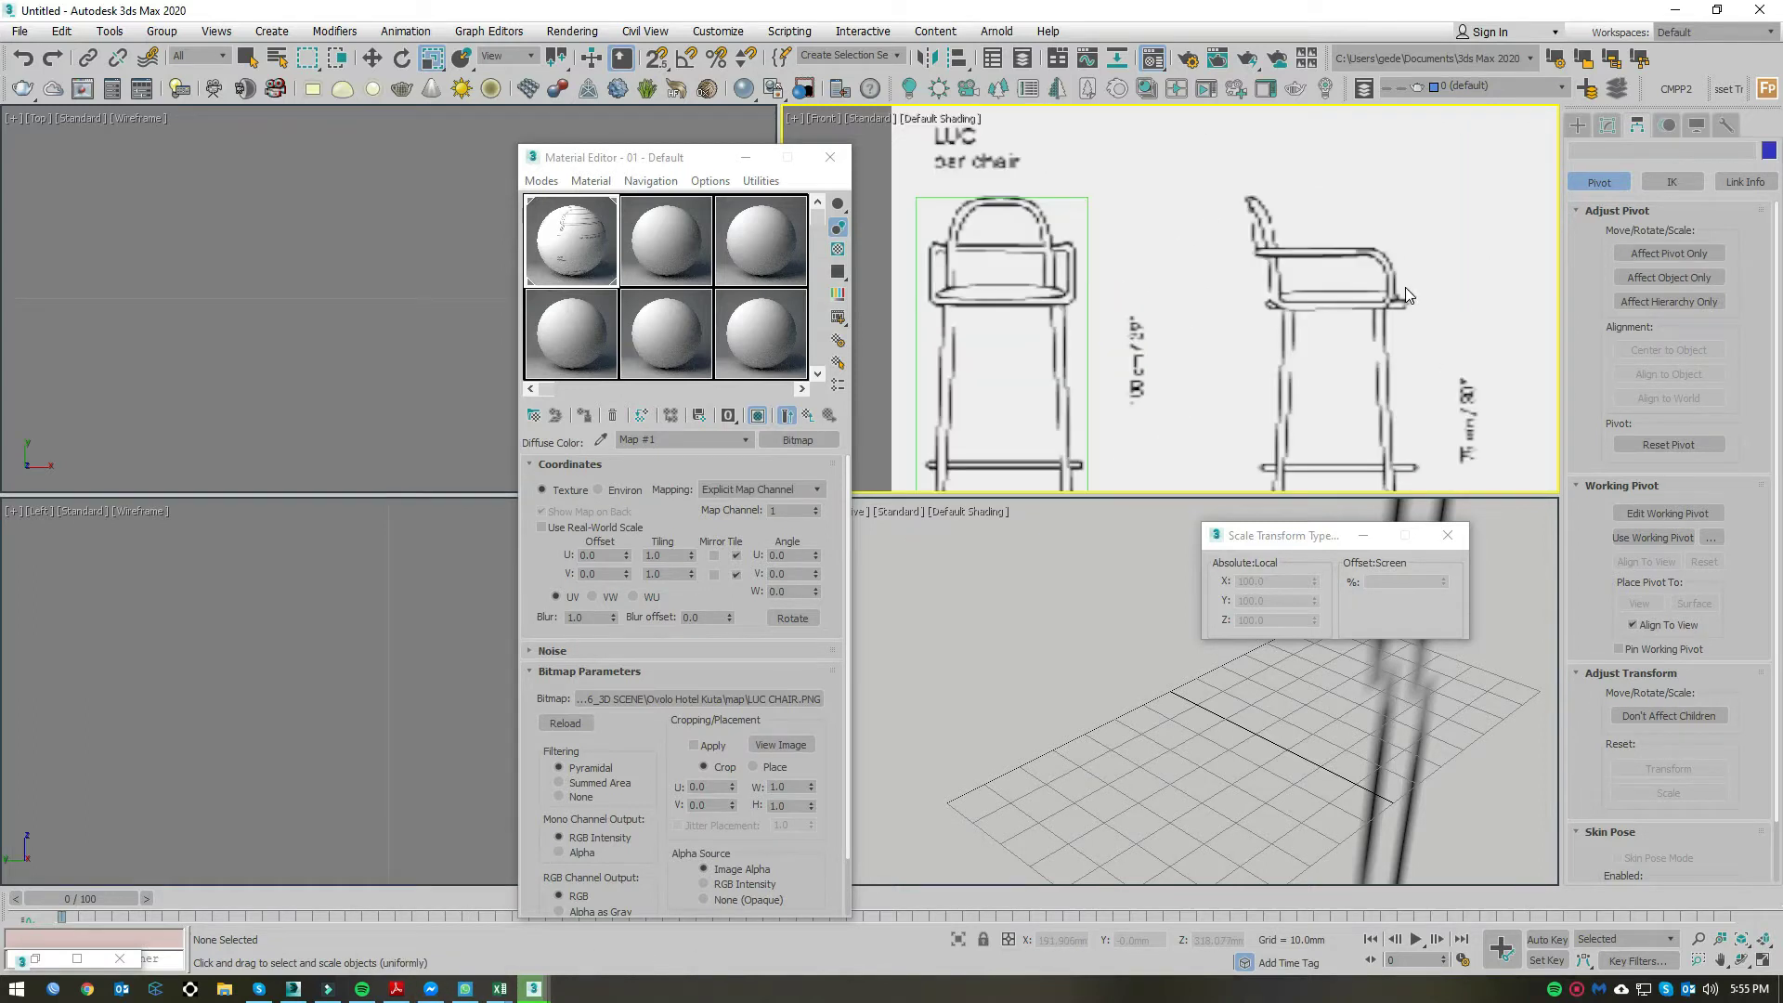
Step: Draw a circle across the chair seat's width, radius 205.285 mm
{"action": "scroll", "coordinate": [1384, 288], "scroll_direction": "up", "scroll_amount": 5}
{"action": "left_click", "coordinate": [1576, 125]}
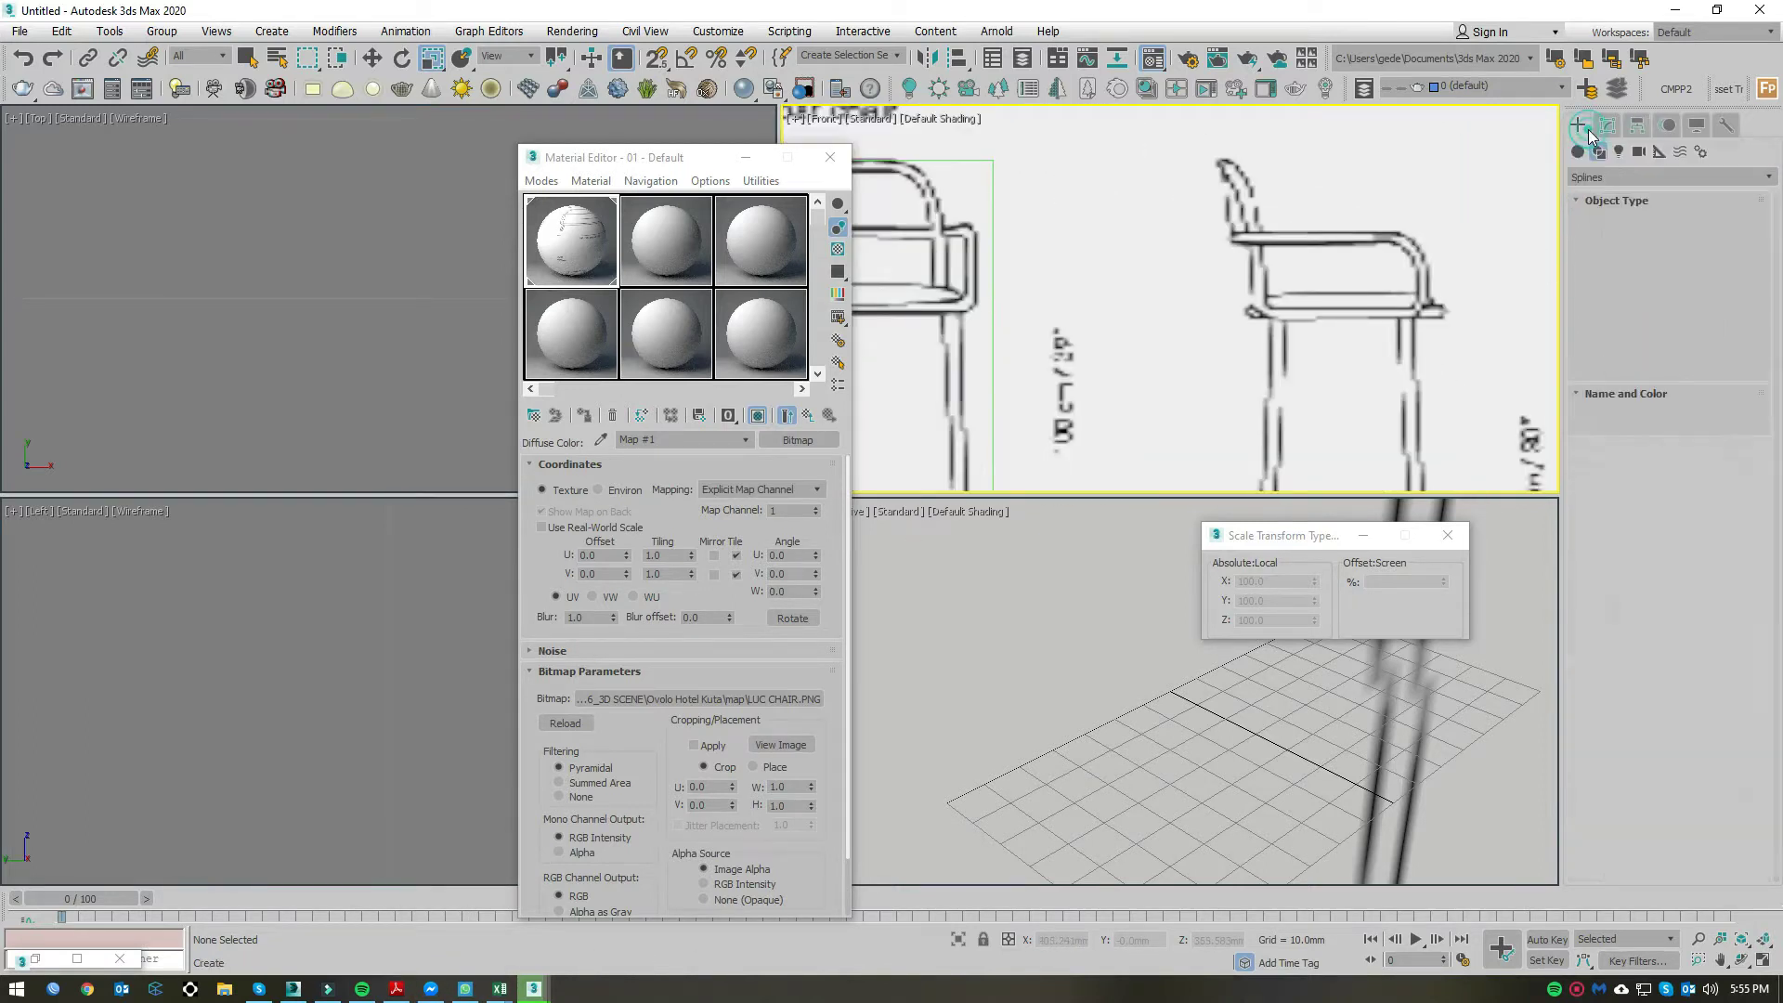
{"action": "left_click", "coordinate": [1645, 269]}
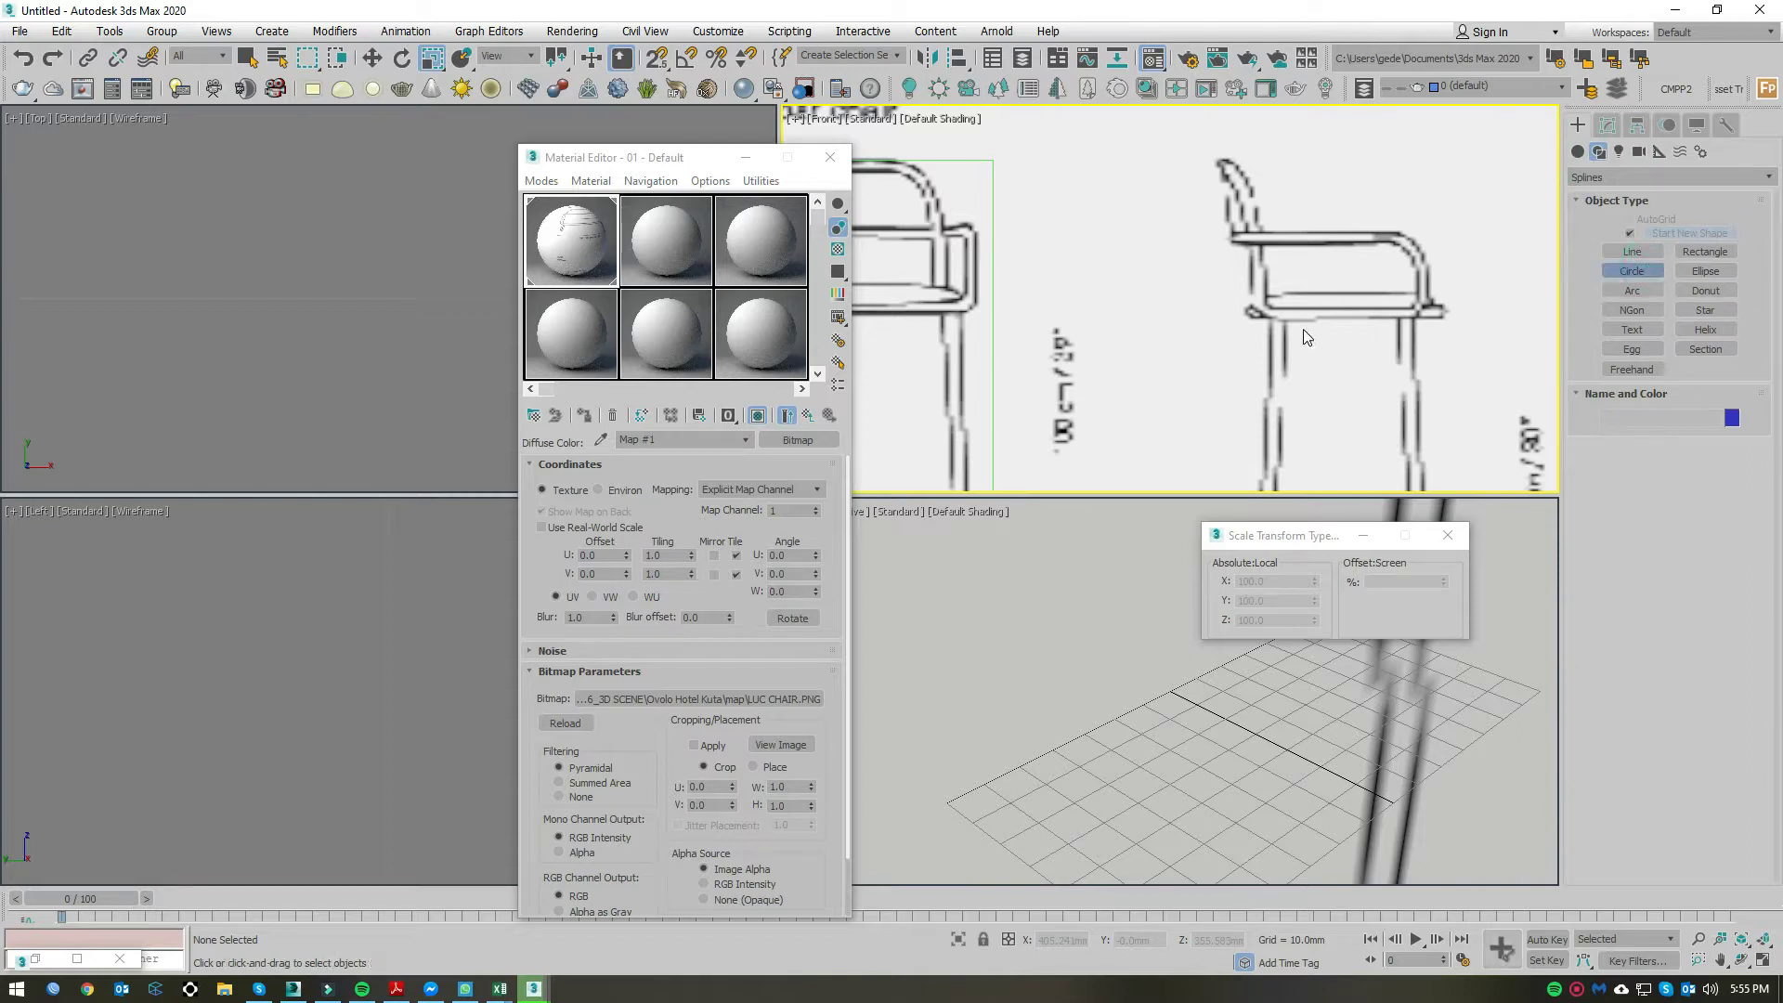
{"action": "scroll", "coordinate": [1244, 319], "scroll_direction": "up", "scroll_amount": 2}
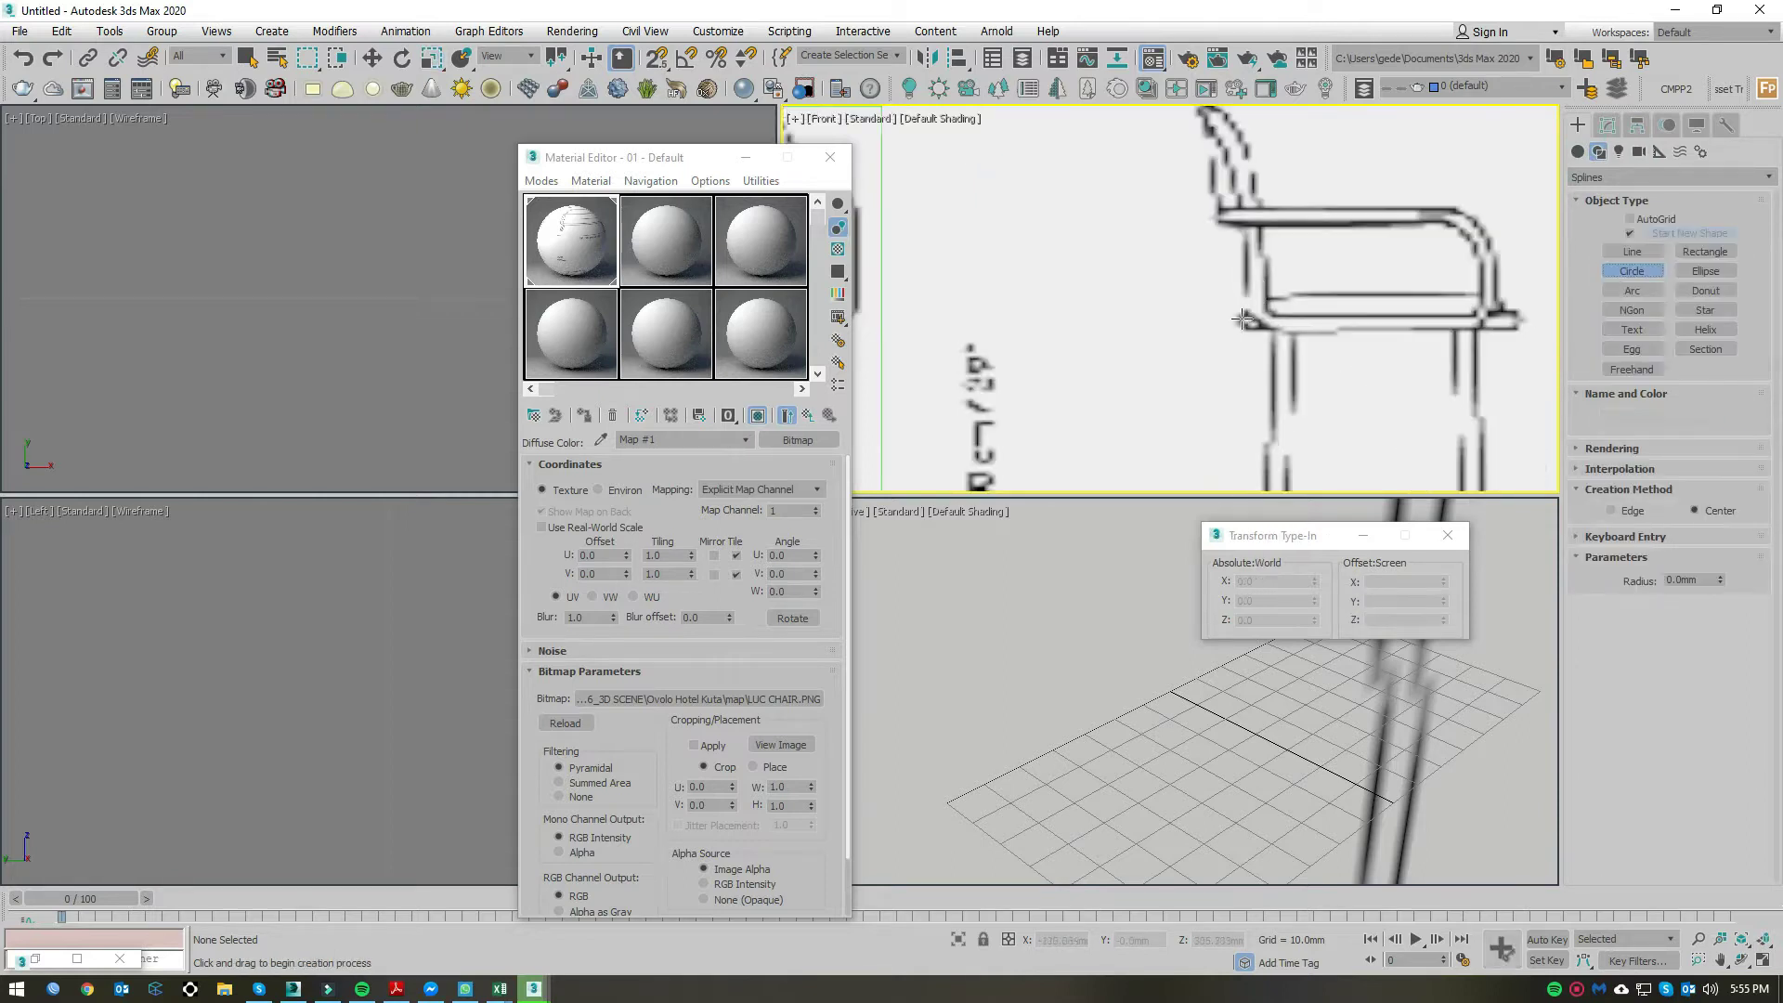
{"action": "scroll", "coordinate": [1234, 320], "scroll_direction": "down", "scroll_amount": 3}
{"action": "scroll", "coordinate": [1237, 321], "scroll_direction": "up", "scroll_amount": 2}
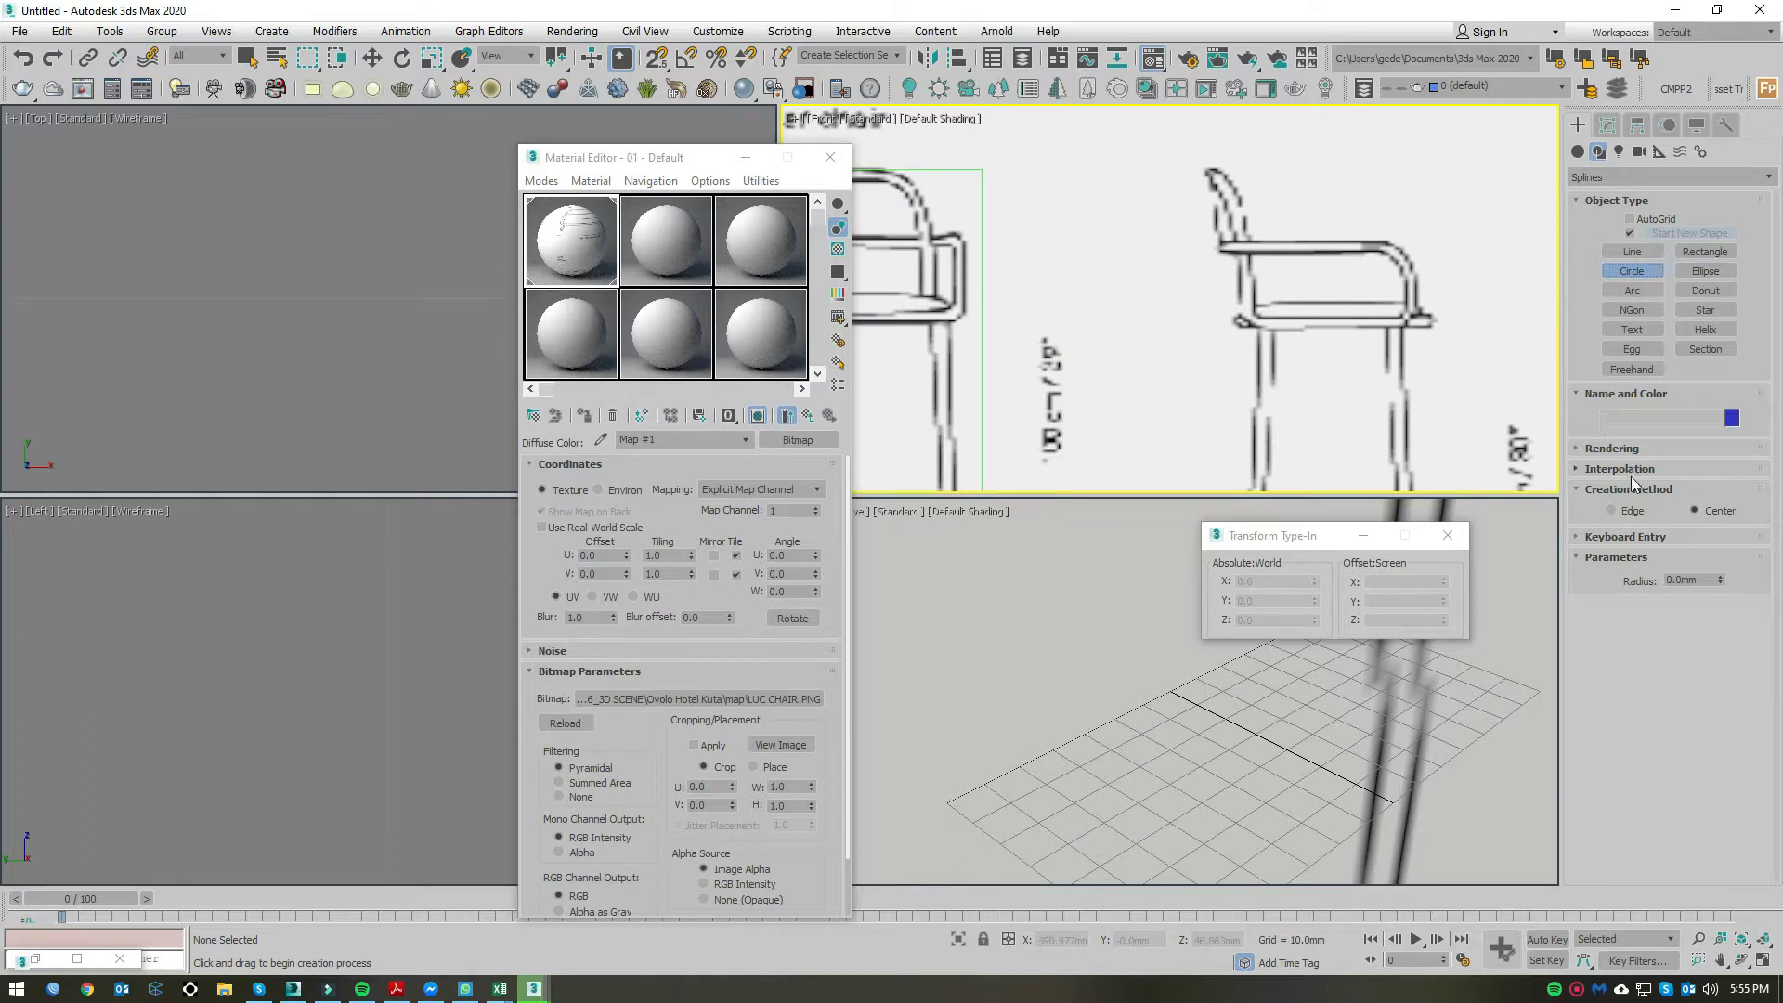
{"action": "left_click_drag", "start_coordinate": [1233, 320], "coordinate": [1432, 321]}
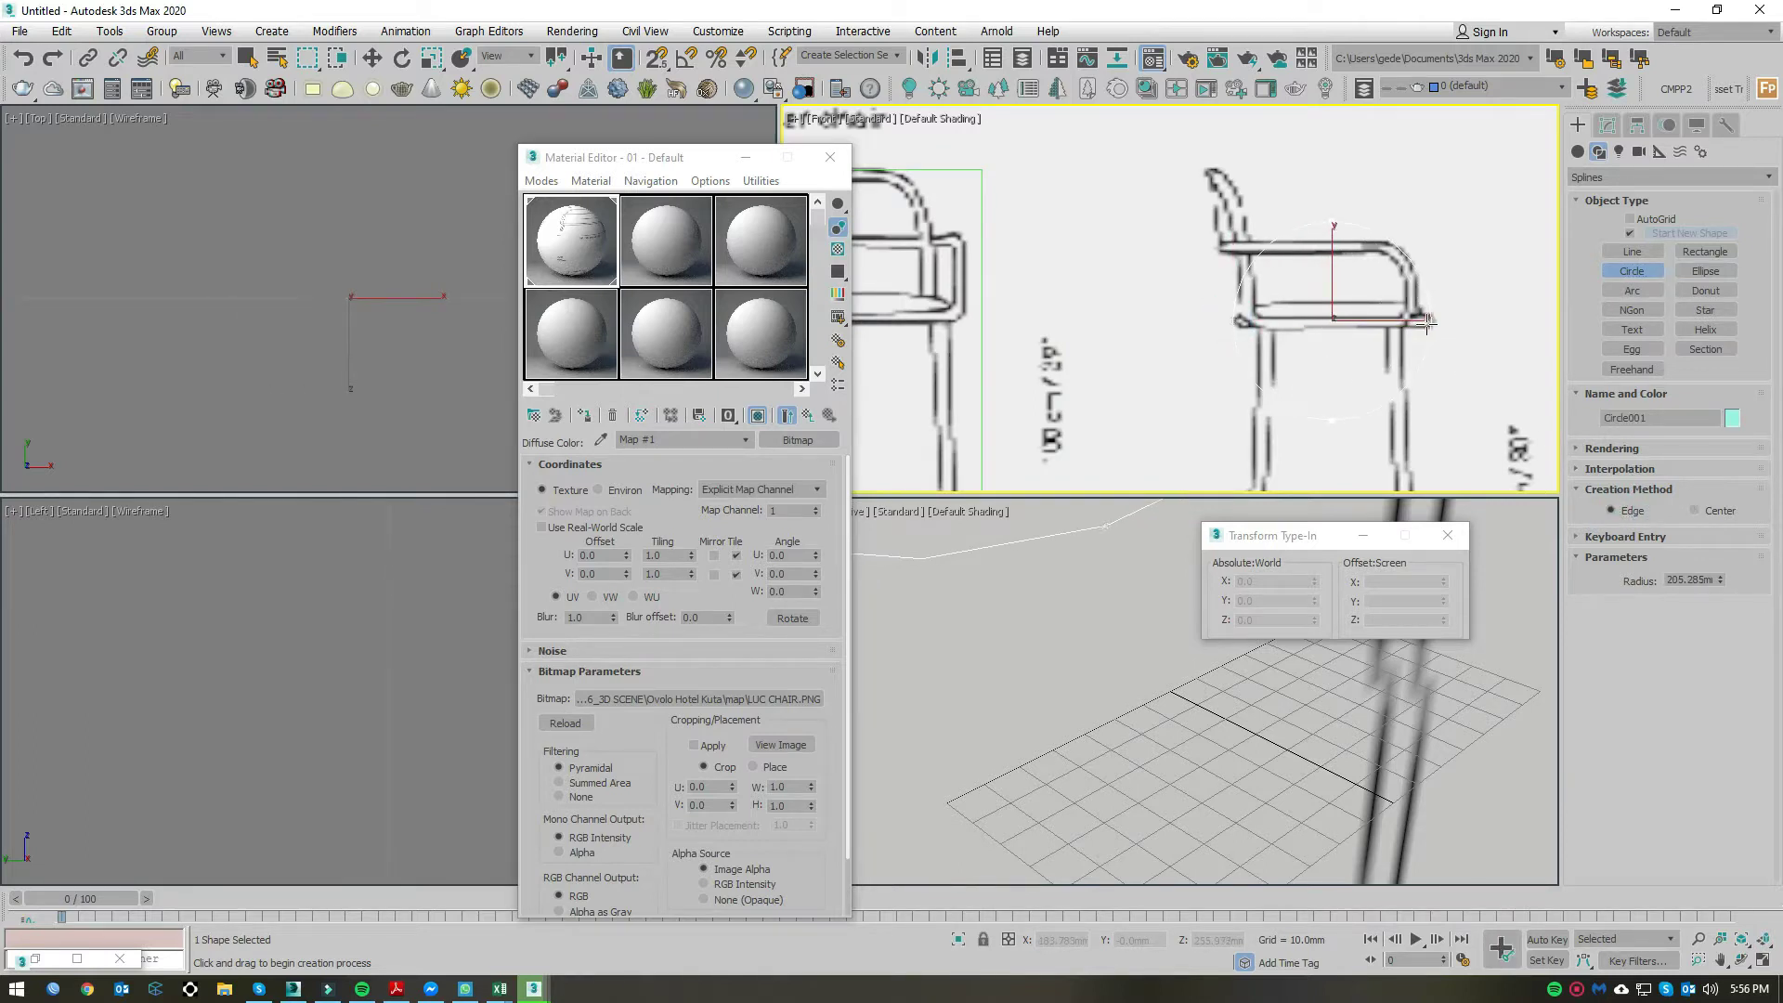
{"action": "scroll", "coordinate": [1427, 322], "scroll_direction": "up", "scroll_amount": 3}
{"action": "scroll", "coordinate": [1216, 285], "scroll_direction": "down", "scroll_amount": 3}
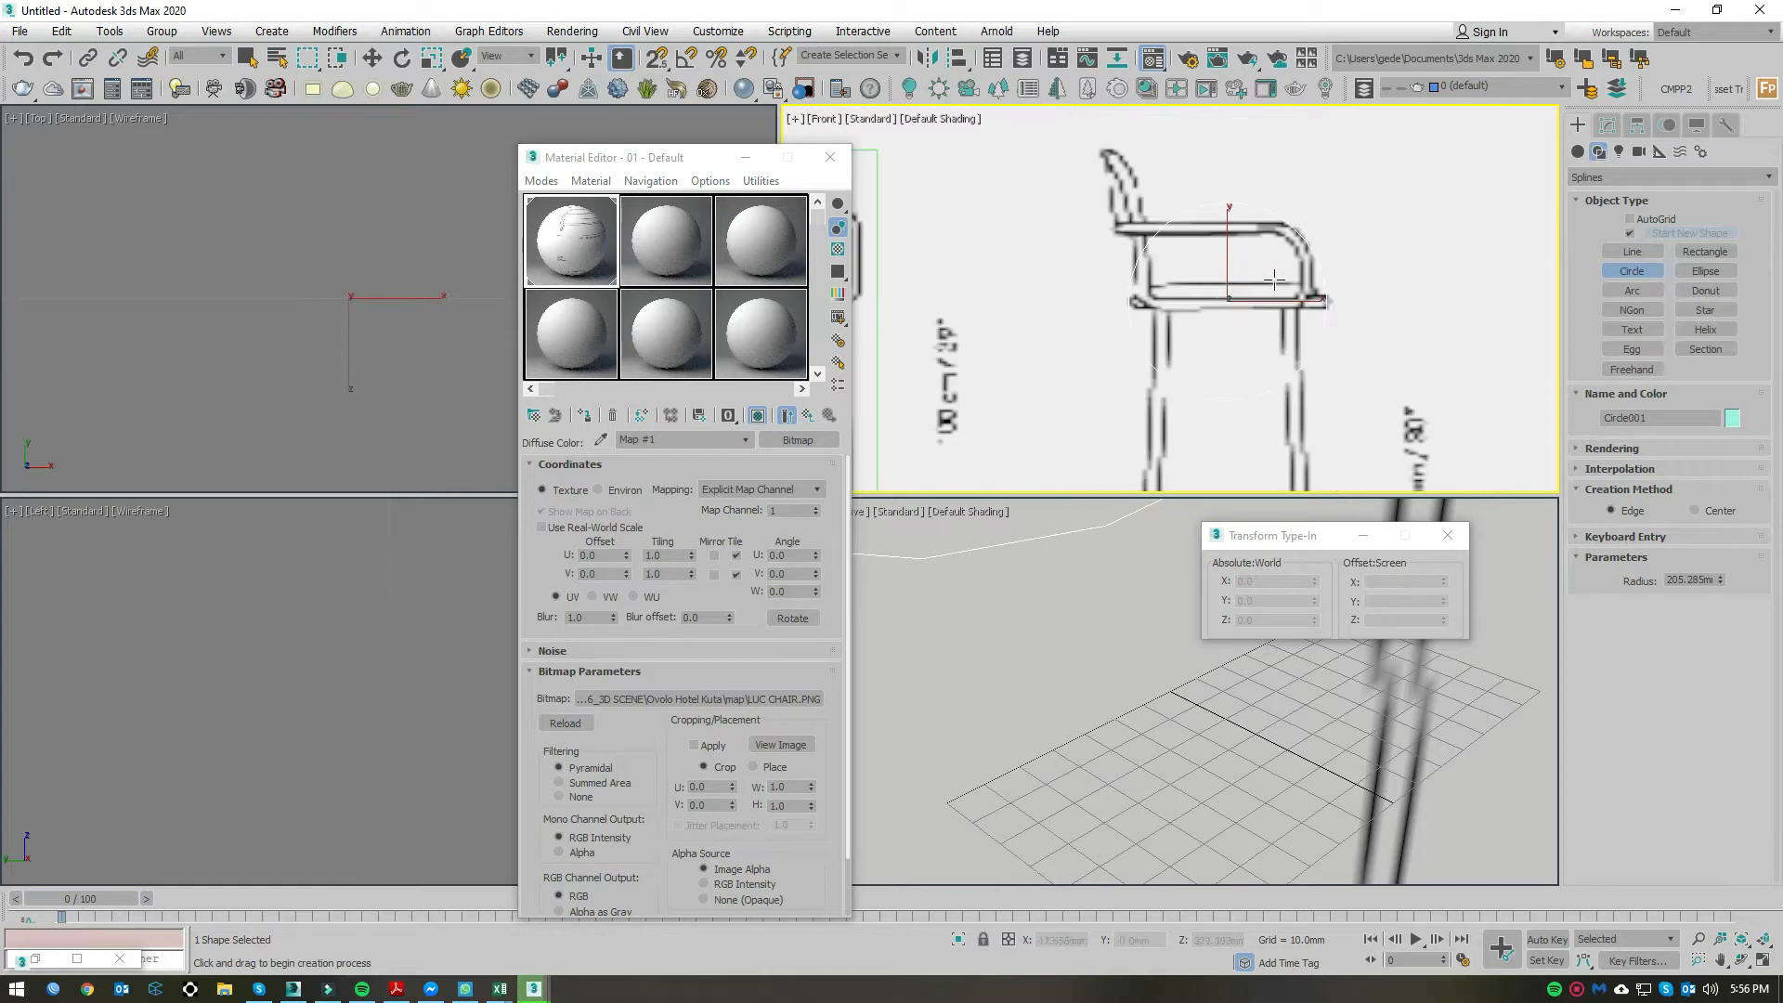
{"action": "scroll", "coordinate": [1233, 281], "scroll_direction": "up", "scroll_amount": 3}
{"action": "scroll", "coordinate": [1233, 282], "scroll_direction": "down", "scroll_amount": 3}
Step: Rotate the circle 90° about X with the Rotate Type-In offset
{"action": "key", "text": "e"}
{"action": "double_click", "coordinate": [1390, 583]}
{"action": "type", "text": "90"}
{"action": "key", "text": "Return"}
{"action": "left_click", "coordinate": [1607, 124]}
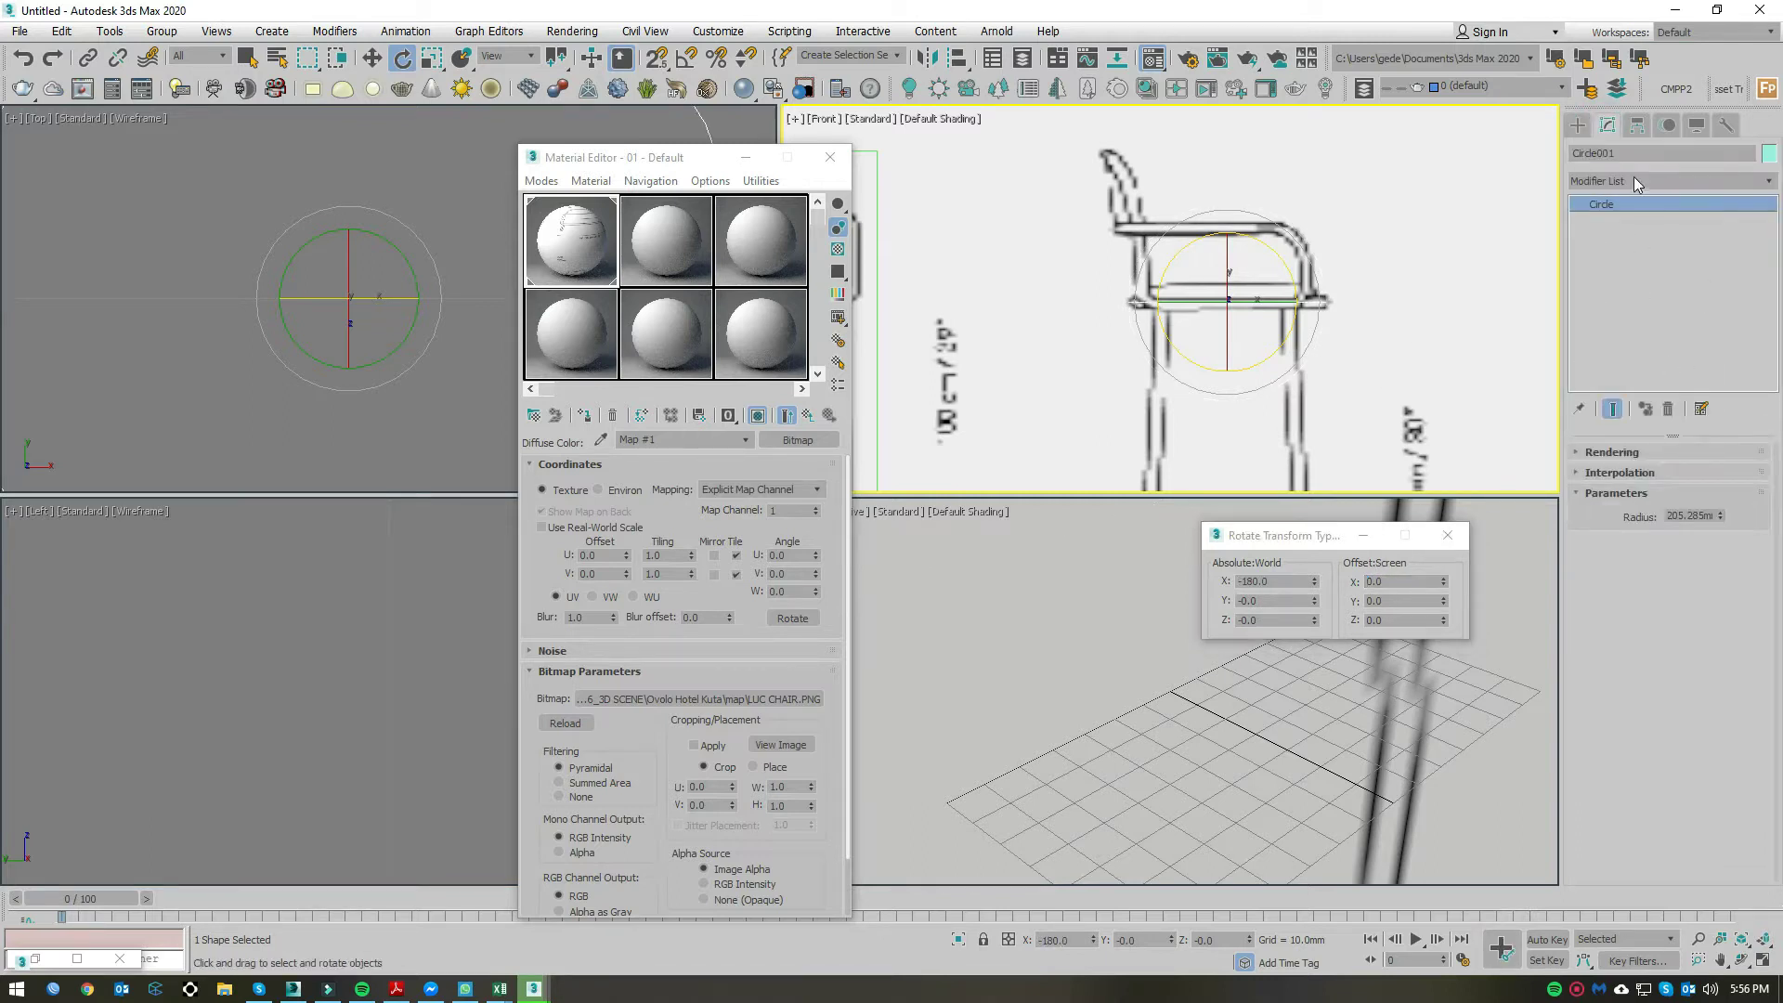
Step: Add an Extrude modifier to Circle001 with a 30 mm Amount
{"action": "left_click", "coordinate": [1635, 180]}
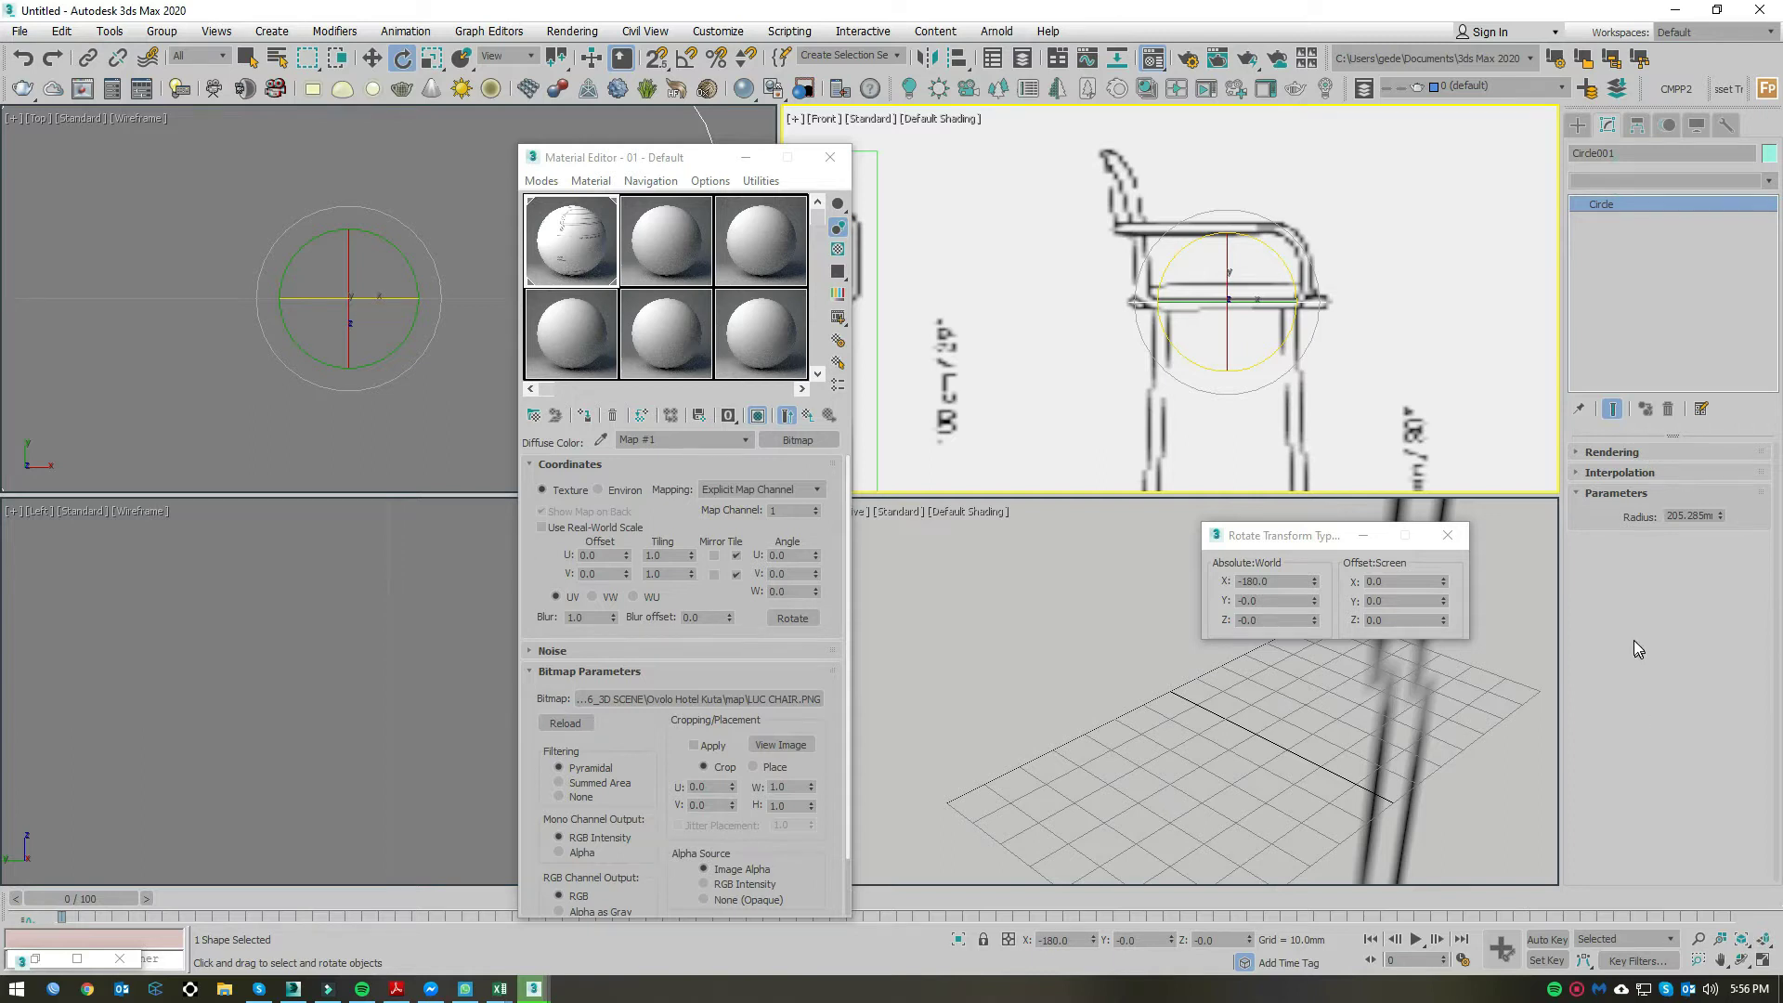
{"action": "scroll", "coordinate": [1663, 724], "scroll_direction": "down", "scroll_amount": 2}
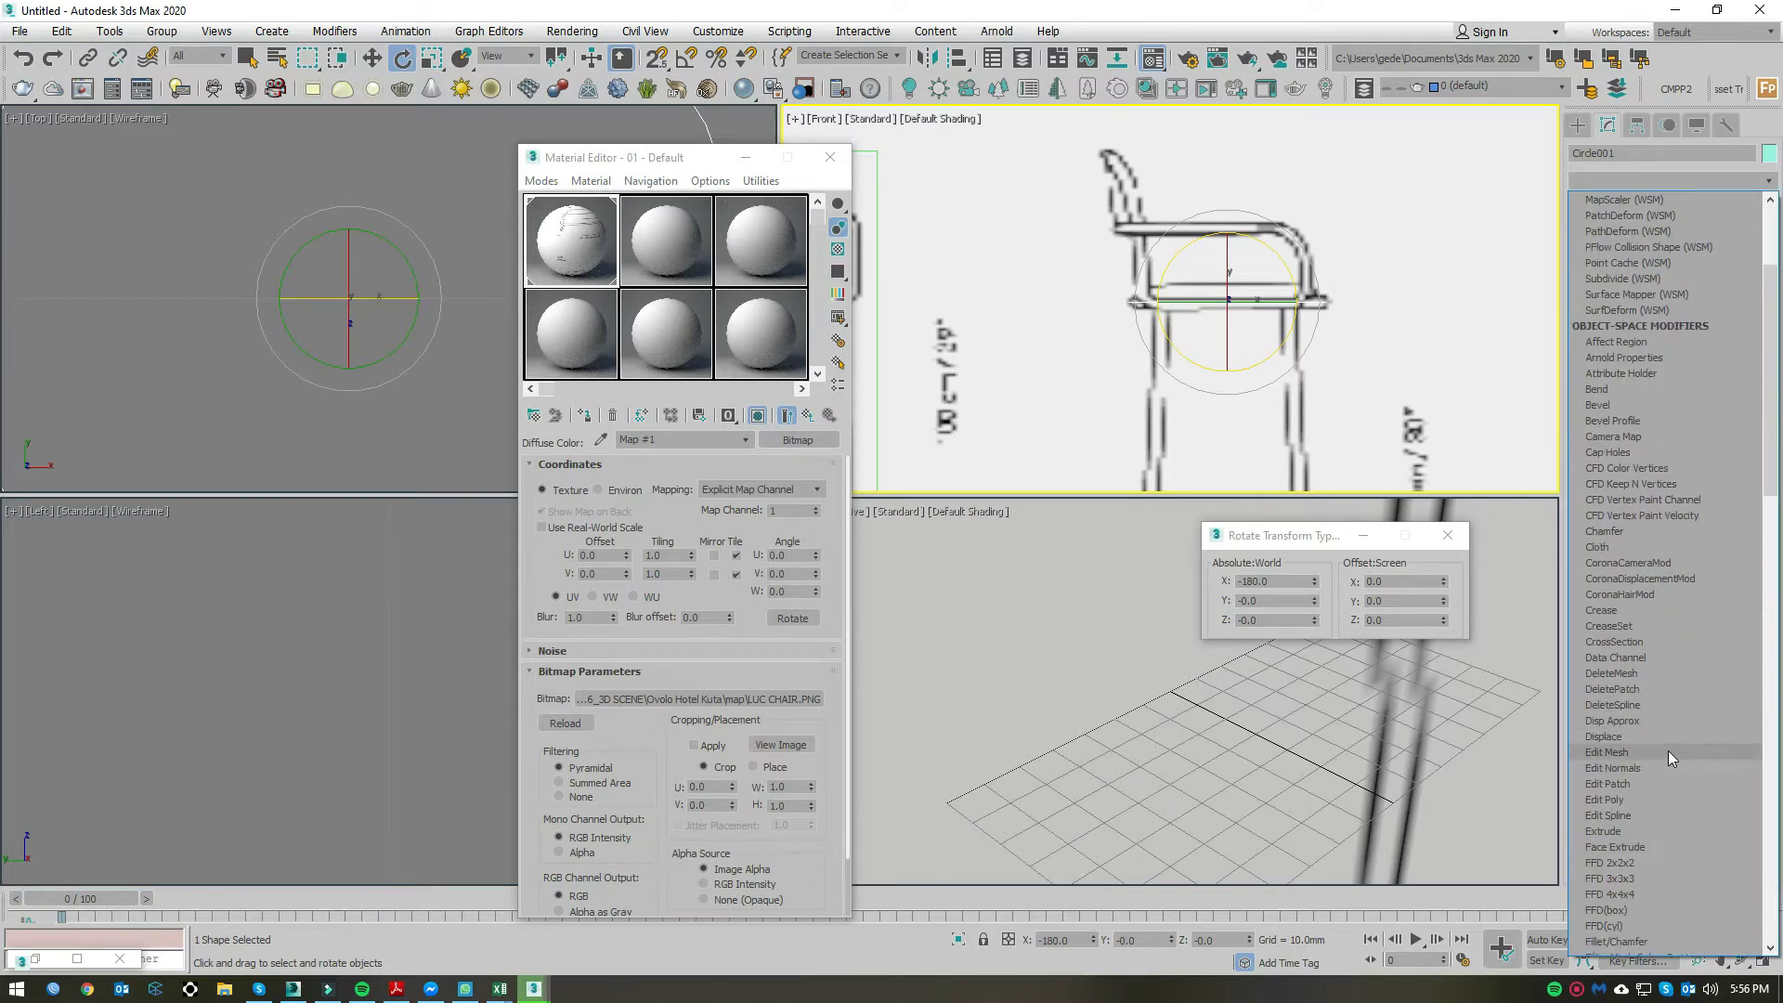
{"action": "key", "text": "e"}
{"action": "left_click", "coordinate": [1602, 281]}
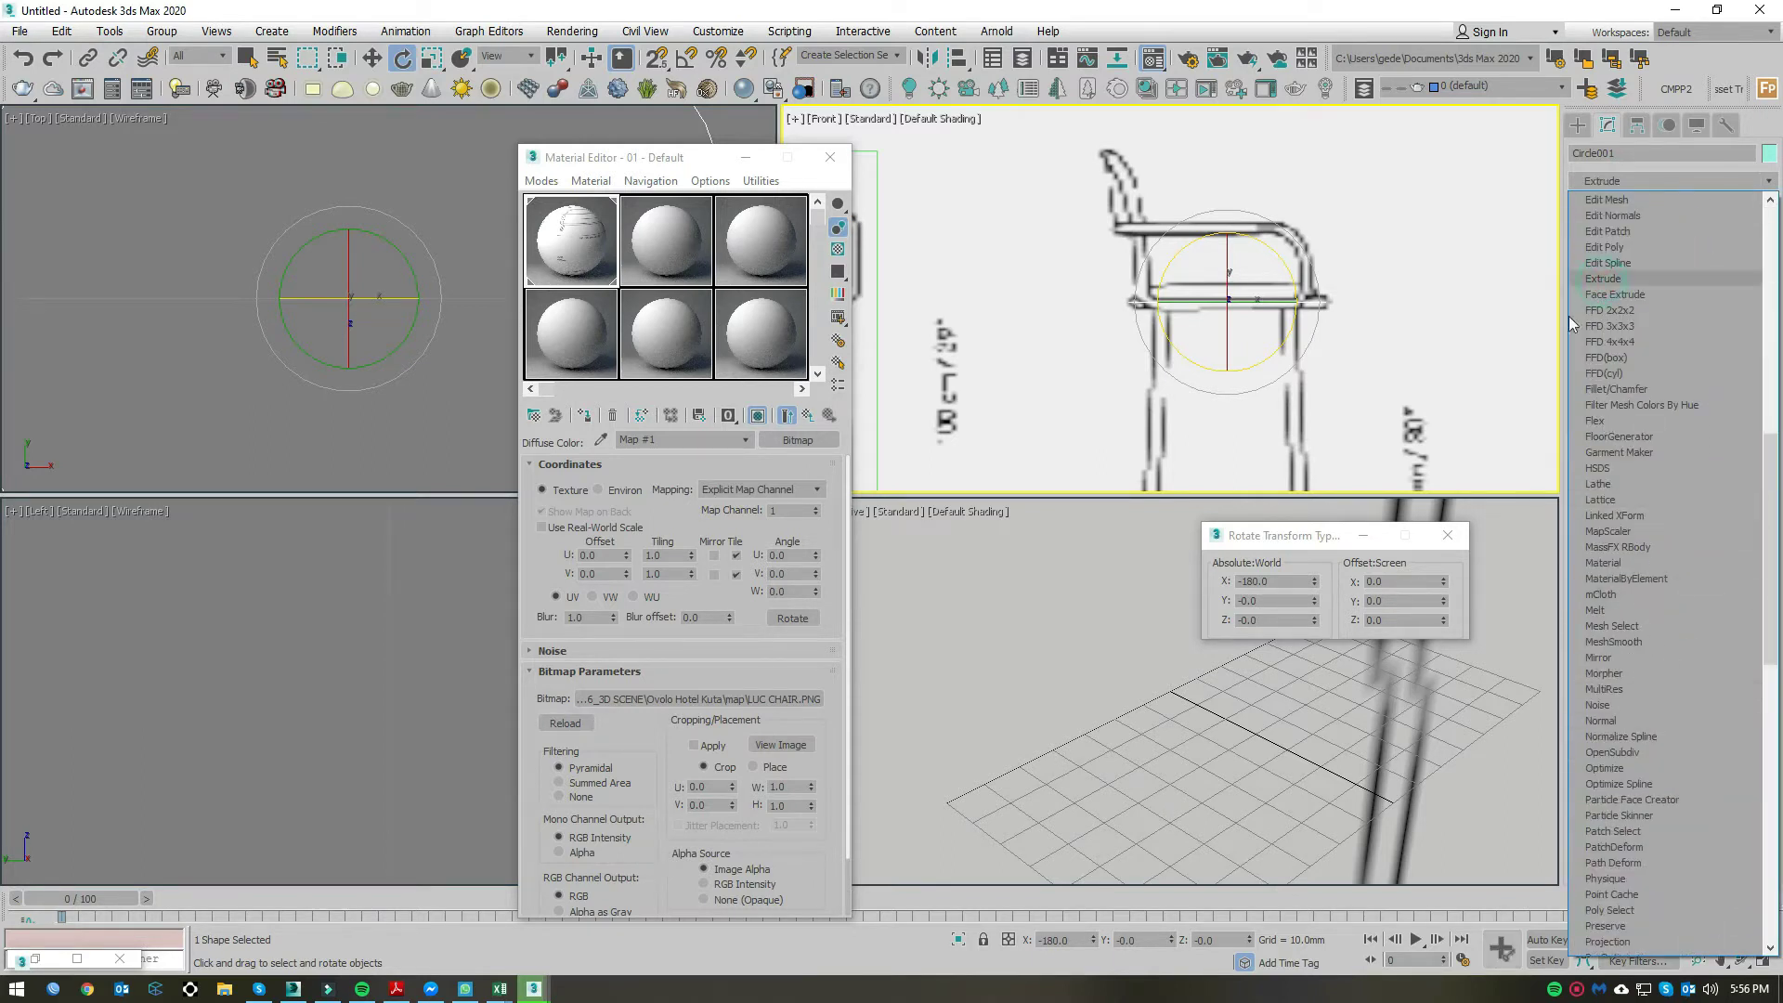
{"action": "double_click", "coordinate": [1692, 476]}
{"action": "type", "text": "0"}
{"action": "key", "text": "Return"}
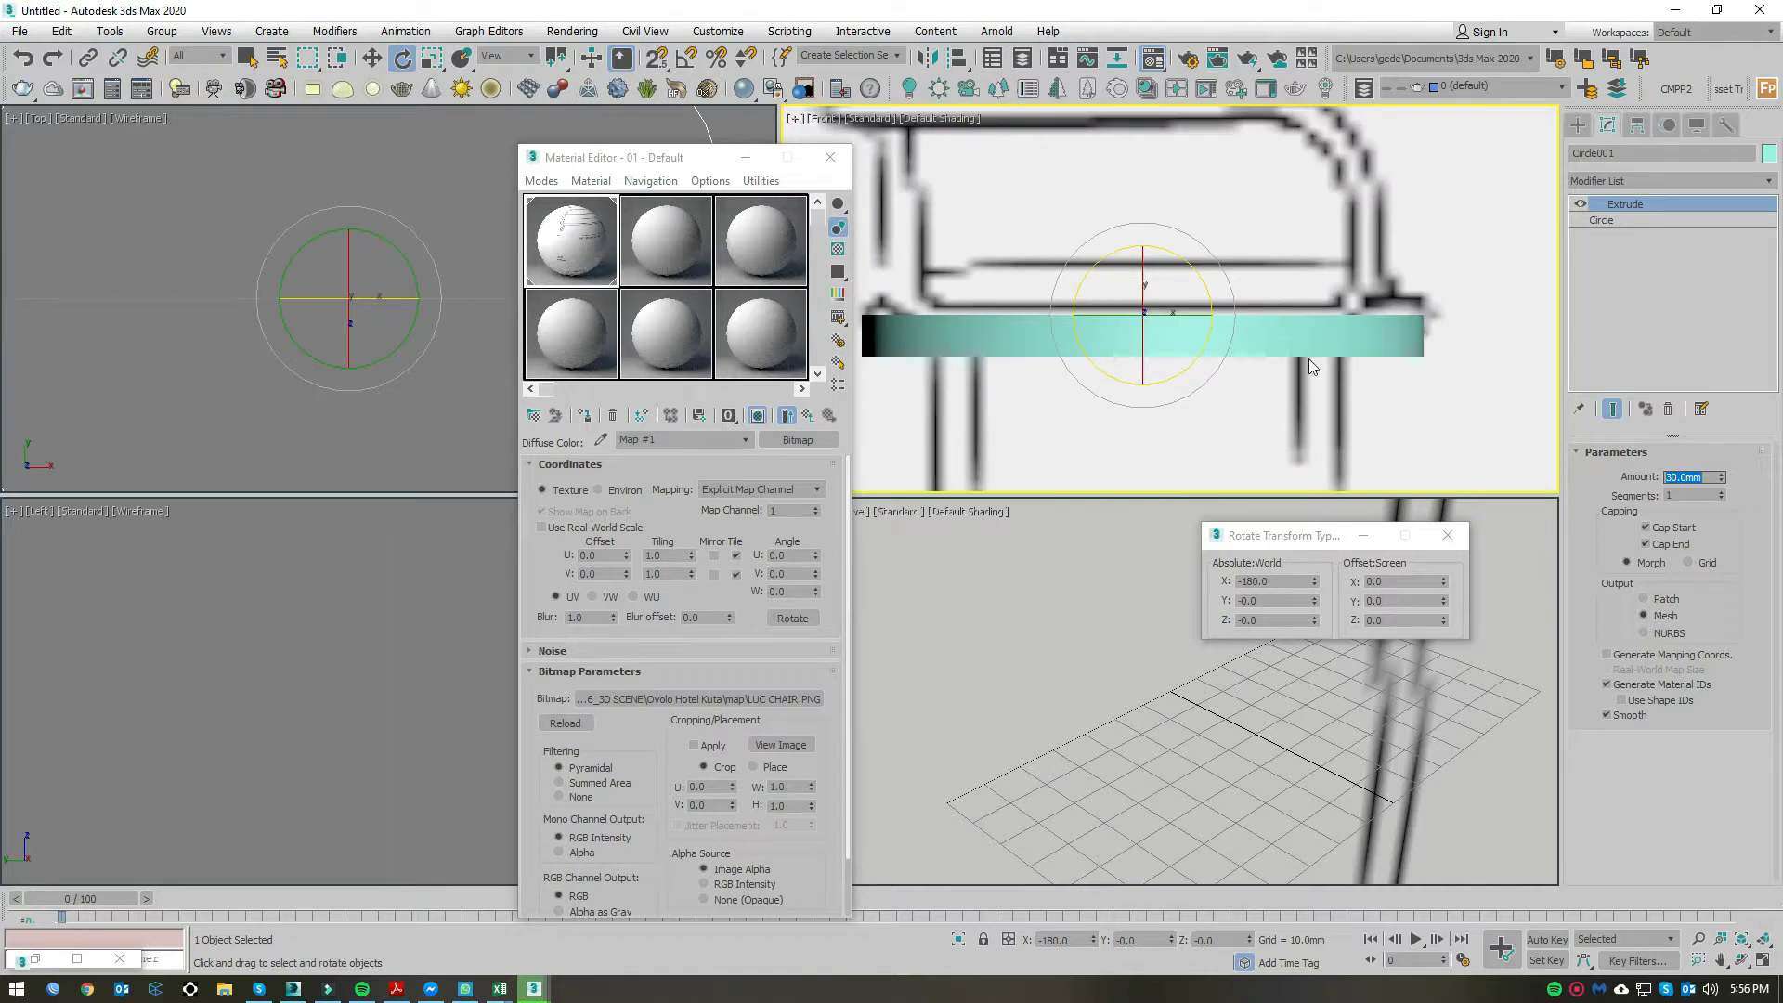
{"action": "scroll", "coordinate": [1401, 412], "scroll_direction": "up", "scroll_amount": 2}
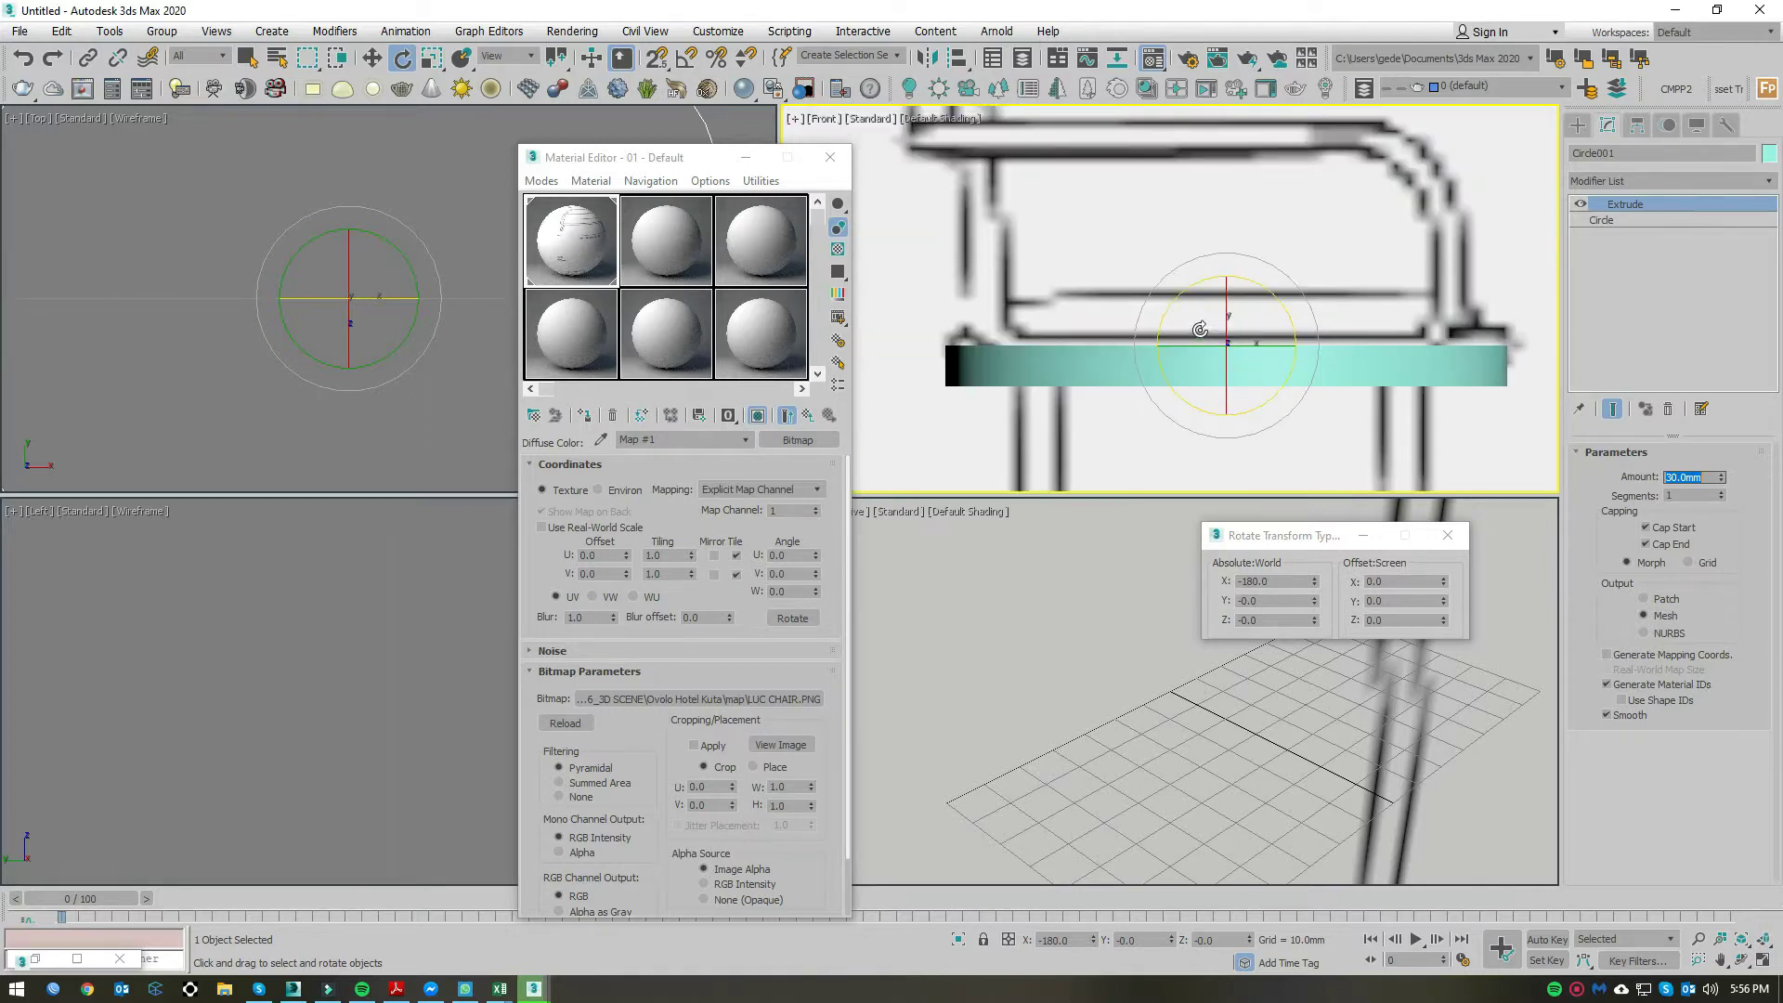
{"action": "scroll", "coordinate": [1226, 323], "scroll_direction": "down", "scroll_amount": 2}
Step: Raise the seat disc to Z 269.926 mm, level with the drawing's seat line
{"action": "key", "text": "w"}
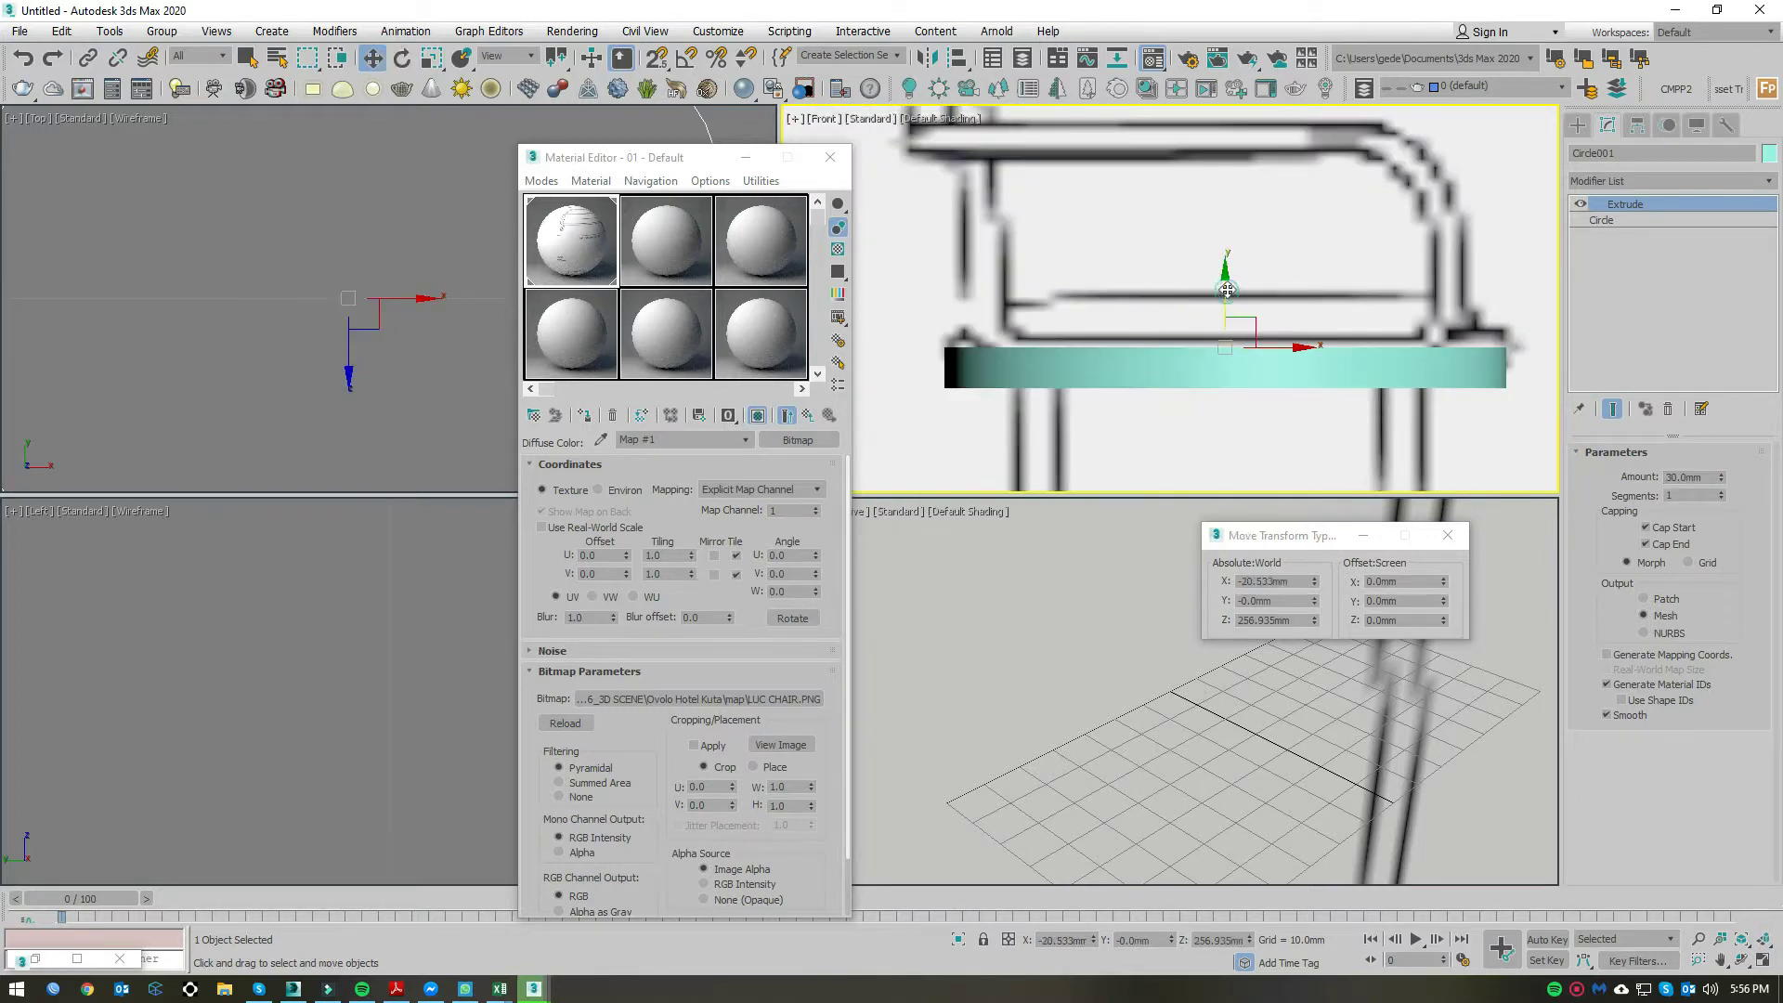
{"action": "left_click_drag", "start_coordinate": [1342, 401], "coordinate": [1346, 345]}
{"action": "scroll", "coordinate": [1346, 344], "scroll_direction": "down", "scroll_amount": 2}
{"action": "scroll", "coordinate": [1411, 404], "scroll_direction": "up", "scroll_amount": 2}
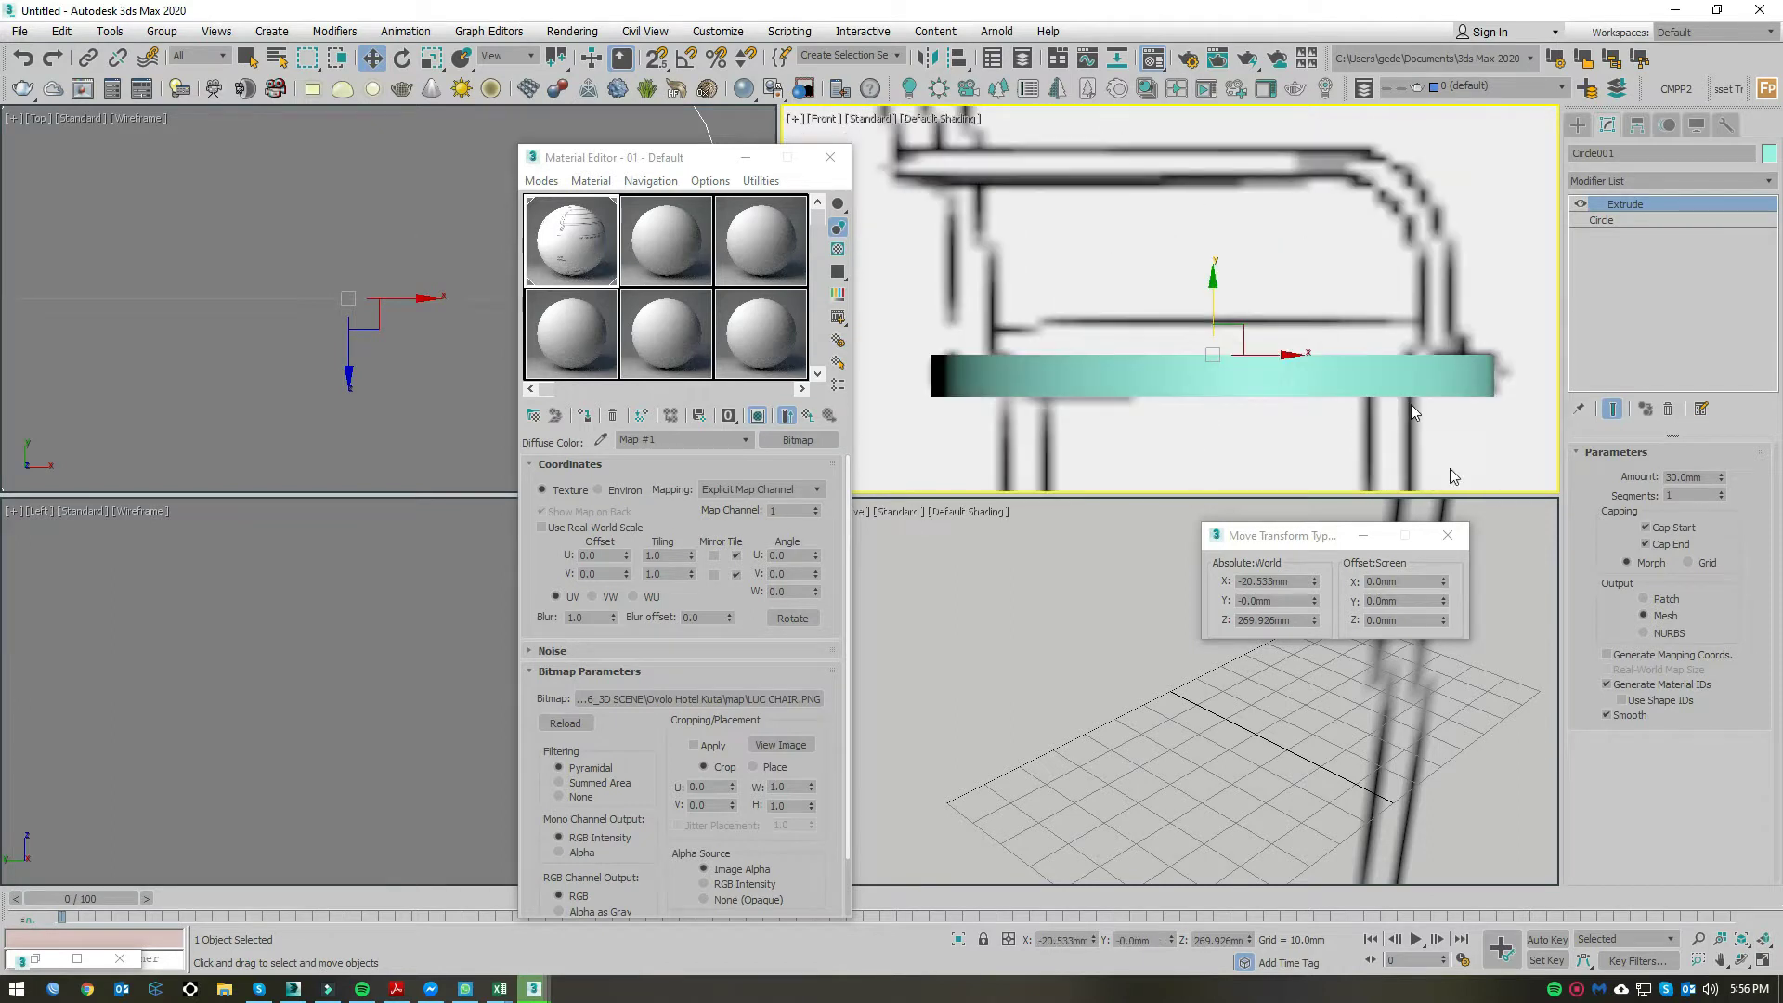
Step: Centre the seat disc along Y in the Perspective view
{"action": "middle_click", "coordinate": [1195, 706]}
{"action": "mouse_move", "coordinate": [1195, 706]}
{"action": "middle_mouse_down"}
{"action": "mouse_move", "coordinate": [1217, 756]}
{"action": "mouse_move", "coordinate": [1203, 705]}
{"action": "mouse_move", "coordinate": [1246, 658]}
{"action": "middle_mouse_up"}
{"action": "scroll", "coordinate": [1070, 766], "scroll_direction": "up", "scroll_amount": 3}
{"action": "scroll", "coordinate": [1227, 648], "scroll_direction": "down", "scroll_amount": 3}
{"action": "scroll", "coordinate": [1226, 649], "scroll_direction": "down", "scroll_amount": 2}
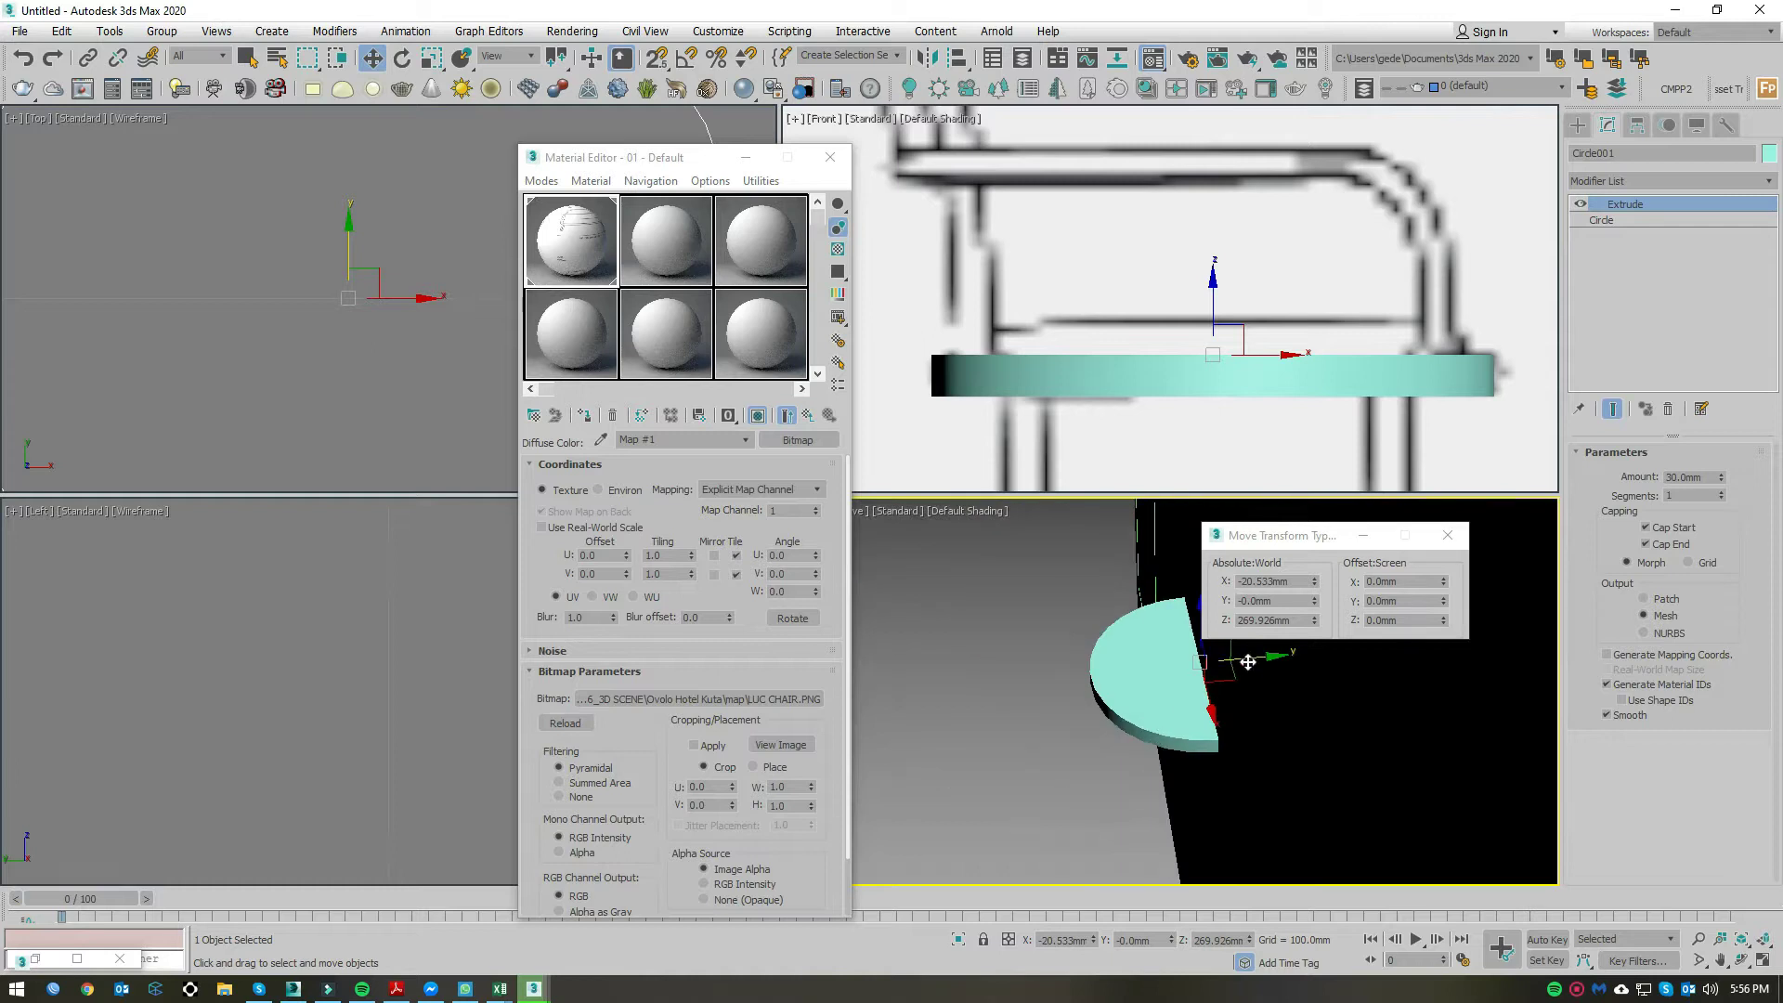
{"action": "left_click_drag", "start_coordinate": [1246, 658], "coordinate": [1100, 676]}
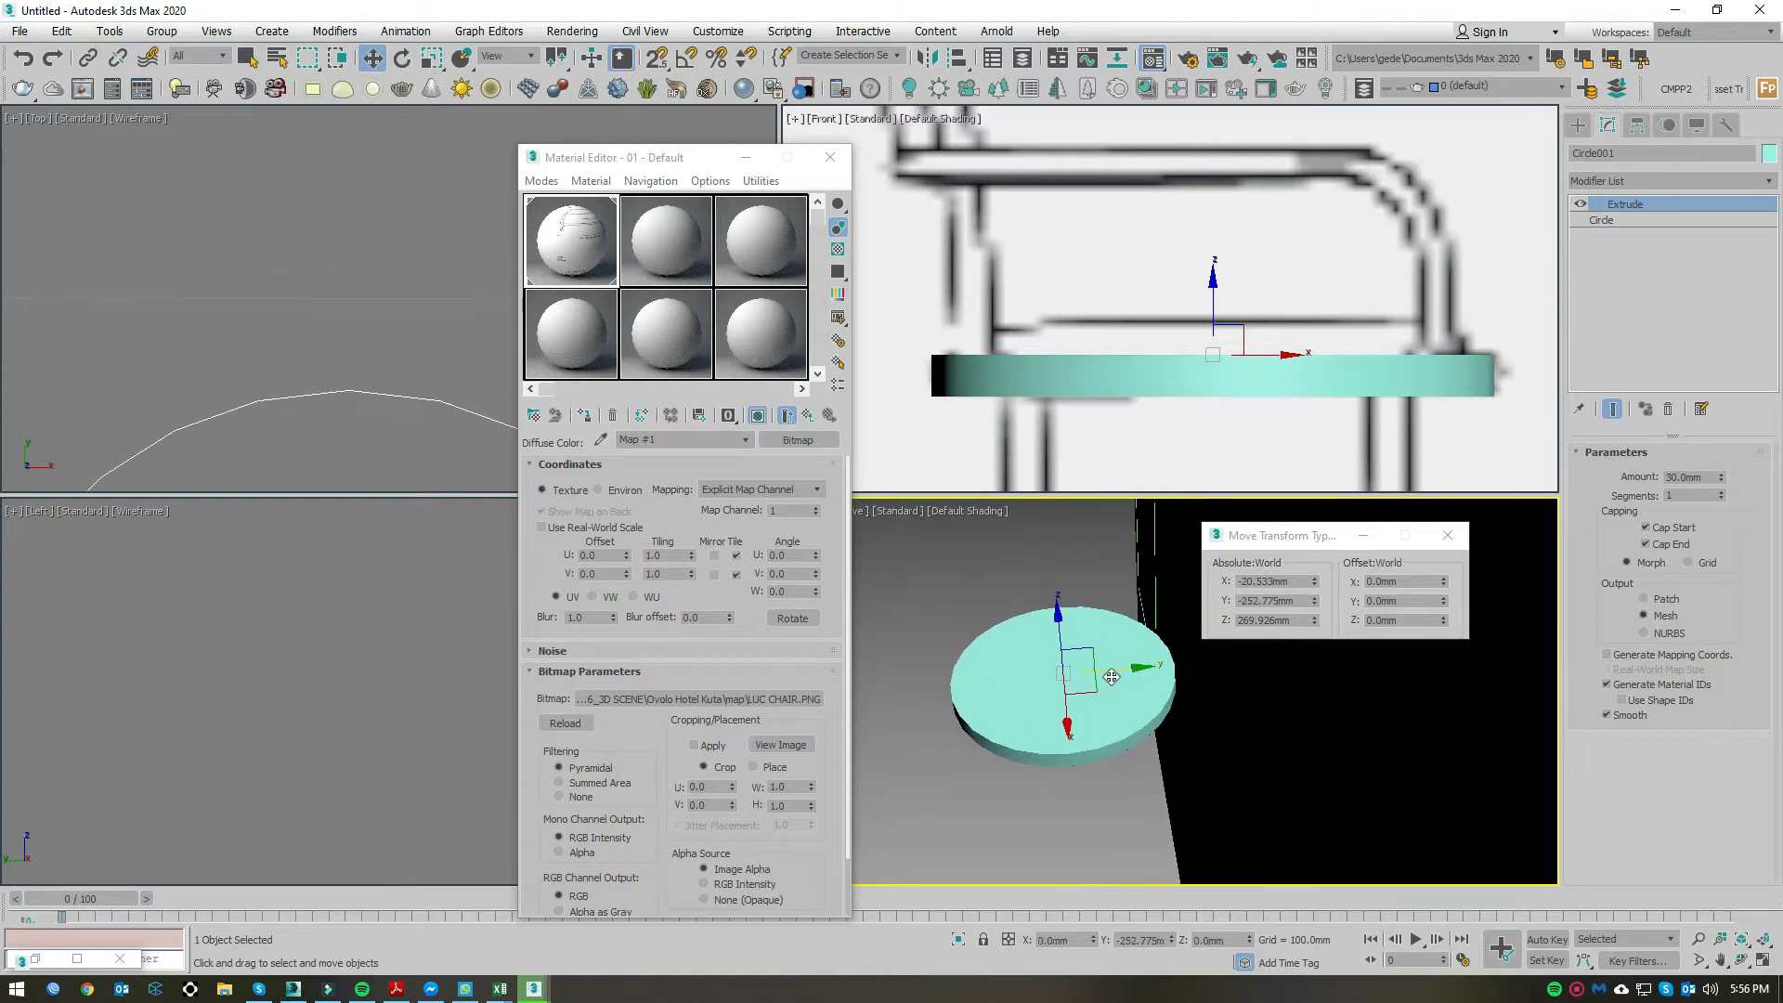
{"action": "scroll", "coordinate": [1272, 297], "scroll_direction": "down", "scroll_amount": 2}
{"action": "scroll", "coordinate": [1273, 297], "scroll_direction": "down", "scroll_amount": 1}
{"action": "scroll", "coordinate": [1272, 297], "scroll_direction": "up", "scroll_amount": 3}
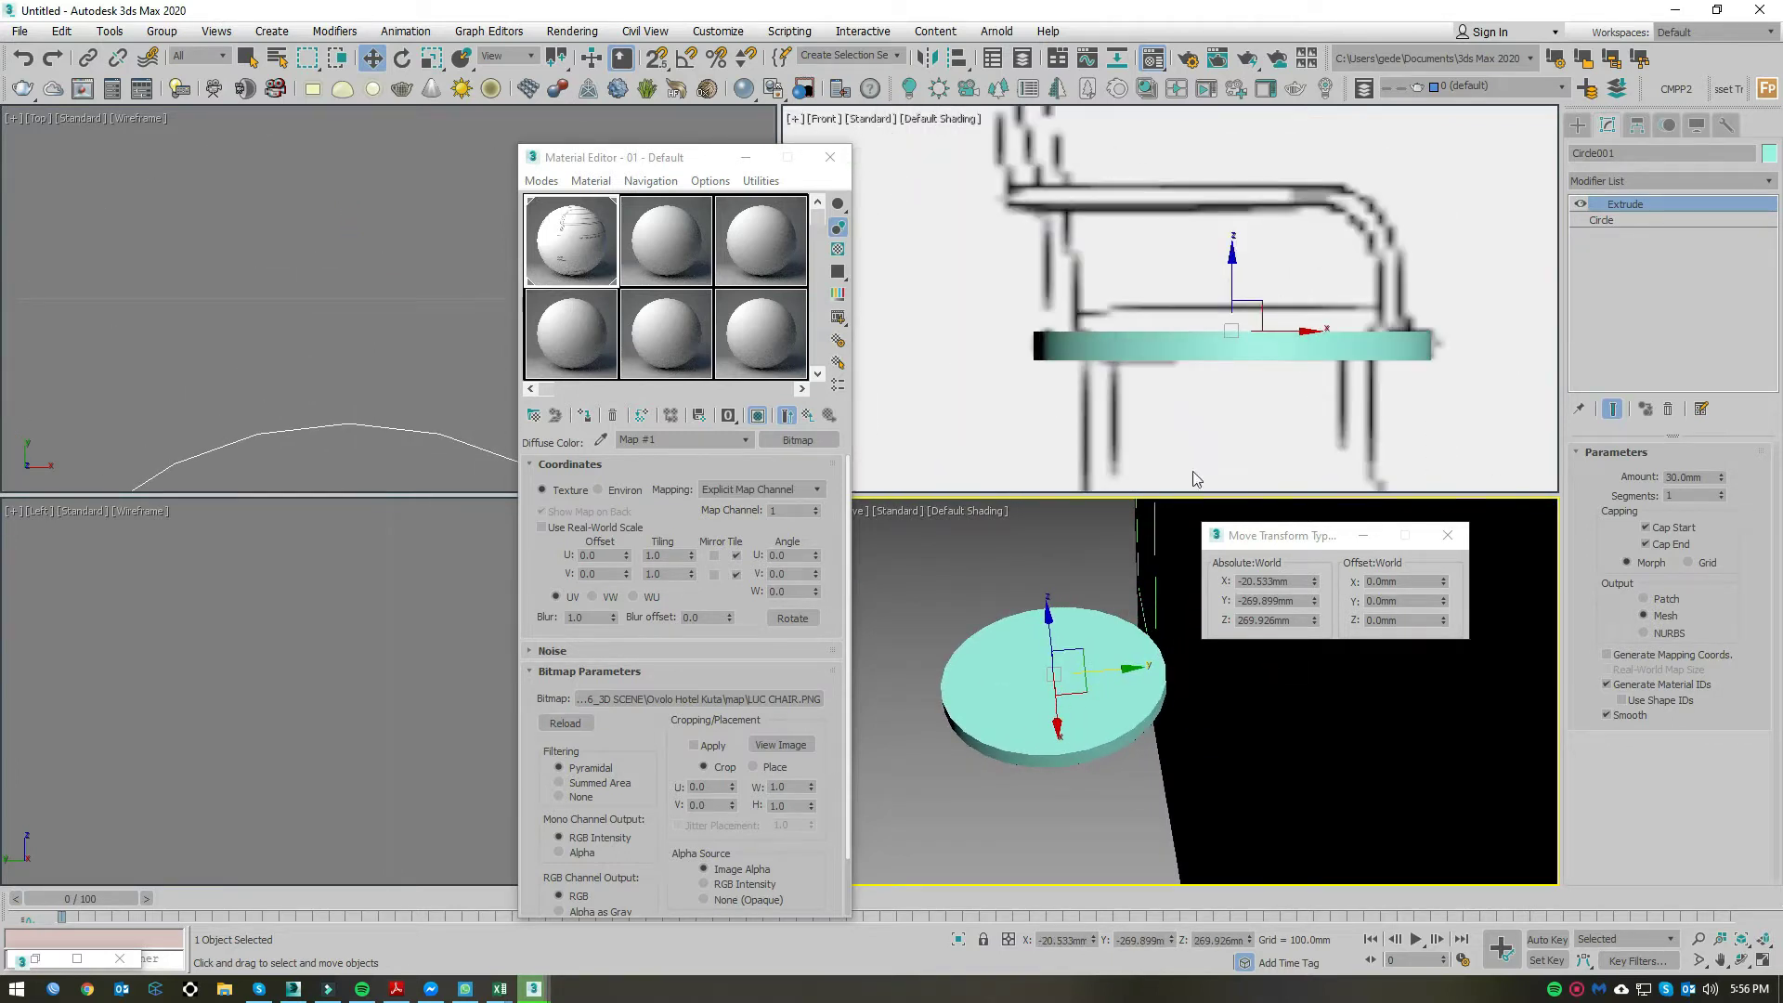
Step: Give the extrusion two segments and show Edged Faces in the Perspective view
{"action": "left_click", "coordinate": [1718, 492]}
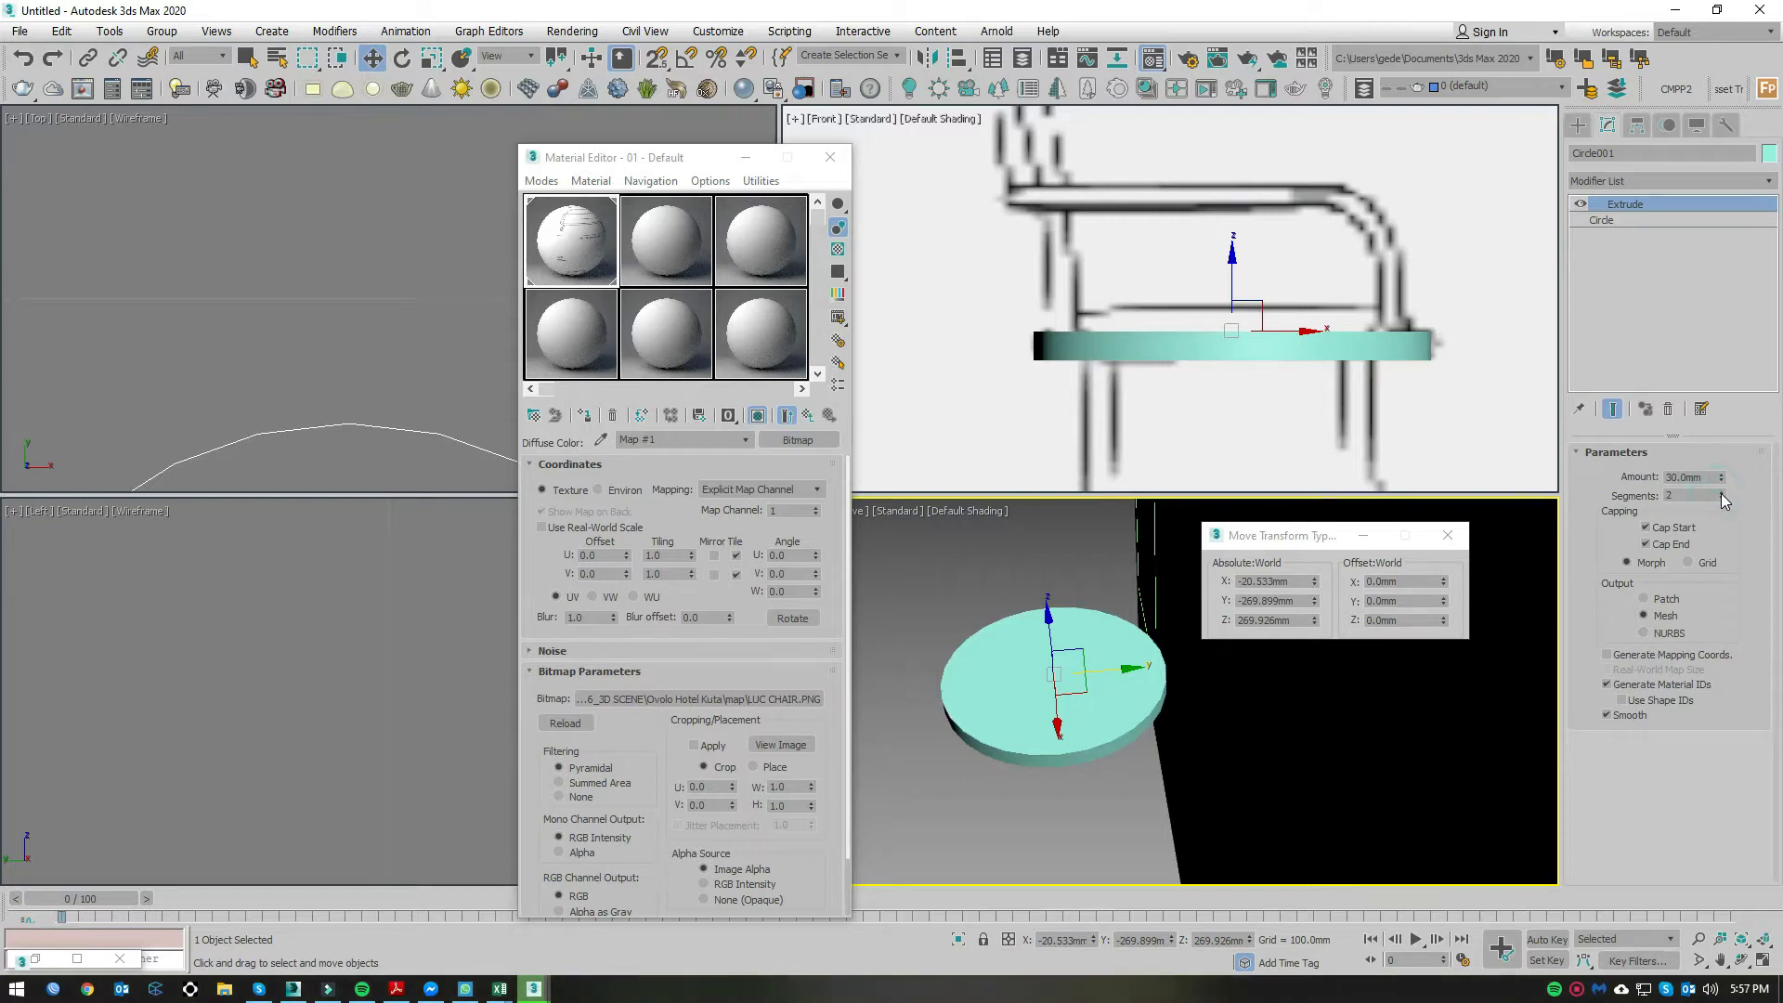
{"action": "key", "text": "F4"}
{"action": "middle_click_drag", "start_coordinate": [1081, 697], "coordinate": [1100, 683], "text": "alt"}
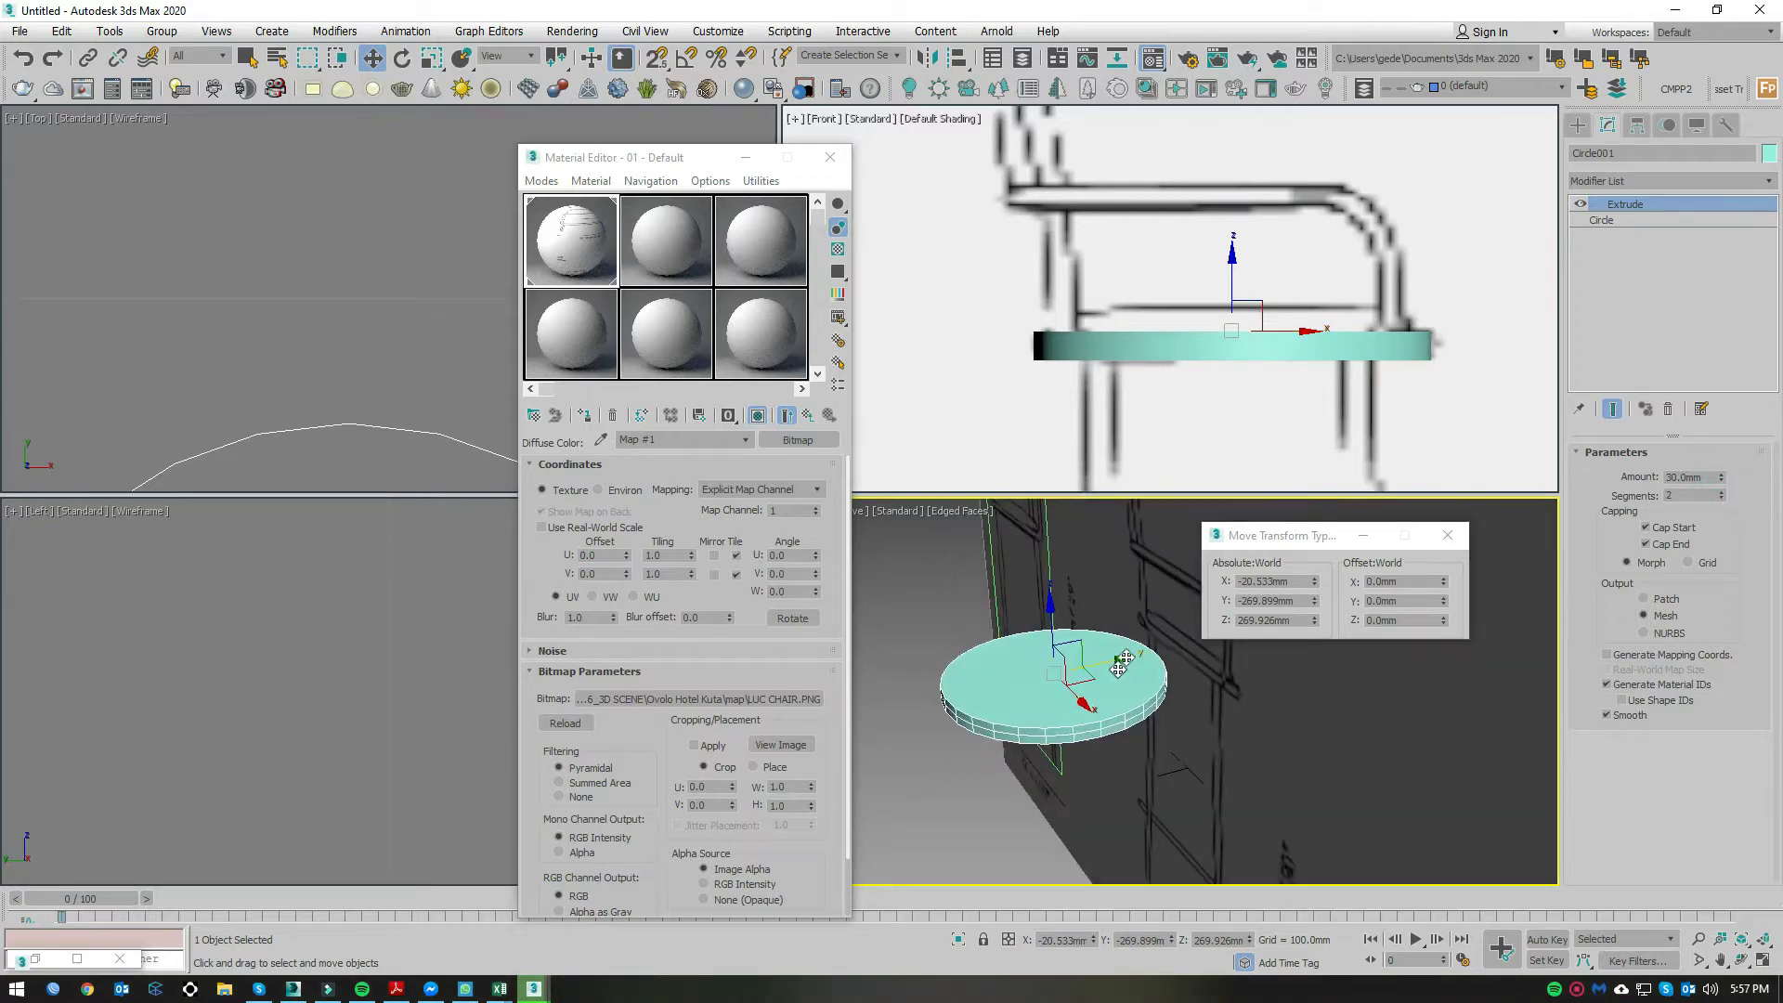
{"action": "double_click", "coordinate": [1688, 497]}
Step: Pick the Cylinder creation tool, make the Front viewport active, and turn on snaps
{"action": "left_click", "coordinate": [1578, 124]}
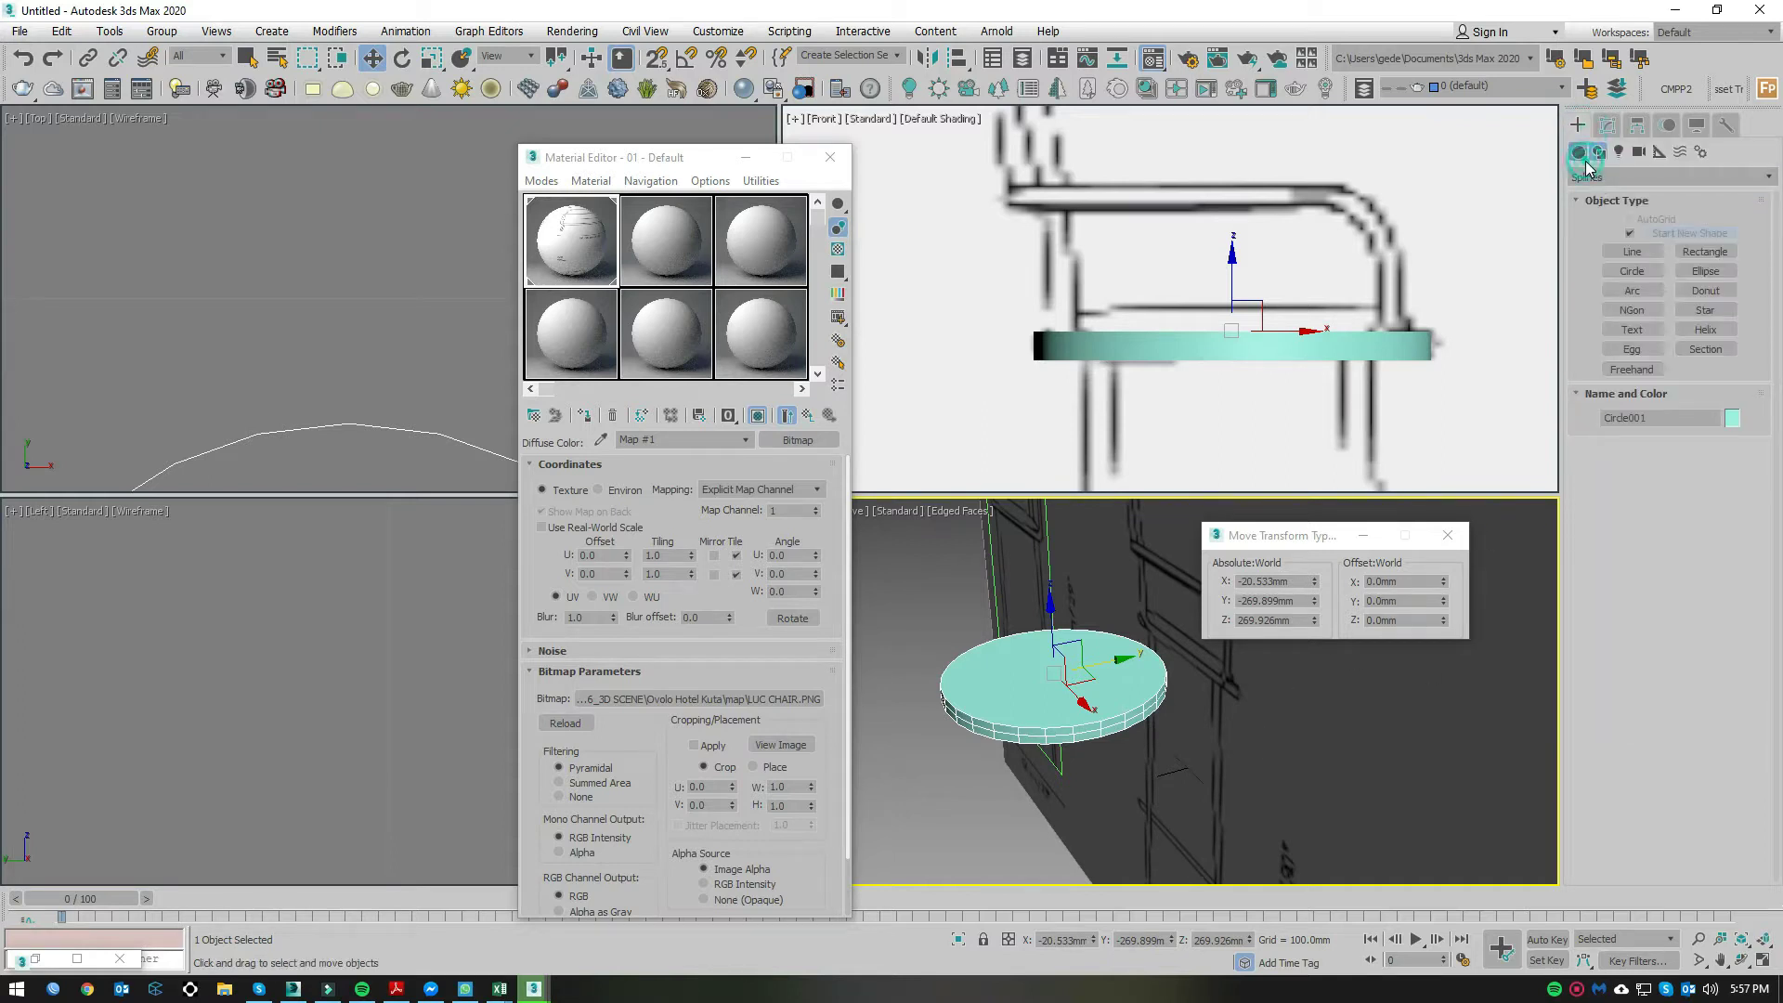
{"action": "left_click", "coordinate": [1632, 278]}
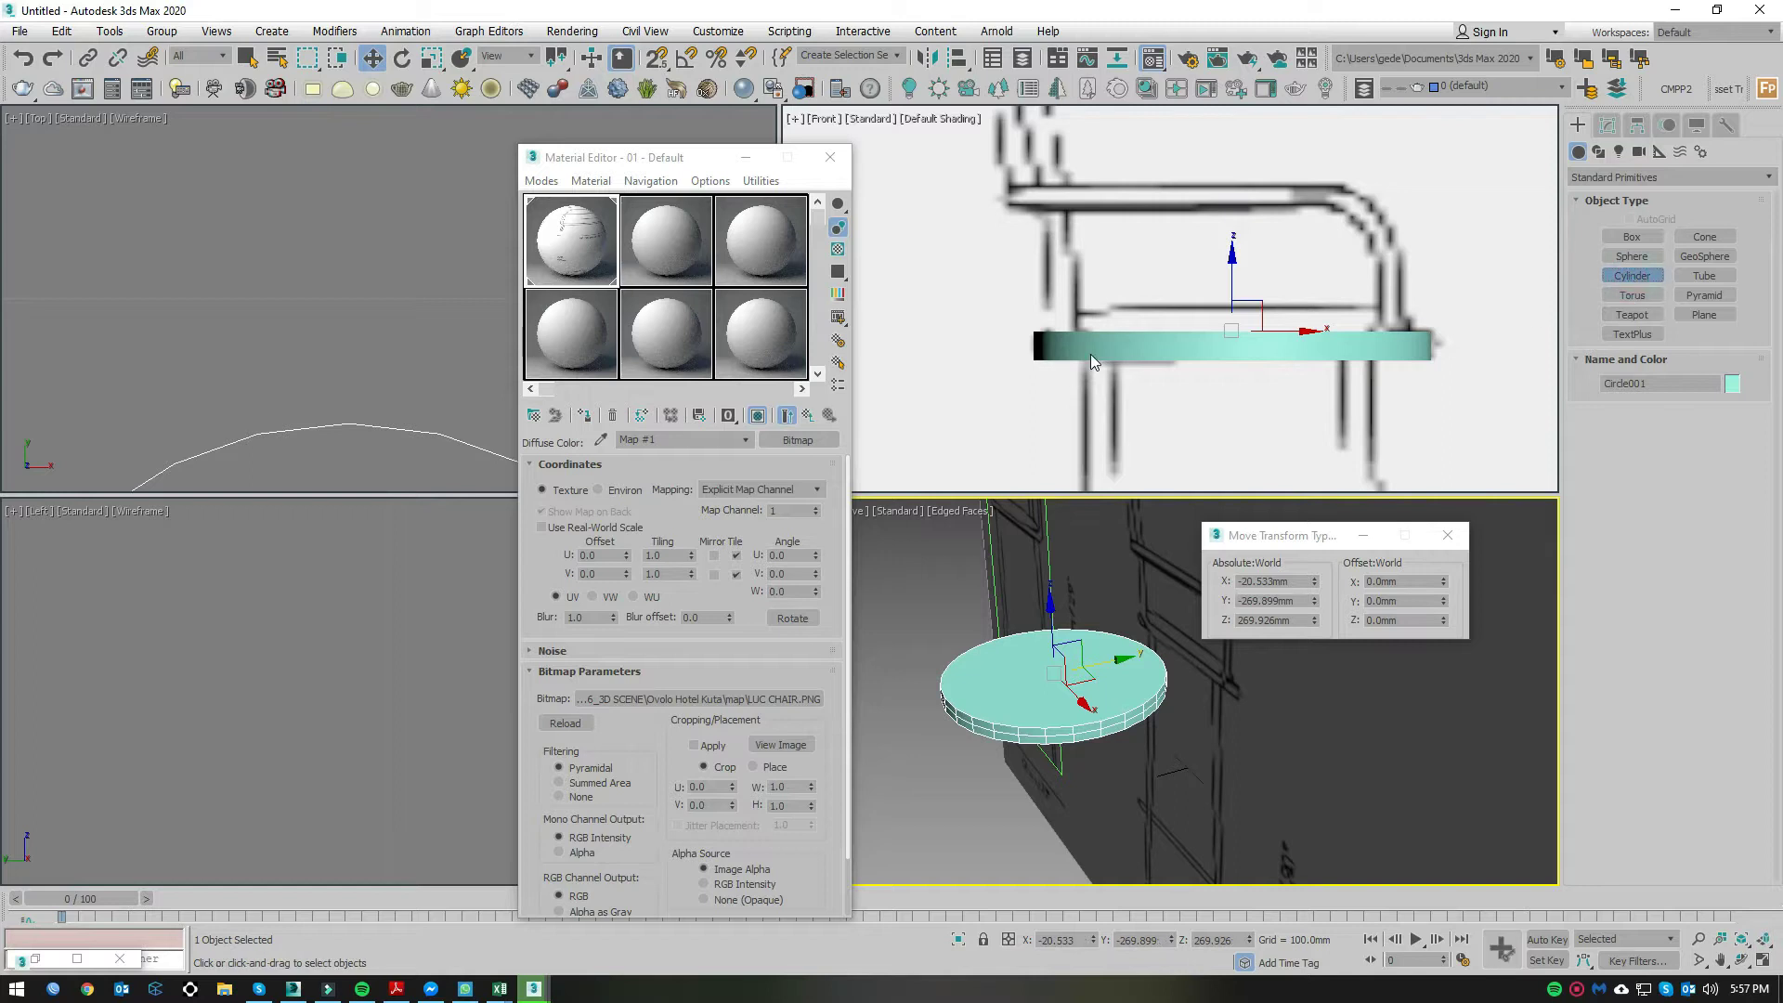
{"action": "scroll", "coordinate": [1223, 370], "scroll_direction": "up", "scroll_amount": 2}
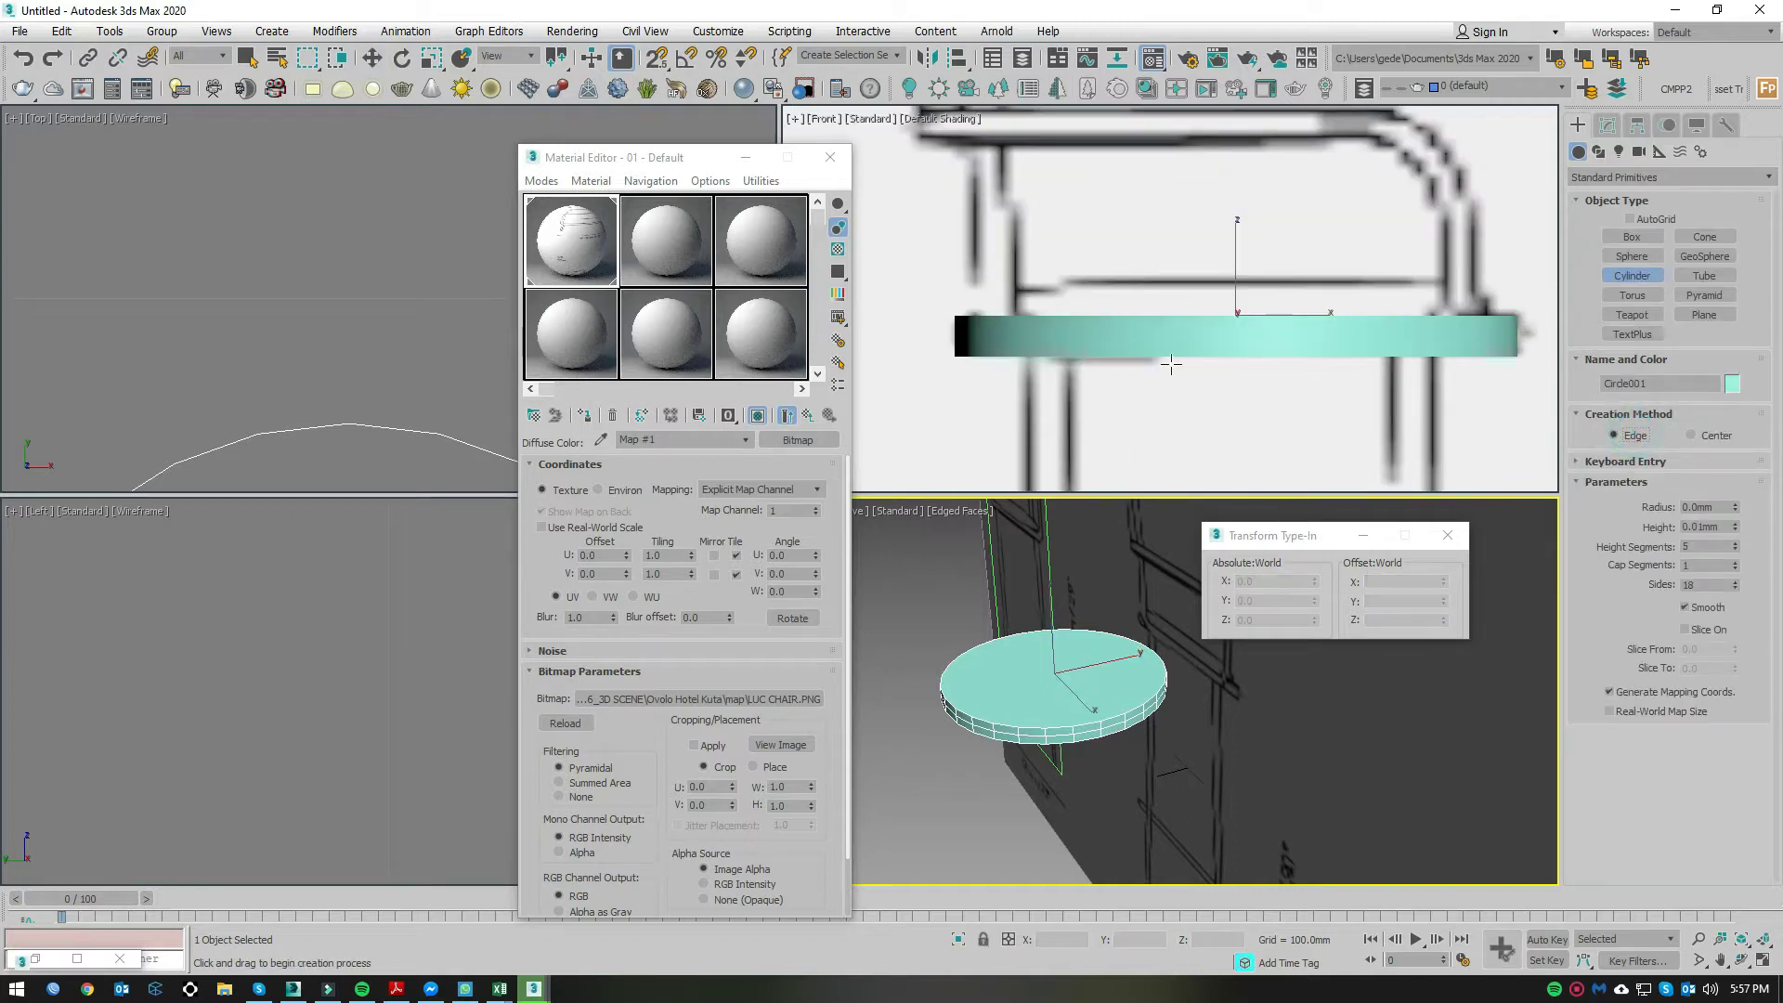
{"action": "middle_click", "coordinate": [960, 337]}
{"action": "key", "text": "s"}
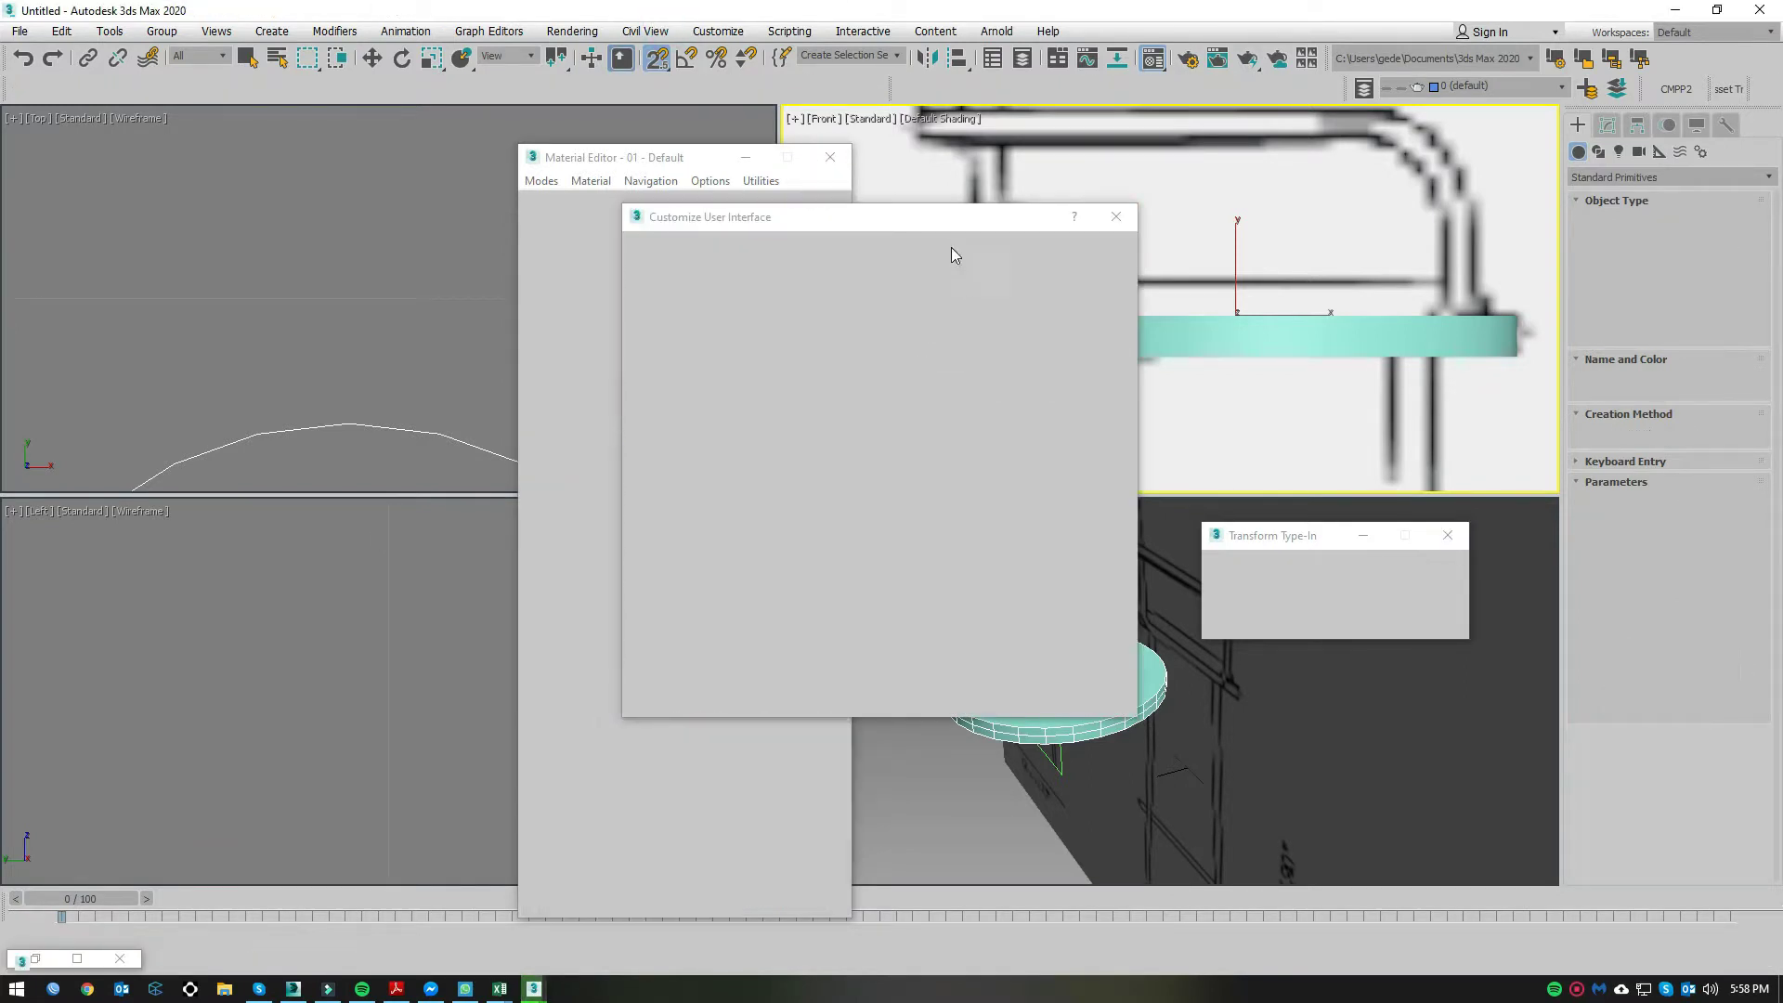
Step: Close the Customize User Interface window and review the Grid and Snap settings
{"action": "left_click", "coordinate": [1117, 217]}
{"action": "left_click", "coordinate": [815, 396]}
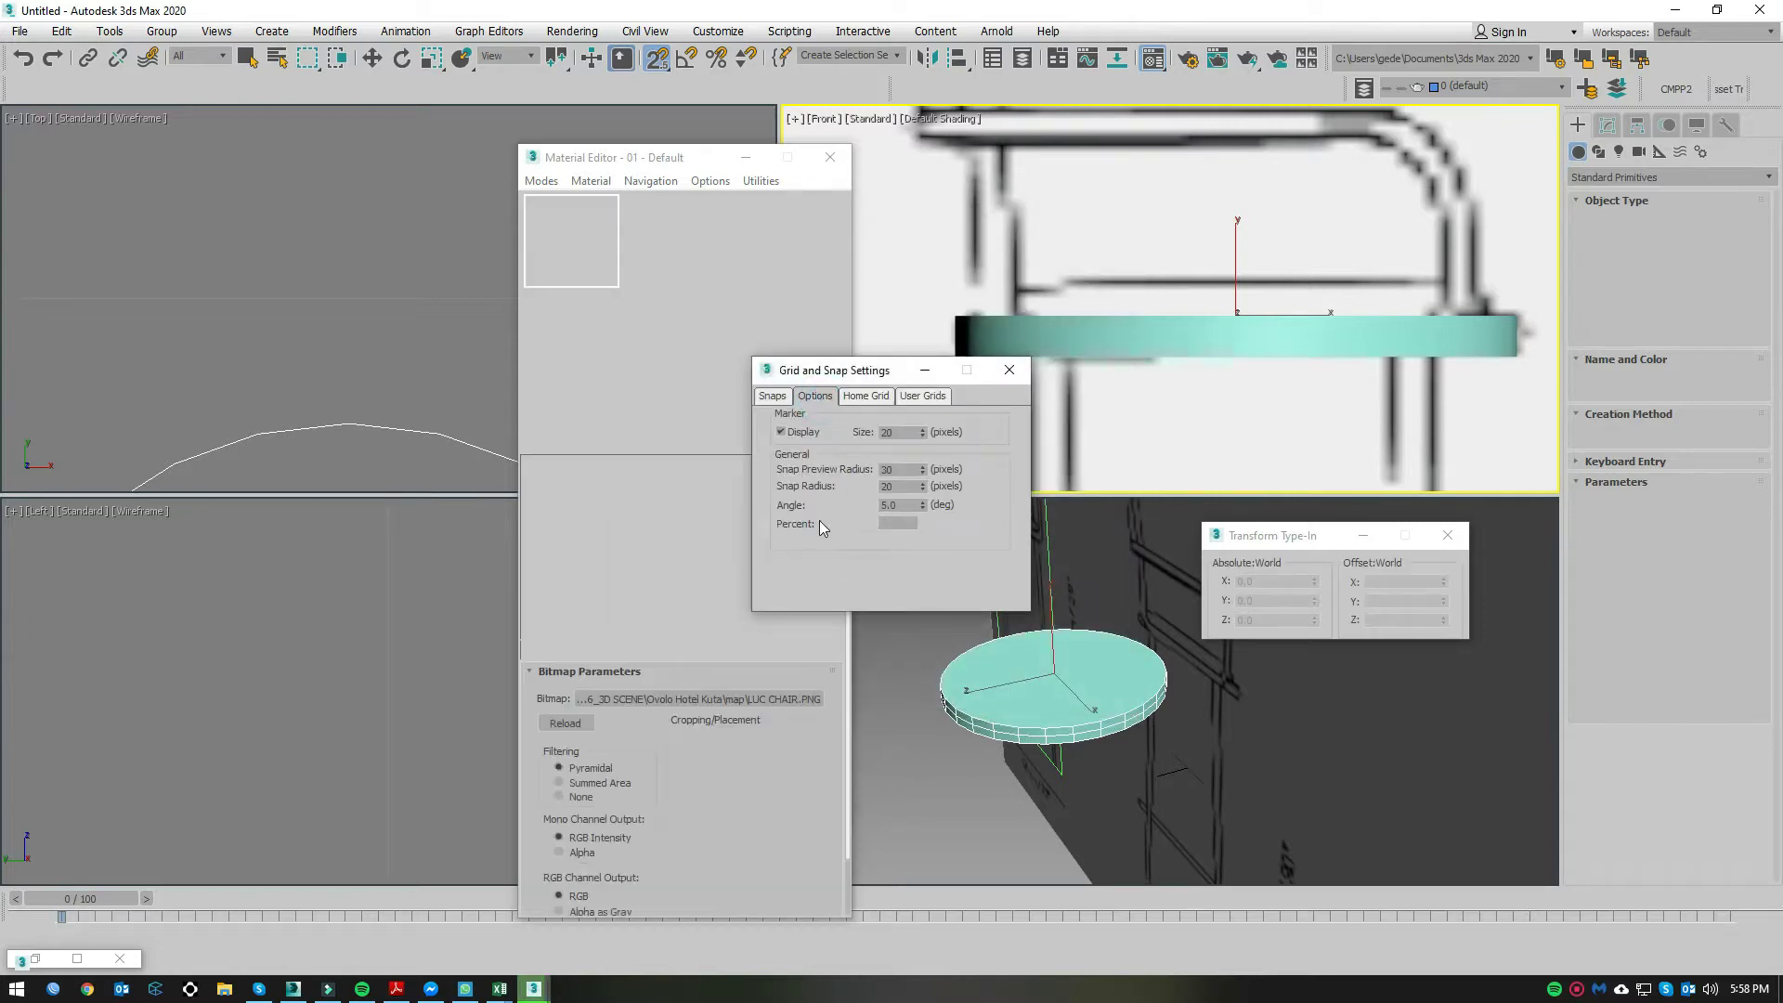
{"action": "left_click", "coordinate": [771, 395]}
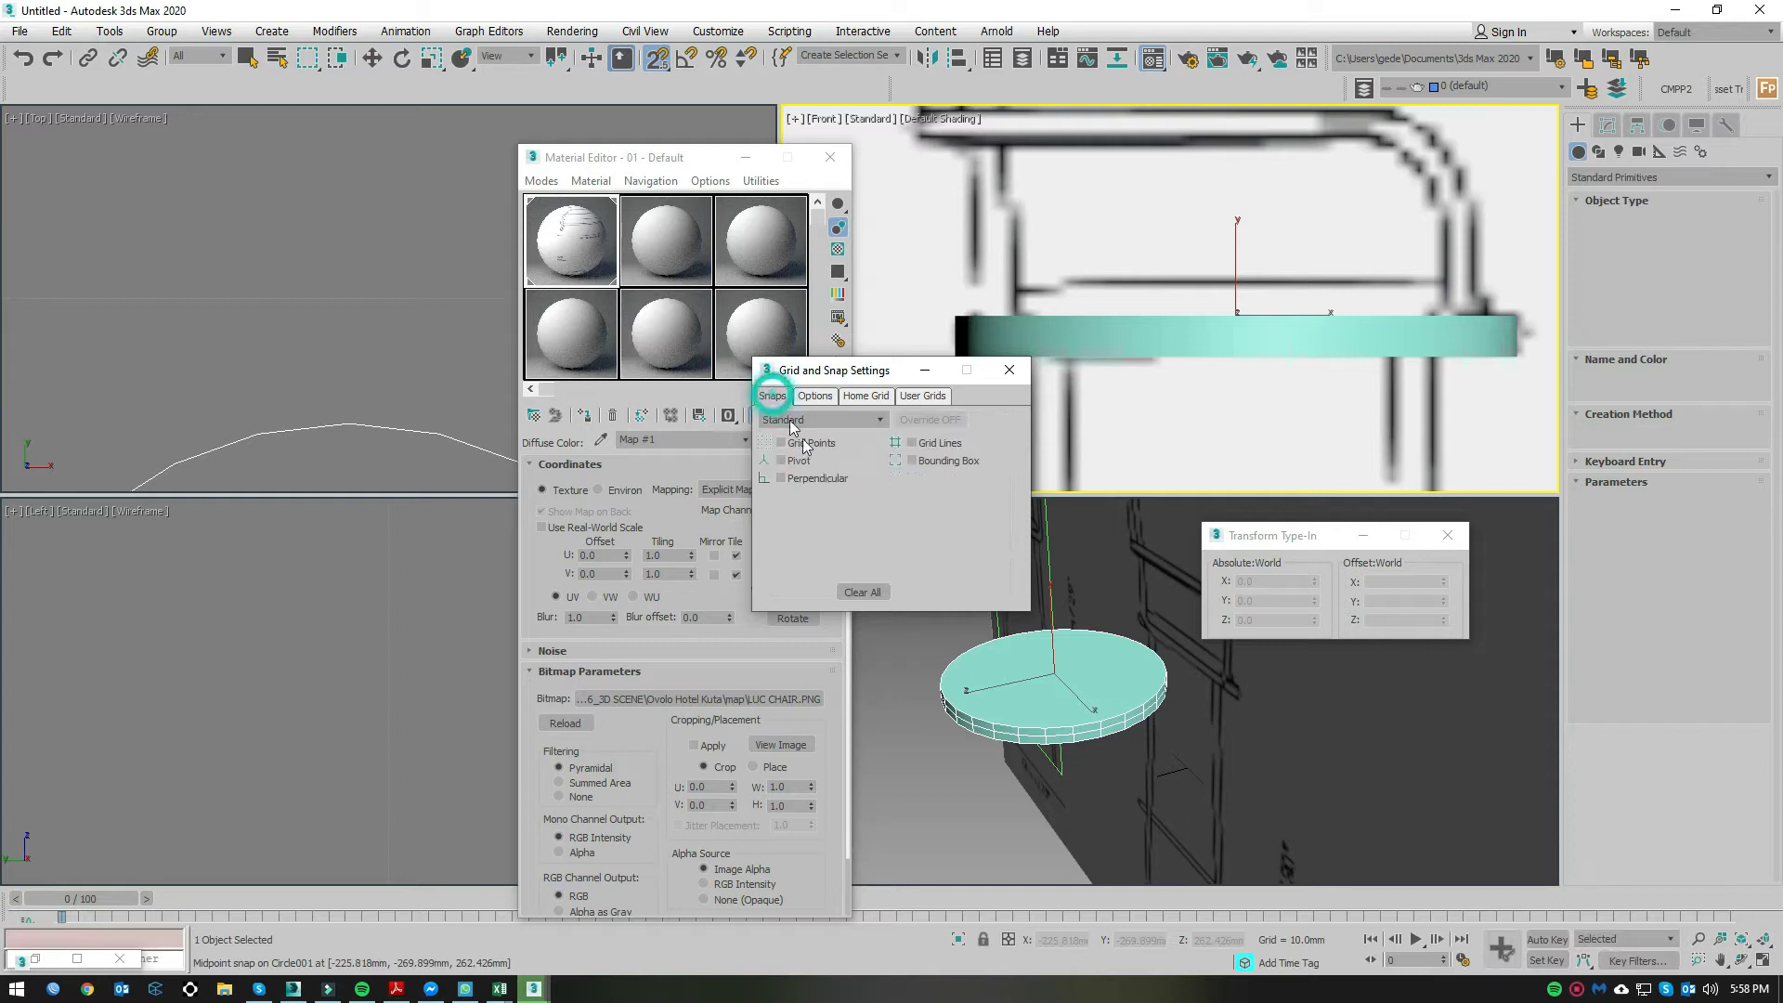
{"action": "left_click", "coordinate": [1009, 372]}
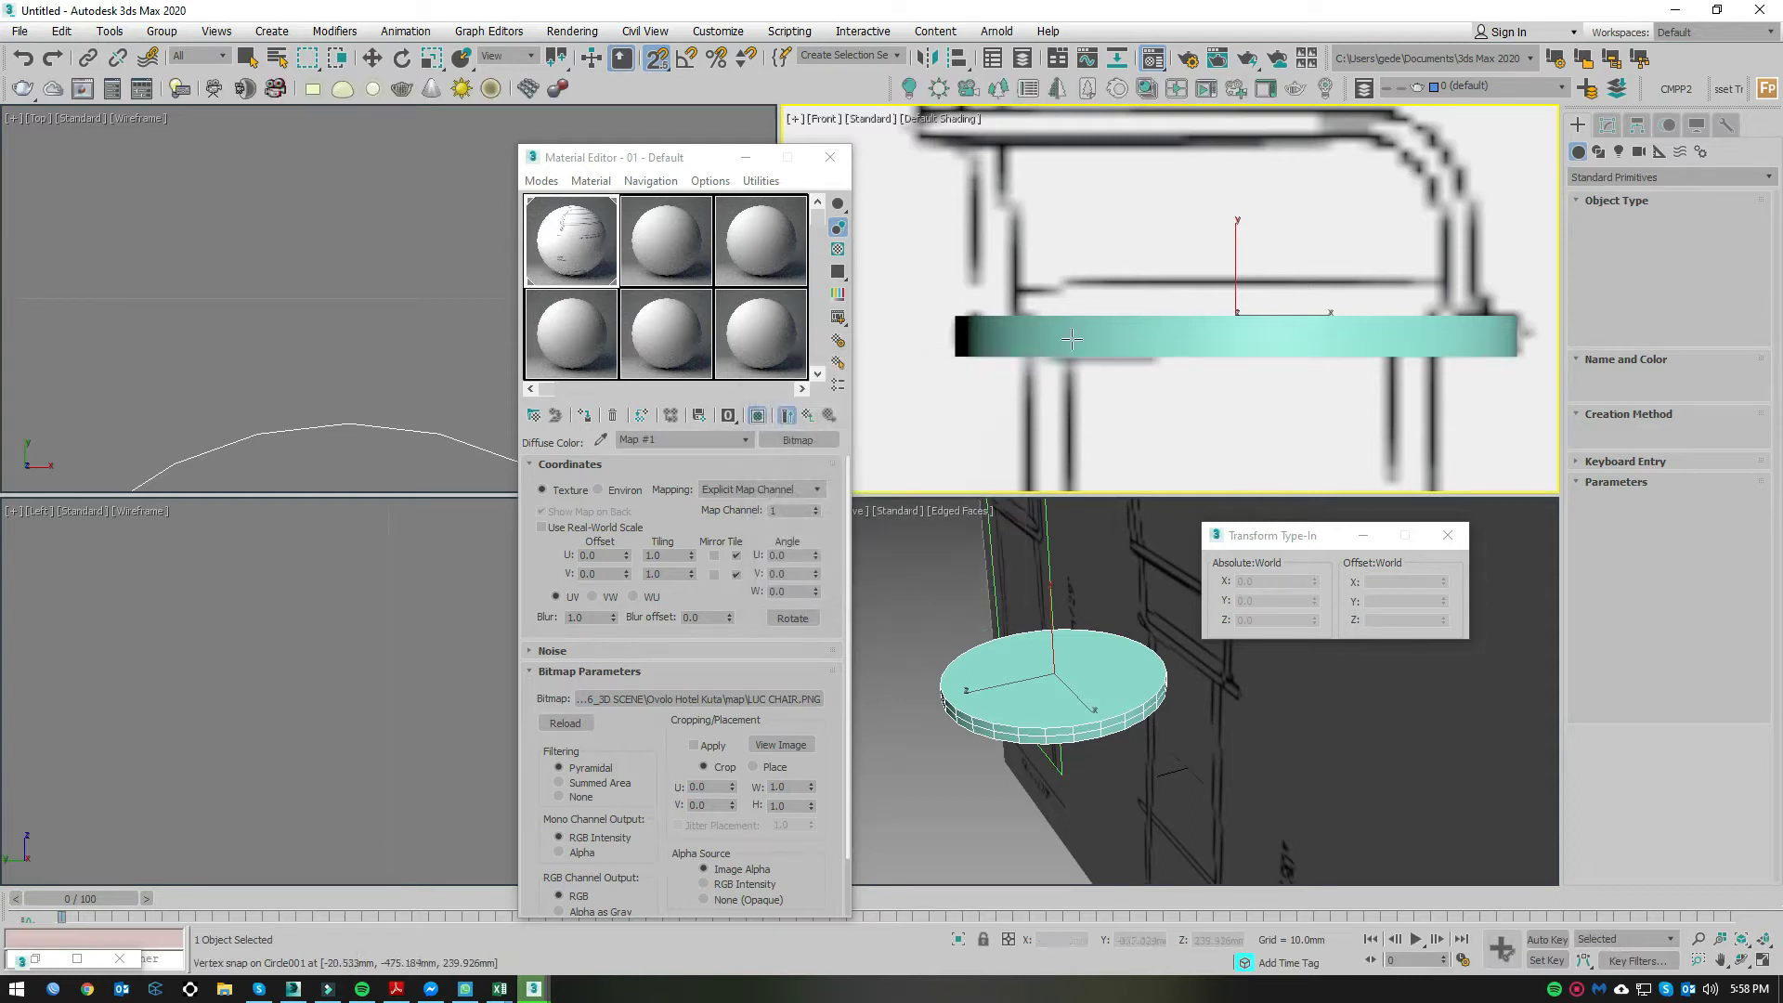
Step: In wireframe Front view, draw a thin cylinder snapped to the tabletop disc
{"action": "key", "text": "F3"}
{"action": "mouse_move", "coordinate": [948, 340]}
{"action": "left_mouse_down"}
{"action": "mouse_move", "coordinate": [1530, 347]}
{"action": "mouse_move", "coordinate": [1523, 331]}
{"action": "left_mouse_up"}
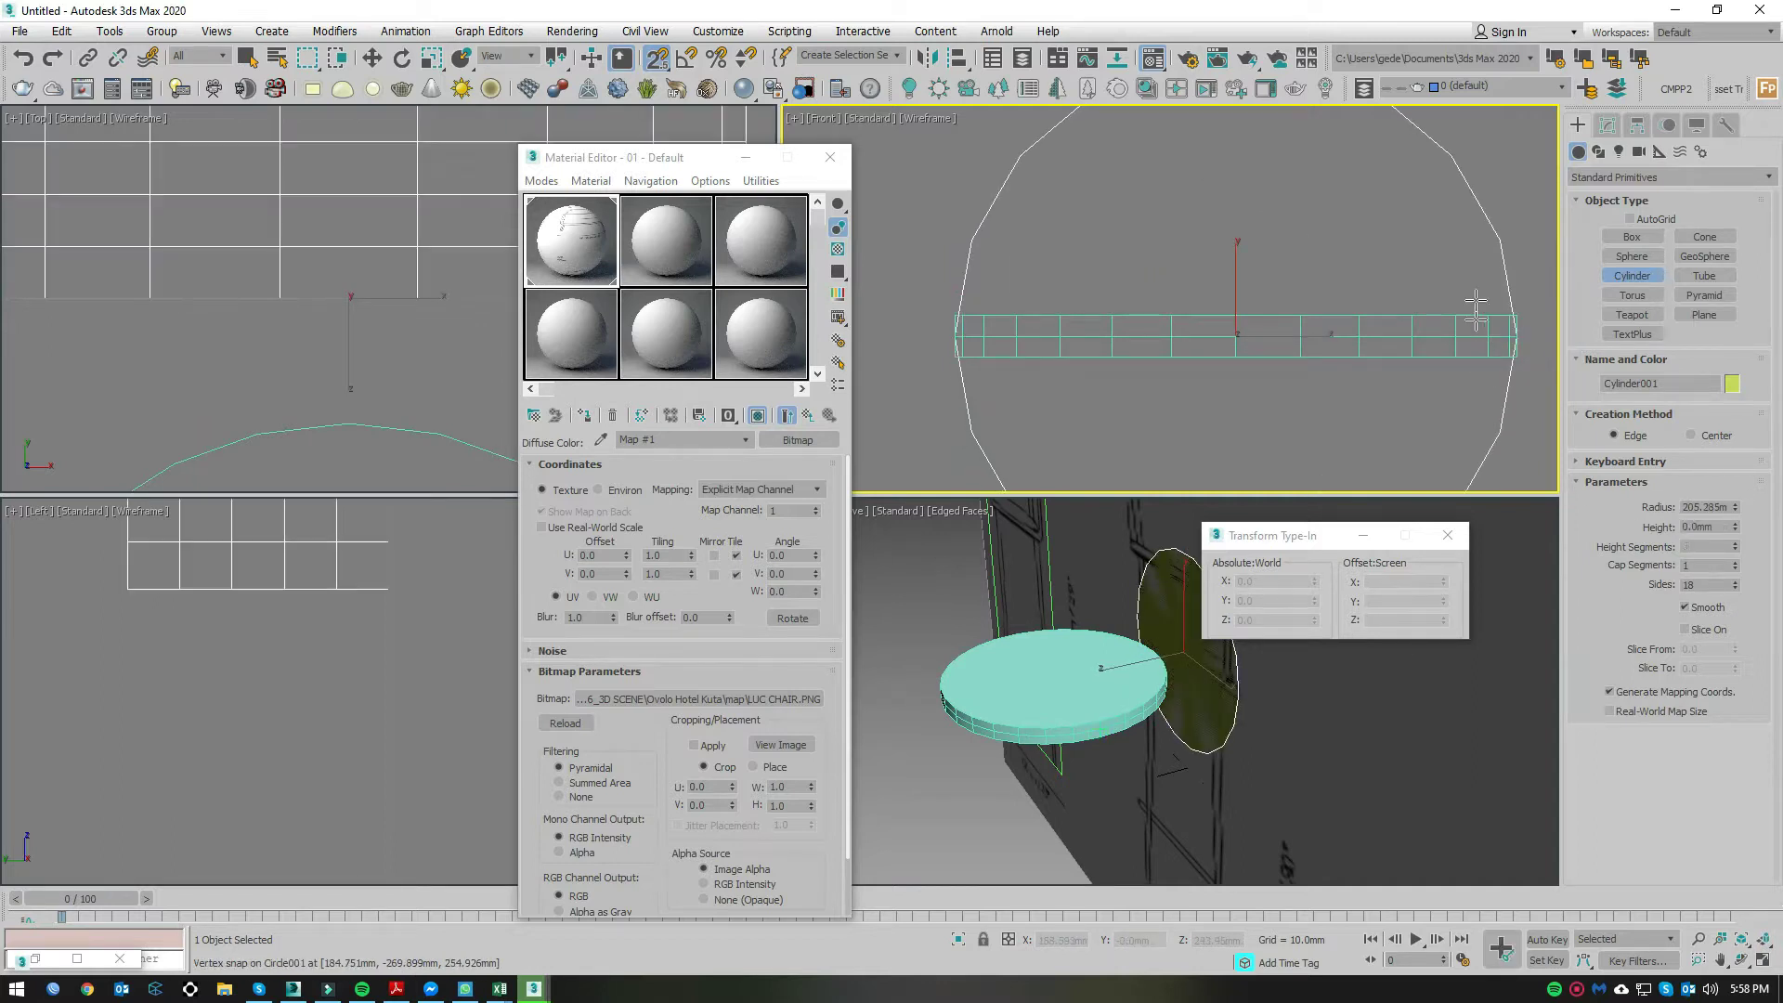
{"action": "left_click", "coordinate": [1473, 263]}
{"action": "key", "text": "w"}
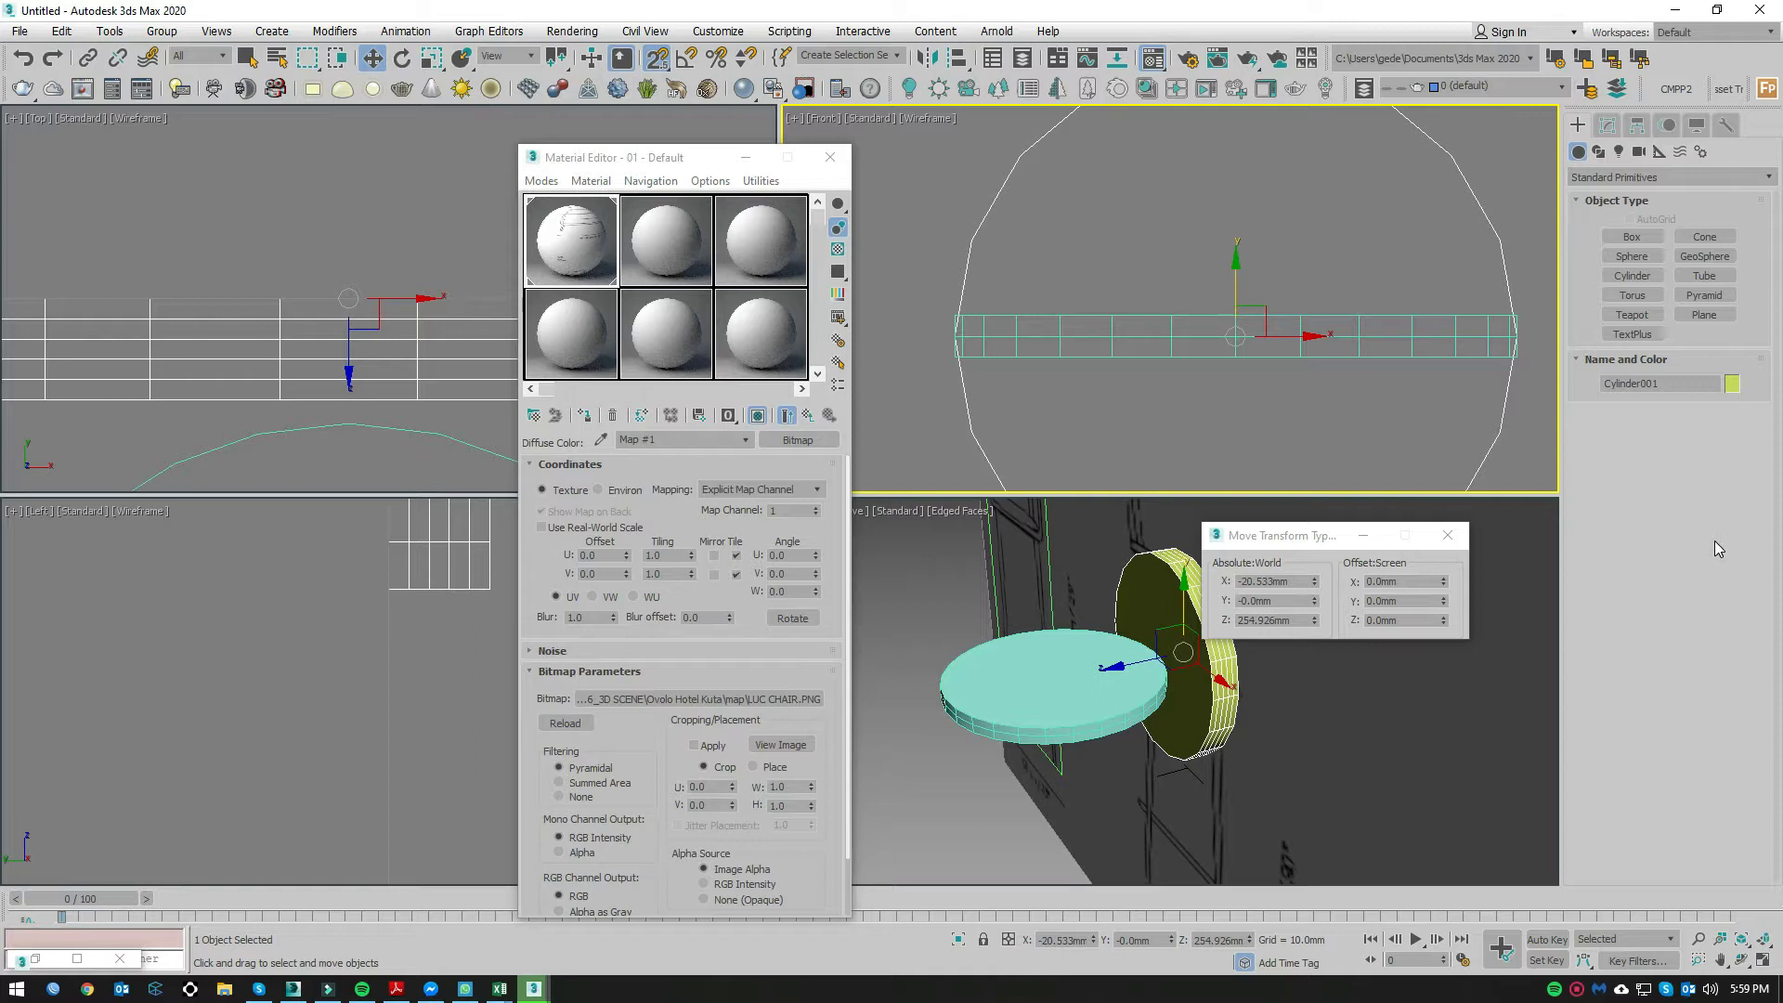
Step: Set Cylinder001 to 1 height segment, 2 cap segments and 24 sides
{"action": "left_click", "coordinate": [1608, 125]}
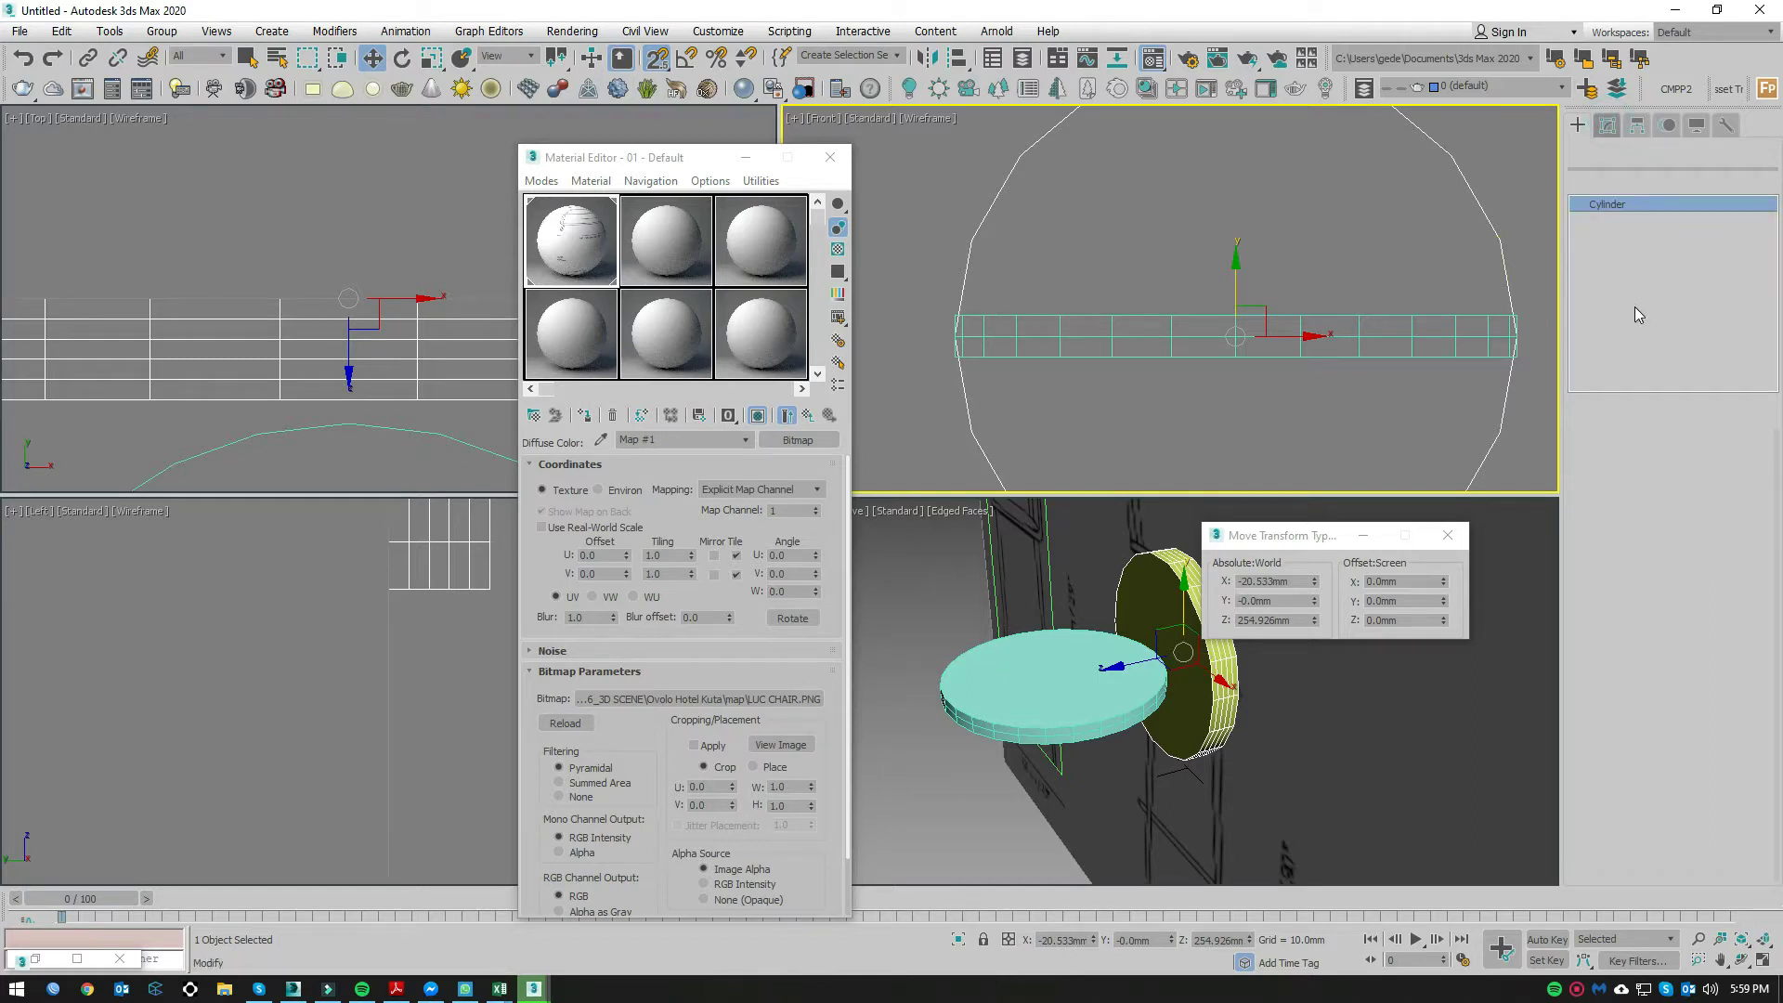
{"action": "double_click", "coordinate": [1698, 517]}
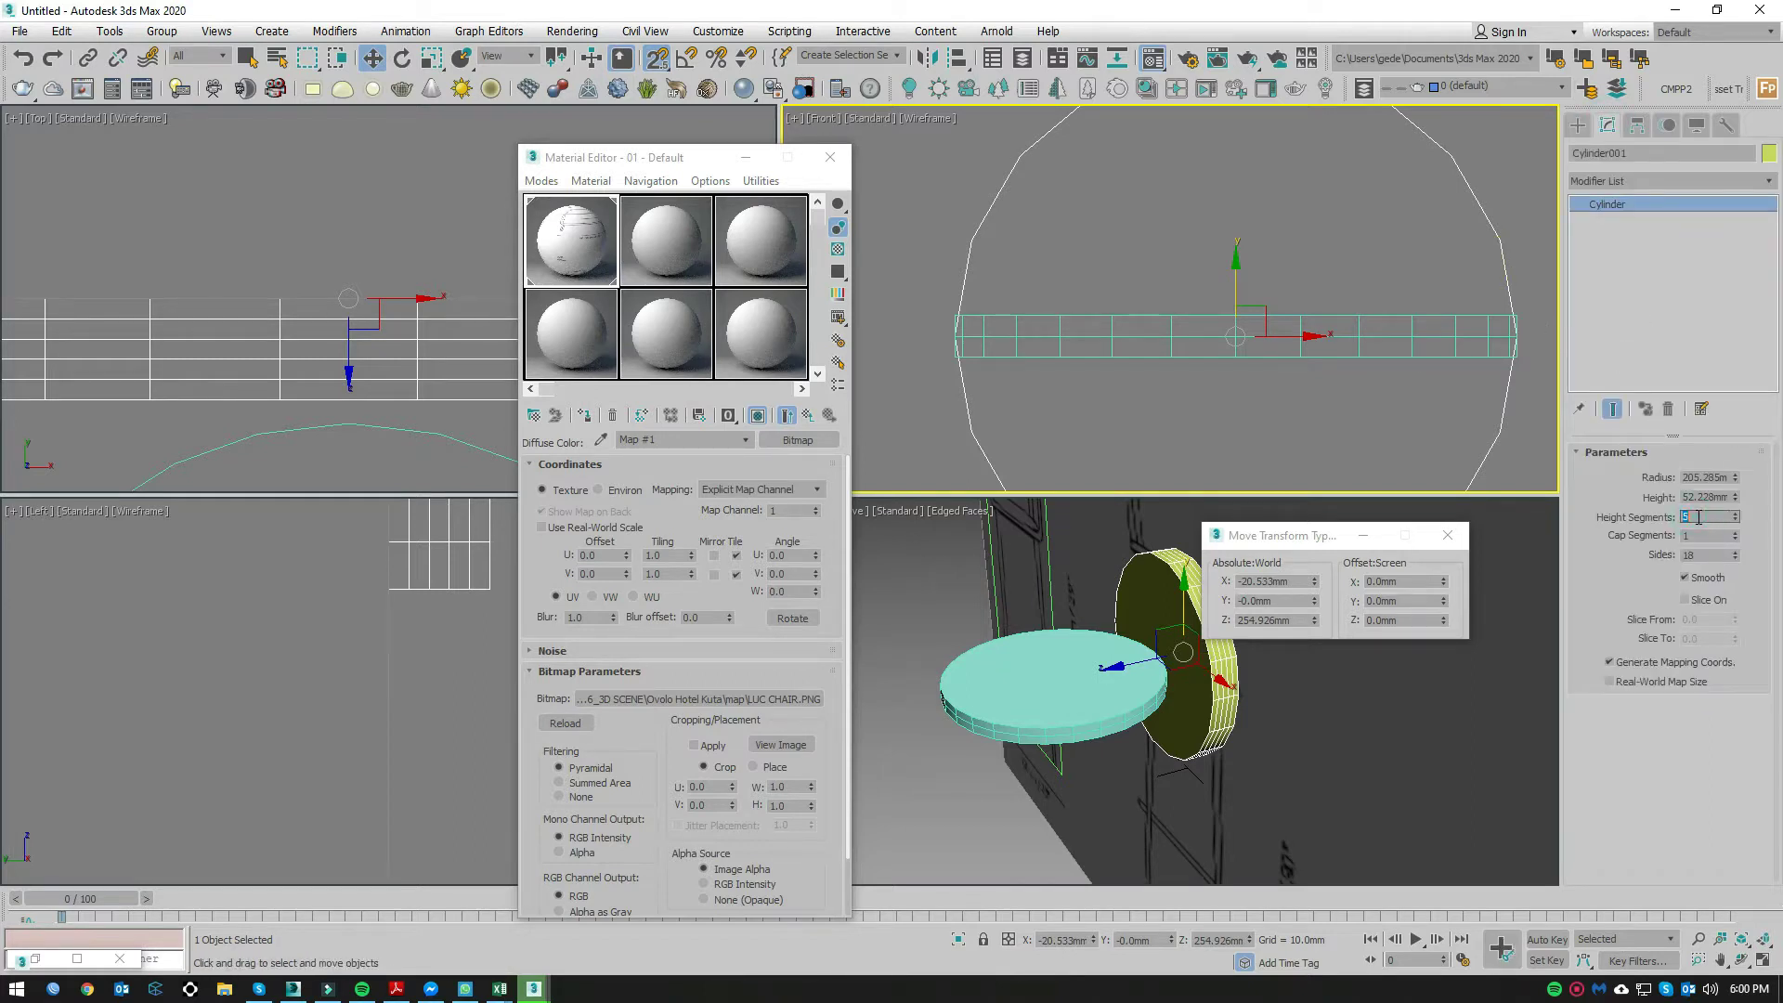
{"action": "key", "text": "Tab"}
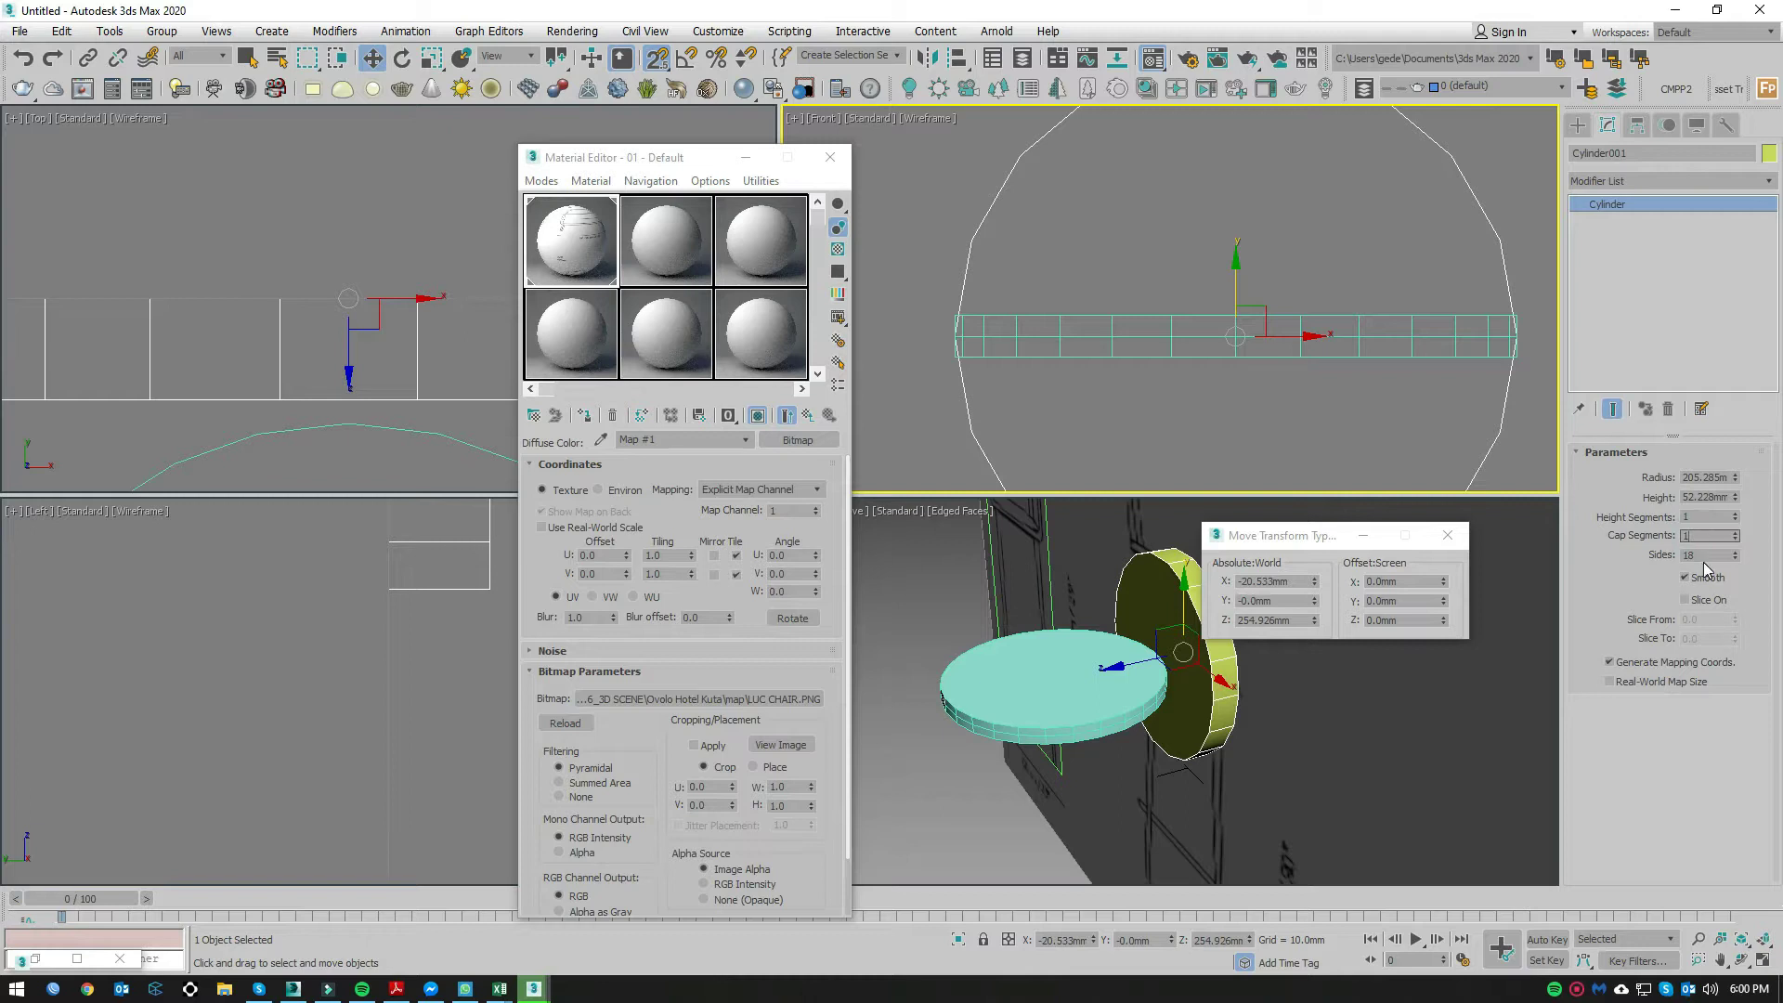
{"action": "type", "text": "2"}
{"action": "key", "text": "Tab"}
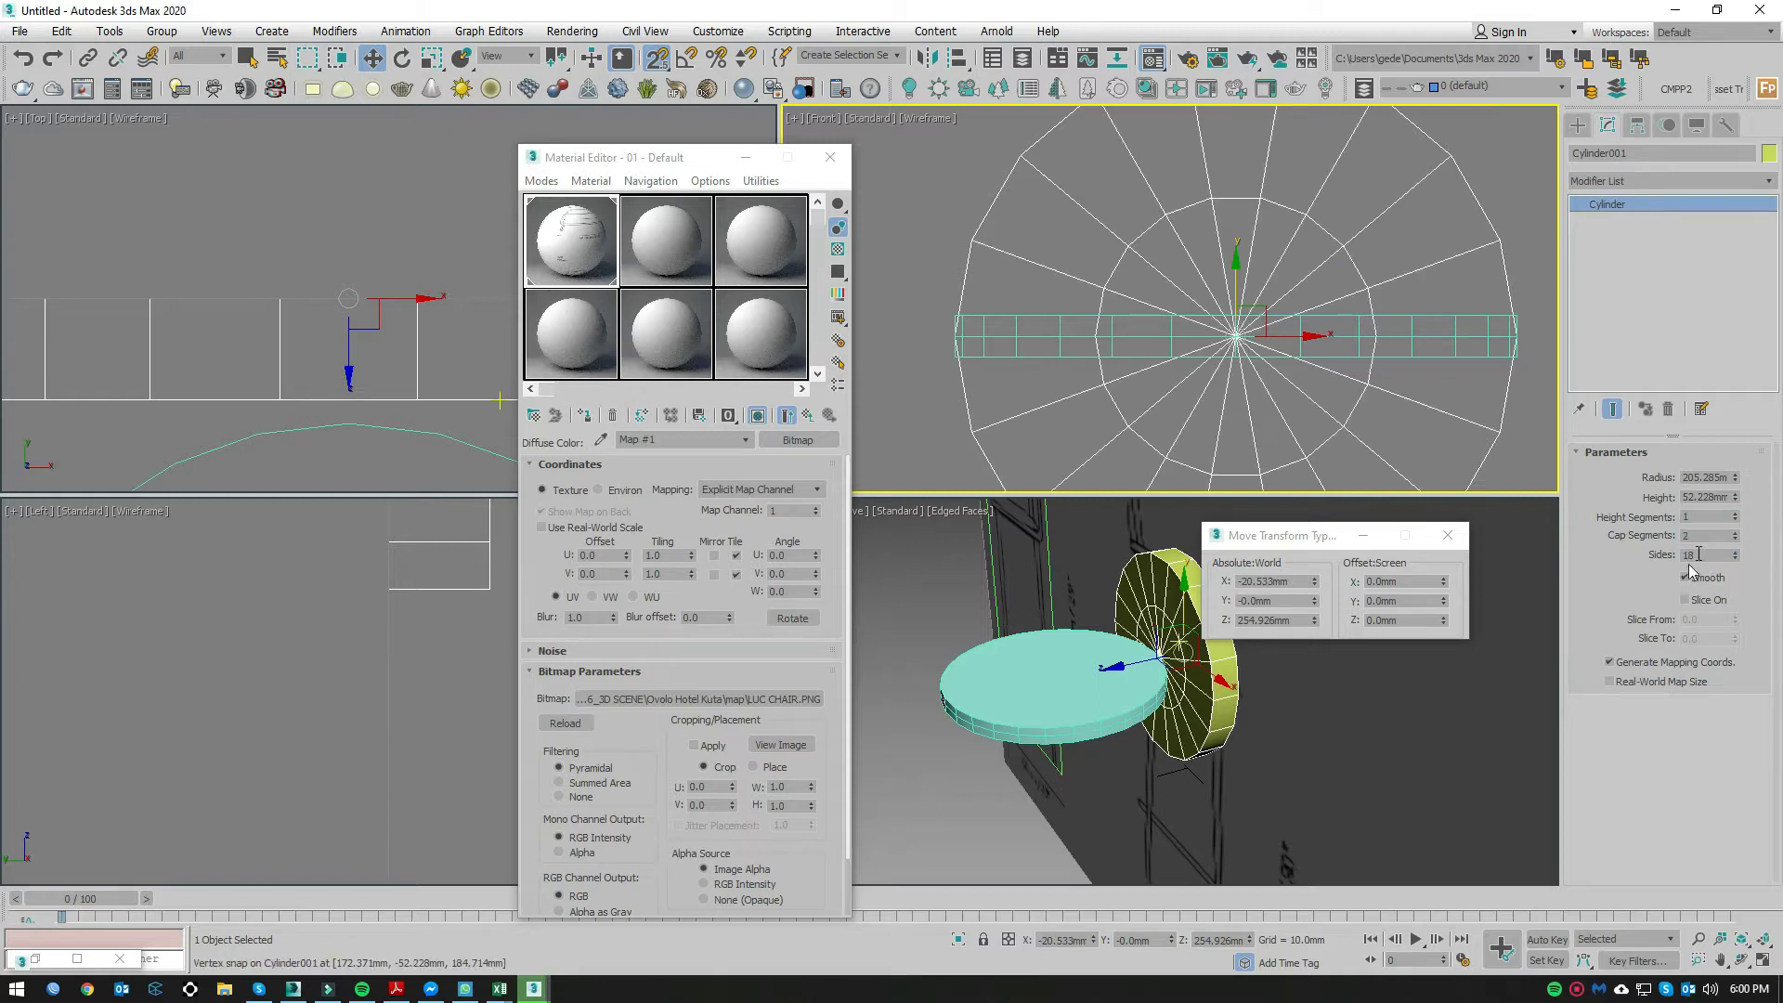
{"action": "type", "text": "24"}
{"action": "key", "text": "Return"}
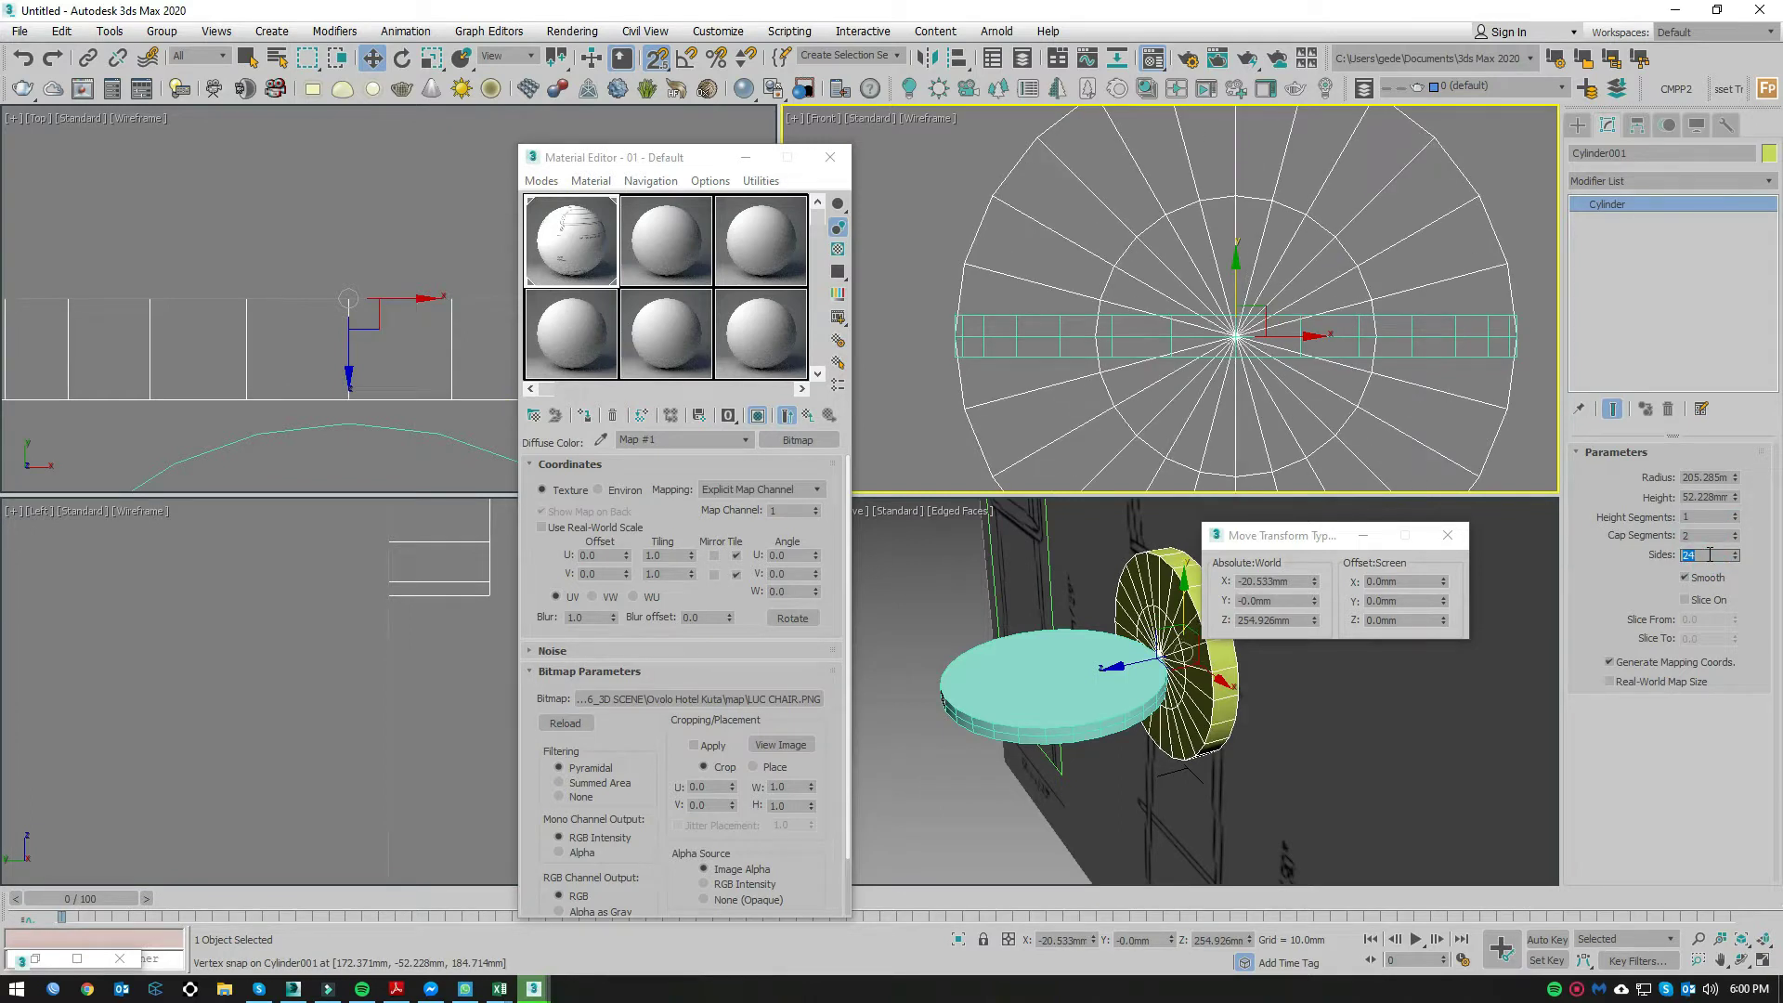
{"action": "scroll", "coordinate": [1227, 375], "scroll_direction": "down", "scroll_amount": 4}
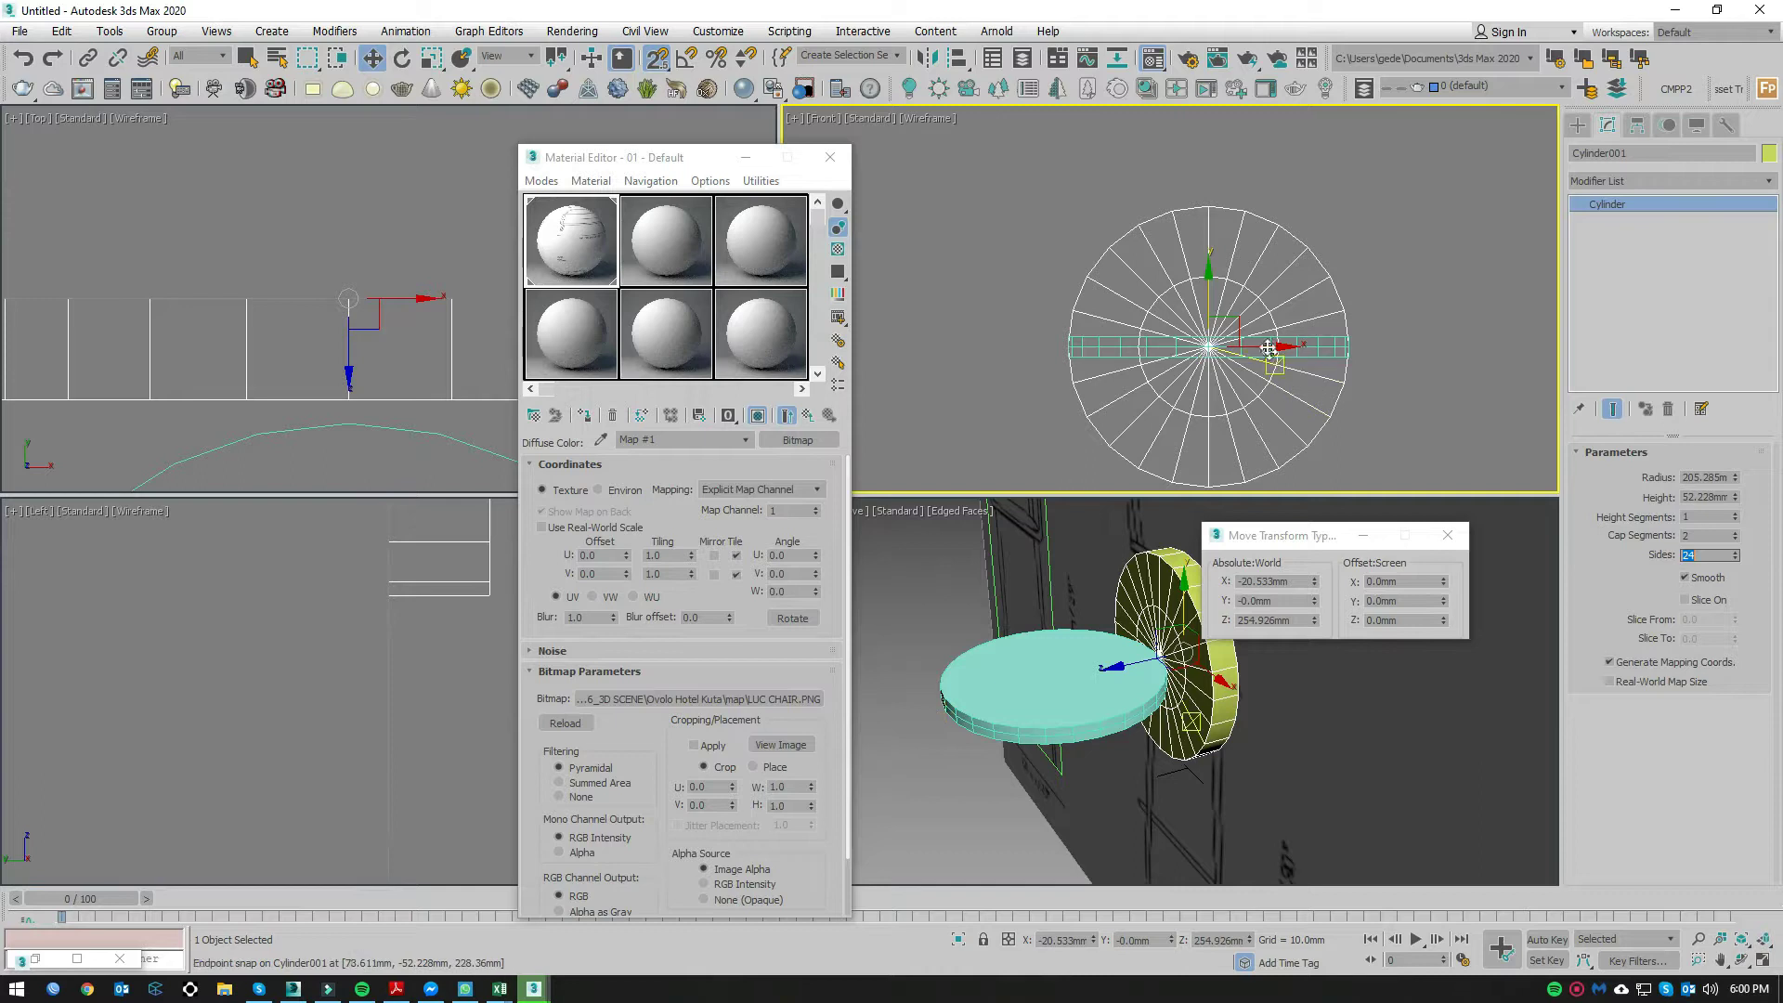
Step: Rotate the cylinder 90 degrees about X to lay it flat
{"action": "key", "text": "e"}
{"action": "left_click", "coordinate": [1394, 581]}
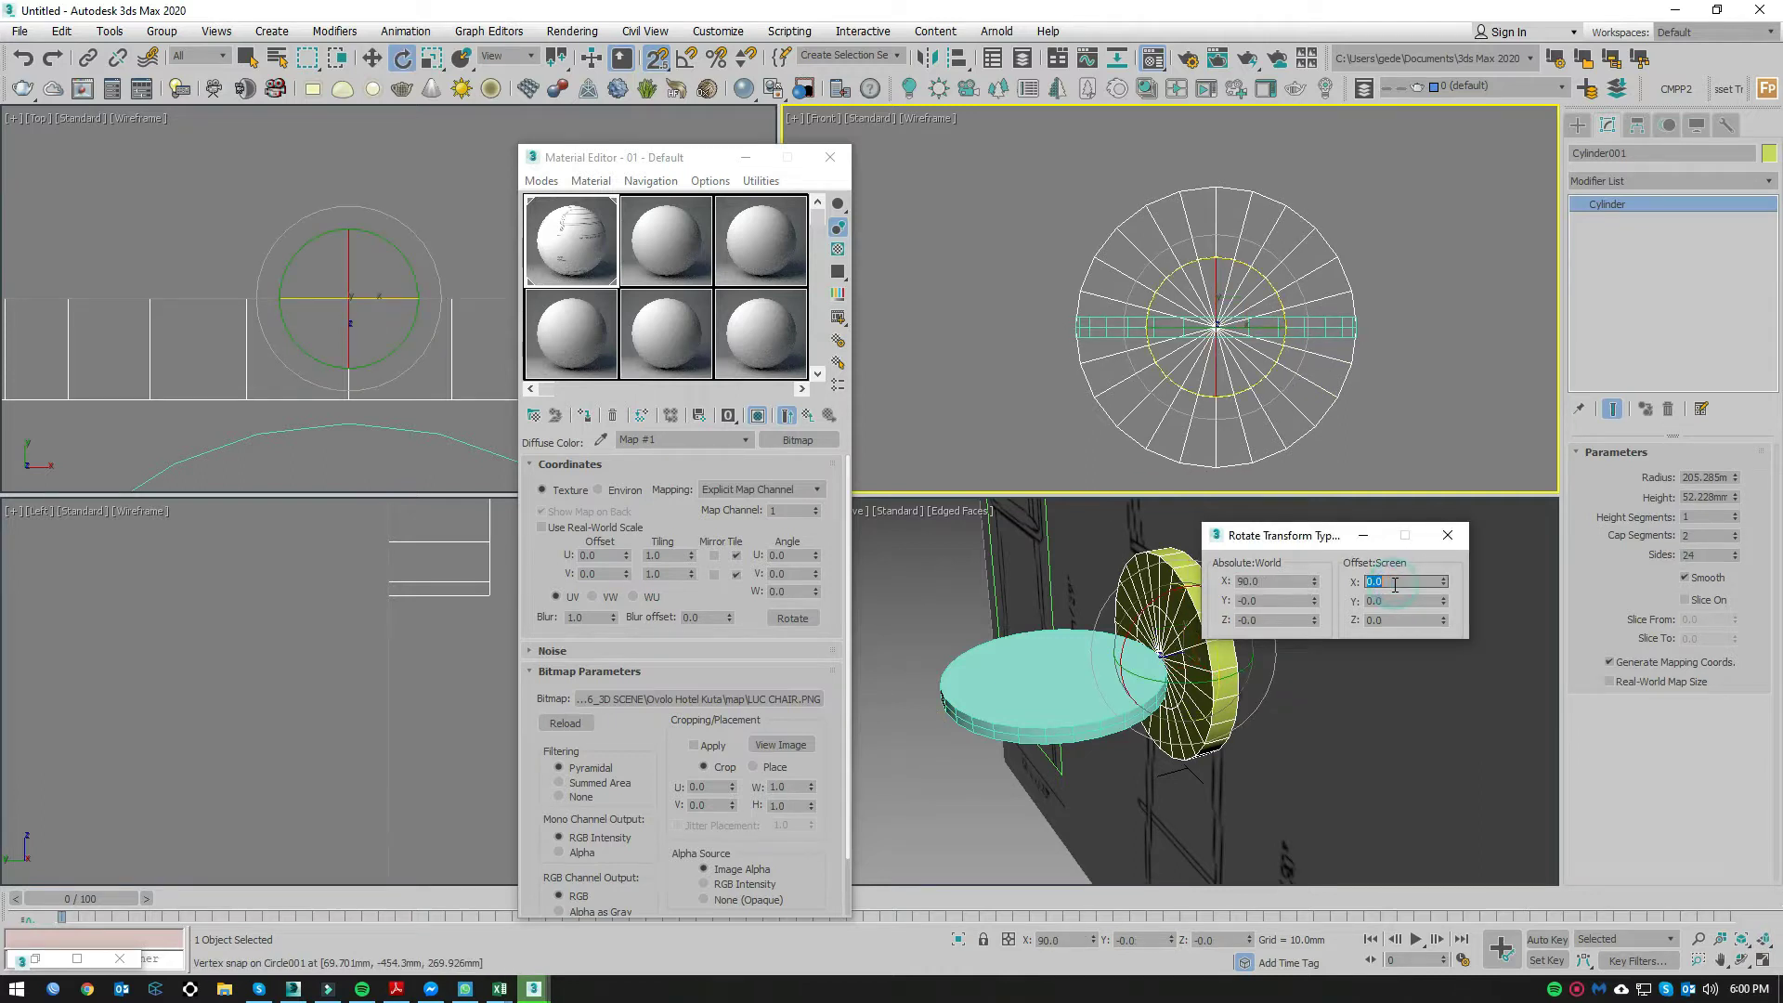
{"action": "type", "text": "90"}
{"action": "key", "text": "Return"}
Step: Snap the cylinder up to the disc's level and set its height to 40 mm
{"action": "scroll", "coordinate": [1297, 397], "scroll_direction": "up", "scroll_amount": 3}
{"action": "scroll", "coordinate": [1209, 270], "scroll_direction": "down", "scroll_amount": 2}
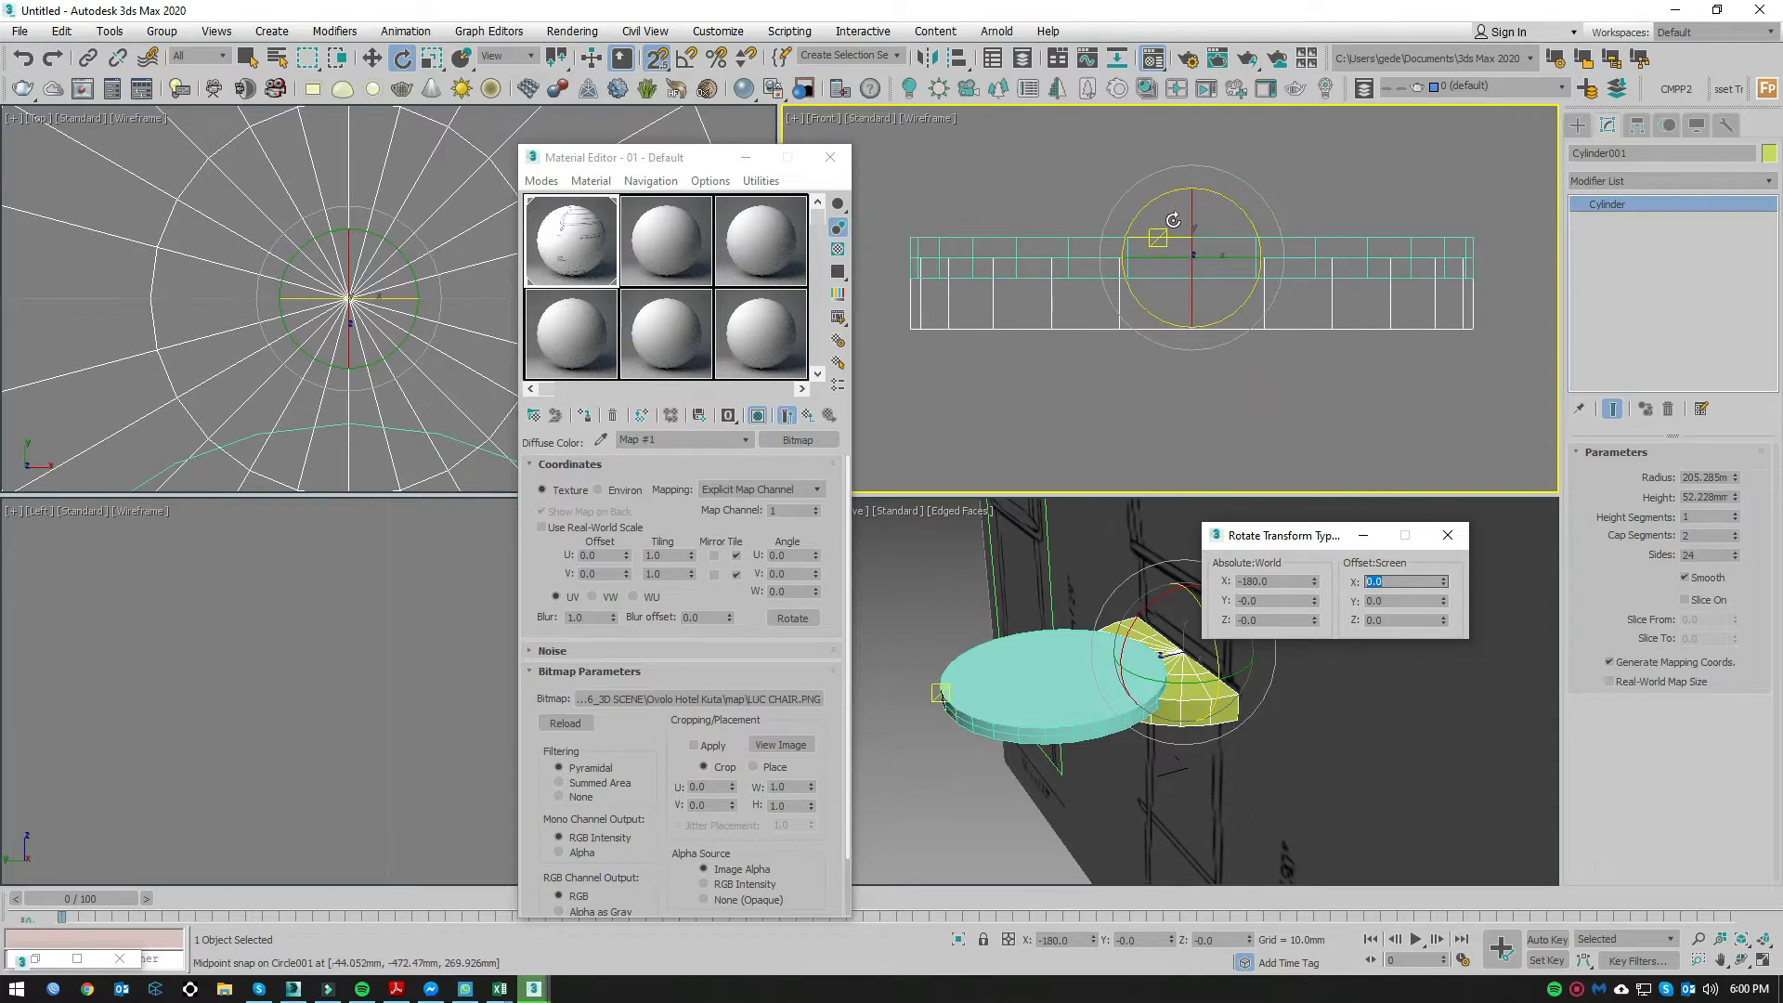
{"action": "middle_click_drag", "start_coordinate": [1208, 267], "coordinate": [1214, 280]}
{"action": "key", "text": "w"}
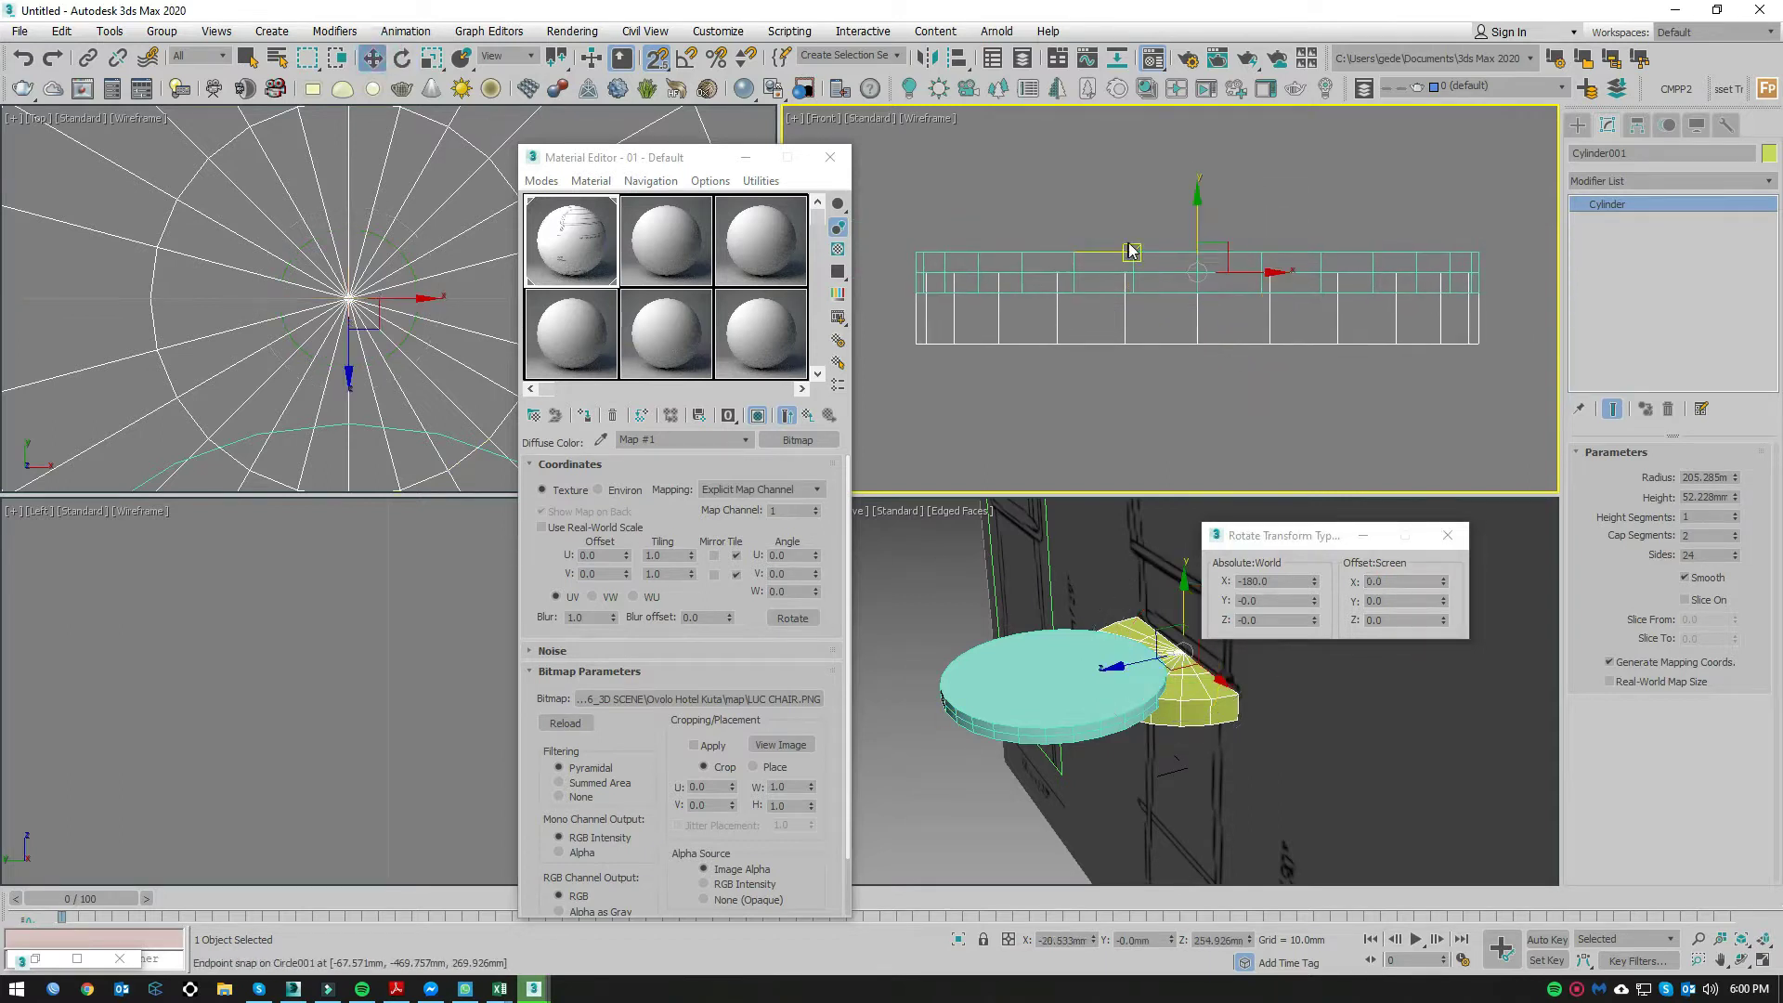
{"action": "left_click_drag", "start_coordinate": [1197, 212], "coordinate": [1197, 190]}
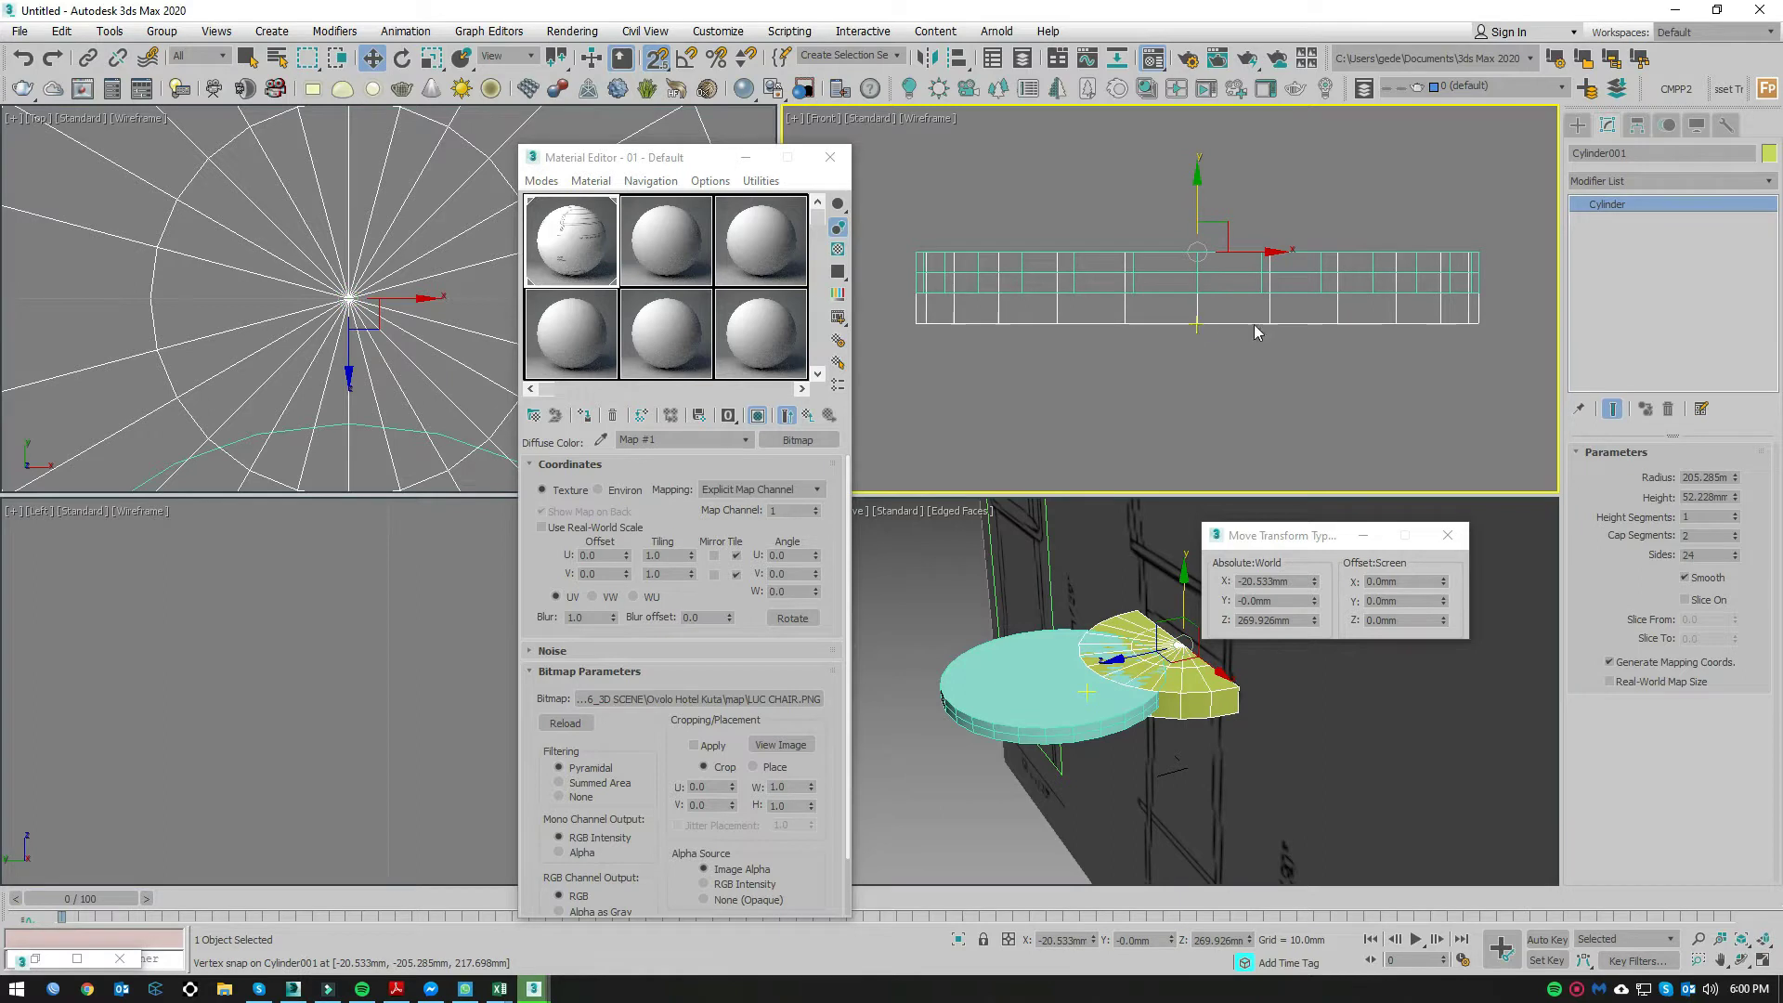
{"action": "double_click", "coordinate": [1712, 498]}
{"action": "type", "text": "40"}
{"action": "key", "text": "Return"}
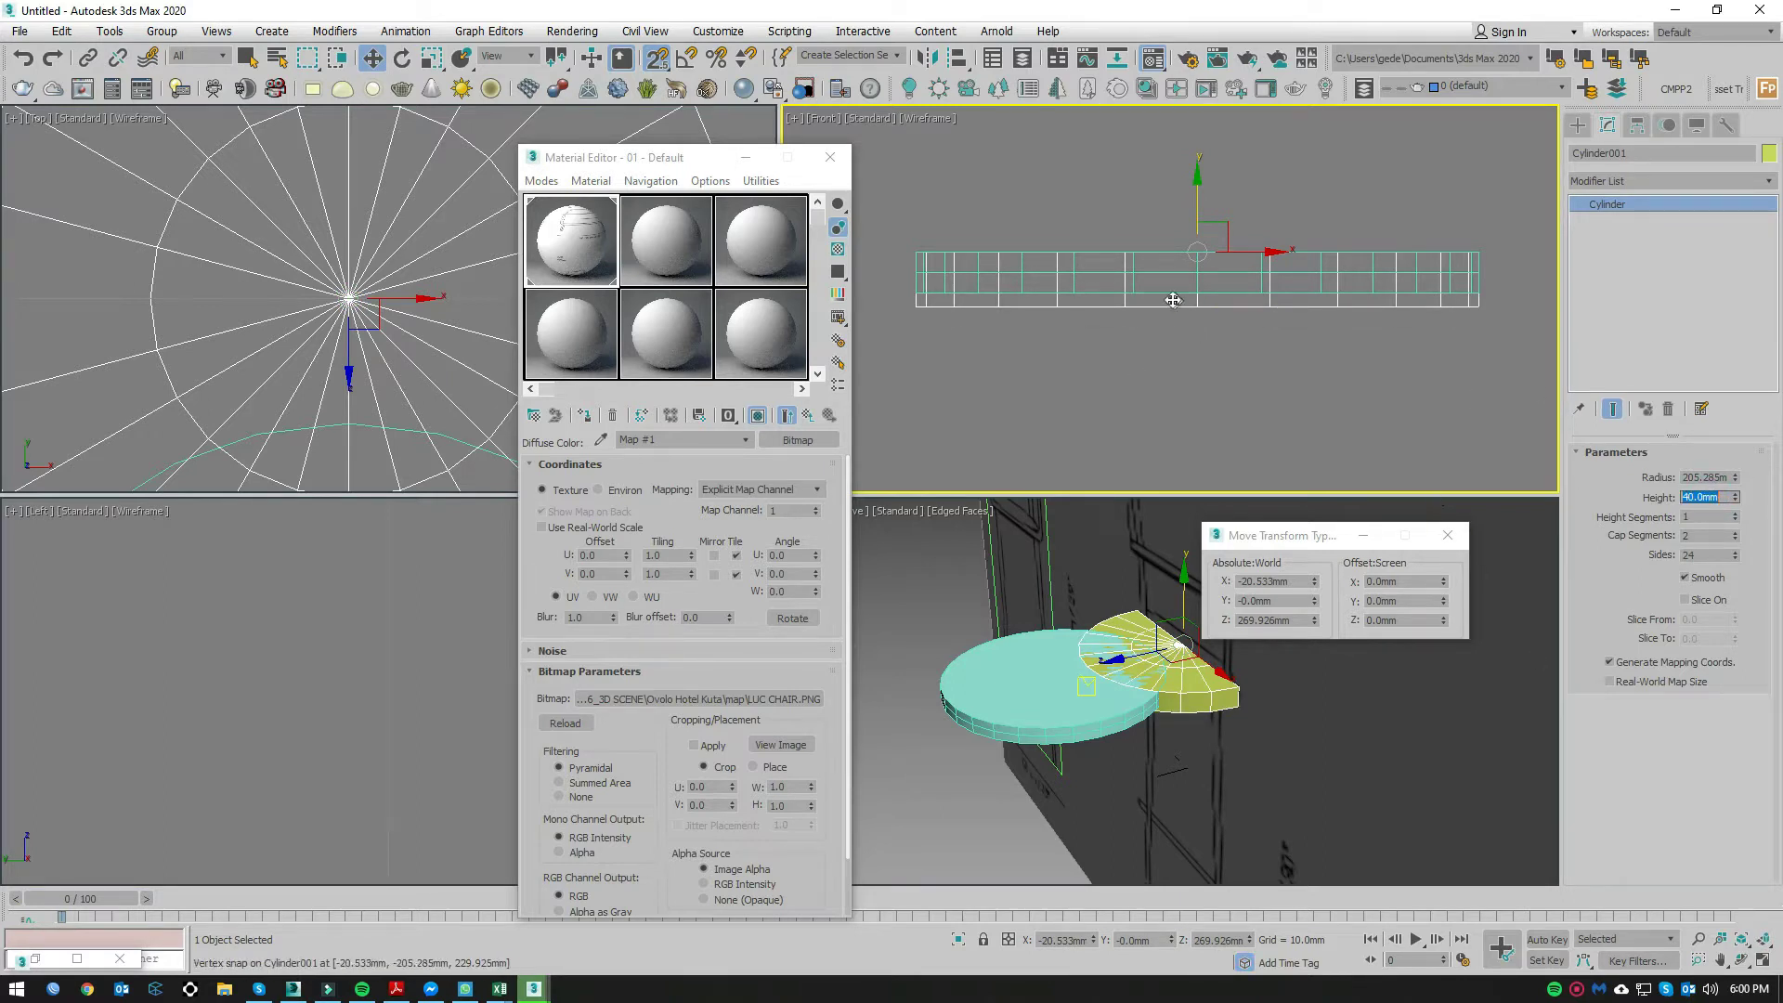
Step: Delete the old extruded disc and reselect the cylinder in shaded Front view
{"action": "left_click", "coordinate": [1167, 297]}
{"action": "key", "text": "Delete"}
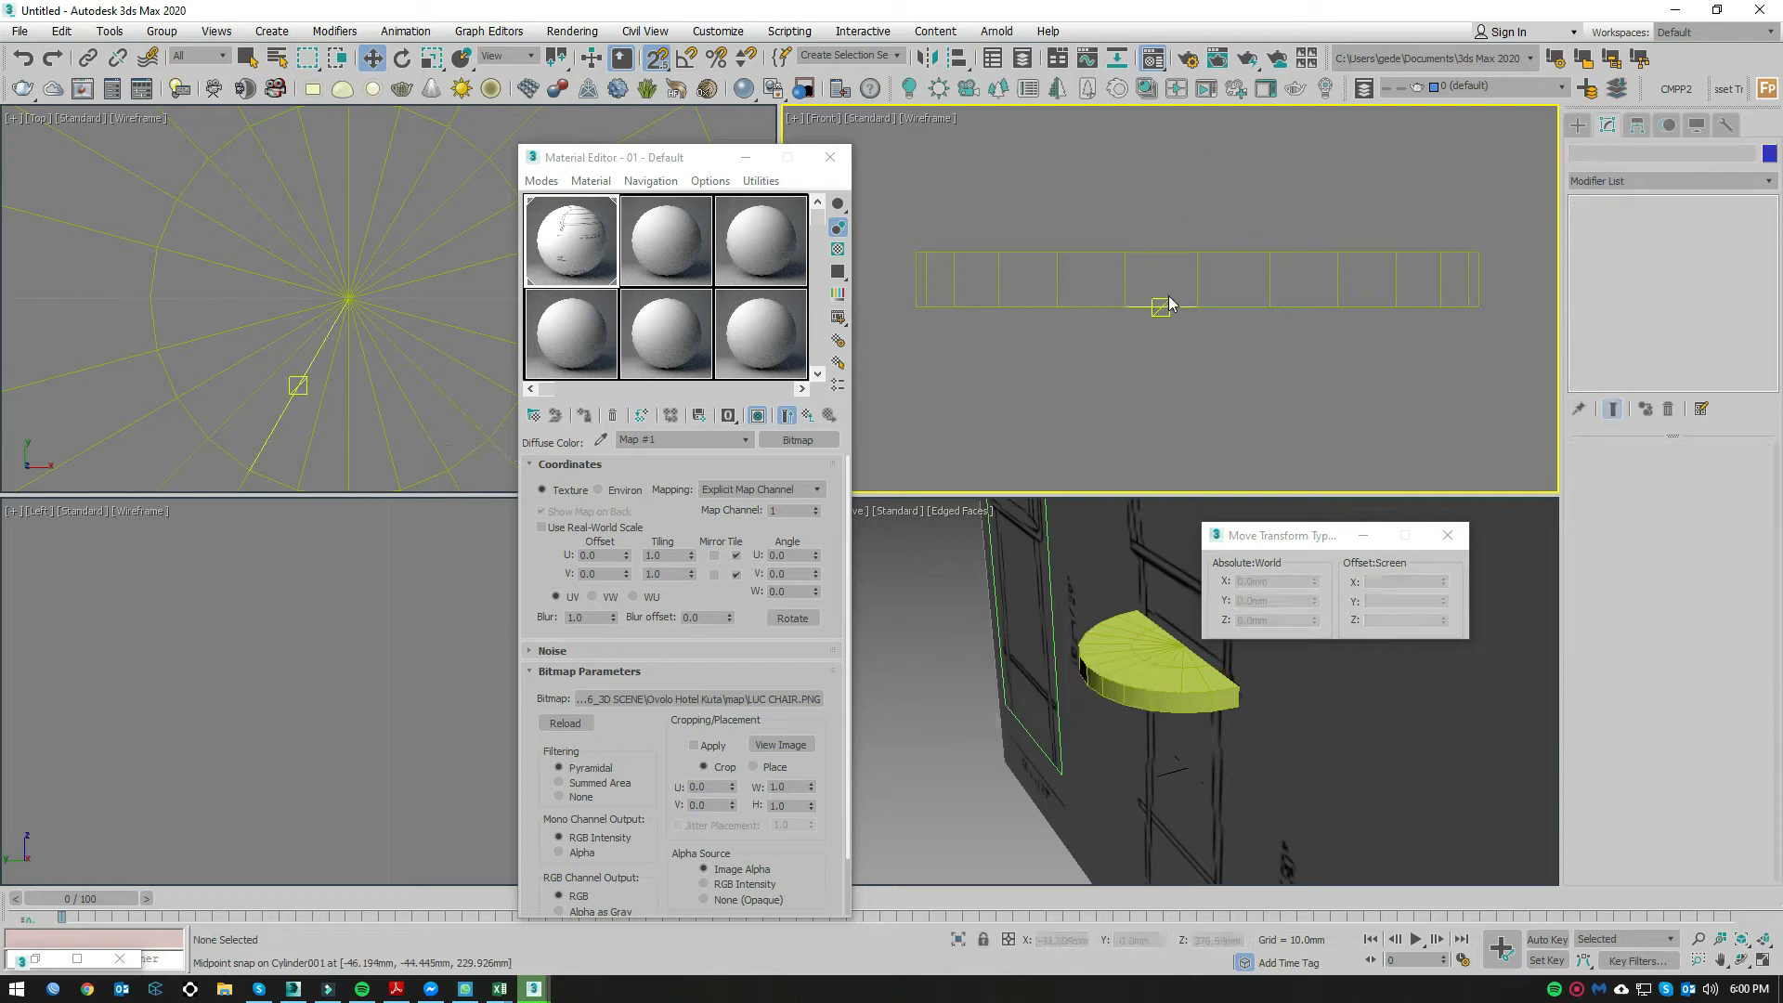
{"action": "left_click", "coordinate": [1143, 650]}
{"action": "scroll", "coordinate": [1287, 369], "scroll_direction": "down", "scroll_amount": 5}
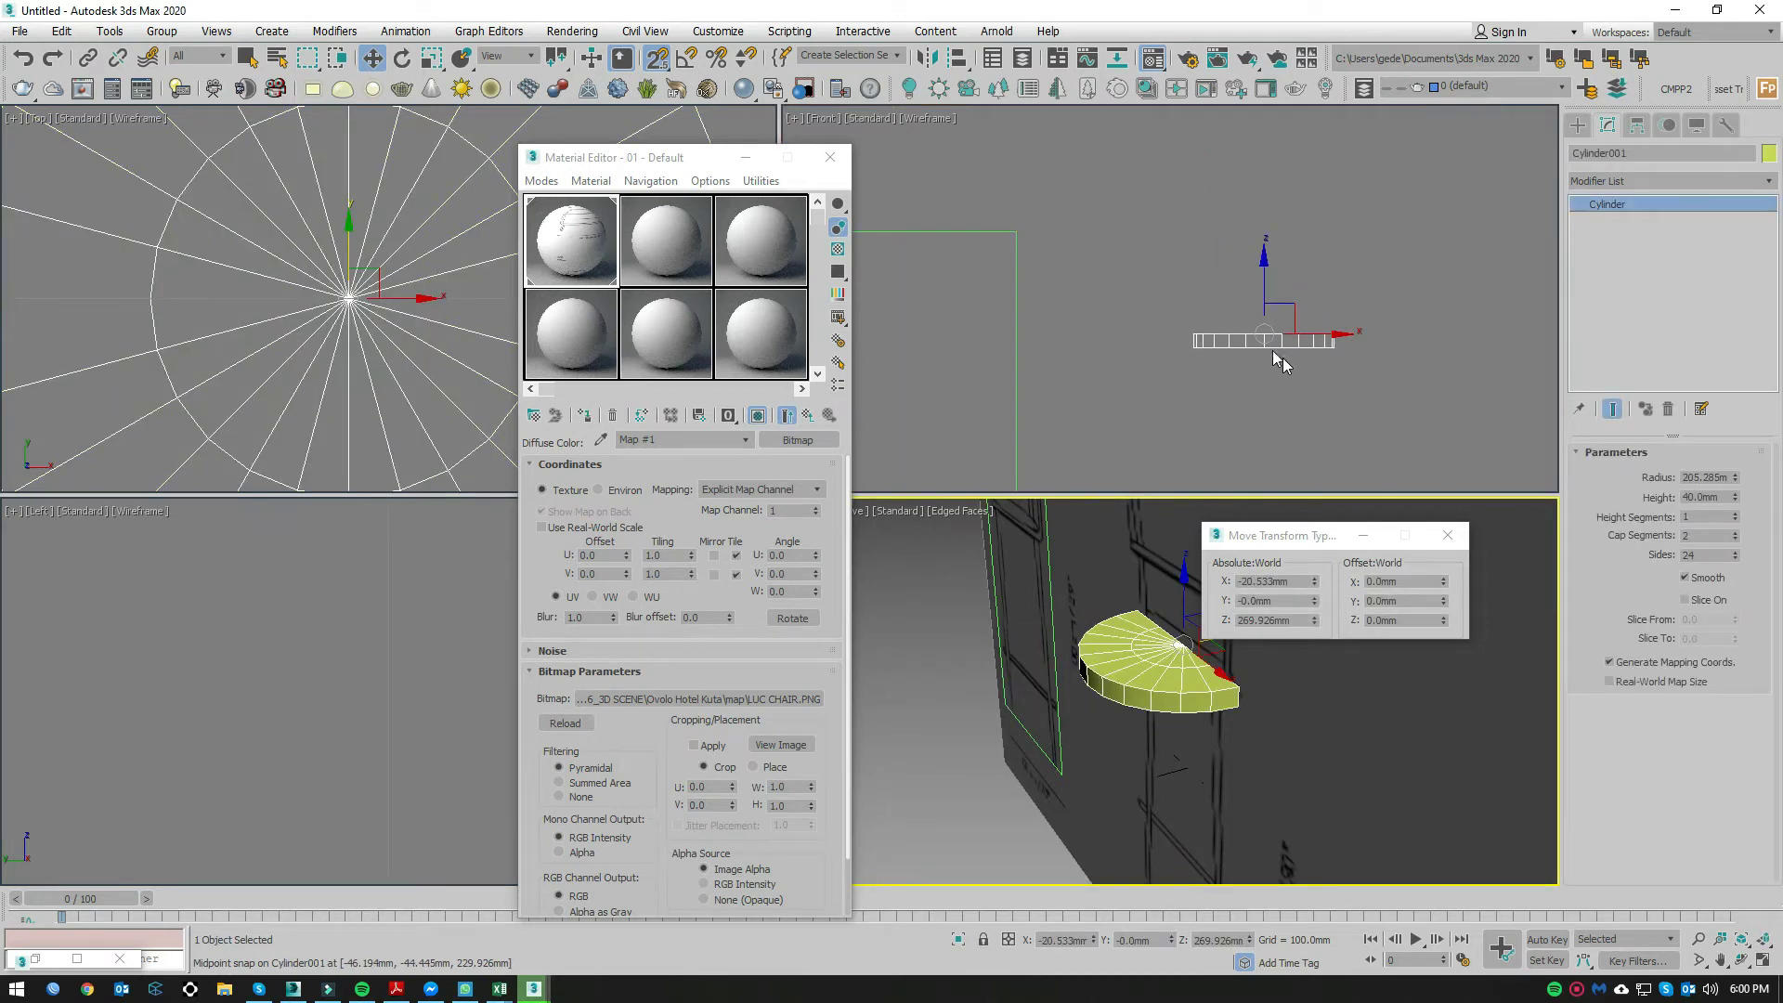
{"action": "key", "text": "F3"}
{"action": "scroll", "coordinate": [1216, 290], "scroll_direction": "down", "scroll_amount": 3}
{"action": "scroll", "coordinate": [1049, 270], "scroll_direction": "up", "scroll_amount": 4}
{"action": "scroll", "coordinate": [1123, 258], "scroll_direction": "down", "scroll_amount": 2}
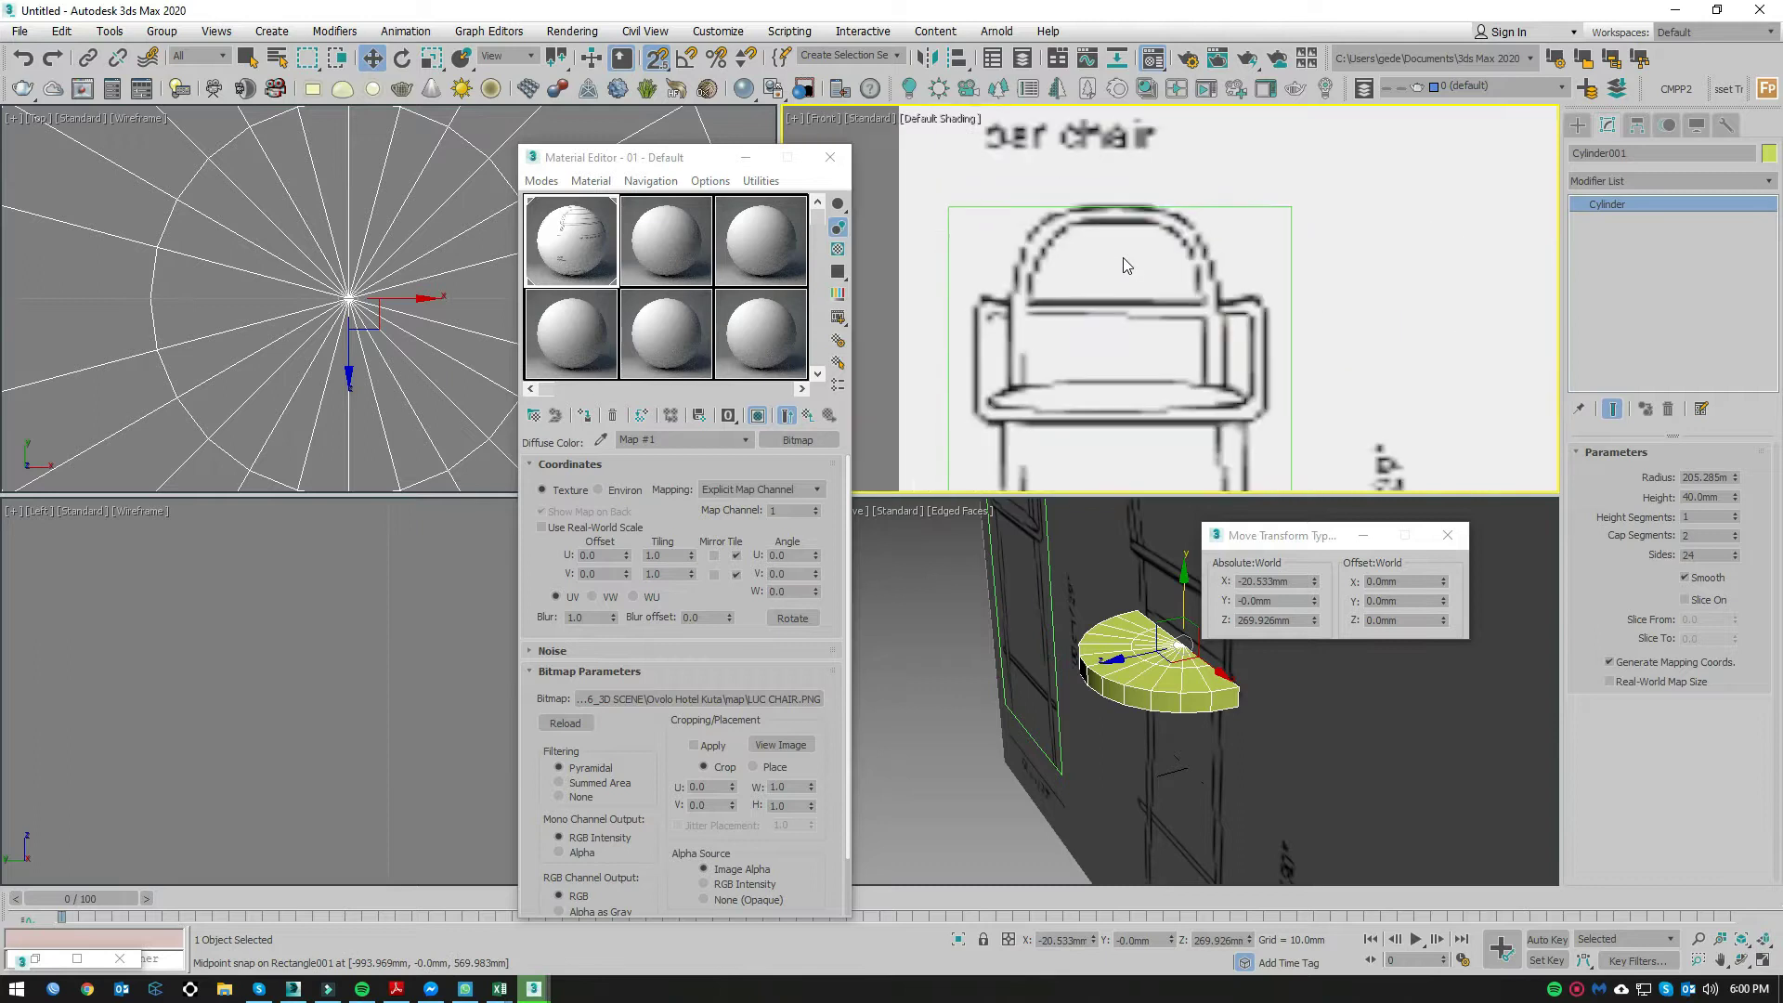
Step: Switch to the Rectangle tool under Create > Shapes
{"action": "left_click", "coordinate": [1578, 125]}
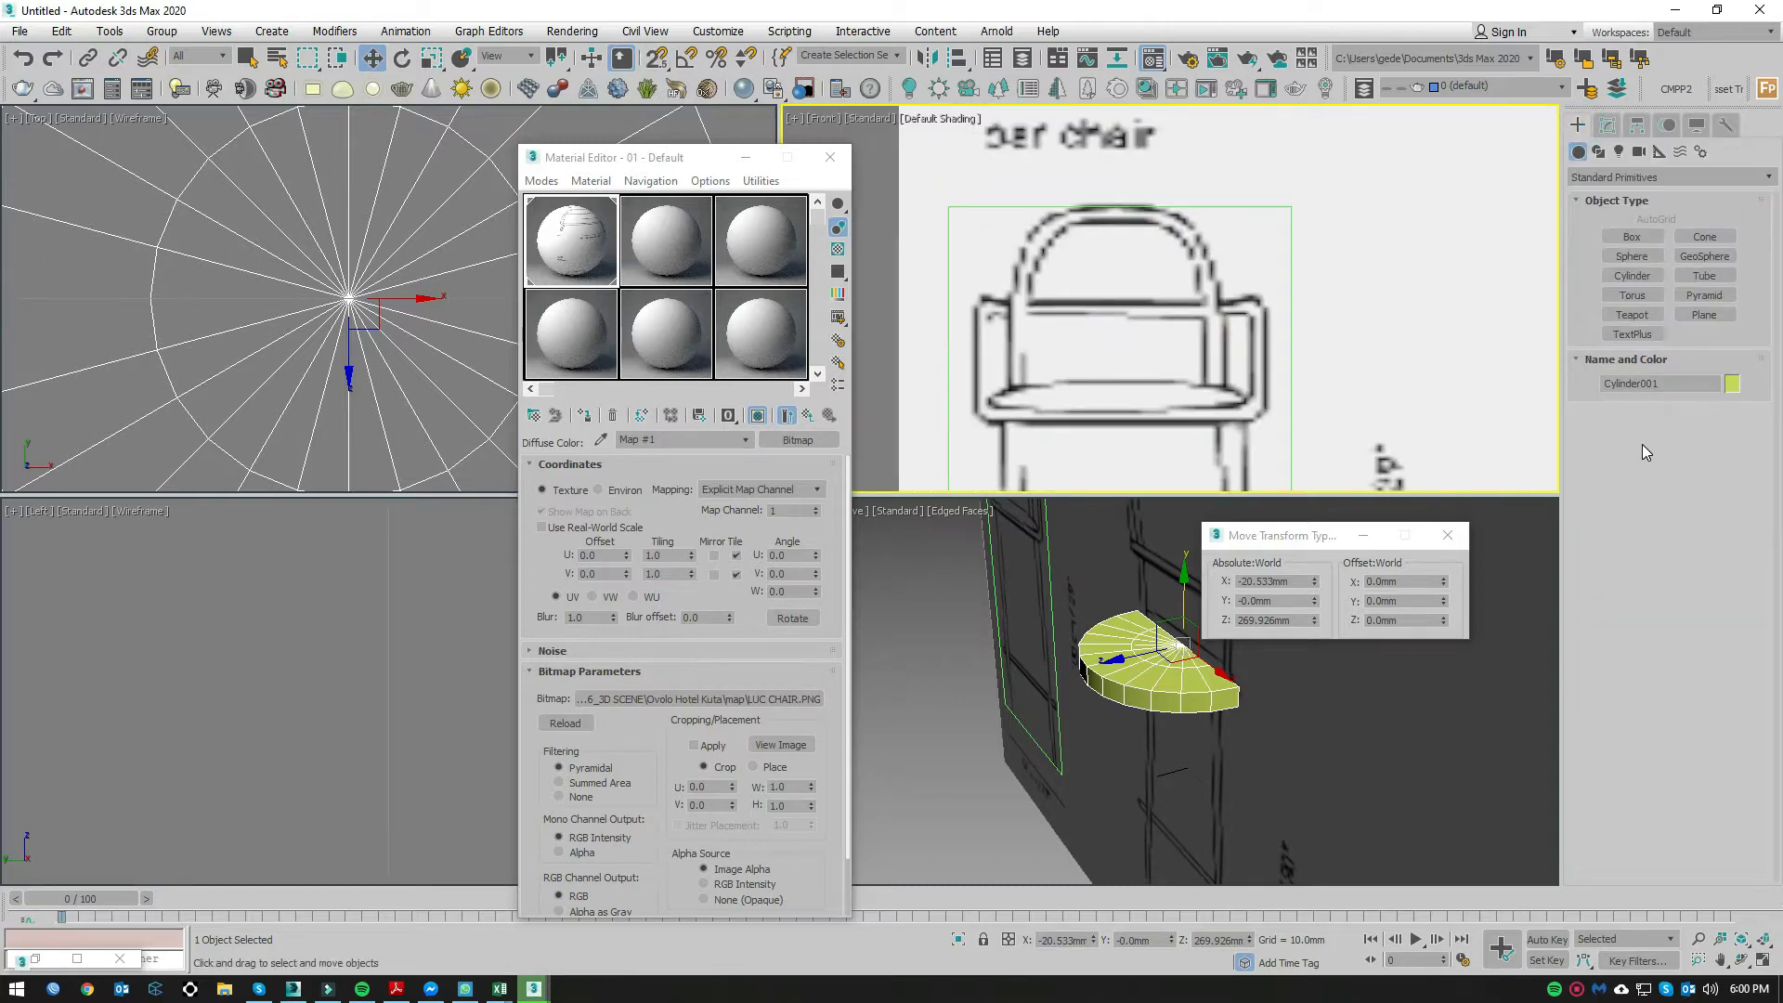
{"action": "left_click", "coordinate": [1598, 152]}
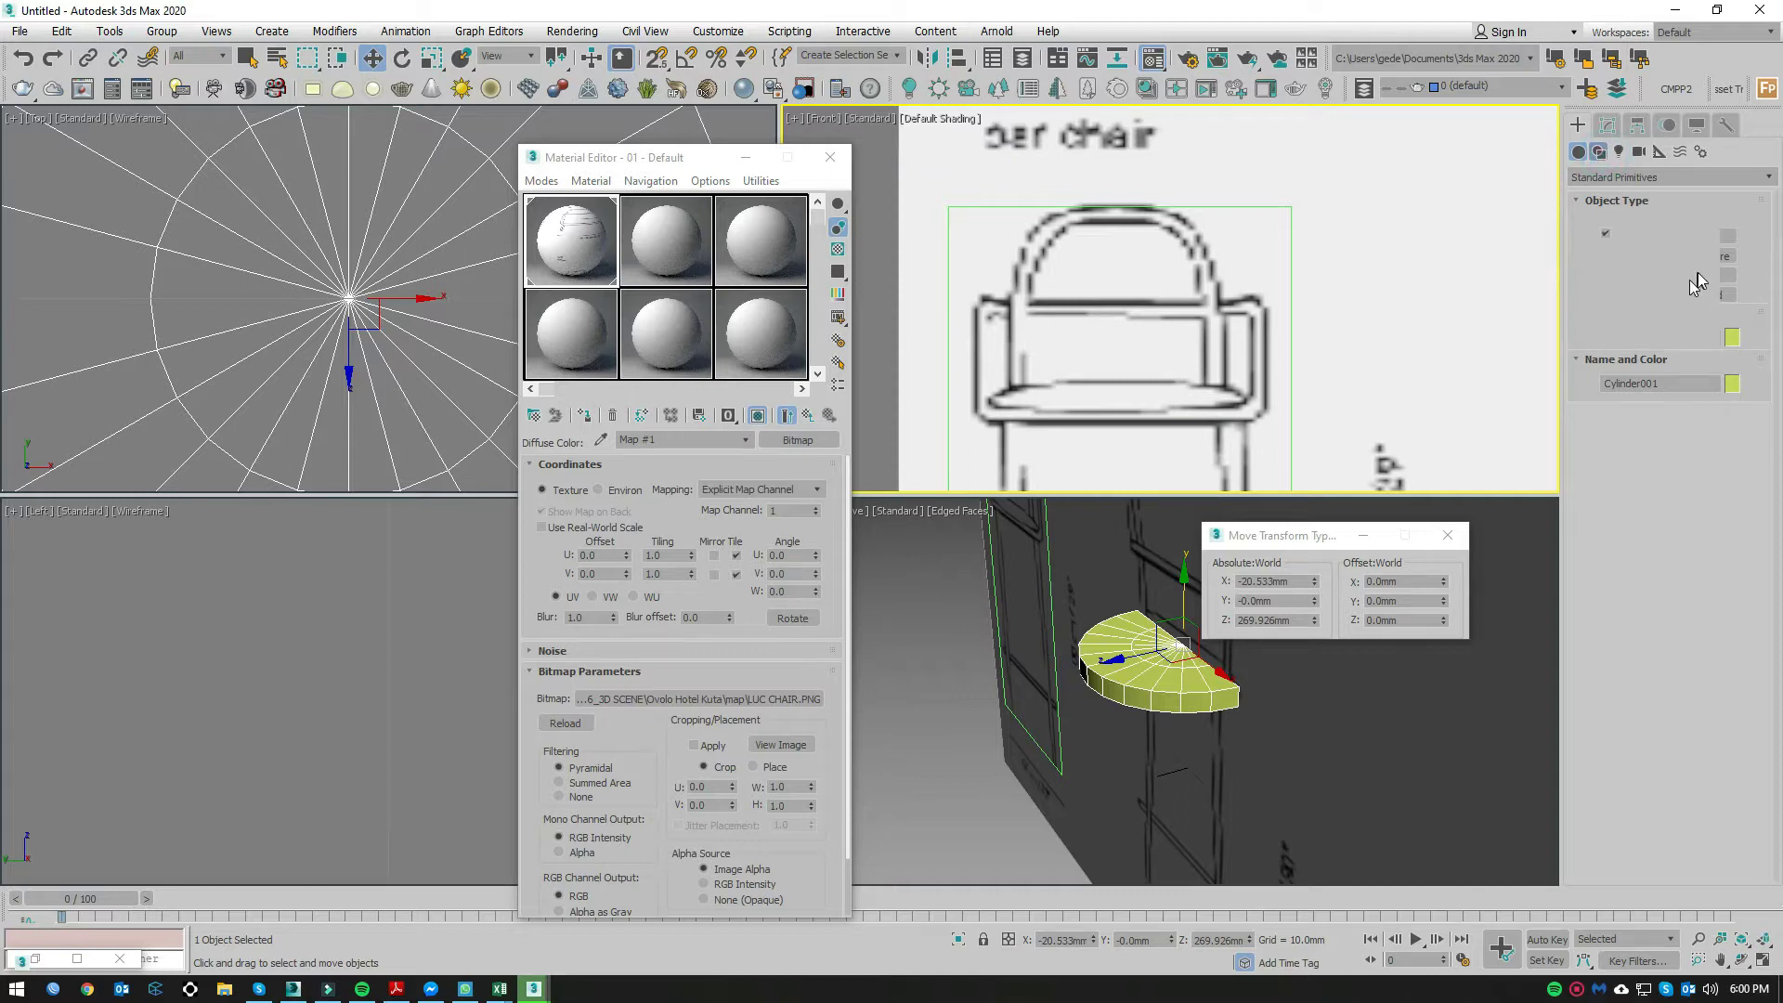
{"action": "left_click", "coordinate": [1708, 253]}
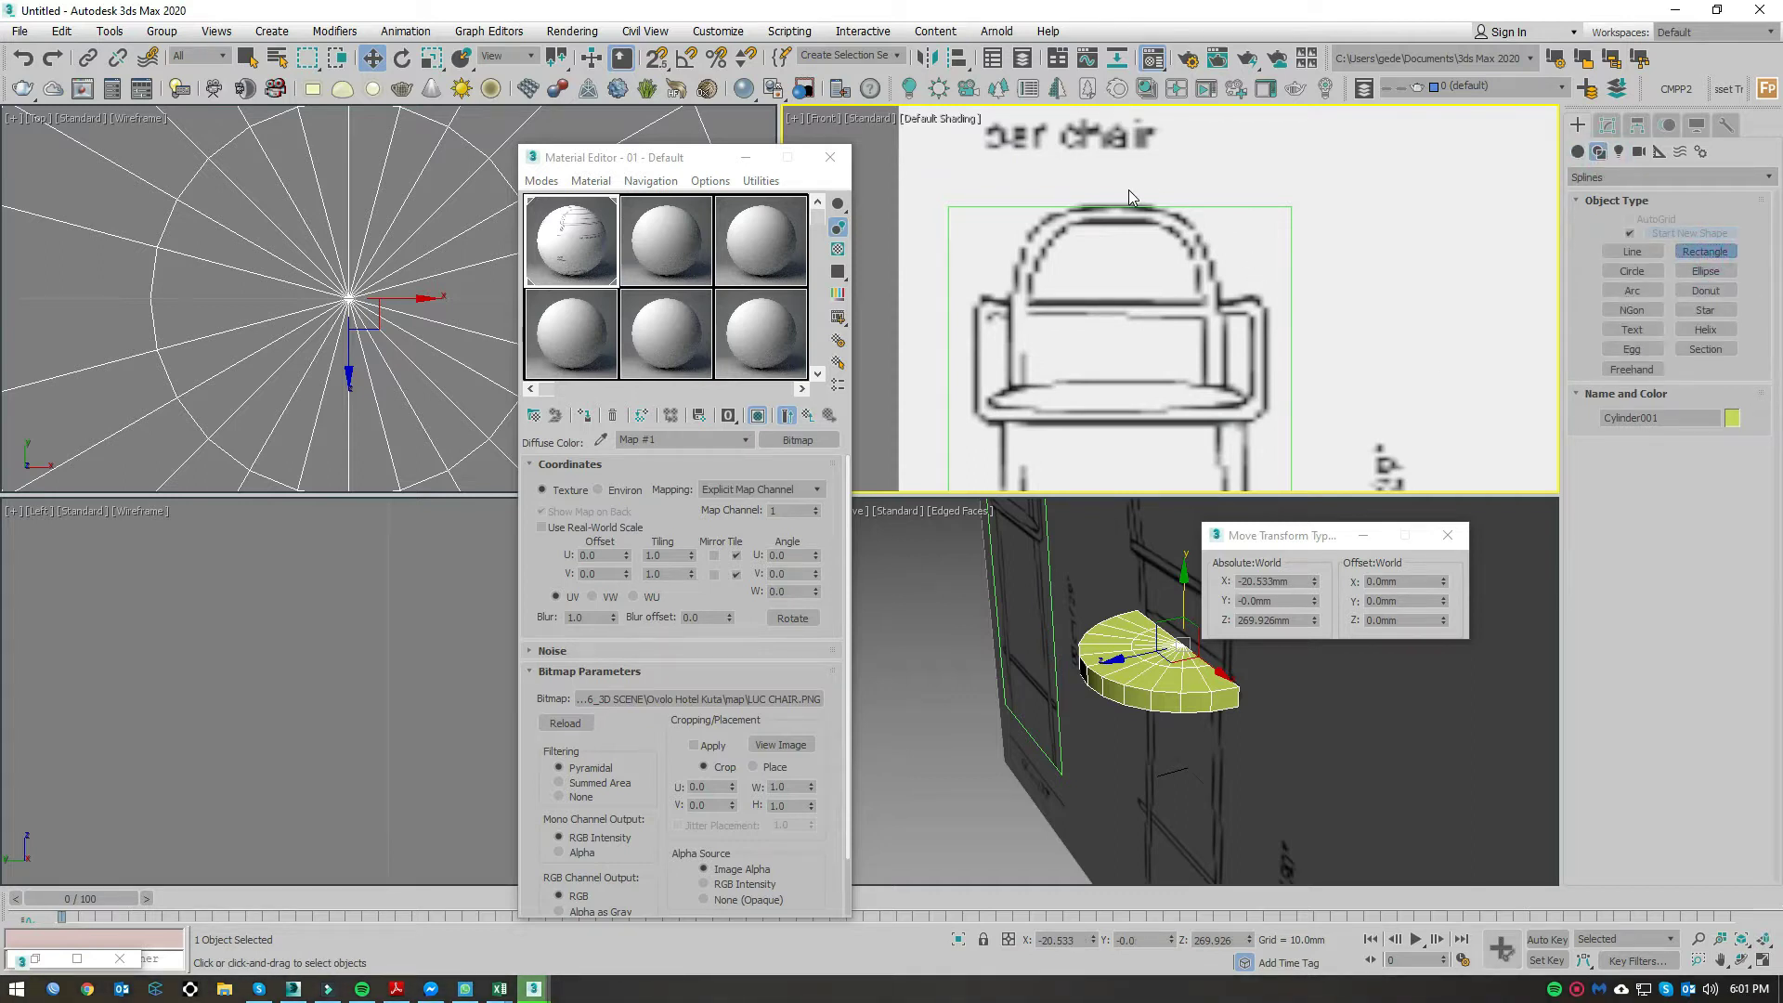
Step: Snap a rectangle from the backrest's top midpoint over its right half, then convert it to Editable Spline
{"action": "key", "text": "s"}
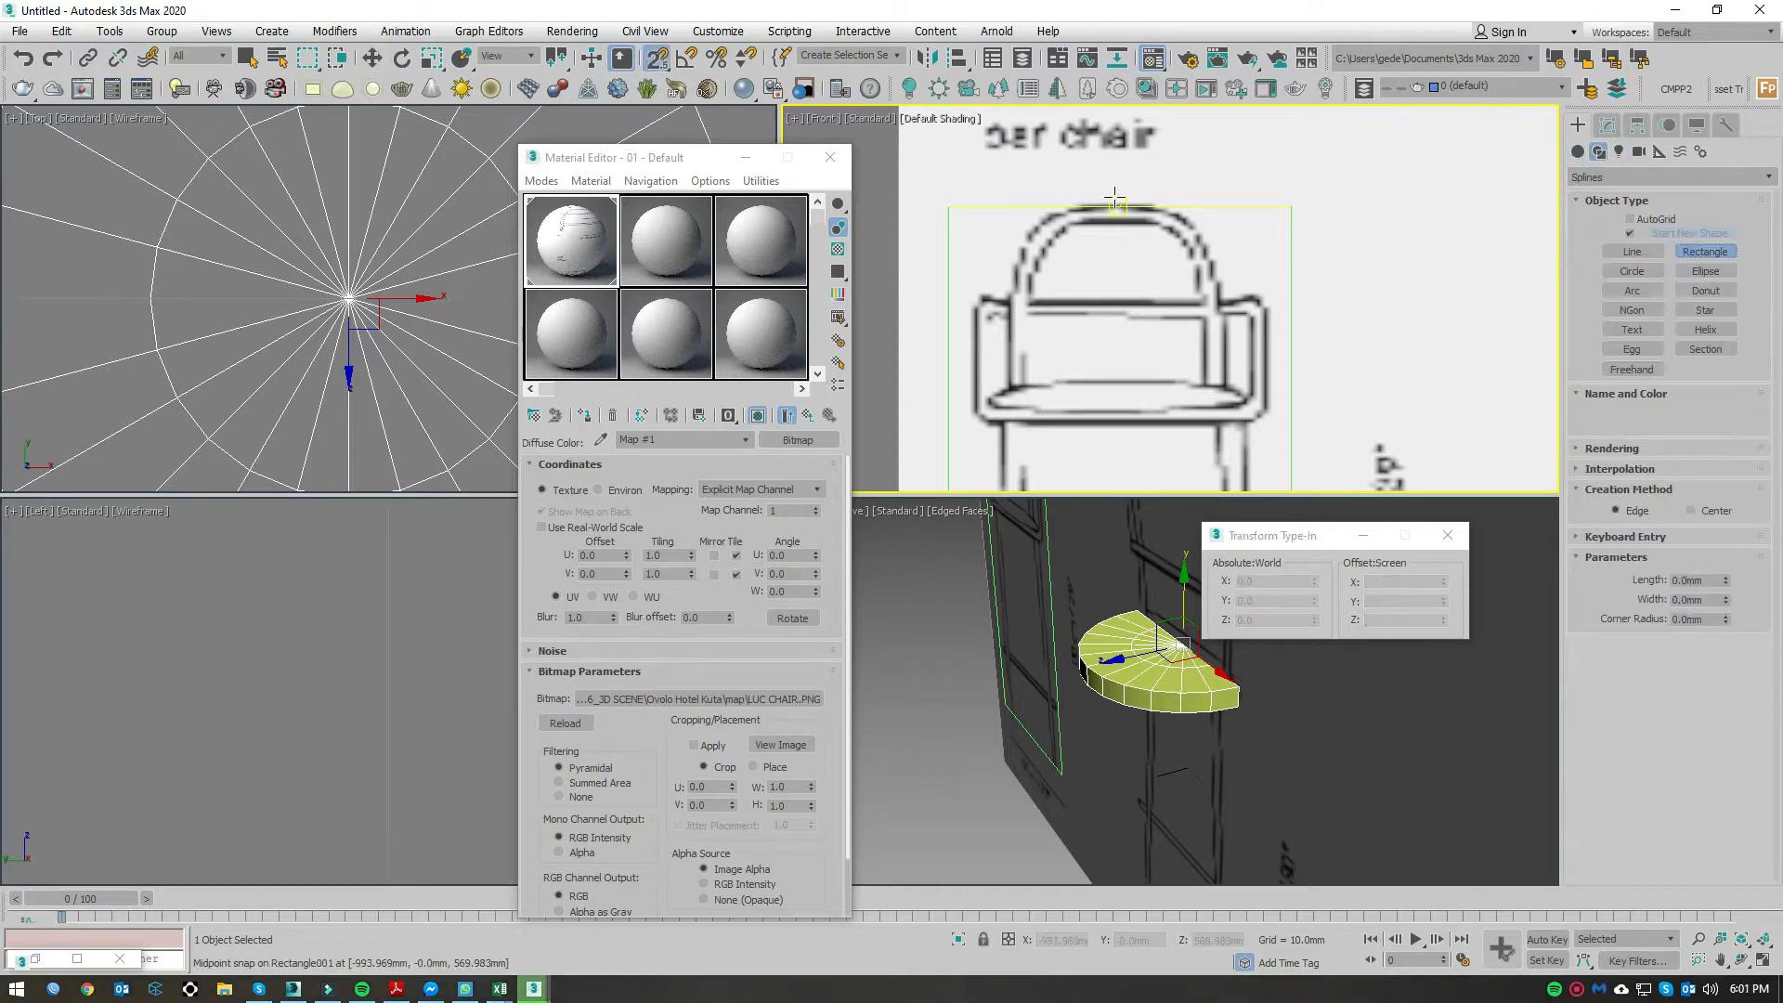
{"action": "left_click_drag", "start_coordinate": [1115, 204], "coordinate": [1227, 424]}
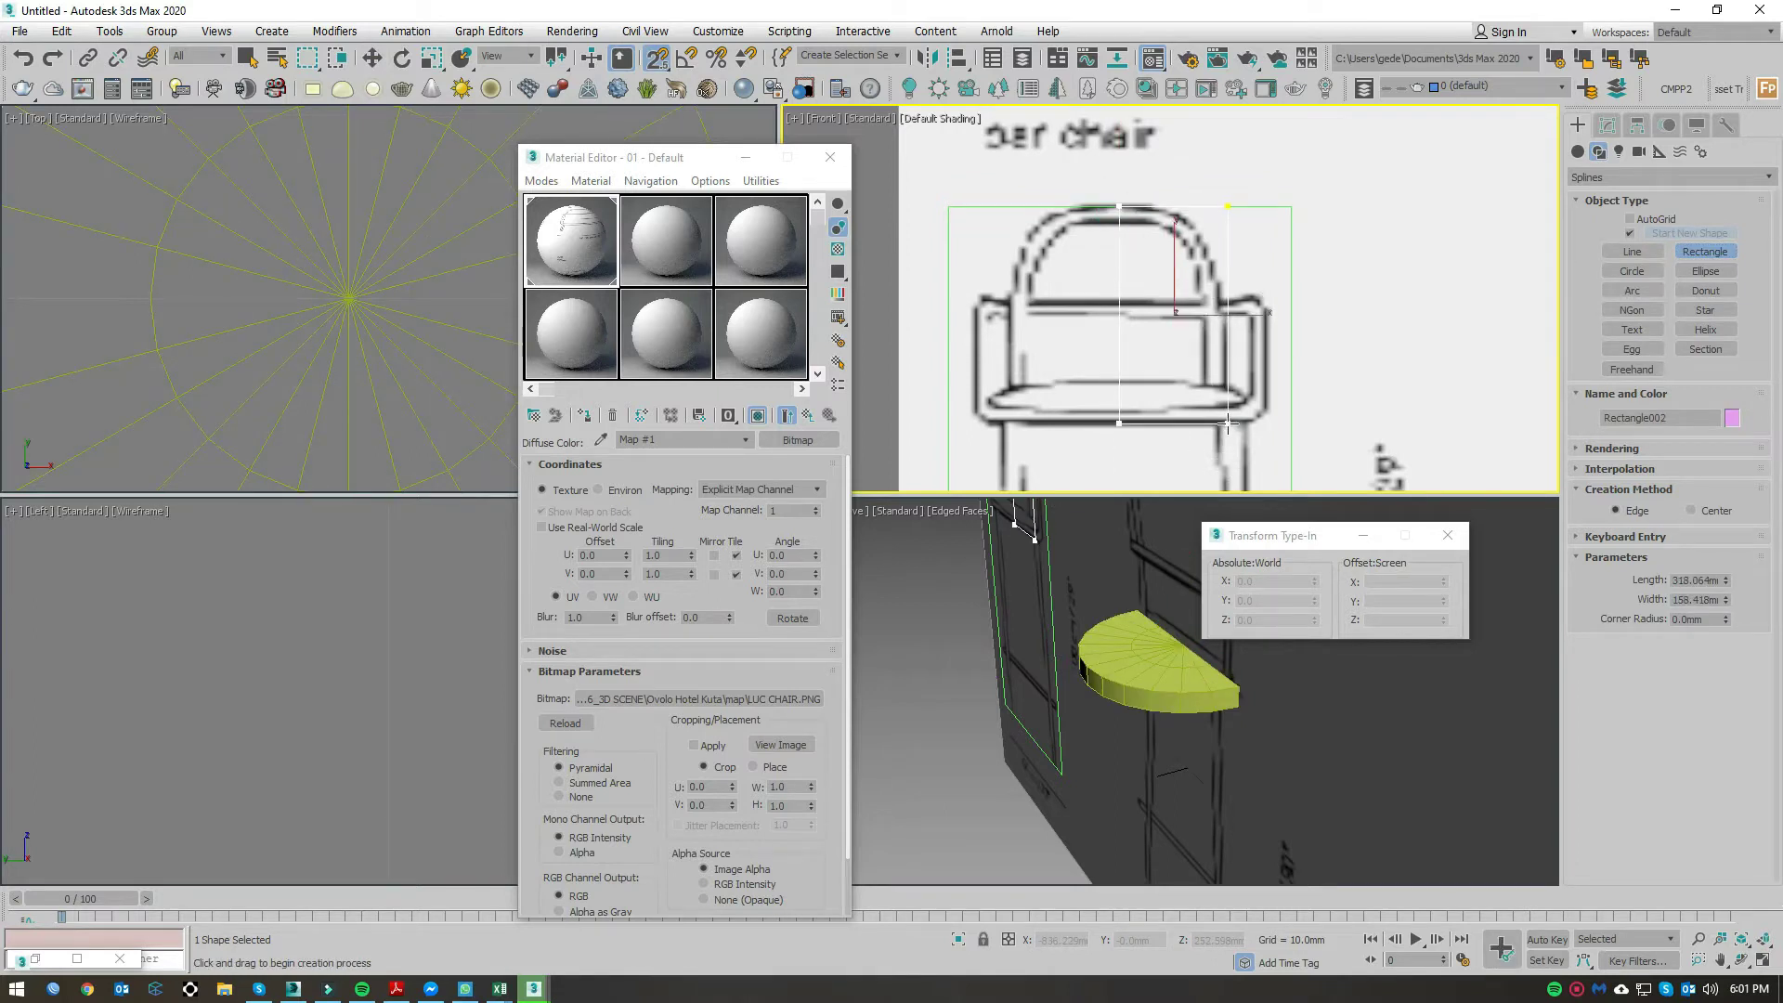
{"action": "right_click", "coordinate": [1228, 423]}
{"action": "right_click", "coordinate": [1227, 424]}
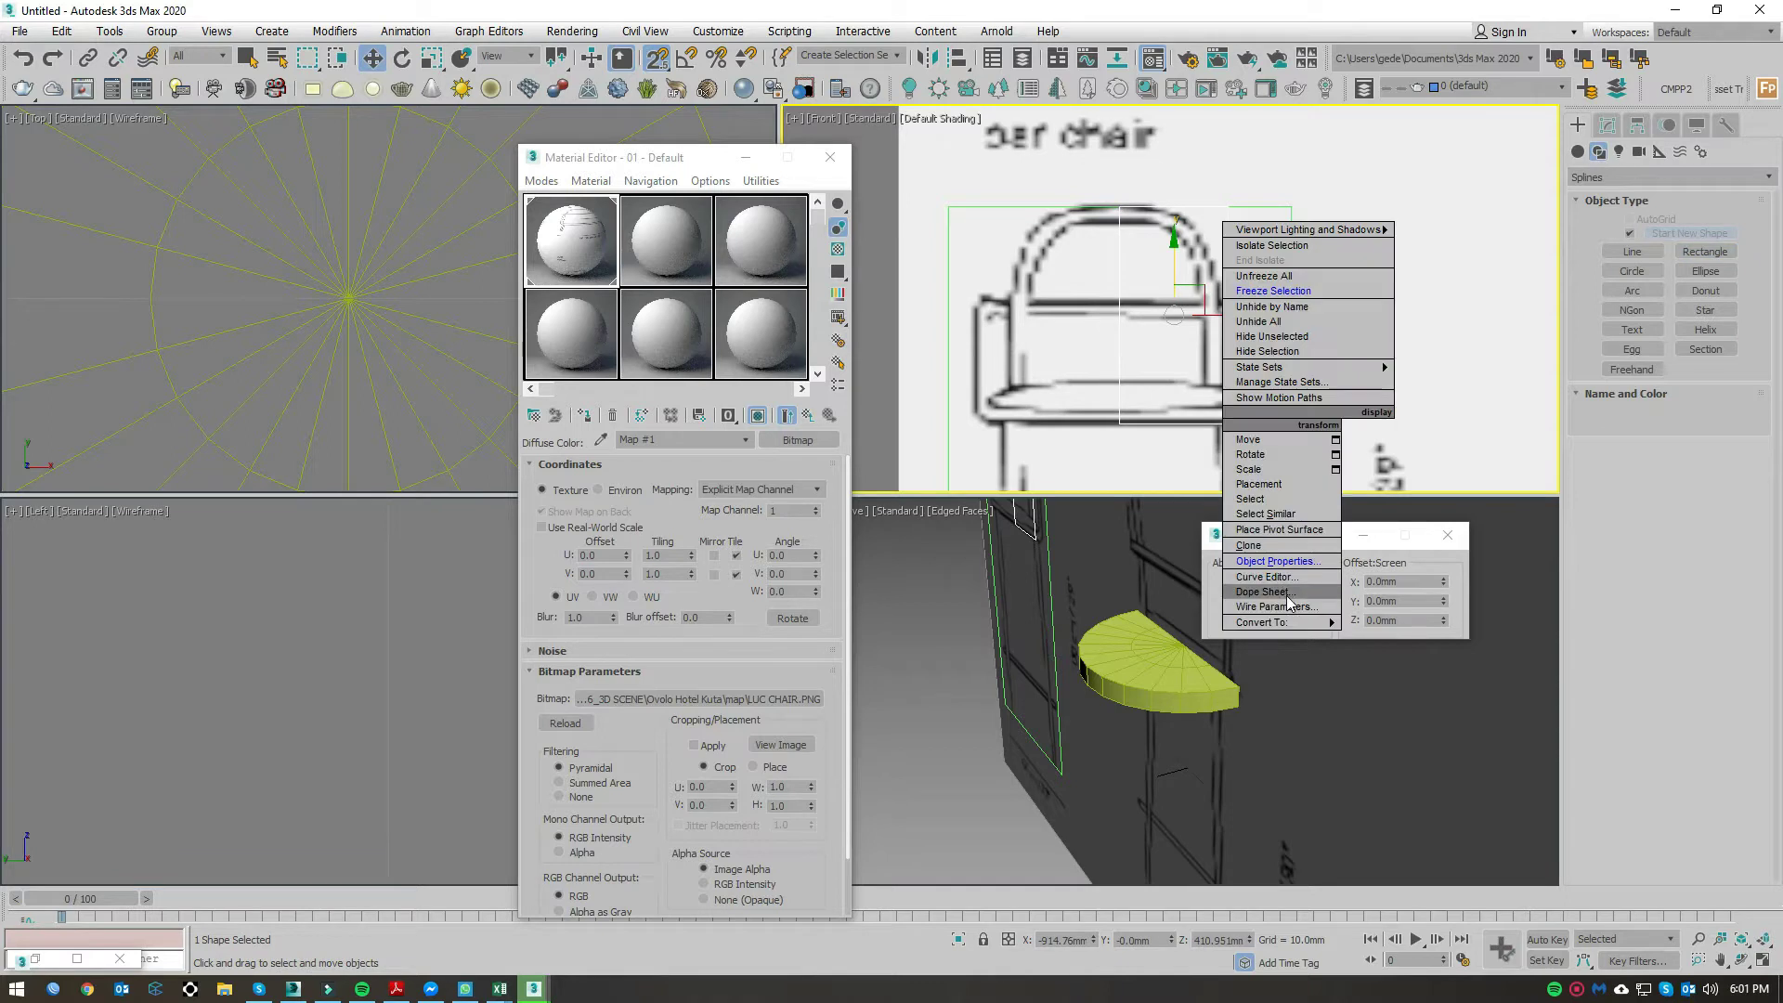
{"action": "mouse_move", "coordinate": [1262, 622]}
{"action": "left_click", "coordinate": [1393, 624]}
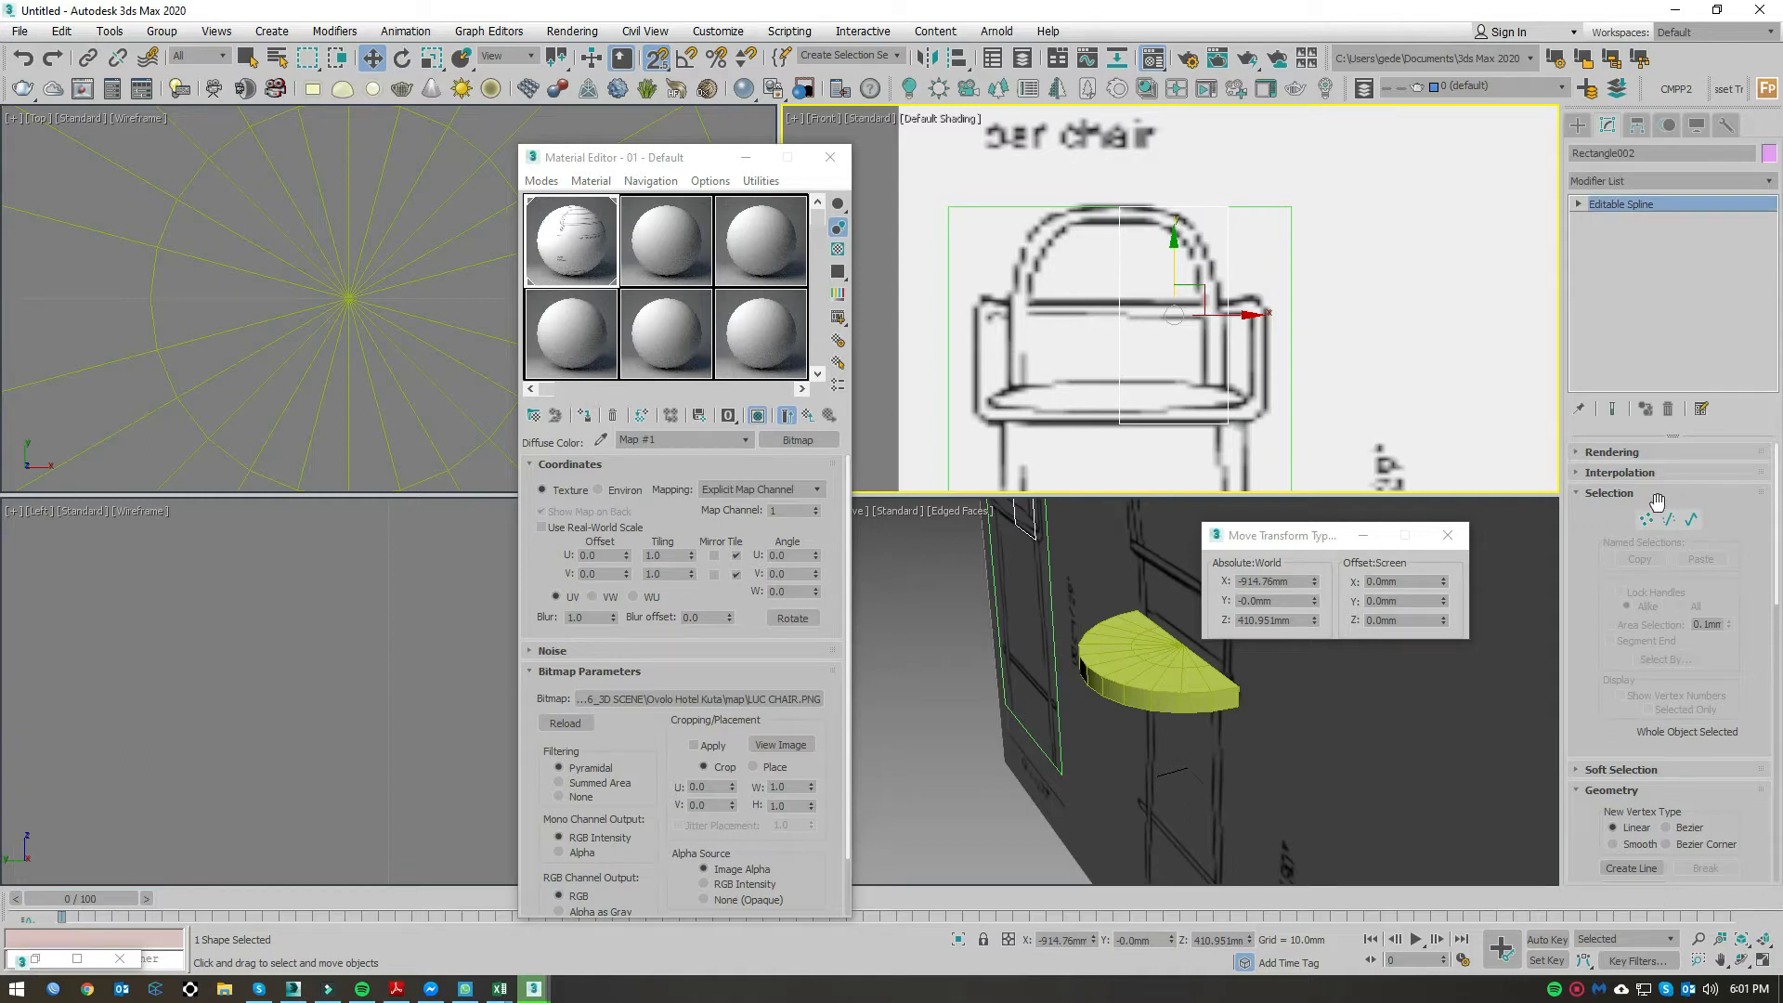
Step: Move the rectangle's top-middle vertex left onto the arch outline
{"action": "left_click", "coordinate": [1669, 519]}
{"action": "left_click_drag", "start_coordinate": [1172, 323], "coordinate": [1079, 457]}
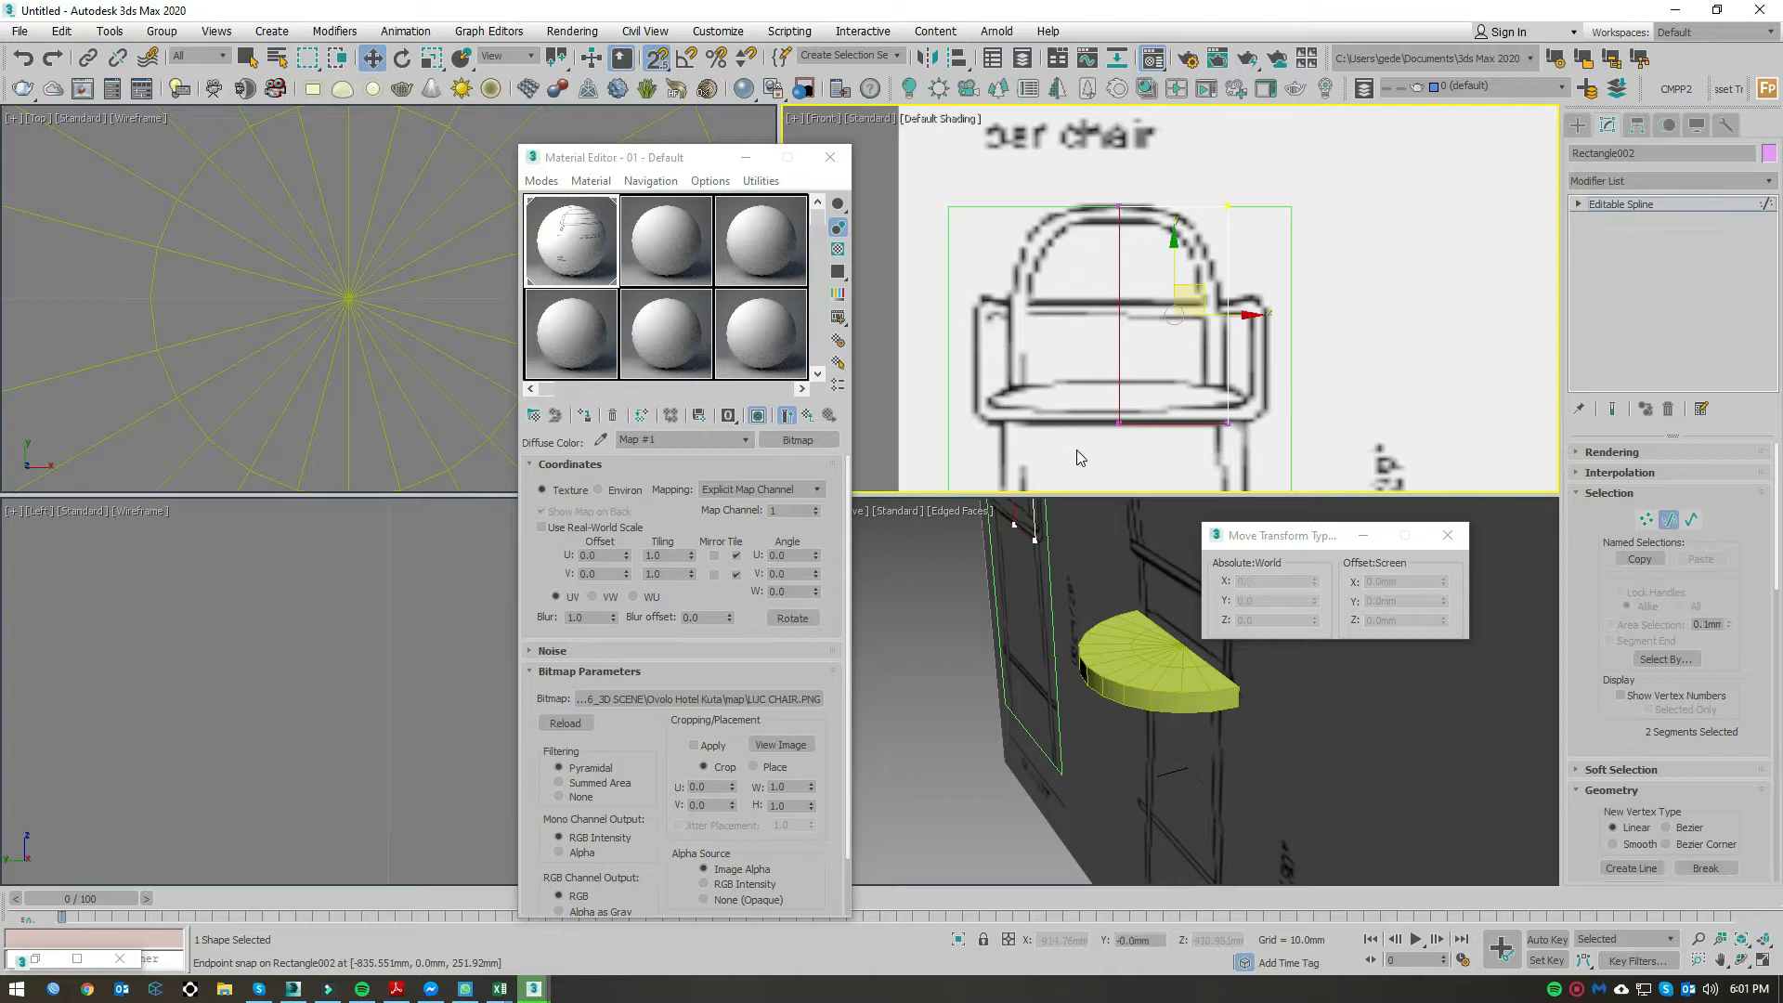
{"action": "left_click", "coordinate": [1079, 457]}
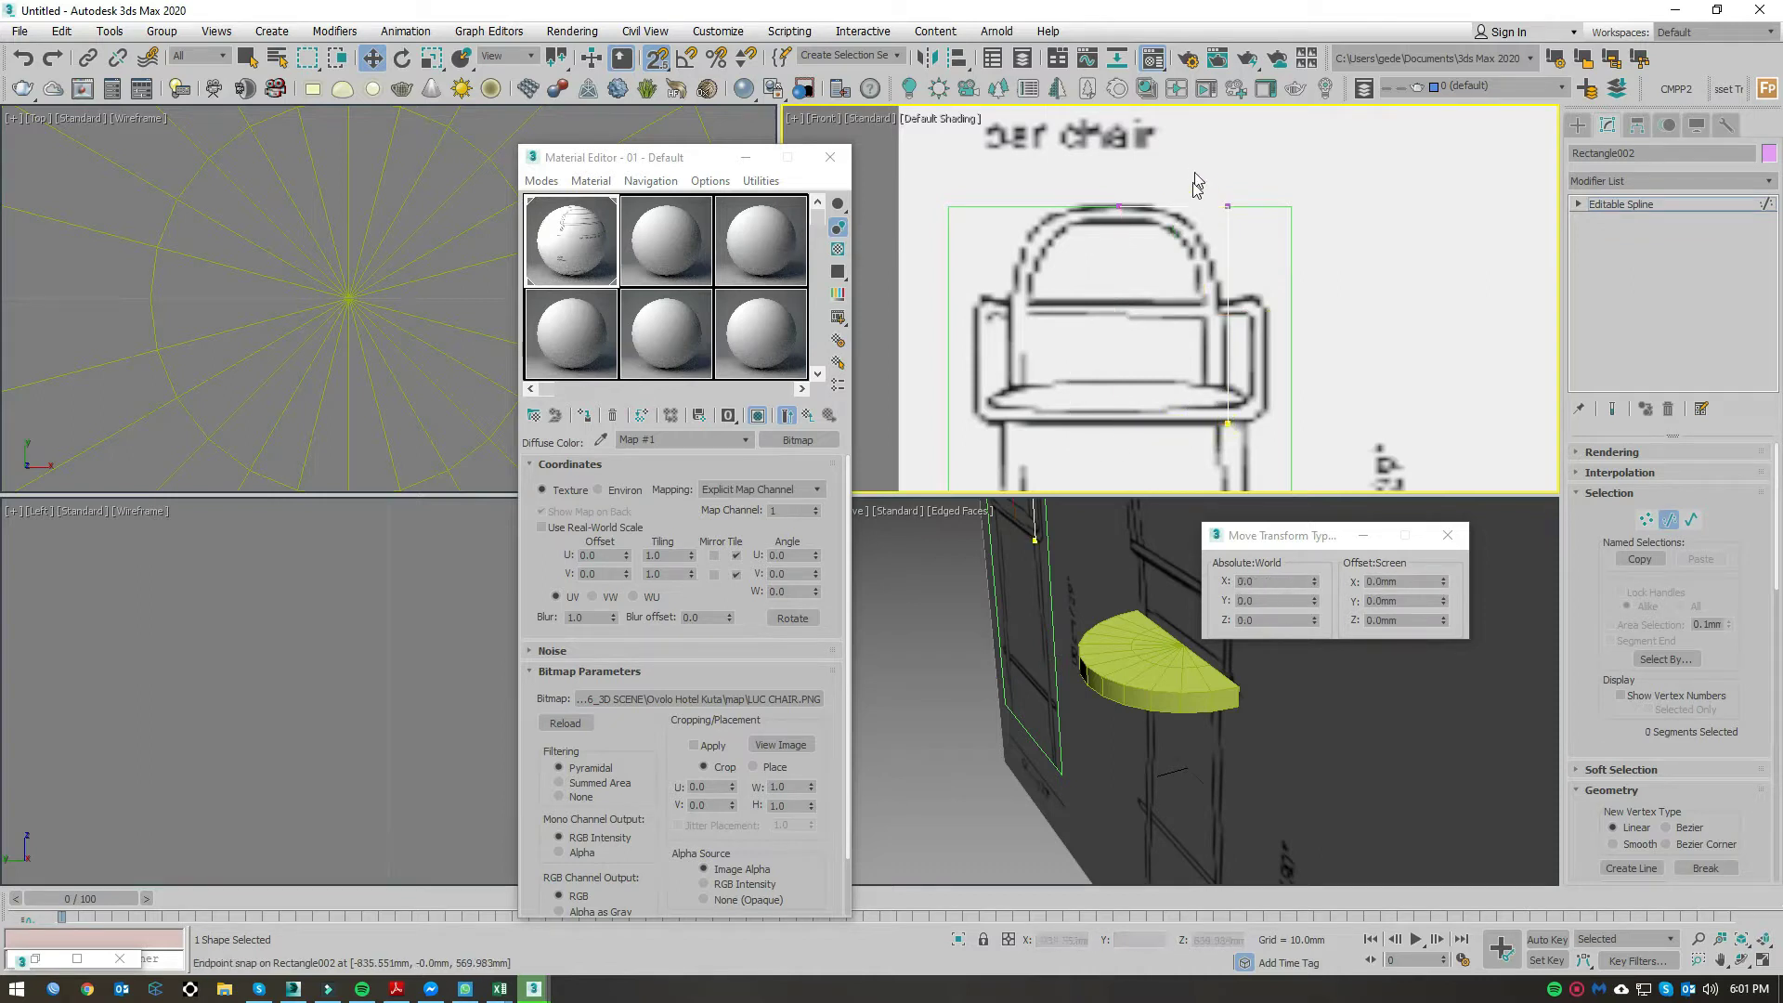
{"action": "scroll", "coordinate": [1191, 197], "scroll_direction": "up", "scroll_amount": 4}
{"action": "key", "text": "1"}
{"action": "left_click", "coordinate": [1053, 210]}
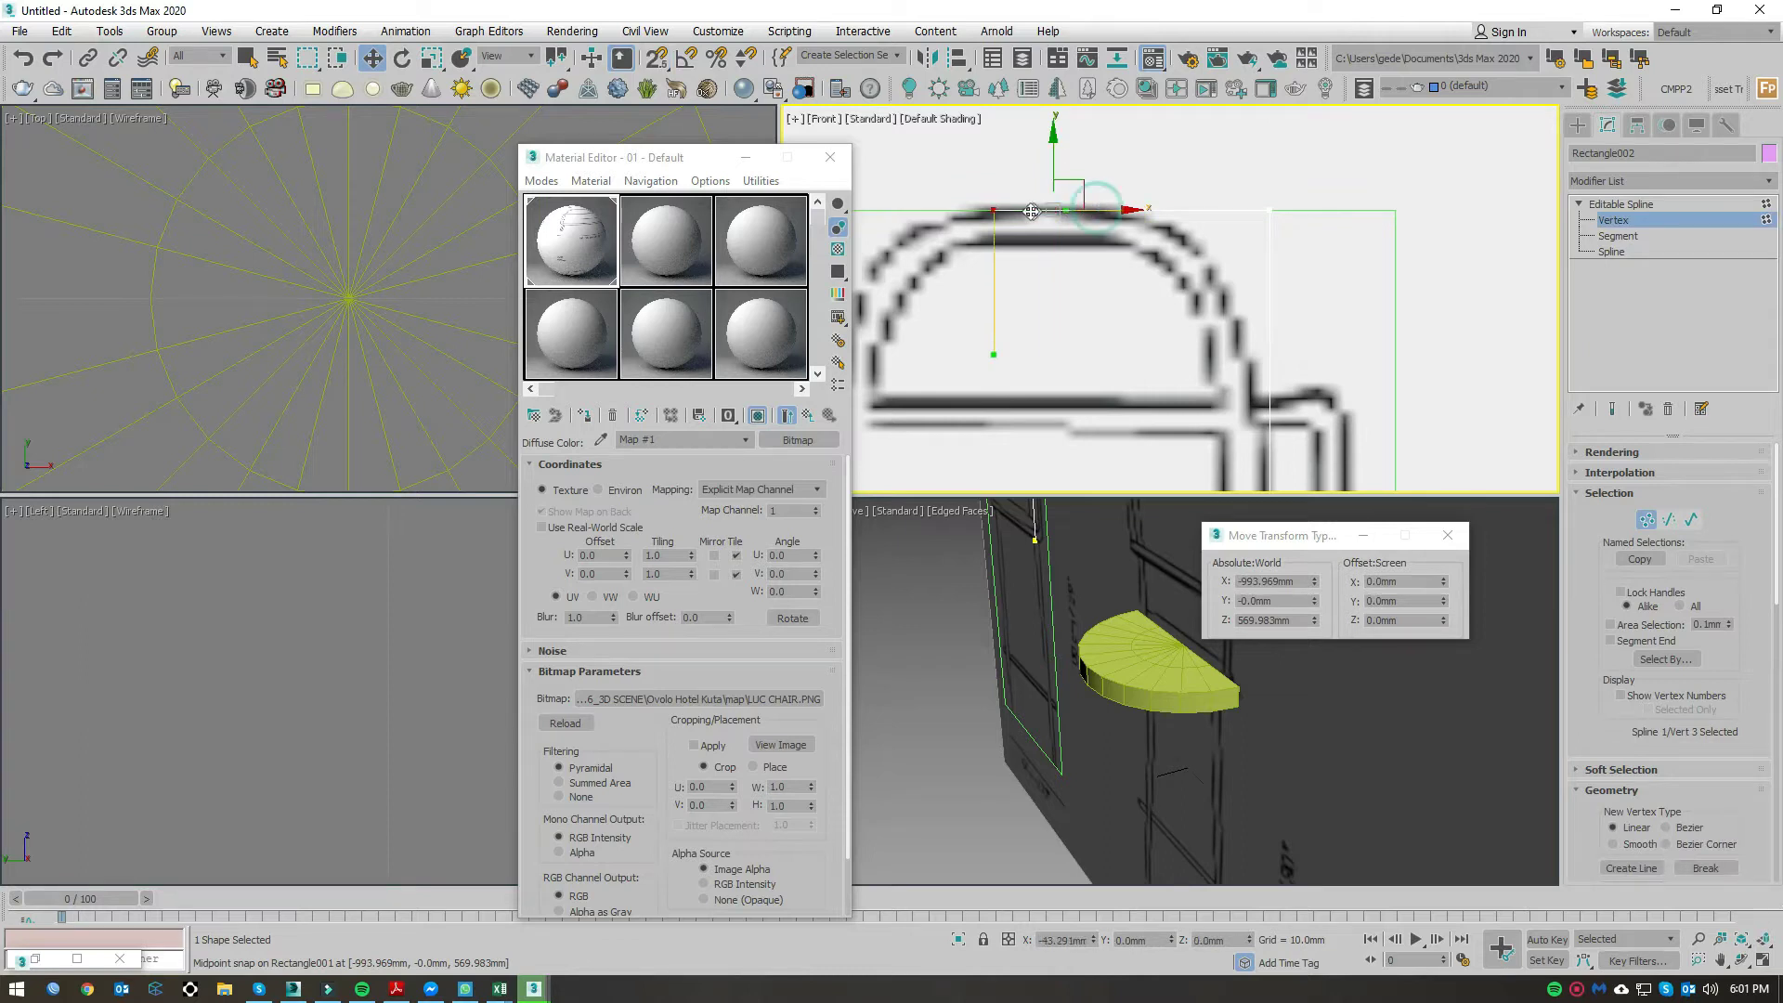
{"action": "left_click_drag", "start_coordinate": [1098, 209], "coordinate": [1017, 213]}
Step: Select the rectangle's vertices at the chair arm corner
{"action": "right_click", "coordinate": [1024, 244]}
{"action": "key", "text": "Escape"}
{"action": "right_click", "coordinate": [1109, 231]}
{"action": "key", "text": "Escape"}
{"action": "scroll", "coordinate": [1202, 238], "scroll_direction": "down", "scroll_amount": 2}
{"action": "scroll", "coordinate": [1202, 238], "scroll_direction": "down", "scroll_amount": 1}
{"action": "scroll", "coordinate": [1254, 390], "scroll_direction": "up", "scroll_amount": 3}
{"action": "scroll", "coordinate": [1281, 409], "scroll_direction": "up", "scroll_amount": 1}
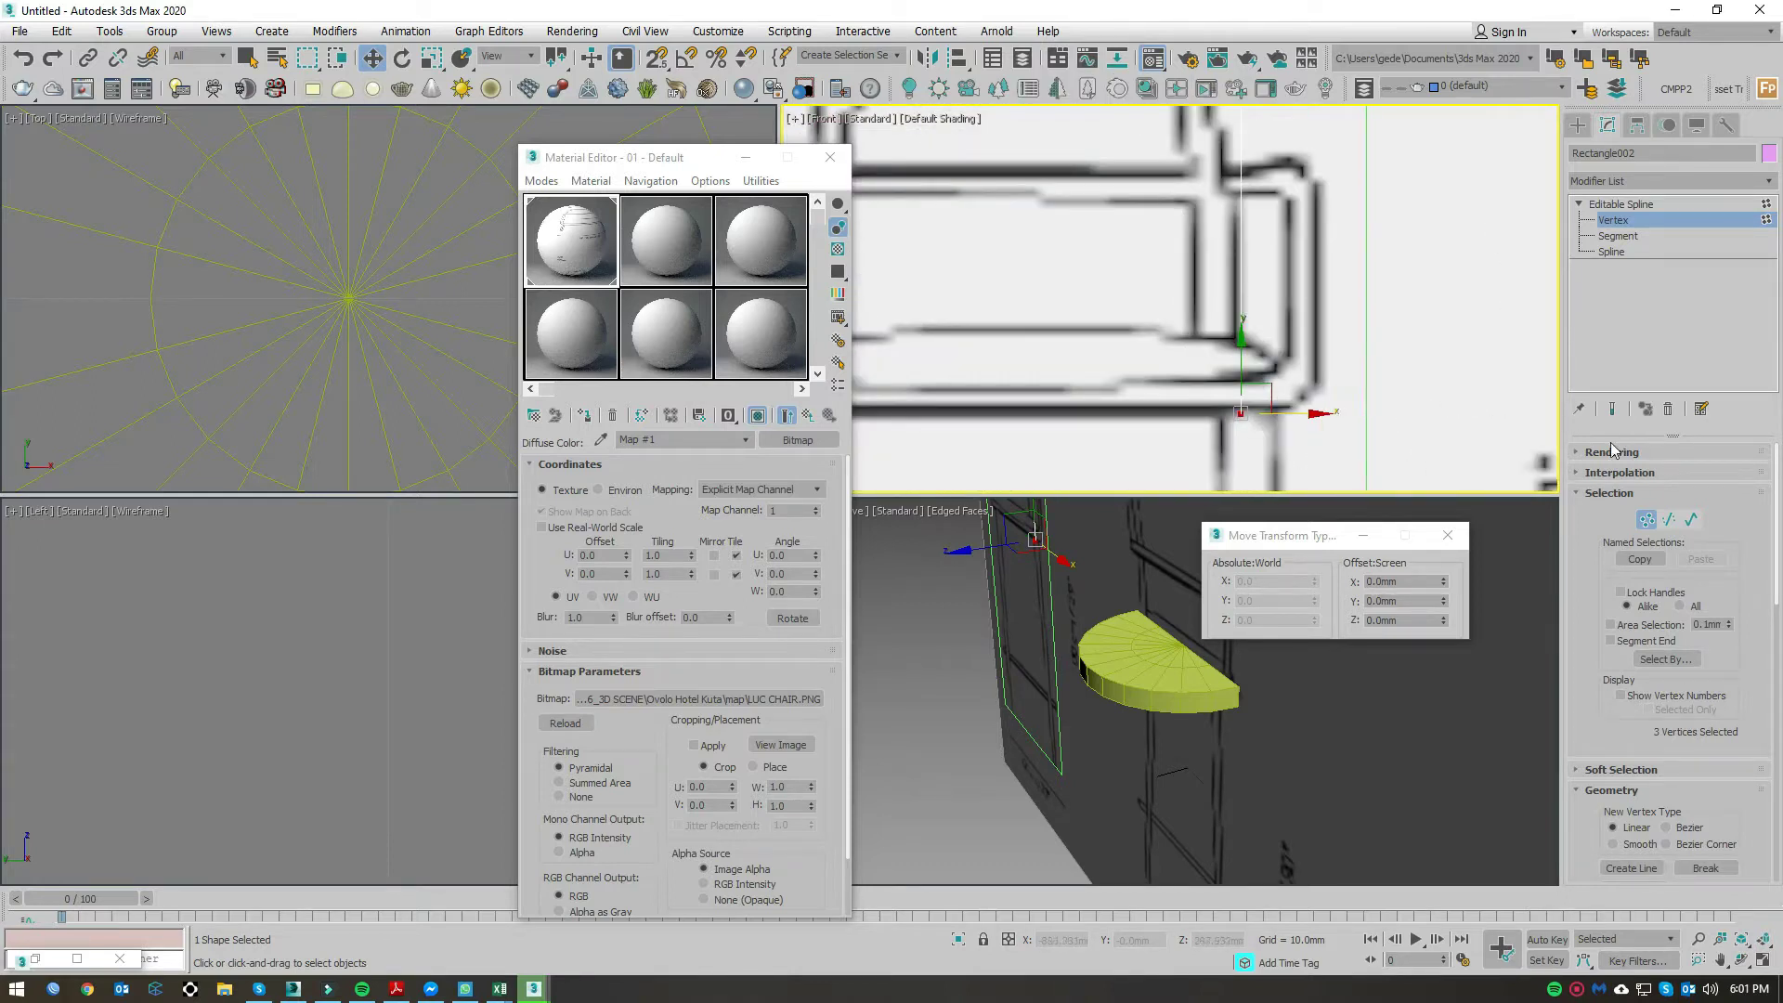
{"action": "right_click", "coordinate": [1253, 414]}
{"action": "left_click", "coordinate": [1251, 411]}
{"action": "scroll", "coordinate": [1718, 650], "scroll_direction": "down", "scroll_amount": 5}
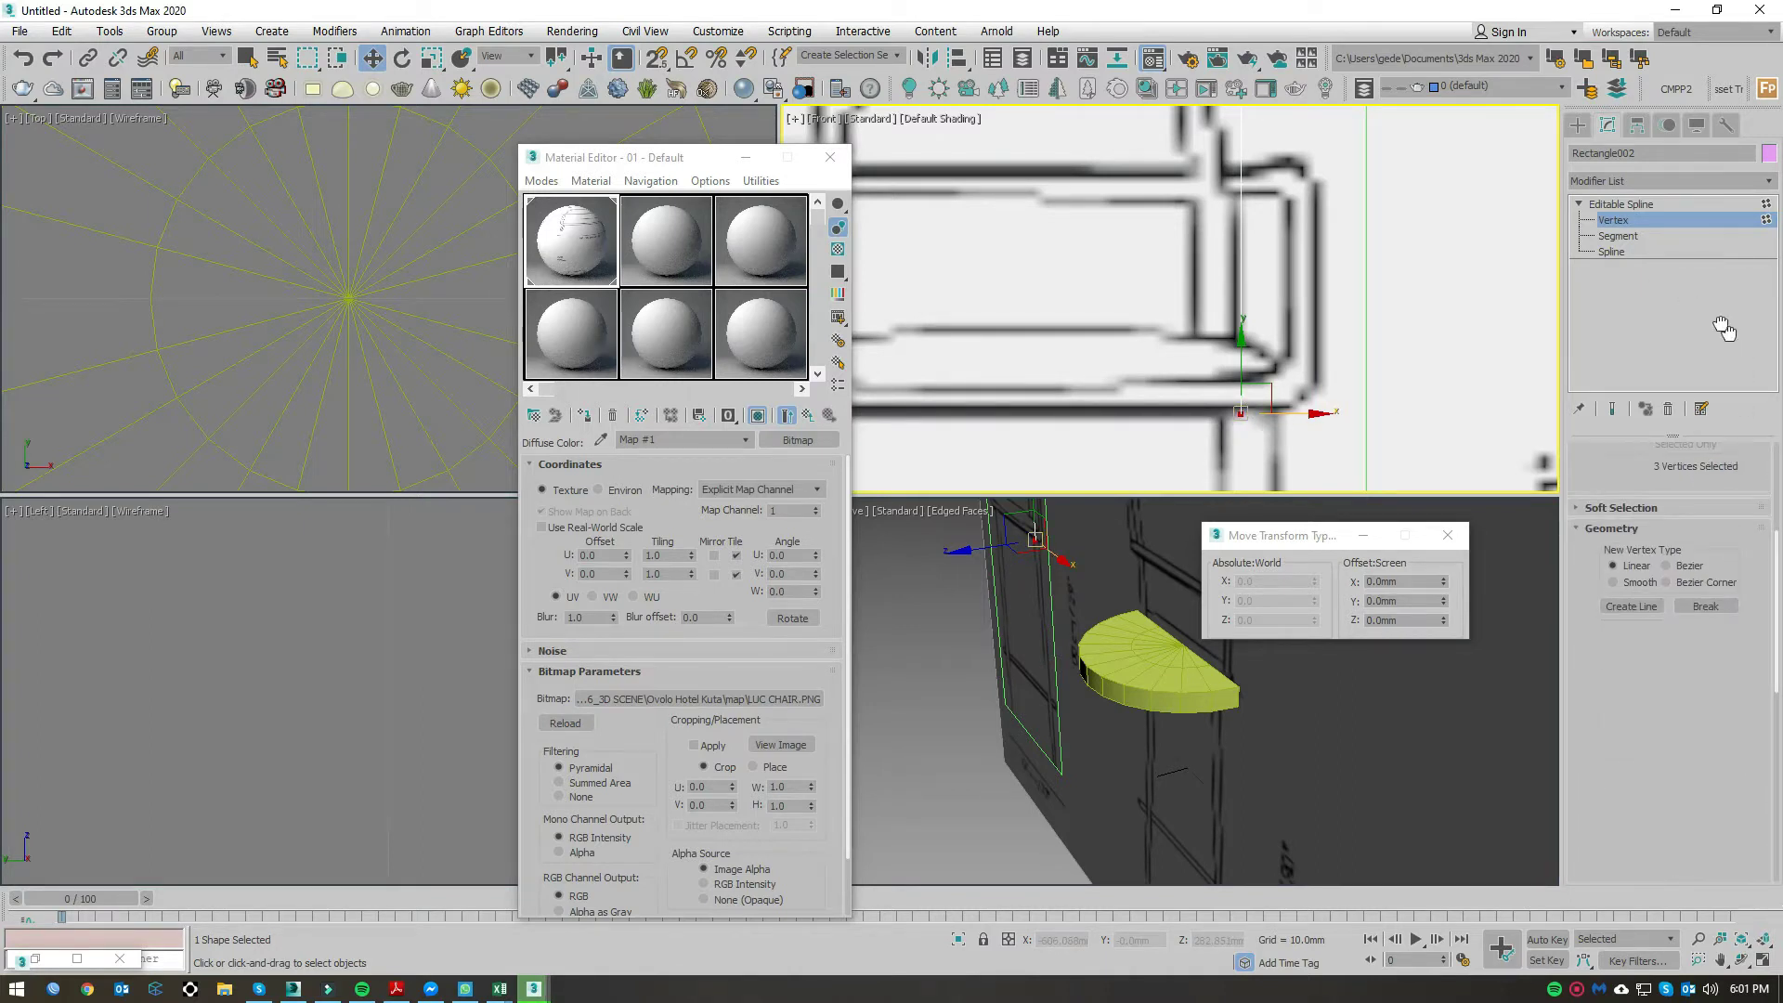
Step: Return to Vertex level and start Refine to insert new vertices on the spline
{"action": "key", "text": "1"}
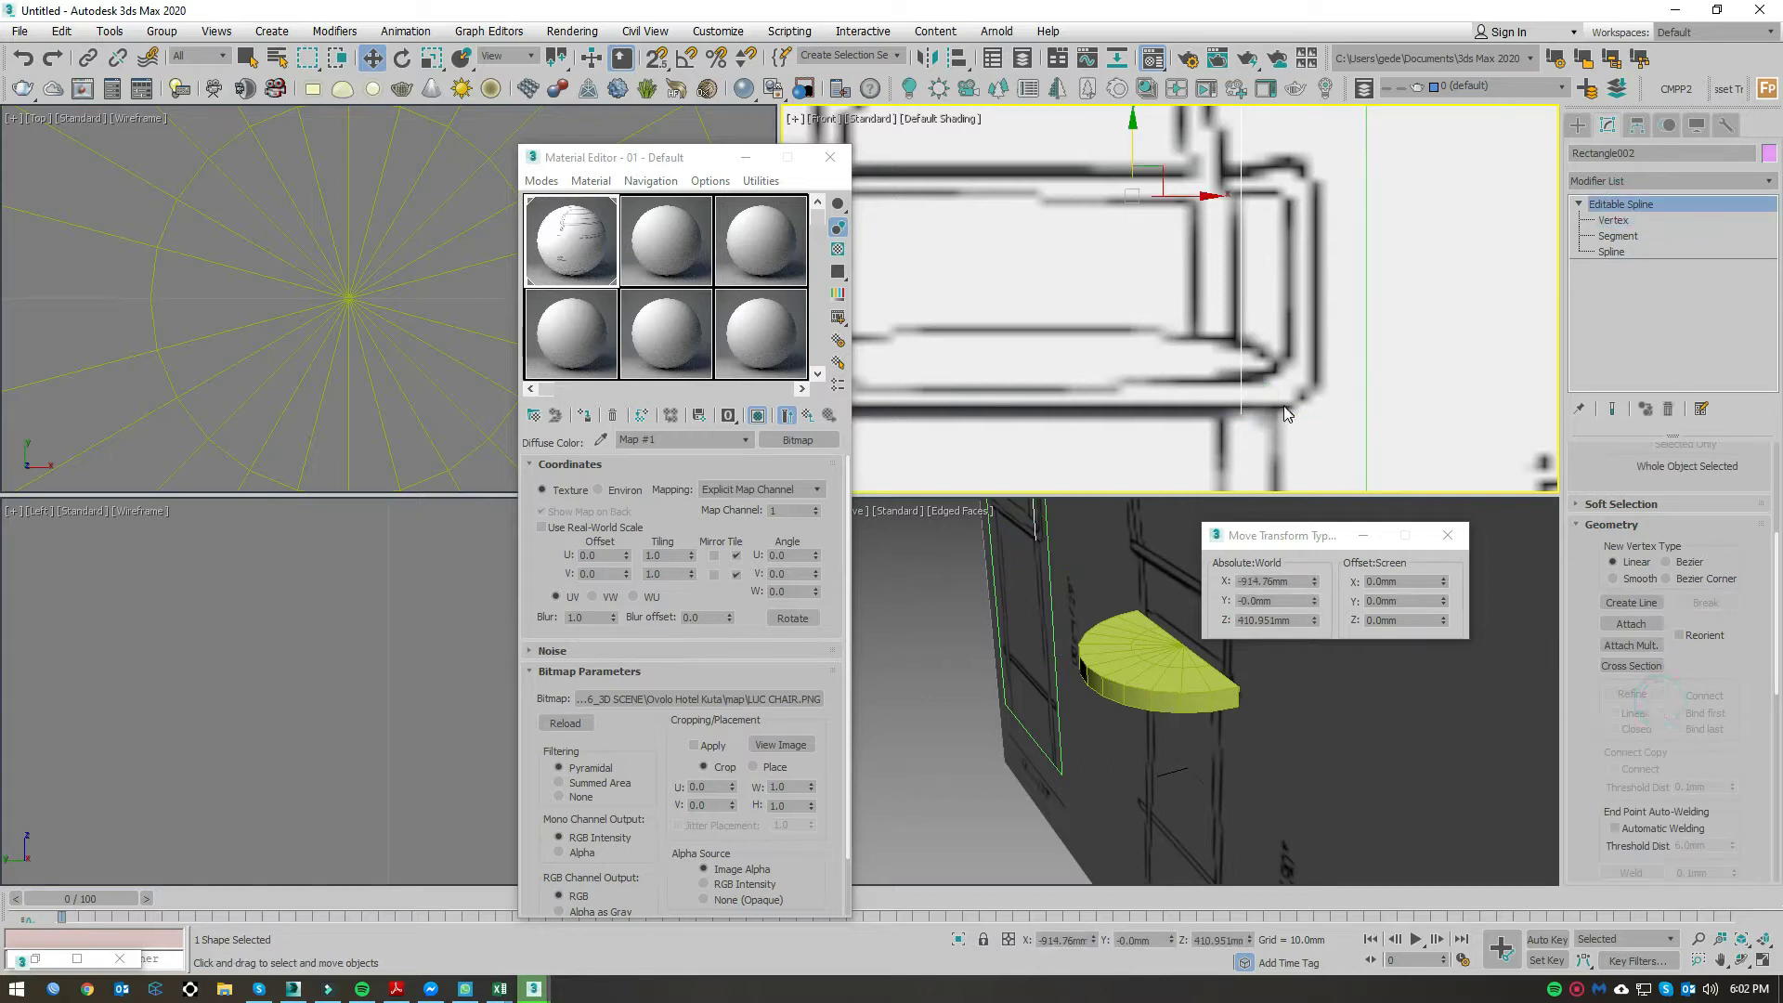
{"action": "left_click", "coordinate": [1615, 252]}
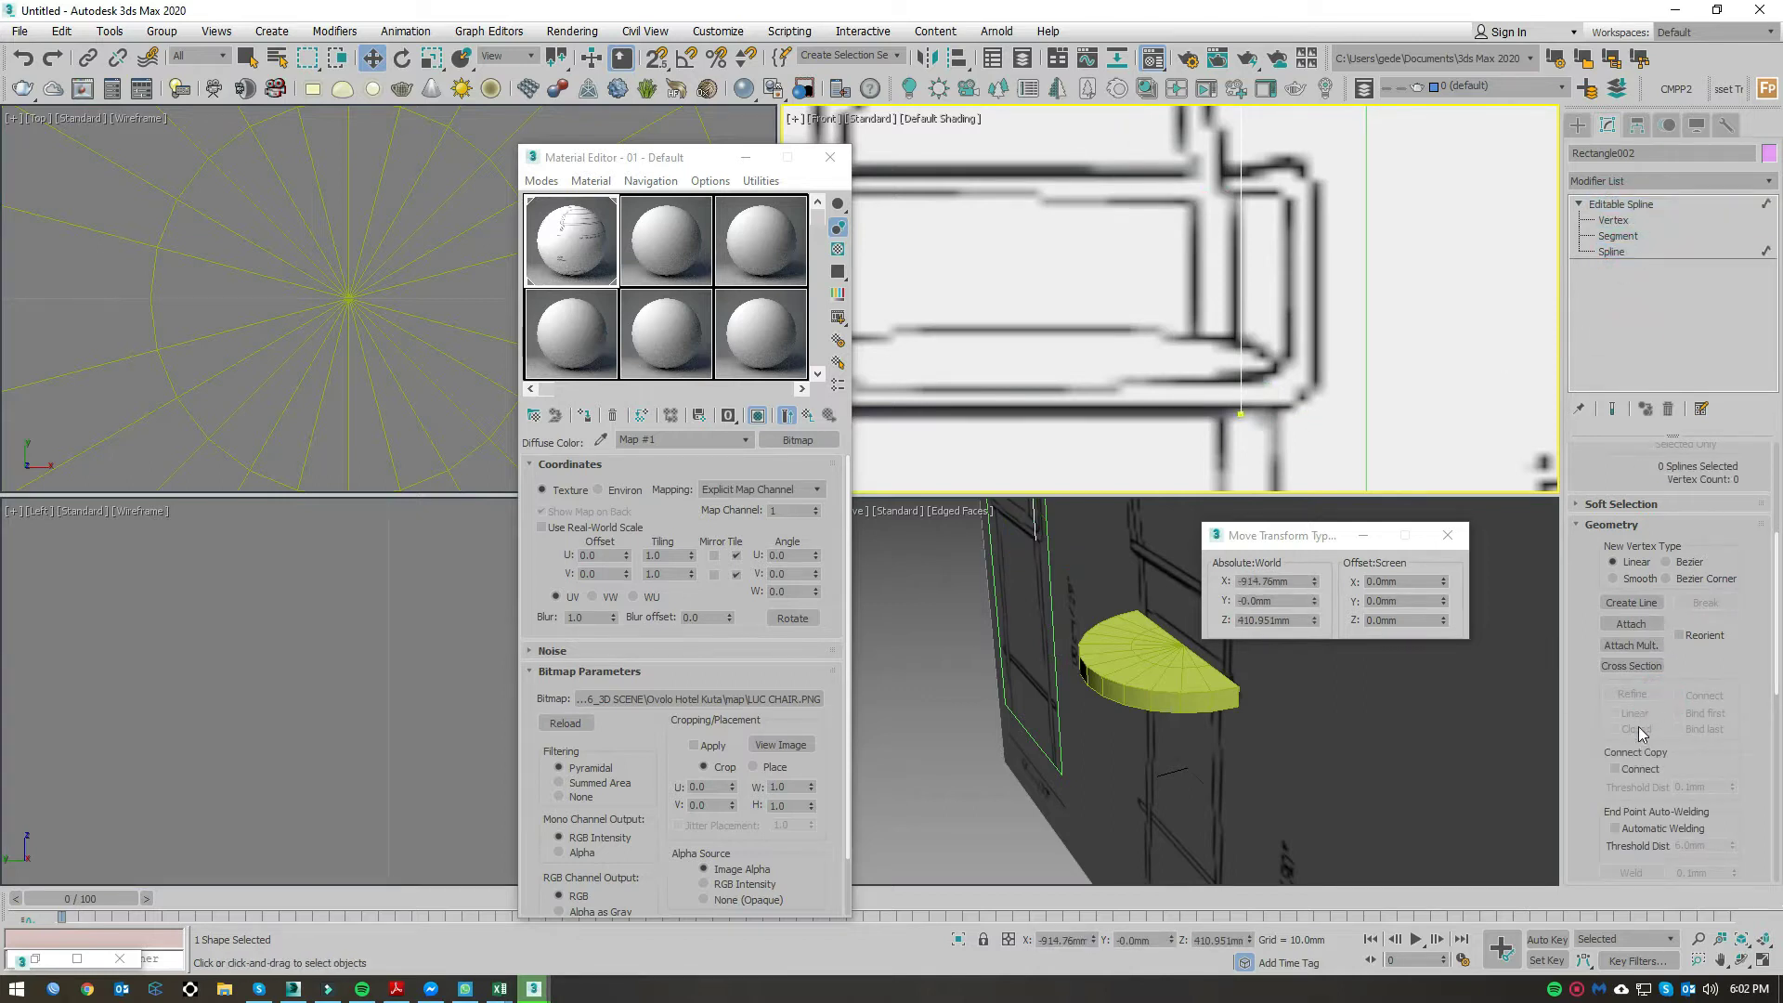
{"action": "left_click", "coordinate": [1617, 235]}
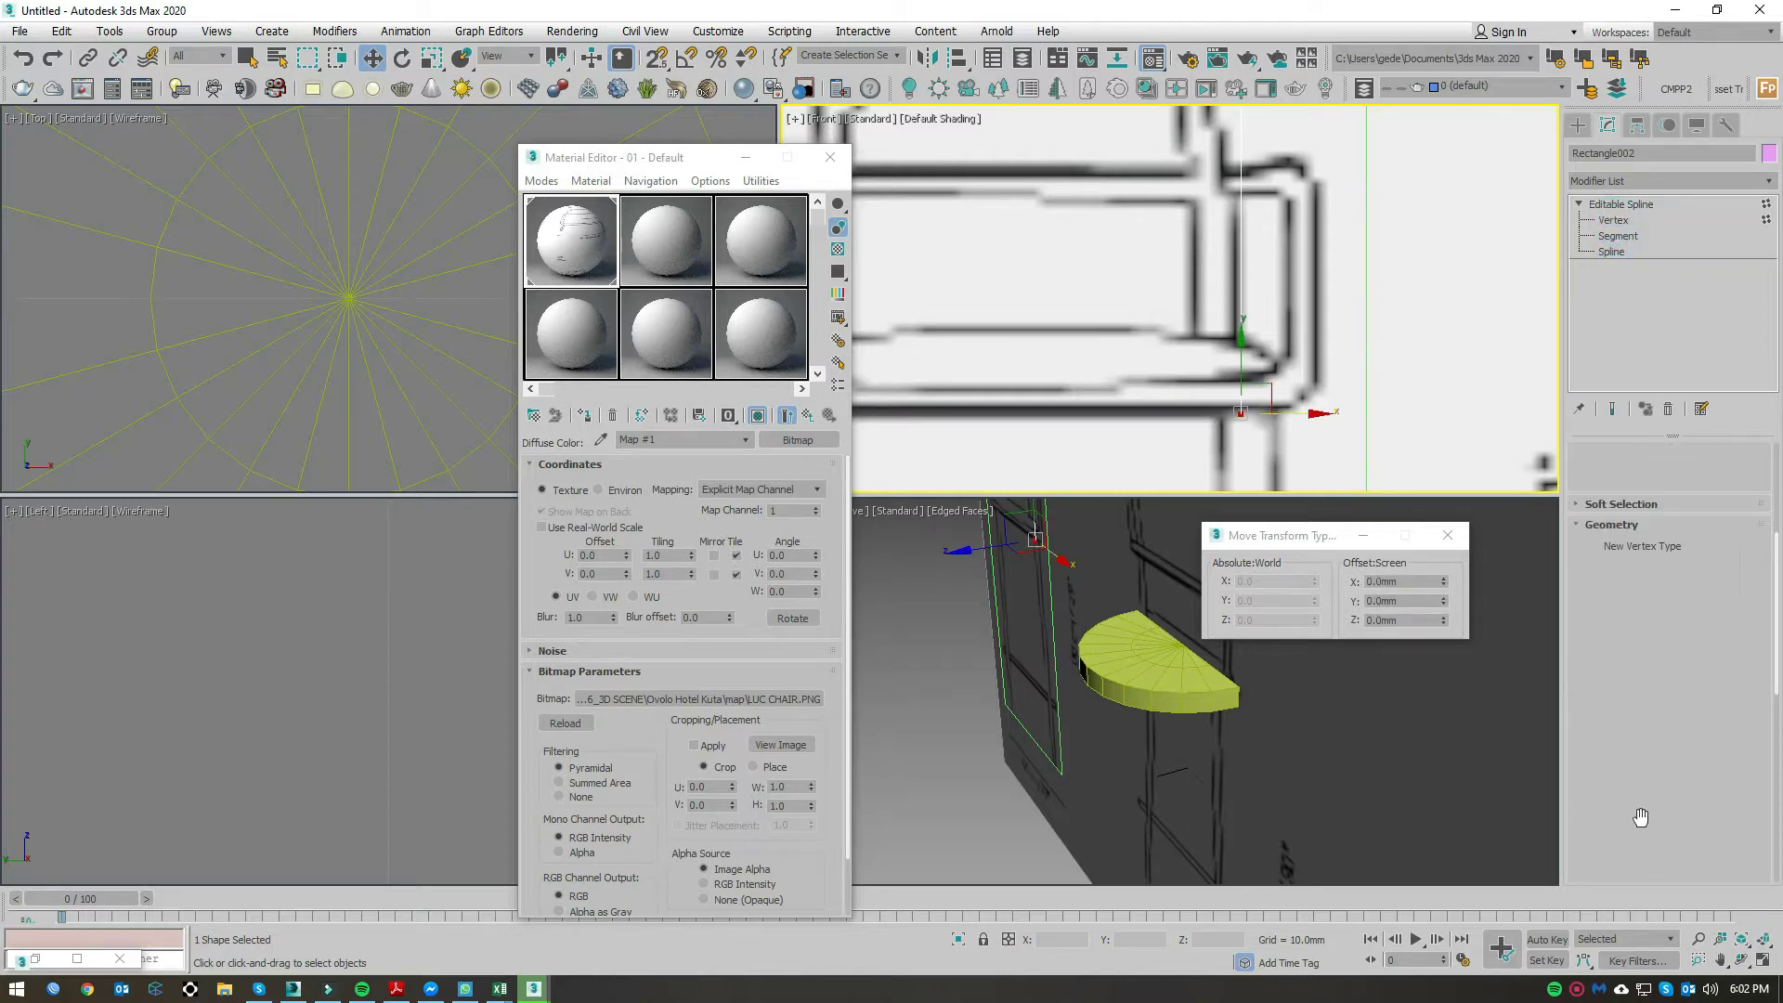
{"action": "left_click", "coordinate": [1614, 220]}
{"action": "left_click", "coordinate": [1631, 694]}
{"action": "key", "text": "w"}
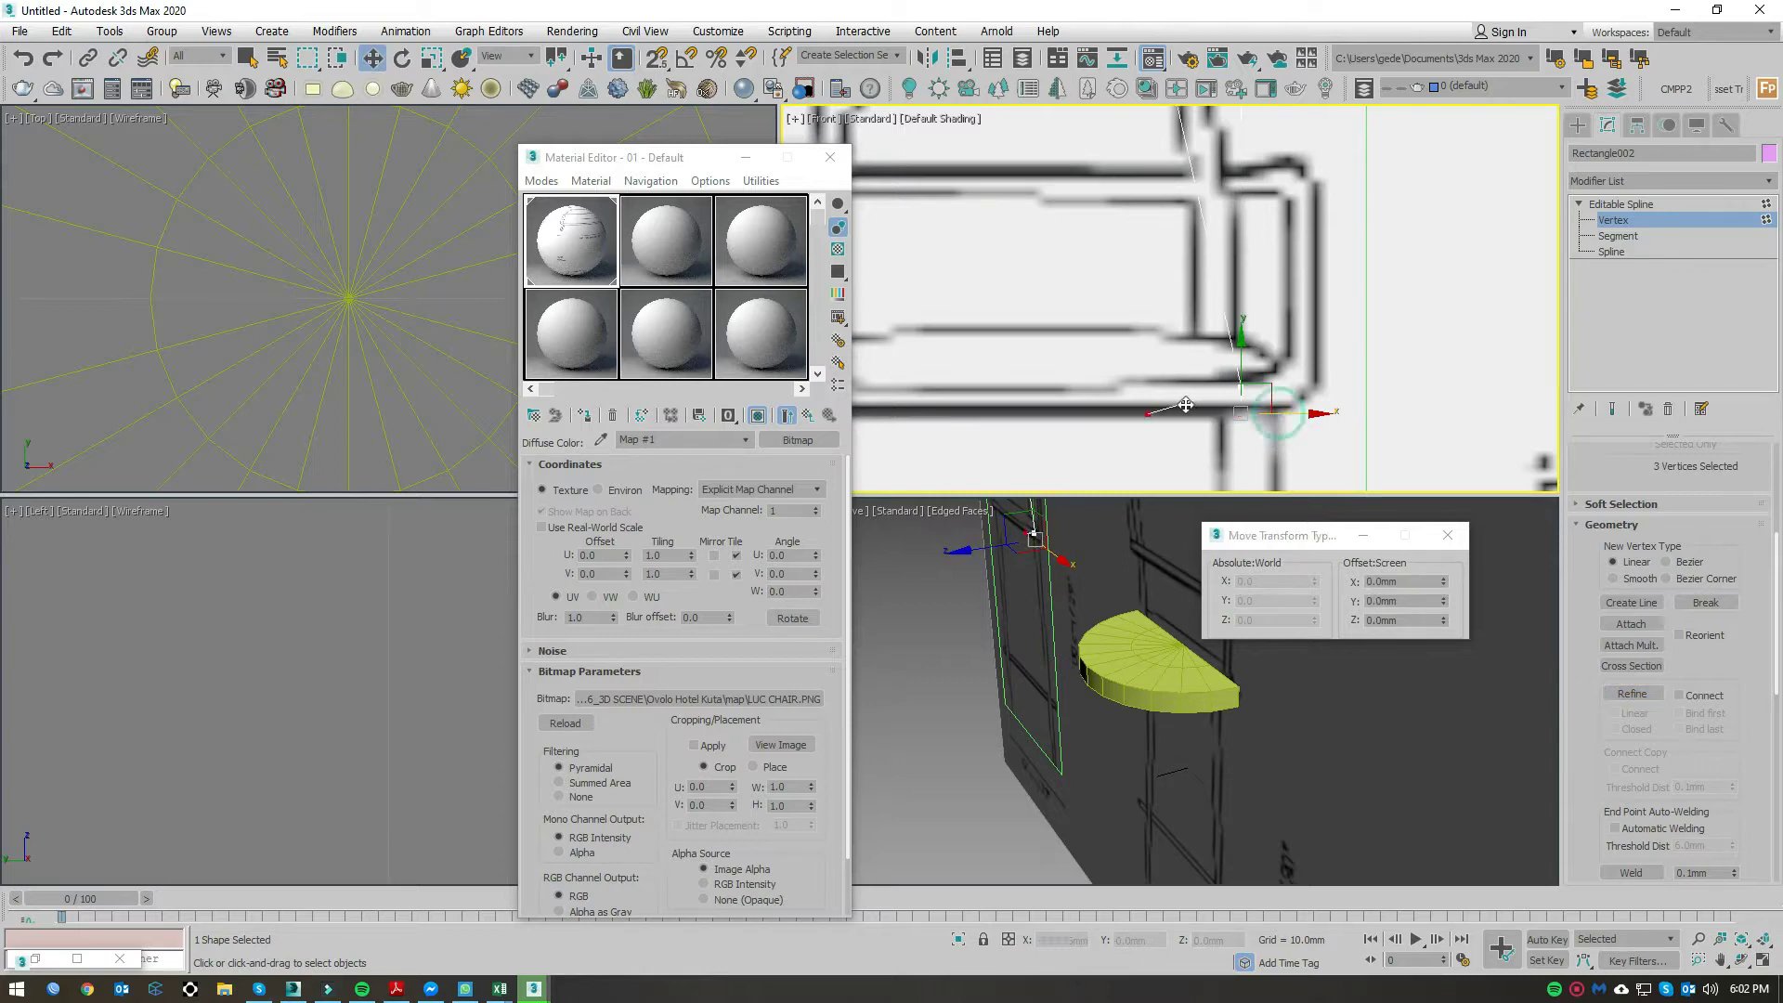
Step: Snap the arm-corner vertex onto the neighbouring arm endpoint
{"action": "scroll", "coordinate": [1186, 404], "scroll_direction": "down", "scroll_amount": 3}
{"action": "left_click", "coordinate": [1228, 410]}
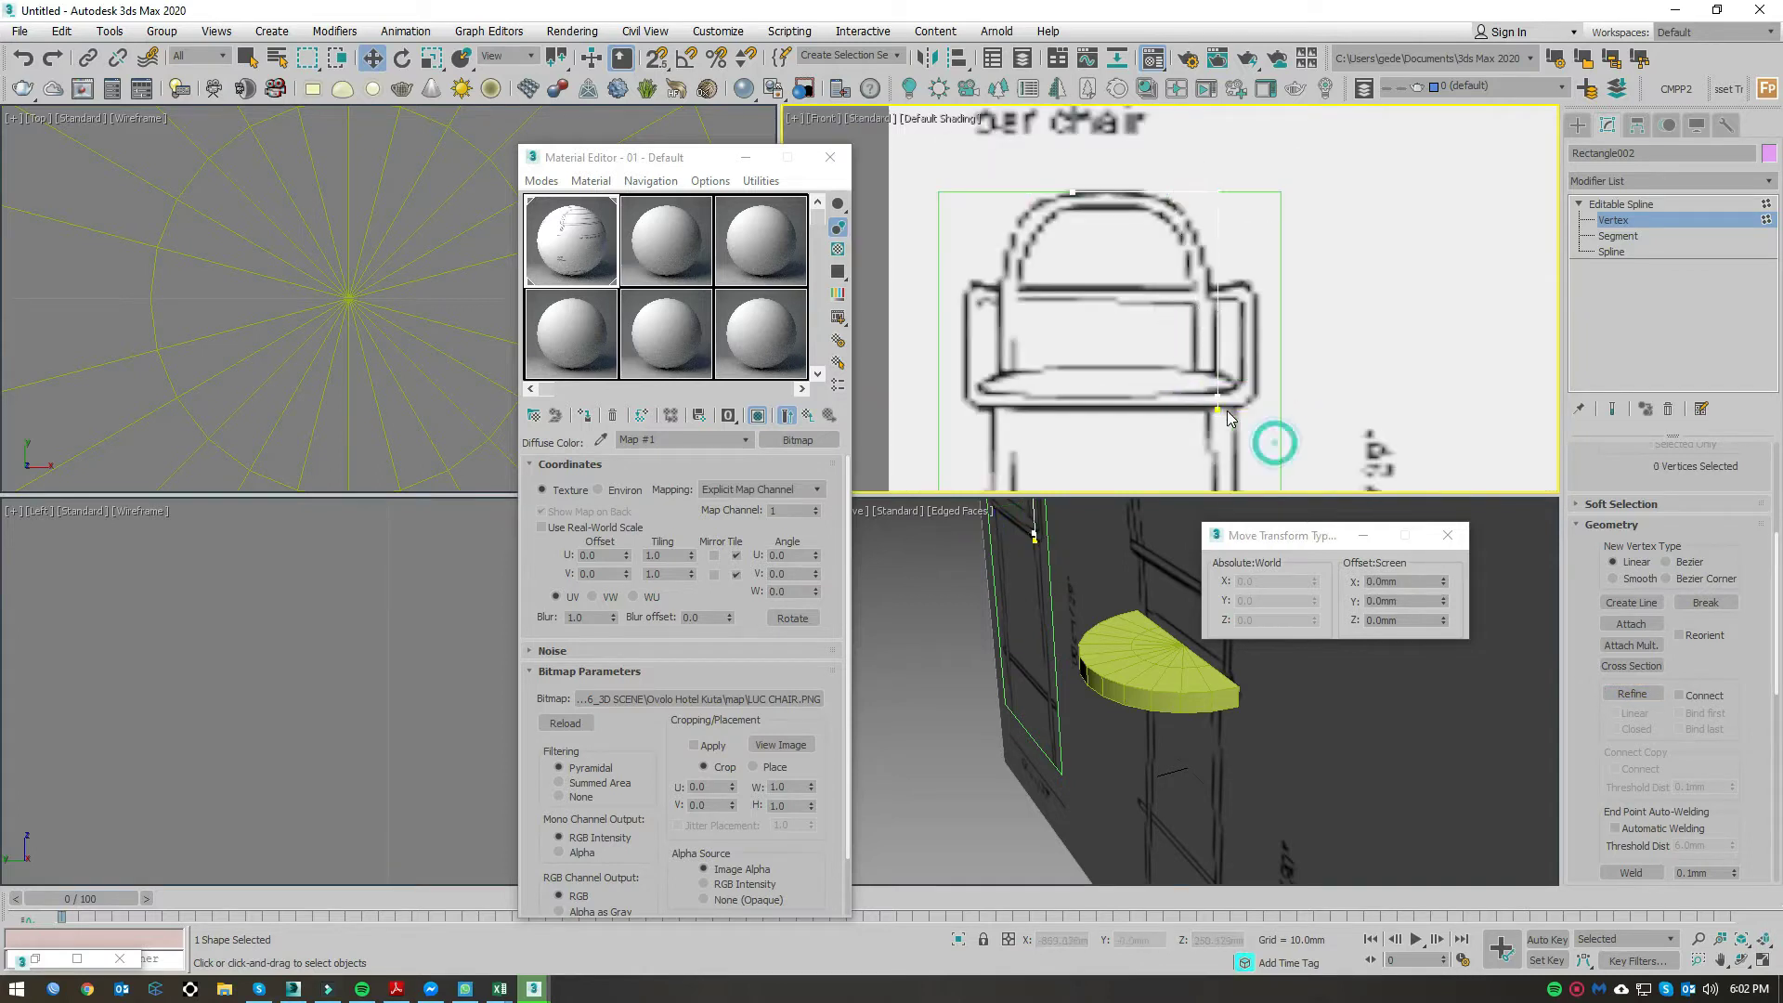
{"action": "scroll", "coordinate": [1228, 410], "scroll_direction": "up", "scroll_amount": 4}
{"action": "left_click", "coordinate": [1150, 406]}
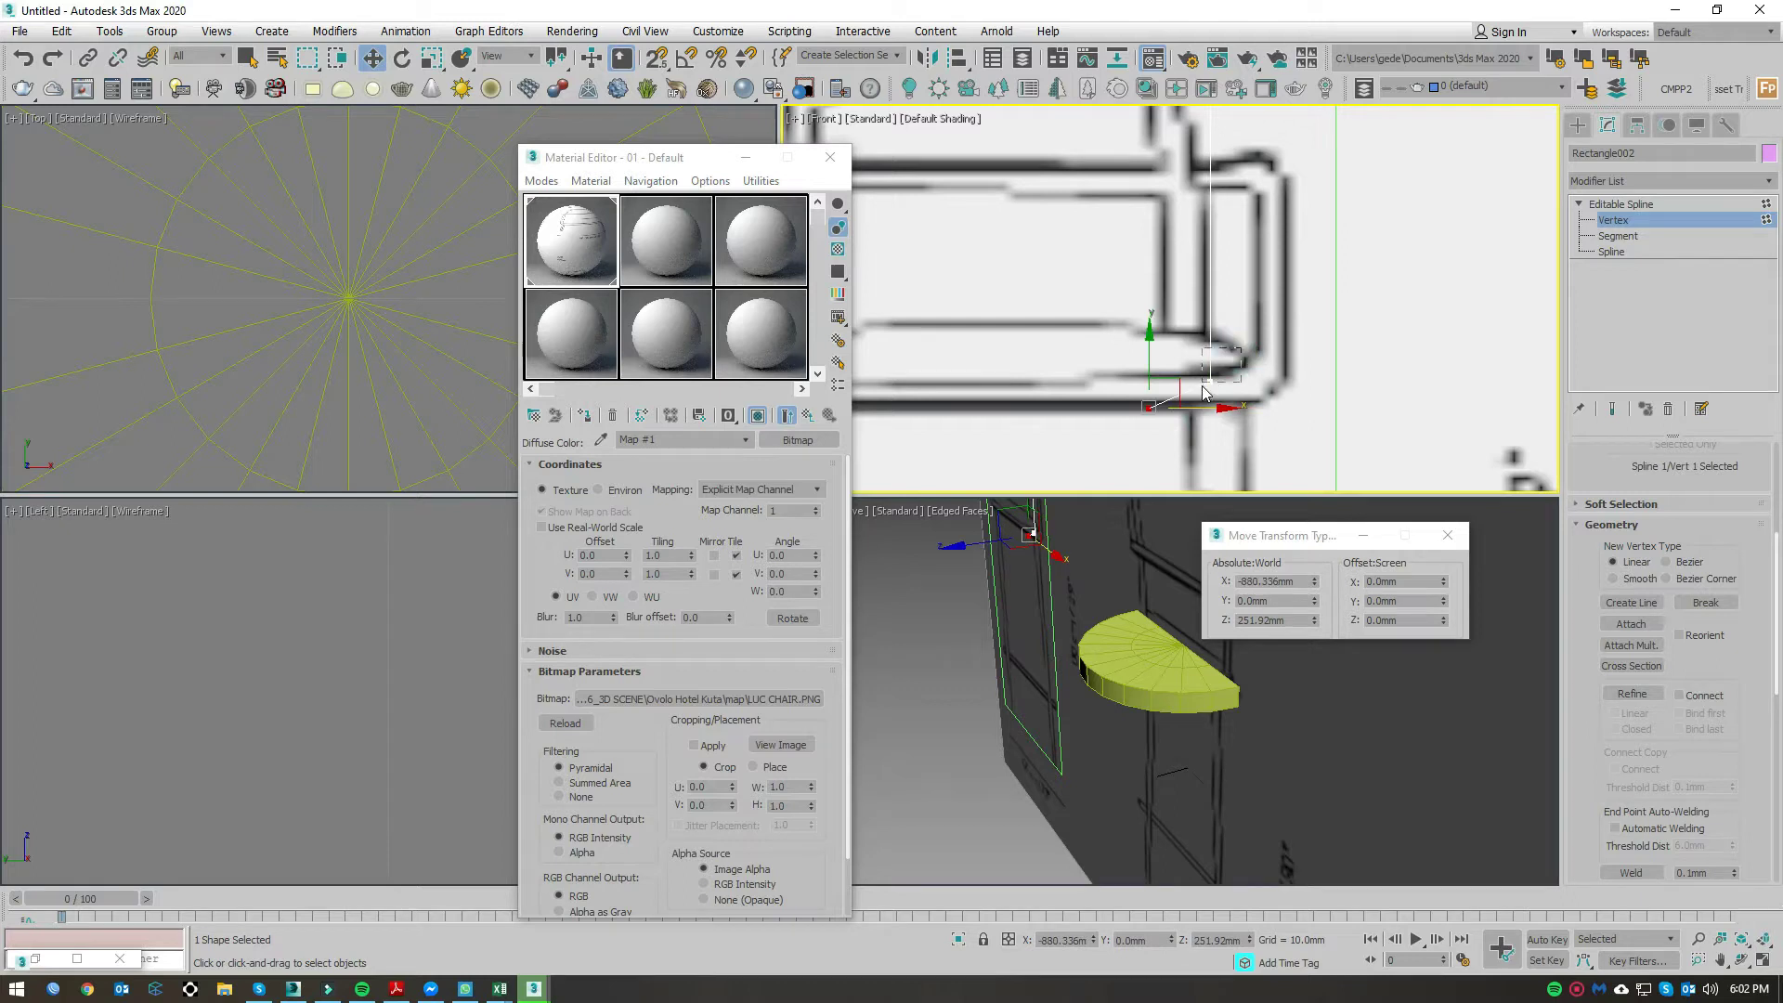
{"action": "key", "text": "s"}
{"action": "left_click_drag", "start_coordinate": [1149, 405], "coordinate": [1242, 410]}
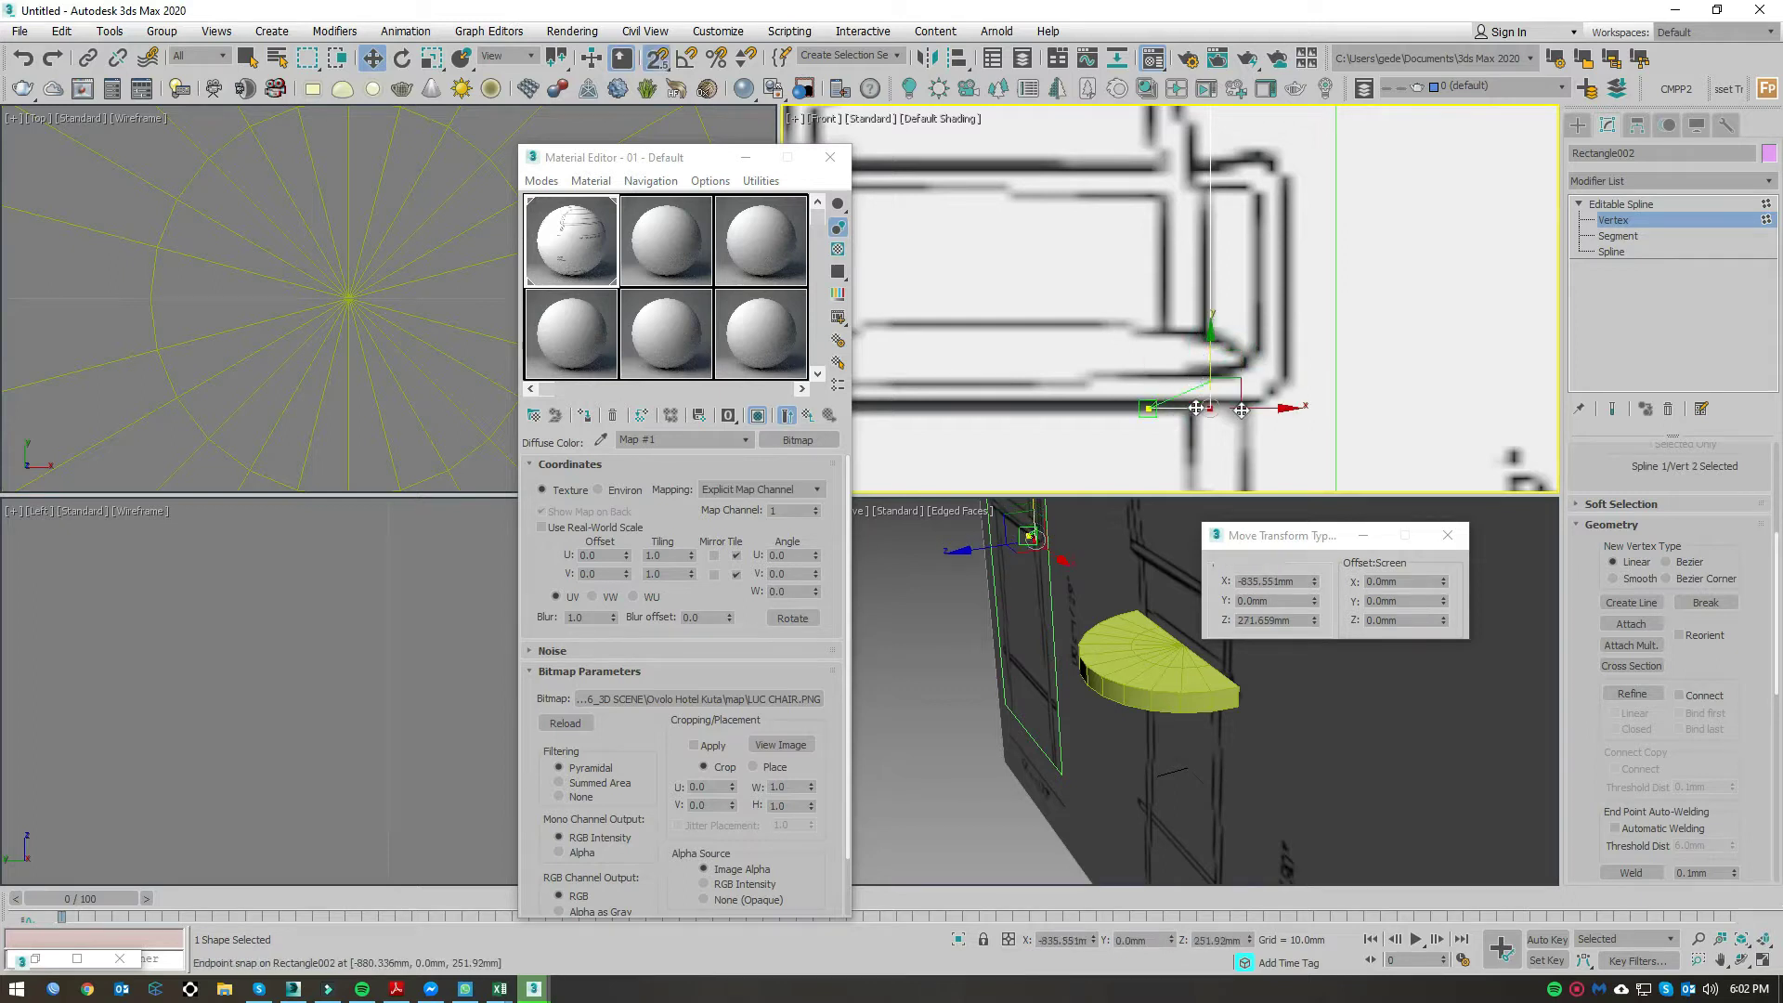
{"action": "scroll", "coordinate": [1241, 410], "scroll_direction": "down", "scroll_amount": 3}
{"action": "scroll", "coordinate": [1298, 415], "scroll_direction": "up", "scroll_amount": 3}
Step: Select the whole backrest spline at Spline level
{"action": "left_click", "coordinate": [1621, 252]}
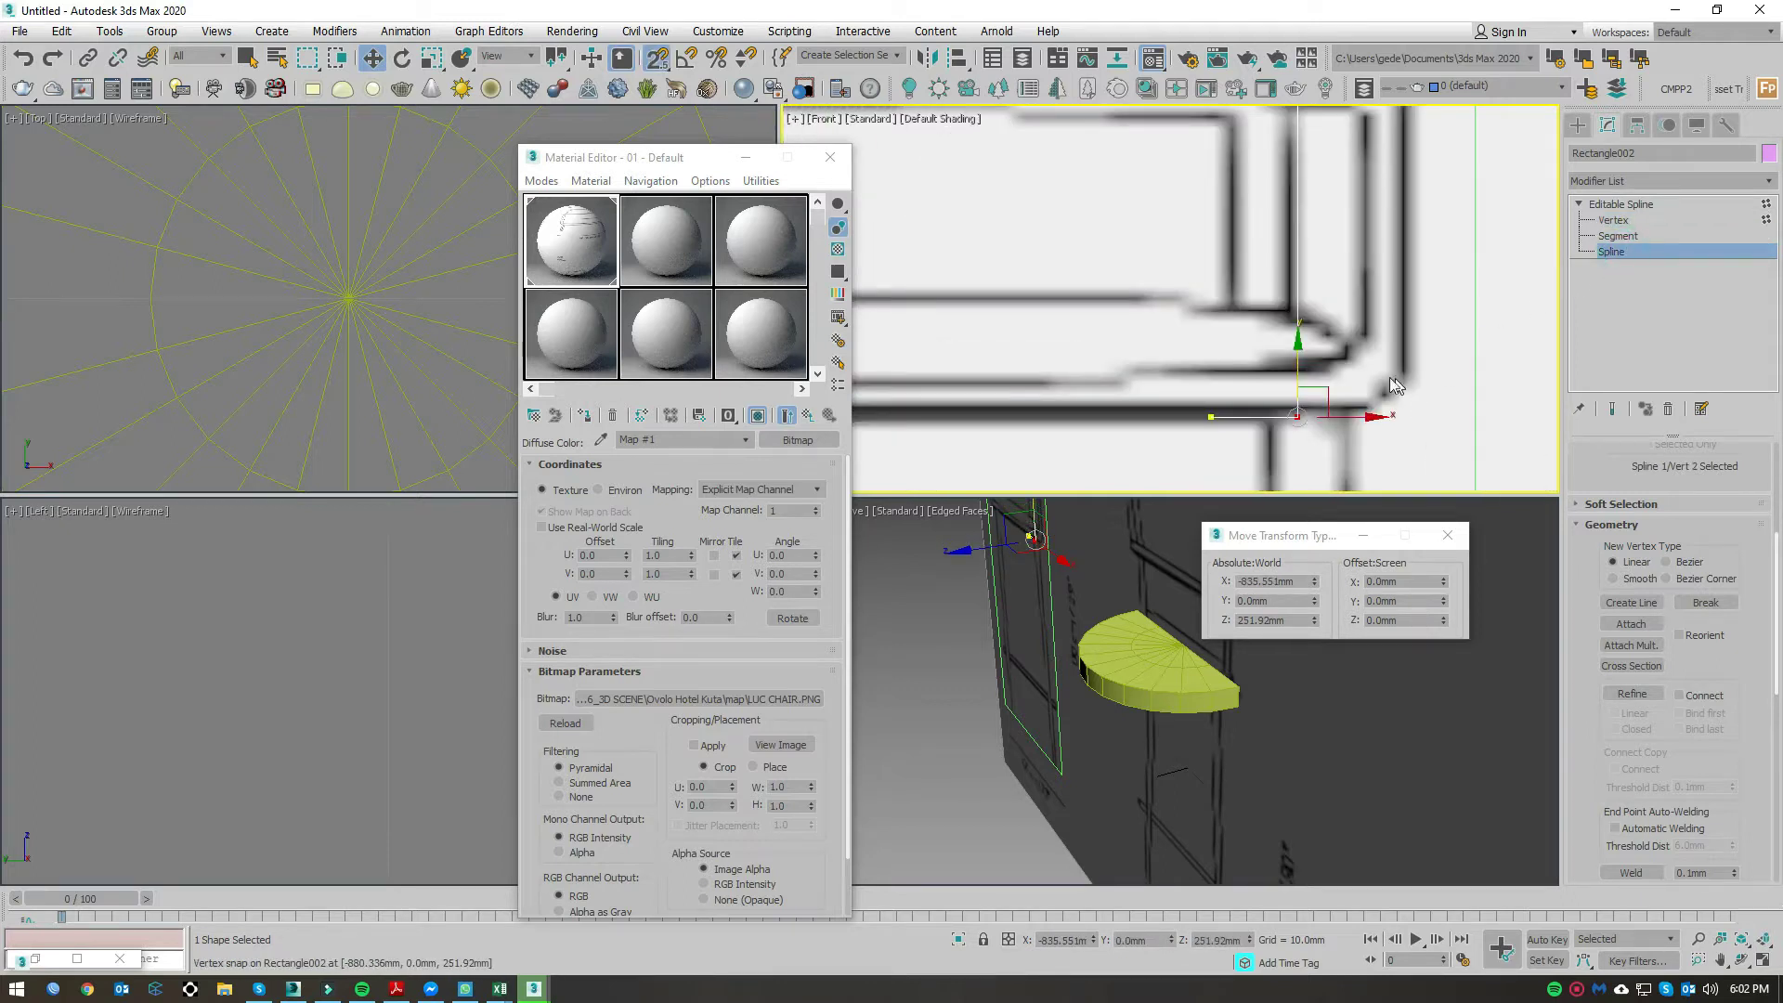
{"action": "left_click", "coordinate": [1297, 319]}
{"action": "scroll", "coordinate": [1764, 780], "scroll_direction": "down", "scroll_amount": 2}
{"action": "scroll", "coordinate": [1746, 778], "scroll_direction": "down", "scroll_amount": 2}
{"action": "scroll", "coordinate": [1728, 776], "scroll_direction": "down", "scroll_amount": 1}
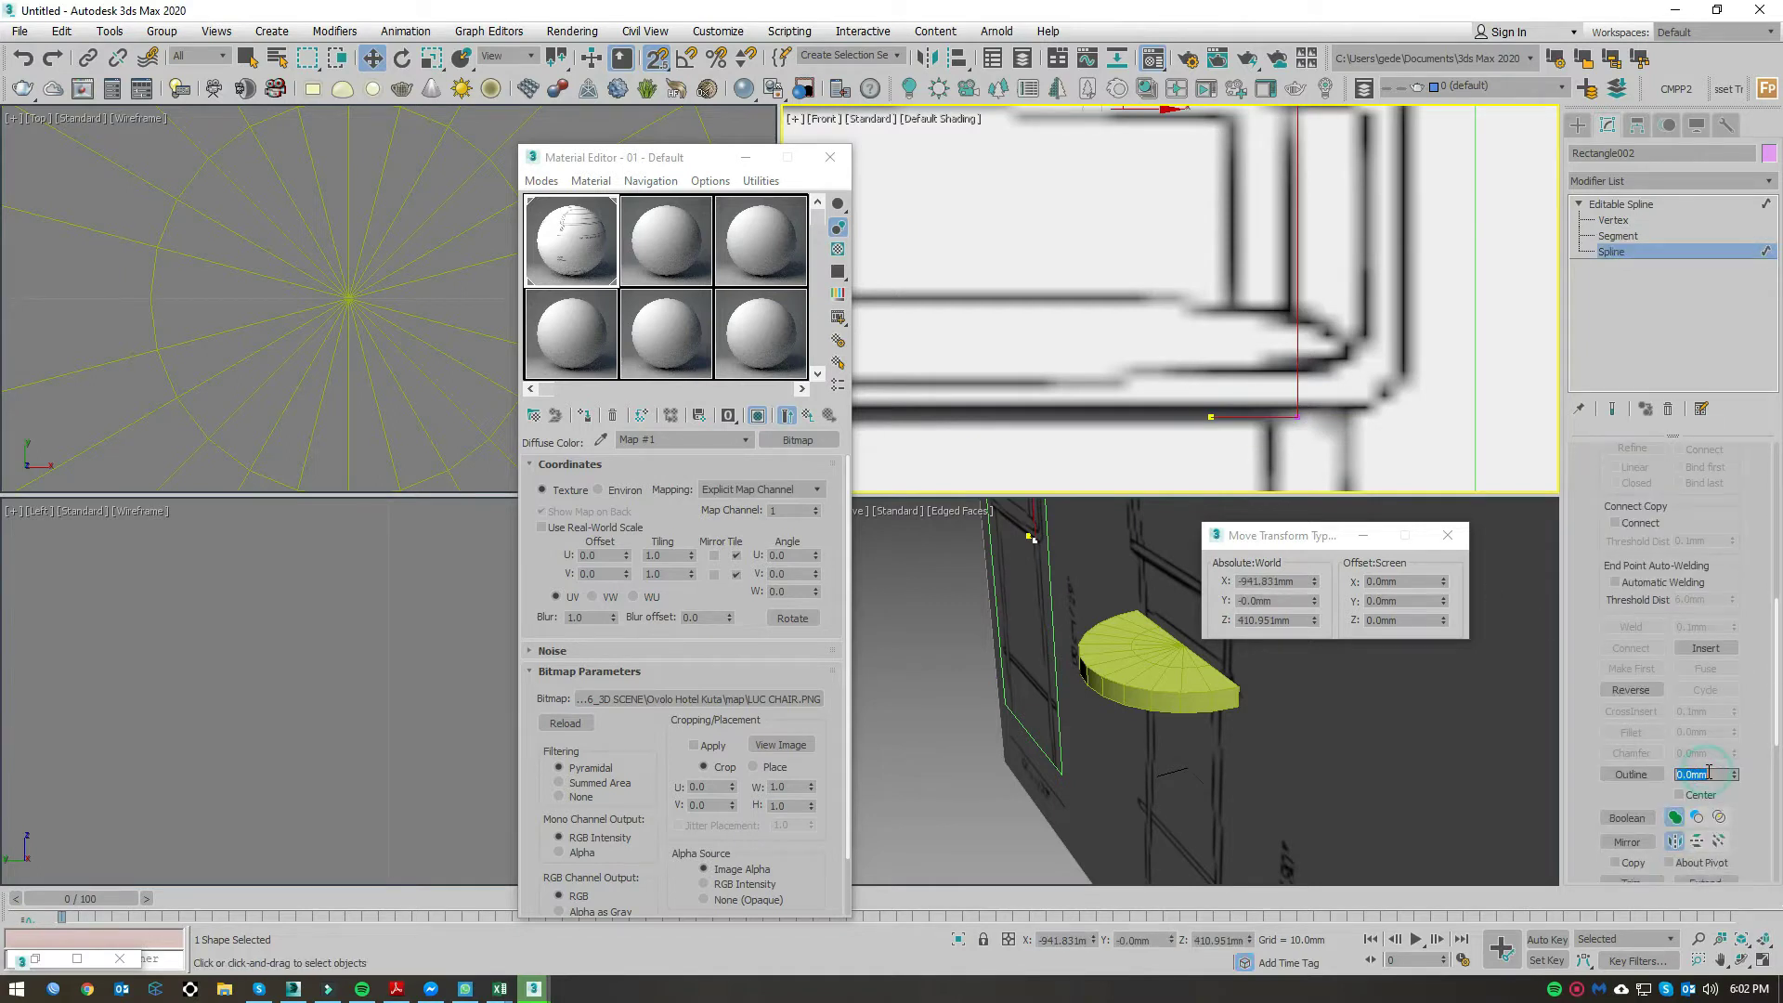
Step: Outline the spline, then fillet a corner vertex at the arch top by about 81 mm
{"action": "key", "text": "Return"}
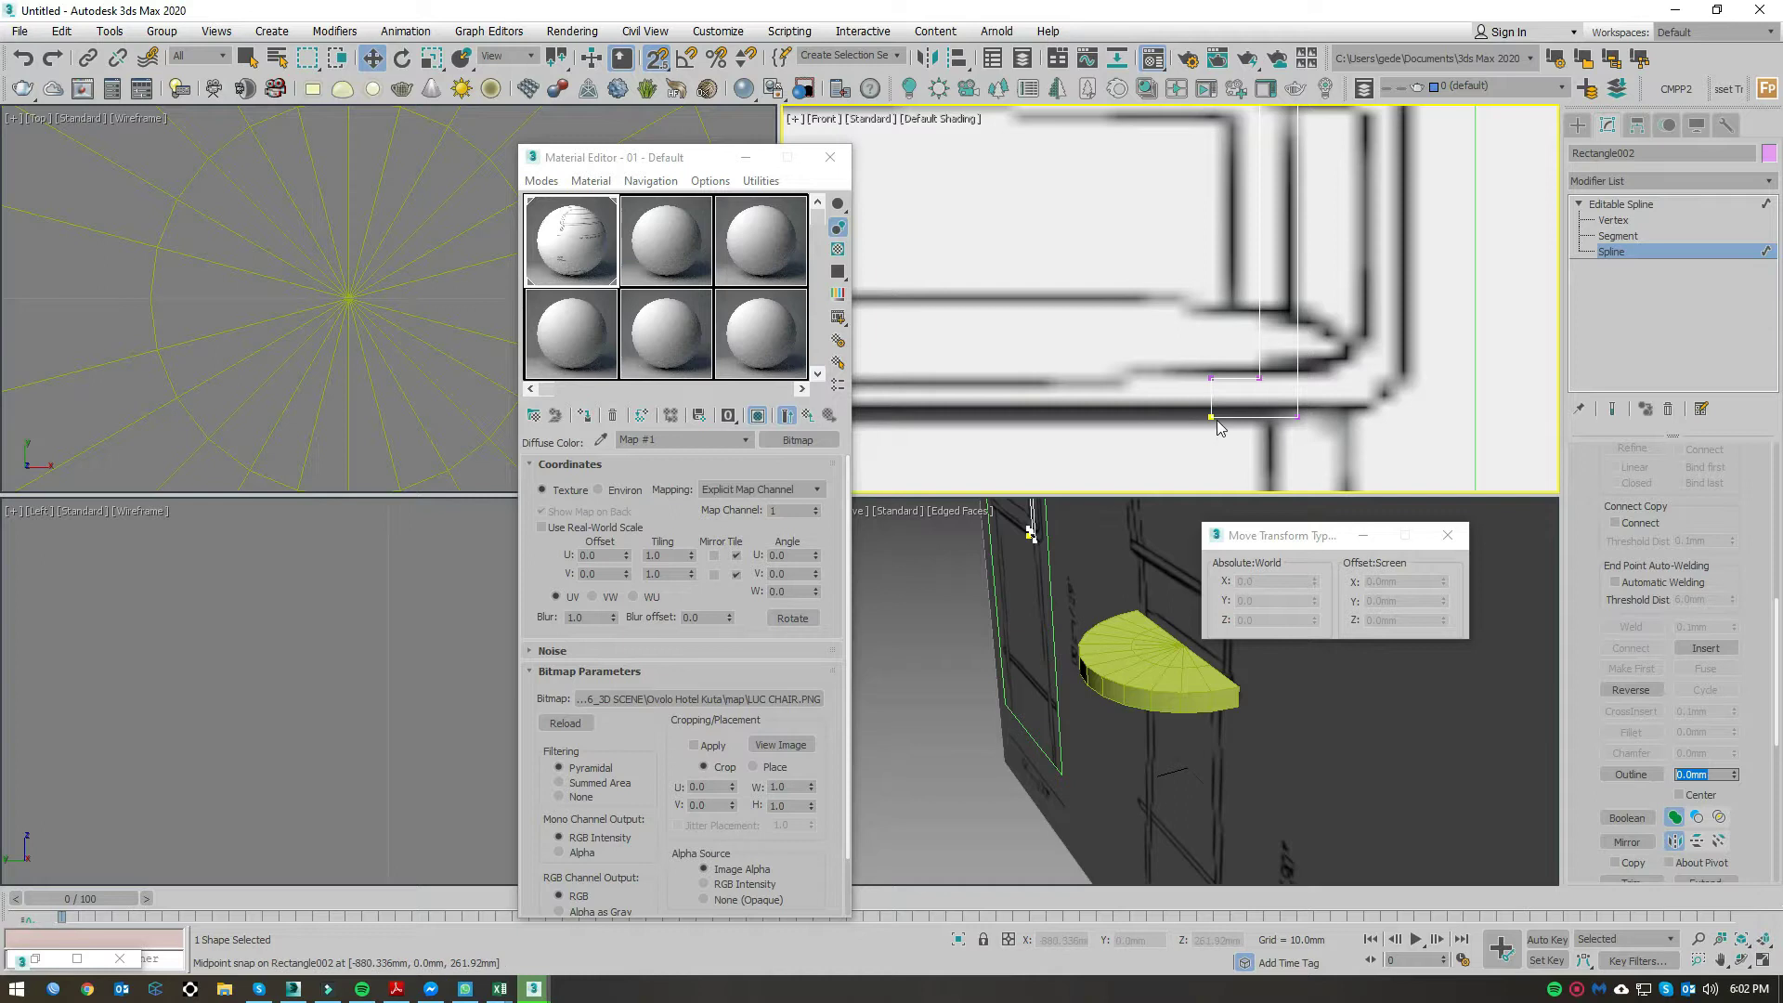
{"action": "scroll", "coordinate": [1255, 201], "scroll_direction": "down", "scroll_amount": 3}
{"action": "scroll", "coordinate": [1255, 202], "scroll_direction": "up", "scroll_amount": 3}
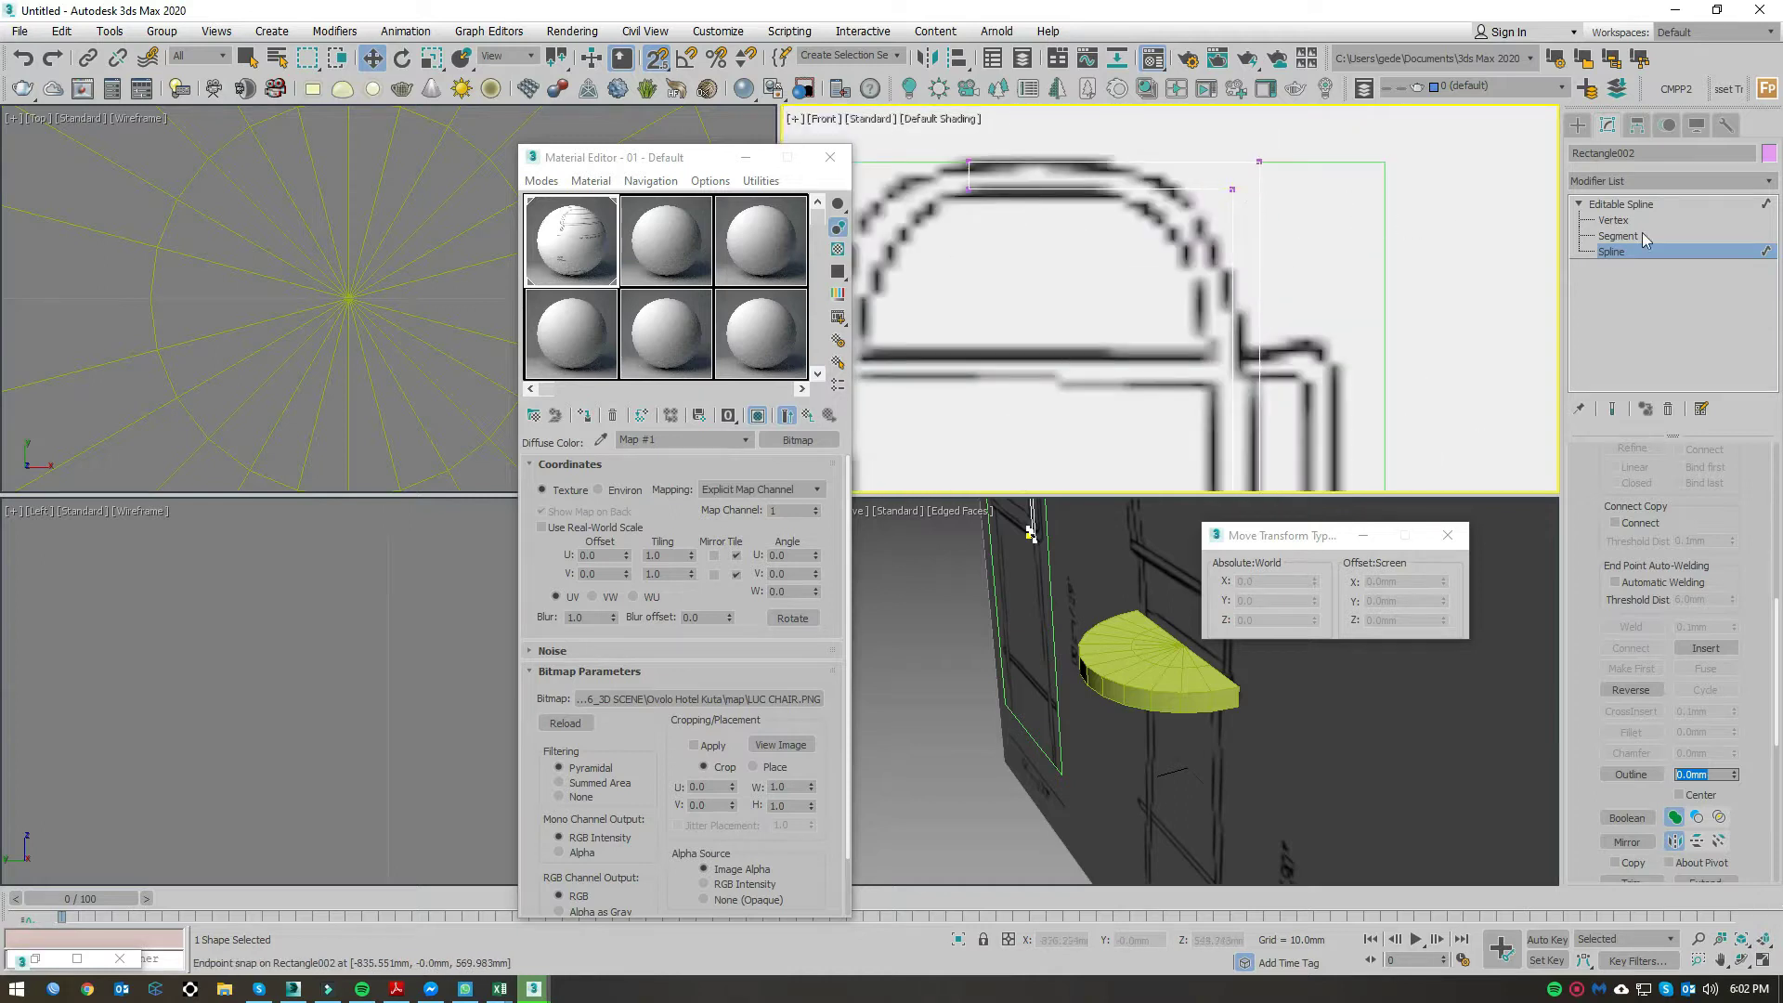
{"action": "left_click", "coordinate": [1616, 220]}
{"action": "left_click", "coordinate": [1259, 161]}
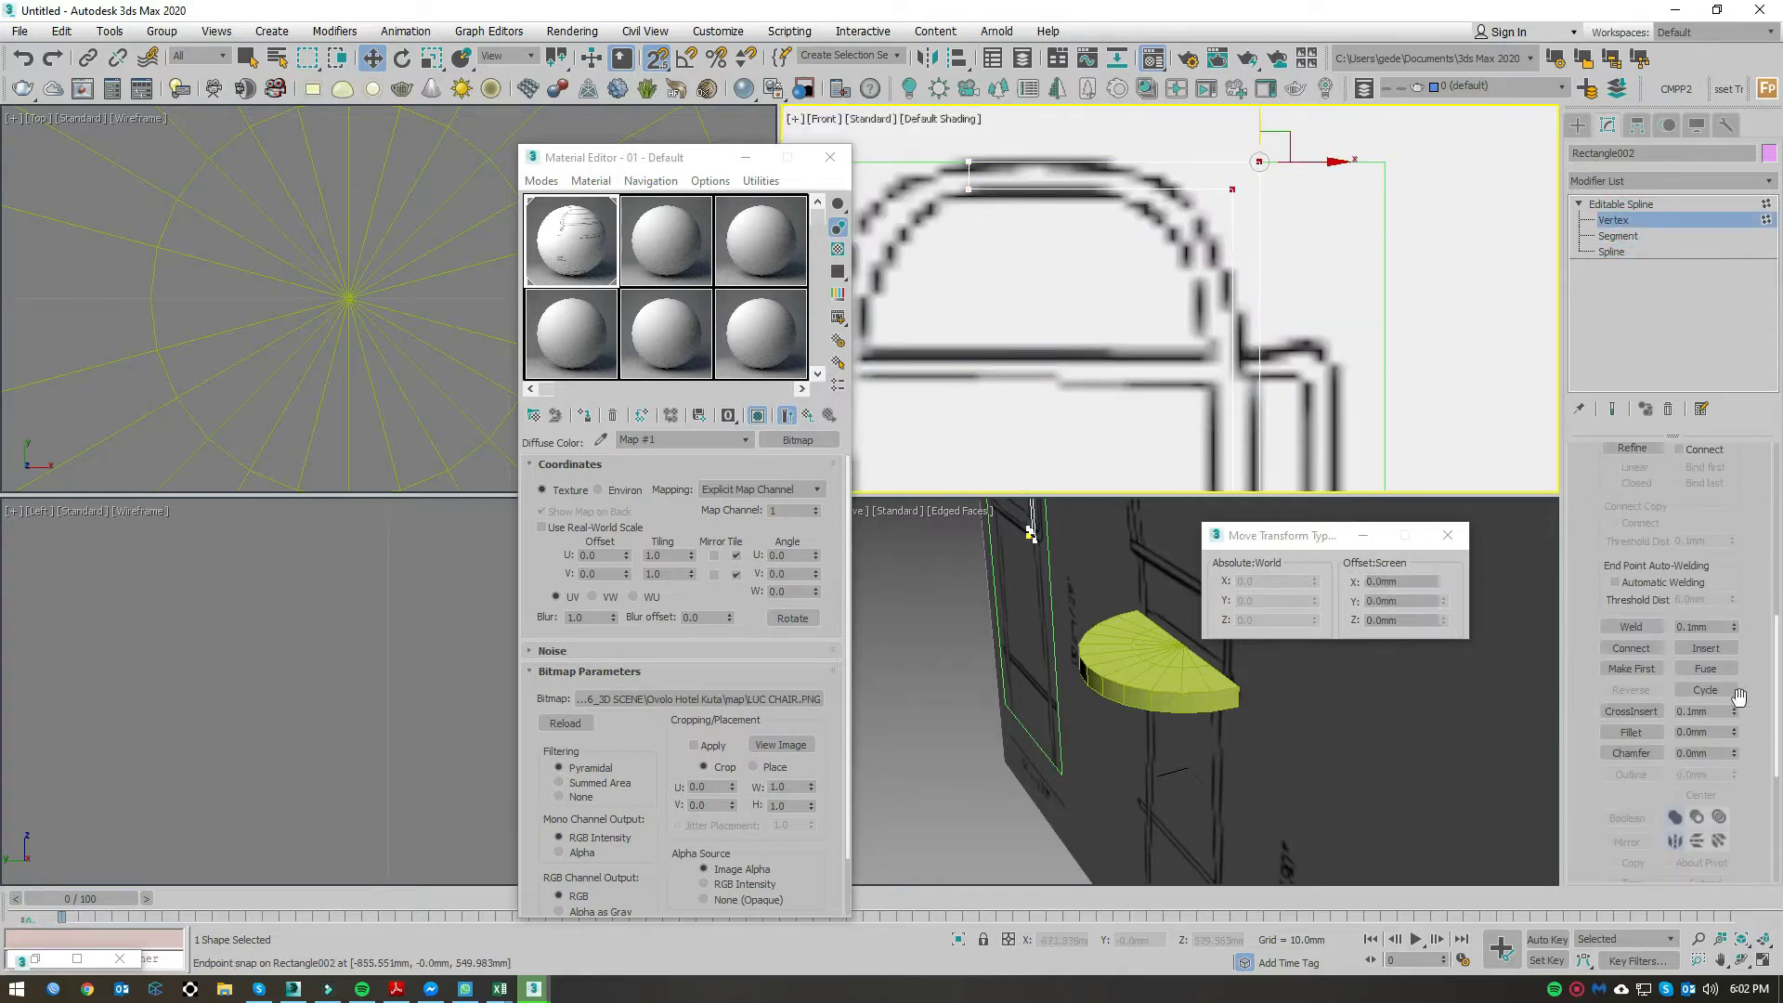
{"action": "left_click_drag", "start_coordinate": [1735, 732], "coordinate": [1735, 655]}
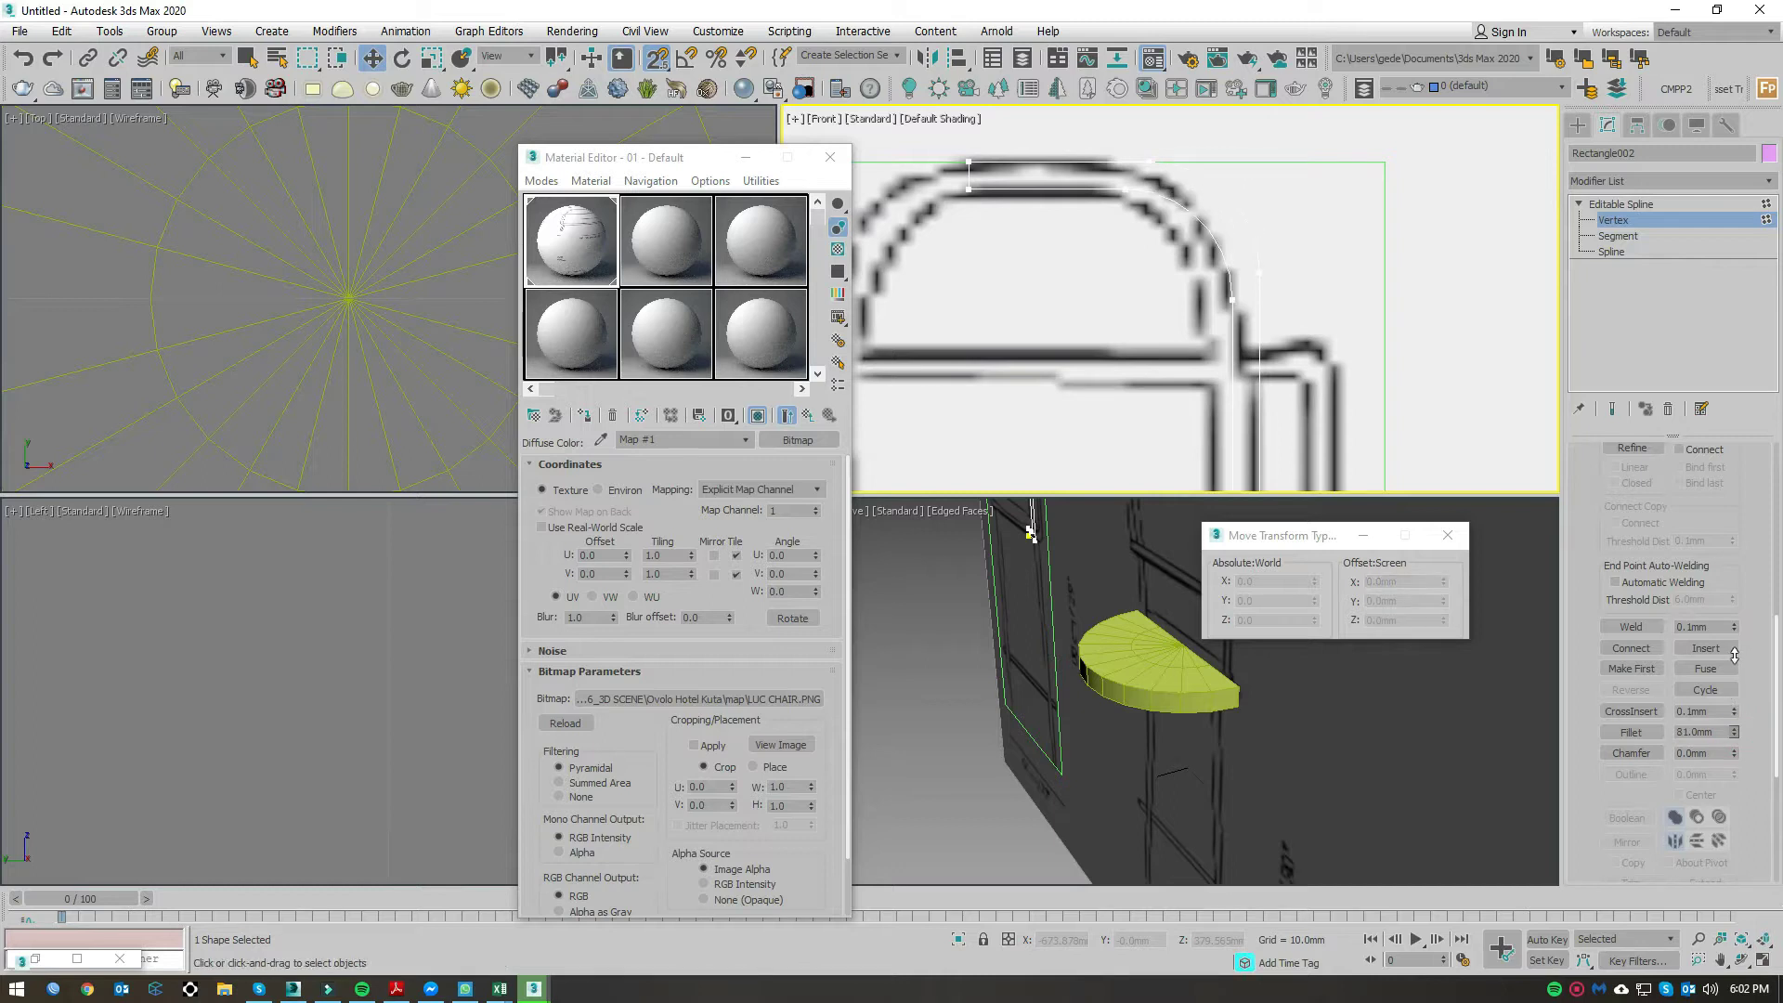
Step: Fillet the top corner vertex with a rounding of about 138 mm
{"action": "scroll", "coordinate": [1337, 298], "scroll_direction": "down", "scroll_amount": 2}
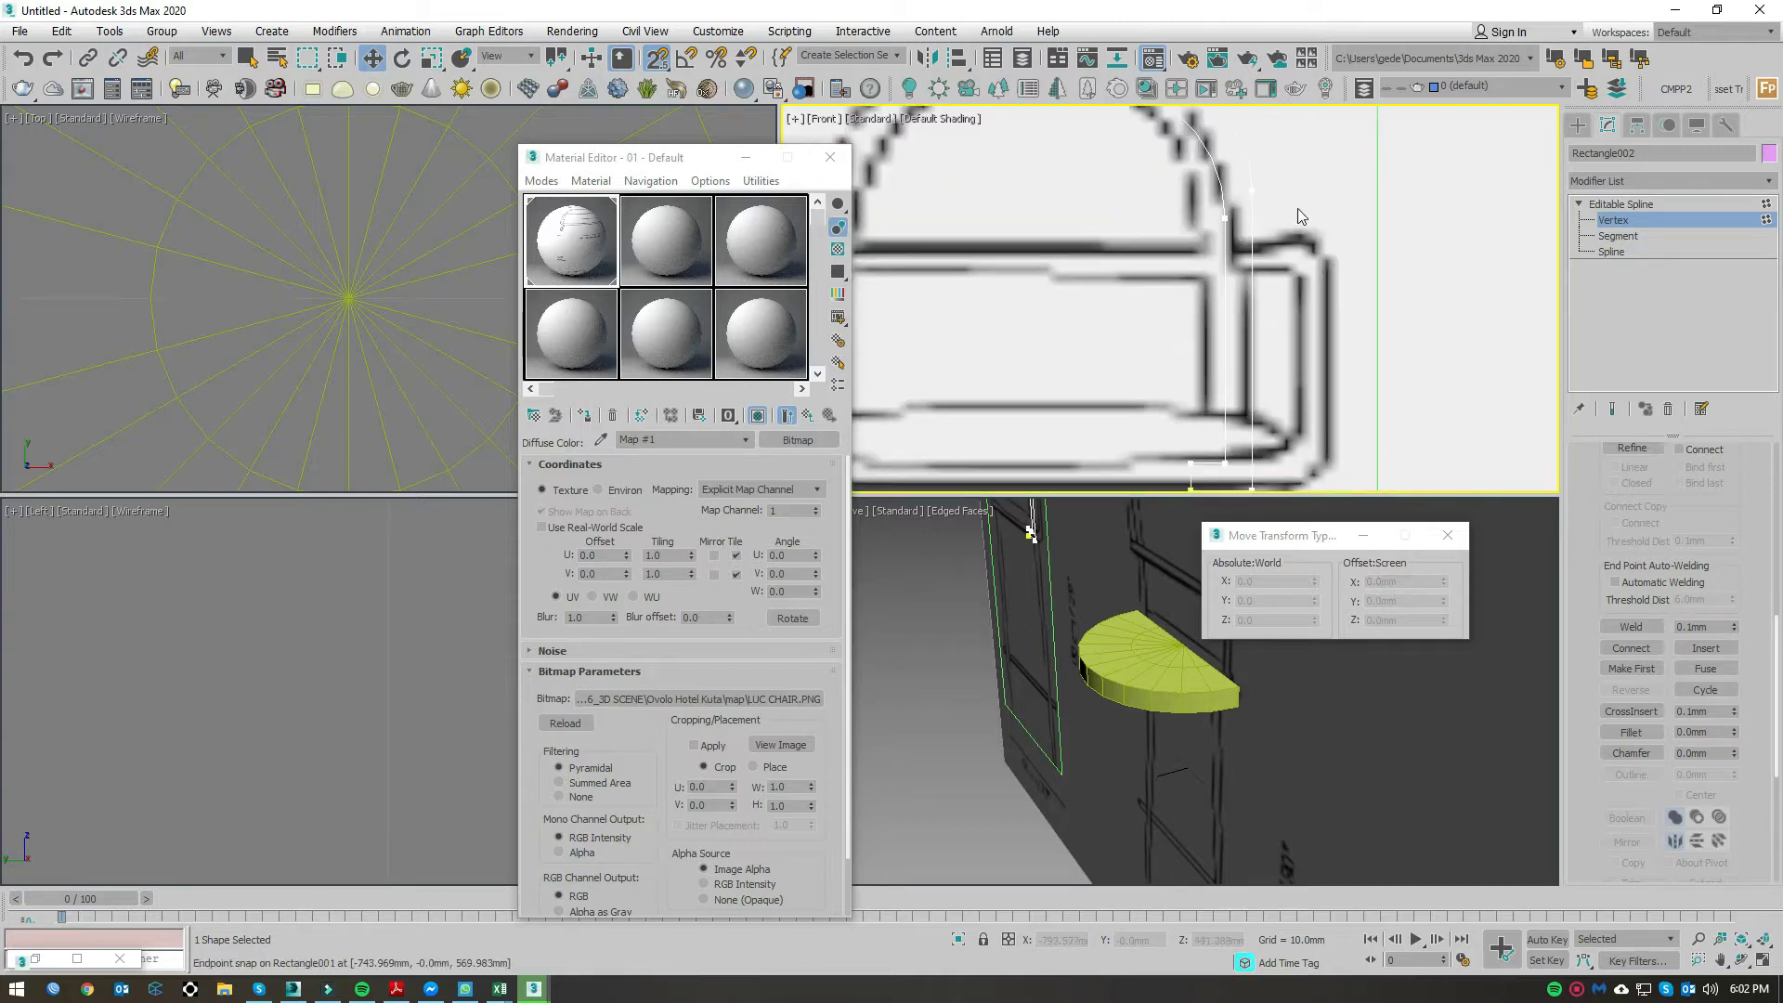
{"action": "scroll", "coordinate": [1297, 208], "scroll_direction": "down", "scroll_amount": 3}
{"action": "left_click_drag", "start_coordinate": [1530, 264], "coordinate": [1525, 265]}
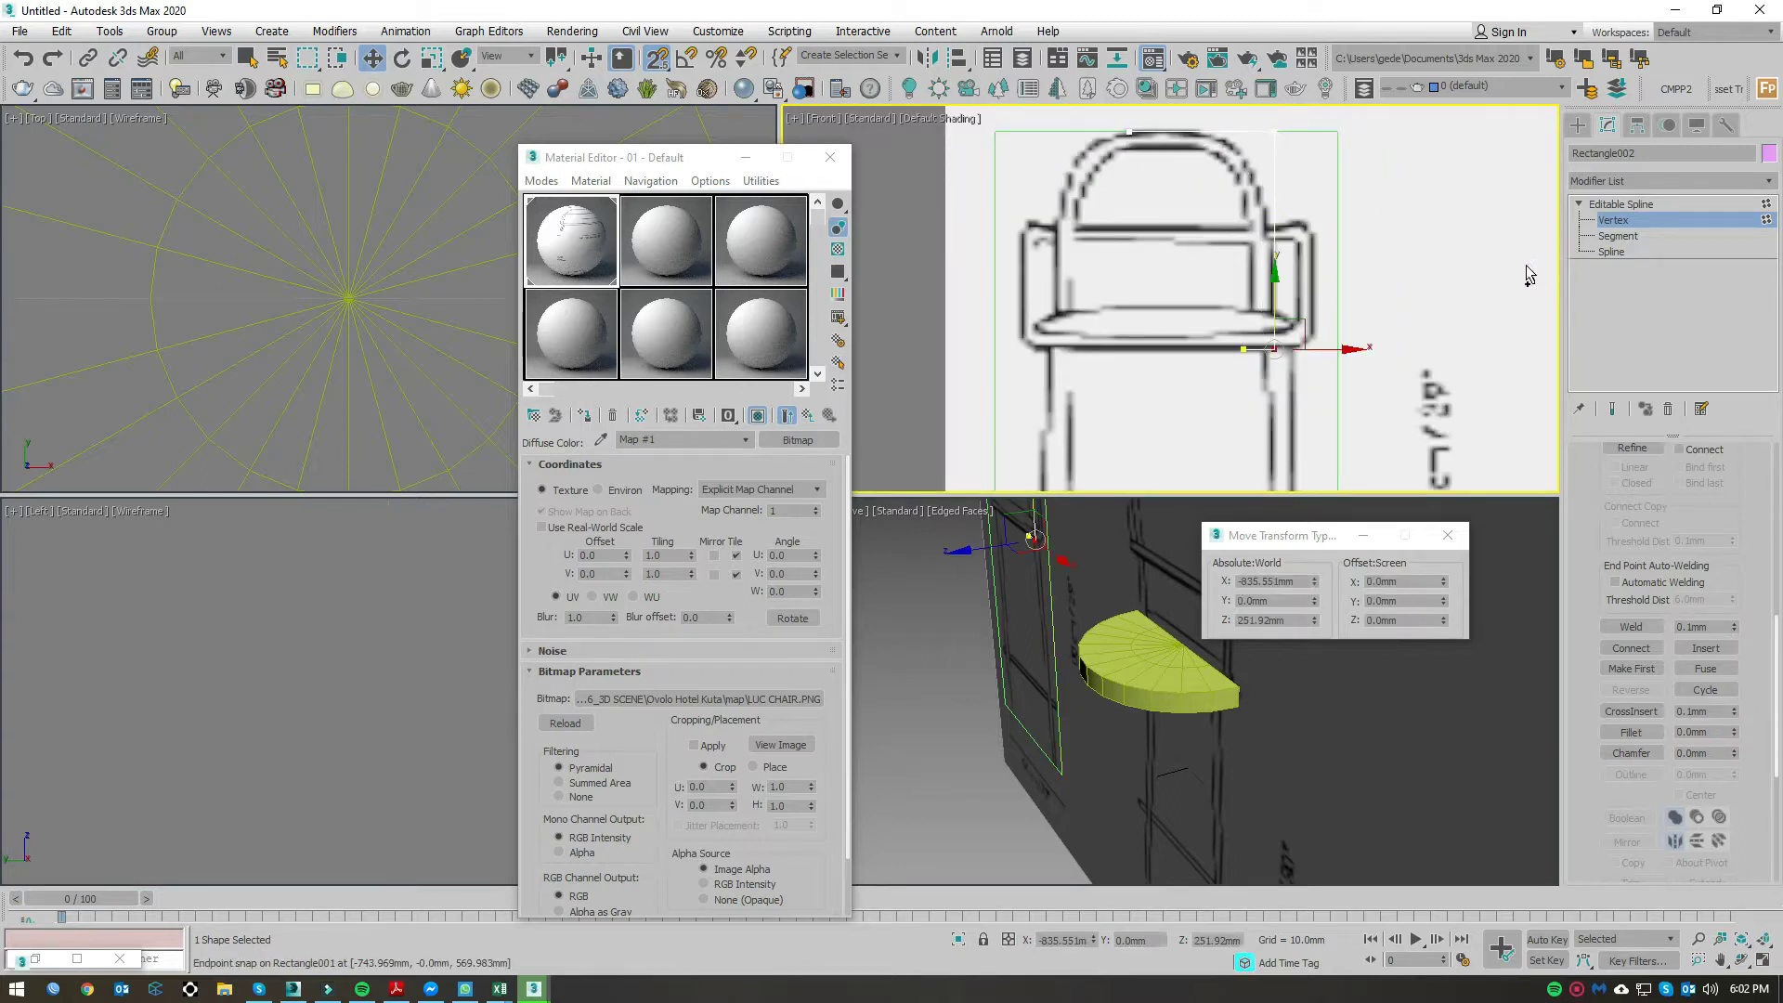
{"action": "left_click", "coordinate": [1274, 131]}
{"action": "left_click_drag", "start_coordinate": [1734, 733], "coordinate": [1731, 669]}
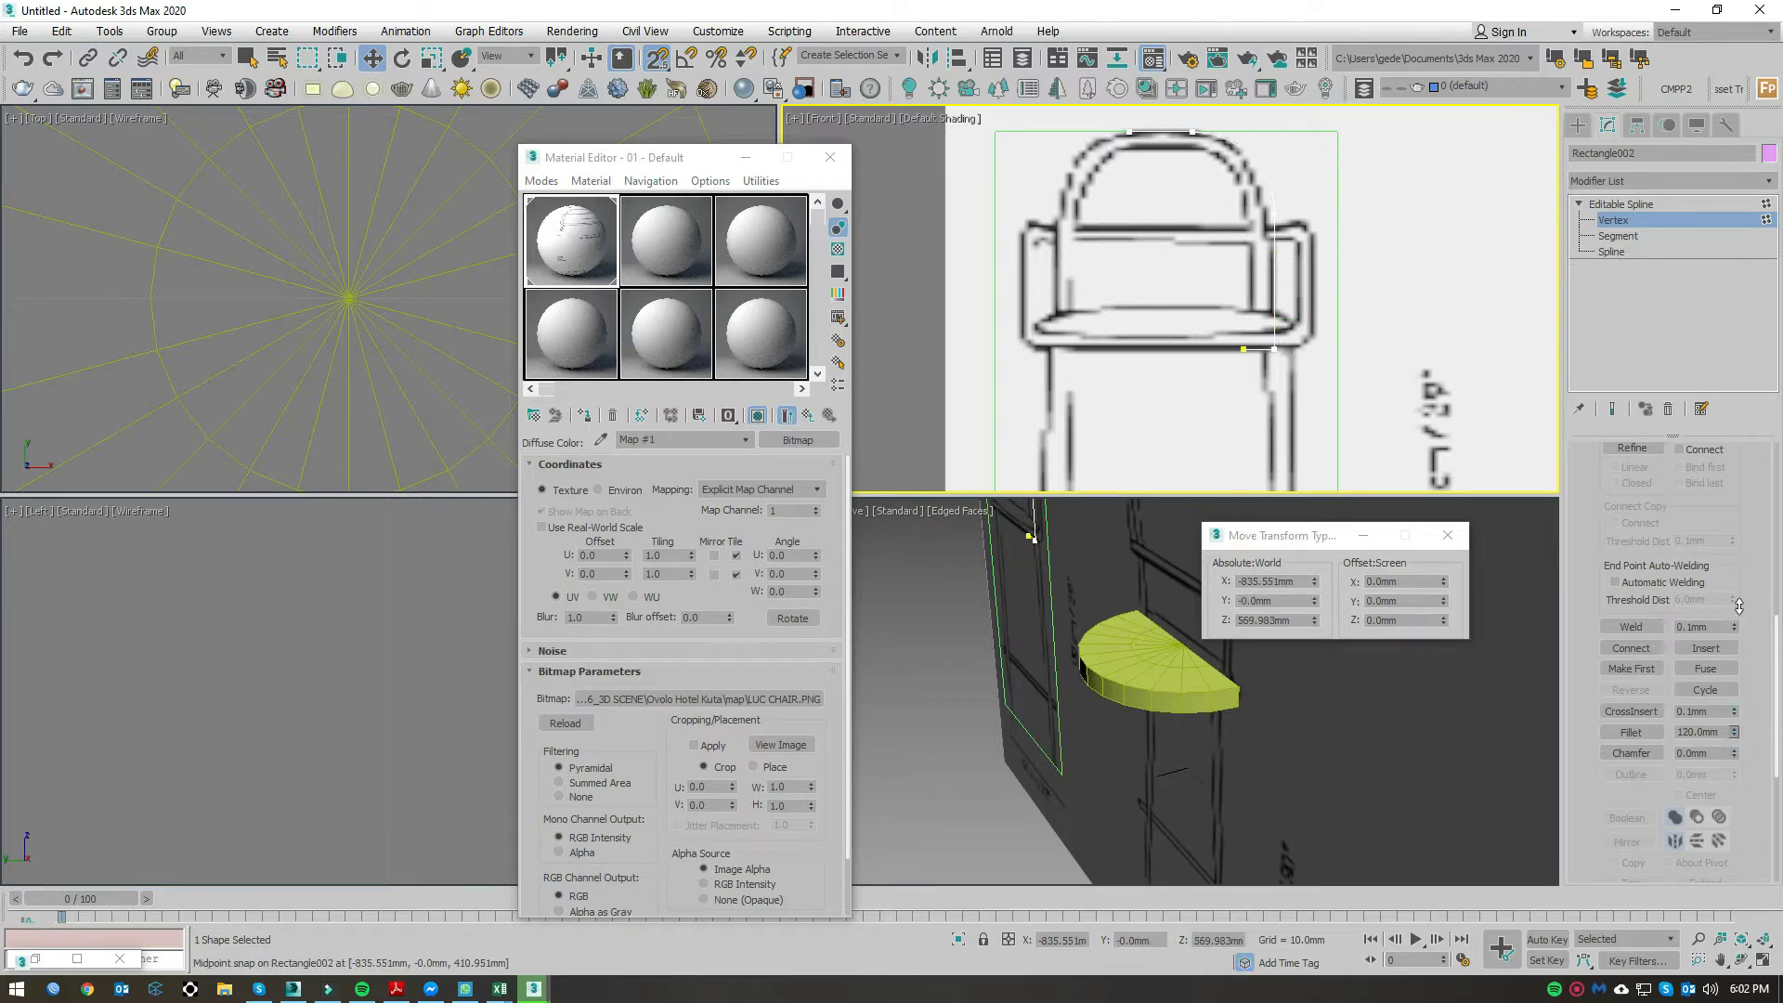
{"action": "left_click_drag", "start_coordinate": [1740, 605], "coordinate": [1741, 606]}
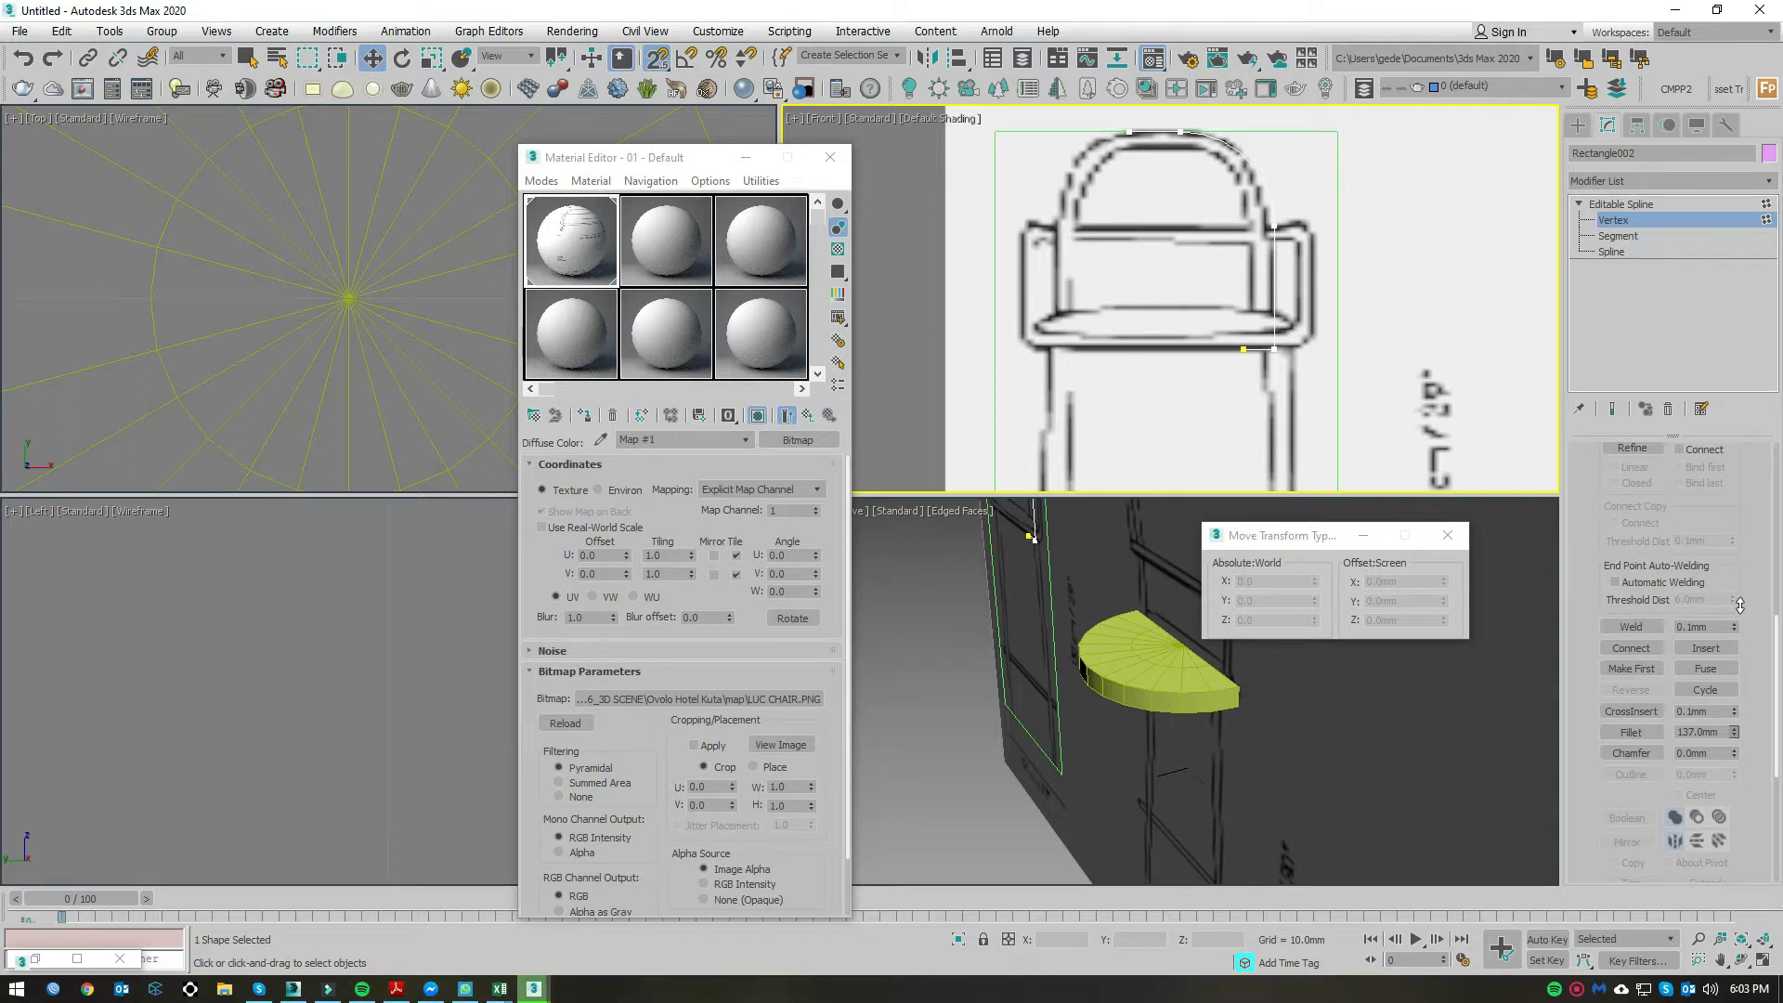
Step: Reapply the outline to the whole backrest spline with the new width
{"action": "left_click", "coordinate": [1611, 251]}
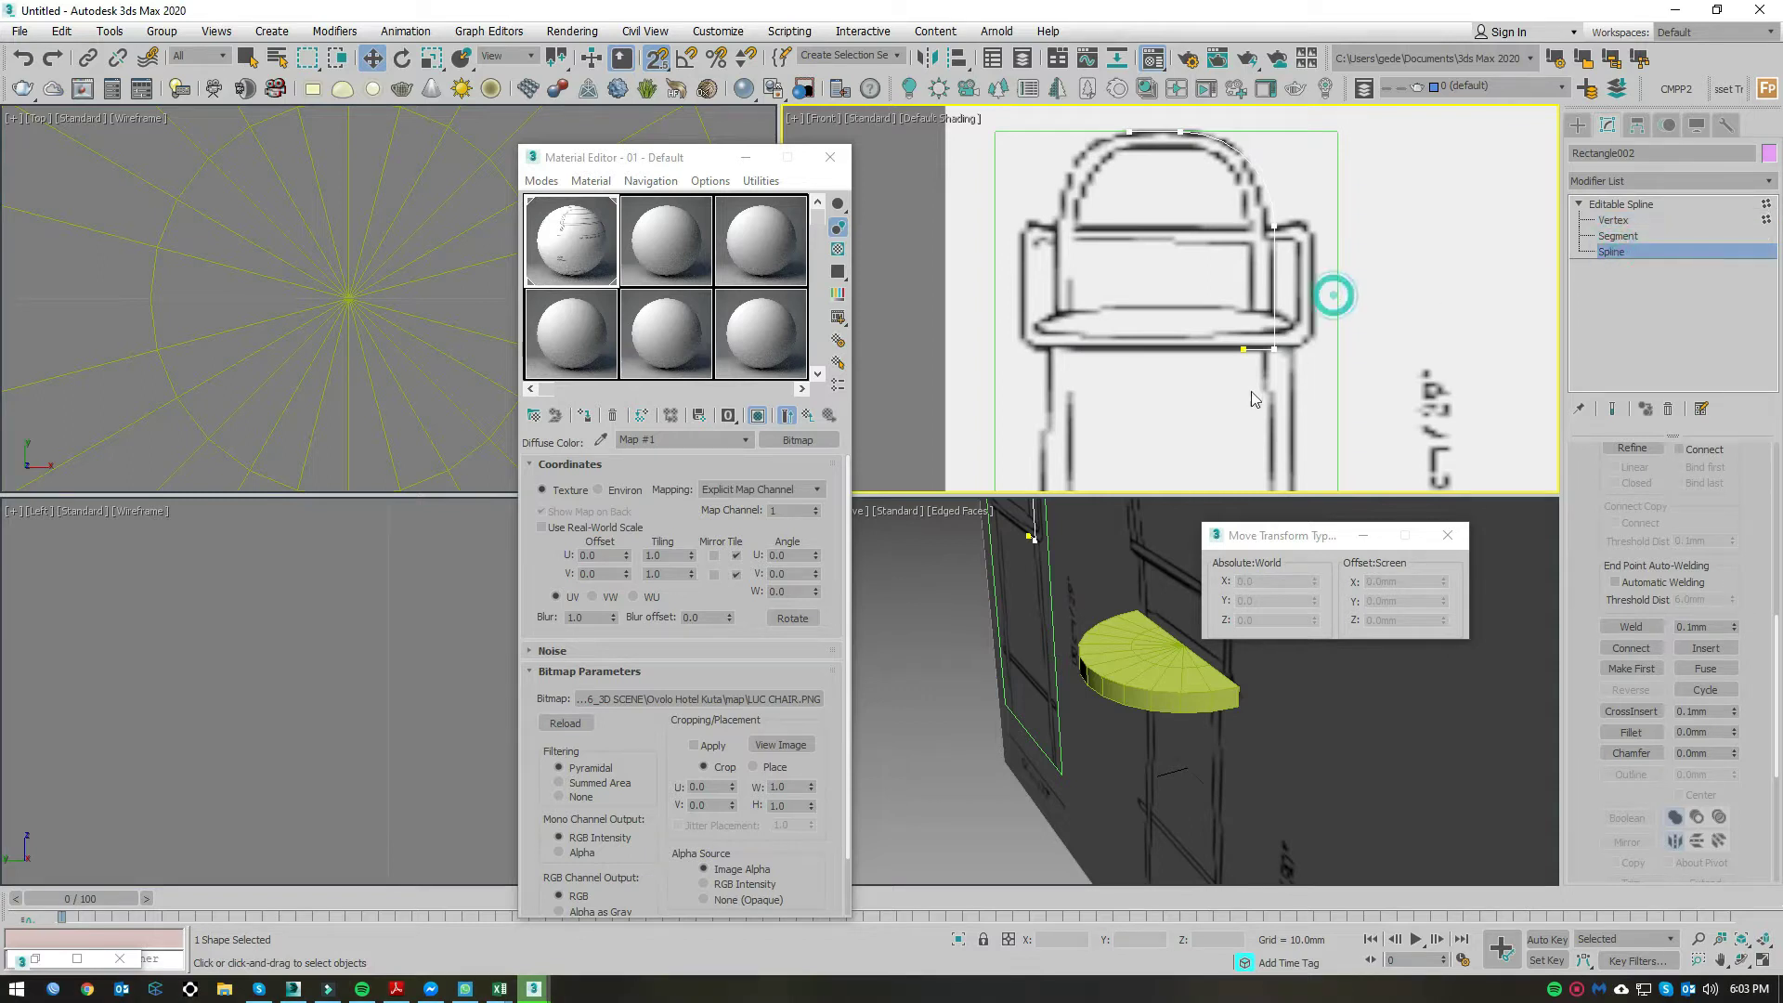
{"action": "left_click", "coordinate": [1275, 288]}
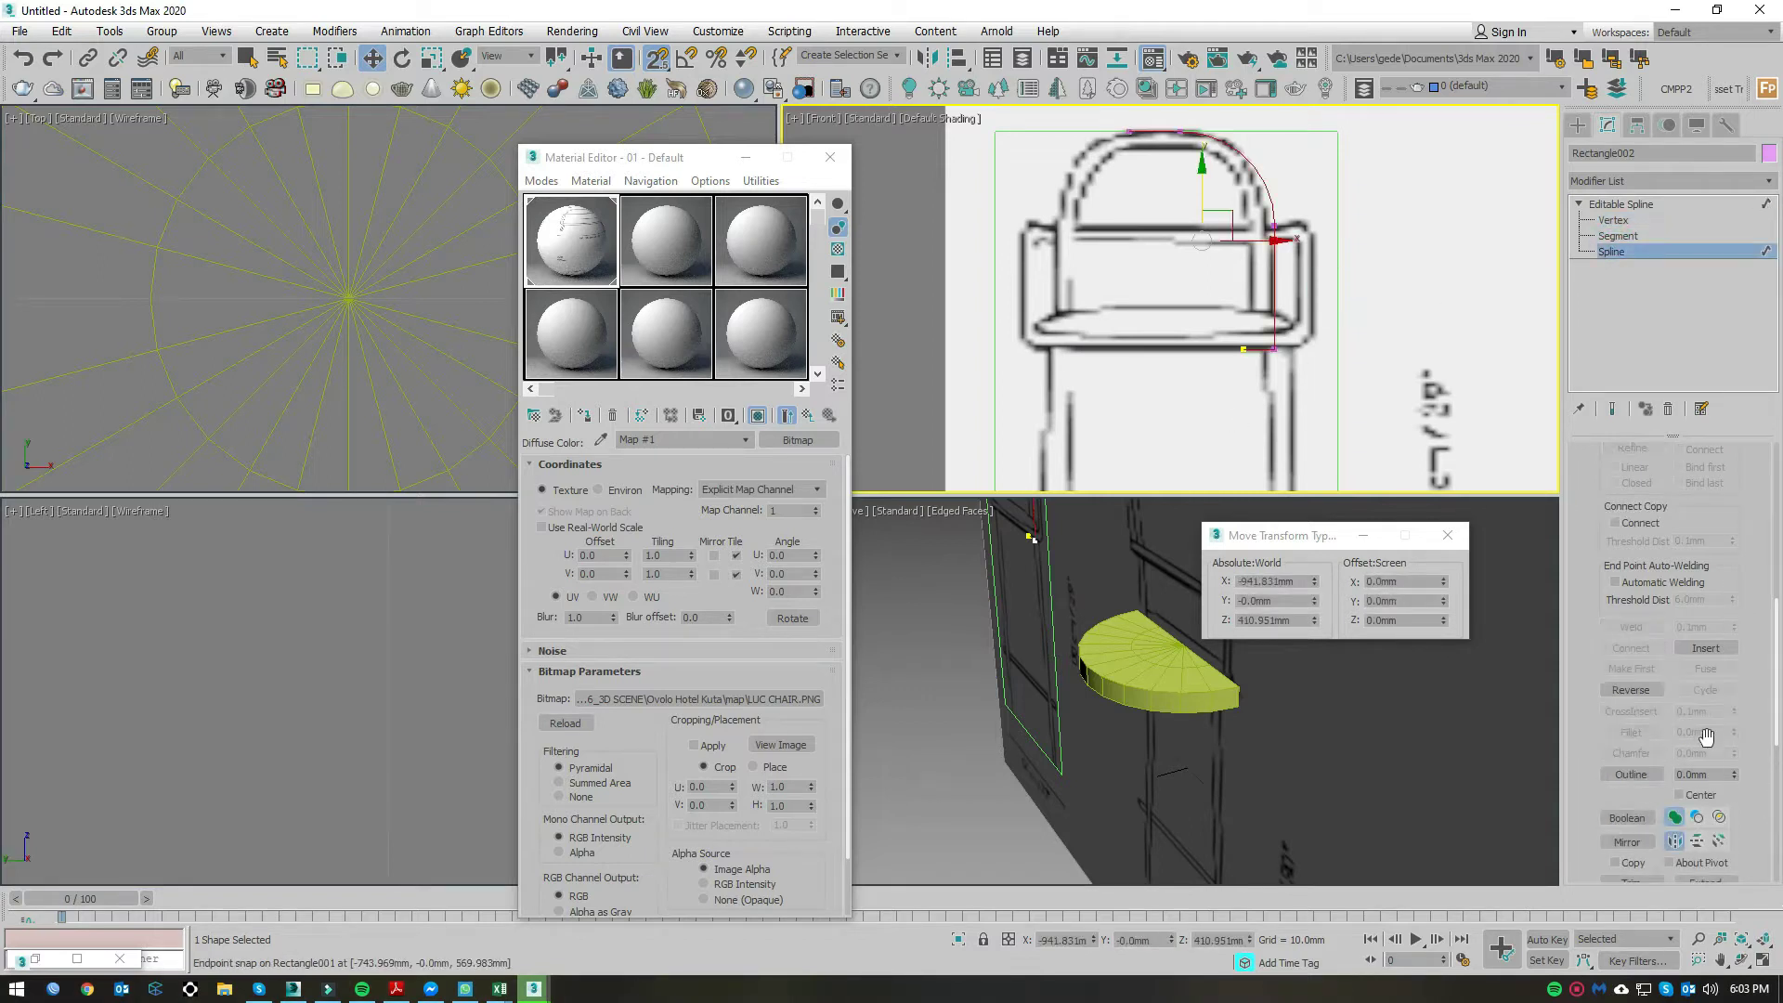
{"action": "double_click", "coordinate": [1704, 777]}
{"action": "key", "text": "Return"}
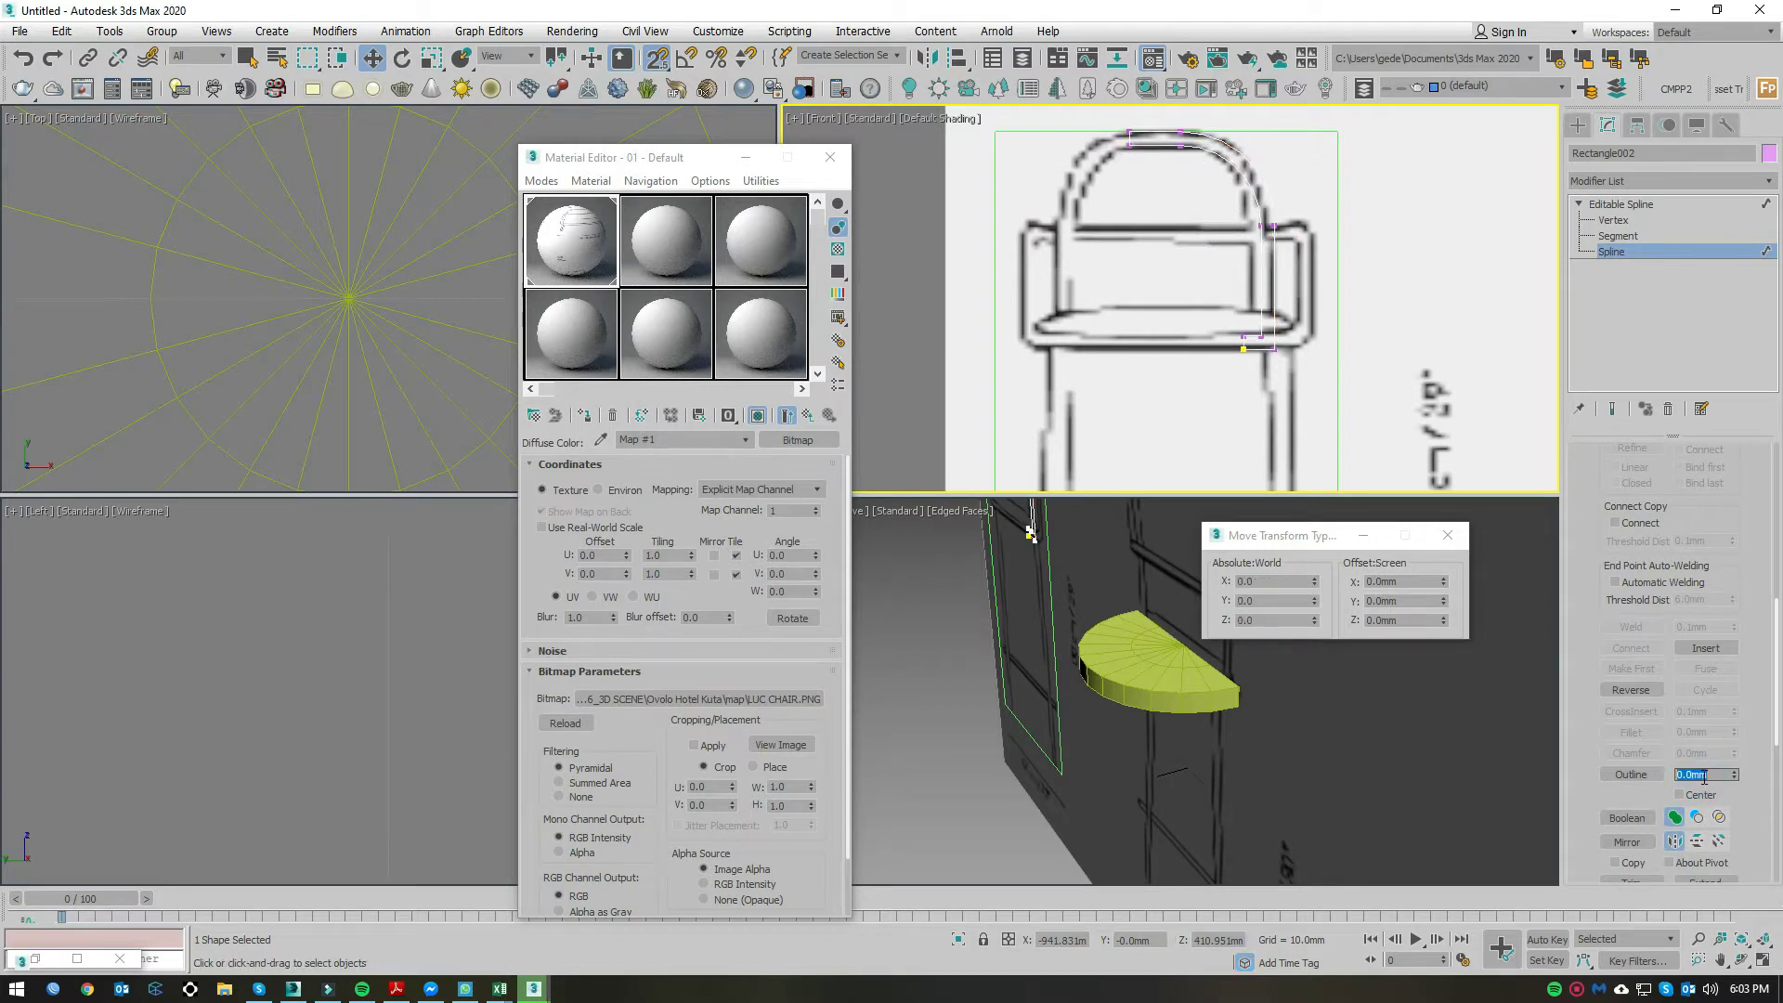
{"action": "scroll", "coordinate": [1246, 331], "scroll_direction": "up", "scroll_amount": 3}
{"action": "scroll", "coordinate": [1246, 330], "scroll_direction": "up", "scroll_amount": 3}
{"action": "scroll", "coordinate": [1247, 332], "scroll_direction": "down", "scroll_amount": 2}
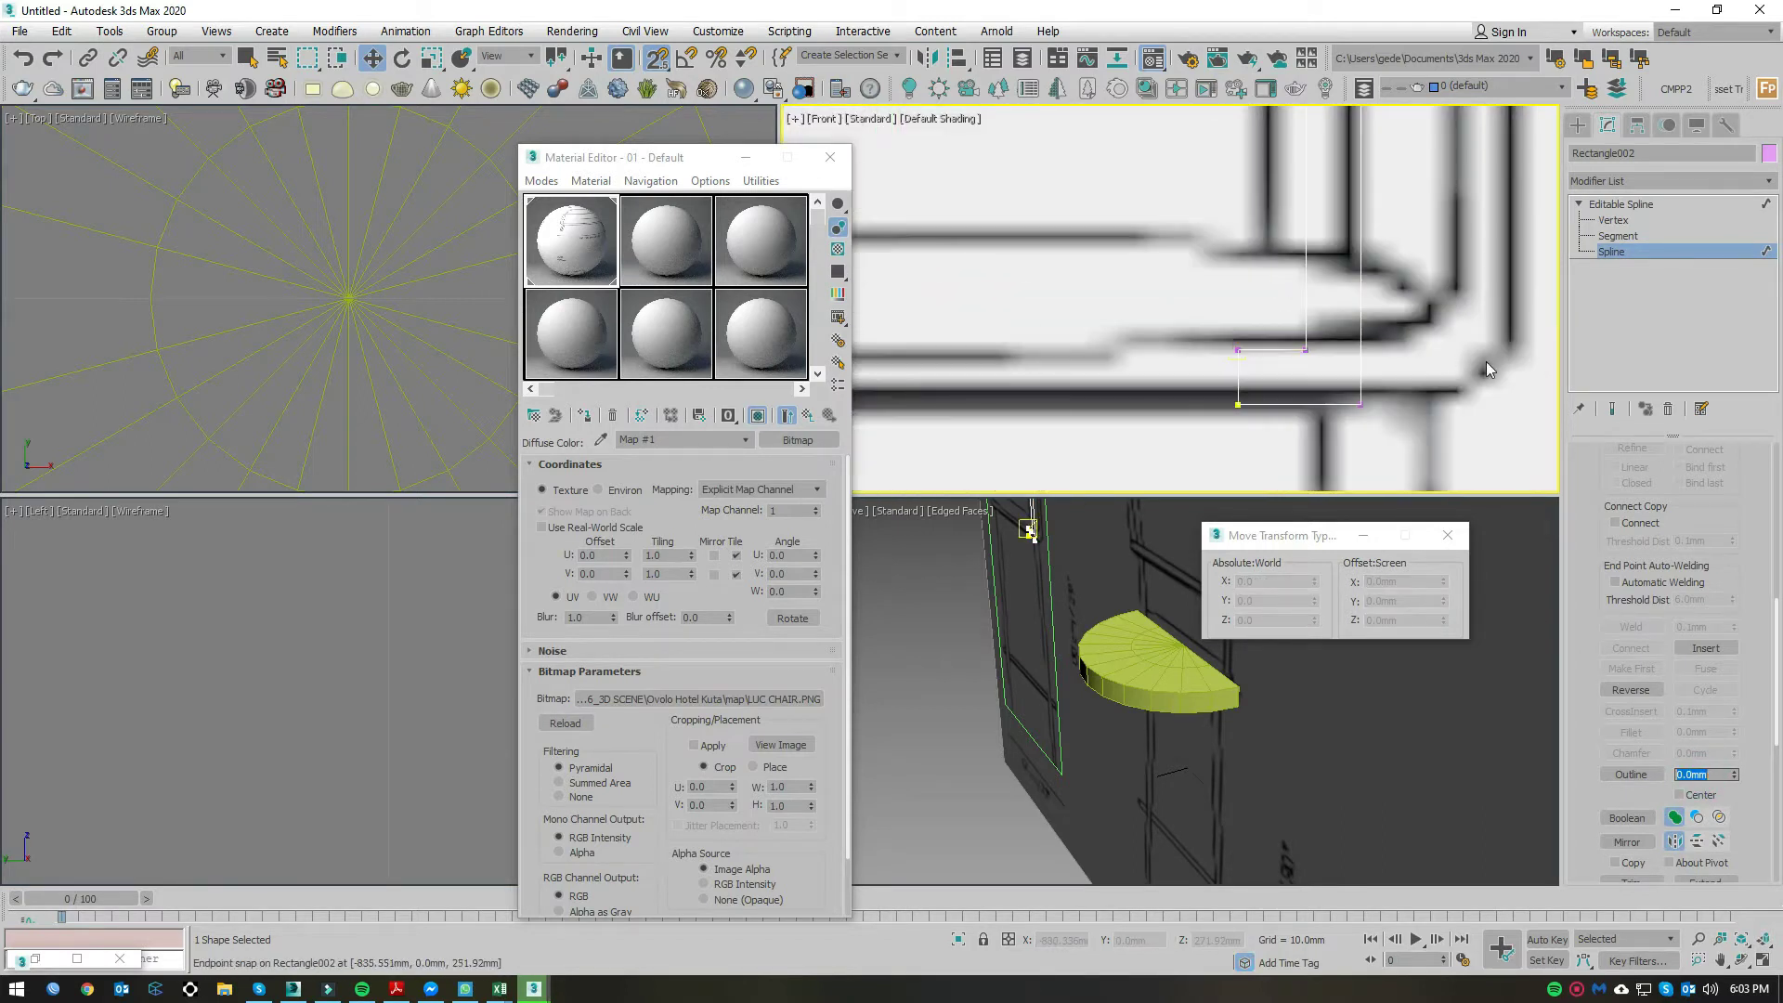
Step: Fillet the lower arm corner and the upper corner by about 12 mm
{"action": "left_click", "coordinate": [1613, 220]}
{"action": "left_click_drag", "start_coordinate": [1402, 437], "coordinate": [1339, 389]}
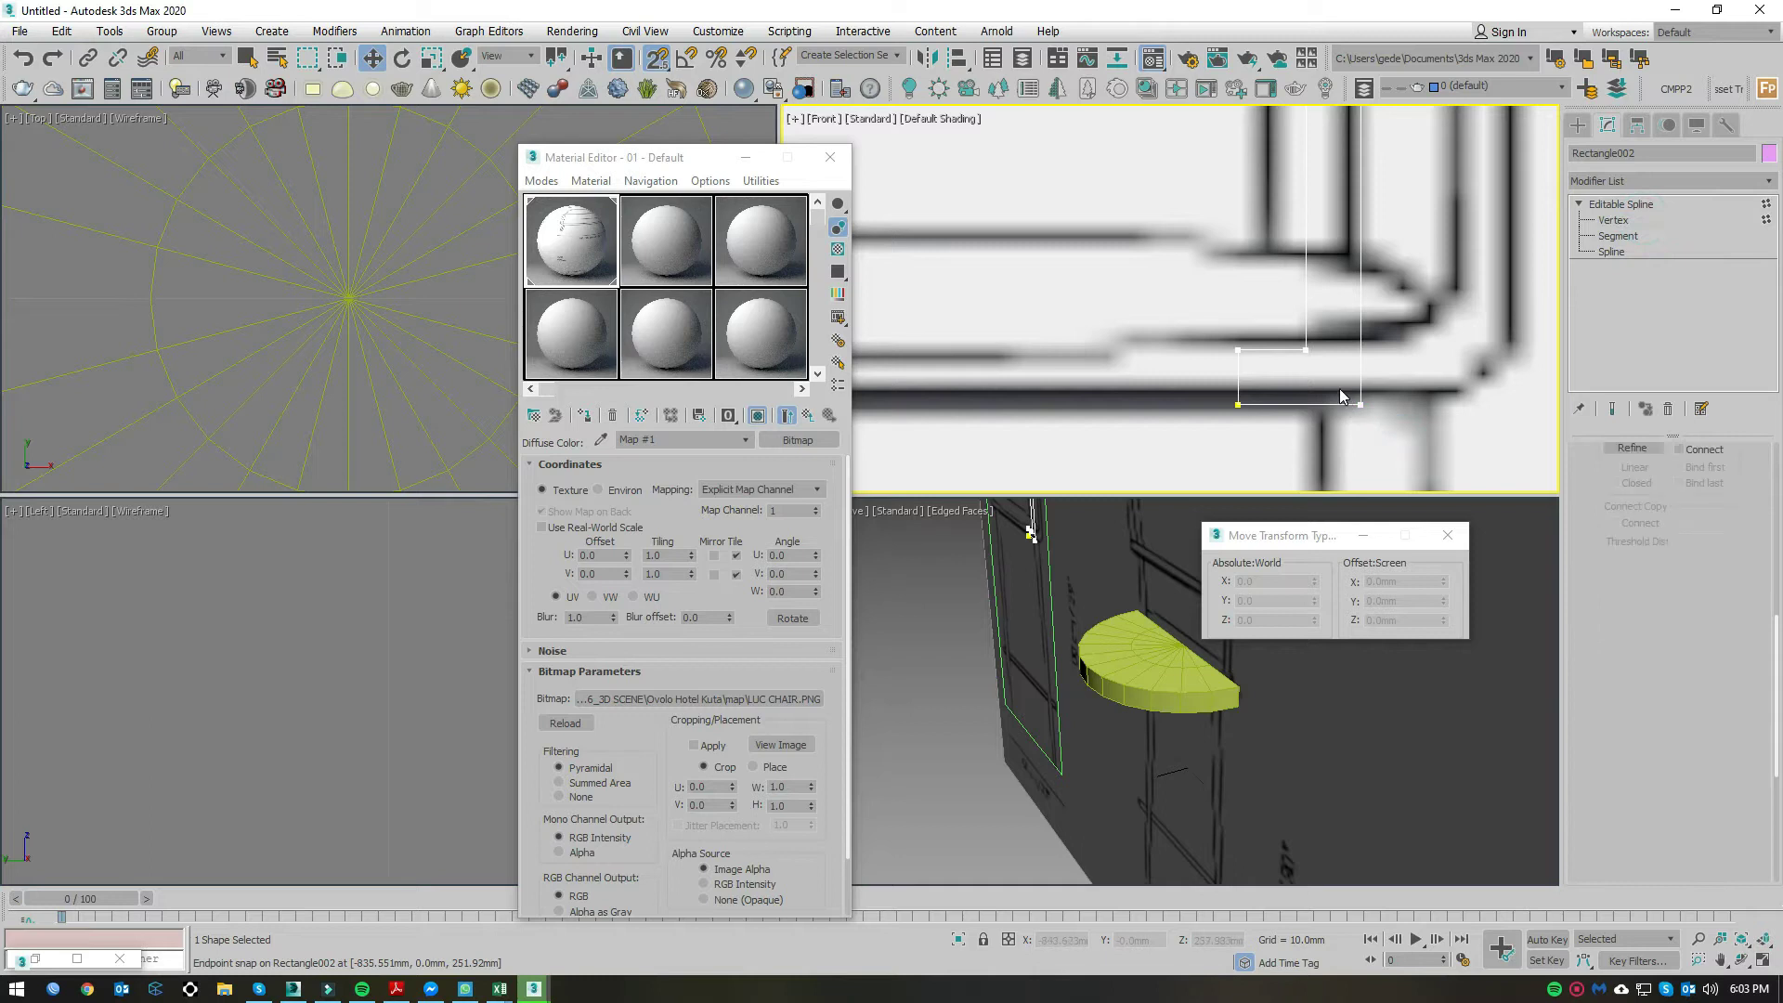
{"action": "left_click_drag", "start_coordinate": [1733, 733], "coordinate": [1738, 715]}
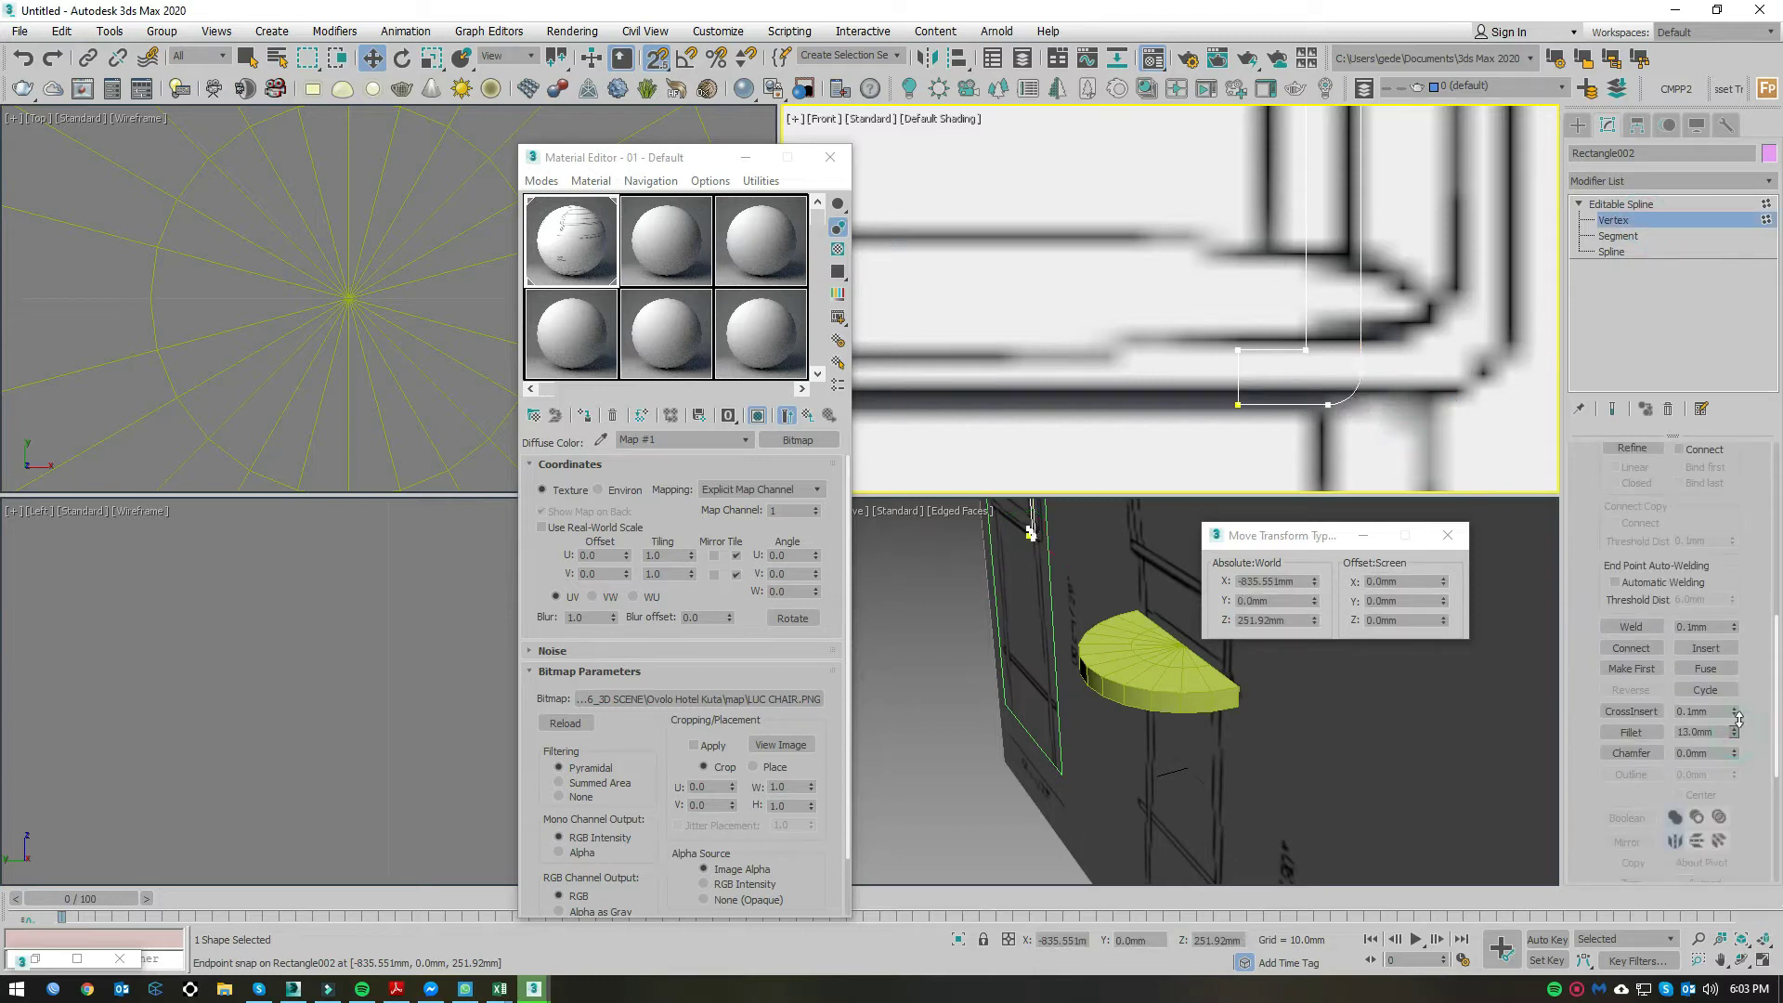
{"action": "left_click", "coordinate": [1305, 349]}
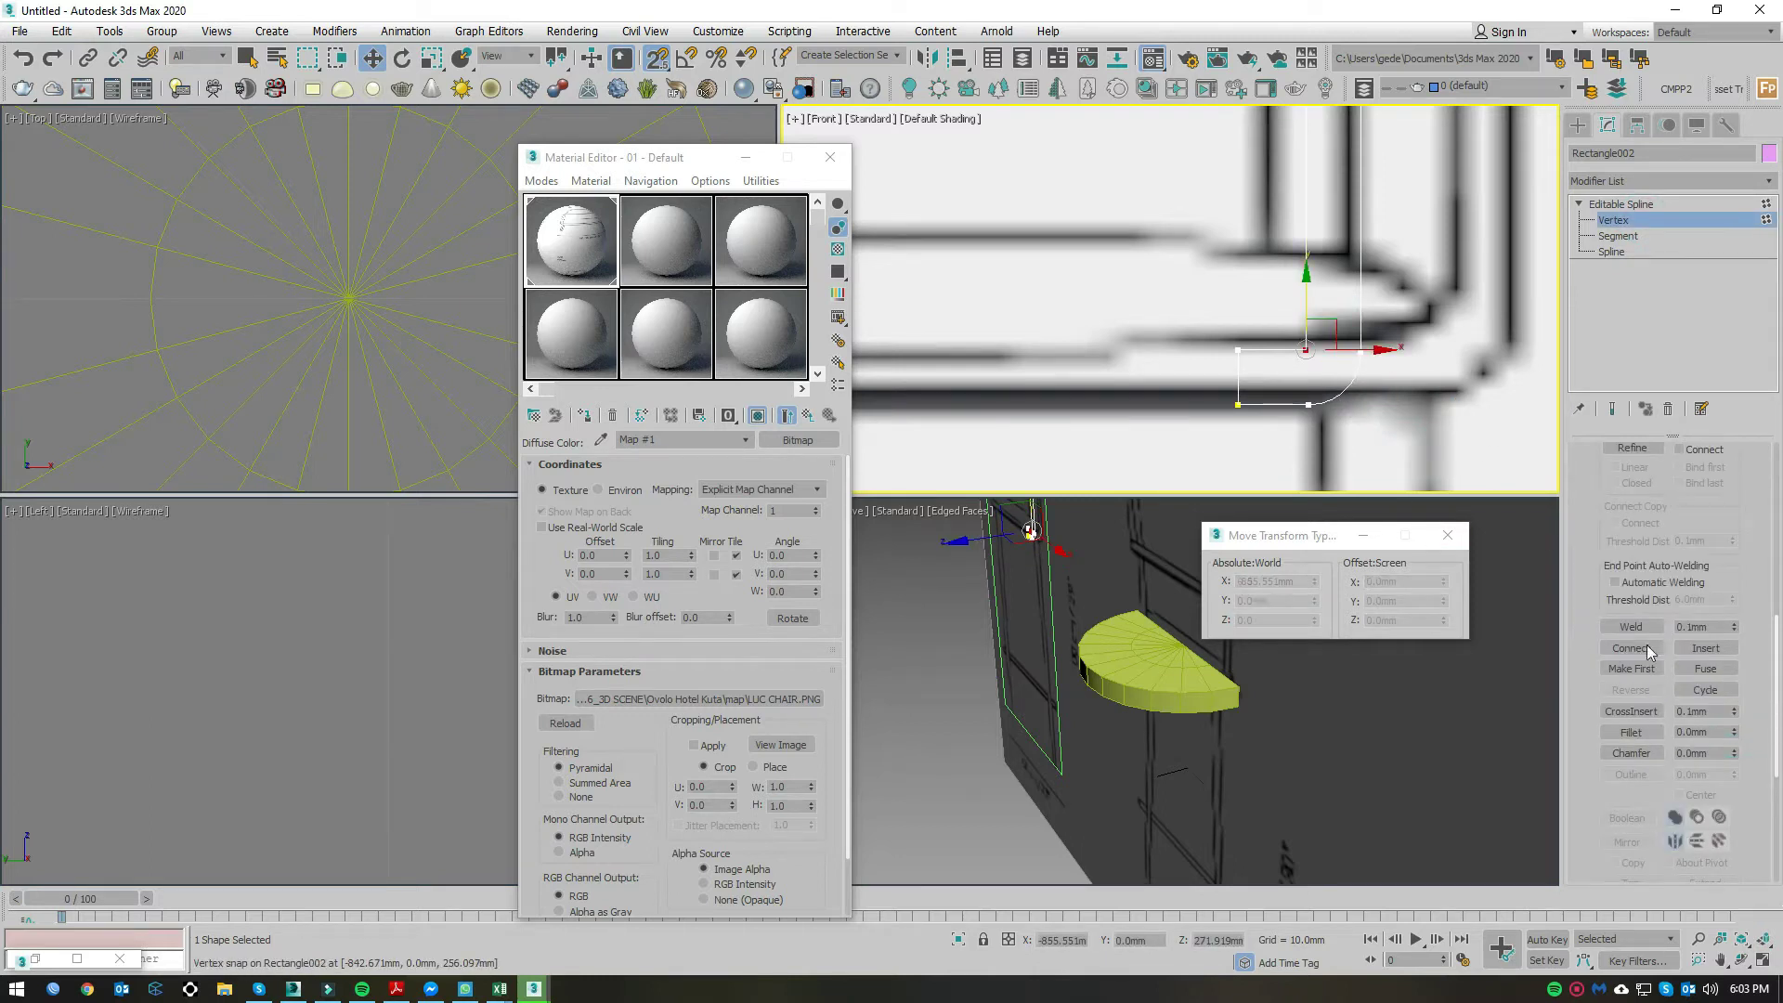
{"action": "left_click_drag", "start_coordinate": [1733, 733], "coordinate": [1735, 729]}
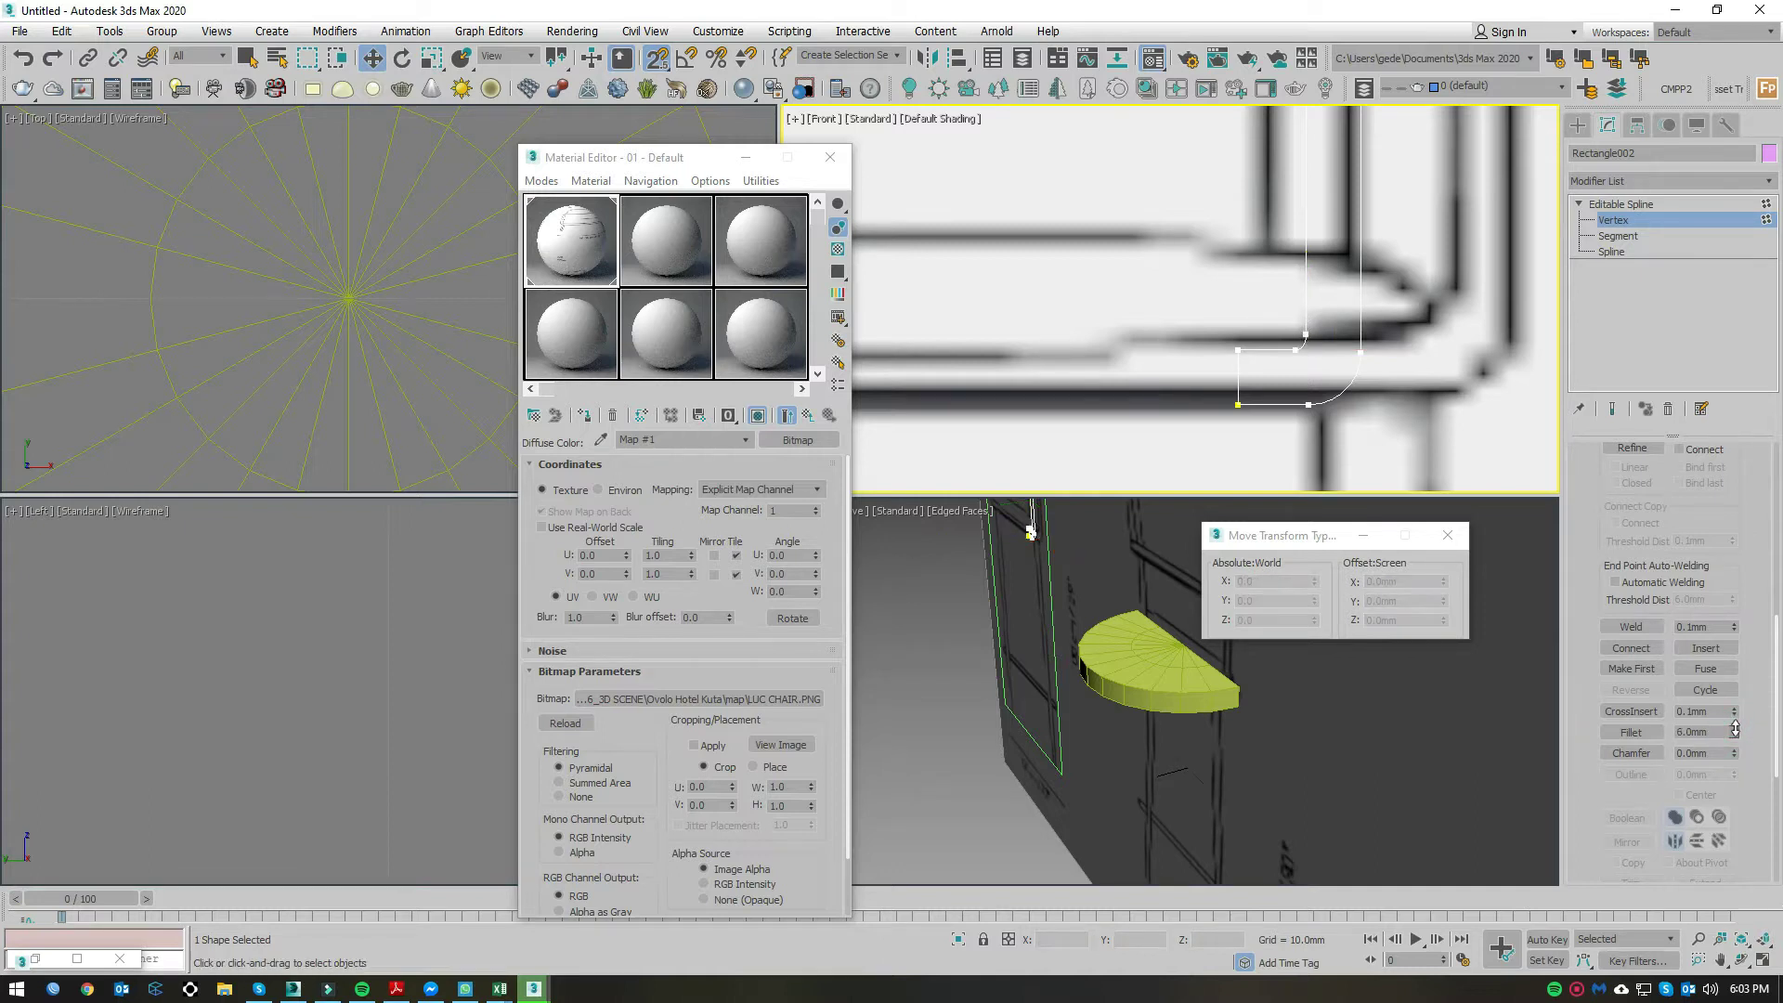
{"action": "left_click", "coordinate": [1636, 204]}
Step: Add an Extrude modifier to the arch backrest spline
{"action": "left_click", "coordinate": [1640, 182]}
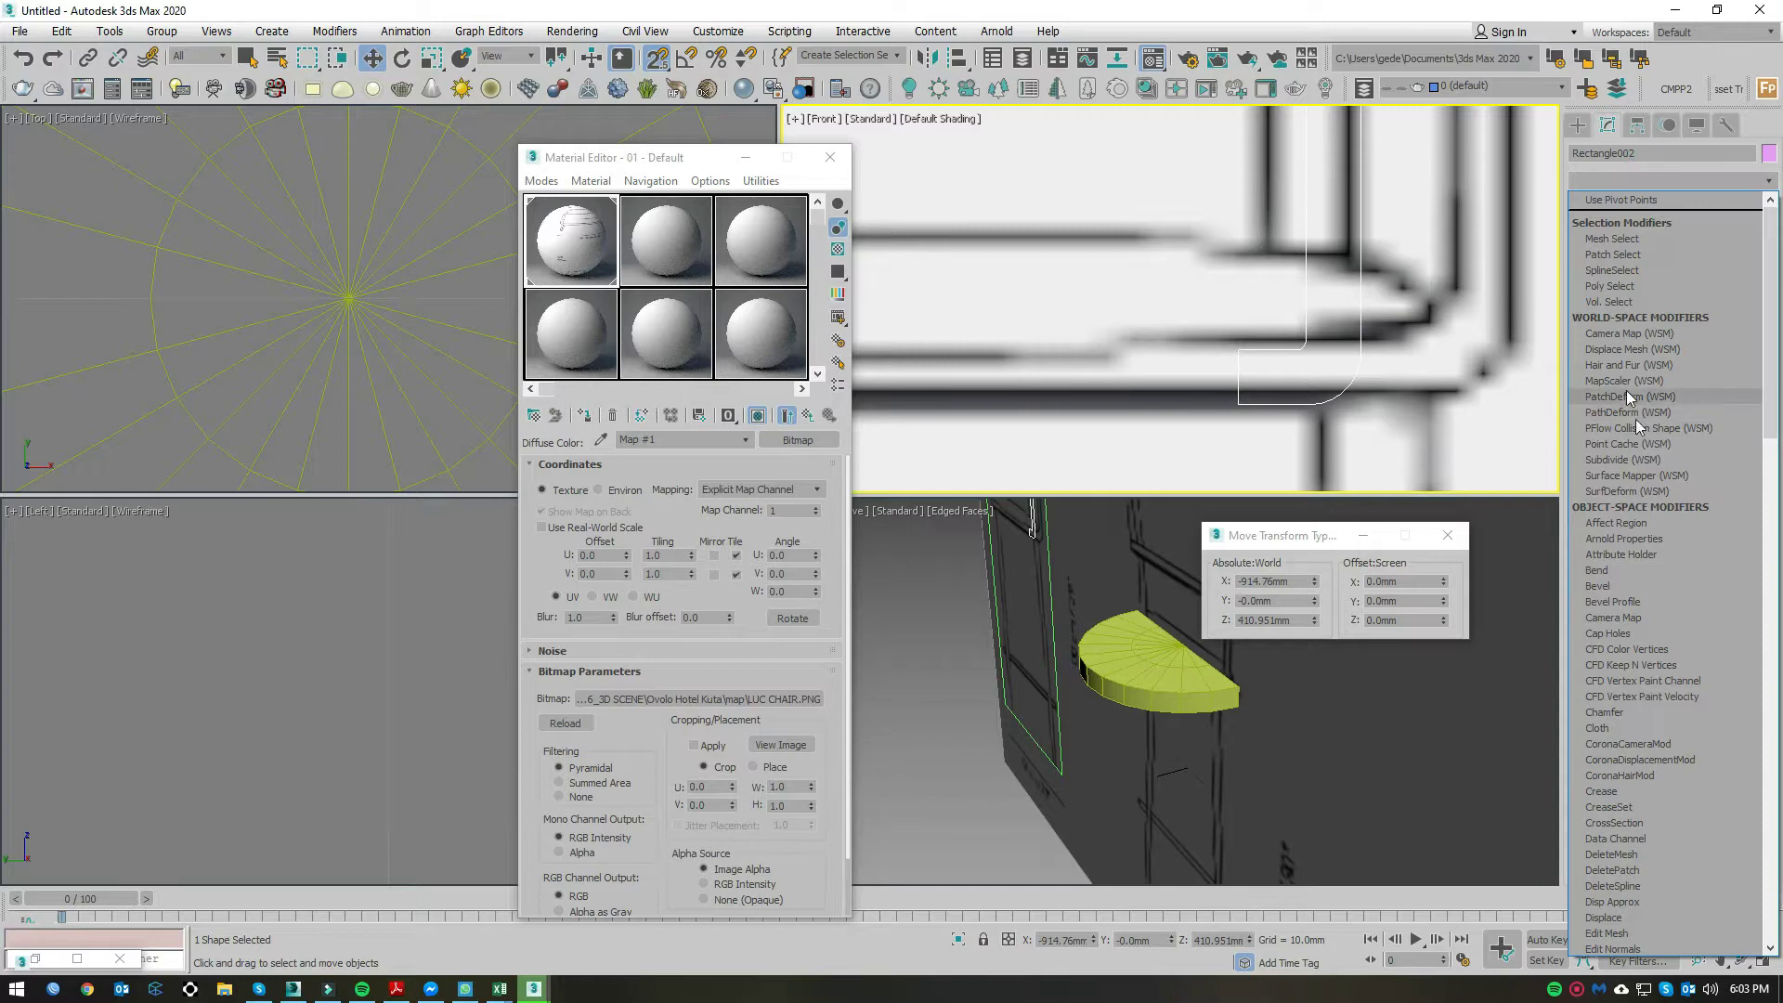
{"action": "scroll", "coordinate": [1356, 376], "scroll_direction": "down", "scroll_amount": 3}
{"action": "scroll", "coordinate": [1350, 371], "scroll_direction": "down", "scroll_amount": 2}
{"action": "scroll", "coordinate": [1350, 364], "scroll_direction": "up", "scroll_amount": 2}
{"action": "scroll", "coordinate": [1356, 347], "scroll_direction": "up", "scroll_amount": 2}
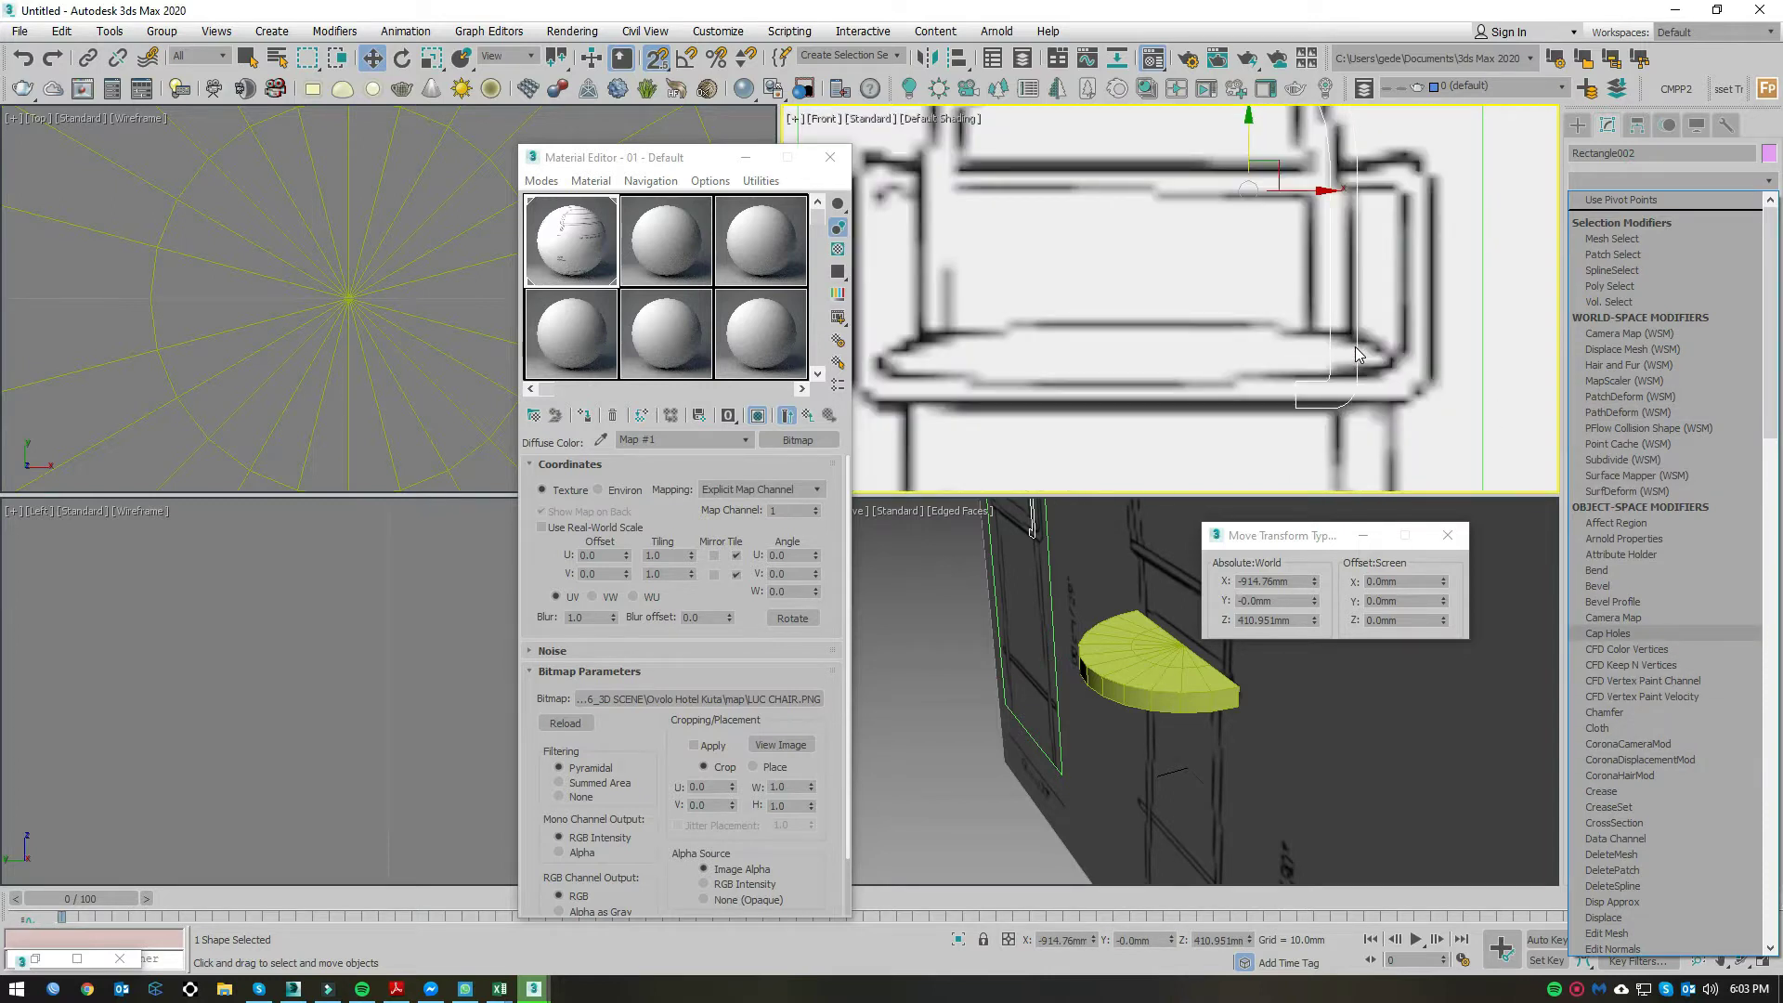
{"action": "scroll", "coordinate": [1356, 347], "scroll_direction": "down", "scroll_amount": 2}
{"action": "scroll", "coordinate": [1356, 347], "scroll_direction": "down", "scroll_amount": 1}
{"action": "scroll", "coordinate": [1356, 347], "scroll_direction": "up", "scroll_amount": 1}
{"action": "scroll", "coordinate": [1356, 348], "scroll_direction": "up", "scroll_amount": 3}
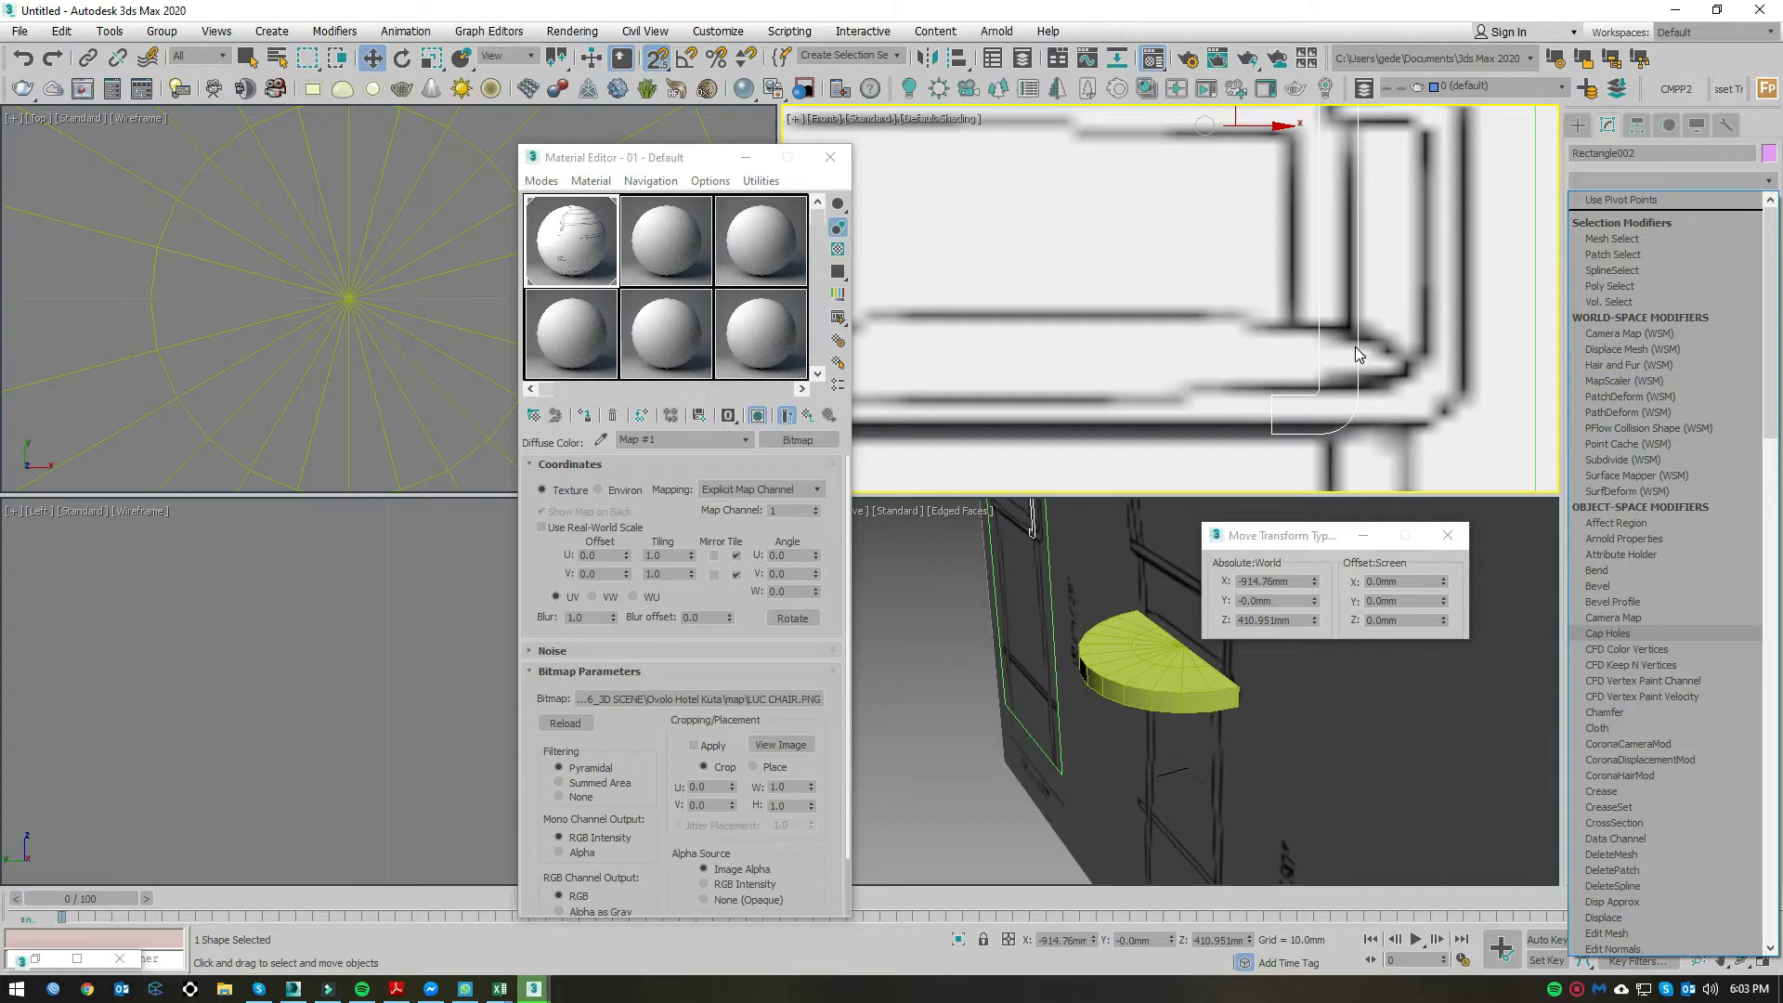
{"action": "scroll", "coordinate": [1356, 347], "scroll_direction": "down", "scroll_amount": 3}
{"action": "scroll", "coordinate": [1235, 176], "scroll_direction": "up", "scroll_amount": 3}
{"action": "scroll", "coordinate": [1704, 784], "scroll_direction": "down", "scroll_amount": 3}
{"action": "scroll", "coordinate": [1702, 776], "scroll_direction": "down", "scroll_amount": 2}
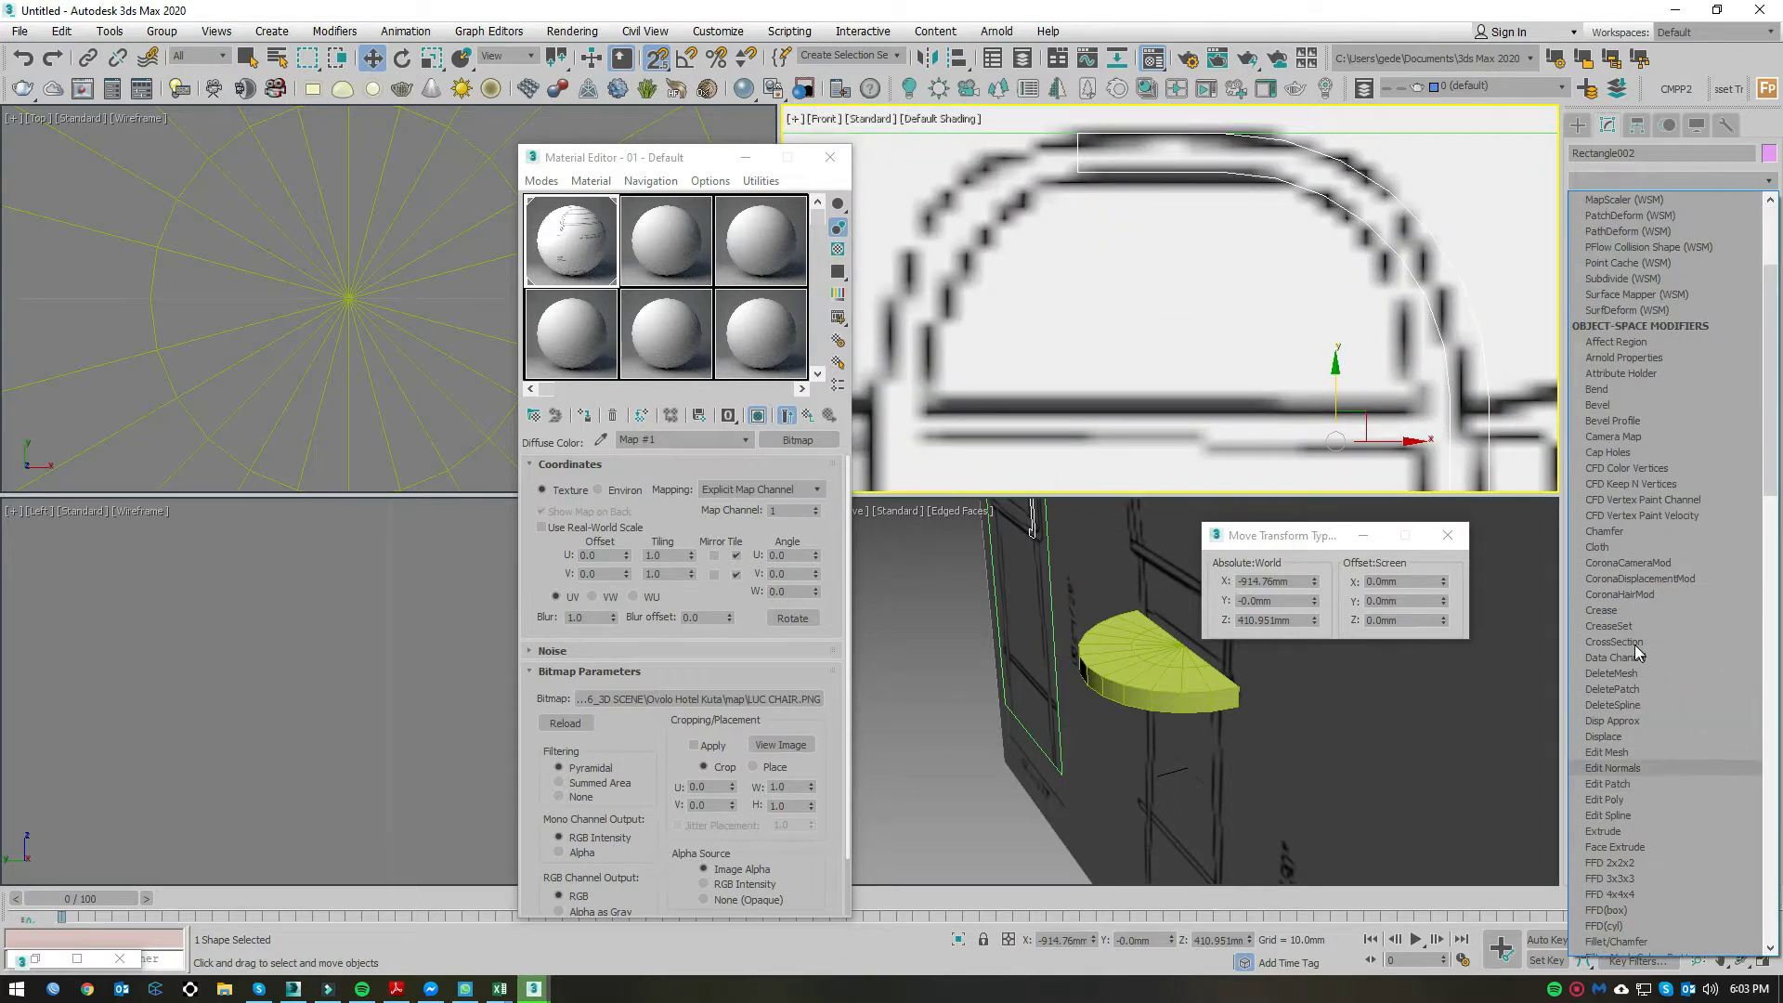
{"action": "scroll", "coordinate": [1635, 650], "scroll_direction": "down", "scroll_amount": 12}
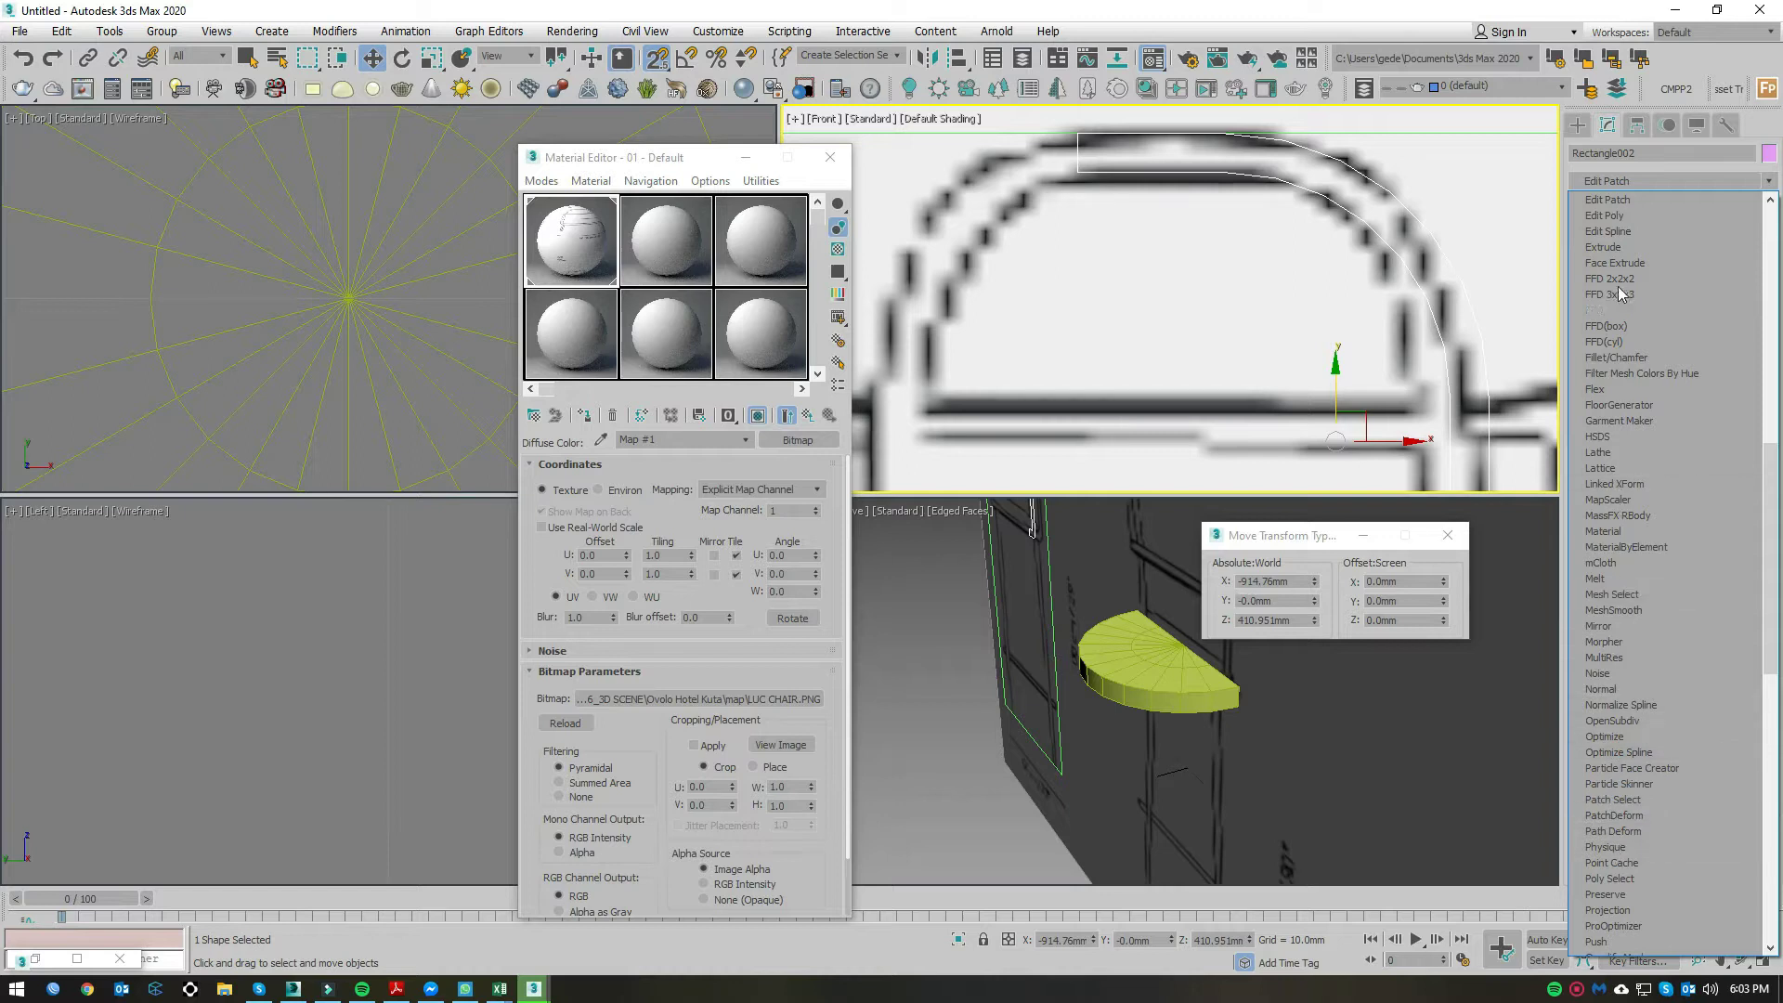
{"action": "left_click", "coordinate": [1618, 247]}
Step: Give the Extrude a 30 mm amount with 1 segment, then switch it off to check the outline
{"action": "scroll", "coordinate": [1267, 196], "scroll_direction": "down", "scroll_amount": 3}
{"action": "scroll", "coordinate": [1512, 286], "scroll_direction": "up", "scroll_amount": 1}
{"action": "scroll", "coordinate": [1374, 409], "scroll_direction": "down", "scroll_amount": 1}
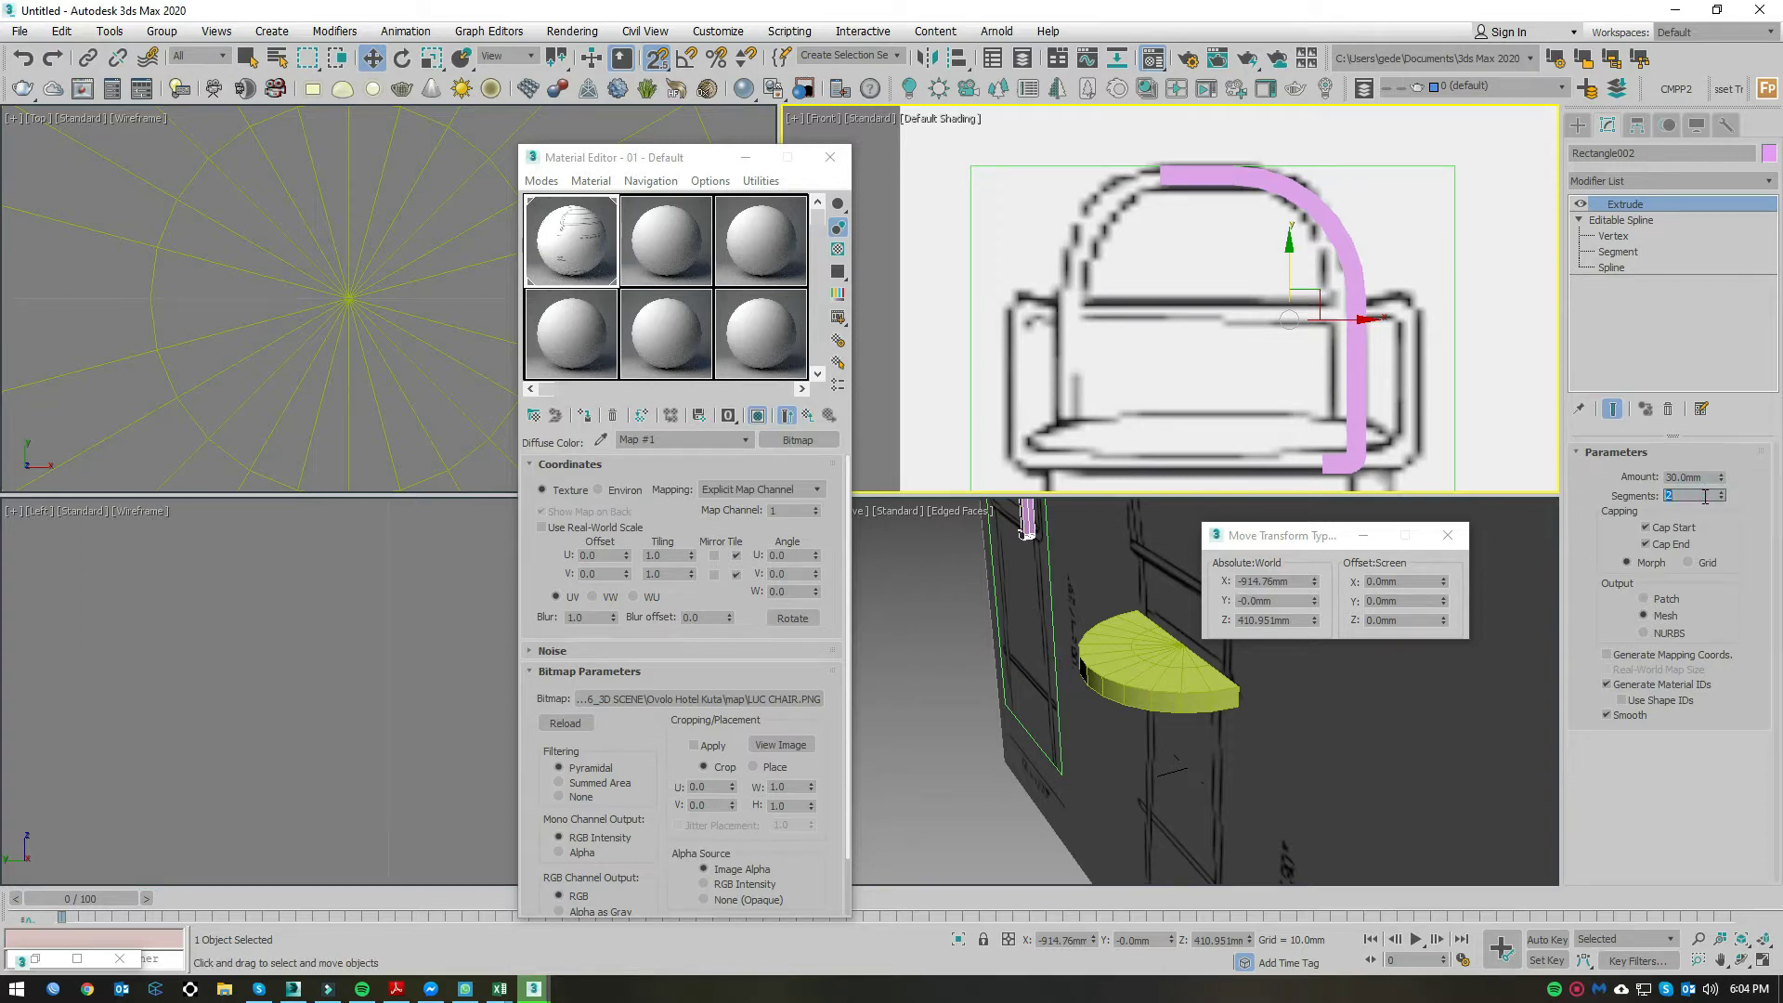
{"action": "scroll", "coordinate": [1339, 217], "scroll_direction": "up", "scroll_amount": 1}
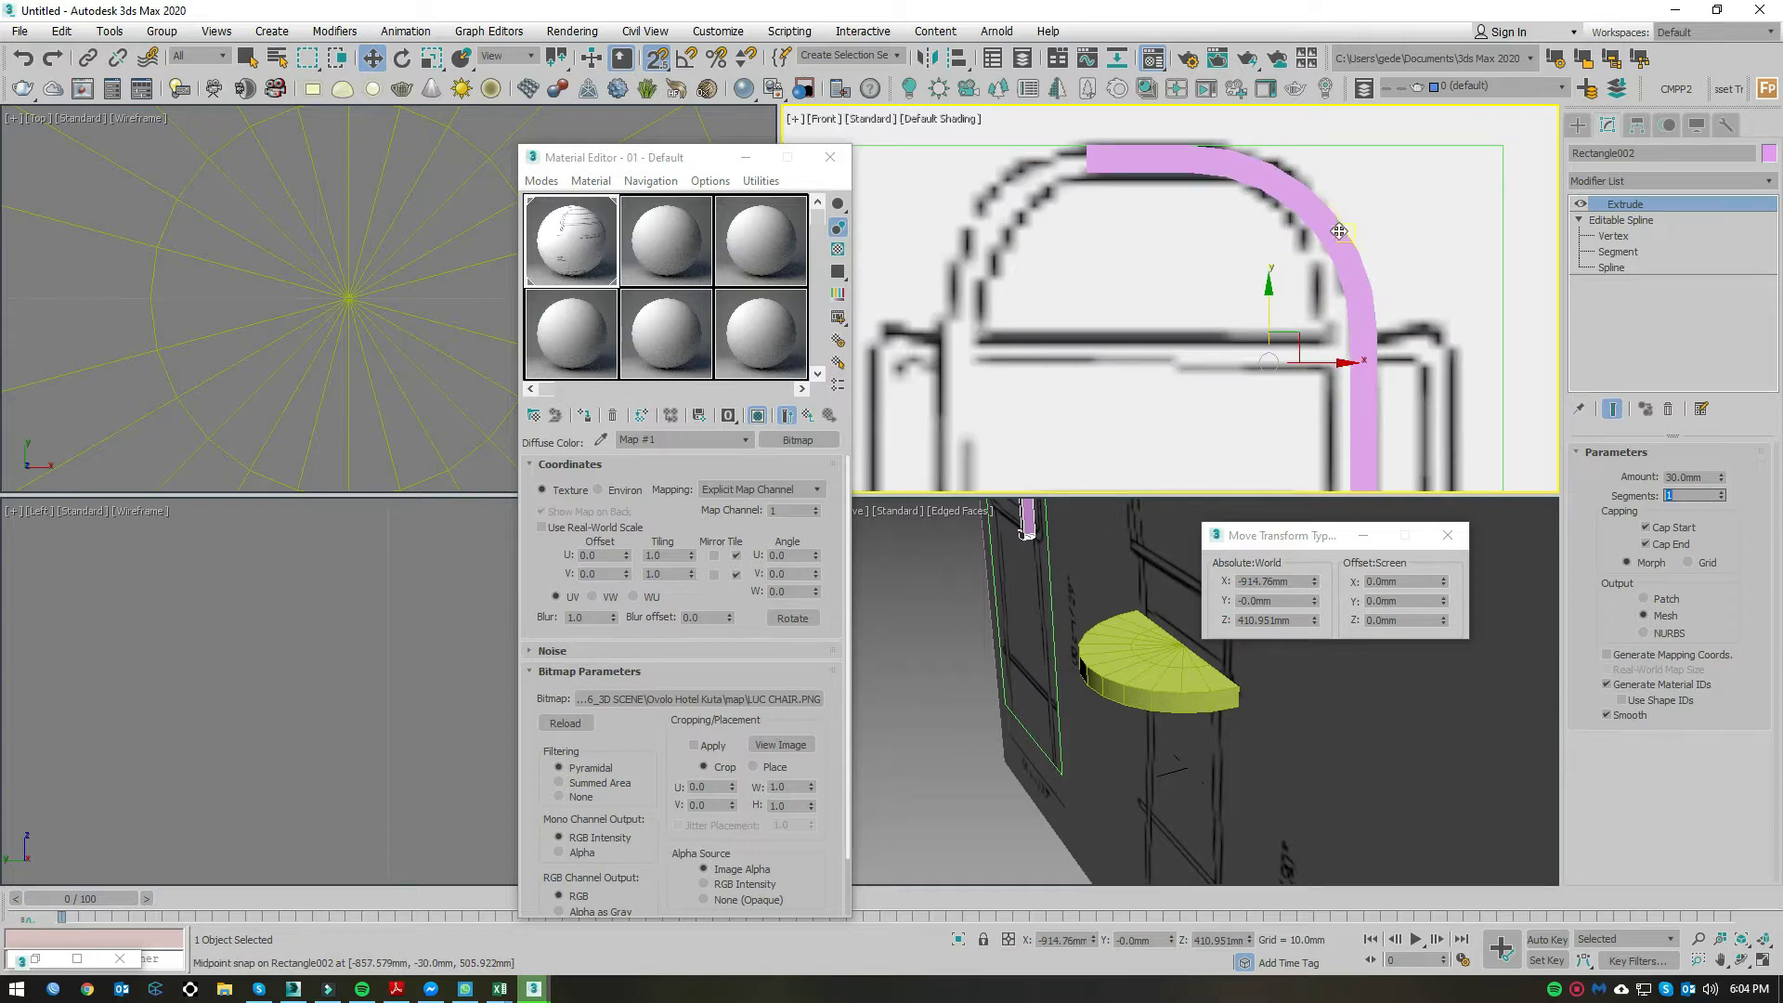
{"action": "scroll", "coordinate": [1205, 438], "scroll_direction": "down", "scroll_amount": 1}
{"action": "scroll", "coordinate": [1356, 392], "scroll_direction": "up", "scroll_amount": 1}
{"action": "scroll", "coordinate": [1356, 392], "scroll_direction": "up", "scroll_amount": 1}
{"action": "scroll", "coordinate": [1393, 353], "scroll_direction": "up", "scroll_amount": 1}
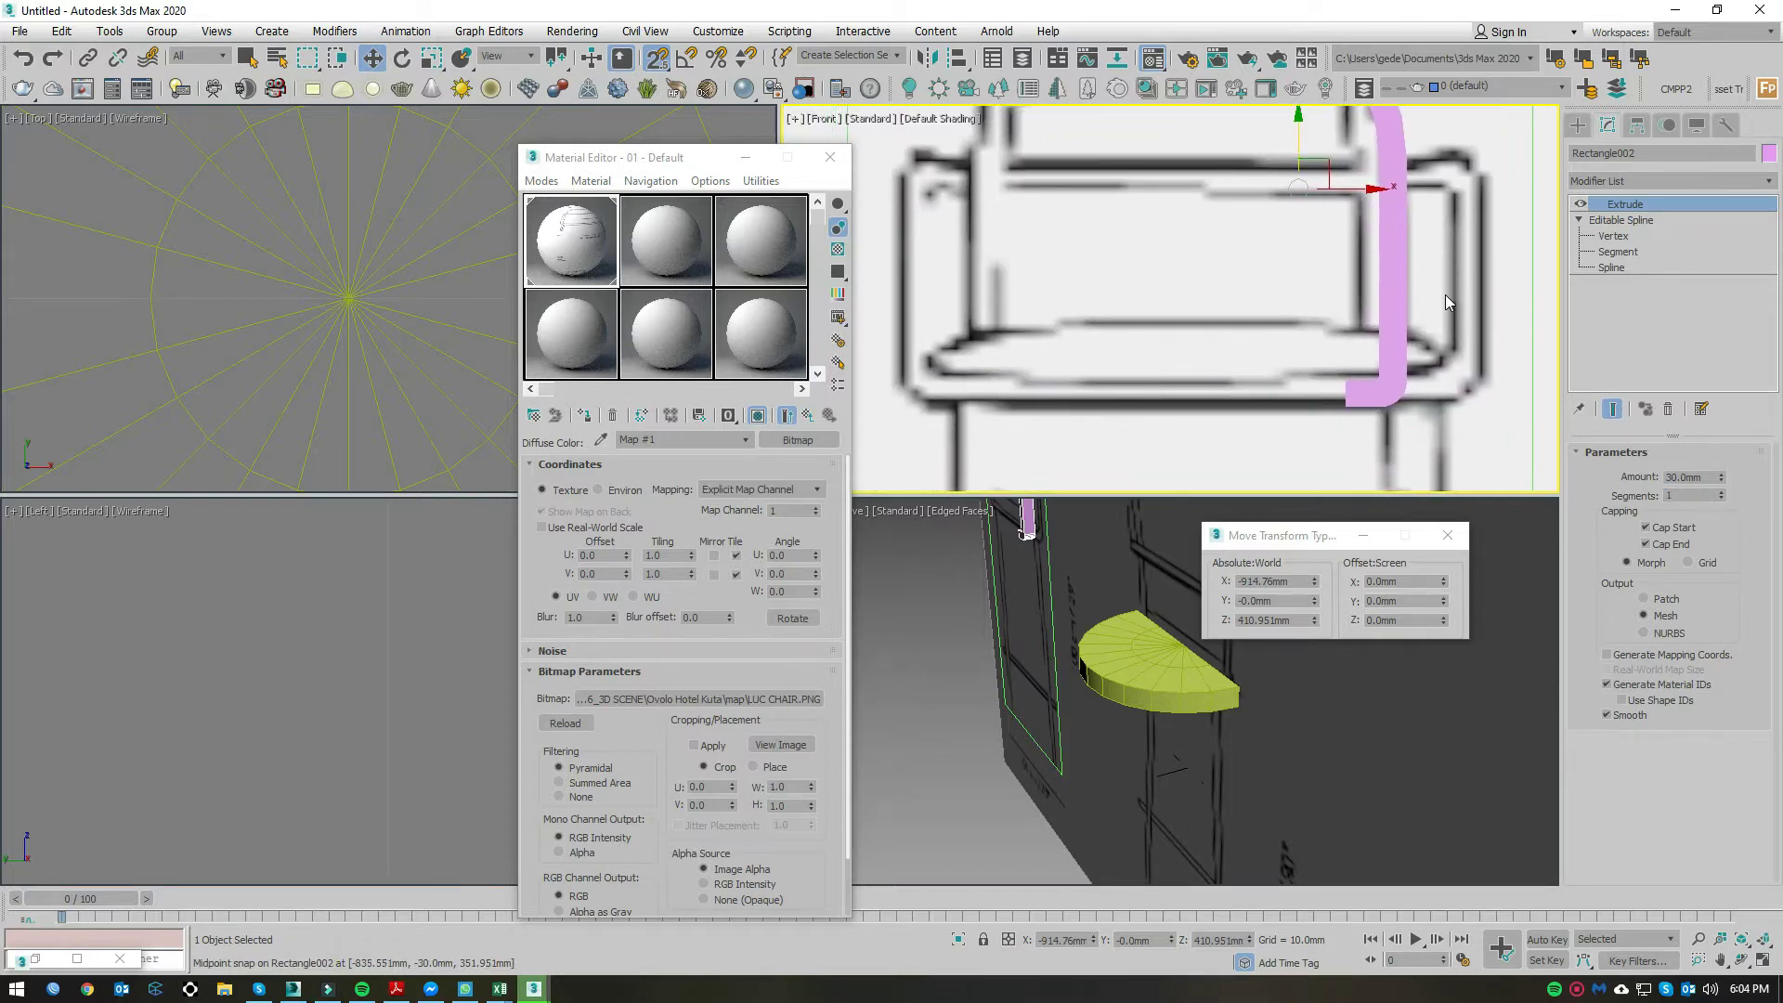
{"action": "scroll", "coordinate": [1375, 380], "scroll_direction": "up", "scroll_amount": 1}
{"action": "scroll", "coordinate": [1376, 381], "scroll_direction": "down", "scroll_amount": 4}
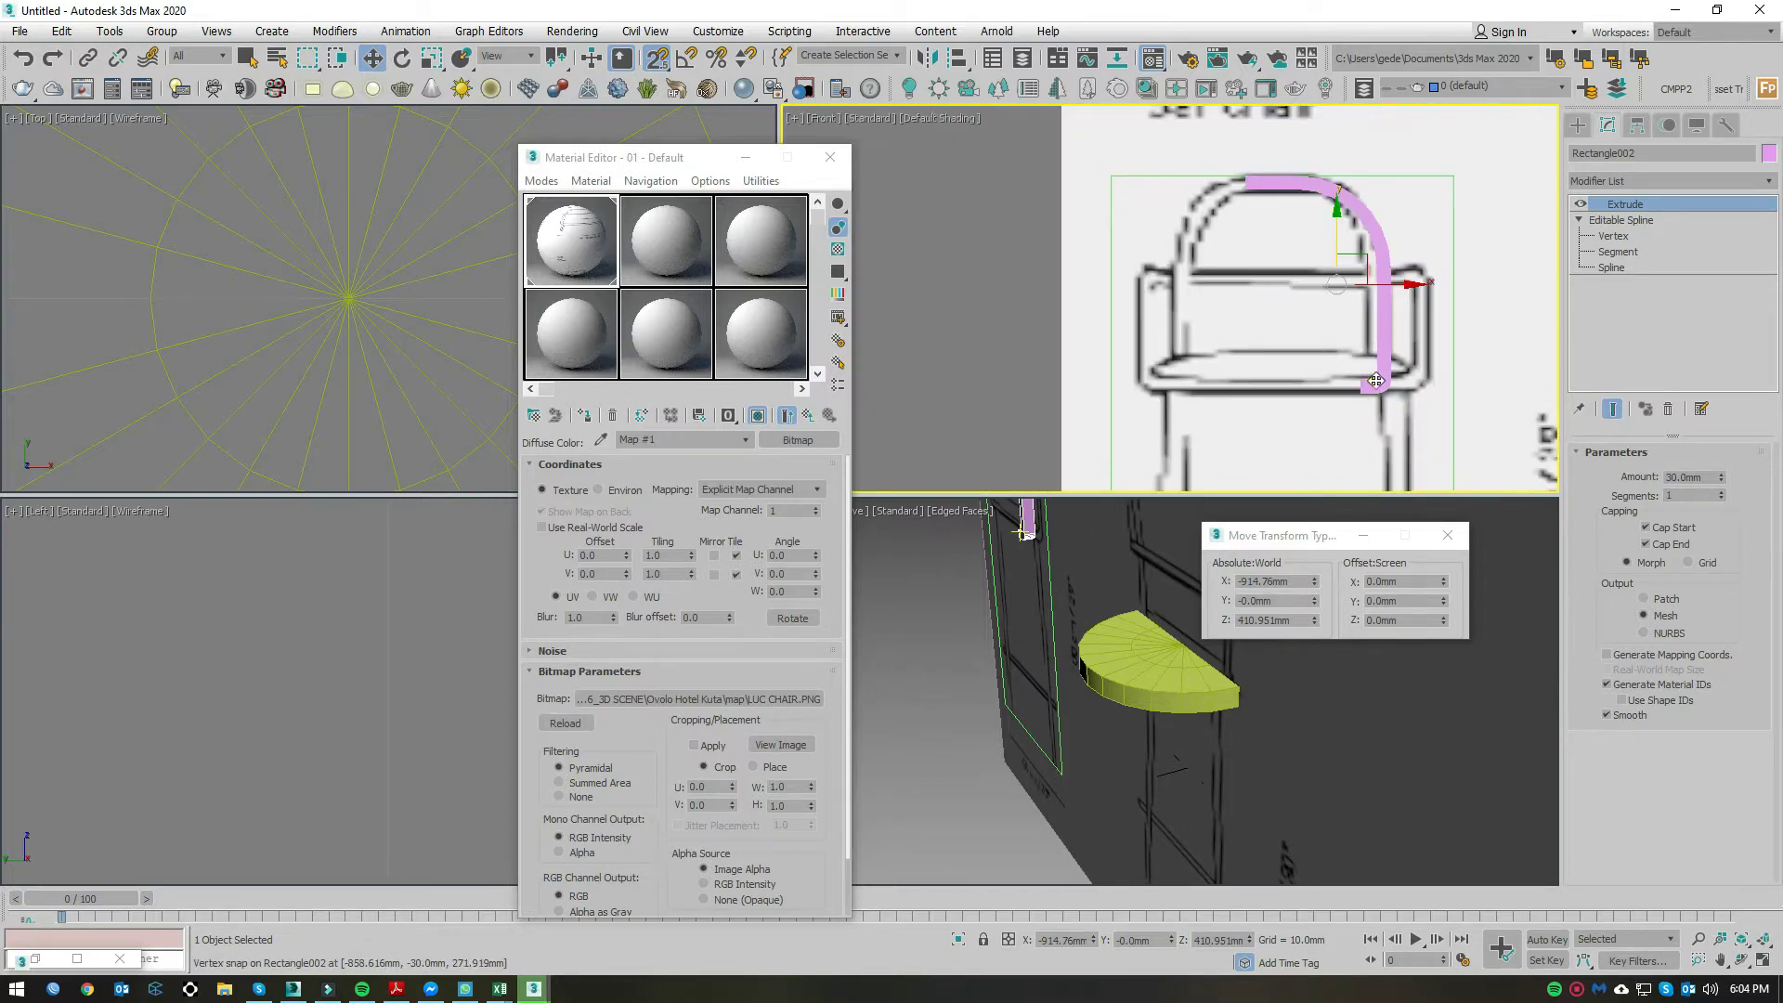
{"action": "scroll", "coordinate": [1364, 198], "scroll_direction": "up", "scroll_amount": 2}
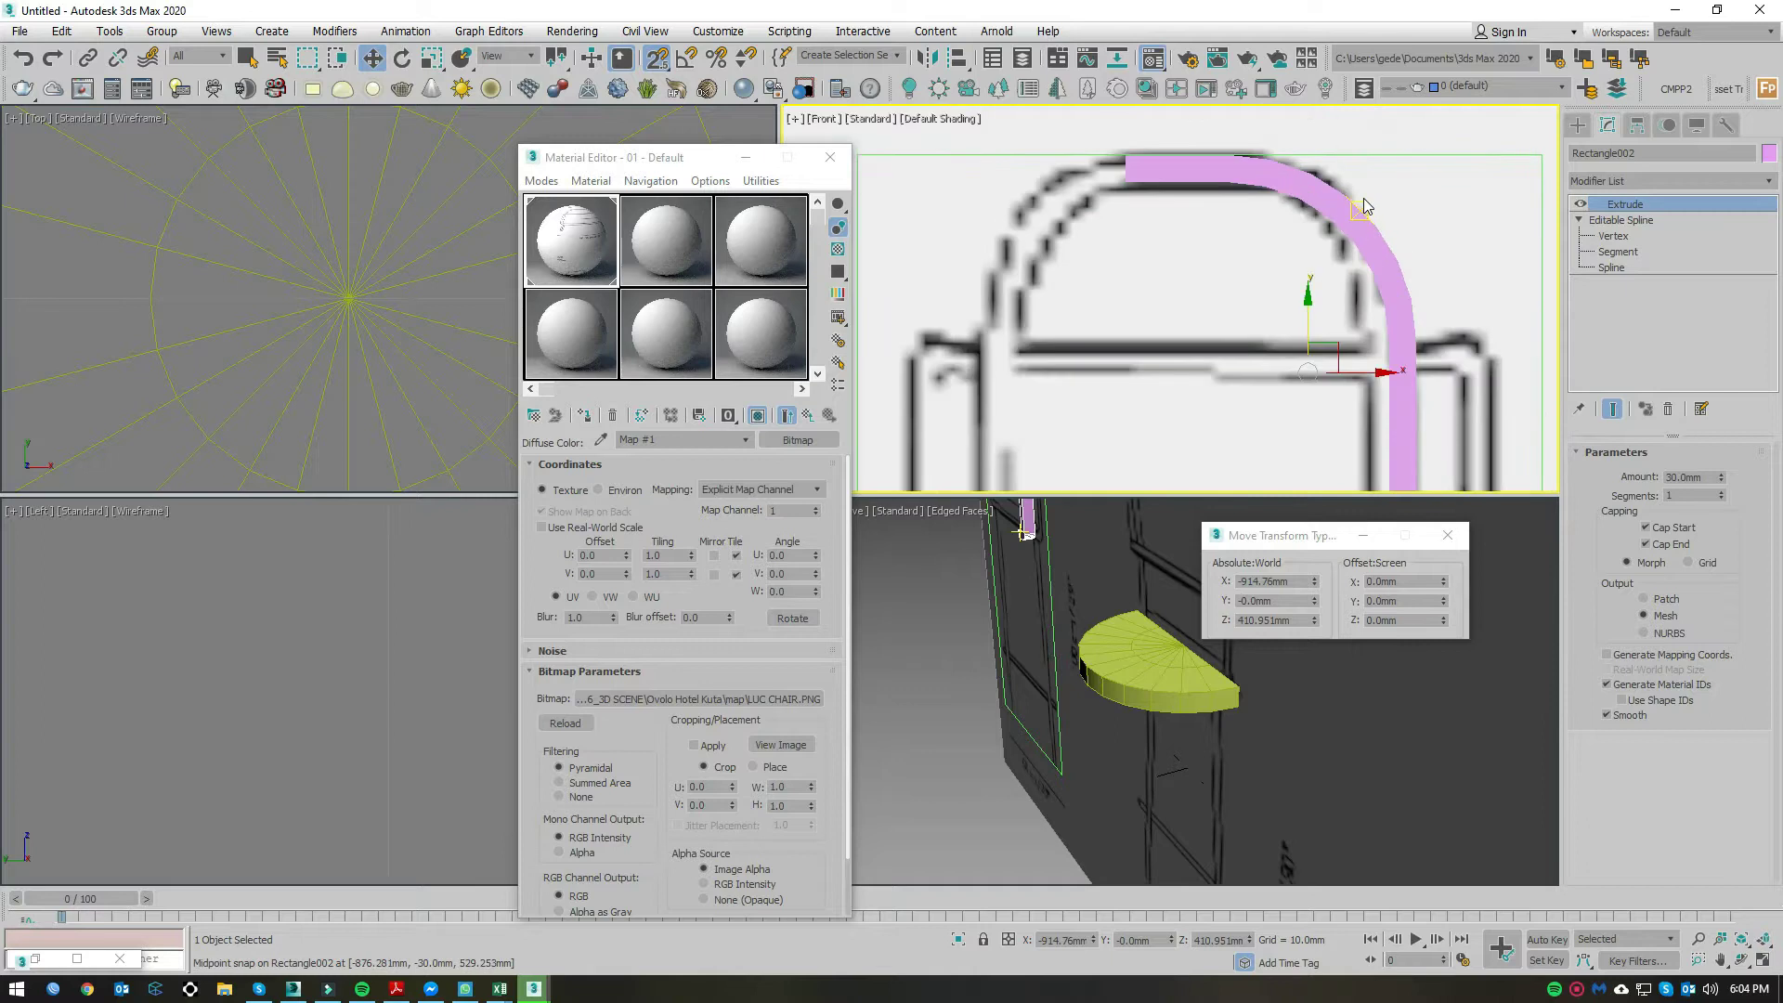
{"action": "left_click", "coordinate": [1582, 205]}
{"action": "scroll", "coordinate": [1387, 215], "scroll_direction": "down", "scroll_amount": 1}
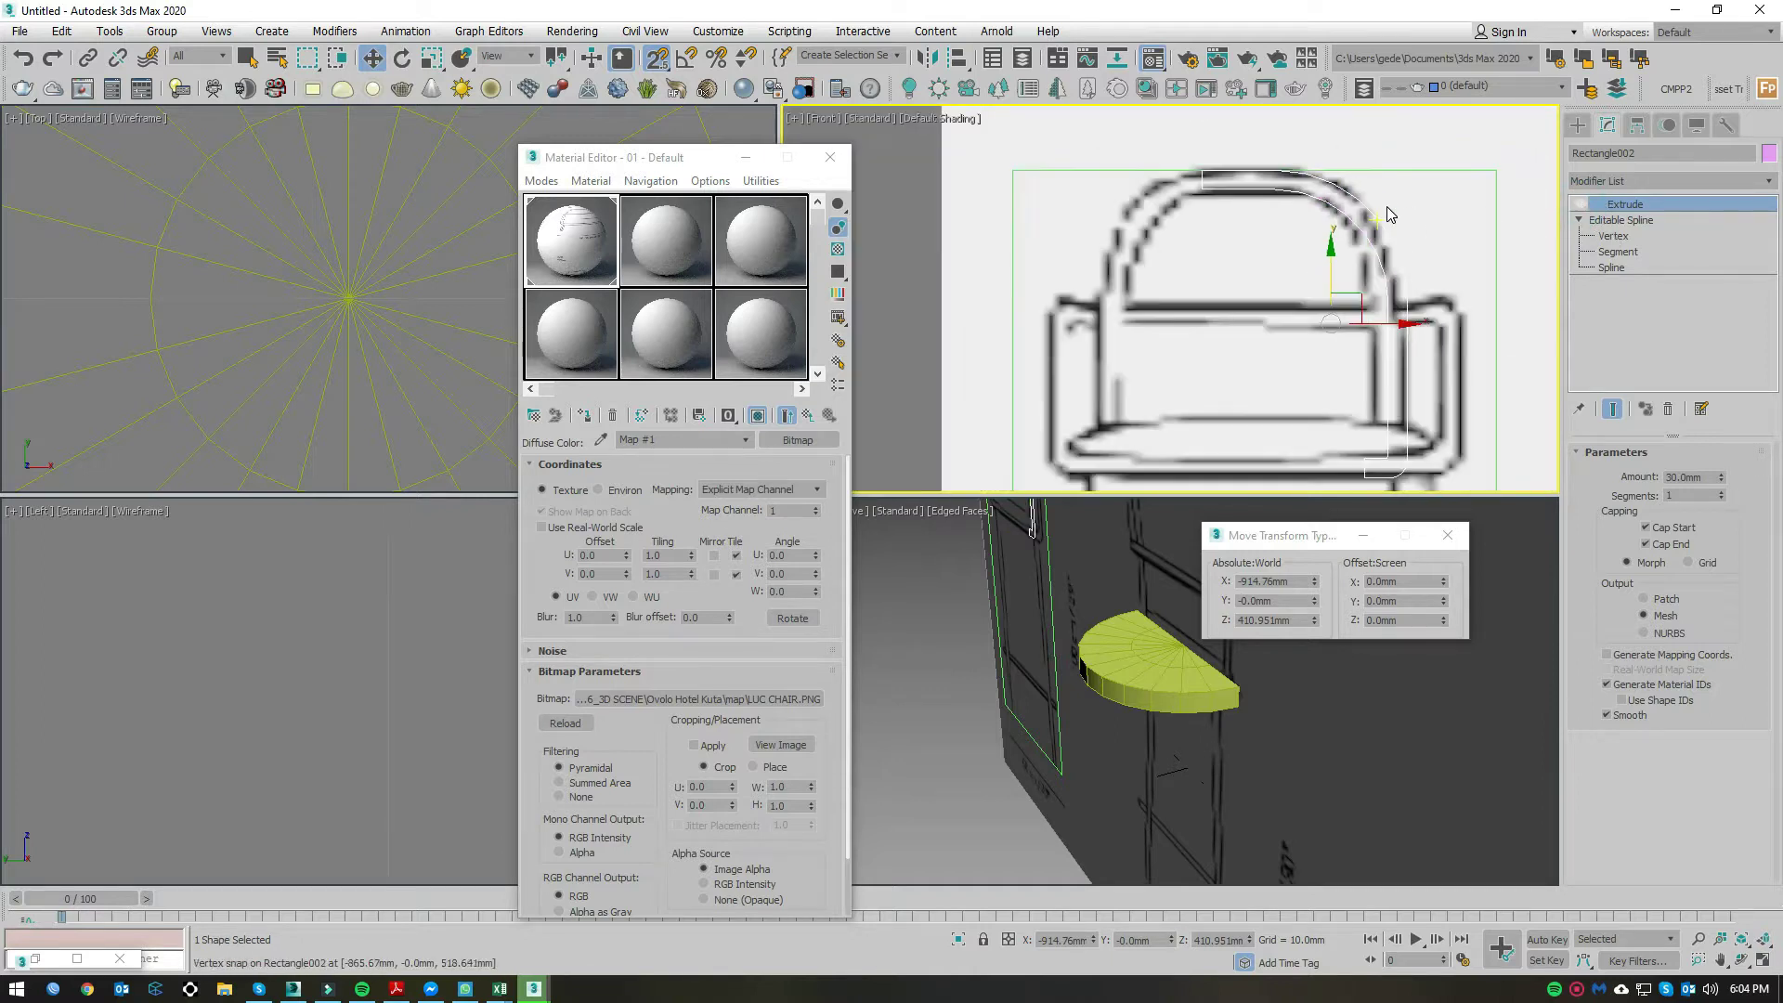
Step: Turn Extrude back on, isolate the pink arch and convert it to an Editable Poly at Vertex level
{"action": "left_click", "coordinate": [1580, 204]}
{"action": "key", "text": "alt+q"}
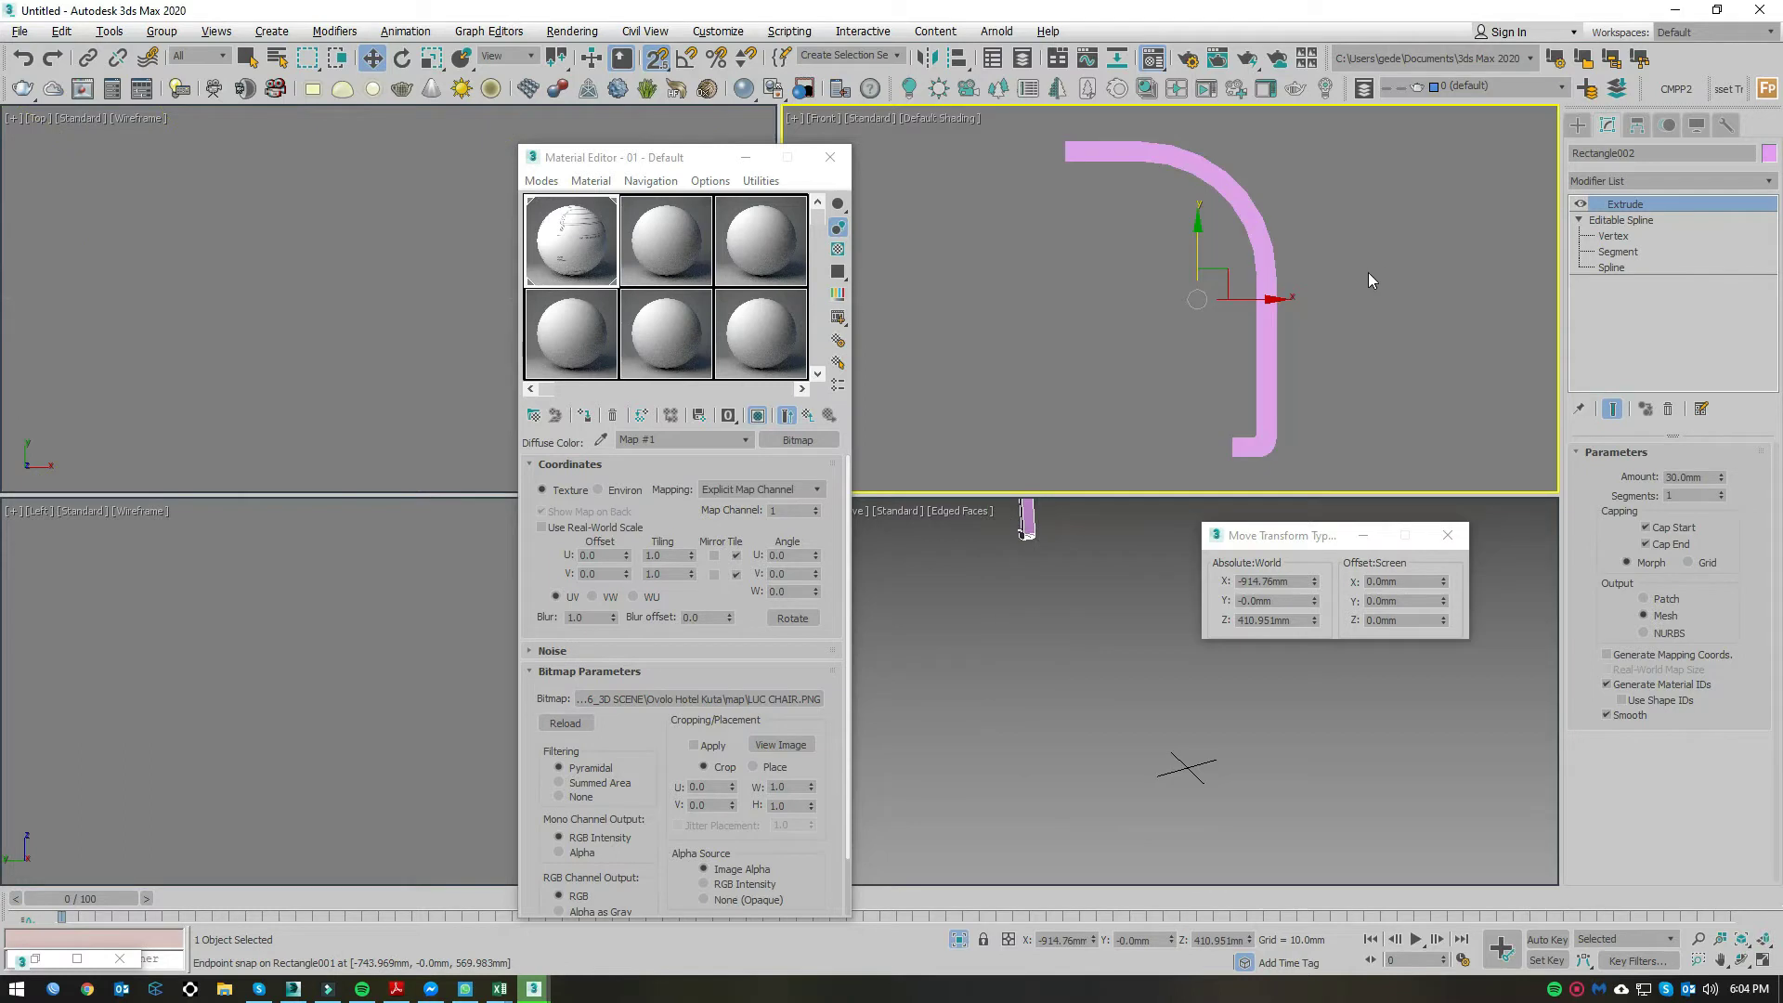
{"action": "right_click", "coordinate": [1368, 279]}
{"action": "left_click", "coordinate": [1560, 486]}
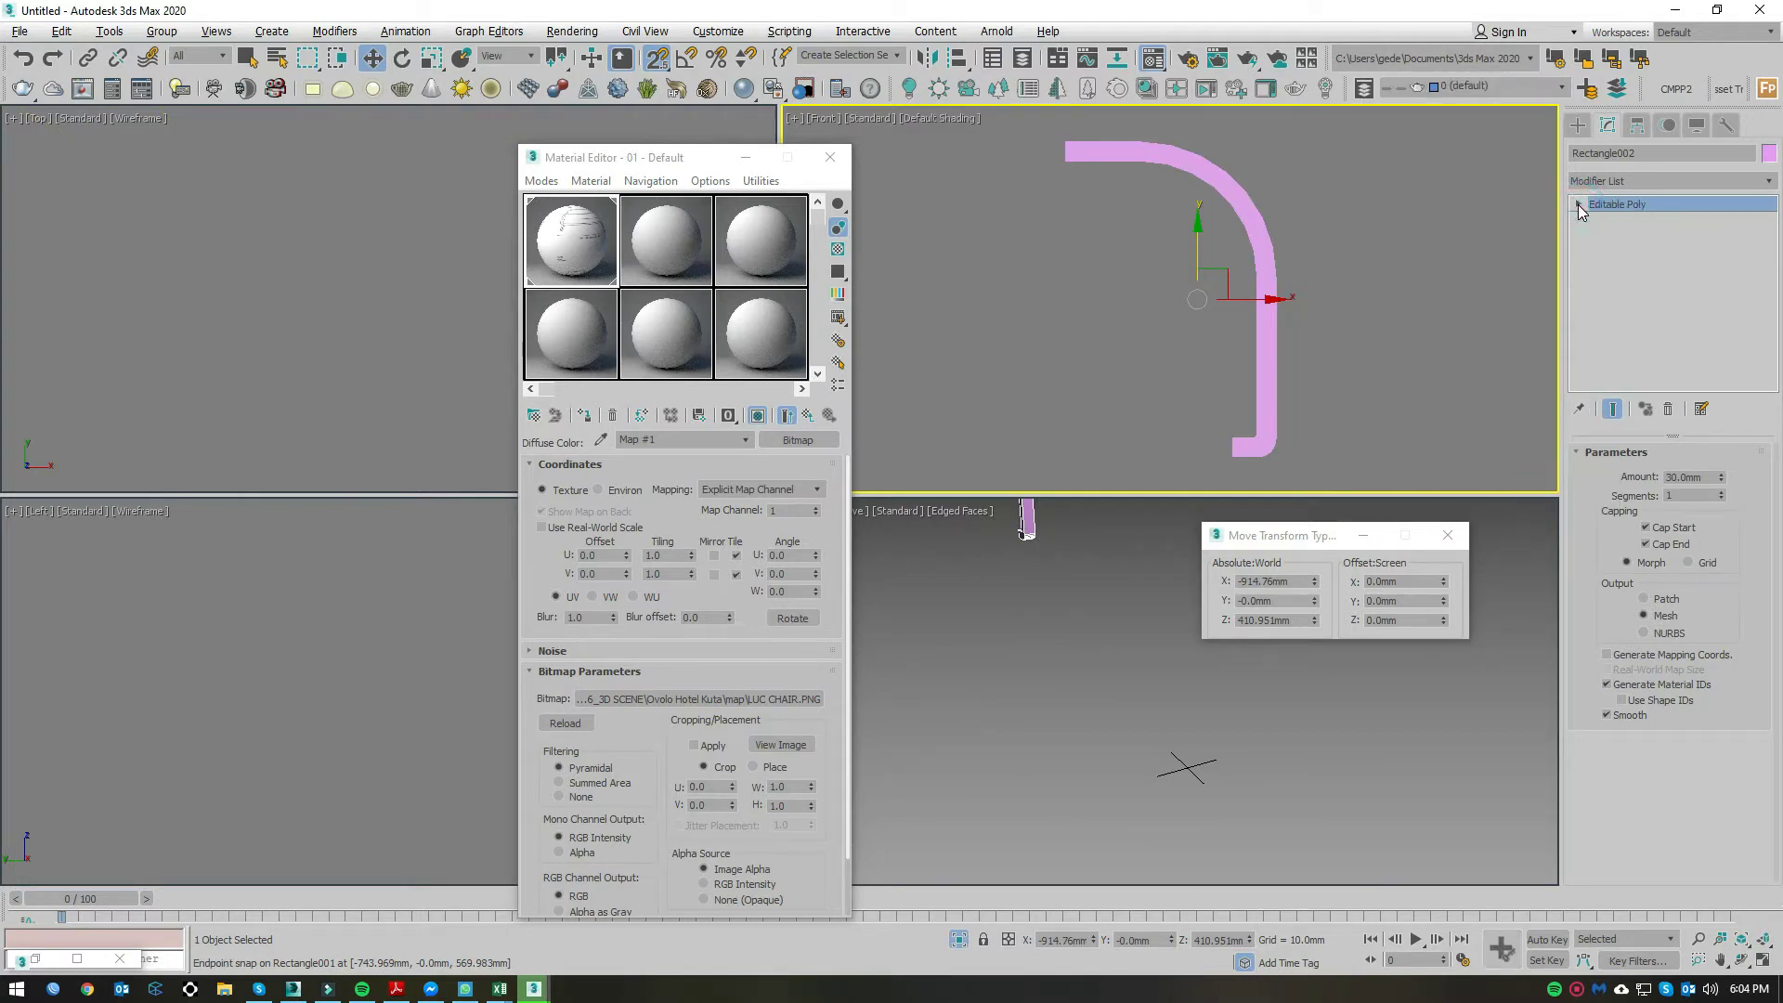
{"action": "left_click", "coordinate": [1581, 204]}
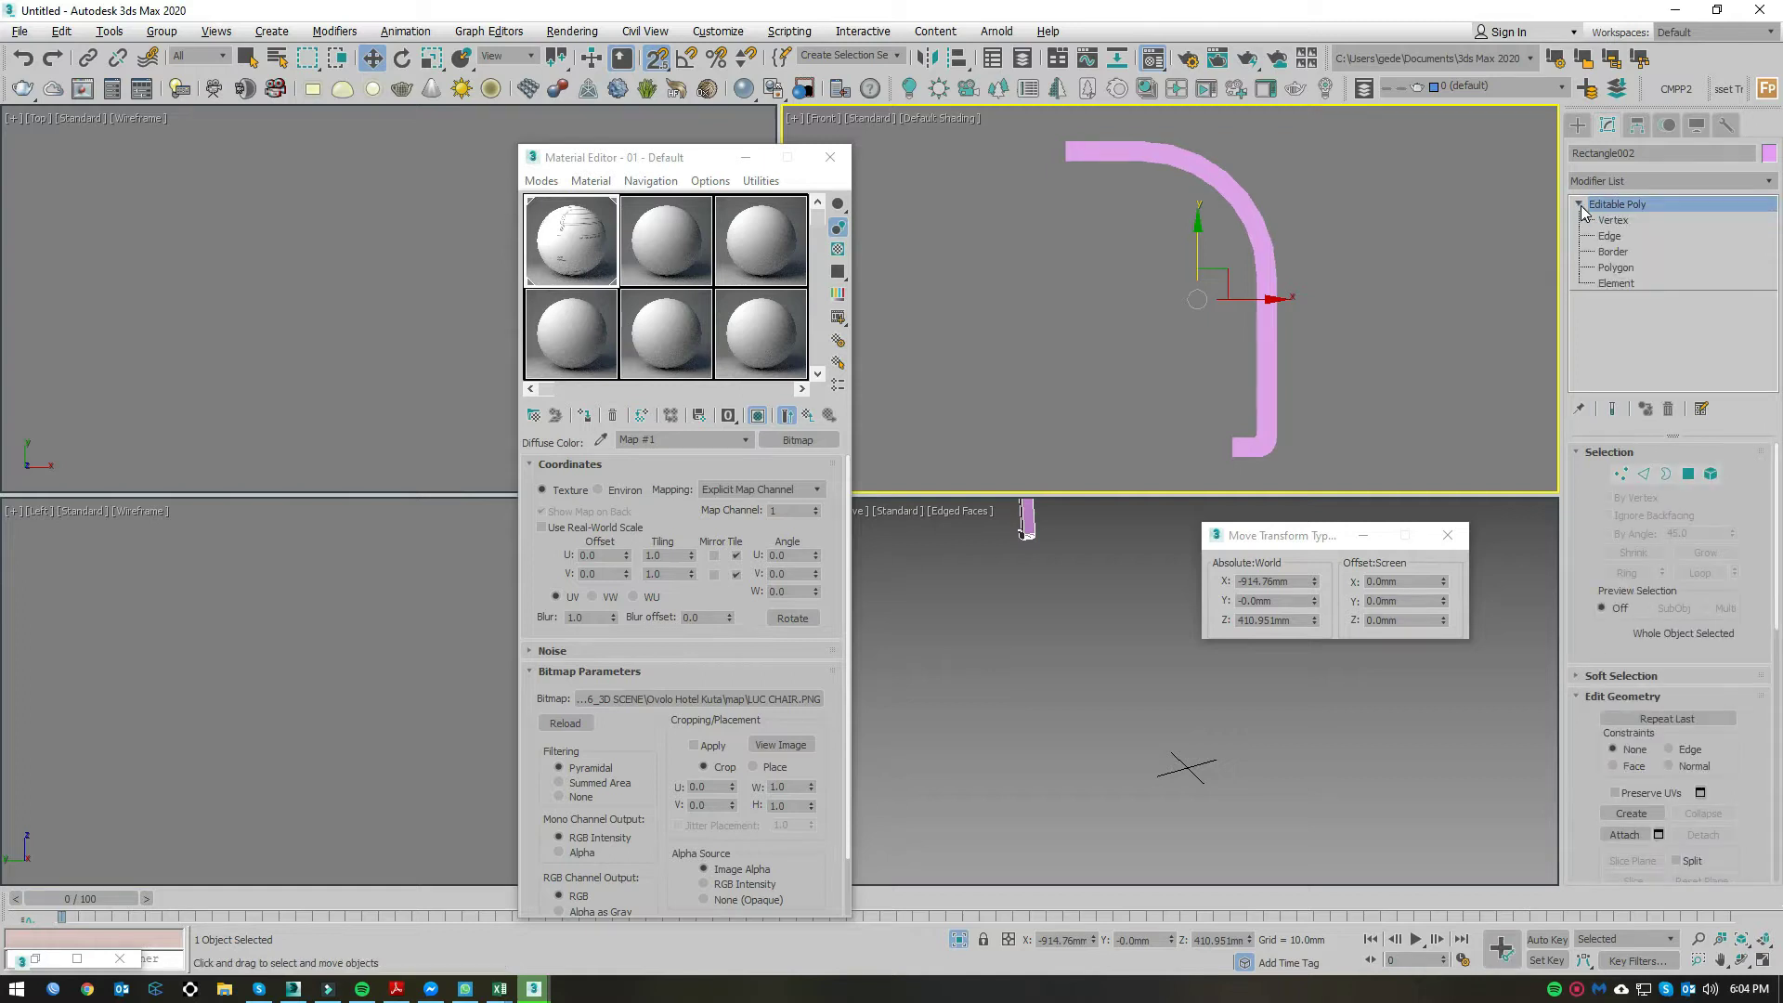
{"action": "right_click", "coordinate": [916, 992]}
{"action": "left_click", "coordinate": [1040, 907]}
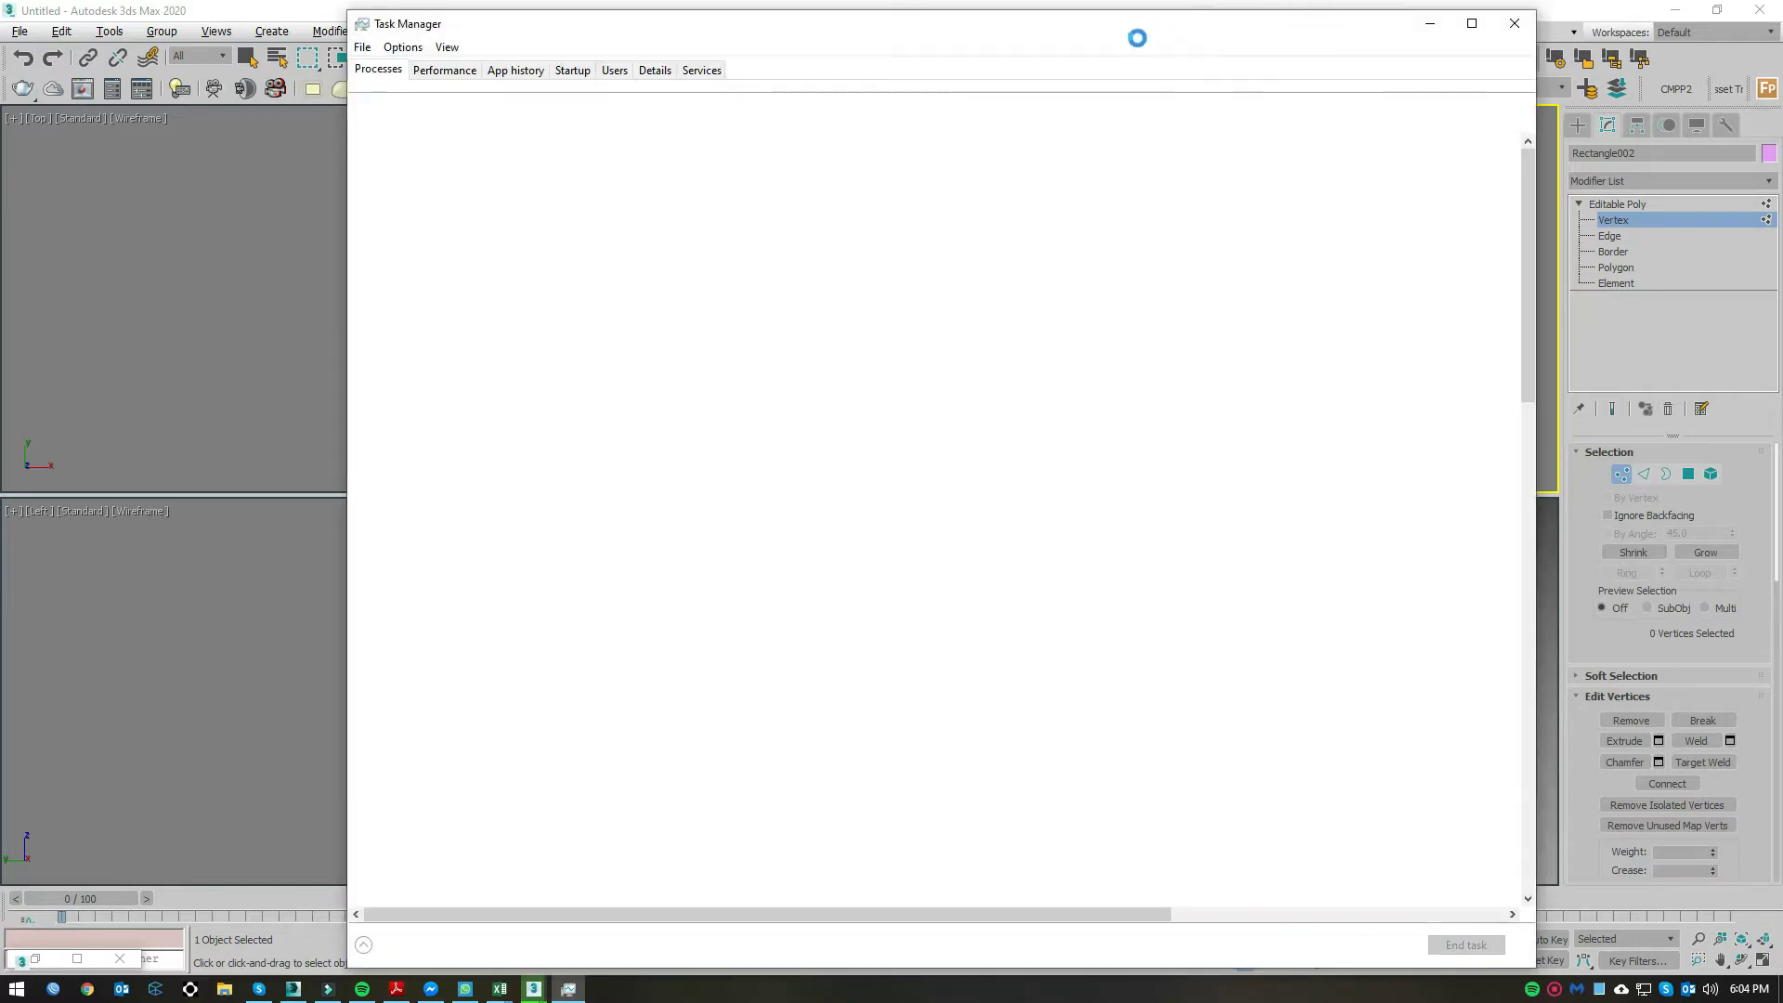
Step: Set the processor affinity of 3dsmax.exe from the Details tab, then minimize Task Manager
{"action": "left_click", "coordinate": [445, 72]}
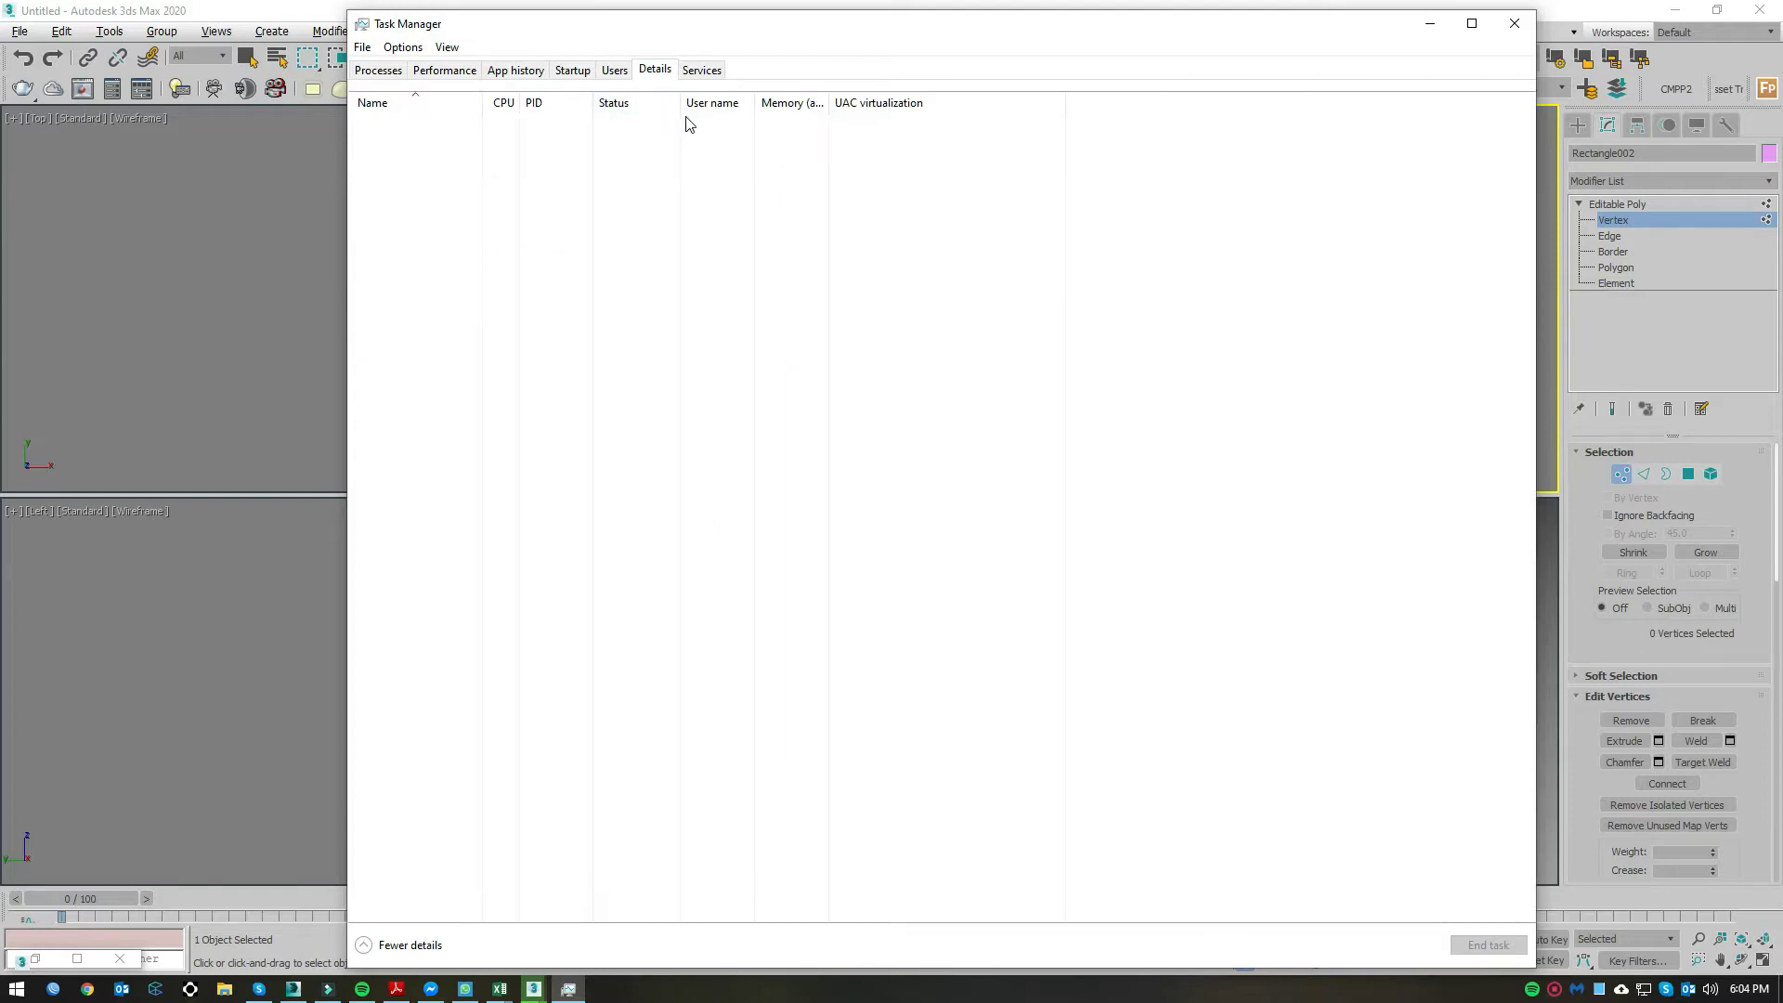
{"action": "left_click", "coordinate": [622, 141]}
{"action": "right_click", "coordinate": [623, 141]}
{"action": "left_click", "coordinate": [678, 238]}
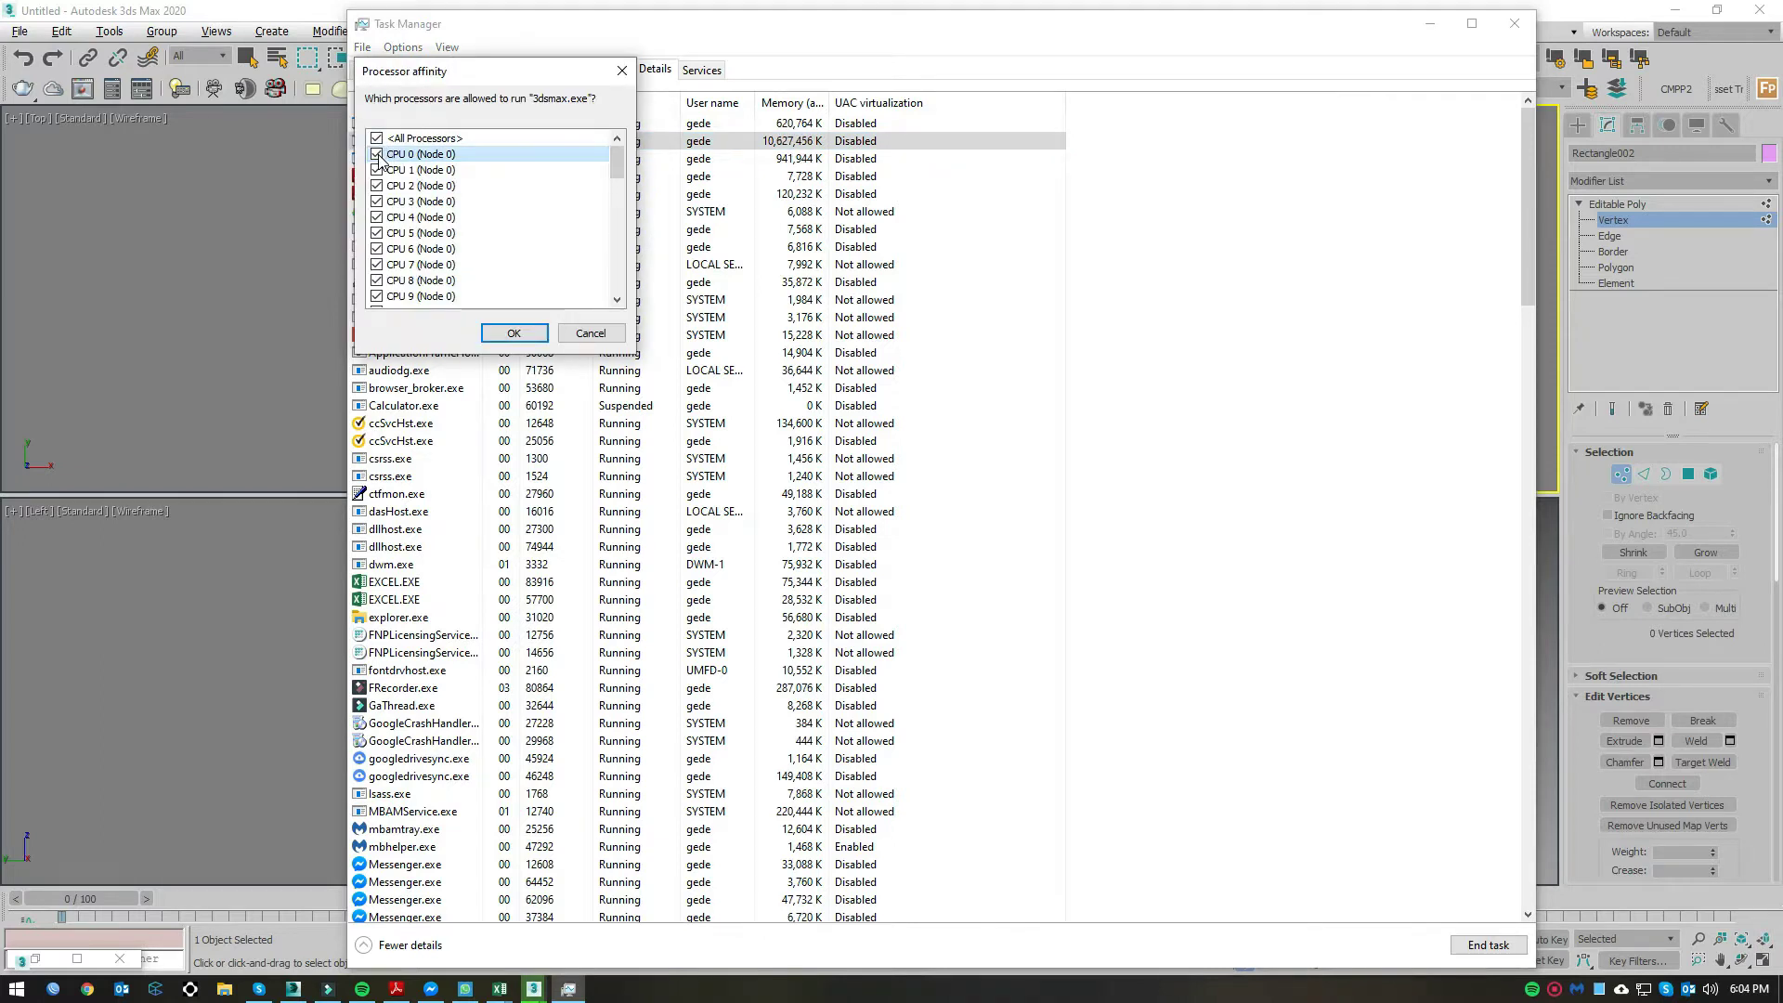
{"action": "left_click", "coordinate": [513, 332]}
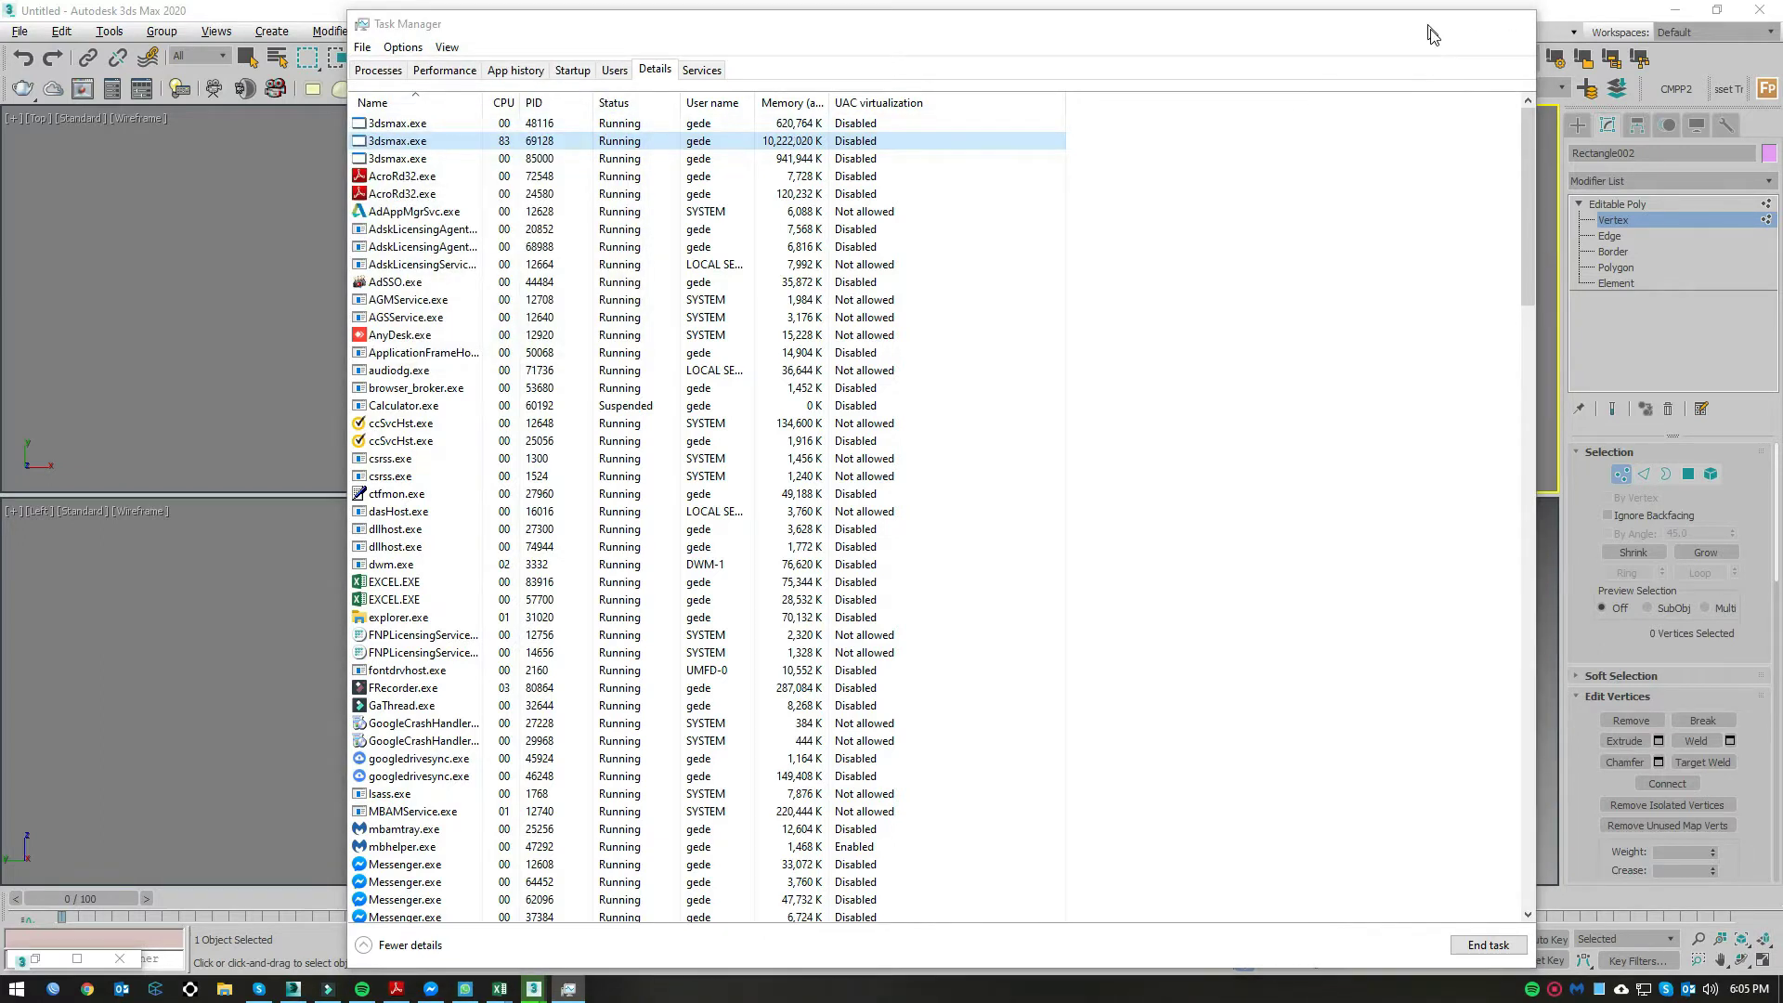
{"action": "left_click", "coordinate": [1430, 28]}
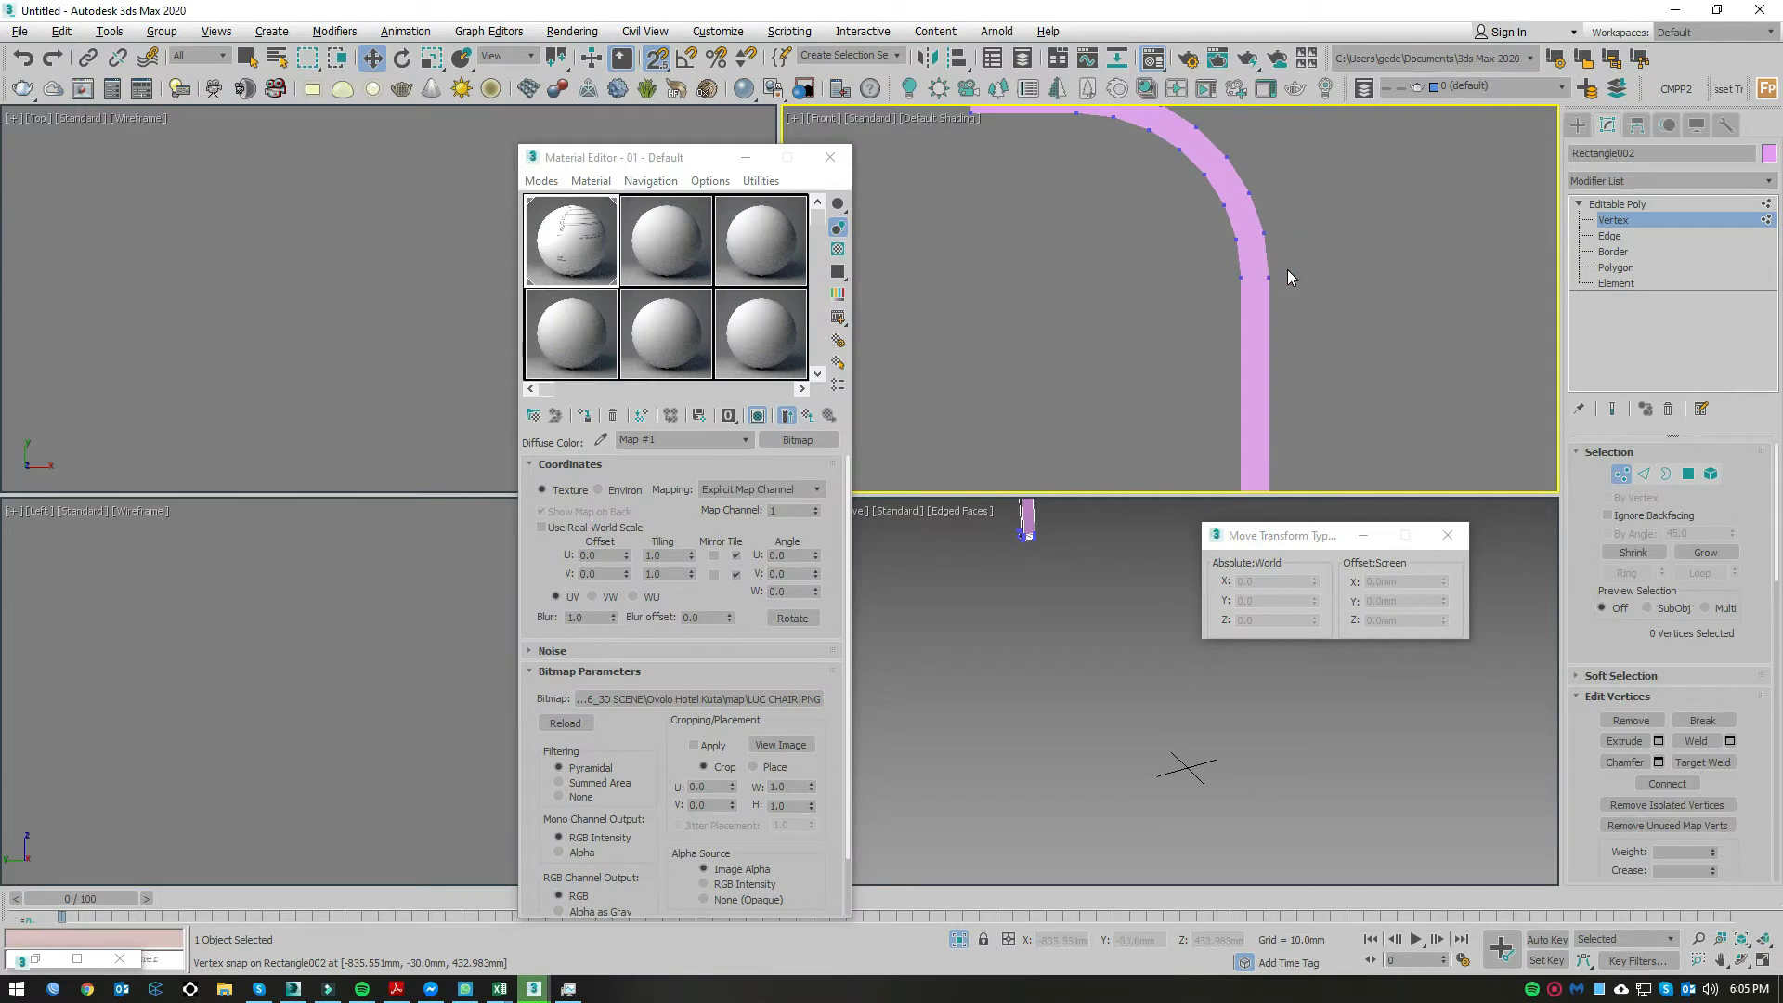
Step: Select four vertices across the pink band and switch the Front view to wireframe
{"action": "scroll", "coordinate": [1287, 277], "scroll_direction": "up", "scroll_amount": 2}
{"action": "left_click_drag", "start_coordinate": [1324, 262], "coordinate": [1235, 307]}
{"action": "scroll", "coordinate": [1255, 304], "scroll_direction": "up", "scroll_amount": 1}
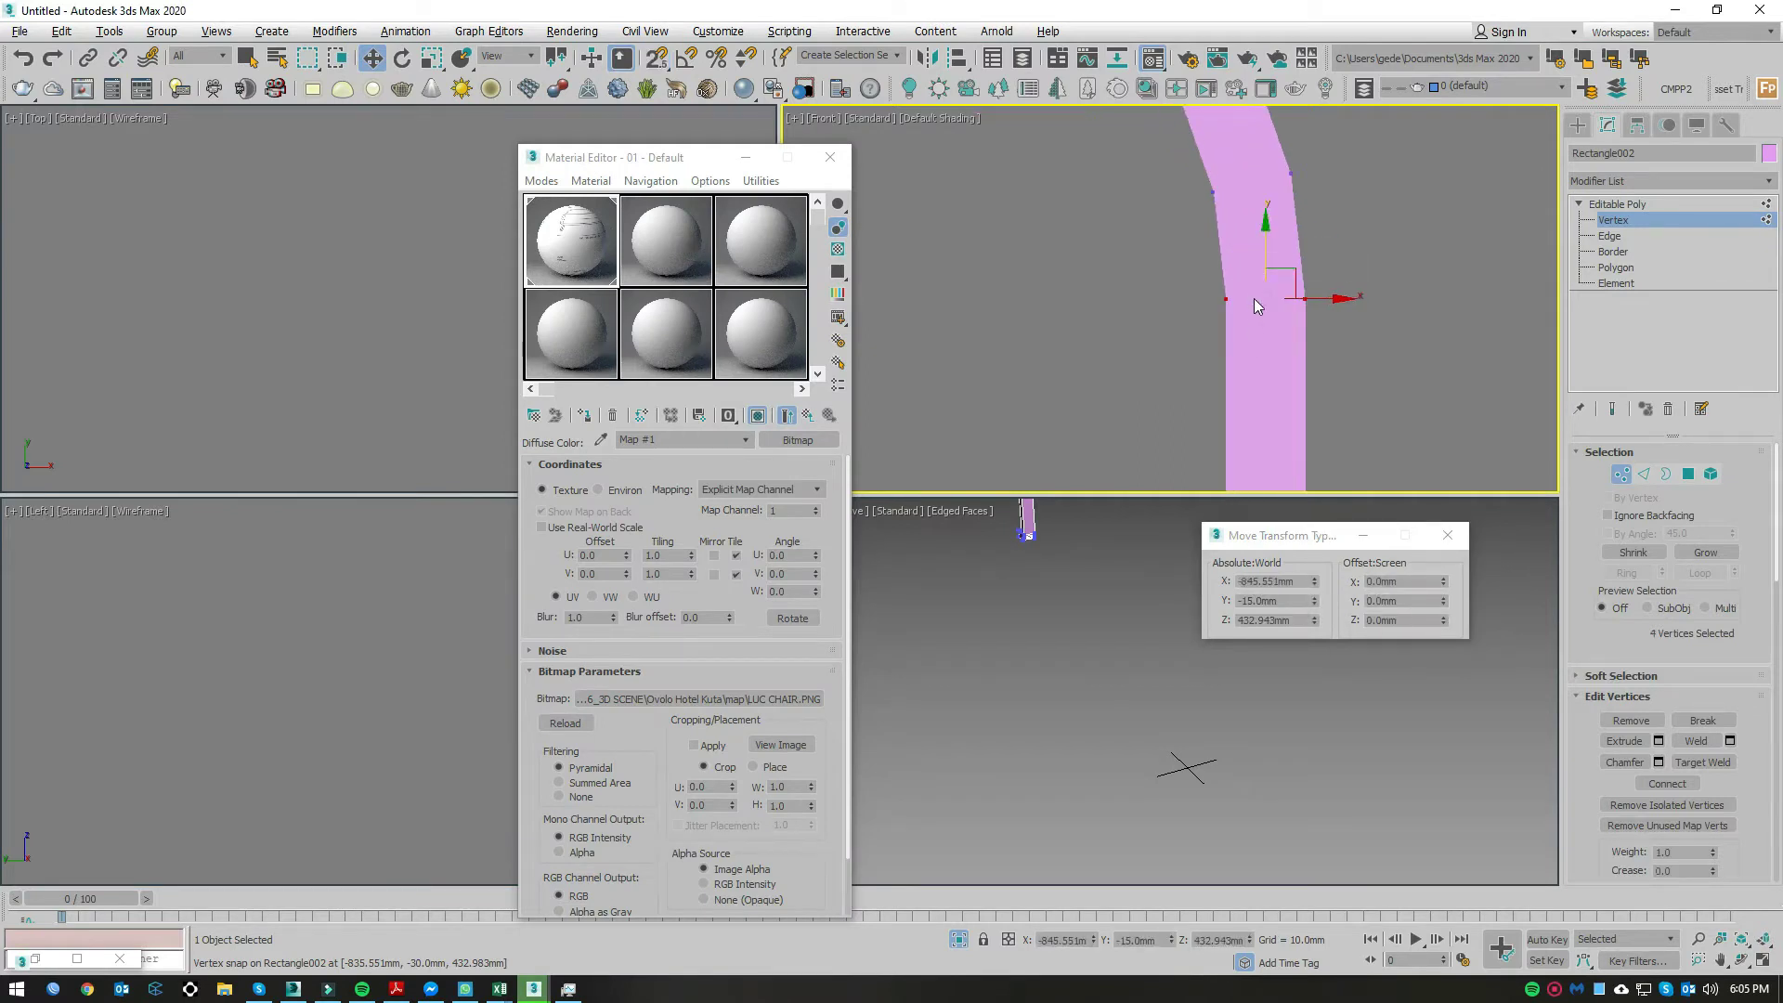
{"action": "right_click", "coordinate": [1253, 300]}
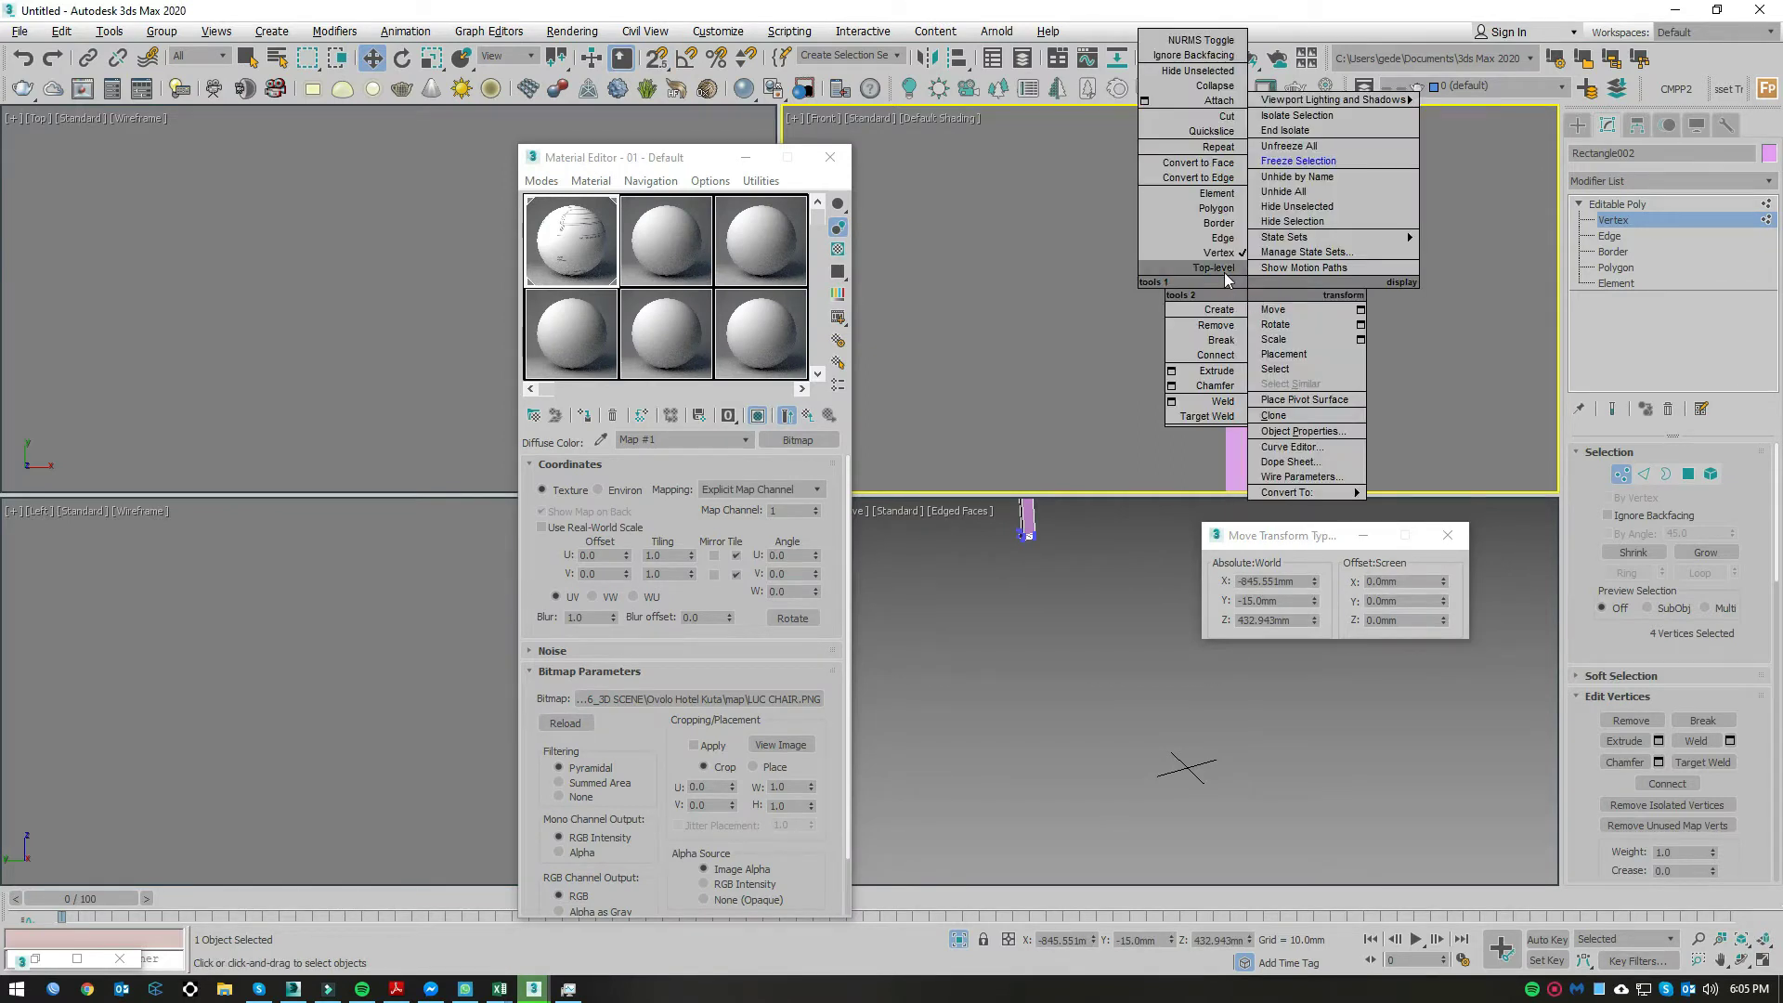
{"action": "scroll", "coordinate": [1284, 460], "scroll_direction": "down", "scroll_amount": 1}
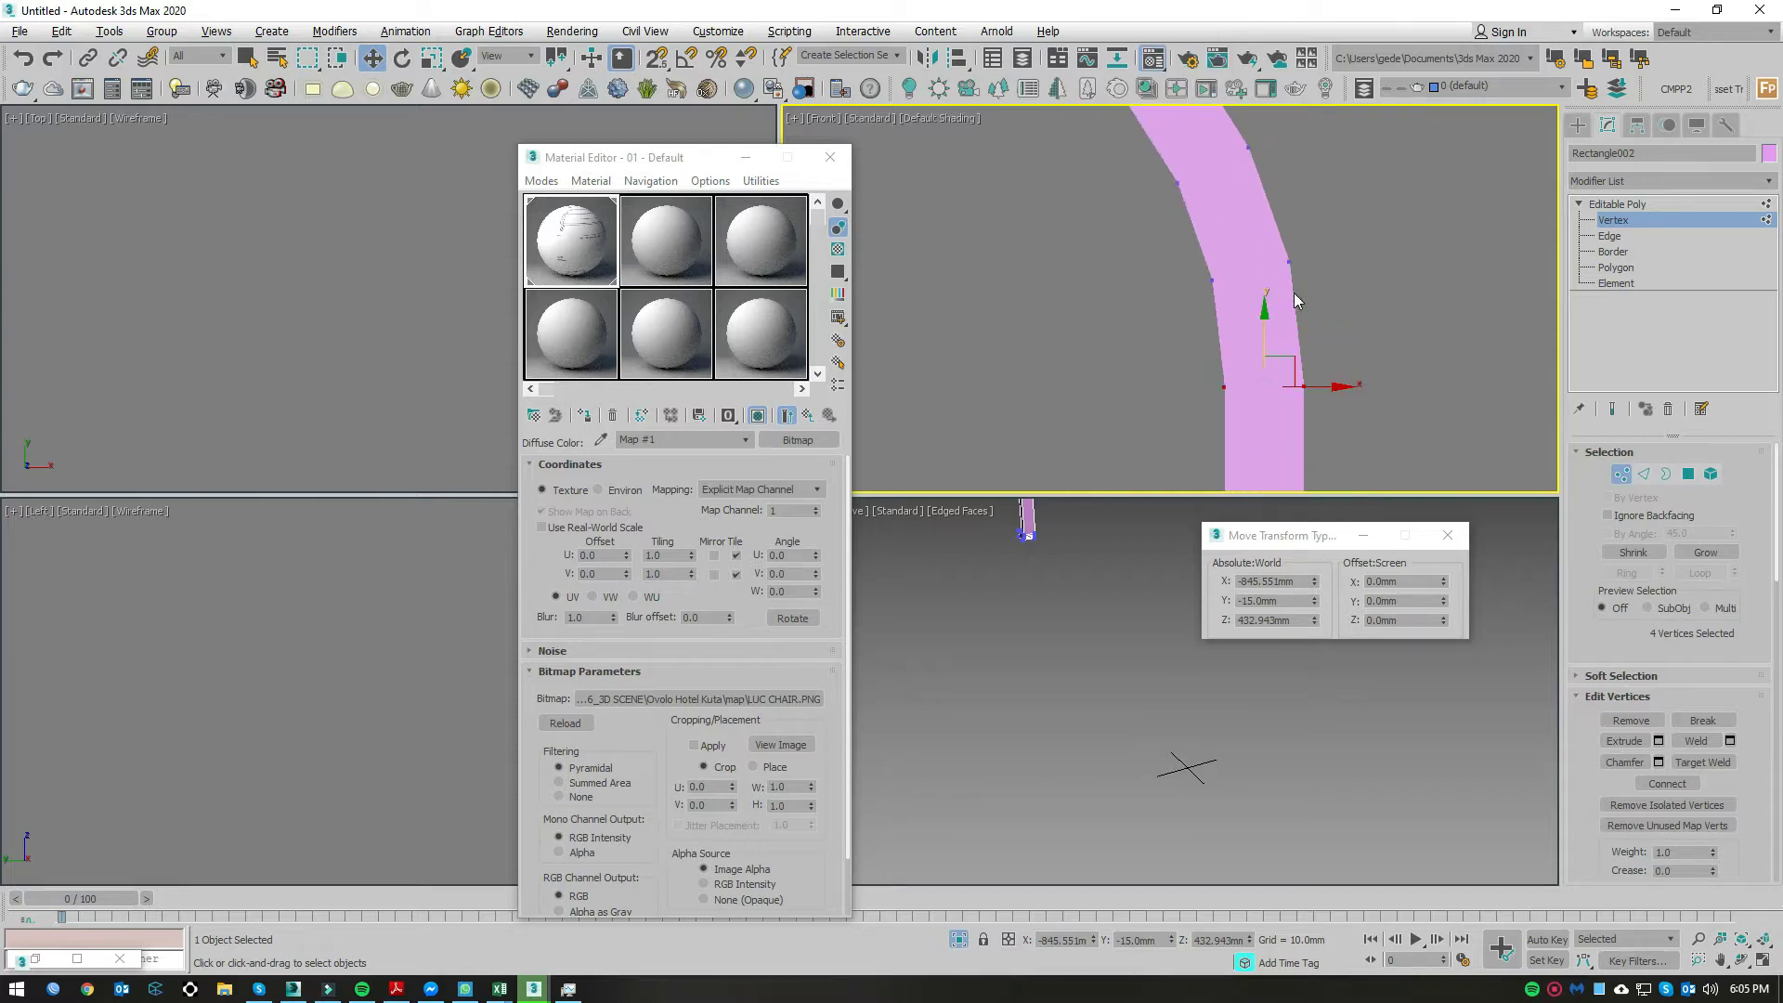
{"action": "key", "text": "F3"}
Step: Connect the first vertex pairs across the curved fan with new edges
{"action": "left_click_drag", "start_coordinate": [1325, 272], "coordinate": [1232, 334]}
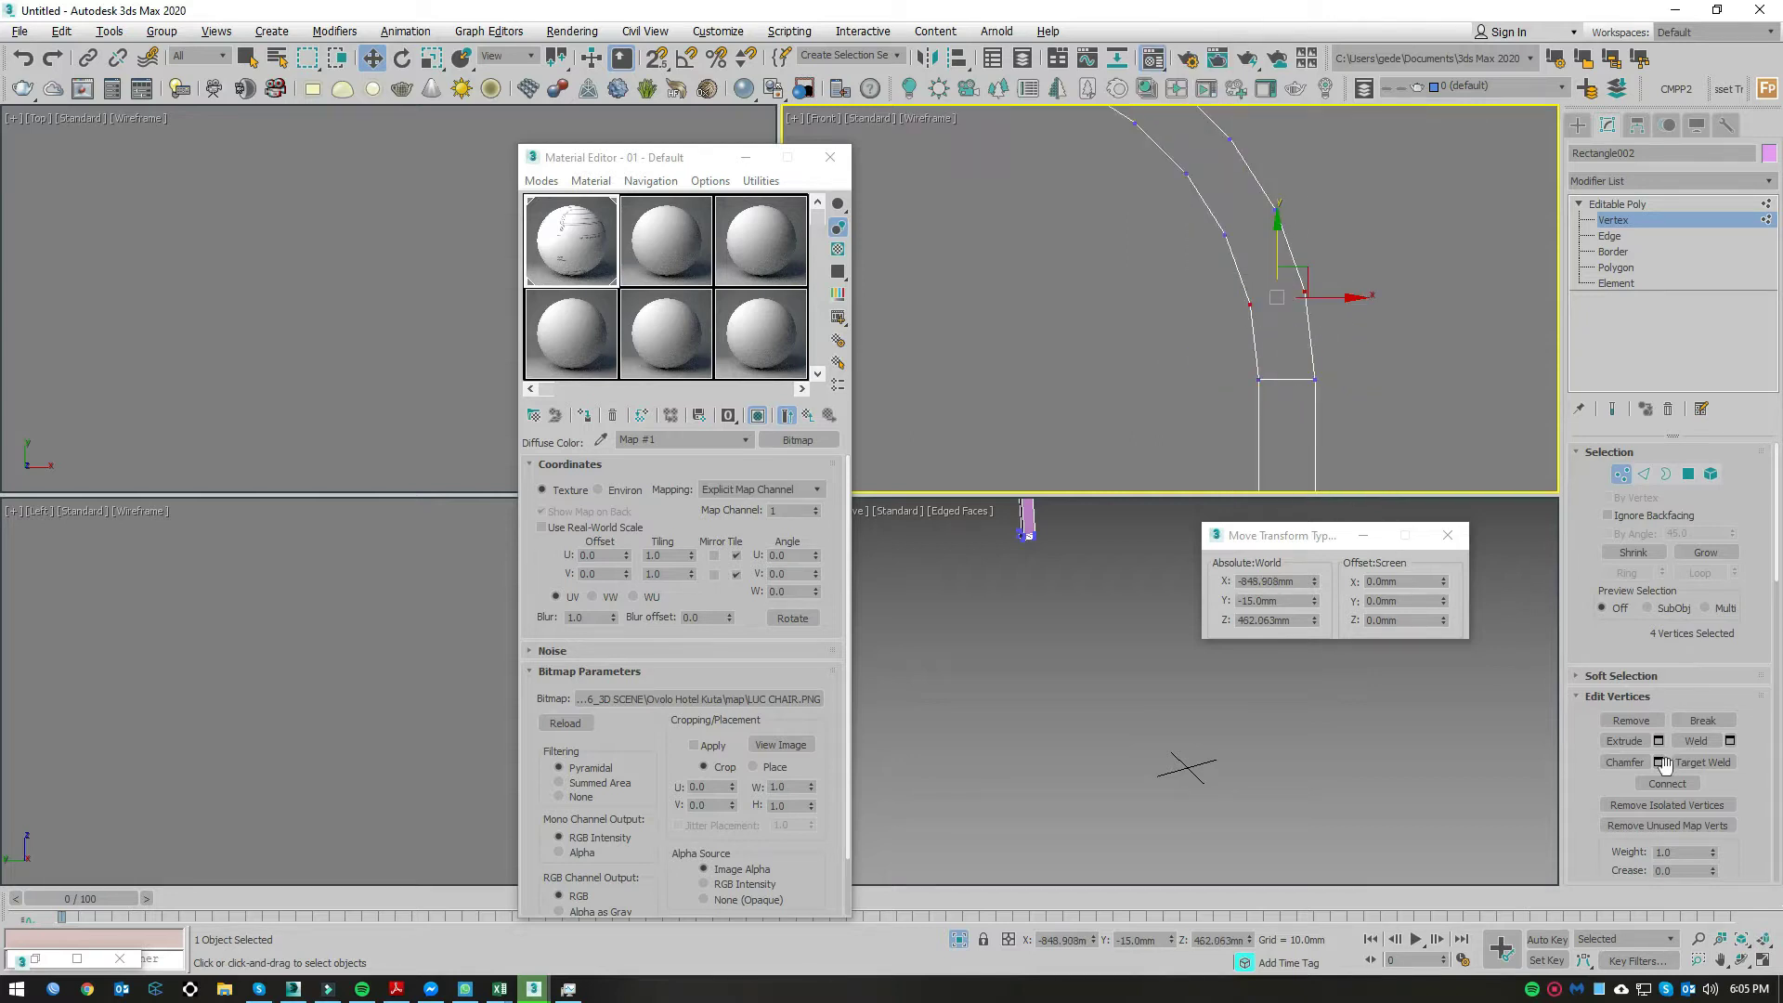
{"action": "left_click_drag", "start_coordinate": [1627, 786], "coordinate": [1627, 498]}
{"action": "left_click", "coordinate": [1667, 495]}
{"action": "scroll", "coordinate": [1273, 263], "scroll_direction": "up", "scroll_amount": 2}
{"action": "left_click_drag", "start_coordinate": [1267, 362], "coordinate": [1268, 363]}
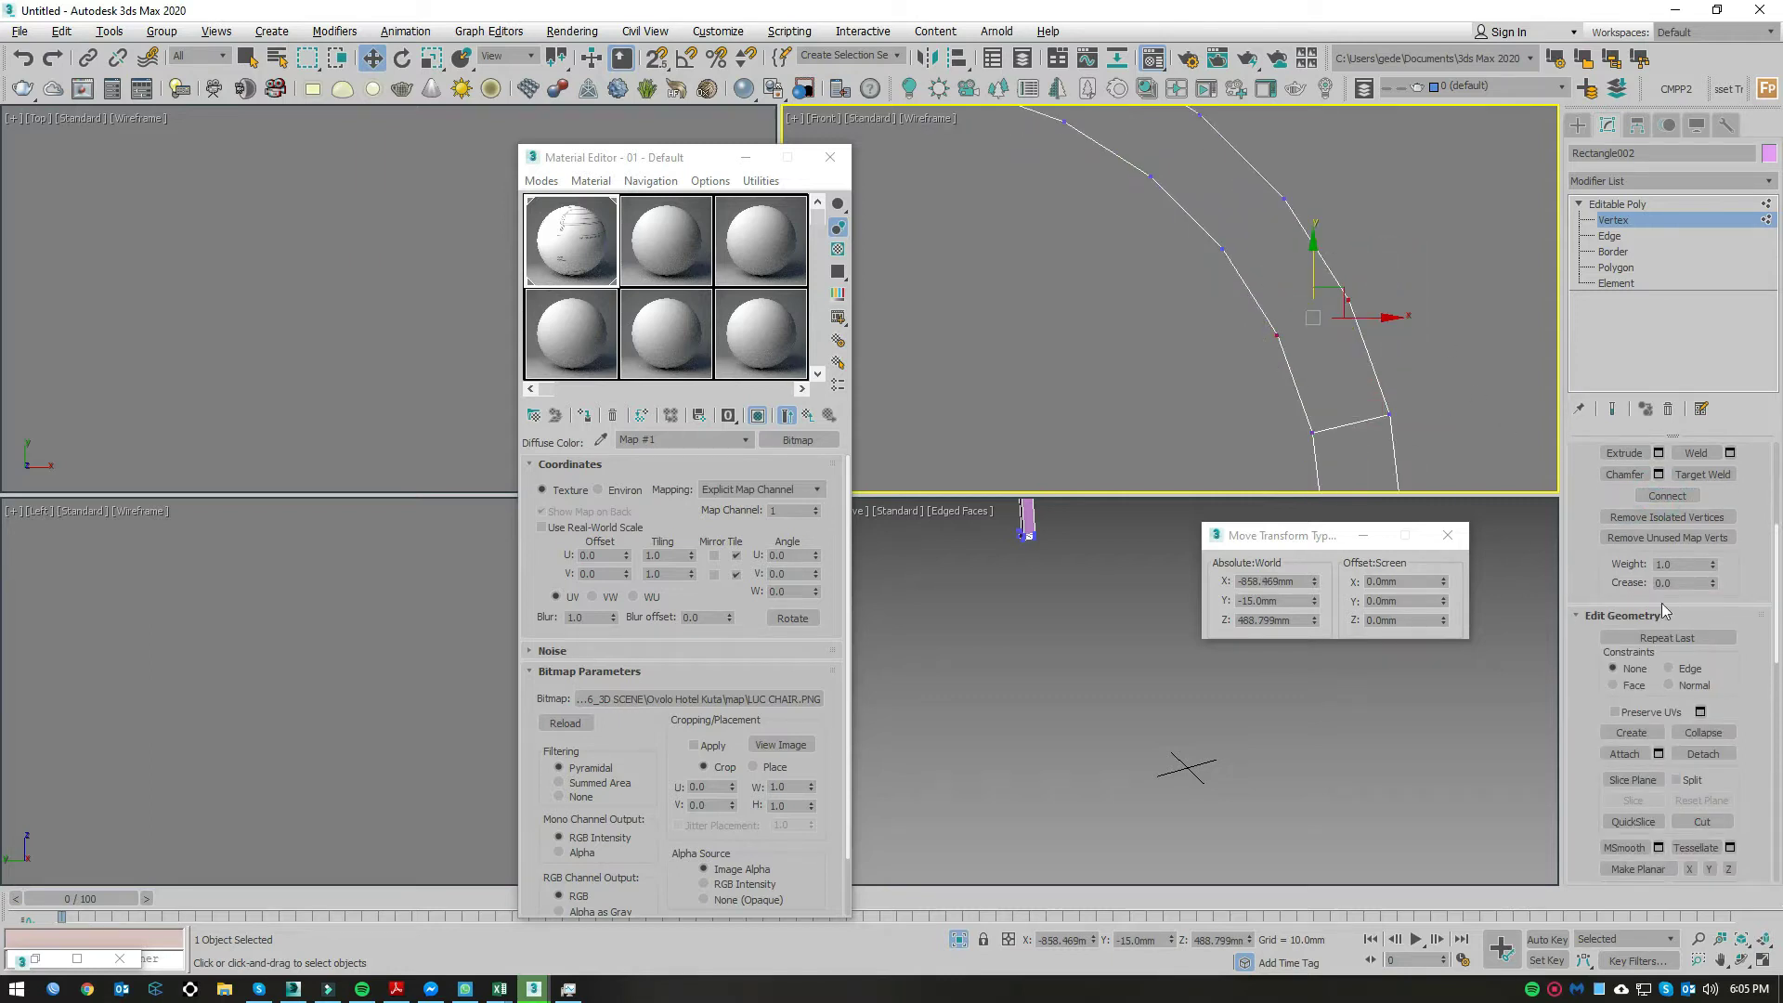
{"action": "mouse_move", "coordinate": [1317, 204]}
{"action": "middle_mouse_down"}
{"action": "mouse_move", "coordinate": [1478, 437]}
{"action": "mouse_move", "coordinate": [1486, 420]}
{"action": "middle_mouse_up"}
{"action": "left_click_drag", "start_coordinate": [1421, 364], "coordinate": [1330, 457]}
{"action": "left_click", "coordinate": [1669, 497]}
{"action": "left_click_drag", "start_coordinate": [1269, 371], "coordinate": [1347, 274]}
{"action": "left_click", "coordinate": [1669, 497]}
Step: Connect further vertex pairs up the curve with new edges
{"action": "left_click_drag", "start_coordinate": [1193, 340], "coordinate": [1249, 209]}
{"action": "scroll", "coordinate": [1356, 337], "scroll_direction": "down", "scroll_amount": 2}
{"action": "left_click", "coordinate": [1689, 504]}
{"action": "left_click_drag", "start_coordinate": [1221, 311], "coordinate": [1277, 209]}
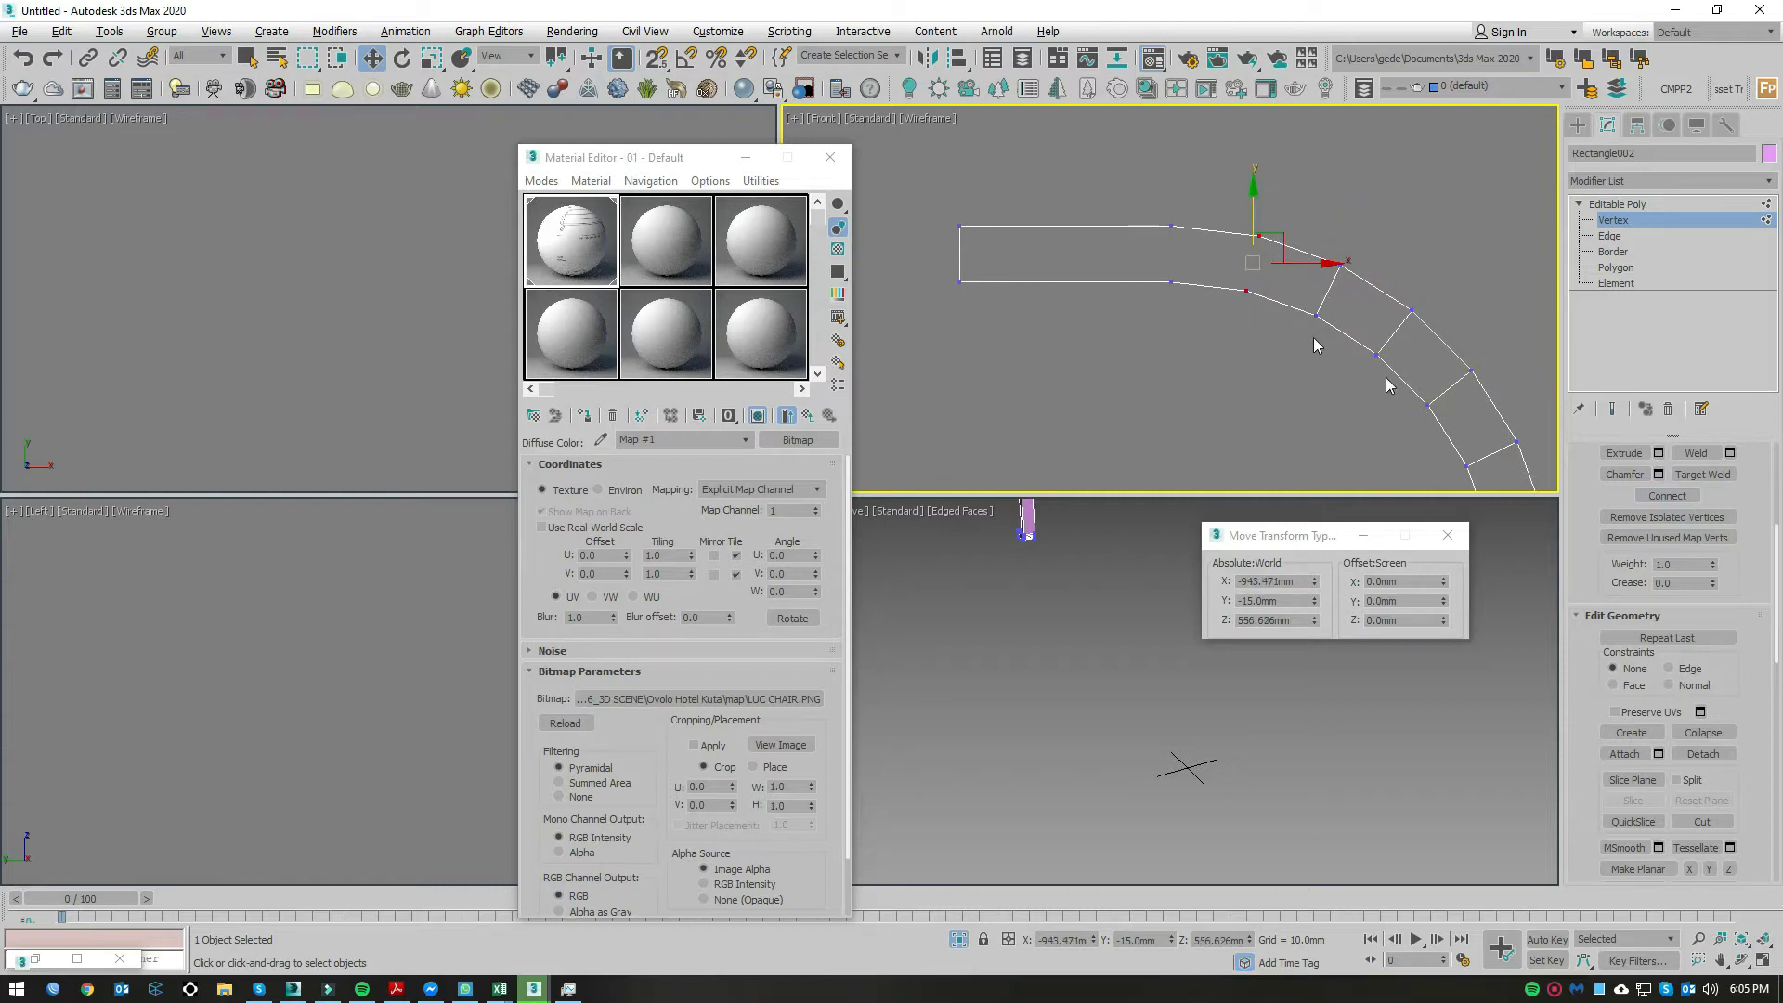
{"action": "left_click", "coordinate": [1643, 495]}
{"action": "left_click_drag", "start_coordinate": [1173, 181], "coordinate": [1125, 336]}
{"action": "left_click", "coordinate": [1667, 495]}
Step: Join two inner corner vertices to outer vertices with diagonal edges
{"action": "scroll", "coordinate": [1040, 240], "scroll_direction": "up", "scroll_amount": 3}
{"action": "scroll", "coordinate": [1068, 218], "scroll_direction": "down", "scroll_amount": 4}
{"action": "scroll", "coordinate": [1237, 411], "scroll_direction": "up", "scroll_amount": 3}
{"action": "scroll", "coordinate": [1200, 325], "scroll_direction": "up", "scroll_amount": 2}
{"action": "scroll", "coordinate": [1152, 271], "scroll_direction": "up", "scroll_amount": 2}
{"action": "left_click_drag", "start_coordinate": [1073, 309], "coordinate": [1074, 310]}
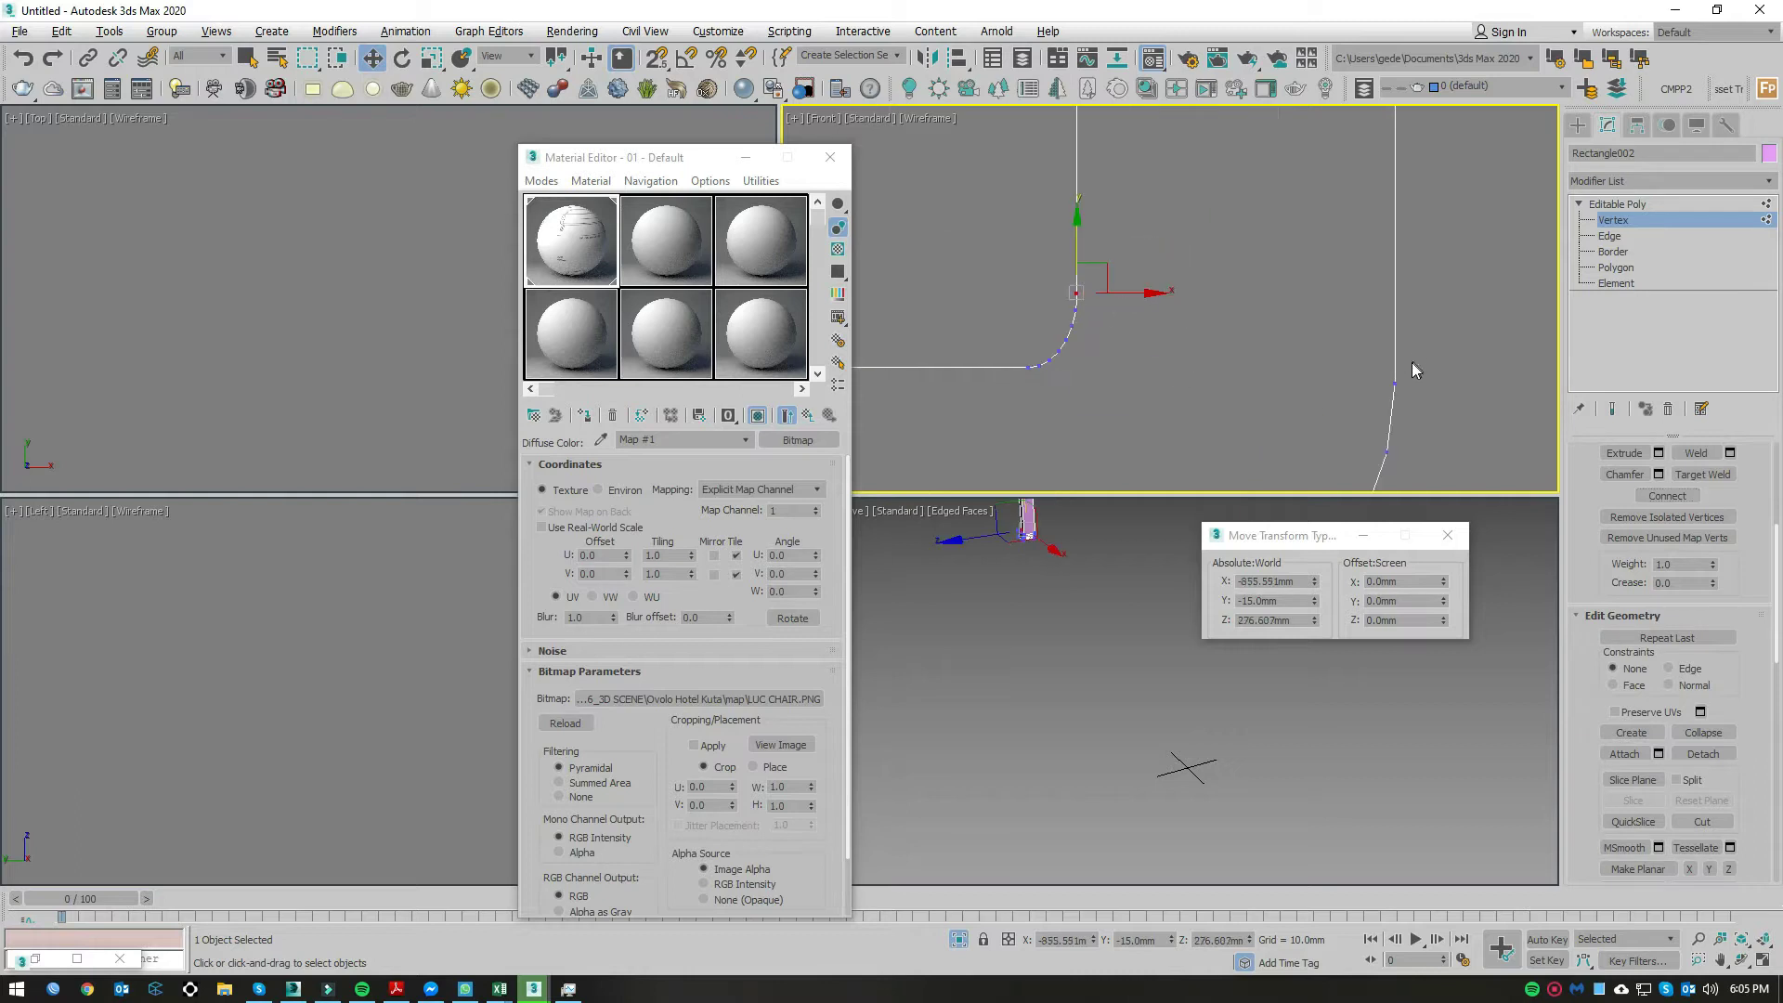
{"action": "left_click_drag", "start_coordinate": [1393, 399], "coordinate": [1393, 401], "text": "ctrl"}
{"action": "left_click", "coordinate": [1667, 496]}
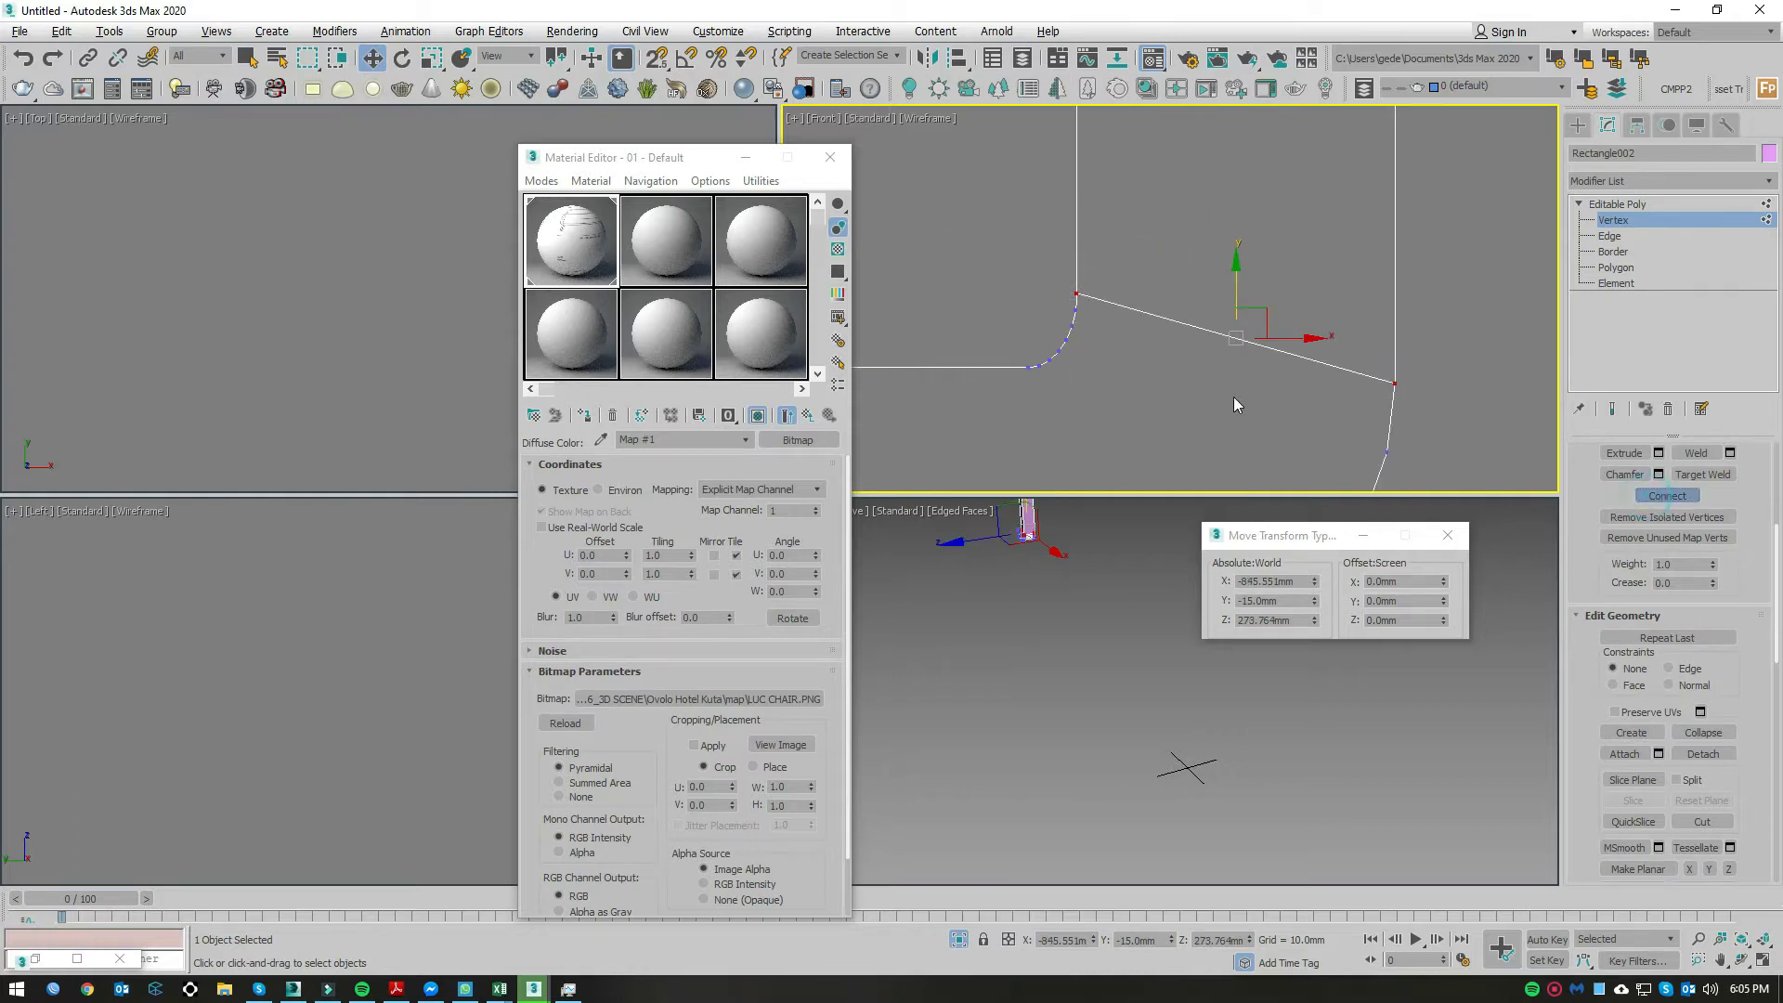
{"action": "left_click", "coordinate": [1074, 310]}
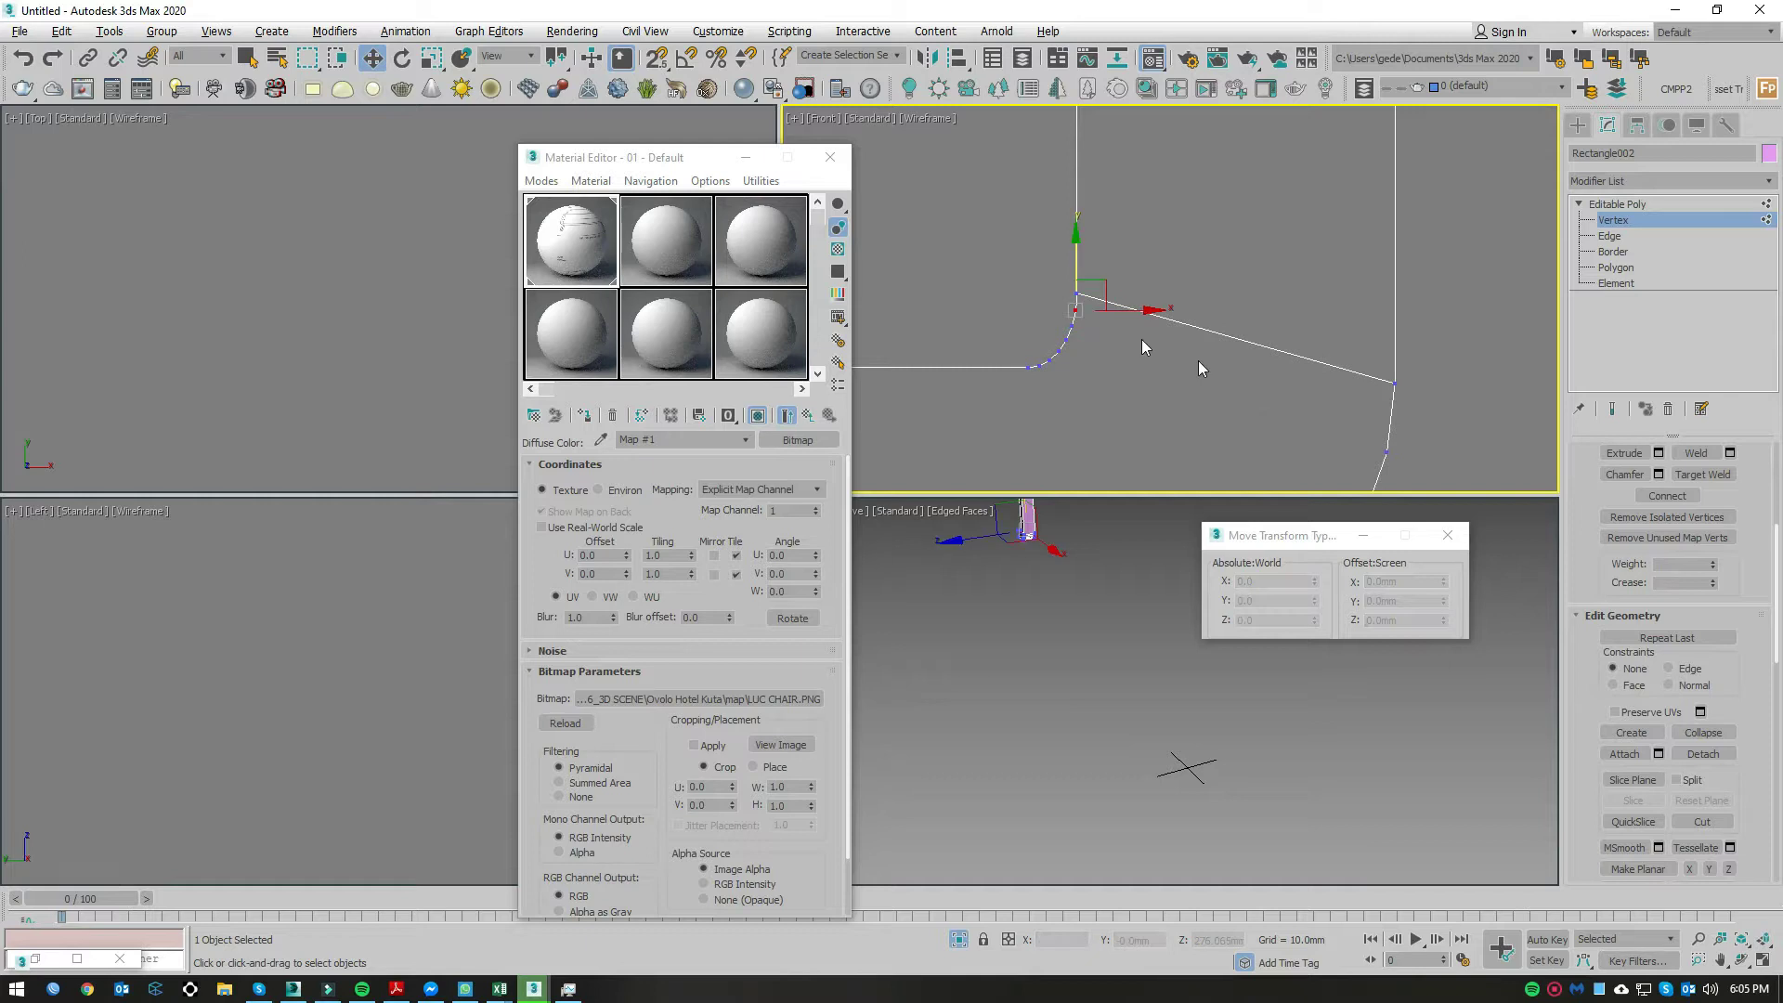
{"action": "left_click", "coordinate": [1384, 453], "text": "ctrl"}
{"action": "left_click", "coordinate": [1667, 496]}
Step: Connect another set of selected vertices, then isolate the corner vertex in the selection
{"action": "scroll", "coordinate": [1091, 339], "scroll_direction": "up", "scroll_amount": 2}
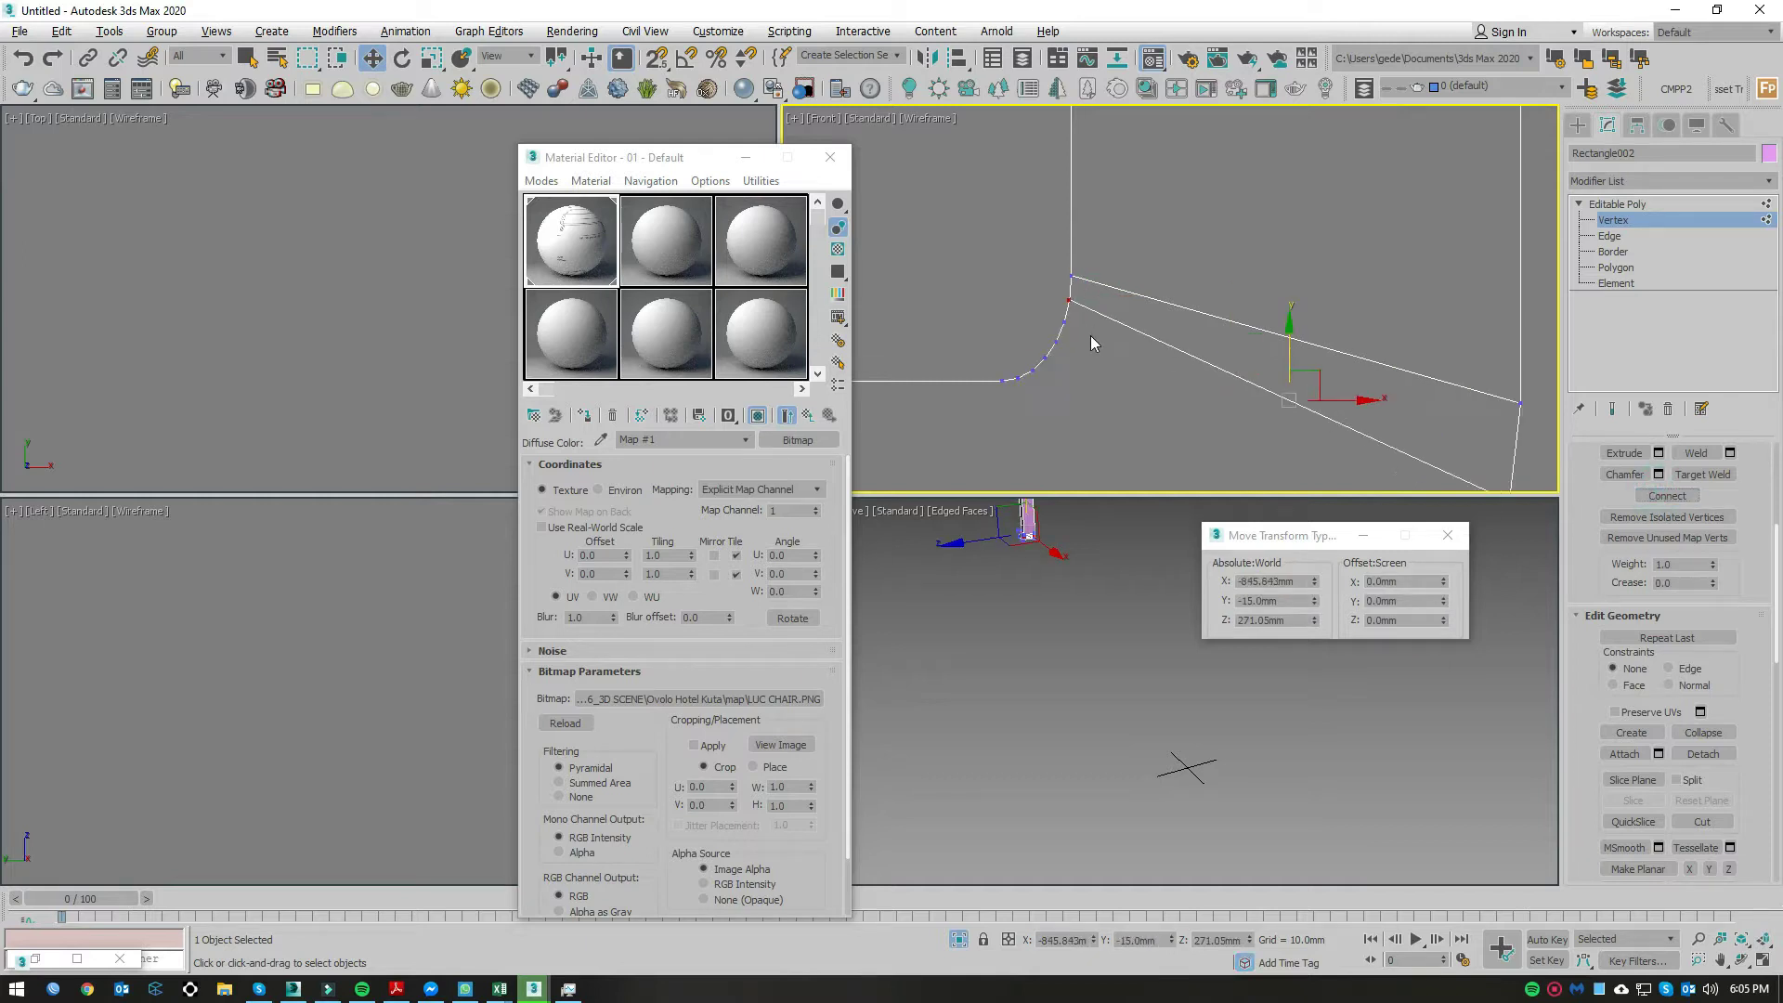
{"action": "scroll", "coordinate": [1055, 327], "scroll_direction": "down", "scroll_amount": 2}
{"action": "middle_click_drag", "start_coordinate": [1208, 418], "coordinate": [1148, 287]}
{"action": "left_click", "coordinate": [1297, 370], "text": "ctrl"}
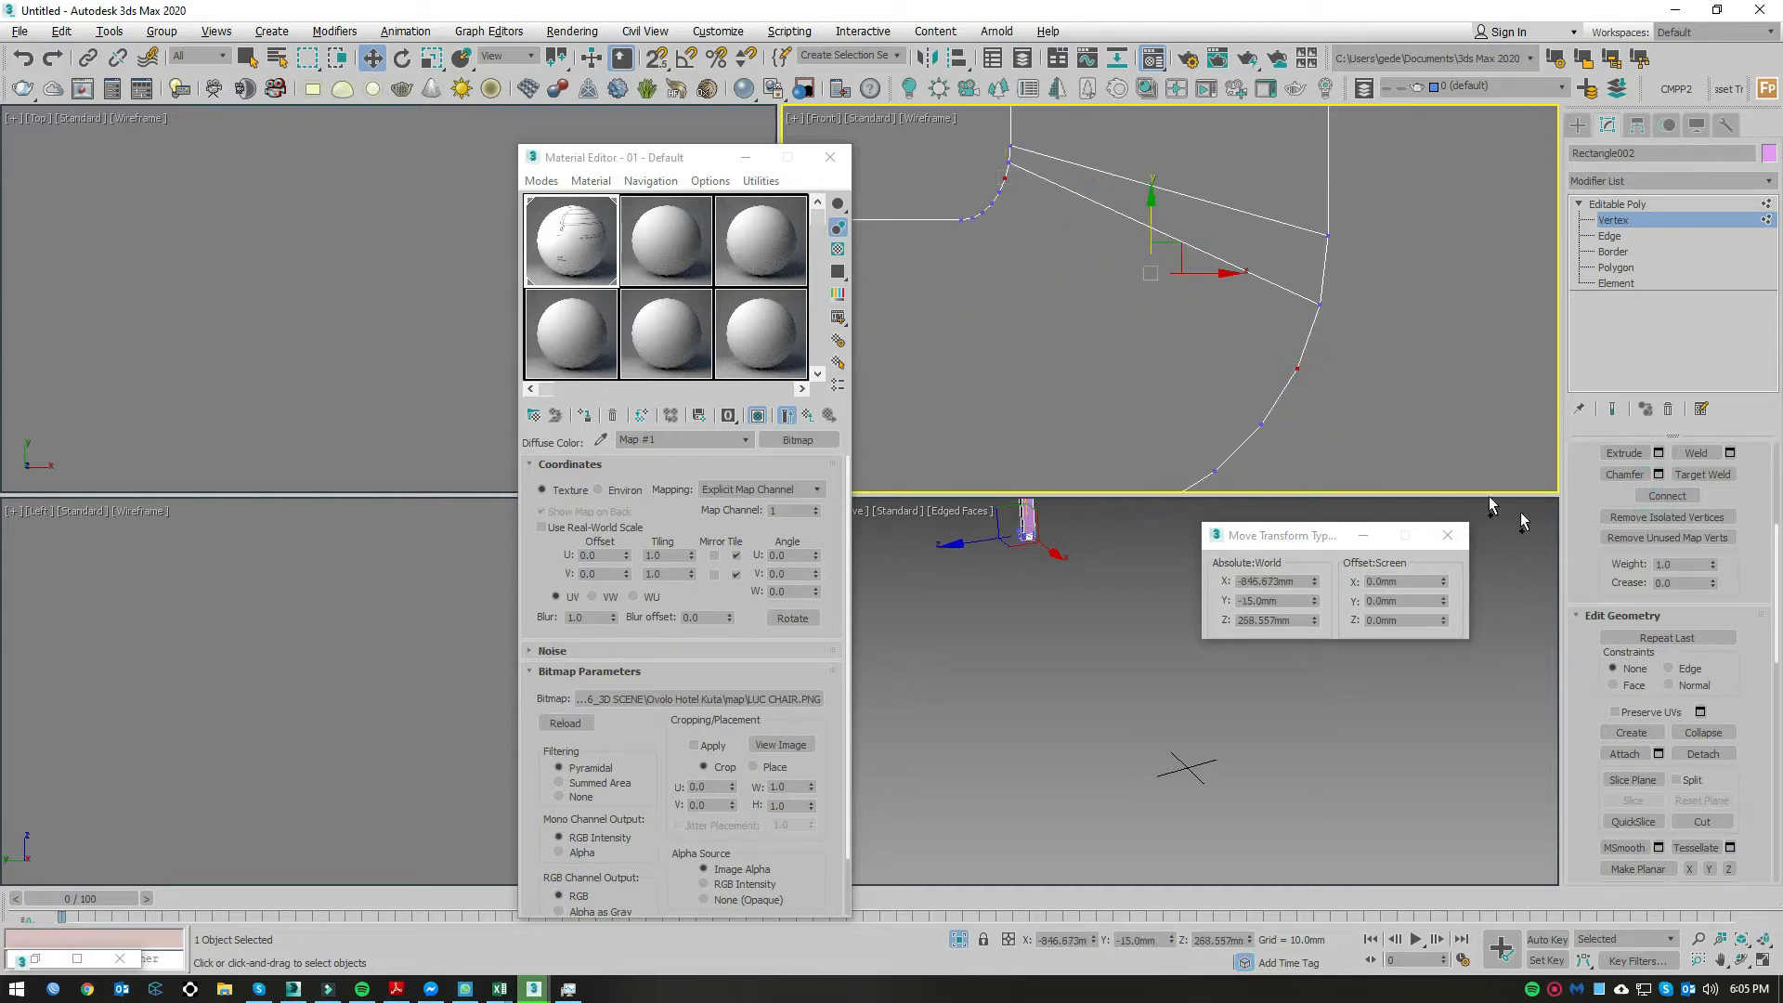
{"action": "left_click", "coordinate": [1667, 496]}
{"action": "middle_click_drag", "start_coordinate": [997, 176], "coordinate": [1189, 281]}
{"action": "scroll", "coordinate": [1189, 282], "scroll_direction": "up", "scroll_amount": 2}
{"action": "left_click", "coordinate": [1193, 307], "text": "ctrl"}
{"action": "scroll", "coordinate": [1206, 319], "scroll_direction": "down", "scroll_amount": 2}
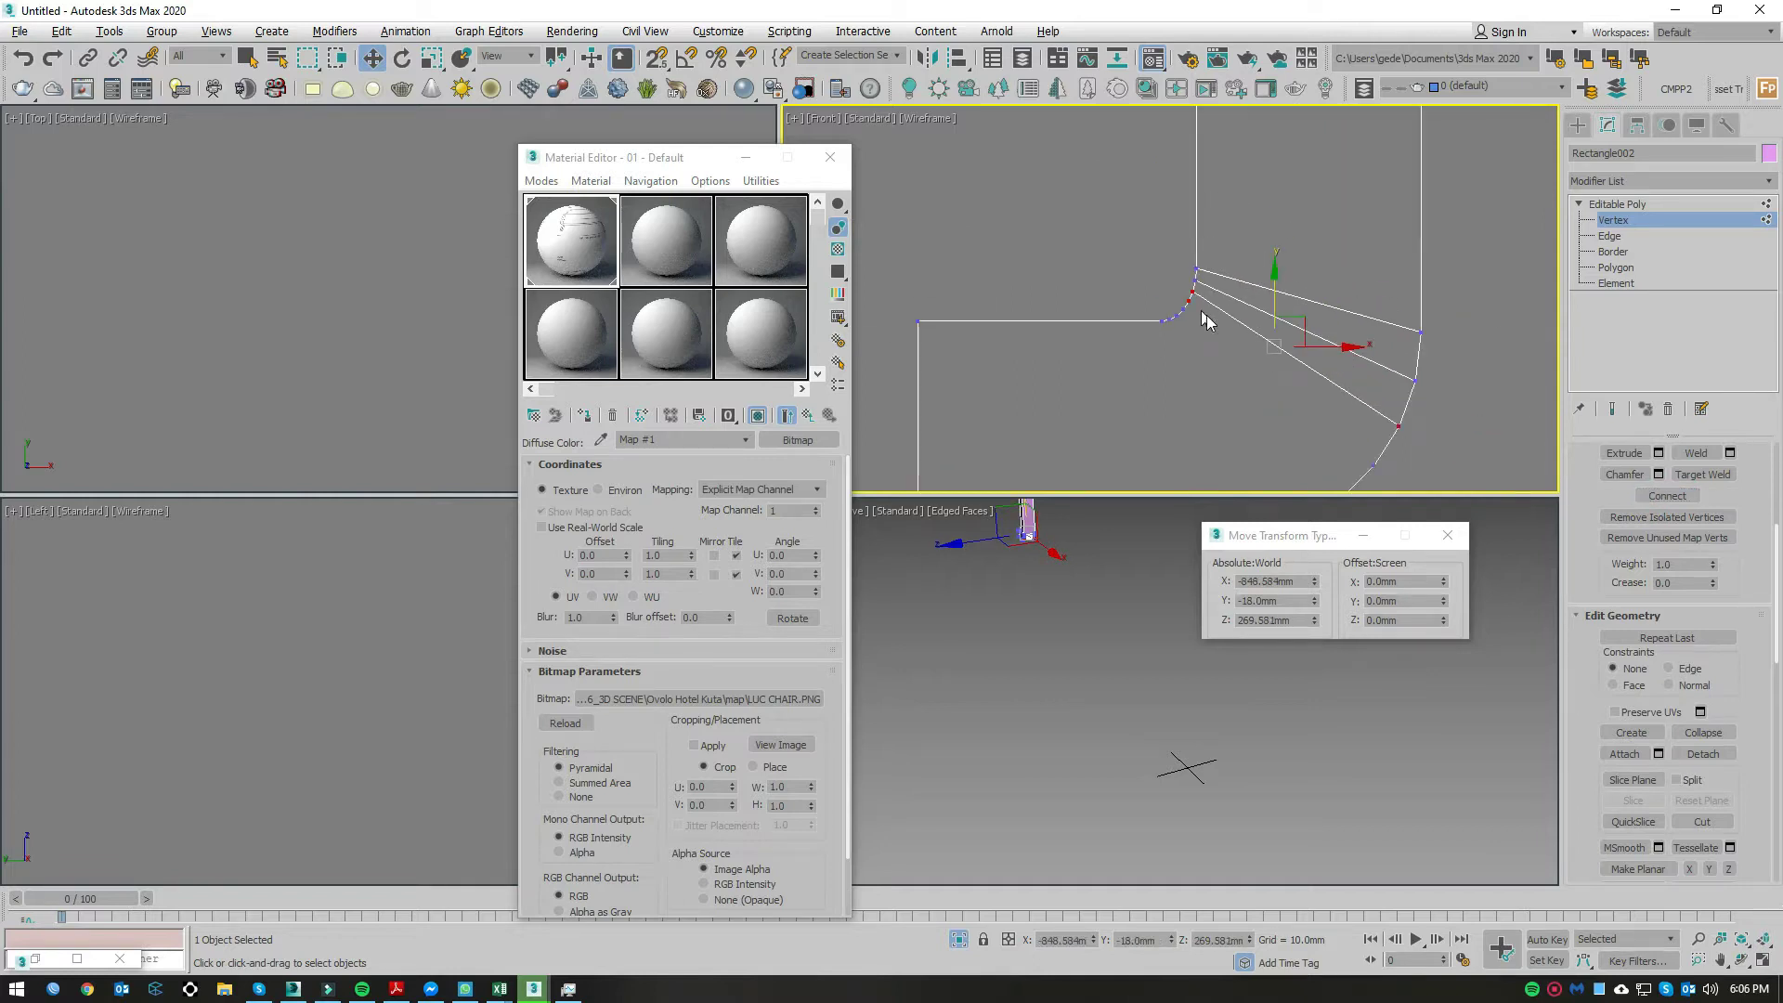
{"action": "left_click", "coordinate": [1190, 300]}
Step: Join the corner vertex to an upper arc vertex with a new edge
{"action": "middle_click_drag", "start_coordinate": [1193, 299], "coordinate": [1153, 225]}
{"action": "scroll", "coordinate": [1339, 431], "scroll_direction": "up", "scroll_amount": 2}
{"action": "left_click", "coordinate": [1342, 367], "text": "ctrl"}
{"action": "scroll", "coordinate": [1385, 383], "scroll_direction": "down", "scroll_amount": 2}
{"action": "left_click", "coordinate": [1297, 421]}
{"action": "scroll", "coordinate": [1146, 151], "scroll_direction": "up", "scroll_amount": 2}
{"action": "middle_click_drag", "start_coordinate": [1146, 151], "coordinate": [1168, 262]}
{"action": "left_click", "coordinate": [1152, 277], "text": "ctrl"}
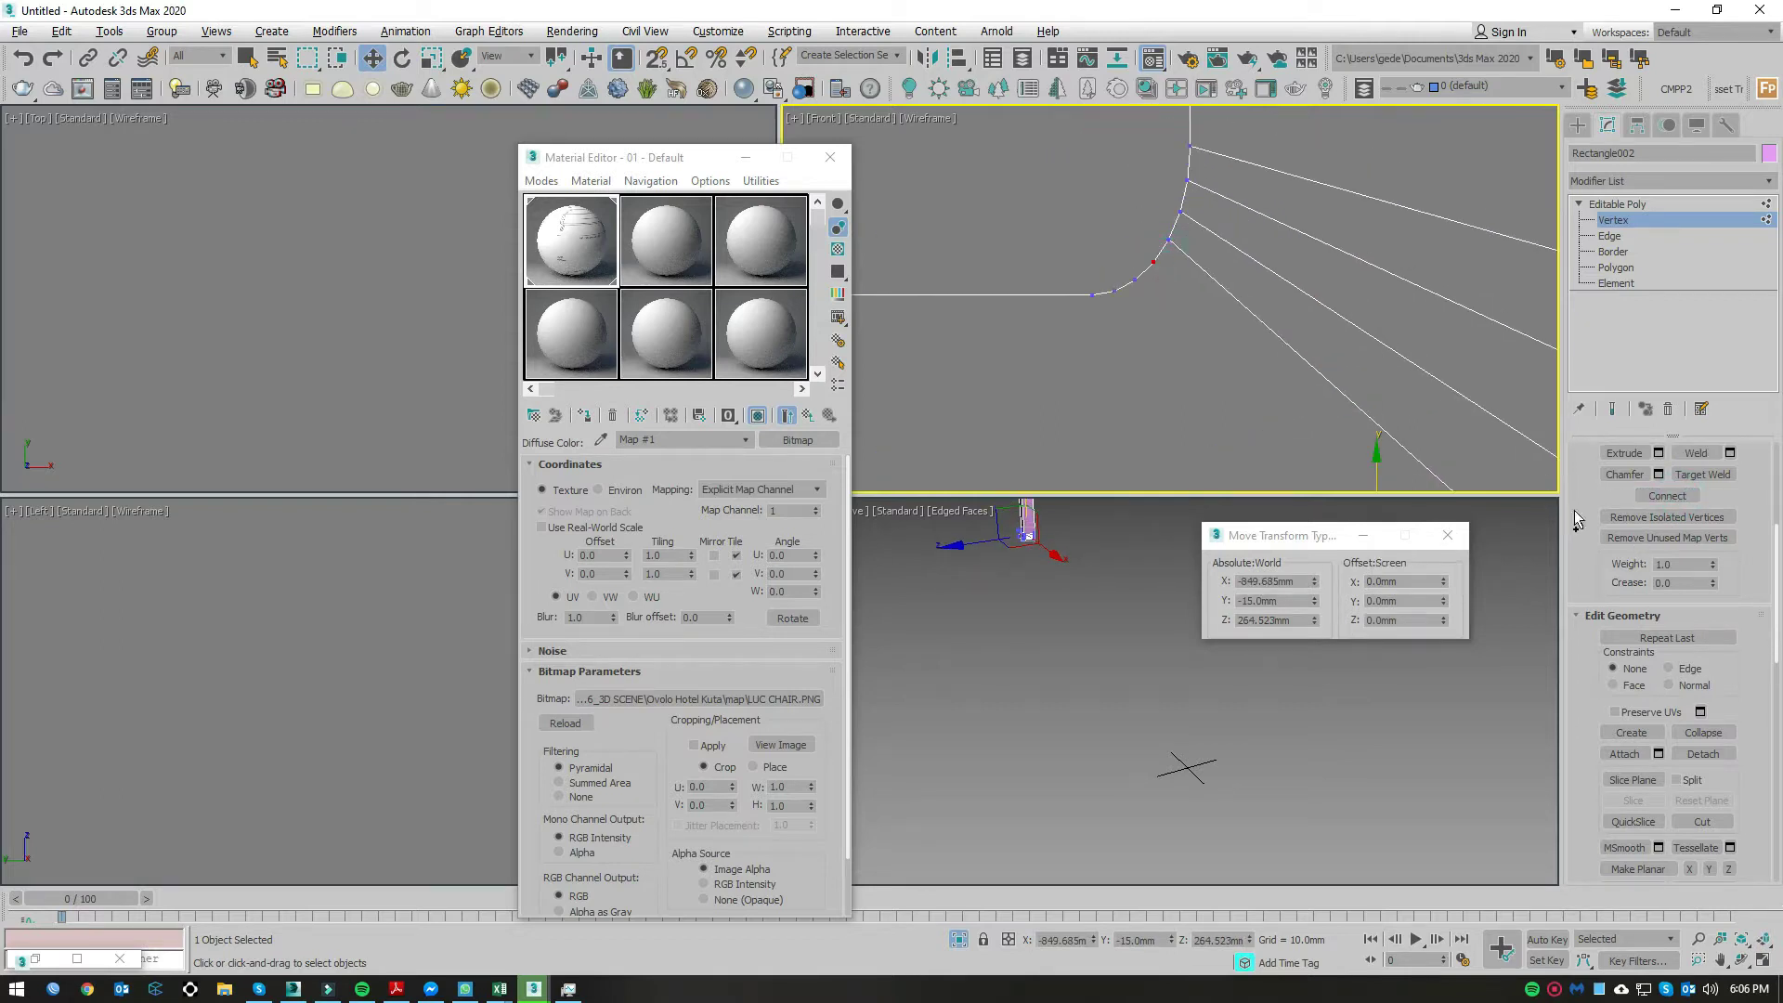
{"action": "left_click", "coordinate": [1667, 495]}
Step: Connect another arc vertex pair and select the next arc vertex
{"action": "left_click", "coordinate": [1152, 274]}
{"action": "scroll", "coordinate": [1154, 279], "scroll_direction": "down", "scroll_amount": 2}
{"action": "scroll", "coordinate": [1201, 358], "scroll_direction": "up", "scroll_amount": 2}
{"action": "left_click", "coordinate": [1170, 250]}
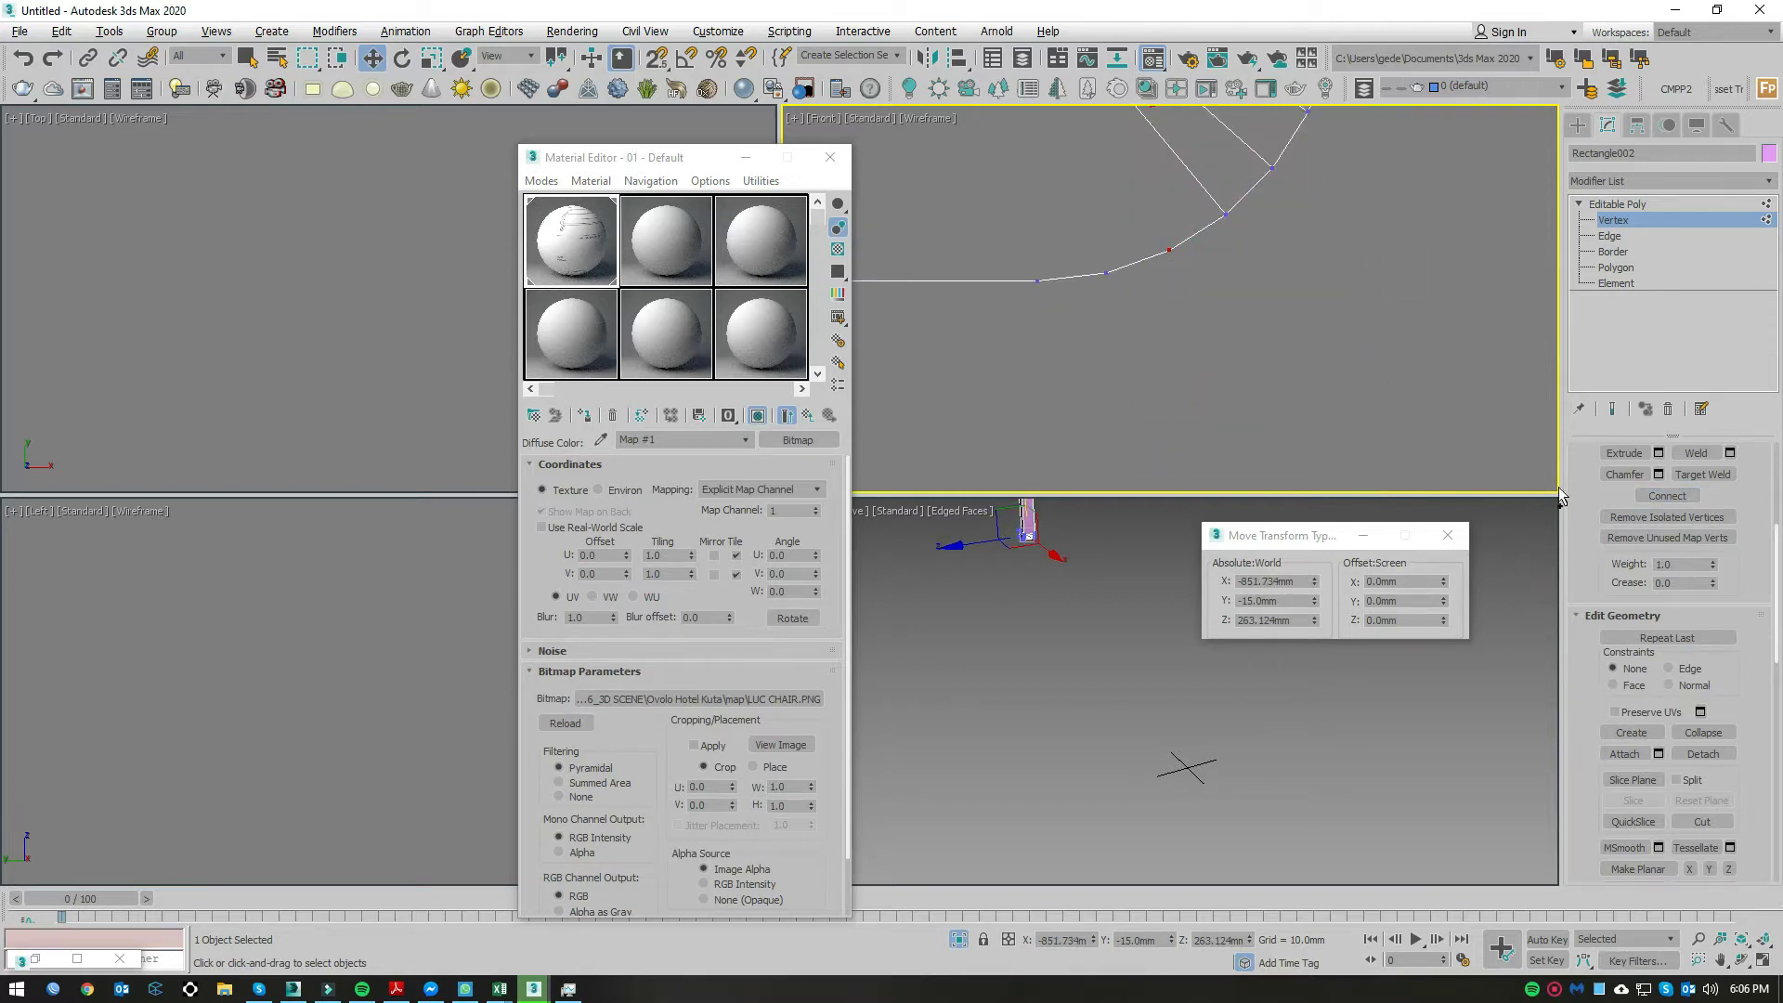
{"action": "left_click", "coordinate": [1668, 495]}
{"action": "scroll", "coordinate": [1144, 133], "scroll_direction": "up", "scroll_amount": 2}
{"action": "scroll", "coordinate": [1217, 315], "scroll_direction": "down", "scroll_amount": 2}
{"action": "scroll", "coordinate": [1194, 282], "scroll_direction": "up", "scroll_amount": 2}
{"action": "scroll", "coordinate": [1198, 248], "scroll_direction": "up", "scroll_amount": 2}
{"action": "left_click", "coordinate": [1186, 222]}
{"action": "scroll", "coordinate": [1207, 216], "scroll_direction": "up", "scroll_amount": 2}
{"action": "scroll", "coordinate": [1226, 223], "scroll_direction": "up", "scroll_amount": 2}
{"action": "scroll", "coordinate": [1300, 279], "scroll_direction": "up", "scroll_amount": 2}
{"action": "left_click", "coordinate": [1358, 382]}
Step: Maximize the Front view and select the vertex at the arc's left end
{"action": "key", "text": "alt+w"}
{"action": "scroll", "coordinate": [1265, 414], "scroll_direction": "down", "scroll_amount": 3}
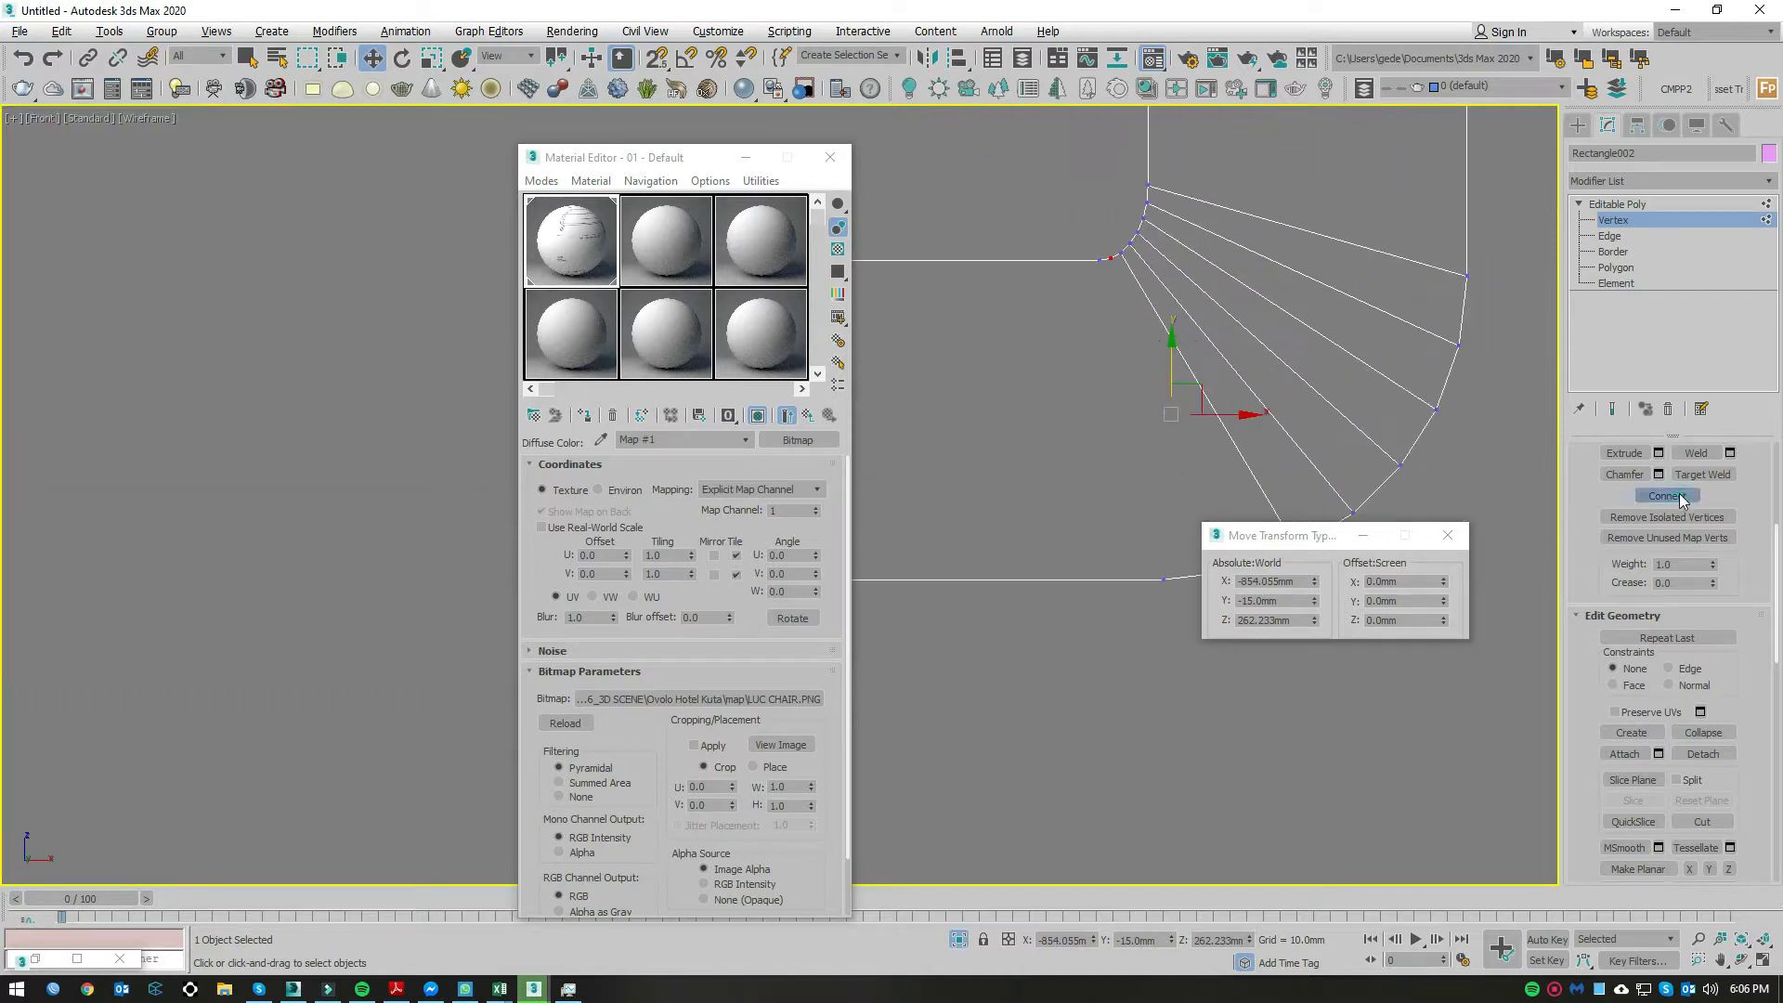
{"action": "left_click", "coordinate": [1082, 264]}
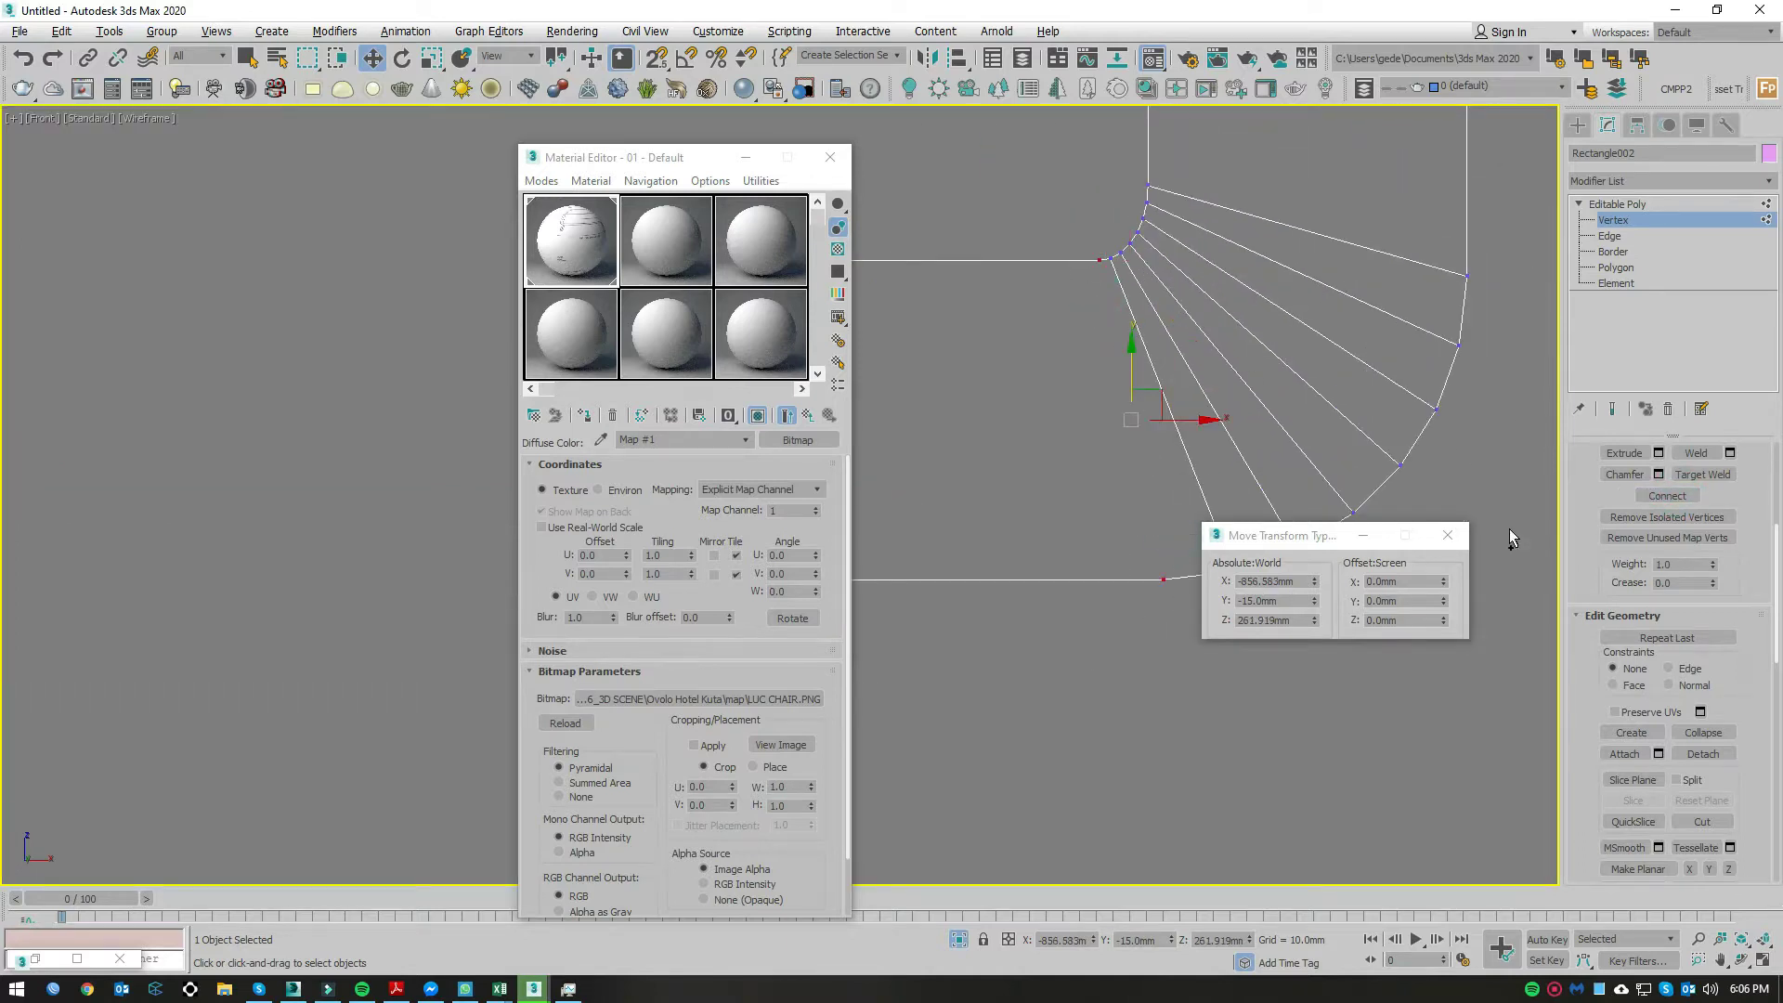
{"action": "scroll", "coordinate": [1244, 431], "scroll_direction": "down", "scroll_amount": 2}
{"action": "middle_click_drag", "start_coordinate": [1228, 405], "coordinate": [1220, 427]}
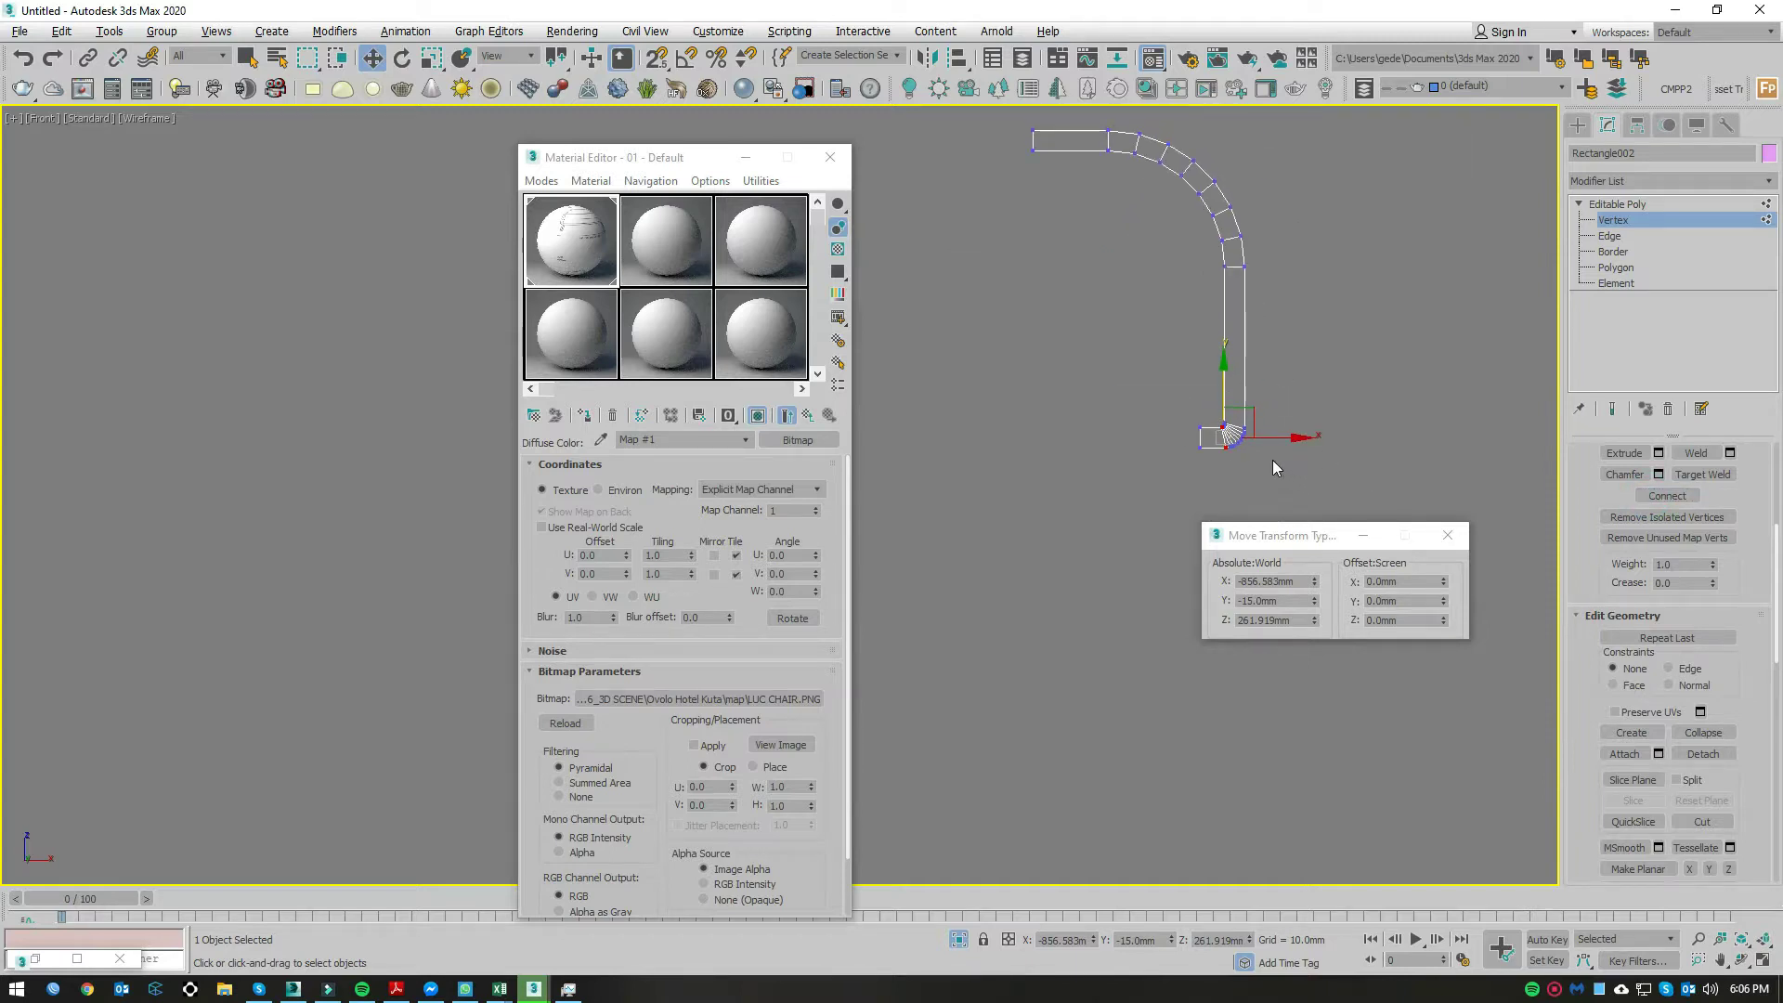
{"action": "scroll", "coordinate": [1268, 451], "scroll_direction": "up", "scroll_amount": 3}
{"action": "scroll", "coordinate": [1258, 427], "scroll_direction": "up", "scroll_amount": 5}
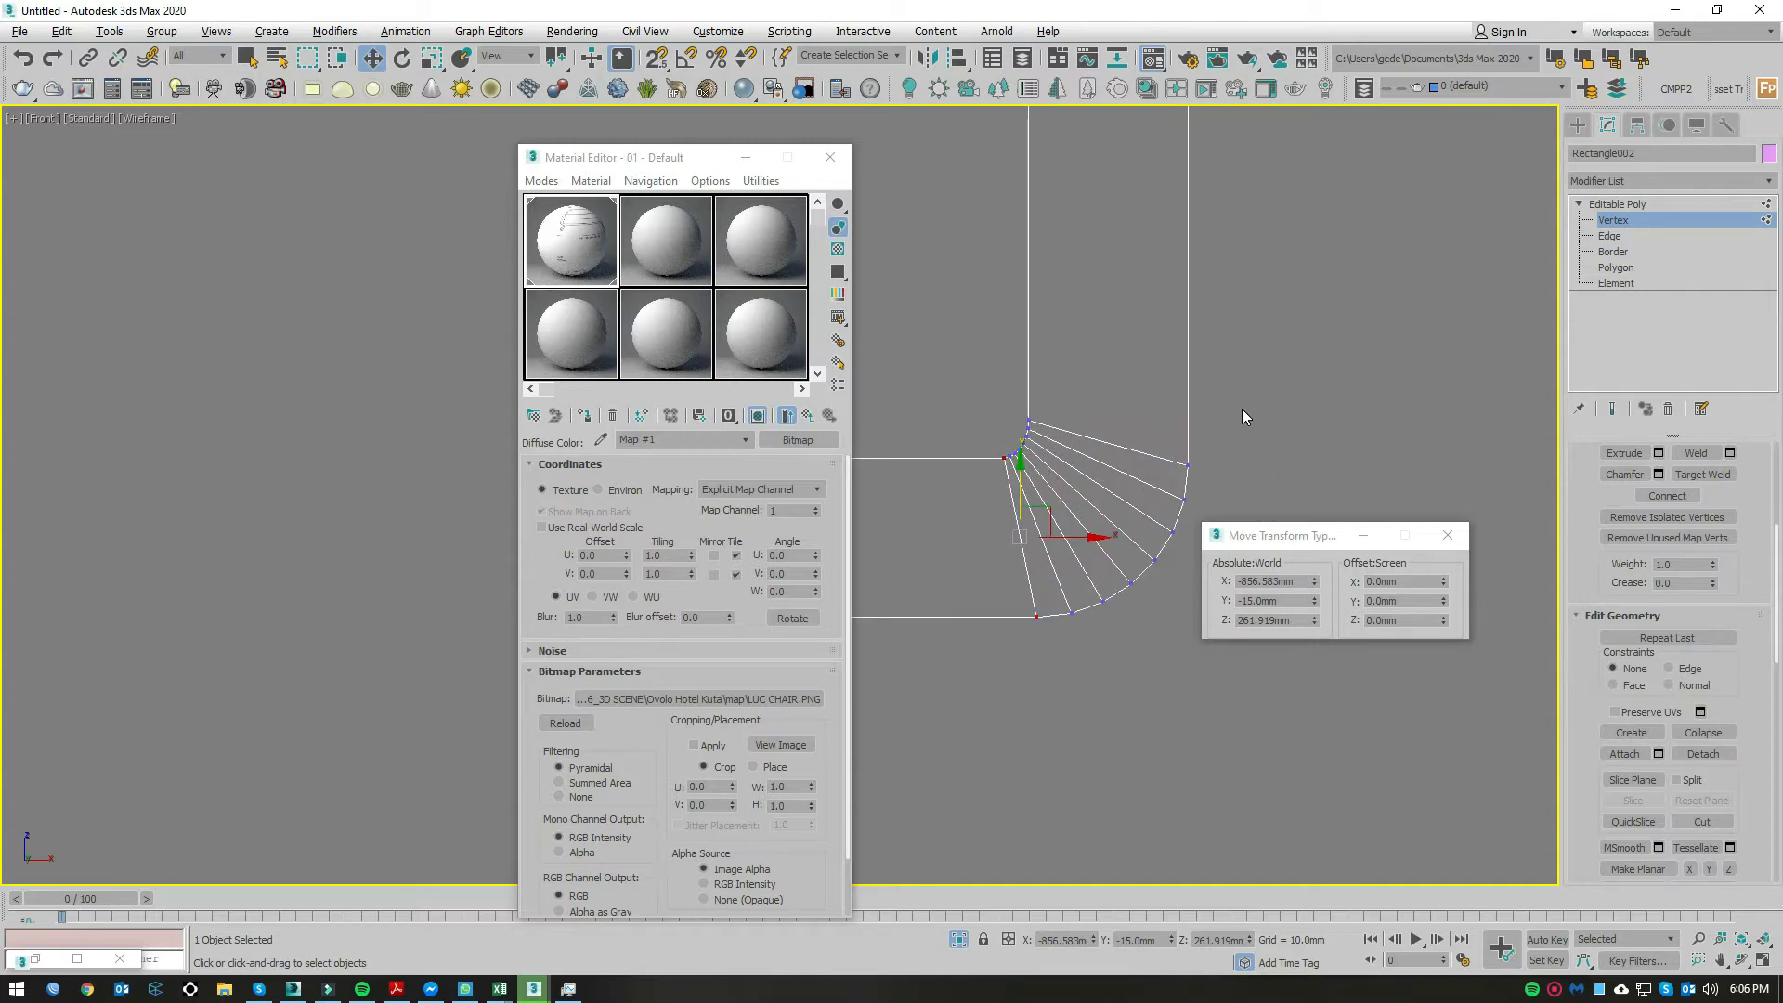
{"action": "scroll", "coordinate": [1235, 404], "scroll_direction": "down", "scroll_amount": 4}
{"action": "scroll", "coordinate": [1235, 403], "scroll_direction": "down", "scroll_amount": 4}
{"action": "scroll", "coordinate": [1216, 386], "scroll_direction": "up", "scroll_amount": 2}
{"action": "scroll", "coordinate": [1273, 381], "scroll_direction": "up", "scroll_amount": 2}
{"action": "scroll", "coordinate": [1195, 292], "scroll_direction": "up", "scroll_amount": 2}
{"action": "scroll", "coordinate": [1195, 291], "scroll_direction": "up", "scroll_amount": 2}
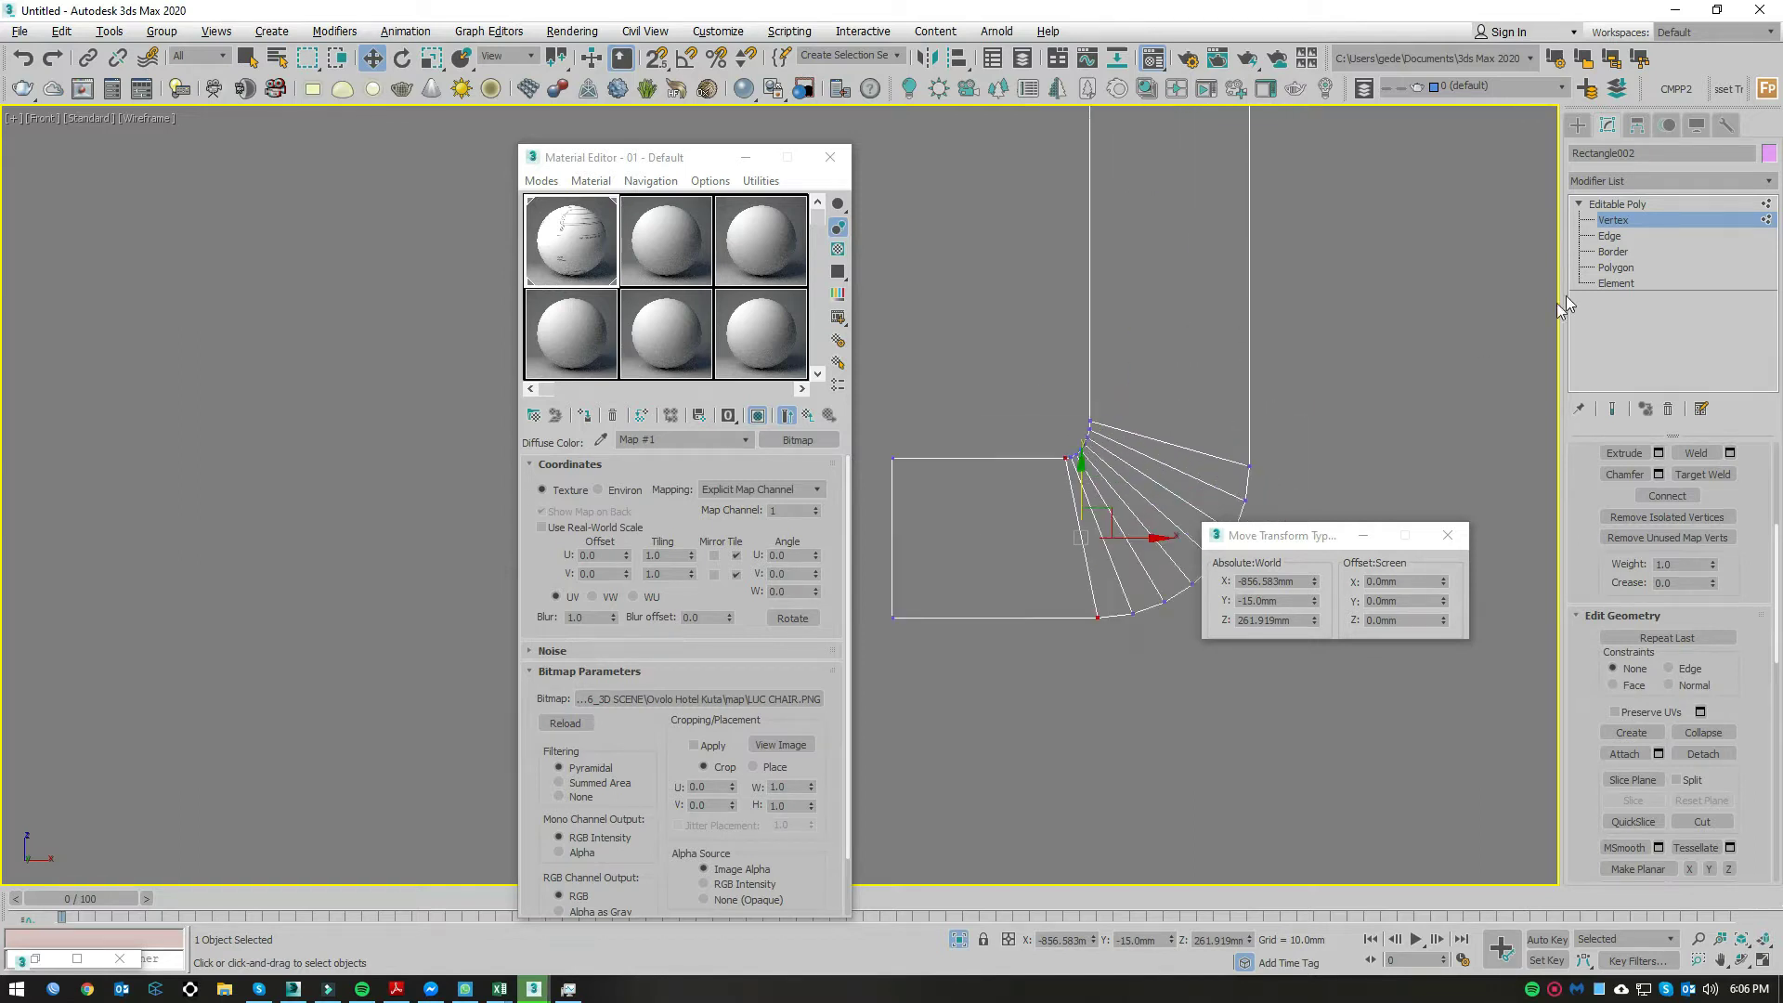
Step: Try QuickSlice at object level and region-select the backrest shape
{"action": "left_click", "coordinate": [1641, 204]}
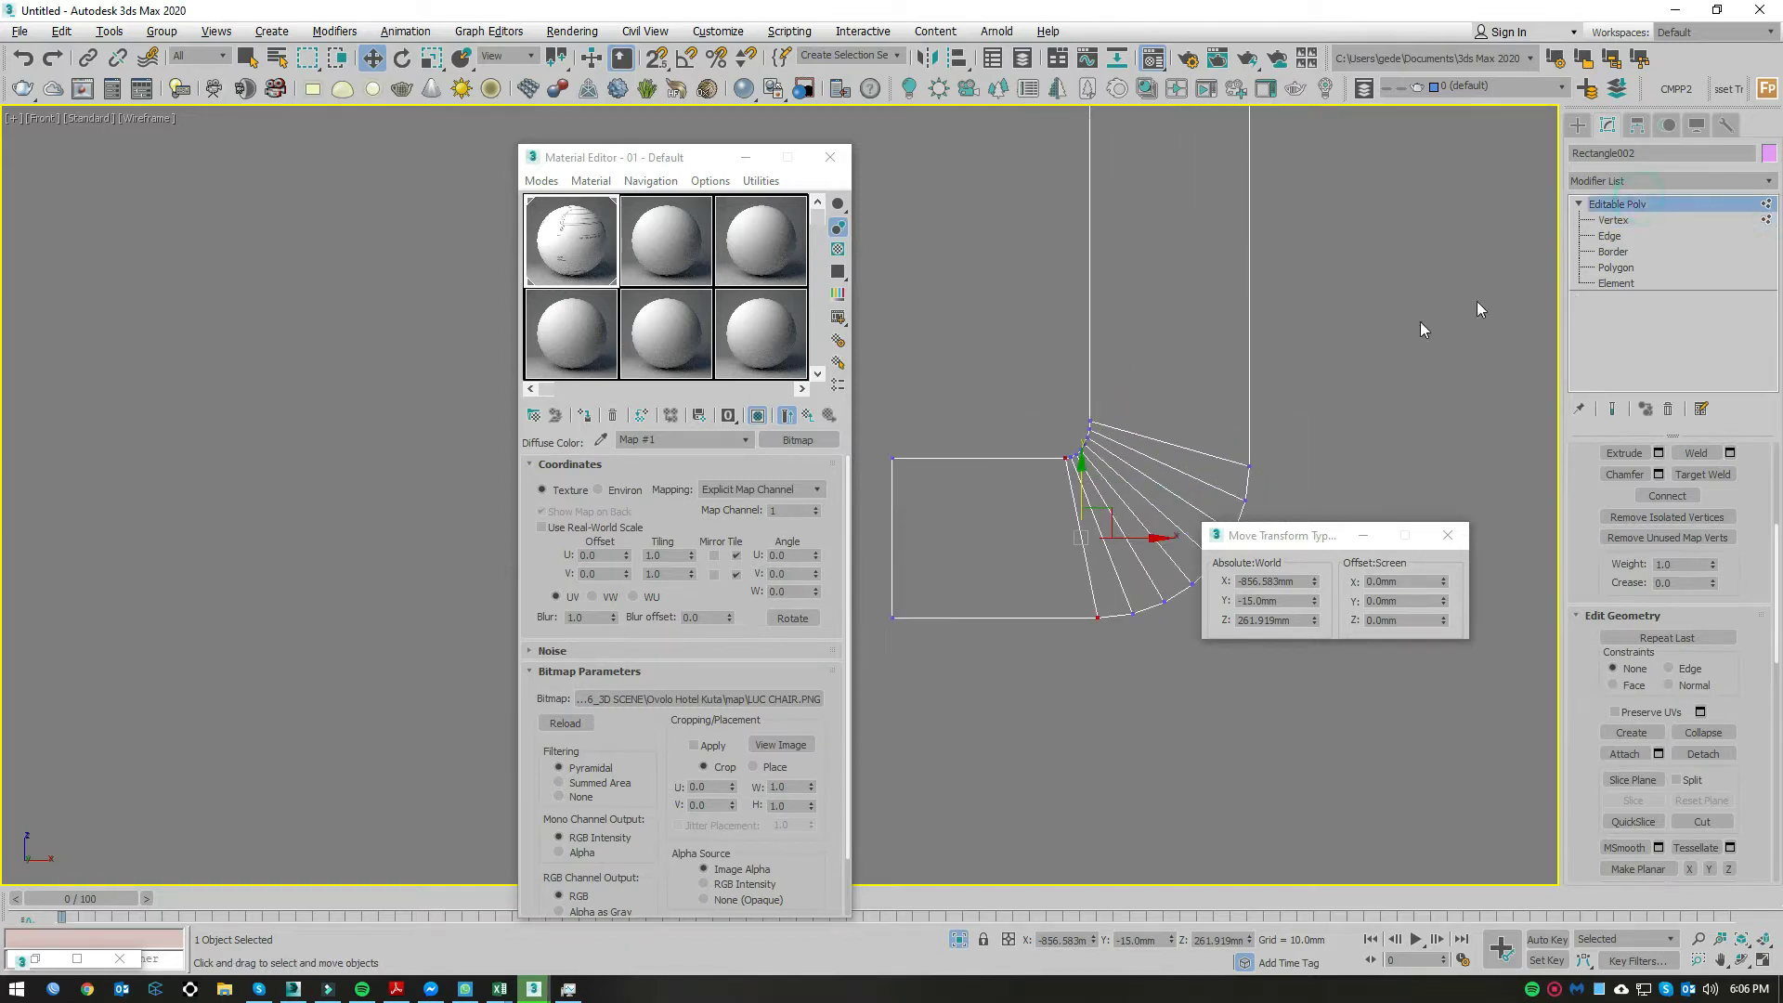
{"action": "right_click", "coordinate": [1200, 361]}
{"action": "right_click", "coordinate": [1202, 355]}
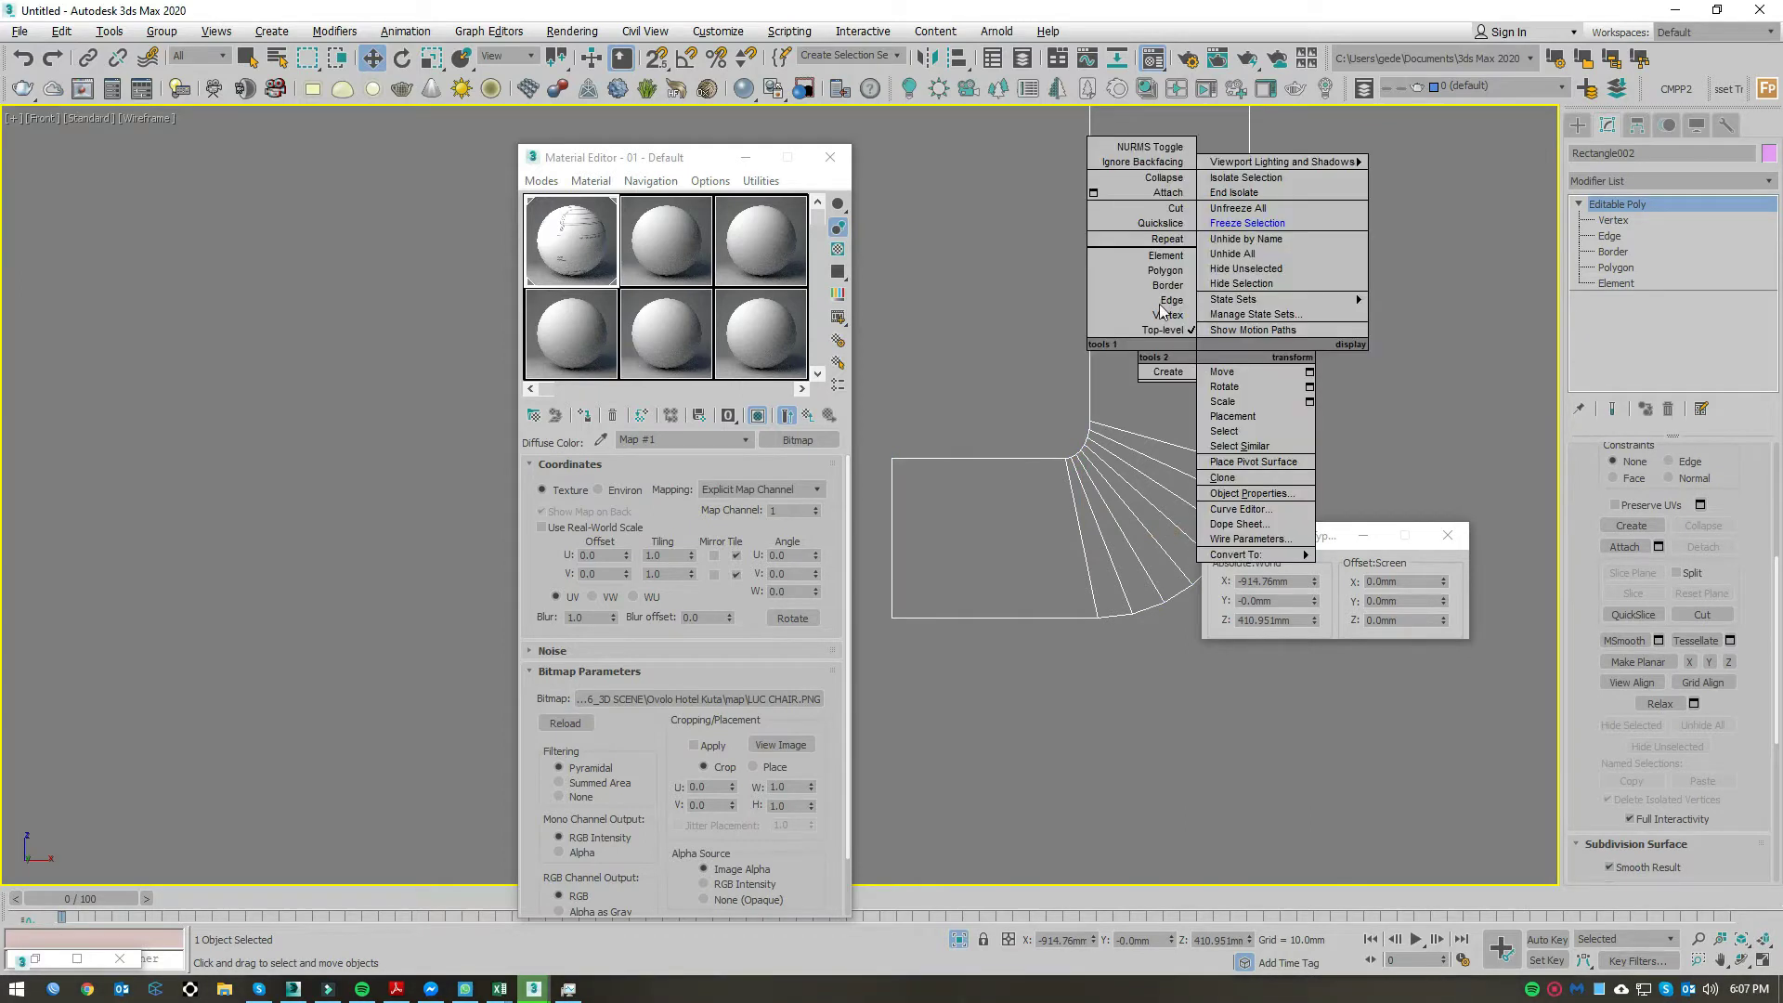
{"action": "left_click", "coordinate": [1155, 219]}
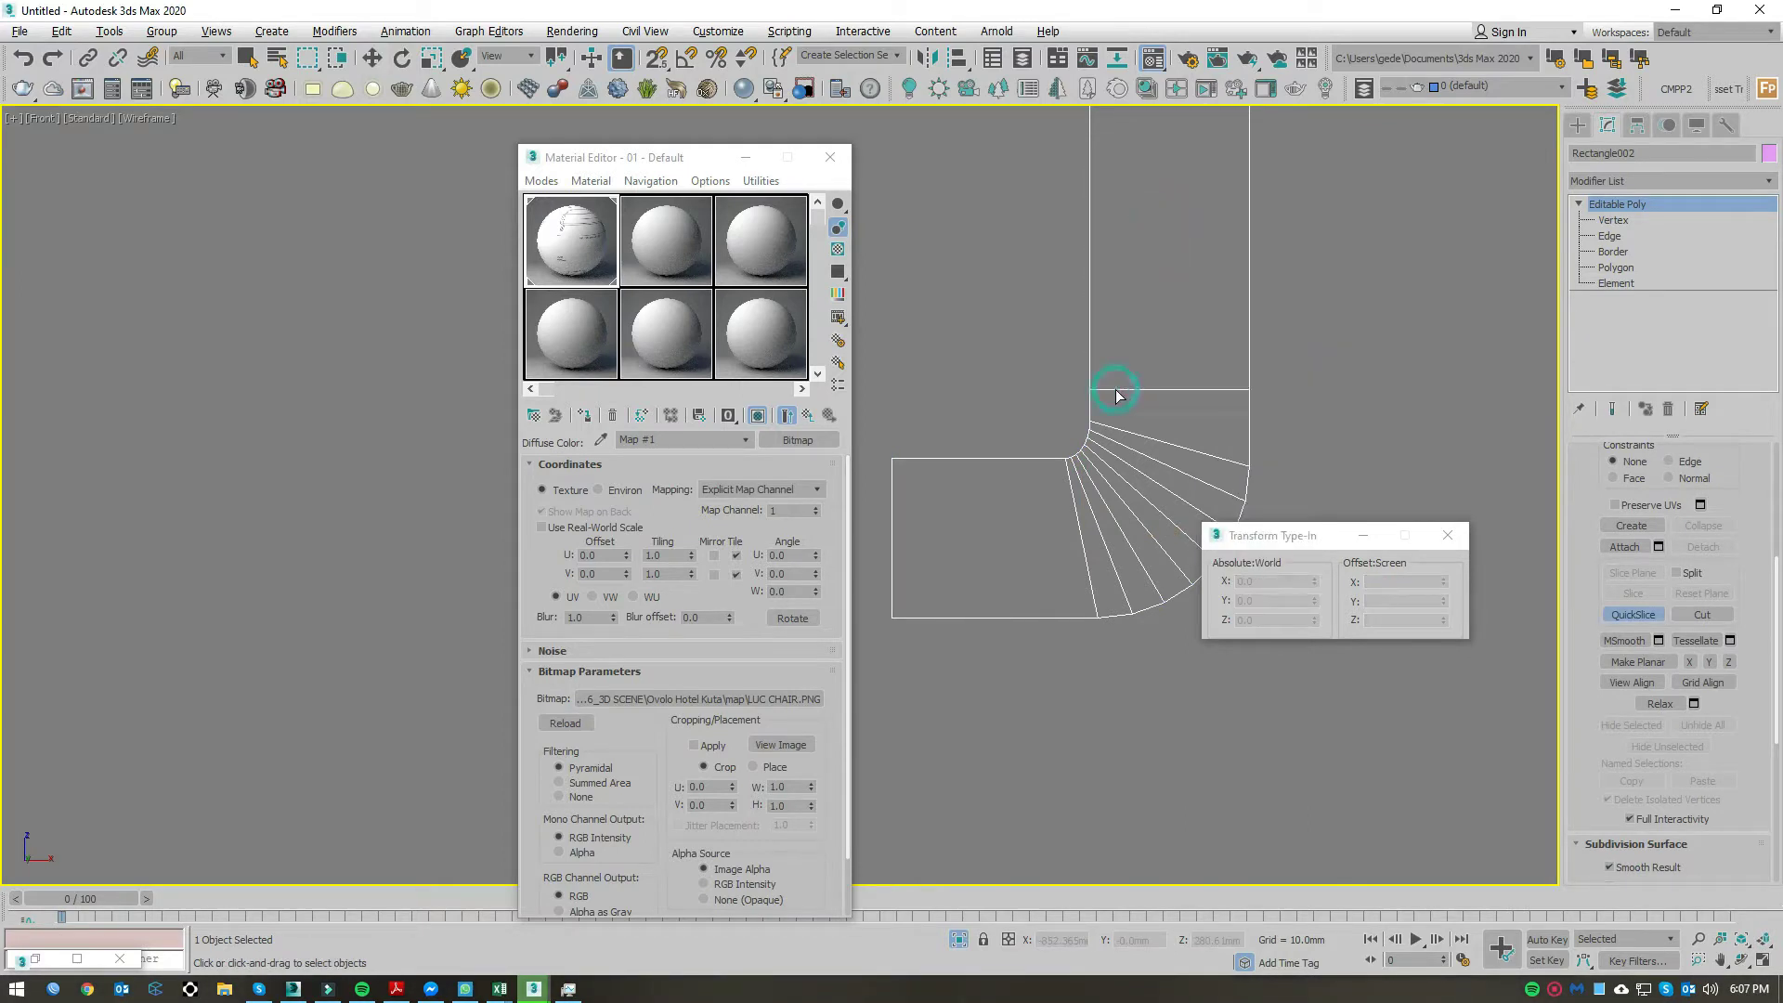
{"action": "left_click", "coordinate": [1126, 369]}
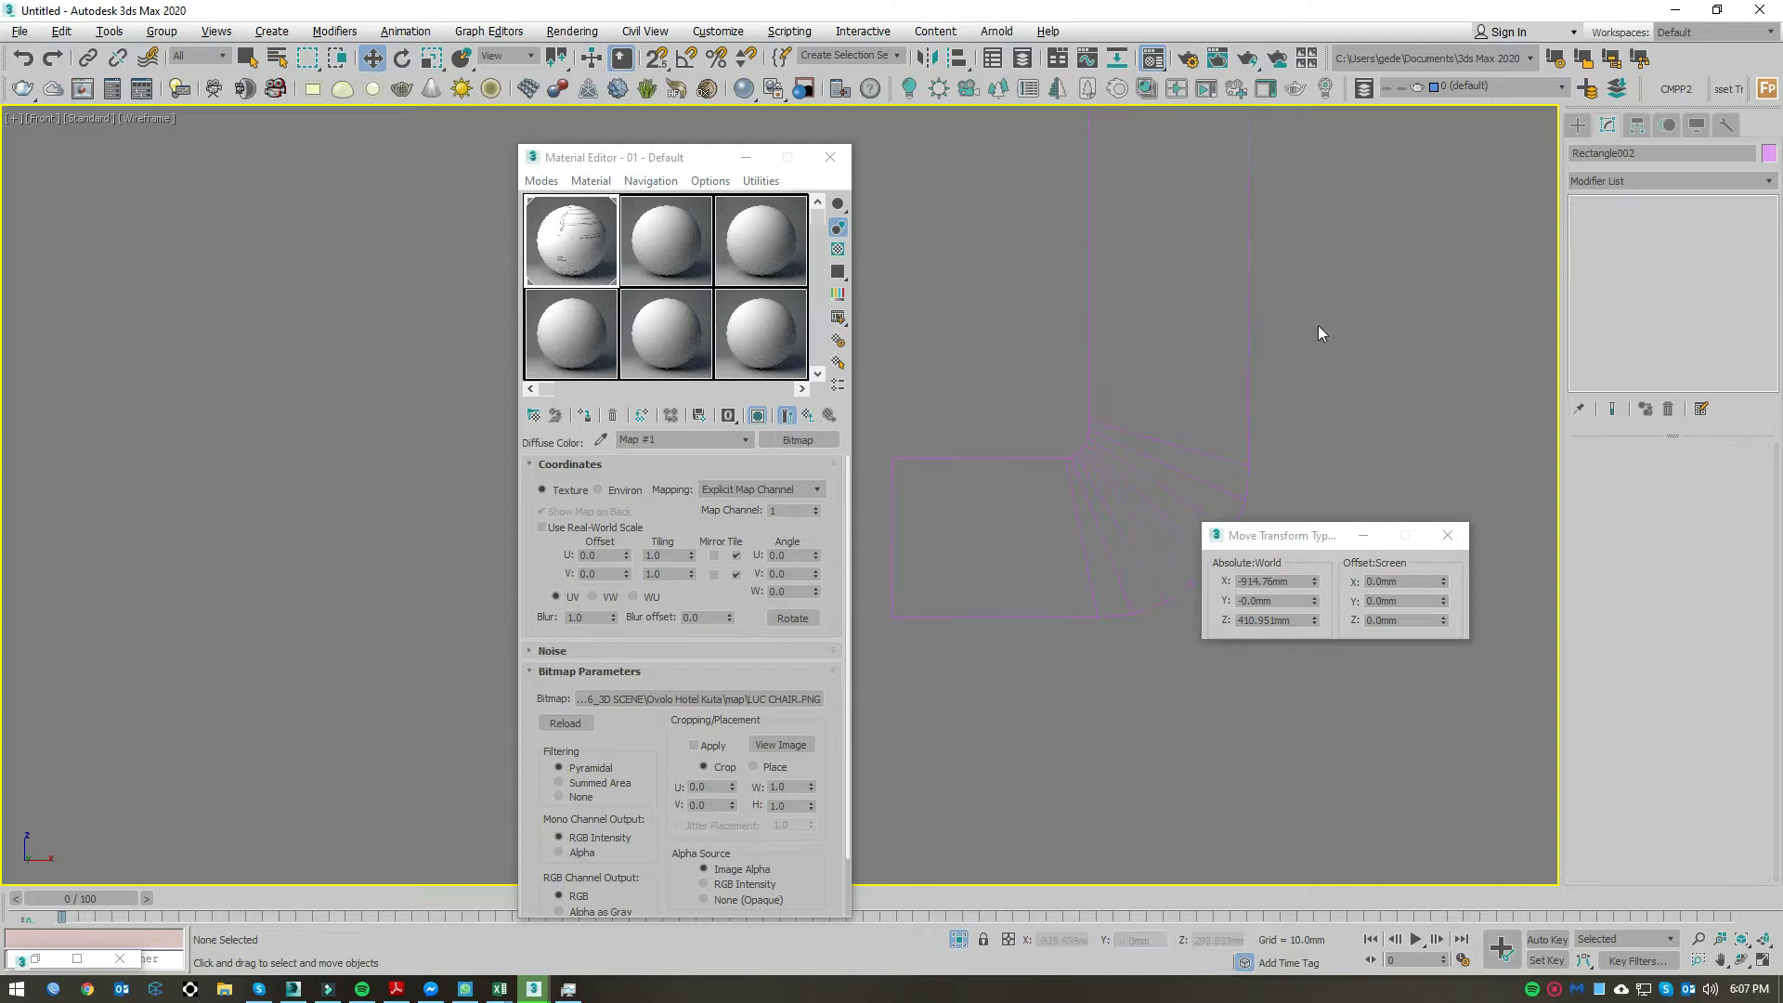
{"action": "left_click_drag", "start_coordinate": [1264, 332], "coordinate": [1230, 355]}
{"action": "right_click", "coordinate": [1193, 351]}
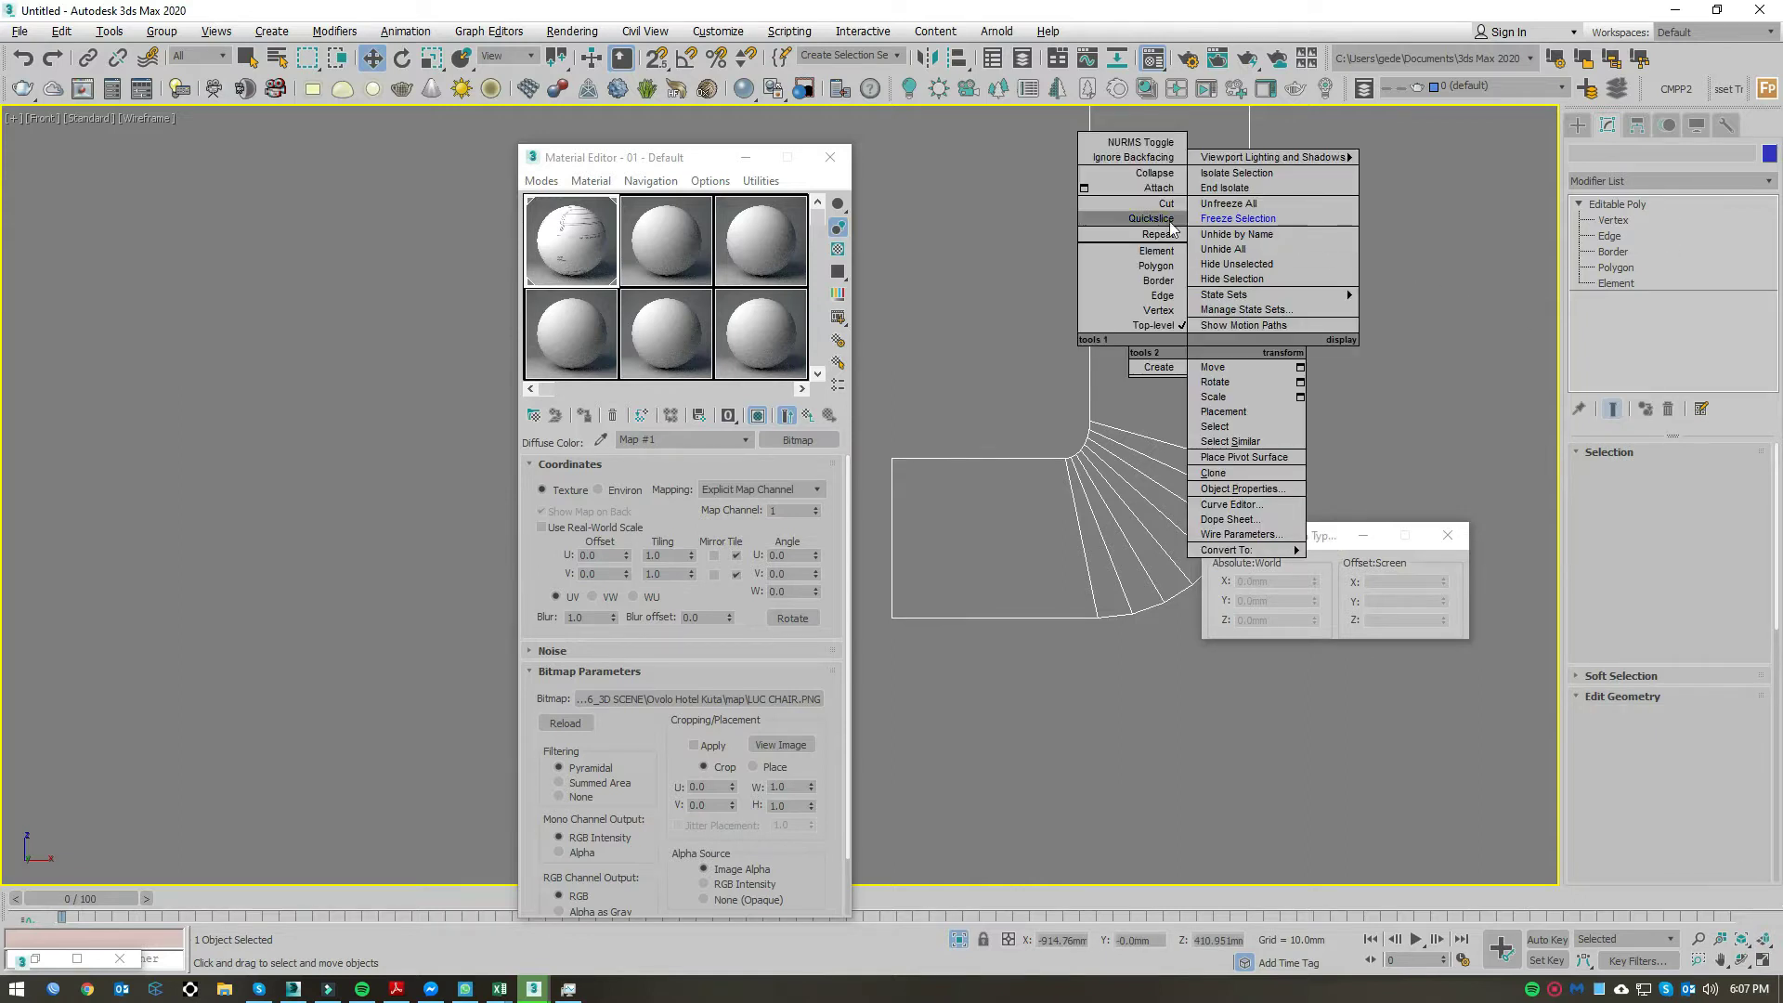
{"action": "key", "text": "Escape"}
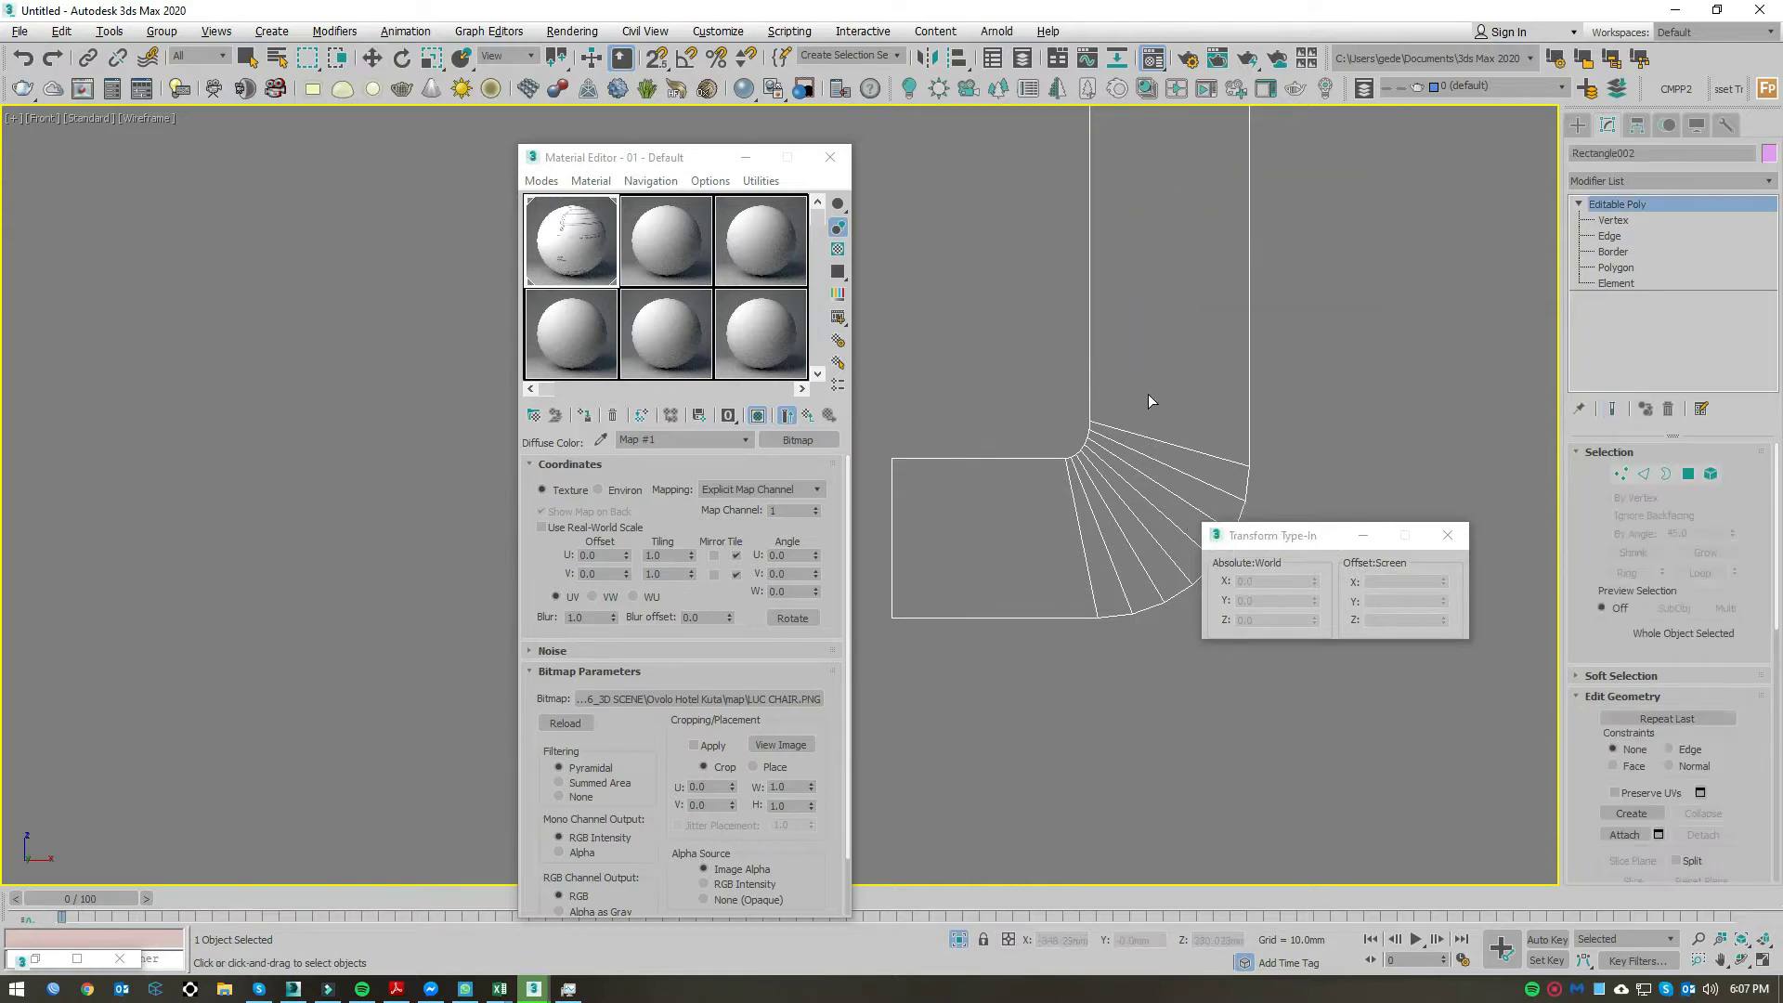
Step: Cancel a cut and place a horizontal QuickSlice across the poly
{"action": "left_click", "coordinate": [1148, 387]}
{"action": "right_click", "coordinate": [1209, 385]}
{"action": "key", "text": "w"}
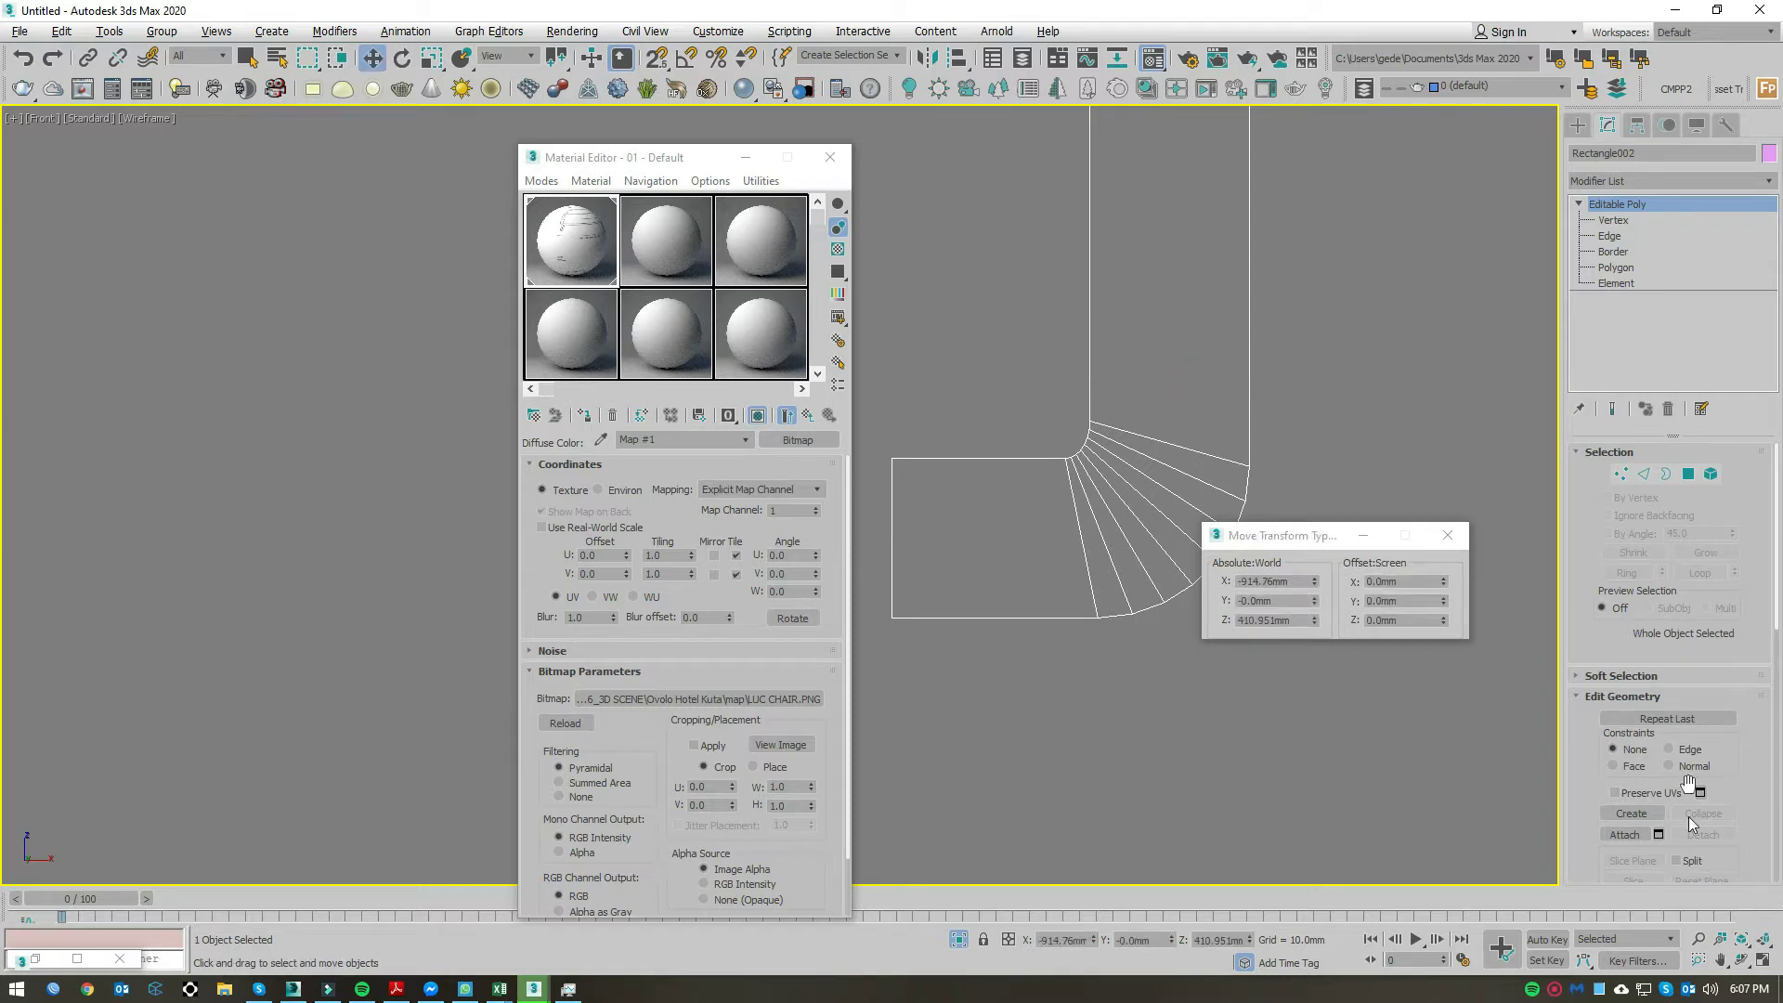
{"action": "scroll", "coordinate": [1739, 589], "scroll_direction": "down", "scroll_amount": 5}
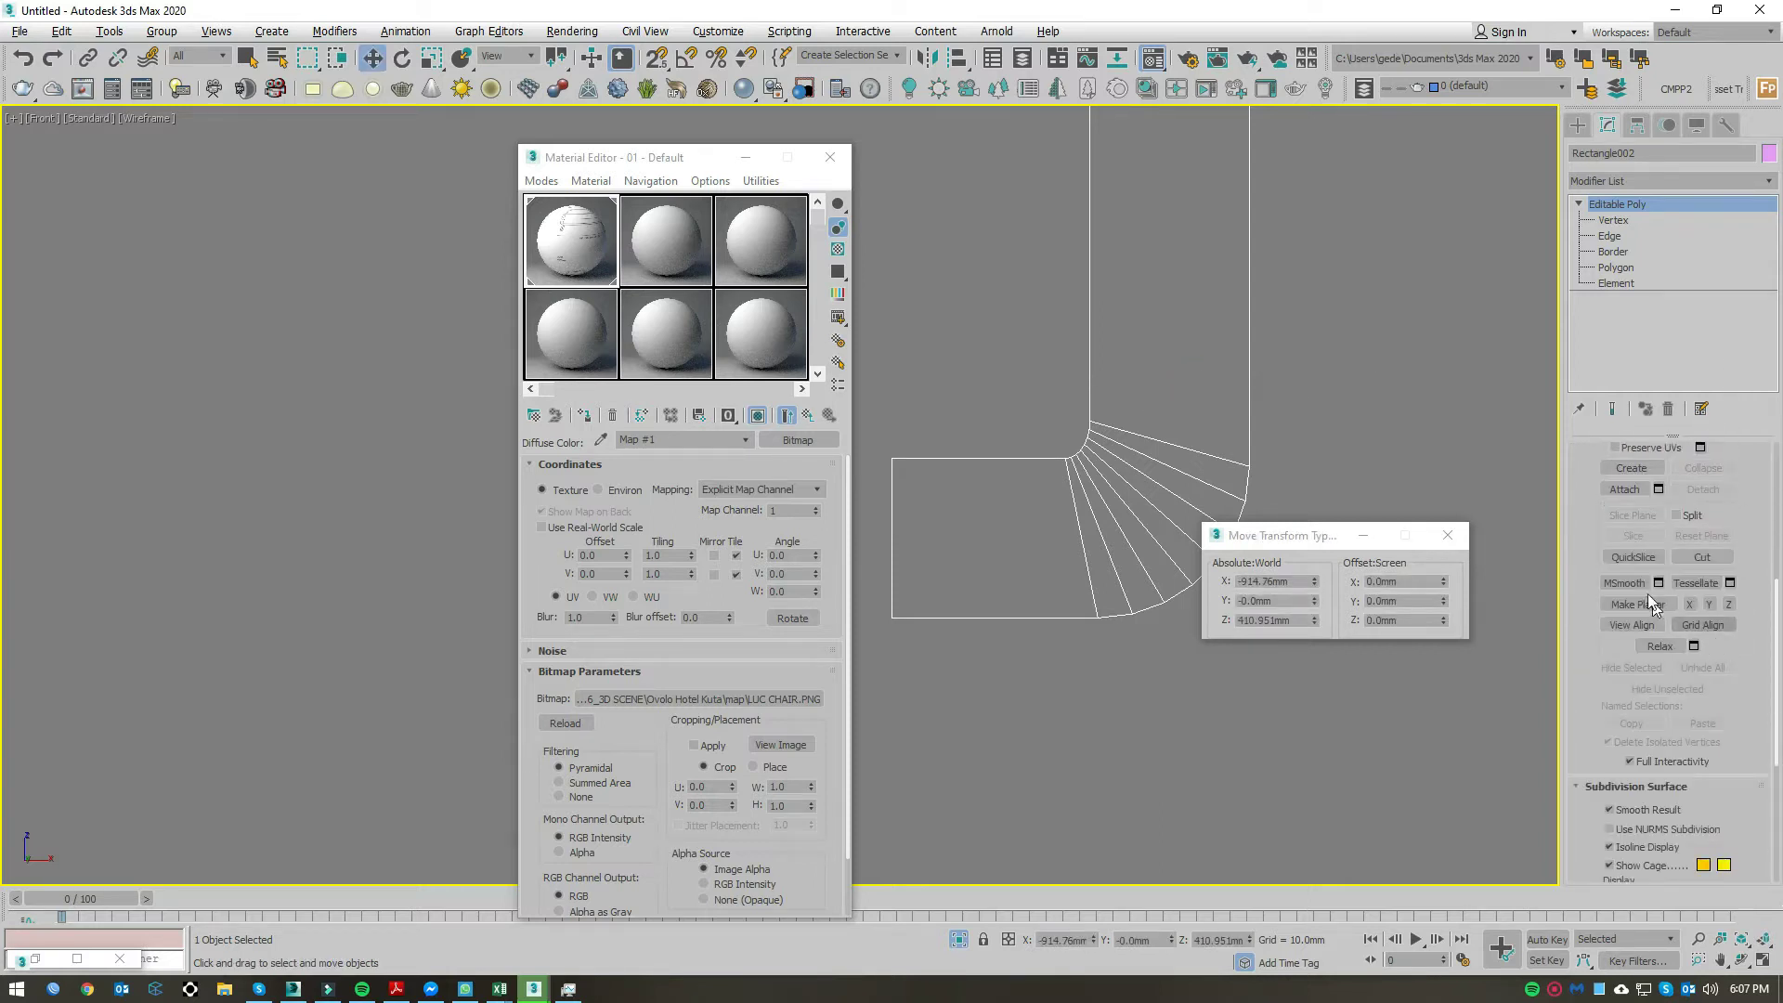
{"action": "left_click", "coordinate": [1633, 558]}
{"action": "left_click", "coordinate": [1142, 377]}
{"action": "right_click", "coordinate": [1143, 377]}
Step: Move the fan's top vertices down to Z 278.913 and undo stray edits
{"action": "left_click", "coordinate": [1613, 223]}
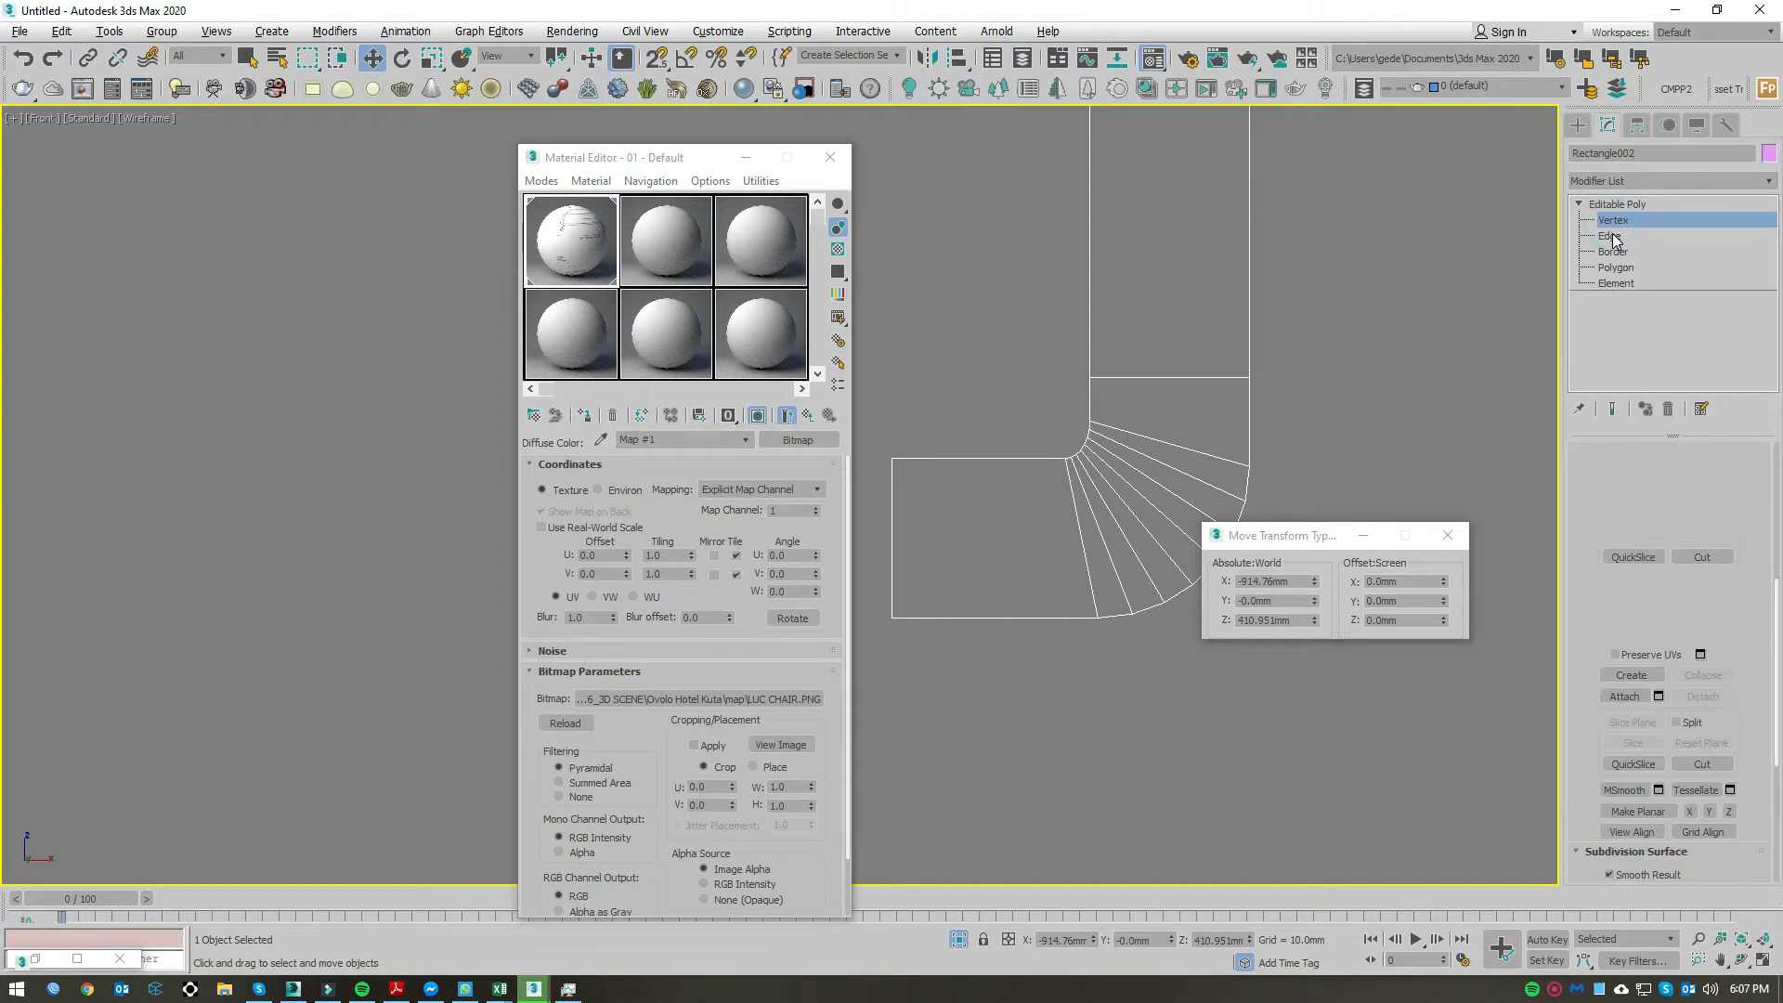
{"action": "scroll", "coordinate": [1196, 388], "scroll_direction": "up", "scroll_amount": 5}
{"action": "left_click_drag", "start_coordinate": [1144, 332], "coordinate": [1146, 368]}
{"action": "scroll", "coordinate": [1244, 331], "scroll_direction": "down", "scroll_amount": 3}
{"action": "scroll", "coordinate": [1286, 373], "scroll_direction": "up", "scroll_amount": 3}
{"action": "scroll", "coordinate": [1247, 381], "scroll_direction": "down", "scroll_amount": 5}
{"action": "key", "text": "ctrl+z"}
{"action": "scroll", "coordinate": [1247, 381], "scroll_direction": "down", "scroll_amount": 3}
{"action": "scroll", "coordinate": [1161, 279], "scroll_direction": "down", "scroll_amount": 2}
{"action": "mouse_move", "coordinate": [1306, 469]}
{"action": "middle_mouse_down"}
{"action": "mouse_move", "coordinate": [1247, 321]}
{"action": "mouse_move", "coordinate": [1307, 313]}
{"action": "middle_mouse_up"}
{"action": "key", "text": "ctrl+z"}
{"action": "key", "text": "ctrl+z"}
{"action": "key", "text": "ctrl+z"}
{"action": "key", "text": "ctrl+z"}
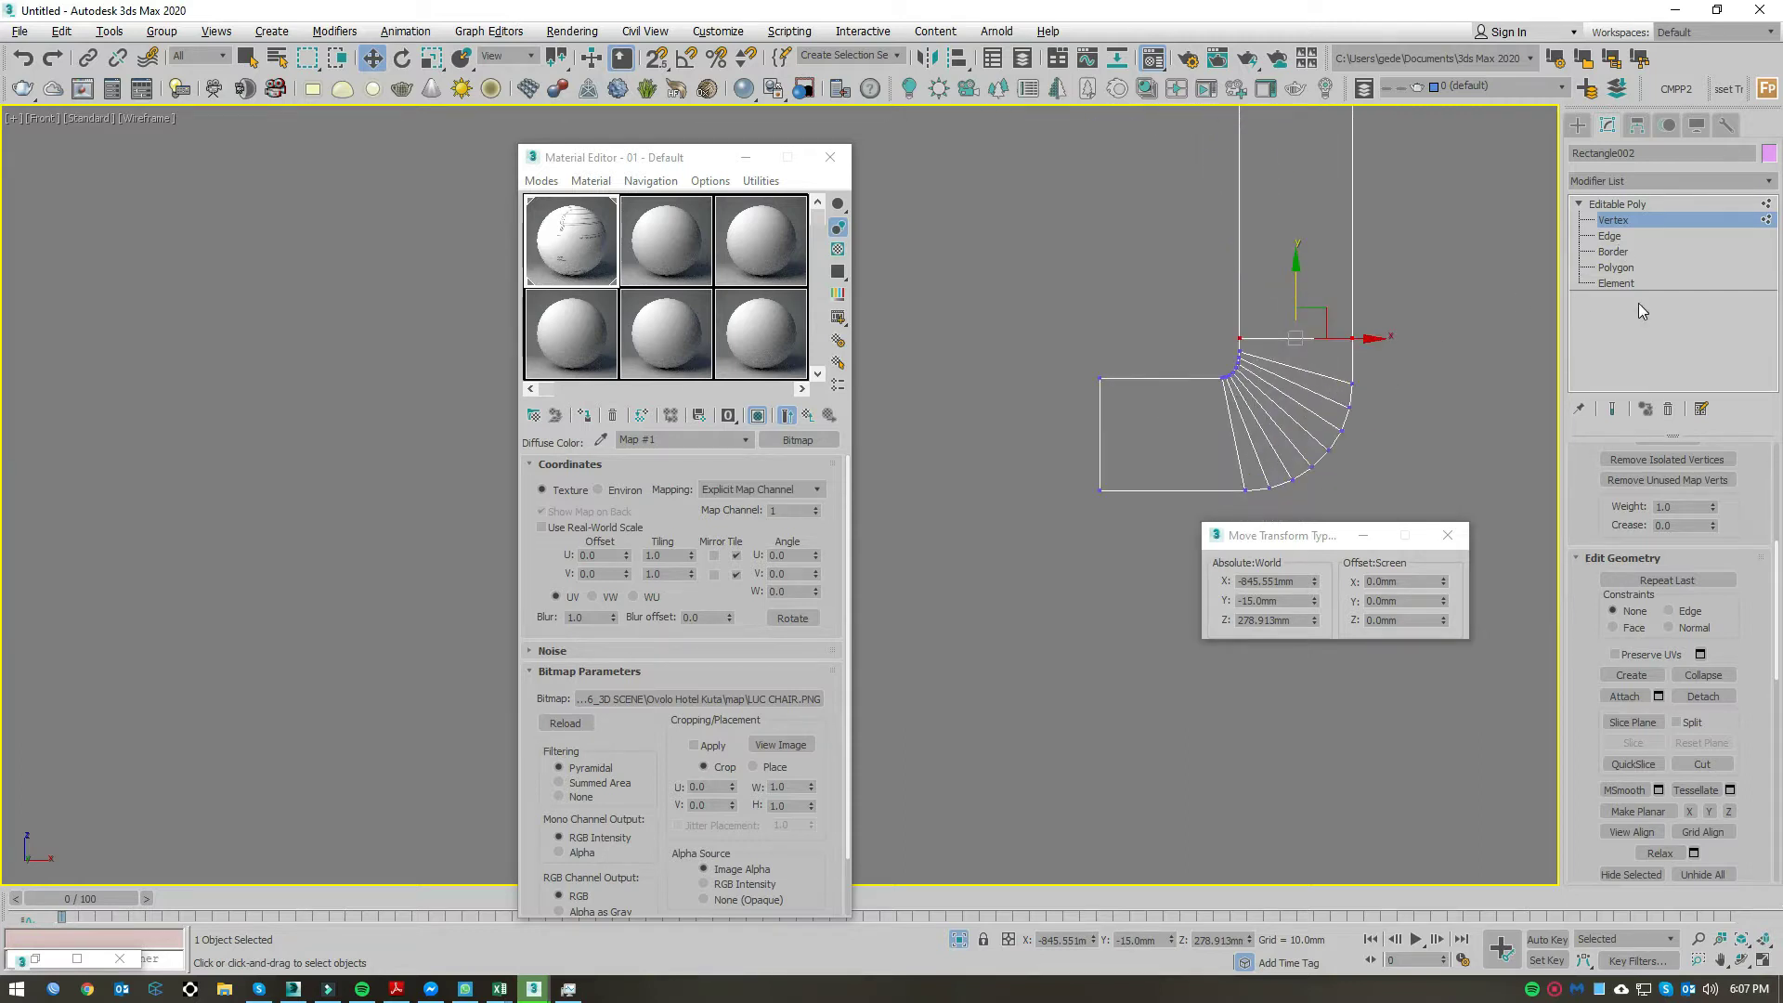
Step: Detach the L-shaped corner polygons as a new object
{"action": "left_click", "coordinate": [1616, 267]}
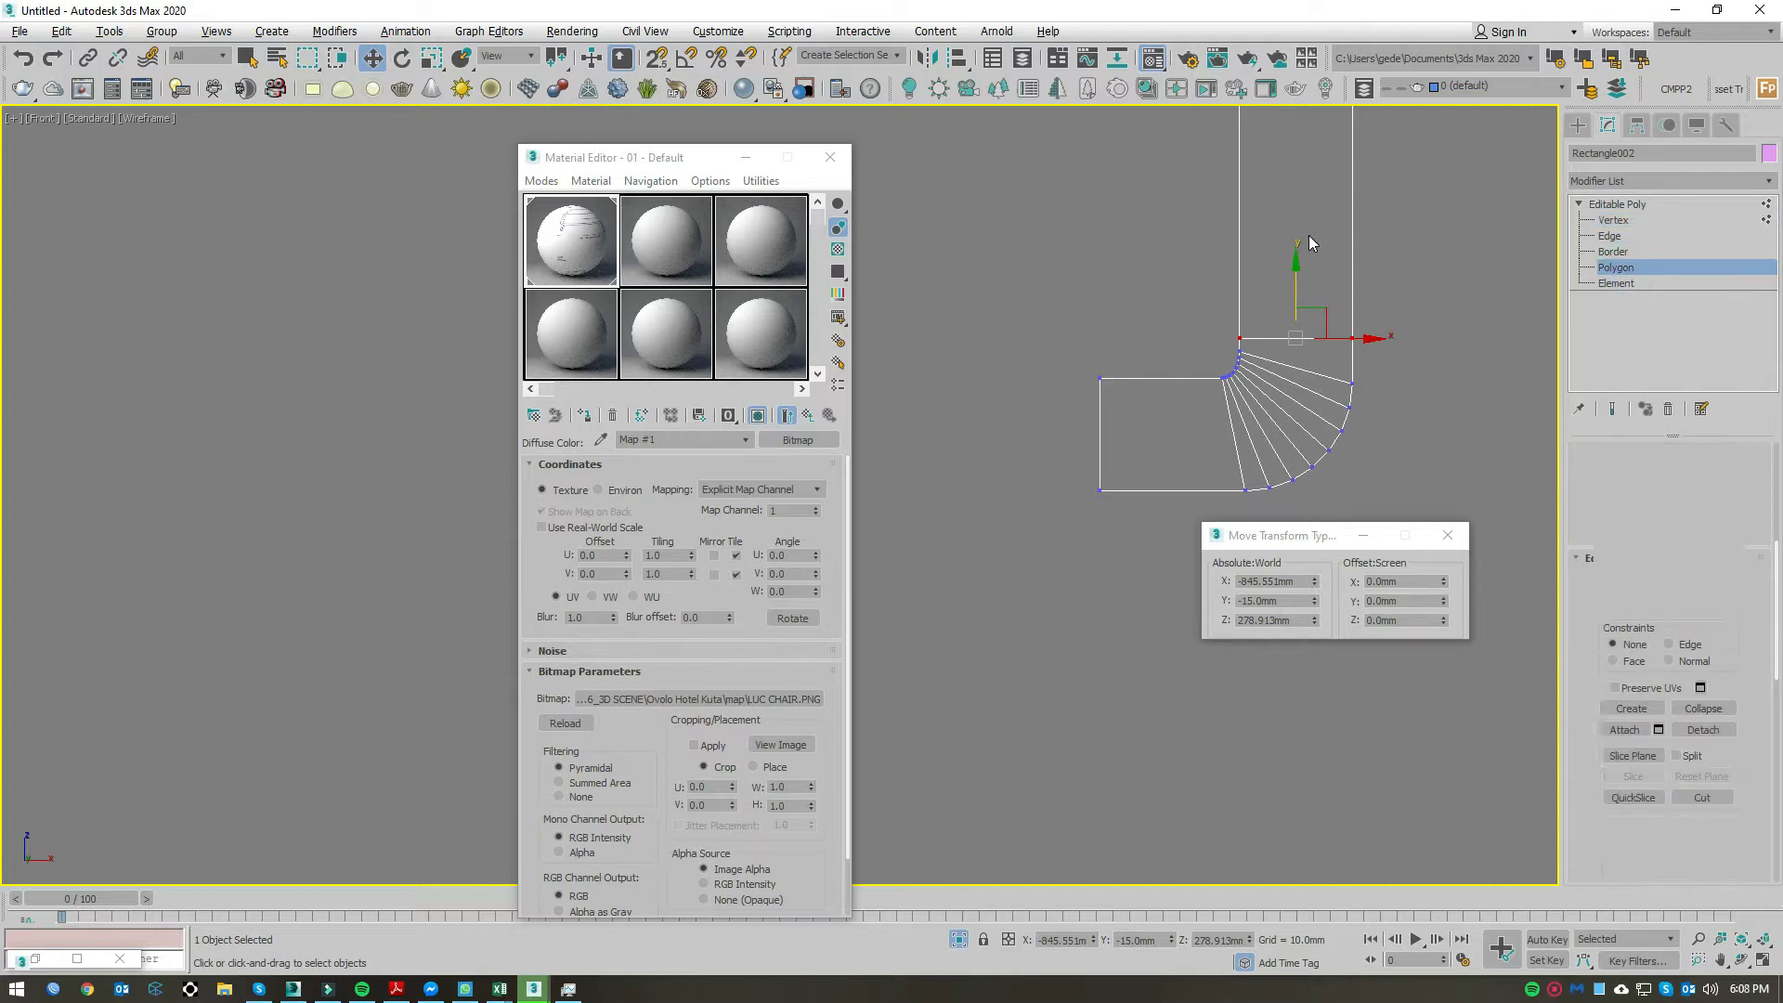
{"action": "key", "text": "ctrl+z"}
{"action": "key", "text": "4"}
{"action": "left_click_drag", "start_coordinate": [1389, 354], "coordinate": [1111, 459]}
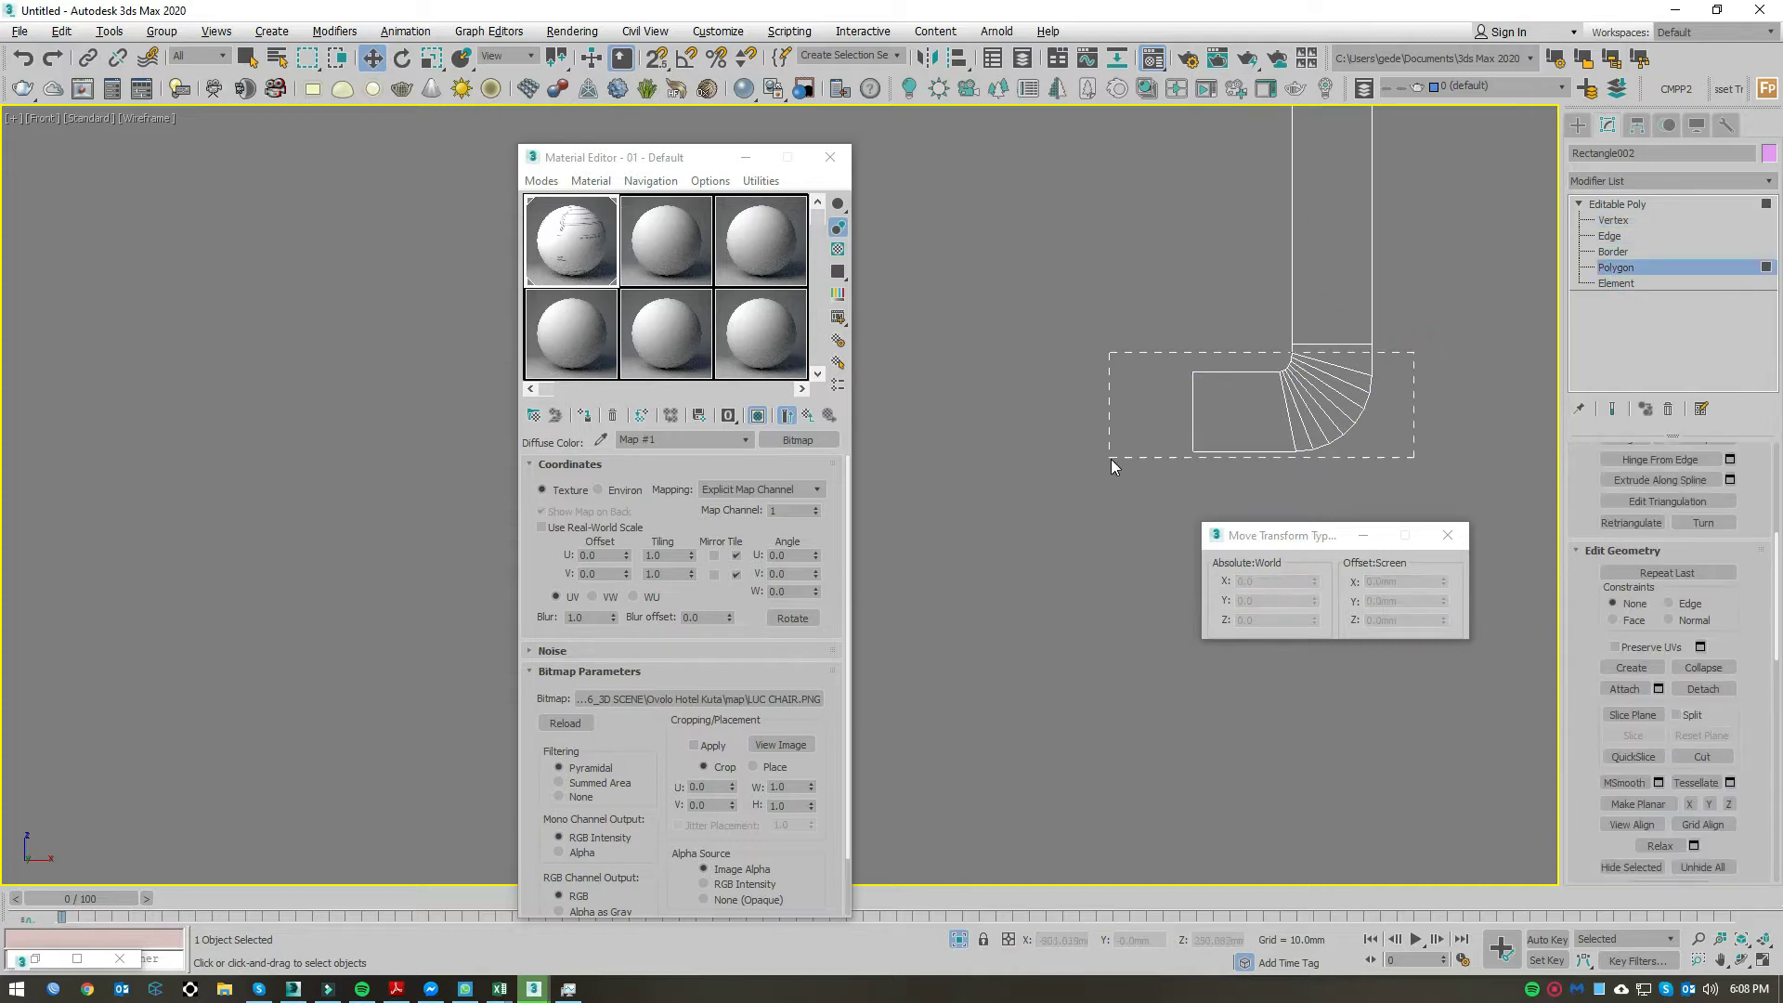
{"action": "left_click", "coordinate": [1717, 691]}
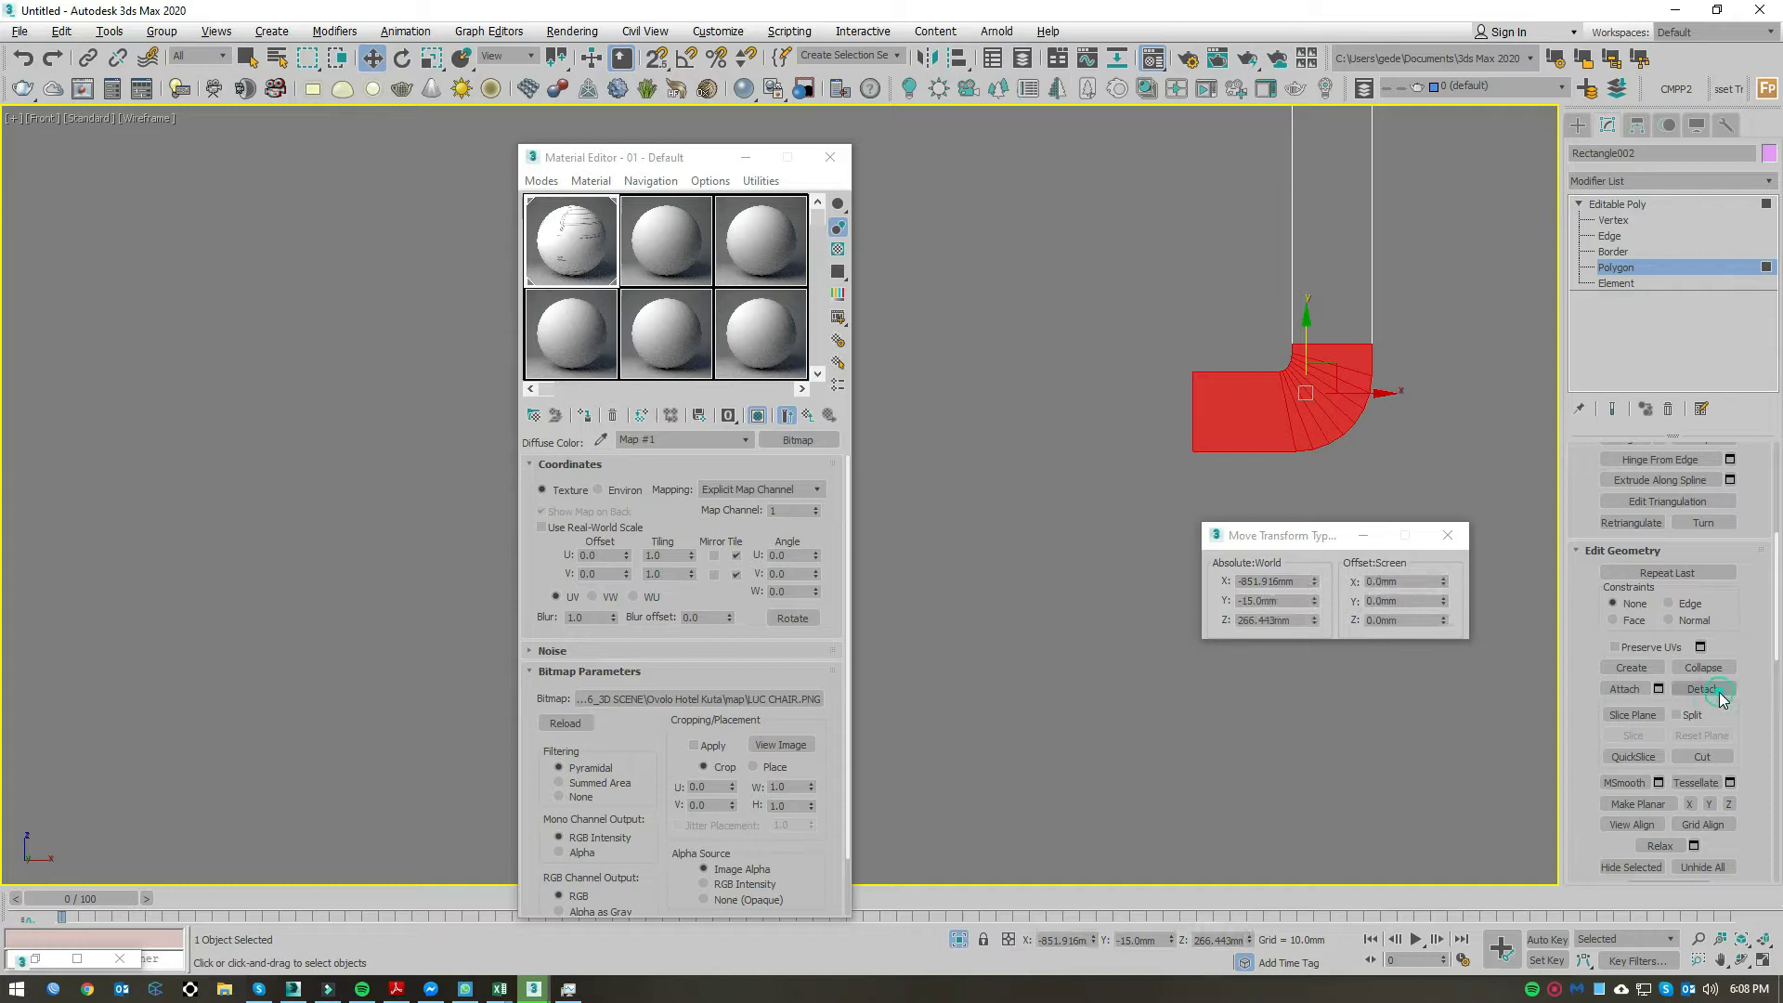
{"action": "left_click", "coordinate": [970, 504]}
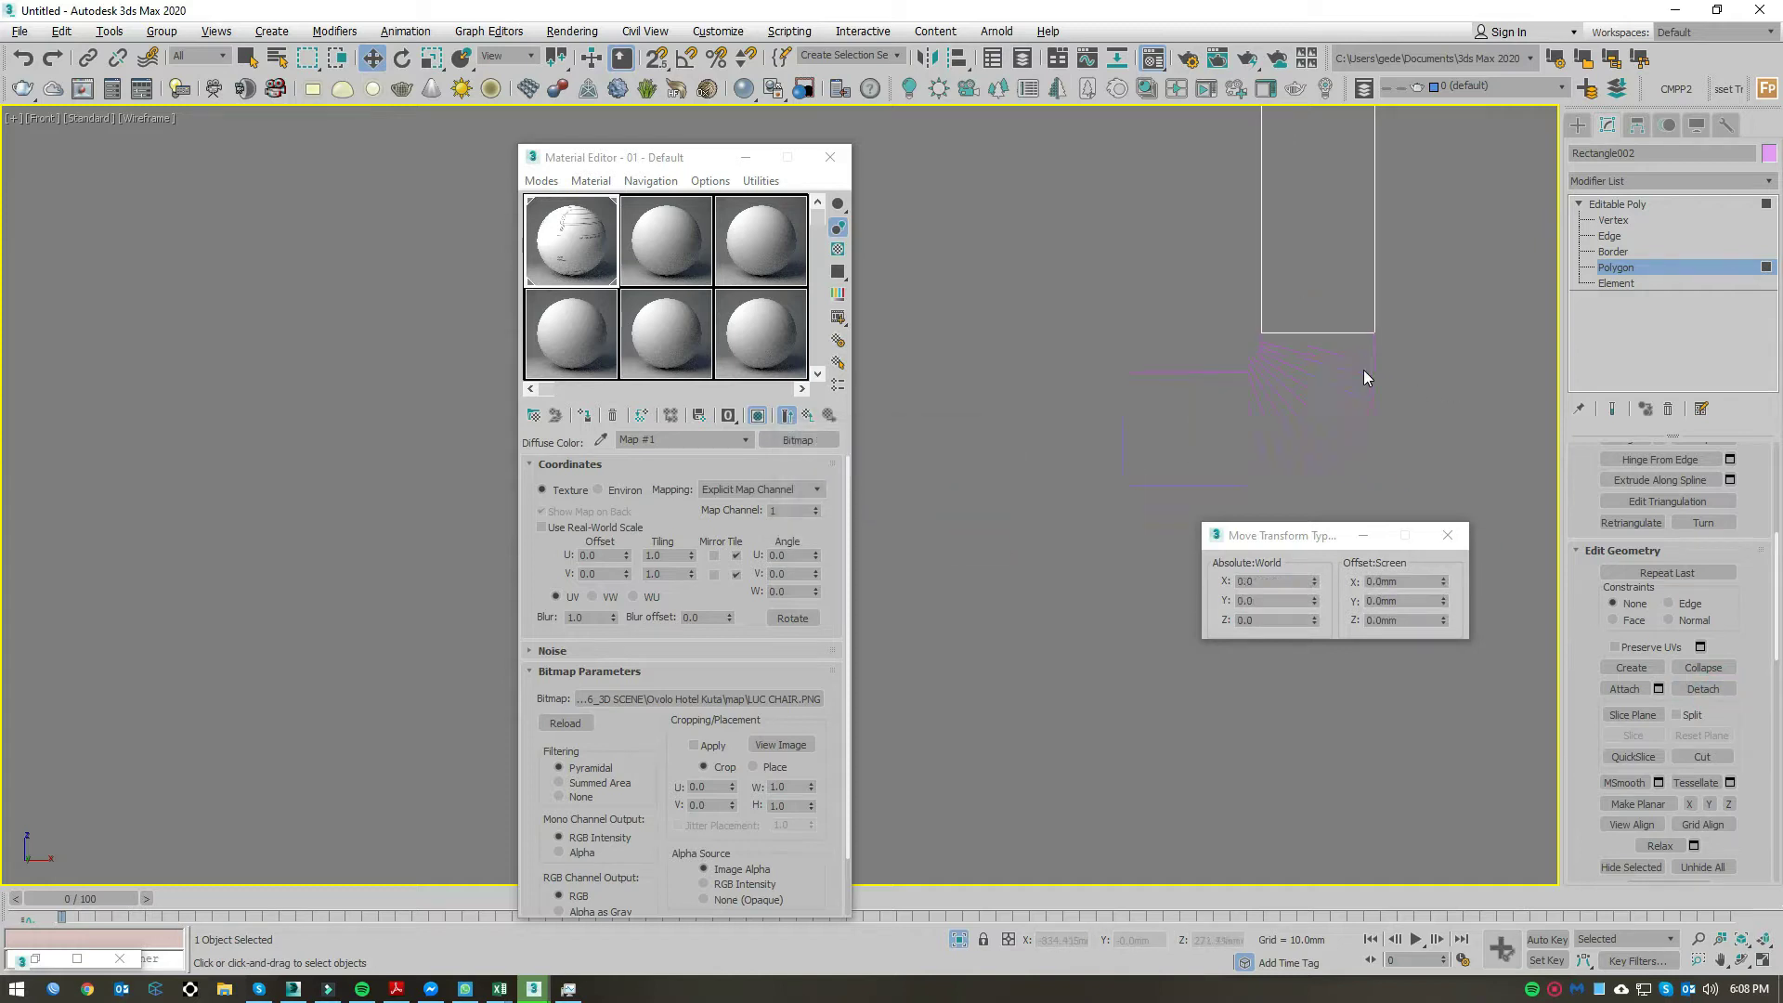
Step: Exit sub-object mode and show the Front view shaded again
{"action": "left_click", "coordinate": [1616, 204]}
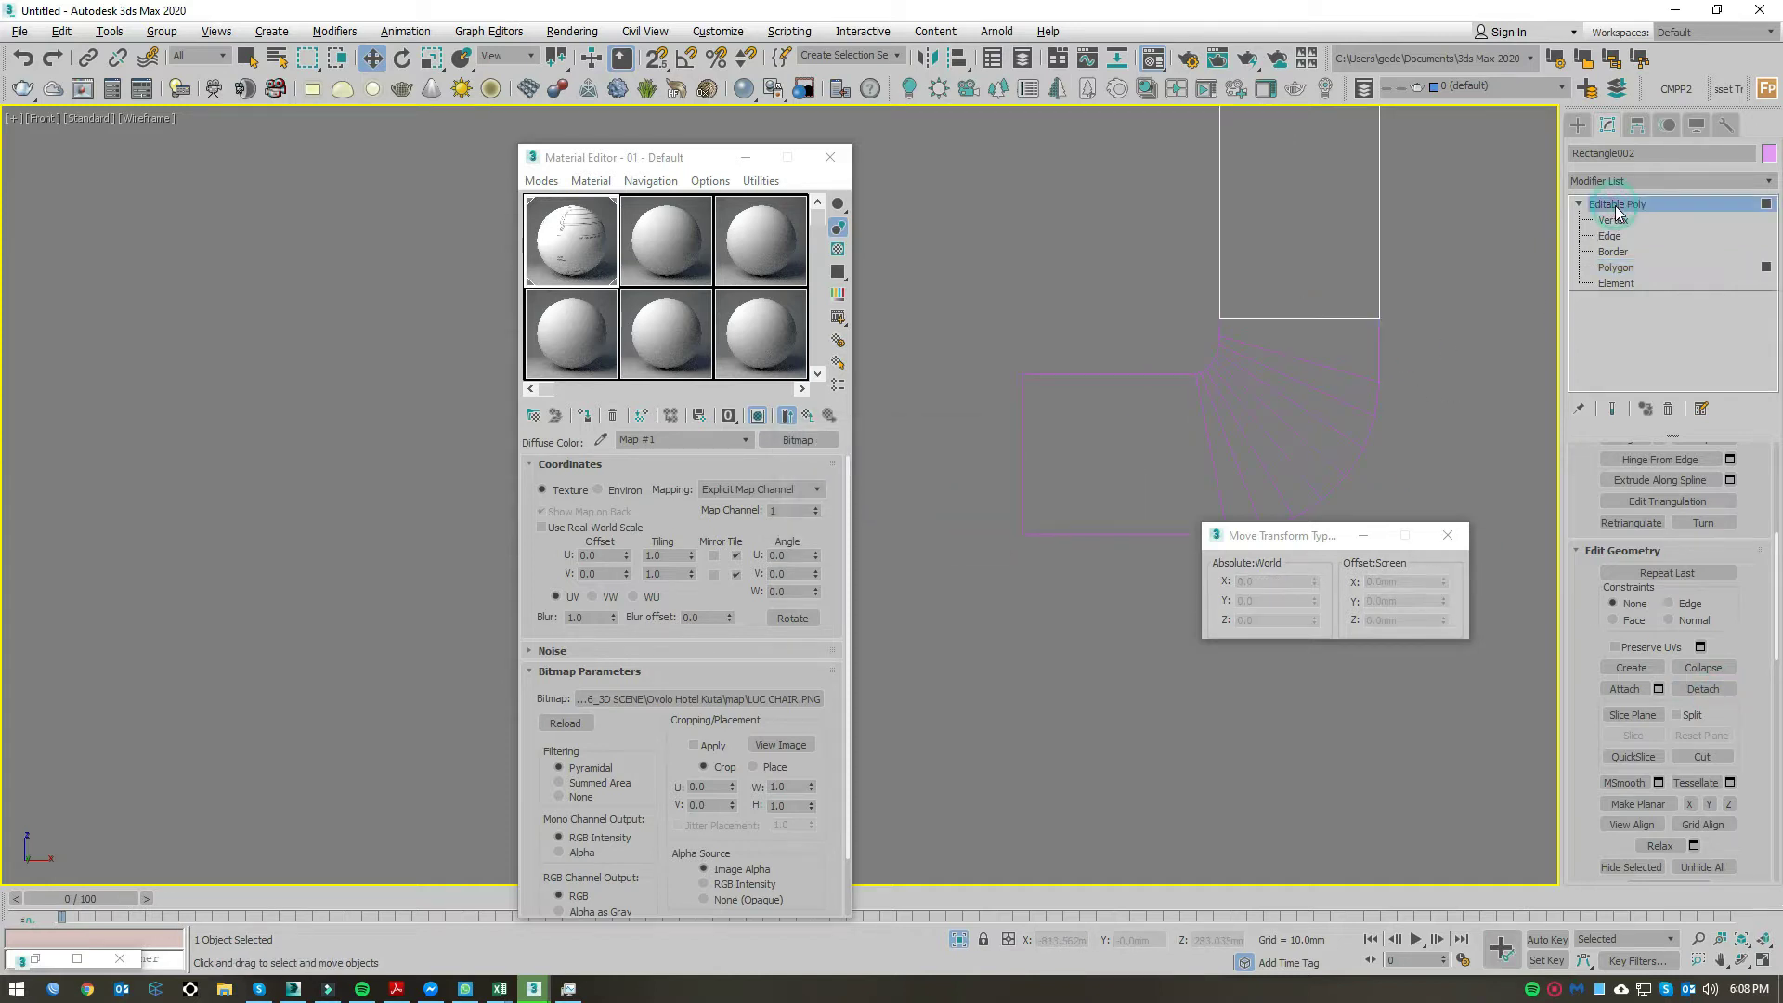
{"action": "scroll", "coordinate": [1249, 343], "scroll_direction": "up", "scroll_amount": 2}
{"action": "left_click", "coordinate": [1235, 350]}
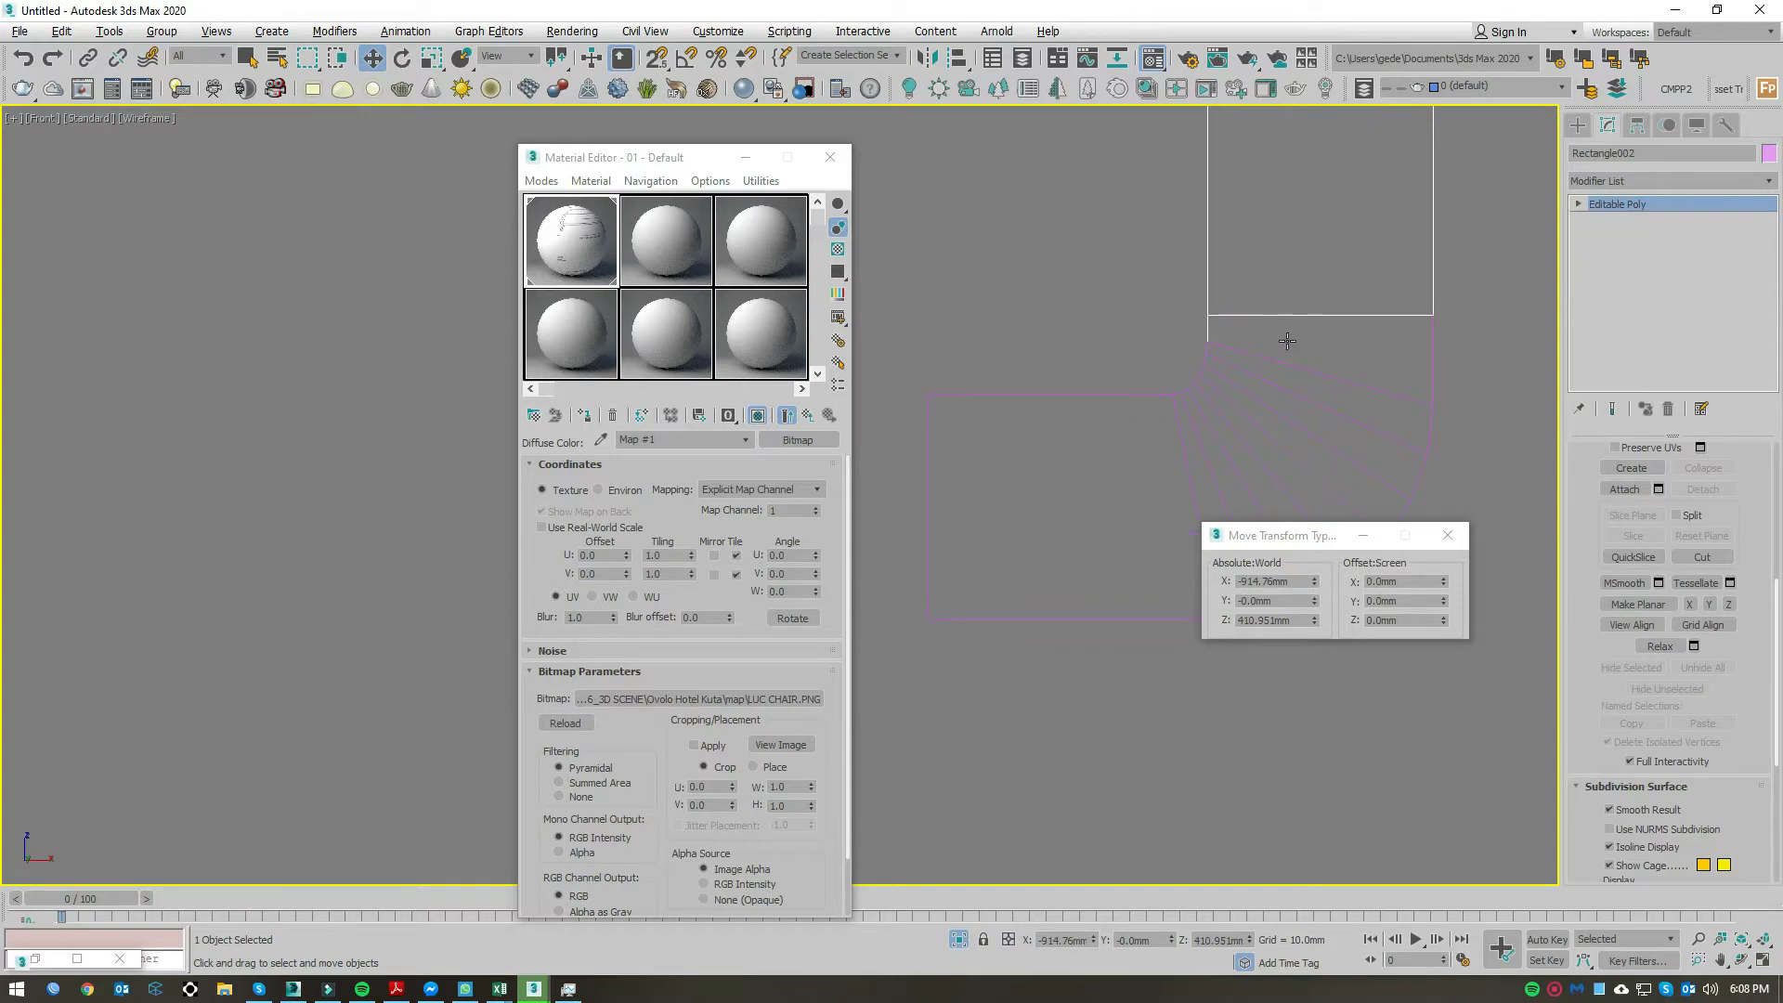
{"action": "left_click", "coordinate": [1217, 339]}
{"action": "key", "text": "F3"}
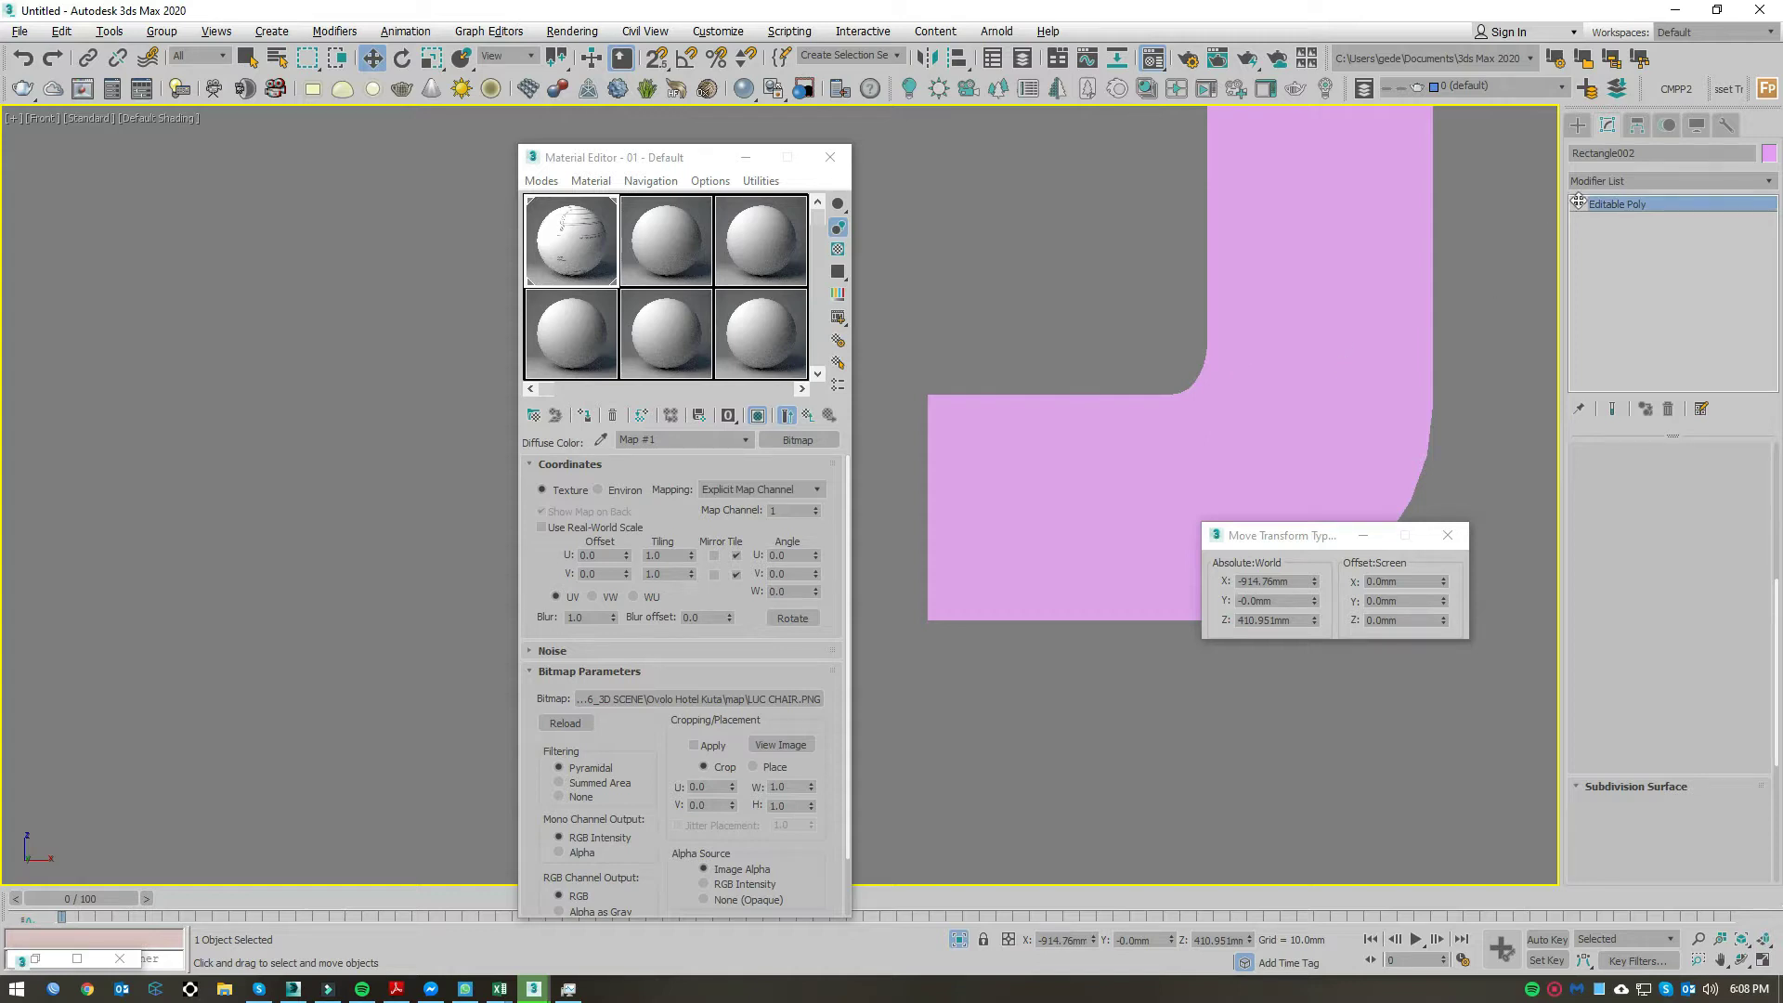
Step: Select Object001's curved lower element, then show its Hierarchy pivot settings in wireframe
{"action": "left_click", "coordinate": [1575, 205]}
{"action": "left_click", "coordinate": [1614, 282]}
{"action": "left_click", "coordinate": [1343, 348]}
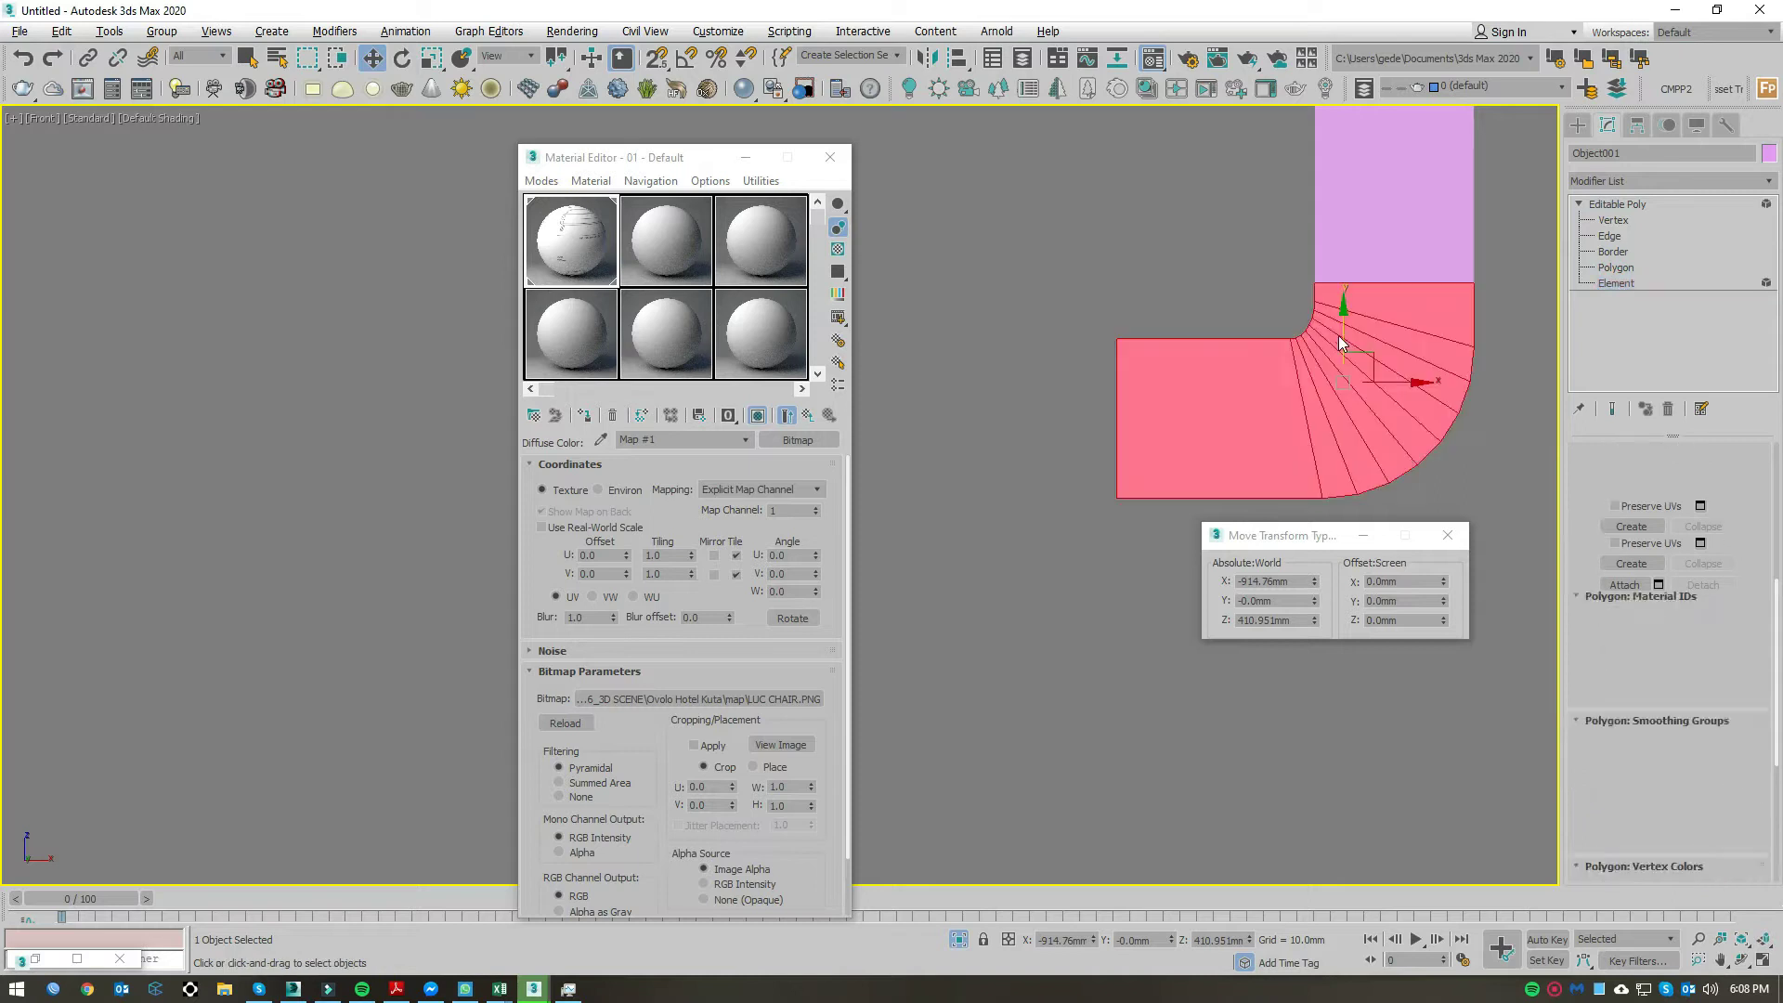
{"action": "left_click", "coordinate": [1642, 200]}
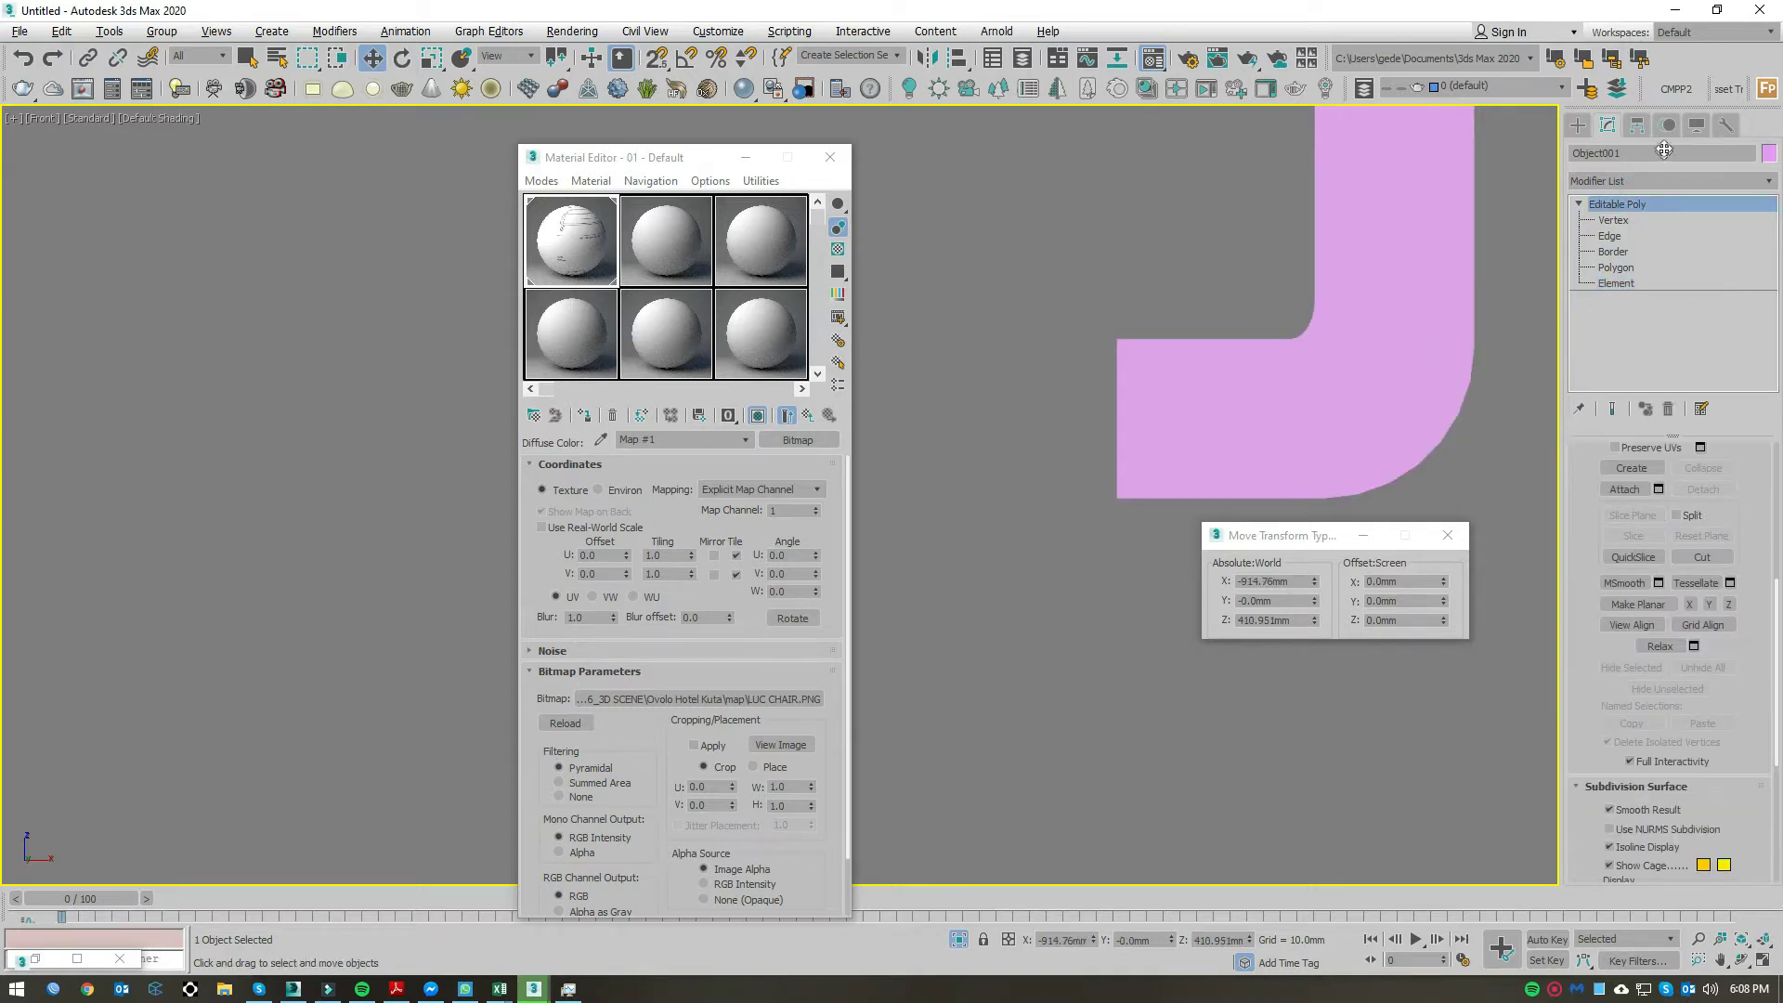
{"action": "left_click", "coordinate": [1638, 130]}
{"action": "scroll", "coordinate": [1178, 421], "scroll_direction": "down", "scroll_amount": 3}
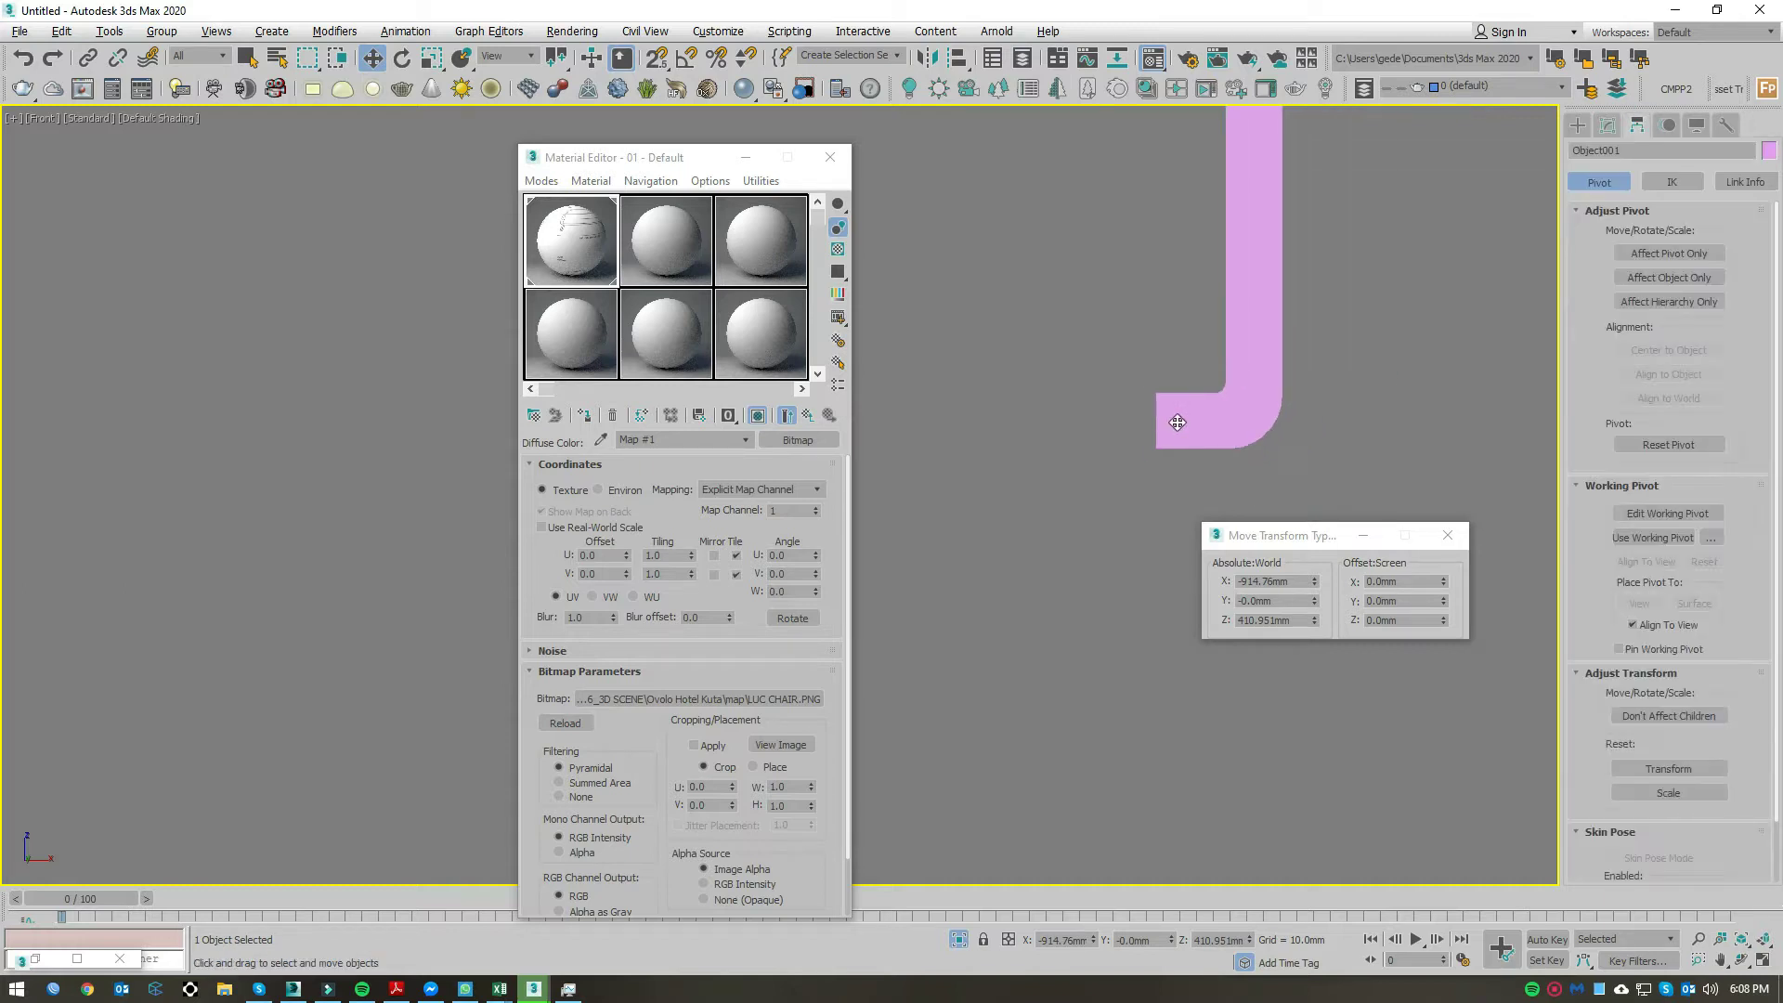
{"action": "key", "text": "F3"}
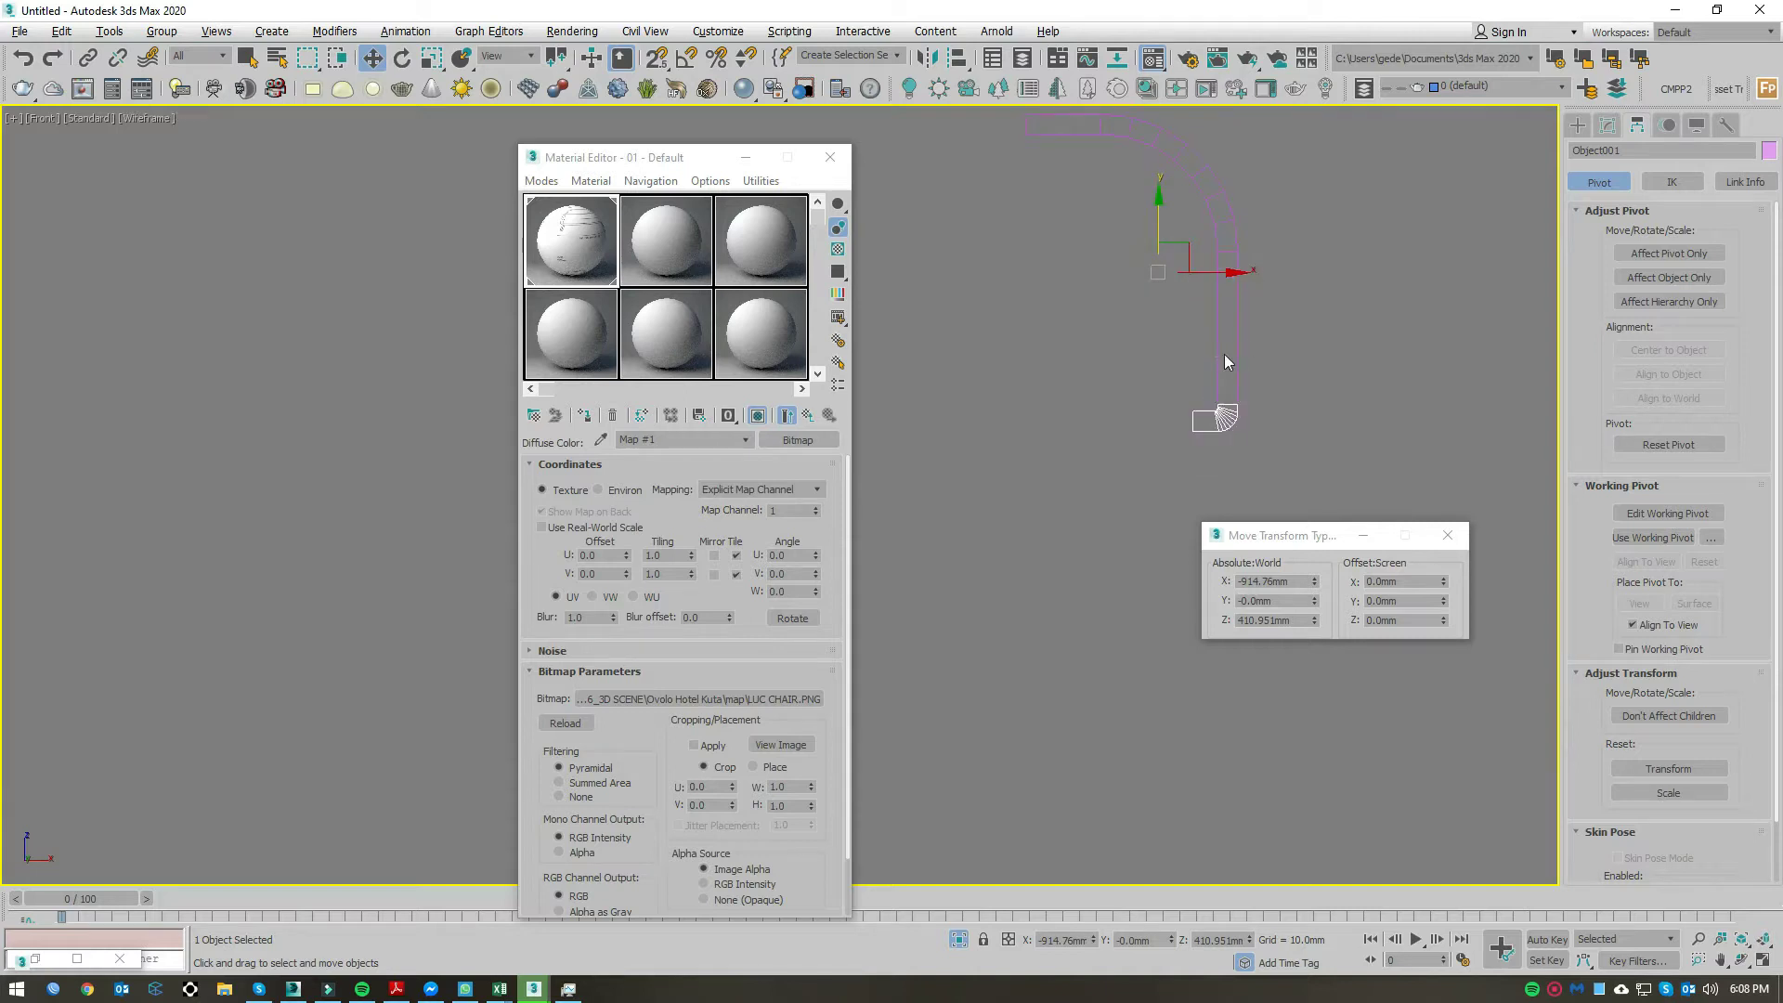
Step: Centre the corner piece's pivot on the object using Affect Pivot Only
{"action": "left_click", "coordinate": [1686, 250]}
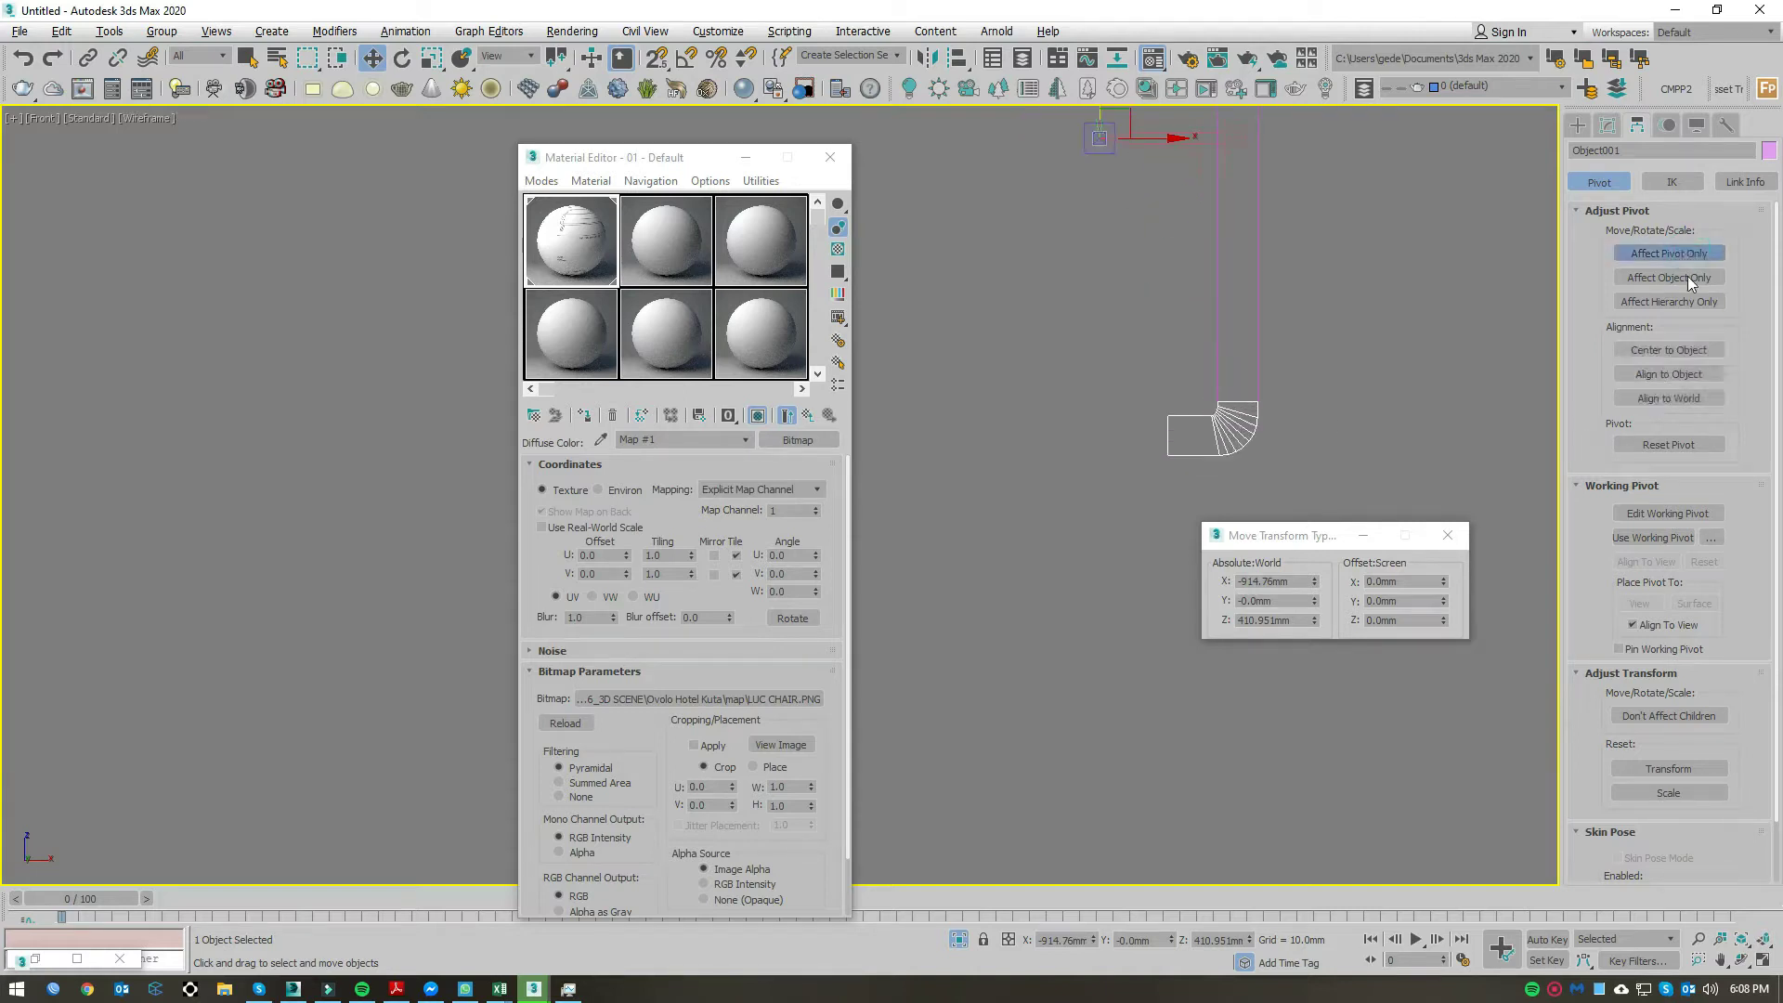
{"action": "left_click", "coordinate": [1679, 350]}
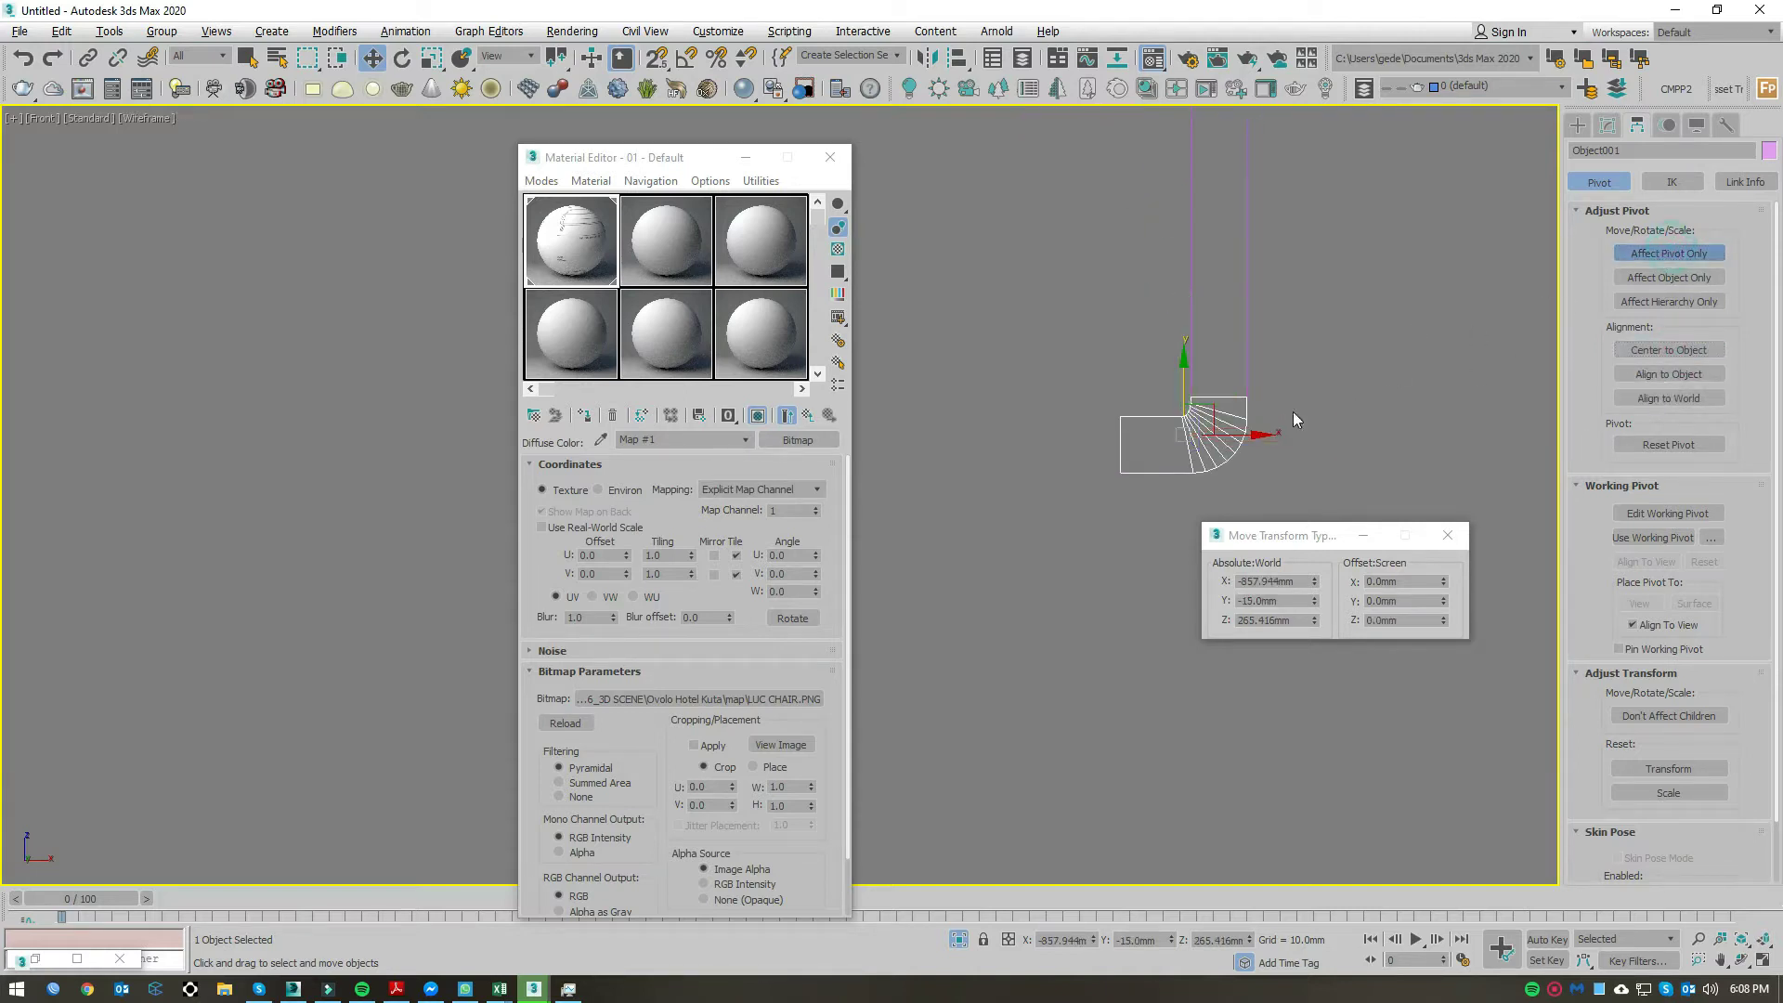
{"action": "scroll", "coordinate": [1286, 413], "scroll_direction": "up", "scroll_amount": 4}
Step: Rotate the corner piece to X -90°, Y 180°, Z -90° and bring the backrest into view
{"action": "key", "text": "e"}
{"action": "left_click", "coordinate": [1413, 581]}
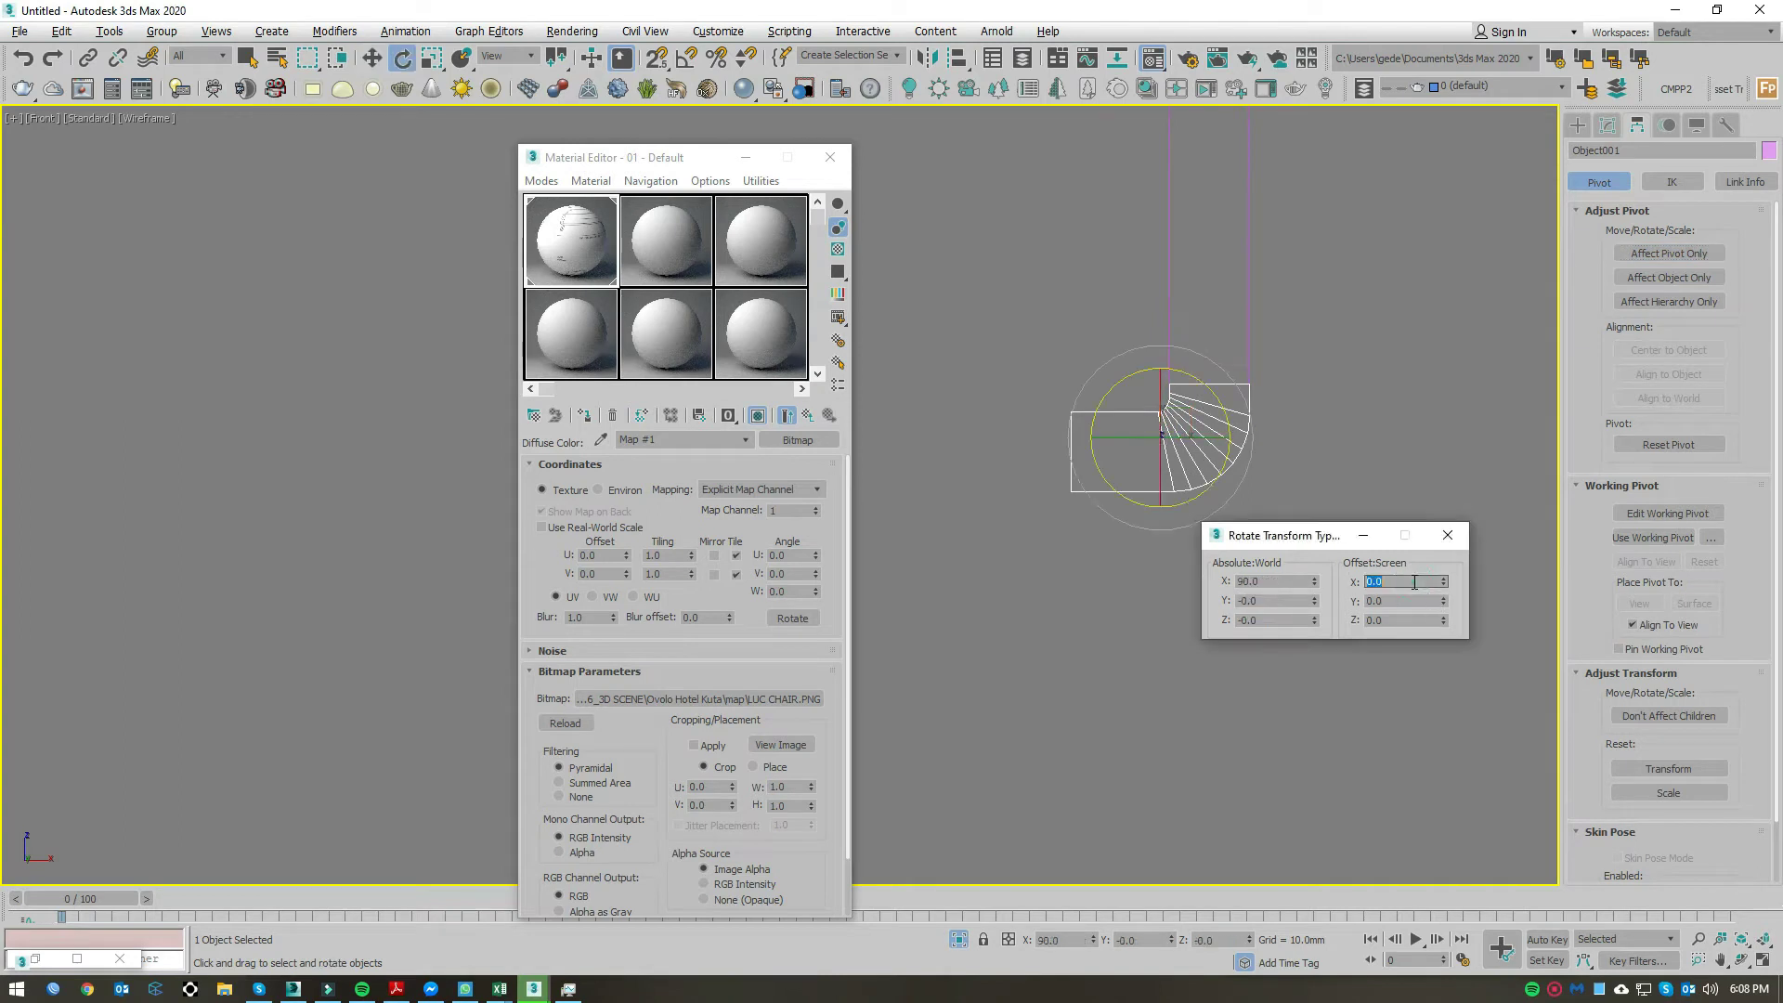
{"action": "type", "text": "90"}
{"action": "key", "text": "Return"}
{"action": "type", "text": "-90"}
{"action": "key", "text": "Return"}
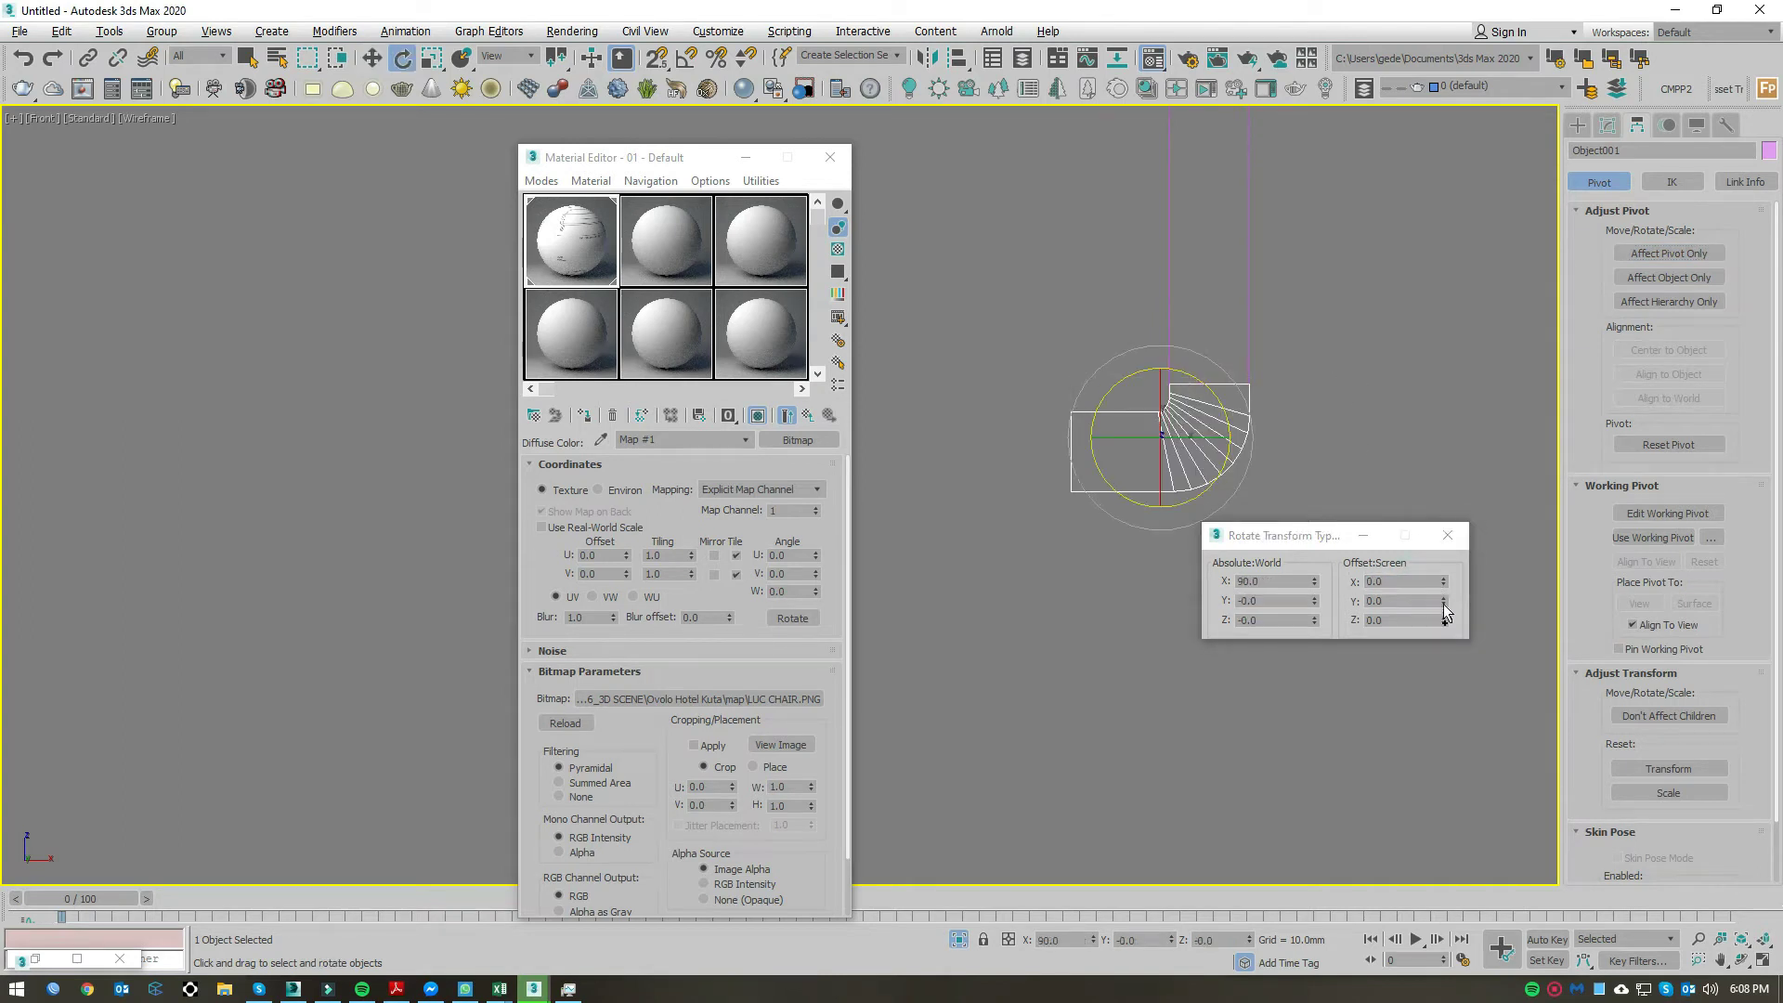
{"action": "key", "text": "Tab"}
{"action": "key", "text": "Return"}
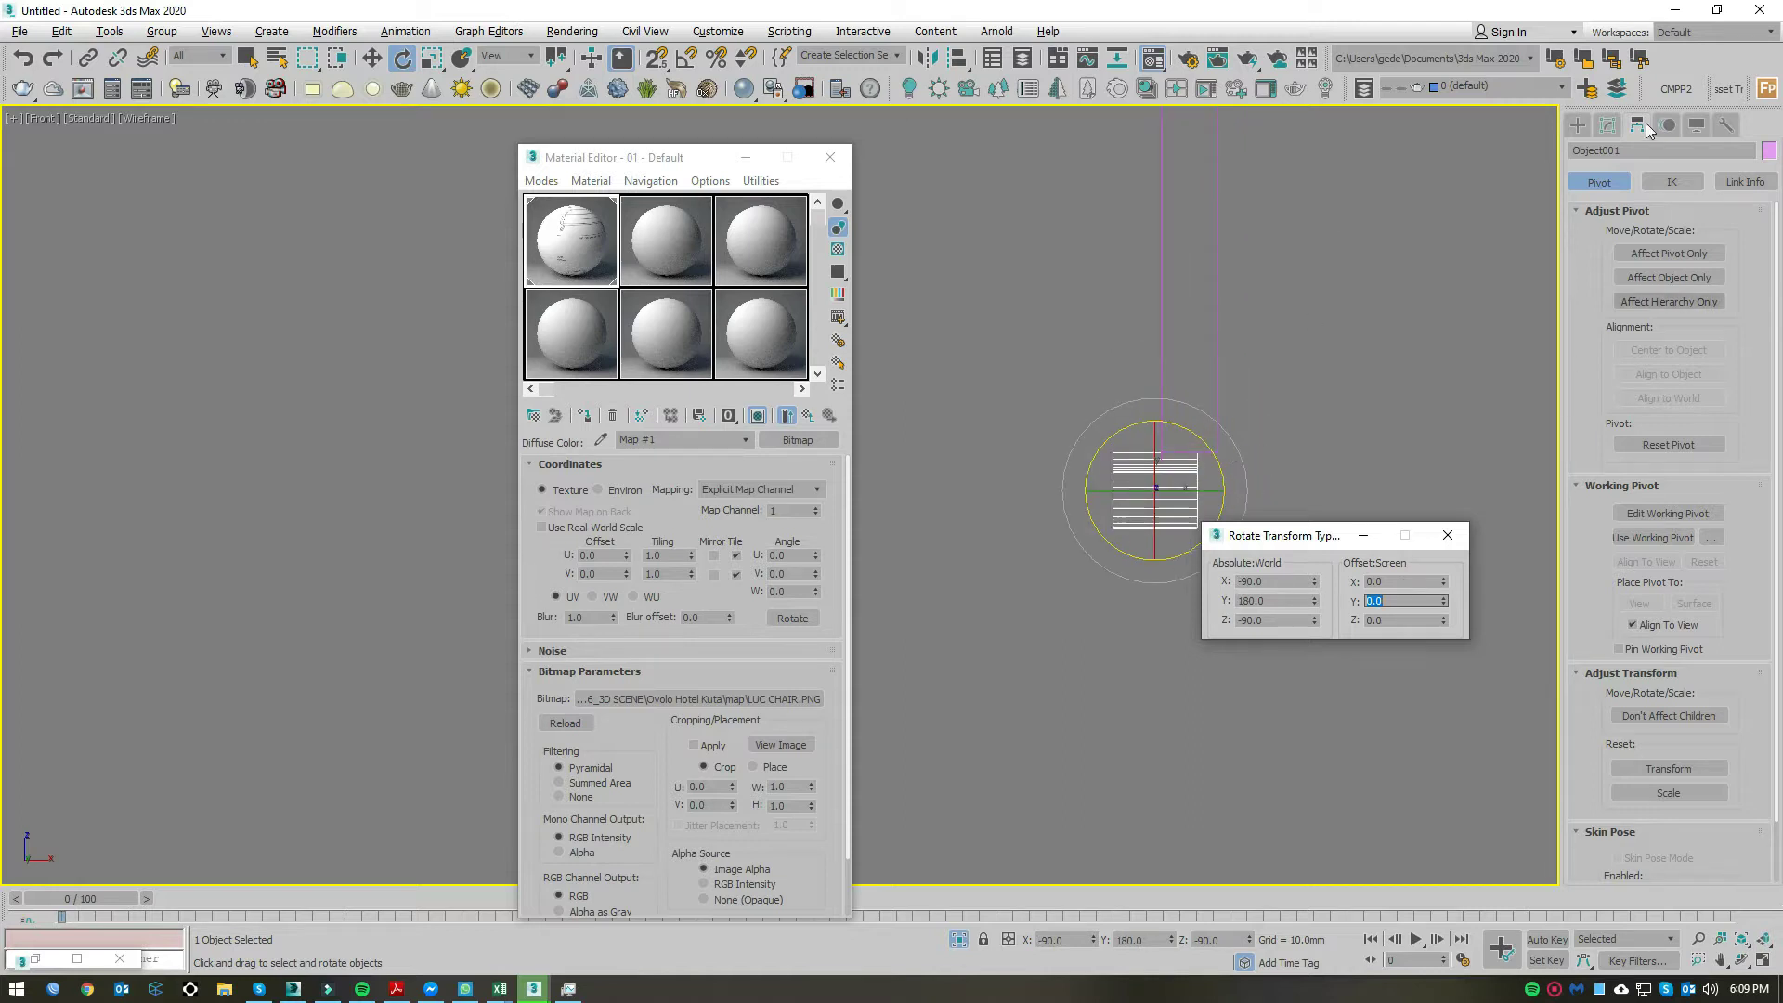
{"action": "middle_click_drag", "start_coordinate": [1243, 401], "coordinate": [1234, 398]}
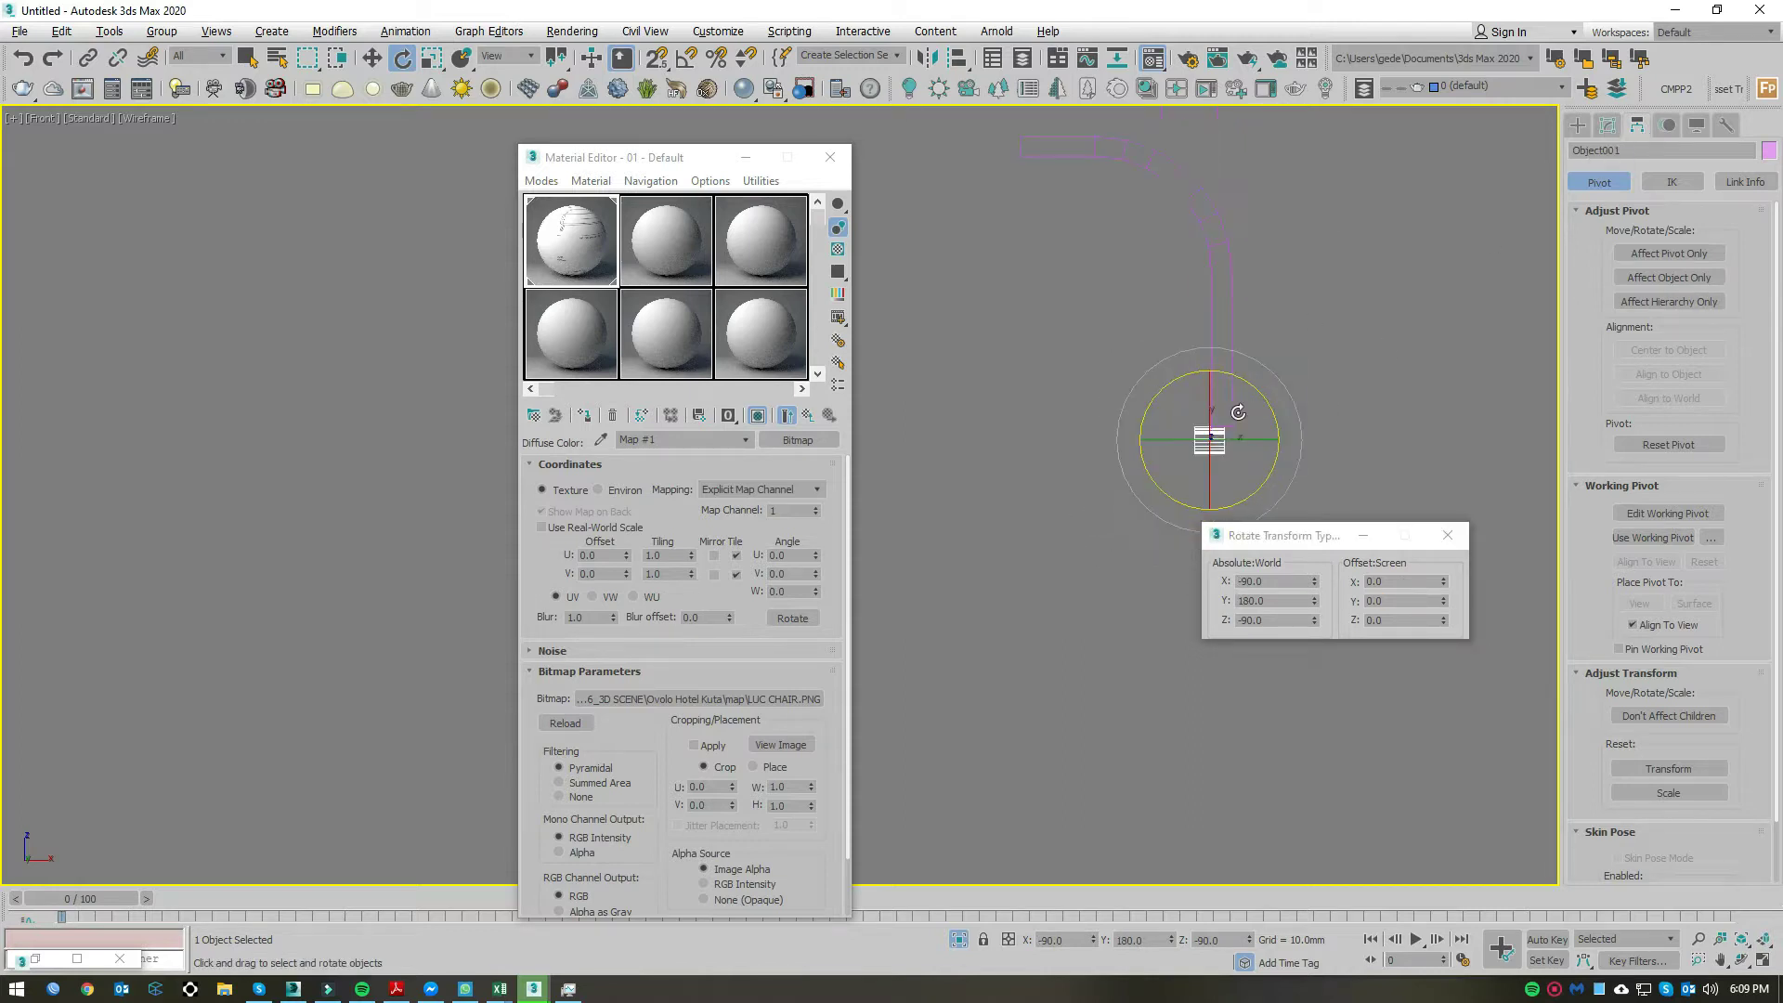
{"action": "scroll", "coordinate": [1223, 391], "scroll_direction": "down", "scroll_amount": 2}
Step: In Top view, select the long backrest piece Rectangle002 at Vertex level
{"action": "key", "text": "t"}
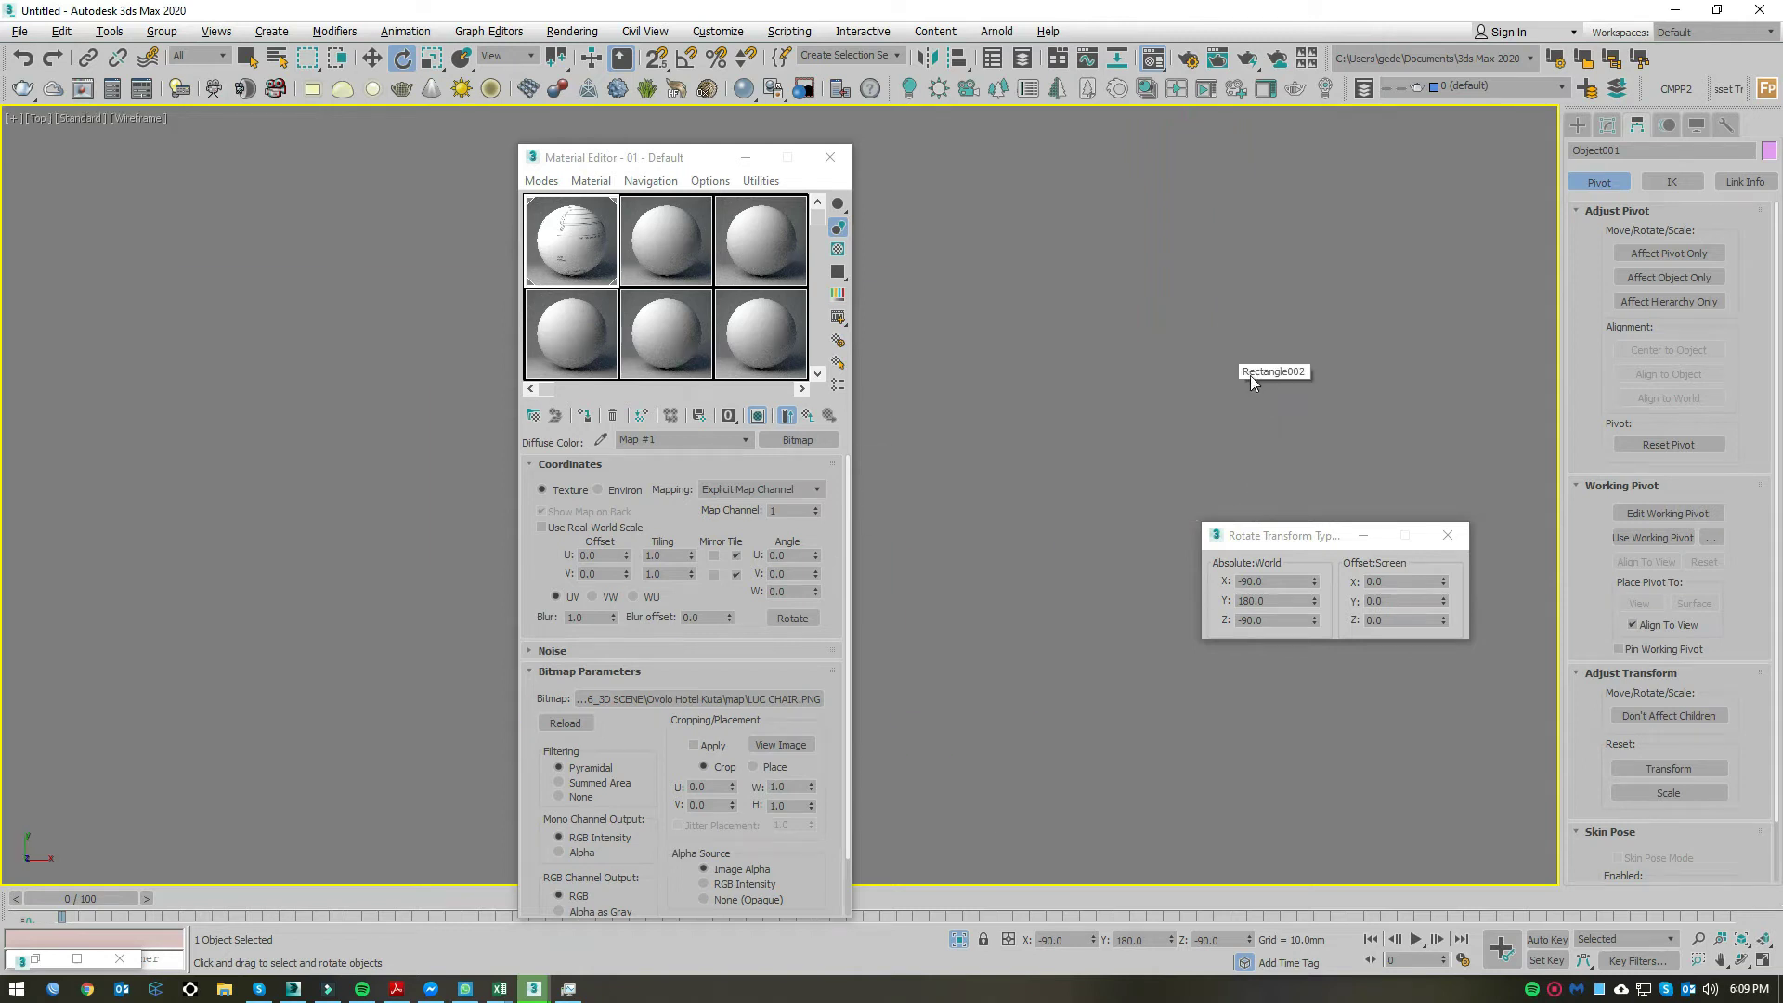
{"action": "left_click", "coordinate": [1045, 378]}
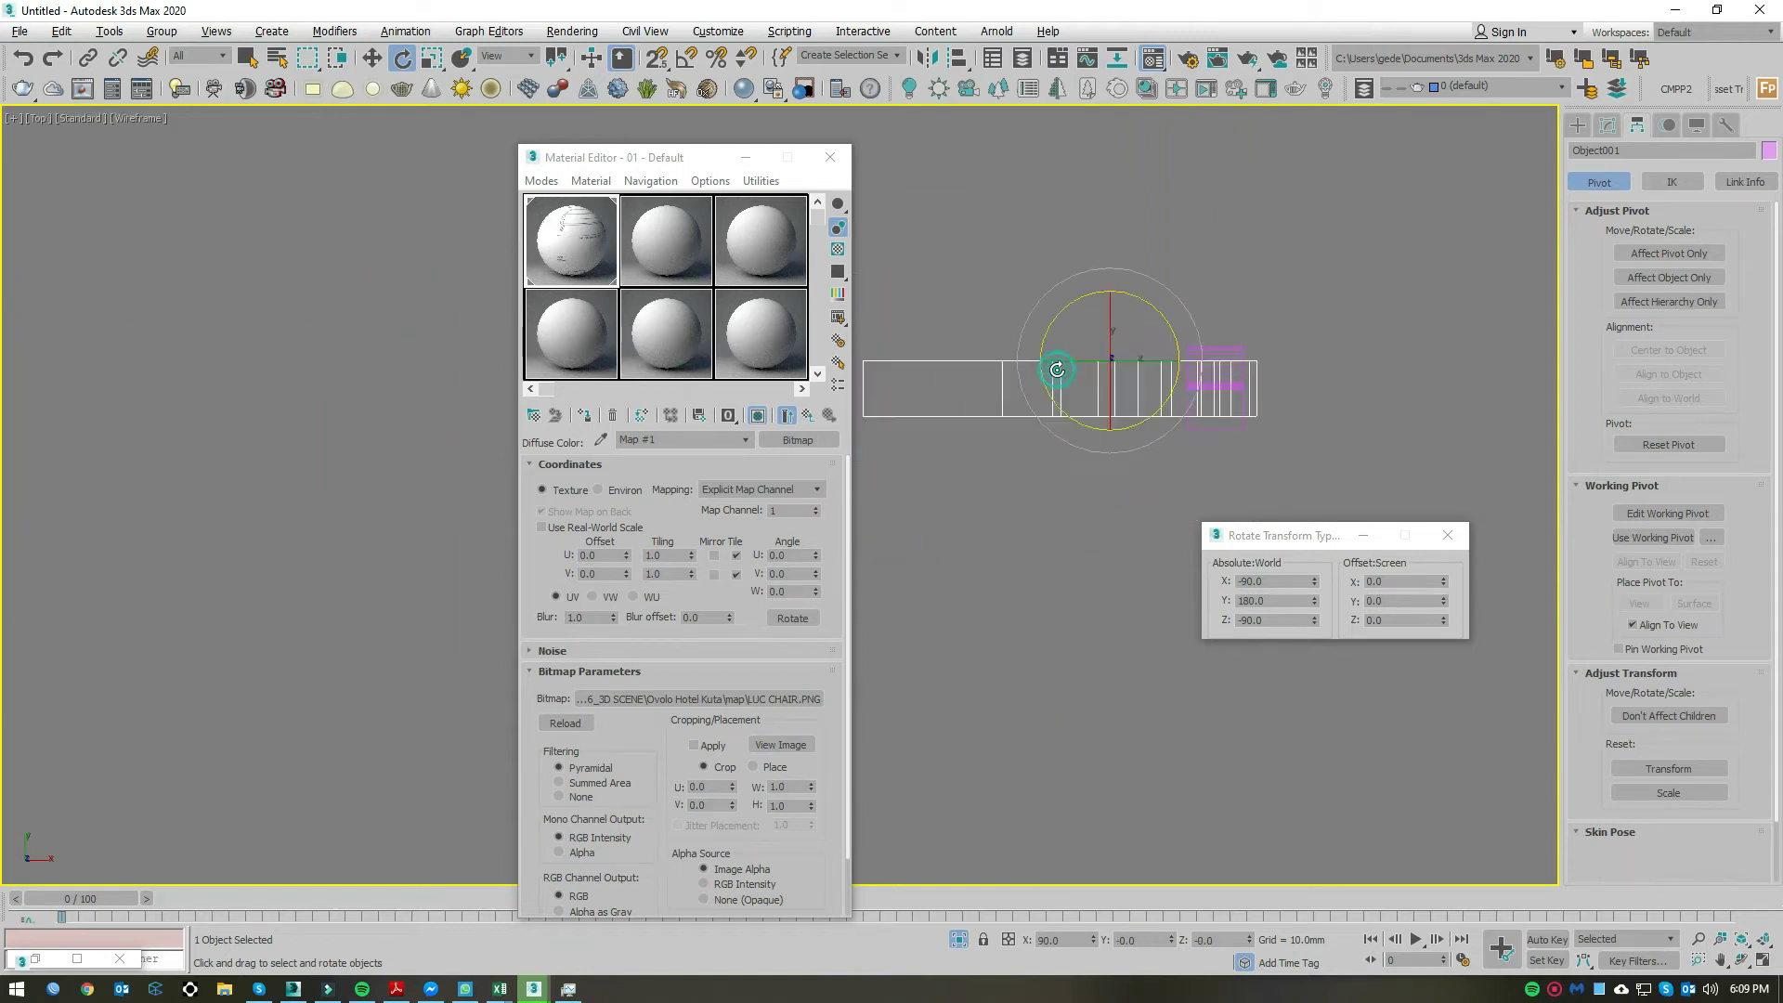
{"action": "left_click", "coordinate": [1608, 127]}
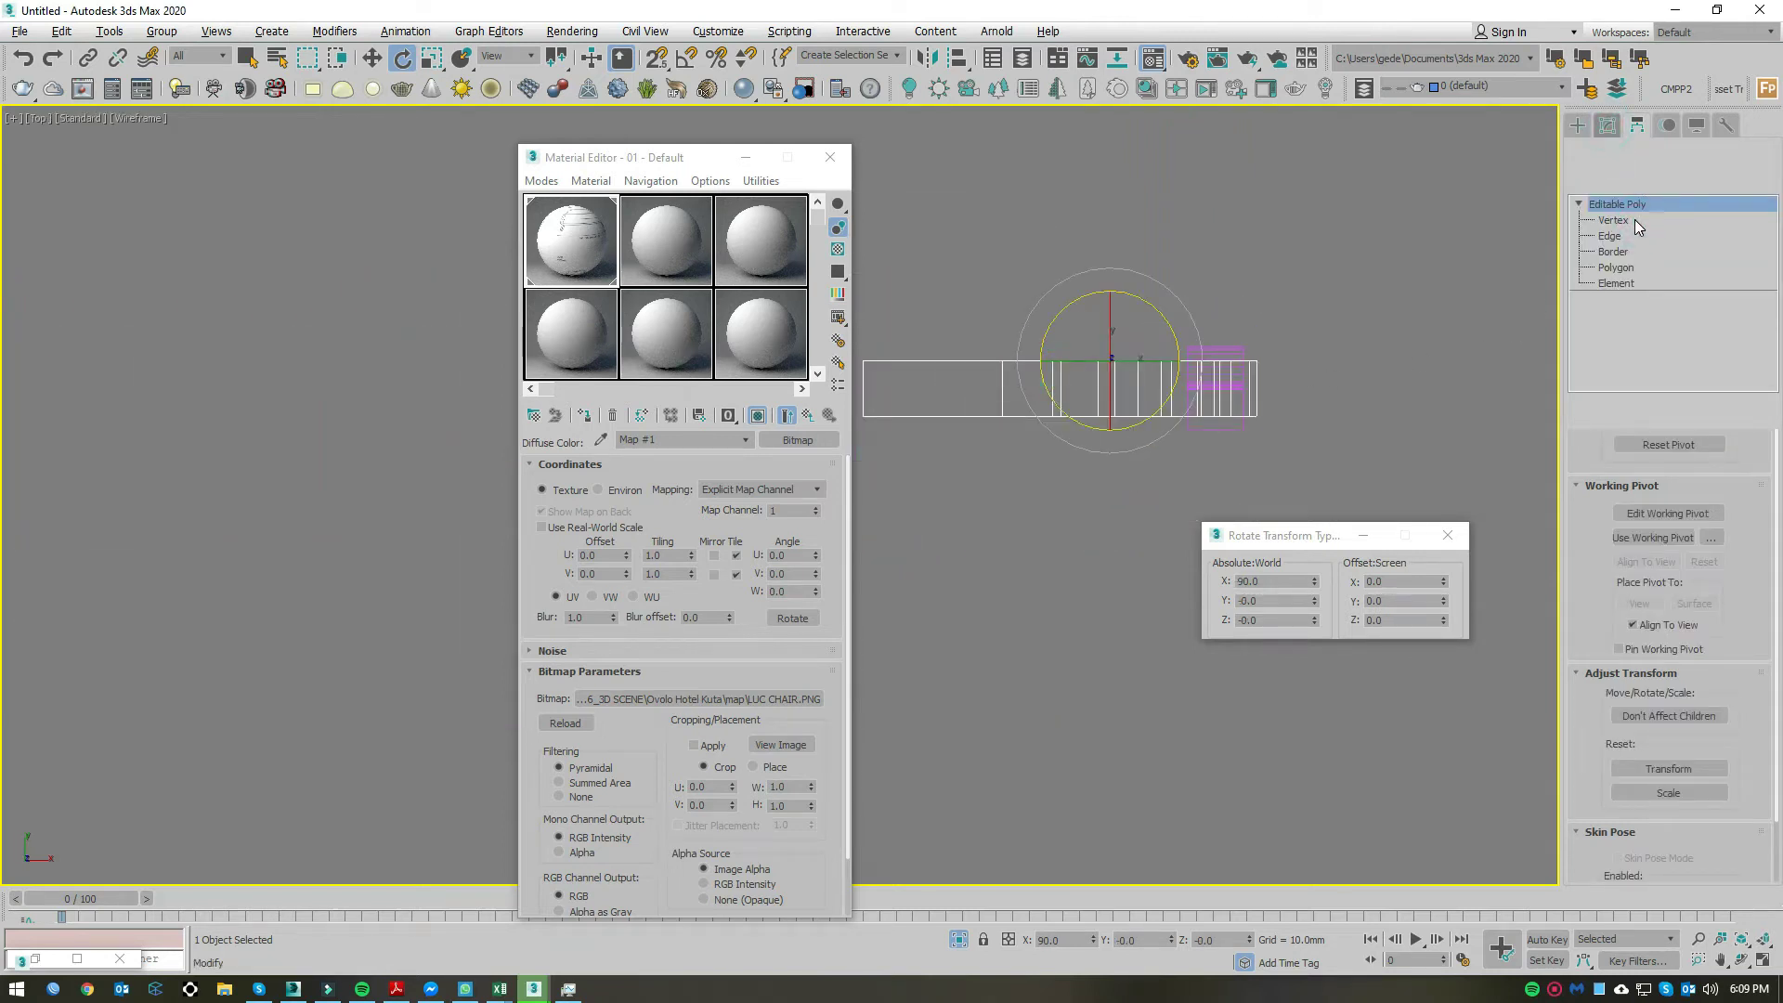
{"action": "left_click", "coordinate": [1634, 223]}
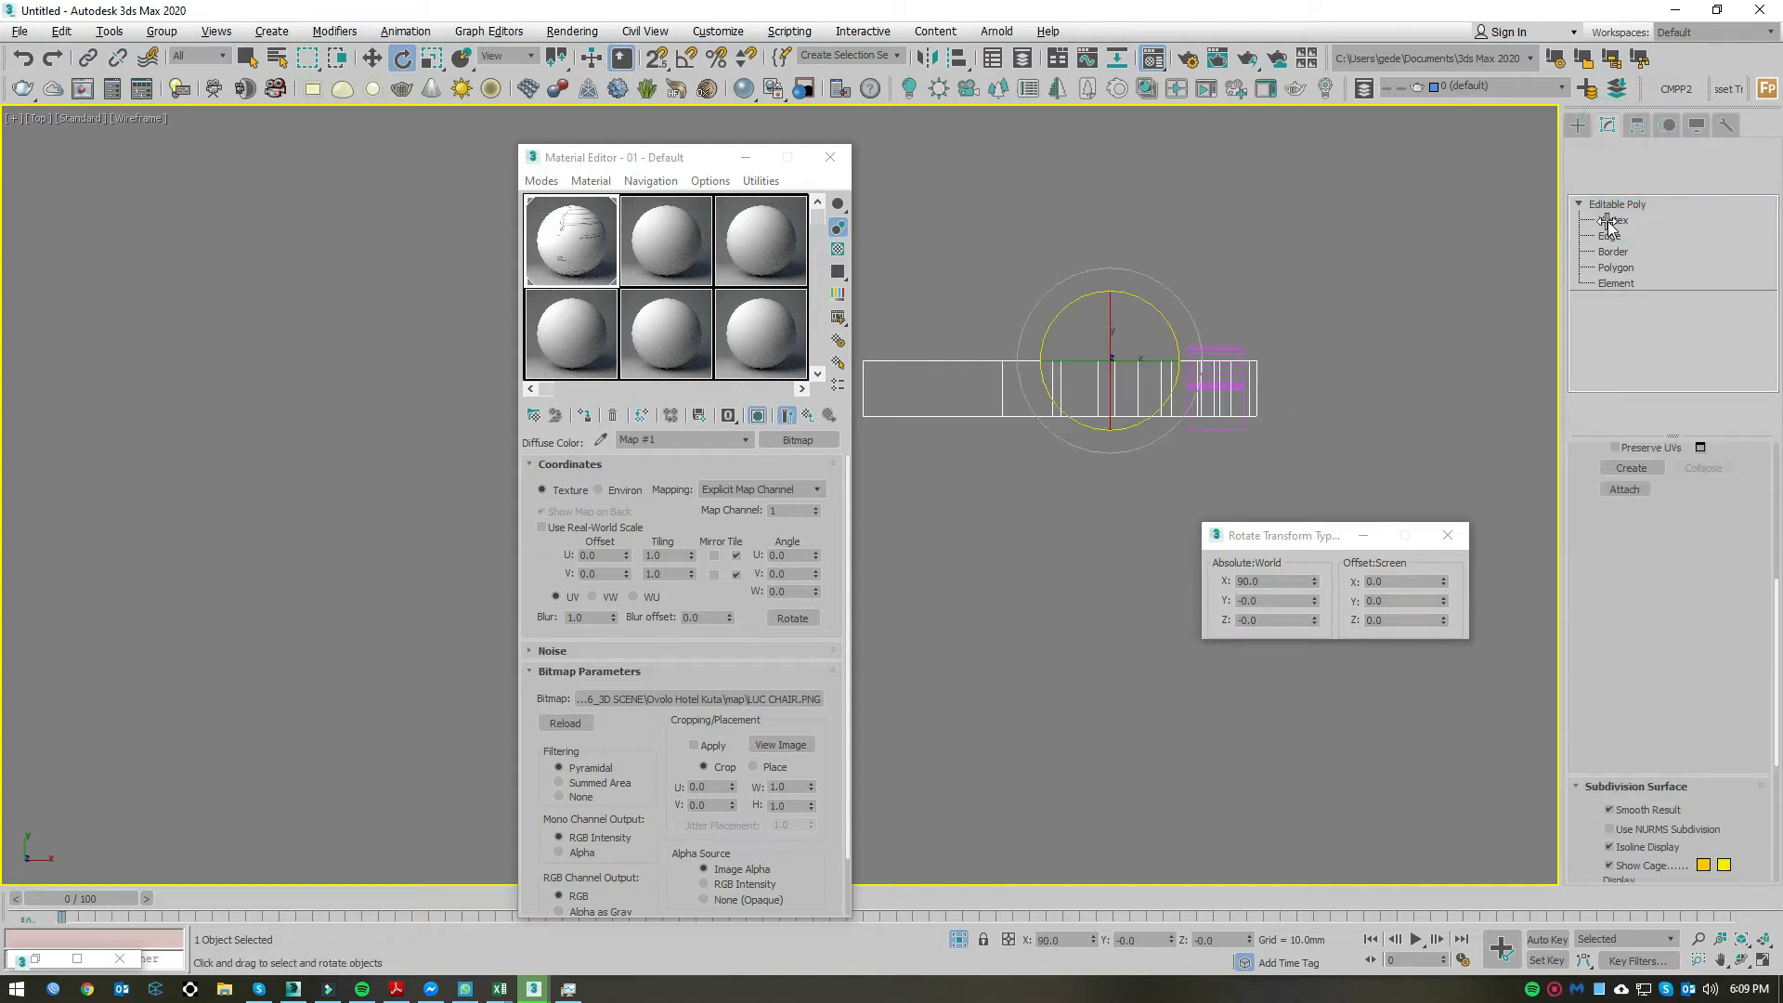
{"action": "left_click", "coordinate": [1613, 221]}
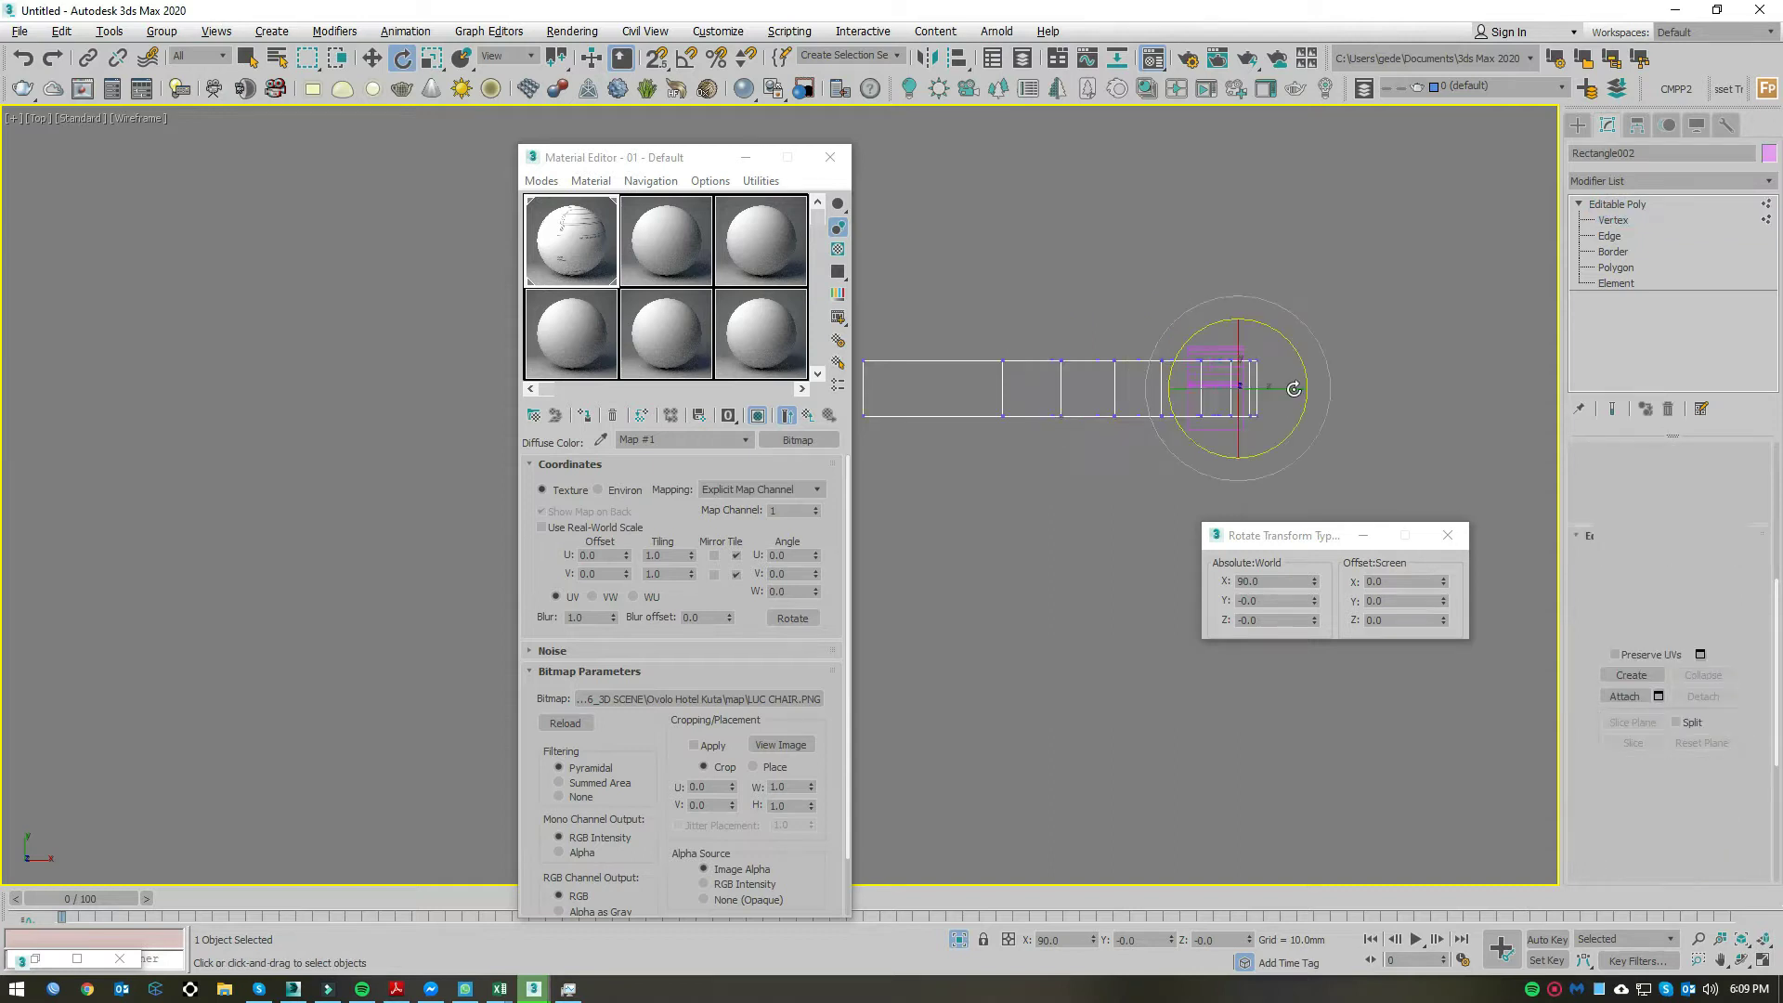
Step: Move the long piece's bottom row of vertices 10 mm in Y
{"action": "key", "text": "w"}
{"action": "left_click_drag", "start_coordinate": [825, 393], "coordinate": [1268, 434]}
{"action": "left_click", "coordinate": [1404, 602]}
{"action": "key", "text": "Return"}
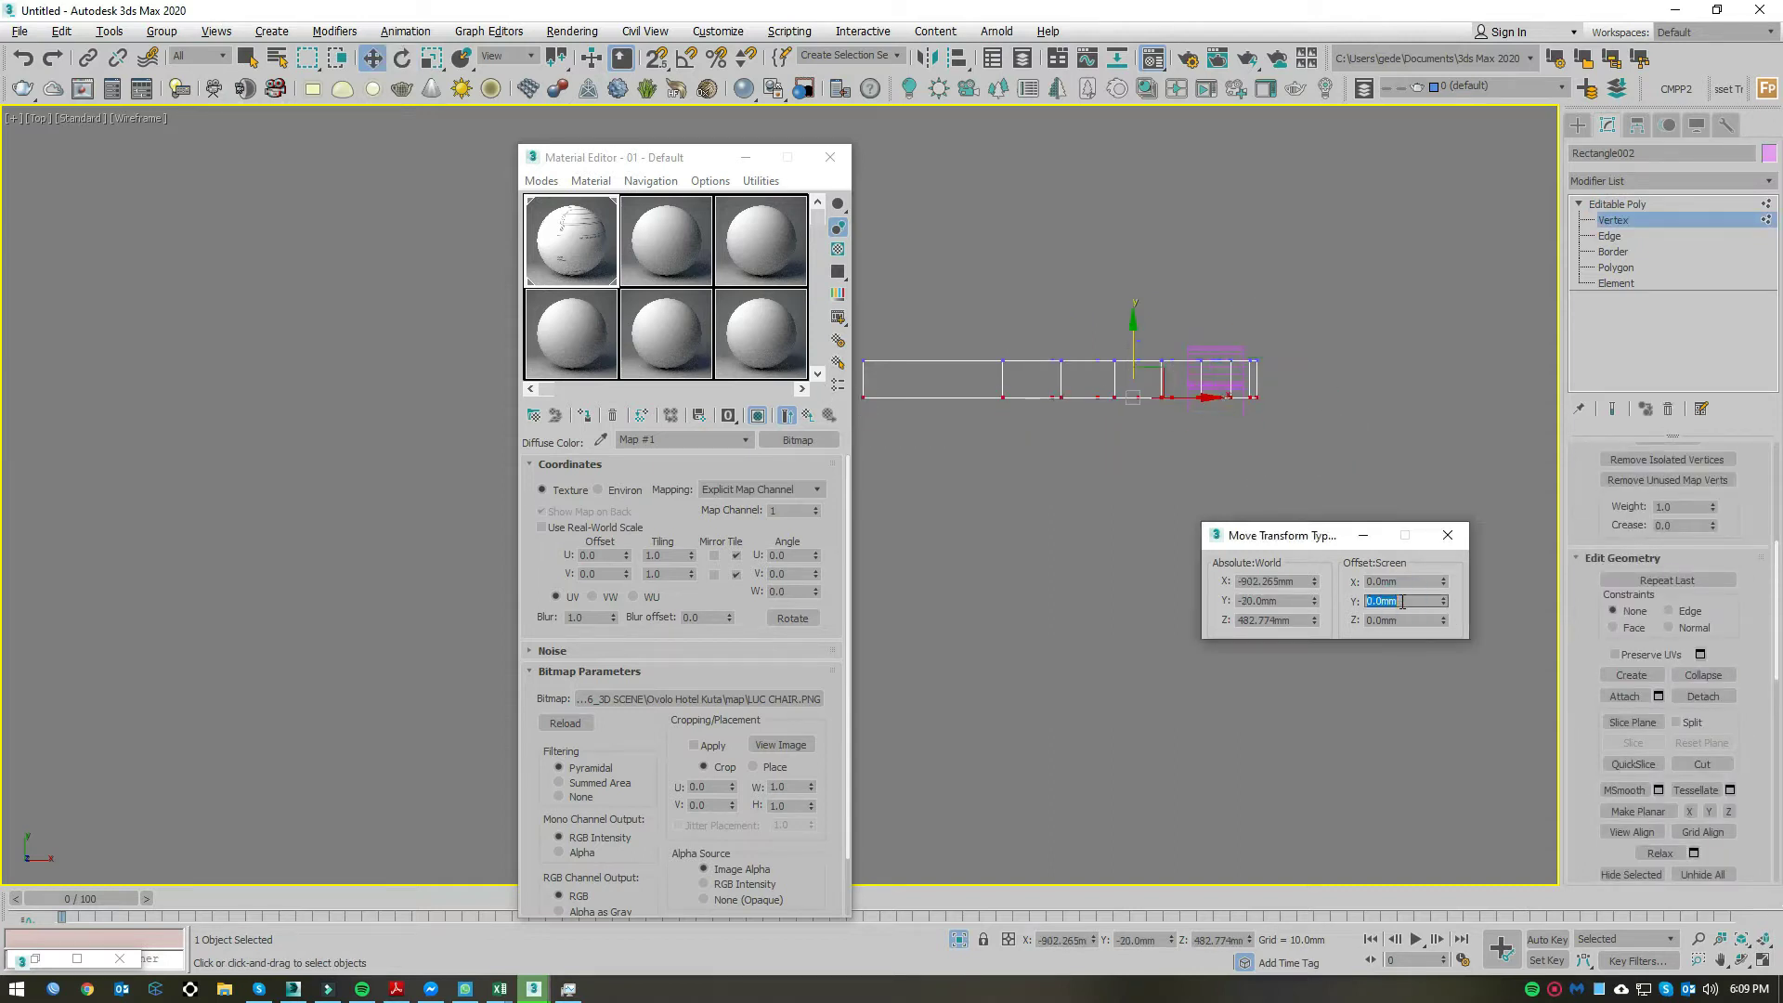
{"action": "scroll", "coordinate": [1391, 358], "scroll_direction": "up", "scroll_amount": 2}
{"action": "scroll", "coordinate": [1391, 358], "scroll_direction": "down", "scroll_amount": 1}
{"action": "left_click", "coordinate": [1632, 224]}
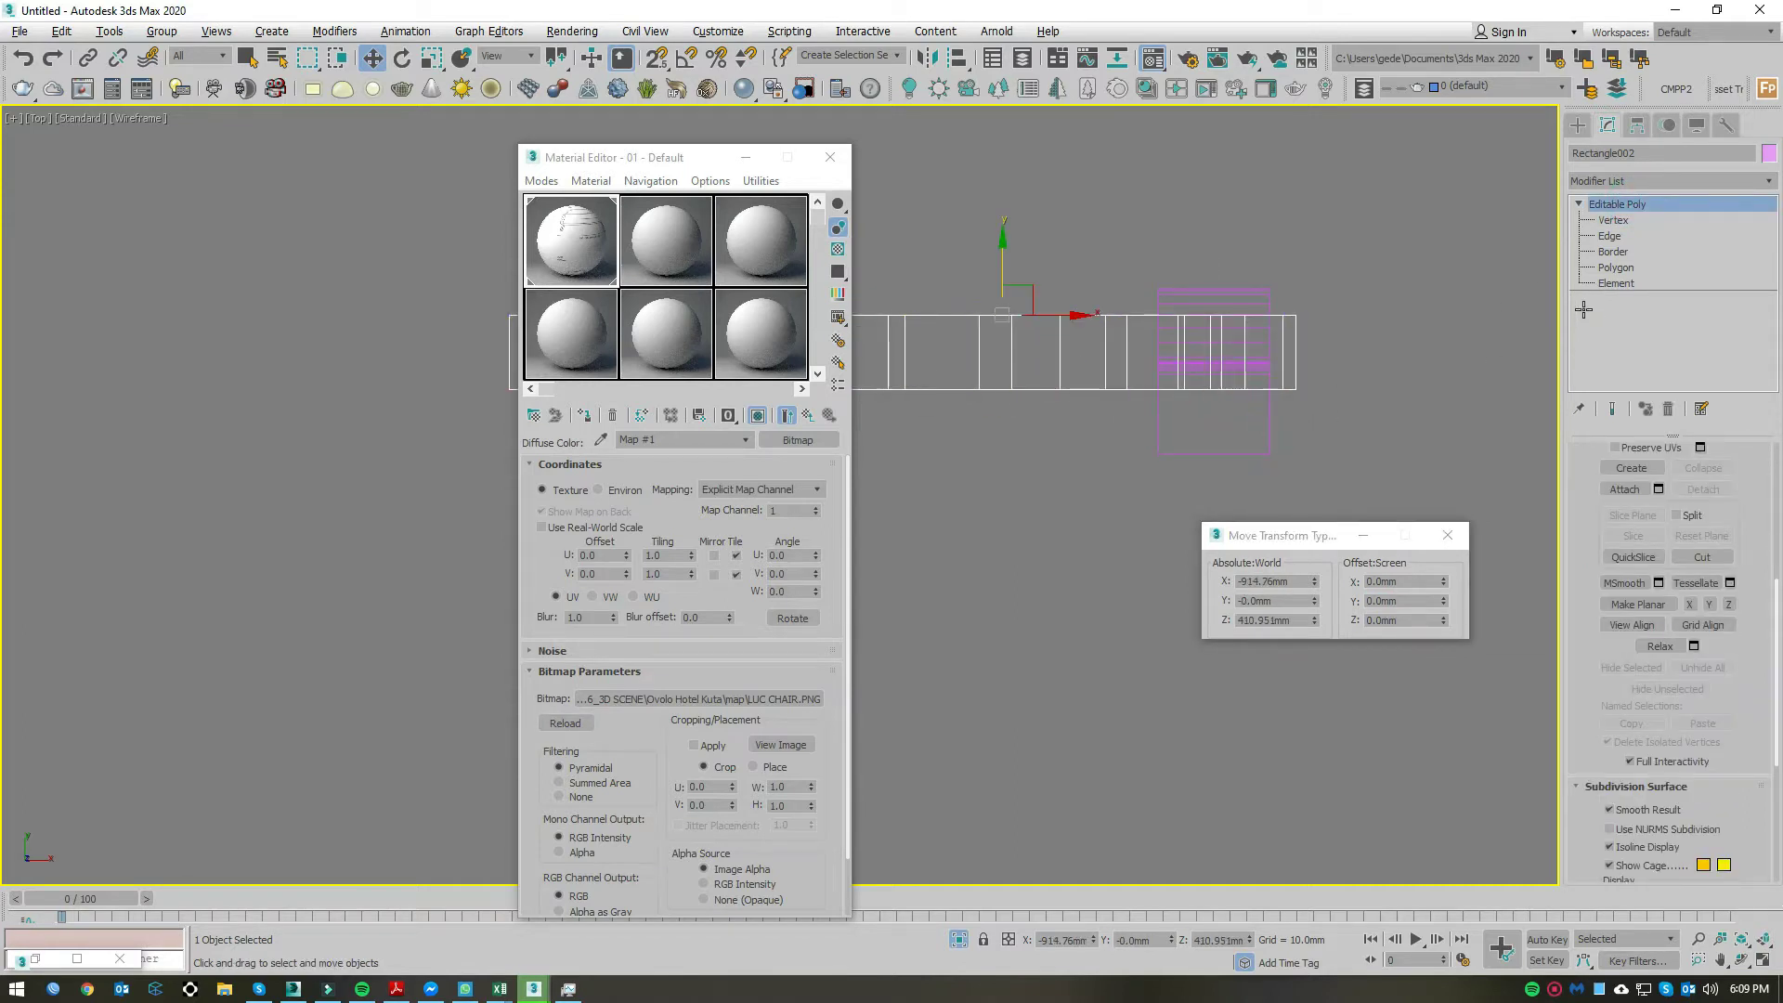
{"action": "left_click", "coordinate": [1616, 220]}
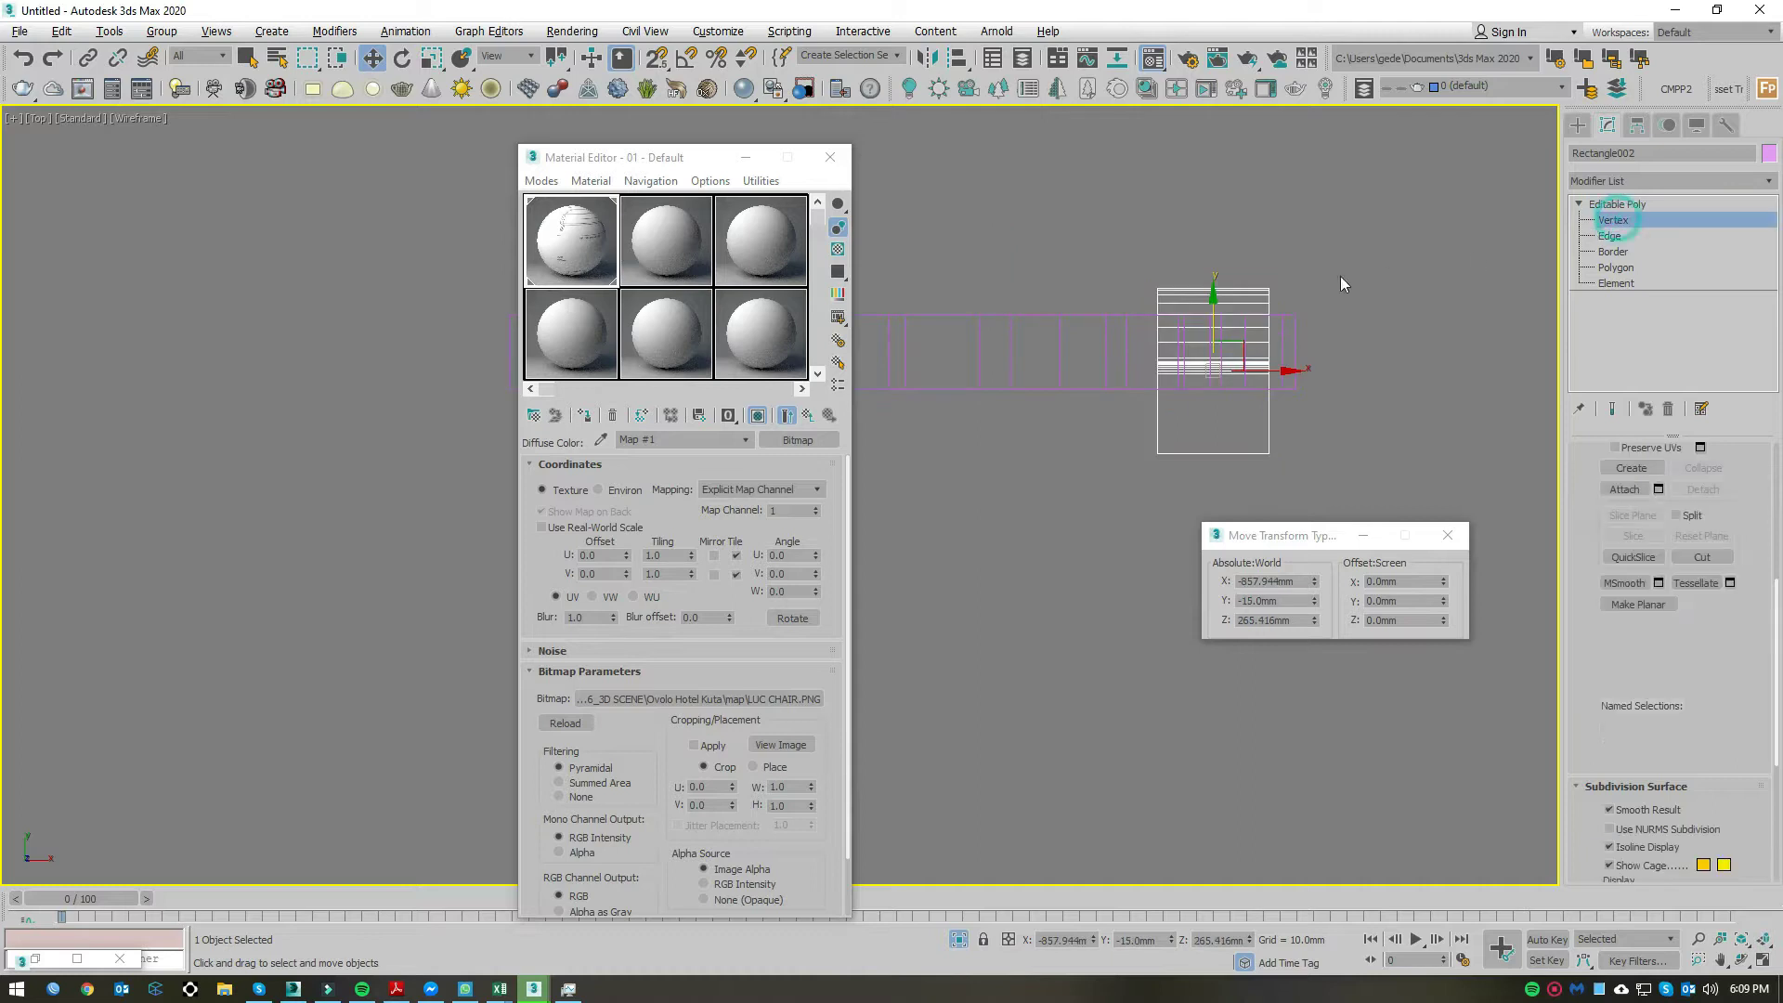
Step: Shift the bend piece's left vertices 10 mm in X, then return to object level
{"action": "left_click_drag", "start_coordinate": [1212, 250], "coordinate": [1084, 561]}
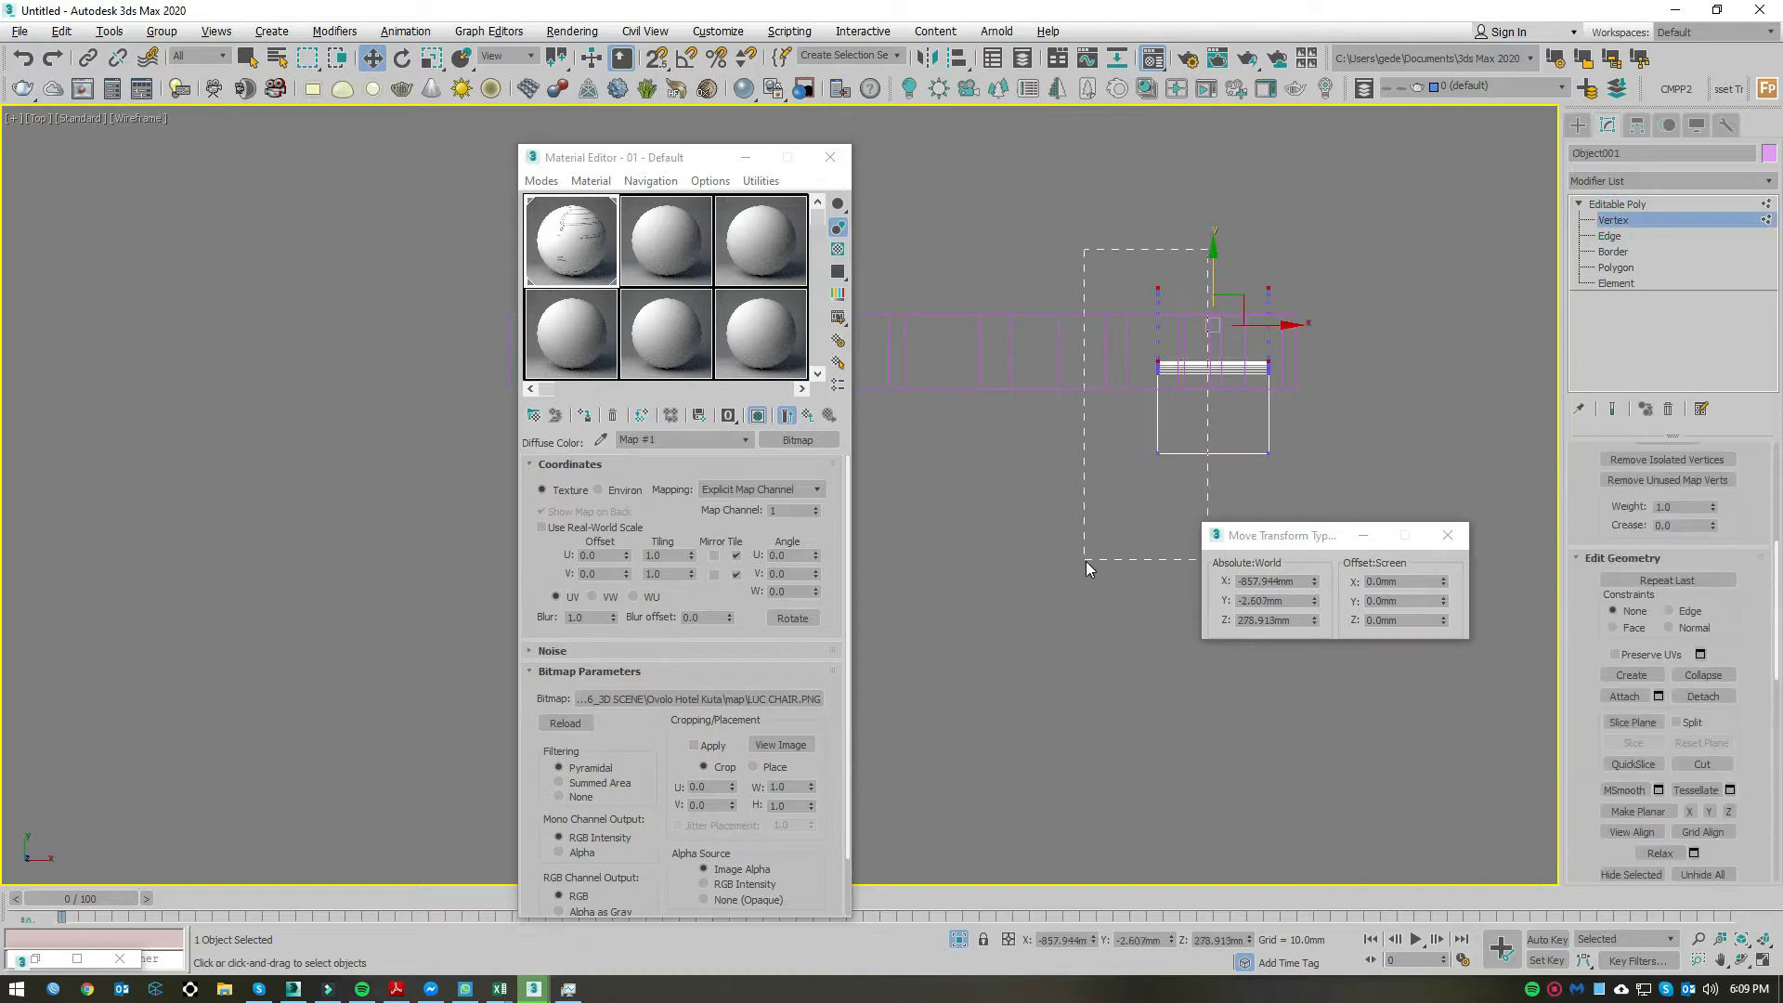
{"action": "double_click", "coordinate": [1396, 582]}
{"action": "key", "text": "Return"}
{"action": "left_click", "coordinate": [1302, 354]}
{"action": "key", "text": "1"}
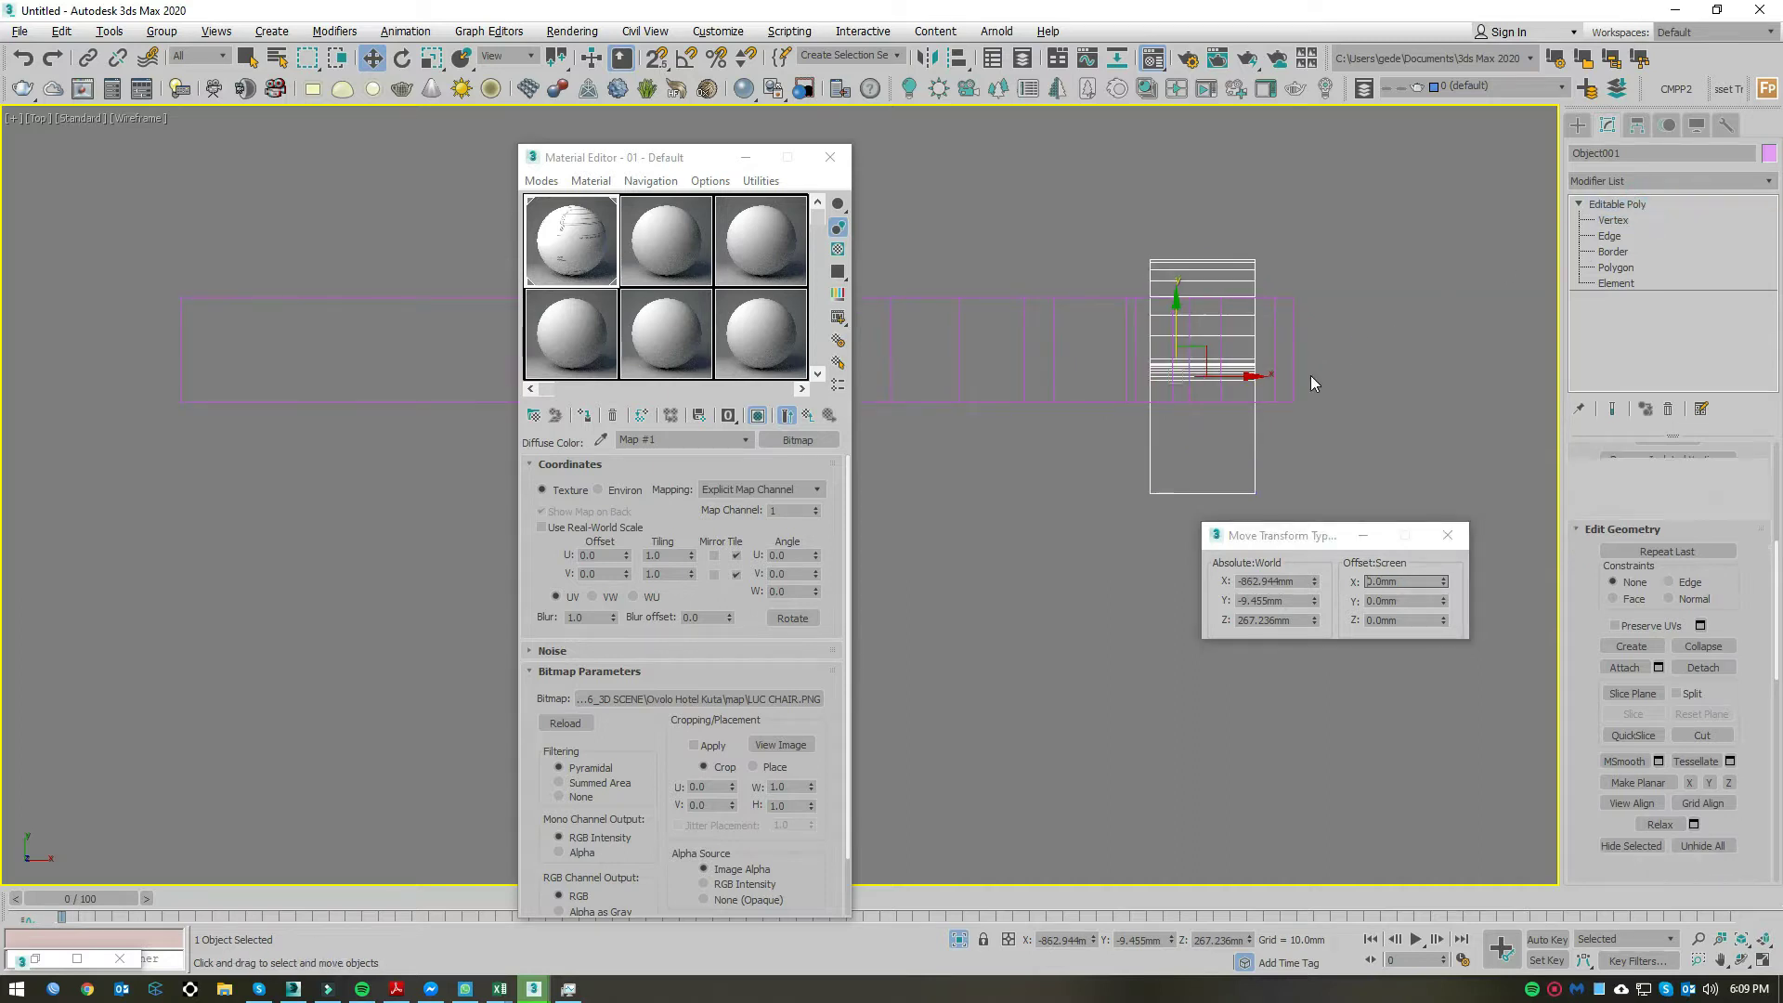
Step: With 3D Snap on, snap the bend piece's corner onto the long piece's vertex
{"action": "mouse_move", "coordinate": [1200, 346]}
{"action": "left_mouse_down"}
{"action": "mouse_move", "coordinate": [1225, 405]}
{"action": "mouse_move", "coordinate": [1282, 422]}
{"action": "left_mouse_up"}
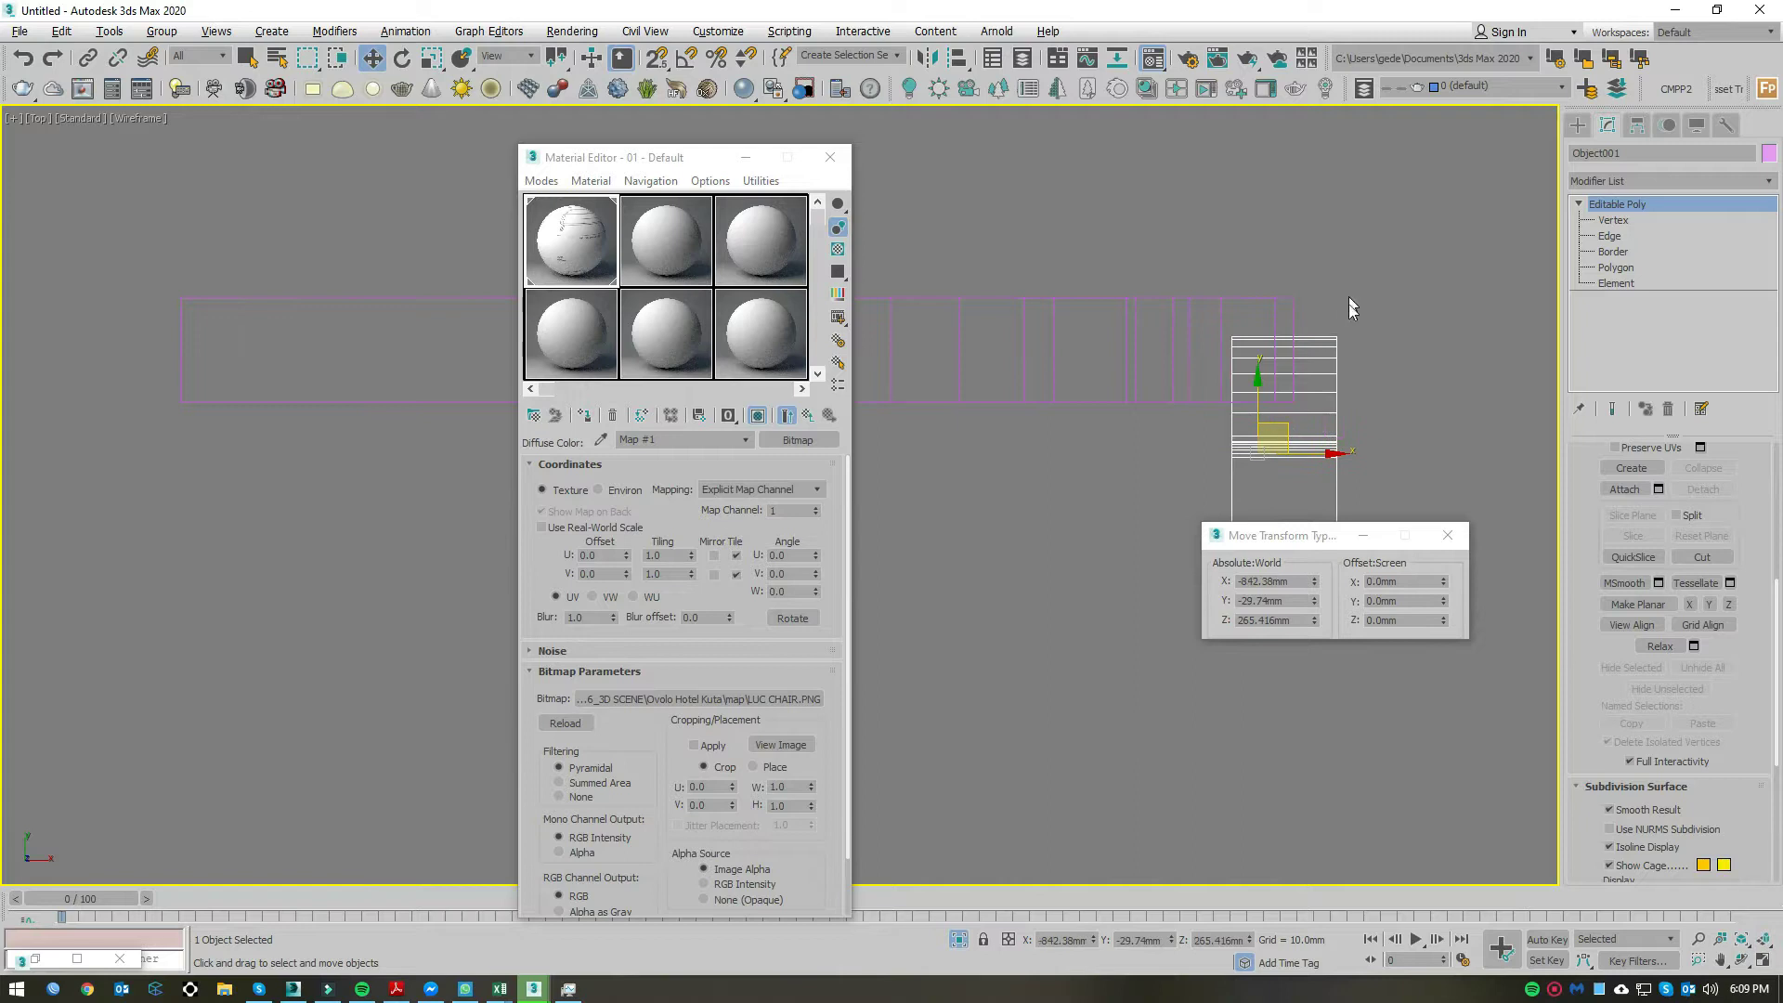
{"action": "scroll", "coordinate": [1349, 304], "scroll_direction": "up", "scroll_amount": 4}
{"action": "key", "text": "s"}
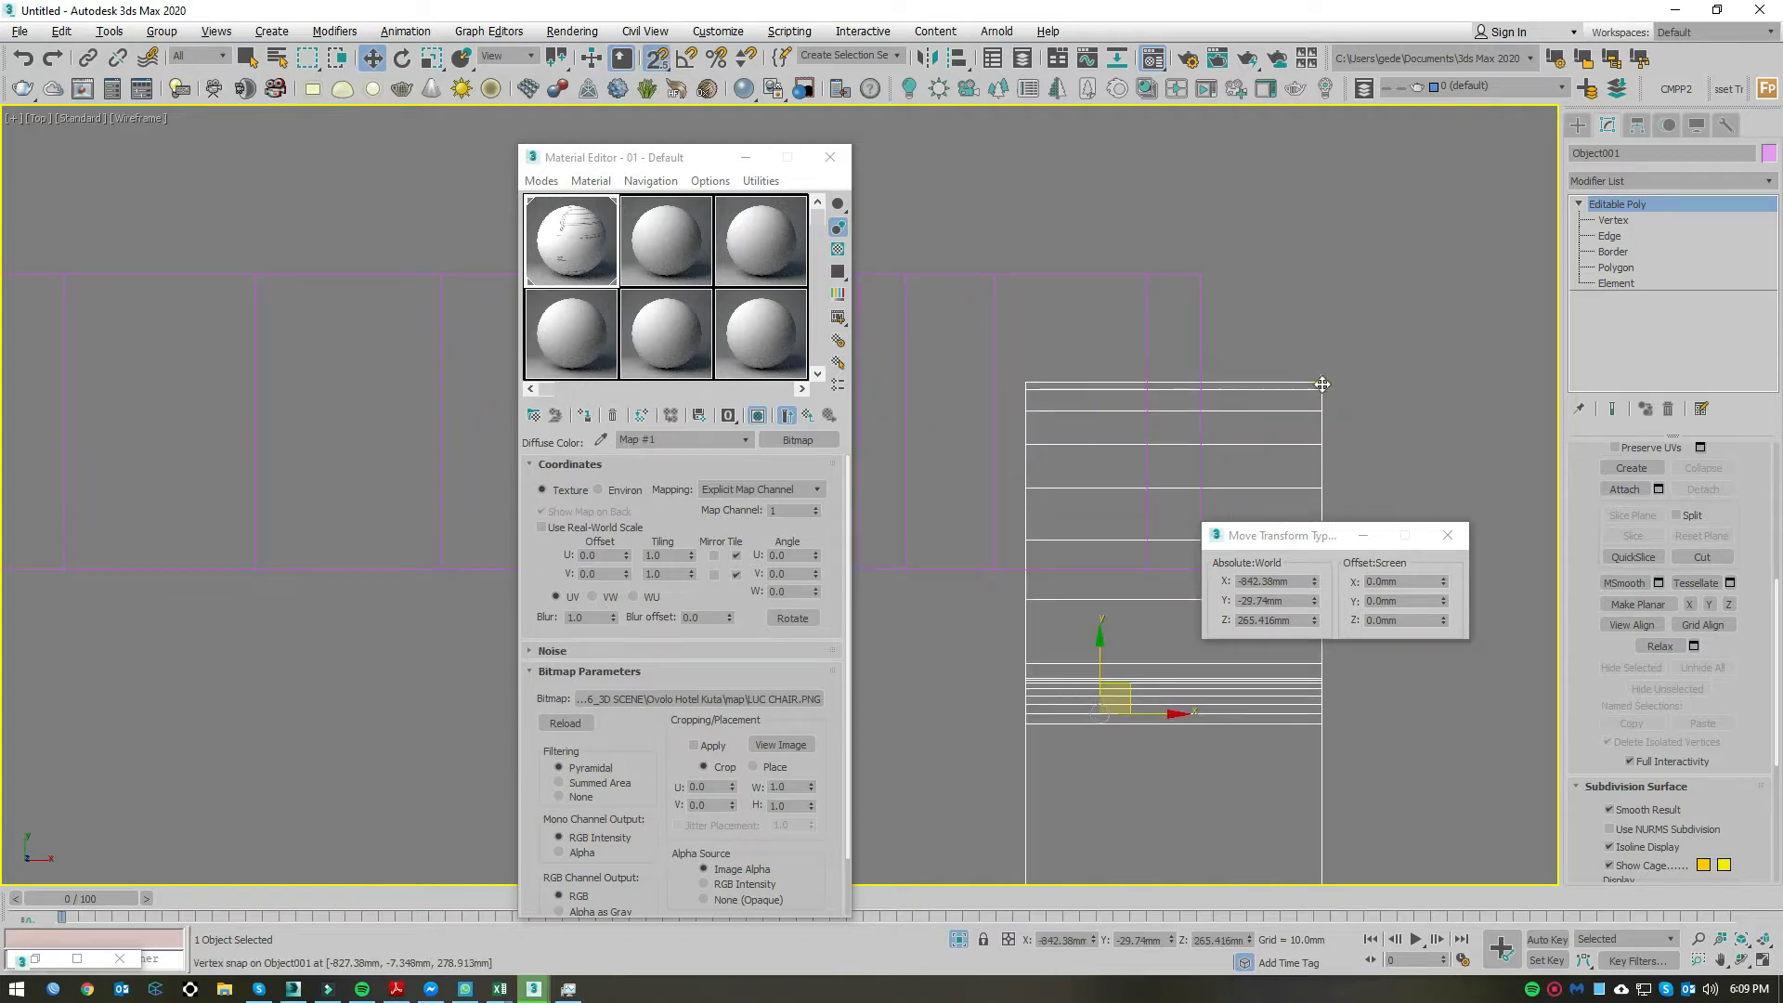
{"action": "left_click_drag", "start_coordinate": [1321, 381], "coordinate": [1217, 284]}
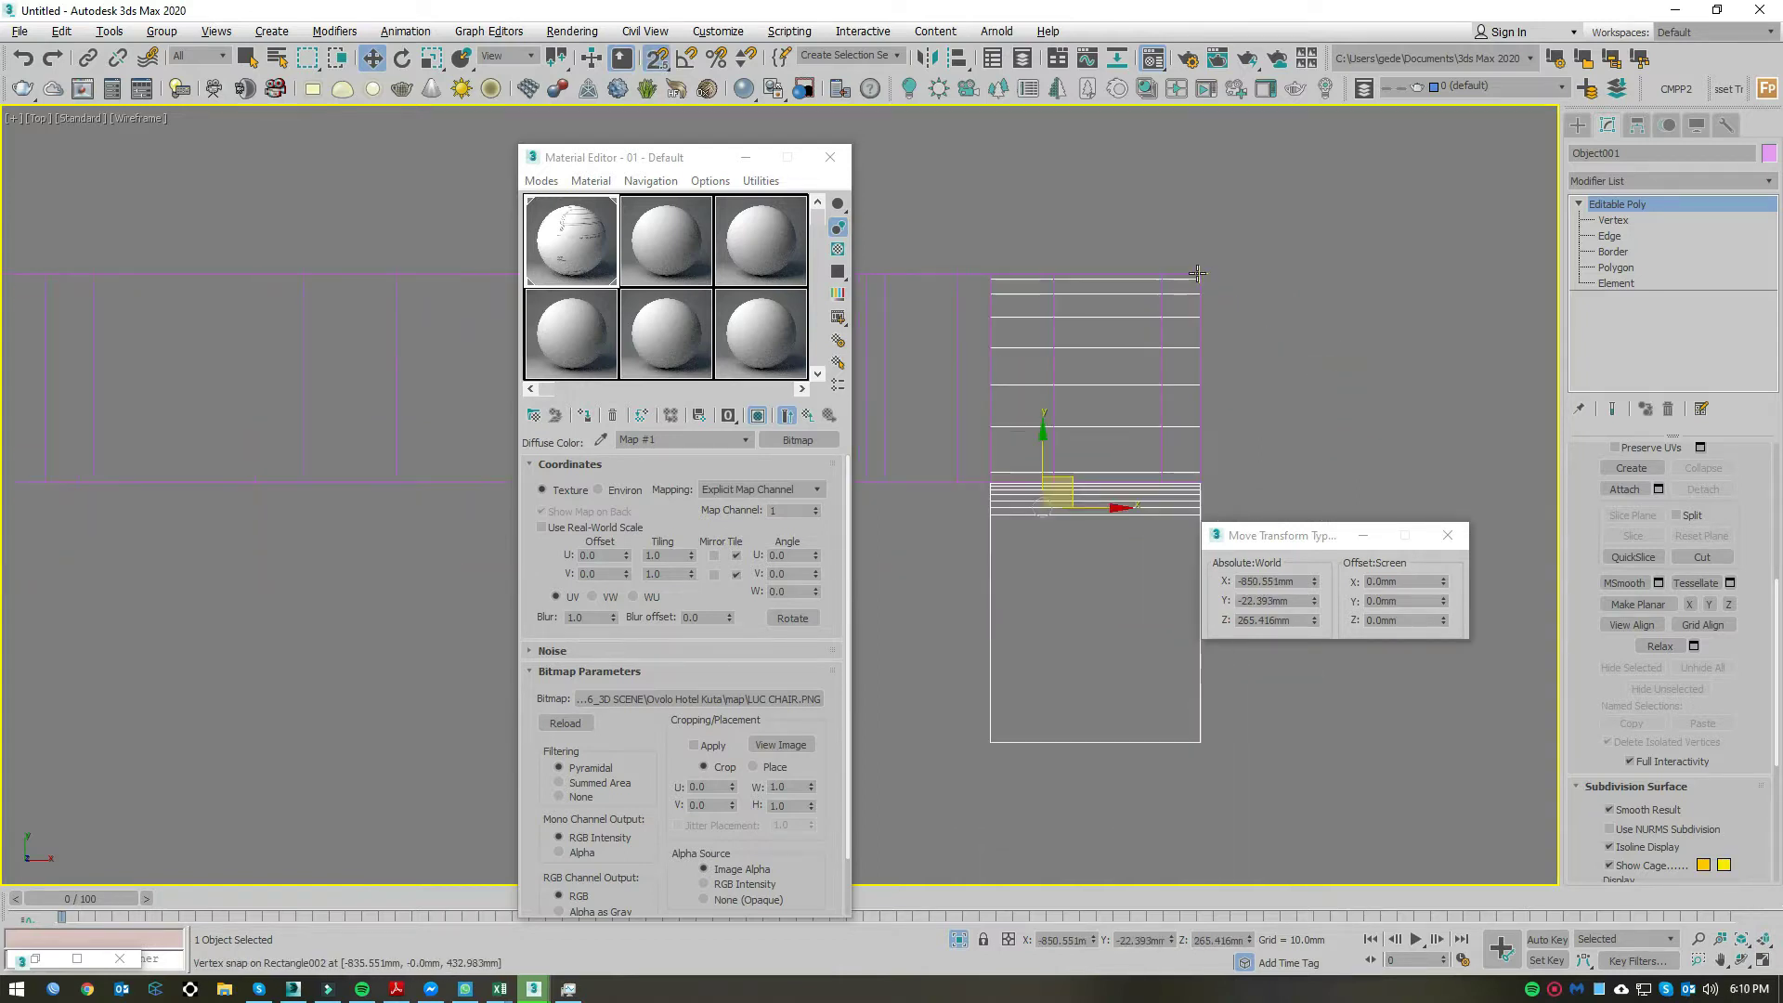
{"action": "key", "text": "p"}
{"action": "mouse_move", "coordinate": [1218, 290]}
{"action": "middle_mouse_down", "text": "alt"}
{"action": "mouse_move", "coordinate": [1007, 294]}
{"action": "mouse_move", "coordinate": [1015, 438]}
{"action": "middle_mouse_up", "text": "alt"}
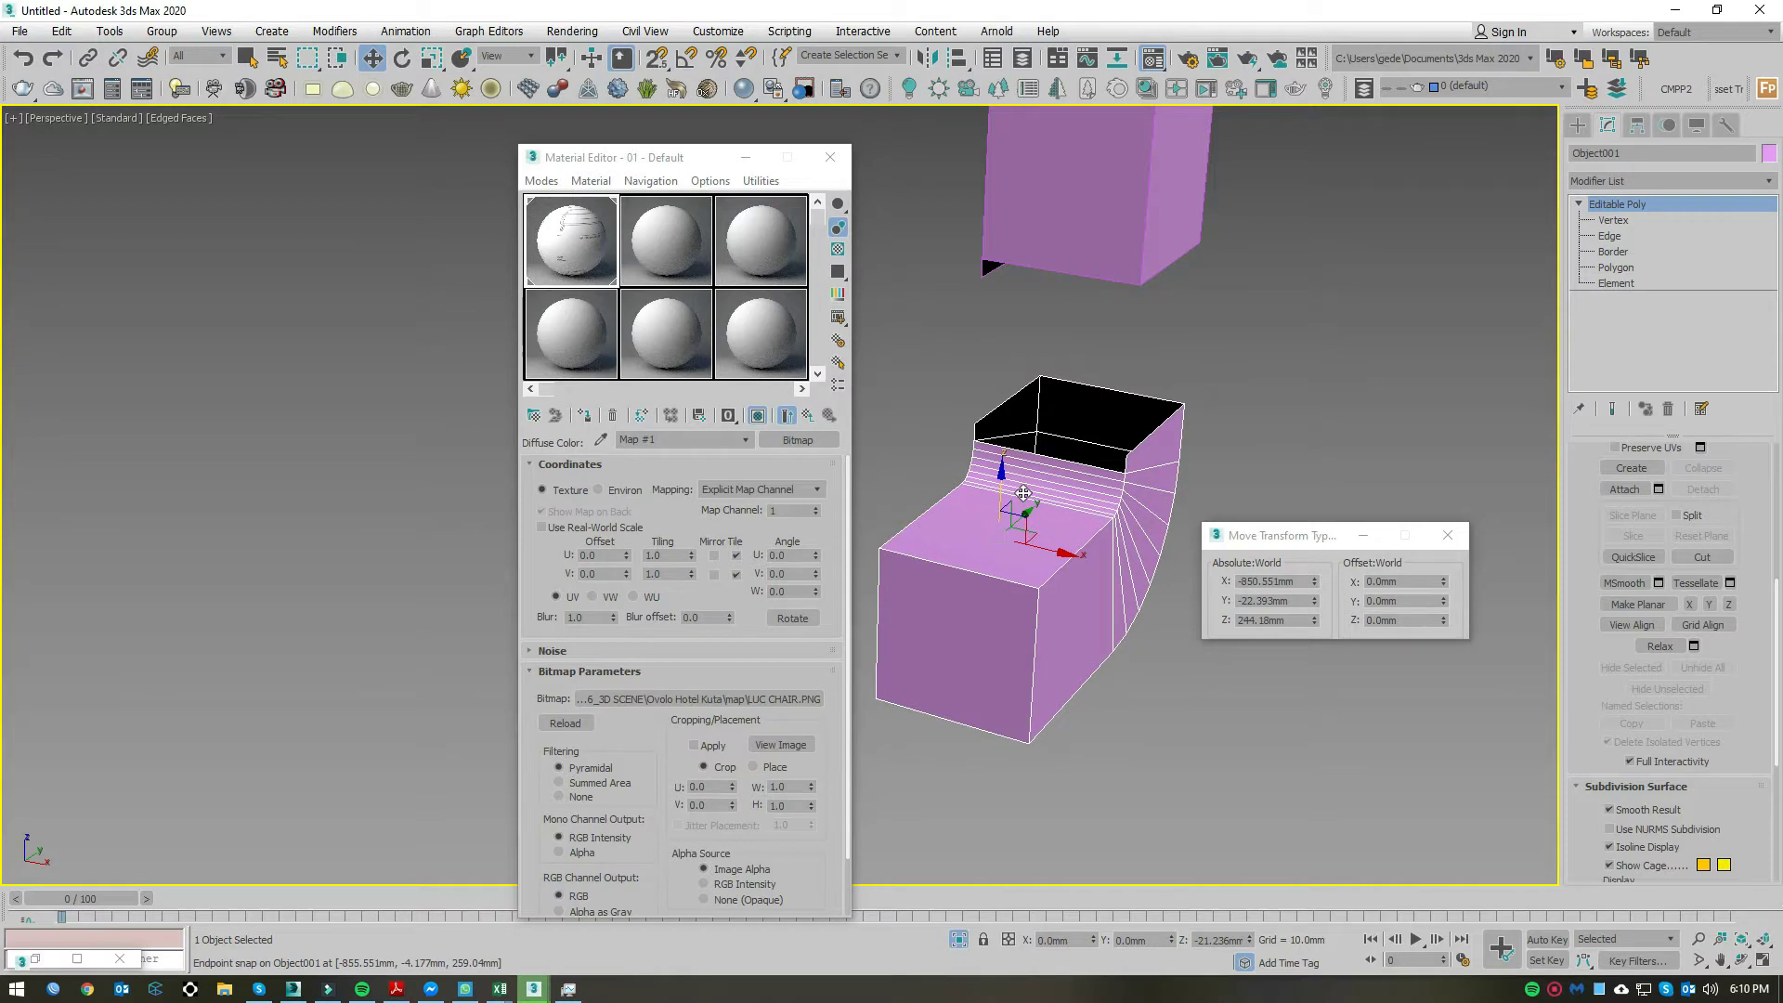
Step: Lower the bend piece to Z 244.18 mm and inspect its top boundary edge
{"action": "left_click_drag", "start_coordinate": [1015, 437], "coordinate": [1029, 373]}
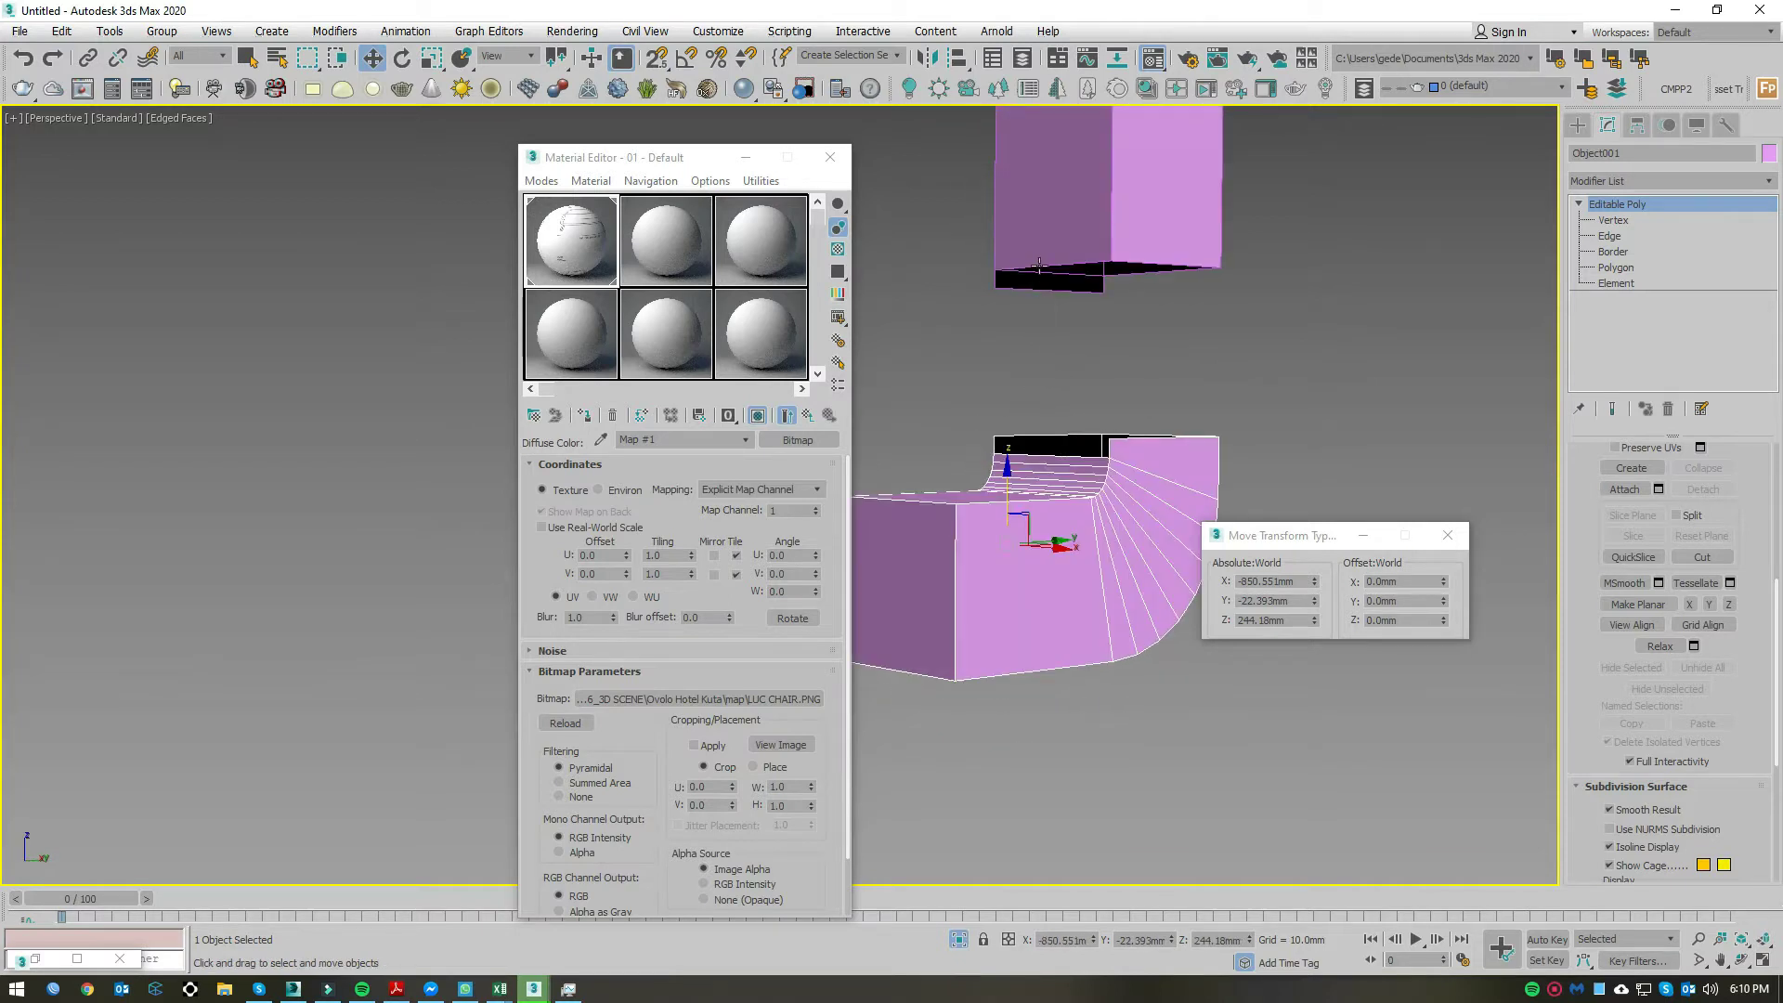
{"action": "scroll", "coordinate": [1038, 267], "scroll_direction": "up", "scroll_amount": 3}
{"action": "middle_click_drag", "start_coordinate": [1128, 499], "coordinate": [1403, 298]}
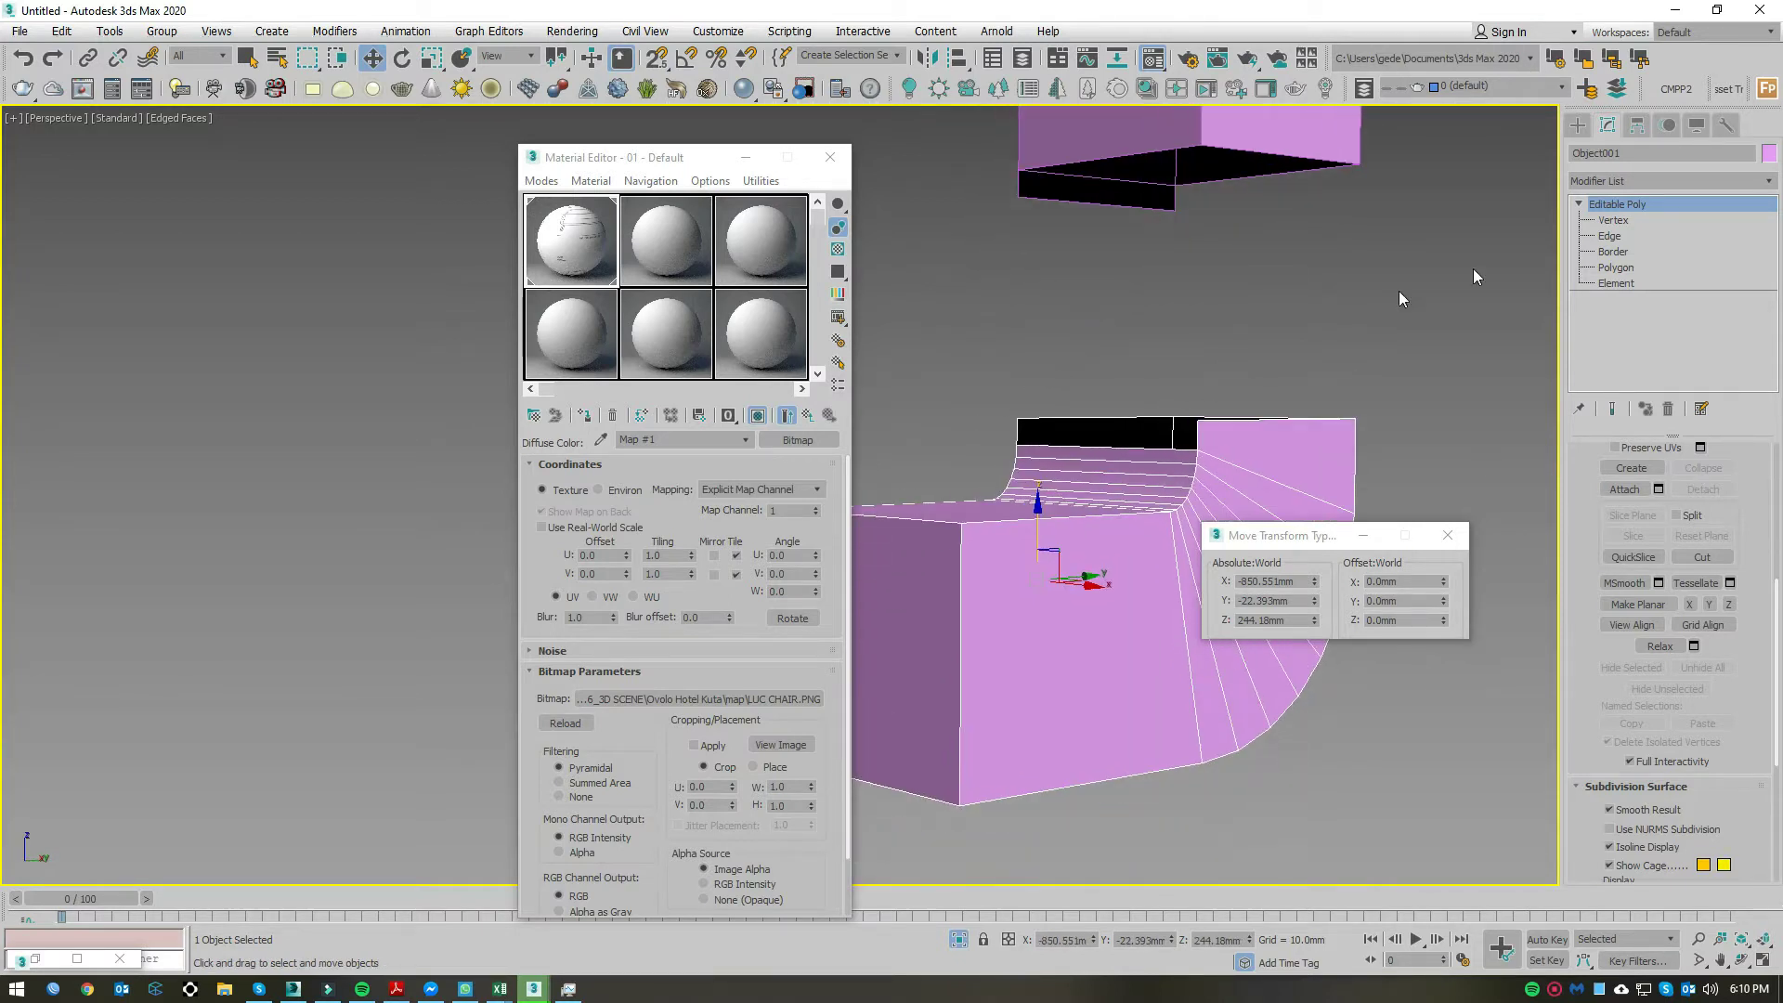
{"action": "left_click", "coordinate": [1611, 237]}
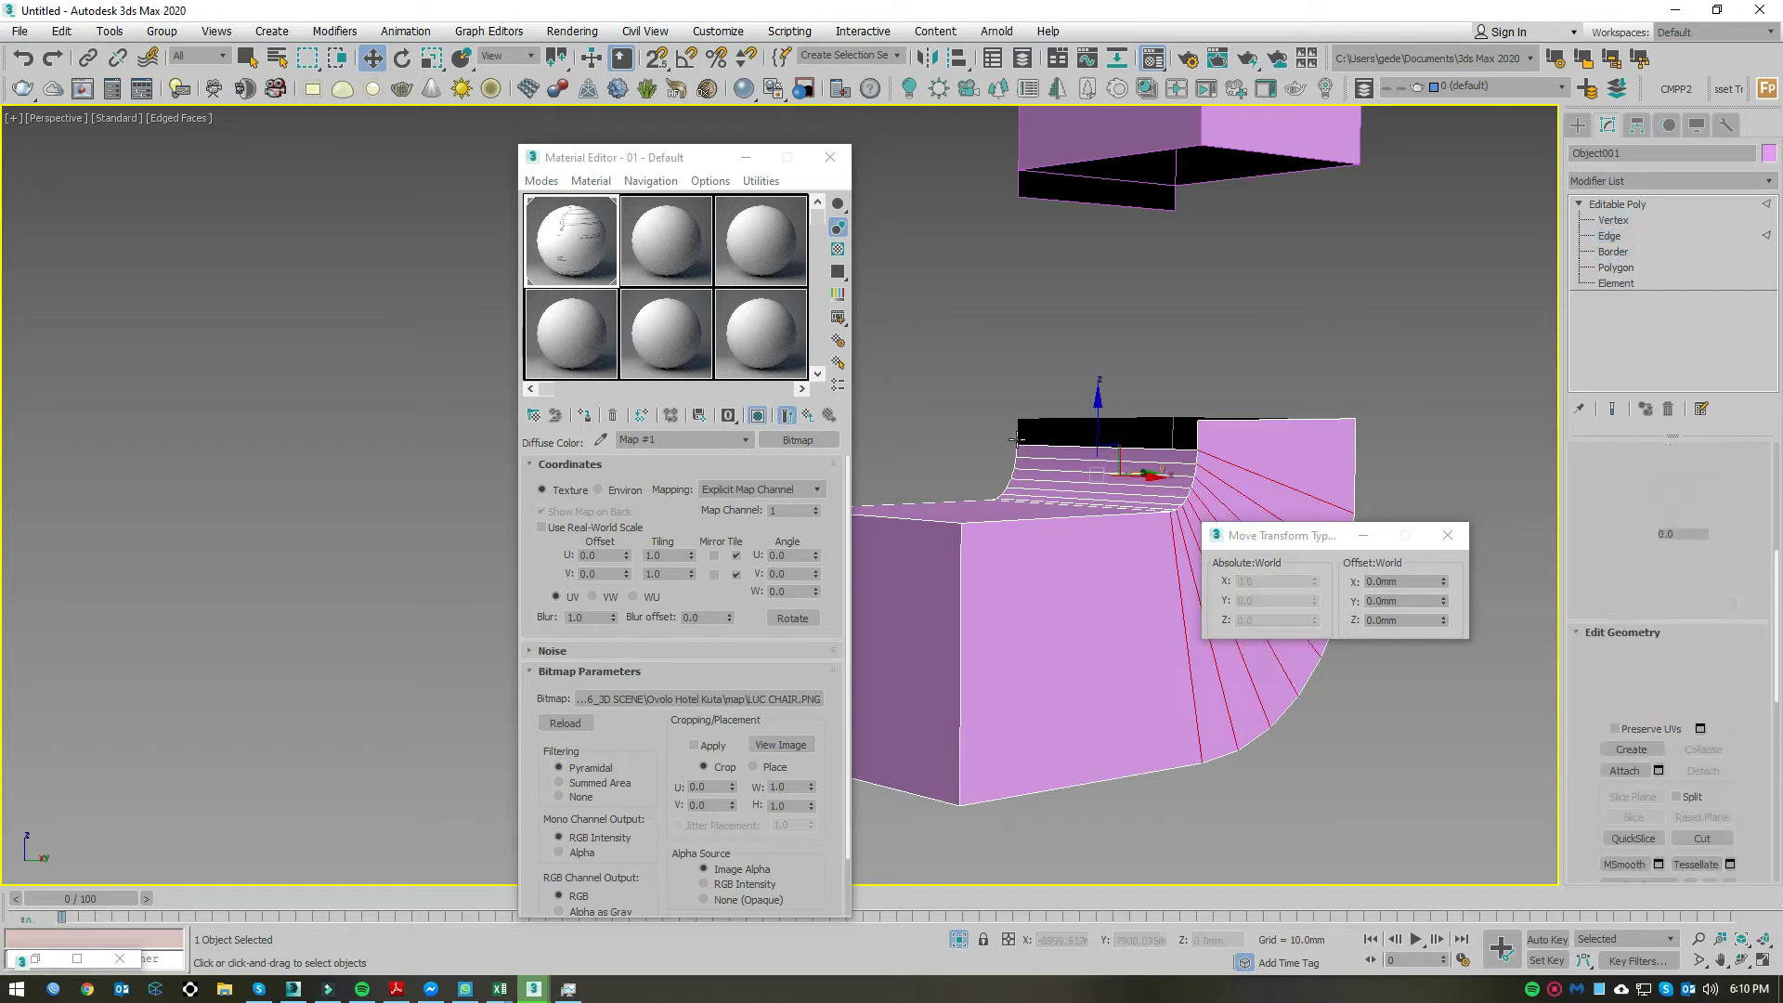
{"action": "left_click", "coordinate": [1018, 436]}
{"action": "left_click", "coordinate": [1197, 433]}
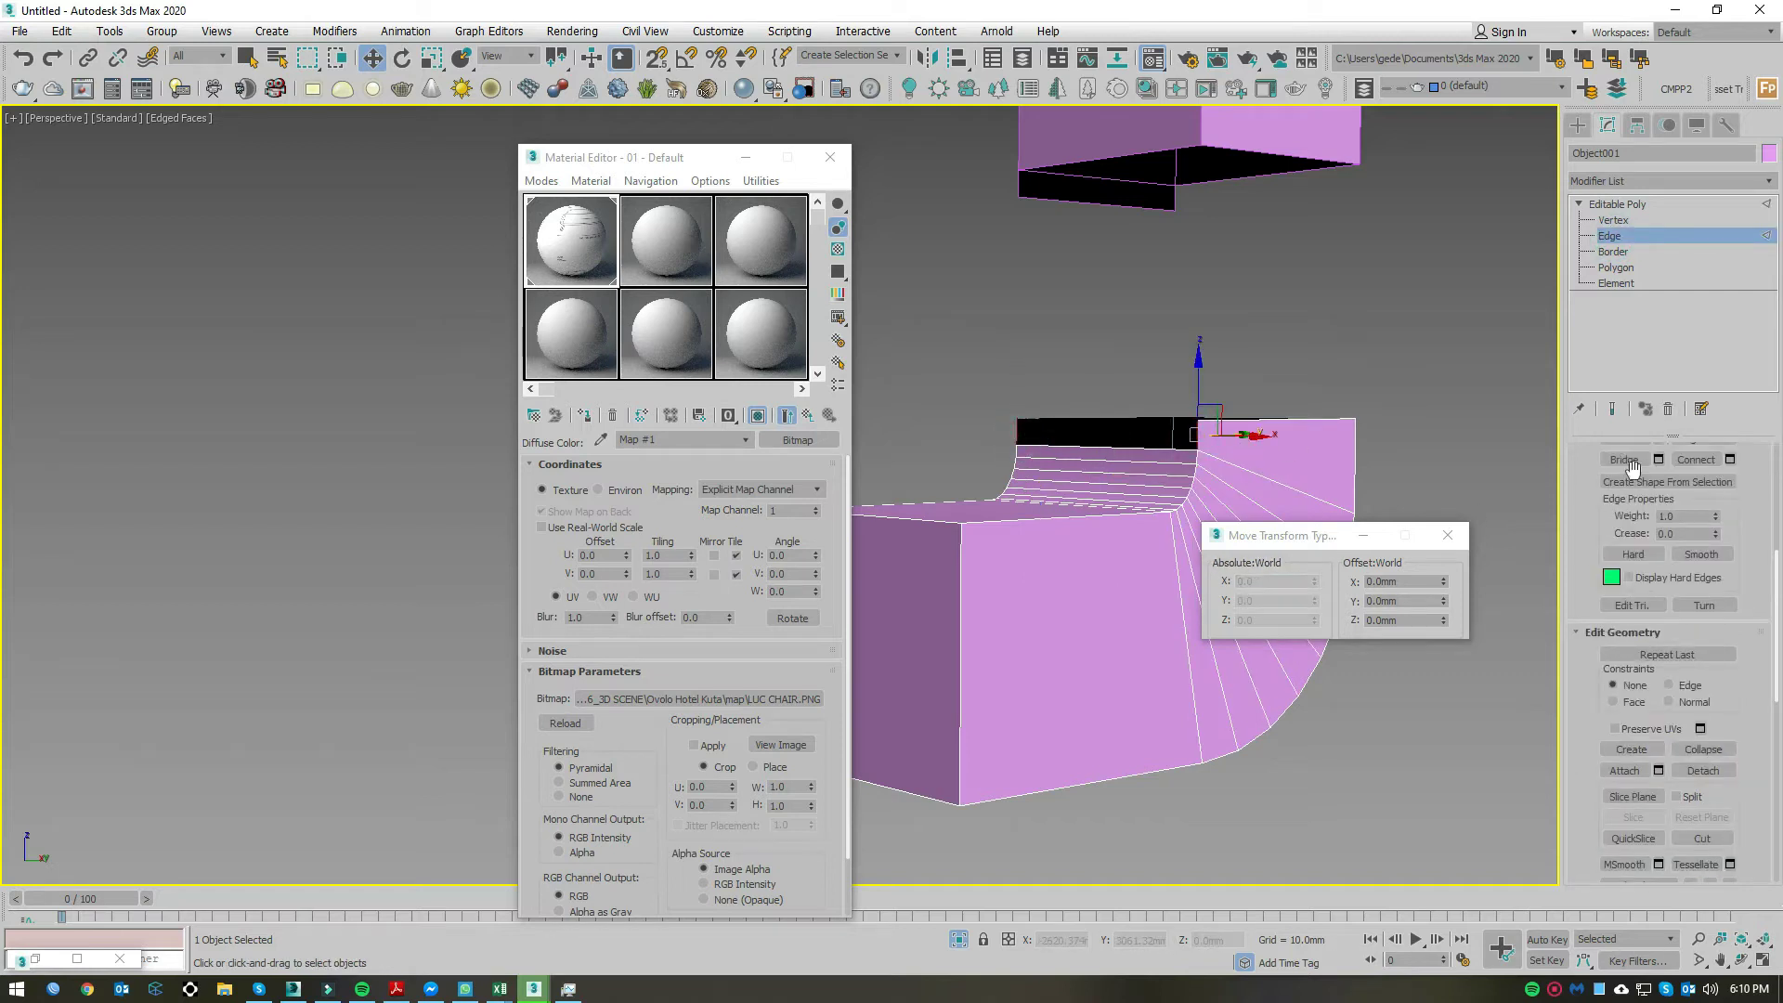
{"action": "left_click", "coordinate": [1617, 205]}
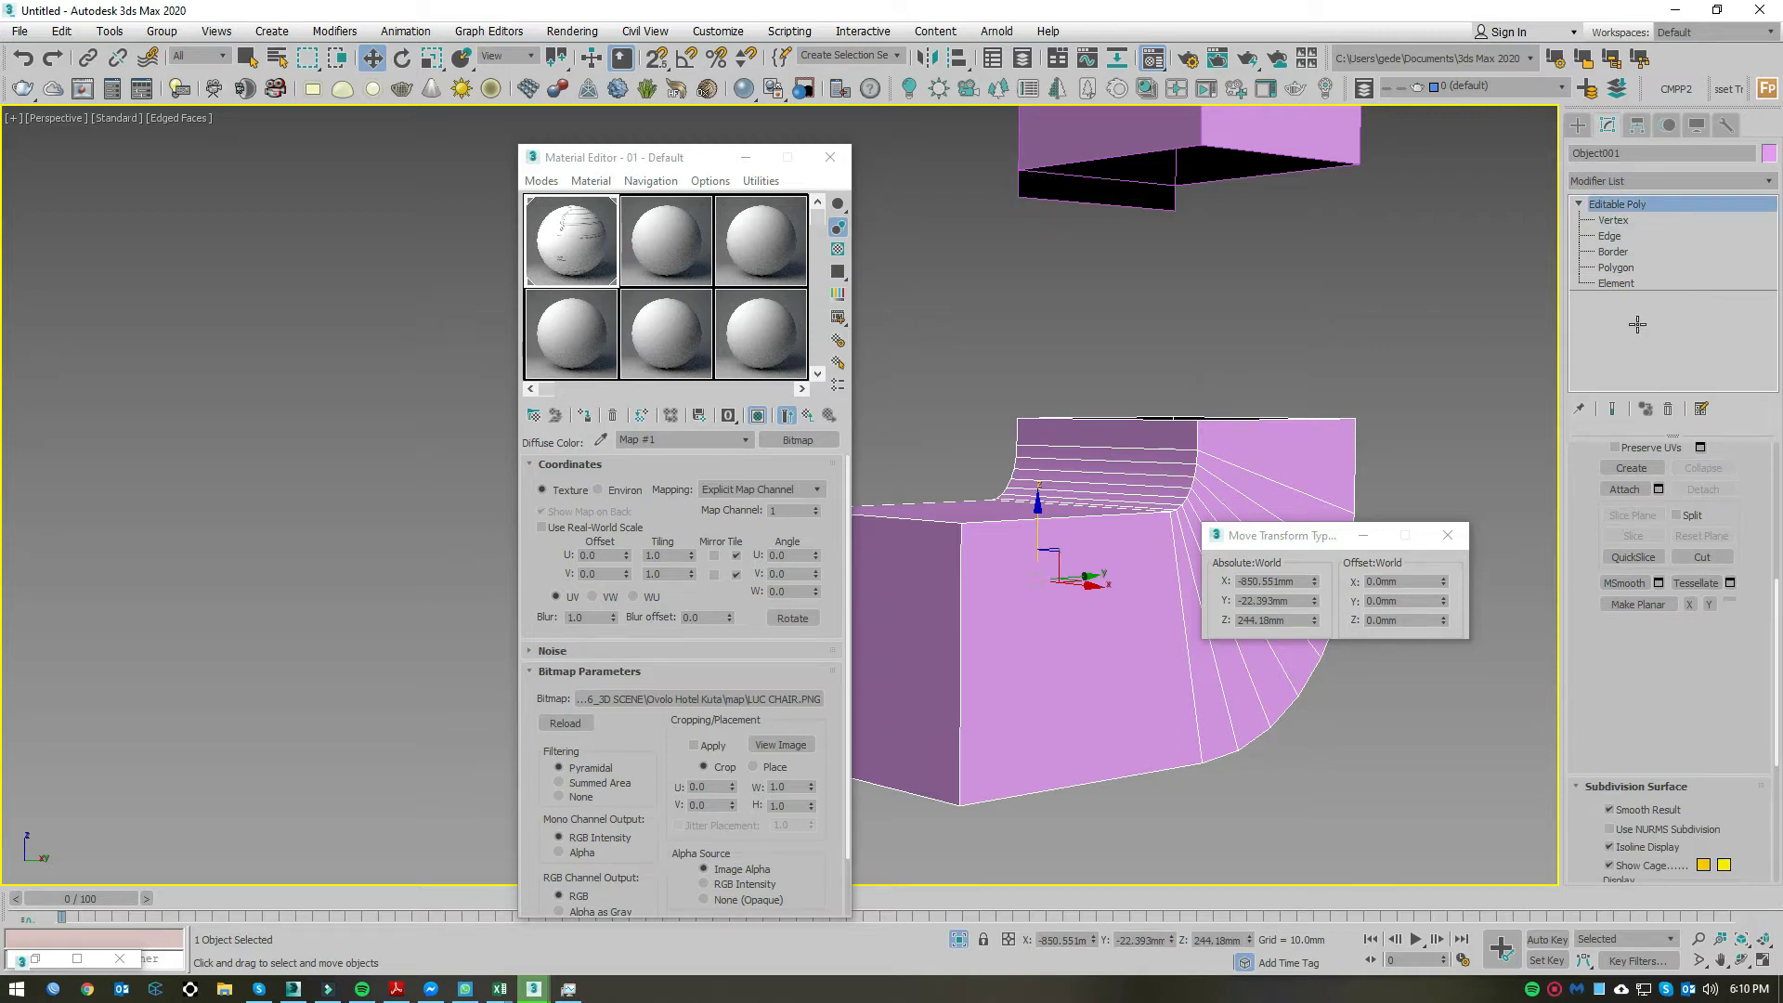
Step: Attach the bend piece to Rectangle002 with Edit Geometry's Attach
{"action": "left_click", "coordinate": [1126, 200]}
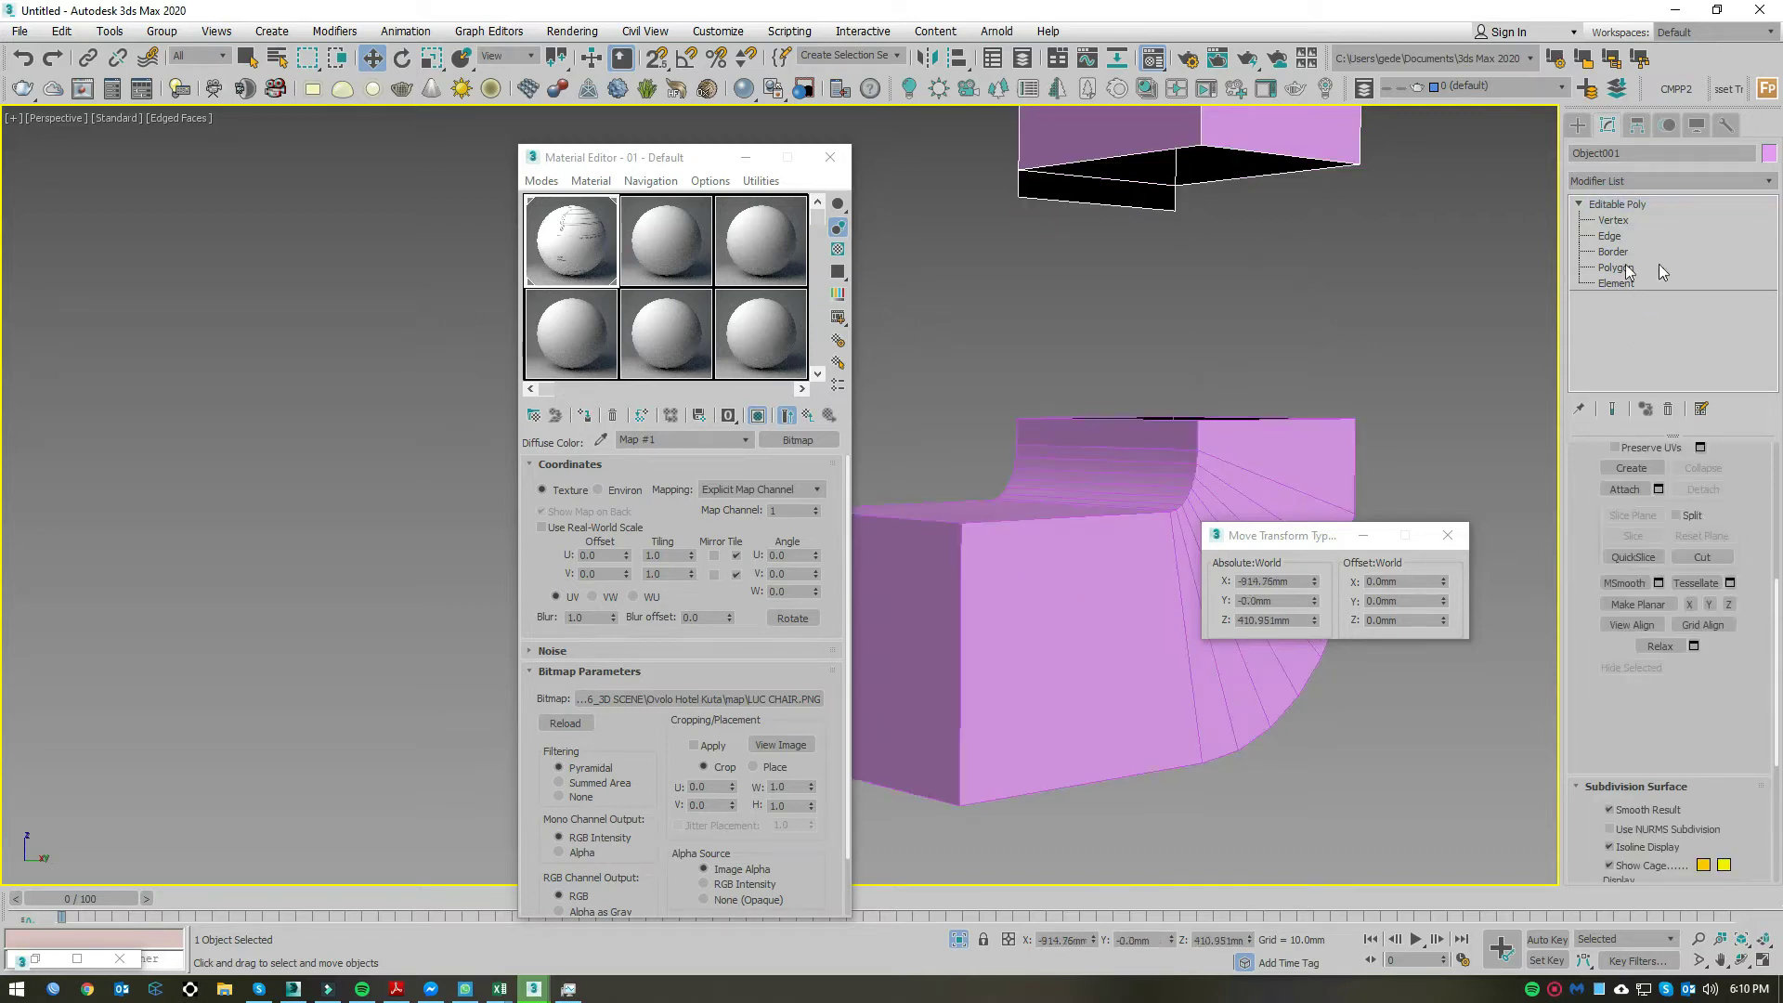
{"action": "left_click", "coordinate": [1616, 267]}
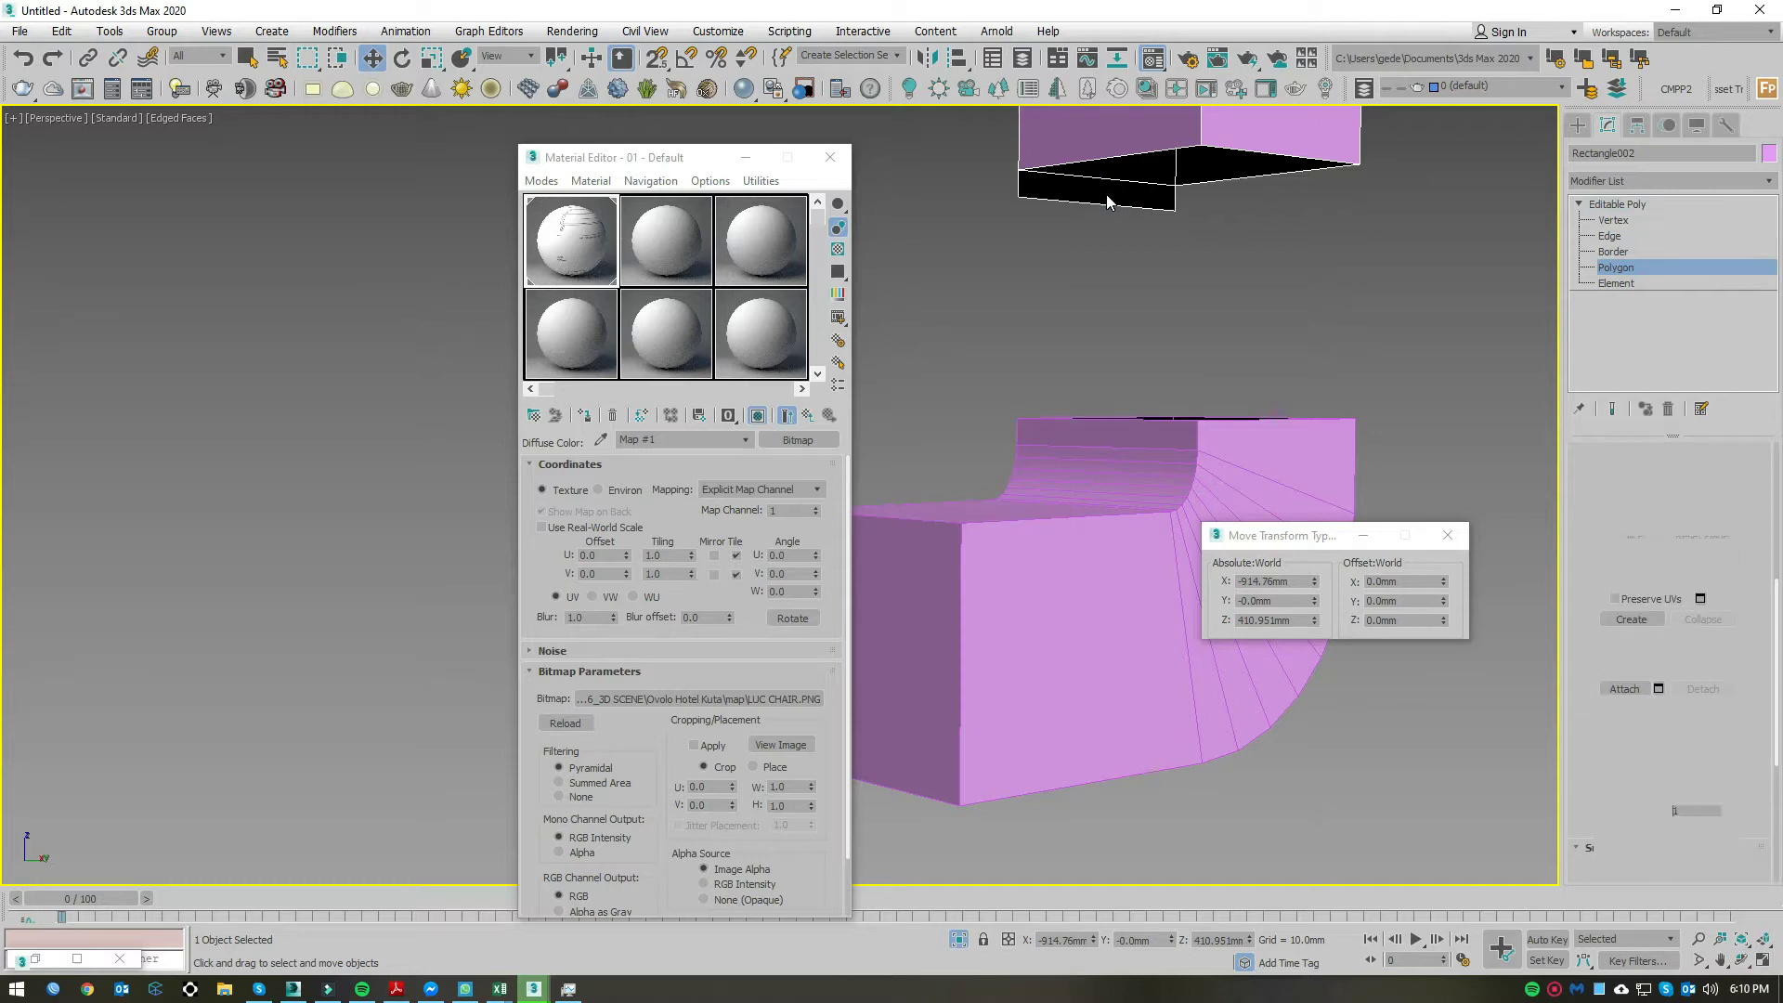
{"action": "left_click", "coordinate": [1106, 194]}
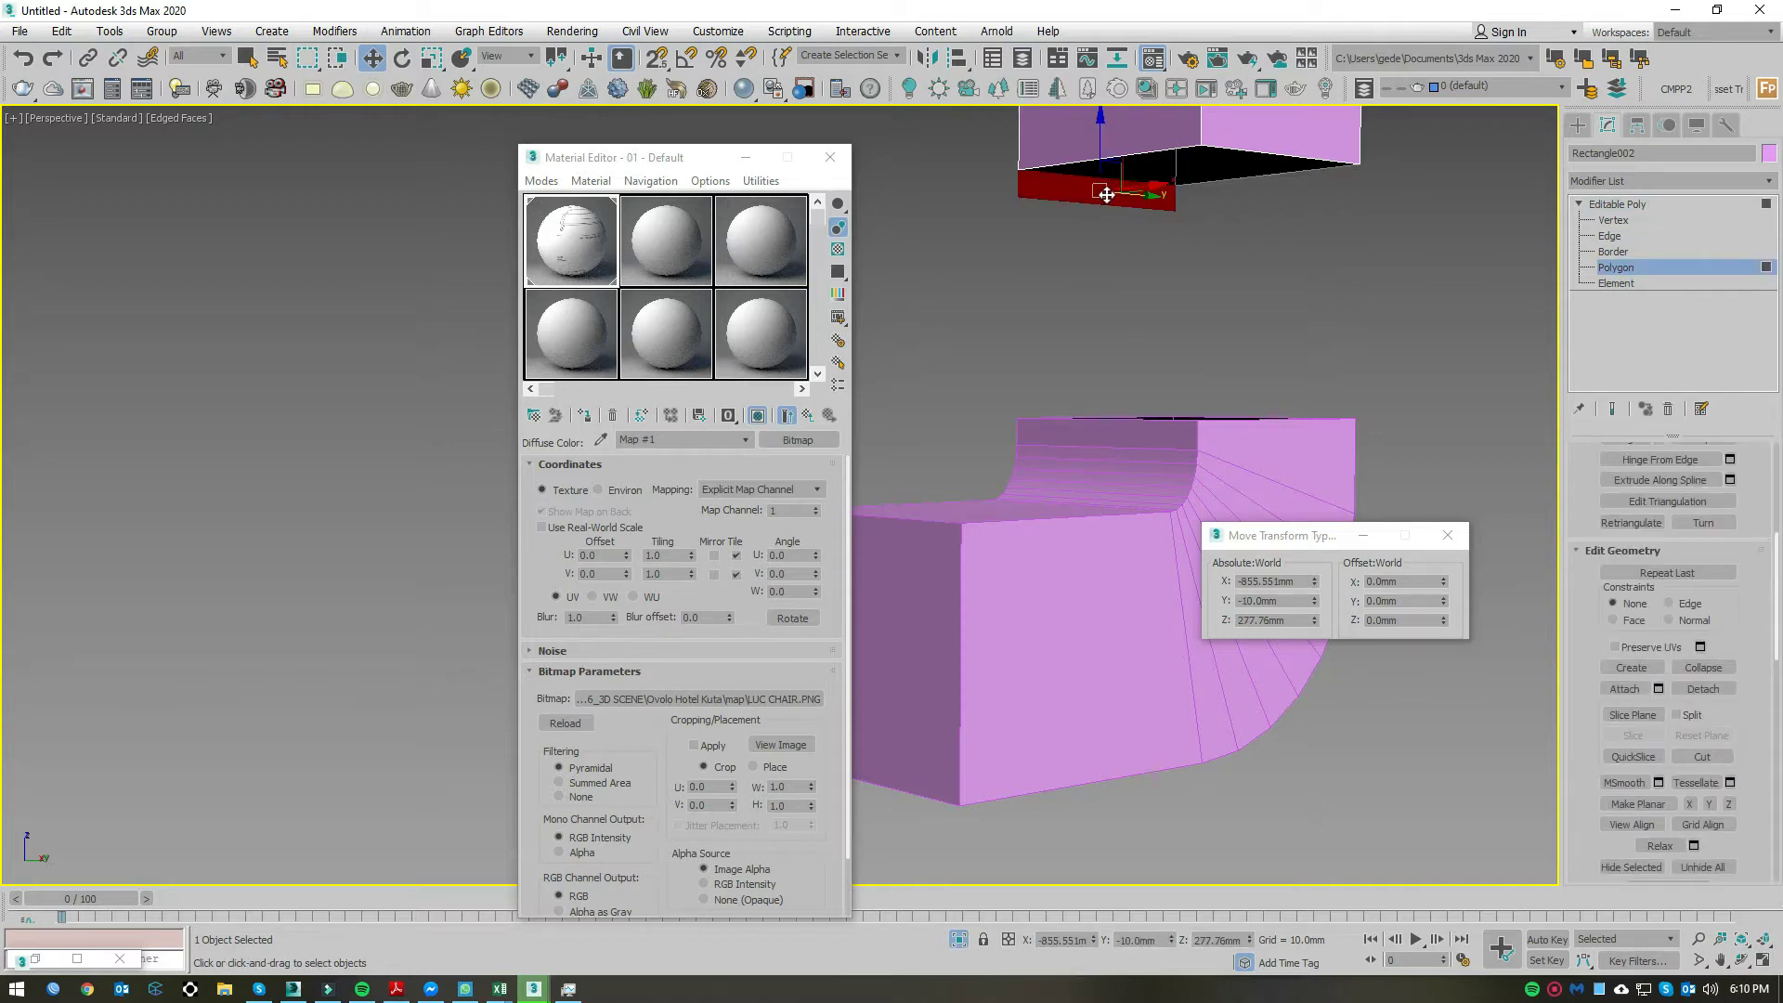
{"action": "left_click", "coordinate": [1120, 220]}
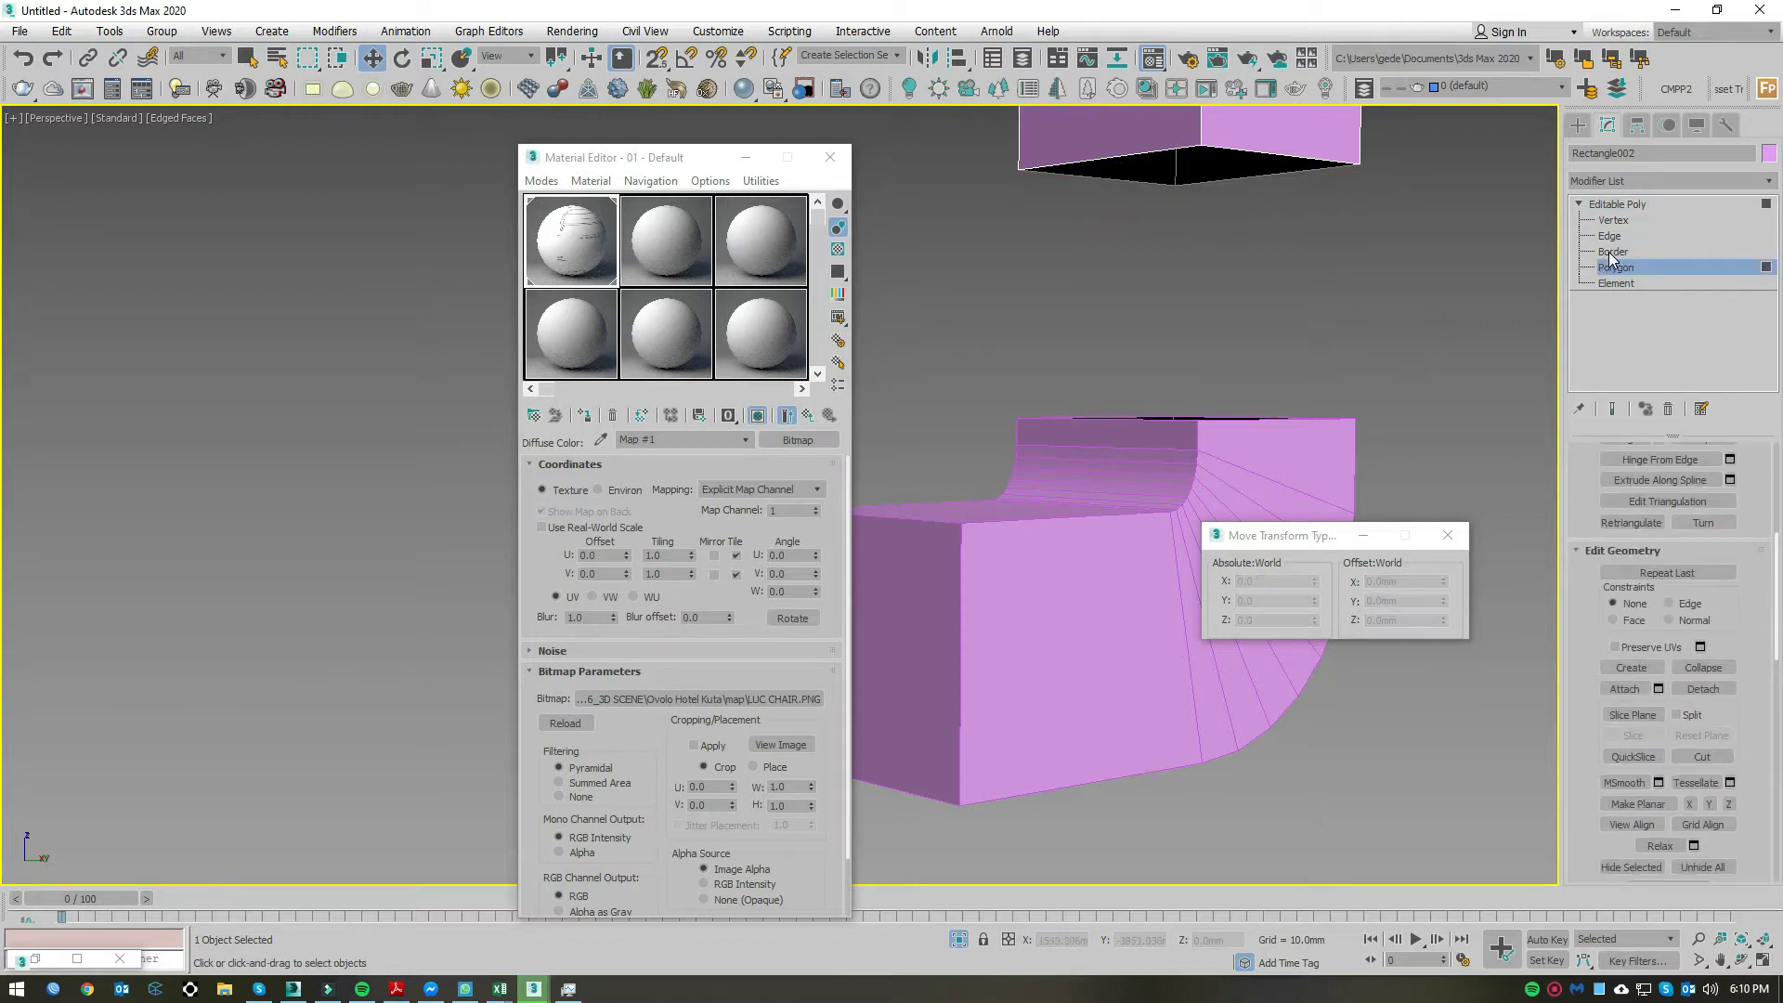
{"action": "left_click", "coordinate": [1625, 688]}
{"action": "left_click", "coordinate": [1253, 462]}
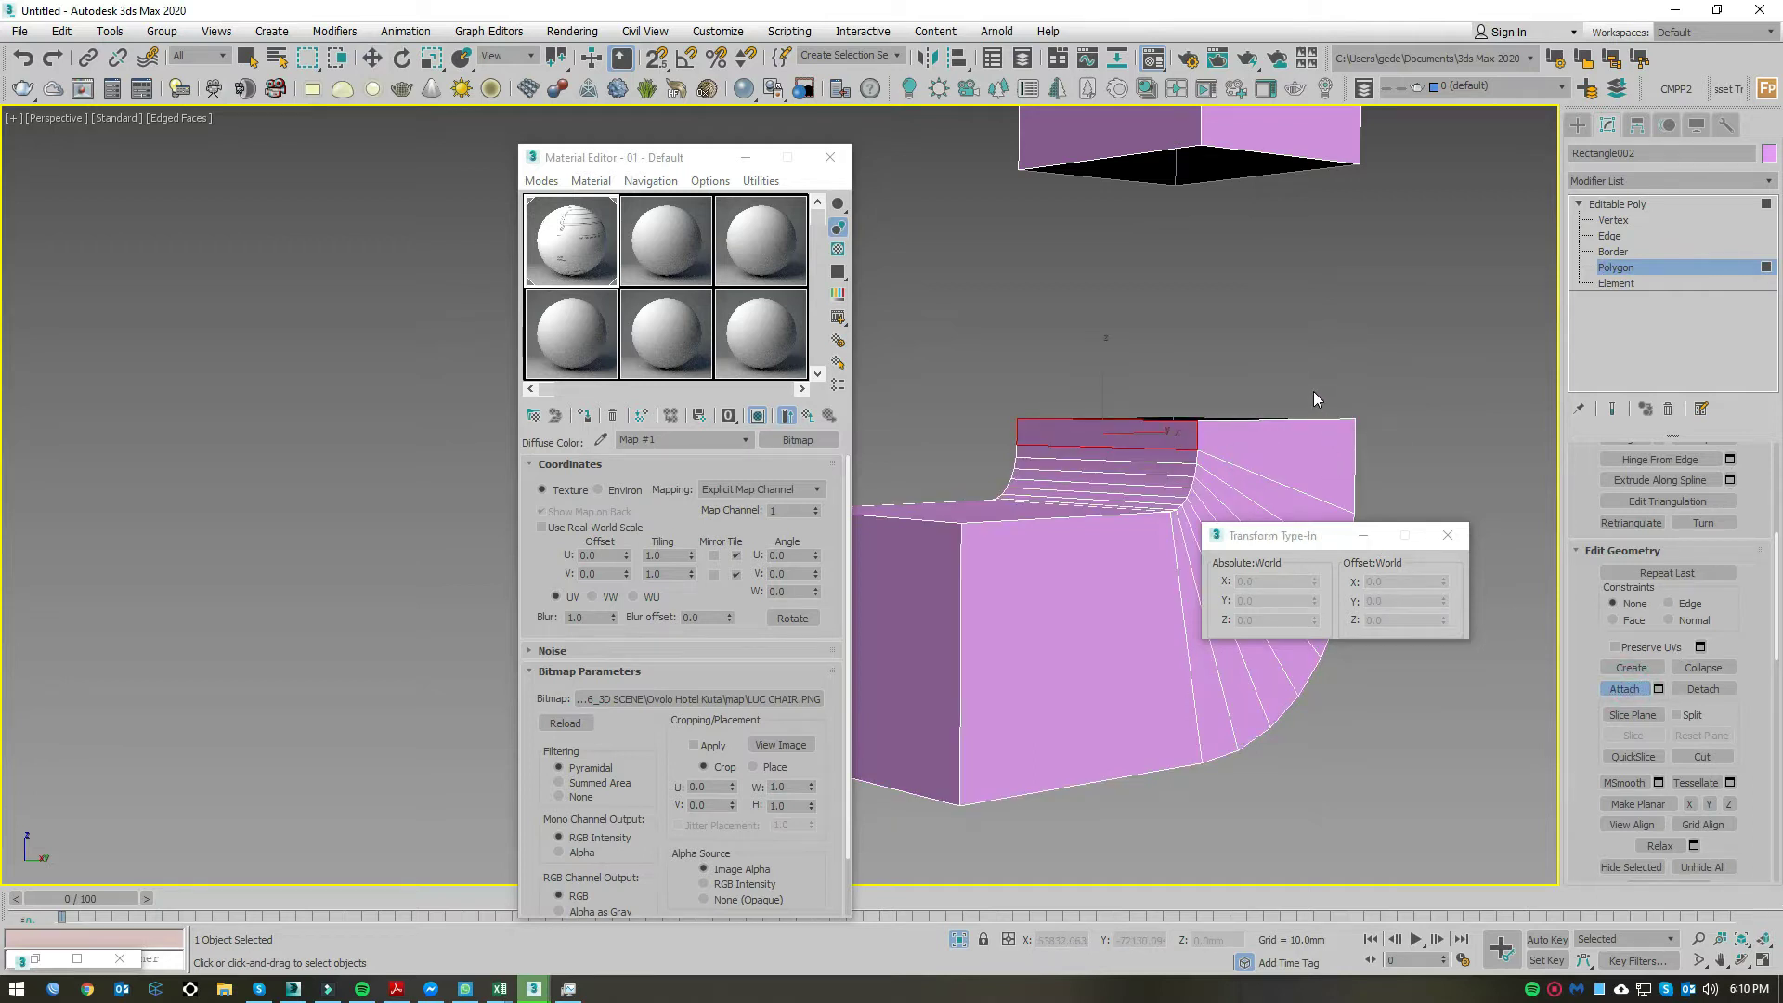
{"action": "left_click", "coordinate": [1625, 265]}
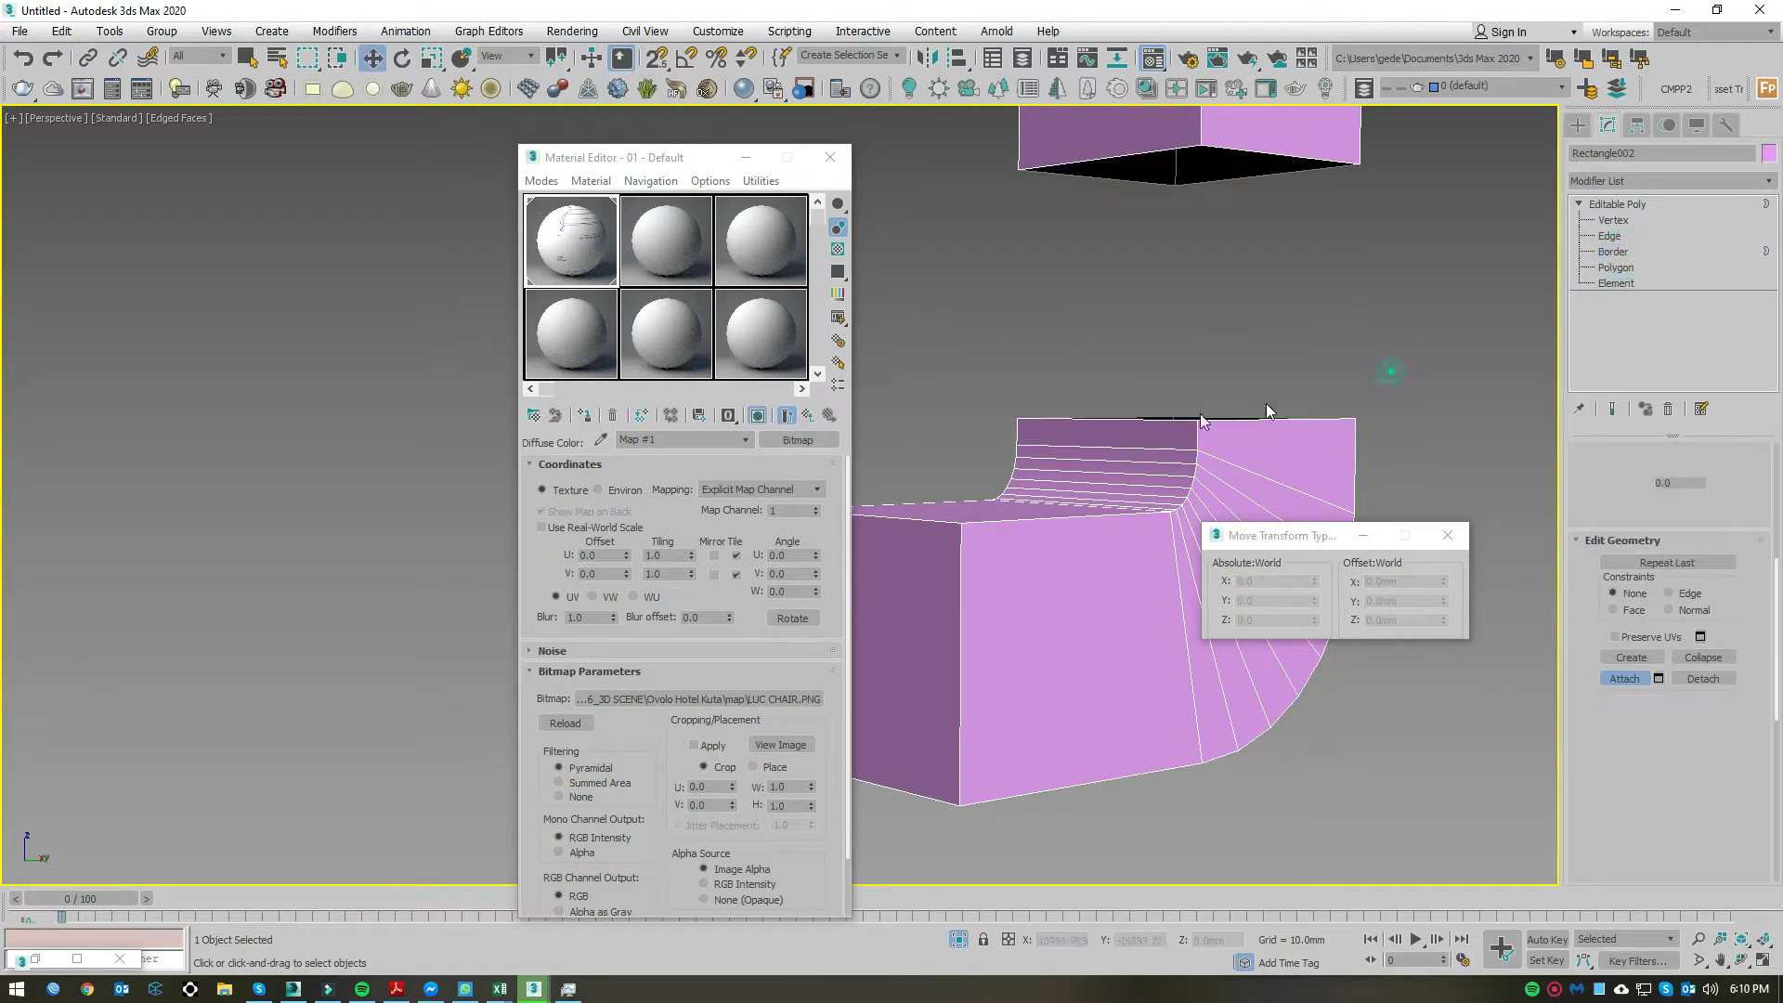
Step: At Border level, select the open borders of both pieces
{"action": "left_click_drag", "start_coordinate": [1235, 201], "coordinate": [1457, 263]}
{"action": "key", "text": "3"}
{"action": "left_click_drag", "start_coordinate": [1011, 124], "coordinate": [1370, 195]}
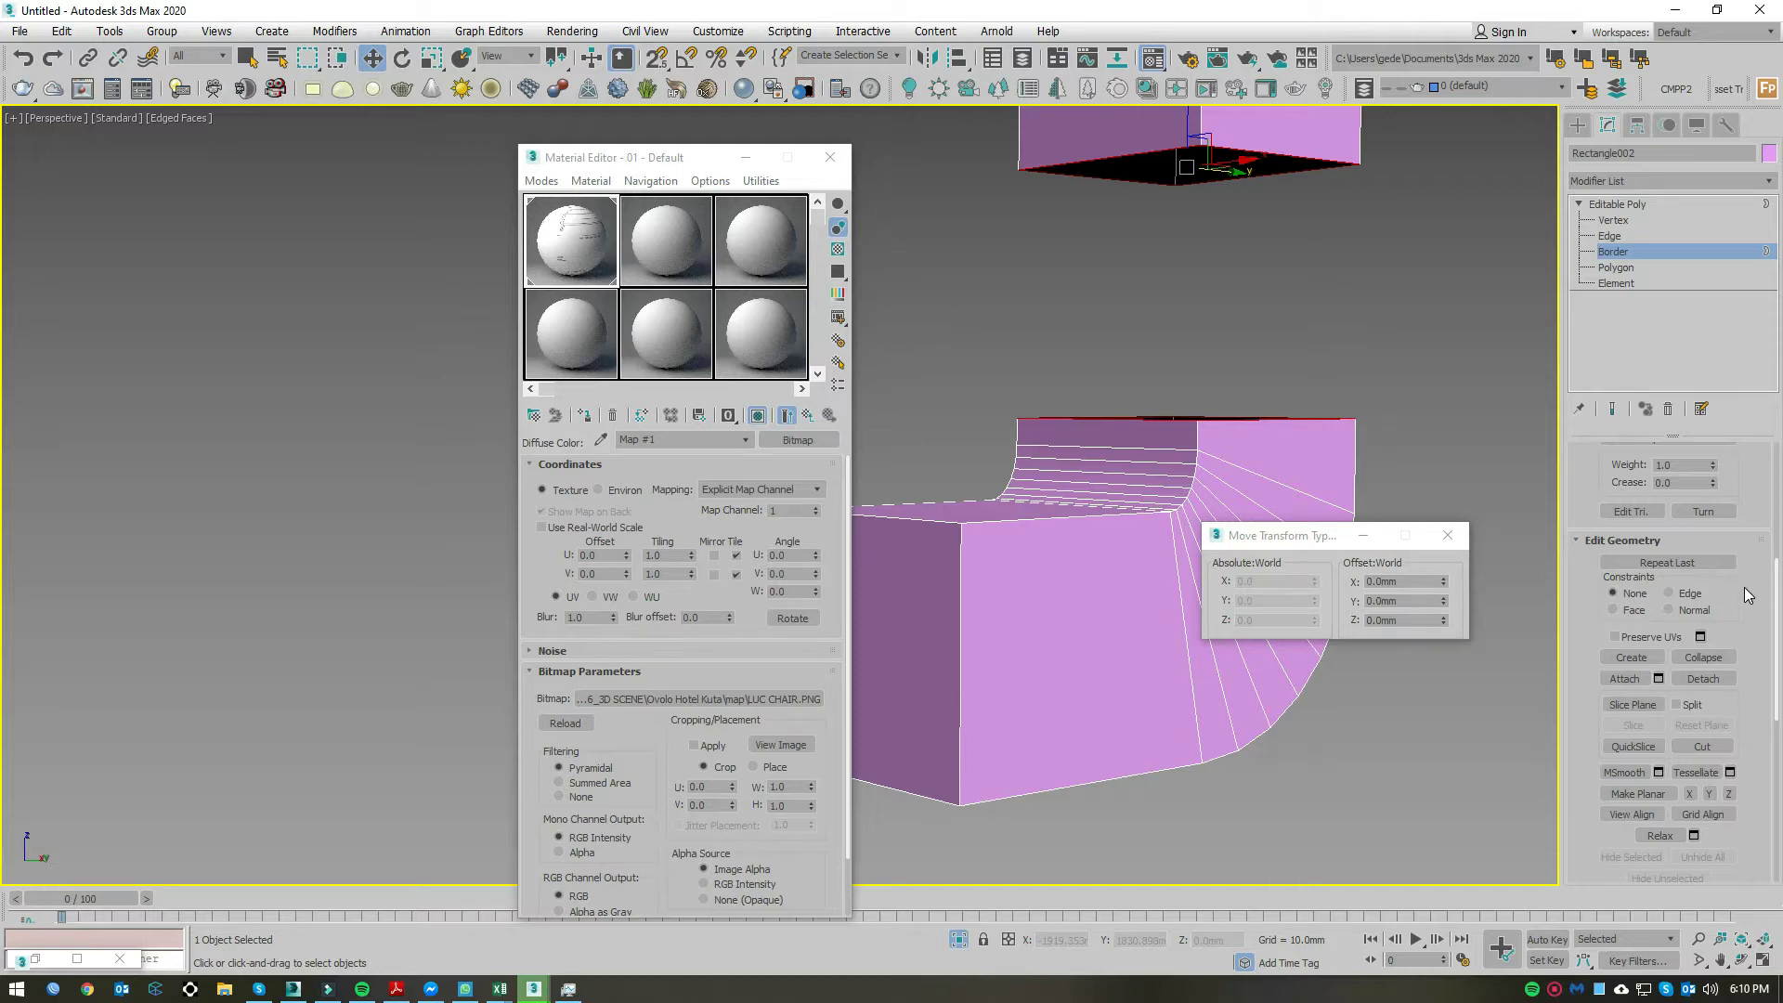
{"action": "left_click_drag", "start_coordinate": [1724, 548], "coordinate": [1710, 745]}
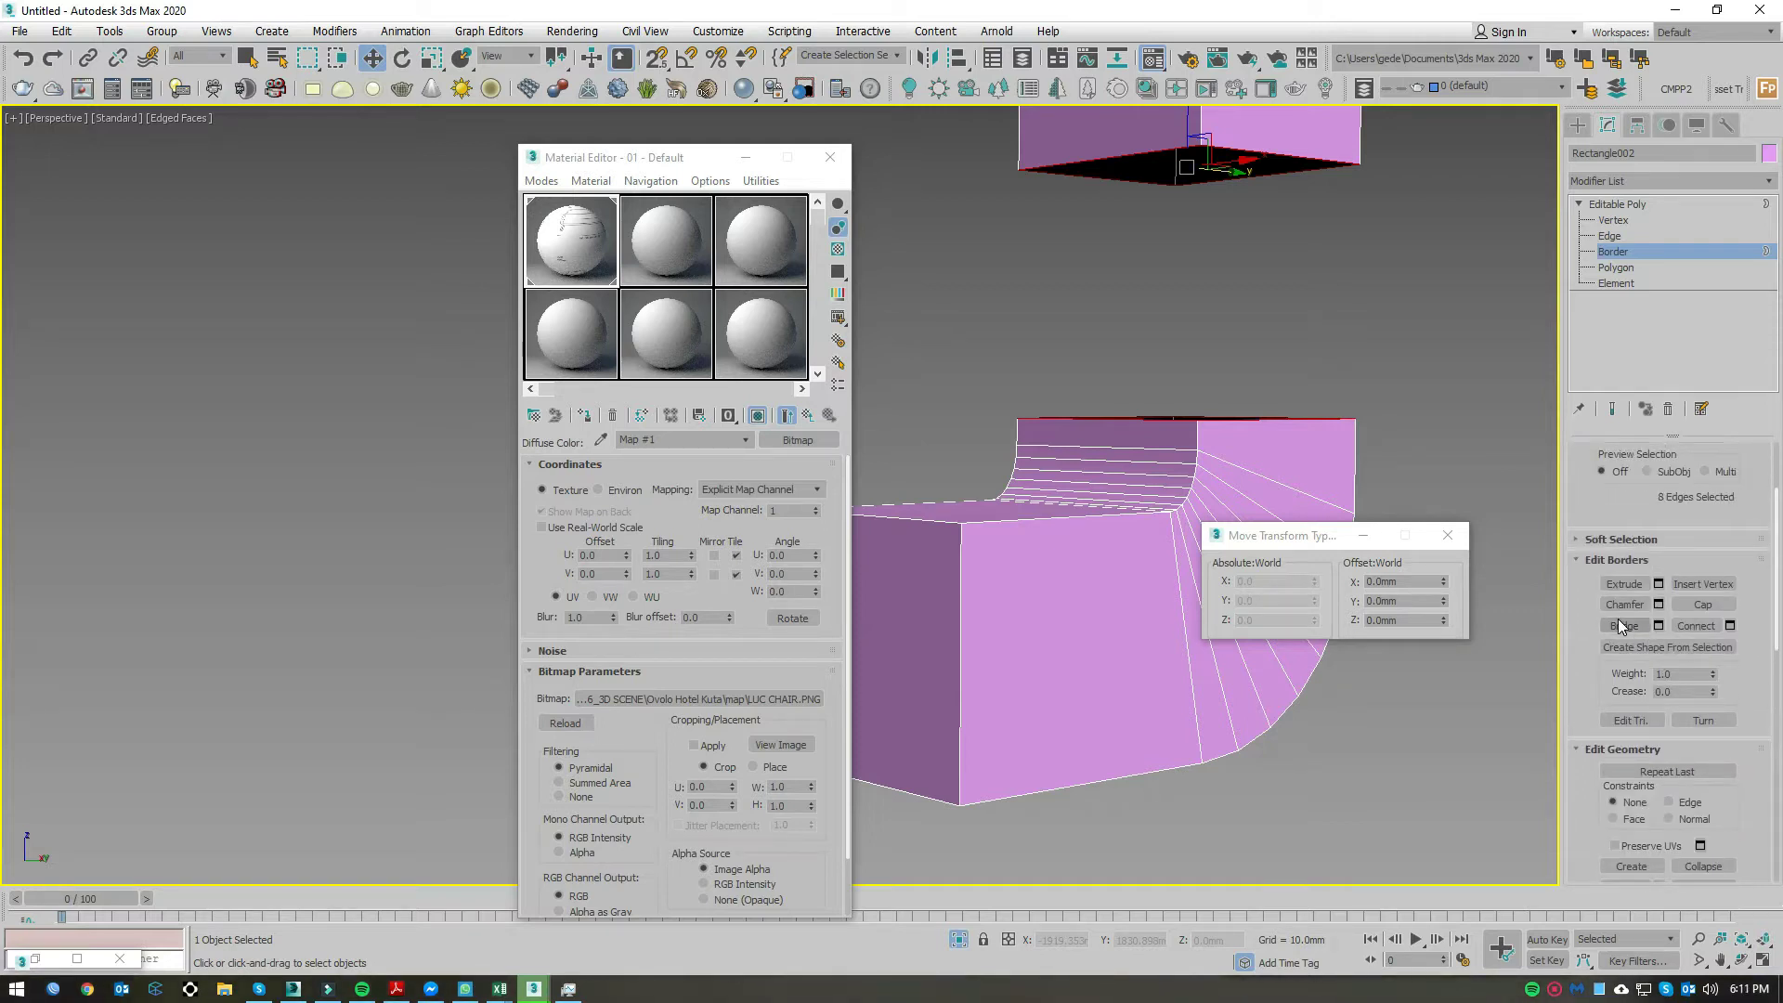
Step: Bridge the two open borders to join the upper box and bend piece
{"action": "left_click", "coordinate": [1624, 625]}
{"action": "key", "text": "l"}
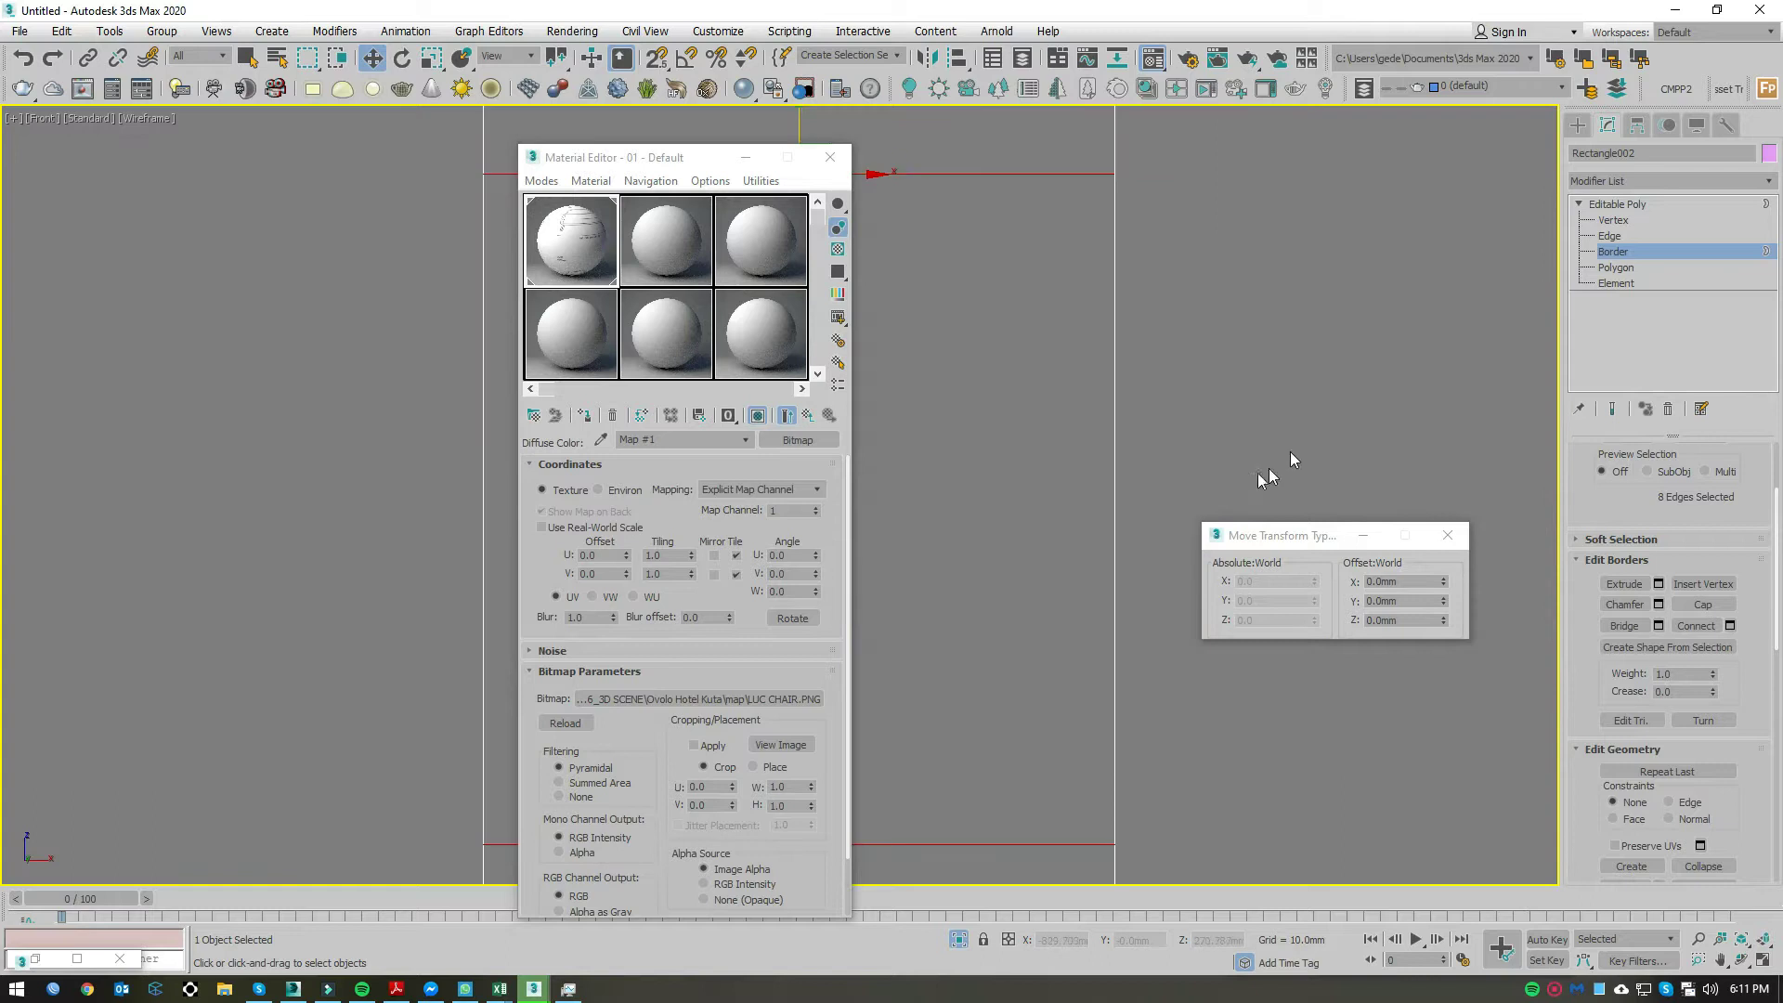
{"action": "scroll", "coordinate": [1255, 439], "scroll_direction": "up", "scroll_amount": 5}
{"action": "middle_click_drag", "start_coordinate": [1291, 381], "coordinate": [1195, 379]}
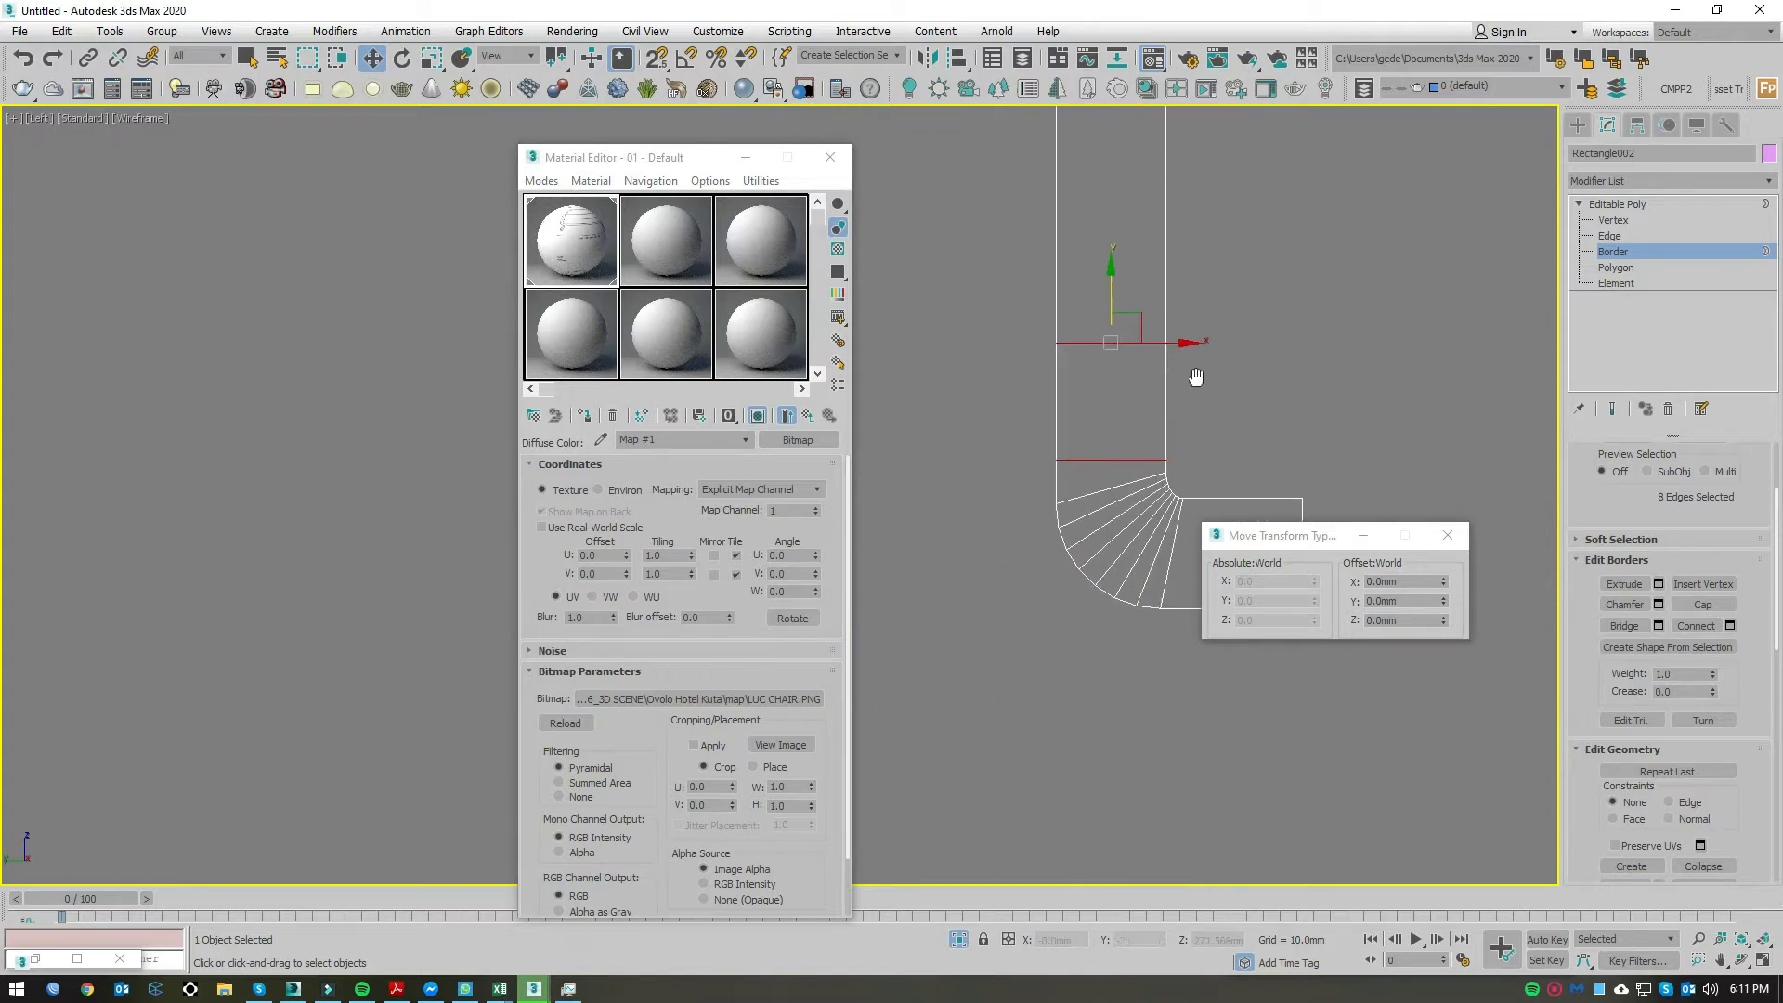
Step: In Left view, raise the bend piece's lower vertices to Z 259.258 mm
{"action": "left_click", "coordinate": [1614, 221]}
{"action": "key", "text": "ctrl+a"}
{"action": "left_click_drag", "start_coordinate": [944, 636], "coordinate": [944, 636]}
{"action": "scroll", "coordinate": [1104, 458], "scroll_direction": "up", "scroll_amount": 2}
{"action": "left_click_drag", "start_coordinate": [1106, 479], "coordinate": [1105, 391]}
{"action": "scroll", "coordinate": [1105, 391], "scroll_direction": "down", "scroll_amount": 8}
{"action": "middle_click_drag", "start_coordinate": [1187, 375], "coordinate": [1142, 521]}
{"action": "scroll", "coordinate": [1092, 529], "scroll_direction": "down", "scroll_amount": 3}
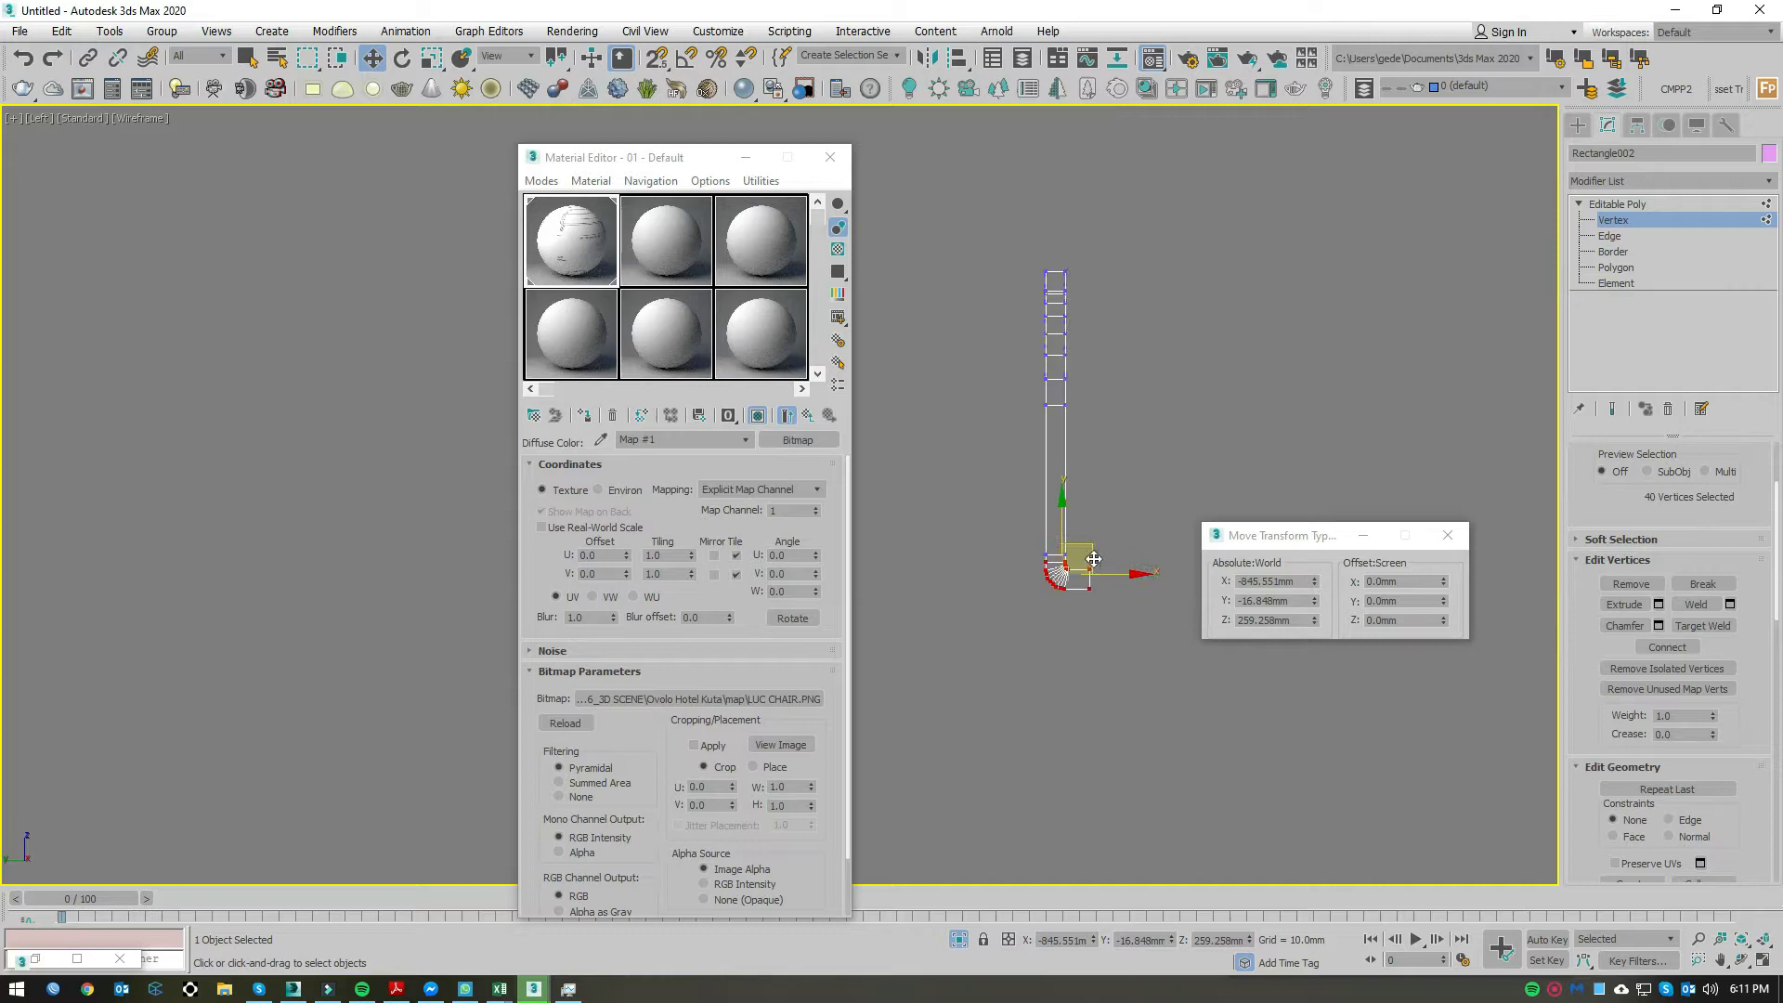
{"action": "scroll", "coordinate": [1092, 530], "scroll_direction": "down", "scroll_amount": 2}
{"action": "scroll", "coordinate": [1092, 527], "scroll_direction": "up", "scroll_amount": 2}
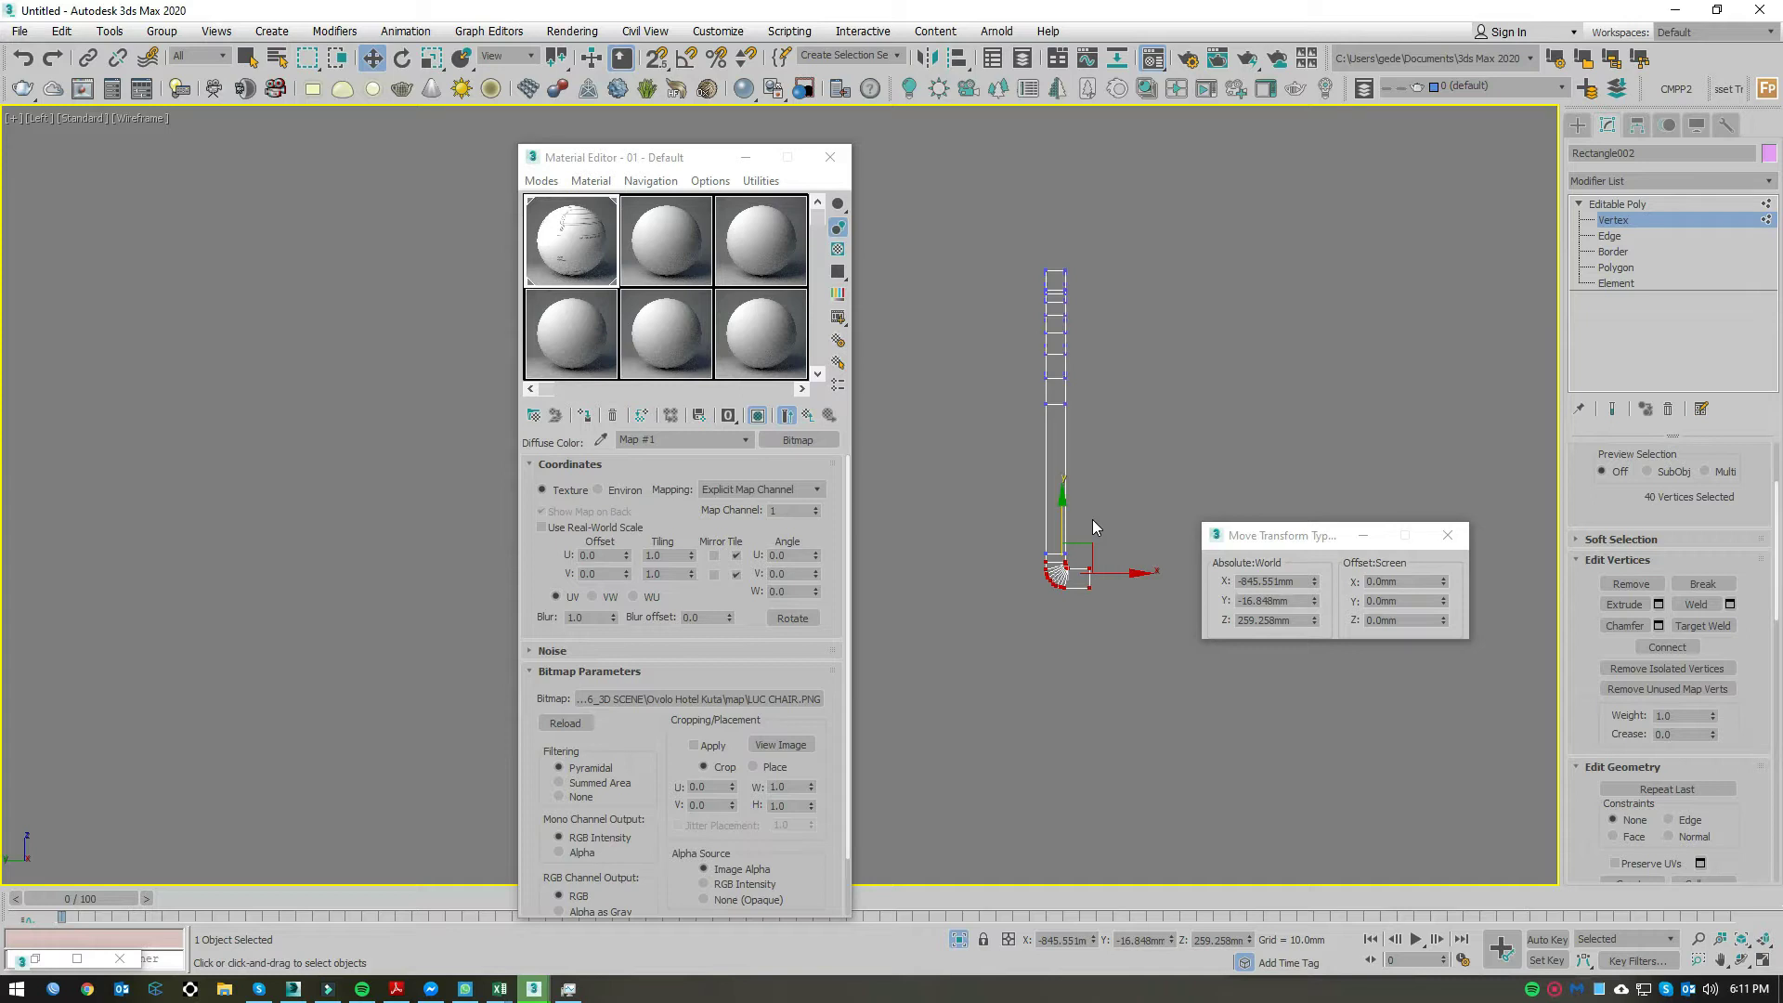
Step: In Top view, leave vertex mode, close the Material Editor and exit Isolate
{"action": "key", "text": "t"}
{"action": "scroll", "coordinate": [1192, 438], "scroll_direction": "down", "scroll_amount": 2}
{"action": "left_click", "coordinate": [1629, 206]}
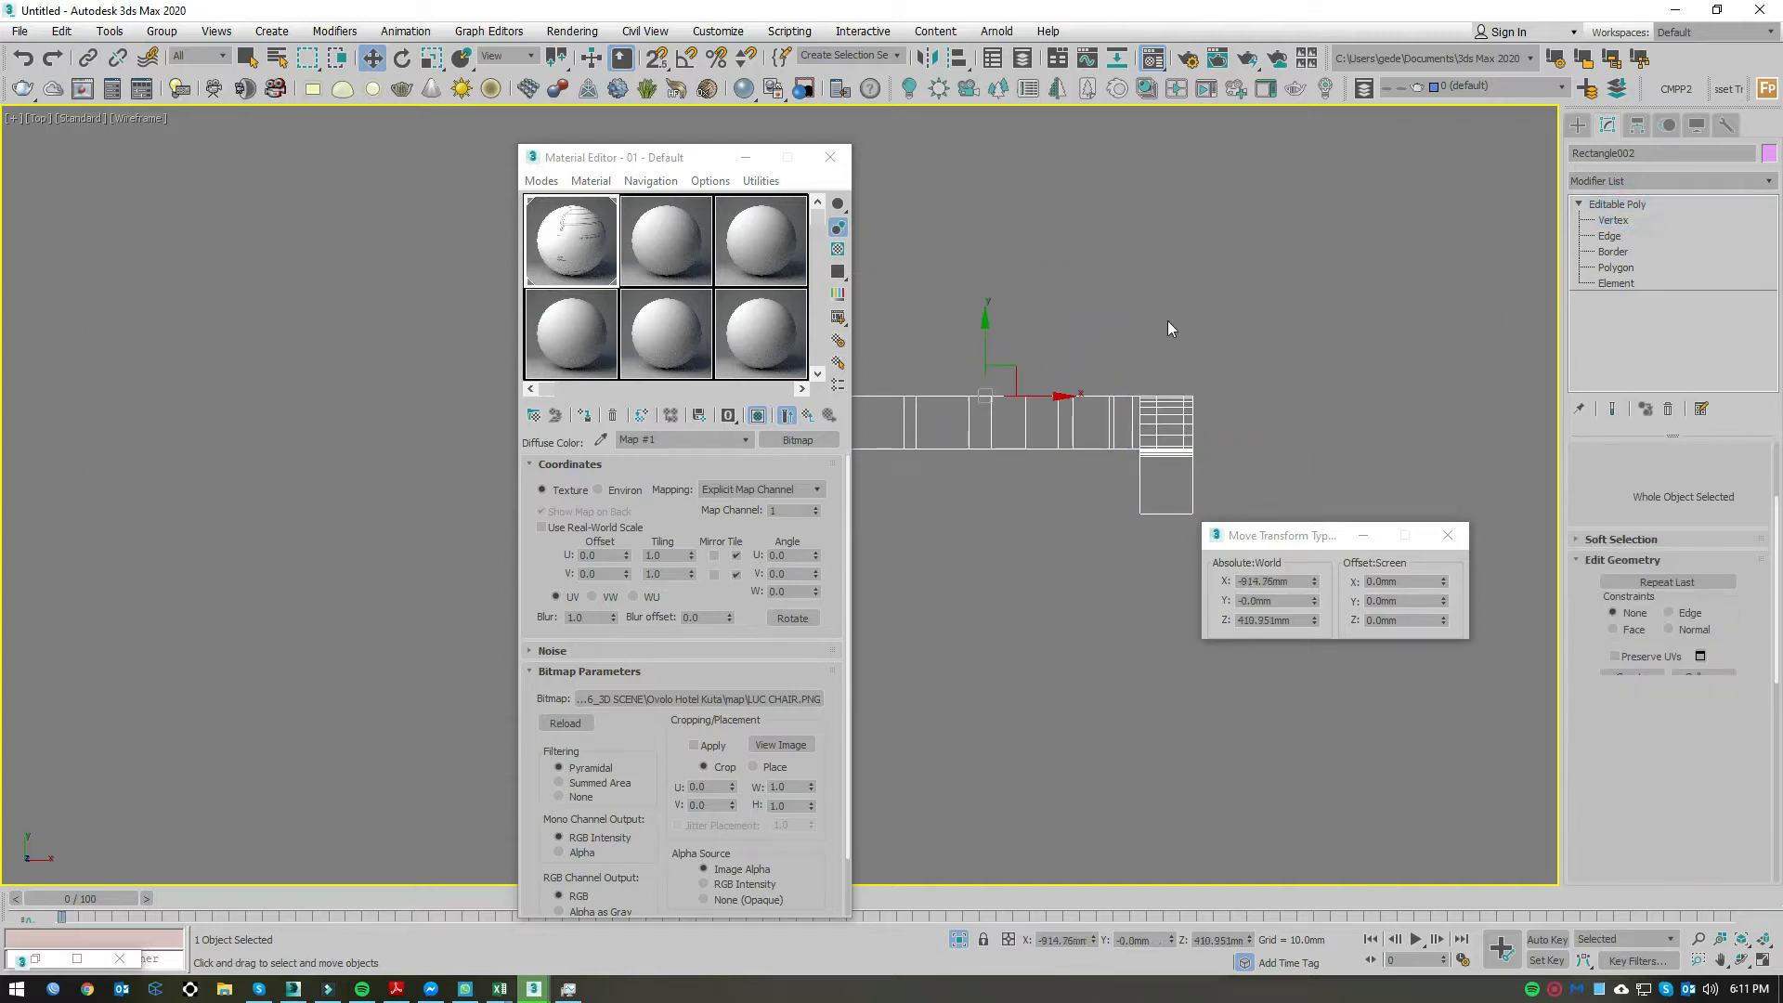
{"action": "left_click", "coordinate": [1363, 535]}
{"action": "left_click", "coordinate": [829, 157]}
{"action": "left_click", "coordinate": [959, 941]}
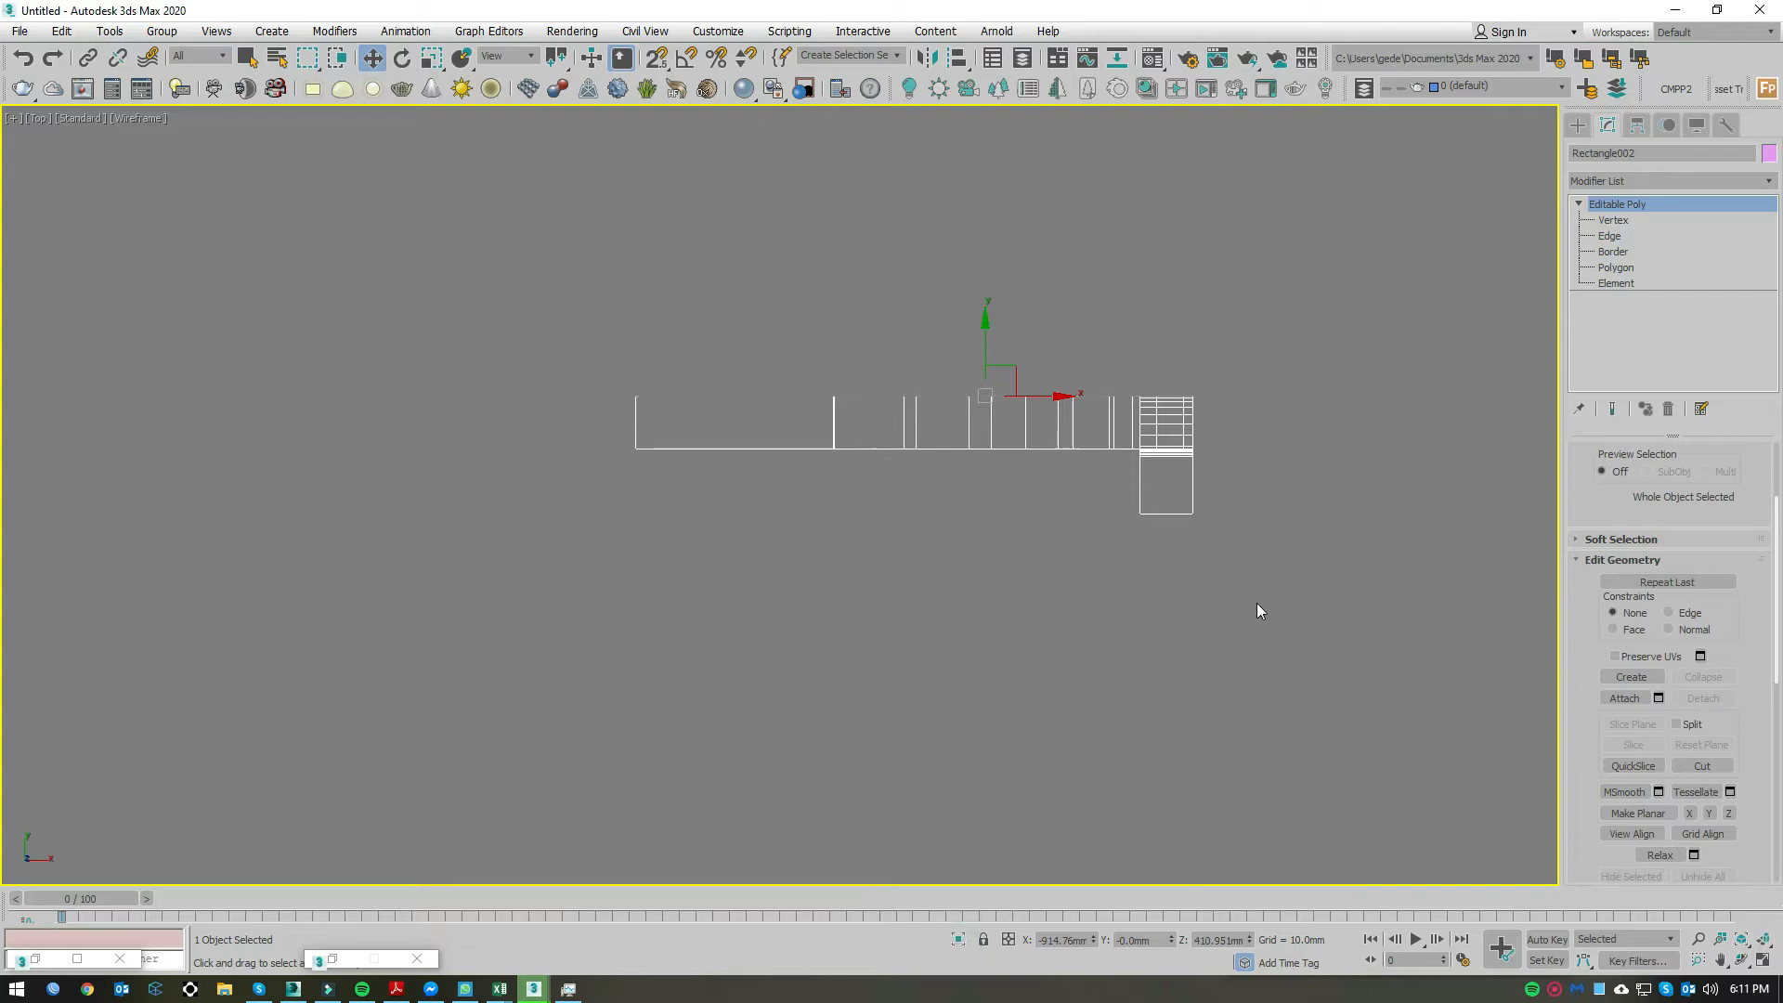
Step: Move the yellow cylinder down and place the strip over its edge
{"action": "scroll", "coordinate": [1106, 399], "scroll_direction": "down", "scroll_amount": 5}
{"action": "key", "text": "F3"}
{"action": "middle_click_drag", "start_coordinate": [1265, 430], "coordinate": [1017, 434]}
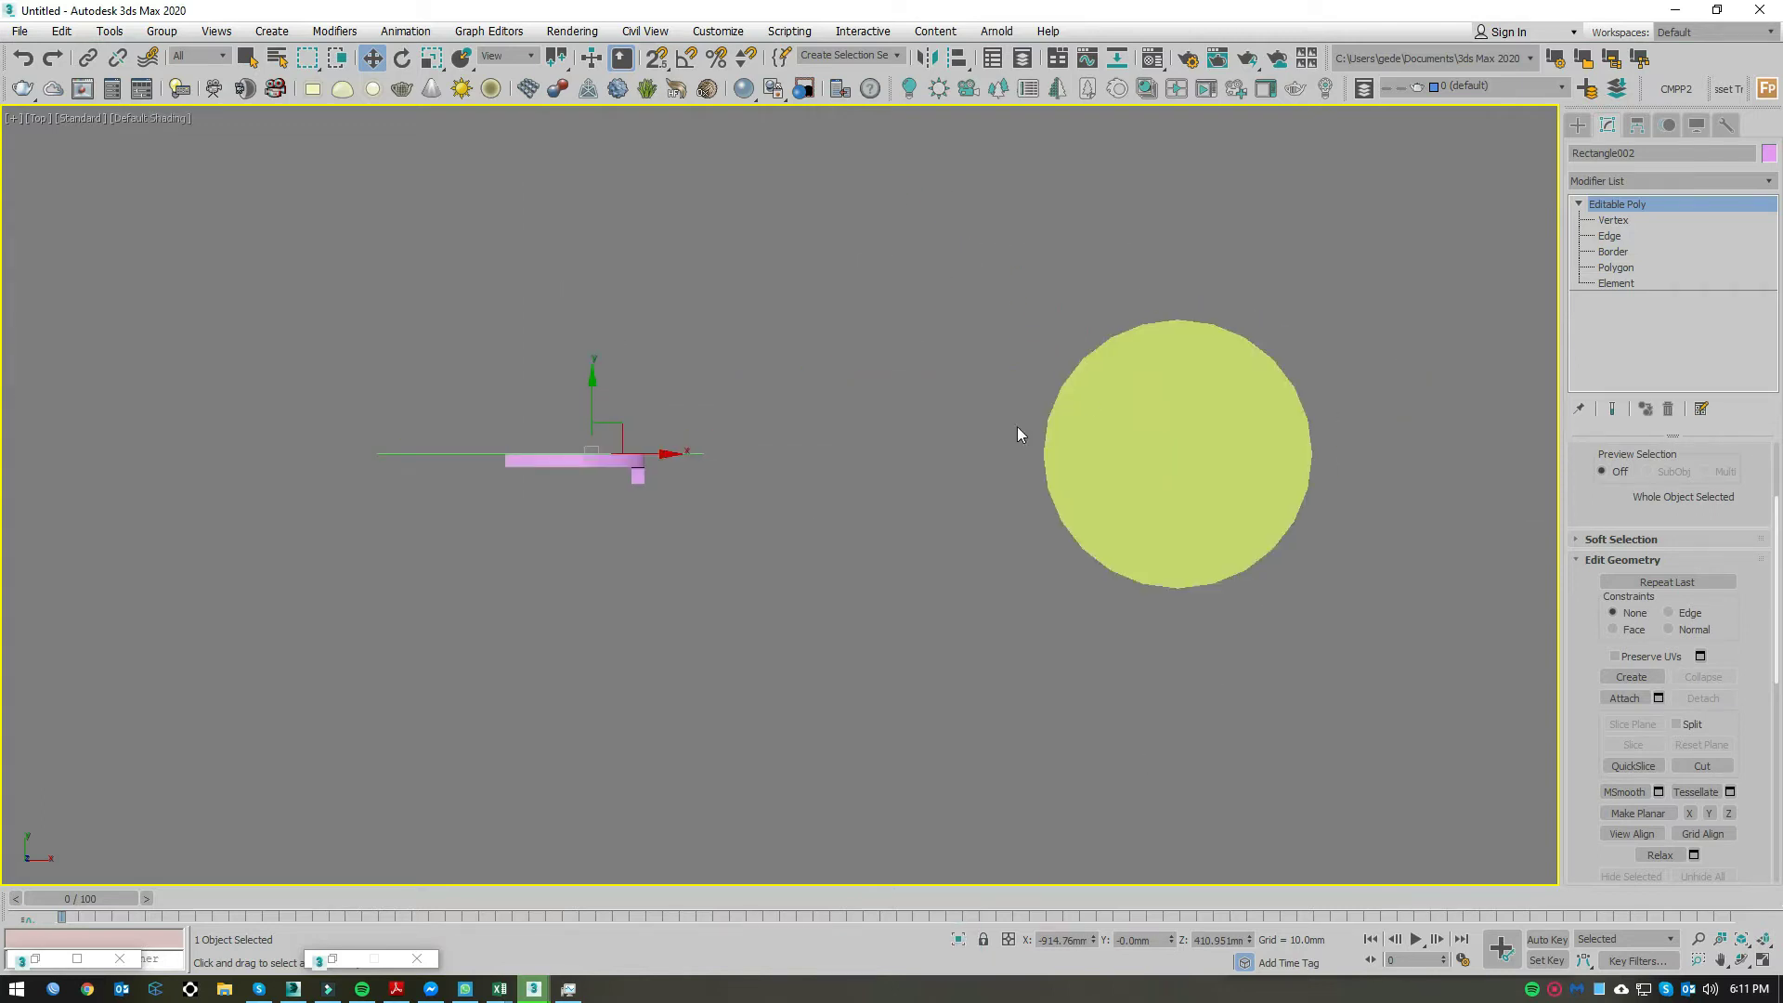
{"action": "left_click", "coordinate": [1188, 502]}
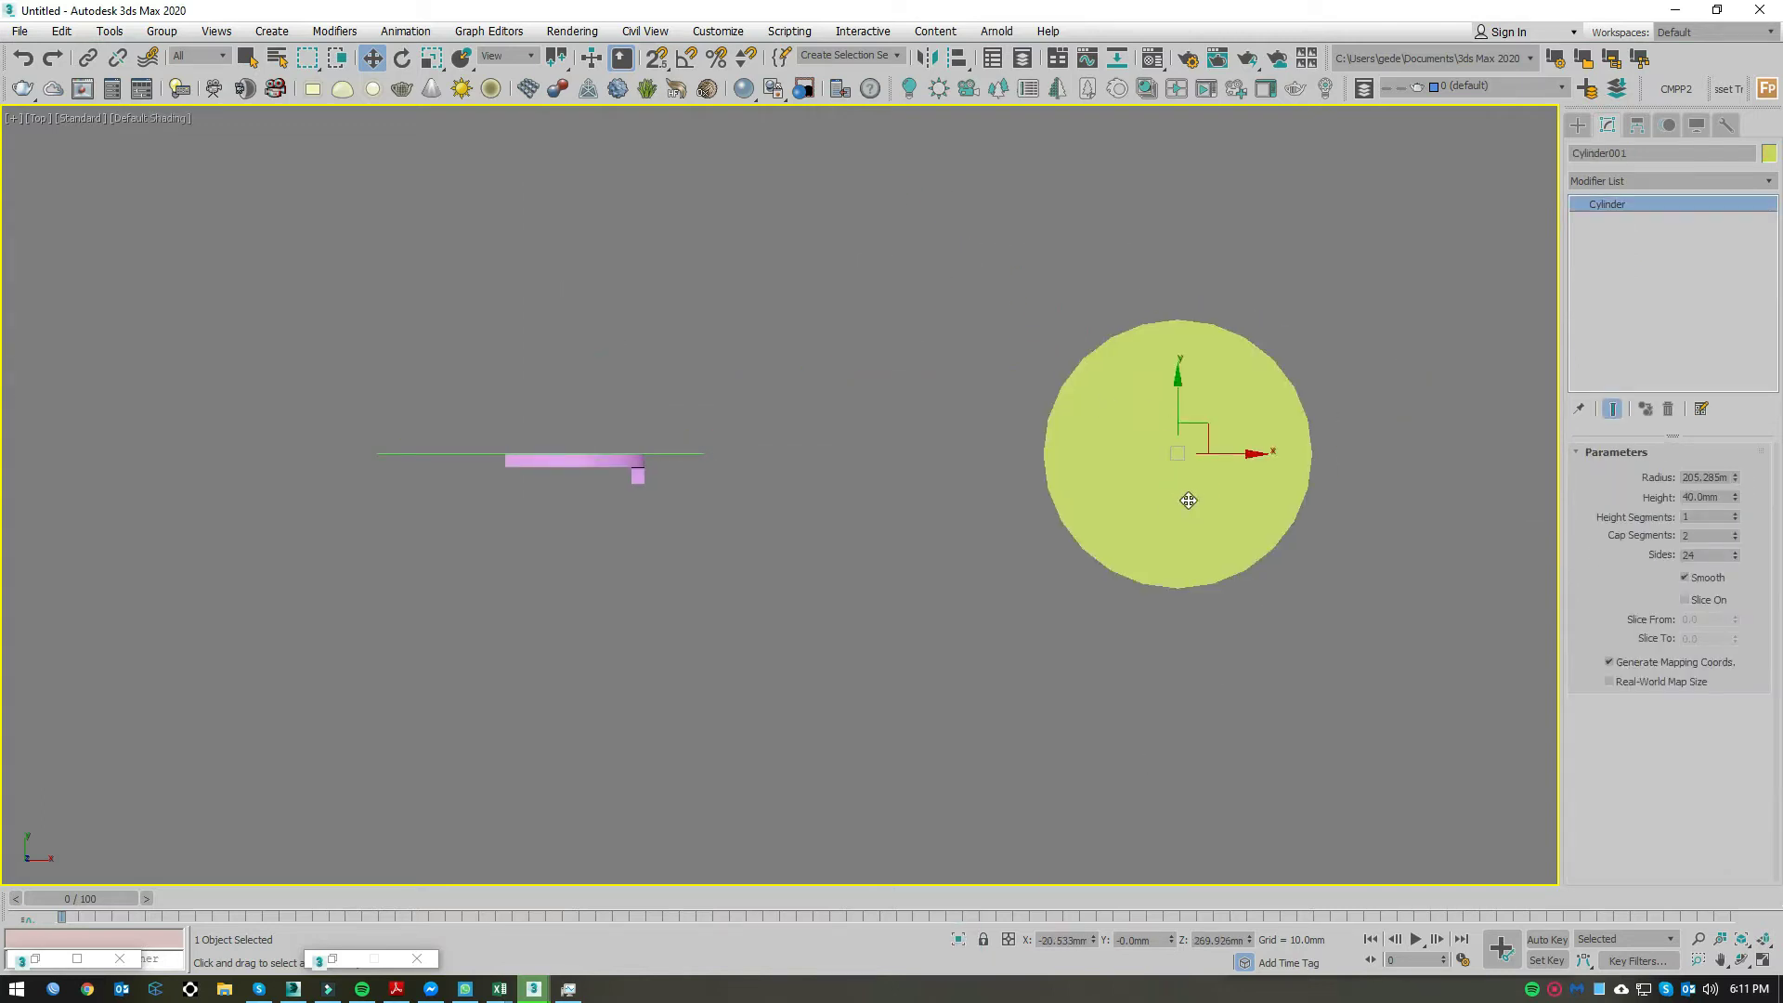
{"action": "key", "text": "F3"}
{"action": "left_click_drag", "start_coordinate": [1183, 421], "coordinate": [1189, 585]}
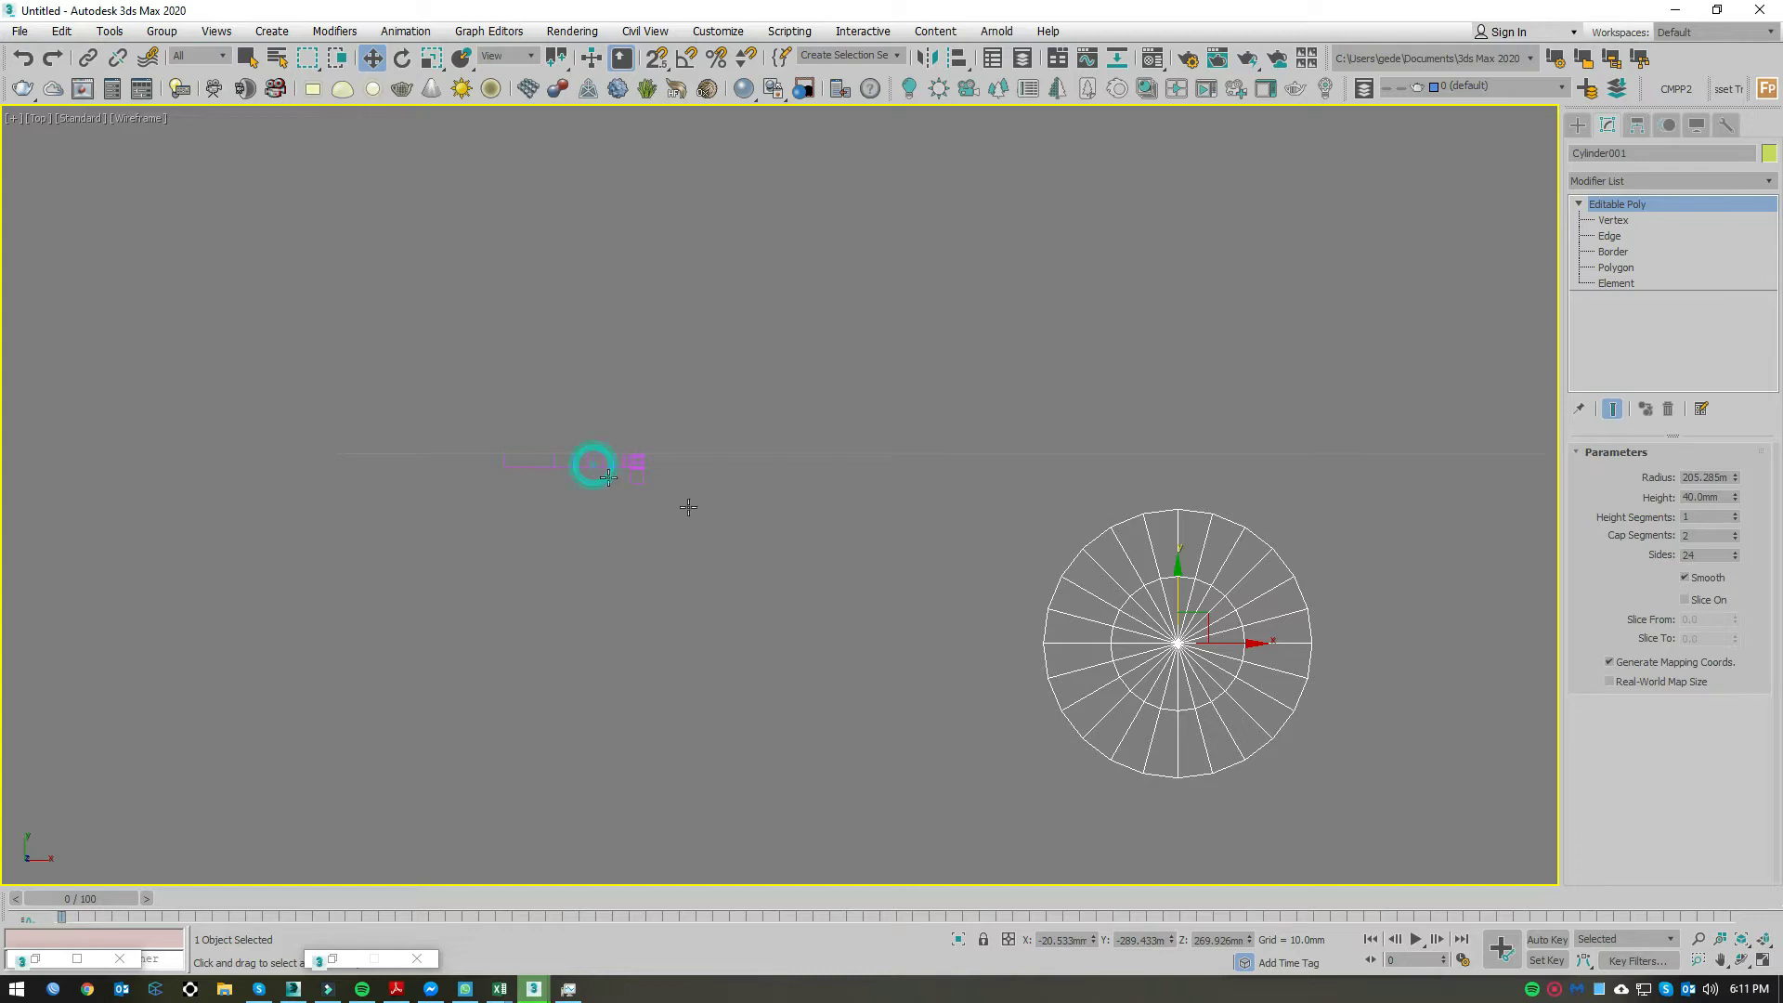
{"action": "mouse_move", "coordinate": [615, 427]}
{"action": "left_mouse_down"}
{"action": "mouse_move", "coordinate": [1319, 525]}
{"action": "mouse_move", "coordinate": [1315, 455]}
{"action": "left_mouse_up"}
Step: Turn on snaps and snap the strip's end onto the cylinder's rim
{"action": "scroll", "coordinate": [1236, 511], "scroll_direction": "up", "scroll_amount": 5}
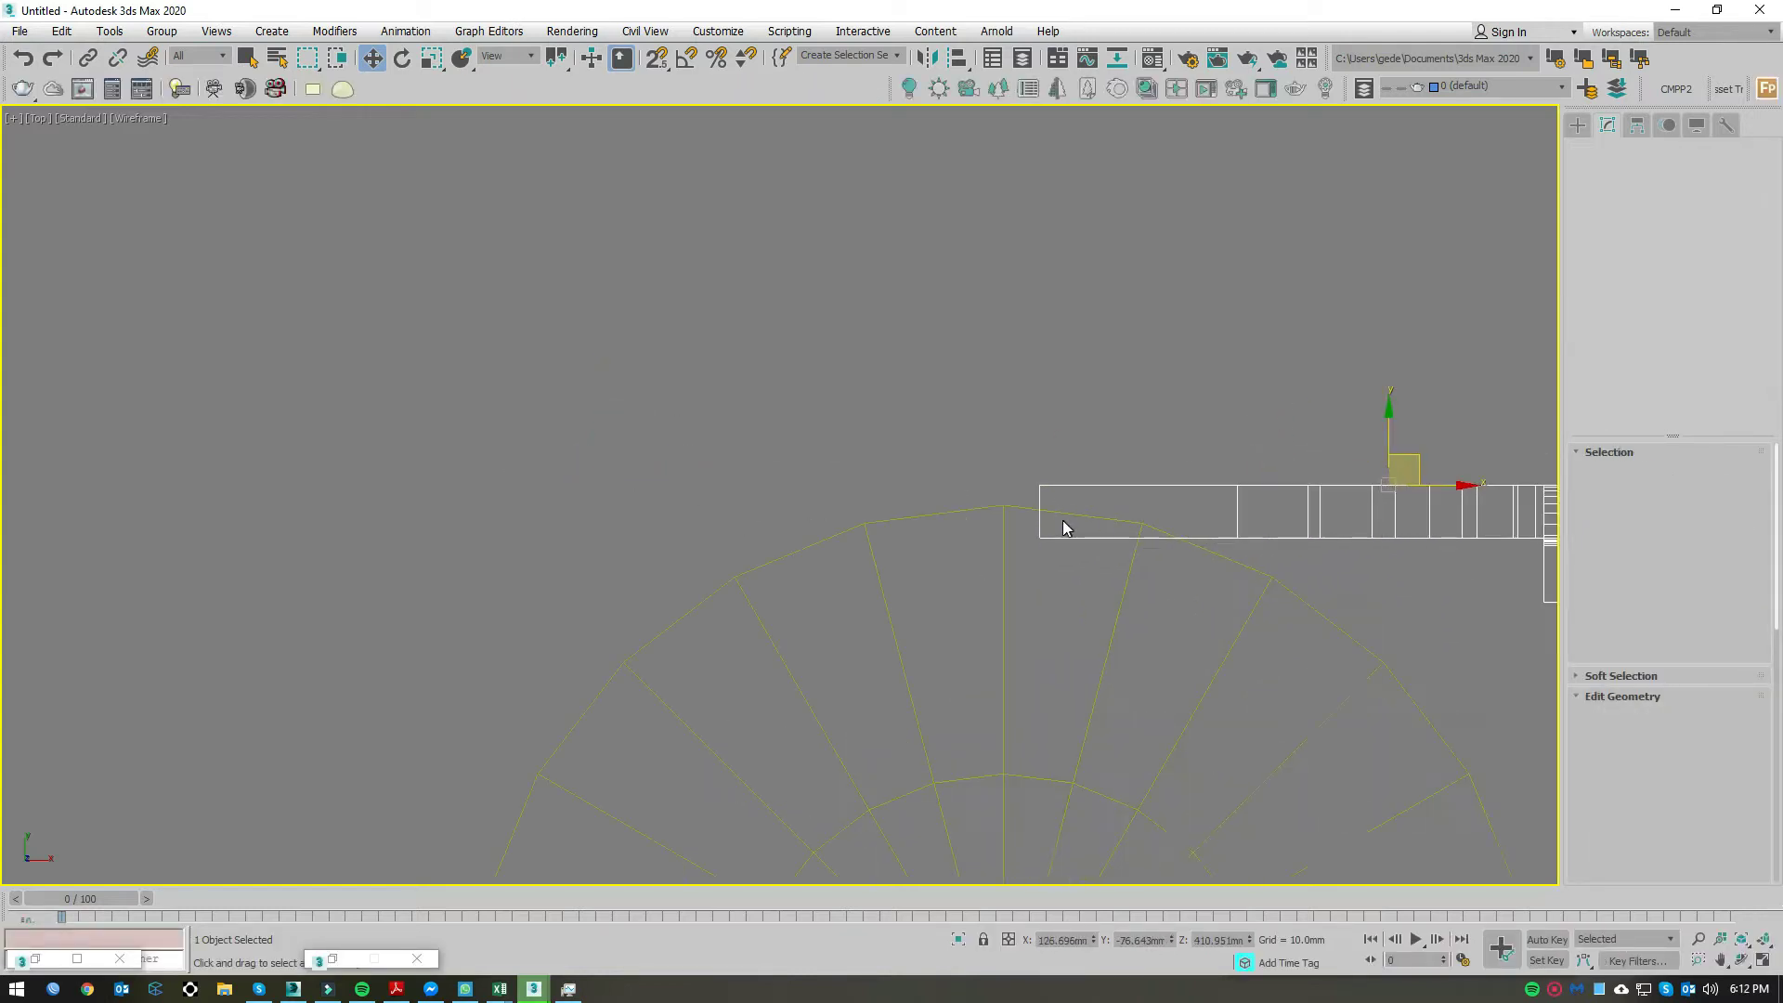
{"action": "scroll", "coordinate": [1064, 527], "scroll_direction": "up", "scroll_amount": 1}
{"action": "key", "text": "s"}
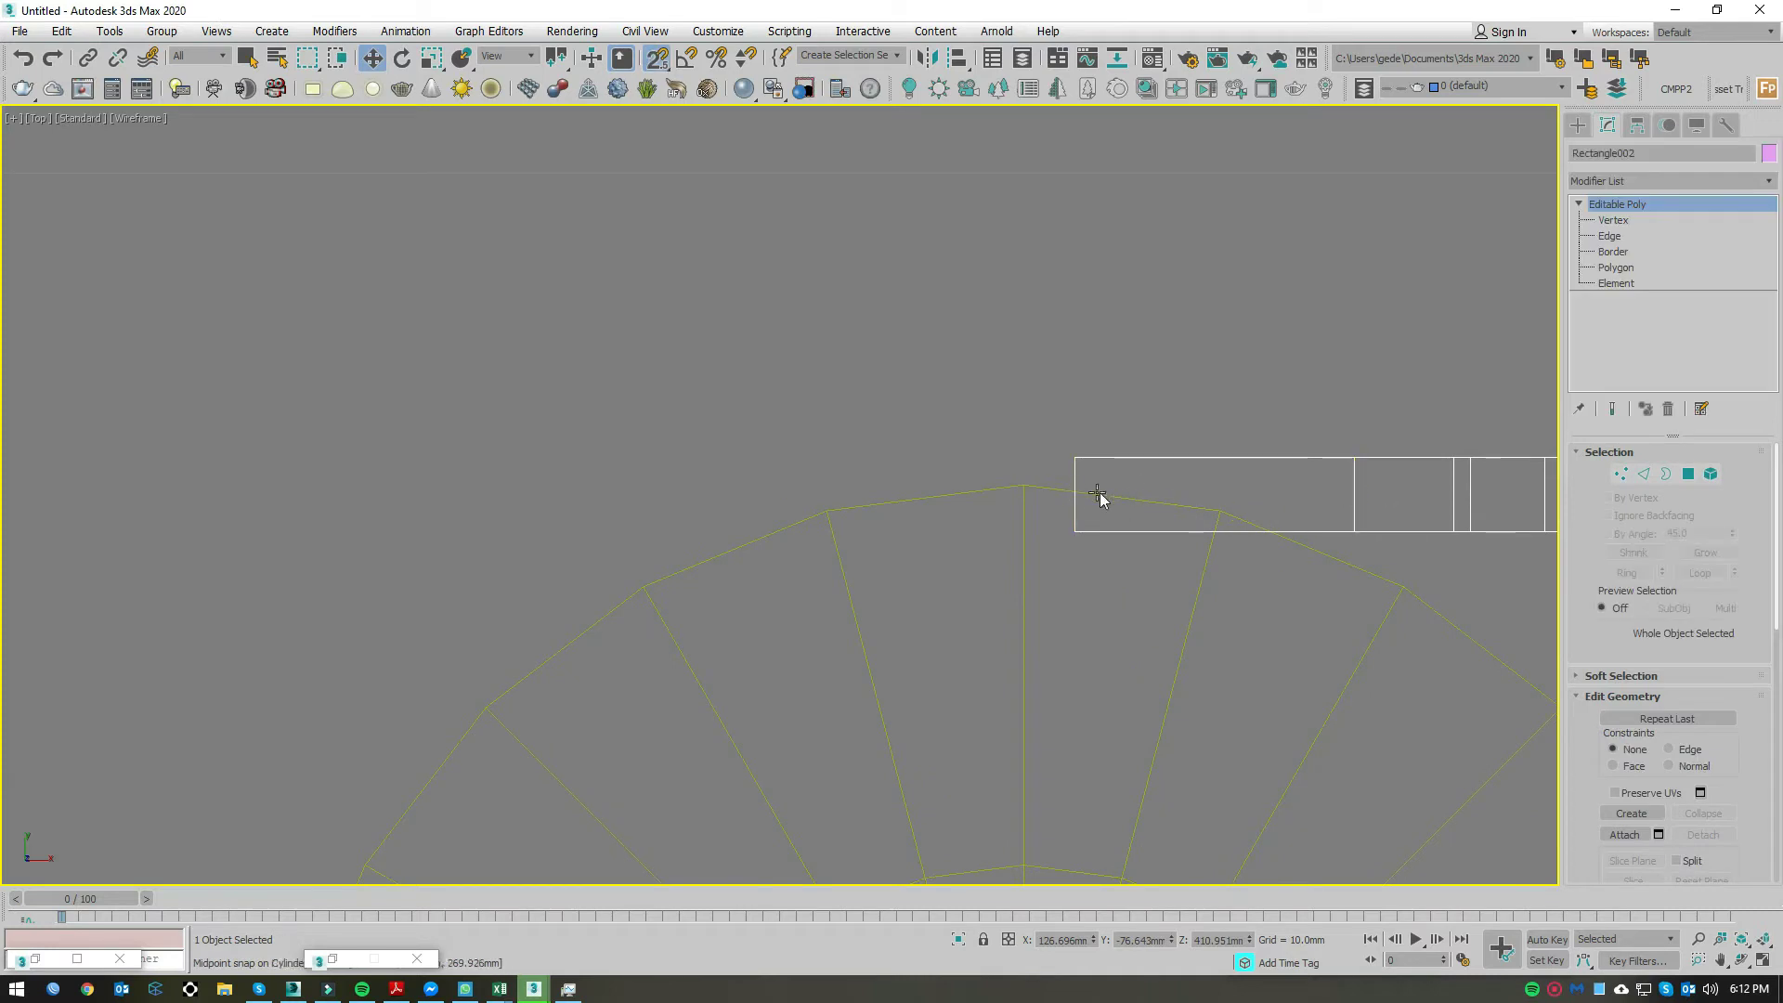
{"action": "left_click_drag", "start_coordinate": [1219, 458], "coordinate": [1016, 498]}
{"action": "scroll", "coordinate": [1016, 497], "scroll_direction": "down", "scroll_amount": 2}
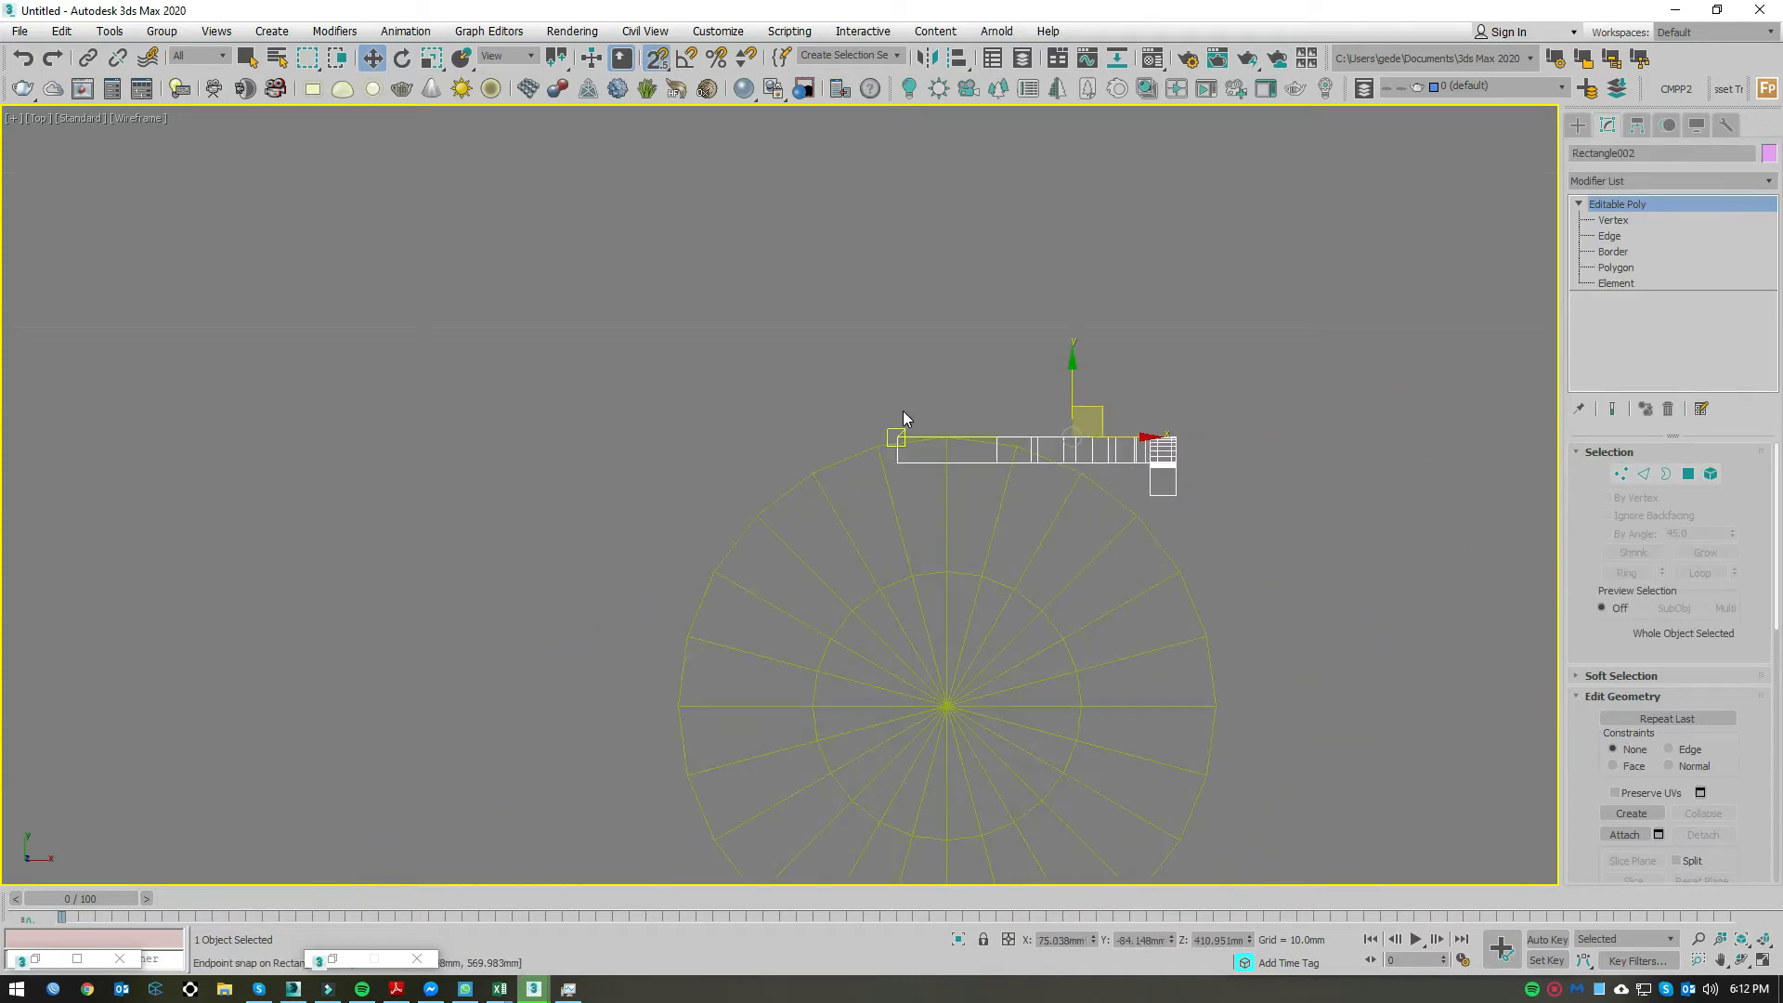
{"action": "middle_click_drag", "start_coordinate": [1141, 492], "coordinate": [1190, 518]}
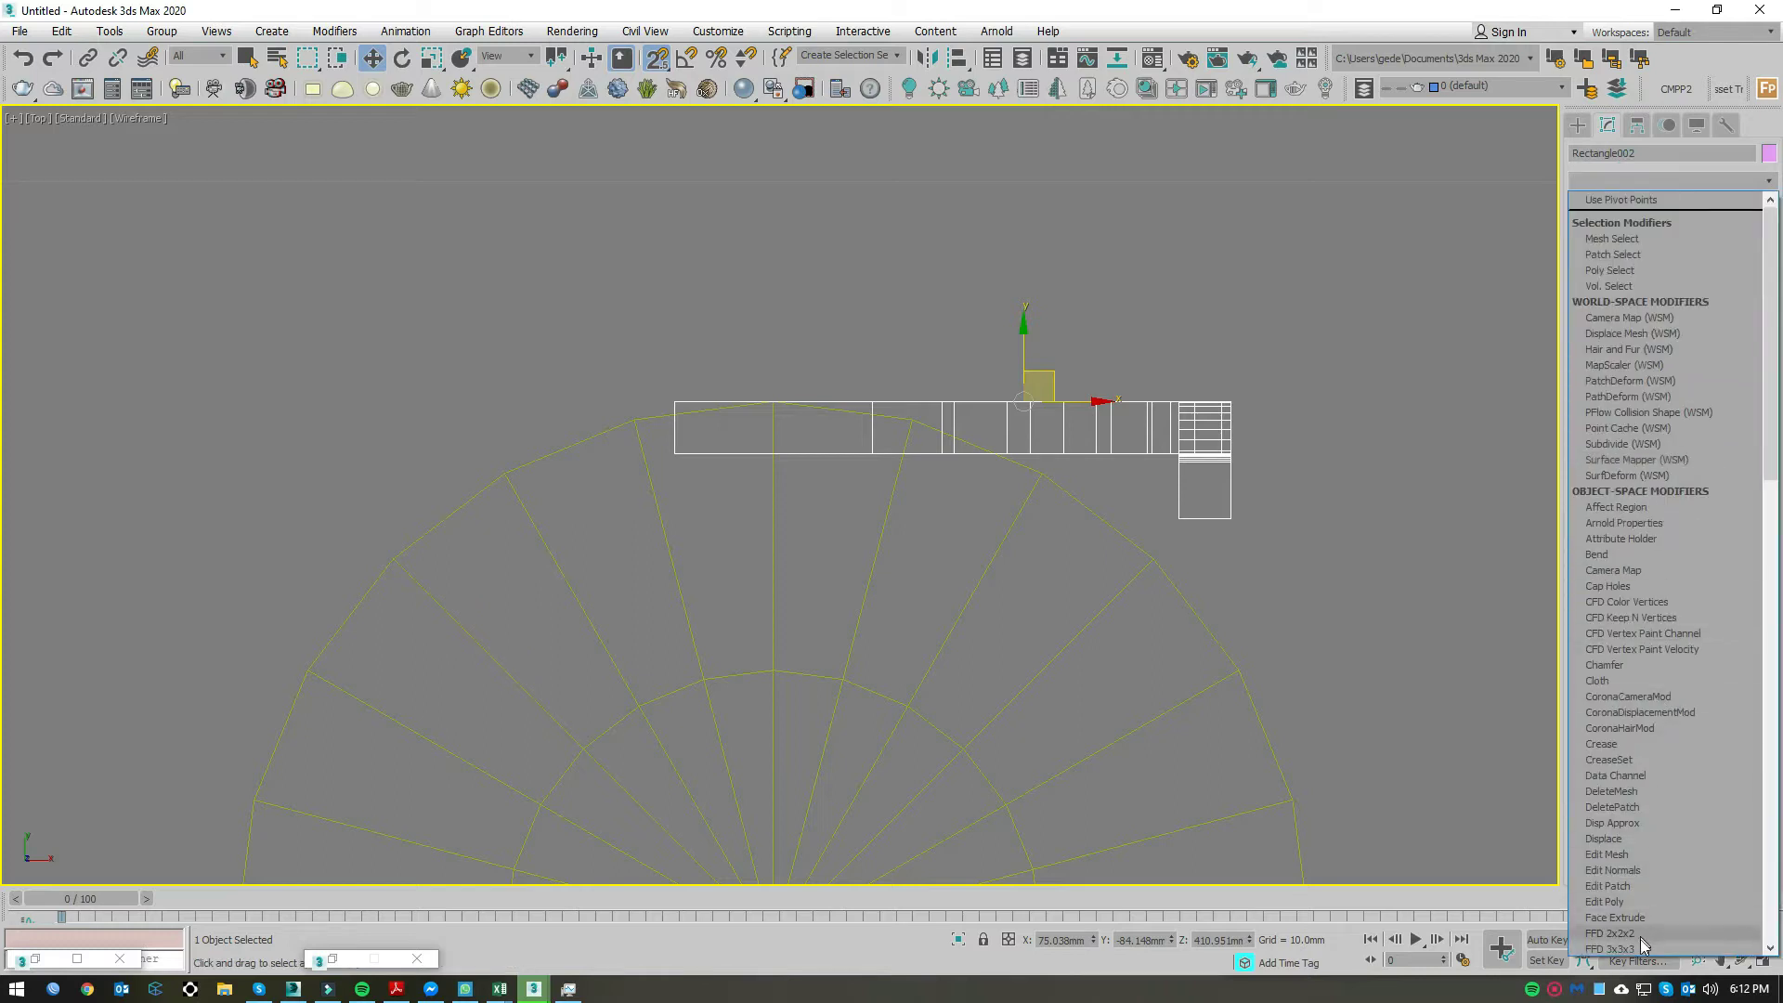
{"action": "scroll", "coordinate": [1640, 939], "scroll_direction": "down", "scroll_amount": 1}
Step: Add an FFD 4x4x4 to the strip and shift its end control points upward
{"action": "left_click", "coordinate": [1640, 940]}
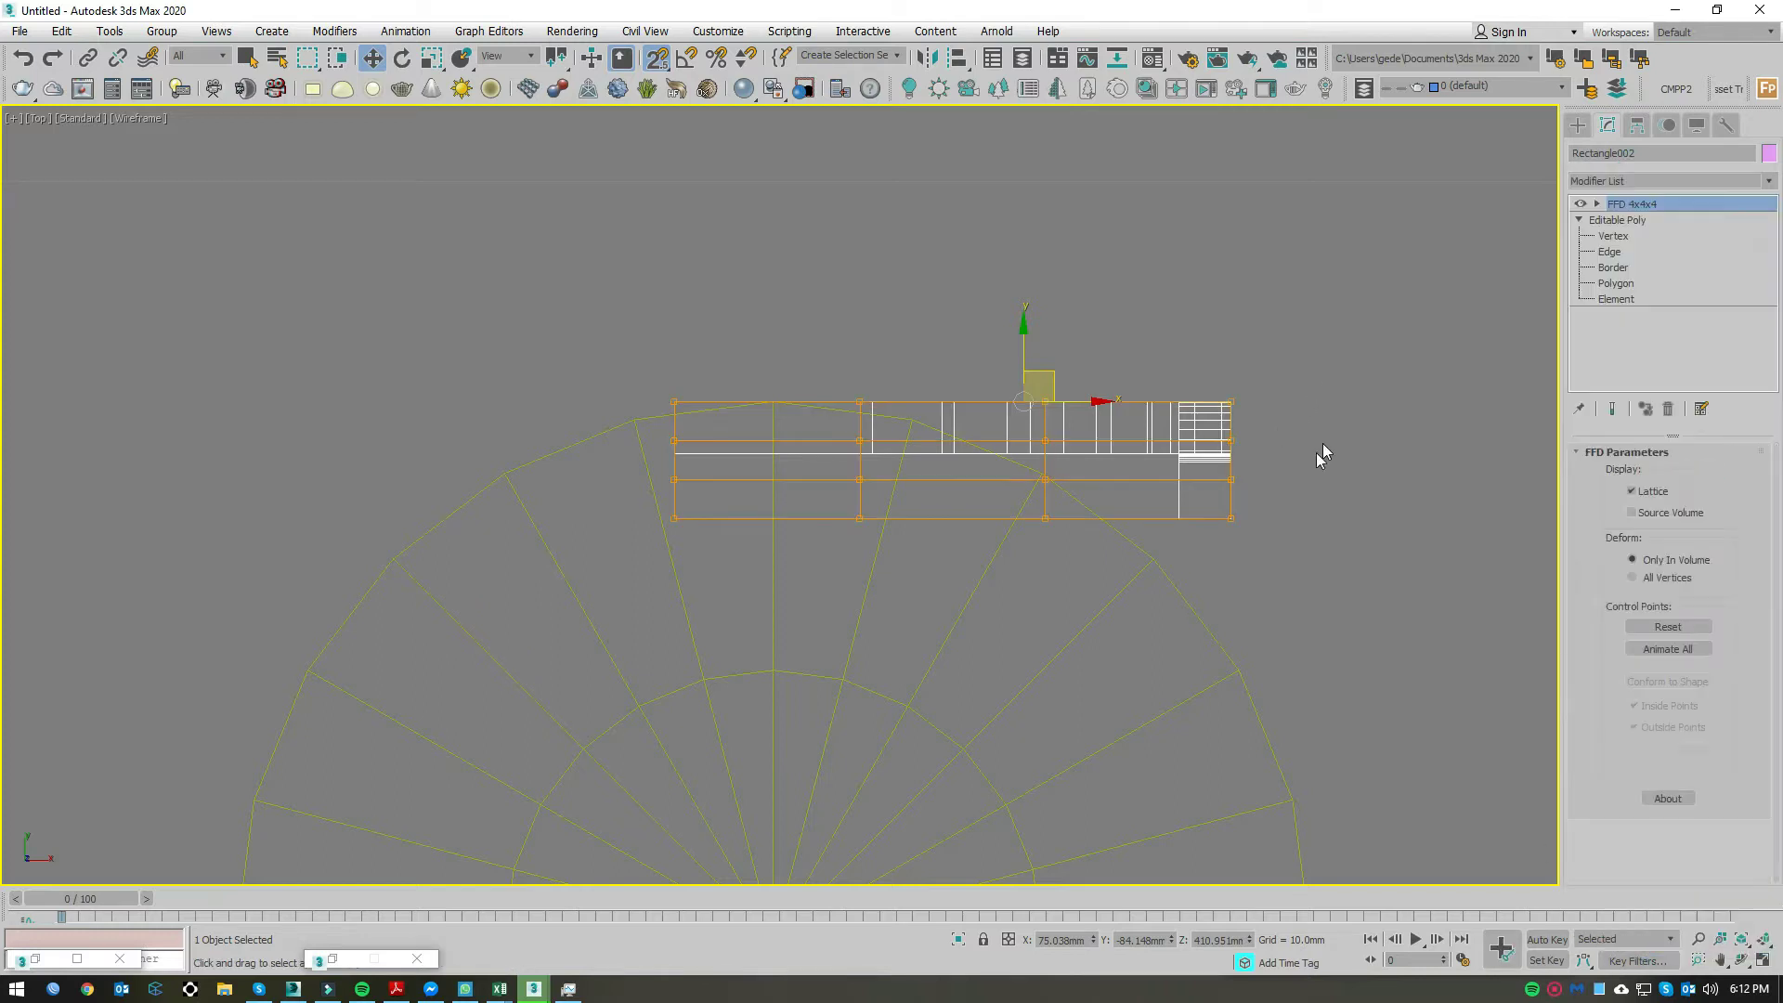
{"action": "left_click", "coordinate": [1597, 211]}
{"action": "left_click_drag", "start_coordinate": [1306, 358], "coordinate": [1155, 567]}
{"action": "key", "text": "e"}
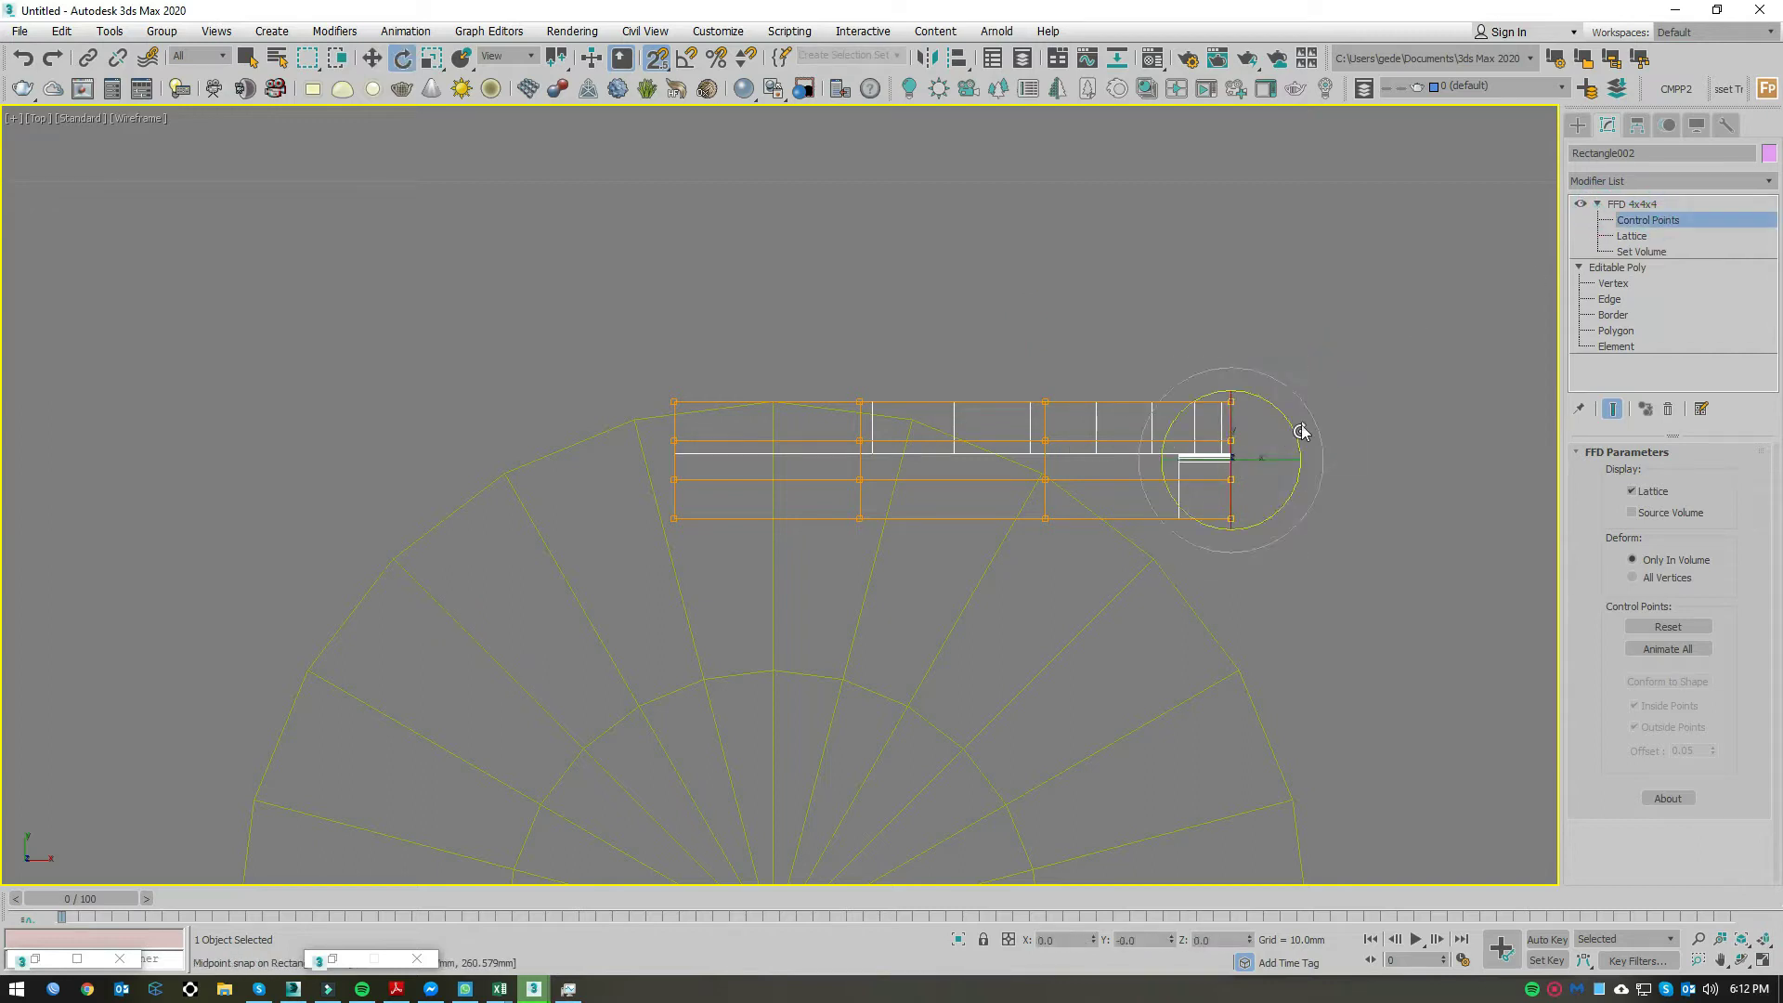
{"action": "left_click_drag", "start_coordinate": [1298, 414], "coordinate": [1297, 466]}
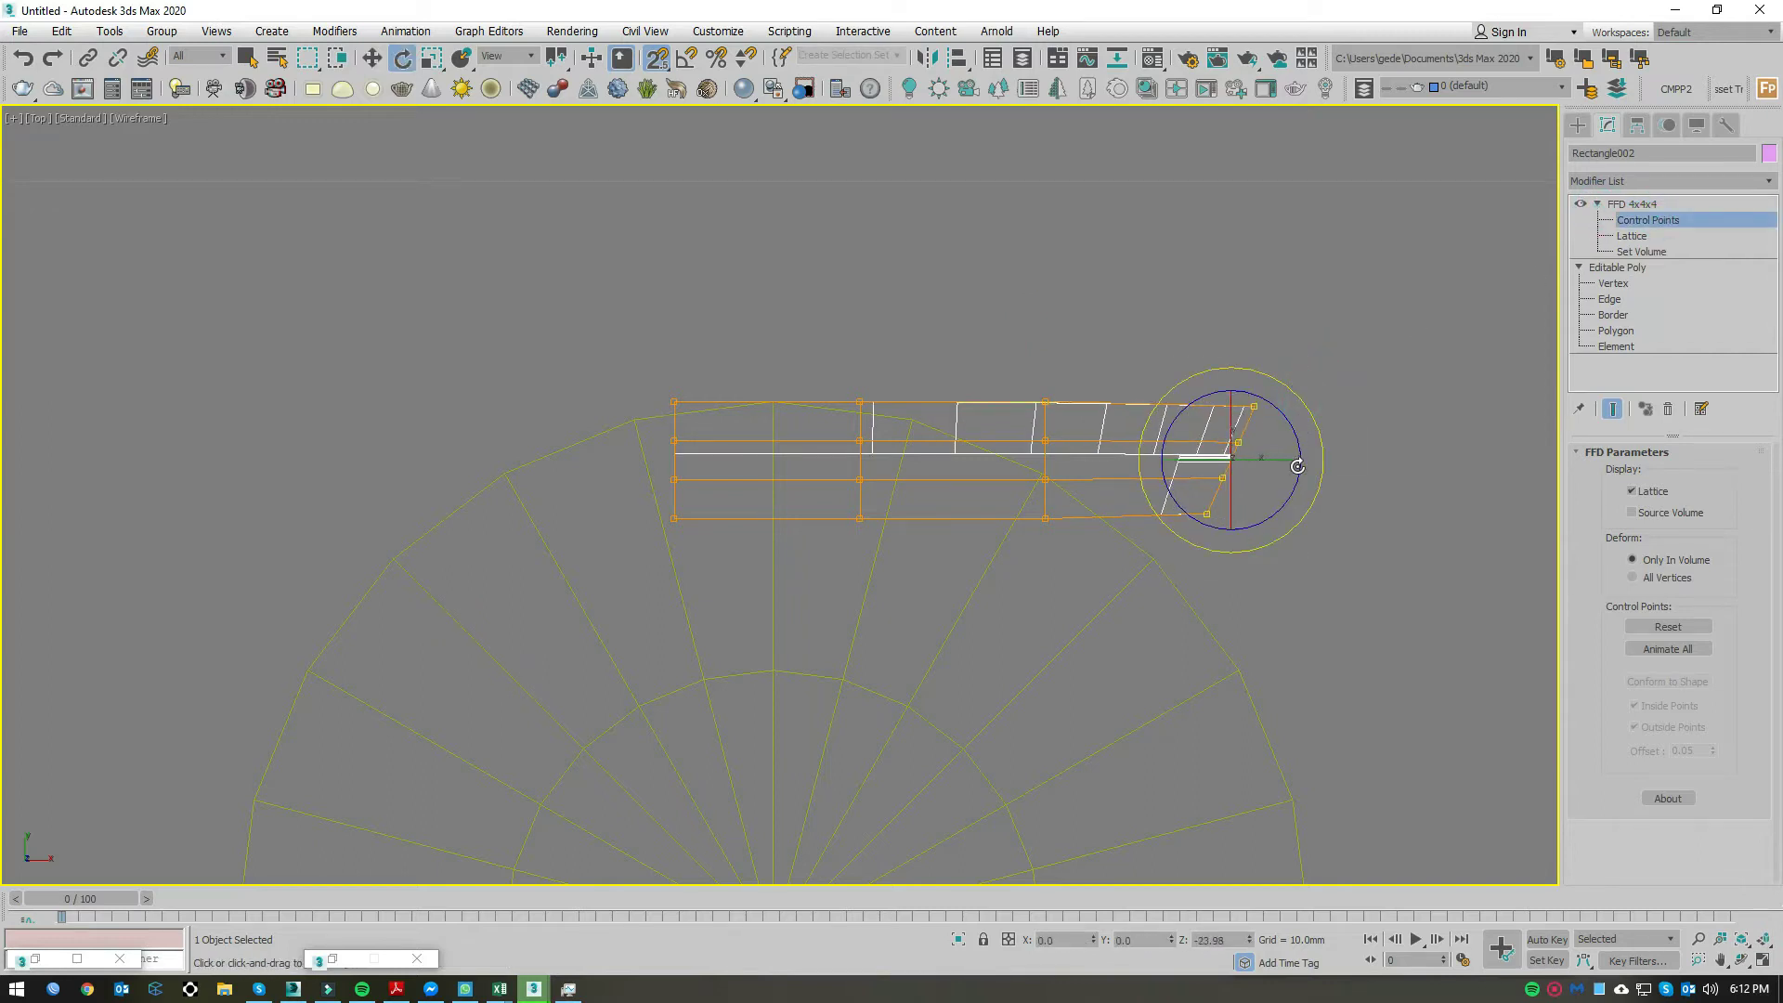
{"action": "key", "text": "ctrl+z"}
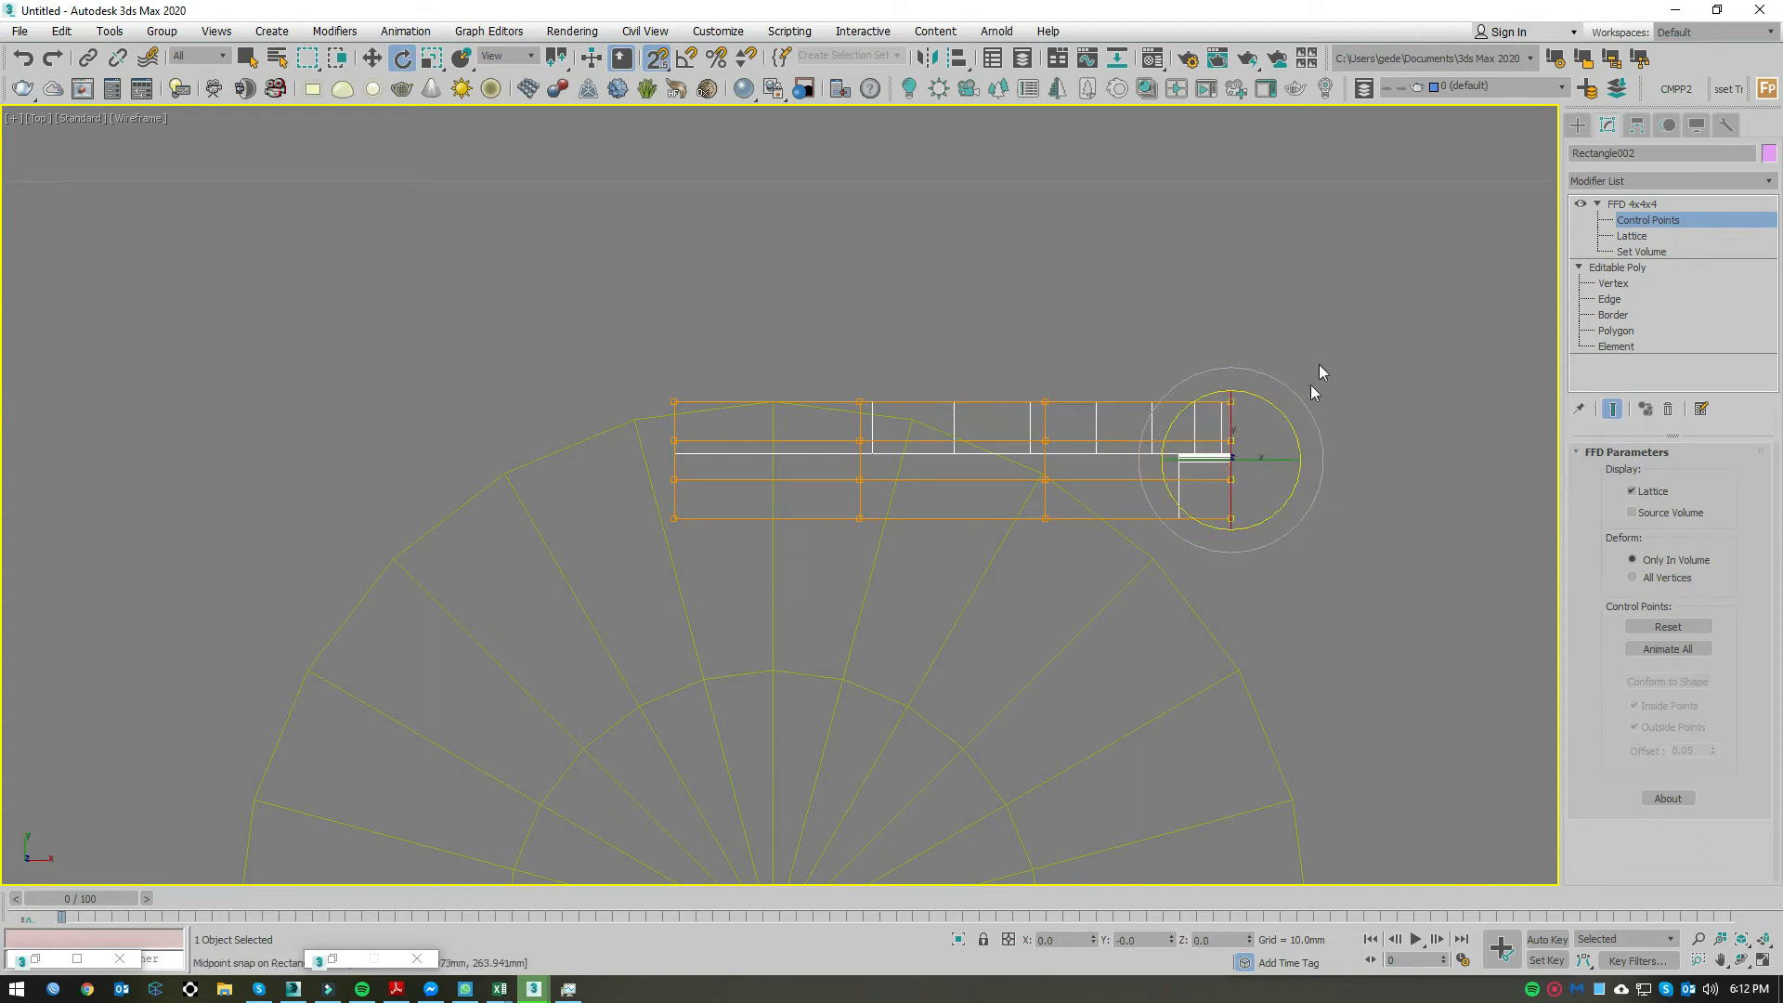
{"action": "middle_click_drag", "start_coordinate": [1363, 366], "coordinate": [1367, 403]}
{"action": "key", "text": "w"}
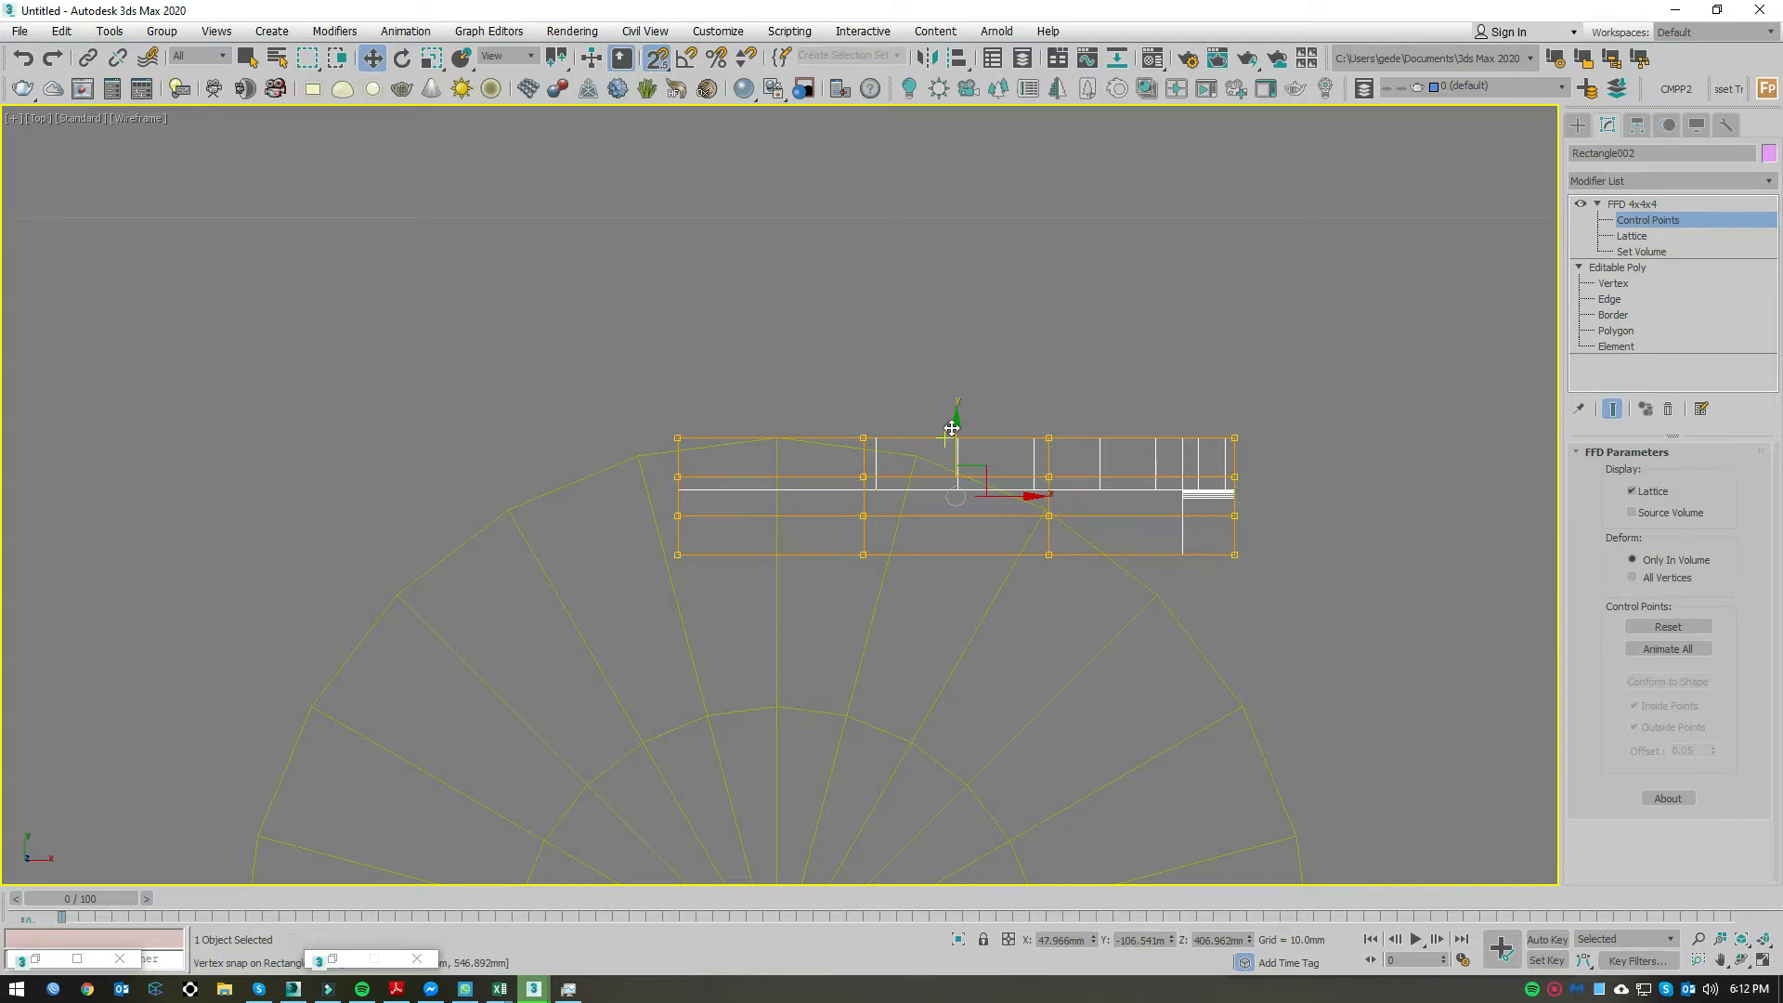
{"action": "left_click_drag", "start_coordinate": [959, 423], "coordinate": [961, 349]}
{"action": "key", "text": "F3"}
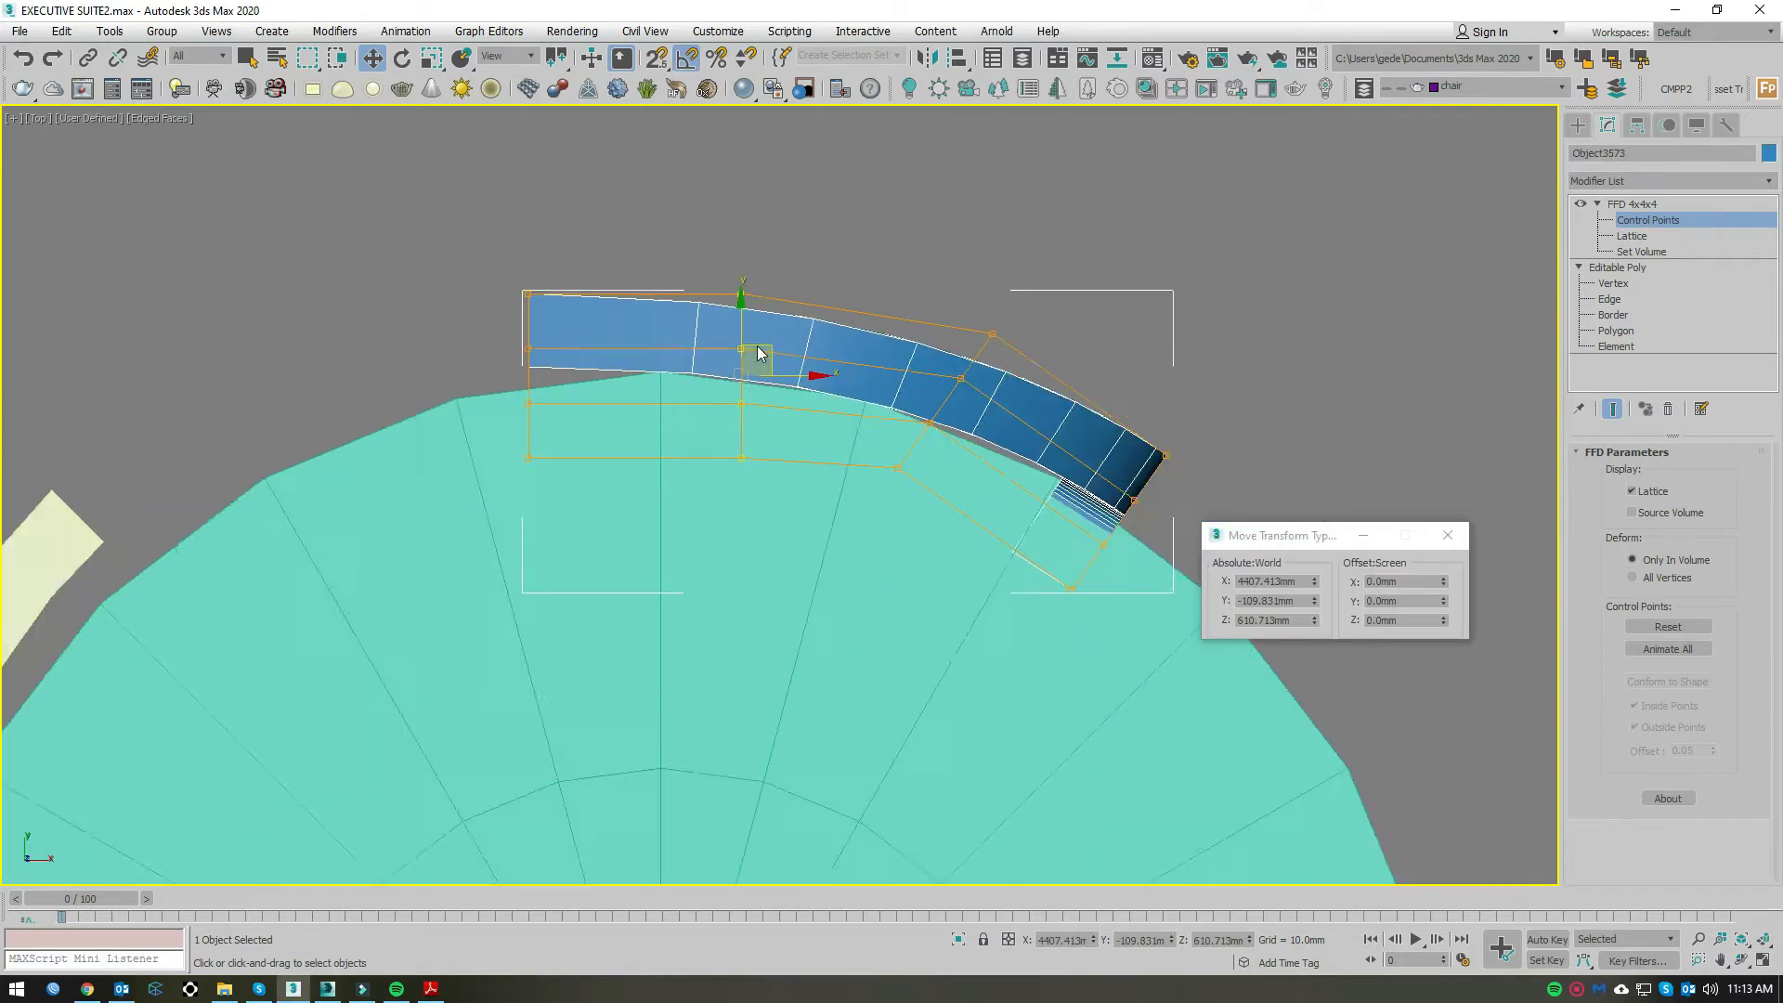
Step: Stretch the end control points and pull them down along the seat's curve
{"action": "scroll", "coordinate": [1028, 336], "scroll_direction": "up", "scroll_amount": 3}
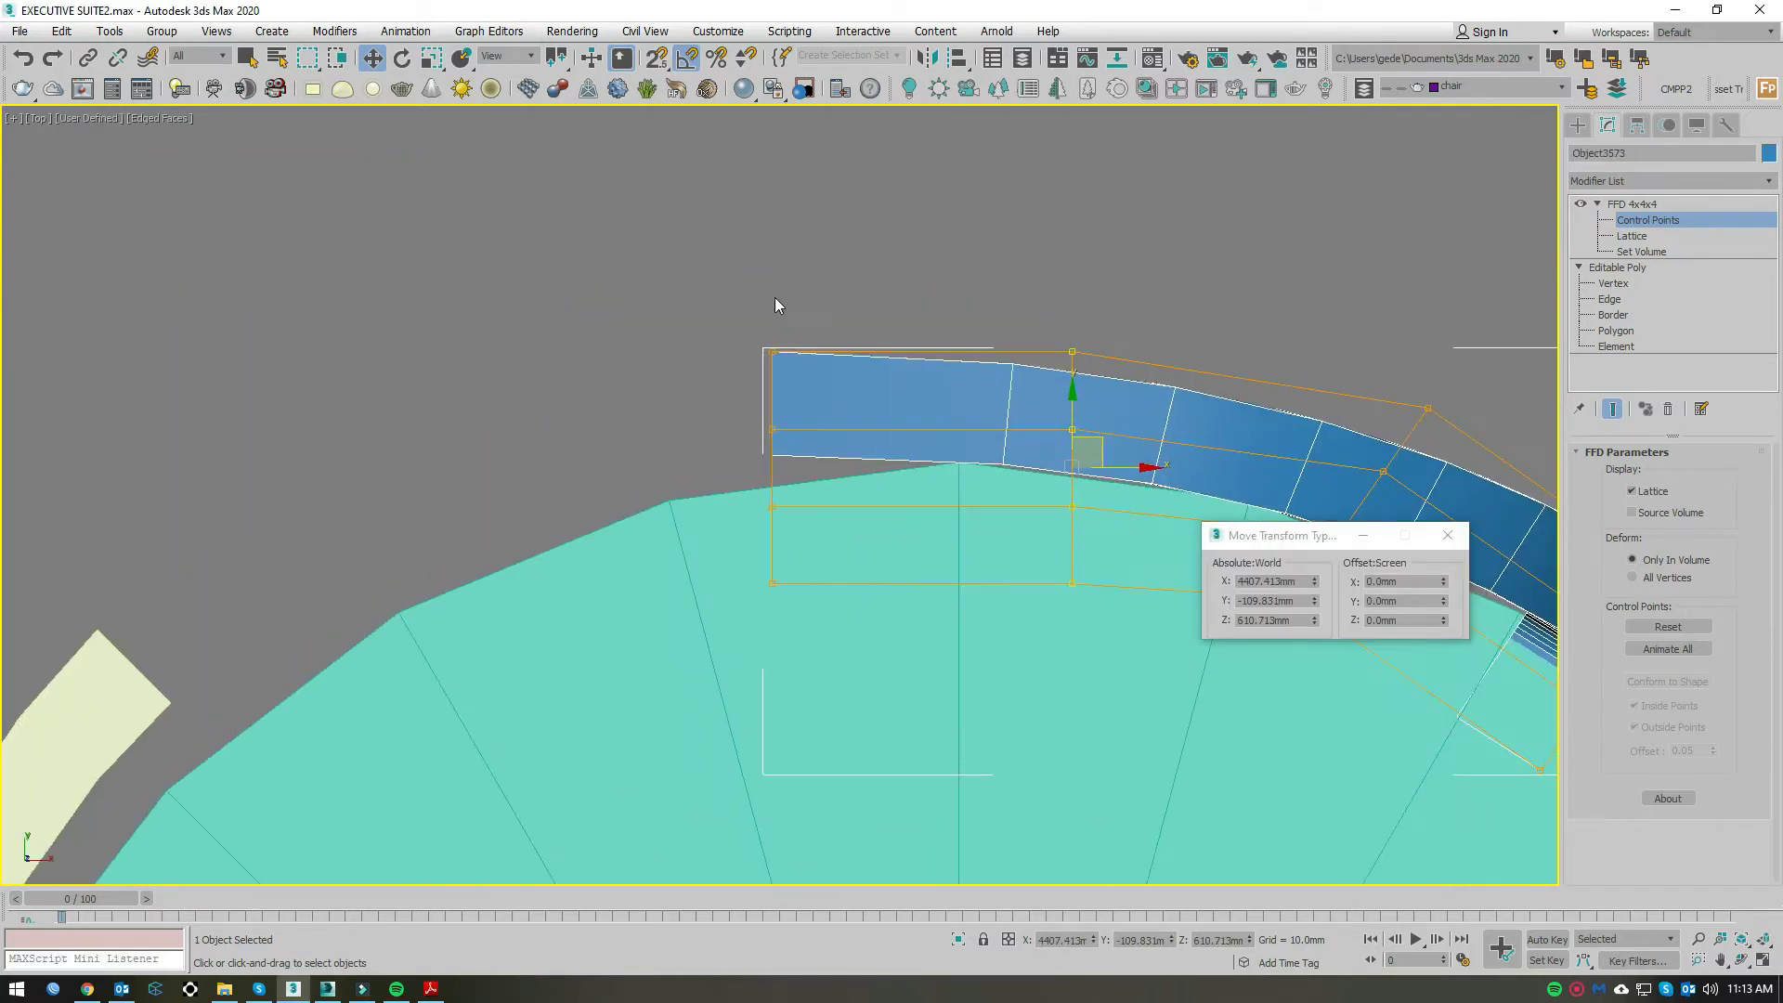
{"action": "scroll", "coordinate": [757, 399], "scroll_direction": "down", "scroll_amount": 3}
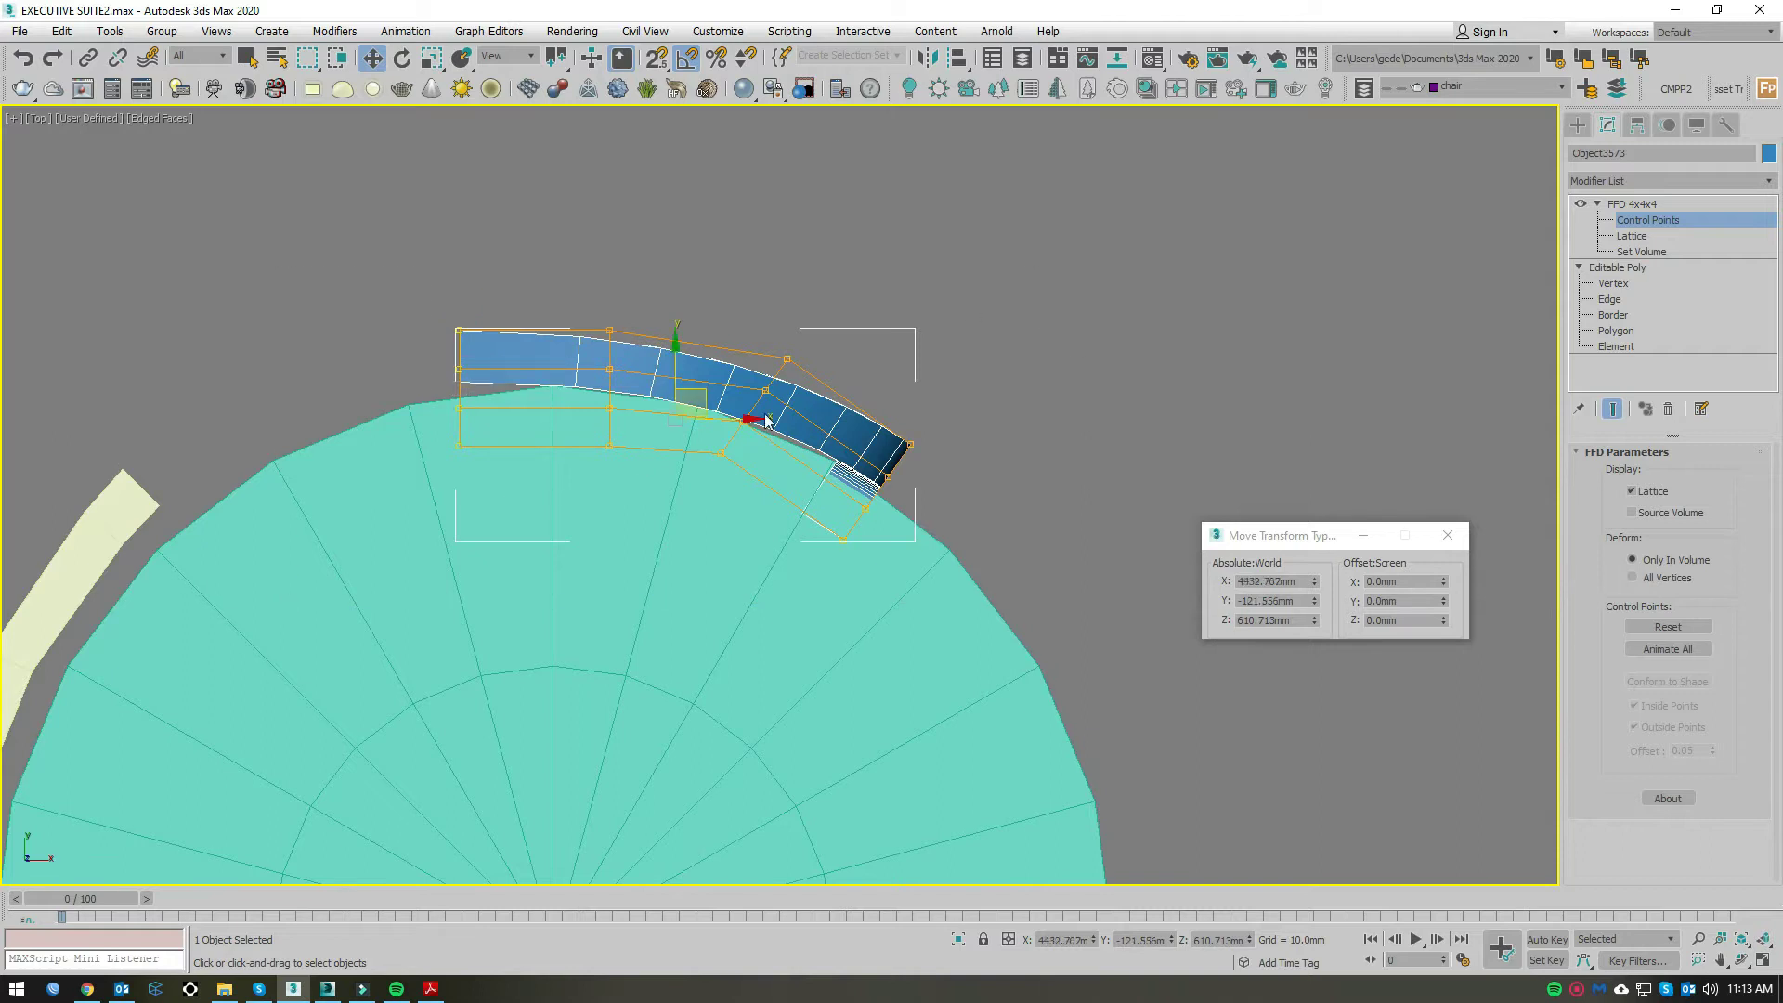
{"action": "scroll", "coordinate": [767, 420], "scroll_direction": "up", "scroll_amount": 2}
{"action": "left_click_drag", "start_coordinate": [767, 420], "coordinate": [814, 416]}
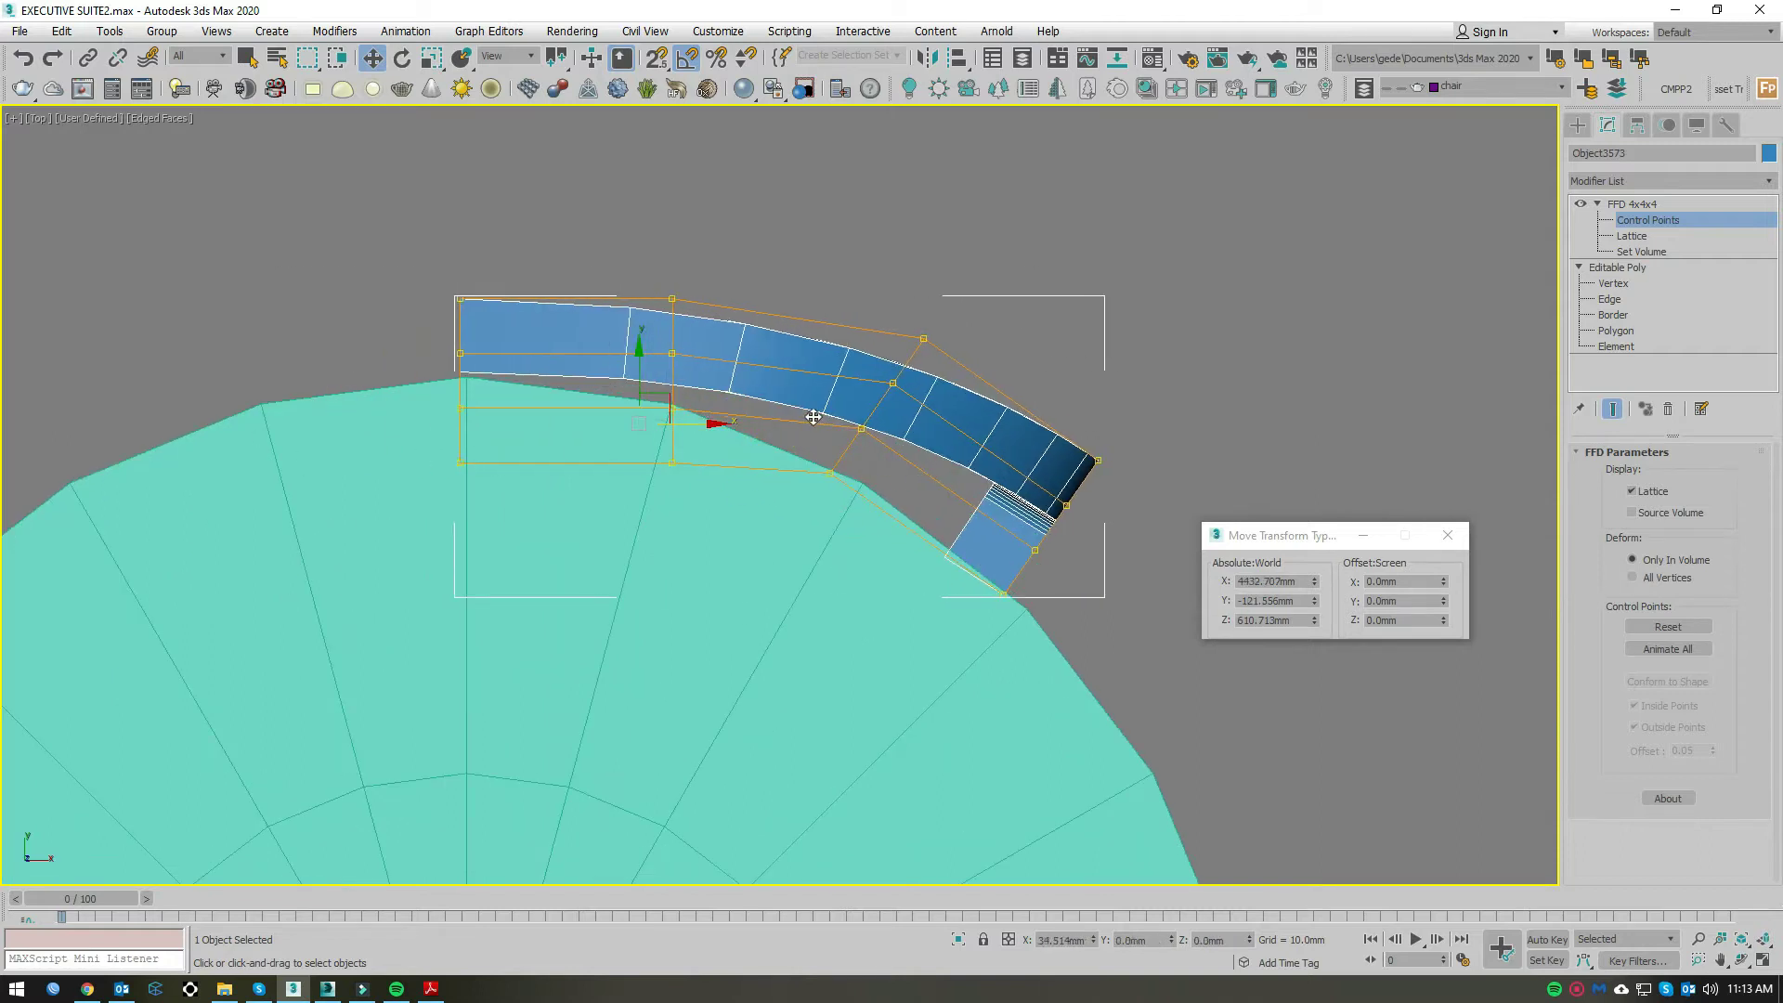
{"action": "middle_click_drag", "start_coordinate": [814, 416], "coordinate": [576, 339]}
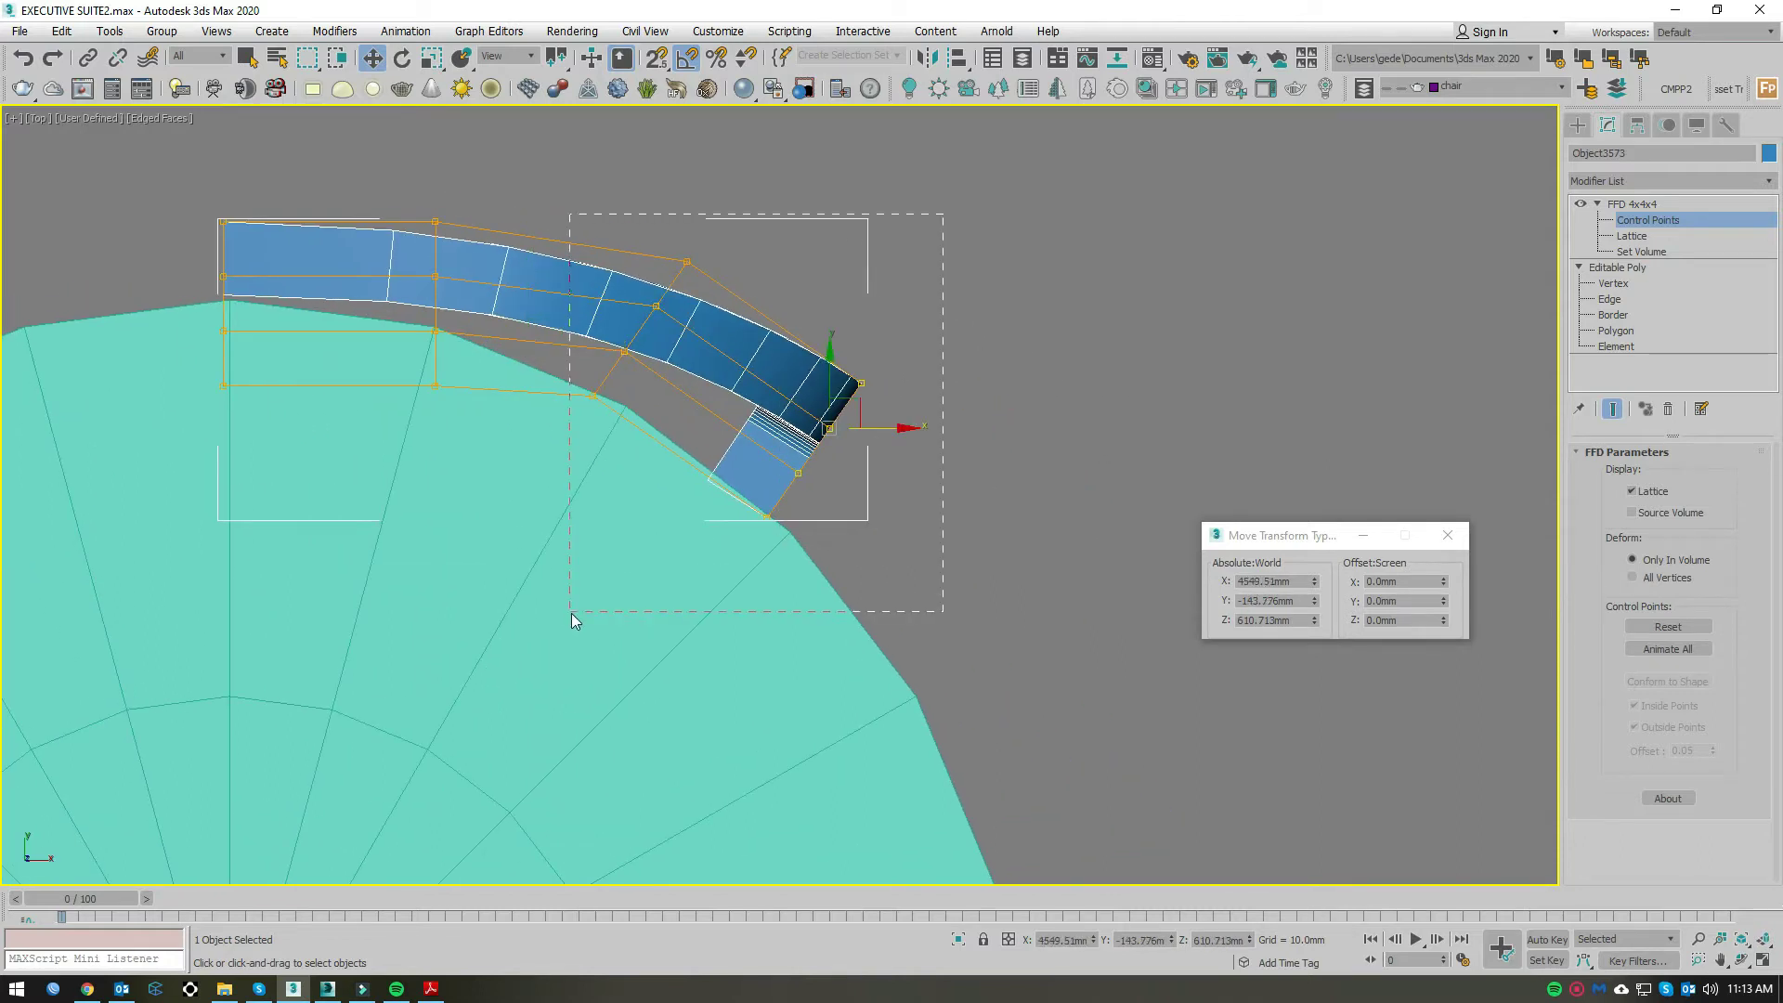
{"action": "left_click_drag", "start_coordinate": [768, 379], "coordinate": [733, 421]}
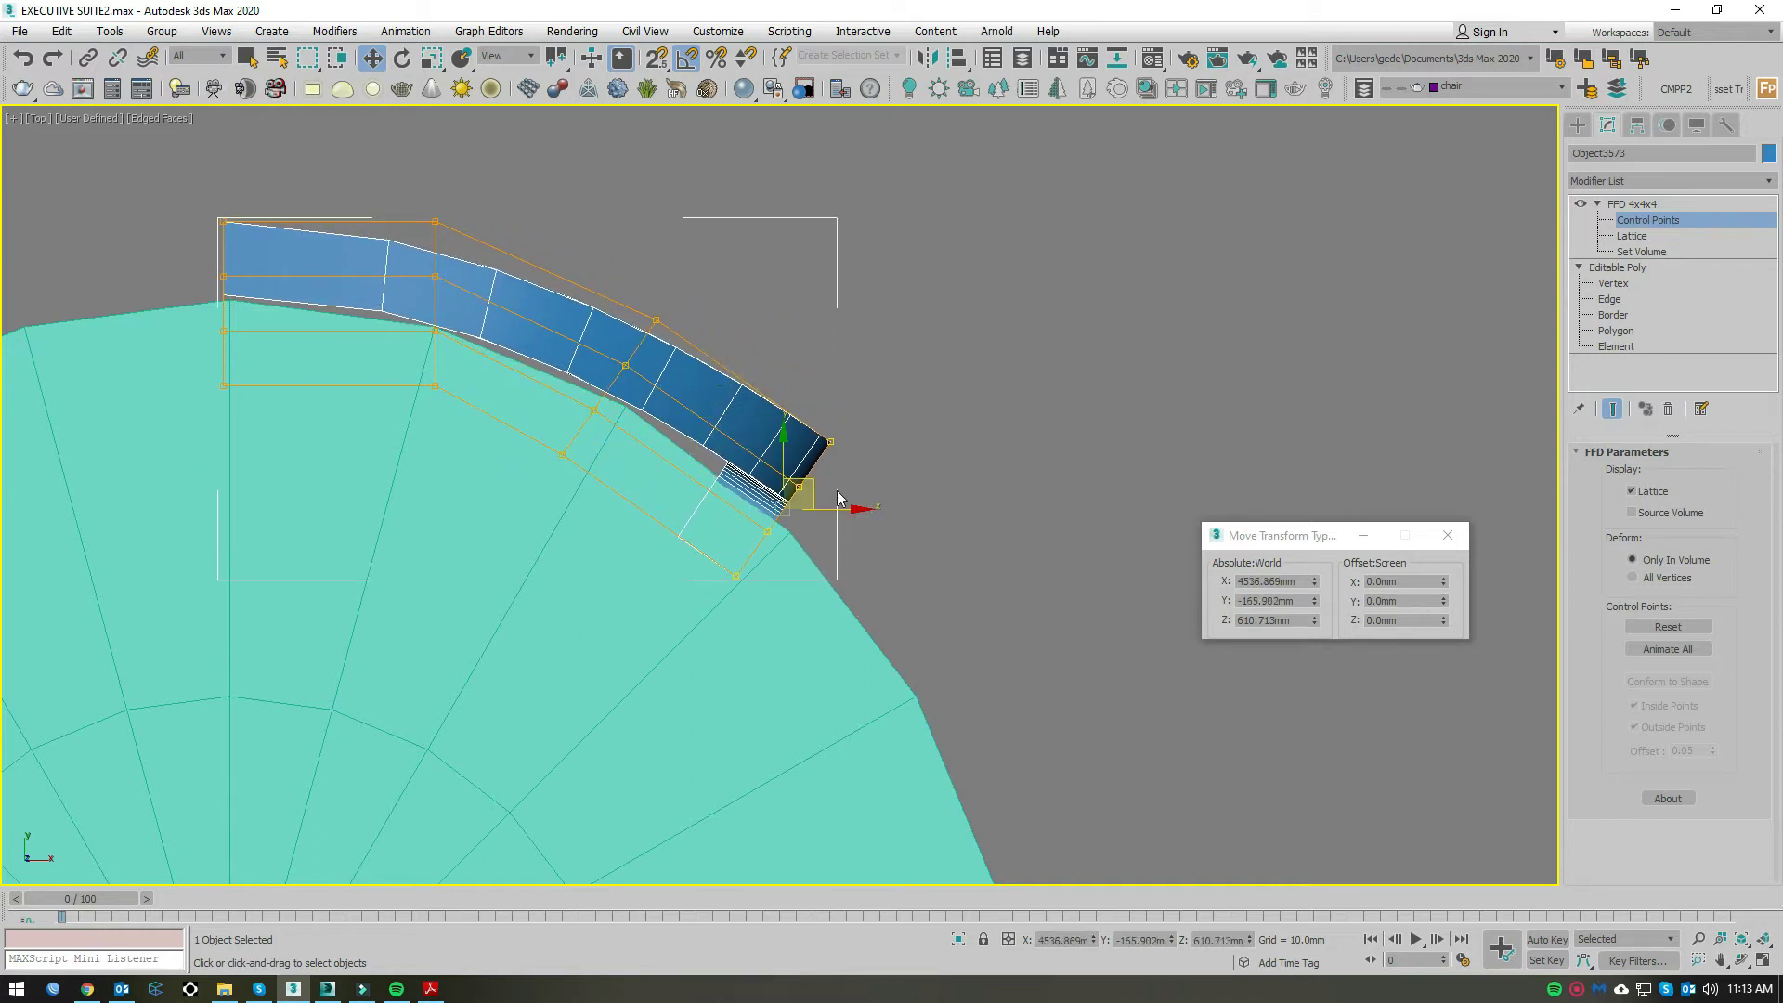
{"action": "key", "text": "e"}
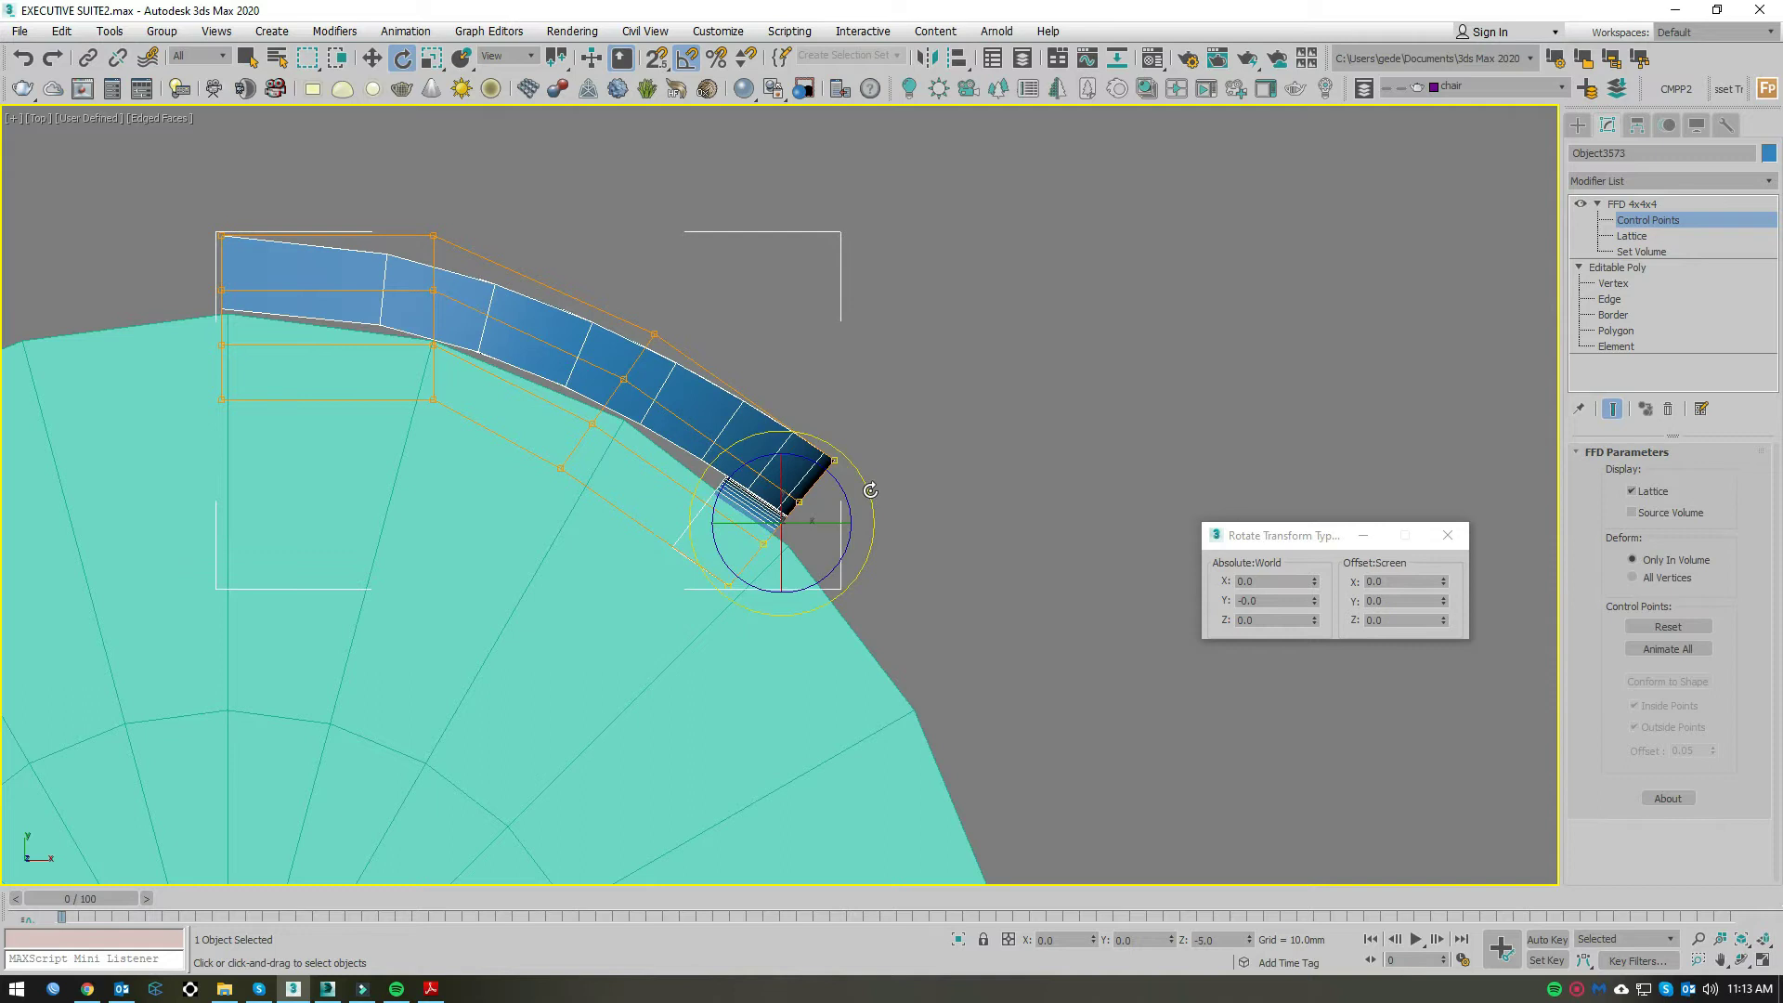
{"action": "middle_click_drag", "start_coordinate": [661, 414], "coordinate": [743, 464]}
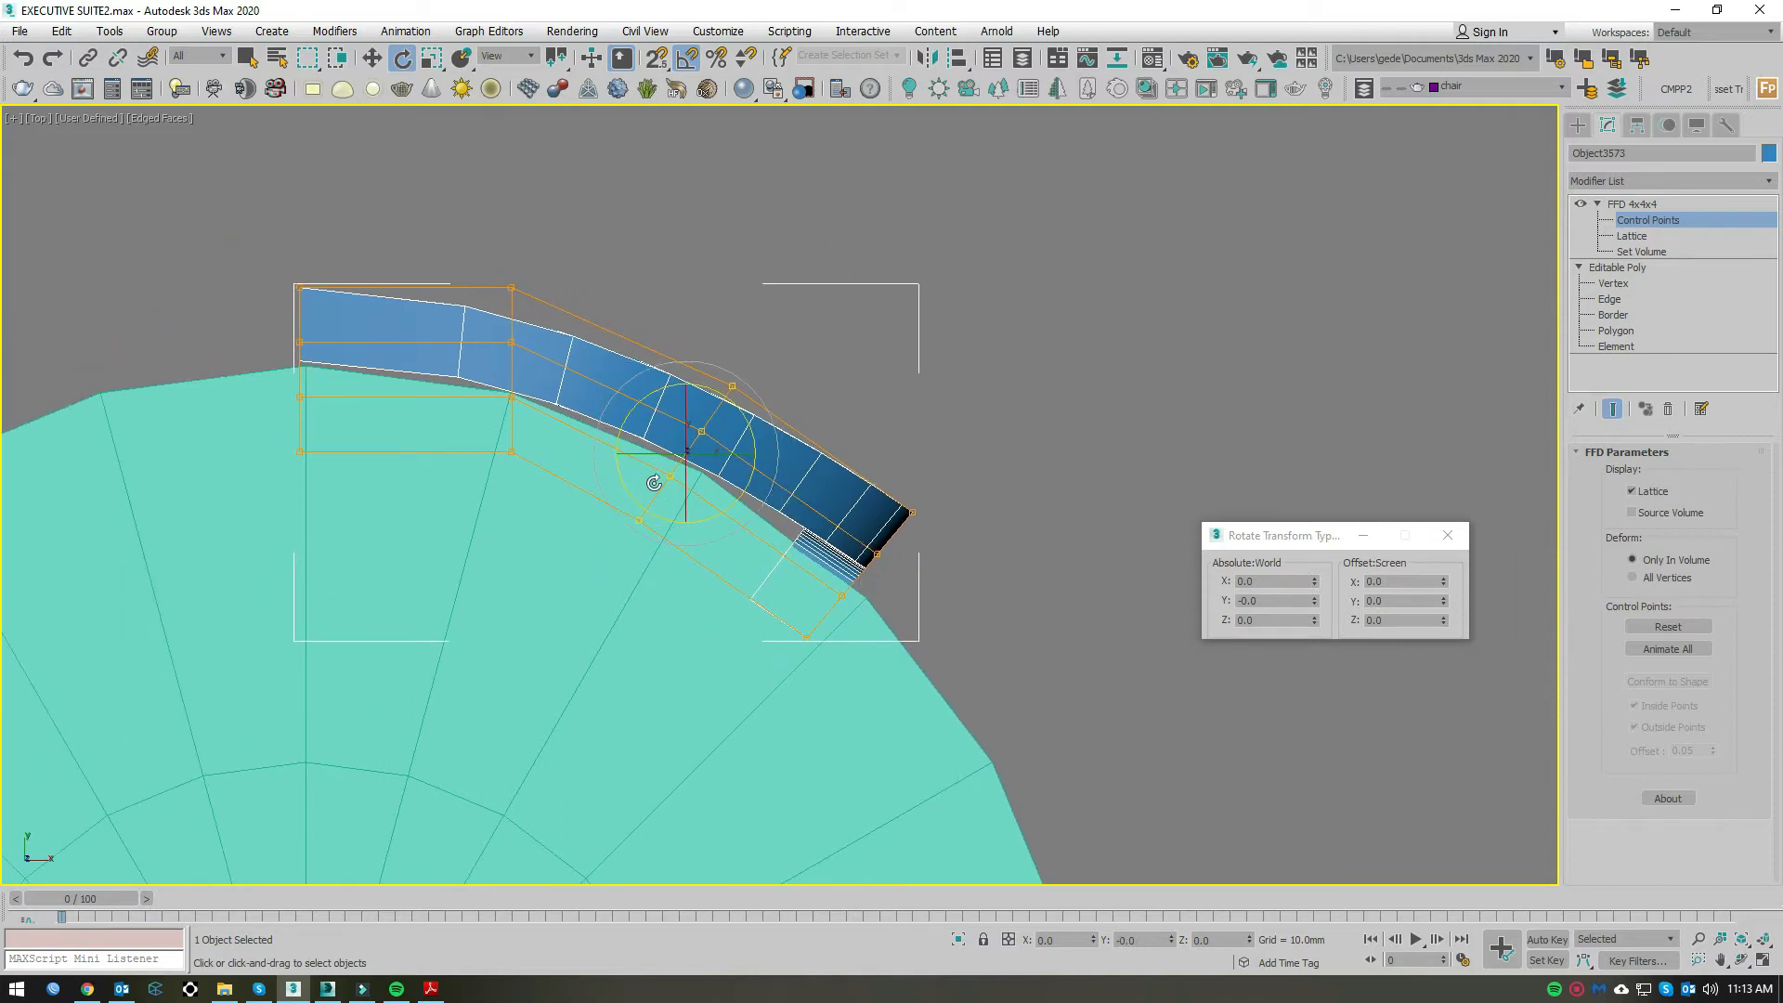
{"action": "key", "text": "w"}
{"action": "left_click_drag", "start_coordinate": [709, 353], "coordinate": [558, 617]}
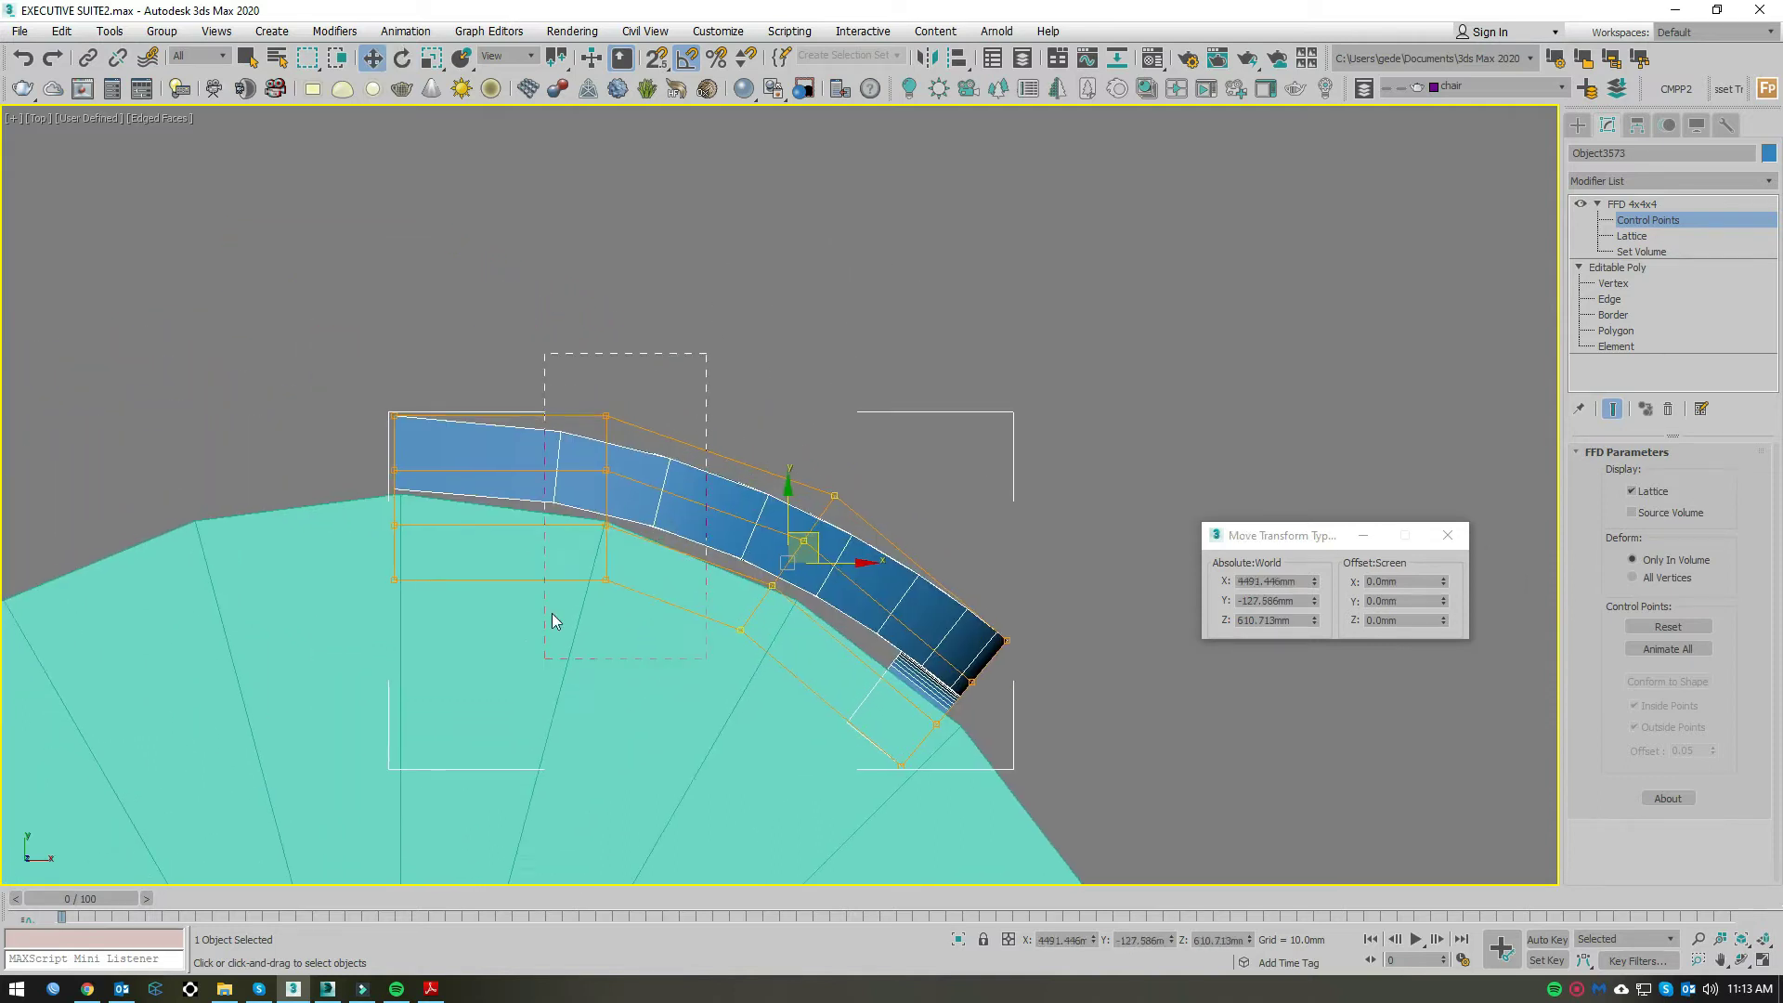
{"action": "middle_click_drag", "start_coordinate": [557, 617], "coordinate": [579, 639]}
Step: Rotate and nudge another column of lattice points to curve the strip further
{"action": "key", "text": "e"}
{"action": "left_click_drag", "start_coordinate": [718, 433], "coordinate": [652, 444]}
{"action": "key", "text": "w"}
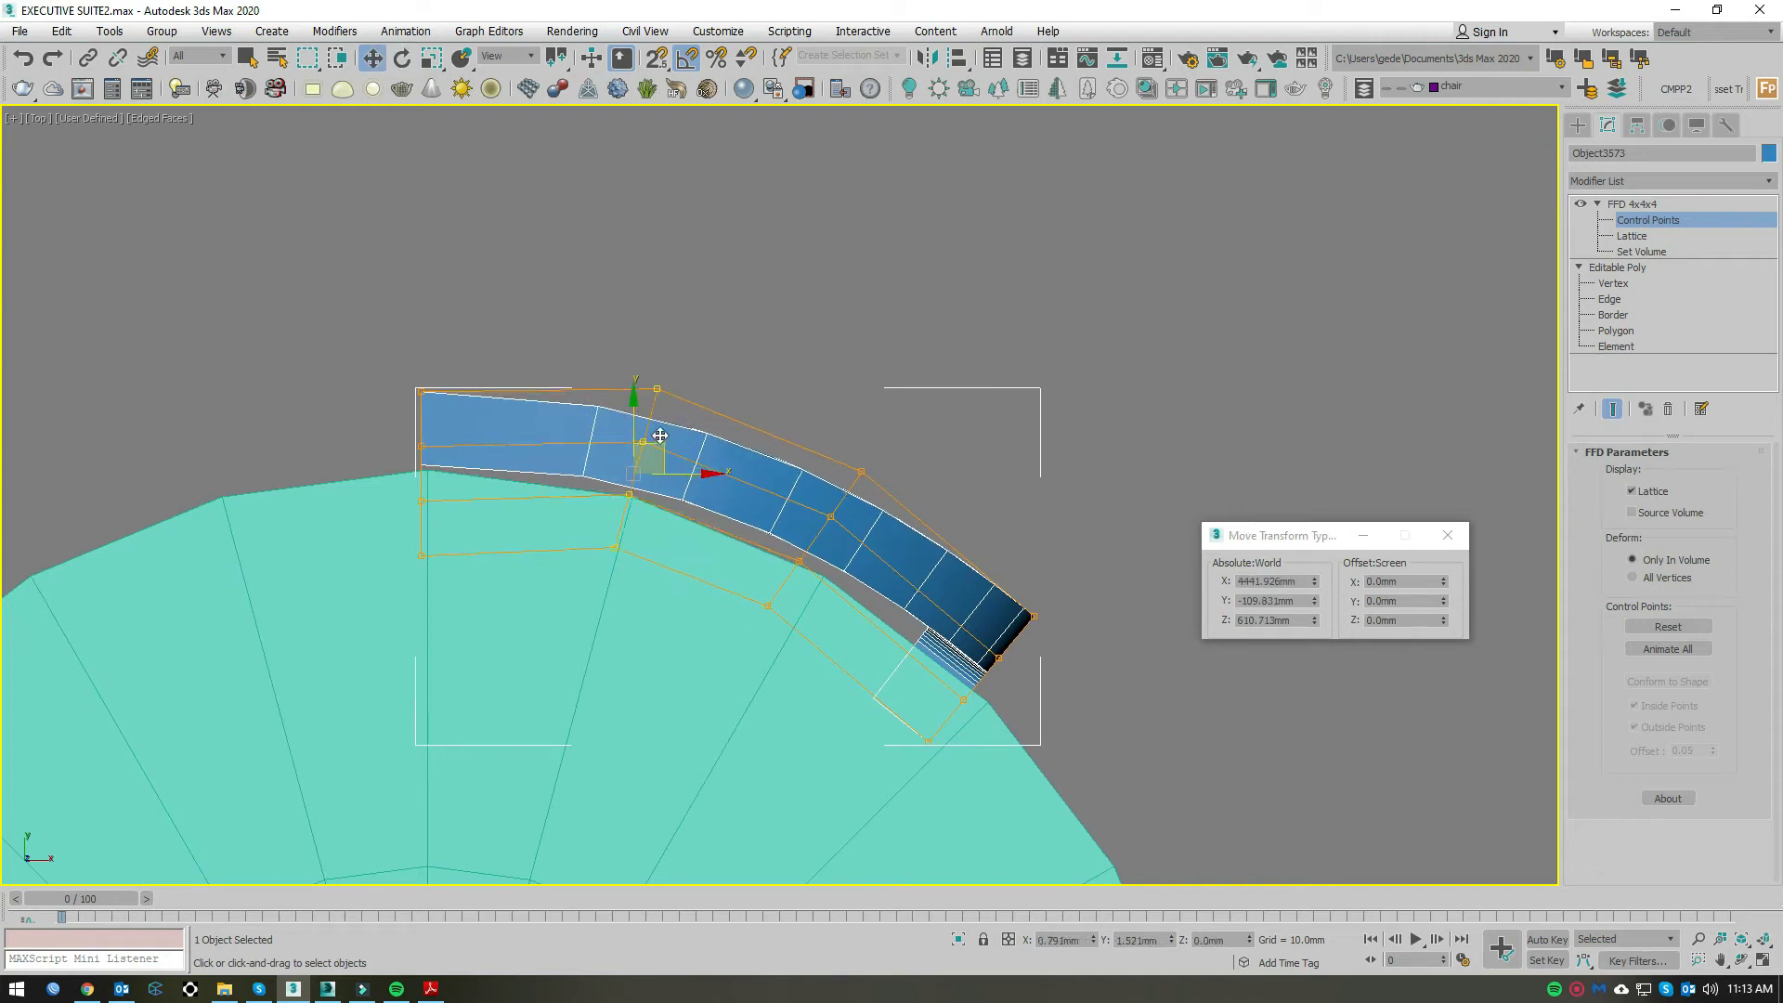
{"action": "middle_click_drag", "start_coordinate": [526, 442], "coordinate": [714, 367]}
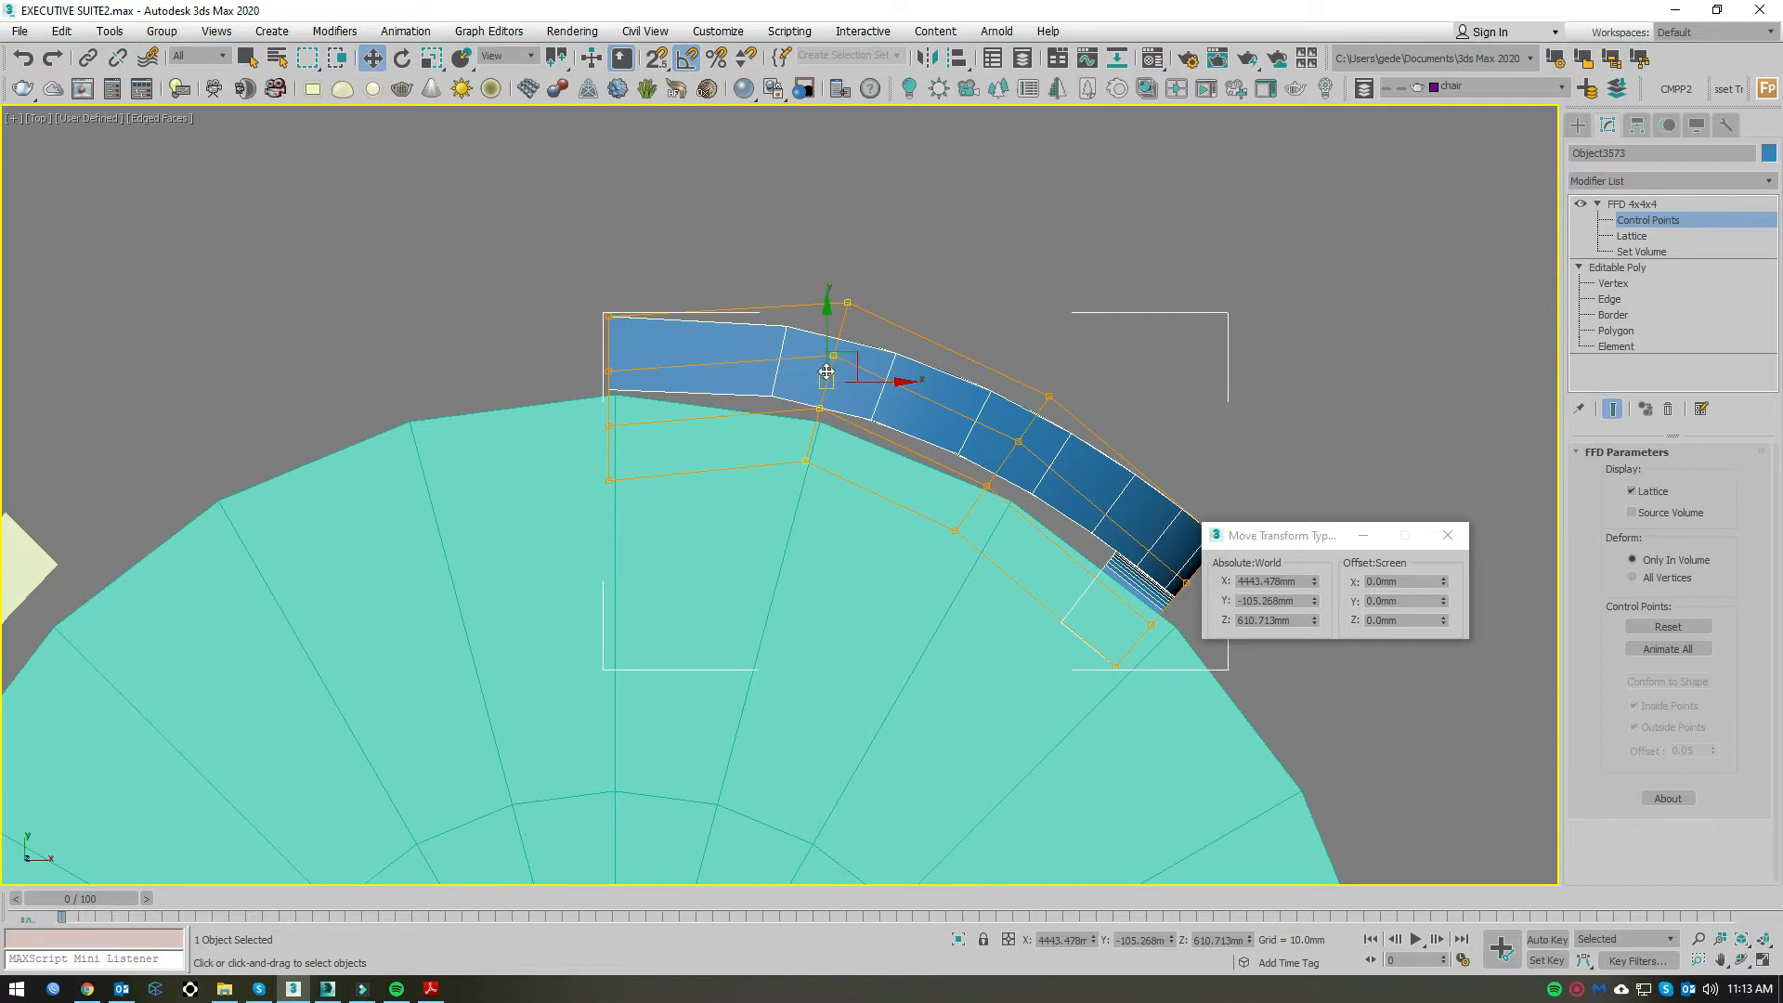
{"action": "scroll", "coordinate": [669, 338], "scroll_direction": "up", "scroll_amount": 3}
{"action": "scroll", "coordinate": [817, 379], "scroll_direction": "down", "scroll_amount": 5}
{"action": "scroll", "coordinate": [967, 356], "scroll_direction": "up", "scroll_amount": 3}
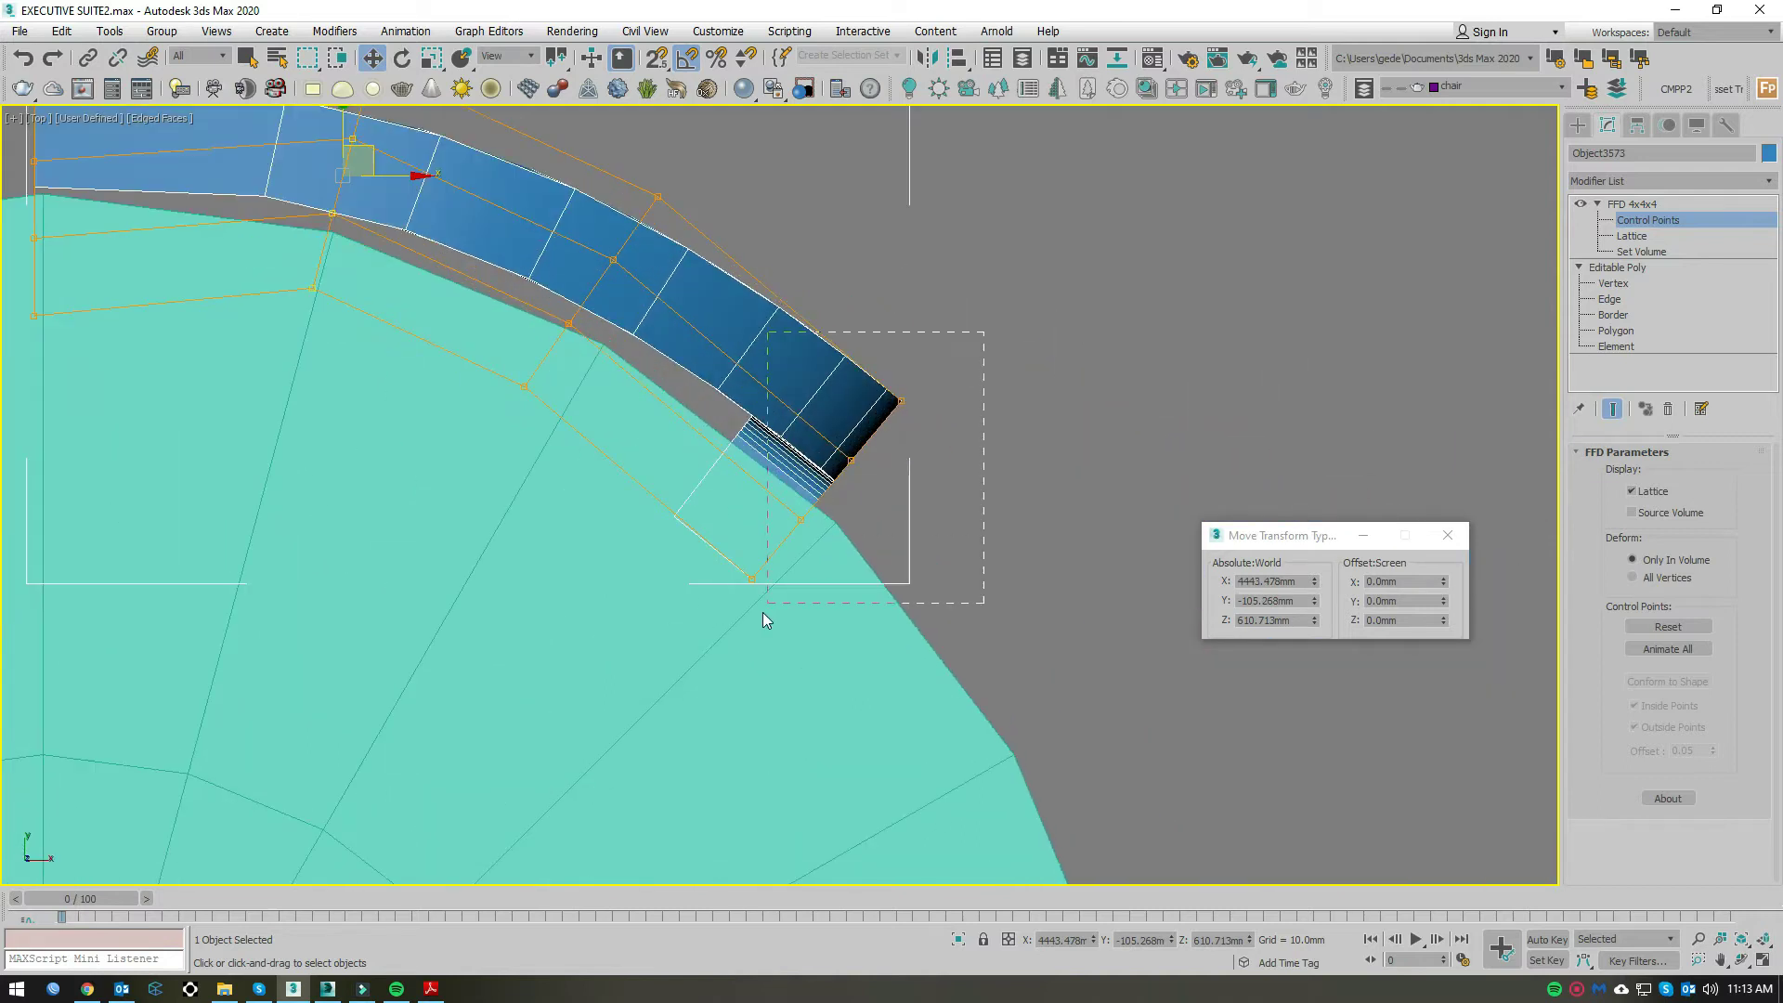
{"action": "left_click_drag", "start_coordinate": [856, 461], "coordinate": [856, 475]}
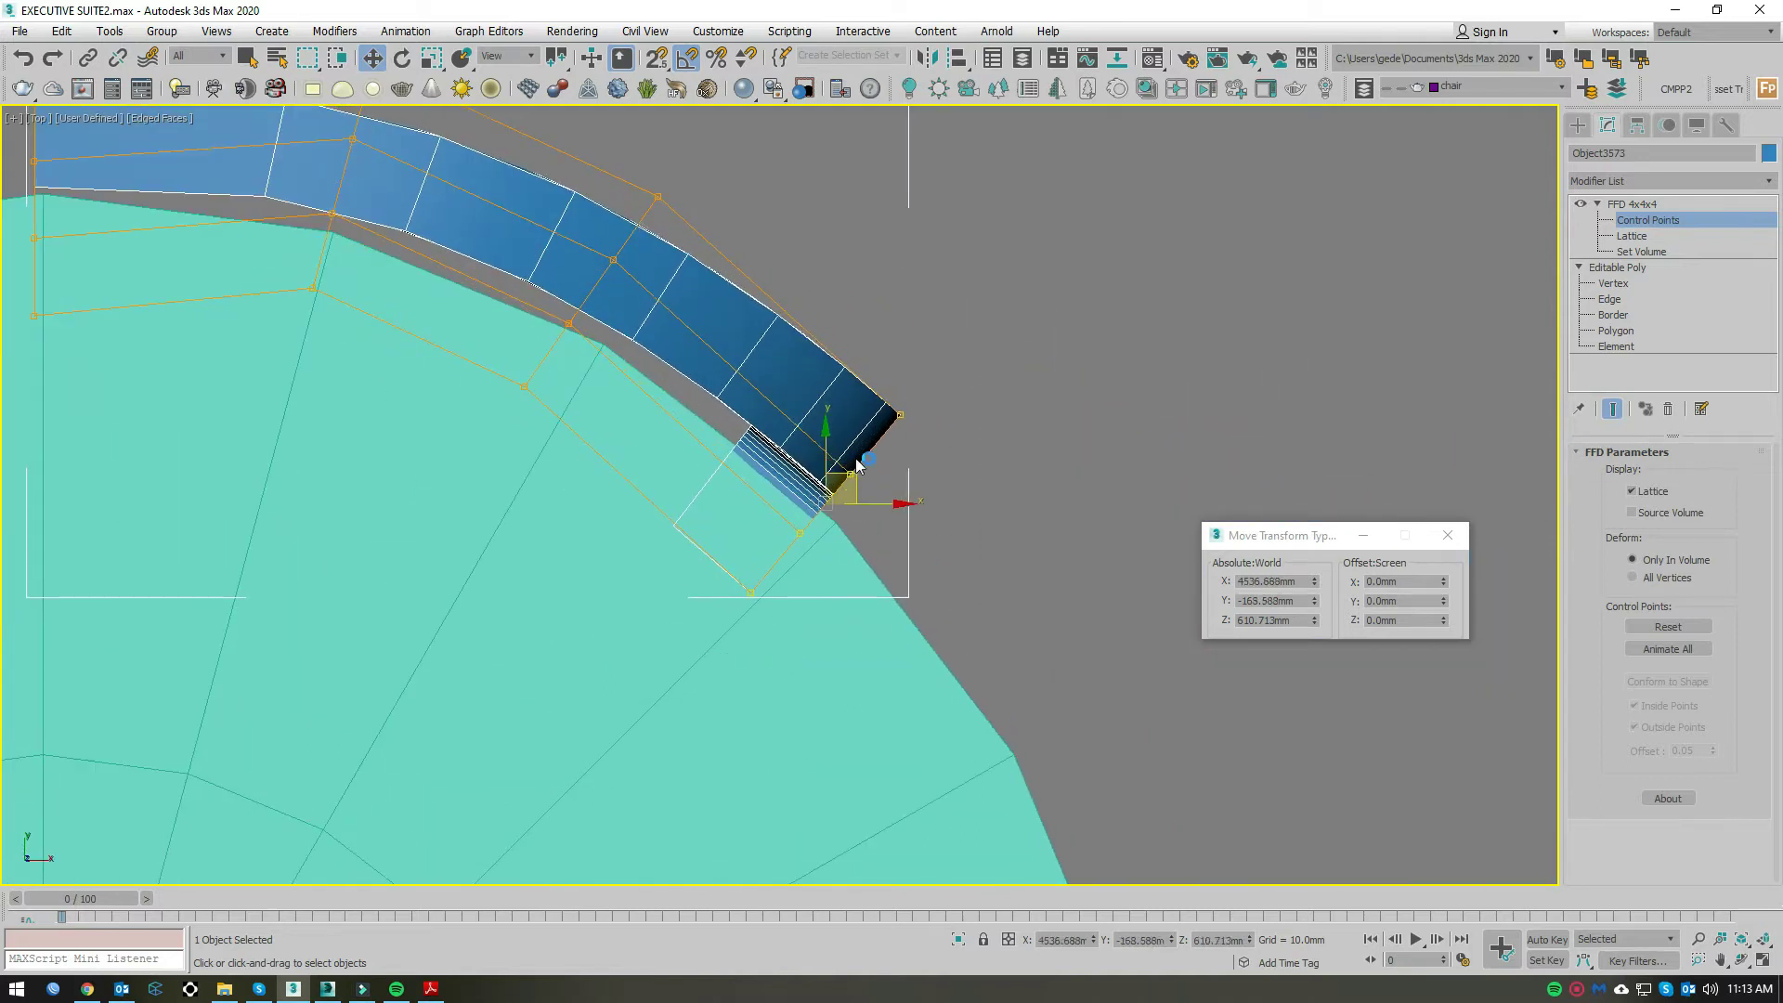
{"action": "scroll", "coordinate": [856, 468], "scroll_direction": "down", "scroll_amount": 3}
Step: Orbit a perspective view to inspect the curved piece around the chair
{"action": "key", "text": "p"}
{"action": "middle_click_drag", "start_coordinate": [884, 527], "coordinate": [777, 425], "text": "alt"}
{"action": "scroll", "coordinate": [975, 322], "scroll_direction": "up", "scroll_amount": 3}
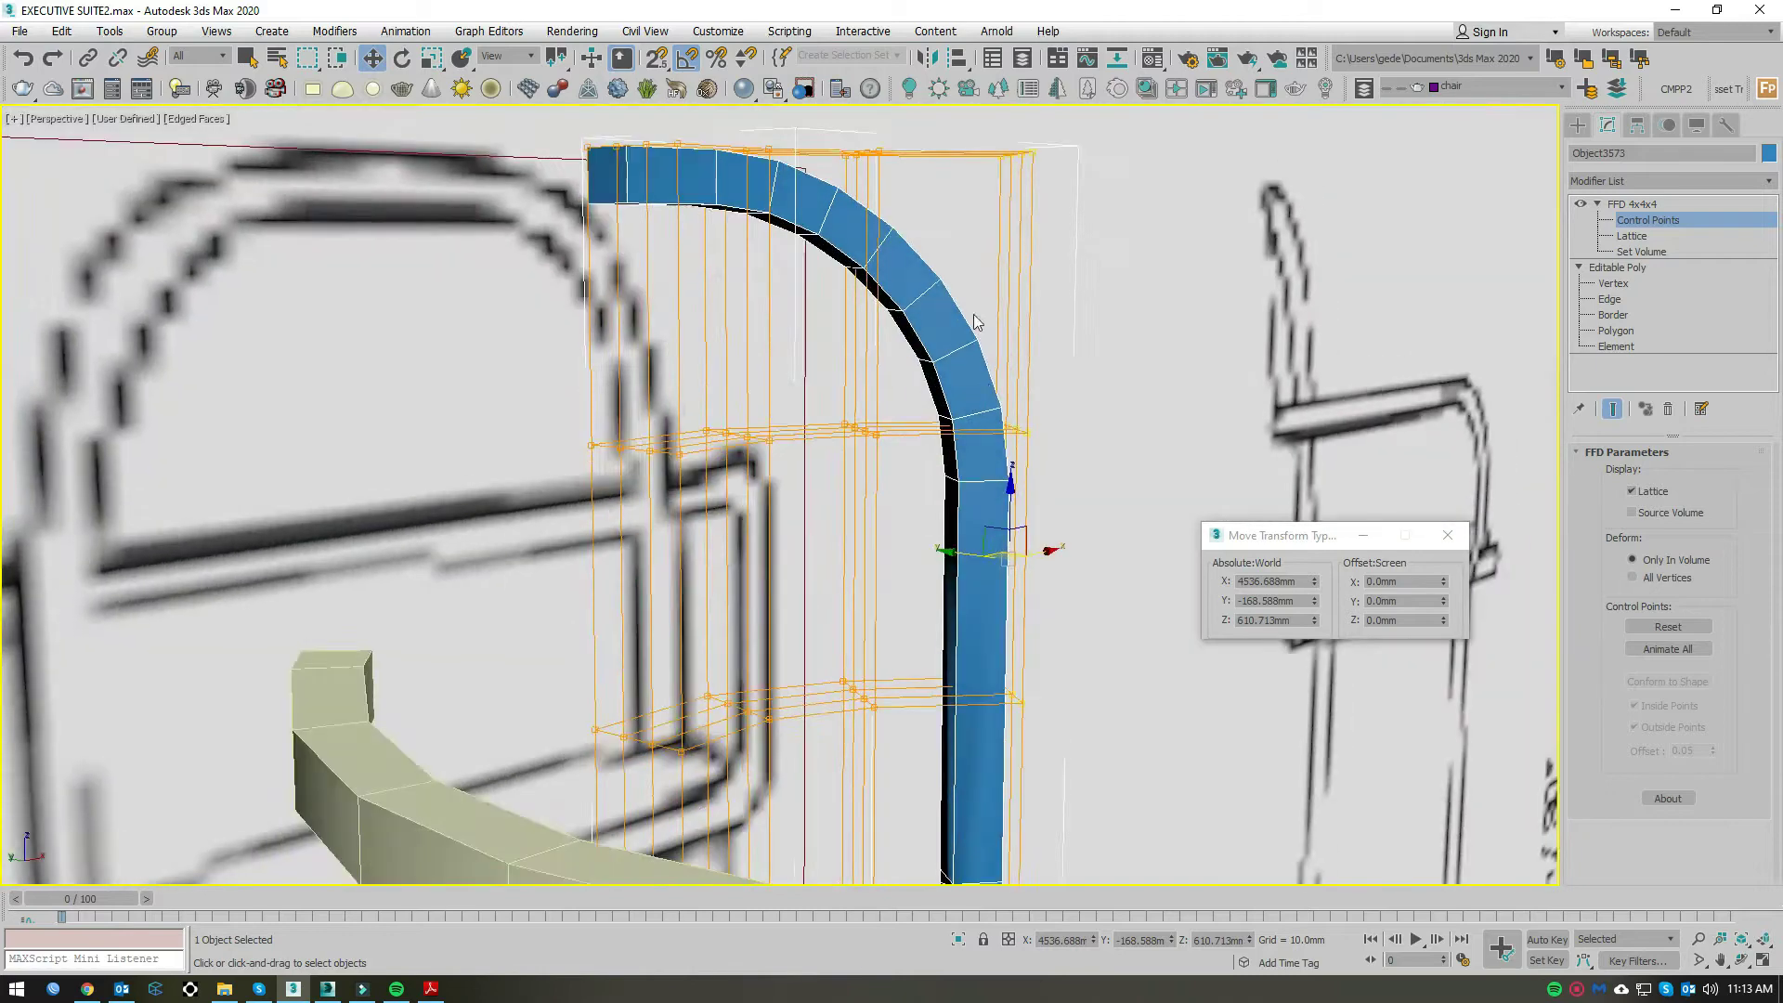
{"action": "scroll", "coordinate": [975, 322], "scroll_direction": "down", "scroll_amount": 5}
{"action": "middle_click_drag", "start_coordinate": [908, 604], "coordinate": [853, 481], "text": "alt"}
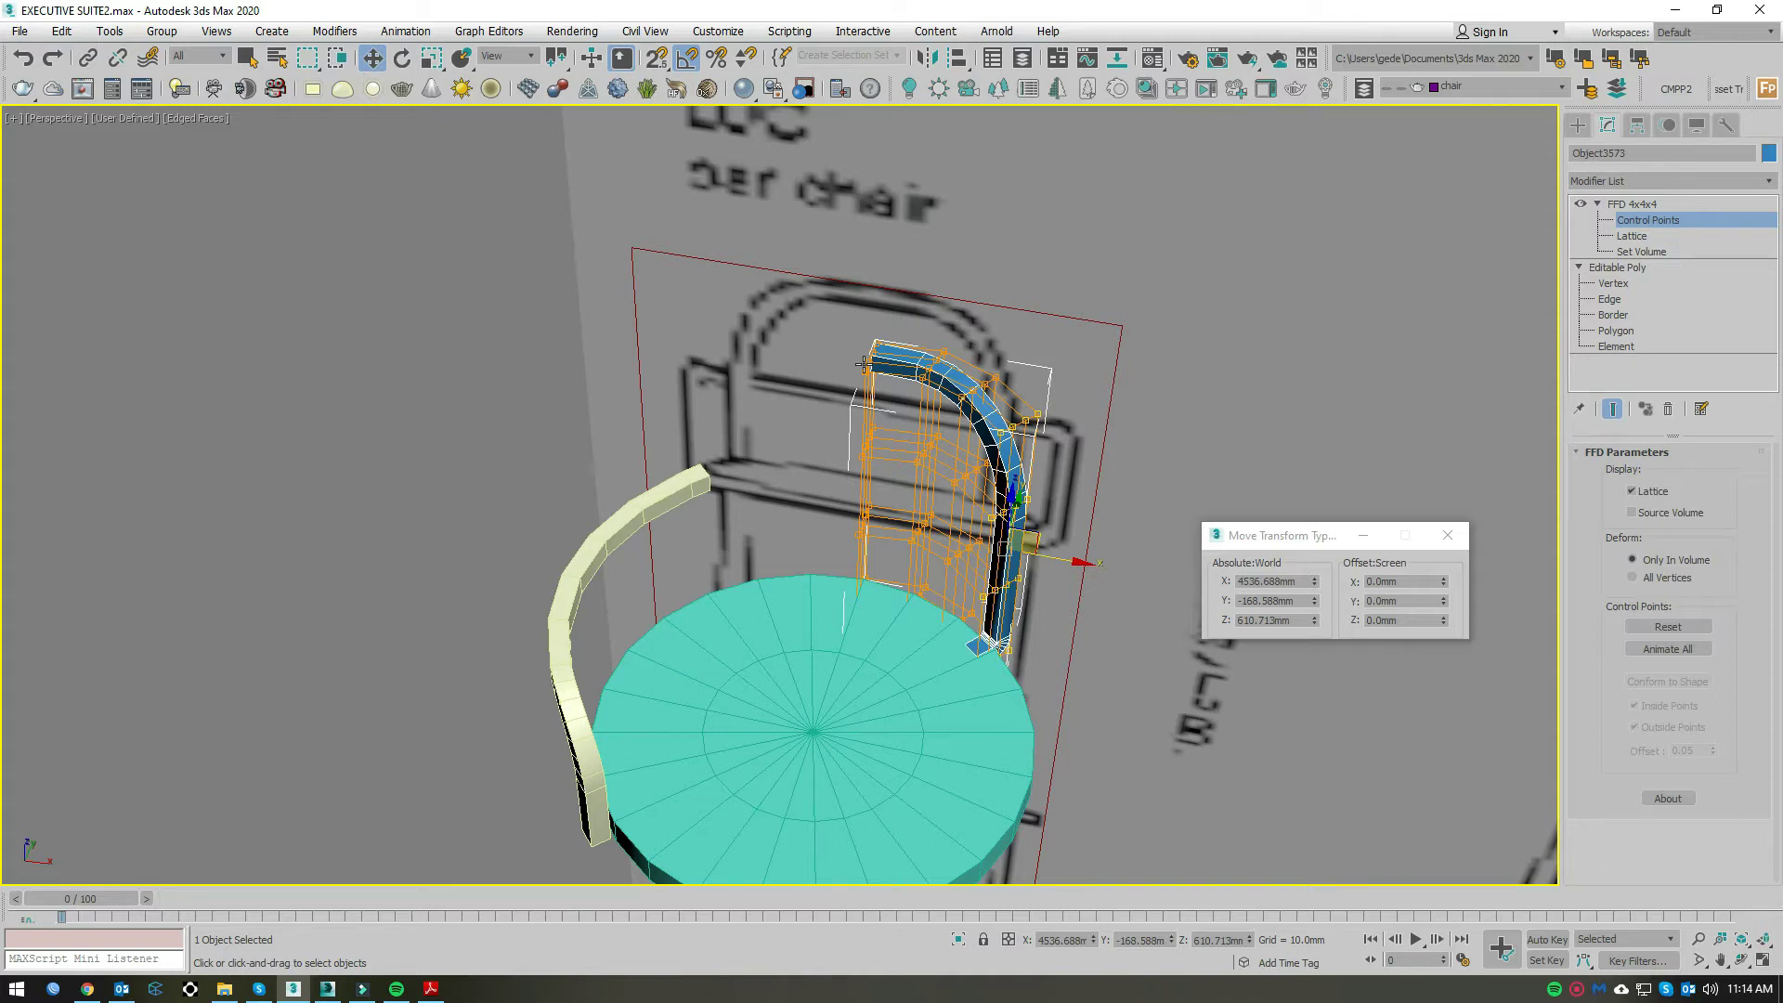
{"action": "scroll", "coordinate": [952, 456], "scroll_direction": "up", "scroll_amount": 3}
Step: Check the curve in Top view, exit Control Points, and select the cream strip
{"action": "key", "text": "t"}
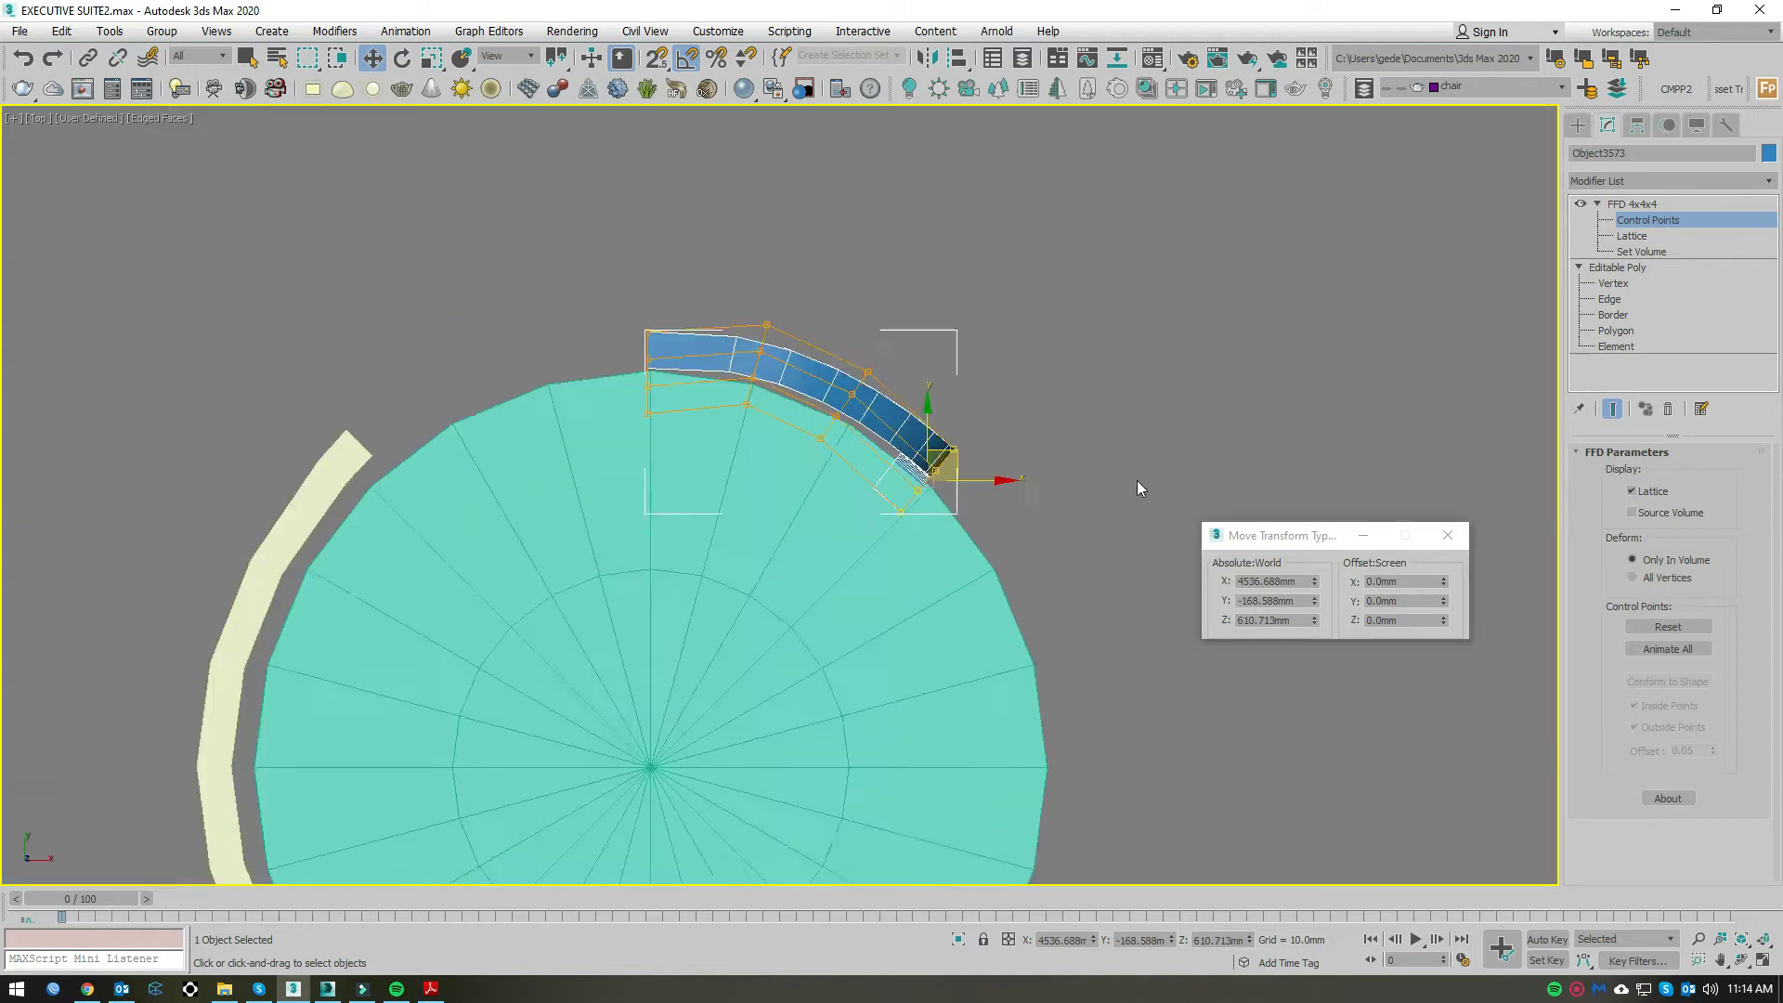
{"action": "scroll", "coordinate": [1137, 481], "scroll_direction": "up", "scroll_amount": 3}
{"action": "scroll", "coordinate": [1022, 474], "scroll_direction": "down", "scroll_amount": 1}
{"action": "scroll", "coordinate": [935, 490], "scroll_direction": "down", "scroll_amount": 1}
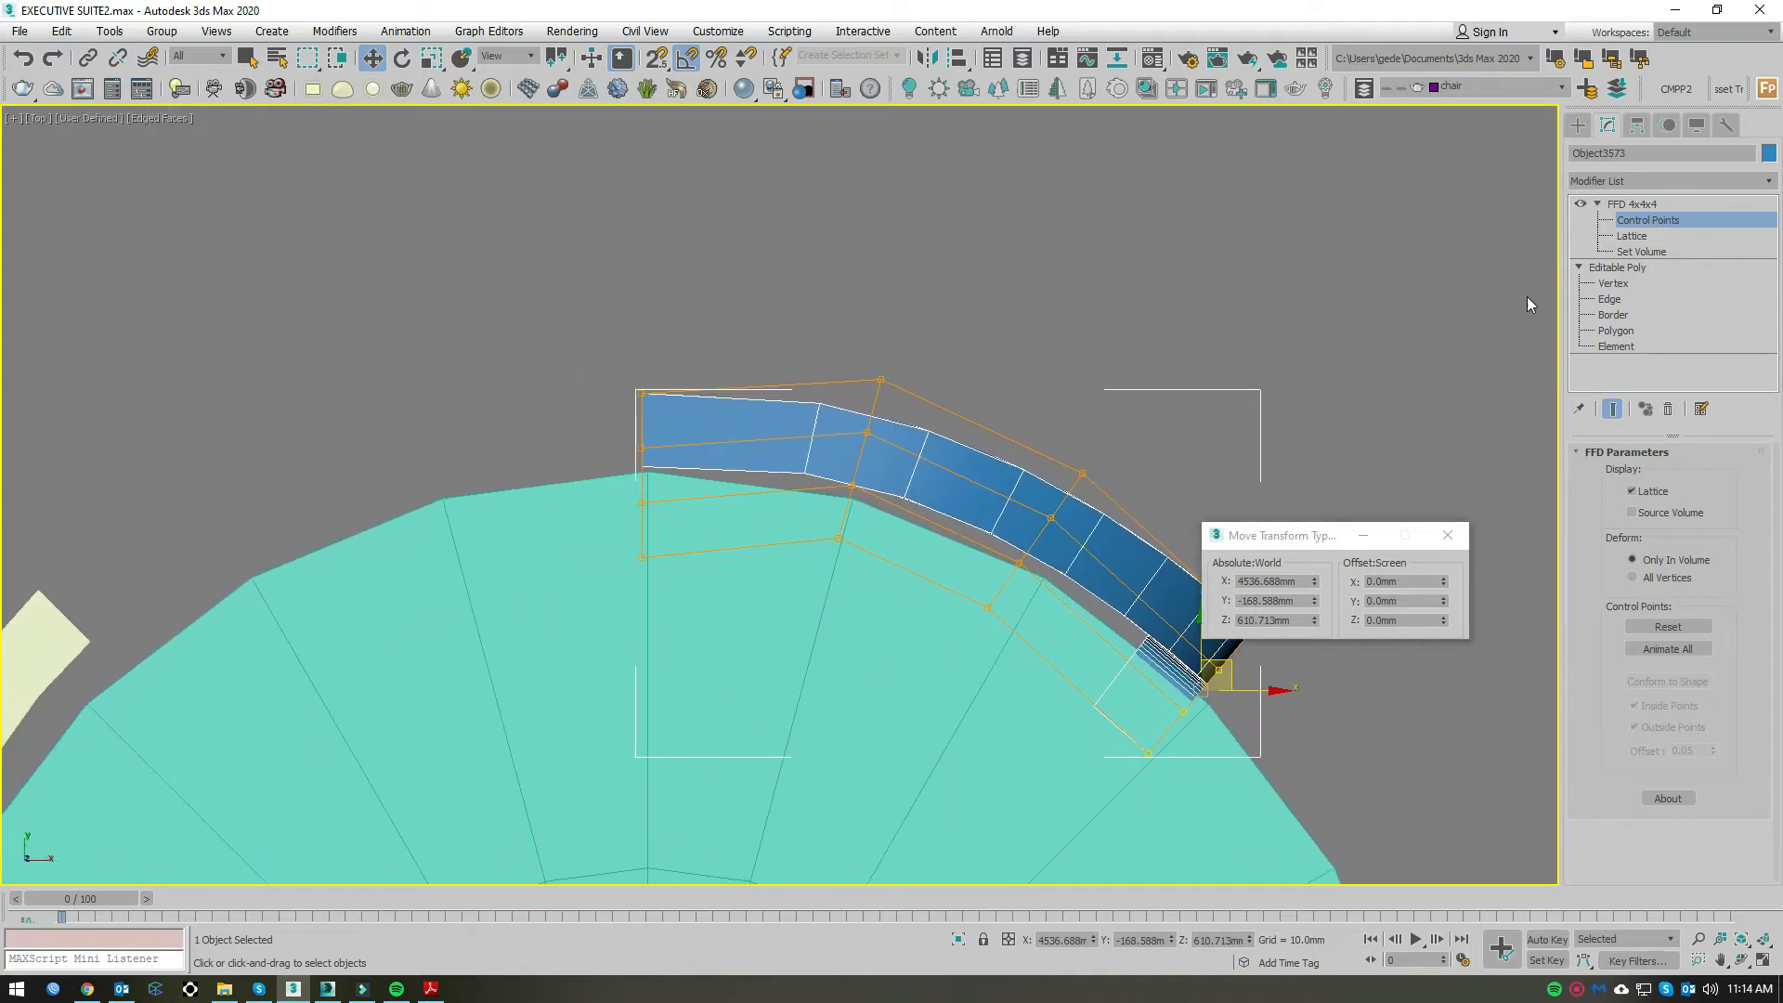
{"action": "scroll", "coordinate": [777, 466], "scroll_direction": "down", "scroll_amount": 1}
{"action": "scroll", "coordinate": [906, 536], "scroll_direction": "down", "scroll_amount": 2}
{"action": "middle_click_drag", "start_coordinate": [906, 535], "coordinate": [959, 416]}
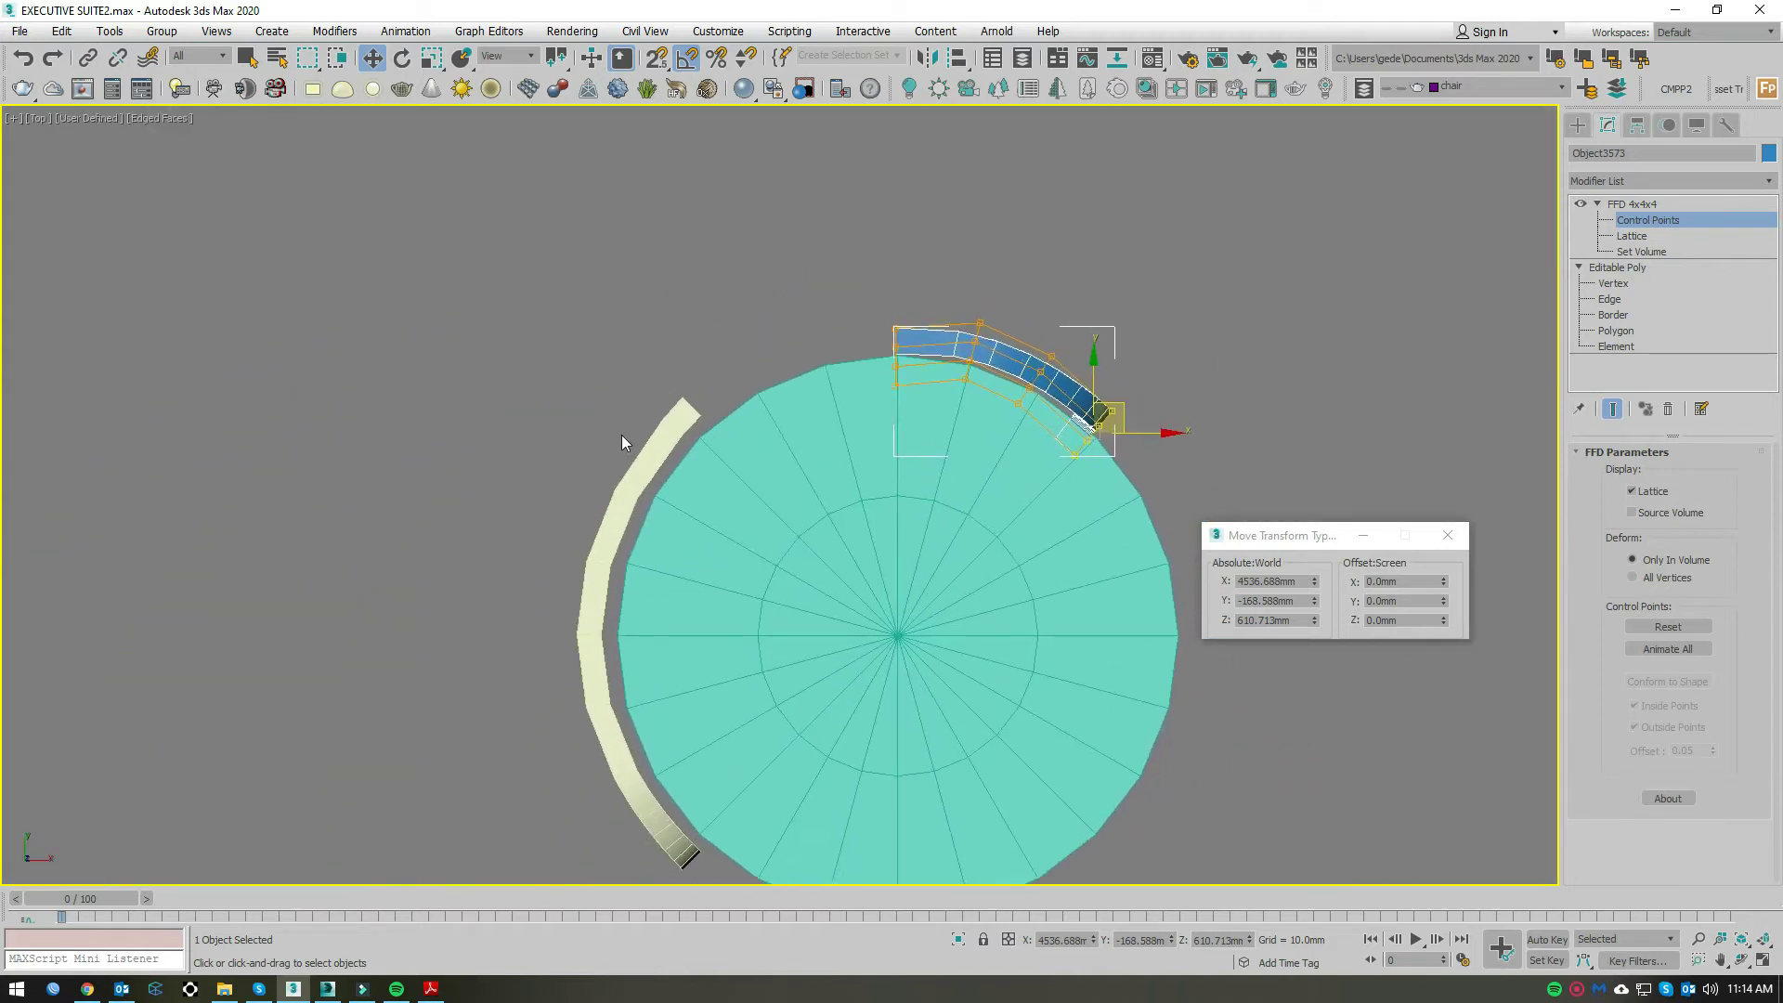
{"action": "scroll", "coordinate": [621, 435], "scroll_direction": "up", "scroll_amount": 4}
{"action": "middle_click_drag", "start_coordinate": [847, 426], "coordinate": [677, 430]}
{"action": "scroll", "coordinate": [806, 310], "scroll_direction": "down", "scroll_amount": 3}
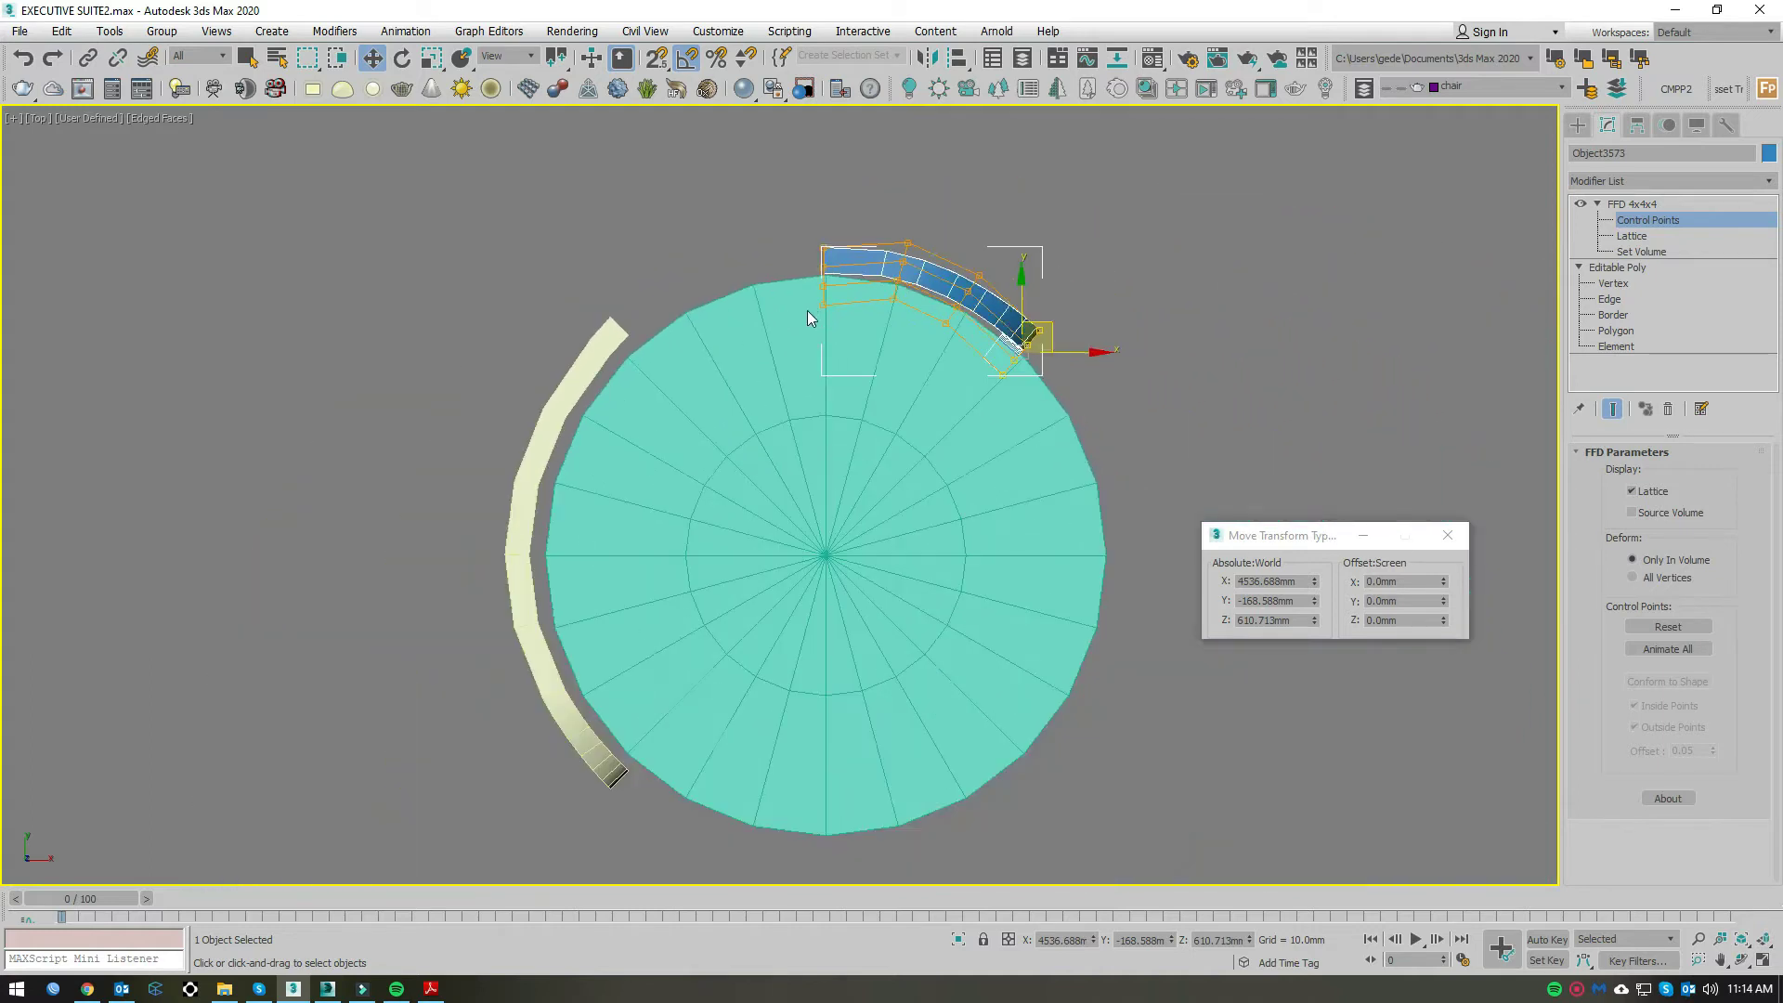
{"action": "scroll", "coordinate": [679, 365], "scroll_direction": "up", "scroll_amount": 3}
{"action": "left_click", "coordinate": [1692, 211]}
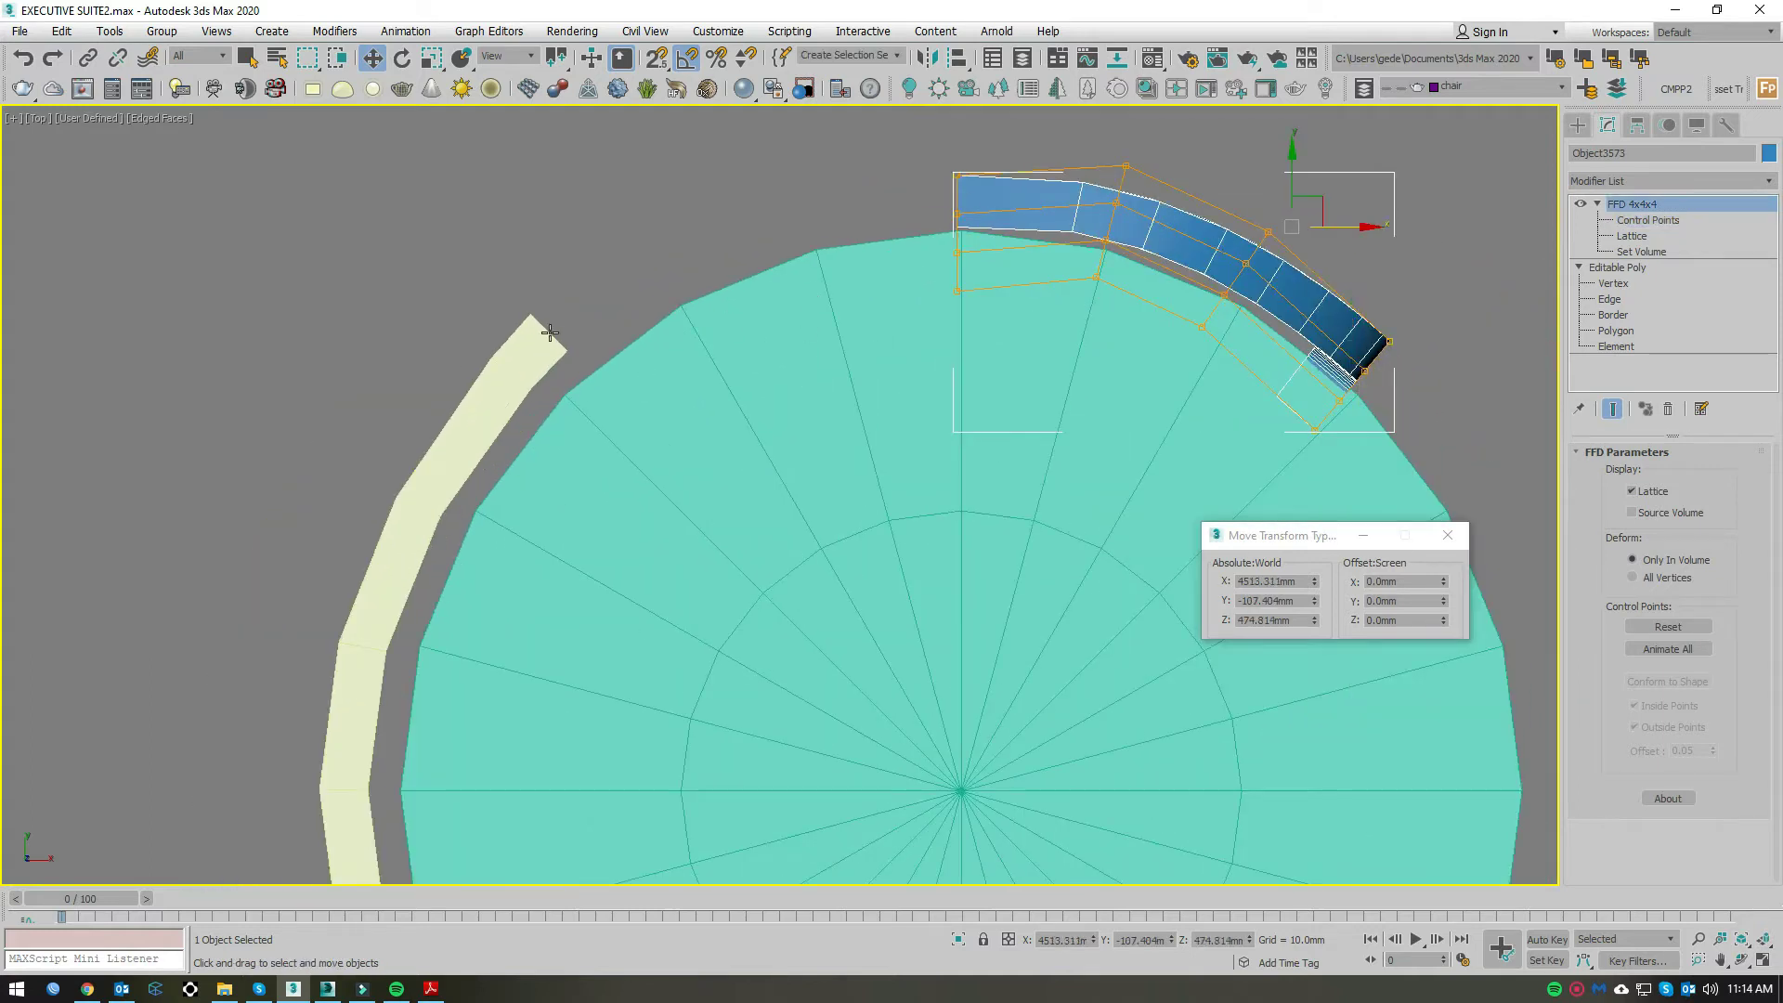
{"action": "left_click", "coordinate": [655, 549]}
Step: Select the cream strip's polygons, then the five polygons at its end
{"action": "left_click", "coordinate": [1616, 268]}
{"action": "key", "text": "ctrl+a"}
{"action": "key", "text": "p"}
{"action": "key", "text": "z"}
{"action": "middle_click_drag", "start_coordinate": [763, 465], "coordinate": [961, 331], "text": "alt"}
{"action": "scroll", "coordinate": [617, 515], "scroll_direction": "up", "scroll_amount": 3}
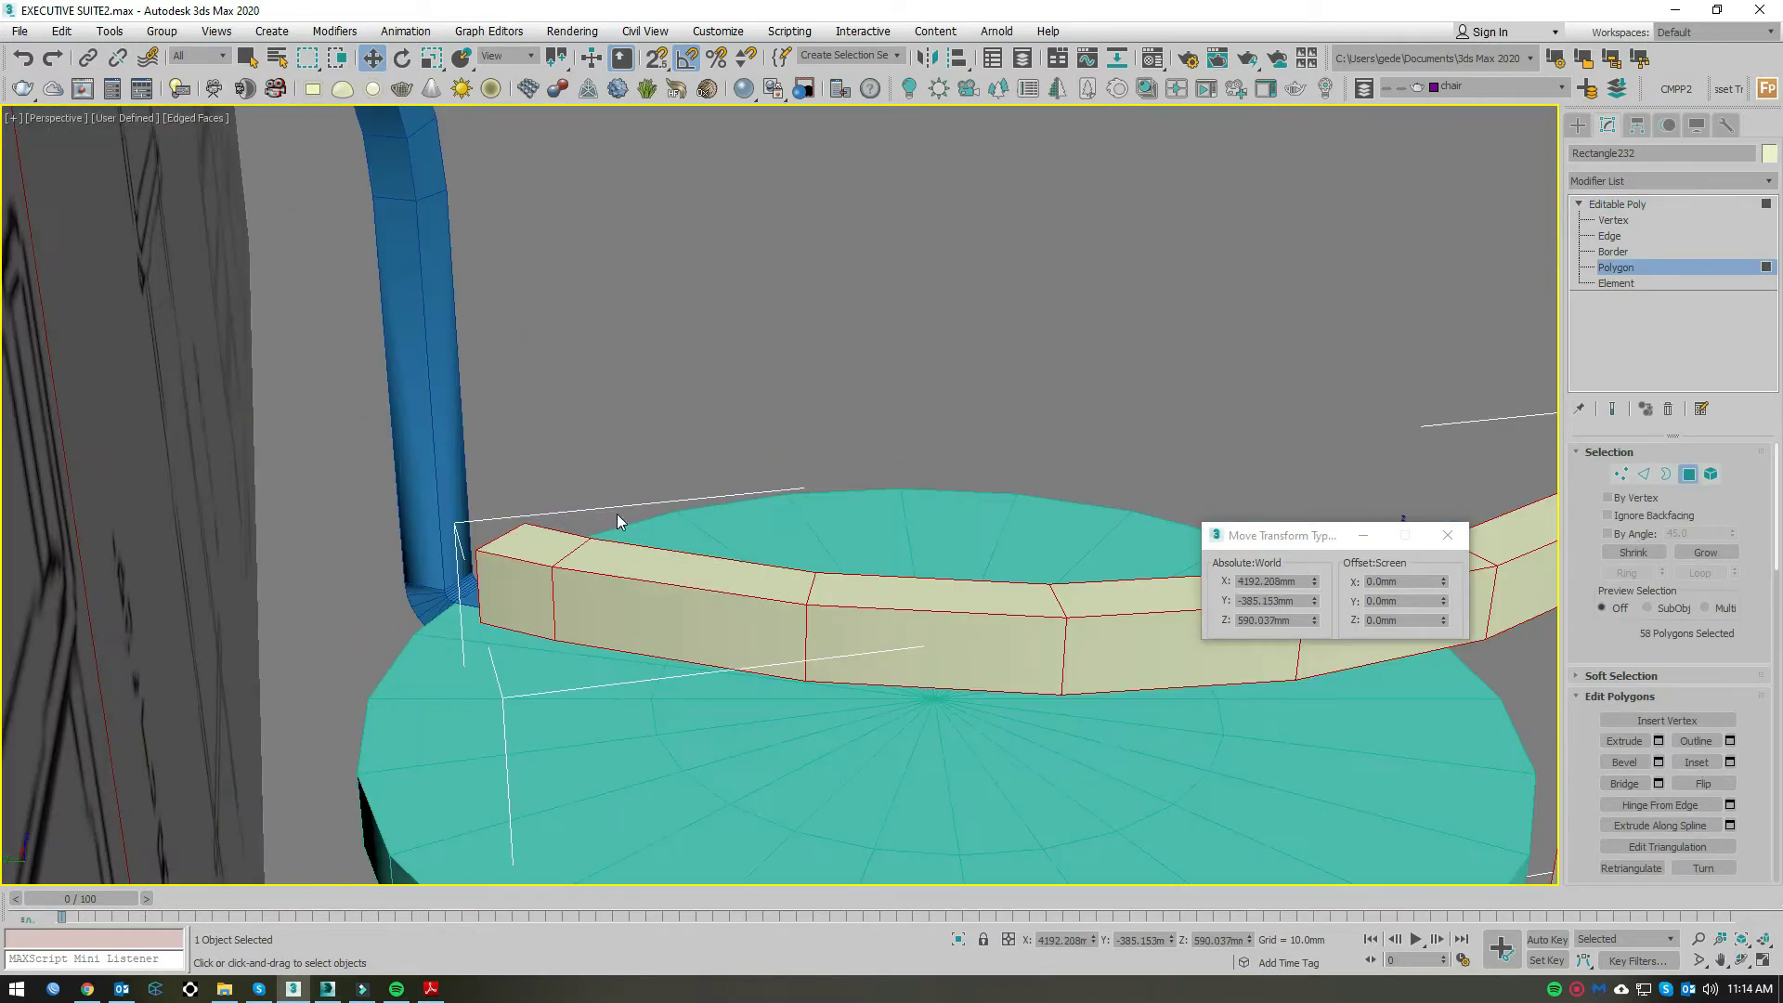
{"action": "key", "text": "t"}
{"action": "scroll", "coordinate": [650, 506], "scroll_direction": "down", "scroll_amount": 1}
{"action": "scroll", "coordinate": [650, 505], "scroll_direction": "up", "scroll_amount": 2}
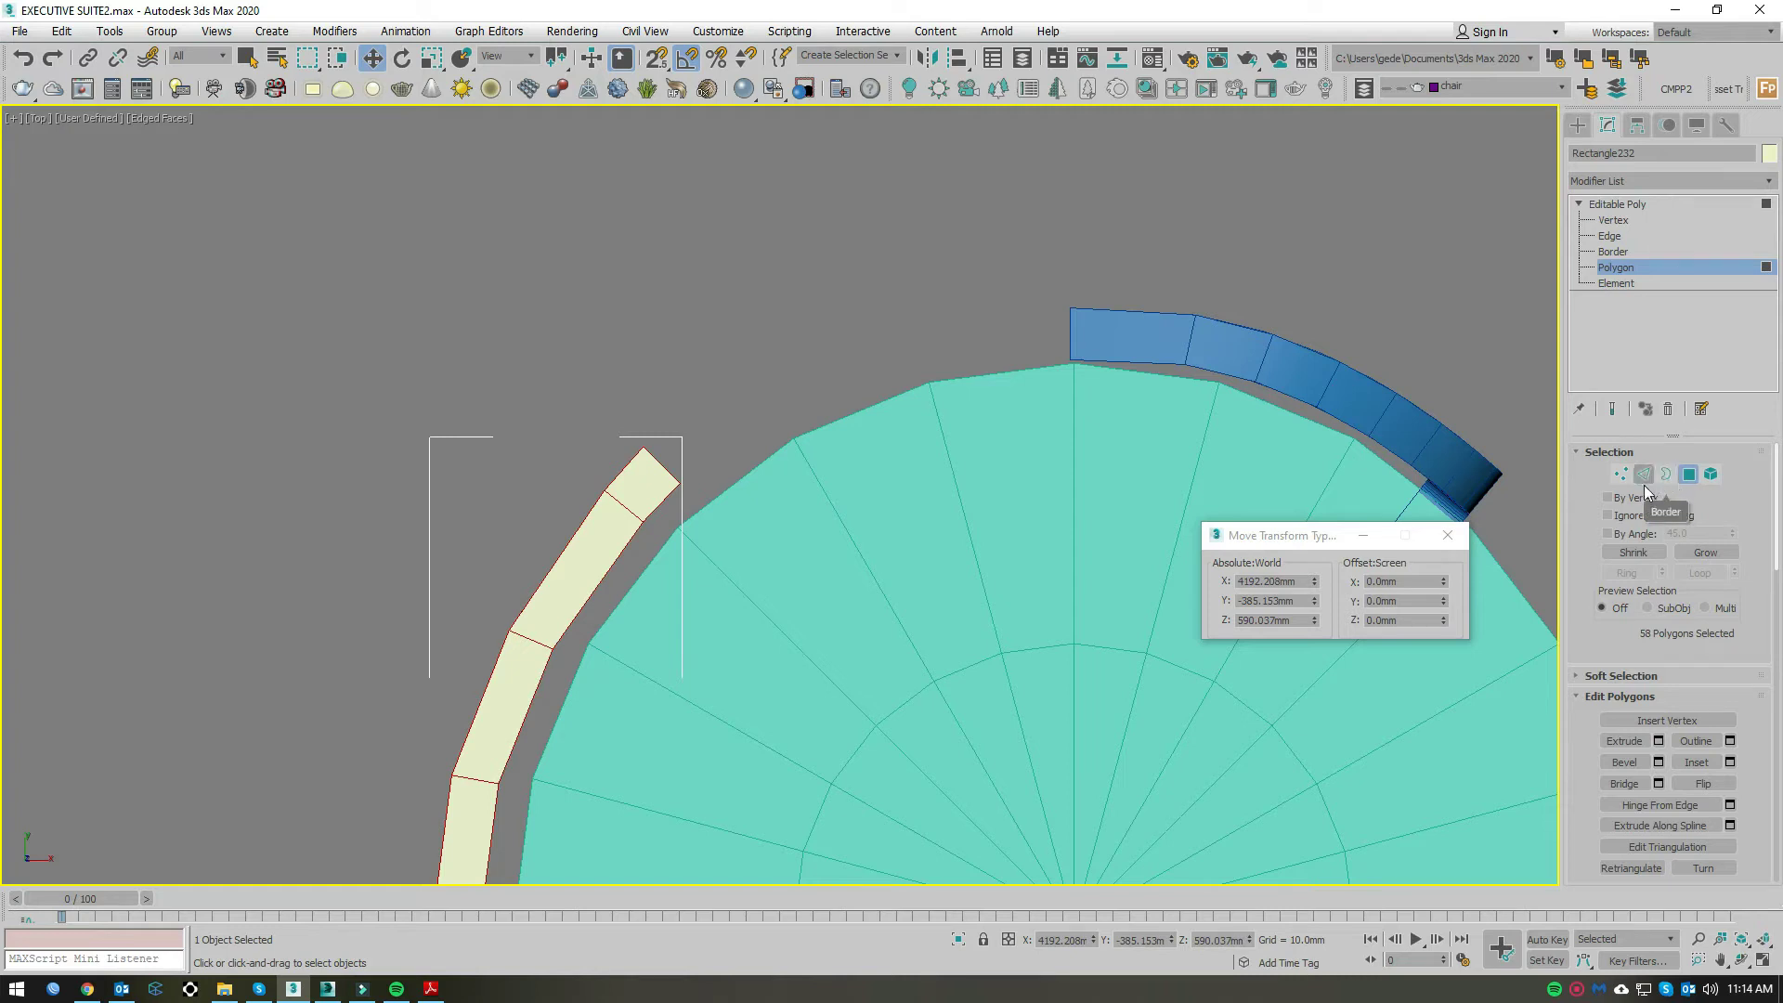
{"action": "left_click_drag", "start_coordinate": [637, 495], "coordinate": [567, 490]}
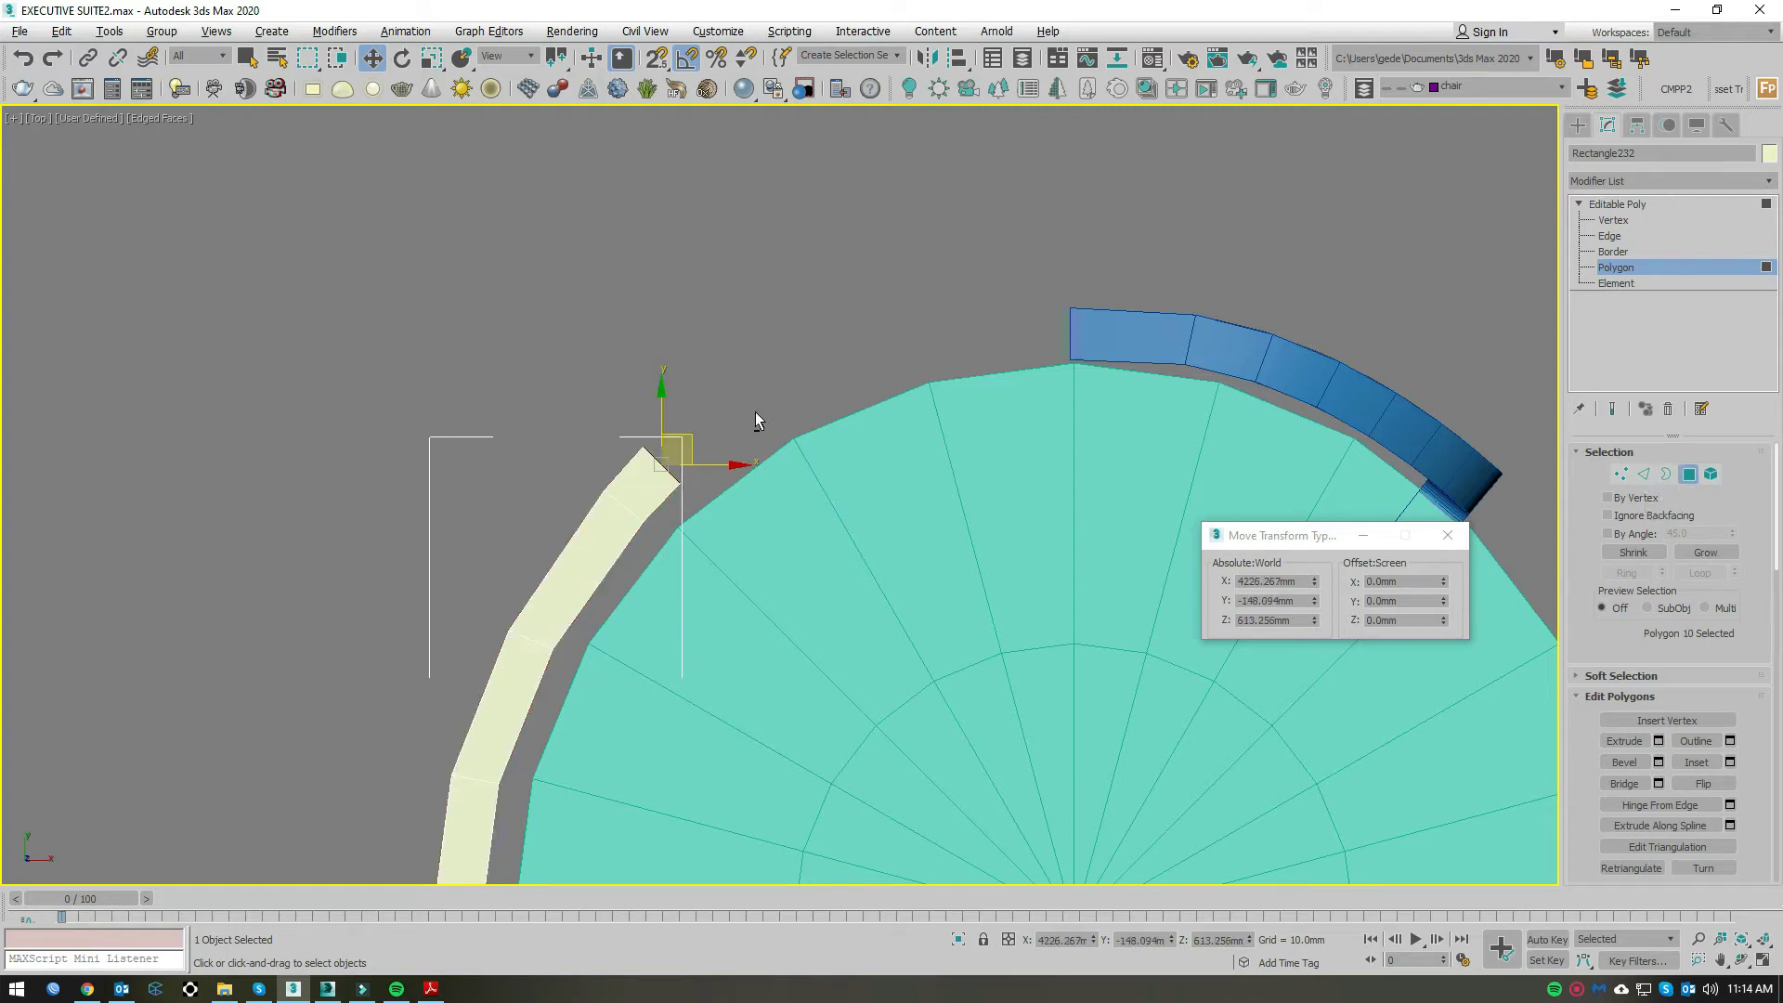
{"action": "scroll", "coordinate": [725, 446], "scroll_direction": "up", "scroll_amount": 1}
{"action": "right_click", "coordinate": [689, 479]}
{"action": "left_click", "coordinate": [893, 444]}
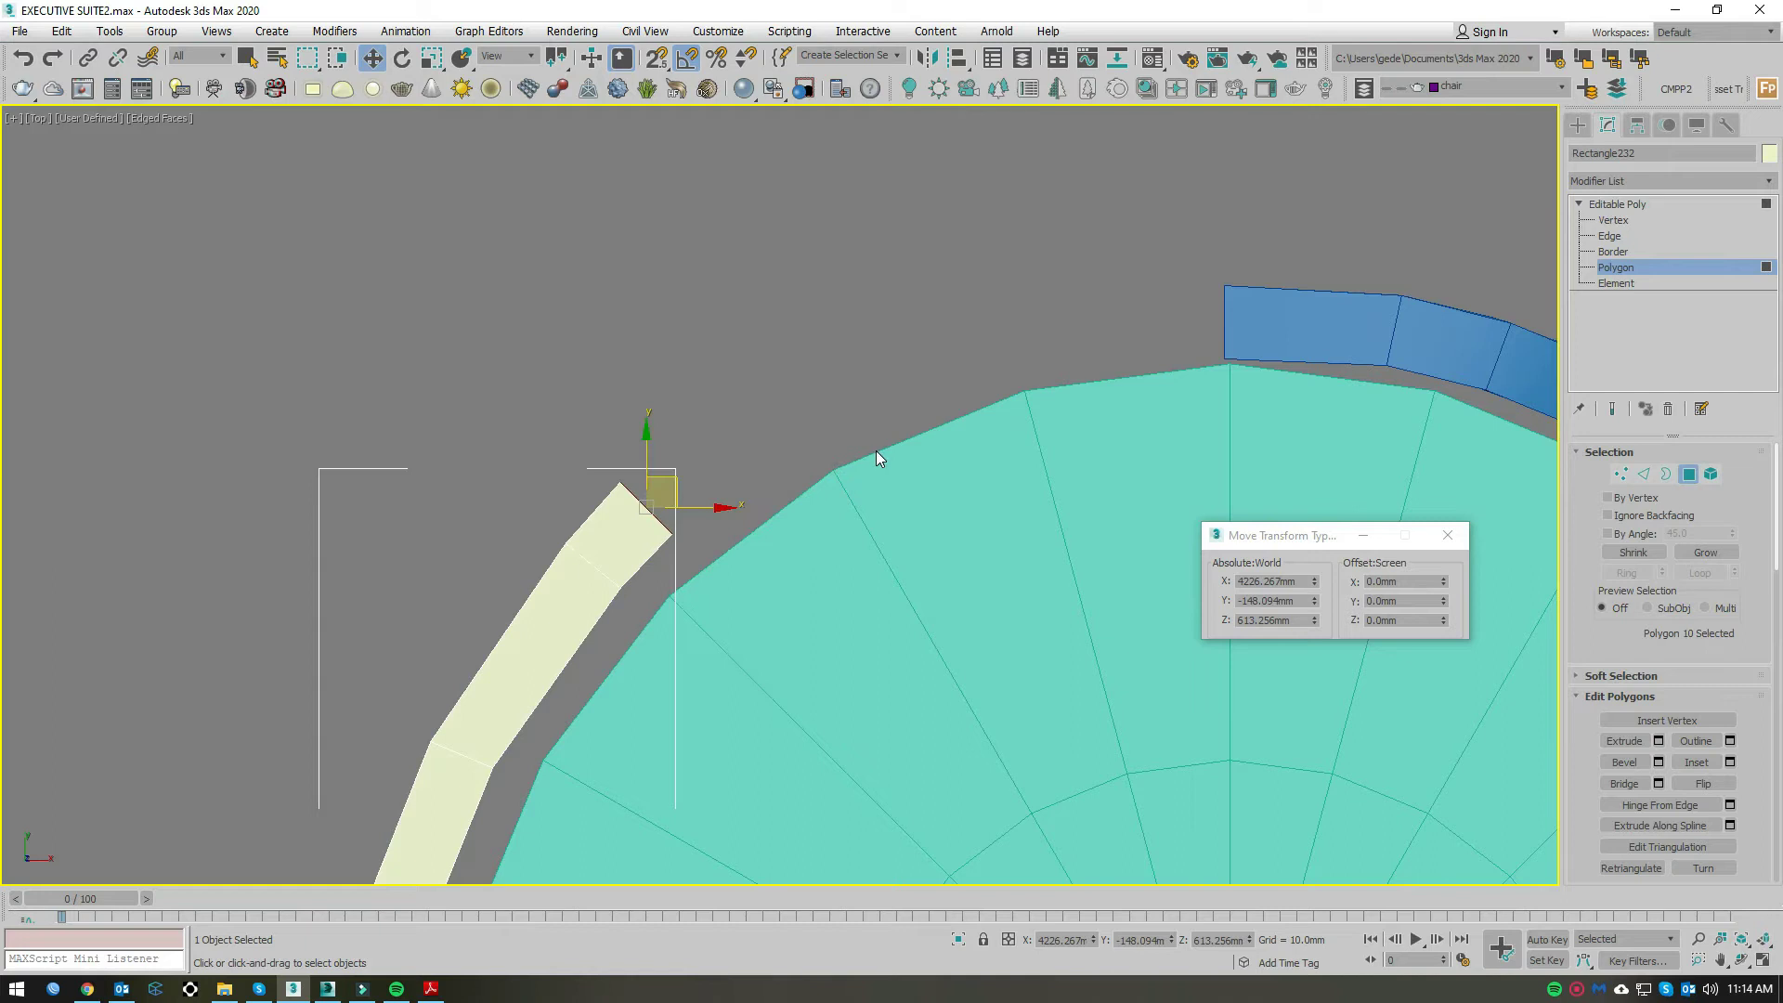
Step: Select the strip's end border, move it up and right, and enable snaps
{"action": "left_click", "coordinate": [1667, 475]}
{"action": "left_click", "coordinate": [635, 551]}
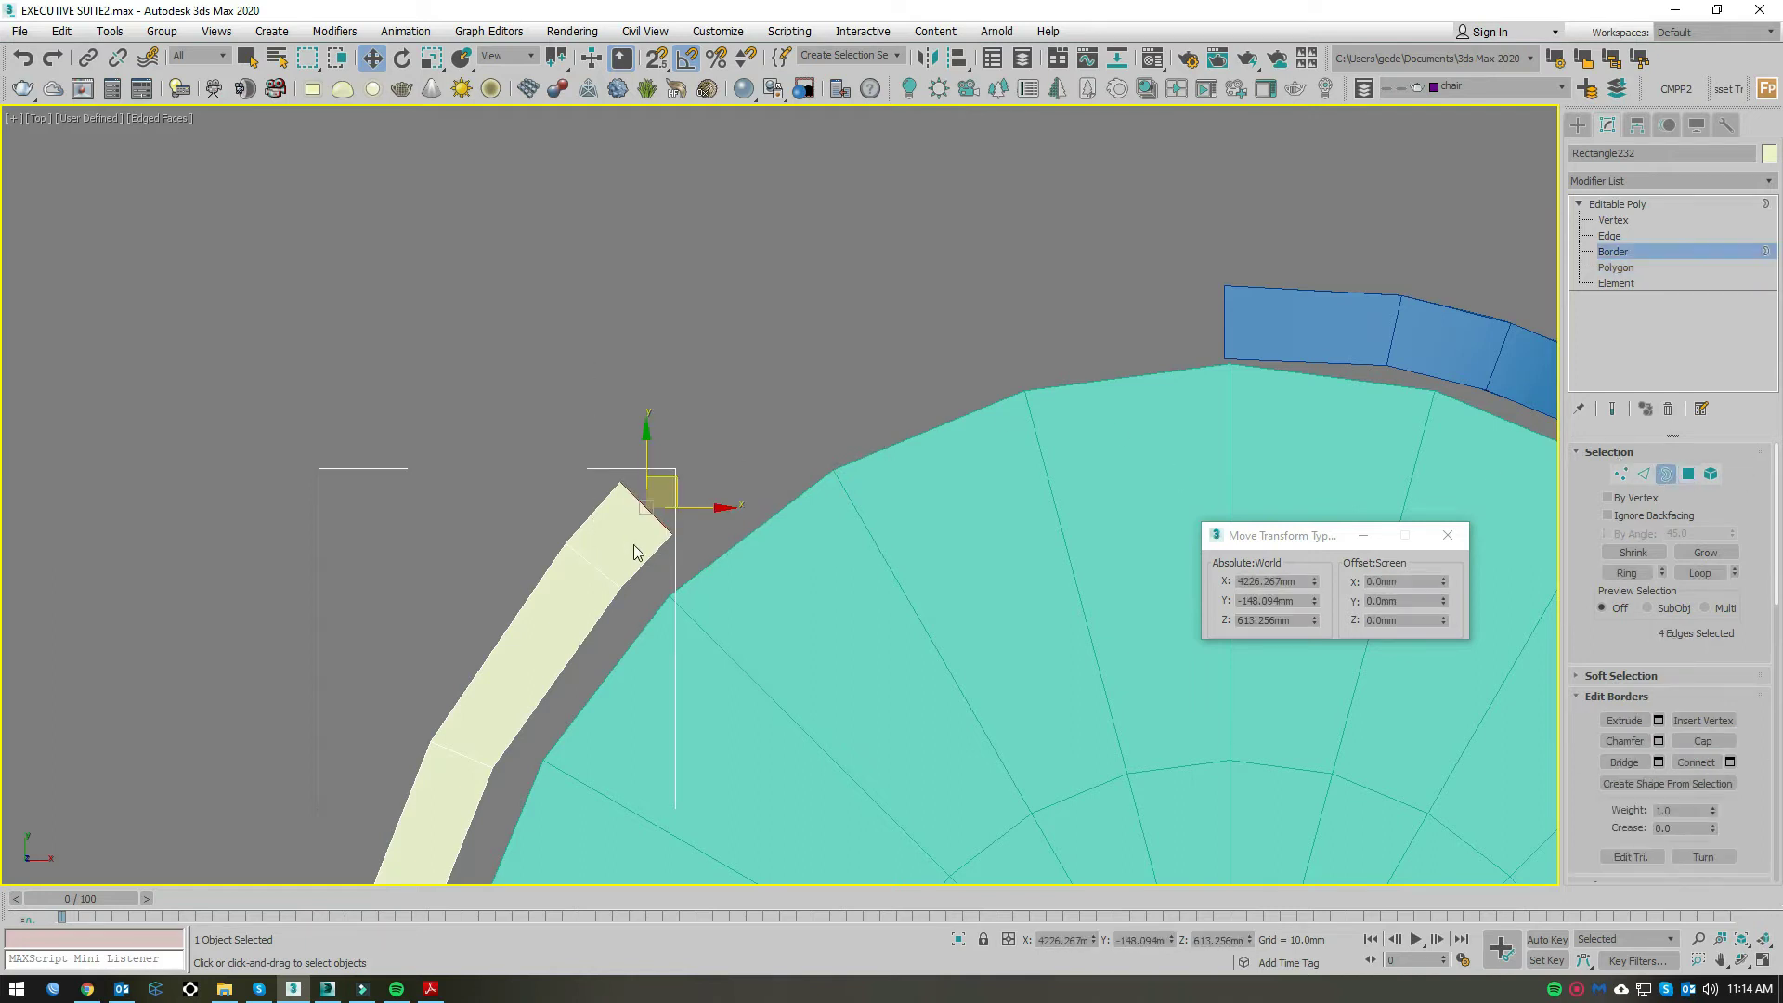
{"action": "key", "text": "ctrl+z"}
{"action": "key", "text": "ctrl+z"}
{"action": "left_click_drag", "start_coordinate": [697, 395], "coordinate": [570, 583]}
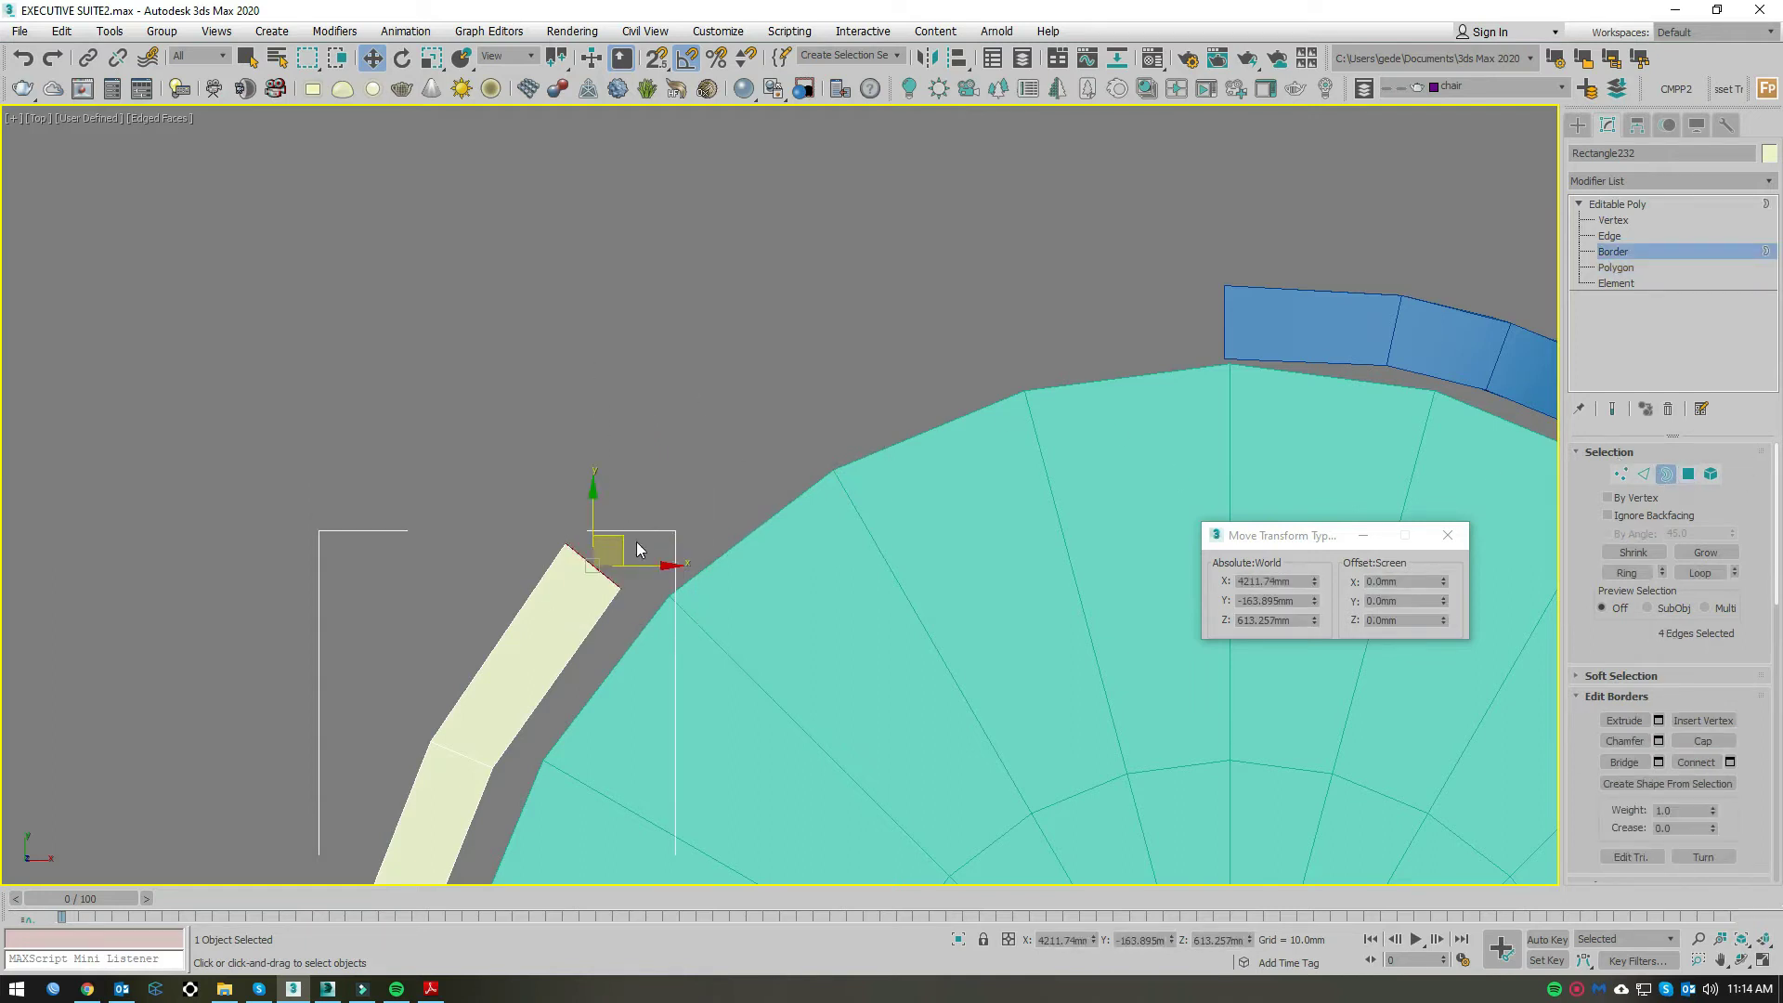
{"action": "mouse_move", "coordinate": [631, 520]}
{"action": "left_mouse_down"}
{"action": "mouse_move", "coordinate": [659, 524]}
{"action": "mouse_move", "coordinate": [786, 422]}
{"action": "left_mouse_up"}
{"action": "key", "text": "s"}
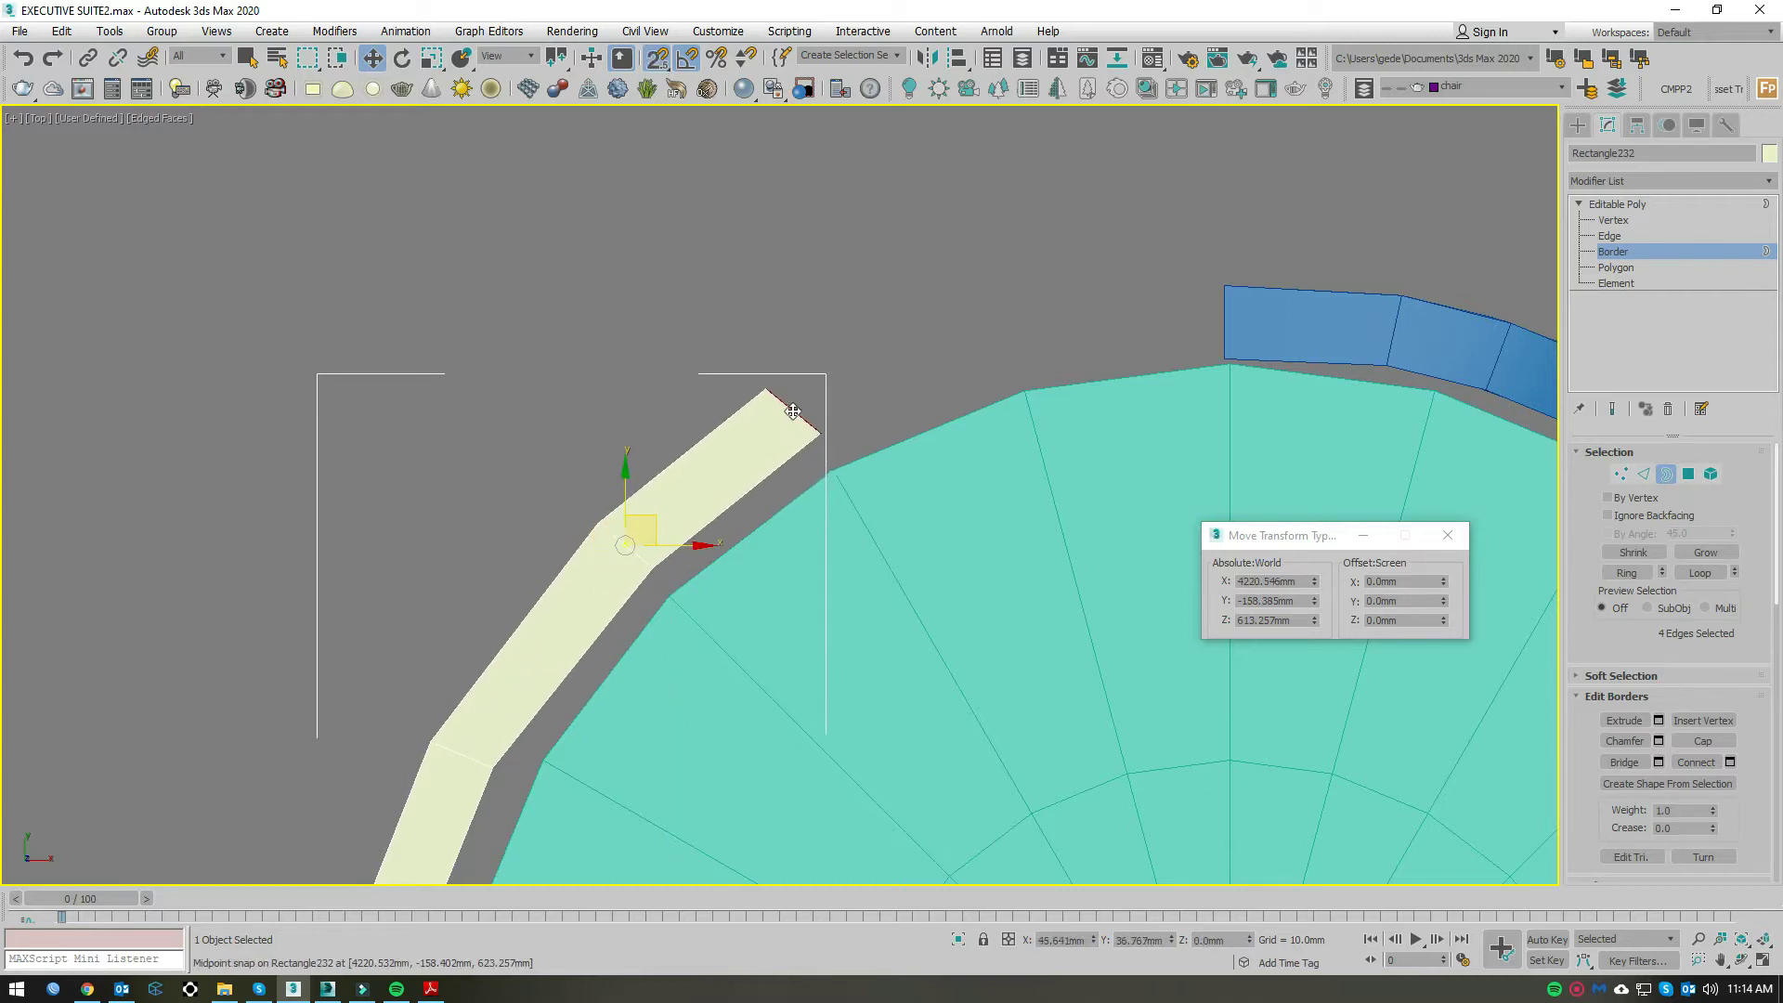
{"action": "scroll", "coordinate": [790, 422], "scroll_direction": "down", "scroll_amount": 1}
{"action": "scroll", "coordinate": [790, 423], "scroll_direction": "down", "scroll_amount": 2}
{"action": "scroll", "coordinate": [836, 477], "scroll_direction": "up", "scroll_amount": 2}
{"action": "scroll", "coordinate": [836, 477], "scroll_direction": "up", "scroll_amount": 1}
{"action": "scroll", "coordinate": [791, 408], "scroll_direction": "down", "scroll_amount": 3}
{"action": "scroll", "coordinate": [757, 399], "scroll_direction": "up", "scroll_amount": 4}
Step: Rotate and stretch the end border so it reaches the blue piece
{"action": "key", "text": "e"}
{"action": "left_click_drag", "start_coordinate": [671, 390], "coordinate": [676, 409]}
{"action": "key", "text": "w"}
{"action": "scroll", "coordinate": [643, 366], "scroll_direction": "down", "scroll_amount": 2}
{"action": "left_click_drag", "start_coordinate": [602, 444], "coordinate": [780, 347]}
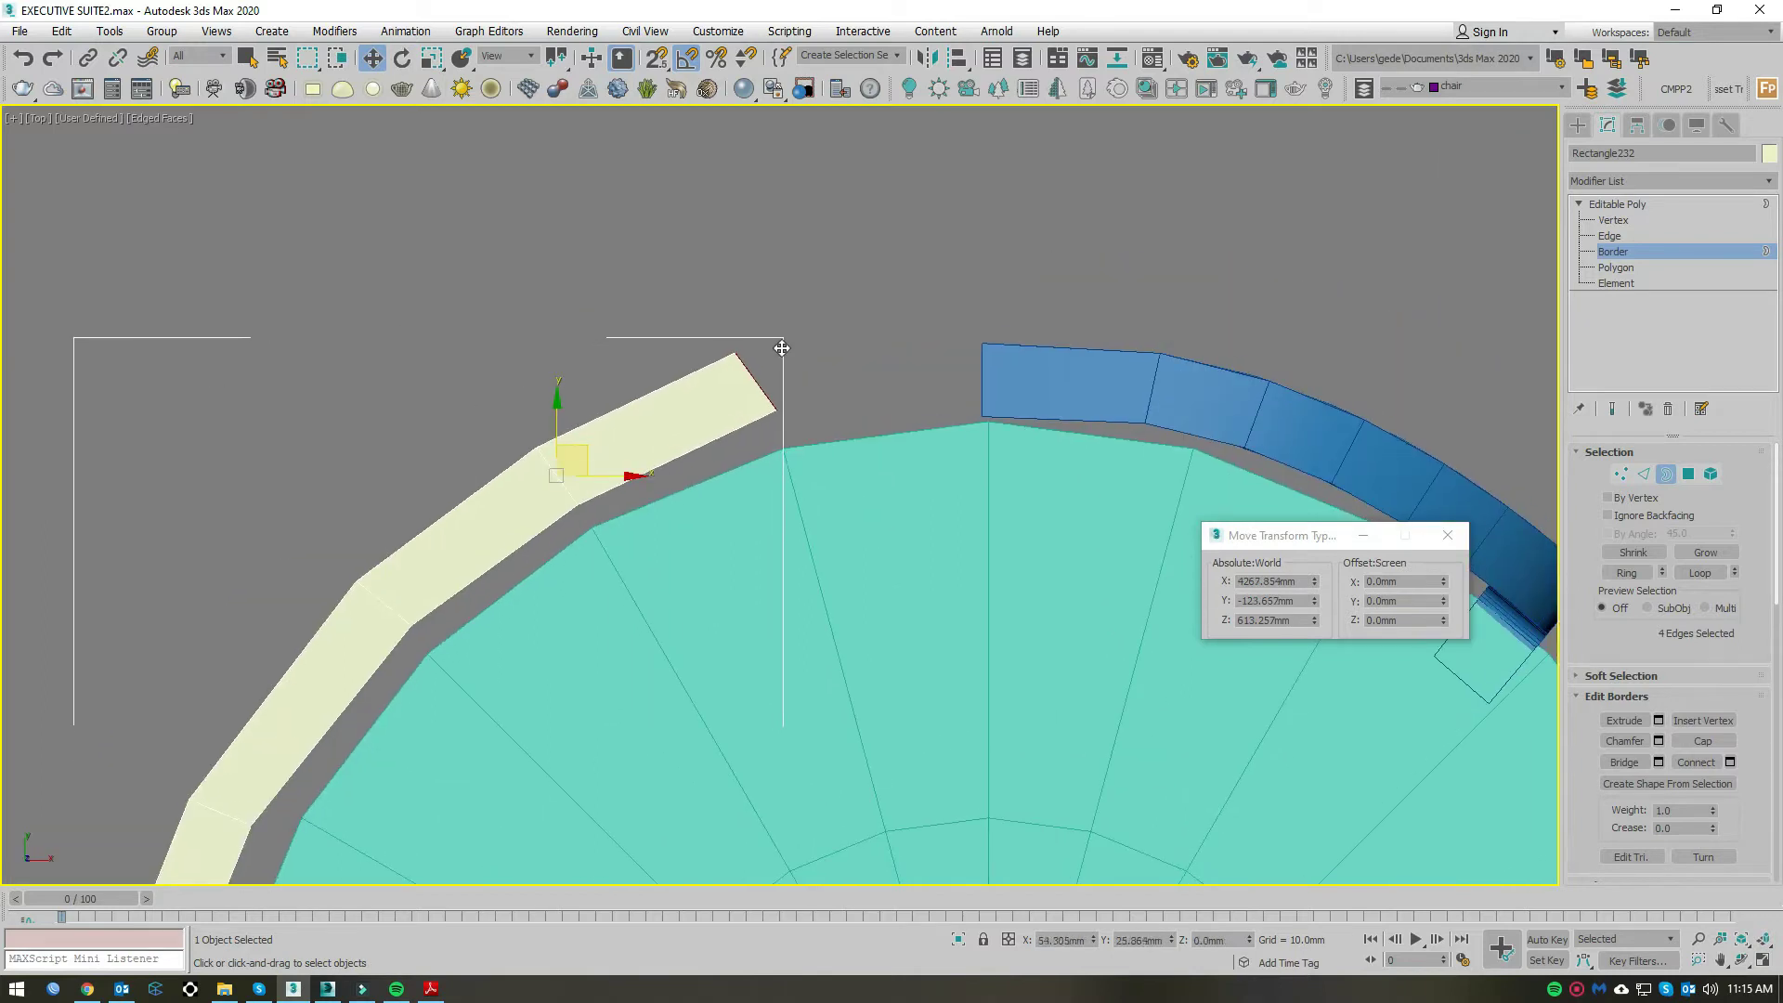
{"action": "key", "text": "e"}
{"action": "left_click_drag", "start_coordinate": [847, 412], "coordinate": [905, 455]}
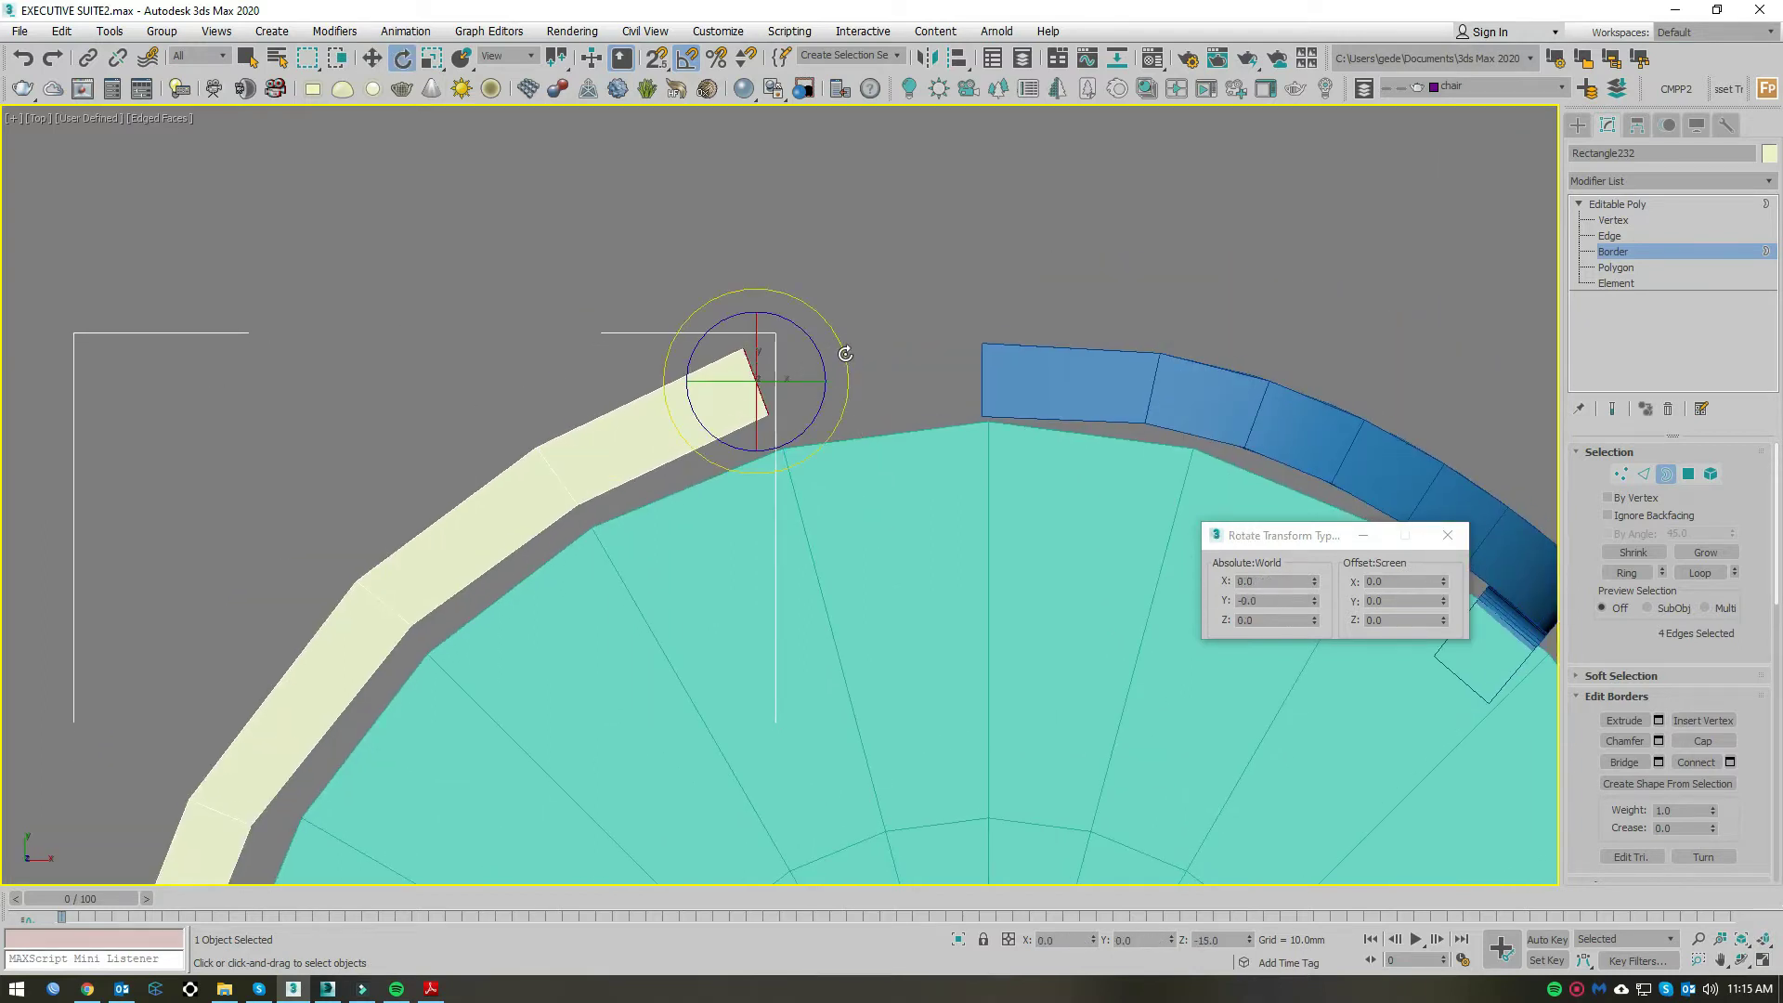
{"action": "scroll", "coordinate": [910, 457], "scroll_direction": "down", "scroll_amount": 3}
{"action": "scroll", "coordinate": [836, 353], "scroll_direction": "up", "scroll_amount": 3}
{"action": "scroll", "coordinate": [771, 400], "scroll_direction": "up", "scroll_amount": 3}
{"action": "key", "text": "w"}
{"action": "mouse_move", "coordinate": [758, 406]}
{"action": "left_mouse_down"}
{"action": "mouse_move", "coordinate": [1055, 409]}
{"action": "mouse_move", "coordinate": [1093, 360]}
{"action": "left_mouse_up"}
Step: Slide and raise the end border flush against the blue piece
{"action": "key", "text": "e"}
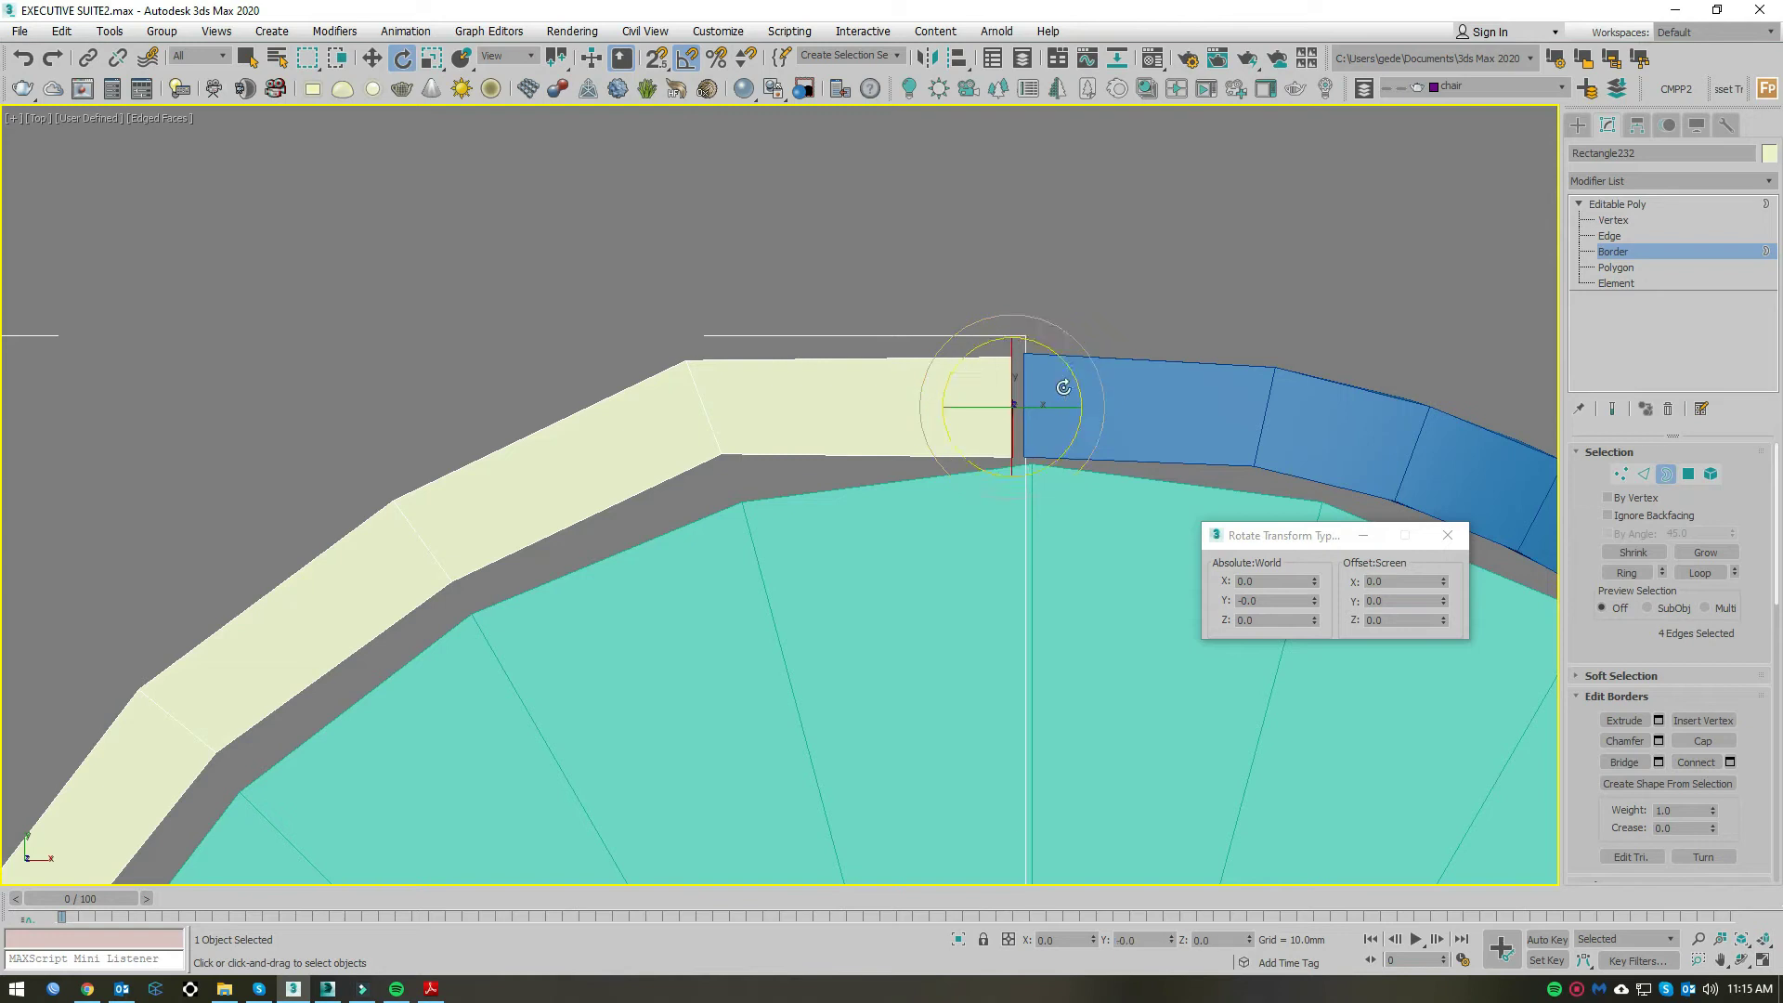
{"action": "middle_click_drag", "start_coordinate": [1063, 387], "coordinate": [1004, 346]}
{"action": "key", "text": "w"}
{"action": "left_click_drag", "start_coordinate": [989, 368], "coordinate": [1012, 364]}
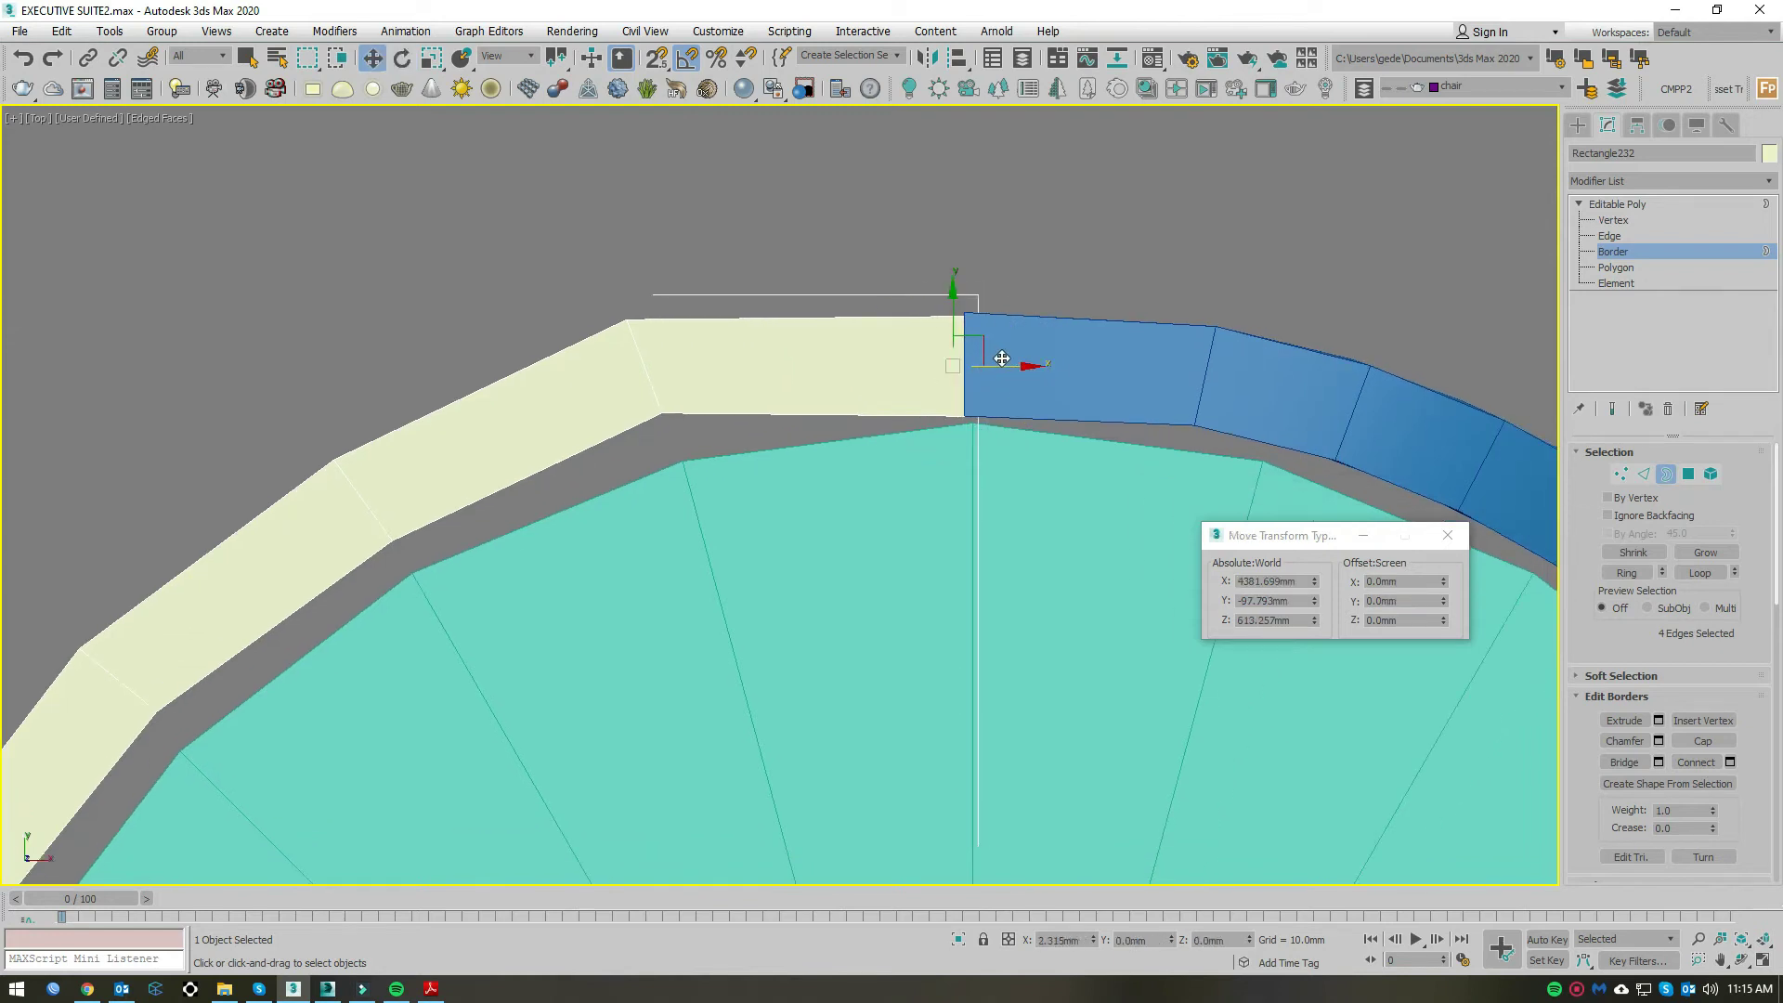
{"action": "left_click_drag", "start_coordinate": [967, 307], "coordinate": [967, 289]}
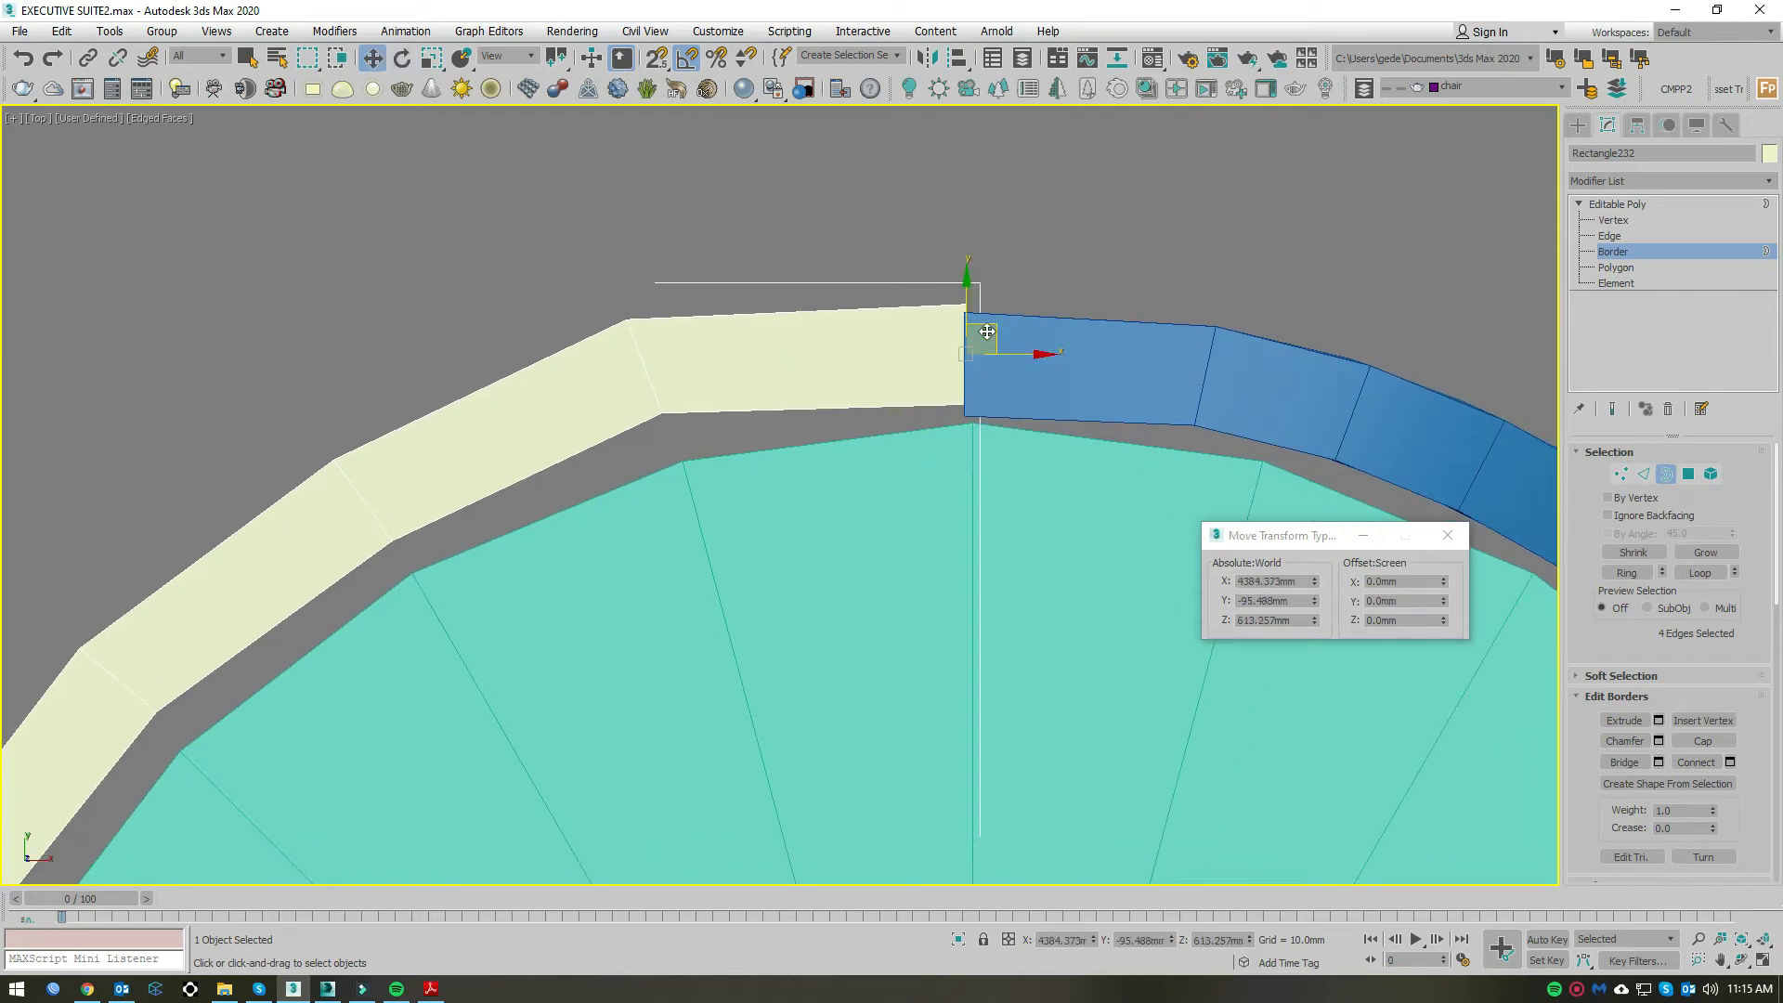
{"action": "scroll", "coordinate": [889, 401], "scroll_direction": "down", "scroll_amount": 5}
{"action": "middle_click_drag", "start_coordinate": [924, 873], "coordinate": [808, 771]}
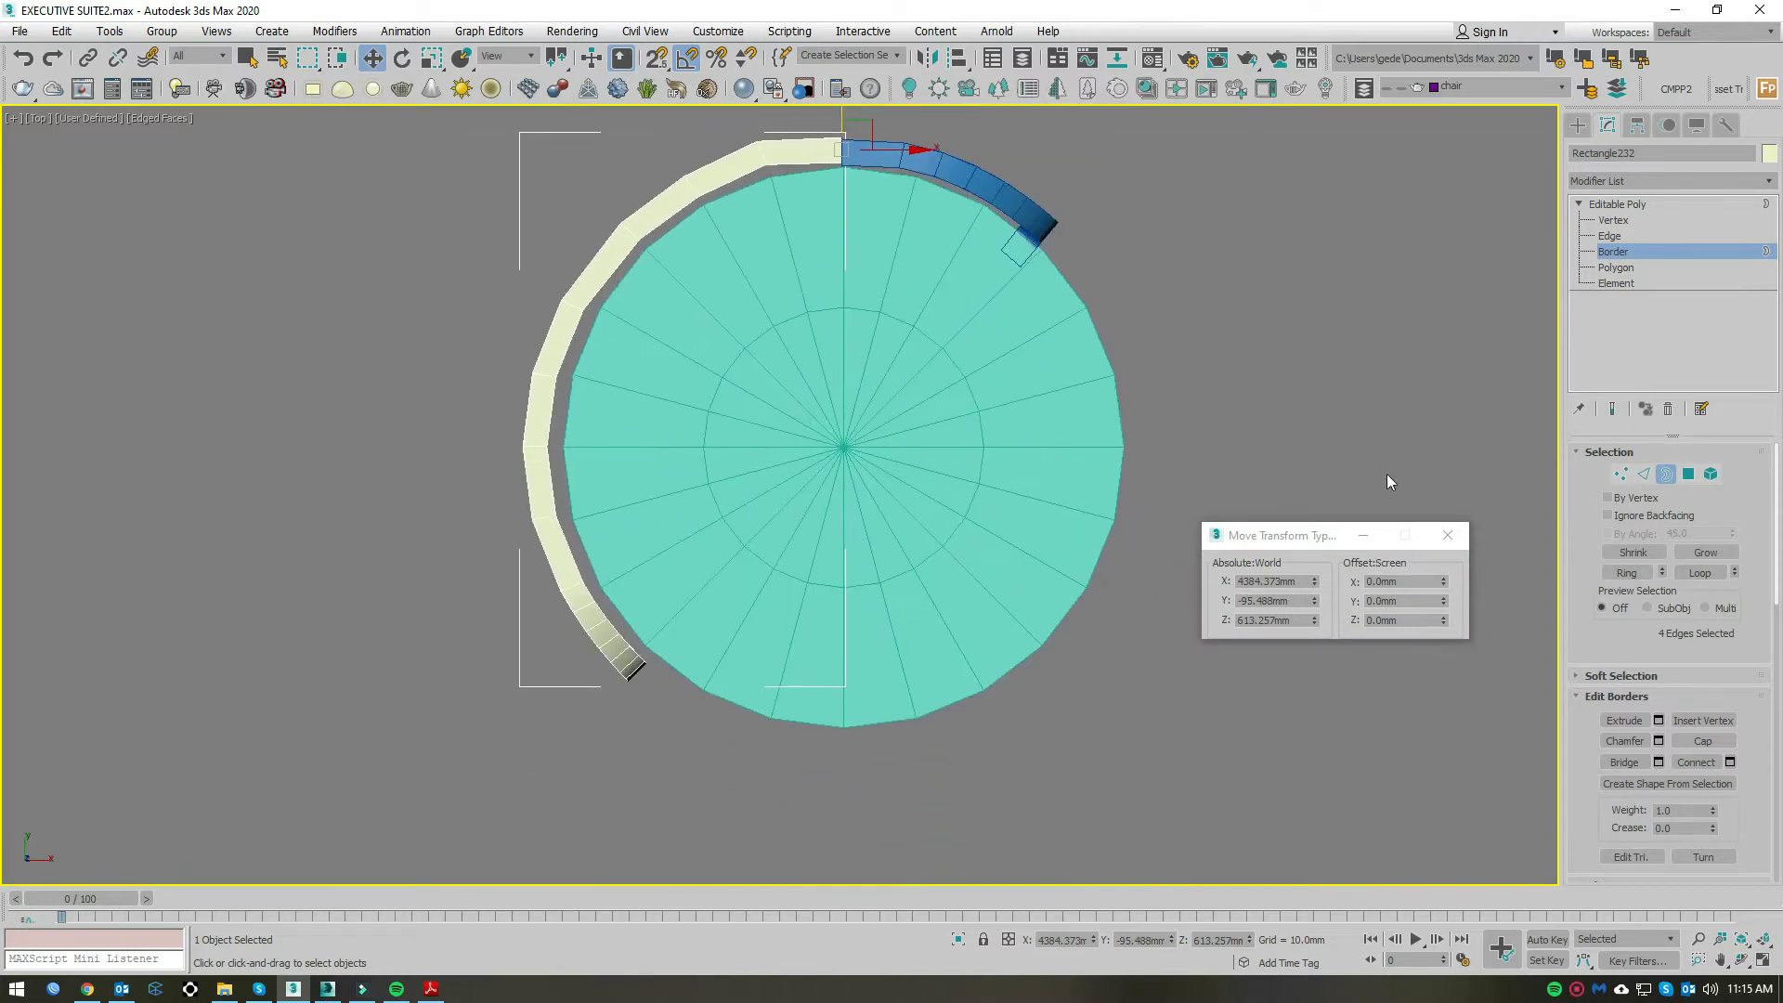
Step: Return to the strip's top level, check its end vertices, and reselect the blue piece
{"action": "left_click", "coordinate": [1617, 203]}
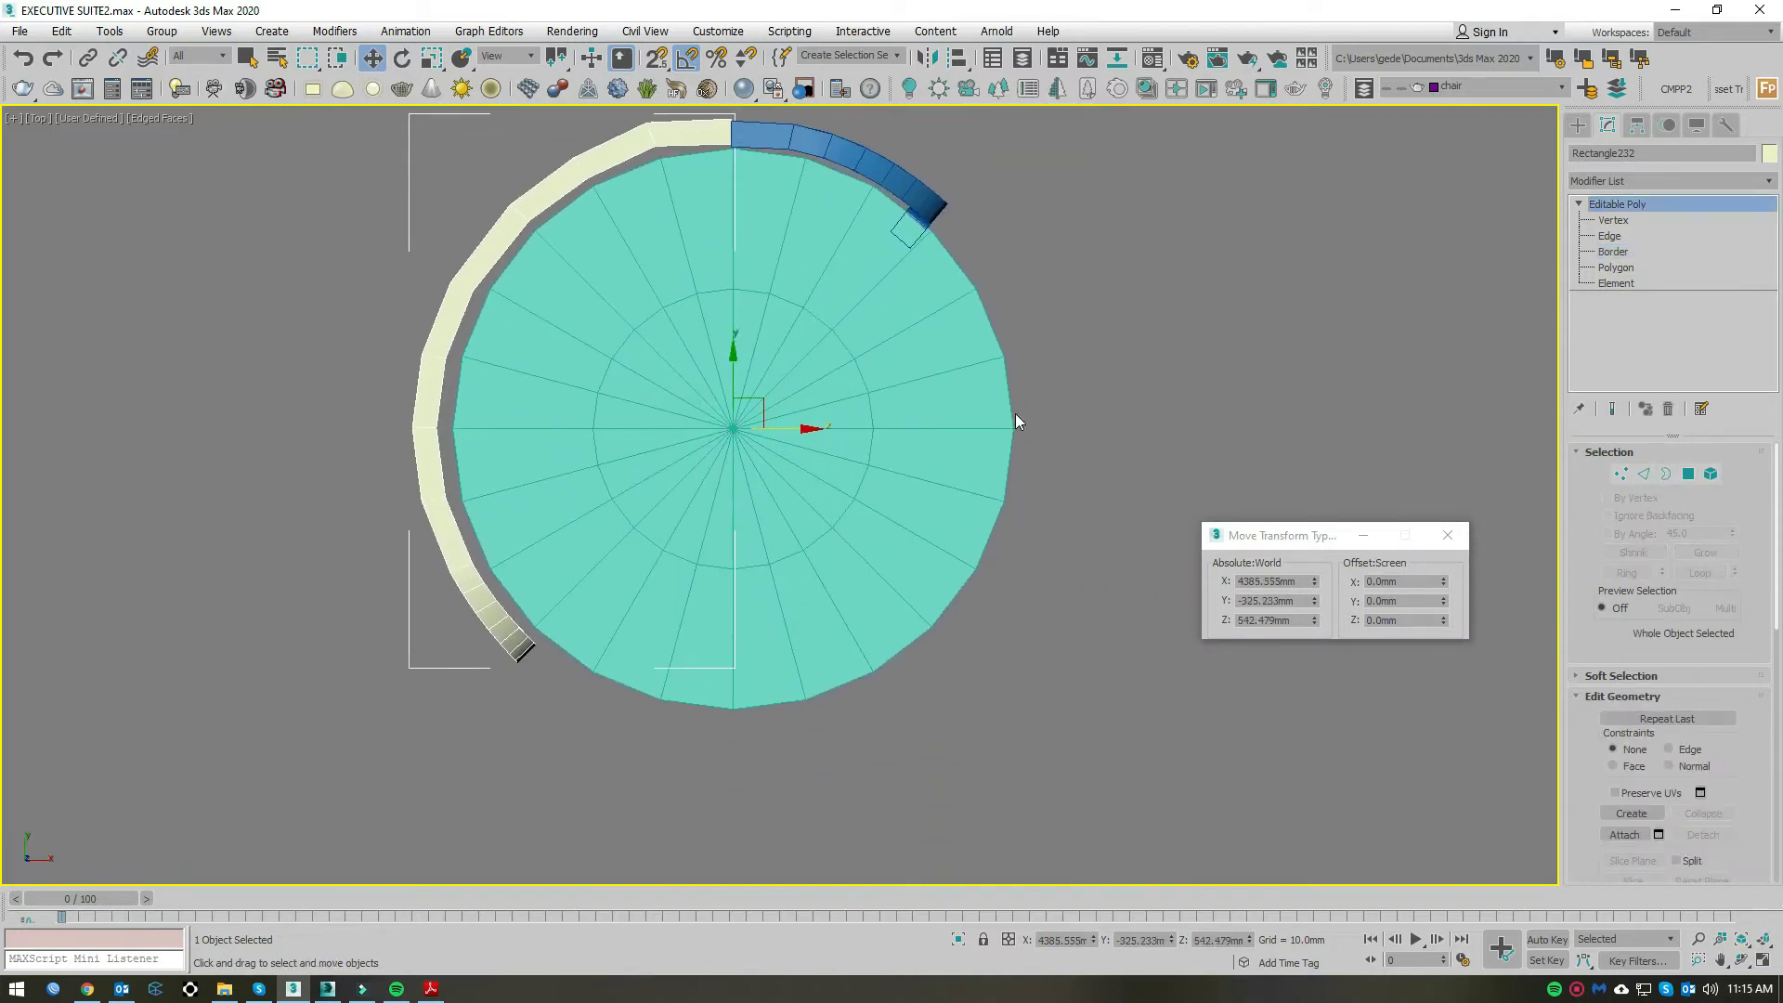
{"action": "middle_click_drag", "start_coordinate": [1016, 421], "coordinate": [1098, 476]}
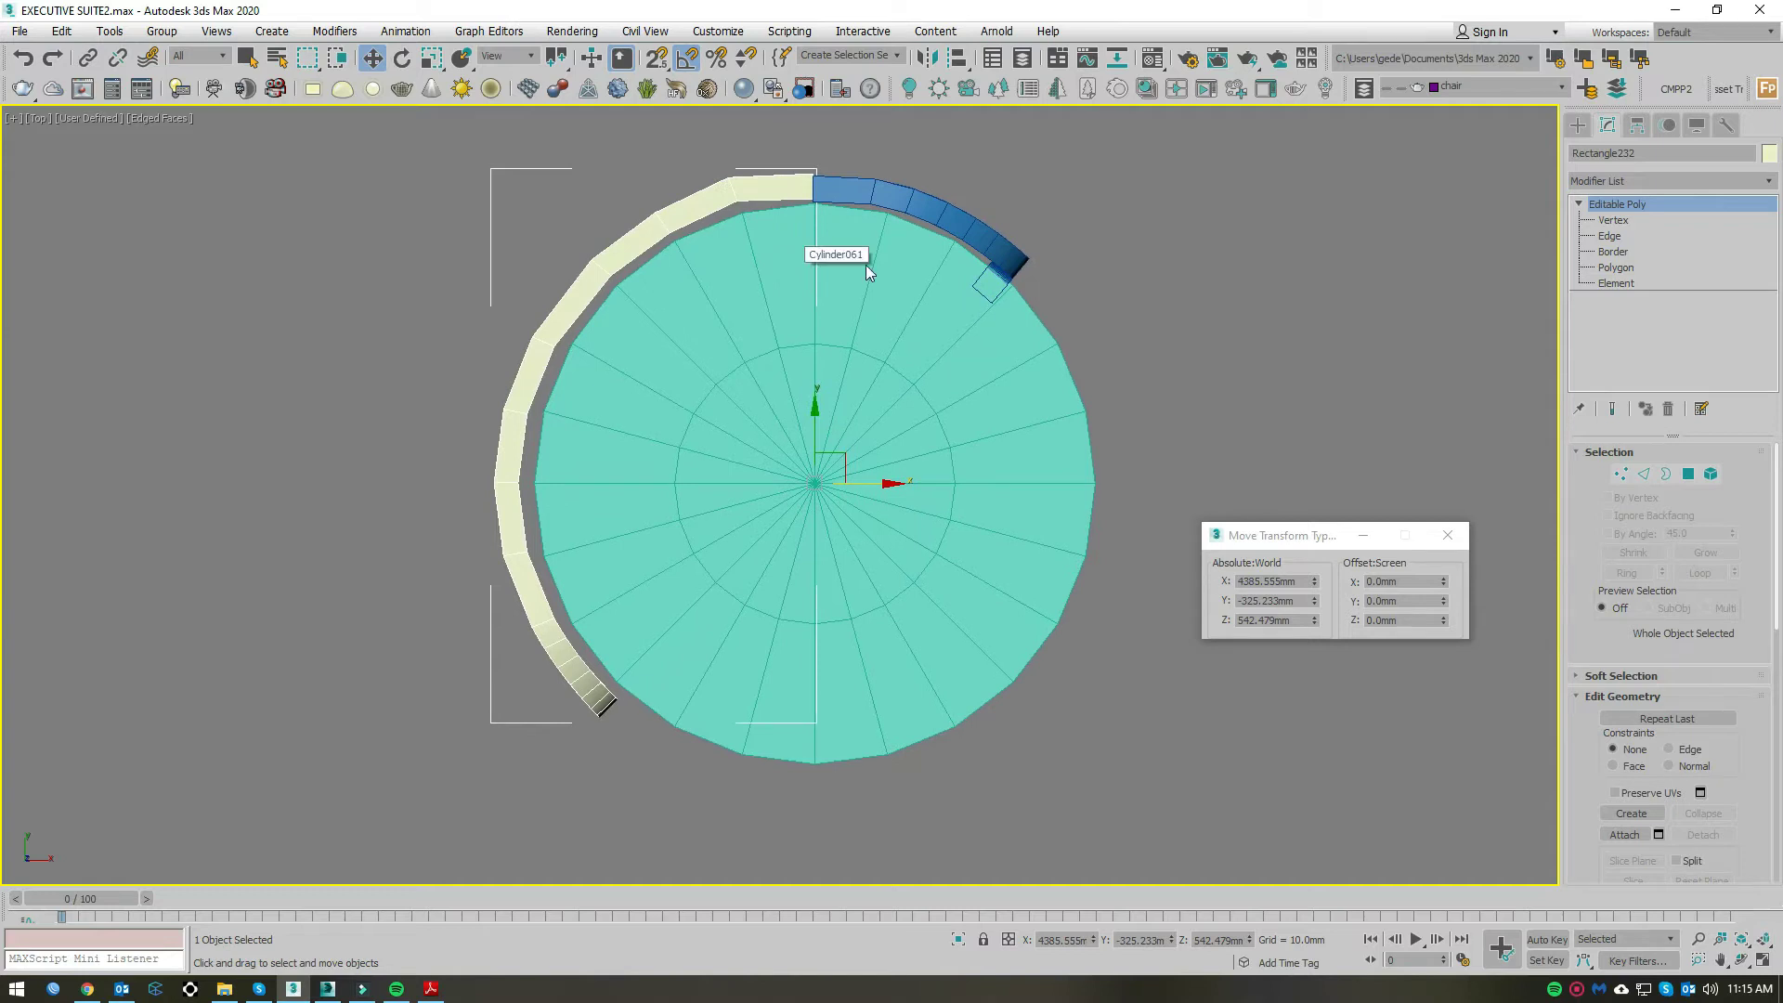
{"action": "scroll", "coordinate": [865, 265], "scroll_direction": "up", "scroll_amount": 2}
{"action": "scroll", "coordinate": [919, 278], "scroll_direction": "up", "scroll_amount": 5}
{"action": "scroll", "coordinate": [841, 262], "scroll_direction": "up", "scroll_amount": 3}
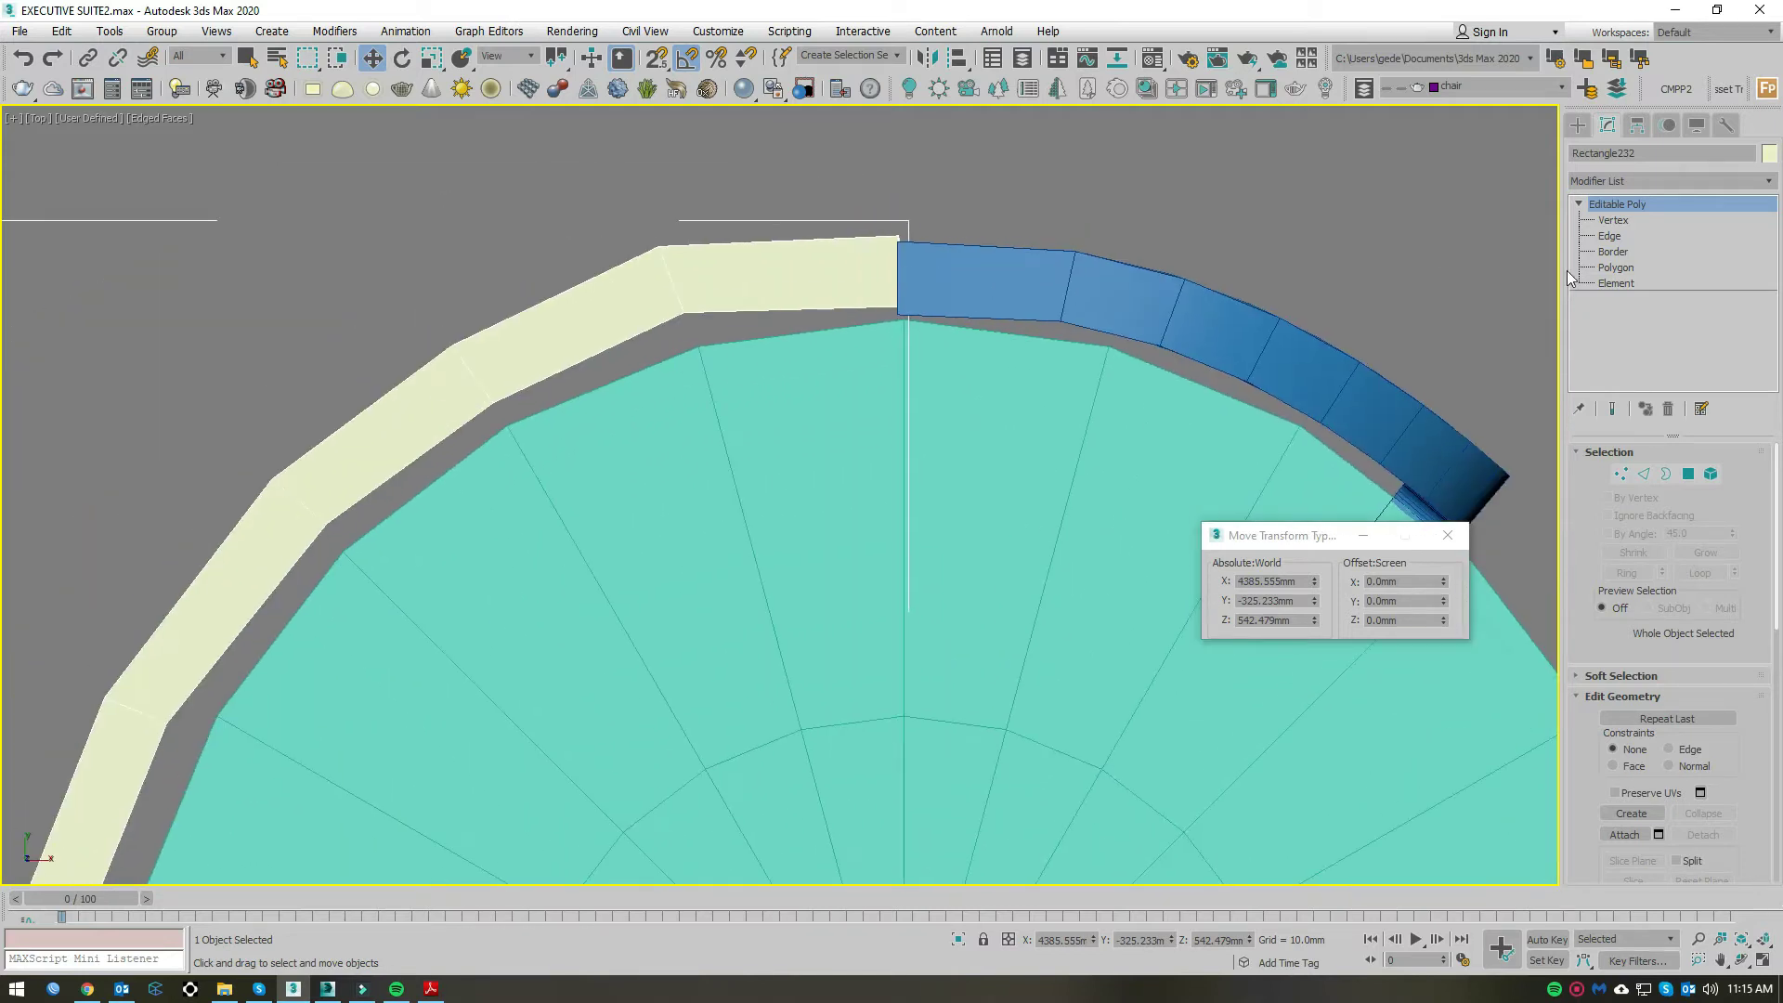
{"action": "key", "text": "1"}
{"action": "middle_click_drag", "start_coordinate": [996, 188], "coordinate": [1033, 210]}
{"action": "left_click_drag", "start_coordinate": [665, 446], "coordinate": [665, 442]}
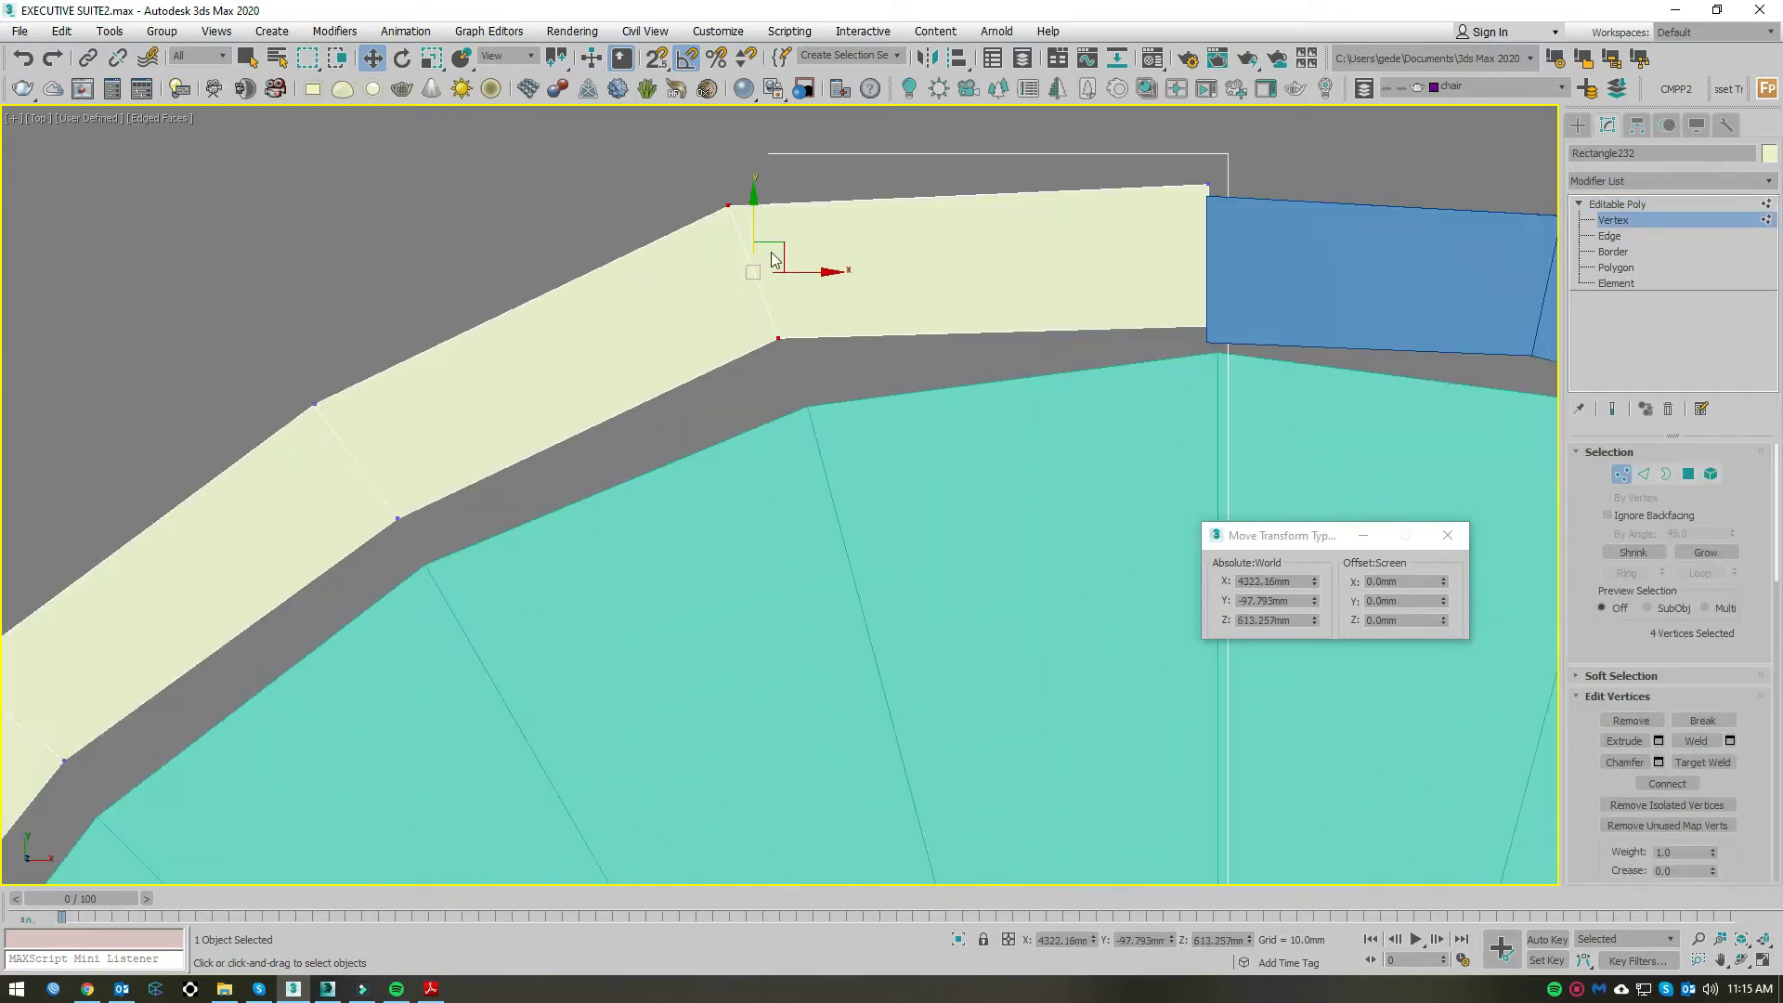
{"action": "scroll", "coordinate": [835, 232], "scroll_direction": "down", "scroll_amount": 2}
{"action": "scroll", "coordinate": [928, 250], "scroll_direction": "up", "scroll_amount": 3}
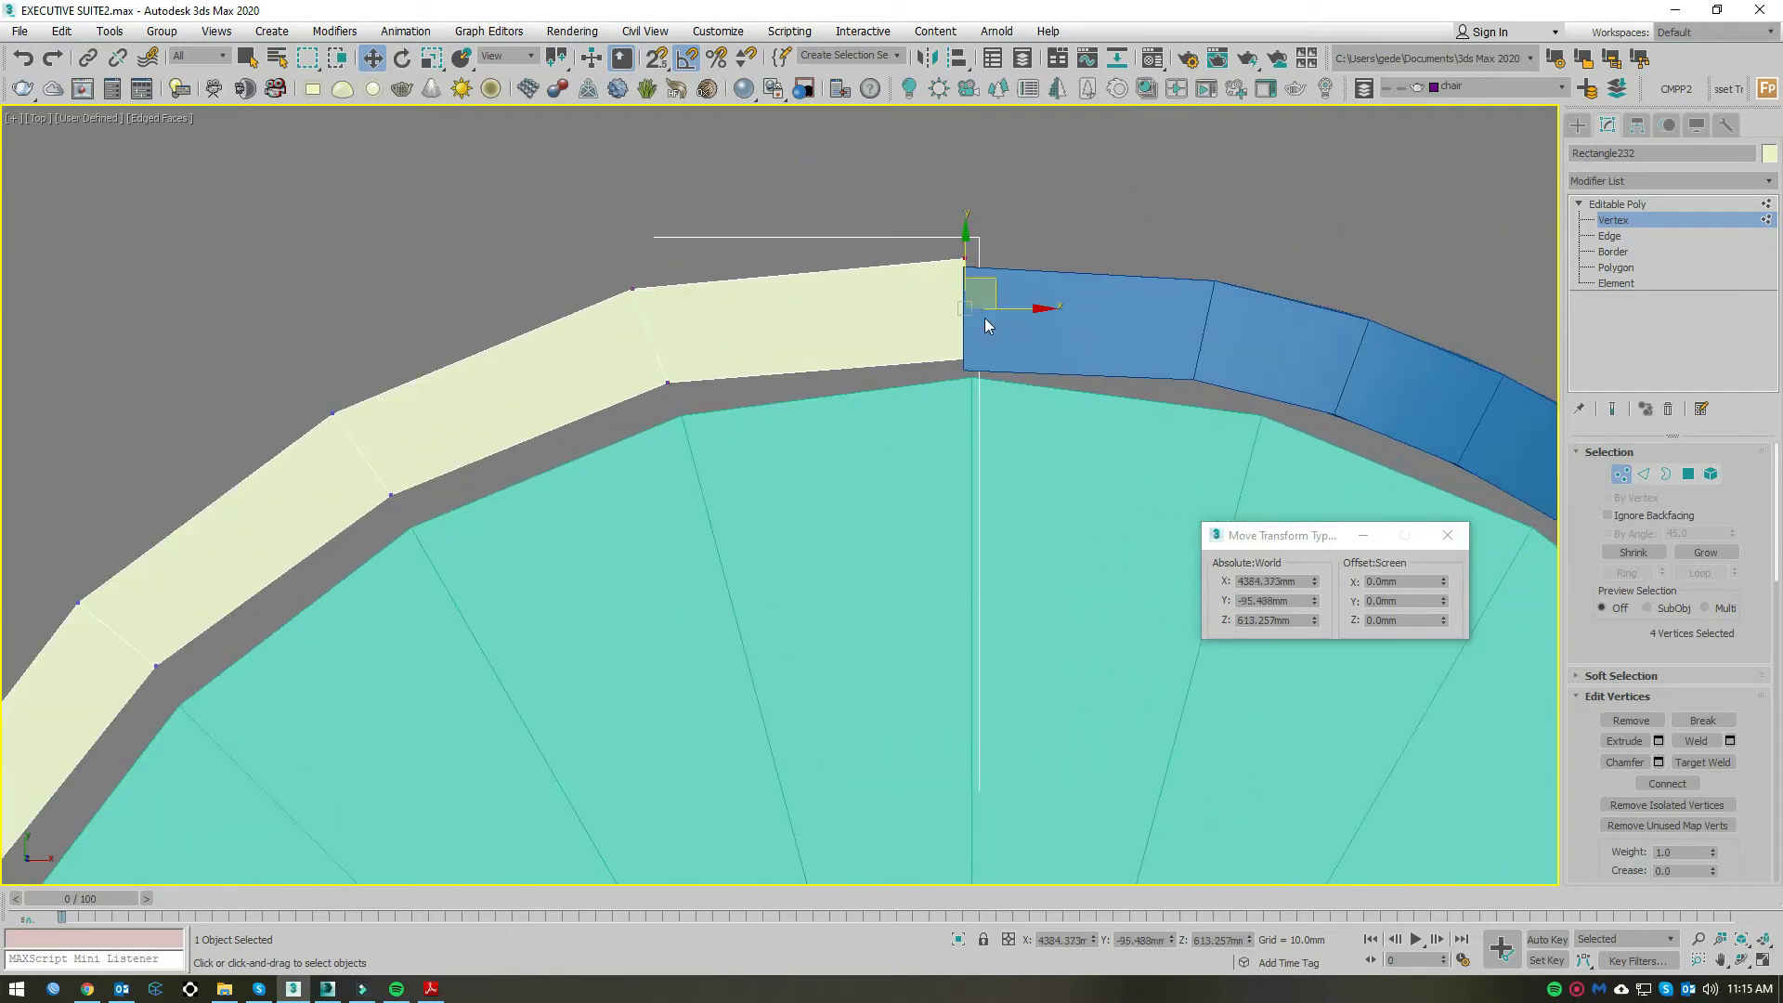
{"action": "mouse_move", "coordinate": [1019, 307]}
{"action": "middle_mouse_down"}
{"action": "mouse_move", "coordinate": [807, 415]}
{"action": "mouse_move", "coordinate": [1051, 488]}
{"action": "middle_mouse_up"}
{"action": "key", "text": "1"}
{"action": "left_click", "coordinate": [823, 371]}
Step: Raise the FFD lattice's top control points slightly
{"action": "right_click", "coordinate": [947, 377]}
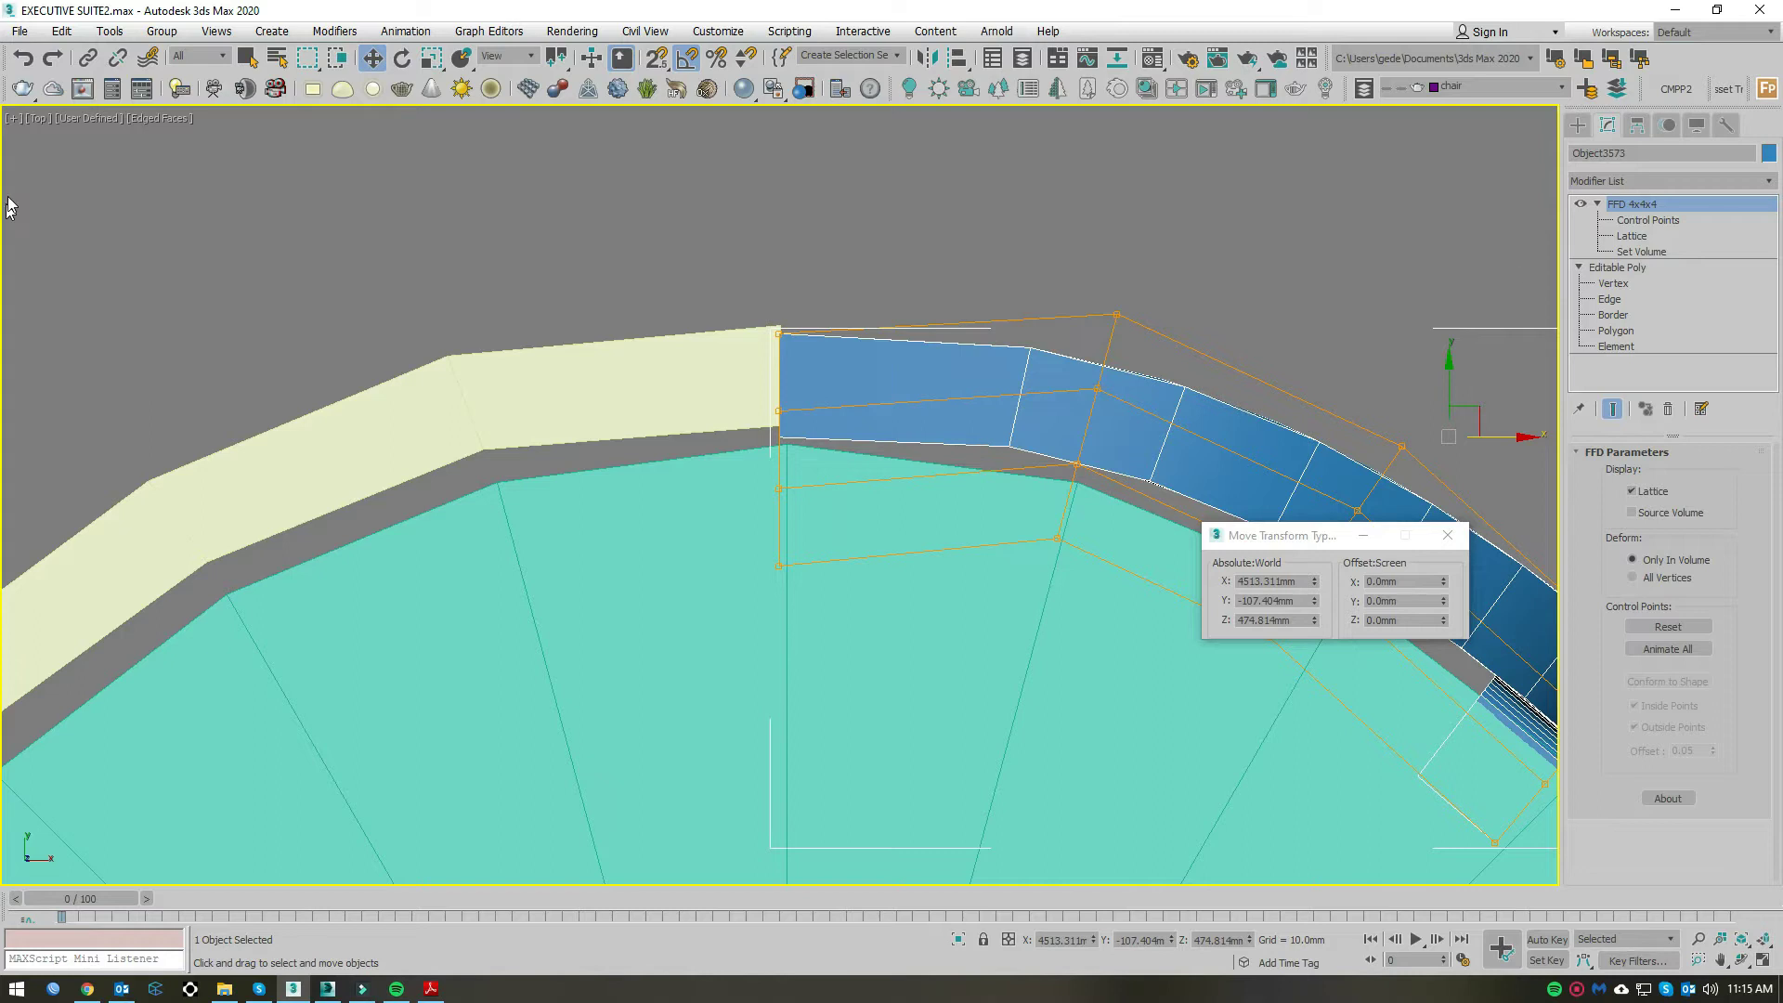
{"action": "key", "text": "1"}
{"action": "scroll", "coordinate": [789, 453], "scroll_direction": "up", "scroll_amount": 3}
{"action": "left_click_drag", "start_coordinate": [770, 382], "coordinate": [770, 376]}
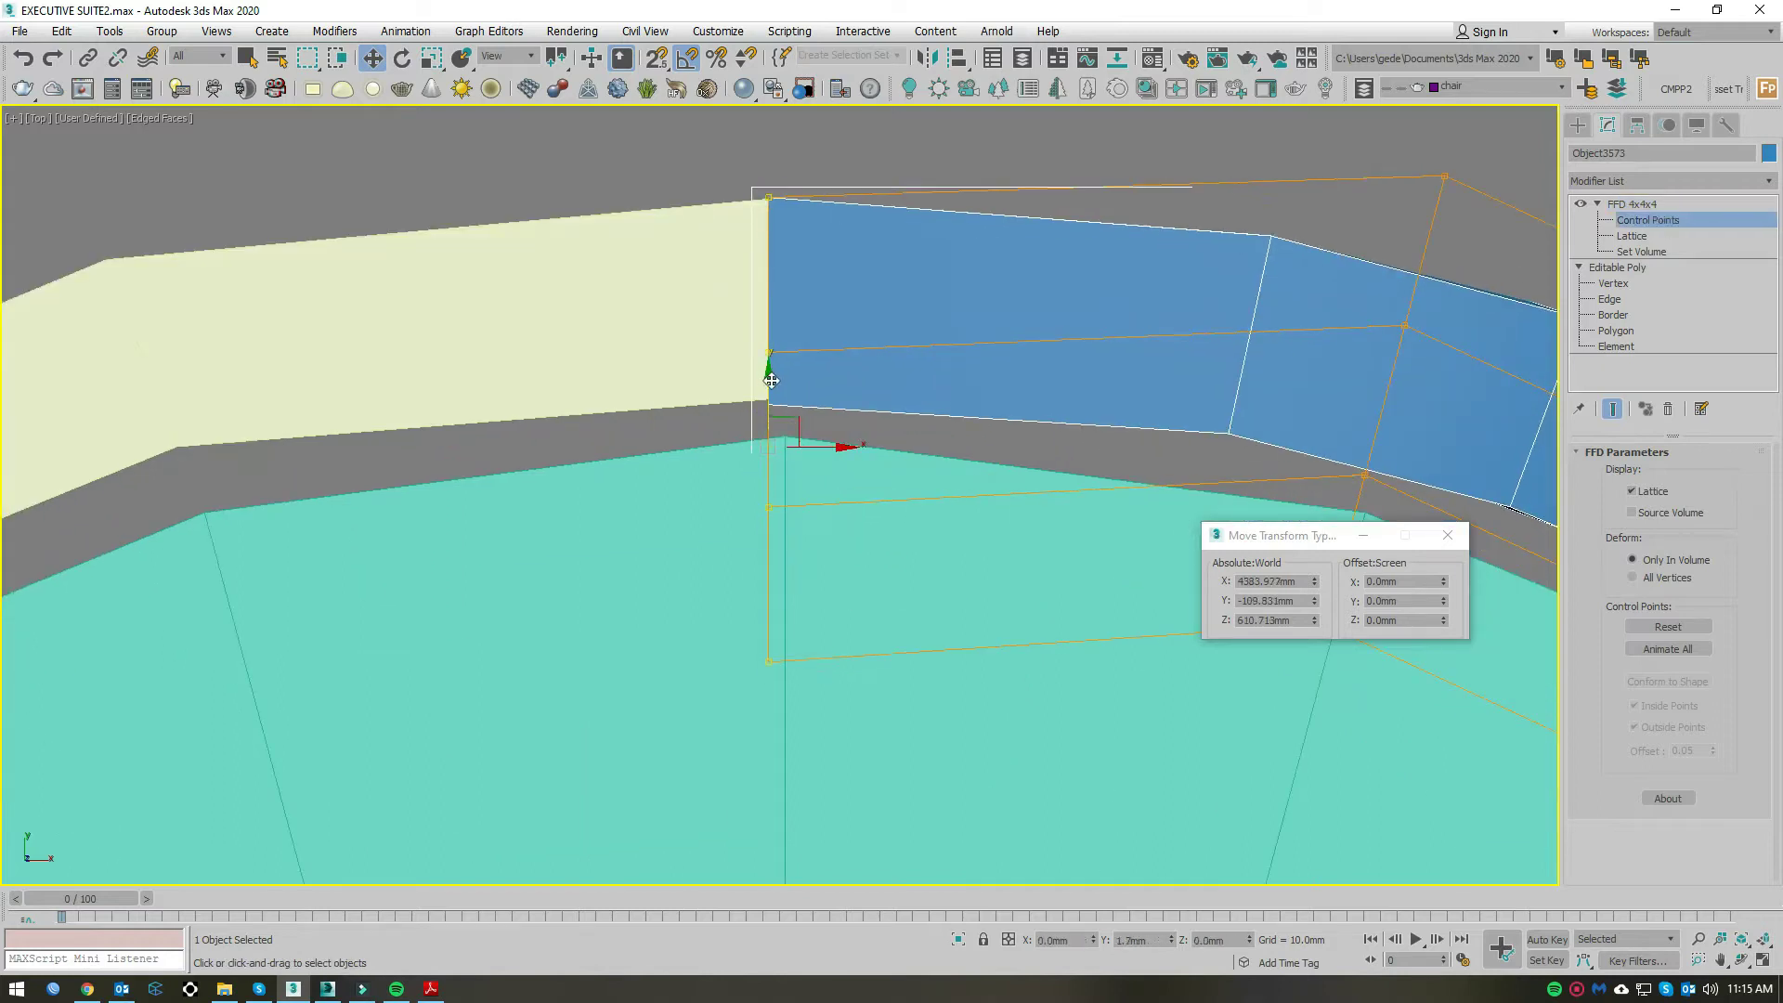
{"action": "scroll", "coordinate": [770, 377], "scroll_direction": "down", "scroll_amount": 3}
Step: Collapse the blue piece into an Editable Poly and select the polygons at its end
{"action": "right_click", "coordinate": [878, 307]}
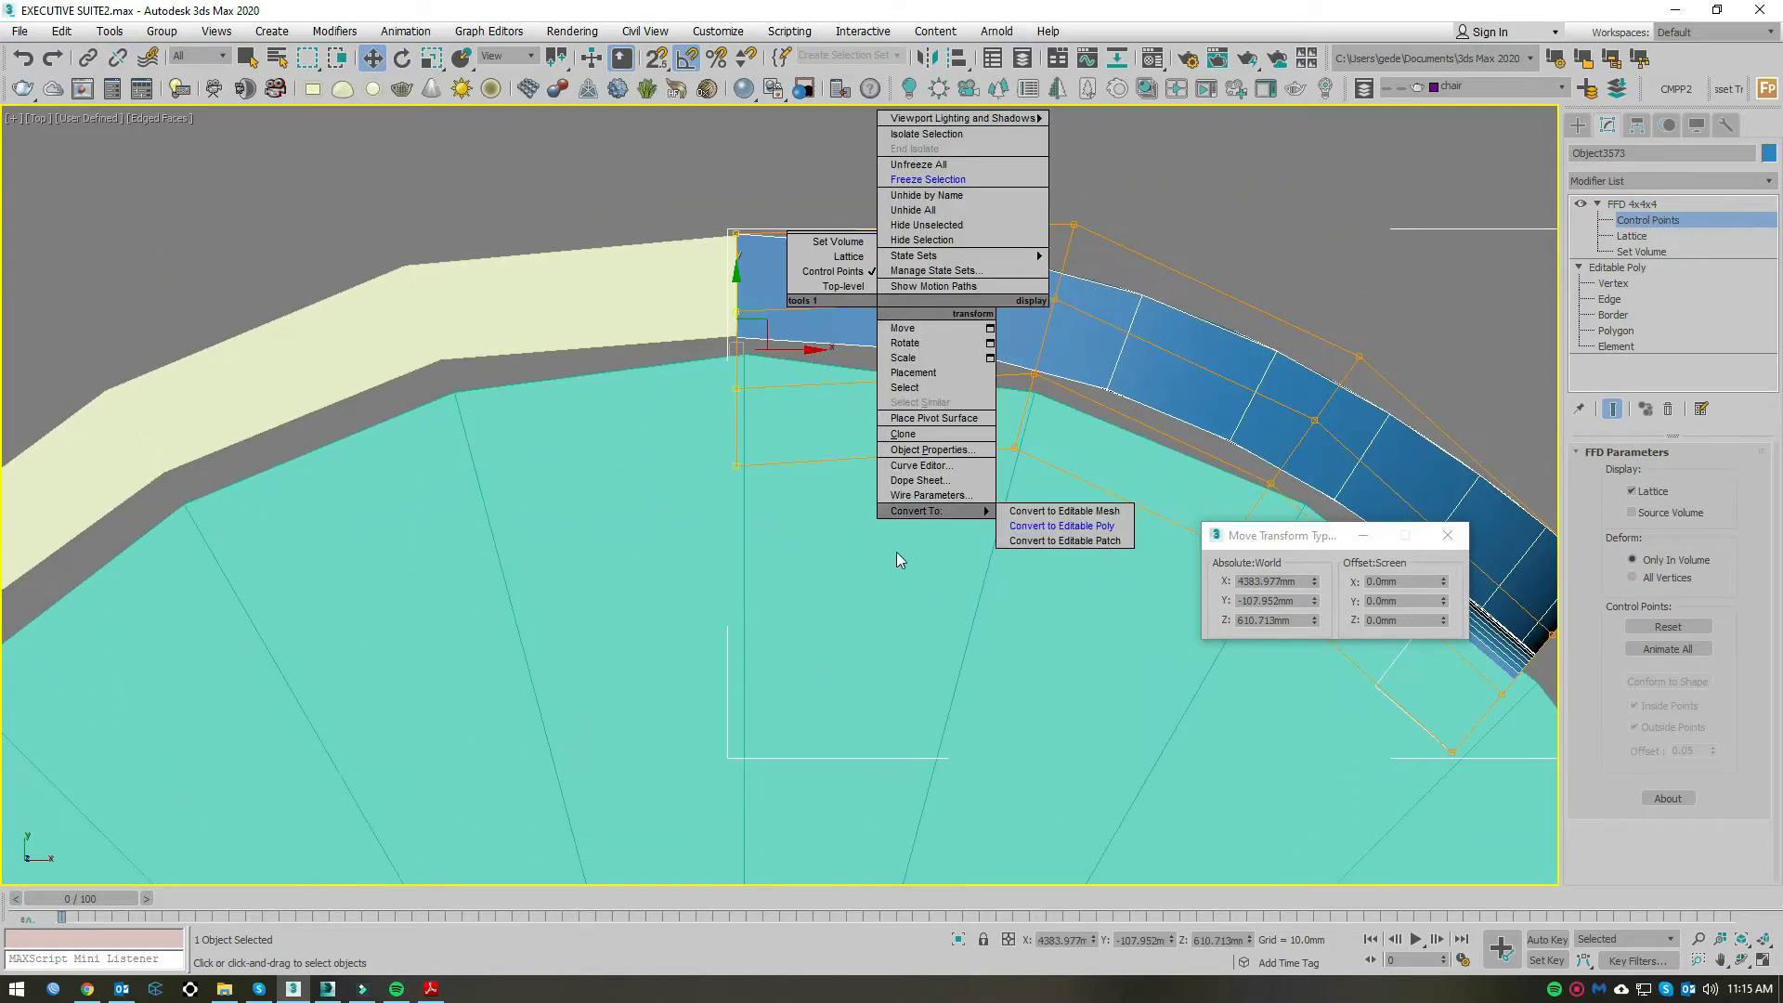
{"action": "left_click", "coordinate": [1047, 526]}
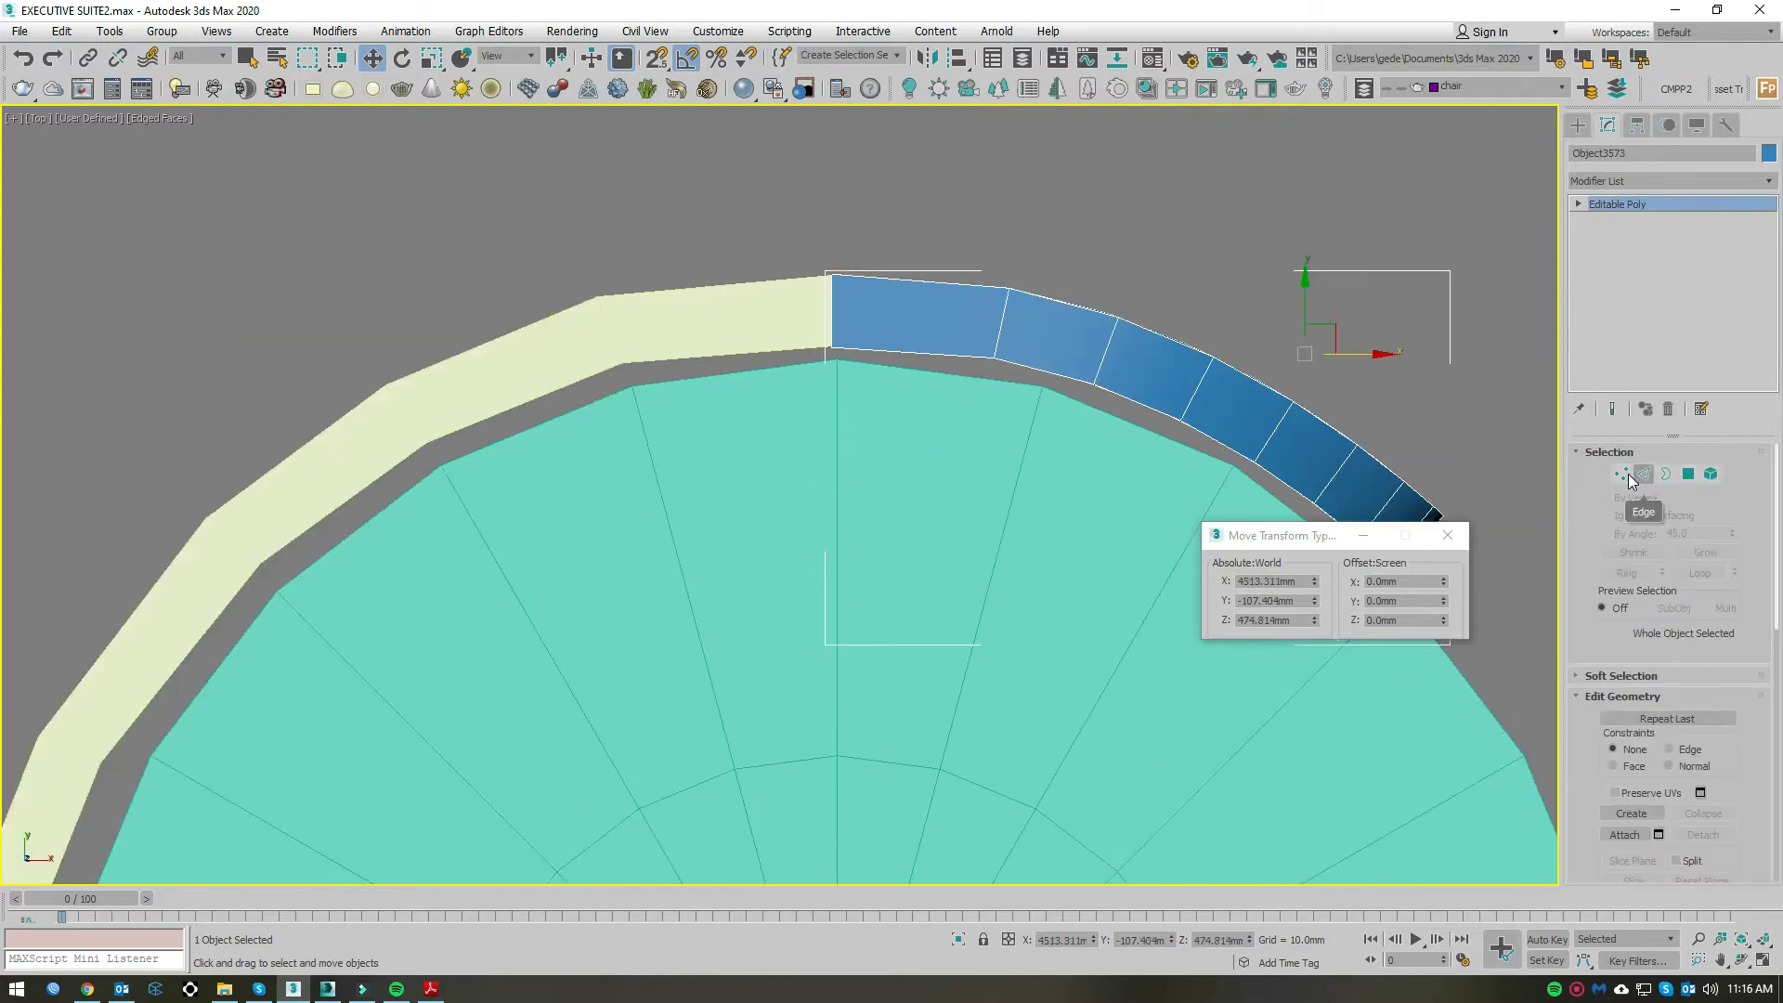
{"action": "left_click", "coordinate": [1664, 473]}
{"action": "left_click", "coordinate": [1187, 350]}
{"action": "left_click", "coordinate": [1688, 474]}
{"action": "left_click_drag", "start_coordinate": [878, 238], "coordinate": [862, 316]}
Step: Select the tube's open end border and move it about 51 mm left in Top view
{"action": "key", "text": "p"}
{"action": "key", "text": "z"}
{"action": "scroll", "coordinate": [957, 399], "scroll_direction": "down", "scroll_amount": 5}
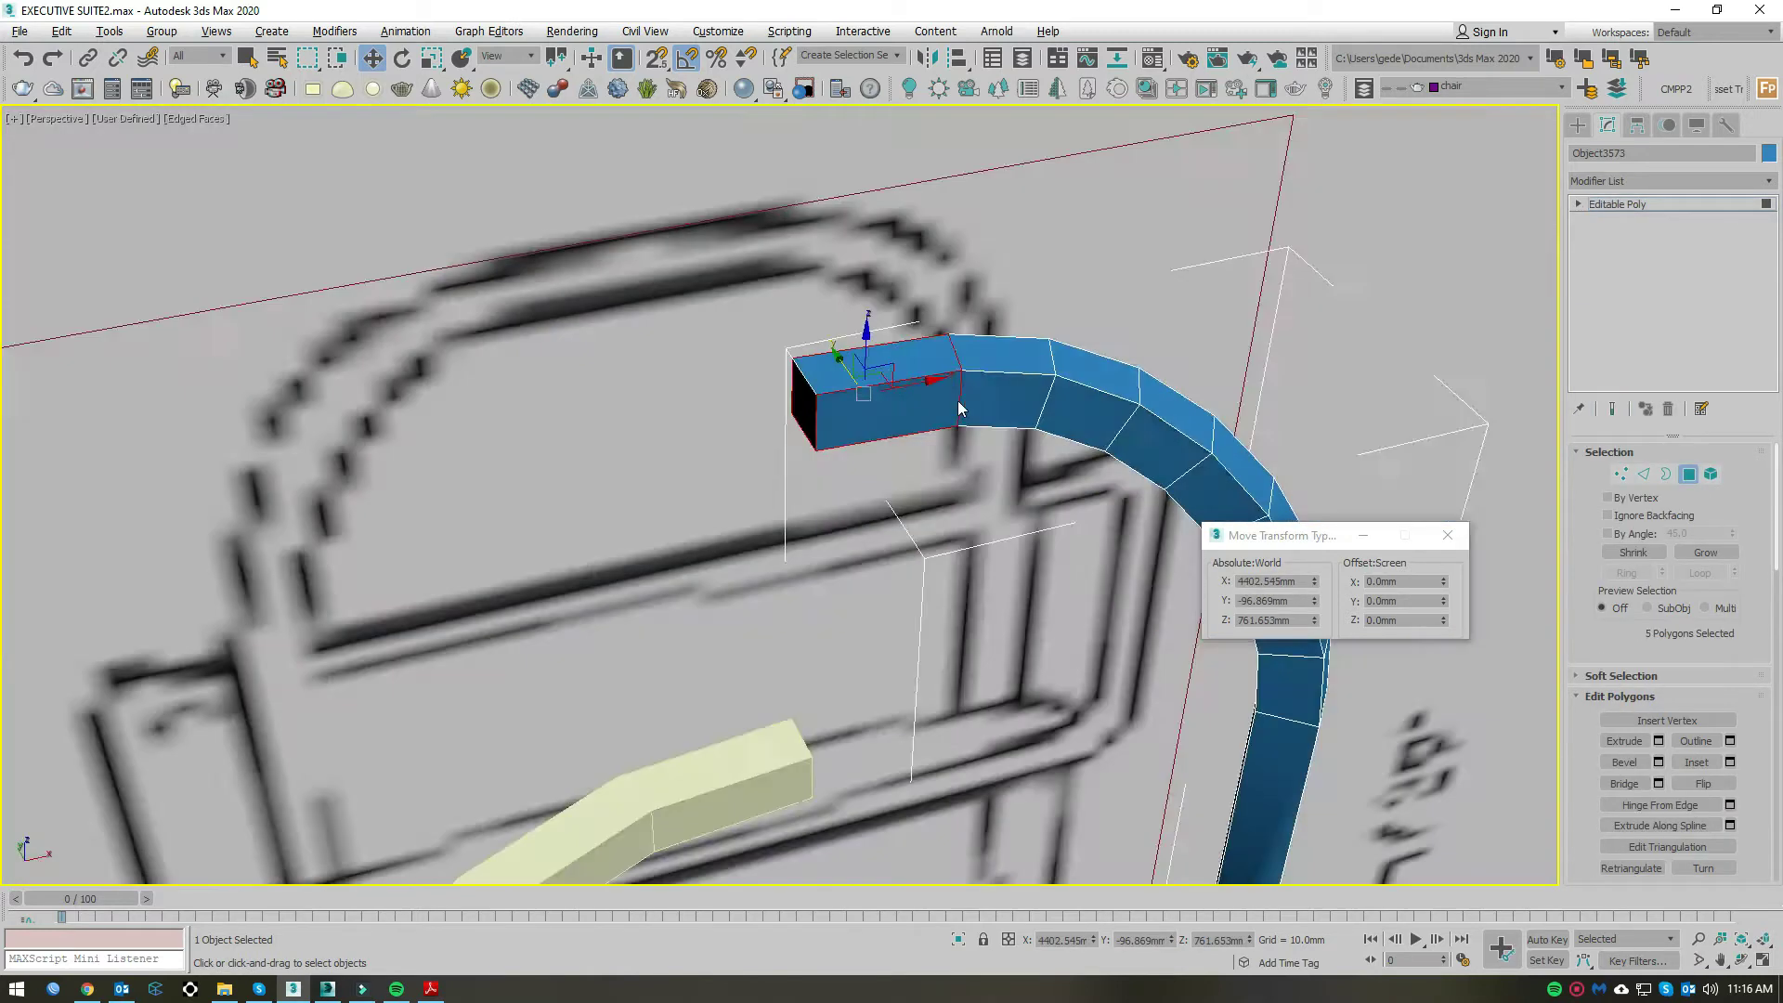
{"action": "scroll", "coordinate": [1114, 390], "scroll_direction": "down", "scroll_amount": 2}
{"action": "left_click", "coordinate": [1407, 379]}
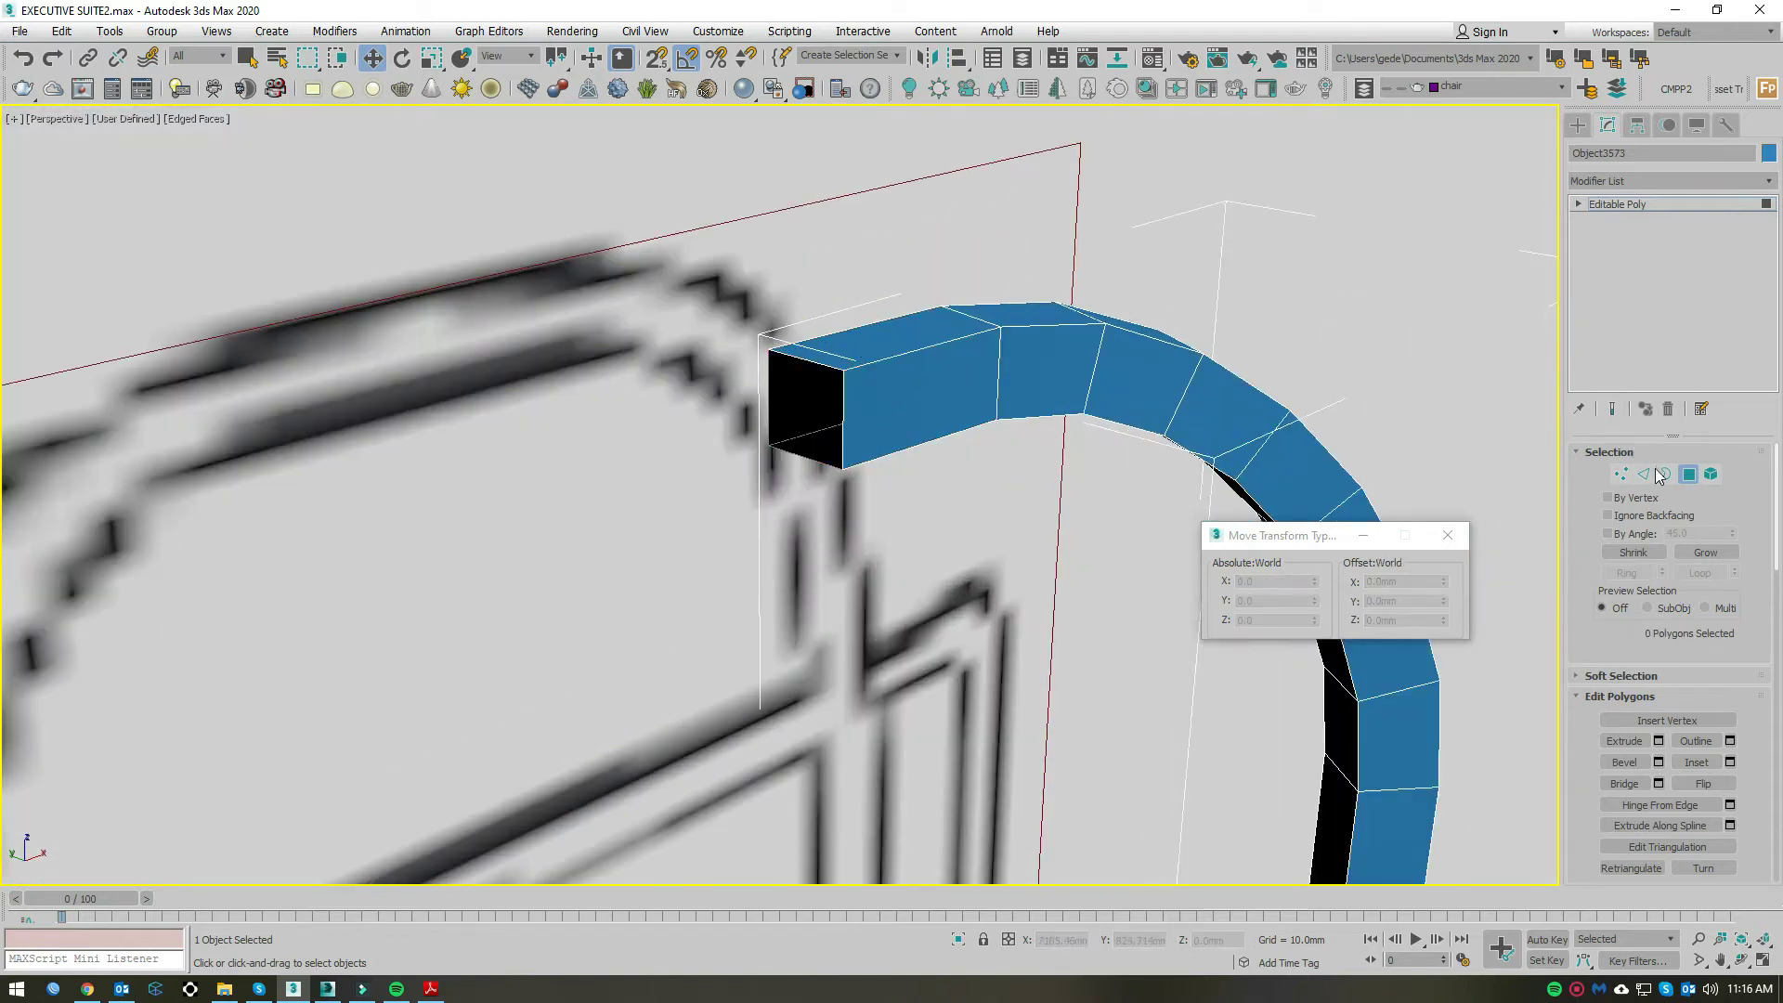
{"action": "left_click", "coordinate": [1664, 473]}
{"action": "left_click", "coordinate": [789, 362]}
{"action": "key", "text": "t"}
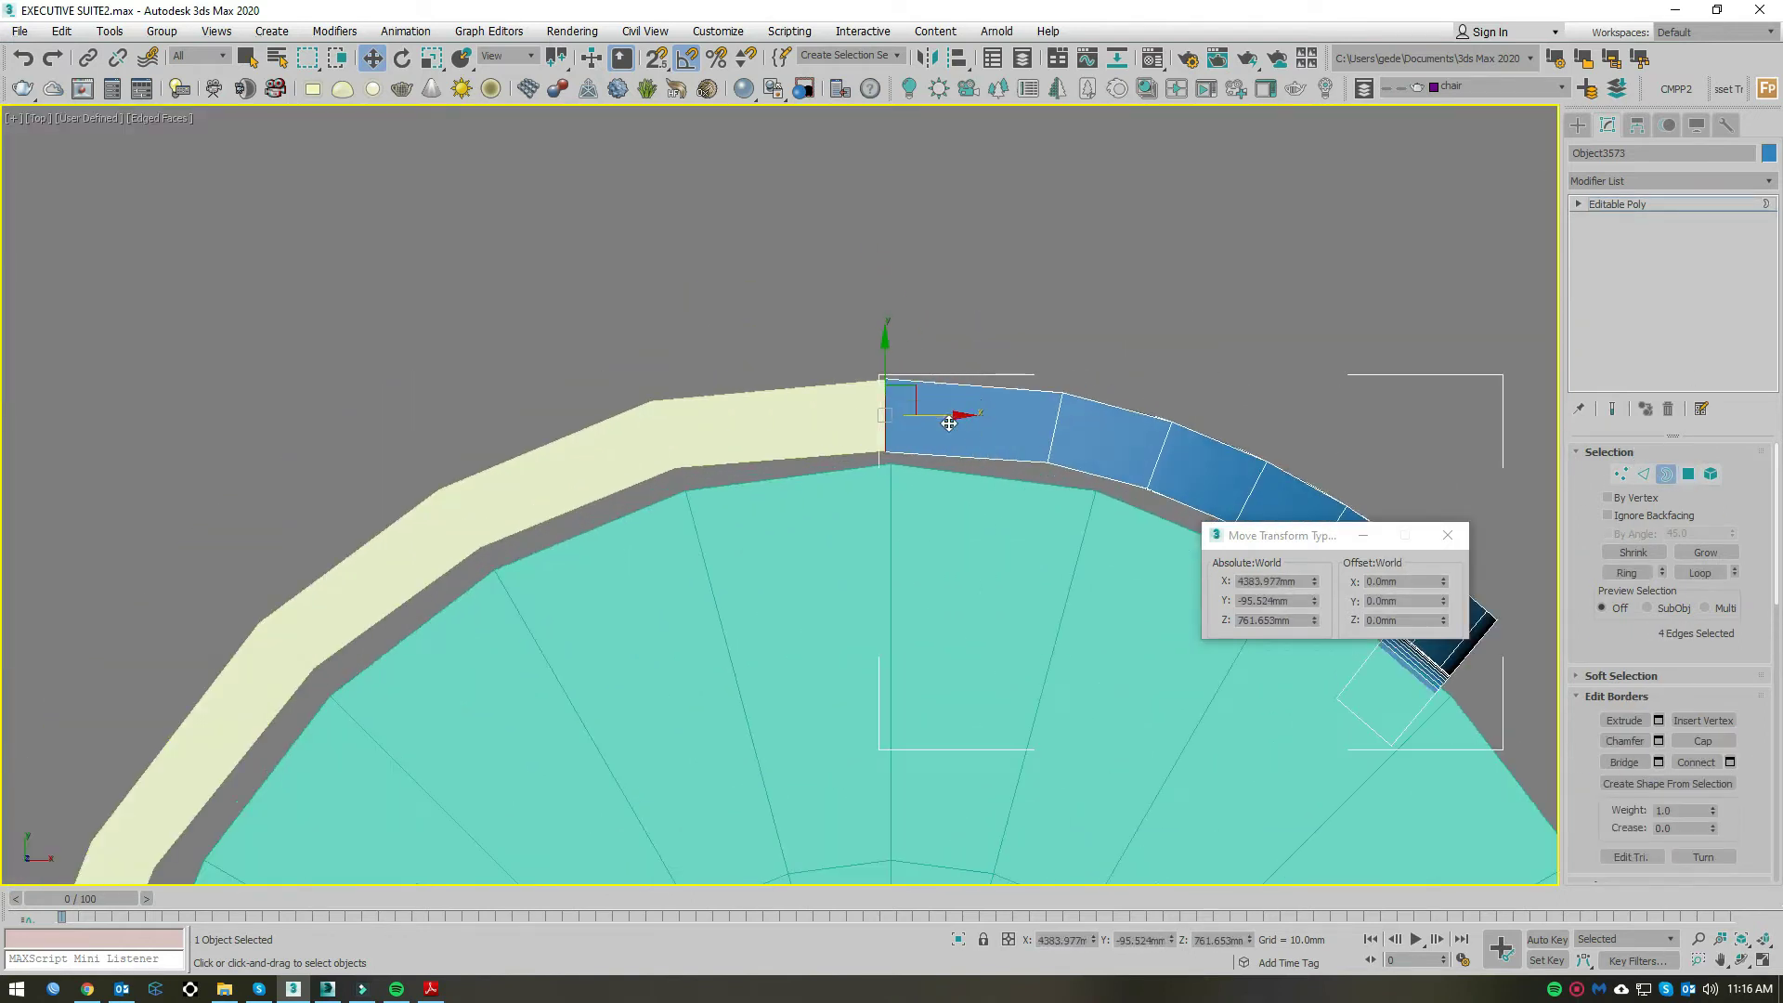
{"action": "left_click_drag", "start_coordinate": [926, 416], "coordinate": [736, 417]}
{"action": "scroll", "coordinate": [780, 409], "scroll_direction": "down", "scroll_amount": 4}
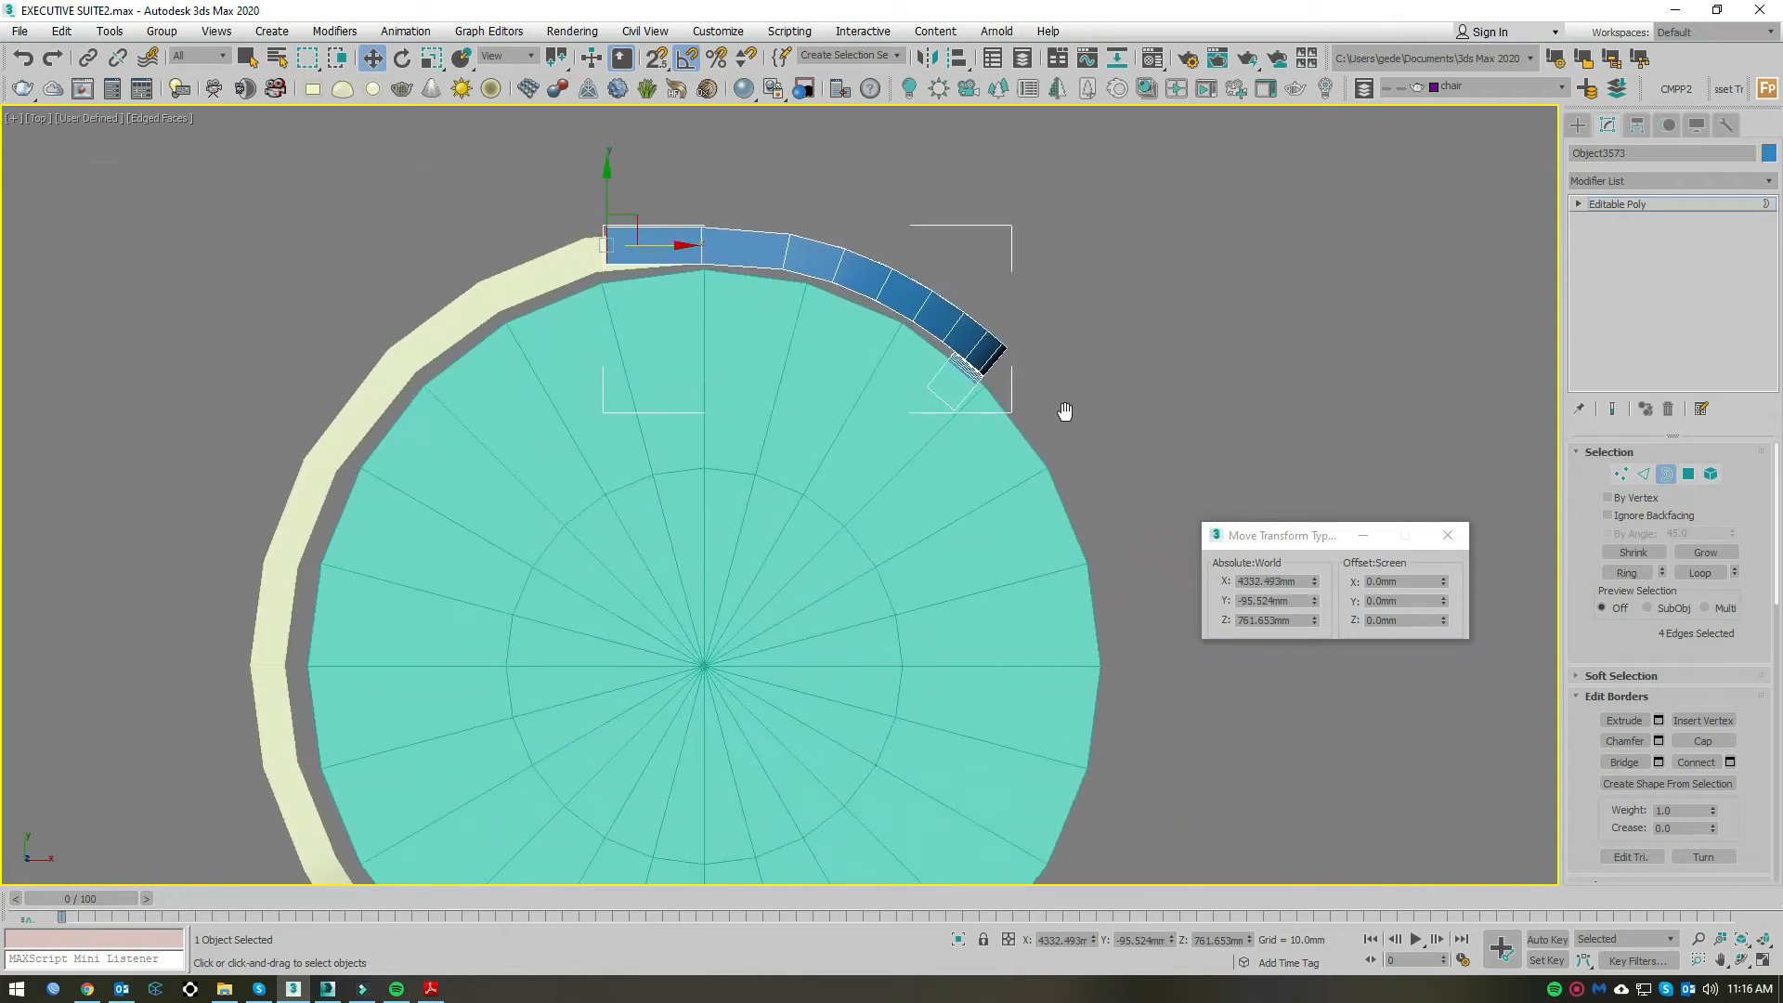
{"action": "mouse_move", "coordinate": [889, 351]}
{"action": "middle_mouse_down"}
{"action": "mouse_move", "coordinate": [1083, 437]}
{"action": "mouse_move", "coordinate": [1066, 375]}
{"action": "mouse_move", "coordinate": [1127, 402]}
{"action": "mouse_move", "coordinate": [1077, 369]}
{"action": "middle_mouse_up"}
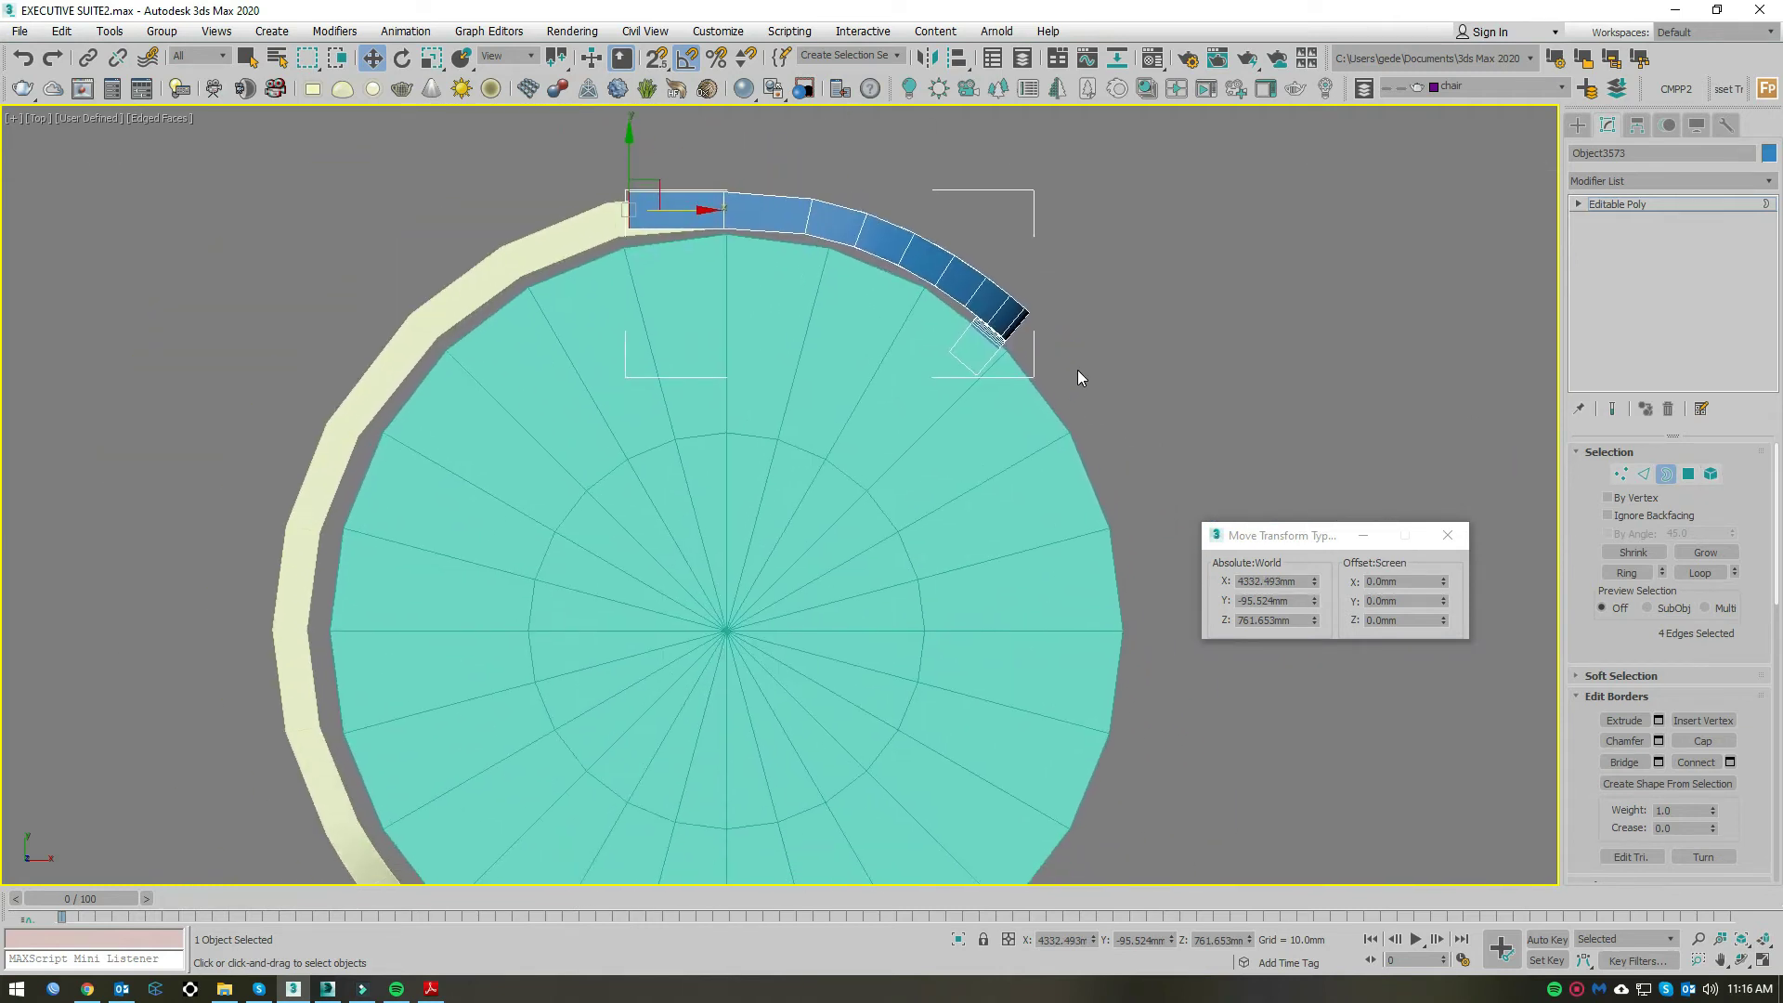
Step: Check the moved end against the chair reference in Front and Top views
{"action": "key", "text": "f"}
{"action": "scroll", "coordinate": [998, 401], "scroll_direction": "down", "scroll_amount": 3}
{"action": "scroll", "coordinate": [1011, 443], "scroll_direction": "up", "scroll_amount": 2}
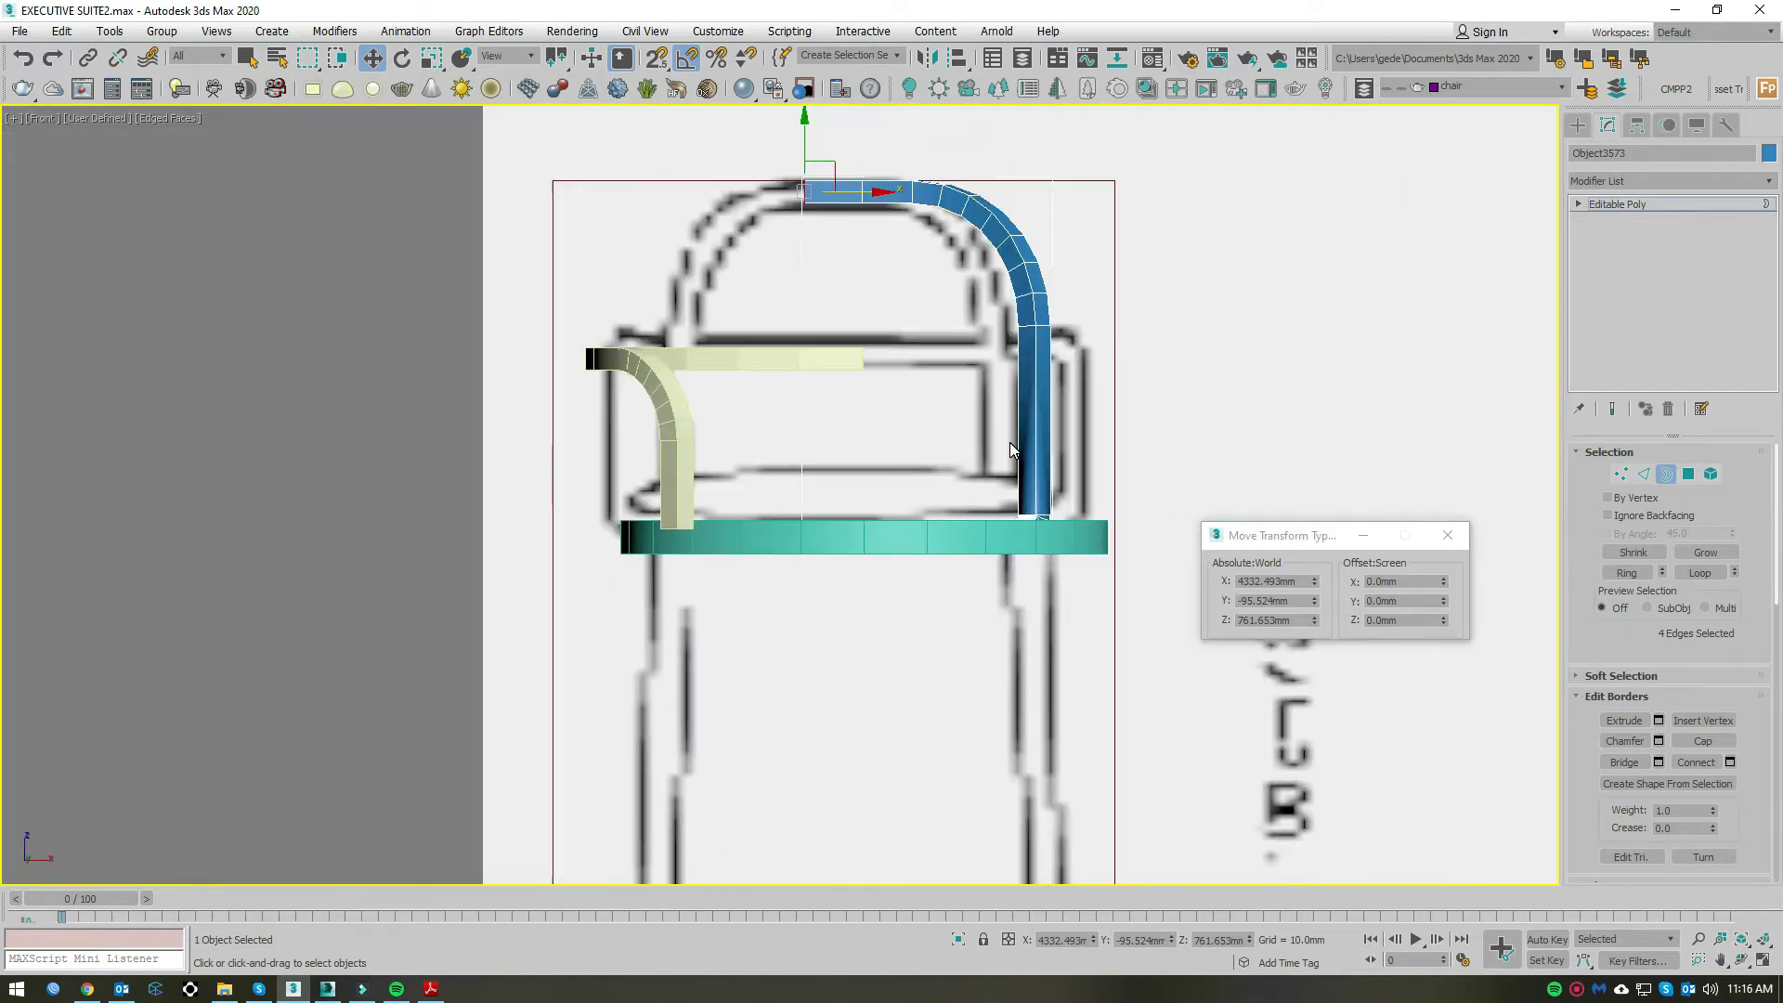
{"action": "middle_click_drag", "start_coordinate": [995, 443], "coordinate": [990, 365]}
{"action": "key", "text": "t"}
{"action": "scroll", "coordinate": [1077, 471], "scroll_direction": "down", "scroll_amount": 4}
{"action": "scroll", "coordinate": [1012, 455], "scroll_direction": "up", "scroll_amount": 2}
Step: Return to object level and add a Symmetry modifier to the blue tube
{"action": "left_click", "coordinate": [1638, 206]}
{"action": "left_click", "coordinate": [1577, 204]}
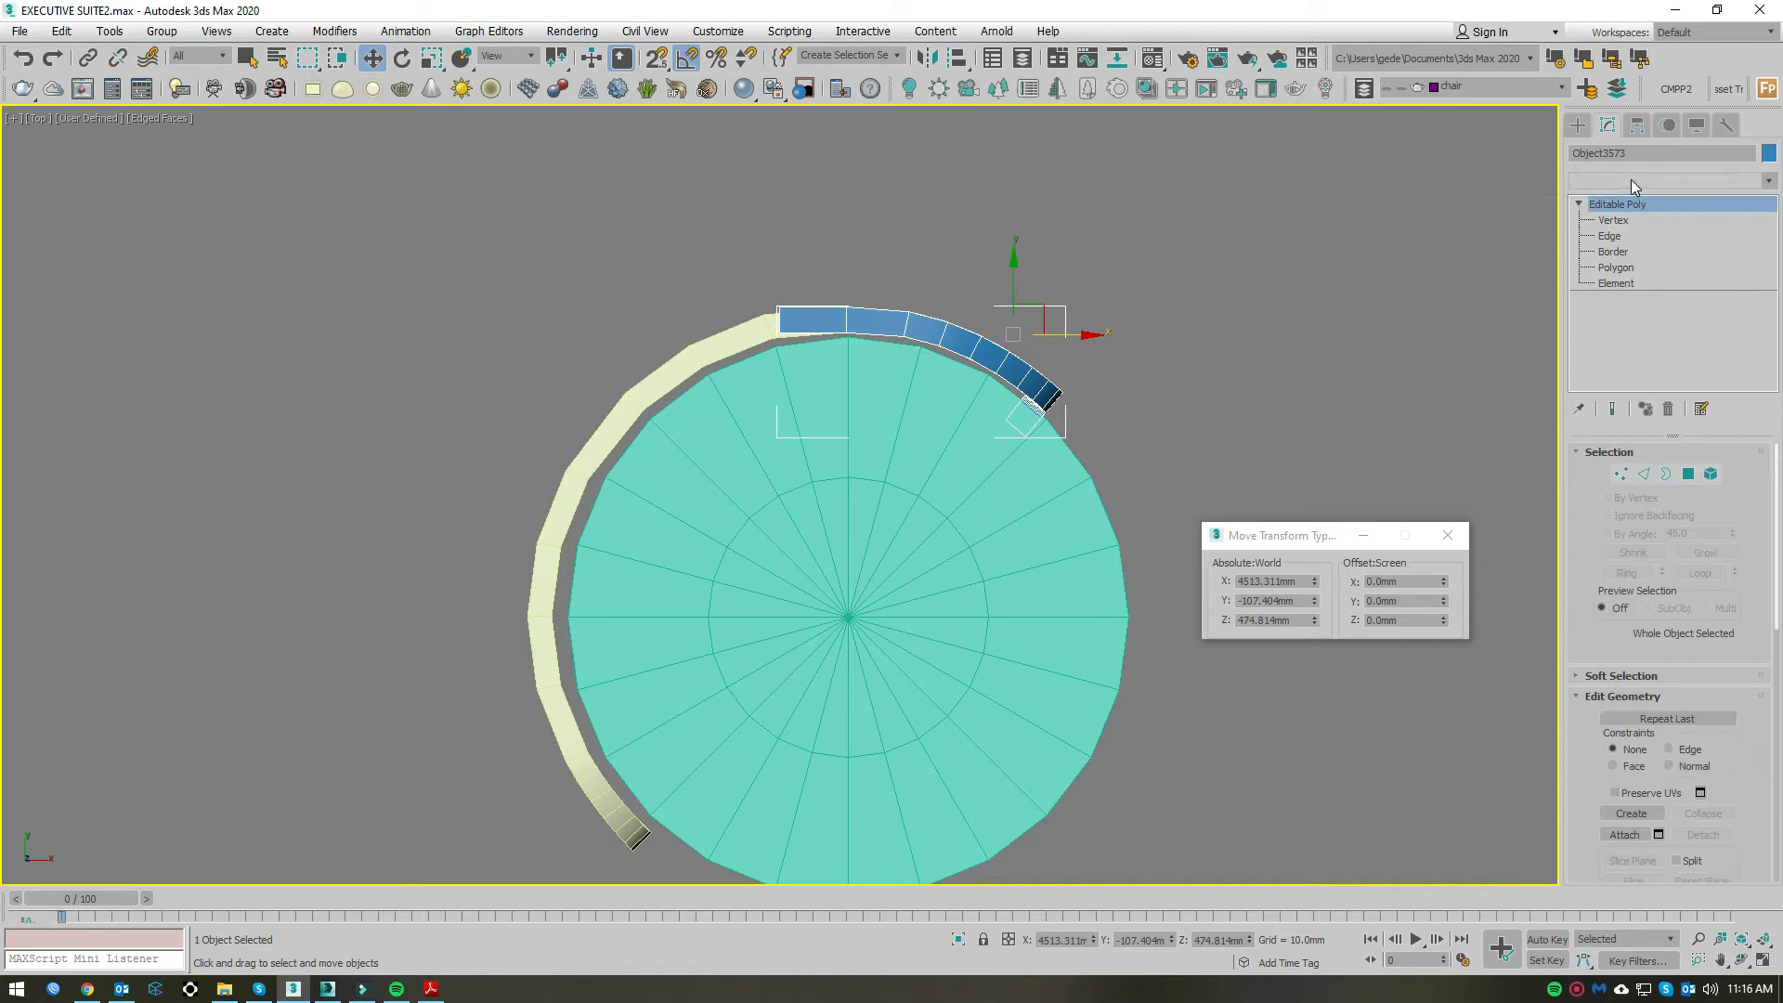
{"action": "left_click", "coordinate": [1631, 181]}
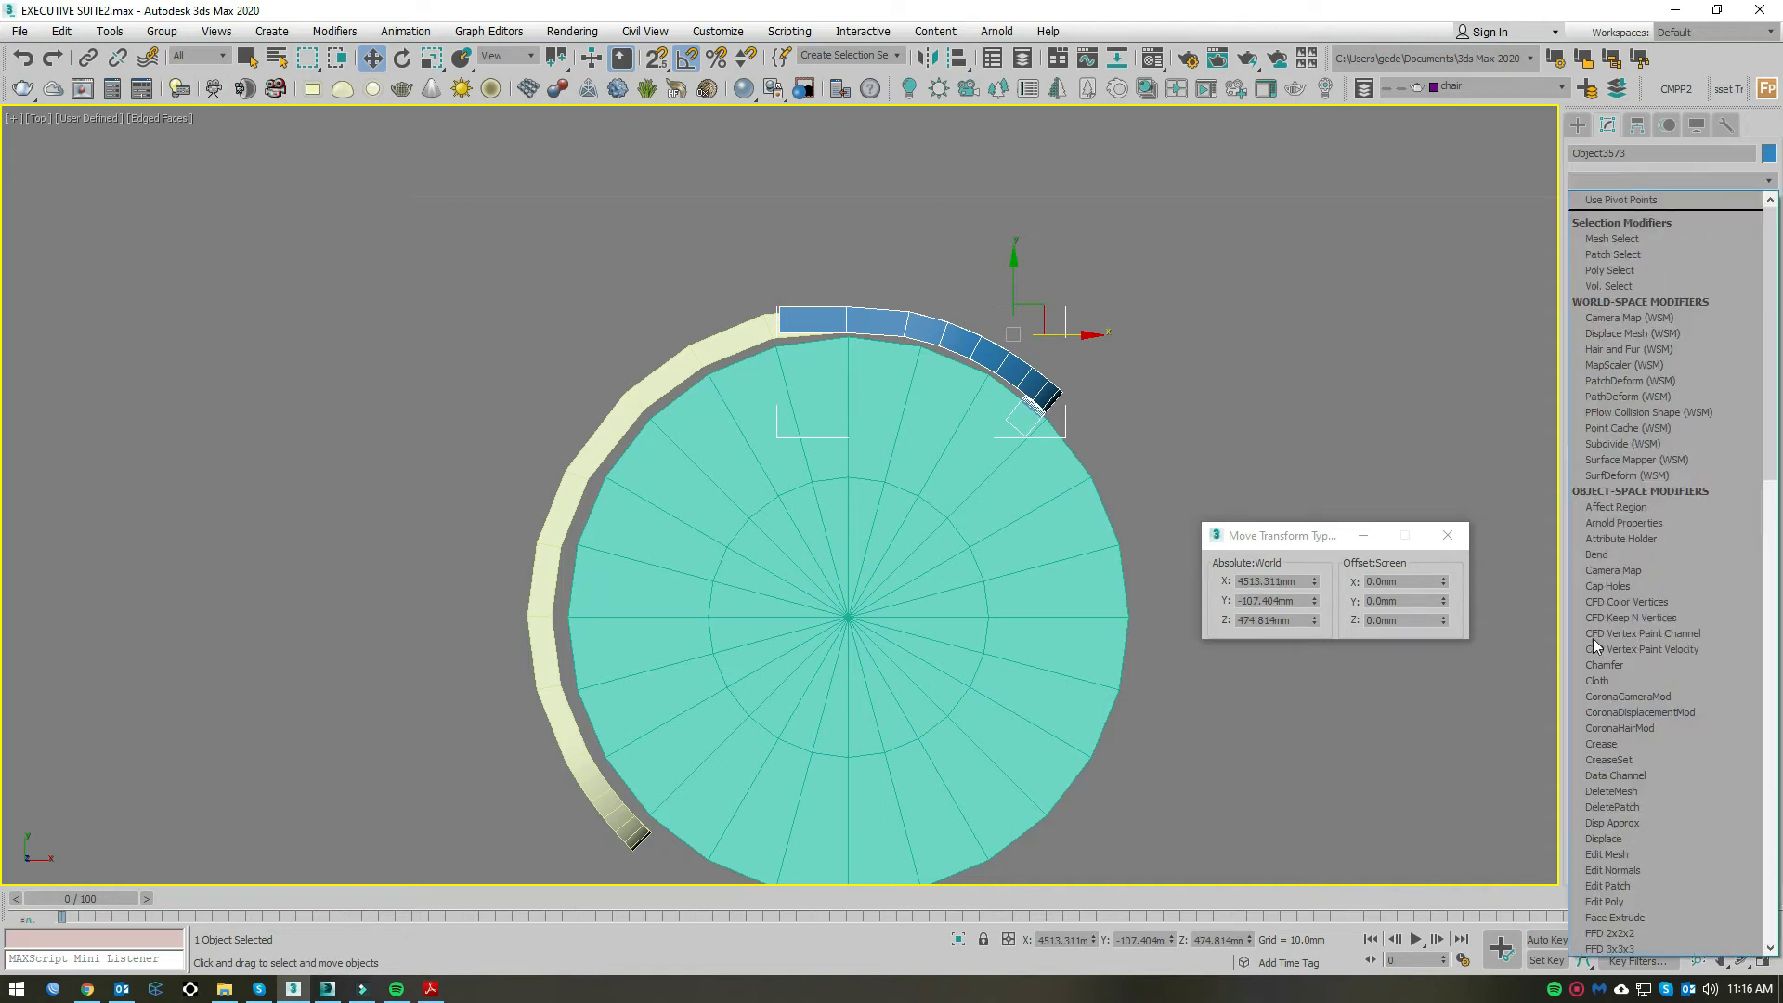
{"action": "scroll", "coordinate": [1588, 613], "scroll_direction": "down", "scroll_amount": 5}
{"action": "scroll", "coordinate": [1618, 476], "scroll_direction": "down", "scroll_amount": 10}
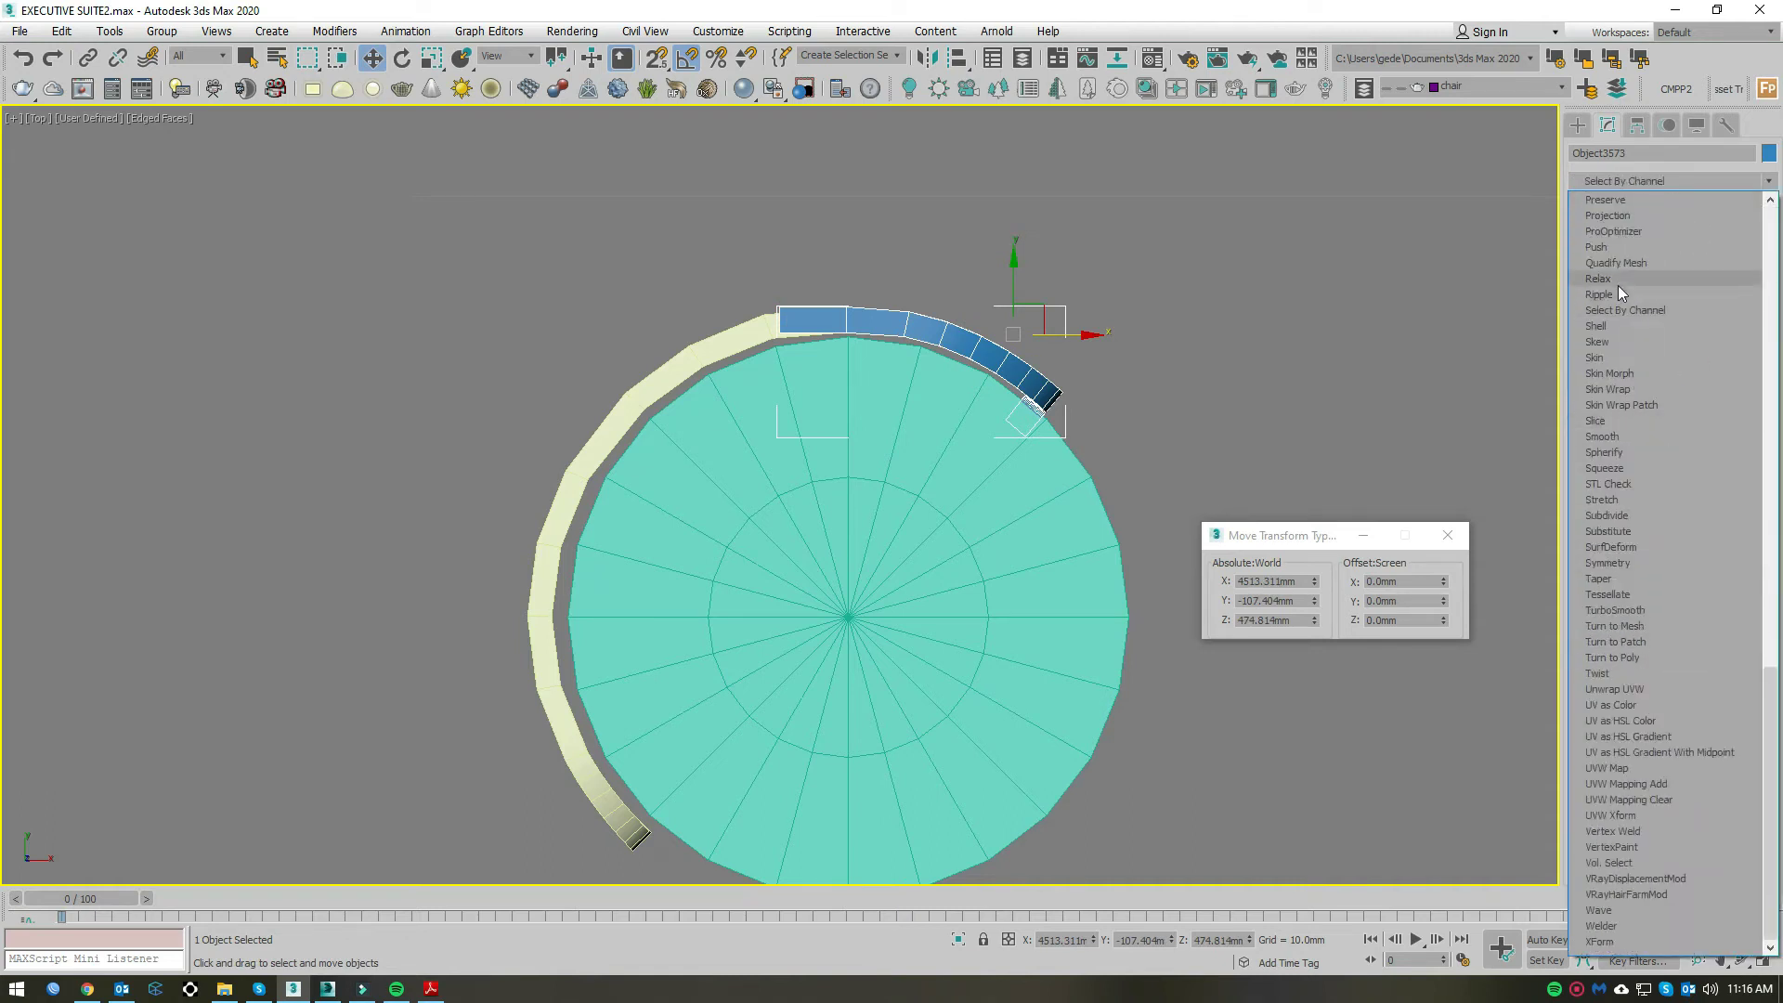
{"action": "left_click", "coordinate": [1588, 561]}
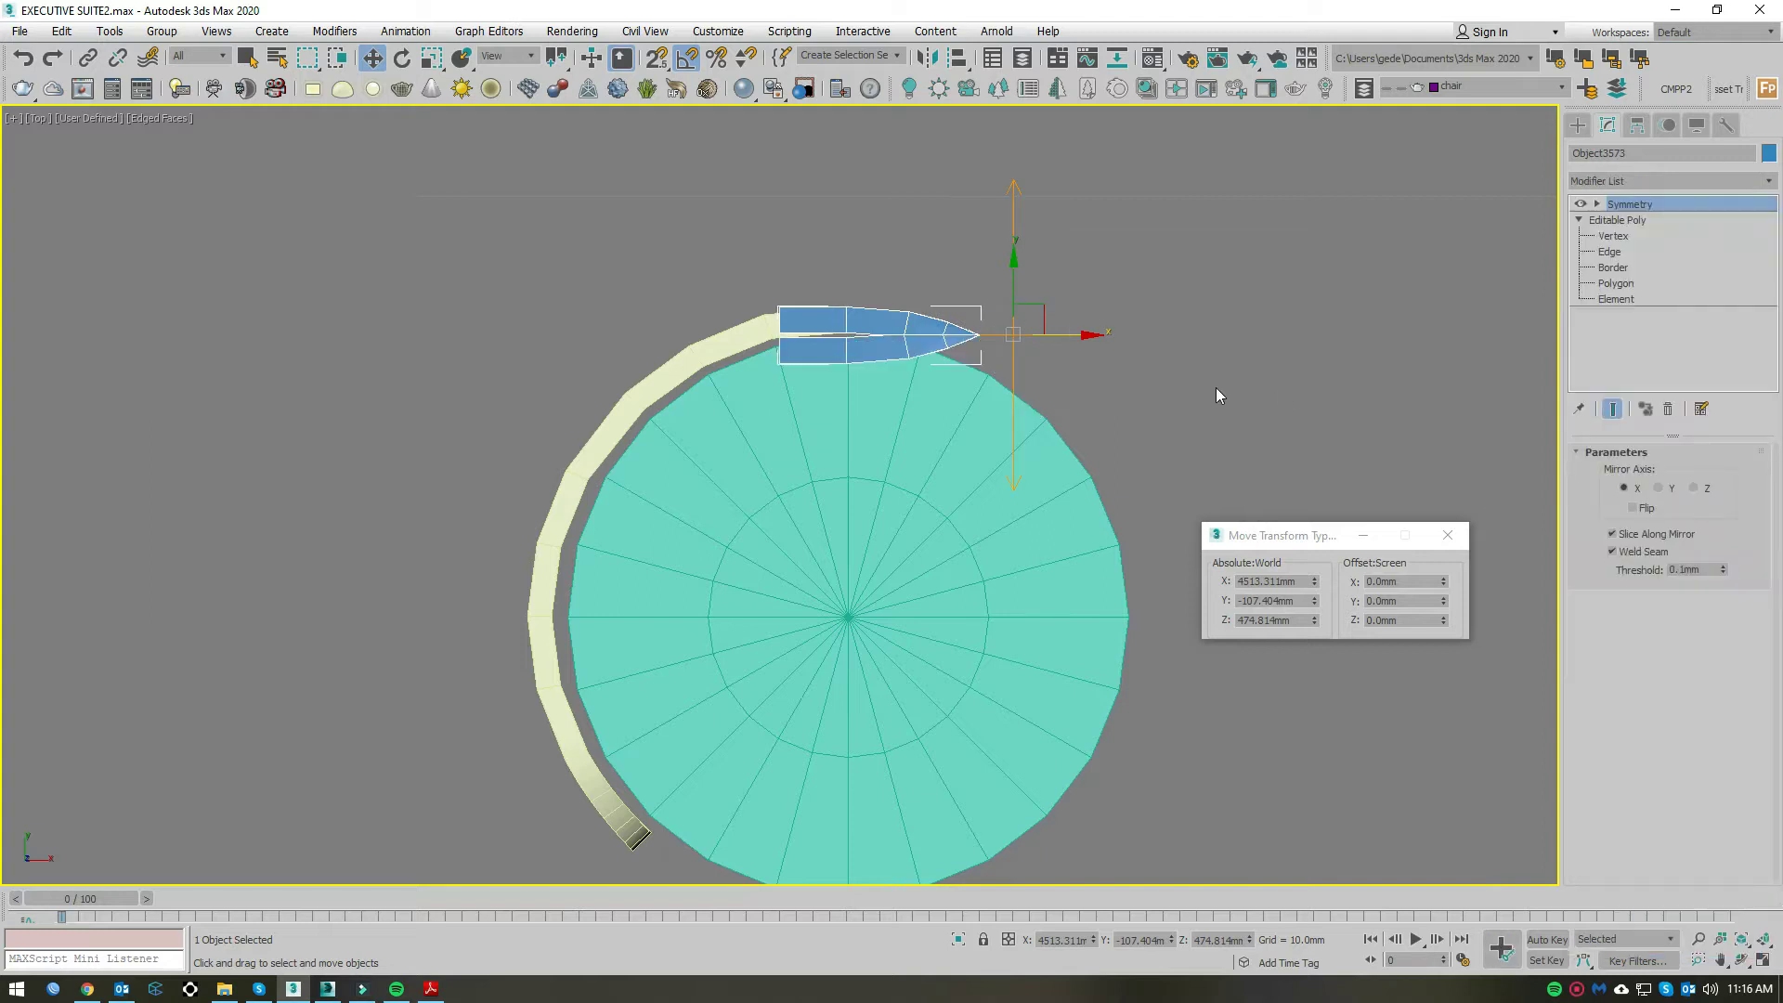
Step: Set the Symmetry mirror axis to Z with flip and snap the mirror plane to the seat centre
{"action": "left_click", "coordinate": [1671, 490]}
{"action": "left_click", "coordinate": [1597, 205]}
{"action": "left_click", "coordinate": [1693, 487]}
{"action": "left_click", "coordinate": [1633, 508]}
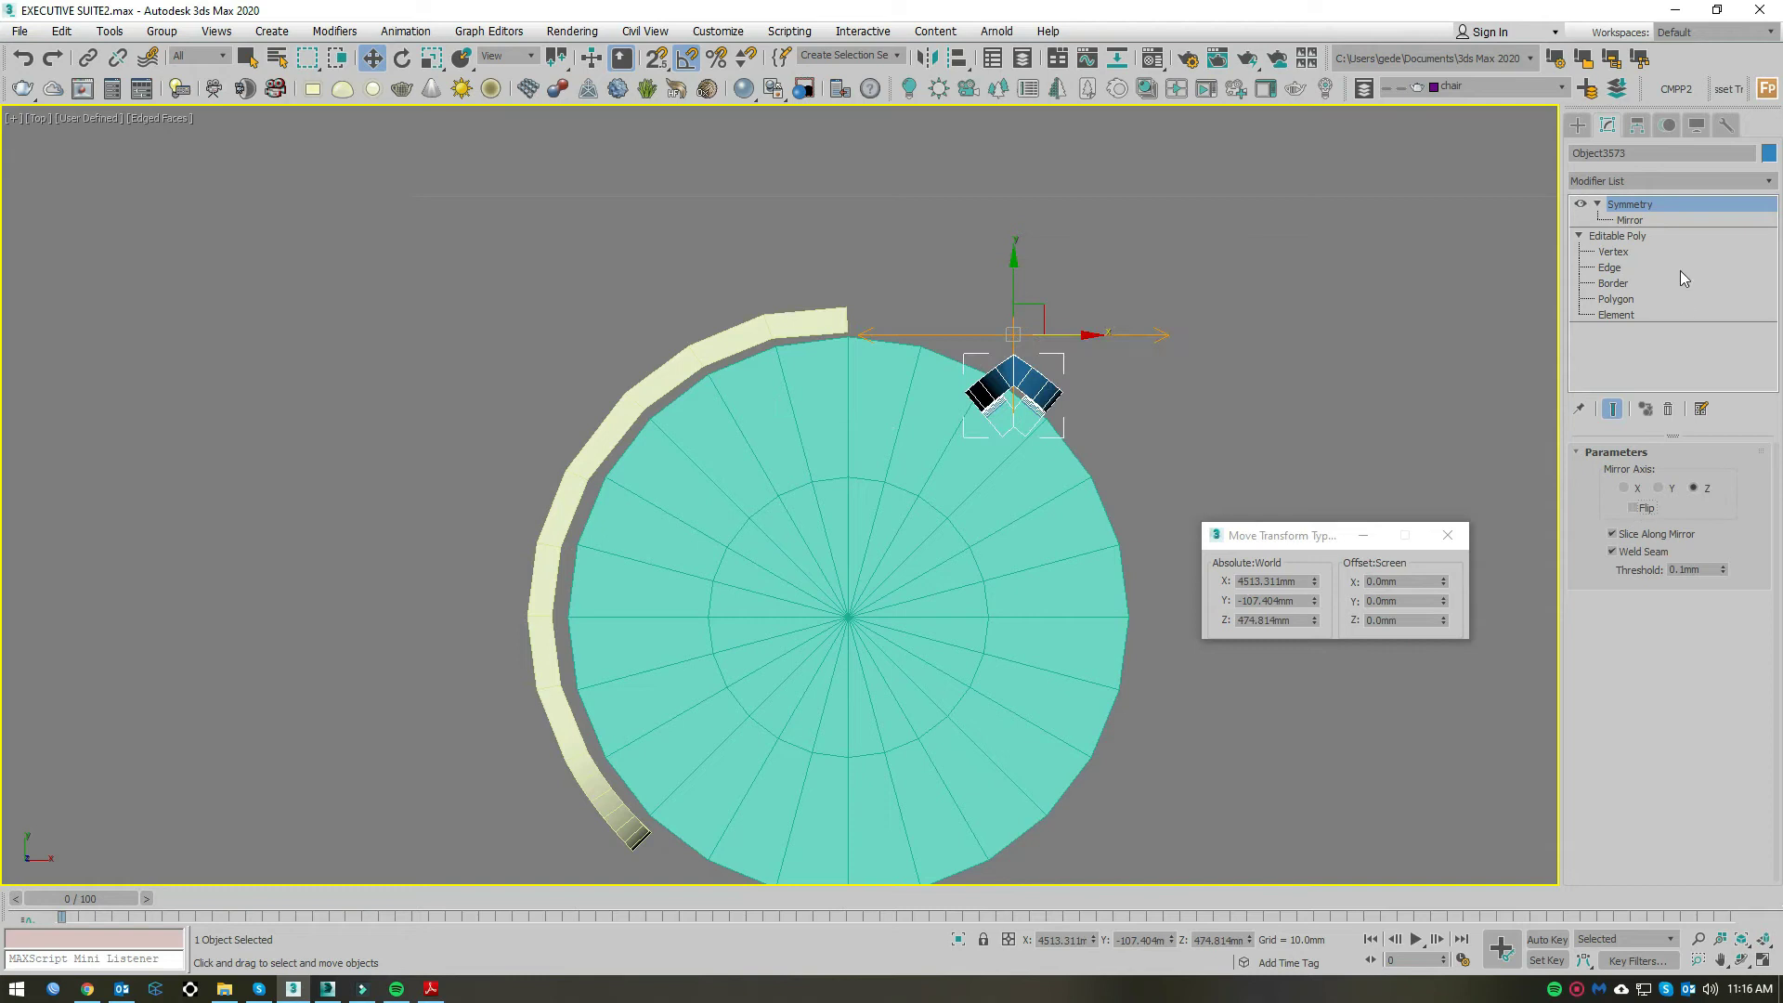
{"action": "left_click", "coordinate": [1630, 220]}
{"action": "middle_click_drag", "start_coordinate": [1174, 423], "coordinate": [1193, 450]}
{"action": "left_click_drag", "start_coordinate": [1031, 360], "coordinate": [872, 518]}
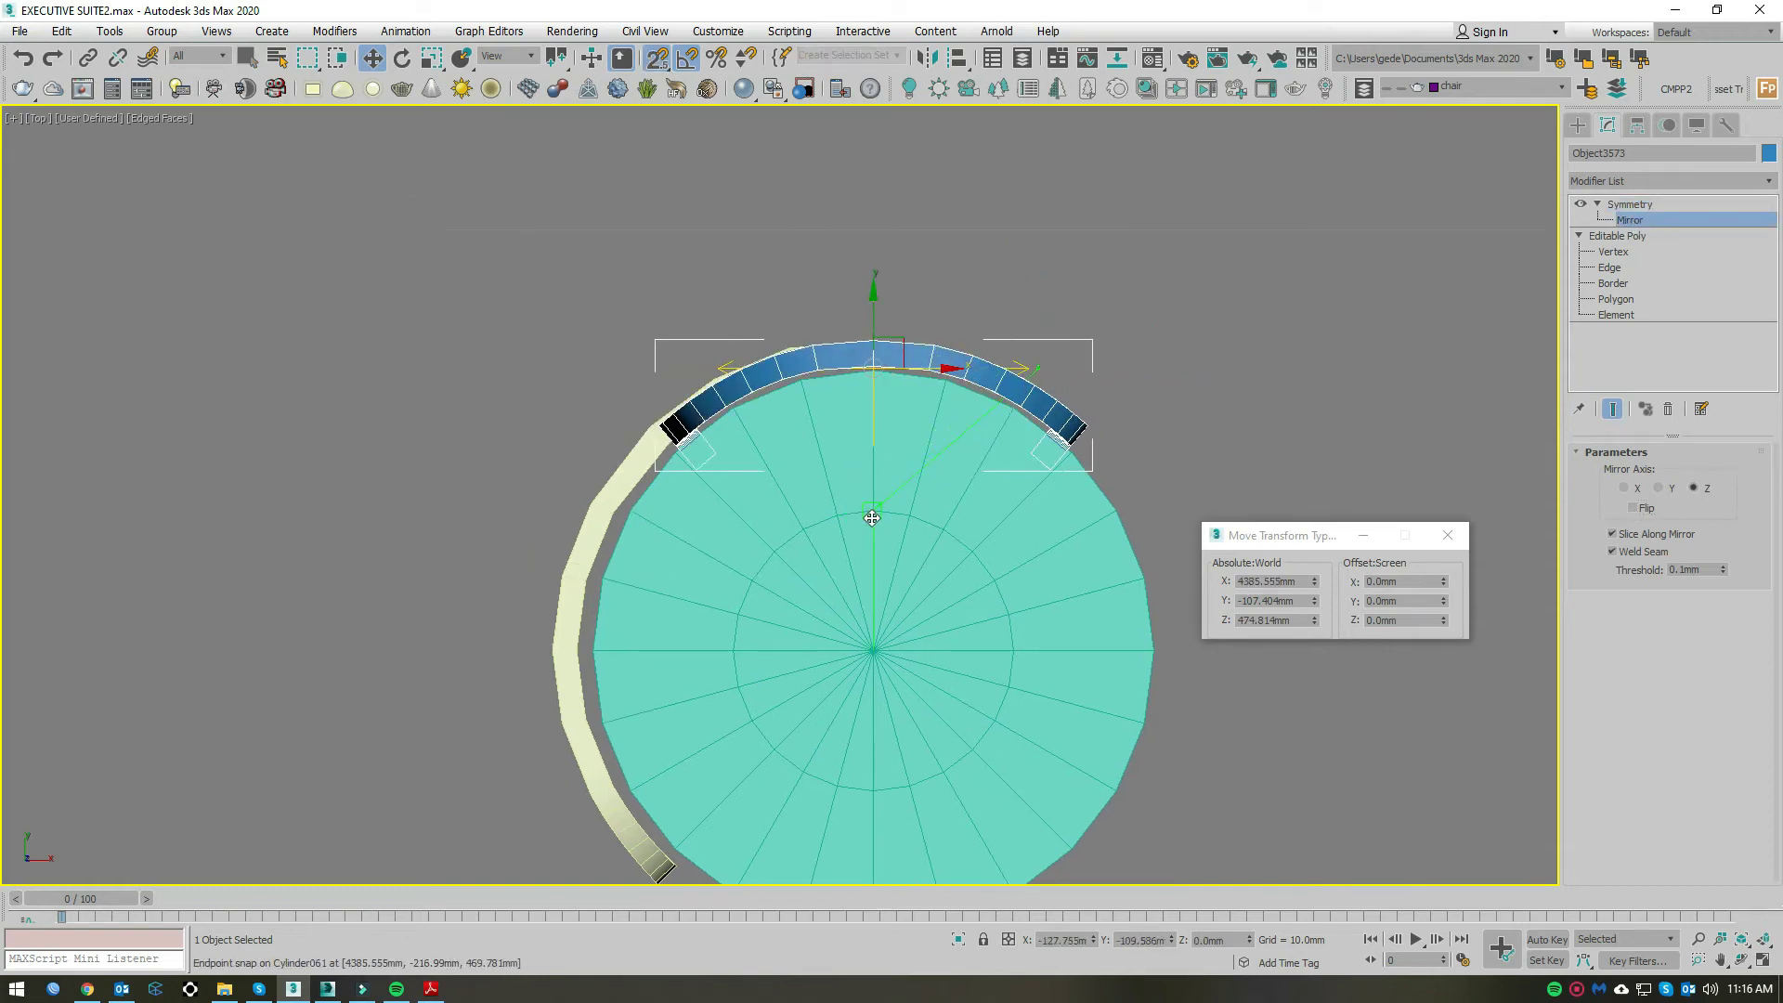
Step: Inspect the mirrored arc over the seat in Perspective and Top views
{"action": "key", "text": "p"}
{"action": "mouse_move", "coordinate": [856, 451]}
{"action": "middle_mouse_down", "text": "alt"}
{"action": "mouse_move", "coordinate": [970, 661]}
{"action": "mouse_move", "coordinate": [981, 490]}
{"action": "mouse_move", "coordinate": [968, 505]}
{"action": "middle_mouse_up", "text": "alt"}
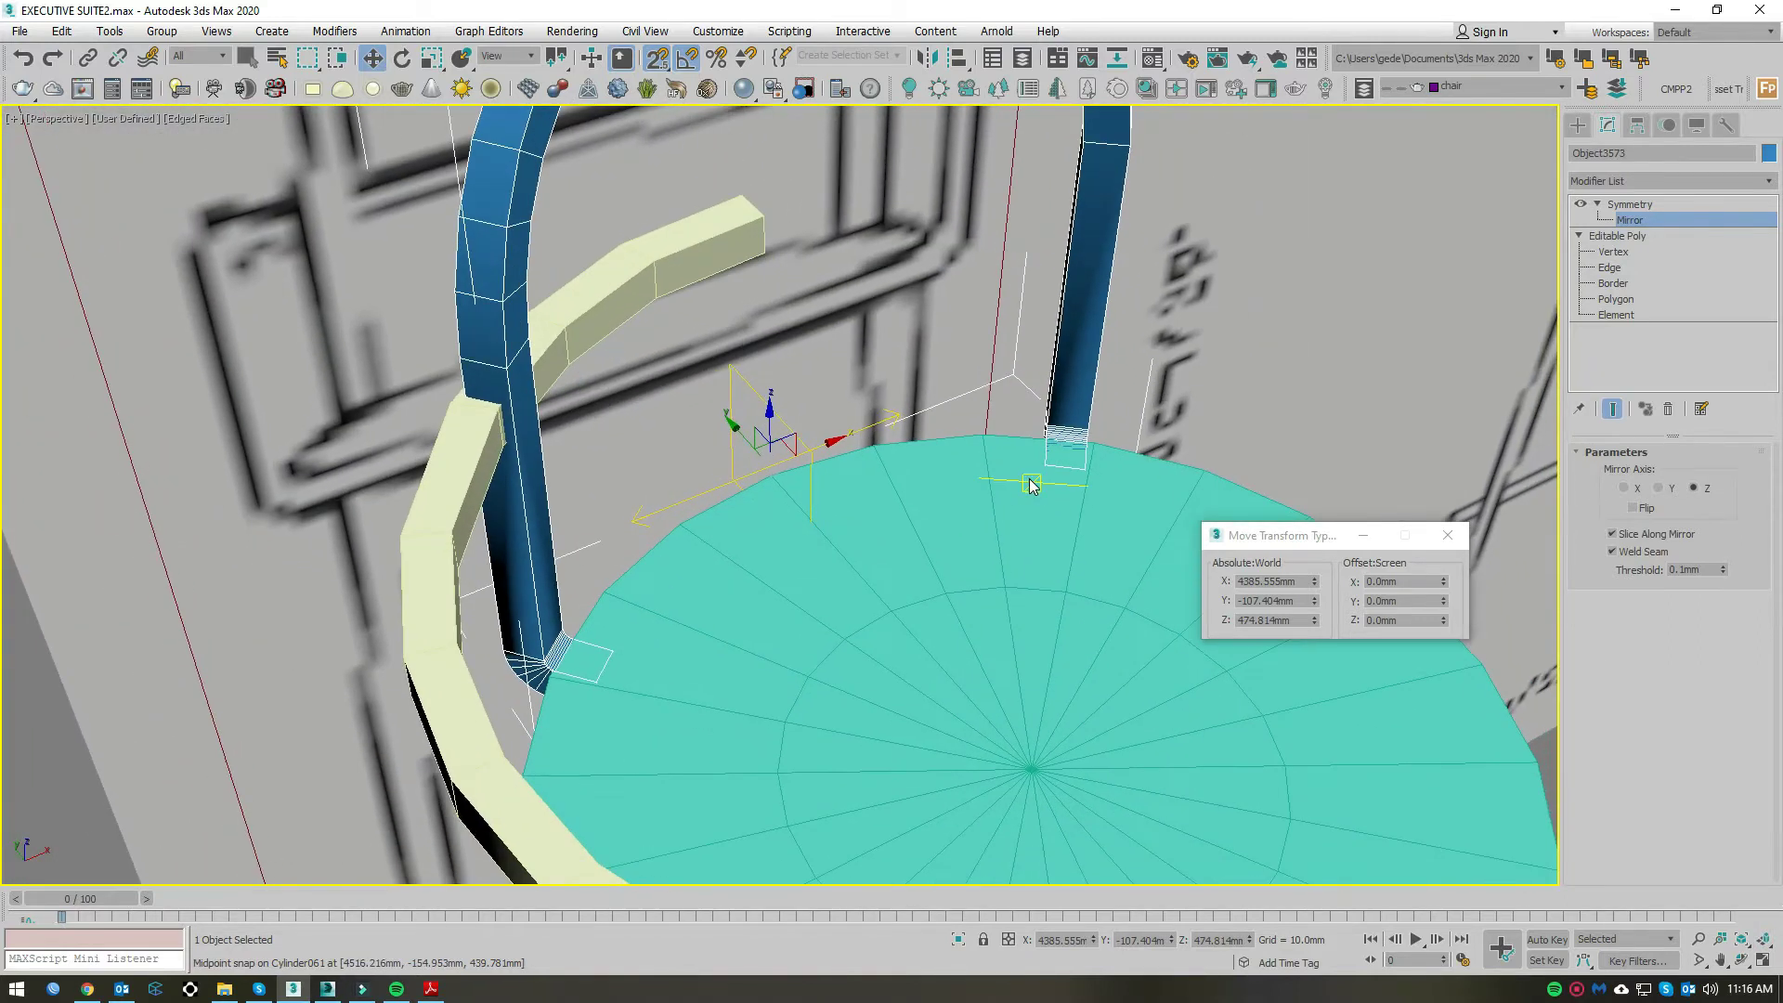
{"action": "key", "text": "t"}
{"action": "scroll", "coordinate": [894, 427], "scroll_direction": "up", "scroll_amount": 3}
{"action": "scroll", "coordinate": [747, 397], "scroll_direction": "up", "scroll_amount": 3}
{"action": "scroll", "coordinate": [799, 464], "scroll_direction": "down", "scroll_amount": 3}
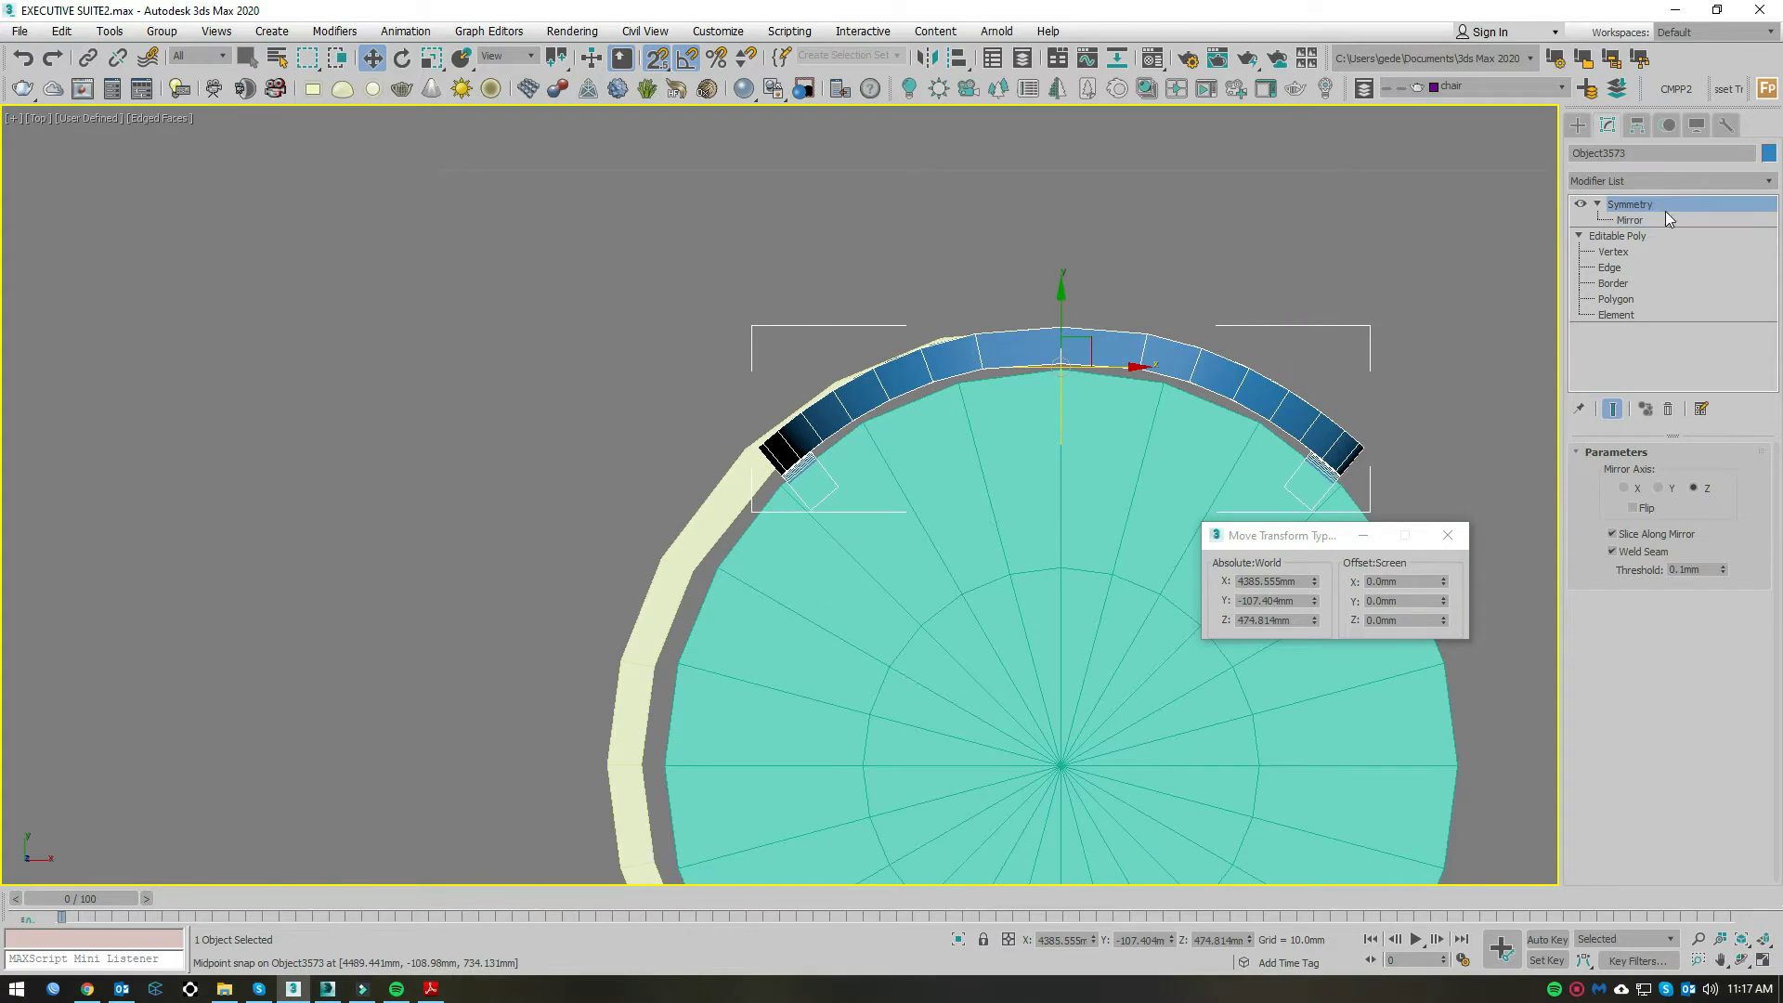
{"action": "key", "text": "Delete"}
{"action": "middle_click_drag", "start_coordinate": [693, 549], "coordinate": [809, 518]}
{"action": "middle_click_drag", "start_coordinate": [817, 471], "coordinate": [828, 520]}
Step: Scale the armrest Rectangle232 down to 98.5%
{"action": "key", "text": "r"}
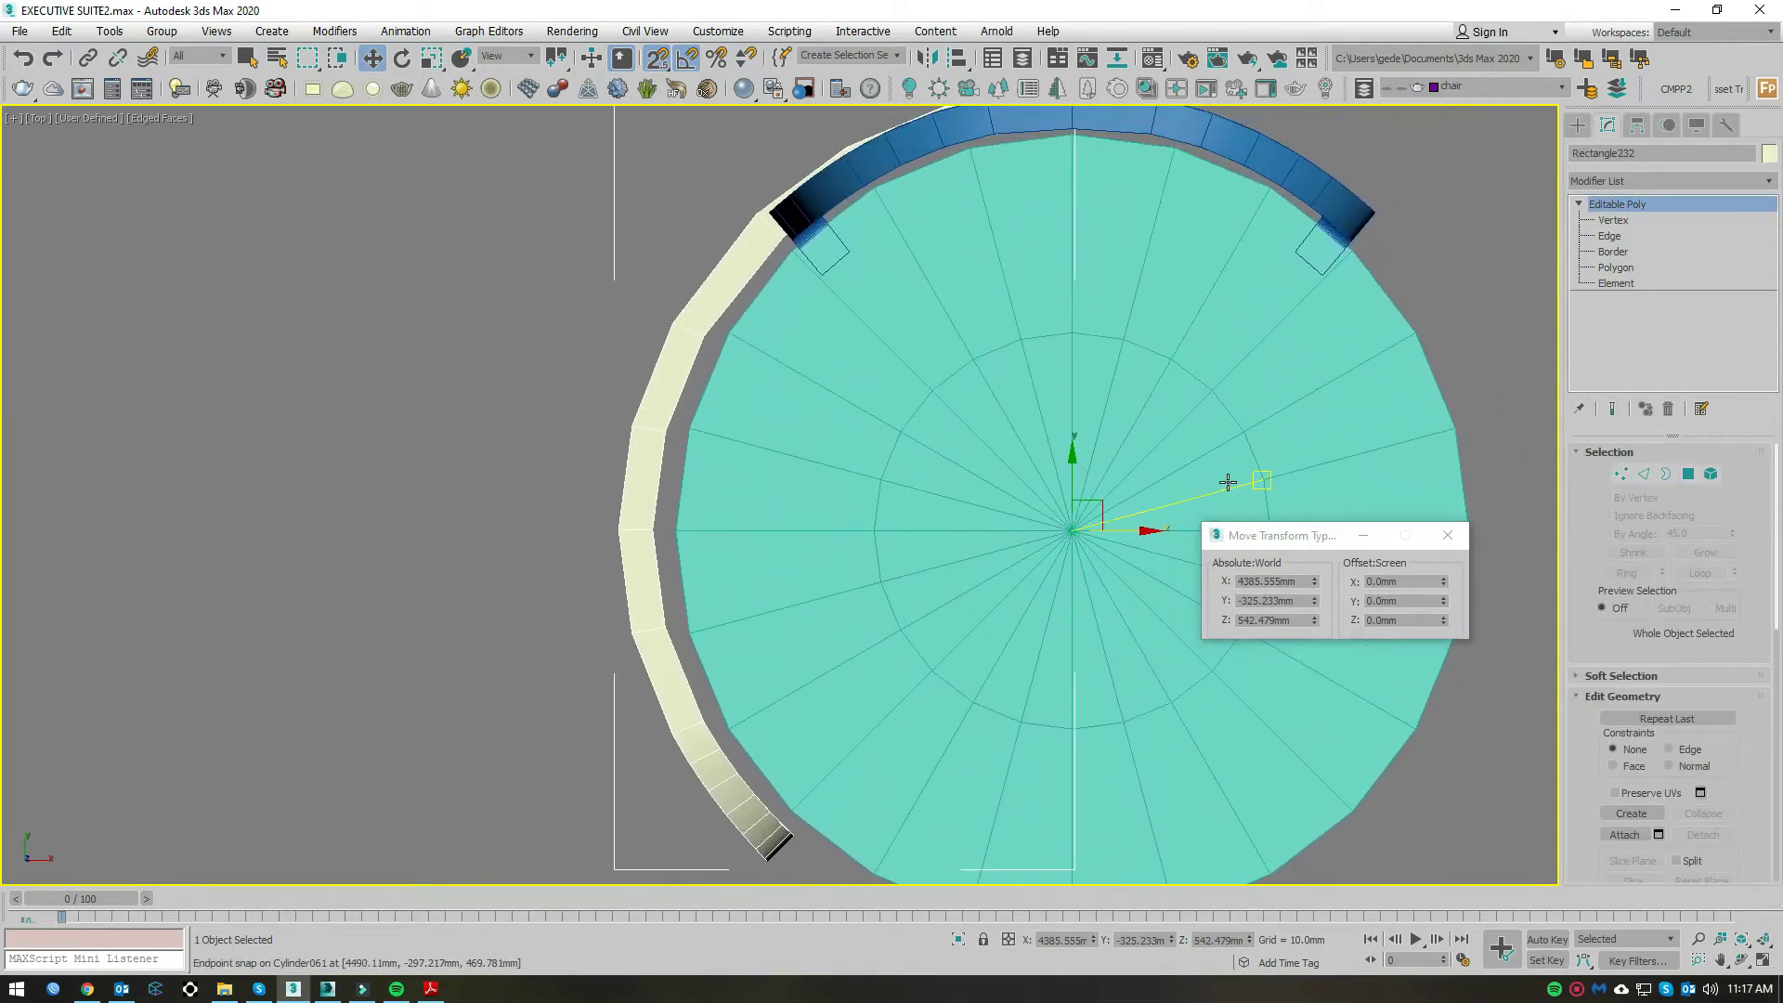
{"action": "left_click_drag", "start_coordinate": [1445, 584], "coordinate": [1439, 598]}
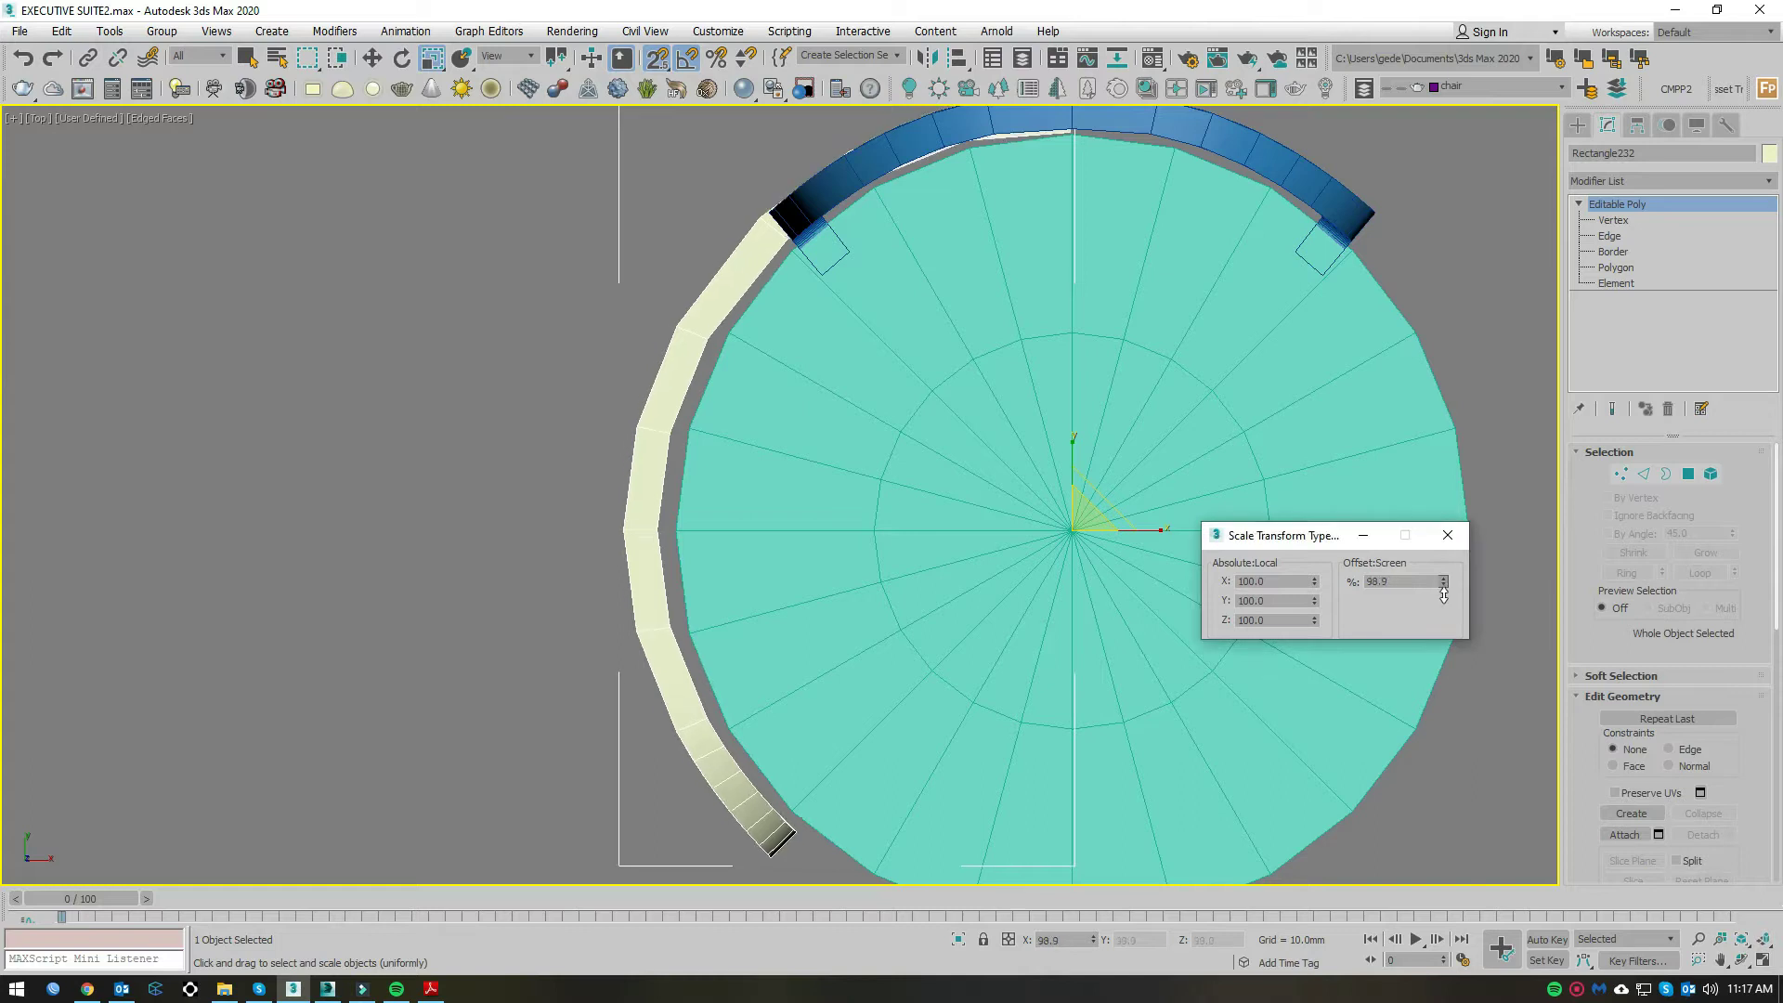
{"action": "scroll", "coordinate": [913, 292], "scroll_direction": "up", "scroll_amount": 2}
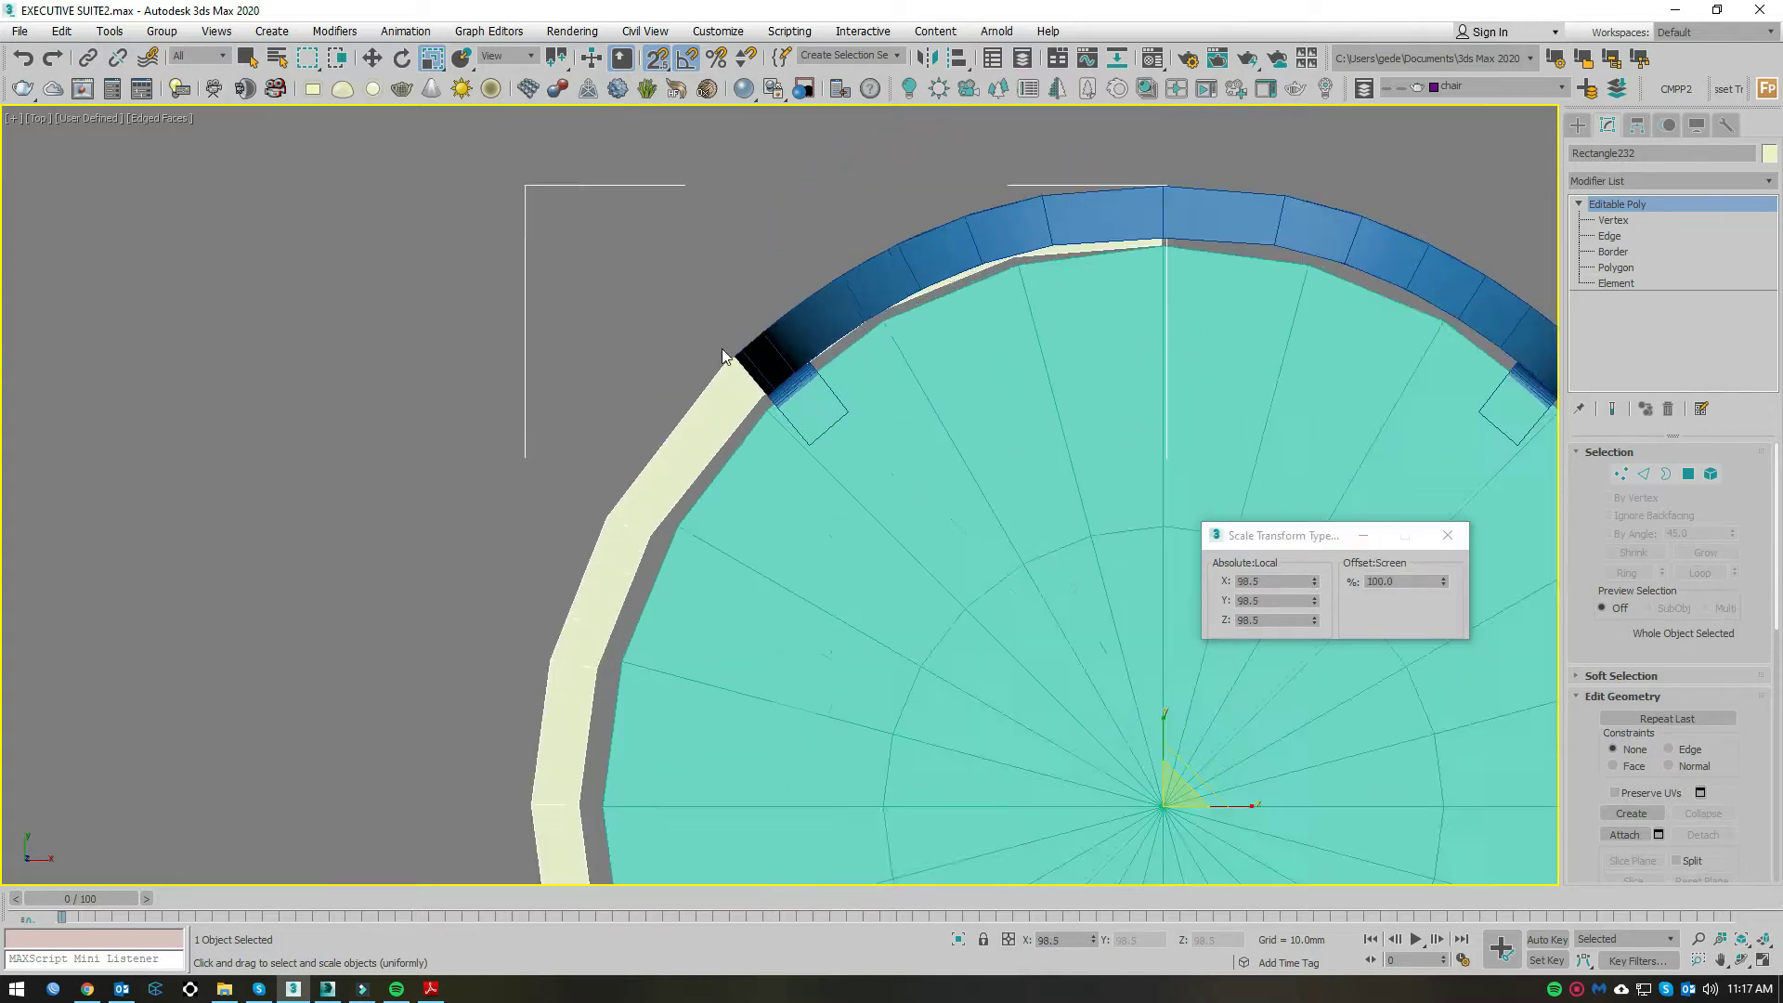
{"action": "scroll", "coordinate": [882, 378], "scroll_direction": "up", "scroll_amount": 3}
{"action": "scroll", "coordinate": [883, 378], "scroll_direction": "down", "scroll_amount": 2}
{"action": "scroll", "coordinate": [856, 473], "scroll_direction": "down", "scroll_amount": 1}
Step: In wireframe Vertex mode, move the armrest's end vertices toward the blue tube
{"action": "key", "text": "F3"}
{"action": "scroll", "coordinate": [812, 449], "scroll_direction": "up", "scroll_amount": 2}
{"action": "scroll", "coordinate": [812, 449], "scroll_direction": "up", "scroll_amount": 1}
{"action": "left_click", "coordinate": [1613, 220]}
{"action": "scroll", "coordinate": [1300, 306], "scroll_direction": "up", "scroll_amount": 2}
{"action": "scroll", "coordinate": [1062, 378], "scroll_direction": "up", "scroll_amount": 2}
{"action": "key", "text": "w"}
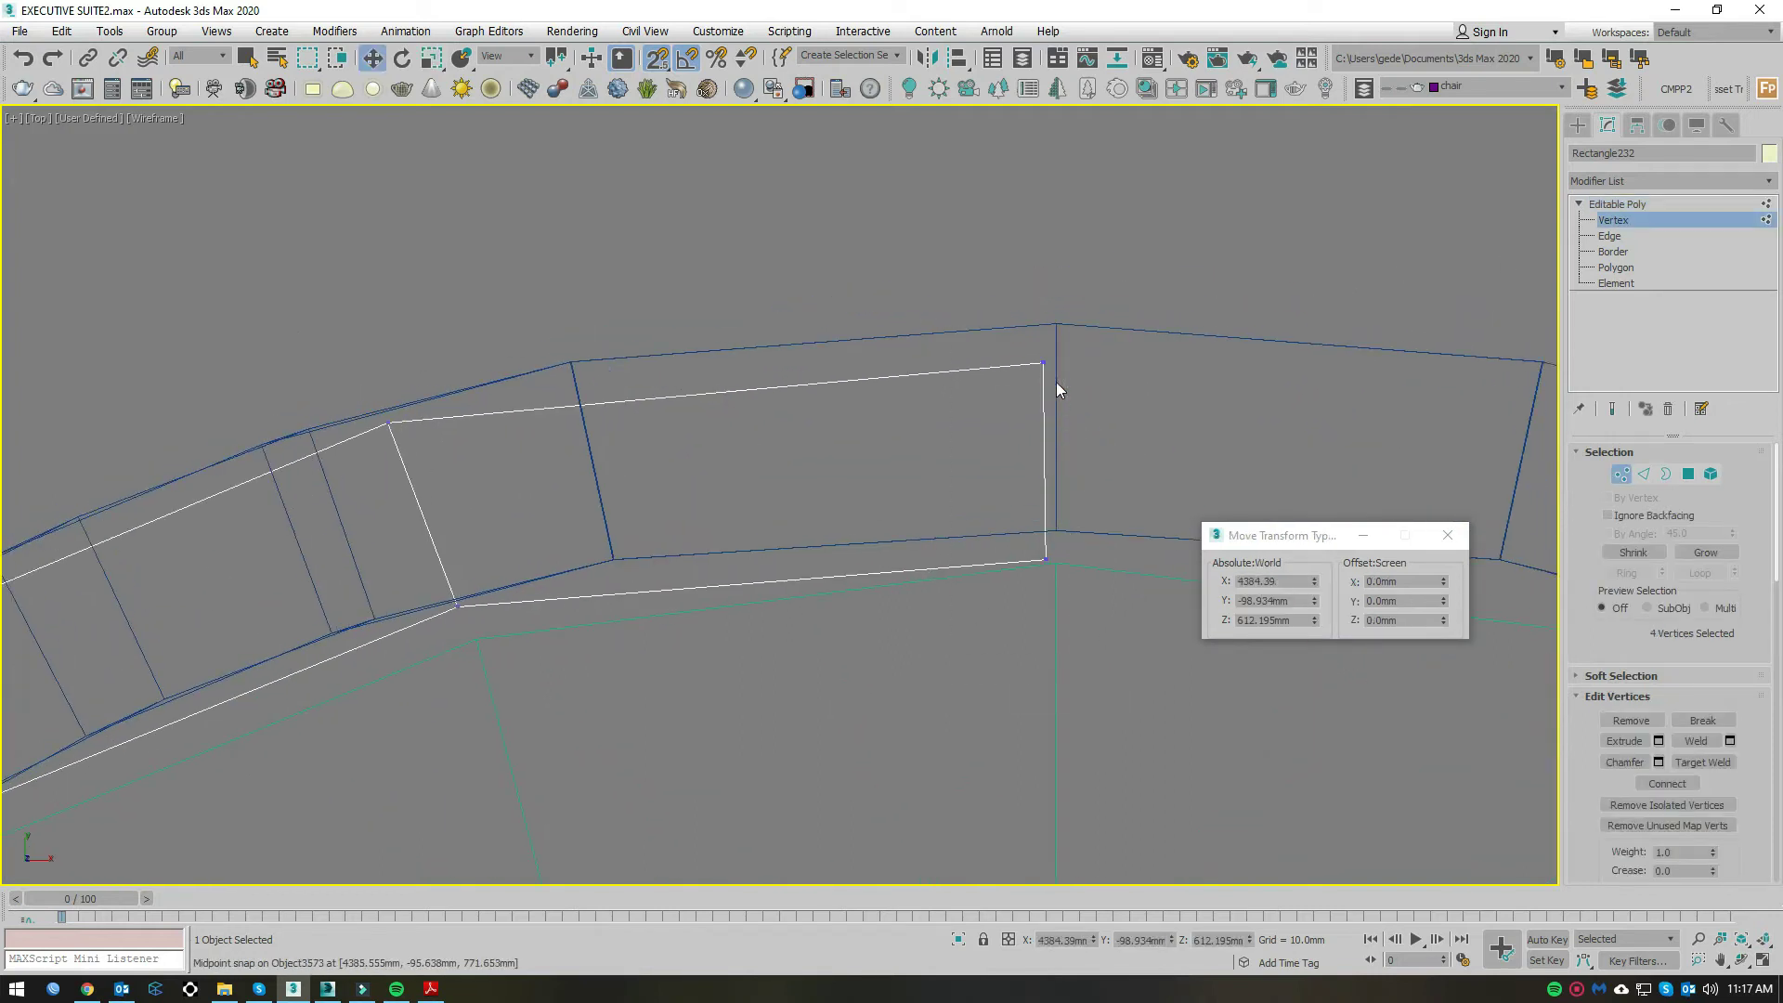
{"action": "left_click_drag", "start_coordinate": [1068, 445], "coordinate": [687, 605]}
Step: Snap the armrest's end vertices onto the blue tube's corner
{"action": "scroll", "coordinate": [729, 466], "scroll_direction": "down", "scroll_amount": 2}
{"action": "scroll", "coordinate": [687, 605], "scroll_direction": "up", "scroll_amount": 2}
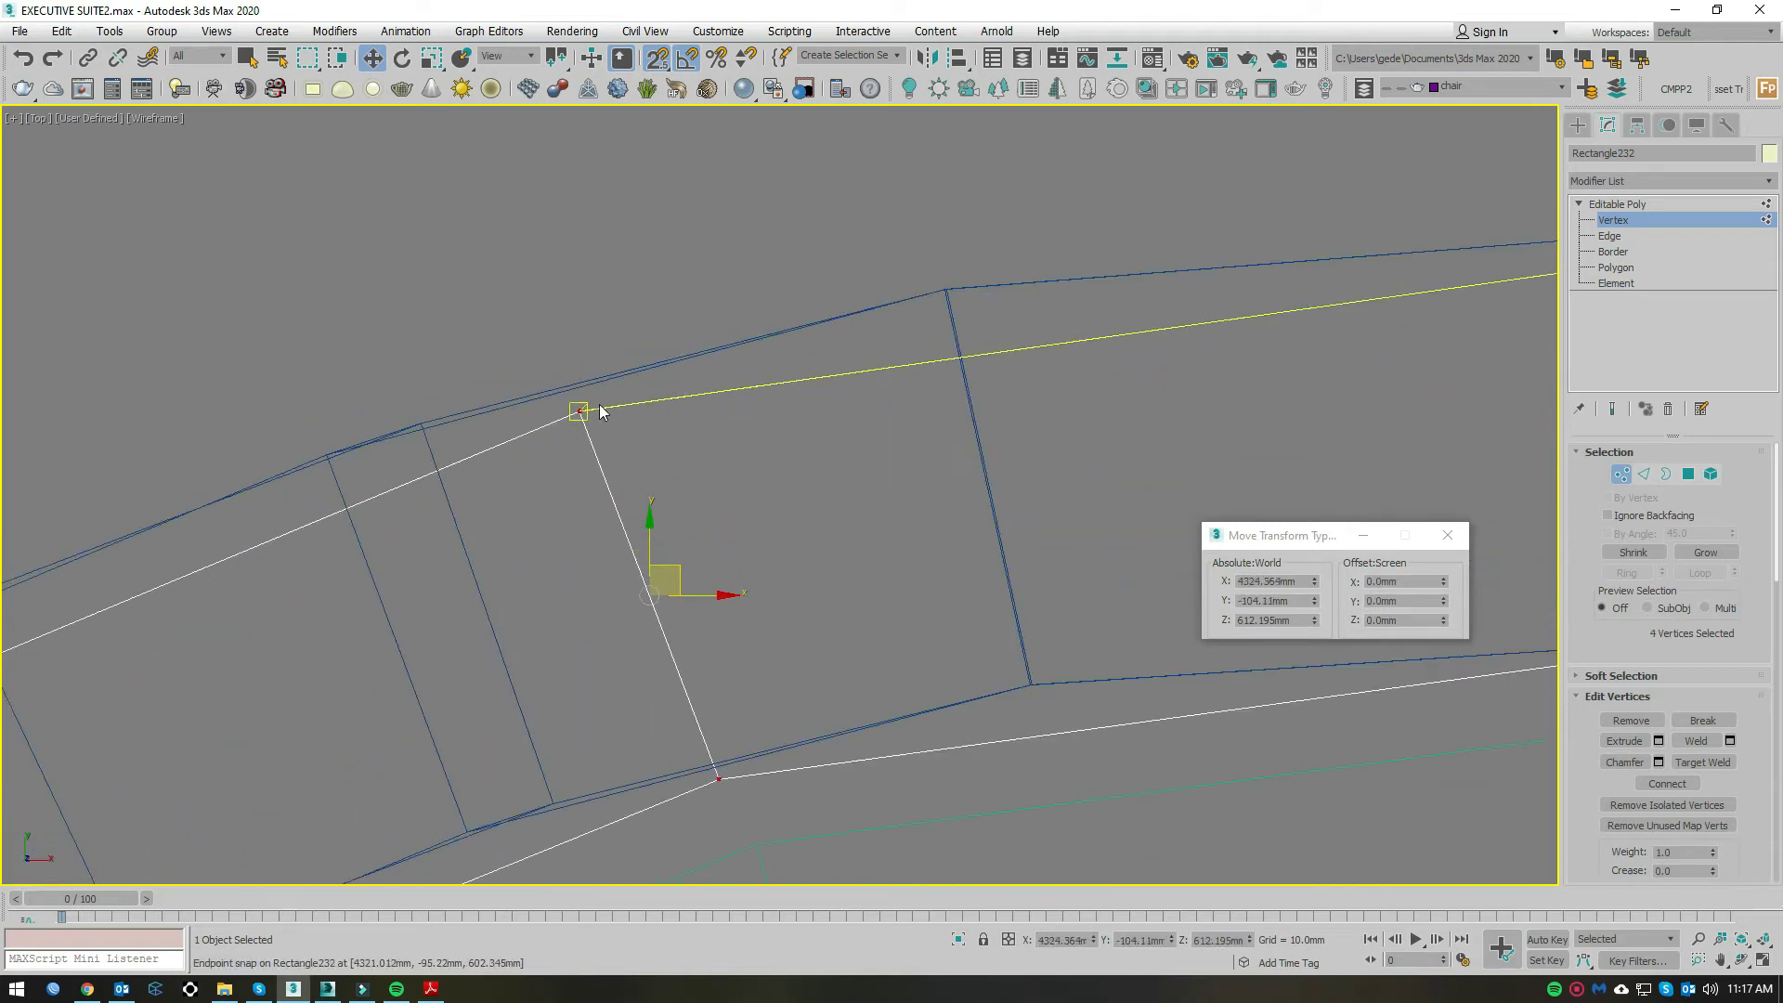
{"action": "left_click_drag", "start_coordinate": [577, 406], "coordinate": [684, 359]}
{"action": "middle_click_drag", "start_coordinate": [684, 358], "coordinate": [856, 437]}
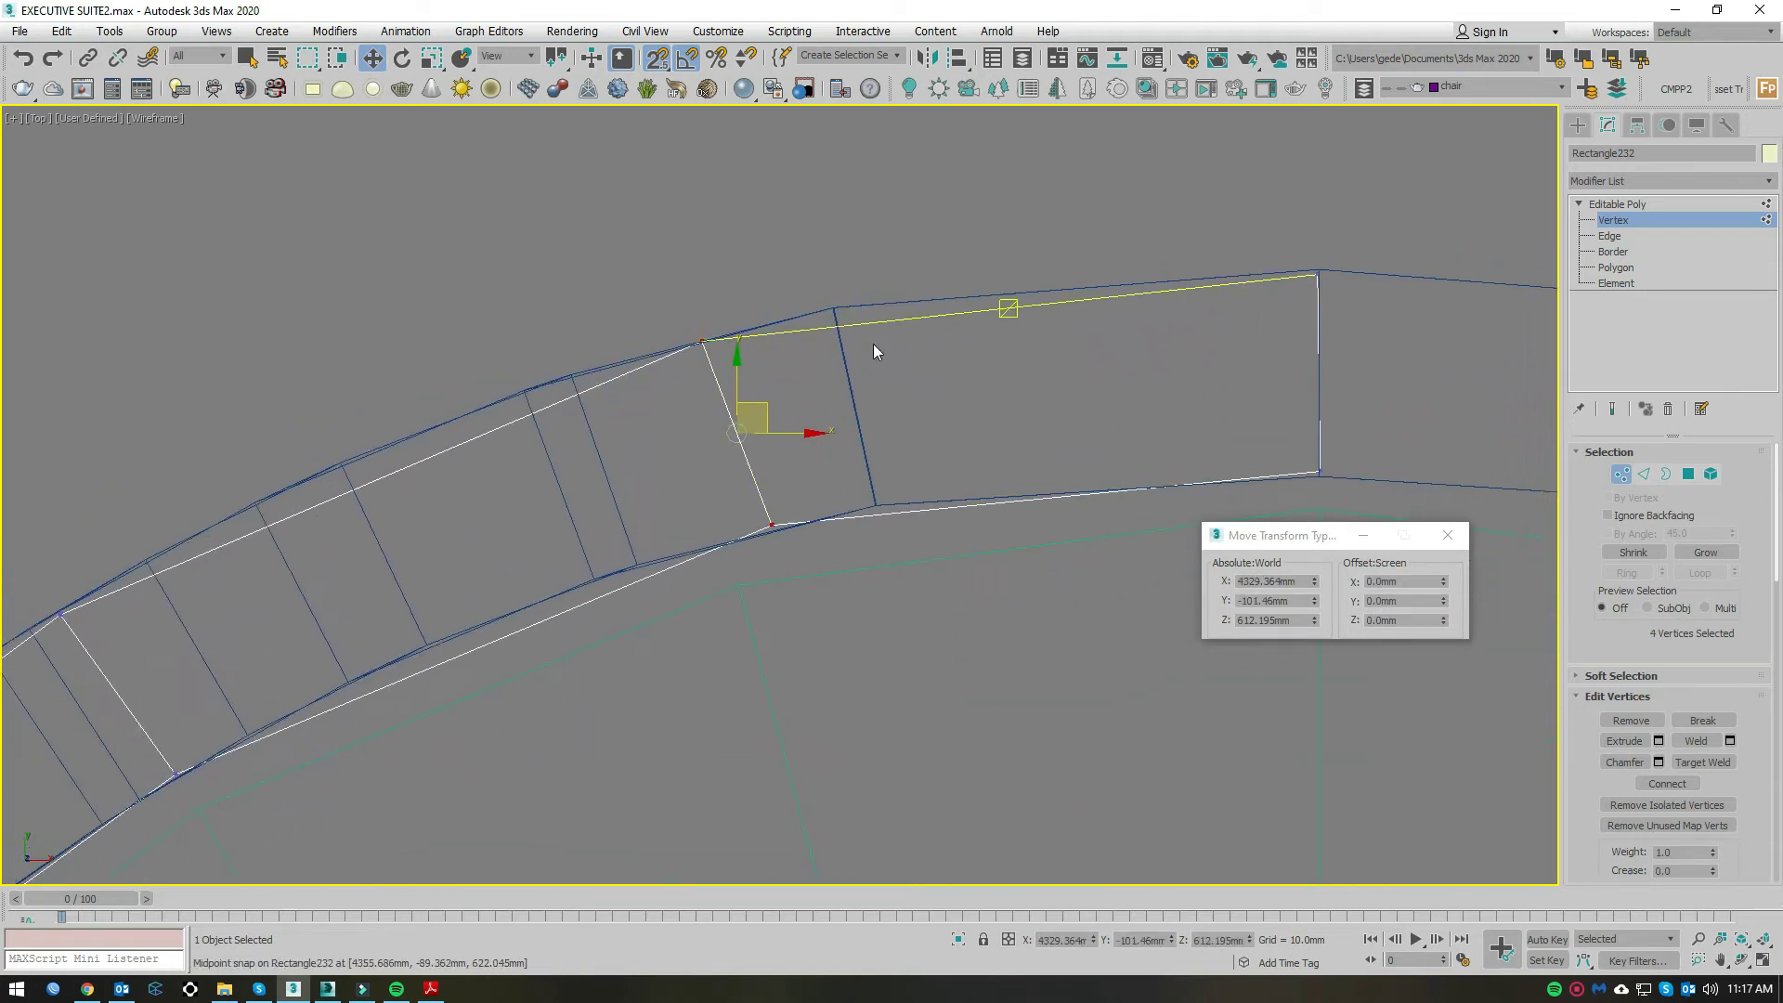
{"action": "middle_click_drag", "start_coordinate": [873, 344], "coordinate": [853, 439]}
{"action": "left_click_drag", "start_coordinate": [853, 439], "coordinate": [904, 423]}
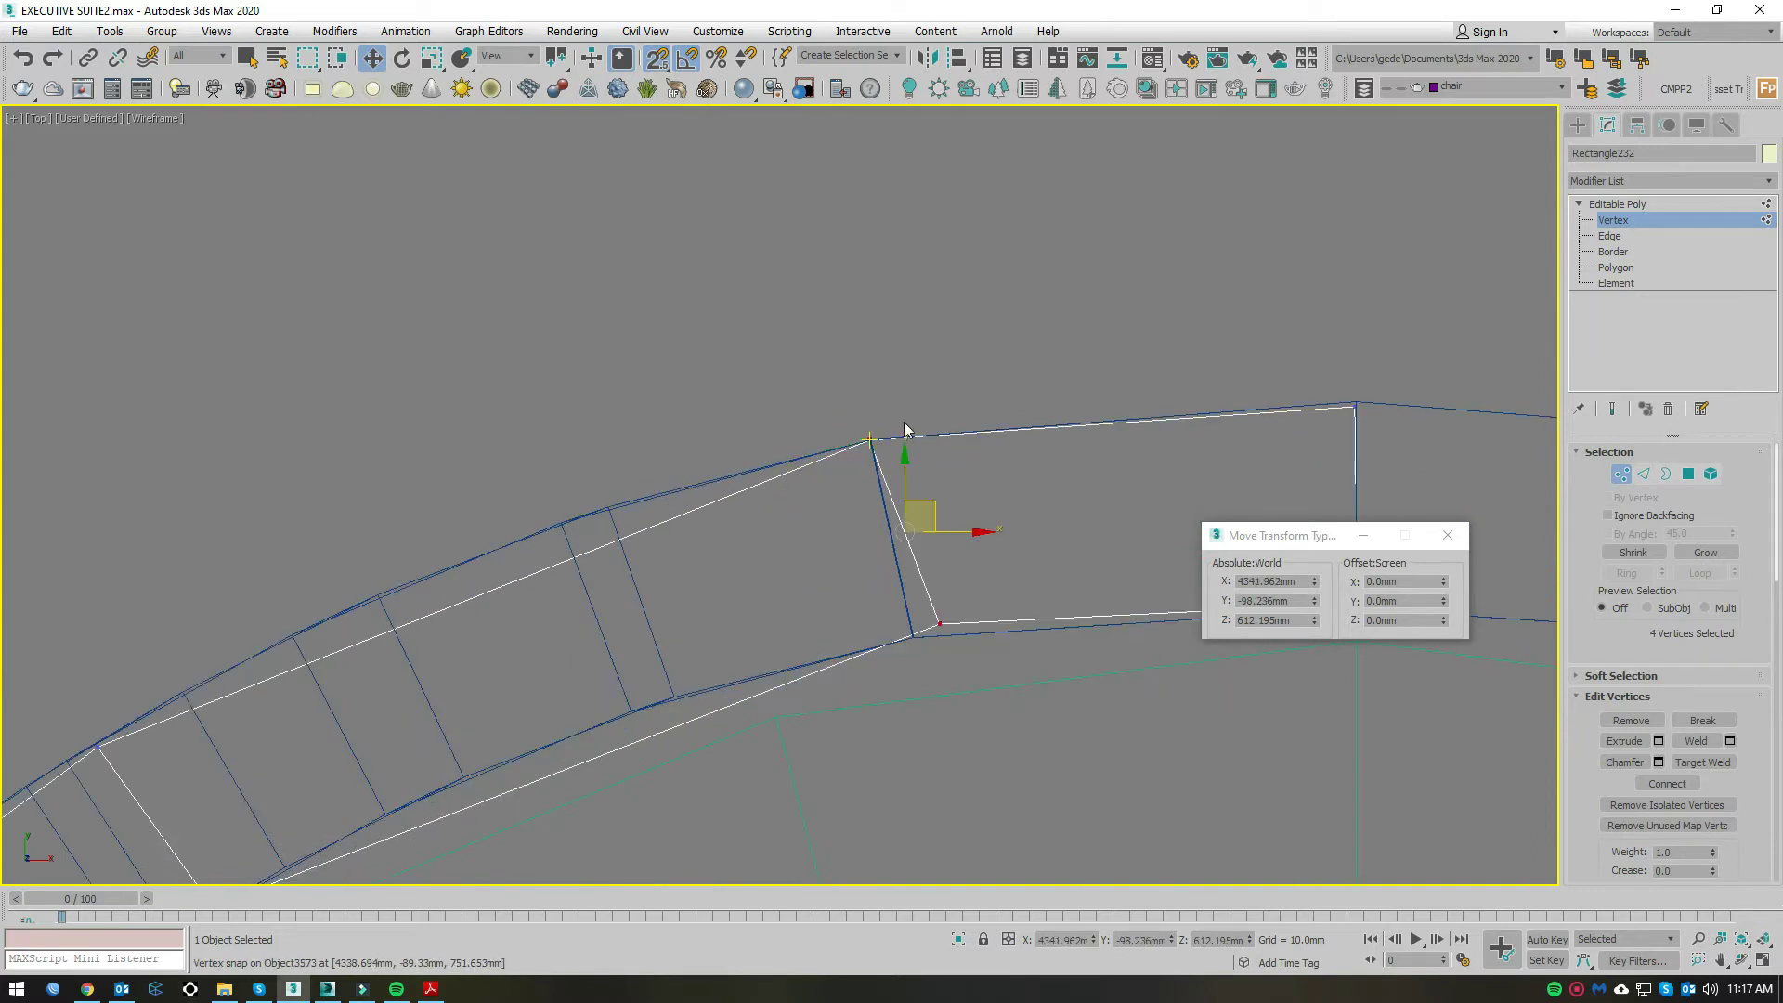
{"action": "left_click_drag", "start_coordinate": [982, 610], "coordinate": [955, 614]}
{"action": "scroll", "coordinate": [844, 669], "scroll_direction": "down", "scroll_amount": 3}
{"action": "scroll", "coordinate": [811, 426], "scroll_direction": "up", "scroll_amount": 2}
Step: Narrow the selection to two end vertices and snap them onto the corner at the arc's end
{"action": "left_click_drag", "start_coordinate": [933, 364], "coordinate": [610, 620]}
{"action": "middle_click_drag", "start_coordinate": [709, 393], "coordinate": [701, 485]}
{"action": "middle_click_drag", "start_coordinate": [908, 358], "coordinate": [1049, 504]}
{"action": "left_click", "coordinate": [1047, 504]}
{"action": "left_click_drag", "start_coordinate": [1023, 506], "coordinate": [1015, 527]}
{"action": "scroll", "coordinate": [815, 531], "scroll_direction": "down", "scroll_amount": 3}
{"action": "scroll", "coordinate": [1033, 583], "scroll_direction": "up", "scroll_amount": 5}
{"action": "scroll", "coordinate": [892, 465], "scroll_direction": "down", "scroll_amount": 2}
{"action": "scroll", "coordinate": [743, 482], "scroll_direction": "up", "scroll_amount": 2}
{"action": "mouse_move", "coordinate": [796, 548]}
{"action": "left_mouse_down"}
{"action": "mouse_move", "coordinate": [910, 580]}
{"action": "mouse_move", "coordinate": [873, 630]}
{"action": "left_mouse_up"}
Step: Zoom and pan to check the snapped armrest end against the blue arc
{"action": "scroll", "coordinate": [910, 581], "scroll_direction": "up", "scroll_amount": 2}
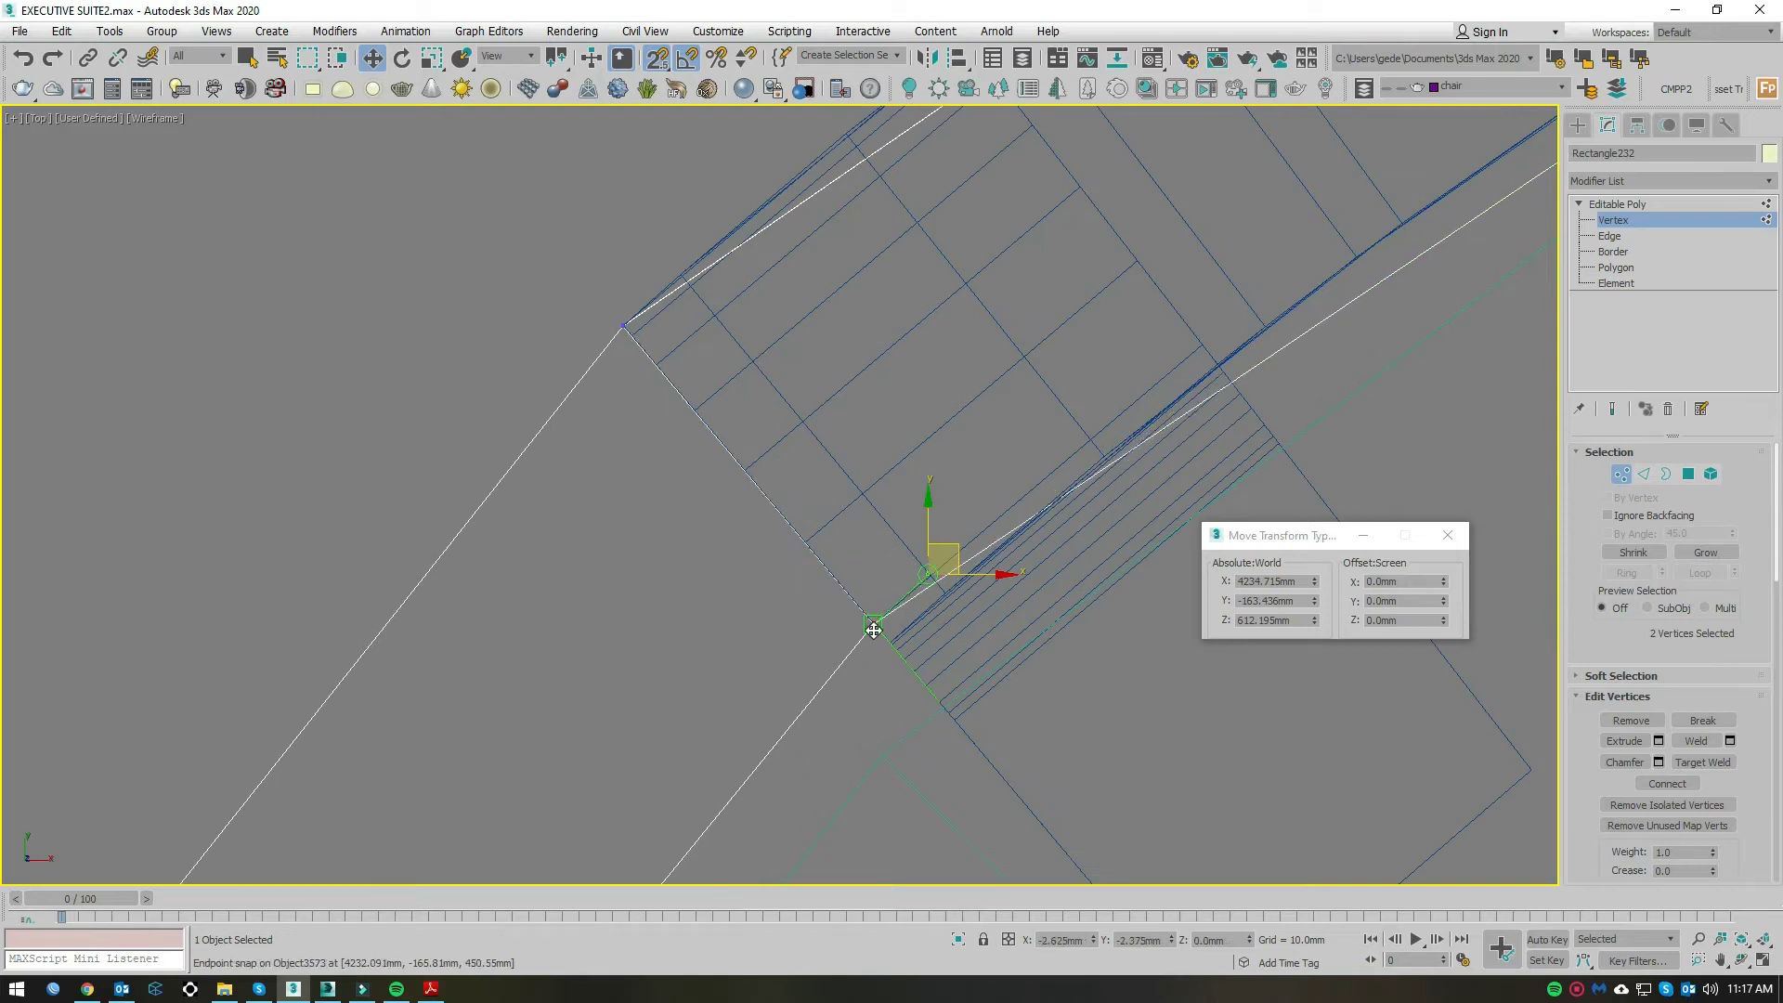
{"action": "scroll", "coordinate": [873, 630], "scroll_direction": "down", "scroll_amount": 2}
{"action": "scroll", "coordinate": [1028, 414], "scroll_direction": "down", "scroll_amount": 2}
{"action": "scroll", "coordinate": [864, 238], "scroll_direction": "down", "scroll_amount": 2}
{"action": "scroll", "coordinate": [1000, 376], "scroll_direction": "up", "scroll_amount": 1}
{"action": "middle_click_drag", "start_coordinate": [1000, 375], "coordinate": [873, 492]}
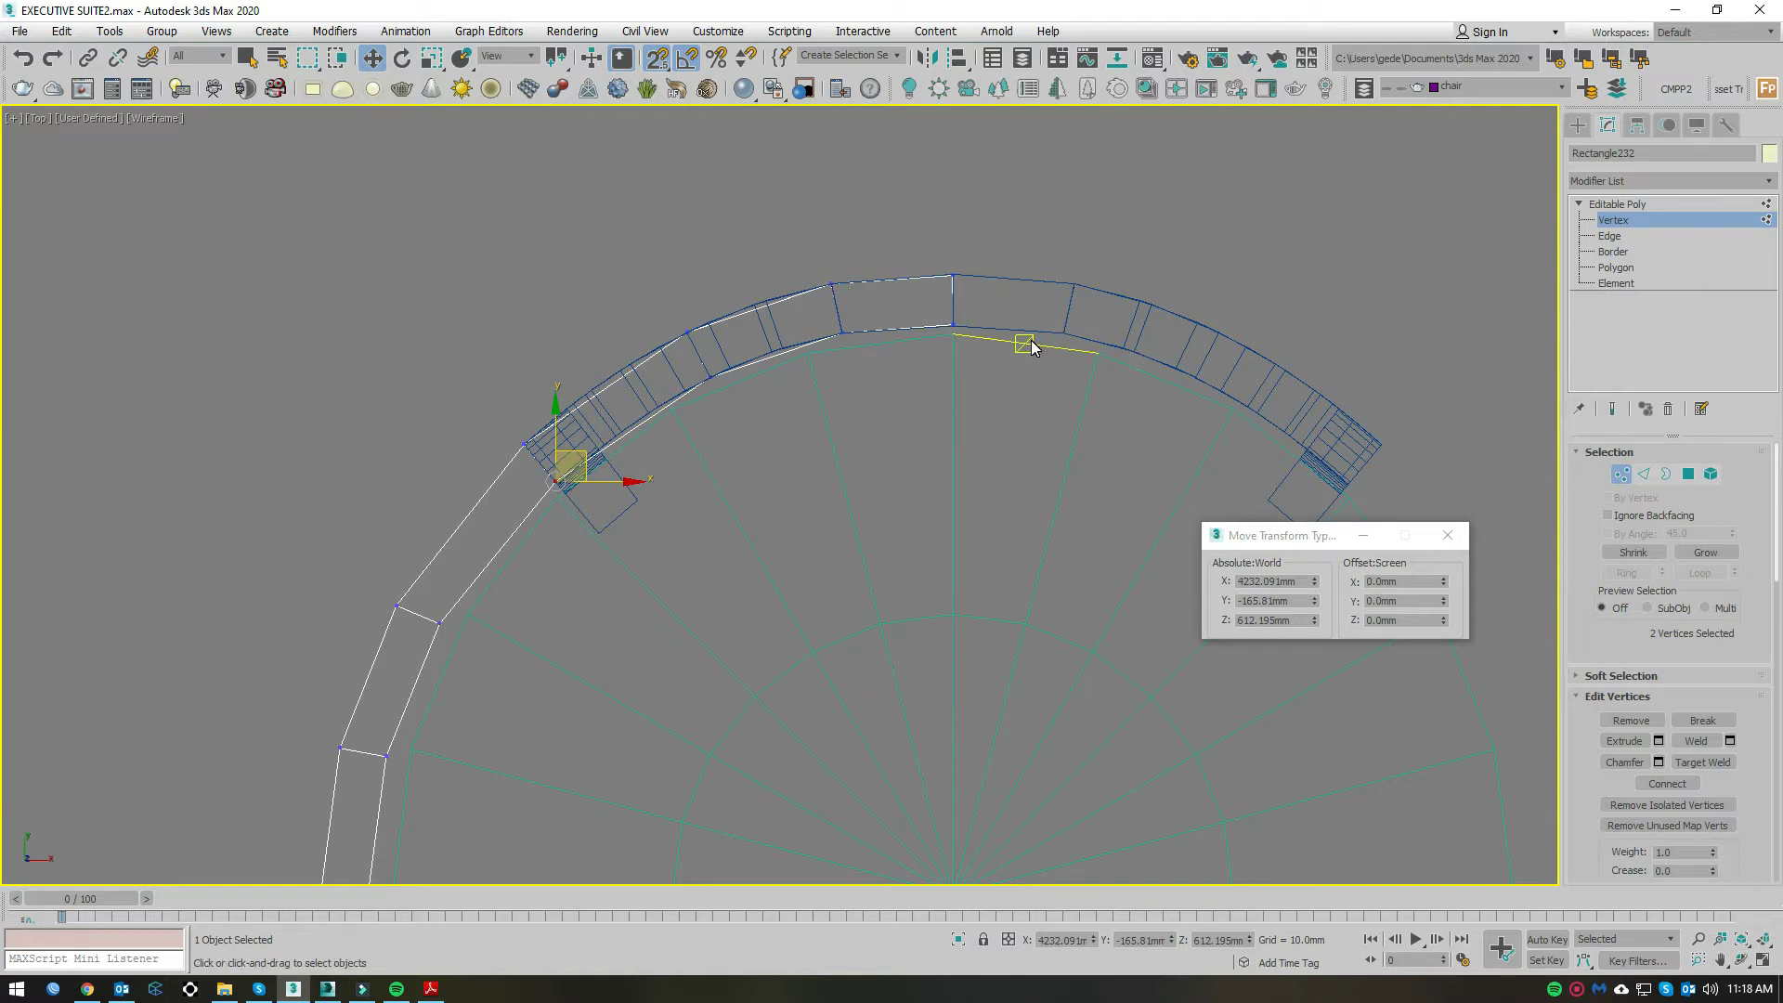
{"action": "scroll", "coordinate": [1031, 346], "scroll_direction": "up", "scroll_amount": 1}
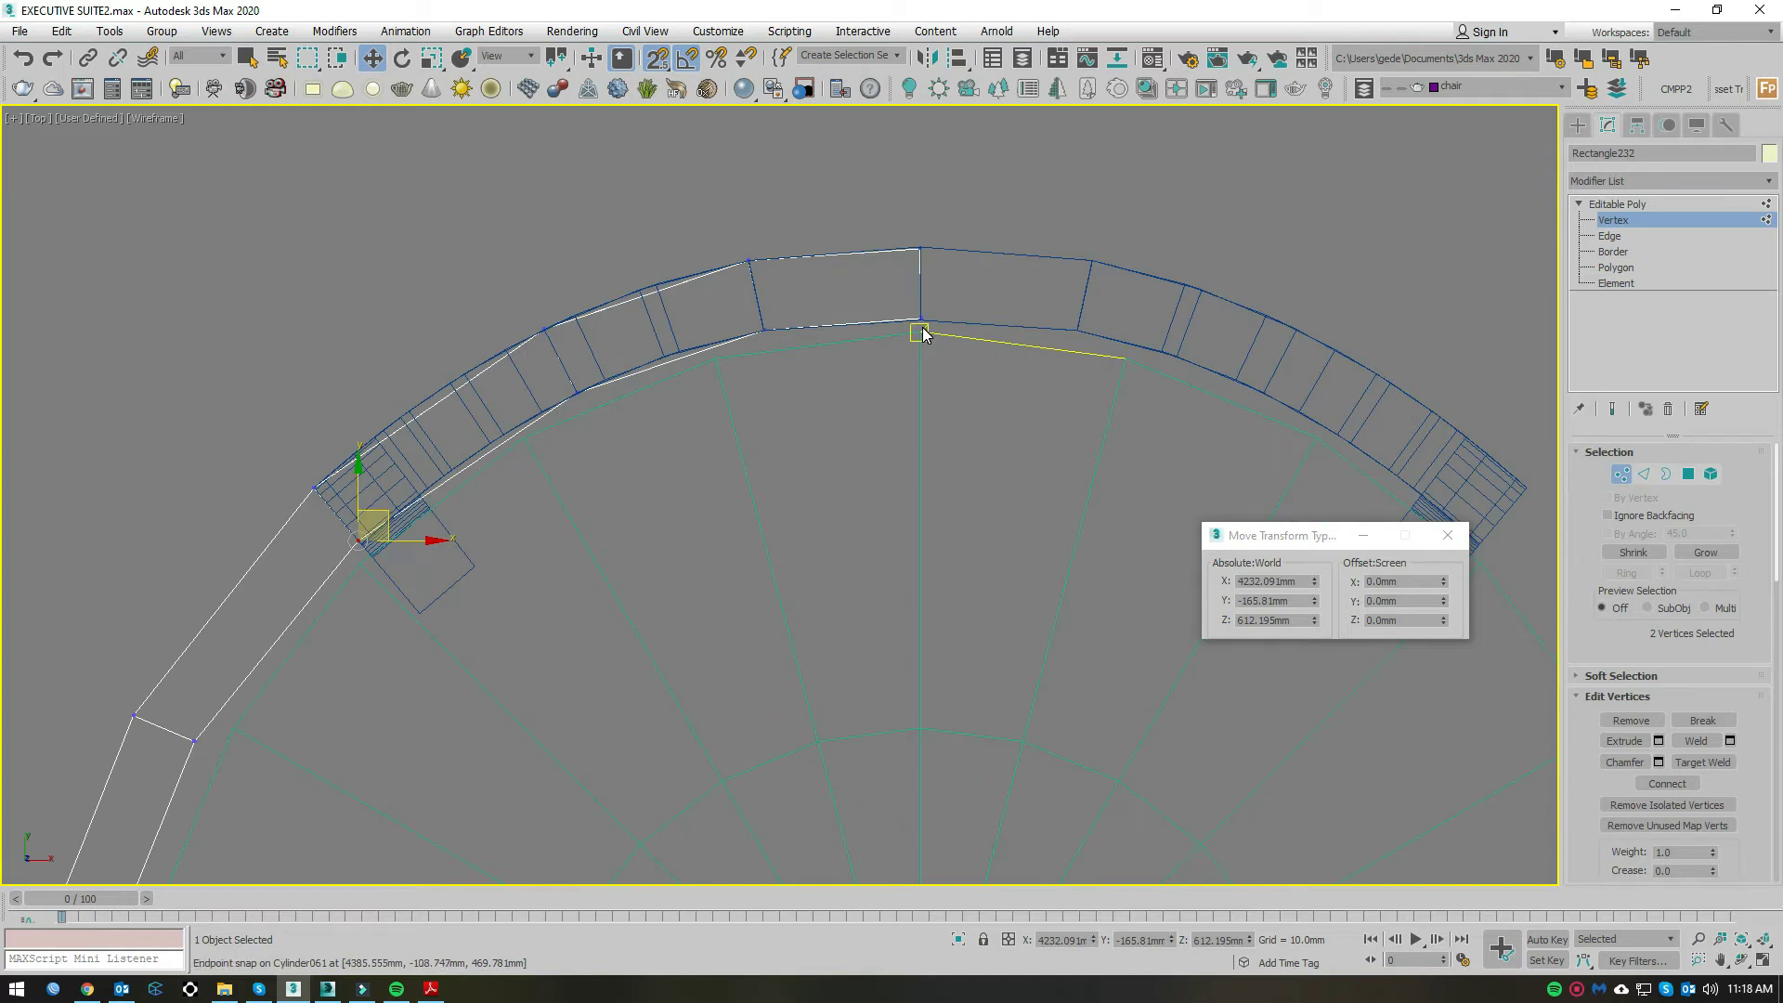
{"action": "scroll", "coordinate": [929, 336], "scroll_direction": "down", "scroll_amount": 5}
{"action": "scroll", "coordinate": [952, 467], "scroll_direction": "up", "scroll_amount": 3}
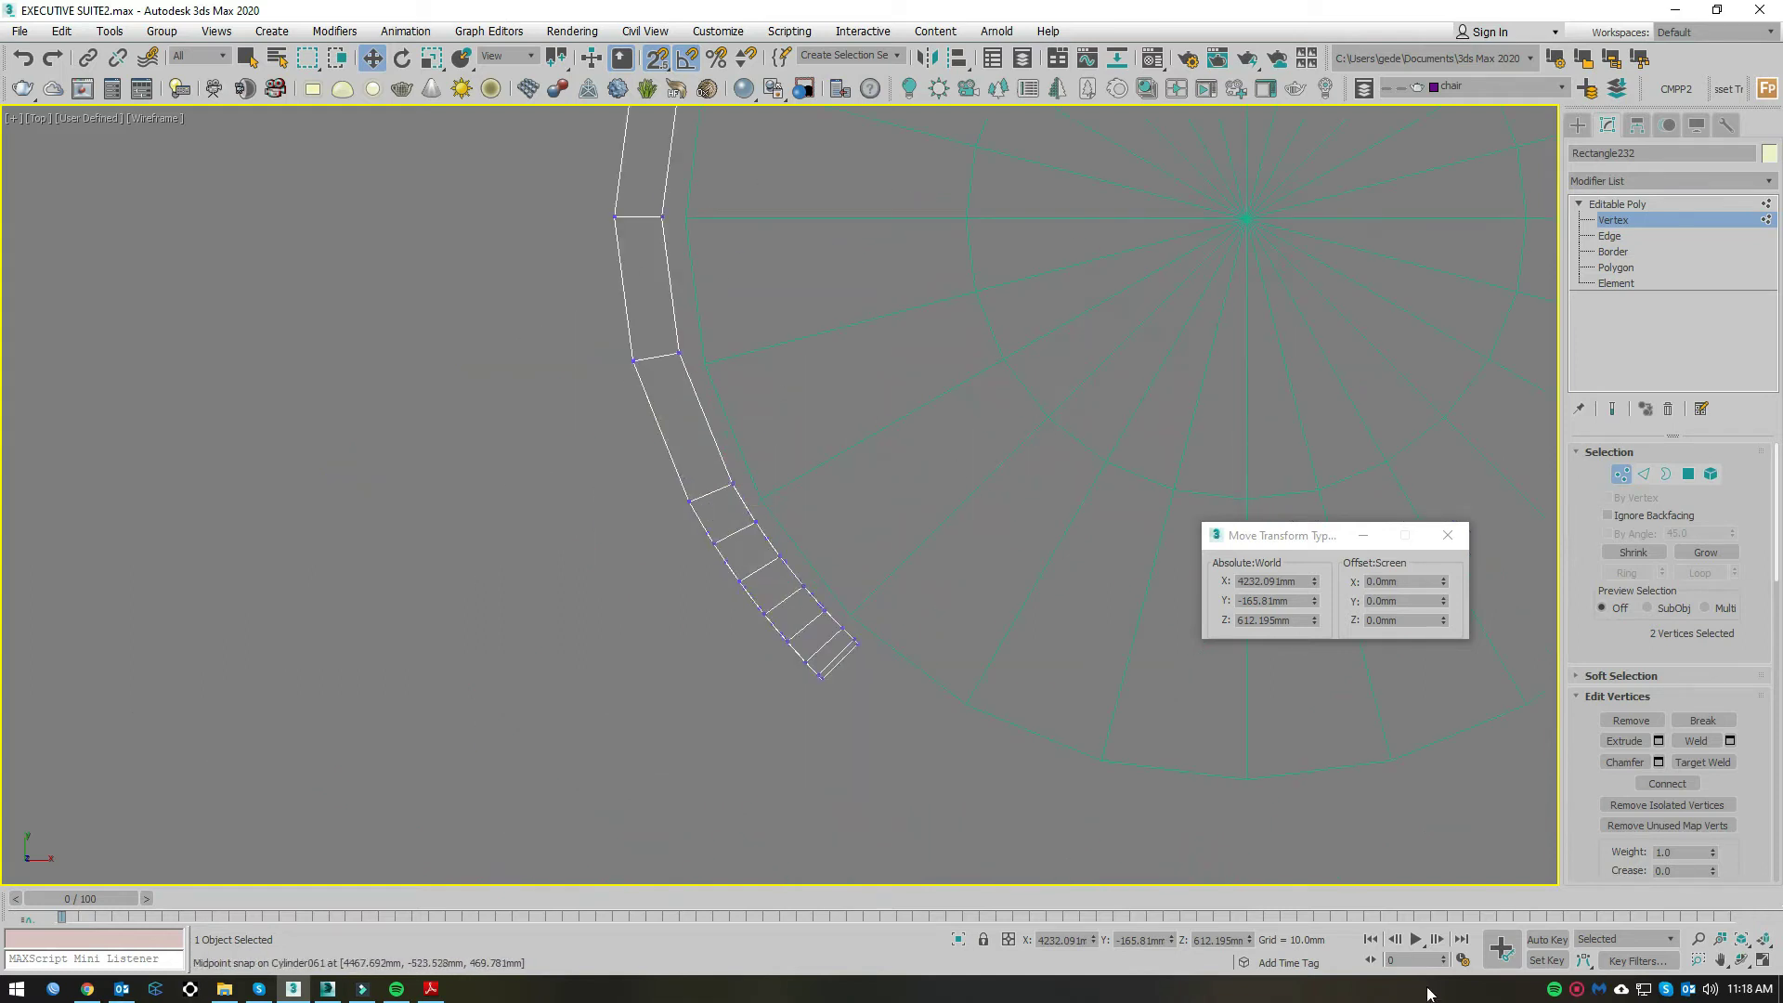
{"action": "left_click", "coordinate": [1710, 992]}
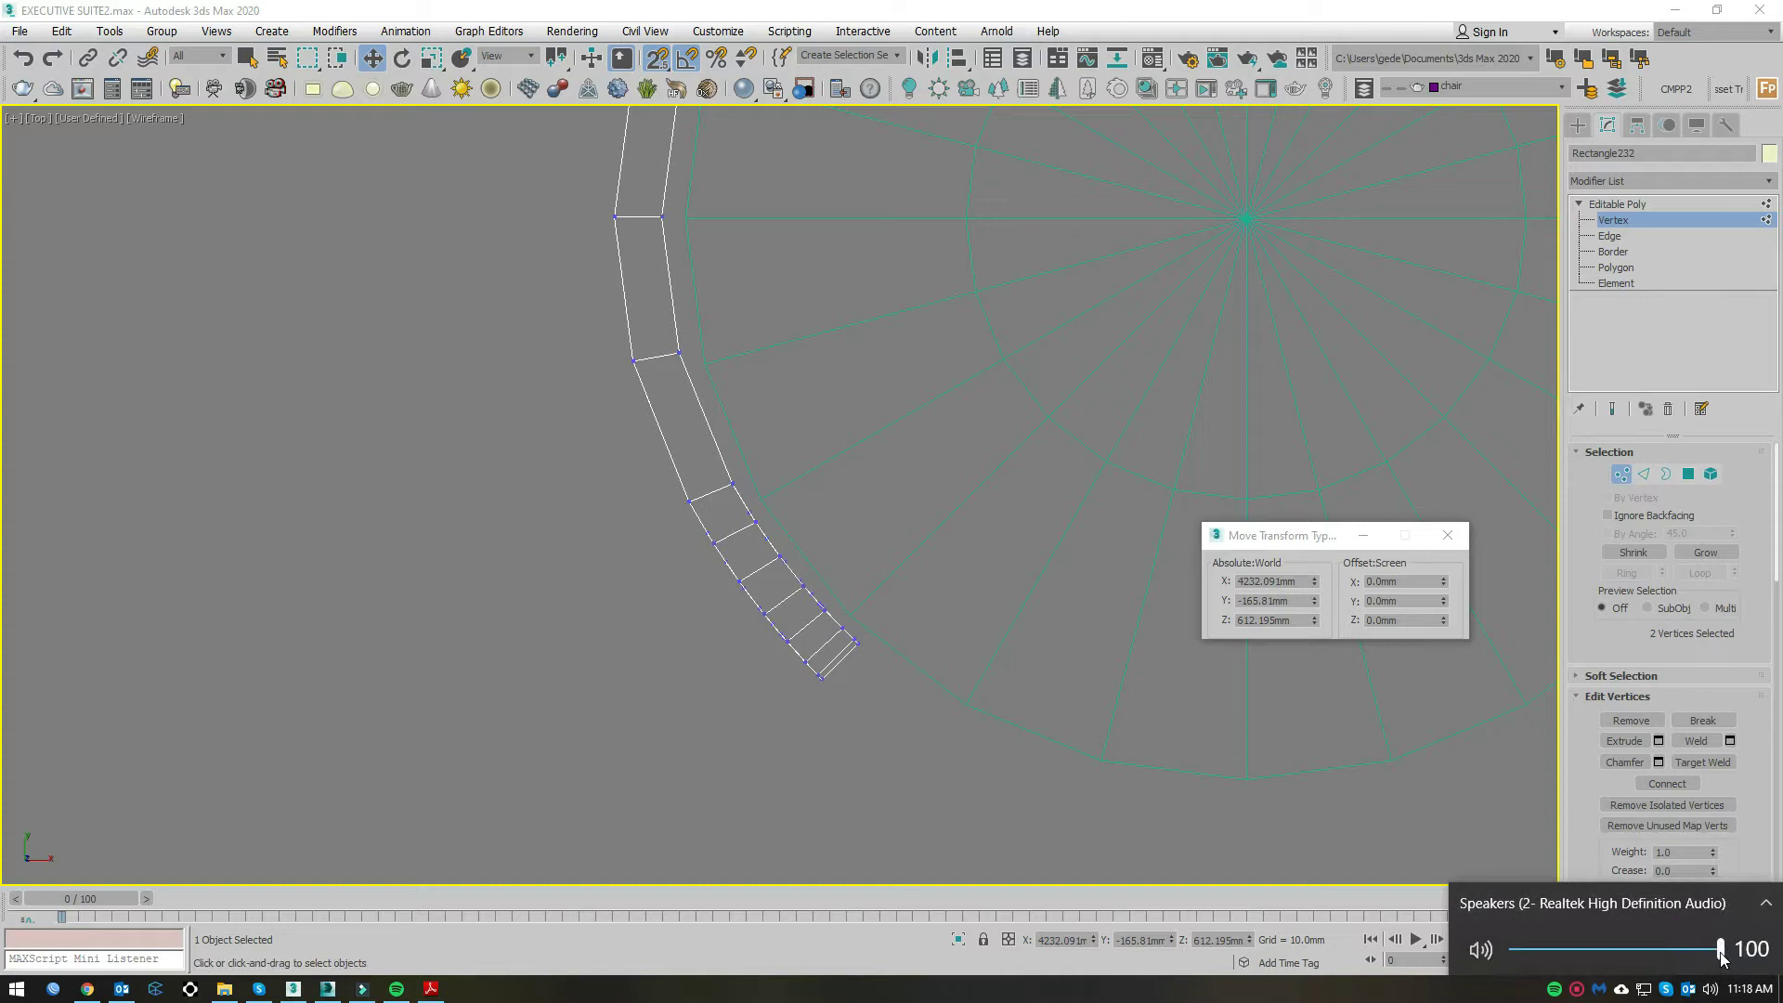
{"action": "left_click", "coordinate": [397, 988]}
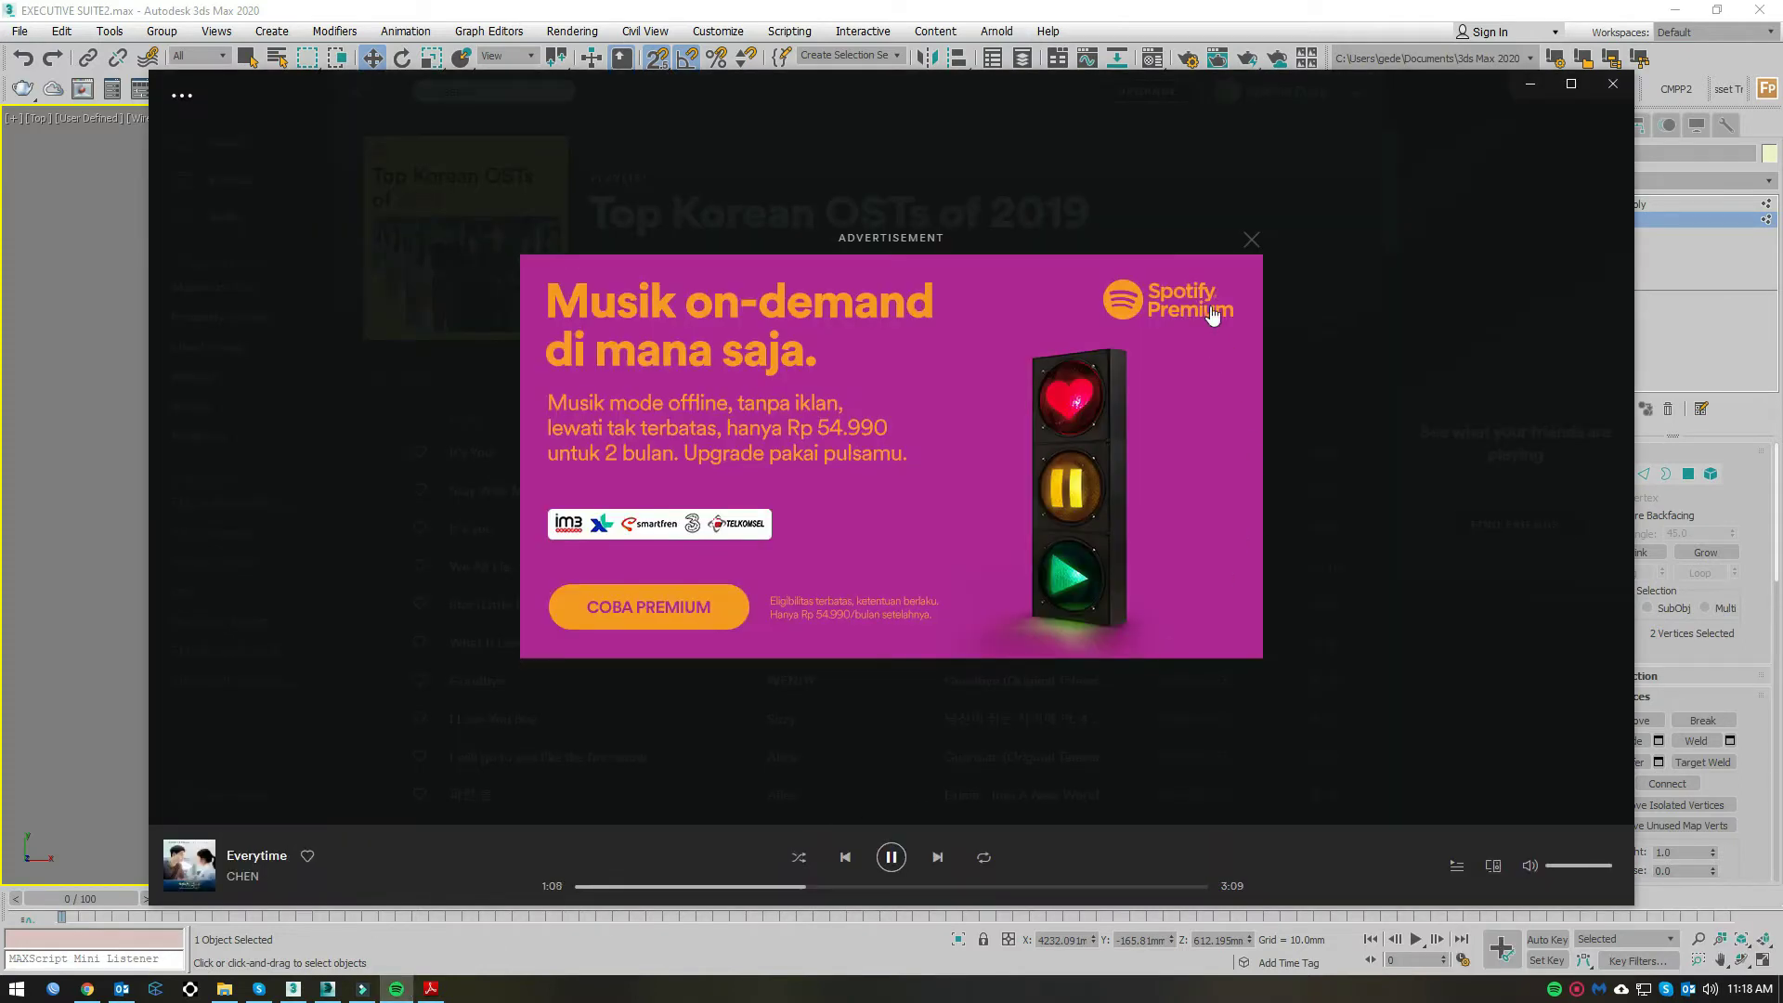
{"action": "left_click", "coordinate": [1251, 240]}
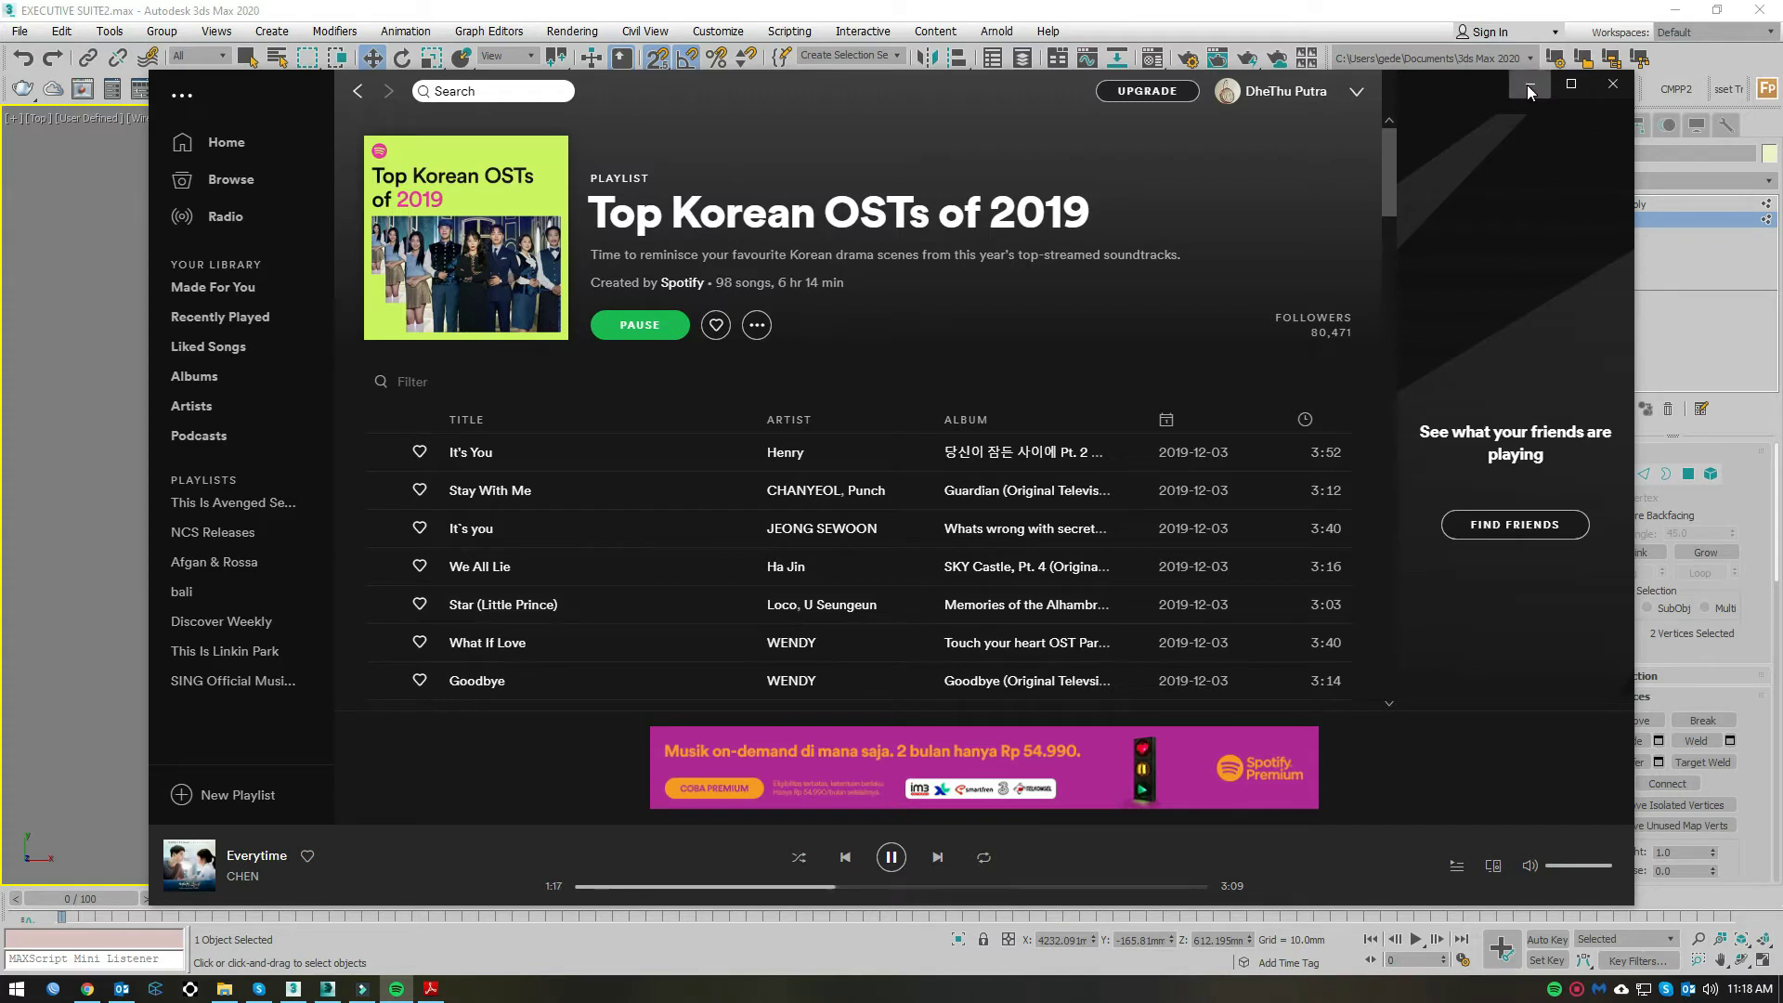
{"action": "scroll", "coordinate": [1213, 238], "scroll_direction": "down", "scroll_amount": 5}
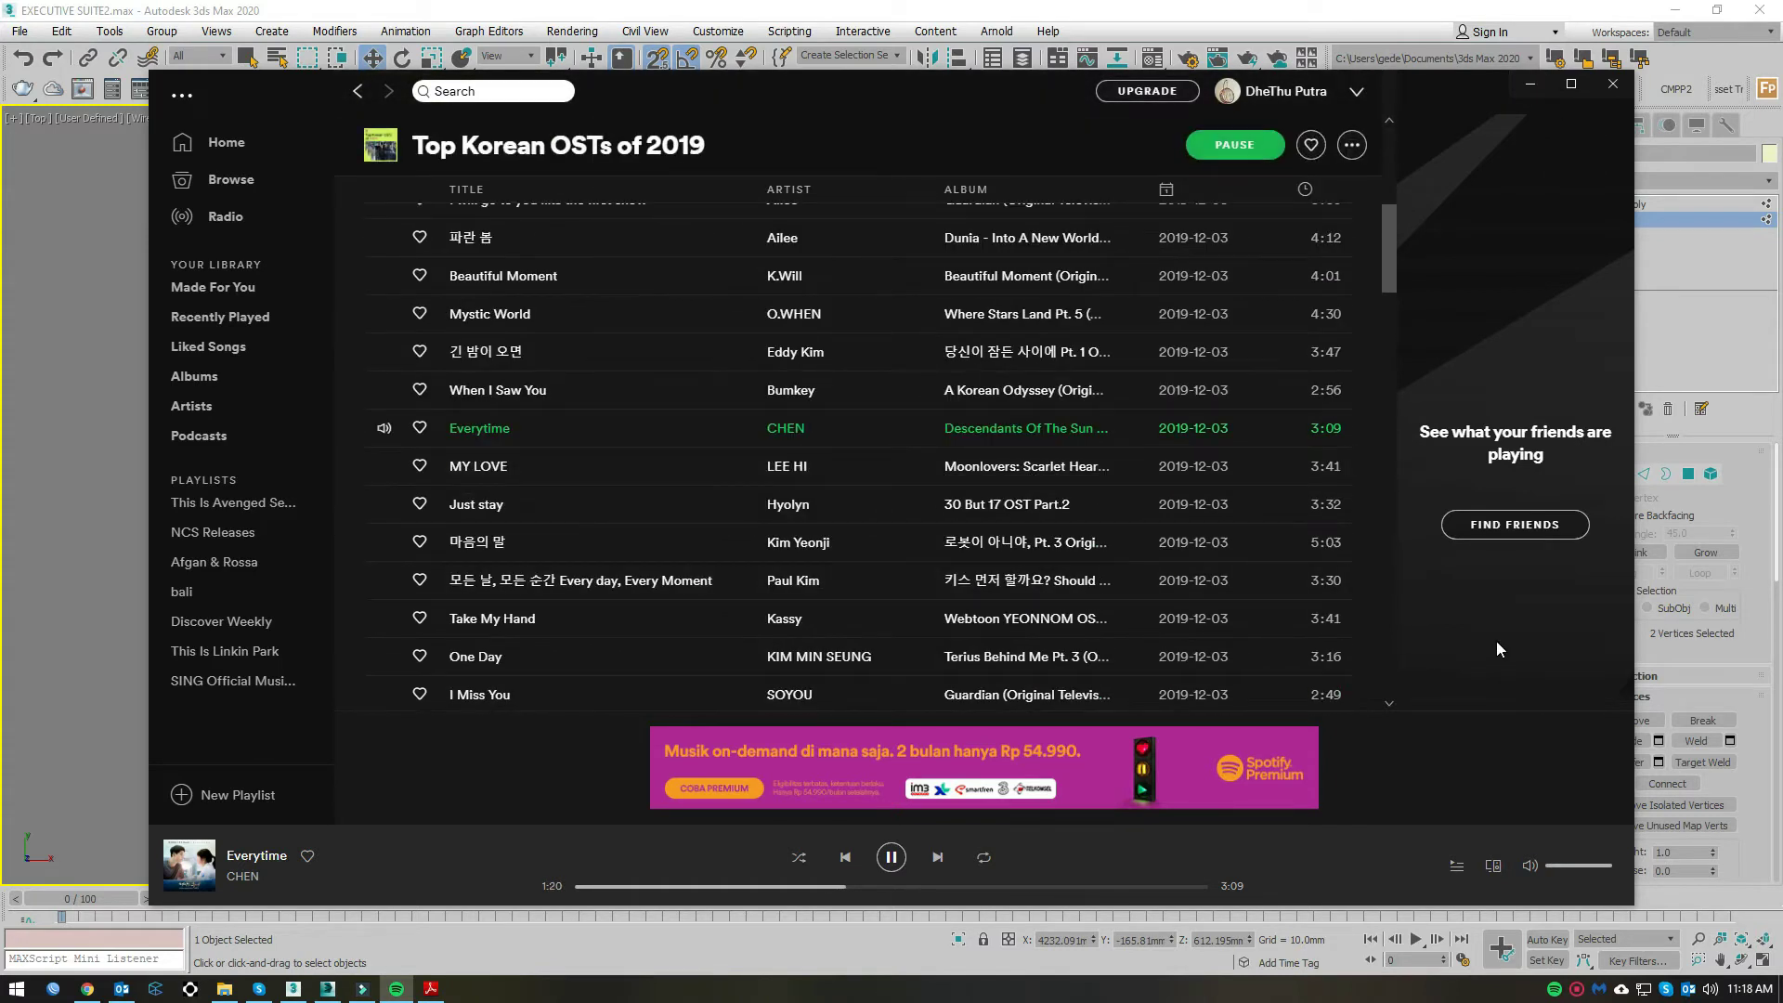
{"action": "left_click", "coordinate": [1528, 91]}
{"action": "scroll", "coordinate": [943, 326], "scroll_direction": "down", "scroll_amount": 3}
{"action": "scroll", "coordinate": [855, 358], "scroll_direction": "up", "scroll_amount": 2}
Step: Add a Symmetry modifier to the armrest's Editable Poly, mirrored on the Z axis
{"action": "left_click", "coordinate": [1618, 203]}
{"action": "scroll", "coordinate": [1183, 230], "scroll_direction": "up", "scroll_amount": 3}
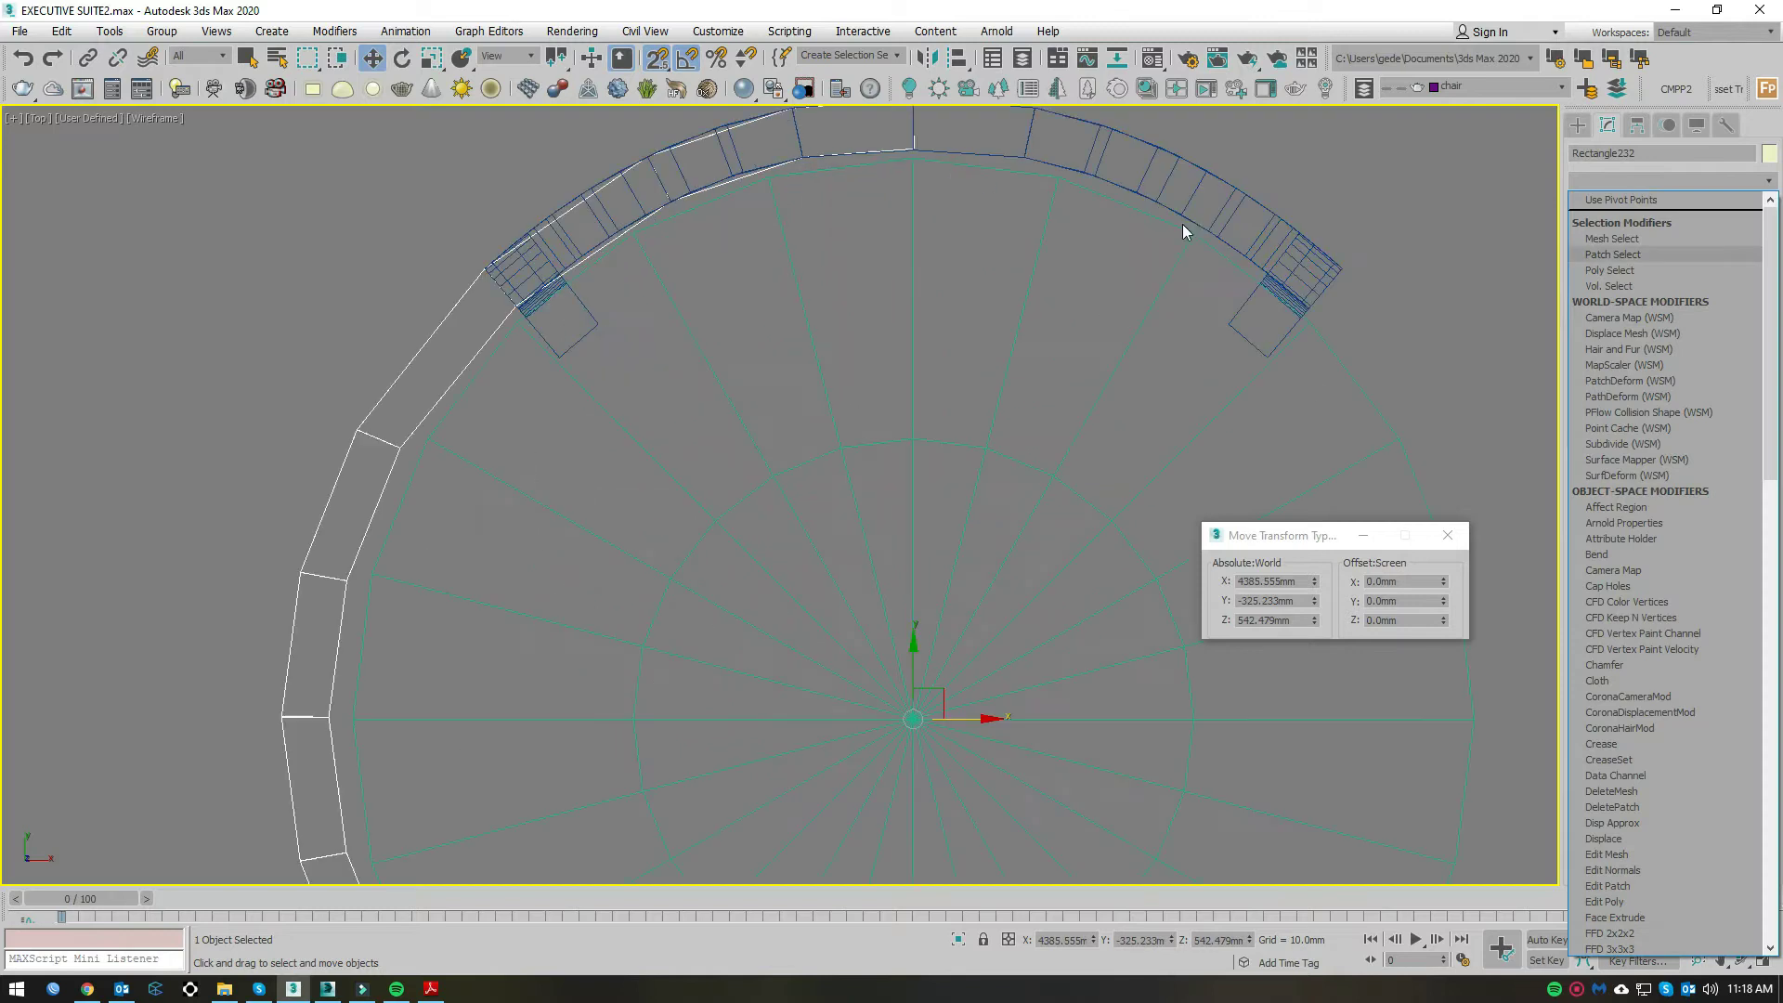
{"action": "left_click", "coordinate": [1625, 221]}
{"action": "left_click", "coordinate": [1589, 205]}
{"action": "left_click", "coordinate": [1570, 180]}
{"action": "scroll", "coordinate": [1740, 822], "scroll_direction": "down", "scroll_amount": 5}
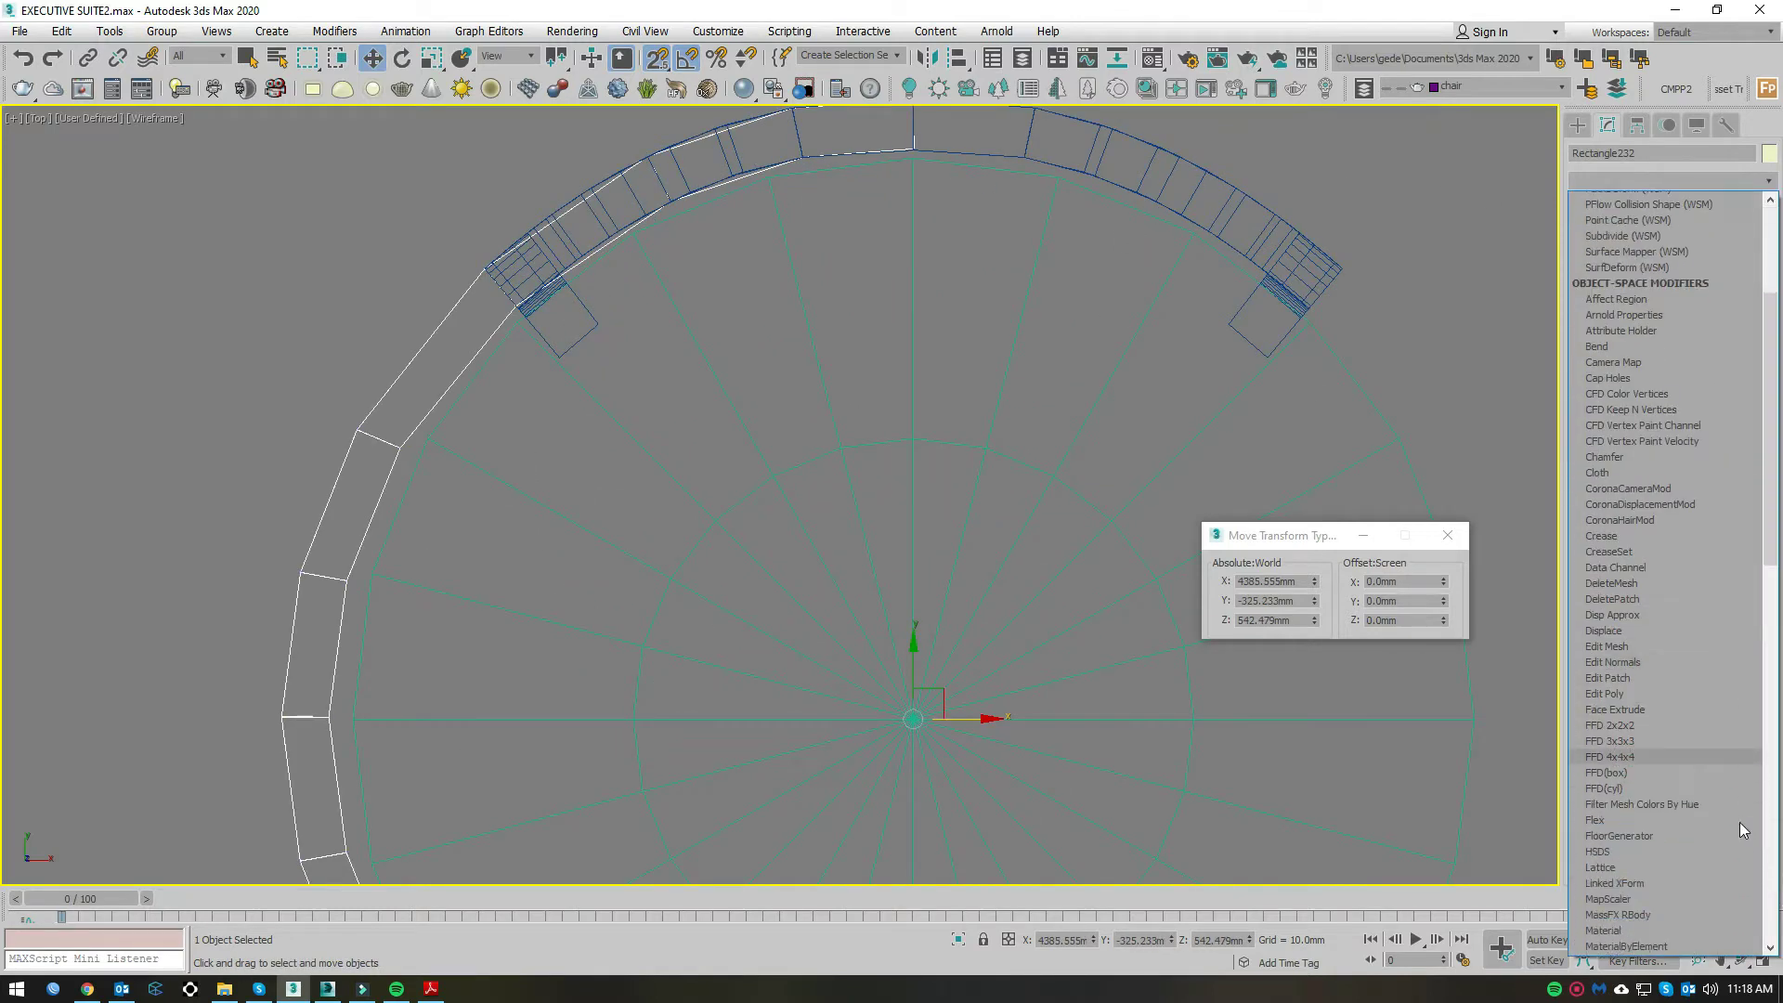
{"action": "scroll", "coordinate": [1735, 817], "scroll_direction": "down", "scroll_amount": 5}
{"action": "left_click", "coordinate": [1621, 562]}
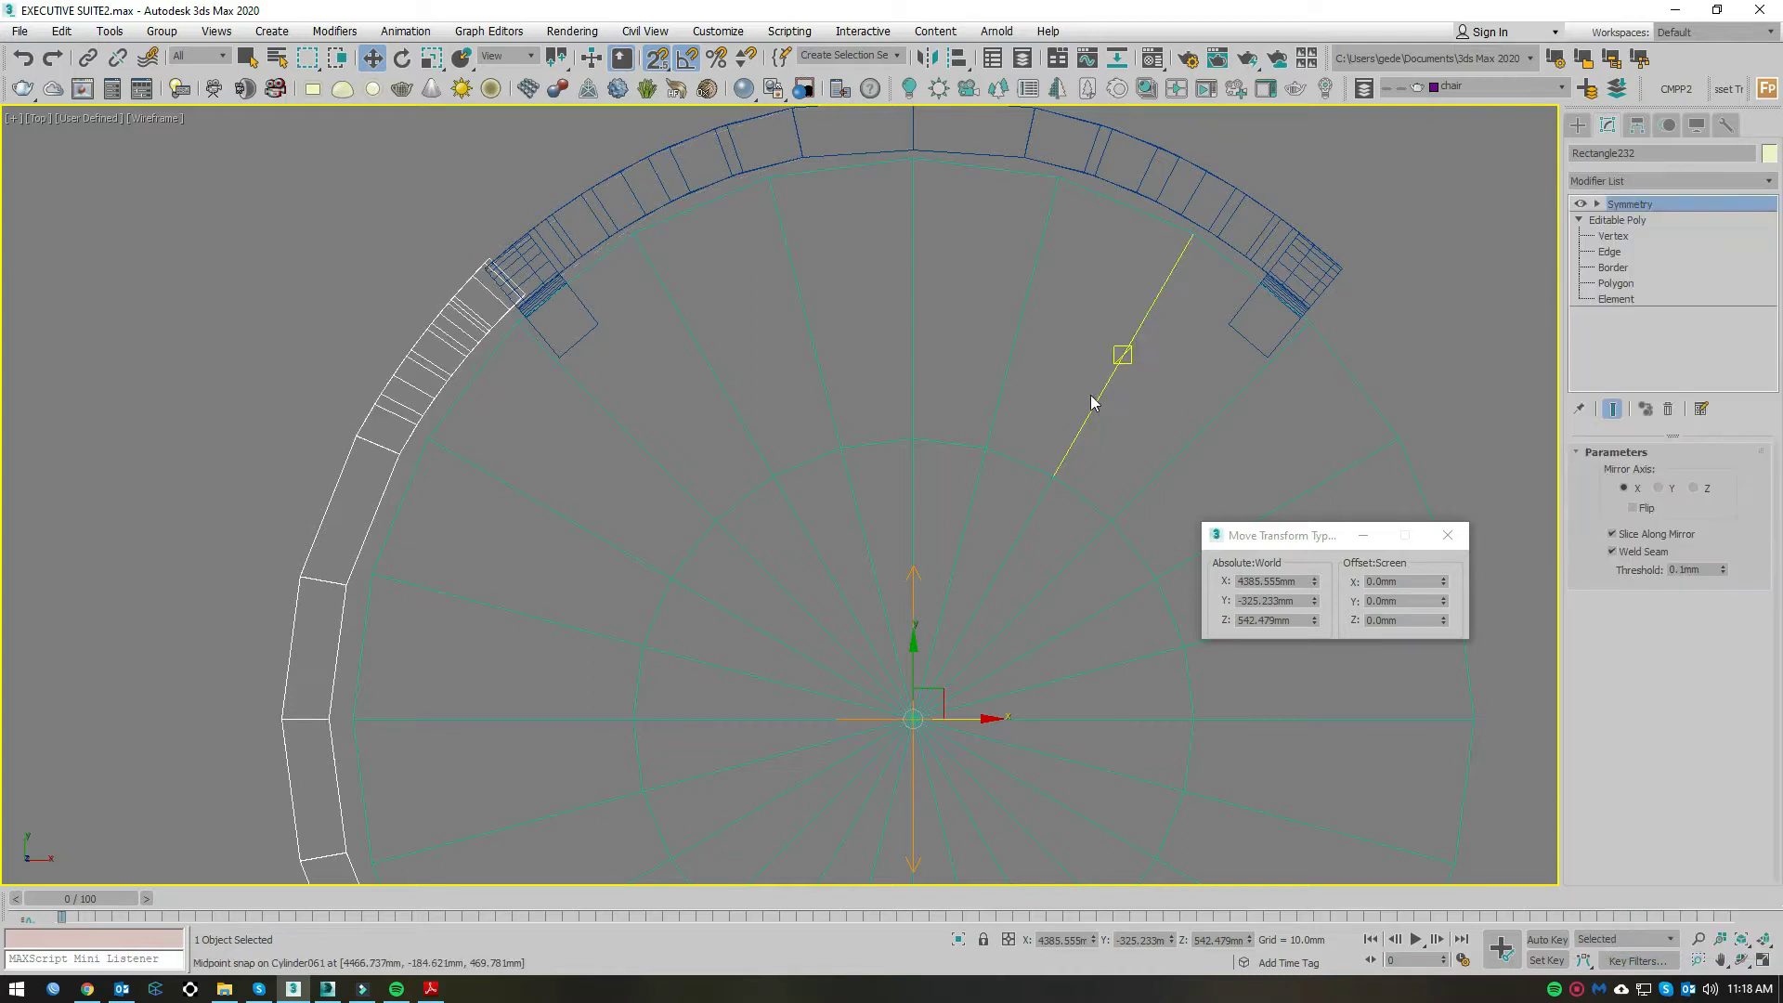
{"action": "left_click", "coordinate": [1633, 221]}
{"action": "scroll", "coordinate": [1107, 527], "scroll_direction": "down", "scroll_amount": 4}
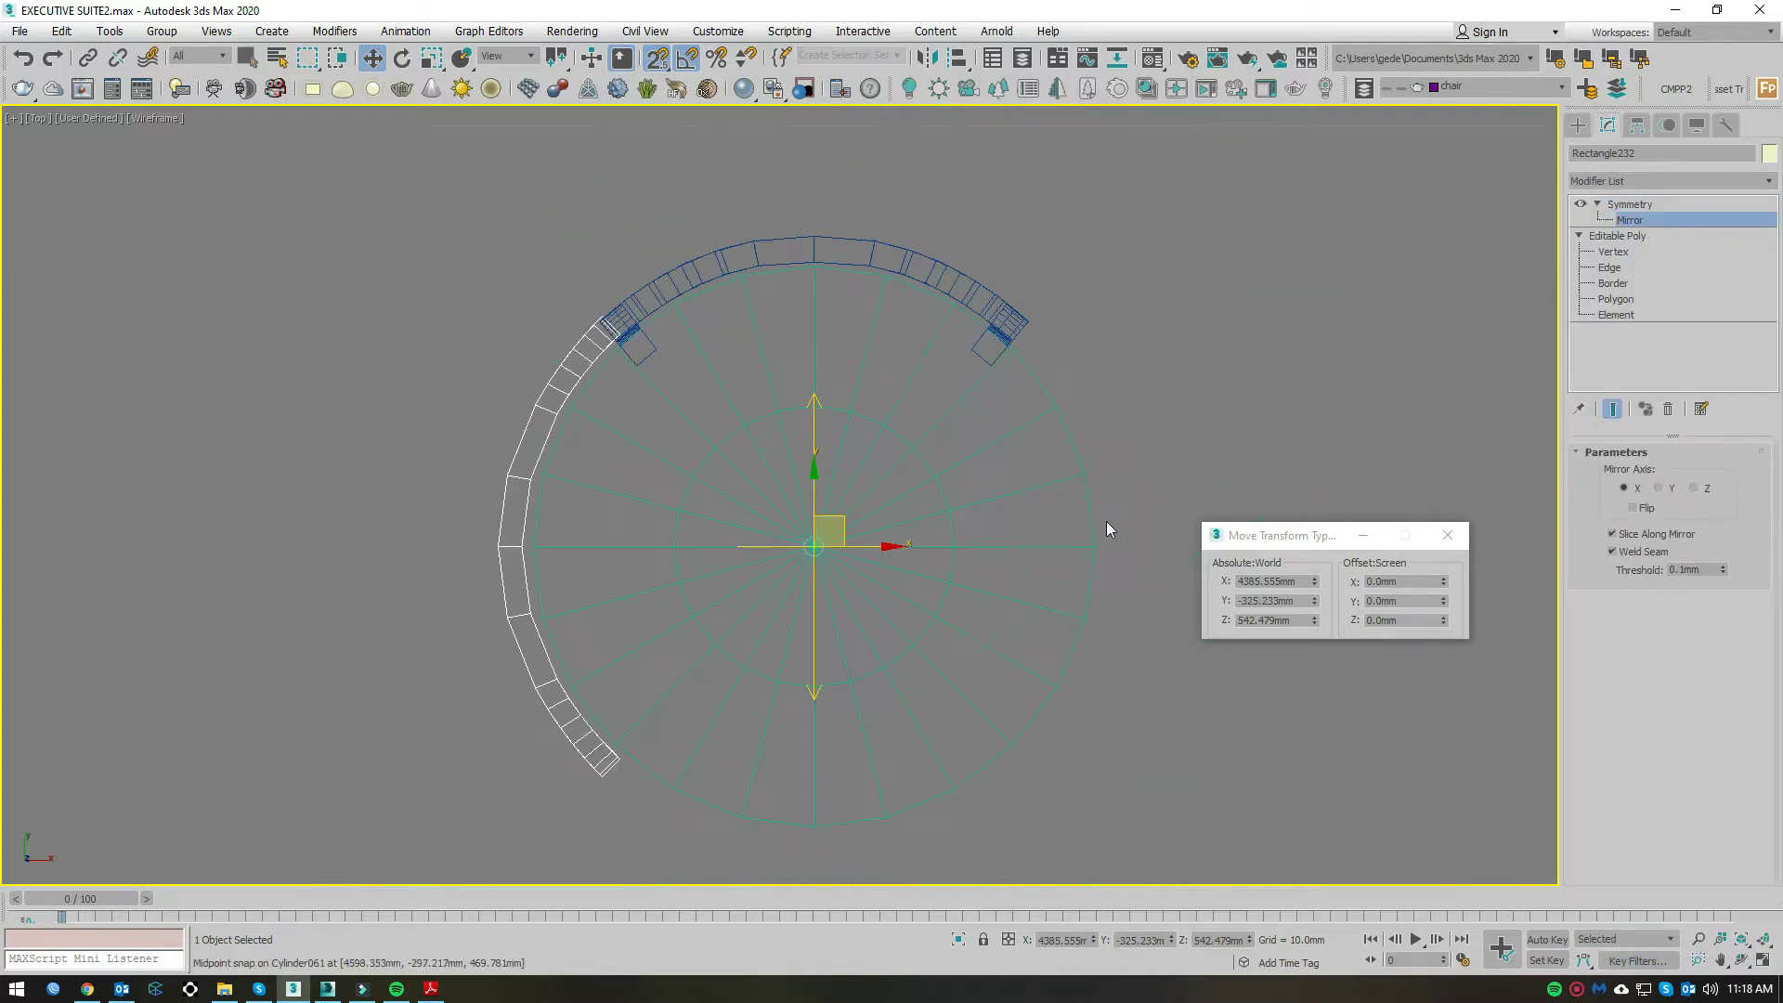
{"action": "left_click", "coordinate": [1708, 486]}
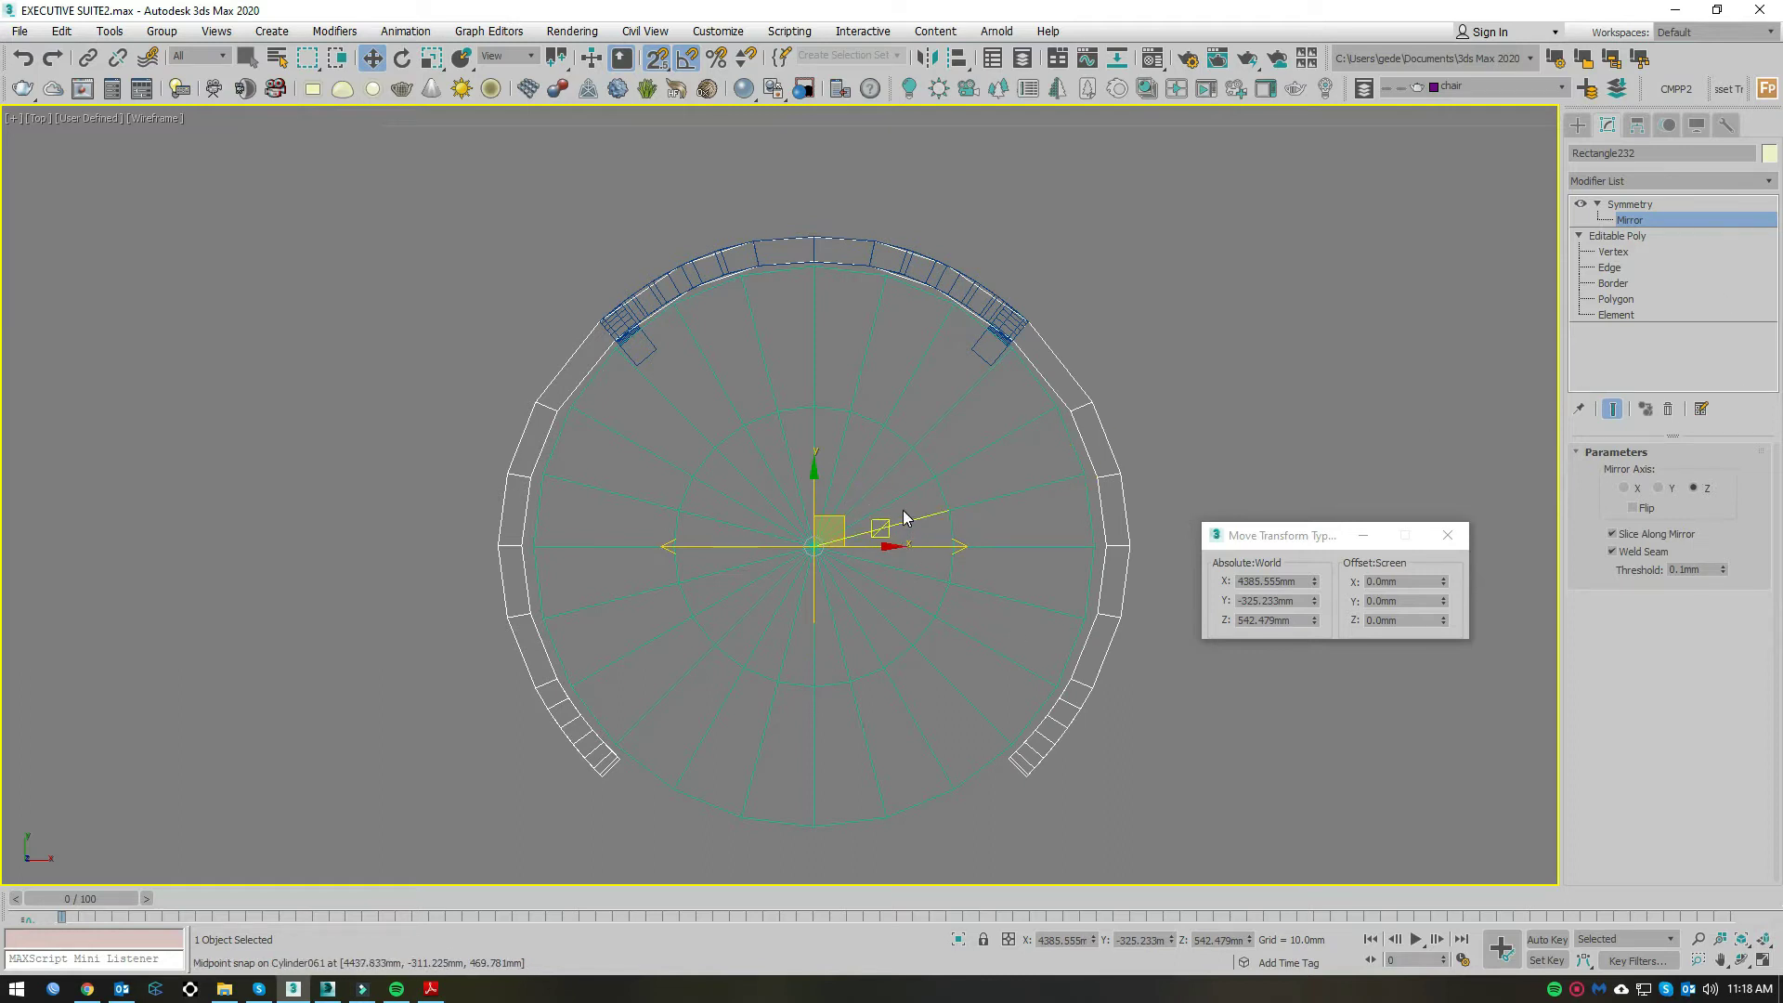
Step: Orbit the shaded Perspective view to check both armrests
{"action": "scroll", "coordinate": [903, 501], "scroll_direction": "up", "scroll_amount": 3}
{"action": "key", "text": "p"}
{"action": "middle_click_drag", "start_coordinate": [895, 642], "coordinate": [850, 506], "text": "alt"}
{"action": "key", "text": "F3"}
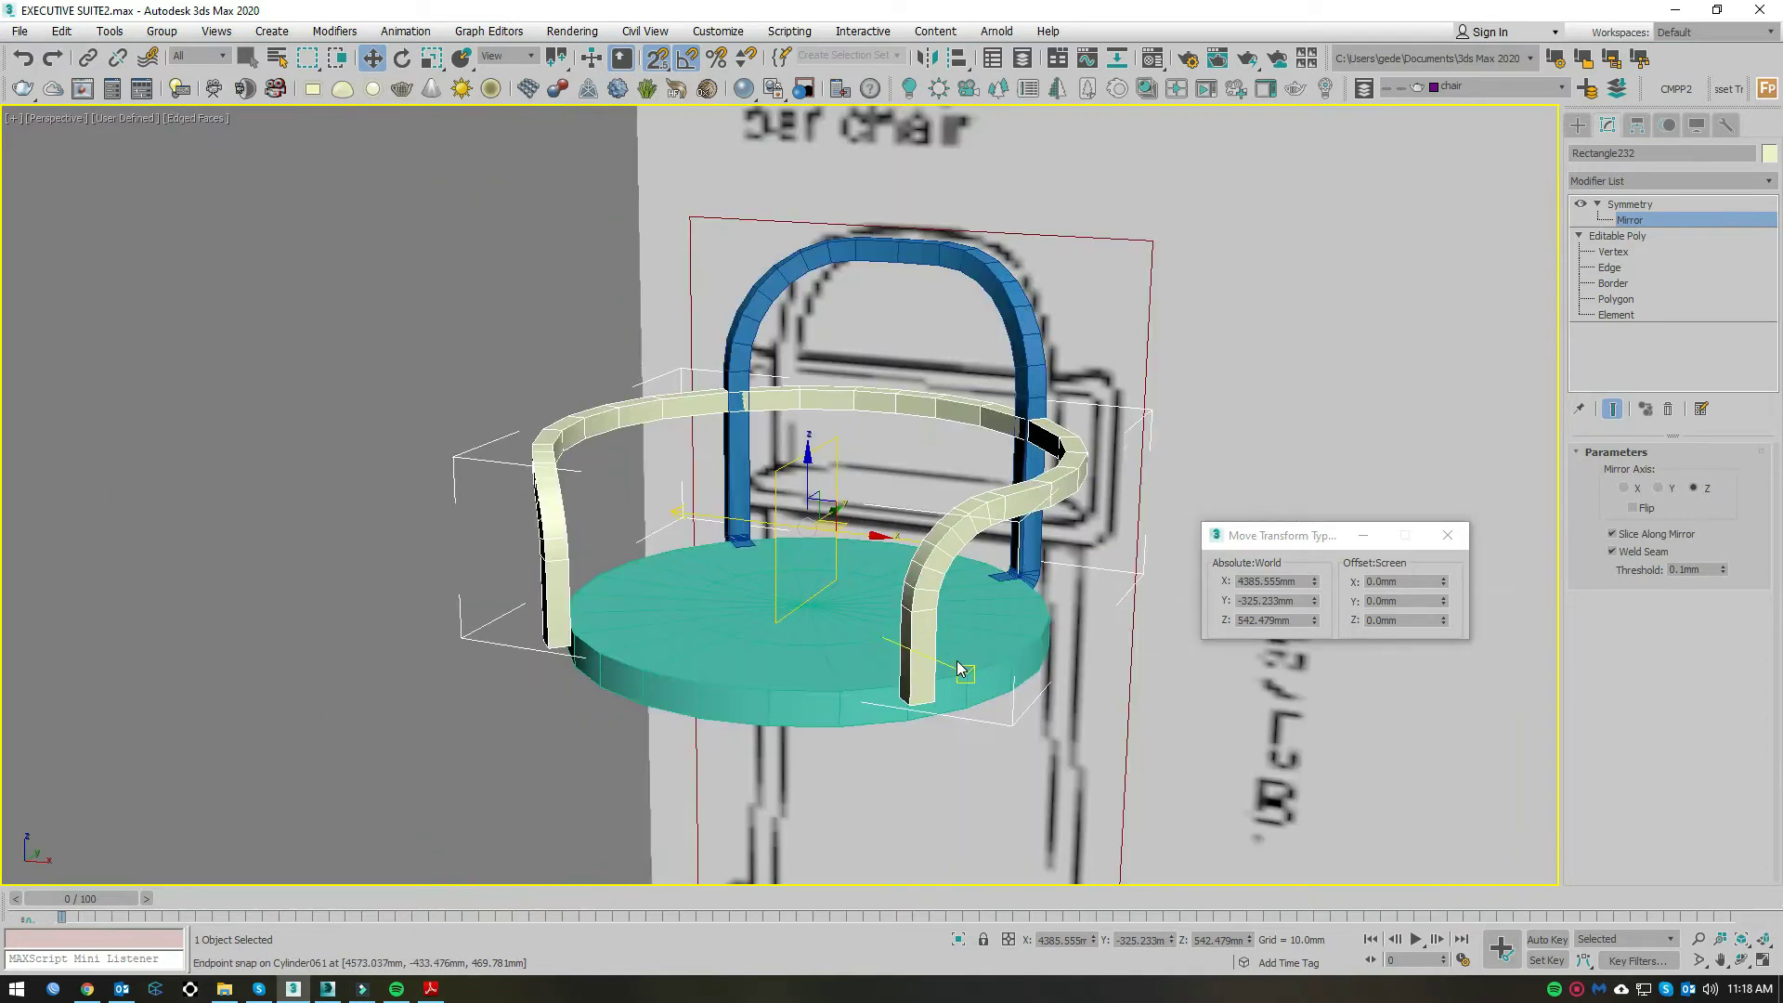
{"action": "middle_click_drag", "start_coordinate": [961, 669], "coordinate": [740, 592], "text": "alt"}
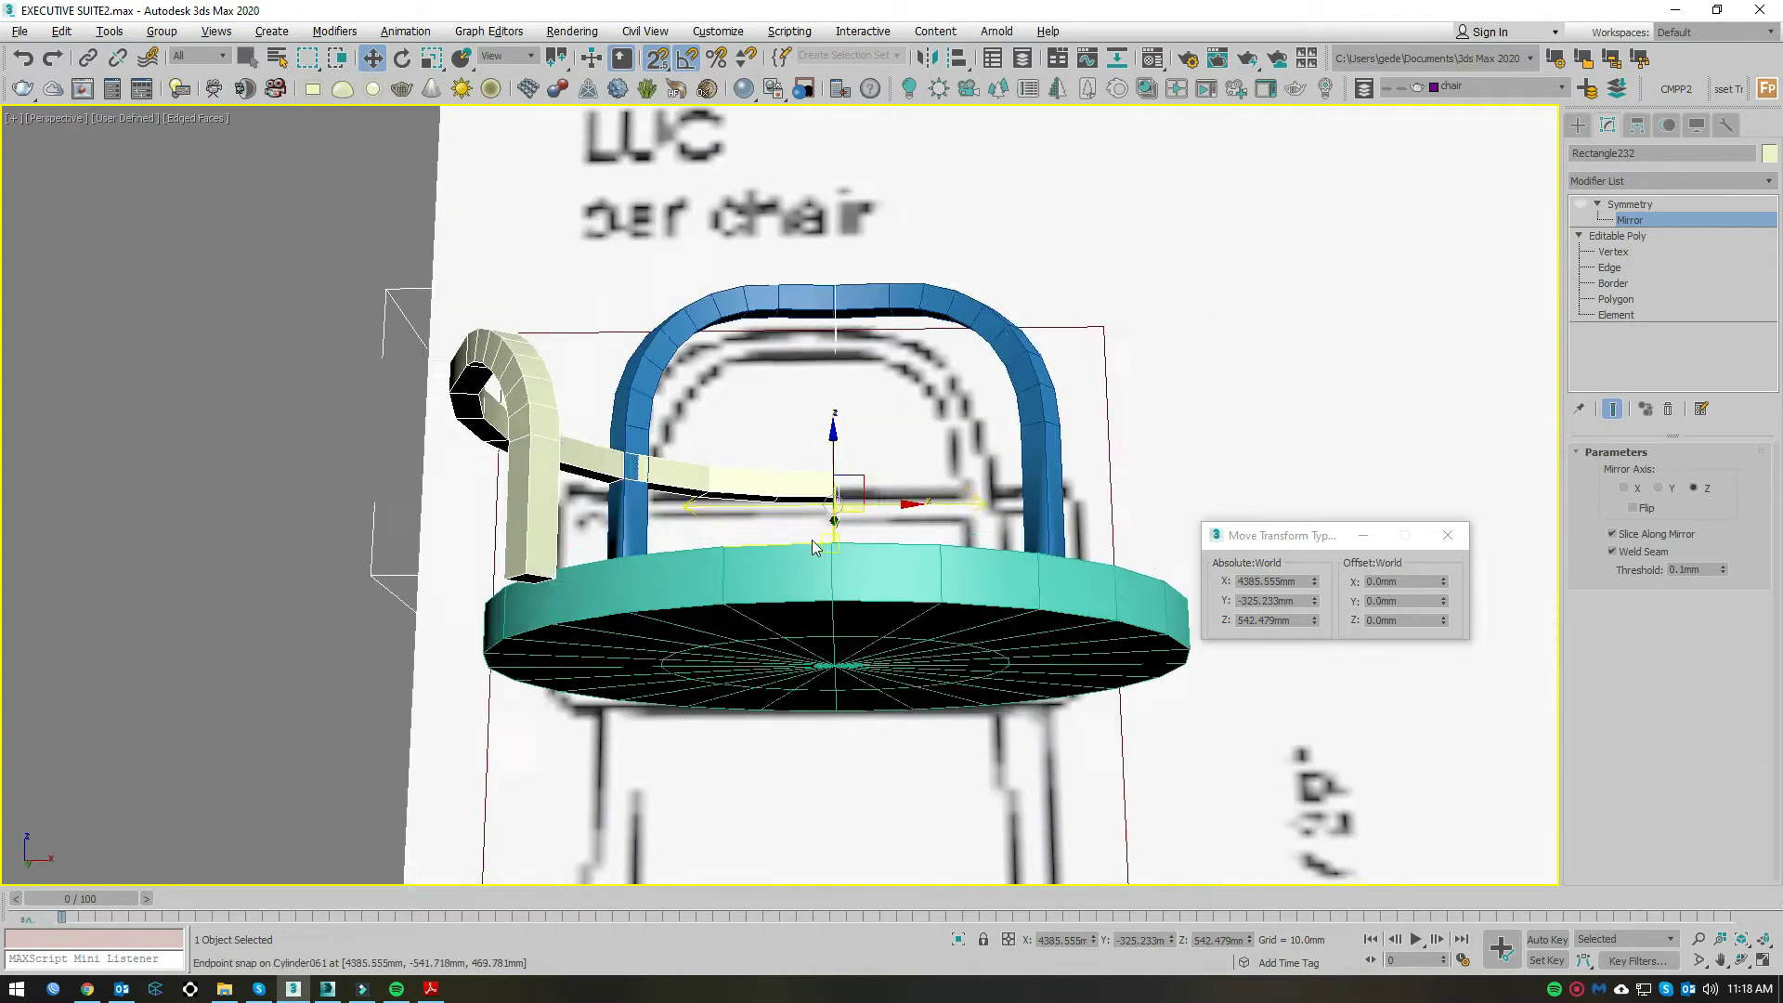
{"action": "middle_click_drag", "start_coordinate": [1590, 210], "coordinate": [1593, 453], "text": "alt"}
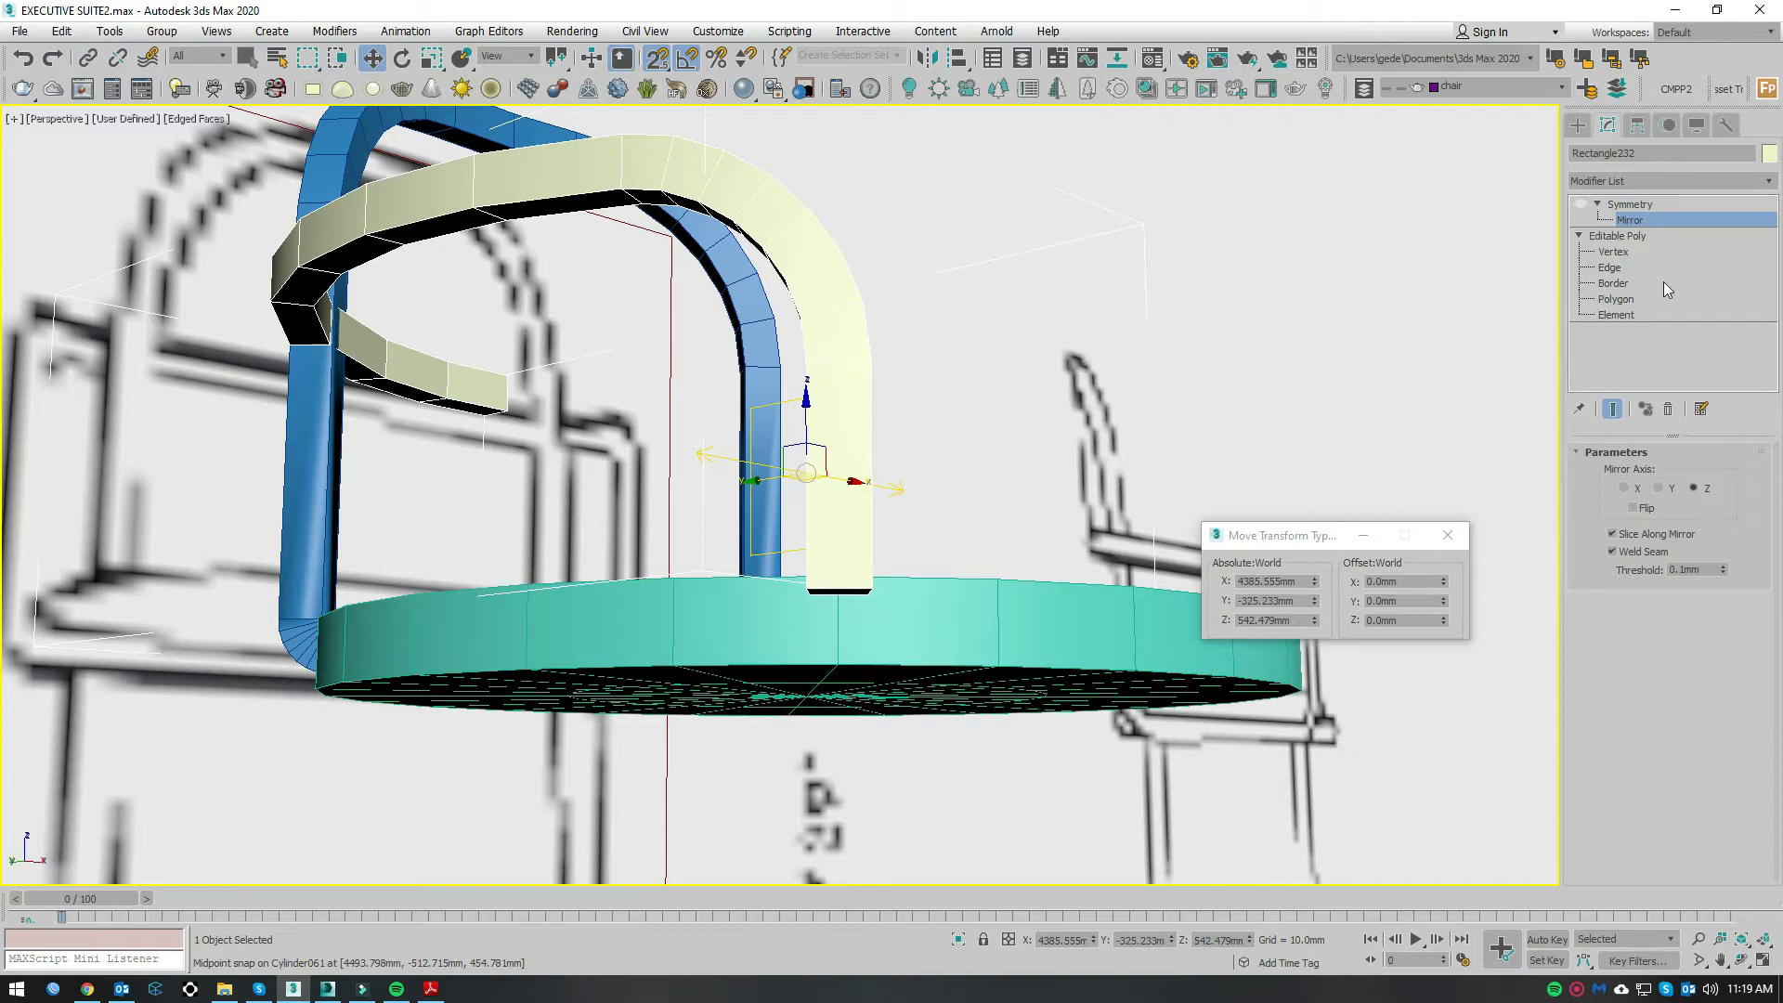
Step: Select the open border at the bottom of the armrest post and lower it
{"action": "left_click", "coordinate": [1618, 283]}
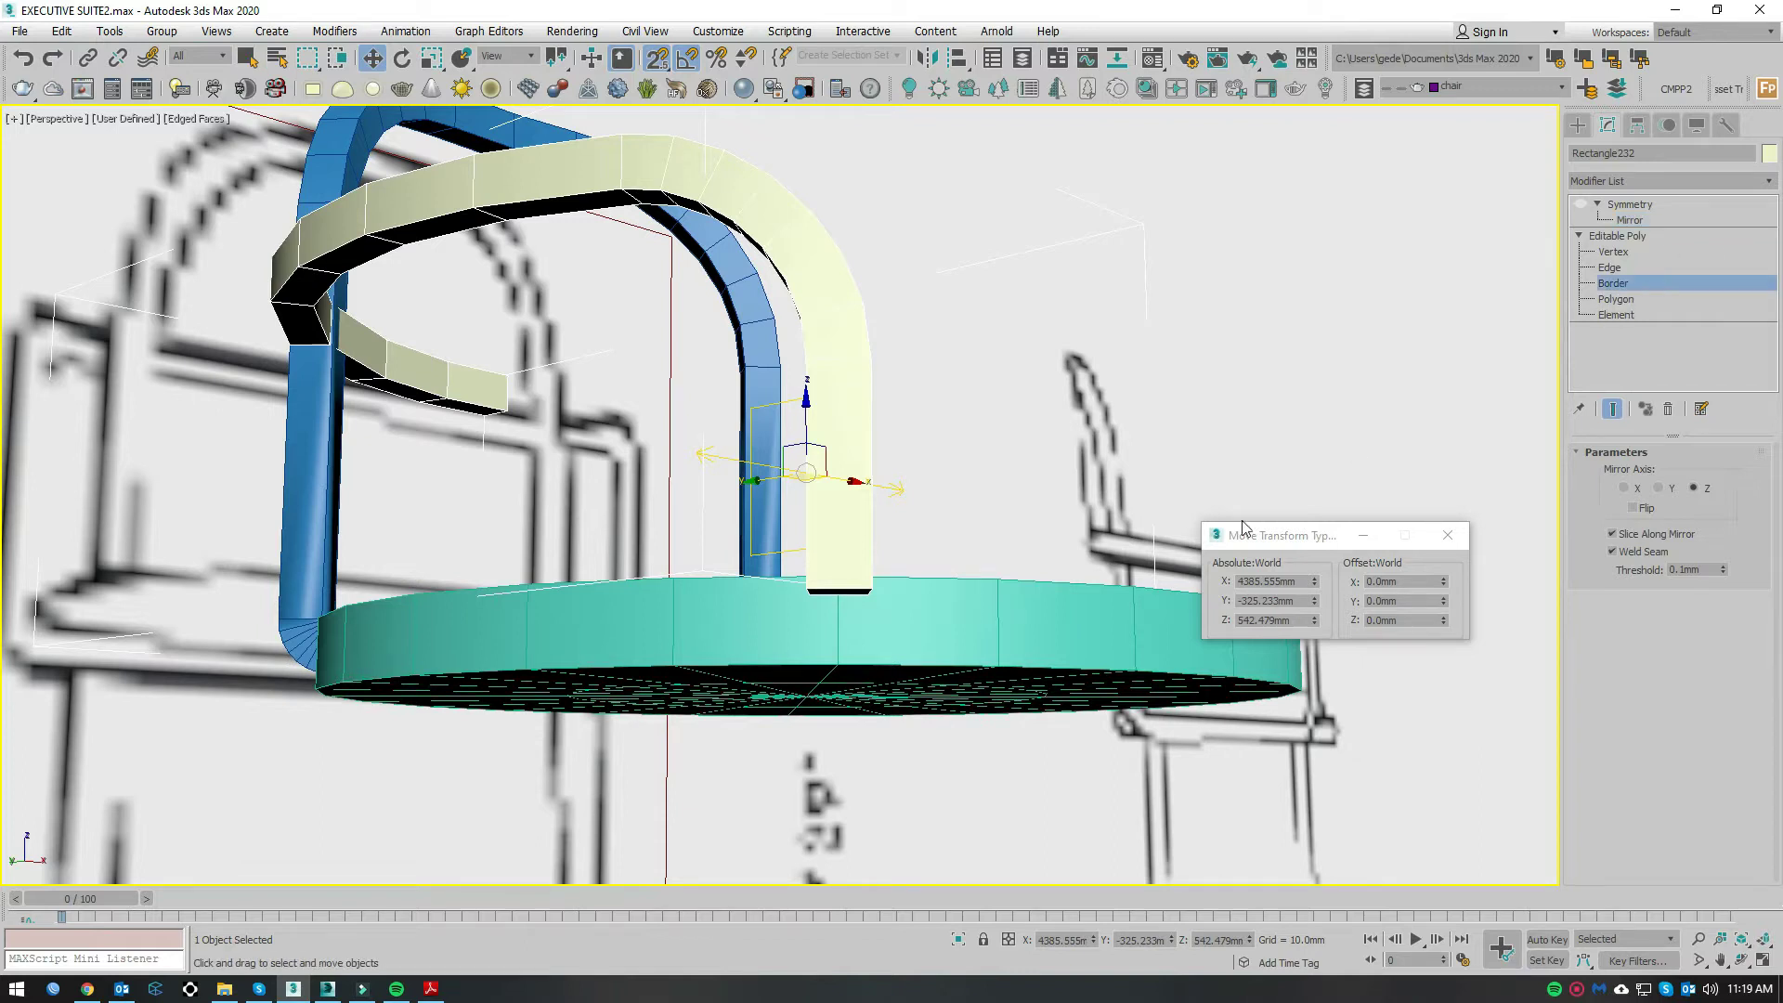
{"action": "left_click", "coordinate": [1635, 299]}
{"action": "left_click", "coordinate": [840, 558]}
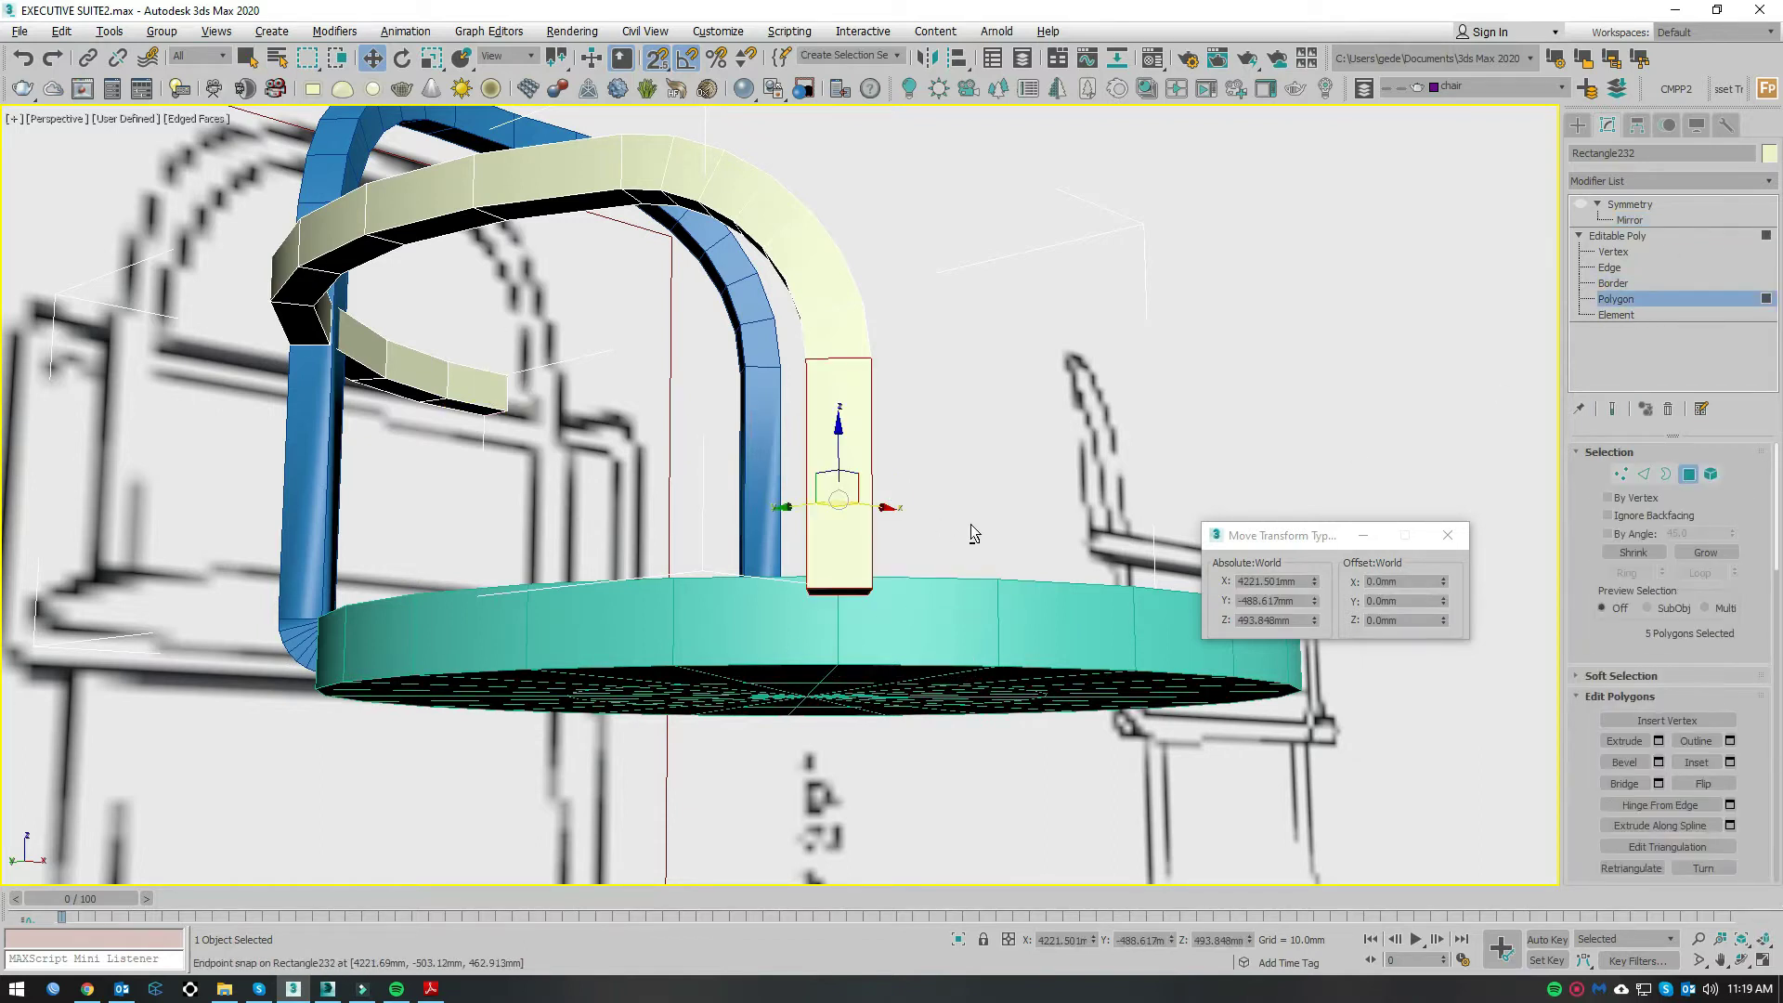
{"action": "mouse_move", "coordinate": [972, 524]}
{"action": "middle_mouse_down", "text": "alt"}
{"action": "mouse_move", "coordinate": [676, 566]}
{"action": "mouse_move", "coordinate": [908, 487]}
{"action": "middle_mouse_up", "text": "alt"}
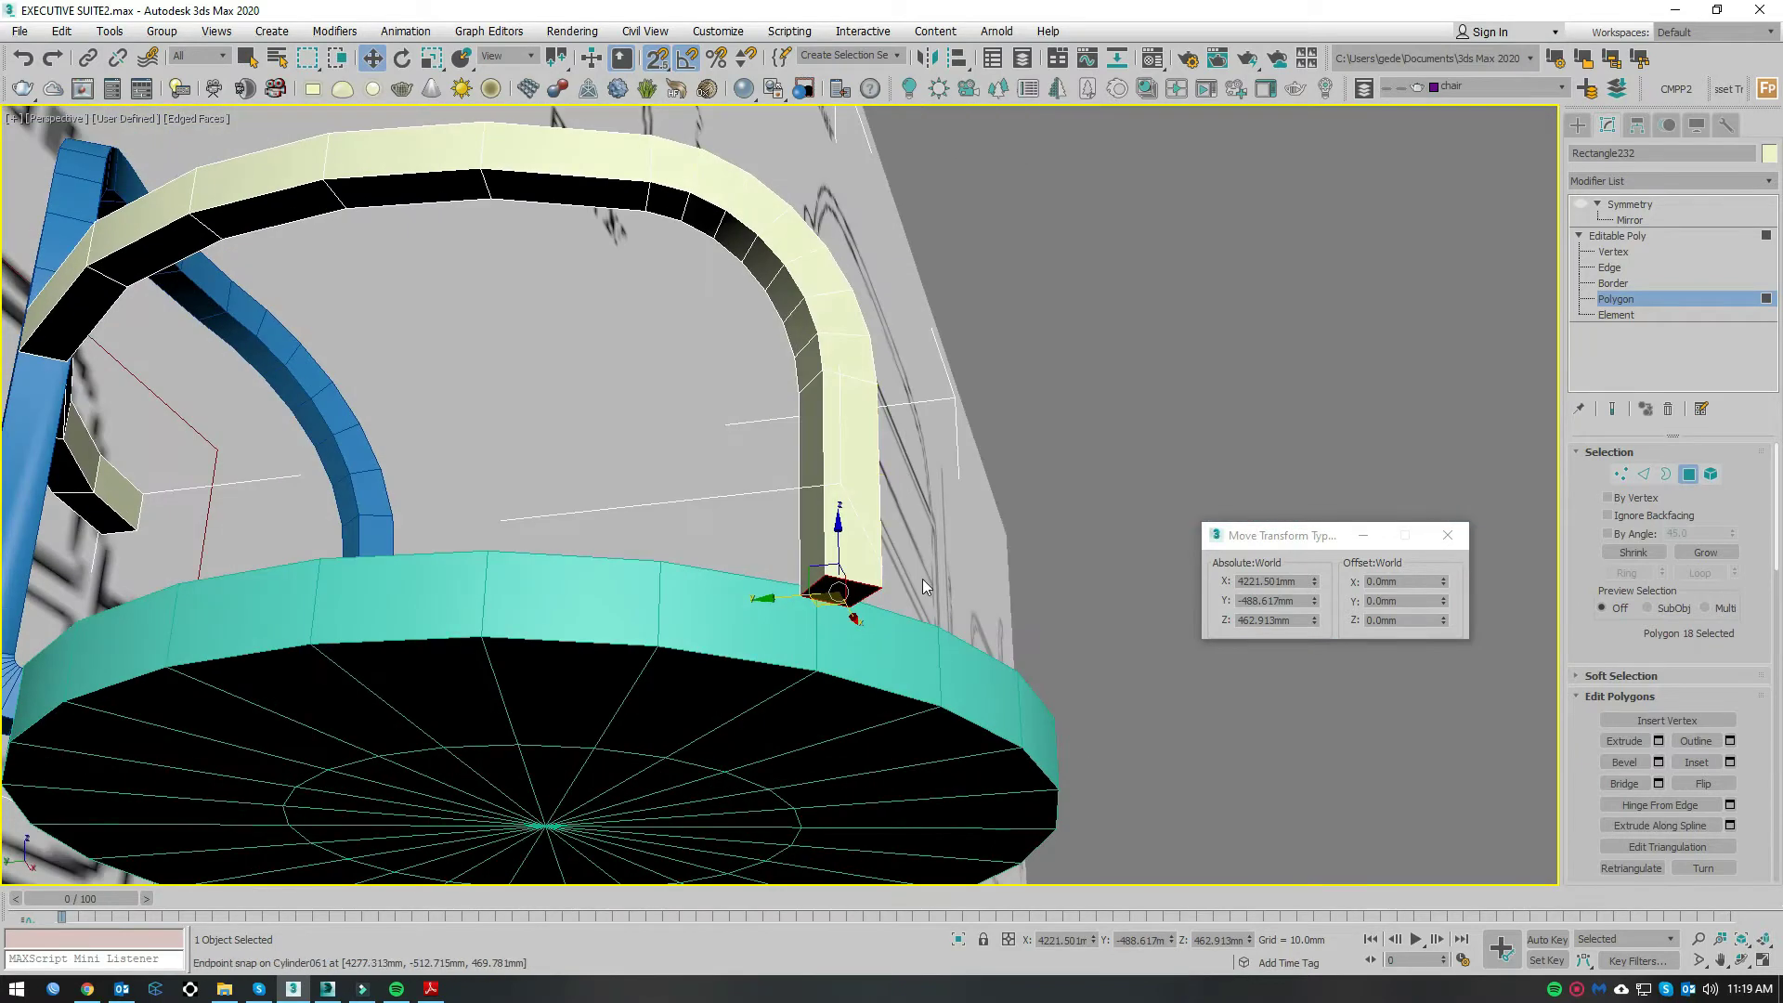
{"action": "left_click", "coordinate": [922, 578]}
{"action": "scroll", "coordinate": [922, 577], "scroll_direction": "up", "scroll_amount": 4}
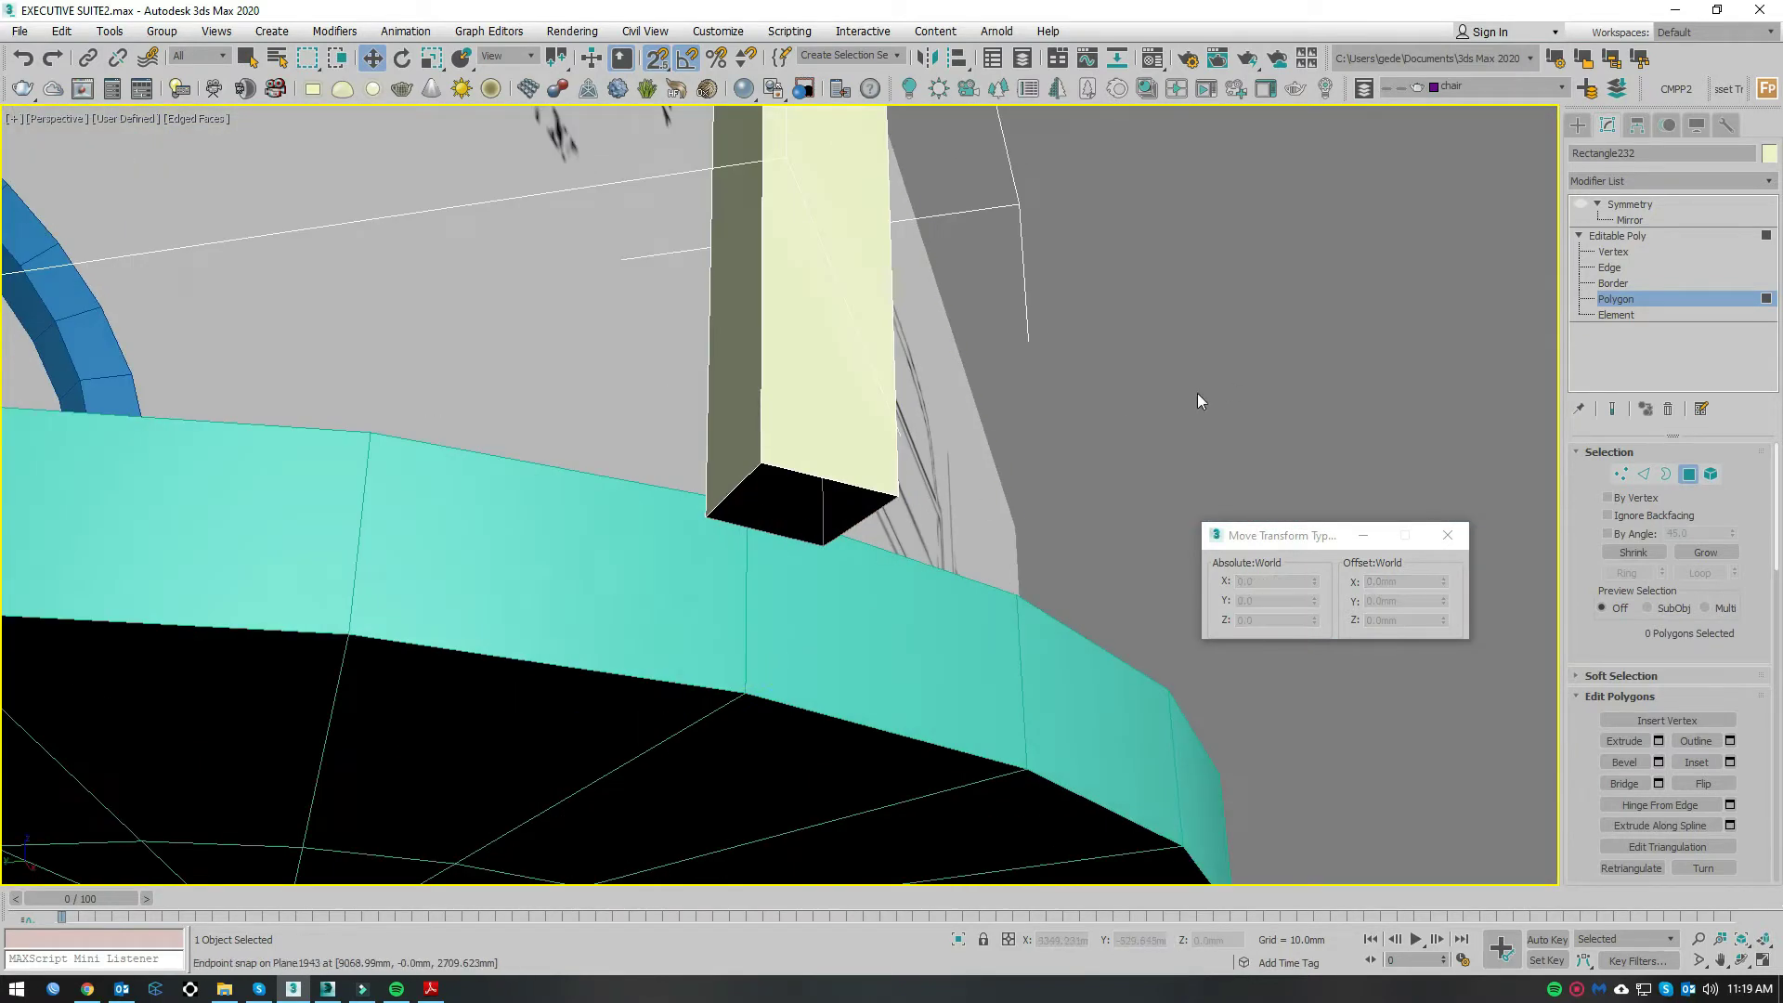
{"action": "left_click", "coordinate": [1665, 474]}
{"action": "left_click", "coordinate": [790, 492]}
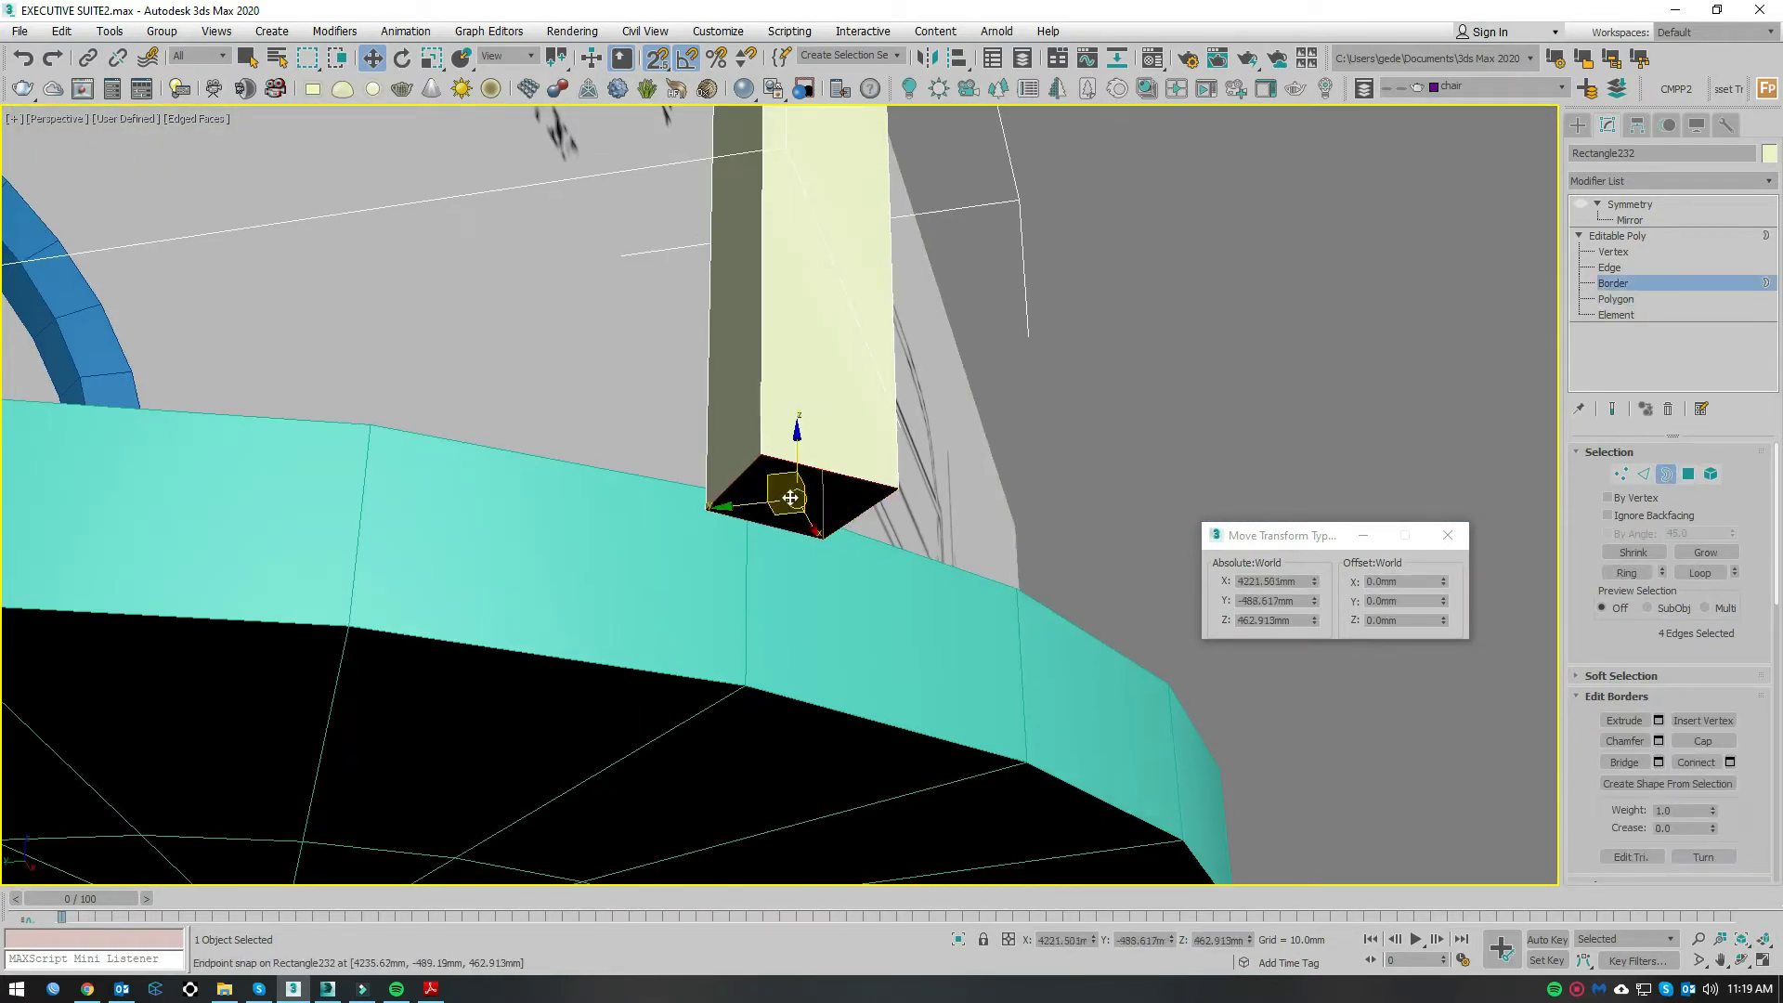
{"action": "left_click_drag", "start_coordinate": [797, 455], "coordinate": [799, 557]}
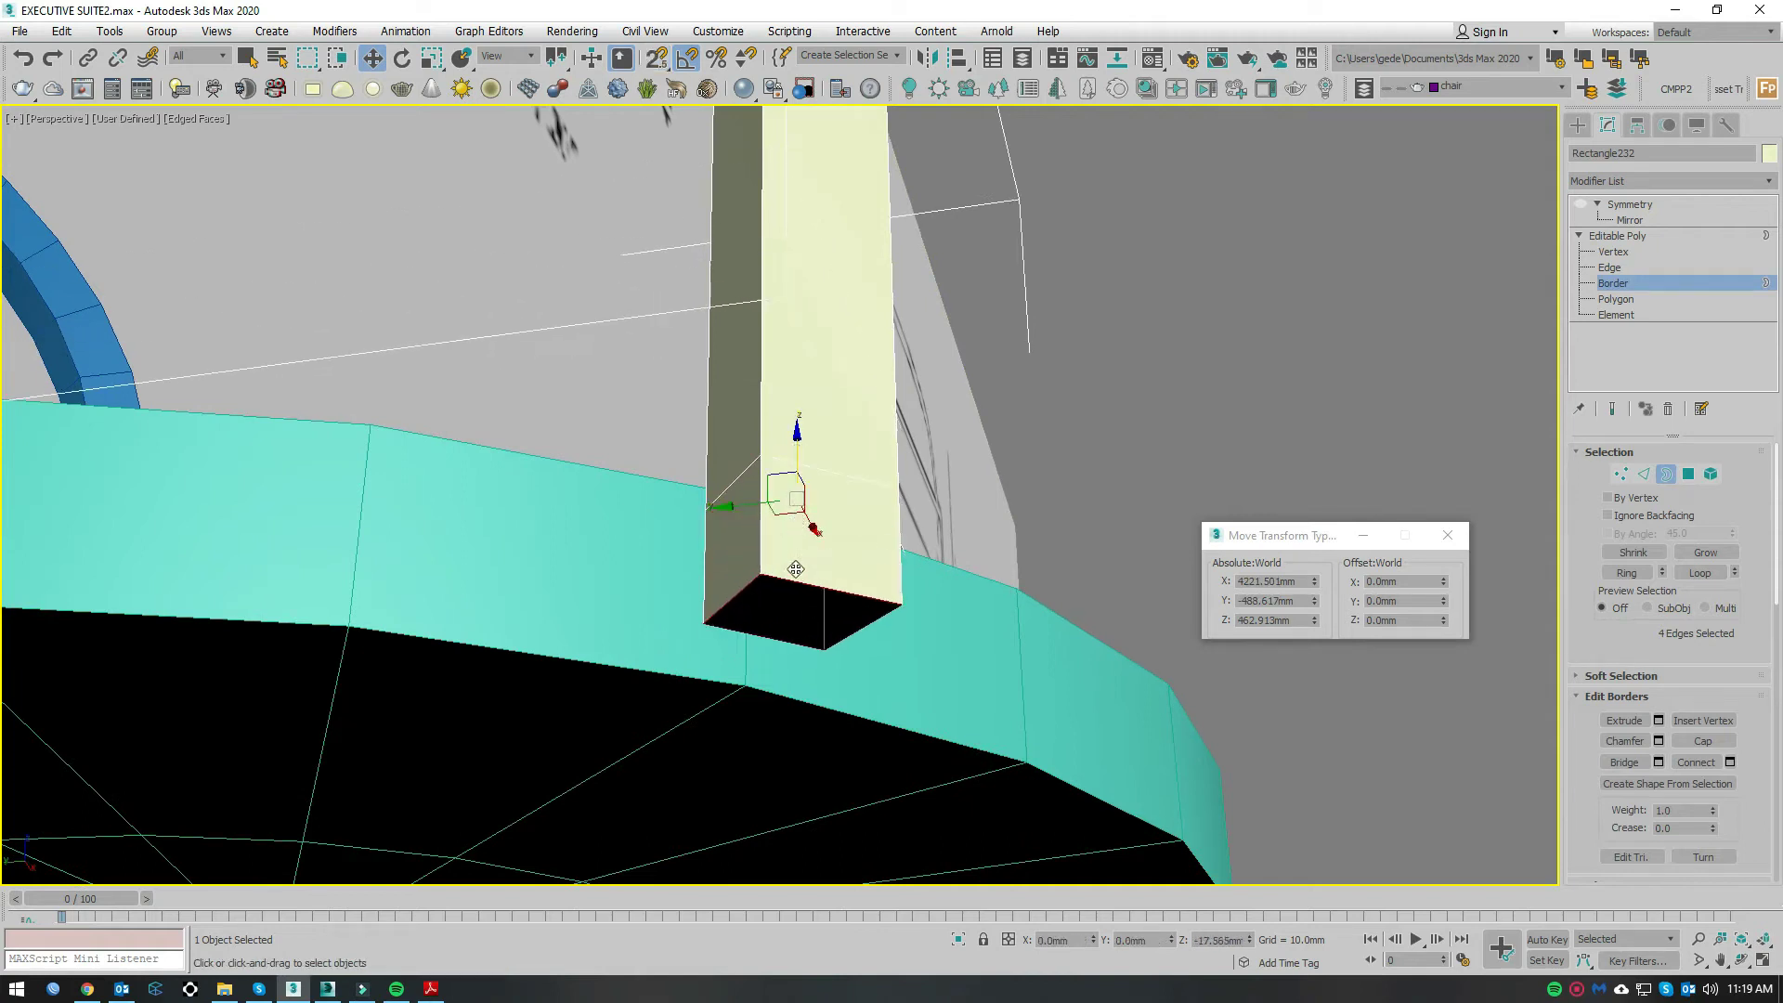
Step: Extrude a new end segment from the border along Local Z in Top view
{"action": "key", "text": "t"}
{"action": "scroll", "coordinate": [863, 567], "scroll_direction": "up", "scroll_amount": 5}
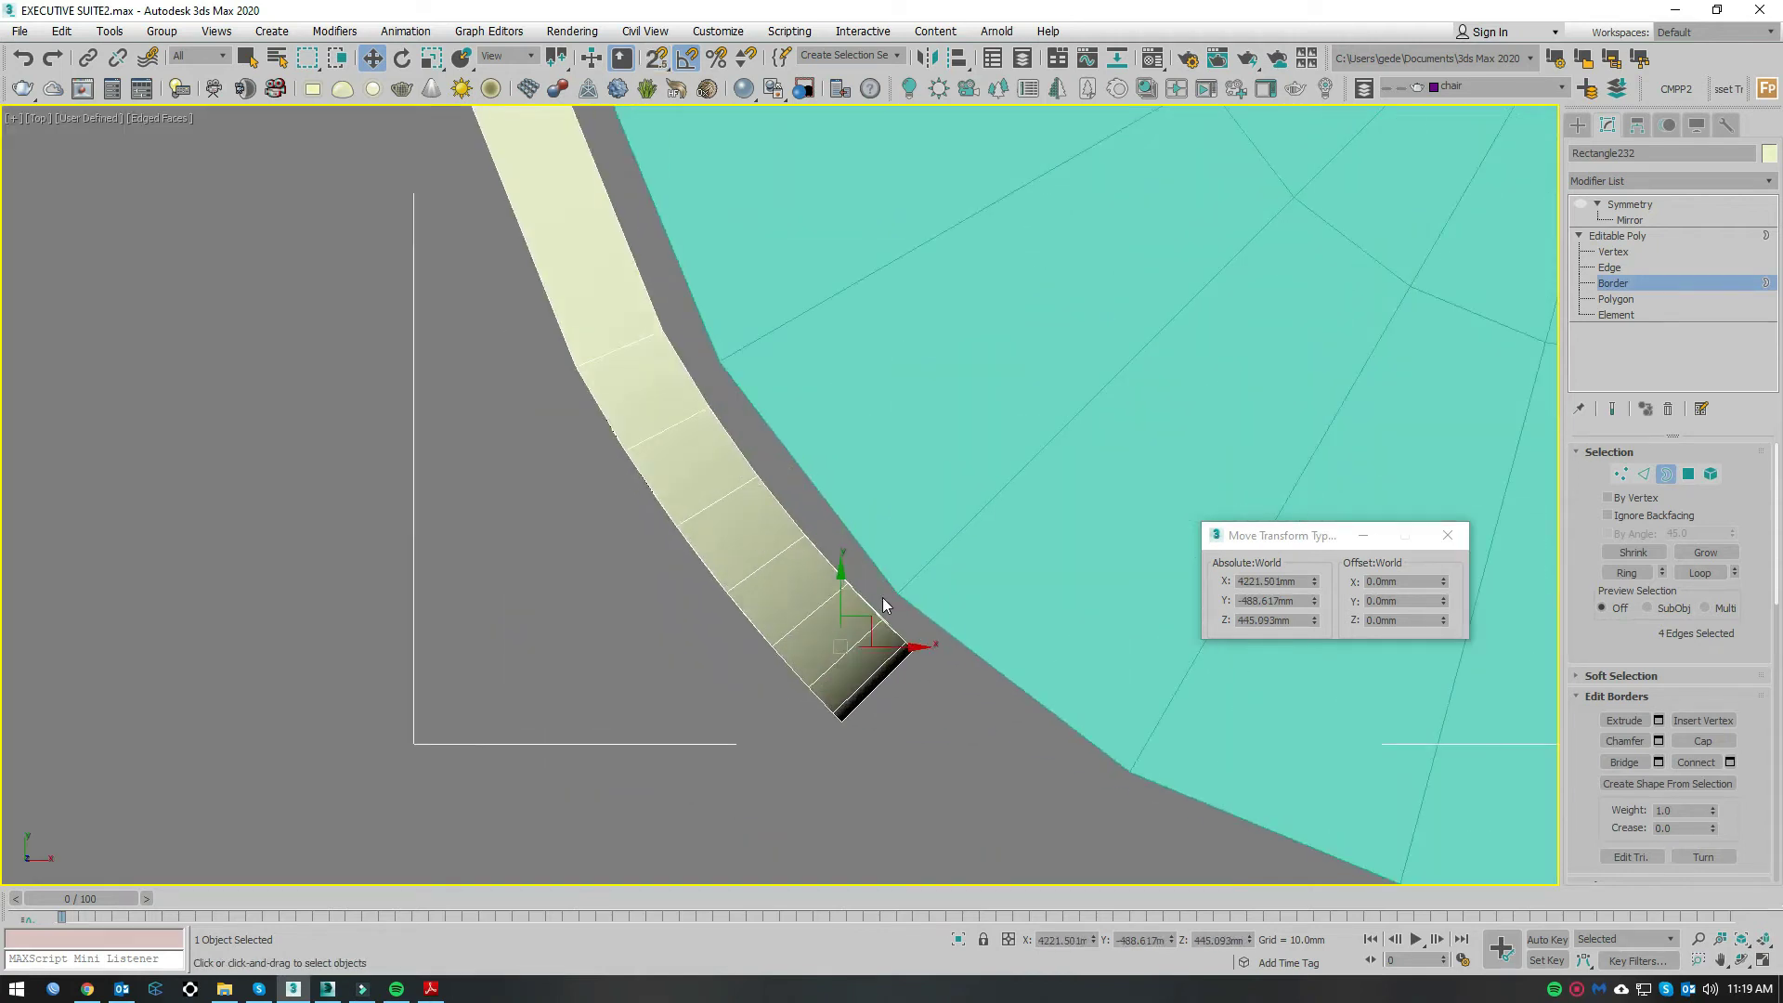
{"action": "scroll", "coordinate": [878, 604], "scroll_direction": "up", "scroll_amount": 3}
{"action": "key", "text": "F3"}
{"action": "left_click", "coordinate": [515, 56]}
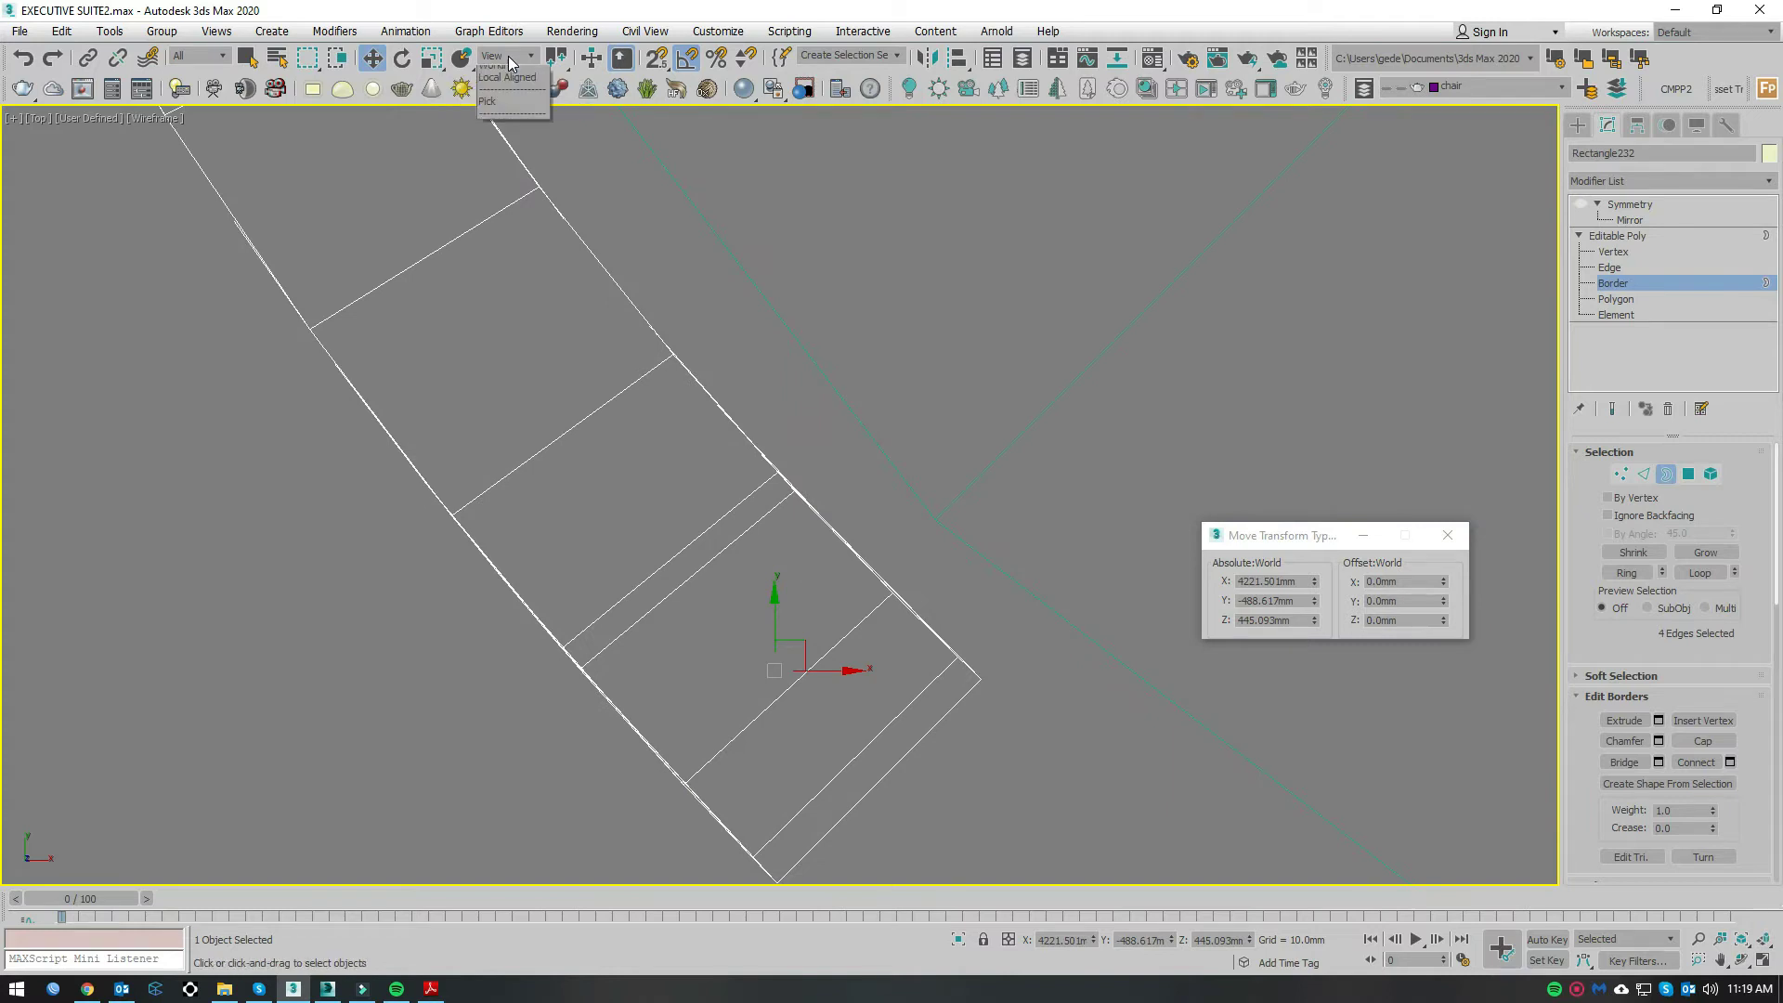
{"action": "left_click", "coordinate": [502, 118]}
{"action": "left_click_drag", "start_coordinate": [823, 602], "coordinate": [994, 370], "text": "shift"}
{"action": "middle_click_drag", "start_coordinate": [928, 430], "coordinate": [844, 390]}
Step: Reposition the new border in View coordinates and snap it upright onto a vertex in Left view
{"action": "left_click", "coordinate": [515, 55]}
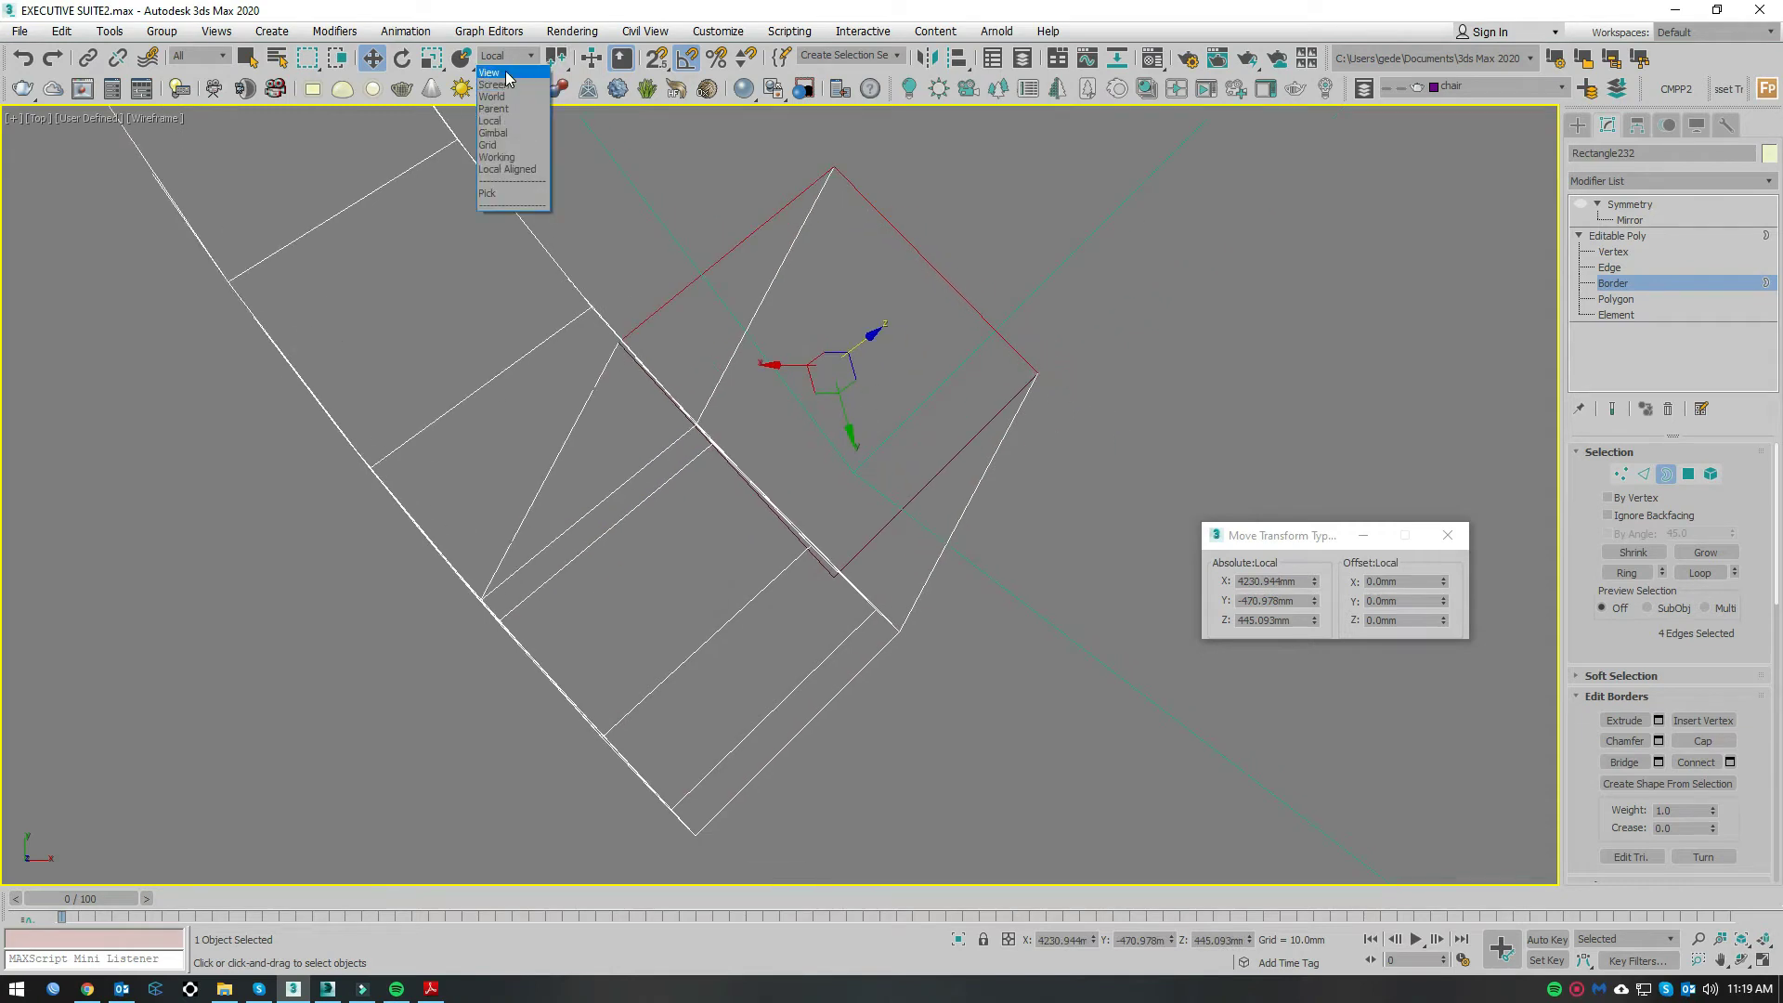
{"action": "left_click", "coordinate": [507, 74]}
{"action": "left_click_drag", "start_coordinate": [864, 335], "coordinate": [947, 409]}
{"action": "scroll", "coordinate": [908, 378], "scroll_direction": "down", "scroll_amount": 2}
{"action": "scroll", "coordinate": [909, 371], "scroll_direction": "down", "scroll_amount": 1}
{"action": "key", "text": "l"}
{"action": "middle_click_drag", "start_coordinate": [907, 407], "coordinate": [1056, 589]}
{"action": "scroll", "coordinate": [776, 498], "scroll_direction": "up", "scroll_amount": 4}
{"action": "left_click_drag", "start_coordinate": [490, 574], "coordinate": [649, 353]}
Step: With snapping on, line the skewed border of the post up with its upper vertices
{"action": "key", "text": "s"}
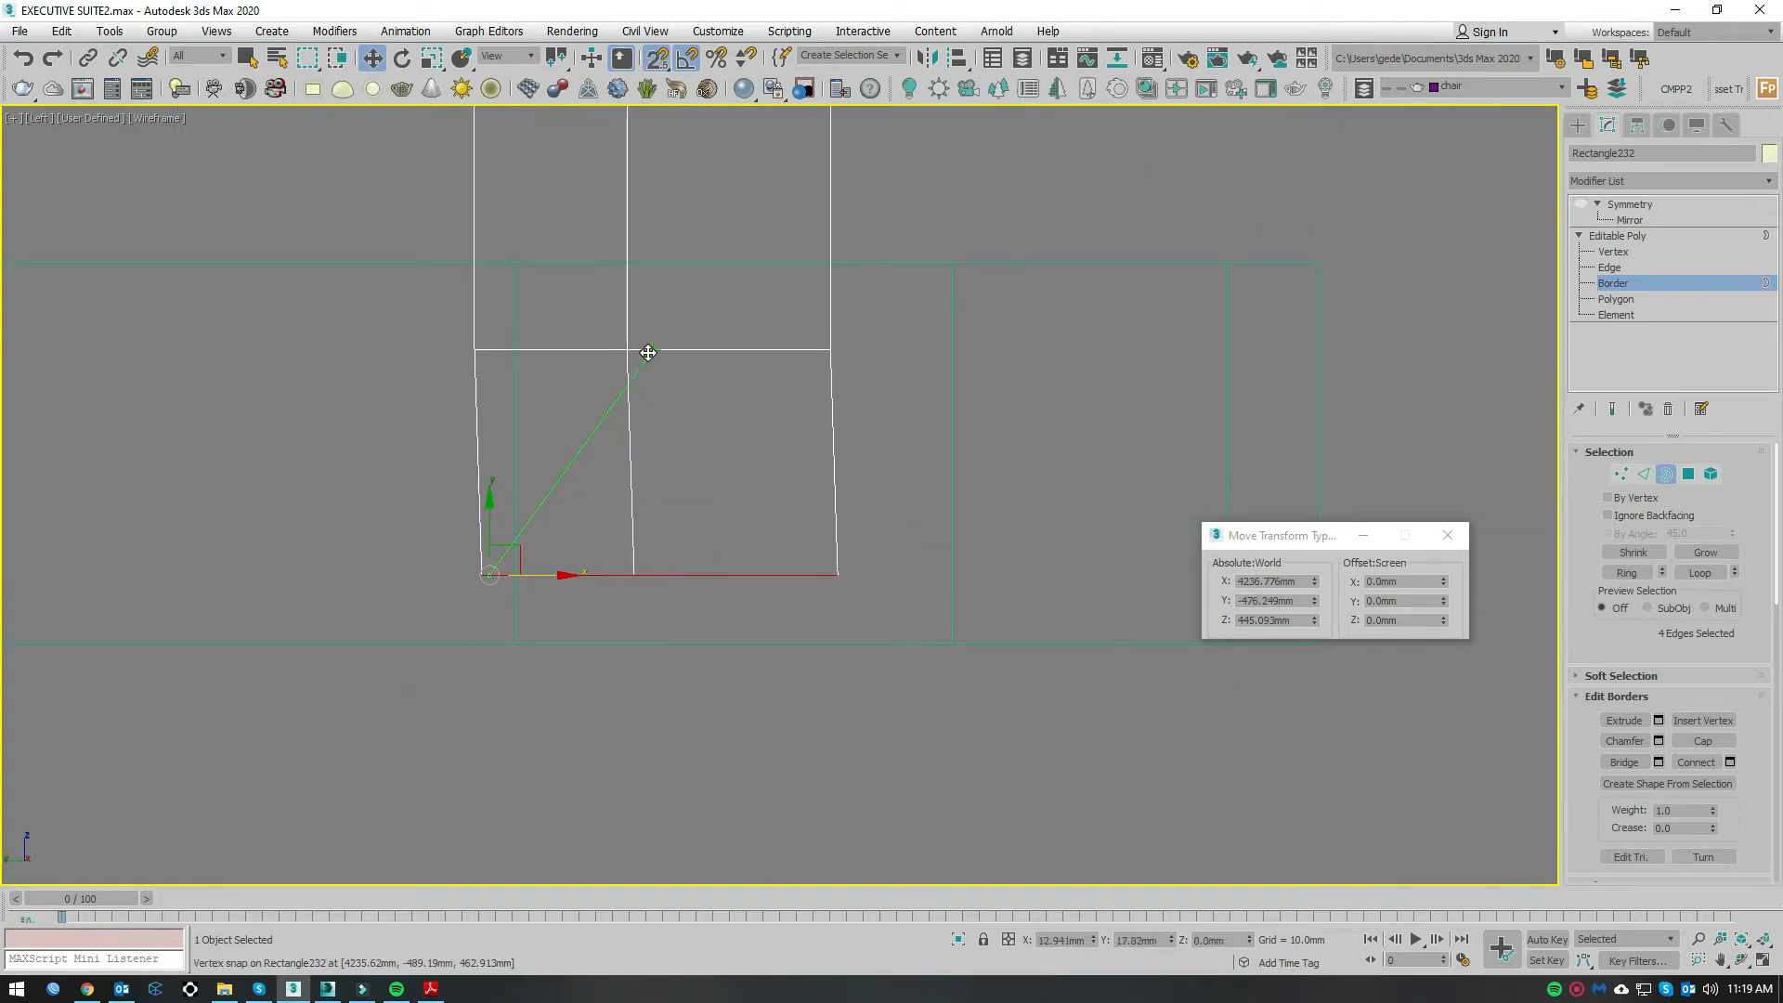
{"action": "left_click_drag", "start_coordinate": [475, 583], "coordinate": [485, 355]}
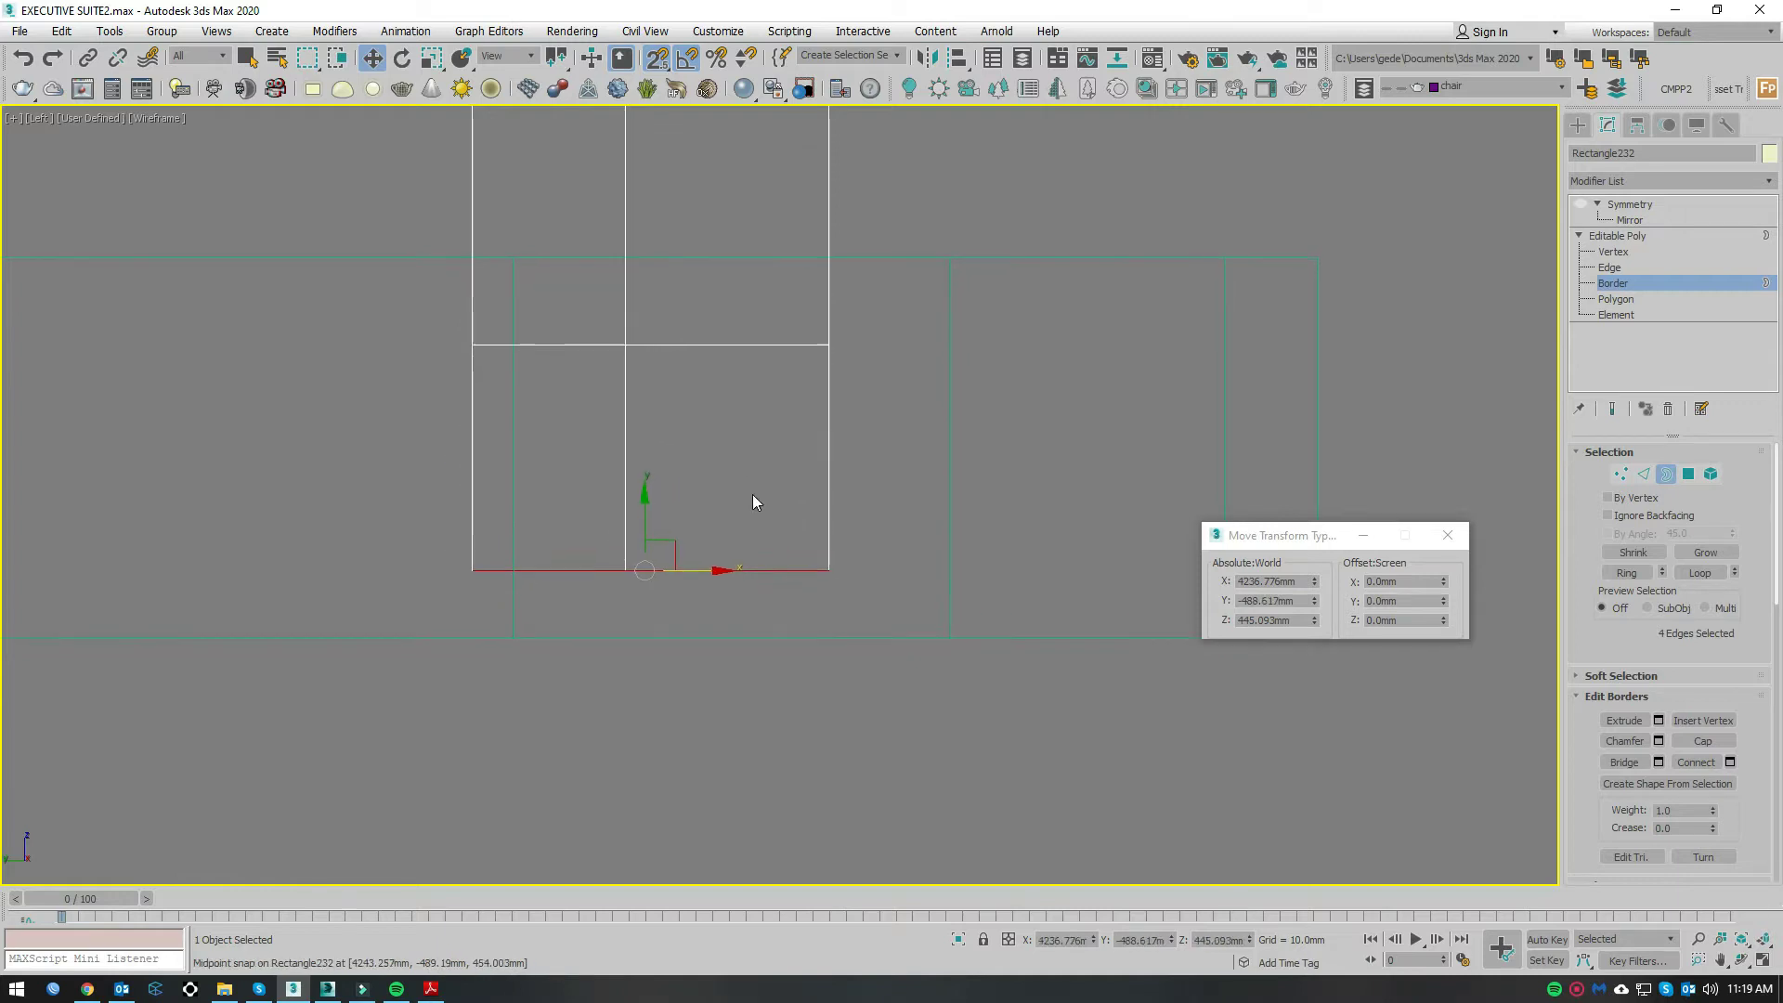
{"action": "middle_click_drag", "start_coordinate": [701, 434], "coordinate": [703, 539]}
Step: Snap the armrest post's bottom vertices down to 449.773 mm
{"action": "key", "text": "1"}
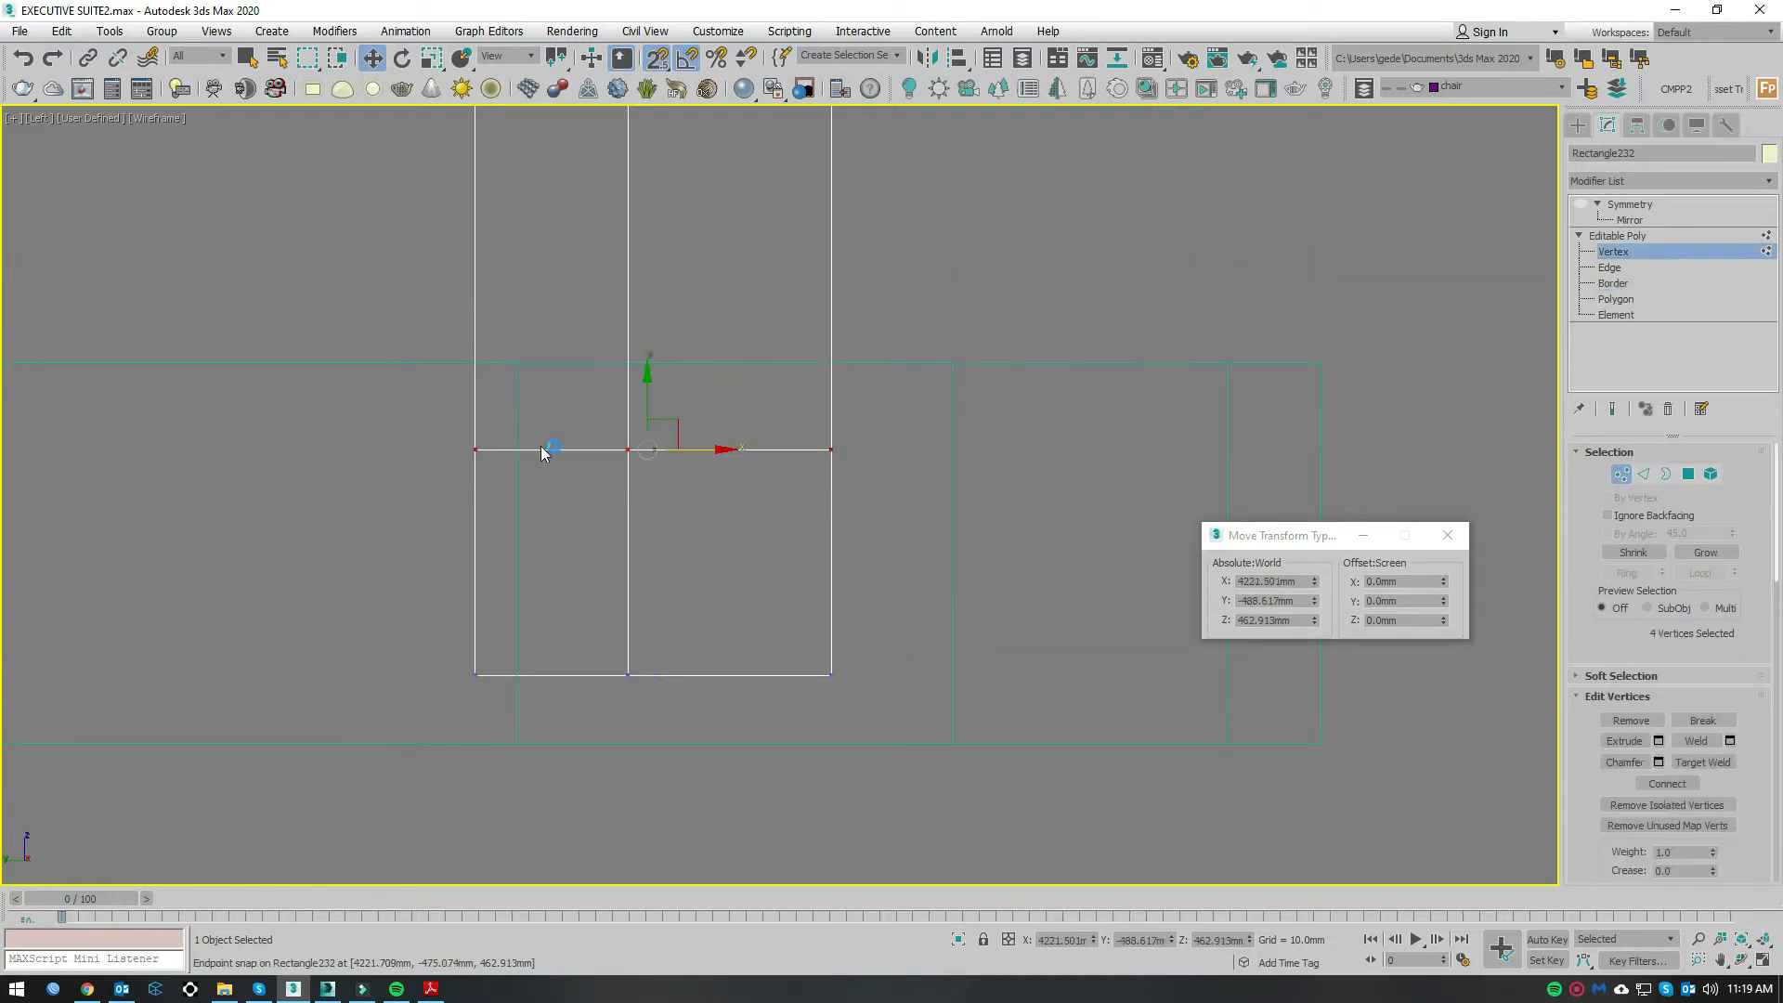
{"action": "scroll", "coordinate": [948, 470], "scroll_direction": "down", "scroll_amount": 3}
{"action": "scroll", "coordinate": [995, 406], "scroll_direction": "down", "scroll_amount": 2}
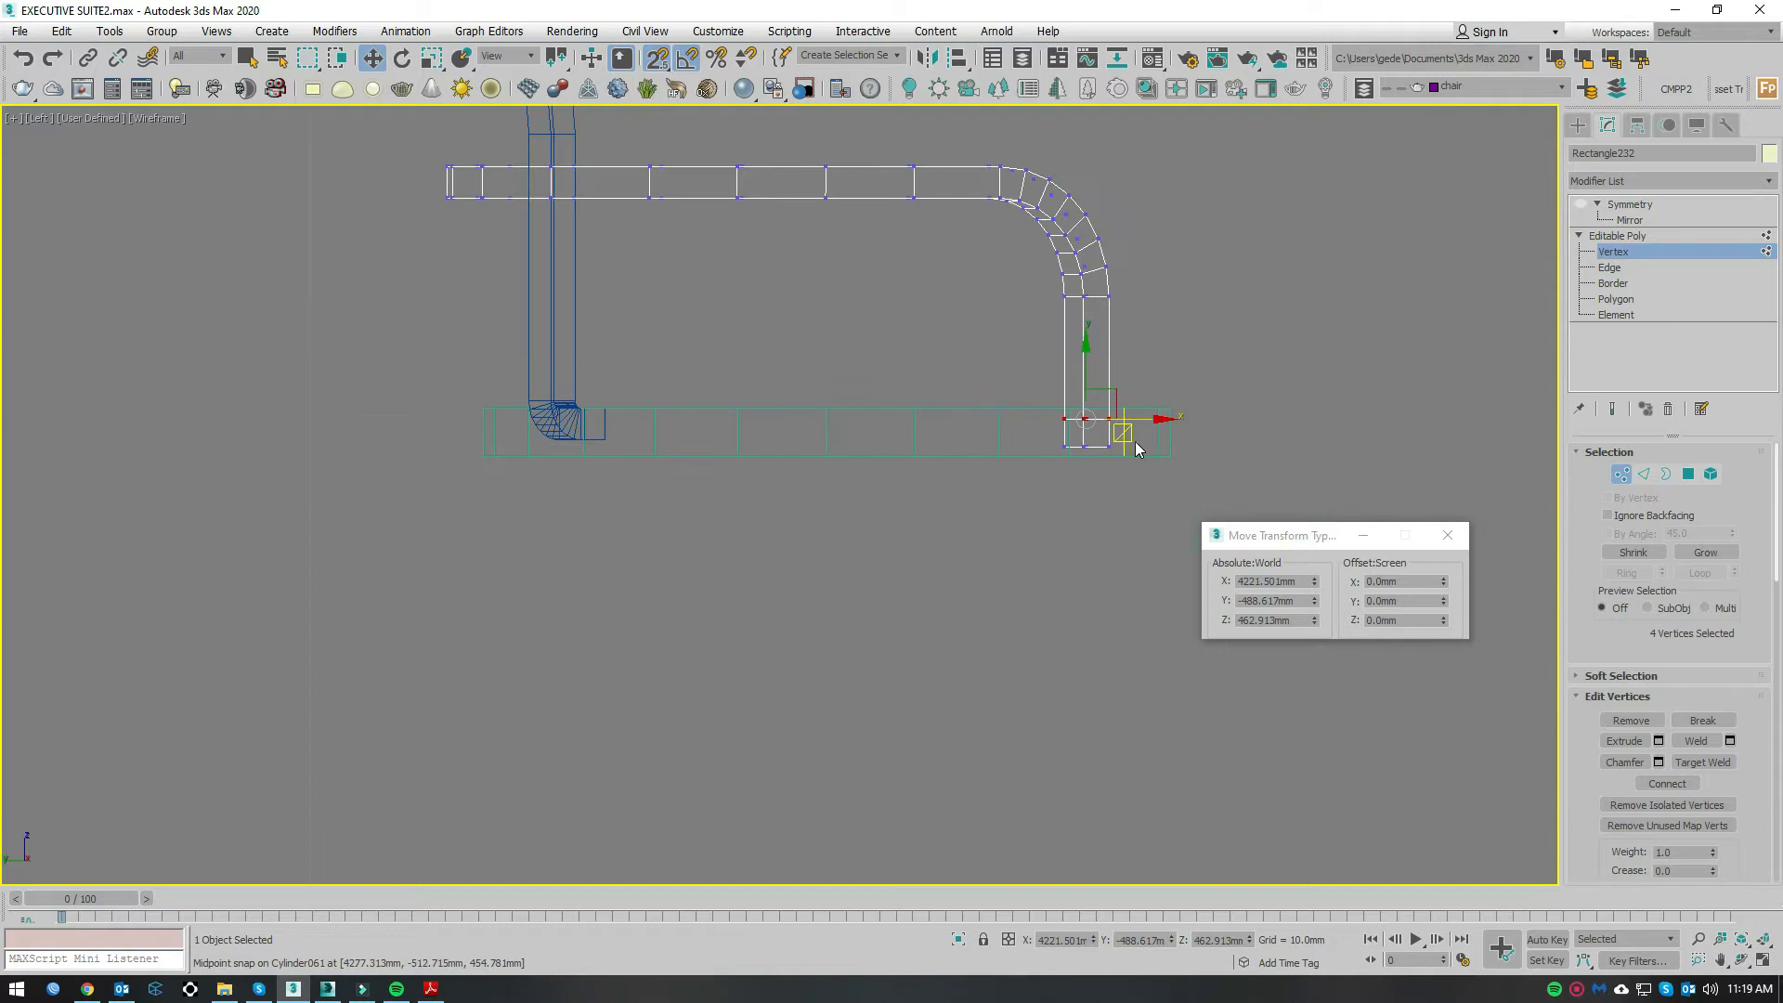
{"action": "scroll", "coordinate": [1083, 384], "scroll_direction": "down", "scroll_amount": 2}
{"action": "left_click_drag", "start_coordinate": [763, 345], "coordinate": [1094, 433]}
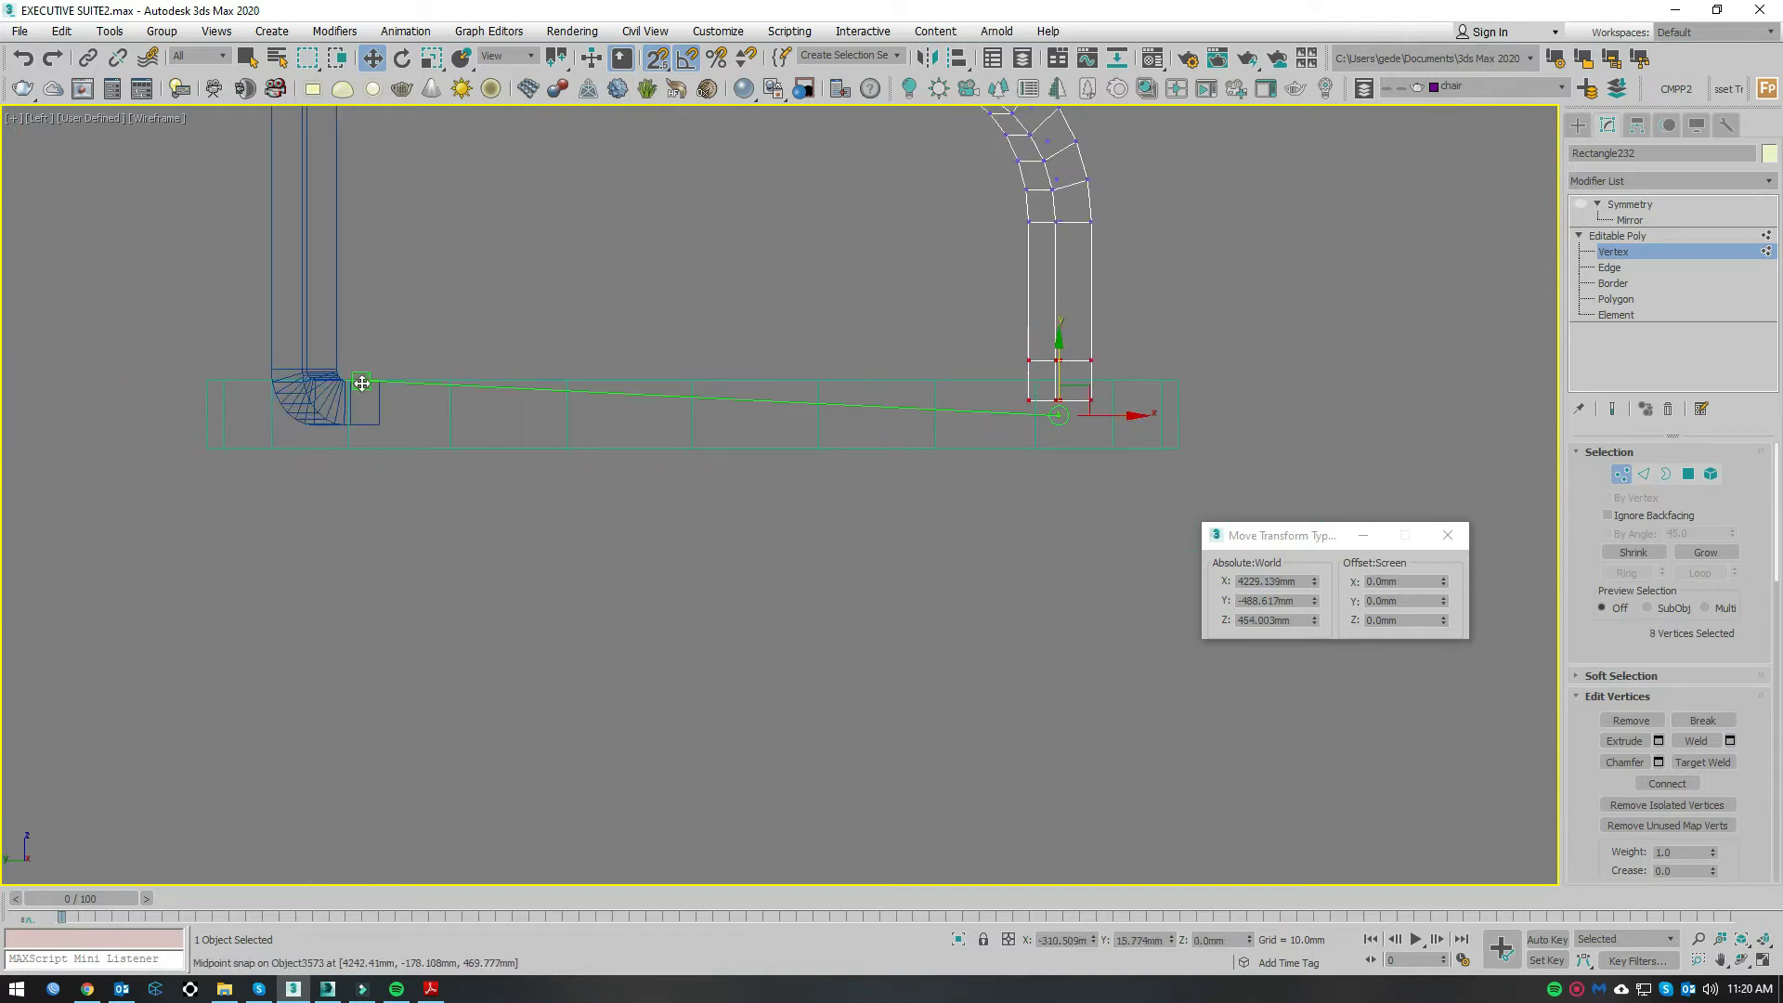
{"action": "left_click_drag", "start_coordinate": [895, 368], "coordinate": [894, 366]}
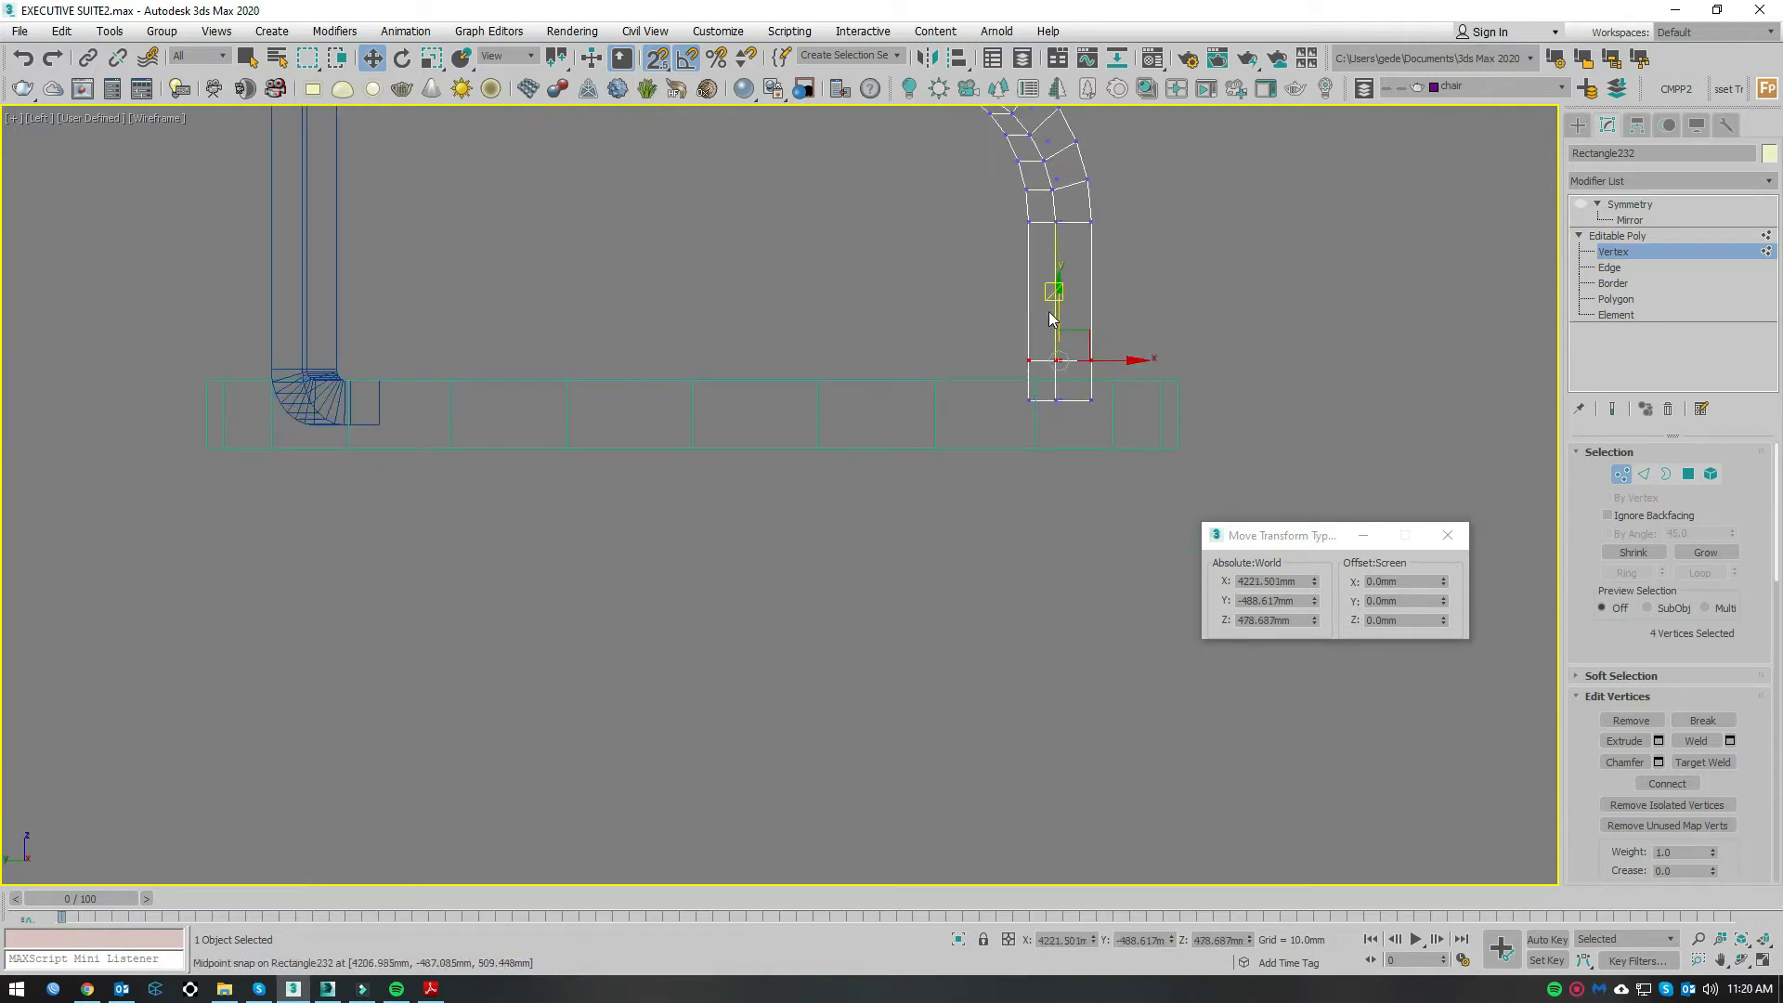
{"action": "left_click_drag", "start_coordinate": [966, 431], "coordinate": [966, 433]}
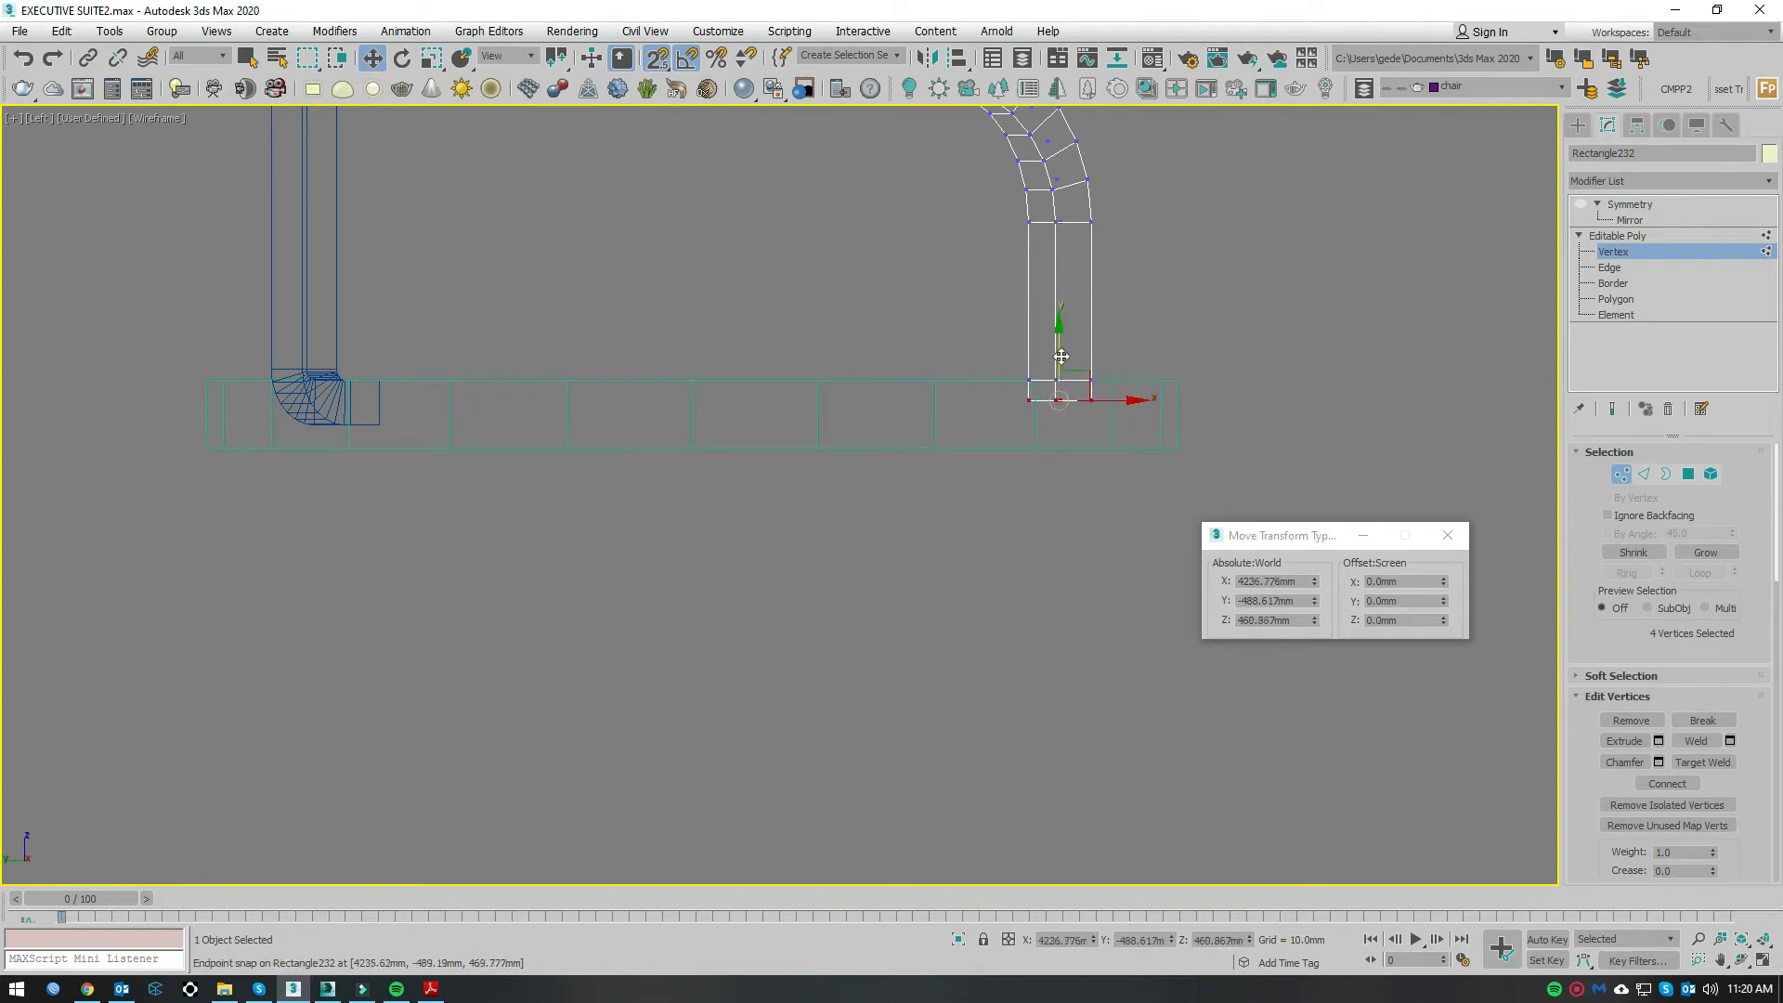
{"action": "left_click_drag", "start_coordinate": [325, 441], "coordinate": [325, 441]}
{"action": "scroll", "coordinate": [1115, 399], "scroll_direction": "up", "scroll_amount": 4}
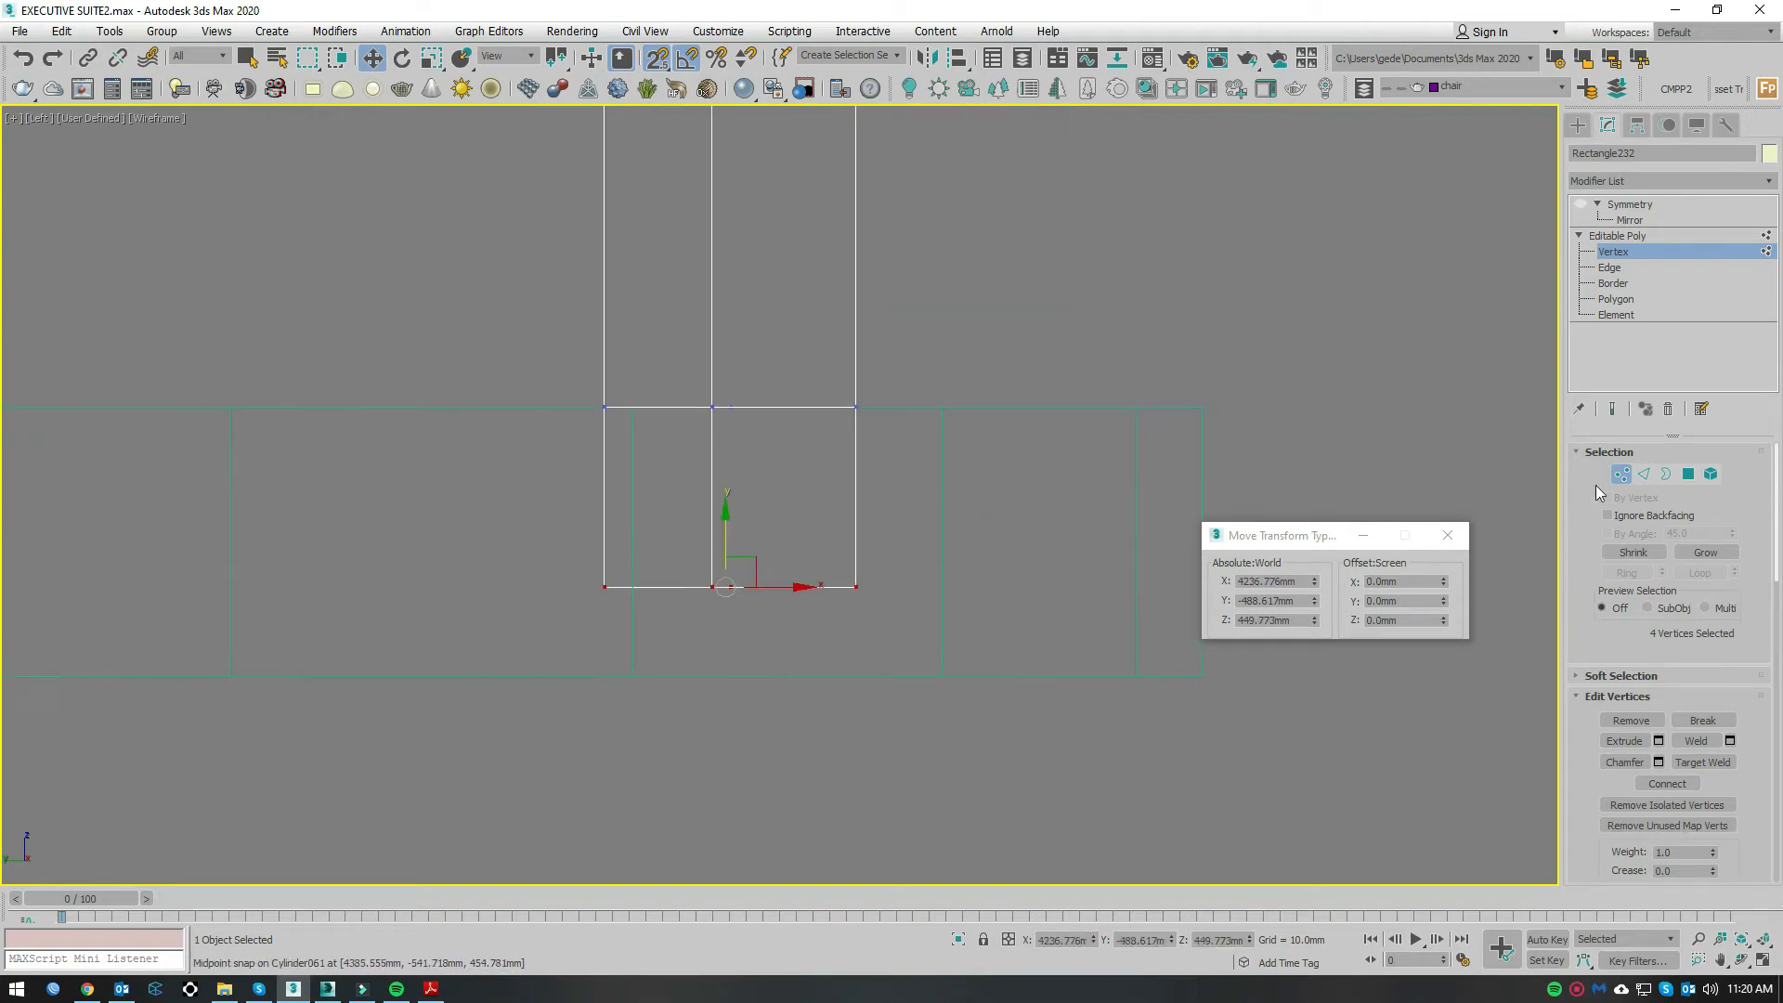
Step: Switch to polygon editing in a shaded perspective close-up of the post's base
{"action": "left_click", "coordinate": [1688, 475]}
{"action": "key", "text": "p"}
{"action": "mouse_move", "coordinate": [893, 561]}
{"action": "middle_mouse_down", "text": "alt"}
{"action": "mouse_move", "coordinate": [589, 740]}
{"action": "mouse_move", "coordinate": [674, 665]}
{"action": "mouse_move", "coordinate": [738, 655]}
{"action": "middle_mouse_up", "text": "alt"}
{"action": "key", "text": "F3"}
Step: In the wireframe top view, snap the post's open border up-left into place
{"action": "scroll", "coordinate": [724, 558], "scroll_direction": "up", "scroll_amount": 3}
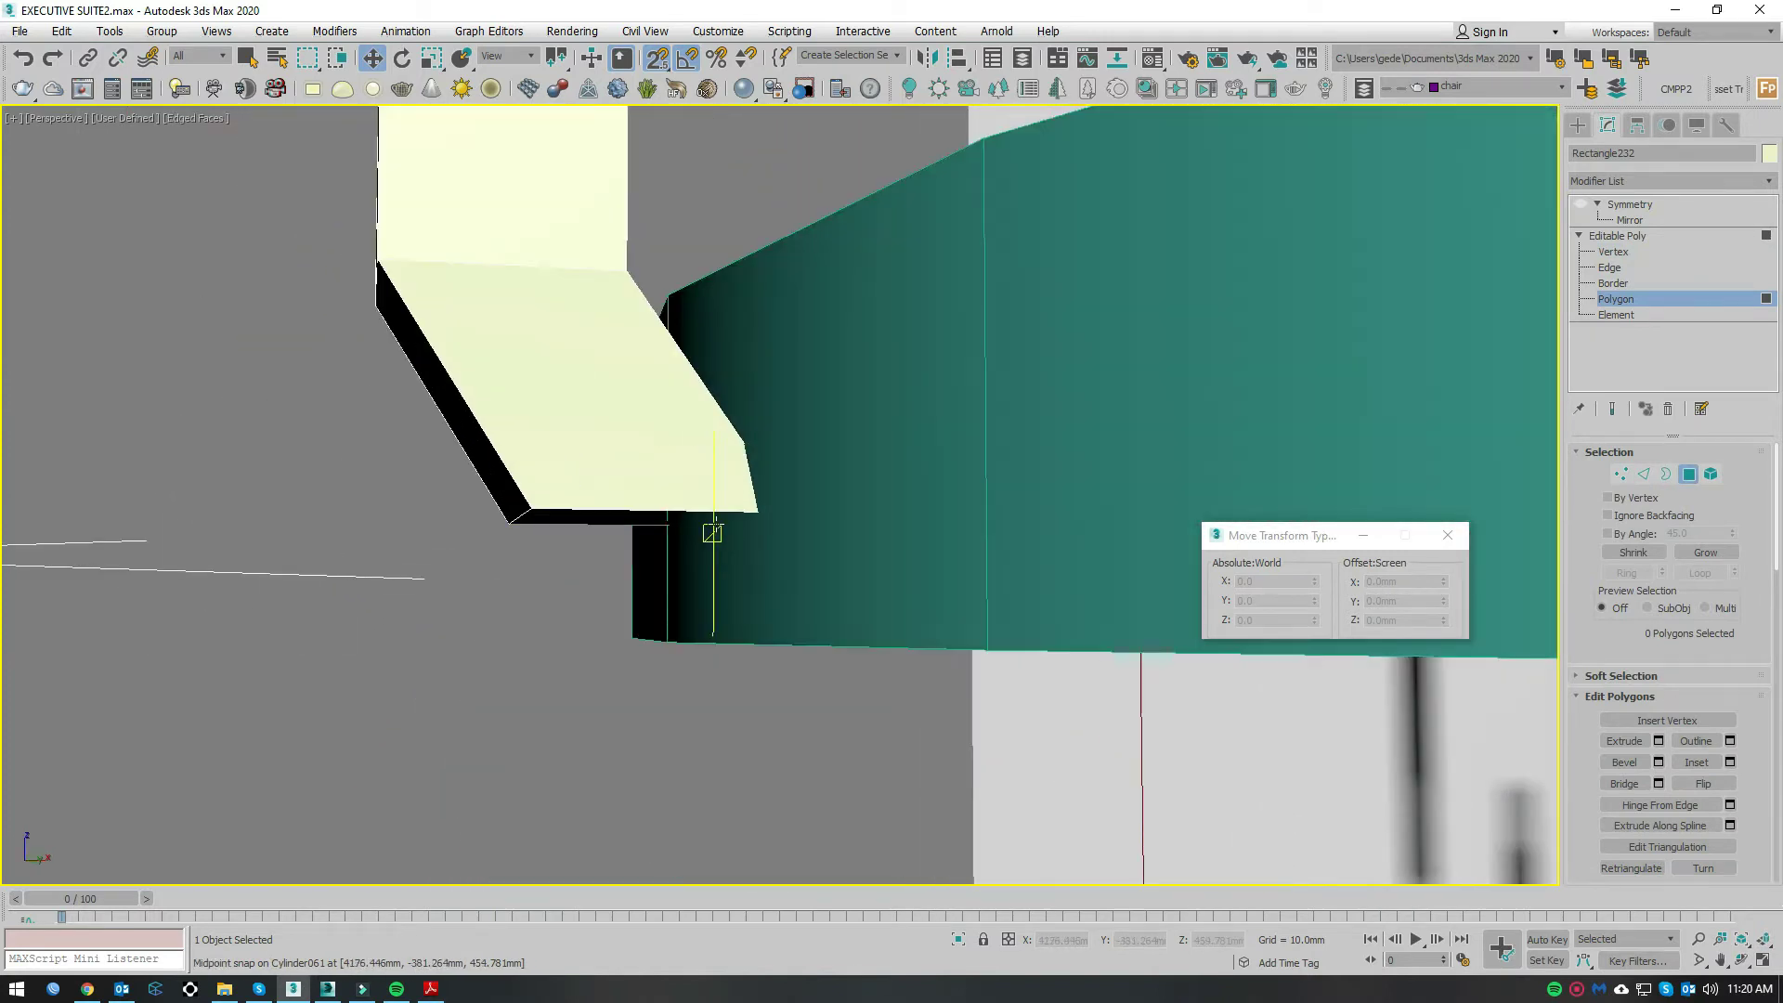
{"action": "scroll", "coordinate": [727, 535], "scroll_direction": "up", "scroll_amount": 1}
{"action": "left_click", "coordinate": [692, 522]}
{"action": "mouse_move", "coordinate": [745, 542]}
{"action": "middle_mouse_down", "text": "alt"}
{"action": "mouse_move", "coordinate": [629, 470]}
{"action": "mouse_move", "coordinate": [767, 472]}
{"action": "mouse_move", "coordinate": [783, 493]}
{"action": "mouse_move", "coordinate": [700, 477]}
{"action": "middle_mouse_up", "text": "alt"}
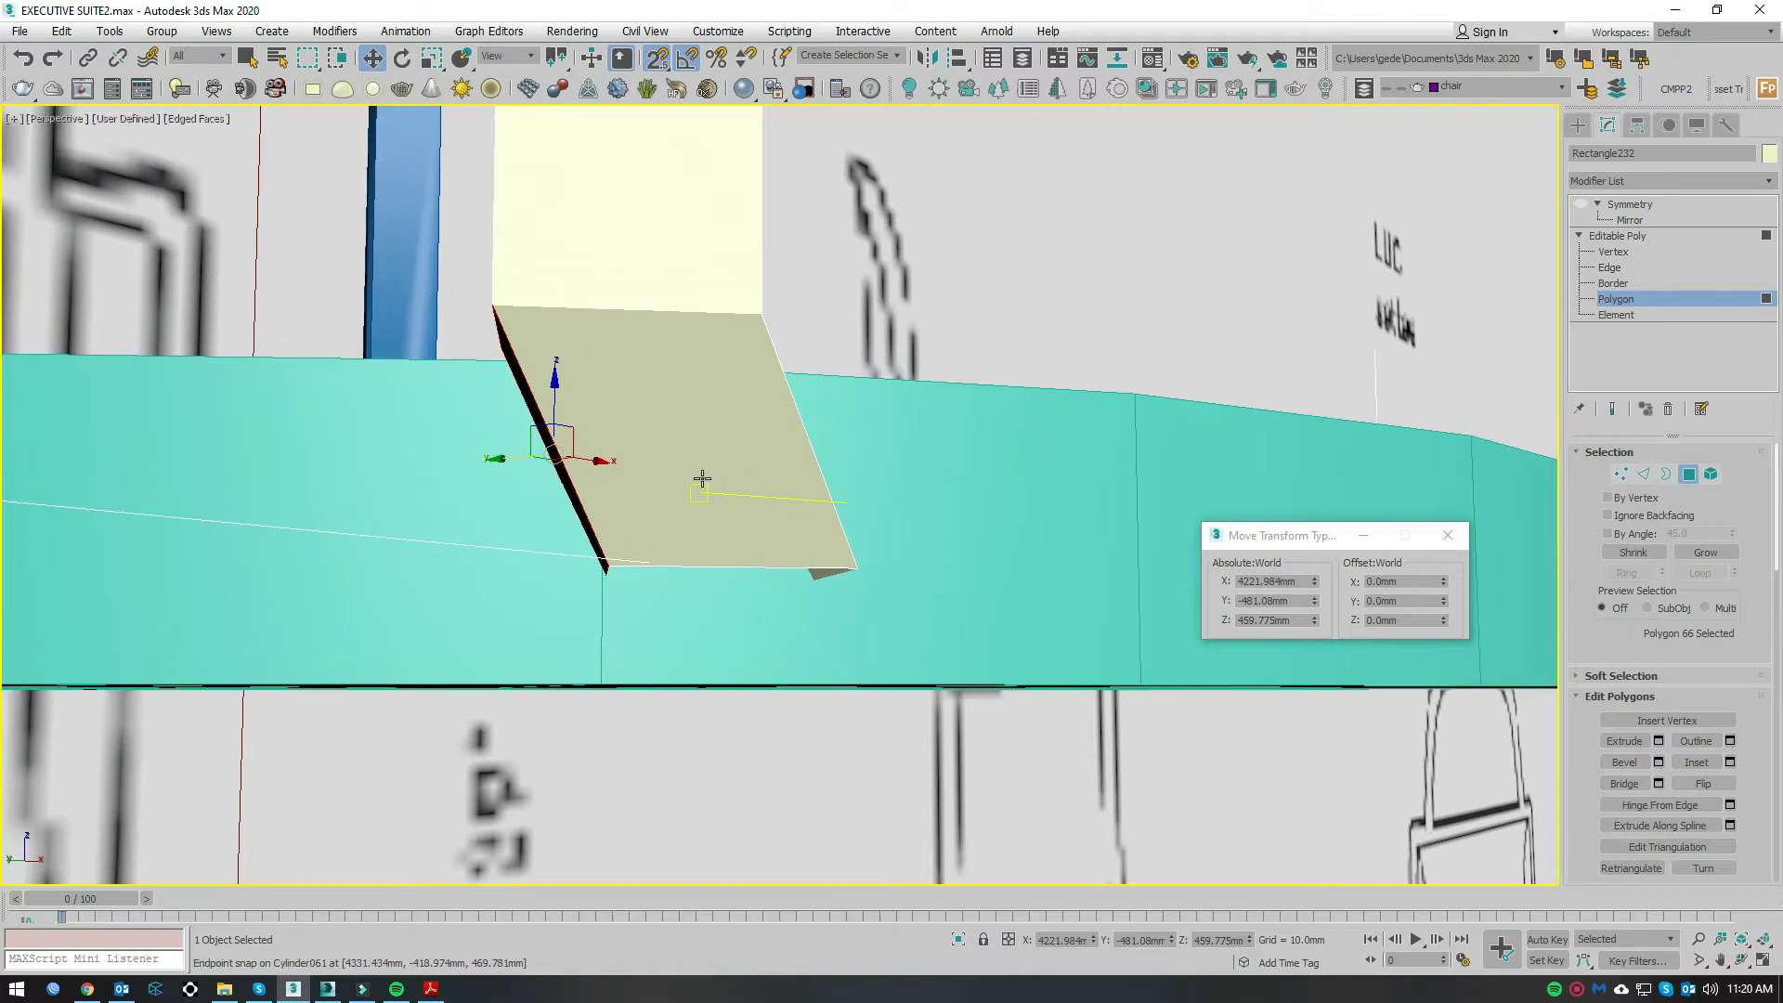
{"action": "key", "text": "t"}
{"action": "scroll", "coordinate": [863, 594], "scroll_direction": "up", "scroll_amount": 4}
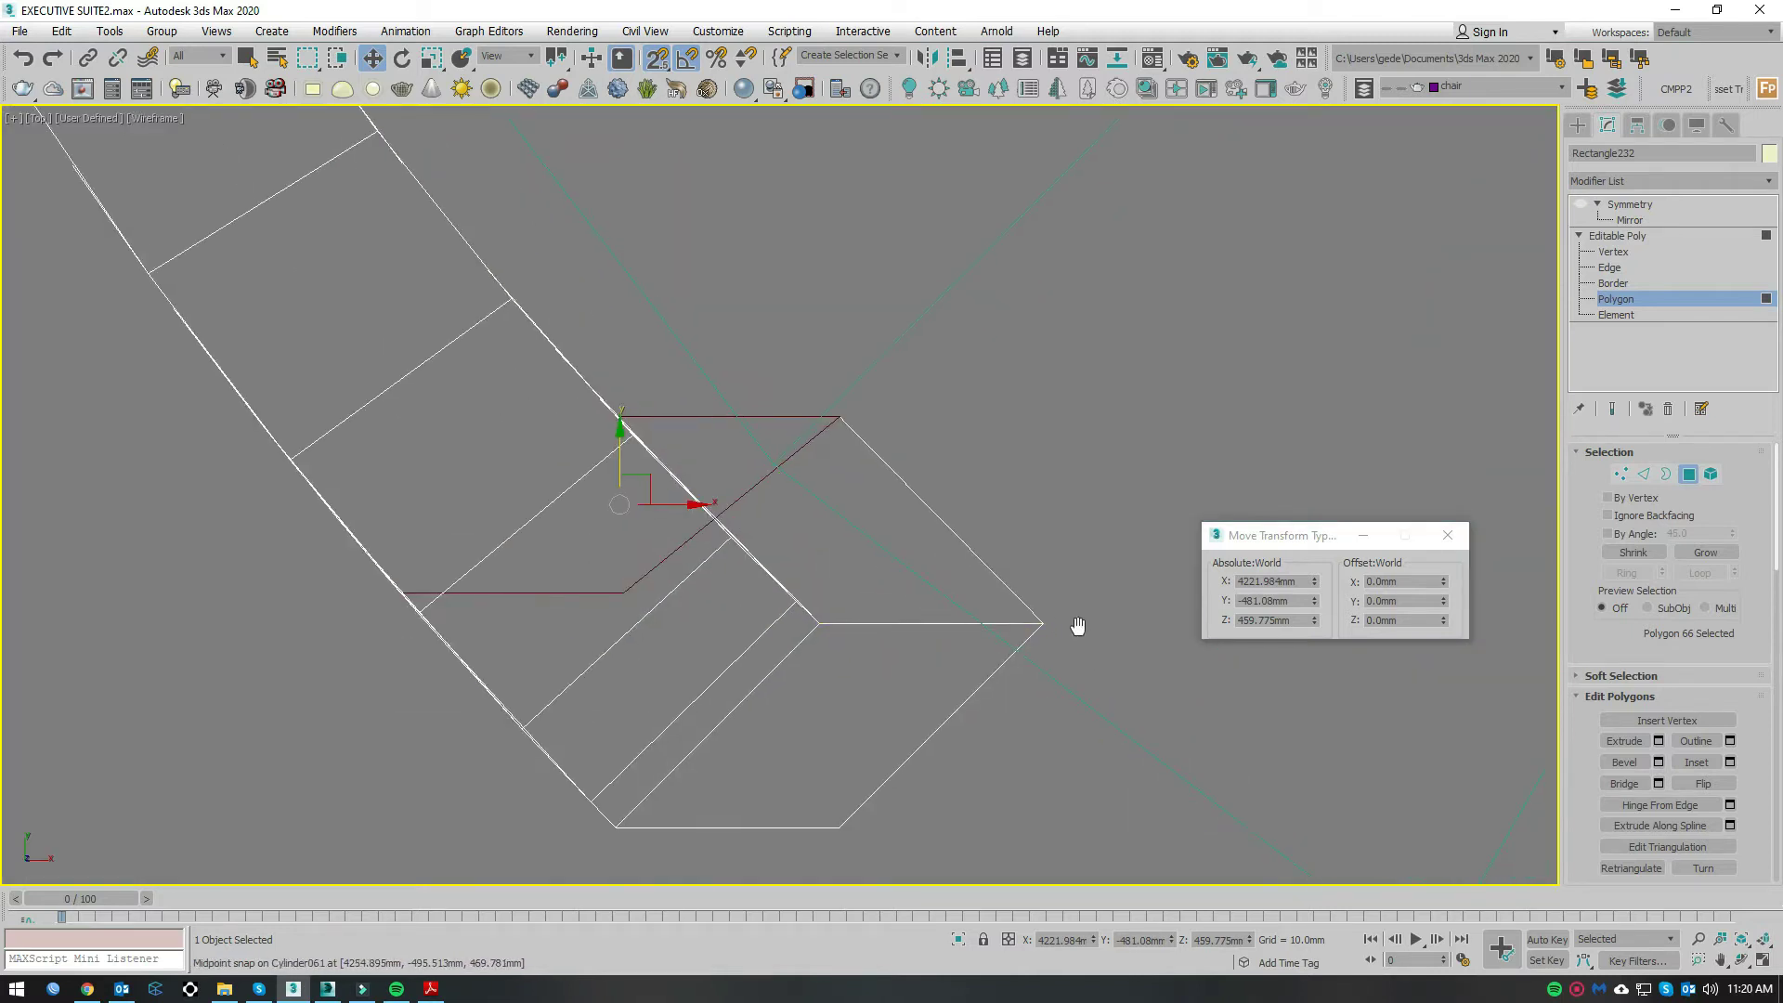
{"action": "key", "text": "F3"}
{"action": "scroll", "coordinate": [997, 515], "scroll_direction": "down", "scroll_amount": 2}
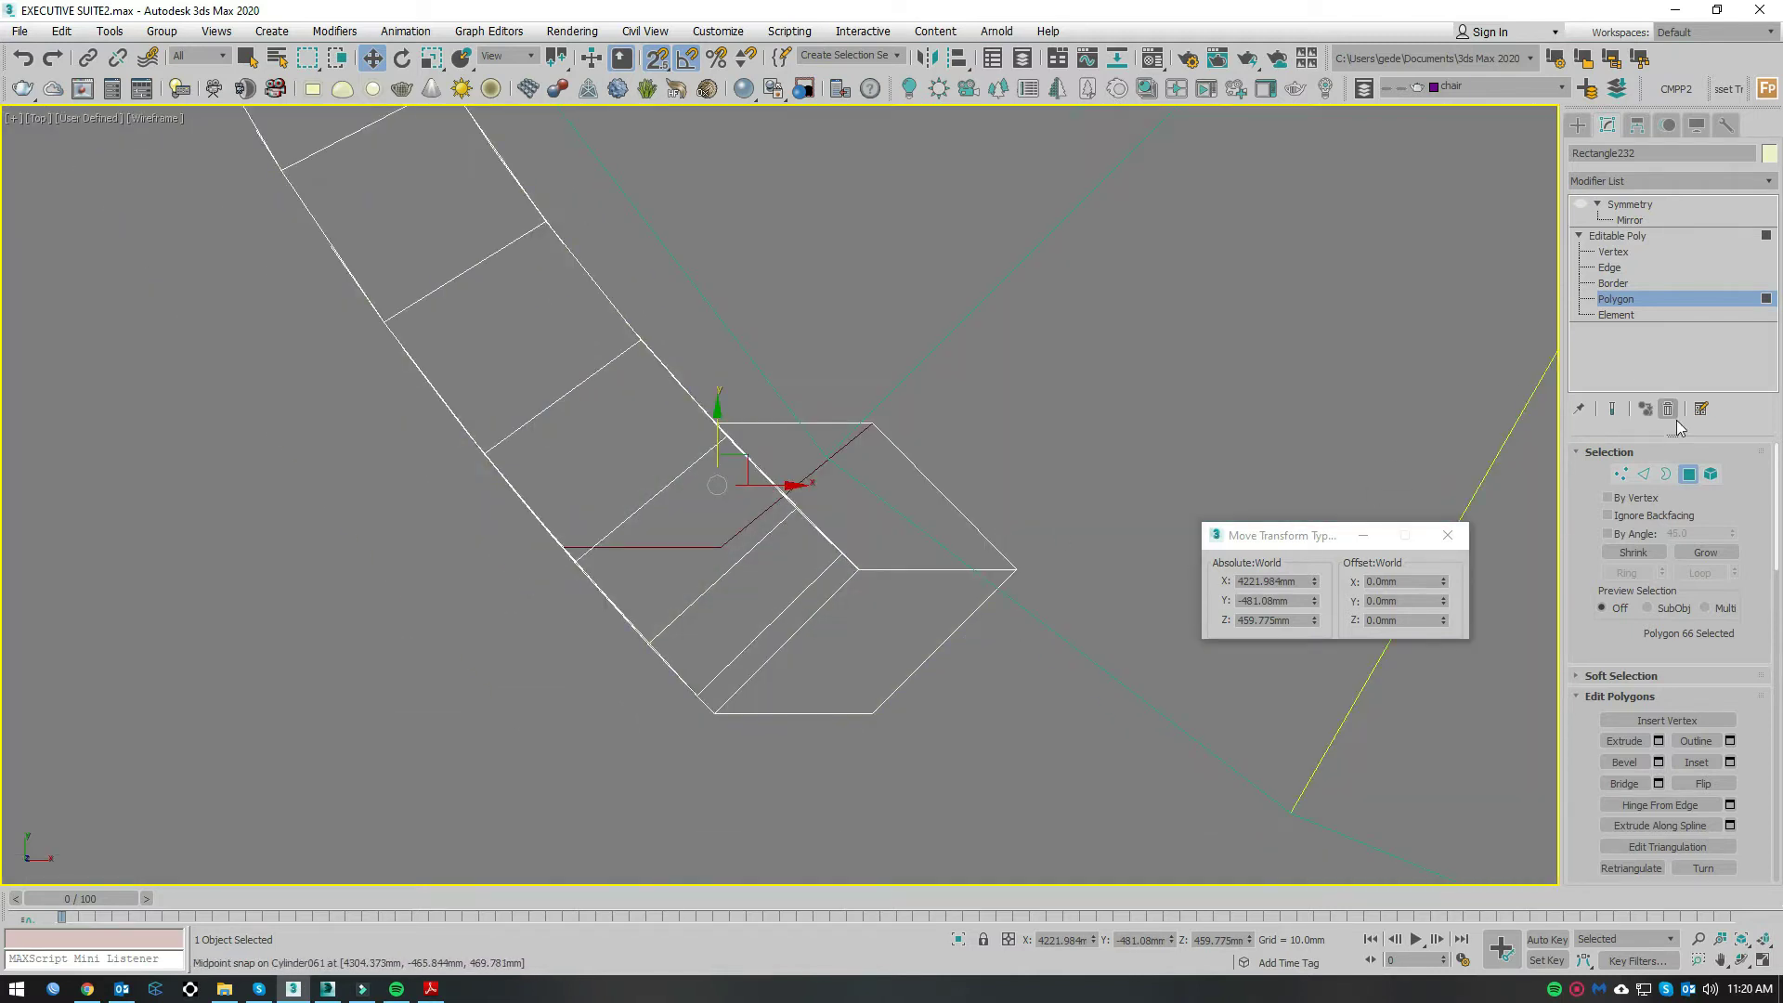
{"action": "key", "text": "3"}
{"action": "scroll", "coordinate": [886, 565], "scroll_direction": "up", "scroll_amount": 3}
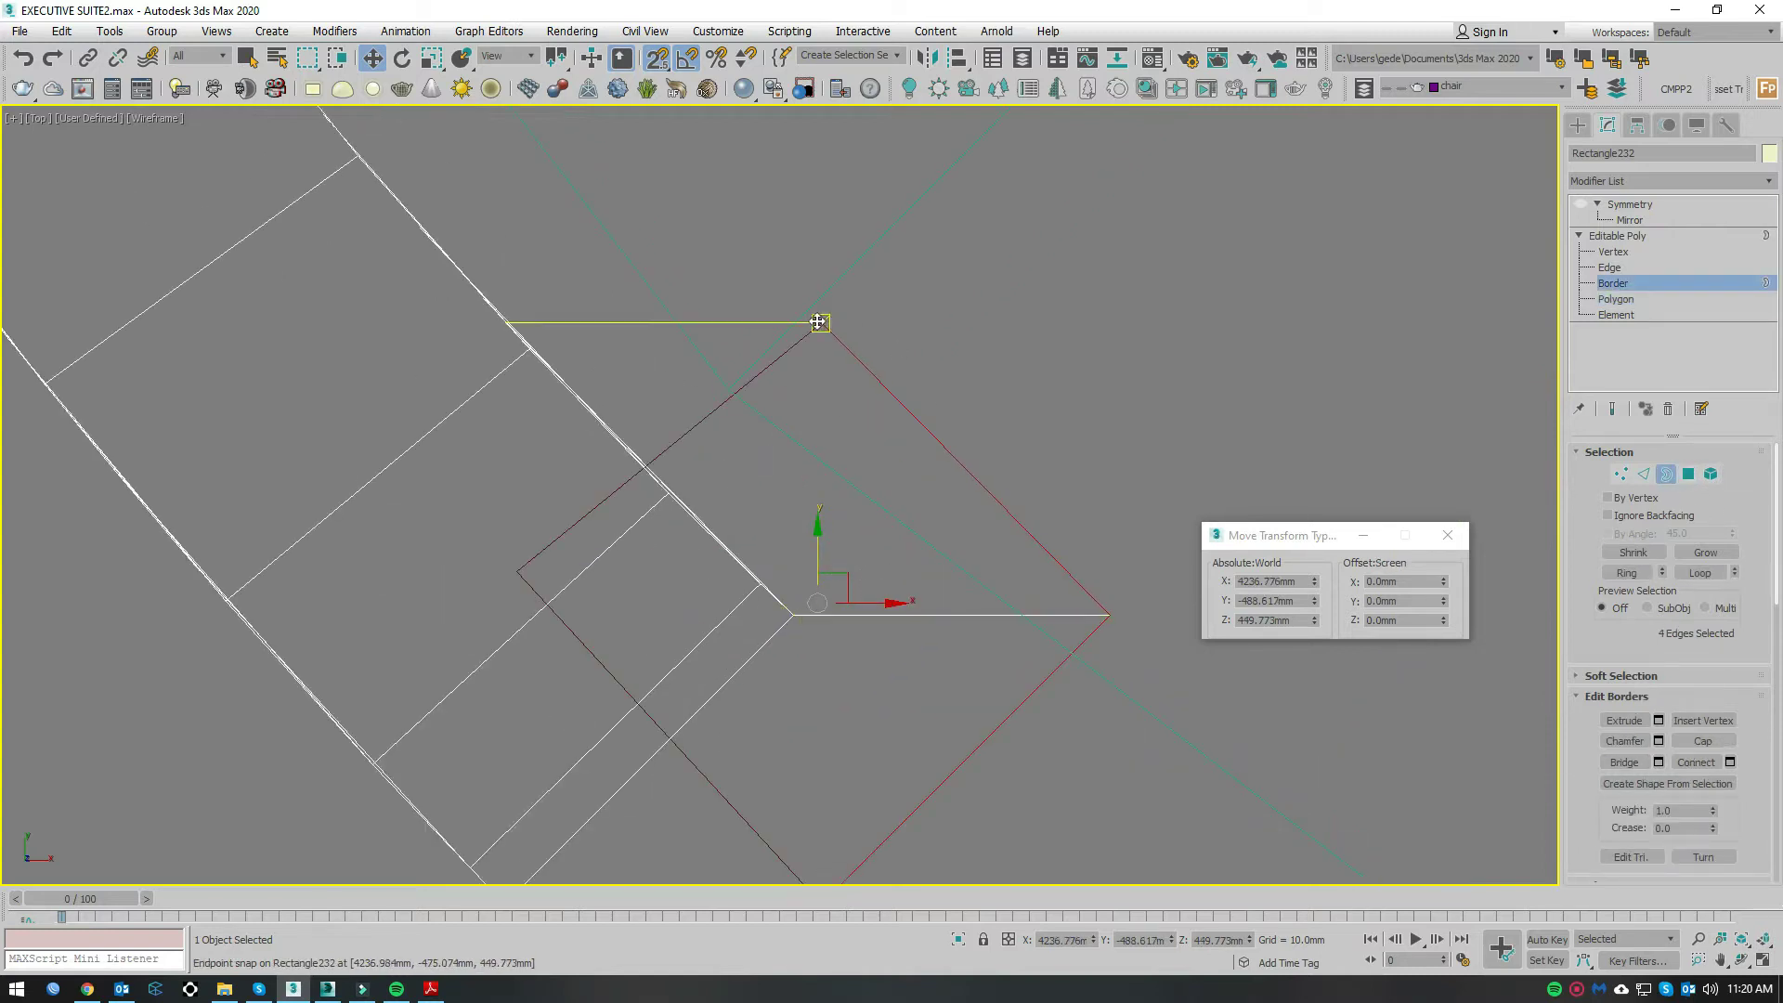
{"action": "left_click_drag", "start_coordinate": [818, 322], "coordinate": [738, 452]}
{"action": "left_click_drag", "start_coordinate": [764, 304], "coordinate": [508, 323]}
{"action": "scroll", "coordinate": [828, 446], "scroll_direction": "down", "scroll_amount": 3}
{"action": "scroll", "coordinate": [855, 415], "scroll_direction": "down", "scroll_amount": 3}
Step: In perspective, raise the post's bottom corner edge along Z
{"action": "key", "text": "p"}
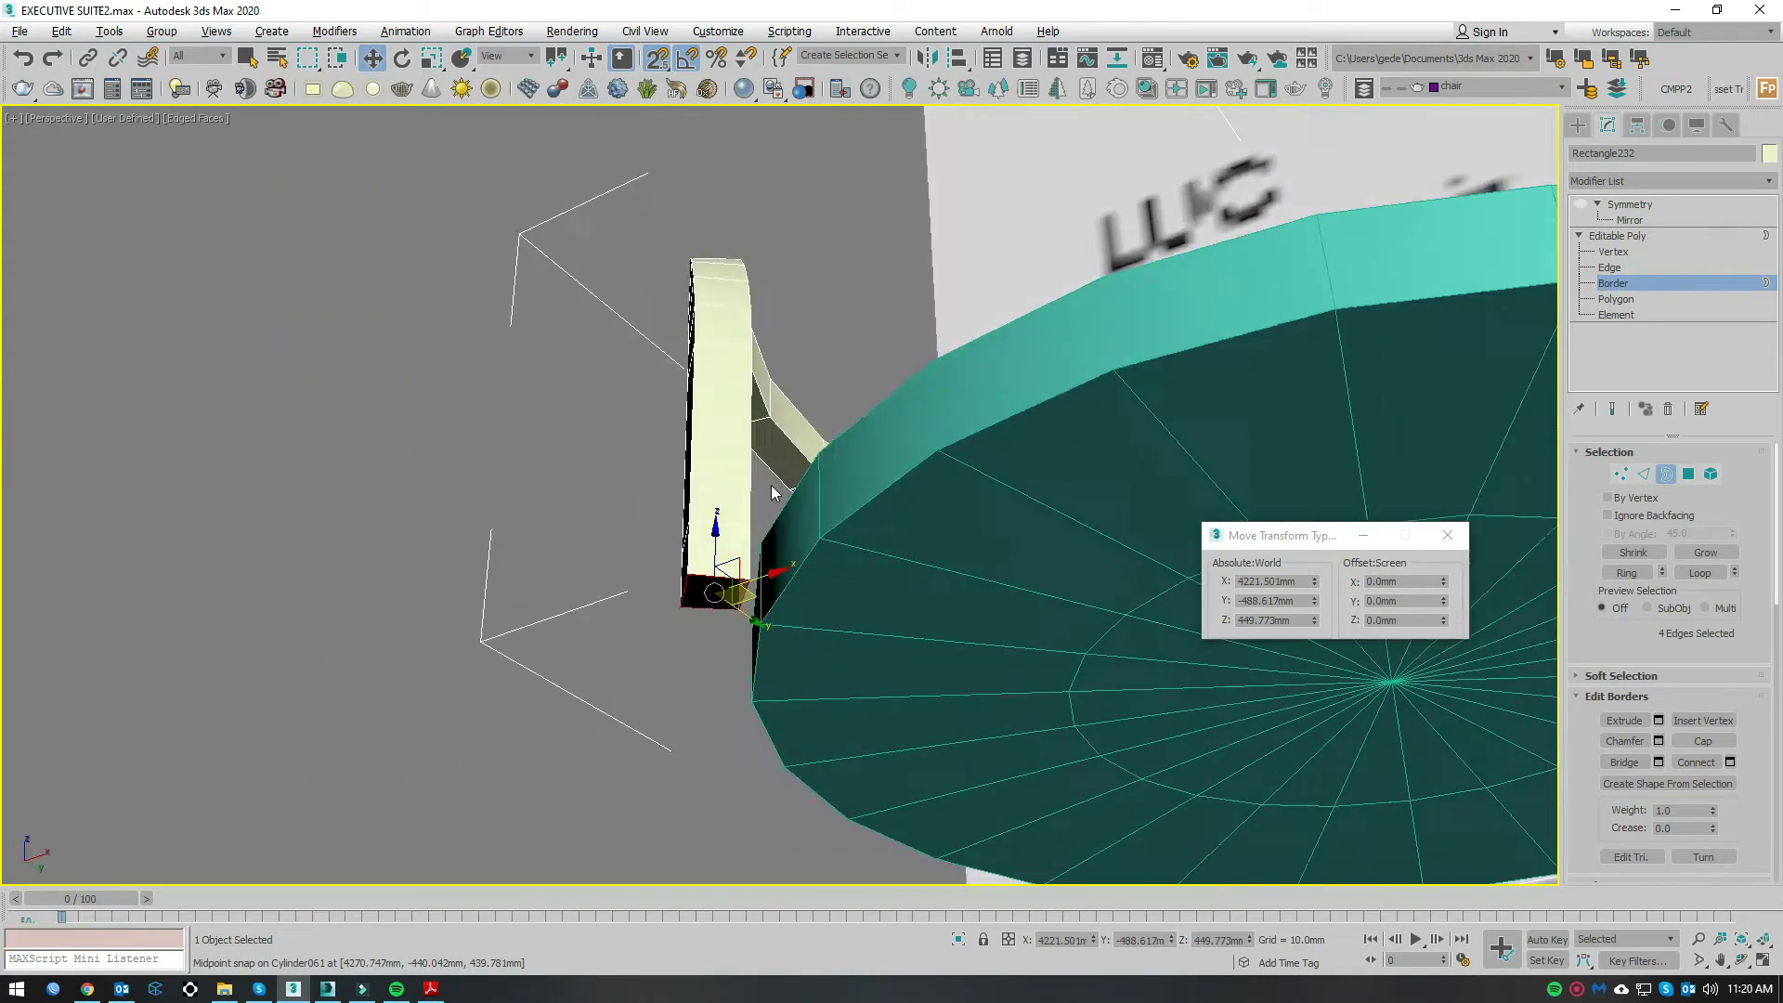
{"action": "middle_click_drag", "start_coordinate": [772, 492], "coordinate": [754, 591], "text": "alt"}
{"action": "scroll", "coordinate": [754, 591], "scroll_direction": "up", "scroll_amount": 5}
{"action": "mouse_move", "coordinate": [747, 663]}
{"action": "middle_mouse_down"}
{"action": "mouse_move", "coordinate": [867, 694]}
{"action": "mouse_move", "coordinate": [878, 530]}
{"action": "mouse_move", "coordinate": [822, 817]}
{"action": "middle_mouse_up"}
{"action": "left_click", "coordinate": [1646, 471]}
{"action": "left_click", "coordinate": [762, 509]}
{"action": "left_click_drag", "start_coordinate": [752, 749], "coordinate": [757, 456]}
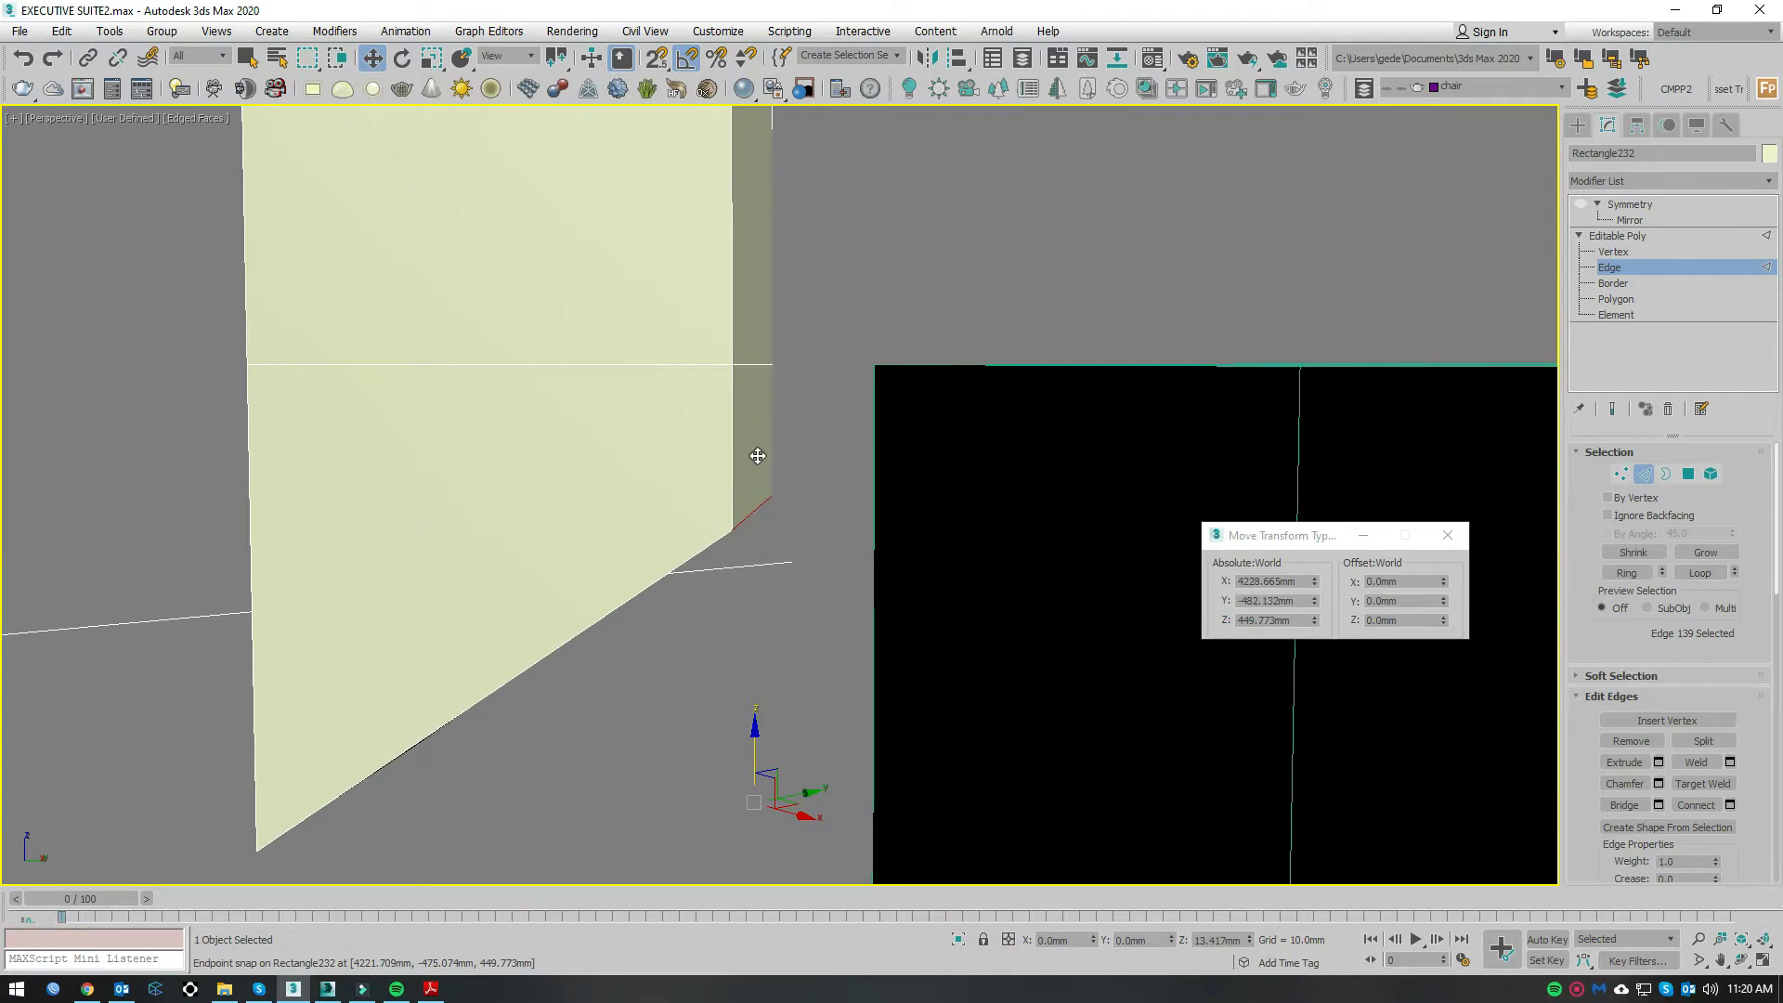
{"action": "mouse_move", "coordinate": [757, 456]}
{"action": "middle_mouse_down", "text": "alt"}
{"action": "mouse_move", "coordinate": [763, 552]}
{"action": "mouse_move", "coordinate": [823, 431]}
{"action": "mouse_move", "coordinate": [766, 510]}
{"action": "mouse_move", "coordinate": [756, 495]}
{"action": "middle_mouse_up", "text": "alt"}
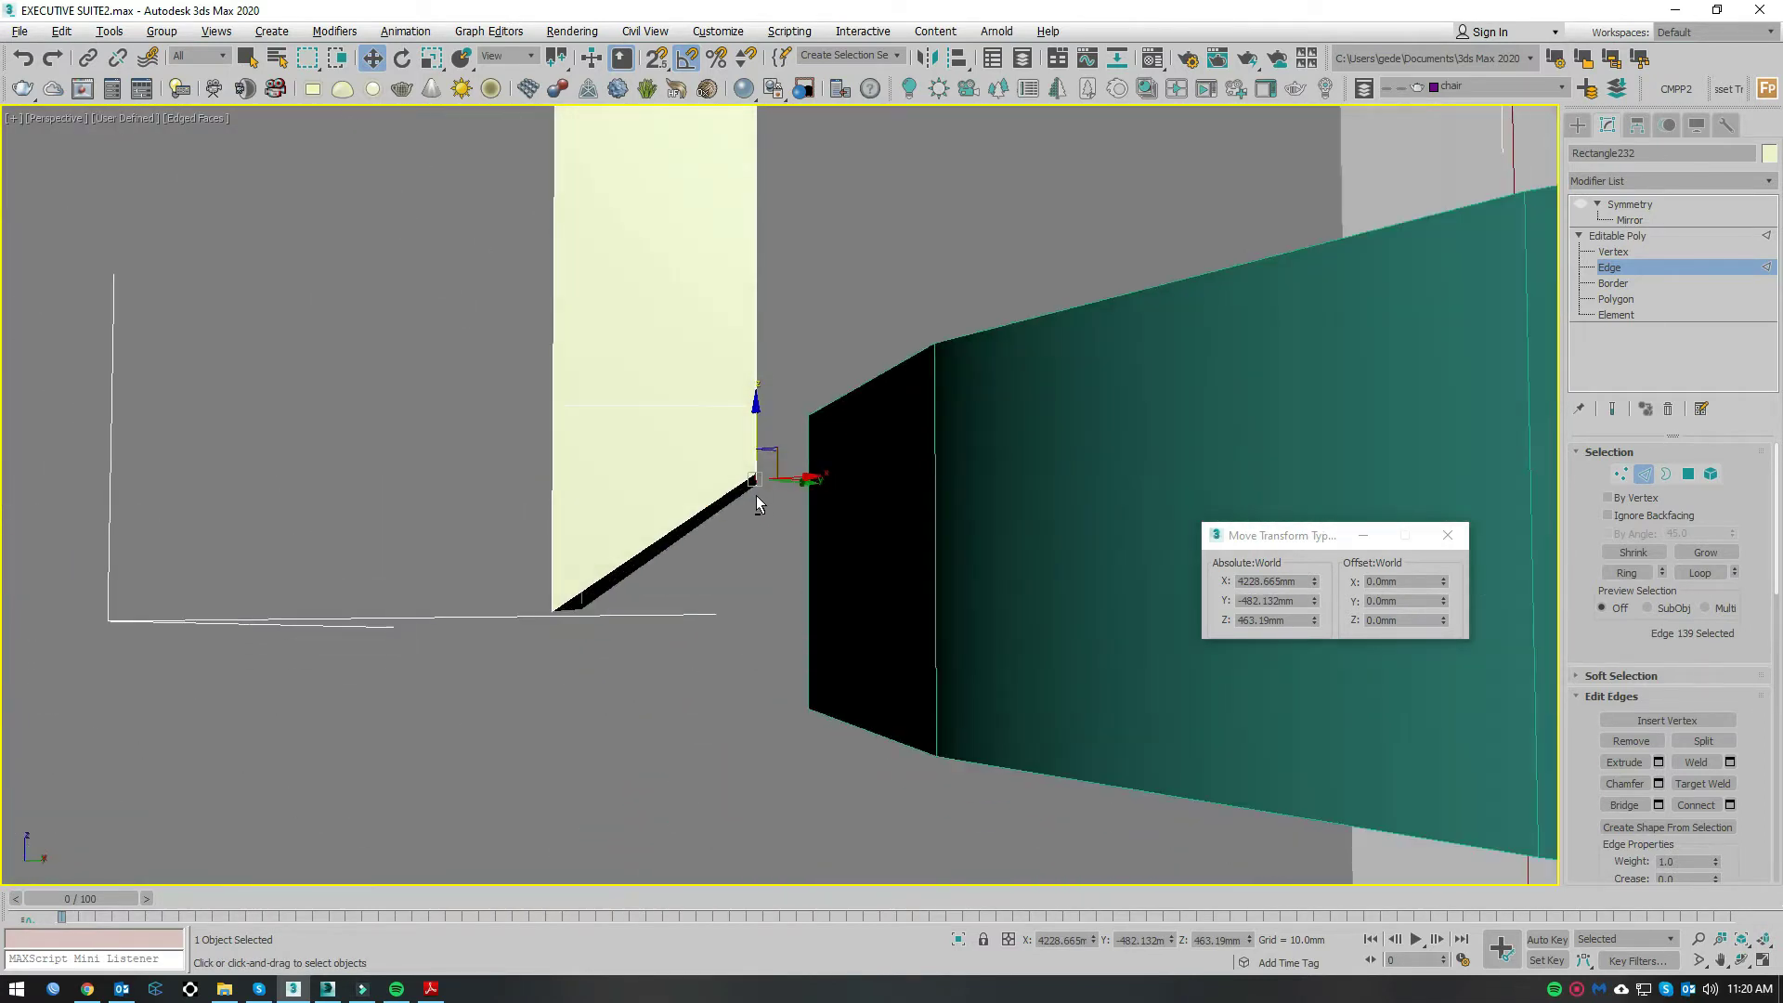
Step: Extrude the post's open border into a new section and shift it up-left
{"action": "left_click", "coordinate": [1667, 473]}
{"action": "left_click", "coordinate": [641, 554]}
{"action": "middle_click_drag", "start_coordinate": [641, 554], "coordinate": [732, 609], "text": "alt"}
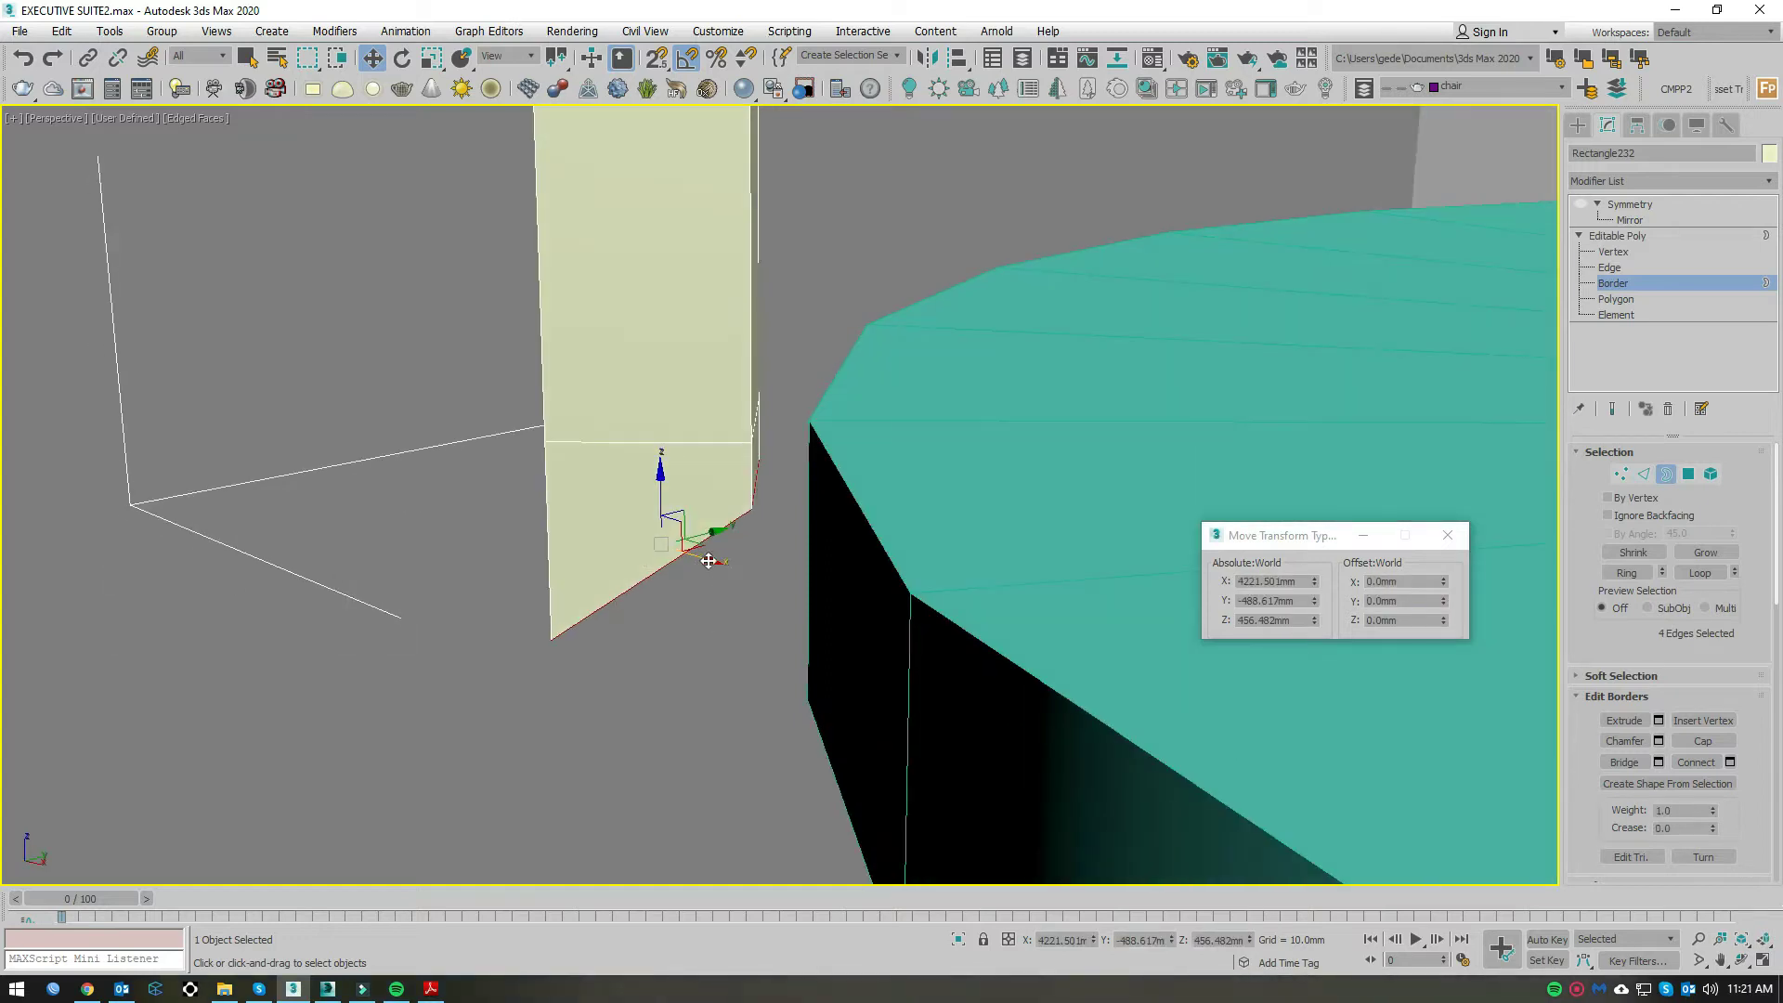
{"action": "left_click_drag", "start_coordinate": [694, 545], "coordinate": [817, 557], "text": "shift"}
{"action": "mouse_move", "coordinate": [817, 557]}
{"action": "middle_mouse_down", "text": "alt"}
{"action": "mouse_move", "coordinate": [835, 625]}
{"action": "mouse_move", "coordinate": [782, 637]}
{"action": "mouse_move", "coordinate": [992, 470]}
{"action": "mouse_move", "coordinate": [1023, 665]}
{"action": "mouse_move", "coordinate": [987, 610]}
{"action": "mouse_move", "coordinate": [815, 587]}
{"action": "mouse_move", "coordinate": [765, 683]}
{"action": "middle_mouse_up", "text": "alt"}
{"action": "key", "text": "t"}
{"action": "key", "text": "F3"}
{"action": "middle_click_drag", "start_coordinate": [910, 458], "coordinate": [938, 600]}
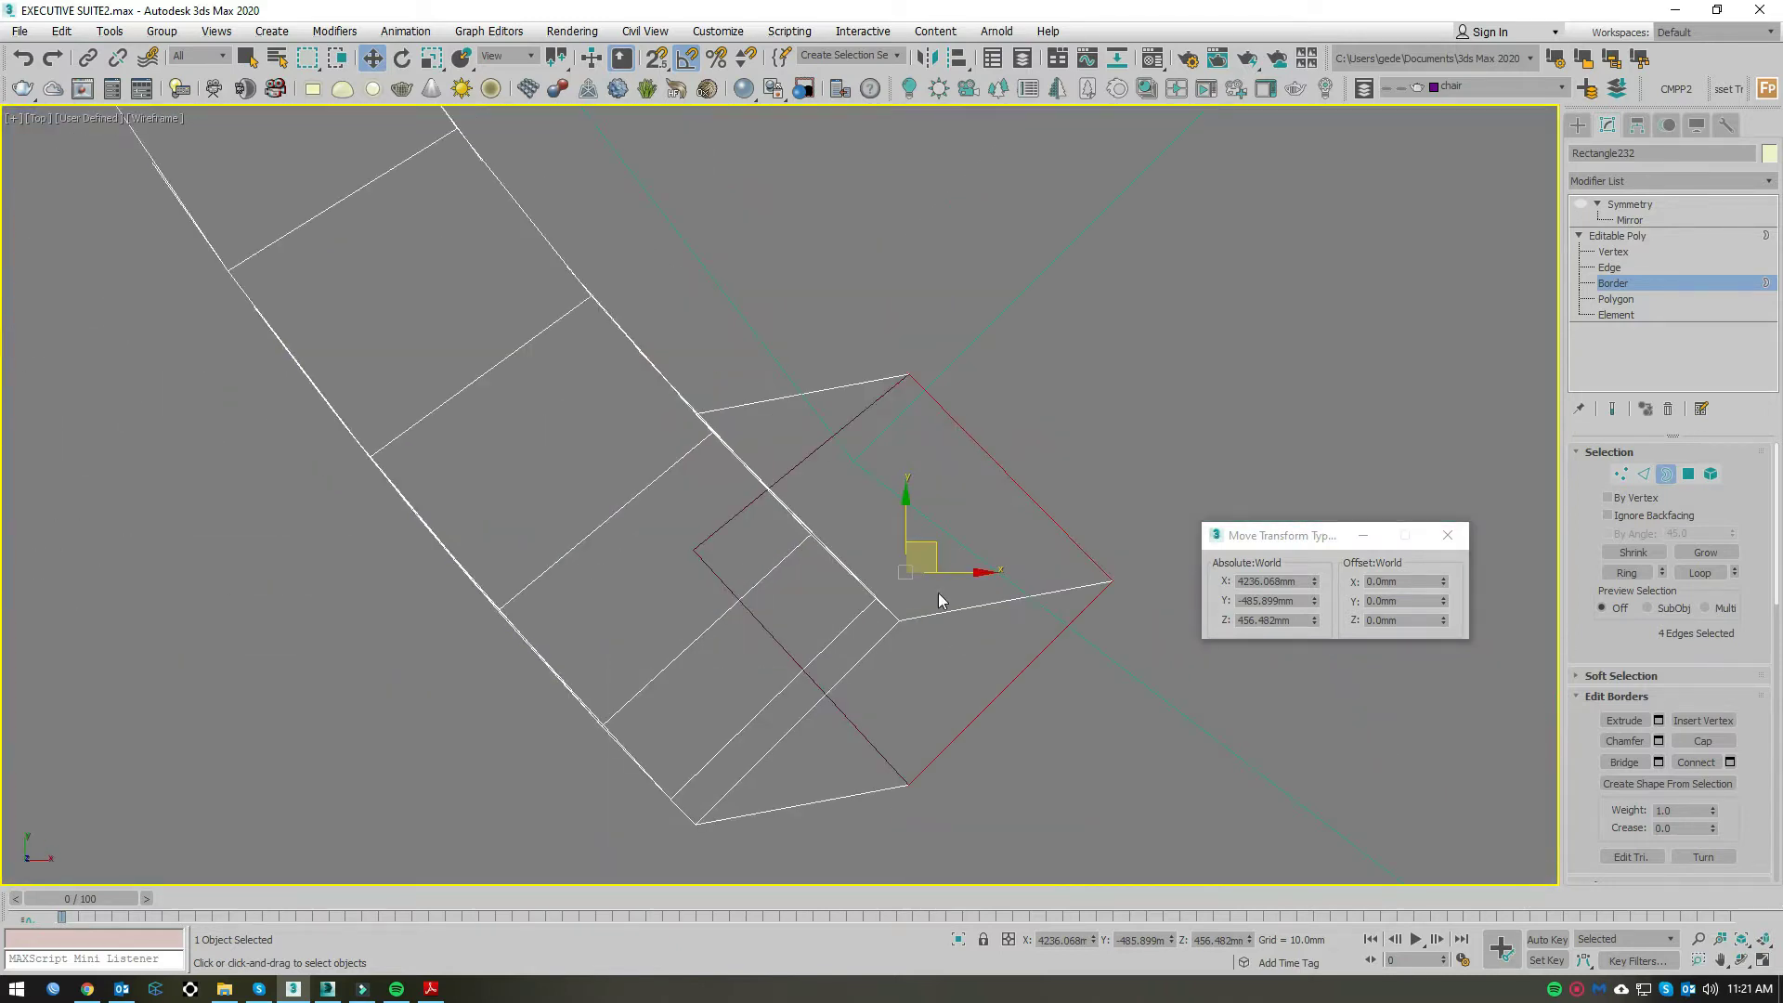
{"action": "left_click_drag", "start_coordinate": [941, 545], "coordinate": [868, 473]}
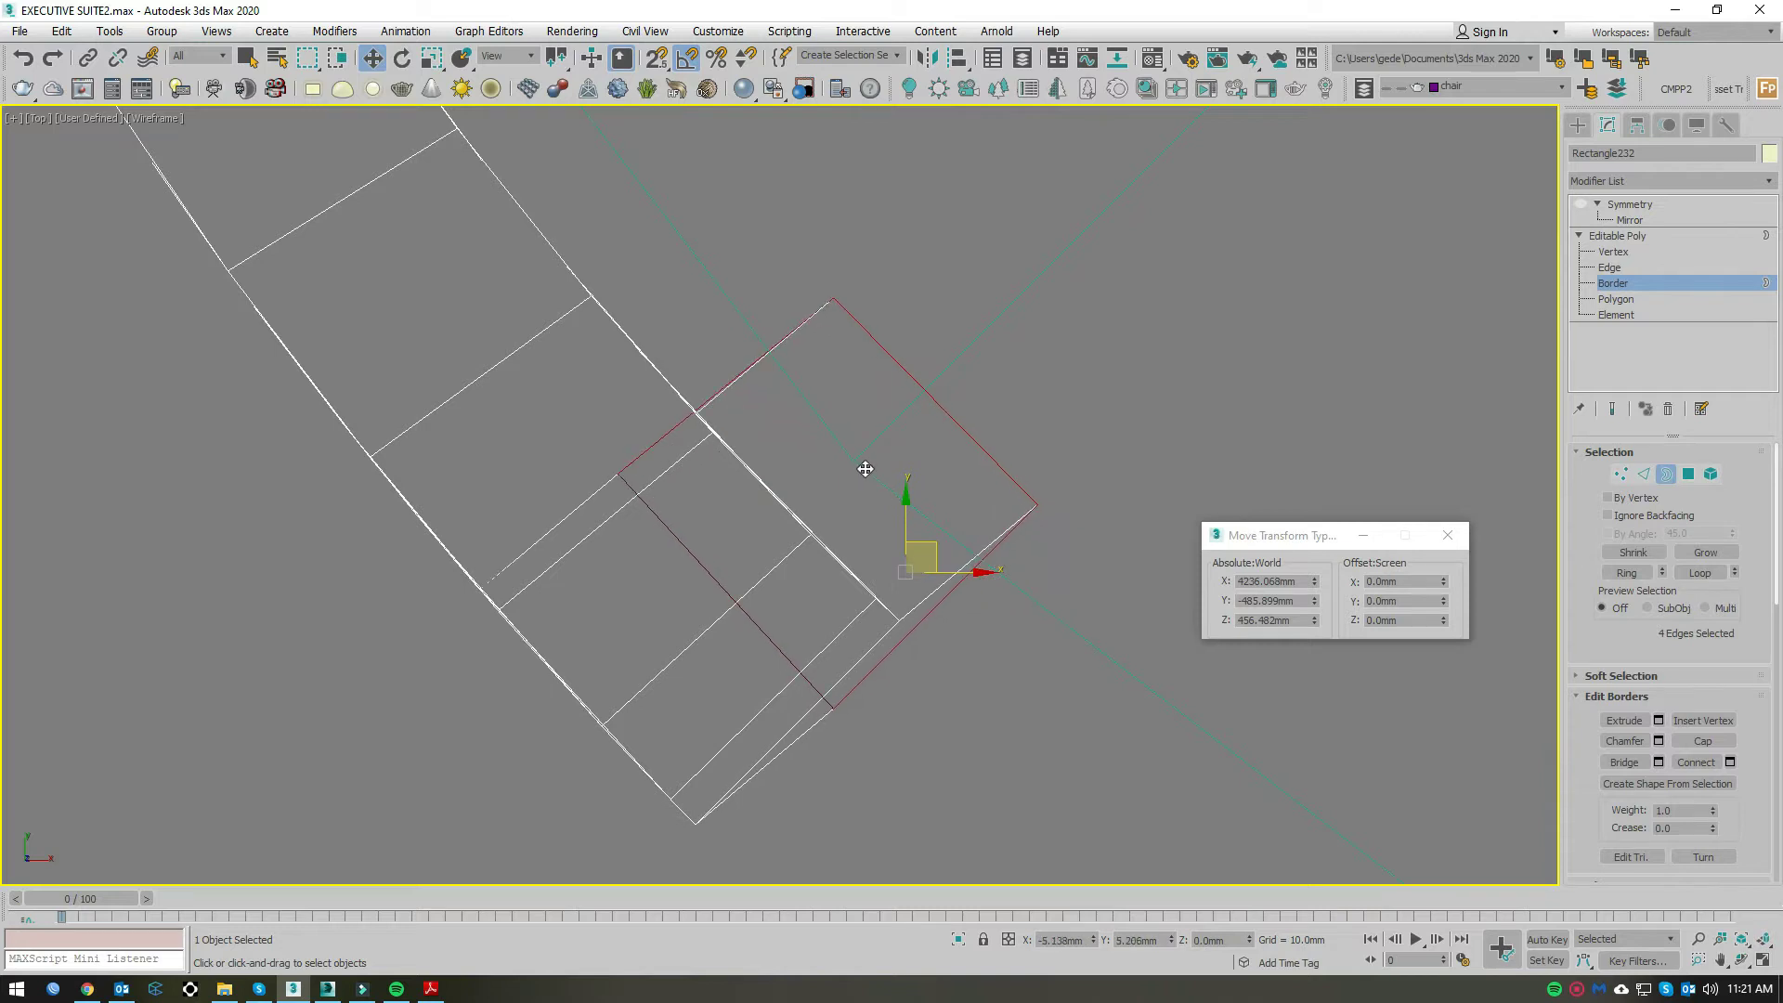
{"action": "key", "text": "shift+z"}
{"action": "key", "text": "shift+z"}
{"action": "key", "text": "shift+z"}
{"action": "key", "text": "shift+z"}
{"action": "key", "text": "shift+z"}
{"action": "key", "text": "shift+z"}
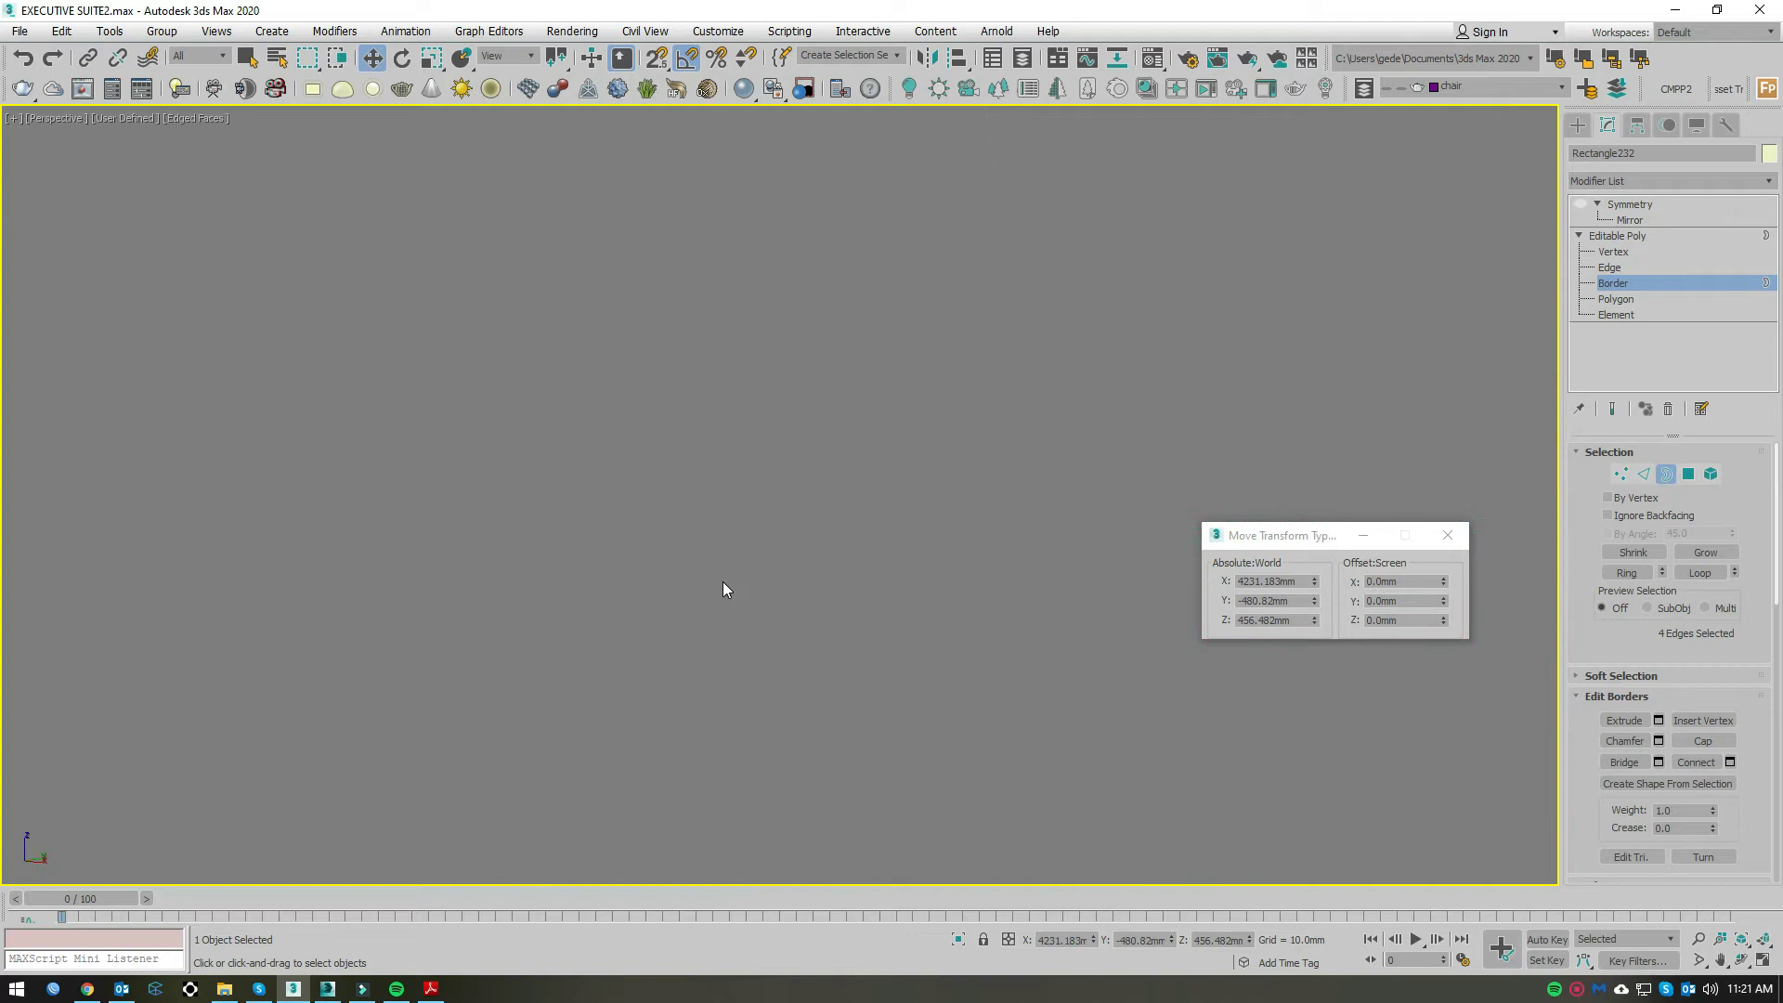
{"action": "key", "text": "shift+z"}
{"action": "key", "text": "shift+z"}
{"action": "key", "text": "shift+z"}
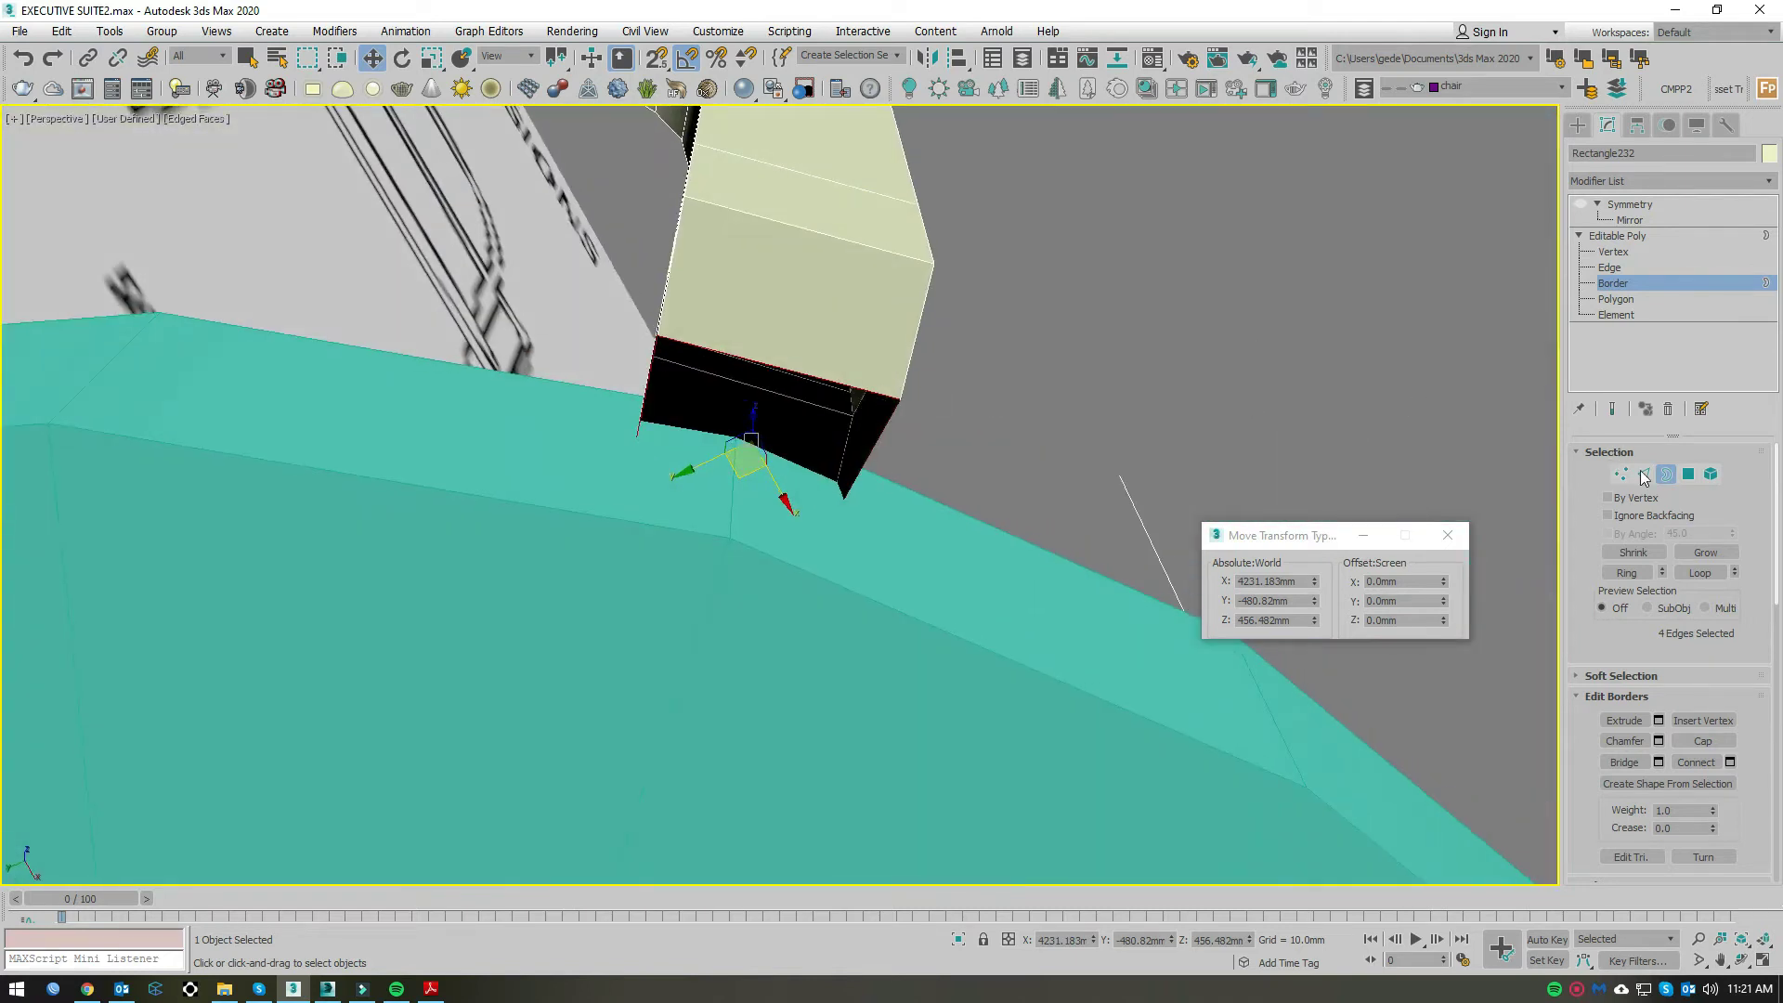
Step: Snap the edge at the post's end onto the seat edge's midpoint
{"action": "left_click", "coordinate": [1644, 475]}
{"action": "left_click", "coordinate": [761, 364]}
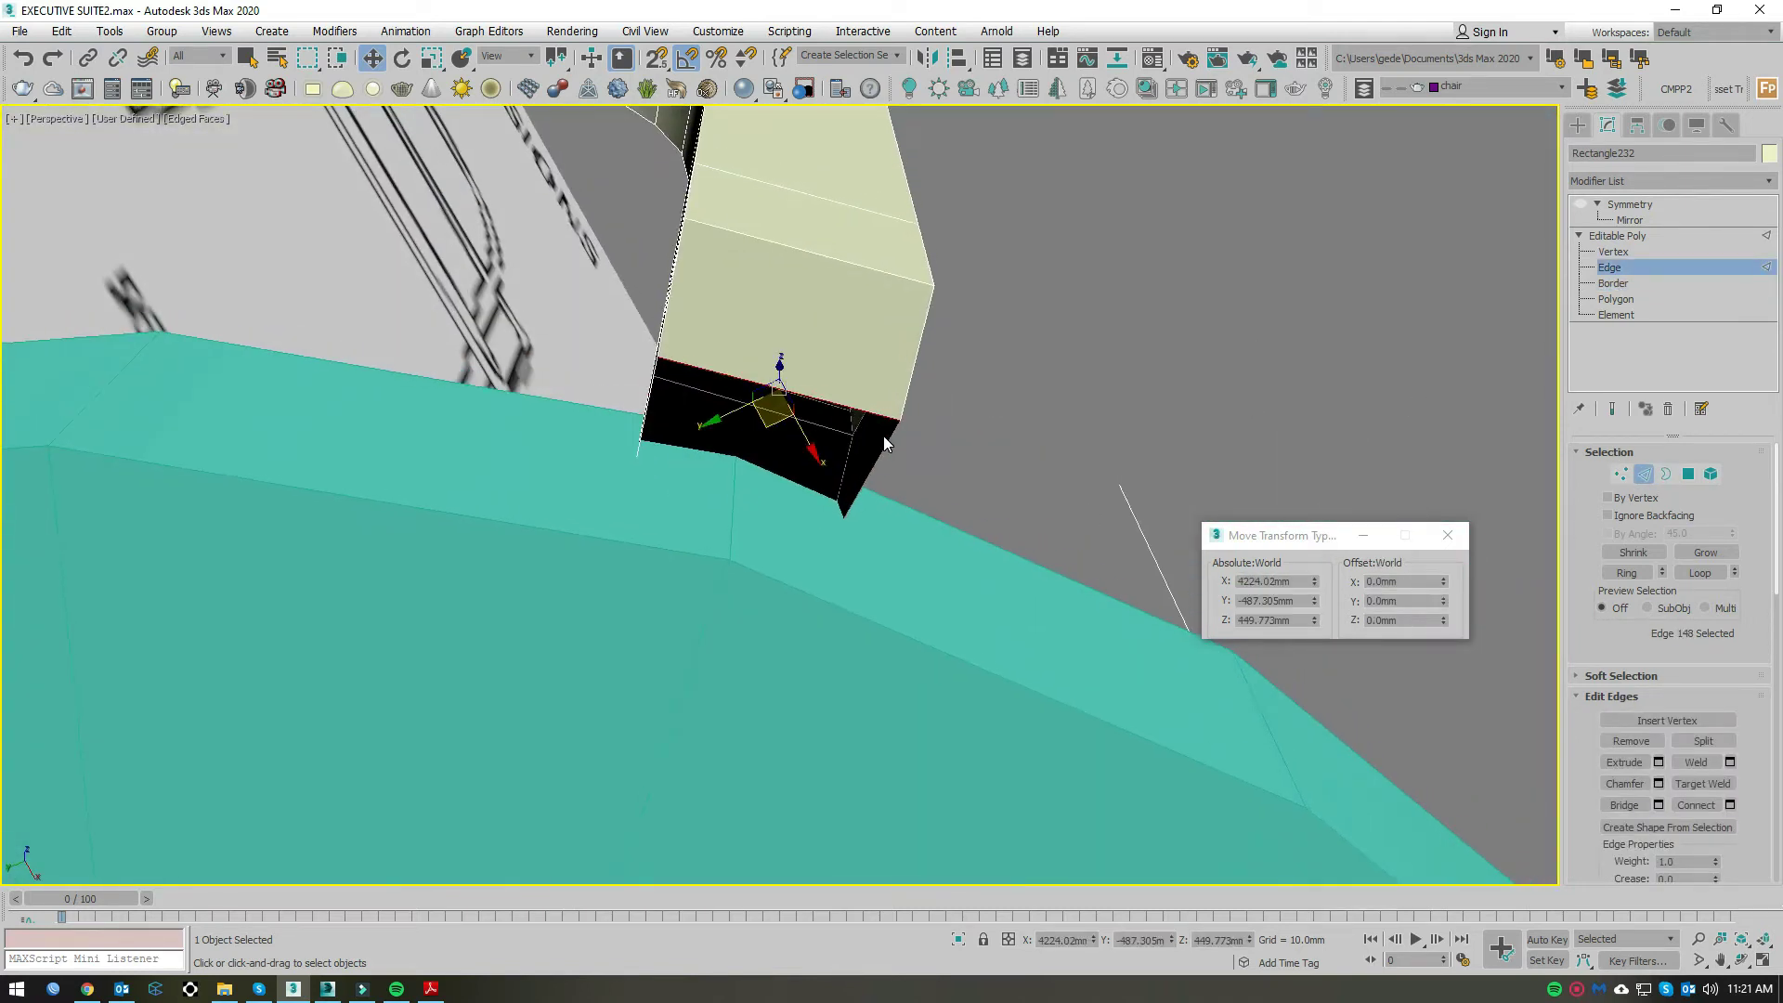
{"action": "key", "text": "t"}
{"action": "scroll", "coordinate": [840, 552], "scroll_direction": "up", "scroll_amount": 2}
{"action": "key", "text": "F3"}
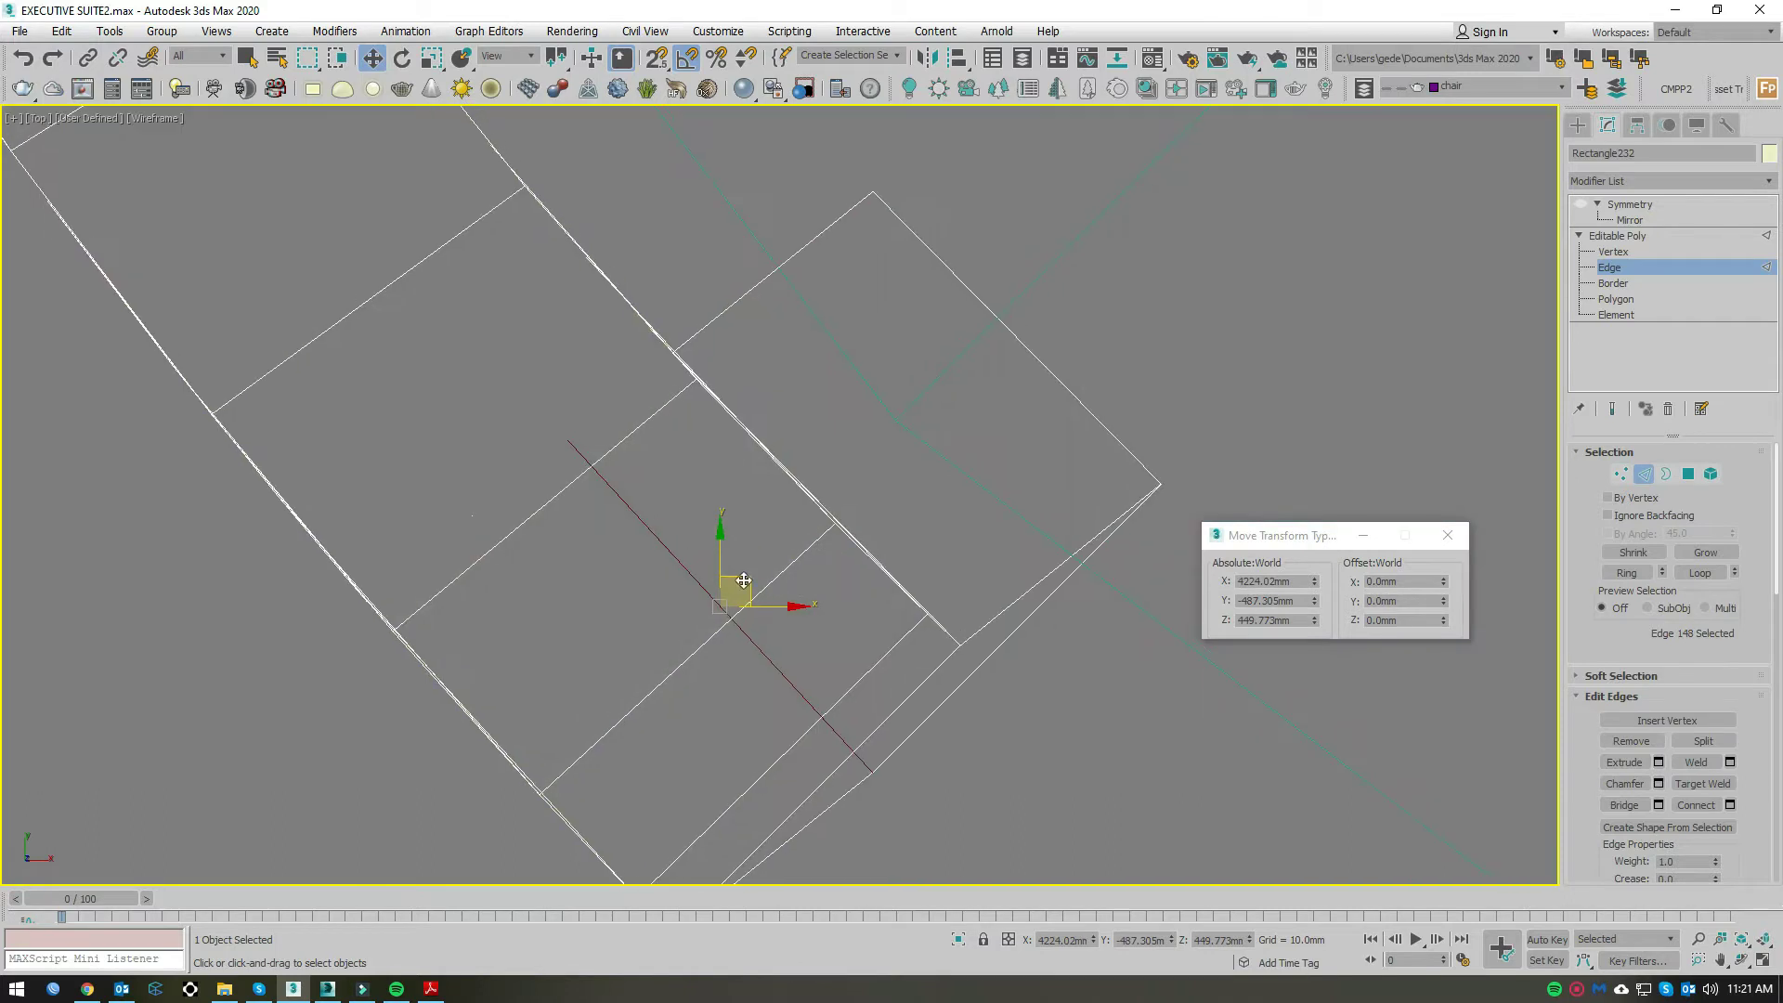
{"action": "key", "text": "s"}
{"action": "left_click_drag", "start_coordinate": [1001, 359], "coordinate": [1055, 376]}
{"action": "scroll", "coordinate": [872, 193], "scroll_direction": "up", "scroll_amount": 3}
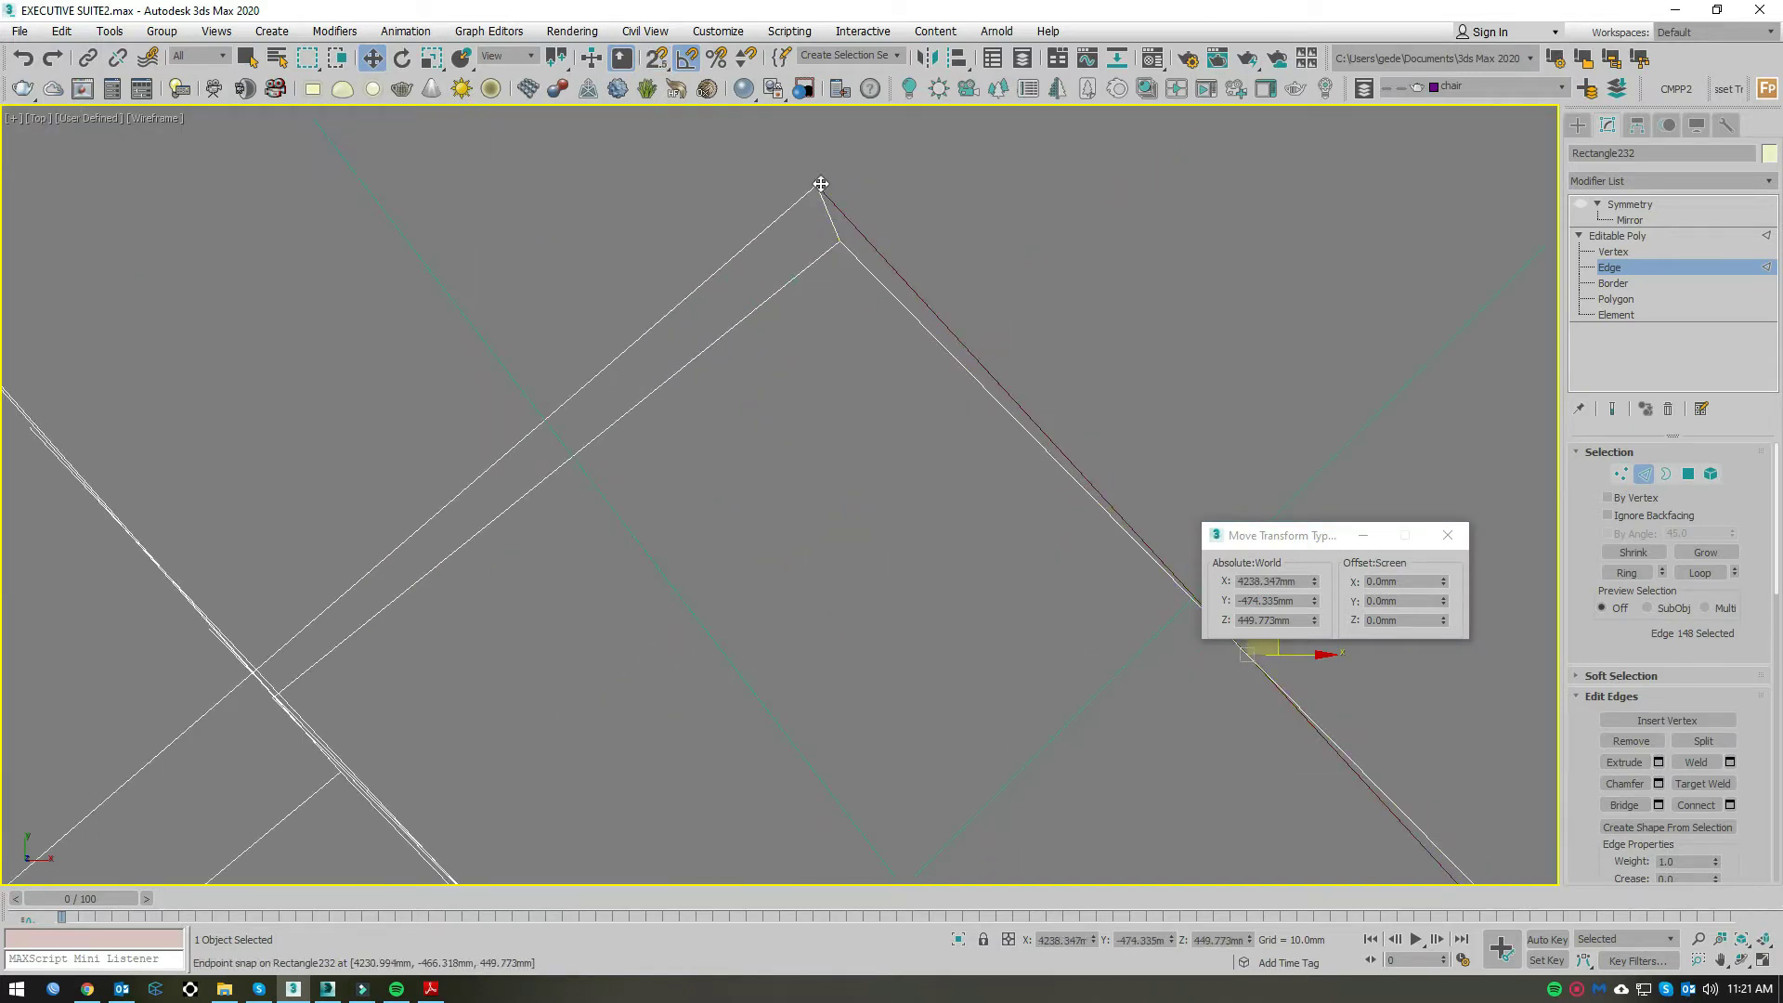
{"action": "middle_click_drag", "start_coordinate": [1037, 319], "coordinate": [926, 393]}
{"action": "scroll", "coordinate": [984, 506], "scroll_direction": "down", "scroll_amount": 5}
{"action": "mouse_move", "coordinate": [970, 451]}
{"action": "left_mouse_down"}
{"action": "mouse_move", "coordinate": [932, 480]}
{"action": "mouse_move", "coordinate": [926, 606]}
{"action": "left_mouse_up"}
{"action": "key", "text": "s"}
Step: Snap the extension's corner vertices into place and move the four corner vertices up-left
{"action": "left_click", "coordinate": [1631, 472]}
{"action": "left_click", "coordinate": [1079, 767]}
{"action": "left_click_drag", "start_coordinate": [1114, 749], "coordinate": [1083, 624]}
{"action": "left_click_drag", "start_coordinate": [728, 429], "coordinate": [727, 428]}
{"action": "left_click_drag", "start_coordinate": [773, 439], "coordinate": [796, 339]}
{"action": "scroll", "coordinate": [796, 339], "scroll_direction": "down", "scroll_amount": 4}
{"action": "middle_click_drag", "start_coordinate": [956, 422], "coordinate": [1012, 594]}
{"action": "left_click_drag", "start_coordinate": [1013, 631], "coordinate": [841, 367]}
{"action": "scroll", "coordinate": [843, 375], "scroll_direction": "up", "scroll_amount": 2}
{"action": "left_click_drag", "start_coordinate": [804, 465], "coordinate": [804, 466], "text": "ctrl"}
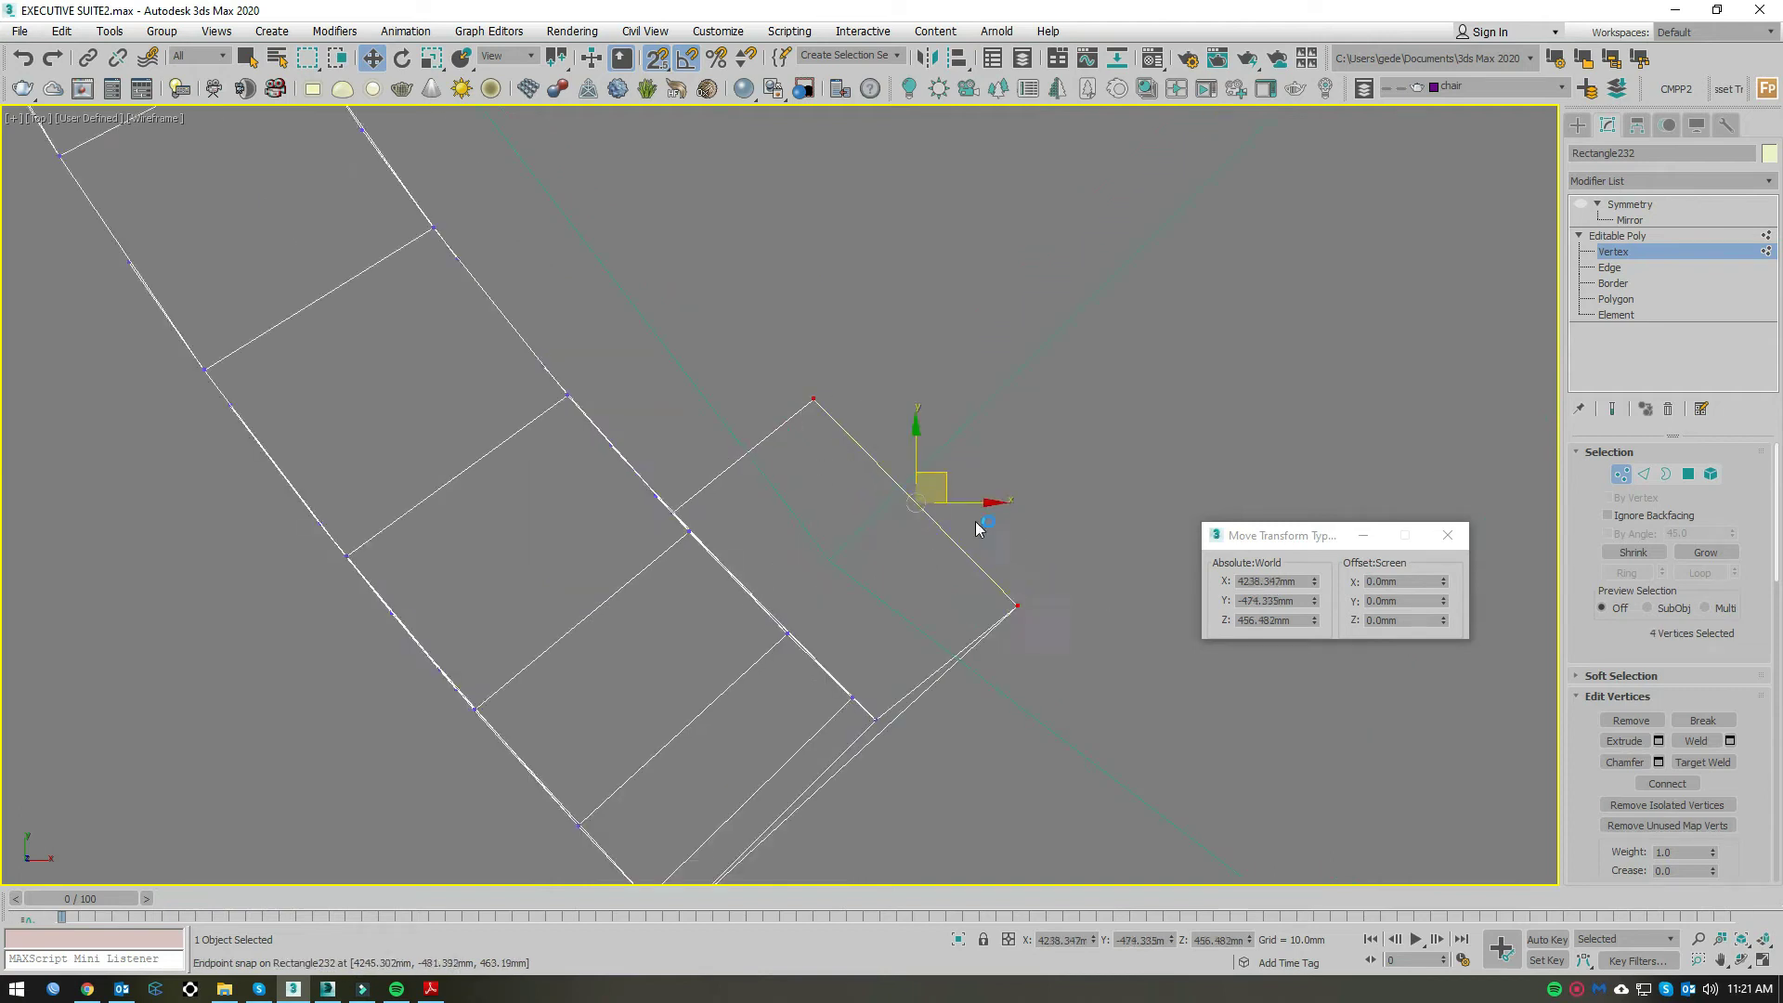
{"action": "left_click_drag", "start_coordinate": [1020, 607], "coordinate": [994, 589]}
Step: Lower the bottom face of the post slightly in the shaded perspective view
{"action": "key", "text": "p"}
{"action": "key", "text": "F3"}
{"action": "mouse_move", "coordinate": [887, 578]}
{"action": "middle_mouse_down", "text": "alt"}
{"action": "mouse_move", "coordinate": [1082, 537]}
{"action": "mouse_move", "coordinate": [1095, 513]}
{"action": "mouse_move", "coordinate": [1314, 536]}
{"action": "middle_mouse_up", "text": "alt"}
{"action": "left_click", "coordinate": [1688, 474]}
{"action": "left_click", "coordinate": [1021, 556]}
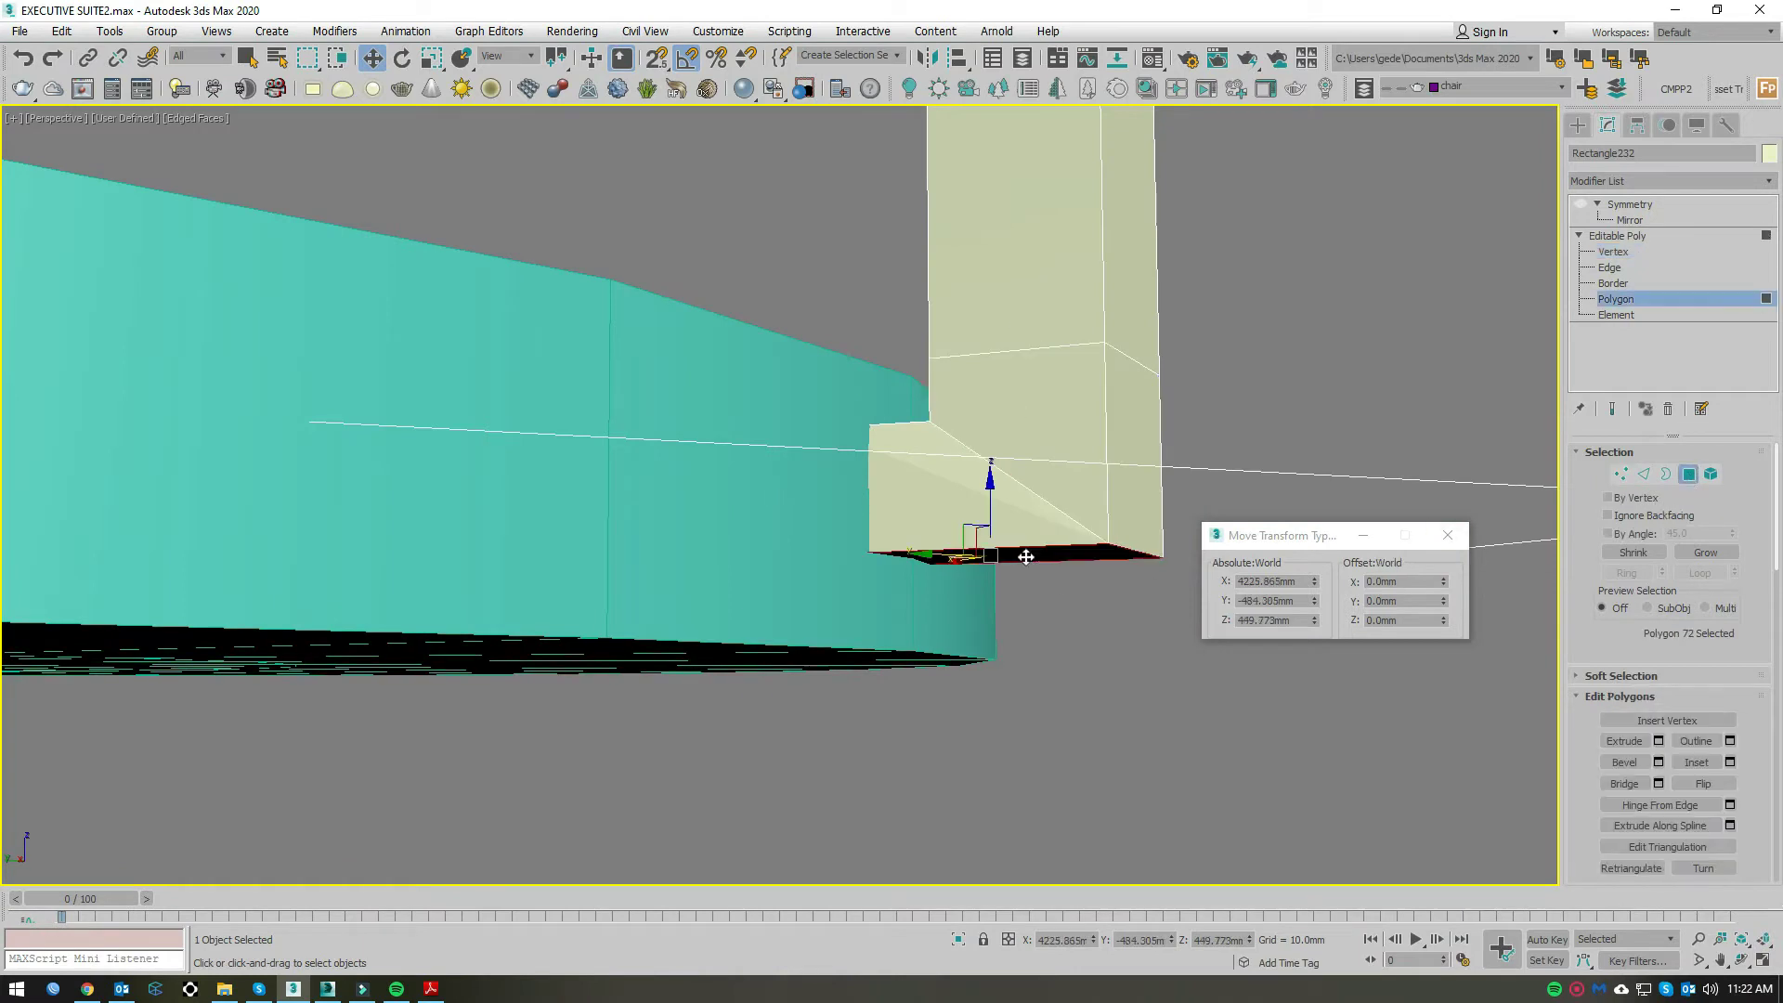
{"action": "middle_click_drag", "start_coordinate": [1021, 555], "coordinate": [1014, 508], "text": "alt"}
{"action": "key", "text": "s"}
{"action": "scroll", "coordinate": [983, 517], "scroll_direction": "up", "scroll_amount": 2}
{"action": "scroll", "coordinate": [975, 517], "scroll_direction": "up", "scroll_amount": 1}
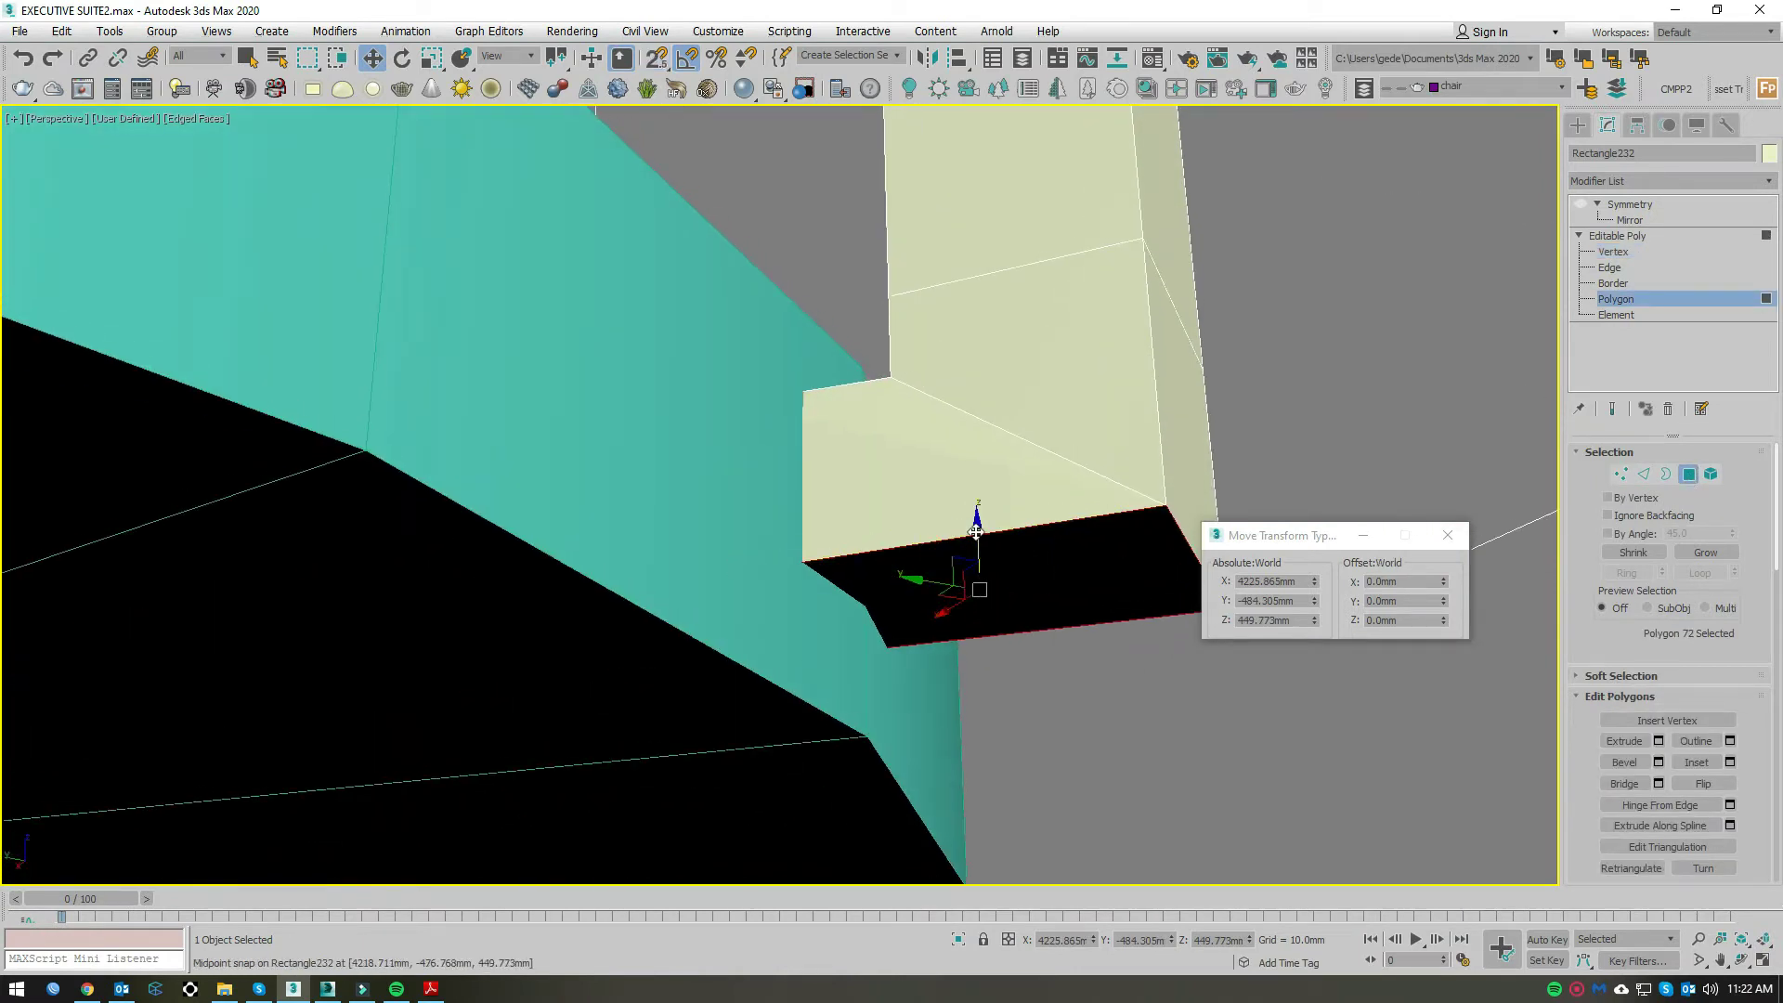
{"action": "scroll", "coordinate": [979, 557], "scroll_direction": "up", "scroll_amount": 1}
{"action": "left_click_drag", "start_coordinate": [979, 581], "coordinate": [978, 587]}
{"action": "mouse_move", "coordinate": [979, 587]}
{"action": "middle_mouse_down", "text": "alt"}
{"action": "mouse_move", "coordinate": [845, 729]}
{"action": "mouse_move", "coordinate": [940, 605]}
{"action": "mouse_move", "coordinate": [1117, 536]}
{"action": "mouse_move", "coordinate": [1000, 549]}
{"action": "mouse_move", "coordinate": [1062, 470]}
{"action": "mouse_move", "coordinate": [1146, 553]}
{"action": "middle_mouse_up", "text": "alt"}
{"action": "scroll", "coordinate": [1088, 541], "scroll_direction": "down", "scroll_amount": 3}
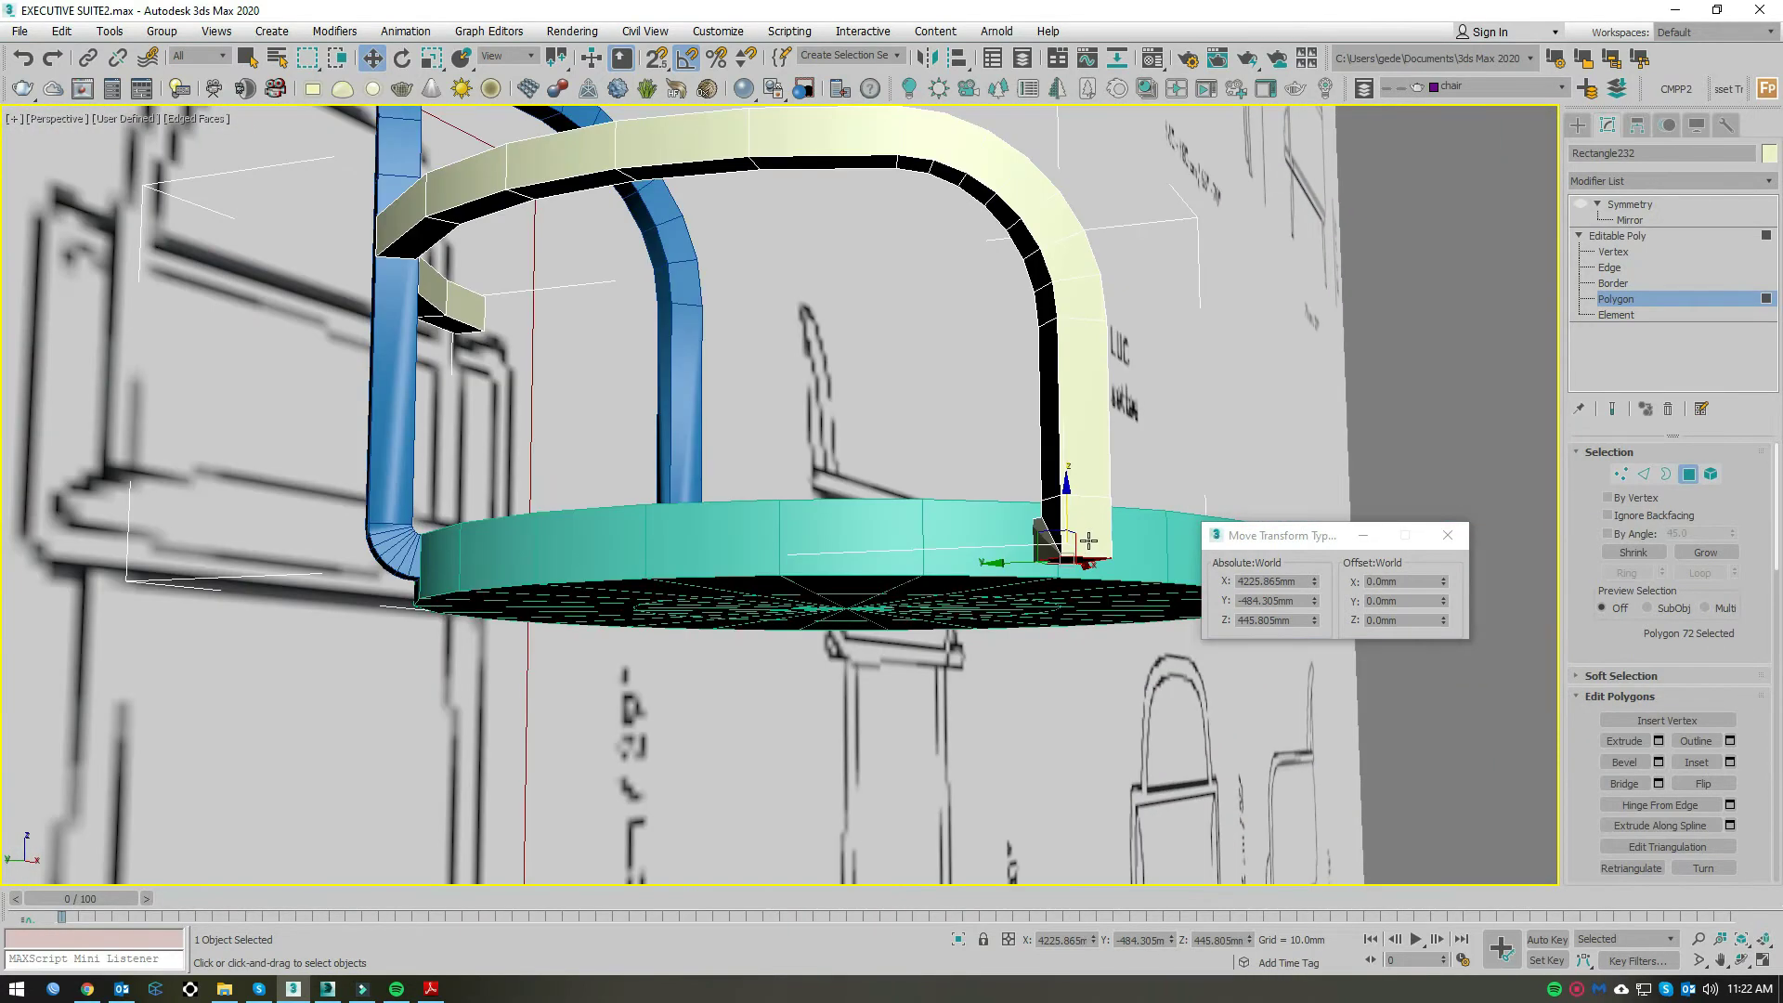
Step: In the wireframe left view, select and raise the vertices at the seat corner
{"action": "key", "text": "l"}
{"action": "scroll", "coordinate": [811, 609], "scroll_direction": "up", "scroll_amount": 3}
{"action": "scroll", "coordinate": [811, 604], "scroll_direction": "up", "scroll_amount": 3}
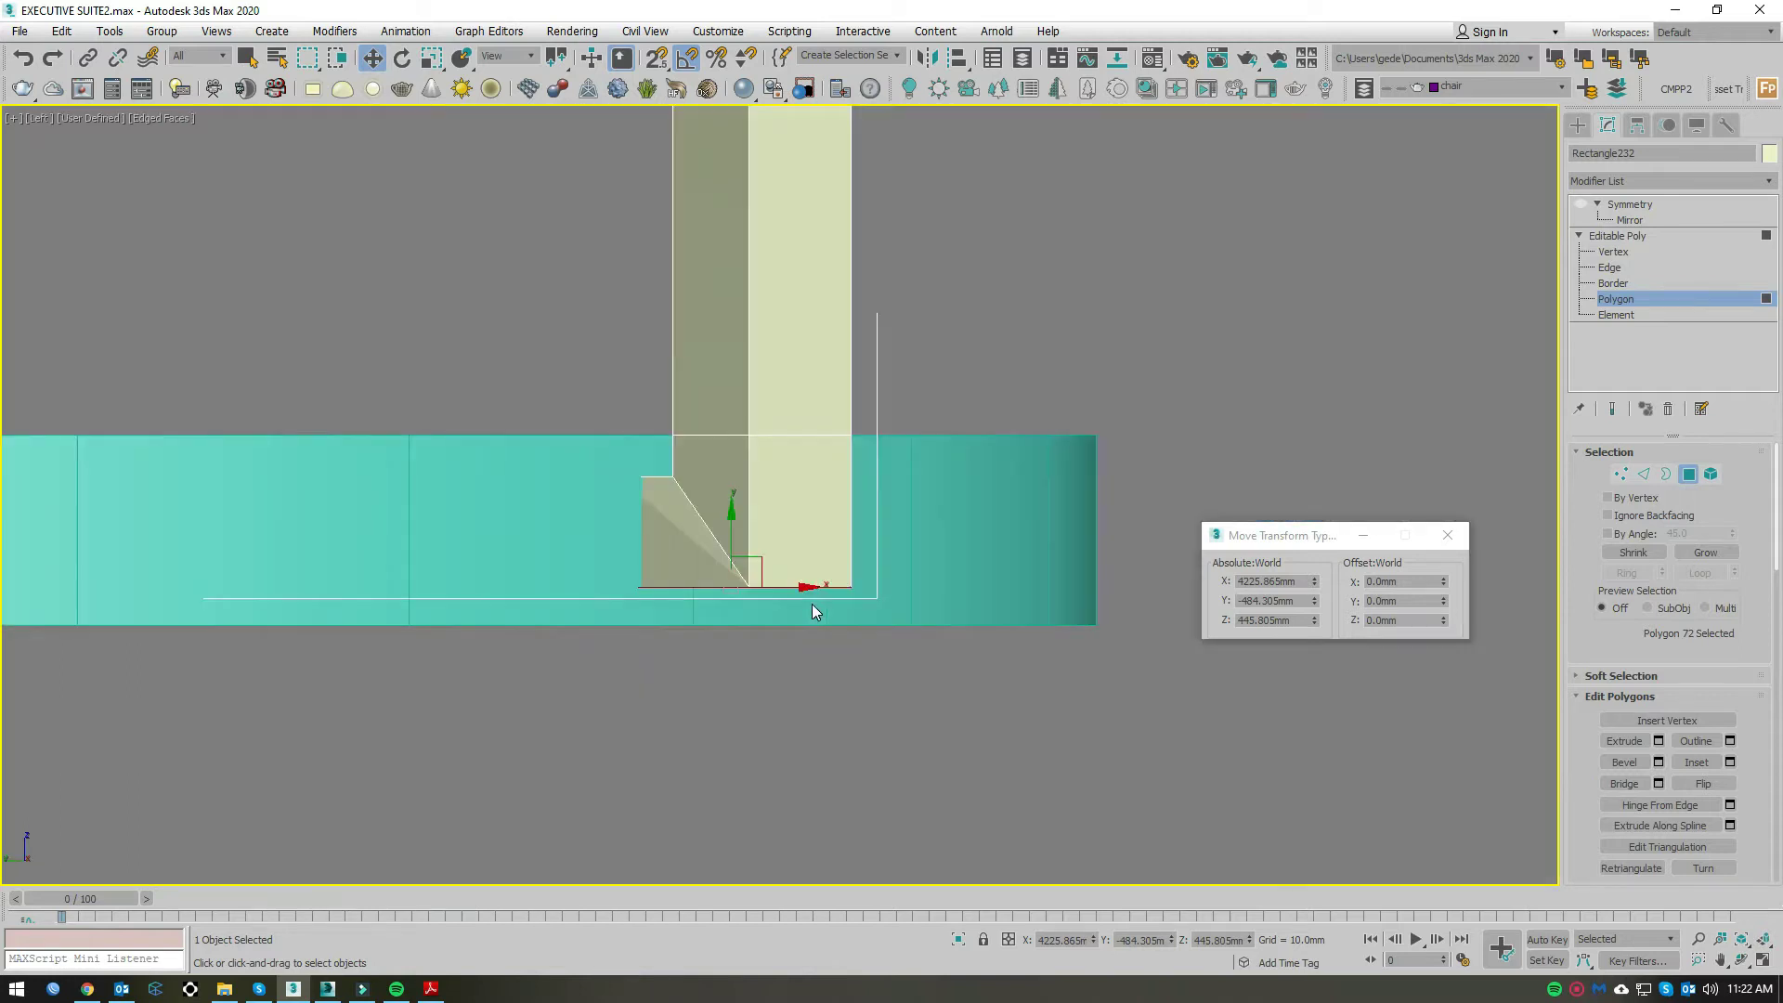
{"action": "key", "text": "F3"}
{"action": "scroll", "coordinate": [944, 605], "scroll_direction": "down", "scroll_amount": 3}
{"action": "scroll", "coordinate": [943, 606], "scroll_direction": "down", "scroll_amount": 3}
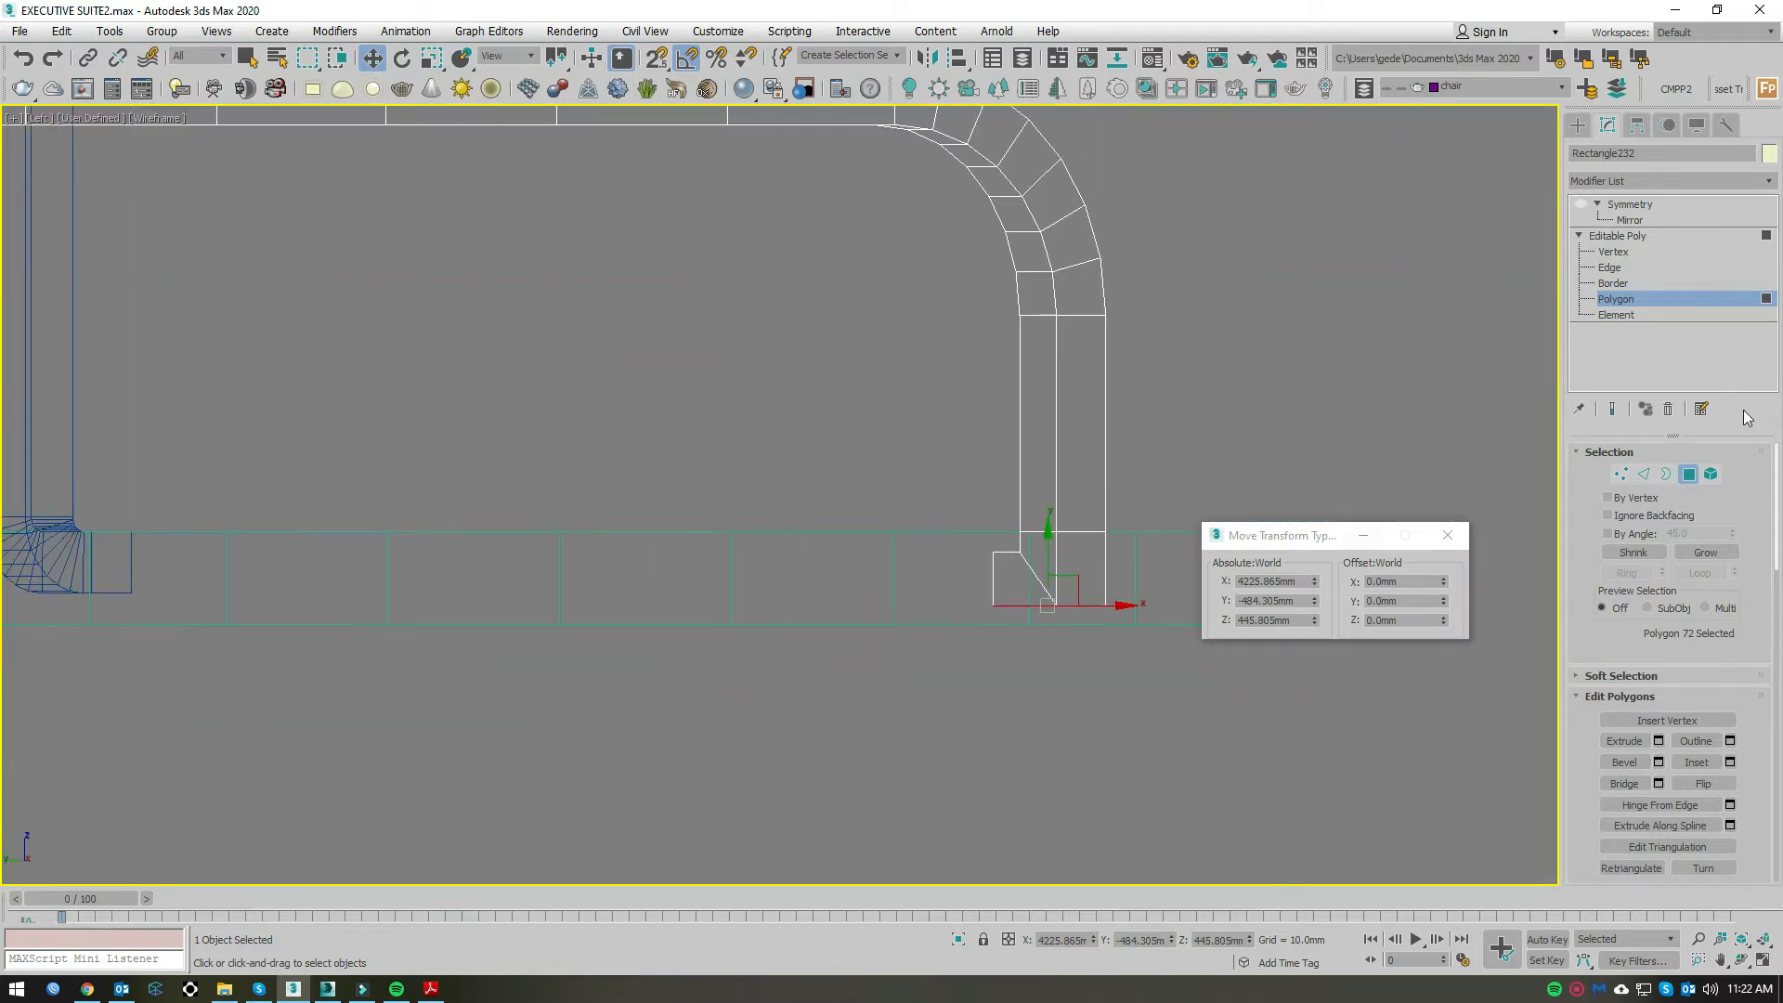
{"action": "key", "text": "1"}
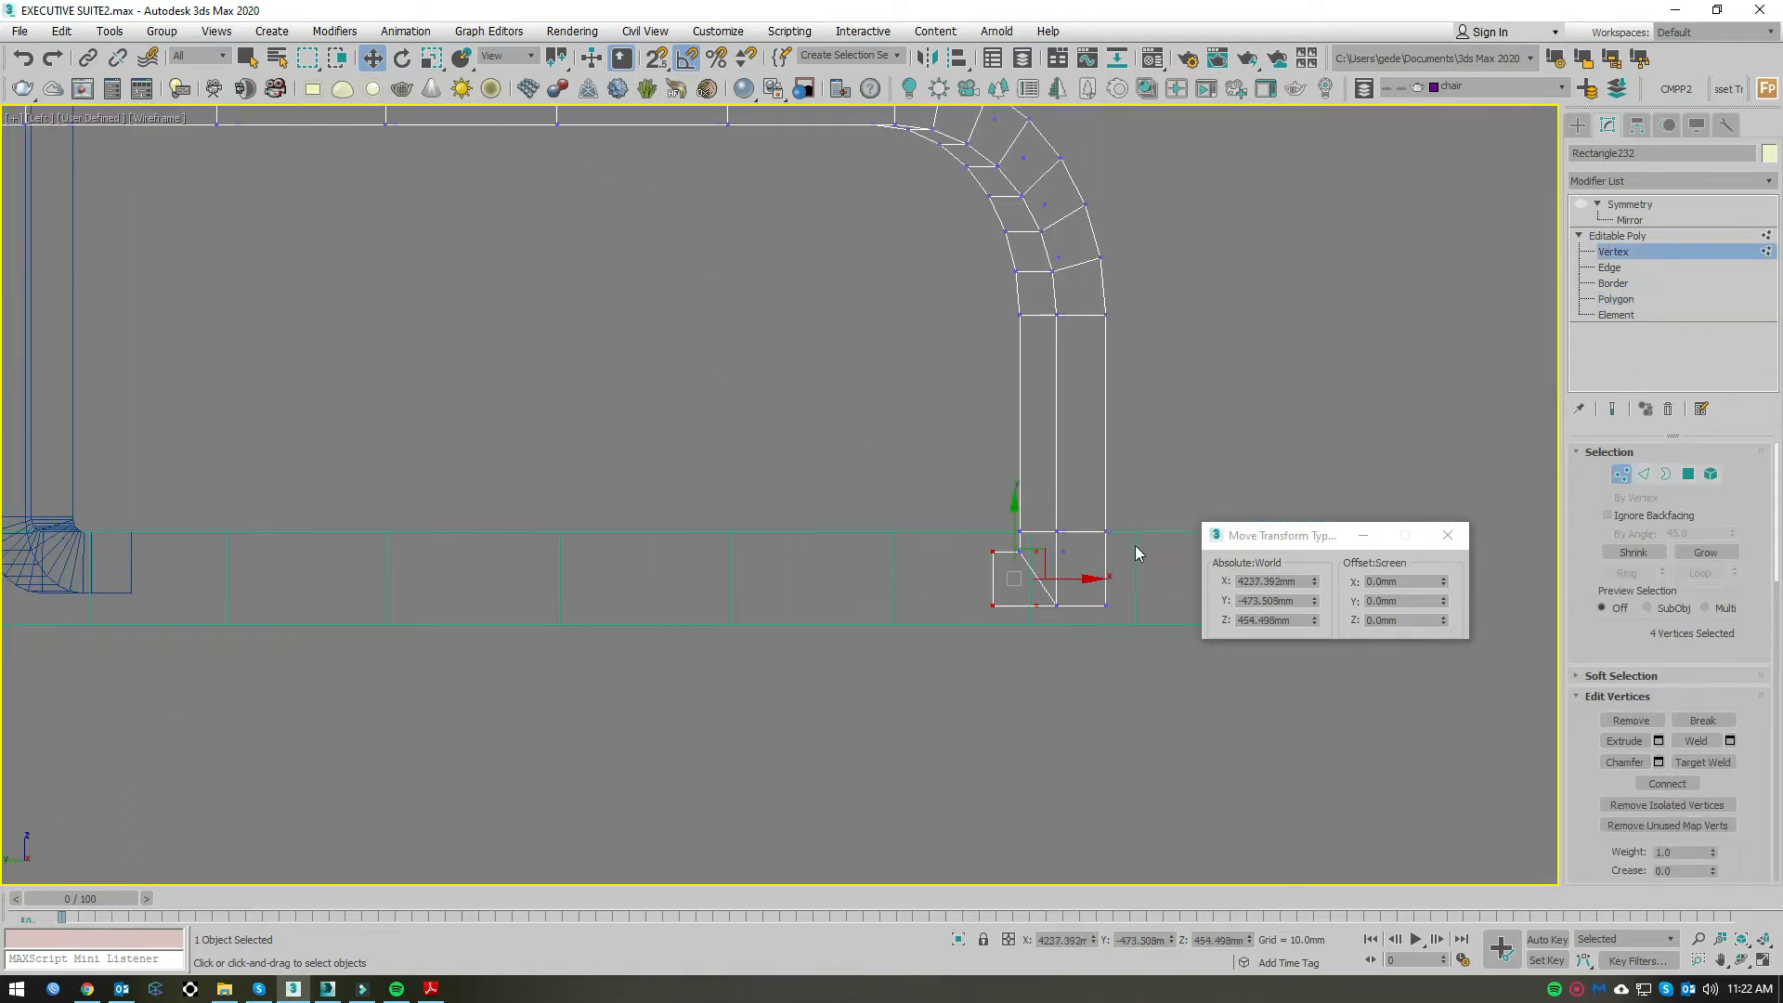
{"action": "scroll", "coordinate": [1135, 554], "scroll_direction": "up", "scroll_amount": 2}
{"action": "left_click_drag", "start_coordinate": [1159, 466], "coordinate": [832, 707]}
{"action": "key", "text": "s"}
{"action": "left_click_drag", "start_coordinate": [1020, 543], "coordinate": [1020, 534]}
Step: Narrow the selection to four vertices and snap them onto the seat's top edge
{"action": "scroll", "coordinate": [979, 613], "scroll_direction": "up", "scroll_amount": 2}
{"action": "scroll", "coordinate": [986, 583], "scroll_direction": "up", "scroll_amount": 1}
{"action": "middle_click_drag", "start_coordinate": [985, 582], "coordinate": [697, 593]}
{"action": "left_click_drag", "start_coordinate": [1016, 569], "coordinate": [832, 638]}
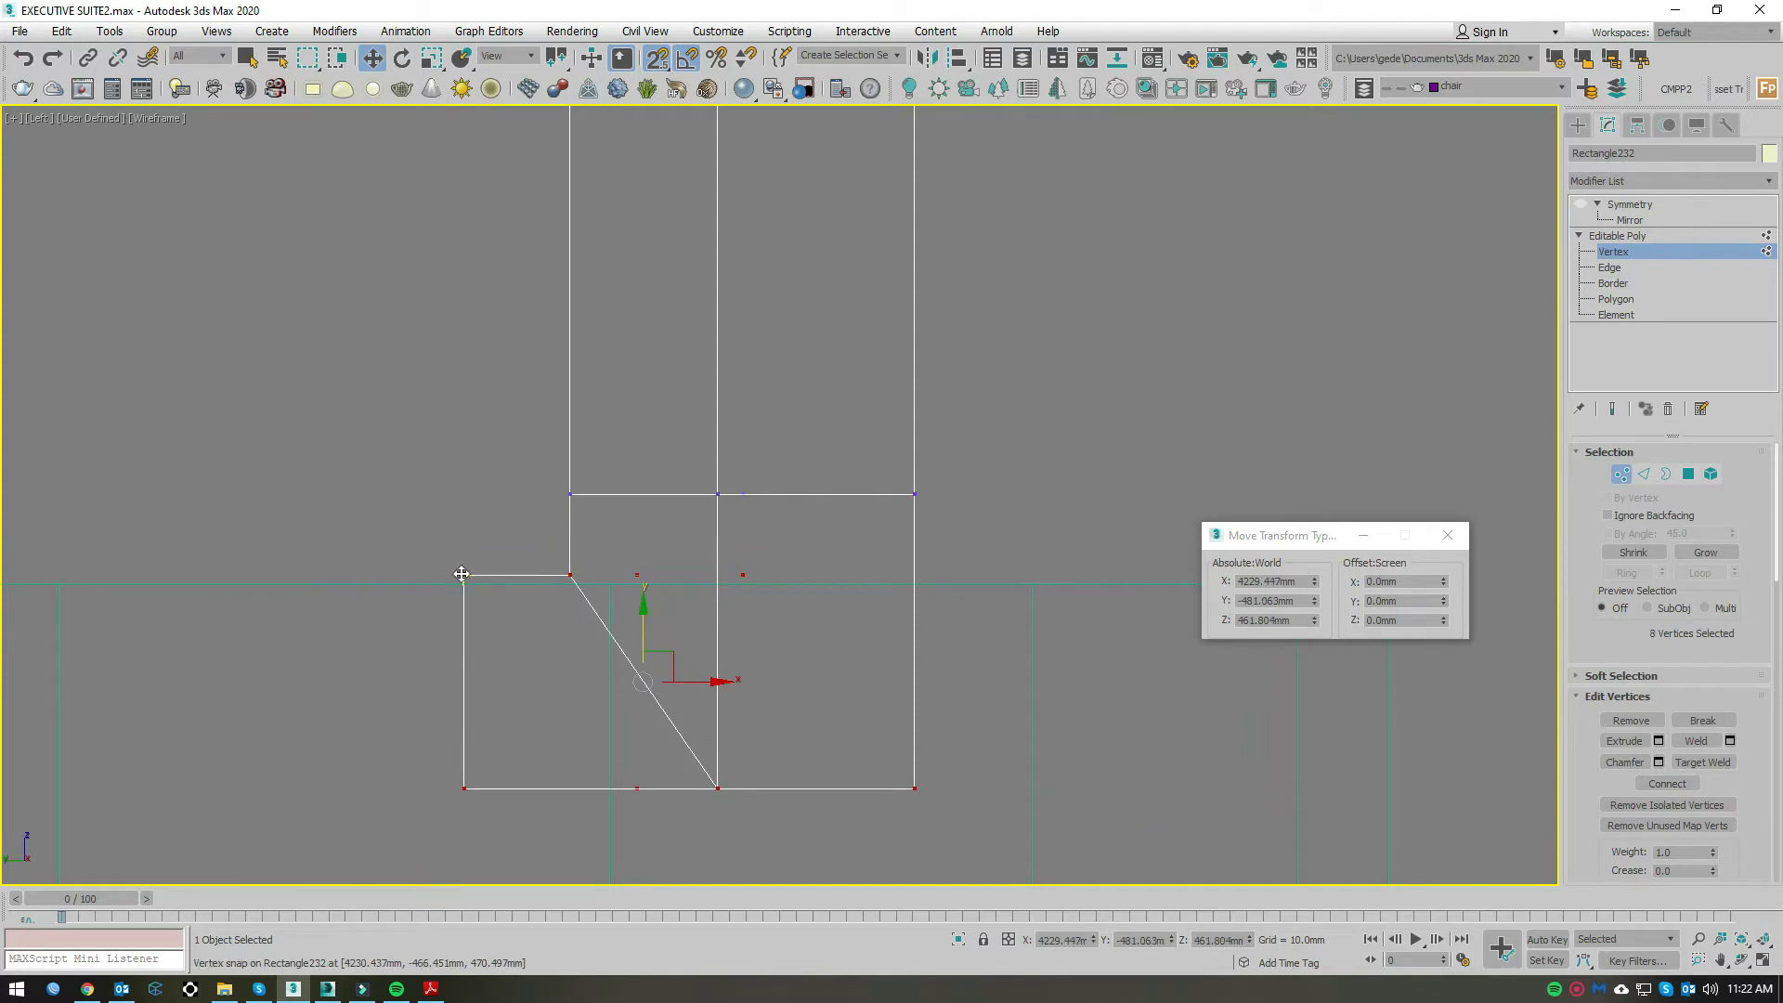
{"action": "scroll", "coordinate": [462, 588], "scroll_direction": "down", "scroll_amount": 3}
{"action": "left_click_drag", "start_coordinate": [1067, 598], "coordinate": [740, 677]}
{"action": "middle_click_drag", "start_coordinate": [740, 677], "coordinate": [1050, 625]}
{"action": "left_click_drag", "start_coordinate": [1050, 628], "coordinate": [1075, 626]}
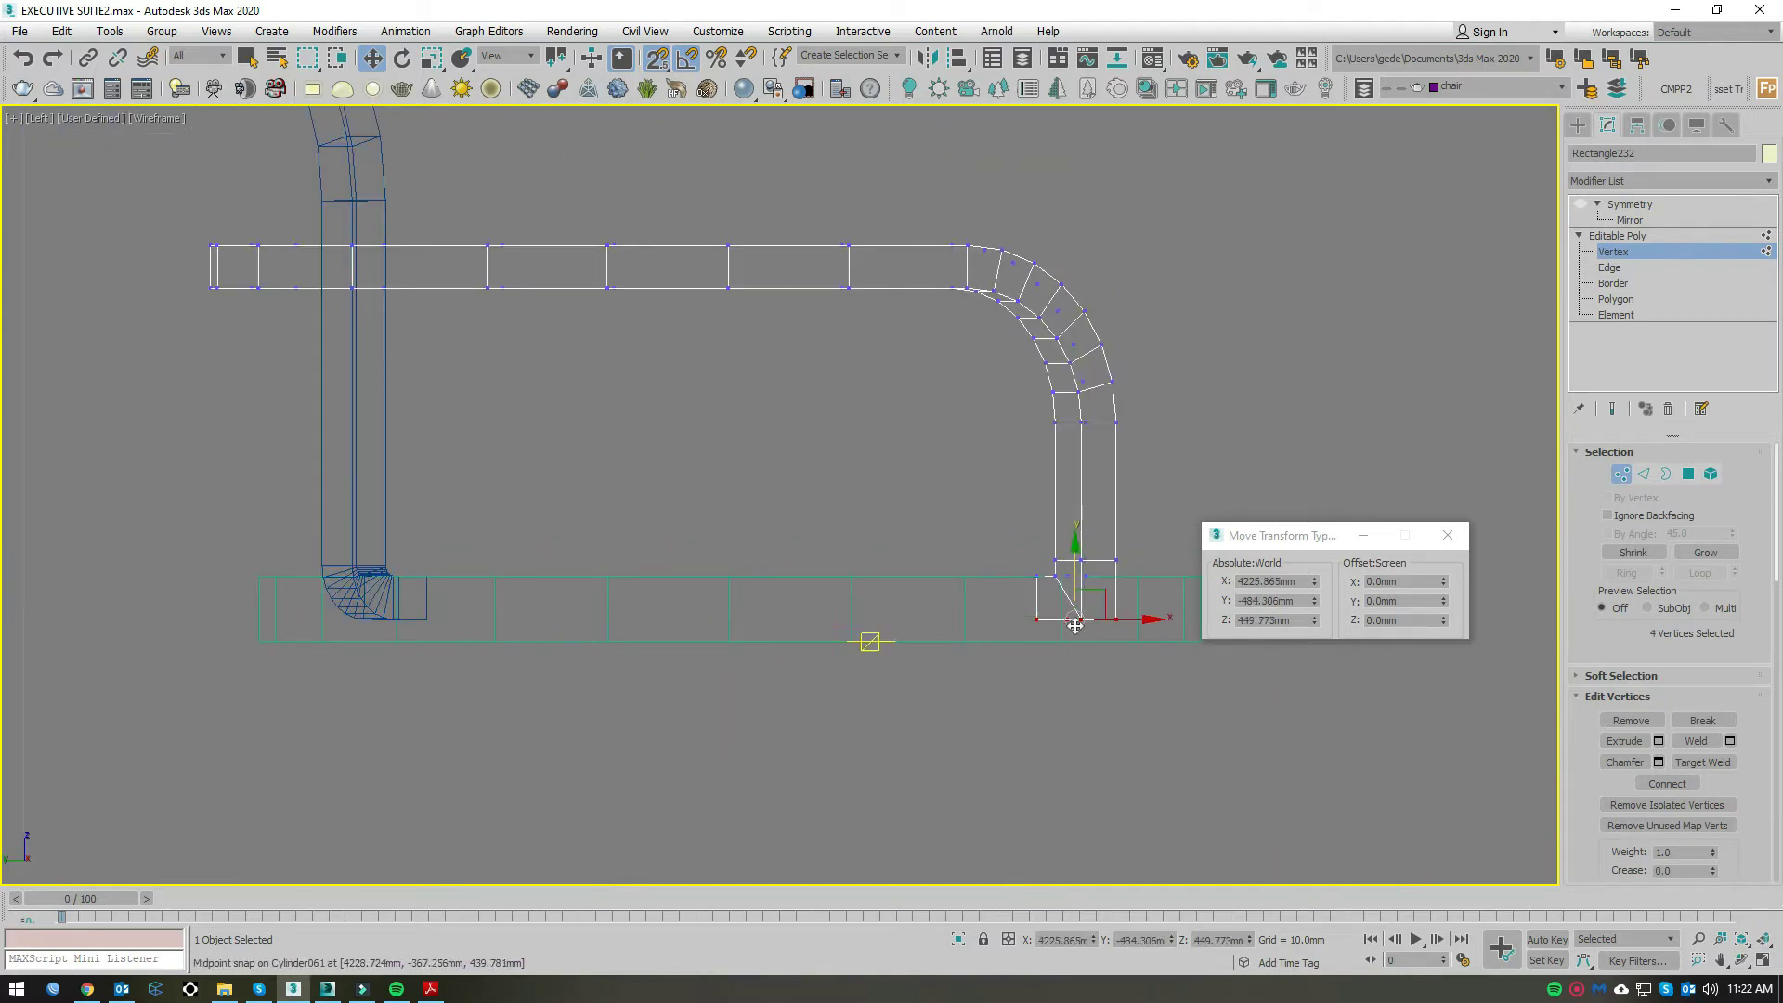
{"action": "scroll", "coordinate": [1043, 530], "scroll_direction": "up", "scroll_amount": 2}
Step: Return to the shaded perspective view with the four edges at the post's slanted end selected
{"action": "key", "text": "p"}
{"action": "scroll", "coordinate": [1028, 545], "scroll_direction": "up", "scroll_amount": 5}
{"action": "mouse_move", "coordinate": [1027, 545]}
{"action": "middle_mouse_down"}
{"action": "mouse_move", "coordinate": [952, 612]}
{"action": "mouse_move", "coordinate": [869, 528]}
{"action": "middle_mouse_up"}
{"action": "key", "text": "F3"}
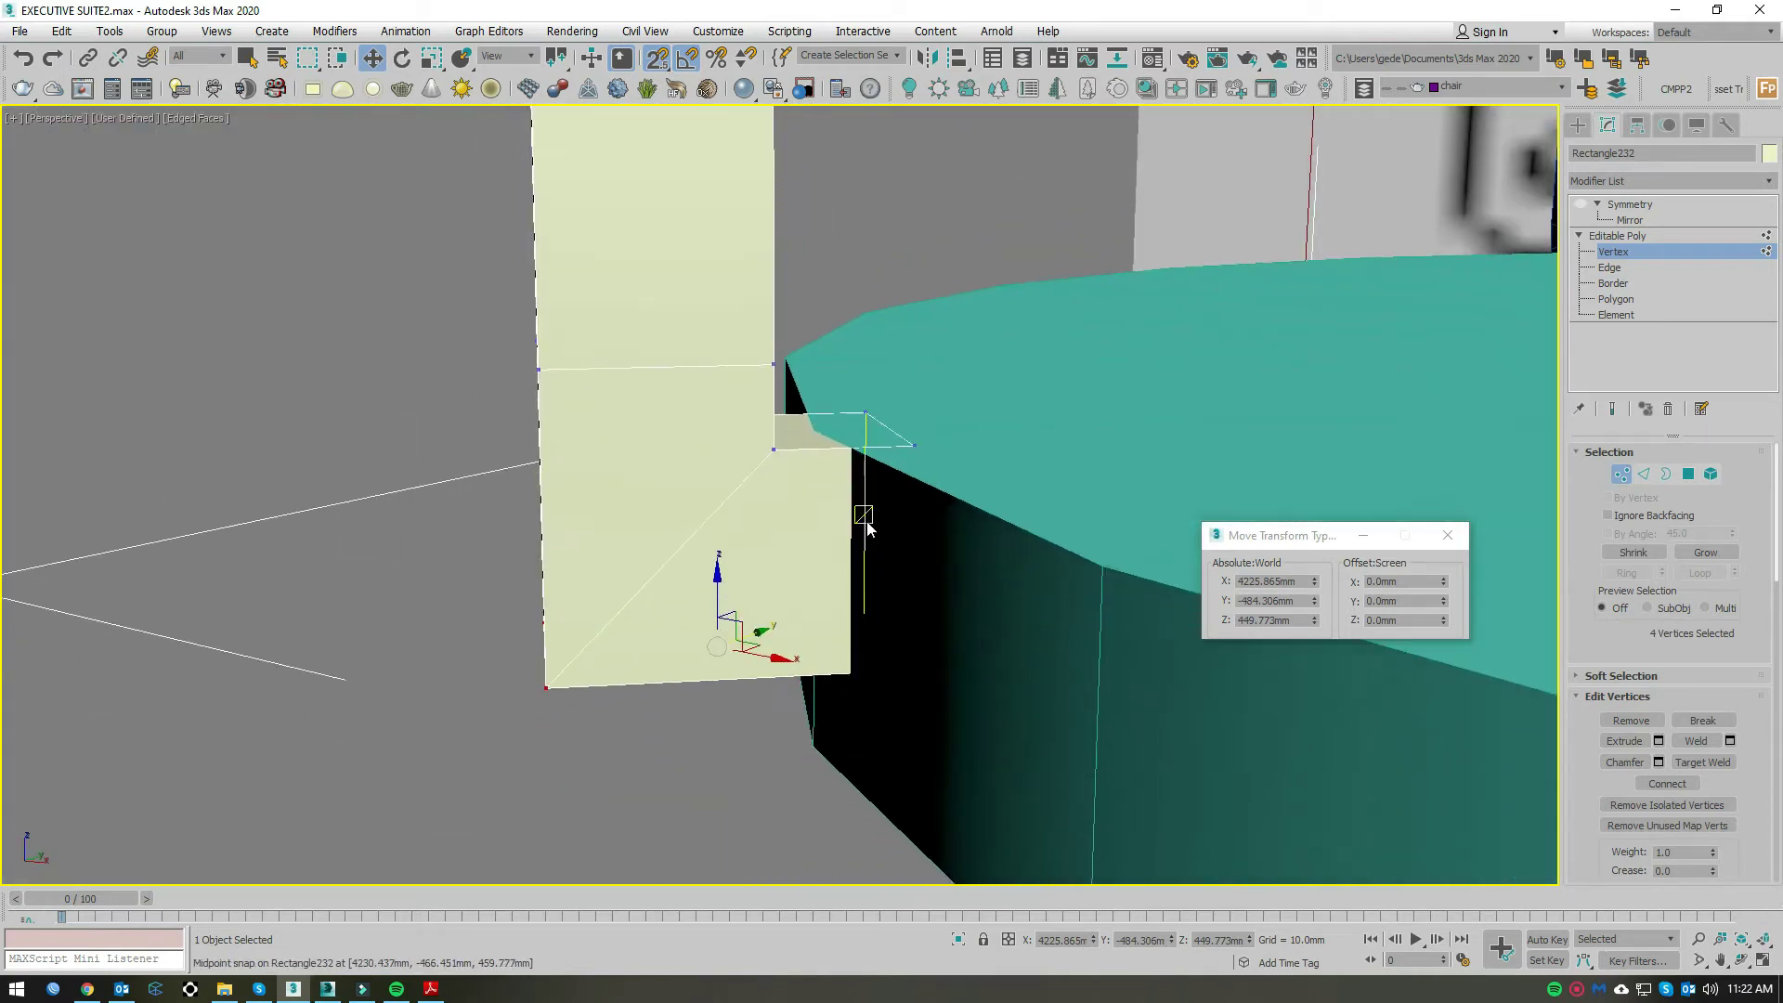
{"action": "left_click", "coordinate": [1621, 475]}
{"action": "scroll", "coordinate": [868, 470], "scroll_direction": "down", "scroll_amount": 3}
{"action": "mouse_move", "coordinate": [868, 470]}
{"action": "middle_mouse_down", "text": "alt"}
{"action": "mouse_move", "coordinate": [924, 494]}
{"action": "mouse_move", "coordinate": [765, 570]}
{"action": "middle_mouse_up", "text": "alt"}
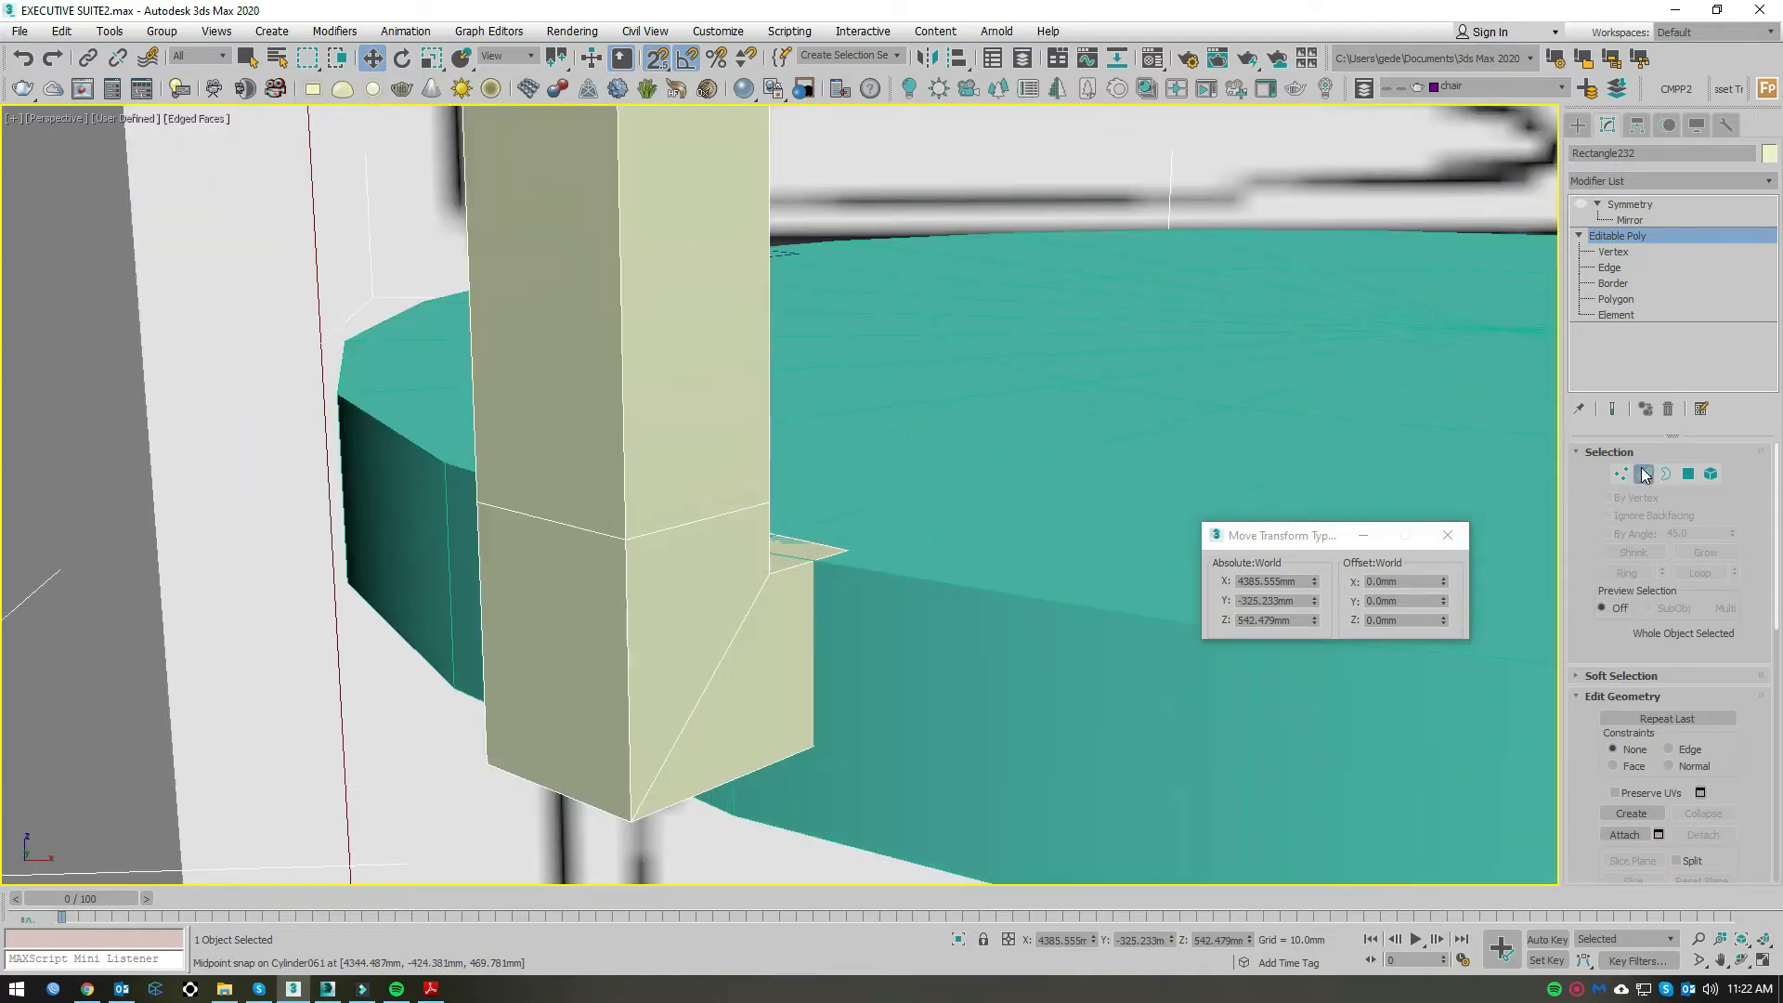
{"action": "left_click", "coordinate": [1644, 475]}
{"action": "mouse_move", "coordinate": [925, 659]}
{"action": "middle_mouse_down", "text": "alt"}
{"action": "mouse_move", "coordinate": [1163, 663]}
{"action": "mouse_move", "coordinate": [738, 674]}
{"action": "mouse_move", "coordinate": [784, 698]}
{"action": "middle_mouse_up", "text": "alt"}
Step: Chamfer the four selected edges with Amount 5.056 mm and 2 segments
{"action": "right_click", "coordinate": [784, 698]}
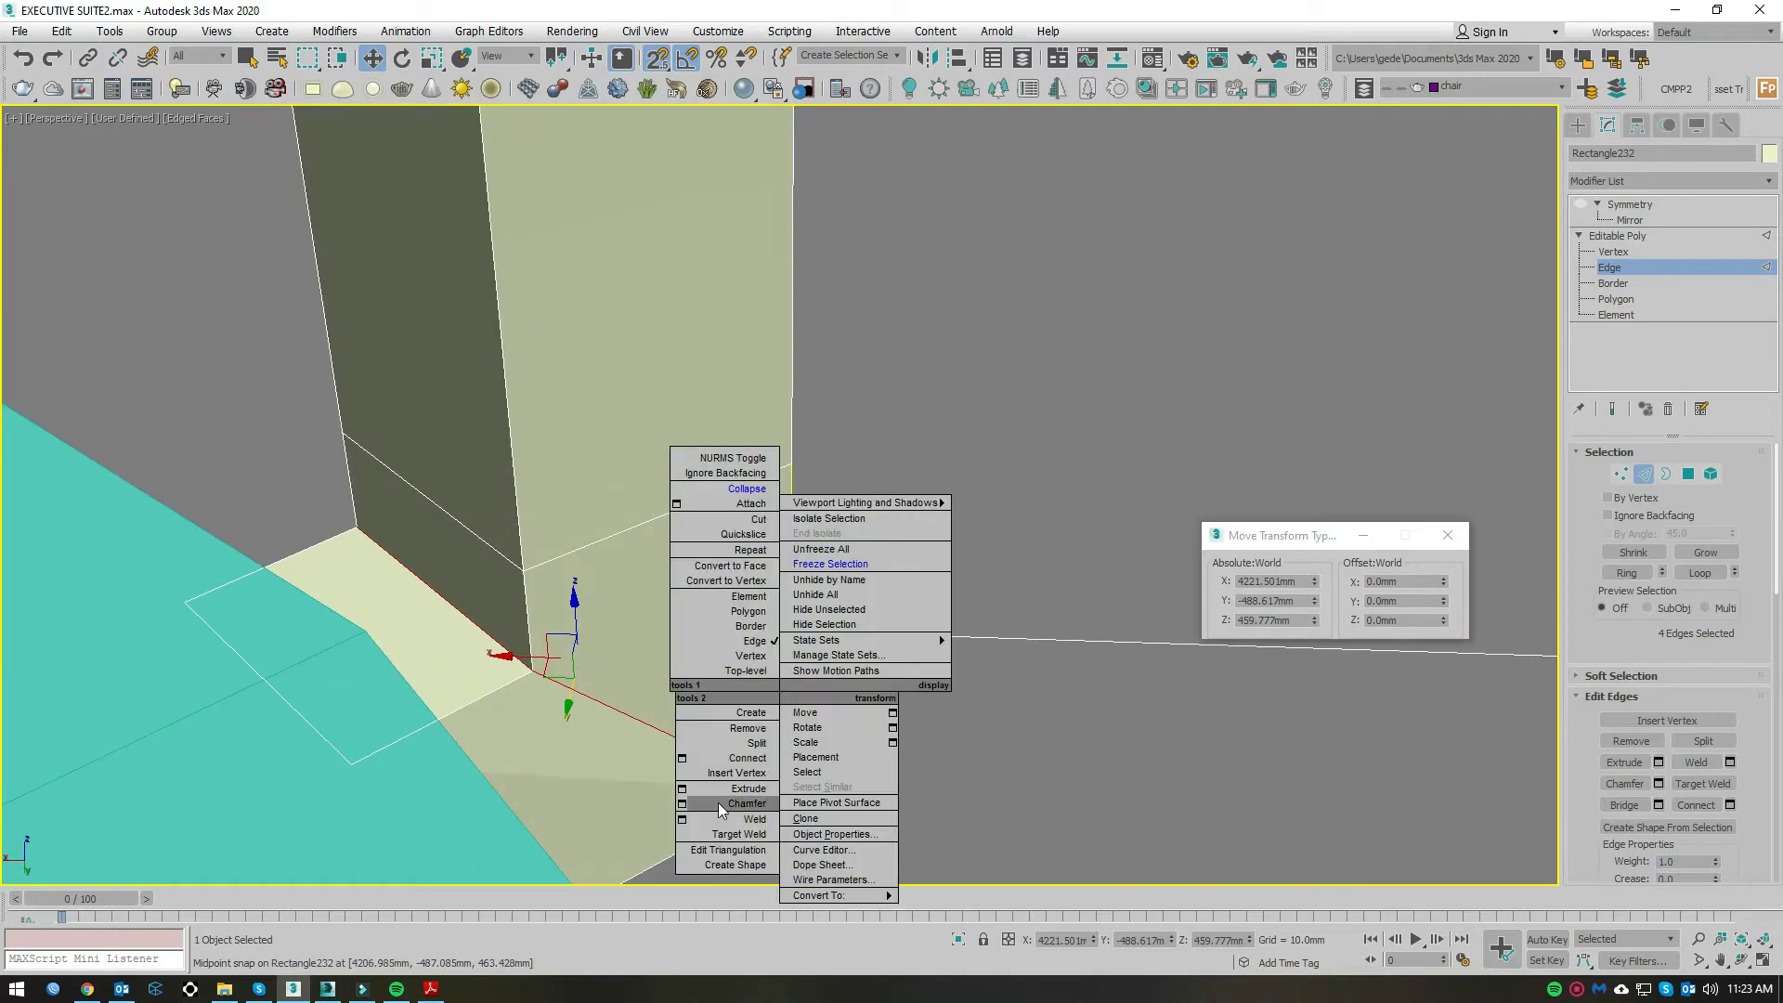
{"action": "left_click", "coordinate": [682, 804]}
{"action": "mouse_move", "coordinate": [796, 542]}
{"action": "left_mouse_down"}
{"action": "mouse_move", "coordinate": [796, 520]}
{"action": "mouse_move", "coordinate": [794, 555]}
{"action": "left_mouse_up"}
{"action": "mouse_move", "coordinate": [706, 575]}
{"action": "middle_mouse_down", "text": "alt"}
{"action": "mouse_move", "coordinate": [342, 606]}
{"action": "mouse_move", "coordinate": [845, 639]}
{"action": "mouse_move", "coordinate": [613, 559]}
{"action": "mouse_move", "coordinate": [1318, 360]}
{"action": "middle_mouse_up", "text": "alt"}
{"action": "left_click", "coordinate": [799, 628]}
Step: At object level in the top view, enable the Symmetry modifier to show the mirrored half
{"action": "scroll", "coordinate": [798, 628], "scroll_direction": "down", "scroll_amount": 5}
{"action": "left_click", "coordinate": [1640, 237]}
{"action": "mouse_move", "coordinate": [706, 613]}
{"action": "middle_mouse_down", "text": "alt"}
{"action": "mouse_move", "coordinate": [704, 629]}
{"action": "mouse_move", "coordinate": [593, 630]}
{"action": "middle_mouse_up", "text": "alt"}
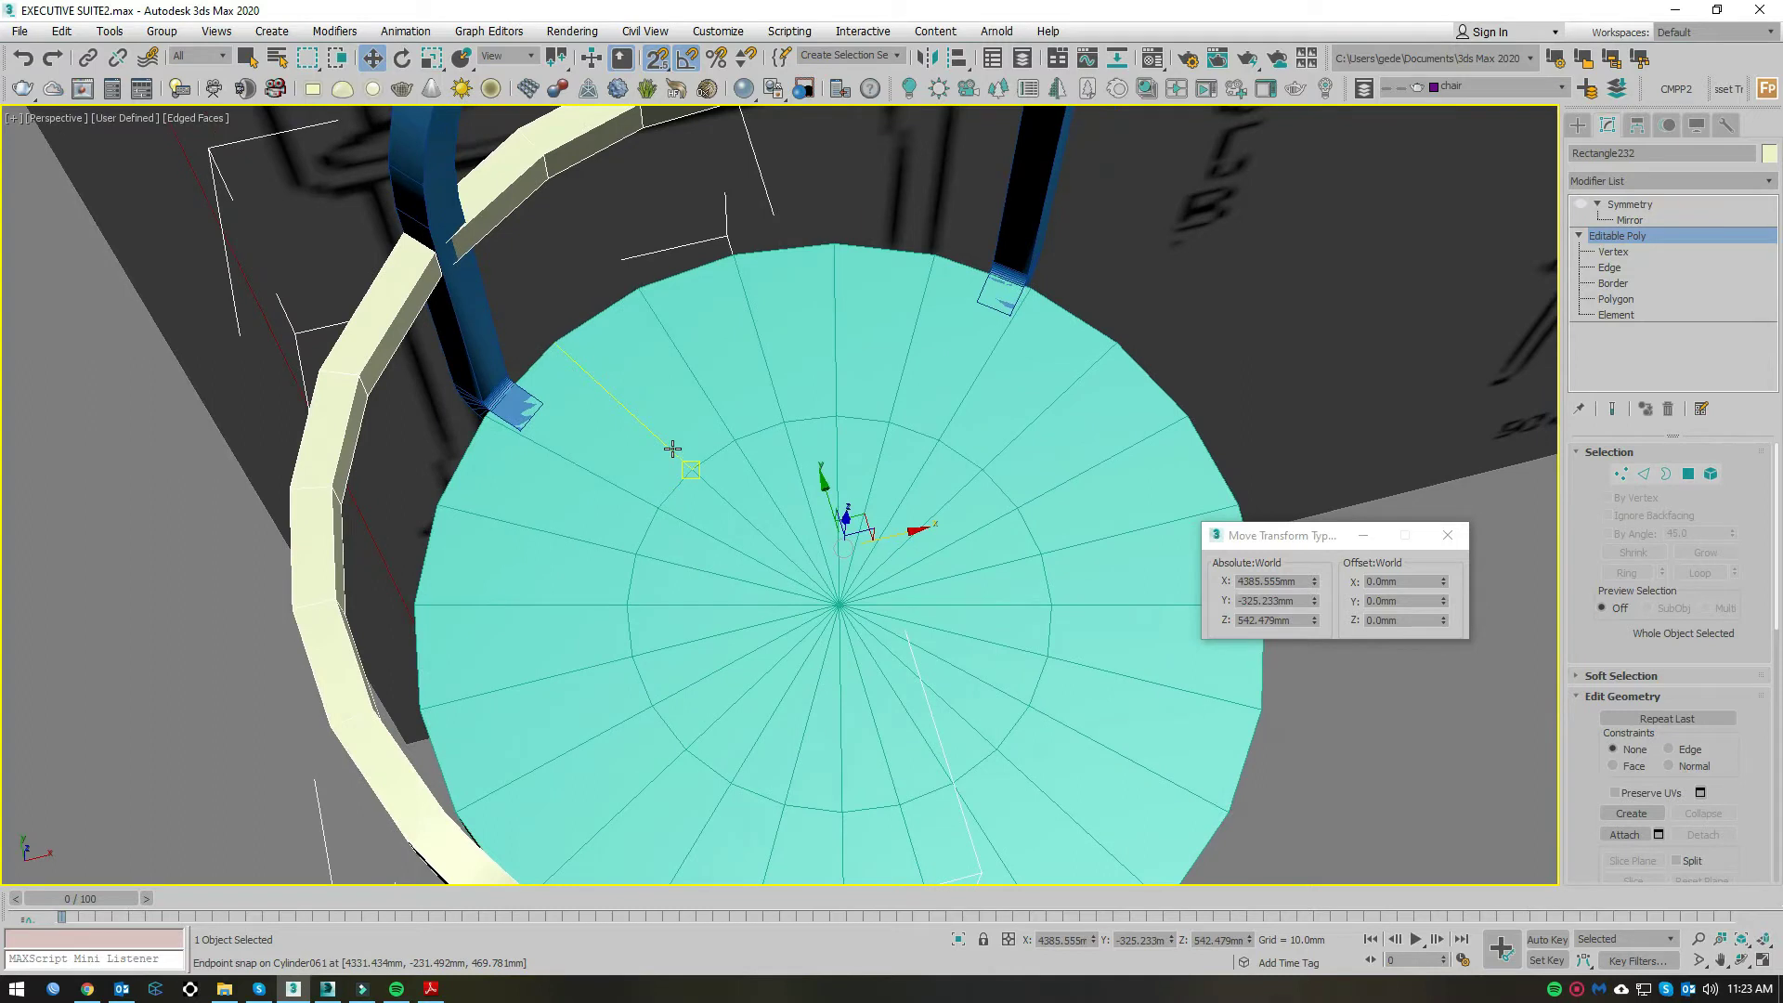
{"action": "key", "text": "t"}
{"action": "scroll", "coordinate": [963, 566], "scroll_direction": "down", "scroll_amount": 3}
{"action": "middle_click_drag", "start_coordinate": [947, 346], "coordinate": [775, 674]}
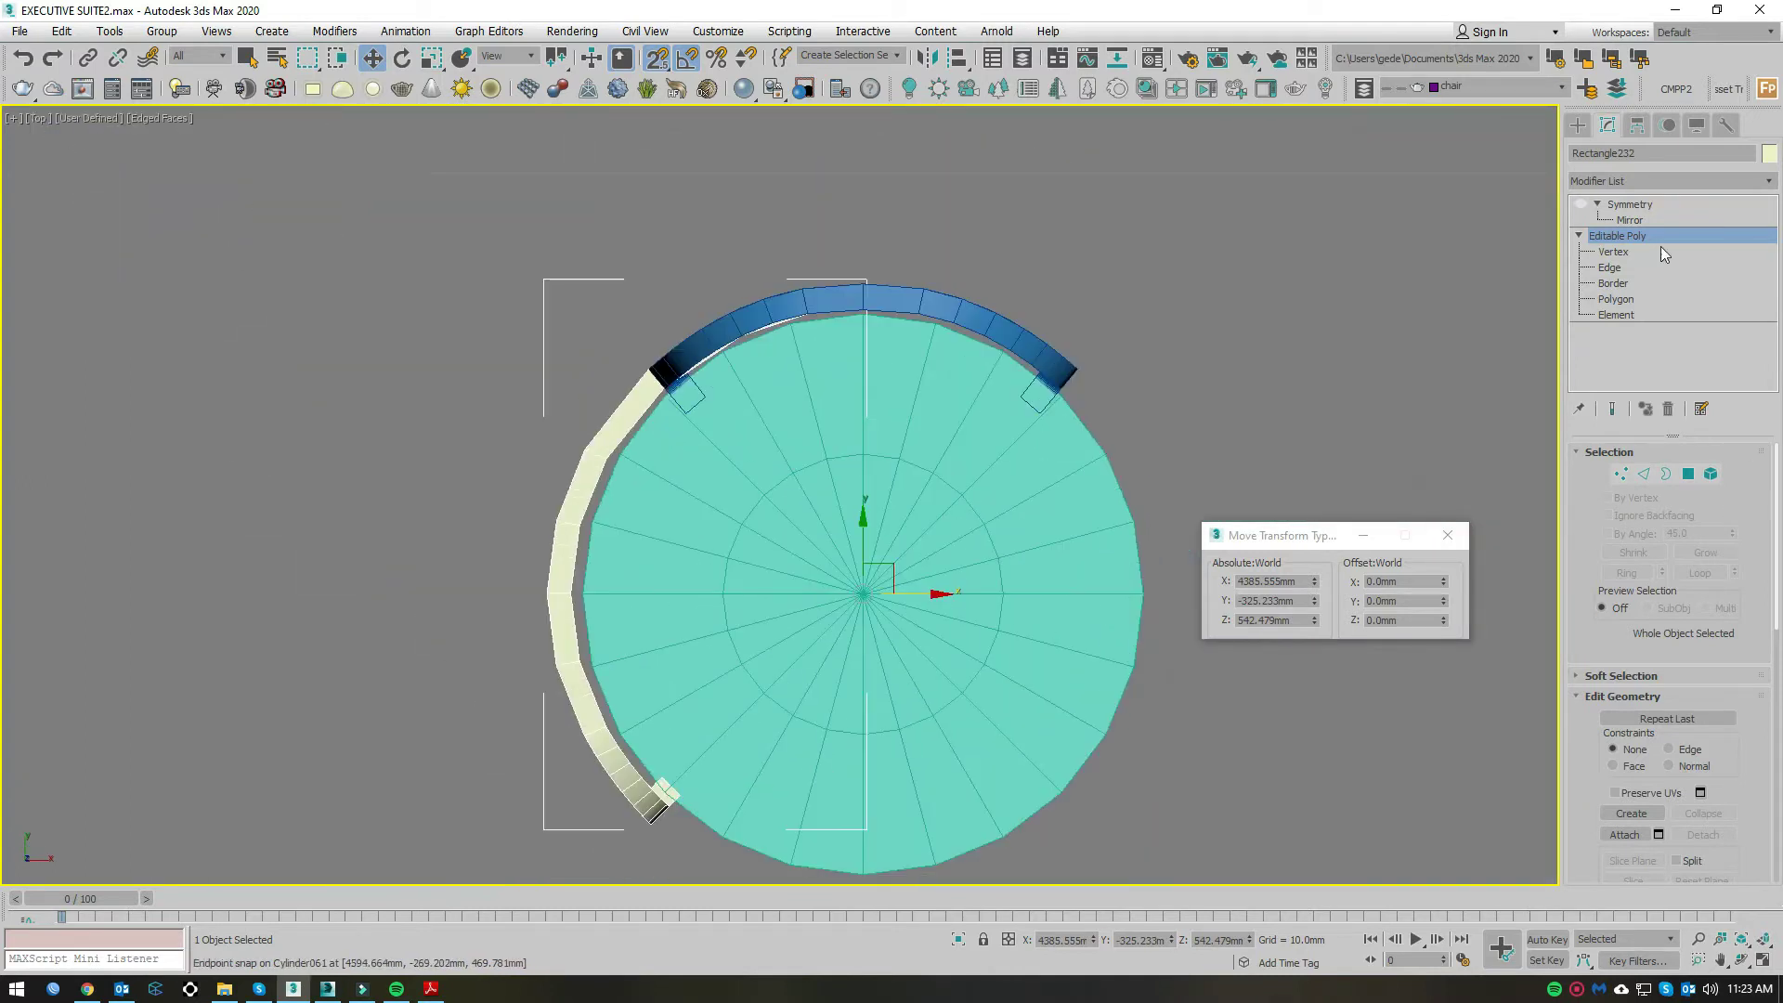
{"action": "left_click", "coordinate": [1630, 203]}
{"action": "middle_click_drag", "start_coordinate": [1187, 490], "coordinate": [1140, 454]}
{"action": "scroll", "coordinate": [1140, 453], "scroll_direction": "up", "scroll_amount": 3}
Step: Inspect the chair in perspective, then turn Symmetry off and resume editing the four edges
{"action": "key", "text": "p"}
{"action": "mouse_move", "coordinate": [860, 565]}
{"action": "middle_mouse_down", "text": "alt"}
{"action": "mouse_move", "coordinate": [918, 604]}
{"action": "mouse_move", "coordinate": [929, 650]}
{"action": "mouse_move", "coordinate": [943, 585]}
{"action": "mouse_move", "coordinate": [994, 677]}
{"action": "middle_mouse_up", "text": "alt"}
{"action": "scroll", "coordinate": [966, 650], "scroll_direction": "up", "scroll_amount": 3}
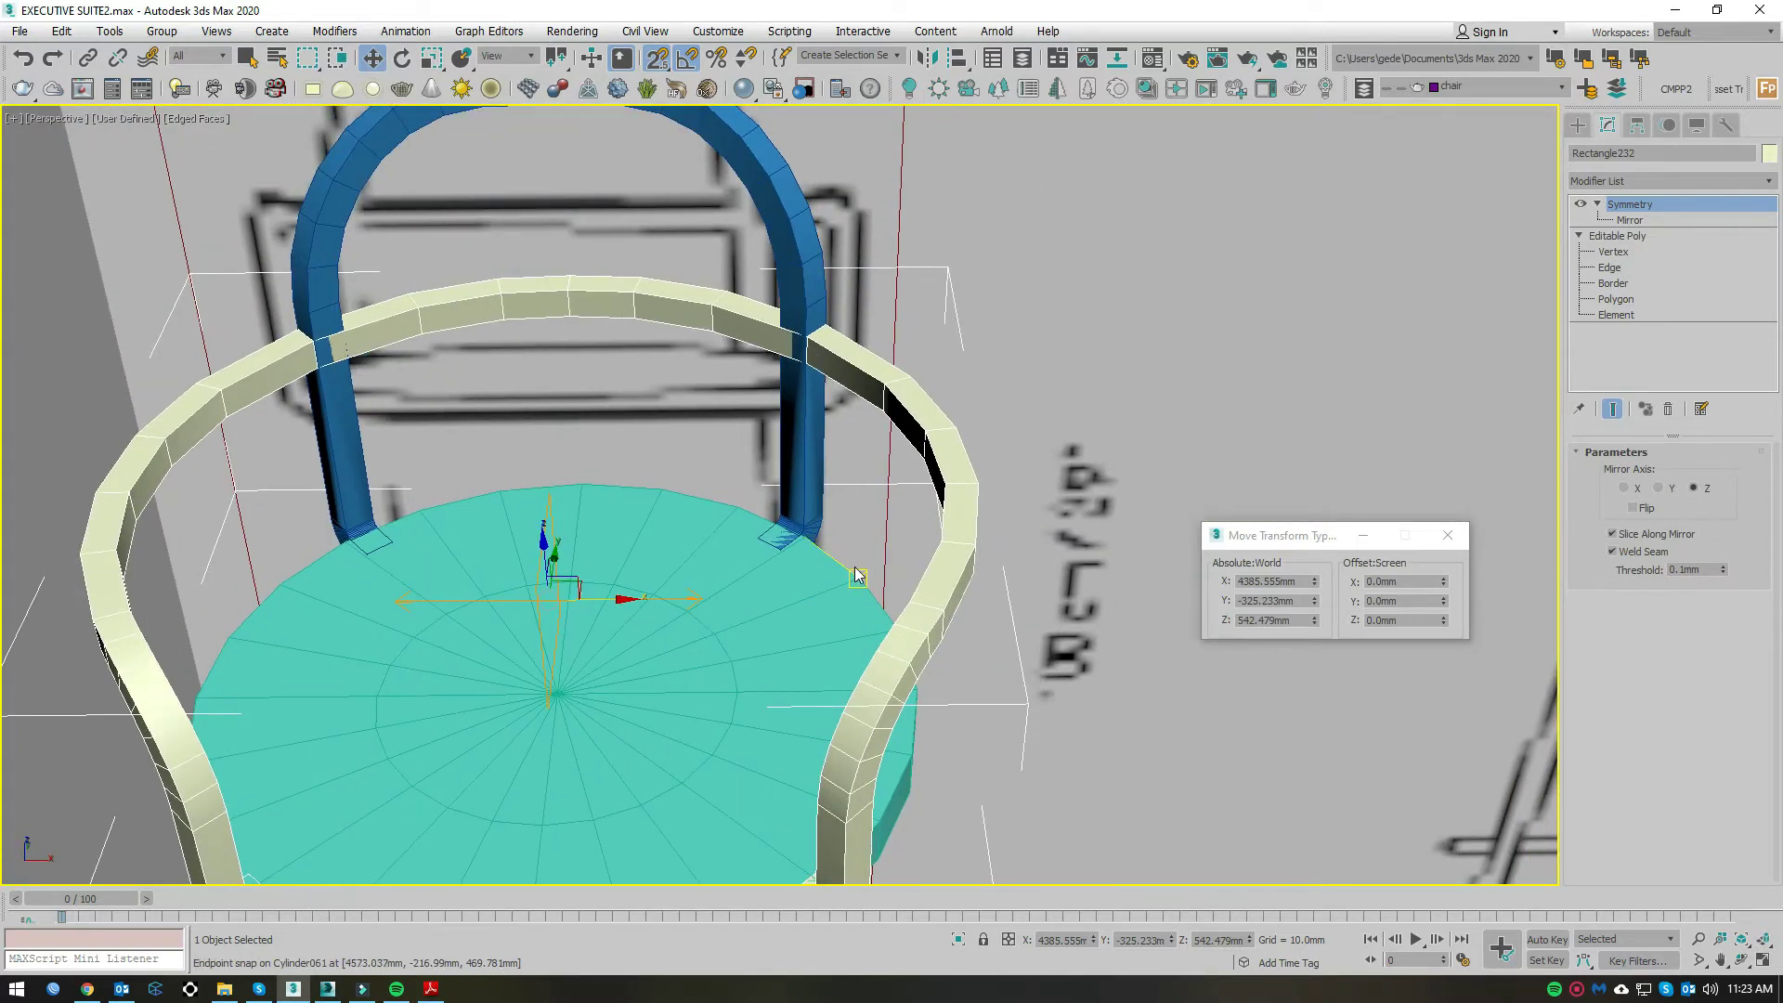
{"action": "mouse_move", "coordinate": [817, 548]}
{"action": "middle_mouse_down", "text": "alt"}
{"action": "mouse_move", "coordinate": [1003, 594]}
{"action": "mouse_move", "coordinate": [1008, 478]}
{"action": "mouse_move", "coordinate": [961, 520]}
{"action": "middle_mouse_up", "text": "alt"}
{"action": "scroll", "coordinate": [952, 481], "scroll_direction": "up", "scroll_amount": 3}
{"action": "left_click", "coordinate": [1630, 178]}
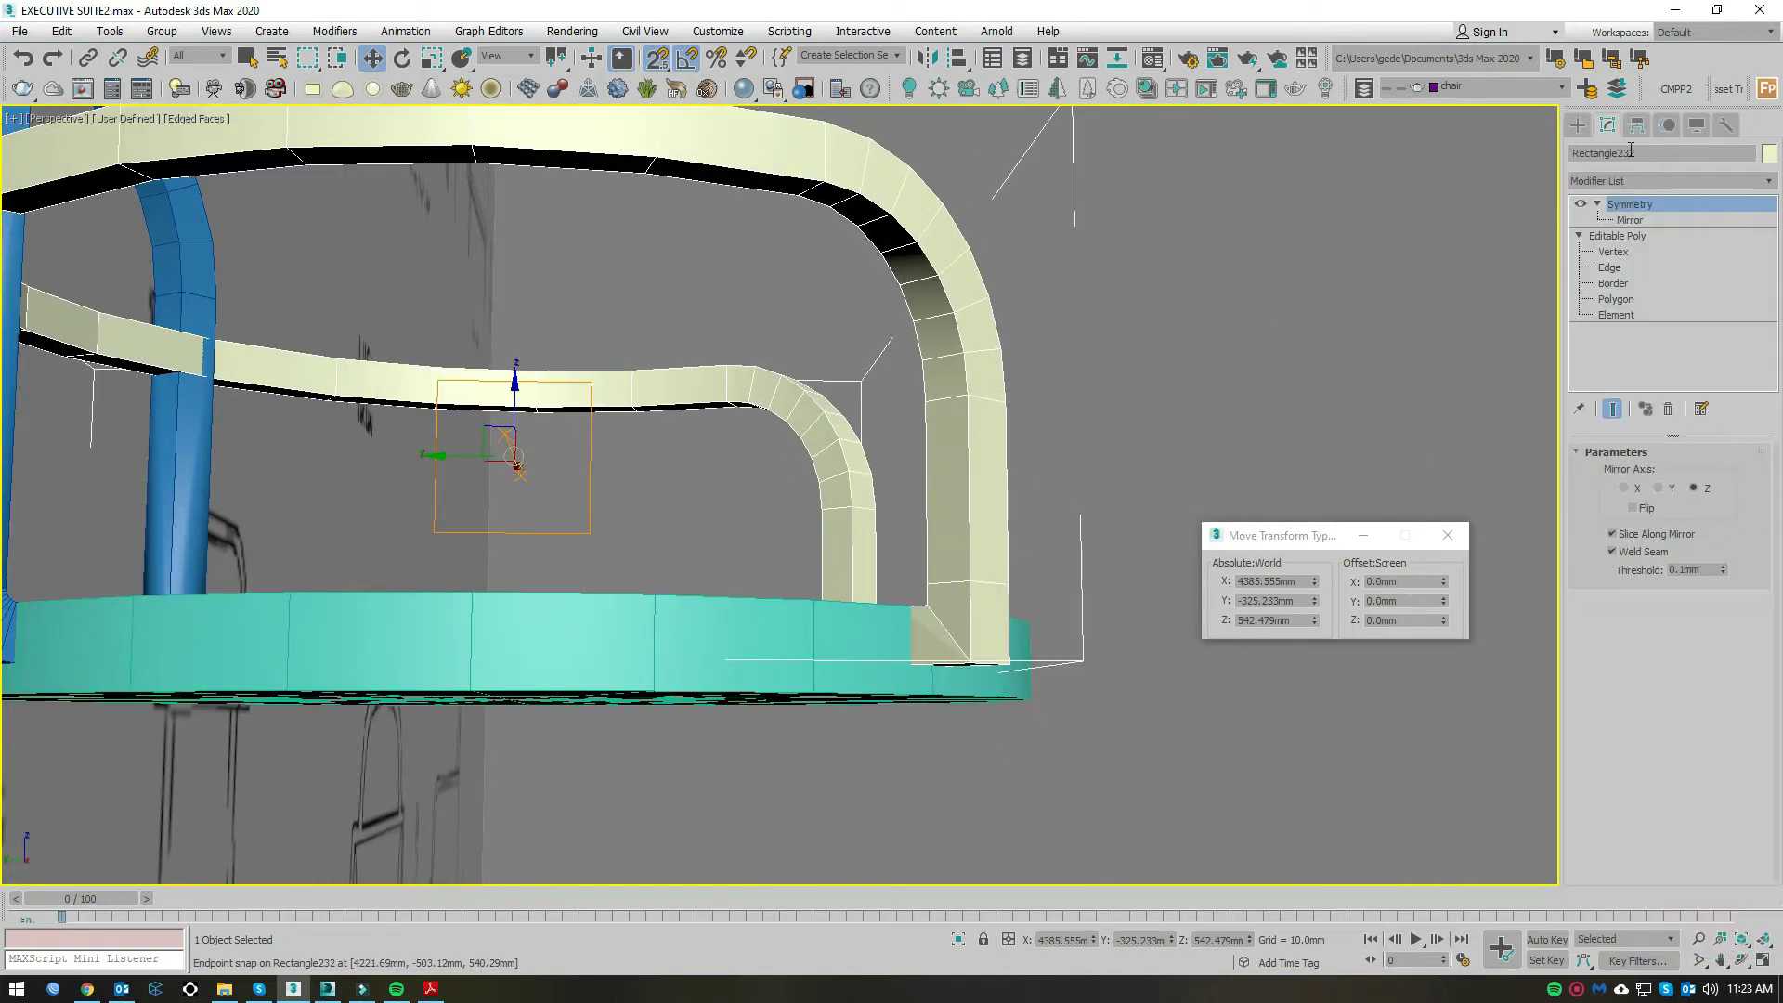
{"action": "left_click", "coordinate": [1630, 181]}
{"action": "left_click", "coordinate": [1580, 205]}
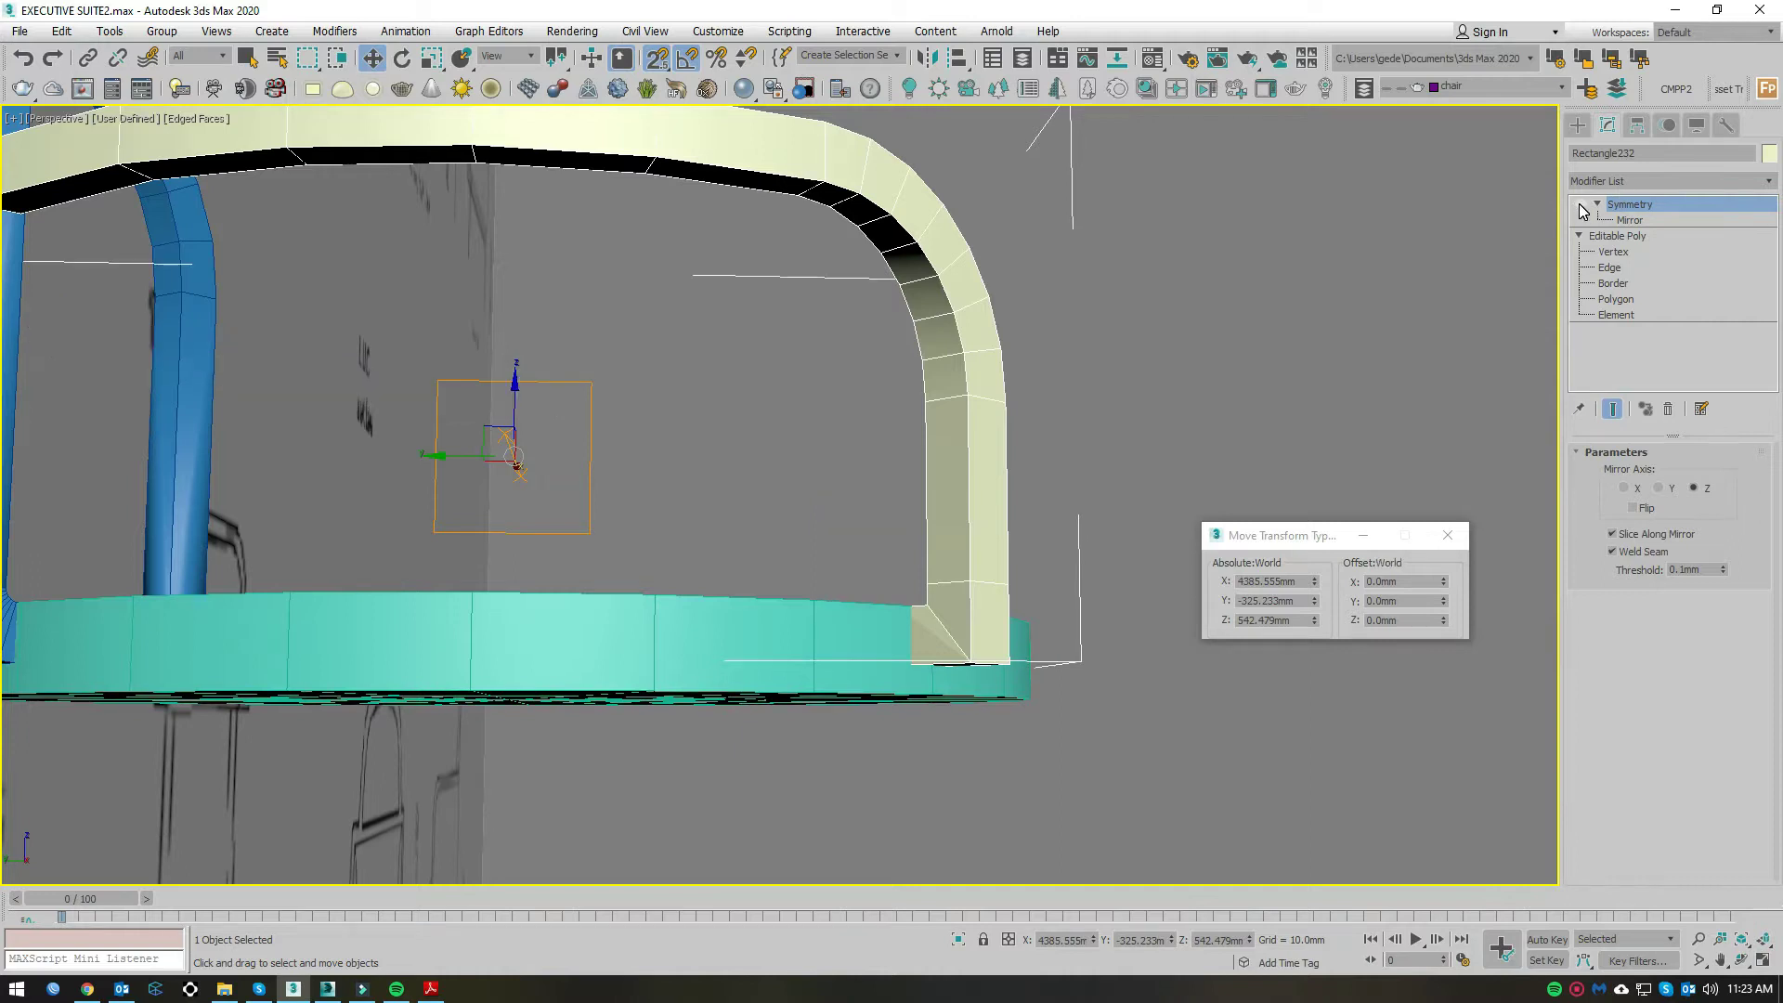
{"action": "left_click", "coordinate": [1610, 268]}
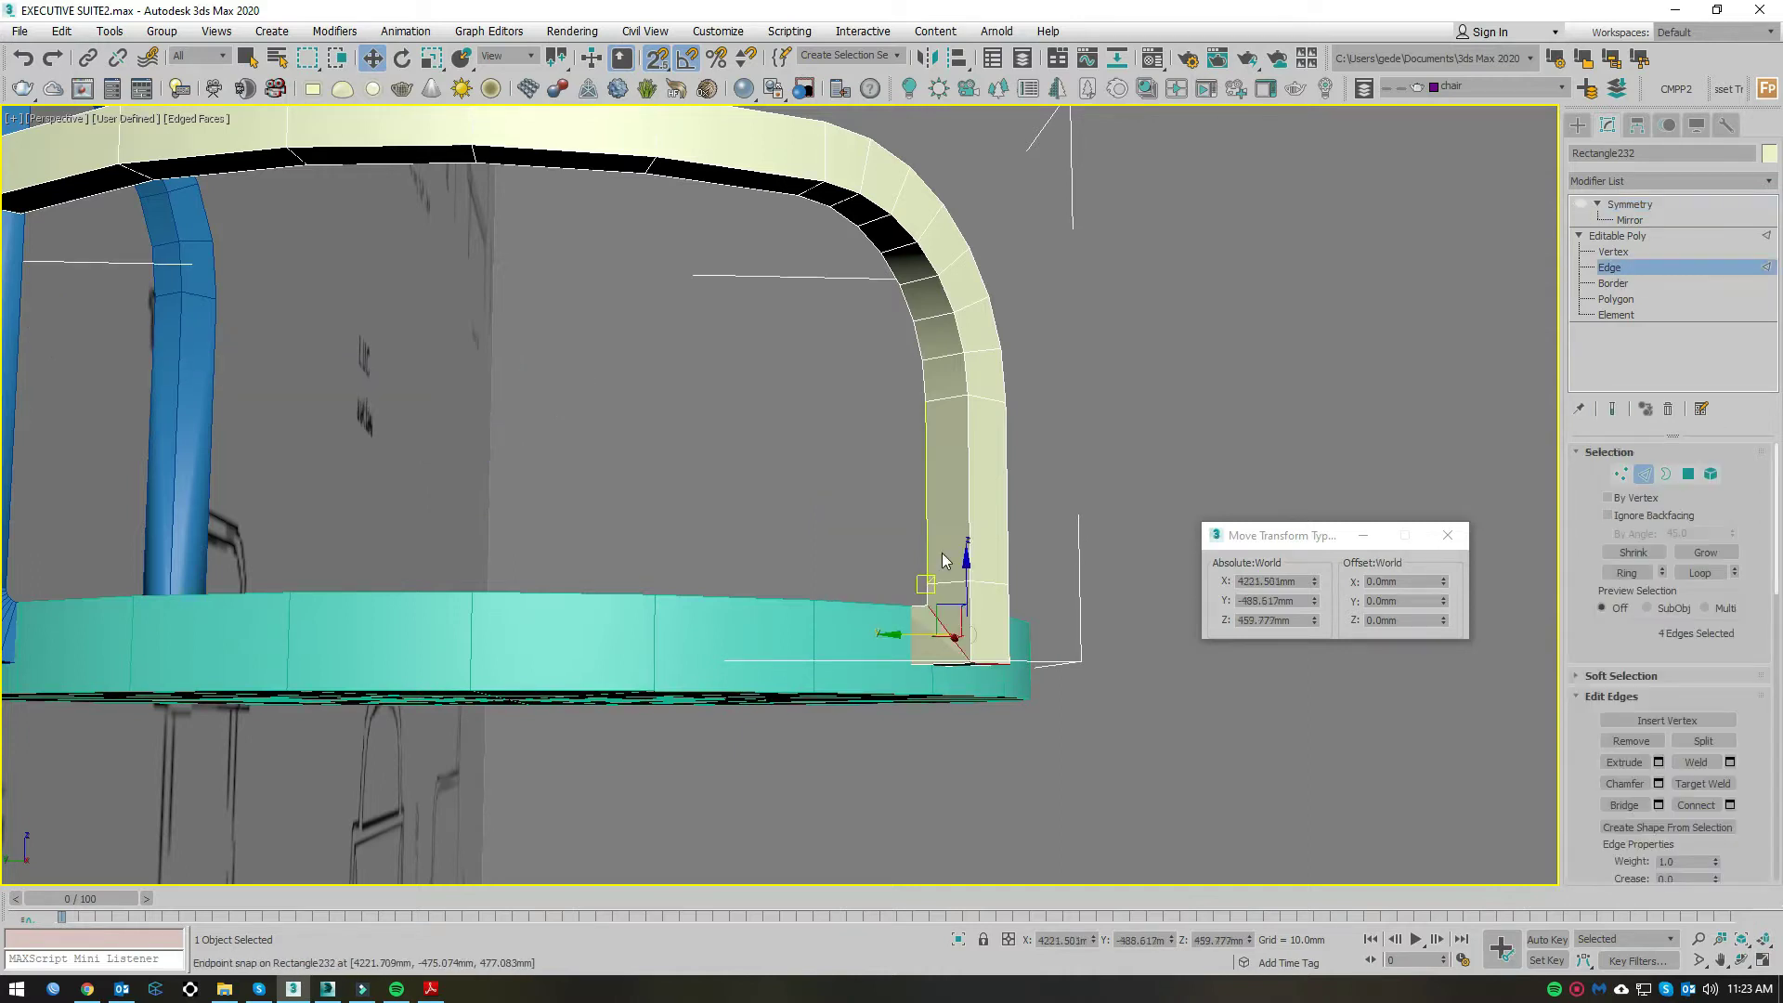
Step: Extend the armrest's selected edges into full loops and chamfer them by 2 mm
{"action": "left_click", "coordinate": [1696, 570]}
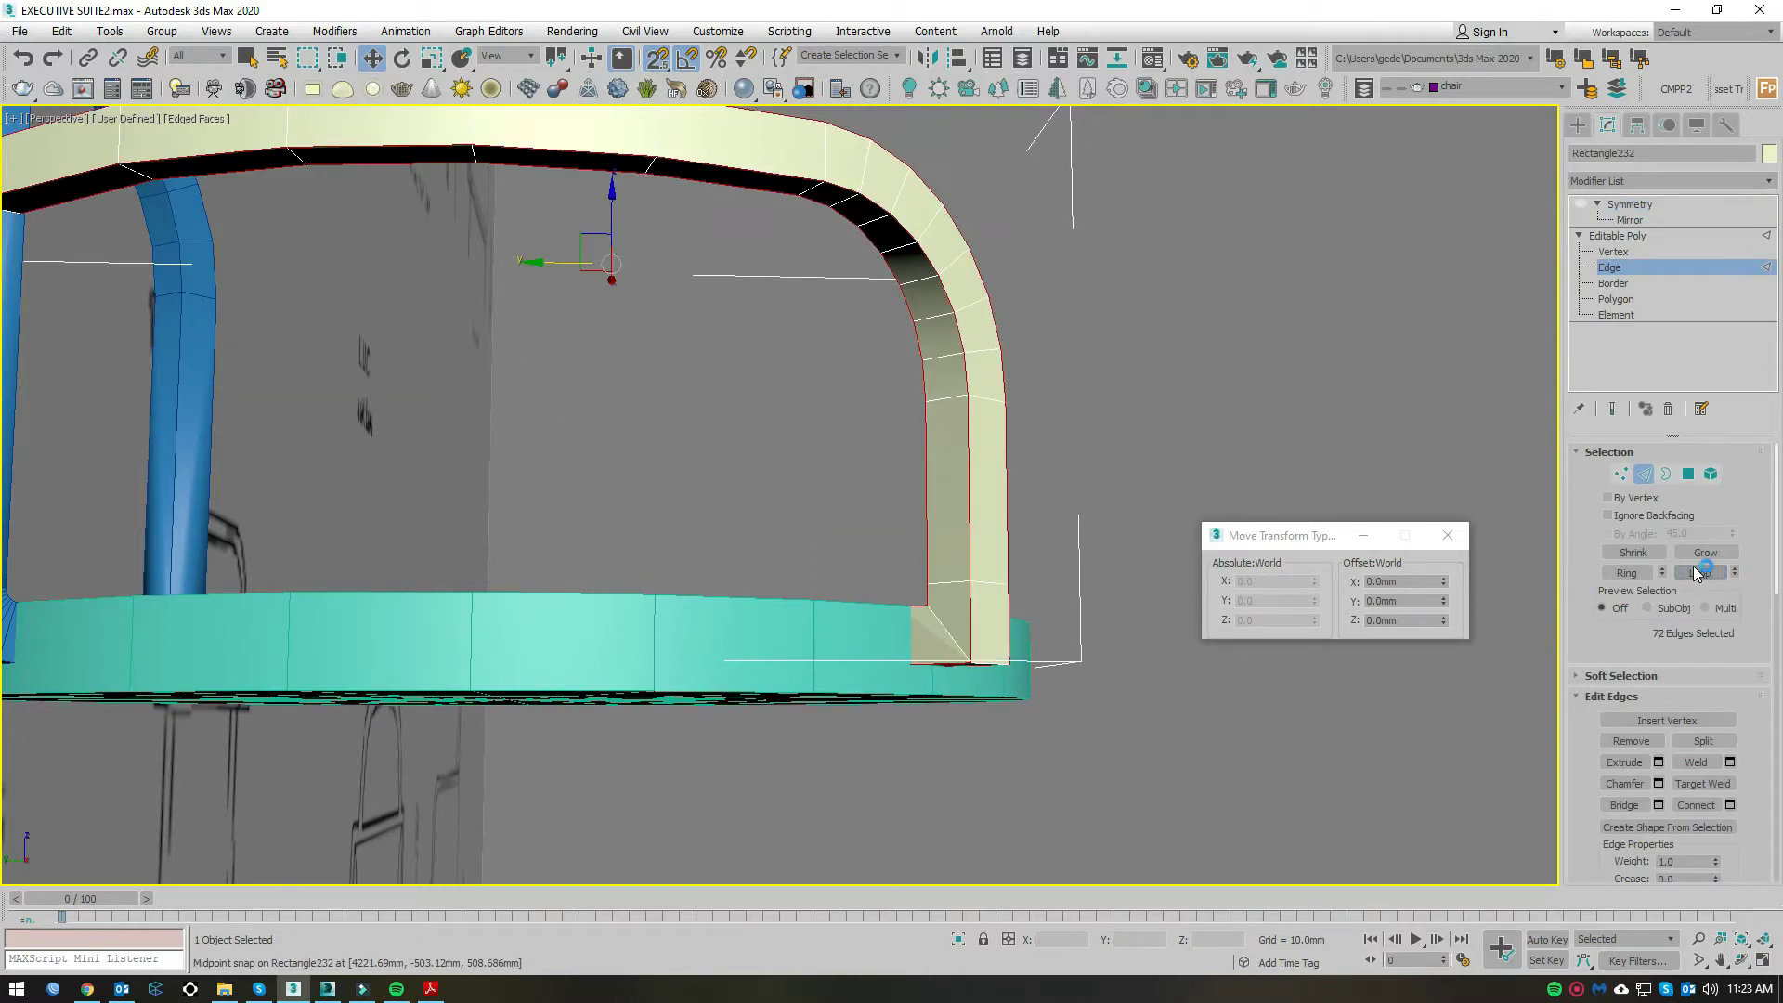
{"action": "middle_click_drag", "start_coordinate": [1096, 514], "coordinate": [866, 353], "text": "alt"}
{"action": "scroll", "coordinate": [864, 334], "scroll_direction": "up", "scroll_amount": 3}
{"action": "right_click", "coordinate": [860, 316]}
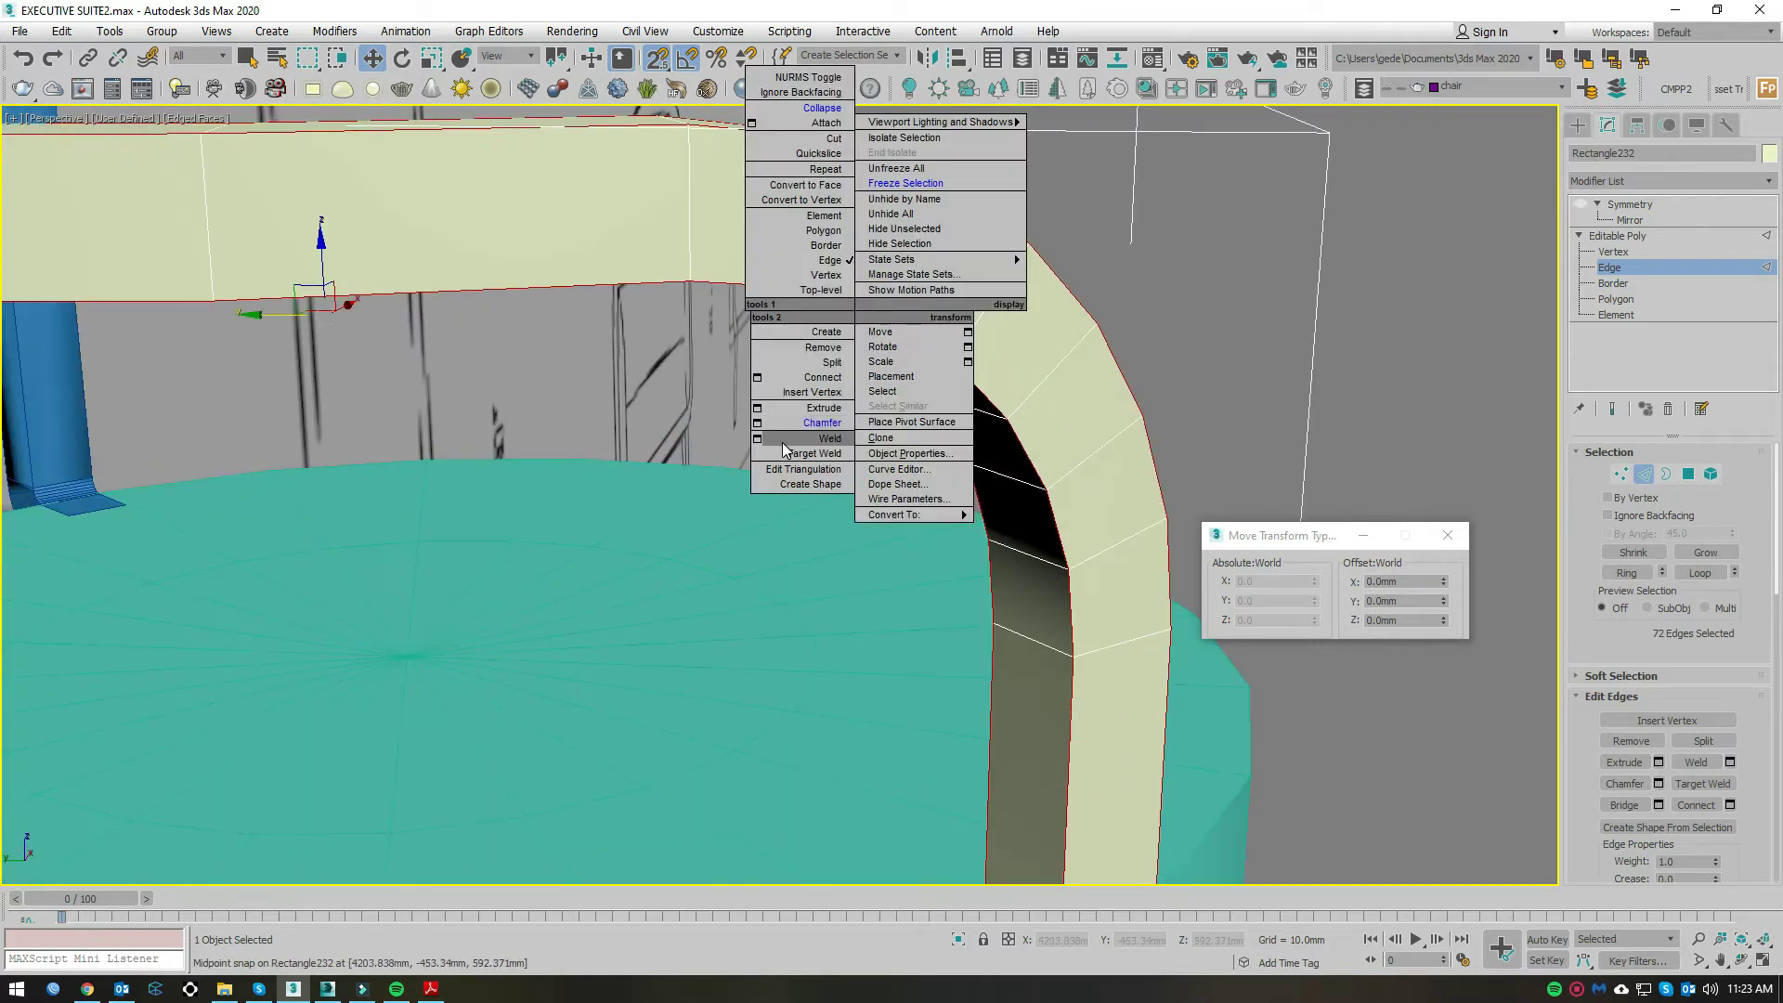
{"action": "left_click", "coordinate": [757, 424]}
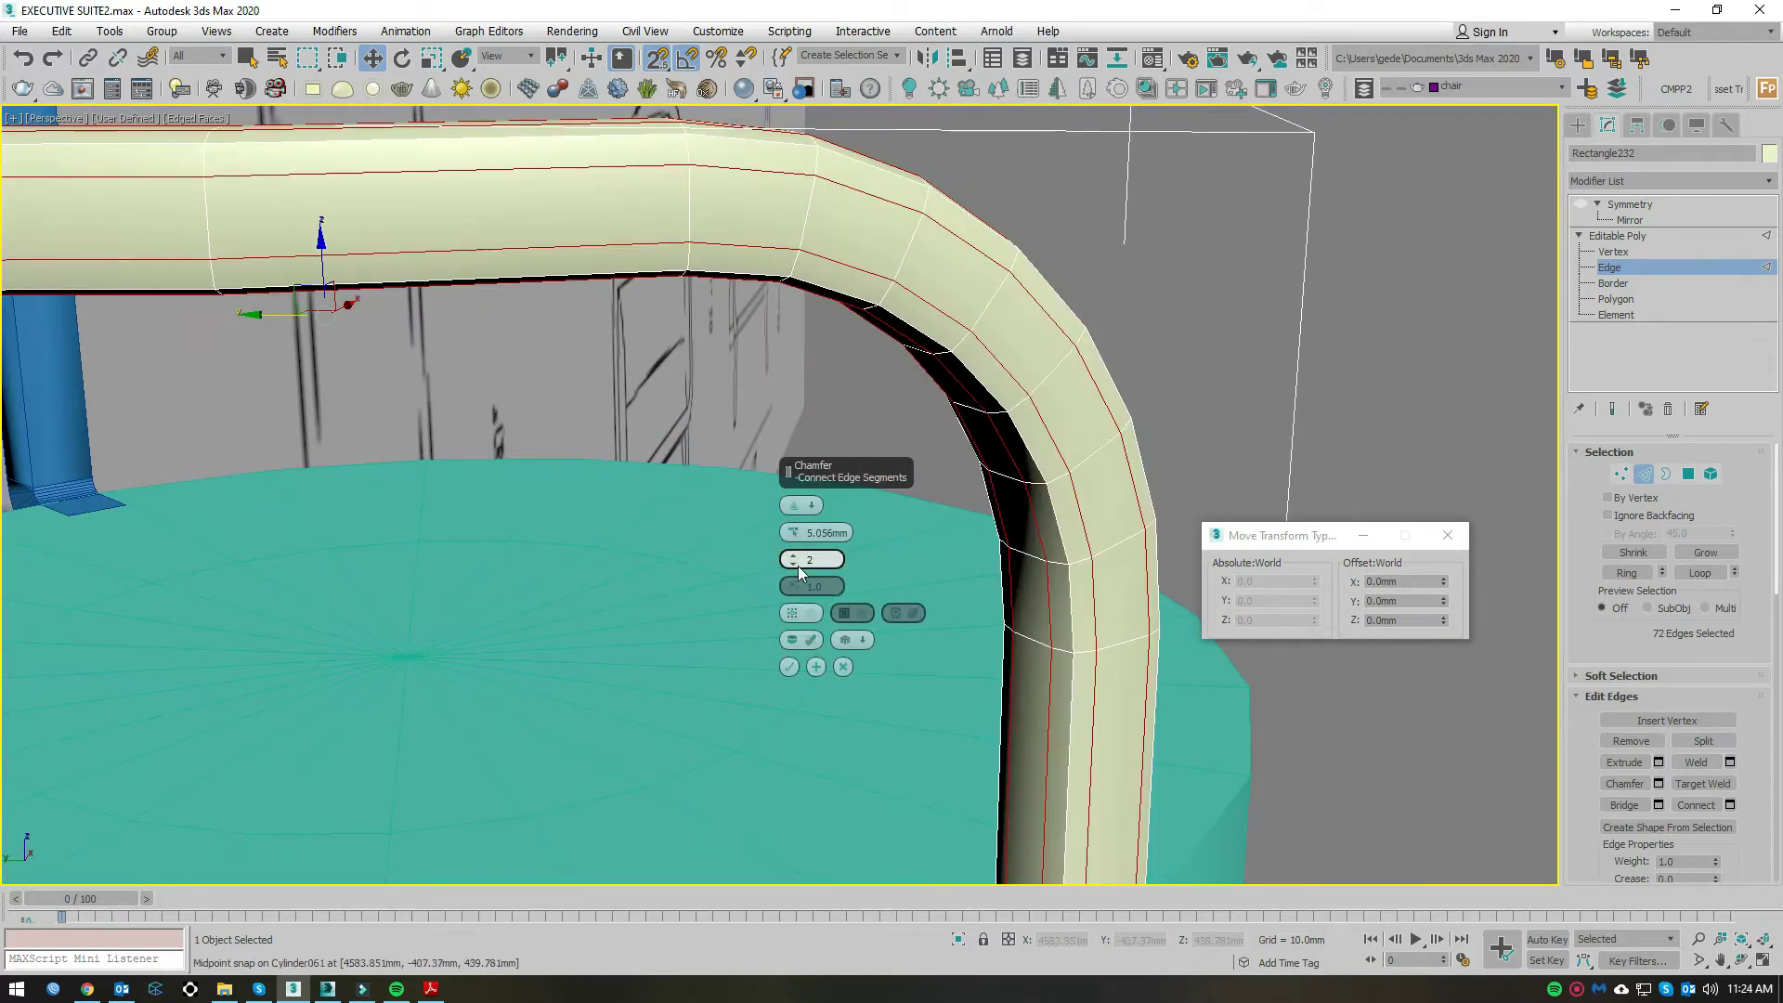
{"action": "left_click_drag", "start_coordinate": [801, 537], "coordinate": [794, 565]}
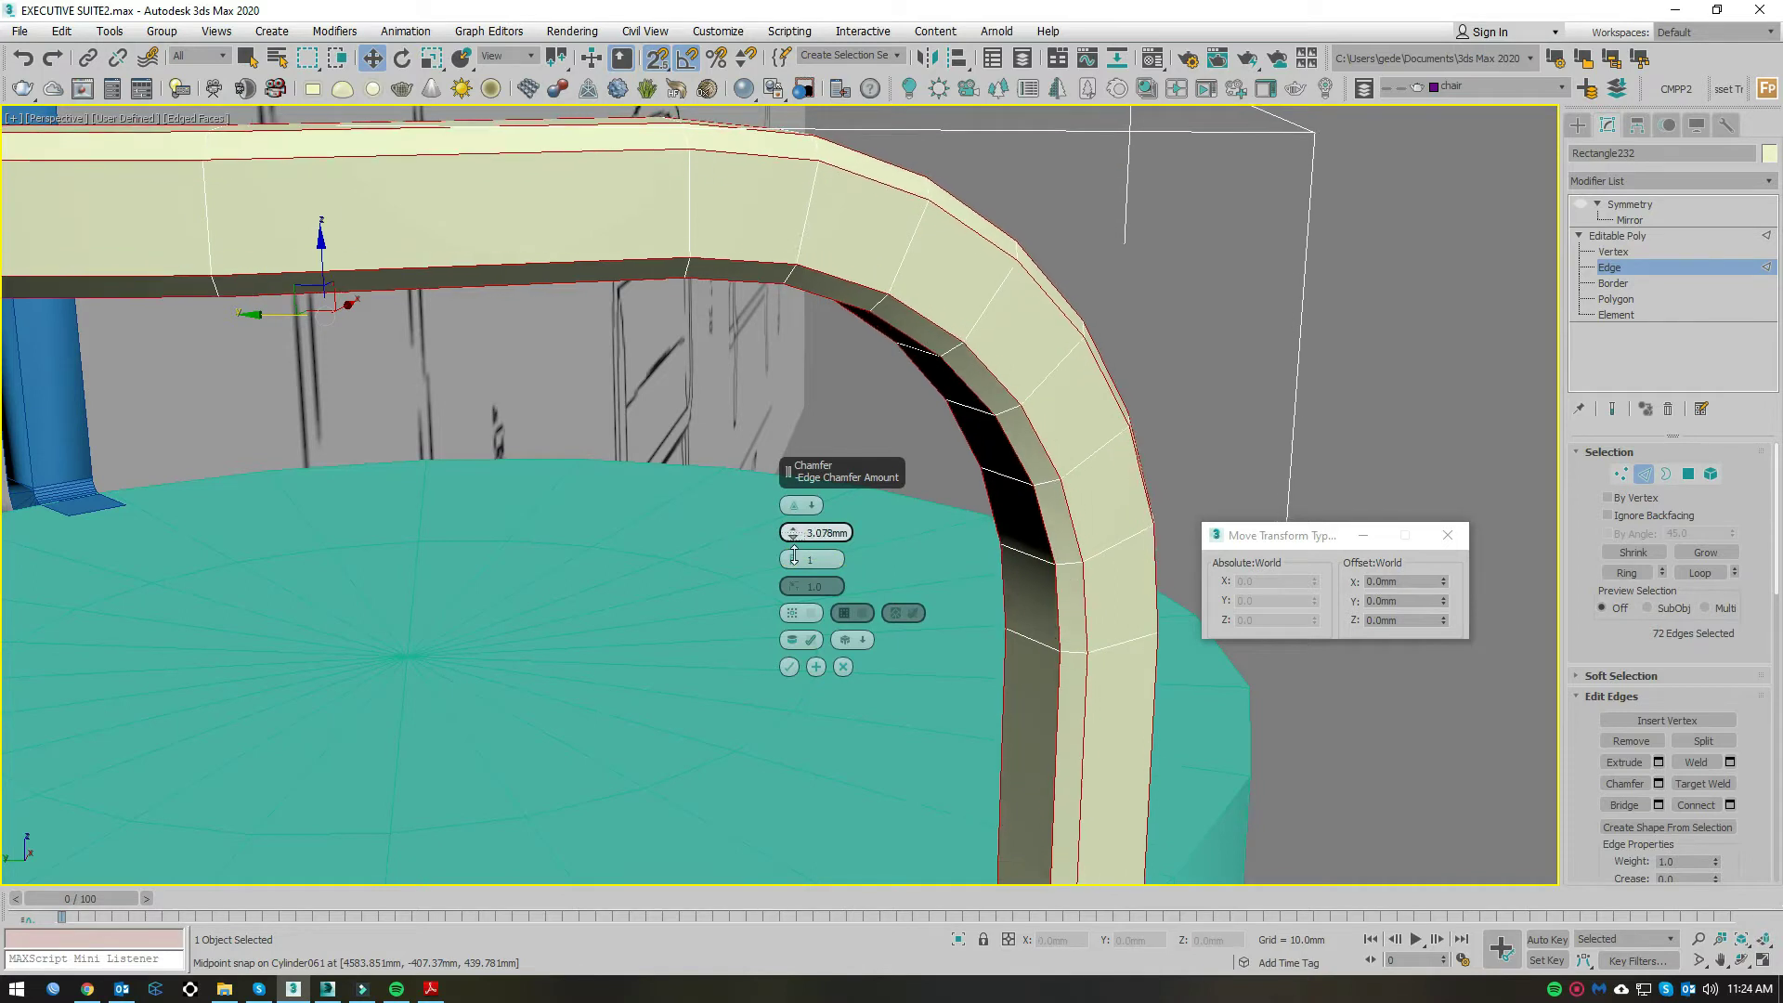
{"action": "double_click", "coordinate": [822, 532]}
{"action": "type", "text": "2"}
{"action": "left_click", "coordinate": [817, 560]}
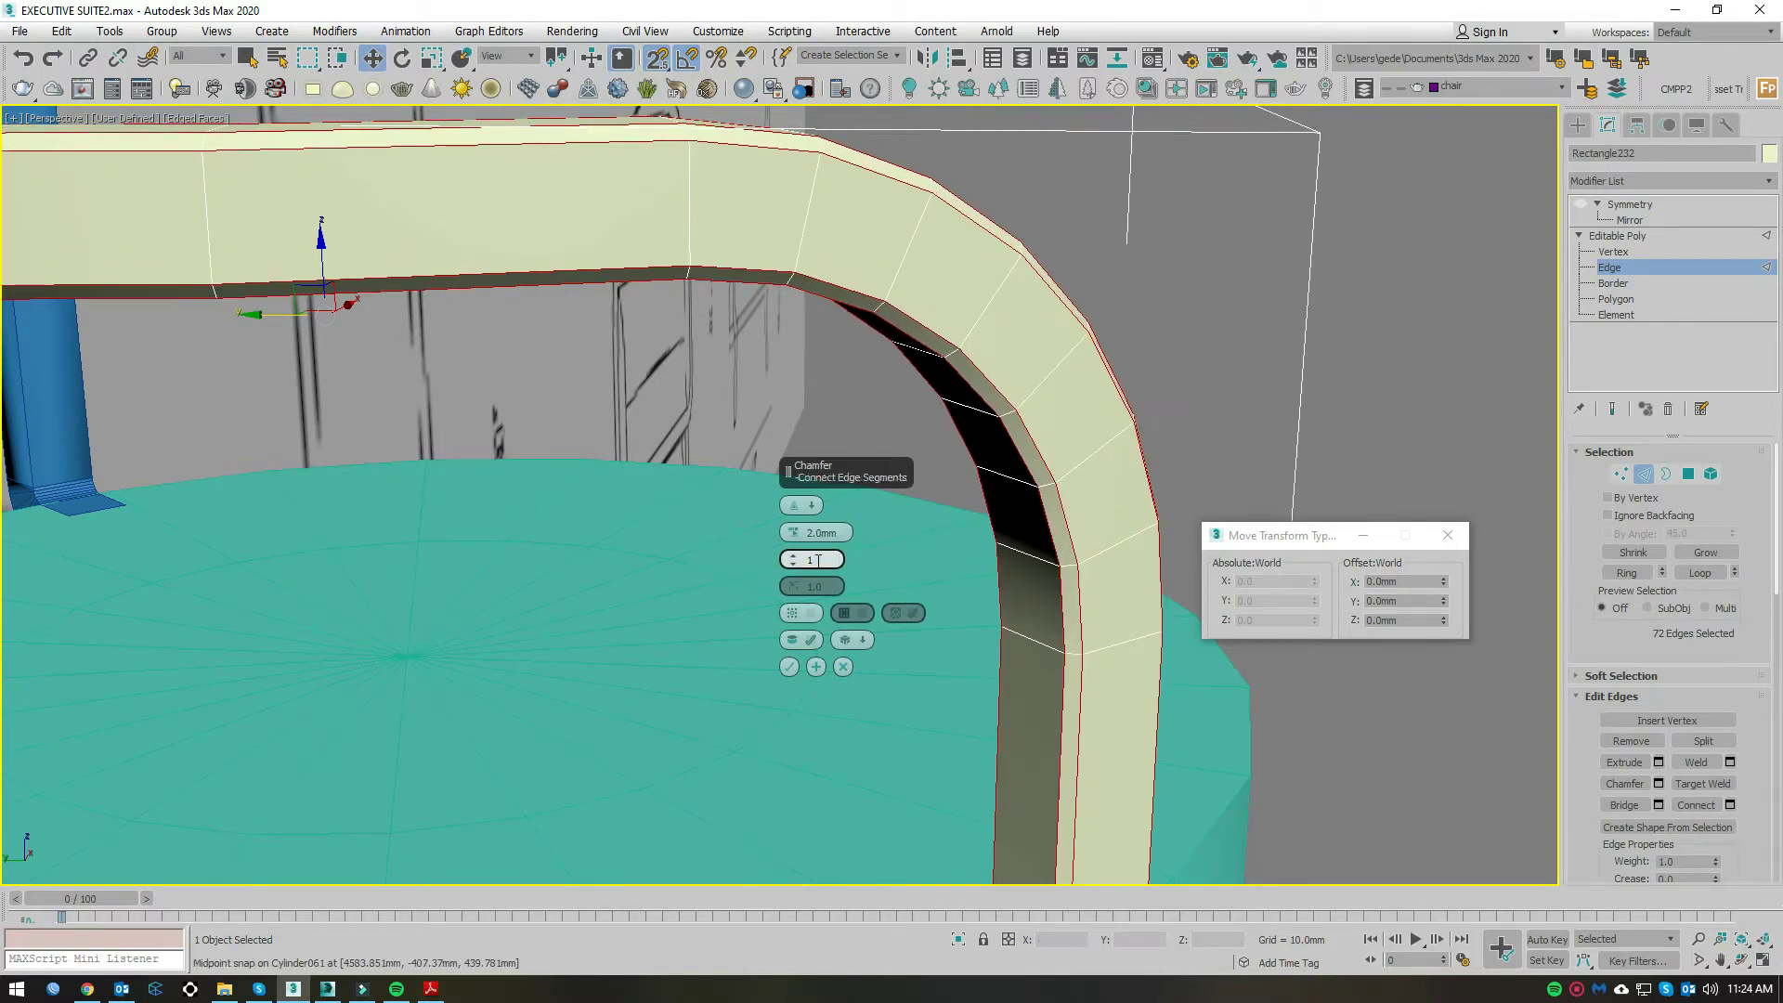
{"action": "left_click", "coordinate": [788, 667]}
Step: Add TurboSmooth to the armrest and re-enable its Symmetry modifier
{"action": "left_click", "coordinate": [1653, 182]}
{"action": "scroll", "coordinate": [1634, 325], "scroll_direction": "down", "scroll_amount": 10}
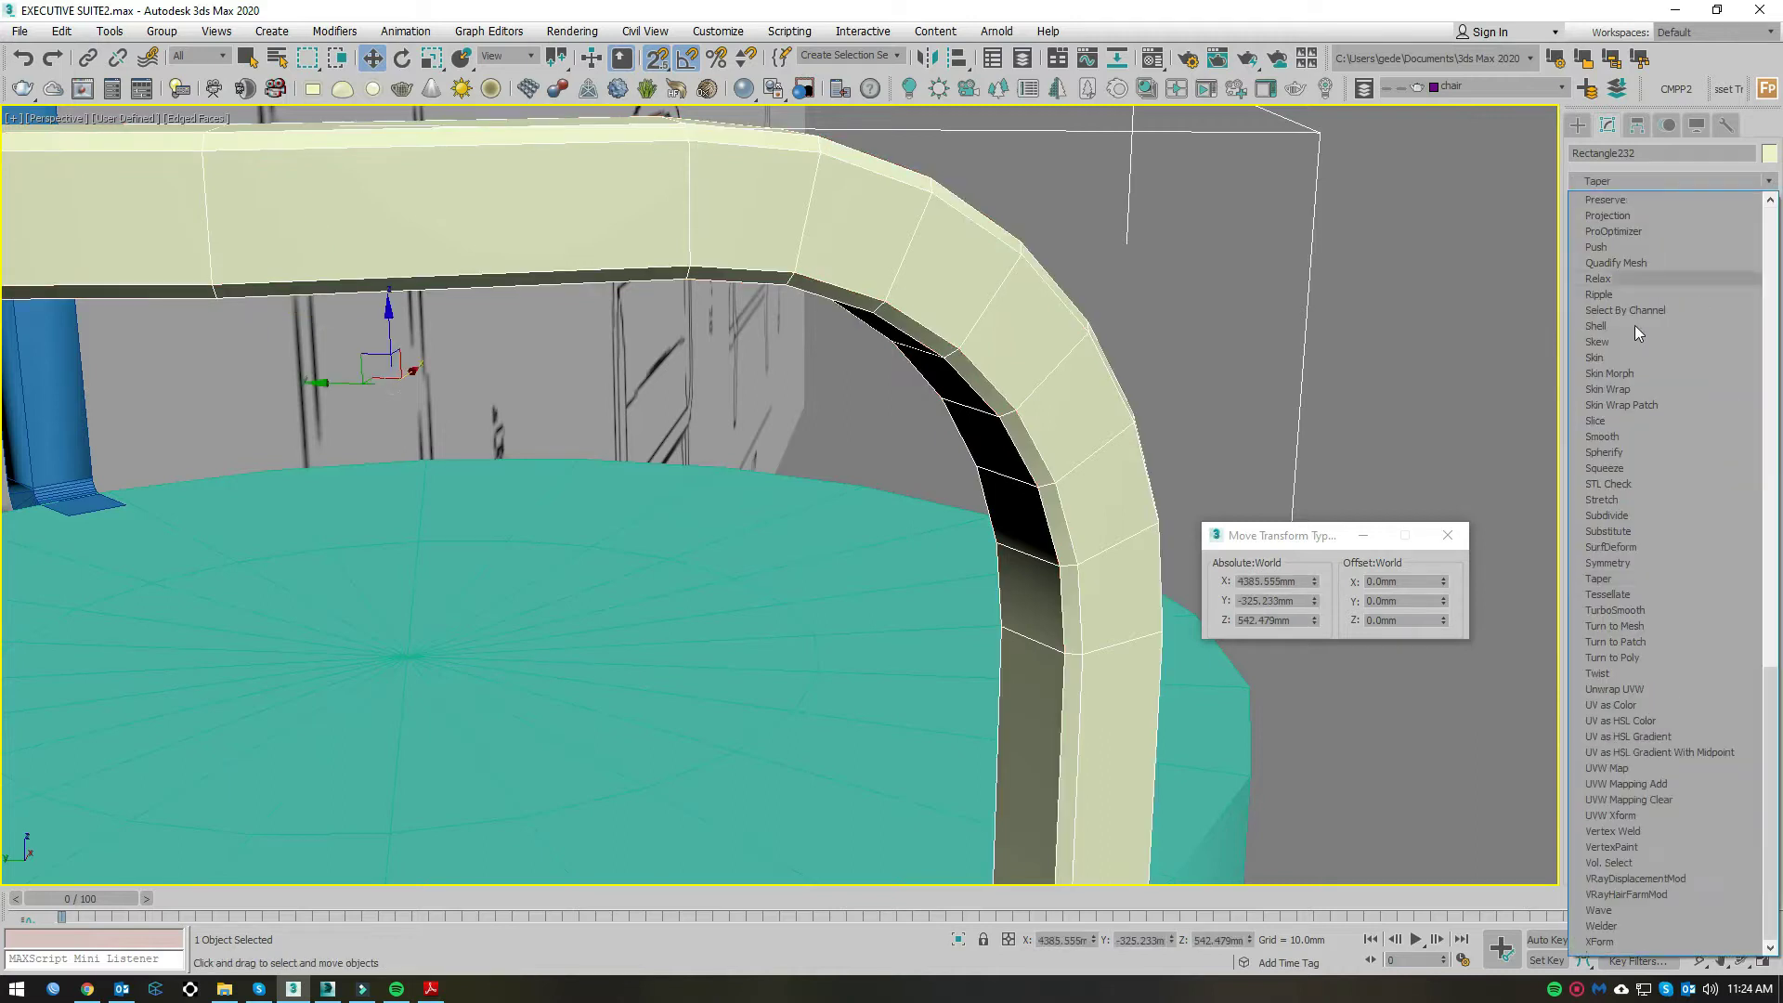
{"action": "left_click", "coordinate": [1607, 605]}
{"action": "scroll", "coordinate": [1127, 440], "scroll_direction": "down", "scroll_amount": 5}
{"action": "mouse_move", "coordinate": [1127, 440]}
{"action": "middle_mouse_down", "text": "alt"}
{"action": "mouse_move", "coordinate": [1046, 440]}
{"action": "mouse_move", "coordinate": [938, 399]}
{"action": "mouse_move", "coordinate": [1006, 403]}
{"action": "middle_mouse_up", "text": "alt"}
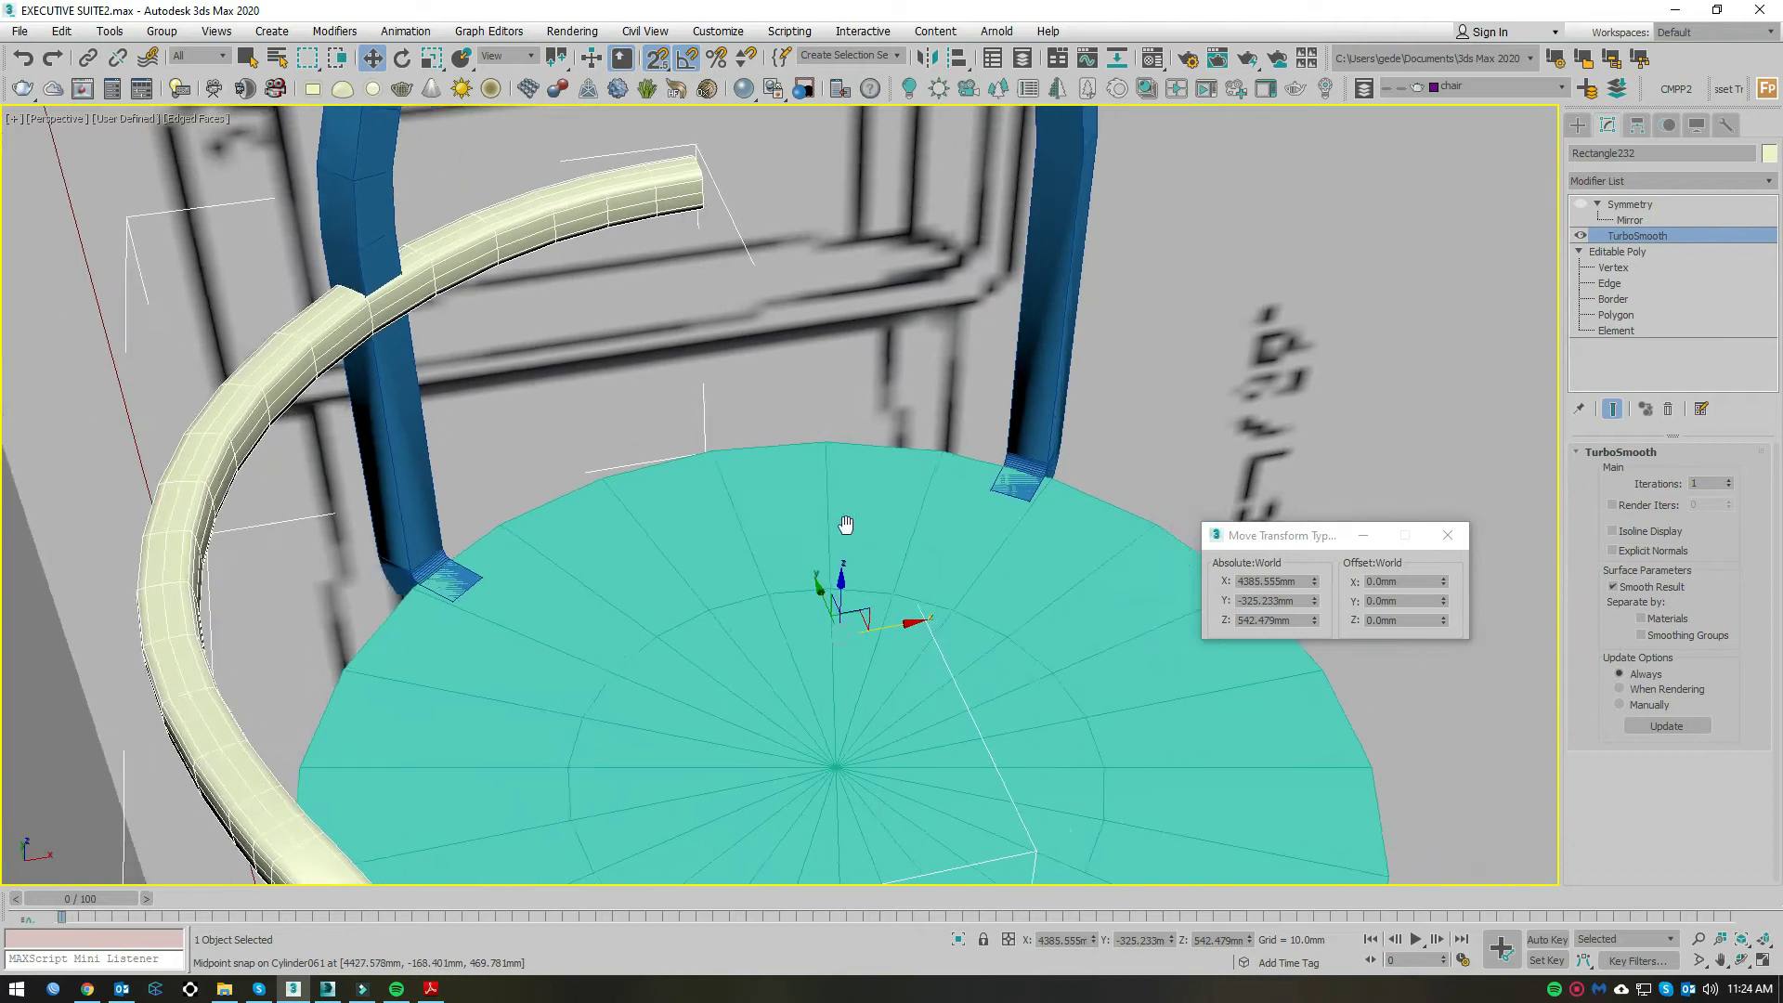
{"action": "scroll", "coordinate": [844, 521], "scroll_direction": "down", "scroll_amount": 5}
{"action": "mouse_move", "coordinate": [843, 521]}
{"action": "middle_mouse_down", "text": "alt"}
{"action": "mouse_move", "coordinate": [1022, 521]}
{"action": "mouse_move", "coordinate": [1448, 416]}
{"action": "middle_mouse_up", "text": "alt"}
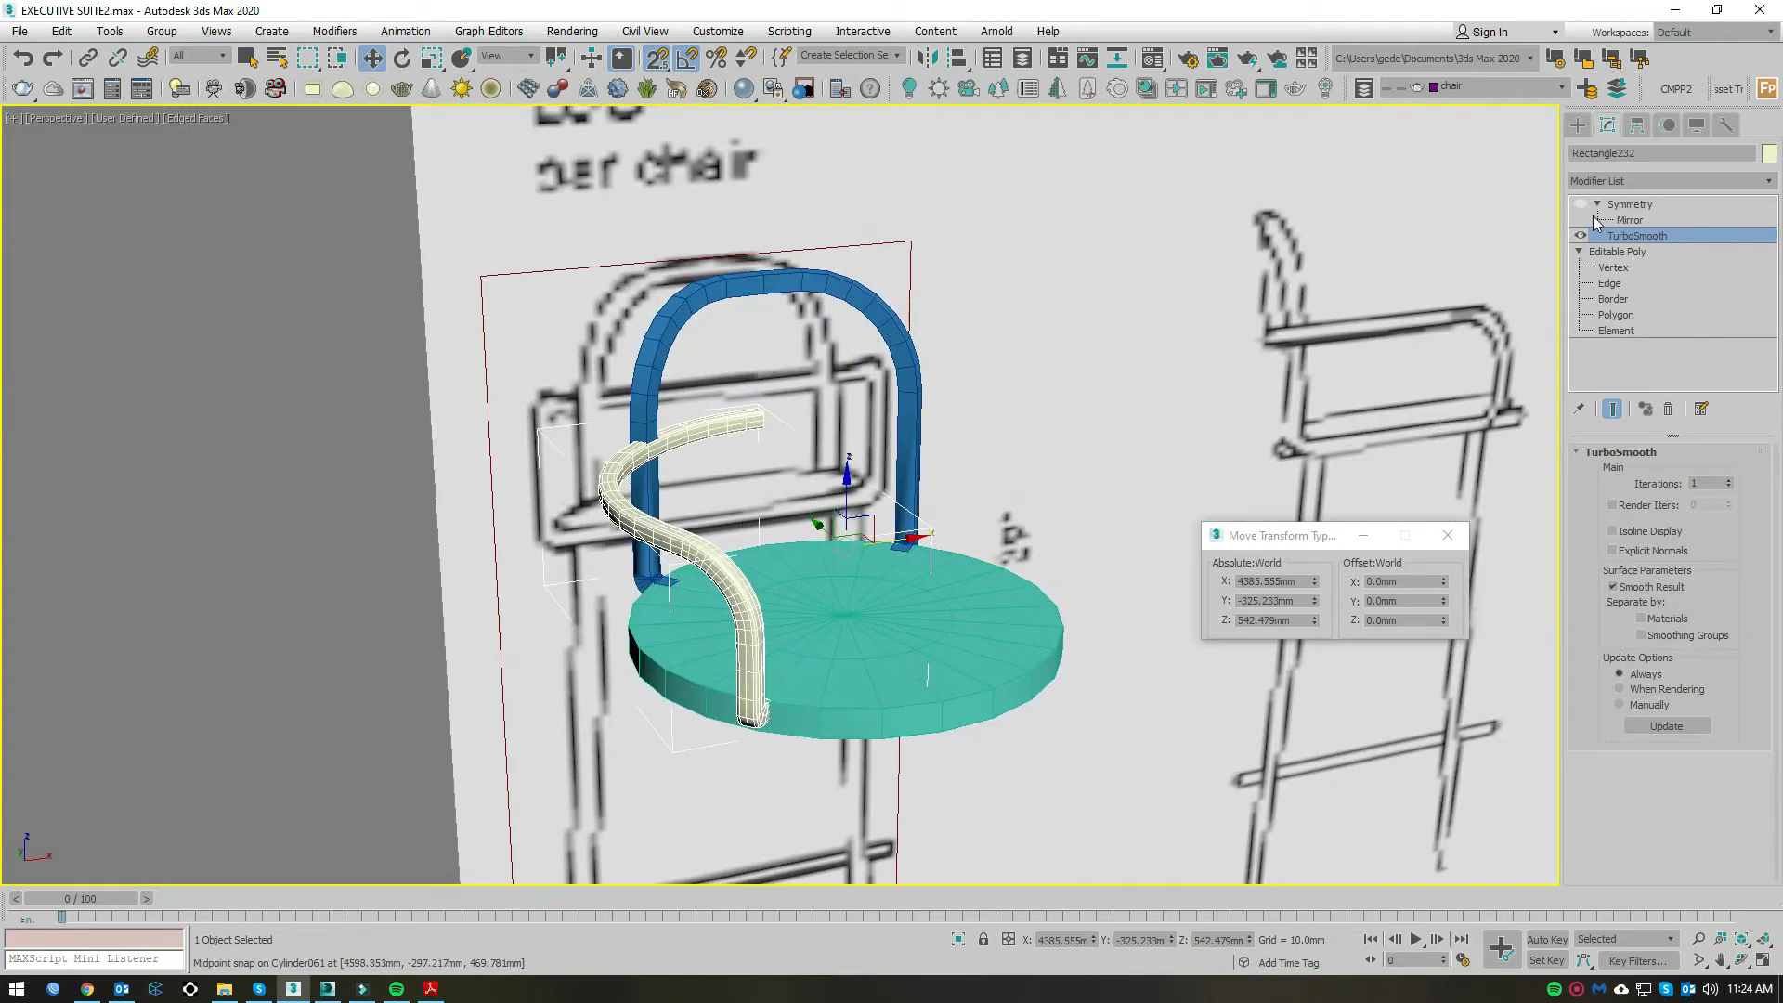
{"action": "left_click", "coordinate": [1620, 205]}
{"action": "middle_click_drag", "start_coordinate": [984, 520], "coordinate": [1195, 555], "text": "alt"}
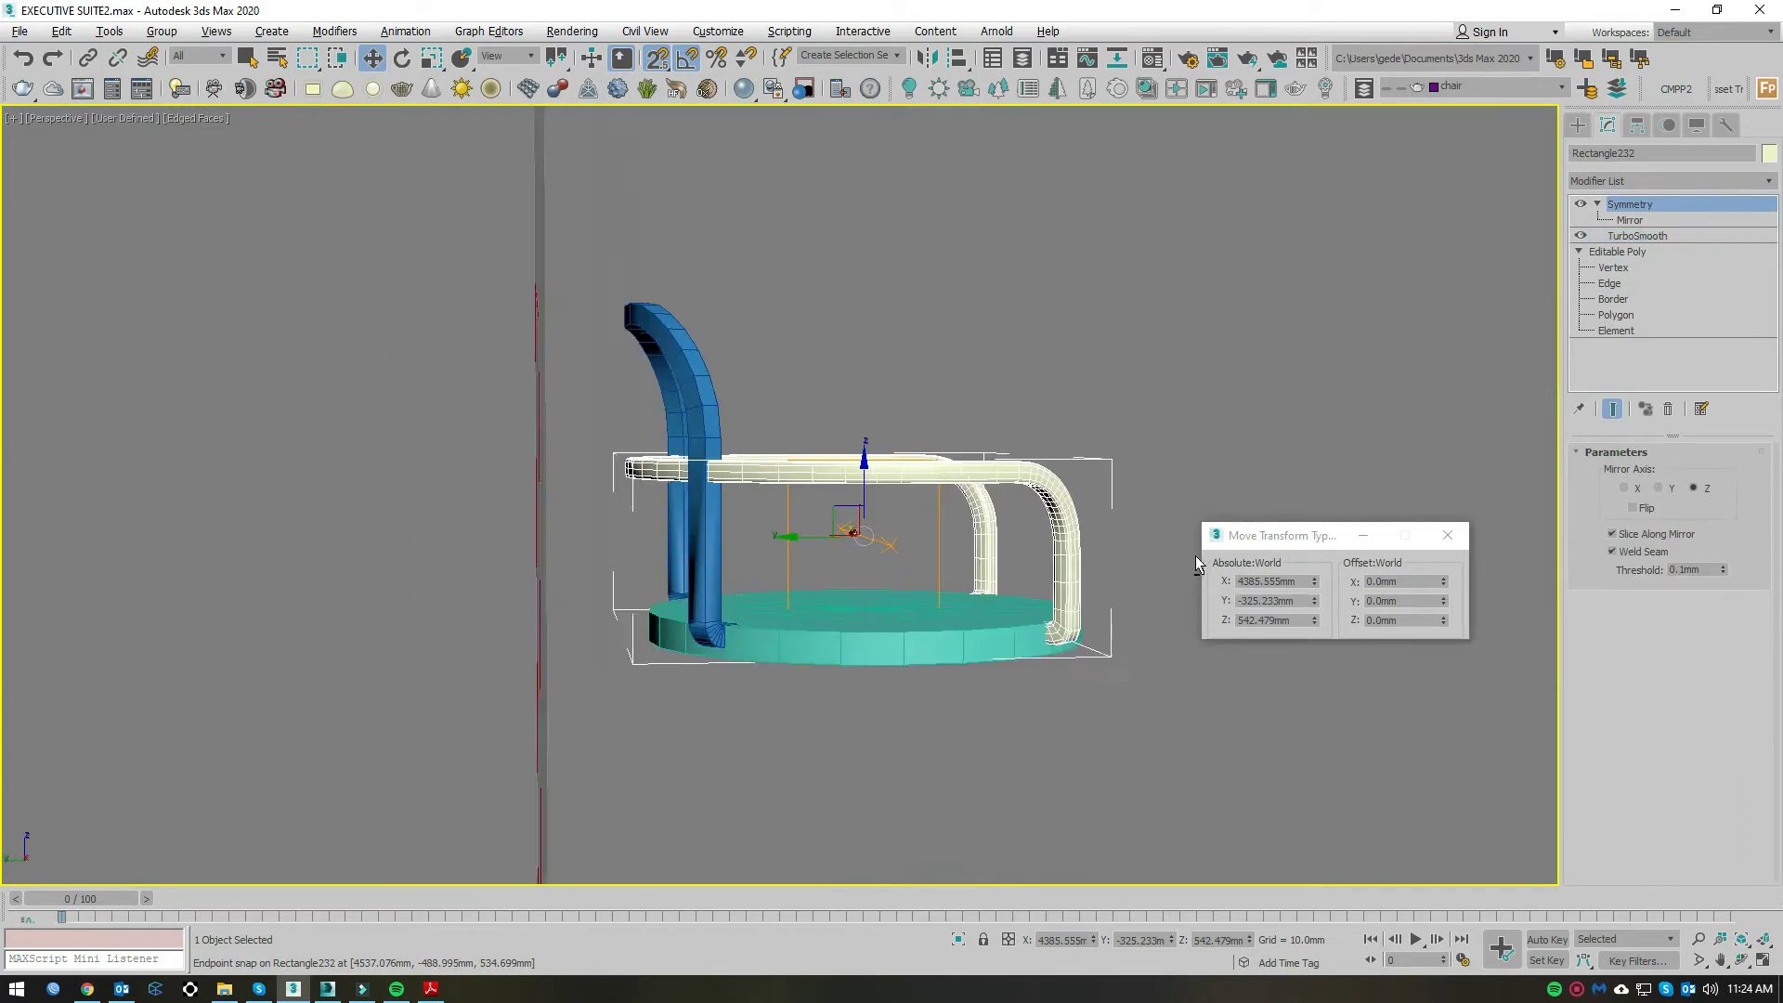
{"action": "scroll", "coordinate": [1021, 502], "scroll_direction": "up", "scroll_amount": 5}
Step: Select an edge ring on the blue backrest leg and extend it into full loops
{"action": "middle_click_drag", "start_coordinate": [968, 474], "coordinate": [1205, 326], "text": "alt"}
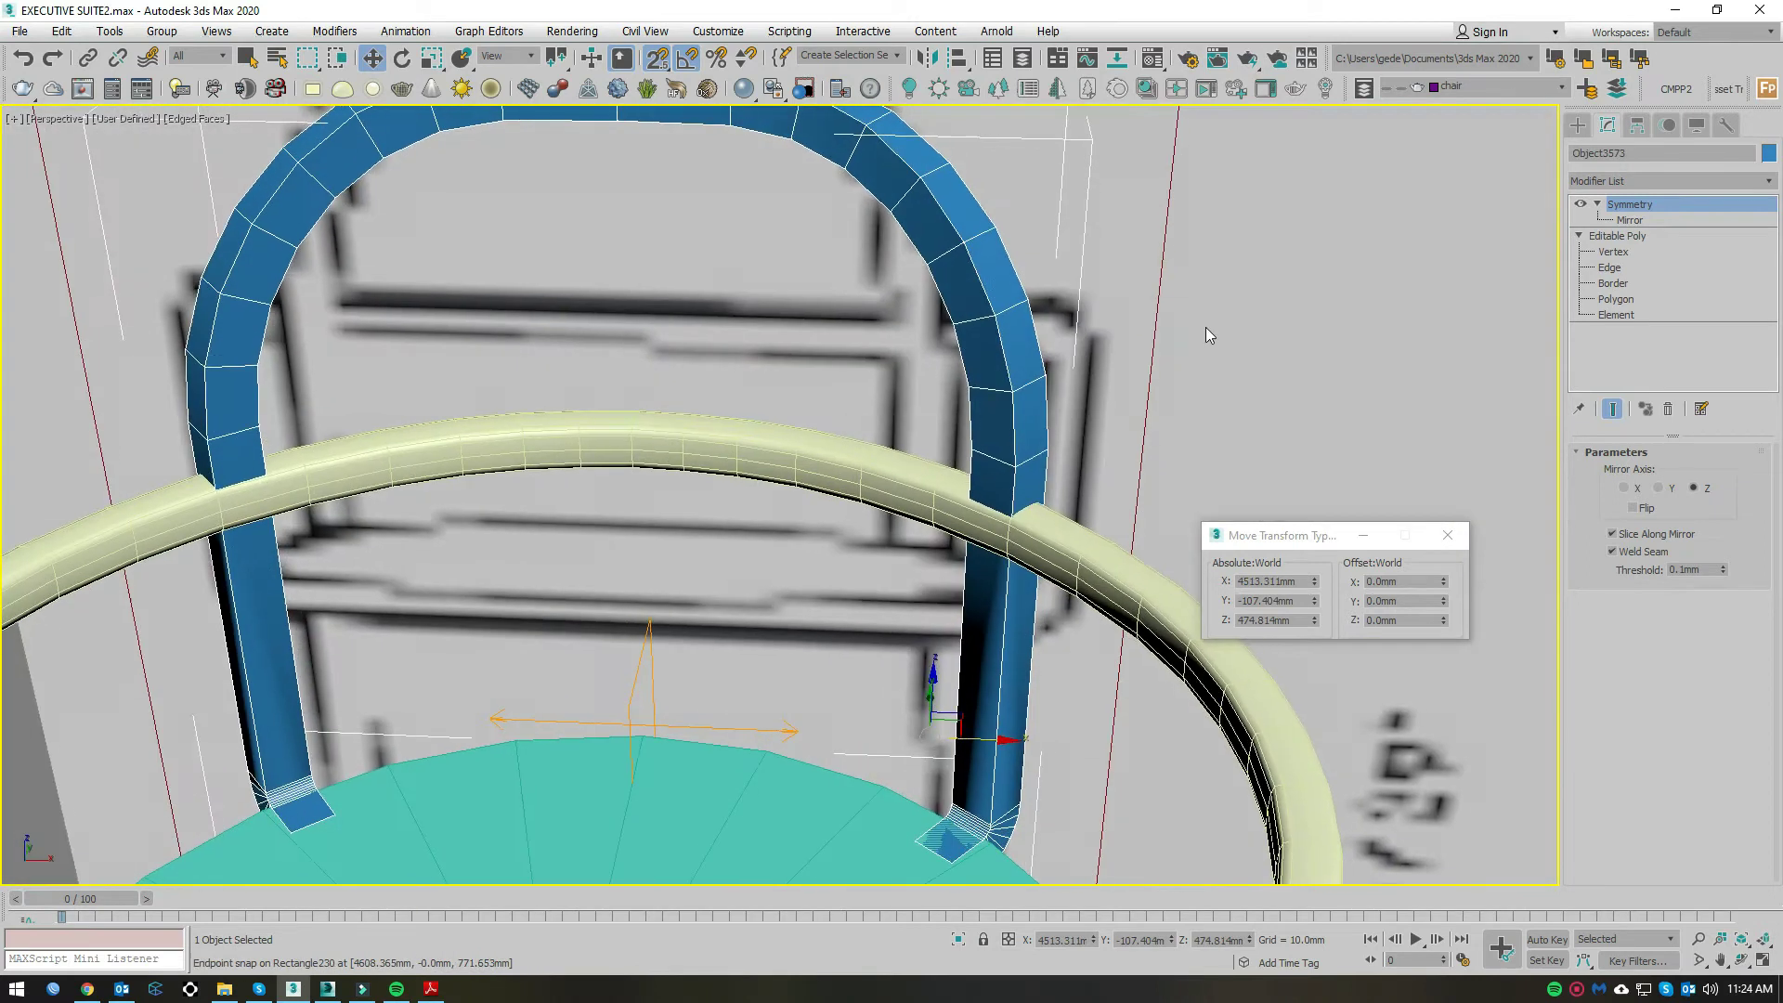
{"action": "left_click", "coordinate": [1610, 268]}
{"action": "mouse_move", "coordinate": [975, 557]}
{"action": "middle_mouse_down", "text": "alt"}
{"action": "mouse_move", "coordinate": [1036, 595]}
{"action": "mouse_move", "coordinate": [1178, 570]}
{"action": "mouse_move", "coordinate": [969, 558]}
{"action": "mouse_move", "coordinate": [1018, 553]}
{"action": "middle_mouse_up", "text": "alt"}
{"action": "scroll", "coordinate": [1036, 616], "scroll_direction": "up", "scroll_amount": 3}
{"action": "left_click", "coordinate": [1064, 632]}
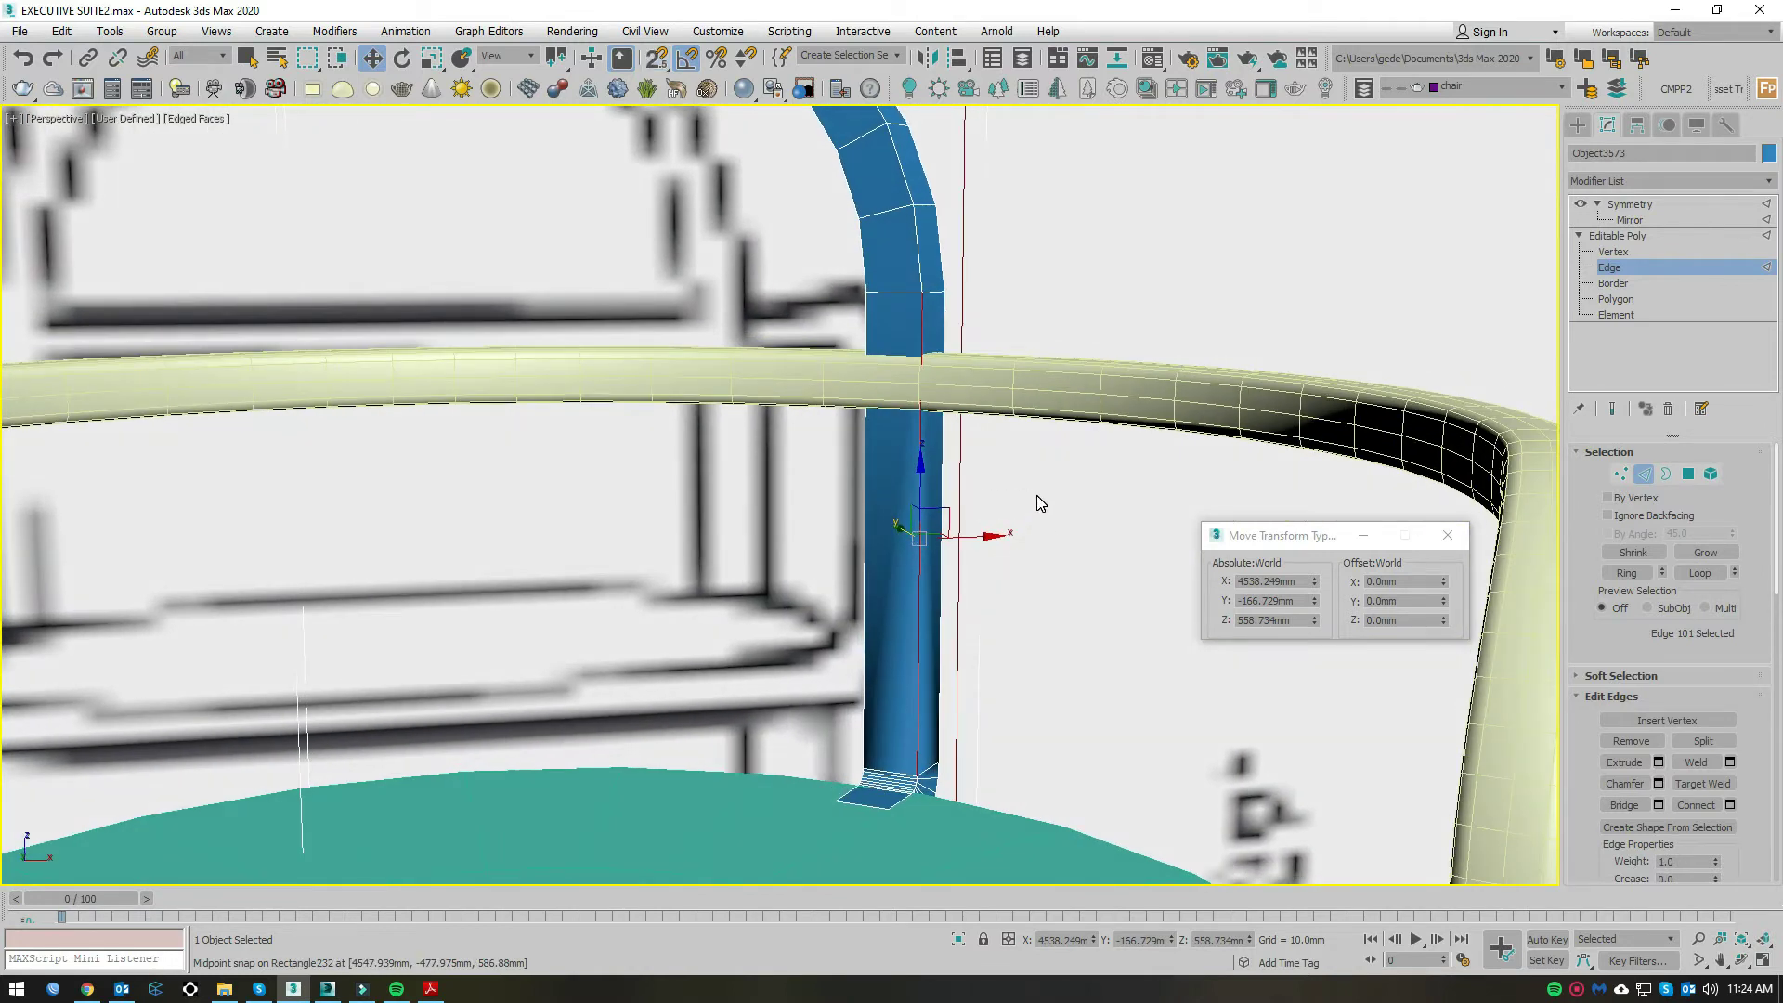
{"action": "key", "text": "alt+l"}
{"action": "left_click", "coordinate": [1696, 572]}
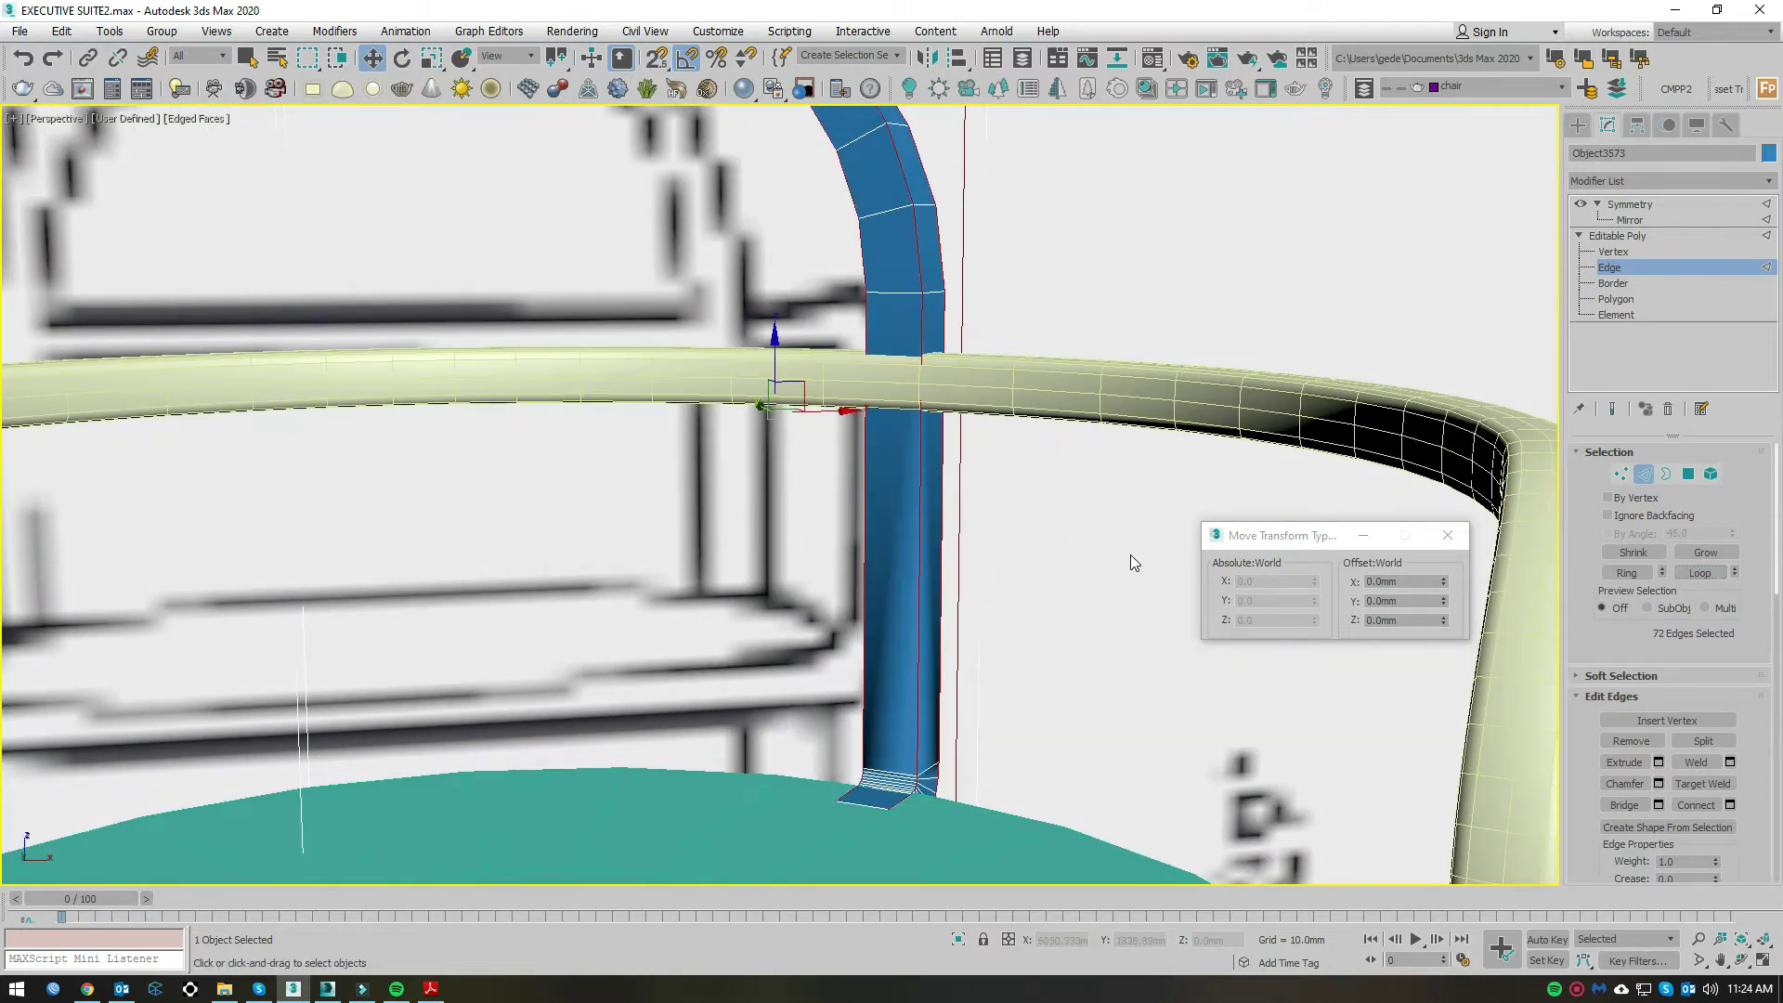
Step: Chamfer the backrest edge loops and return to the top Editable Poly level
{"action": "right_click", "coordinate": [924, 525]}
{"action": "left_click", "coordinate": [976, 644]}
{"action": "scroll", "coordinate": [928, 734], "scroll_direction": "up", "scroll_amount": 3}
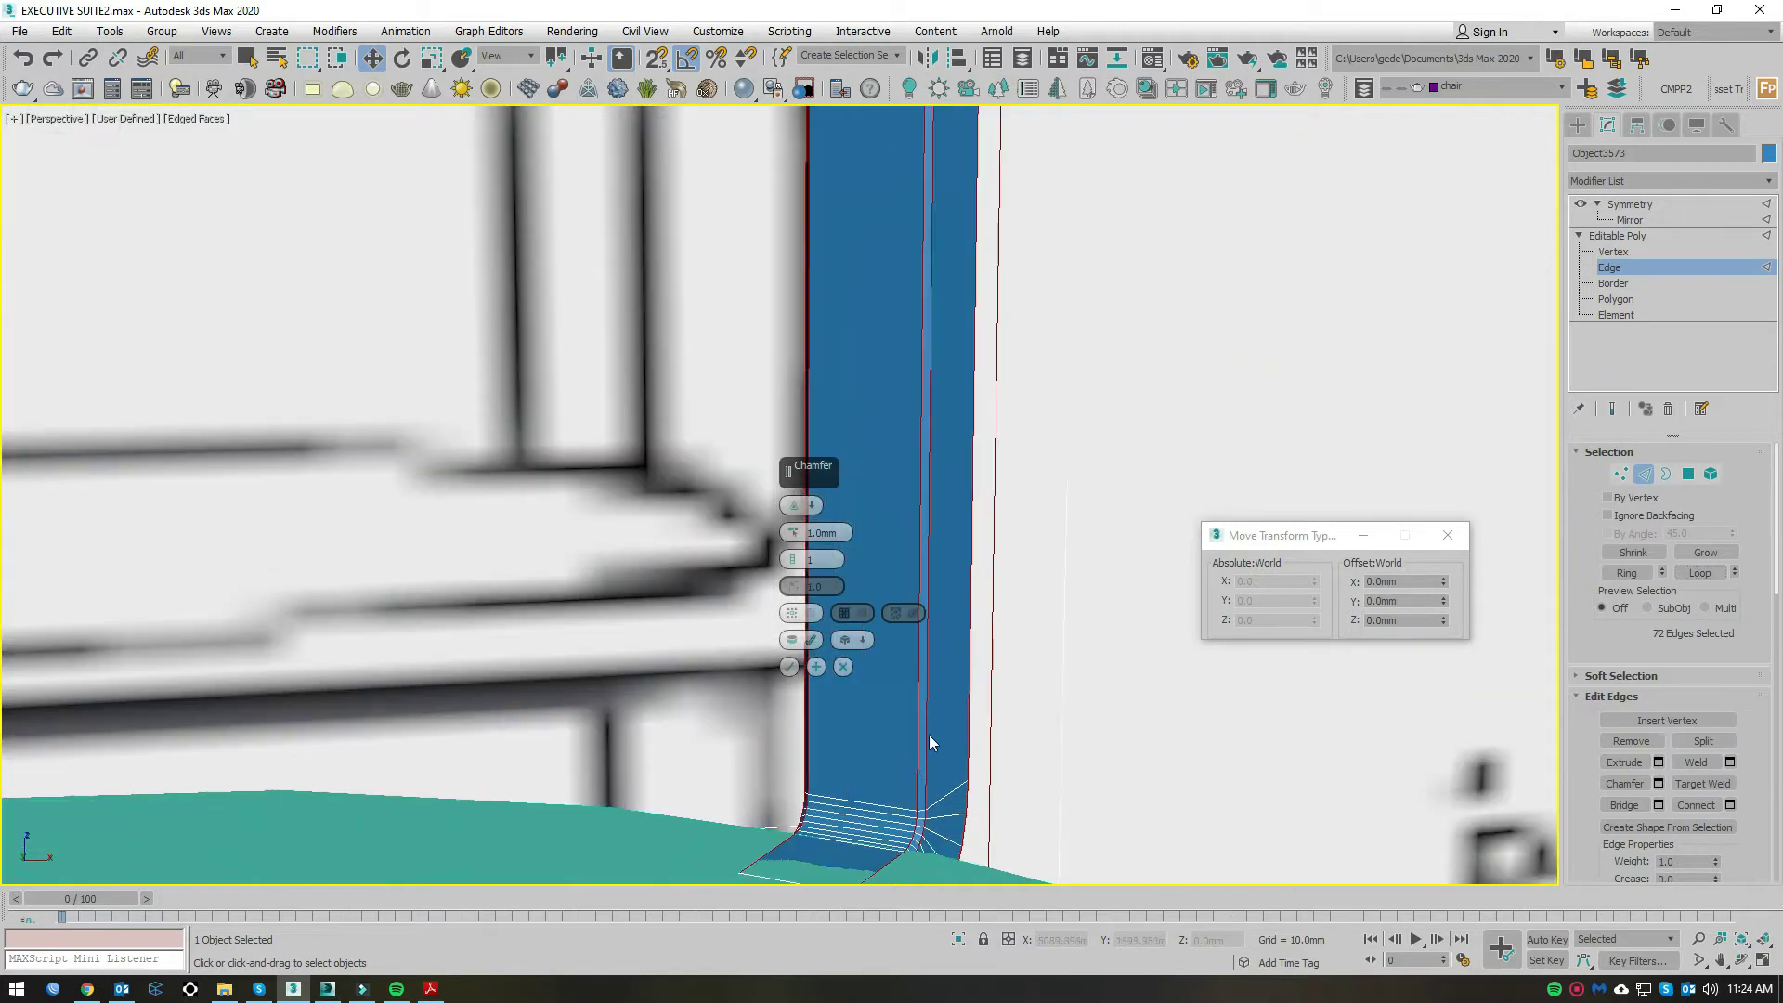
{"action": "left_click", "coordinate": [789, 667]}
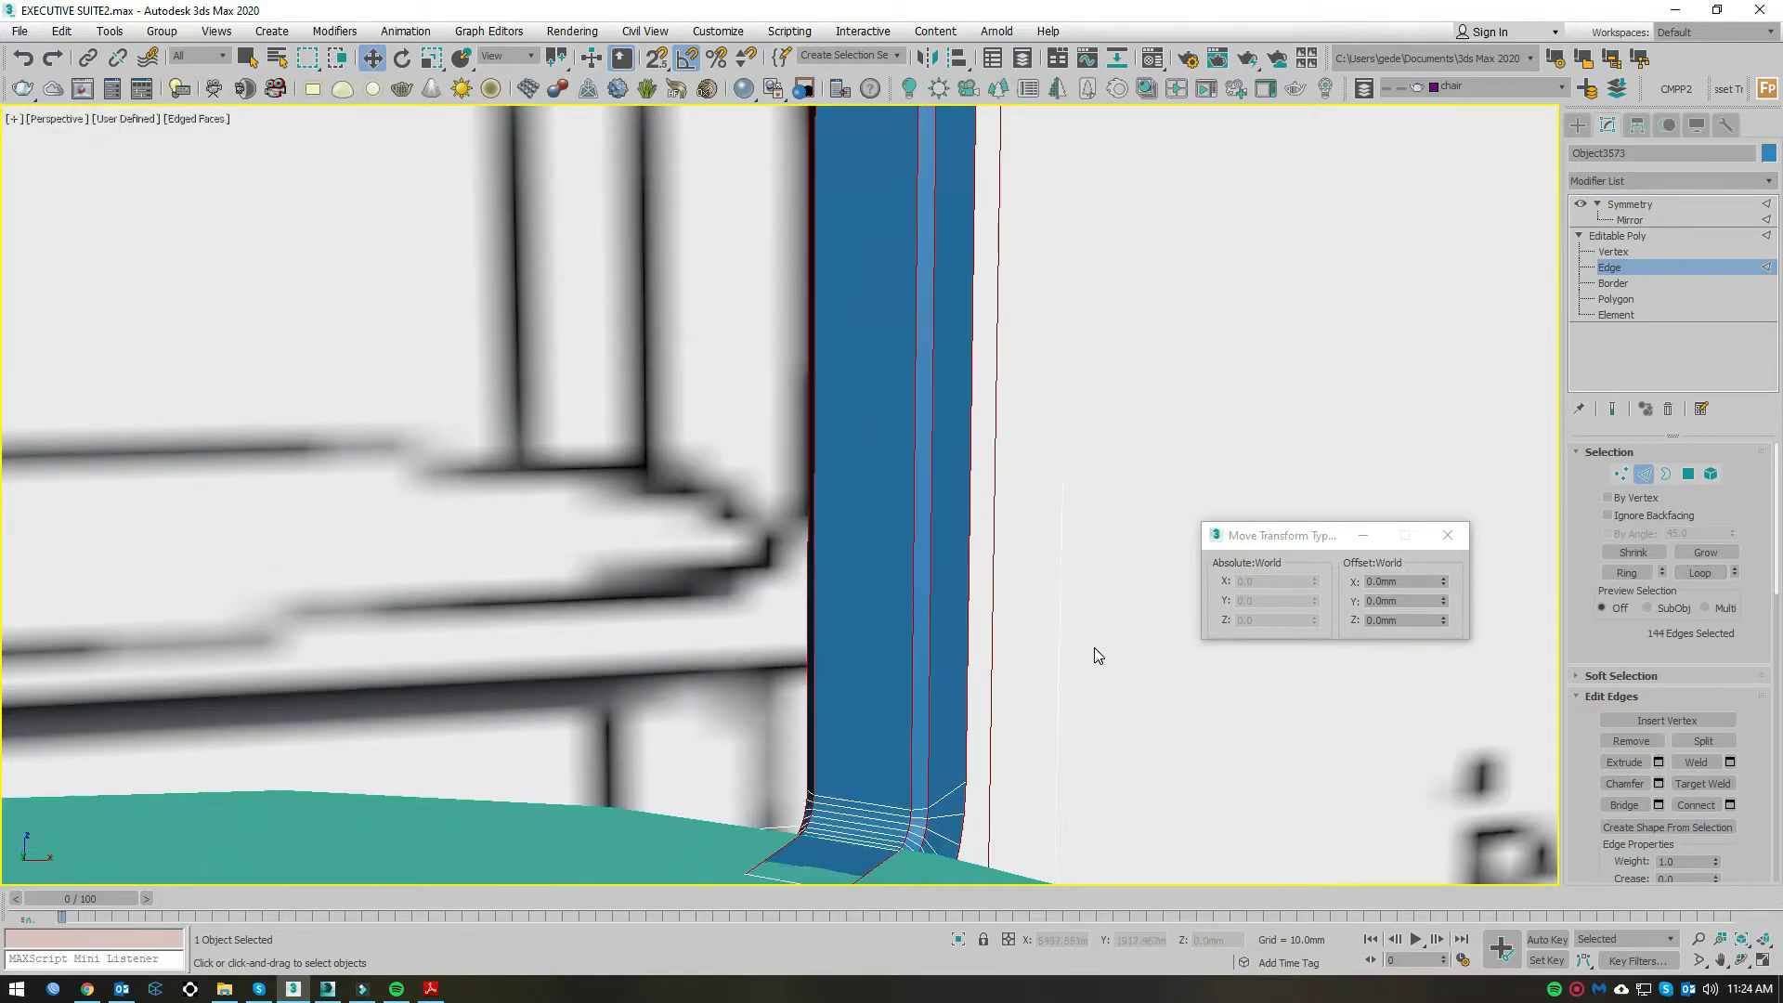
{"action": "left_click", "coordinate": [1094, 656]}
{"action": "left_click", "coordinate": [1621, 235]}
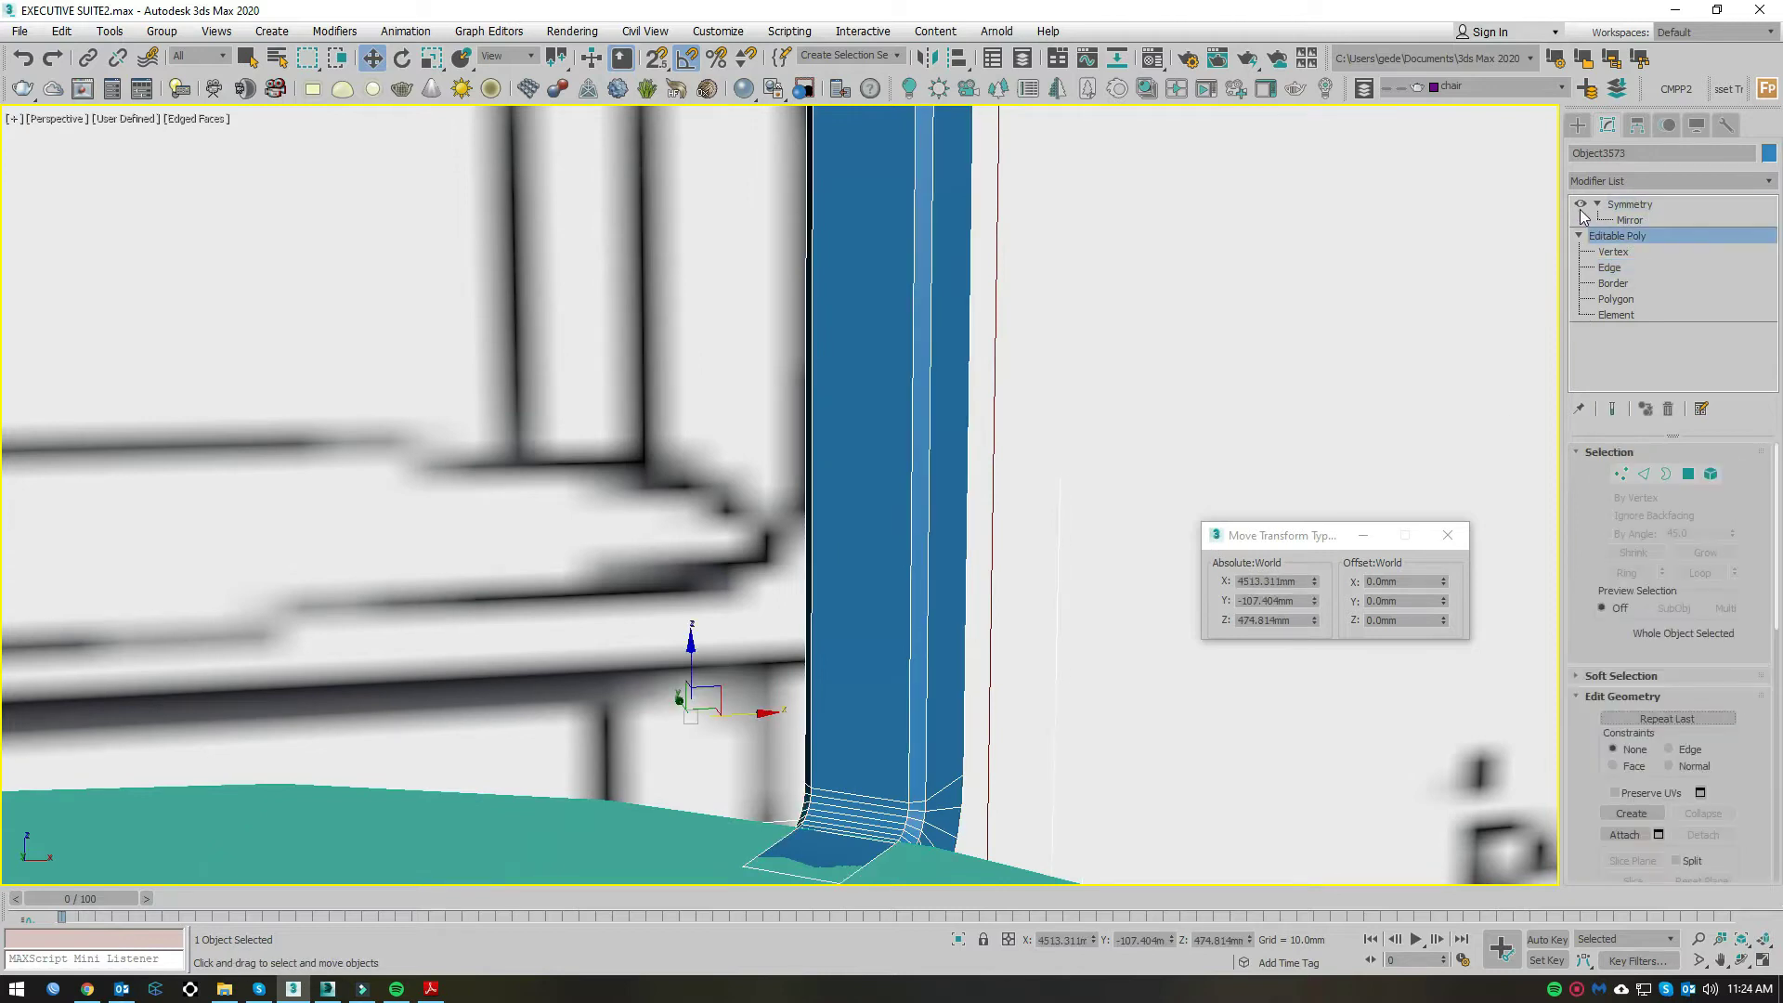
Step: Add TurboSmooth to the backrest and re-enable its Symmetry modifier
{"action": "left_click", "coordinate": [1651, 181]}
{"action": "scroll", "coordinate": [1629, 494], "scroll_direction": "down", "scroll_amount": 10}
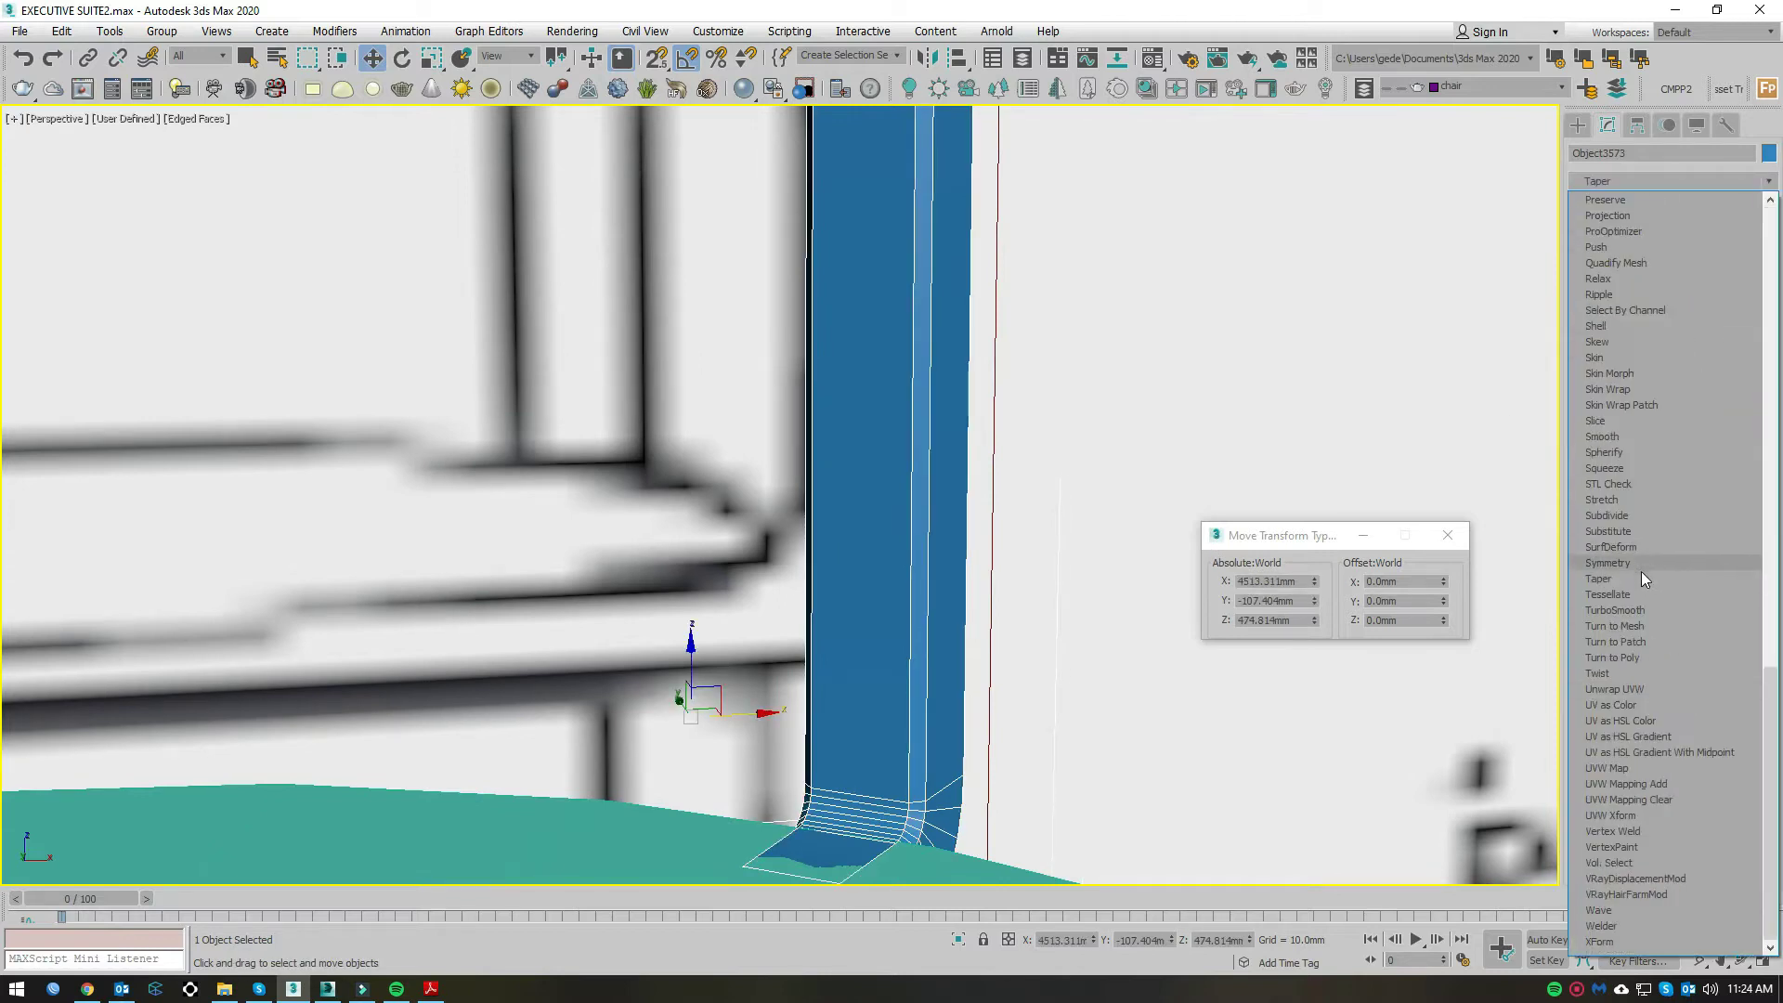
{"action": "left_click", "coordinate": [1641, 610]}
{"action": "mouse_move", "coordinate": [1218, 583]}
{"action": "middle_mouse_down", "text": "alt"}
{"action": "mouse_move", "coordinate": [828, 610]}
{"action": "mouse_move", "coordinate": [979, 604]}
{"action": "mouse_move", "coordinate": [826, 641]}
{"action": "mouse_move", "coordinate": [1007, 270]}
{"action": "middle_mouse_up", "text": "alt"}
{"action": "left_click", "coordinate": [1630, 204]}
{"action": "left_click", "coordinate": [1580, 204]}
Step: Inspect the arm joint up close and select the yellow armrest
{"action": "scroll", "coordinate": [825, 643], "scroll_direction": "down", "scroll_amount": 5}
{"action": "scroll", "coordinate": [892, 308], "scroll_direction": "up", "scroll_amount": 10}
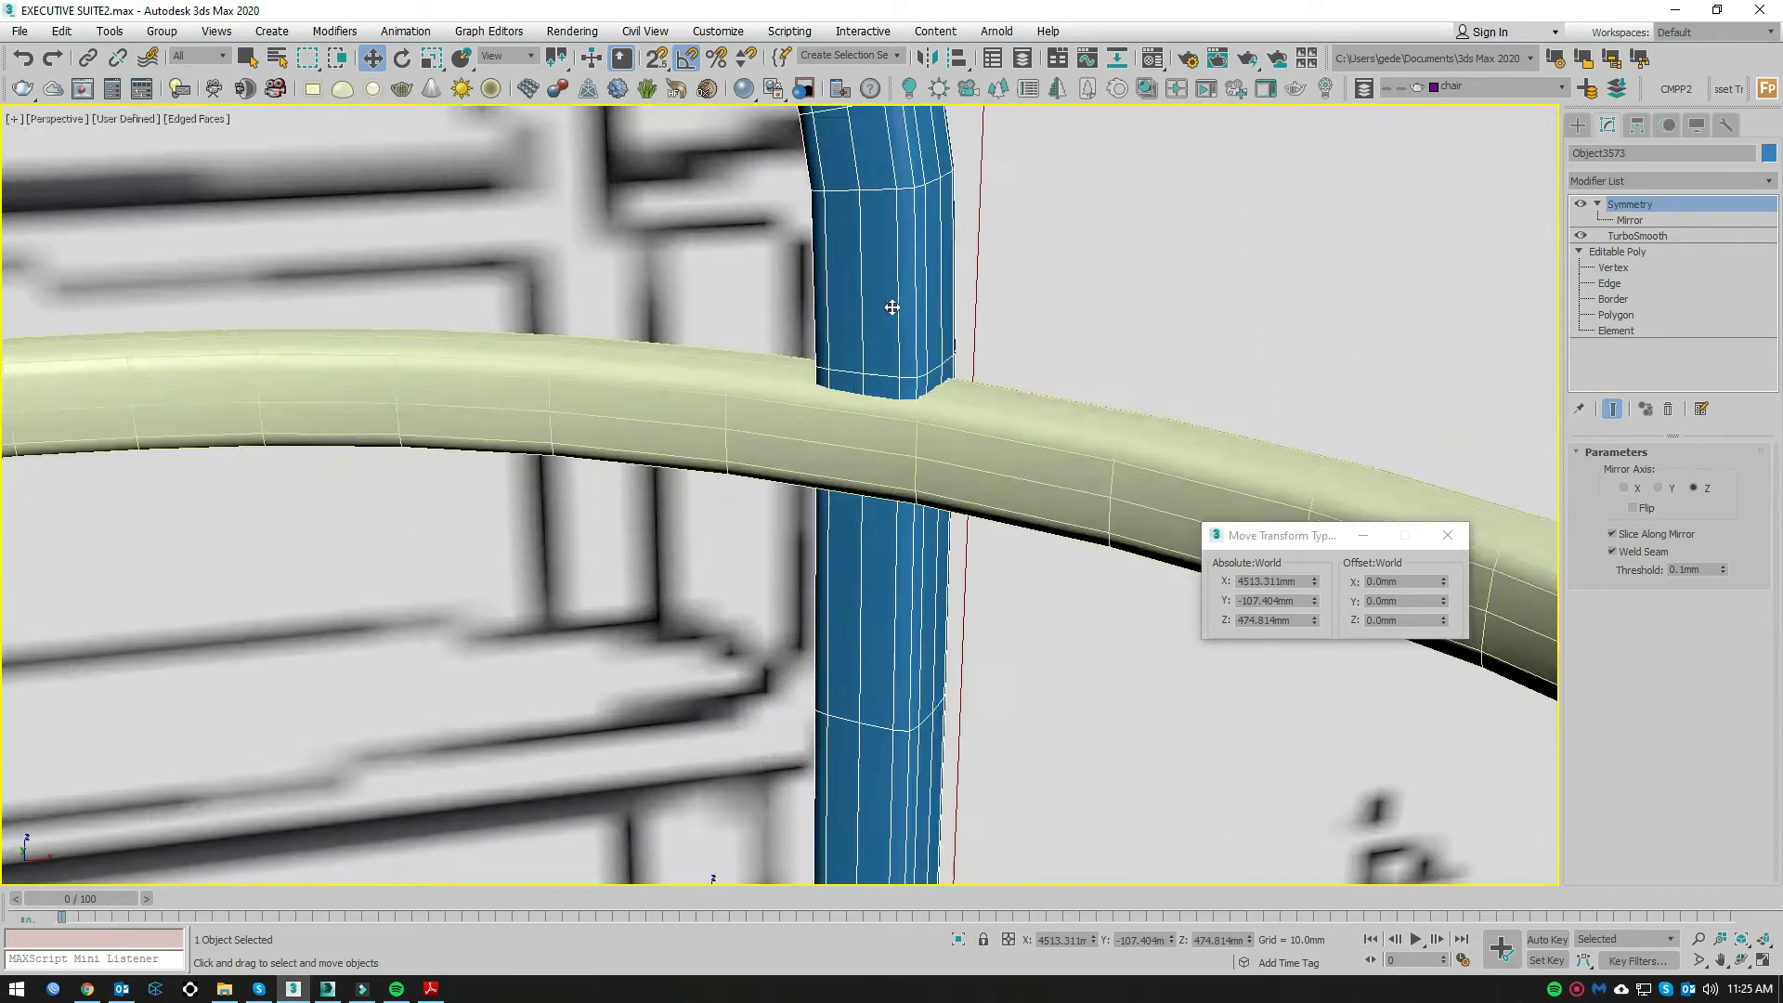
{"action": "scroll", "coordinate": [892, 308], "scroll_direction": "down", "scroll_amount": 5}
{"action": "scroll", "coordinate": [883, 414], "scroll_direction": "up", "scroll_amount": 8}
{"action": "mouse_move", "coordinate": [832, 470]}
{"action": "middle_mouse_down"}
{"action": "mouse_move", "coordinate": [901, 601]}
{"action": "mouse_move", "coordinate": [563, 581]}
{"action": "middle_mouse_up"}
{"action": "scroll", "coordinate": [902, 601], "scroll_direction": "down", "scroll_amount": 5}
{"action": "scroll", "coordinate": [564, 580], "scroll_direction": "up", "scroll_amount": 5}
{"action": "scroll", "coordinate": [800, 423], "scroll_direction": "up", "scroll_amount": 5}
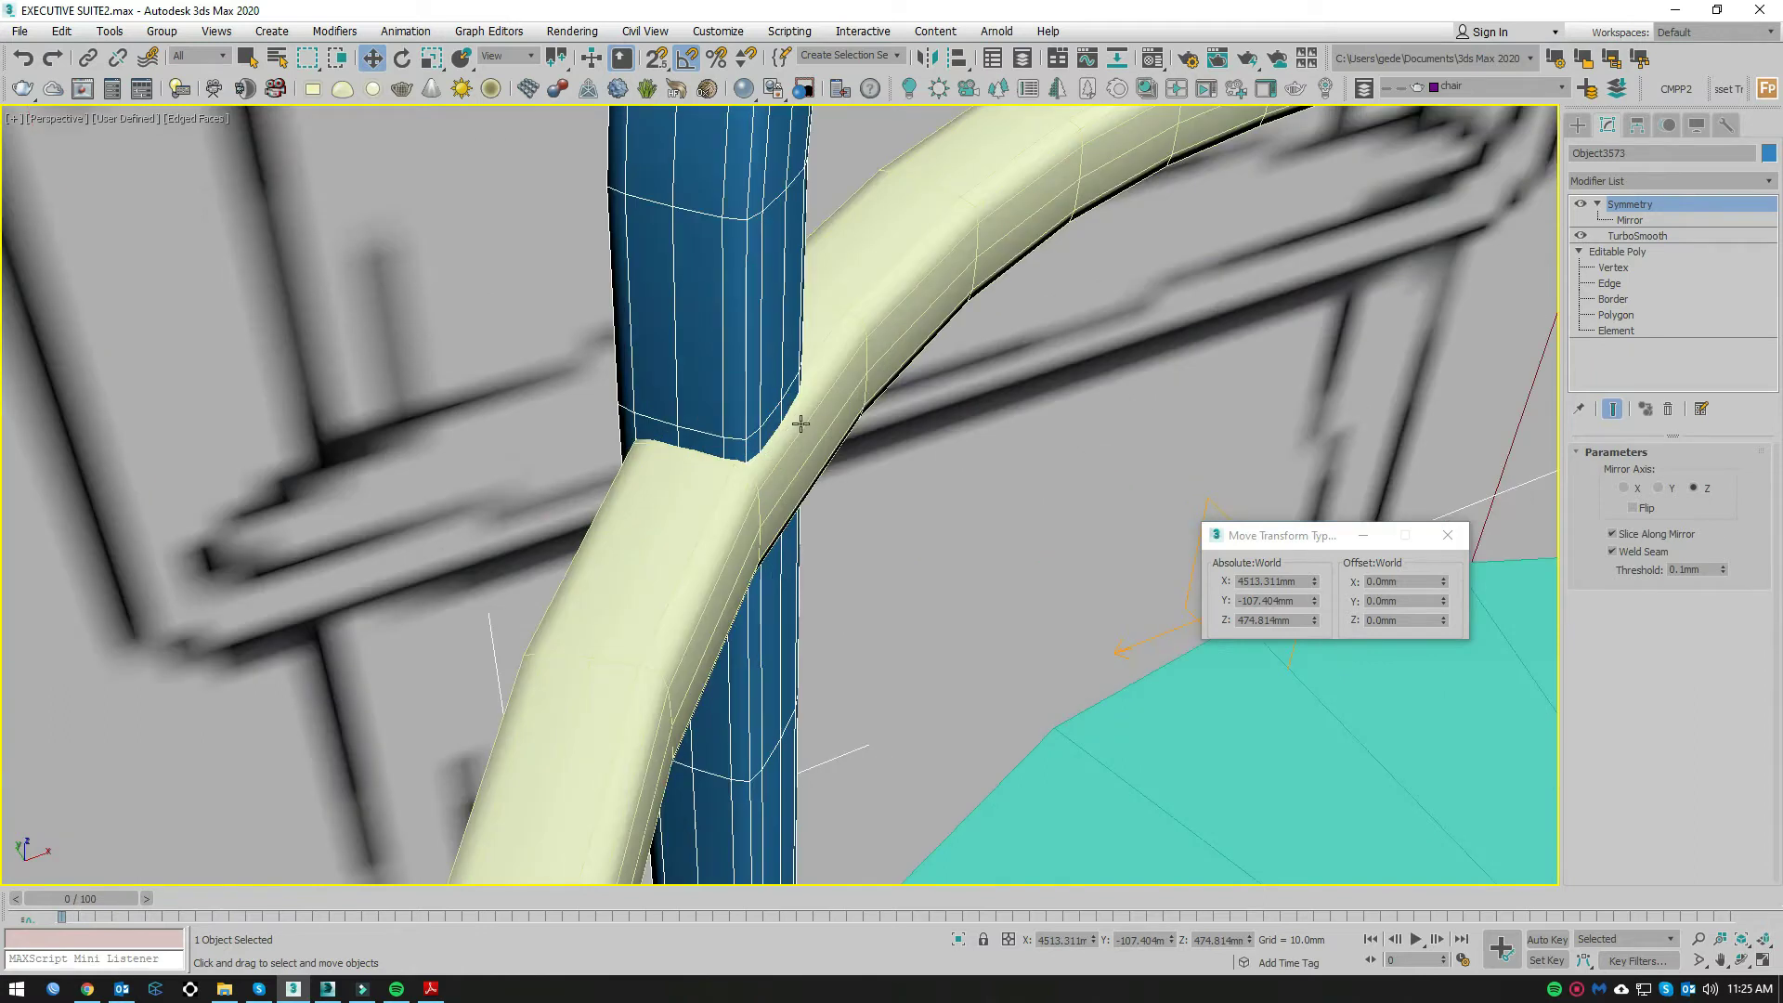
{"action": "left_click", "coordinate": [1183, 270]}
Step: Disable the armrest's Symmetry and toggle TurboSmooth to compare the joint with and without smoothing
{"action": "left_click", "coordinate": [1580, 204]}
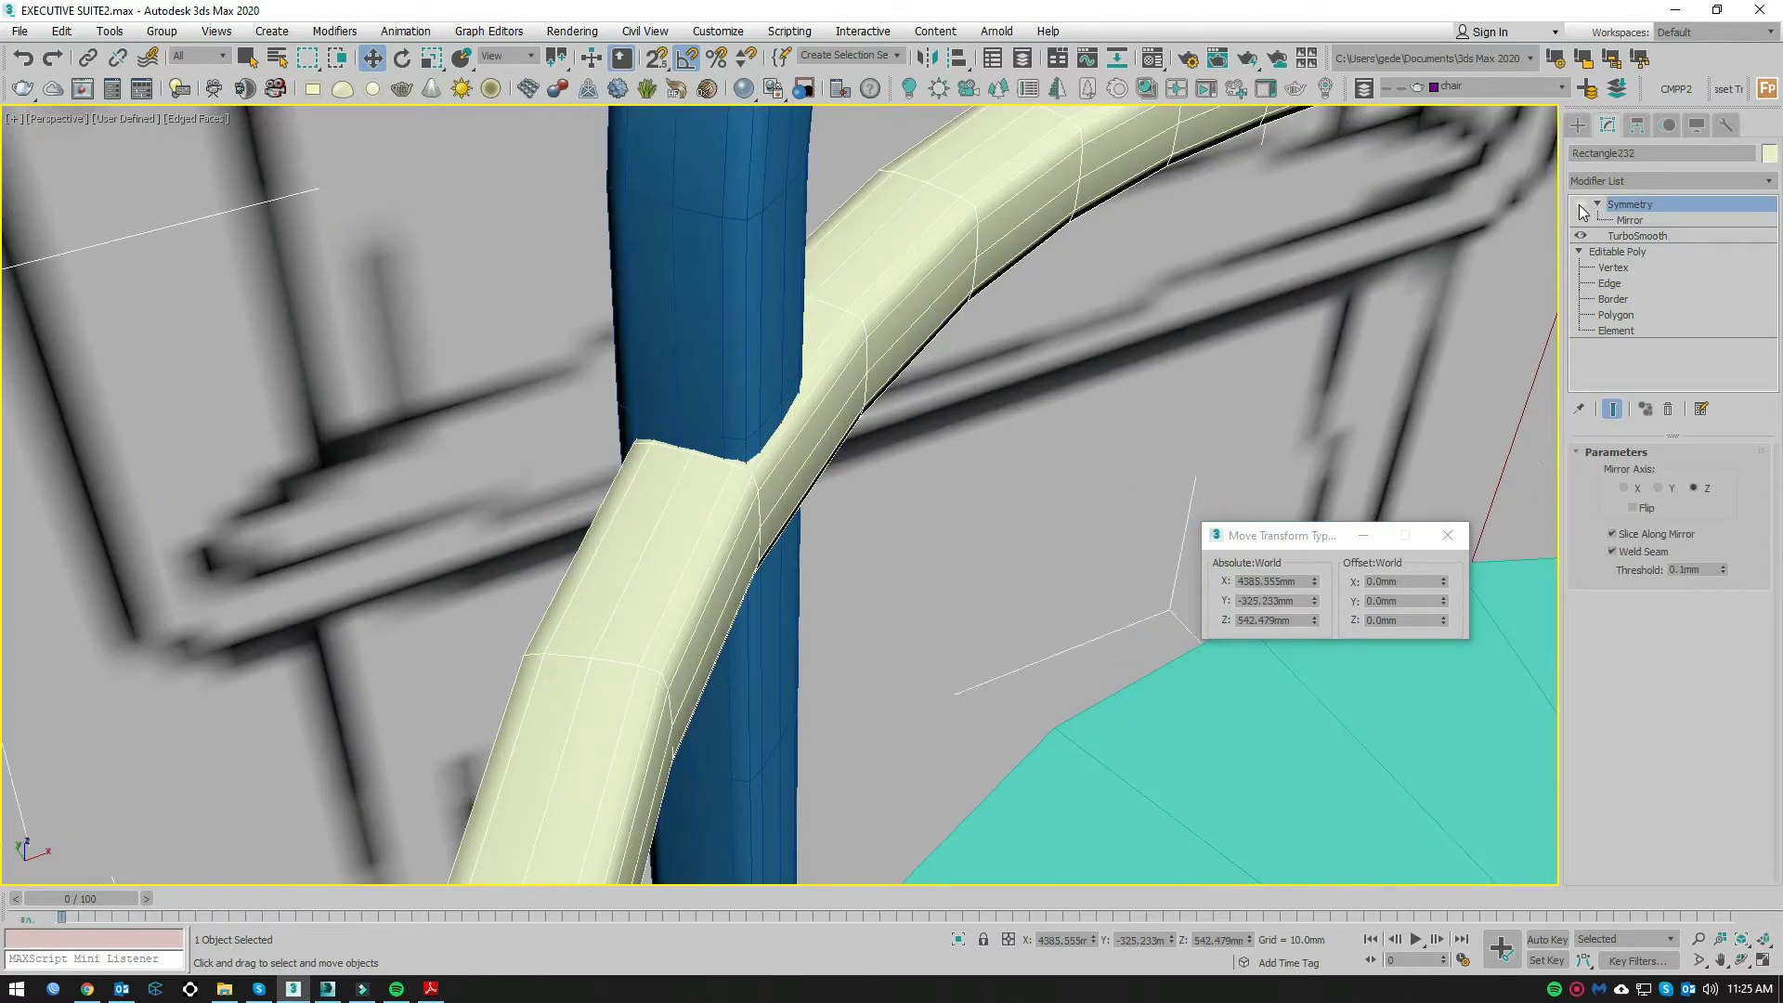
{"action": "left_click", "coordinate": [1581, 236]}
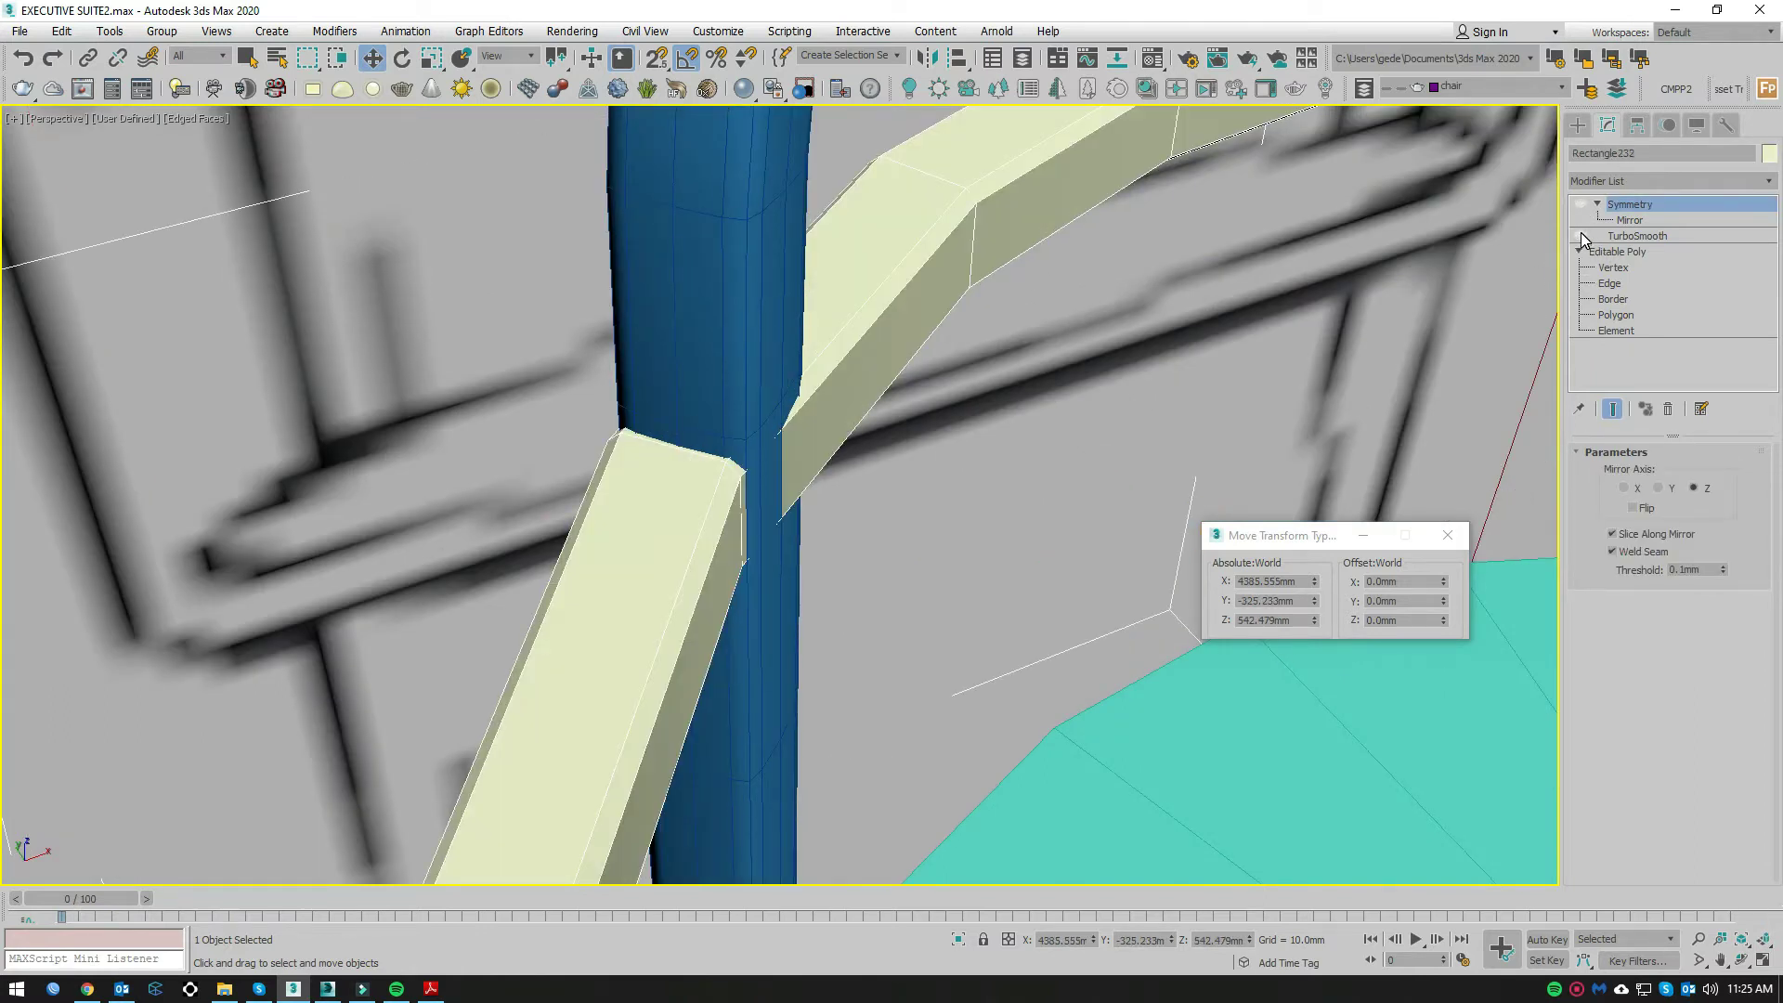
{"action": "left_click", "coordinate": [1580, 232]}
{"action": "scroll", "coordinate": [784, 494], "scroll_direction": "down", "scroll_amount": 5}
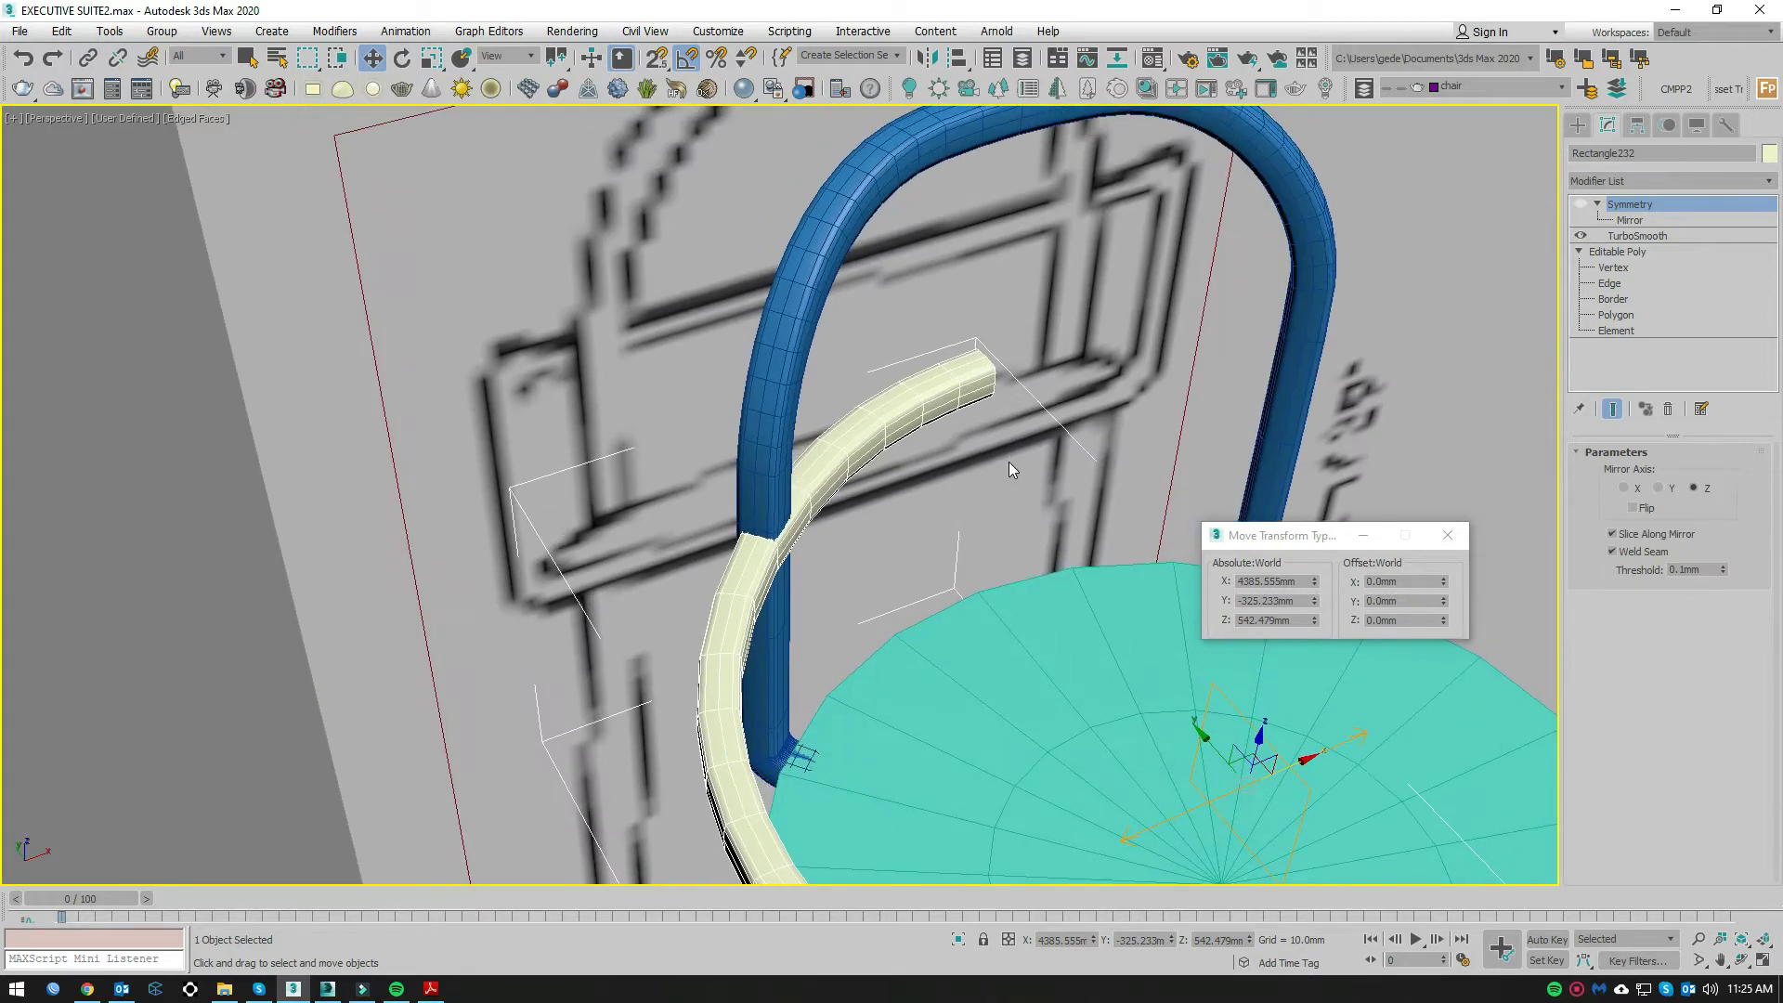
{"action": "left_click", "coordinate": [1631, 238]}
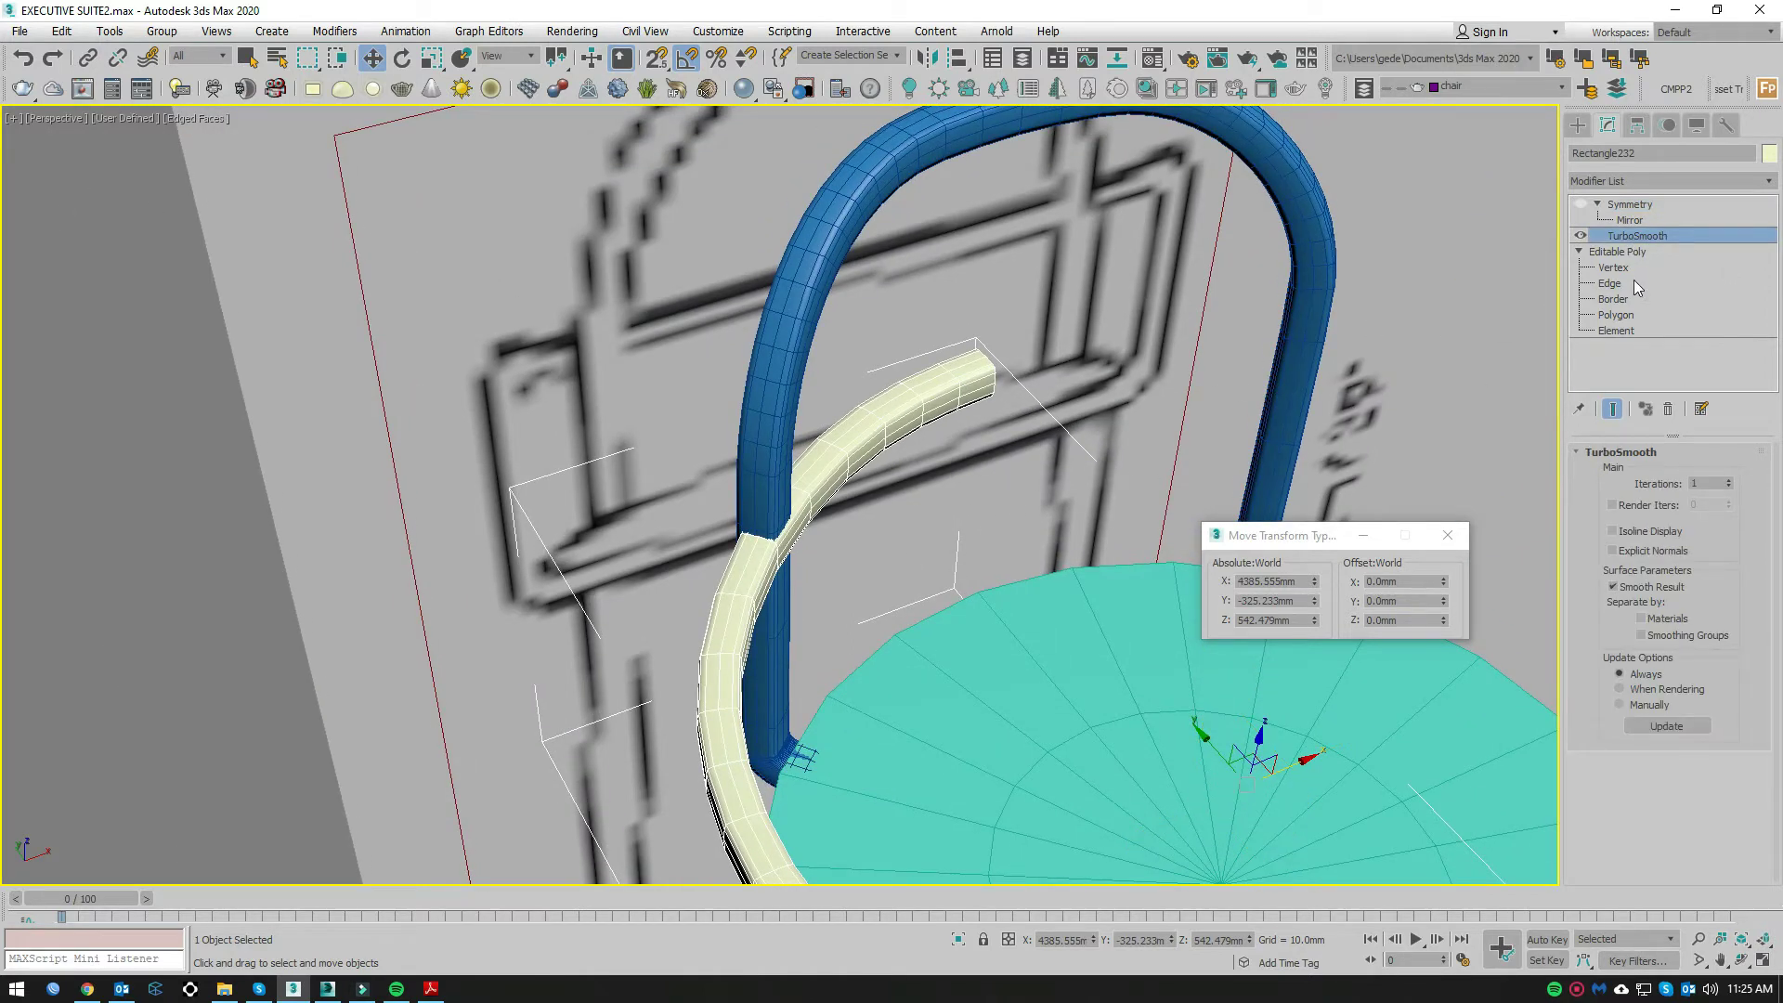
{"action": "left_click", "coordinate": [1582, 237]}
{"action": "left_click", "coordinate": [1582, 237]}
{"action": "left_click", "coordinate": [1582, 237]}
{"action": "left_click", "coordinate": [1582, 237]}
Step: Move the upper arm-joint vertices slightly along Y and check the smoothed result
{"action": "left_click", "coordinate": [1613, 267]}
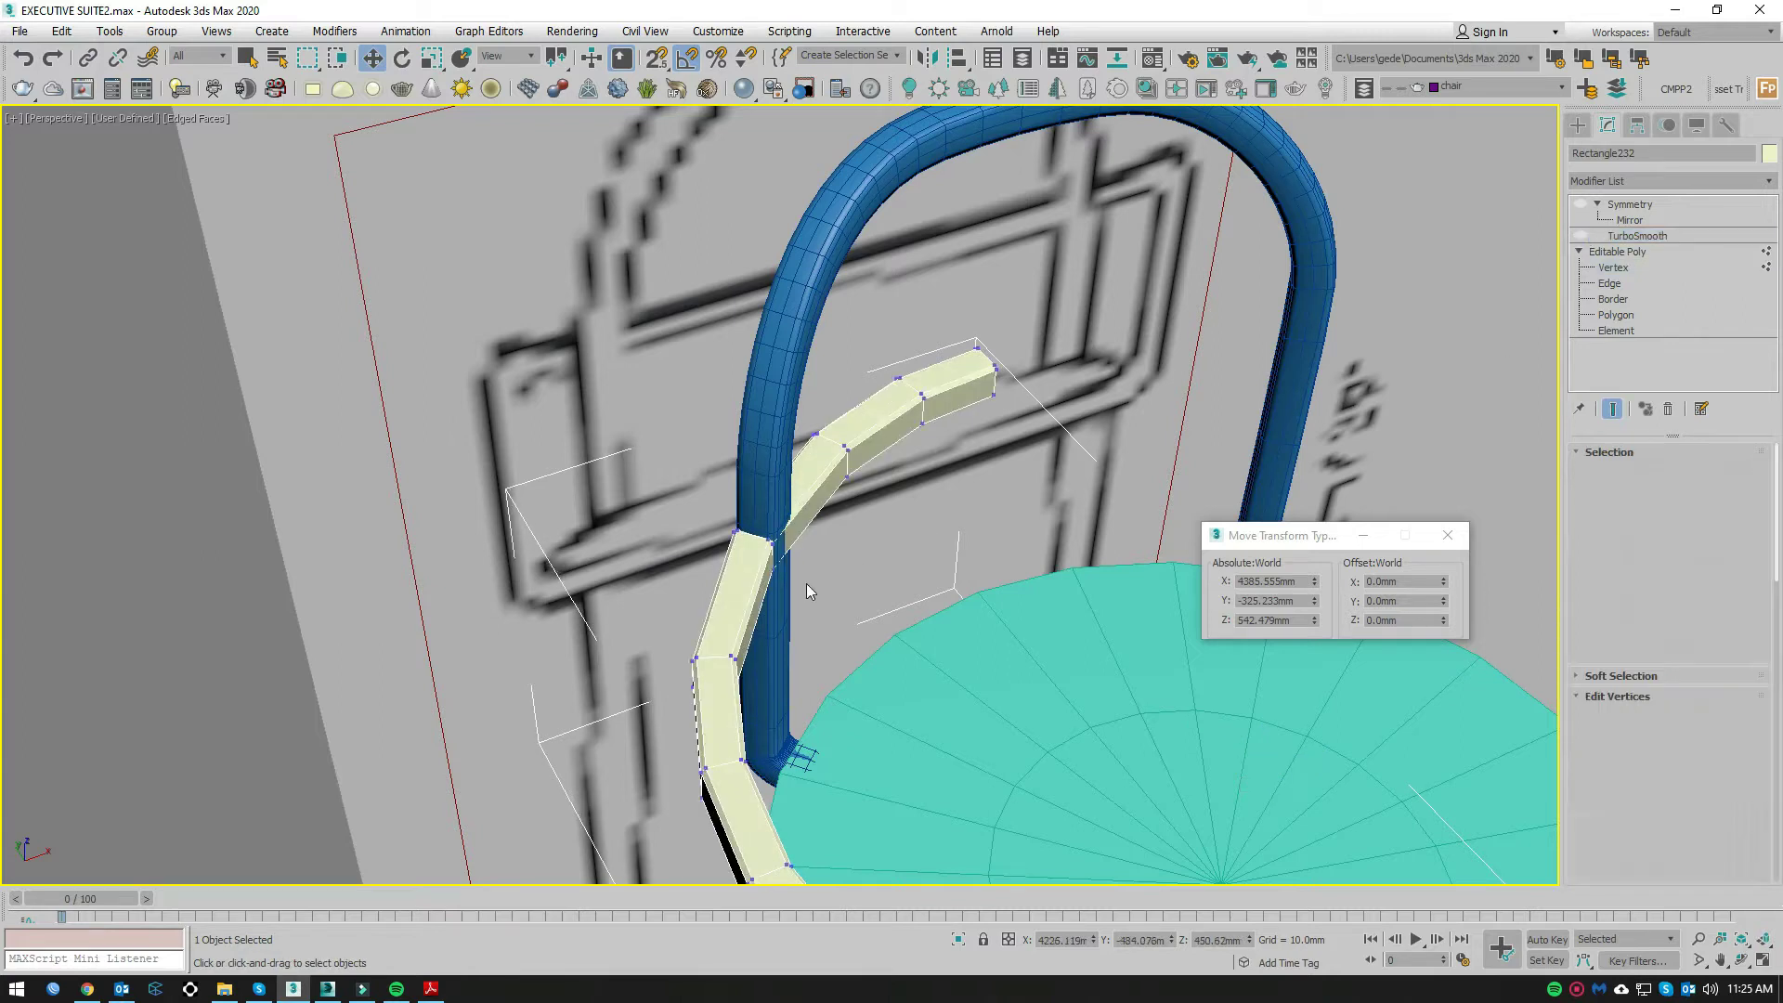
{"action": "scroll", "coordinate": [799, 587], "scroll_direction": "up", "scroll_amount": 3}
{"action": "scroll", "coordinate": [819, 499], "scroll_direction": "up", "scroll_amount": 3}
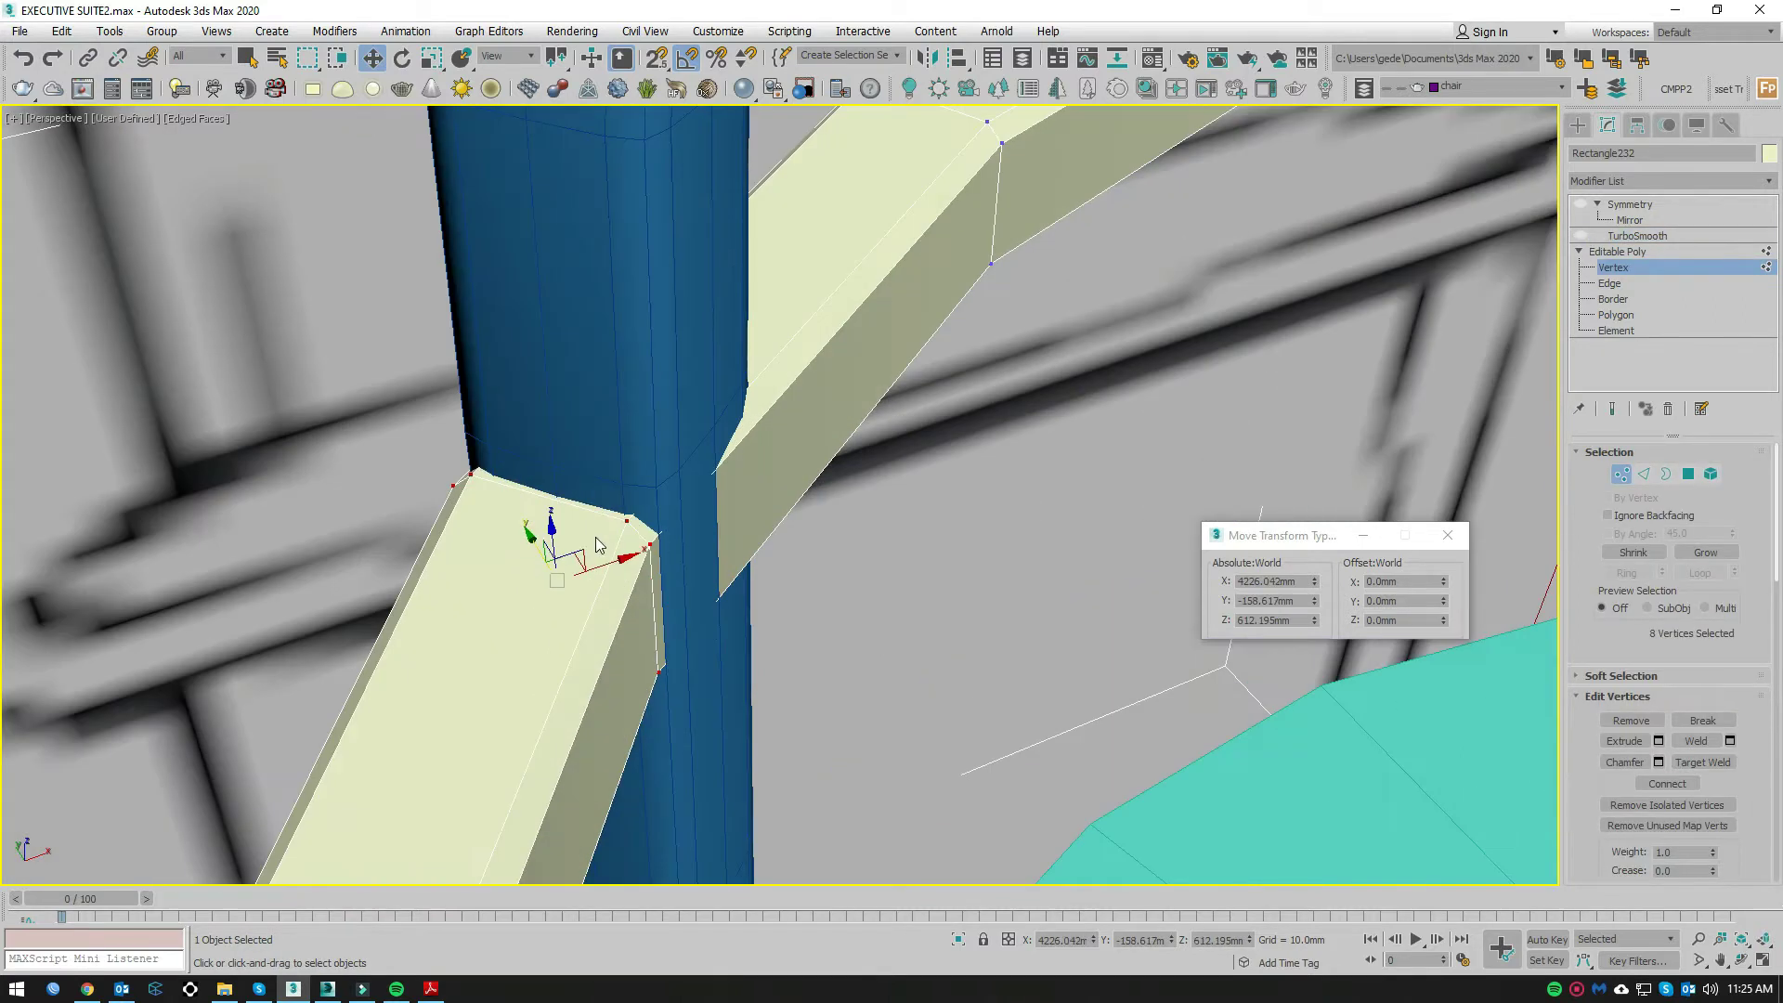
{"action": "middle_click_drag", "start_coordinate": [912, 459], "coordinate": [1001, 552], "text": "alt"}
{"action": "left_click_drag", "start_coordinate": [1002, 551], "coordinate": [785, 450]}
{"action": "scroll", "coordinate": [886, 368], "scroll_direction": "up", "scroll_amount": 2}
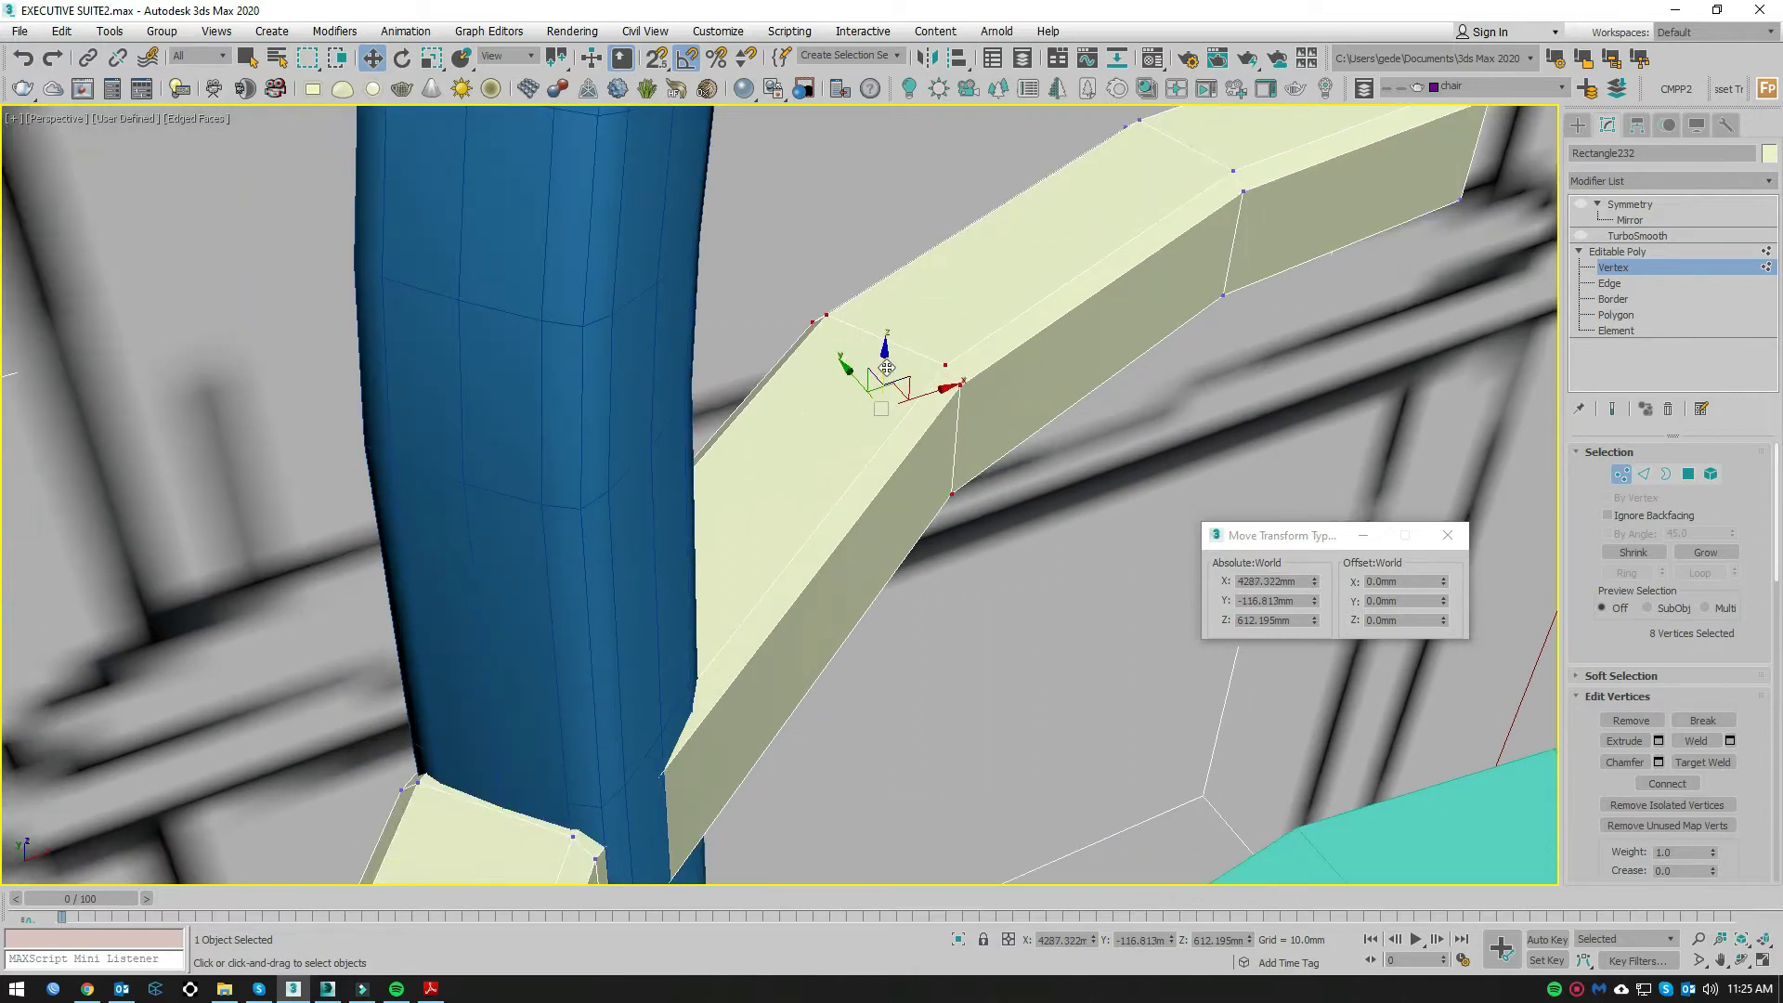
{"action": "left_click_drag", "start_coordinate": [850, 381], "coordinate": [816, 344]}
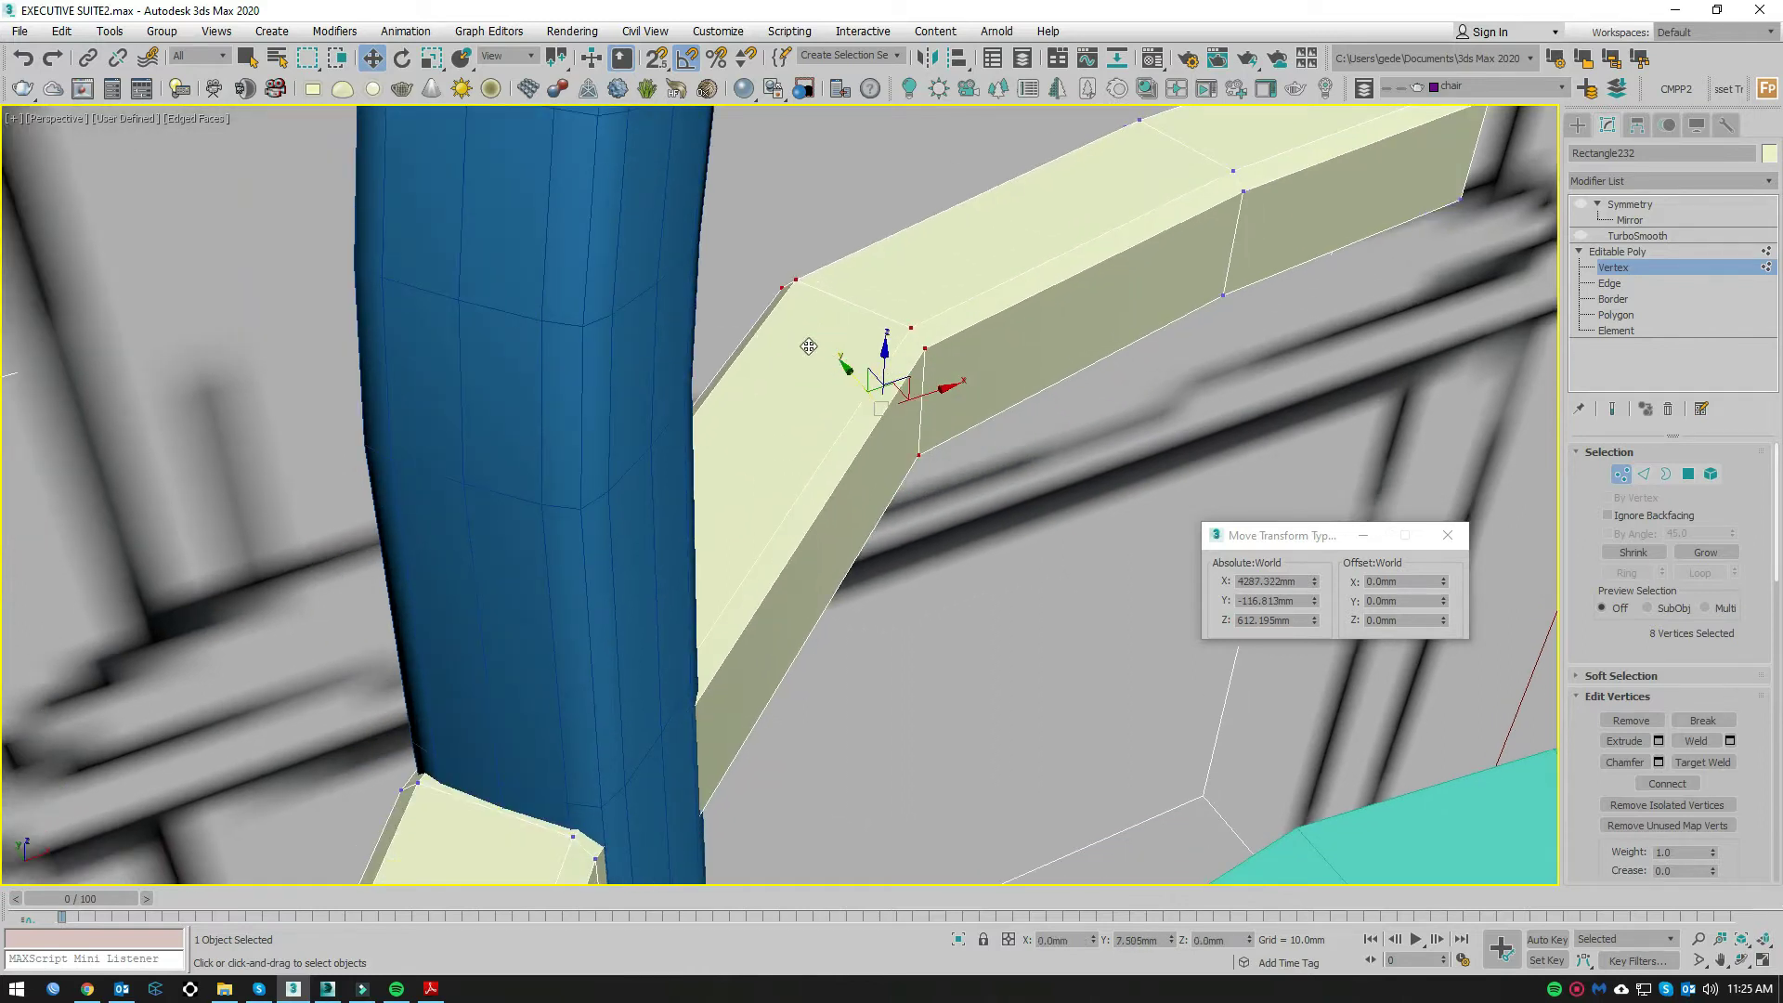
{"action": "left_click", "coordinate": [1598, 236]}
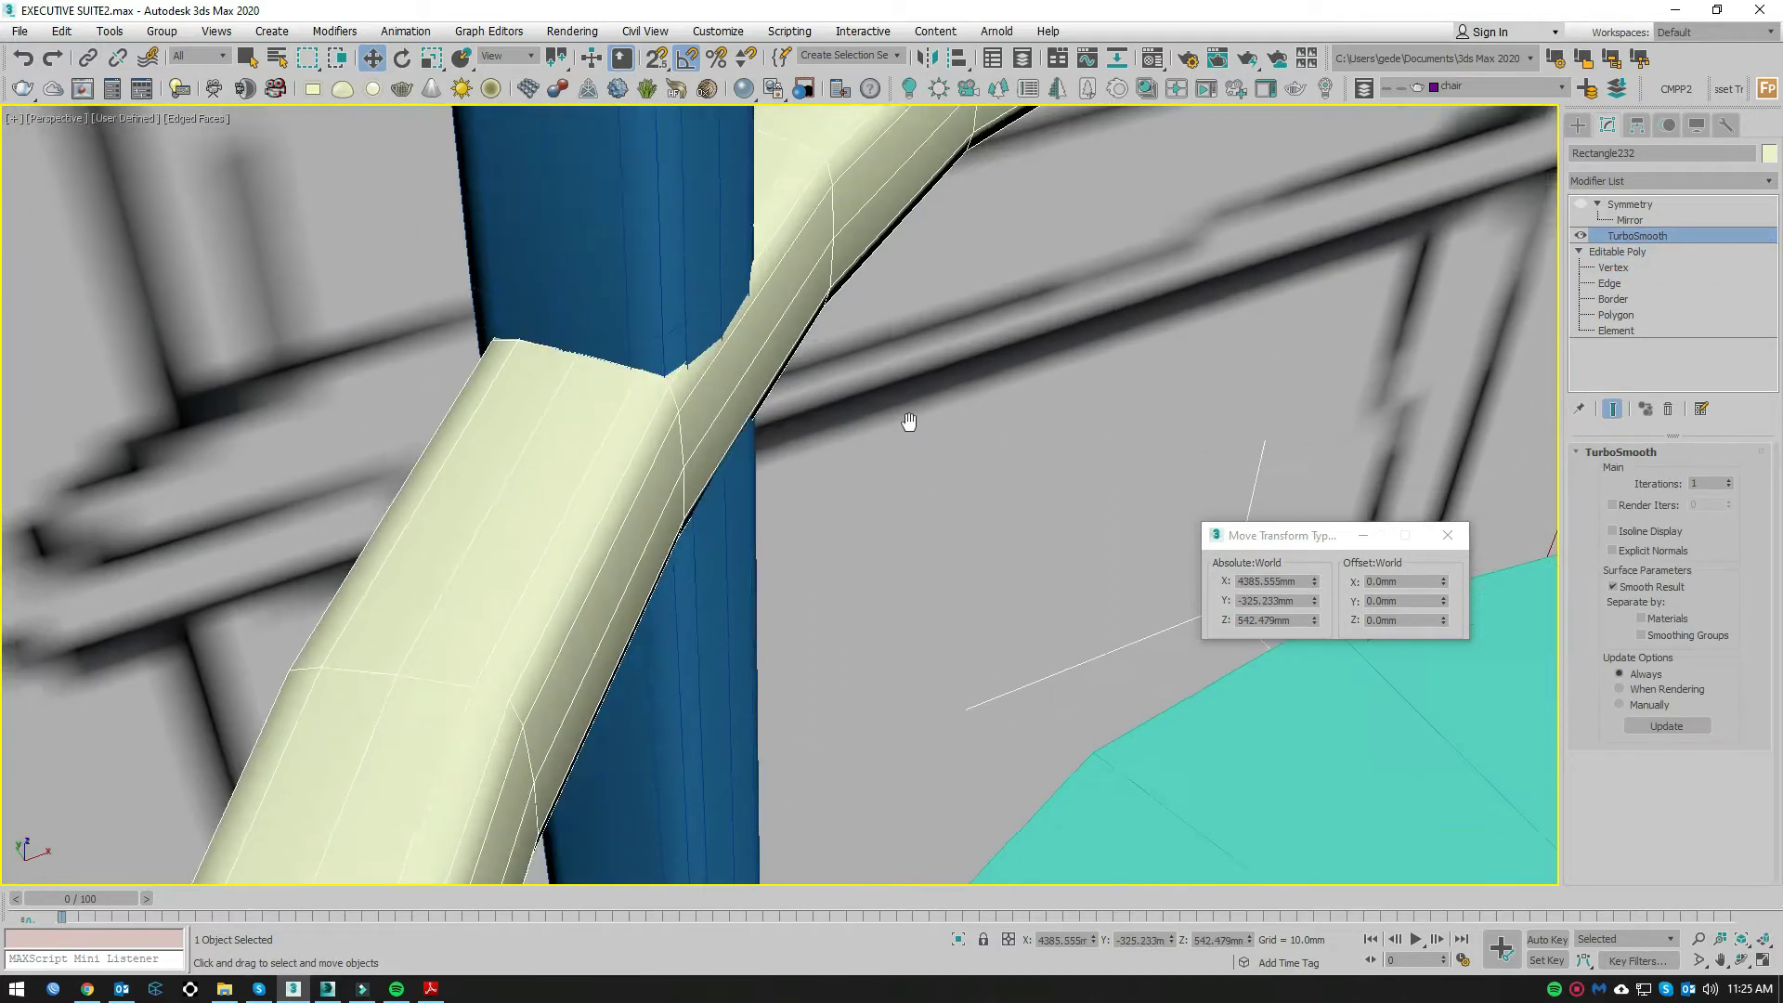
Step: Shift the eight lower-joint vertices against the backrest and view the smoothed armrest tube
{"action": "middle_click_drag", "start_coordinate": [908, 414], "coordinate": [932, 497]}
{"action": "left_click", "coordinate": [1613, 268]}
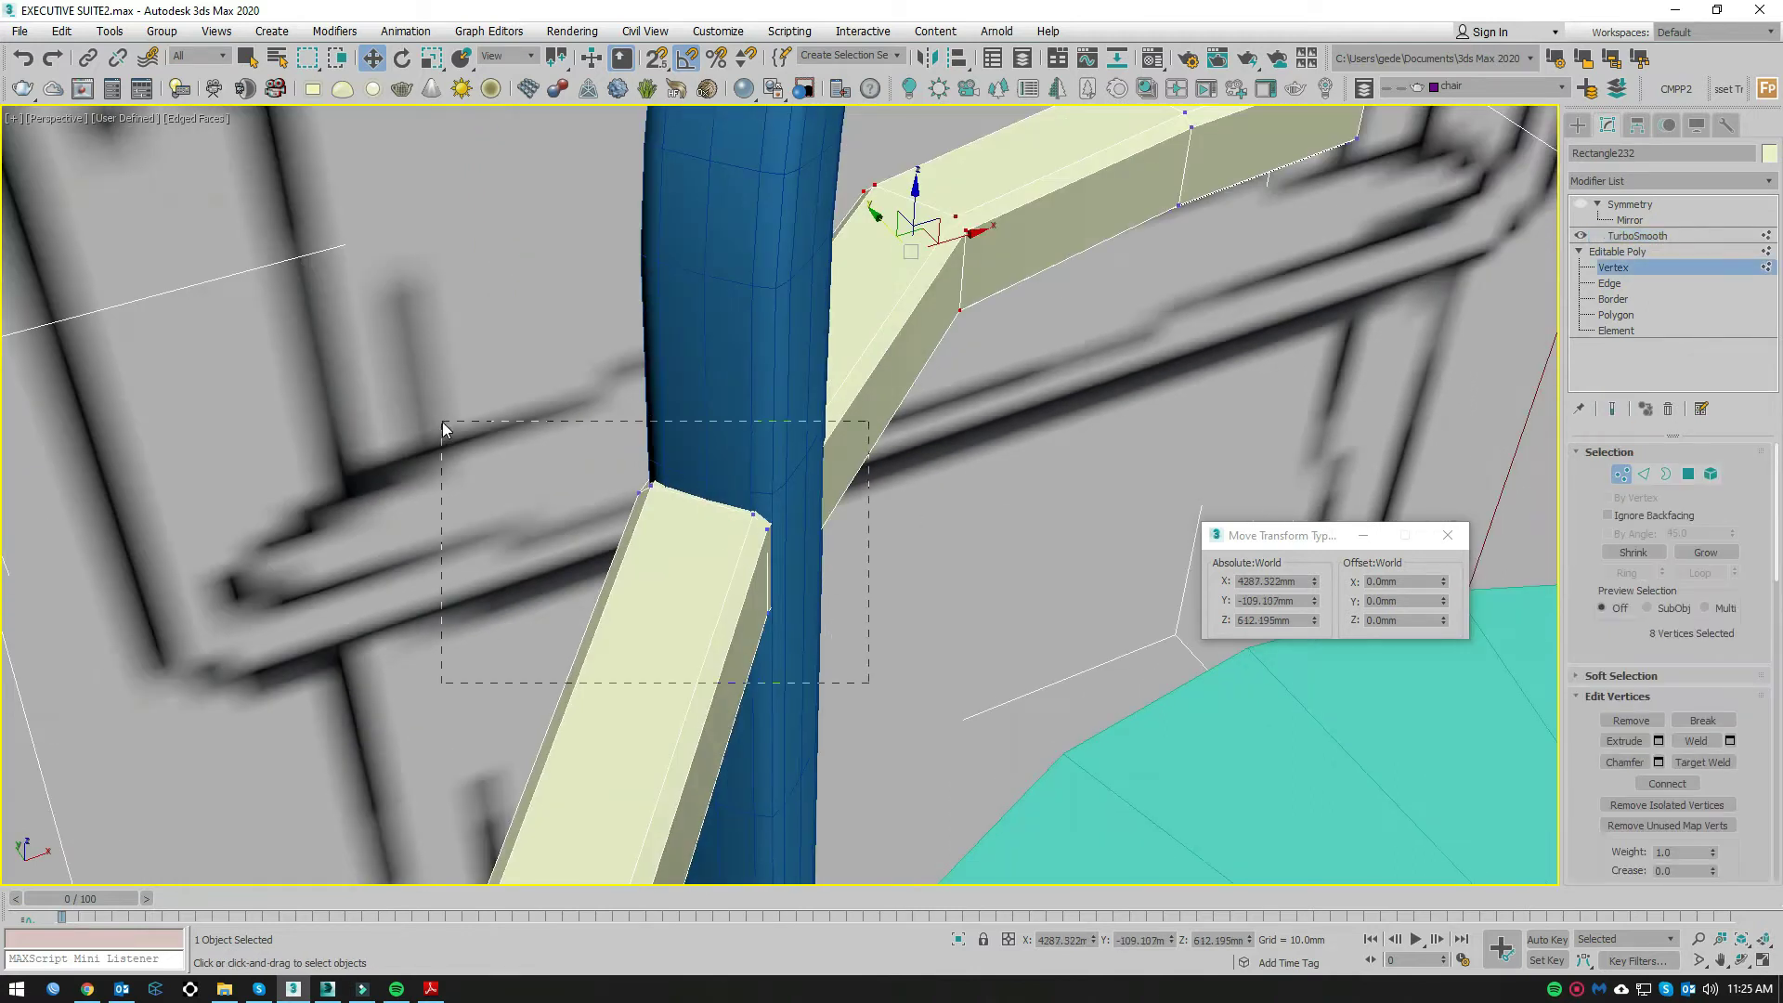
{"action": "left_click_drag", "start_coordinate": [891, 873], "coordinate": [440, 421]}
{"action": "left_click_drag", "start_coordinate": [683, 536], "coordinate": [698, 533]}
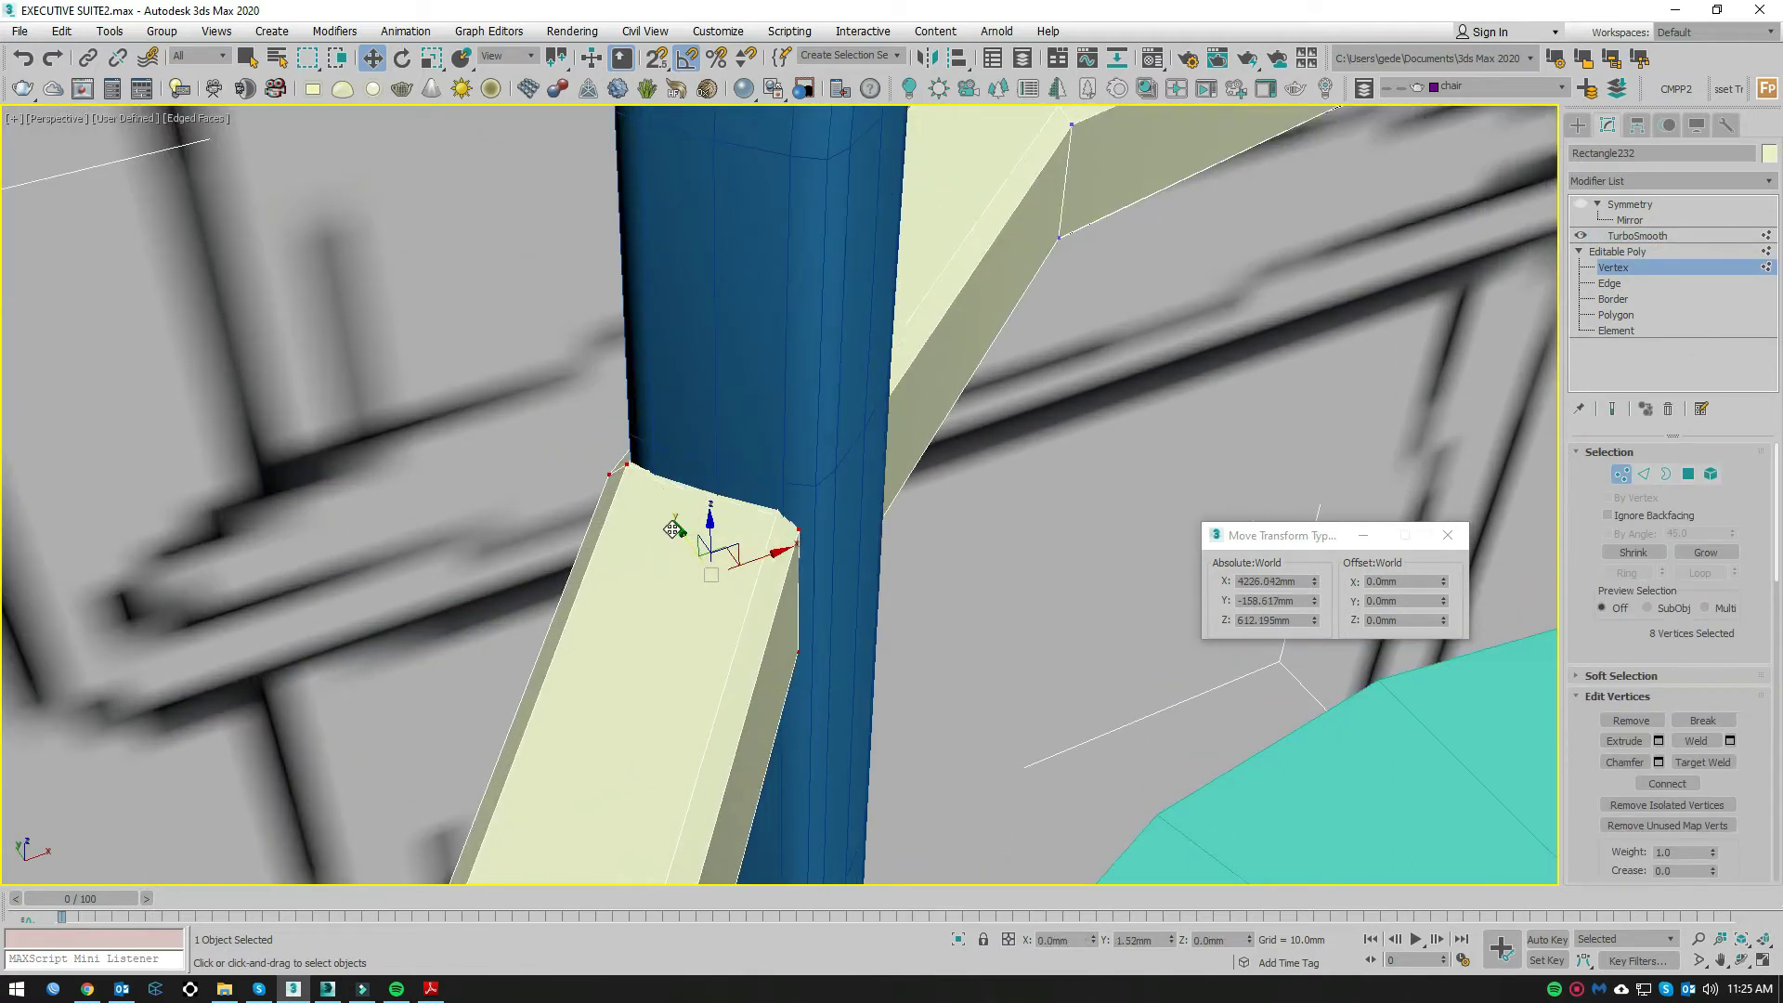
{"action": "left_click", "coordinate": [1663, 236]}
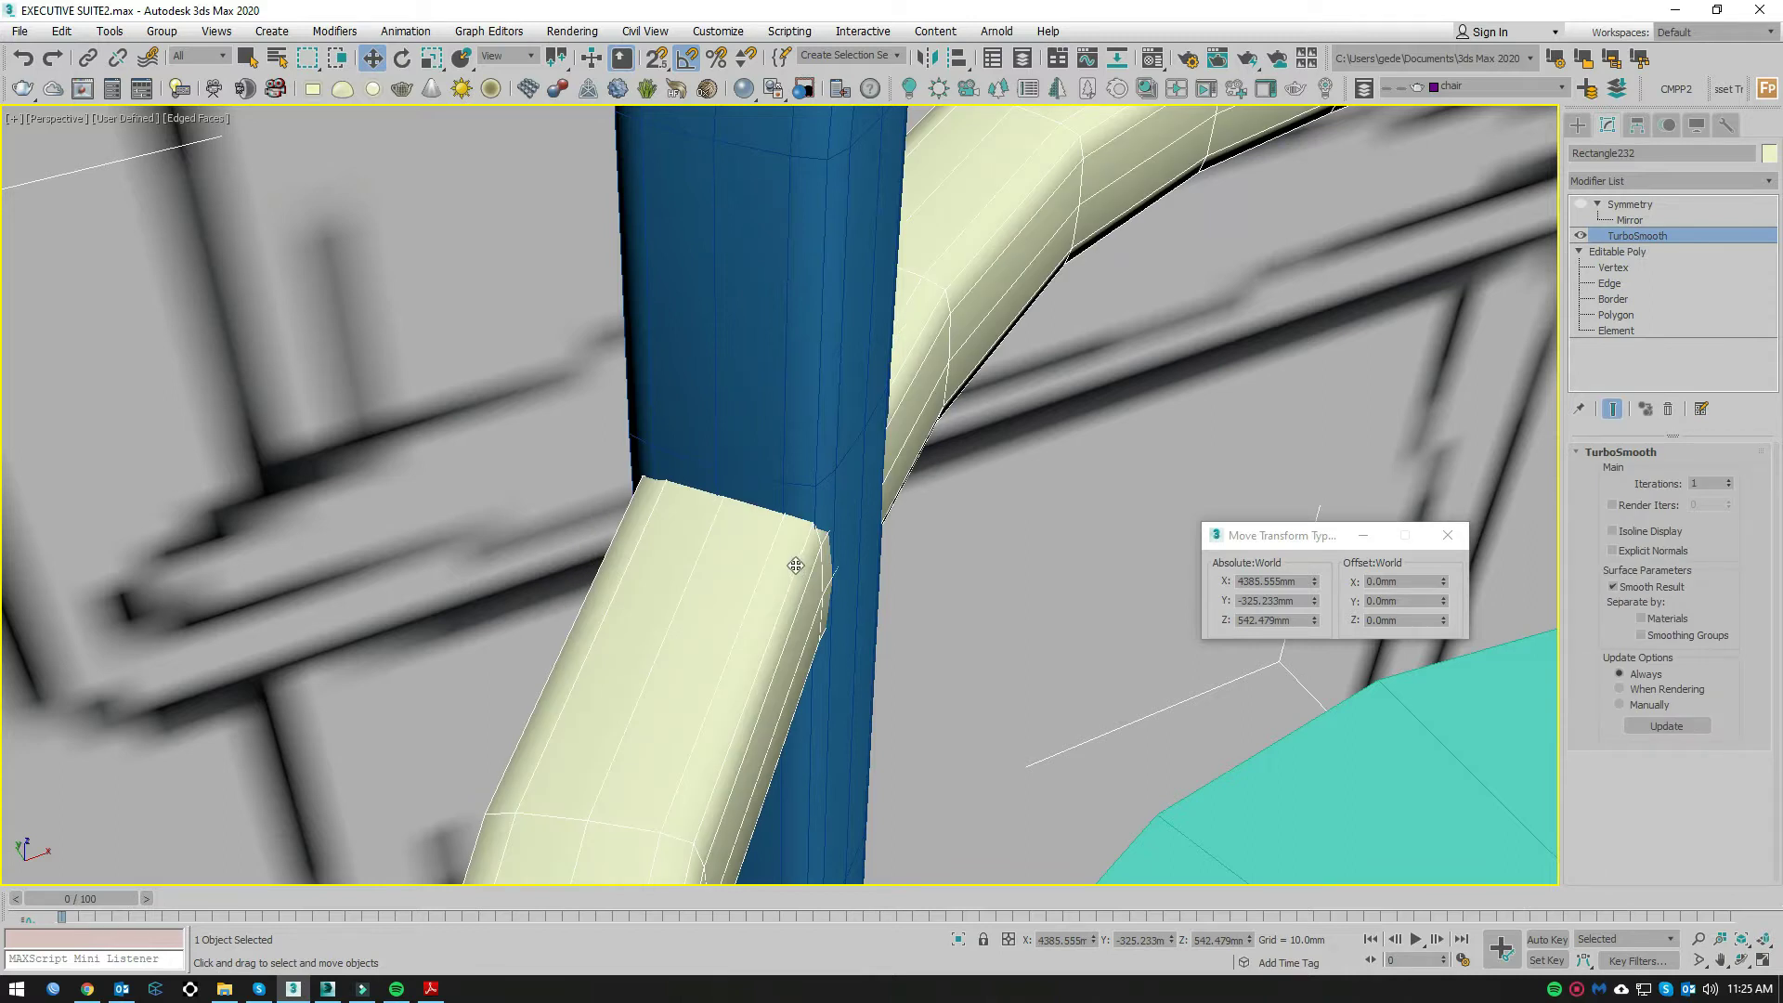
{"action": "scroll", "coordinate": [796, 566], "scroll_direction": "down", "scroll_amount": 5}
{"action": "mouse_move", "coordinate": [855, 505]}
{"action": "middle_mouse_down"}
{"action": "mouse_move", "coordinate": [615, 489]}
{"action": "mouse_move", "coordinate": [907, 488]}
{"action": "middle_mouse_up"}
{"action": "scroll", "coordinate": [906, 489], "scroll_direction": "up", "scroll_amount": 3}
{"action": "scroll", "coordinate": [932, 505], "scroll_direction": "down", "scroll_amount": 2}
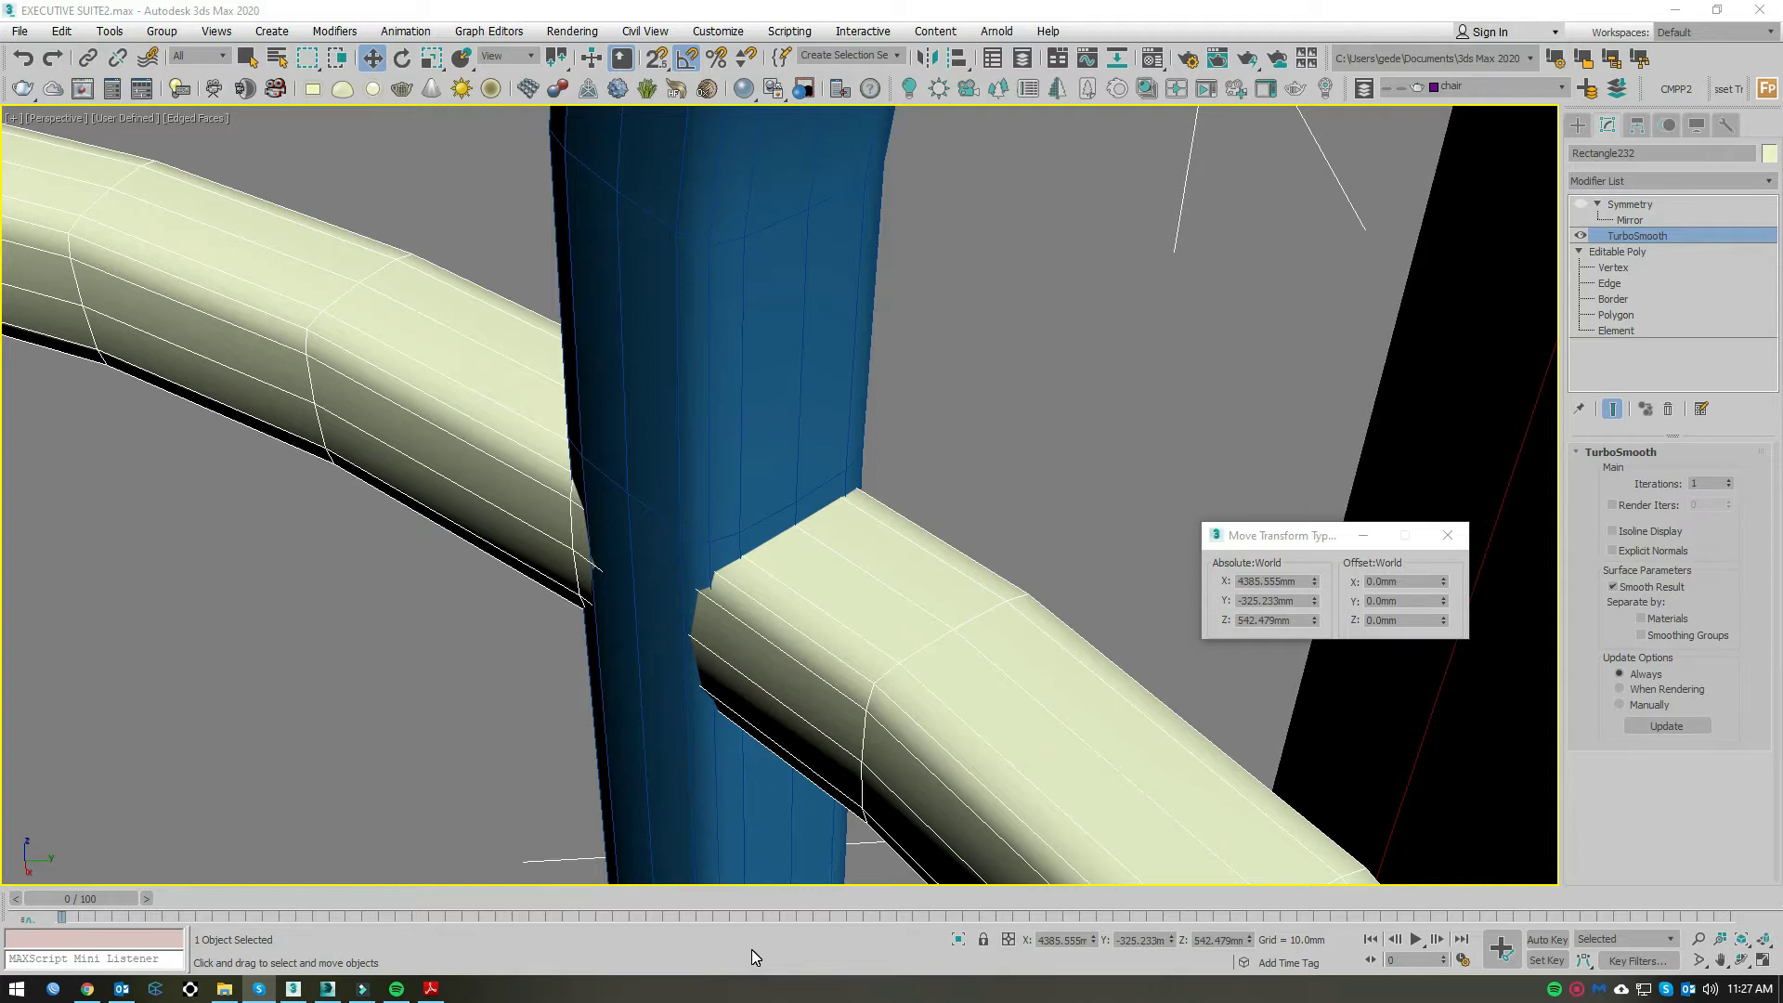
Step: Move the armrest's end vertices into place against the blue backrest post
{"action": "scroll", "coordinate": [504, 549], "scroll_direction": "down", "scroll_amount": 5}
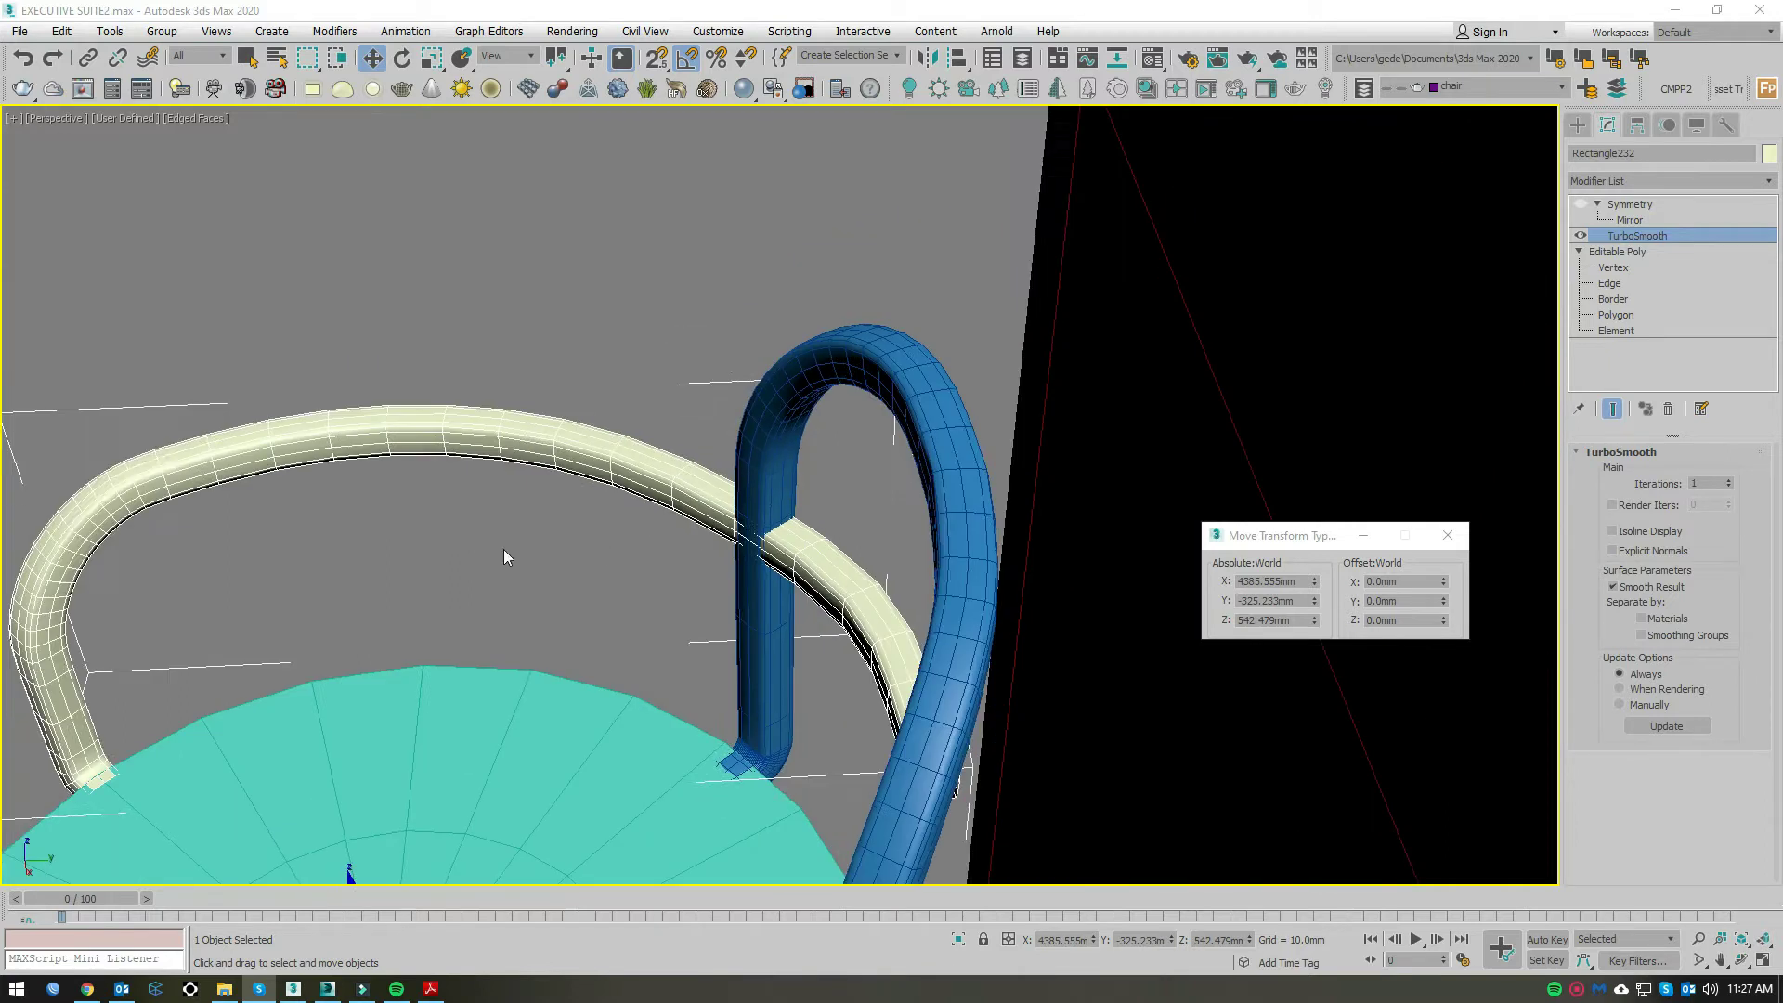
{"action": "scroll", "coordinate": [780, 509], "scroll_direction": "up", "scroll_amount": 3}
{"action": "scroll", "coordinate": [780, 509], "scroll_direction": "up", "scroll_amount": 3}
{"action": "scroll", "coordinate": [716, 538], "scroll_direction": "up", "scroll_amount": 5}
{"action": "scroll", "coordinate": [844, 461], "scroll_direction": "up", "scroll_amount": 2}
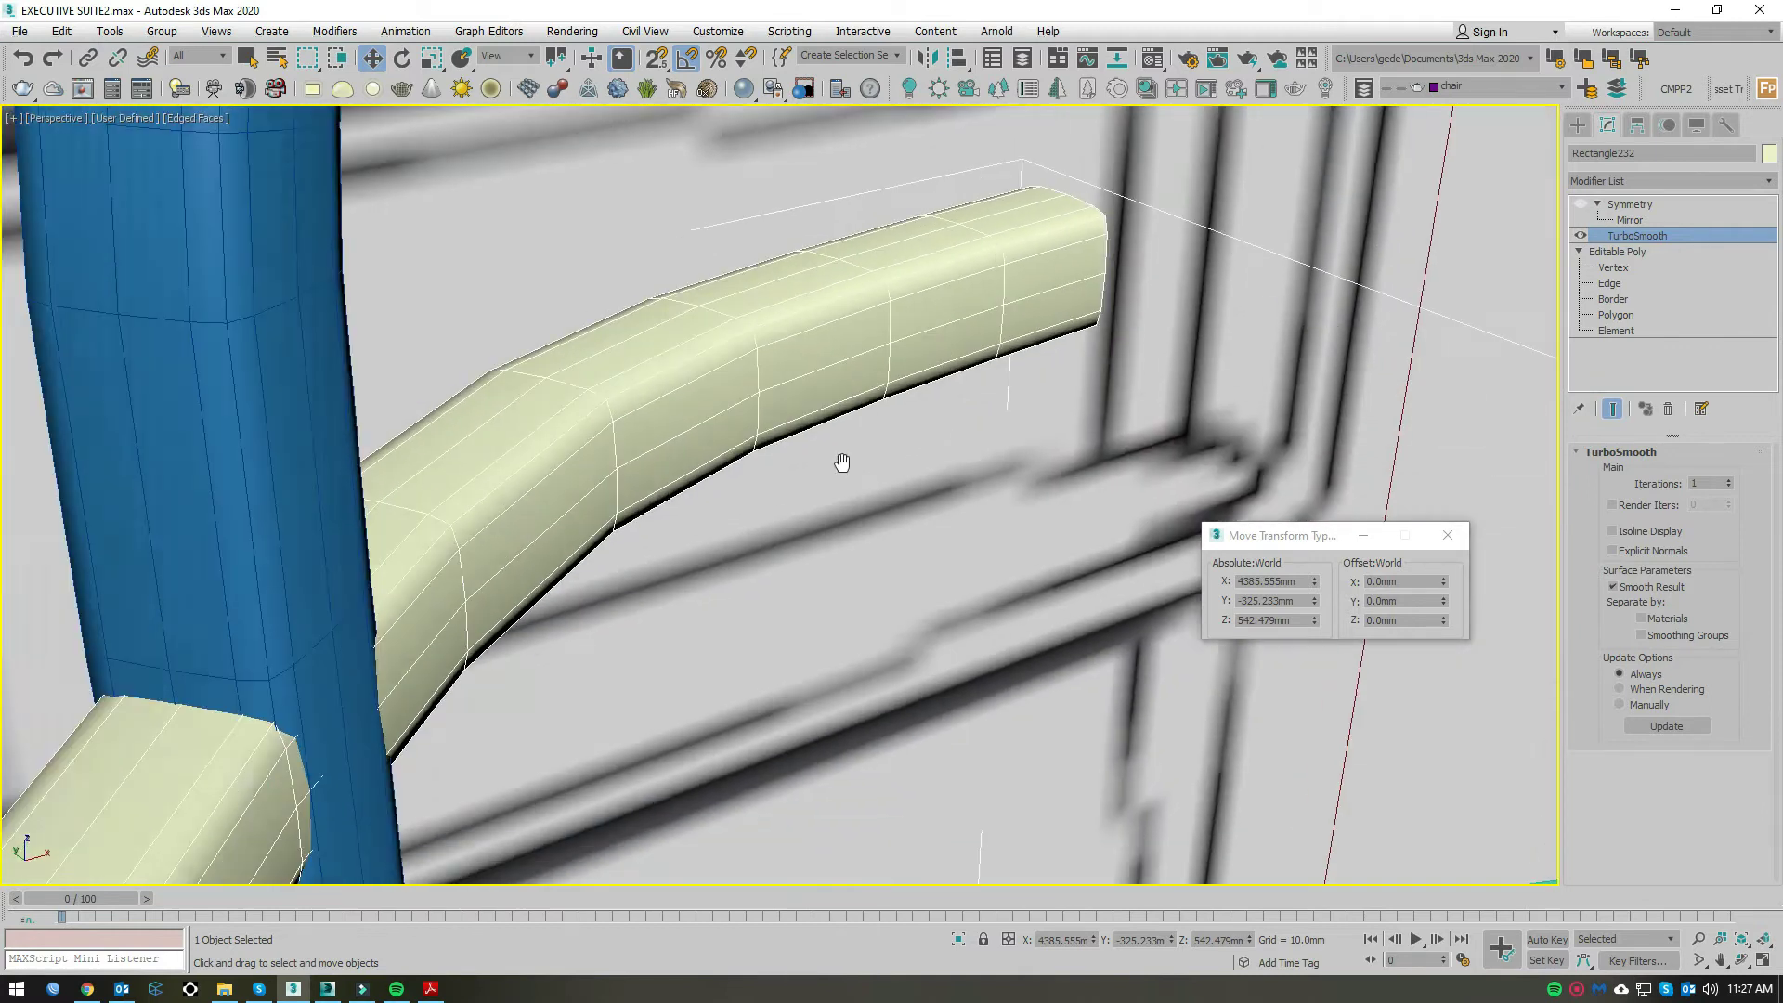
{"action": "scroll", "coordinate": [655, 521], "scroll_direction": "down", "scroll_amount": 2}
{"action": "mouse_move", "coordinate": [656, 522]}
{"action": "middle_mouse_down", "text": "alt"}
{"action": "mouse_move", "coordinate": [908, 415]}
{"action": "mouse_move", "coordinate": [1031, 409]}
{"action": "middle_mouse_up", "text": "alt"}
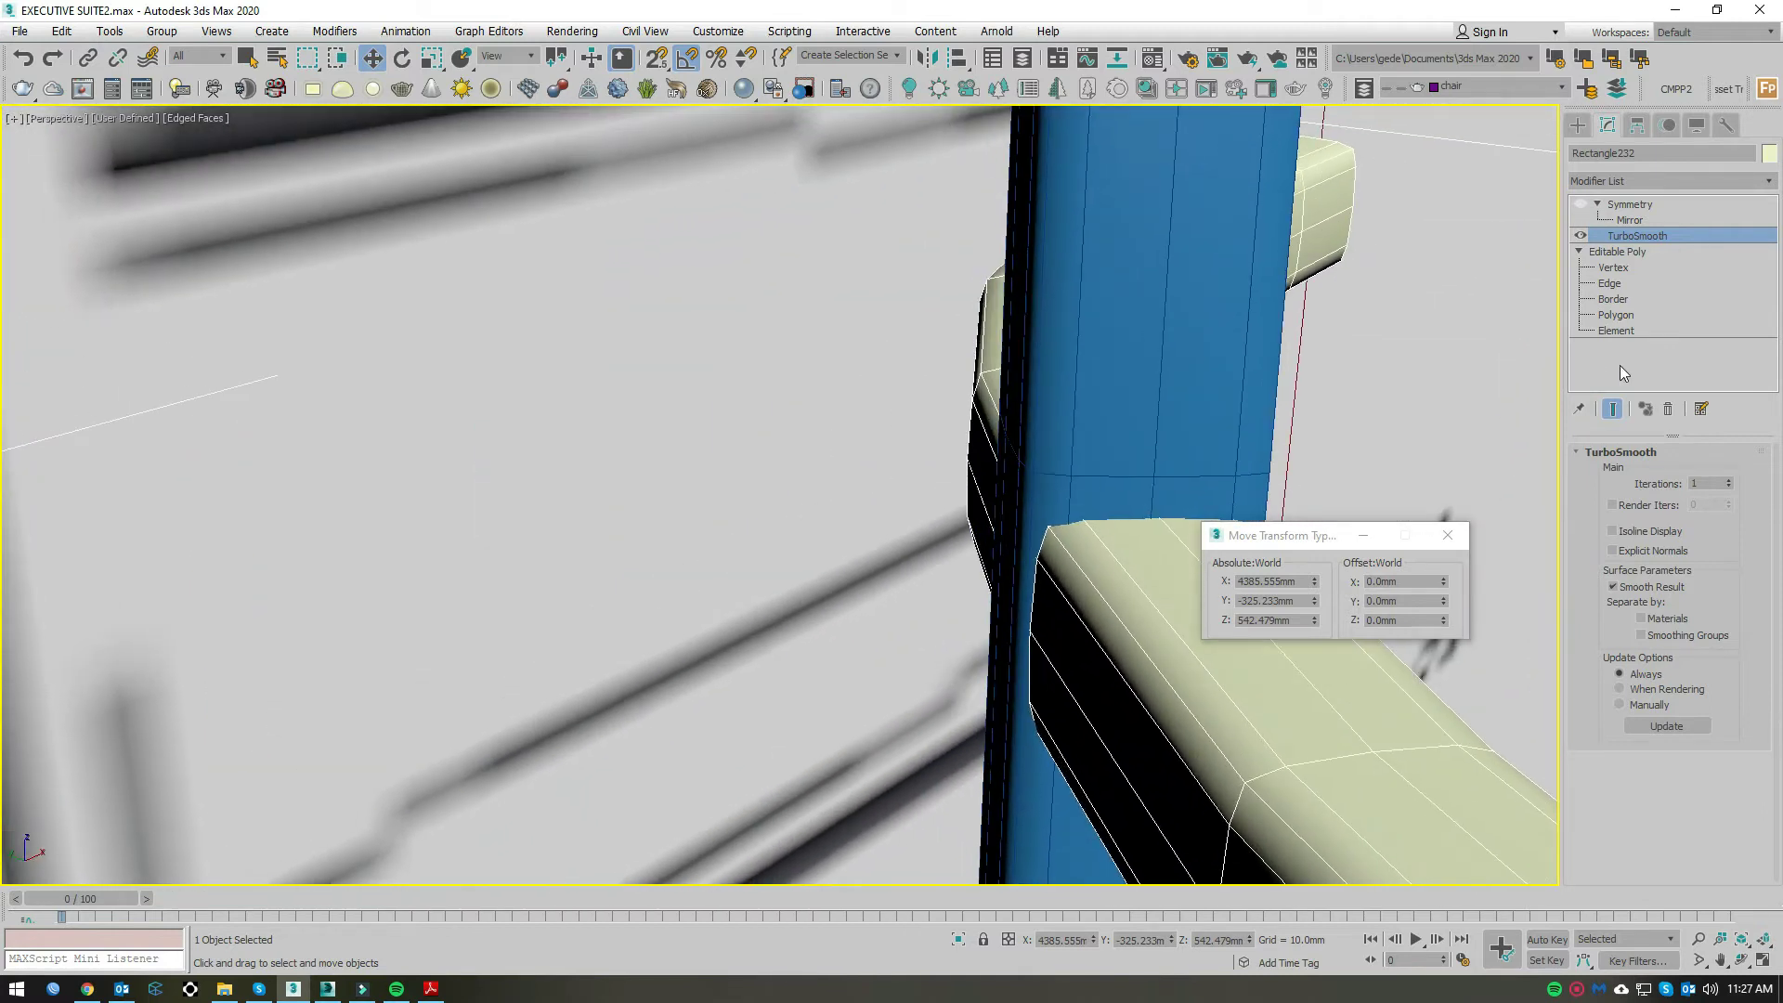
{"action": "key", "text": "1"}
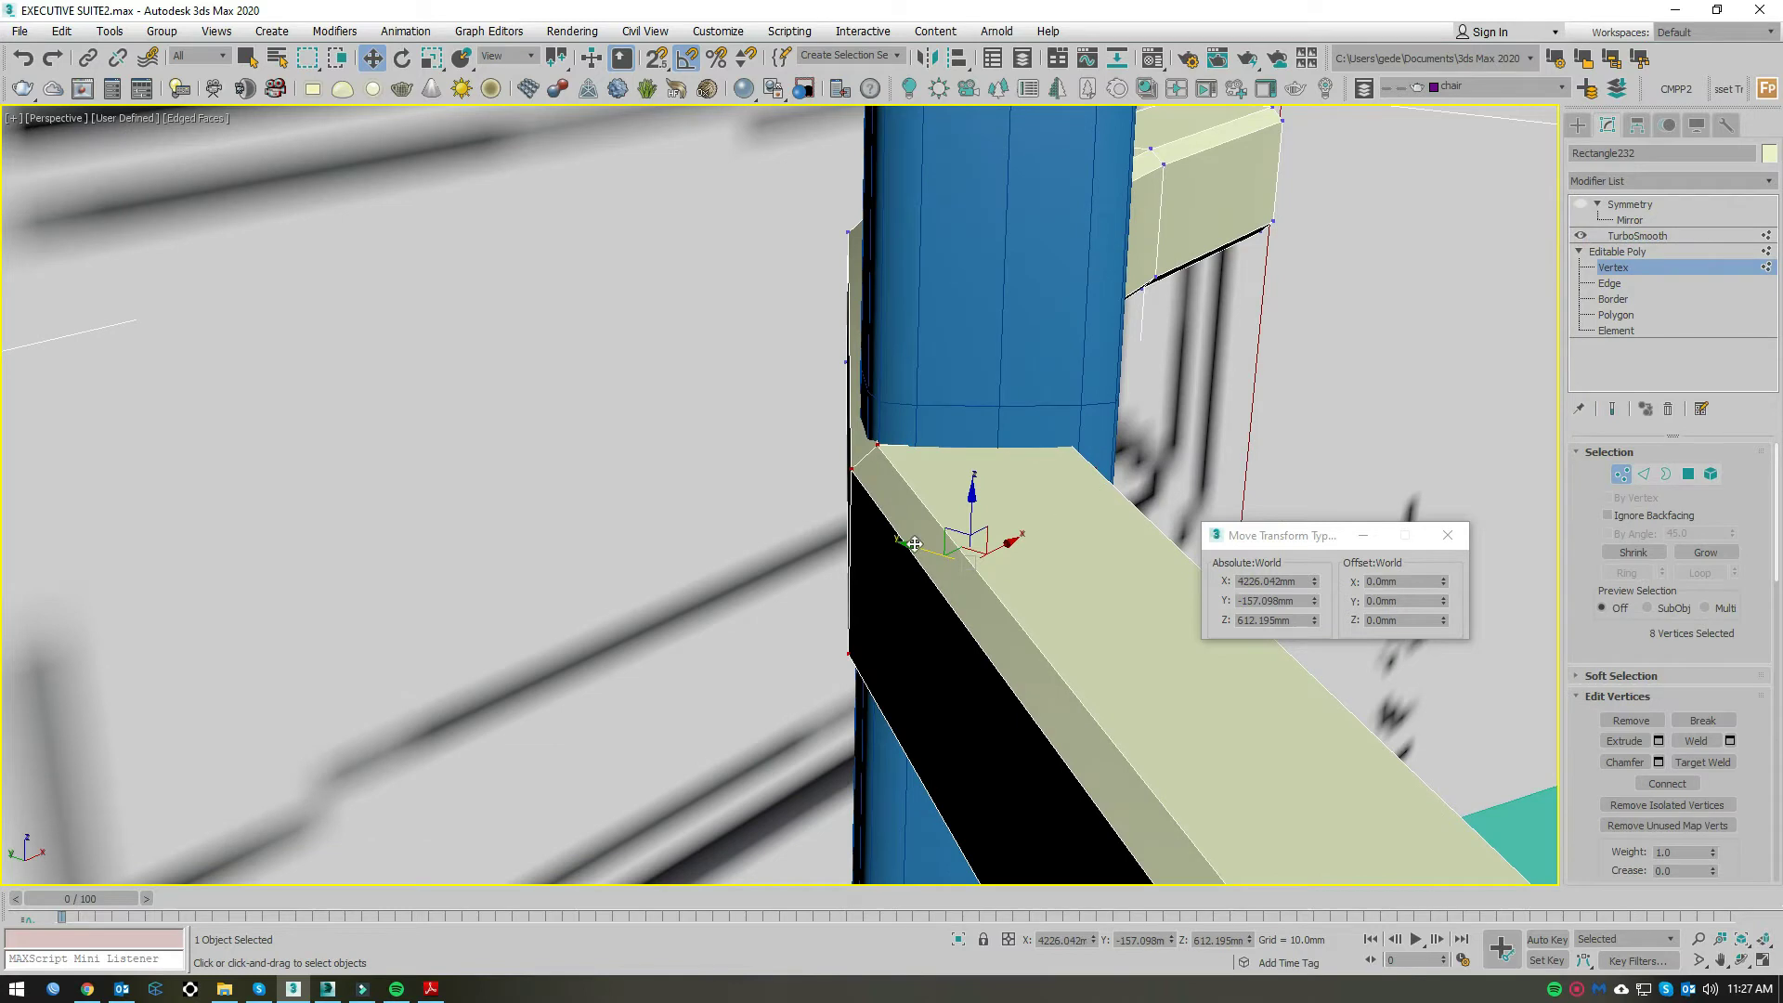
{"action": "left_click_drag", "start_coordinate": [915, 545], "coordinate": [938, 534]}
{"action": "mouse_move", "coordinate": [938, 534]}
{"action": "middle_mouse_down", "text": "alt"}
{"action": "mouse_move", "coordinate": [784, 569]}
{"action": "mouse_move", "coordinate": [1261, 403]}
{"action": "mouse_move", "coordinate": [1066, 680]}
{"action": "mouse_move", "coordinate": [1196, 579]}
{"action": "middle_mouse_up", "text": "alt"}
{"action": "left_click_drag", "start_coordinate": [1251, 460], "coordinate": [1254, 450]}
Step: Show the smoothed armrest again and turn its Symmetry back on
{"action": "left_click", "coordinate": [1646, 239]}
{"action": "scroll", "coordinate": [962, 454], "scroll_direction": "down", "scroll_amount": 5}
{"action": "middle_click_drag", "start_coordinate": [962, 454], "coordinate": [760, 480], "text": "alt"}
{"action": "scroll", "coordinate": [760, 481], "scroll_direction": "up", "scroll_amount": 5}
{"action": "scroll", "coordinate": [759, 480], "scroll_direction": "down", "scroll_amount": 5}
{"action": "left_click", "coordinate": [1630, 203]}
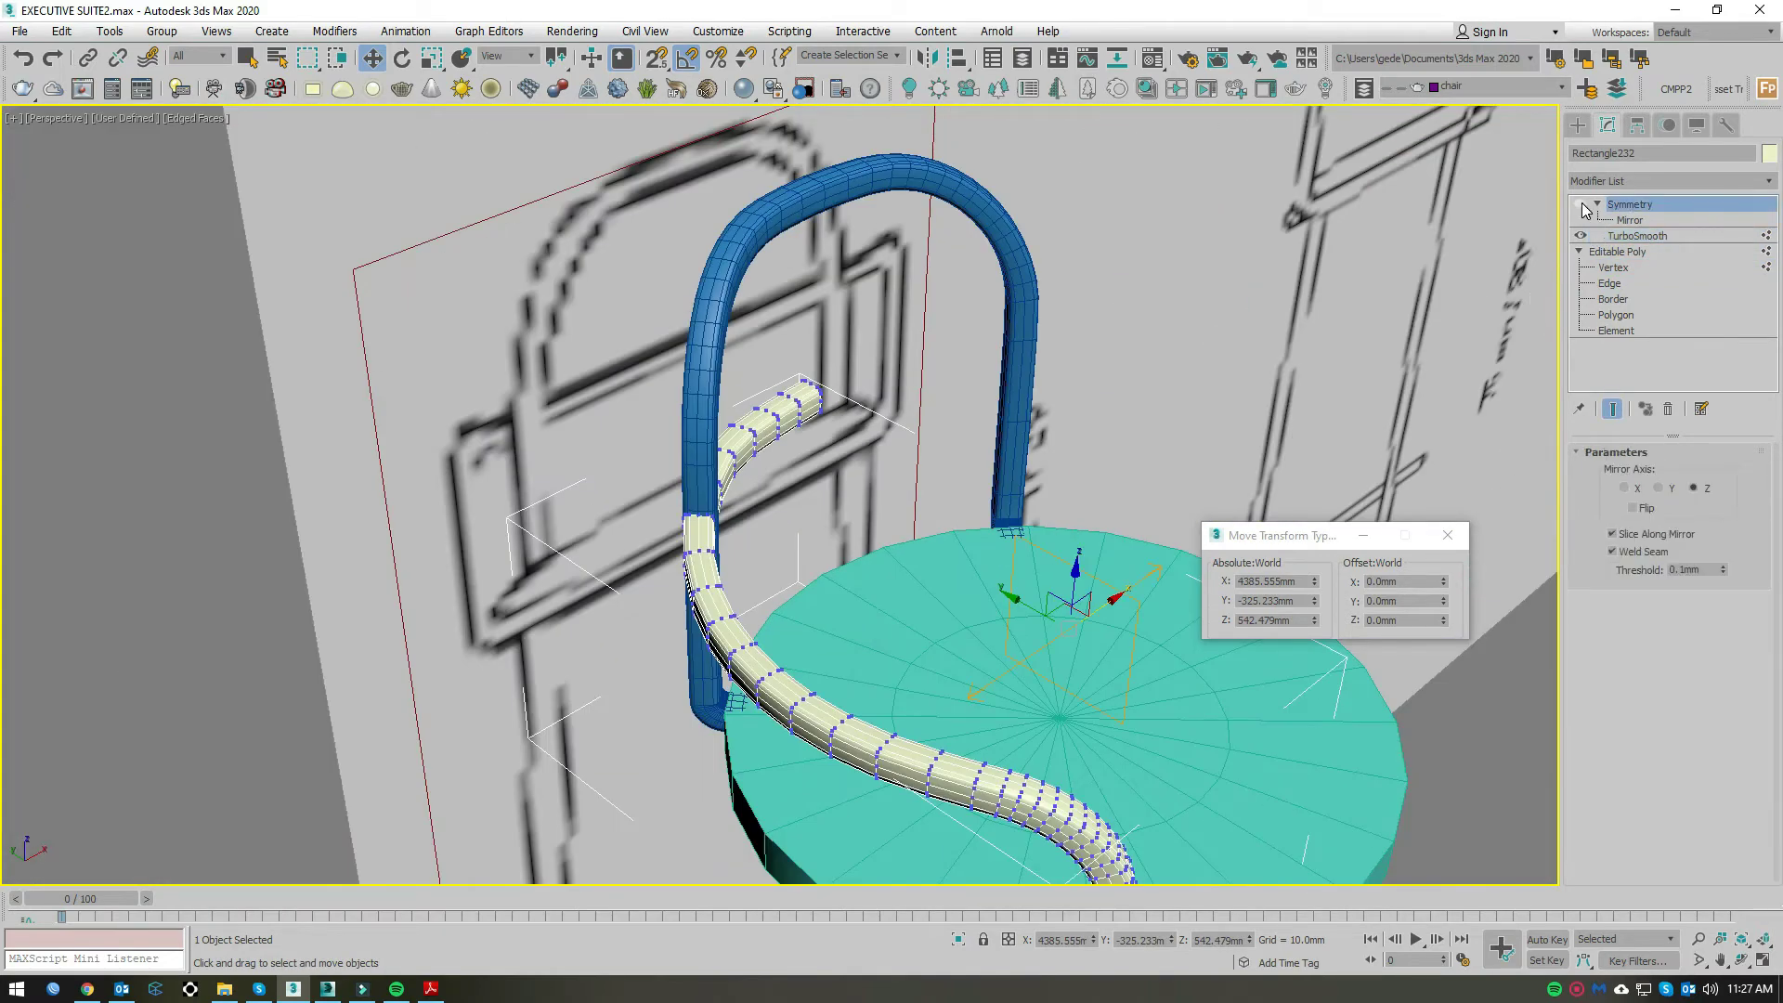
{"action": "mouse_move", "coordinate": [1034, 499]}
{"action": "middle_mouse_down", "text": "alt"}
{"action": "mouse_move", "coordinate": [1049, 520]}
{"action": "mouse_move", "coordinate": [1068, 492]}
{"action": "middle_mouse_up", "text": "alt"}
{"action": "scroll", "coordinate": [1072, 486], "scroll_direction": "up", "scroll_amount": 4}
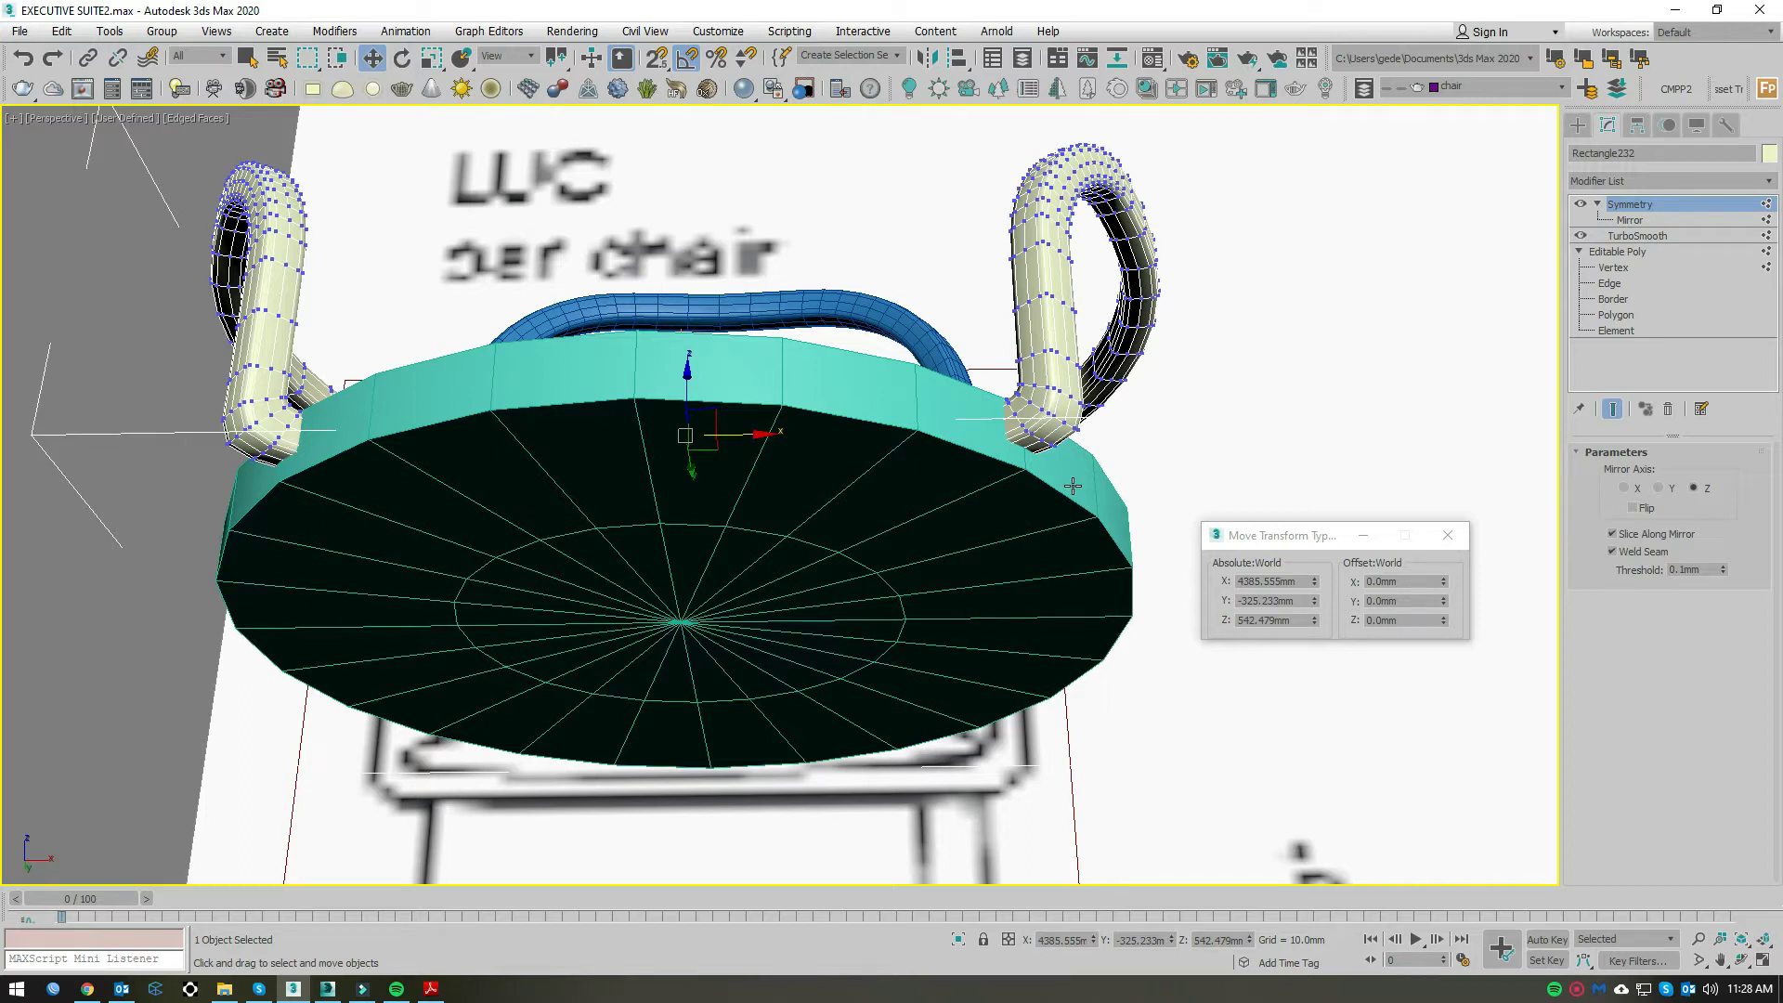
{"action": "scroll", "coordinate": [1072, 486], "scroll_direction": "down", "scroll_amount": 3}
{"action": "middle_click_drag", "start_coordinate": [1073, 486], "coordinate": [882, 353], "text": "alt"}
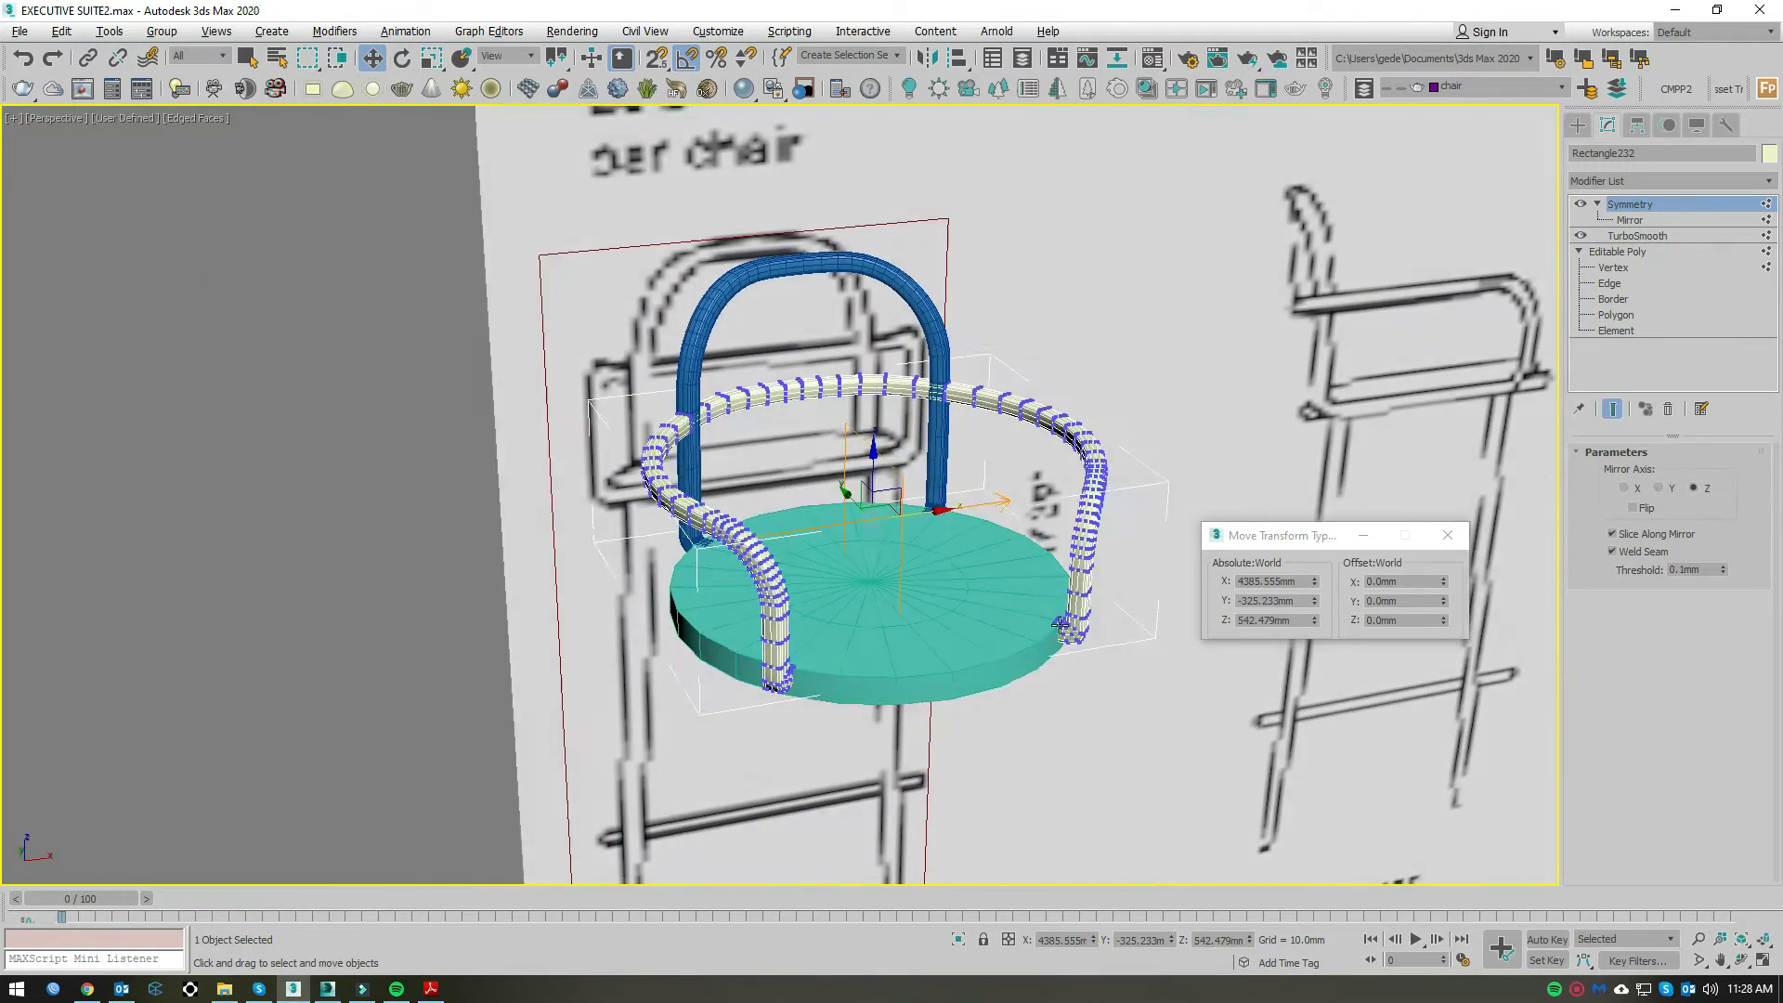
{"action": "scroll", "coordinate": [882, 353], "scroll_direction": "up", "scroll_amount": 3}
{"action": "scroll", "coordinate": [789, 428], "scroll_direction": "up", "scroll_amount": 1}
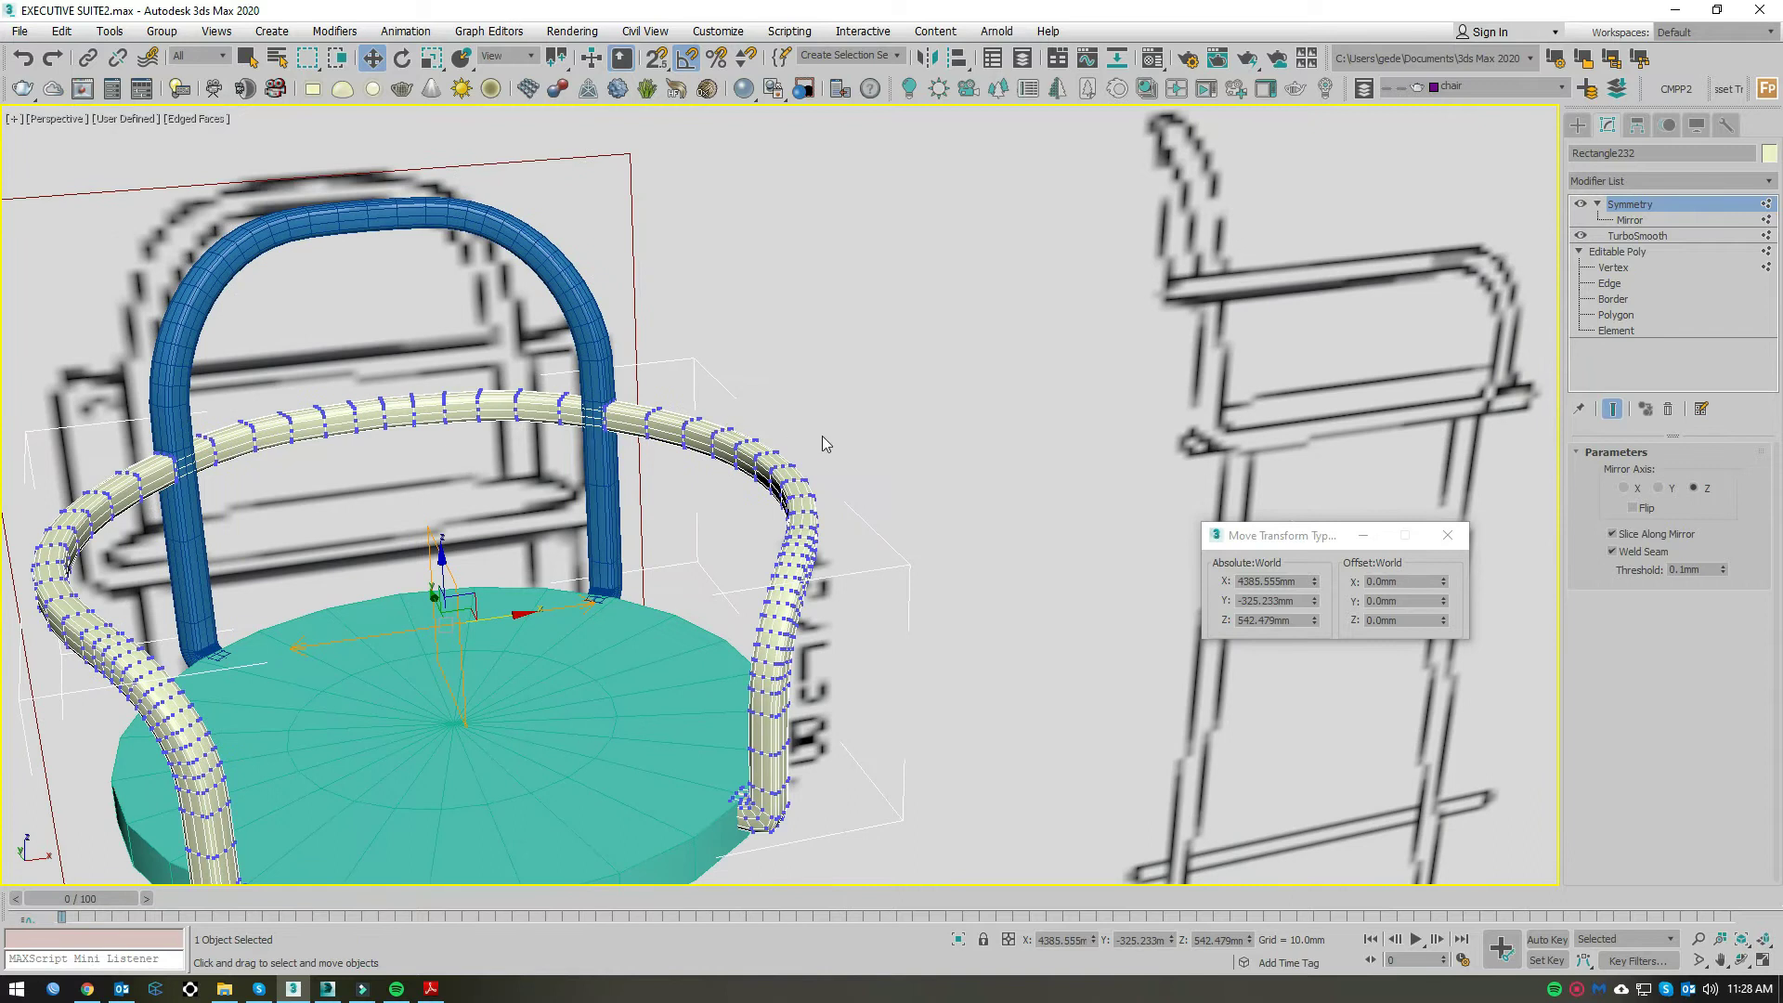
{"action": "middle_click_drag", "start_coordinate": [833, 463], "coordinate": [666, 427], "text": "alt"}
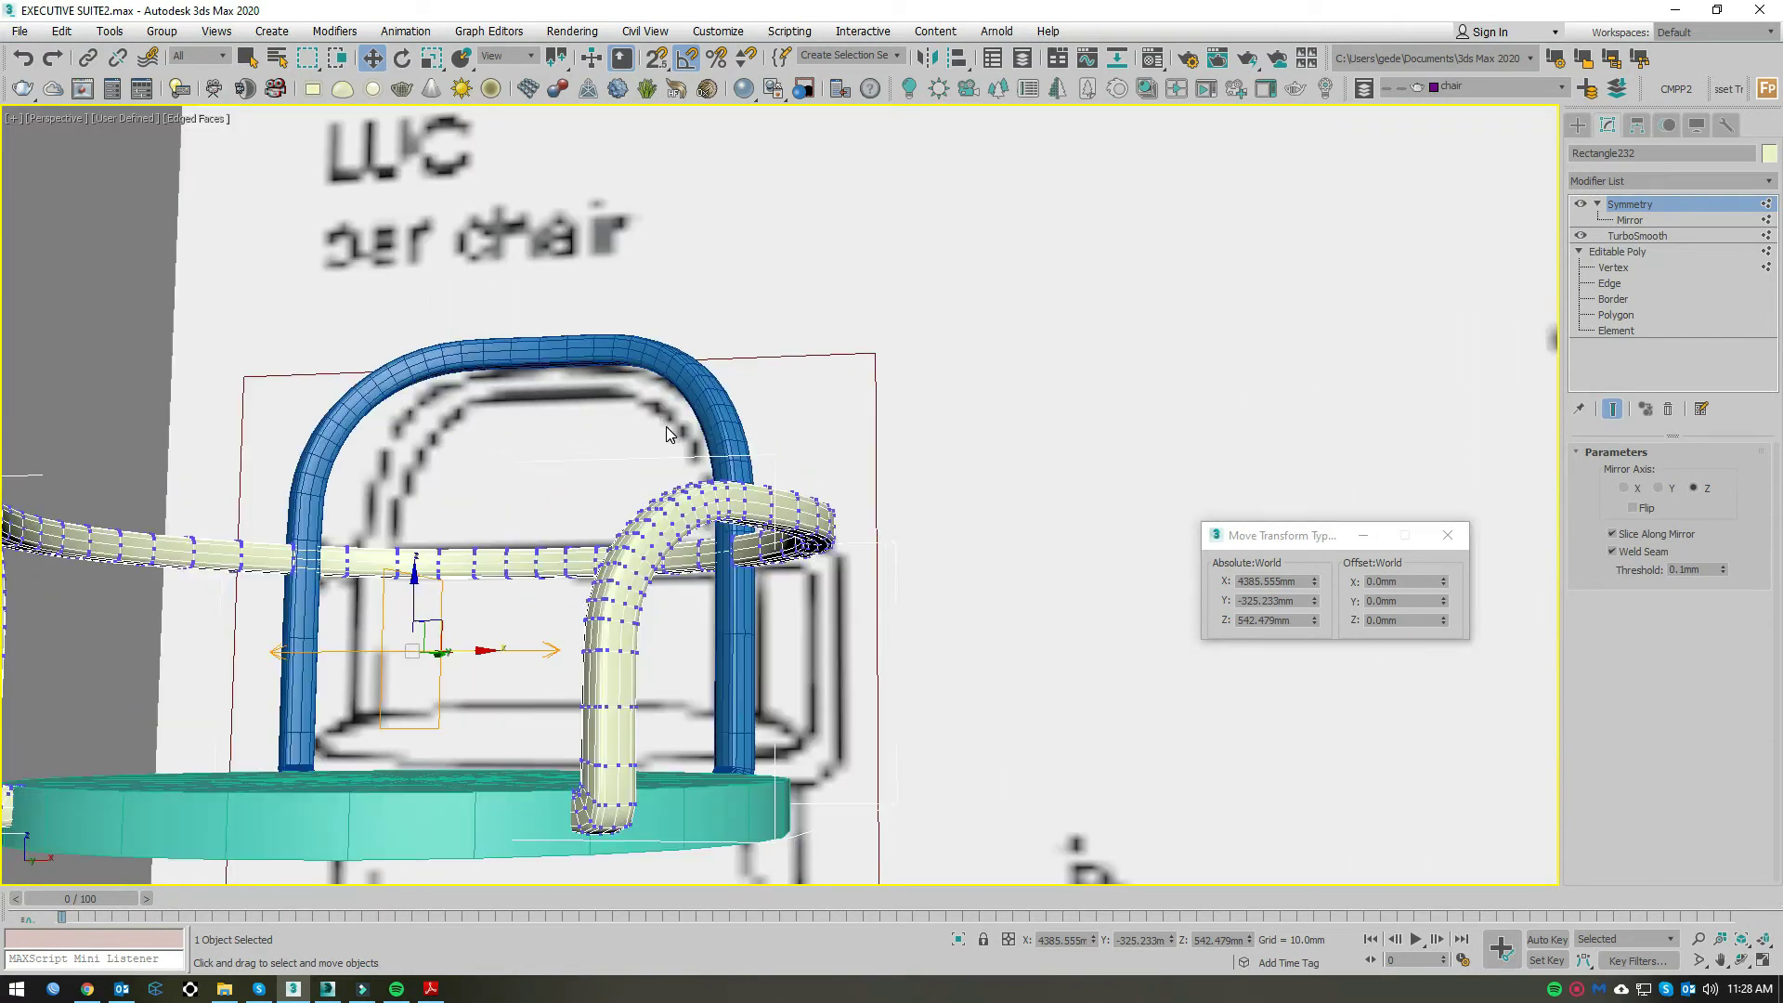
{"action": "scroll", "coordinate": [666, 426], "scroll_direction": "up", "scroll_amount": 2}
{"action": "middle_click_drag", "start_coordinate": [472, 388], "coordinate": [644, 364]}
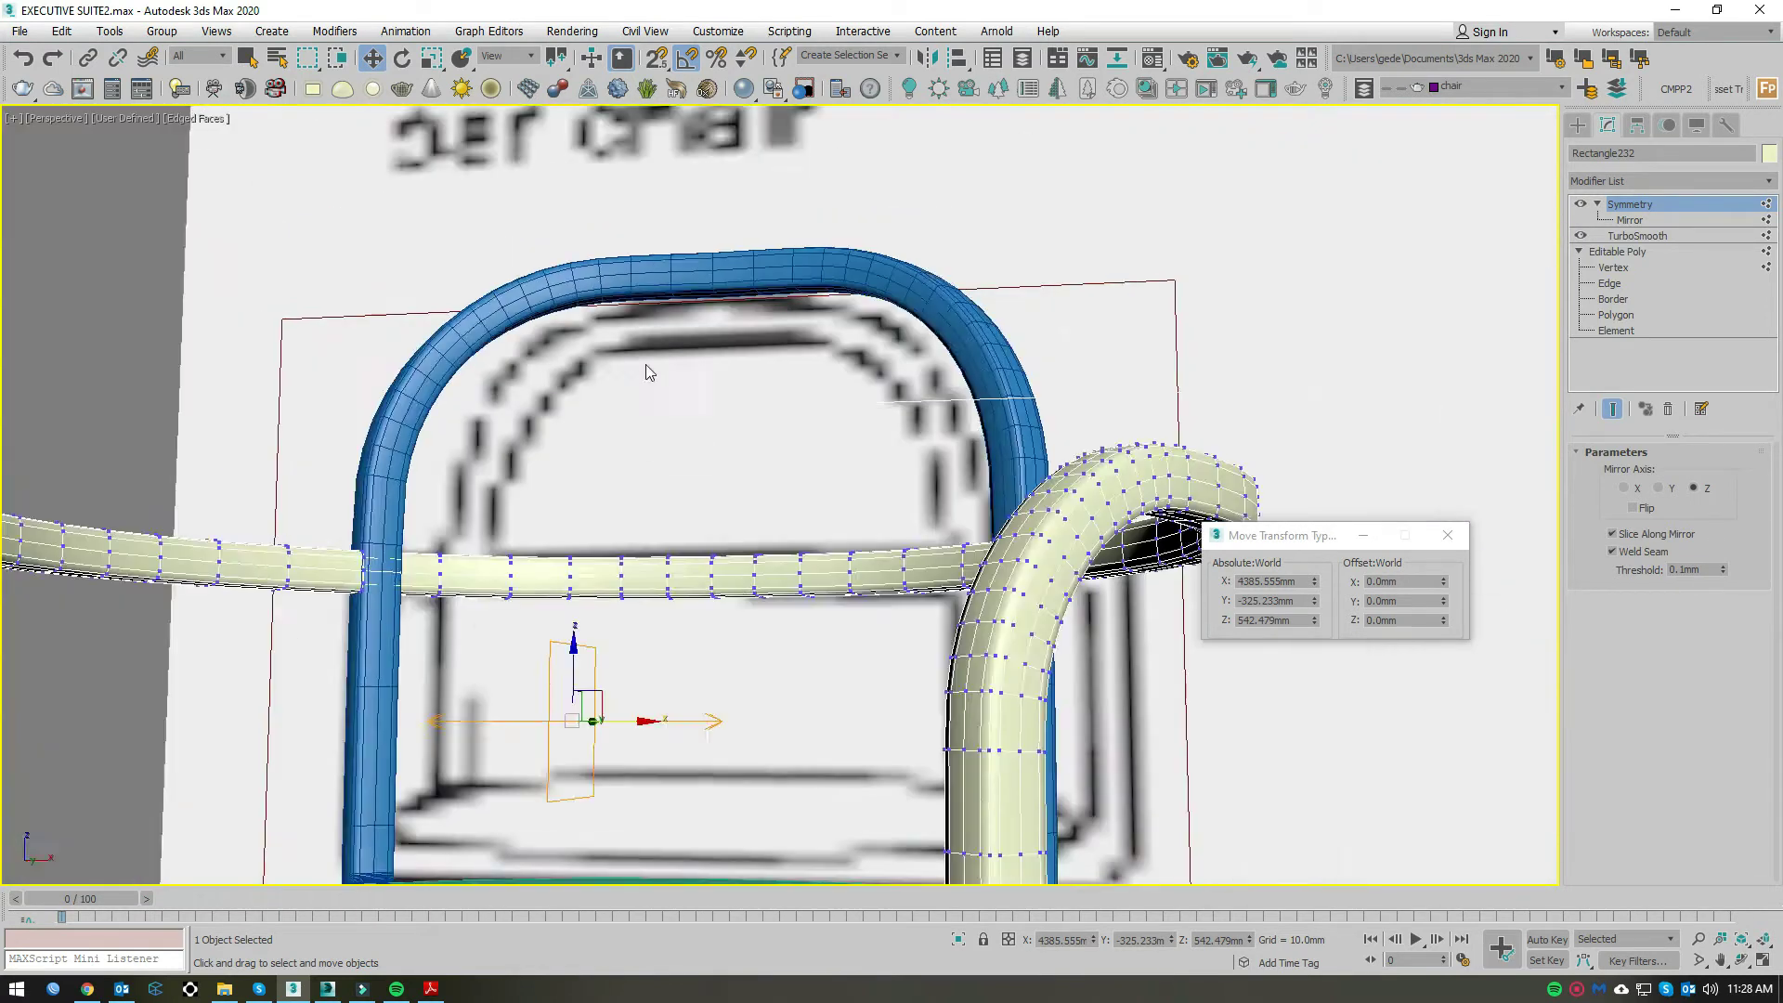
{"action": "scroll", "coordinate": [644, 365], "scroll_direction": "up", "scroll_amount": 1}
{"action": "middle_click_drag", "start_coordinate": [738, 467], "coordinate": [768, 409], "text": "alt"}
{"action": "mouse_move", "coordinate": [933, 698]}
{"action": "middle_mouse_down", "text": "alt"}
{"action": "mouse_move", "coordinate": [848, 470]}
{"action": "mouse_move", "coordinate": [585, 942]}
{"action": "middle_mouse_up", "text": "alt"}
{"action": "left_click", "coordinate": [872, 472]}
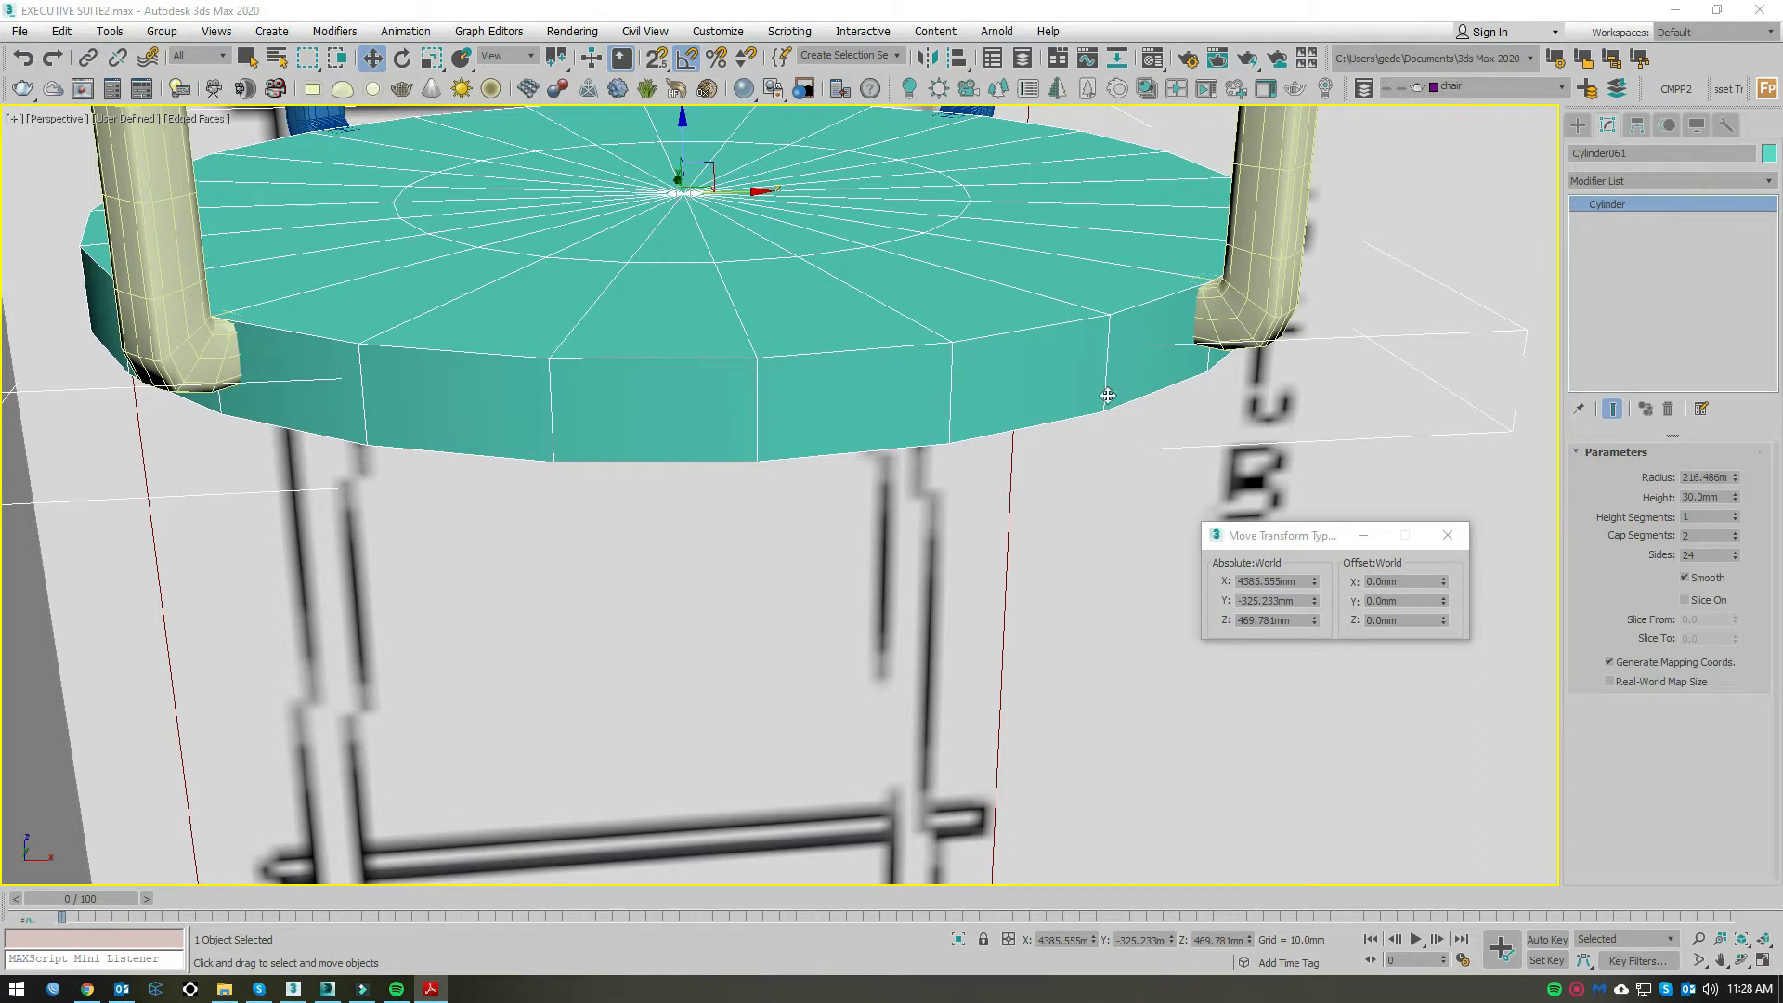
Step: Convert the seat cylinder to Editable Poly and scale its inner edge ring to about 161%
{"action": "middle_click_drag", "start_coordinate": [1114, 466], "coordinate": [836, 425], "text": "alt"}
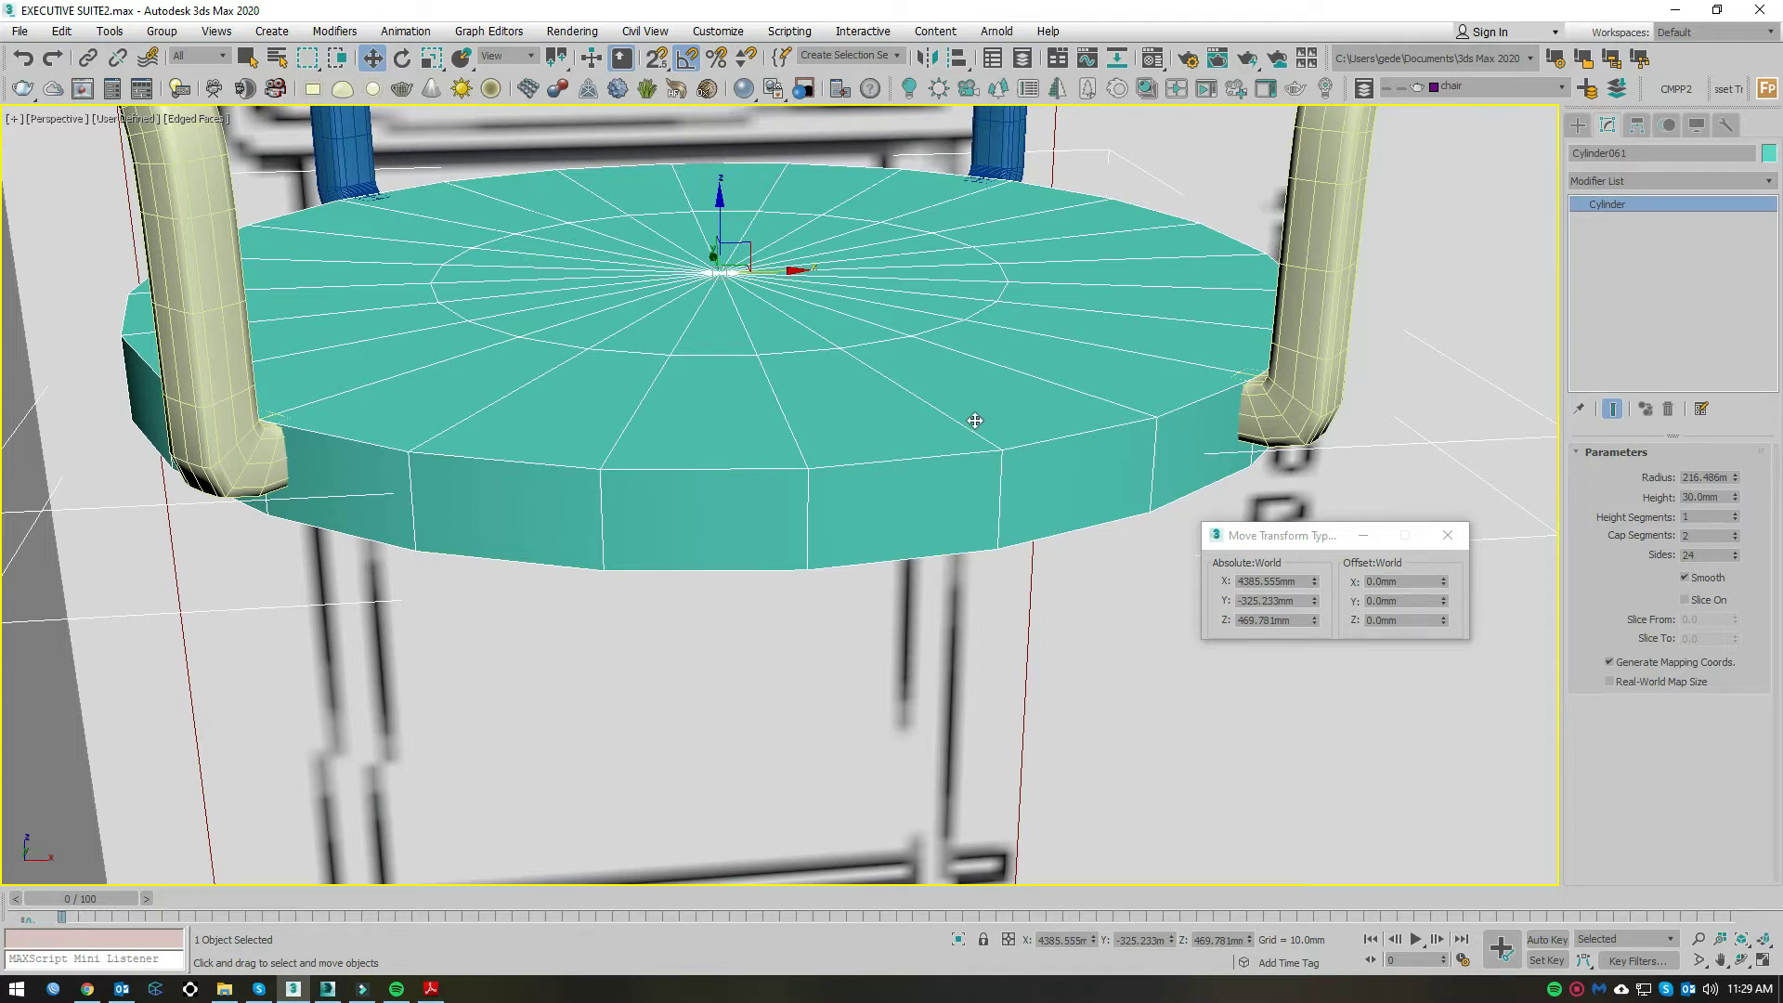
{"action": "right_click", "coordinate": [966, 455]}
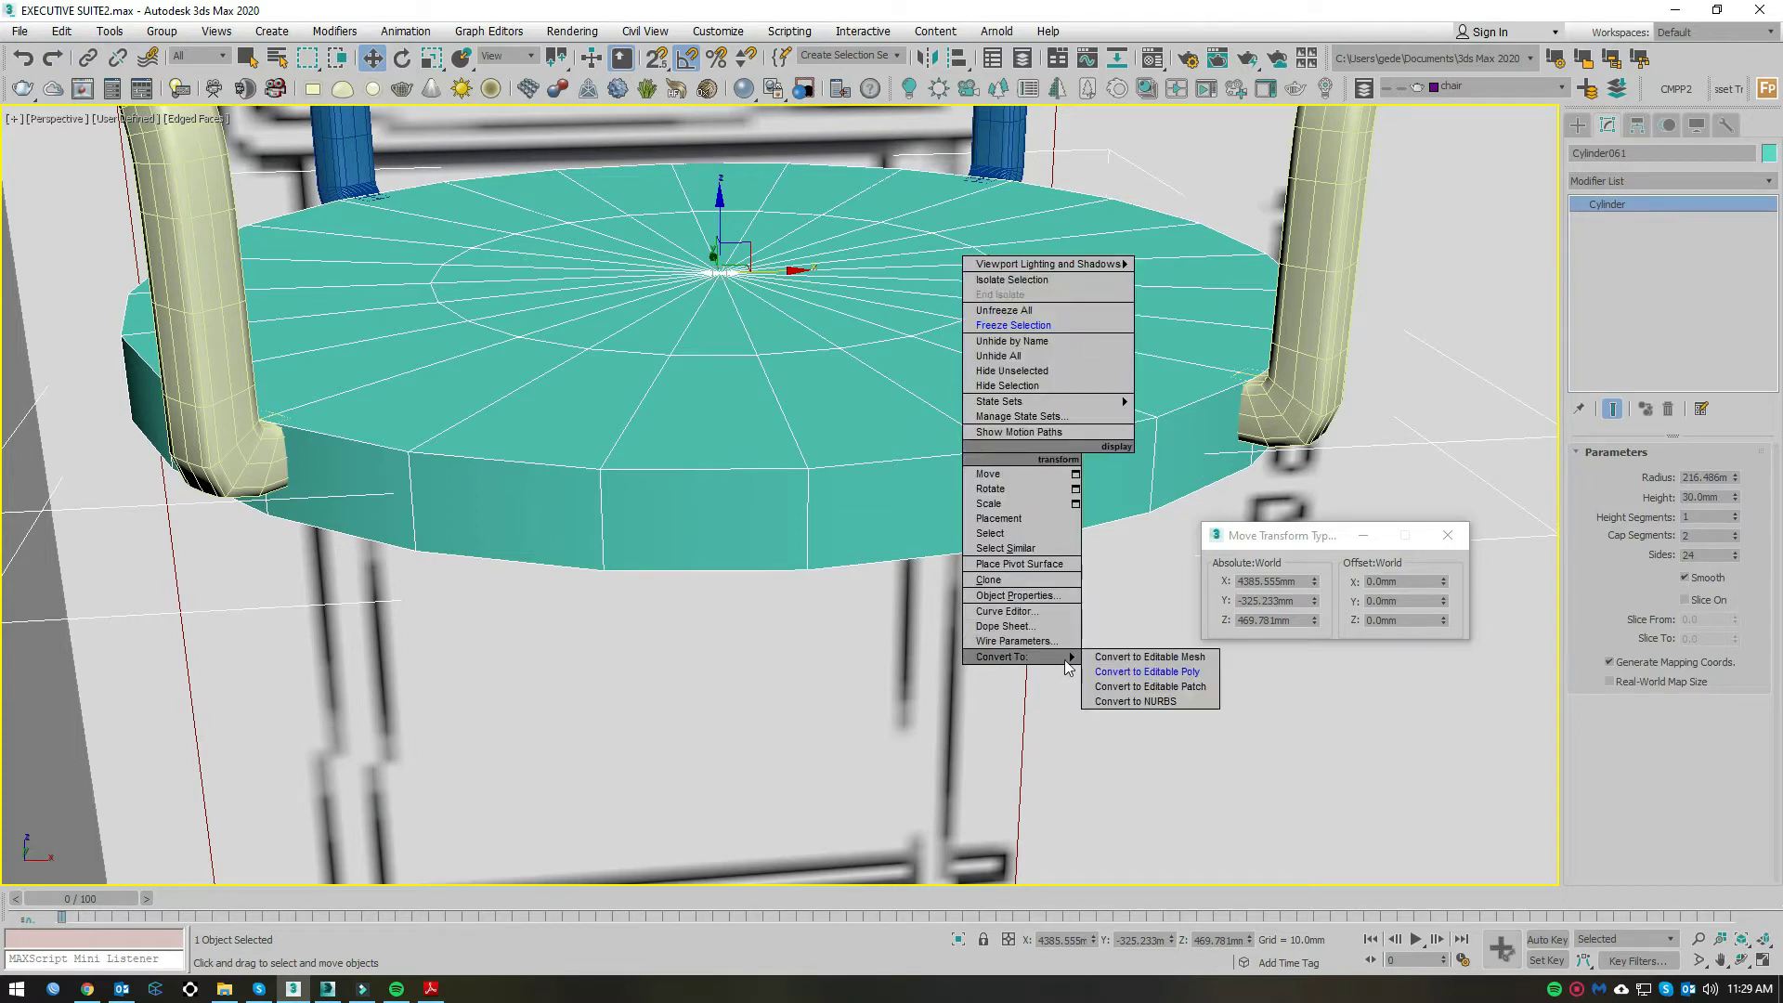
{"action": "left_click", "coordinate": [1142, 673]}
{"action": "left_click", "coordinate": [1642, 475]}
{"action": "double_click", "coordinate": [796, 350]}
{"action": "key", "text": "r"}
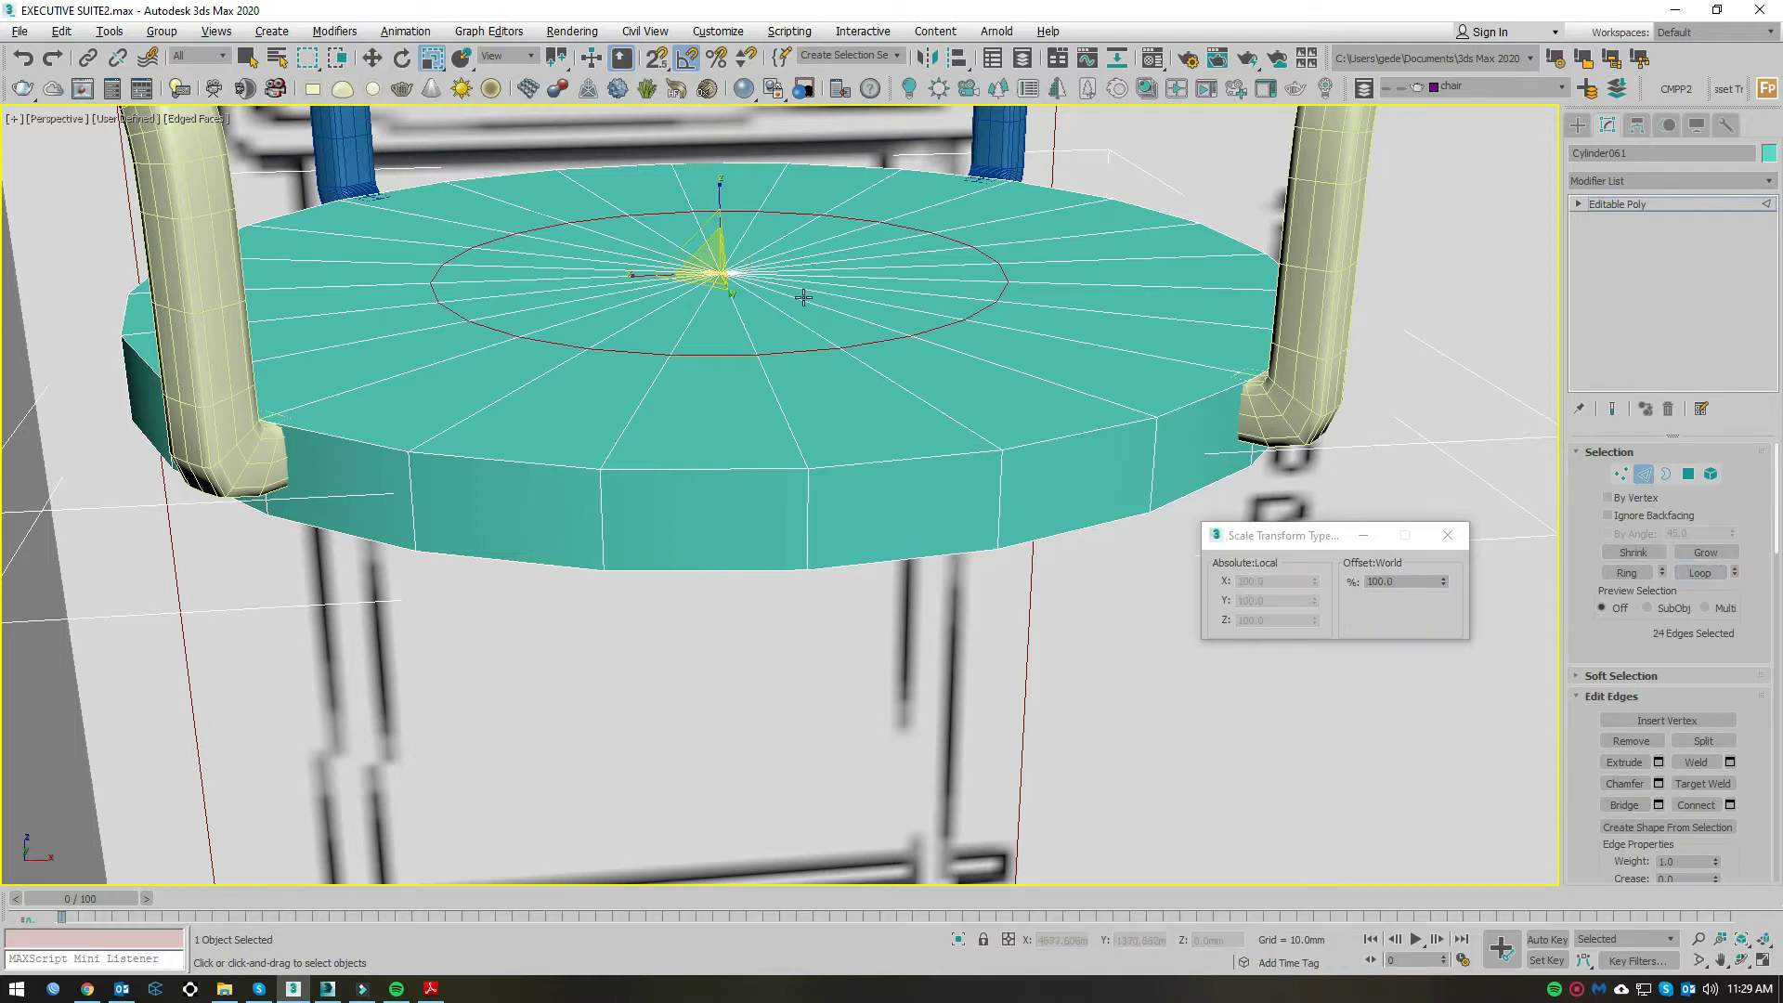
{"action": "middle_click_drag", "start_coordinate": [891, 399], "coordinate": [892, 437], "text": "alt"}
{"action": "mouse_move", "coordinate": [1443, 582]}
{"action": "left_mouse_down"}
{"action": "mouse_move", "coordinate": [1332, 960]}
{"action": "mouse_move", "coordinate": [1222, 712]}
{"action": "left_mouse_up"}
Step: Select the 24 polygons around the seat centre and raise them about 2.5 mm
{"action": "key", "text": "1"}
{"action": "left_click", "coordinate": [729, 286]}
{"action": "left_click", "coordinate": [1688, 474], "text": "ctrl"}
{"action": "middle_click_drag", "start_coordinate": [899, 373], "coordinate": [897, 366], "text": "alt"}
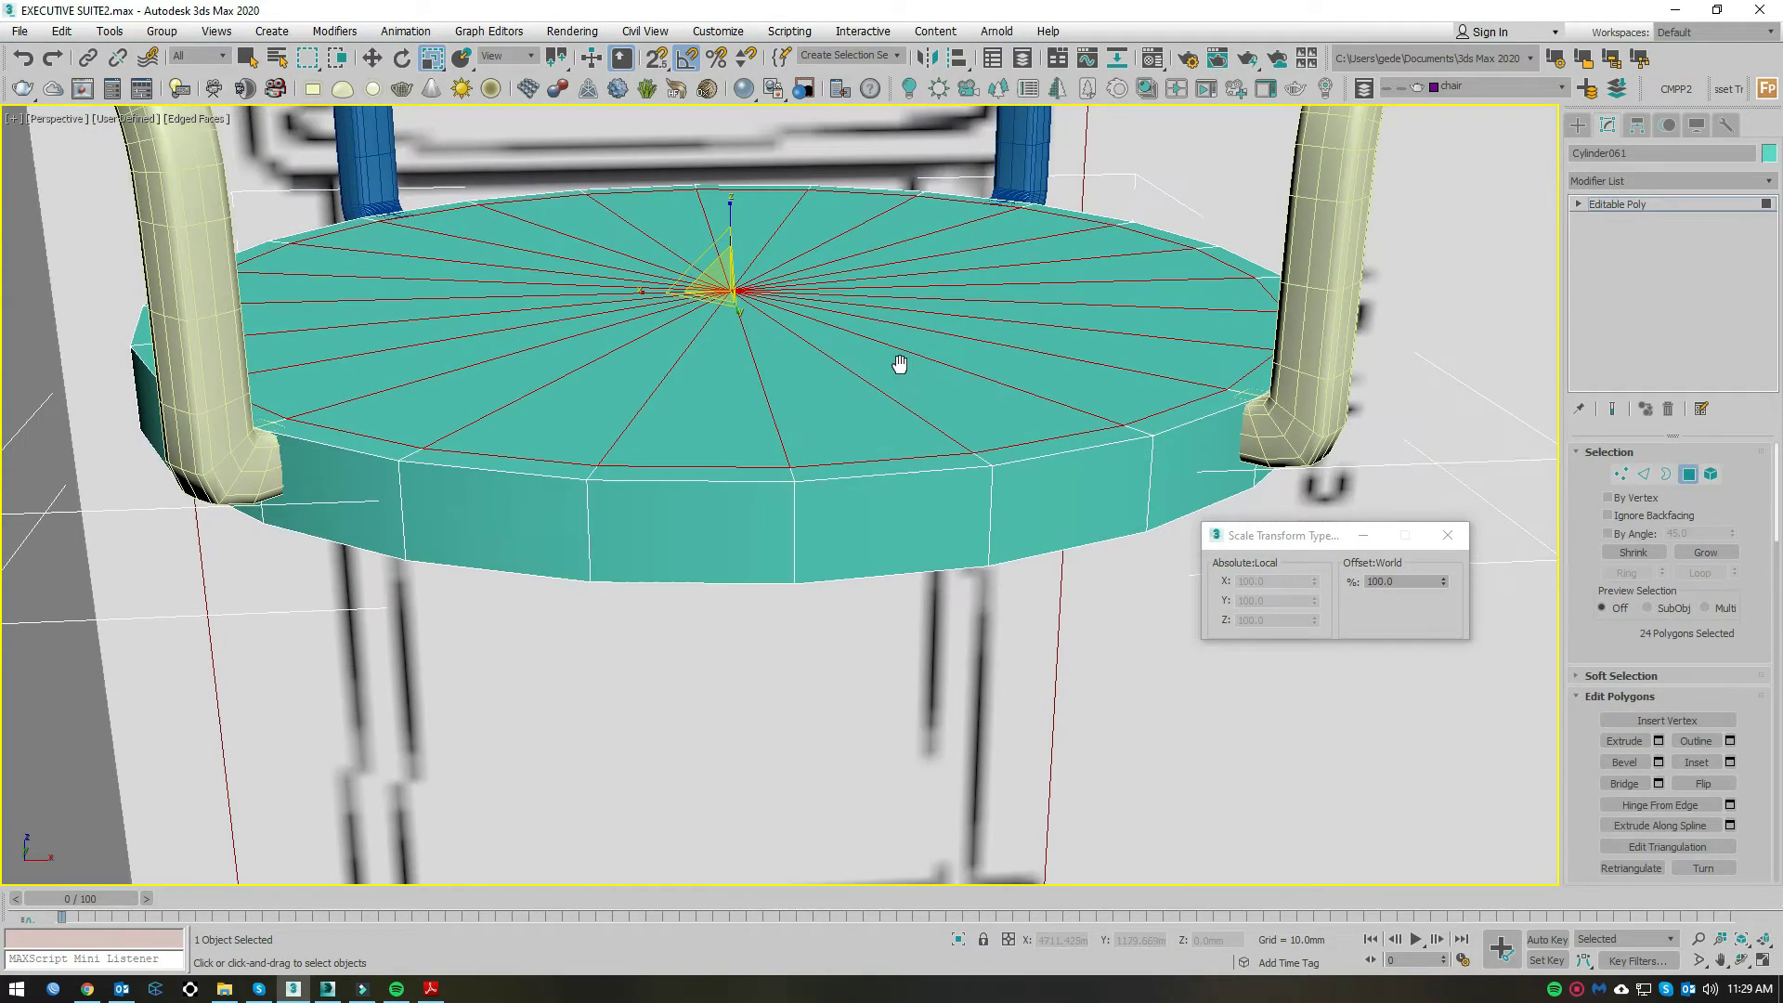
{"action": "key", "text": "w"}
{"action": "left_click_drag", "start_coordinate": [732, 238], "coordinate": [730, 231]}
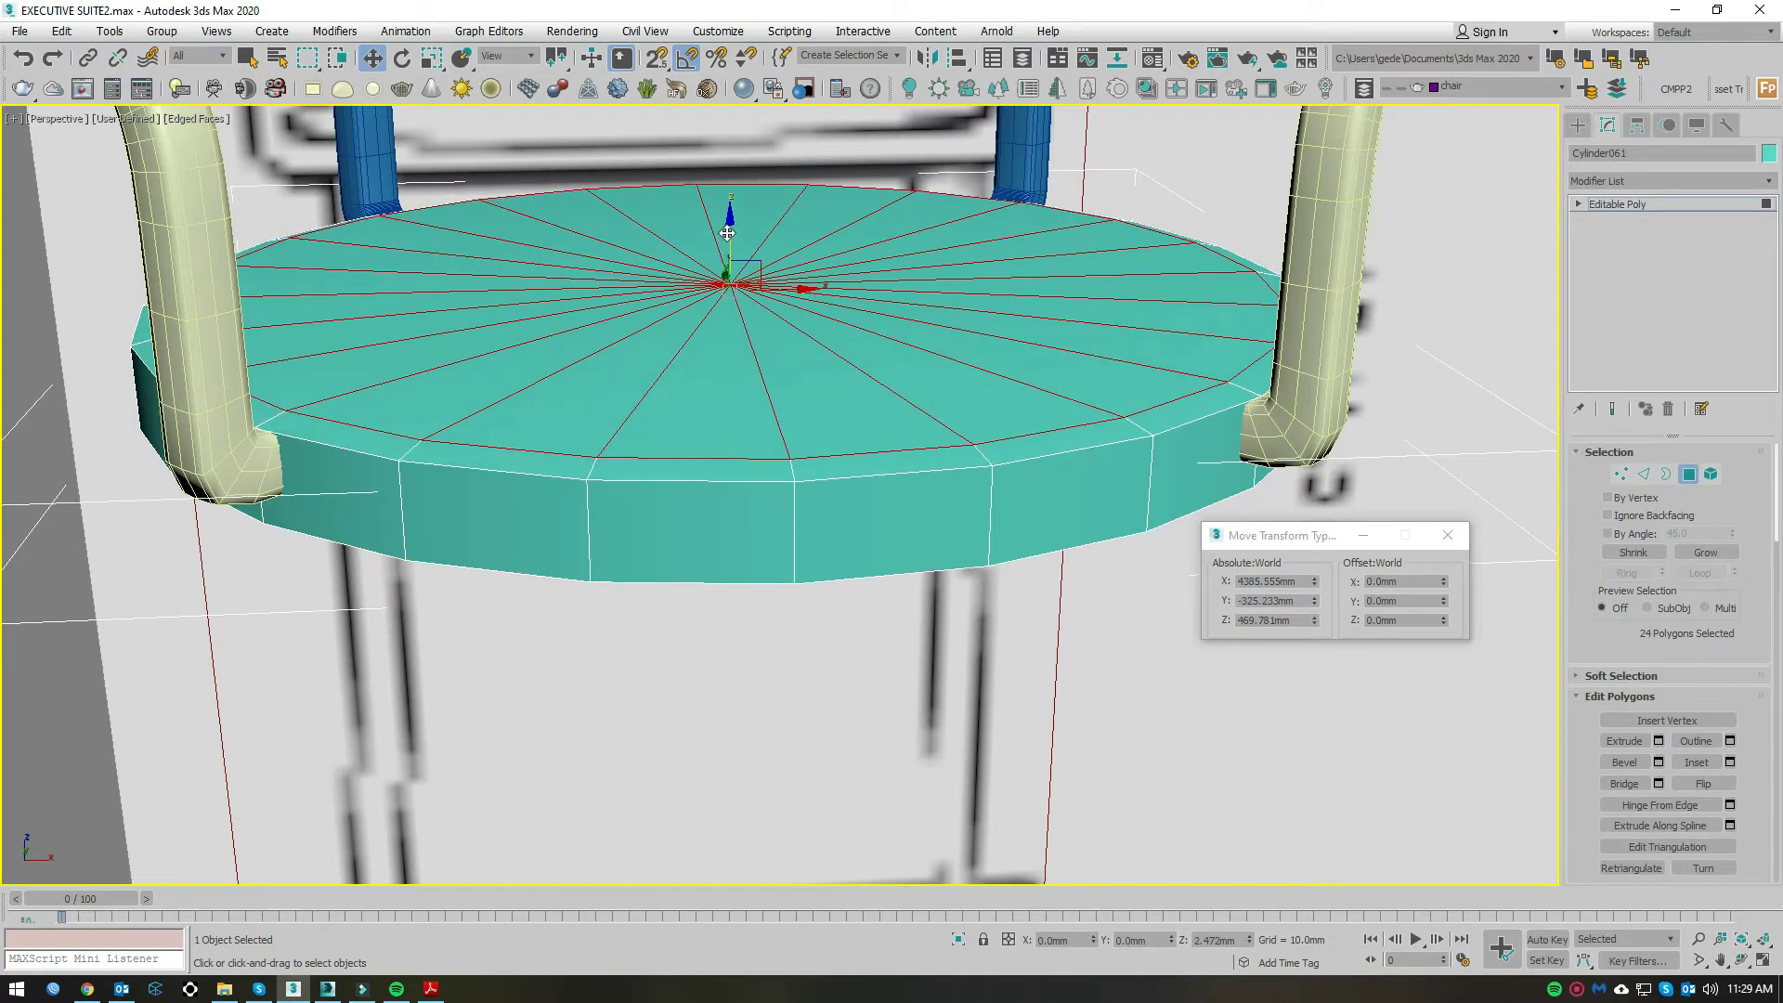
{"action": "scroll", "coordinate": [271, 469], "scroll_direction": "up", "scroll_amount": 4}
{"action": "middle_click_drag", "start_coordinate": [529, 390], "coordinate": [649, 462], "text": "alt"}
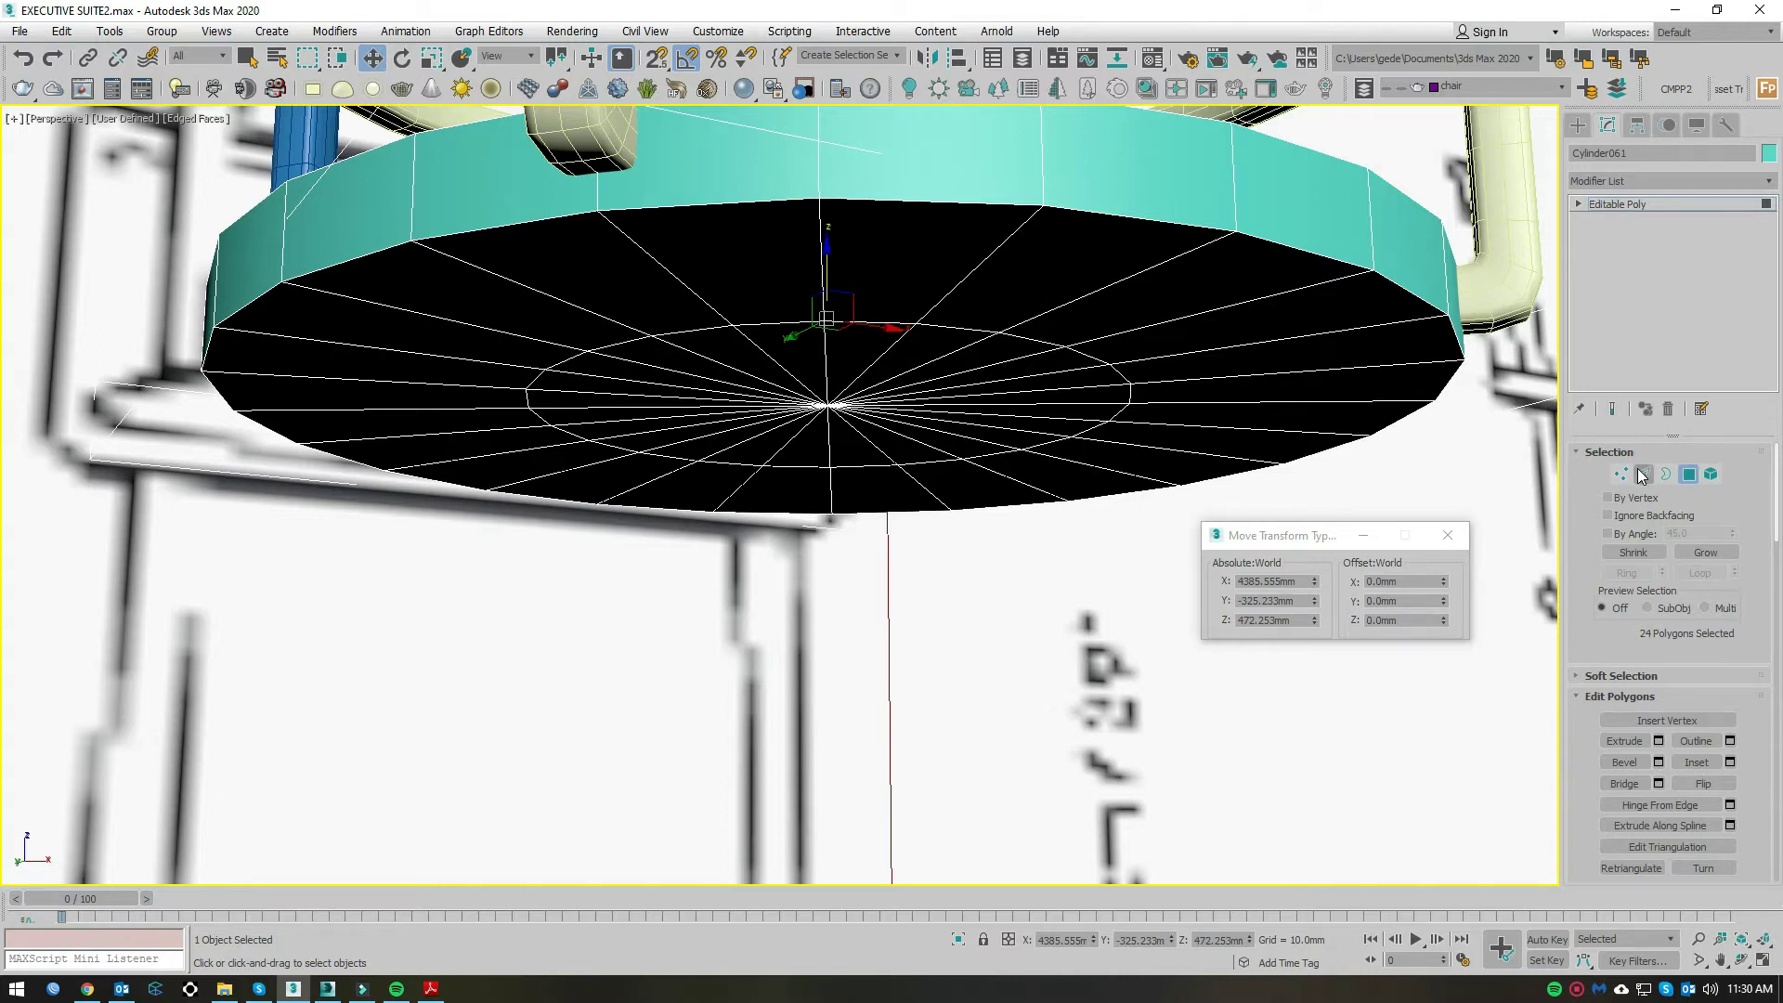
Step: Select the seat's bottom rim edge loop and chamfer it
{"action": "left_click", "coordinate": [1644, 473]}
{"action": "left_click", "coordinate": [1307, 268]}
{"action": "left_click", "coordinate": [1699, 572]}
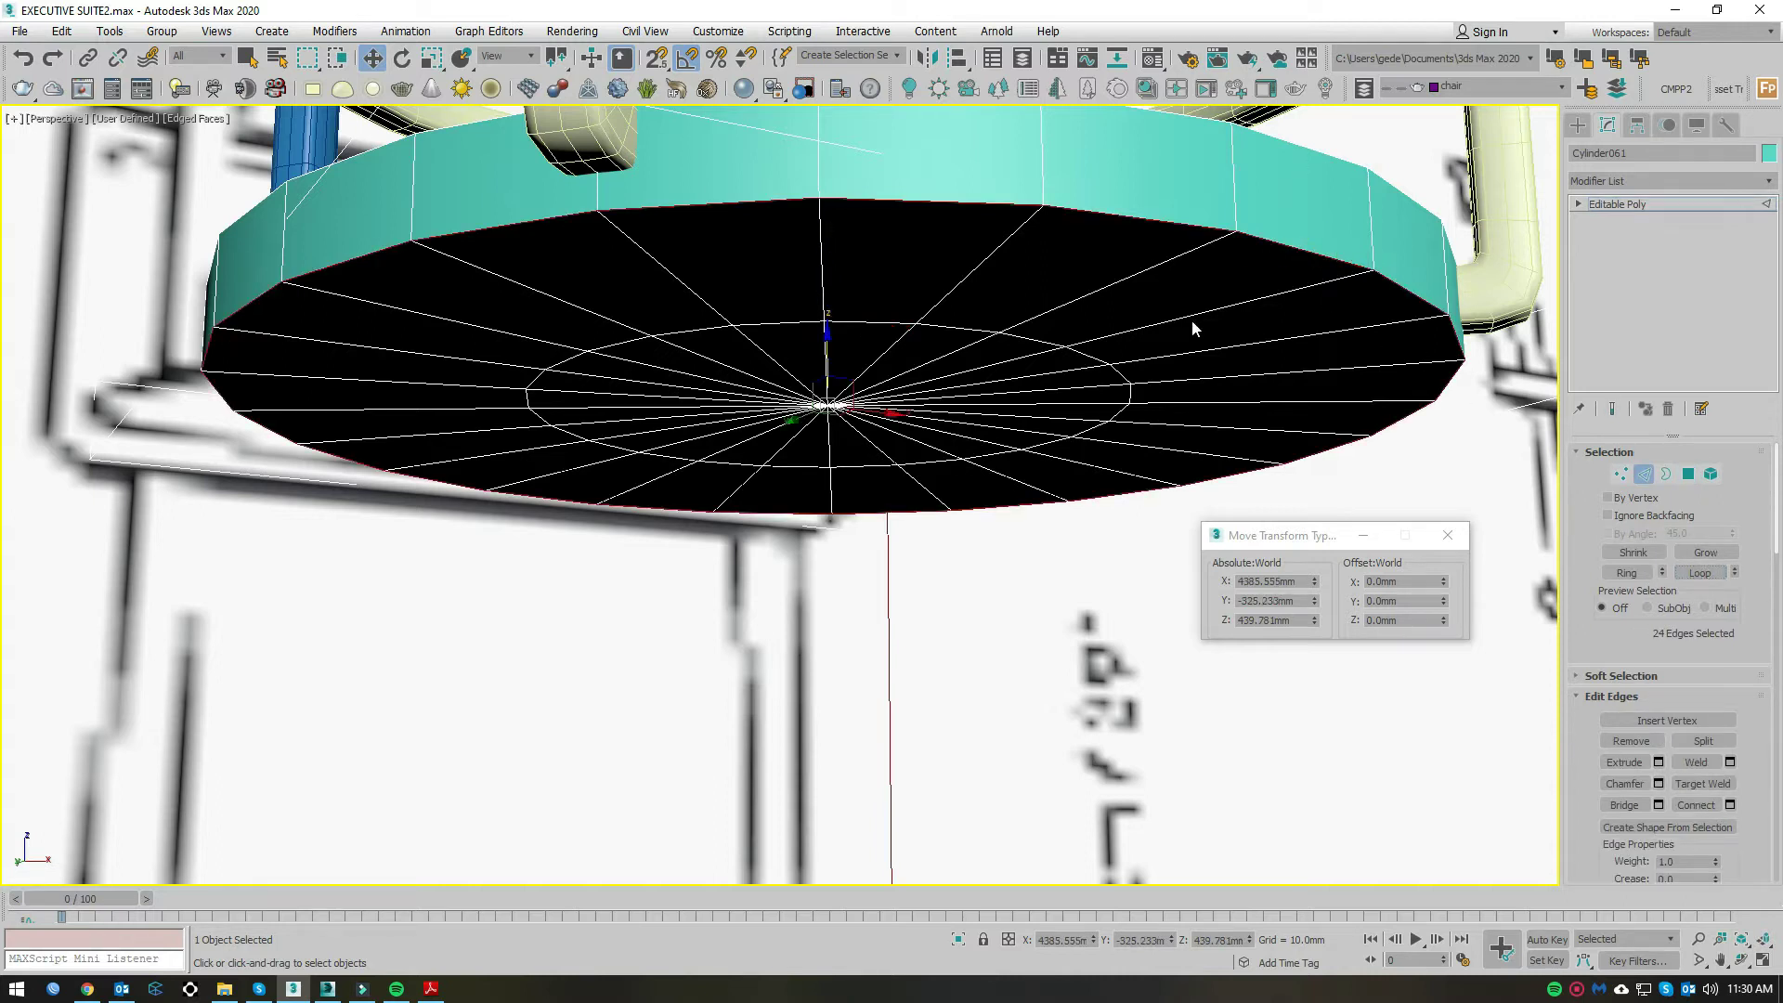
{"action": "right_click", "coordinate": [1141, 273]}
{"action": "left_click", "coordinate": [1038, 381]}
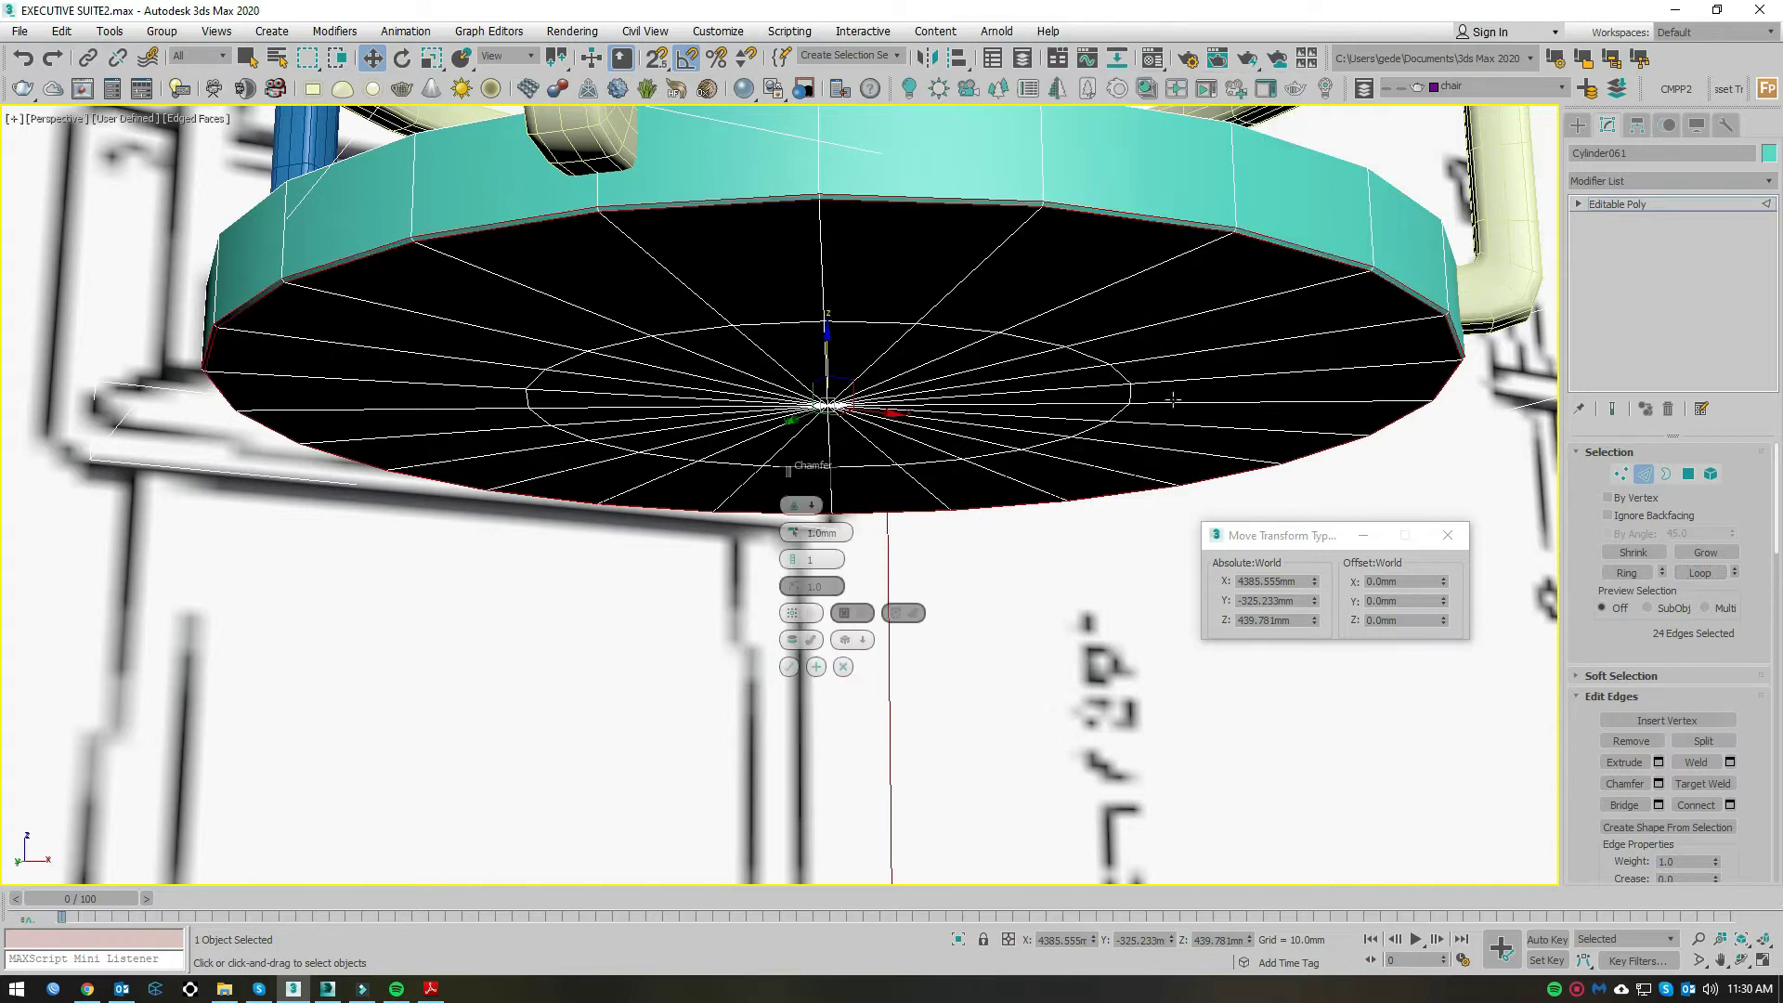
{"action": "left_click", "coordinate": [789, 667]}
Step: Select the seat's top rim edge loop and chamfer it
{"action": "middle_click_drag", "start_coordinate": [1127, 352], "coordinate": [1015, 489], "text": "alt"}
{"action": "middle_click_drag", "start_coordinate": [761, 529], "coordinate": [785, 494], "text": "alt"}
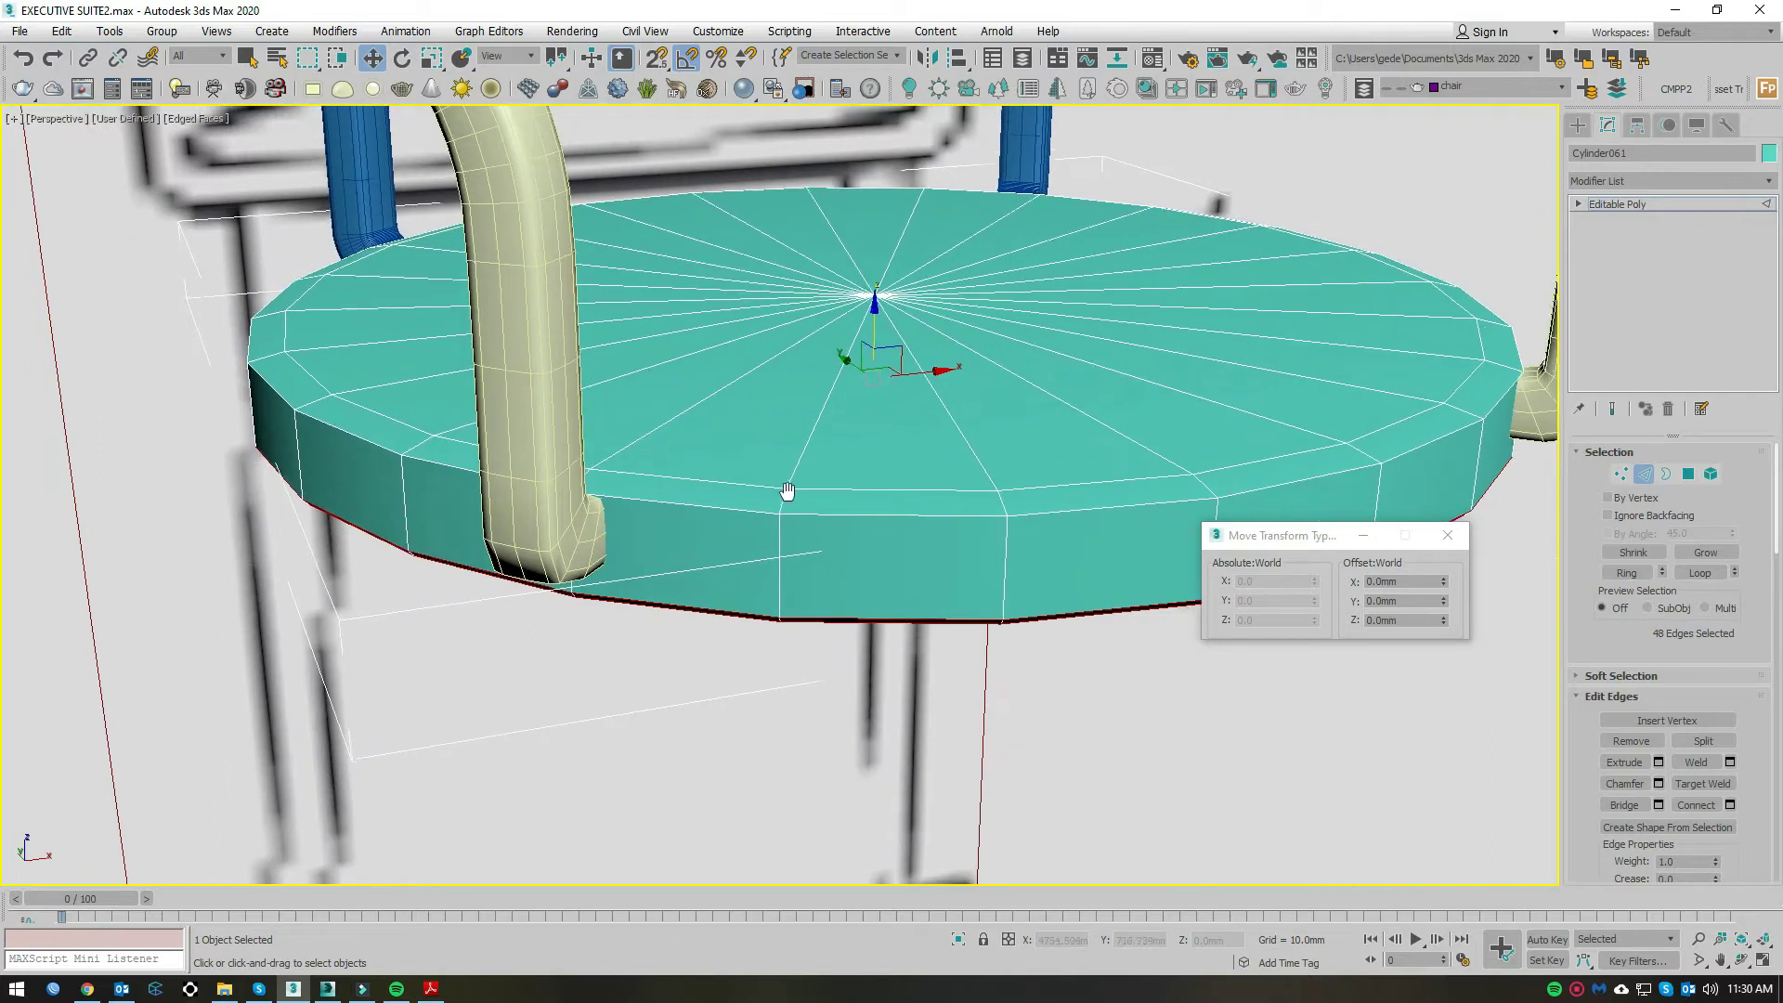
{"action": "middle_click_drag", "start_coordinate": [643, 504], "coordinate": [674, 503], "text": "alt"}
{"action": "left_click", "coordinate": [674, 496]}
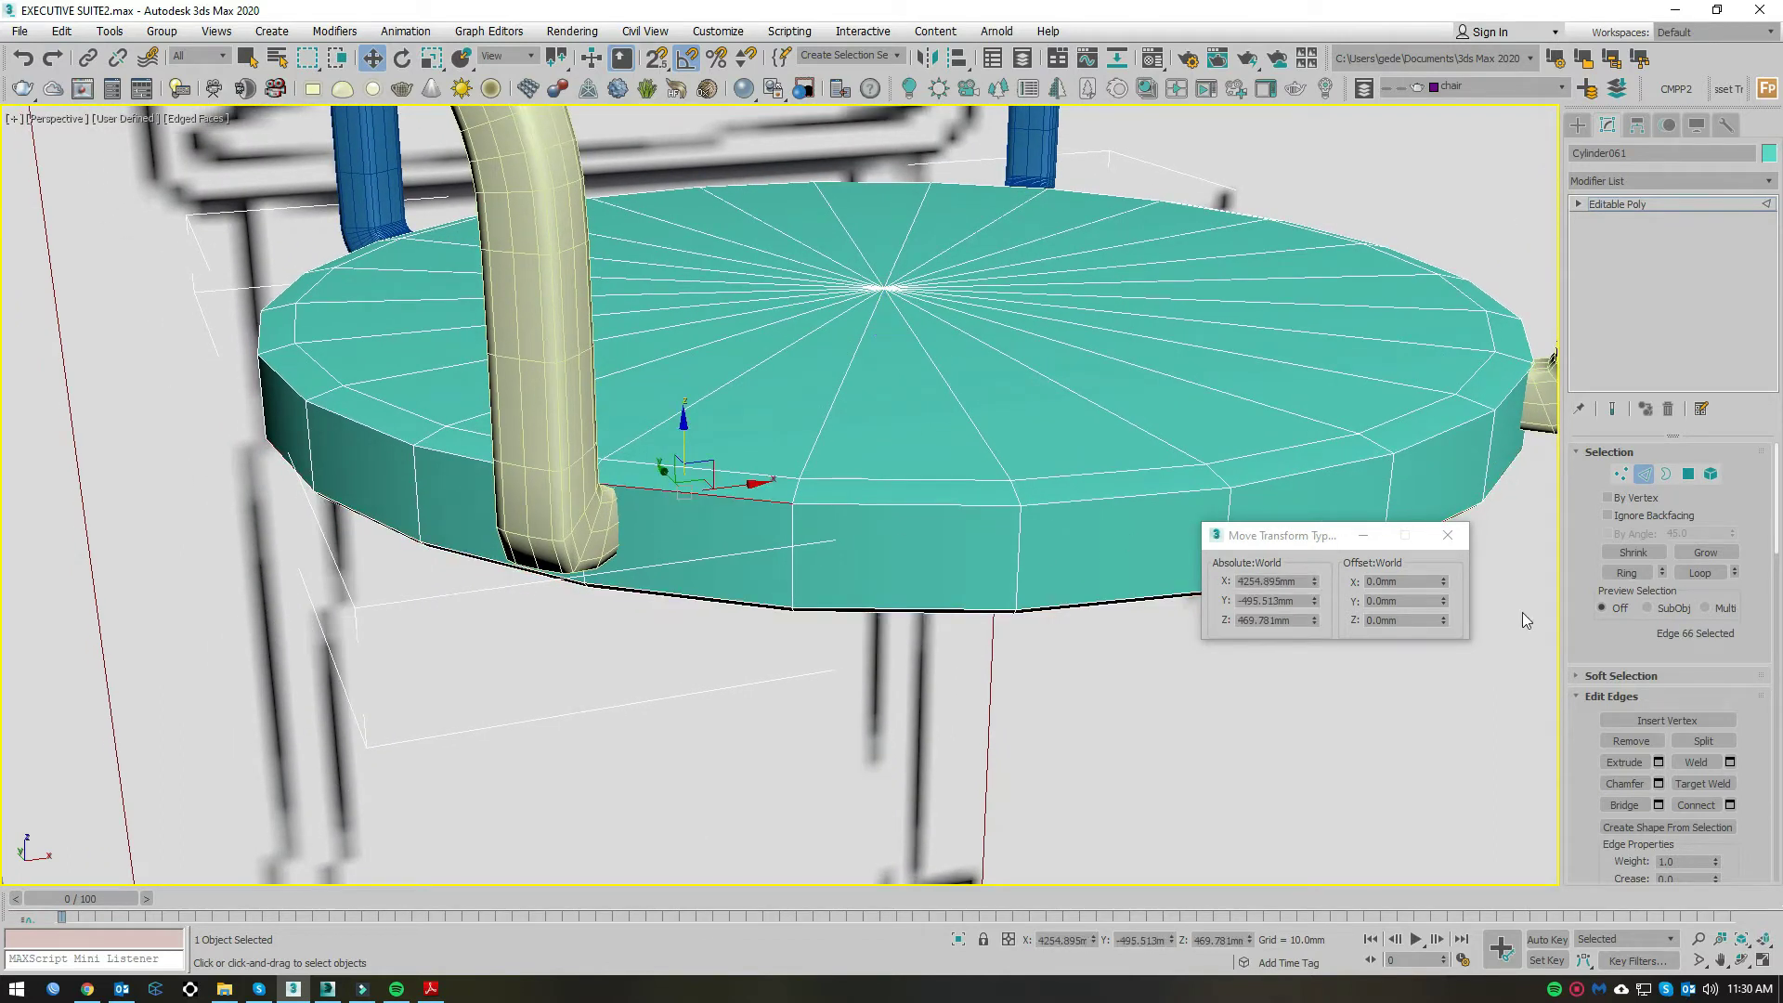
{"action": "key", "text": "alt+l"}
{"action": "right_click", "coordinate": [1282, 439]}
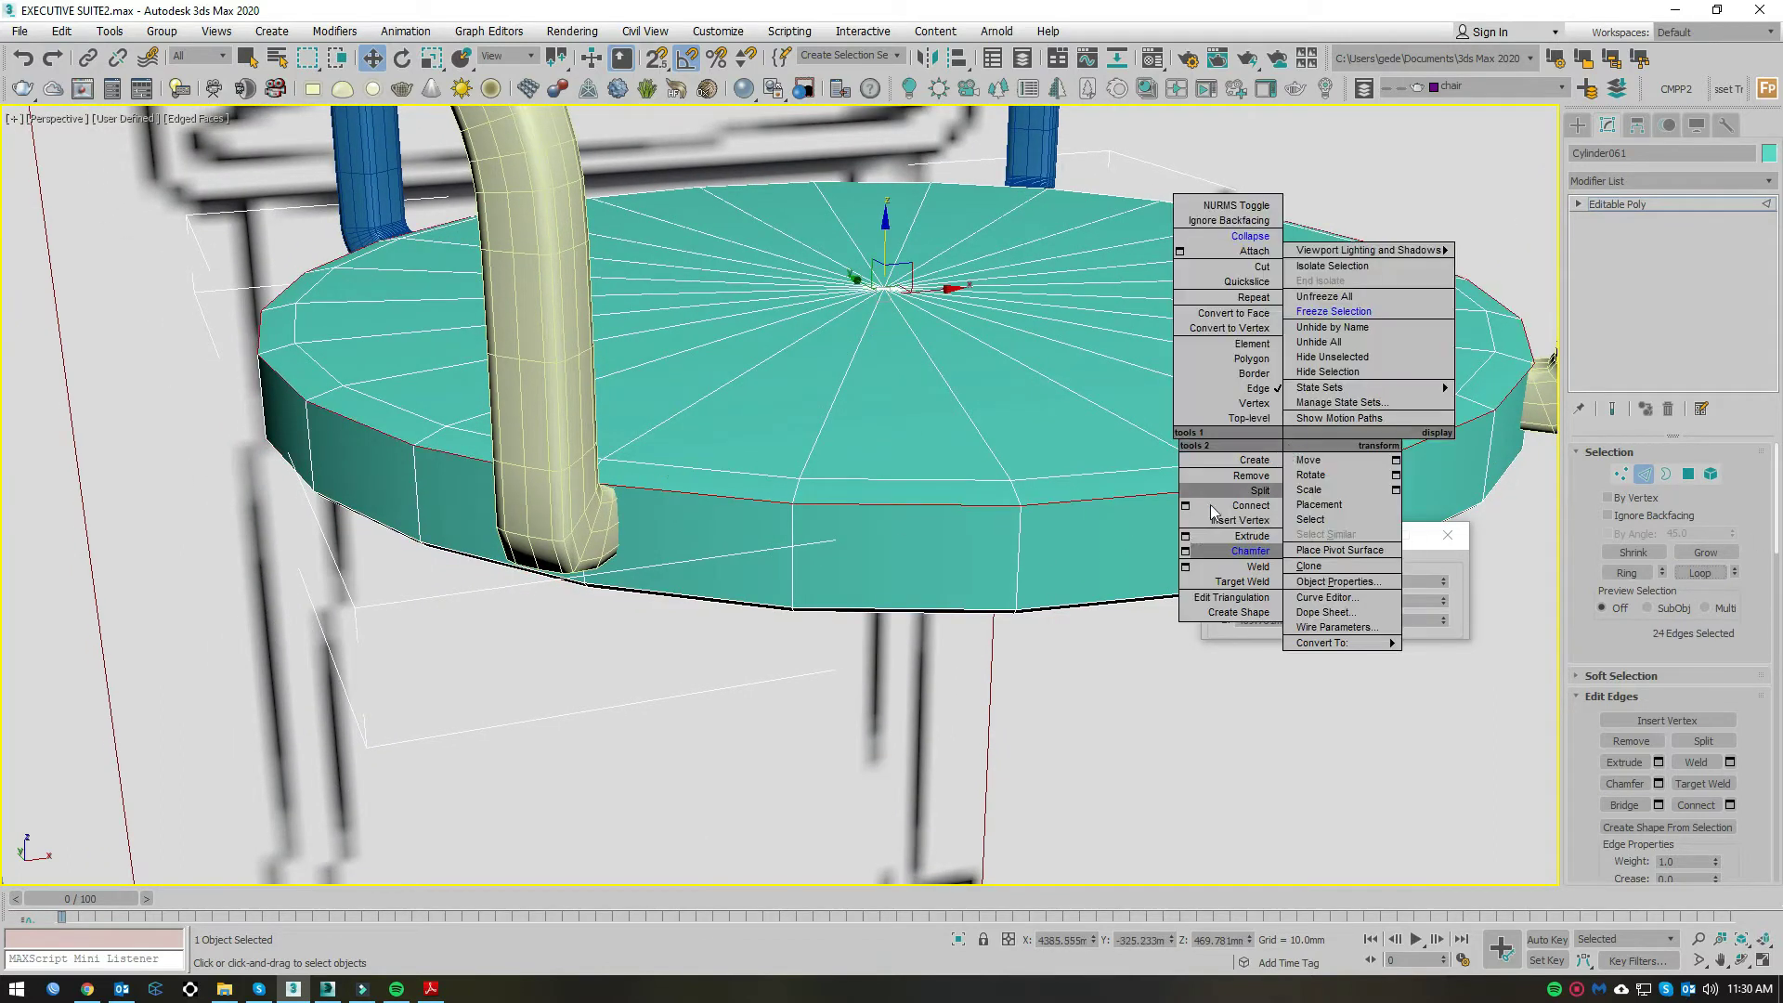
{"action": "left_click", "coordinate": [1185, 551]}
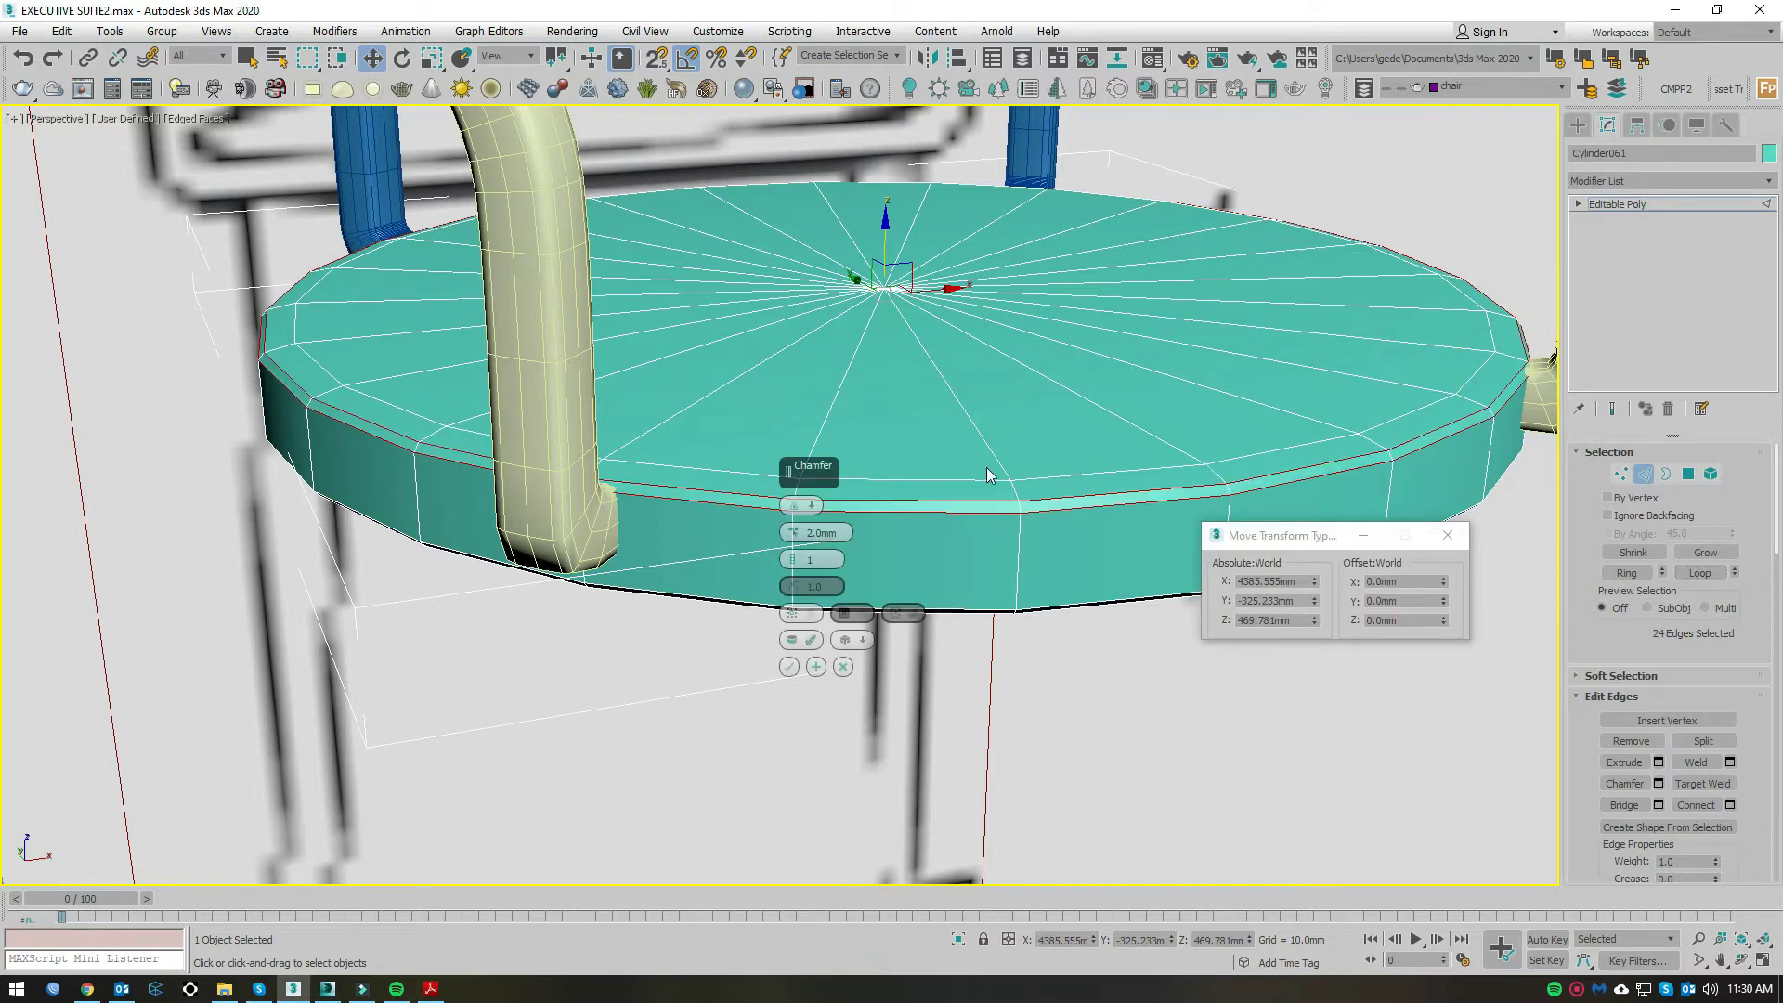
{"action": "left_click", "coordinate": [789, 666]}
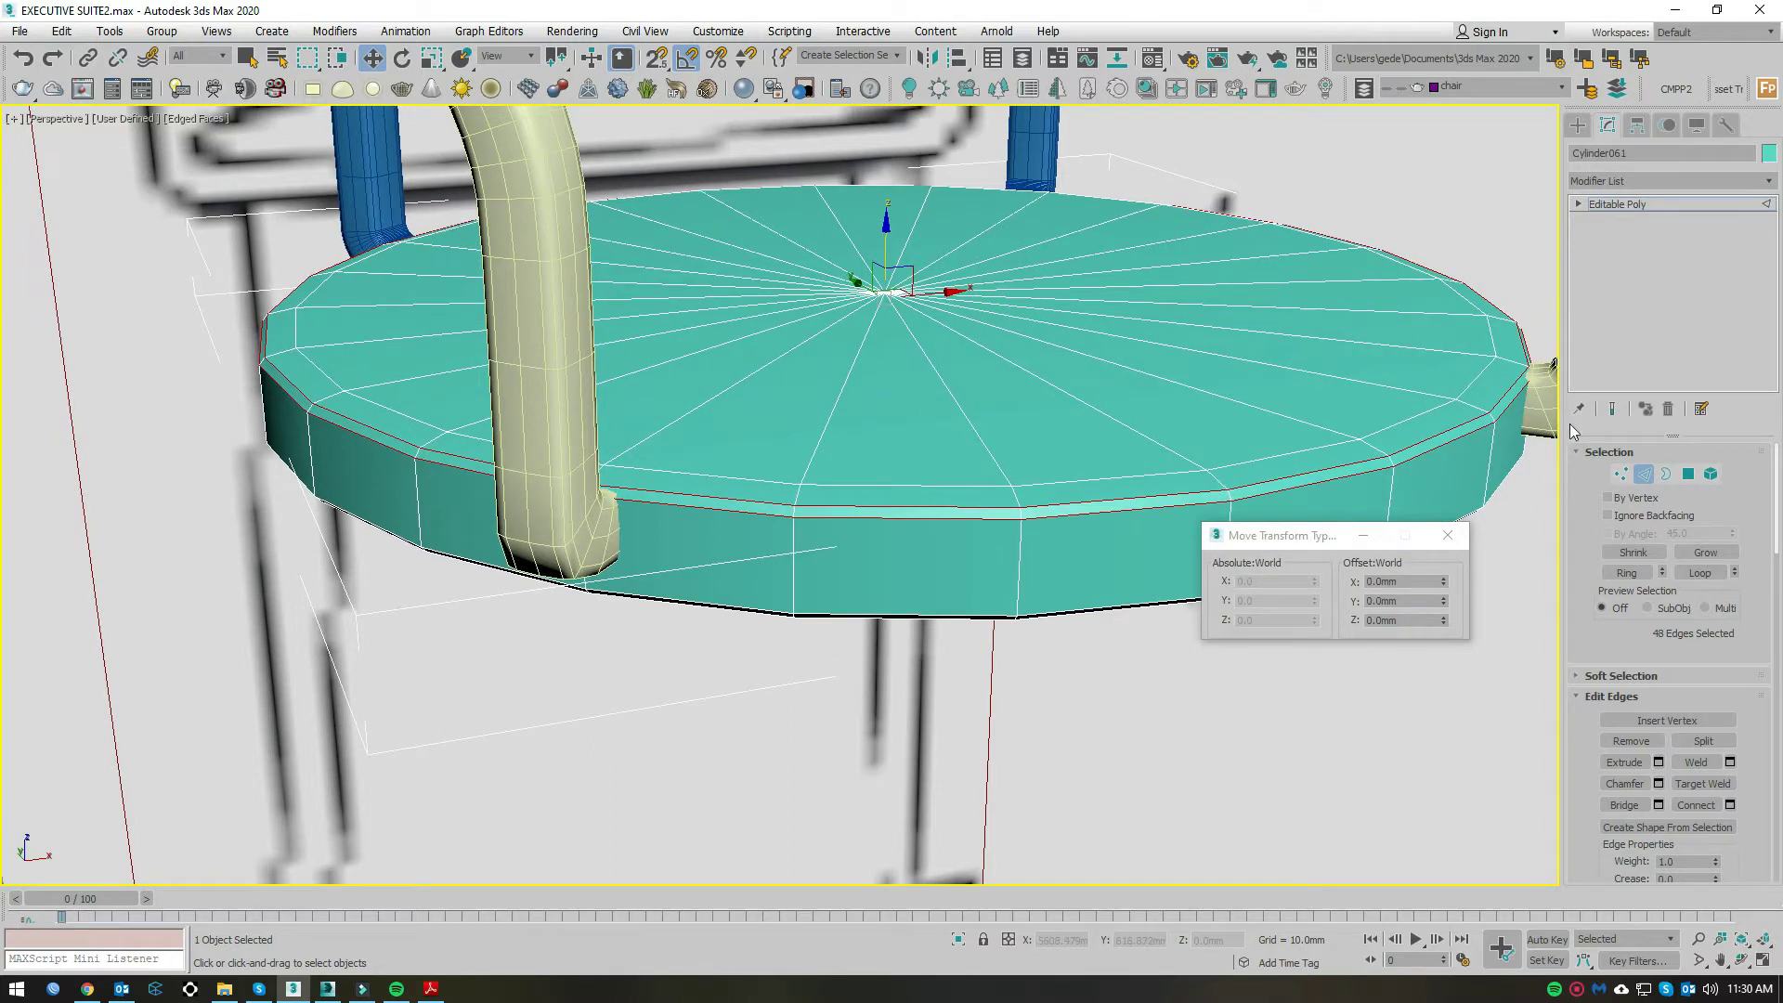
Step: Return to object level and raise the seat to Z 472.25 mm
{"action": "left_click", "coordinate": [1617, 203]}
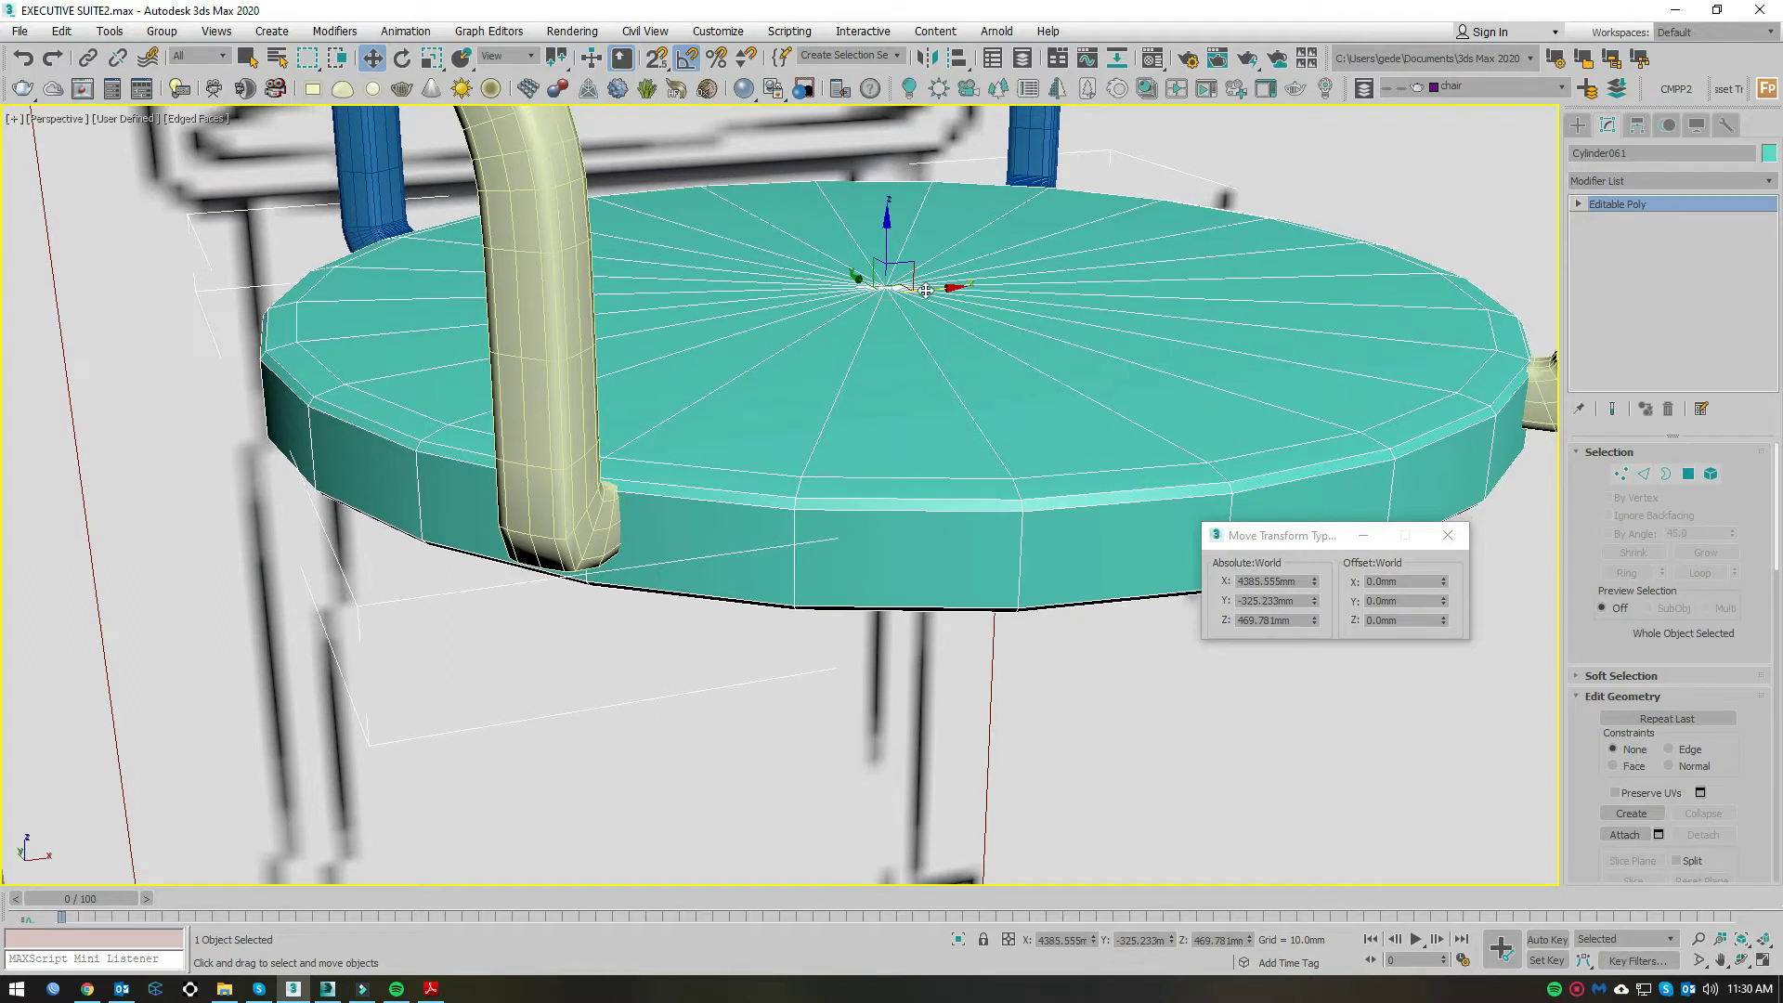
{"action": "left_click_drag", "start_coordinate": [887, 235], "coordinate": [1013, 318]}
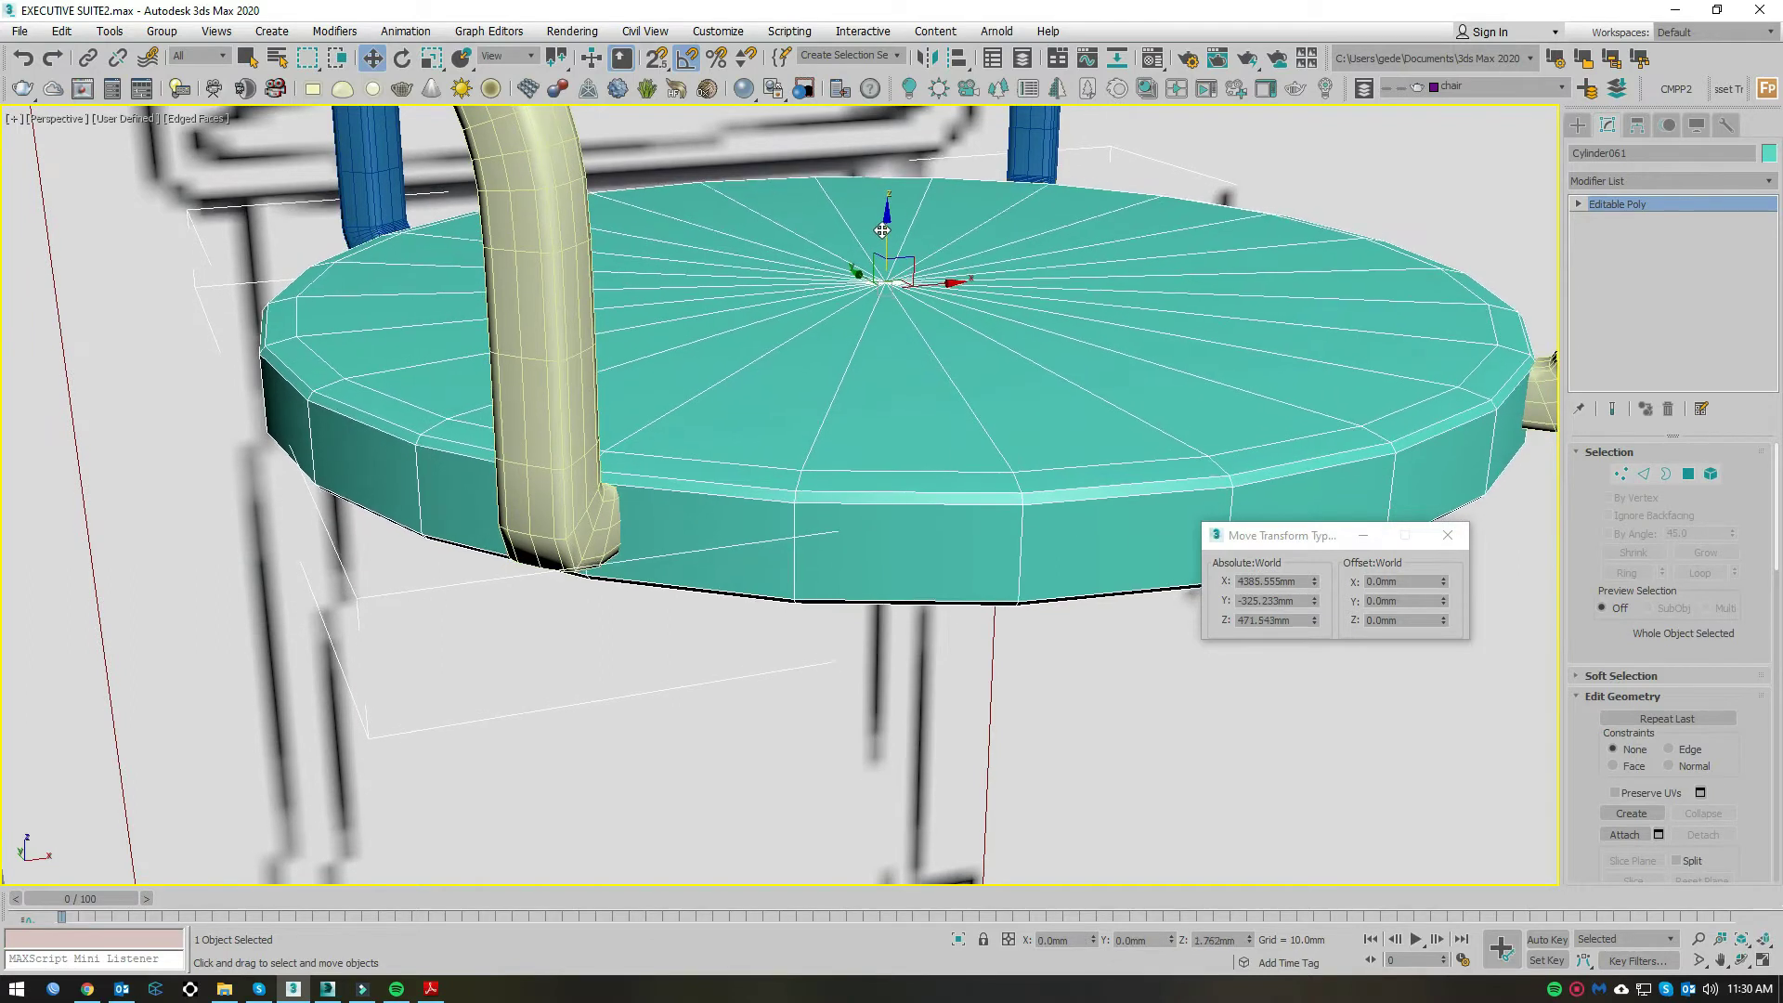
{"action": "scroll", "coordinate": [1013, 319], "scroll_direction": "down", "scroll_amount": 5}
{"action": "mouse_move", "coordinate": [1013, 319]}
{"action": "middle_mouse_down", "text": "alt"}
{"action": "mouse_move", "coordinate": [892, 390]}
{"action": "mouse_move", "coordinate": [963, 425]}
{"action": "middle_mouse_up", "text": "alt"}
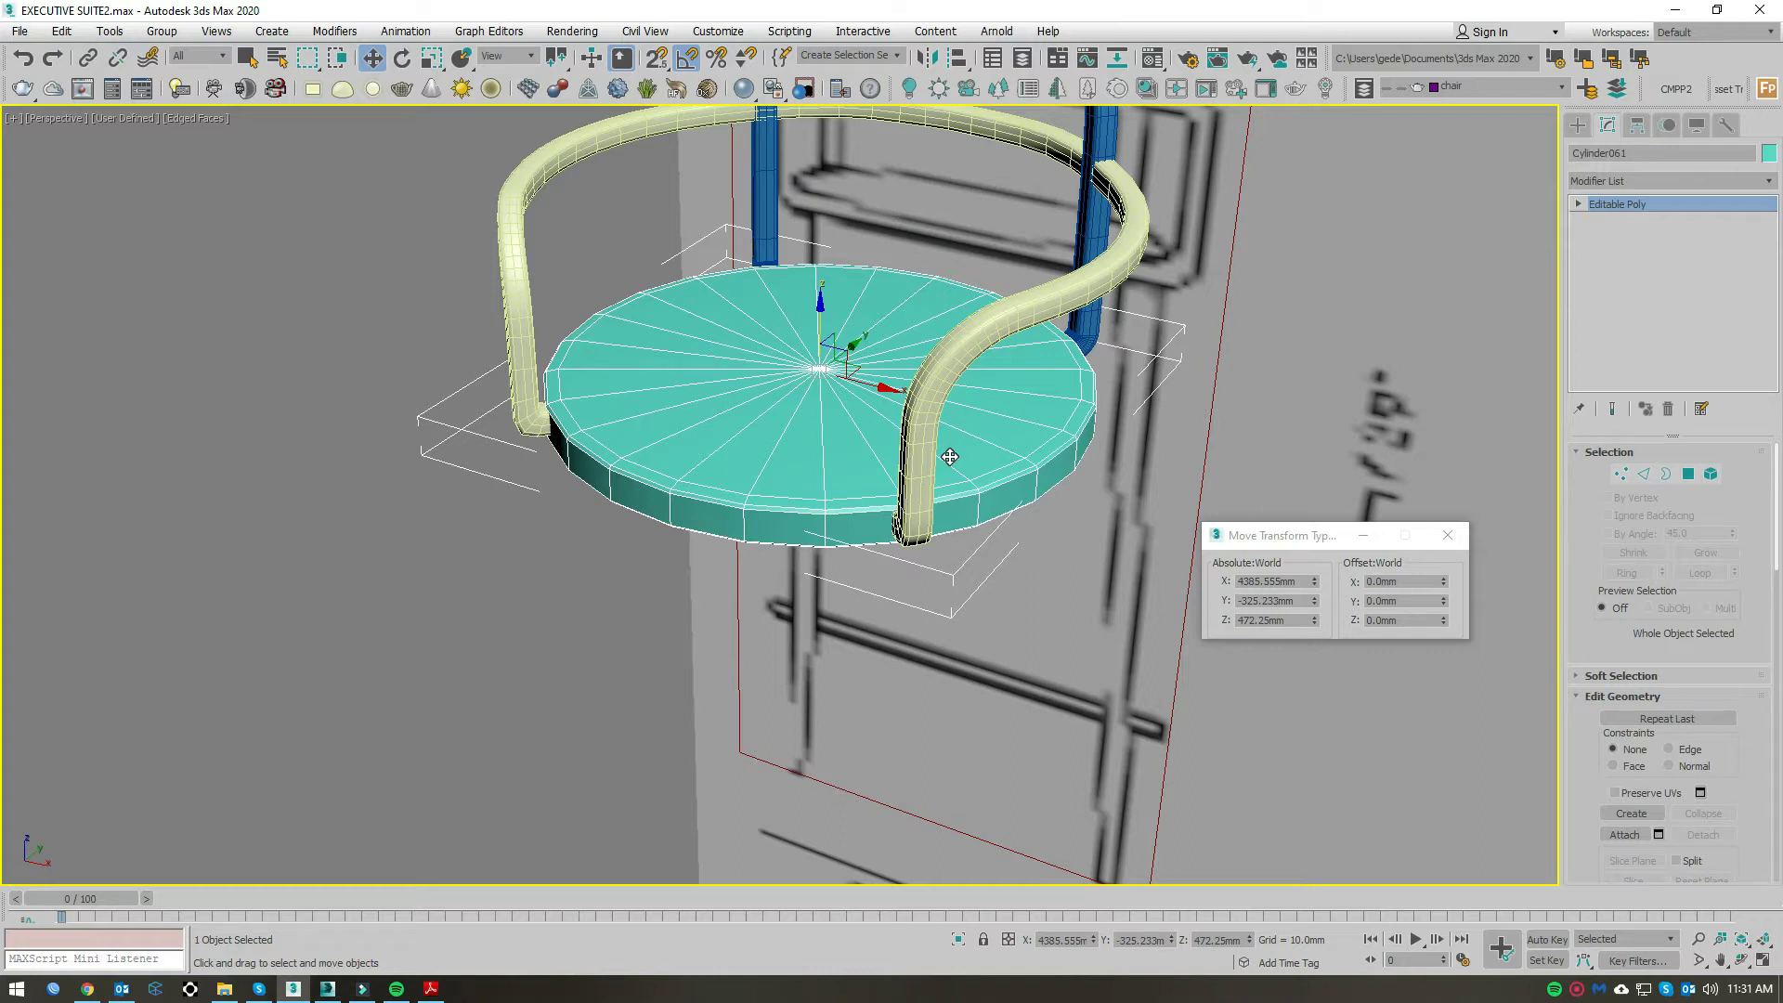
Step: Orbit to check the seat's underside beneath the armrest and backrest
{"action": "mouse_move", "coordinate": [950, 457]}
{"action": "middle_mouse_down", "text": "alt"}
{"action": "mouse_move", "coordinate": [987, 400]}
{"action": "mouse_move", "coordinate": [867, 477]}
{"action": "middle_mouse_up", "text": "alt"}
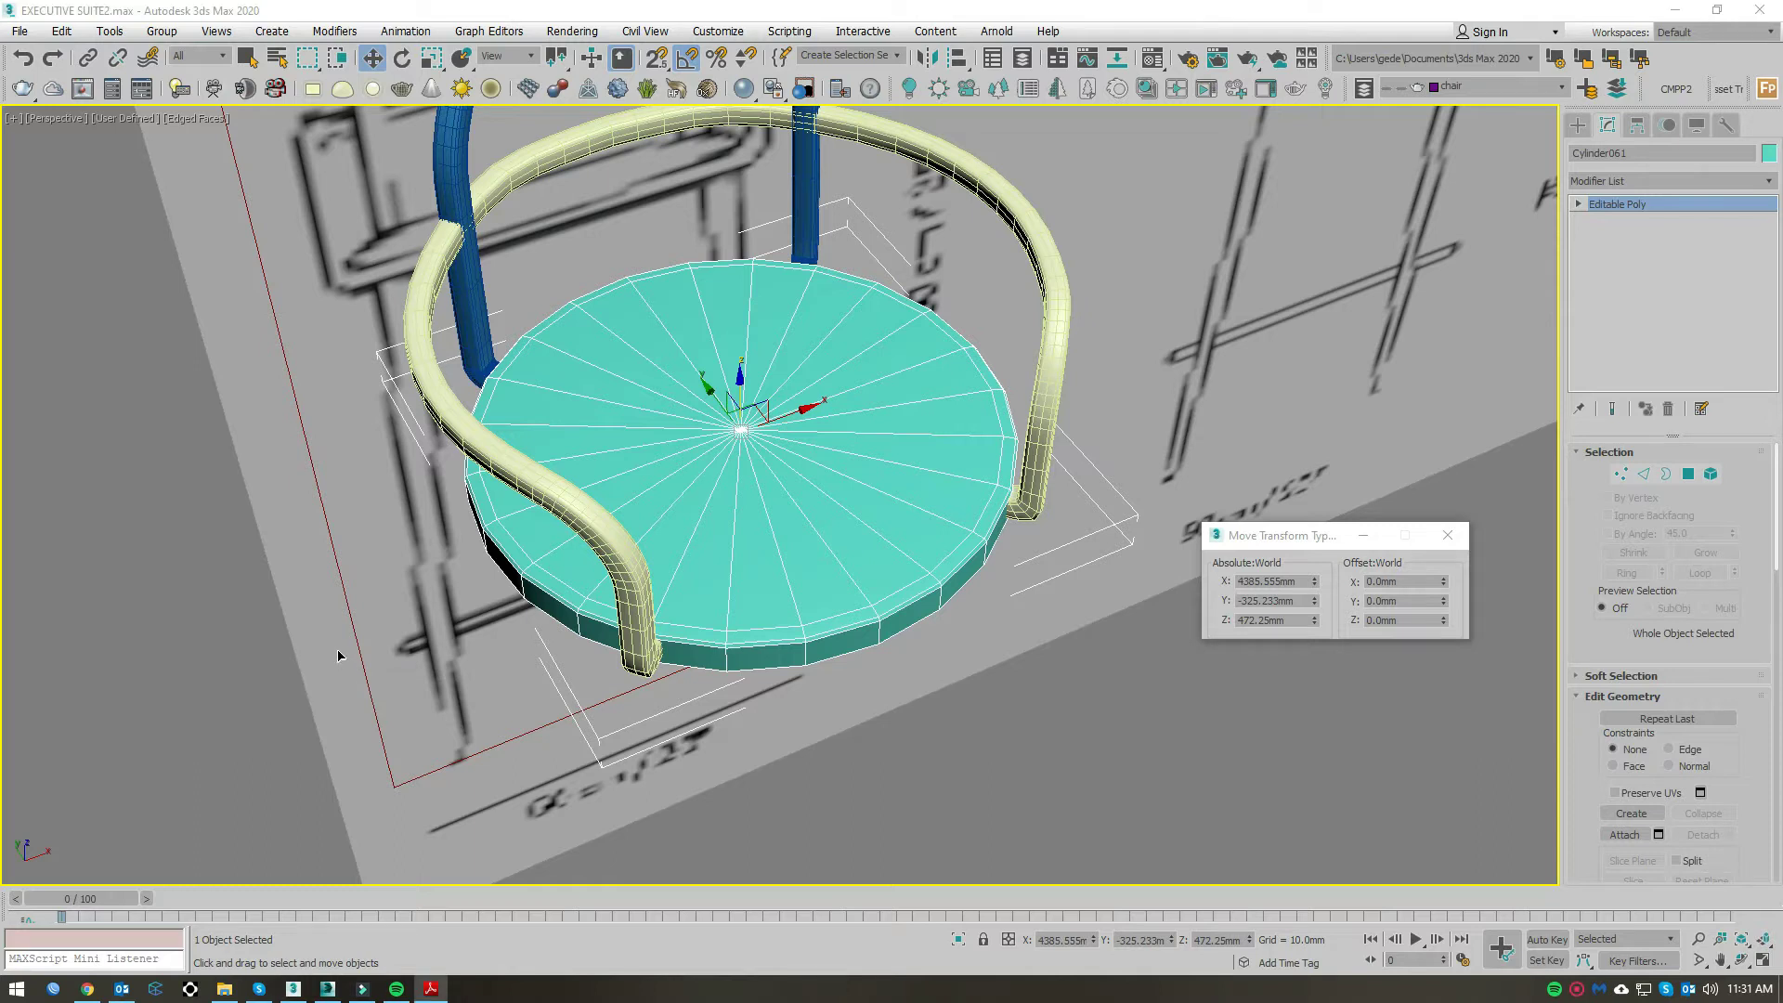
Step: In Front view, draw a small box just below the seat
{"action": "key", "text": "f"}
{"action": "scroll", "coordinate": [737, 286], "scroll_direction": "down", "scroll_amount": 2}
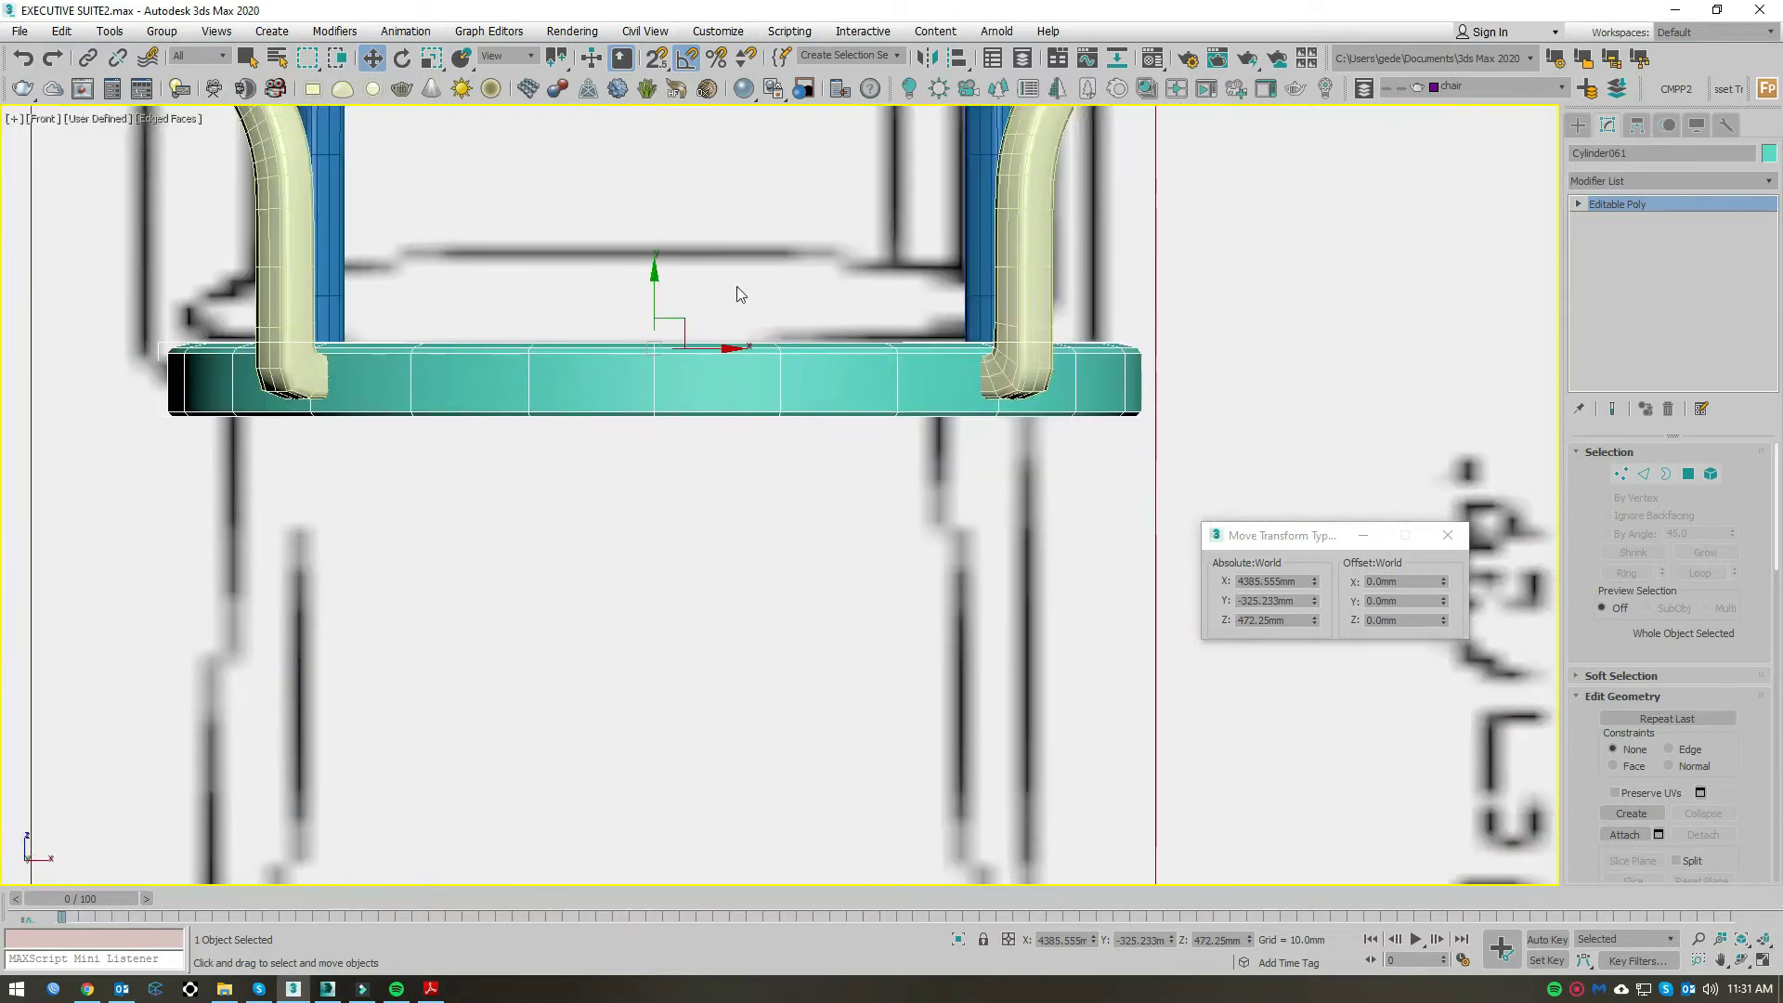
{"action": "scroll", "coordinate": [743, 390], "scroll_direction": "down", "scroll_amount": 5}
{"action": "scroll", "coordinate": [746, 399], "scroll_direction": "up", "scroll_amount": 3}
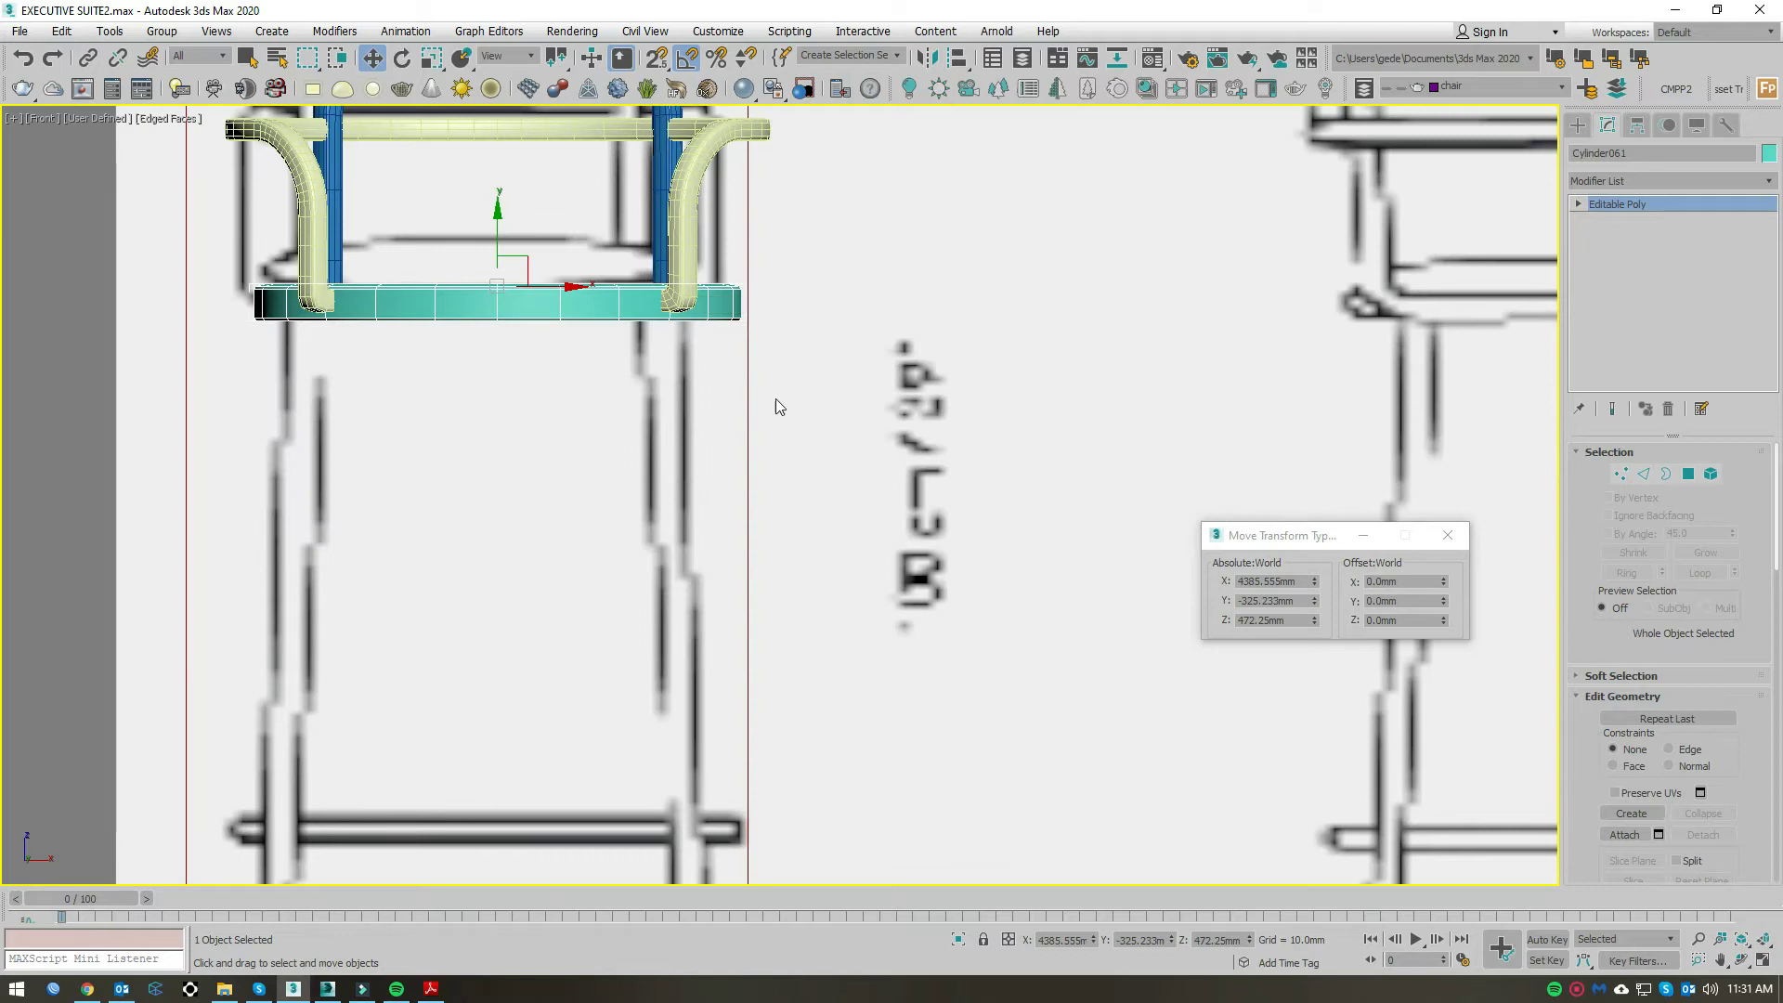
{"action": "left_click", "coordinate": [1578, 125]}
{"action": "left_click", "coordinate": [1637, 239]}
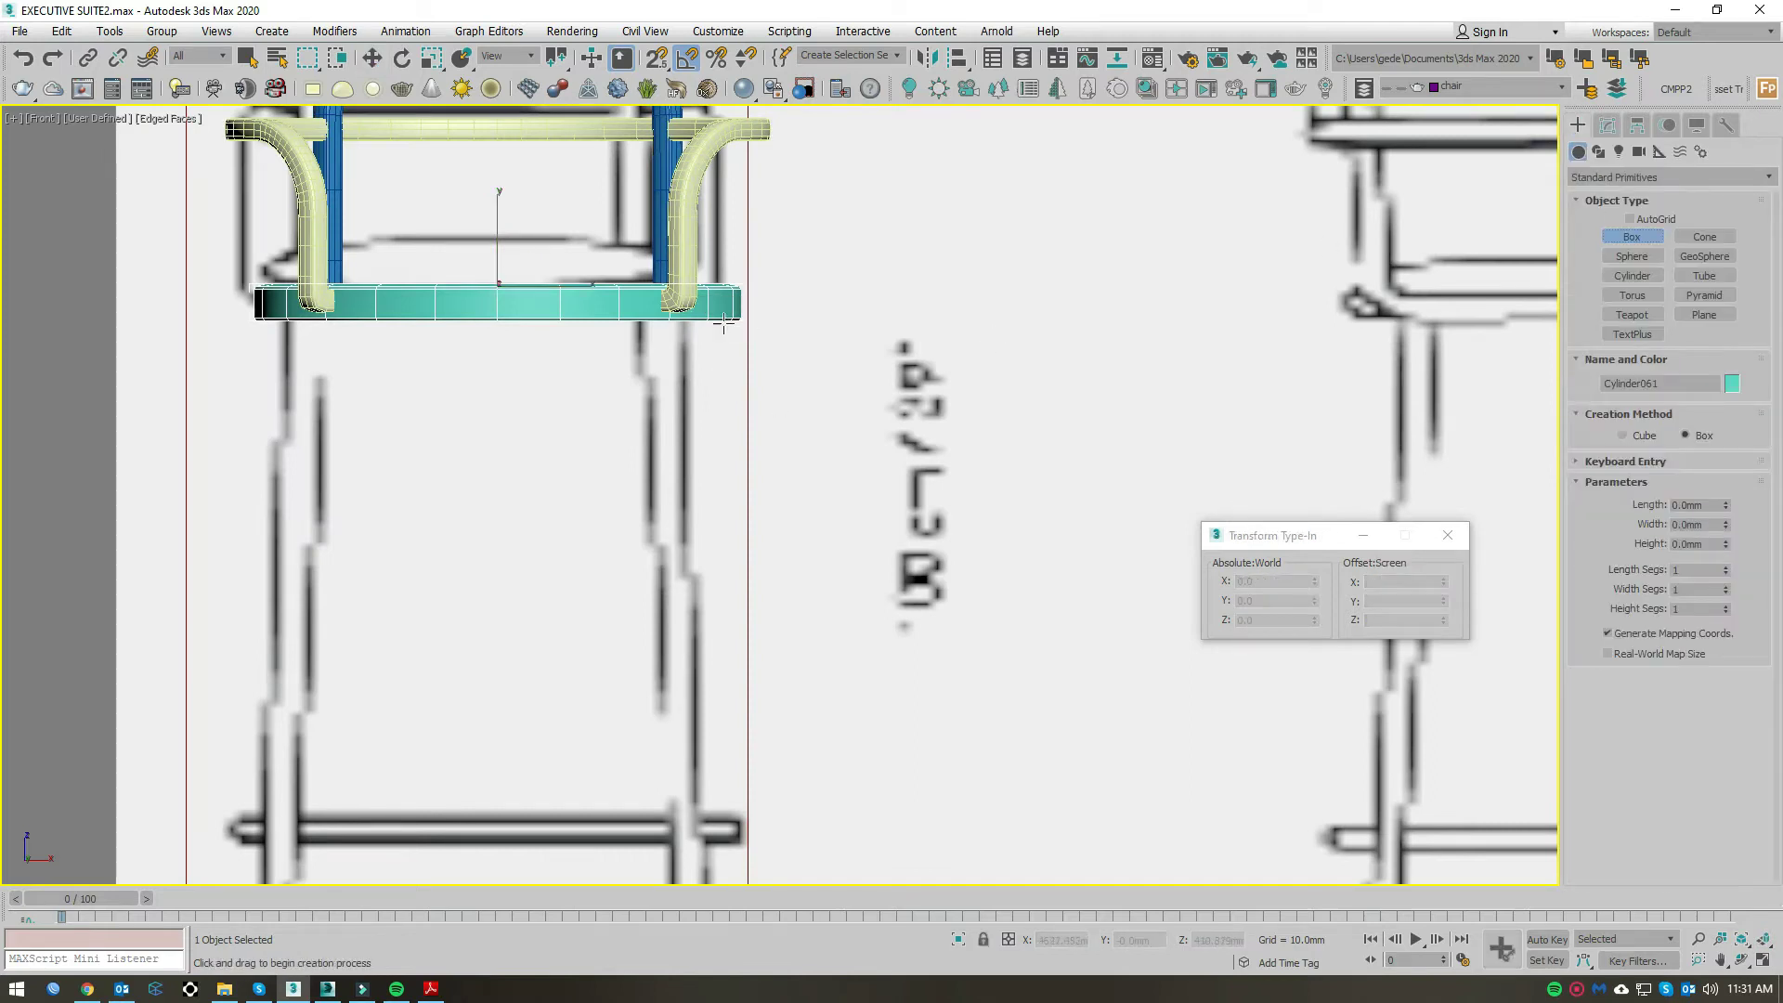
{"action": "scroll", "coordinate": [617, 319], "scroll_direction": "up", "scroll_amount": 3}
{"action": "left_click_drag", "start_coordinate": [595, 312], "coordinate": [716, 400]}
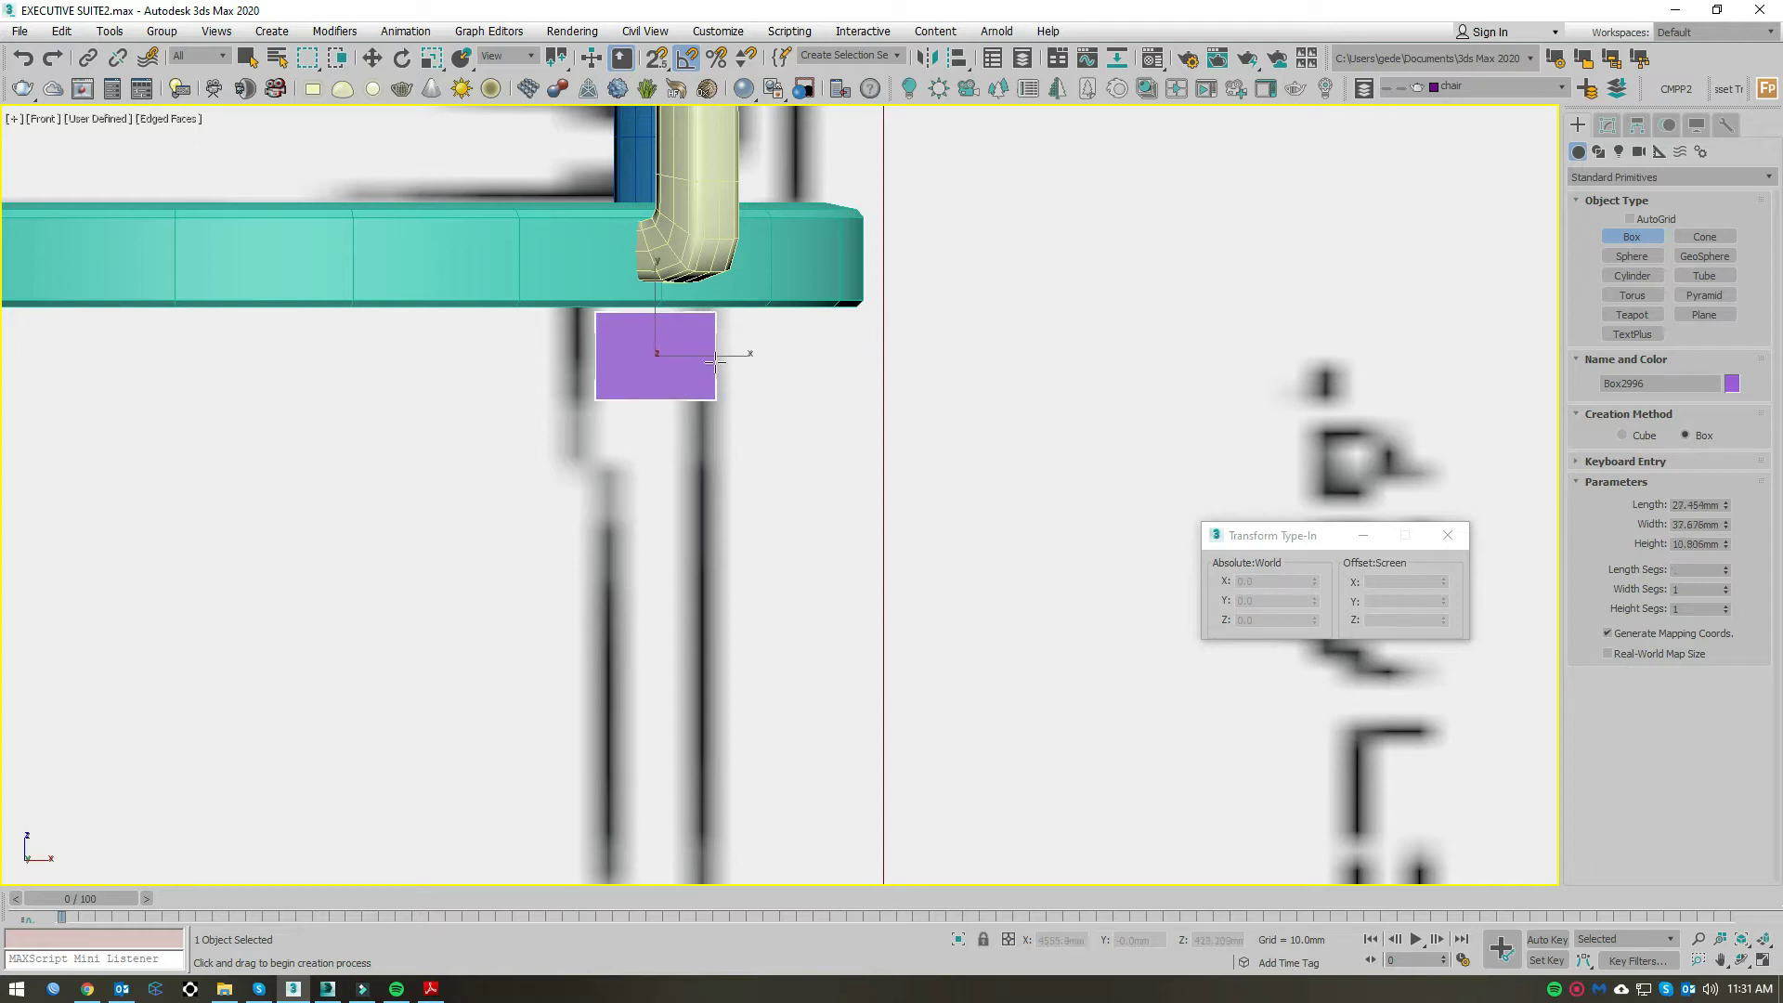
{"action": "key", "text": "w"}
Step: Set the box's Length and Width to 45 mm
{"action": "left_click", "coordinate": [1607, 125]}
{"action": "double_click", "coordinate": [1679, 475]}
{"action": "type", "text": "30"}
{"action": "key", "text": "Tab"}
{"action": "type", "text": "30"}
{"action": "key", "text": "Return"}
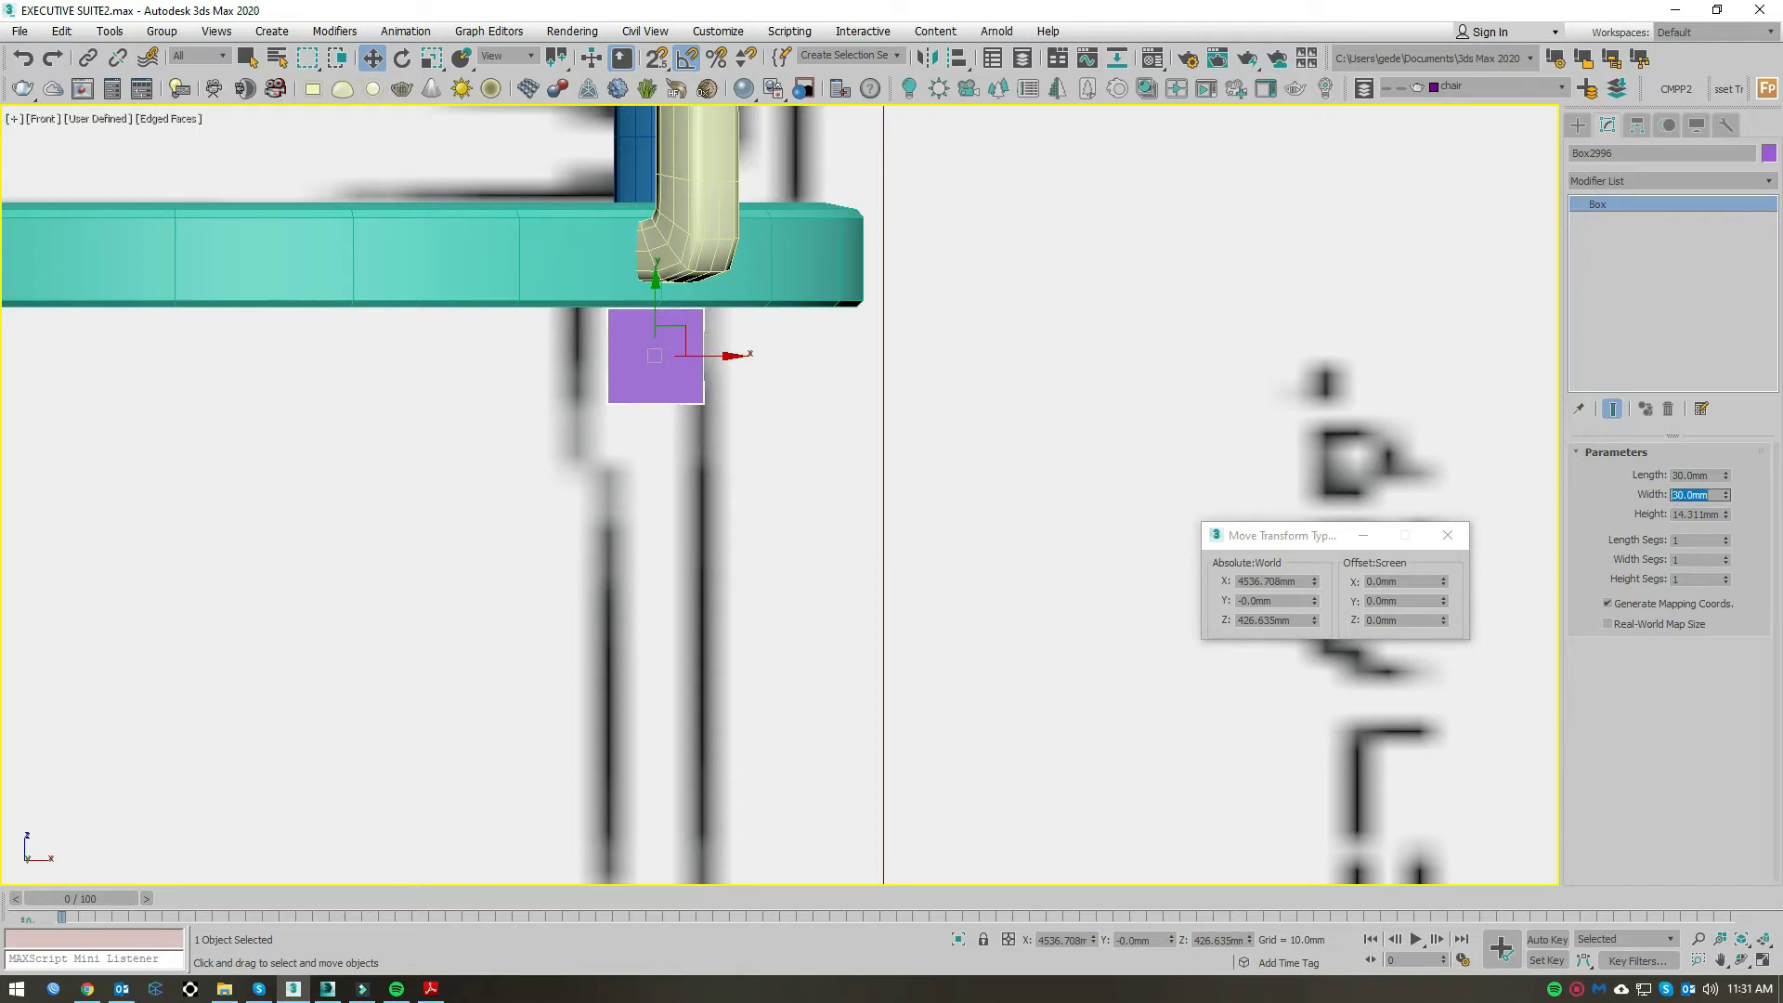
{"action": "key", "text": "shift+Tab"}
{"action": "type", "text": "45"}
{"action": "key", "text": "Tab"}
{"action": "type", "text": "45"}
{"action": "key", "text": "Return"}
Step: Convert the box to Editable Poly and snap its bottom vertices to the floor line
{"action": "scroll", "coordinate": [911, 315], "scroll_direction": "down", "scroll_amount": 3}
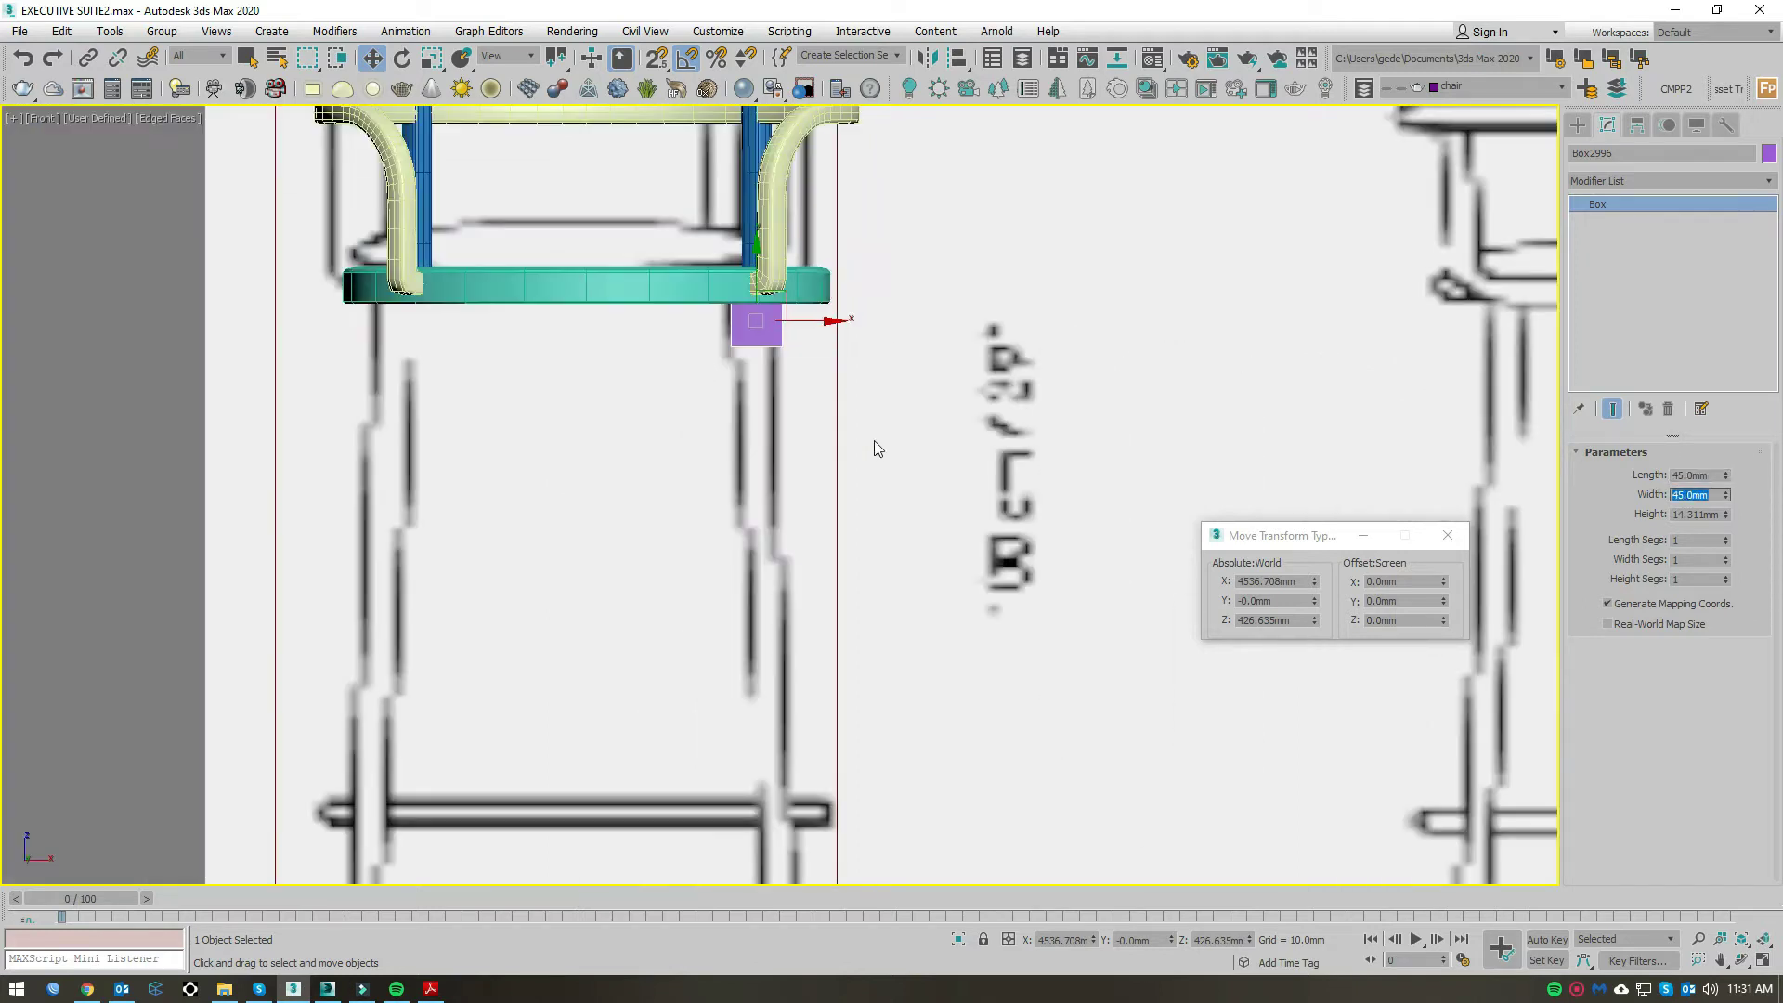
{"action": "scroll", "coordinate": [863, 390], "scroll_direction": "down", "scroll_amount": 1}
{"action": "right_click", "coordinate": [856, 320]}
{"action": "left_click", "coordinate": [1077, 527]}
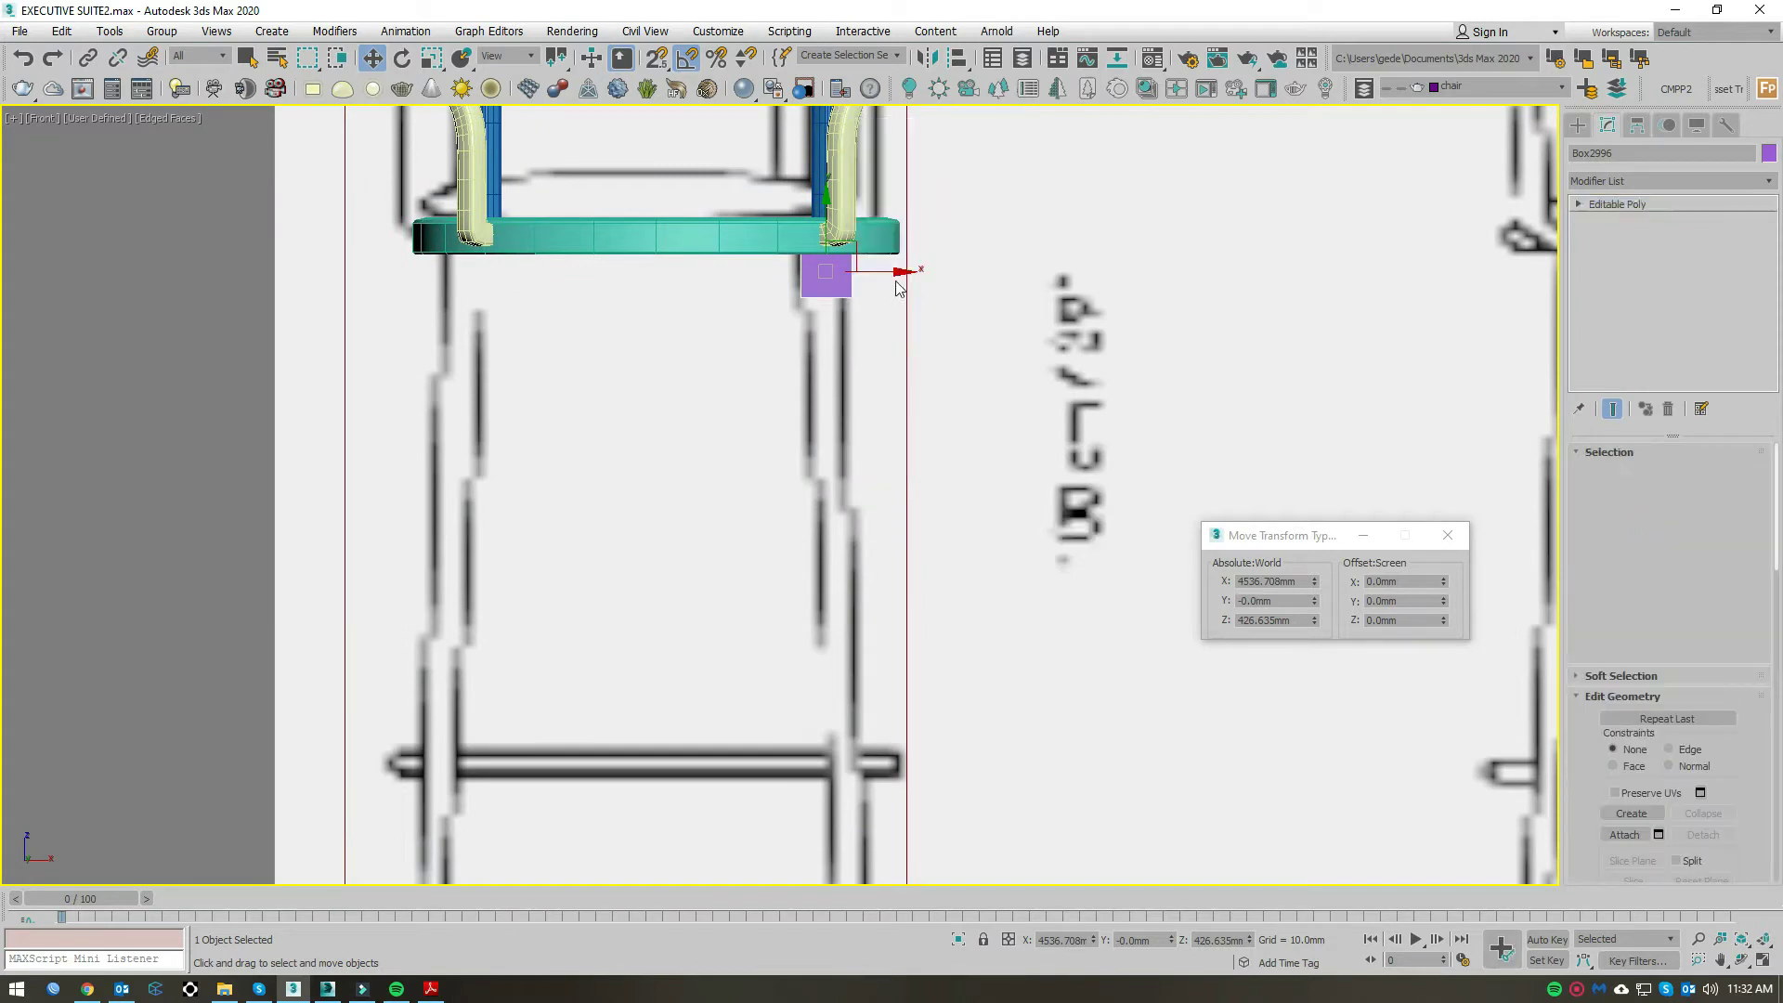
{"action": "left_click", "coordinate": [1620, 474]}
{"action": "mouse_move", "coordinate": [882, 307]}
{"action": "left_mouse_down"}
{"action": "mouse_move", "coordinate": [821, 274]}
{"action": "mouse_move", "coordinate": [868, 613]}
{"action": "mouse_move", "coordinate": [915, 772]}
{"action": "left_mouse_up"}
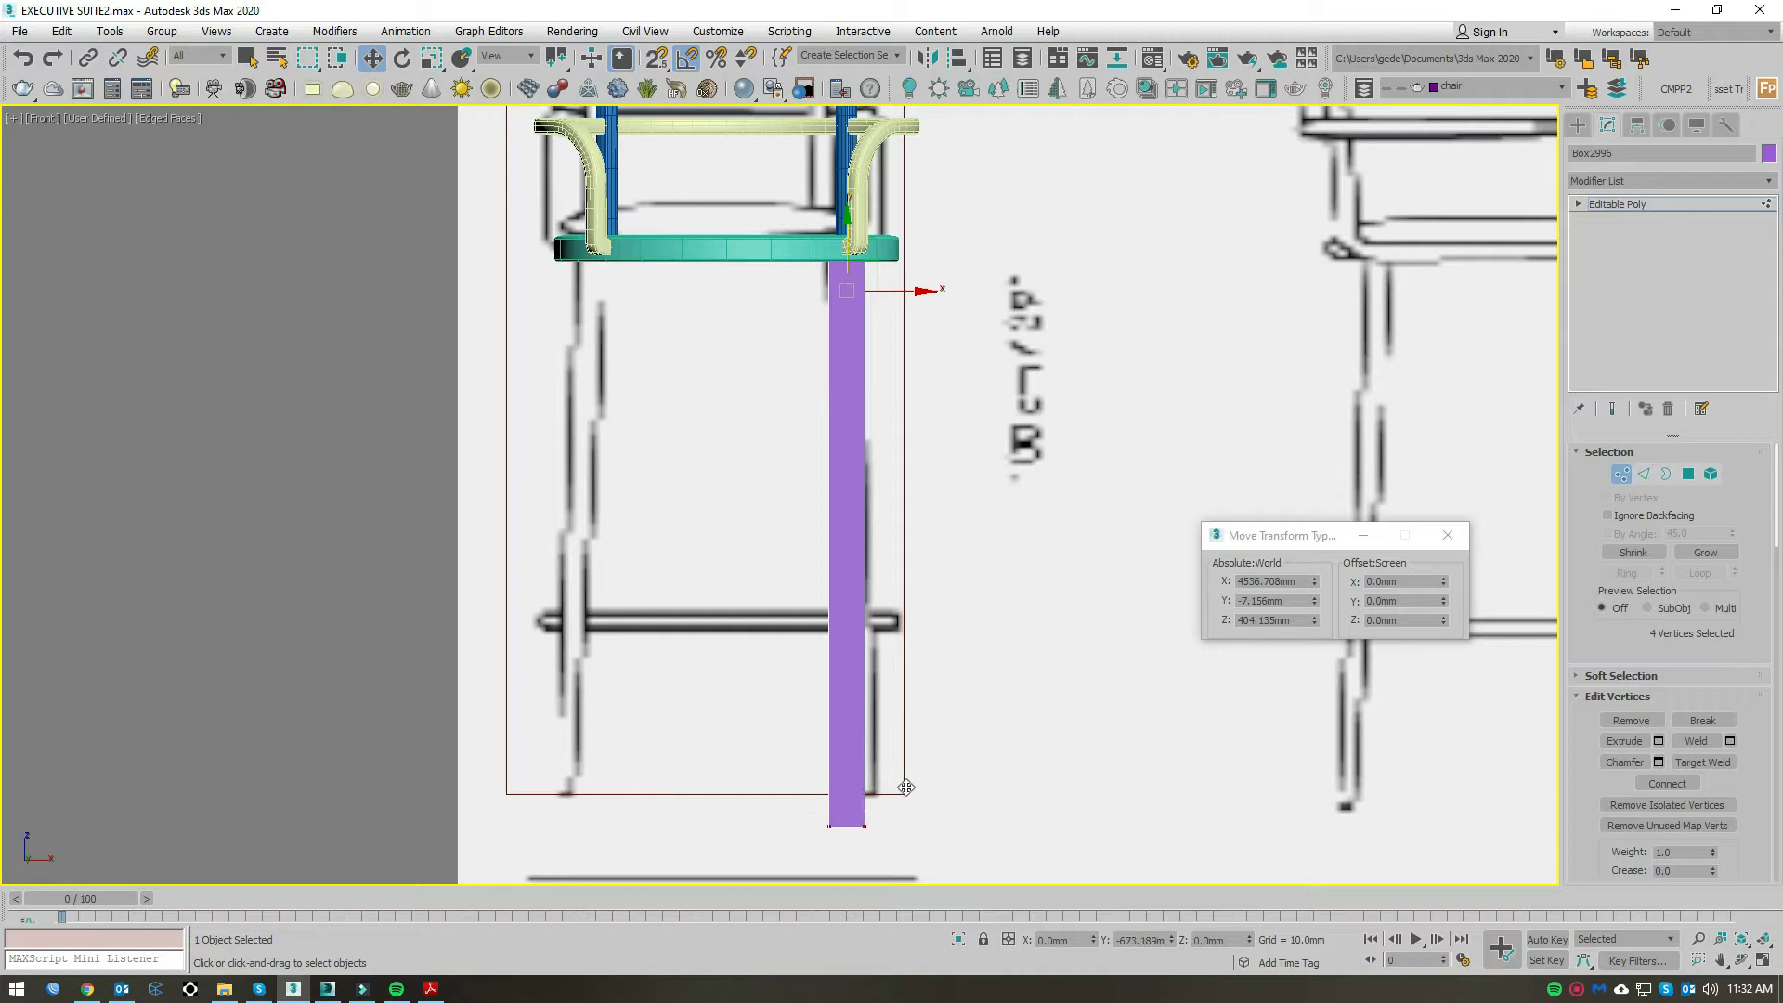
{"action": "scroll", "coordinate": [888, 652], "scroll_direction": "up", "scroll_amount": 5}
{"action": "left_click_drag", "start_coordinate": [915, 773], "coordinate": [887, 597]}
{"action": "scroll", "coordinate": [886, 597], "scroll_direction": "down", "scroll_amount": 5}
{"action": "scroll", "coordinate": [867, 452], "scroll_direction": "down", "scroll_amount": 3}
Step: Scale the leg's bottom vertices to 80% to narrow the foot
{"action": "middle_click_drag", "start_coordinate": [867, 451], "coordinate": [686, 518]}
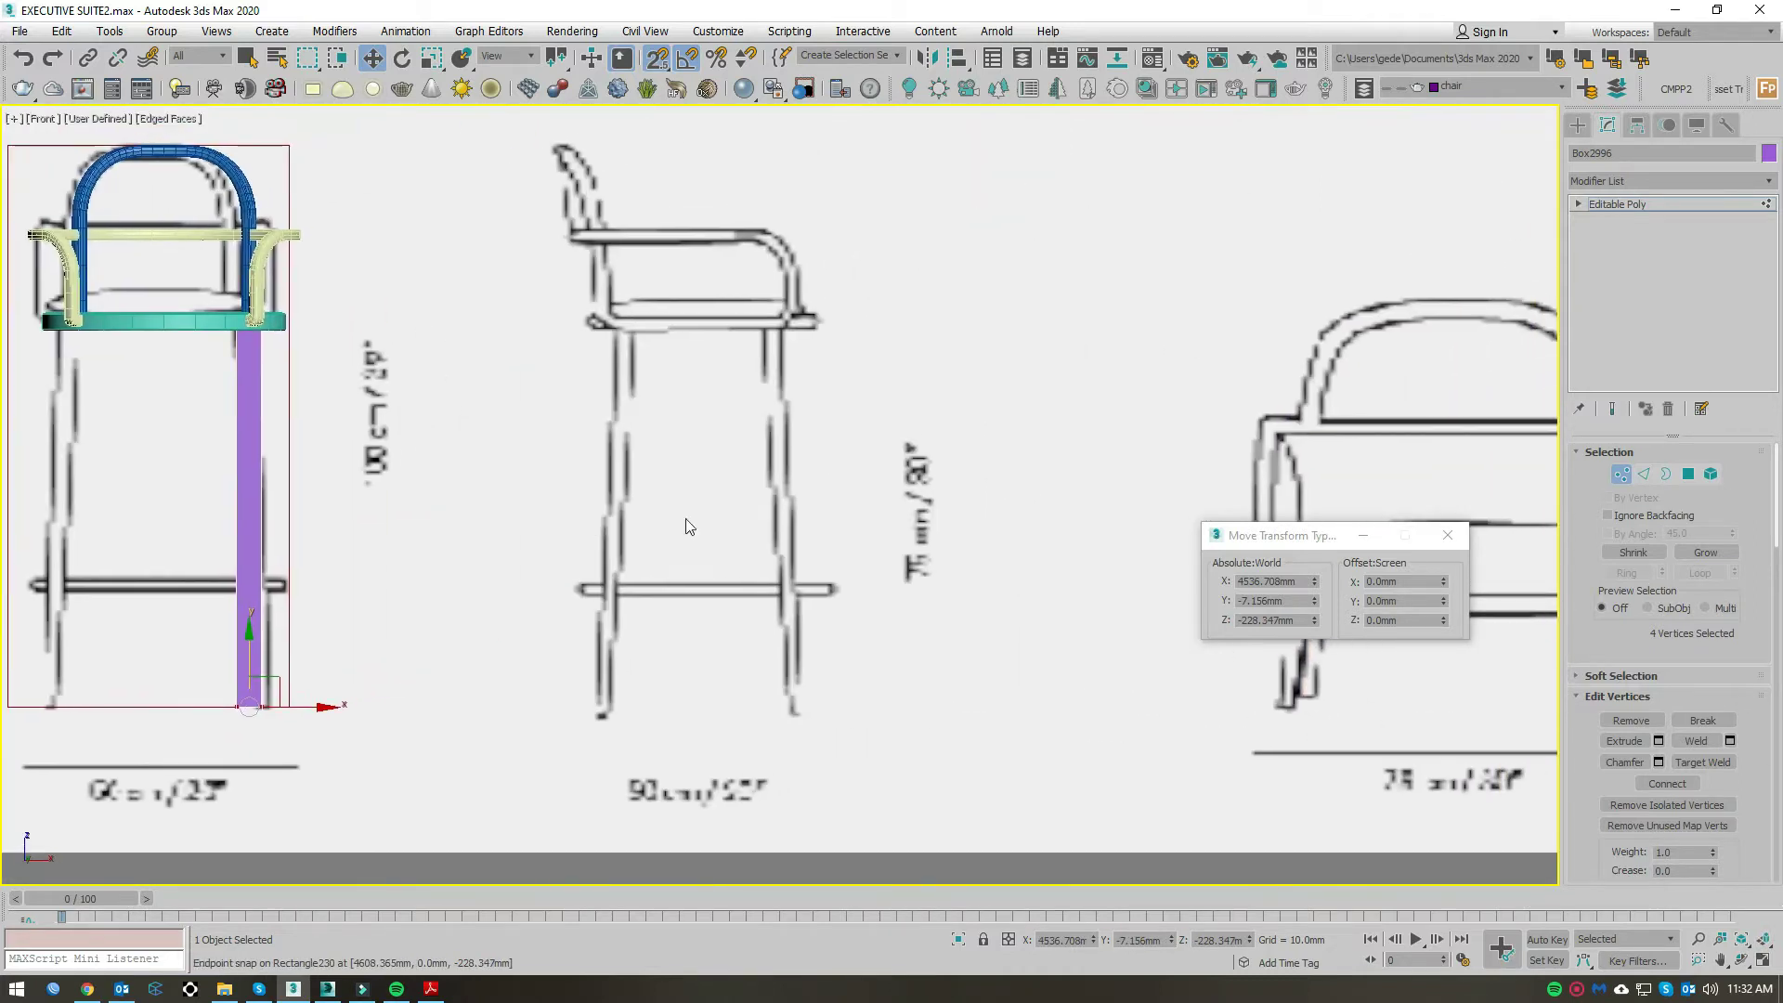
{"action": "key", "text": "shift+z"}
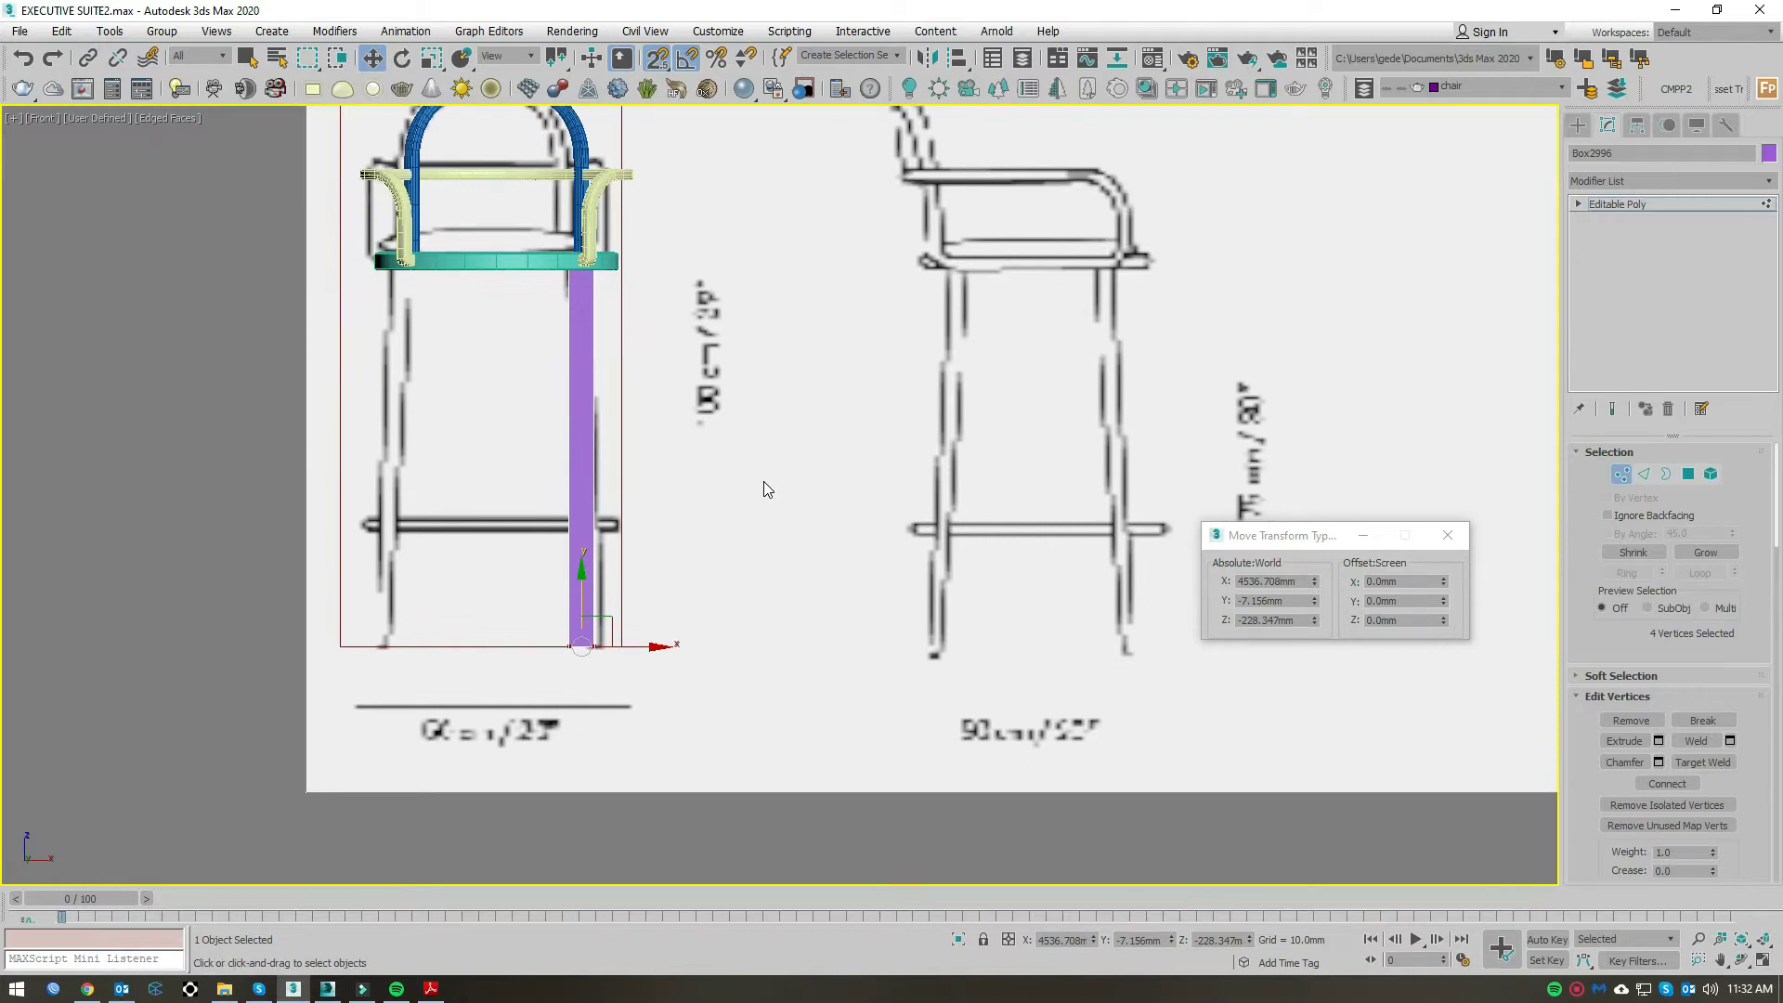
{"action": "key", "text": "shift+z"}
{"action": "scroll", "coordinate": [755, 543], "scroll_direction": "up", "scroll_amount": 5}
{"action": "key", "text": "r"}
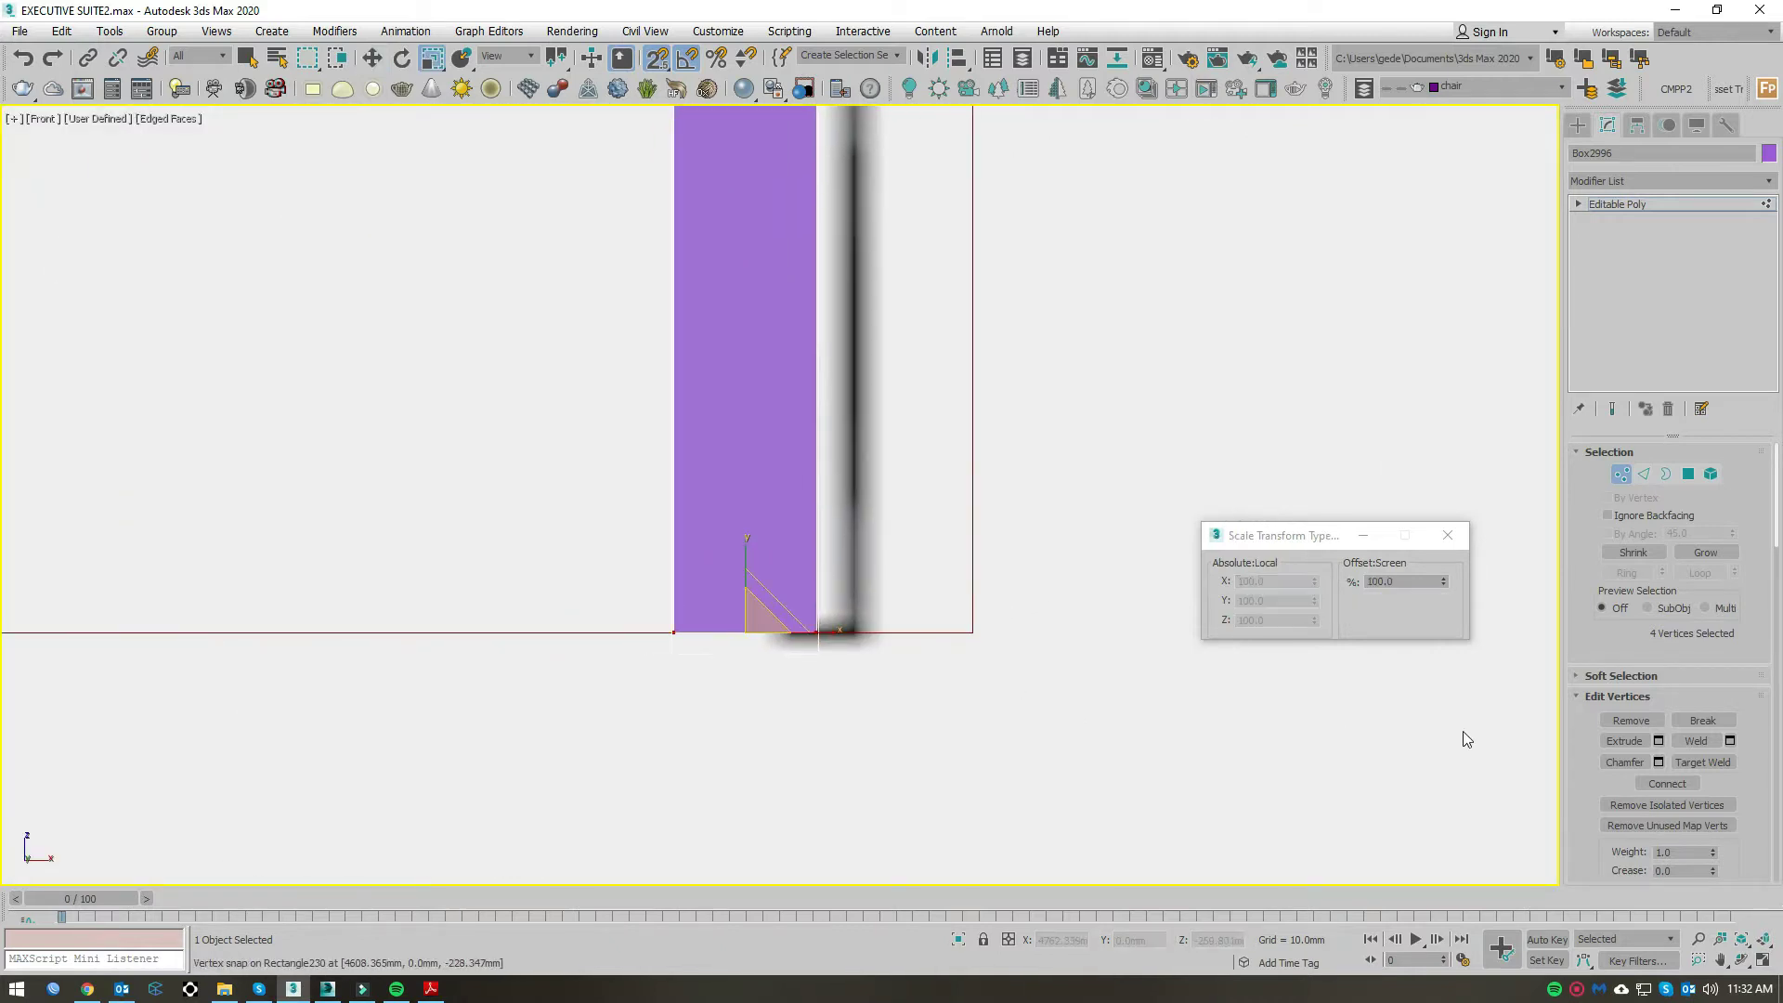
{"action": "key", "text": "Return"}
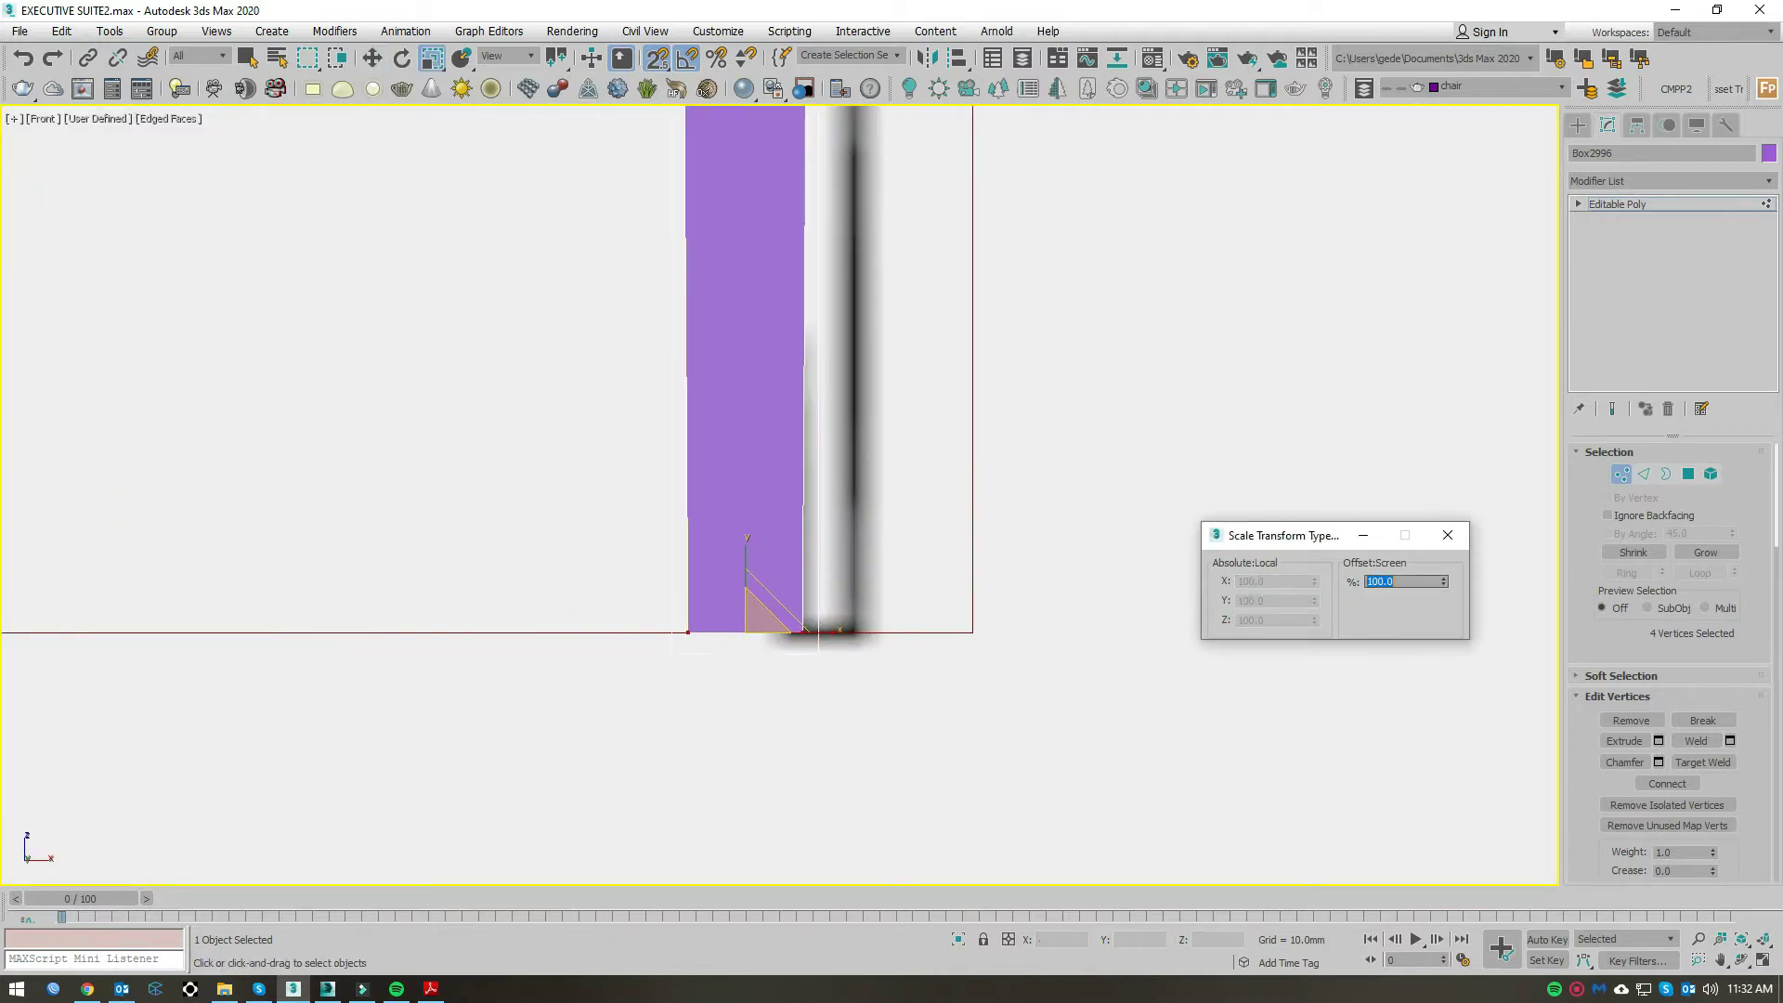
{"action": "scroll", "coordinate": [925, 567], "scroll_direction": "down", "scroll_amount": 5}
{"action": "scroll", "coordinate": [925, 567], "scroll_direction": "up", "scroll_amount": 5}
{"action": "scroll", "coordinate": [641, 566], "scroll_direction": "down", "scroll_amount": 4}
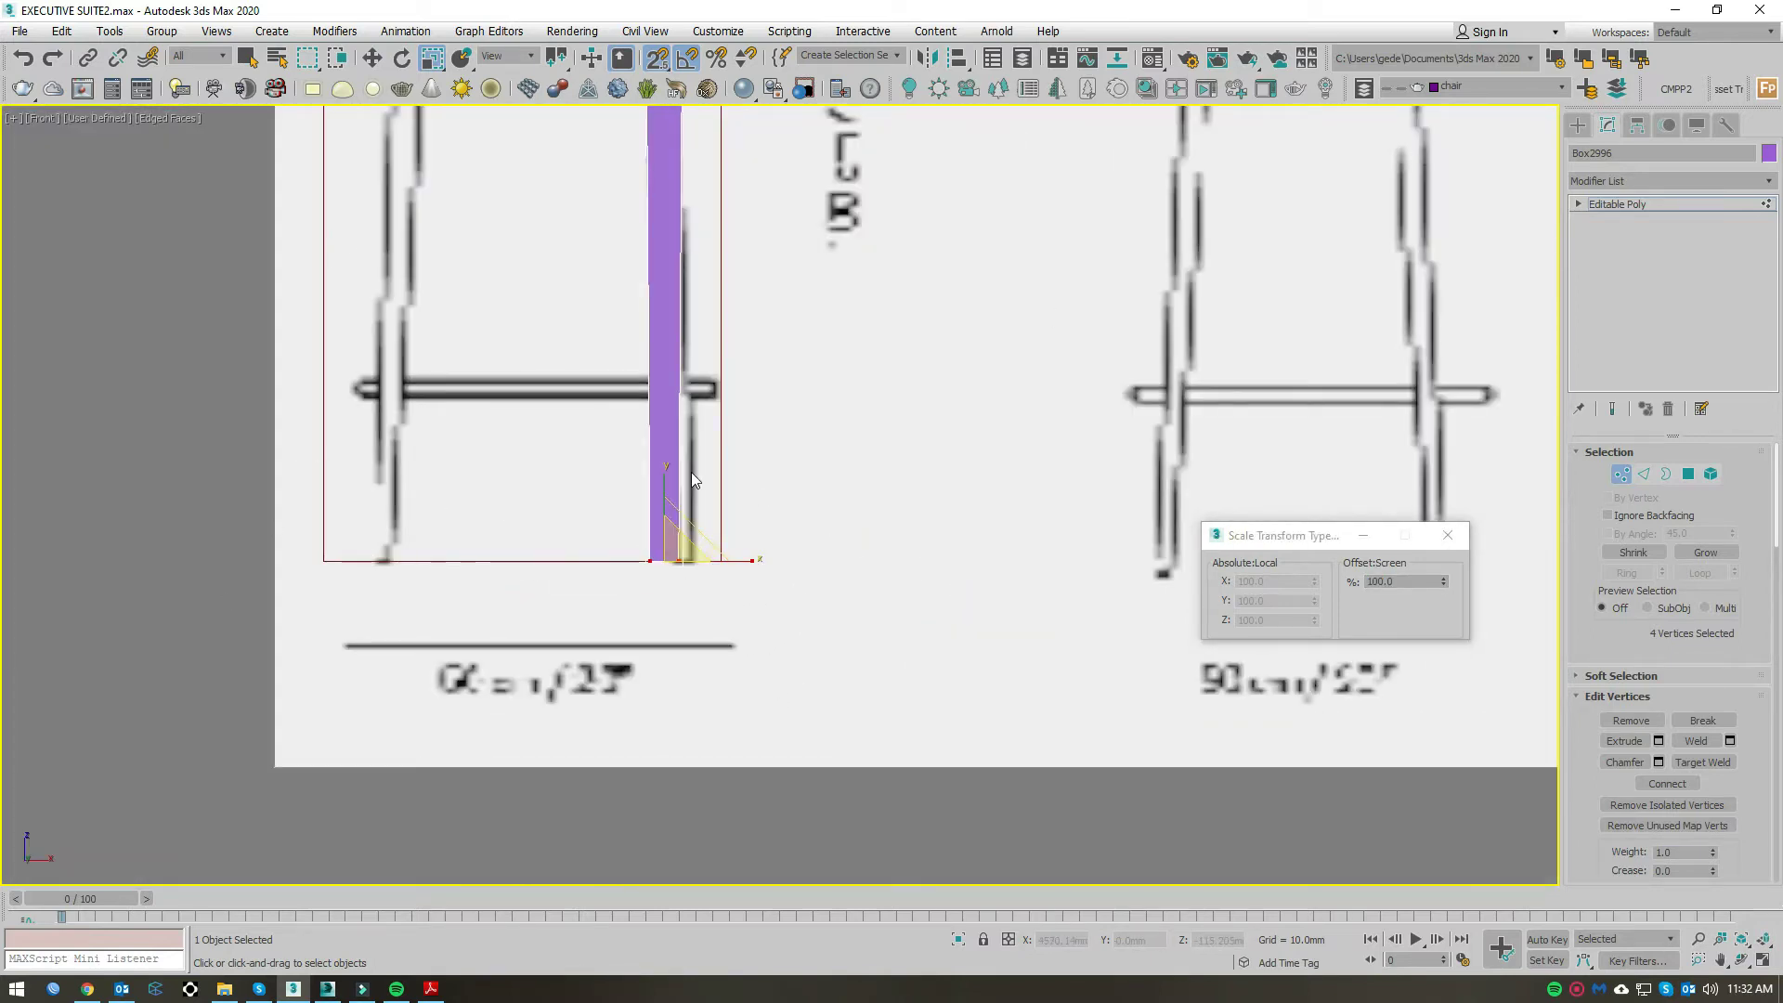
{"action": "scroll", "coordinate": [691, 480], "scroll_direction": "down", "scroll_amount": 4}
{"action": "key", "text": "t"}
{"action": "key", "text": "z"}
{"action": "scroll", "coordinate": [904, 454], "scroll_direction": "down", "scroll_amount": 3}
{"action": "scroll", "coordinate": [953, 591], "scroll_direction": "down", "scroll_amount": 3}
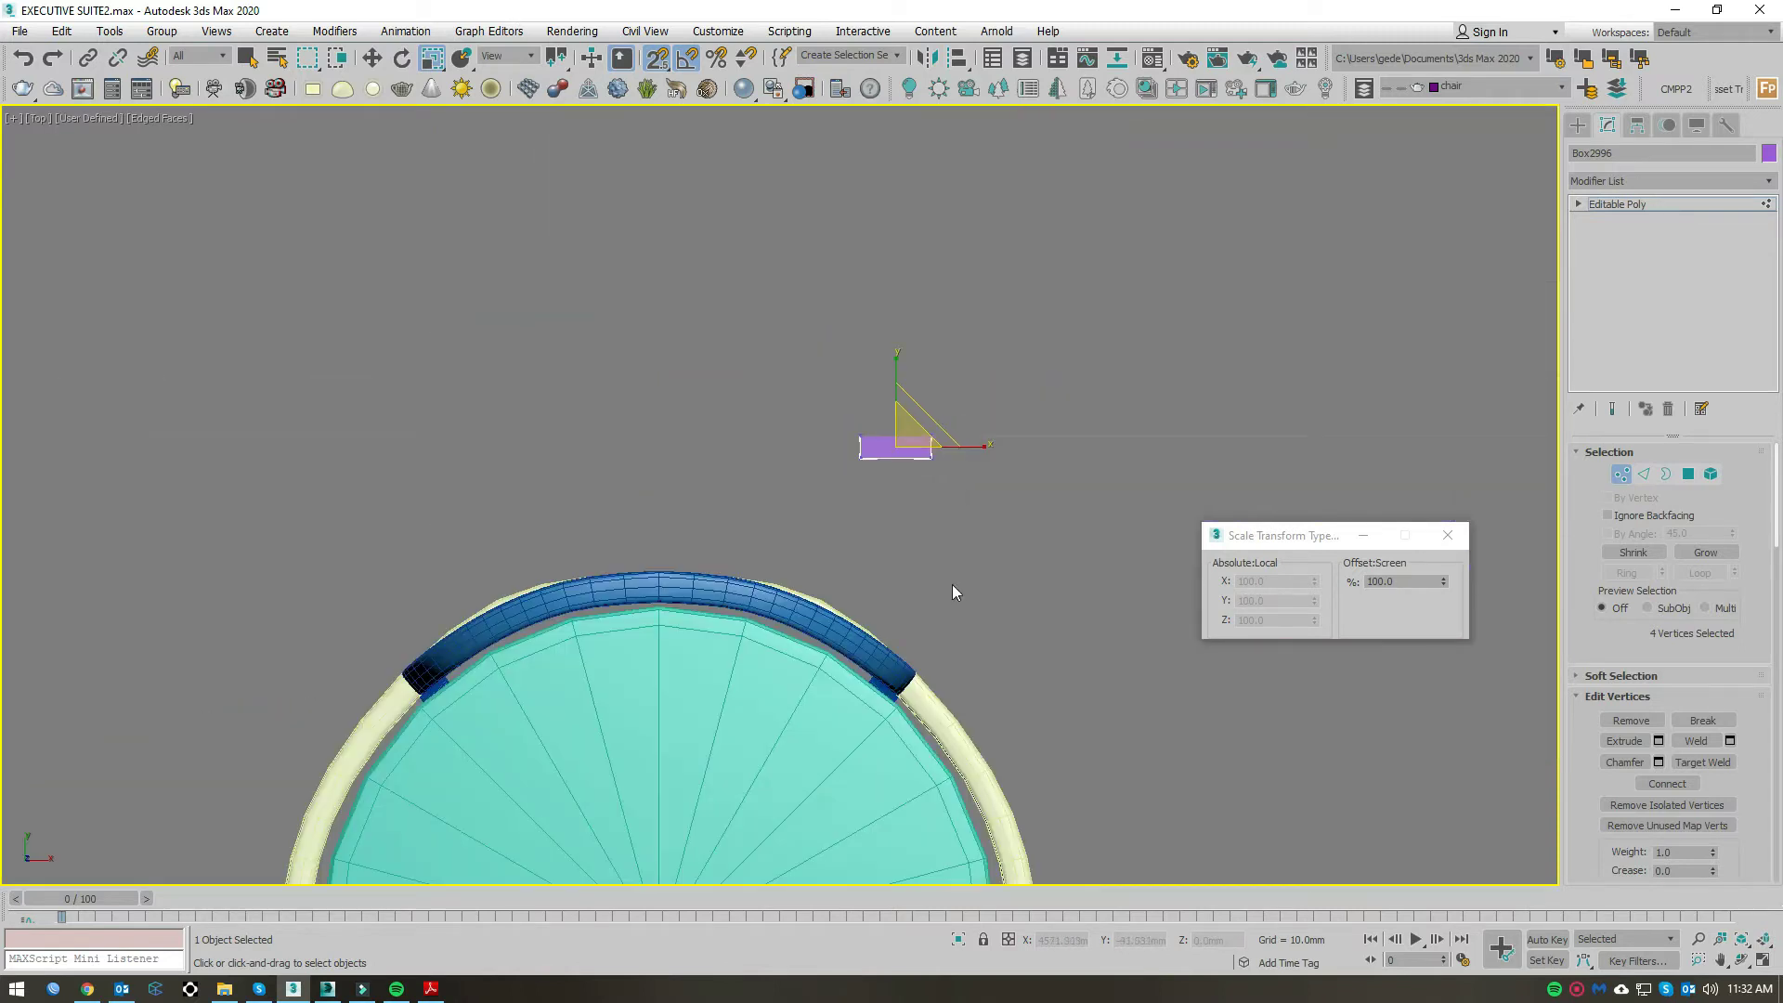
Step: Undo back to the plain box and set its Width and Height to 45 mm
{"action": "left_click", "coordinate": [962, 469]}
{"action": "scroll", "coordinate": [941, 408], "scroll_direction": "up", "scroll_amount": 4}
{"action": "key", "text": "ctrl+z"}
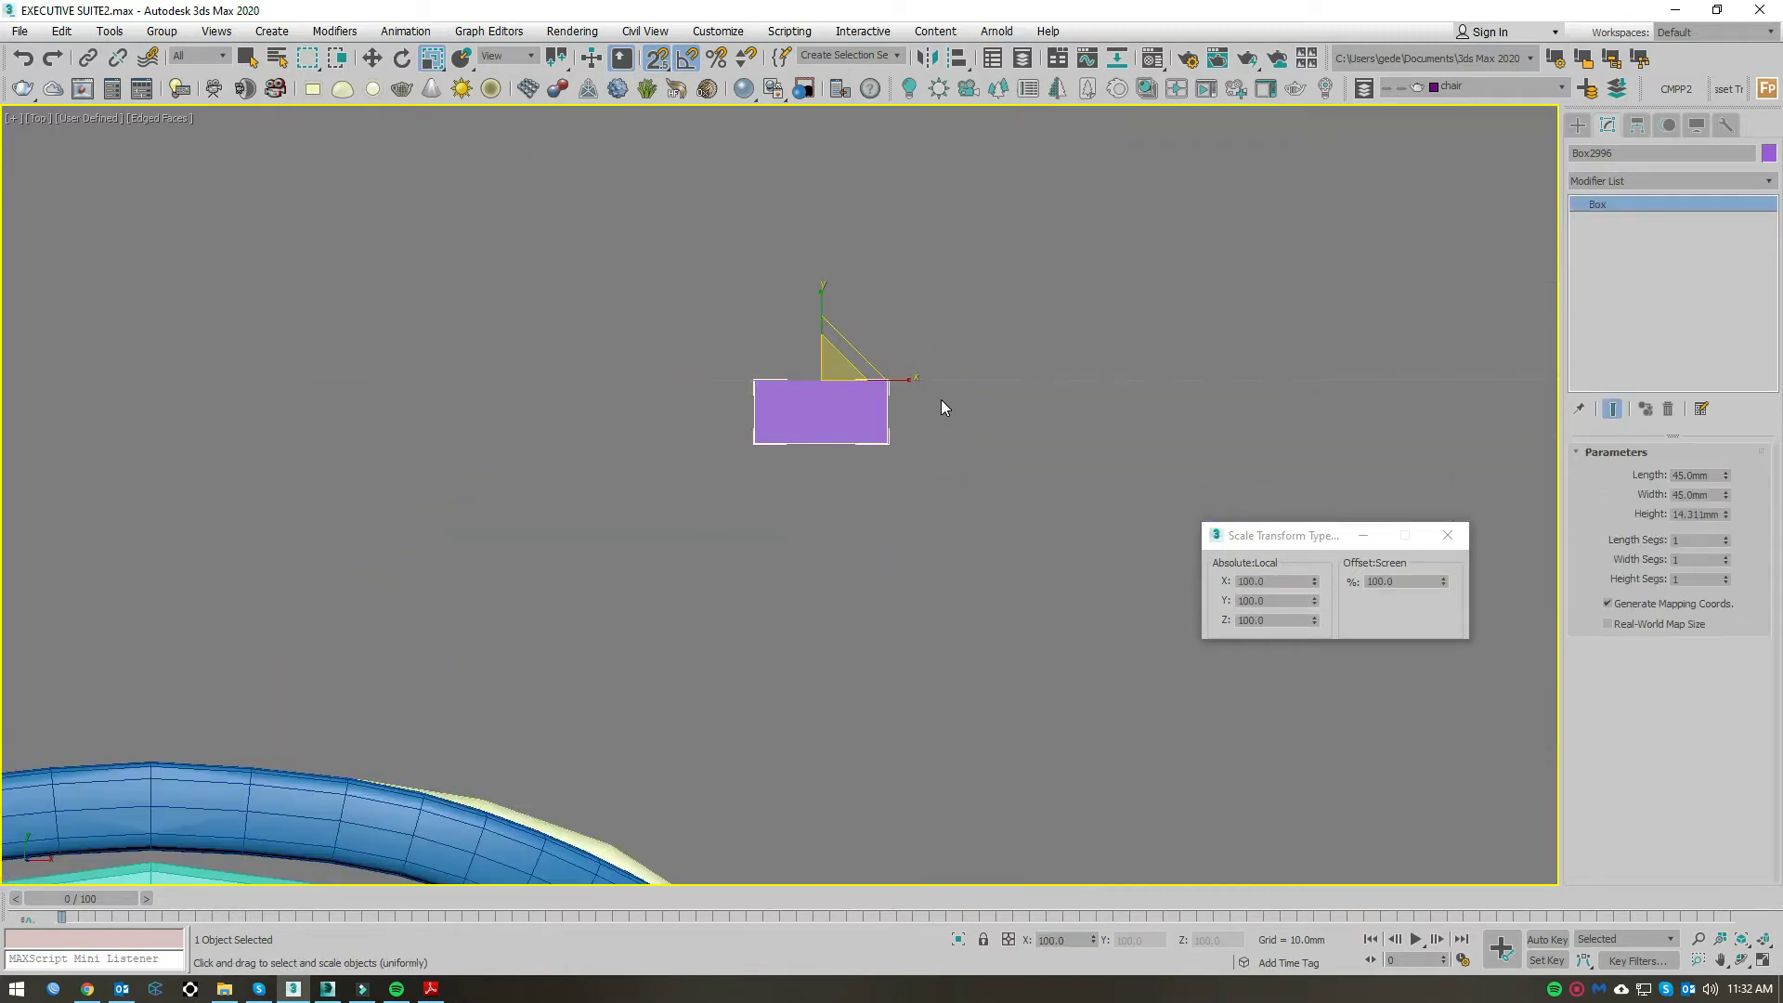
{"action": "key", "text": "shift+Tab"}
{"action": "key", "text": "shift+Tab"}
{"action": "type", "text": "45"}
{"action": "key", "text": "Tab"}
{"action": "type", "text": "45"}
{"action": "key", "text": "Return"}
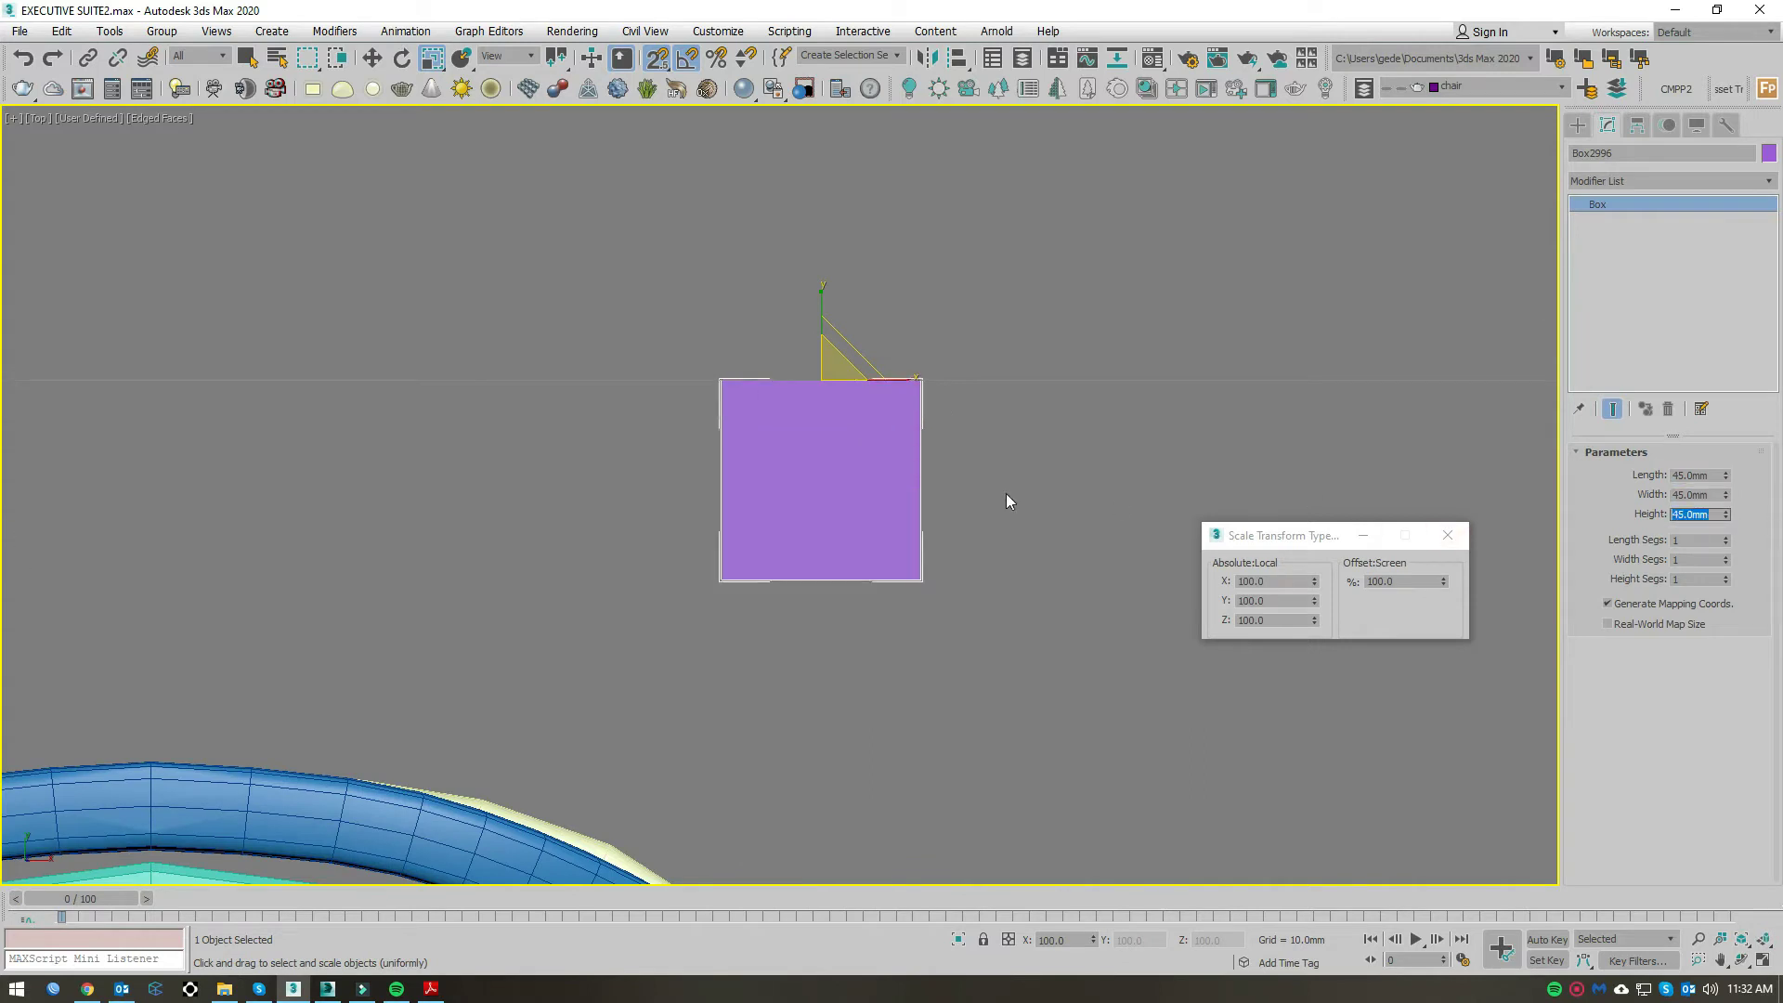
{"action": "scroll", "coordinate": [888, 292], "scroll_direction": "down", "scroll_amount": 5}
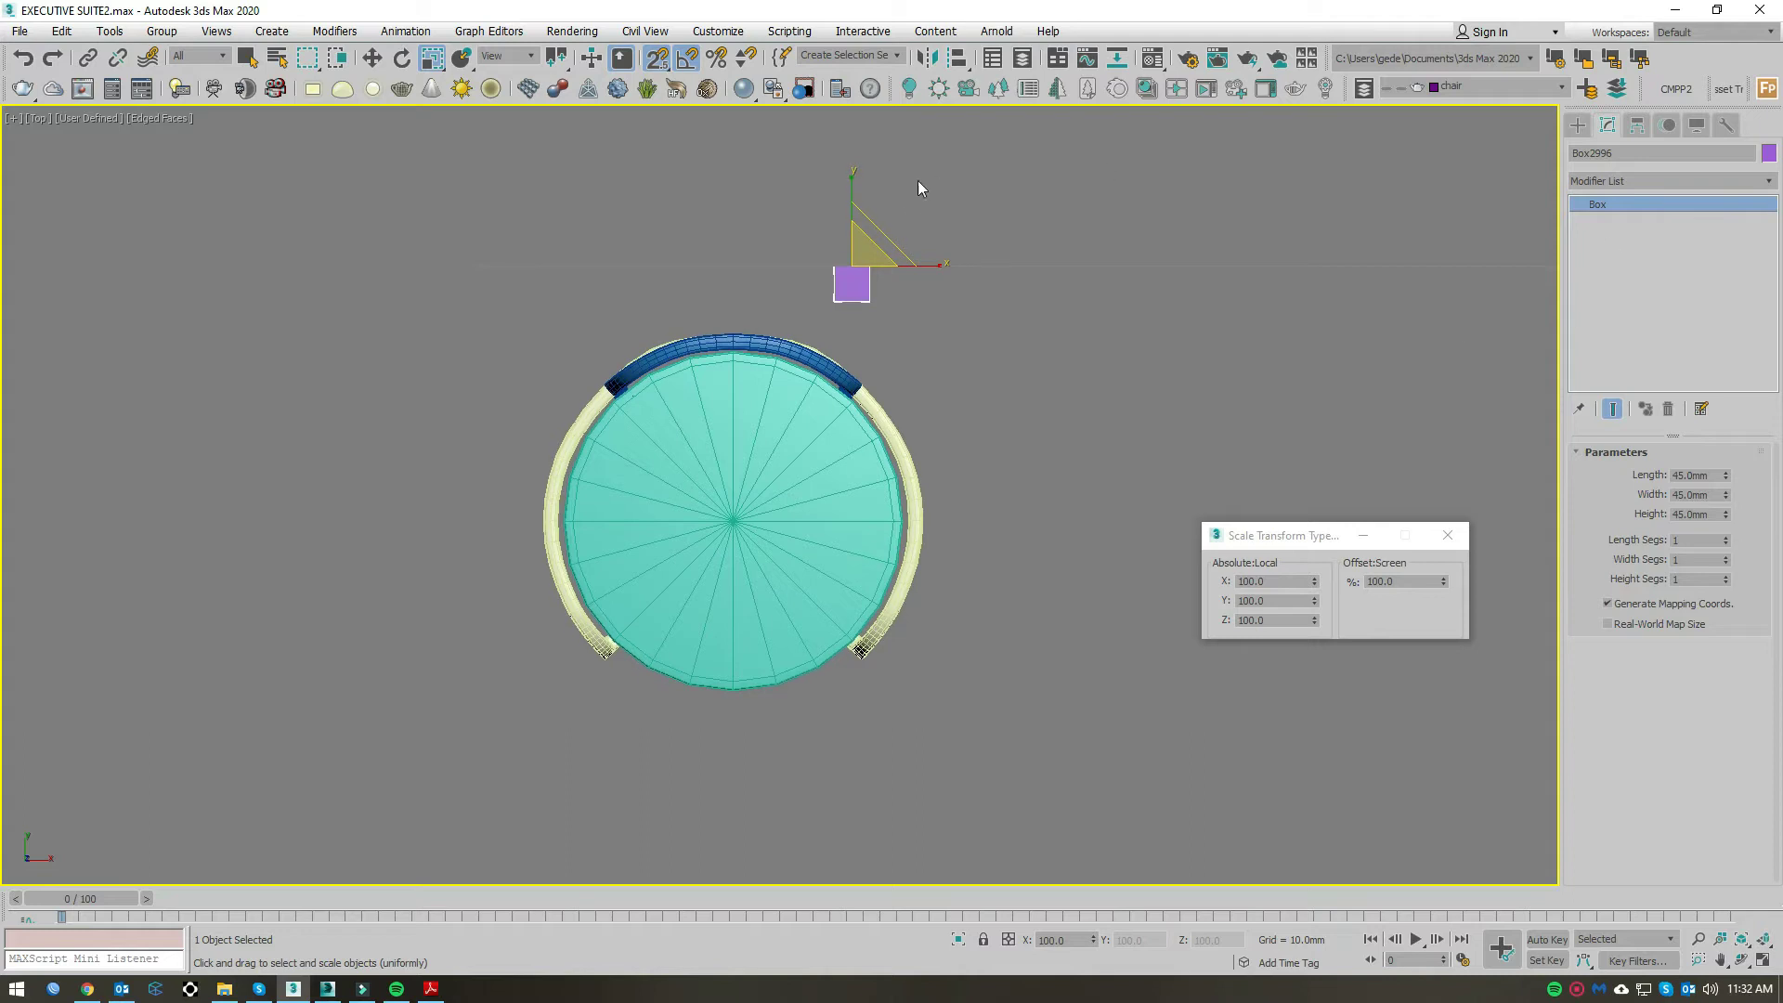
Step: In wireframe view, snap the 45 mm cube onto the right armrest end's corner
{"action": "key", "text": "w"}
{"action": "left_click_drag", "start_coordinate": [852, 225], "coordinate": [855, 469]}
{"action": "key", "text": "F3"}
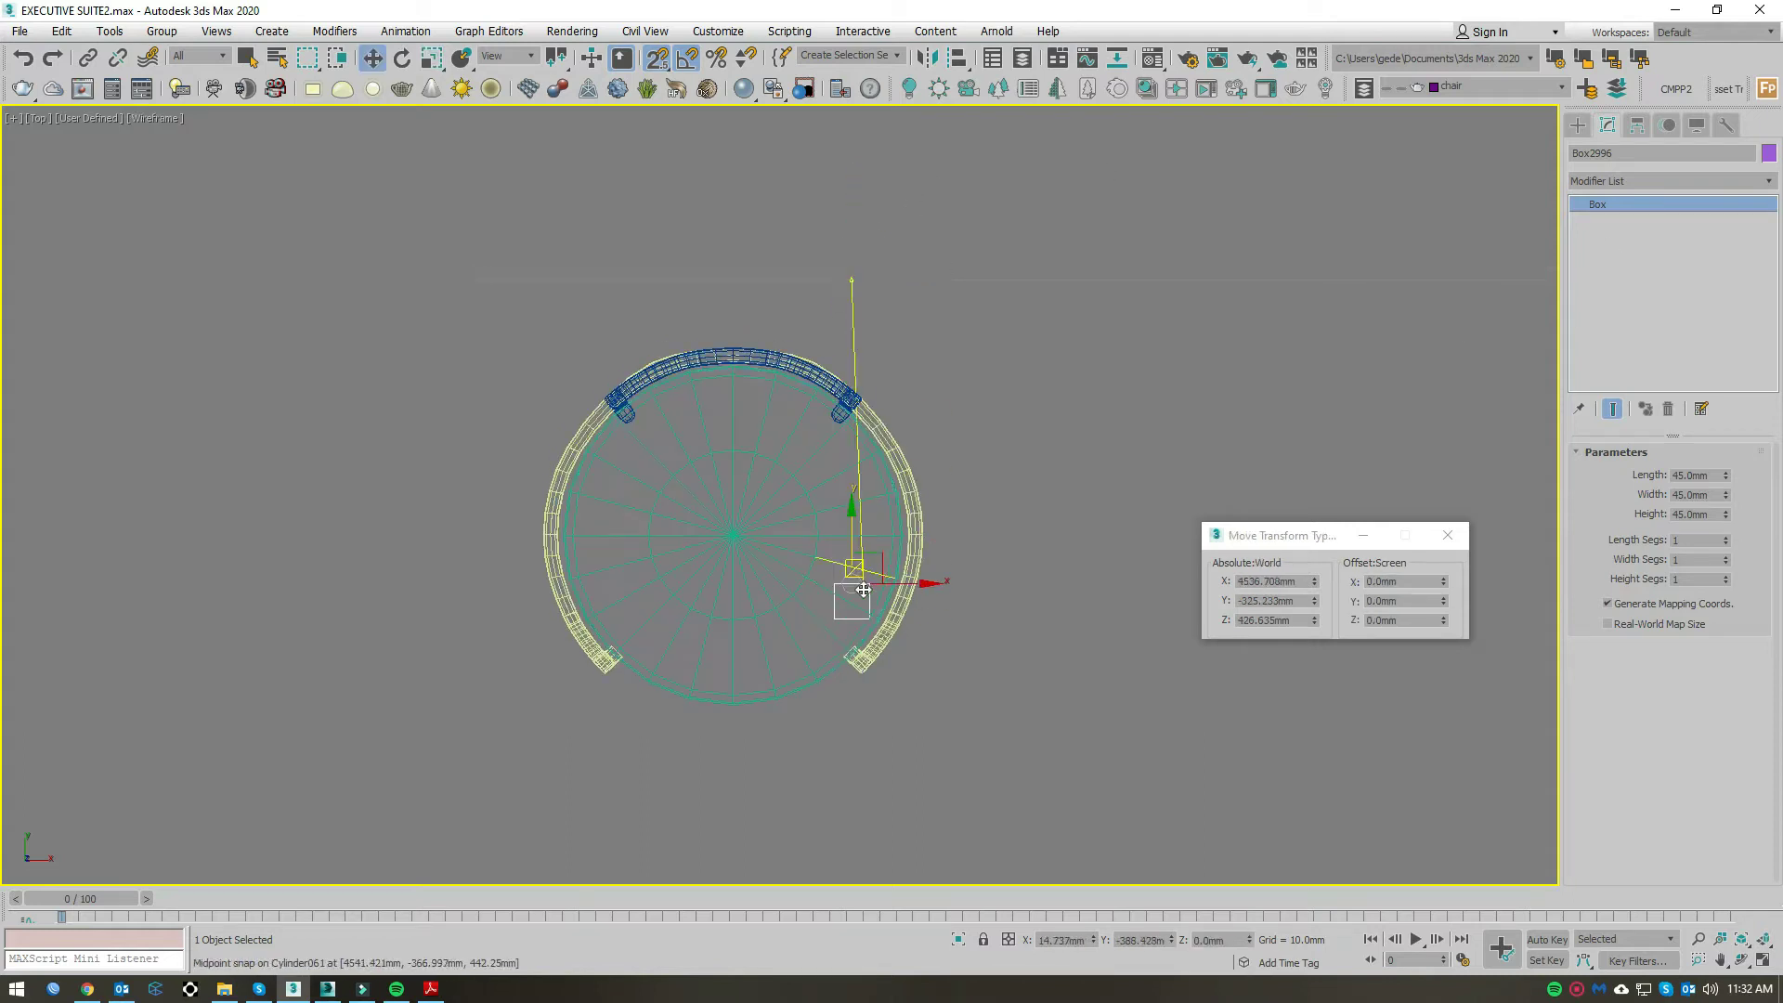
{"action": "scroll", "coordinate": [890, 556], "scroll_direction": "up", "scroll_amount": 5}
{"action": "mouse_move", "coordinate": [889, 556]}
{"action": "middle_mouse_down"}
{"action": "mouse_move", "coordinate": [979, 449]}
{"action": "mouse_move", "coordinate": [987, 526]}
{"action": "mouse_move", "coordinate": [1039, 438]}
{"action": "middle_mouse_up"}
{"action": "left_click_drag", "start_coordinate": [1009, 337], "coordinate": [974, 524]}
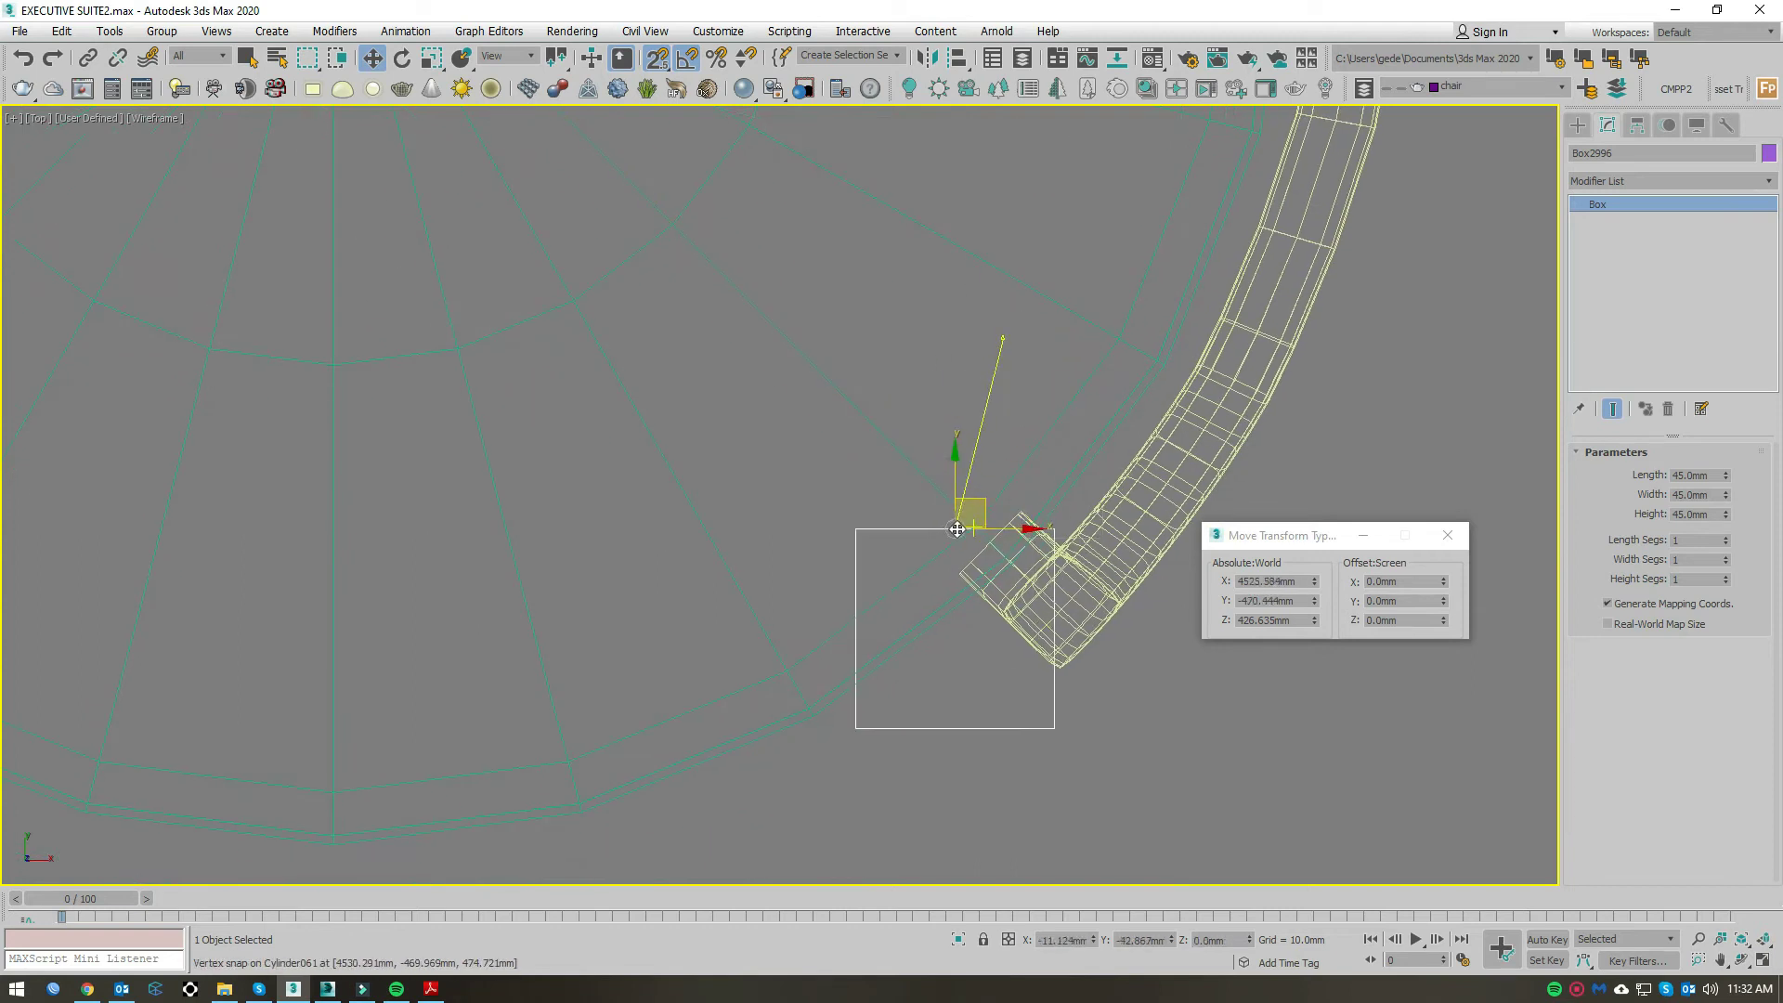
{"action": "middle_click_drag", "start_coordinate": [977, 525], "coordinate": [885, 294]}
Step: In Front view, convert the cube to Editable Poly
{"action": "key", "text": "f"}
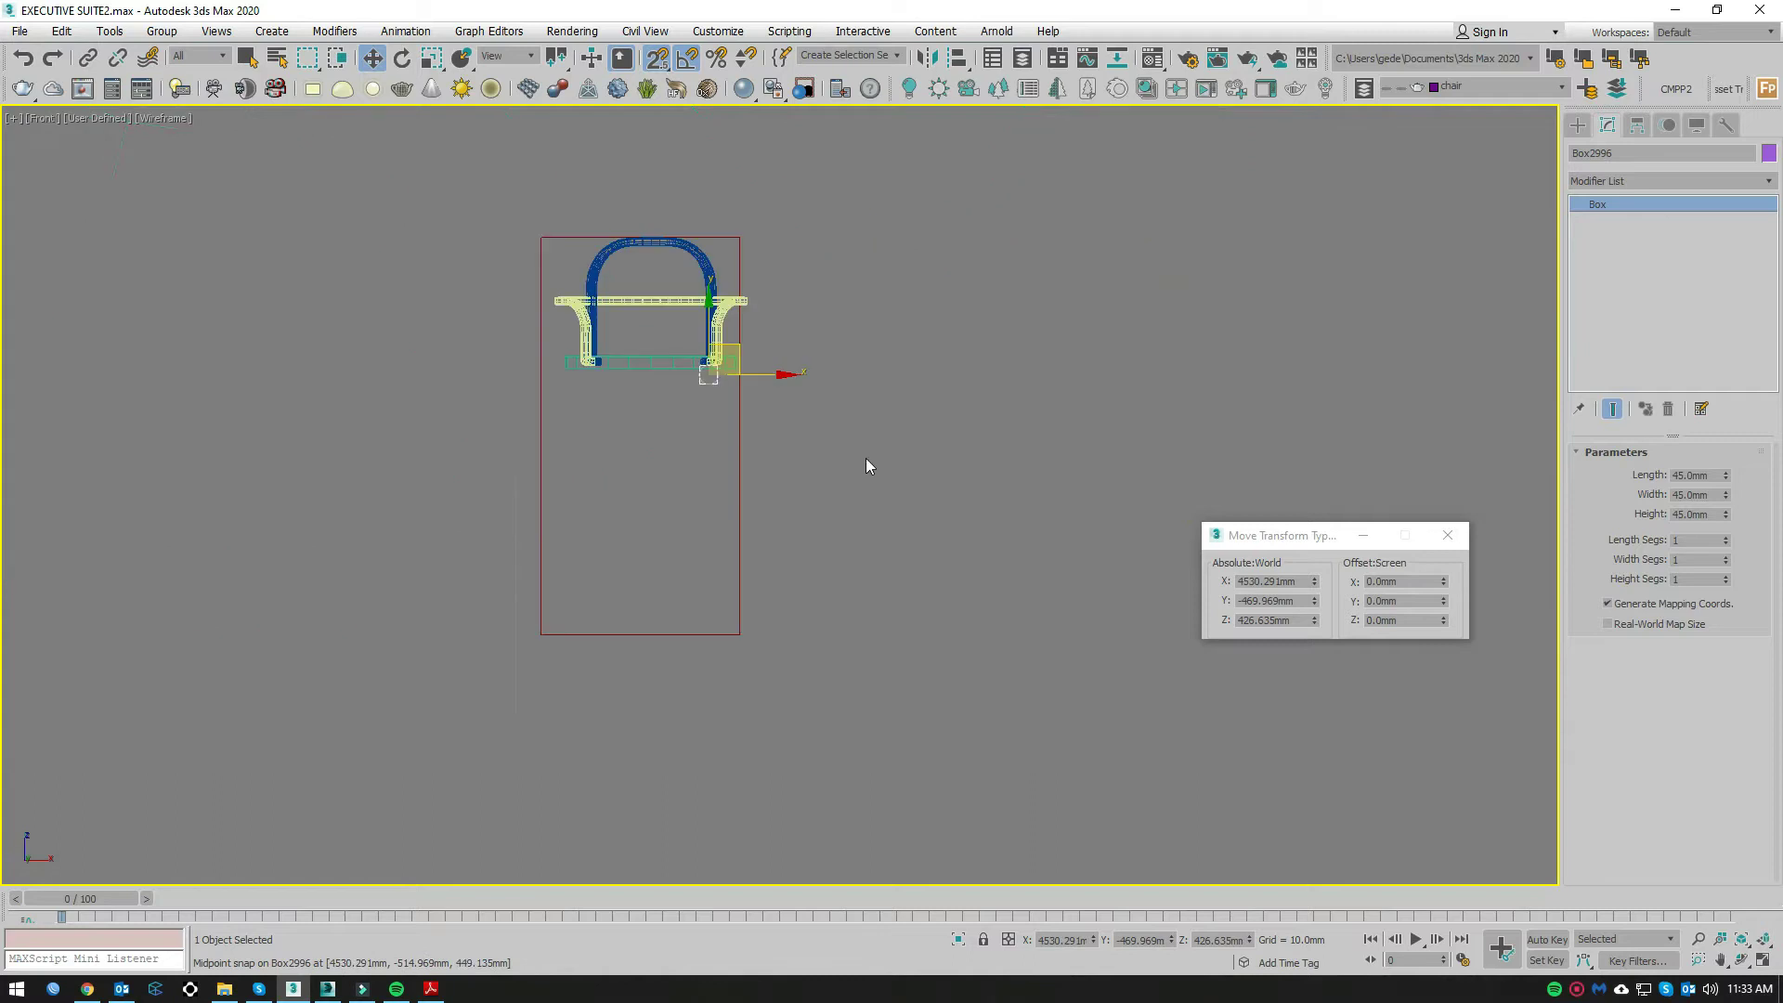
{"action": "right_click", "coordinate": [856, 431]}
{"action": "left_click", "coordinate": [1031, 635]}
{"action": "key", "text": "F3"}
{"action": "scroll", "coordinate": [706, 396], "scroll_direction": "up", "scroll_amount": 5}
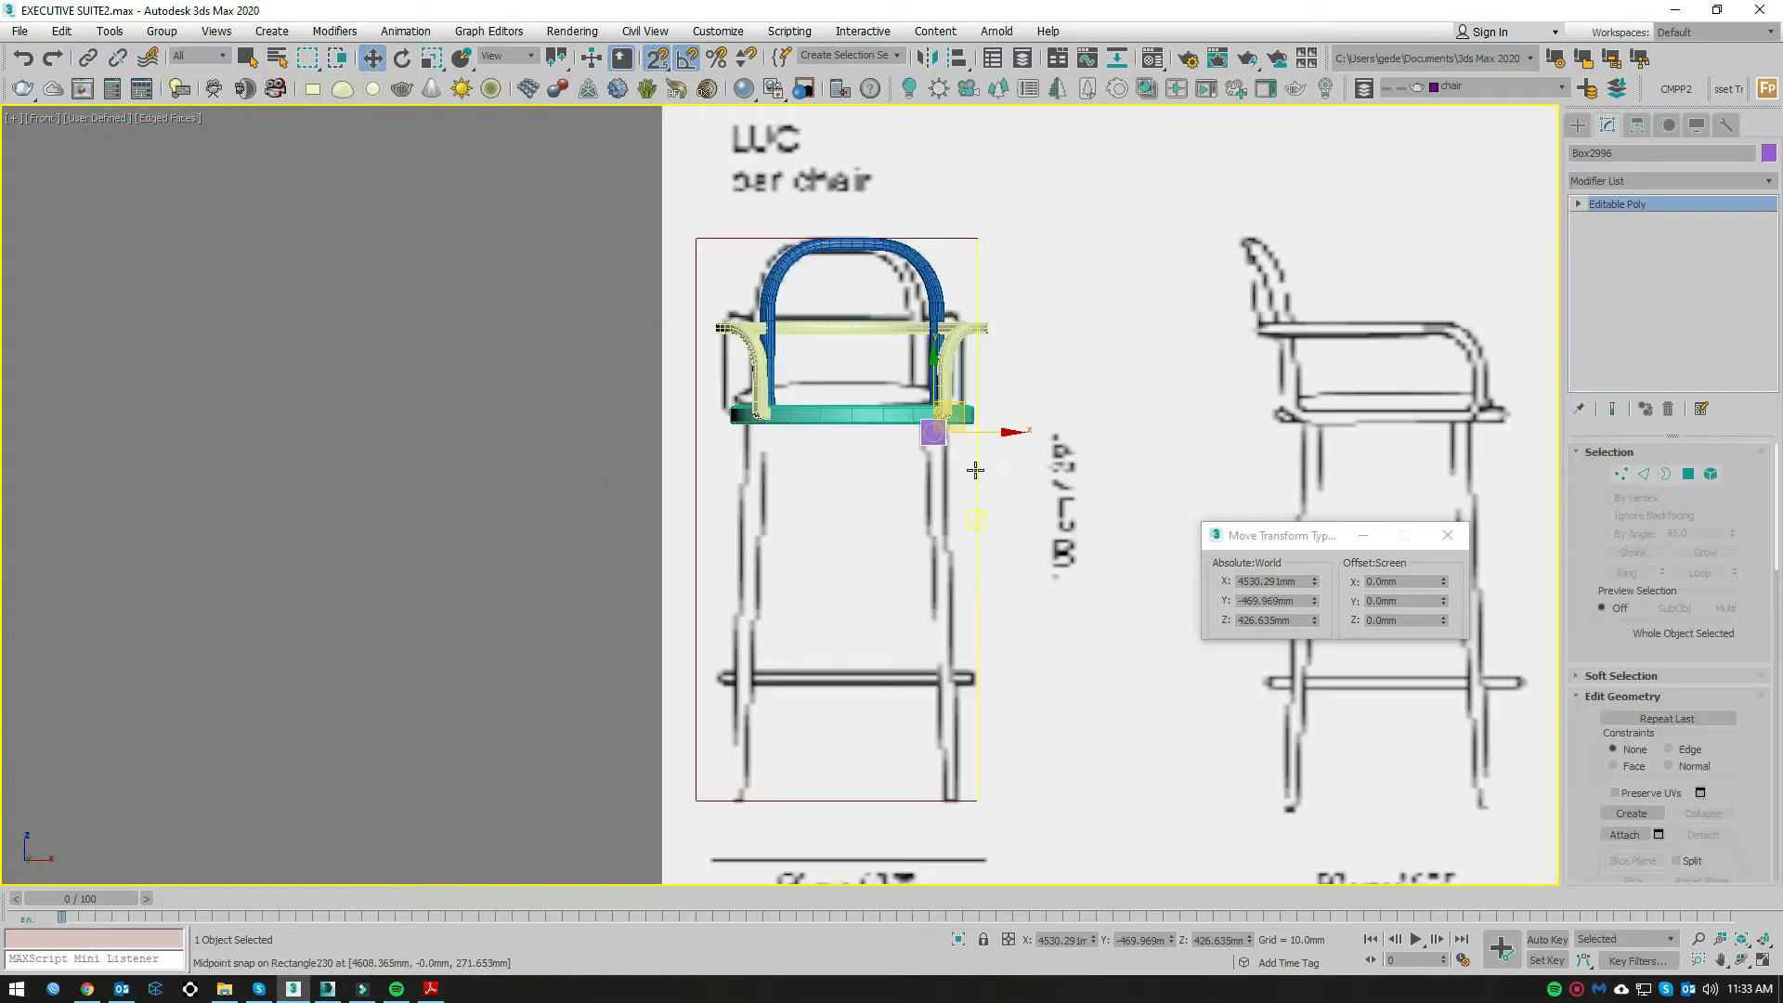
{"action": "middle_click_drag", "start_coordinate": [859, 446], "coordinate": [760, 359]}
Step: Stretch the leg's bottom vertices down to the floor line at Z -228.347 mm
{"action": "key", "text": "1"}
{"action": "mouse_move", "coordinate": [975, 394]}
{"action": "left_mouse_down"}
{"action": "mouse_move", "coordinate": [760, 353]}
{"action": "mouse_move", "coordinate": [872, 670]}
{"action": "left_mouse_up"}
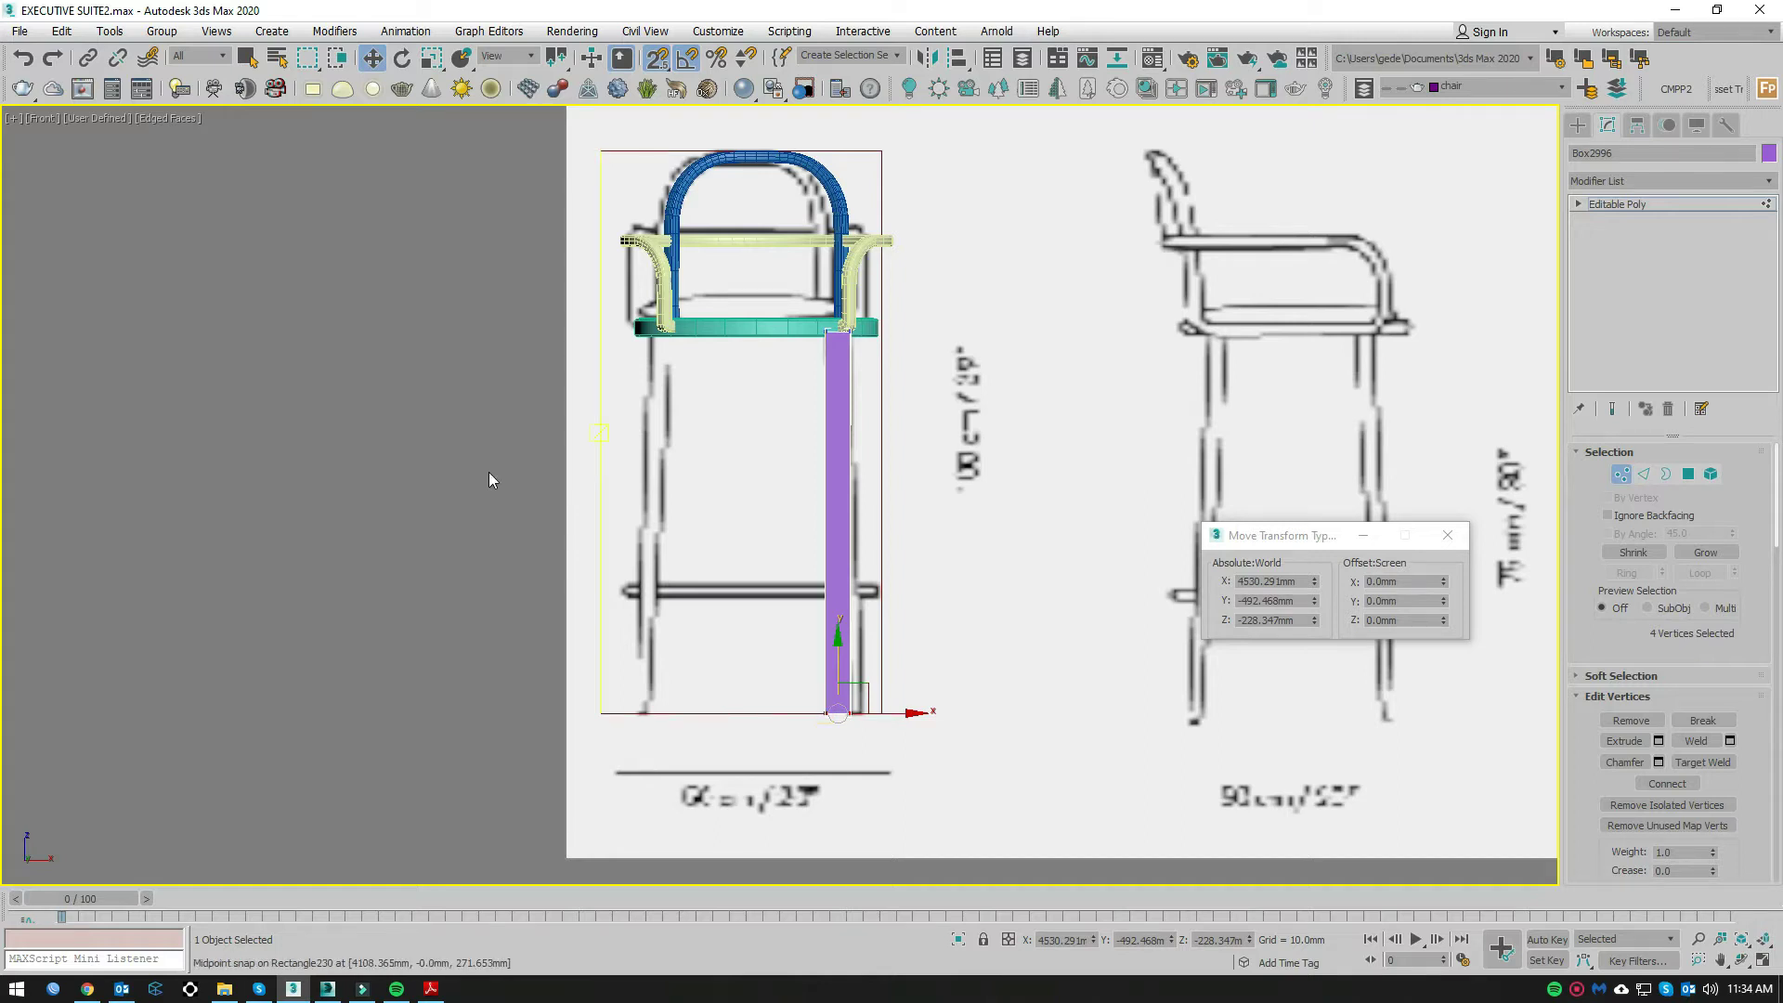
{"action": "scroll", "coordinate": [927, 775], "scroll_direction": "up", "scroll_amount": 4}
{"action": "left_click_drag", "start_coordinate": [1035, 534], "coordinate": [502, 742]}
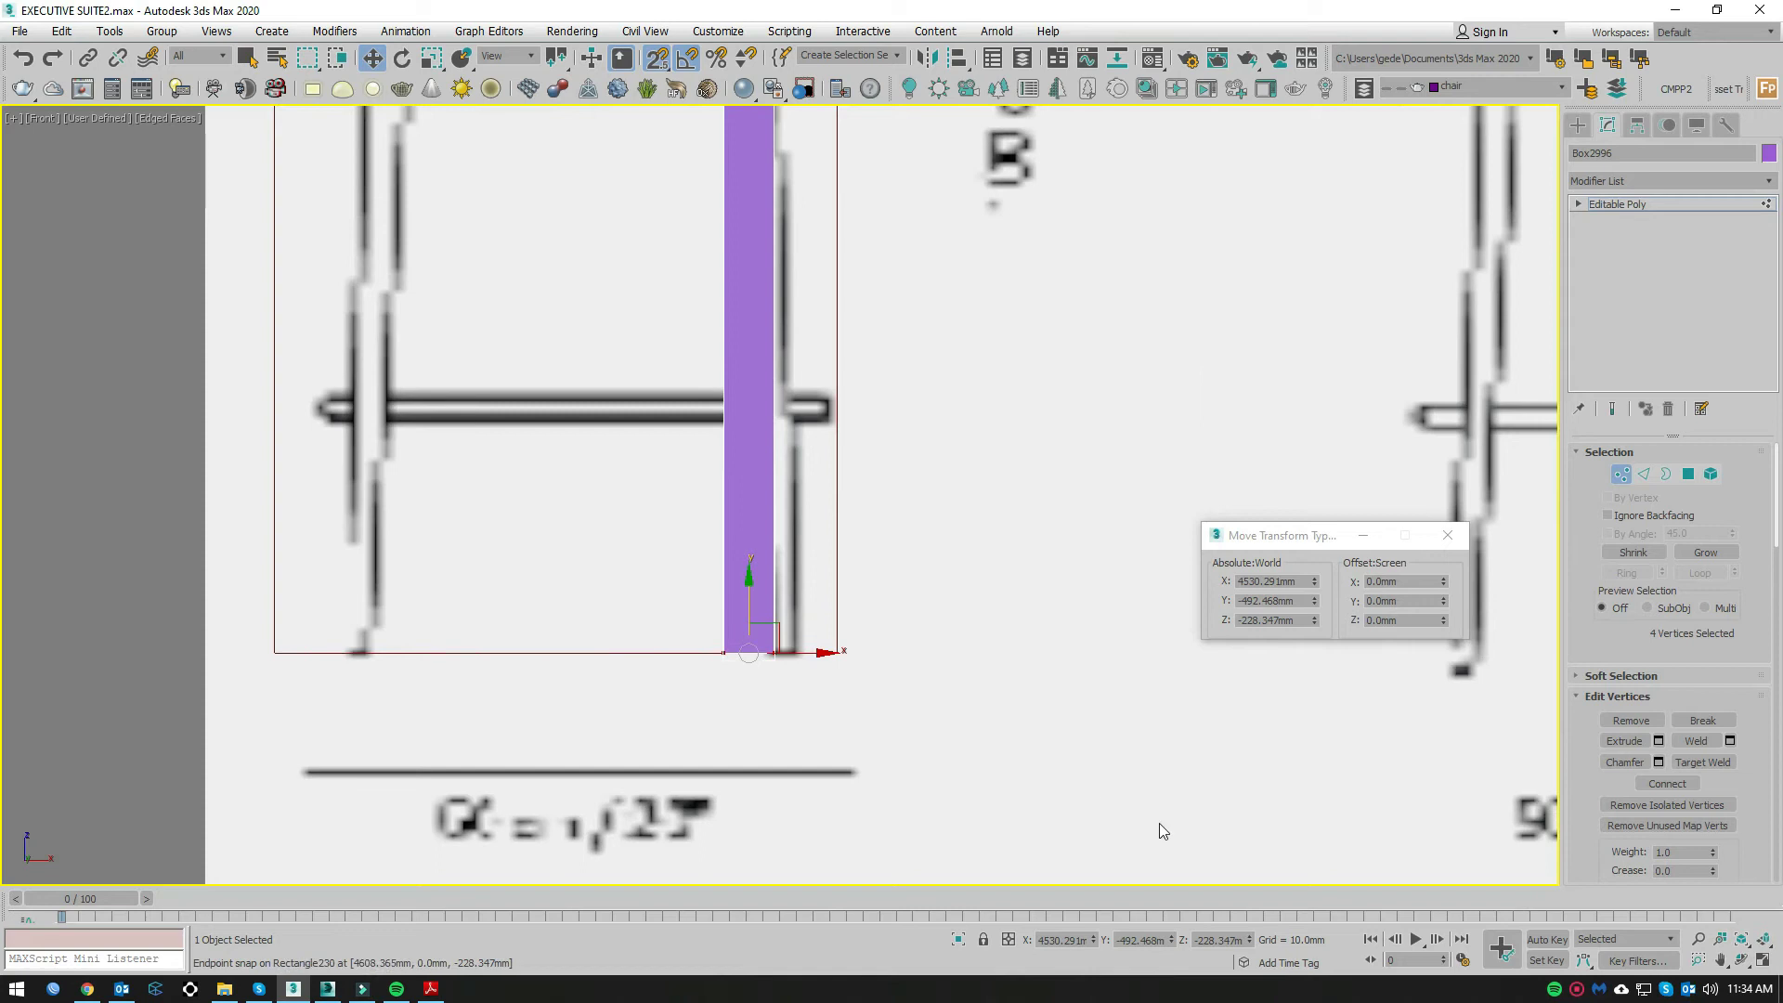
{"action": "scroll", "coordinate": [853, 594], "scroll_direction": "down", "scroll_amount": 3}
{"action": "scroll", "coordinate": [1068, 558], "scroll_direction": "down", "scroll_amount": 1}
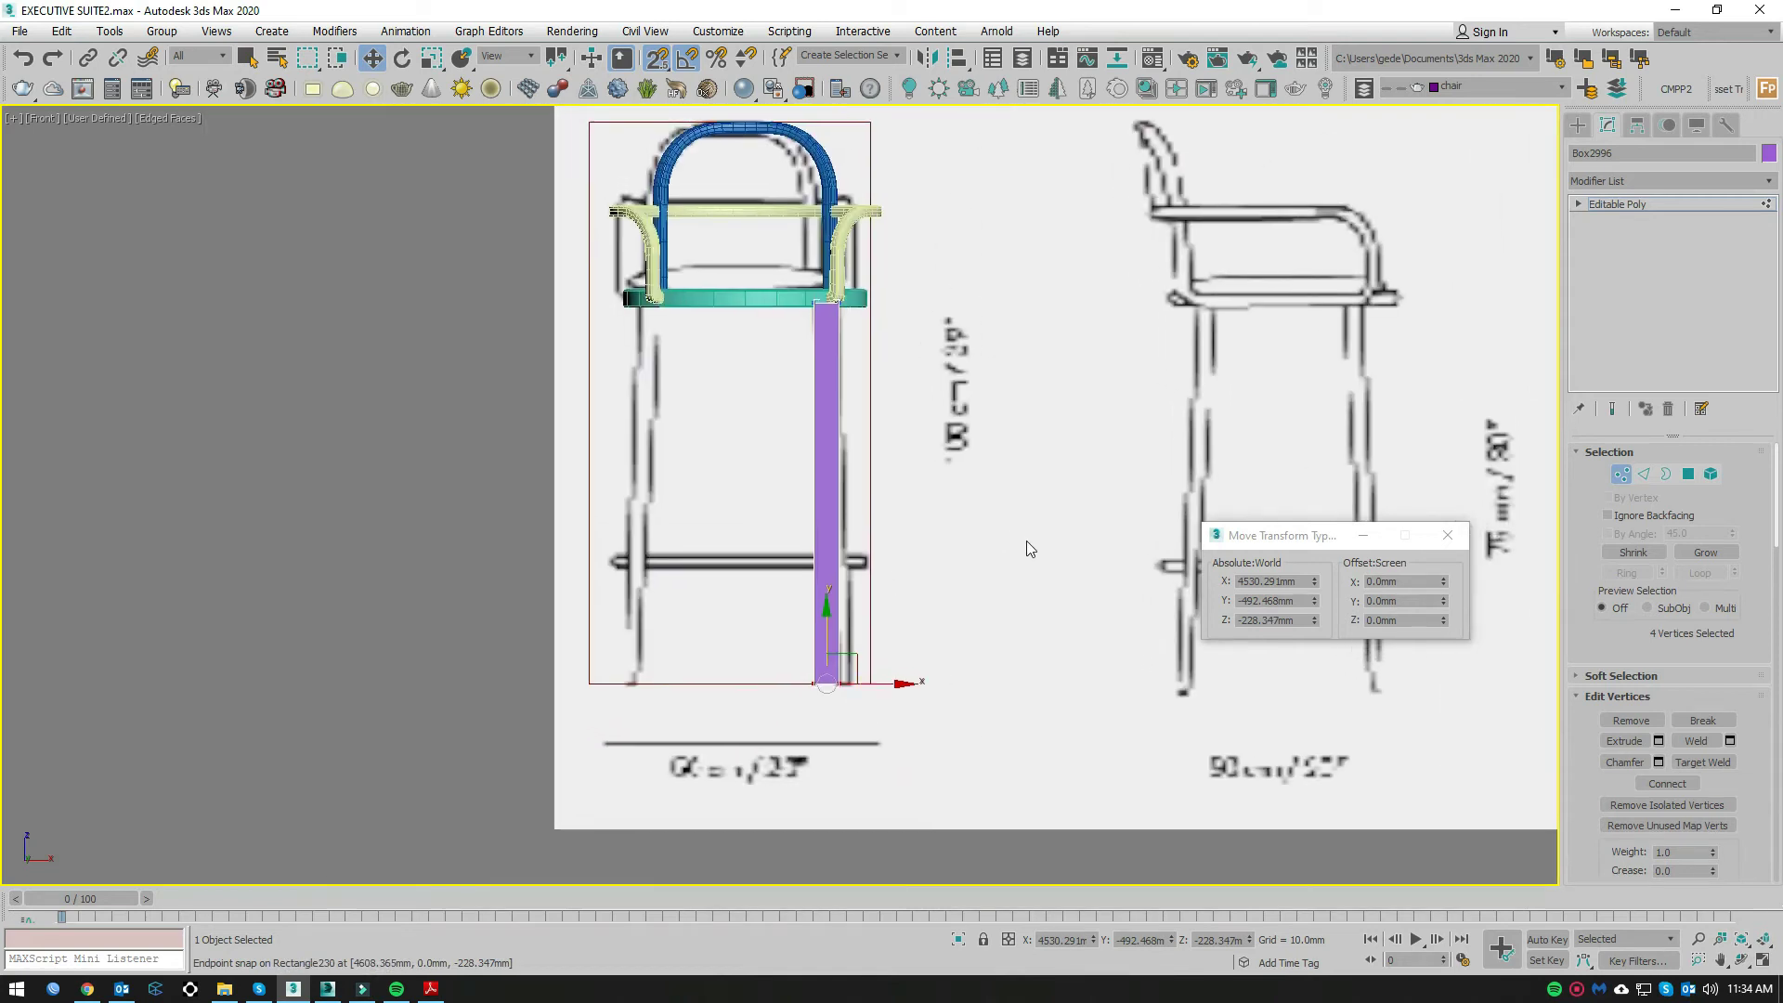
{"action": "key", "text": "t"}
{"action": "key", "text": "F3"}
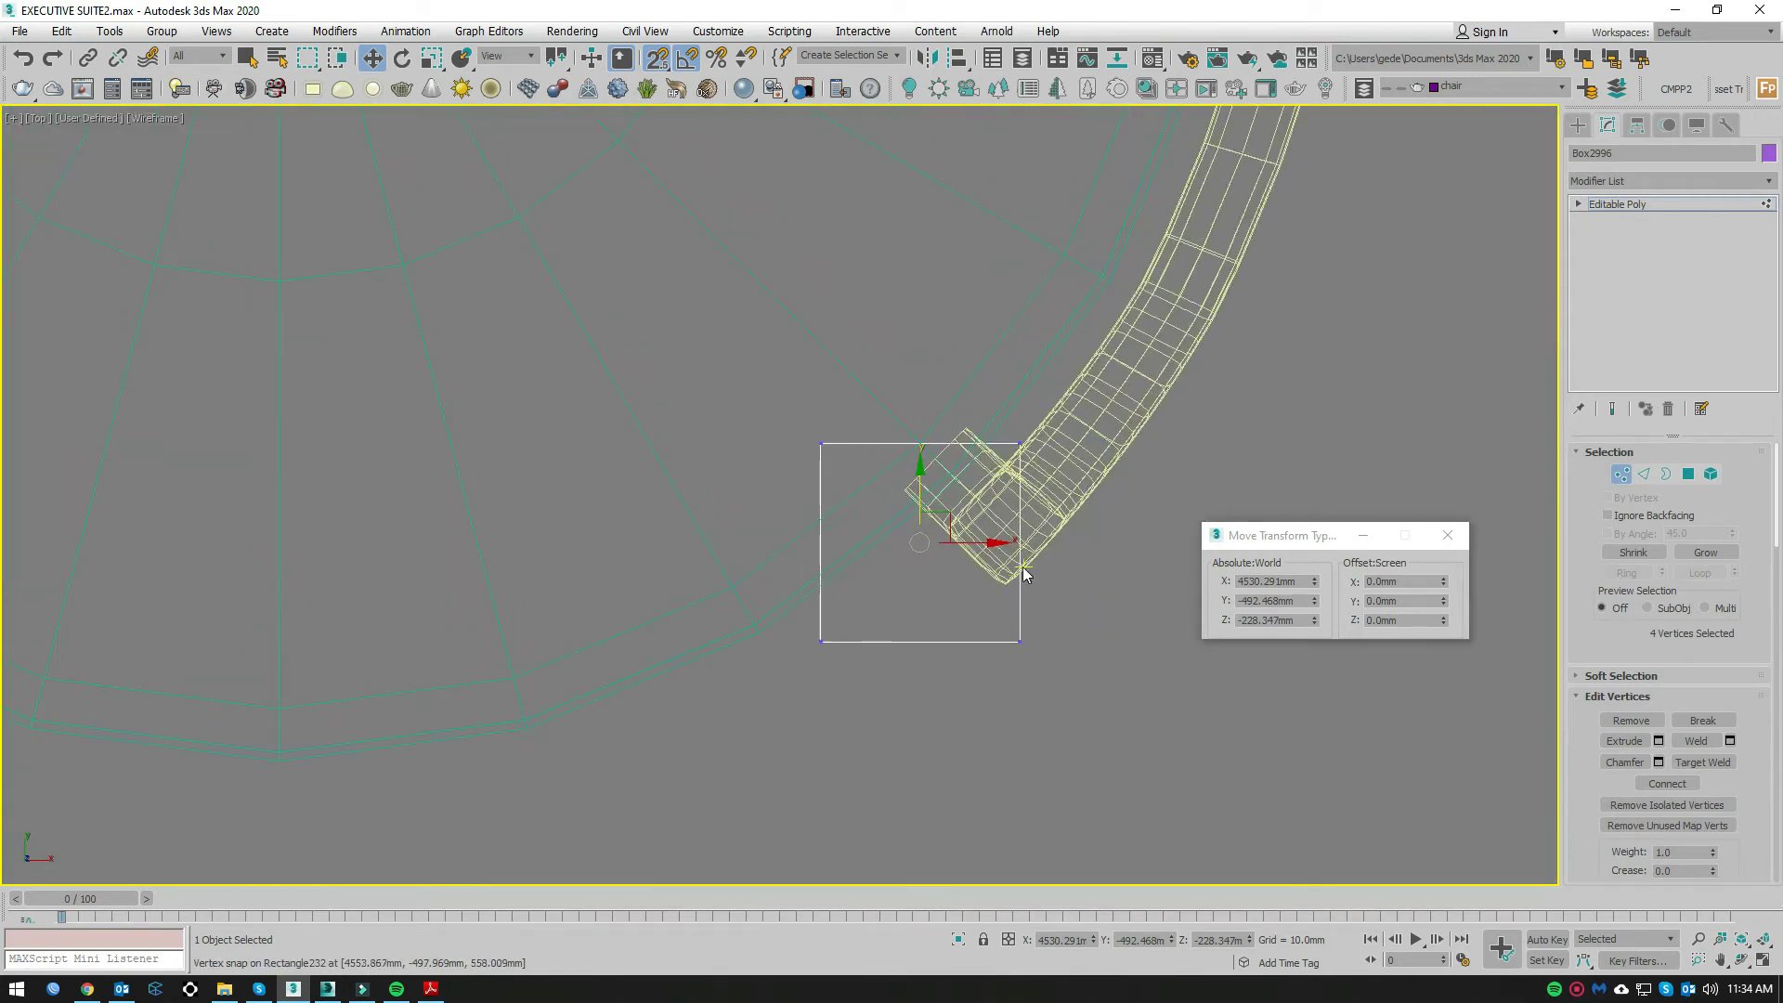
Step: Line the leg up with the armrest end and turn it 45°
{"action": "middle_click_drag", "start_coordinate": [1006, 529], "coordinate": [1034, 642]}
{"action": "middle_click_drag", "start_coordinate": [940, 576], "coordinate": [938, 620]}
{"action": "left_click_drag", "start_coordinate": [933, 632], "coordinate": [937, 531]}
{"action": "key", "text": "e"}
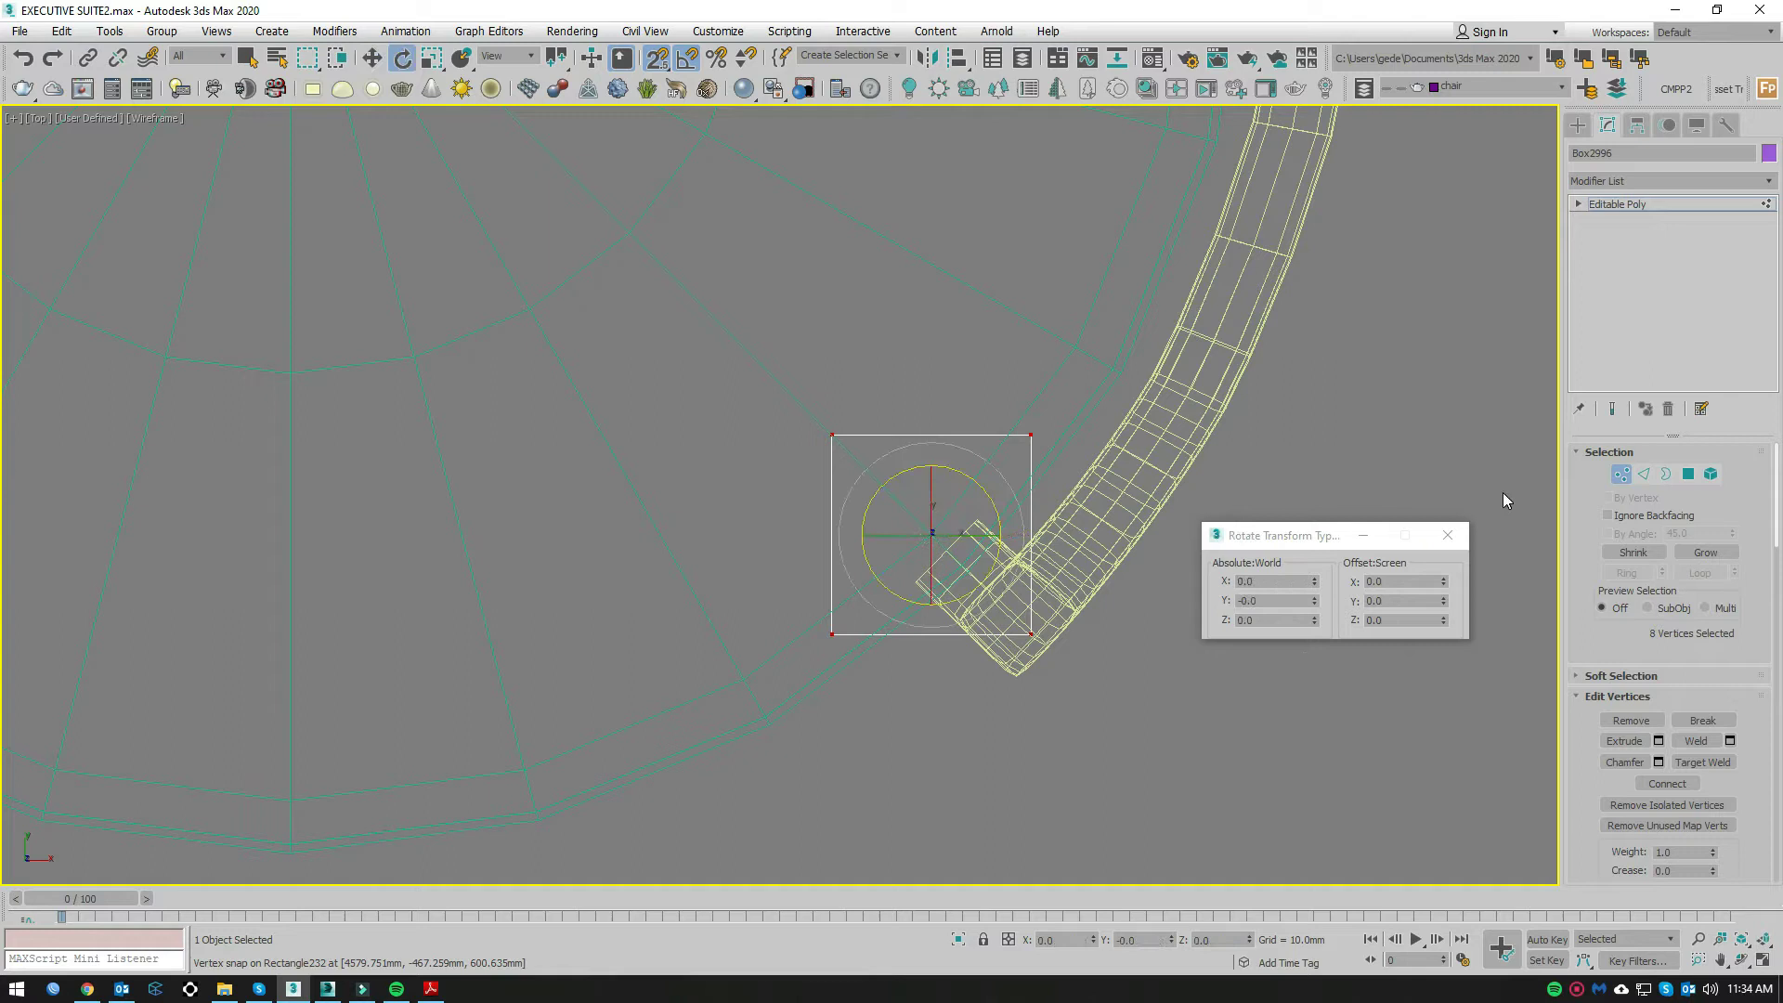
{"action": "key", "text": "1"}
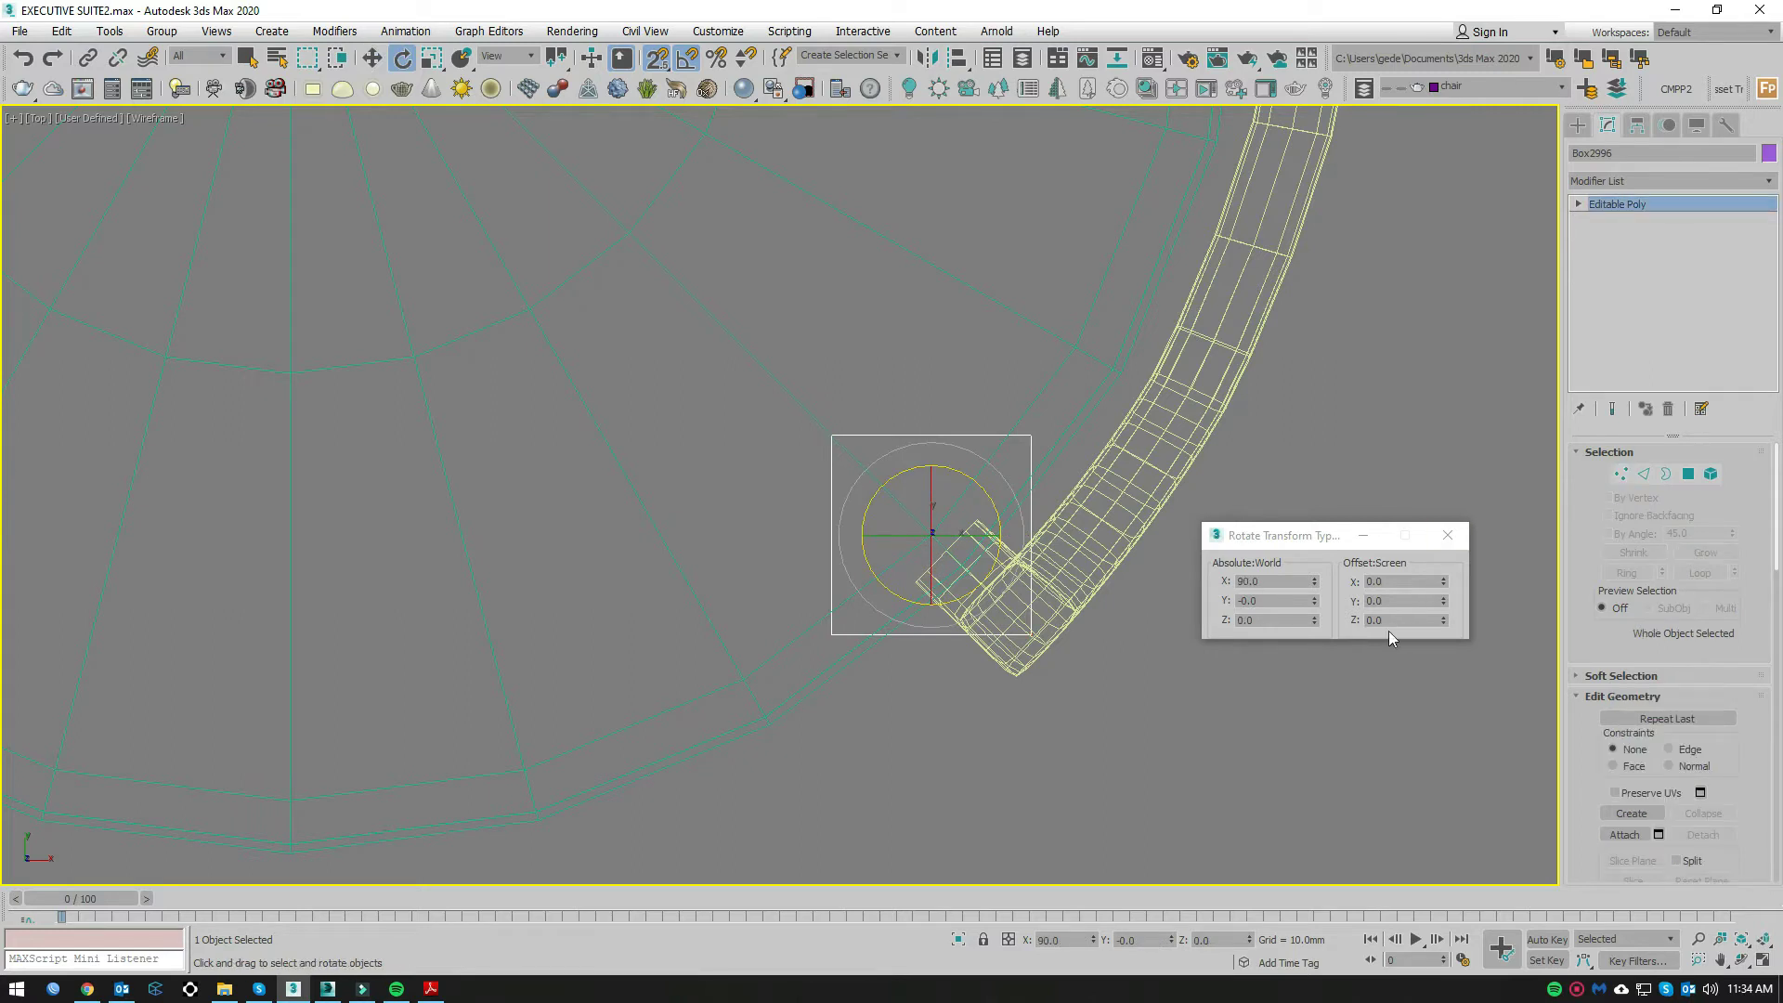
{"action": "type", "text": "5"}
{"action": "key", "text": "Return"}
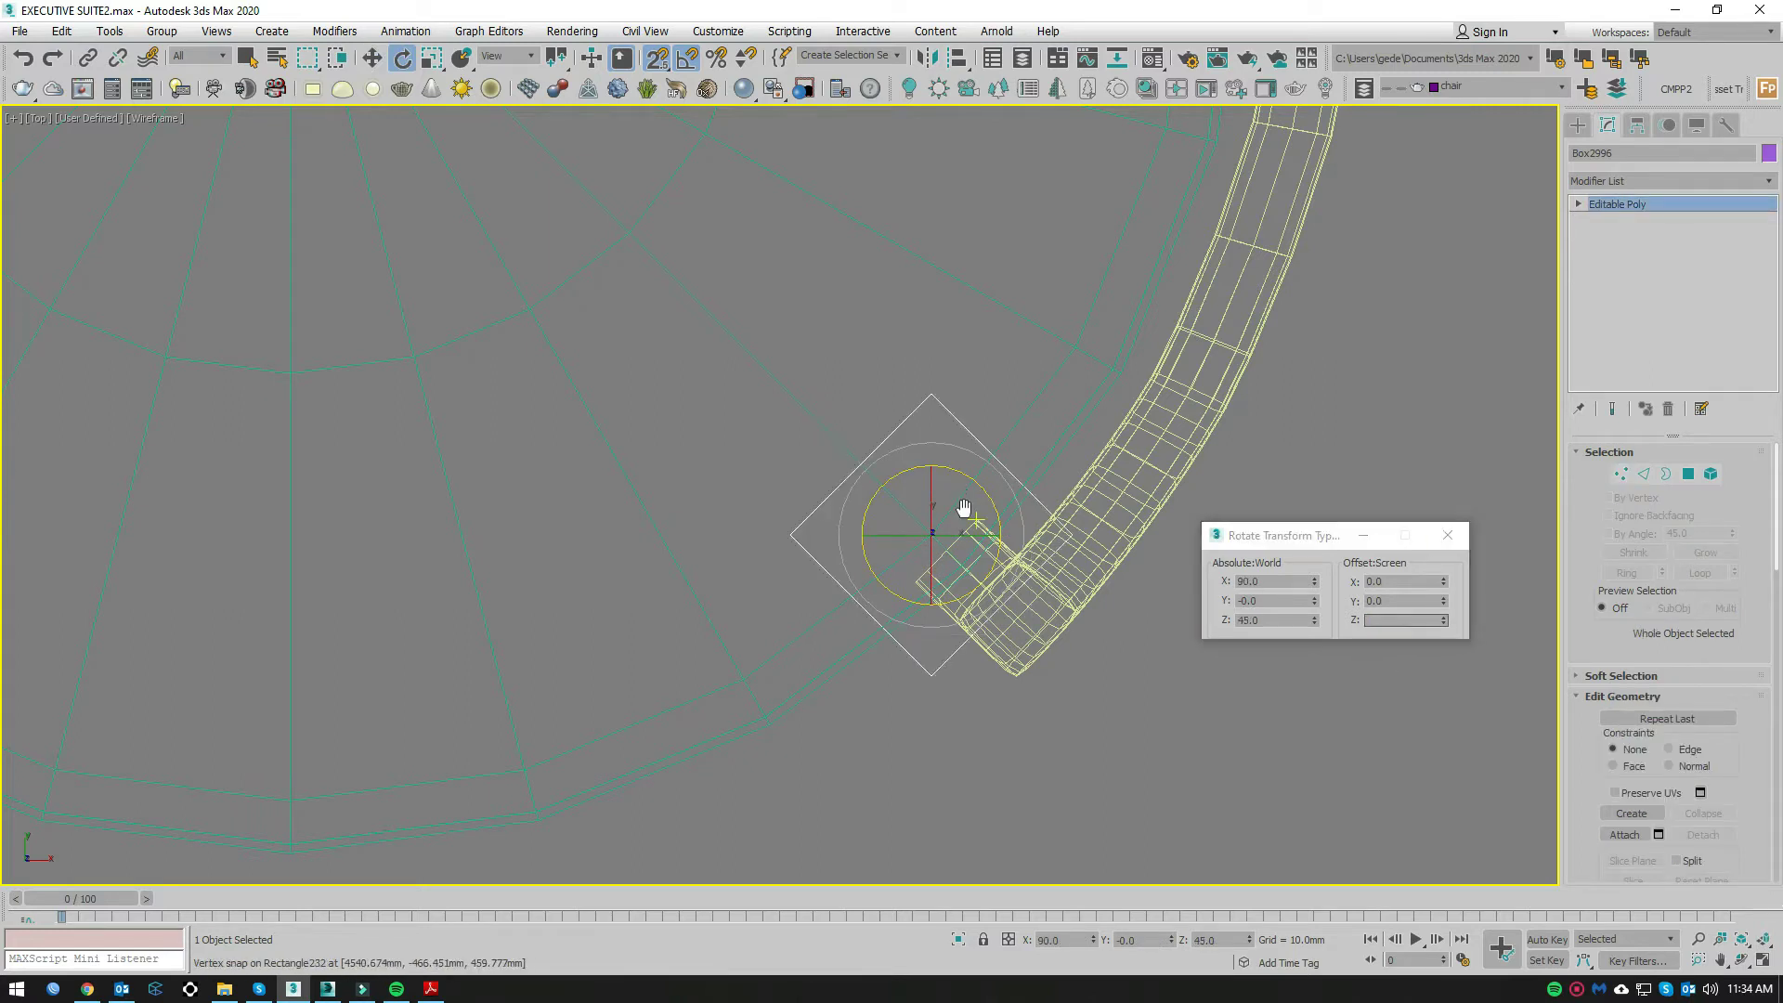
{"action": "key", "text": "w"}
{"action": "middle_click_drag", "start_coordinate": [979, 543], "coordinate": [976, 554]}
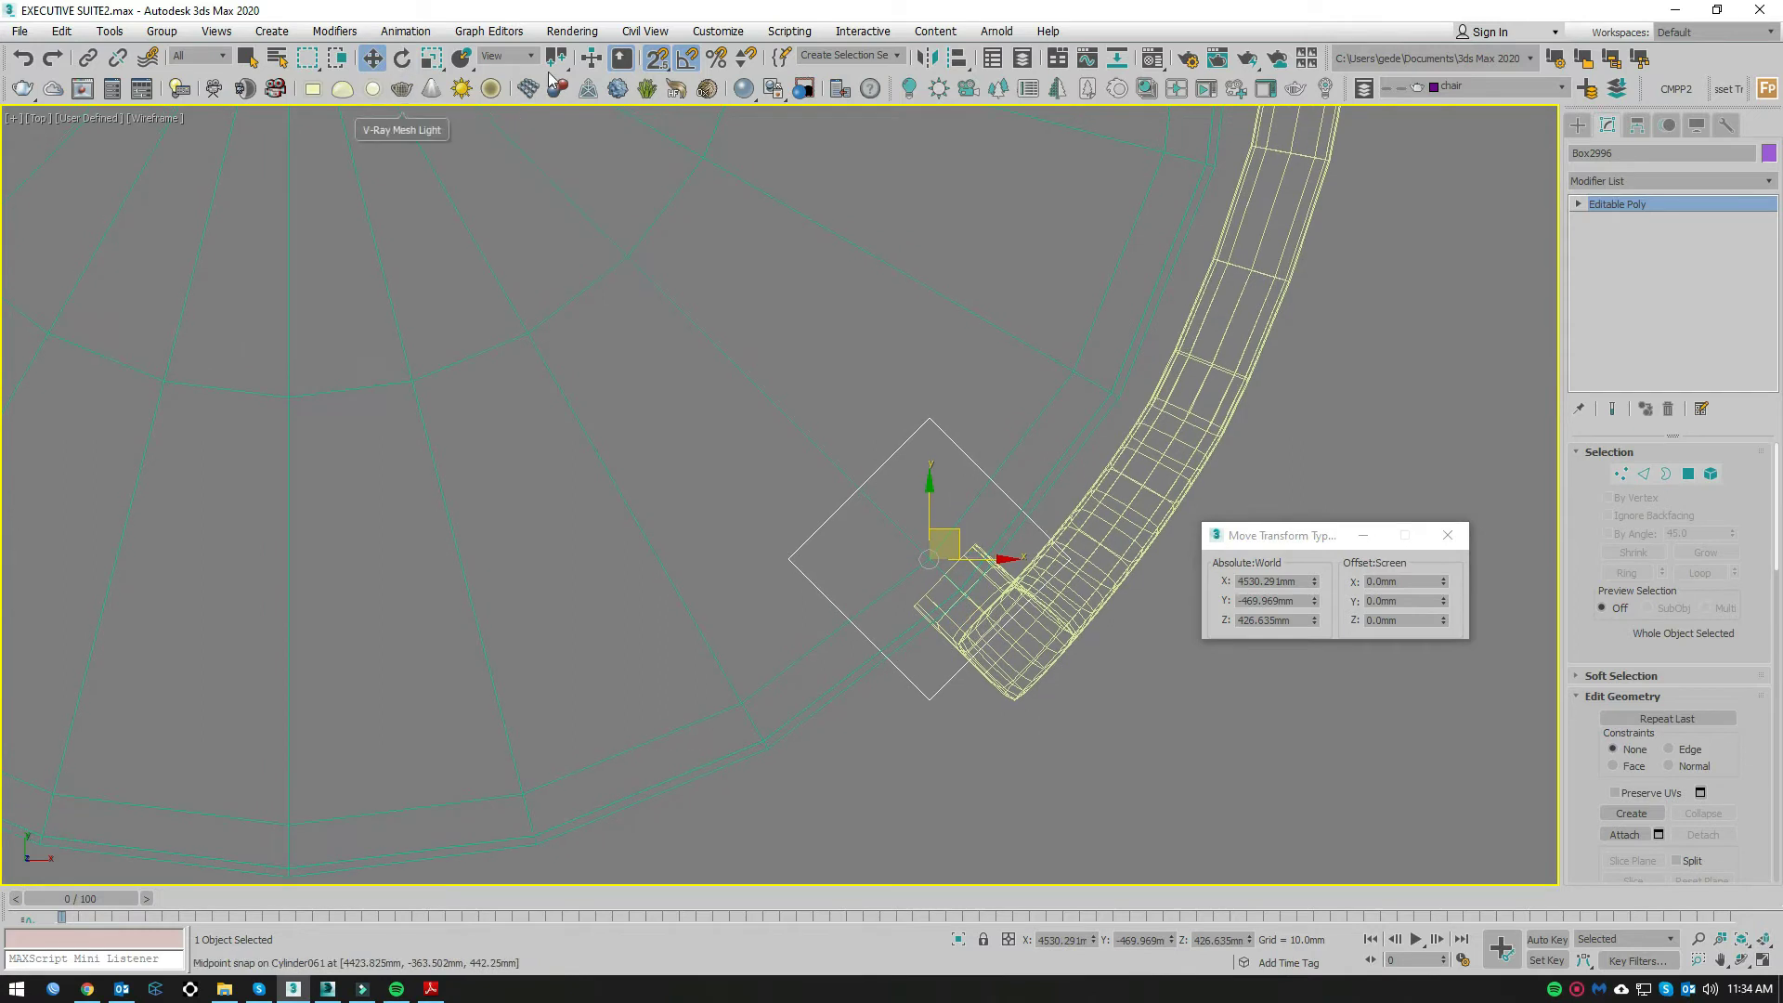
Step: Set the Reference Coordinate System to Local and snap the leg box into position
{"action": "left_click", "coordinate": [506, 56]}
{"action": "left_click", "coordinate": [495, 121]}
{"action": "scroll", "coordinate": [971, 608], "scroll_direction": "up", "scroll_amount": 2}
{"action": "mouse_move", "coordinate": [904, 542]}
{"action": "left_mouse_down"}
{"action": "mouse_move", "coordinate": [811, 476]}
{"action": "mouse_move", "coordinate": [810, 494]}
{"action": "left_mouse_up"}
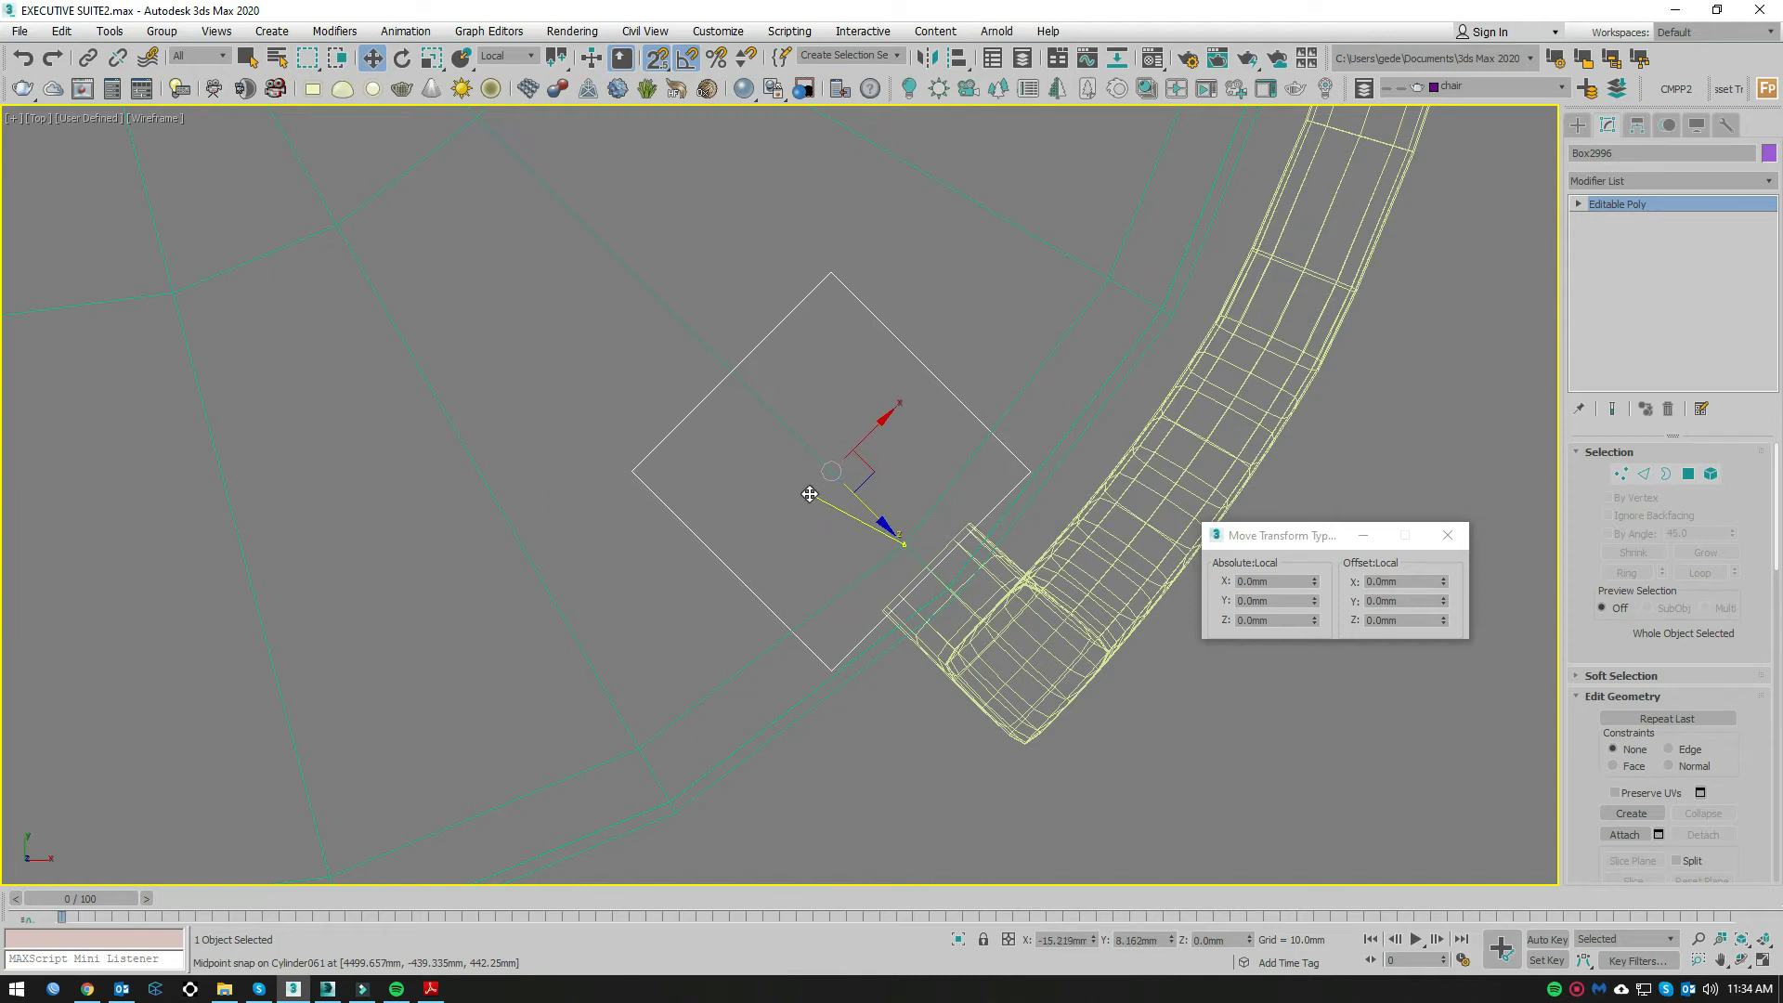
{"action": "scroll", "coordinate": [798, 401], "scroll_direction": "down", "scroll_amount": 3}
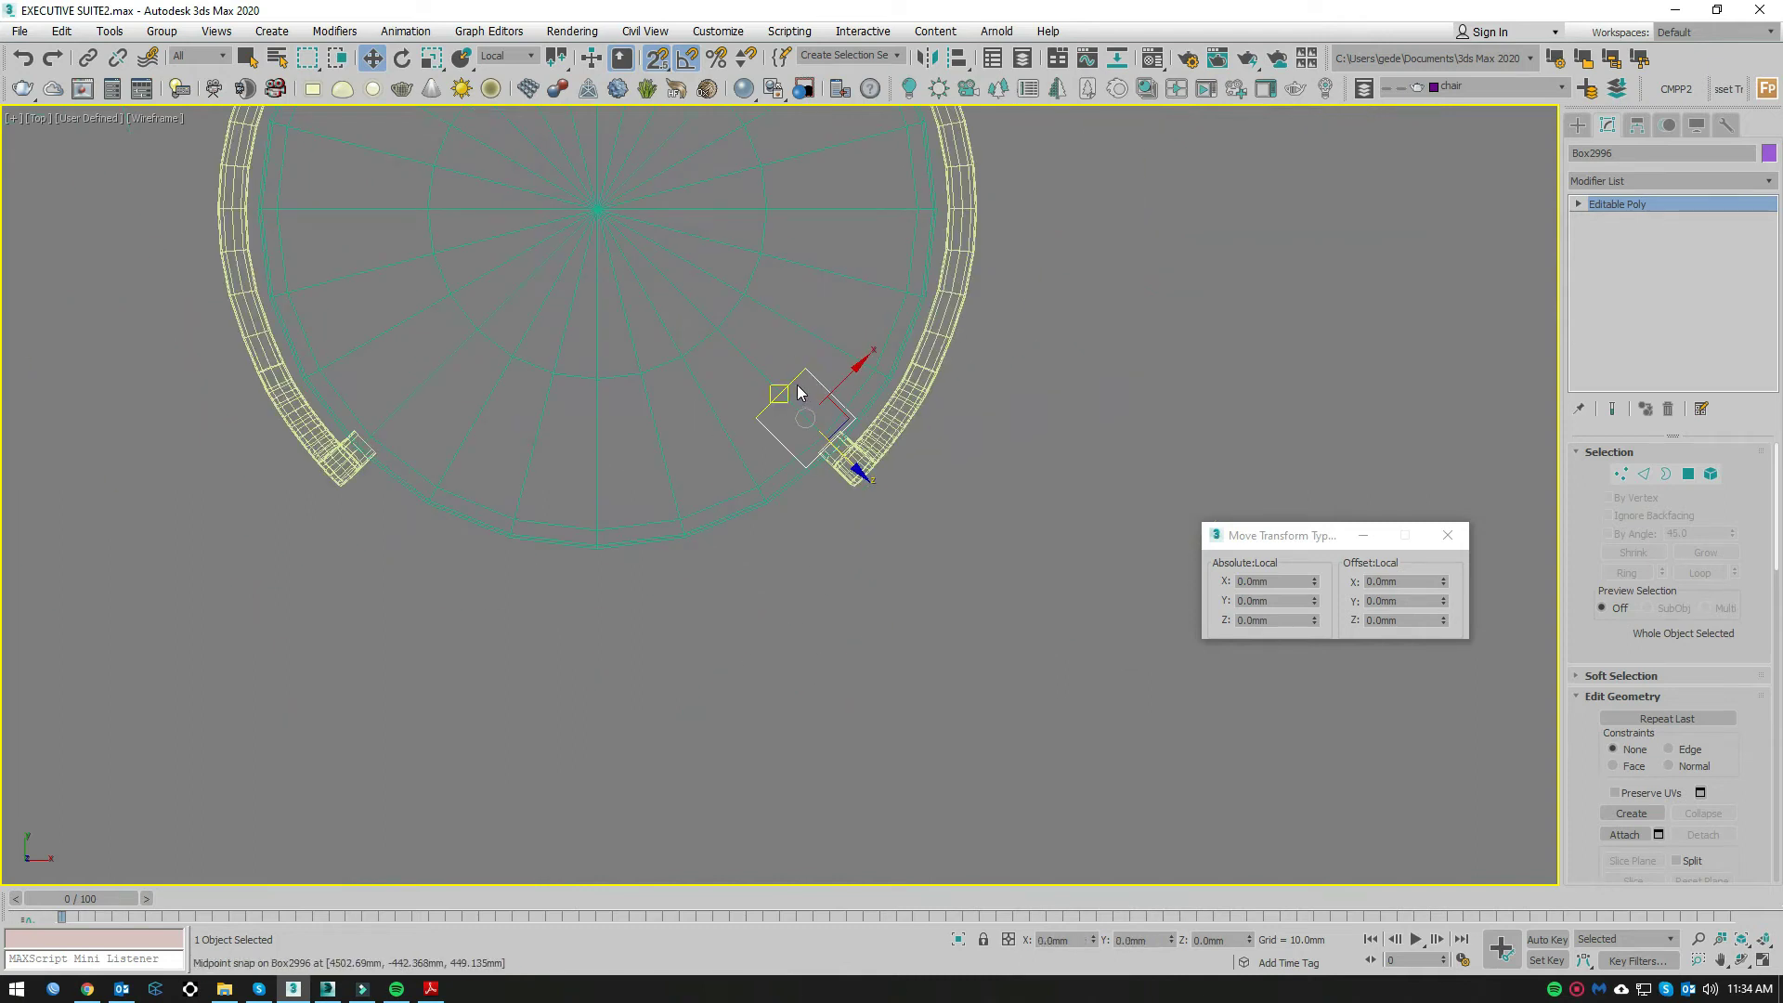
{"action": "scroll", "coordinate": [796, 392], "scroll_direction": "down", "scroll_amount": 4}
{"action": "scroll", "coordinate": [790, 377], "scroll_direction": "up", "scroll_amount": 2}
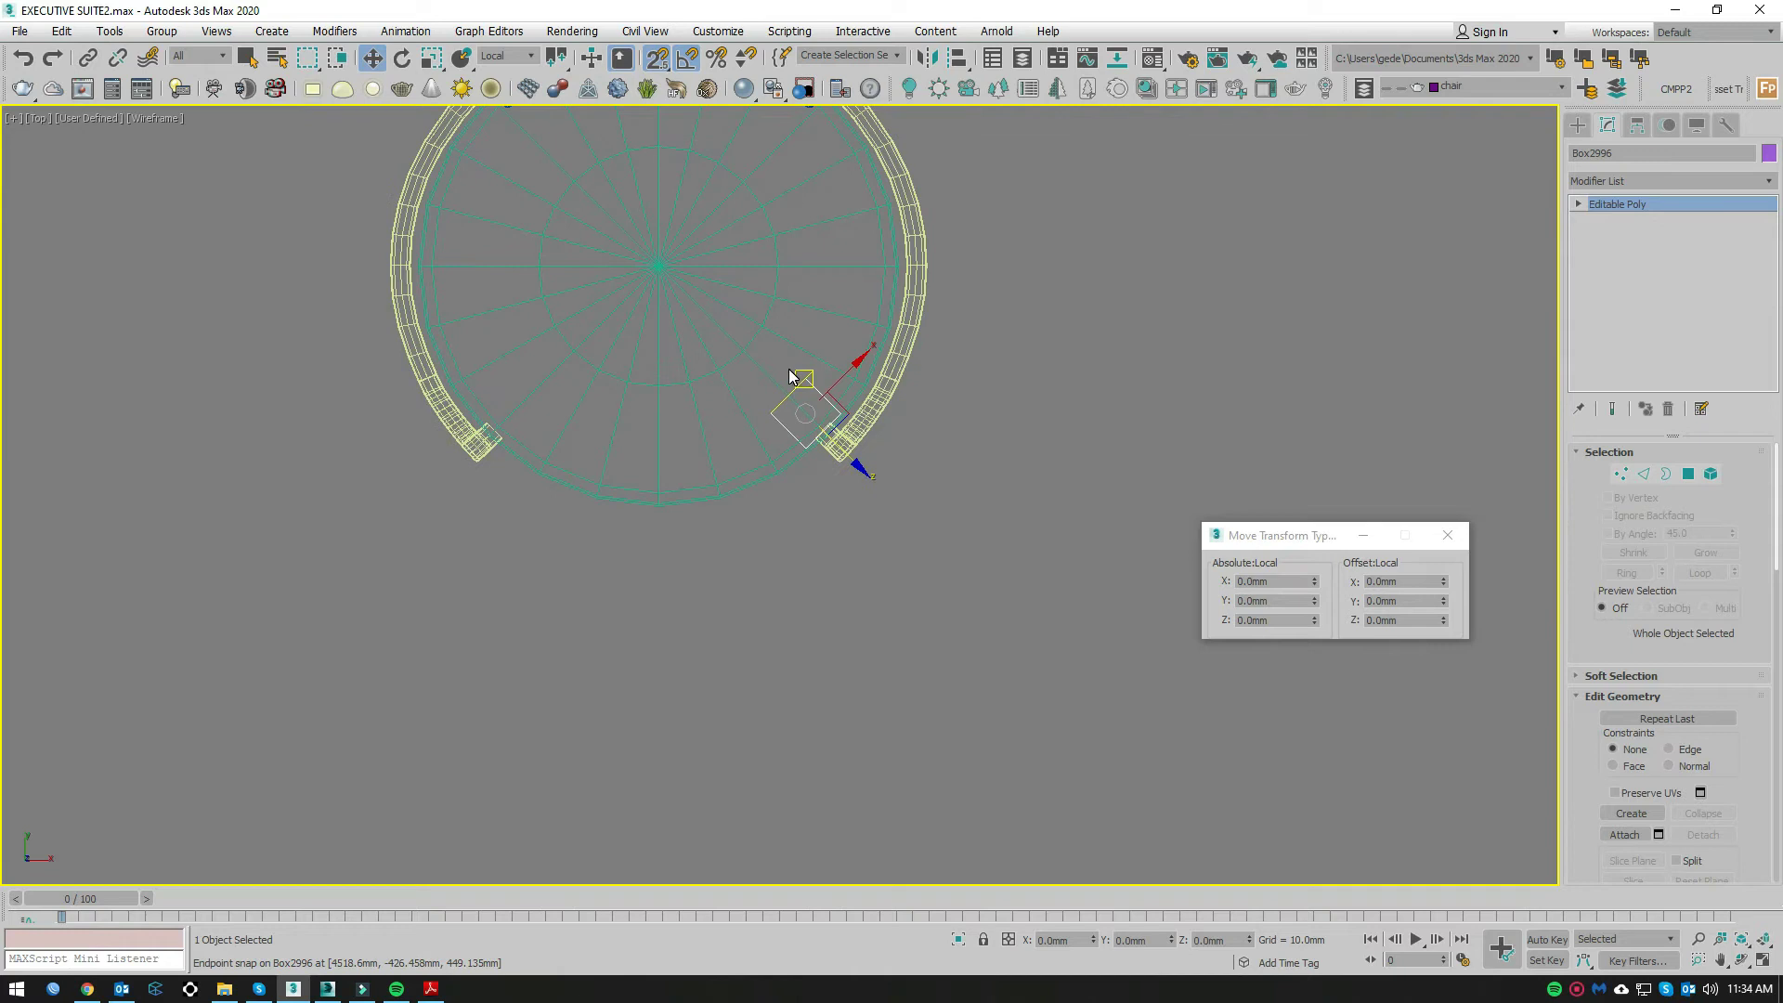
{"action": "scroll", "coordinate": [795, 381], "scroll_direction": "down", "scroll_amount": 3}
{"action": "scroll", "coordinate": [836, 371], "scroll_direction": "up", "scroll_amount": 4}
{"action": "scroll", "coordinate": [845, 362], "scroll_direction": "down", "scroll_amount": 4}
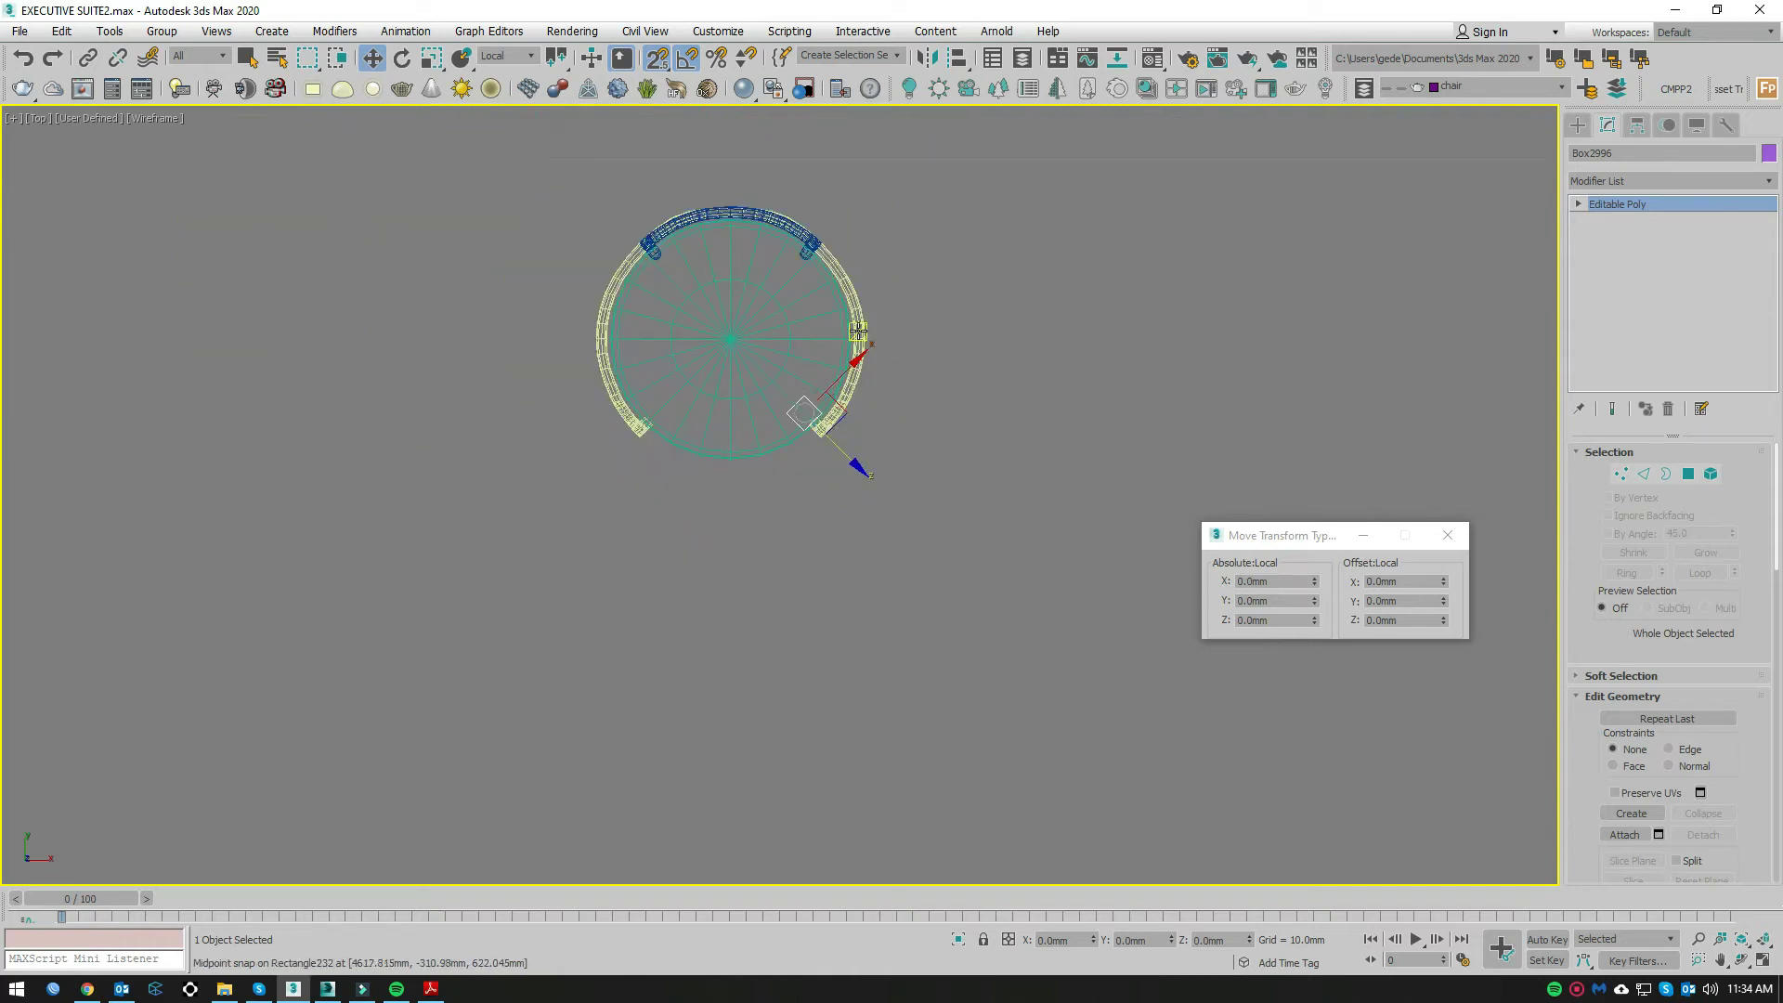
{"action": "middle_click_drag", "start_coordinate": [858, 331], "coordinate": [899, 431]}
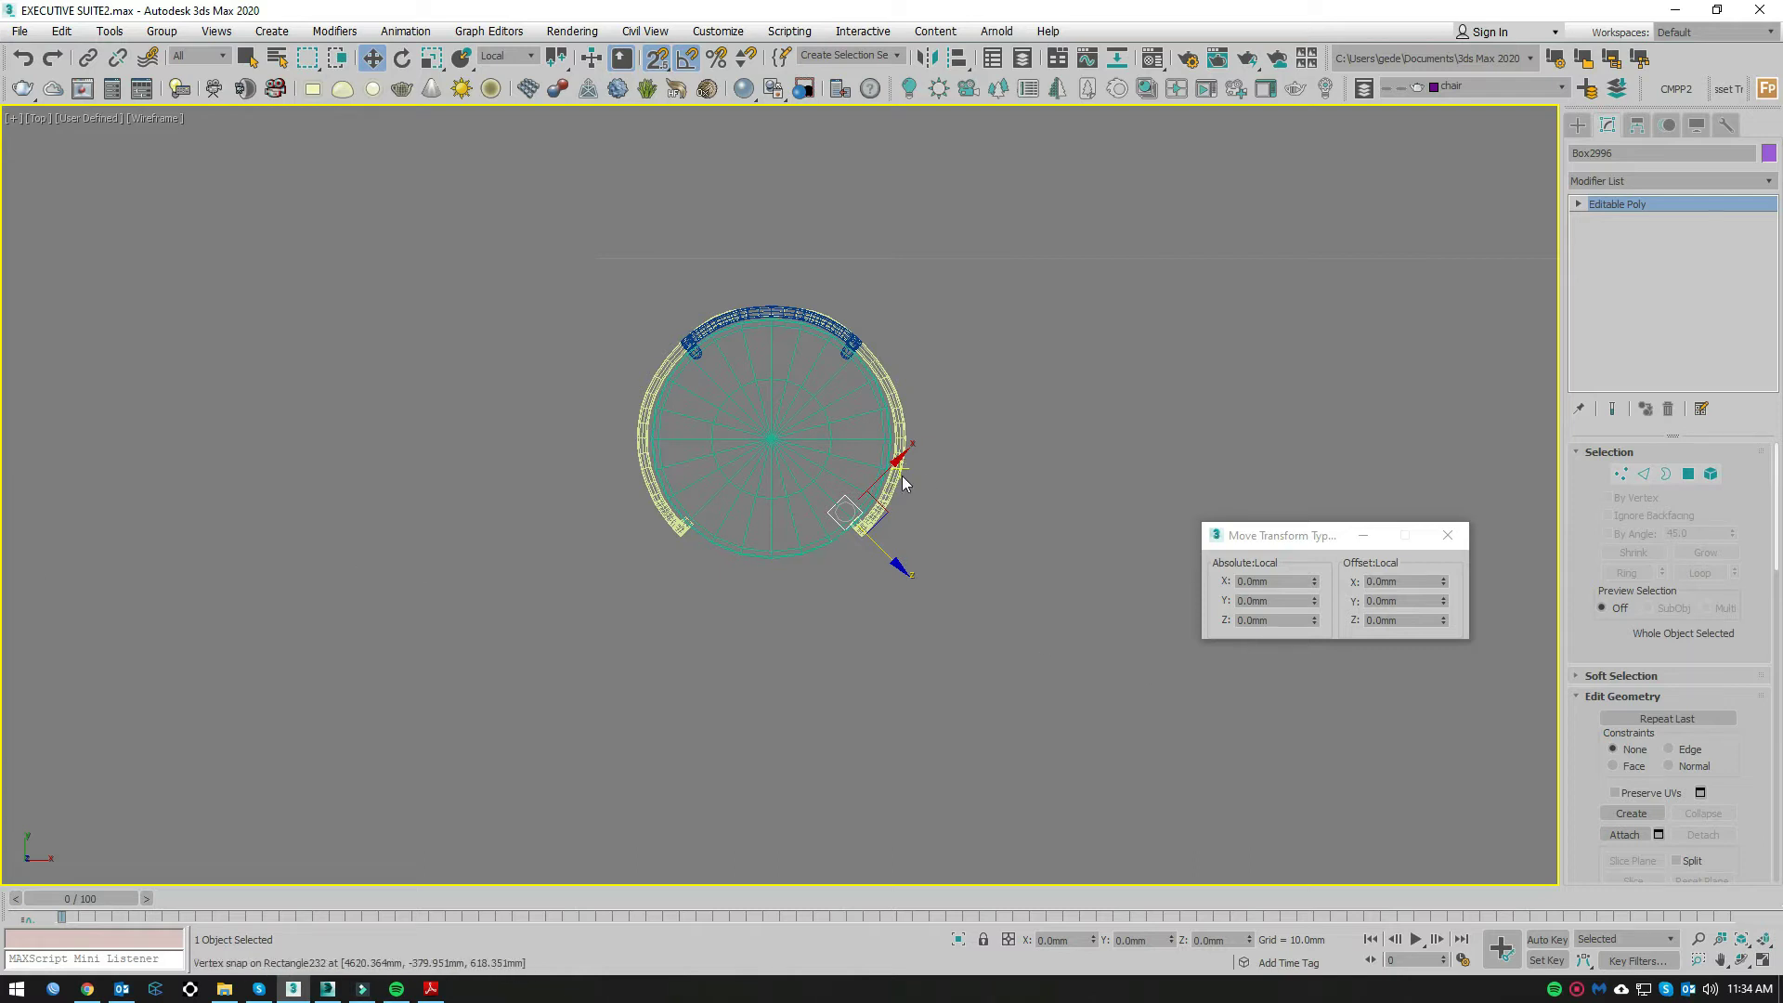
Step: Reframe the leg and enter Vertex sub-object mode
{"action": "scroll", "coordinate": [920, 608], "scroll_direction": "up", "scroll_amount": 5}
{"action": "scroll", "coordinate": [928, 617], "scroll_direction": "down", "scroll_amount": 5}
{"action": "scroll", "coordinate": [955, 594], "scroll_direction": "up", "scroll_amount": 2}
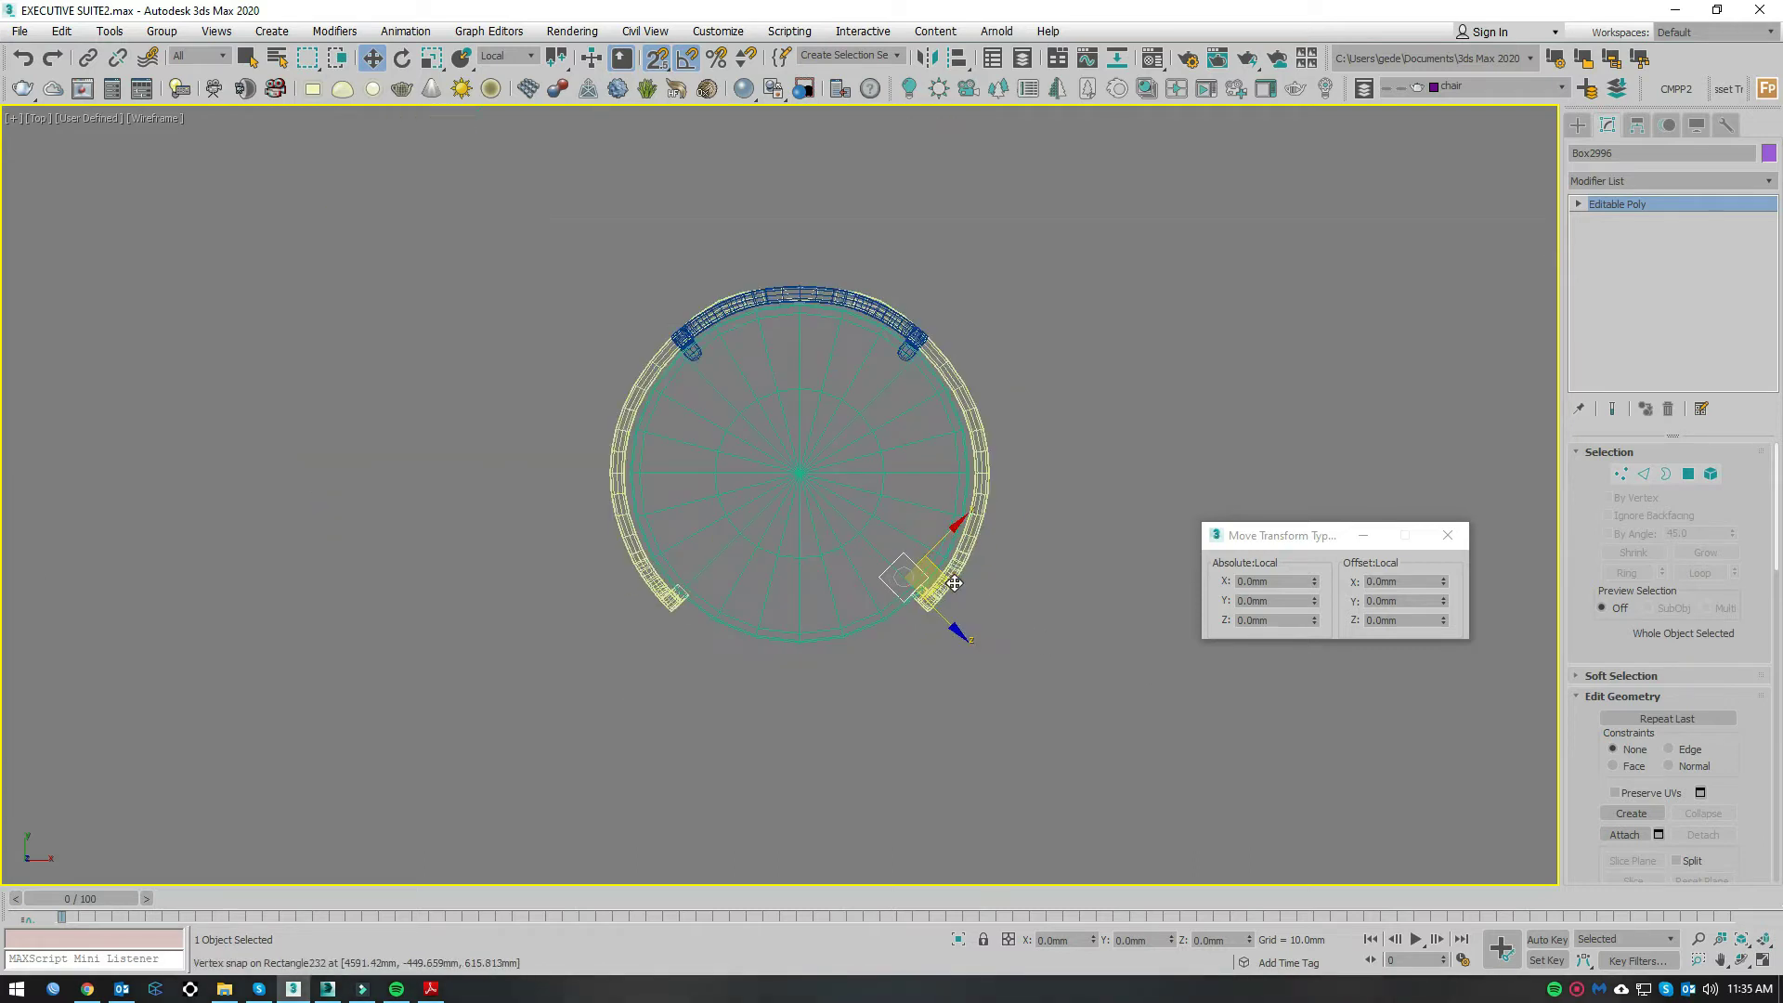
{"action": "middle_click_drag", "start_coordinate": [954, 583], "coordinate": [961, 616]}
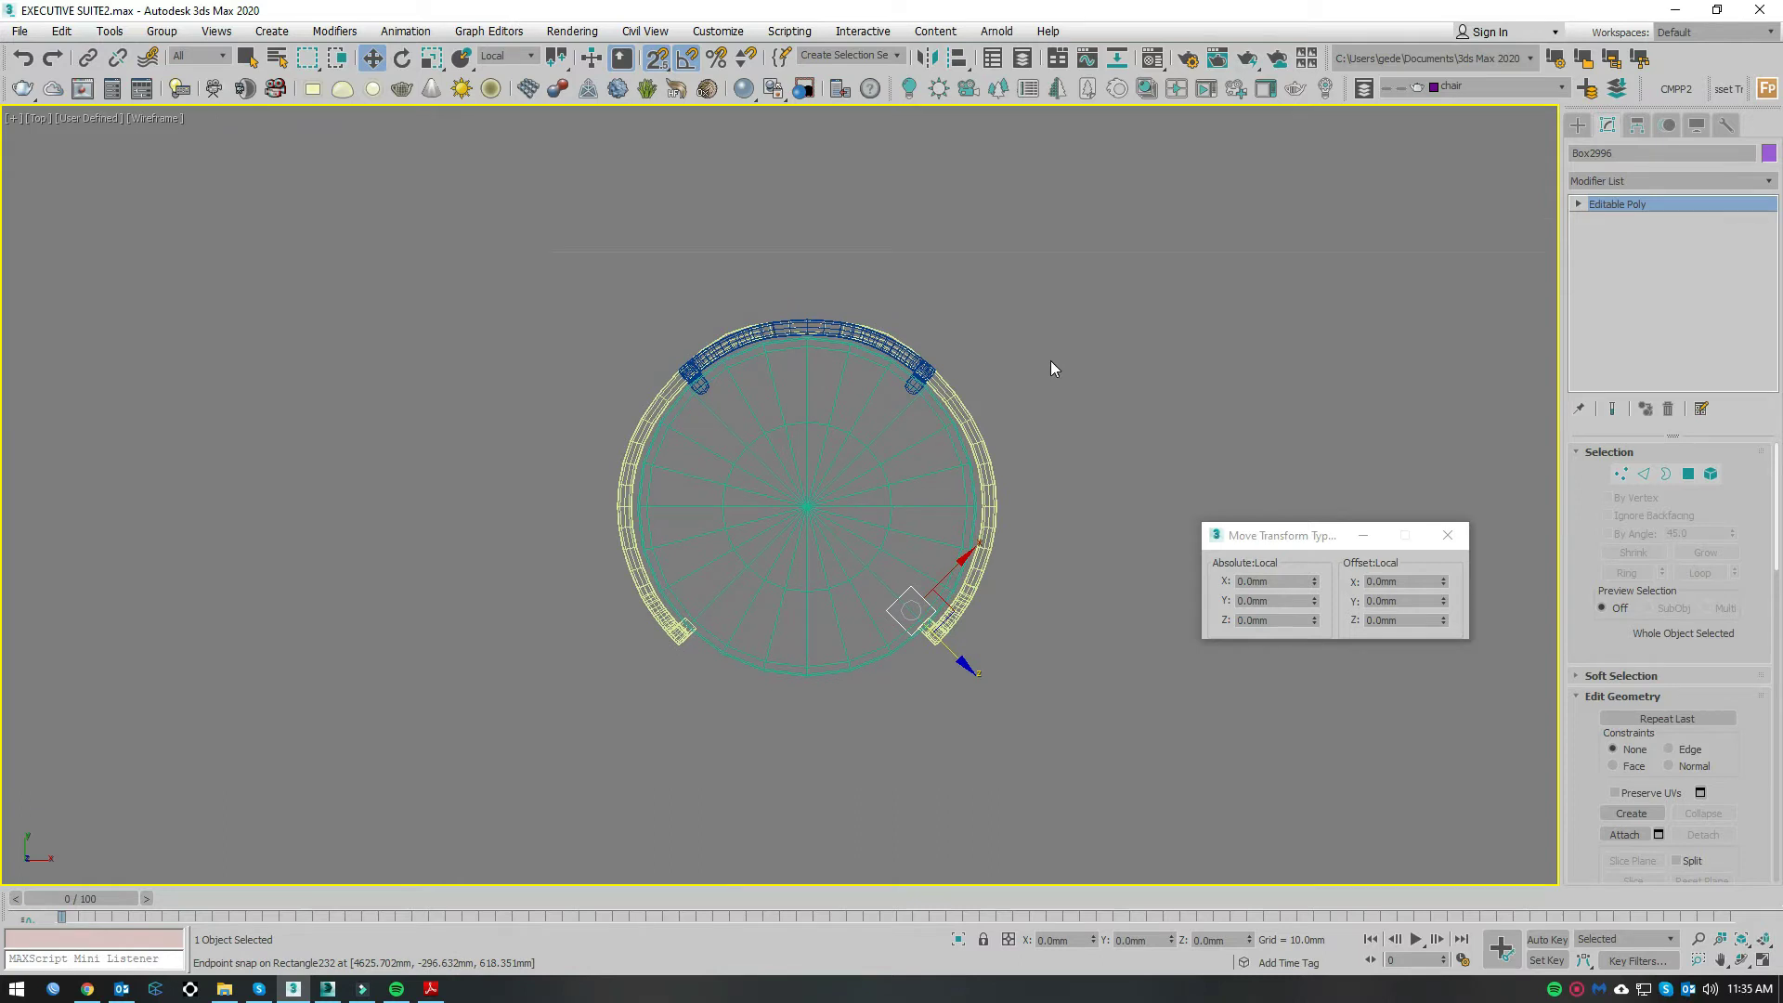
{"action": "scroll", "coordinate": [1001, 587], "scroll_direction": "up", "scroll_amount": 3}
{"action": "scroll", "coordinate": [975, 613], "scroll_direction": "down", "scroll_amount": 1}
{"action": "scroll", "coordinate": [912, 575], "scroll_direction": "down", "scroll_amount": 1}
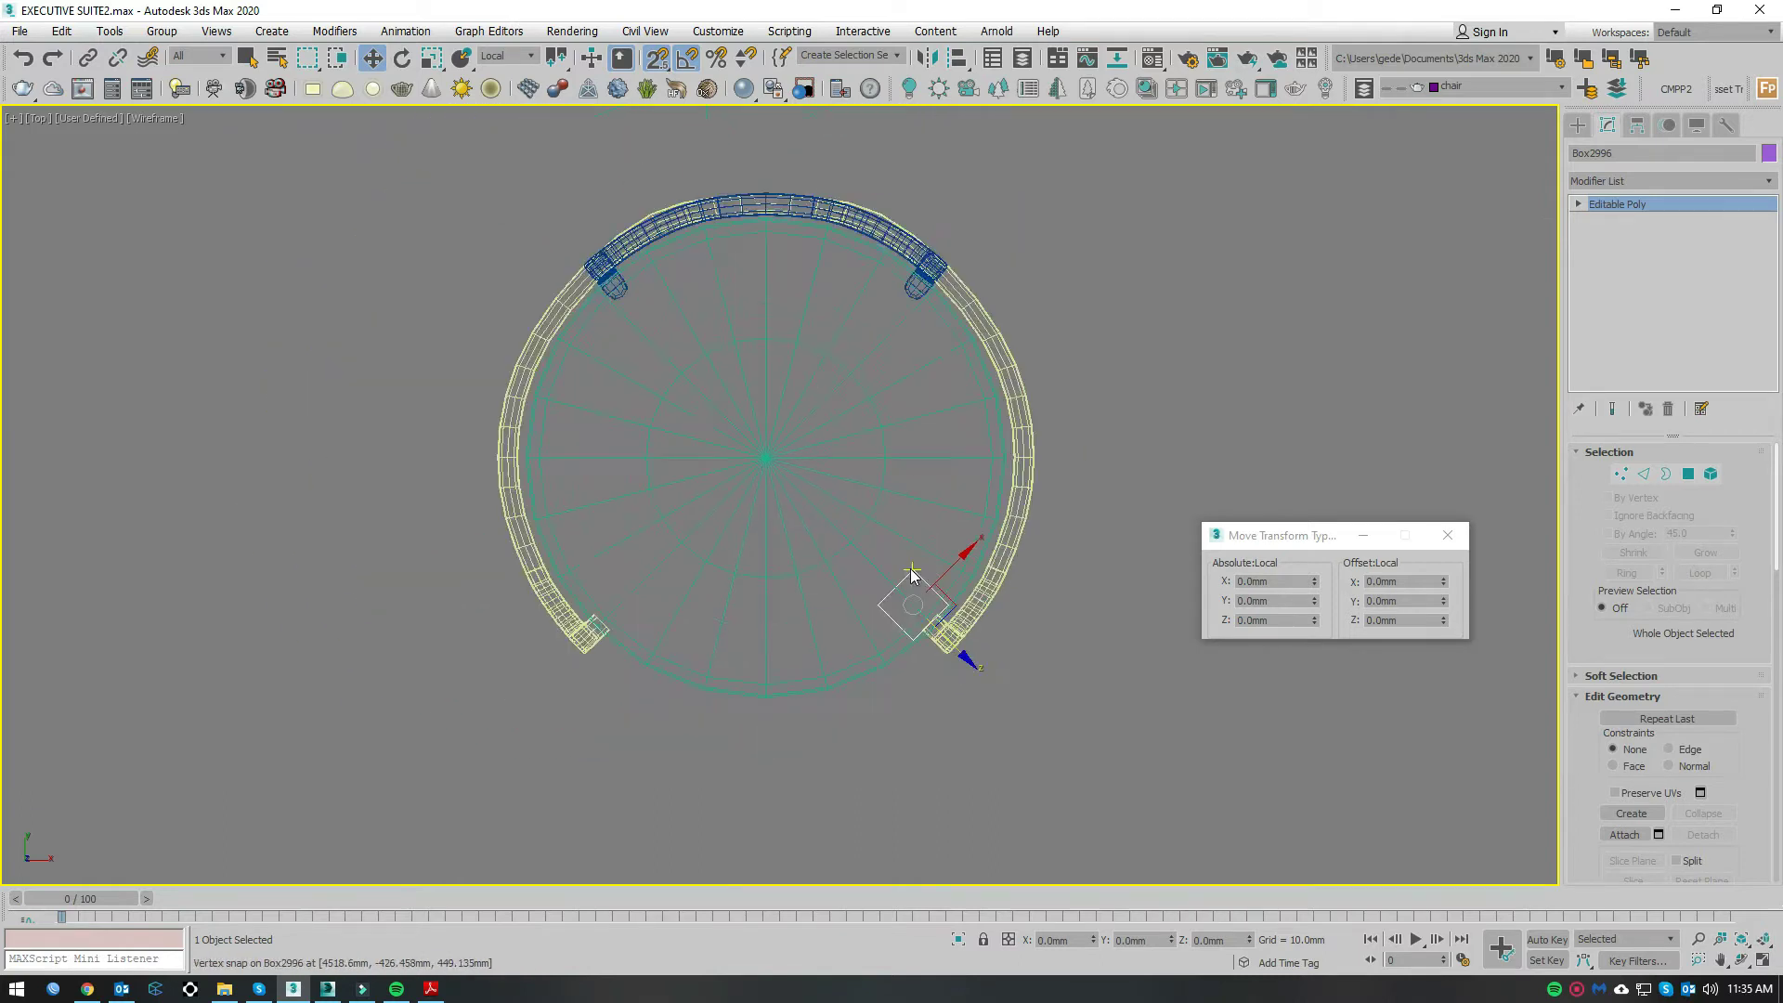
{"action": "scroll", "coordinate": [912, 575], "scroll_direction": "up", "scroll_amount": 3}
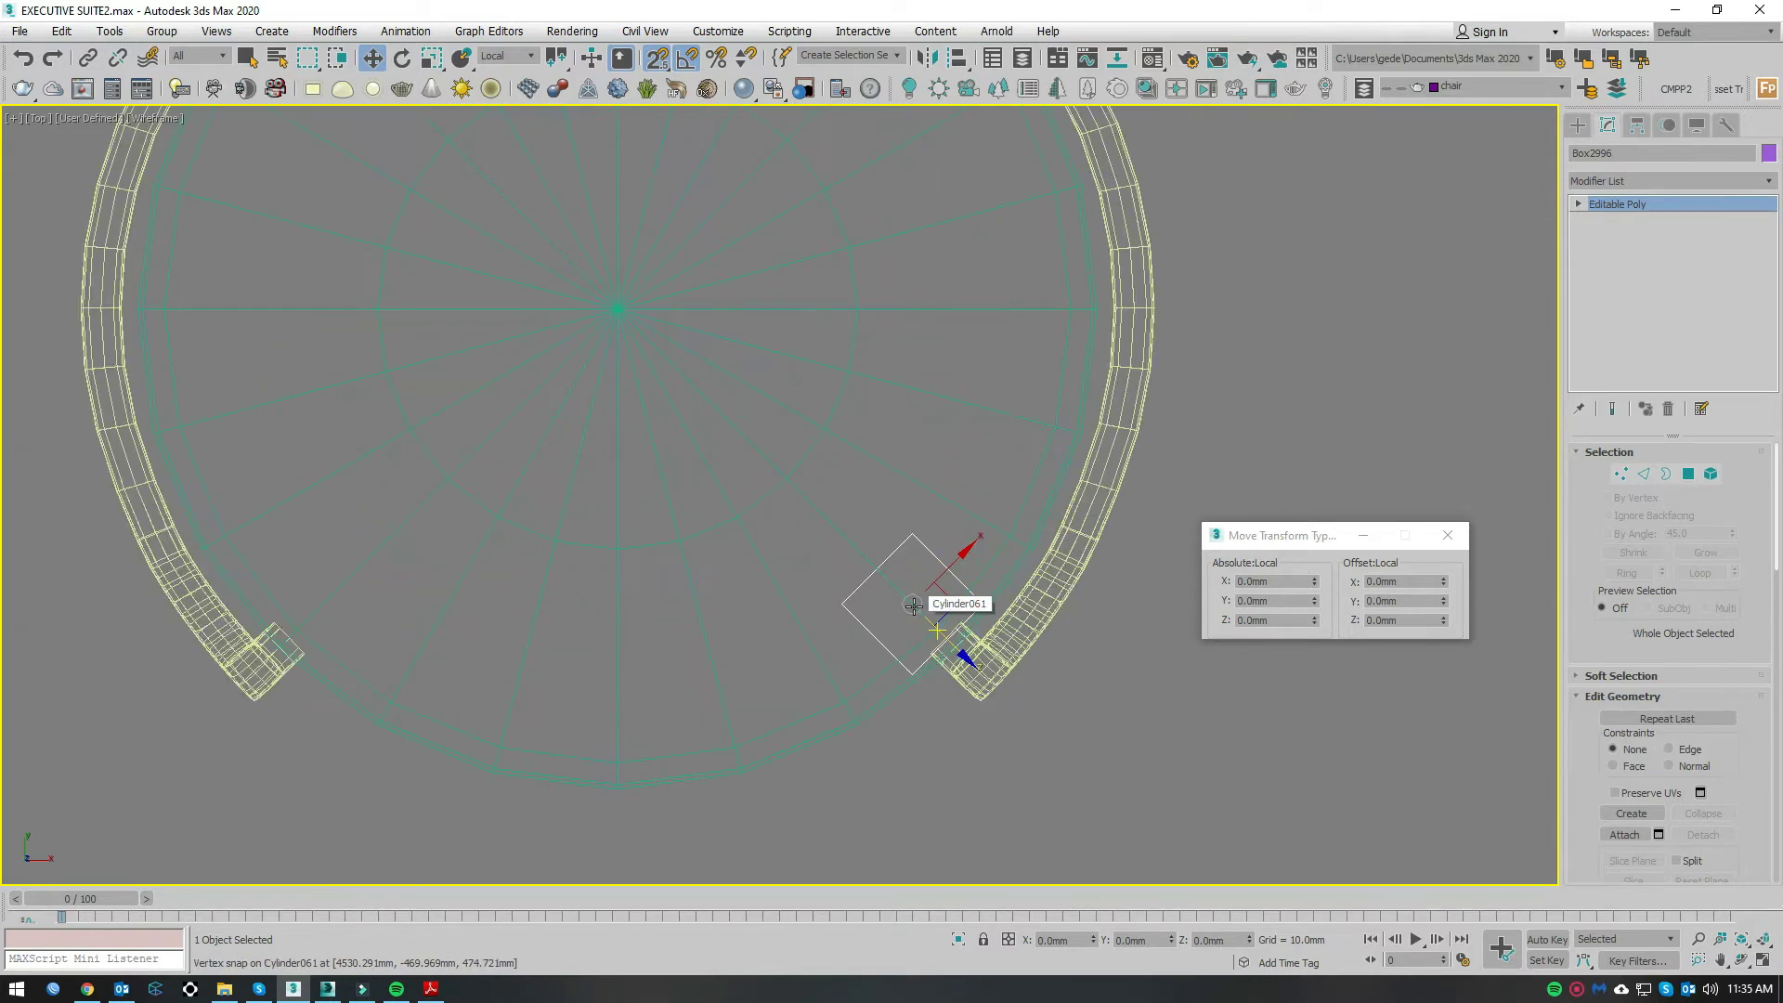
{"action": "left_click", "coordinate": [1622, 475]}
Step: Taper the leg's foot by scaling its bottom vertices to 60%
{"action": "key", "text": "f"}
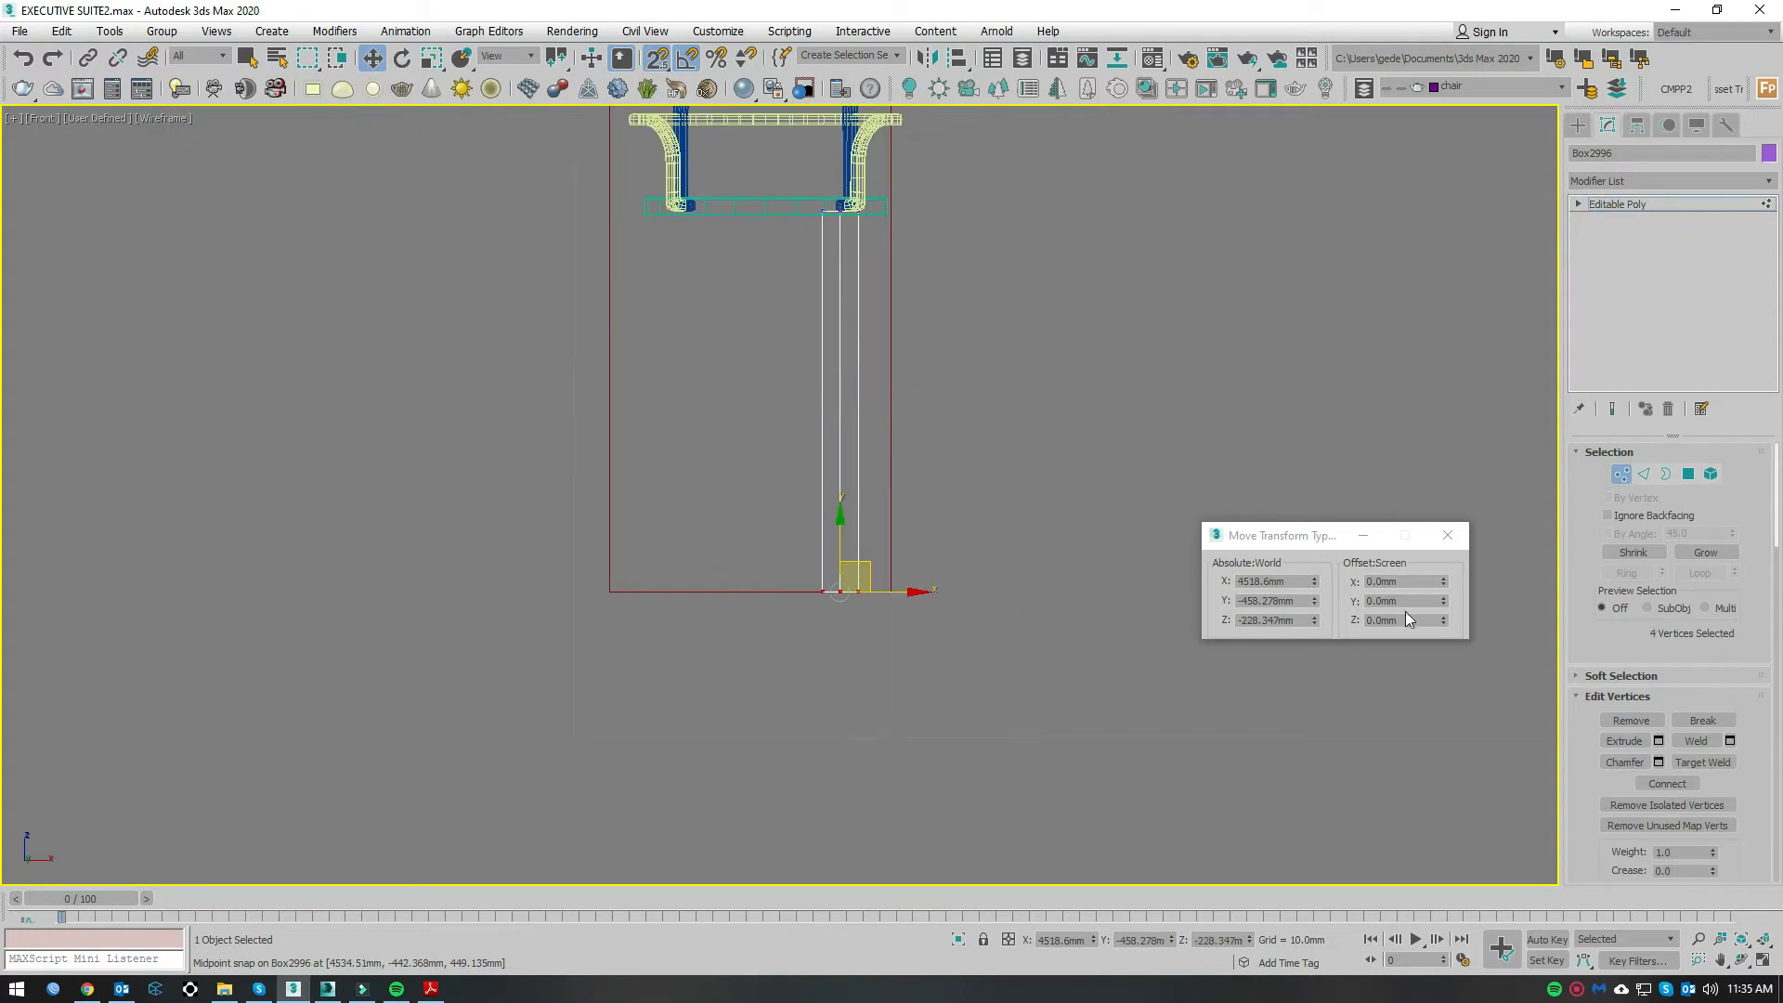
{"action": "key", "text": "r"}
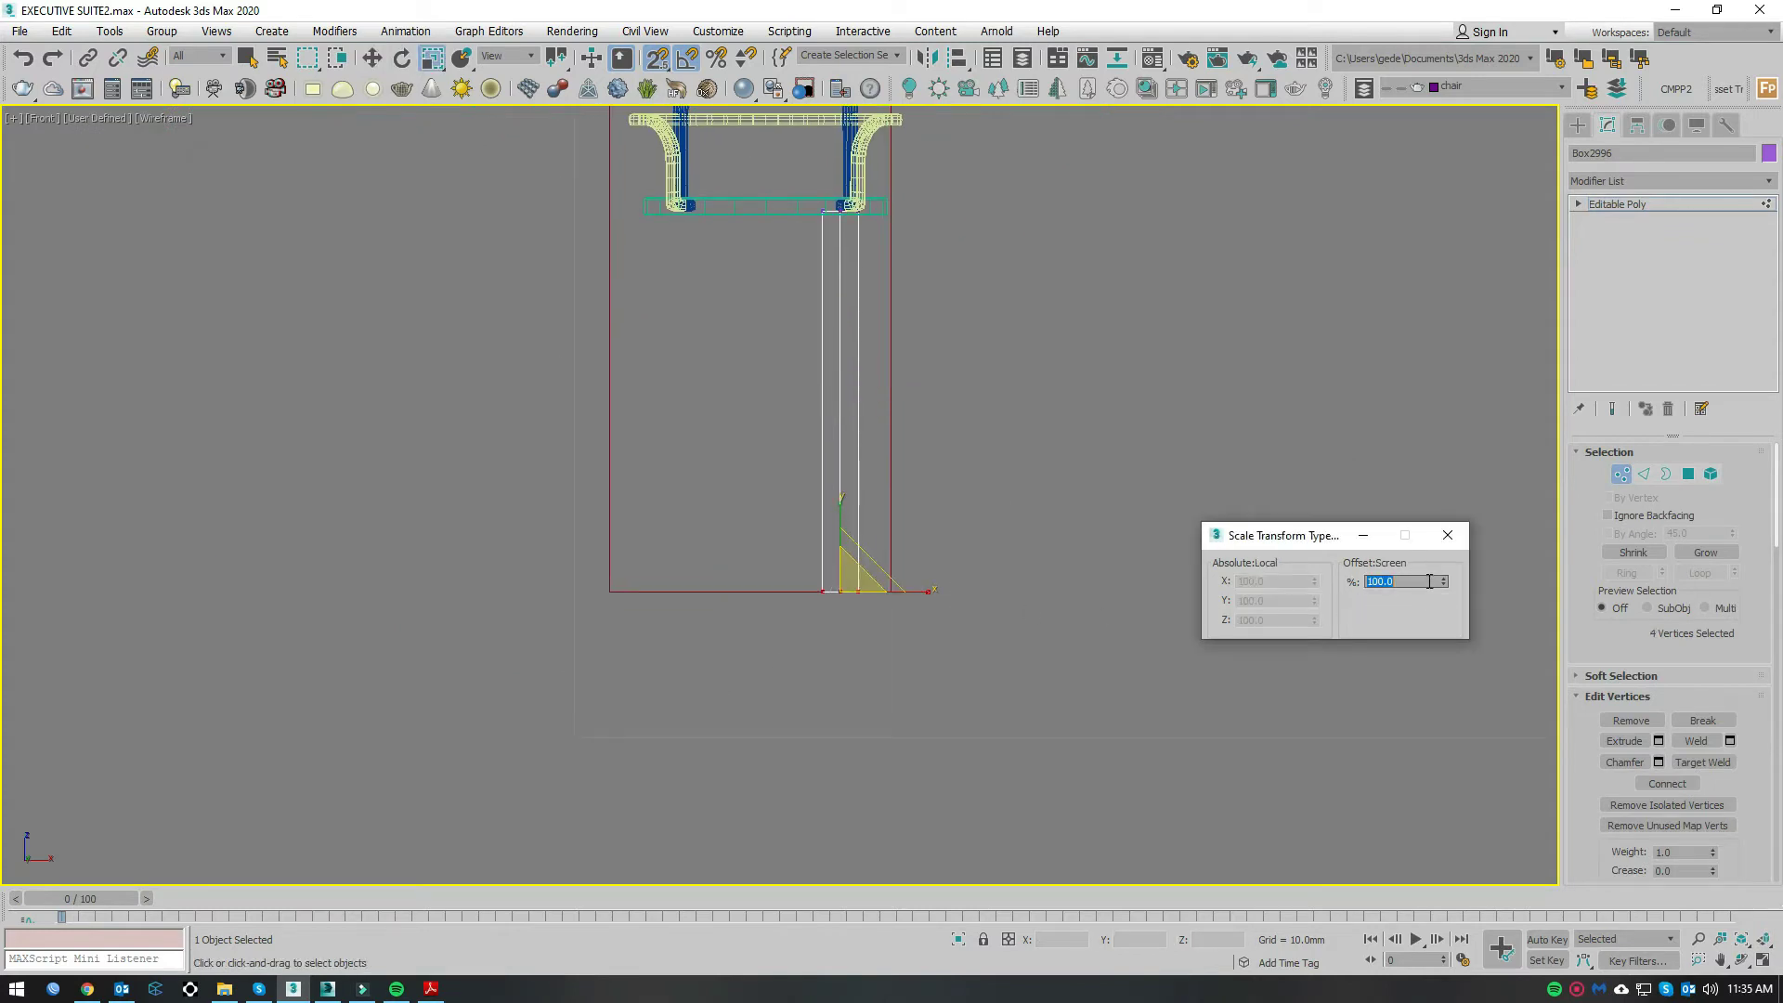
{"action": "key", "text": "Return"}
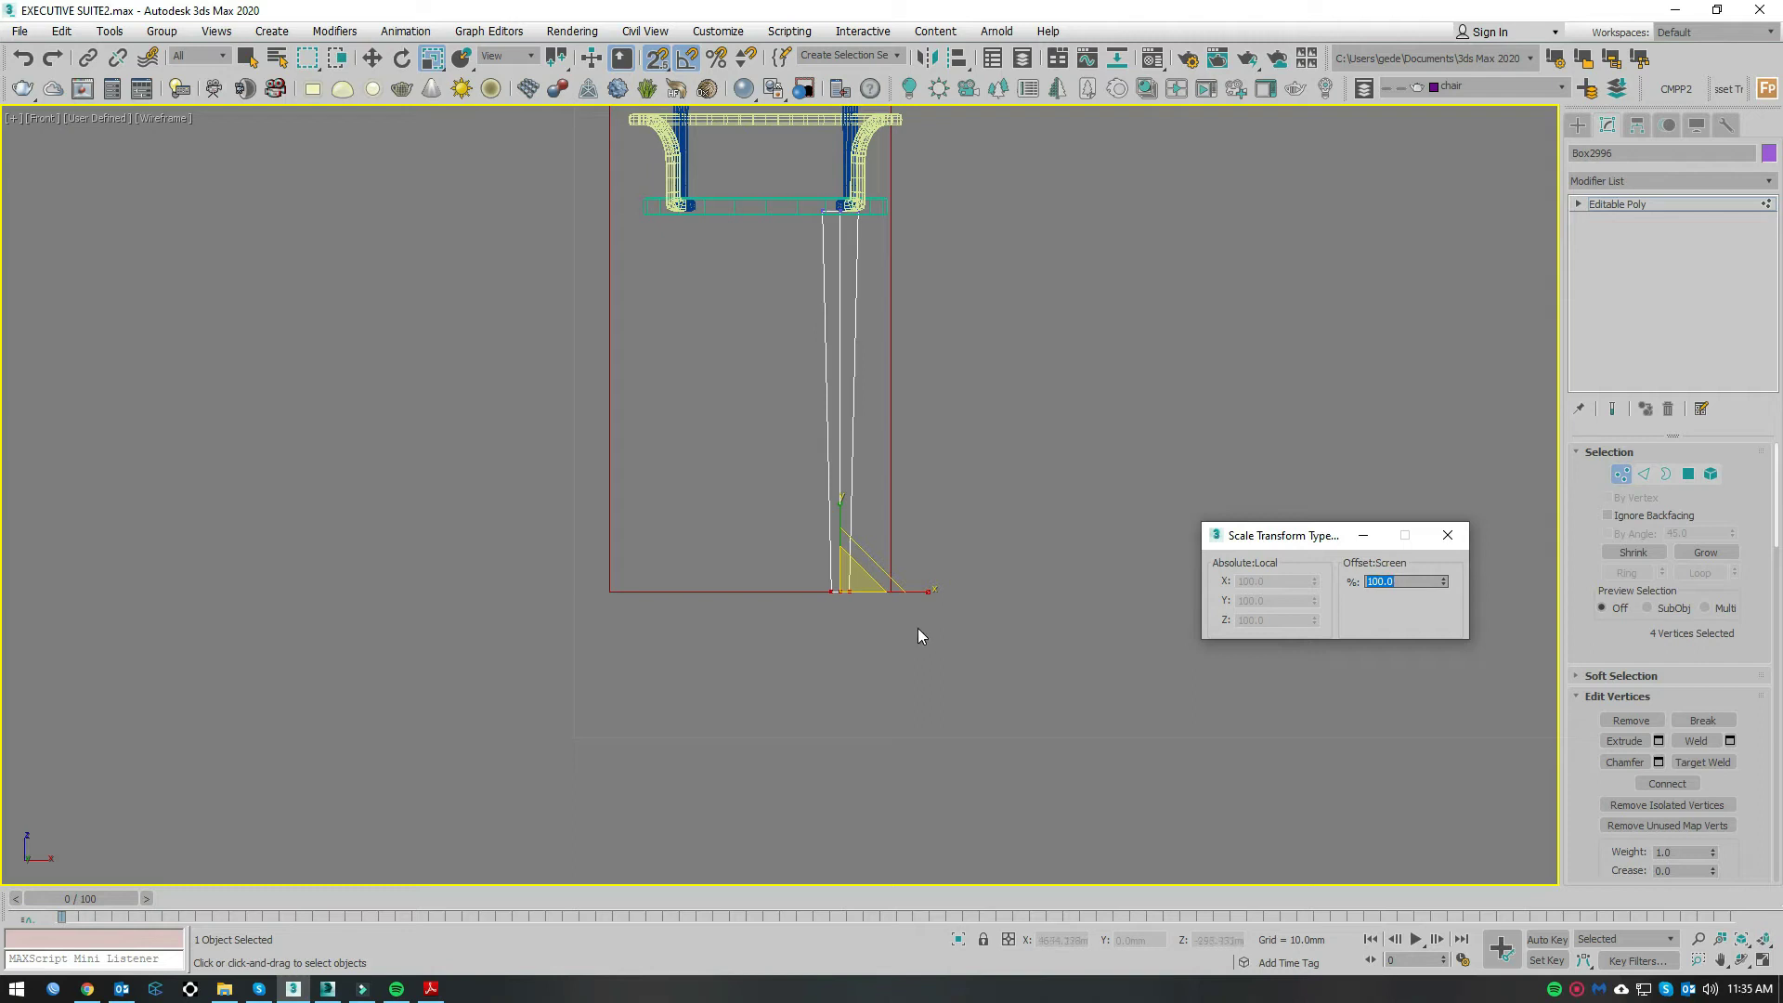
{"action": "key", "text": "ctrl+z"}
{"action": "middle_click_drag", "start_coordinate": [917, 628], "coordinate": [1016, 643]}
{"action": "left_click", "coordinate": [1395, 584]}
{"action": "type", "text": "60"}
{"action": "key", "text": "Return"}
{"action": "scroll", "coordinate": [827, 309], "scroll_direction": "up", "scroll_amount": 2}
{"action": "scroll", "coordinate": [868, 349], "scroll_direction": "up", "scroll_amount": 1}
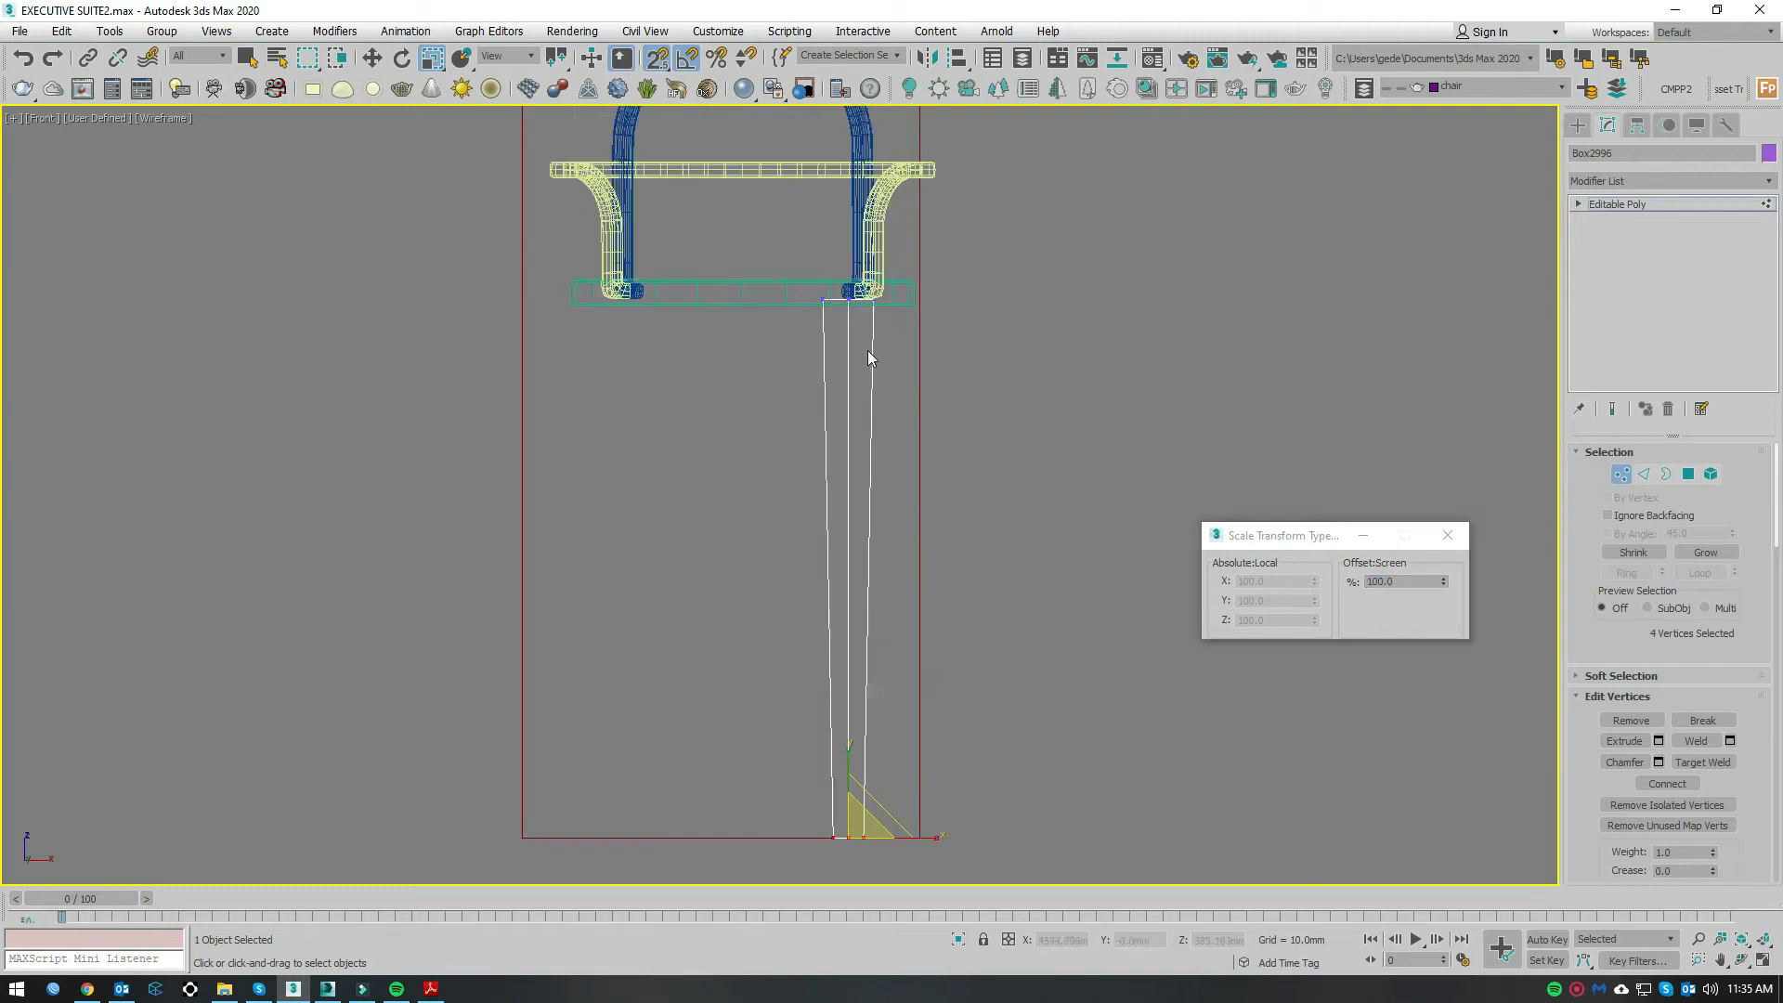
Step: Chamfer a loop of four leg edges by 2 mm
{"action": "key", "text": "F3"}
{"action": "scroll", "coordinate": [868, 371], "scroll_direction": "up", "scroll_amount": 3}
{"action": "scroll", "coordinate": [878, 465], "scroll_direction": "down", "scroll_amount": 1}
{"action": "key", "text": "2"}
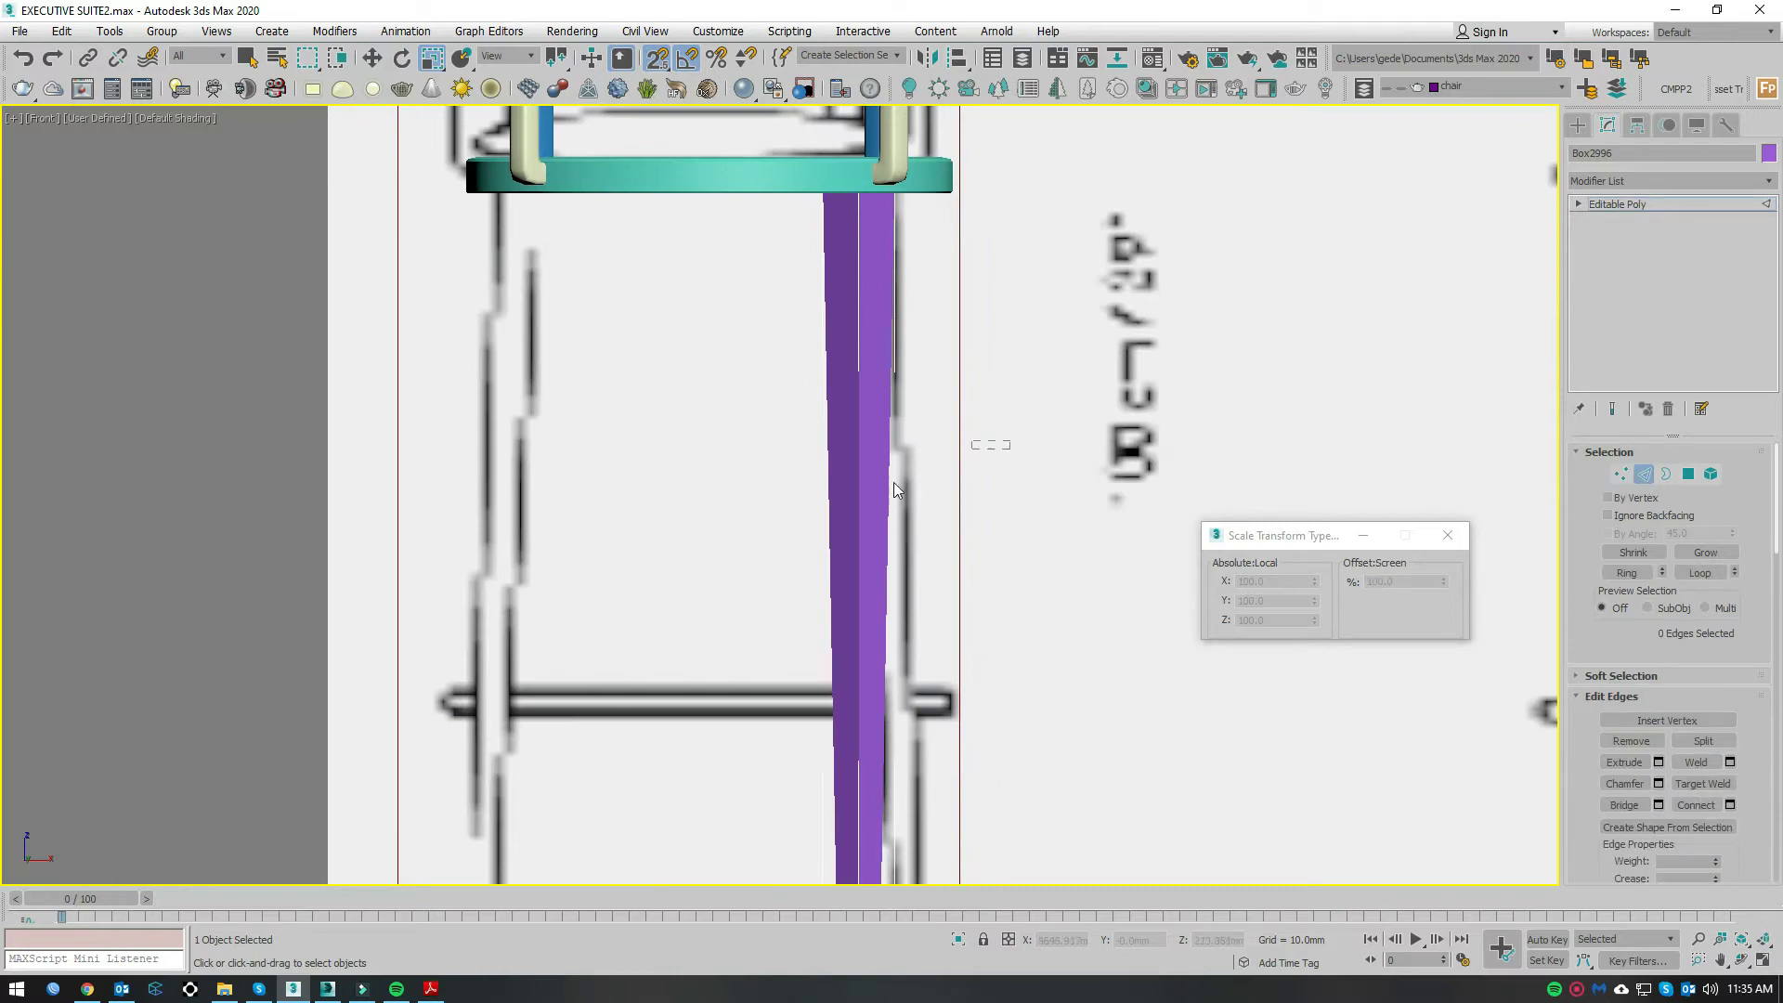
{"action": "double_click", "coordinate": [894, 490]}
{"action": "left_click", "coordinate": [1658, 783]}
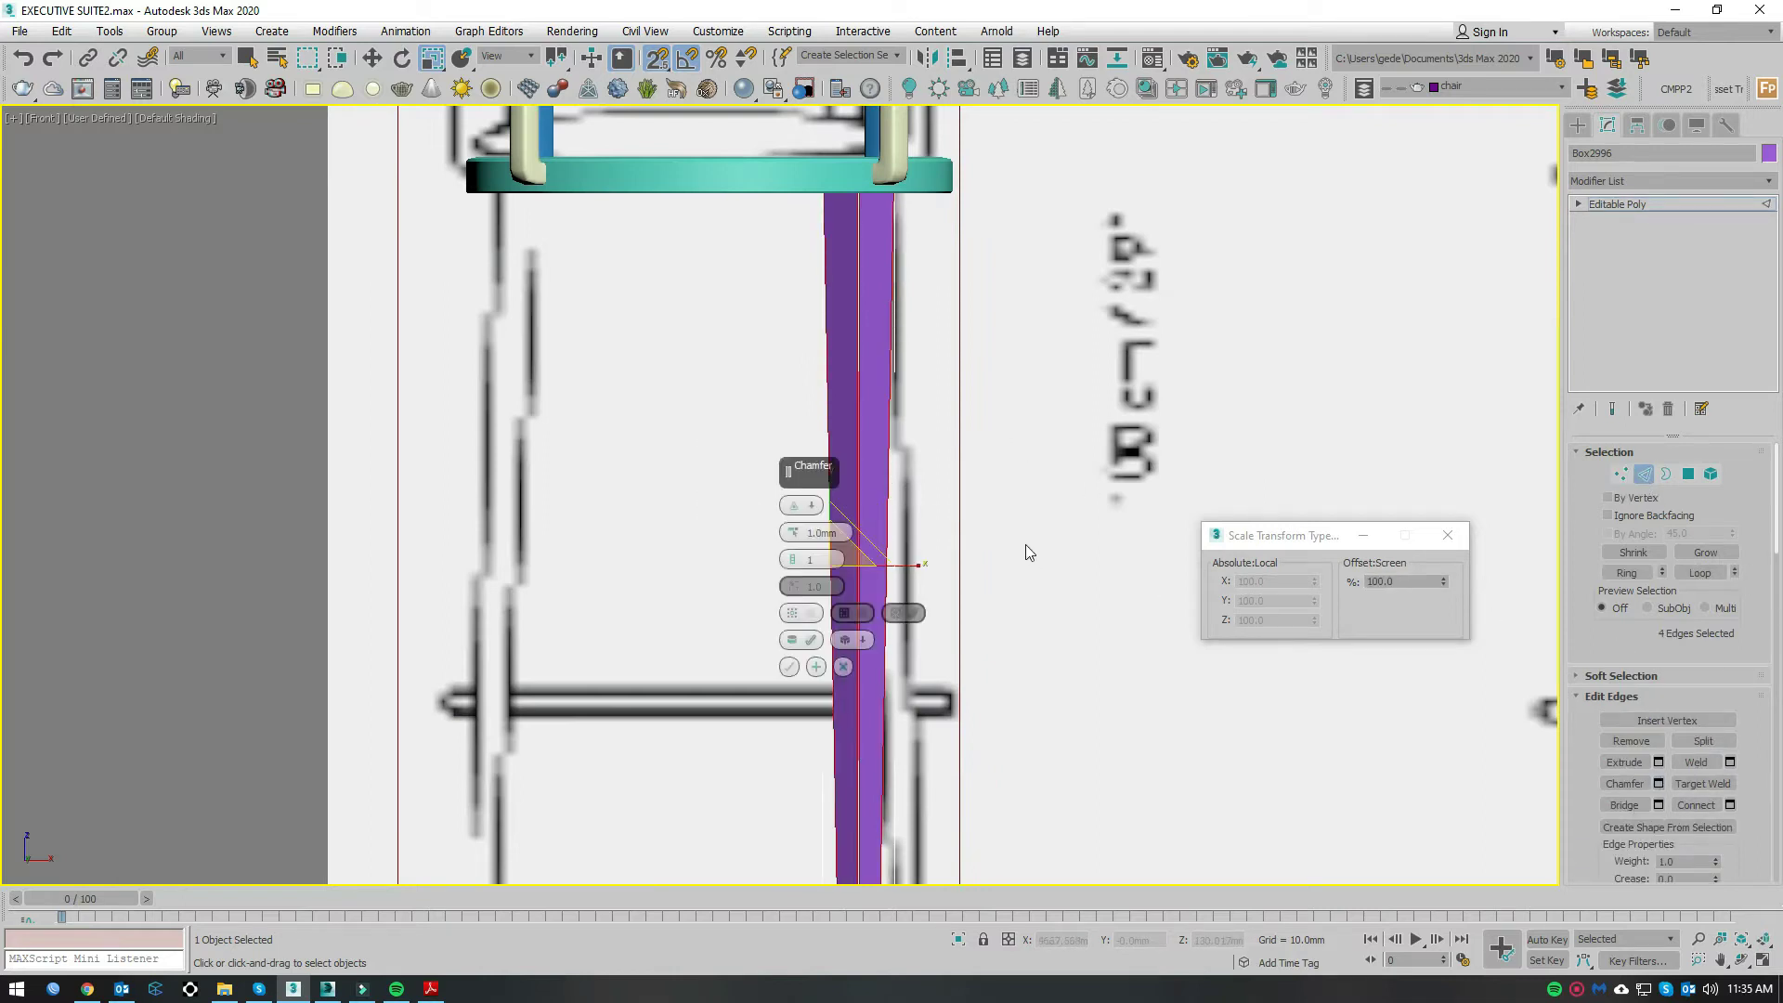
{"action": "scroll", "coordinate": [848, 136], "scroll_direction": "up", "scroll_amount": 3}
{"action": "scroll", "coordinate": [848, 136], "scroll_direction": "up", "scroll_amount": 4}
{"action": "double_click", "coordinate": [812, 532]}
{"action": "type", "text": "2"}
{"action": "key", "text": "Return"}
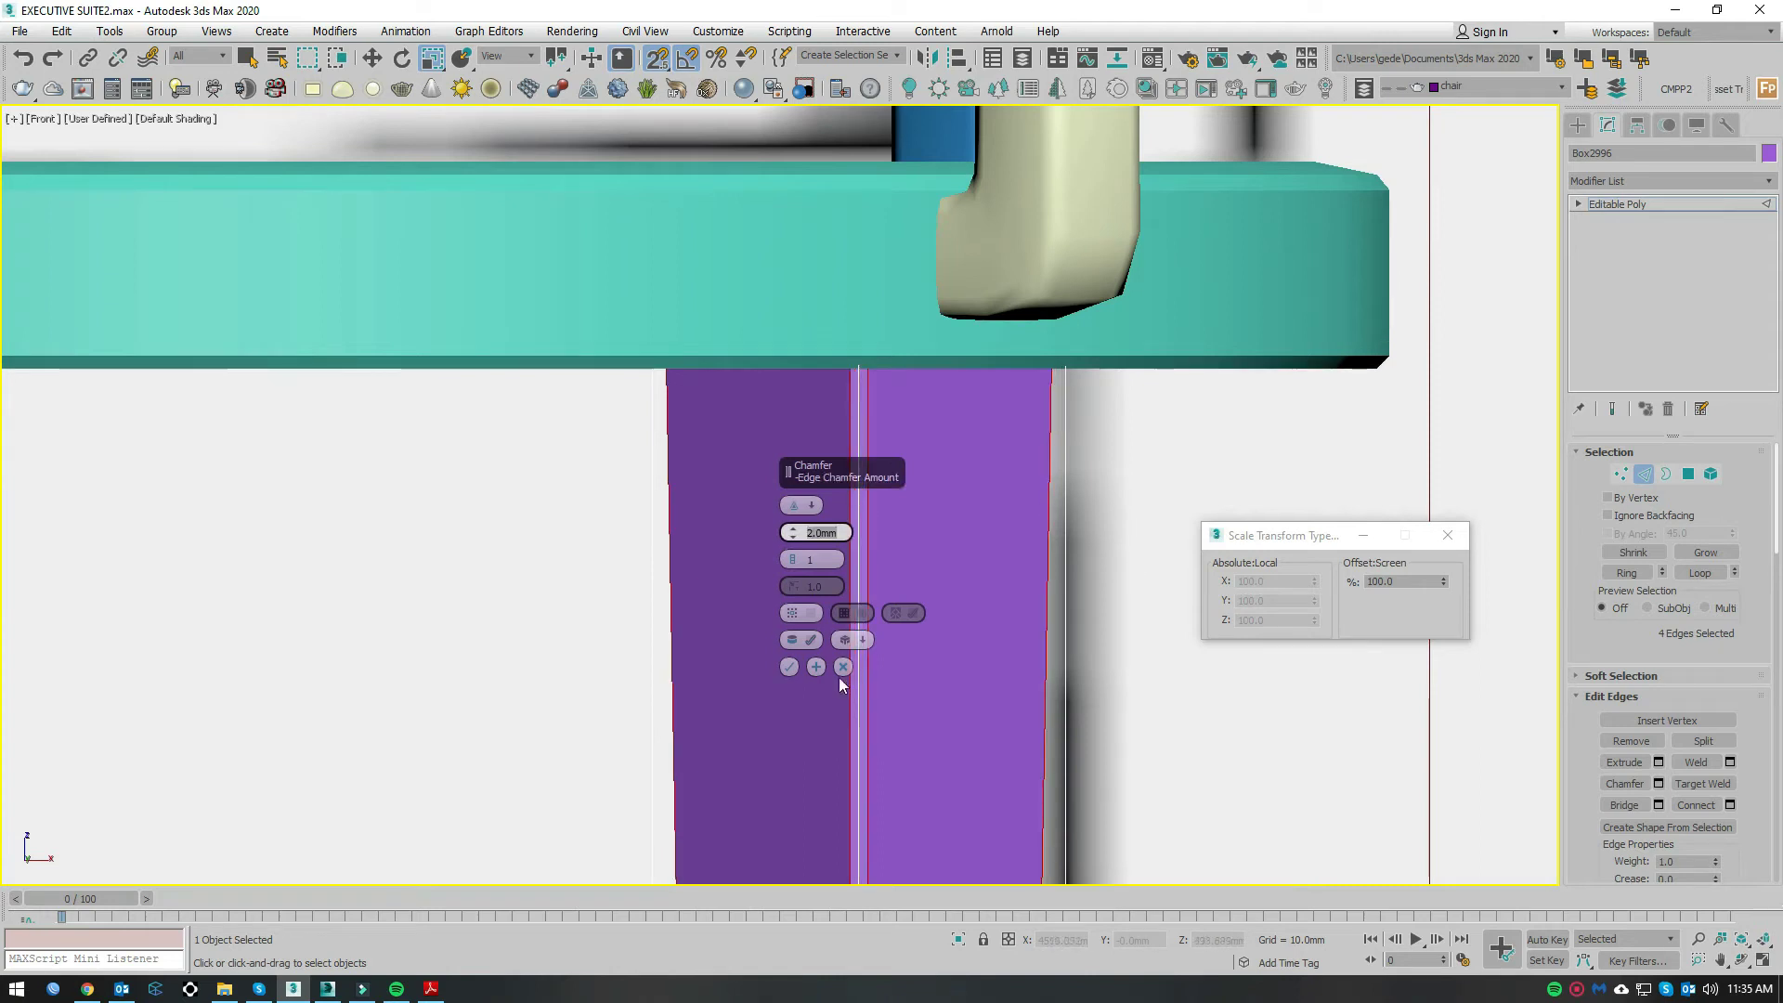
{"action": "left_click", "coordinate": [843, 667]}
Step: Add a TurboSmooth modifier, toggle it off, and return to Edge level
{"action": "left_click", "coordinate": [1672, 180]}
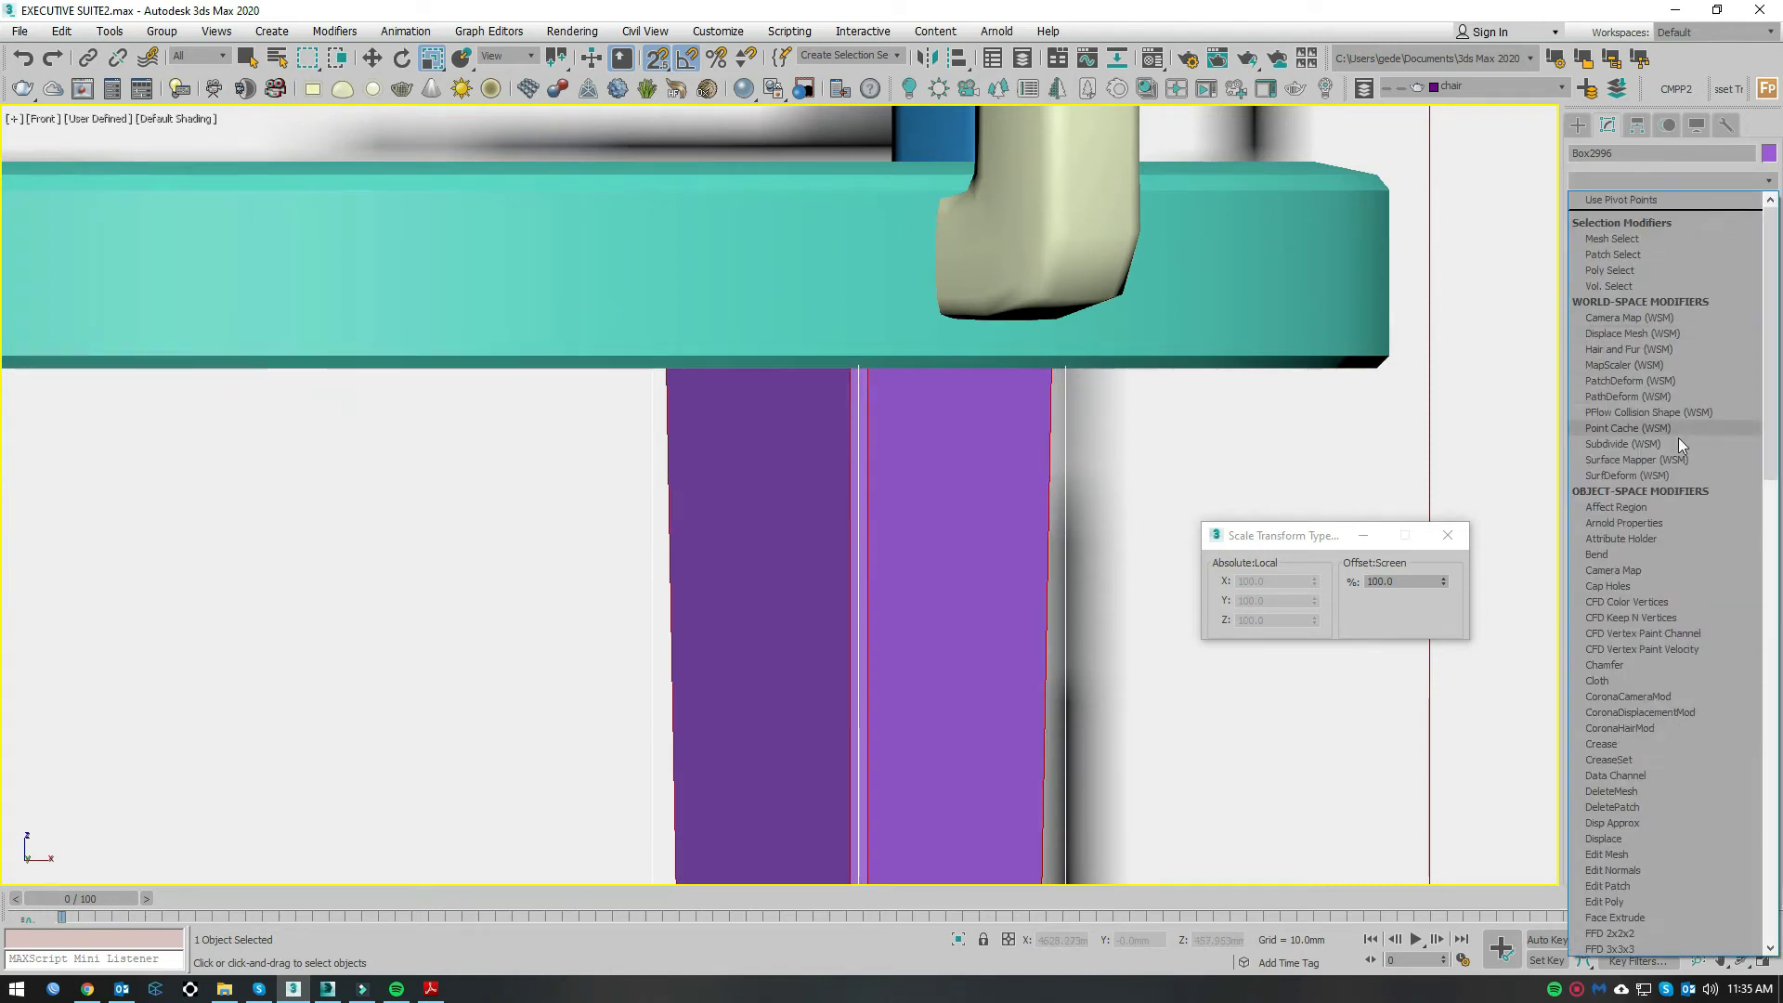
{"action": "scroll", "coordinate": [1679, 437], "scroll_direction": "down", "scroll_amount": 10}
{"action": "left_click", "coordinate": [1586, 610]}
{"action": "scroll", "coordinate": [1183, 687], "scroll_direction": "down", "scroll_amount": 3}
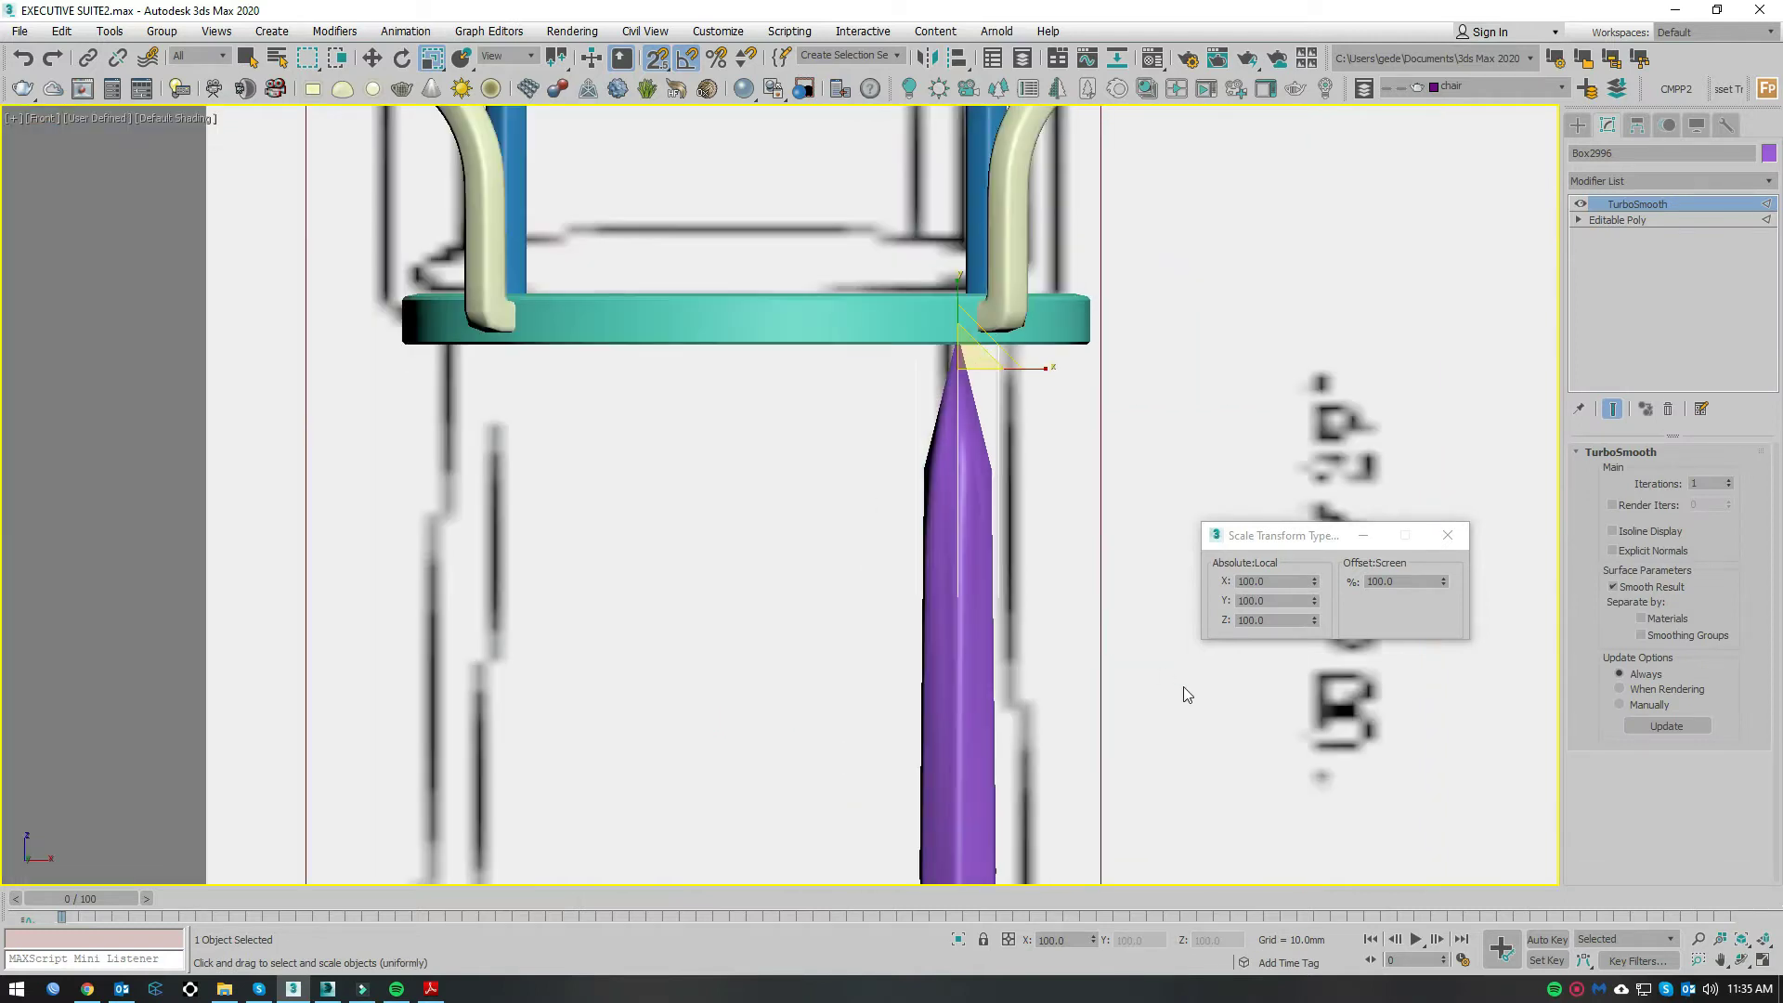
{"action": "left_click", "coordinate": [1581, 207]}
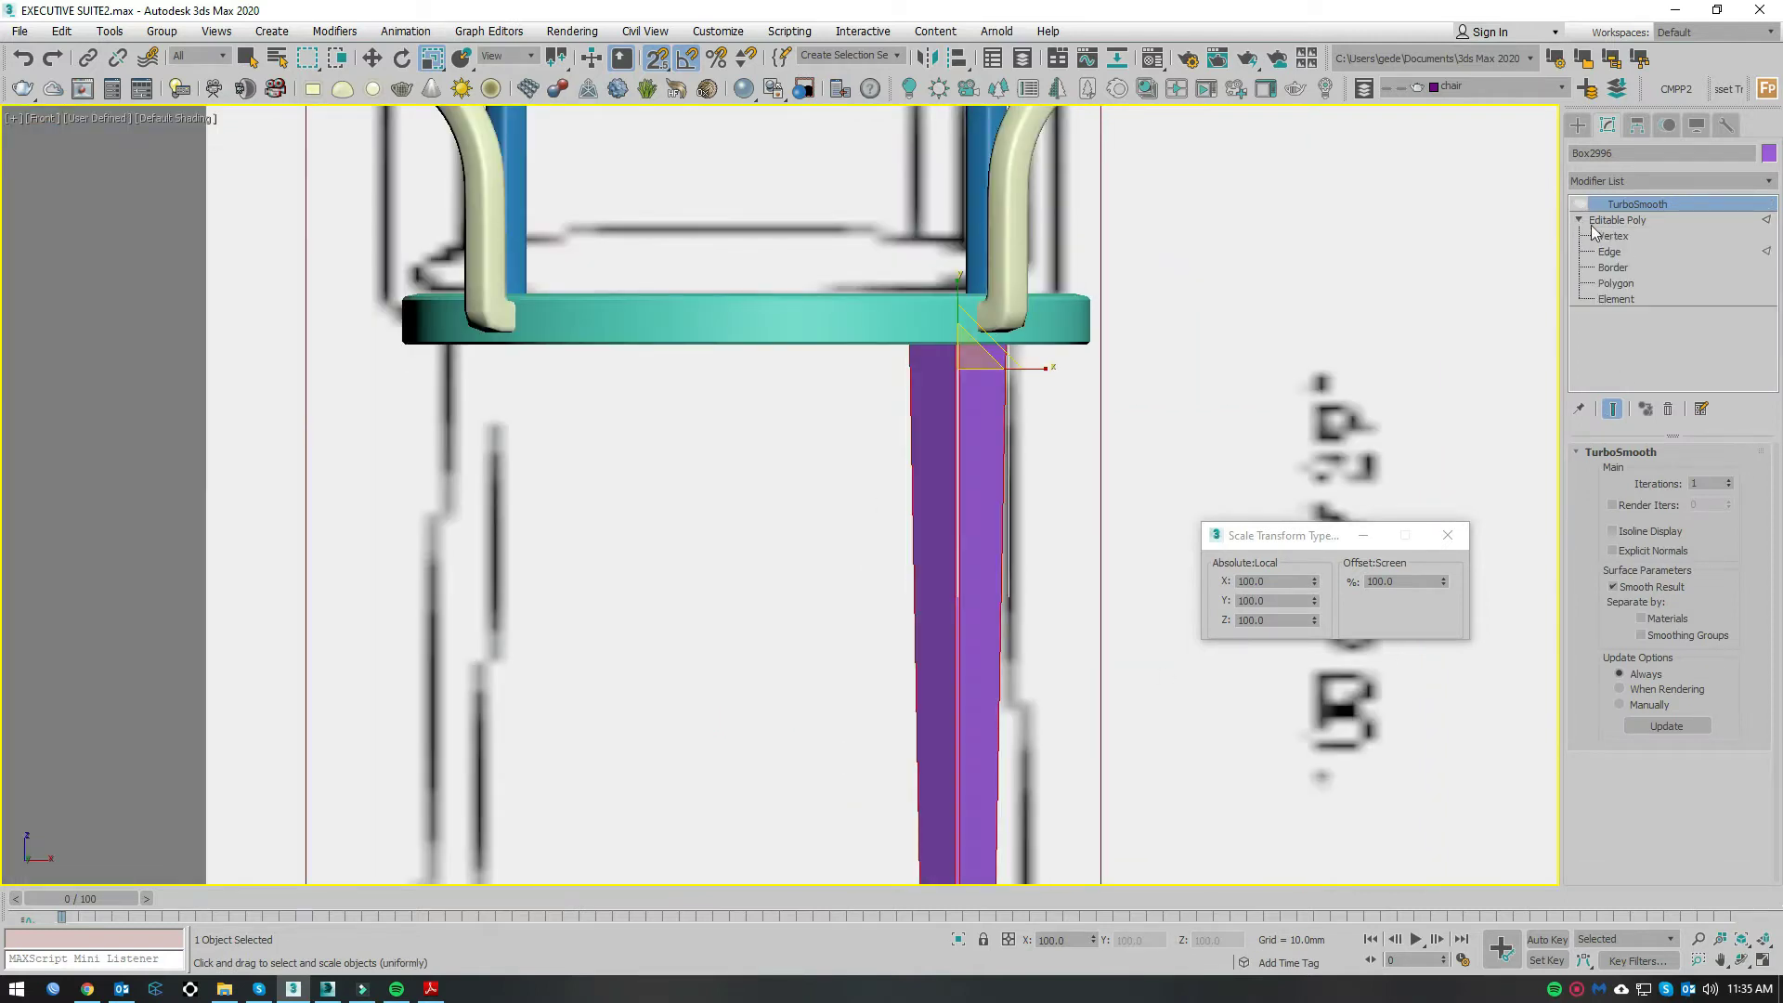
{"action": "left_click", "coordinate": [1609, 252]}
{"action": "middle_click_drag", "start_coordinate": [947, 624], "coordinate": [931, 317]}
Step: Connect the selected leg edges with pinch 96, adding an edge loop near the foot
{"action": "right_click", "coordinate": [786, 591]}
{"action": "left_click", "coordinate": [816, 578]}
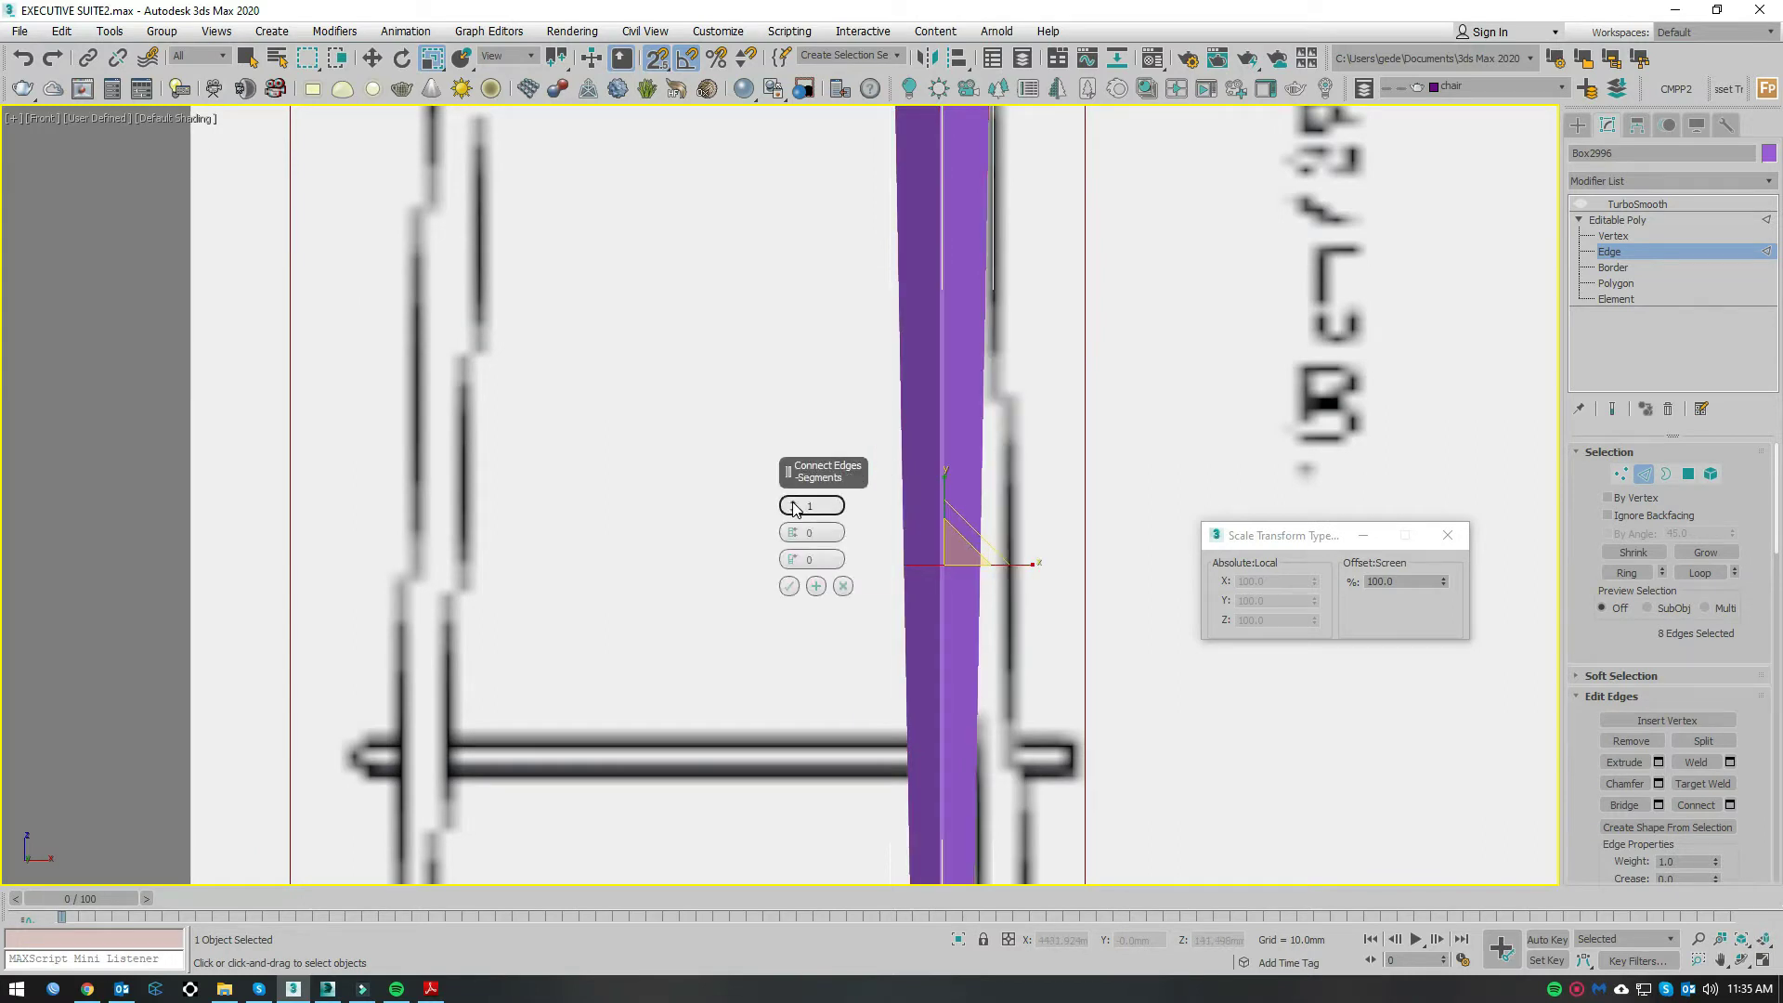
{"action": "scroll", "coordinate": [816, 572], "scroll_direction": "down", "scroll_amount": 5}
{"action": "scroll", "coordinate": [817, 562], "scroll_direction": "up", "scroll_amount": 4}
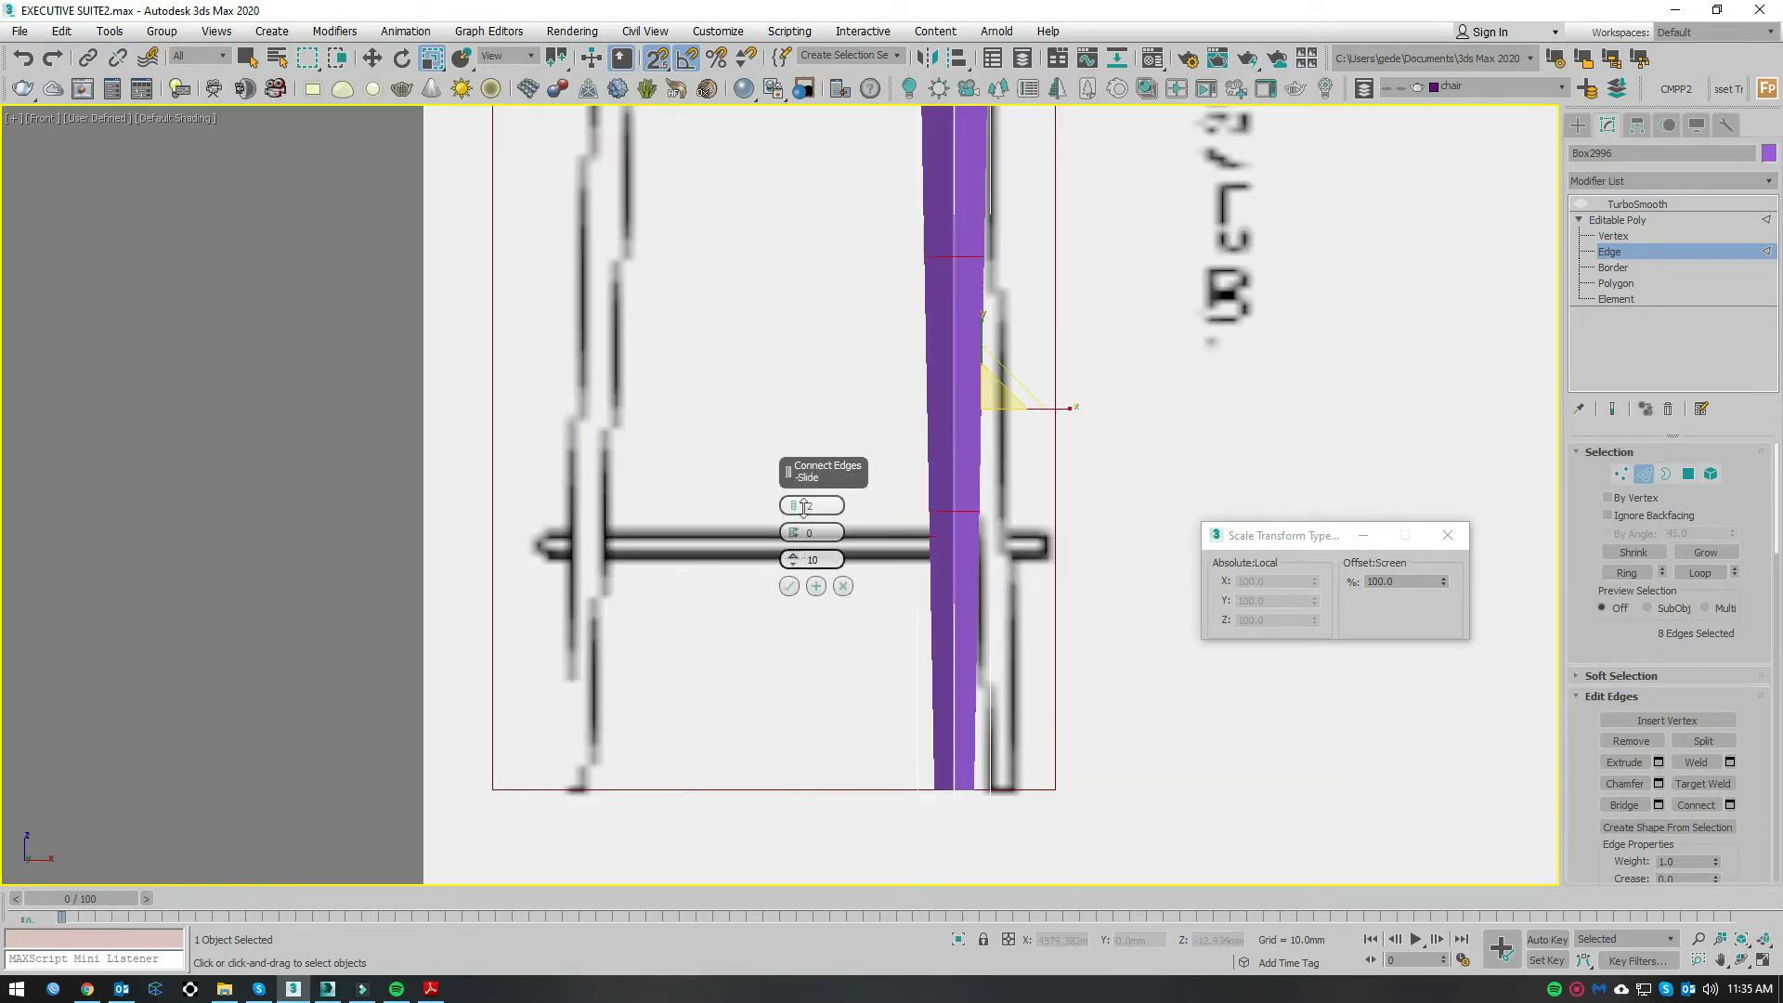
{"action": "right_click", "coordinate": [811, 558]}
{"action": "left_click_drag", "start_coordinate": [804, 533], "coordinate": [817, 168]}
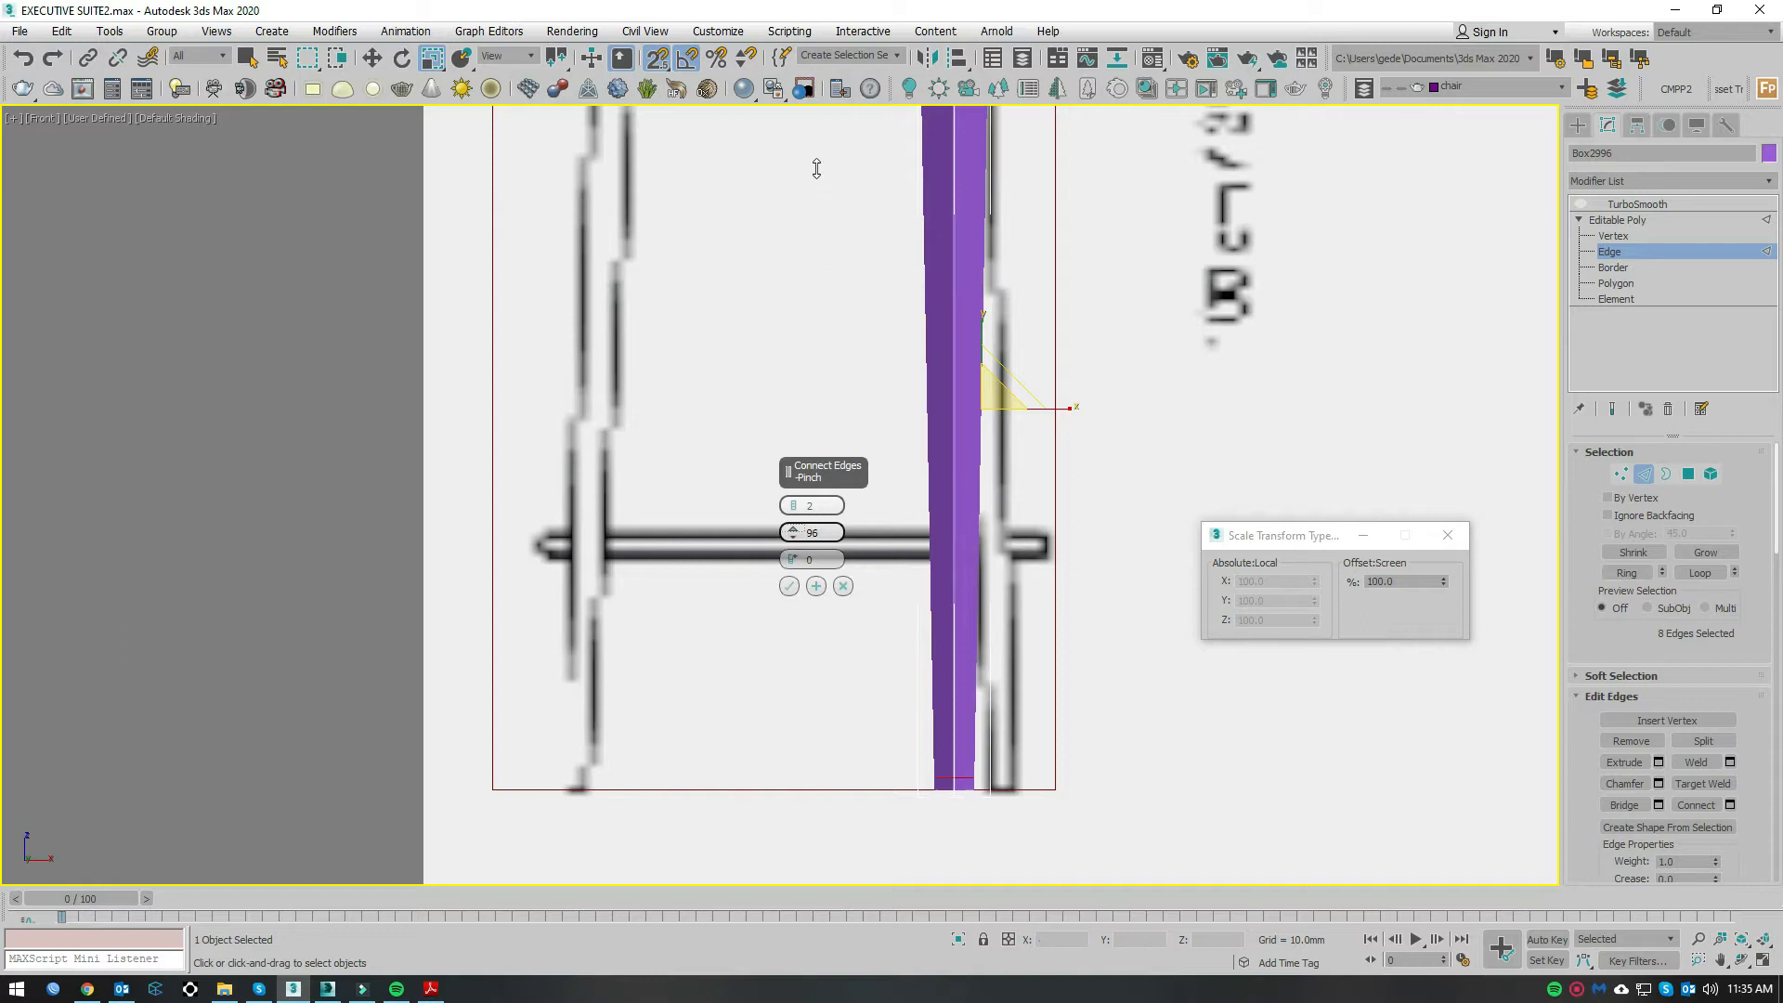
{"action": "left_click", "coordinate": [790, 586]}
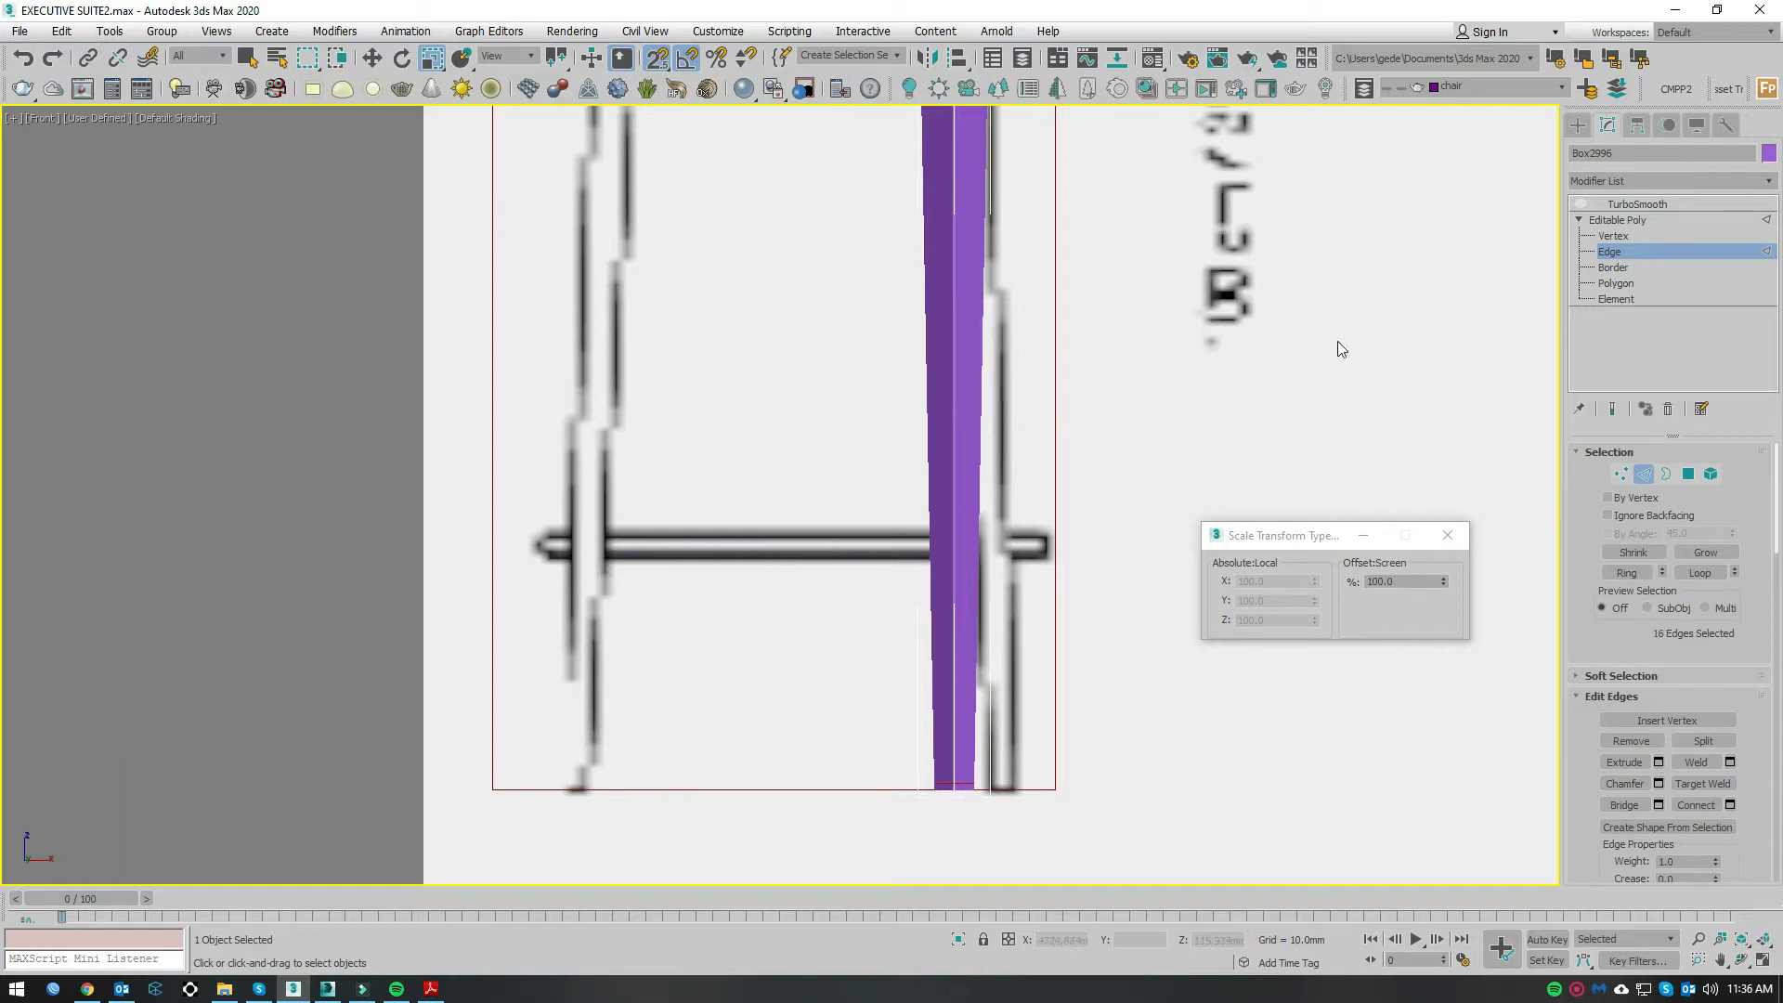
{"action": "left_click", "coordinate": [1670, 213]}
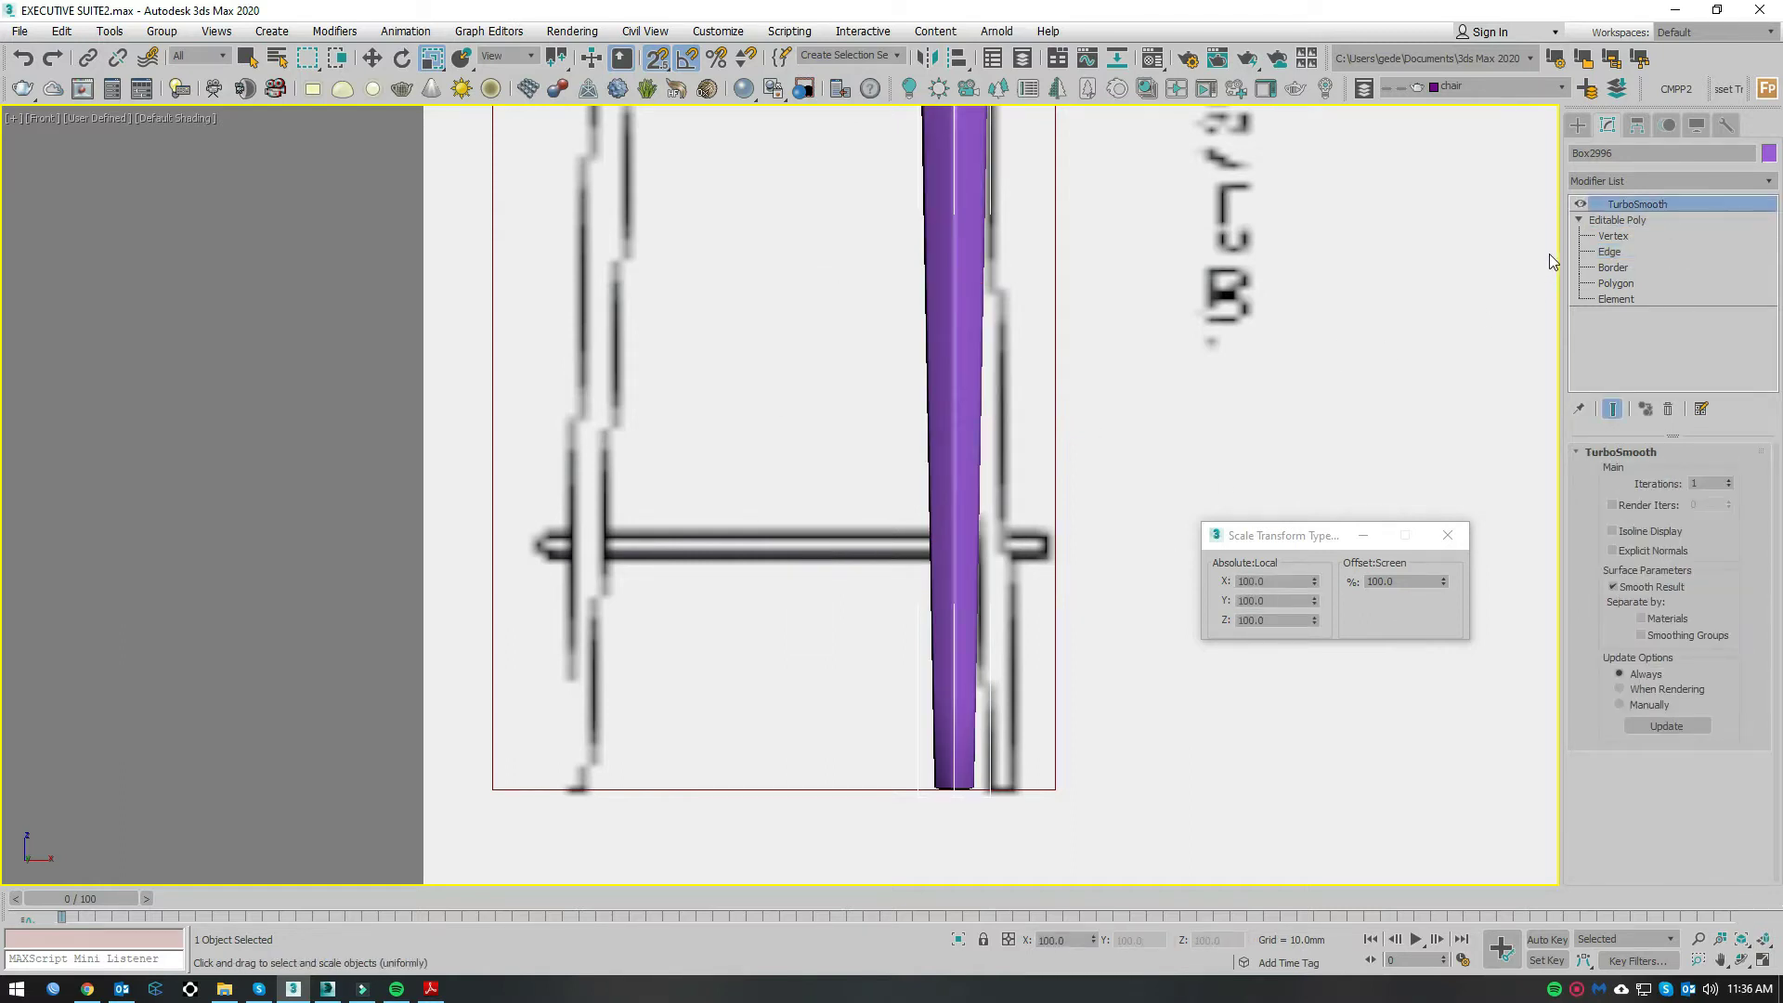
Step: Raise the leg's TurboSmooth iterations to 2 while viewing the top view in wireframe
{"action": "scroll", "coordinate": [1003, 579], "scroll_direction": "up", "scroll_amount": 5}
{"action": "scroll", "coordinate": [1021, 684], "scroll_direction": "down", "scroll_amount": 5}
{"action": "scroll", "coordinate": [1050, 405], "scroll_direction": "up", "scroll_amount": 1}
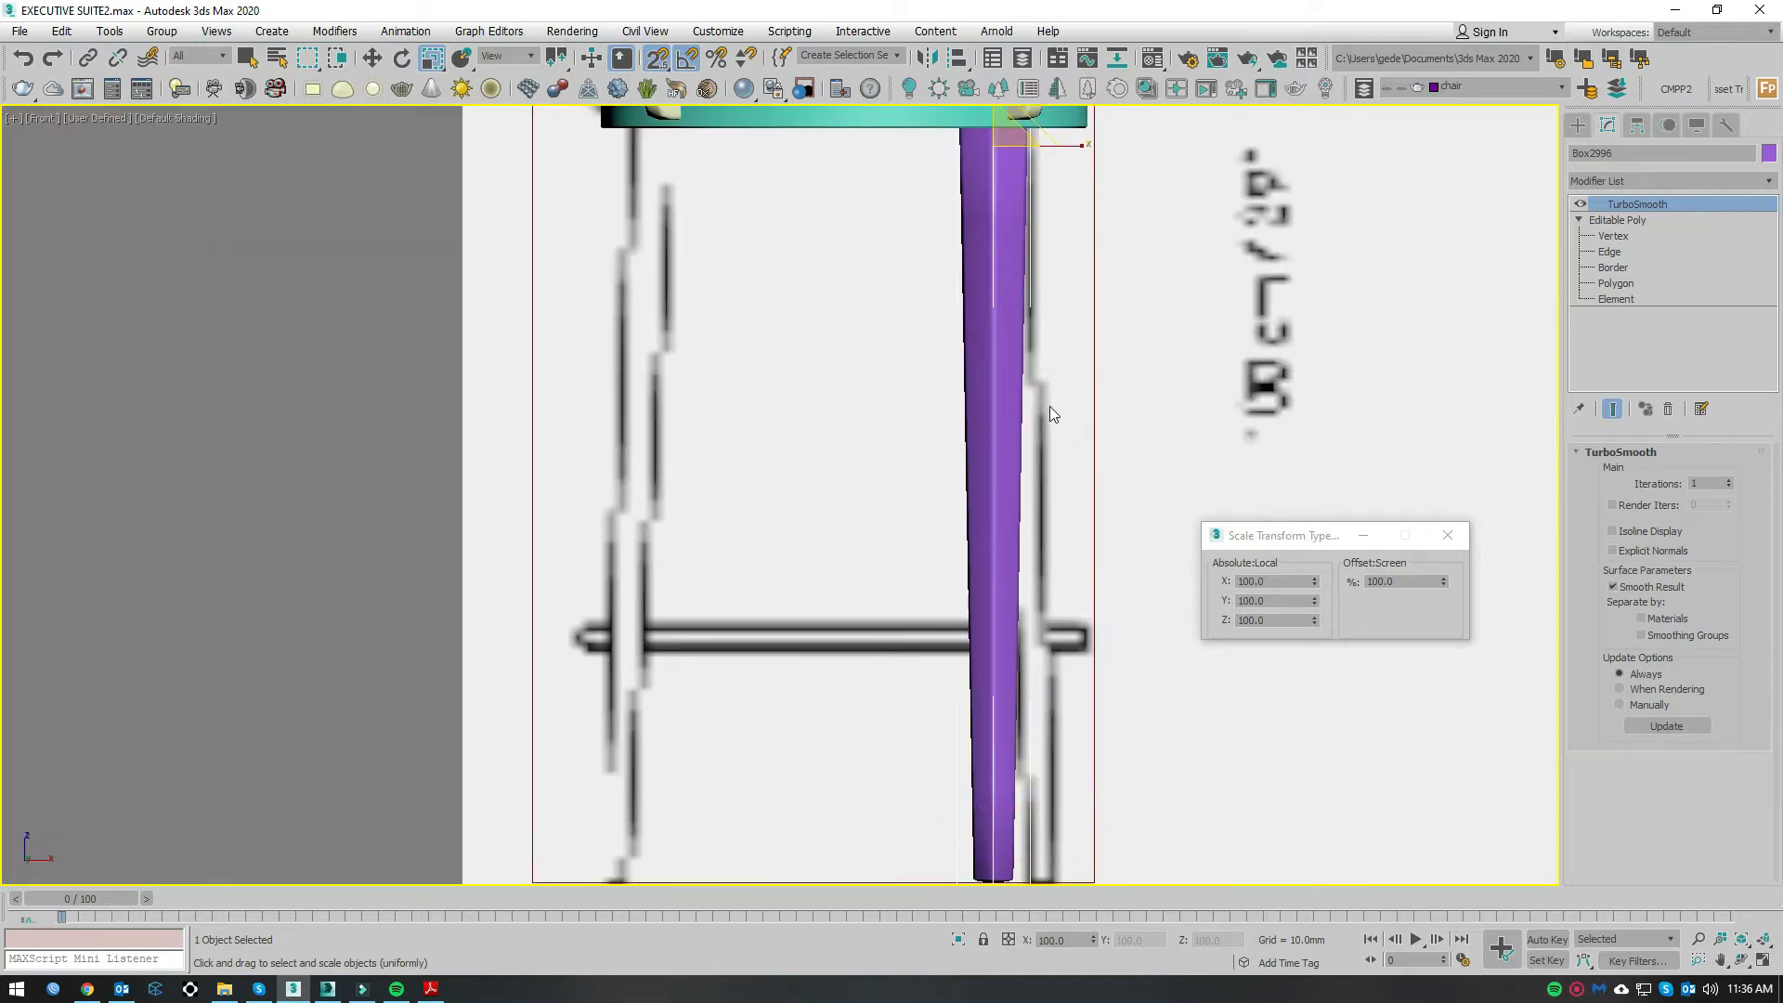
{"action": "scroll", "coordinate": [1052, 422], "scroll_direction": "down", "scroll_amount": 3}
{"action": "key", "text": "t"}
{"action": "key", "text": "F3"}
{"action": "scroll", "coordinate": [990, 554], "scroll_direction": "up", "scroll_amount": 3}
{"action": "scroll", "coordinate": [1036, 486], "scroll_direction": "up", "scroll_amount": 3}
{"action": "scroll", "coordinate": [1036, 481], "scroll_direction": "up", "scroll_amount": 1}
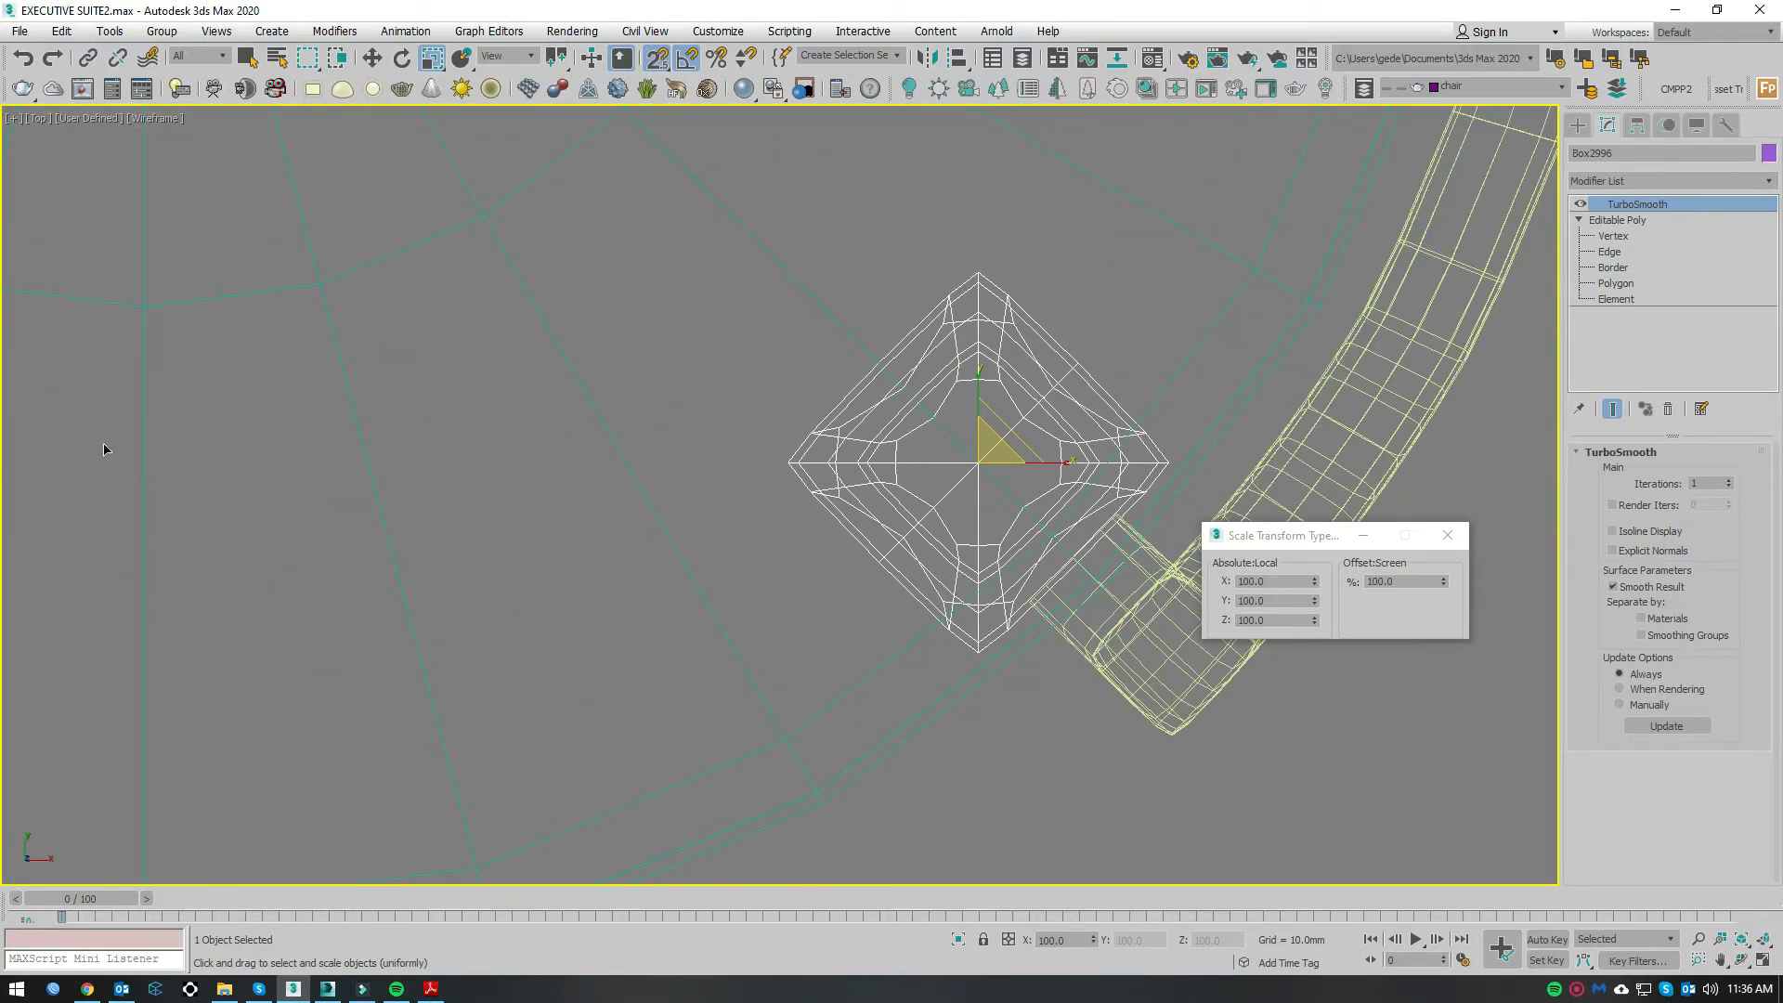
{"action": "left_click", "coordinate": [1729, 481]}
Step: Inspect the leg's foot in a shaded perspective view, toggling smoothing to compare
{"action": "key", "text": "p"}
{"action": "middle_click_drag", "start_coordinate": [972, 482], "coordinate": [889, 400], "text": "alt"}
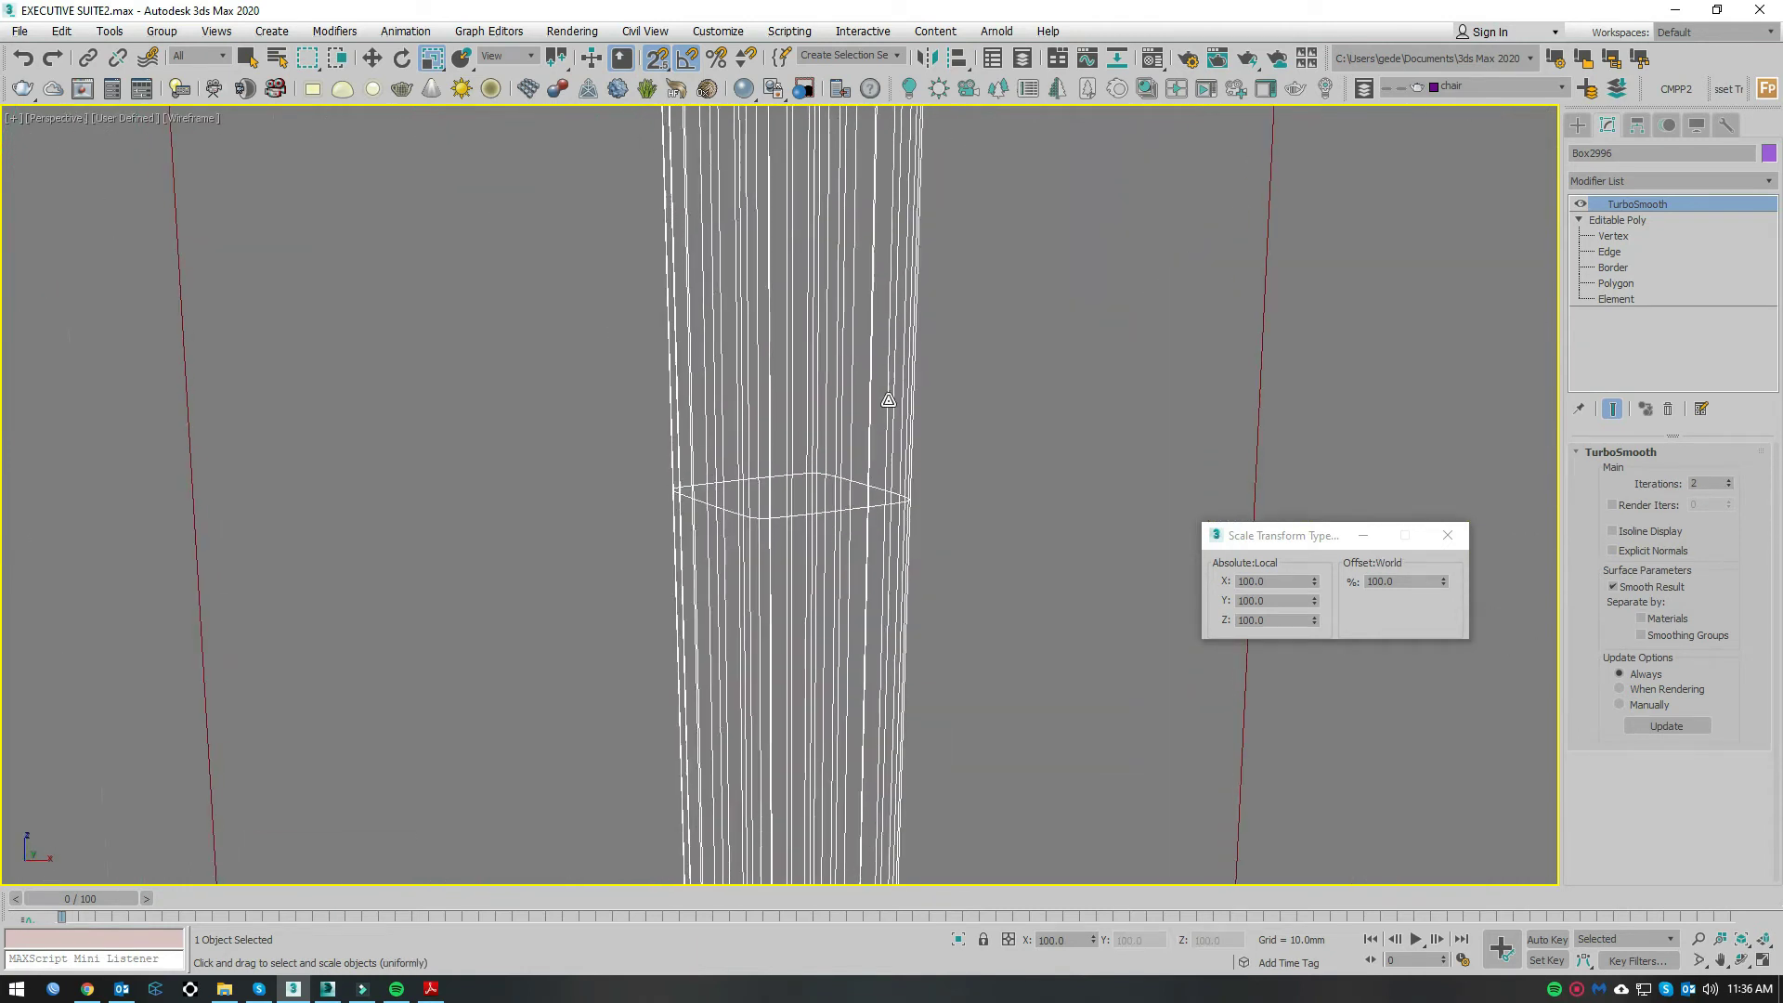
{"action": "key", "text": "F3"}
{"action": "mouse_move", "coordinate": [828, 585]}
{"action": "middle_mouse_down", "text": "alt"}
{"action": "mouse_move", "coordinate": [900, 518]}
{"action": "mouse_move", "coordinate": [912, 557]}
{"action": "middle_mouse_up", "text": "alt"}
{"action": "scroll", "coordinate": [912, 557], "scroll_direction": "up", "scroll_amount": 2}
{"action": "left_click", "coordinate": [1581, 204]}
{"action": "key", "text": "F4"}
{"action": "middle_click_drag", "start_coordinate": [1042, 620], "coordinate": [893, 489]}
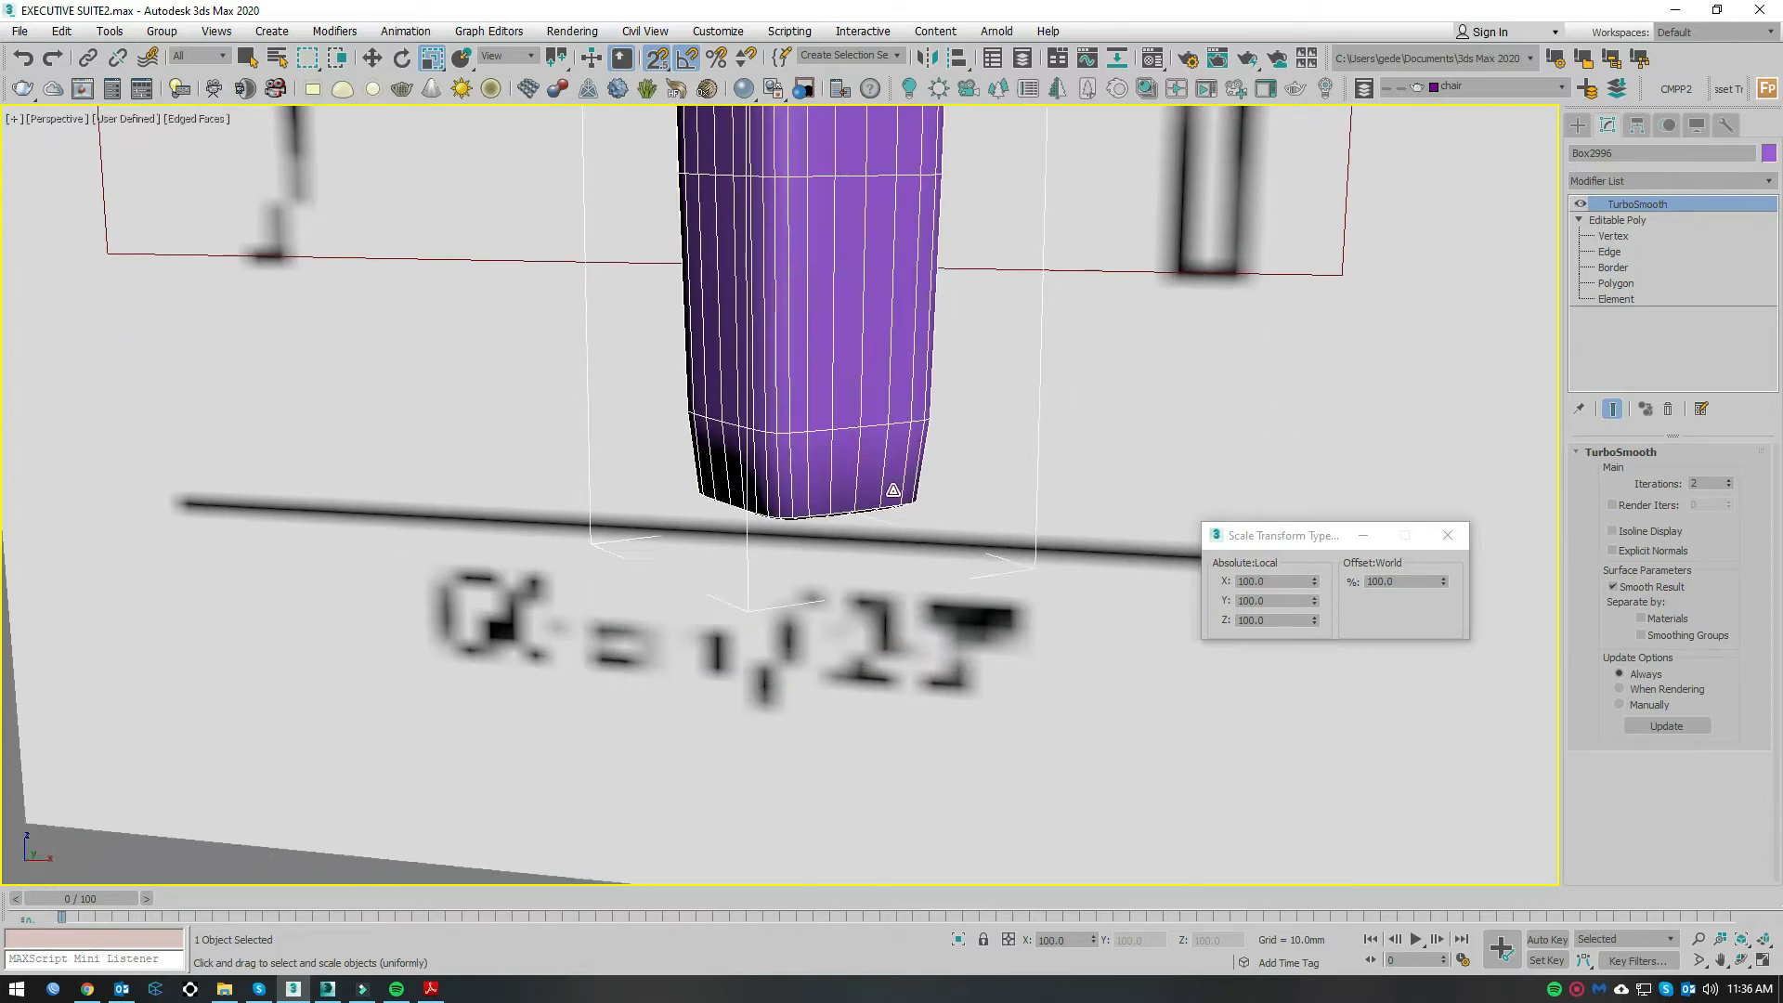
{"action": "scroll", "coordinate": [892, 489], "scroll_direction": "up", "scroll_amount": 2}
Step: Turn off TurboSmooth to view the leg's base mesh in front wireframe
{"action": "key", "text": "f"}
{"action": "key", "text": "F3"}
{"action": "scroll", "coordinate": [759, 687], "scroll_direction": "up", "scroll_amount": 2}
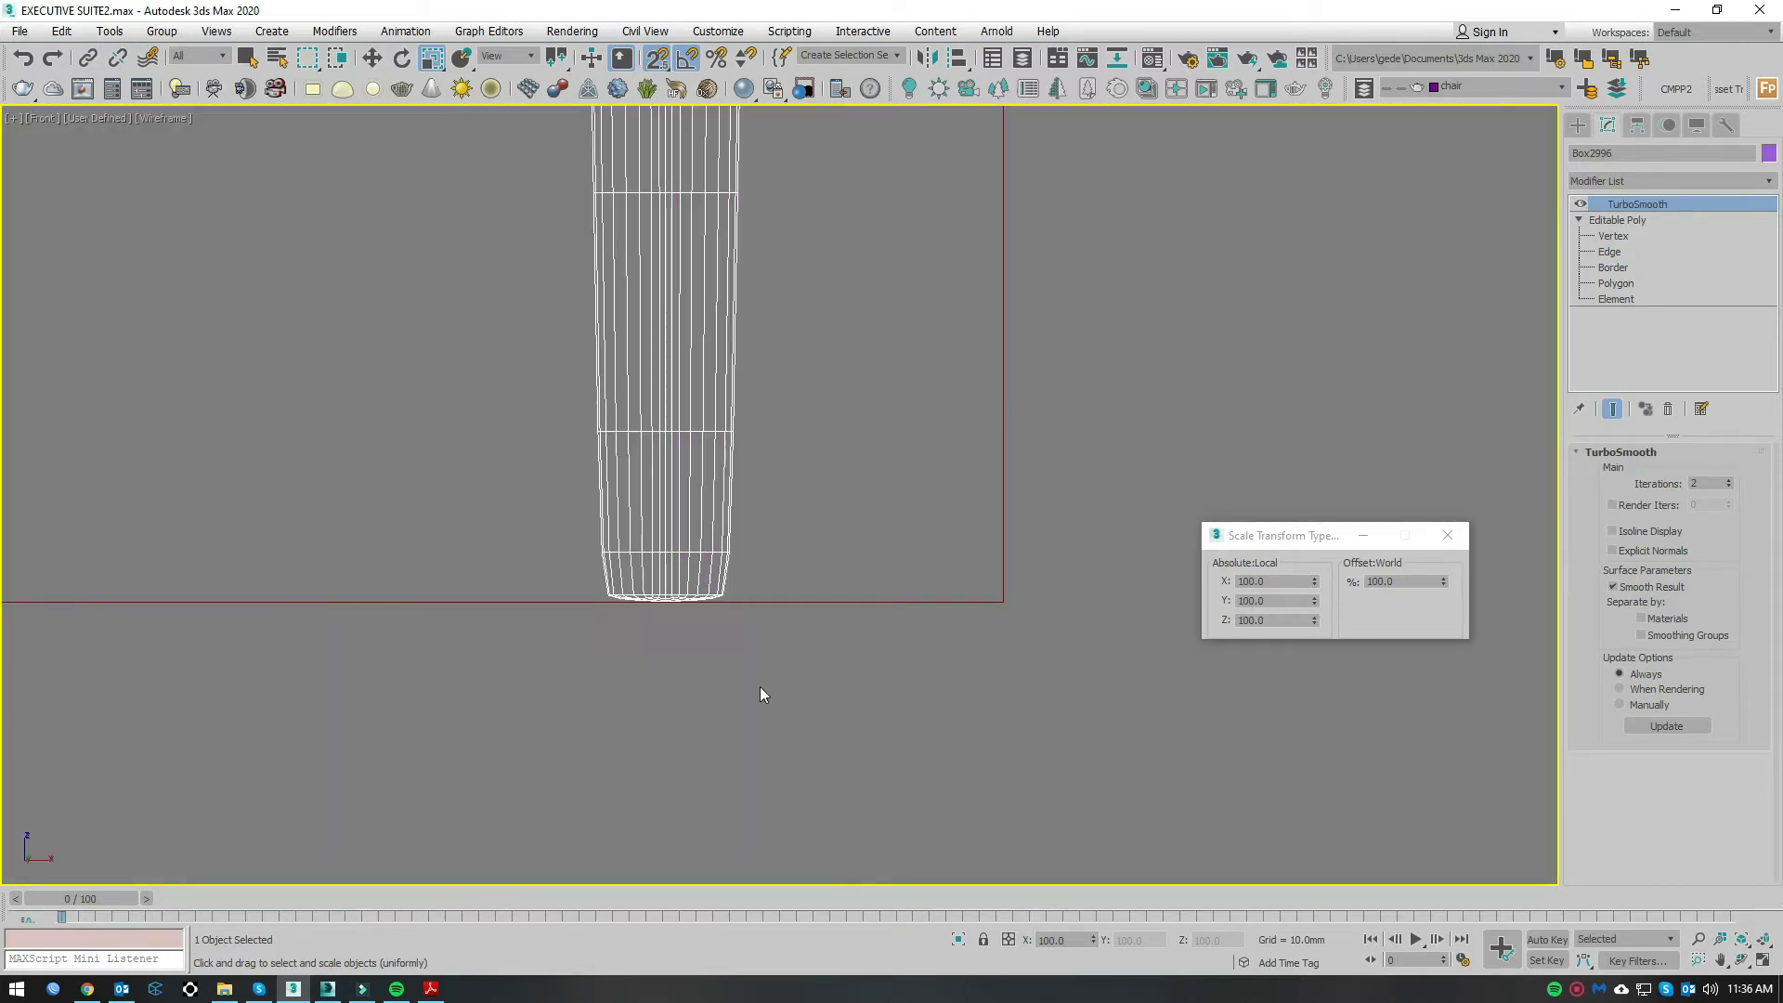
{"action": "left_click", "coordinate": [1581, 203]}
{"action": "scroll", "coordinate": [855, 685], "scroll_direction": "up", "scroll_amount": 5}
Step: Snap the leg's lower edge loop down near its foot (Z -225.188 mm), then restore smoothing
{"action": "middle_click_drag", "start_coordinate": [856, 685], "coordinate": [899, 569]}
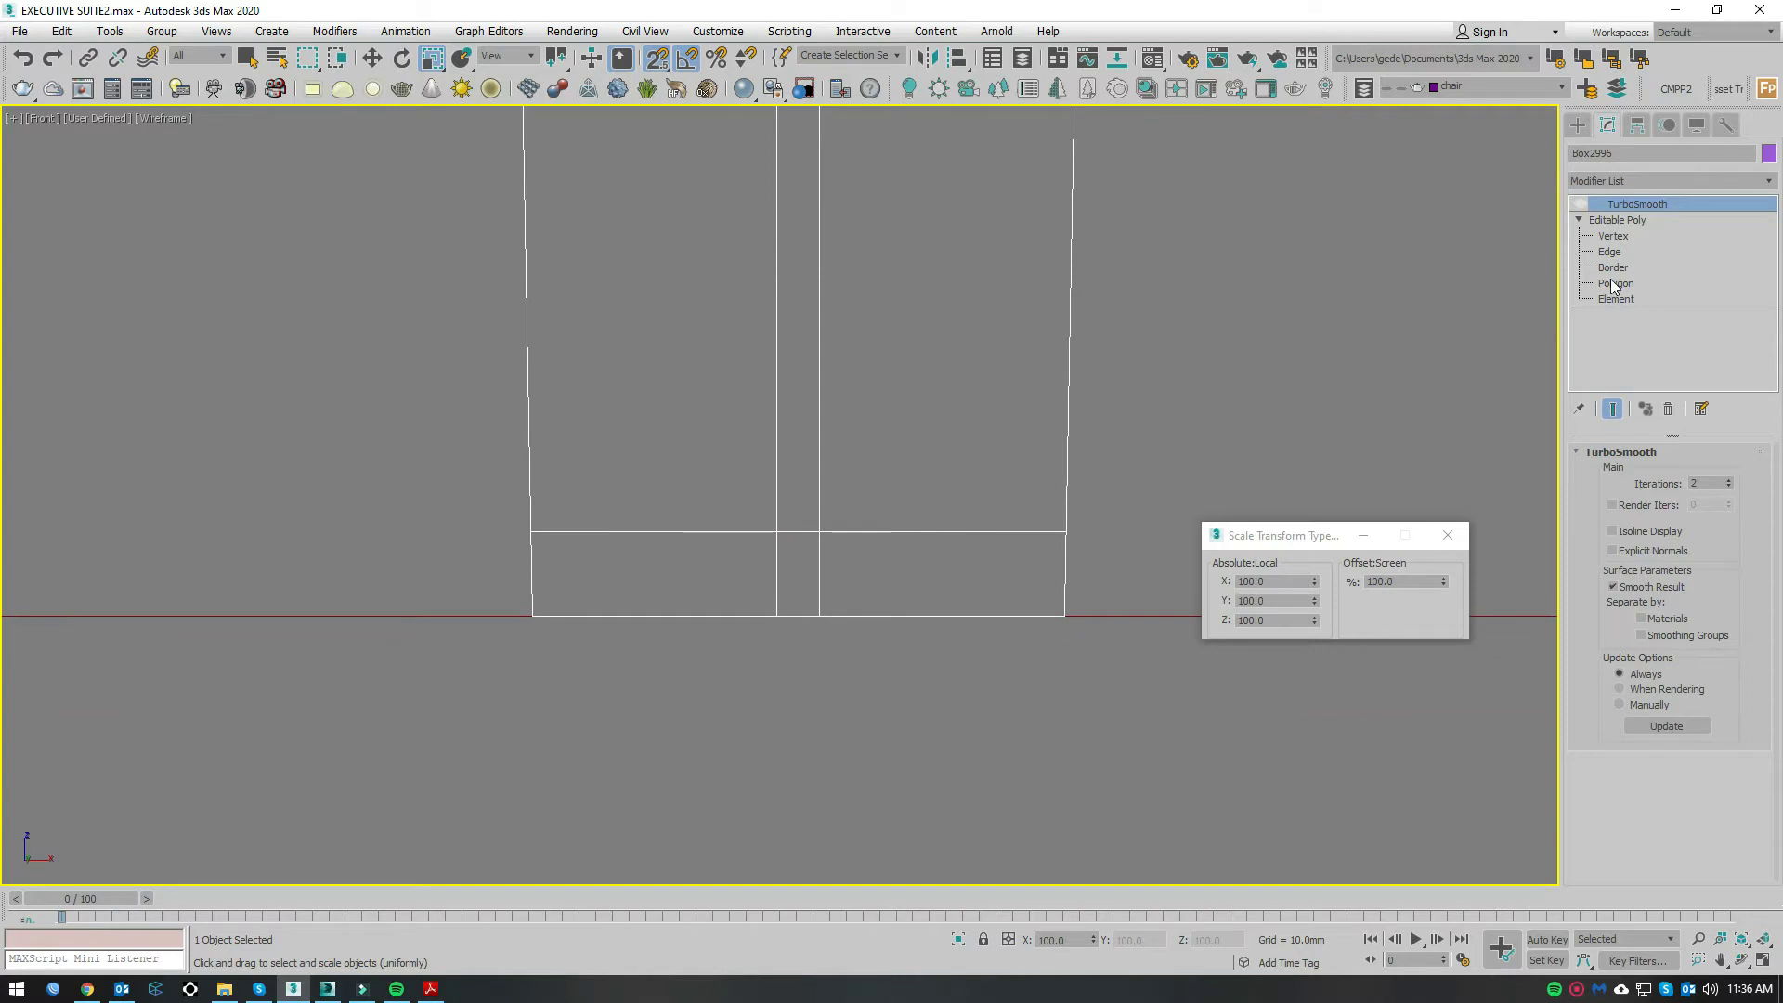
{"action": "left_click", "coordinate": [1613, 236]}
{"action": "left_click_drag", "start_coordinate": [1105, 379], "coordinate": [479, 608]}
{"action": "key", "text": "w"}
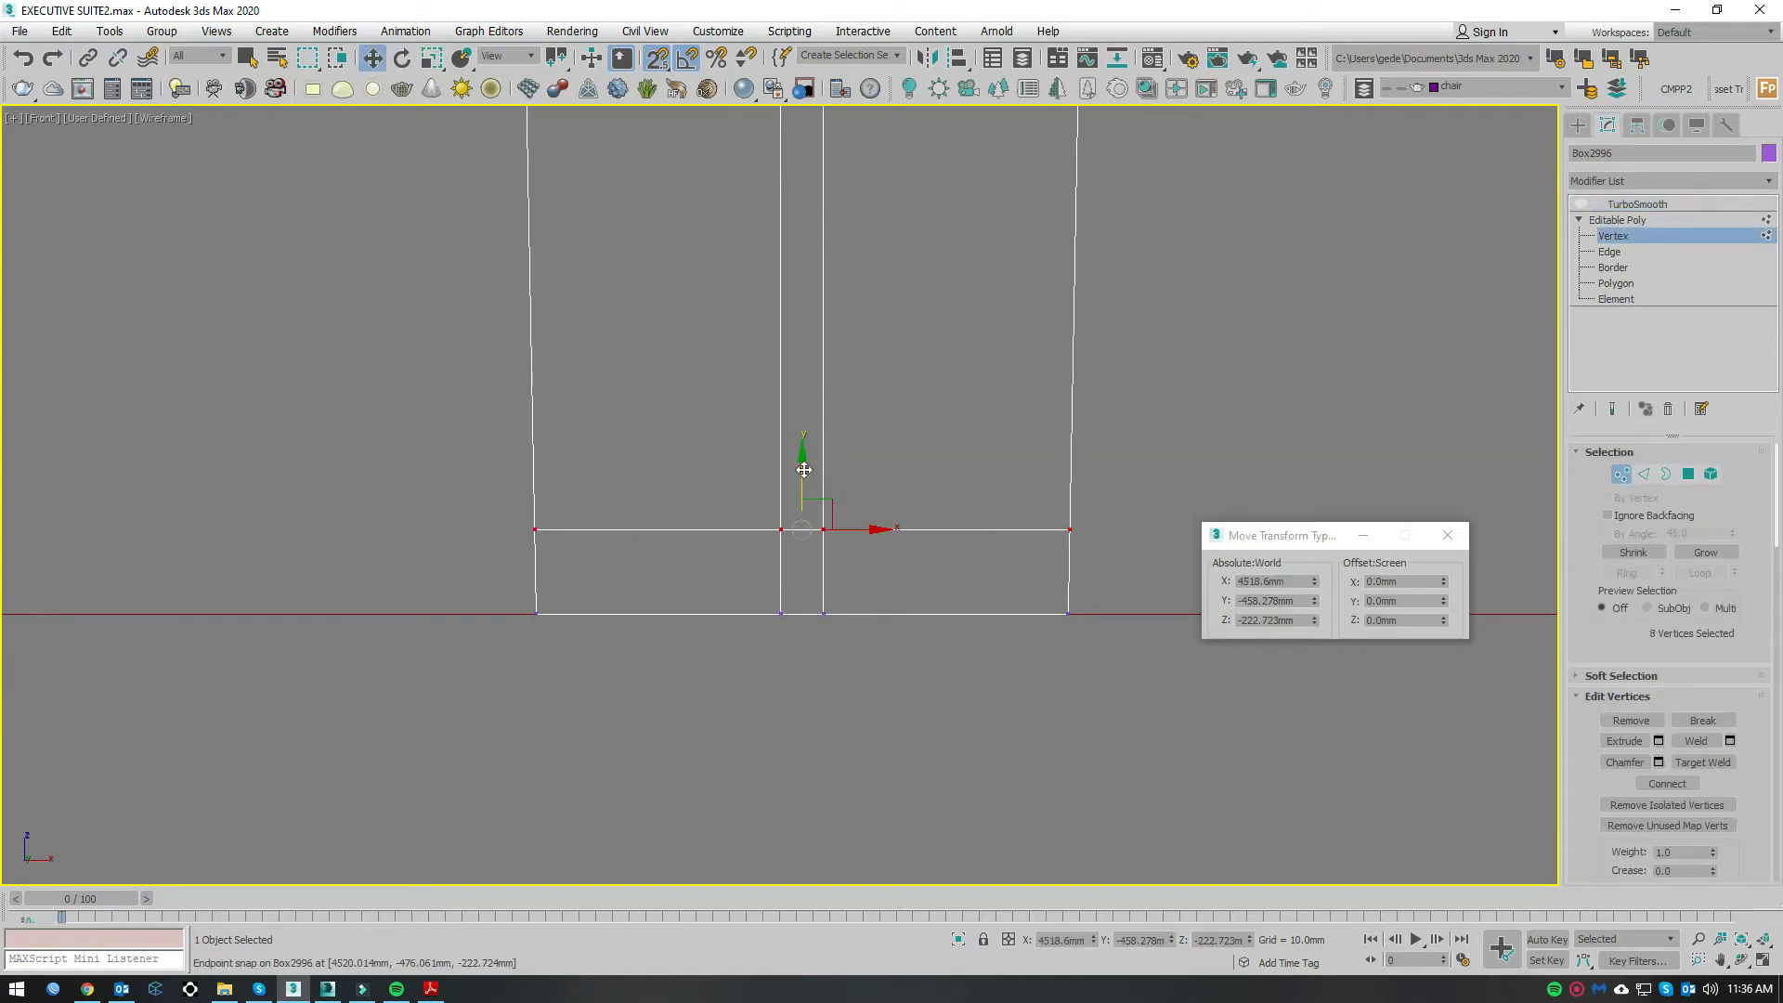
{"action": "left_click_drag", "start_coordinate": [803, 470], "coordinate": [1123, 570]}
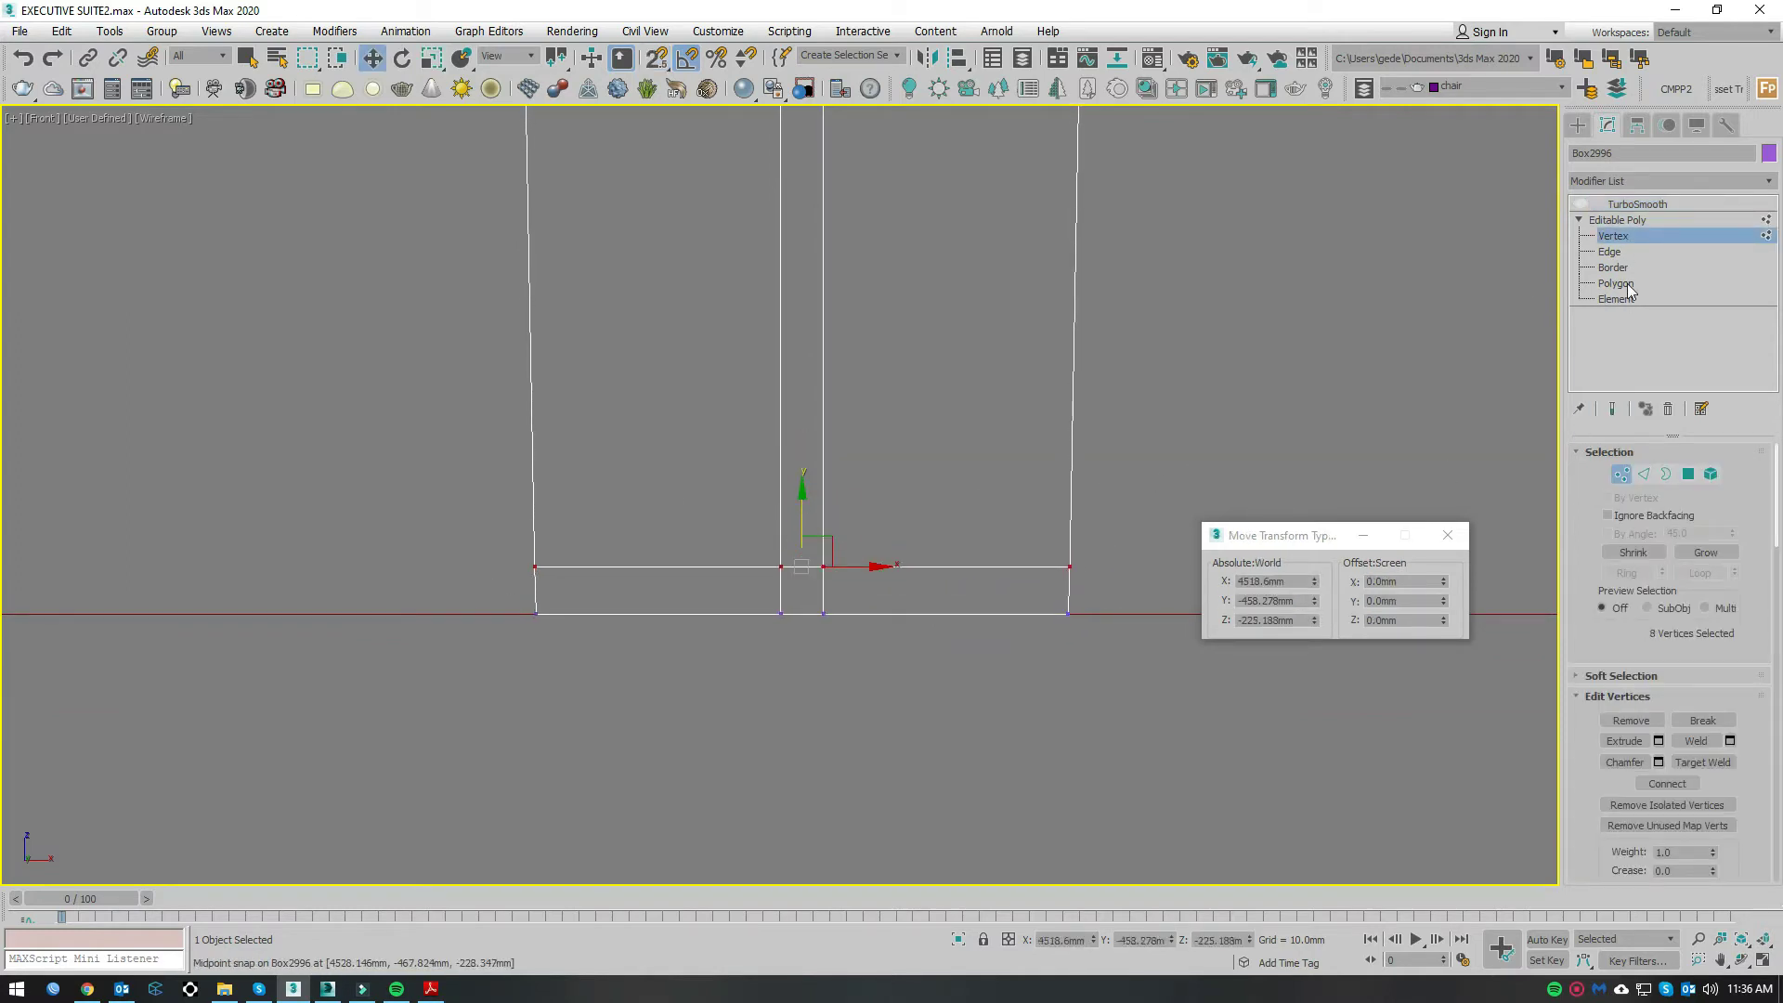
{"action": "key", "text": "1"}
{"action": "left_click", "coordinate": [1639, 205]}
{"action": "scroll", "coordinate": [928, 327], "scroll_direction": "down", "scroll_amount": 3}
{"action": "scroll", "coordinate": [928, 327], "scroll_direction": "down", "scroll_amount": 3}
{"action": "scroll", "coordinate": [928, 327], "scroll_direction": "up", "scroll_amount": 4}
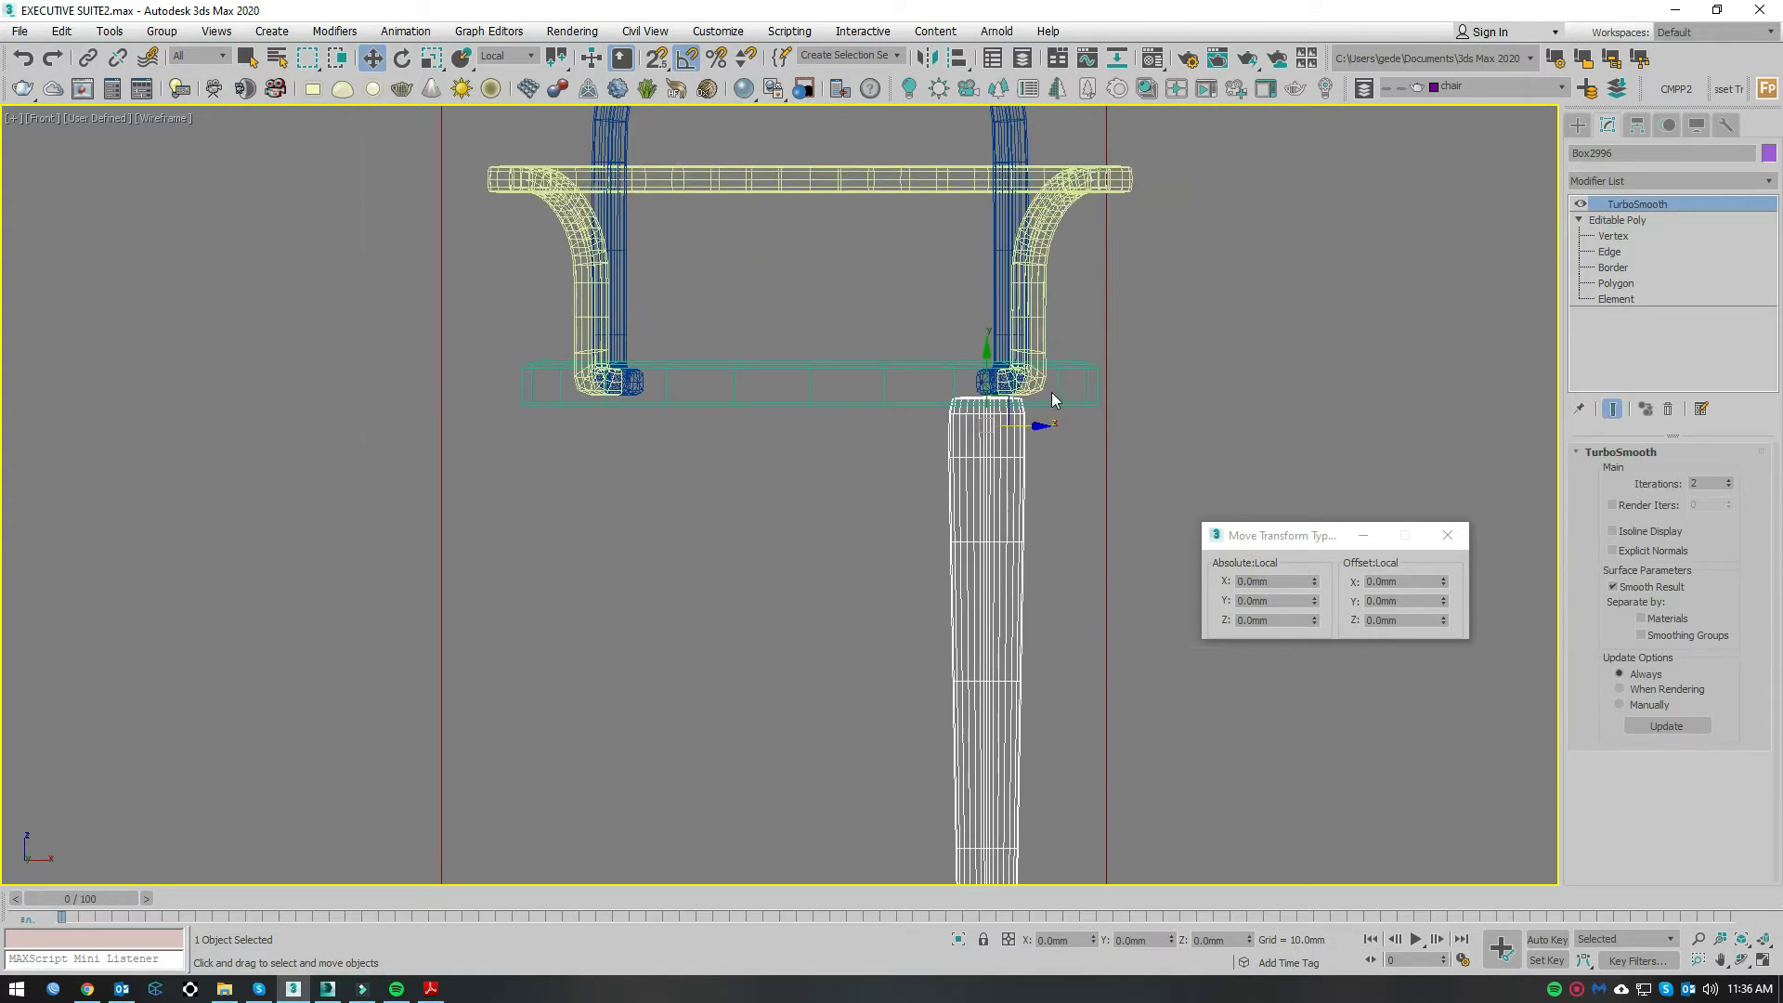
{"action": "scroll", "coordinate": [1051, 392], "scroll_direction": "up", "scroll_amount": 7}
Step: Raise the leg's top edge loop to meet the seat (Z 446.47 mm), restoring smoothing
{"action": "left_click", "coordinate": [1613, 236]}
{"action": "left_click_drag", "start_coordinate": [1073, 438], "coordinate": [410, 371]}
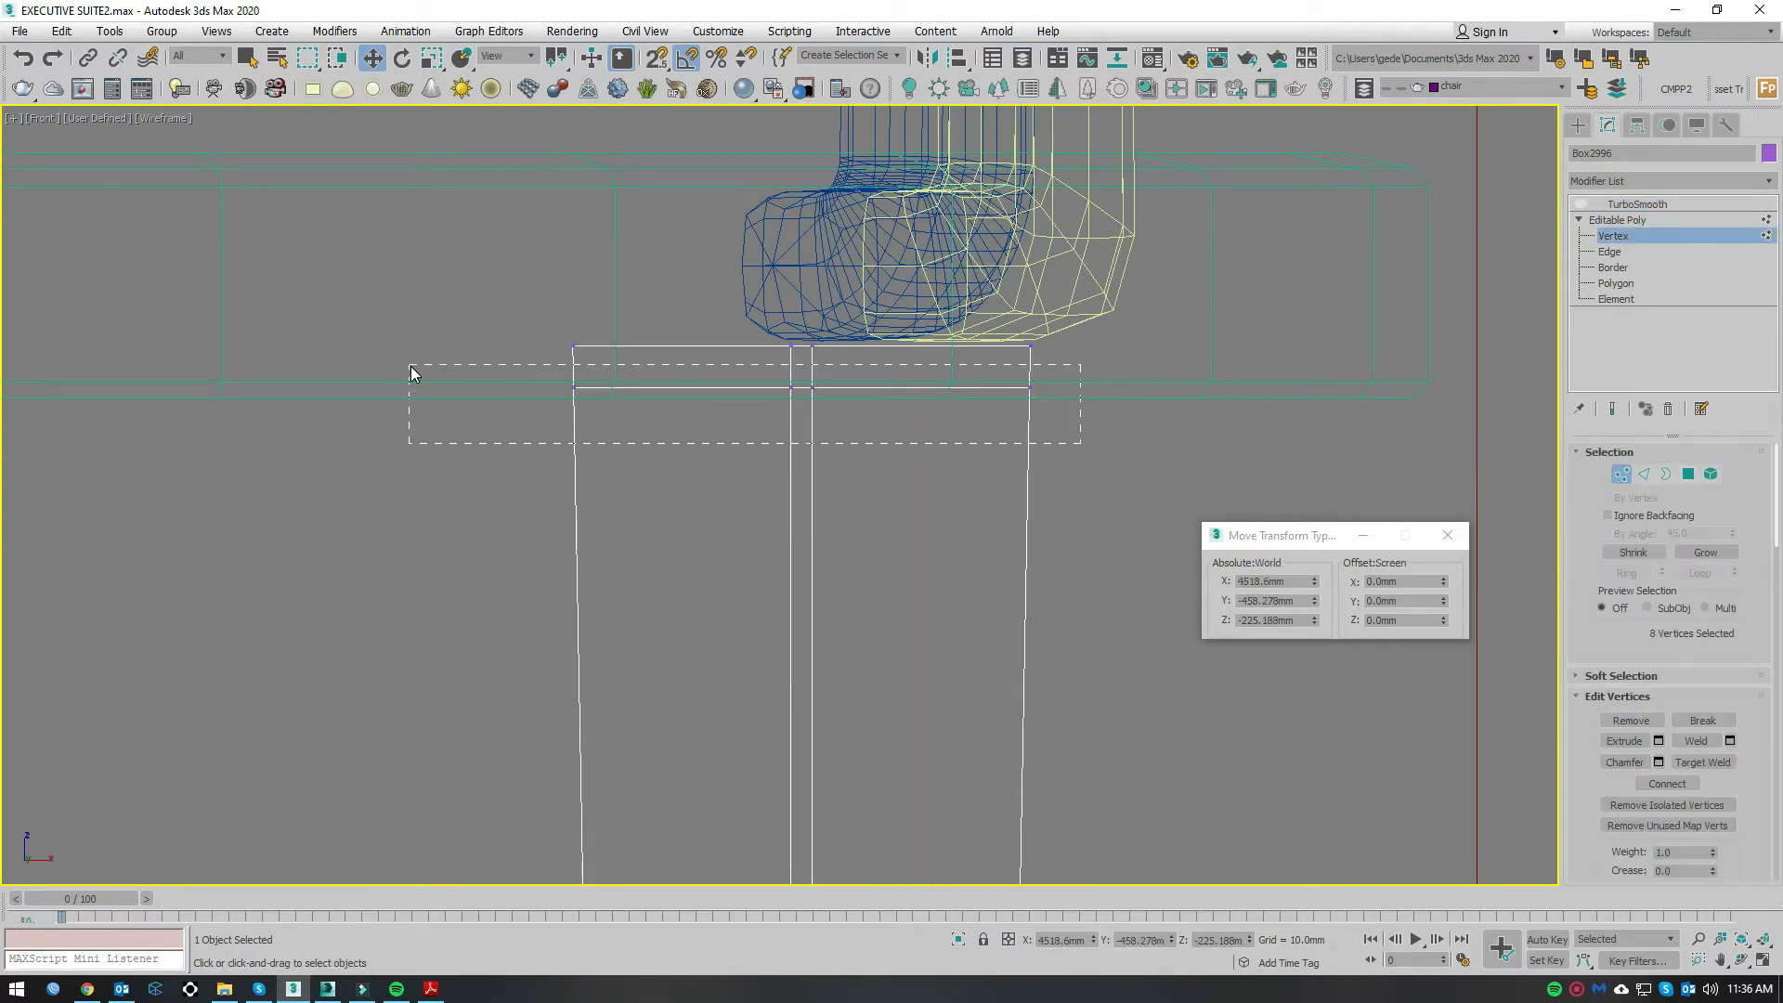
{"action": "scroll", "coordinate": [789, 362], "scroll_direction": "up", "scroll_amount": 4}
{"action": "left_click_drag", "start_coordinate": [834, 353], "coordinate": [1033, 322]}
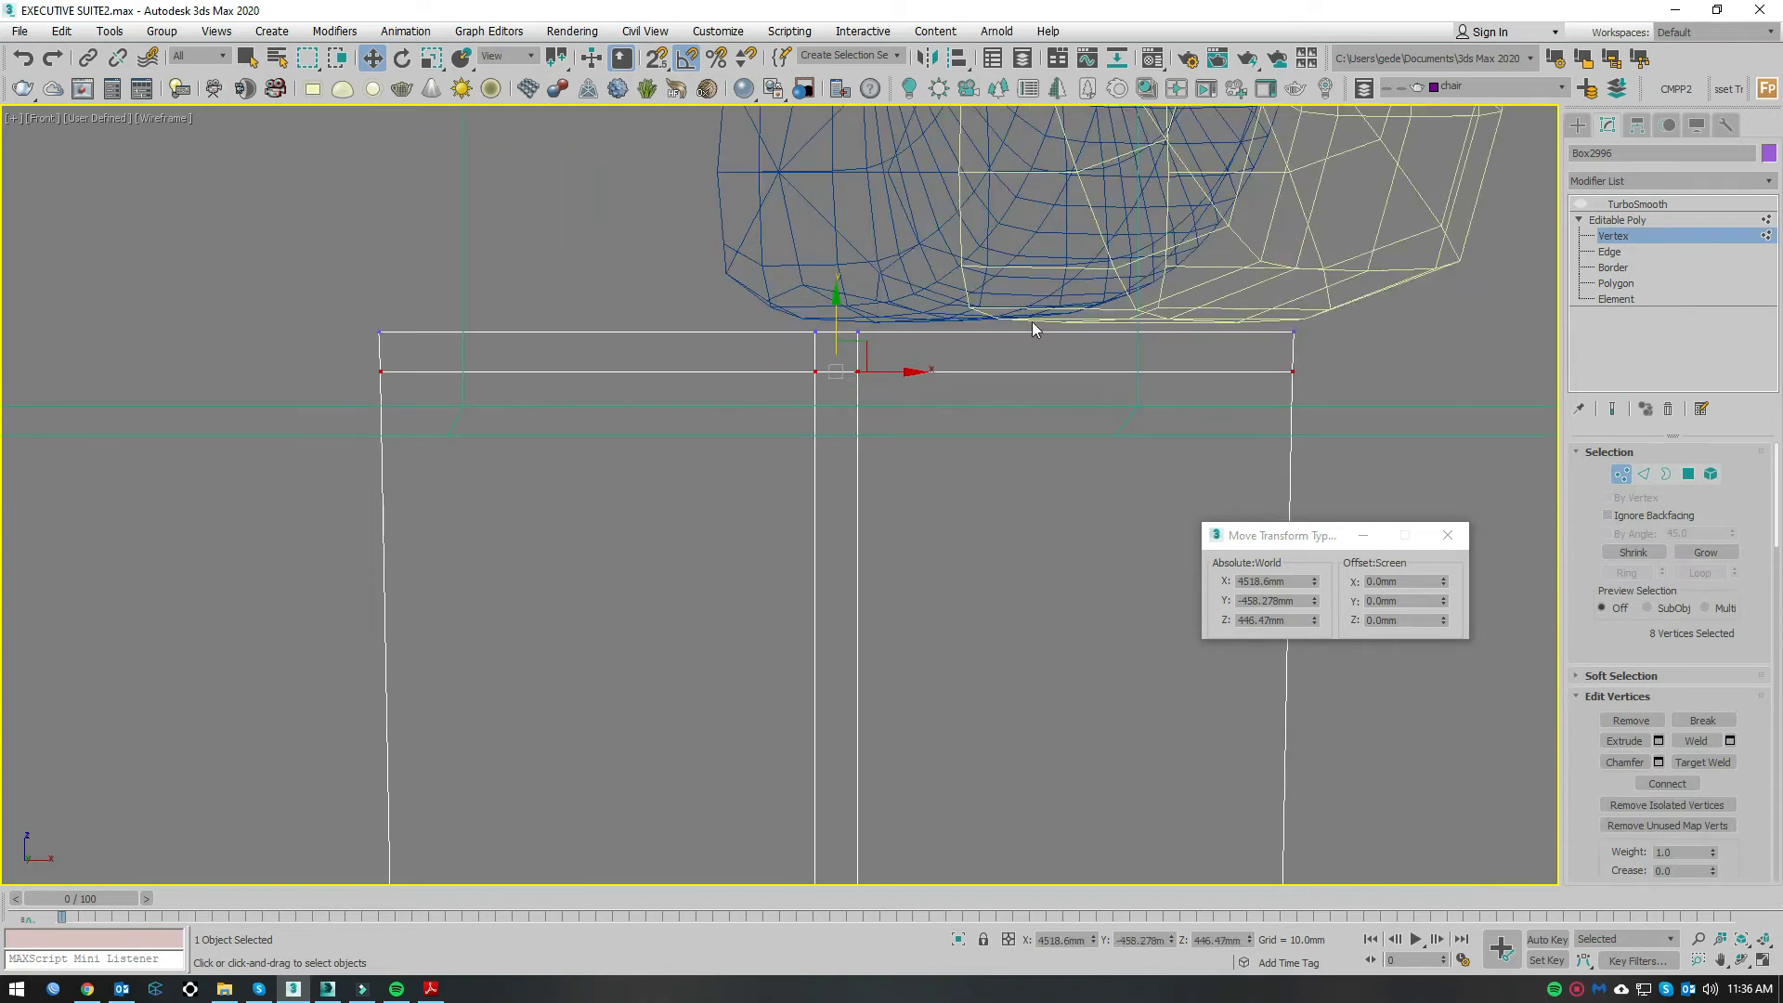
{"action": "left_click", "coordinate": [1639, 204]}
{"action": "scroll", "coordinate": [943, 485], "scroll_direction": "down", "scroll_amount": 3}
{"action": "scroll", "coordinate": [939, 502], "scroll_direction": "down", "scroll_amount": 3}
{"action": "key", "text": "t"}
{"action": "scroll", "coordinate": [1050, 576], "scroll_direction": "down", "scroll_amount": 3}
{"action": "middle_click_drag", "start_coordinate": [1065, 538], "coordinate": [979, 657]}
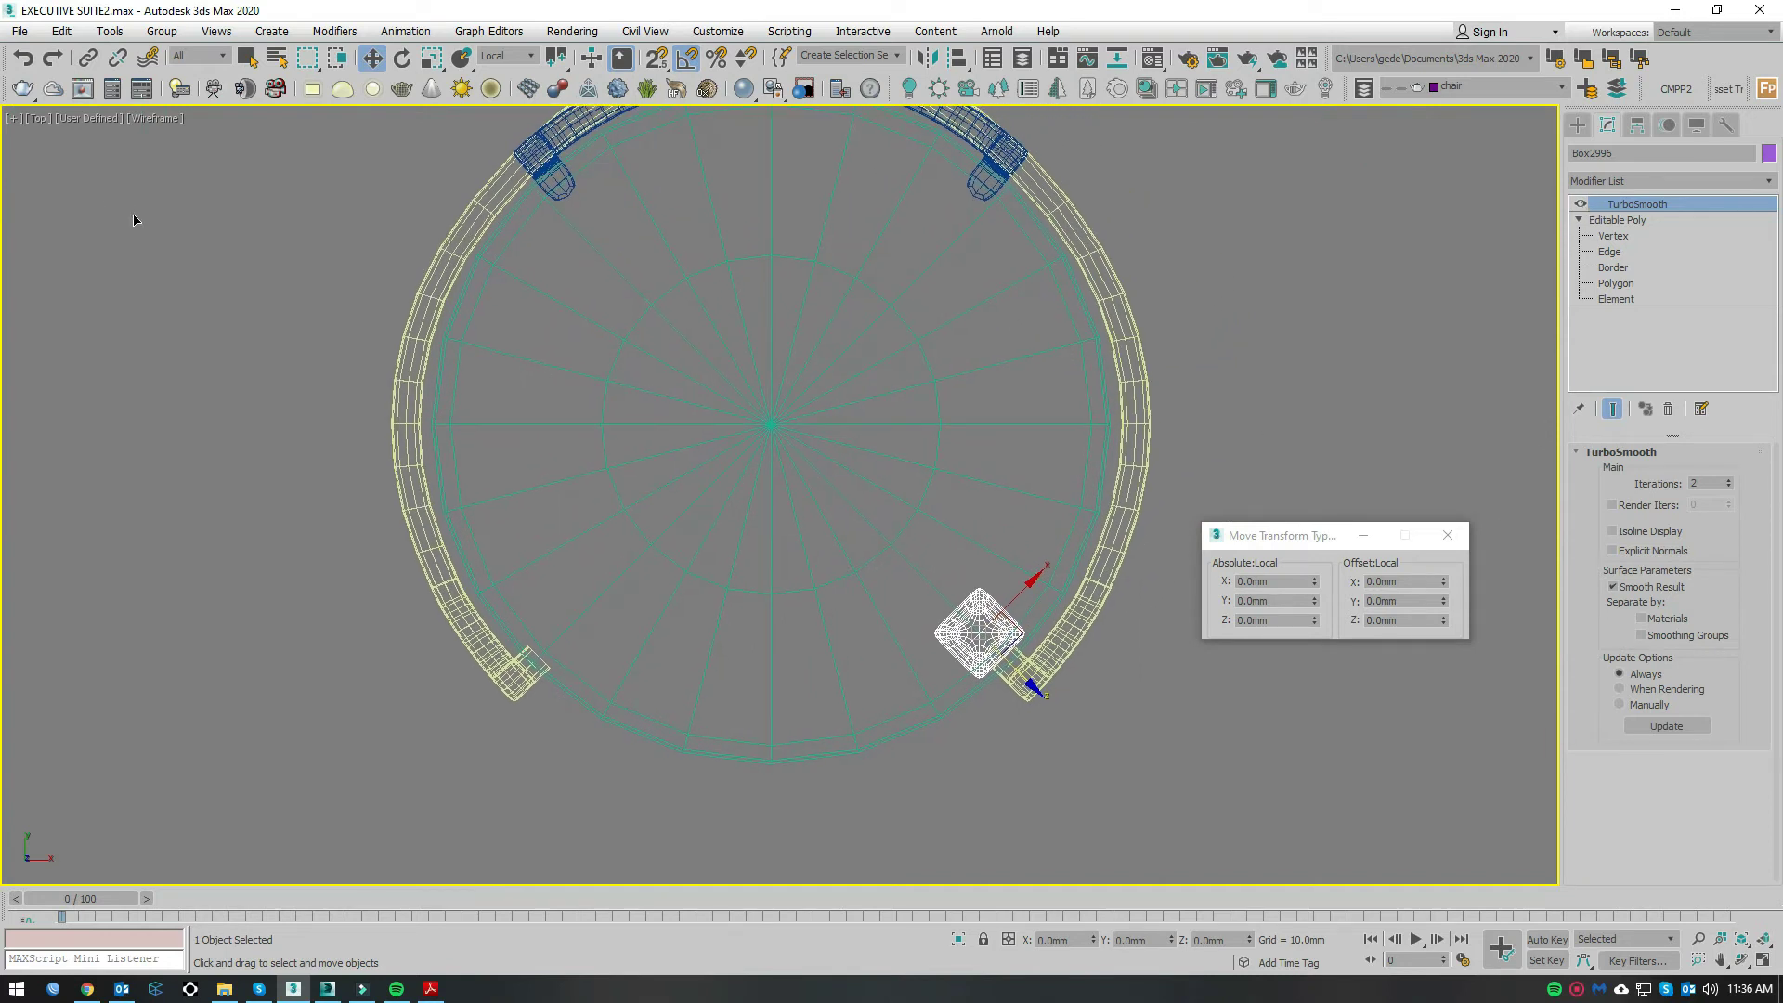
Step: Add a Symmetry modifier with its mirror centred on the seat, rotated 45° and flipped
{"action": "left_click", "coordinate": [1646, 182]}
{"action": "scroll", "coordinate": [1569, 465], "scroll_direction": "down", "scroll_amount": 10}
{"action": "scroll", "coordinate": [1634, 631], "scroll_direction": "down", "scroll_amount": 5}
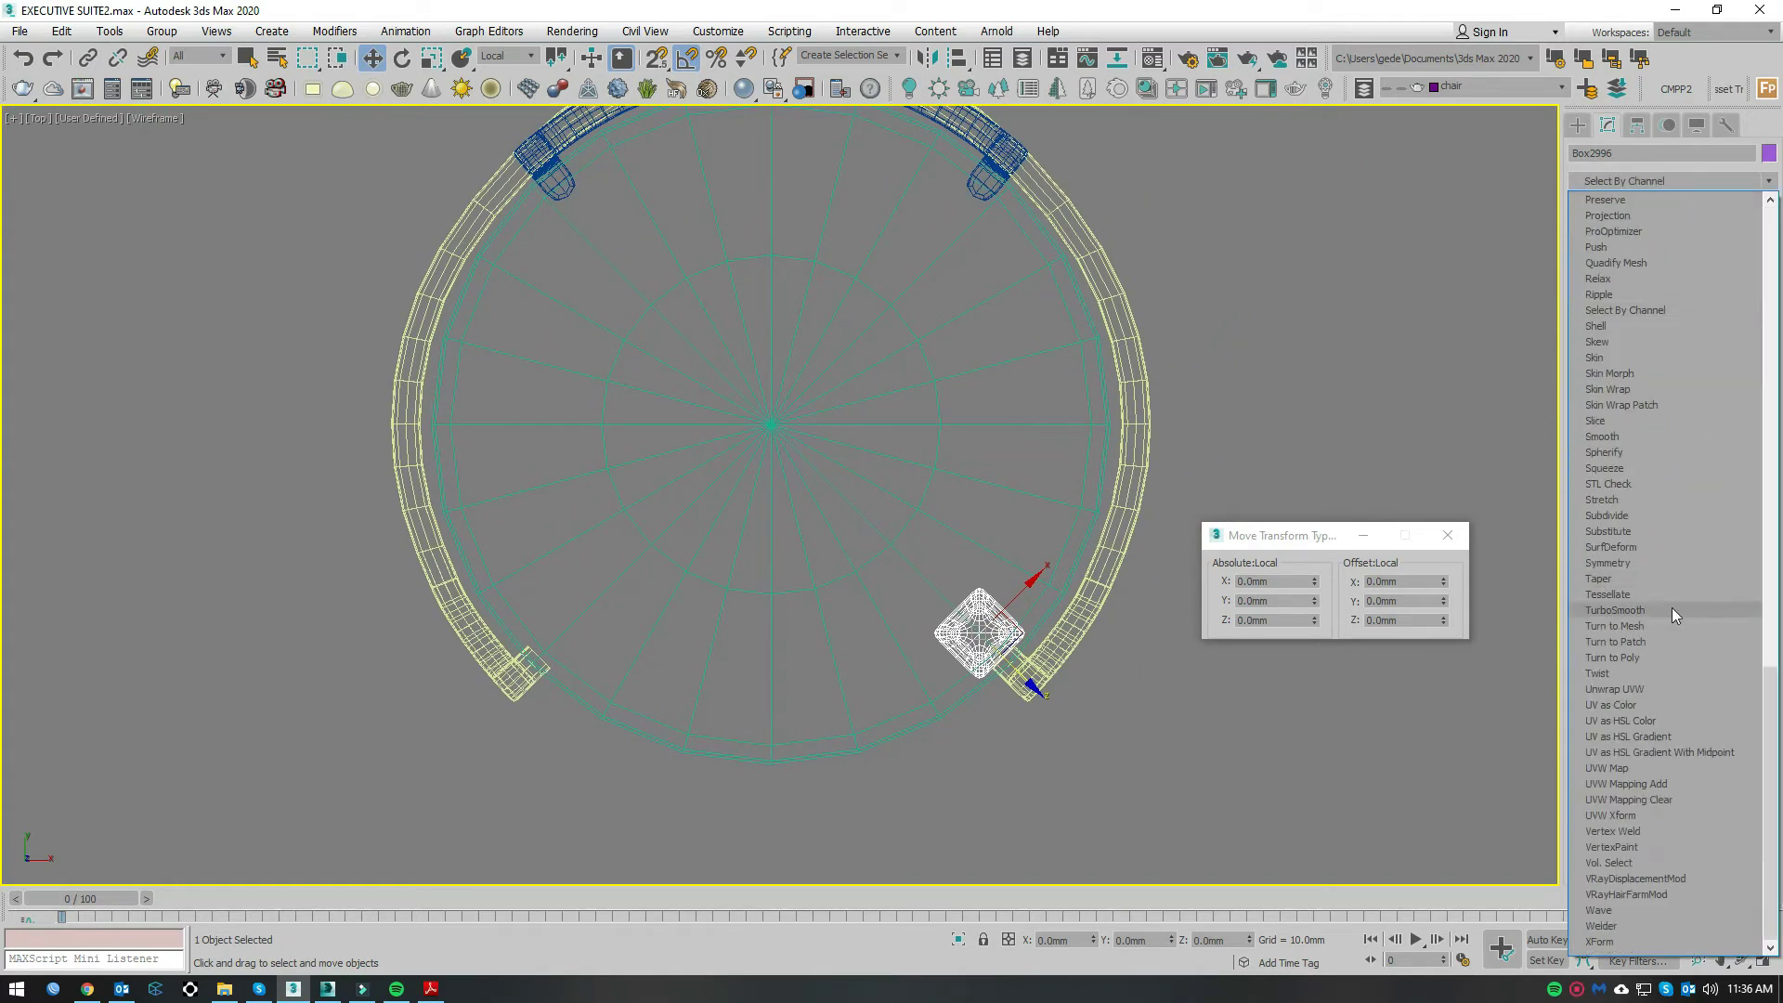
{"action": "left_click", "coordinate": [1623, 563]}
{"action": "left_click", "coordinate": [1596, 203]}
{"action": "left_click_drag", "start_coordinate": [1028, 633], "coordinate": [772, 600]}
{"action": "left_click_drag", "start_coordinate": [771, 418], "coordinate": [771, 424]}
{"action": "key", "text": "e"}
{"action": "double_click", "coordinate": [1396, 618]}
{"action": "type", "text": "45"}
{"action": "key", "text": "Return"}
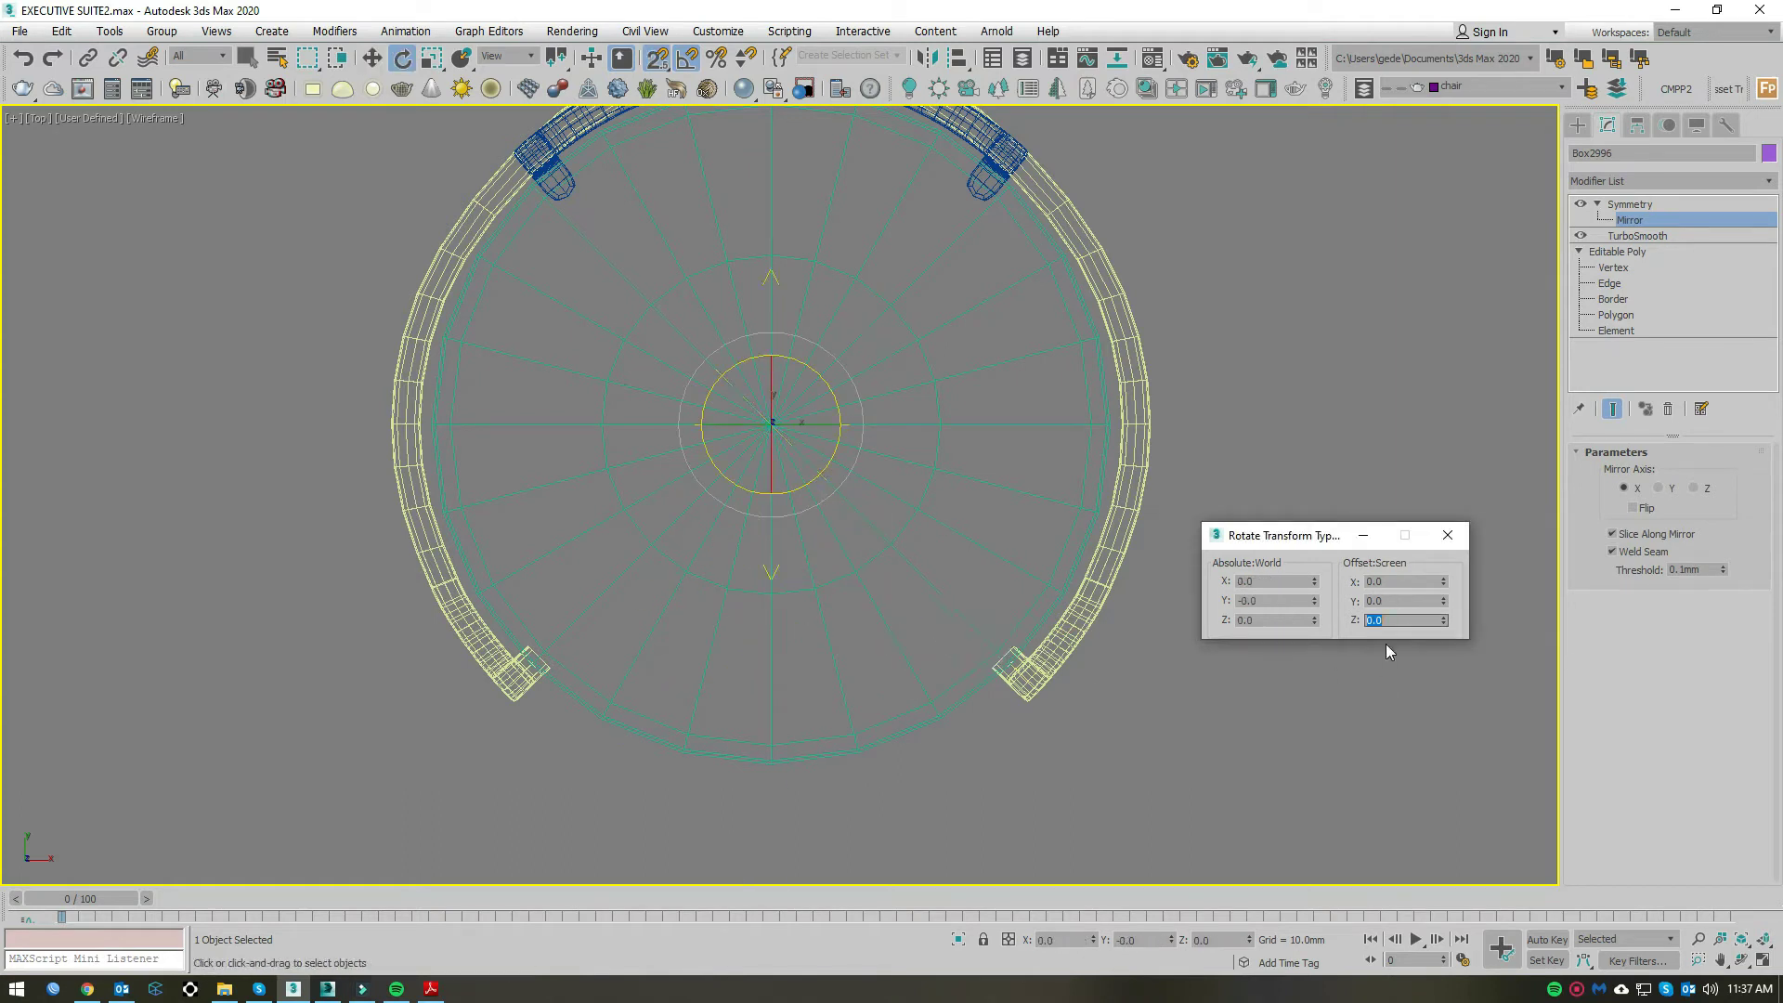
{"action": "left_click", "coordinate": [1637, 508]}
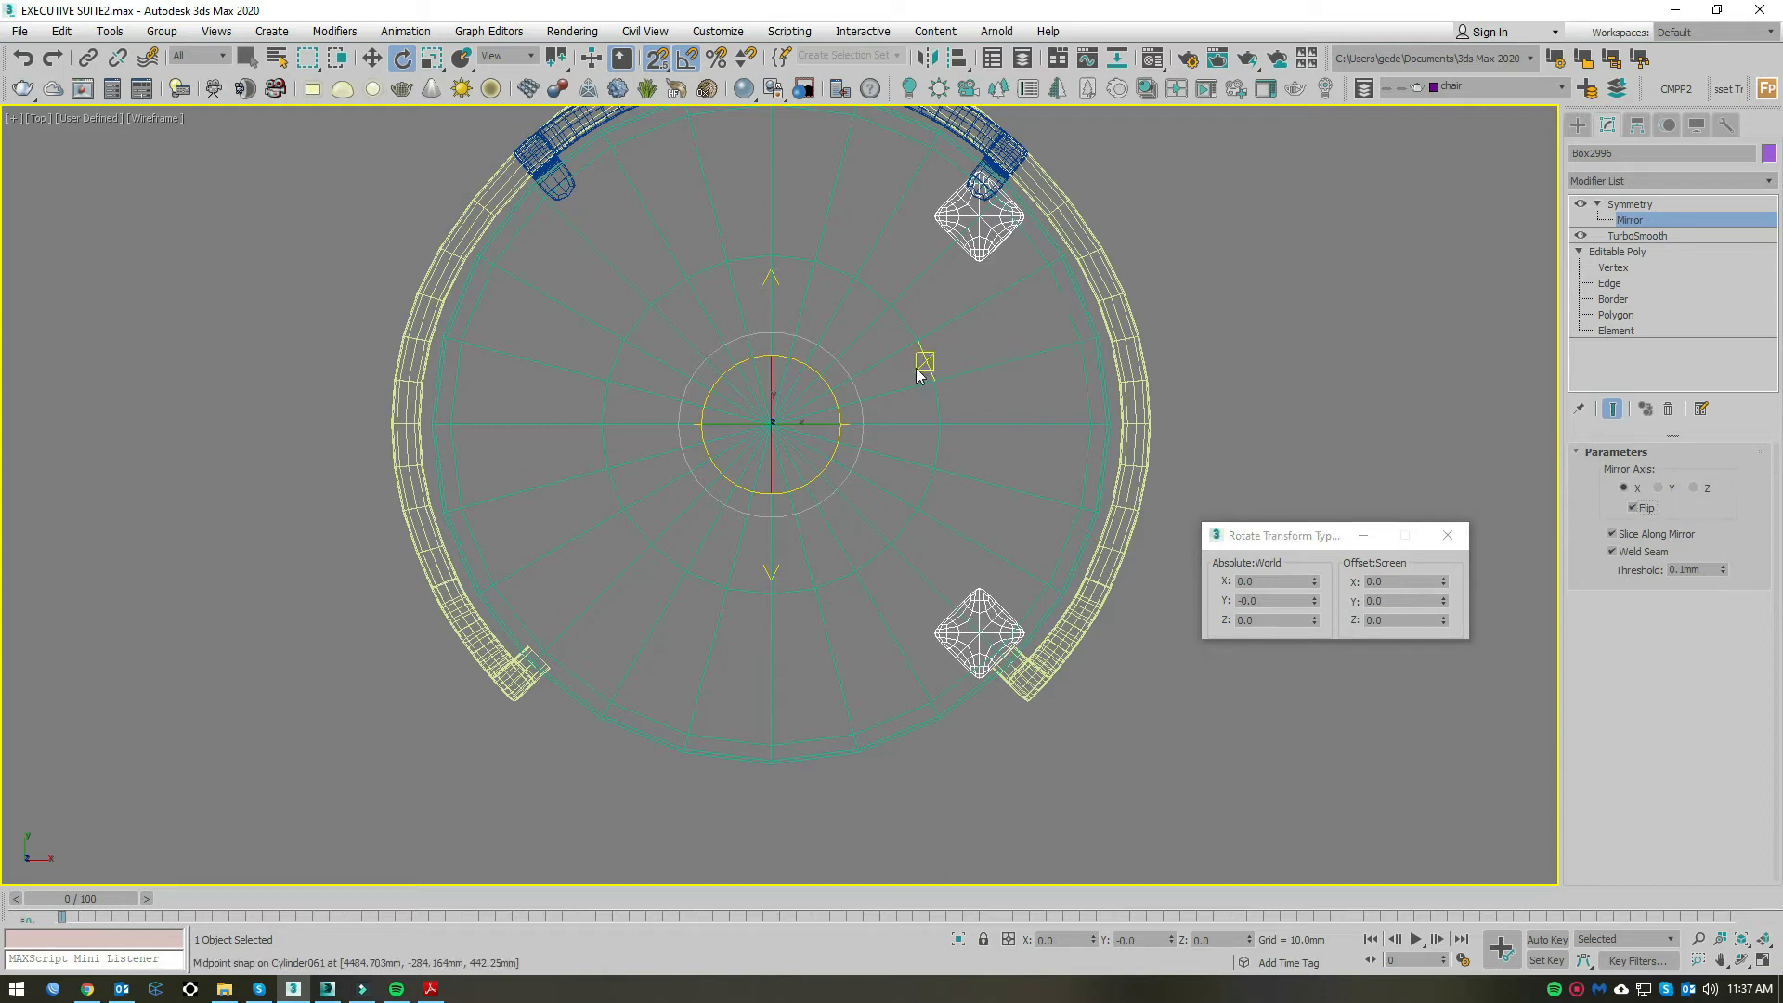
{"action": "middle_click_drag", "start_coordinate": [924, 363], "coordinate": [916, 471]}
{"action": "middle_click_drag", "start_coordinate": [1028, 485], "coordinate": [1088, 383]}
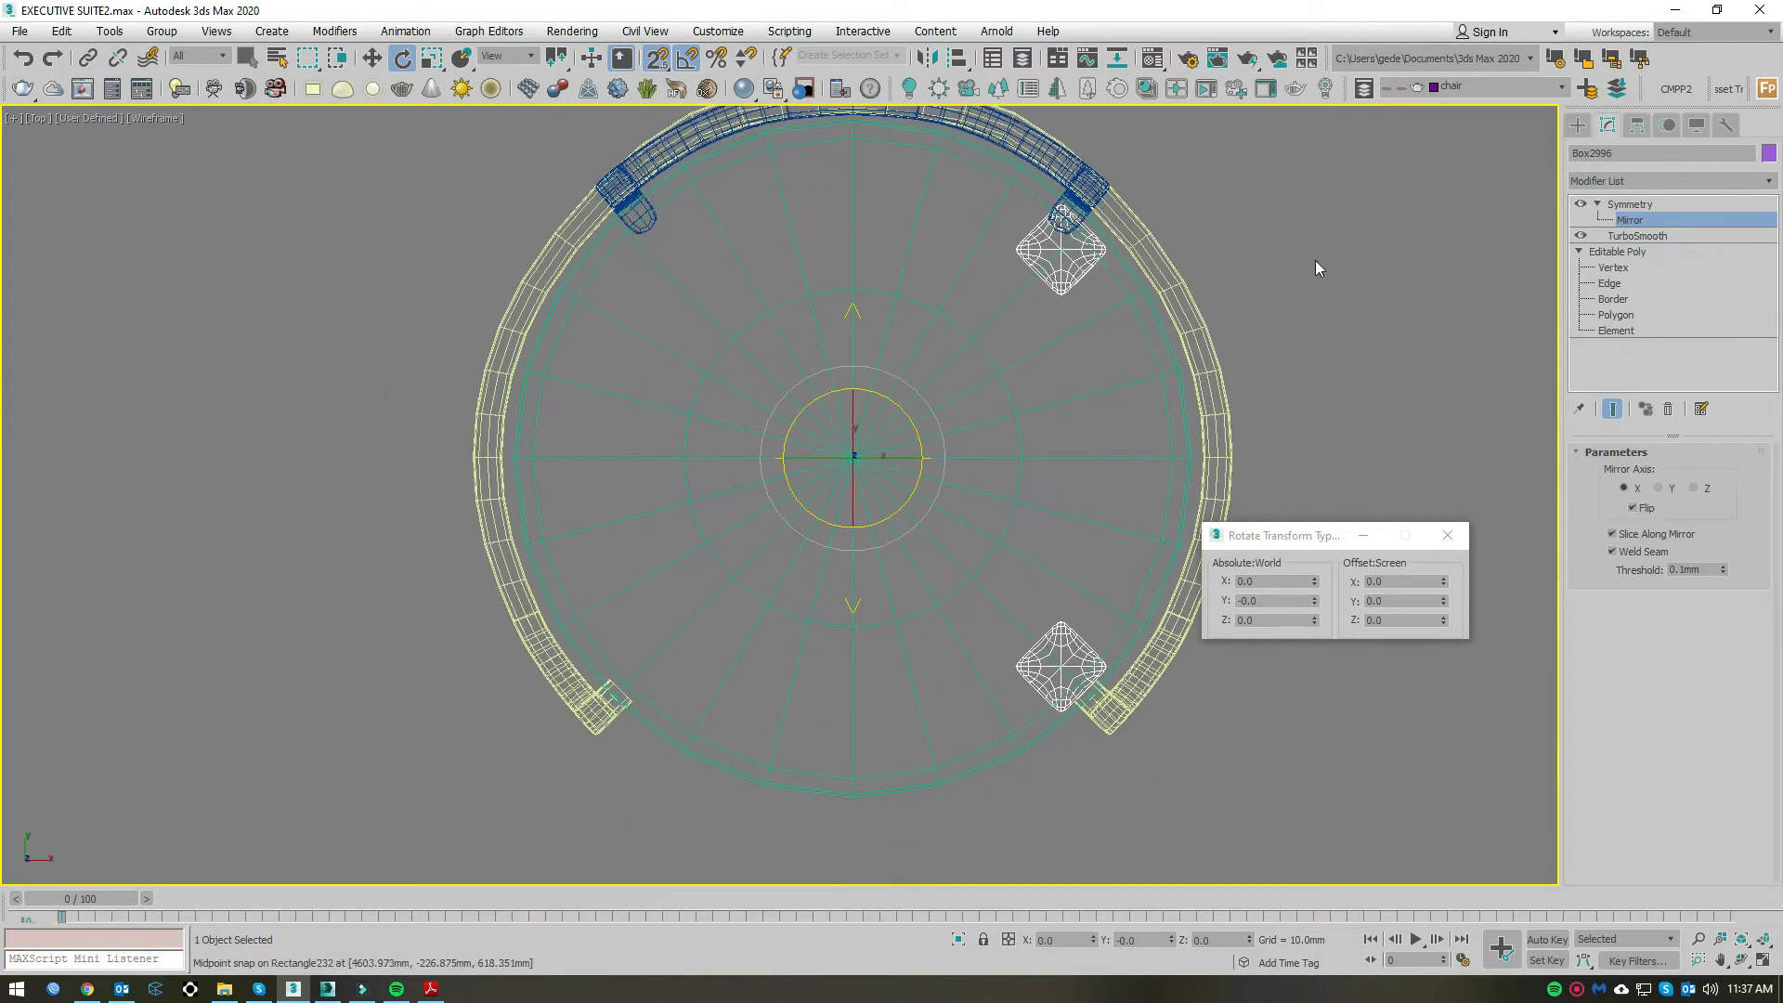
Step: Add a second Symmetry modifier on the X axis and snap its mirror to the seat centre
{"action": "left_click", "coordinate": [1640, 183]}
{"action": "scroll", "coordinate": [1672, 464], "scroll_direction": "down", "scroll_amount": 10}
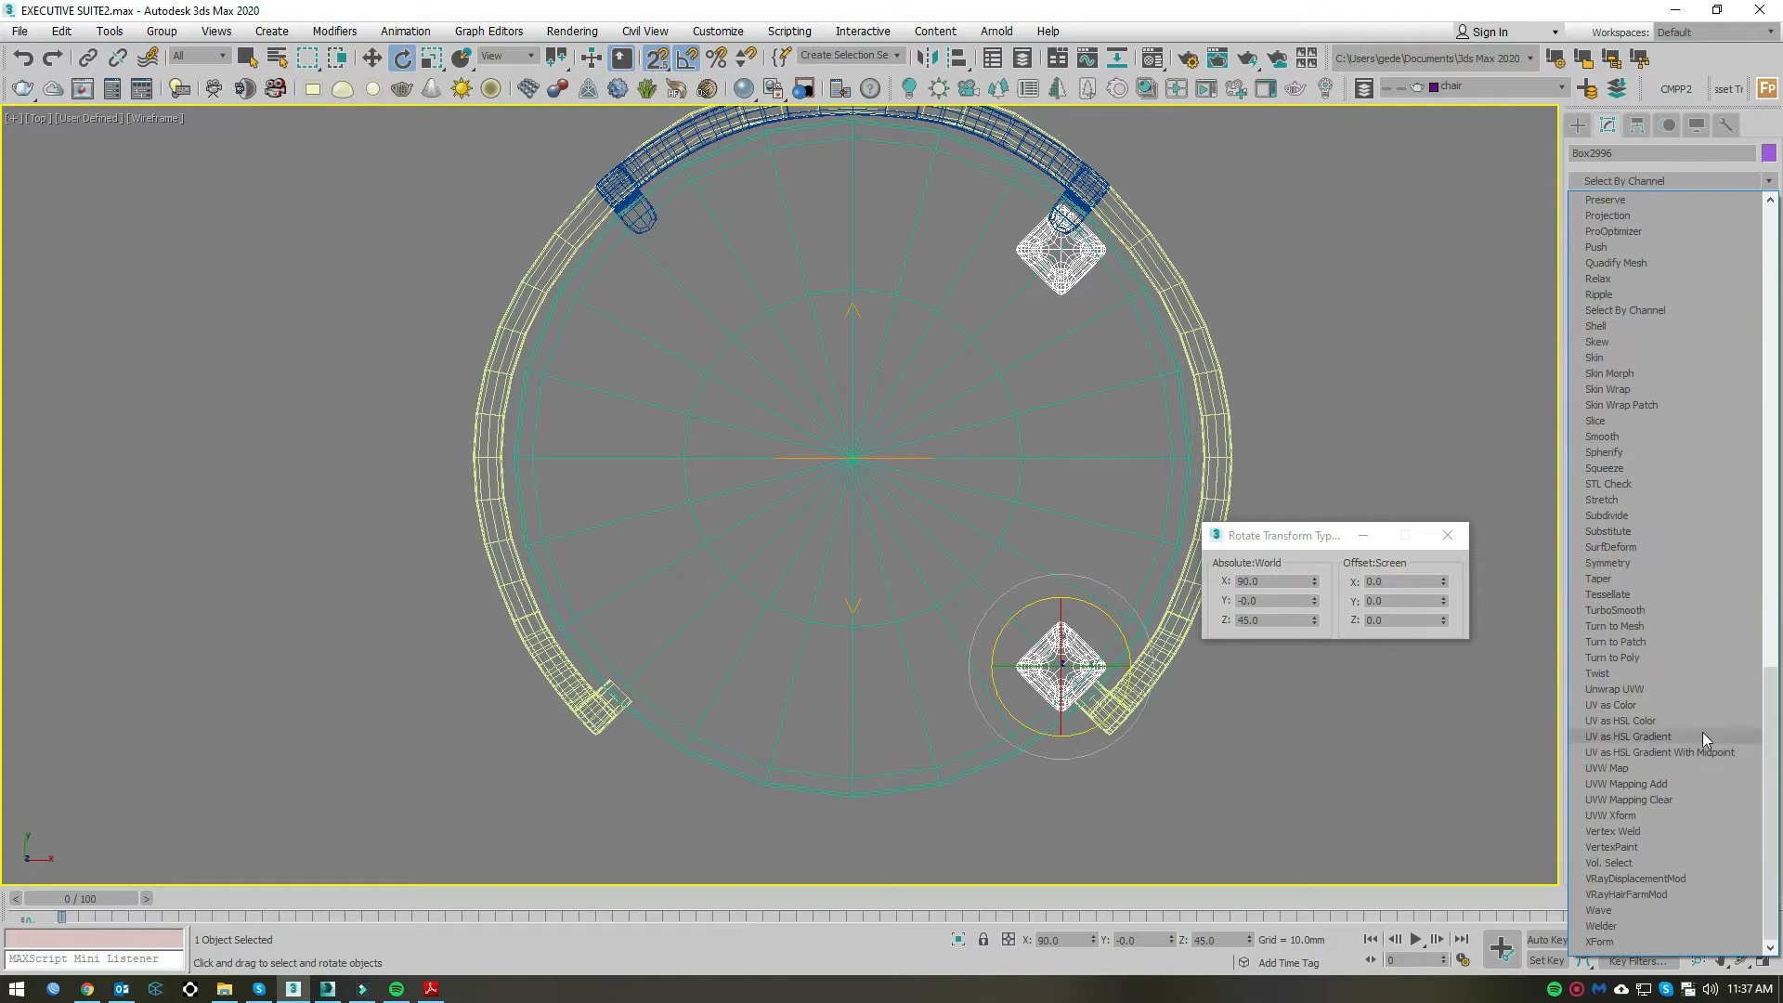
{"action": "left_click", "coordinate": [1655, 557]}
{"action": "left_click", "coordinate": [1659, 487]}
{"action": "left_click", "coordinate": [1693, 488]}
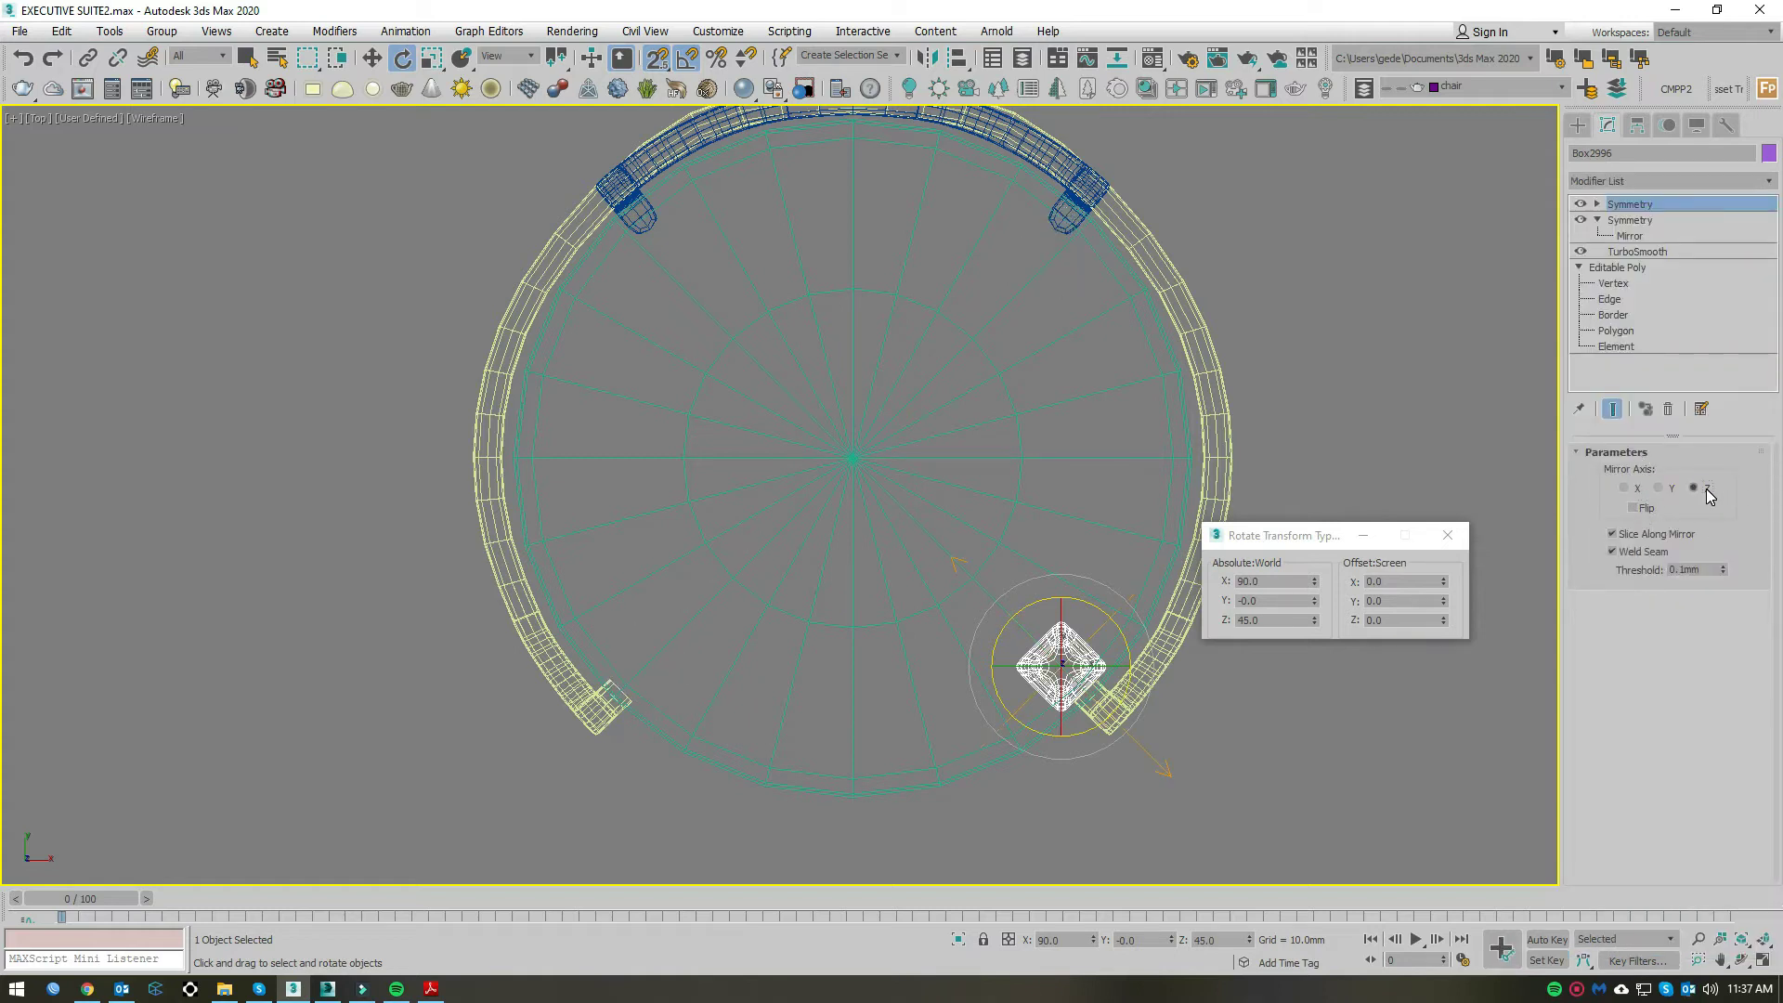
{"action": "left_click", "coordinate": [1659, 488]}
{"action": "left_click", "coordinate": [1646, 508]}
{"action": "left_click", "coordinate": [1597, 203]}
{"action": "left_click", "coordinate": [1638, 489]}
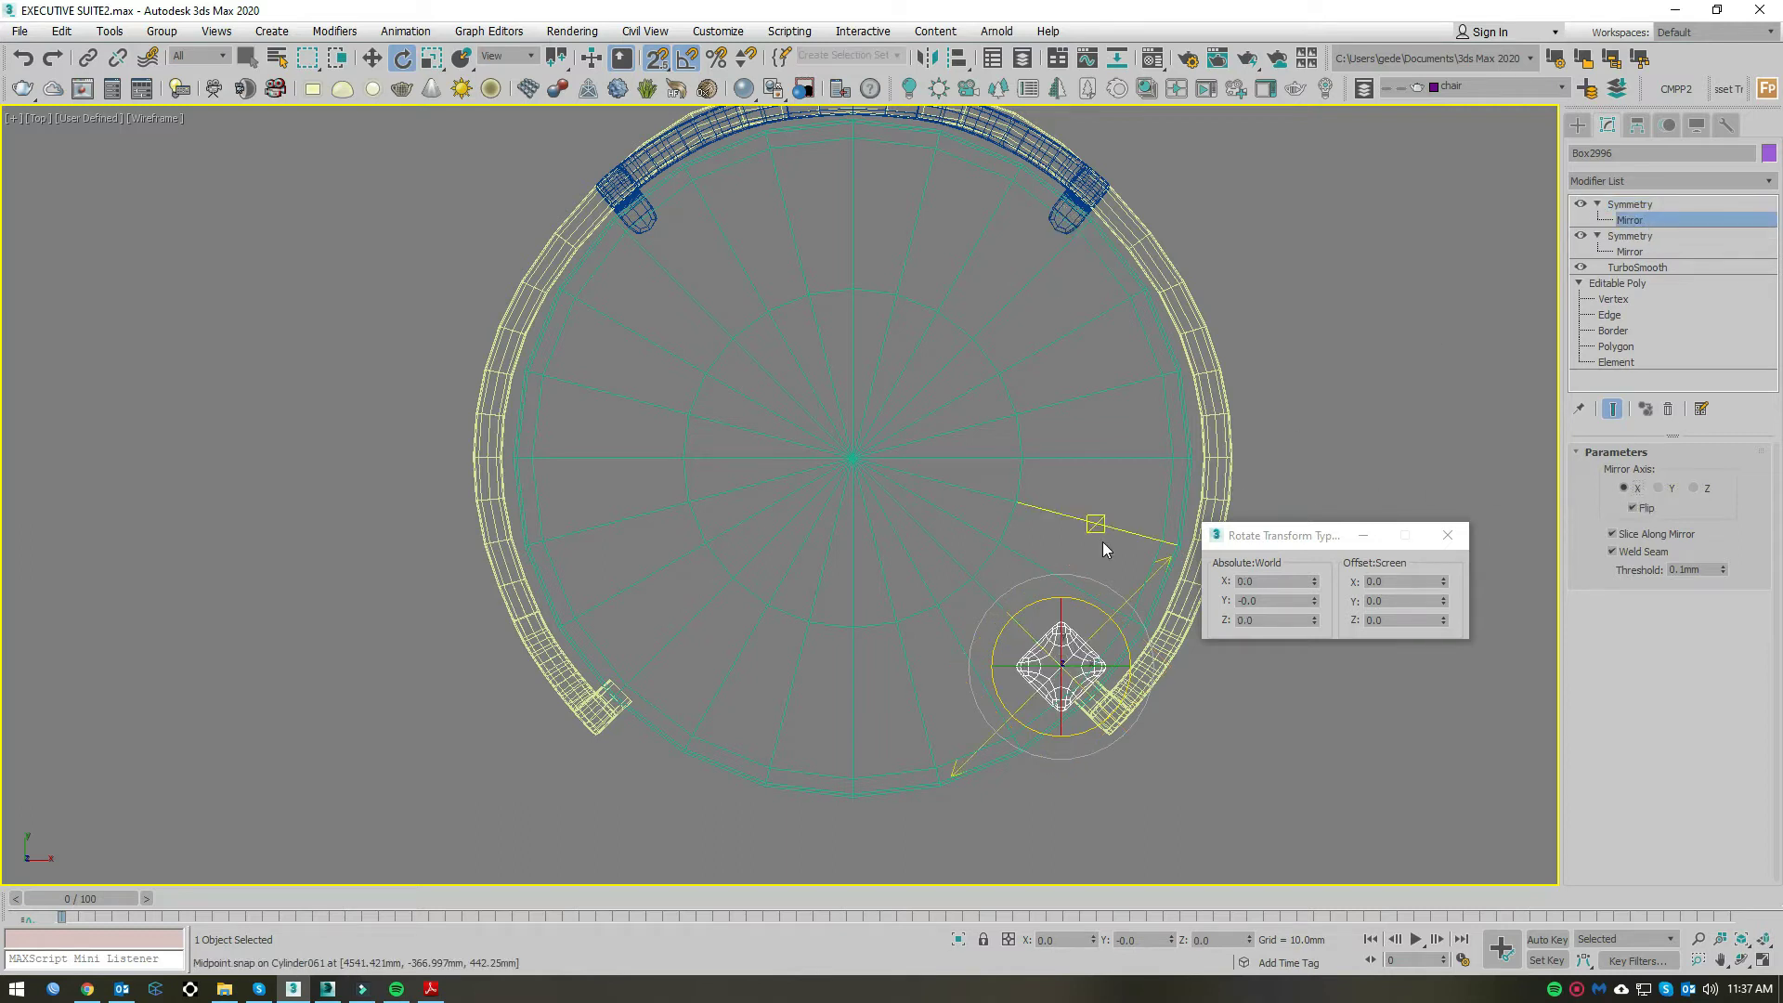
{"action": "left_click", "coordinate": [1635, 508]}
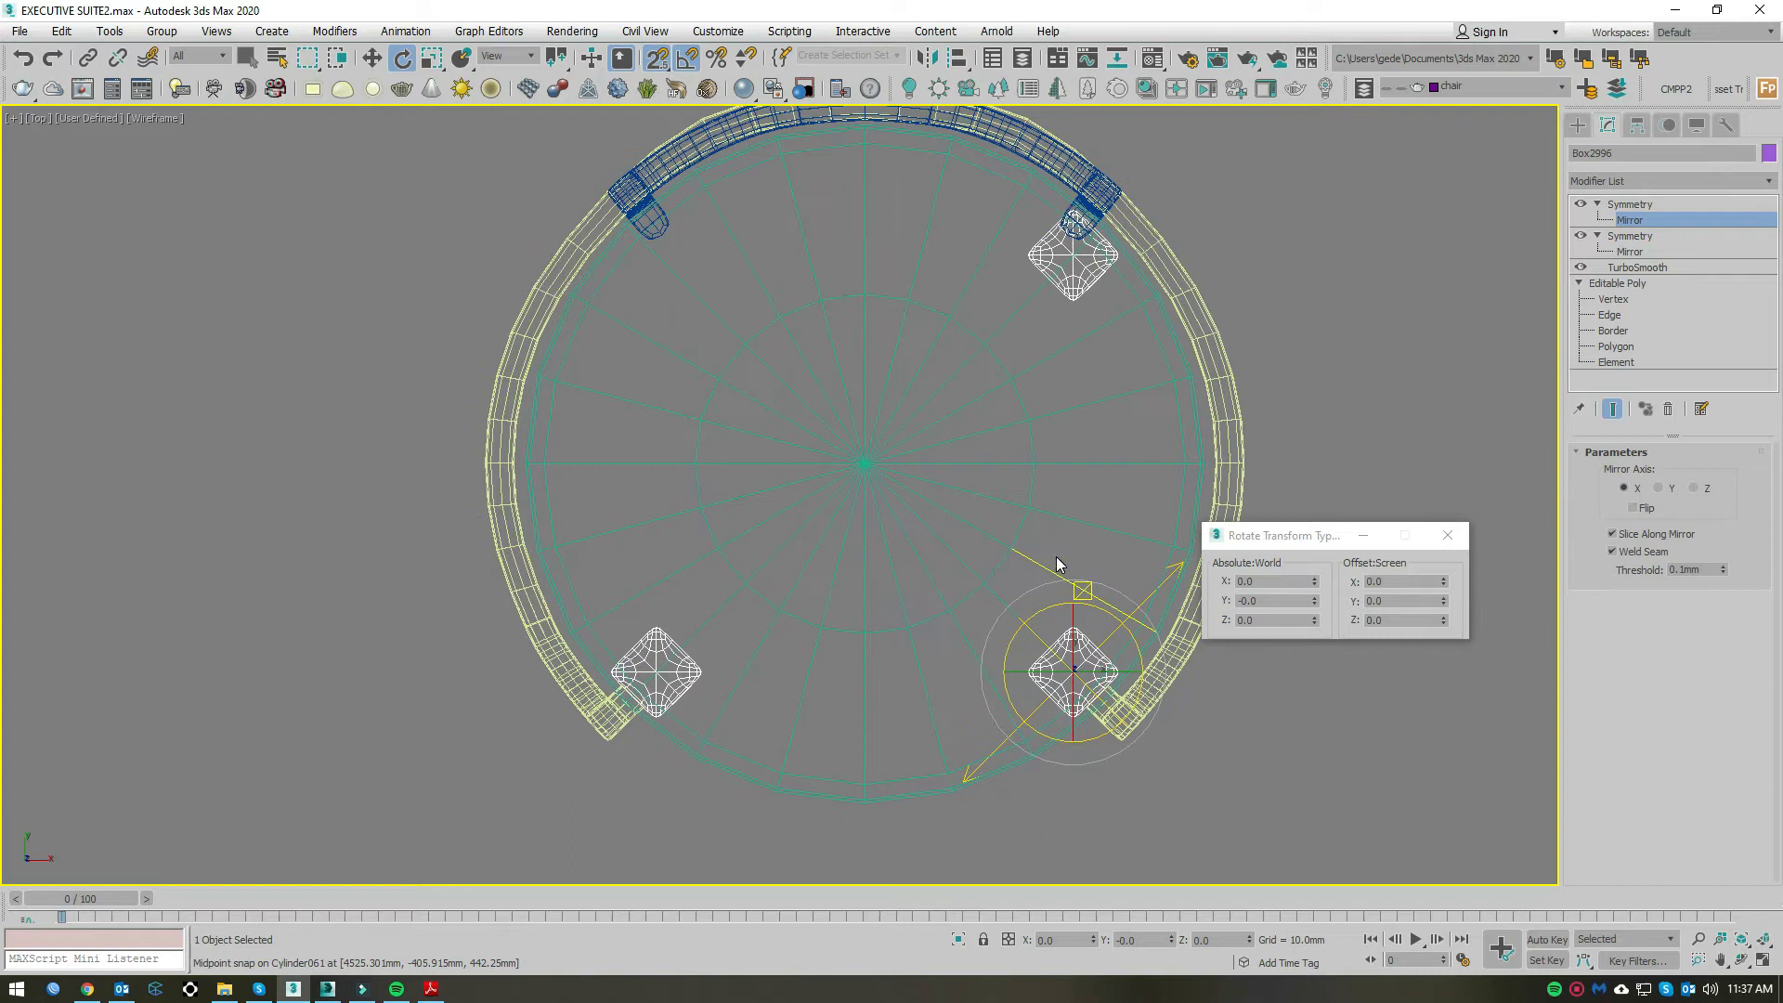
{"action": "key", "text": "w"}
{"action": "left_click_drag", "start_coordinate": [1058, 620], "coordinate": [831, 416]}
Step: Rotate the second mirror 45° then 90° more and flip it to complete four legs
{"action": "key", "text": "e"}
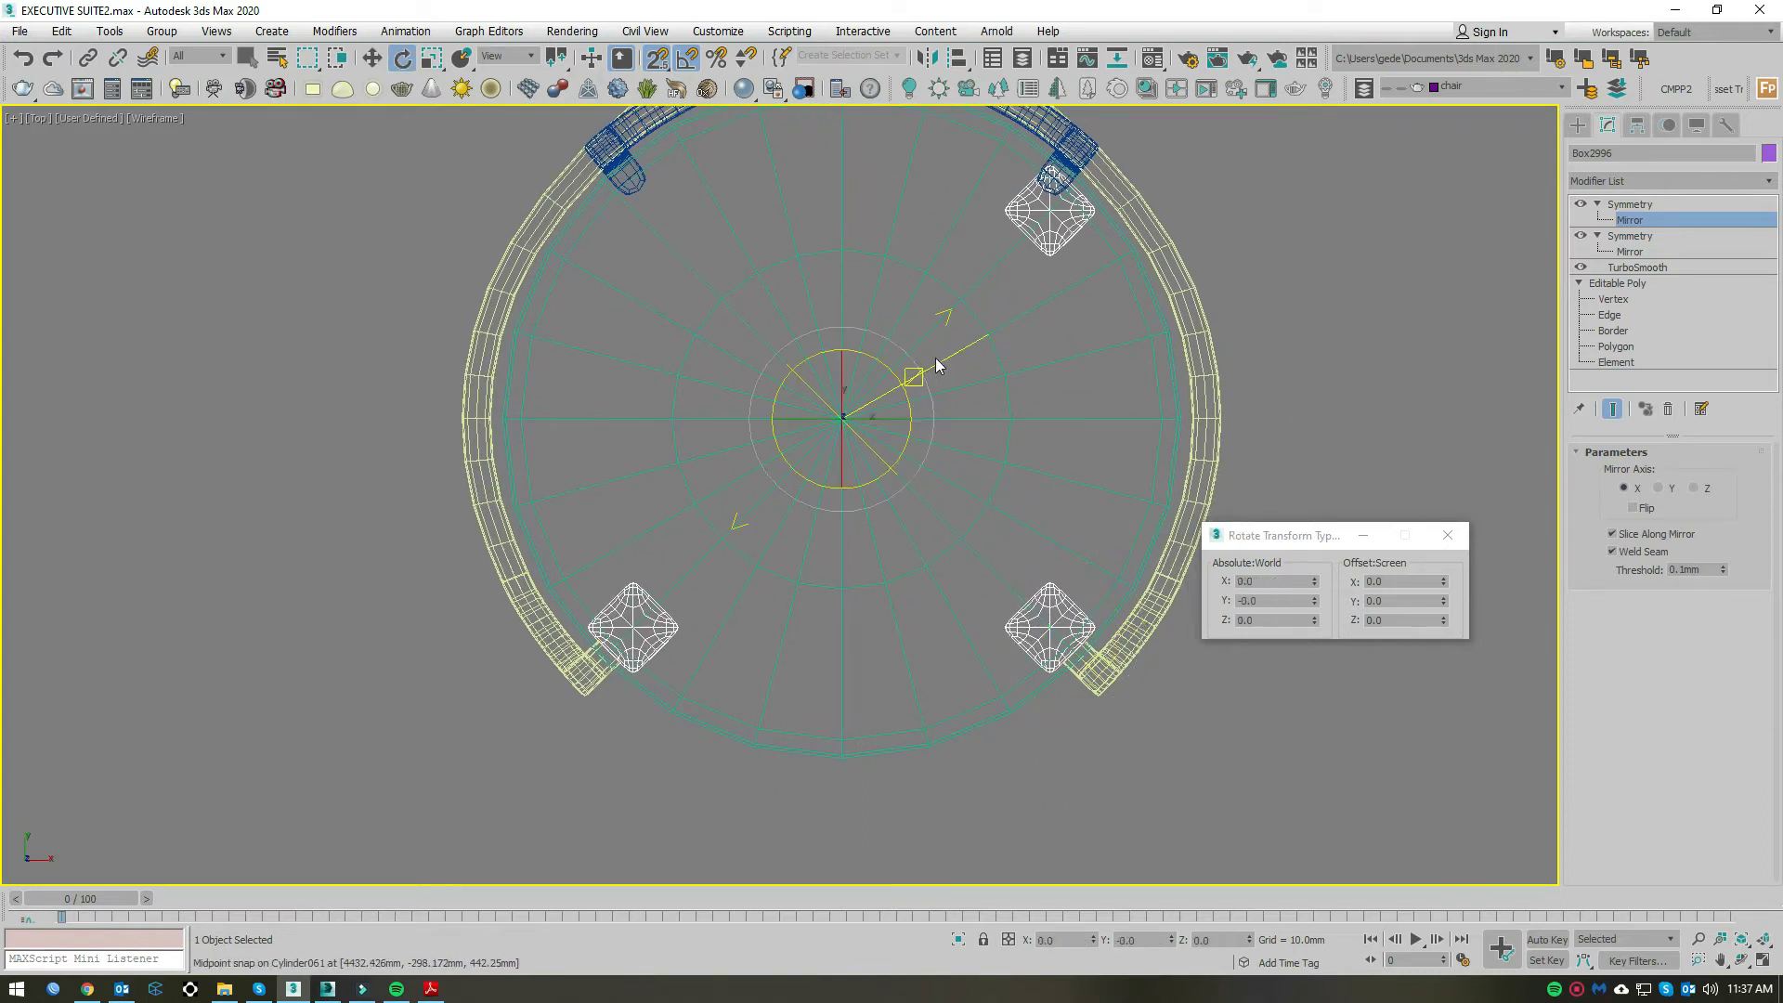
{"action": "left_click", "coordinate": [1389, 621]}
{"action": "double_click", "coordinate": [1389, 620]}
{"action": "type", "text": "45"}
{"action": "key", "text": "Return"}
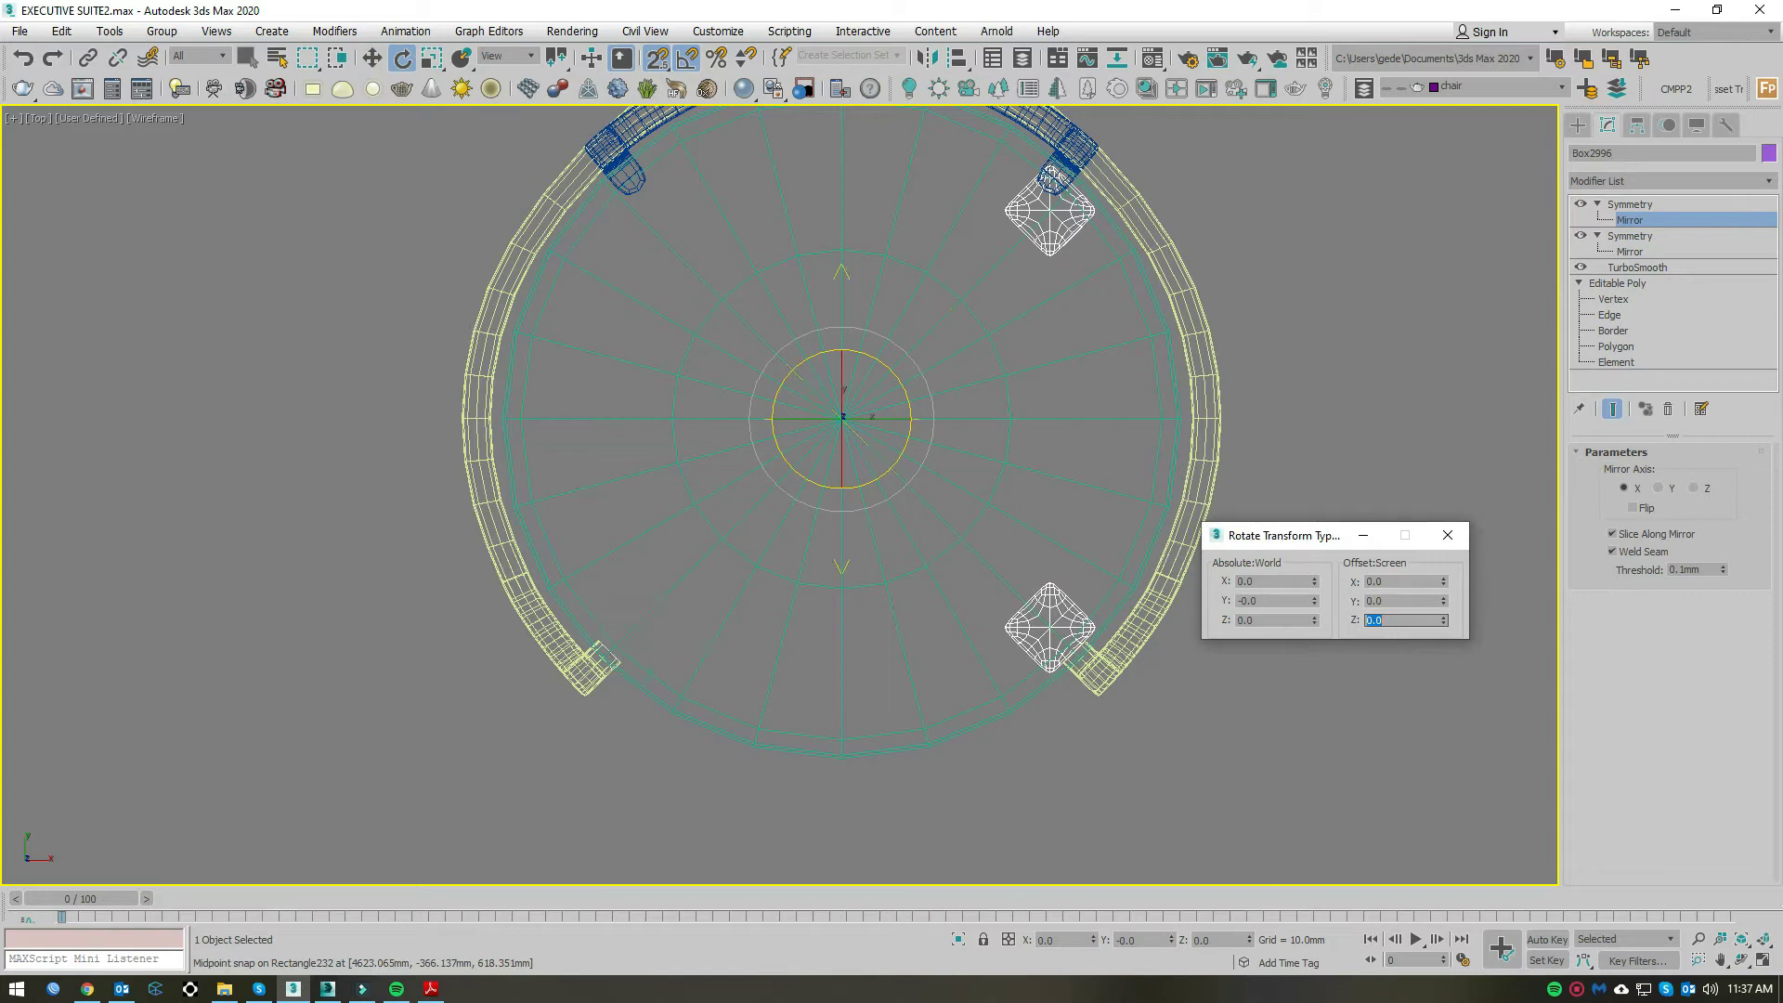
{"action": "left_click", "coordinate": [1667, 517]}
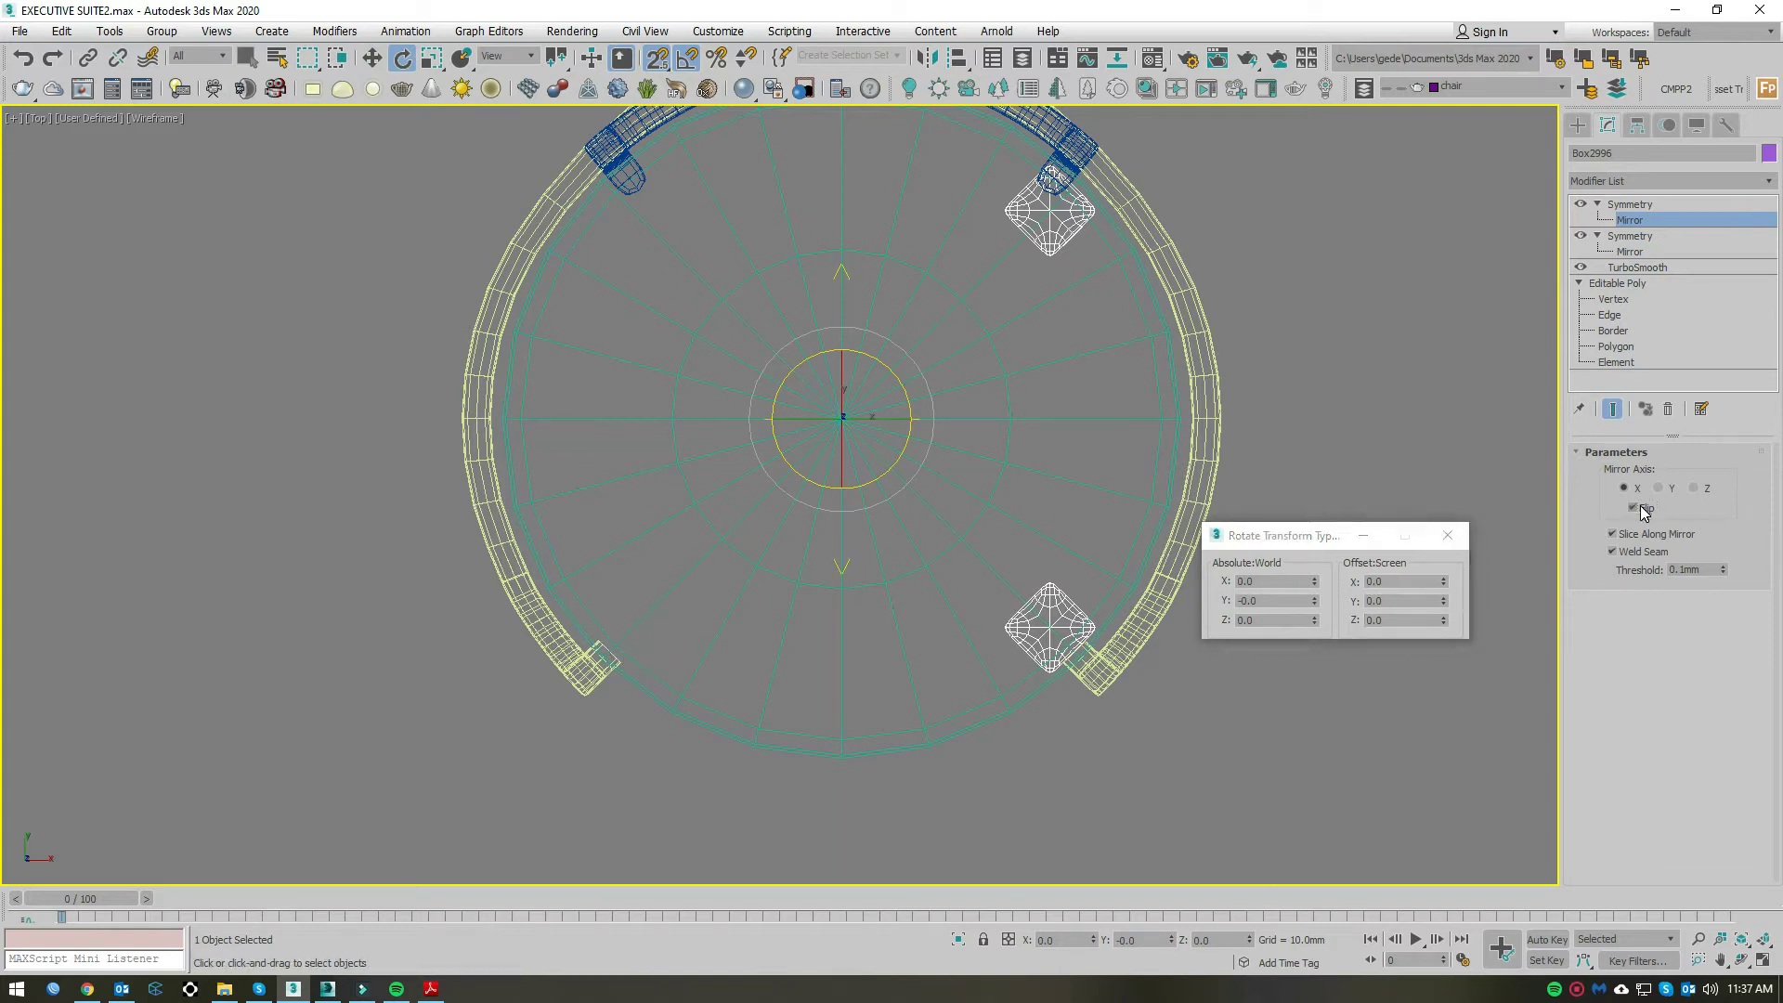
{"action": "double_click", "coordinate": [1373, 620]}
{"action": "type", "text": "90"}
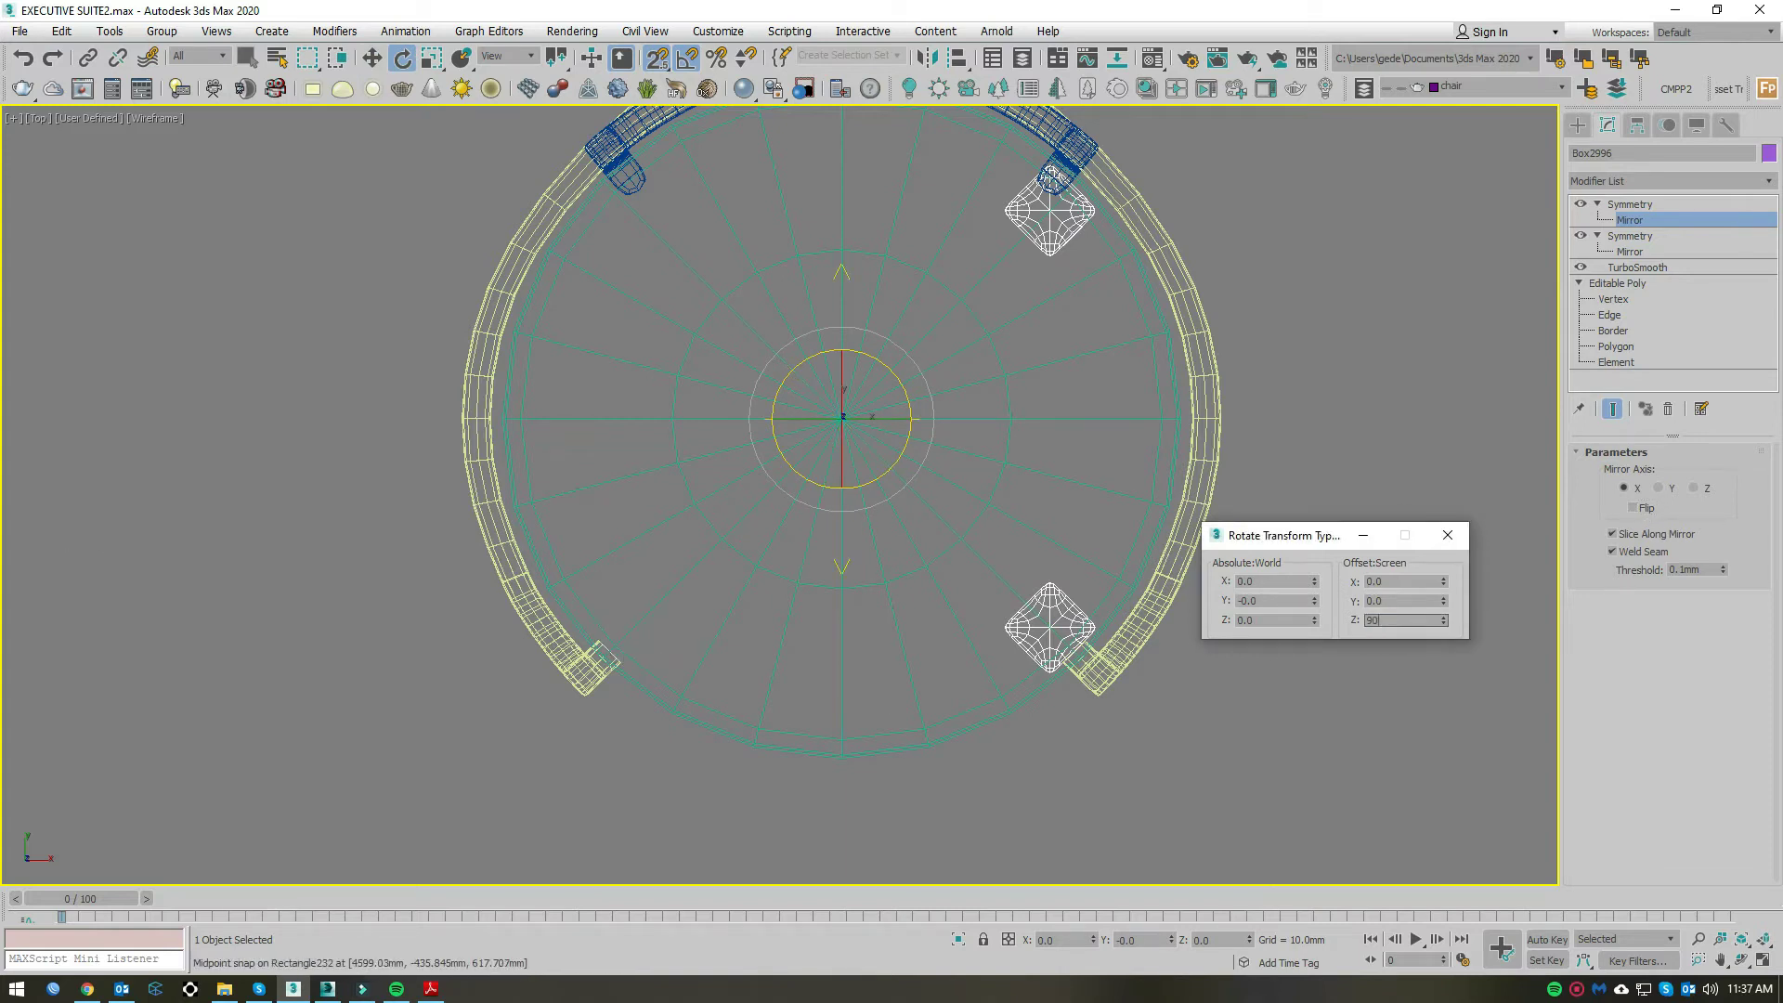
{"action": "key", "text": "Return"}
{"action": "left_click", "coordinate": [1632, 508]}
Step: Review the four-legged chair in shaded perspective and front views
{"action": "key", "text": "p"}
{"action": "mouse_move", "coordinate": [1091, 350]}
{"action": "middle_mouse_down", "text": "alt"}
{"action": "mouse_move", "coordinate": [881, 533]}
{"action": "mouse_move", "coordinate": [947, 617]}
{"action": "mouse_move", "coordinate": [1006, 544]}
{"action": "mouse_move", "coordinate": [744, 632]}
{"action": "middle_mouse_up", "text": "alt"}
{"action": "key", "text": "F3"}
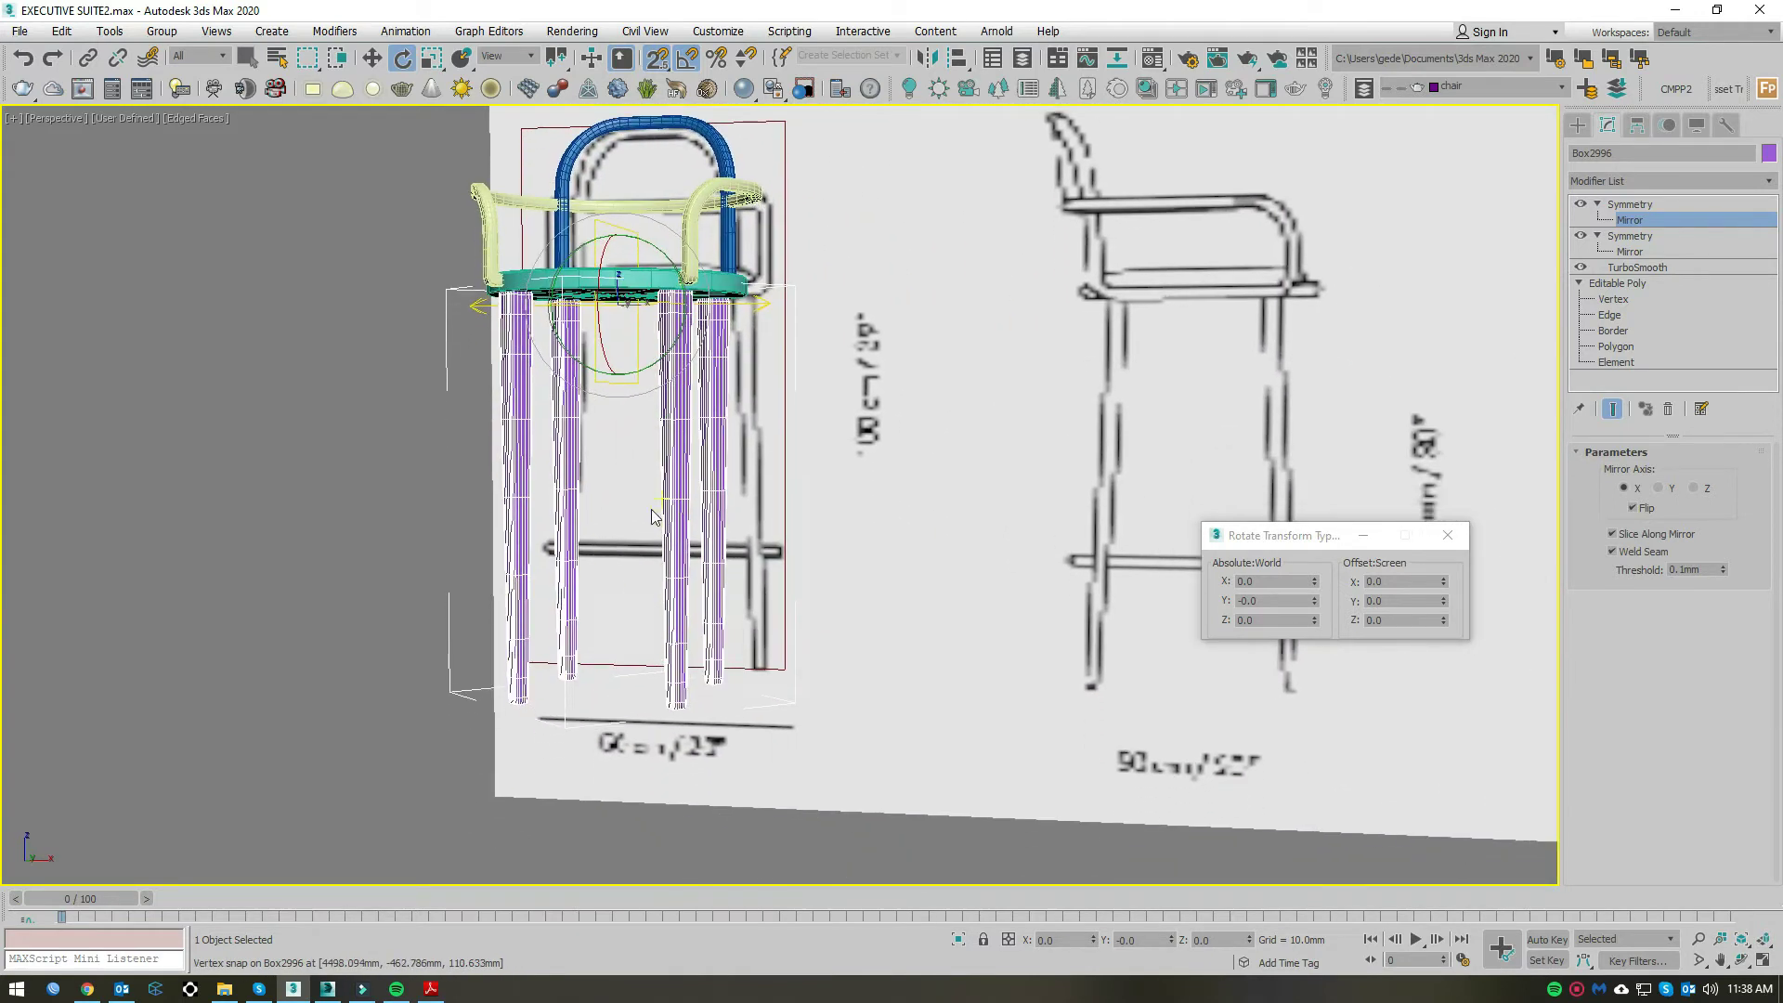
{"action": "key", "text": "f"}
{"action": "scroll", "coordinate": [744, 633], "scroll_direction": "down", "scroll_amount": 5}
{"action": "scroll", "coordinate": [910, 522], "scroll_direction": "up", "scroll_amount": 8}
{"action": "scroll", "coordinate": [910, 521], "scroll_direction": "up", "scroll_amount": 1}
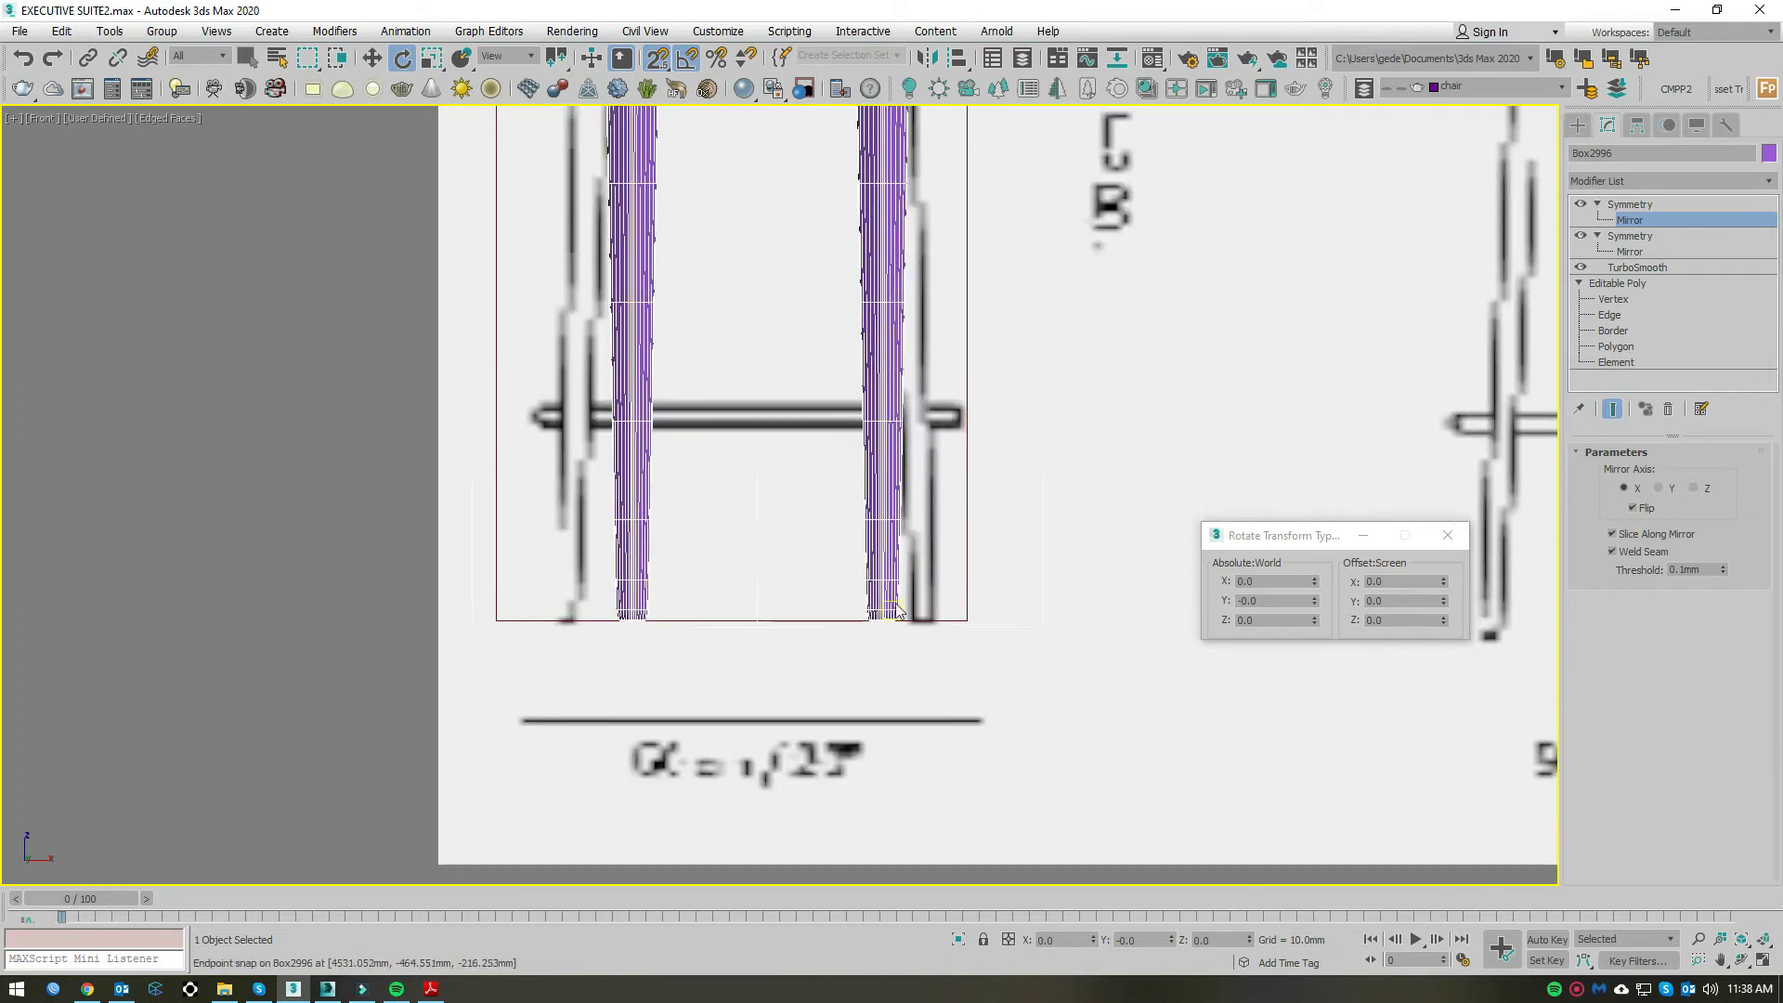
Step: Add an FFD 2x2x2 modifier to the legs and select its bottom control points
{"action": "left_click", "coordinate": [1664, 184]}
{"action": "scroll", "coordinate": [1657, 908], "scroll_direction": "down", "scroll_amount": 1}
{"action": "left_click", "coordinate": [1629, 899]}
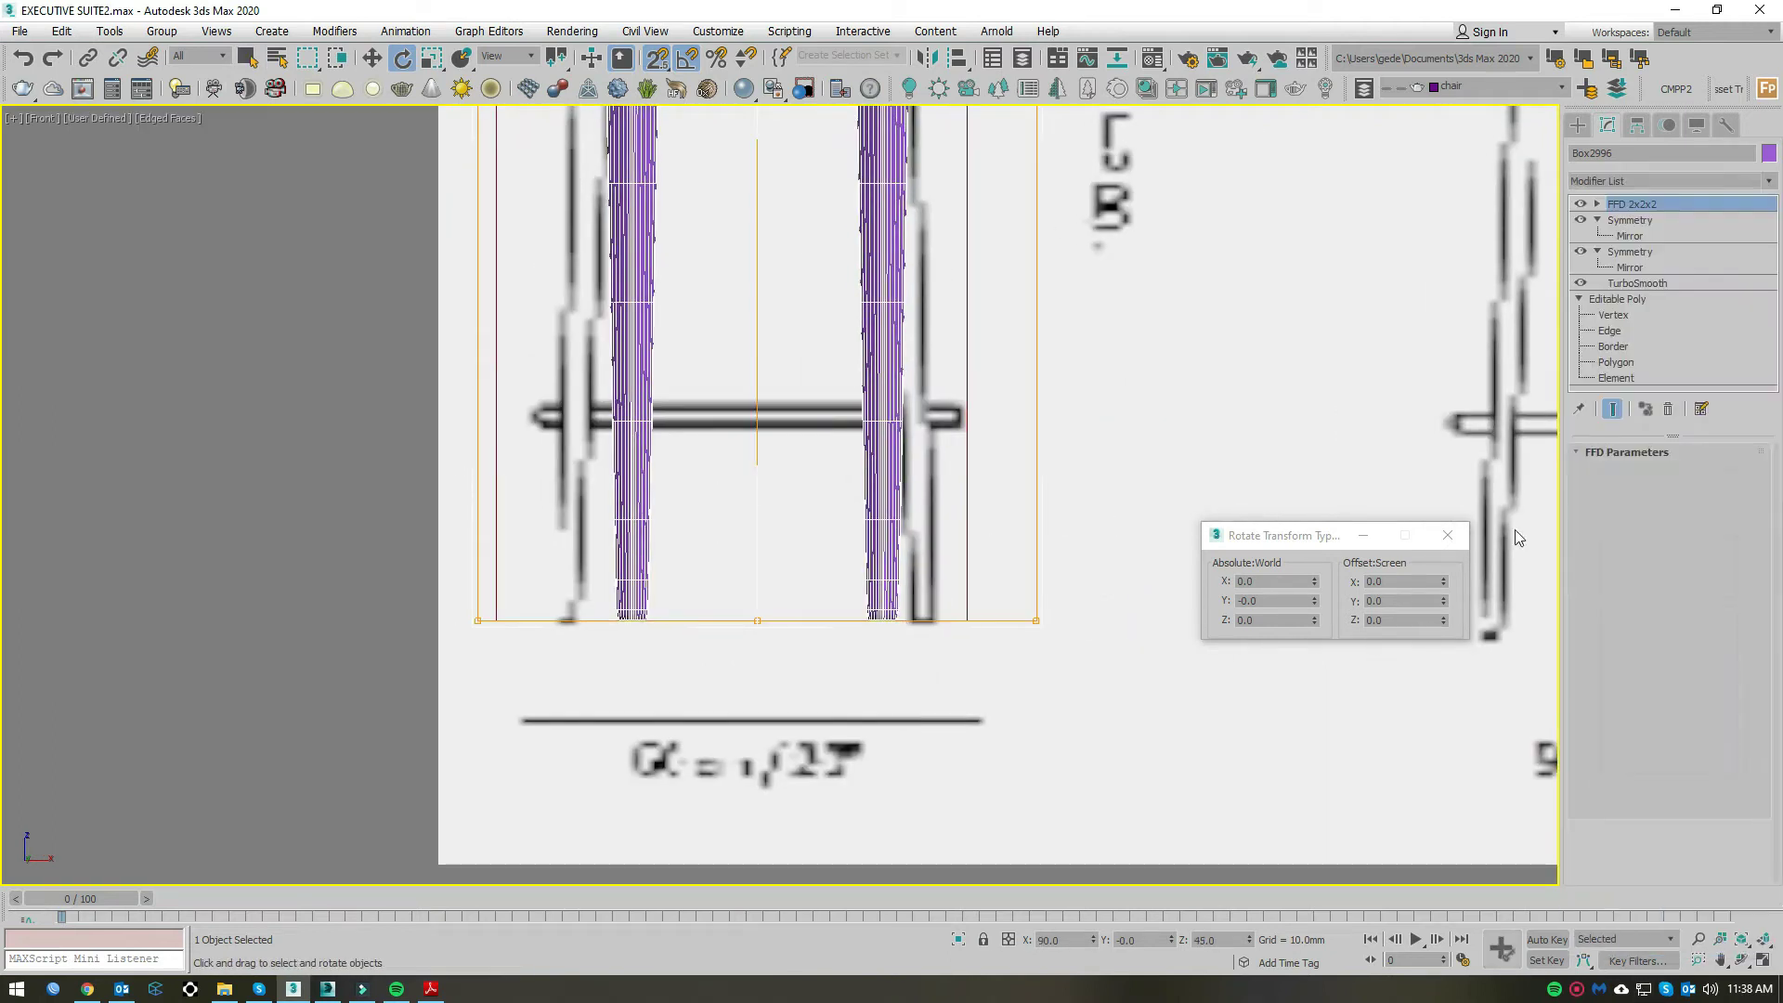
{"action": "left_click", "coordinate": [1597, 204]}
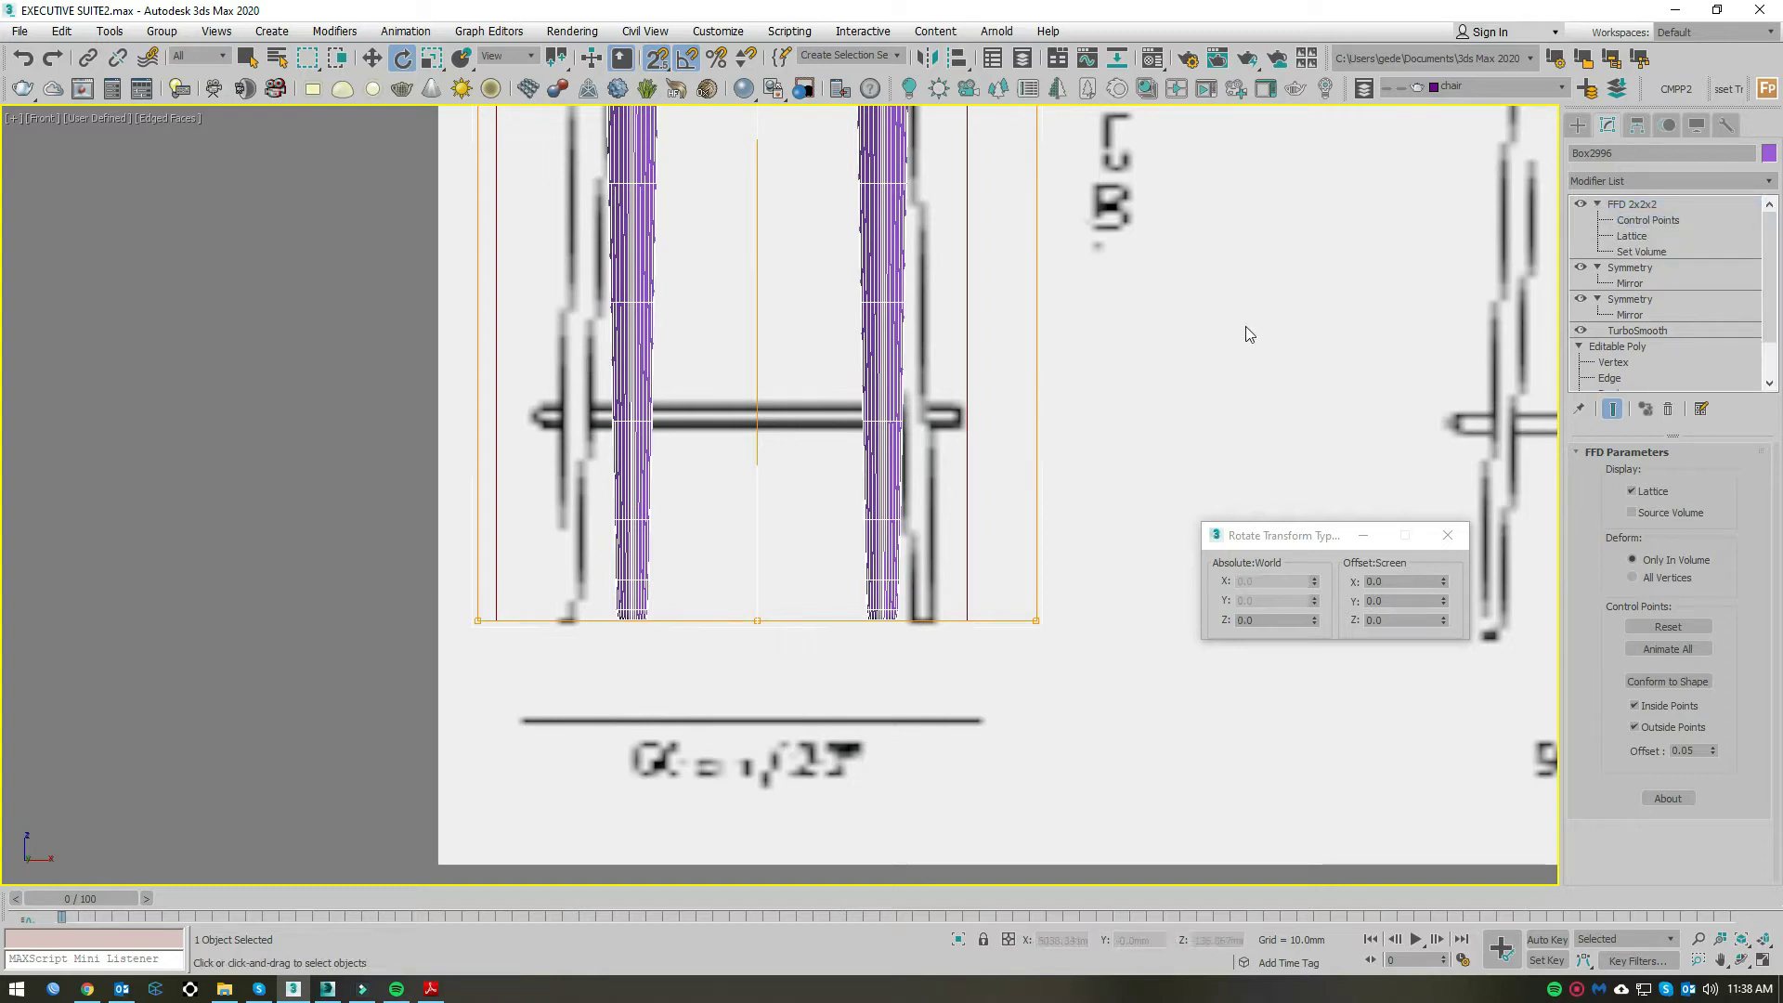
{"action": "key", "text": "1"}
{"action": "left_click_drag", "start_coordinate": [1128, 432], "coordinate": [273, 780]}
{"action": "scroll", "coordinate": [796, 632], "scroll_direction": "down", "scroll_amount": 2}
{"action": "middle_click_drag", "start_coordinate": [796, 632], "coordinate": [897, 647]}
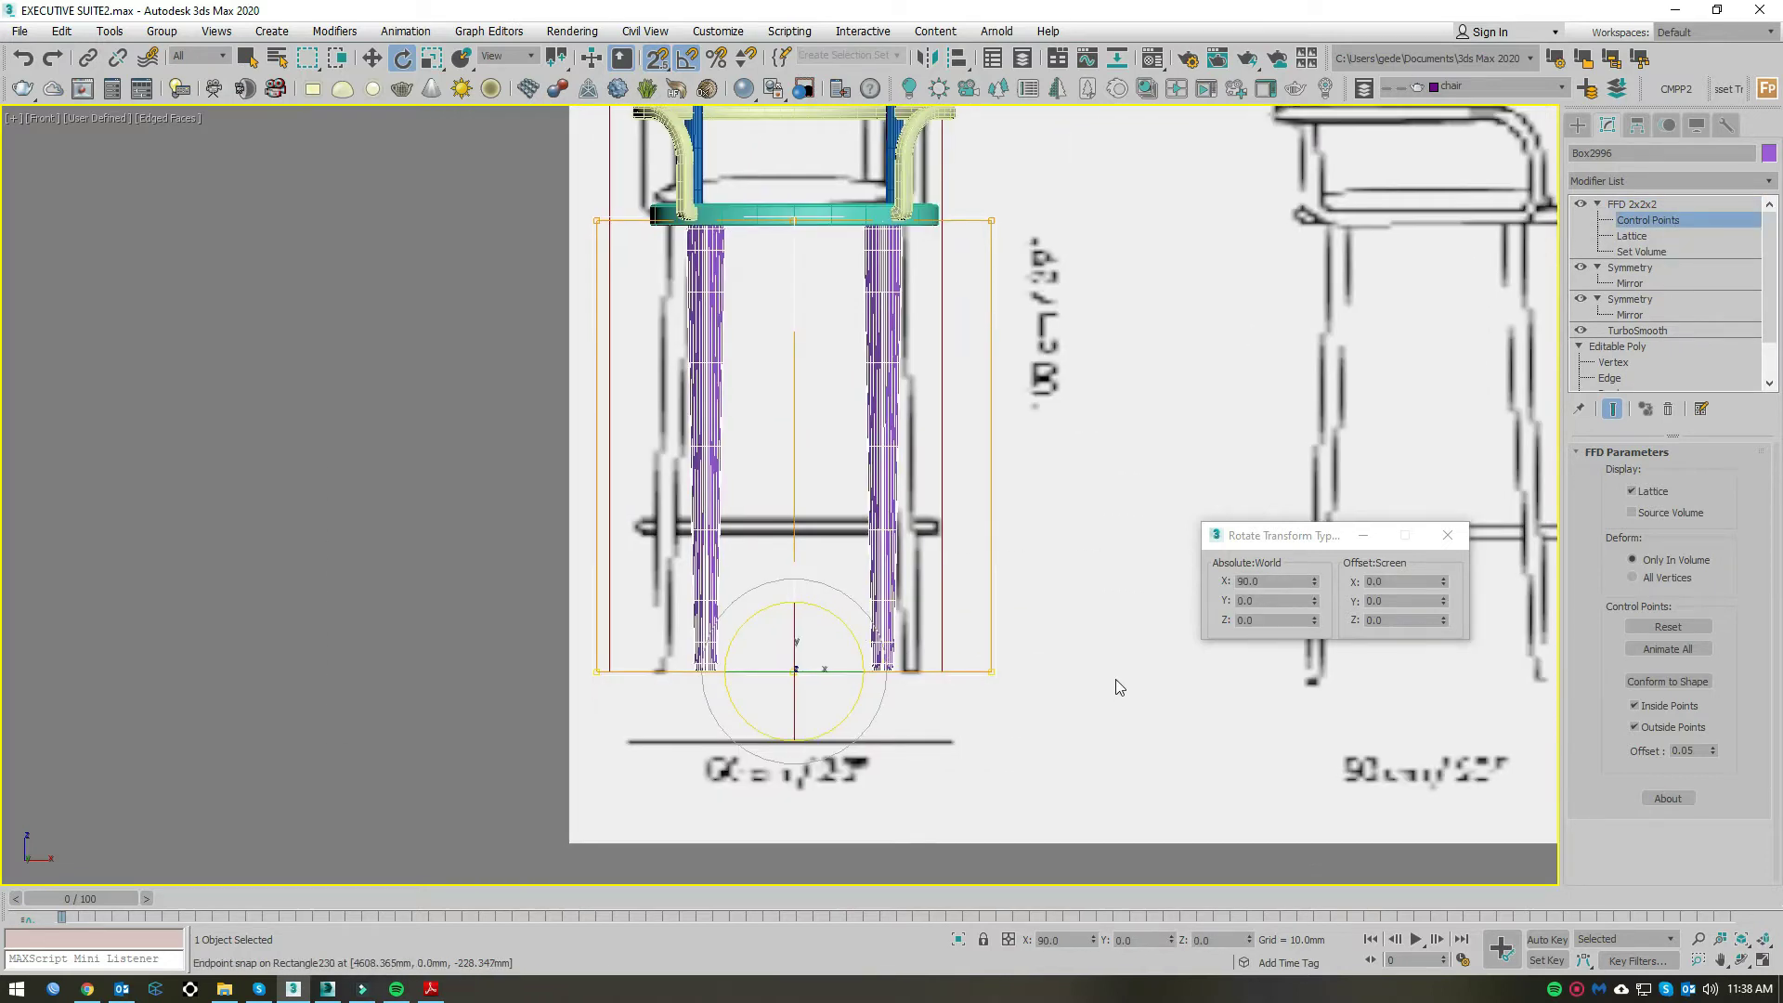
Step: Scale the bottom lattice control points outward to splay the legs
{"action": "key", "text": "r"}
{"action": "left_click_drag", "start_coordinate": [1443, 581], "coordinate": [1455, 330]}
{"action": "middle_click_drag", "start_coordinate": [954, 317], "coordinate": [959, 365]}
{"action": "scroll", "coordinate": [1047, 677], "scroll_direction": "down", "scroll_amount": 3}
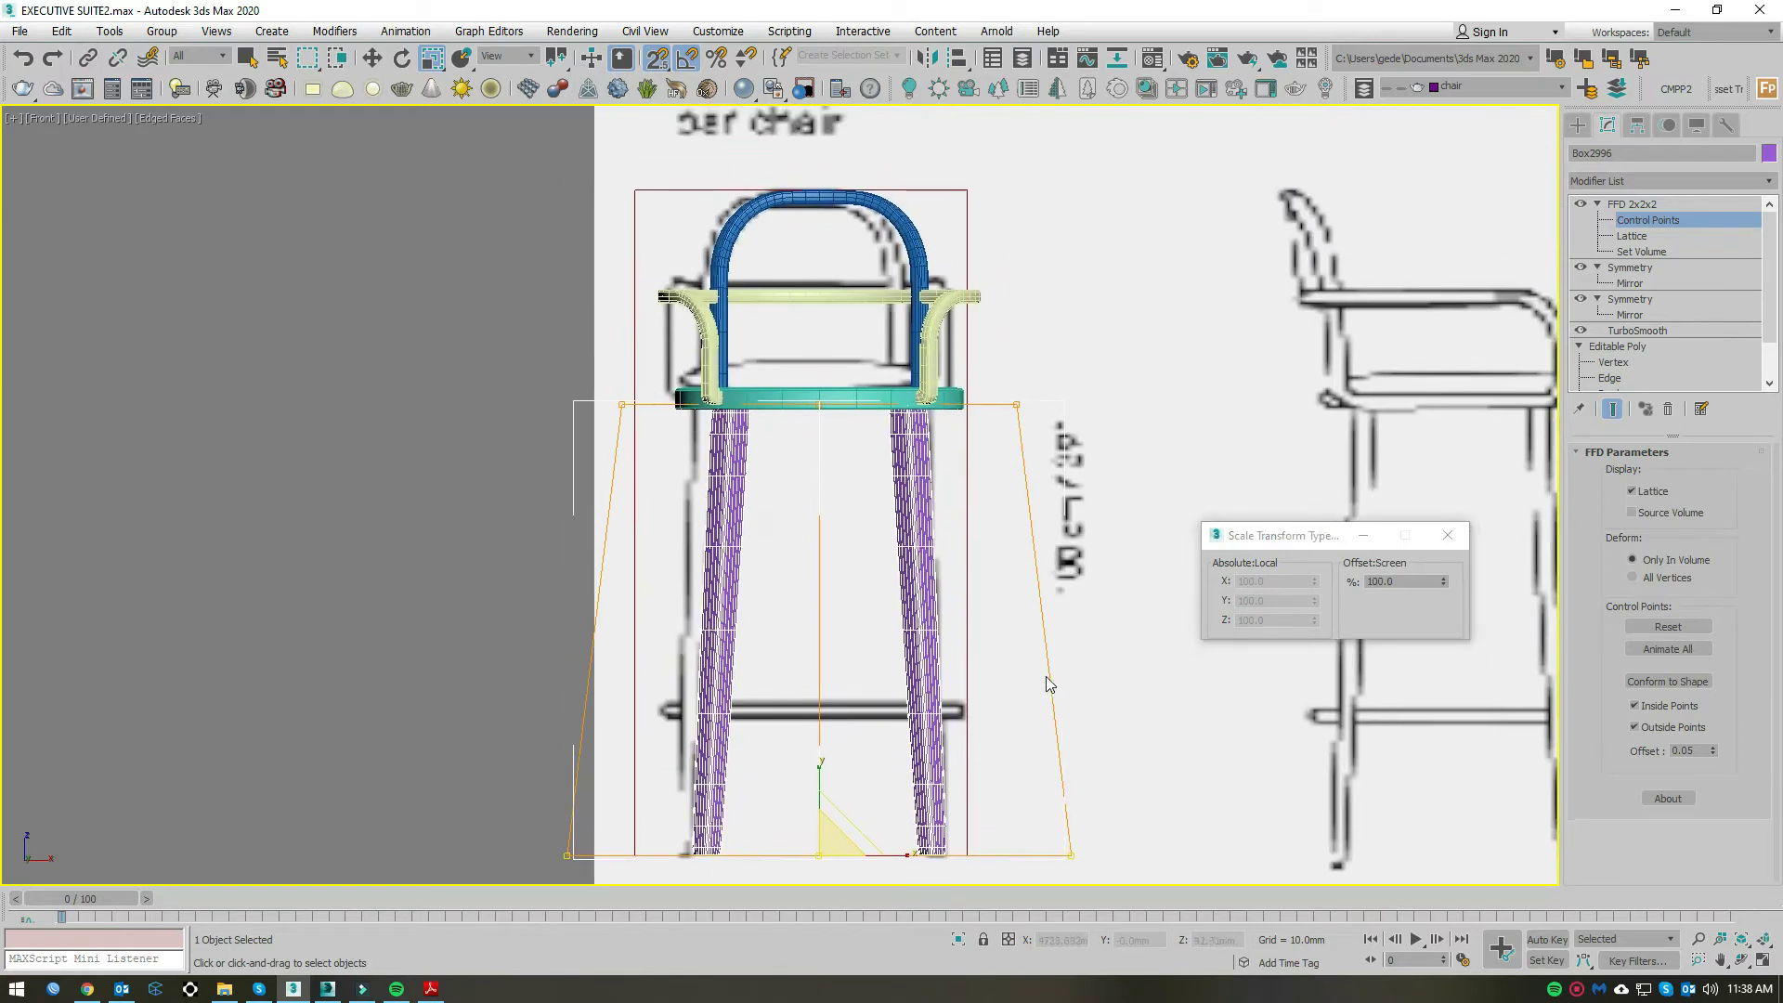
{"action": "scroll", "coordinate": [1003, 493], "scroll_direction": "up", "scroll_amount": 4}
{"action": "scroll", "coordinate": [995, 505], "scroll_direction": "up", "scroll_amount": 3}
Step: Check the splayed legs from perspective and front views
{"action": "key", "text": "p"}
{"action": "mouse_move", "coordinate": [975, 492]}
{"action": "middle_mouse_down", "text": "alt"}
{"action": "mouse_move", "coordinate": [947, 576]}
{"action": "mouse_move", "coordinate": [783, 448]}
{"action": "mouse_move", "coordinate": [721, 522]}
{"action": "middle_mouse_up", "text": "alt"}
{"action": "scroll", "coordinate": [732, 492], "scroll_direction": "down", "scroll_amount": 3}
{"action": "scroll", "coordinate": [912, 374], "scroll_direction": "up", "scroll_amount": 4}
{"action": "mouse_move", "coordinate": [912, 374]}
{"action": "middle_mouse_down", "text": "alt"}
{"action": "mouse_move", "coordinate": [942, 344]}
{"action": "mouse_move", "coordinate": [962, 535]}
{"action": "mouse_move", "coordinate": [925, 412]}
{"action": "mouse_move", "coordinate": [865, 483]}
{"action": "mouse_move", "coordinate": [907, 530]}
{"action": "middle_mouse_up", "text": "alt"}
{"action": "scroll", "coordinate": [943, 343], "scroll_direction": "down", "scroll_amount": 3}
{"action": "scroll", "coordinate": [962, 535], "scroll_direction": "up", "scroll_amount": 3}
{"action": "key", "text": "f"}
{"action": "scroll", "coordinate": [911, 457], "scroll_direction": "up", "scroll_amount": 5}
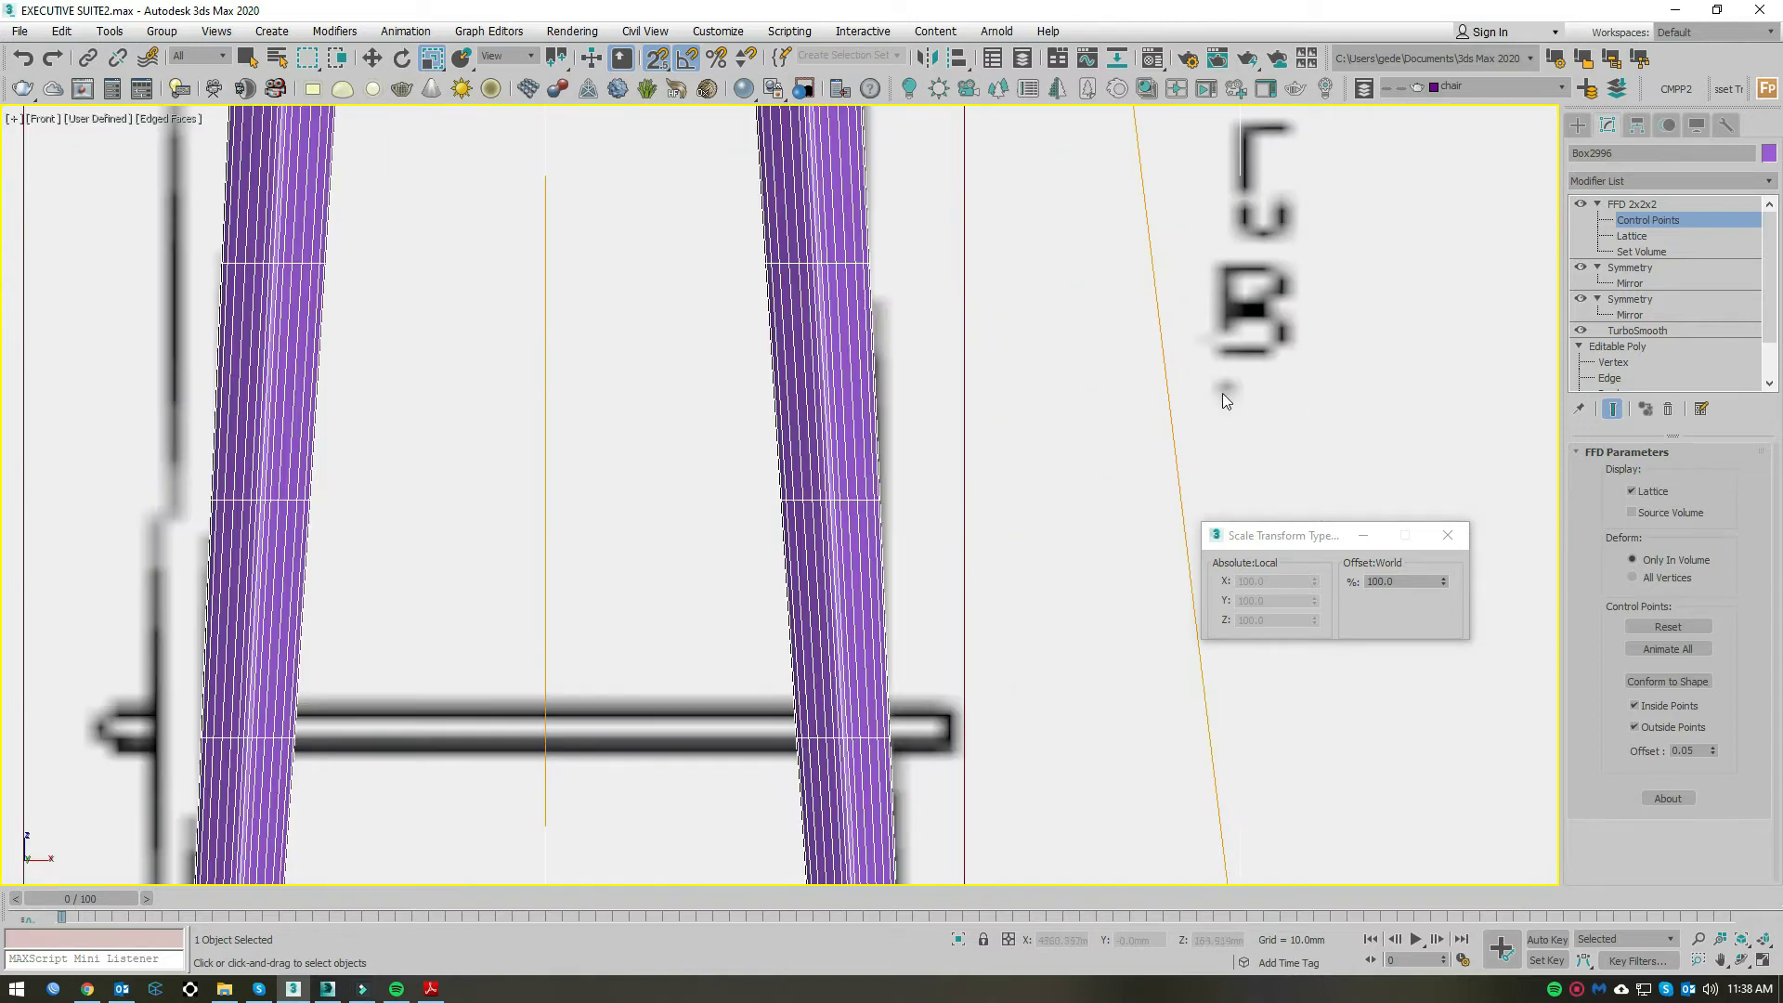
{"action": "scroll", "coordinate": [1222, 393], "scroll_direction": "down", "scroll_amount": 5}
Step: Hide both Symmetry modifiers and the TurboSmooth in the leg's stack
{"action": "left_click", "coordinate": [1580, 267]}
{"action": "left_click", "coordinate": [1580, 298]}
{"action": "left_click", "coordinate": [1580, 329]}
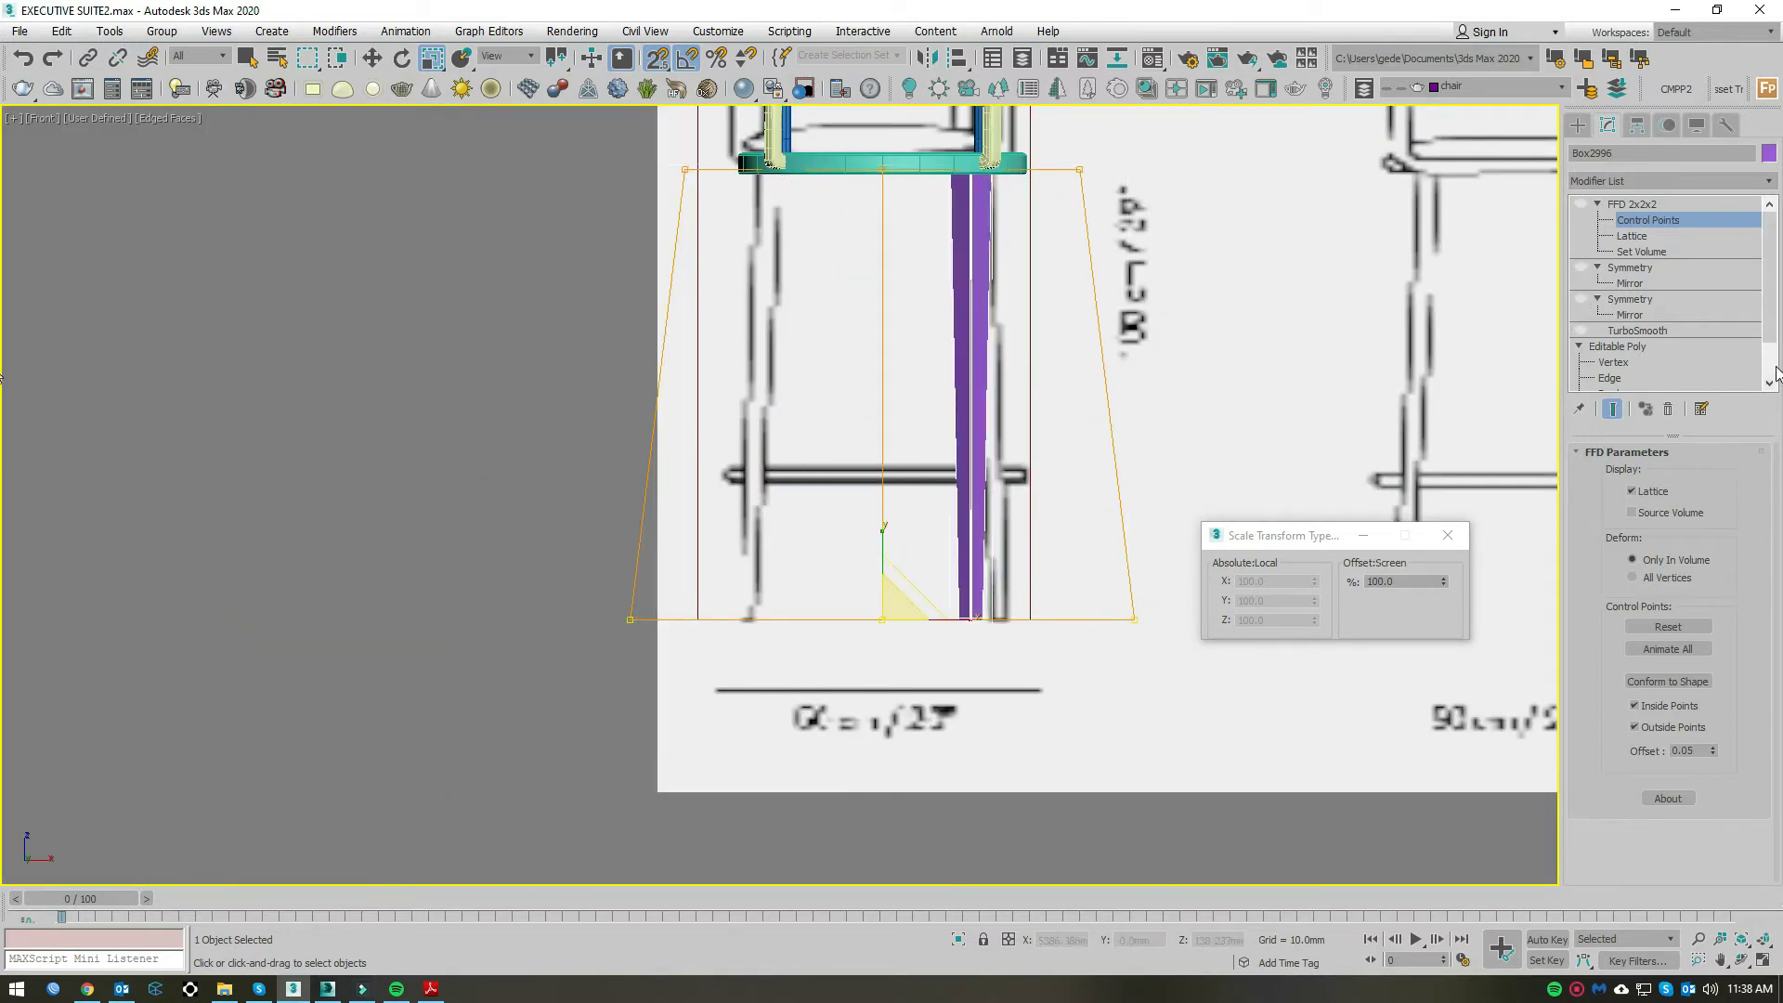
{"action": "scroll", "coordinate": [1769, 376], "scroll_direction": "down", "scroll_amount": 2}
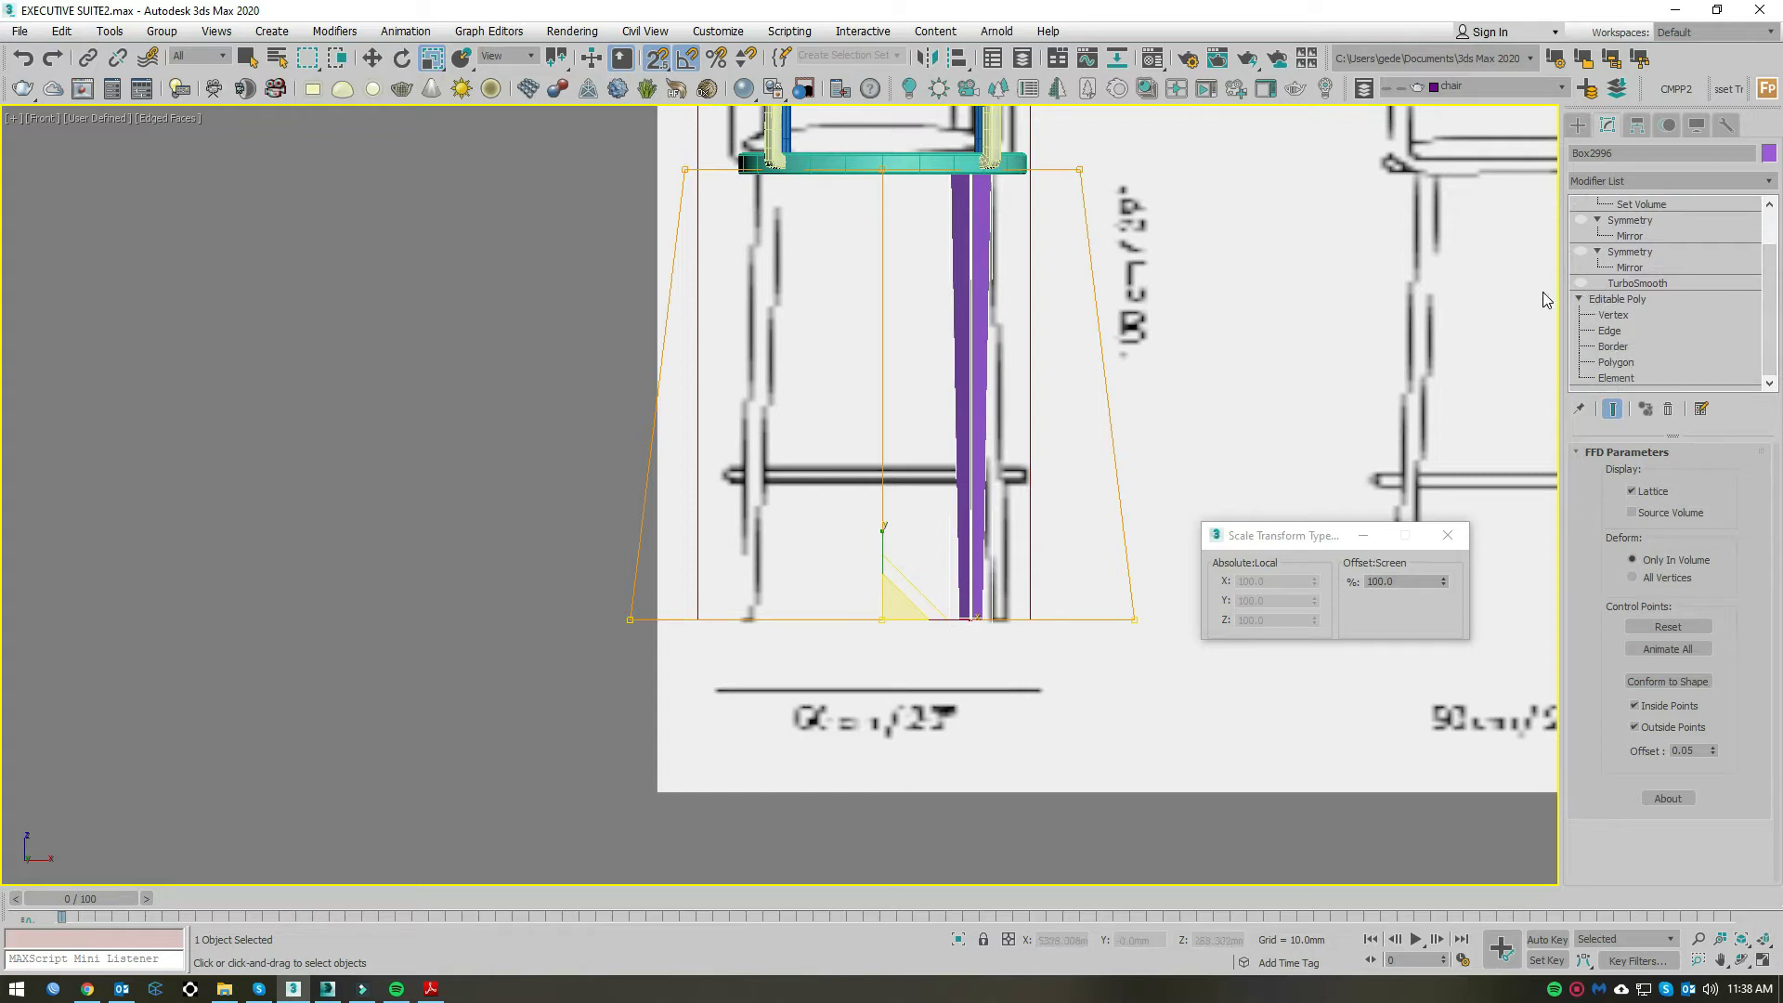
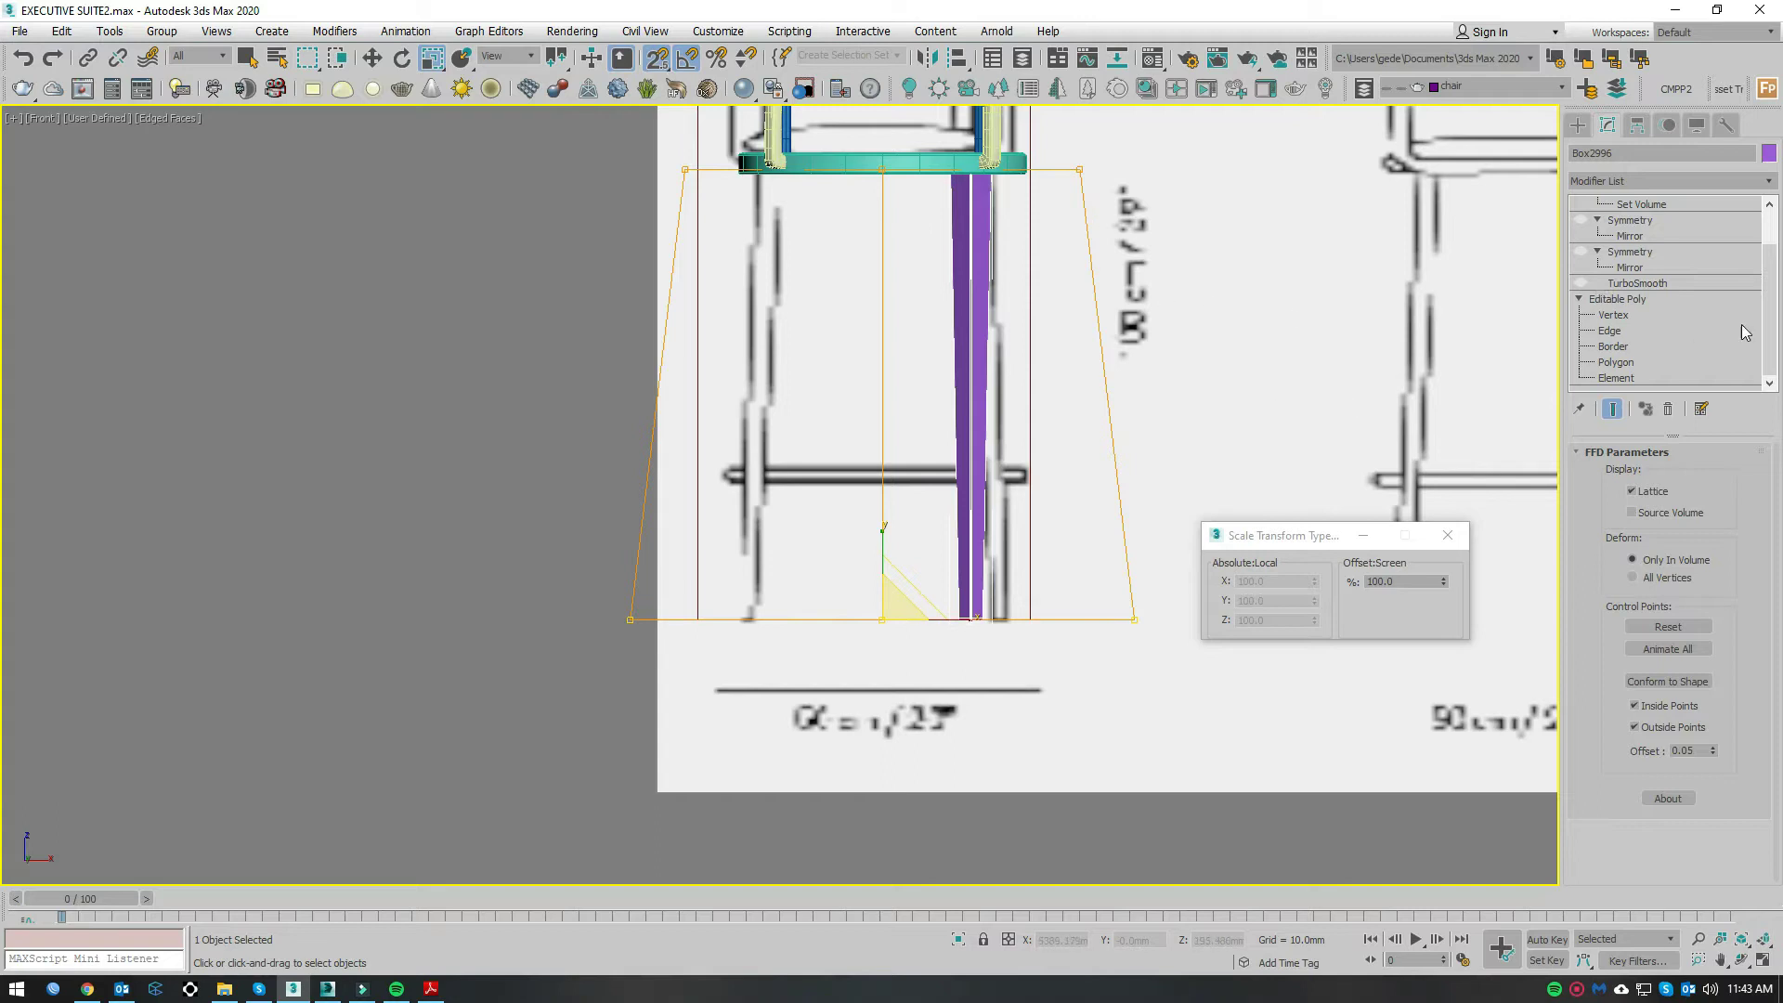
Step: Select the bottom vertices of the leg in wireframe view
{"action": "left_click", "coordinate": [1614, 315]}
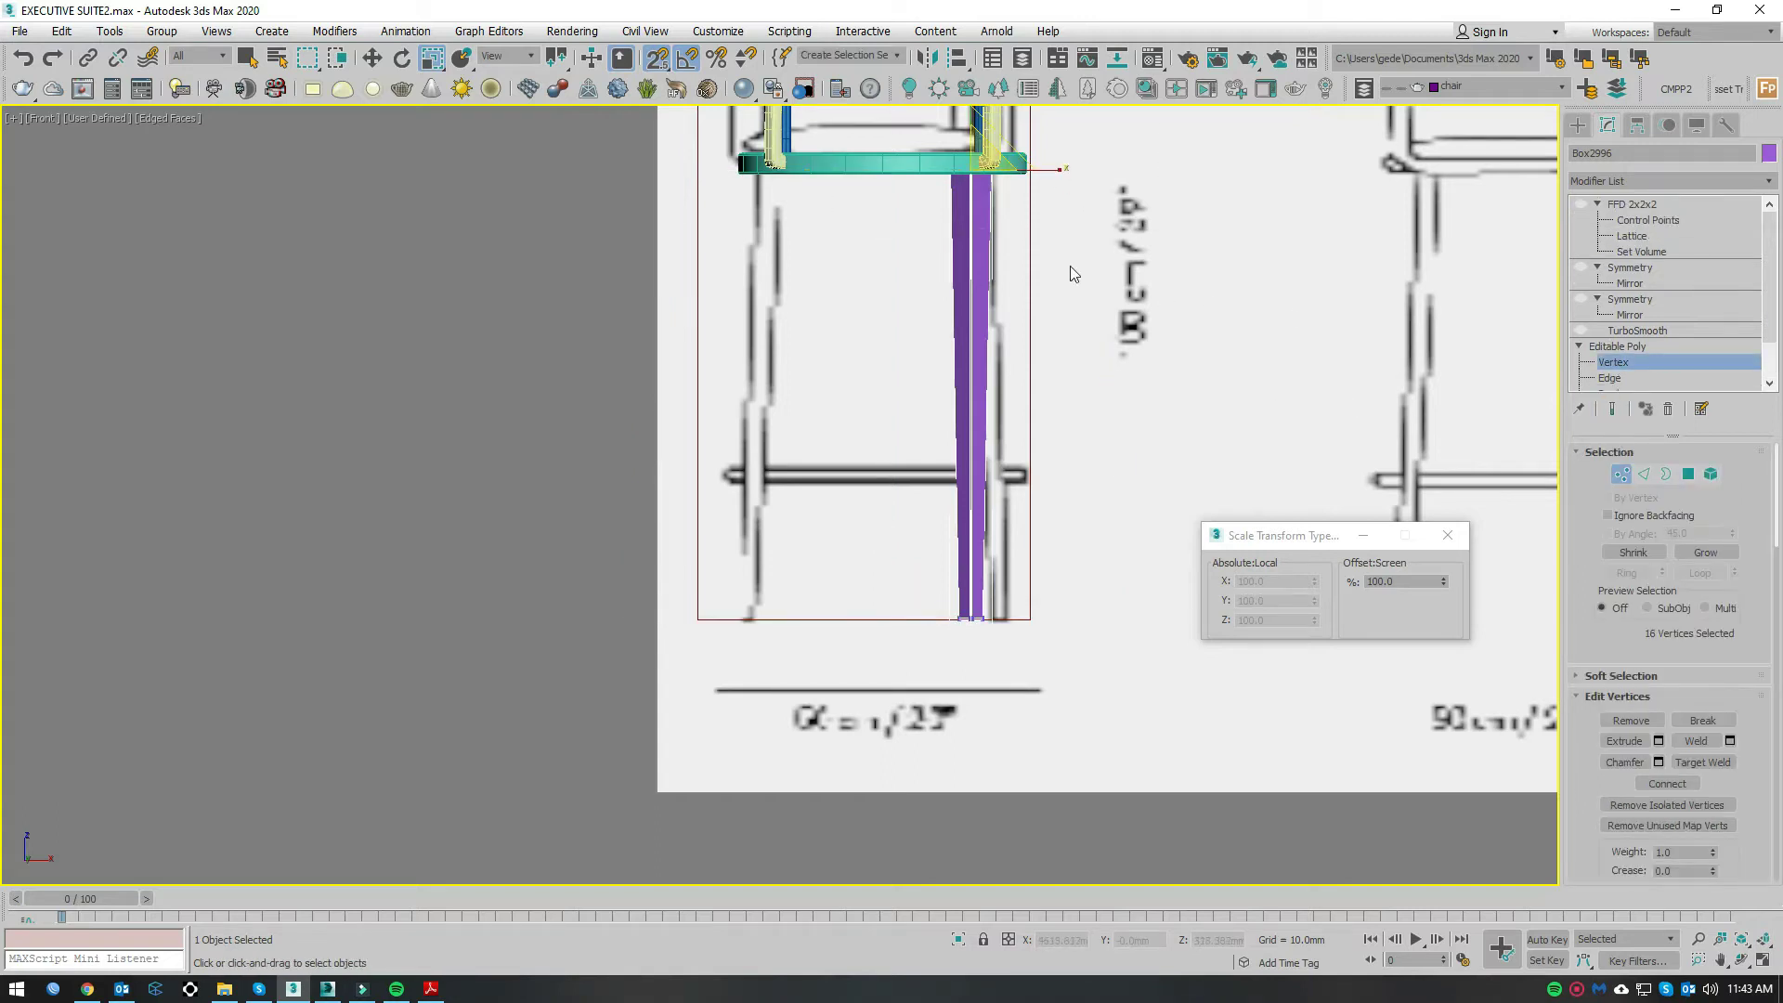
{"action": "key", "text": "F3"}
{"action": "scroll", "coordinate": [1021, 266], "scroll_direction": "up", "scroll_amount": 5}
{"action": "scroll", "coordinate": [968, 271], "scroll_direction": "down", "scroll_amount": 3}
{"action": "scroll", "coordinate": [984, 271], "scroll_direction": "down", "scroll_amount": 2}
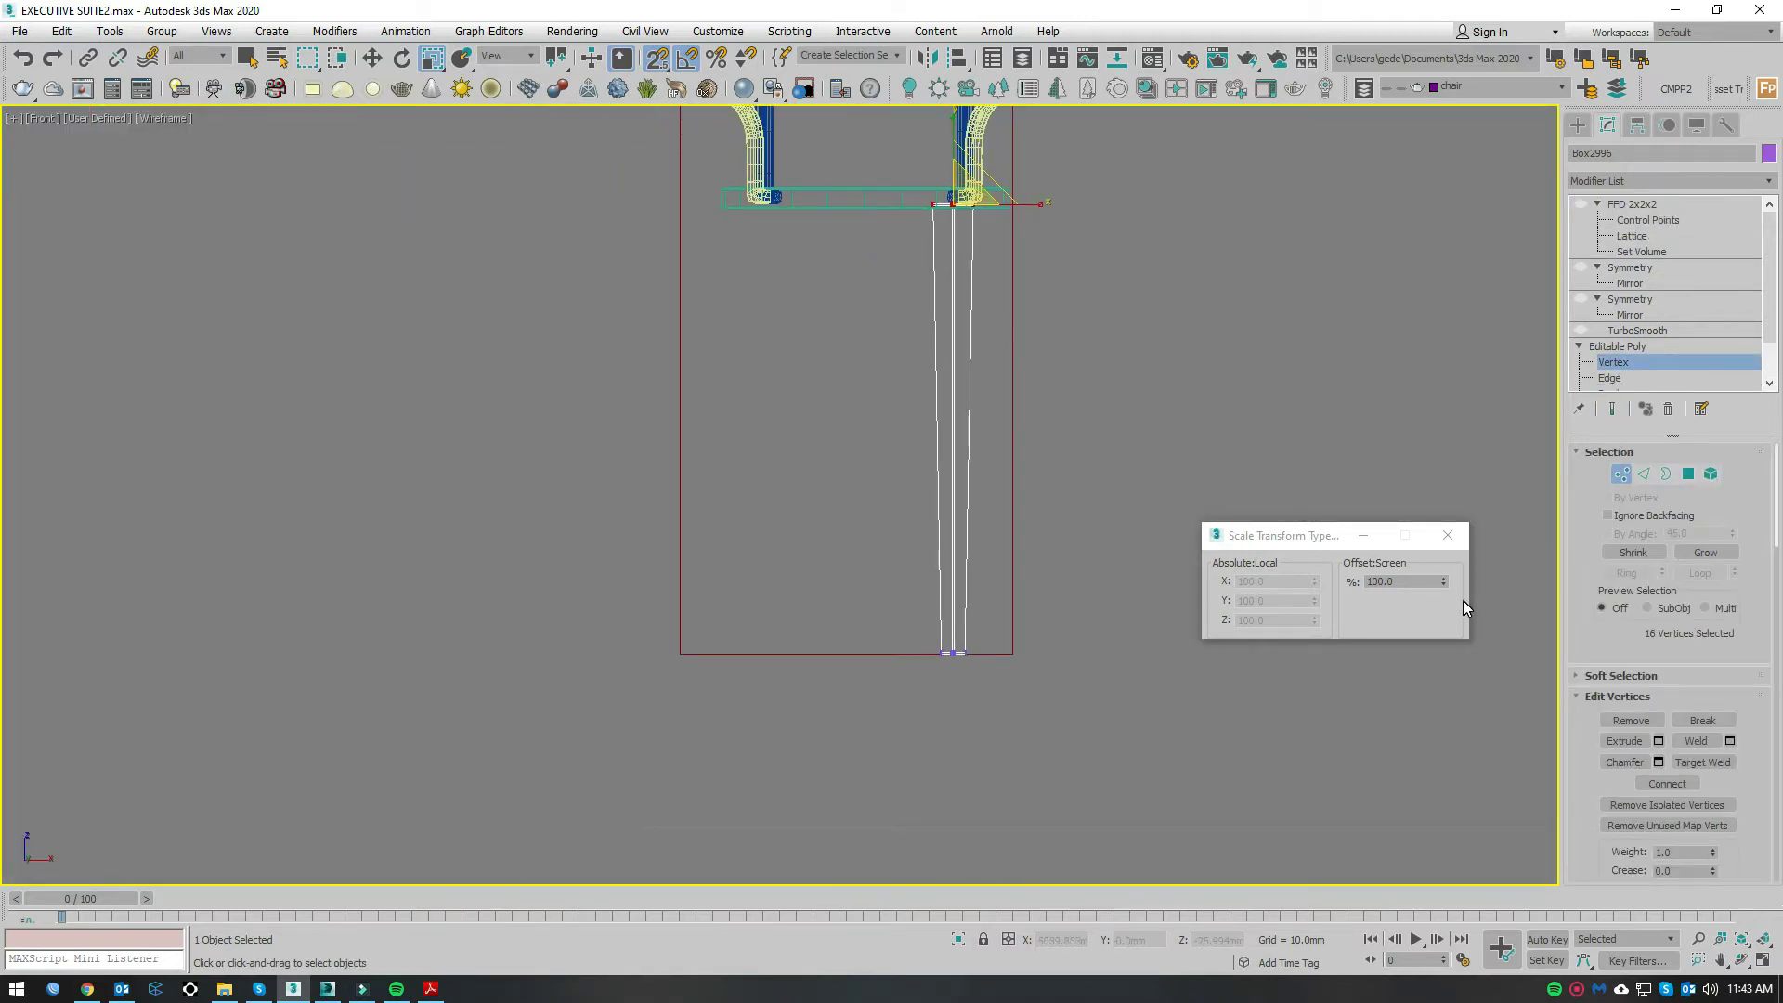
{"action": "double_click", "coordinate": [1415, 581]}
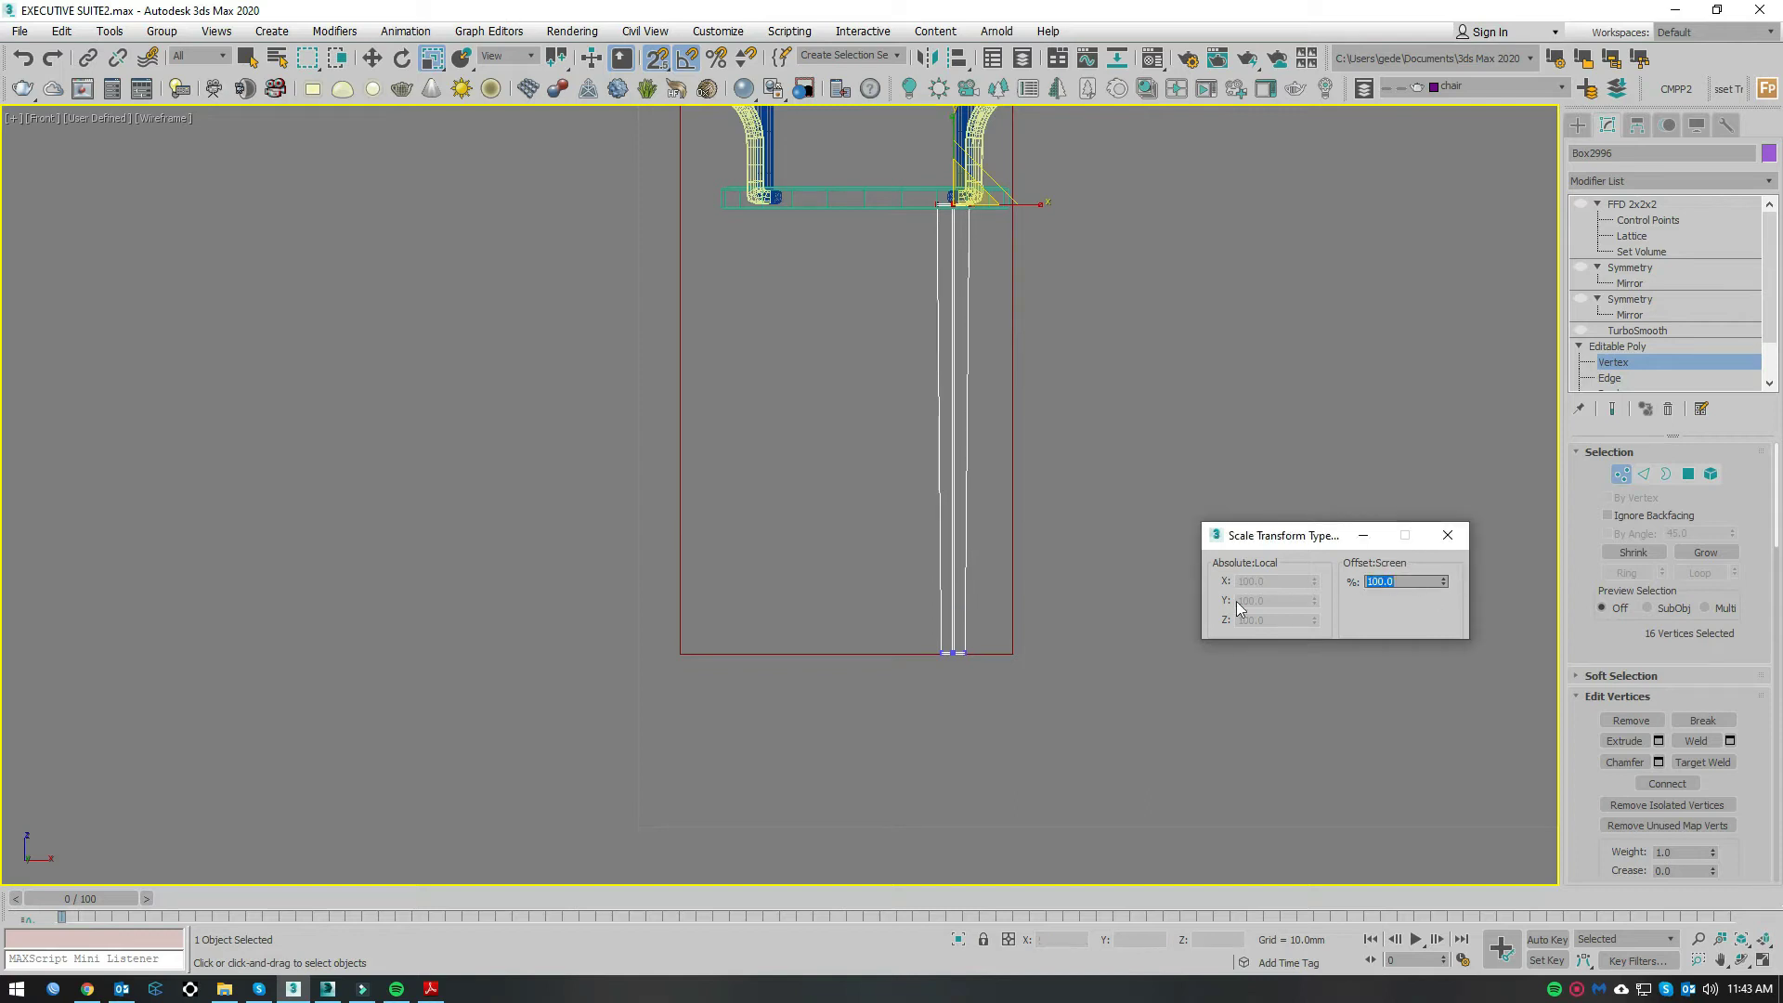
{"action": "scroll", "coordinate": [978, 630], "scroll_direction": "up", "scroll_amount": 3}
{"action": "left_click_drag", "start_coordinate": [755, 778], "coordinate": [755, 778]}
{"action": "scroll", "coordinate": [1173, 395], "scroll_direction": "down", "scroll_amount": 3}
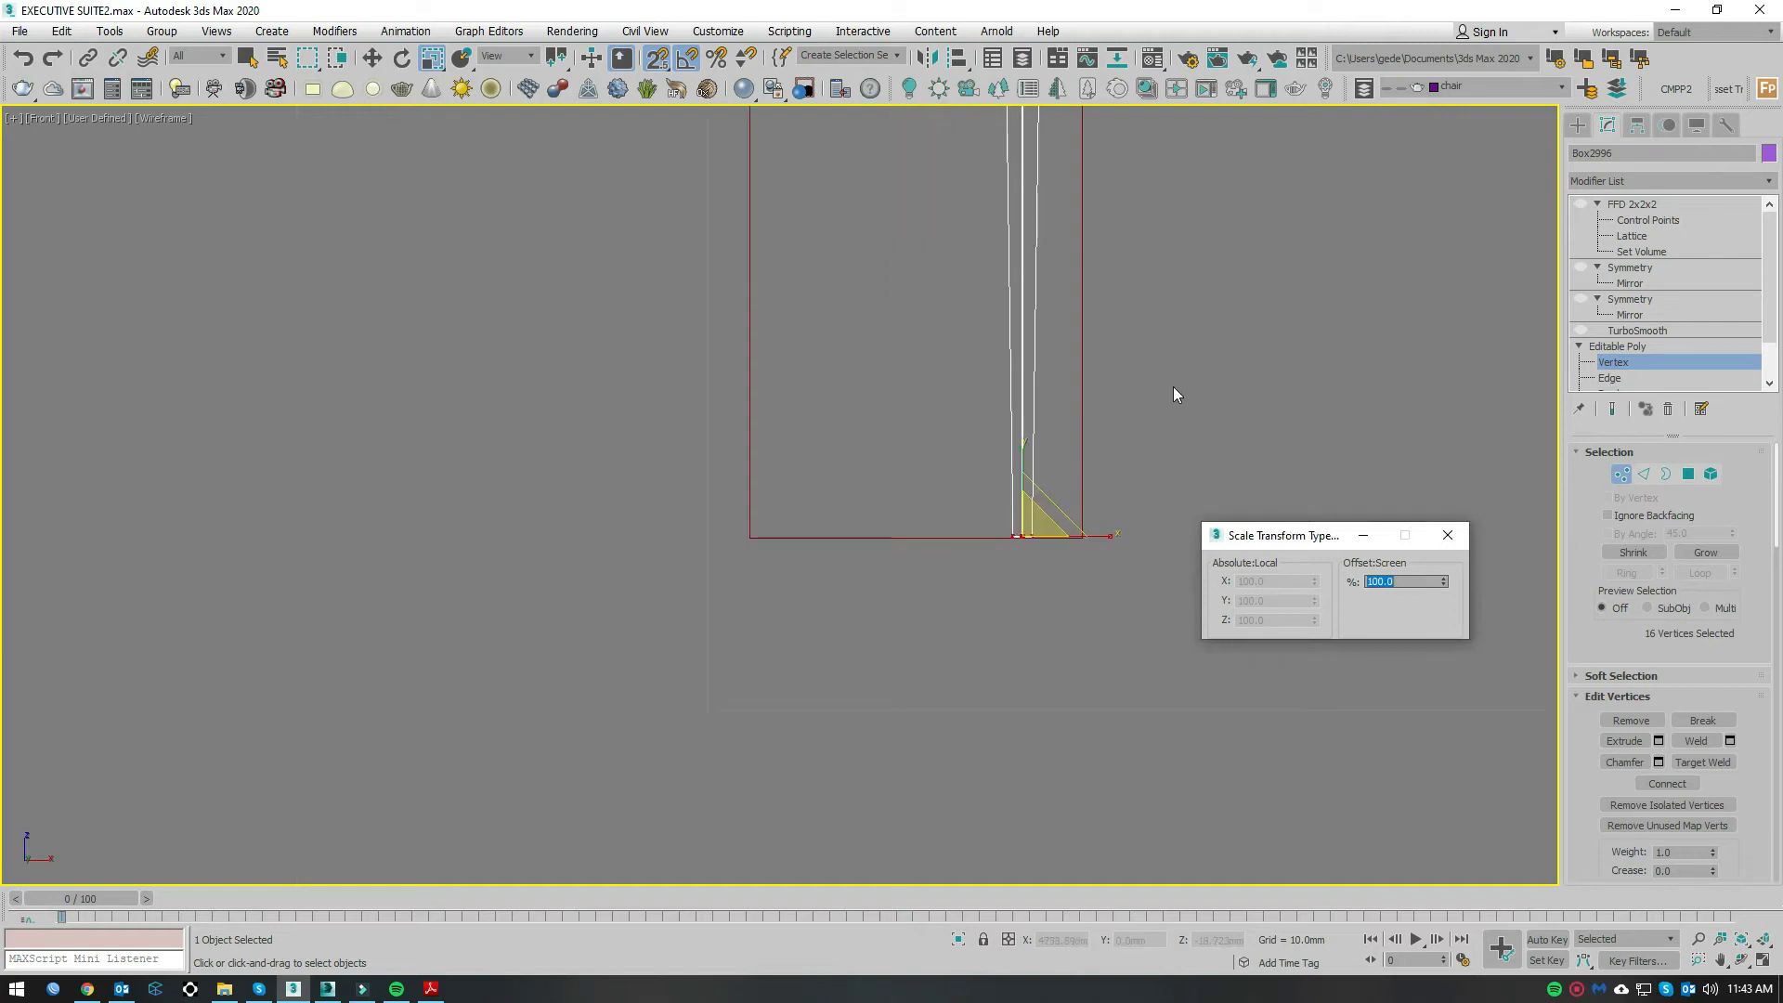
Step: Re-enable TurboSmooth, both Symmetry modifiers and the FFD 2x2x2, back in Edged Faces view
{"action": "left_click", "coordinate": [1662, 334]}
{"action": "left_click", "coordinate": [1580, 330]}
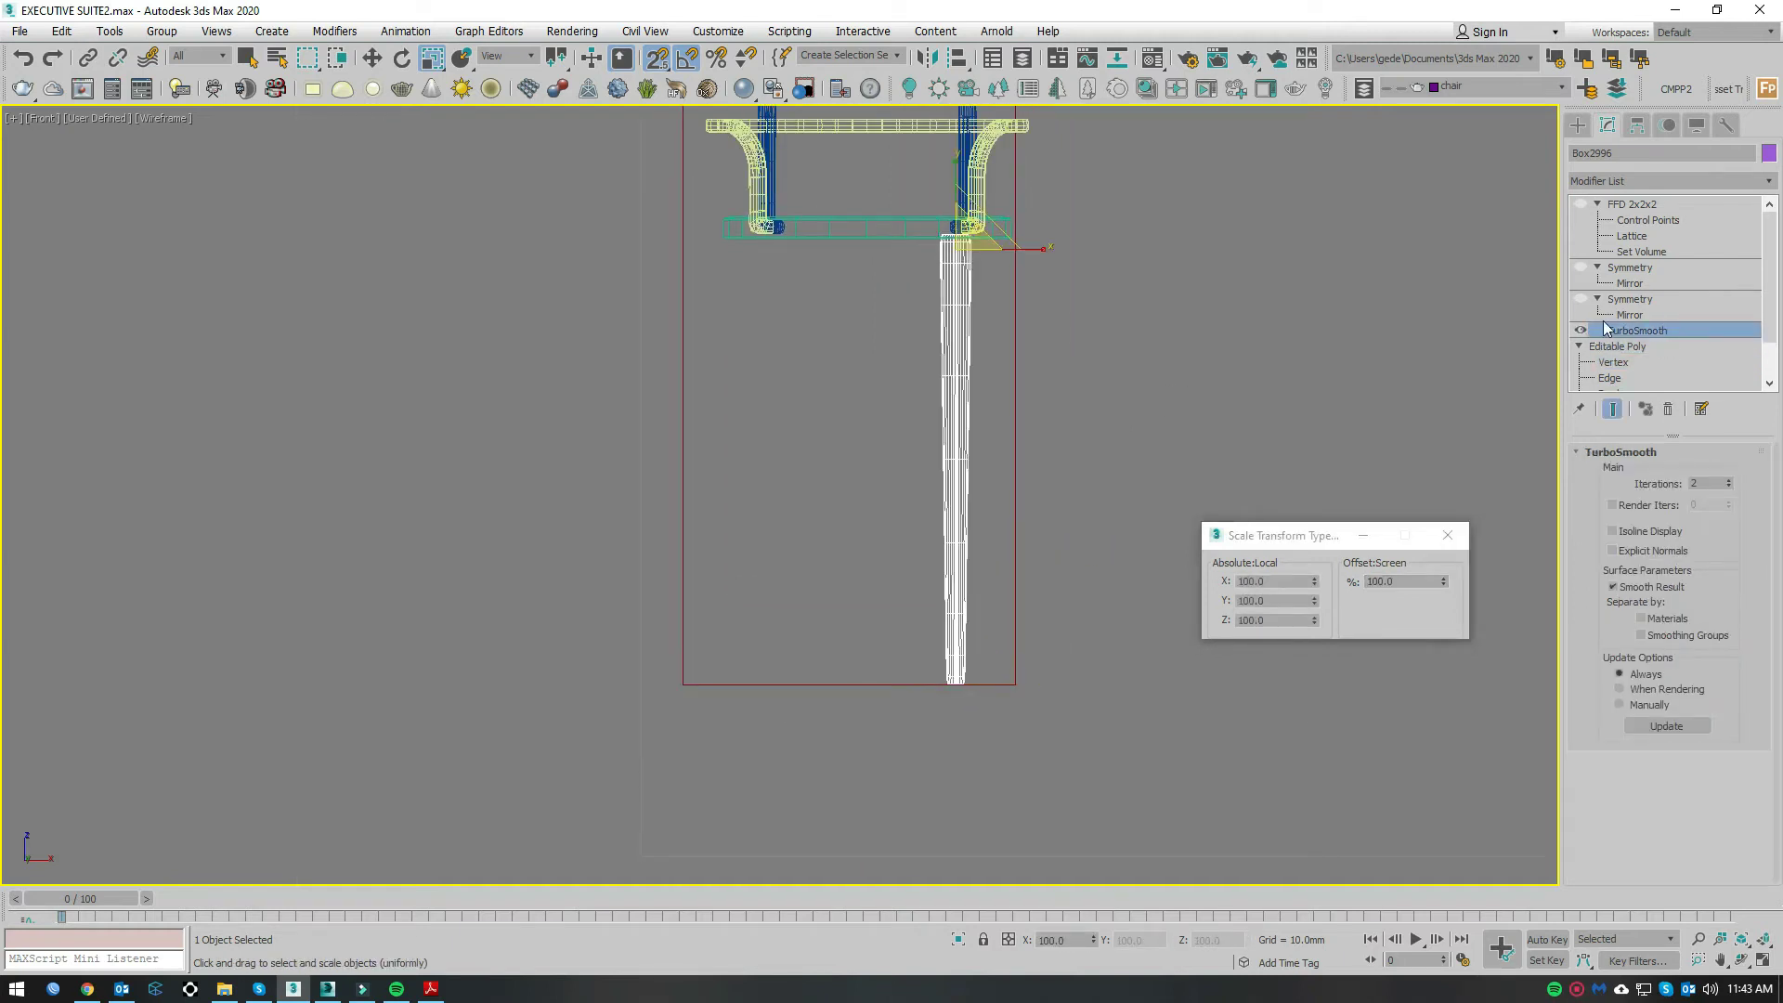
{"action": "left_click", "coordinate": [1620, 301]}
{"action": "left_click", "coordinate": [1616, 269]}
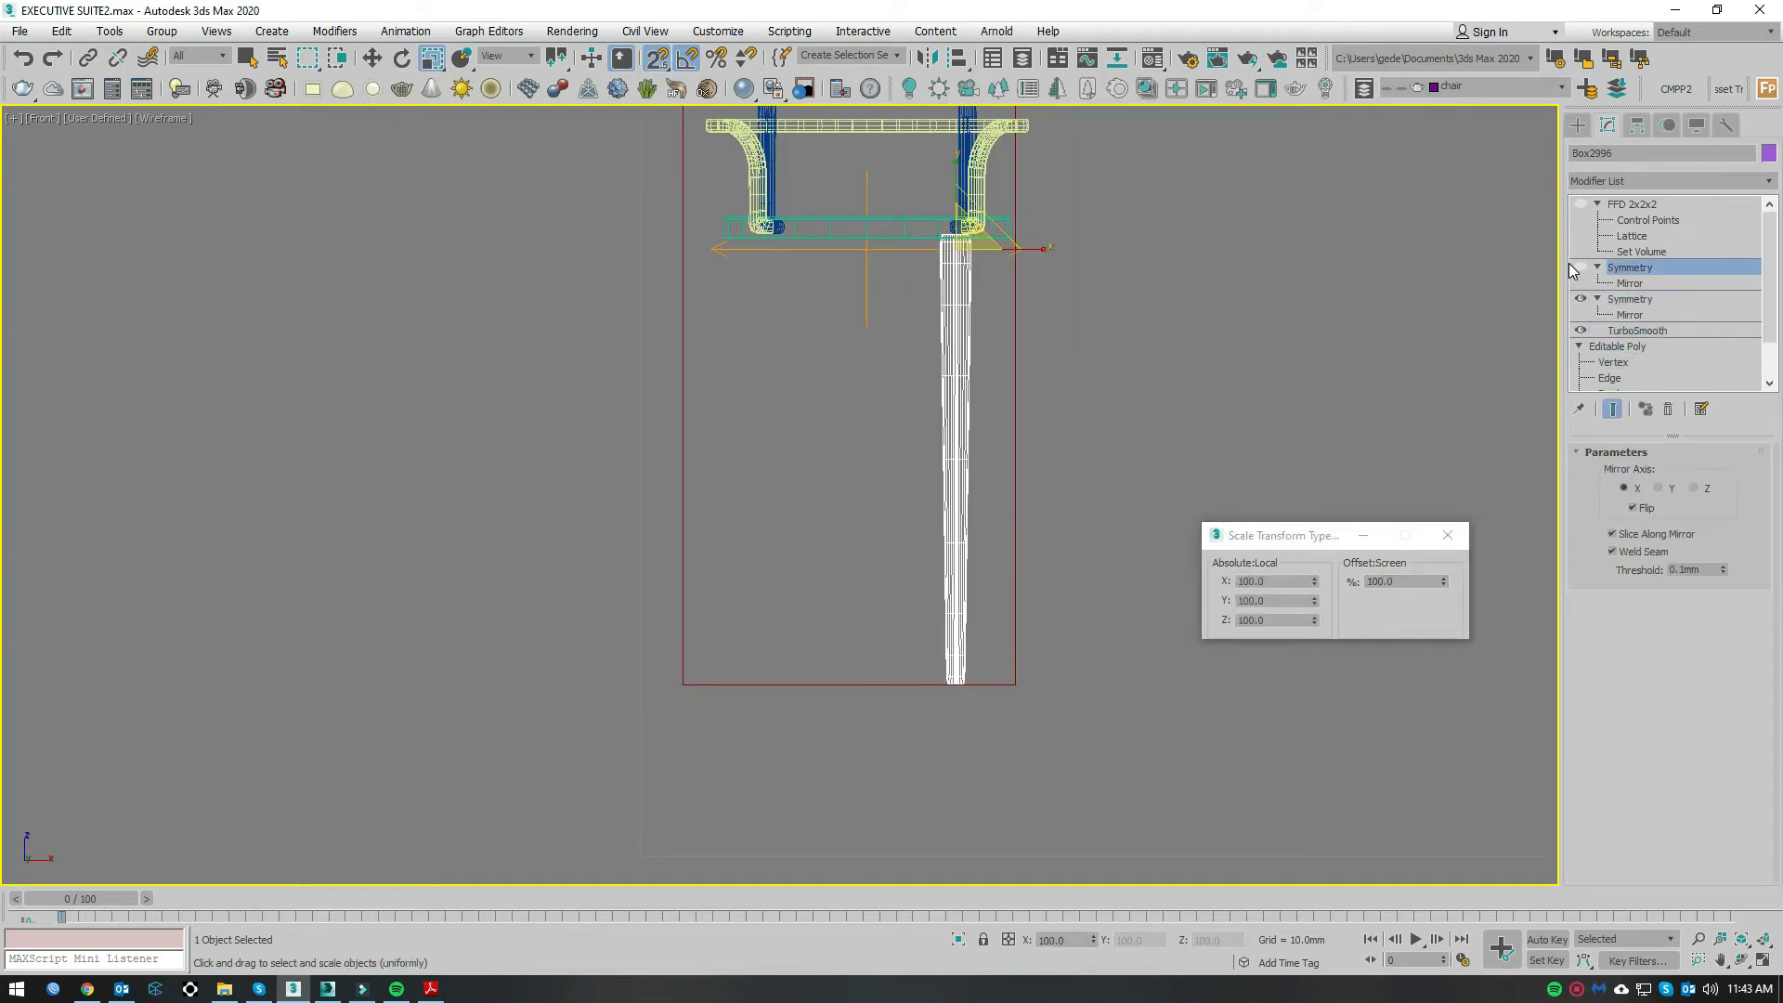
{"action": "left_click", "coordinate": [1631, 203]}
{"action": "middle_click_drag", "start_coordinate": [859, 344], "coordinate": [890, 410]}
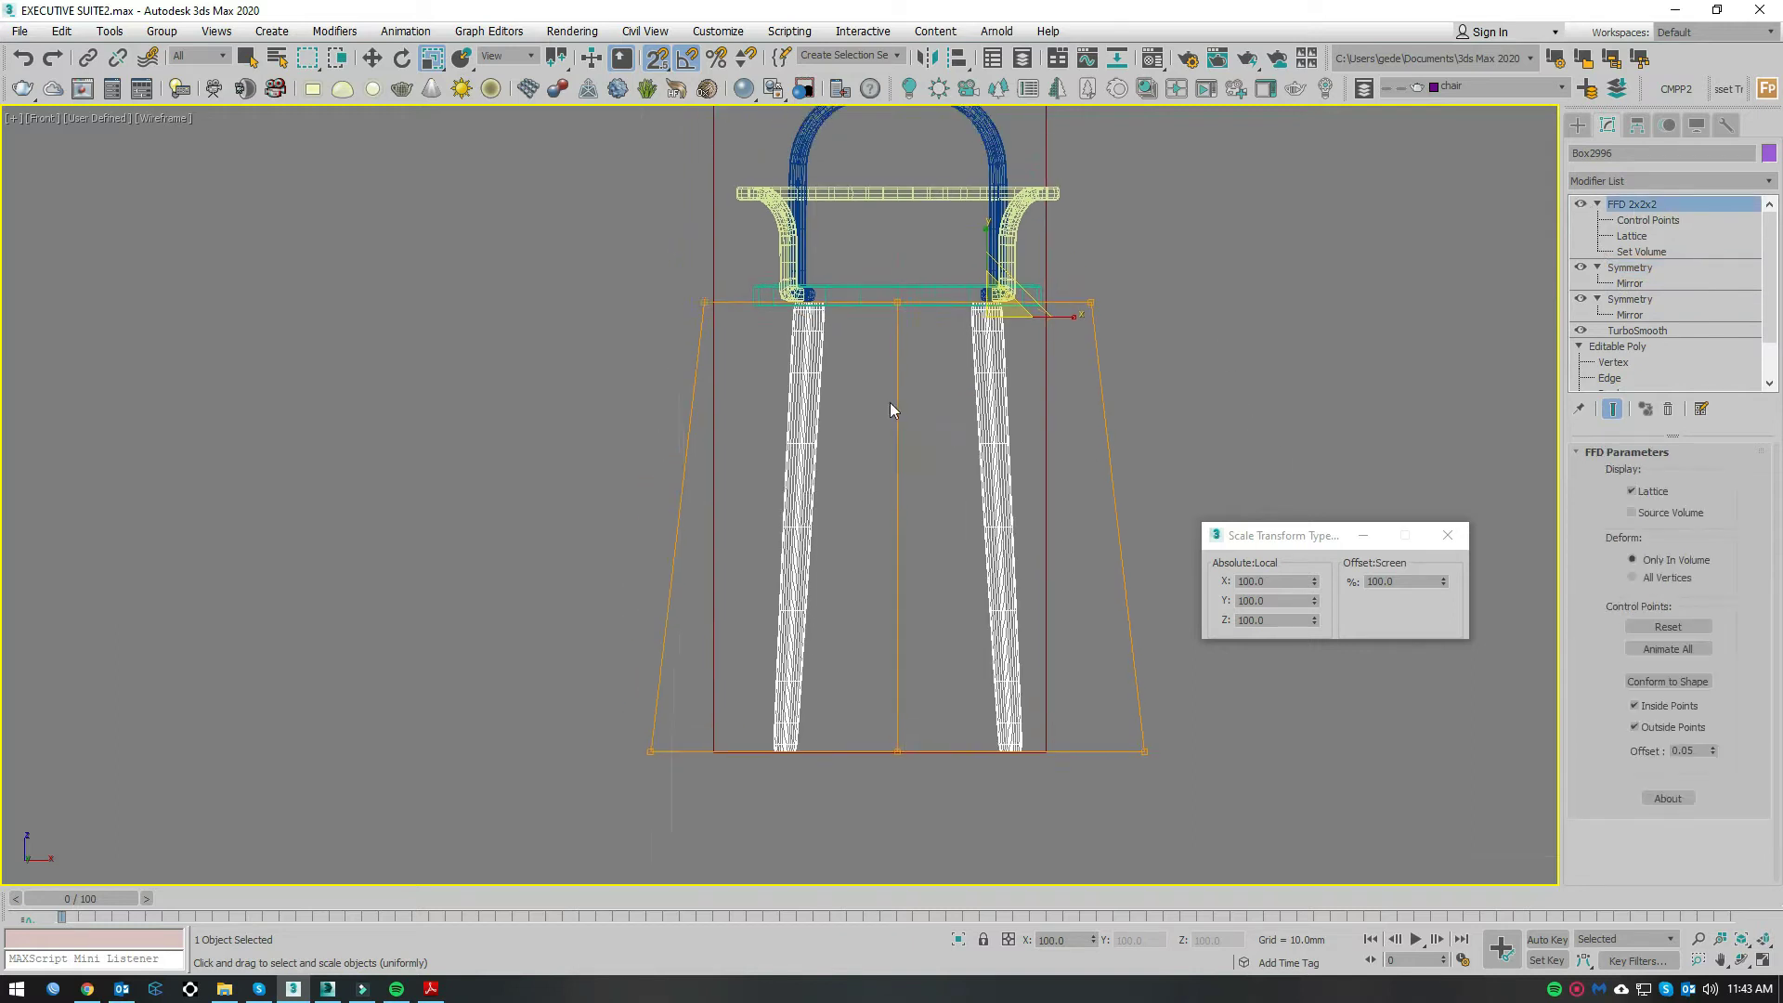
{"action": "key", "text": "F3"}
{"action": "scroll", "coordinate": [1011, 579], "scroll_direction": "up", "scroll_amount": 4}
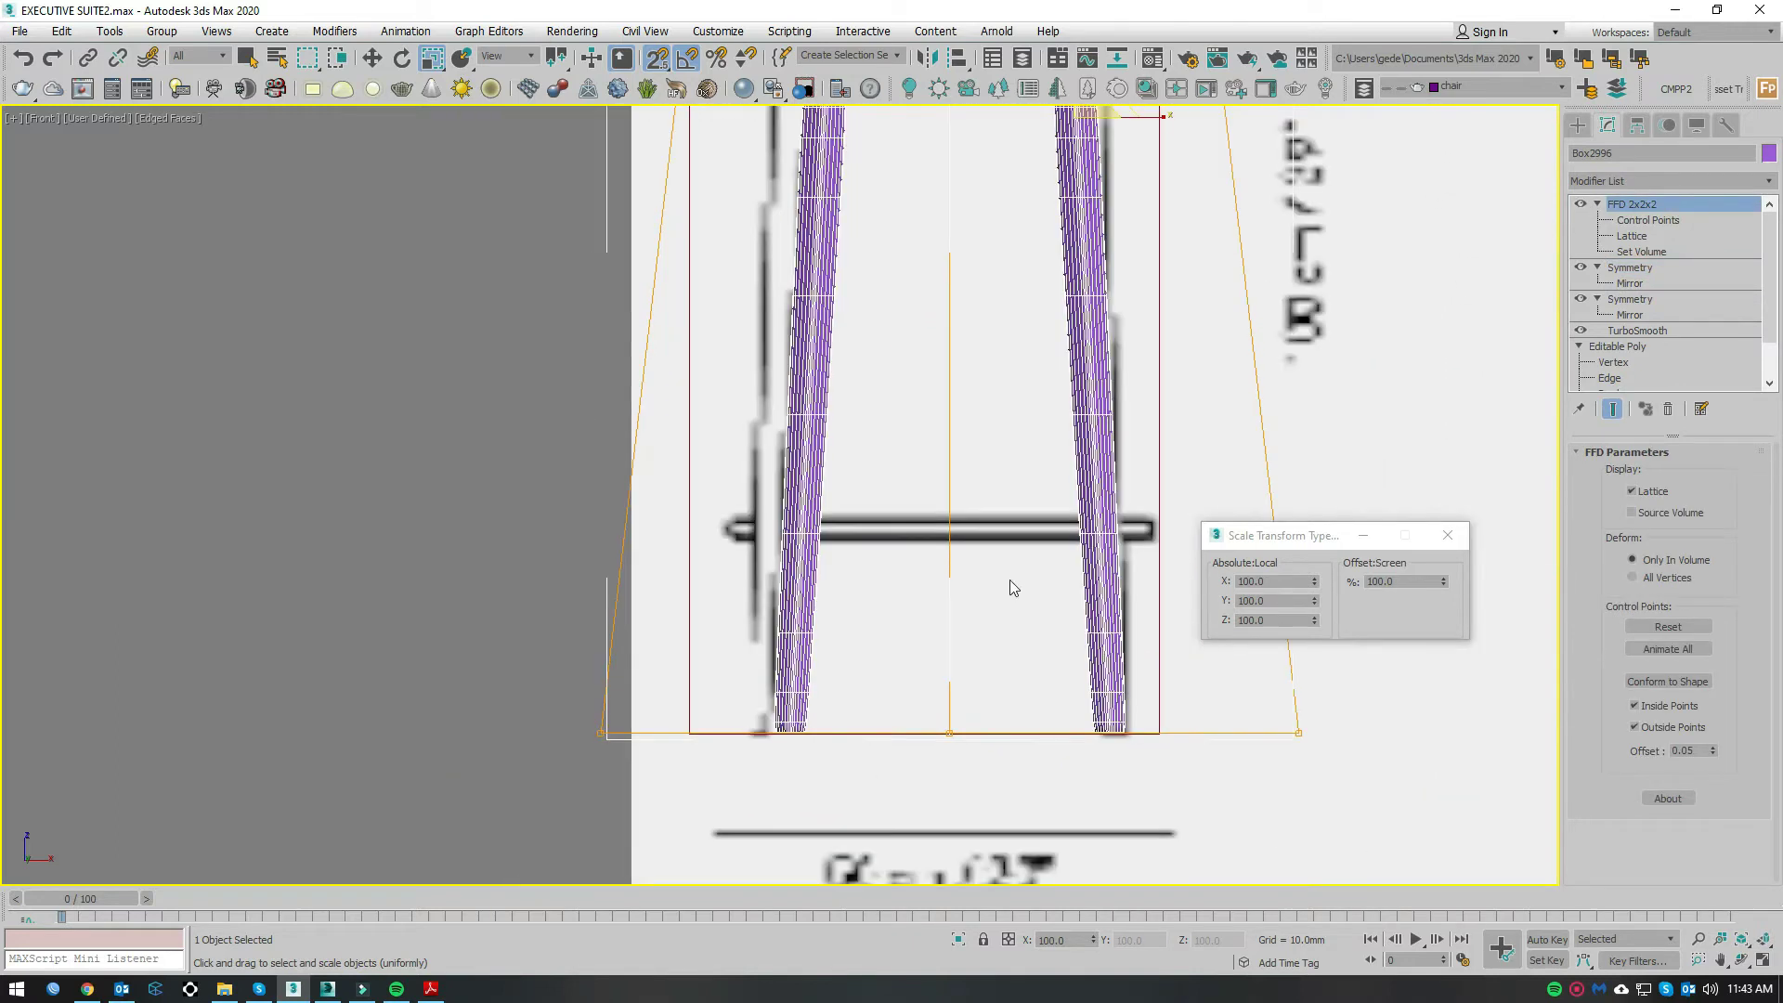
{"action": "left_click", "coordinate": [1578, 126]}
Step: Draw a circle spline spanning the width of the footrest bar
{"action": "left_click", "coordinate": [1599, 152]}
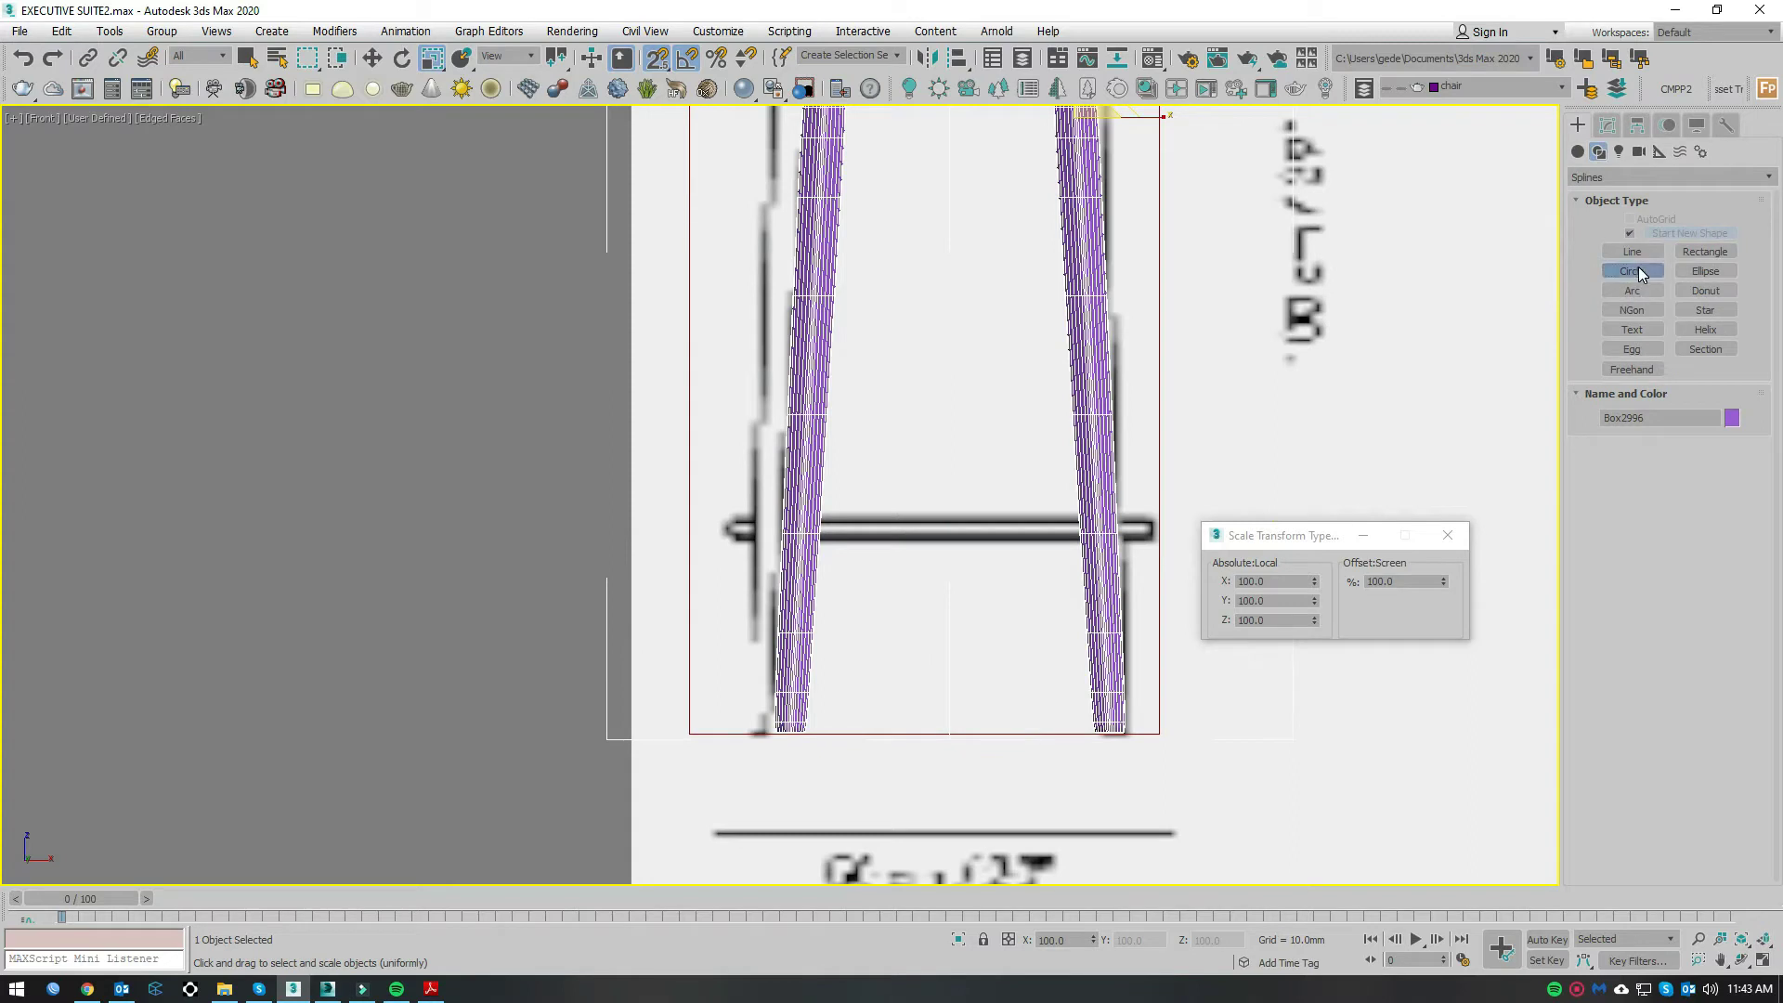
{"action": "left_click", "coordinate": [1638, 270]}
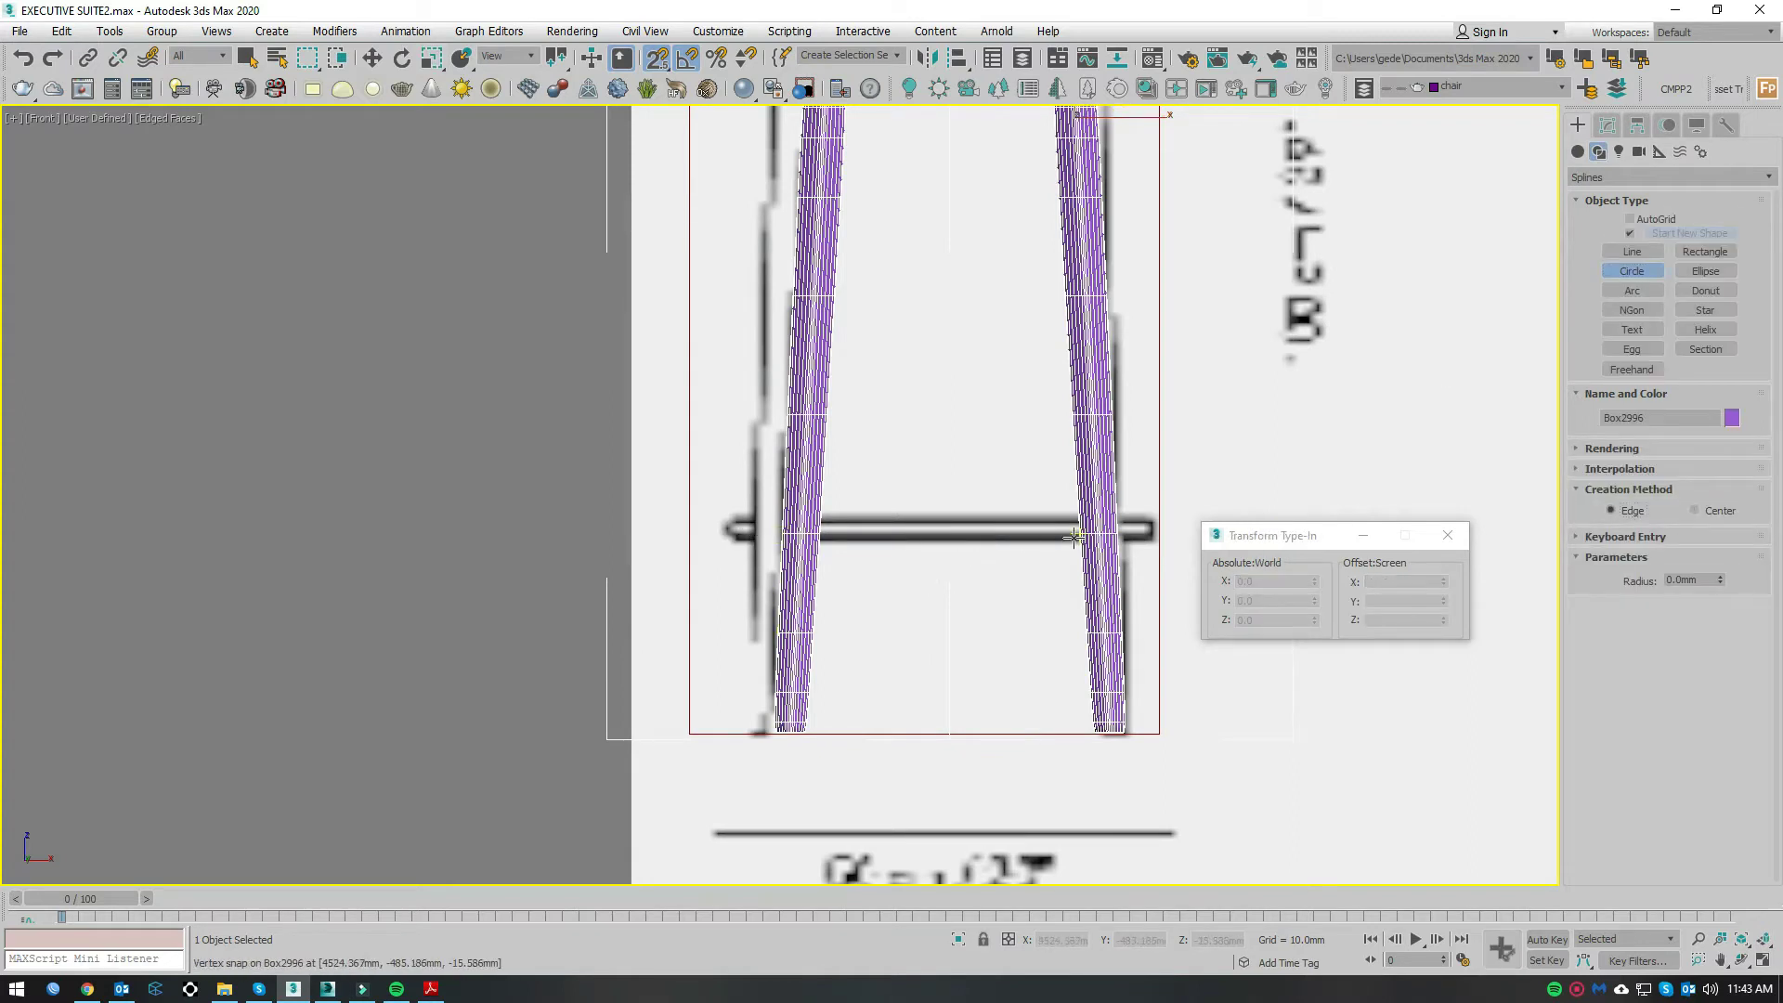
{"action": "mouse_move", "coordinate": [1156, 538]}
{"action": "left_mouse_down"}
{"action": "mouse_move", "coordinate": [735, 542]}
{"action": "mouse_move", "coordinate": [761, 541]}
{"action": "left_mouse_up"}
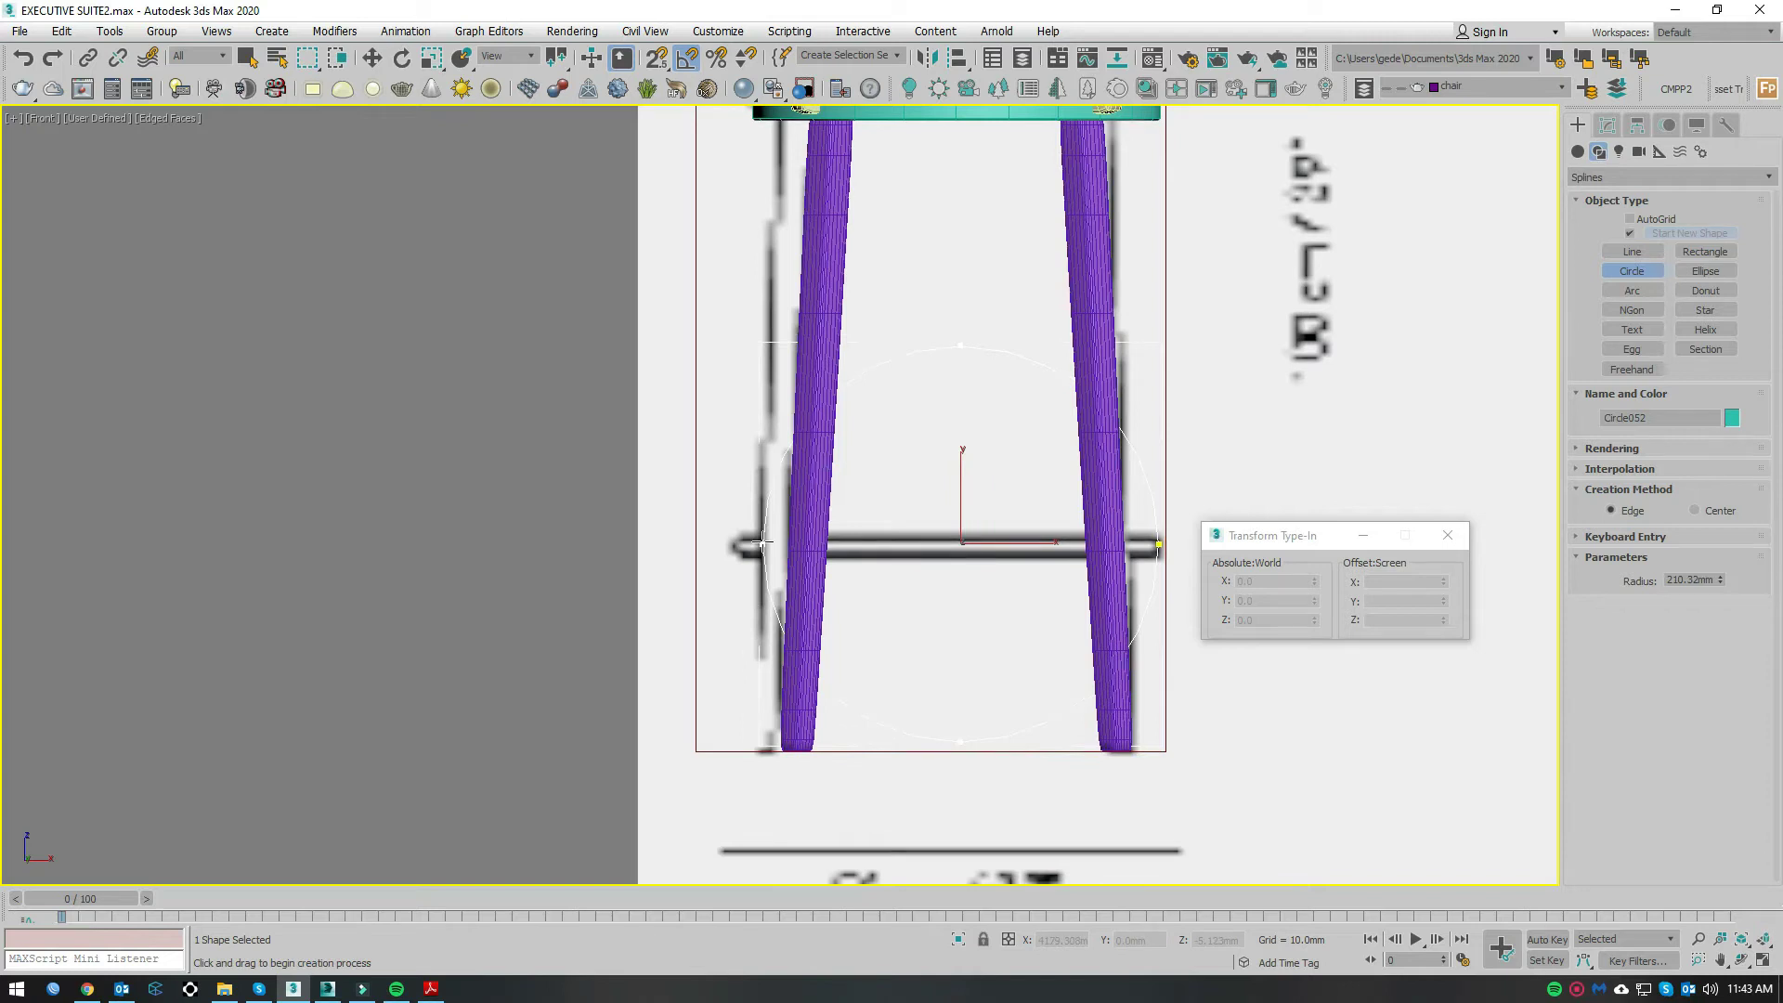
{"action": "key", "text": "r"}
{"action": "scroll", "coordinate": [907, 537], "scroll_direction": "down", "scroll_amount": 2}
{"action": "scroll", "coordinate": [1244, 576], "scroll_direction": "up", "scroll_amount": 2}
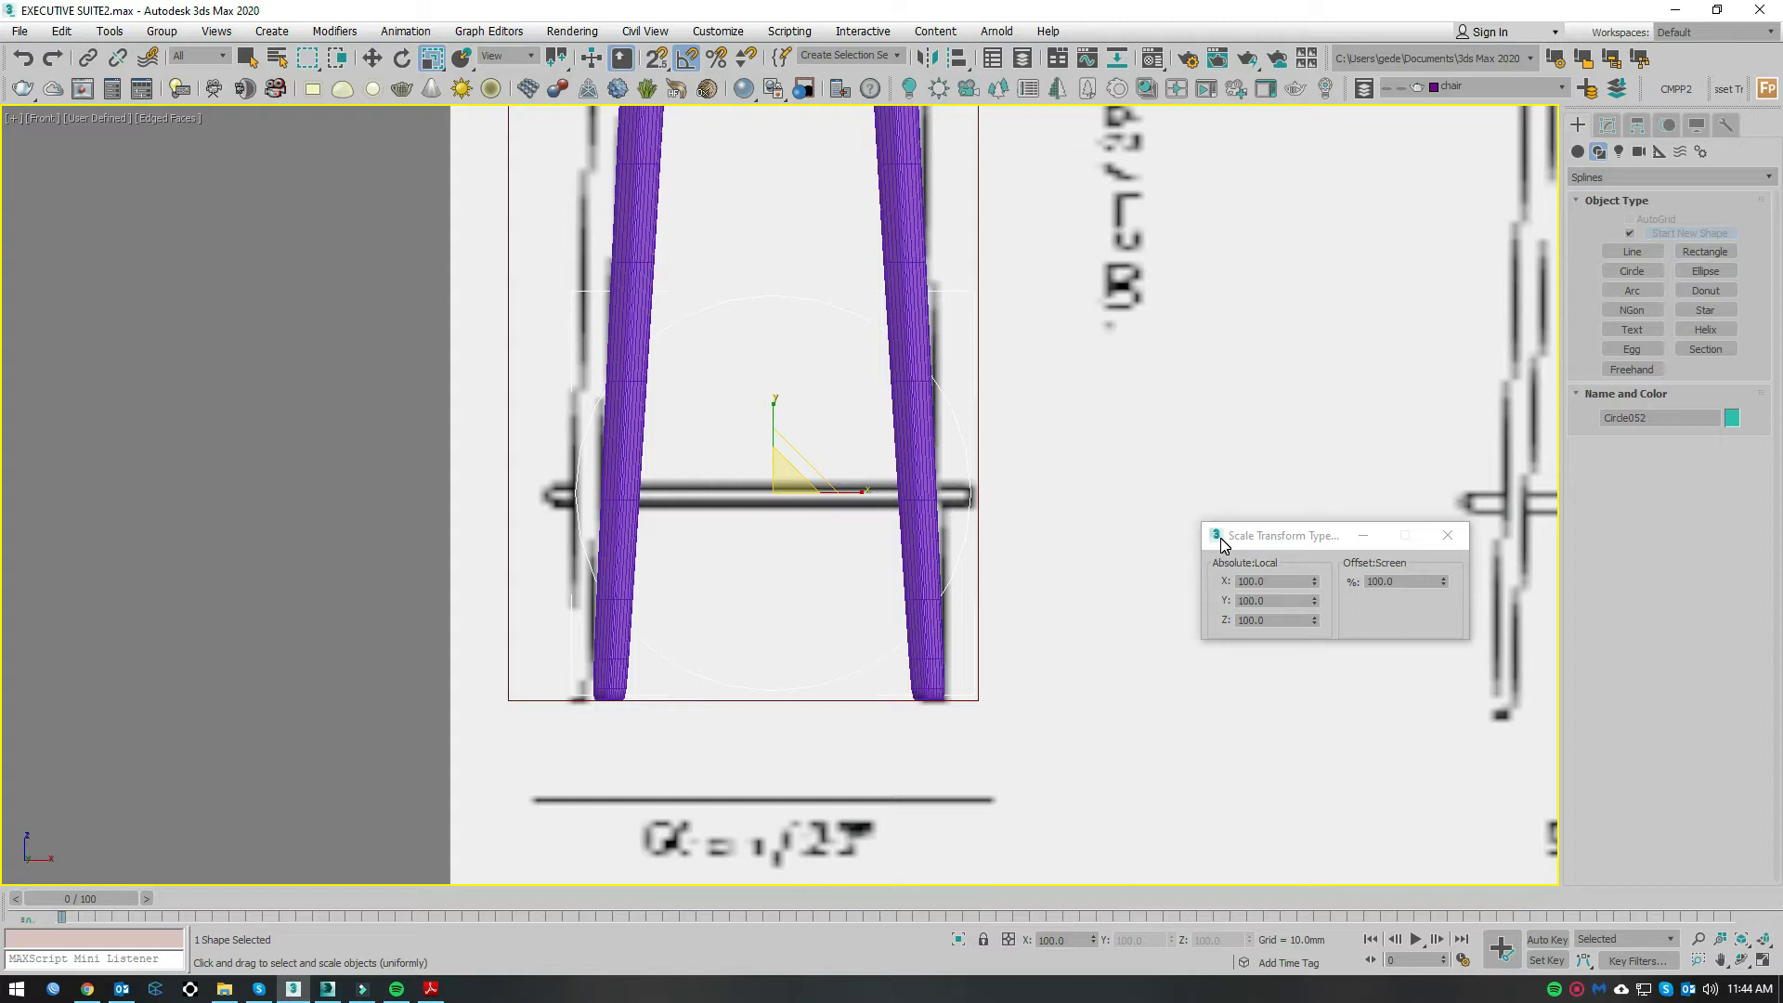
{"action": "middle_click_drag", "start_coordinate": [729, 511], "coordinate": [701, 508]}
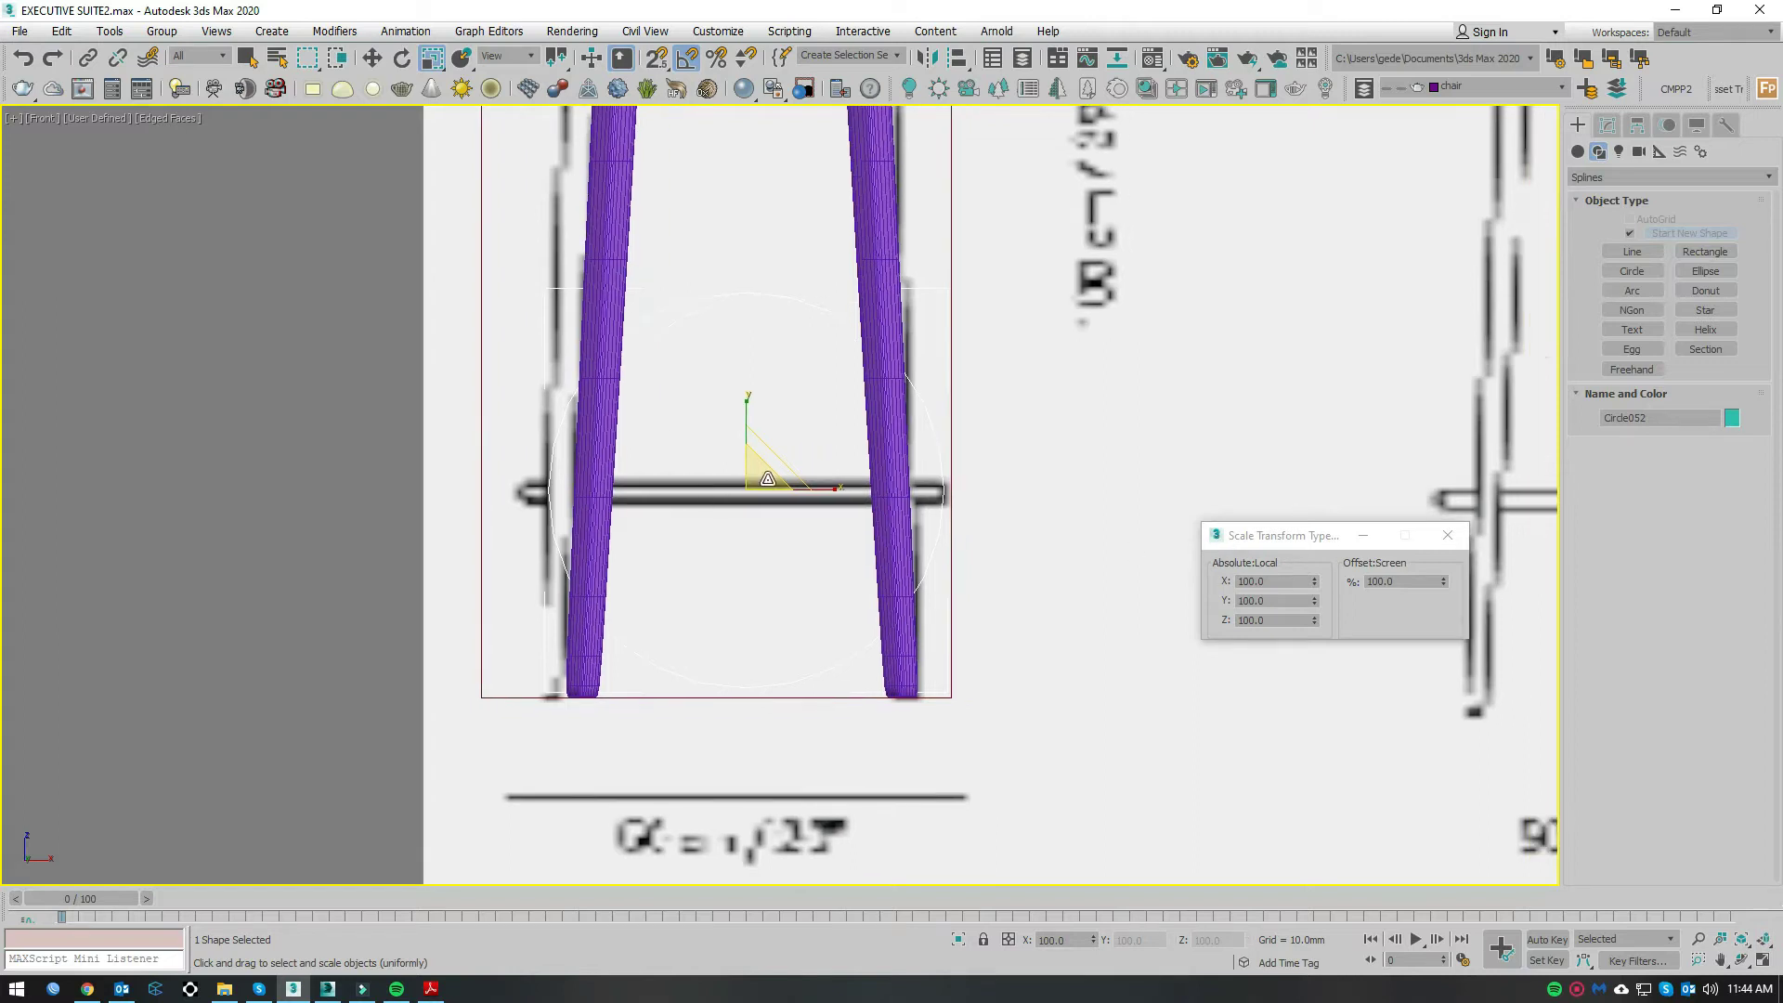
Step: Rotate the circle 90° about X so it lies flat, undoing a mistaken Y rotation
{"action": "key", "text": "e"}
{"action": "left_click", "coordinate": [1394, 600]}
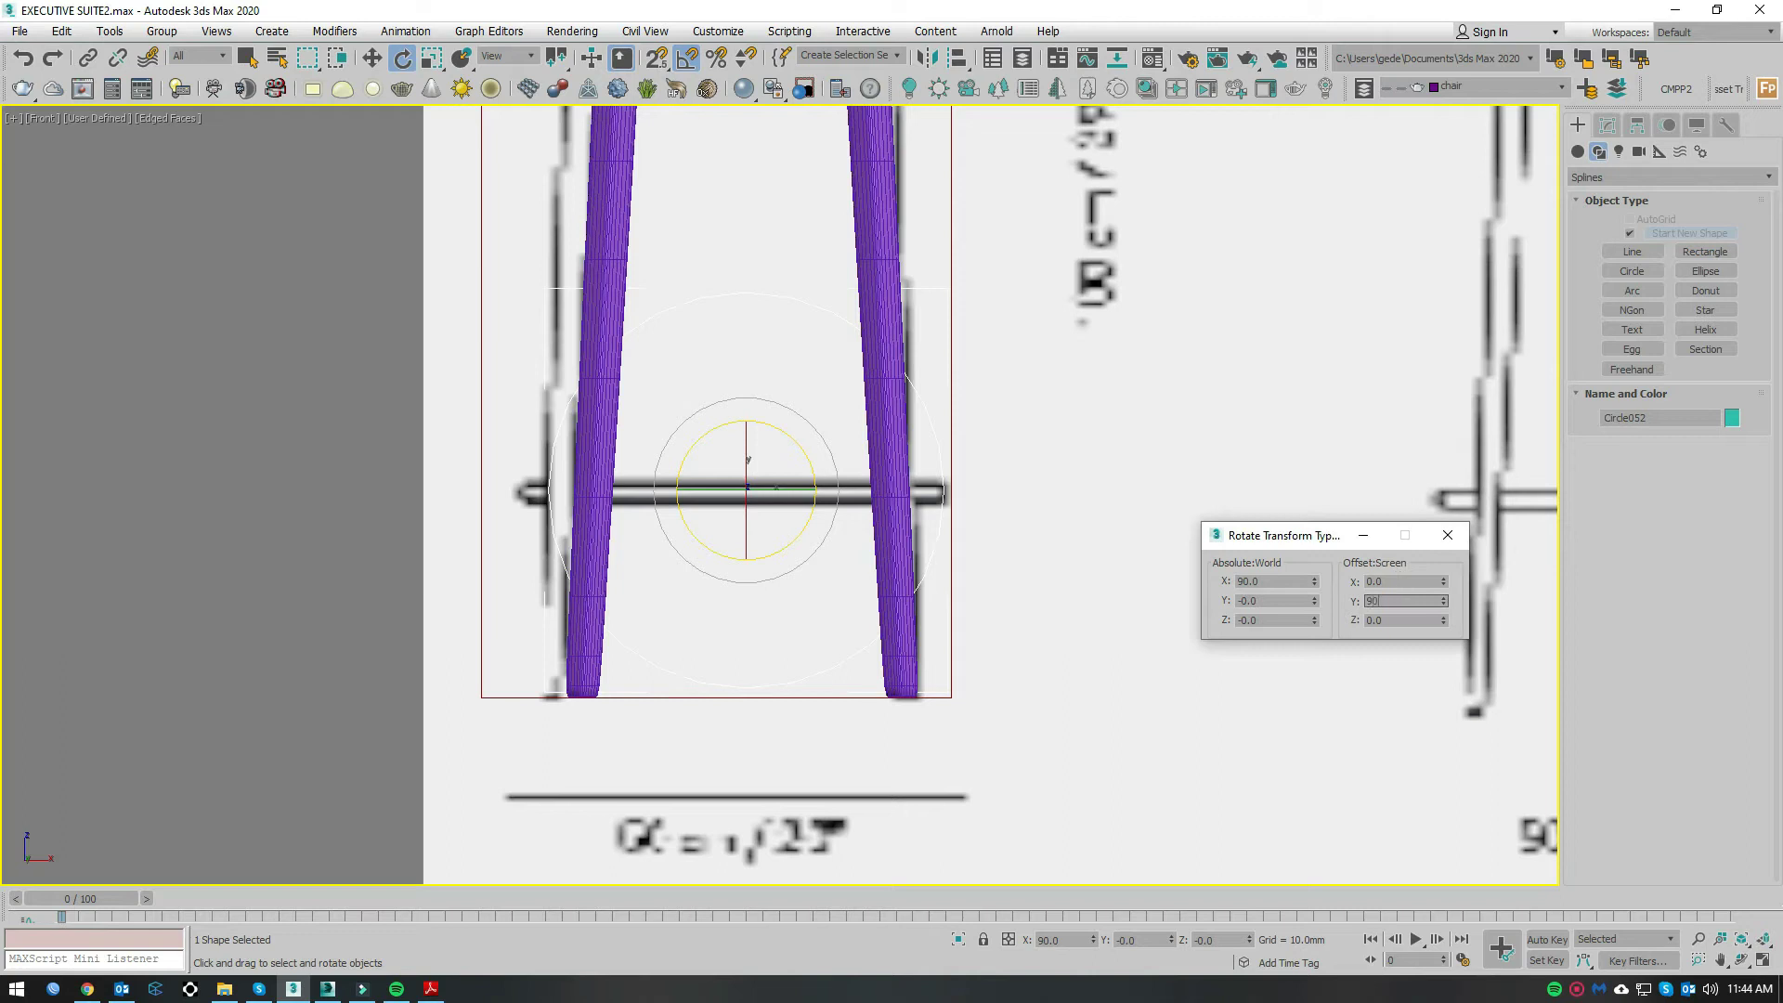
{"action": "key", "text": "Return"}
{"action": "middle_click_drag", "start_coordinate": [855, 502], "coordinate": [869, 518]}
{"action": "key", "text": "F3"}
{"action": "key", "text": "ctrl+z"}
{"action": "left_click", "coordinate": [1406, 583]}
{"action": "type", "text": "90"}
{"action": "key", "text": "Return"}
{"action": "key", "text": "F3"}
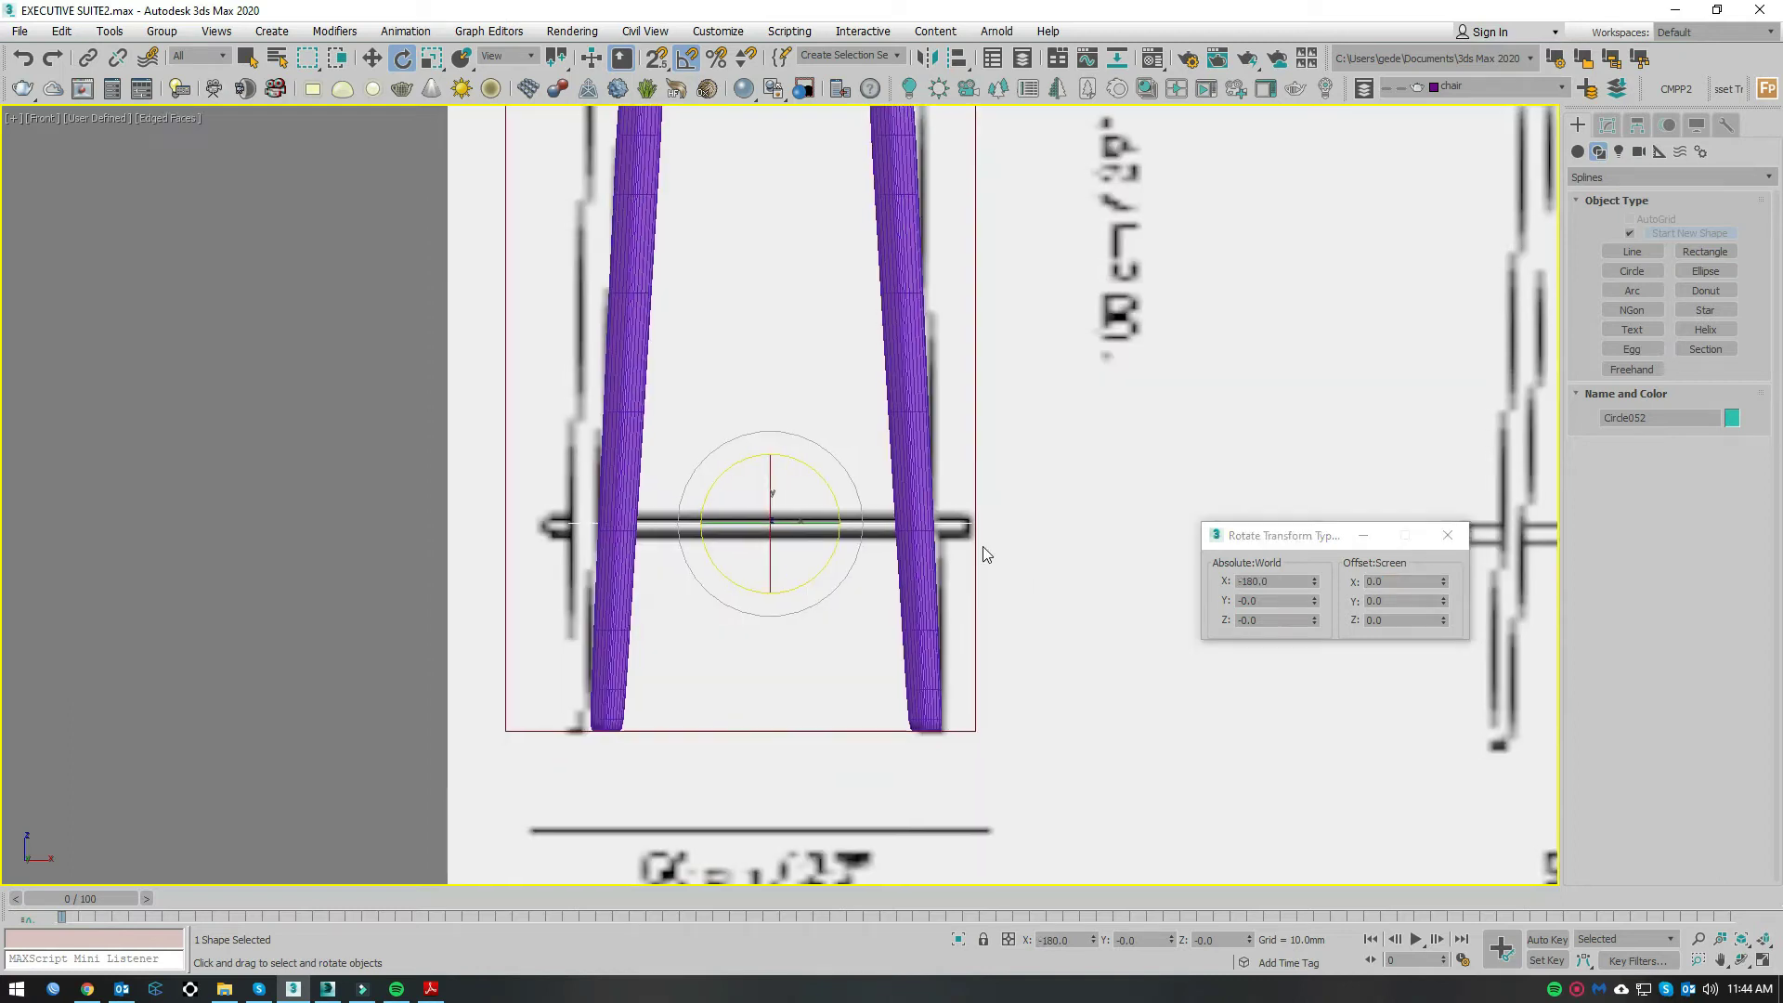
{"action": "scroll", "coordinate": [785, 526], "scroll_direction": "up", "scroll_amount": 5}
Step: Snap-move the circle onto the footrest bar and check it from the top view
{"action": "key", "text": "w"}
{"action": "mouse_move", "coordinate": [802, 447]}
{"action": "middle_mouse_down"}
{"action": "mouse_move", "coordinate": [833, 501]}
{"action": "mouse_move", "coordinate": [800, 422]}
{"action": "middle_mouse_up"}
{"action": "left_click", "coordinate": [509, 56]}
{"action": "key", "text": "s"}
{"action": "mouse_move", "coordinate": [894, 472]}
{"action": "left_mouse_down"}
{"action": "mouse_move", "coordinate": [910, 532]}
{"action": "mouse_move", "coordinate": [927, 464]}
{"action": "mouse_move", "coordinate": [911, 472]}
{"action": "left_mouse_up"}
{"action": "key", "text": "t"}
{"action": "key", "text": "F3"}
{"action": "scroll", "coordinate": [972, 449], "scroll_direction": "down", "scroll_amount": 5}
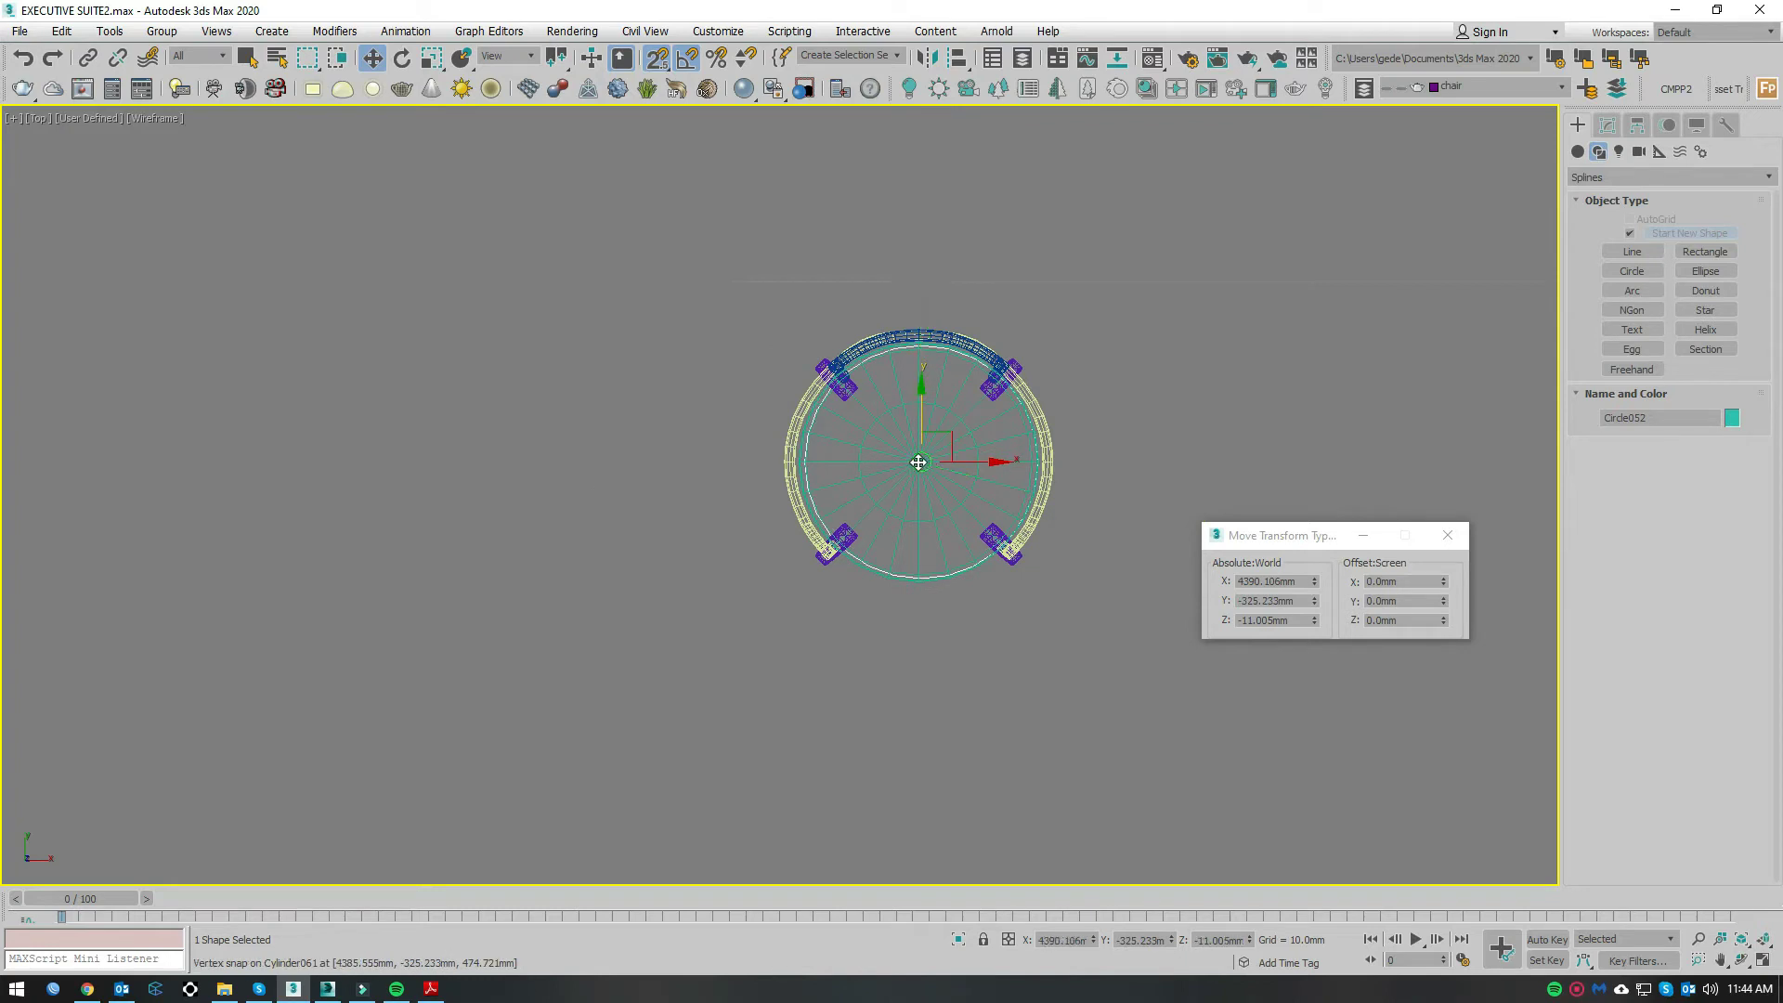
Step: Set the footrest circle's radius to 204.01mm
{"action": "scroll", "coordinate": [915, 469], "scroll_direction": "up", "scroll_amount": 5}
{"action": "scroll", "coordinate": [911, 471], "scroll_direction": "down", "scroll_amount": 5}
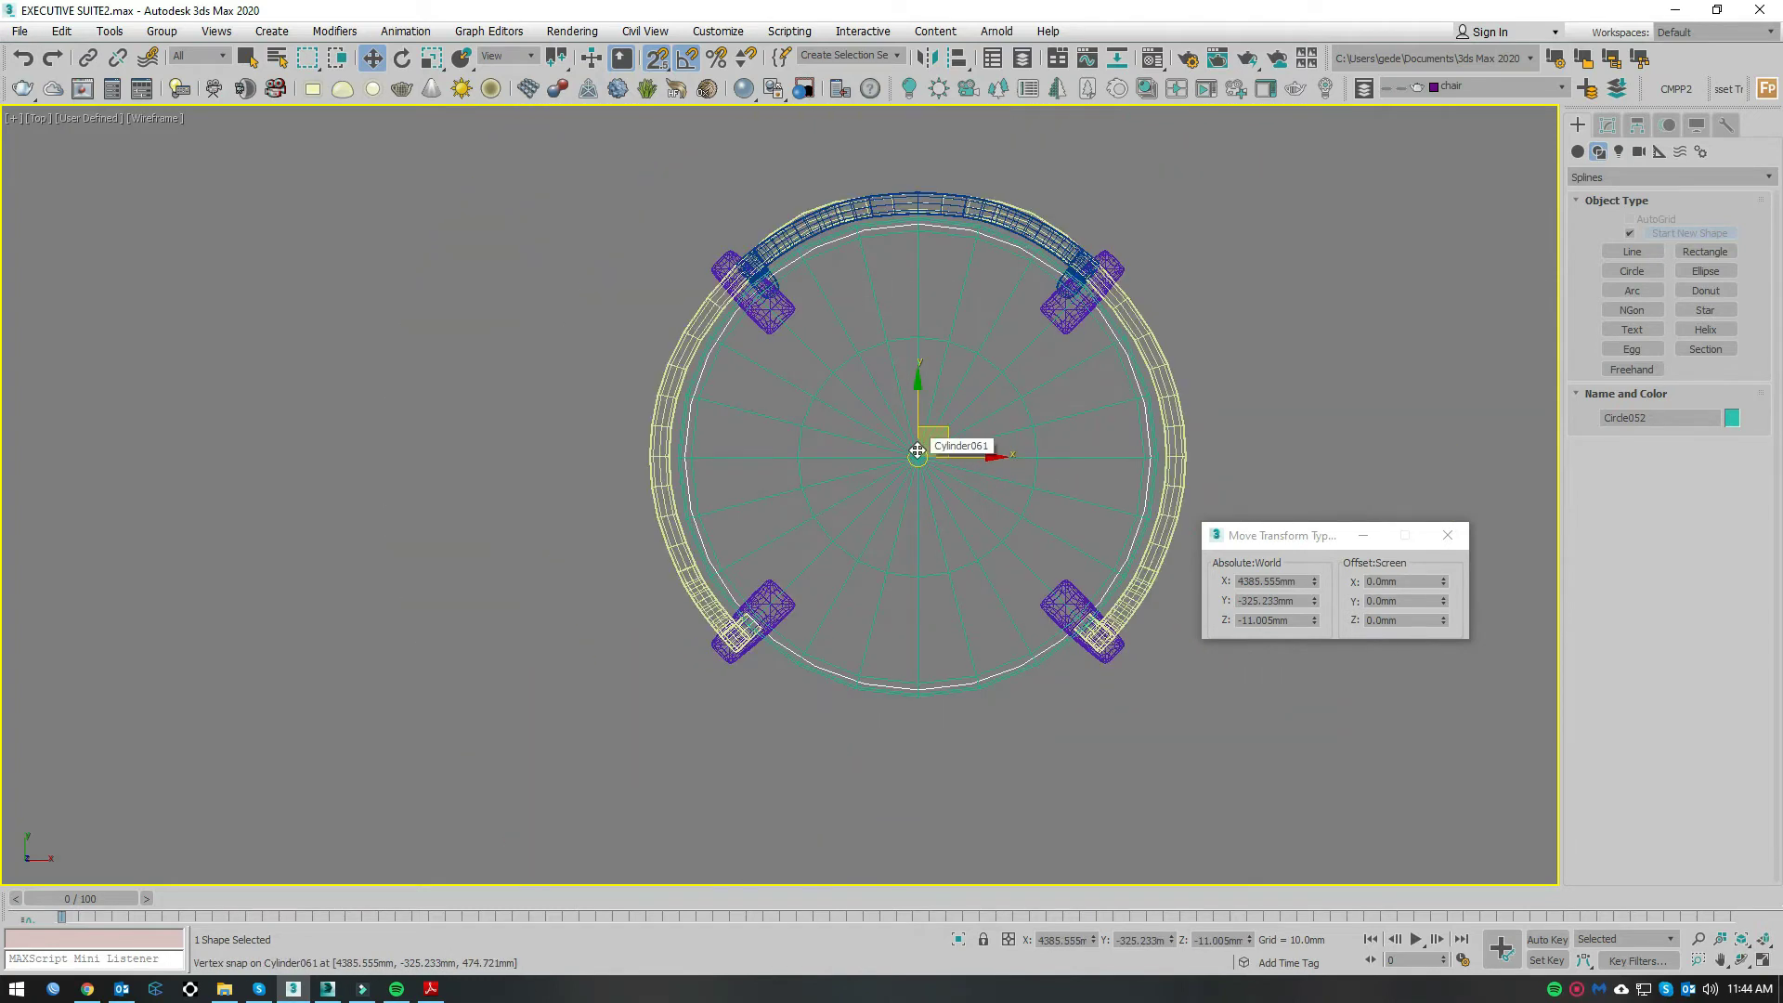
{"action": "key", "text": "p"}
{"action": "scroll", "coordinate": [943, 500], "scroll_direction": "up", "scroll_amount": 5}
{"action": "key", "text": "F3"}
{"action": "scroll", "coordinate": [943, 500], "scroll_direction": "down", "scroll_amount": 3}
{"action": "scroll", "coordinate": [904, 449], "scroll_direction": "up", "scroll_amount": 3}
{"action": "middle_click_drag", "start_coordinate": [904, 449], "coordinate": [1122, 517], "text": "alt"}
{"action": "scroll", "coordinate": [977, 483], "scroll_direction": "up", "scroll_amount": 2}
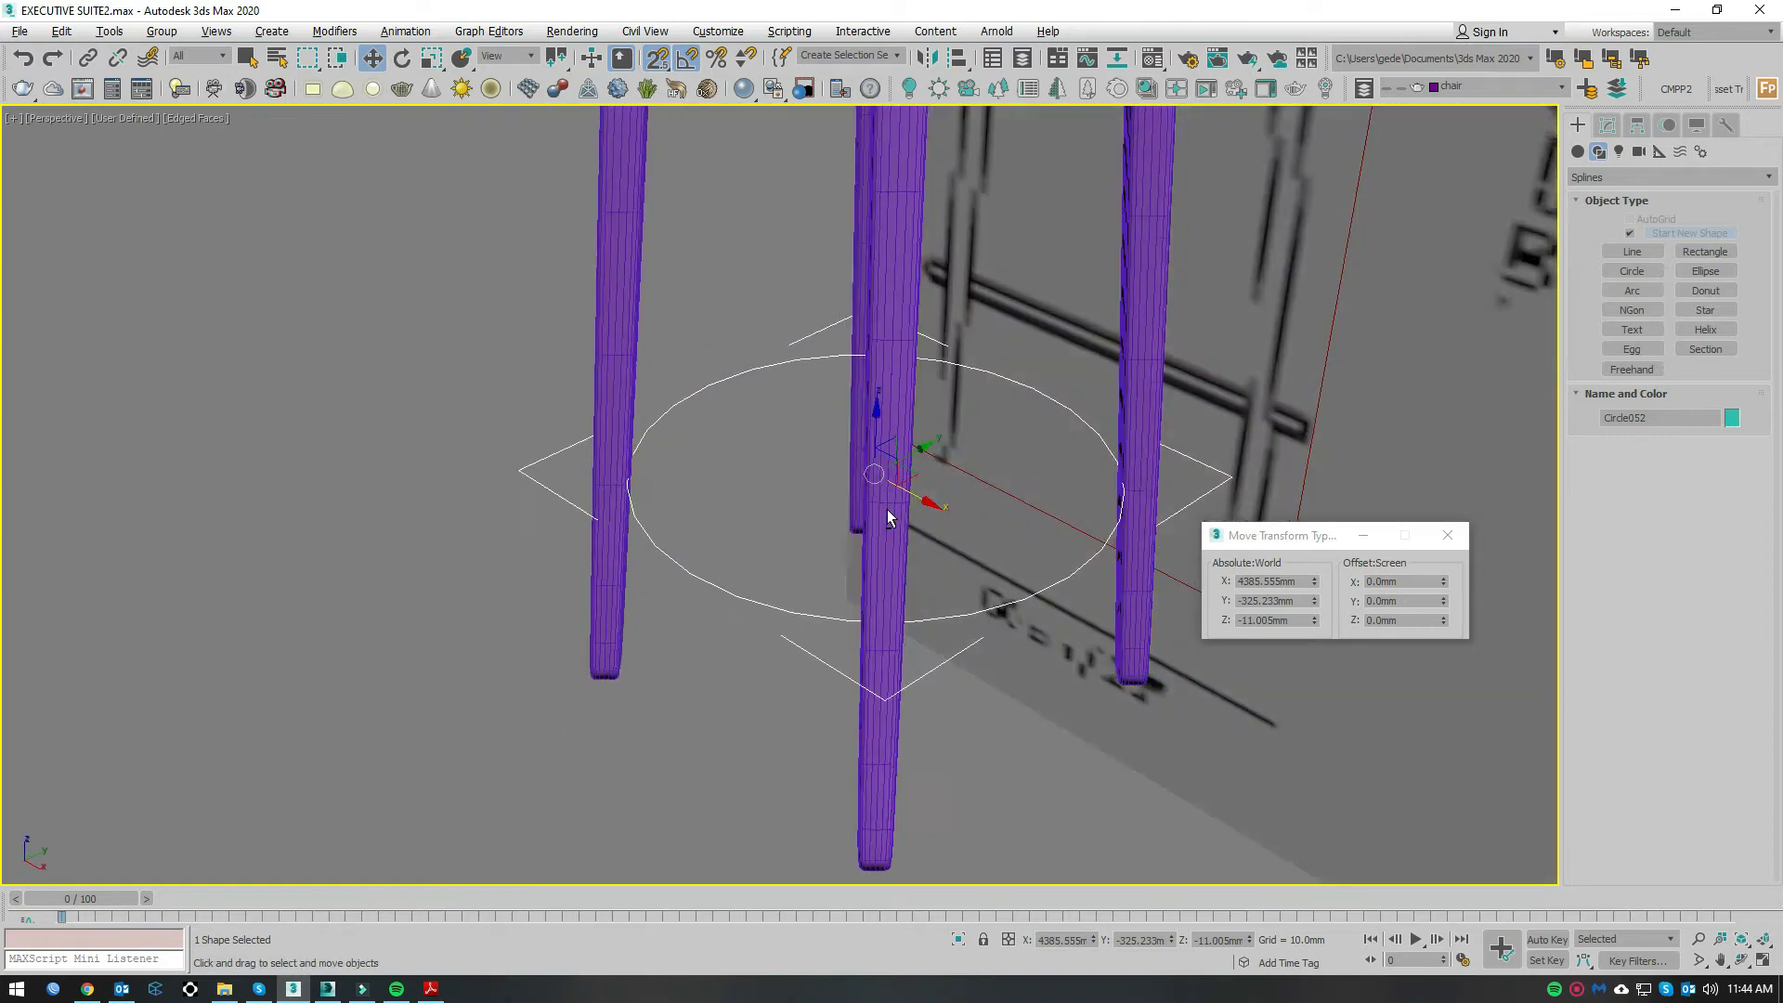
{"action": "left_click", "coordinate": [1608, 125]}
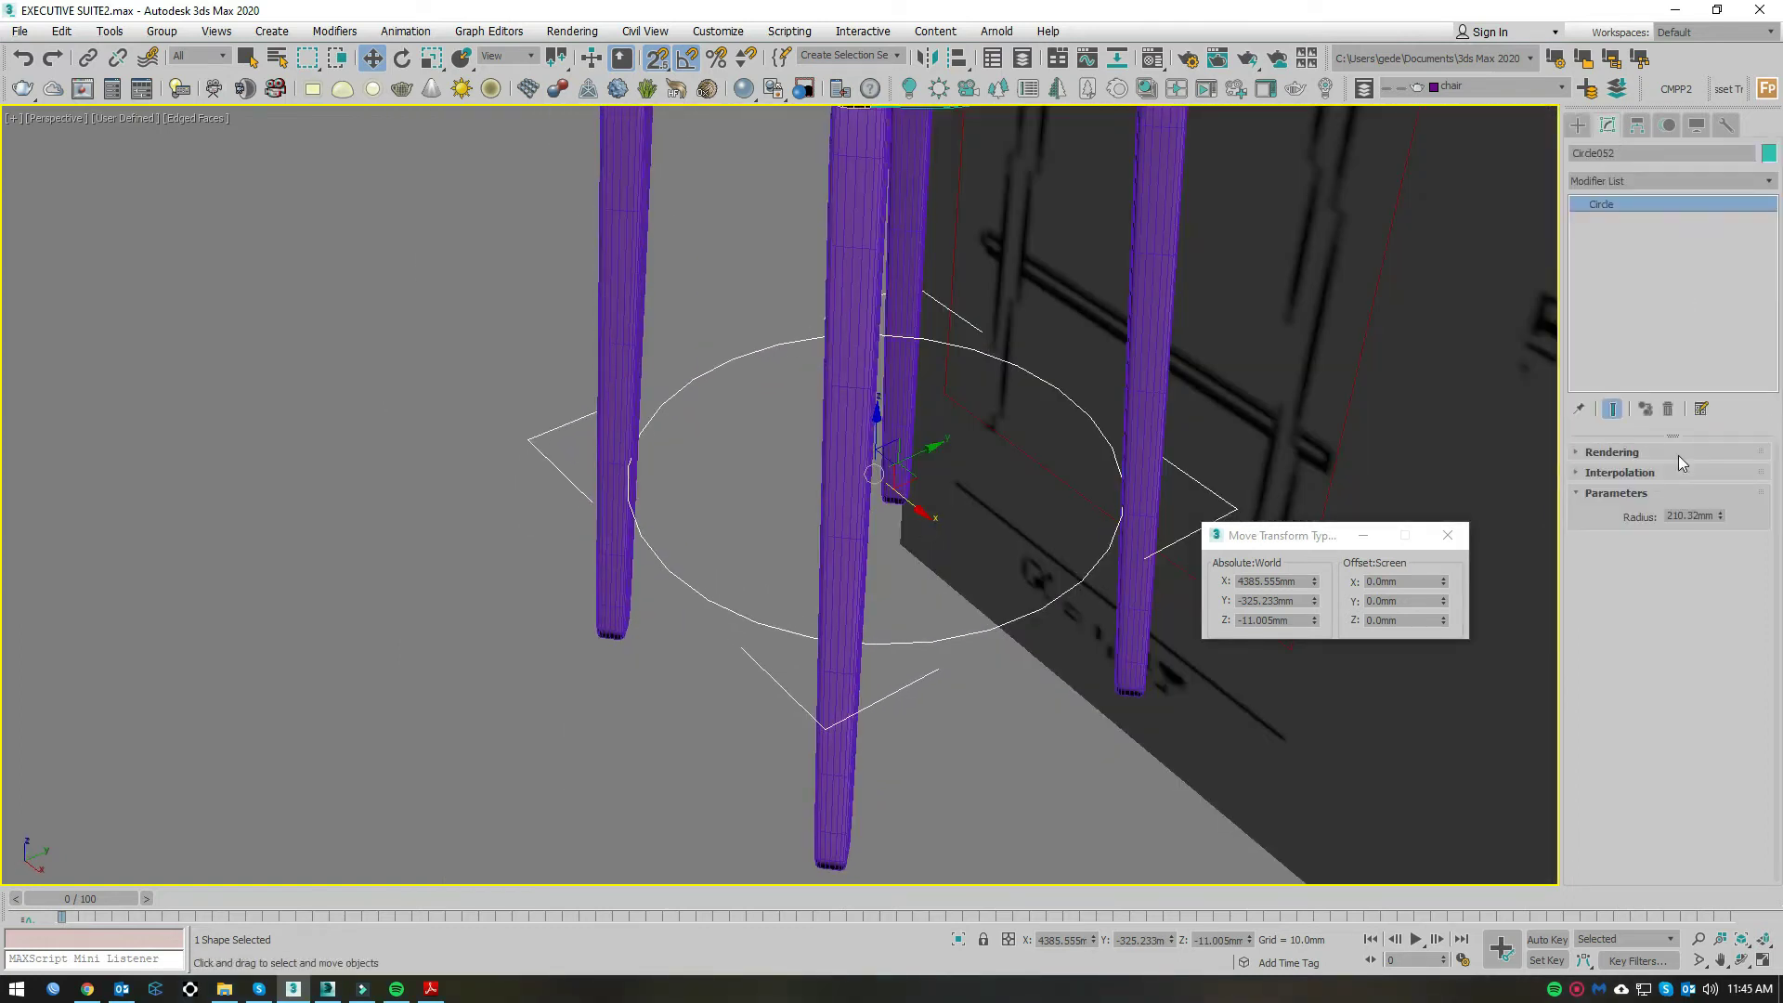
{"action": "left_click", "coordinate": [1672, 472]}
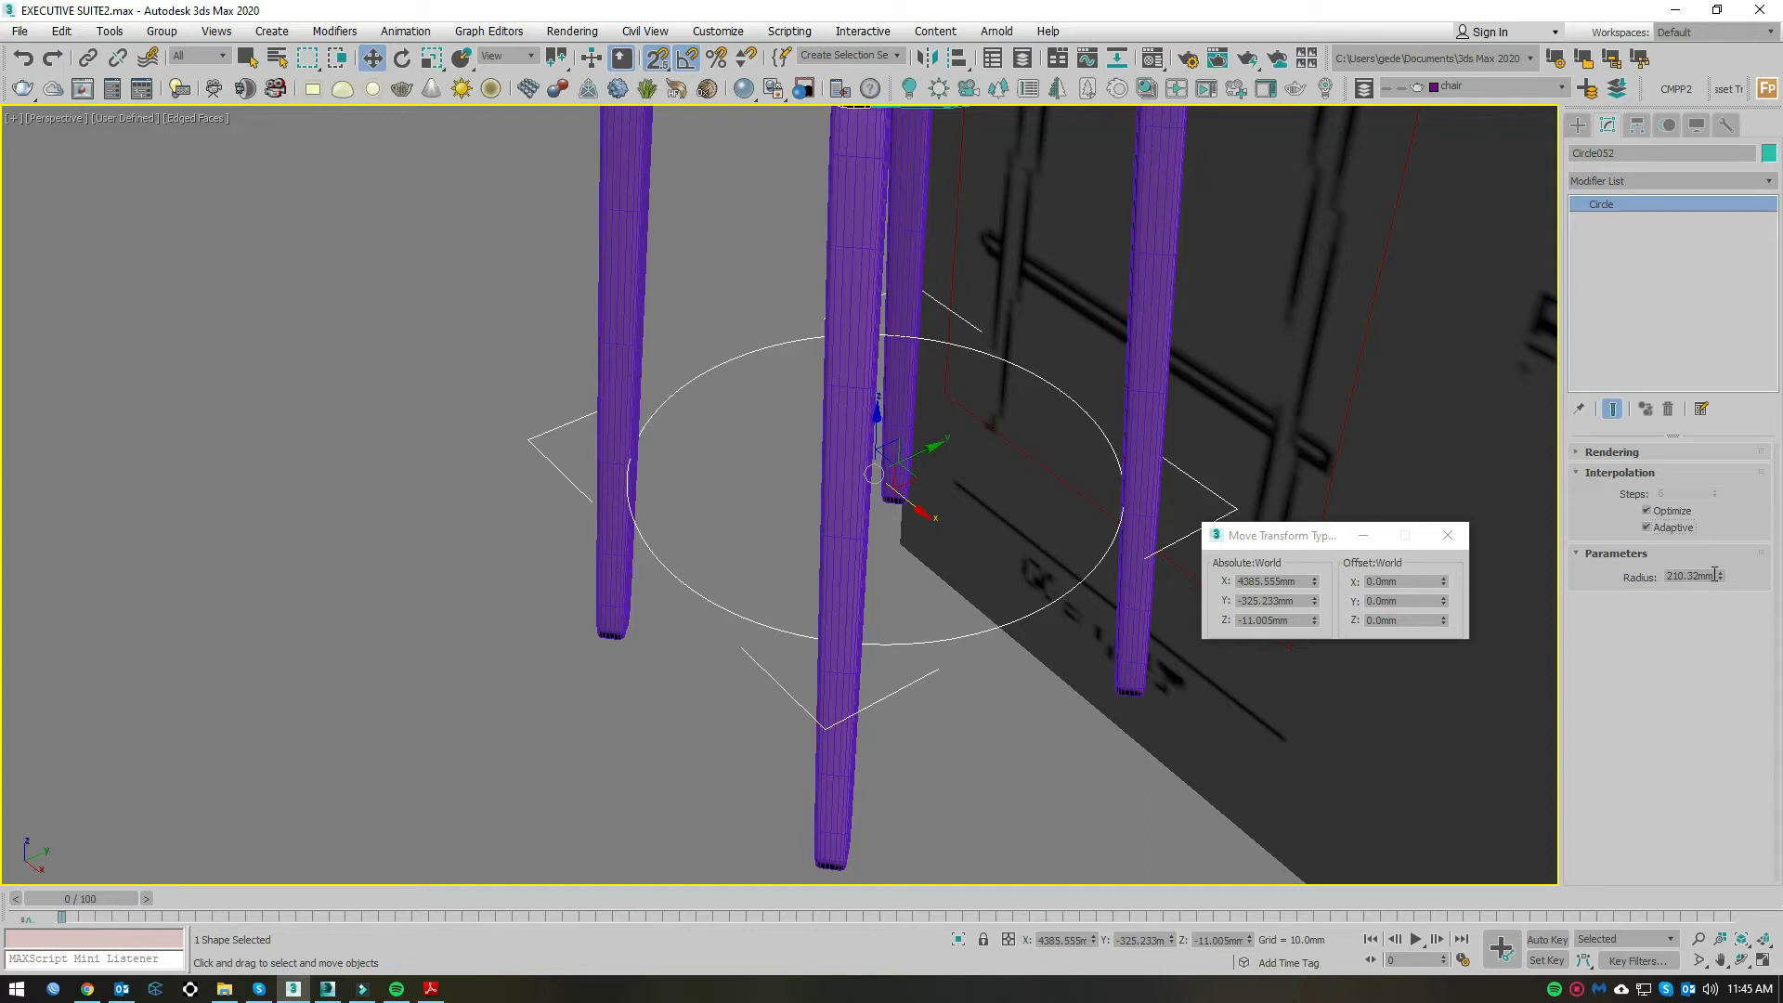
{"action": "left_click_drag", "start_coordinate": [1720, 576], "coordinate": [1720, 632]}
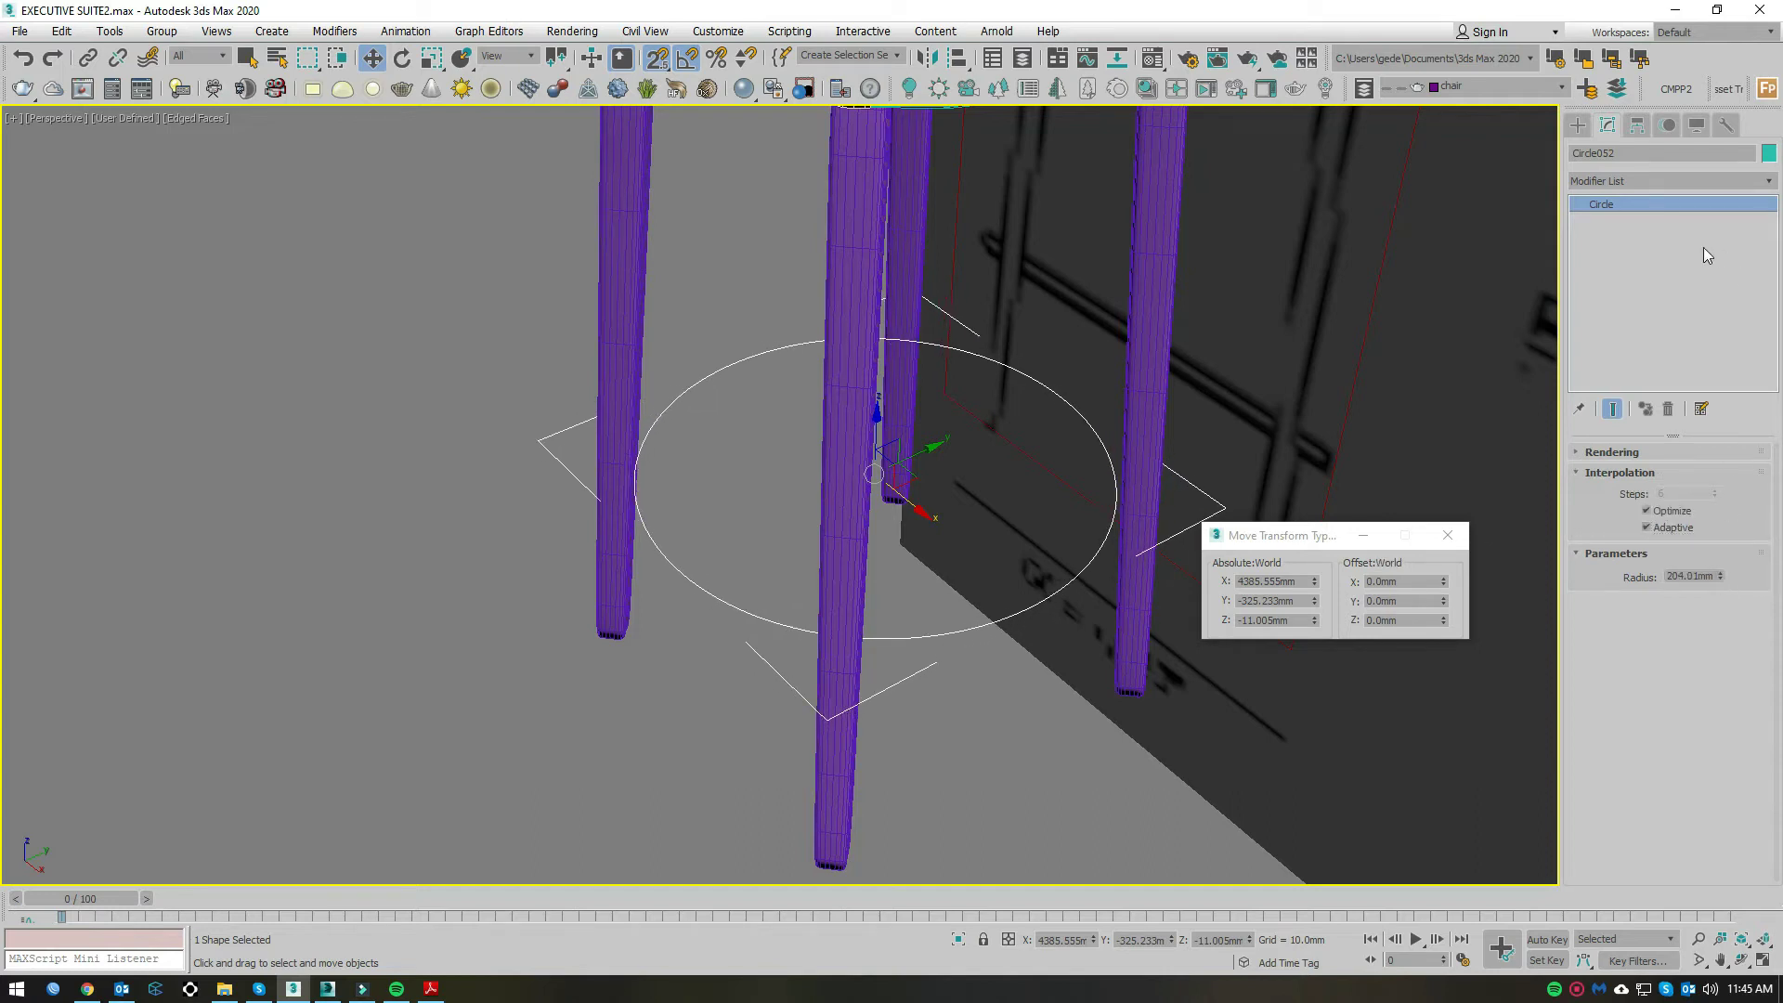
Step: Enable the circle in renderer and viewport, trying 5, 8 and 9 mm thickness
{"action": "left_click", "coordinate": [1644, 453]}
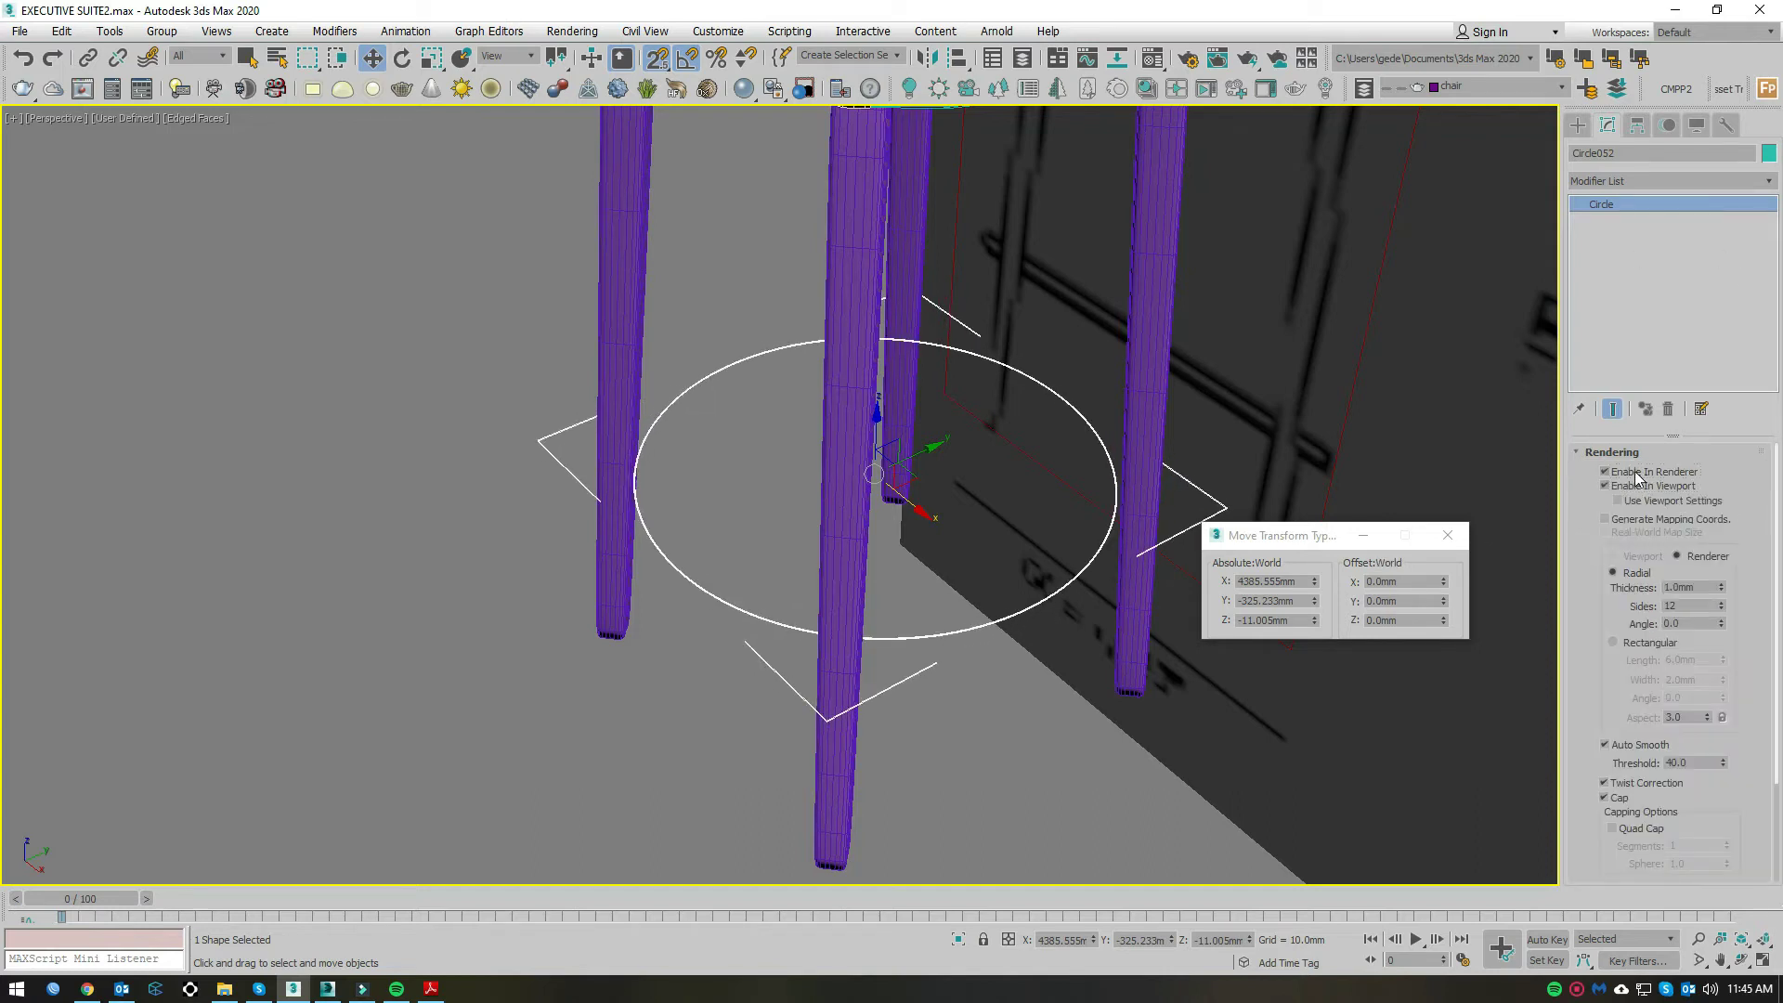
{"action": "middle_click_drag", "start_coordinate": [1087, 520], "coordinate": [1131, 540], "text": "alt"}
{"action": "scroll", "coordinate": [1131, 540], "scroll_direction": "up", "scroll_amount": 4}
{"action": "double_click", "coordinate": [1709, 588]}
{"action": "type", "text": "5"}
{"action": "key", "text": "Return"}
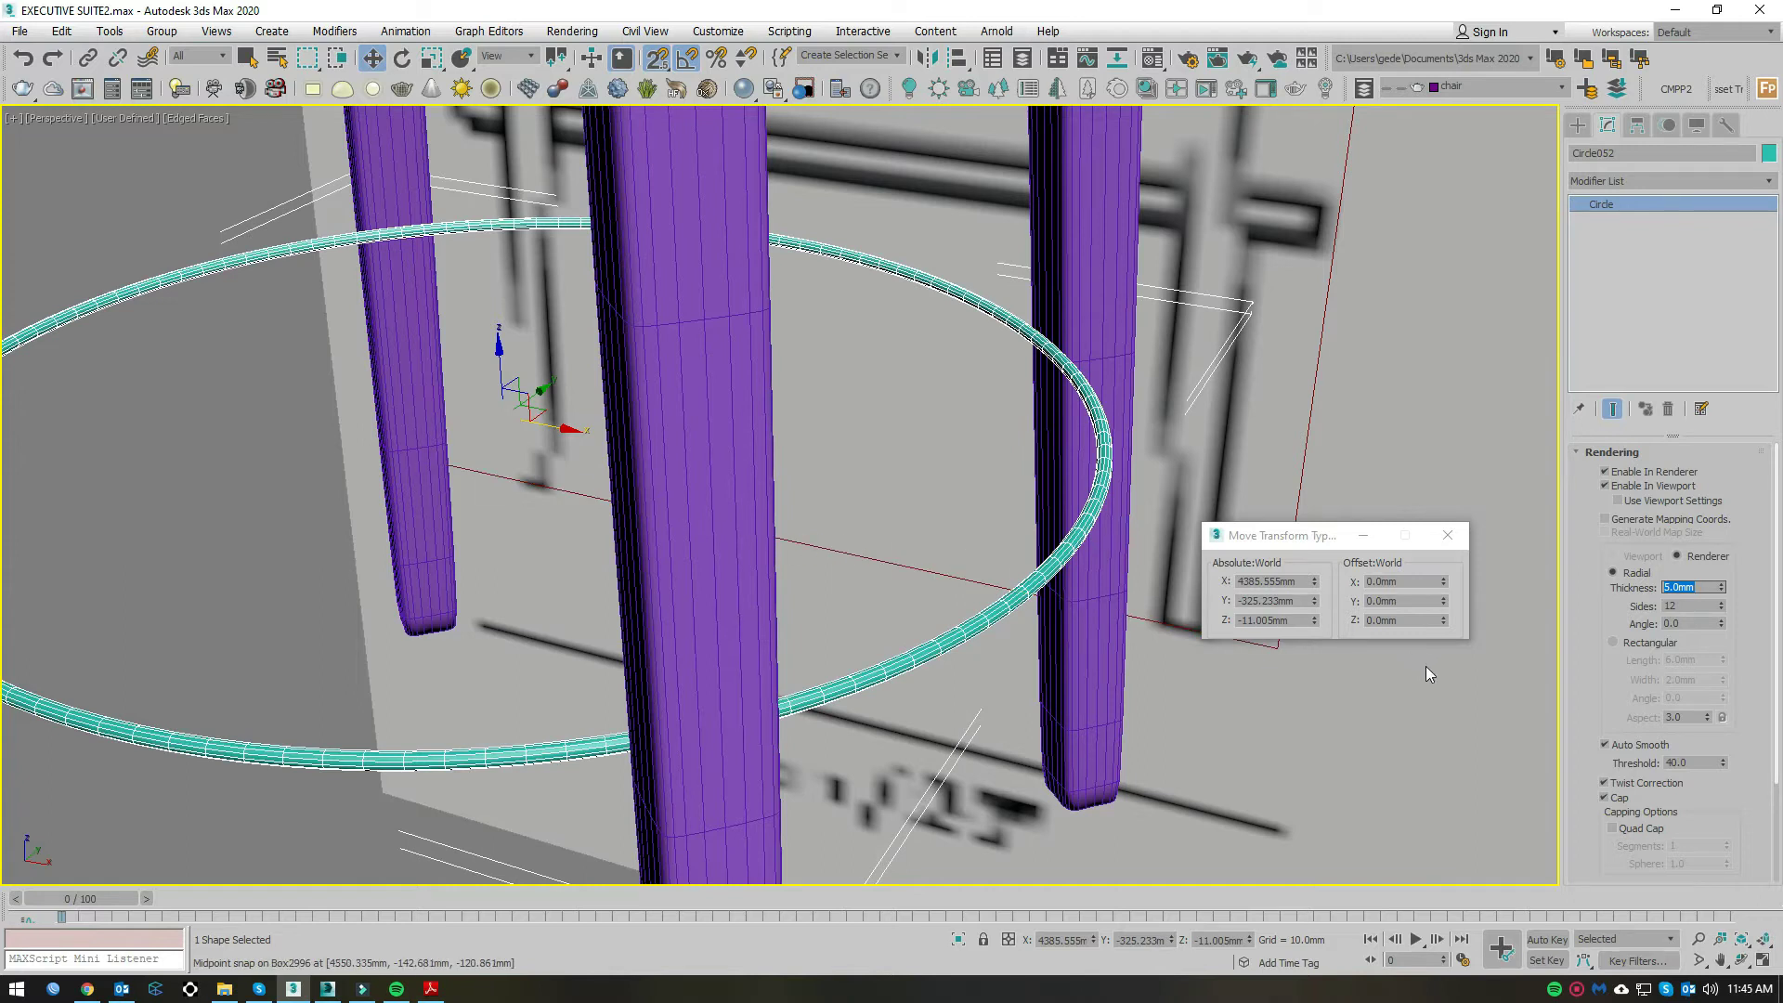
{"action": "type", "text": "8"}
{"action": "key", "text": "Return"}
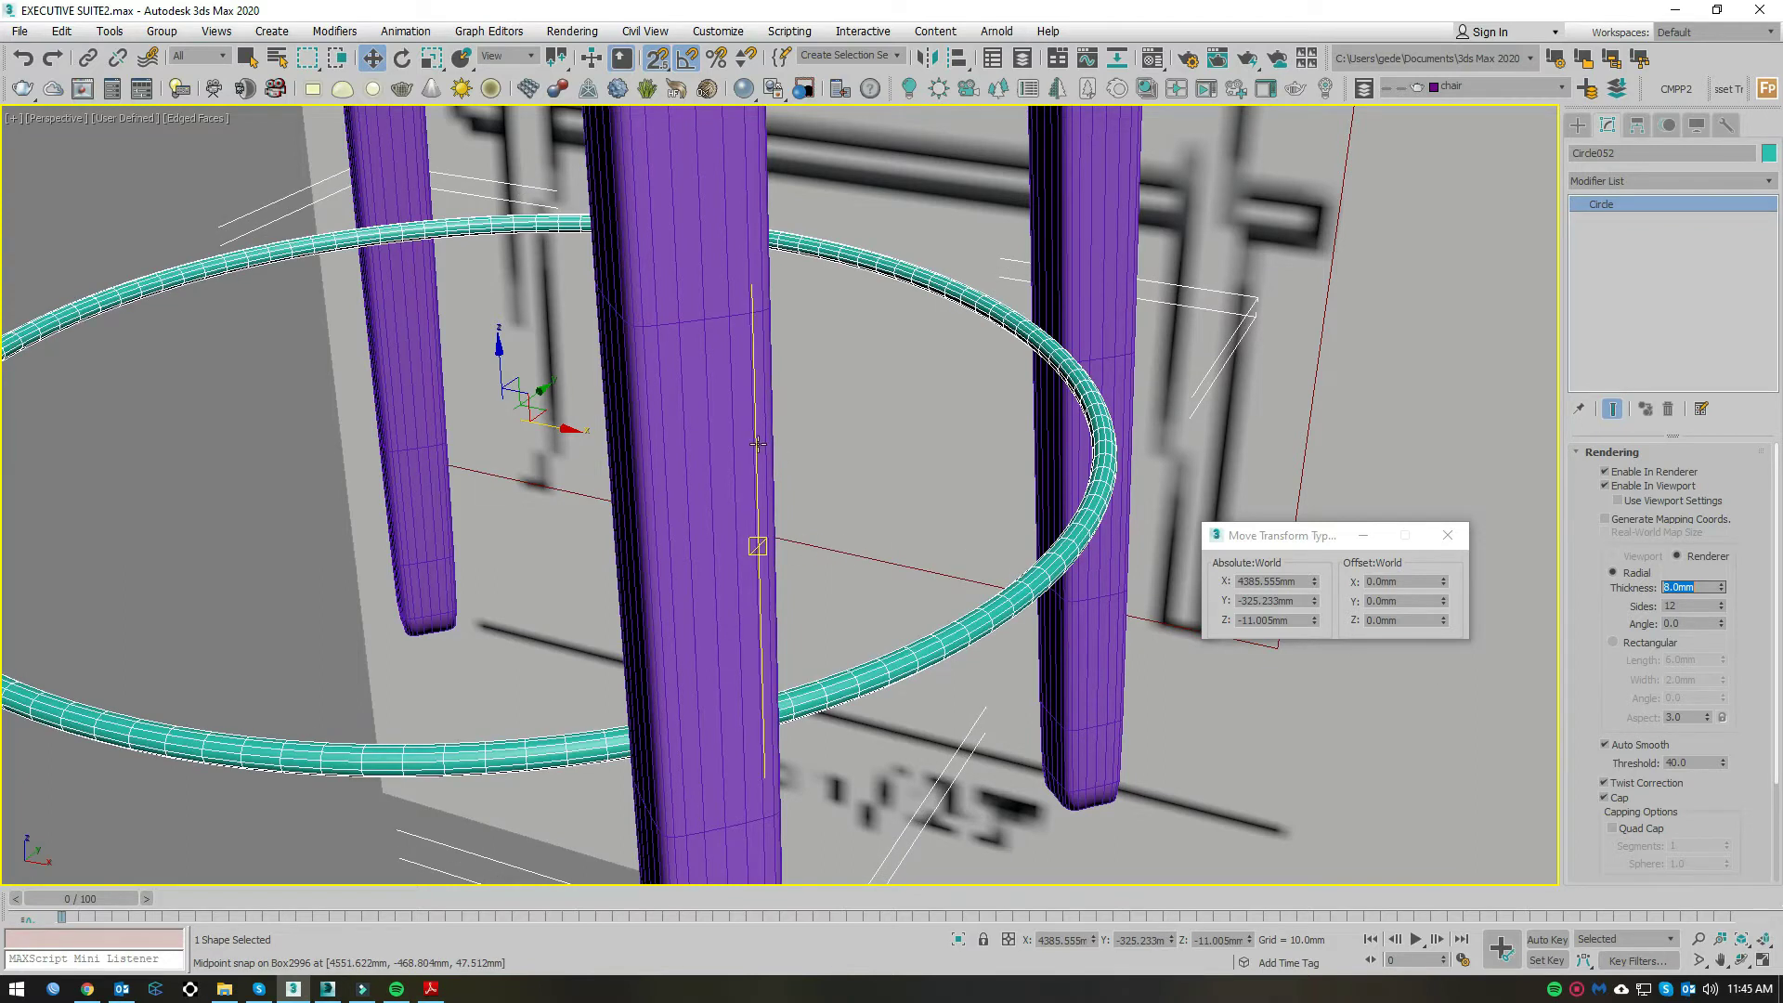
{"action": "type", "text": "9"}
{"action": "key", "text": "Return"}
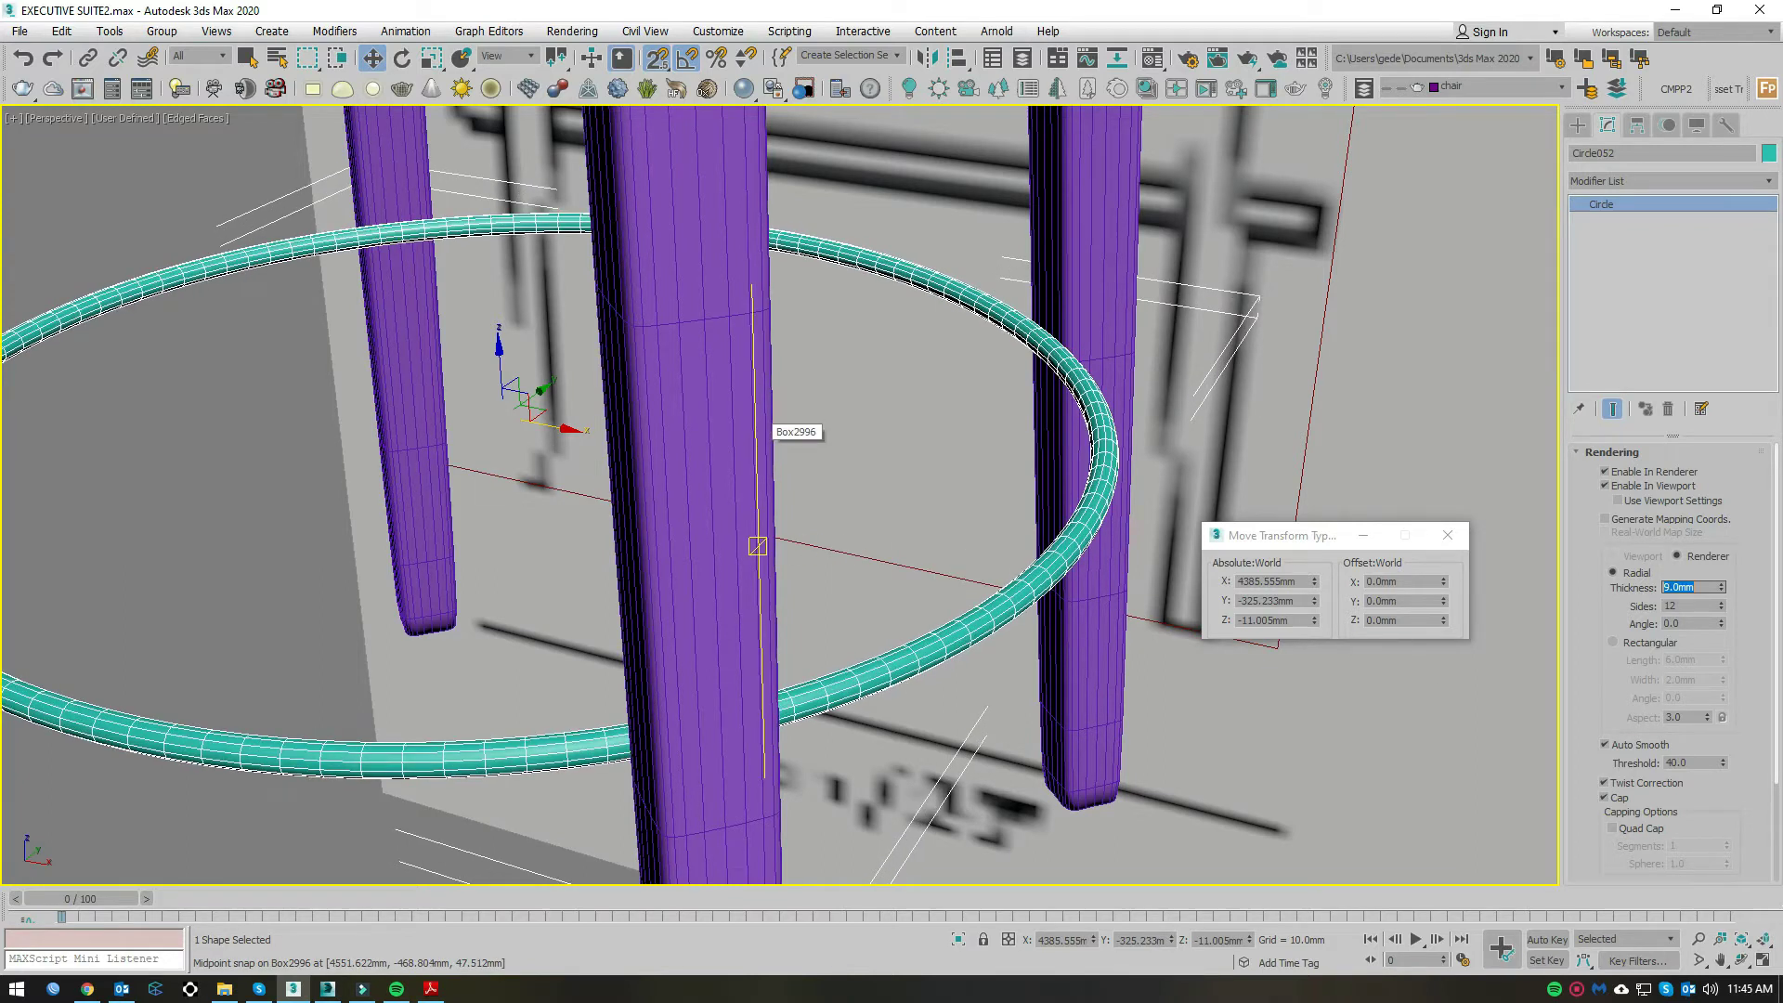
Step: Settle the tube's radial thickness at 15 mm after trying 12 mm in the front view
{"action": "key", "text": "f"}
{"action": "scroll", "coordinate": [962, 475], "scroll_direction": "up", "scroll_amount": 4}
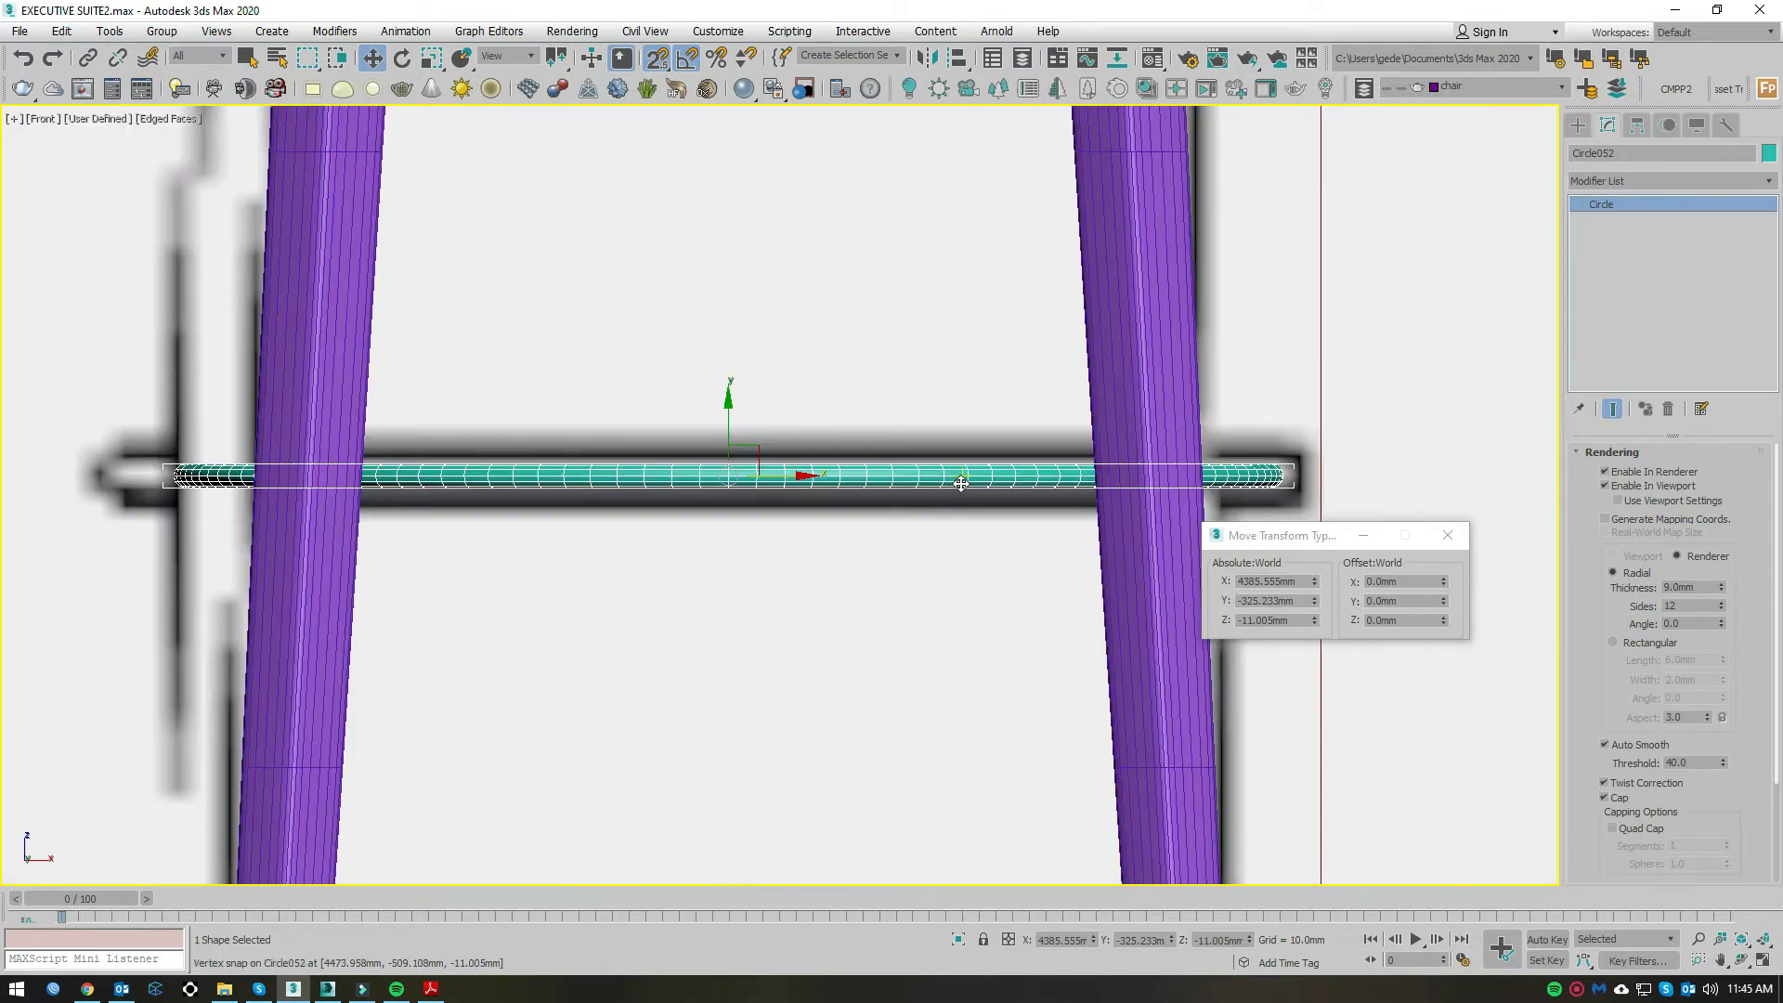
{"action": "double_click", "coordinate": [1681, 587]}
{"action": "type", "text": "12"}
{"action": "key", "text": "Return"}
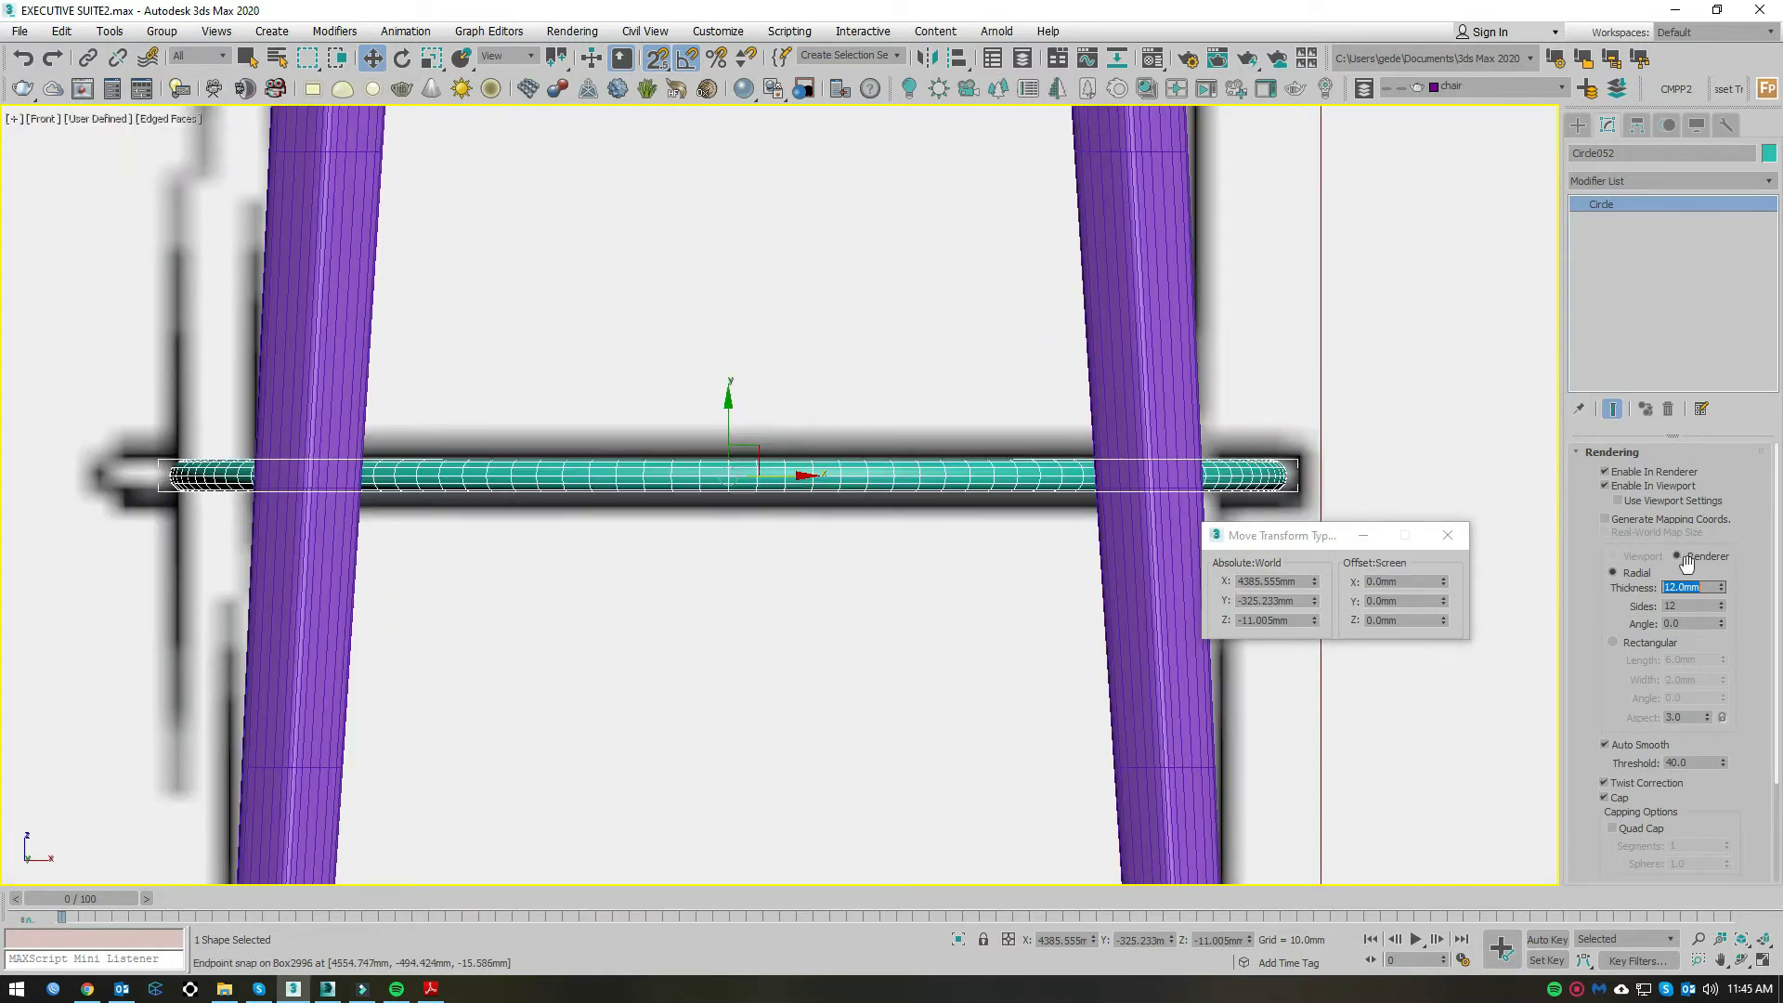
{"action": "scroll", "coordinate": [821, 353], "scroll_direction": "down", "scroll_amount": 5}
{"action": "scroll", "coordinate": [946, 448], "scroll_direction": "up", "scroll_amount": 5}
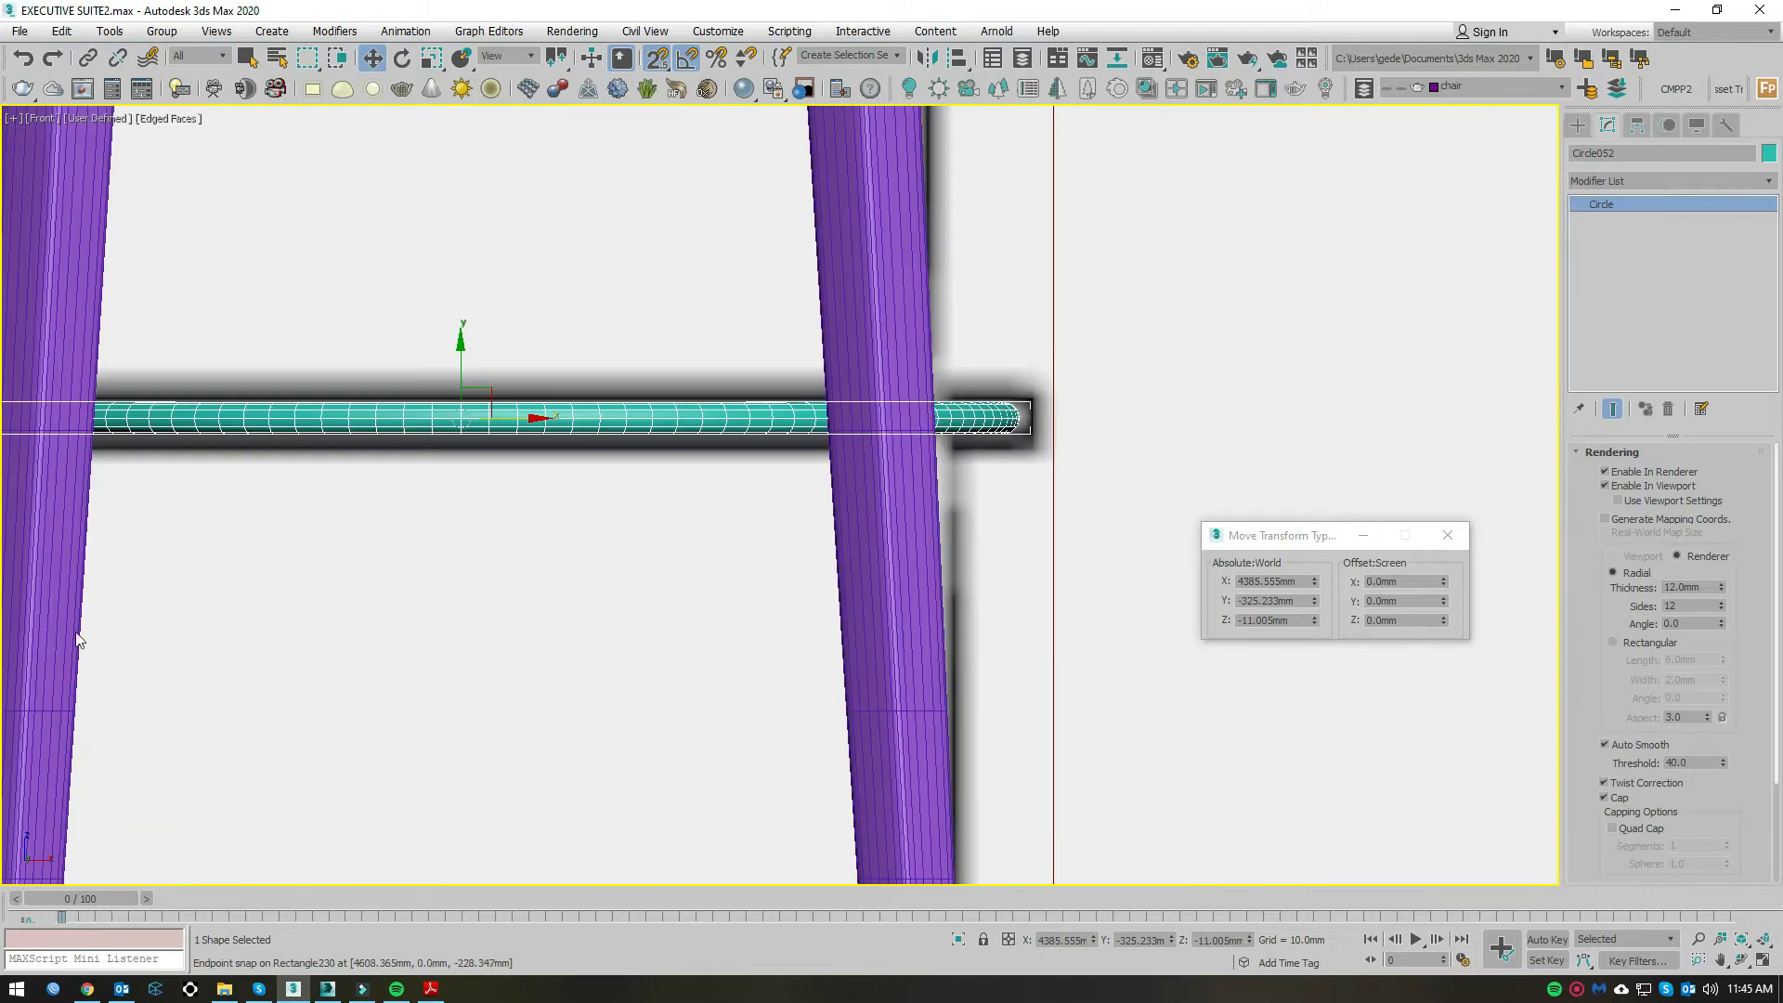
{"action": "double_click", "coordinate": [1680, 587]}
{"action": "type", "text": "15"}
{"action": "key", "text": "Return"}
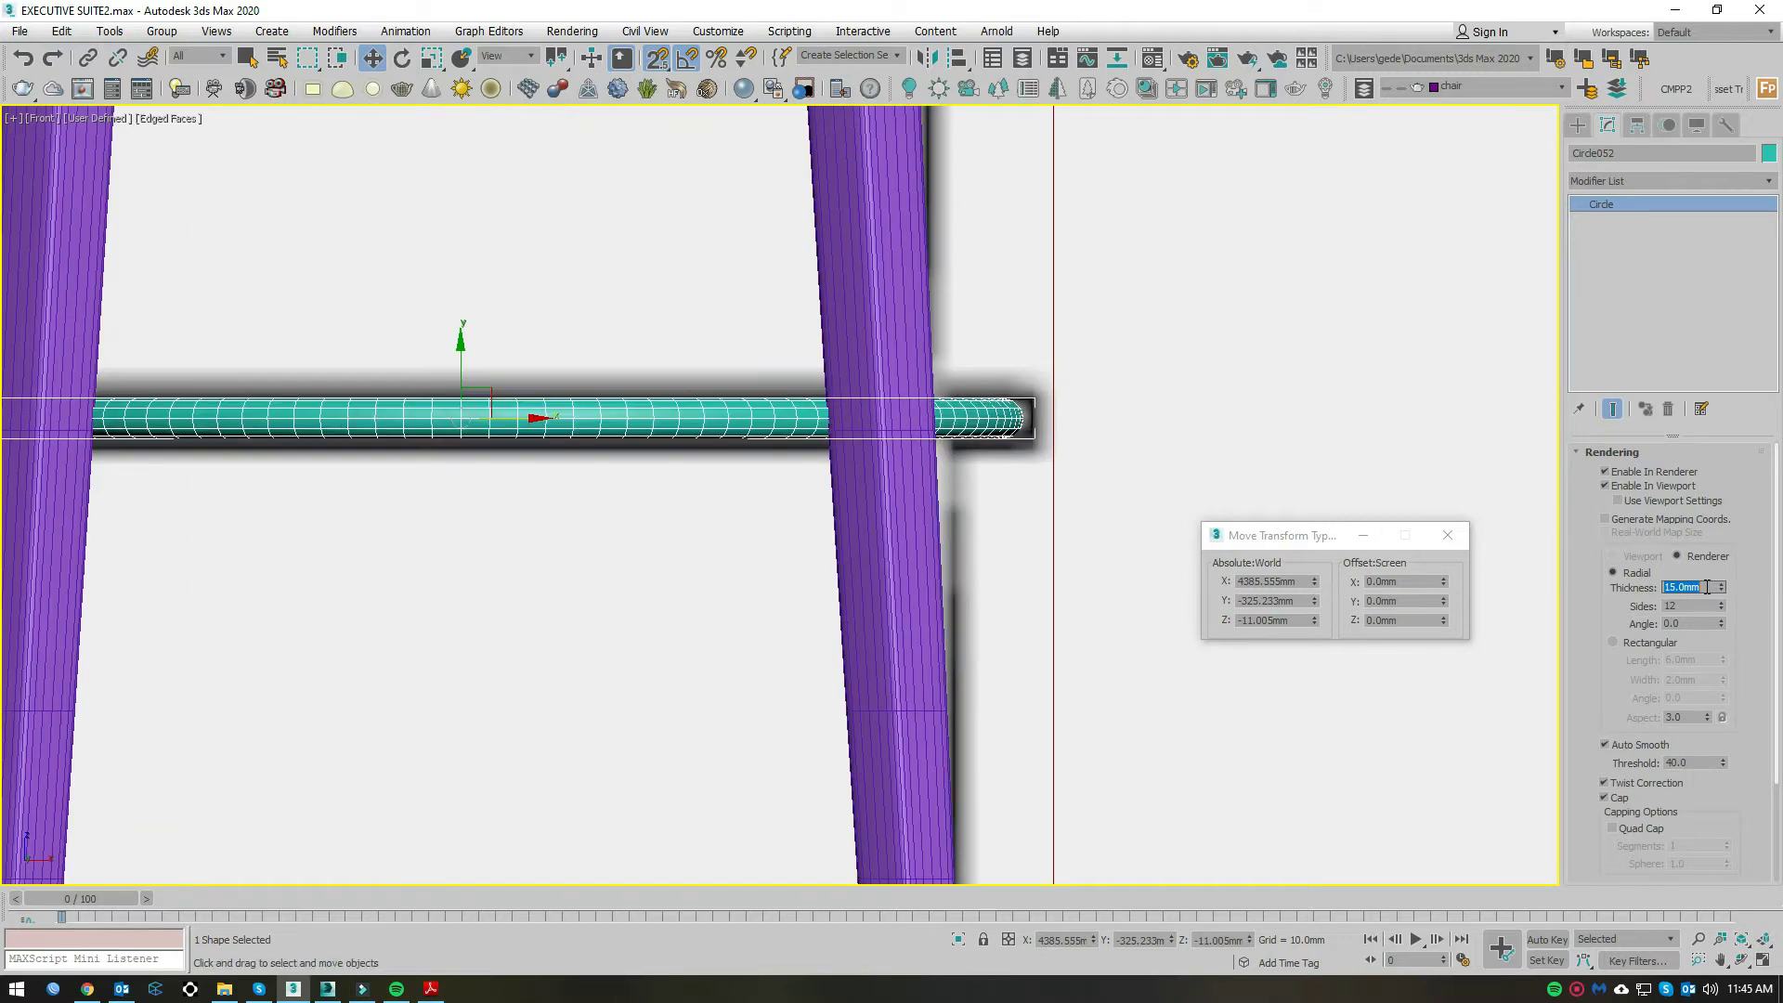
{"action": "scroll", "coordinate": [836, 409], "scroll_direction": "down", "scroll_amount": 3}
{"action": "scroll", "coordinate": [836, 409], "scroll_direction": "down", "scroll_amount": 2}
{"action": "scroll", "coordinate": [837, 392], "scroll_direction": "up", "scroll_amount": 4}
{"action": "scroll", "coordinate": [837, 392], "scroll_direction": "down", "scroll_amount": 3}
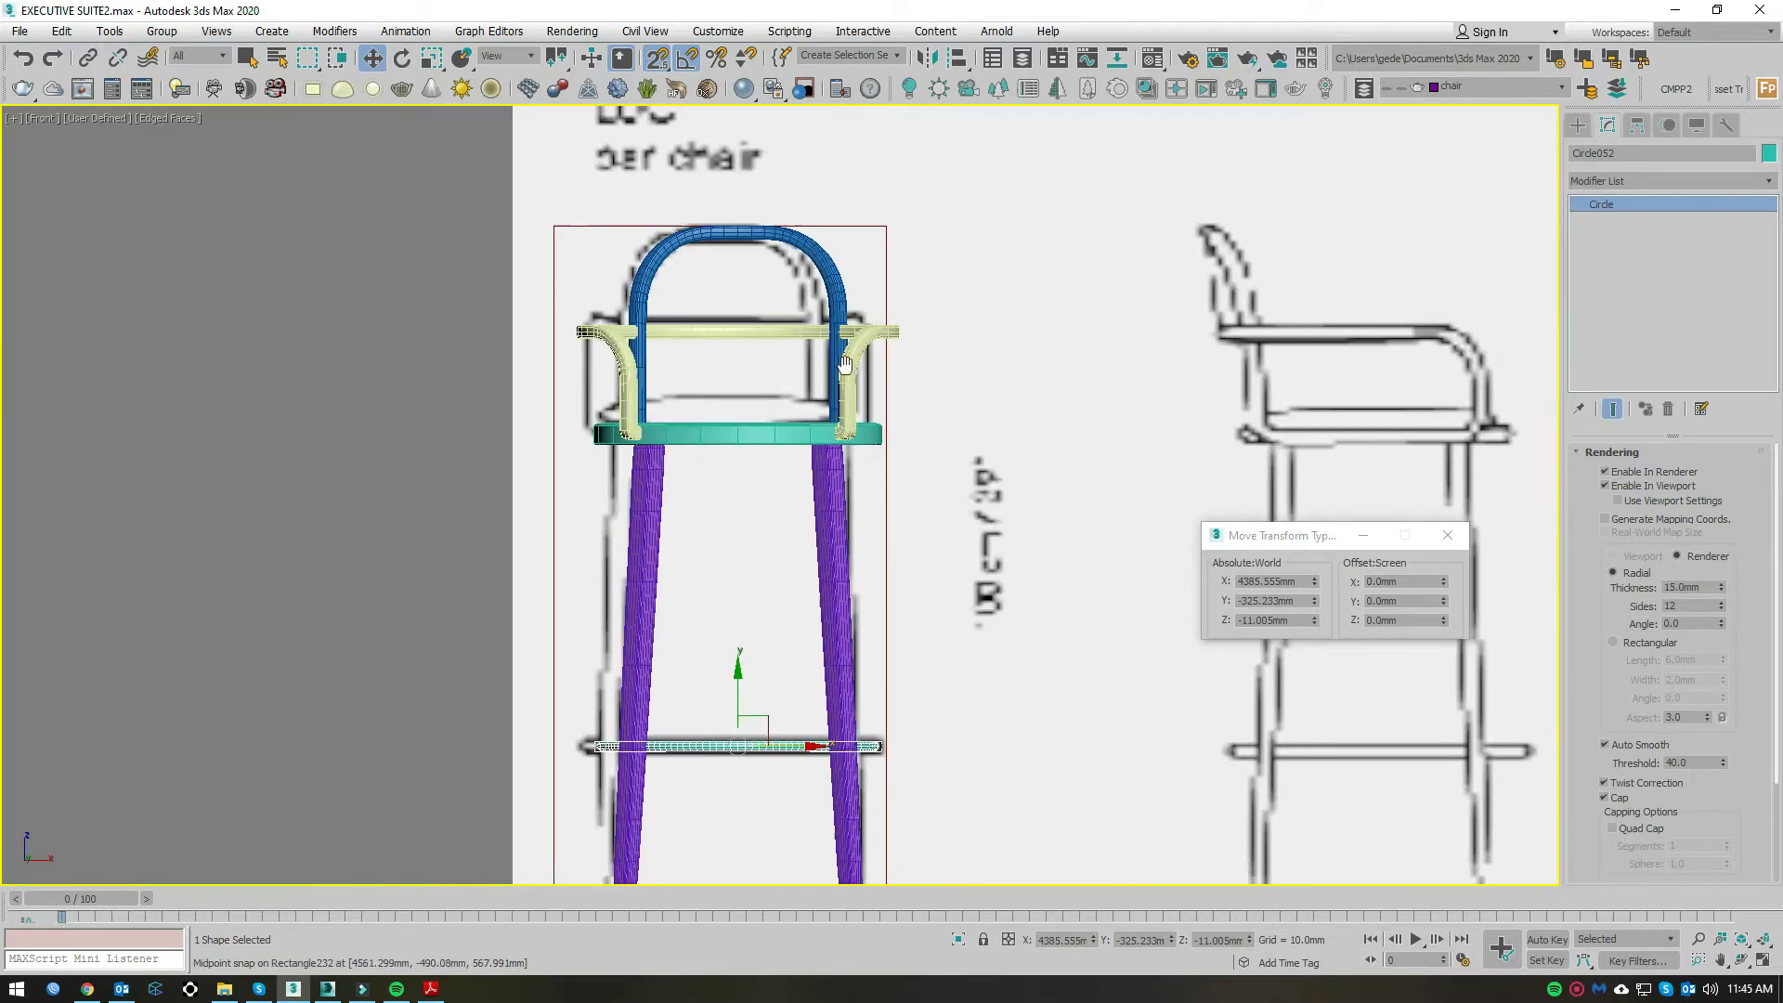
{"action": "scroll", "coordinate": [660, 389], "scroll_direction": "up", "scroll_amount": 1}
{"action": "scroll", "coordinate": [661, 389], "scroll_direction": "up", "scroll_amount": 4}
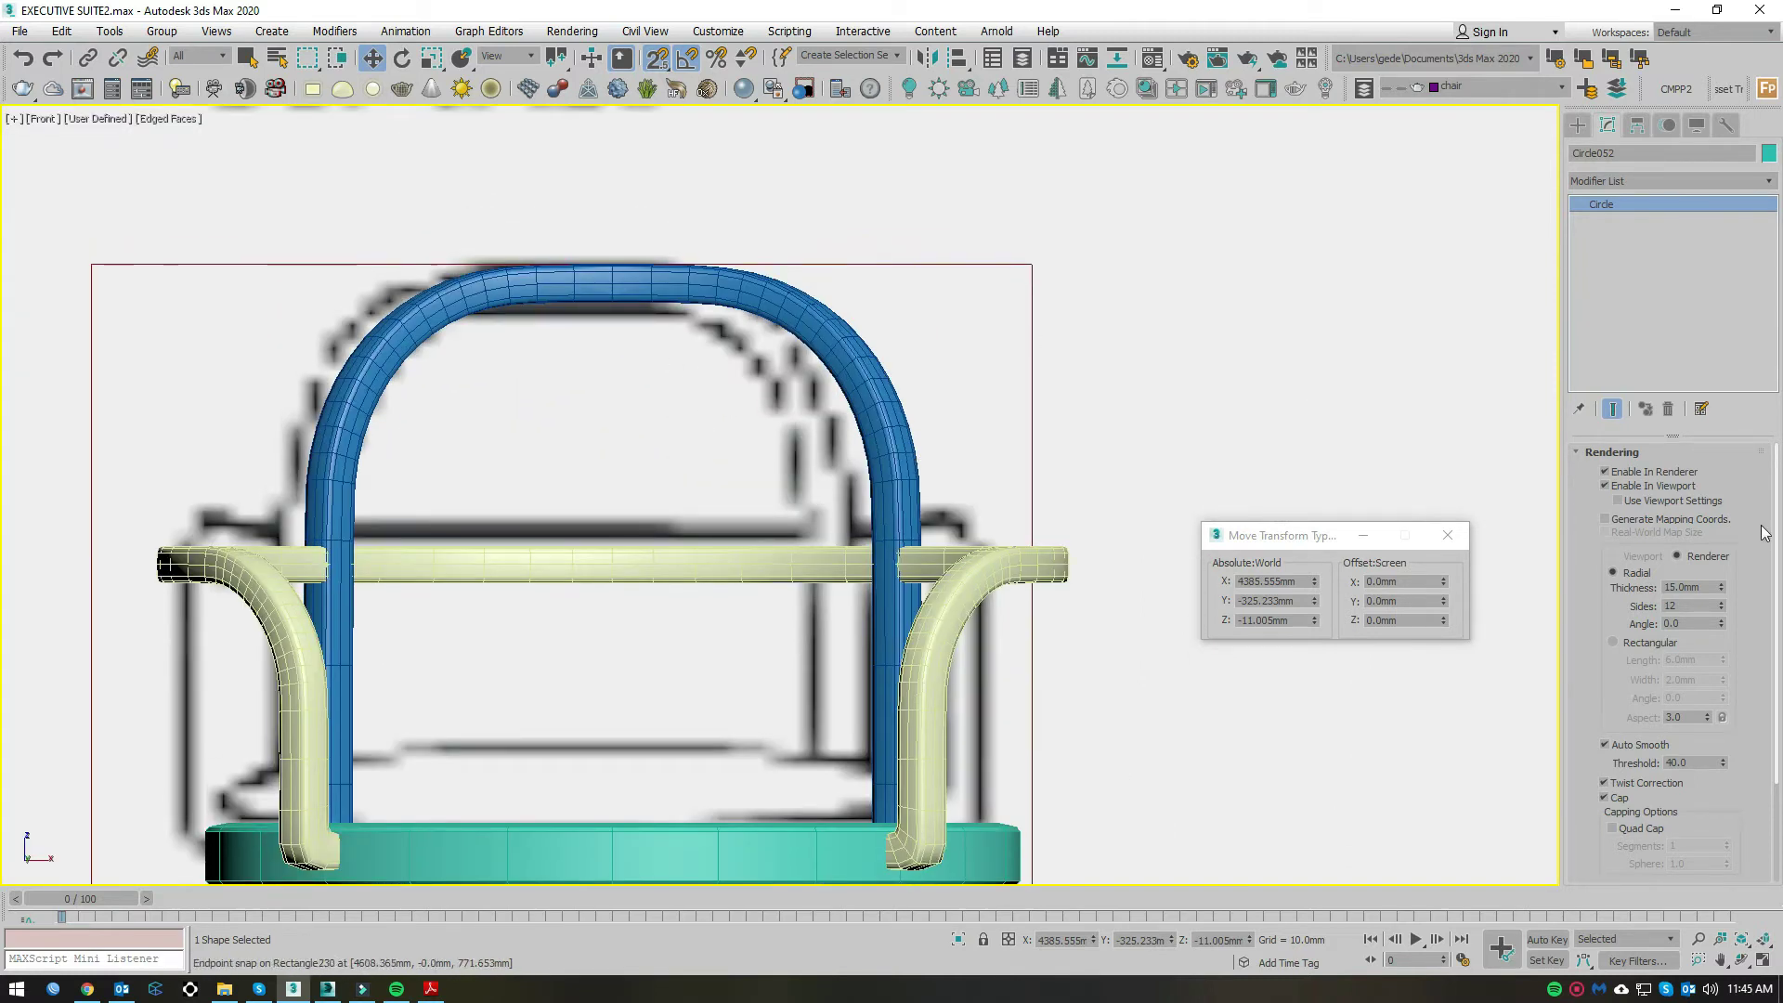
{"action": "left_click", "coordinate": [1578, 124]}
Step: Create a plane inside the backrest arch in the Front view
{"action": "left_click", "coordinate": [1578, 151]}
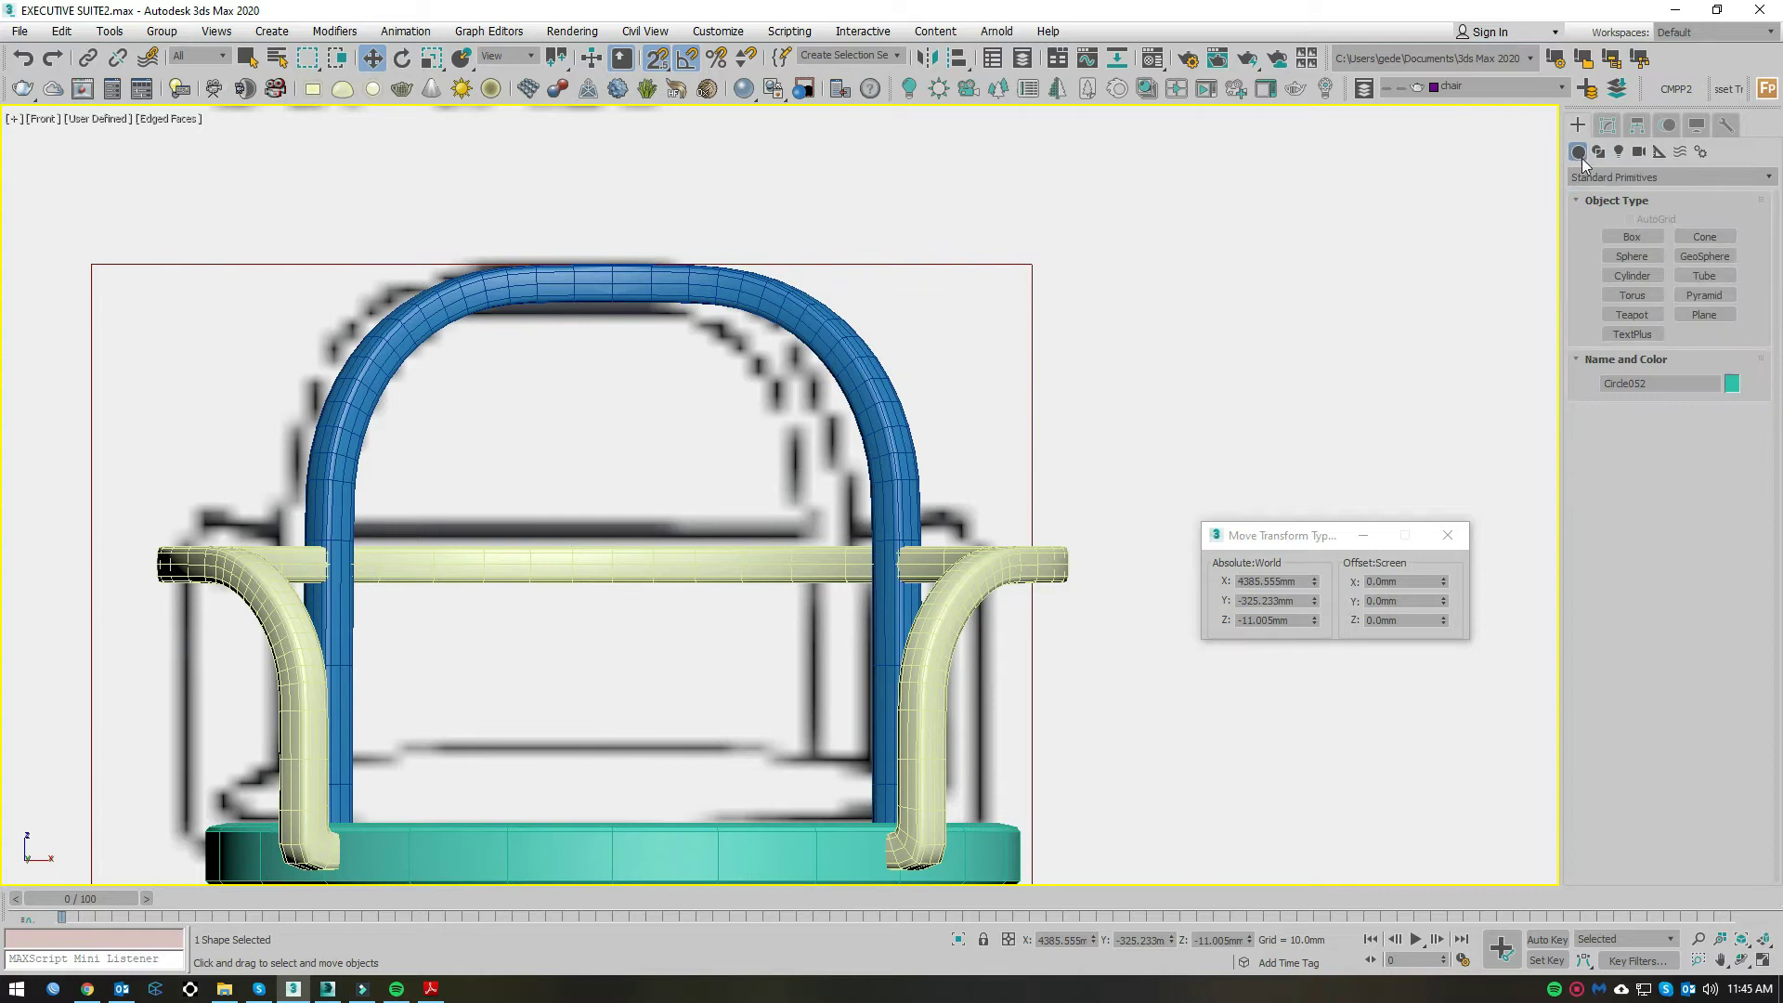
{"action": "left_click", "coordinate": [1701, 316]}
{"action": "scroll", "coordinate": [650, 350], "scroll_direction": "up", "scroll_amount": 3}
{"action": "mouse_move", "coordinate": [903, 190]}
{"action": "left_mouse_down"}
{"action": "mouse_move", "coordinate": [677, 666]}
{"action": "mouse_move", "coordinate": [381, 676]}
{"action": "left_mouse_up"}
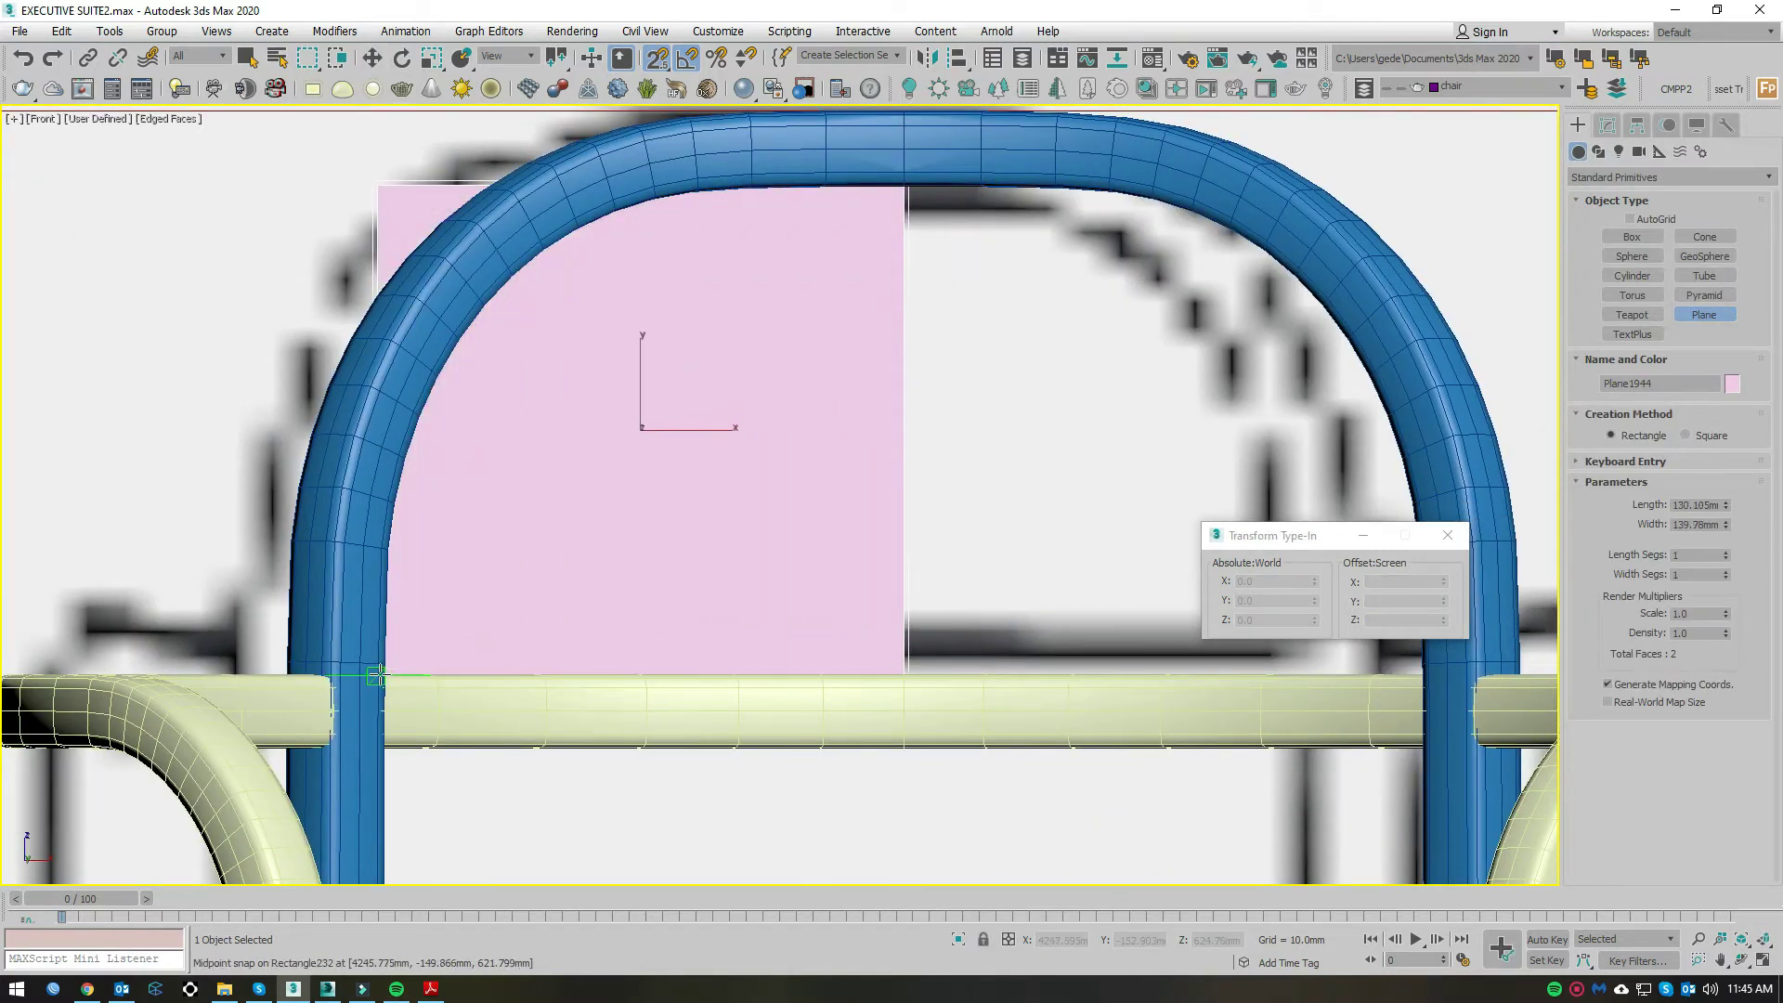
{"action": "key", "text": "w"}
{"action": "scroll", "coordinate": [743, 464], "scroll_direction": "down", "scroll_amount": 3}
Step: Move the plane in the Top view so it sits on the curved rail
{"action": "key", "text": "t"}
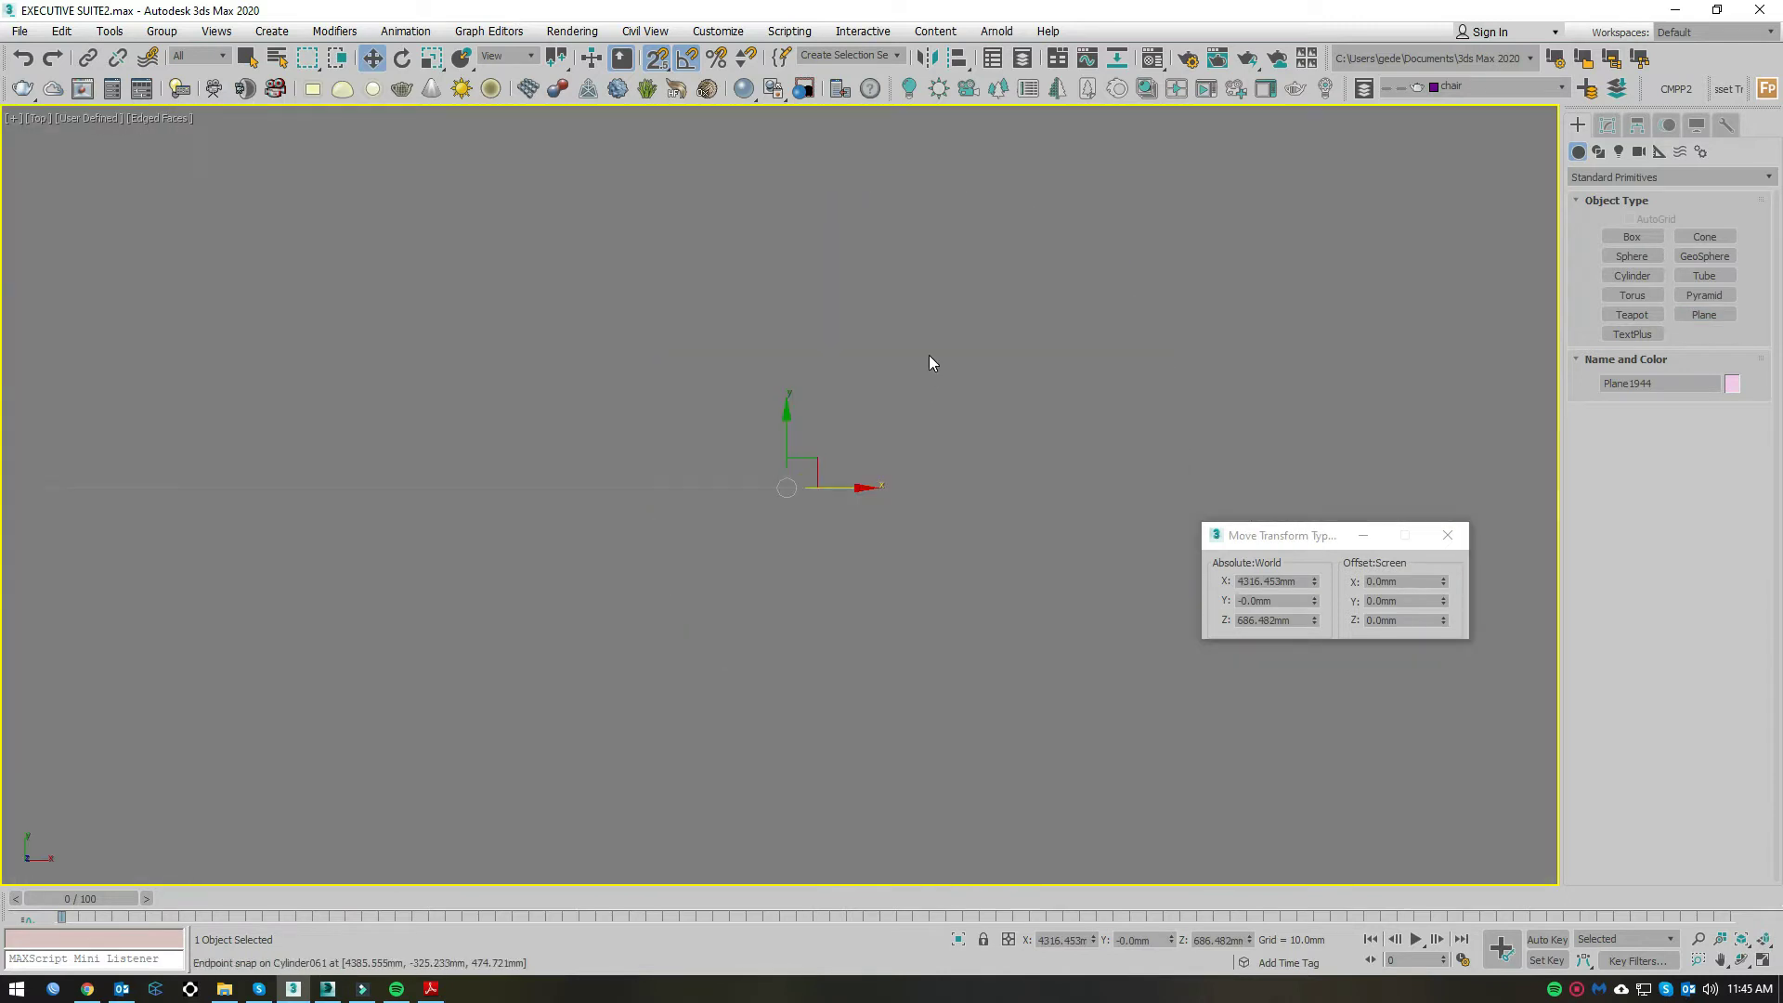
{"action": "scroll", "coordinate": [819, 570], "scroll_direction": "down", "scroll_amount": 3}
{"action": "key", "text": "F3"}
{"action": "scroll", "coordinate": [841, 511], "scroll_direction": "up", "scroll_amount": 2}
{"action": "scroll", "coordinate": [922, 323], "scroll_direction": "up", "scroll_amount": 2}
{"action": "scroll", "coordinate": [1028, 293], "scroll_direction": "up", "scroll_amount": 1}
{"action": "middle_click_drag", "start_coordinate": [1059, 437], "coordinate": [898, 368]}
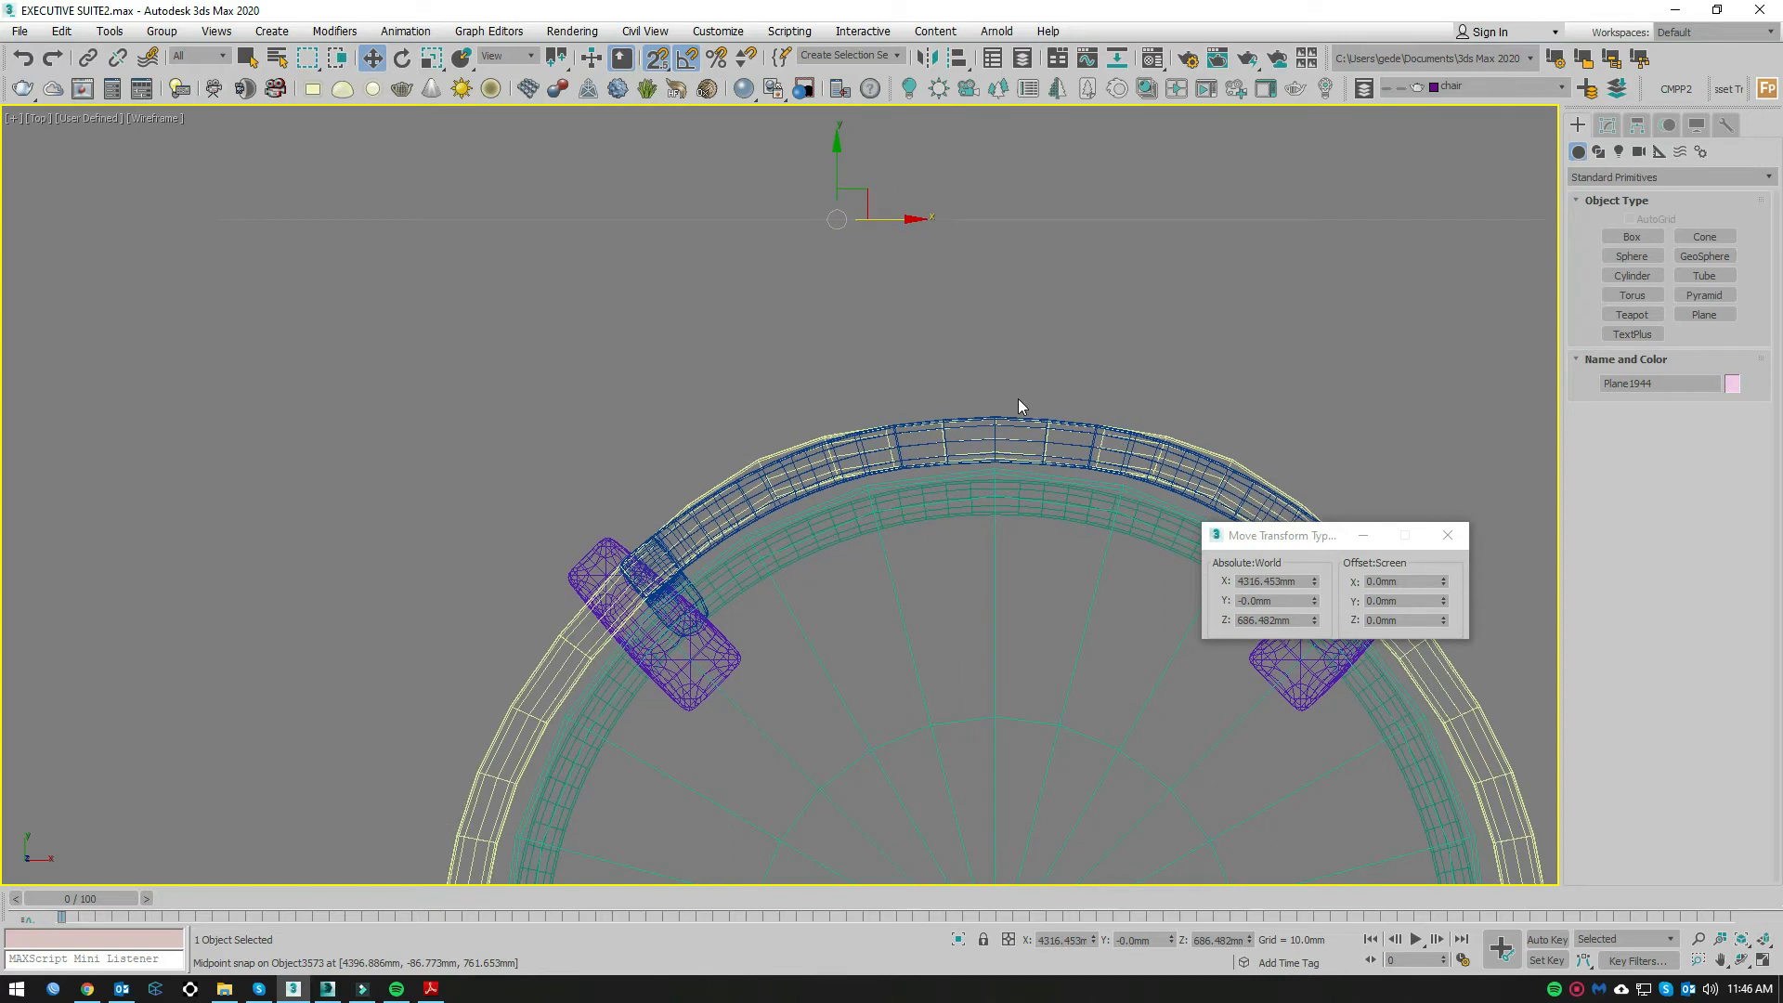
{"action": "key", "text": "F3"}
{"action": "left_click_drag", "start_coordinate": [899, 369], "coordinate": [1034, 499]}
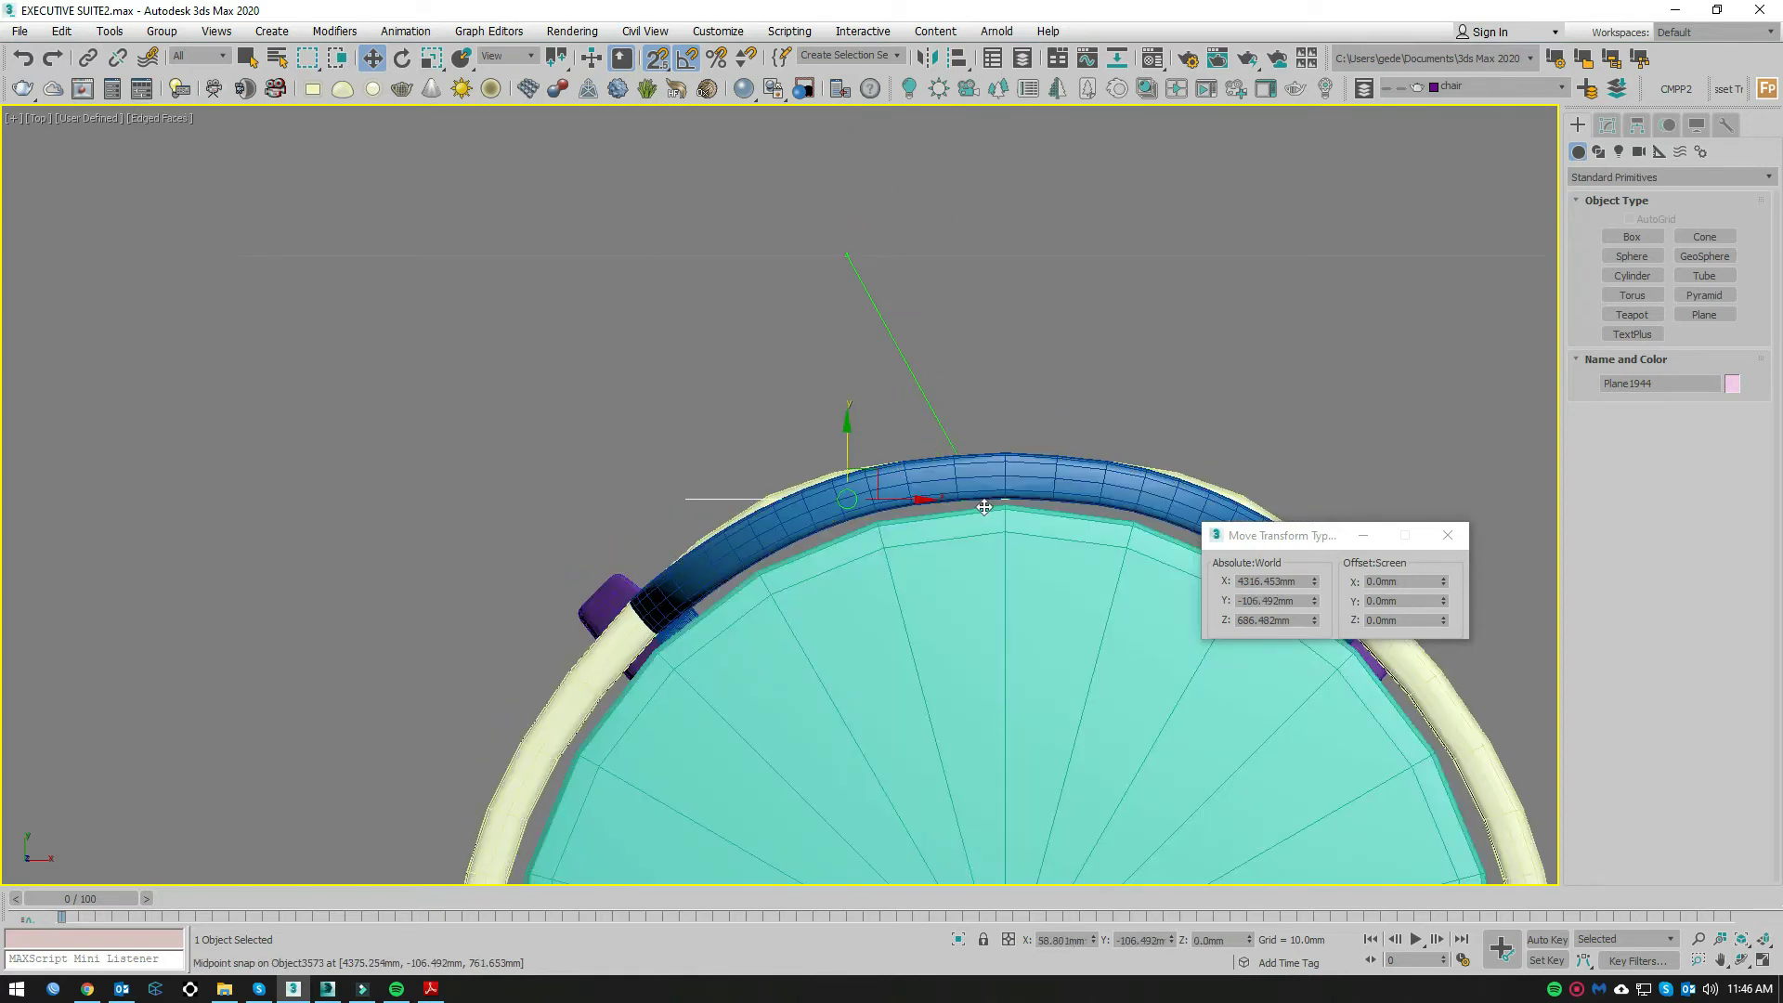
{"action": "key", "text": "F3"}
{"action": "scroll", "coordinate": [1022, 506], "scroll_direction": "up", "scroll_amount": 3}
{"action": "mouse_move", "coordinate": [1007, 510]}
{"action": "middle_mouse_down"}
{"action": "mouse_move", "coordinate": [1056, 414]}
{"action": "mouse_move", "coordinate": [867, 398]}
{"action": "middle_mouse_up"}
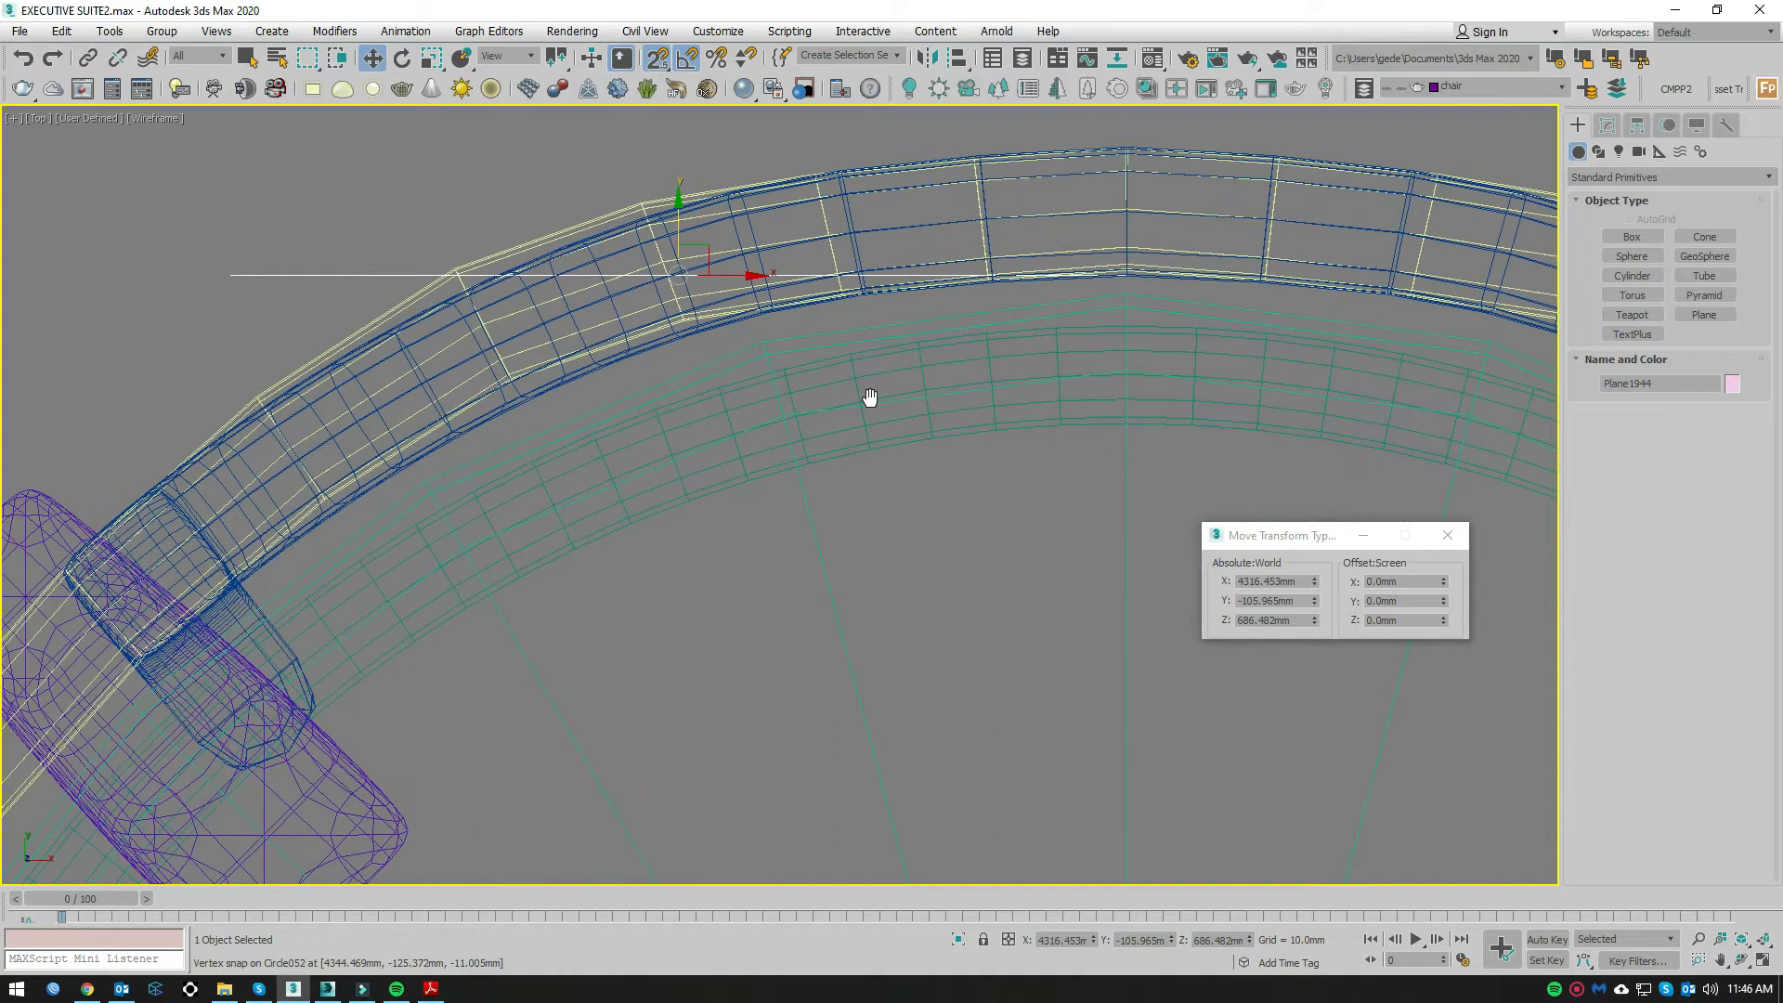
Step: Turn off TurboSmooth on the curved rail ring
{"action": "left_click", "coordinate": [909, 220]}
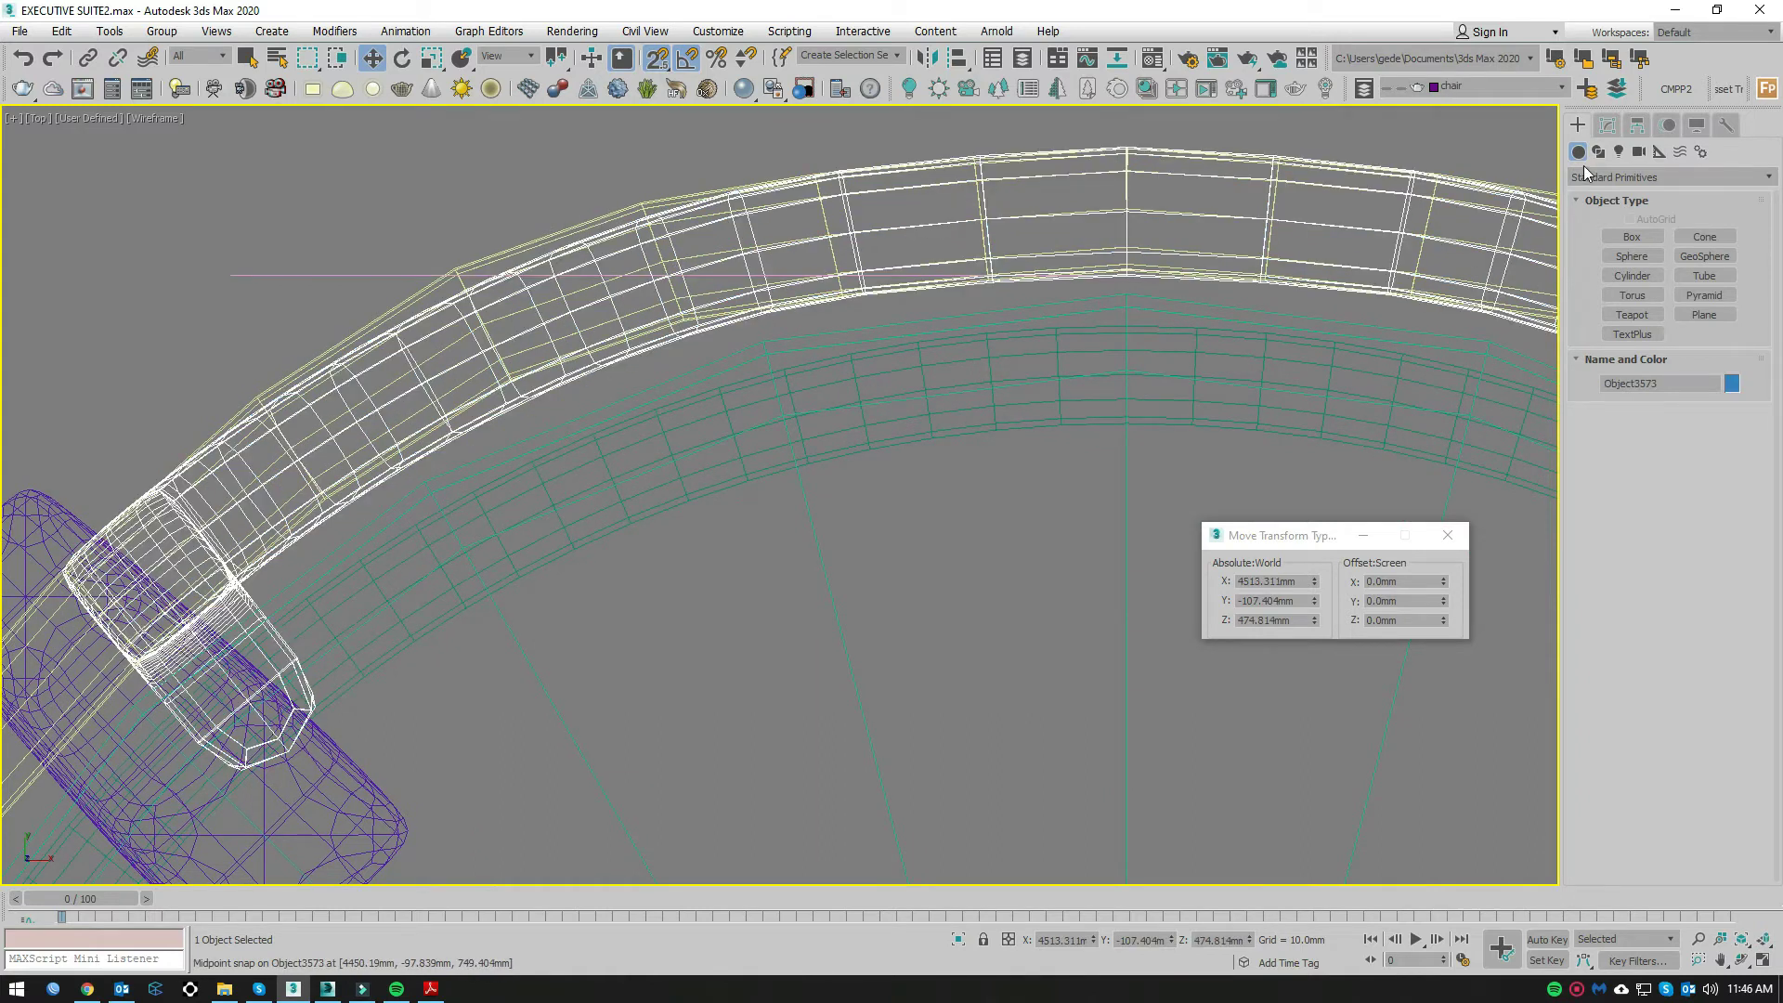
{"action": "left_click", "coordinate": [1608, 124]}
{"action": "left_click", "coordinate": [1580, 235]}
{"action": "scroll", "coordinate": [908, 418], "scroll_direction": "down", "scroll_amount": 2}
{"action": "scroll", "coordinate": [908, 380], "scroll_direction": "down", "scroll_amount": 2}
{"action": "scroll", "coordinate": [908, 380], "scroll_direction": "down", "scroll_amount": 3}
Step: Isolate the chair, disable TurboSmooth on Rectangle232, and select the pink plane
{"action": "key", "text": "p"}
{"action": "key", "text": "F3"}
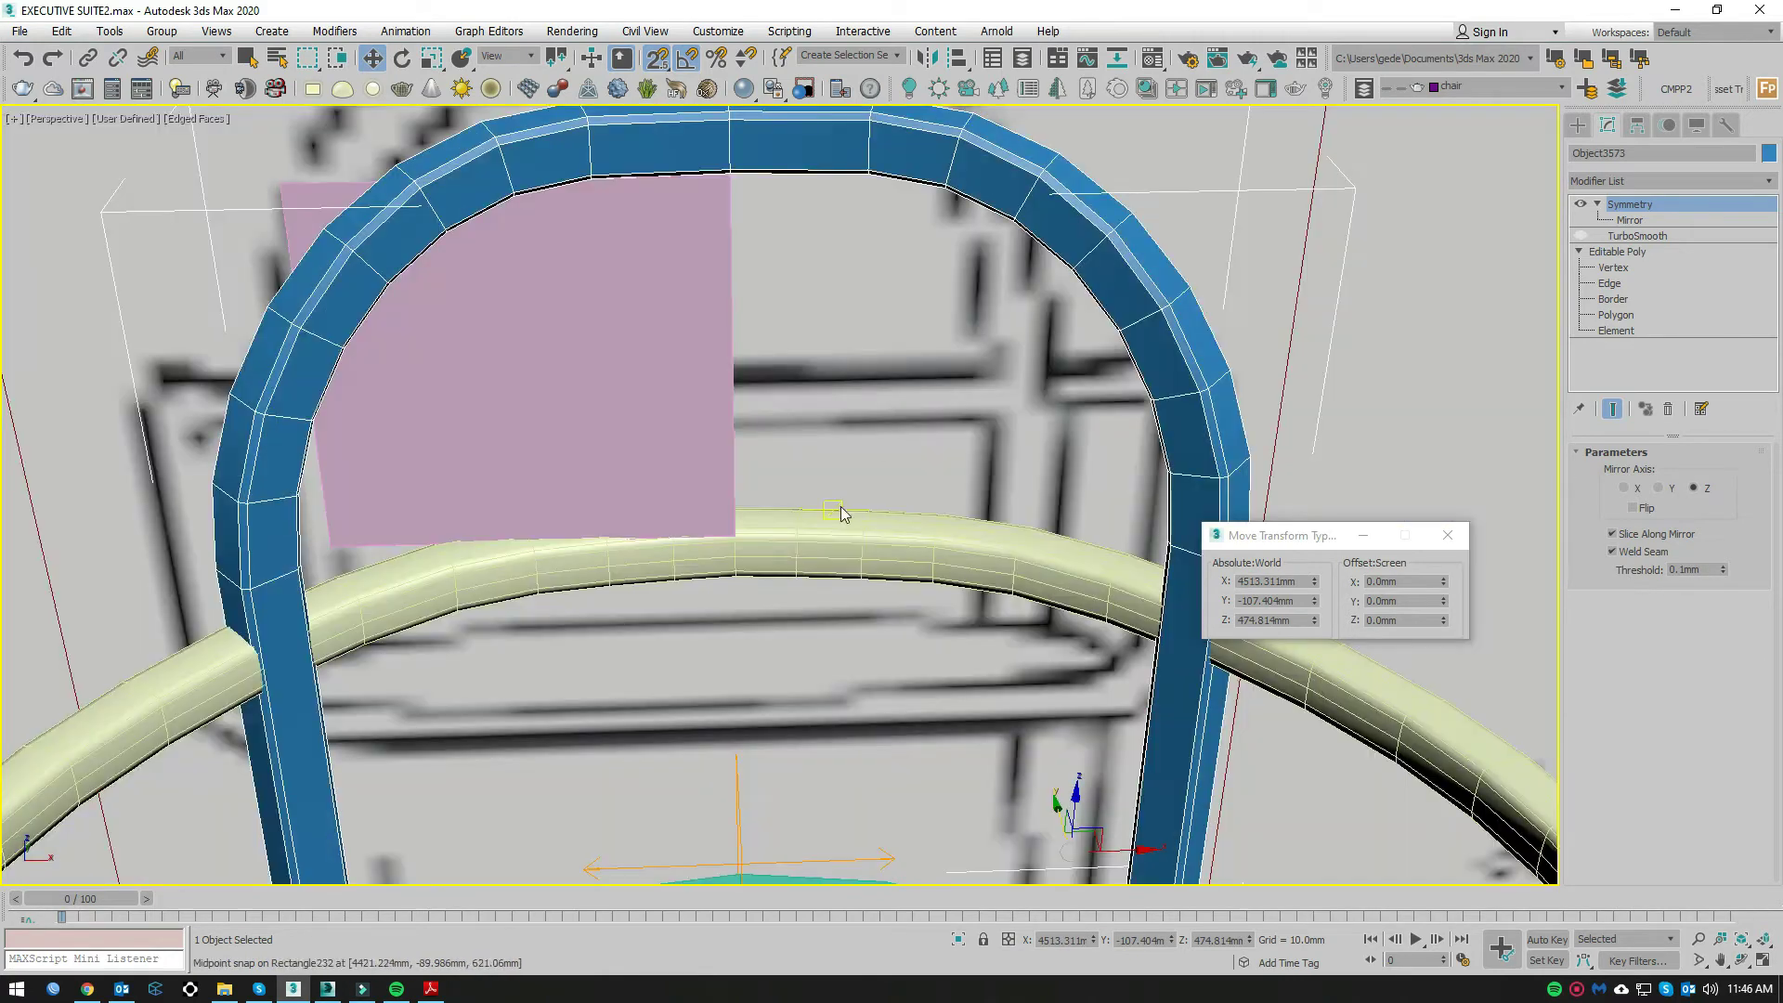
{"action": "scroll", "coordinate": [756, 464], "scroll_direction": "up", "scroll_amount": 3}
{"action": "scroll", "coordinate": [755, 464], "scroll_direction": "down", "scroll_amount": 3}
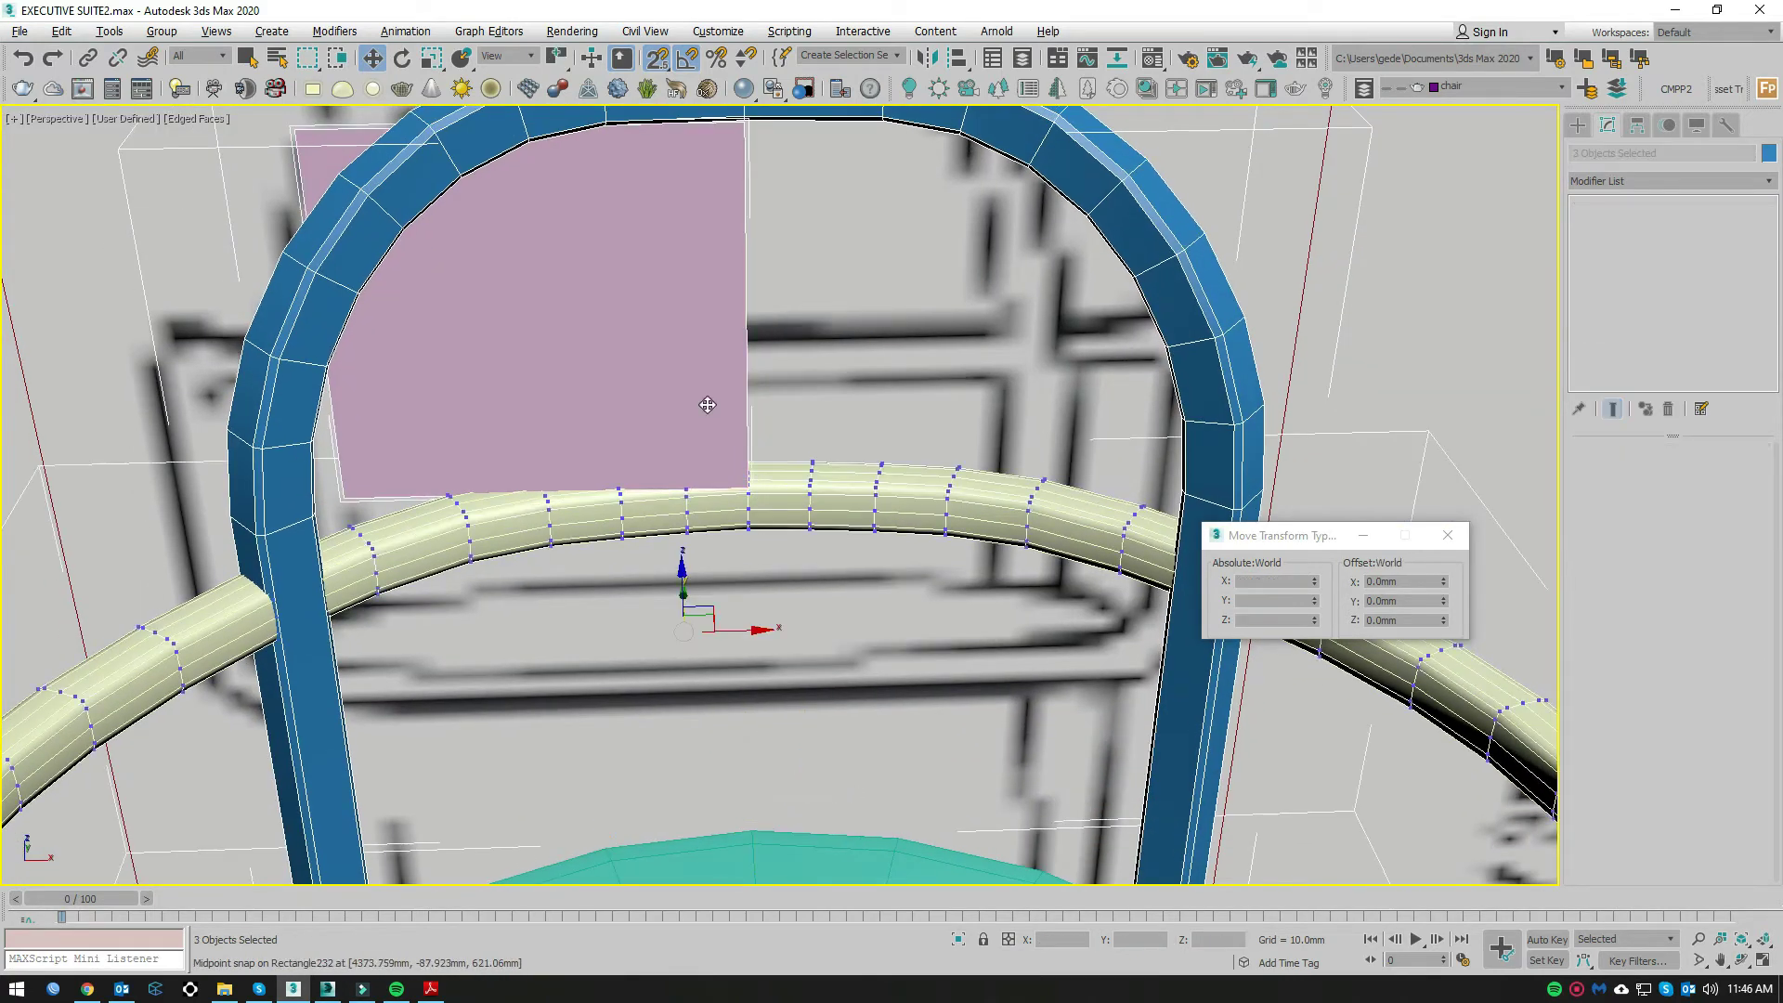
{"action": "key", "text": "alt+q"}
{"action": "scroll", "coordinate": [747, 444], "scroll_direction": "up", "scroll_amount": 3}
{"action": "left_click", "coordinate": [754, 483]}
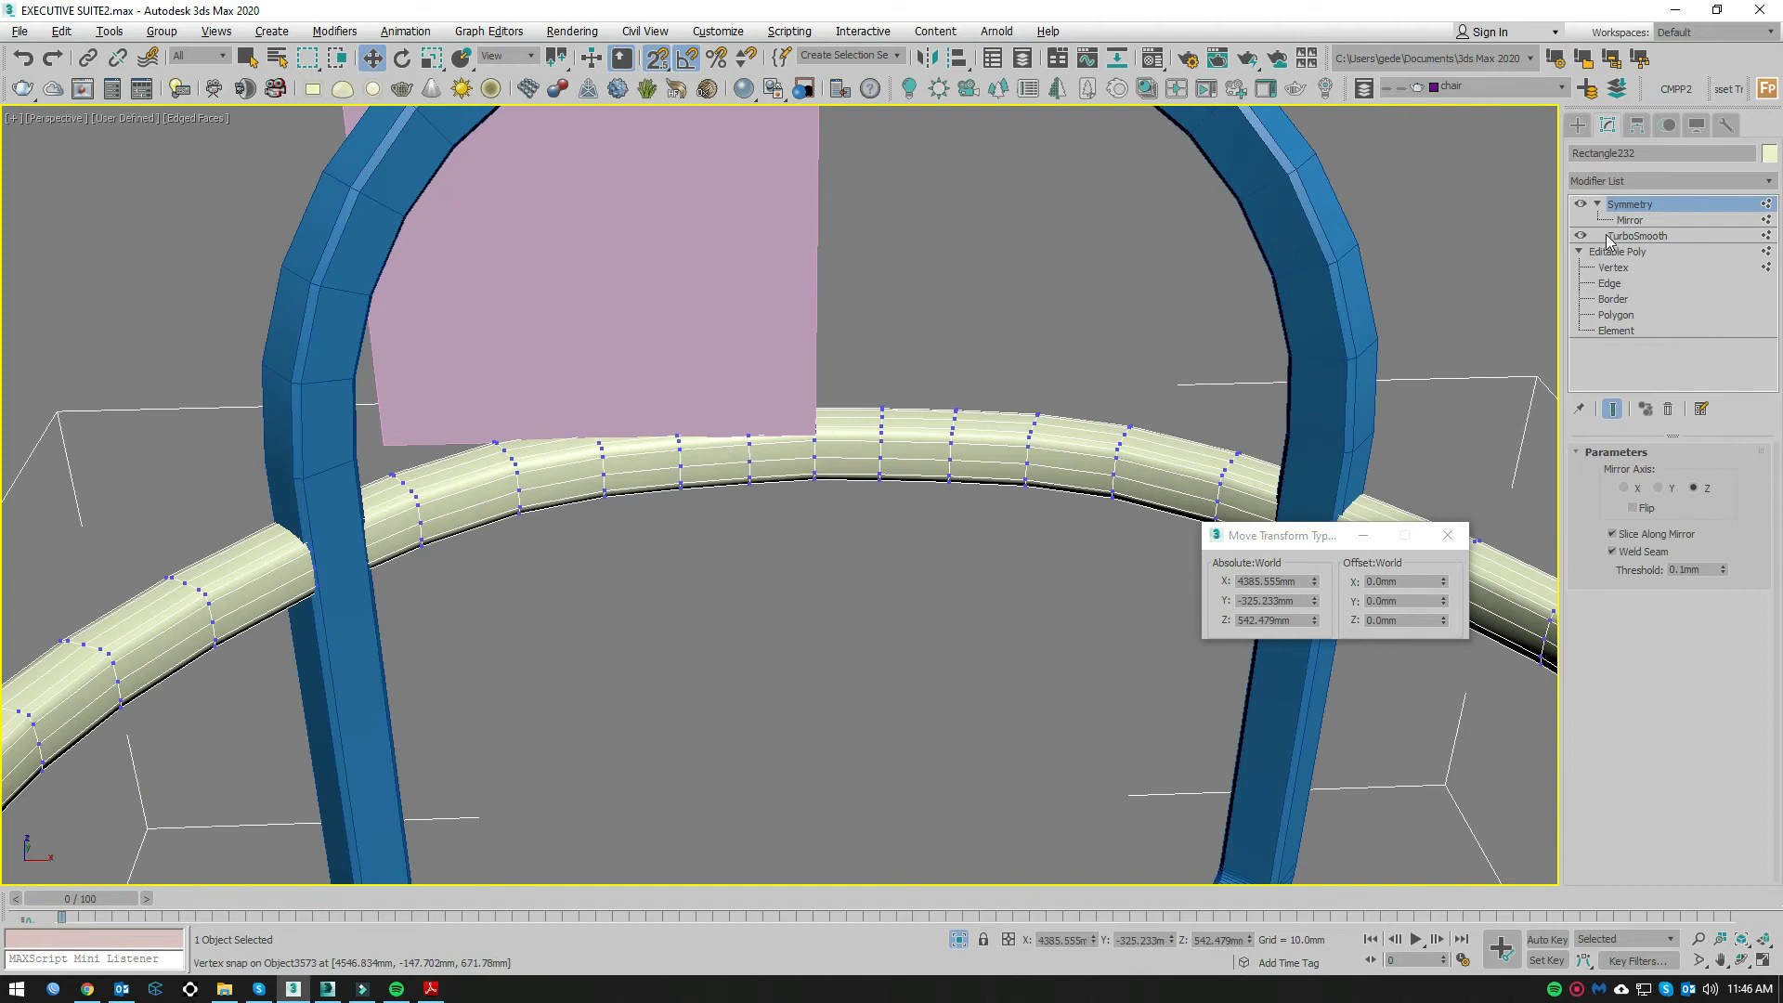
{"action": "left_click", "coordinate": [1580, 235]}
{"action": "middle_click_drag", "start_coordinate": [743, 453], "coordinate": [777, 651], "text": "alt"}
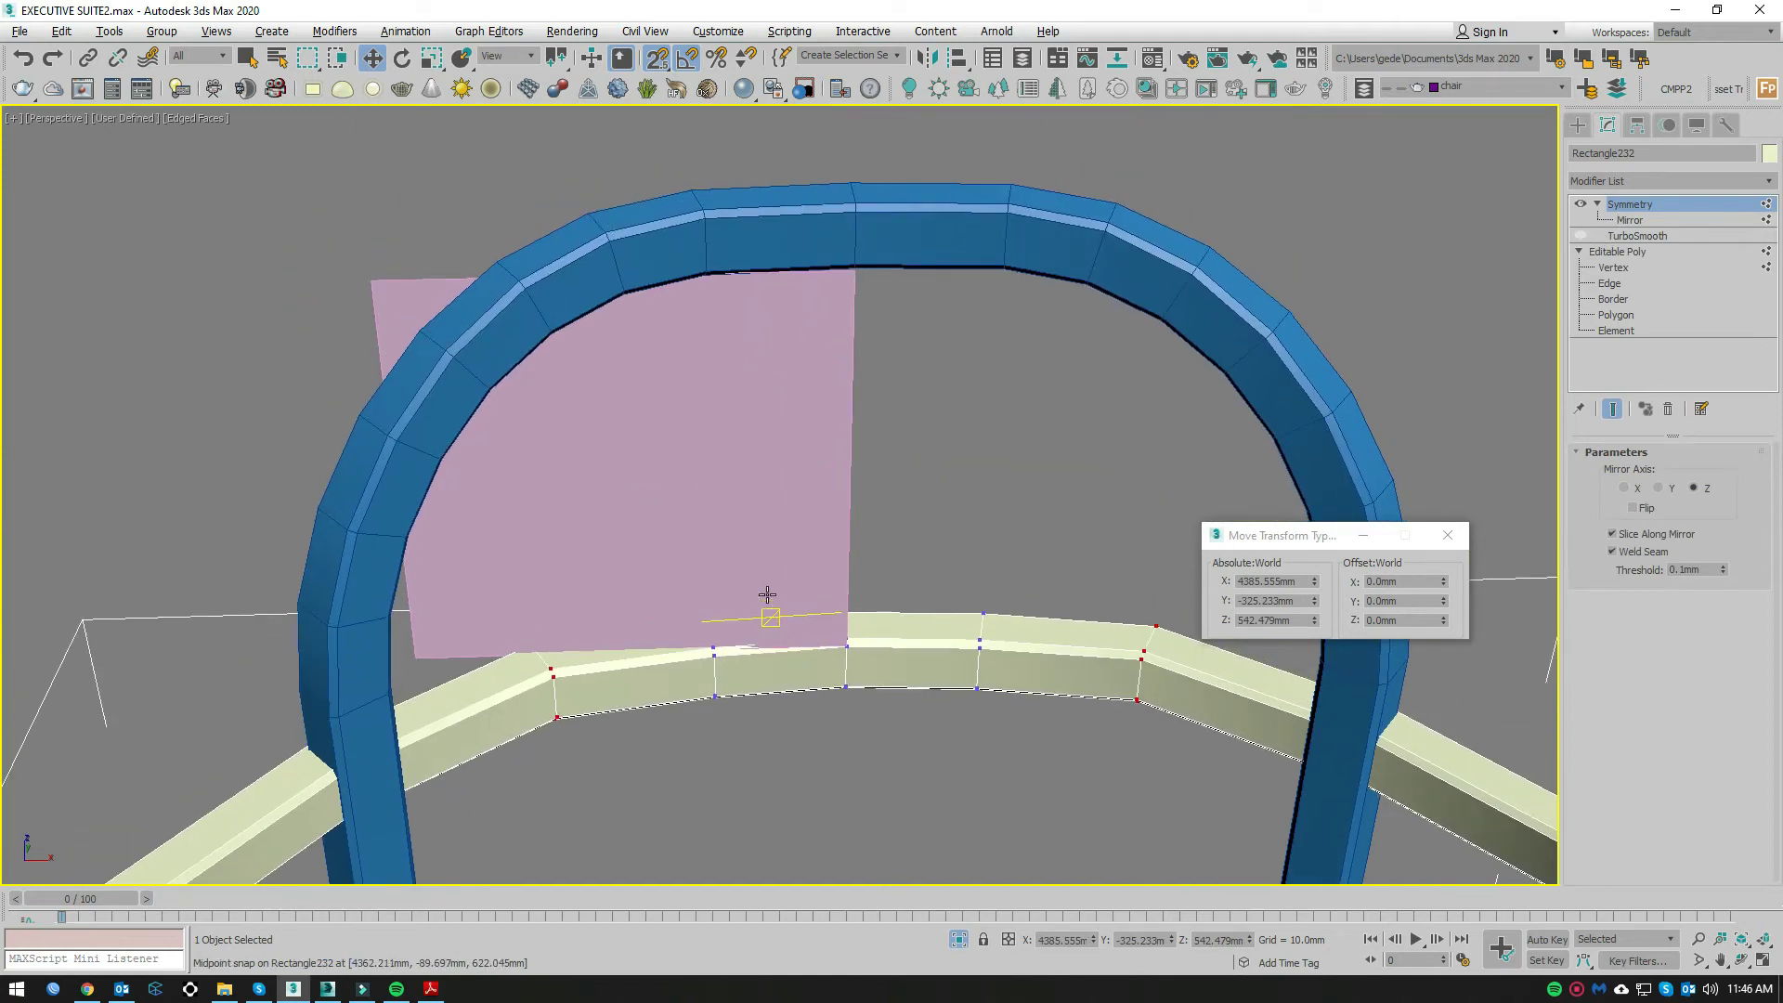
{"action": "left_click", "coordinate": [796, 427]}
Step: Convert the plane to Editable Poly and slide its left edge to the arch's top corner in Front view
{"action": "key", "text": "f"}
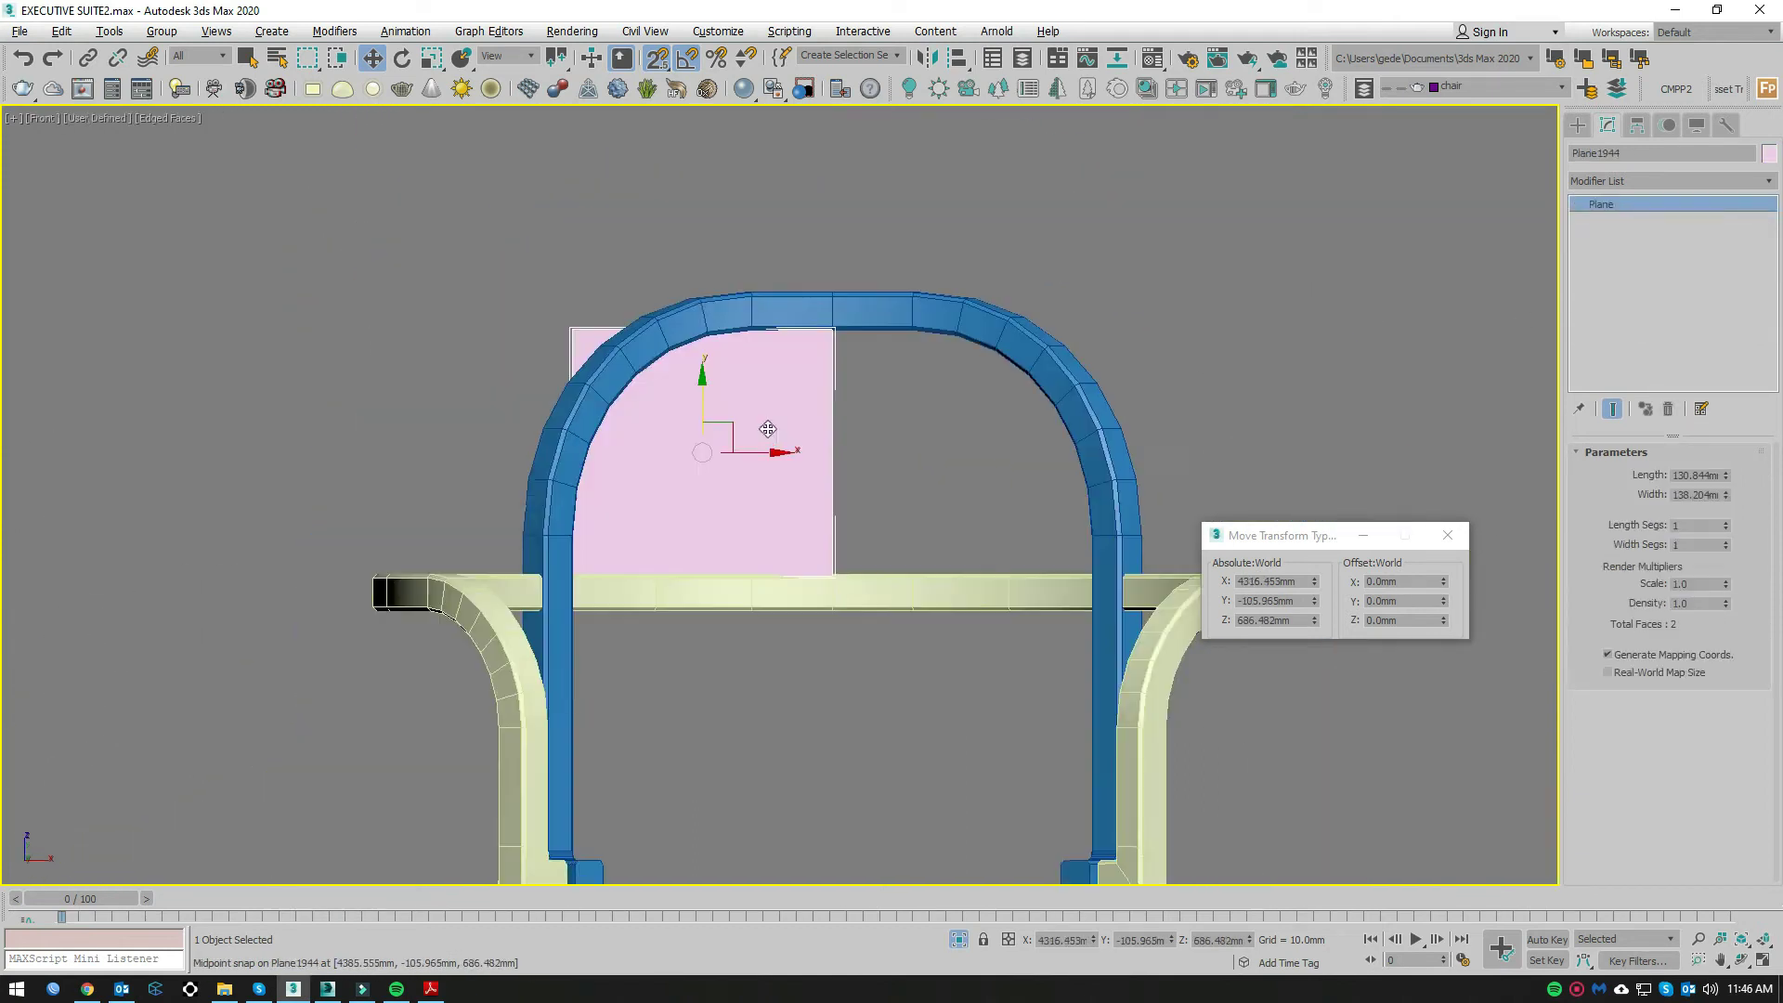
{"action": "right_click", "coordinate": [849, 360]}
{"action": "left_click", "coordinate": [1022, 592]}
{"action": "left_click", "coordinate": [1644, 473]}
{"action": "left_click_drag", "start_coordinate": [650, 430], "coordinate": [325, 500]}
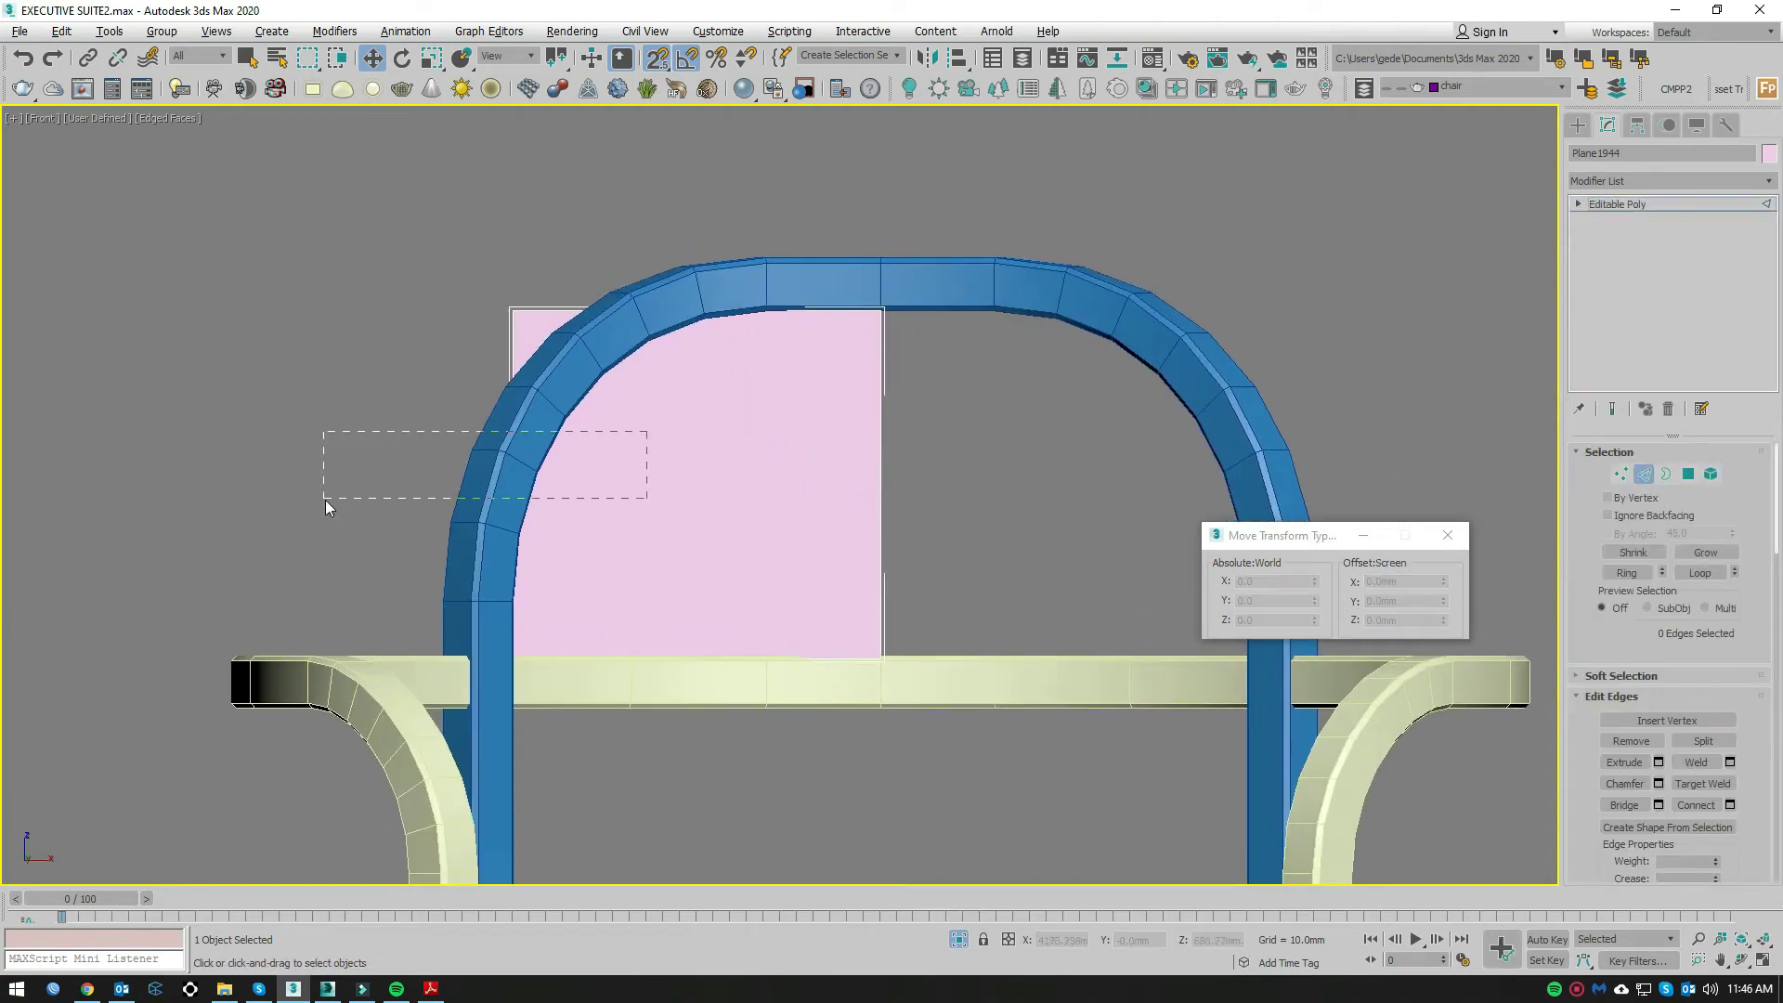
{"action": "scroll", "coordinate": [571, 483], "scroll_direction": "up", "scroll_amount": 2}
{"action": "key", "text": "F3"}
{"action": "key", "text": "F3"}
{"action": "left_click_drag", "start_coordinate": [564, 525], "coordinate": [877, 486]}
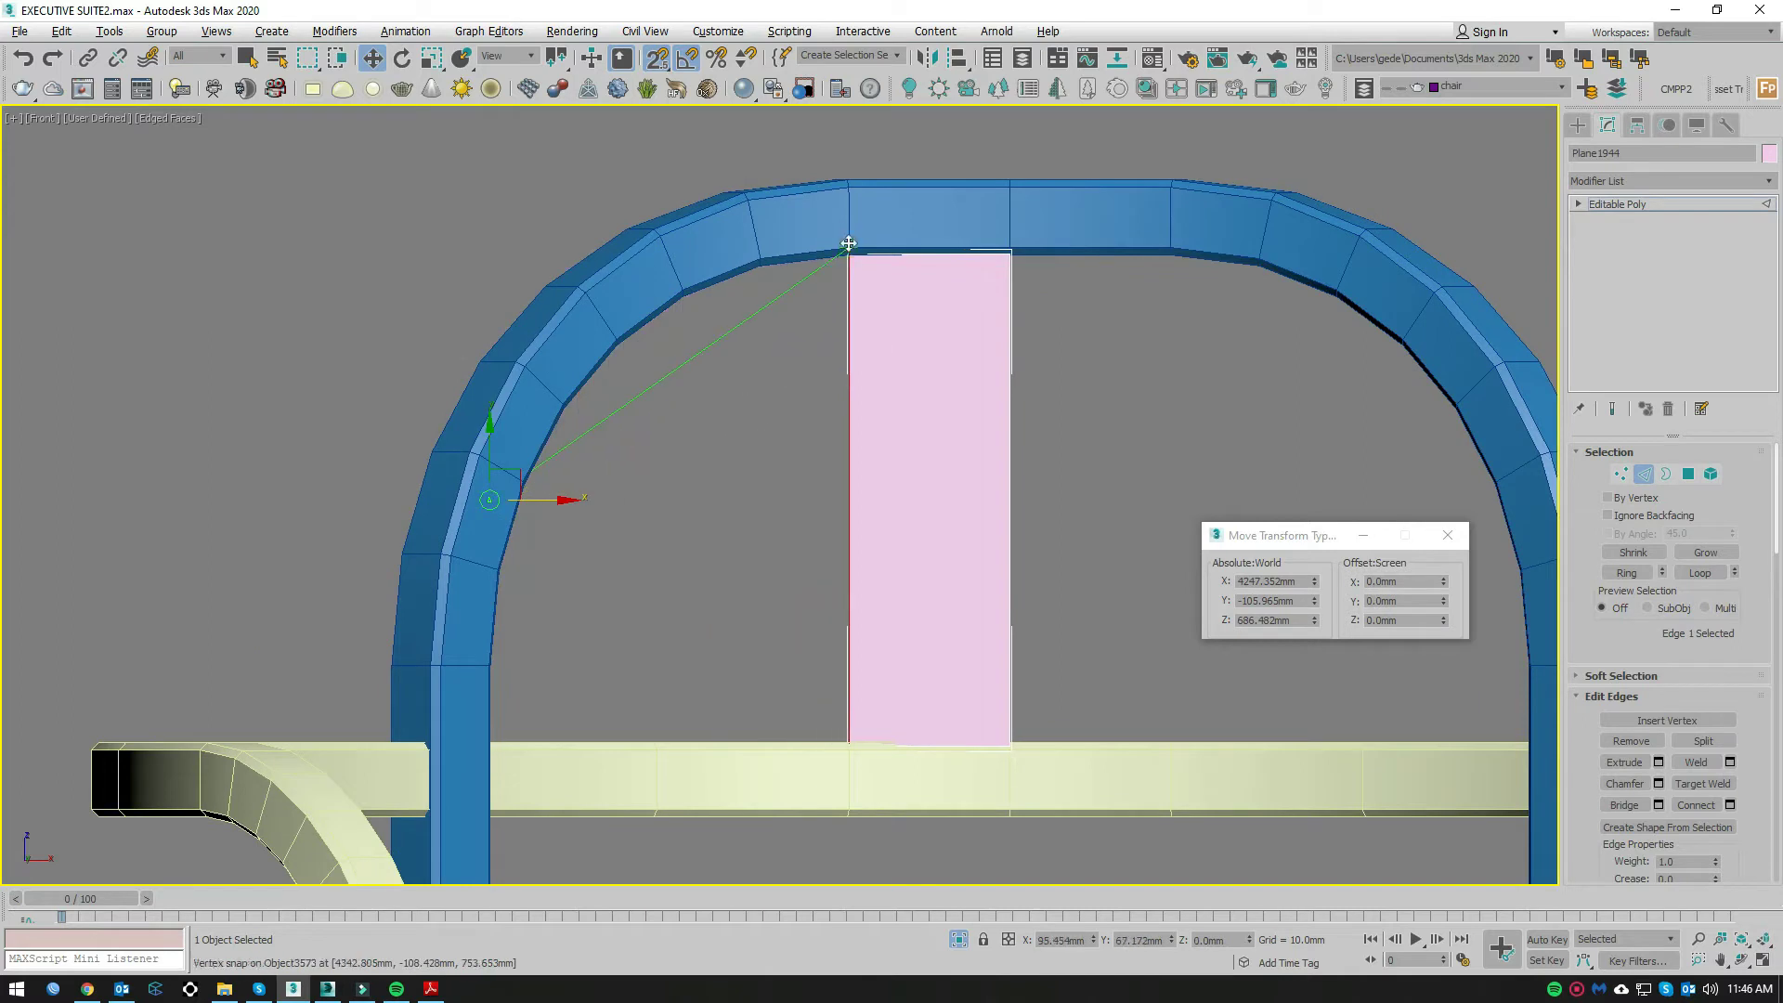
{"action": "key", "text": "F3"}
Step: In Top view, select the plane's two corner vertices
{"action": "key", "text": "t"}
{"action": "scroll", "coordinate": [884, 399], "scroll_direction": "up", "scroll_amount": 3}
{"action": "scroll", "coordinate": [914, 335], "scroll_direction": "up", "scroll_amount": 3}
{"action": "scroll", "coordinate": [962, 401], "scroll_direction": "down", "scroll_amount": 3}
{"action": "scroll", "coordinate": [962, 401], "scroll_direction": "up", "scroll_amount": 3}
{"action": "key", "text": "1"}
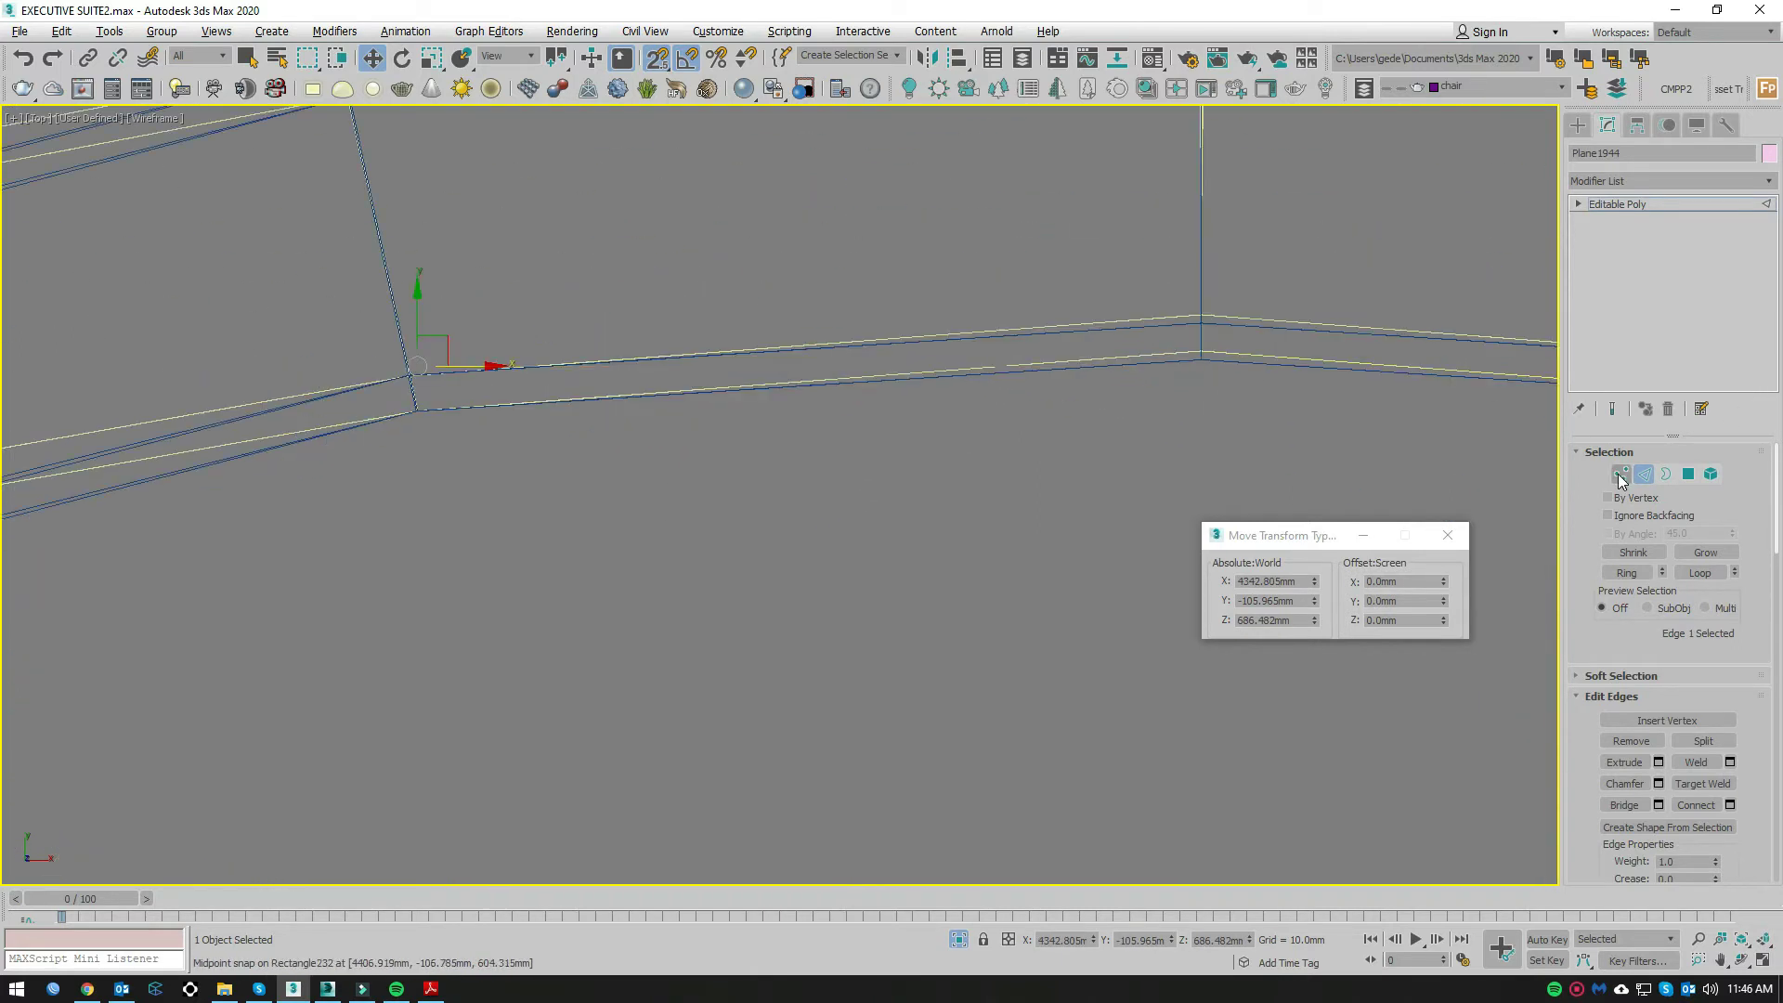
{"action": "left_click_drag", "start_coordinate": [1338, 279], "coordinate": [1105, 399]}
{"action": "middle_click_drag", "start_coordinate": [1222, 368], "coordinate": [1369, 259]}
{"action": "scroll", "coordinate": [1256, 357], "scroll_direction": "down", "scroll_amount": 3}
{"action": "scroll", "coordinate": [1177, 281], "scroll_direction": "up", "scroll_amount": 2}
Step: Snap the corner vertices onto the curved rail's edge and its corner endpoint
{"action": "mouse_move", "coordinate": [1178, 281]}
{"action": "middle_mouse_down"}
{"action": "mouse_move", "coordinate": [1297, 223]}
{"action": "mouse_move", "coordinate": [756, 425]}
{"action": "middle_mouse_up"}
{"action": "scroll", "coordinate": [1003, 362], "scroll_direction": "up", "scroll_amount": 2}
{"action": "scroll", "coordinate": [933, 331], "scroll_direction": "down", "scroll_amount": 2}
{"action": "mouse_move", "coordinate": [933, 331]}
{"action": "middle_mouse_down"}
{"action": "mouse_move", "coordinate": [956, 303]}
{"action": "mouse_move", "coordinate": [927, 387]}
{"action": "middle_mouse_up"}
{"action": "scroll", "coordinate": [956, 404], "scroll_direction": "up", "scroll_amount": 3}
{"action": "scroll", "coordinate": [971, 447], "scroll_direction": "up", "scroll_amount": 2}
{"action": "left_click_drag", "start_coordinate": [972, 440], "coordinate": [972, 446]}
{"action": "scroll", "coordinate": [966, 409], "scroll_direction": "down", "scroll_amount": 3}
{"action": "middle_click_drag", "start_coordinate": [642, 321], "coordinate": [955, 351]}
{"action": "left_click_drag", "start_coordinate": [957, 358], "coordinate": [888, 368]}
{"action": "middle_click_drag", "start_coordinate": [892, 369], "coordinate": [894, 424]}
{"action": "scroll", "coordinate": [802, 558], "scroll_direction": "up", "scroll_amount": 3}
{"action": "scroll", "coordinate": [802, 557], "scroll_direction": "down", "scroll_amount": 3}
{"action": "scroll", "coordinate": [882, 439], "scroll_direction": "down", "scroll_amount": 2}
Step: Select the plane's other edge near the snapped corner
{"action": "left_click", "coordinate": [1644, 473]}
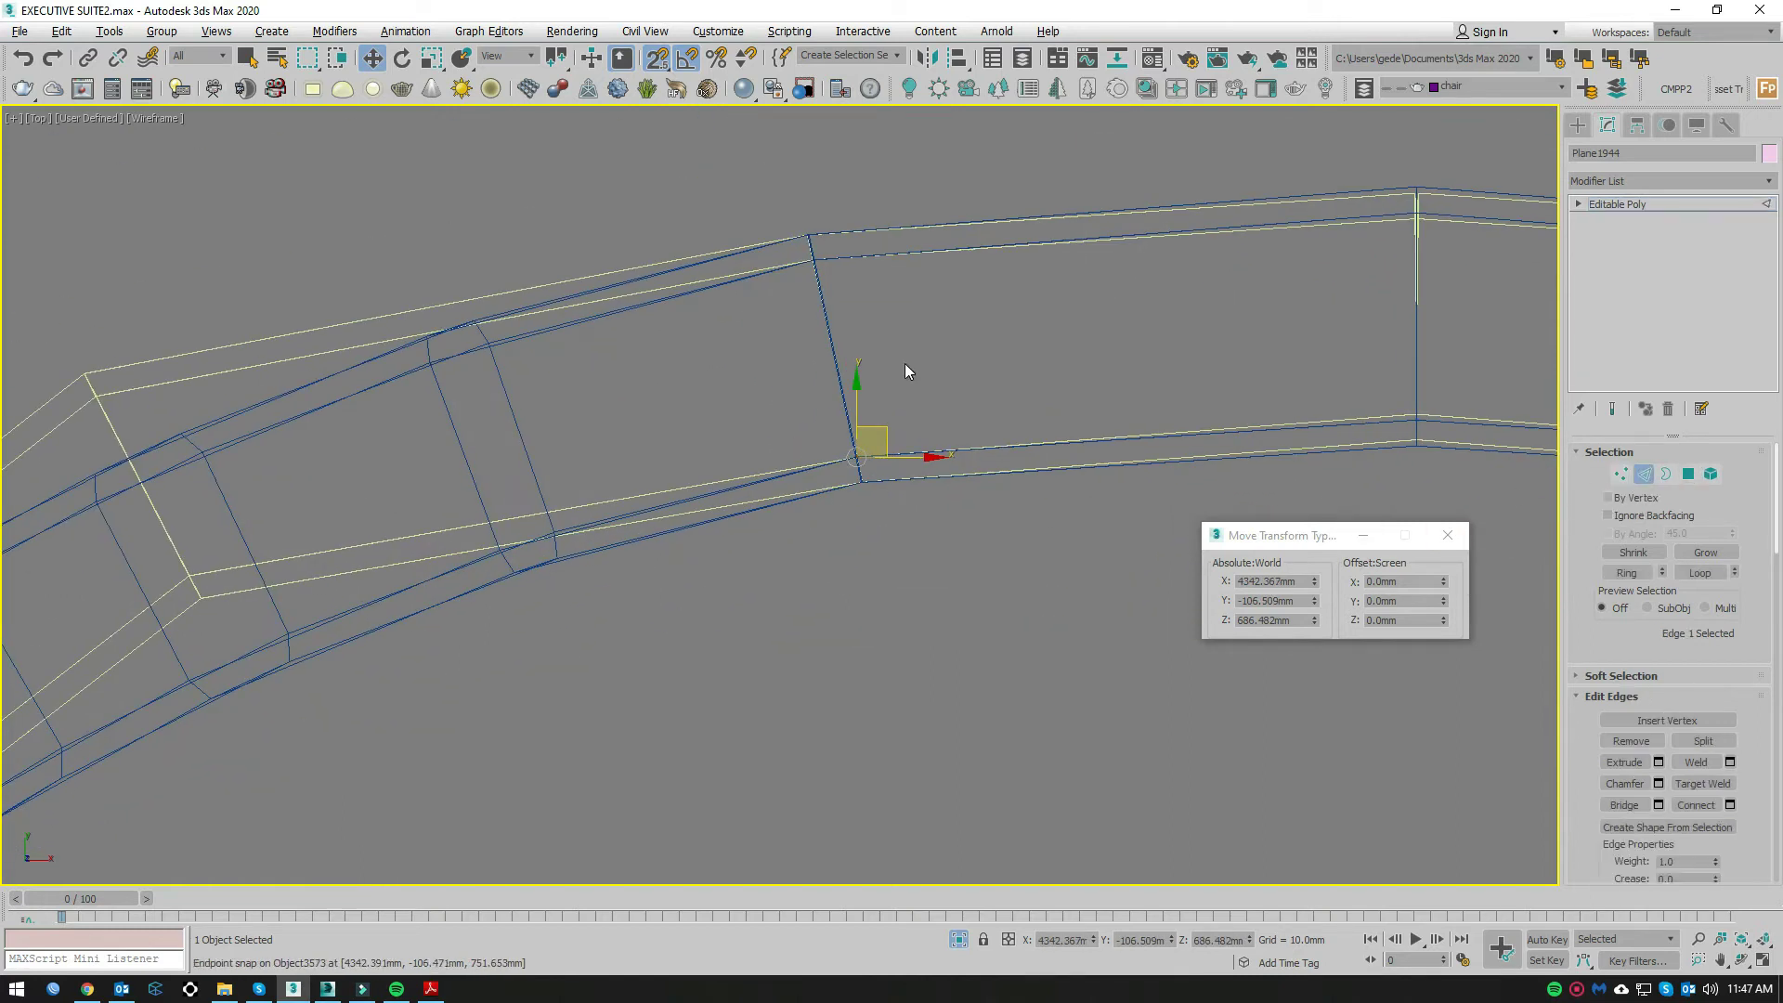
{"action": "scroll", "coordinate": [907, 371], "scroll_direction": "down", "scroll_amount": 2}
{"action": "scroll", "coordinate": [692, 387], "scroll_direction": "up", "scroll_amount": 2}
{"action": "mouse_move", "coordinate": [692, 387]}
{"action": "middle_mouse_down"}
{"action": "mouse_move", "coordinate": [1334, 338]}
{"action": "mouse_move", "coordinate": [1371, 316]}
{"action": "middle_mouse_up"}
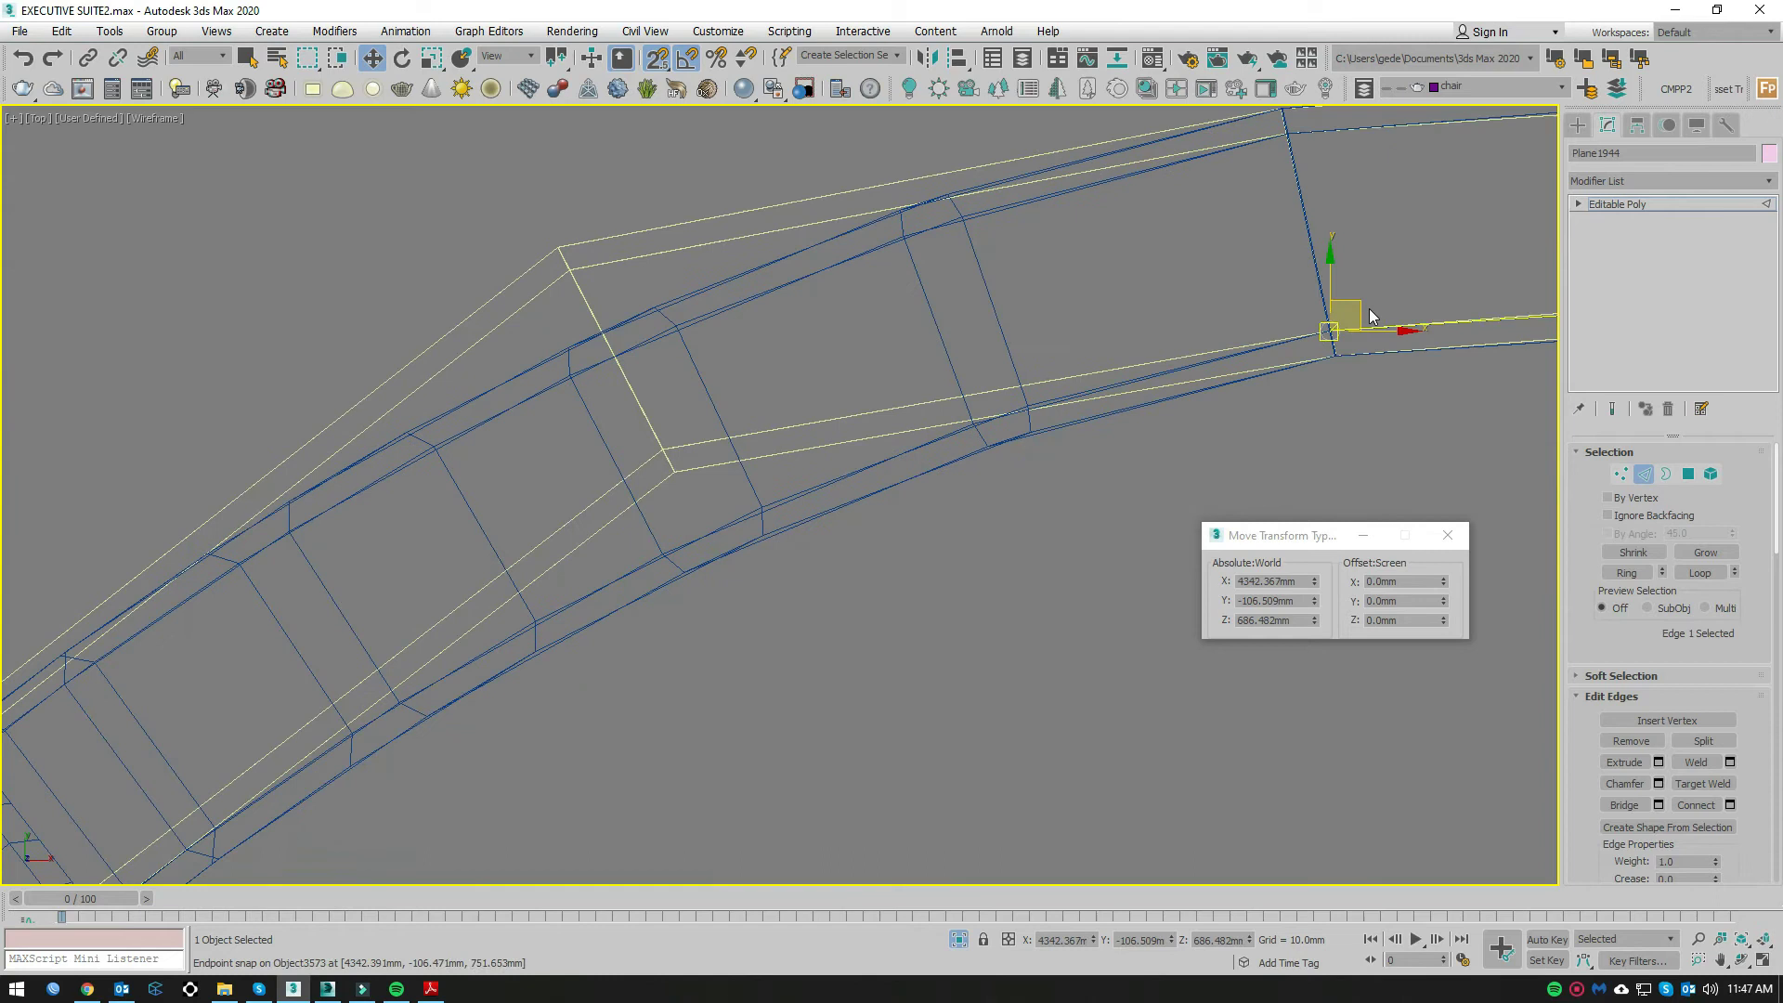
{"action": "left_click", "coordinate": [973, 418]}
{"action": "scroll", "coordinate": [967, 394], "scroll_direction": "down", "scroll_amount": 2}
Step: In Perspective, check the arch top against rail Rectangle232 and leave only the pink plane selected
{"action": "key", "text": "p"}
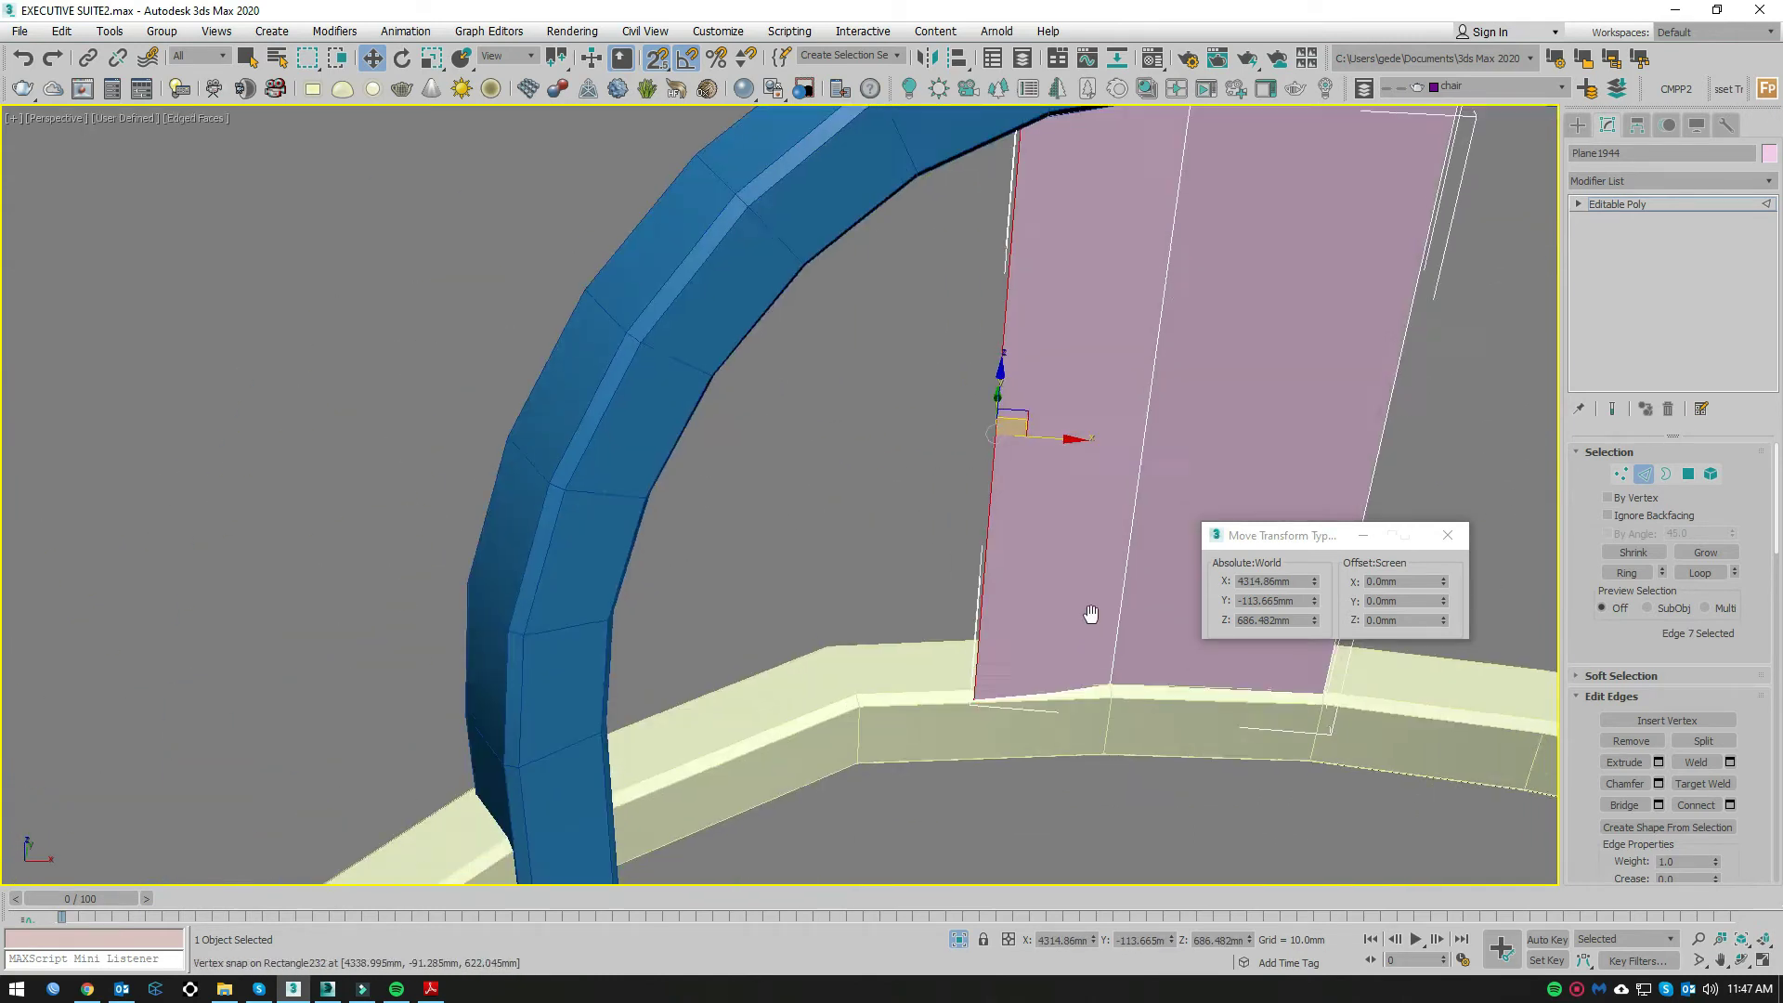
{"action": "scroll", "coordinate": [1013, 635], "scroll_direction": "up", "scroll_amount": 5}
{"action": "scroll", "coordinate": [1072, 594], "scroll_direction": "down", "scroll_amount": 4}
{"action": "scroll", "coordinate": [1055, 520], "scroll_direction": "up", "scroll_amount": 1}
{"action": "mouse_move", "coordinate": [1055, 520]}
{"action": "middle_mouse_down"}
{"action": "mouse_move", "coordinate": [905, 527]}
{"action": "mouse_move", "coordinate": [1035, 557]}
{"action": "mouse_move", "coordinate": [1040, 469]}
{"action": "middle_mouse_up"}
{"action": "left_click", "coordinate": [1660, 476]}
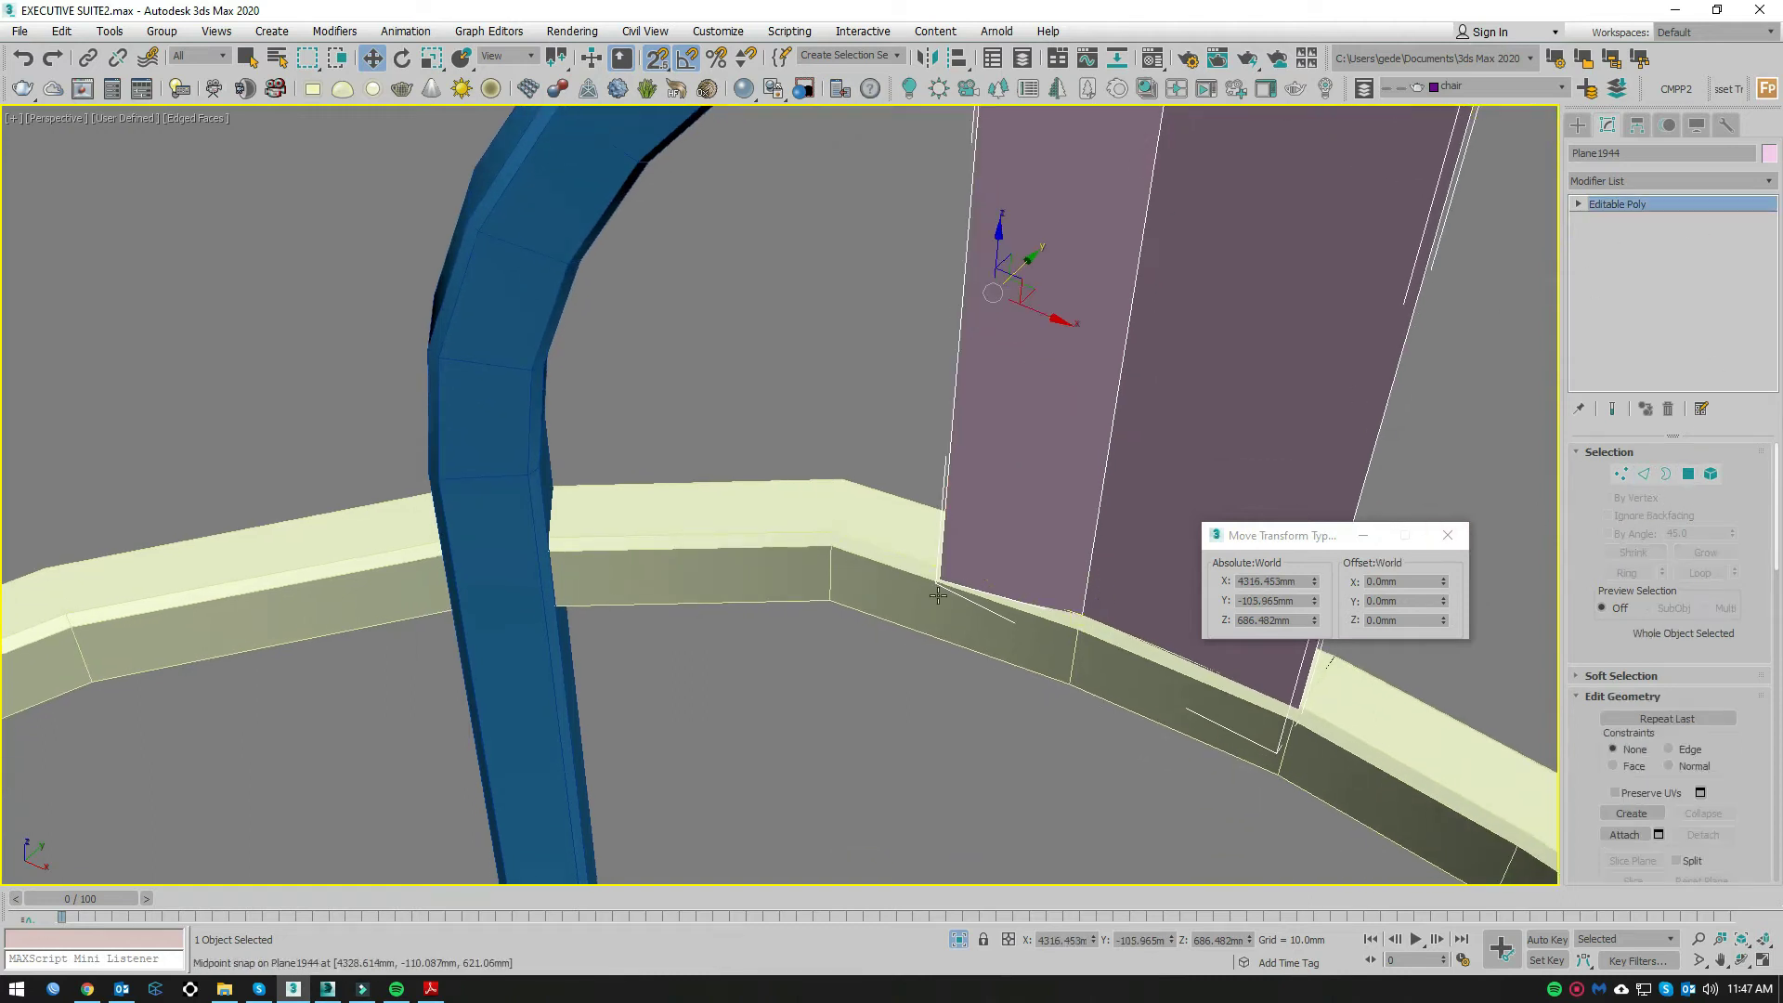
{"action": "left_click", "coordinate": [985, 594]}
{"action": "mouse_move", "coordinate": [987, 585]}
{"action": "middle_mouse_down"}
{"action": "mouse_move", "coordinate": [988, 561]}
{"action": "mouse_move", "coordinate": [1161, 528]}
{"action": "middle_mouse_up"}
{"action": "left_click", "coordinate": [1052, 518], "text": "ctrl"}
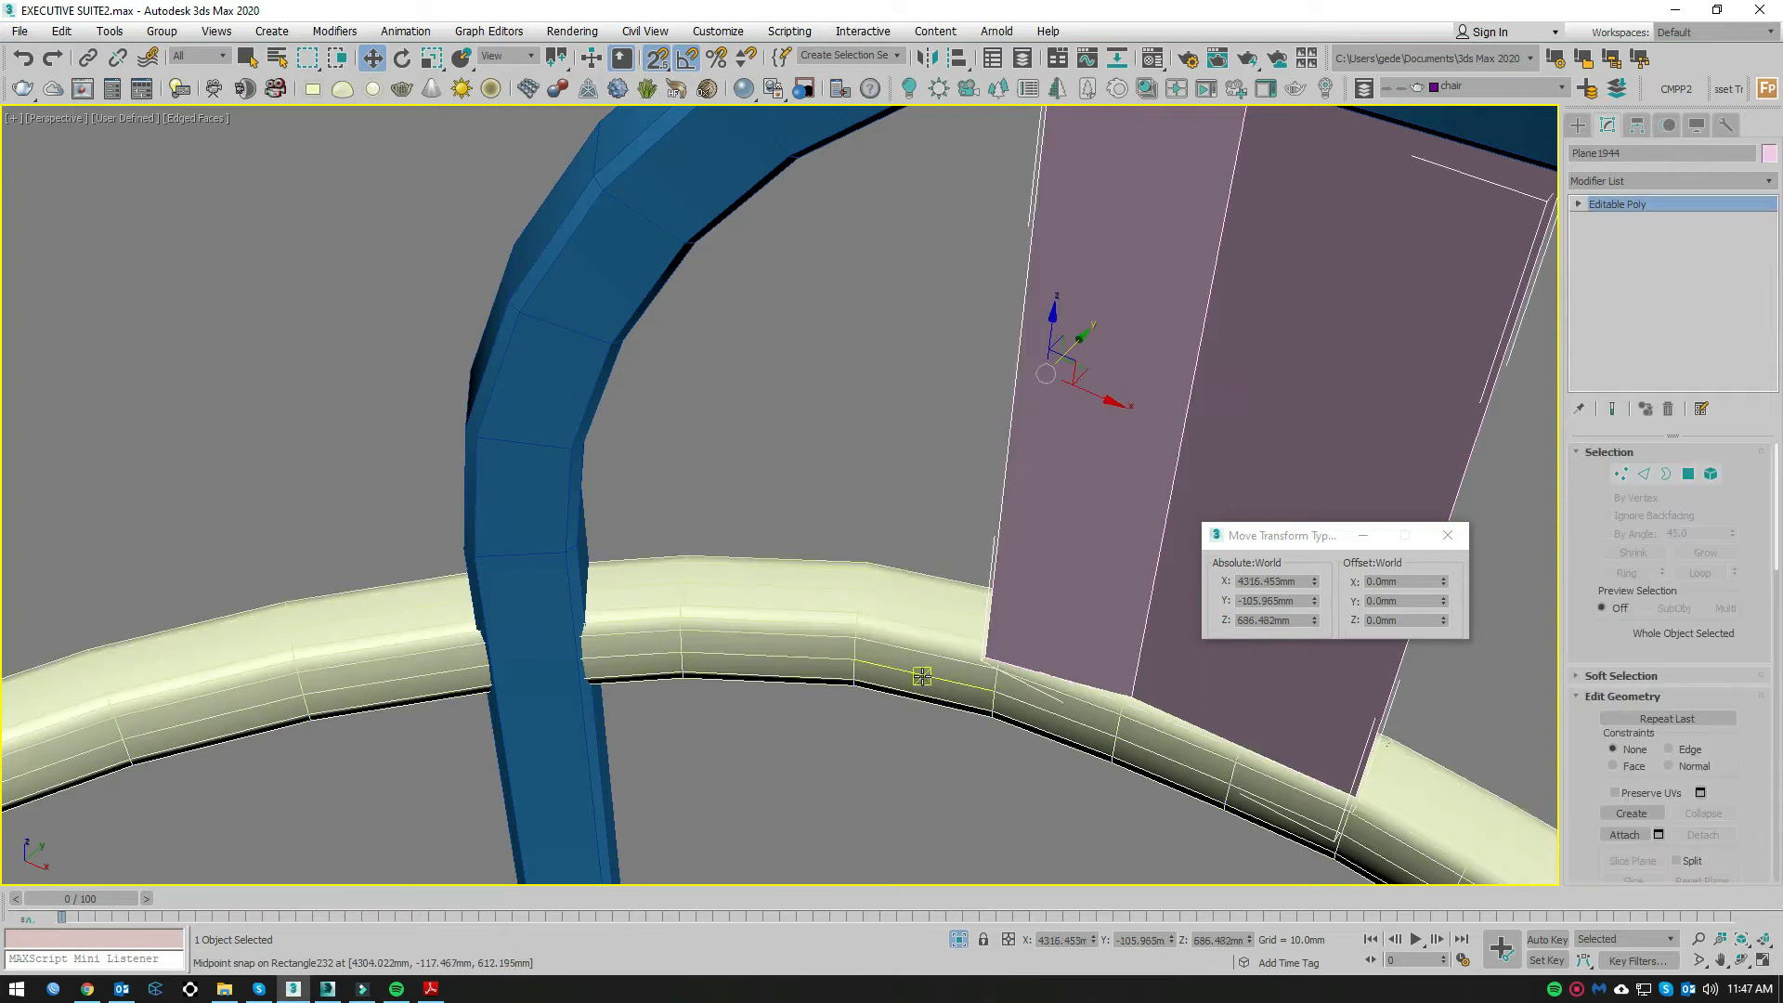
{"action": "left_click", "coordinate": [1056, 360]}
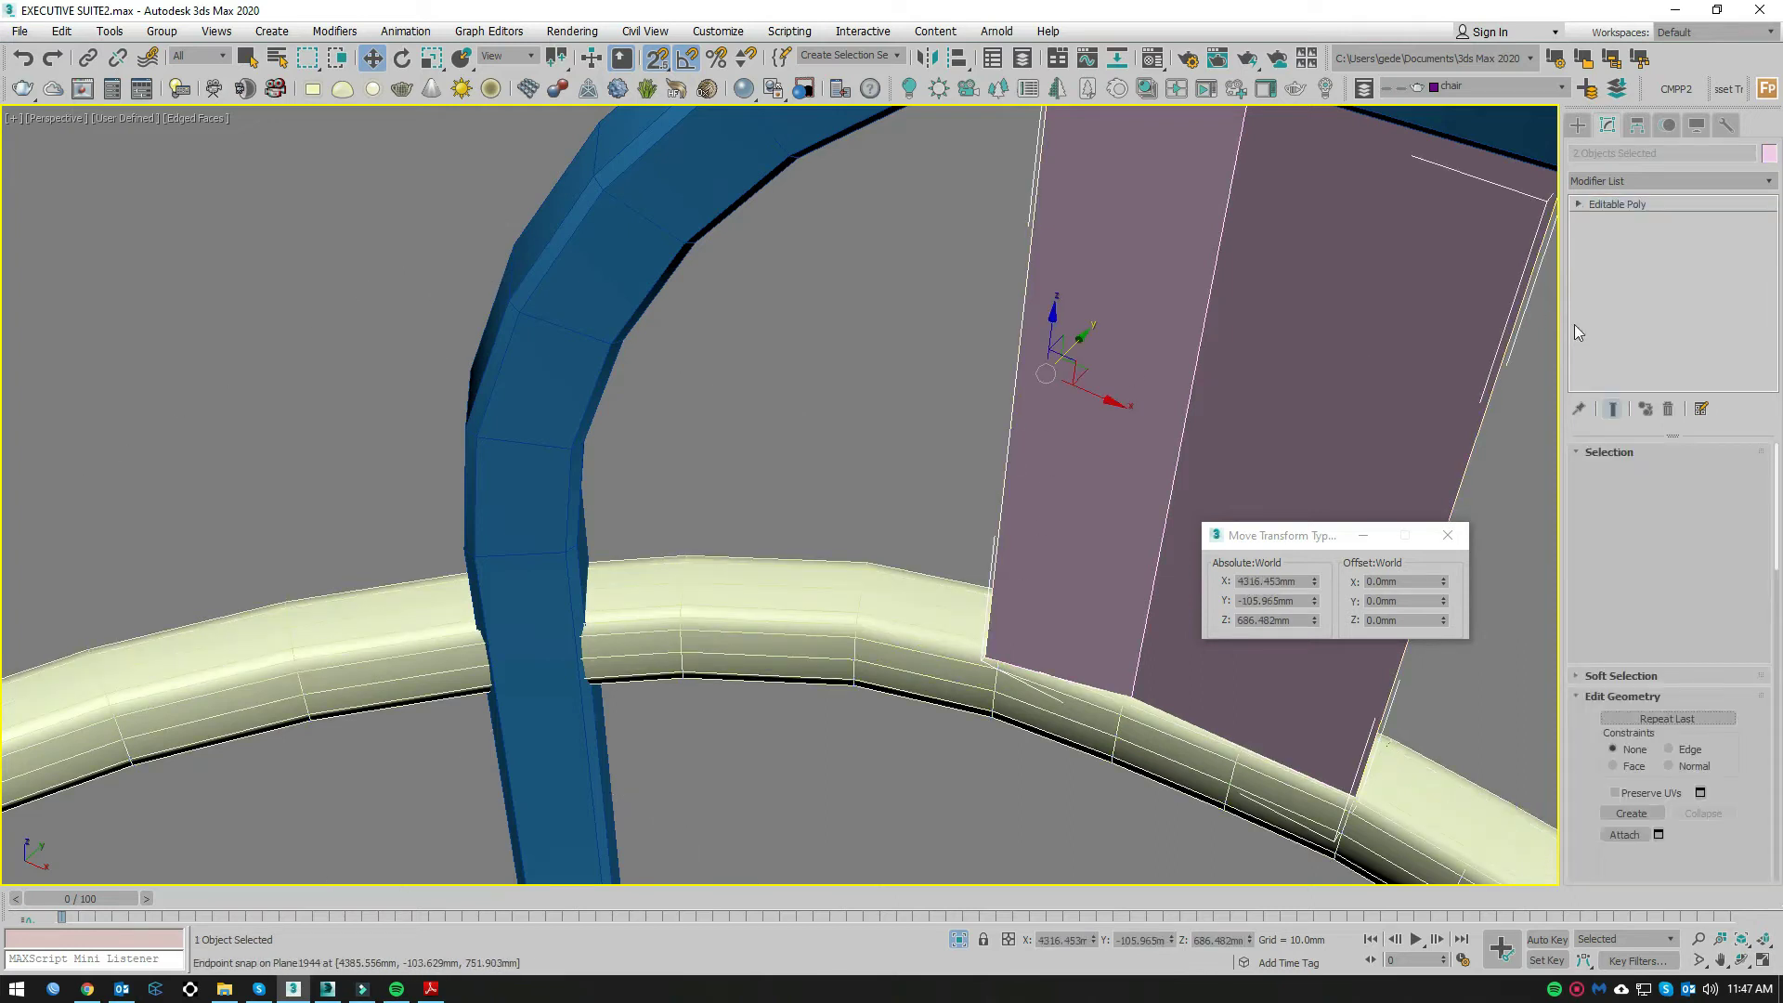
Step: In Top wireframe view, snap the selected edge and its vertices onto the rail's corner and outline
{"action": "key", "text": "2"}
{"action": "scroll", "coordinate": [1015, 390], "scroll_direction": "up", "scroll_amount": 3}
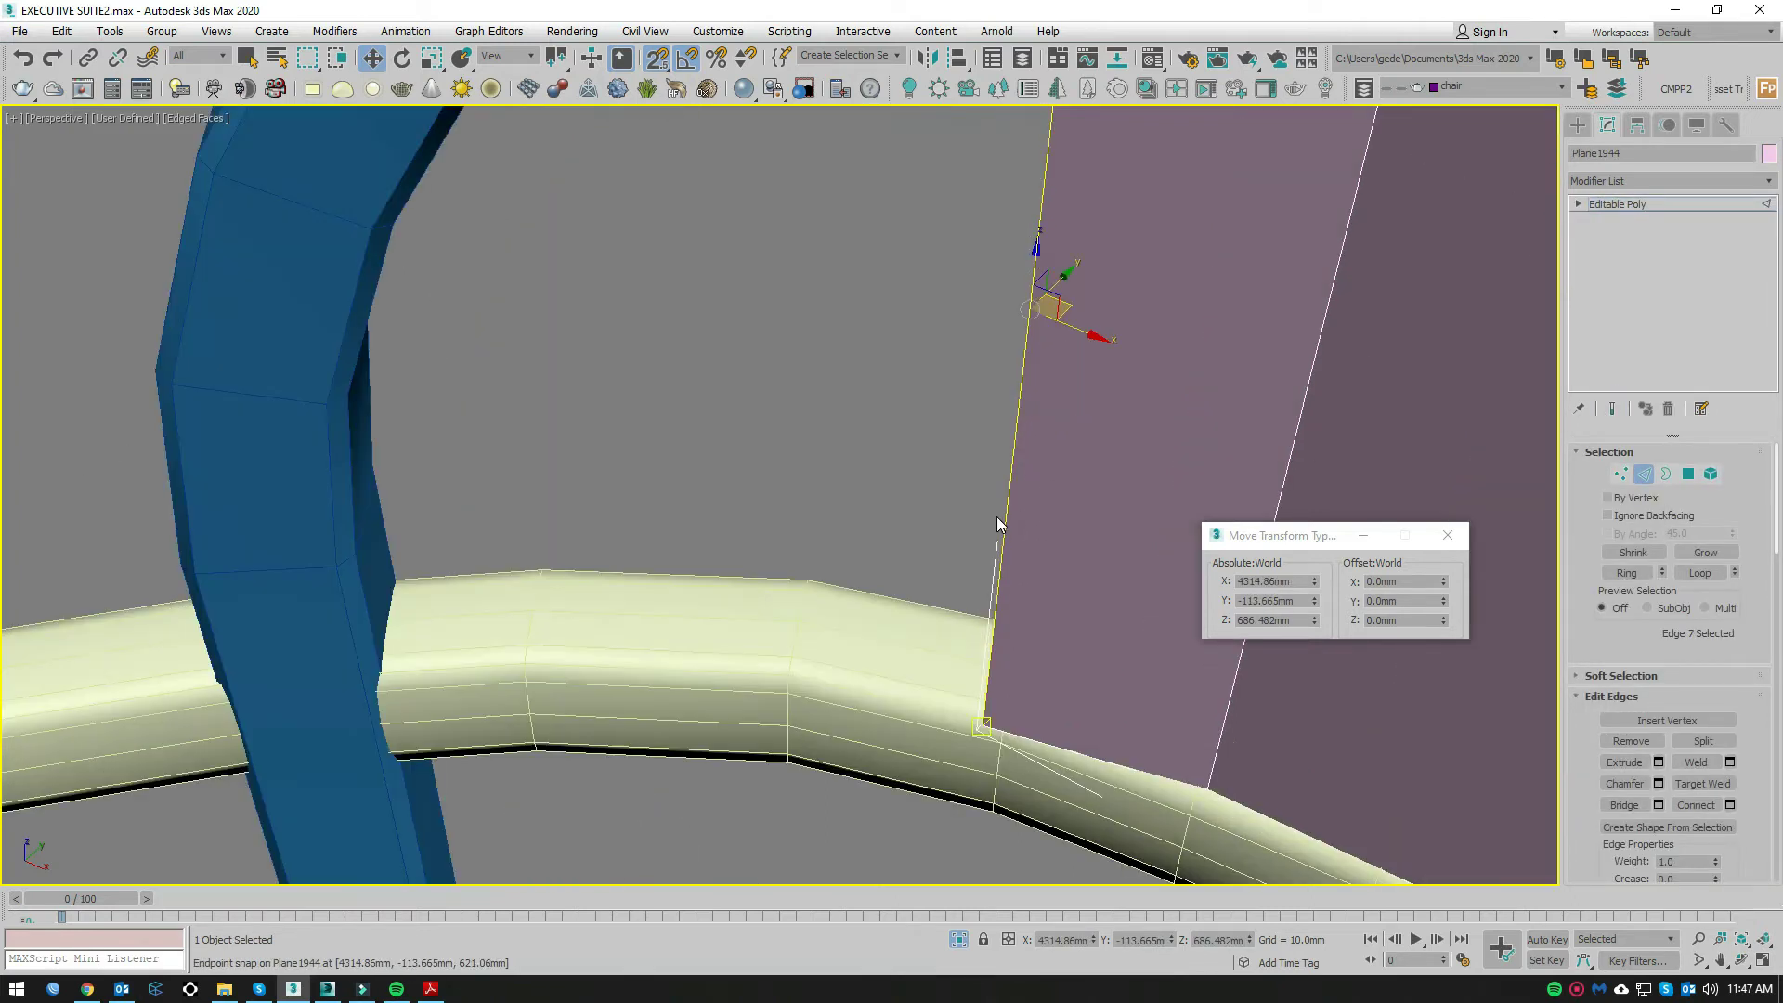
{"action": "key", "text": "t"}
{"action": "key", "text": "F3"}
{"action": "scroll", "coordinate": [1016, 477], "scroll_direction": "up", "scroll_amount": 2}
{"action": "scroll", "coordinate": [939, 490], "scroll_direction": "up", "scroll_amount": 2}
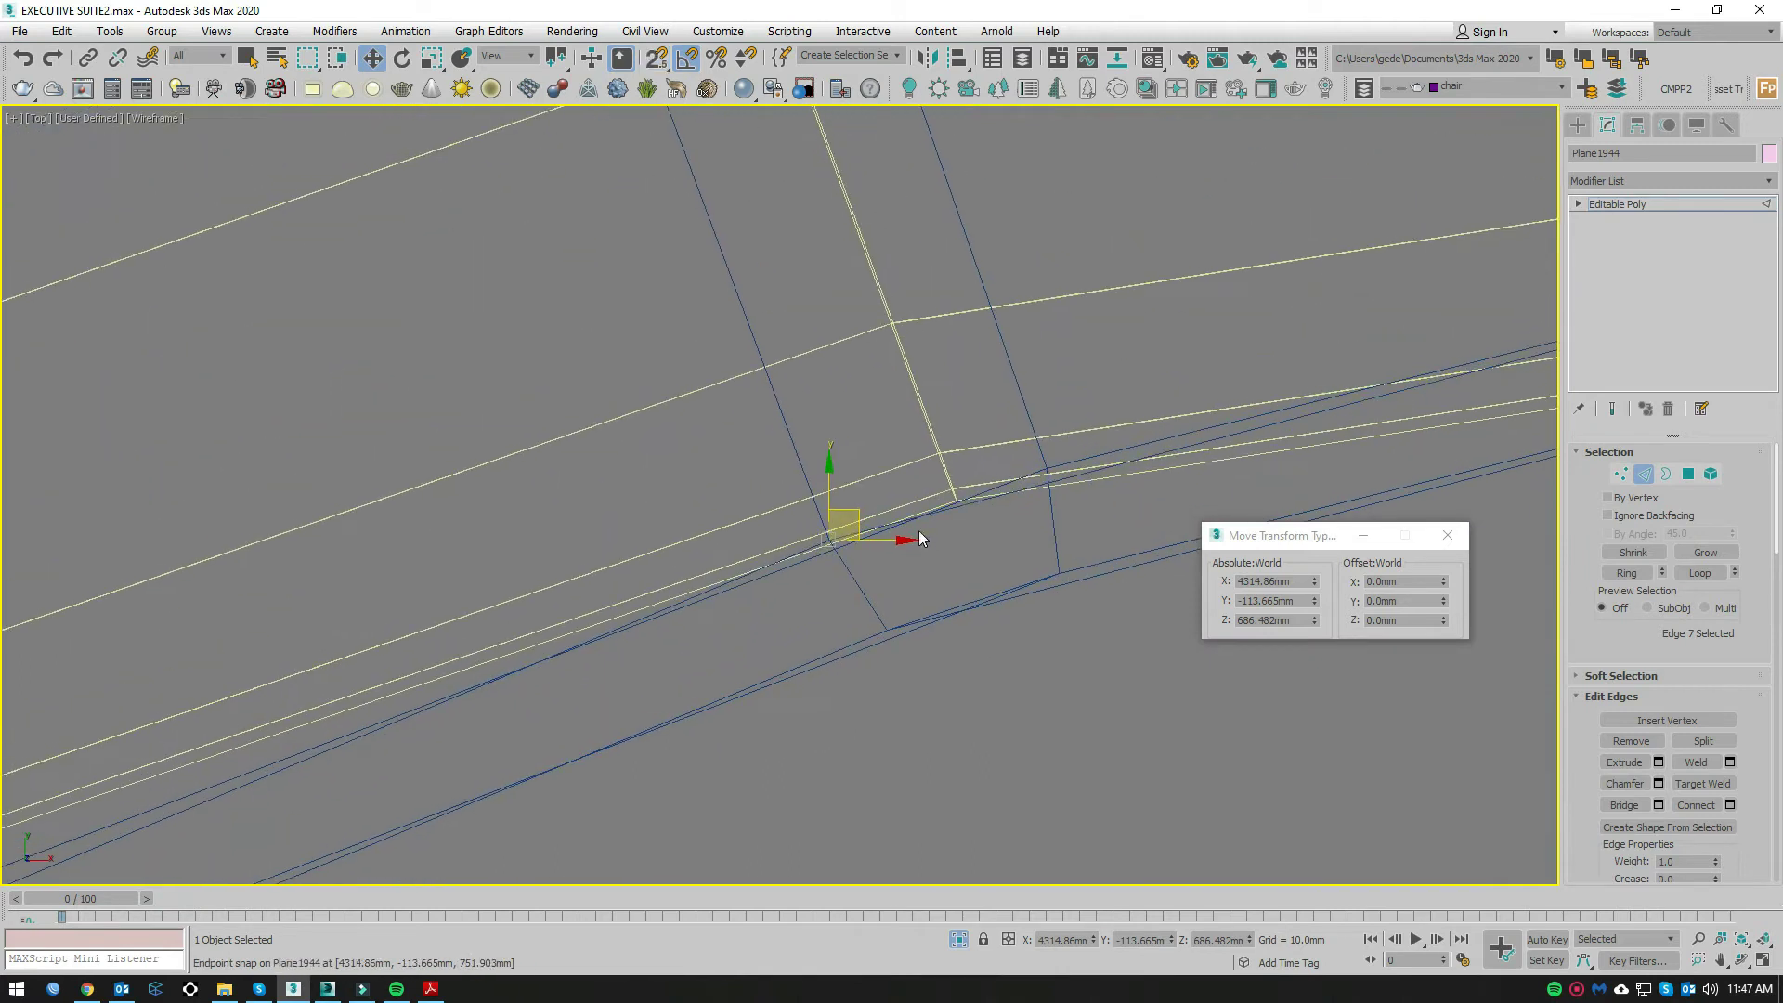
{"action": "left_click_drag", "start_coordinate": [909, 441], "coordinate": [909, 441]}
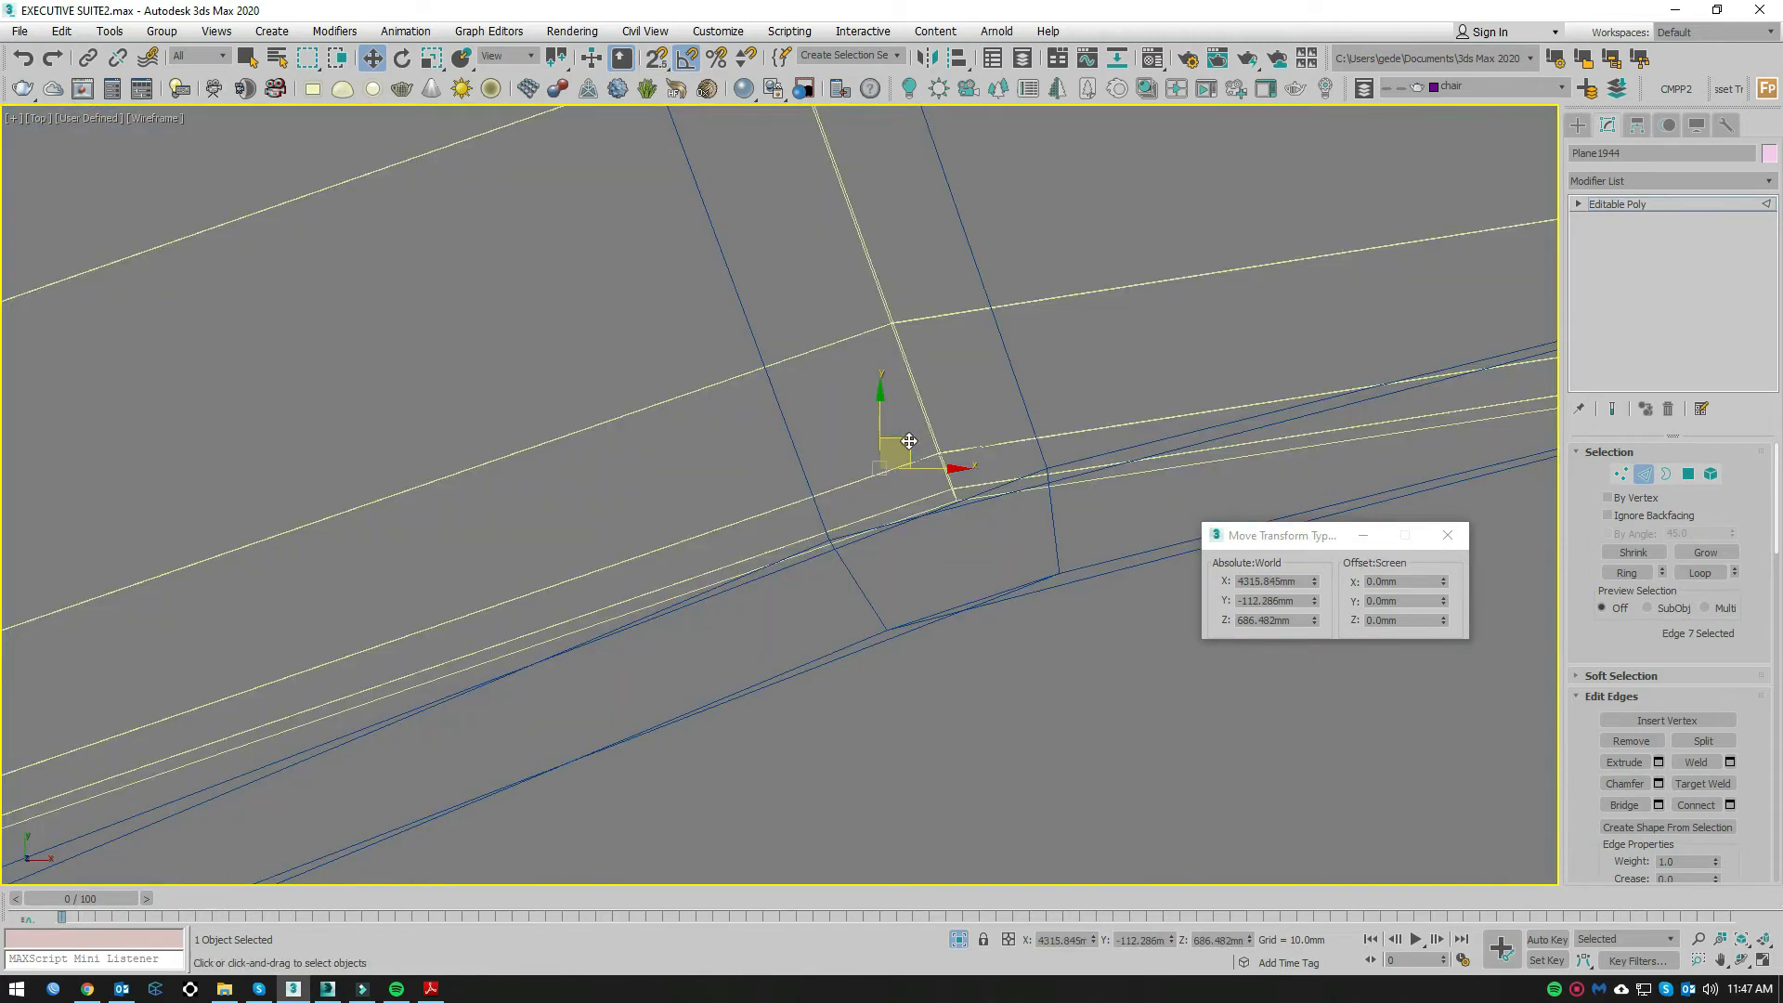
{"action": "scroll", "coordinate": [912, 446], "scroll_direction": "up", "scroll_amount": 2}
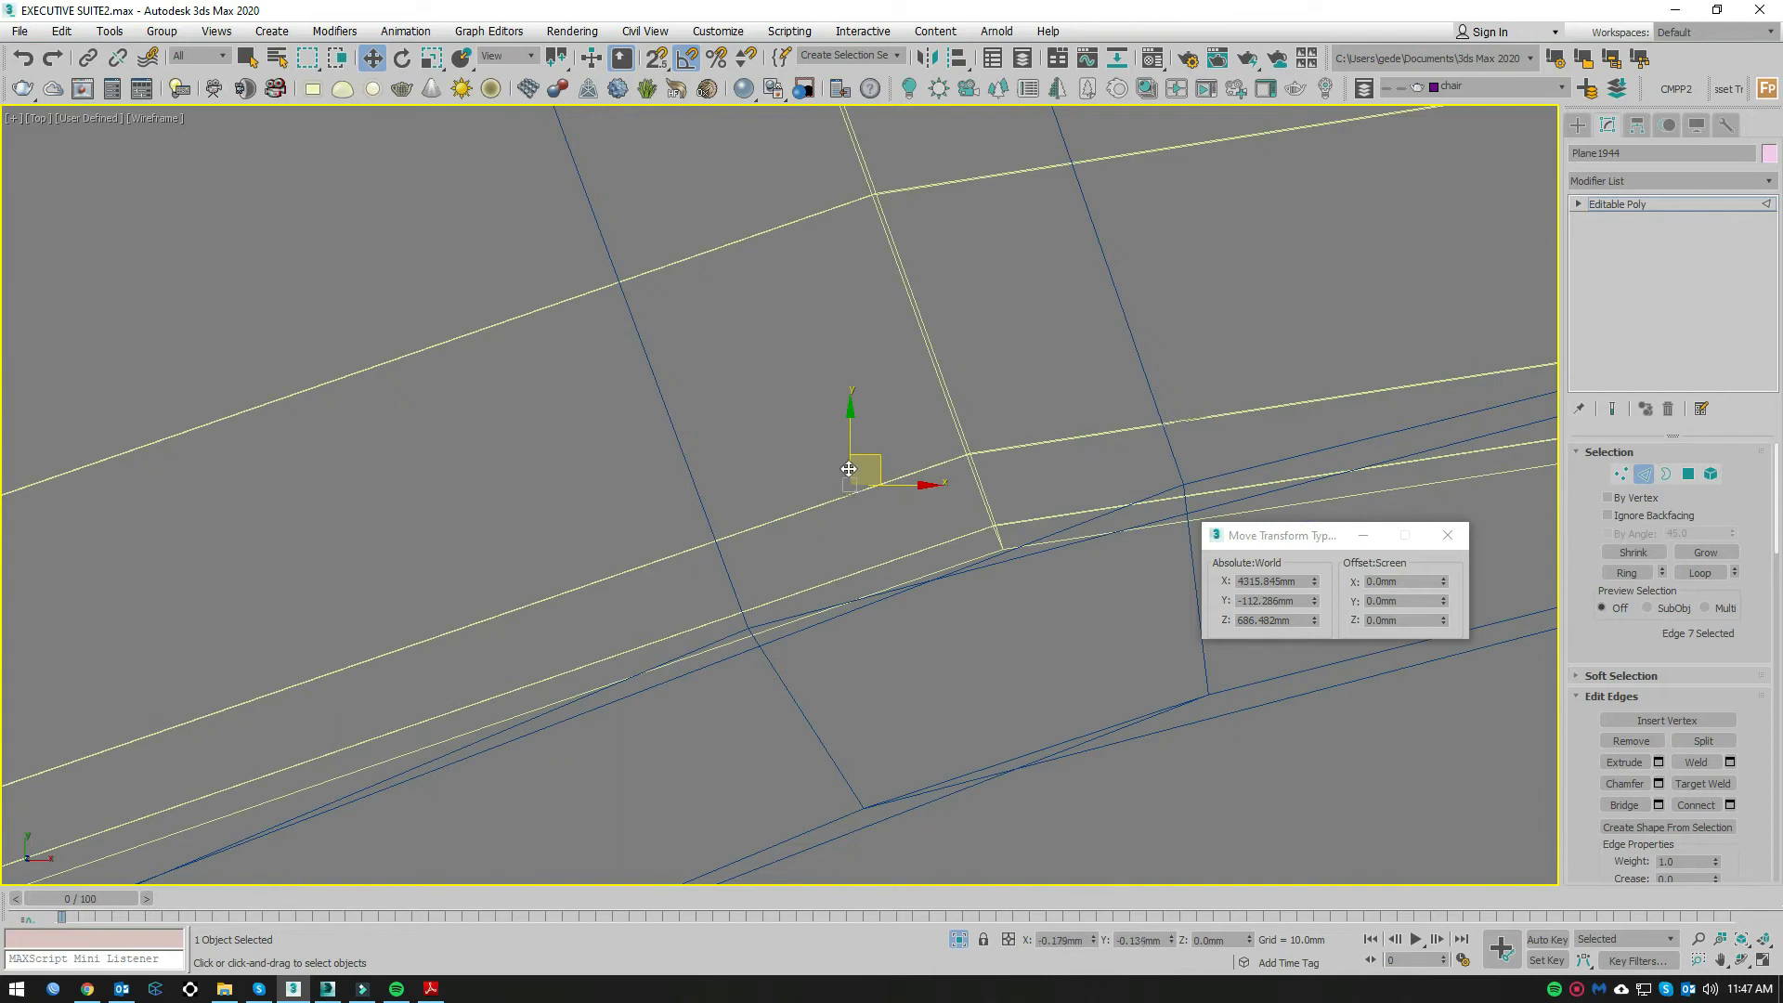
{"action": "key", "text": "1"}
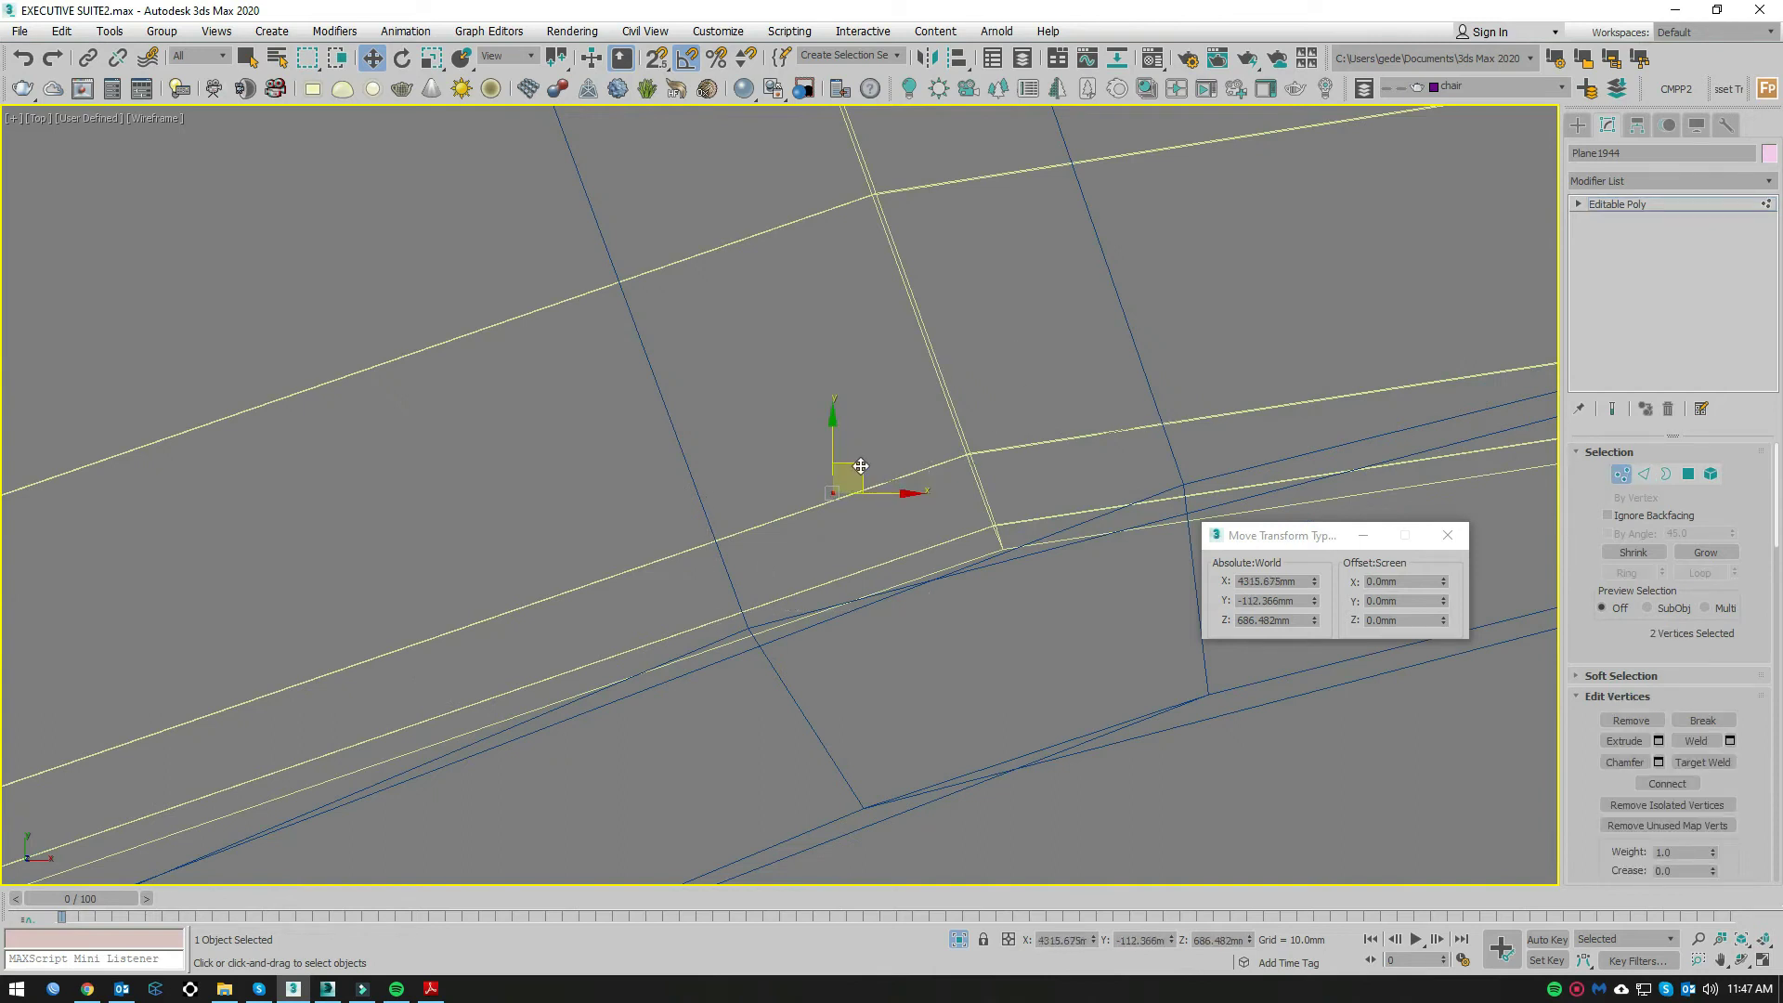
{"action": "left_click_drag", "start_coordinate": [1023, 405], "coordinate": [1026, 410]}
{"action": "middle_click_drag", "start_coordinate": [1026, 409], "coordinate": [1102, 415]}
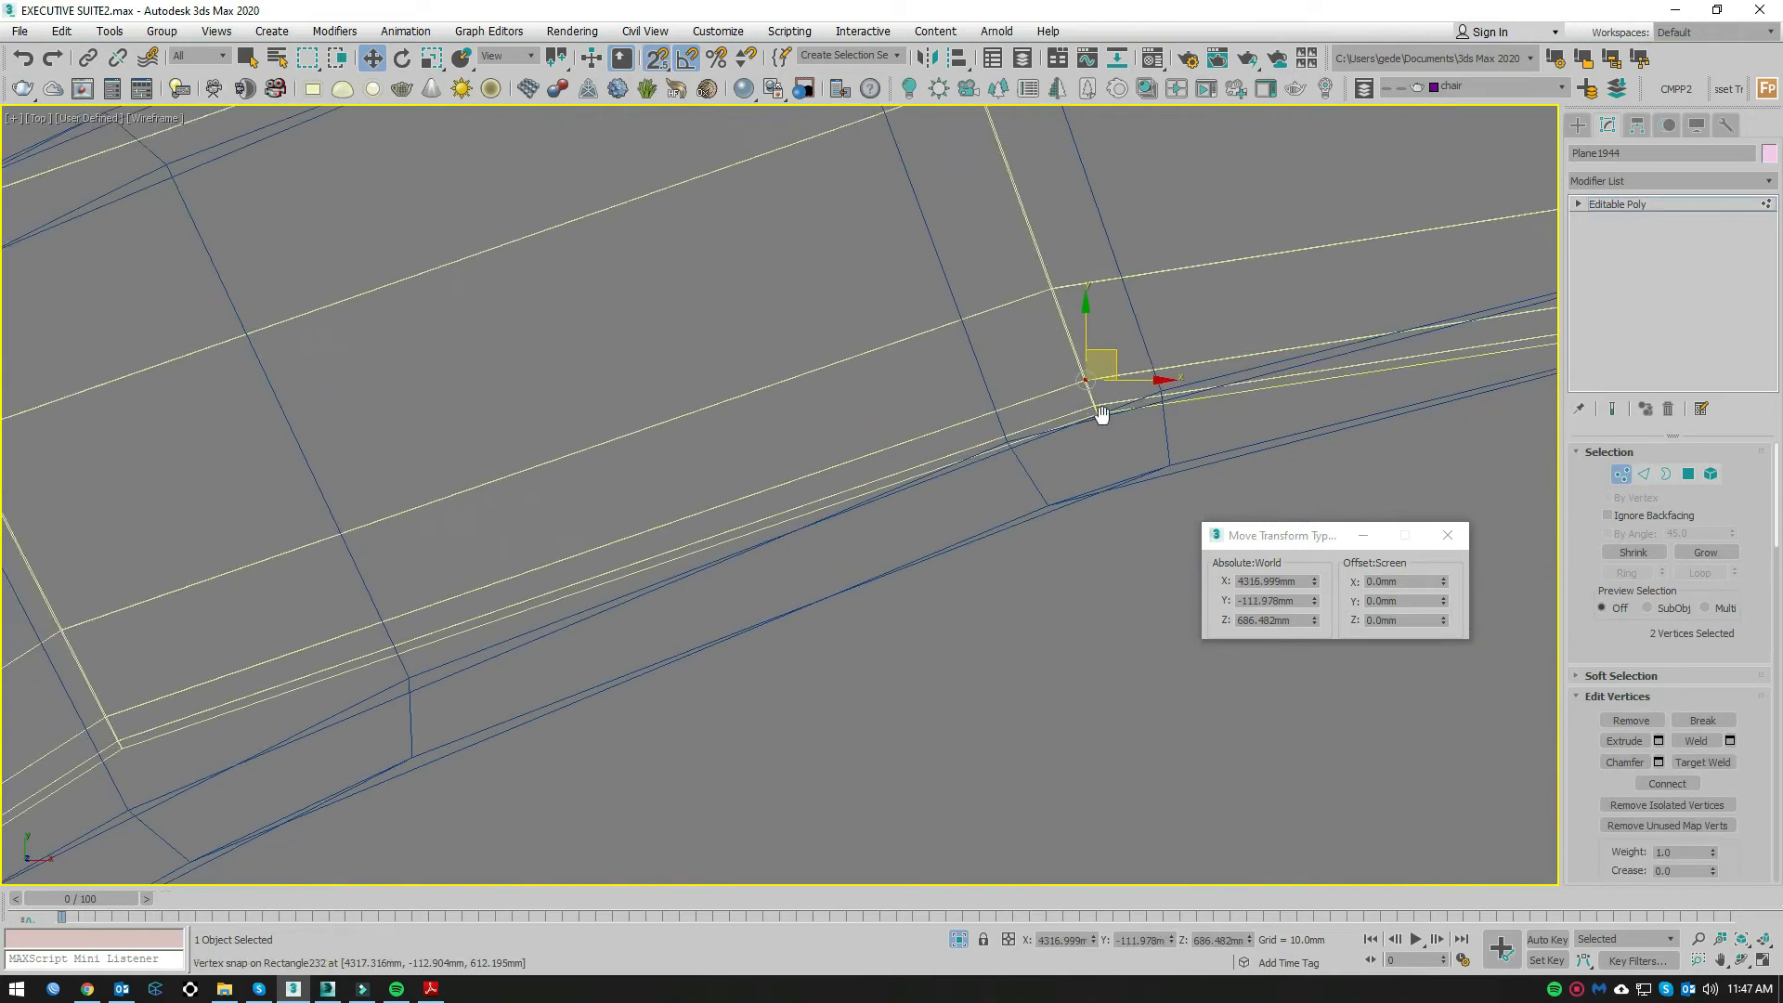
Step: Snap further panel edges onto the next rail corners and endpoints, then return to Perspective
{"action": "left_click", "coordinate": [1625, 473]}
{"action": "middle_click_drag", "start_coordinate": [1012, 358], "coordinate": [1511, 299]}
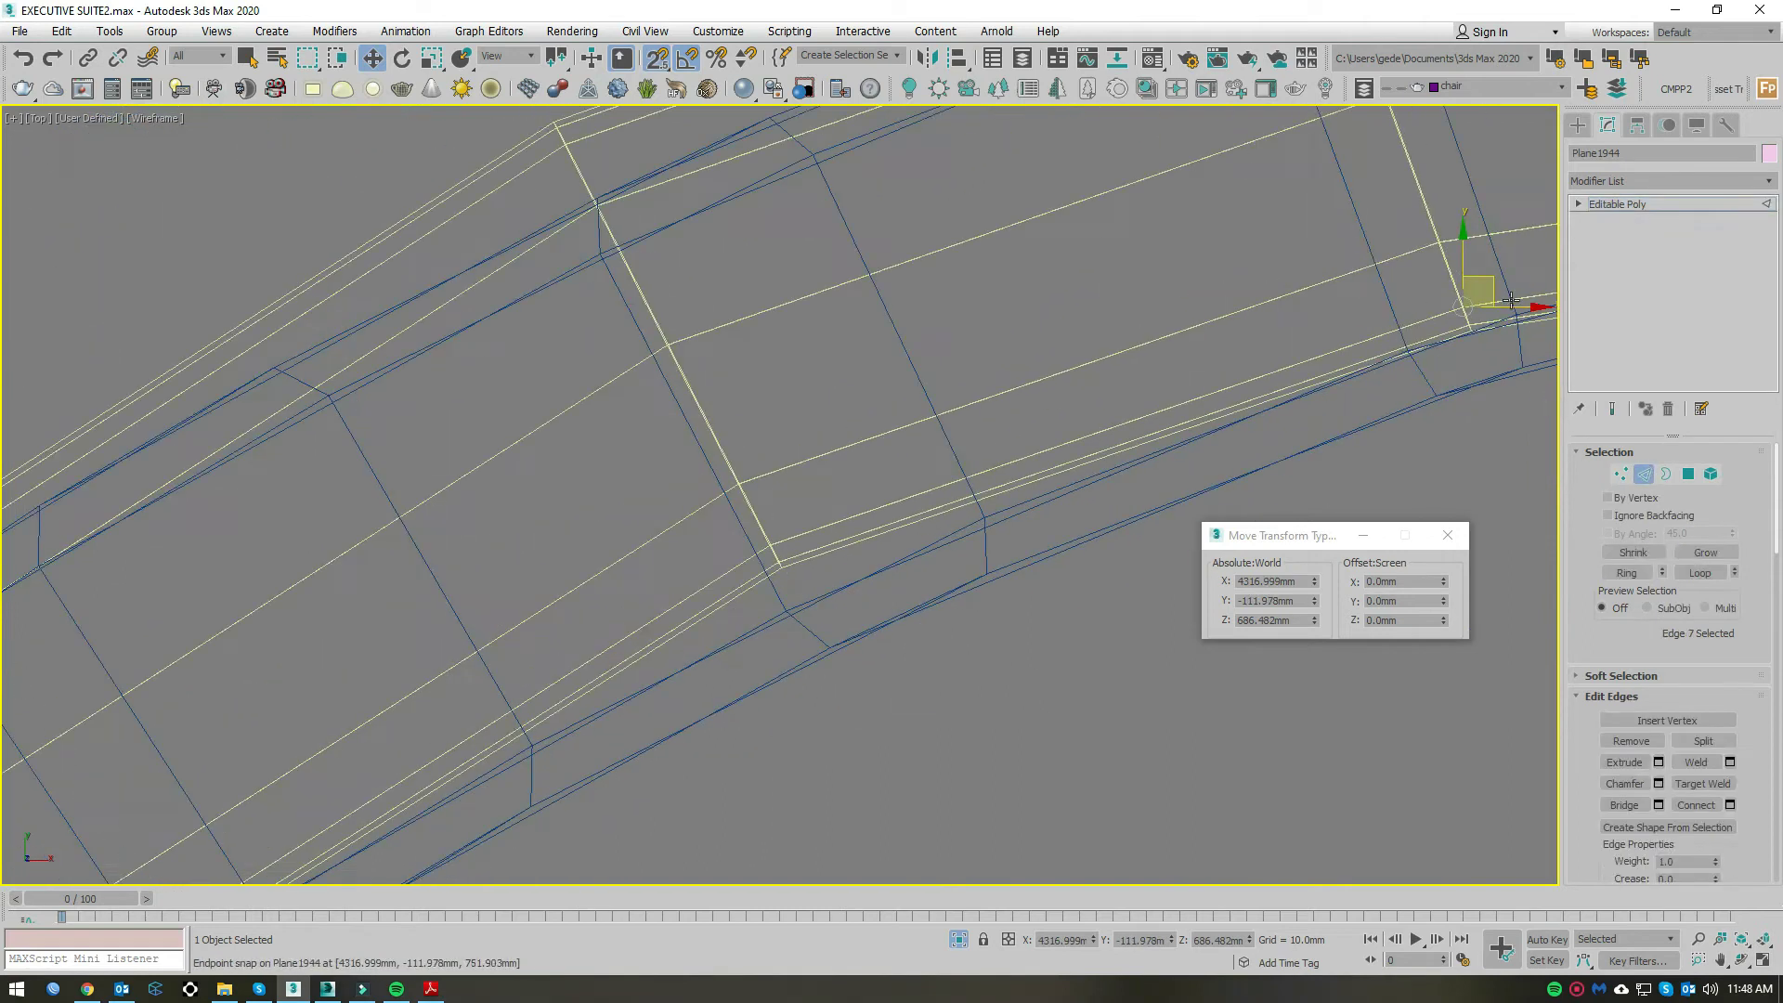
{"action": "double_click", "coordinate": [768, 529], "text": "ctrl"}
{"action": "scroll", "coordinate": [928, 418], "scroll_direction": "down", "scroll_amount": 3}
{"action": "scroll", "coordinate": [828, 366], "scroll_direction": "up", "scroll_amount": 3}
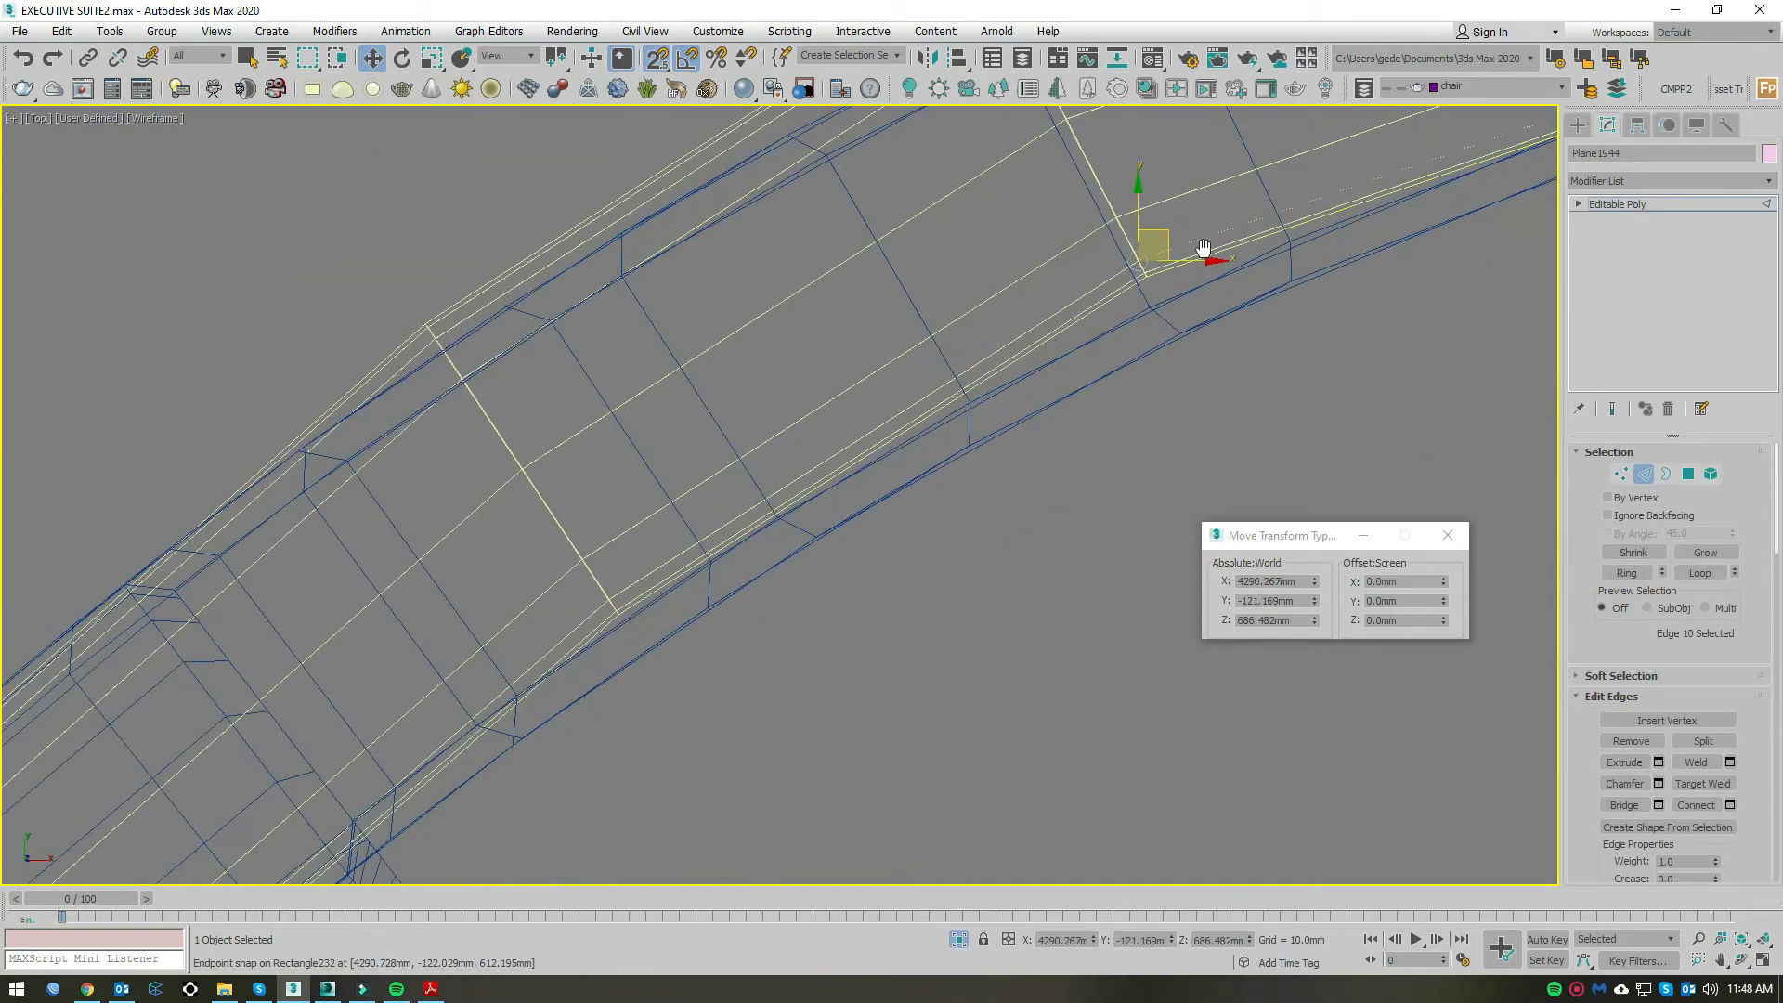
{"action": "left_click", "coordinate": [617, 597], "text": "ctrl"}
{"action": "middle_click_drag", "start_coordinate": [617, 597], "coordinate": [724, 438]}
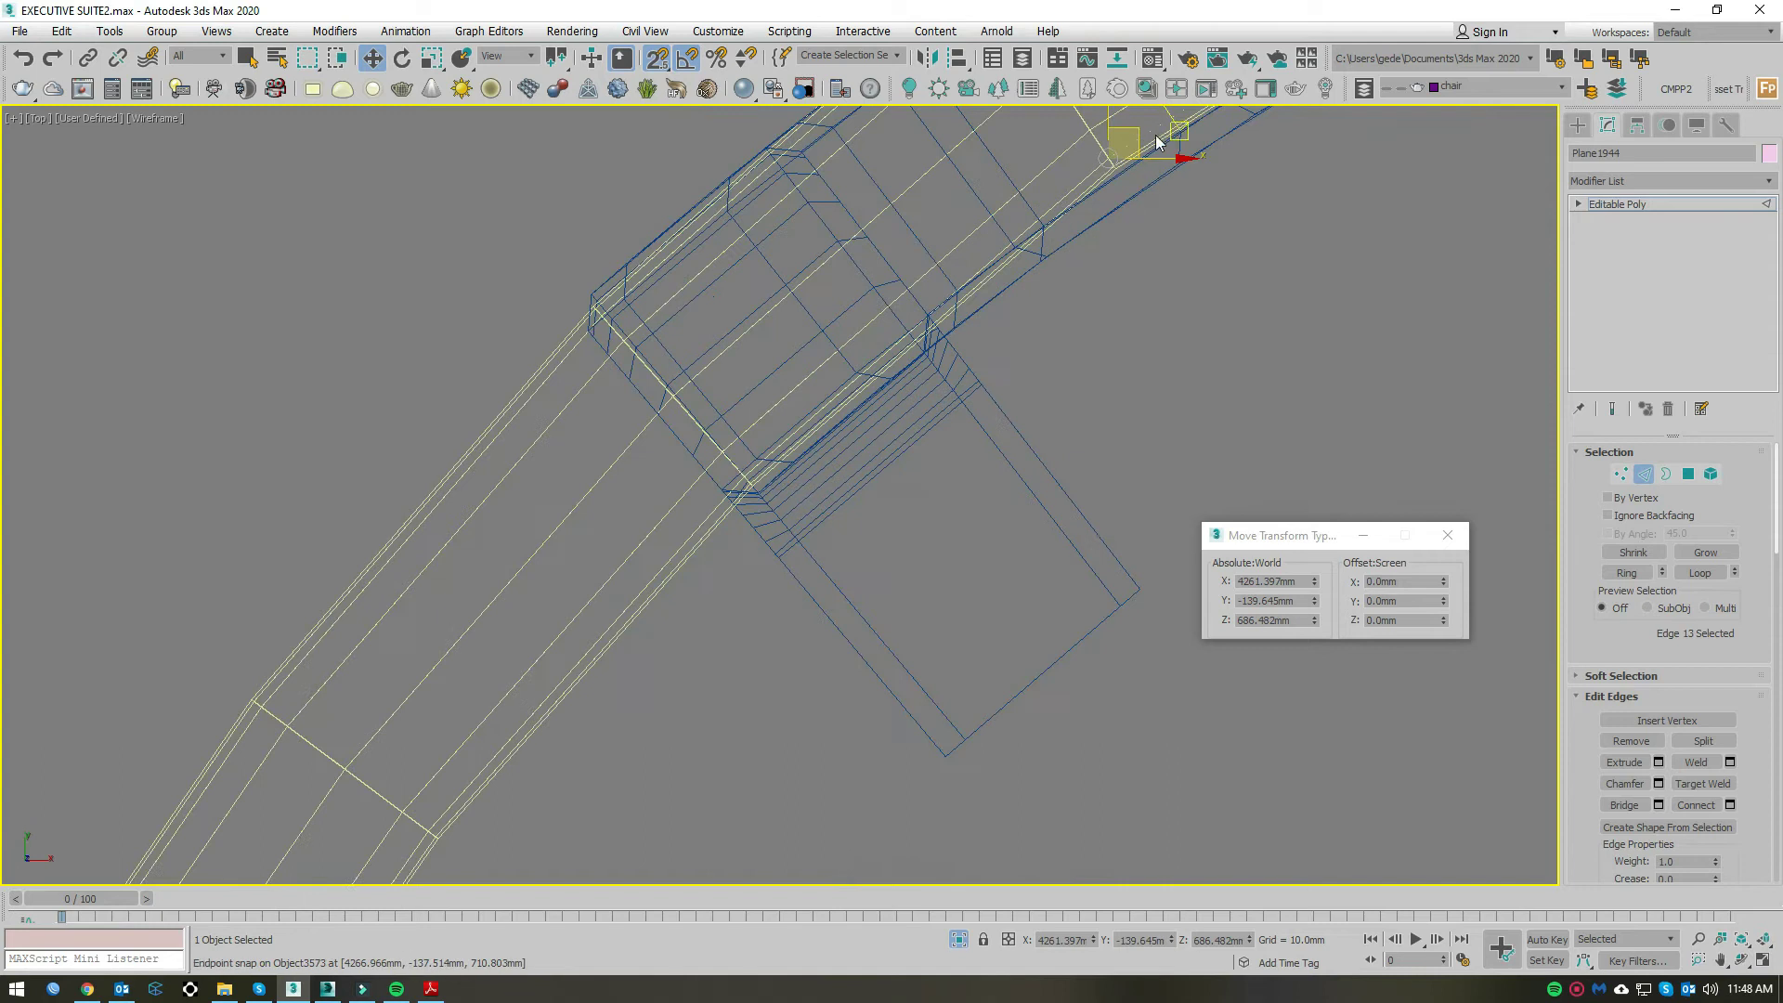
{"action": "left_click_drag", "start_coordinate": [724, 438], "coordinate": [744, 467]}
{"action": "middle_click_drag", "start_coordinate": [744, 467], "coordinate": [1045, 277]}
{"action": "scroll", "coordinate": [1046, 277], "scroll_direction": "down", "scroll_amount": 2}
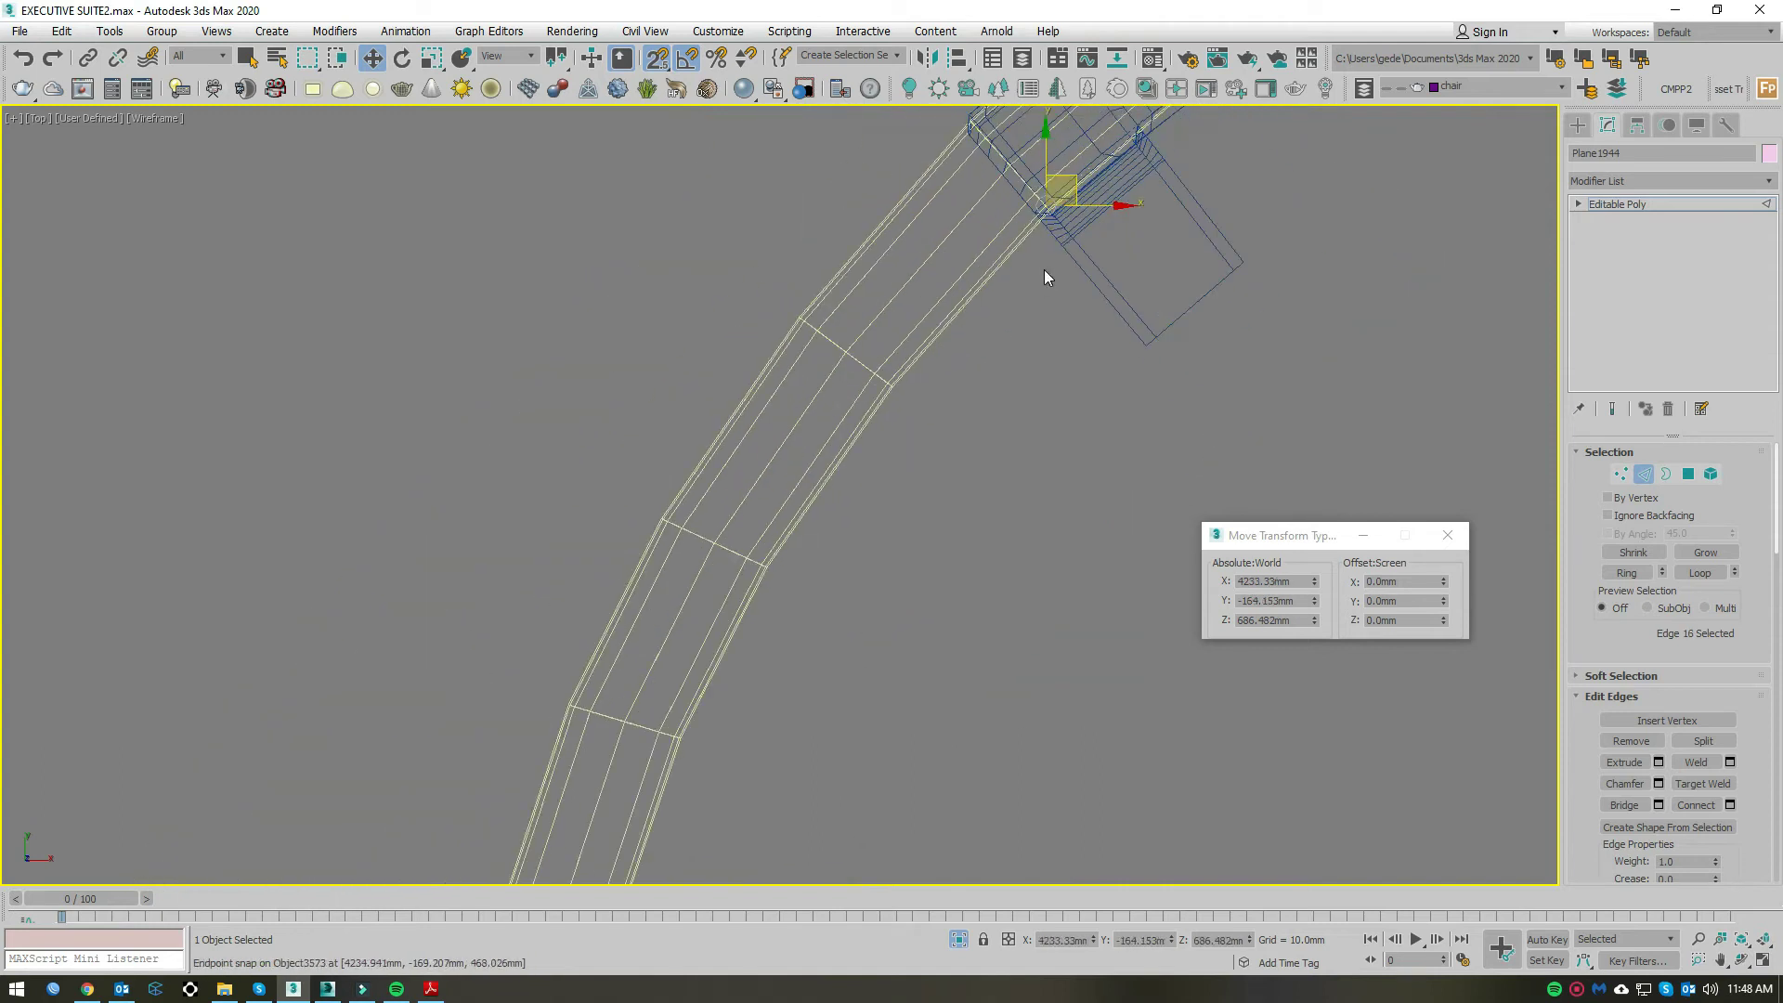
{"action": "left_click_drag", "start_coordinate": [1076, 173], "coordinate": [902, 373]}
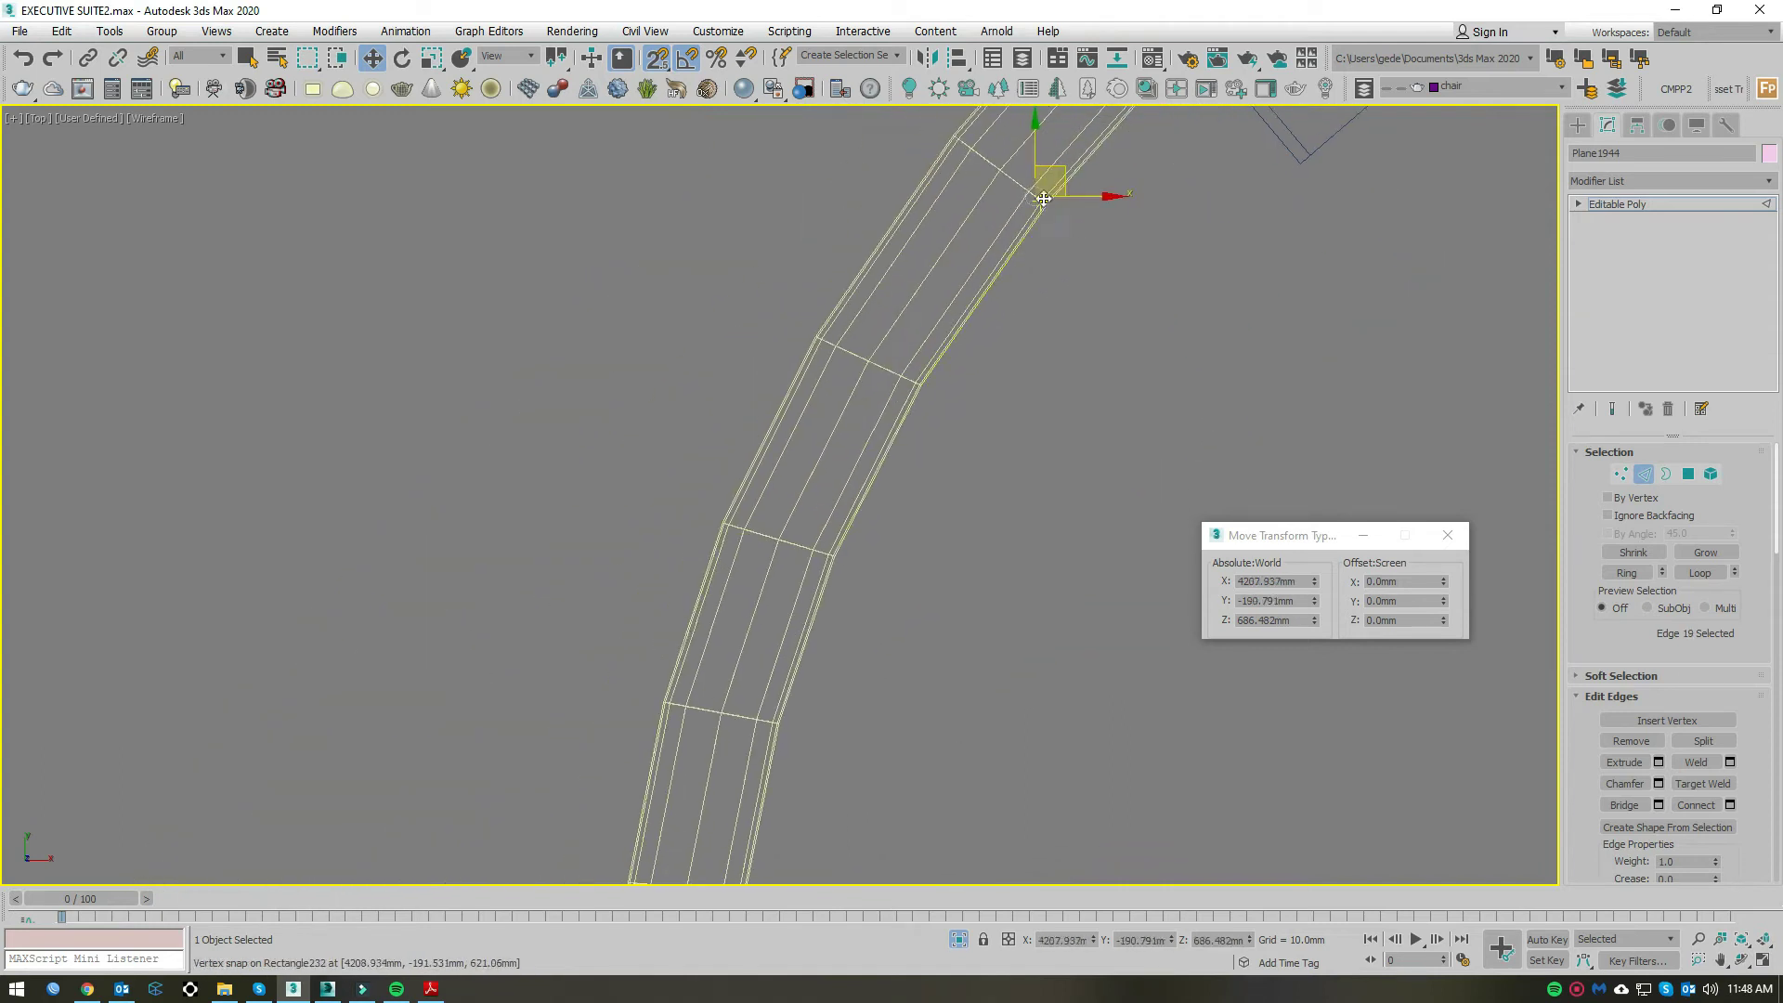
{"action": "mouse_move", "coordinate": [919, 379]}
{"action": "middle_mouse_down"}
{"action": "mouse_move", "coordinate": [995, 330]}
{"action": "mouse_move", "coordinate": [839, 346]}
{"action": "mouse_move", "coordinate": [816, 423]}
{"action": "middle_mouse_up"}
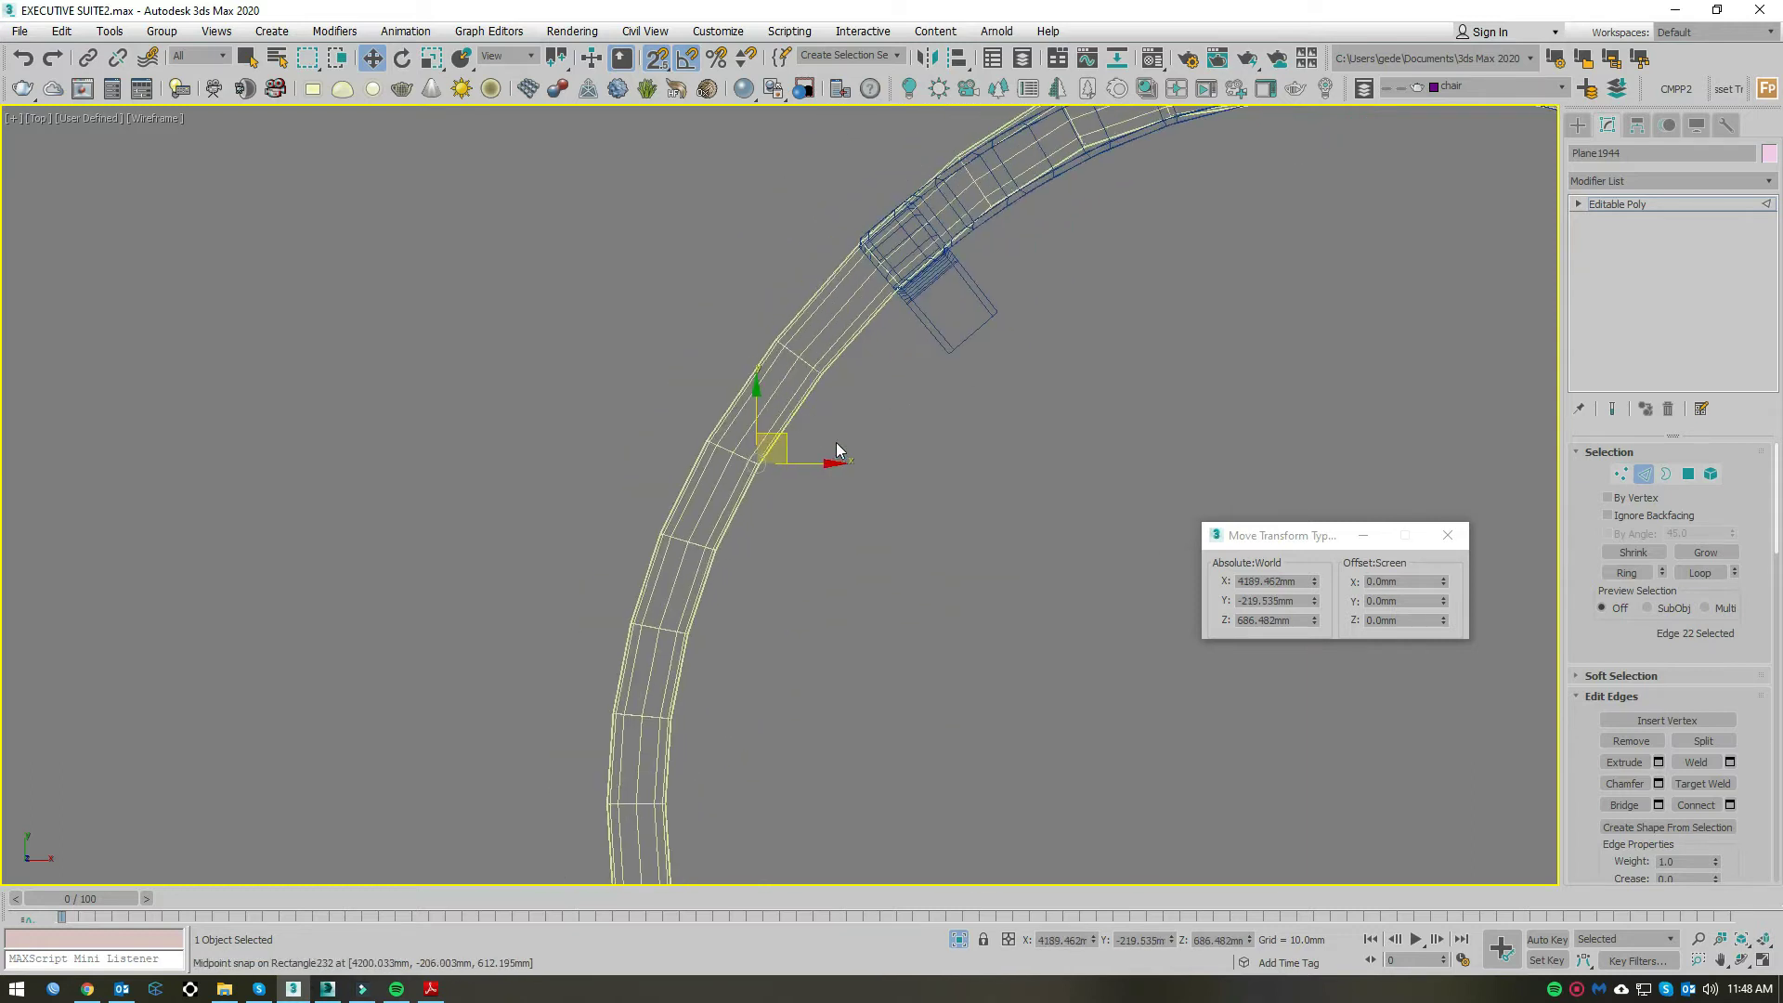
{"action": "key", "text": "p"}
{"action": "scroll", "coordinate": [827, 460], "scroll_direction": "up", "scroll_amount": 5}
Step: In shaded Perspective, select the backrest panel's six vertical edges
{"action": "key", "text": "F3"}
{"action": "scroll", "coordinate": [815, 294], "scroll_direction": "down", "scroll_amount": 5}
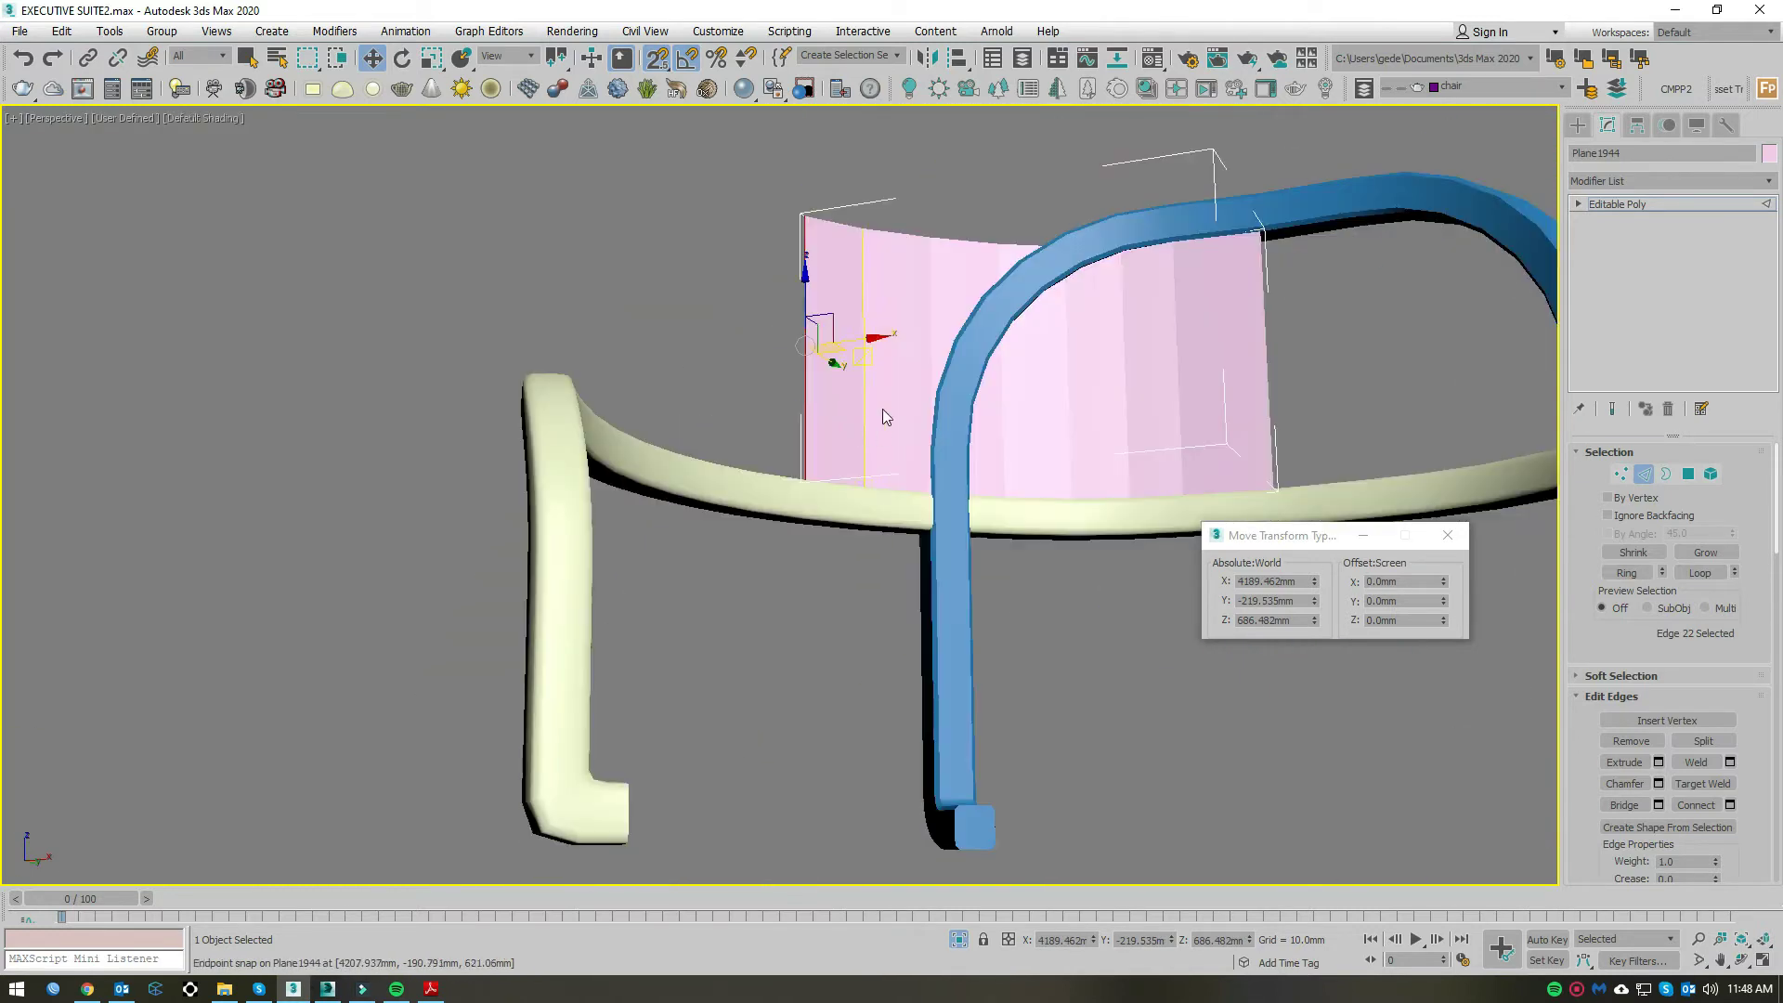
{"action": "middle_click_drag", "start_coordinate": [882, 408], "coordinate": [919, 422], "text": "alt"}
{"action": "left_click", "coordinate": [1686, 475]}
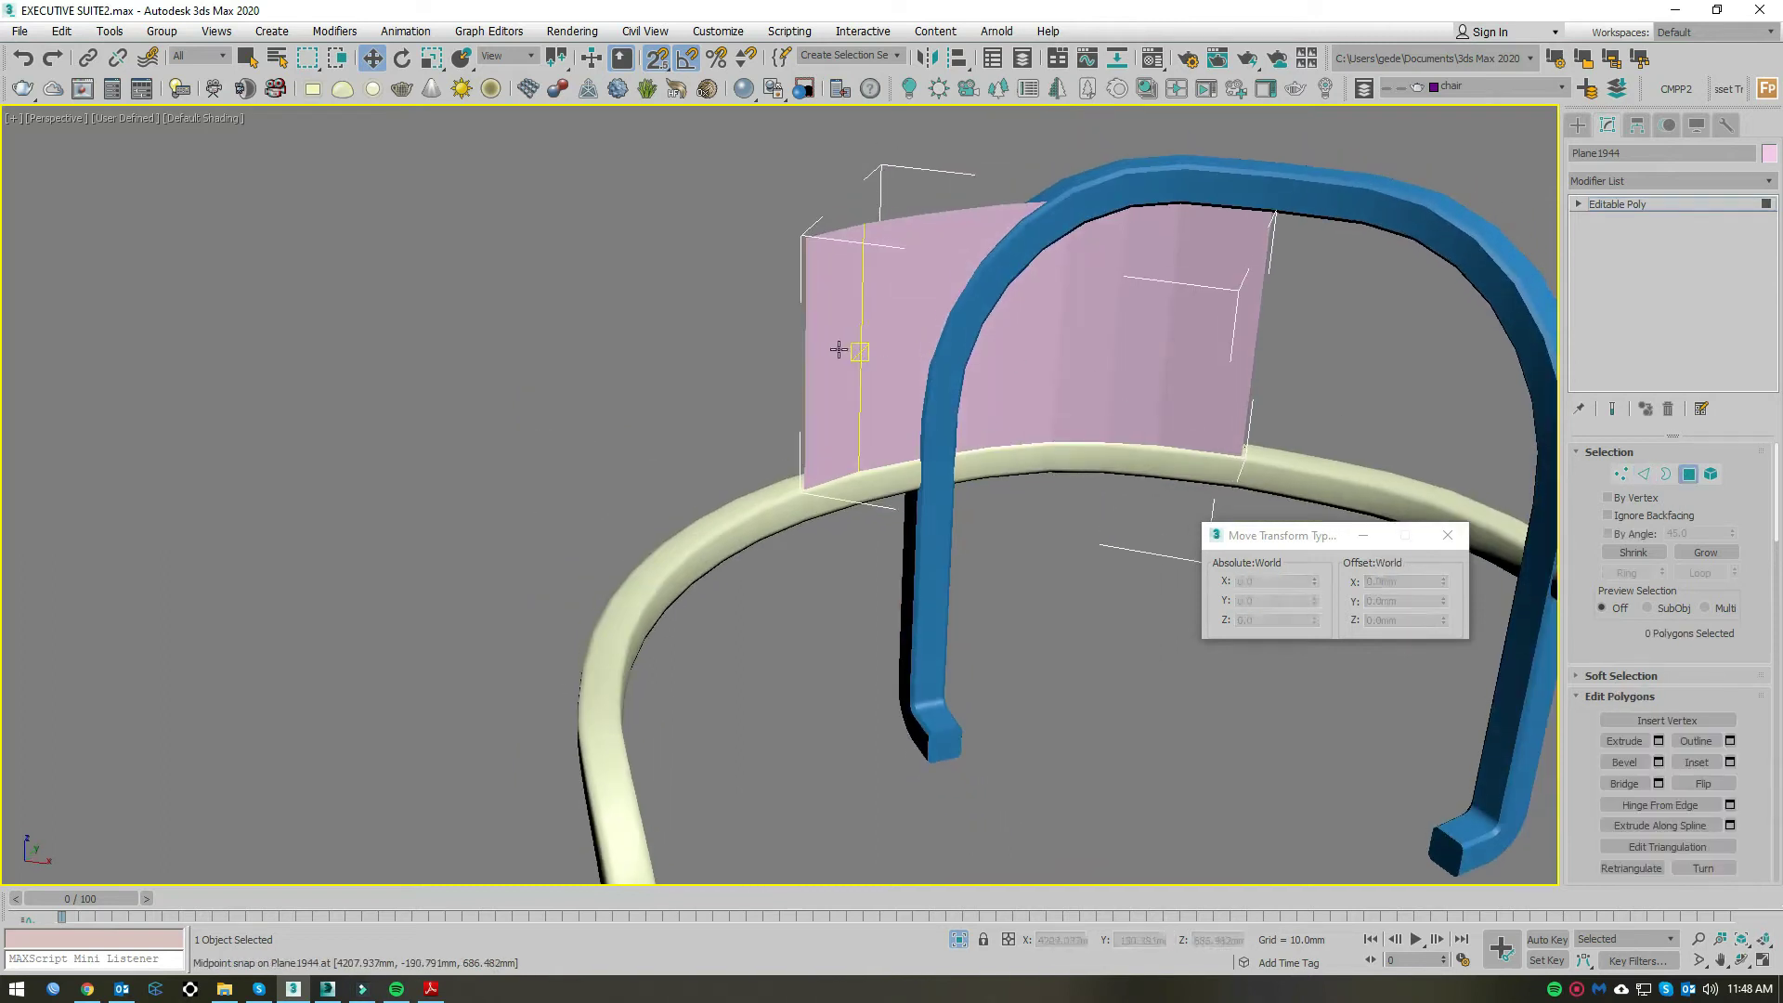
{"action": "left_click", "coordinate": [953, 279]}
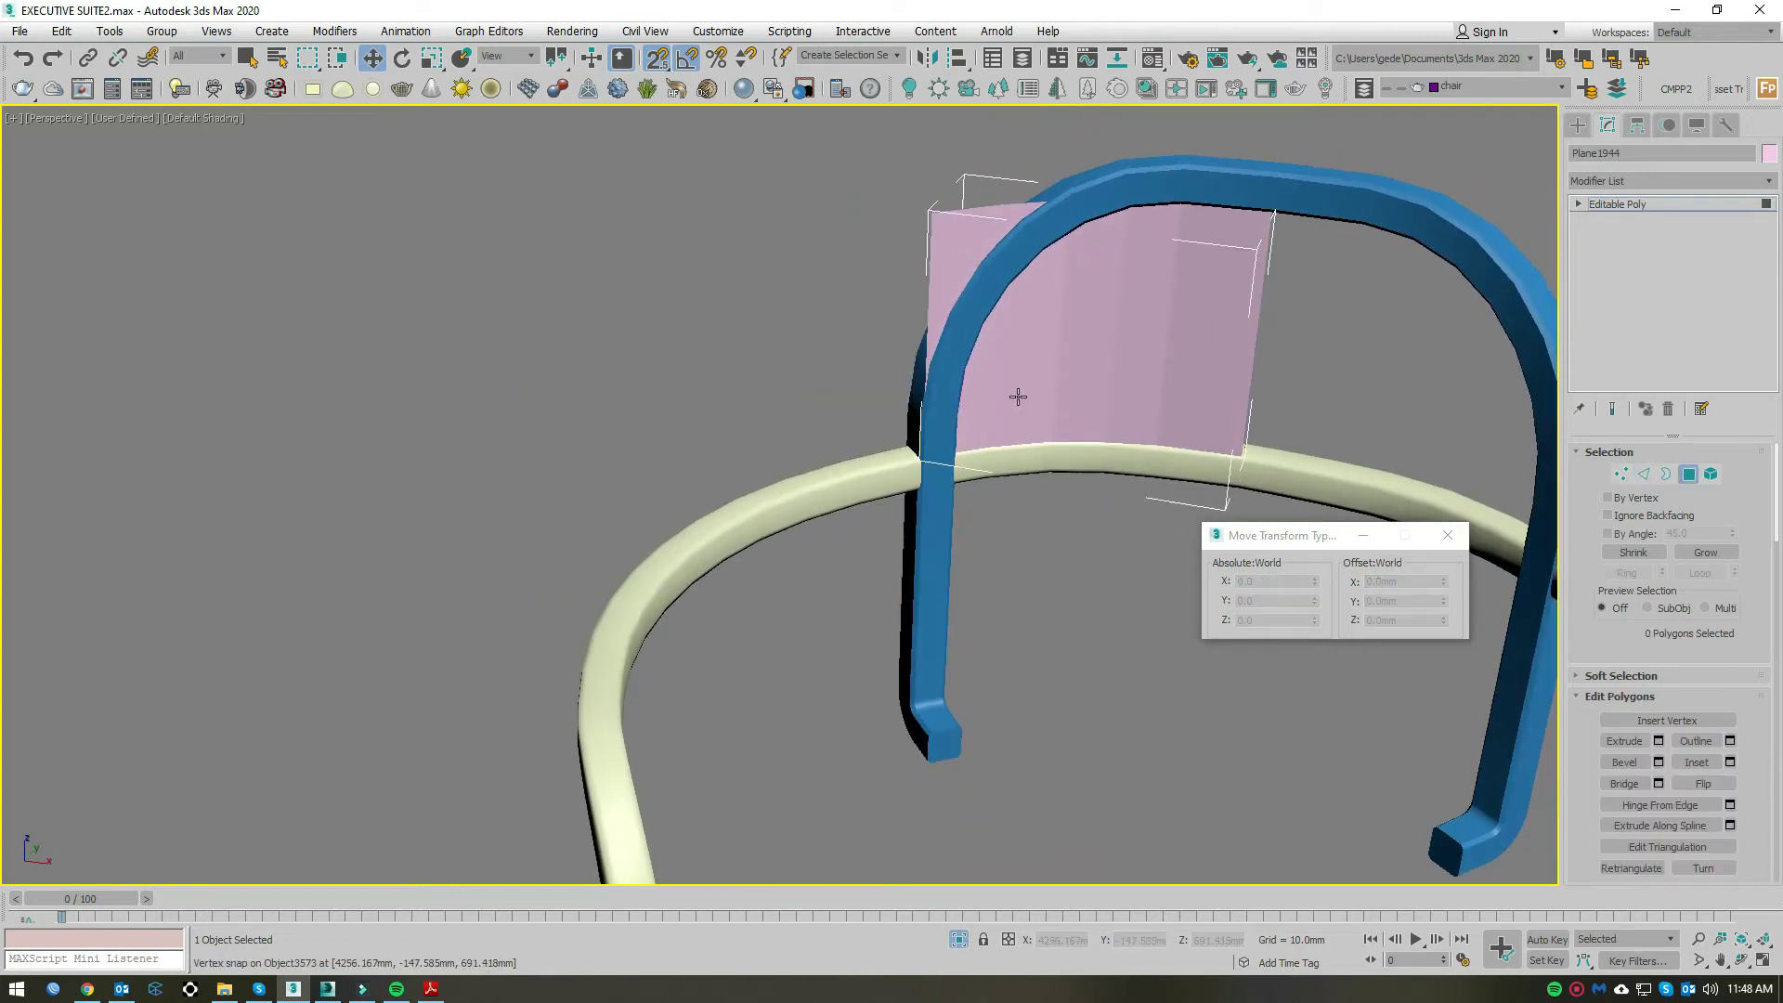
{"action": "middle_click_drag", "start_coordinate": [1018, 398], "coordinate": [824, 256], "text": "alt"}
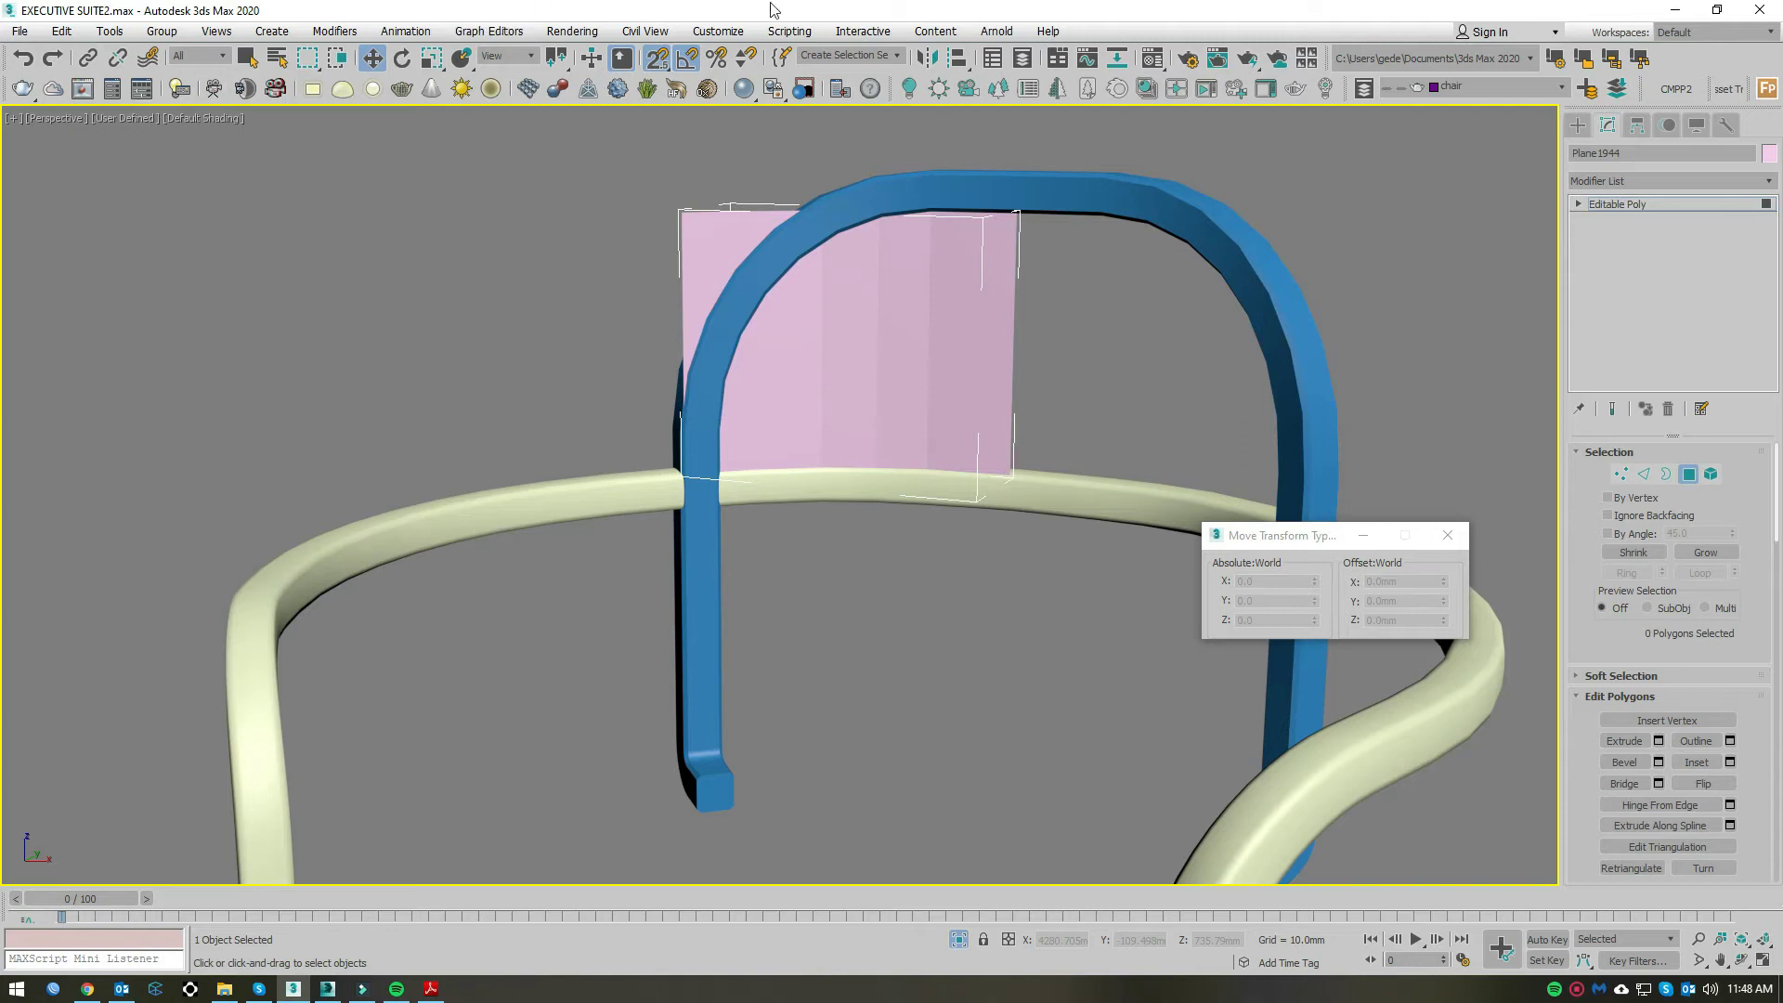
{"action": "middle_click_drag", "start_coordinate": [1123, 302], "coordinate": [1068, 353]}
{"action": "left_click", "coordinate": [1658, 474]}
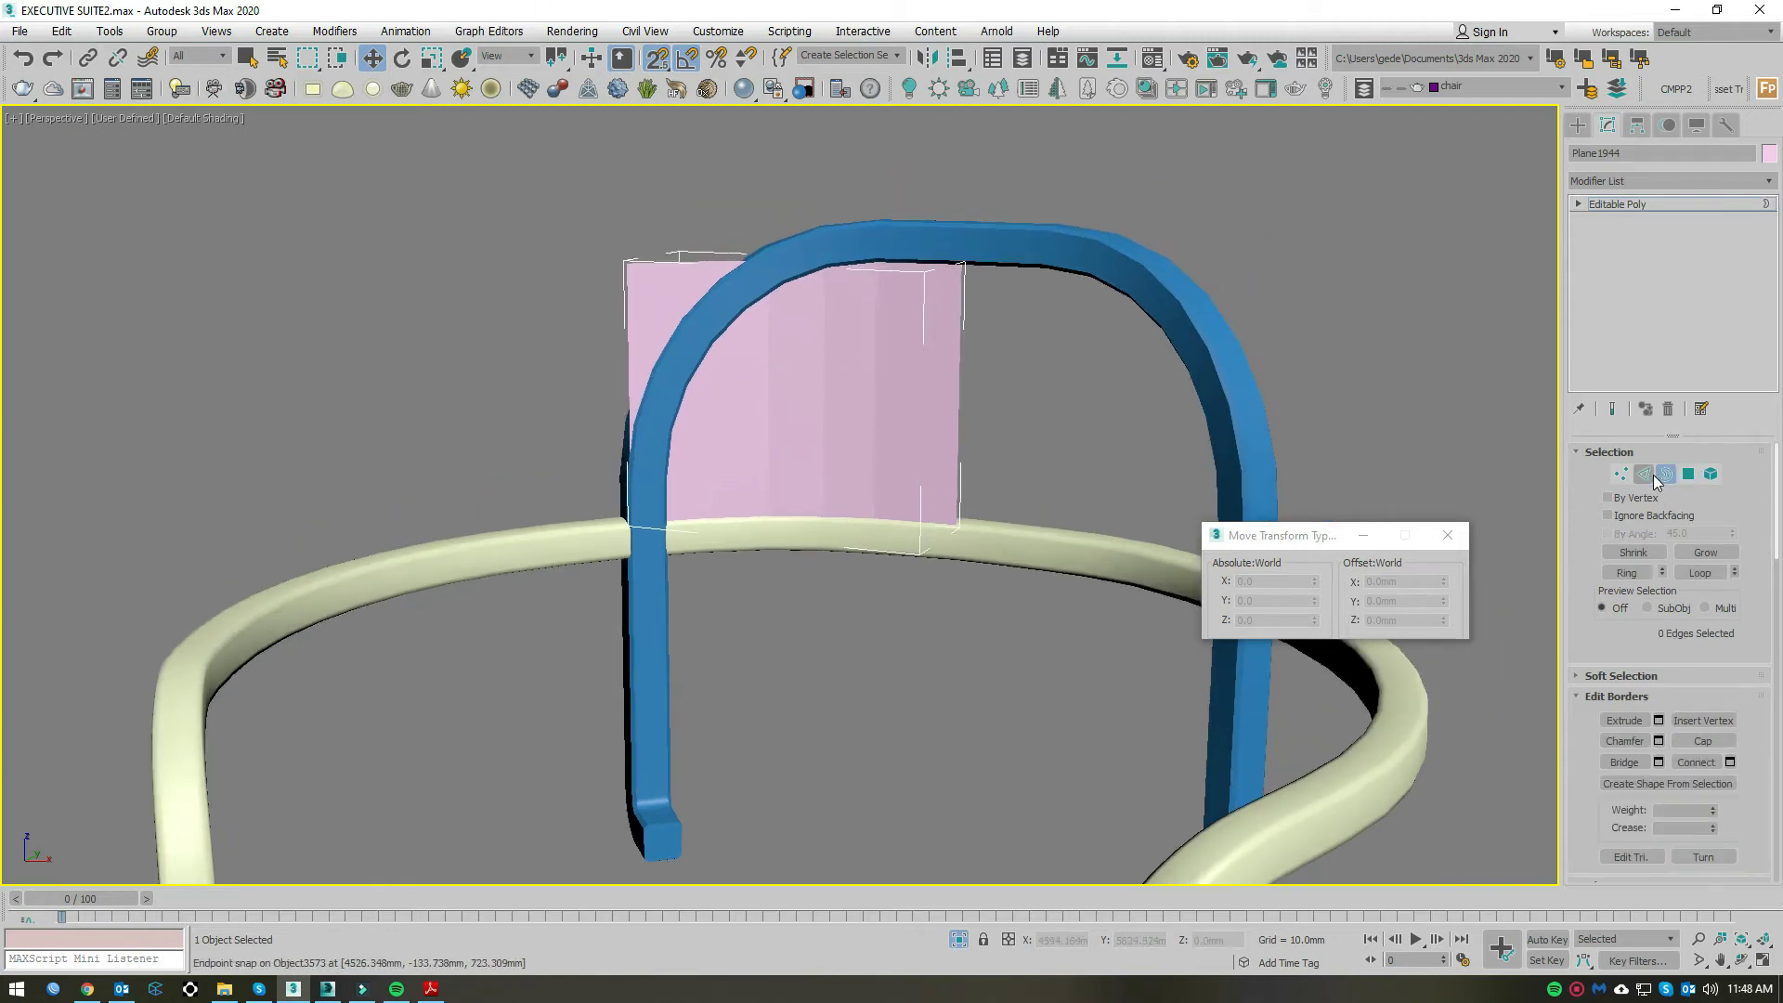
{"action": "left_click_drag", "start_coordinate": [1068, 415], "coordinate": [464, 418]}
Step: Try snapping two panel vertices onto the frame's kink in Top wireframe view, then undo it
{"action": "middle_click_drag", "start_coordinate": [891, 371], "coordinate": [893, 346], "text": "alt"}
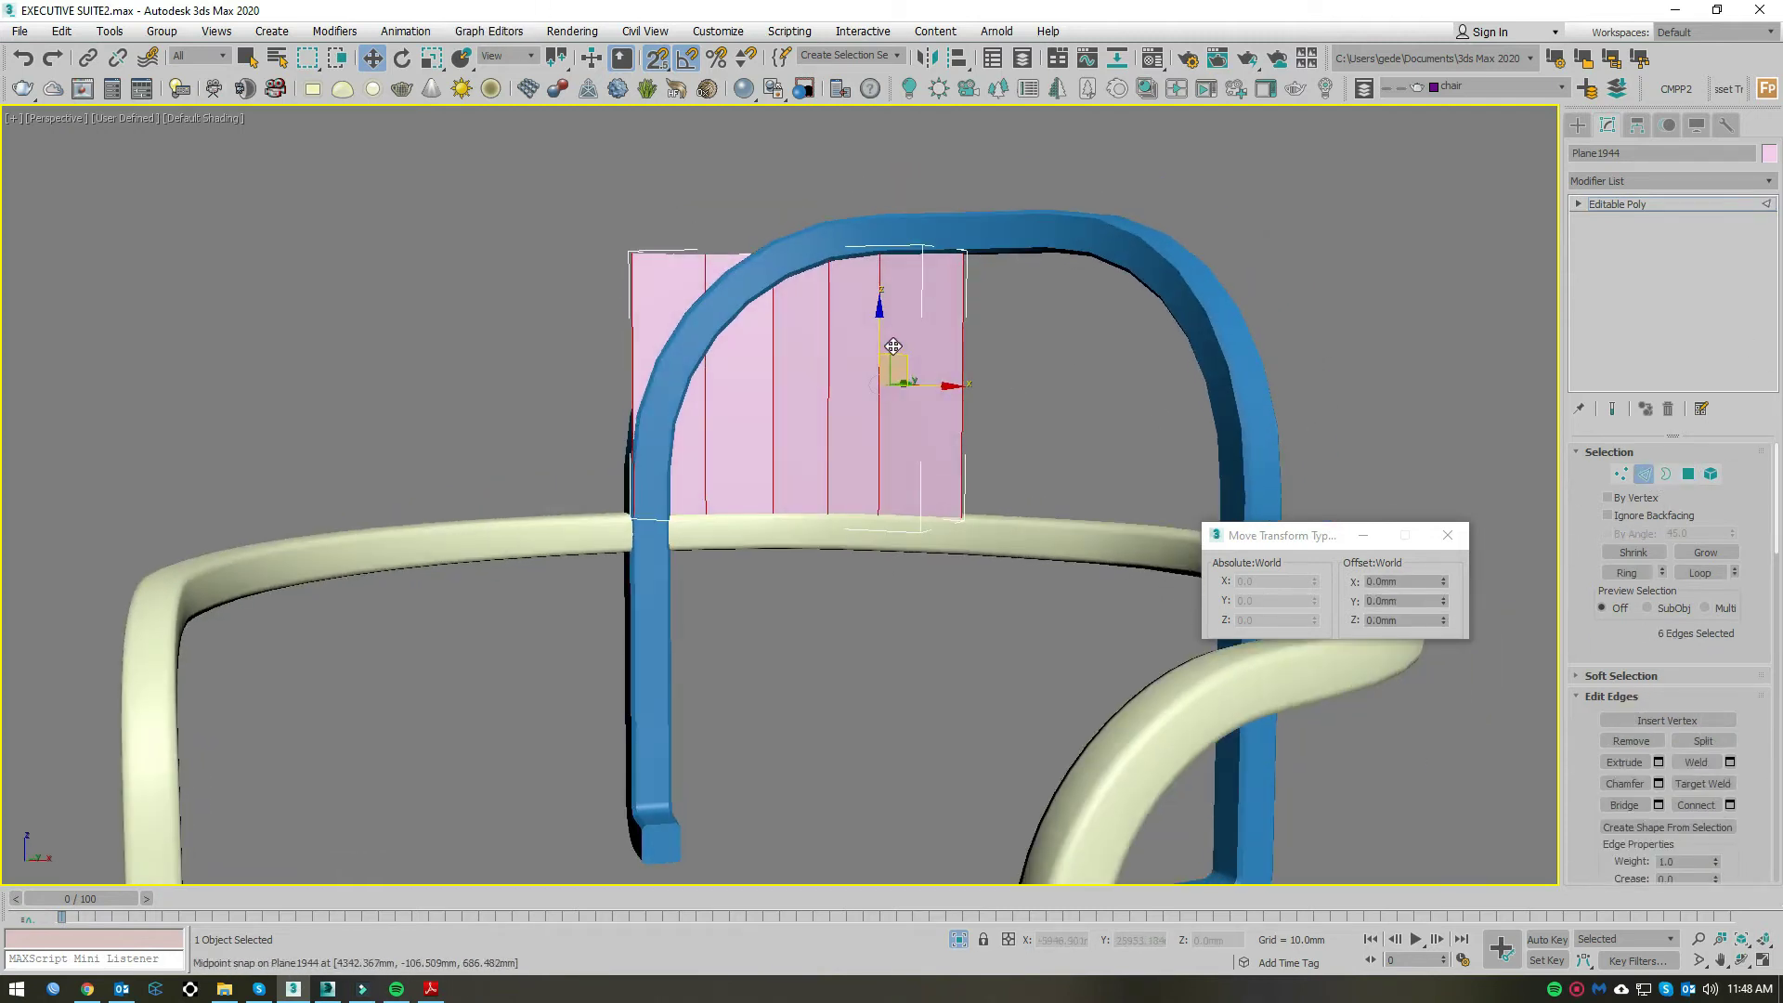
{"action": "scroll", "coordinate": [911, 338], "scroll_direction": "up", "scroll_amount": 3}
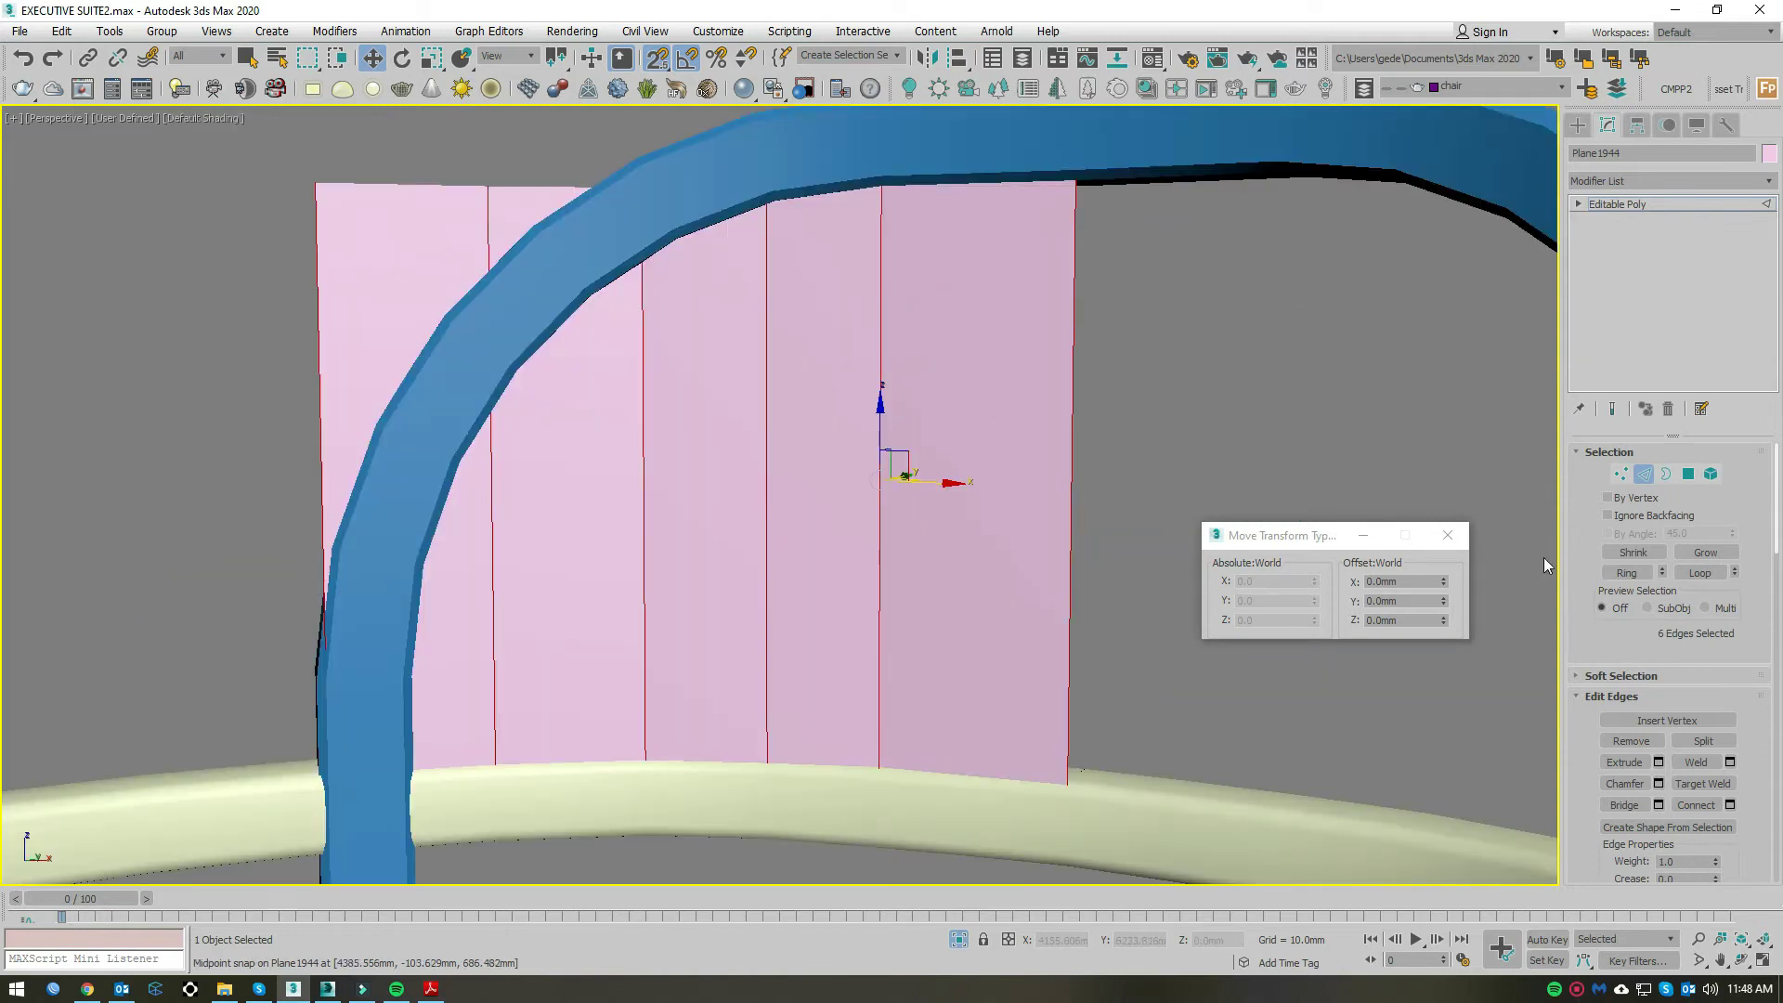
{"action": "scroll", "coordinate": [1050, 497], "scroll_direction": "down", "scroll_amount": 3}
{"action": "middle_click_drag", "start_coordinate": [1054, 501], "coordinate": [1101, 537], "text": "alt"}
{"action": "scroll", "coordinate": [1081, 510], "scroll_direction": "up", "scroll_amount": 3}
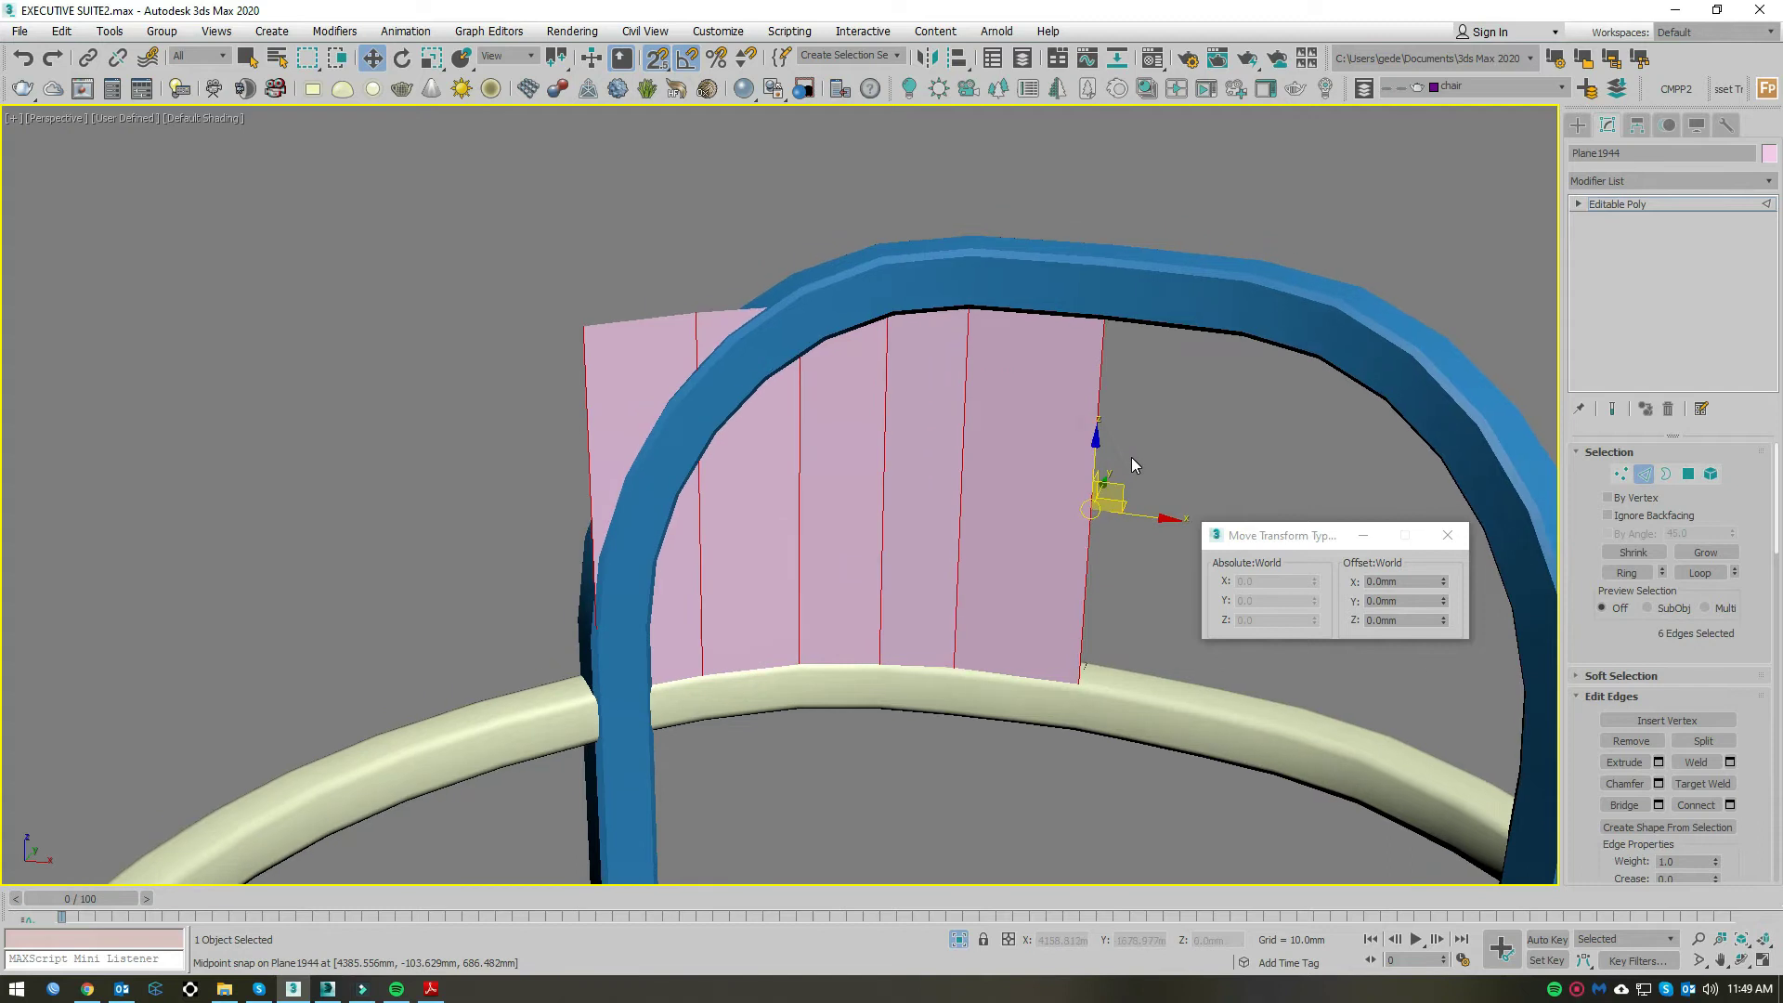
{"action": "key", "text": "t"}
{"action": "scroll", "coordinate": [706, 546], "scroll_direction": "down", "scroll_amount": 2}
{"action": "scroll", "coordinate": [706, 546], "scroll_direction": "up", "scroll_amount": 3}
{"action": "key", "text": "F3"}
{"action": "left_click", "coordinate": [1621, 474]}
{"action": "left_click_drag", "start_coordinate": [391, 627], "coordinate": [1019, 537]}
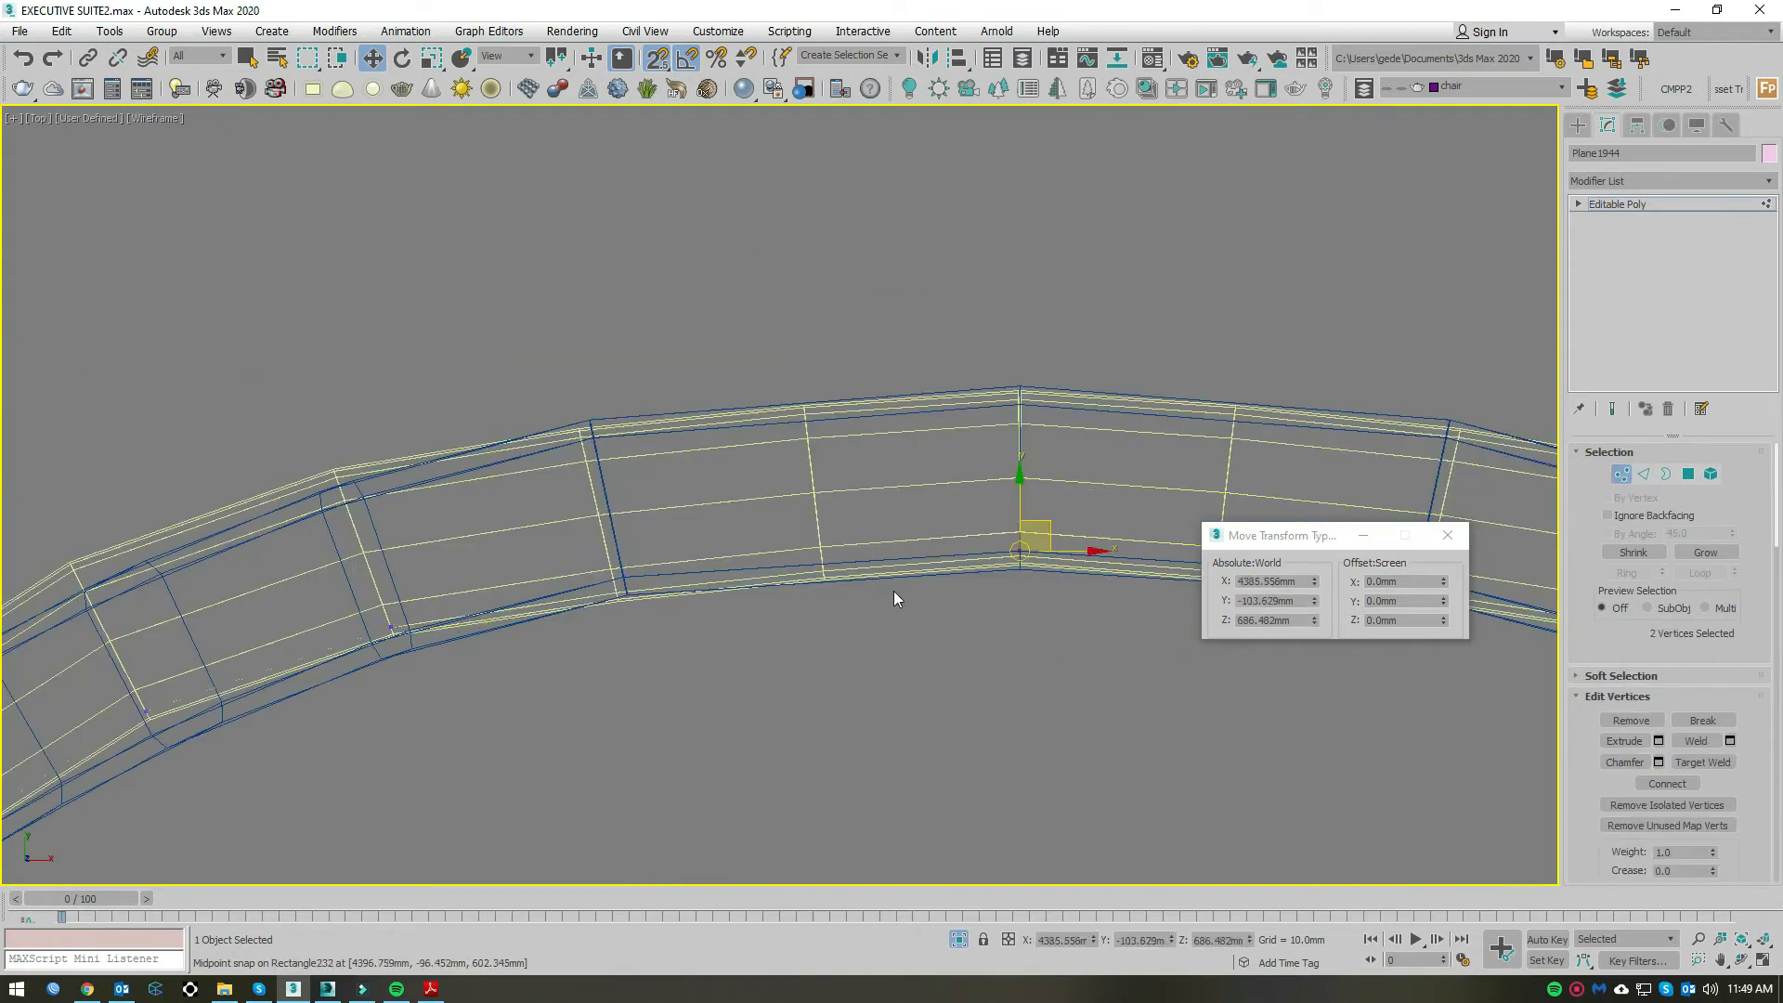
{"action": "scroll", "coordinate": [1052, 537], "scroll_direction": "up", "scroll_amount": 3}
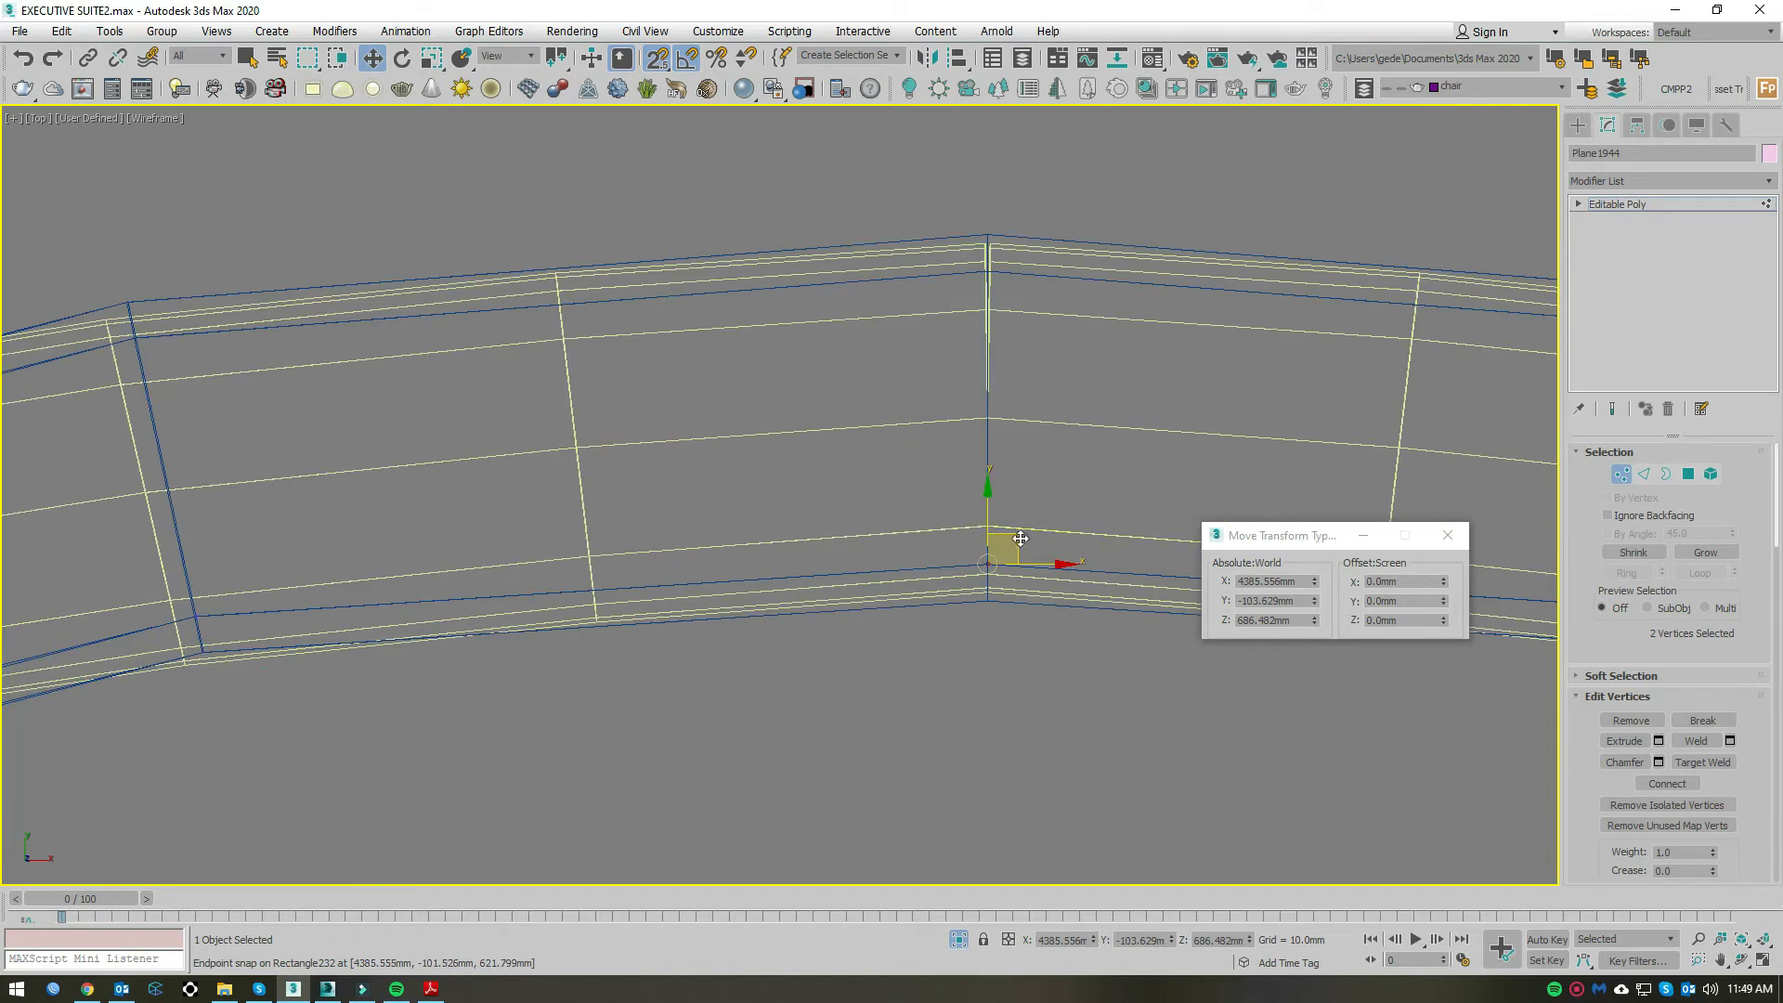
{"action": "key", "text": "ctrl+z"}
Step: Select a single panel edge and nudge its vertices into place on the frame
{"action": "left_click", "coordinate": [1645, 474]}
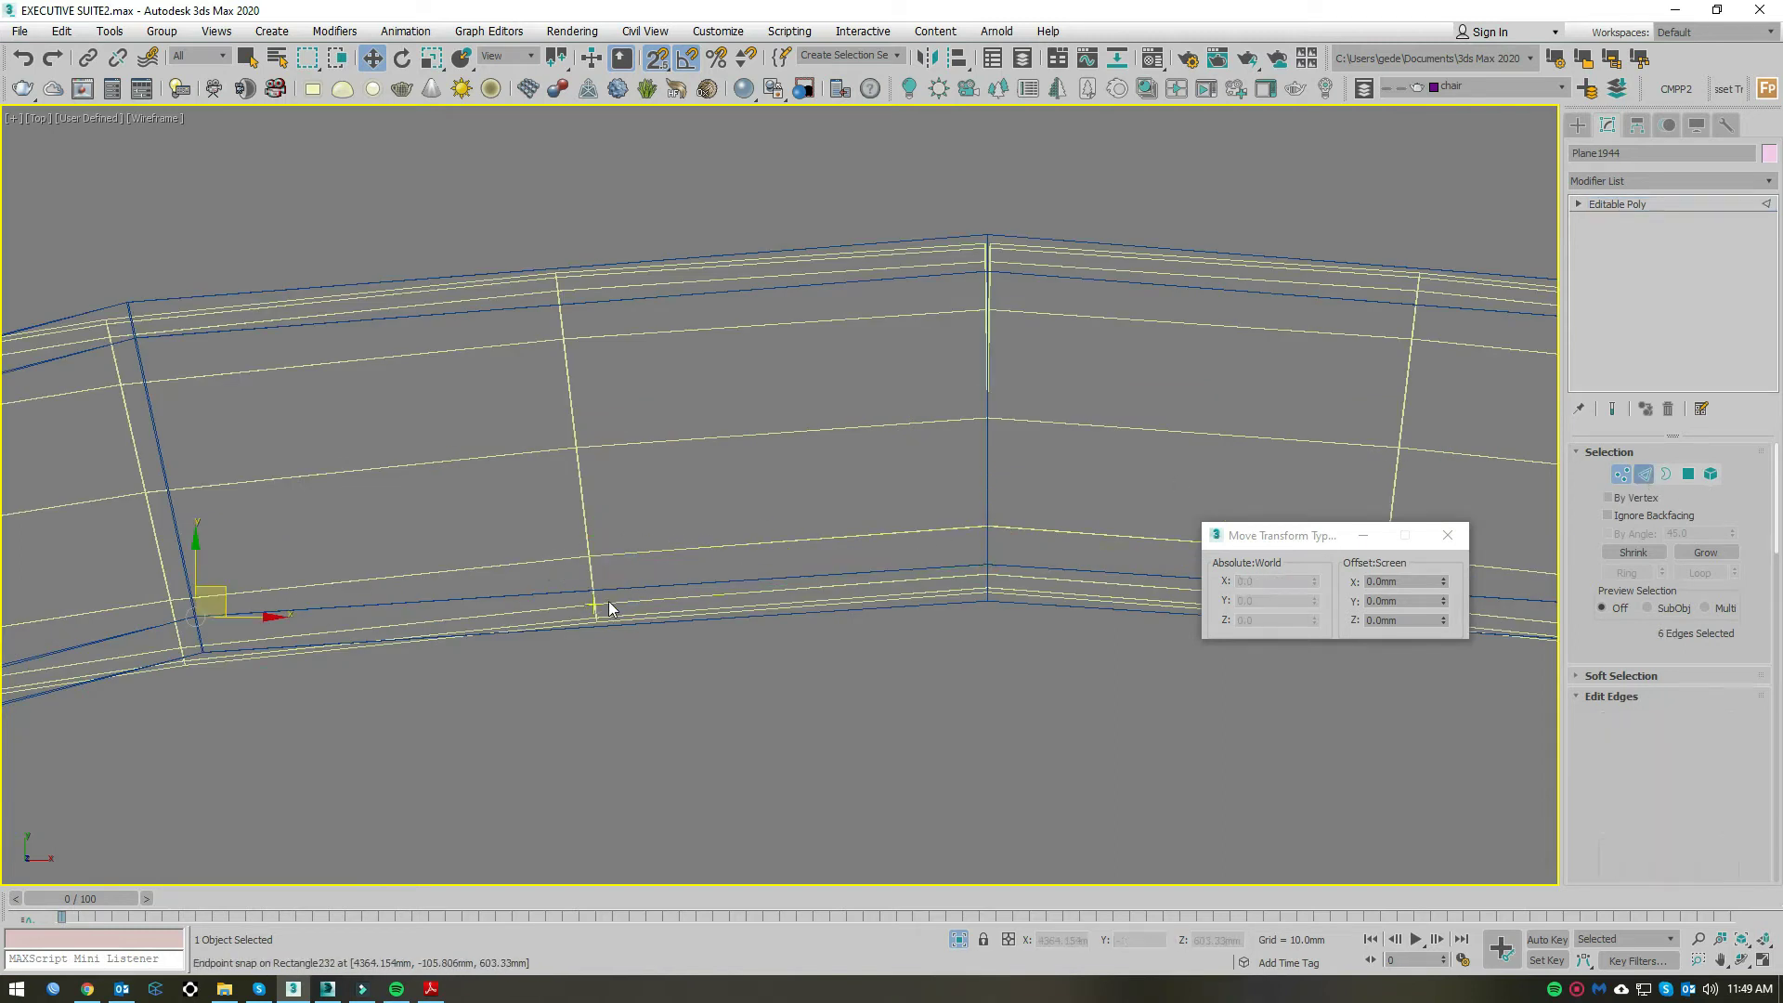
{"action": "left_click", "coordinate": [330, 502]}
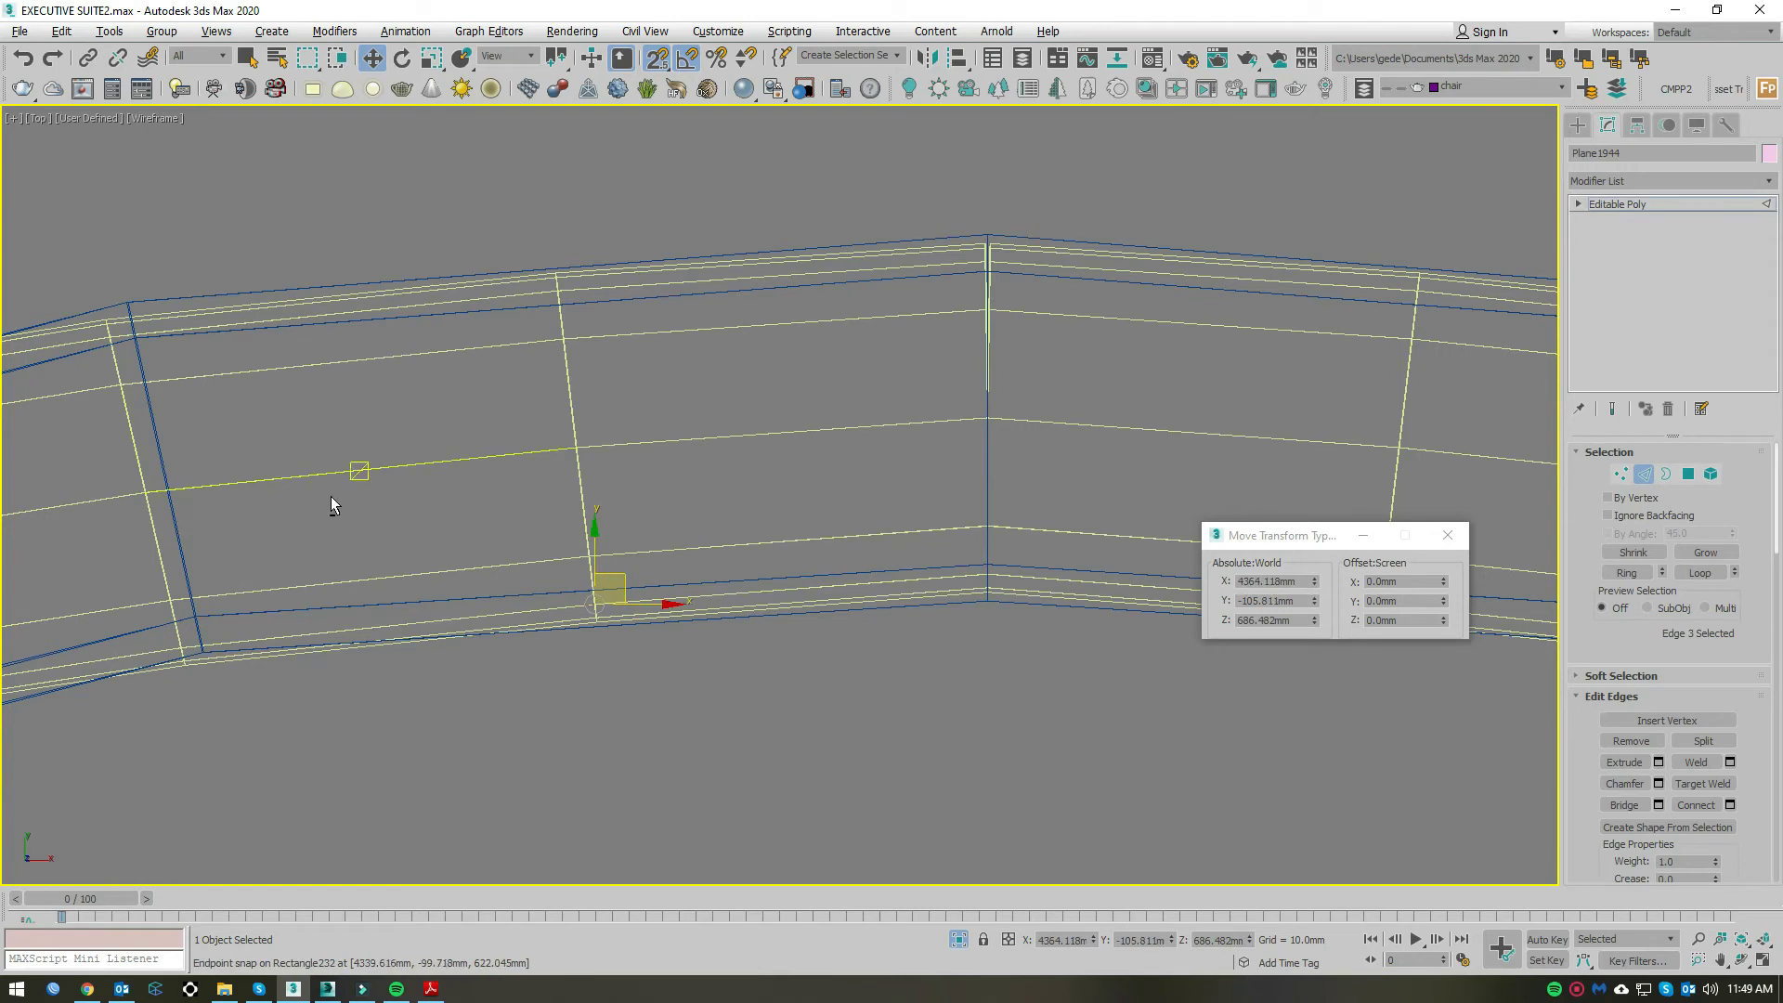
{"action": "scroll", "coordinate": [943, 417], "scroll_direction": "down", "scroll_amount": 3}
{"action": "left_click", "coordinate": [1621, 474]}
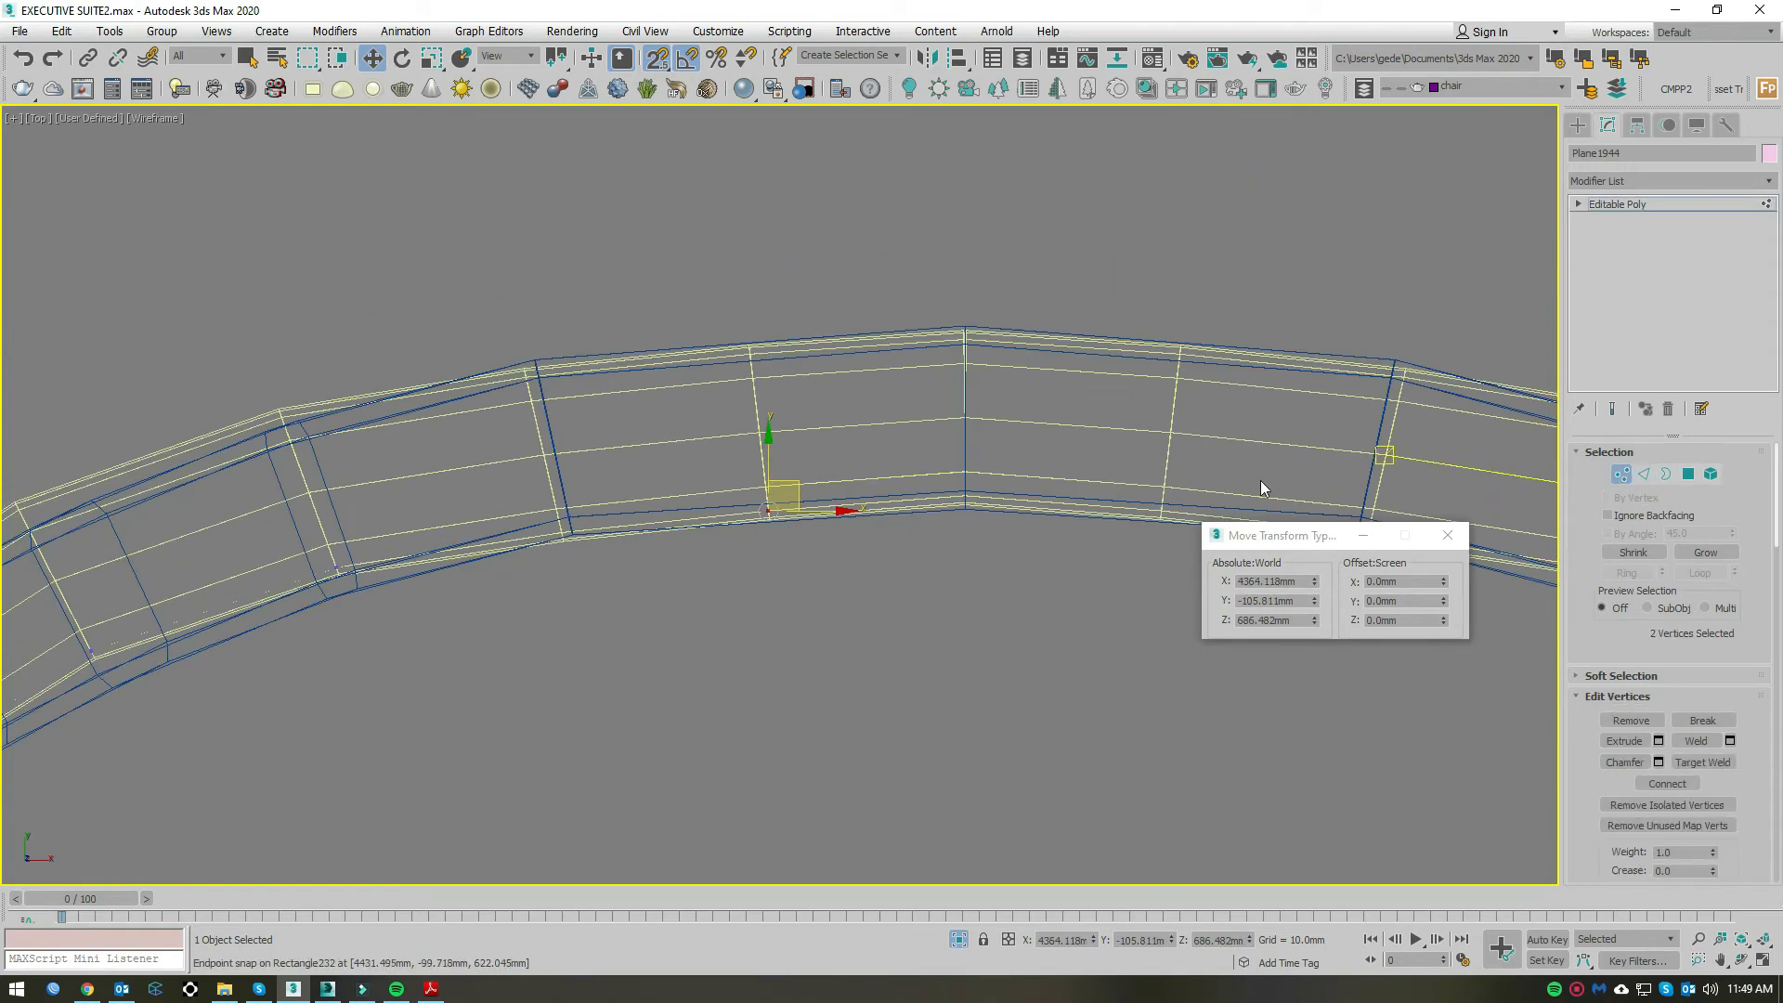
{"action": "middle_click_drag", "start_coordinate": [603, 494], "coordinate": [813, 458]}
{"action": "scroll", "coordinate": [1040, 446], "scroll_direction": "up", "scroll_amount": 5}
{"action": "middle_click_drag", "start_coordinate": [905, 503], "coordinate": [910, 511]}
{"action": "left_click_drag", "start_coordinate": [912, 522], "coordinate": [920, 500]}
Step: Snap a vertical edge into position with snapping on, then view the shaded chair back in Perspective
{"action": "left_click", "coordinate": [1643, 475]}
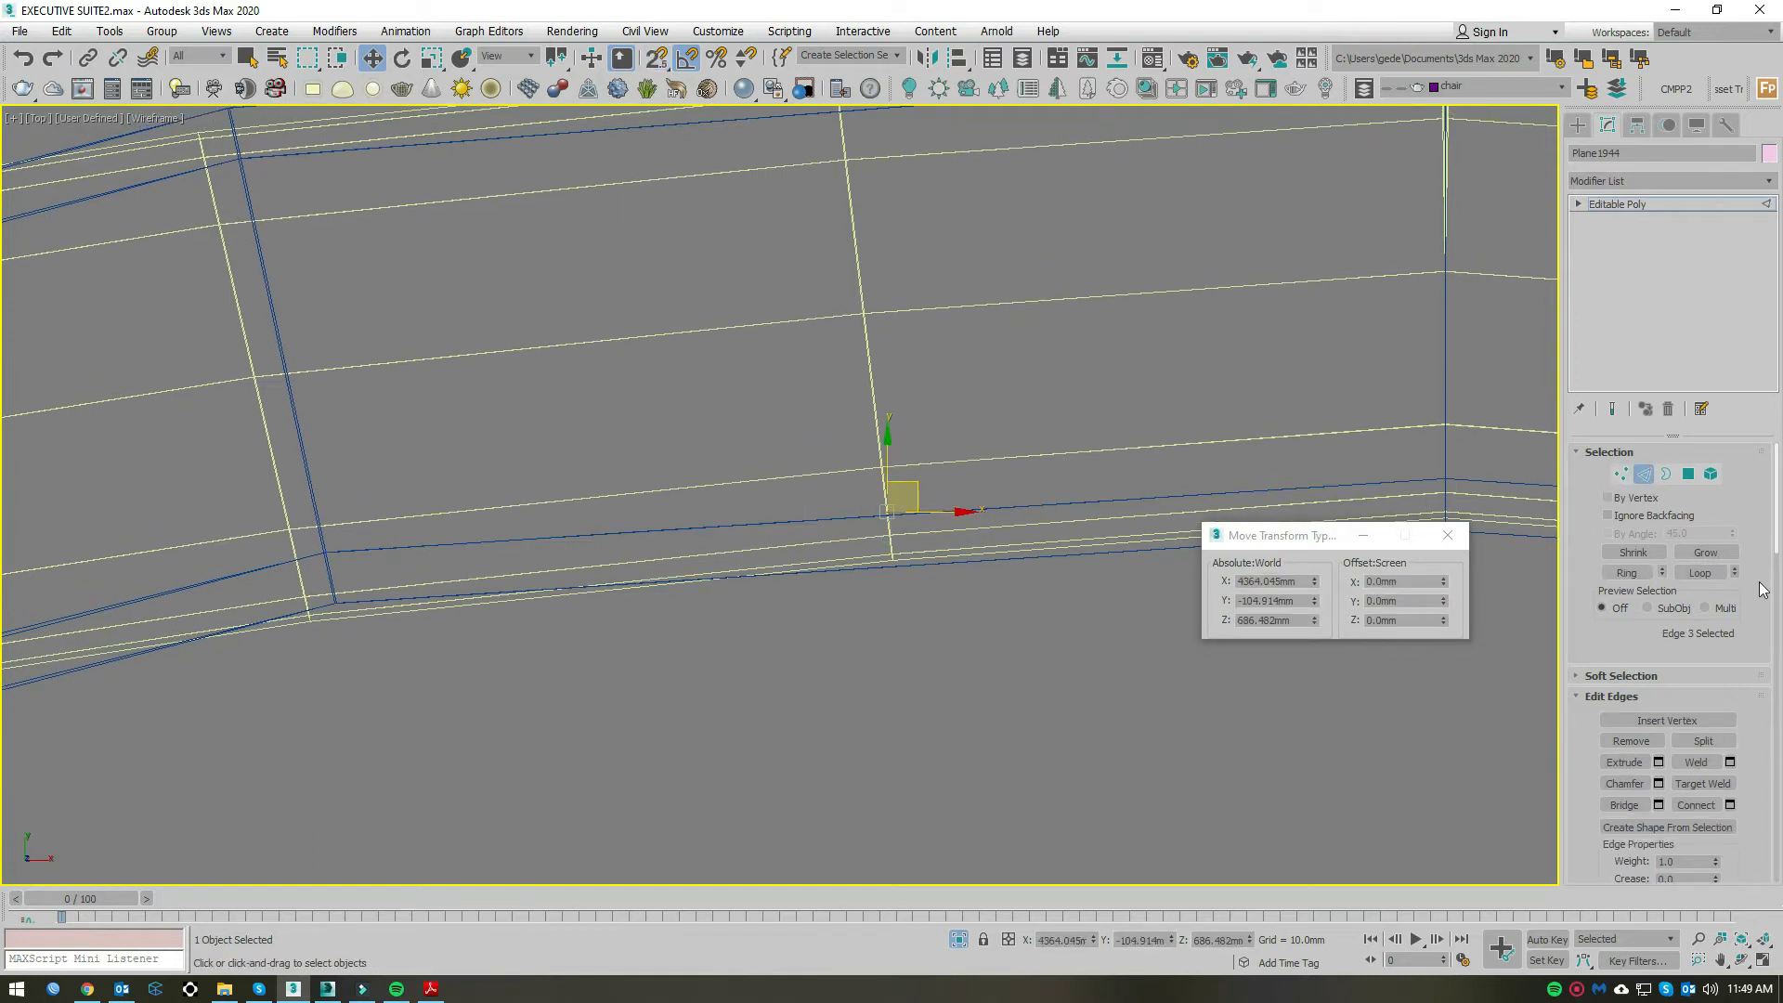
{"action": "left_click", "coordinate": [835, 516]}
{"action": "middle_click_drag", "start_coordinate": [836, 516], "coordinate": [370, 502]}
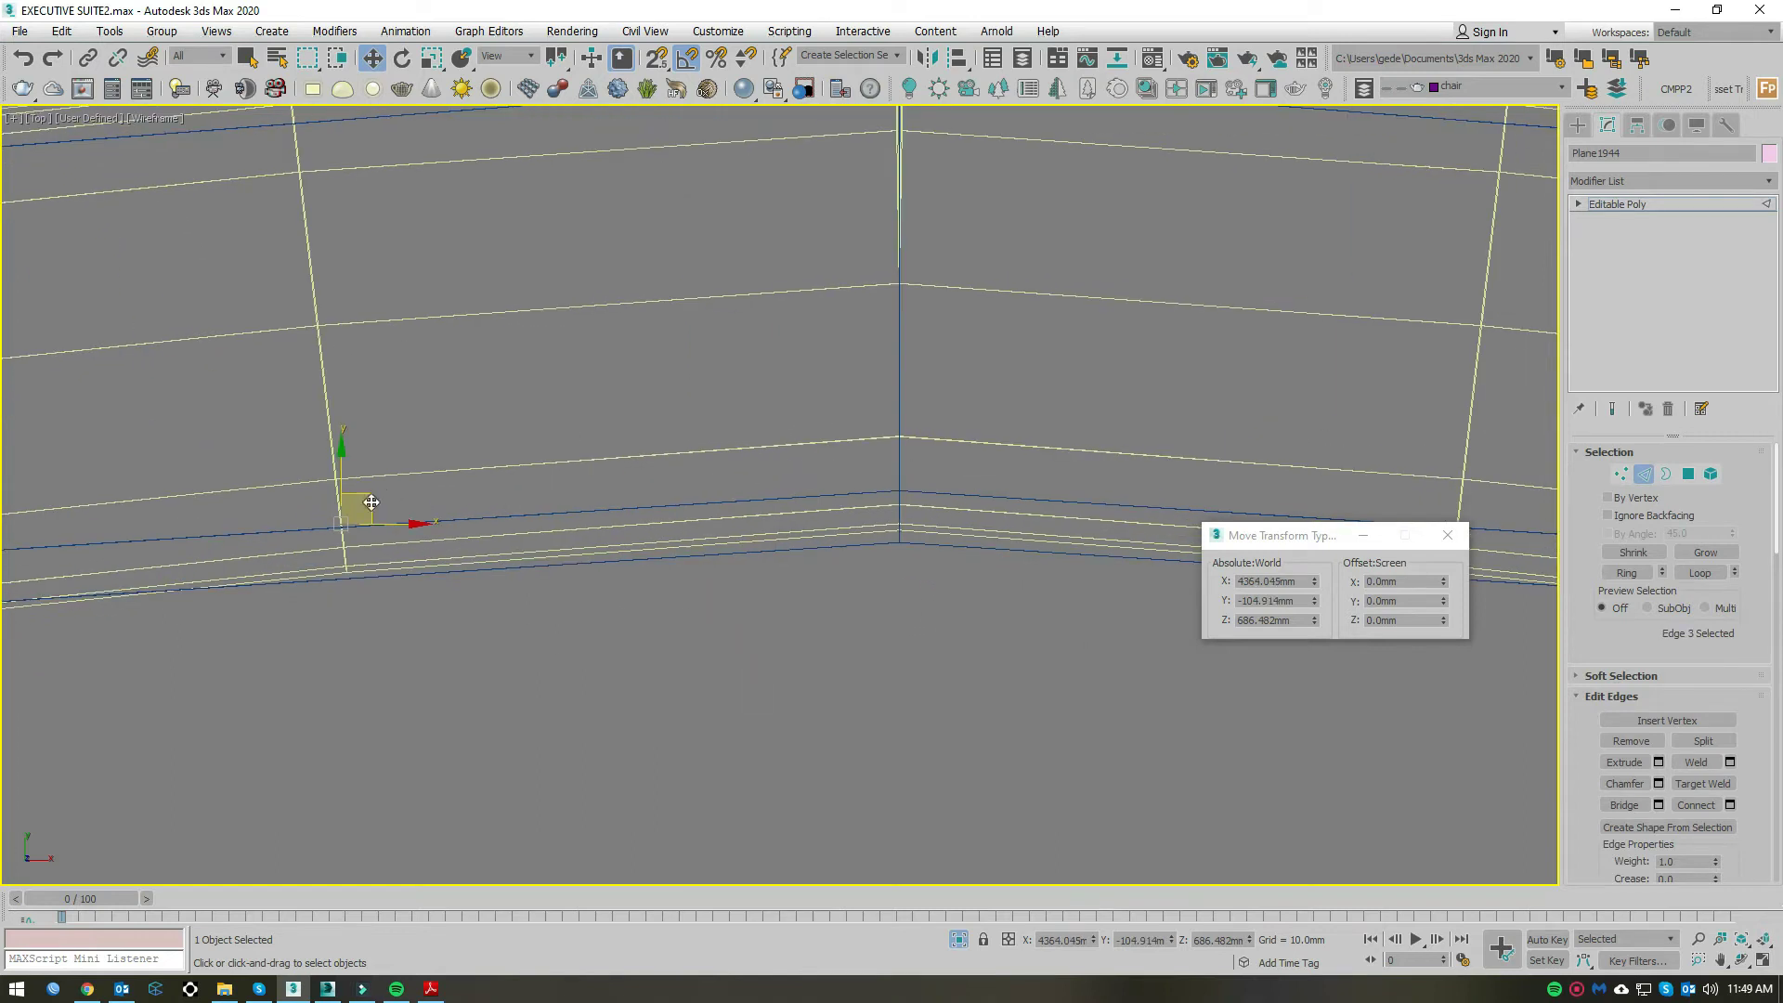
{"action": "key", "text": "s"}
{"action": "left_click_drag", "start_coordinate": [907, 484], "coordinate": [906, 486]}
{"action": "key", "text": "p"}
{"action": "scroll", "coordinate": [892, 445], "scroll_direction": "up", "scroll_amount": 3}
{"action": "key", "text": "F3"}
{"action": "scroll", "coordinate": [851, 420], "scroll_direction": "down", "scroll_amount": 5}
{"action": "middle_click_drag", "start_coordinate": [866, 346], "coordinate": [881, 420], "text": "alt"}
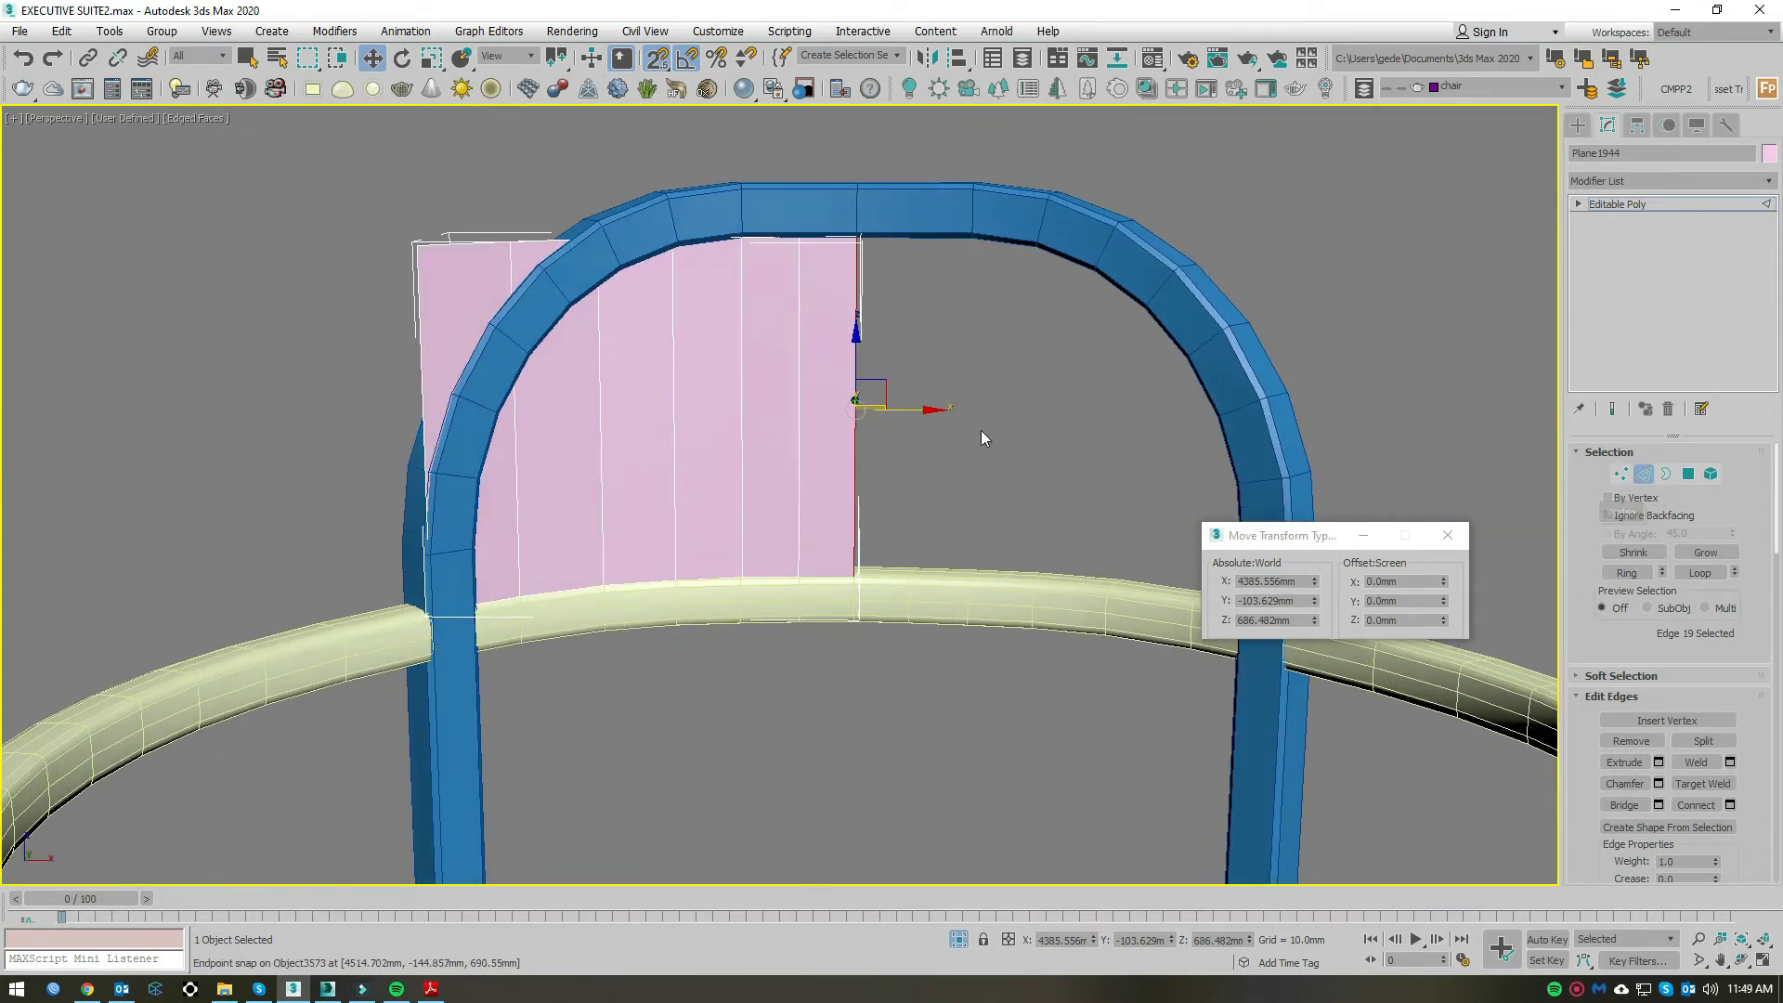
Step: Ring-select the panel's vertical edges and Connect them with 6 segments
{"action": "key", "text": "alt+r"}
{"action": "right_click", "coordinate": [797, 419]}
{"action": "left_click", "coordinate": [698, 477]}
{"action": "left_click_drag", "start_coordinate": [794, 506], "coordinate": [796, 506]}
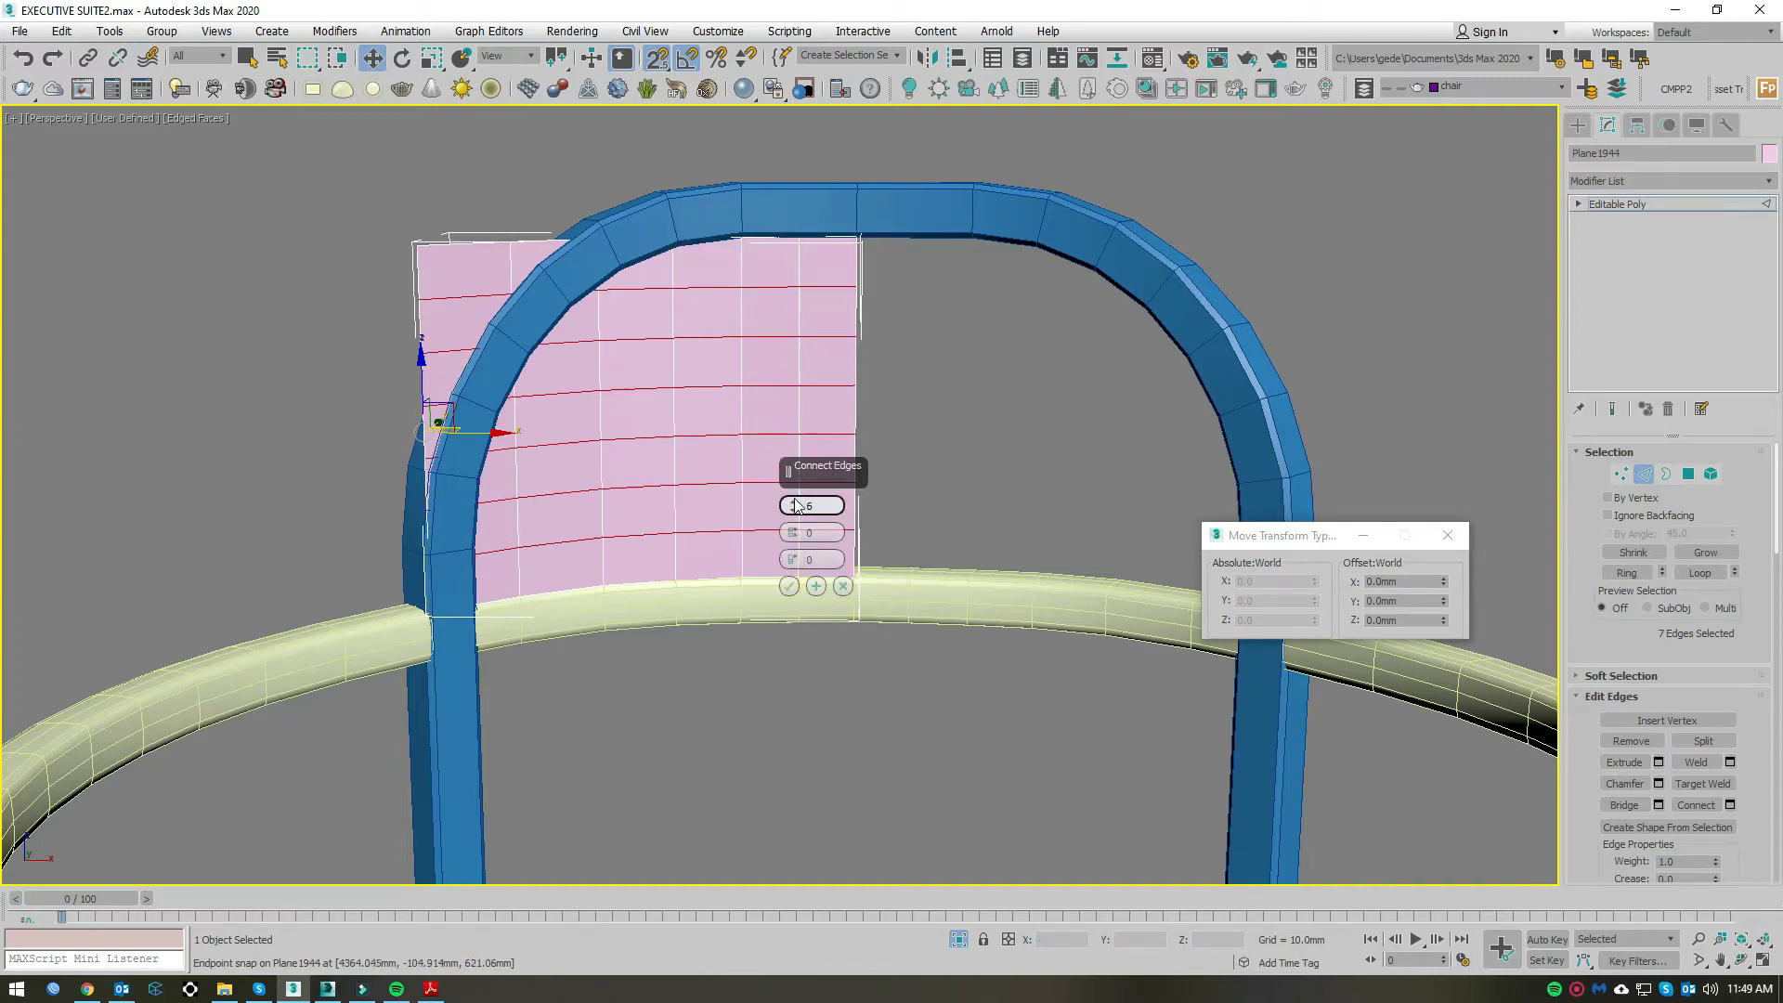
{"action": "left_click", "coordinate": [789, 586]}
{"action": "mouse_move", "coordinate": [873, 526]}
{"action": "middle_mouse_down", "text": "alt"}
{"action": "mouse_move", "coordinate": [844, 465]}
{"action": "mouse_move", "coordinate": [841, 501]}
{"action": "mouse_move", "coordinate": [914, 469]}
{"action": "middle_mouse_up", "text": "alt"}
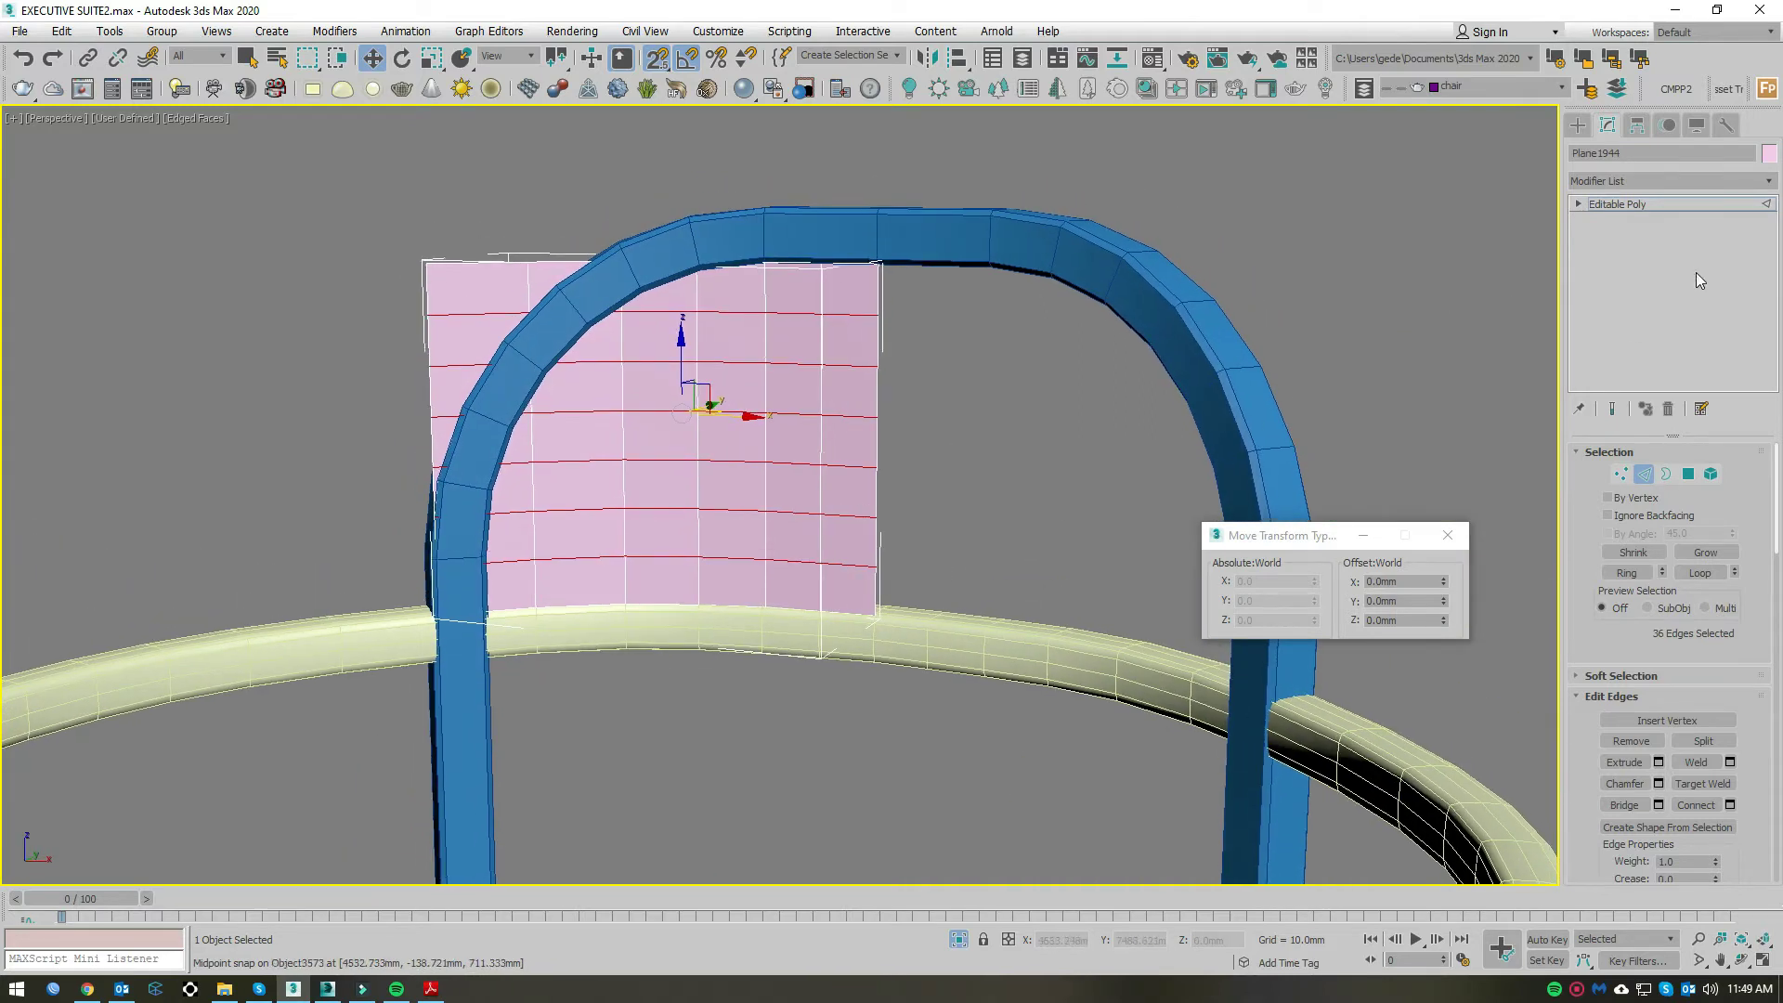
Step: Add TurboSmooth with 2 iterations, then an Edit Poly modifier on top in edge mode
{"action": "left_click", "coordinate": [1644, 186]}
{"action": "scroll", "coordinate": [1654, 699], "scroll_direction": "down", "scroll_amount": 5}
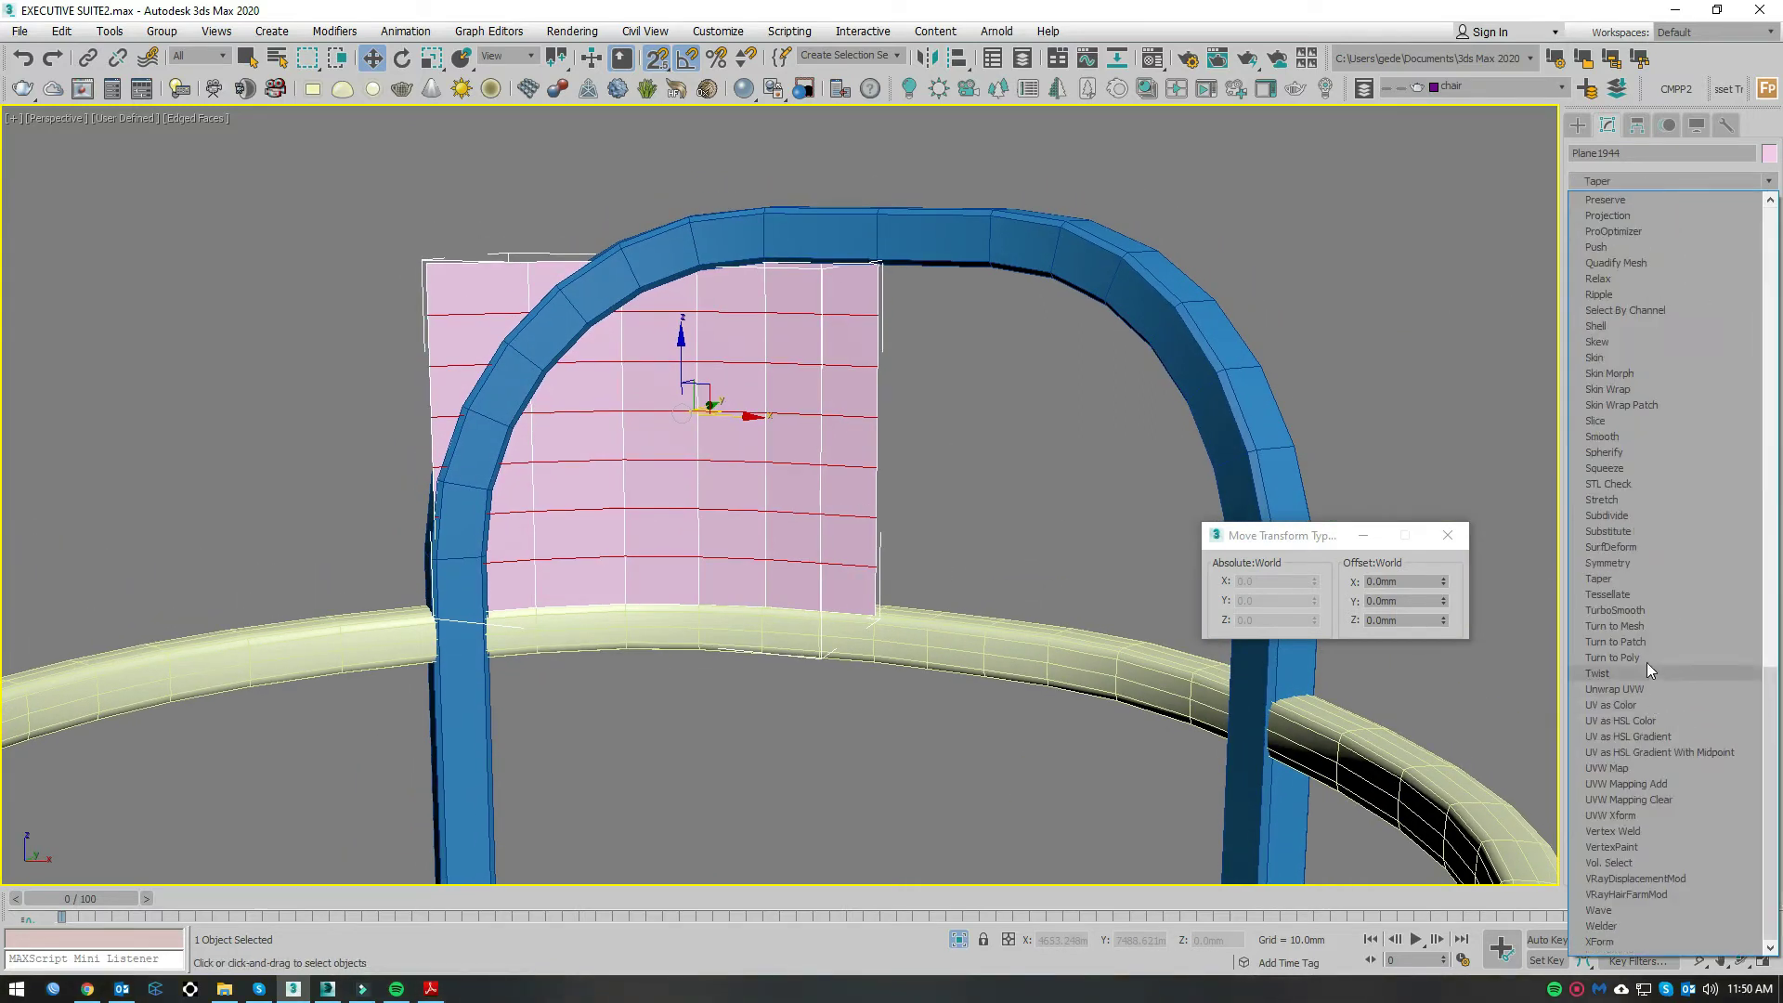
{"action": "left_click", "coordinate": [1637, 616]}
{"action": "left_click", "coordinate": [1729, 480]}
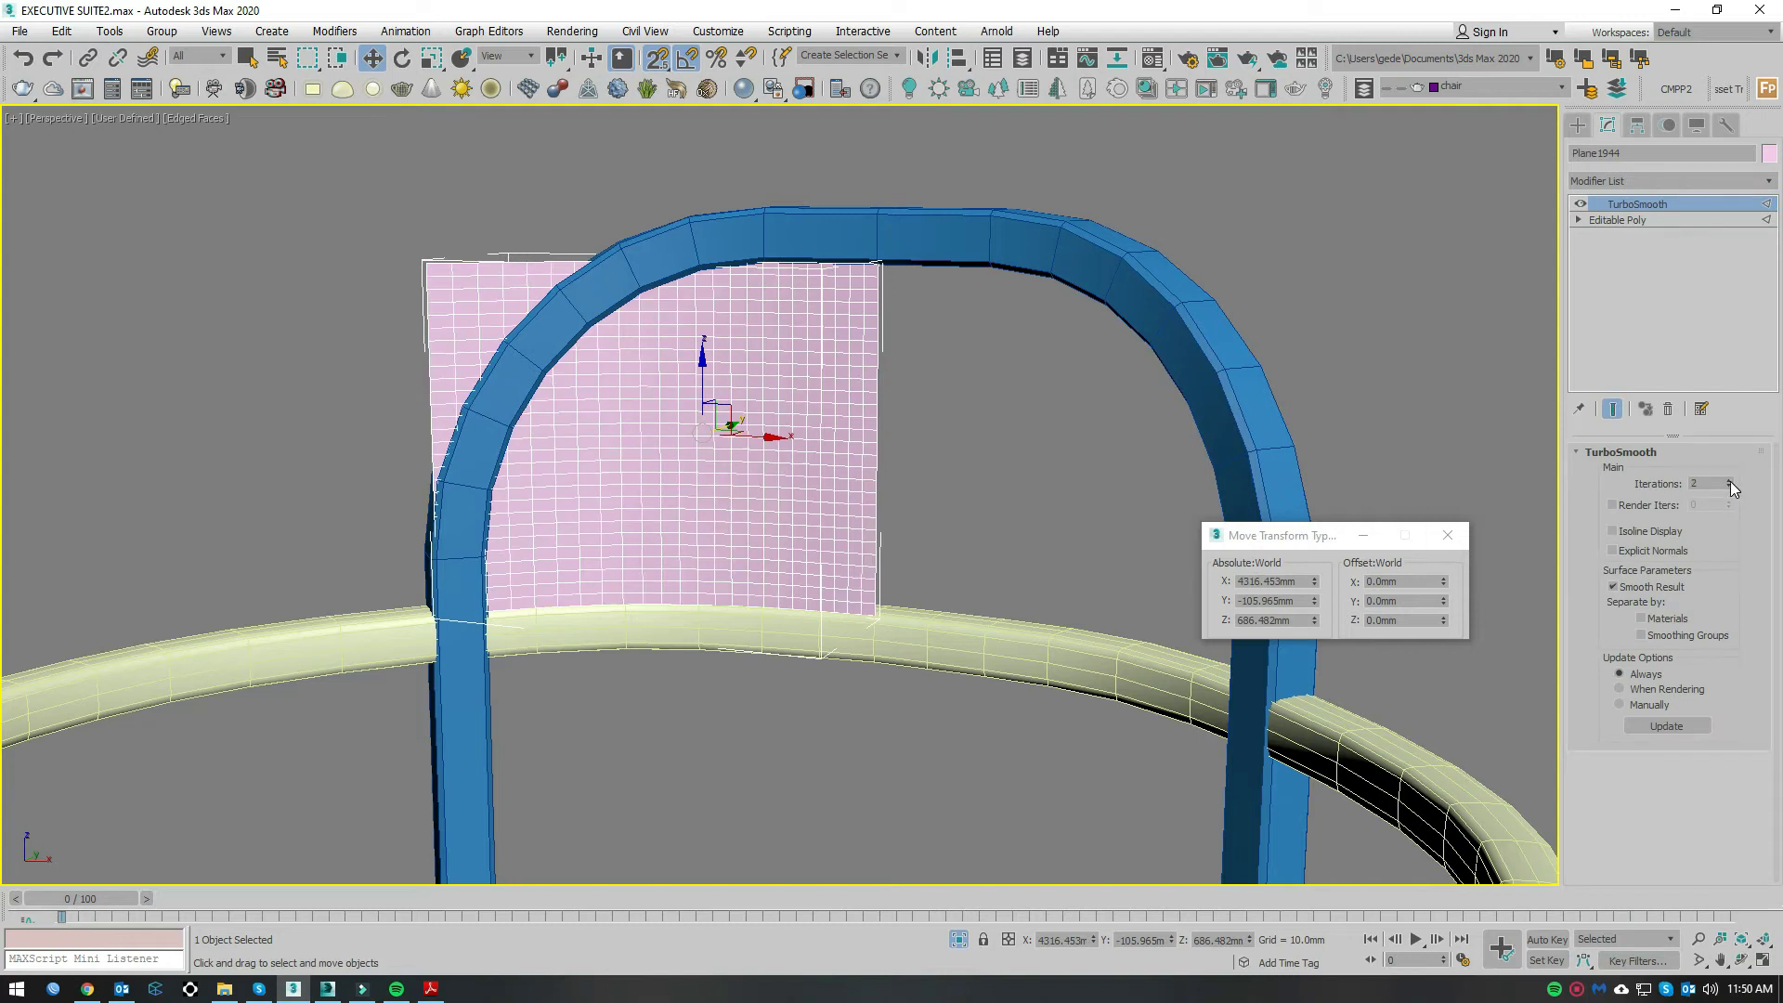
{"action": "left_click", "coordinate": [1731, 481]}
{"action": "left_click", "coordinate": [1606, 180]}
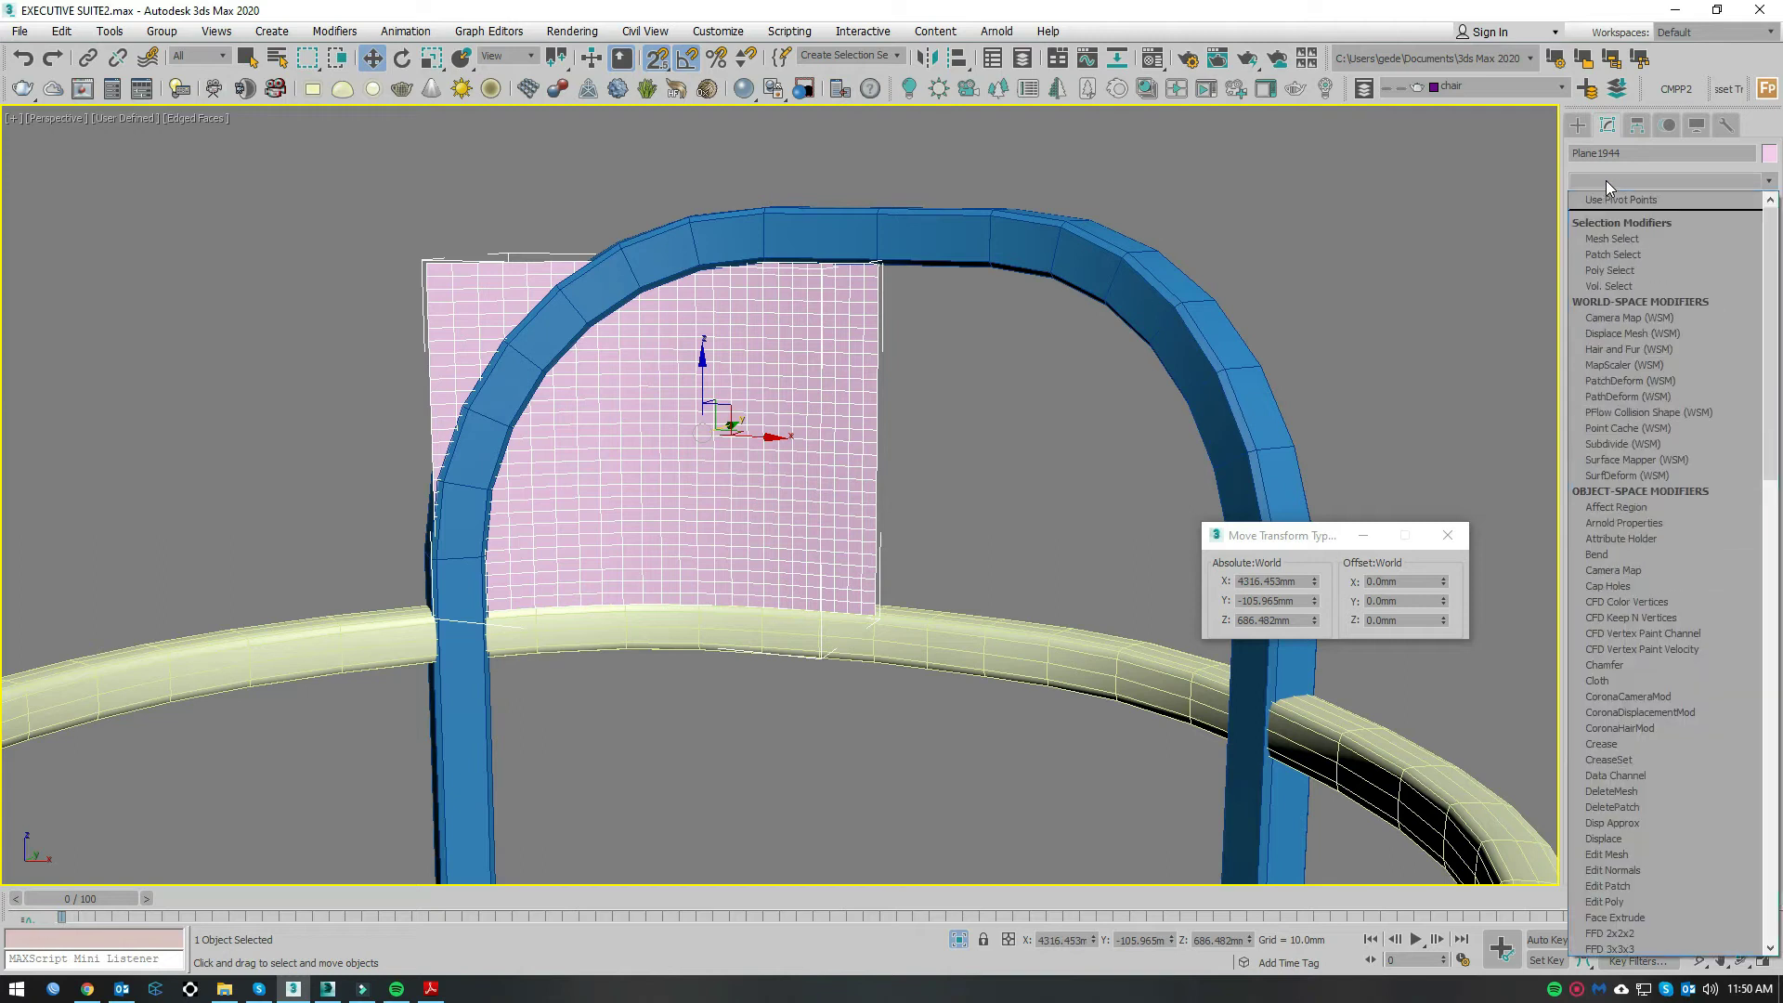
{"action": "scroll", "coordinate": [1637, 398], "scroll_direction": "down", "scroll_amount": 5}
{"action": "left_click", "coordinate": [1605, 247]}
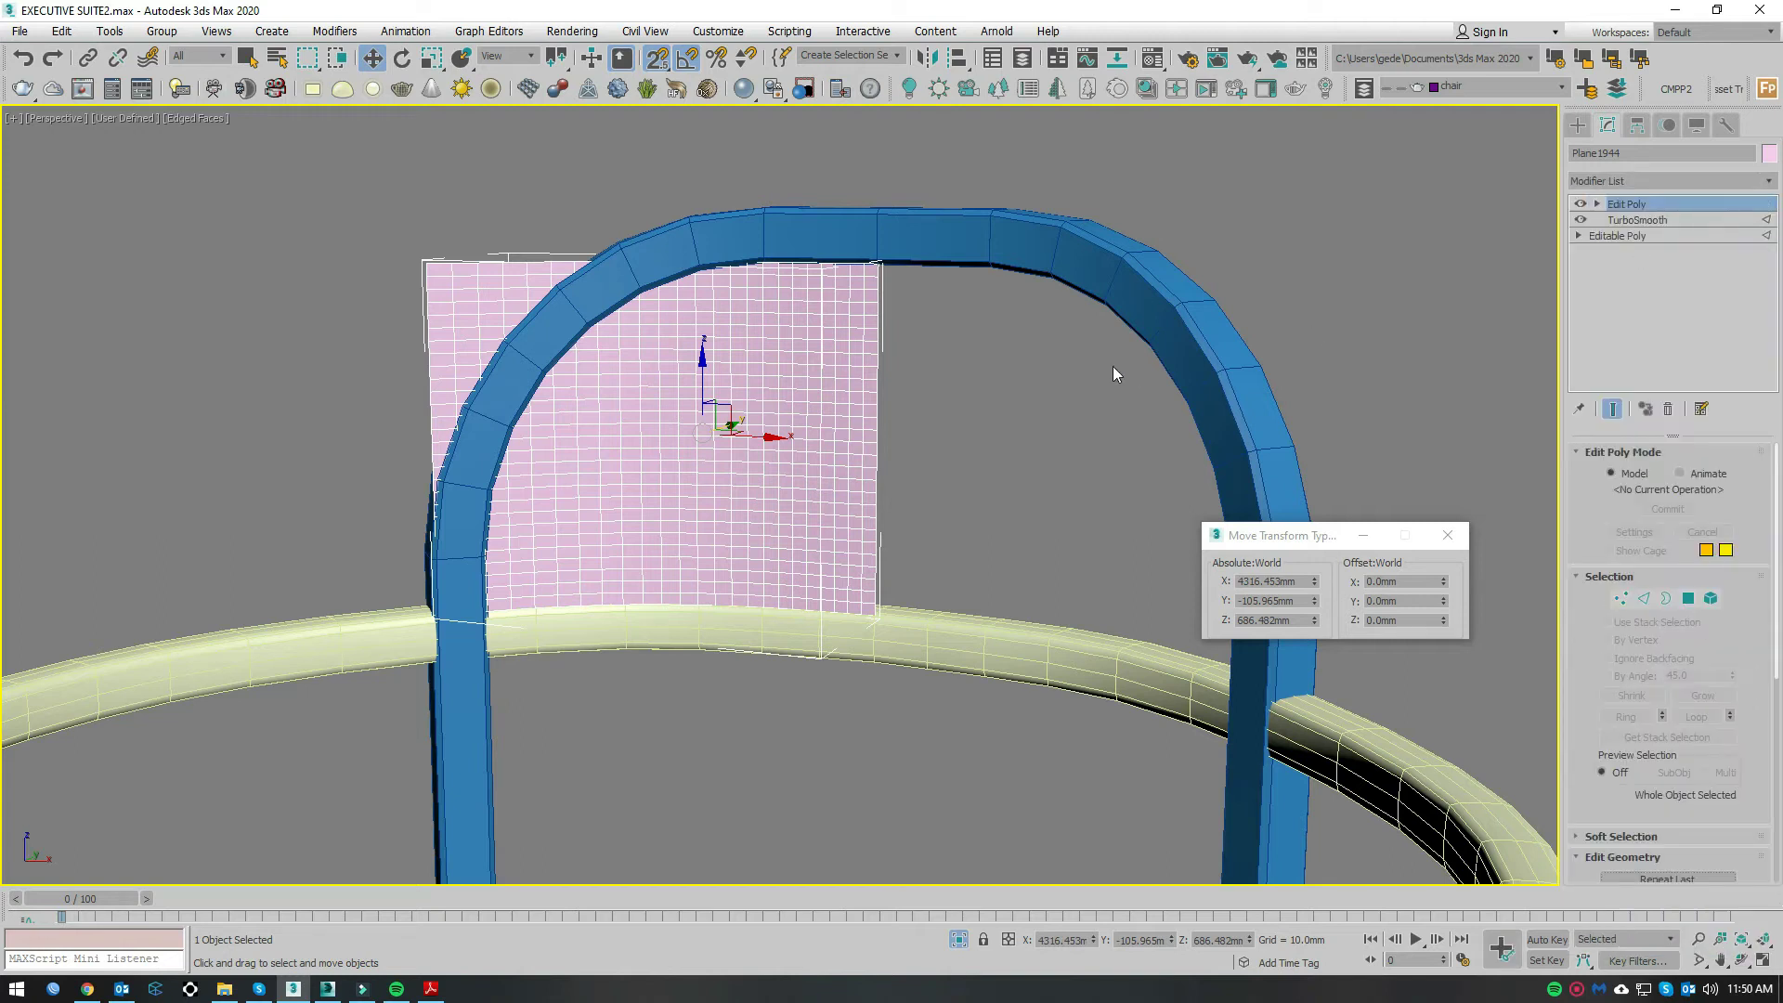
{"action": "left_click", "coordinate": [1634, 599]}
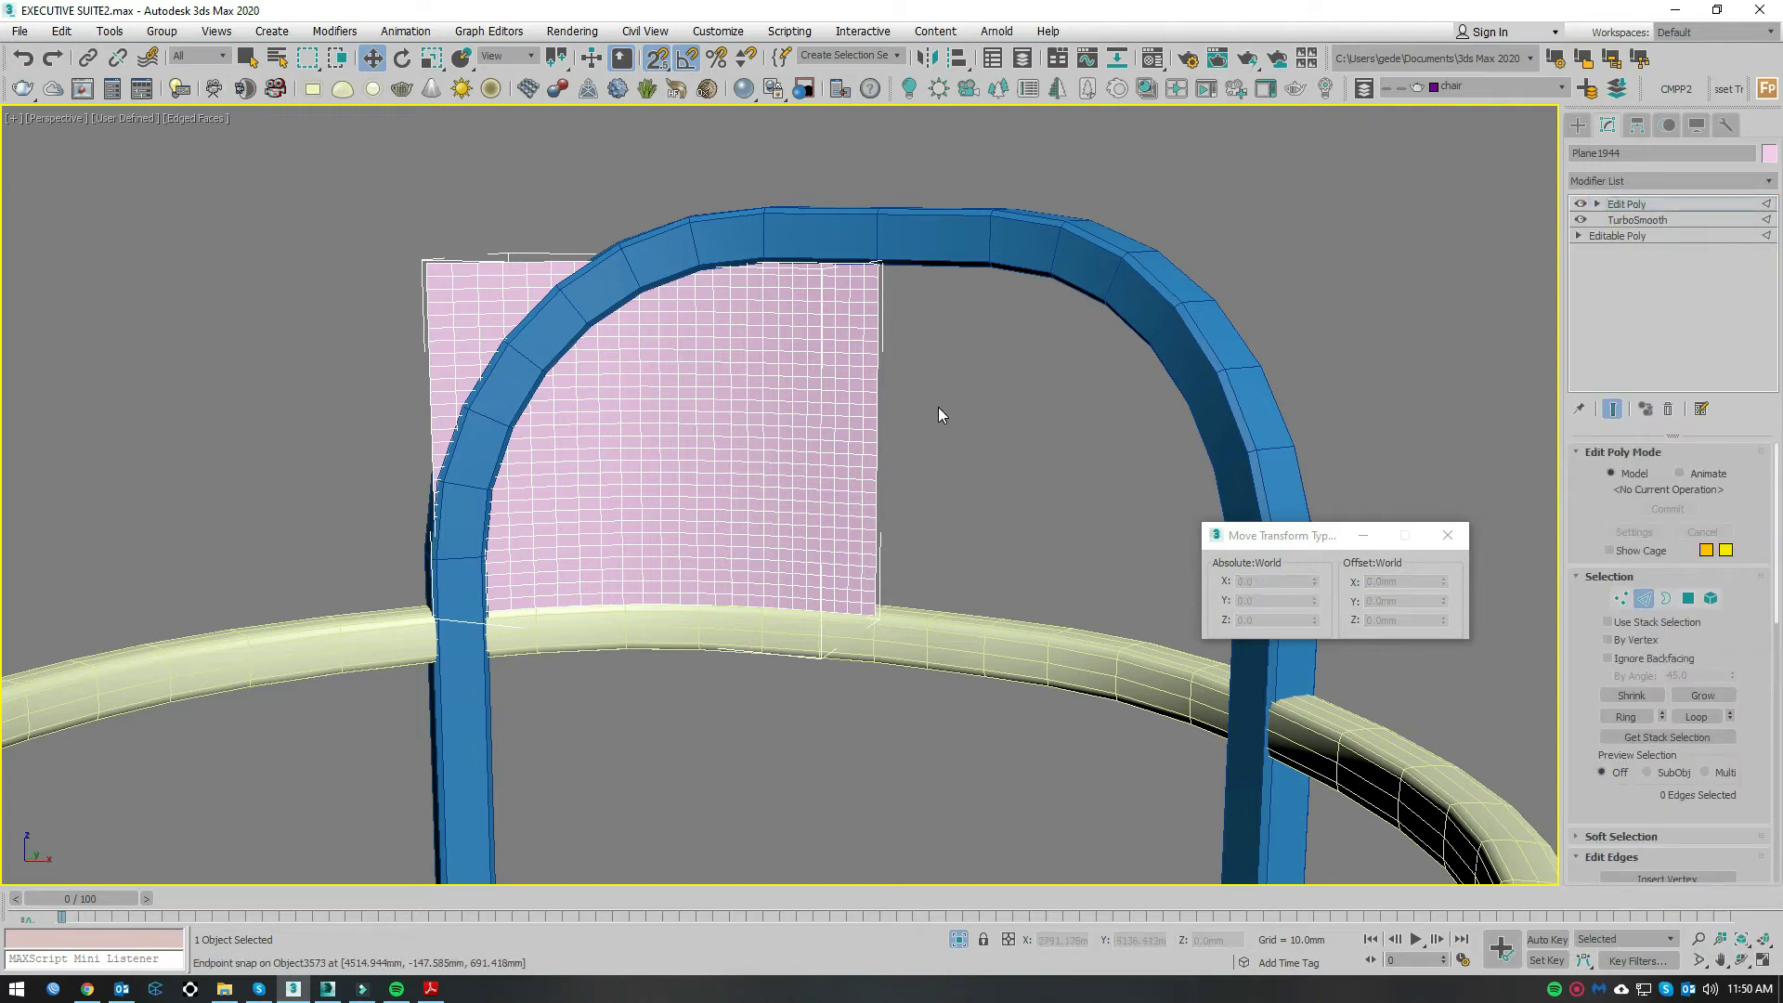
Step: Chamfer all 1396 panel edges by about 1.79 mm with Open on and Smooth off
{"action": "key", "text": "ctrl+a"}
{"action": "right_click", "coordinate": [826, 439]}
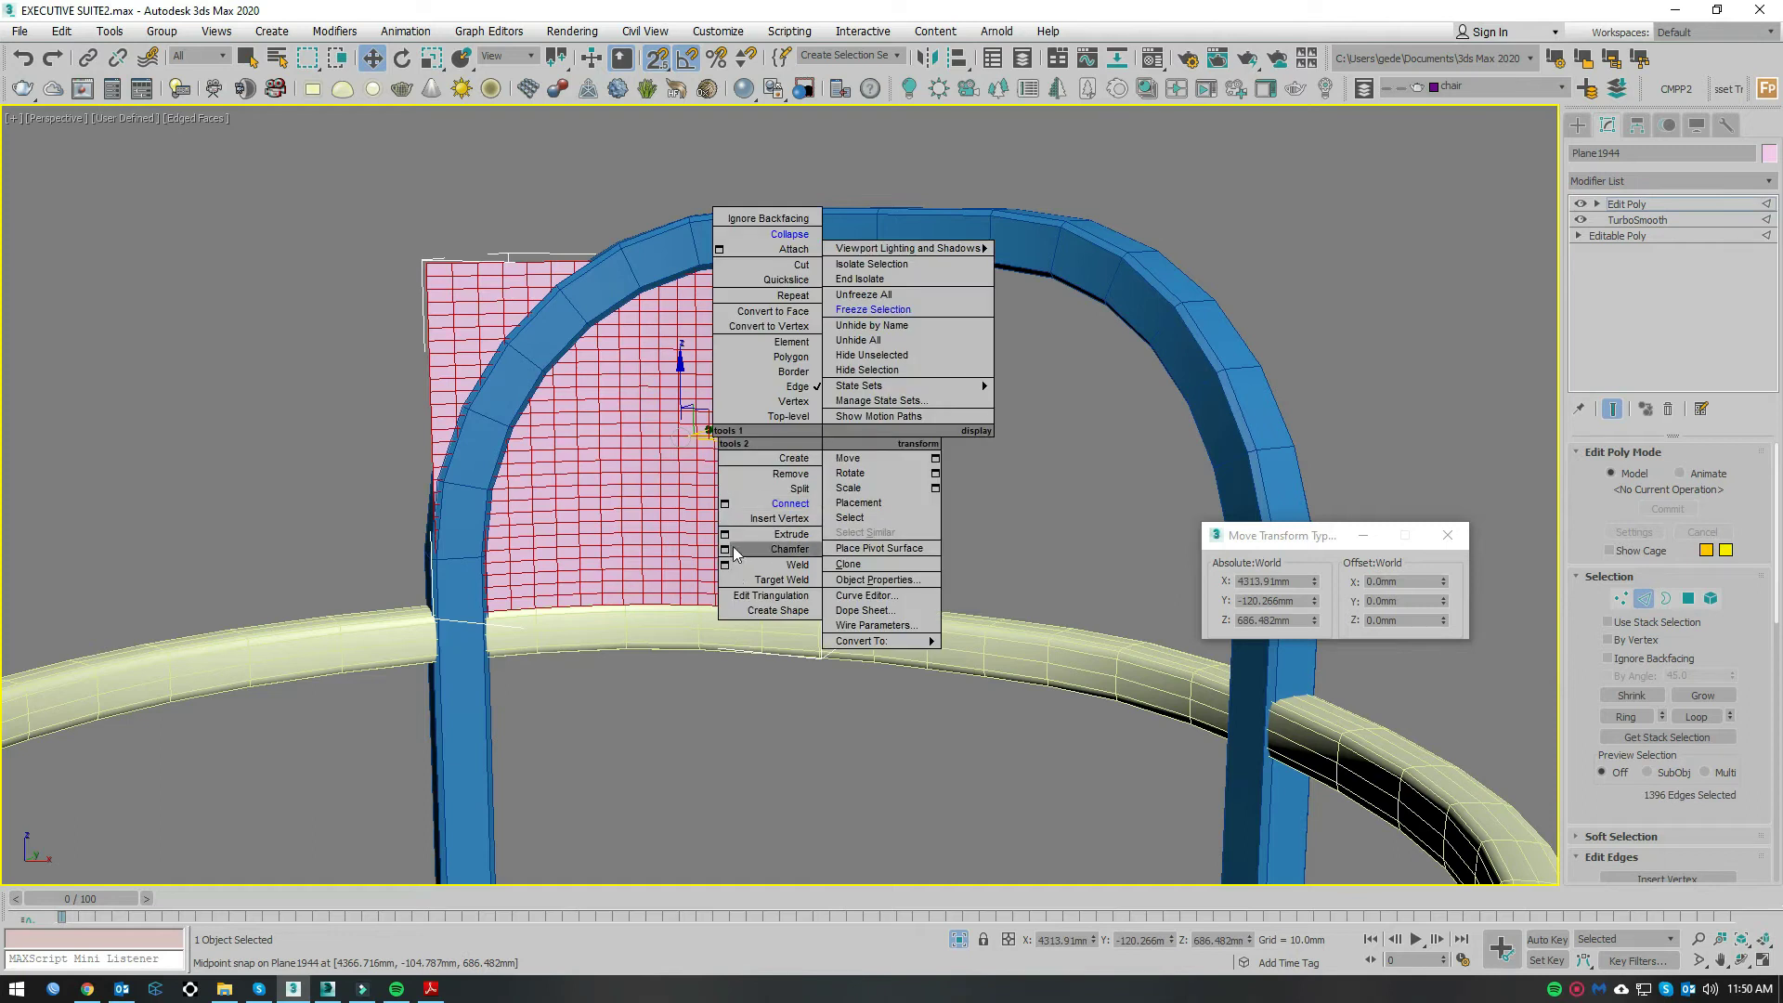
{"action": "left_click", "coordinate": [725, 550]}
{"action": "scroll", "coordinate": [688, 423], "scroll_direction": "up", "scroll_amount": 10}
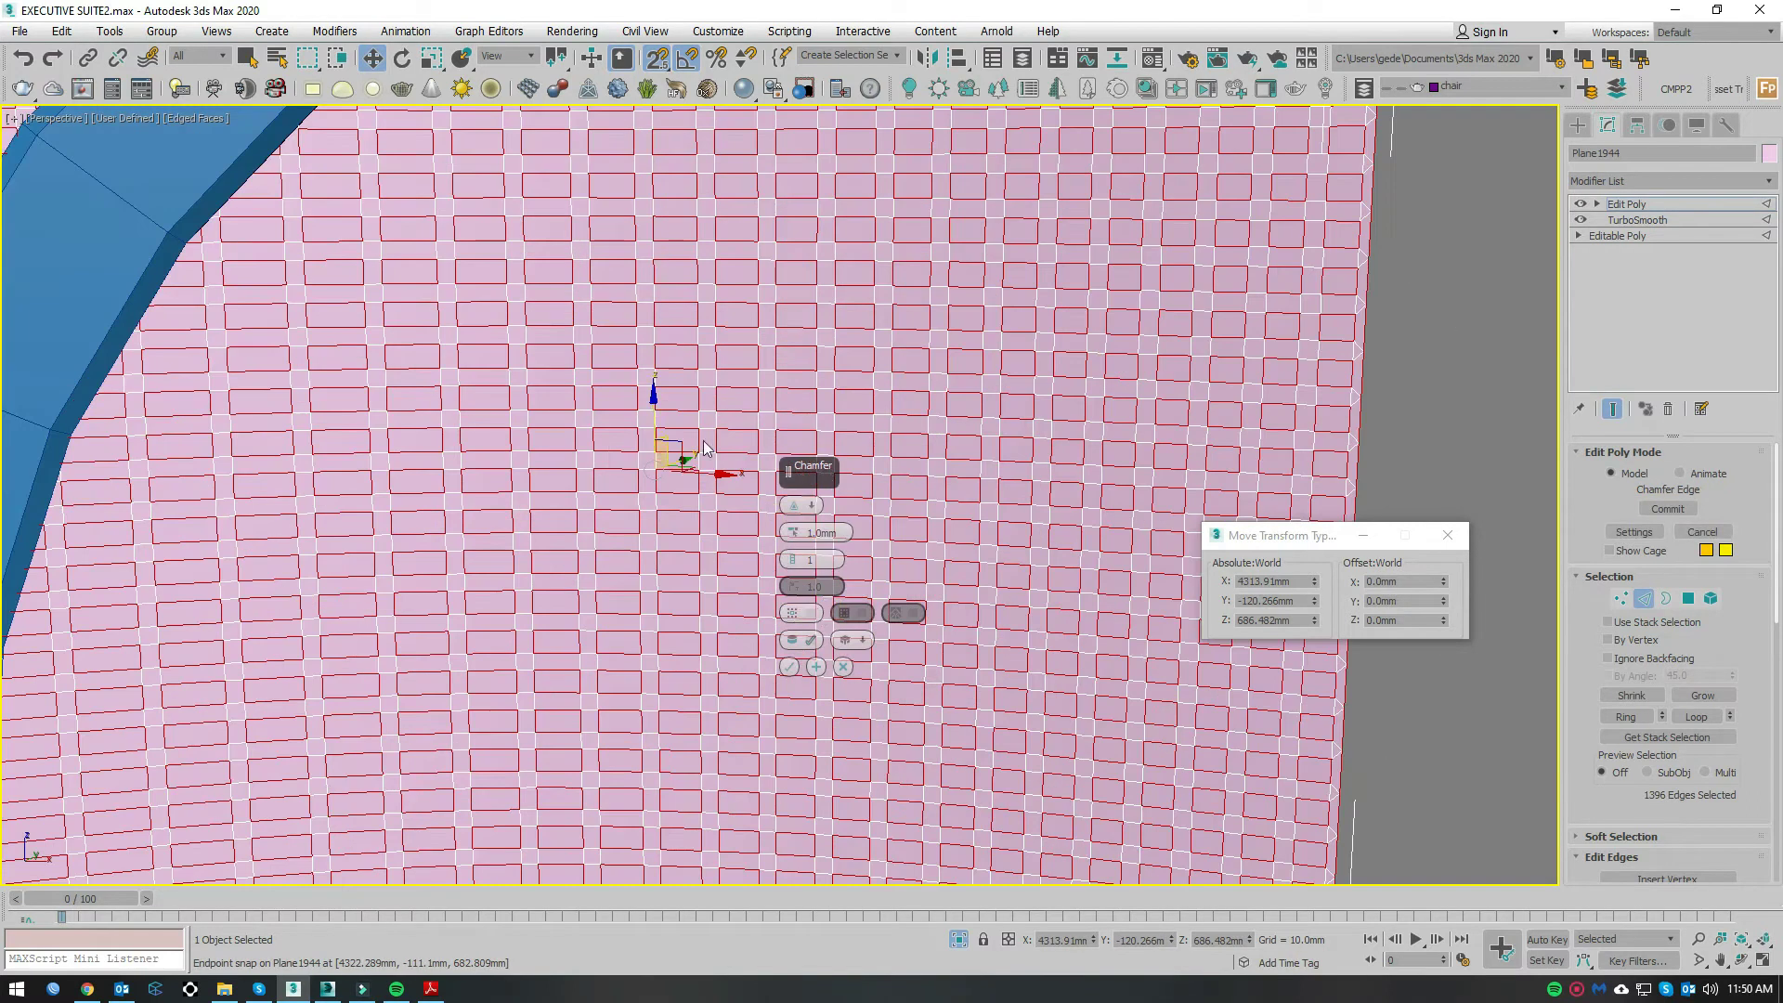
{"action": "left_click", "coordinate": [810, 620]}
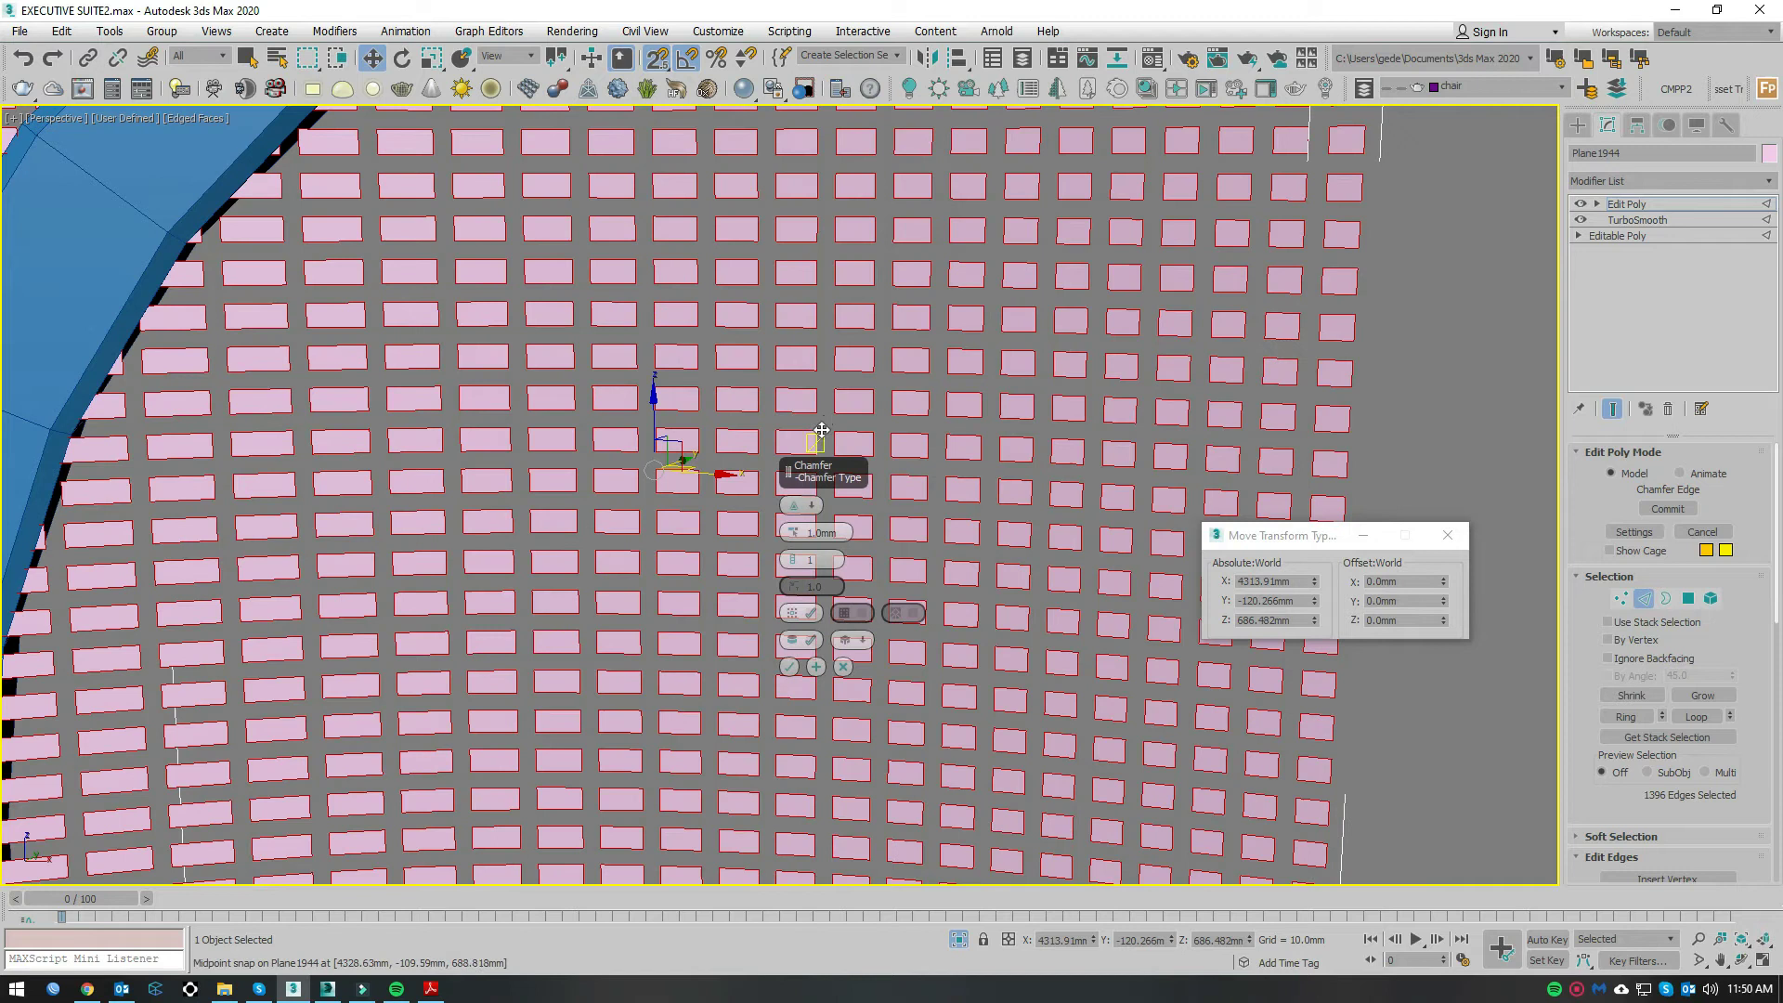
{"action": "left_click", "coordinate": [810, 640]}
{"action": "scroll", "coordinate": [1012, 376], "scroll_direction": "down", "scroll_amount": 5}
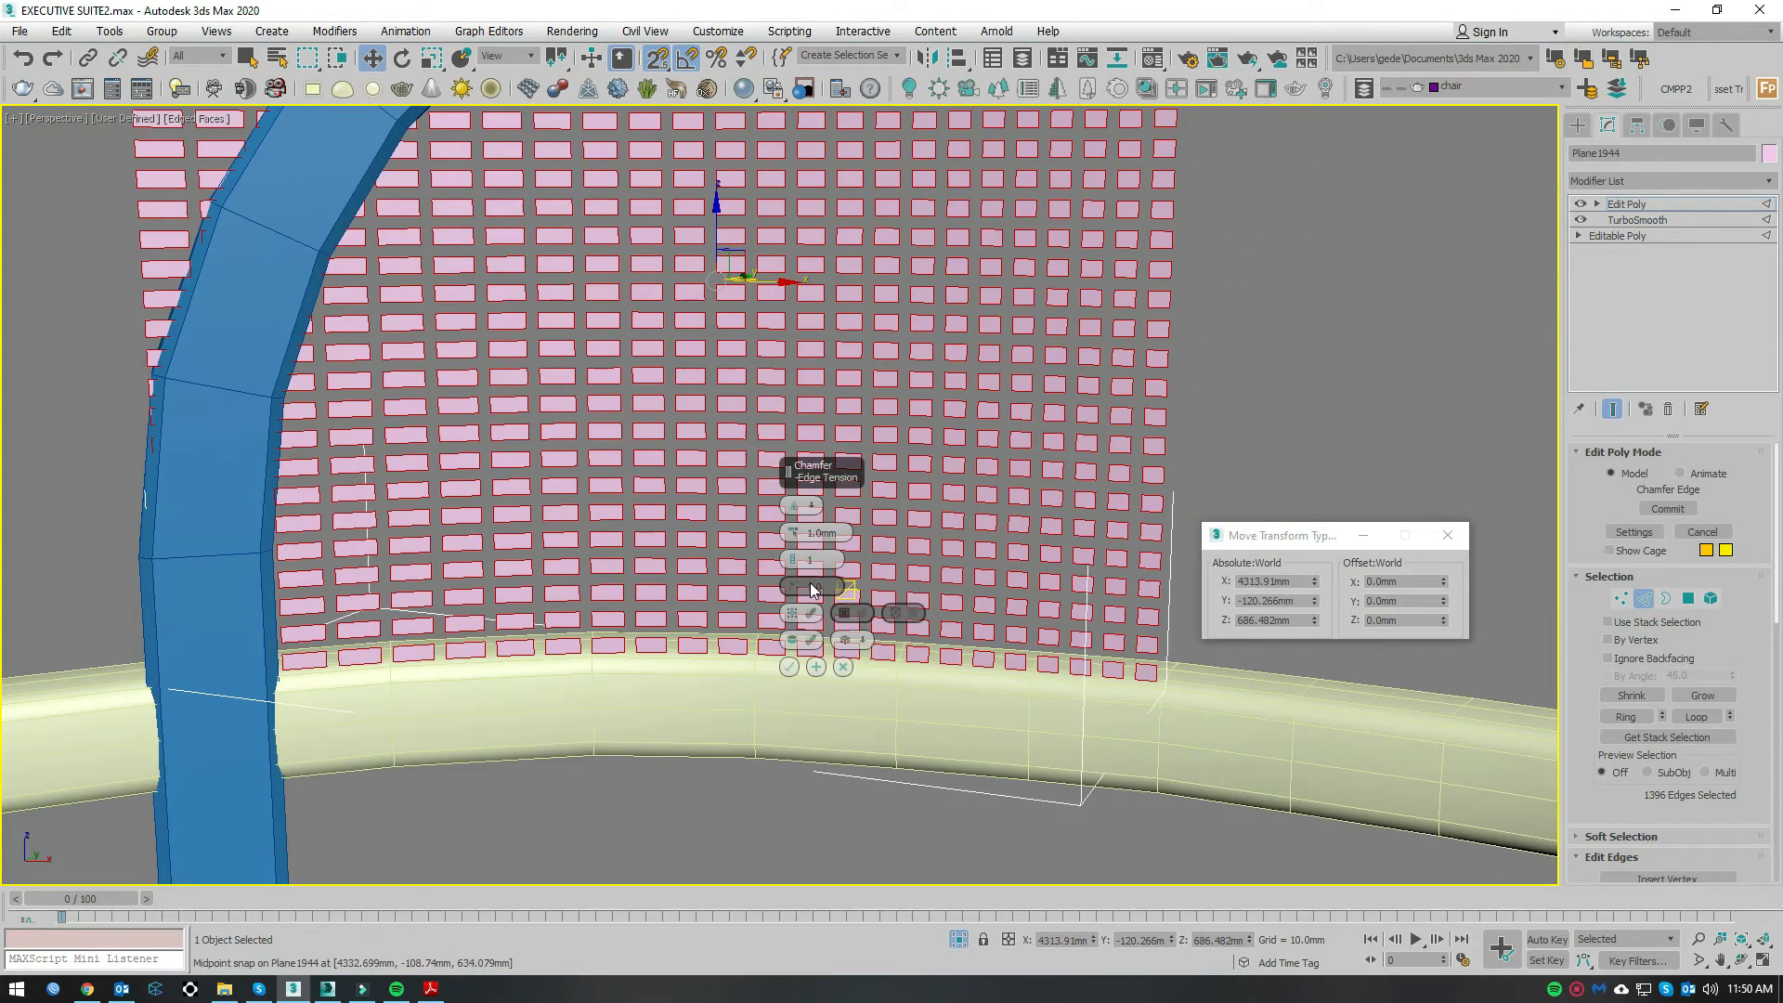
{"action": "left_click", "coordinate": [810, 617]}
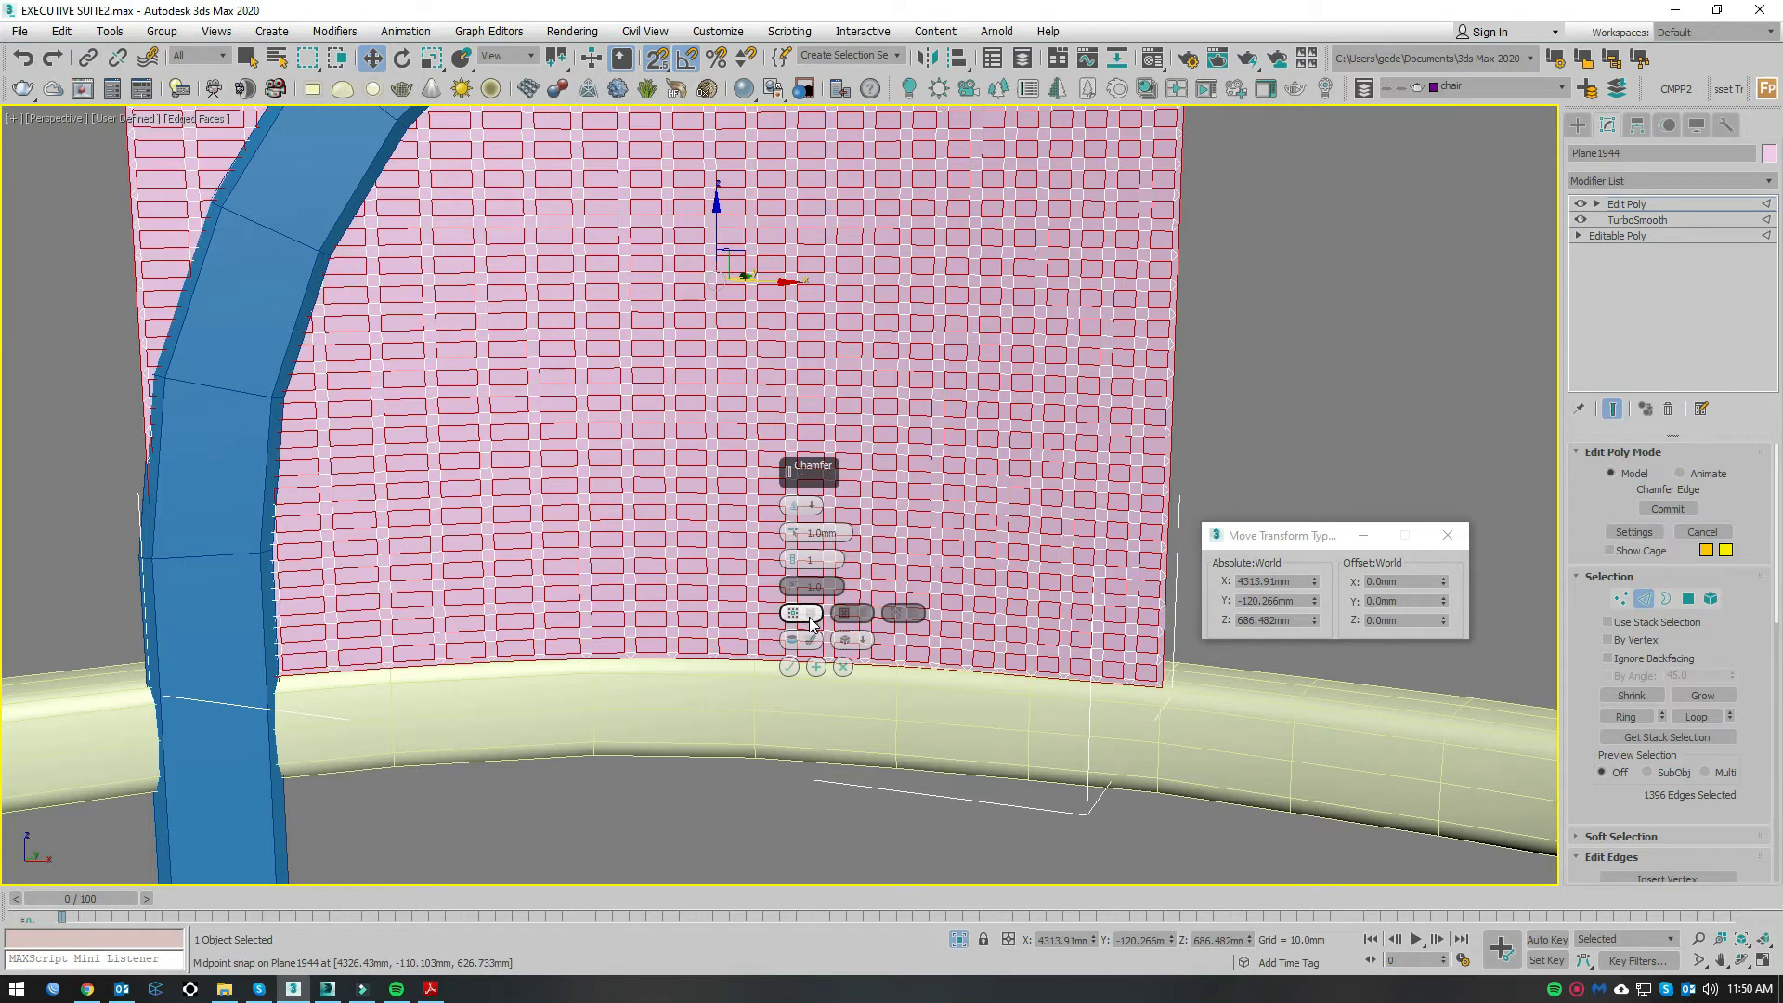
{"action": "left_click_drag", "start_coordinate": [799, 532], "coordinate": [793, 529]}
{"action": "scroll", "coordinate": [808, 548], "scroll_direction": "down", "scroll_amount": 3}
{"action": "scroll", "coordinate": [813, 561], "scroll_direction": "up", "scroll_amount": 2}
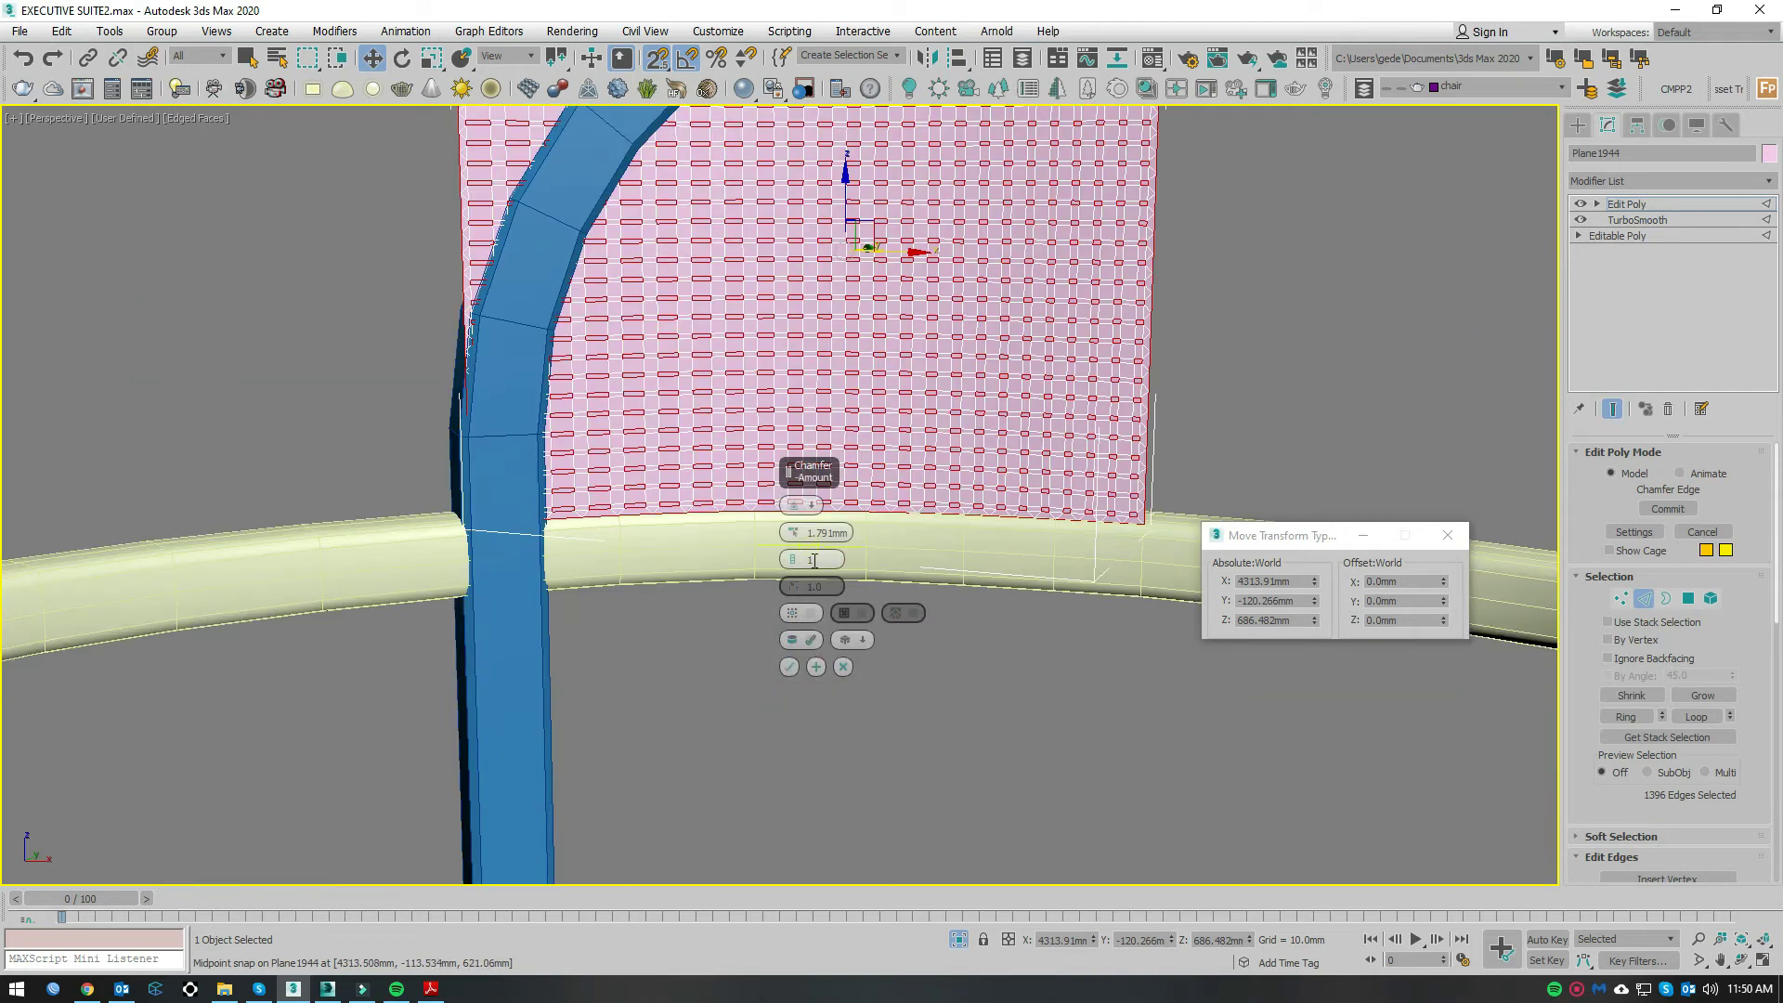
{"action": "left_click", "coordinate": [789, 667]}
{"action": "left_click", "coordinate": [1688, 597]}
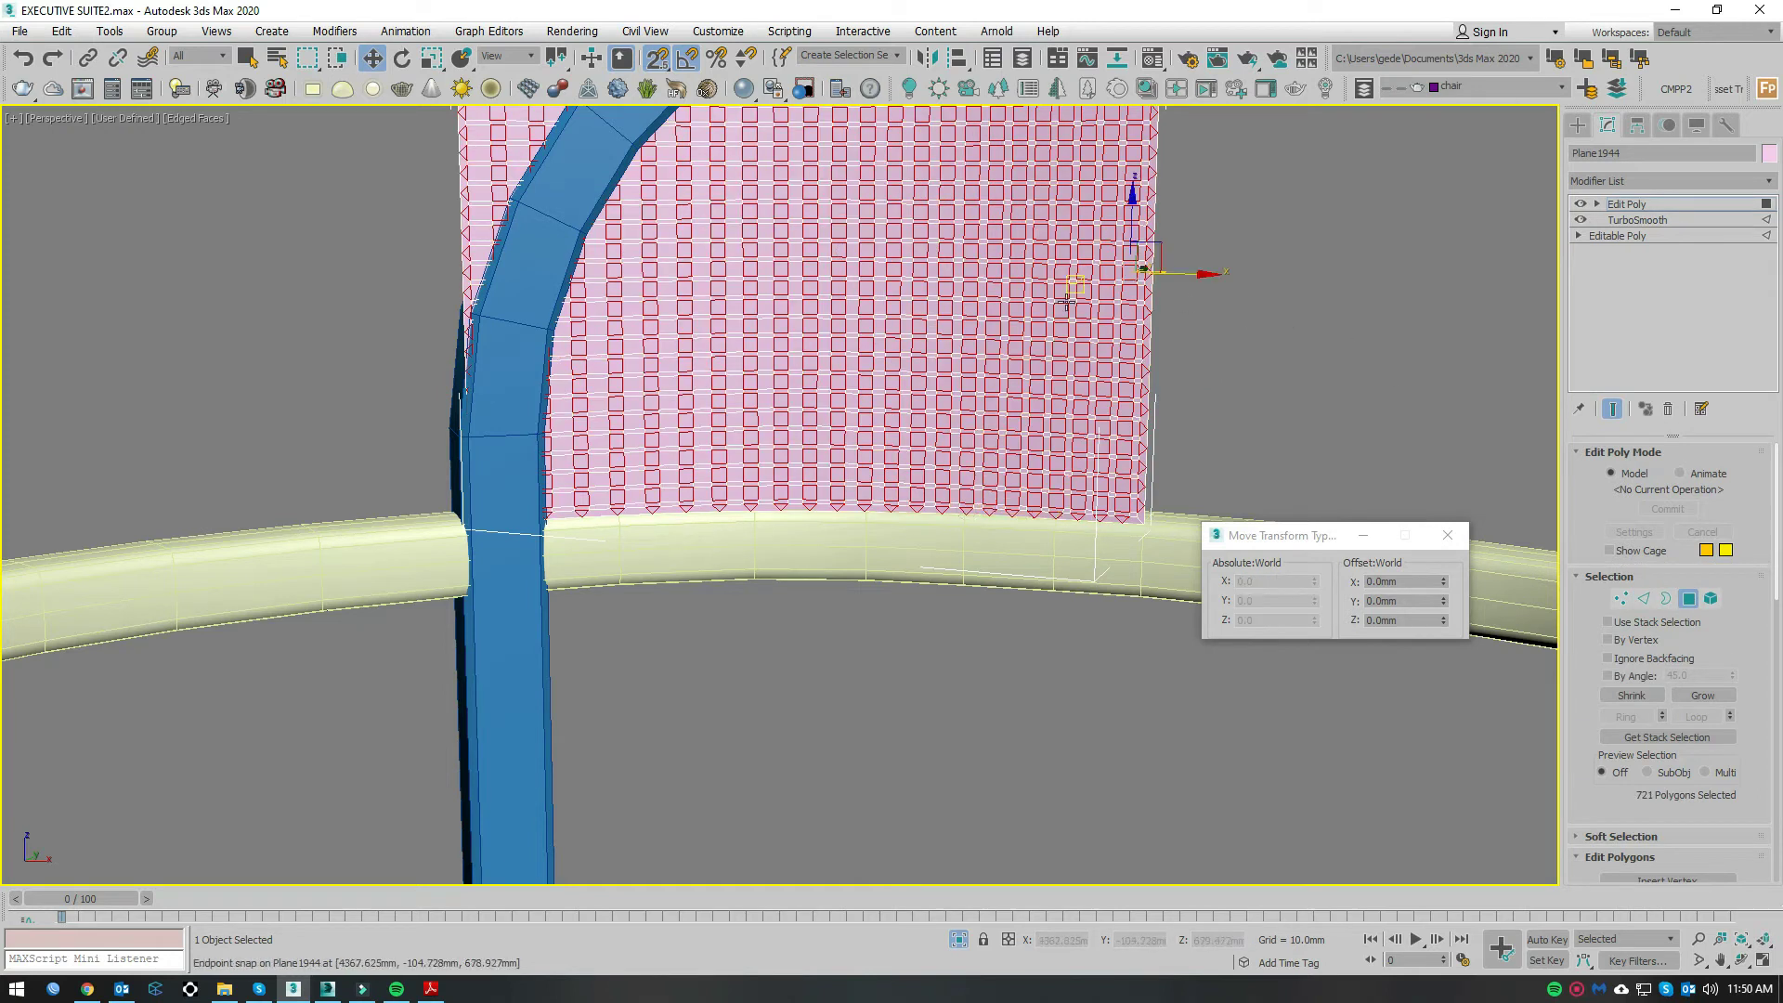
Step: Delete the 721 selected inset squares to punch holes through the backrest panel
{"action": "scroll", "coordinate": [1068, 300], "scroll_direction": "up", "scroll_amount": 2}
{"action": "scroll", "coordinate": [1074, 517], "scroll_direction": "up", "scroll_amount": 3}
{"action": "scroll", "coordinate": [967, 426], "scroll_direction": "down", "scroll_amount": 3}
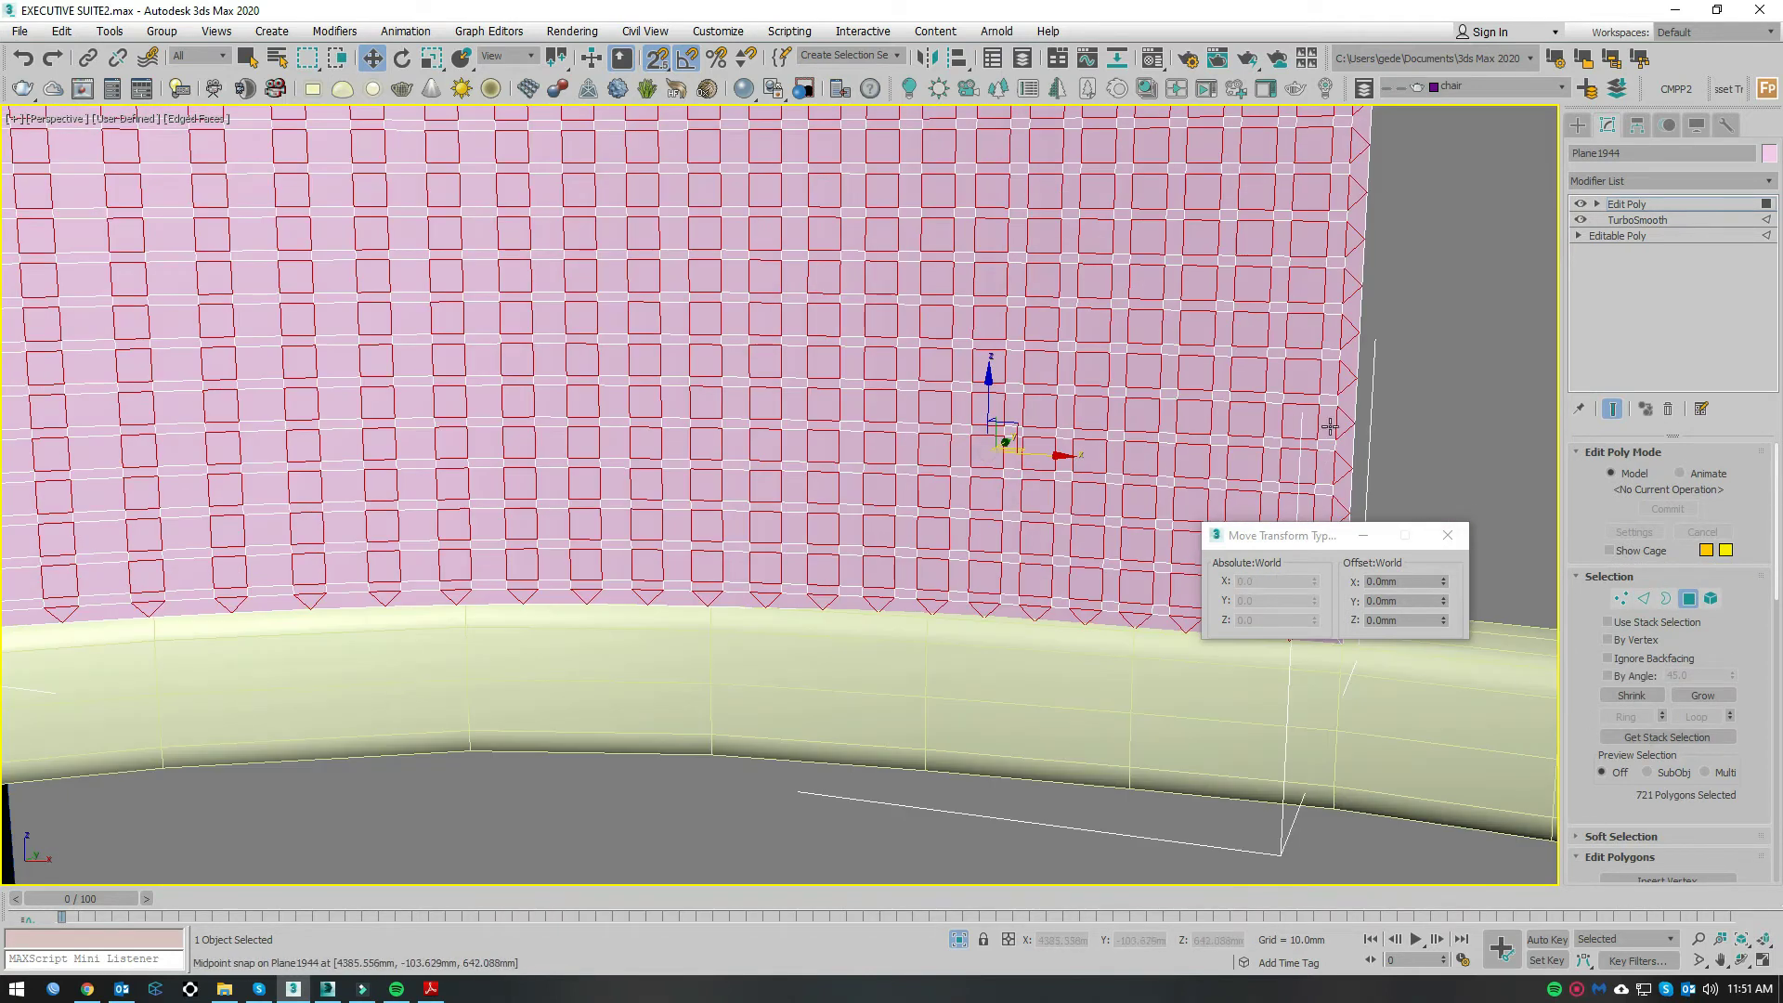
{"action": "key", "text": "Delete"}
{"action": "scroll", "coordinate": [1328, 278], "scroll_direction": "down", "scroll_amount": 3}
{"action": "scroll", "coordinate": [1326, 225], "scroll_direction": "down", "scroll_amount": 3}
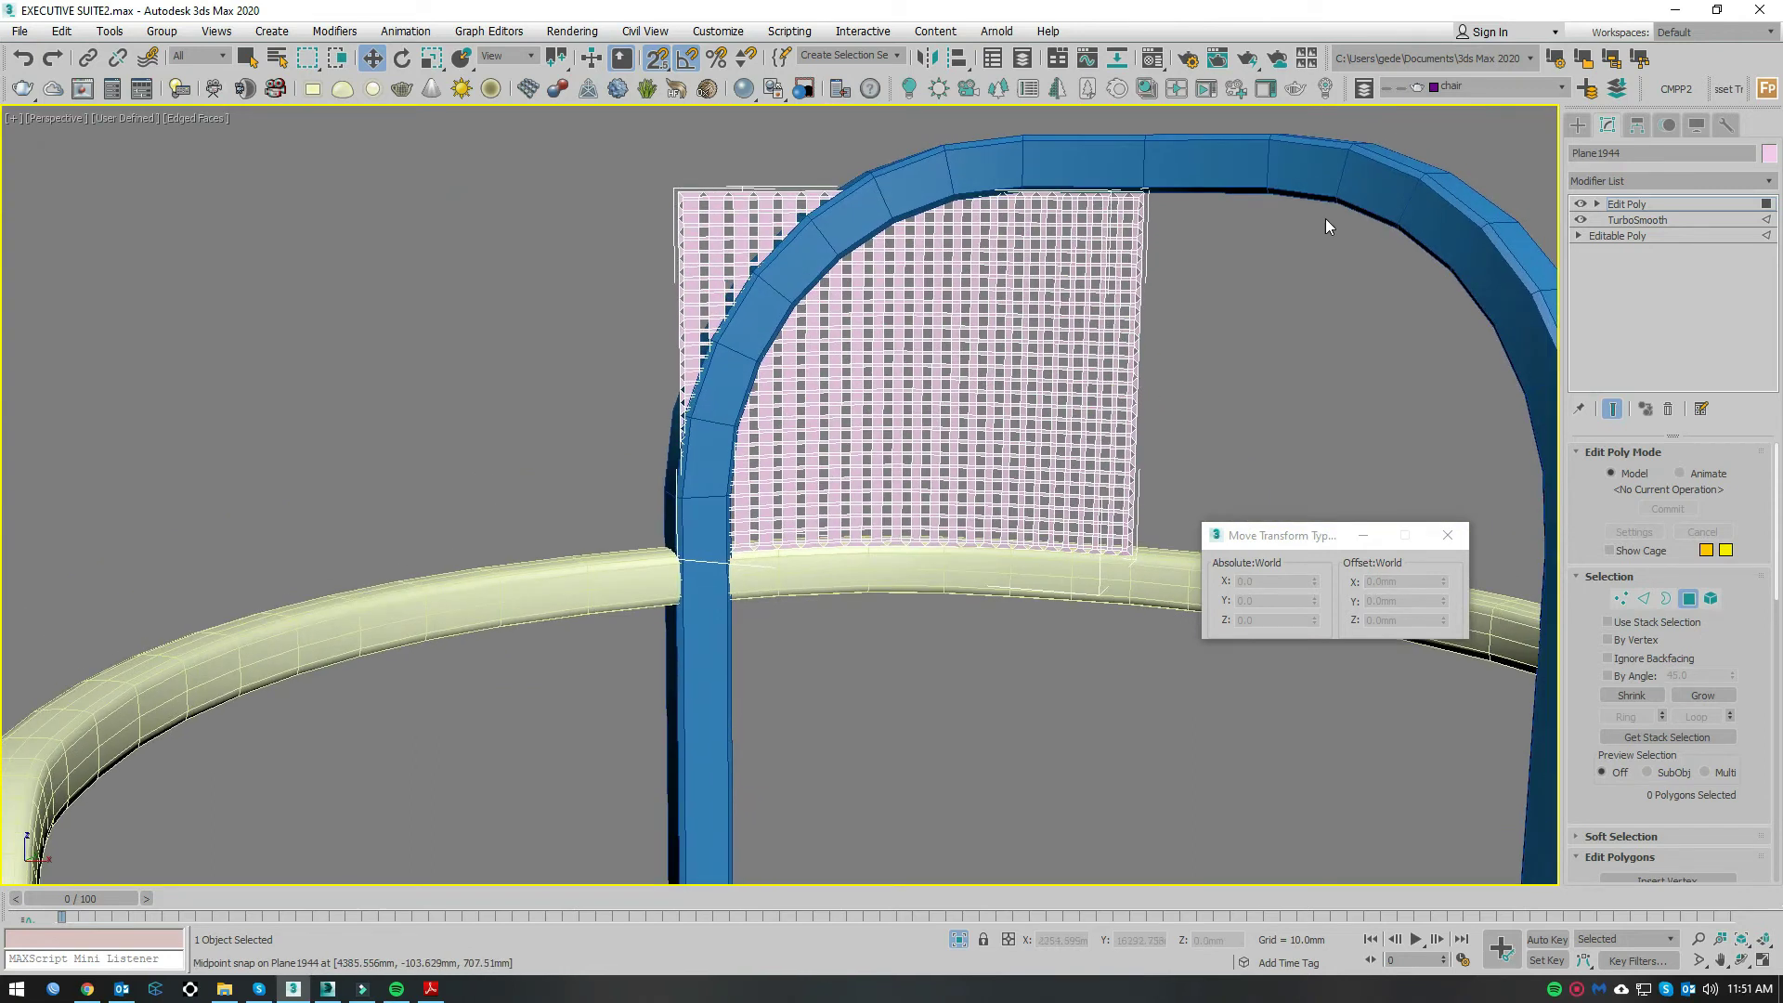
{"action": "scroll", "coordinate": [1054, 247], "scroll_direction": "up", "scroll_amount": 4}
{"action": "scroll", "coordinate": [868, 247], "scroll_direction": "down", "scroll_amount": 2}
{"action": "scroll", "coordinate": [995, 359], "scroll_direction": "down", "scroll_amount": 1}
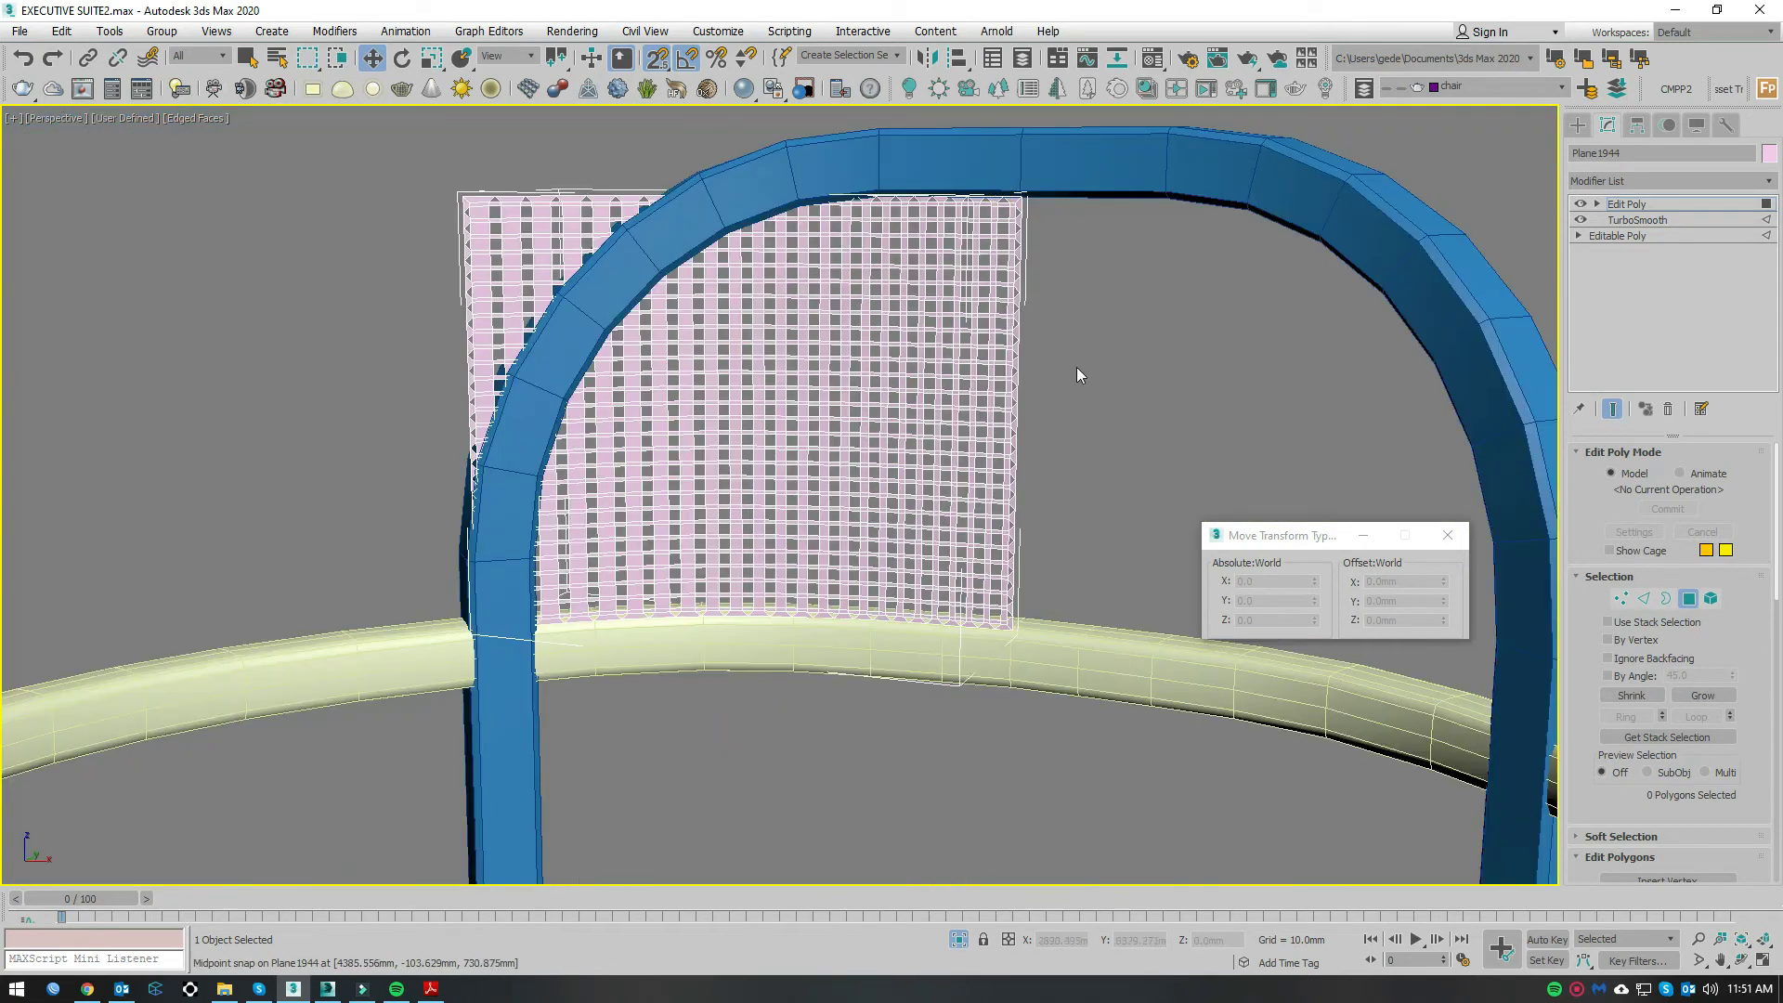
Step: Check the TurboSmooth and Edit Poly stack entries, then orbit to face the panel head-on
{"action": "left_click", "coordinate": [1639, 220]}
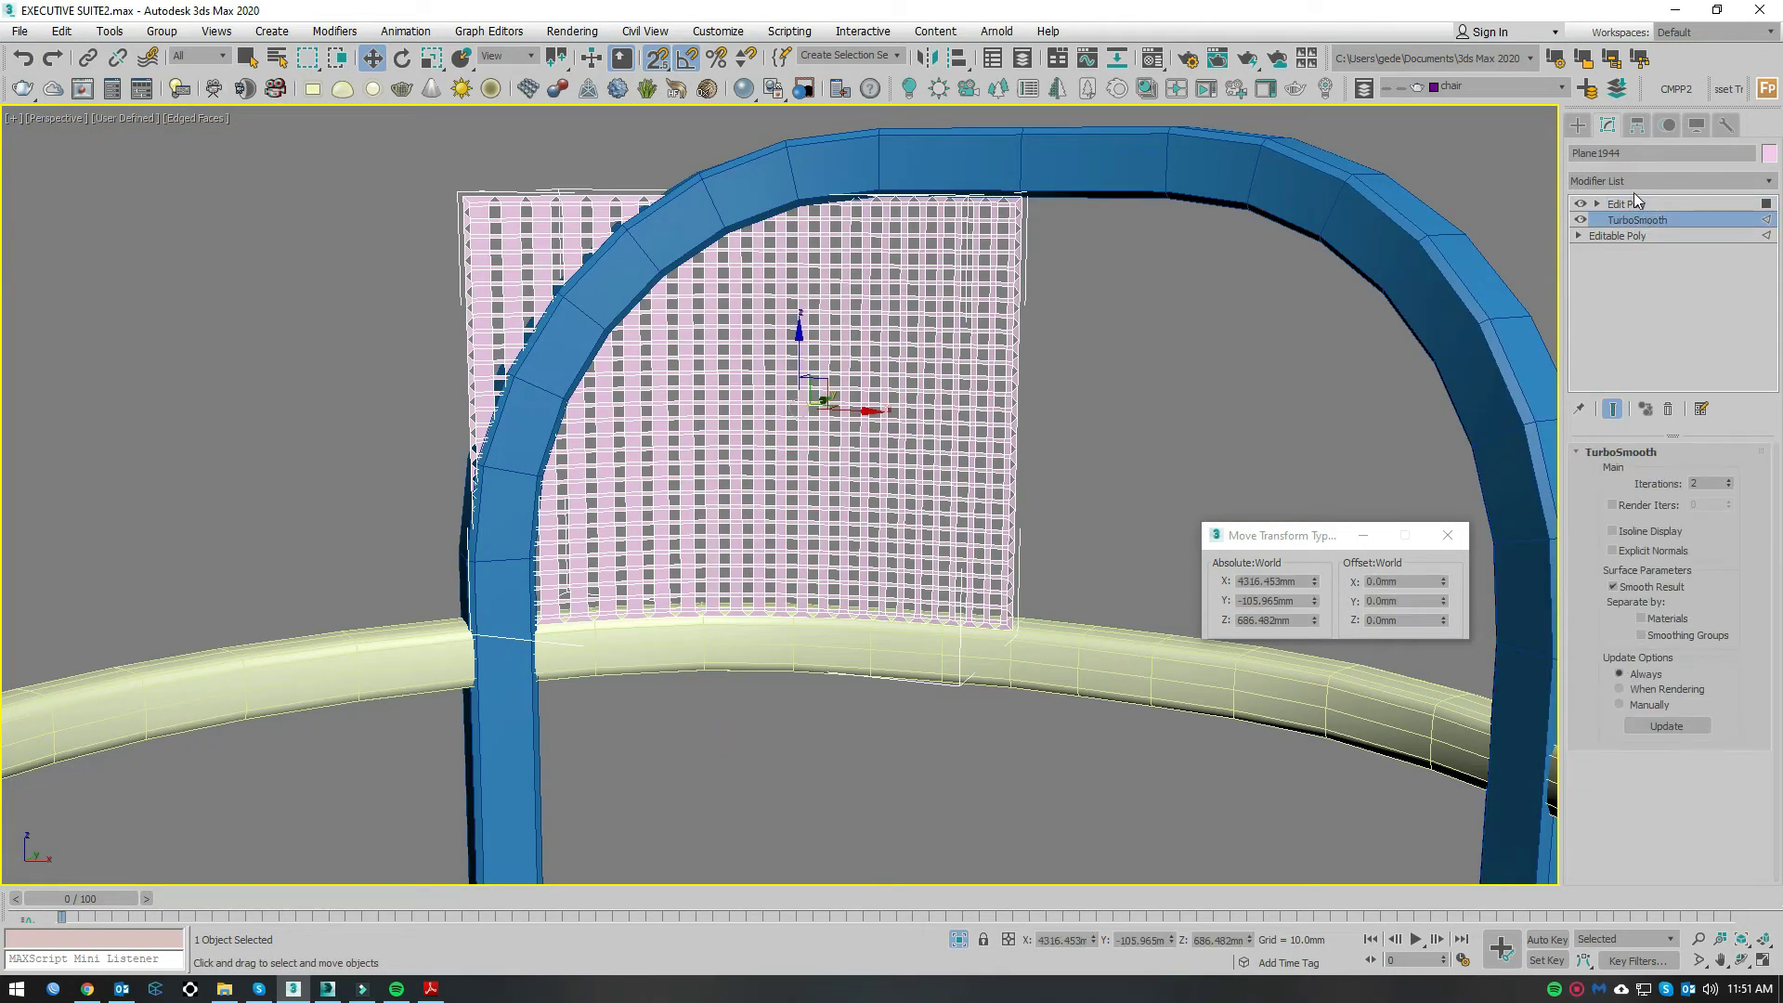
{"action": "left_click", "coordinate": [1636, 203]}
{"action": "left_click", "coordinate": [1612, 184]}
{"action": "left_click", "coordinate": [1612, 184]}
{"action": "scroll", "coordinate": [1031, 420], "scroll_direction": "up", "scroll_amount": 5}
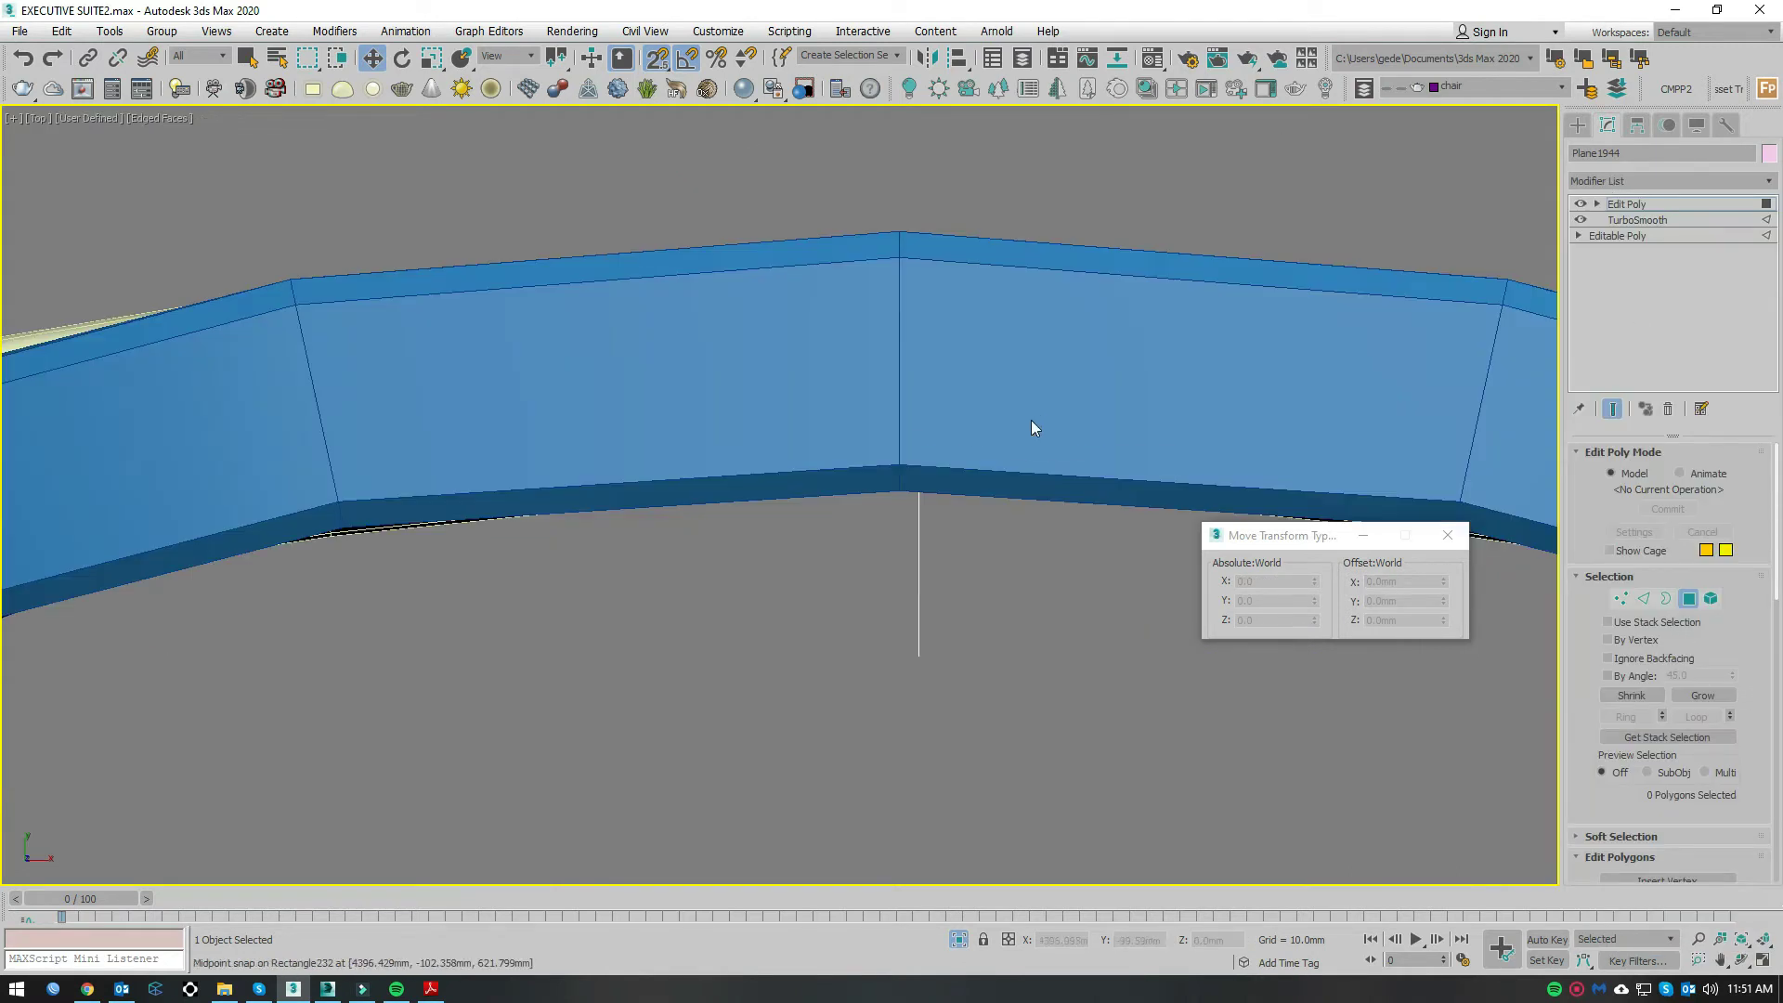
{"action": "scroll", "coordinate": [1031, 420], "scroll_direction": "down", "scroll_amount": 8}
{"action": "scroll", "coordinate": [1038, 498], "scroll_direction": "up", "scroll_amount": 6}
{"action": "scroll", "coordinate": [1040, 501], "scroll_direction": "down", "scroll_amount": 8}
{"action": "scroll", "coordinate": [1026, 422], "scroll_direction": "up", "scroll_amount": 1}
{"action": "scroll", "coordinate": [985, 372], "scroll_direction": "up", "scroll_amount": 2}
{"action": "scroll", "coordinate": [969, 338], "scroll_direction": "up", "scroll_amount": 2}
{"action": "middle_click_drag", "start_coordinate": [968, 340], "coordinate": [1499, 259], "text": "alt"}
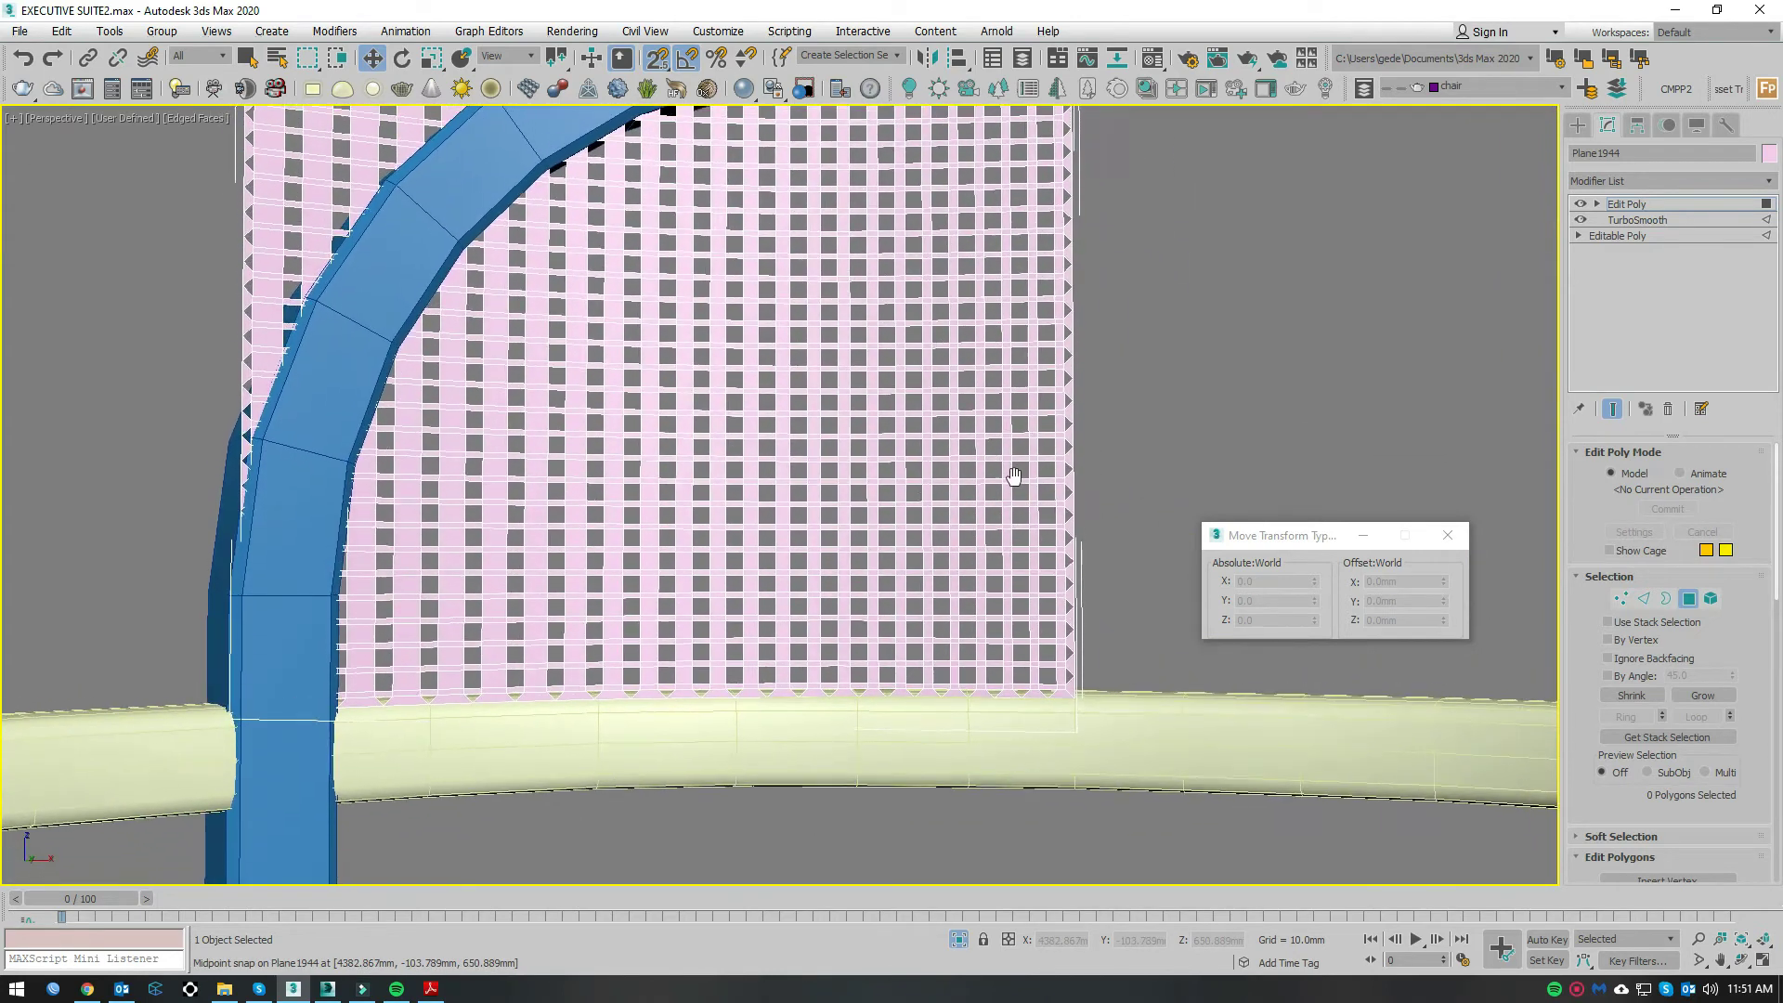
{"action": "left_click", "coordinate": [1614, 182]}
Step: Add a second TurboSmooth (1 iteration) to round the backrest holes, orbiting to inspect them
{"action": "scroll", "coordinate": [1644, 557], "scroll_direction": "down", "scroll_amount": 3}
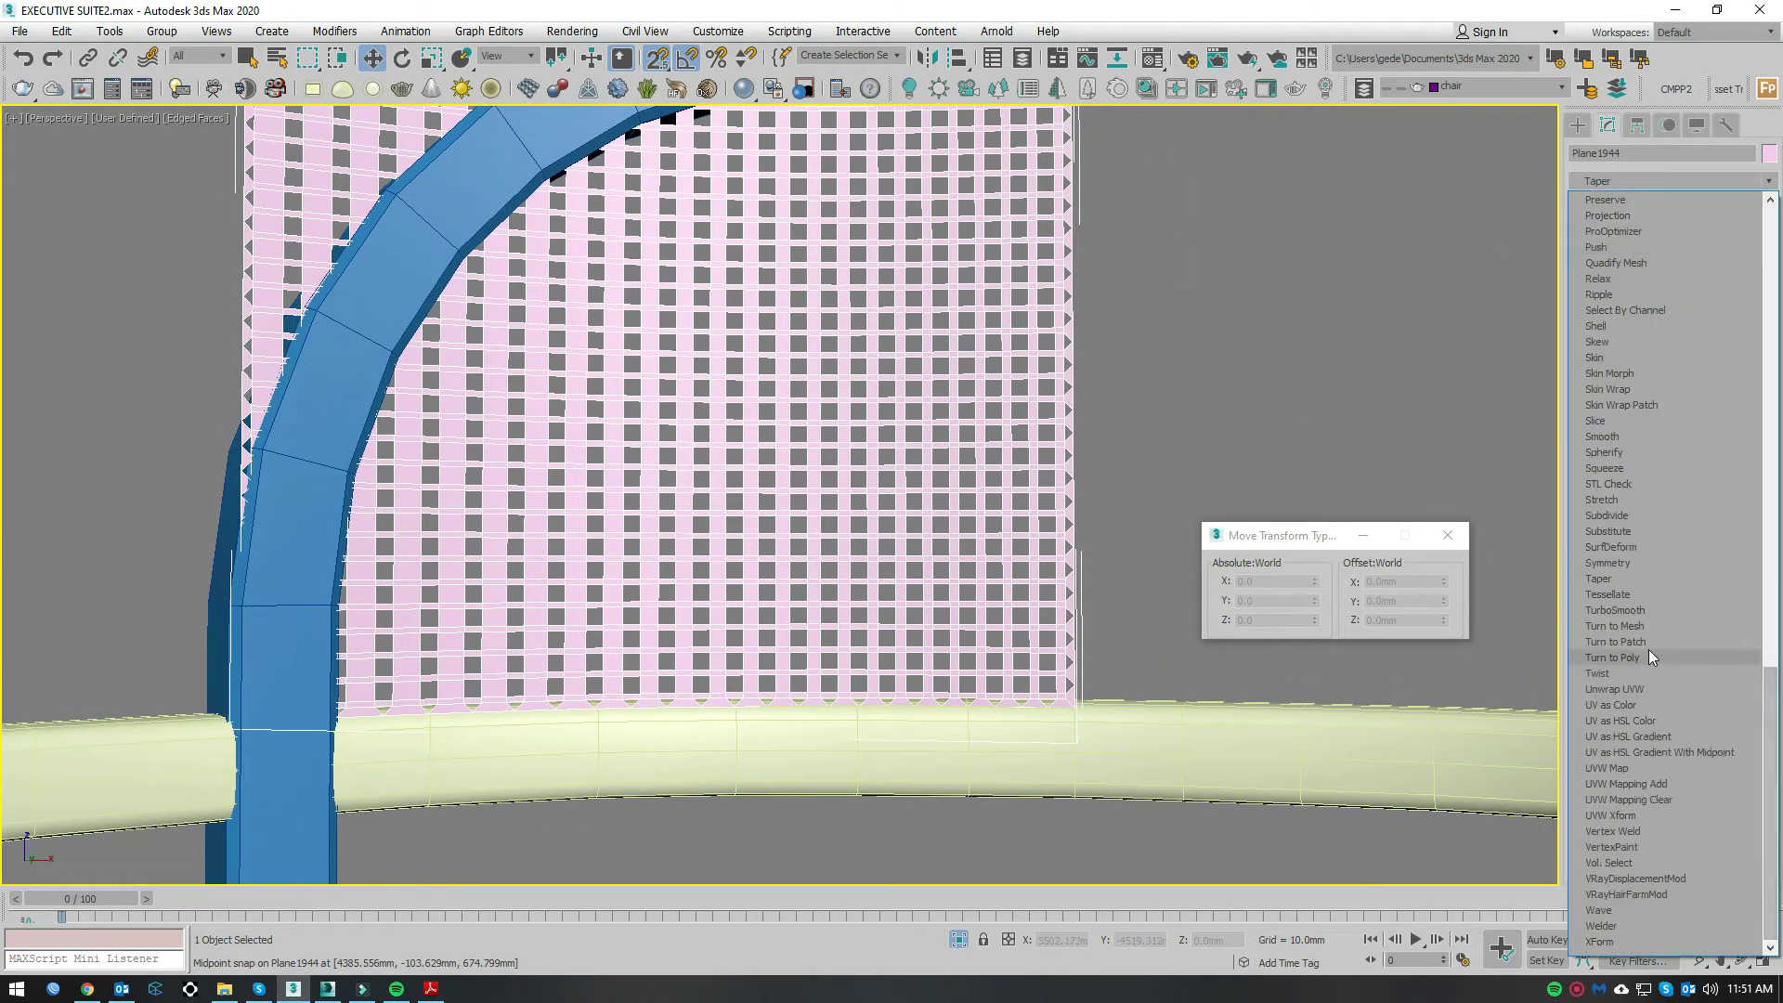
{"action": "left_click", "coordinate": [1651, 610]}
{"action": "scroll", "coordinate": [1010, 420], "scroll_direction": "down", "scroll_amount": 3}
{"action": "middle_click_drag", "start_coordinate": [1011, 421], "coordinate": [1221, 199], "text": "alt"}
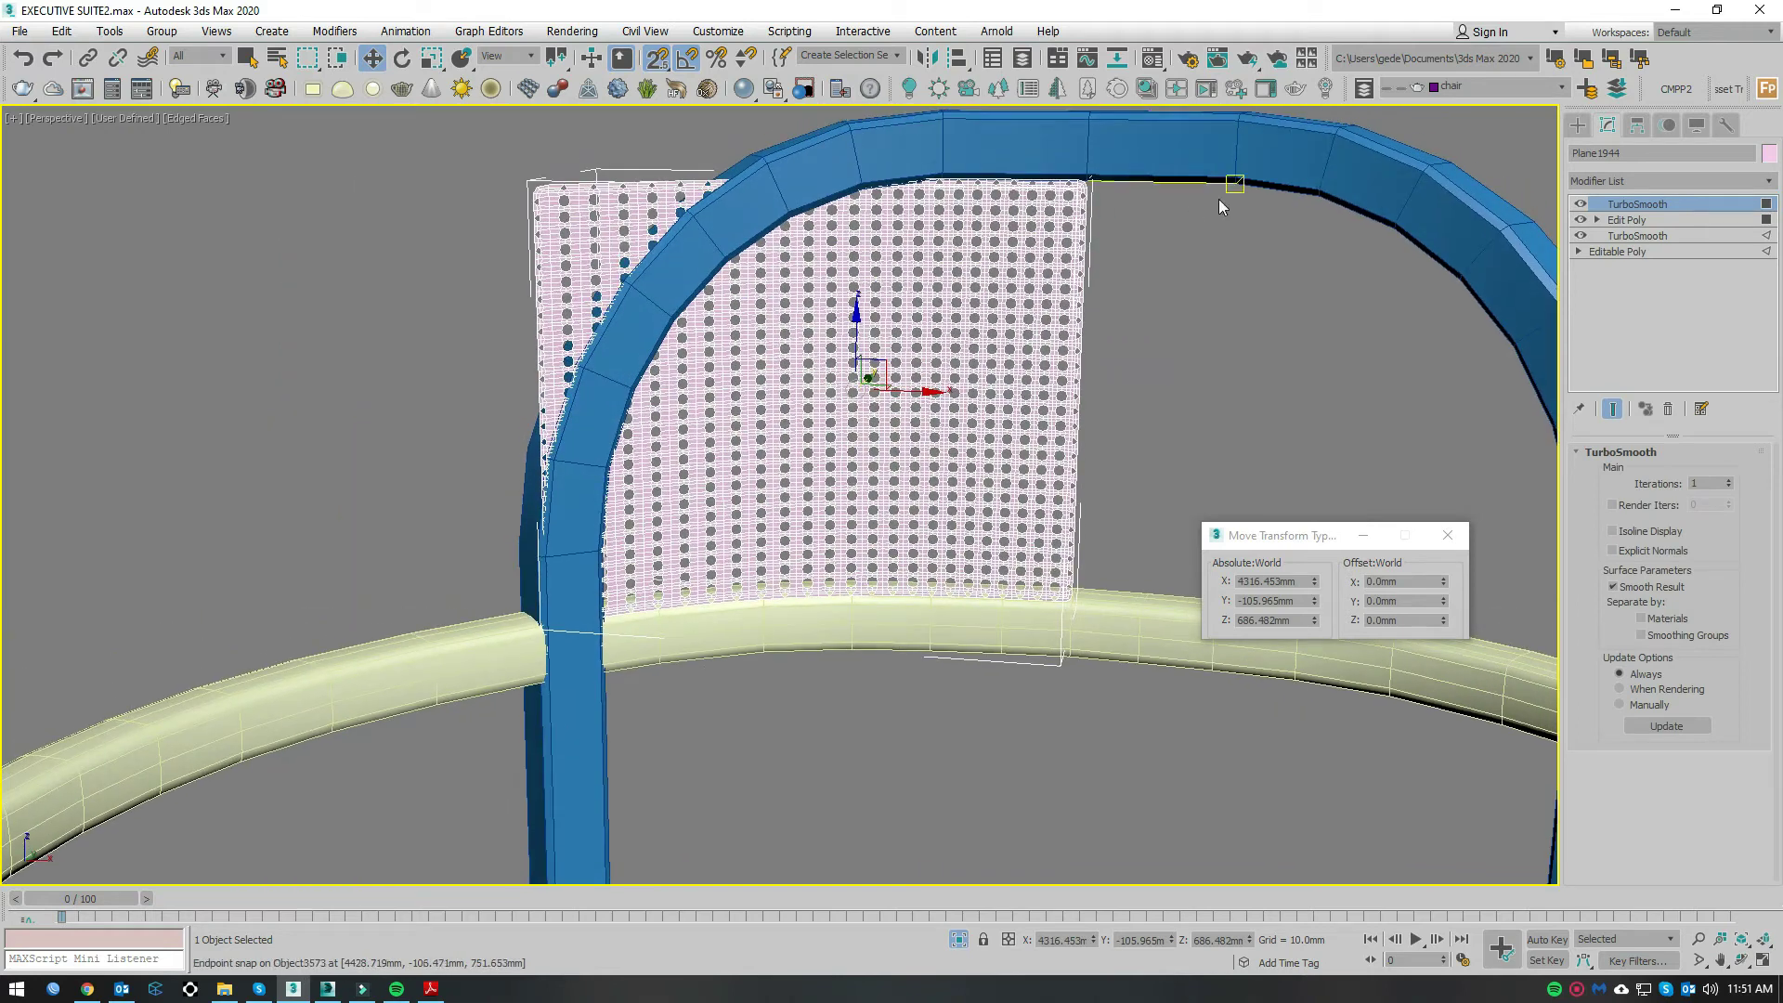
{"action": "scroll", "coordinate": [1221, 199], "scroll_direction": "up", "scroll_amount": 4}
{"action": "middle_click_drag", "start_coordinate": [1077, 223], "coordinate": [1099, 271], "text": "alt"}
{"action": "scroll", "coordinate": [923, 360], "scroll_direction": "down", "scroll_amount": 3}
{"action": "middle_click_drag", "start_coordinate": [923, 361], "coordinate": [936, 404], "text": "alt"}
{"action": "scroll", "coordinate": [695, 525], "scroll_direction": "up", "scroll_amount": 6}
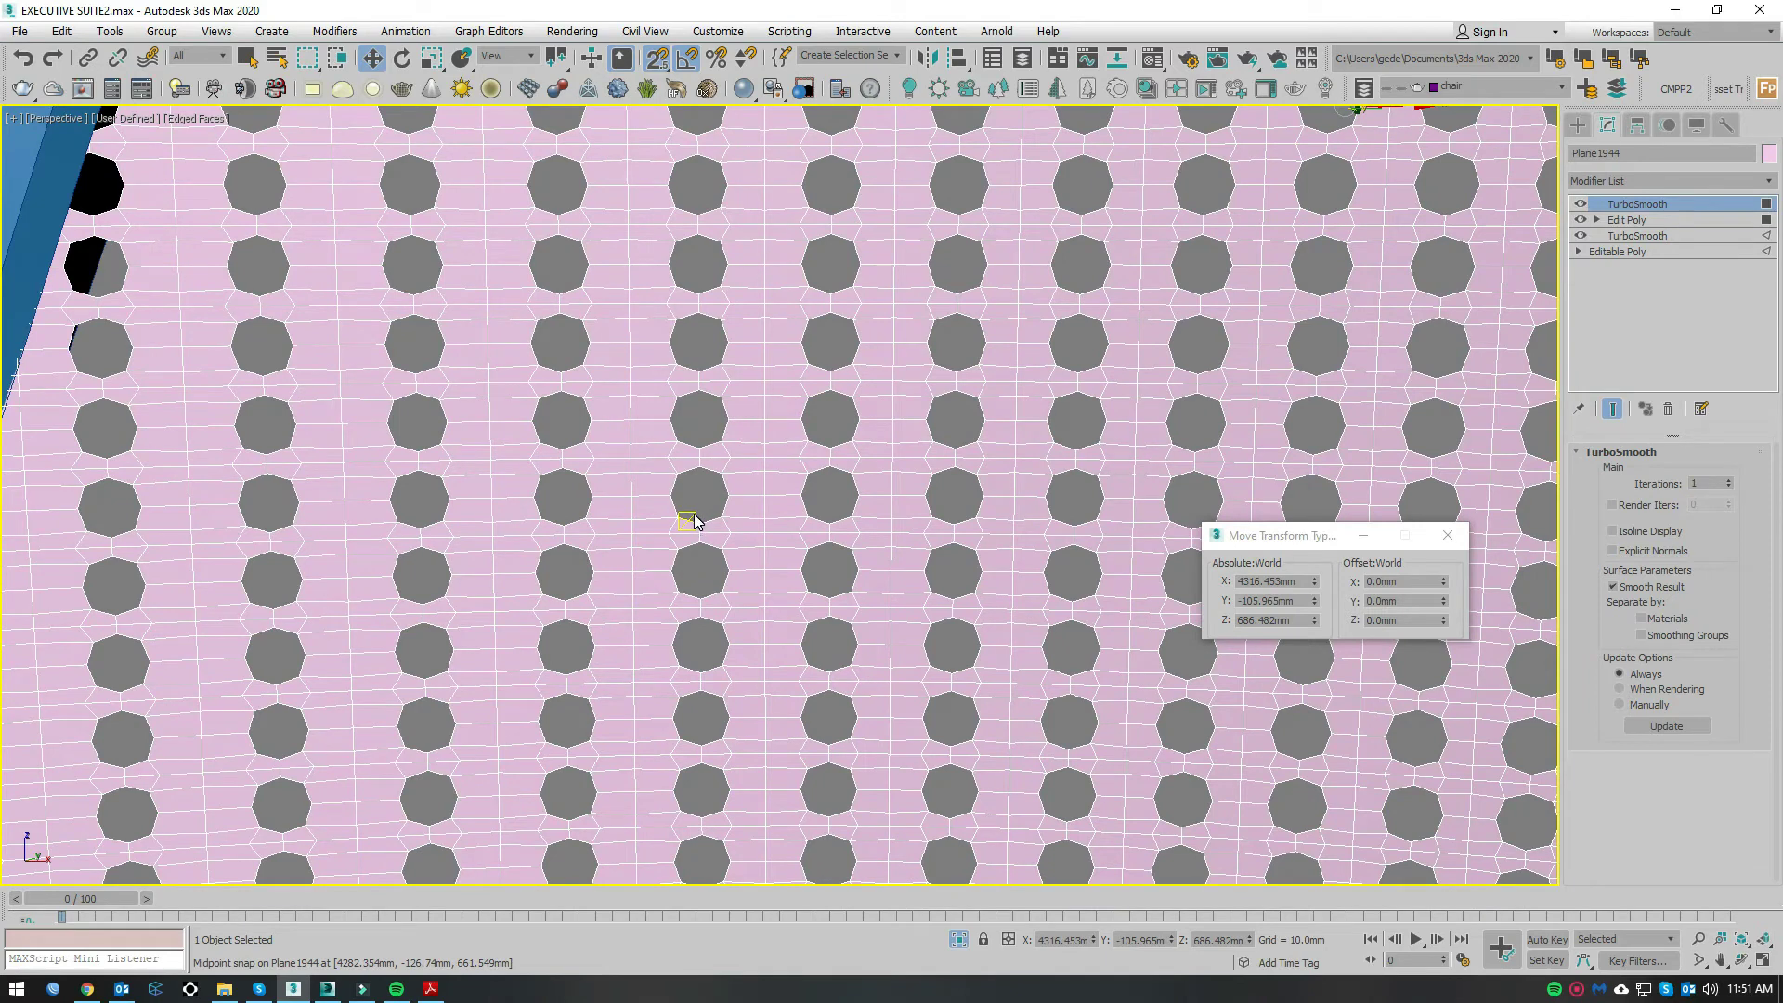
Step: Frame the panel and arc, then switch to Top view in wireframe
{"action": "scroll", "coordinate": [695, 522], "scroll_direction": "down", "scroll_amount": 3}
{"action": "scroll", "coordinate": [734, 418], "scroll_direction": "up", "scroll_amount": 2}
{"action": "scroll", "coordinate": [734, 418], "scroll_direction": "up", "scroll_amount": 2}
{"action": "scroll", "coordinate": [1111, 383], "scroll_direction": "down", "scroll_amount": 3}
{"action": "mouse_move", "coordinate": [1111, 382]}
{"action": "middle_mouse_down", "text": "alt"}
{"action": "mouse_move", "coordinate": [1126, 493]}
{"action": "mouse_move", "coordinate": [1070, 379]}
{"action": "middle_mouse_up", "text": "alt"}
{"action": "key", "text": "t"}
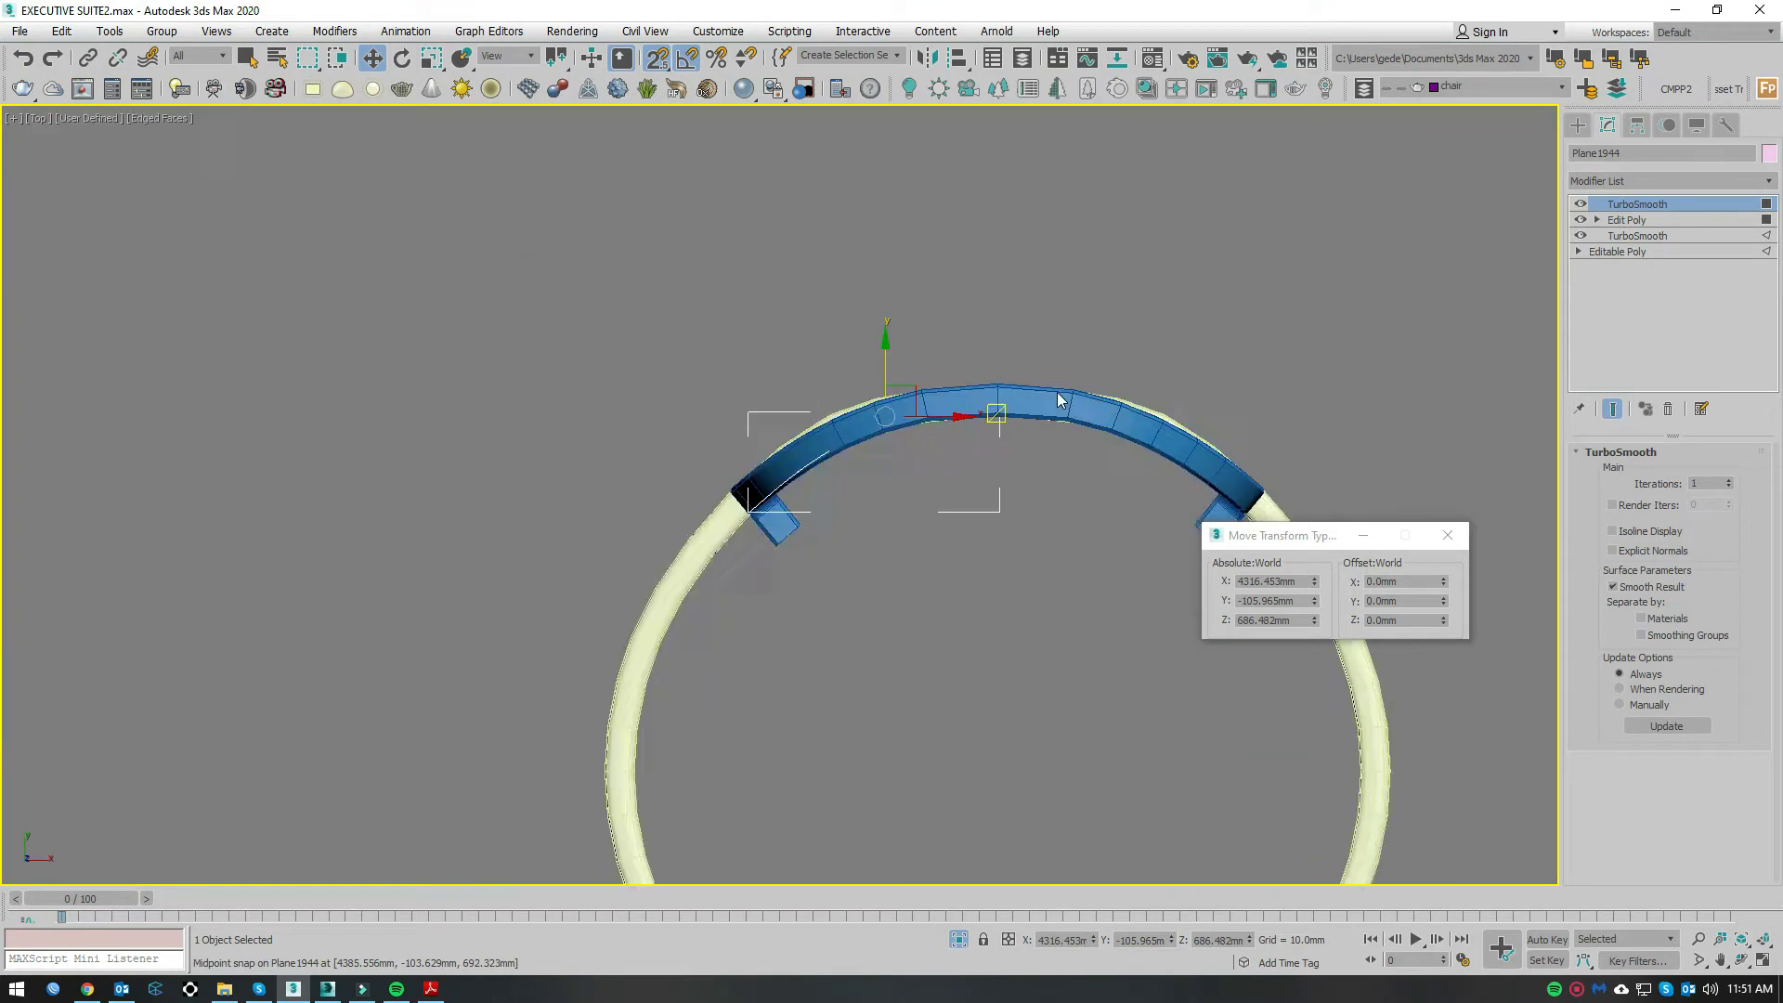
{"action": "key", "text": "F3"}
{"action": "scroll", "coordinate": [956, 422], "scroll_direction": "up", "scroll_amount": 2}
{"action": "scroll", "coordinate": [1022, 355], "scroll_direction": "up", "scroll_amount": 2}
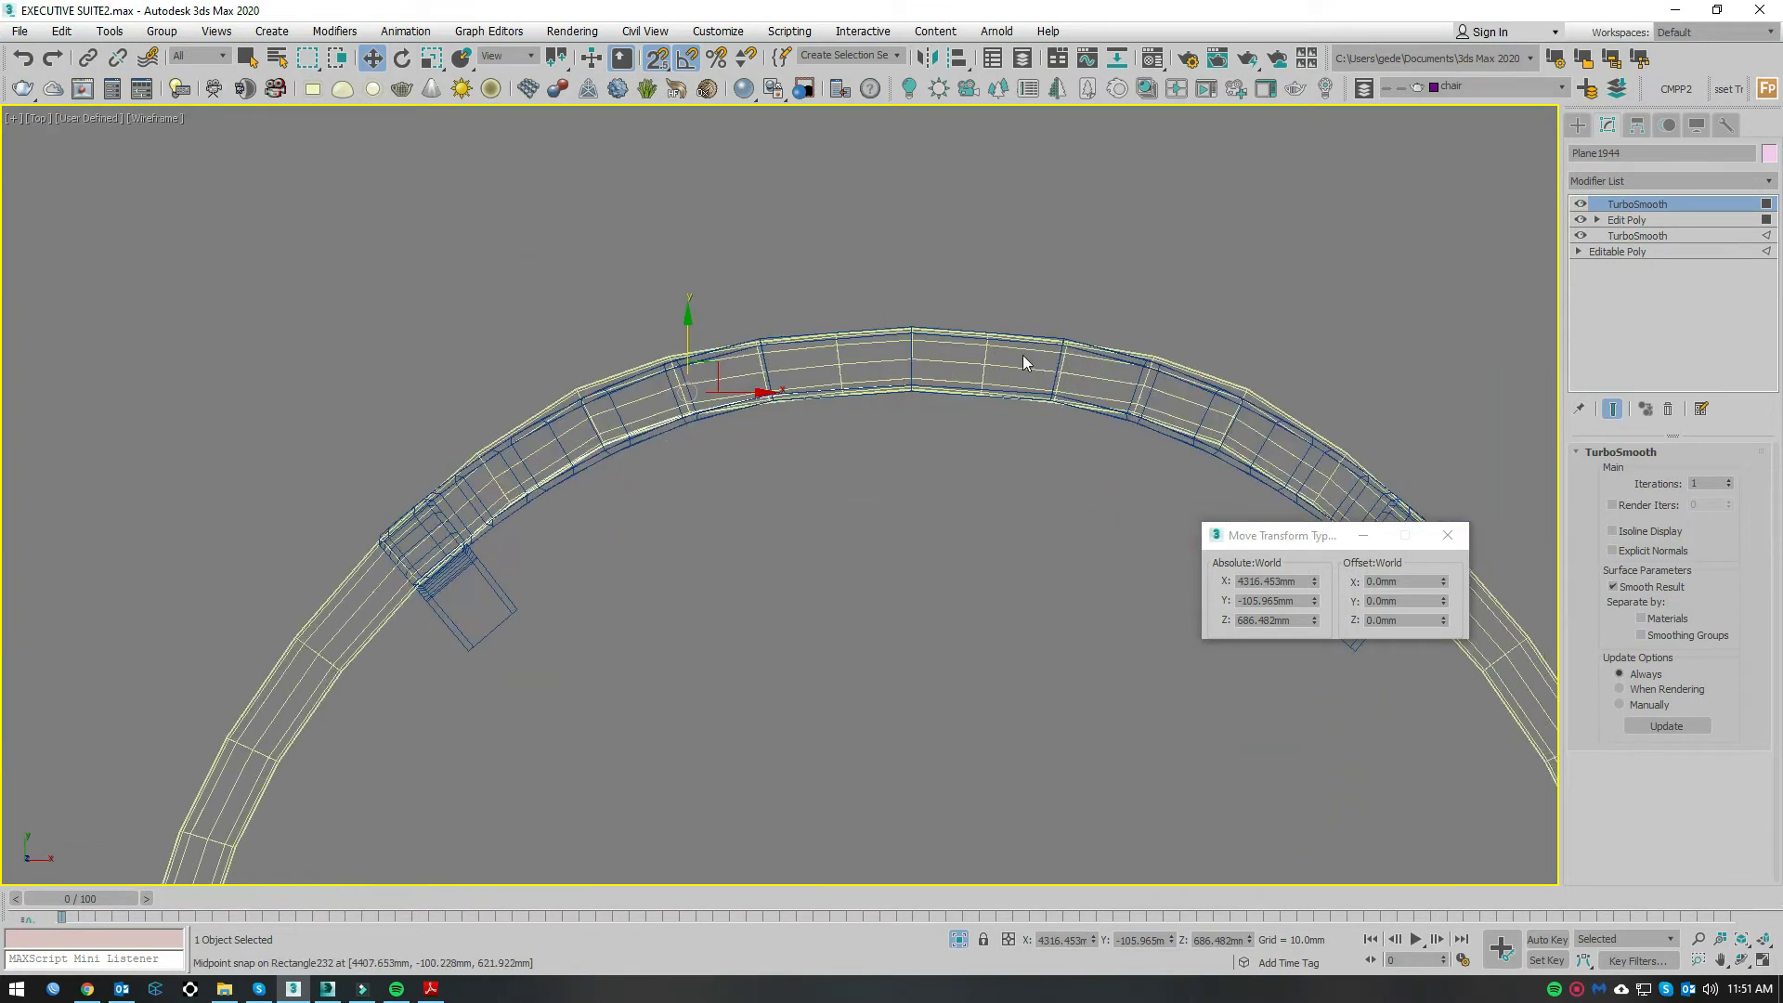
Step: Add a flipped Symmetry modifier to the panel, select its Mirror, and turn off Isolate Selection
{"action": "left_click", "coordinate": [1651, 182]}
{"action": "scroll", "coordinate": [1637, 724], "scroll_direction": "down", "scroll_amount": 10}
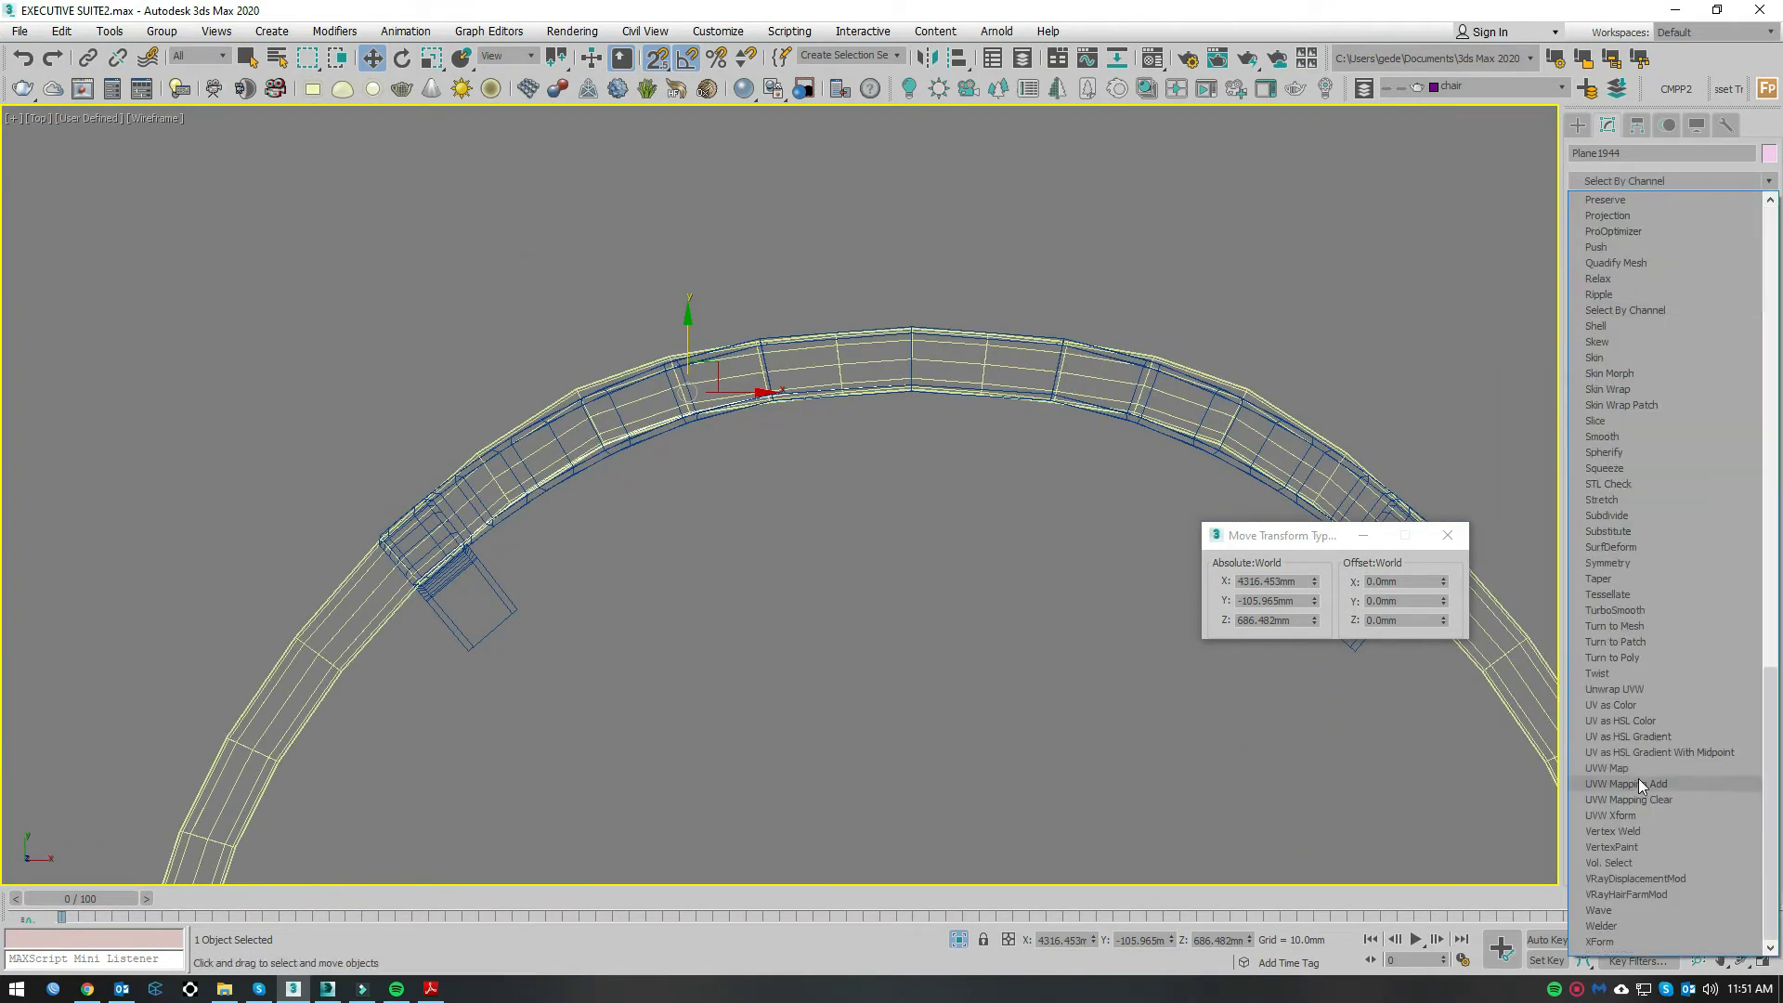
{"action": "left_click", "coordinate": [1619, 566]}
{"action": "middle_click_drag", "start_coordinate": [984, 390], "coordinate": [889, 371]}
{"action": "left_click", "coordinate": [1633, 508]}
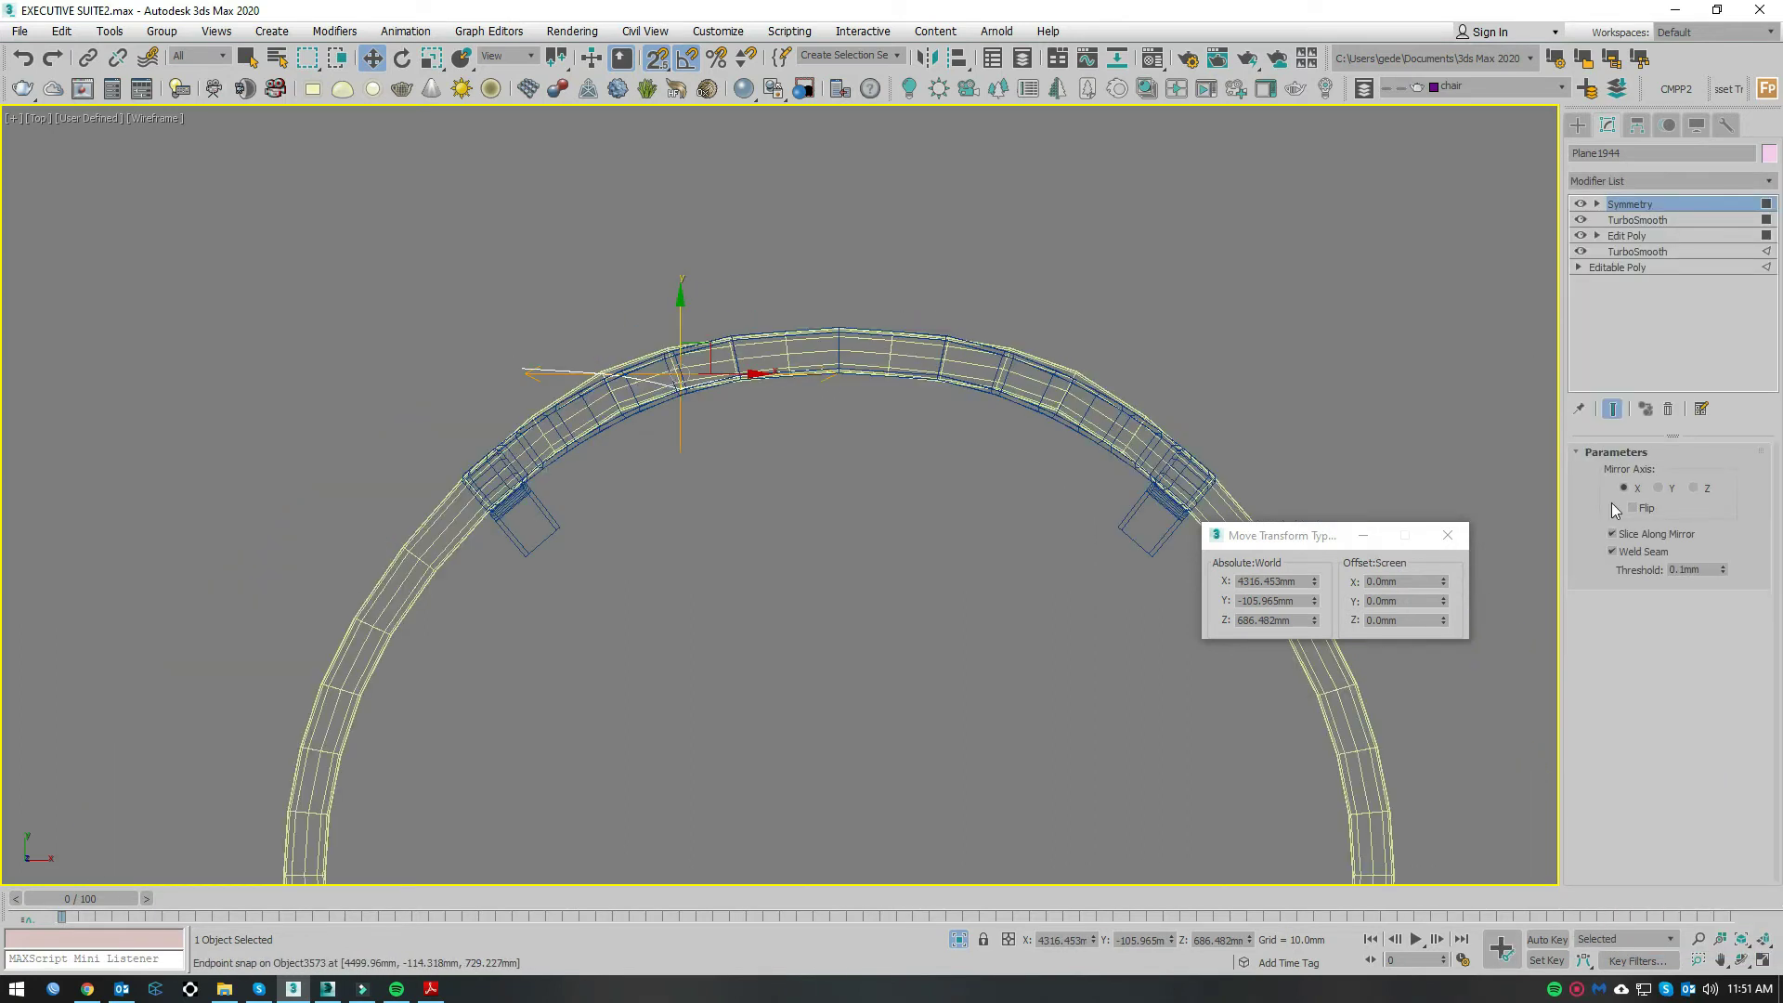
{"action": "left_click", "coordinate": [1597, 204]}
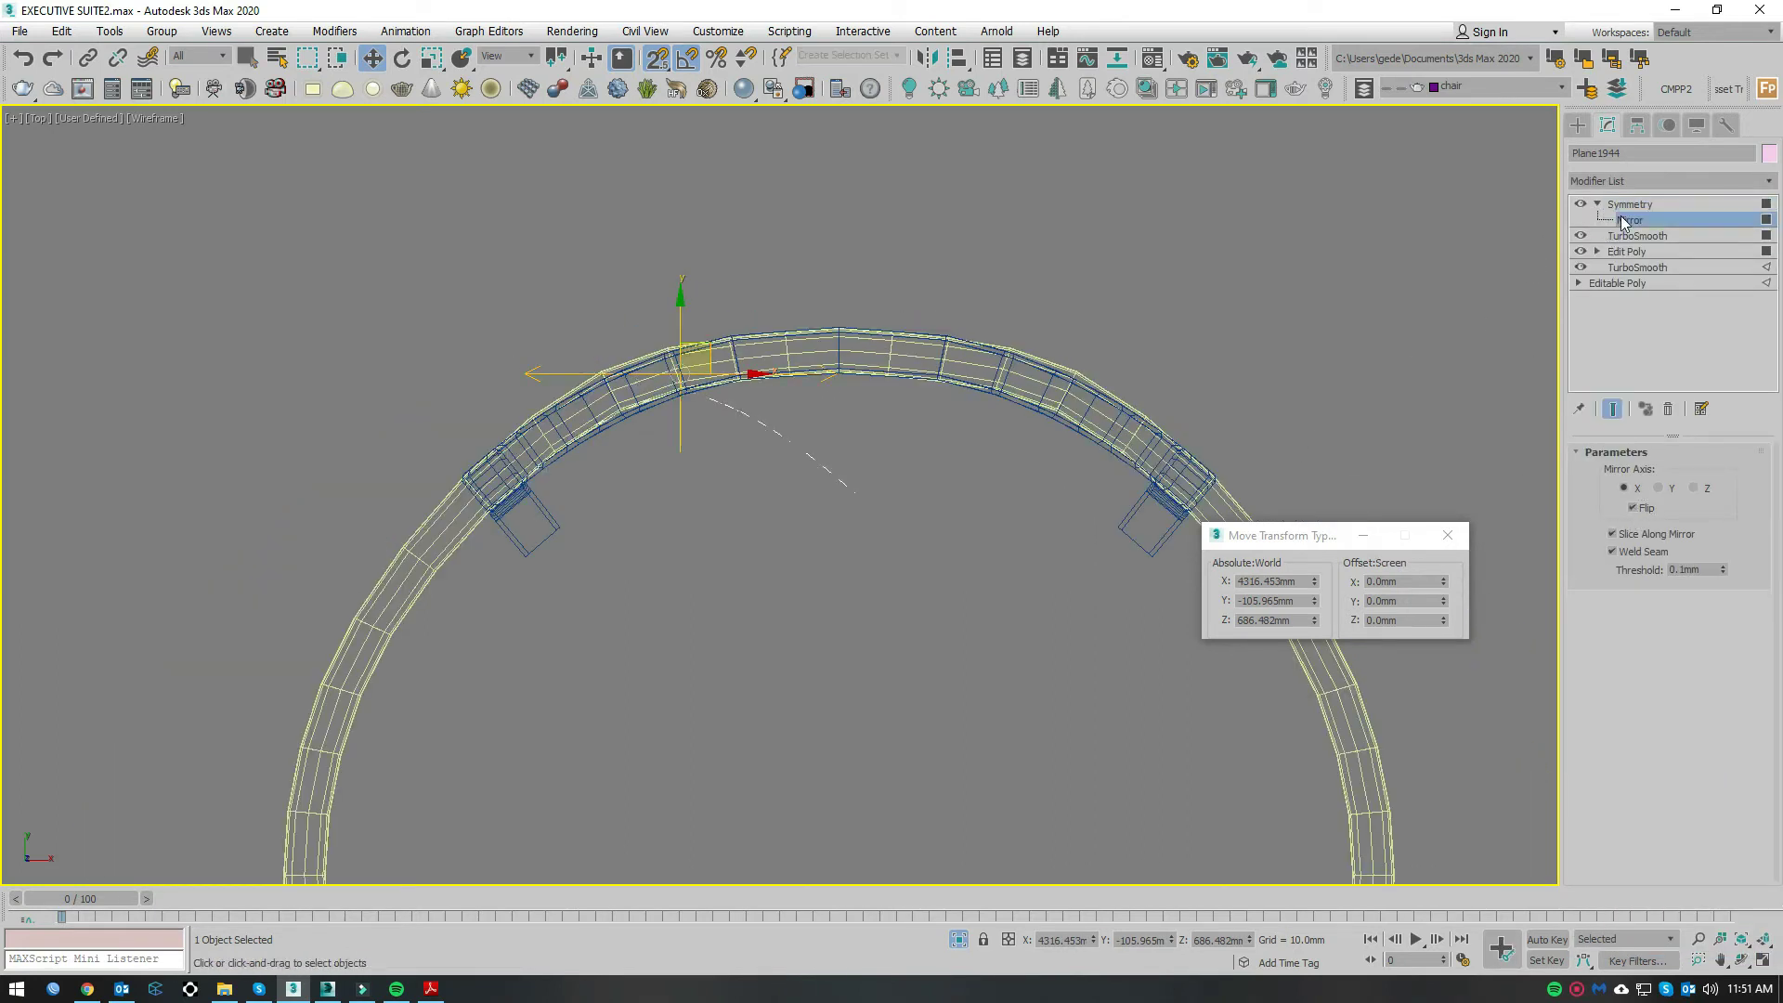
{"action": "middle_click_drag", "start_coordinate": [932, 521], "coordinate": [927, 405]}
{"action": "left_click", "coordinate": [958, 939]}
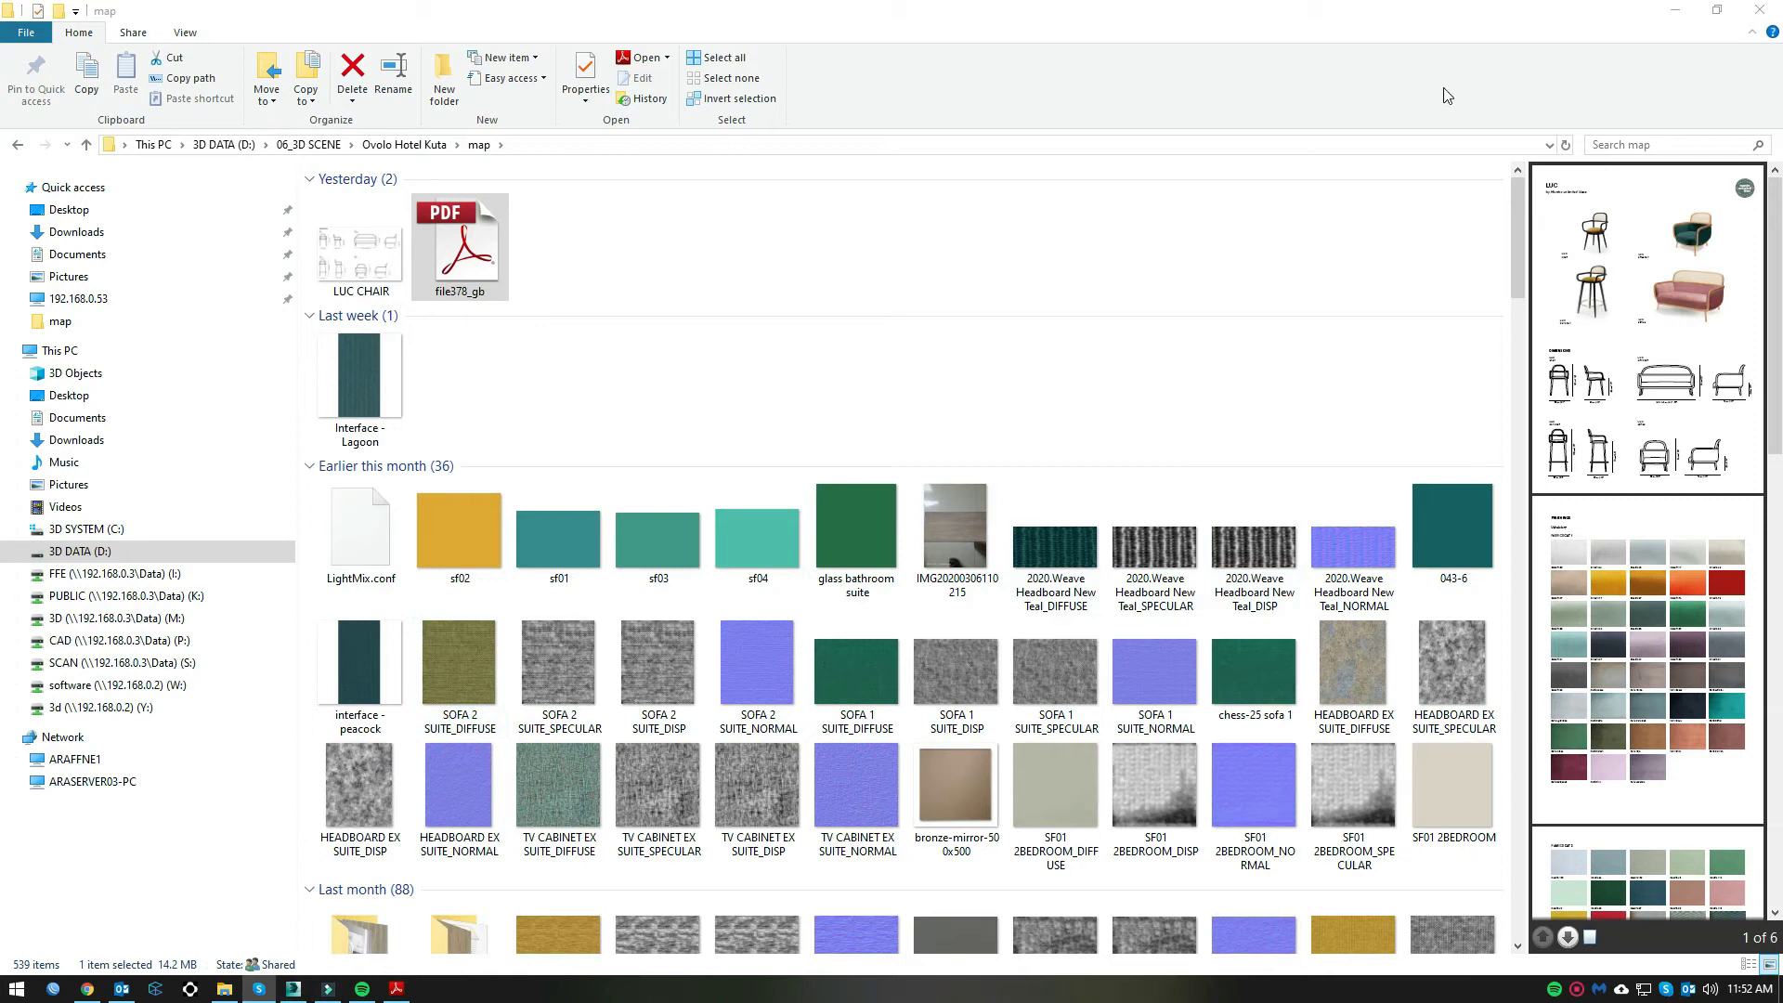
Step: Minimise the map folder window and return to 3ds Max from the taskbar
{"action": "left_click", "coordinate": [1667, 20]}
{"action": "left_click", "coordinate": [298, 992]}
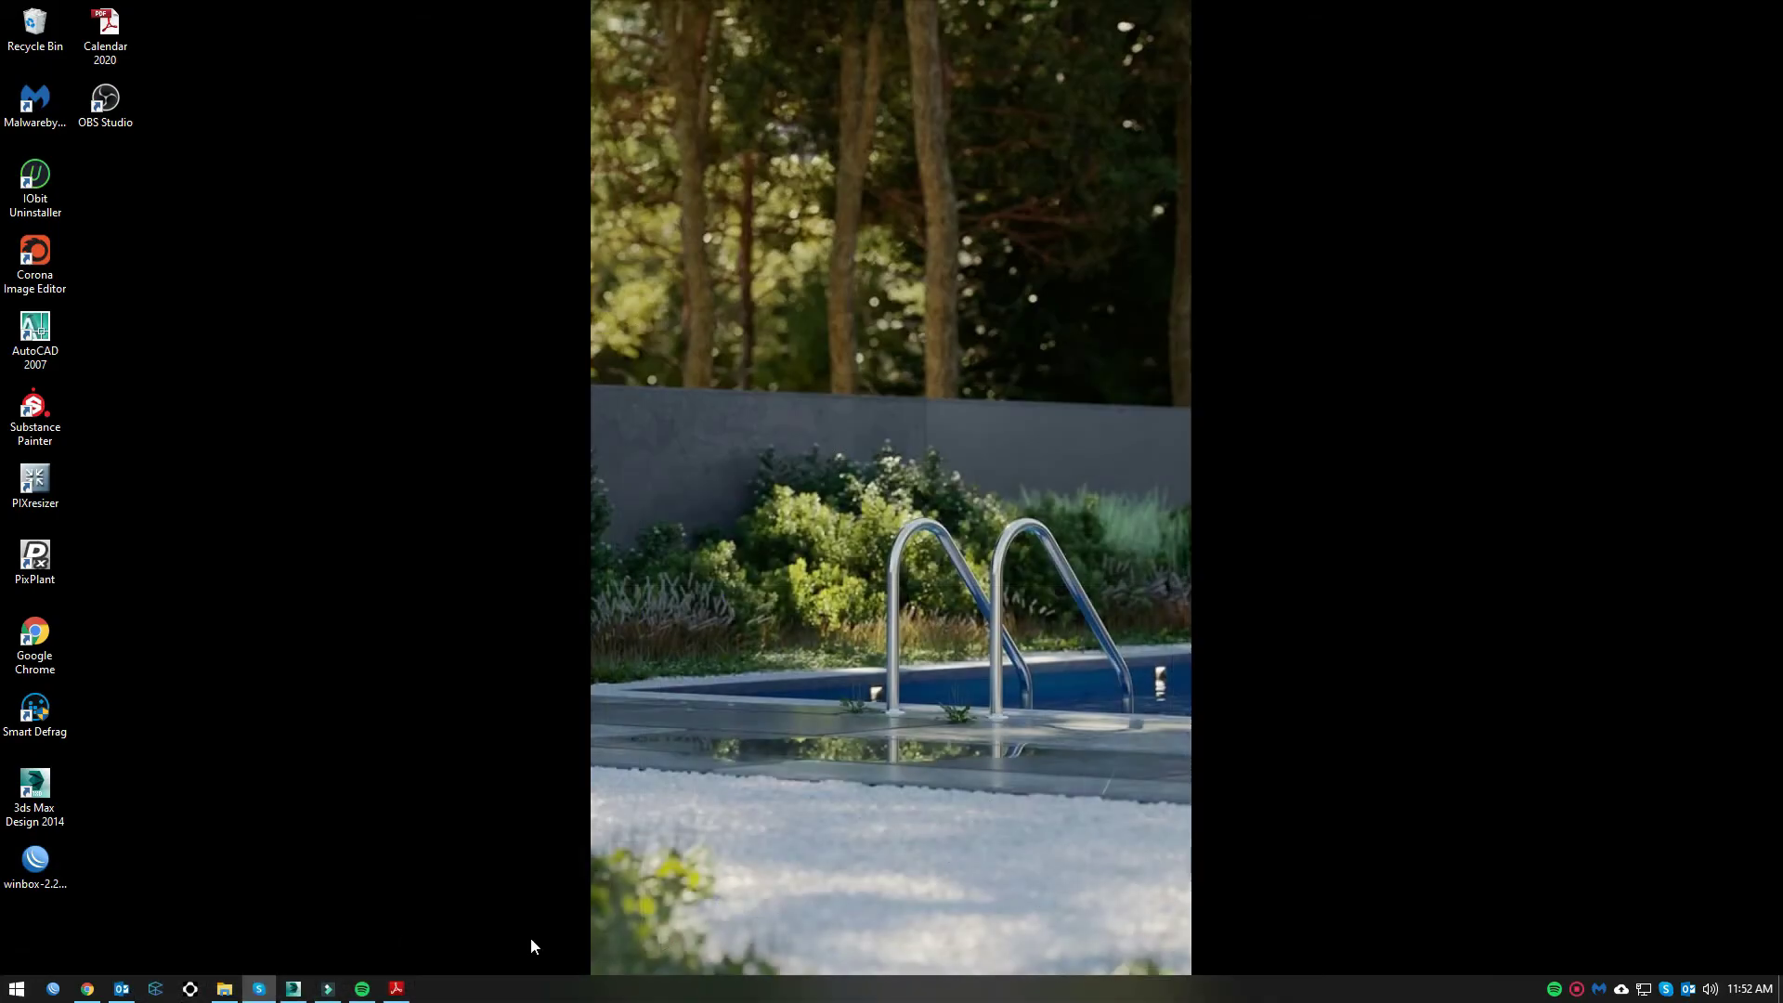
{"action": "right_click", "coordinate": [1576, 990]}
{"action": "left_click", "coordinate": [1609, 962]}
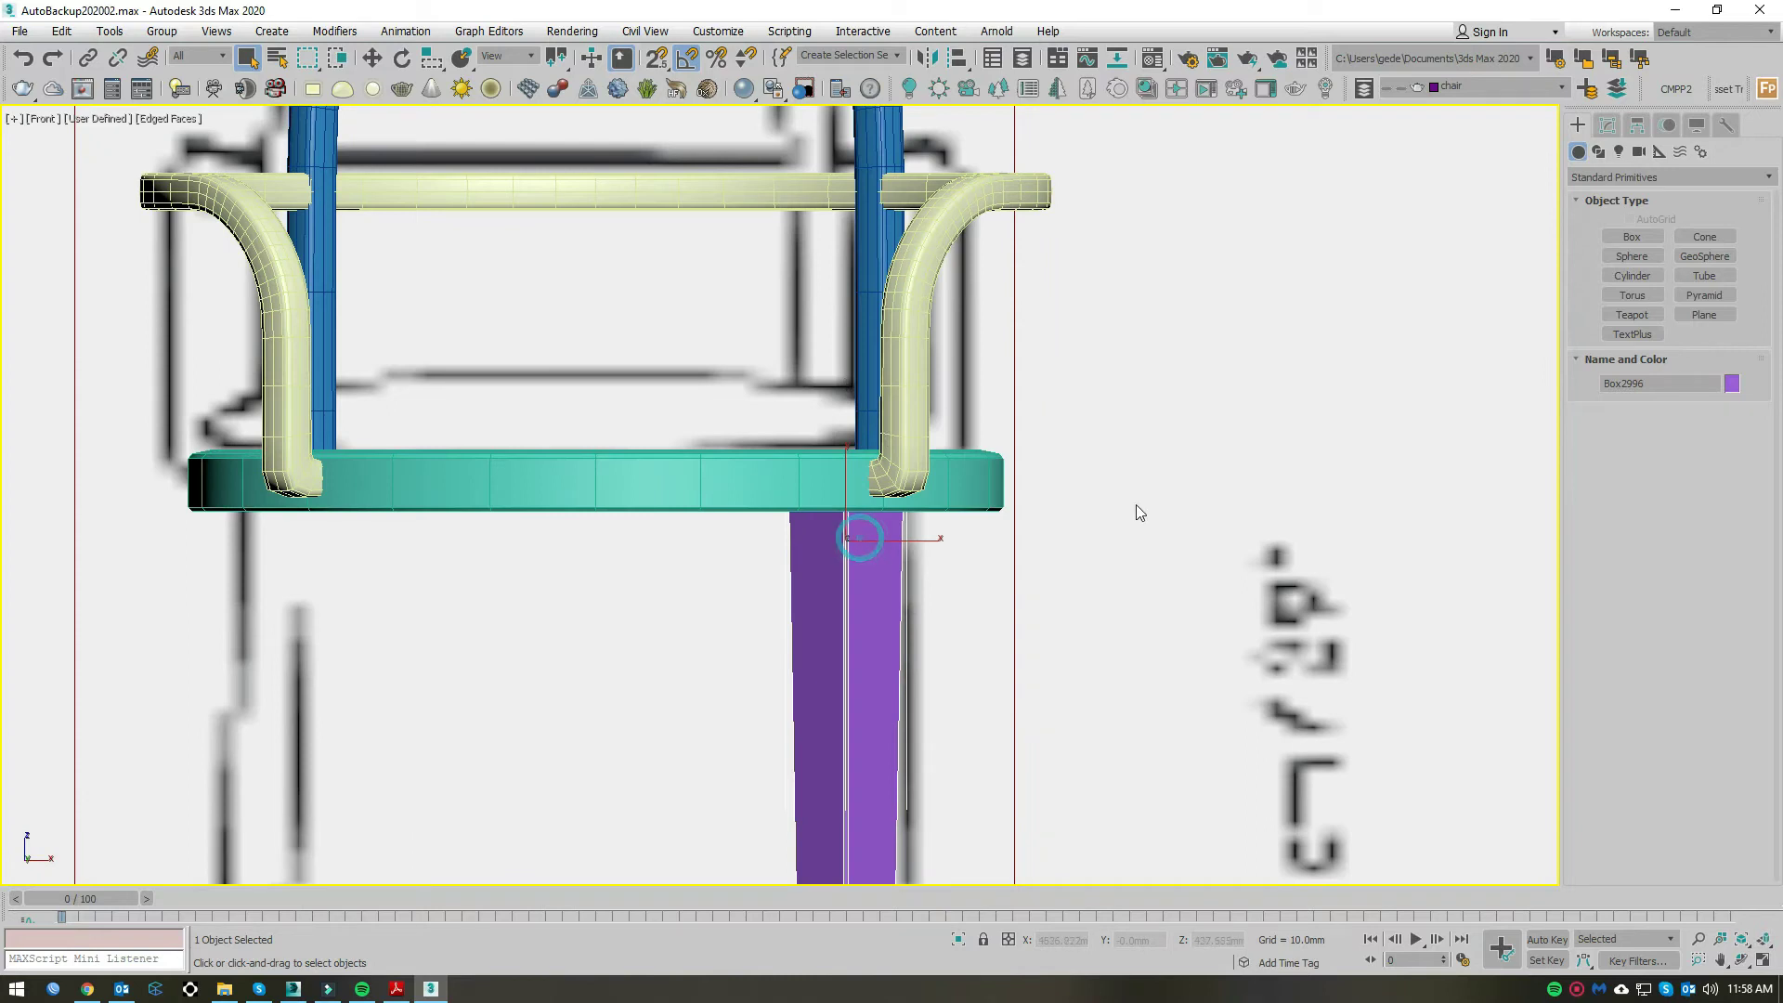
Step: Box-select the purple leg's 16 vertices in Editable Poly and open the Move Type-In
{"action": "left_click", "coordinate": [1607, 124]}
{"action": "scroll", "coordinate": [794, 351], "scroll_direction": "down", "scroll_amount": 5}
{"action": "scroll", "coordinate": [846, 396], "scroll_direction": "up", "scroll_amount": 4}
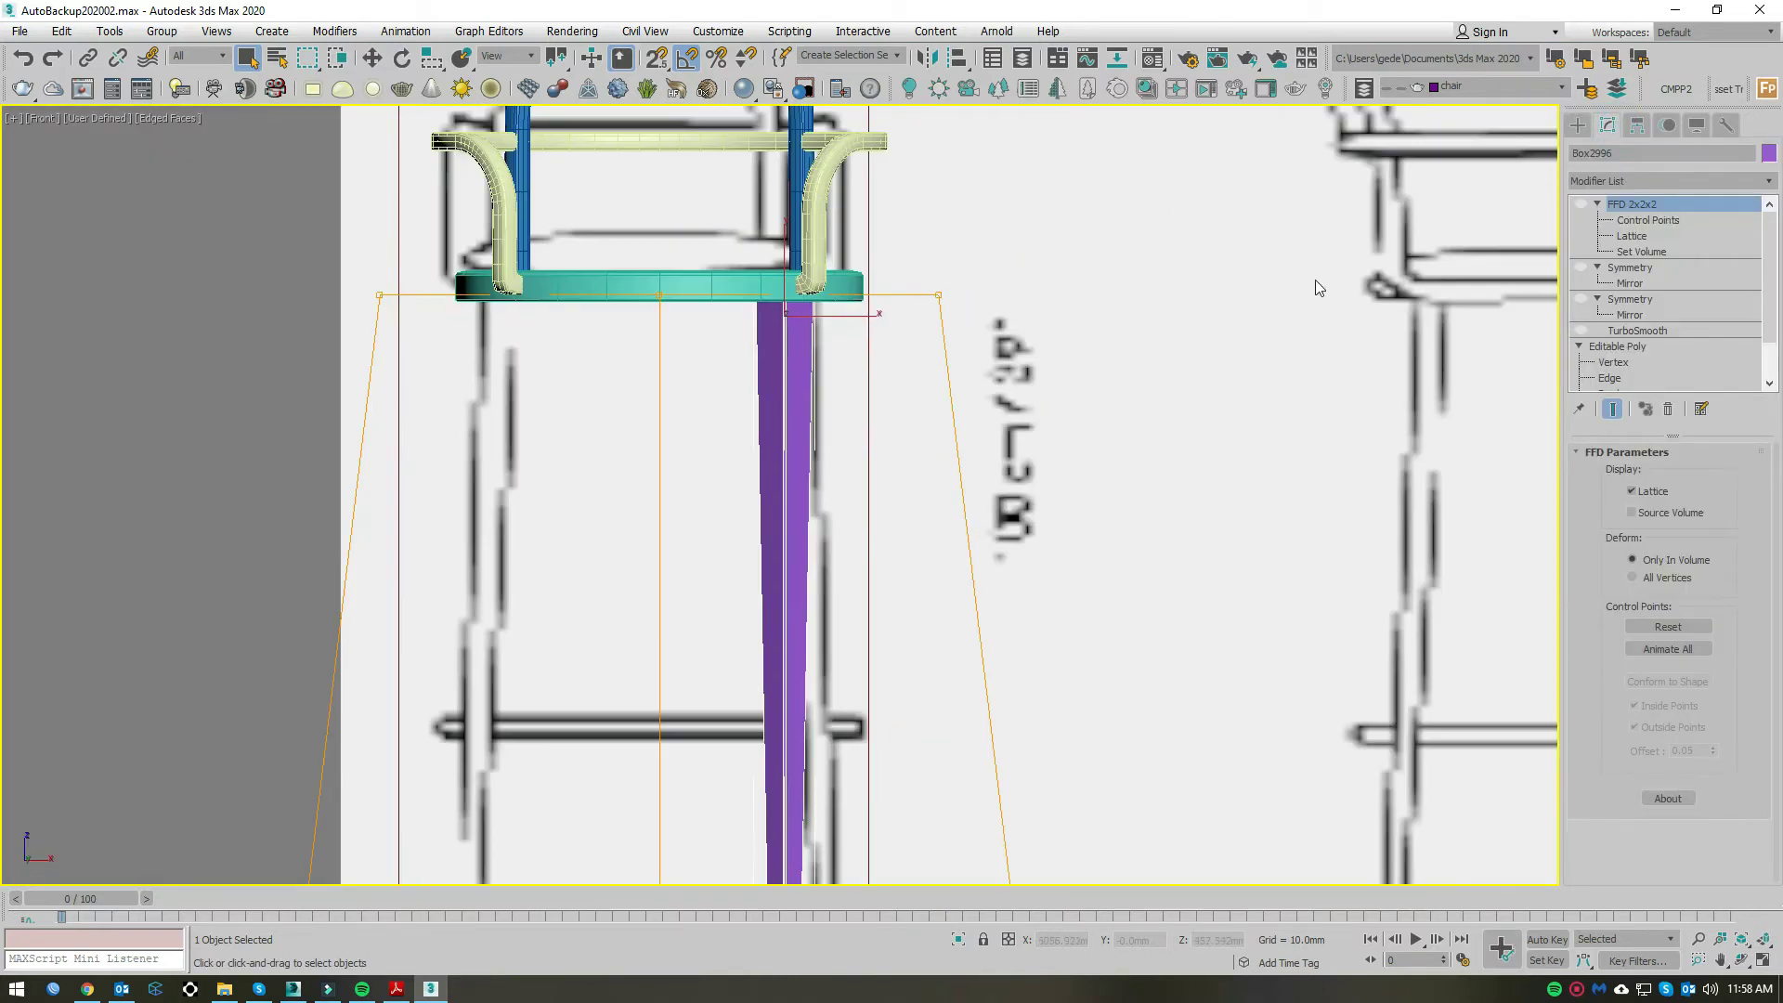
{"action": "scroll", "coordinate": [1644, 316], "scroll_direction": "down", "scroll_amount": 3}
{"action": "left_click", "coordinate": [1642, 316]}
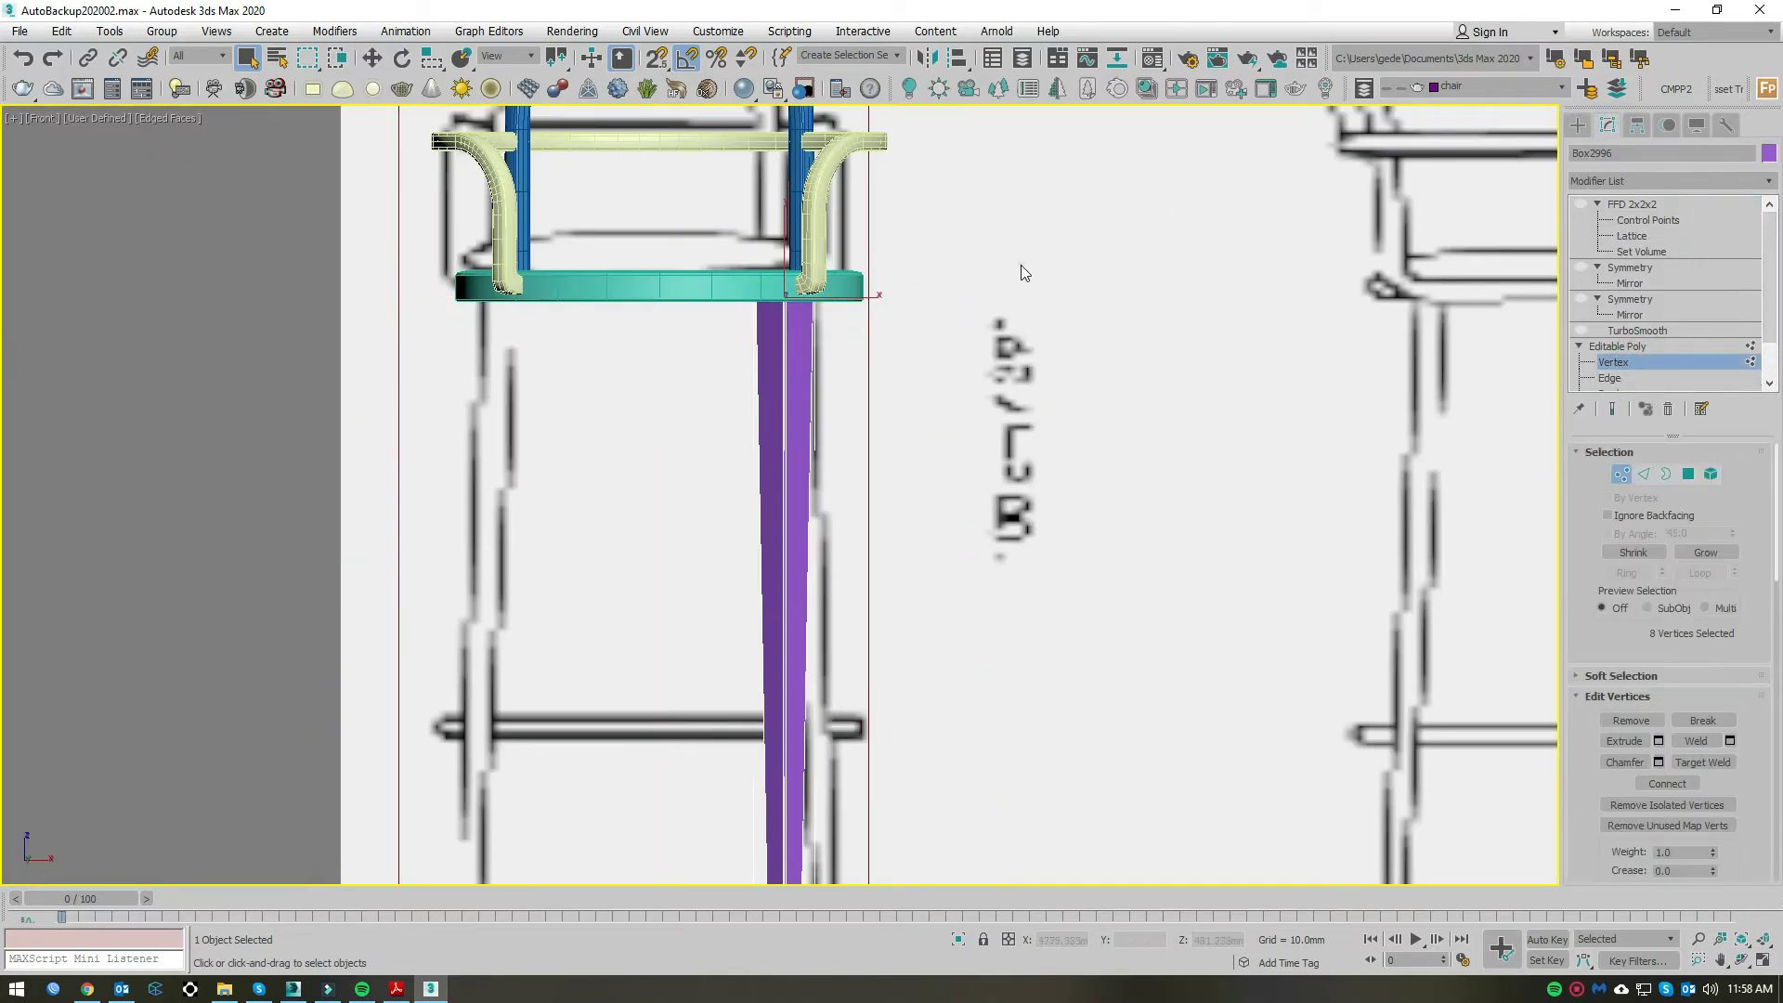
{"action": "middle_click_drag", "start_coordinate": [739, 438], "coordinate": [843, 564]}
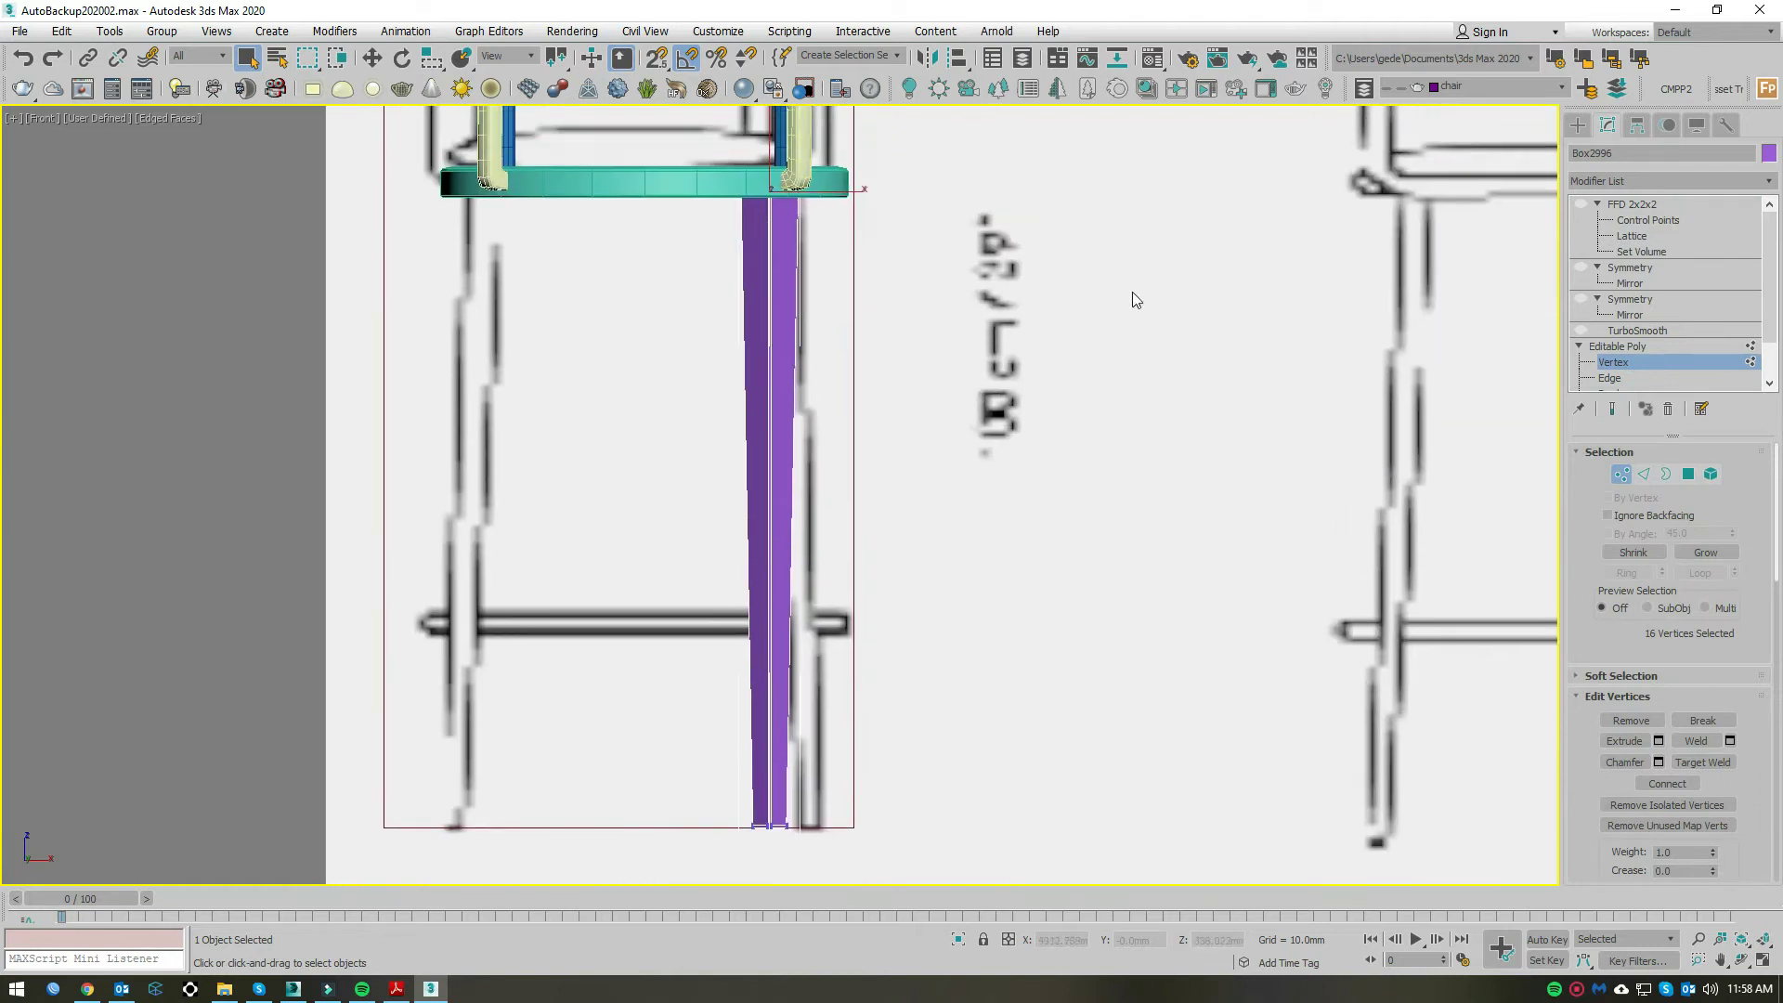
{"action": "middle_click_drag", "start_coordinate": [1133, 292], "coordinate": [1124, 333]}
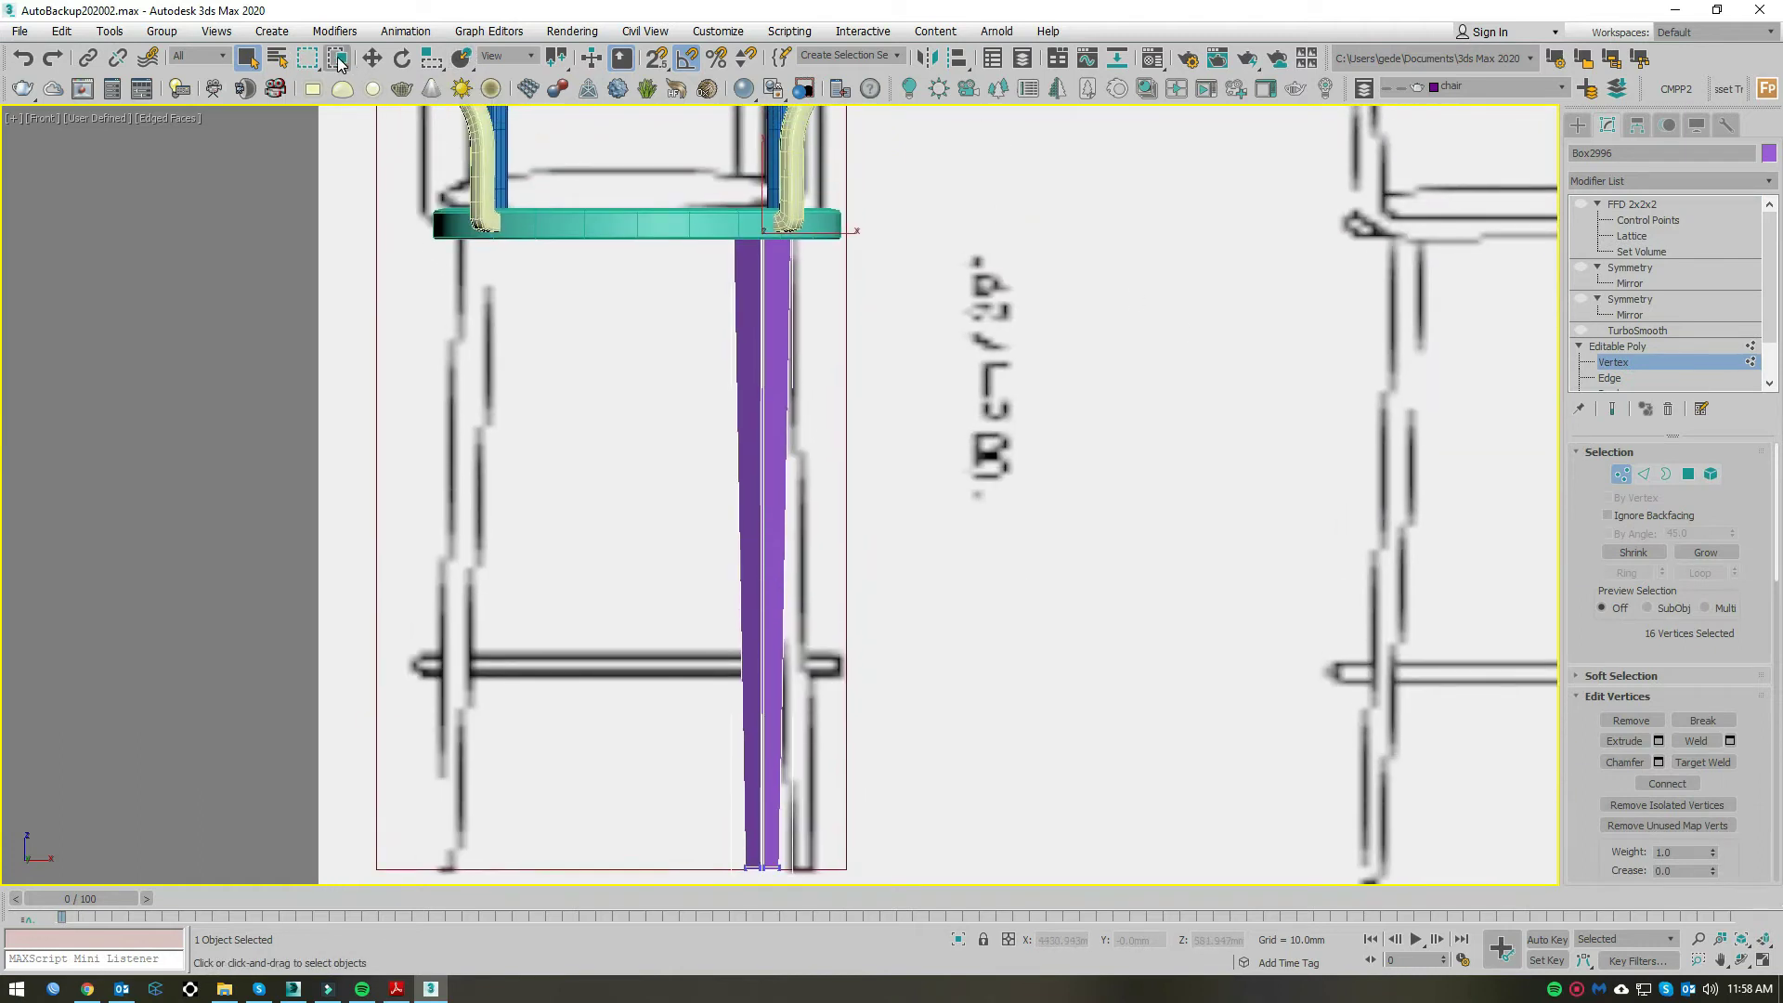
{"action": "right_click", "coordinate": [372, 57]}
Step: Save As the scene under the name 1.max, choosing the autoback folder from History
{"action": "key", "text": "alt"}
{"action": "key", "text": "Down"}
{"action": "key", "text": "Escape"}
{"action": "key", "text": "ctrl+shift+s"}
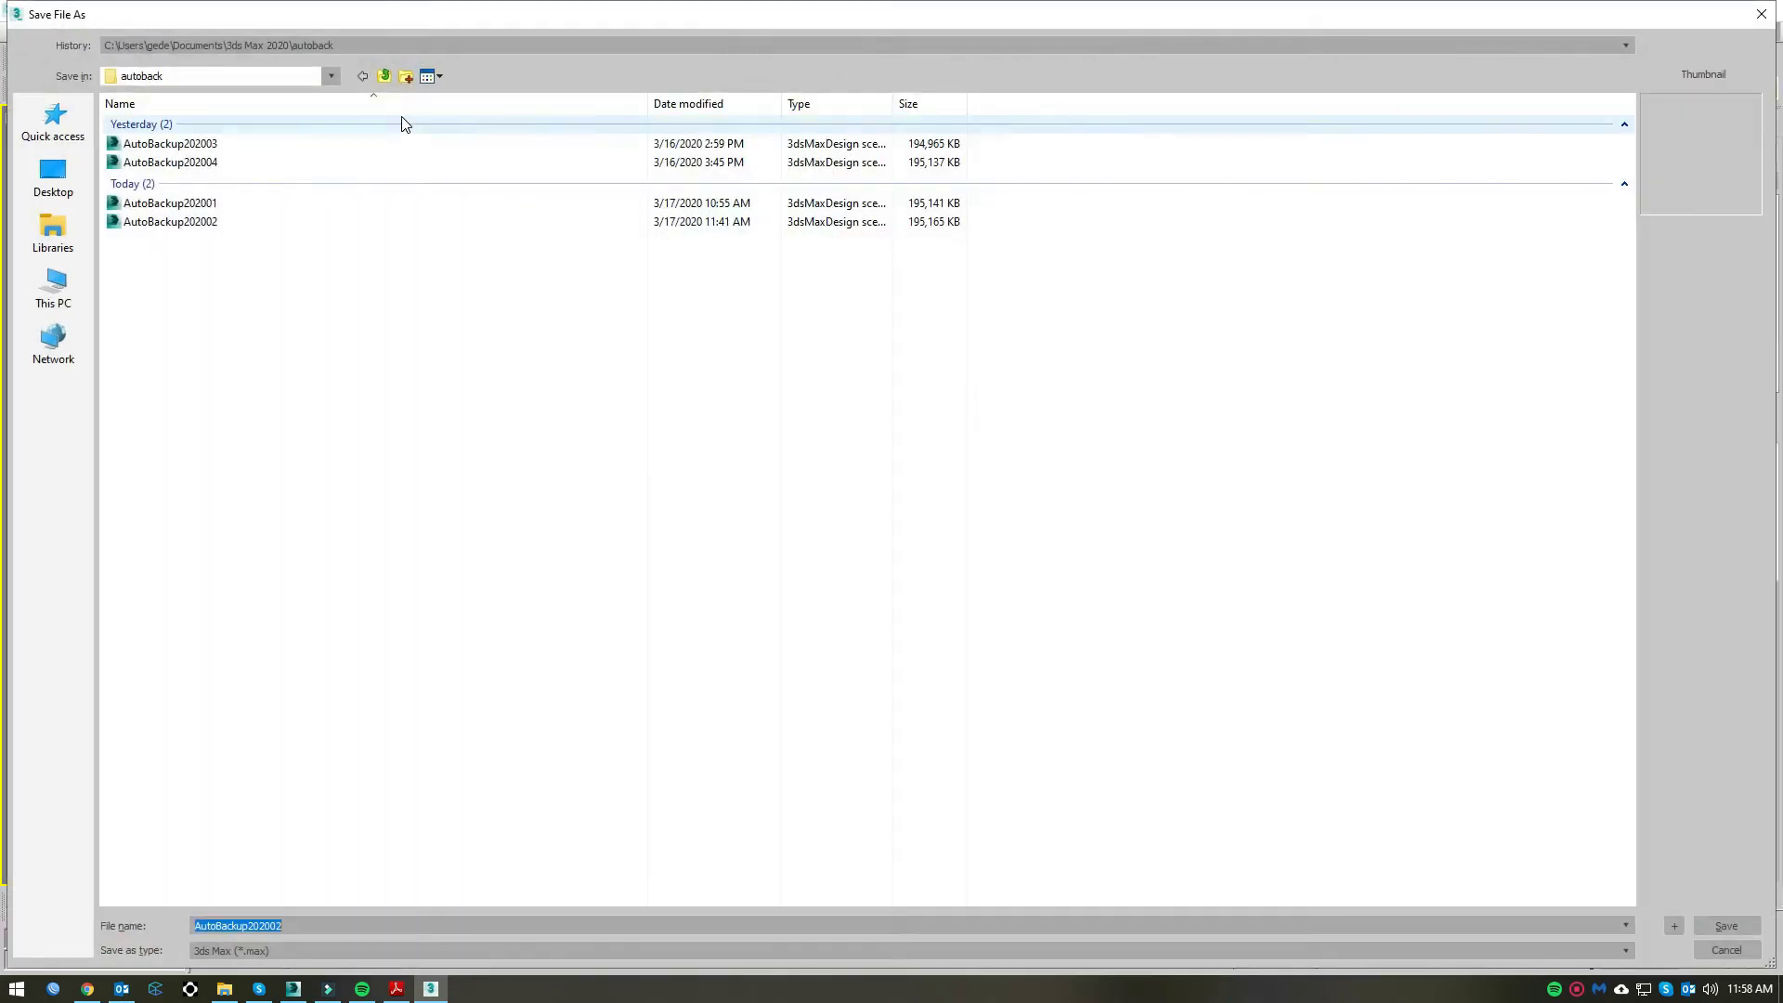
{"action": "left_click", "coordinate": [309, 44]}
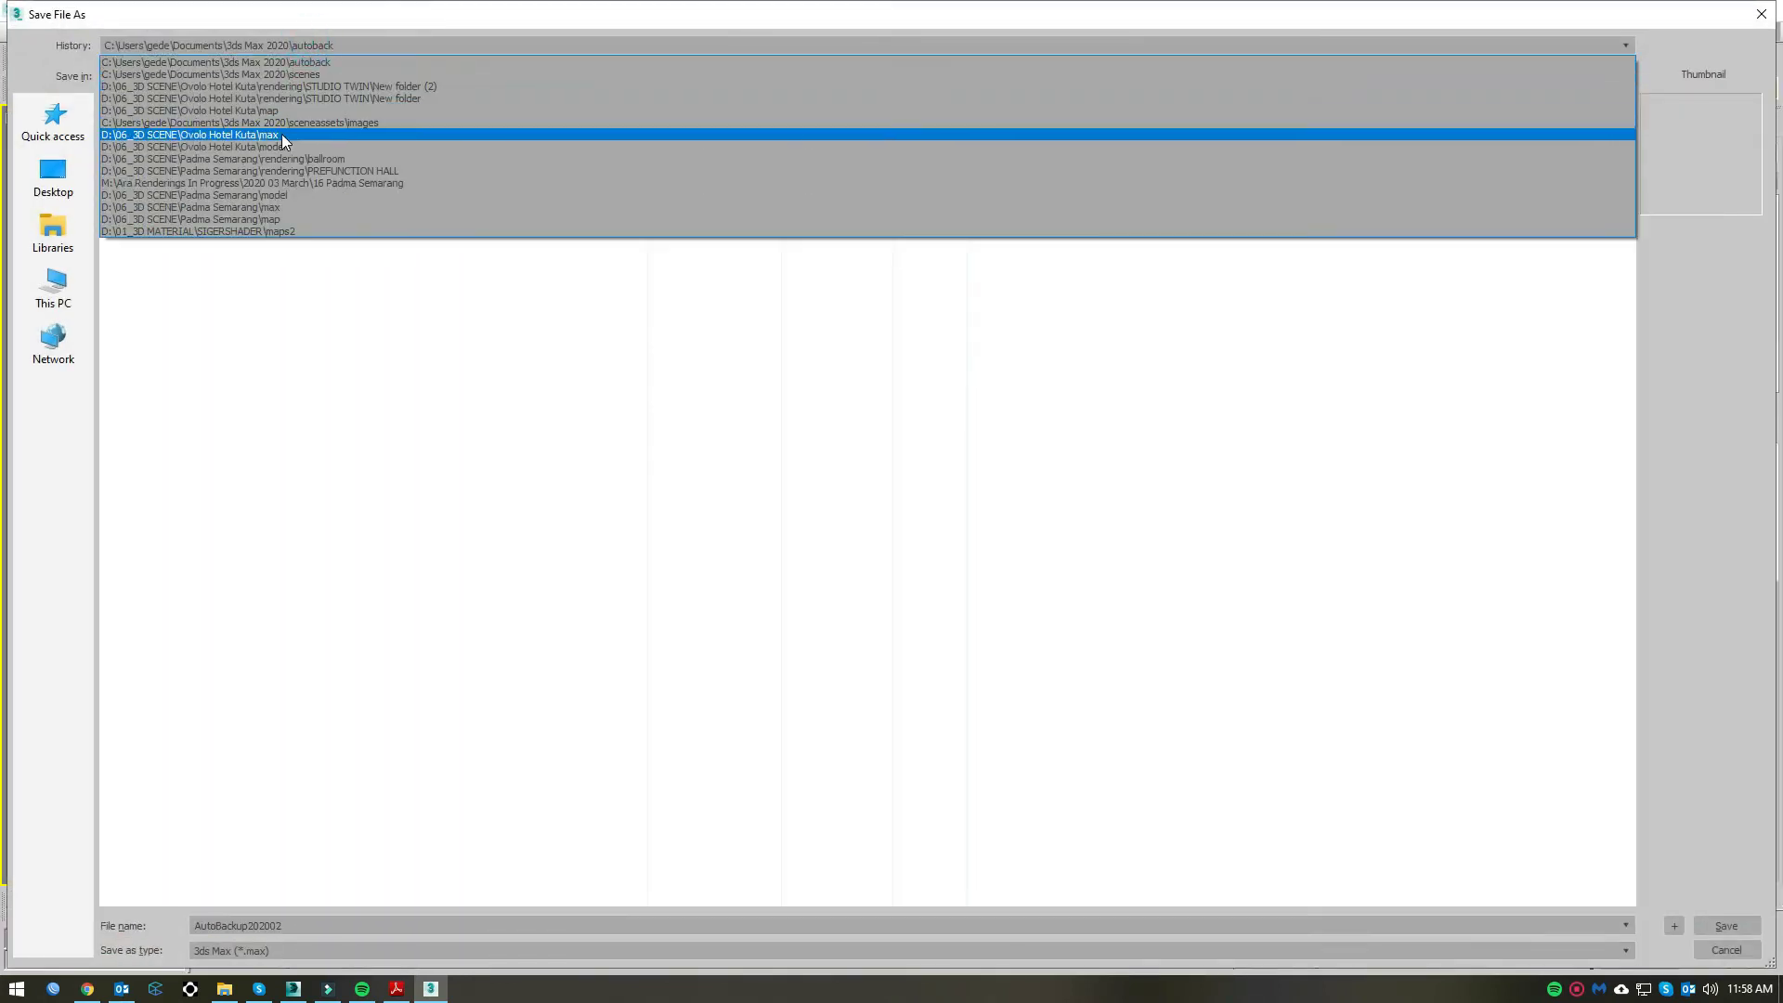
{"action": "left_click", "coordinate": [282, 134]}
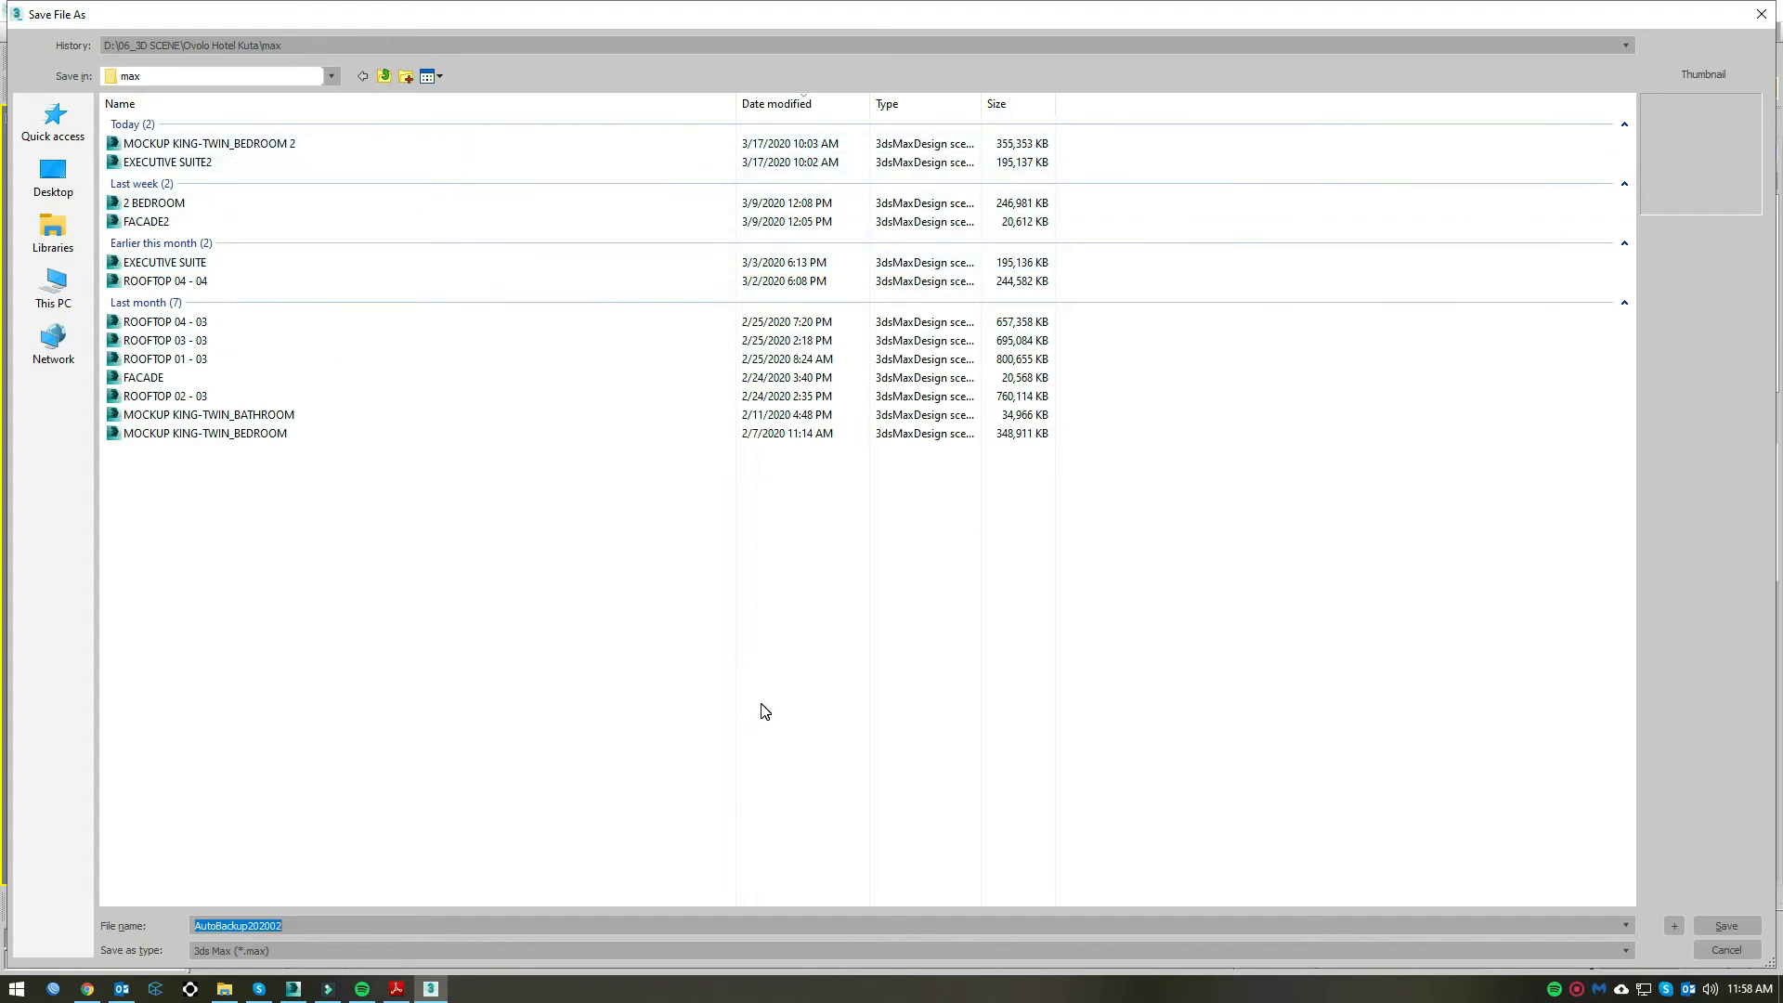
{"action": "left_click", "coordinate": [327, 45]}
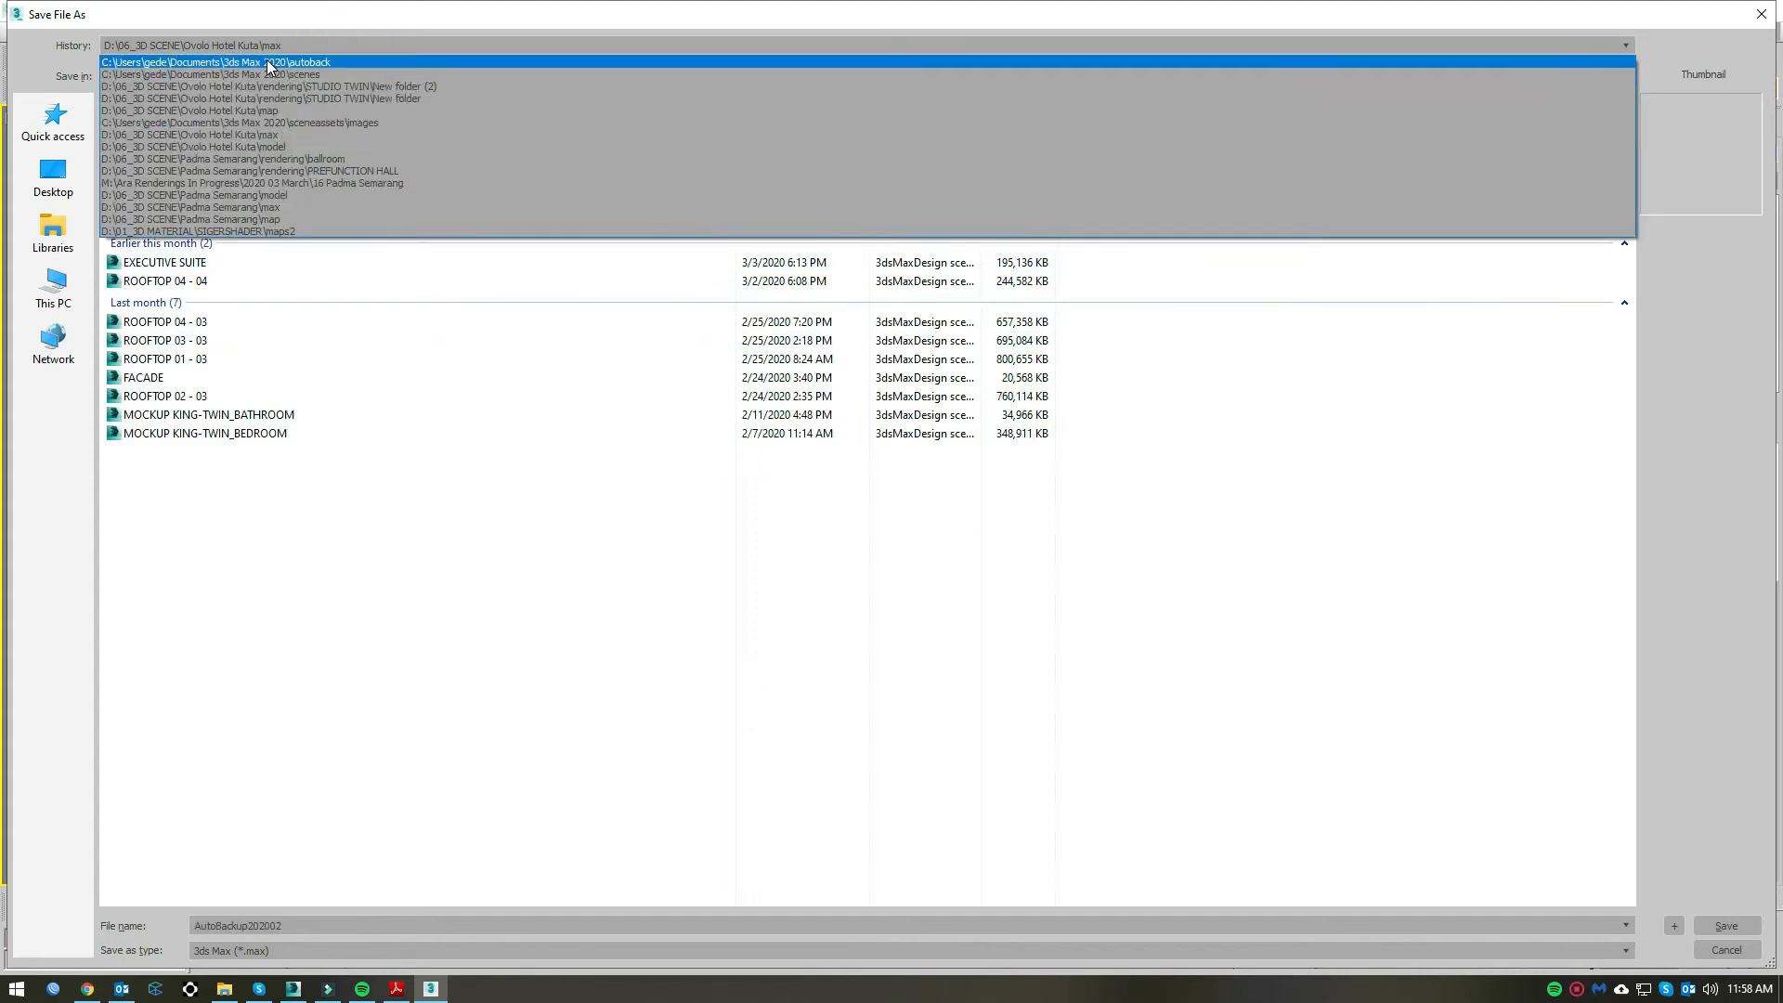
{"action": "left_click", "coordinate": [266, 62]}
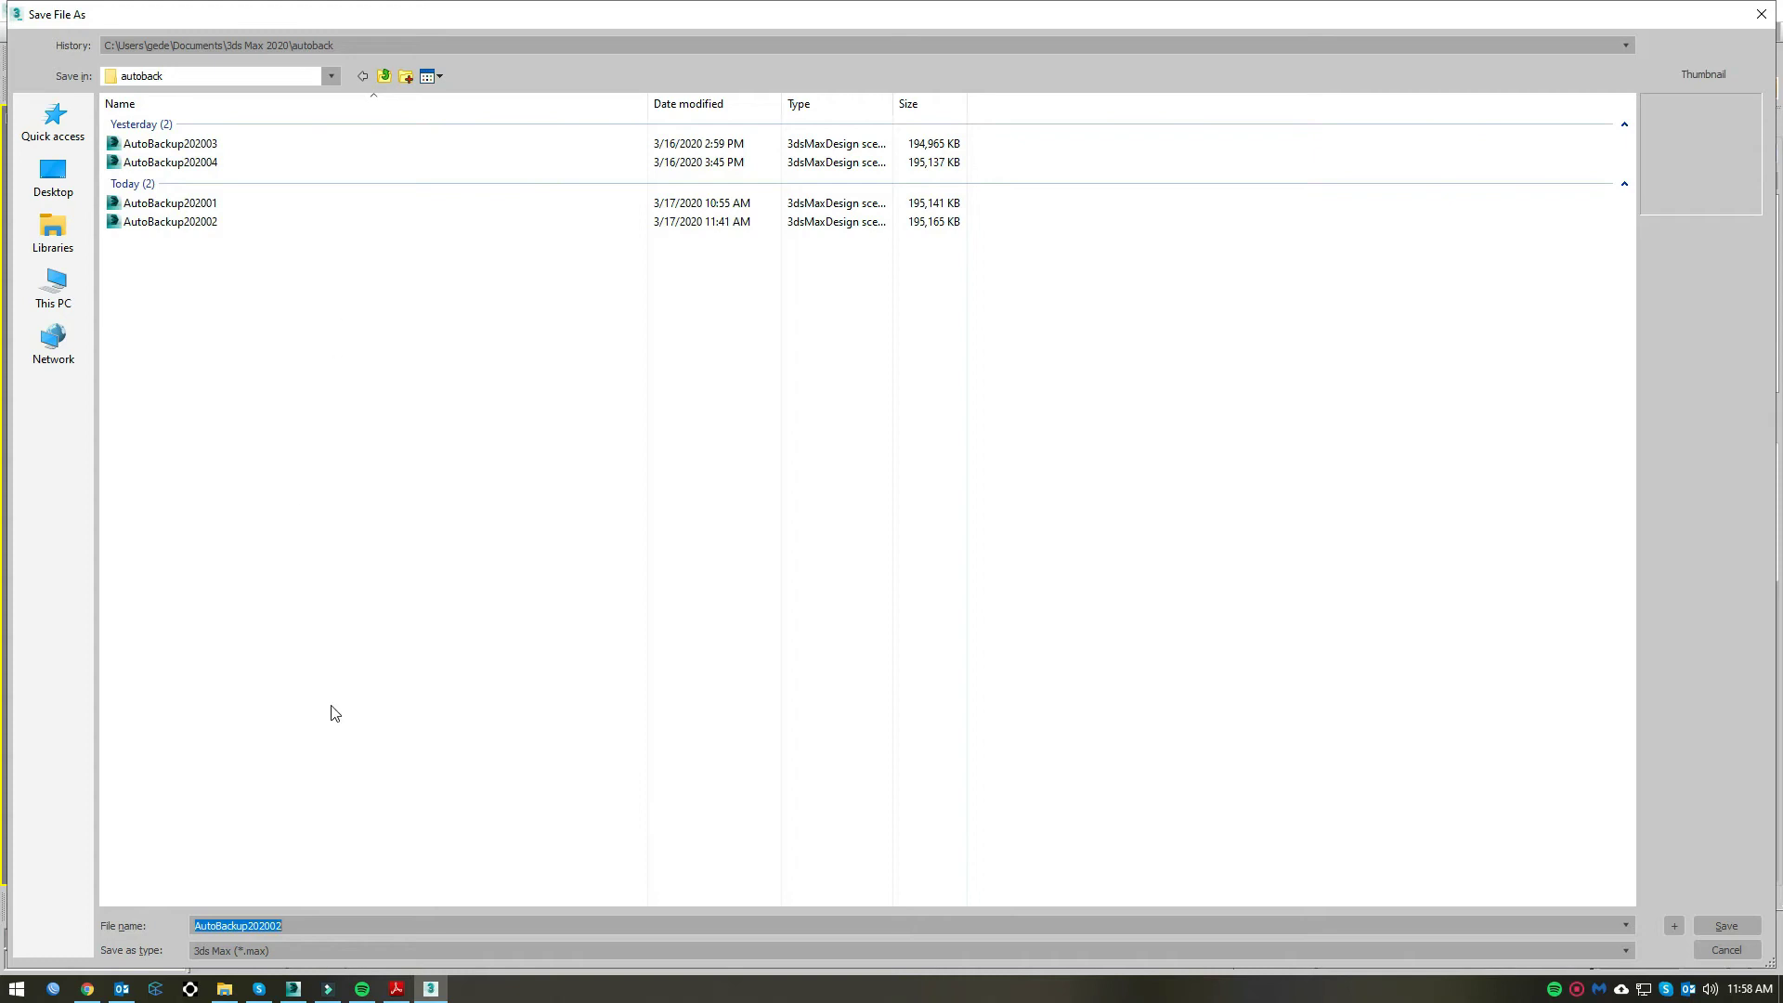
{"action": "type", "text": "1"}
{"action": "key", "text": "Return"}
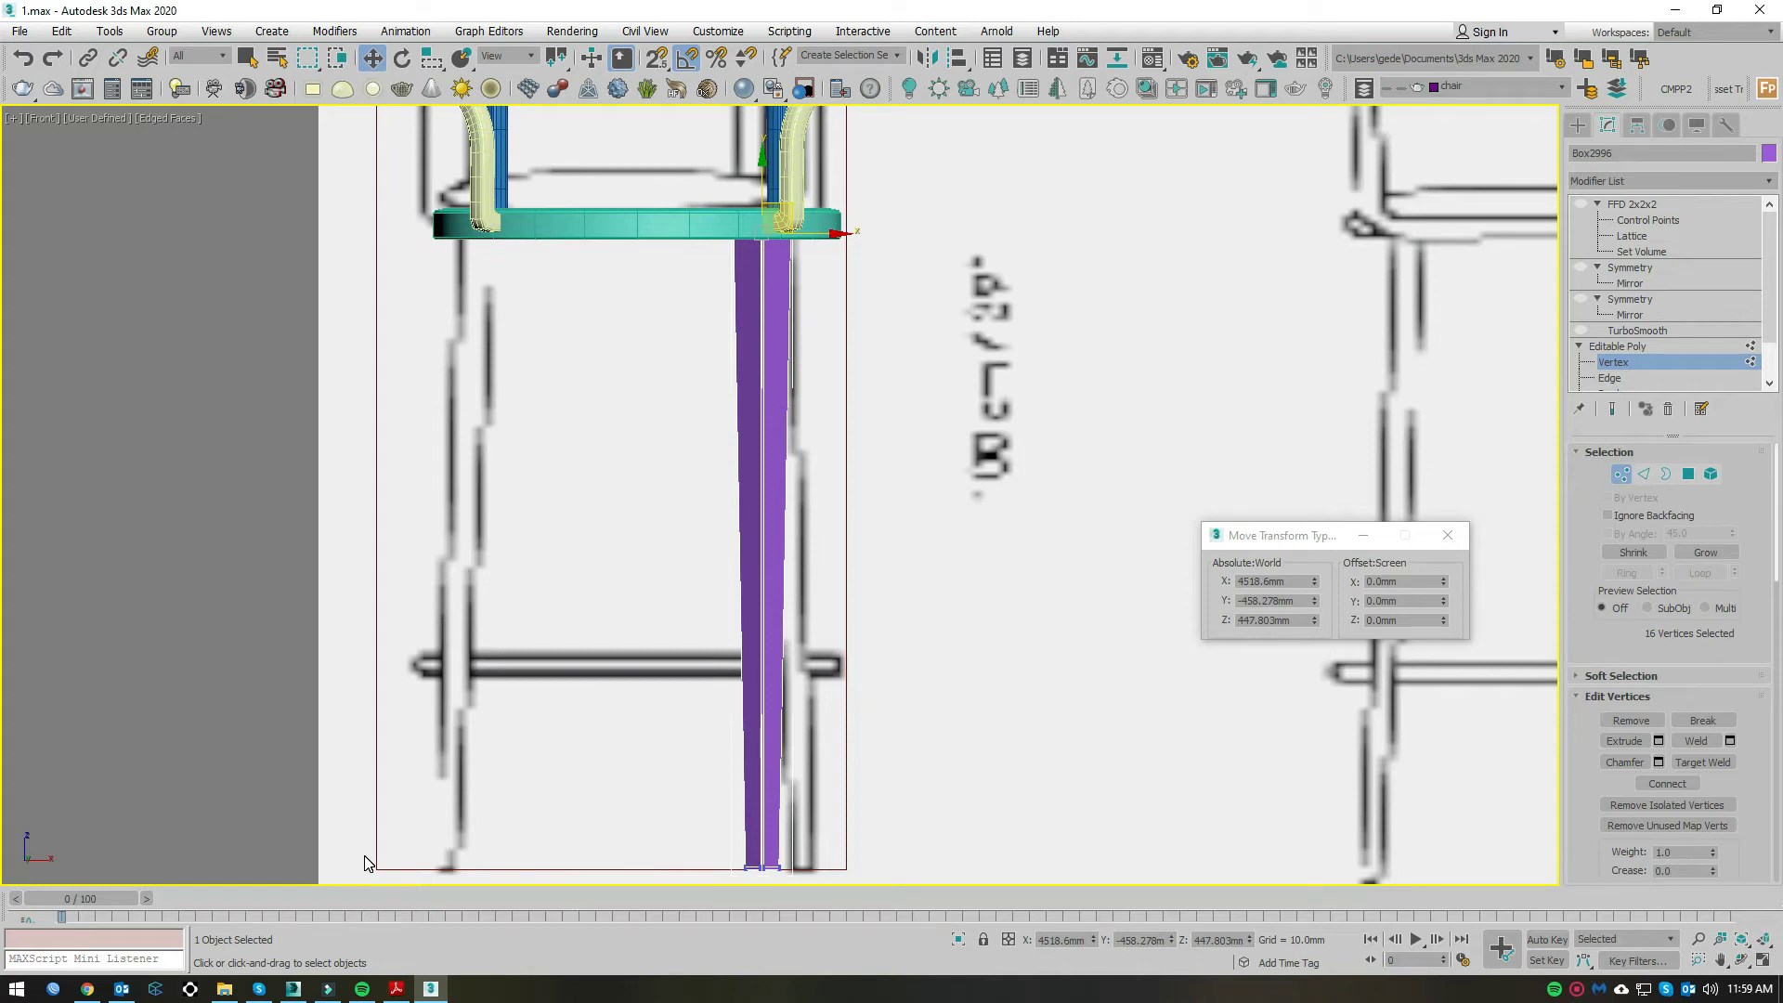
Step: Scale the selected leg vertices to 90% to narrow the leg
{"action": "middle_click_drag", "start_coordinate": [802, 316], "coordinate": [776, 353]}
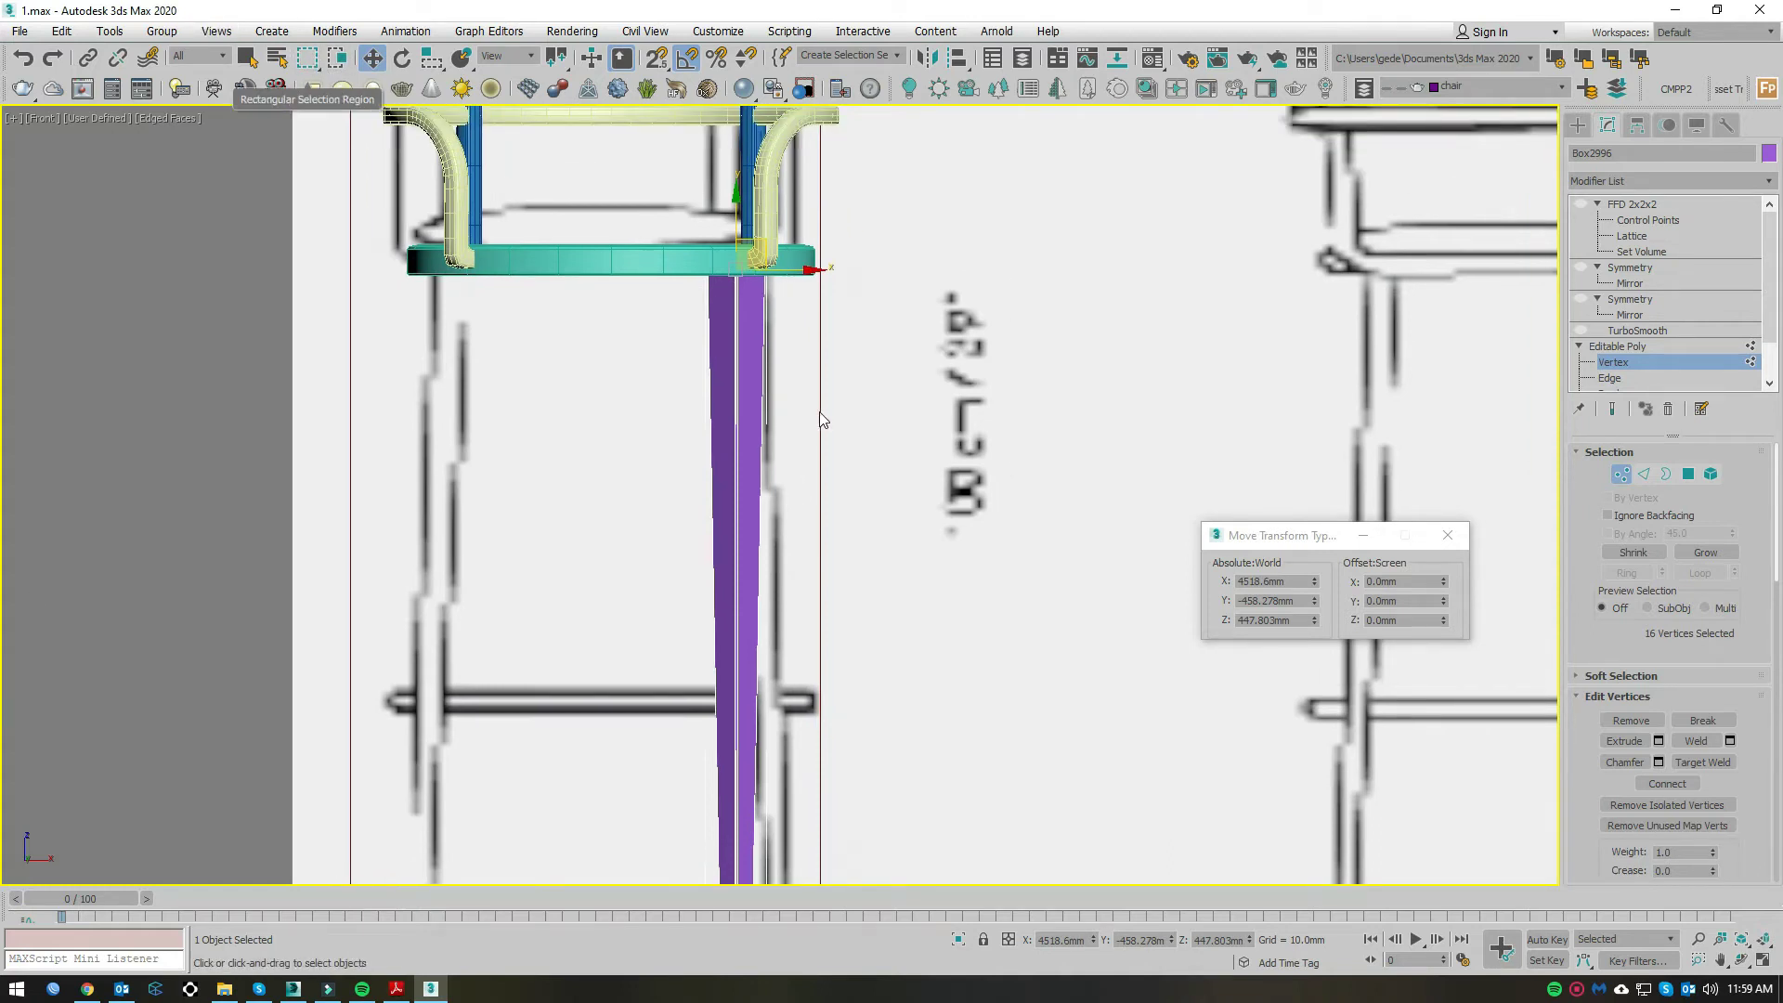
{"action": "key", "text": "r"}
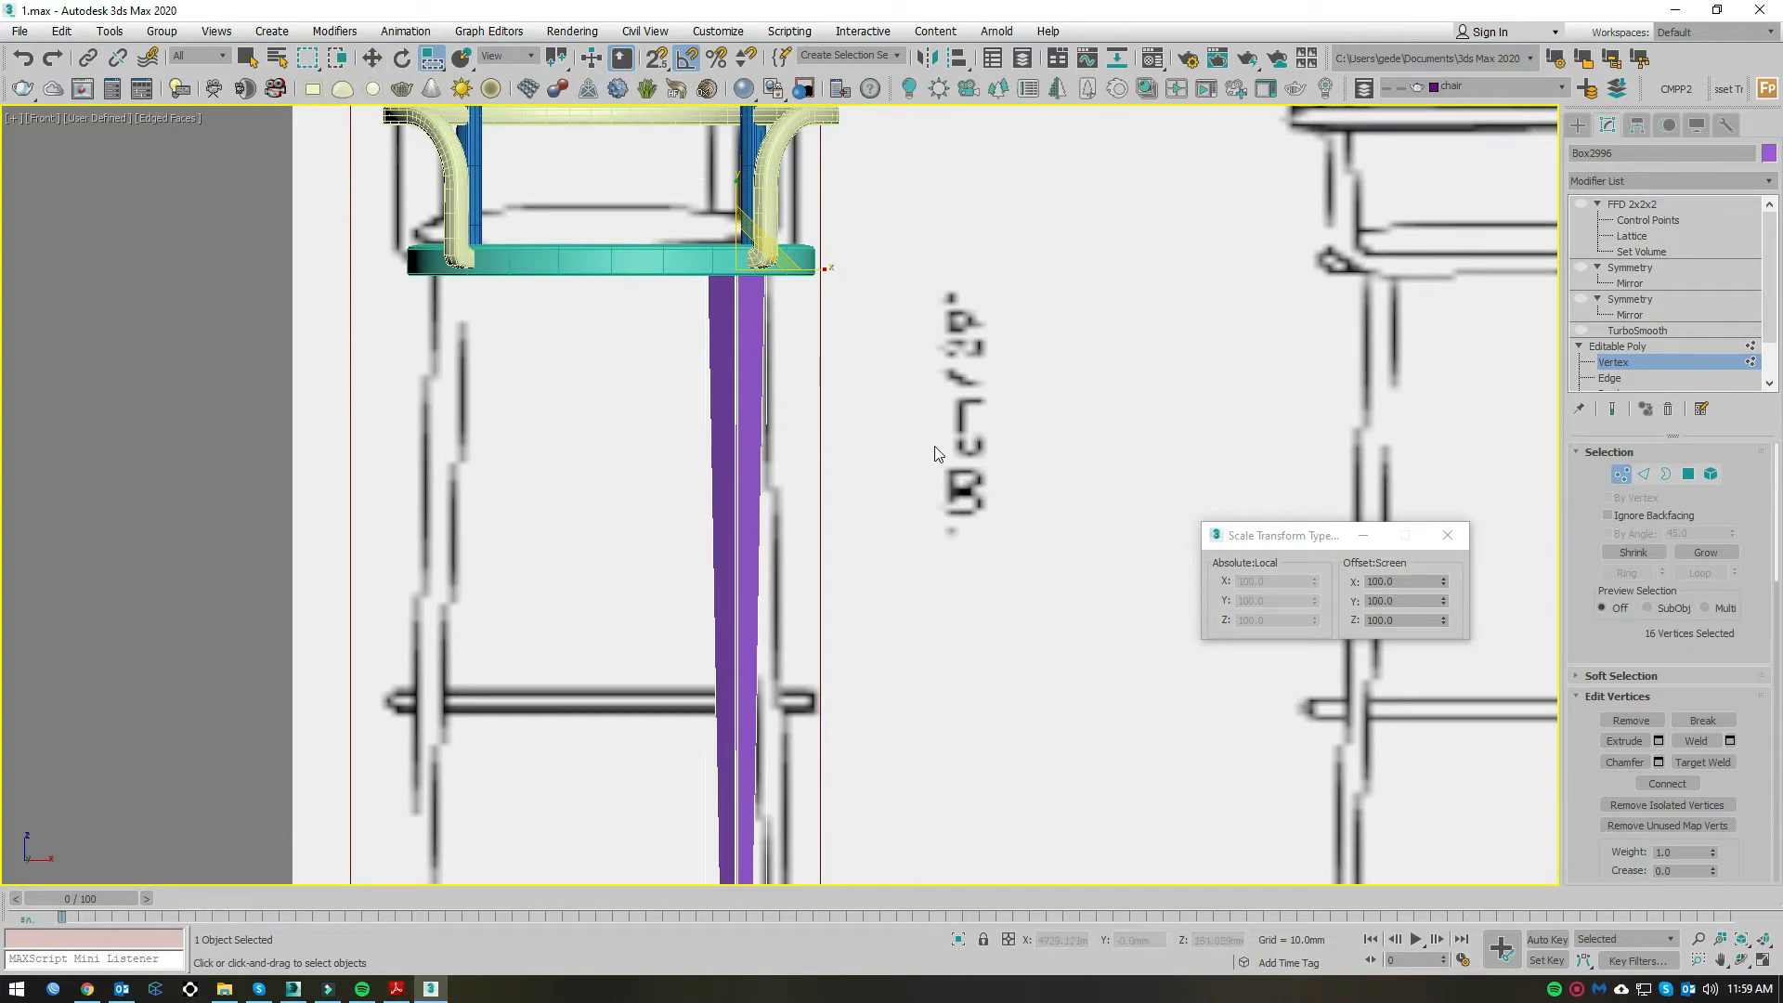
{"action": "left_click", "coordinate": [1398, 581]}
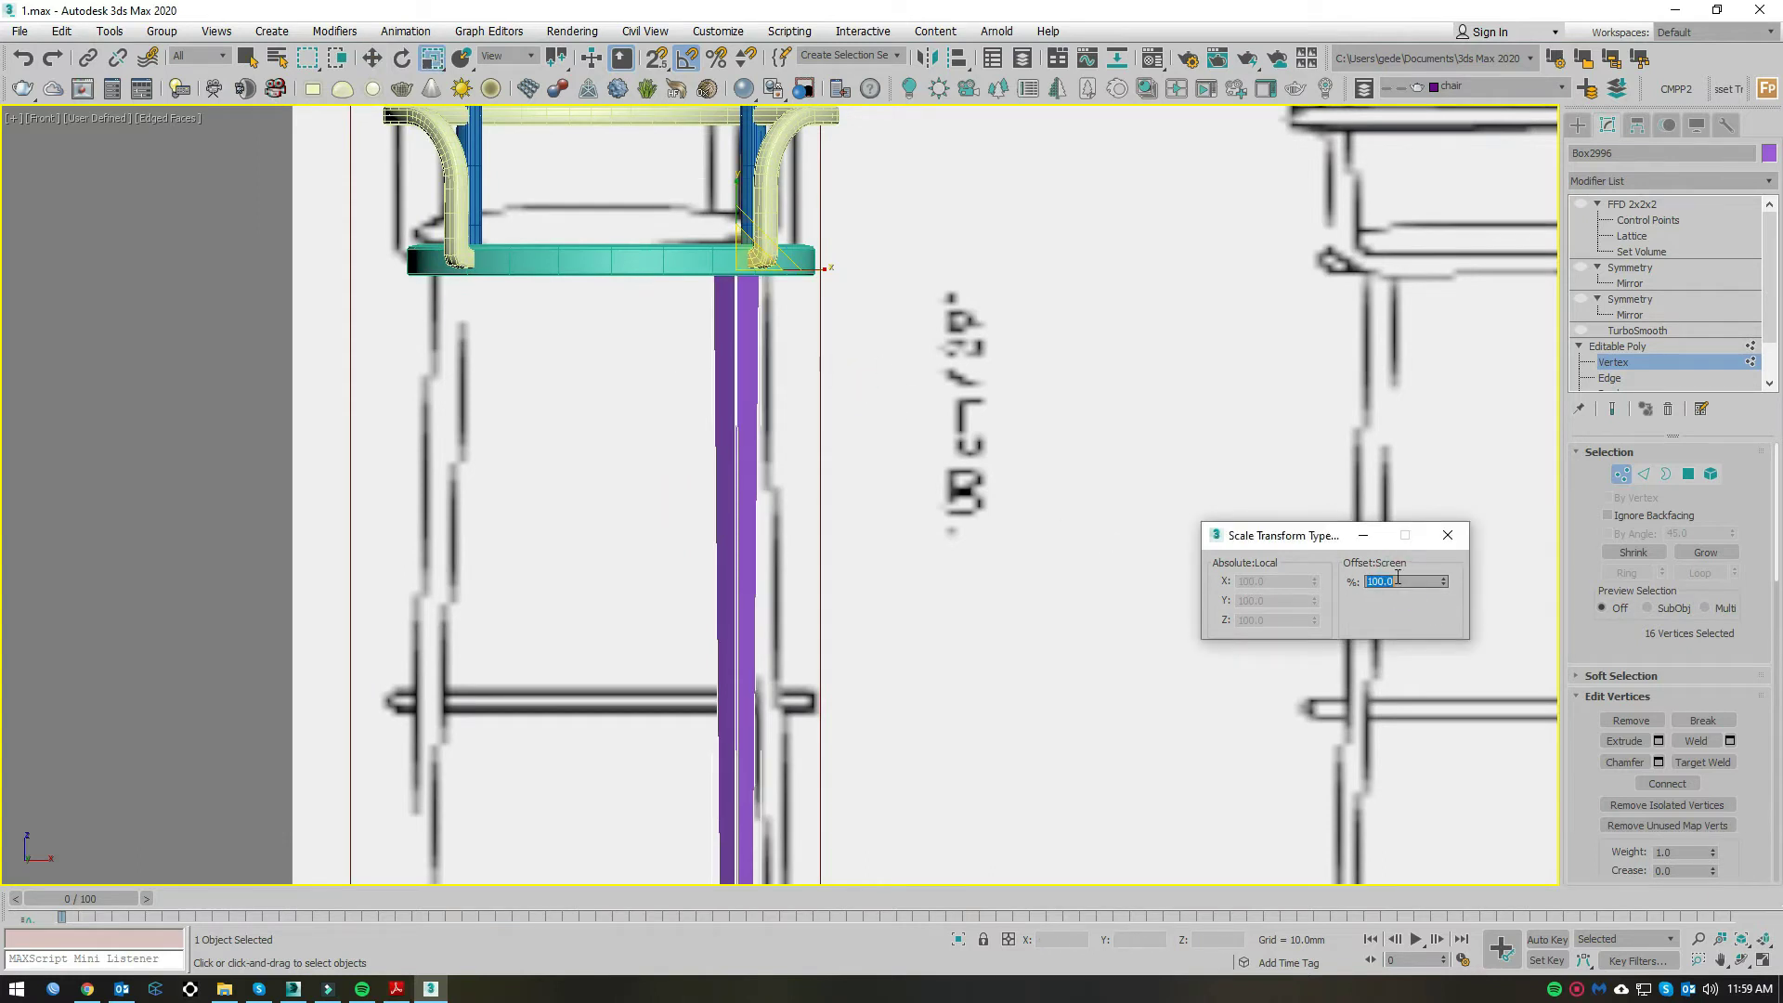
{"action": "scroll", "coordinate": [875, 390], "scroll_direction": "down", "scroll_amount": 5}
{"action": "scroll", "coordinate": [967, 598], "scroll_direction": "up", "scroll_amount": 6}
{"action": "left_click", "coordinate": [1405, 580]}
{"action": "type", "text": "90"}
{"action": "key", "text": "Return"}
{"action": "middle_click_drag", "start_coordinate": [1091, 546], "coordinate": [1082, 566]}
{"action": "key", "text": "ctrl+z"}
{"action": "left_click", "coordinate": [1393, 583]}
{"action": "type", "text": "90"}
{"action": "key", "text": "Return"}
{"action": "scroll", "coordinate": [891, 520], "scroll_direction": "down", "scroll_amount": 3}
Step: Turn the leg's TurboSmooth back on and view the whole chair
{"action": "middle_click_drag", "start_coordinate": [891, 520], "coordinate": [871, 444]}
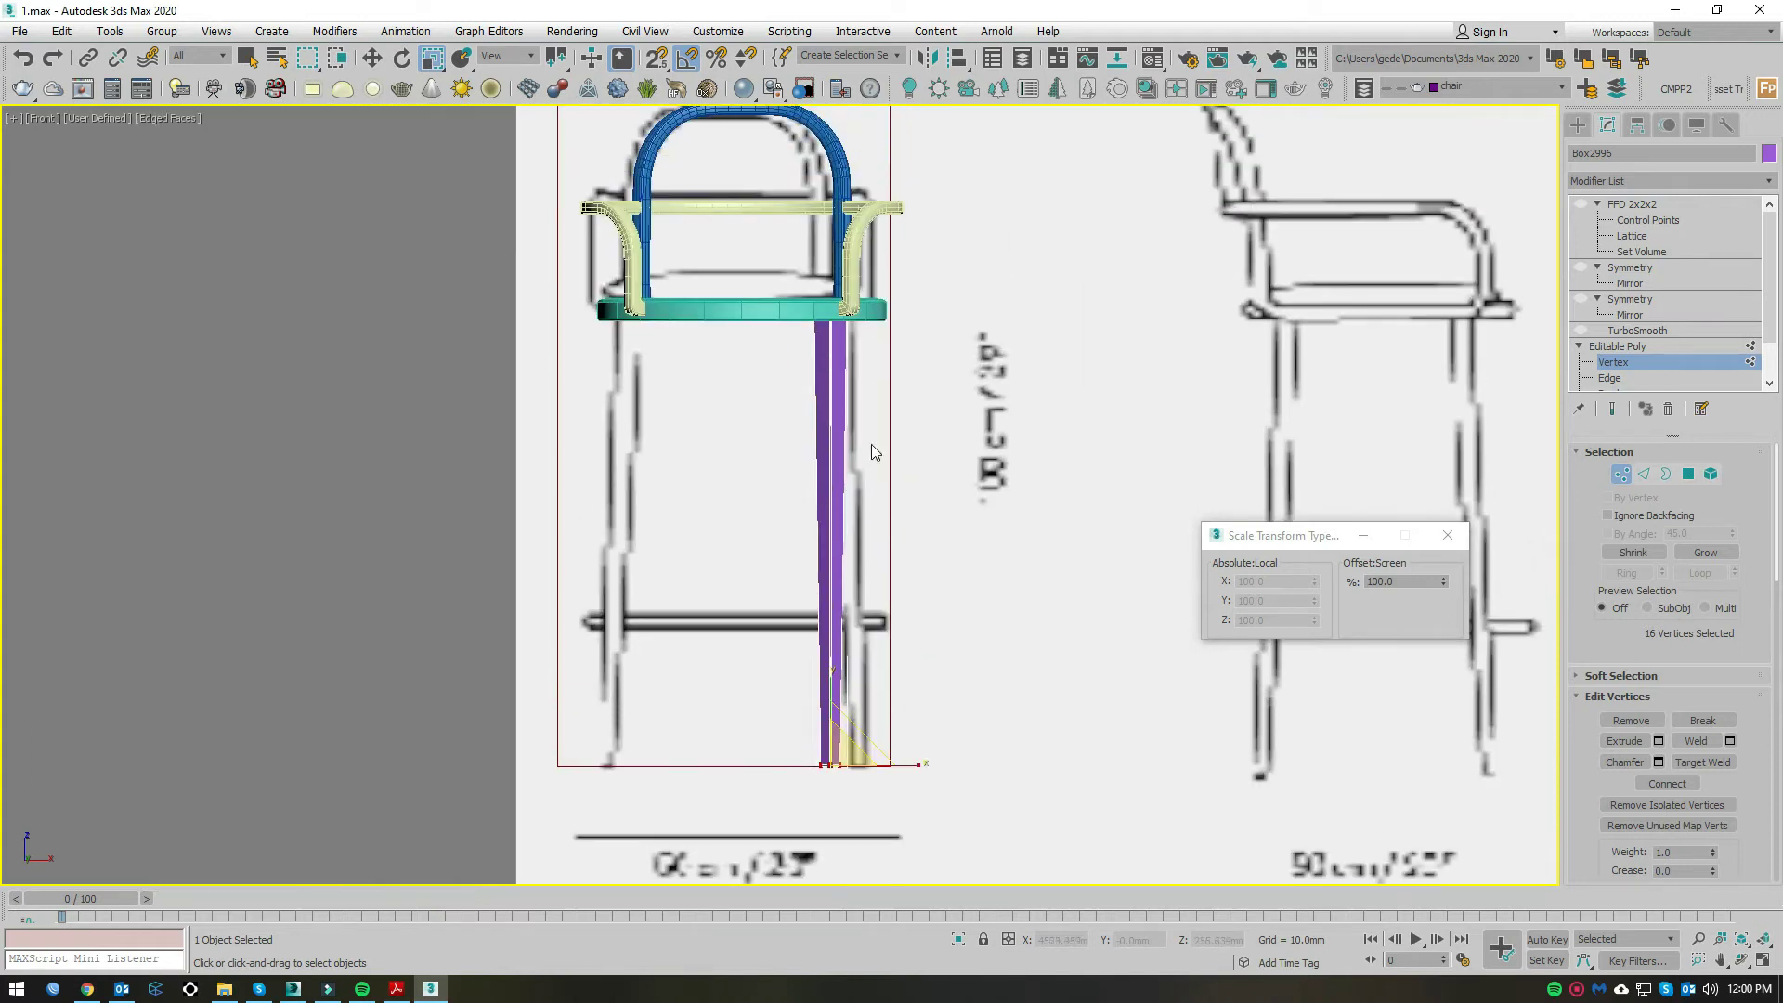
{"action": "middle_click_drag", "start_coordinate": [934, 535], "coordinate": [934, 446]}
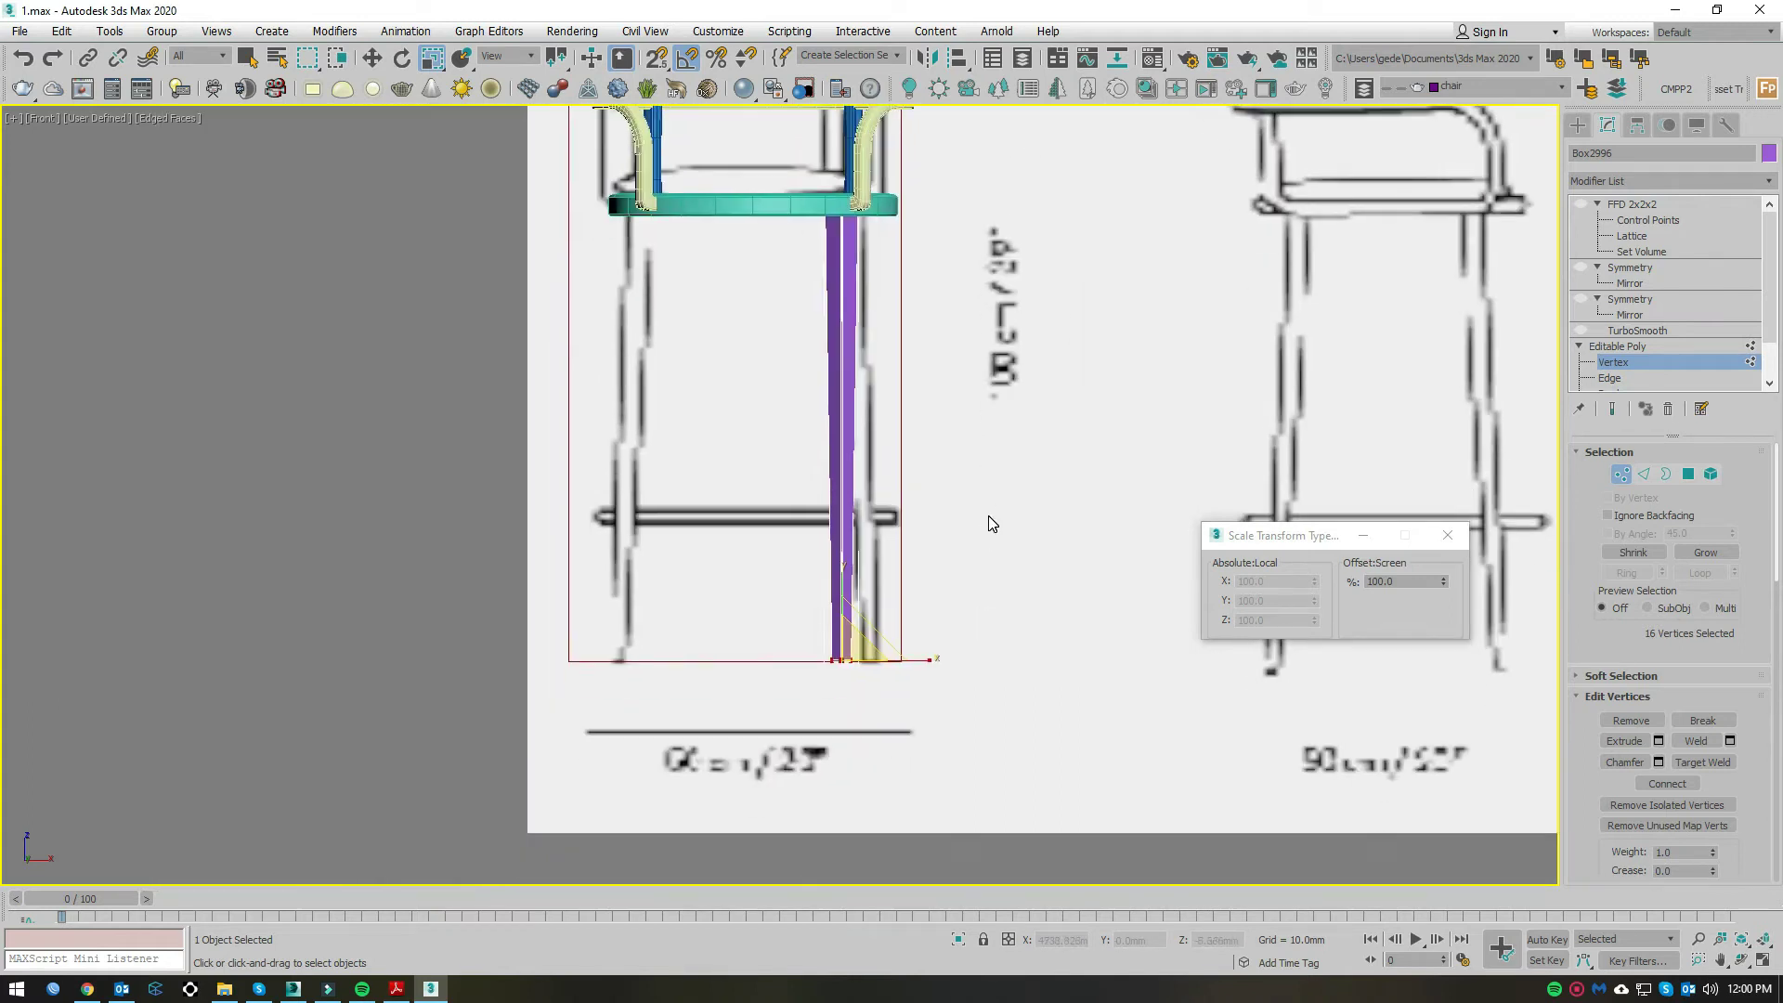
{"action": "left_click", "coordinate": [1637, 331]}
{"action": "left_click", "coordinate": [1579, 331]}
{"action": "scroll", "coordinate": [783, 623], "scroll_direction": "up", "scroll_amount": 5}
{"action": "scroll", "coordinate": [1105, 562], "scroll_direction": "down", "scroll_amount": 2}
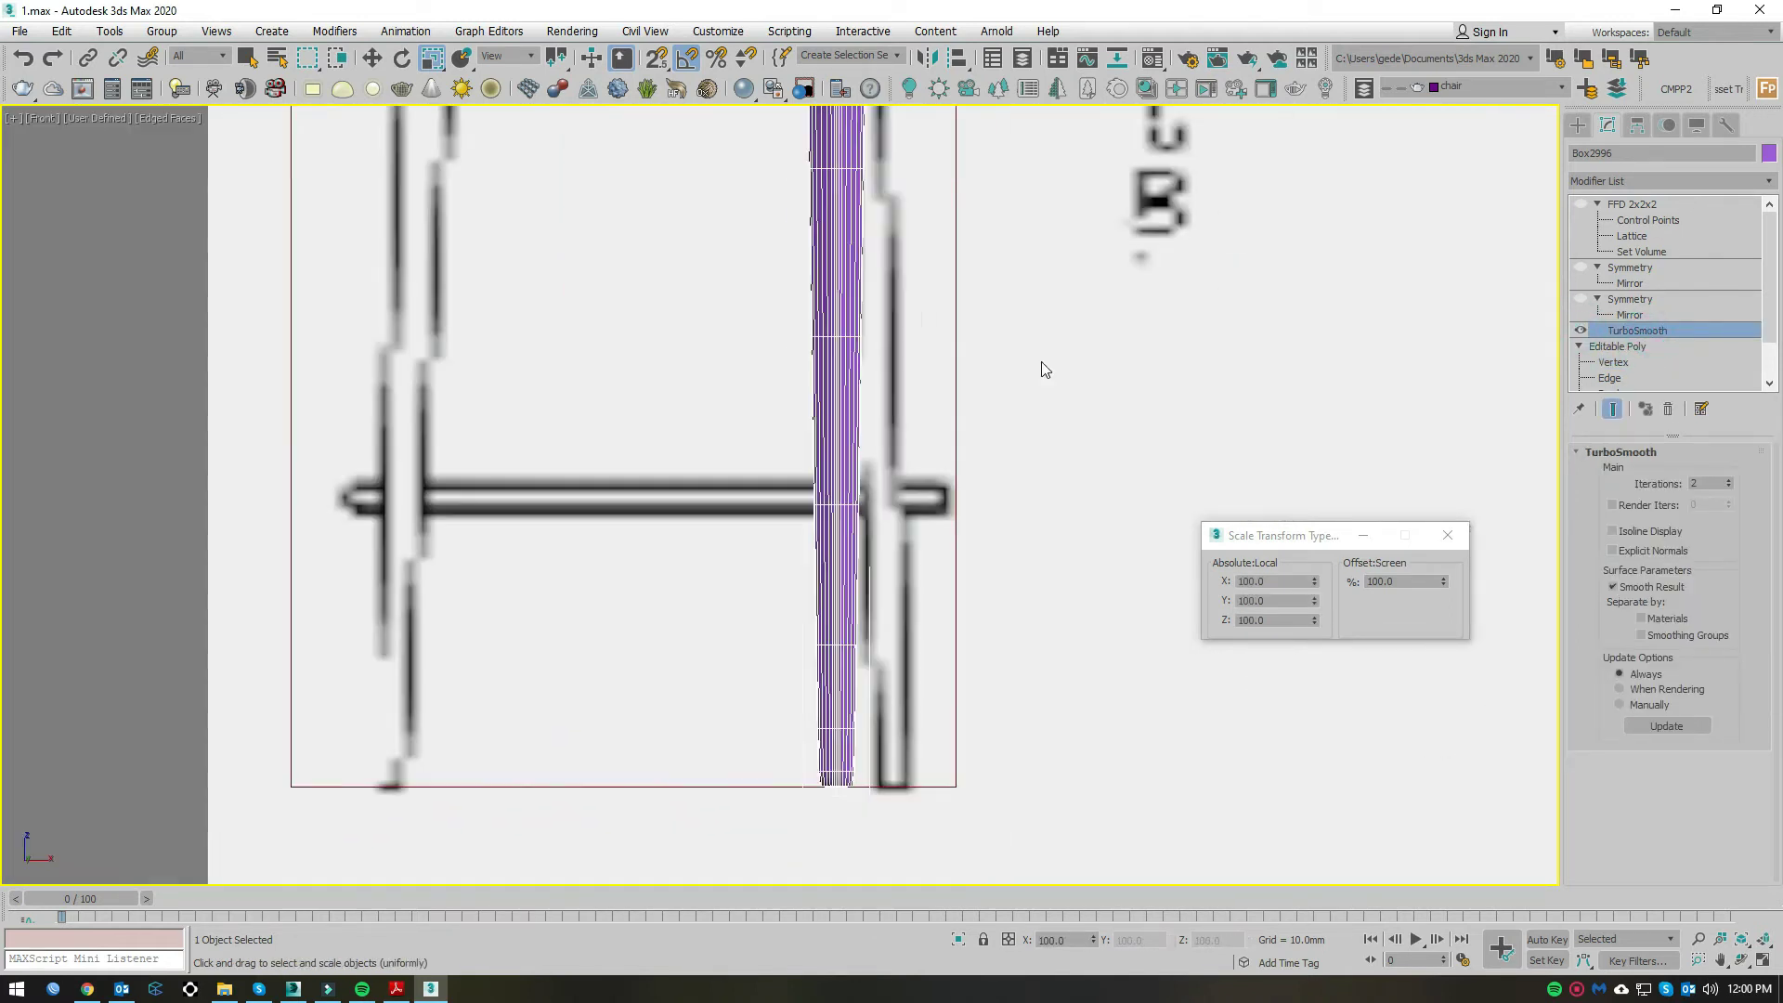
{"action": "middle_click_drag", "start_coordinate": [1042, 371], "coordinate": [950, 500]}
Step: Re-enable both Symmetry modifiers and the FFD 2x2x2 to restore two tapered legs
{"action": "left_click", "coordinate": [1629, 298]}
{"action": "left_click", "coordinate": [1630, 268]}
{"action": "left_click", "coordinate": [1580, 267]}
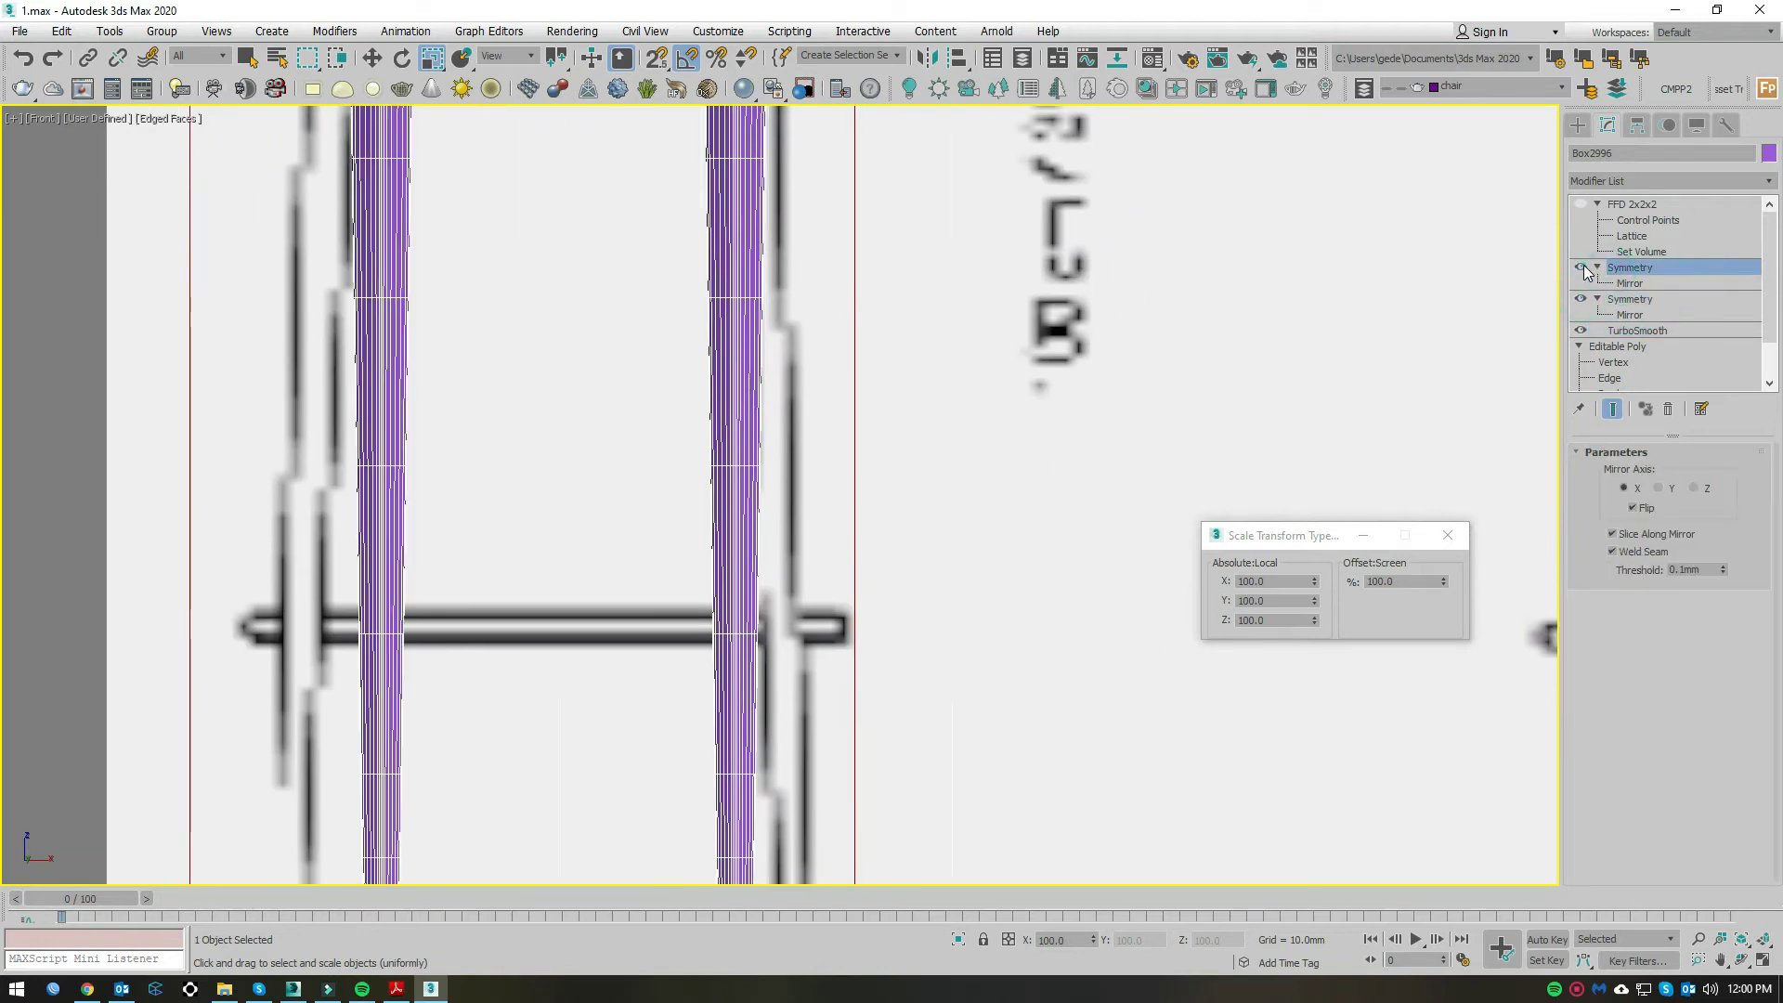
{"action": "scroll", "coordinate": [653, 486], "scroll_direction": "down", "scroll_amount": 5}
{"action": "left_click", "coordinate": [1580, 203]}
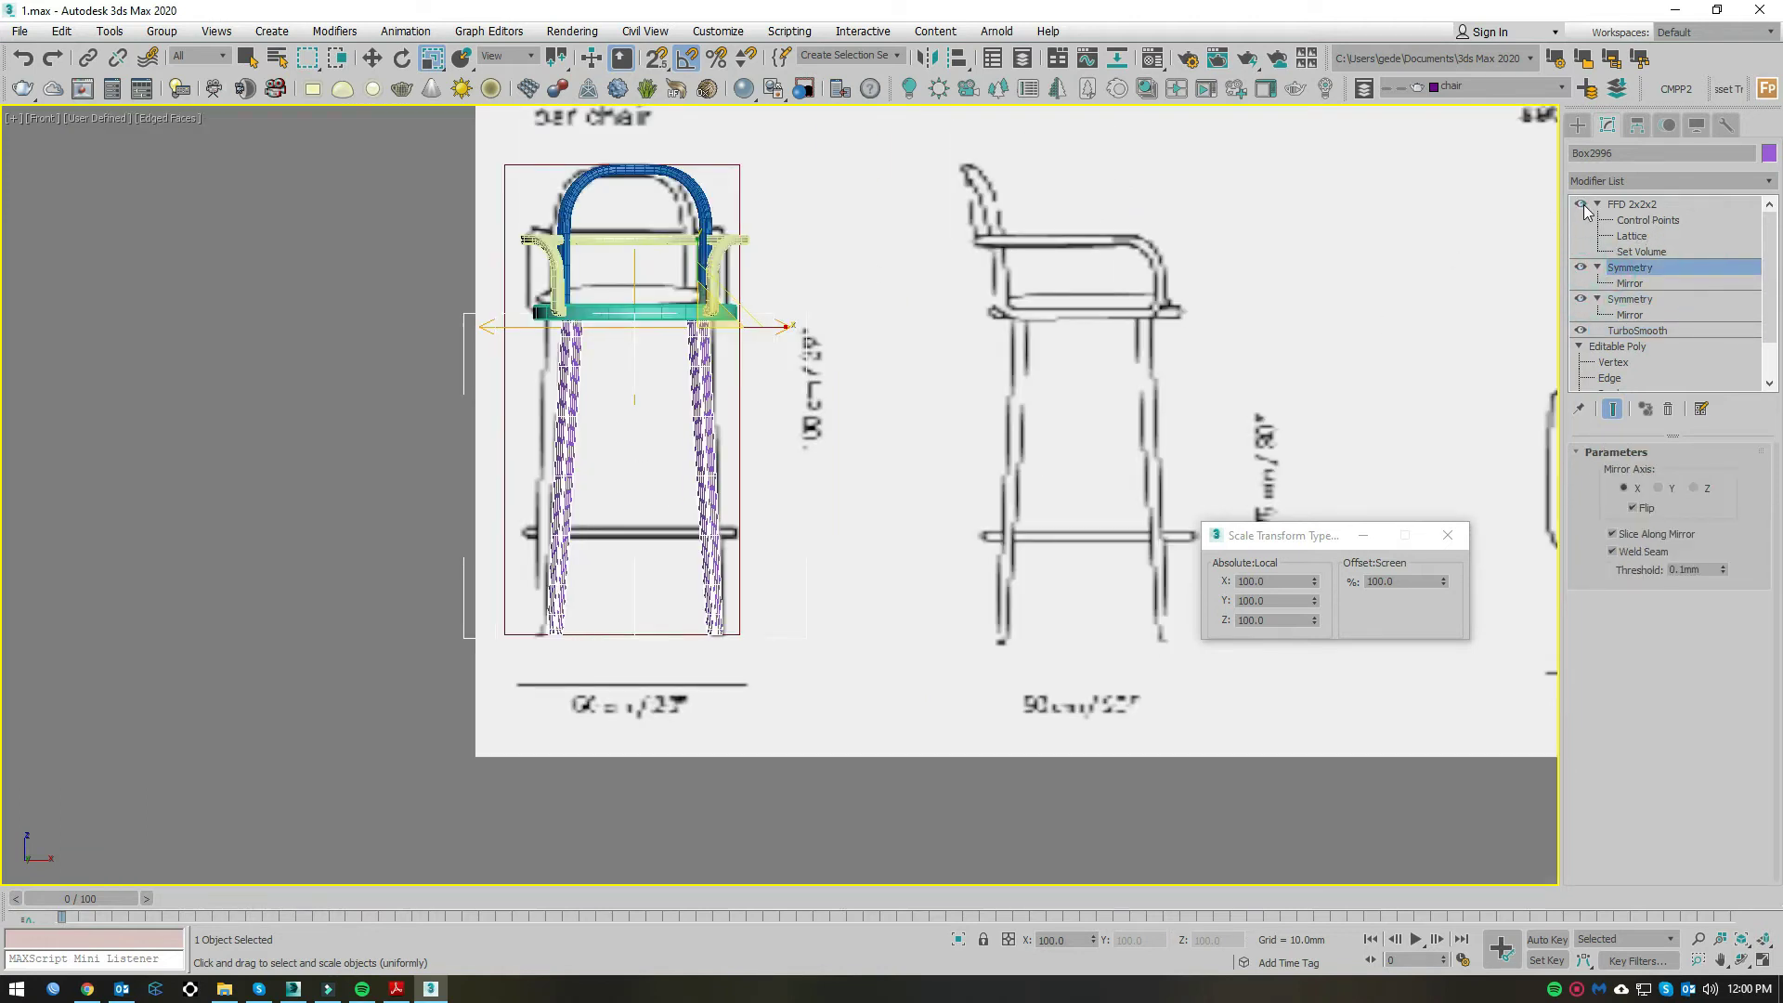
{"action": "scroll", "coordinate": [575, 572], "scroll_direction": "up", "scroll_amount": 2}
{"action": "scroll", "coordinate": [575, 572], "scroll_direction": "up", "scroll_amount": 3}
{"action": "left_click", "coordinate": [1632, 203]}
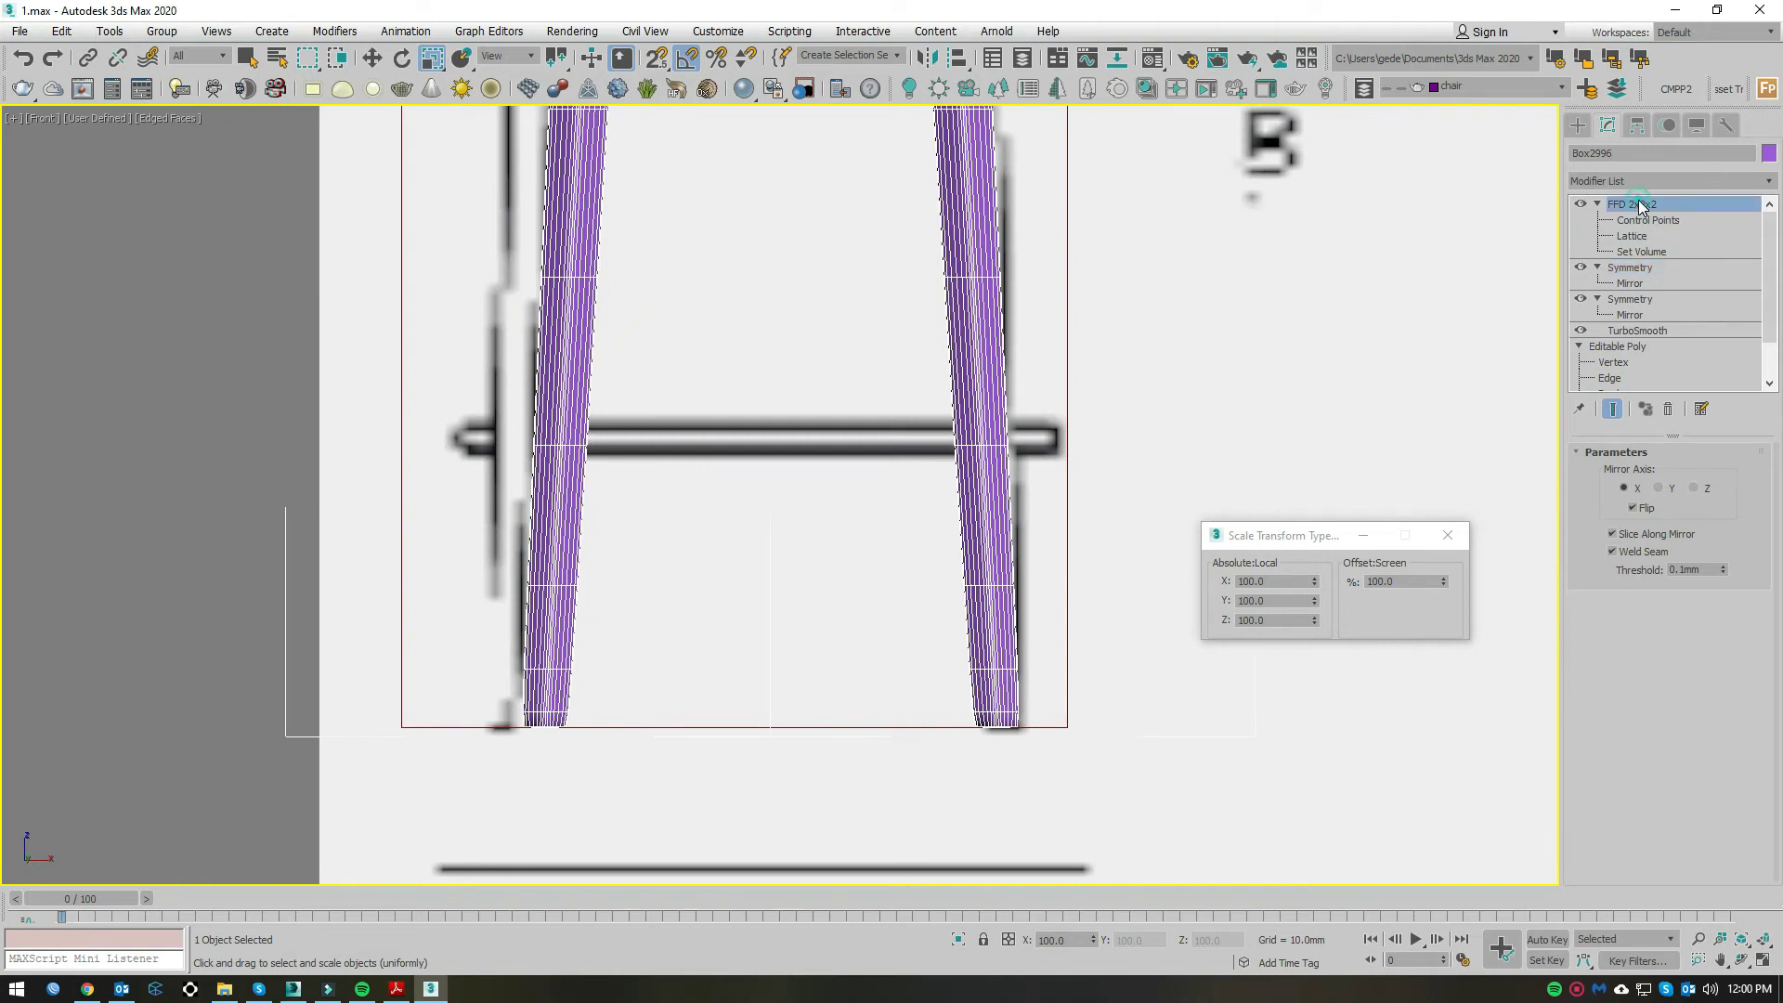
{"action": "left_click", "coordinate": [1578, 124]}
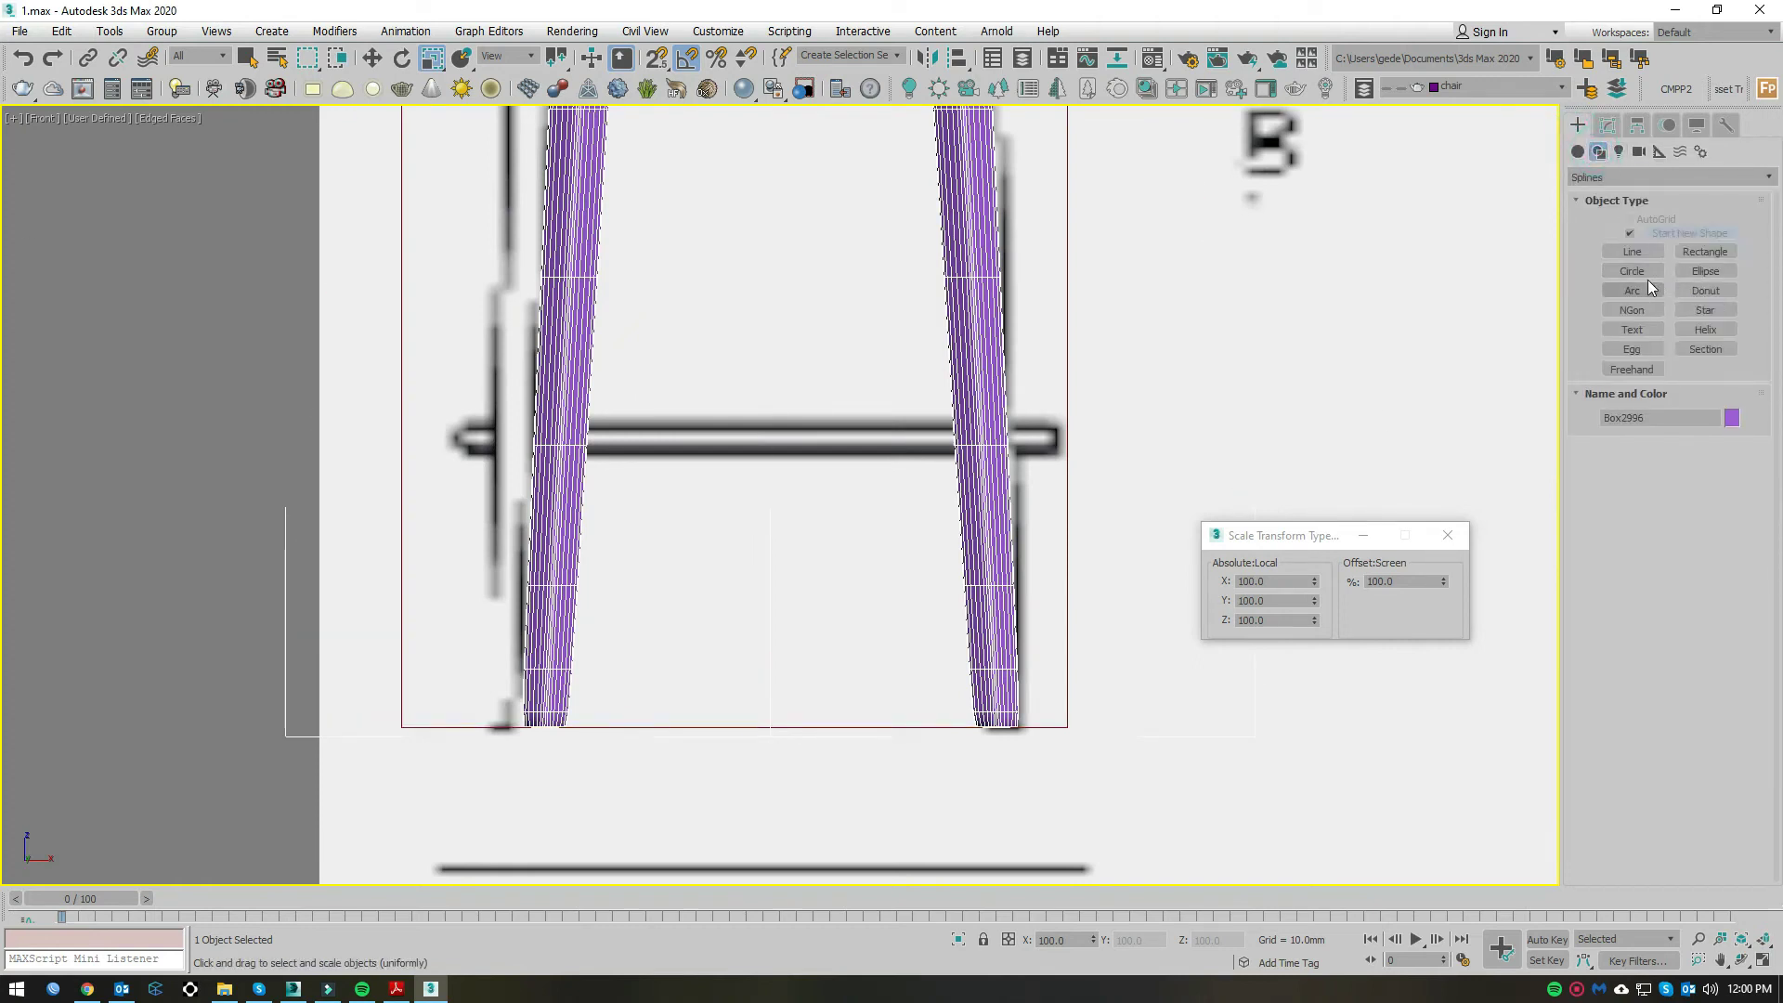
Step: Draw a circle spline at the crossbar and rotate it 90° about X to lie flat
{"action": "left_click", "coordinate": [1632, 271]}
{"action": "left_click", "coordinate": [1626, 510]}
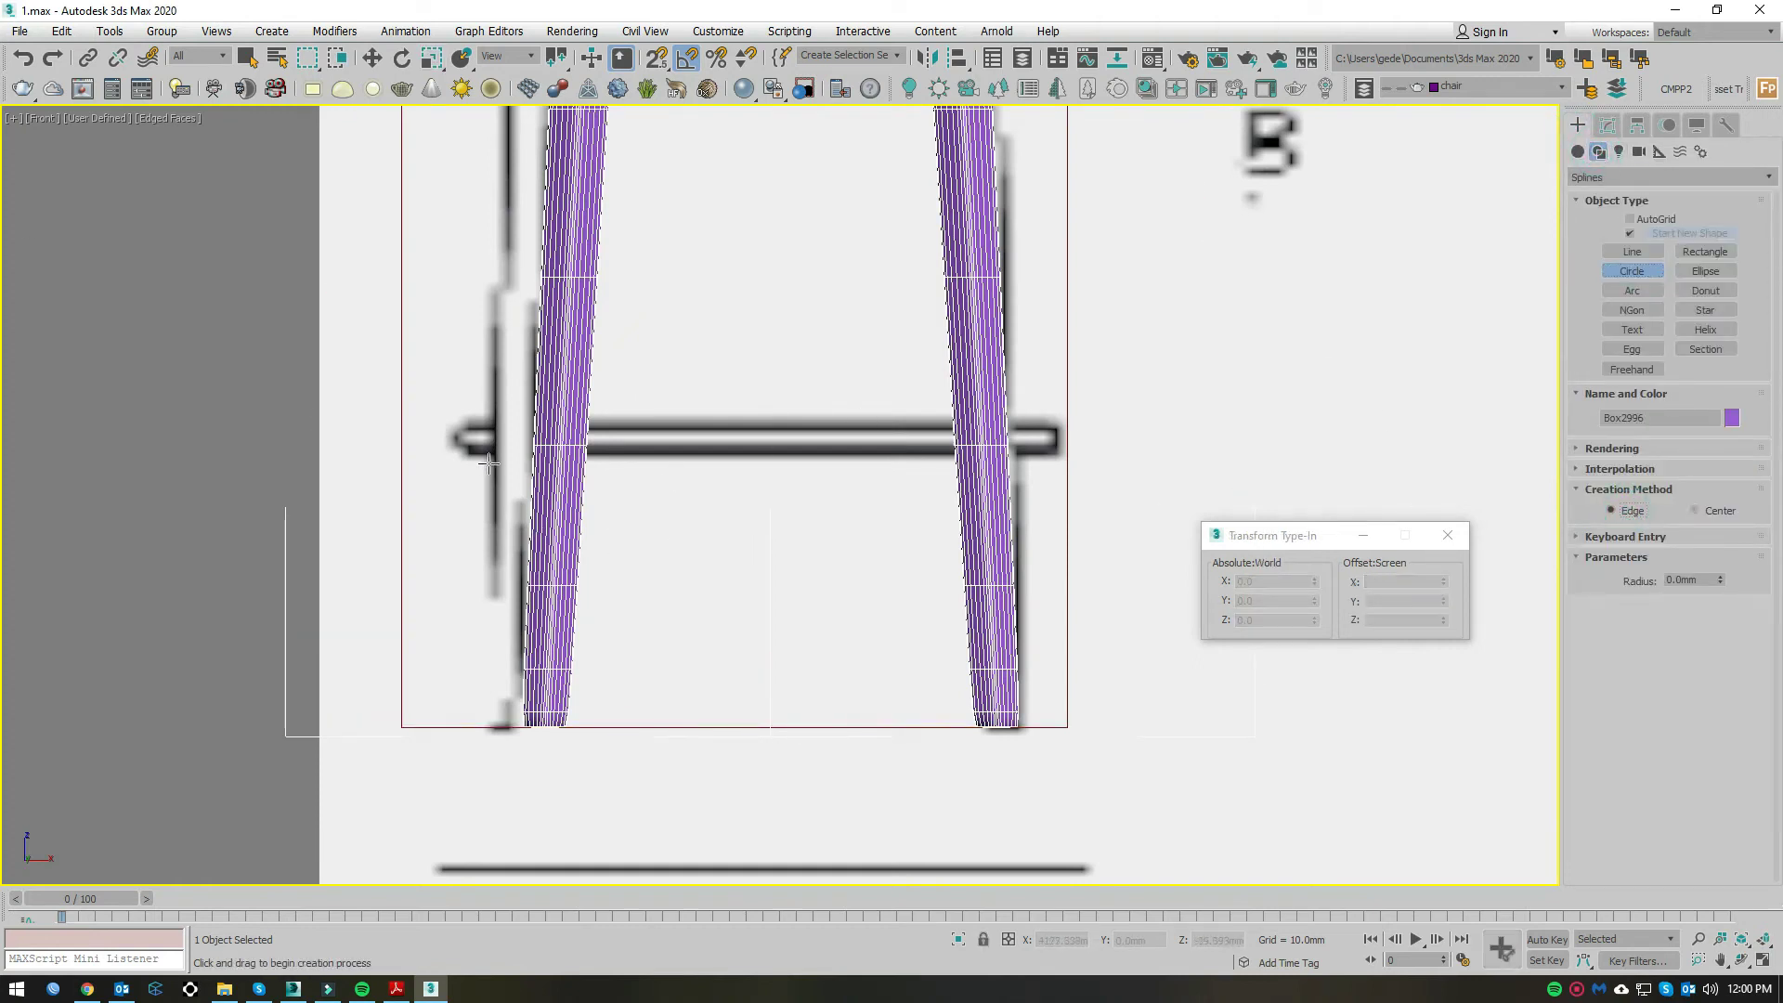
{"action": "left_click_drag", "start_coordinate": [1050, 440], "coordinate": [510, 420]}
{"action": "right_click", "coordinate": [734, 469]}
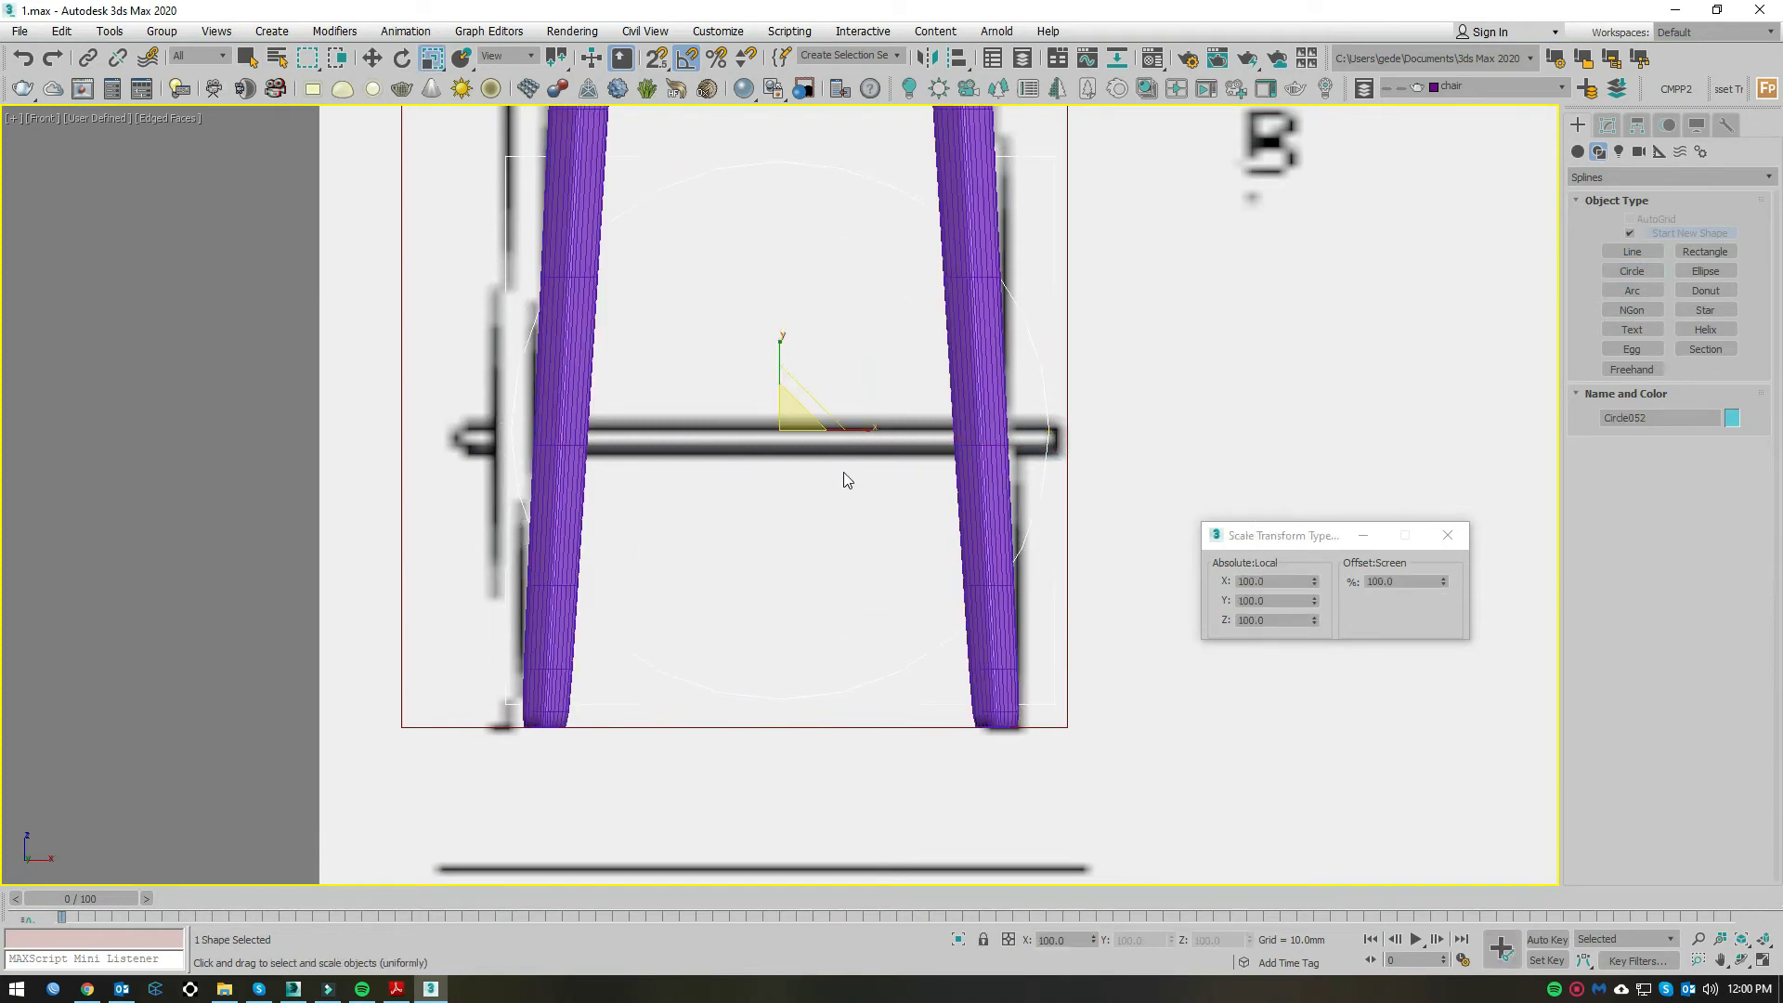
{"action": "key", "text": "w"}
{"action": "middle_click_drag", "start_coordinate": [934, 431], "coordinate": [927, 444]}
{"action": "key", "text": "e"}
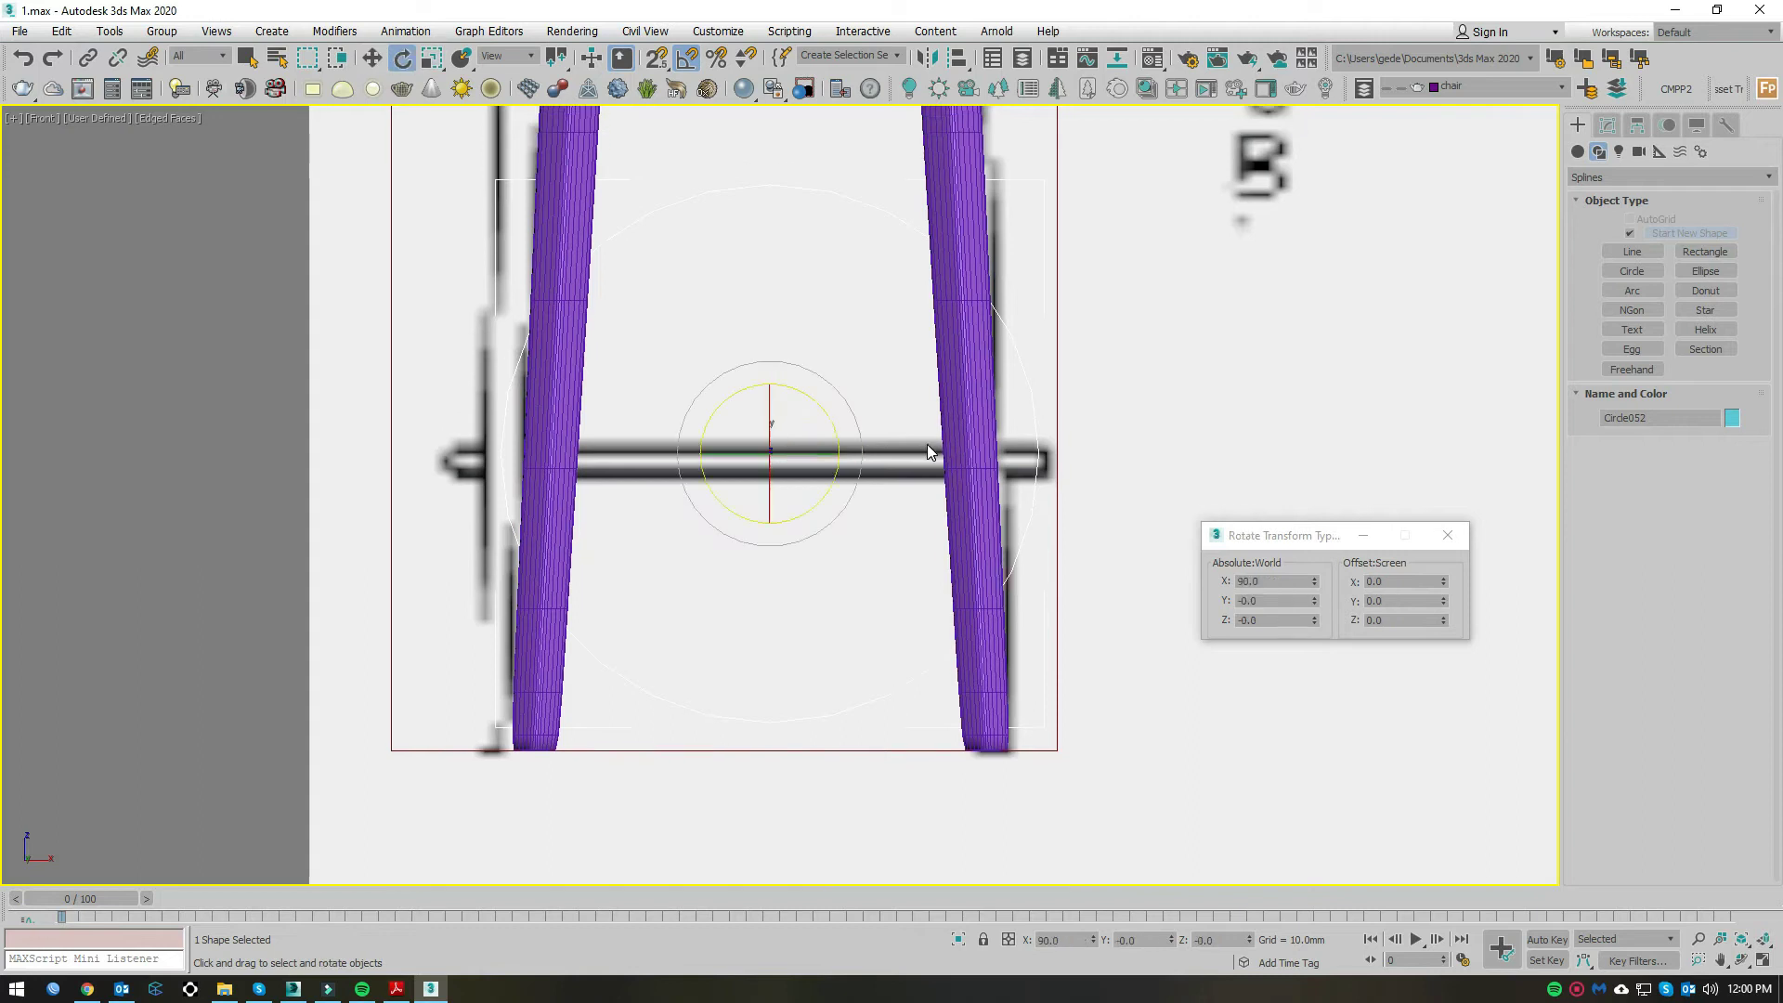
{"action": "double_click", "coordinate": [1391, 582]}
{"action": "type", "text": "090"}
{"action": "key", "text": "Return"}
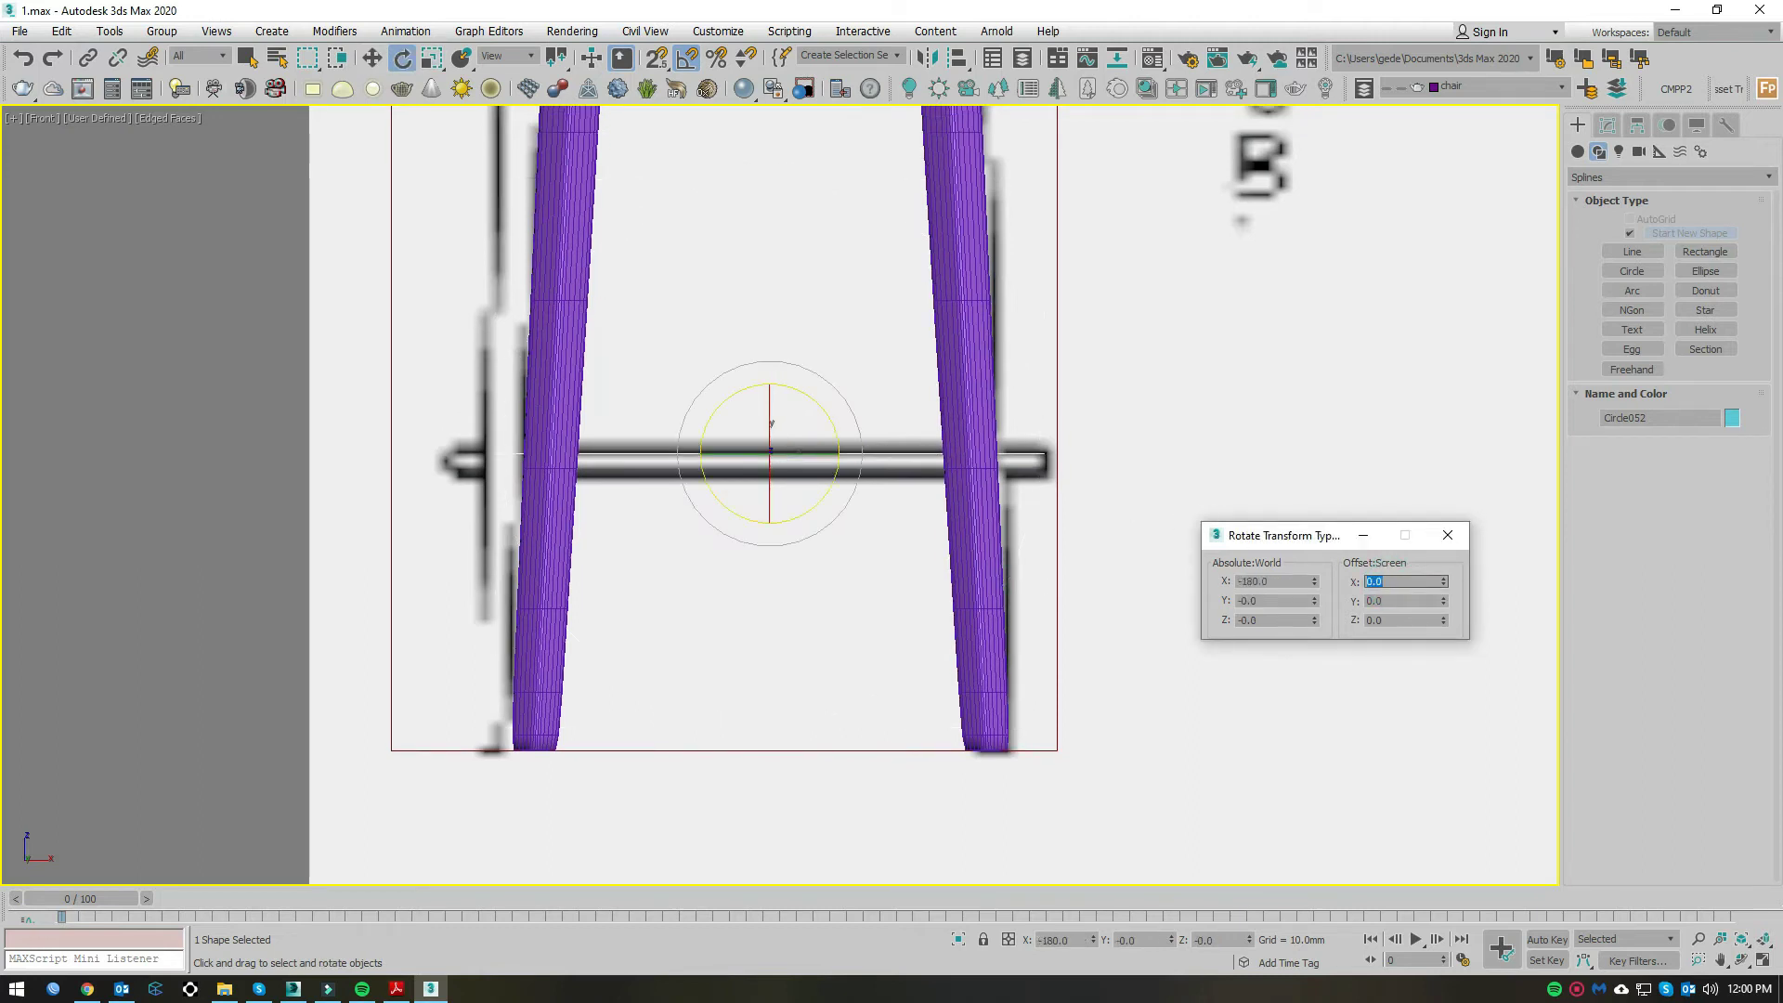
Step: Make the circle renderable in the viewport as a 15 mm-thick tube
{"action": "left_click", "coordinate": [1614, 132]}
{"action": "left_click", "coordinate": [1661, 475]}
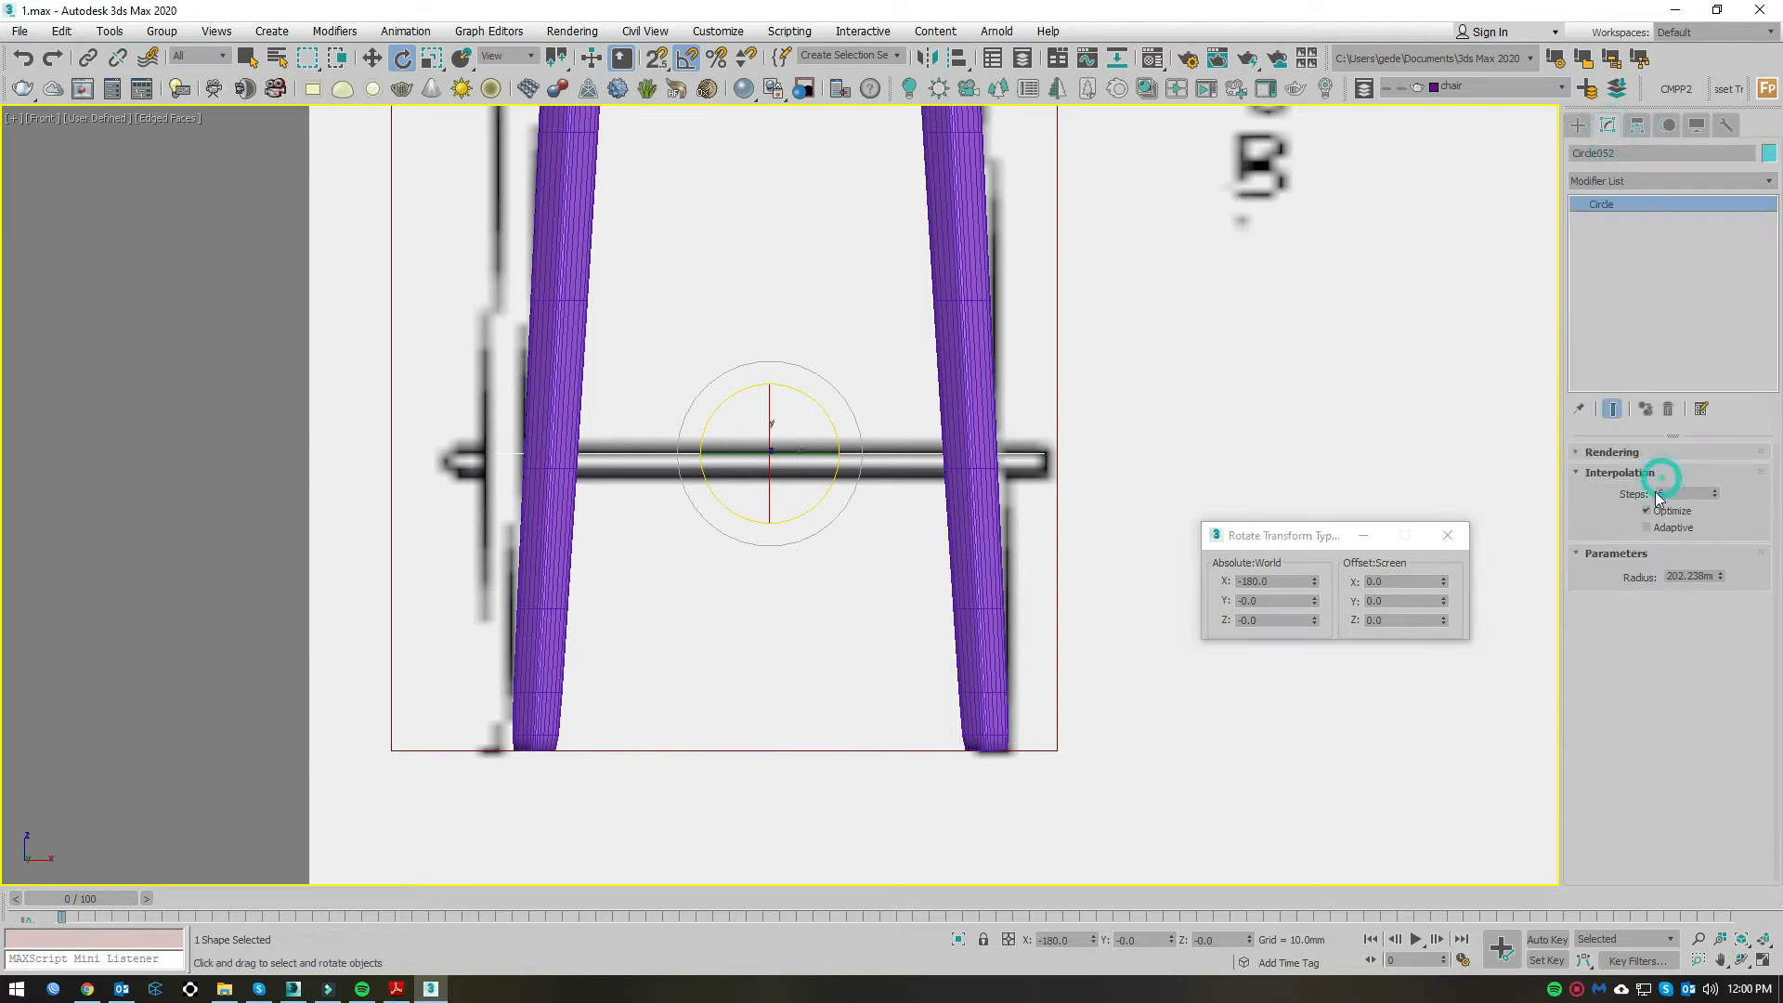
{"action": "left_click", "coordinate": [1627, 452]}
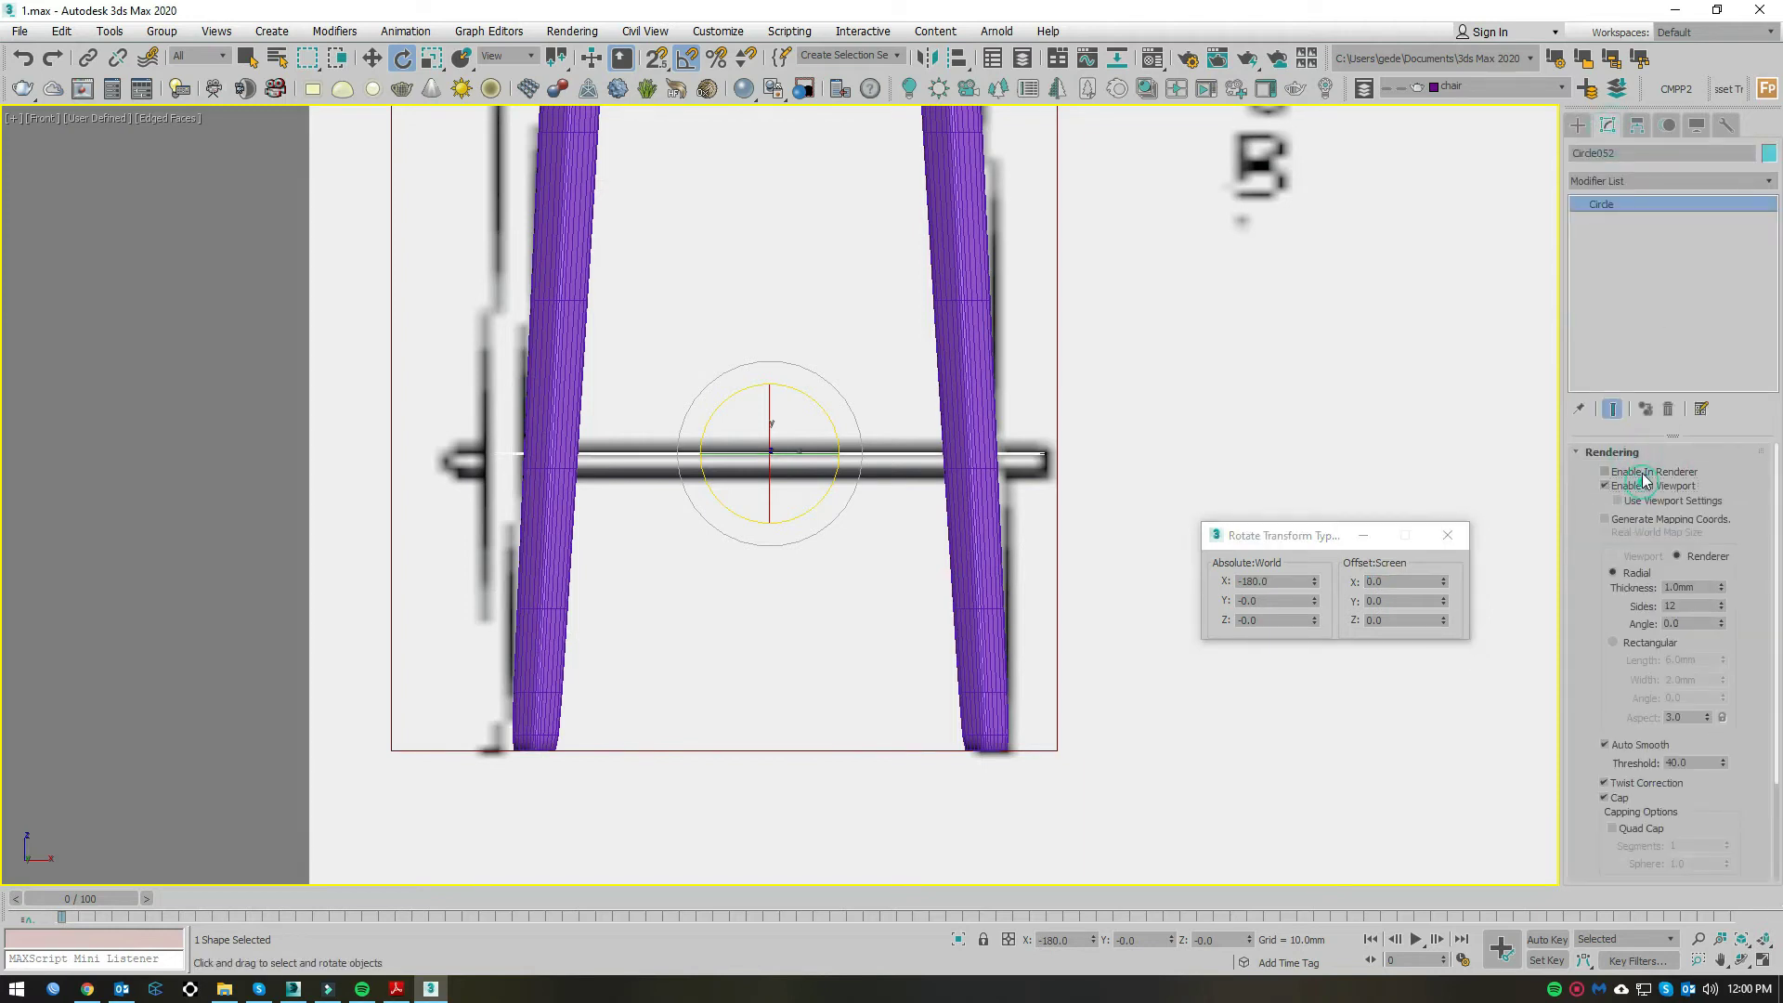
{"action": "double_click", "coordinate": [1683, 587]}
{"action": "type", "text": "15"}
{"action": "key", "text": "Return"}
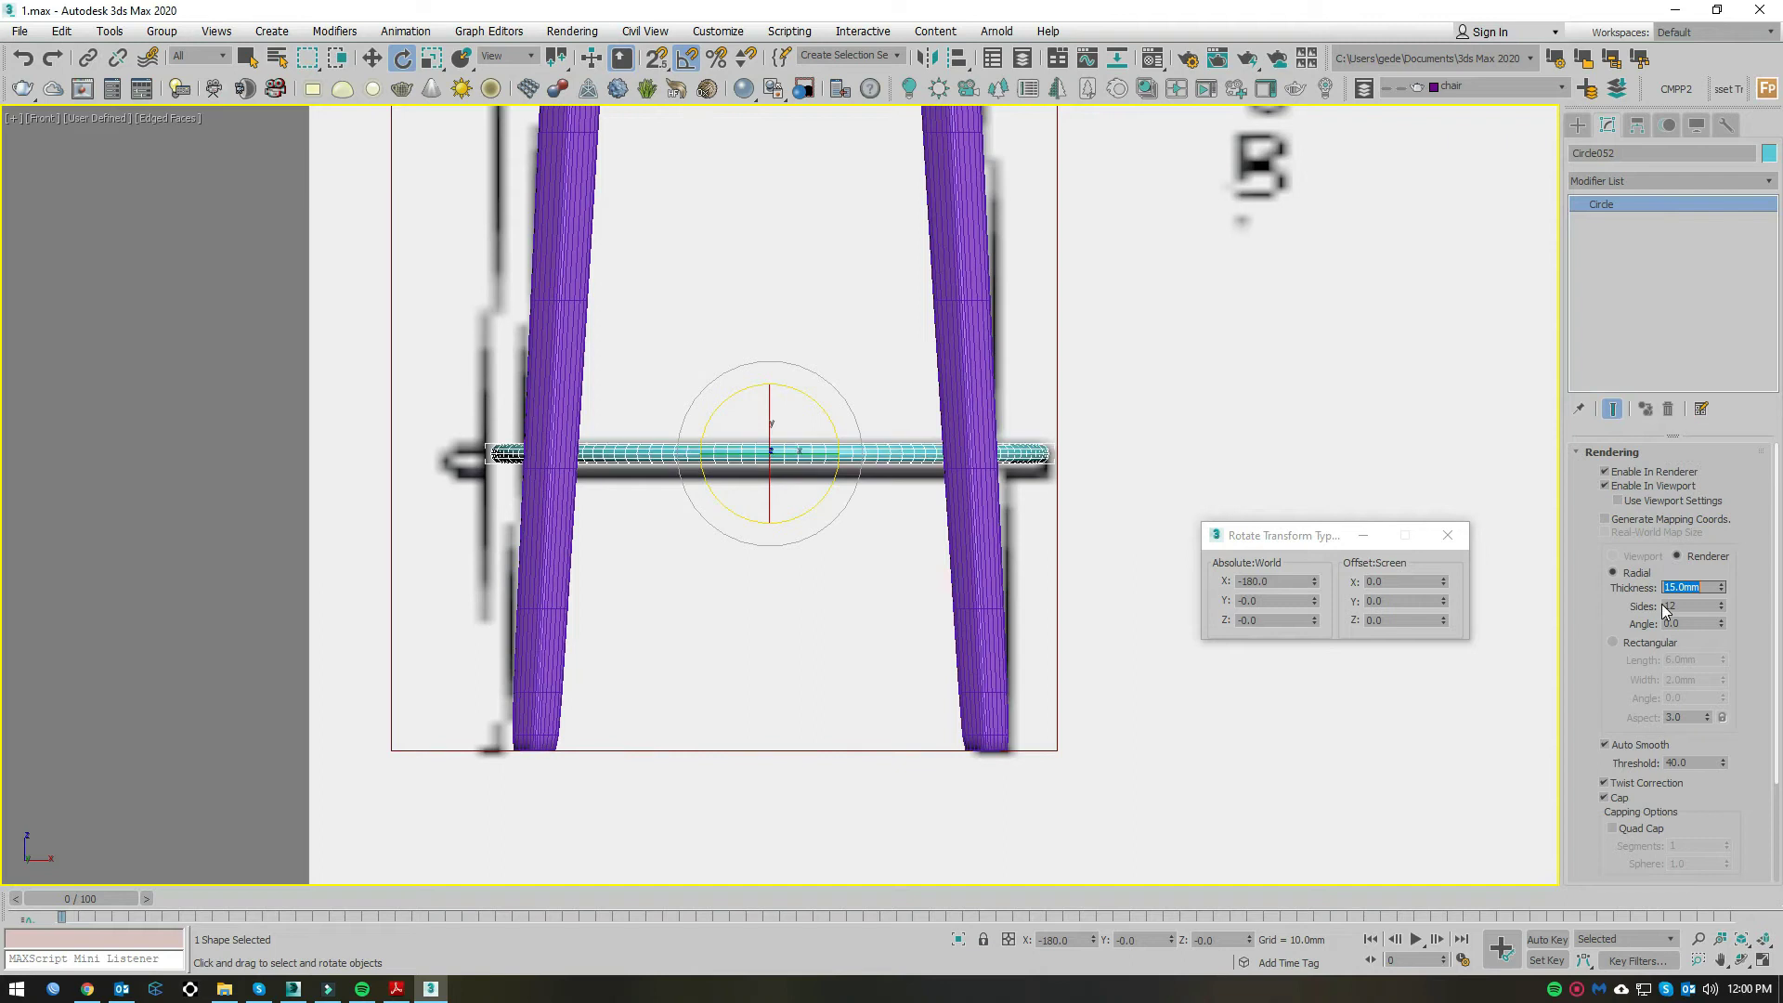
Step: Lower the ring to crossbar height and increase its radial thickness to 18 mm
{"action": "key", "text": "w"}
{"action": "scroll", "coordinate": [799, 492], "scroll_direction": "up", "scroll_amount": 4}
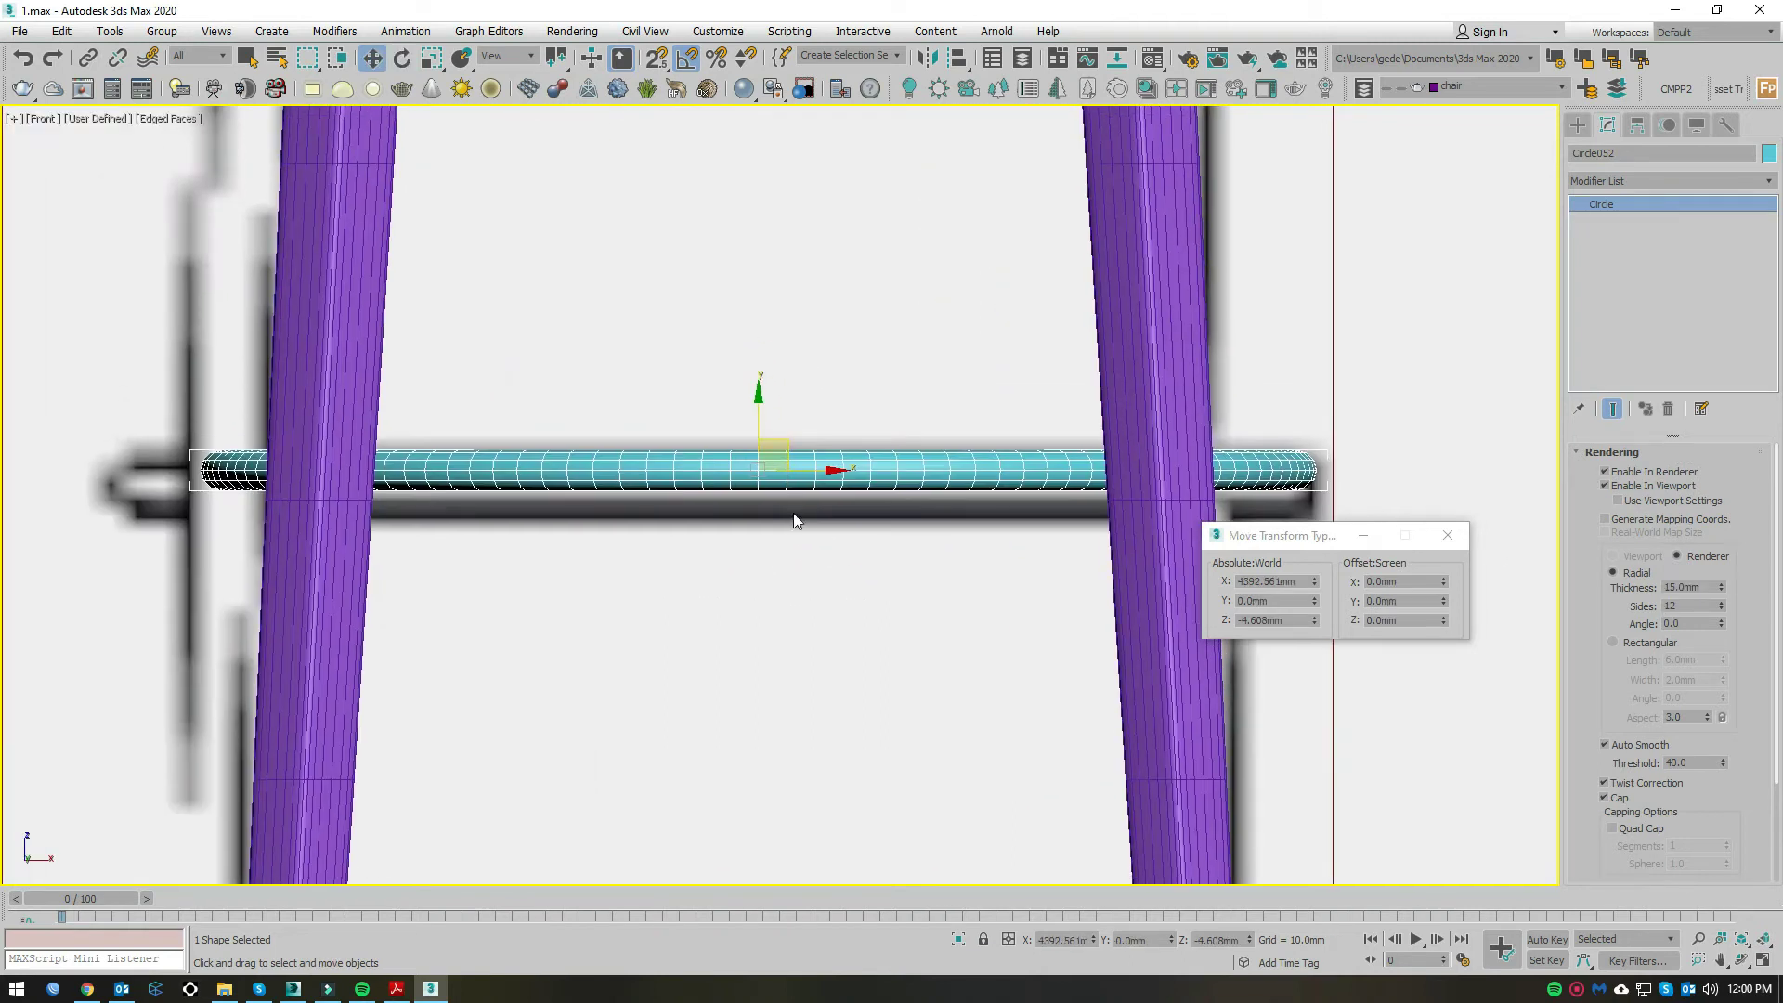
{"action": "left_click_drag", "start_coordinate": [759, 408], "coordinate": [759, 432]}
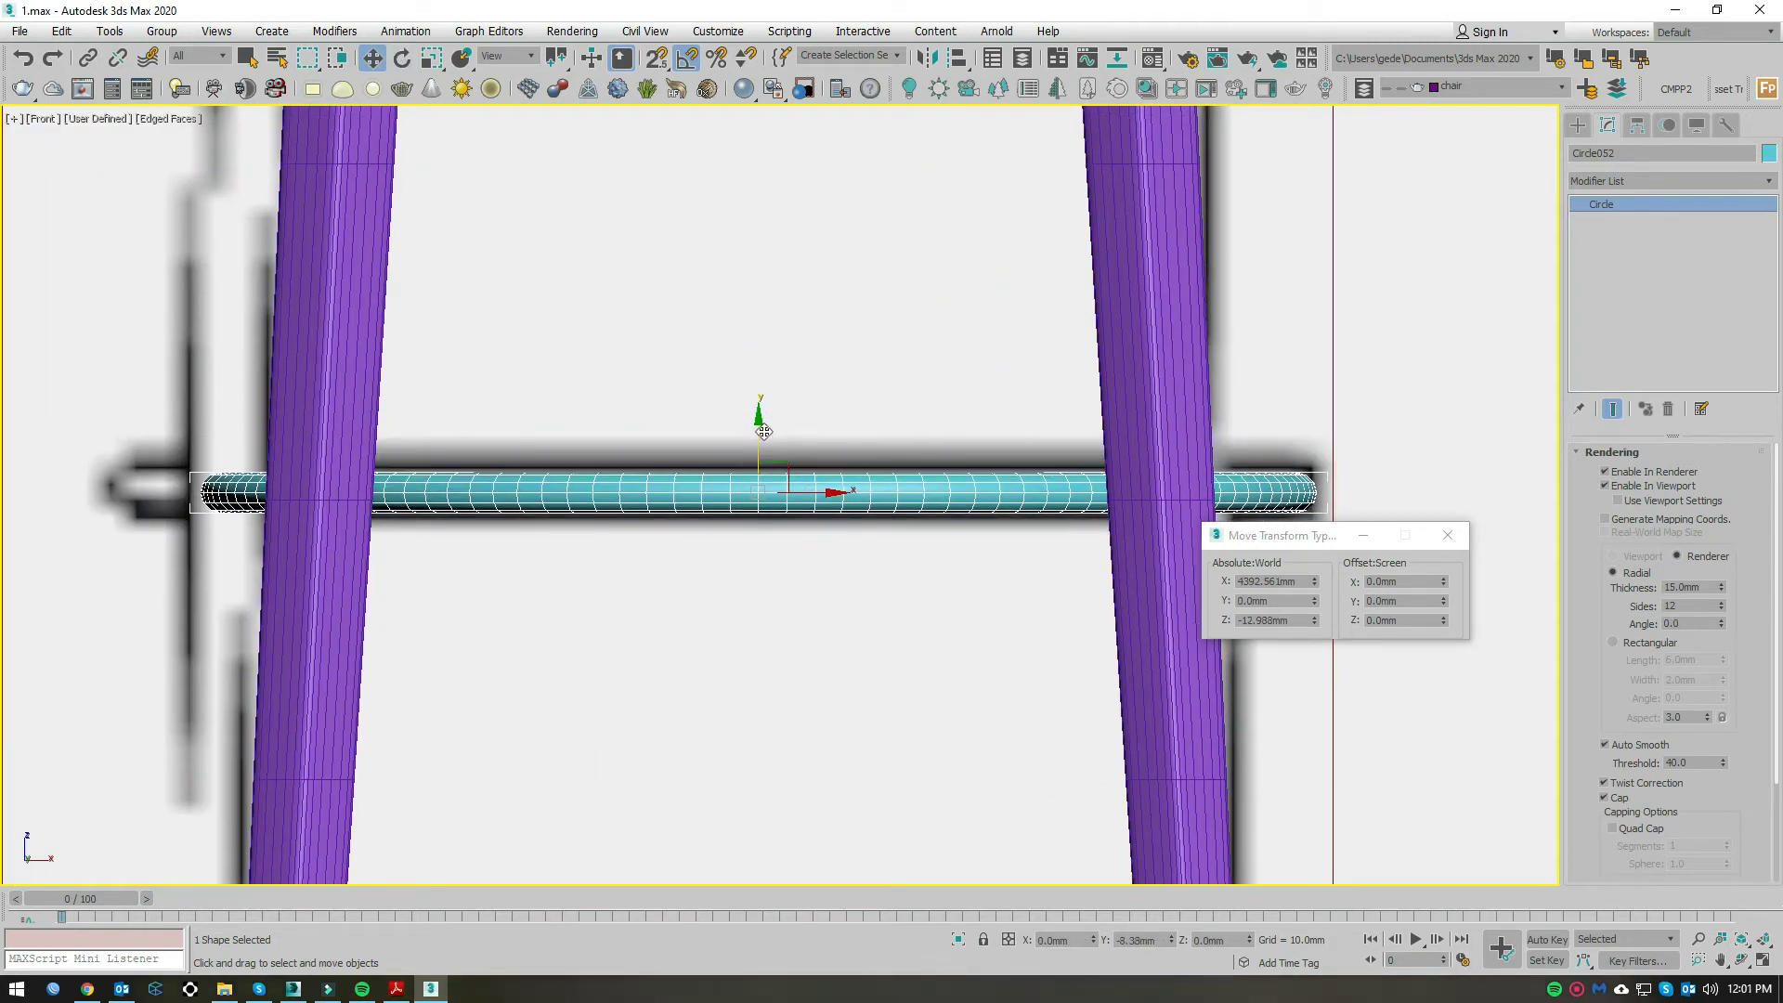
{"action": "double_click", "coordinate": [1691, 587]}
{"action": "type", "text": "18"}
{"action": "key", "text": "Return"}
{"action": "scroll", "coordinate": [915, 462], "scroll_direction": "down", "scroll_amount": 4}
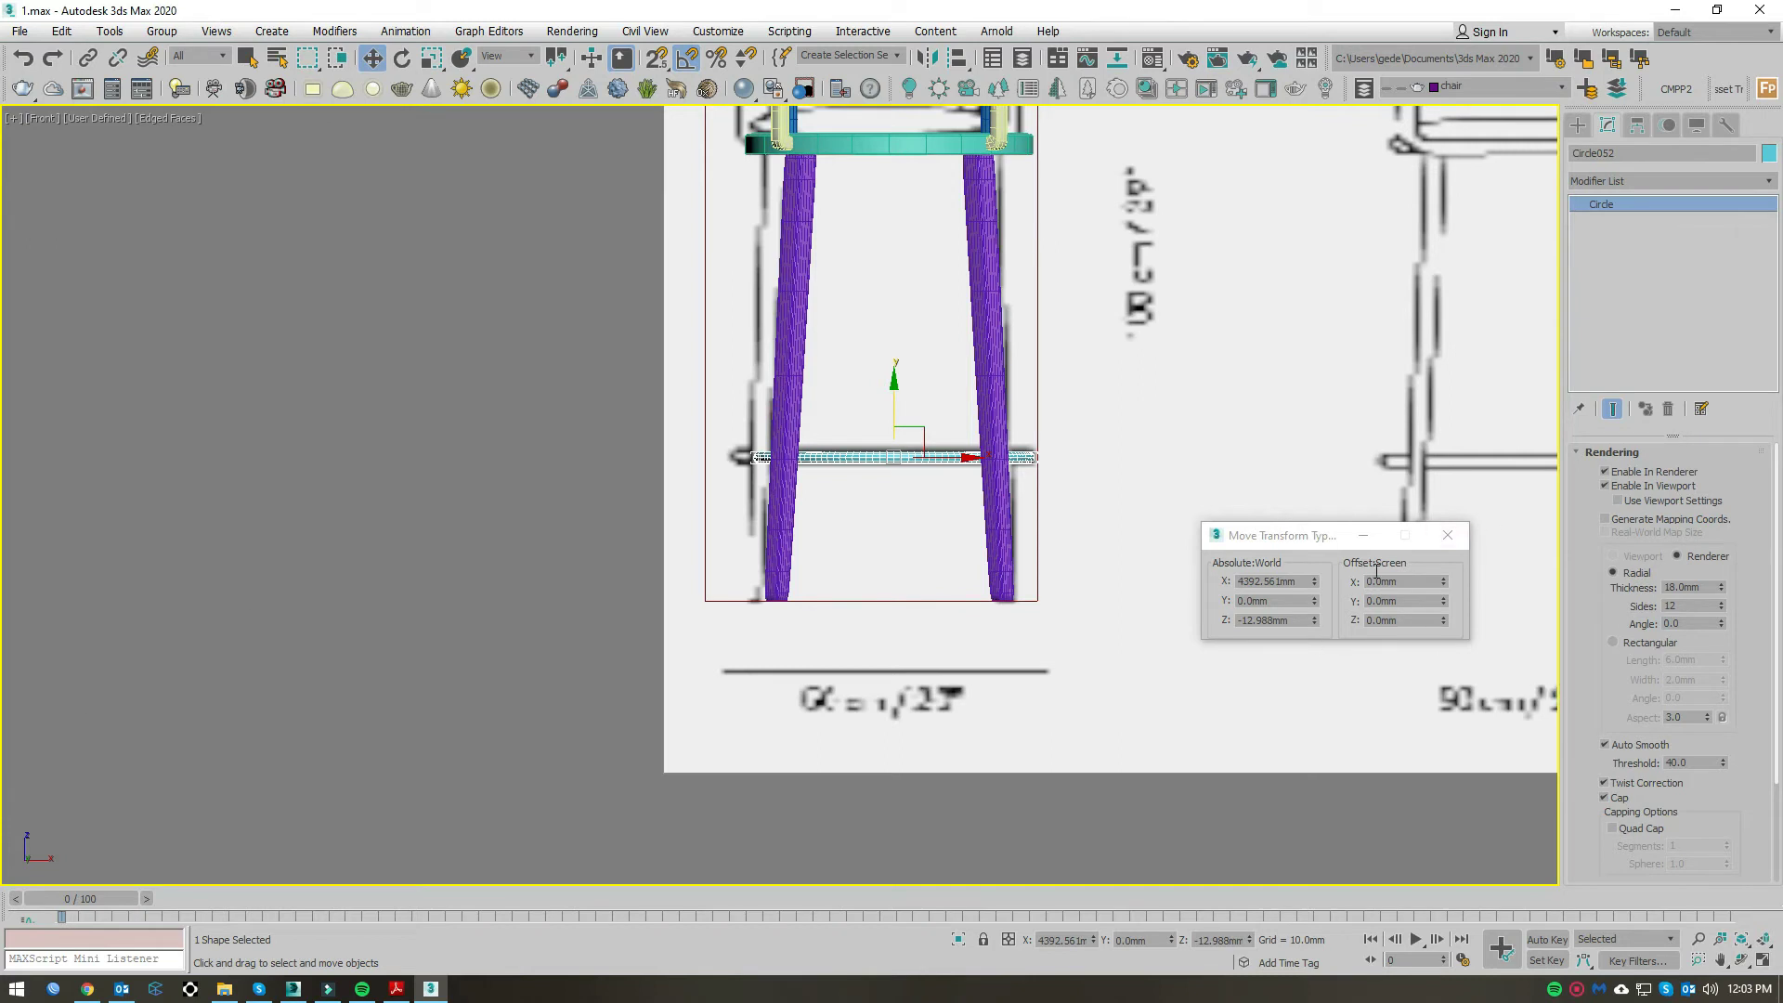
Step: Align the footrest ring to the seat cylinder in X and Y only, pivot to pivot
{"action": "middle_click_drag", "start_coordinate": [894, 376], "coordinate": [899, 426]}
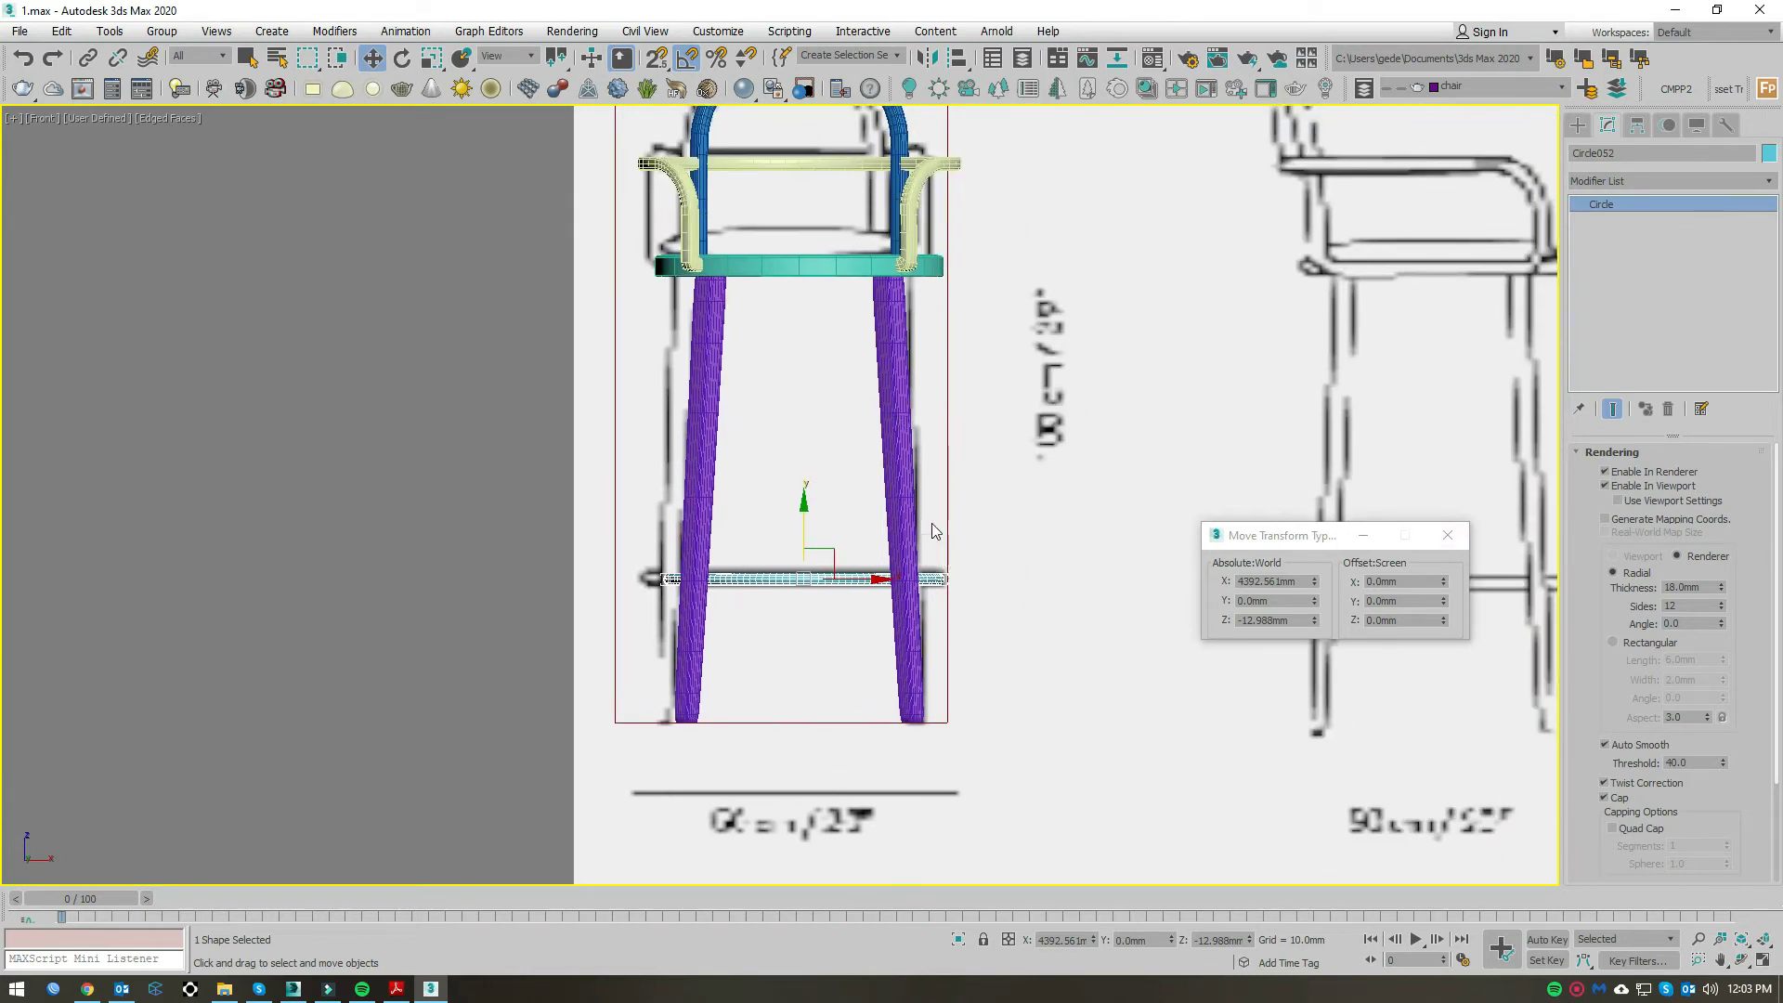
{"action": "key", "text": "t"}
{"action": "scroll", "coordinate": [949, 565], "scroll_direction": "down", "scroll_amount": 5}
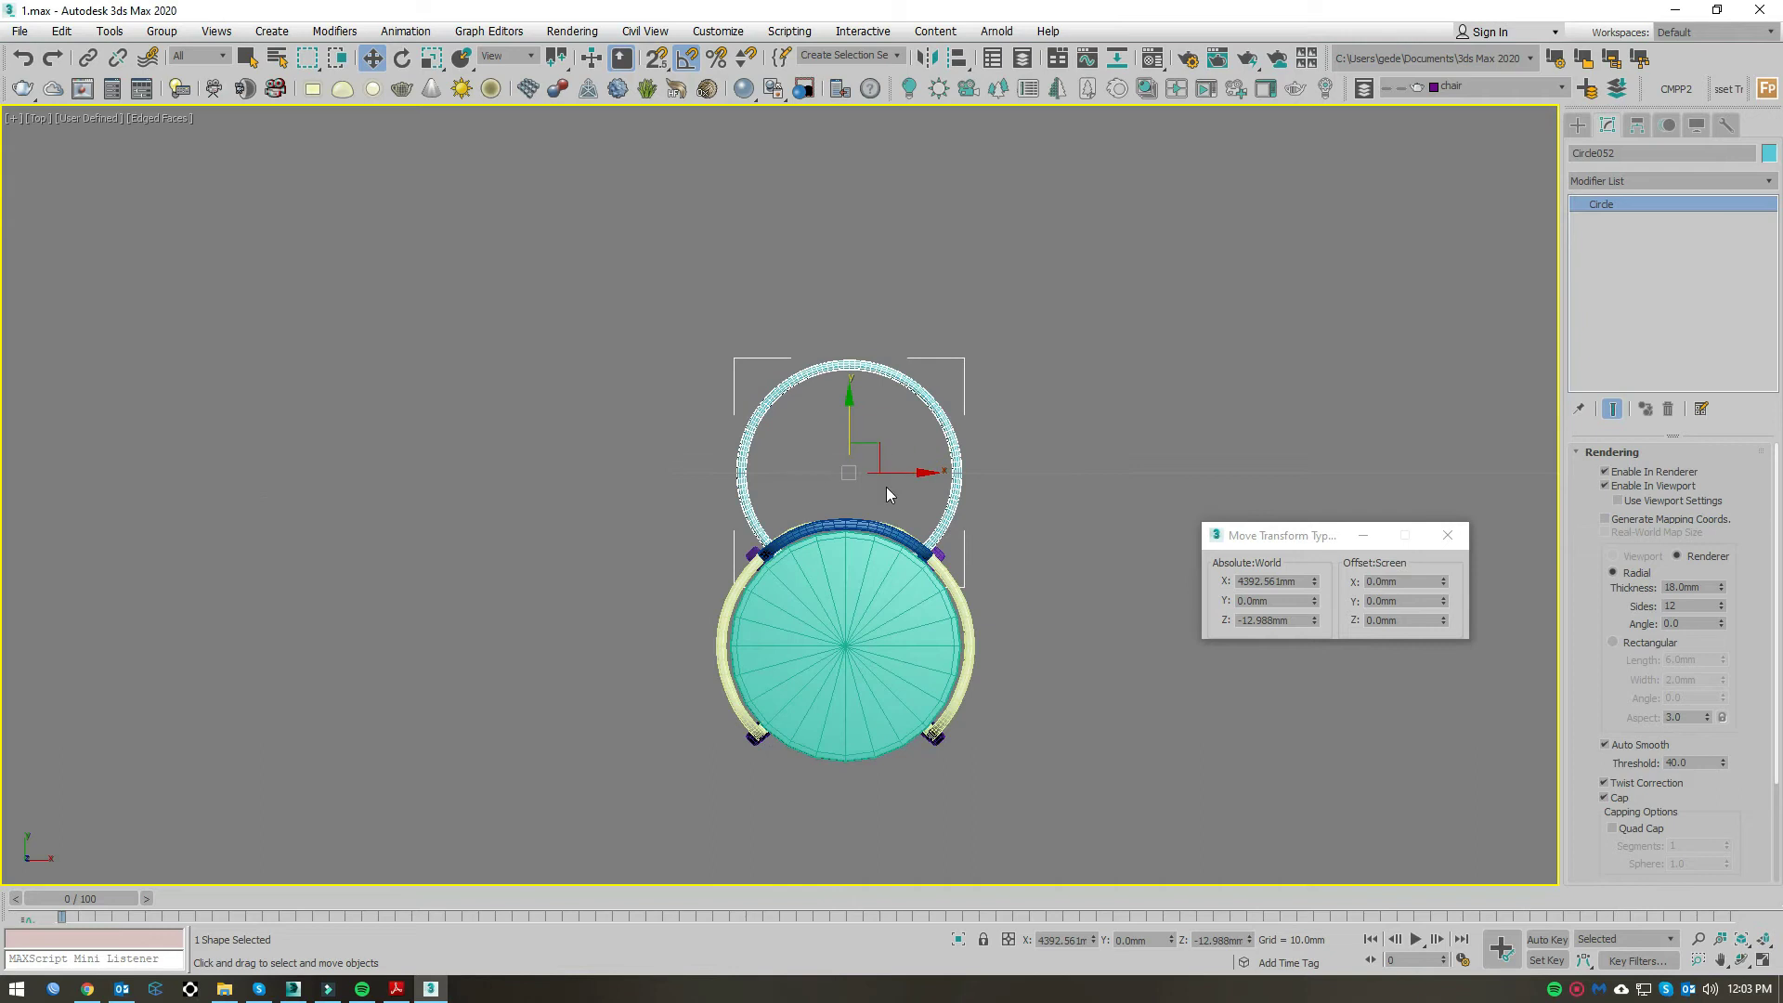
{"action": "scroll", "coordinate": [886, 487], "scroll_direction": "up", "scroll_amount": 3}
{"action": "left_click", "coordinate": [964, 59]}
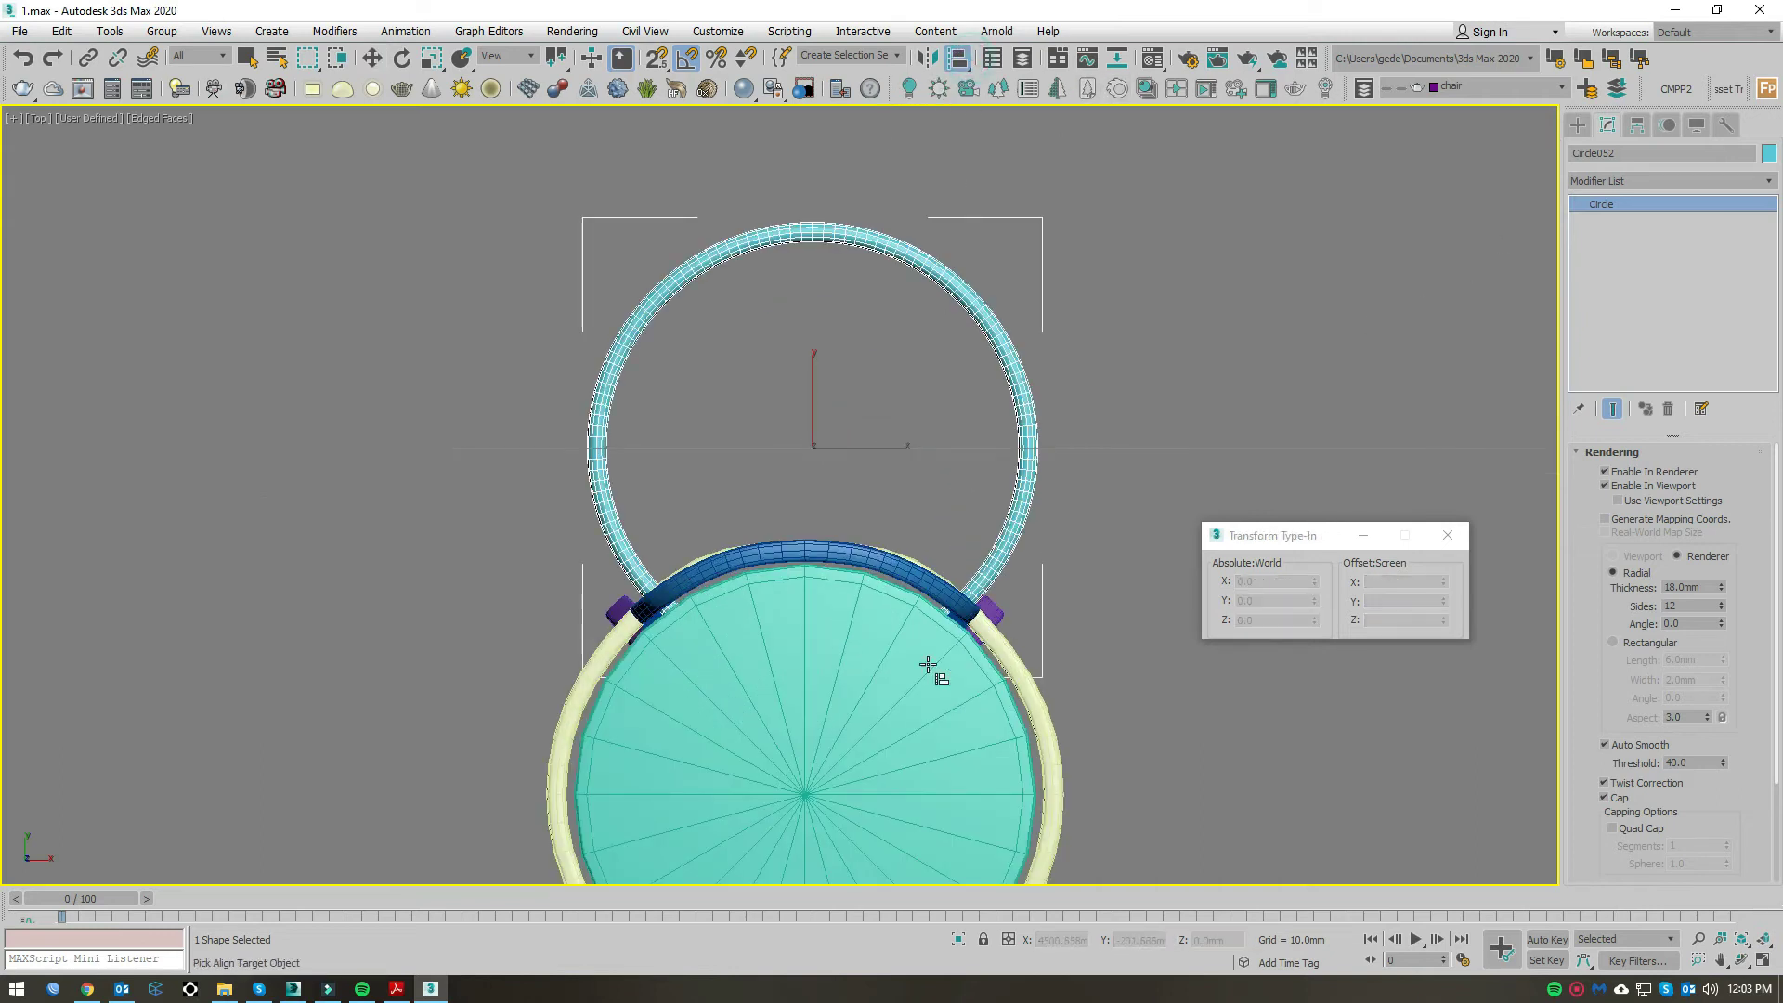
{"action": "left_click", "coordinate": [877, 712]}
{"action": "left_click", "coordinate": [942, 376]}
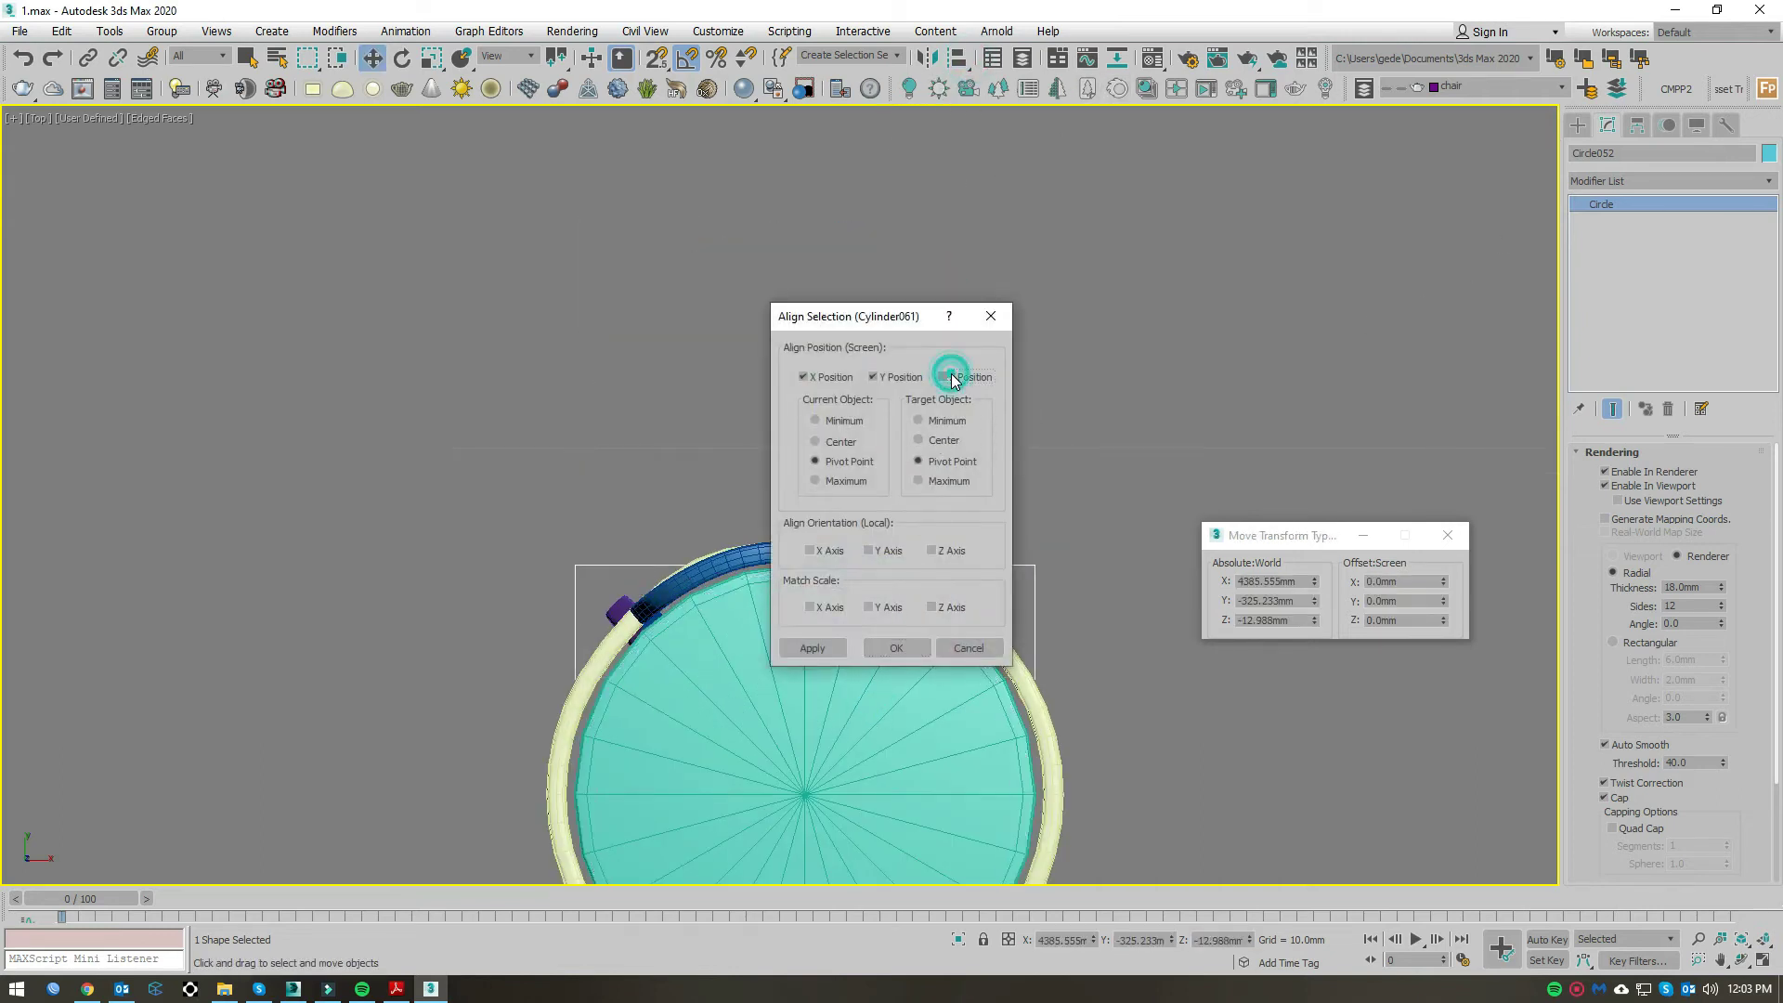
{"action": "left_click", "coordinate": [882, 649]}
Step: Orbit in Perspective to inspect the centred ring, then select the blue backrest tube
{"action": "key", "text": "p"}
{"action": "scroll", "coordinate": [900, 450], "scroll_direction": "down", "scroll_amount": 4}
{"action": "mouse_move", "coordinate": [907, 554]}
{"action": "middle_mouse_down", "text": "alt"}
{"action": "mouse_move", "coordinate": [915, 501]}
{"action": "mouse_move", "coordinate": [861, 498]}
{"action": "mouse_move", "coordinate": [935, 517]}
{"action": "mouse_move", "coordinate": [991, 564]}
{"action": "mouse_move", "coordinate": [975, 613]}
{"action": "mouse_move", "coordinate": [957, 427]}
{"action": "middle_mouse_up", "text": "alt"}
{"action": "scroll", "coordinate": [916, 502], "scroll_direction": "up", "scroll_amount": 4}
{"action": "scroll", "coordinate": [861, 498], "scroll_direction": "down", "scroll_amount": 4}
{"action": "scroll", "coordinate": [962, 460], "scroll_direction": "down", "scroll_amount": 3}
{"action": "scroll", "coordinate": [957, 419], "scroll_direction": "up", "scroll_amount": 5}
{"action": "scroll", "coordinate": [957, 419], "scroll_direction": "down", "scroll_amount": 5}
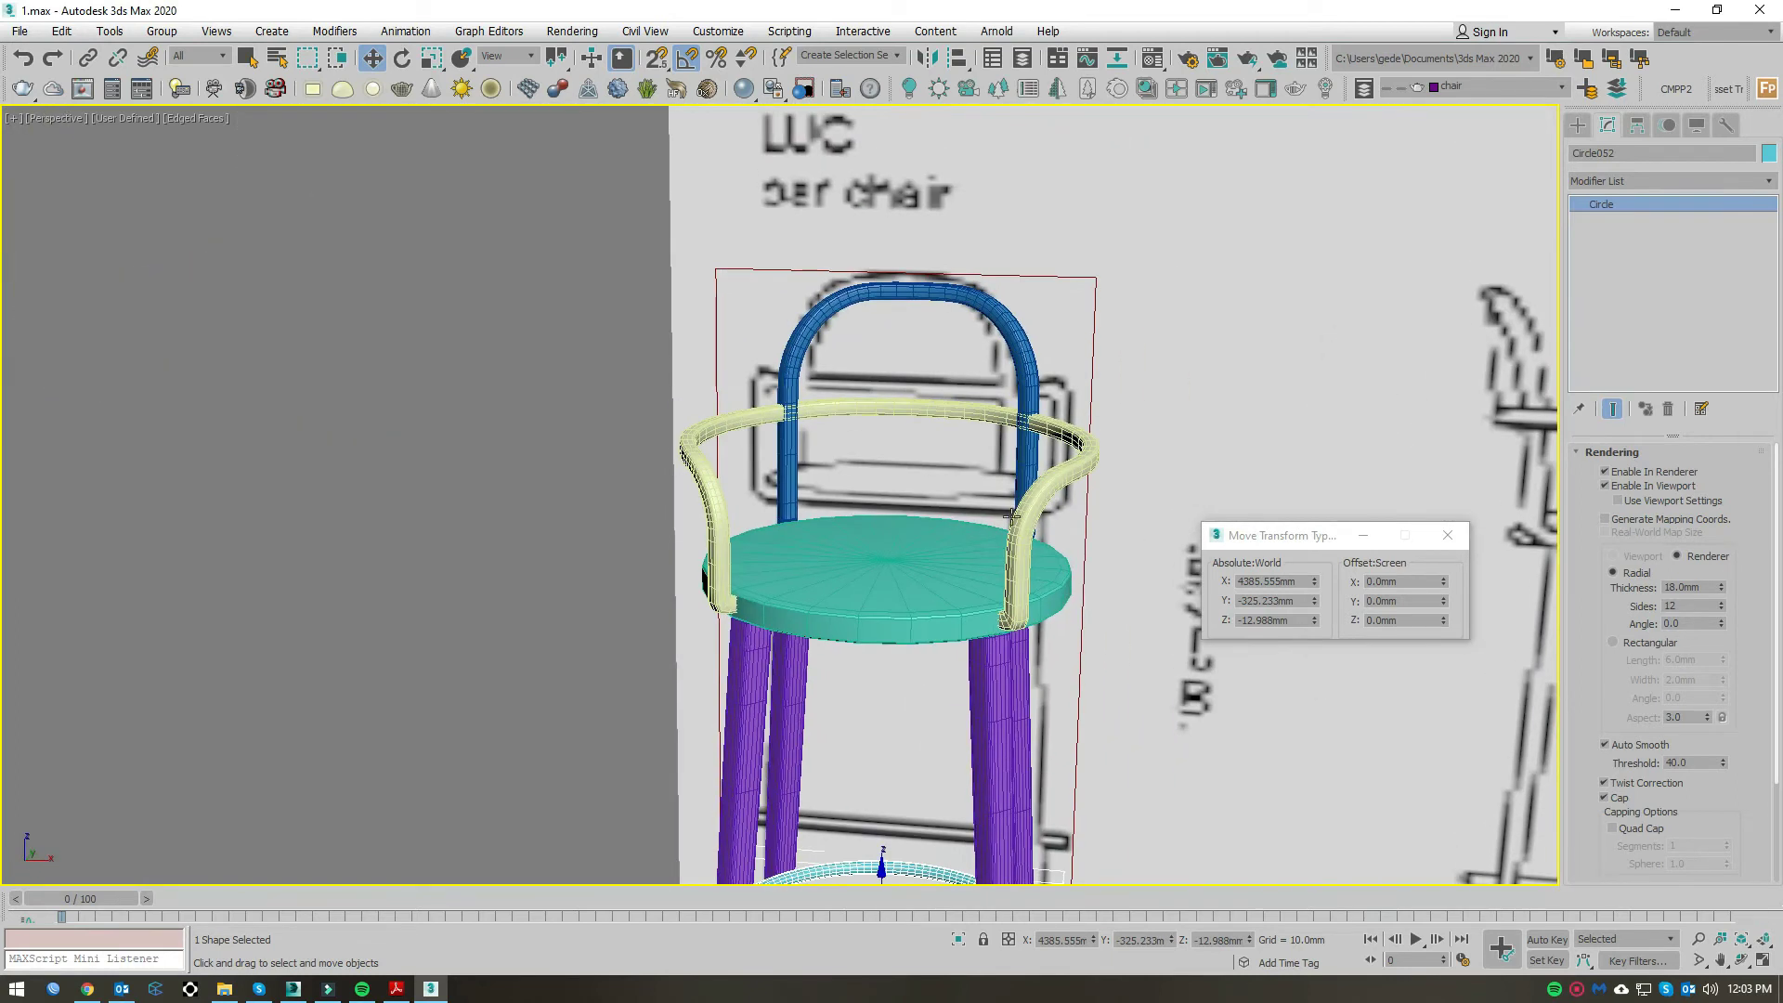
{"action": "scroll", "coordinate": [1012, 362], "scroll_direction": "up", "scroll_amount": 6}
{"action": "left_click", "coordinate": [1014, 362]}
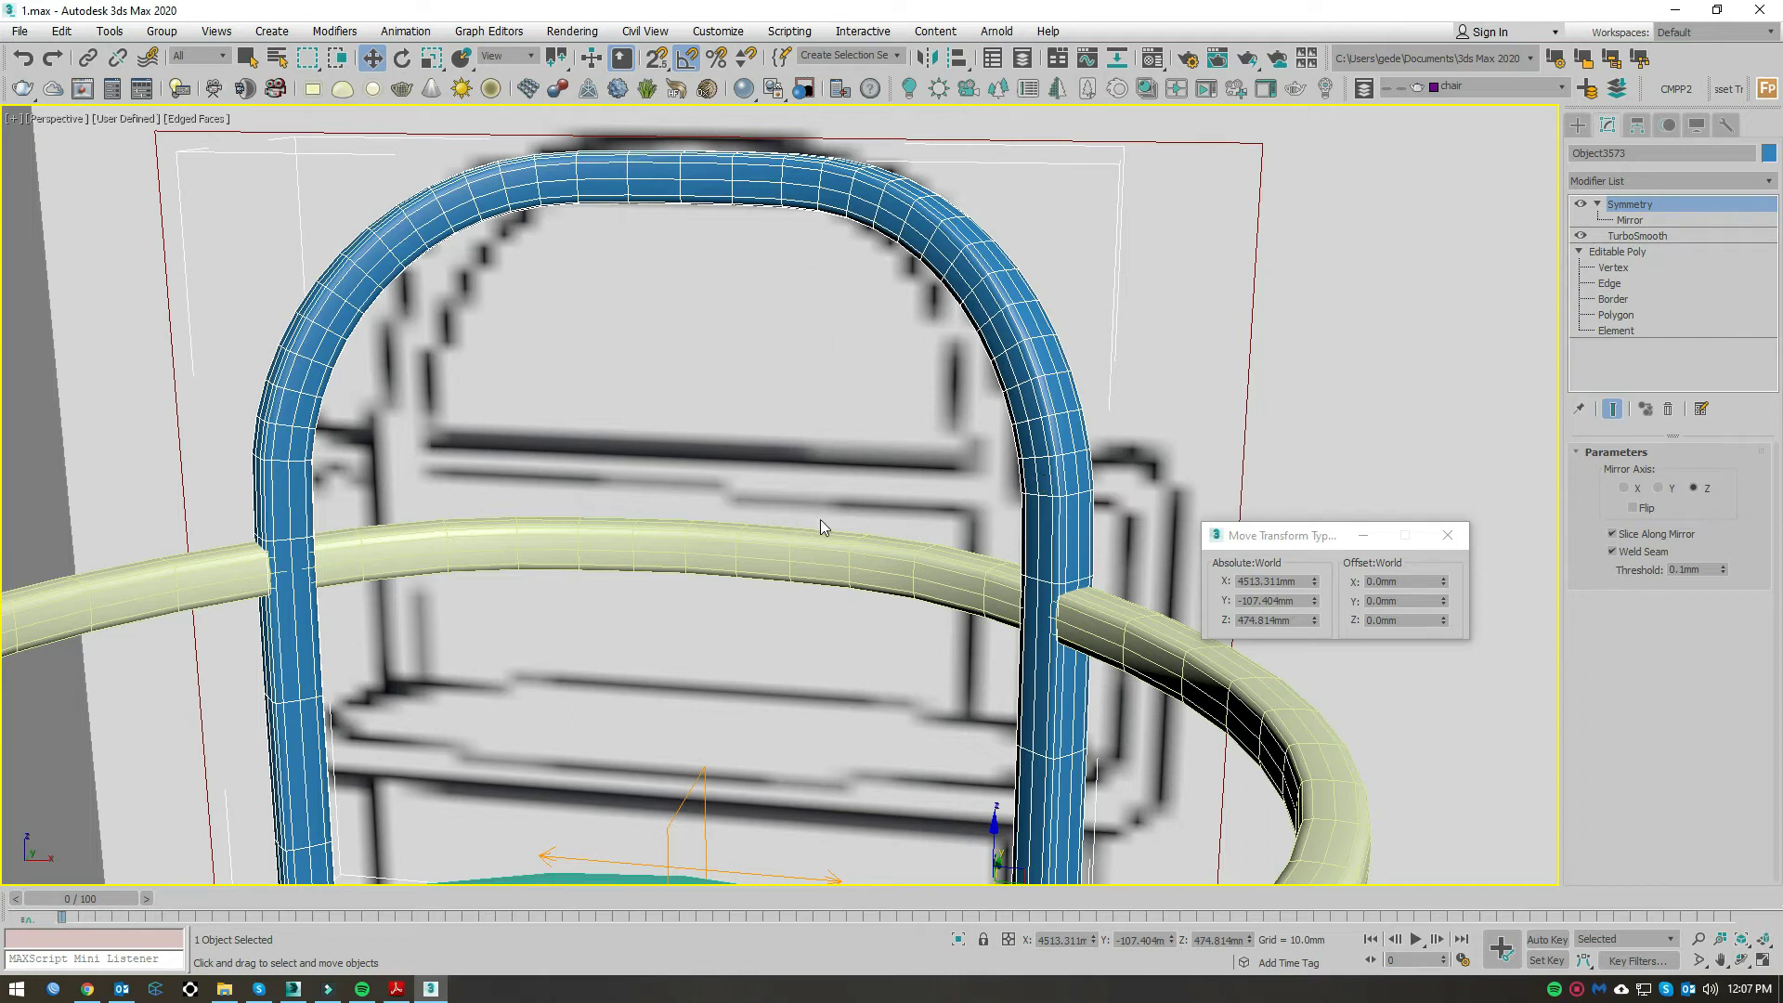
Step: Add the yellow armrest tube to the selection and frame both tubes in Front view
{"action": "left_click", "coordinate": [662, 535], "text": "ctrl"}
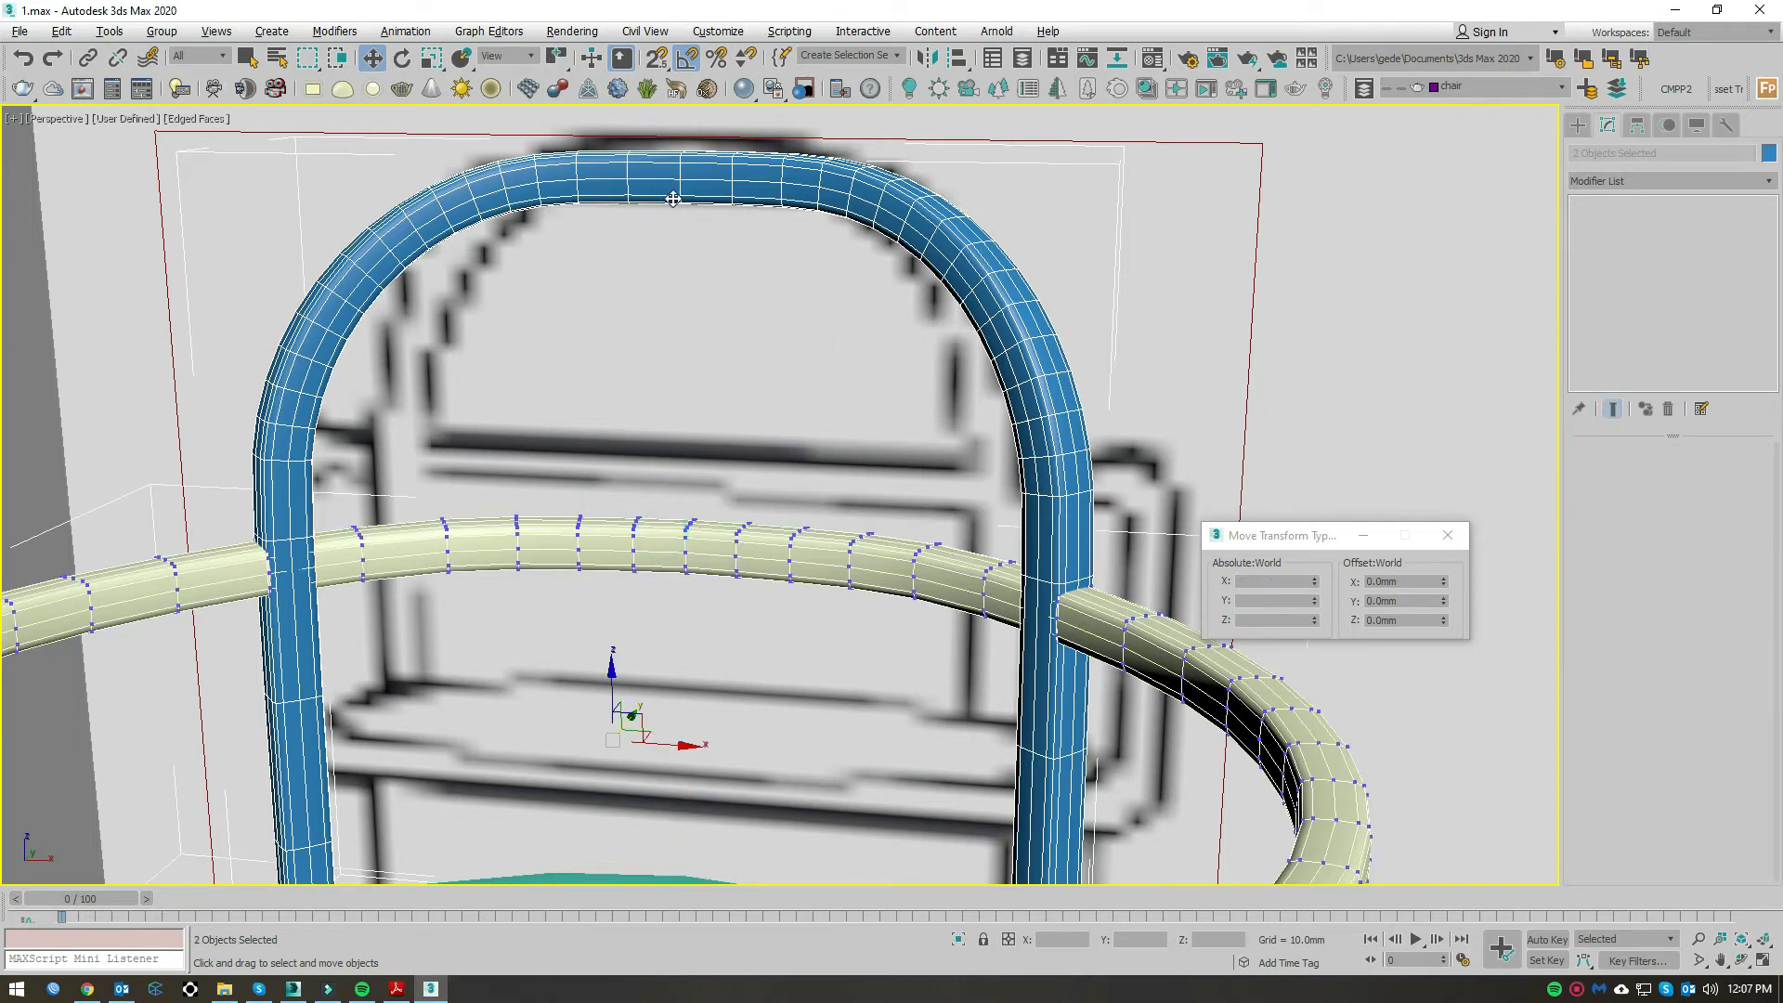
{"action": "scroll", "coordinate": [803, 345], "scroll_direction": "down", "scroll_amount": 5}
{"action": "key", "text": "f"}
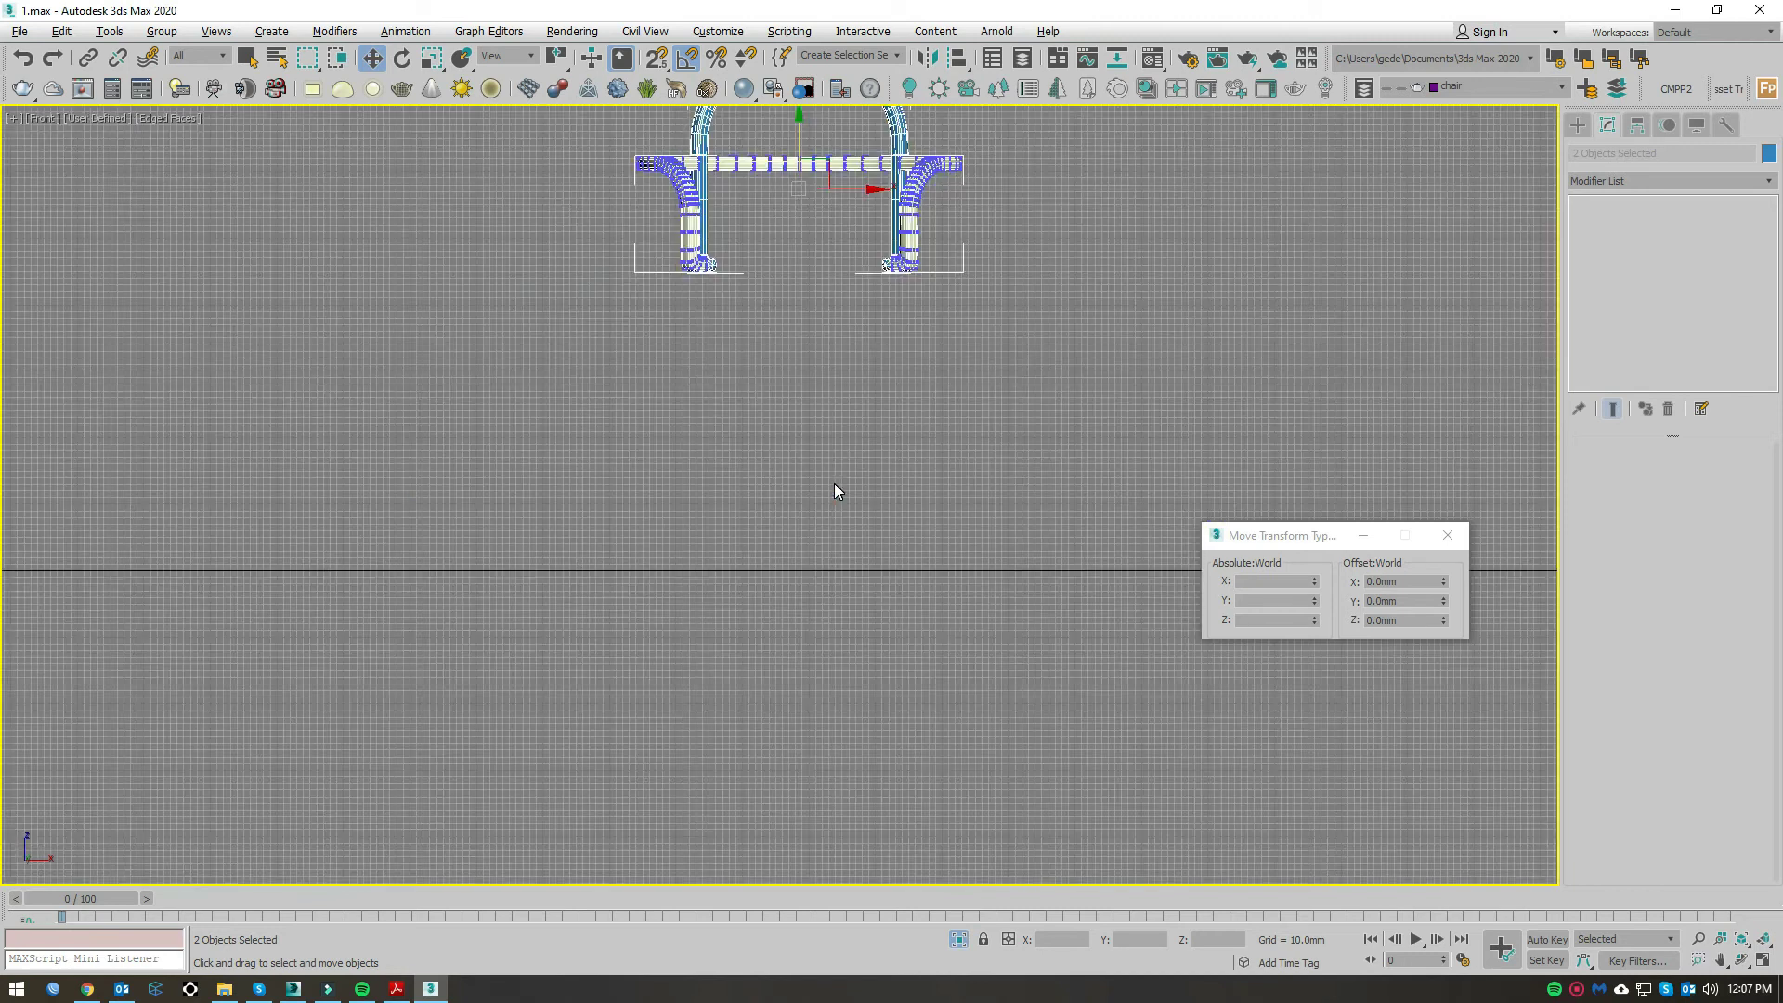
{"action": "key", "text": "z"}
Step: With snapping on, draw a Standard Primitives plane inside the backrest arch above the armrest
{"action": "left_click", "coordinate": [1578, 124]}
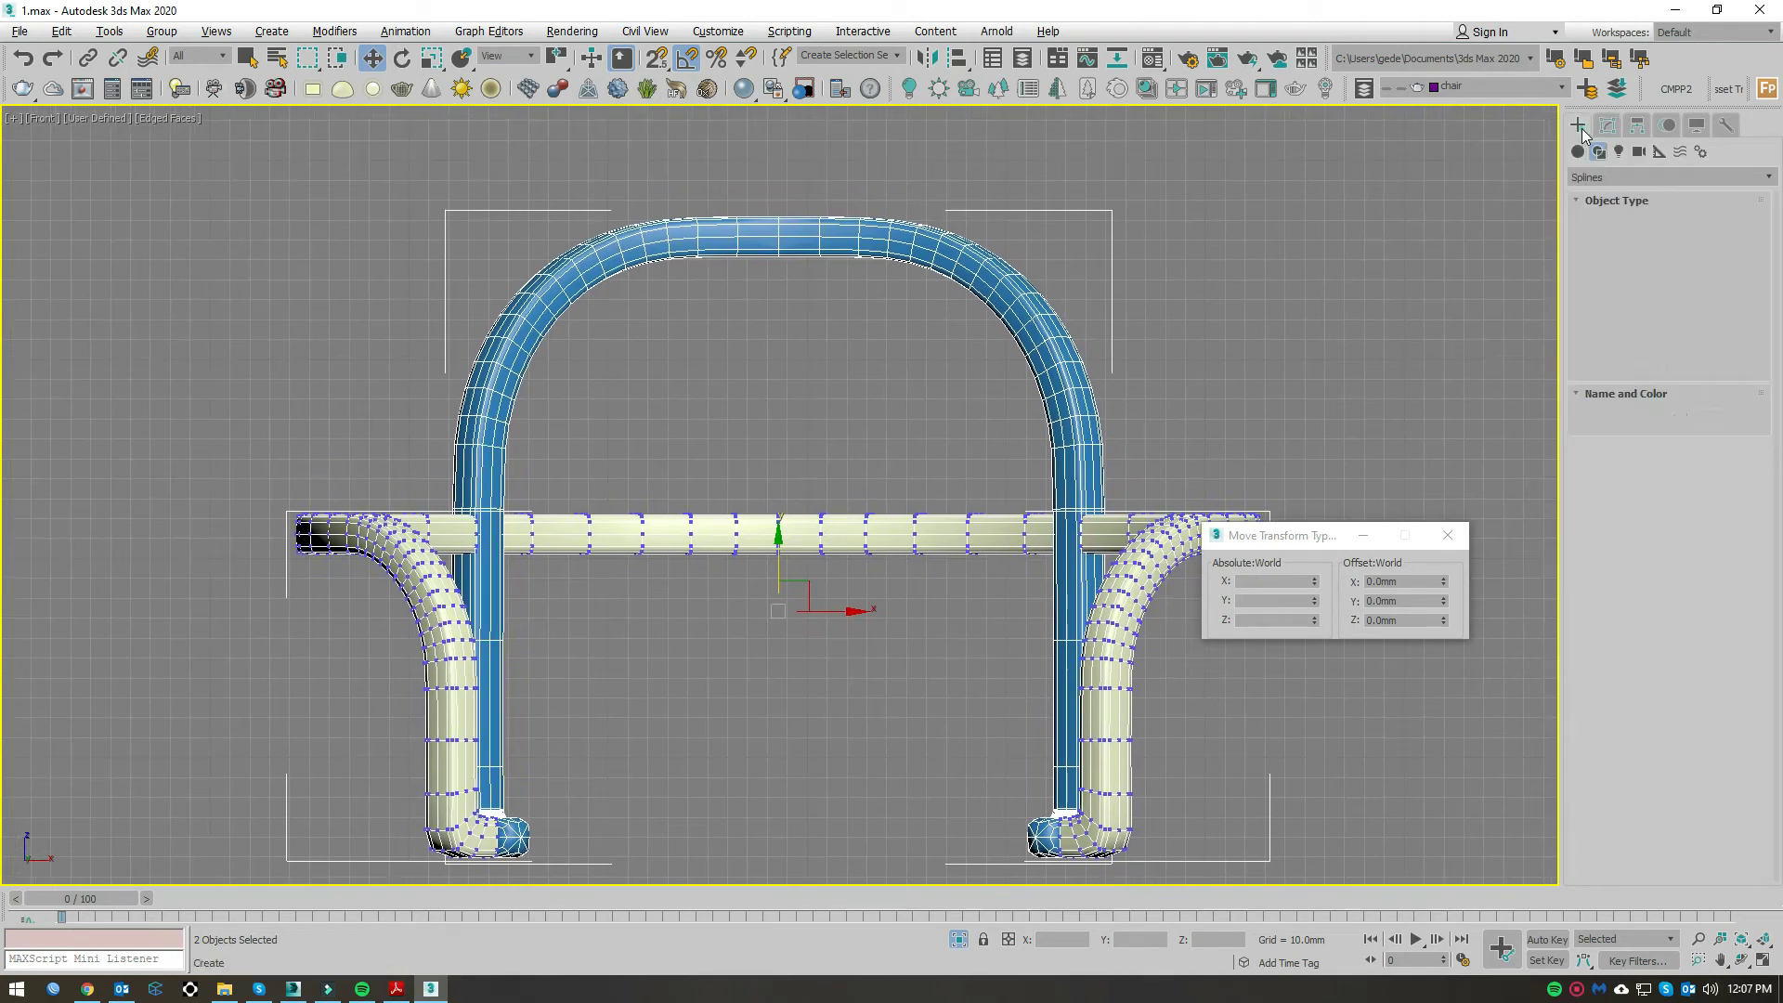
{"action": "left_click", "coordinate": [1578, 151]}
{"action": "left_click", "coordinate": [1704, 315]}
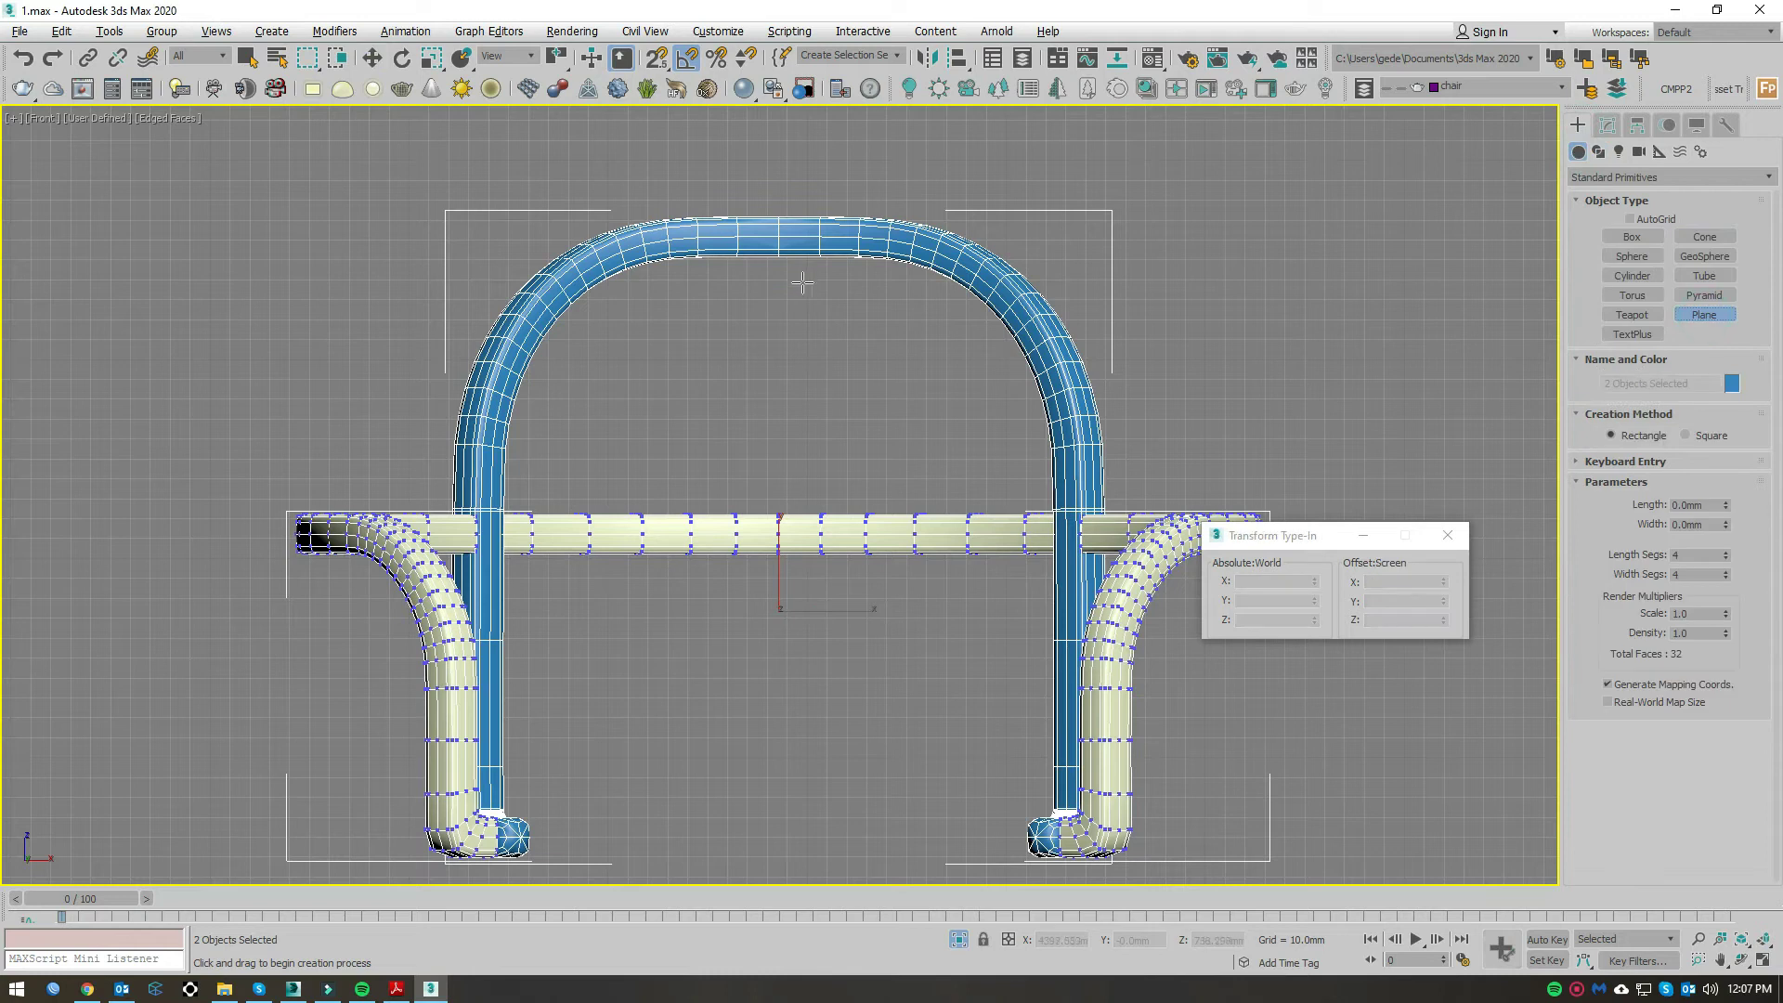
{"action": "middle_click_drag", "start_coordinate": [774, 251], "coordinate": [785, 264]}
{"action": "key", "text": "s"}
{"action": "left_click_drag", "start_coordinate": [785, 264], "coordinate": [697, 529]}
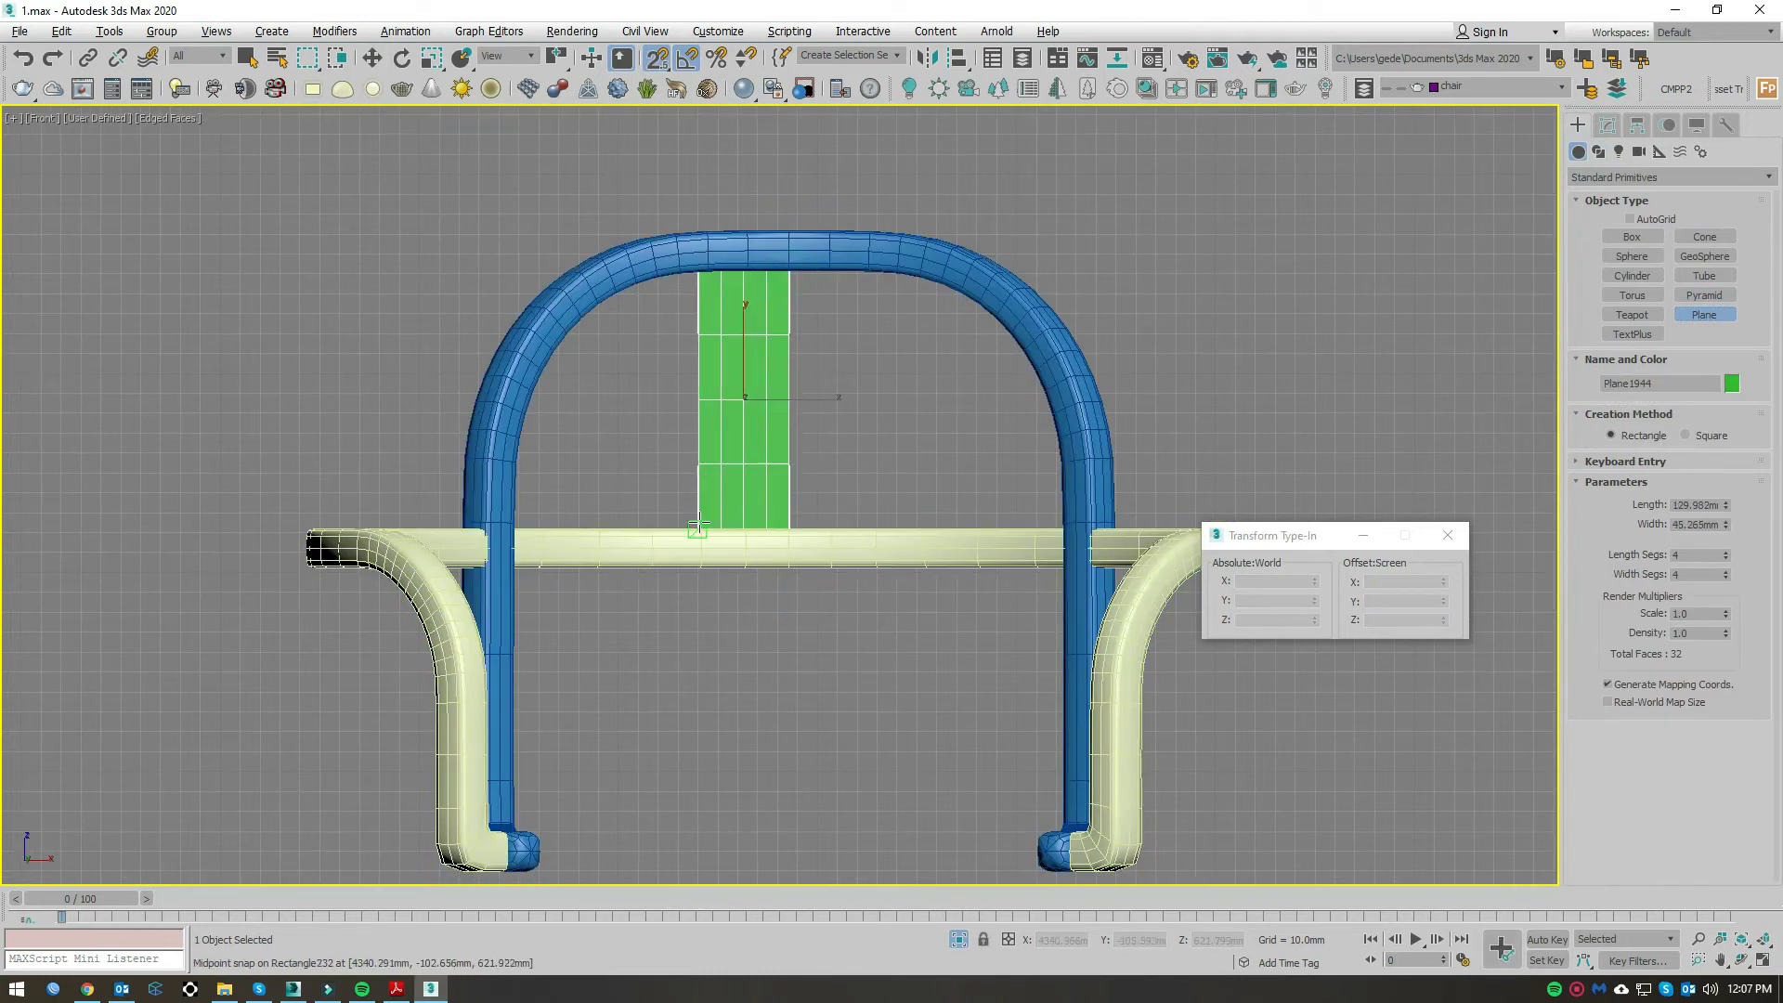
Step: Set the plane's Length Segs and Width Segs to 1
{"action": "double_click", "coordinate": [1697, 555]}
{"action": "type", "text": "1"}
{"action": "key", "text": "Tab"}
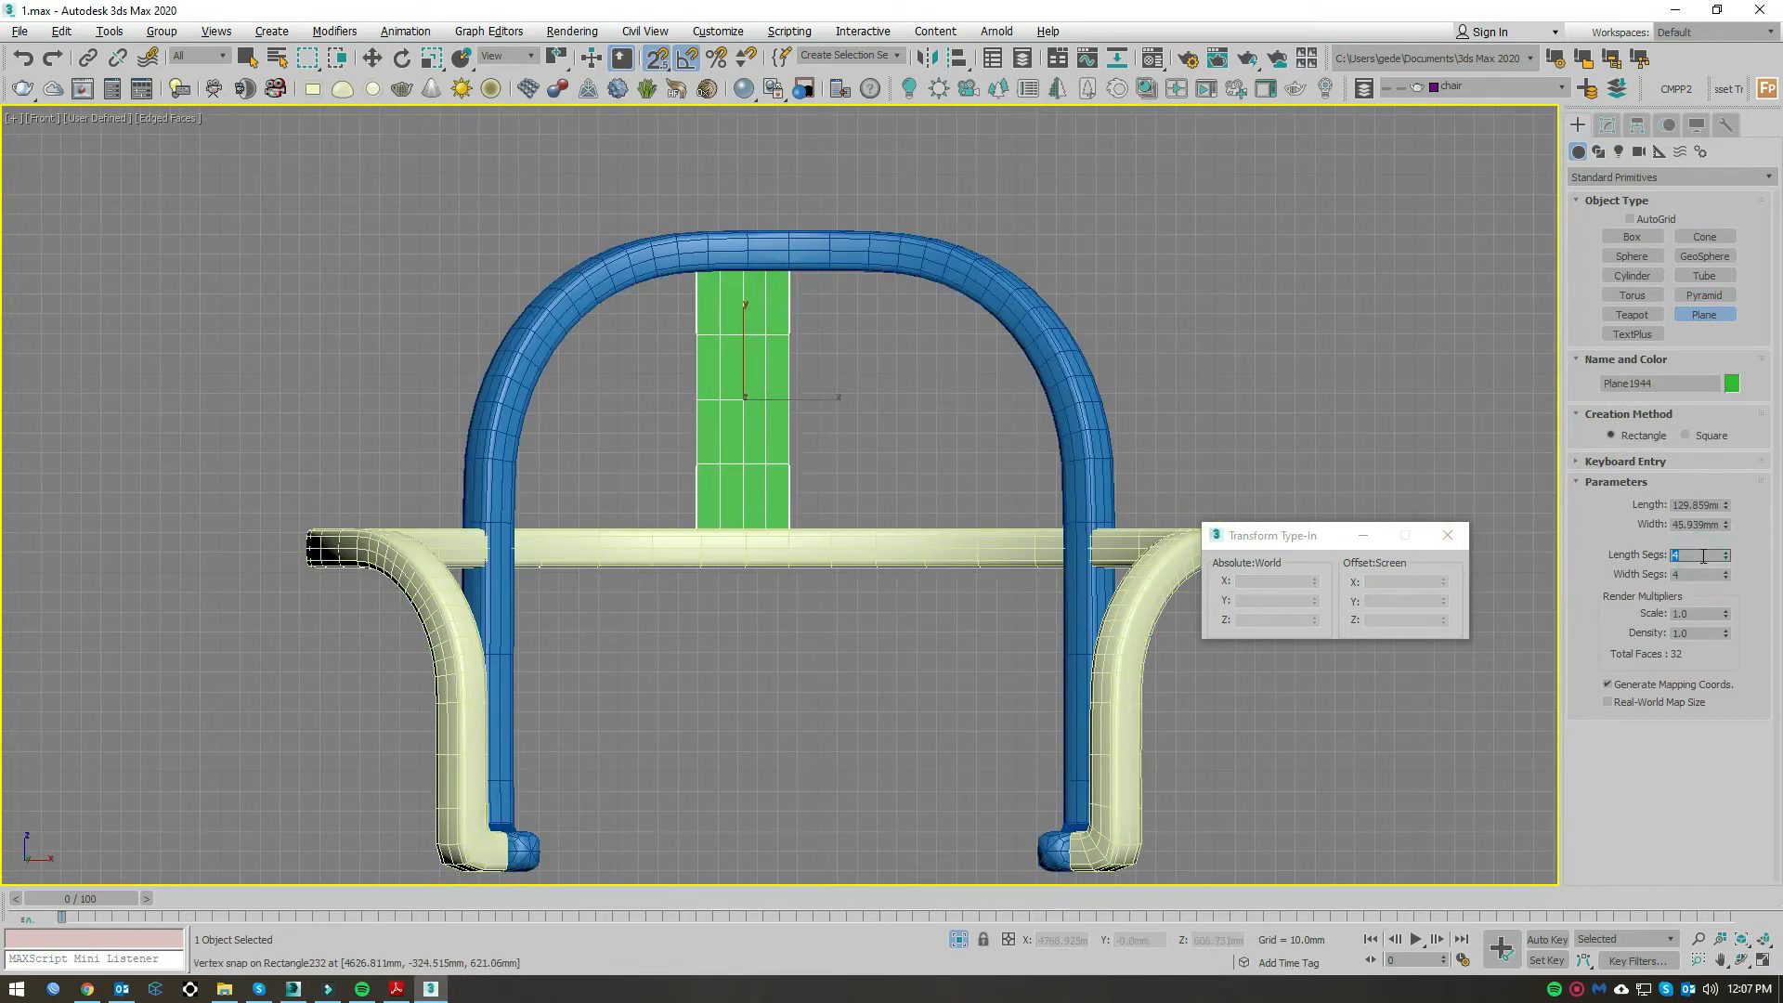
{"action": "type", "text": "1"}
{"action": "key", "text": "Return"}
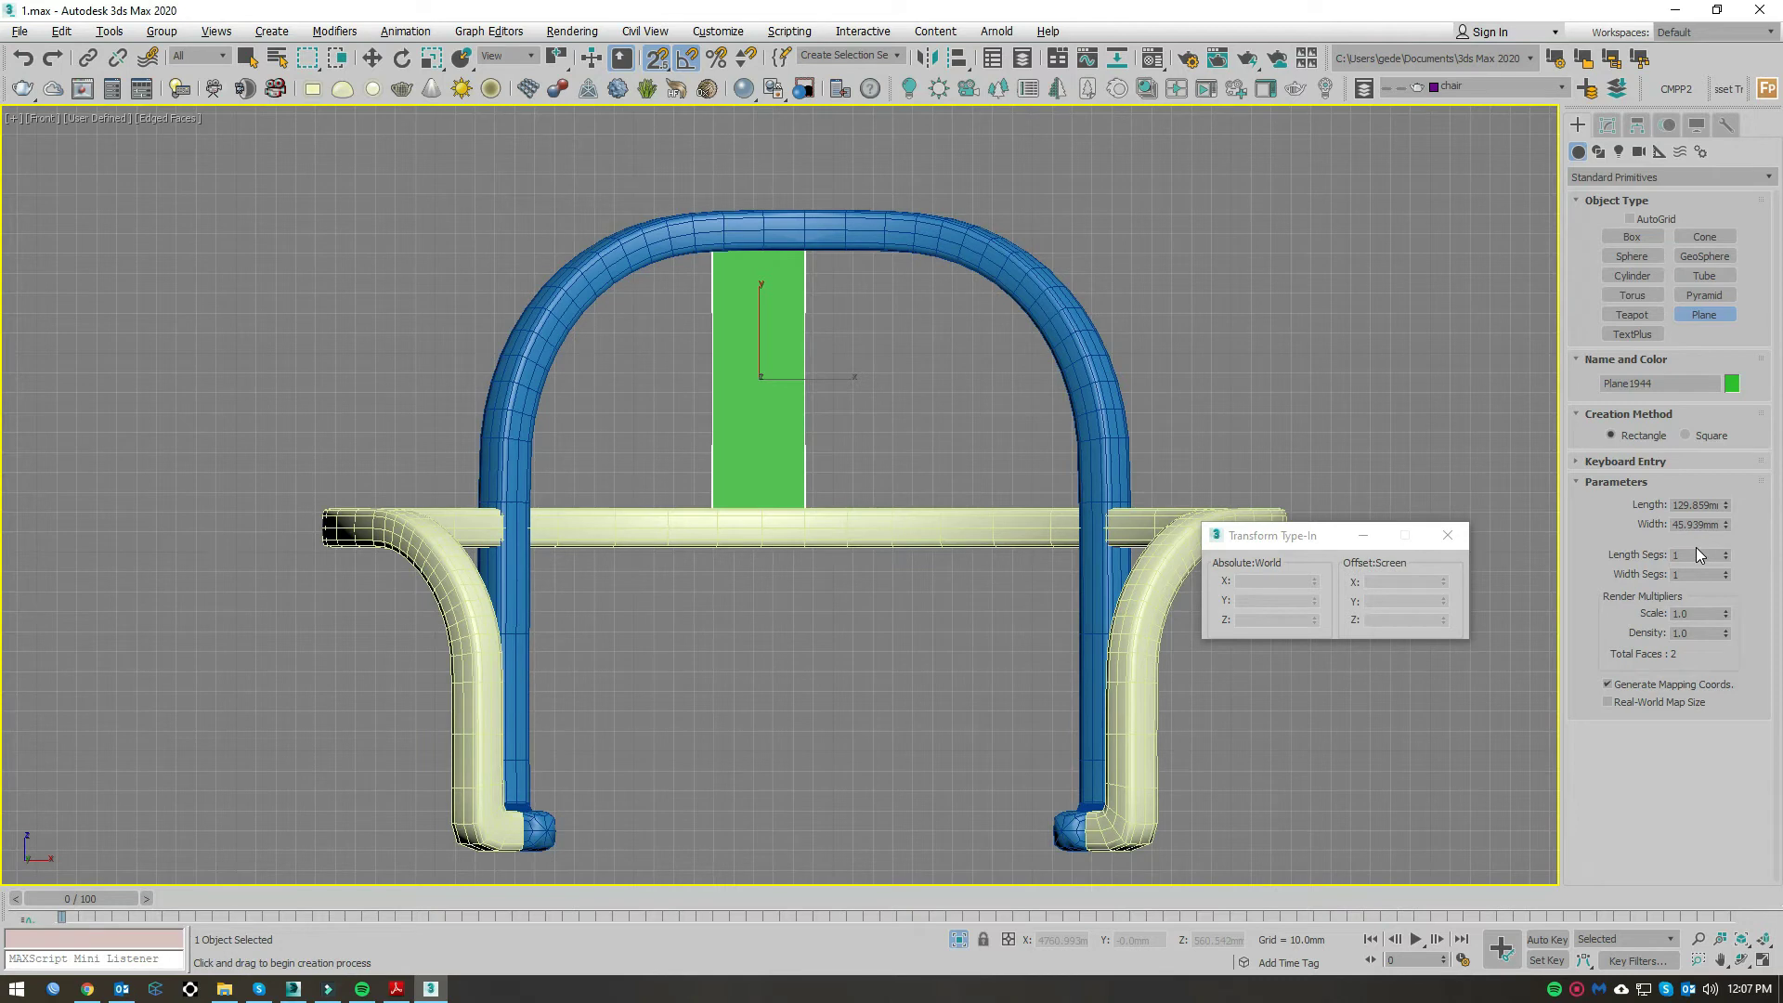
{"action": "middle_click_drag", "start_coordinate": [845, 521], "coordinate": [858, 535]}
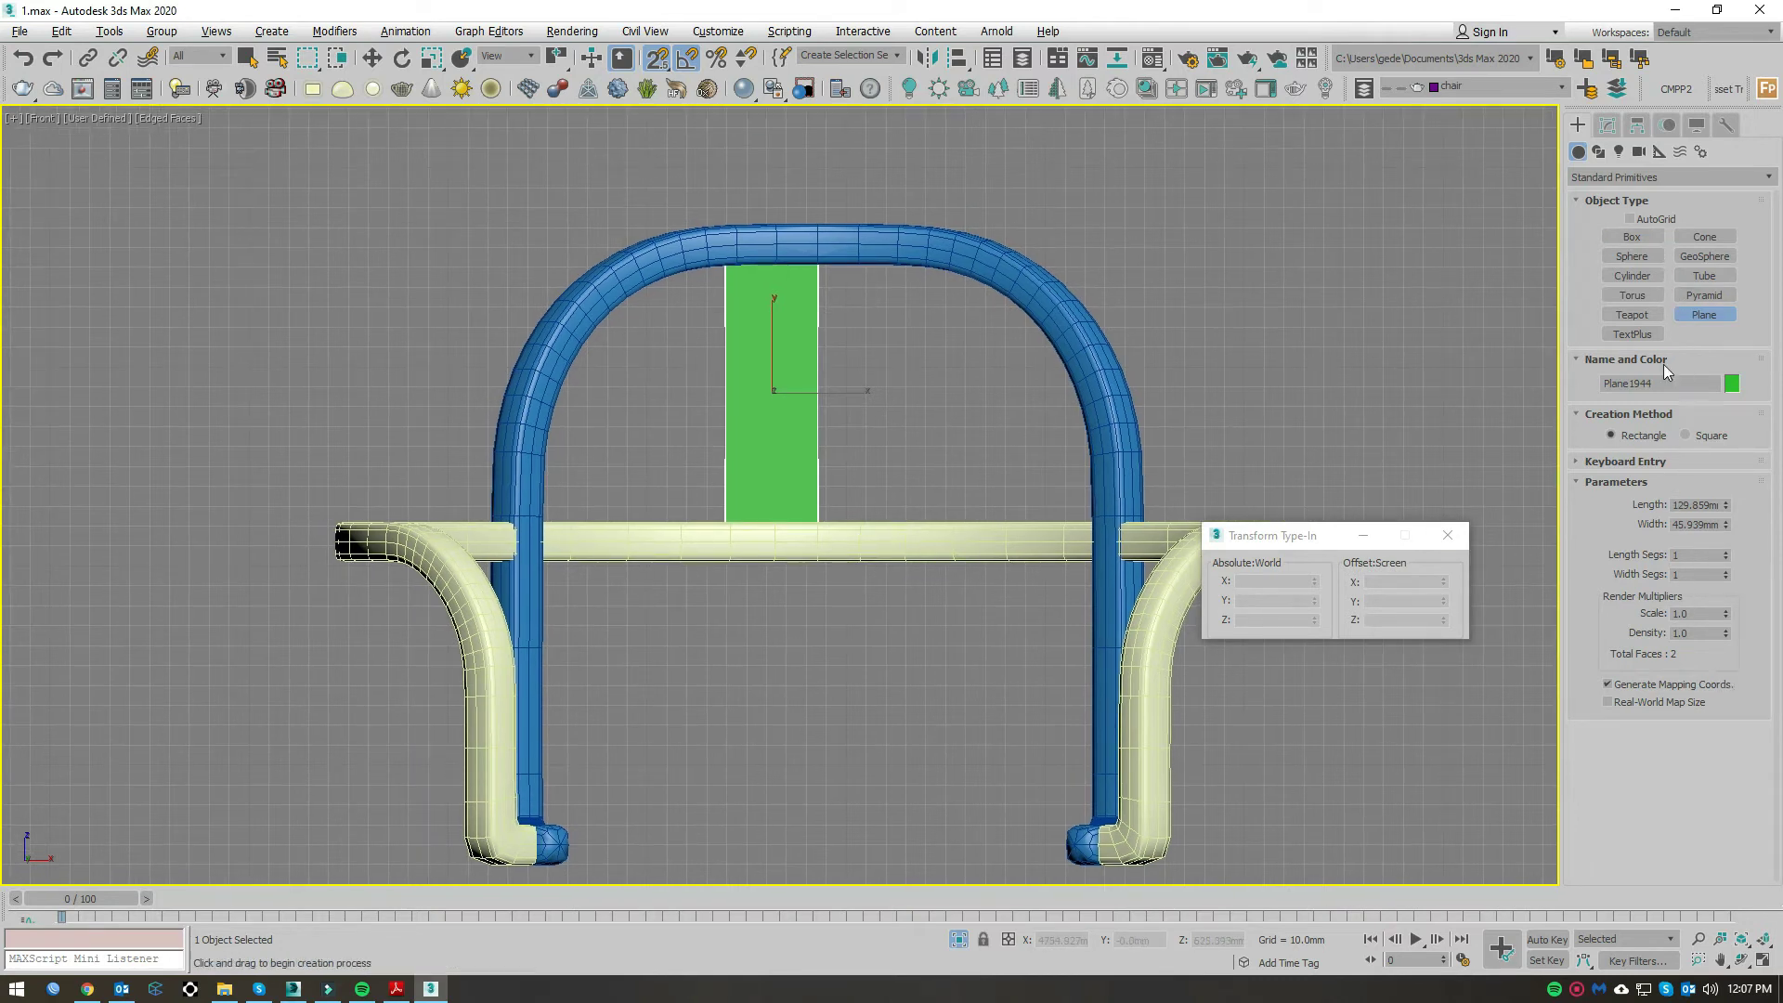
{"action": "middle_click_drag", "start_coordinate": [780, 455], "coordinate": [775, 534]}
Step: Convert the plane to an editable poly and snap its edges onto the rail midpoints in Top view
{"action": "key", "text": "w"}
{"action": "right_click", "coordinate": [776, 534]}
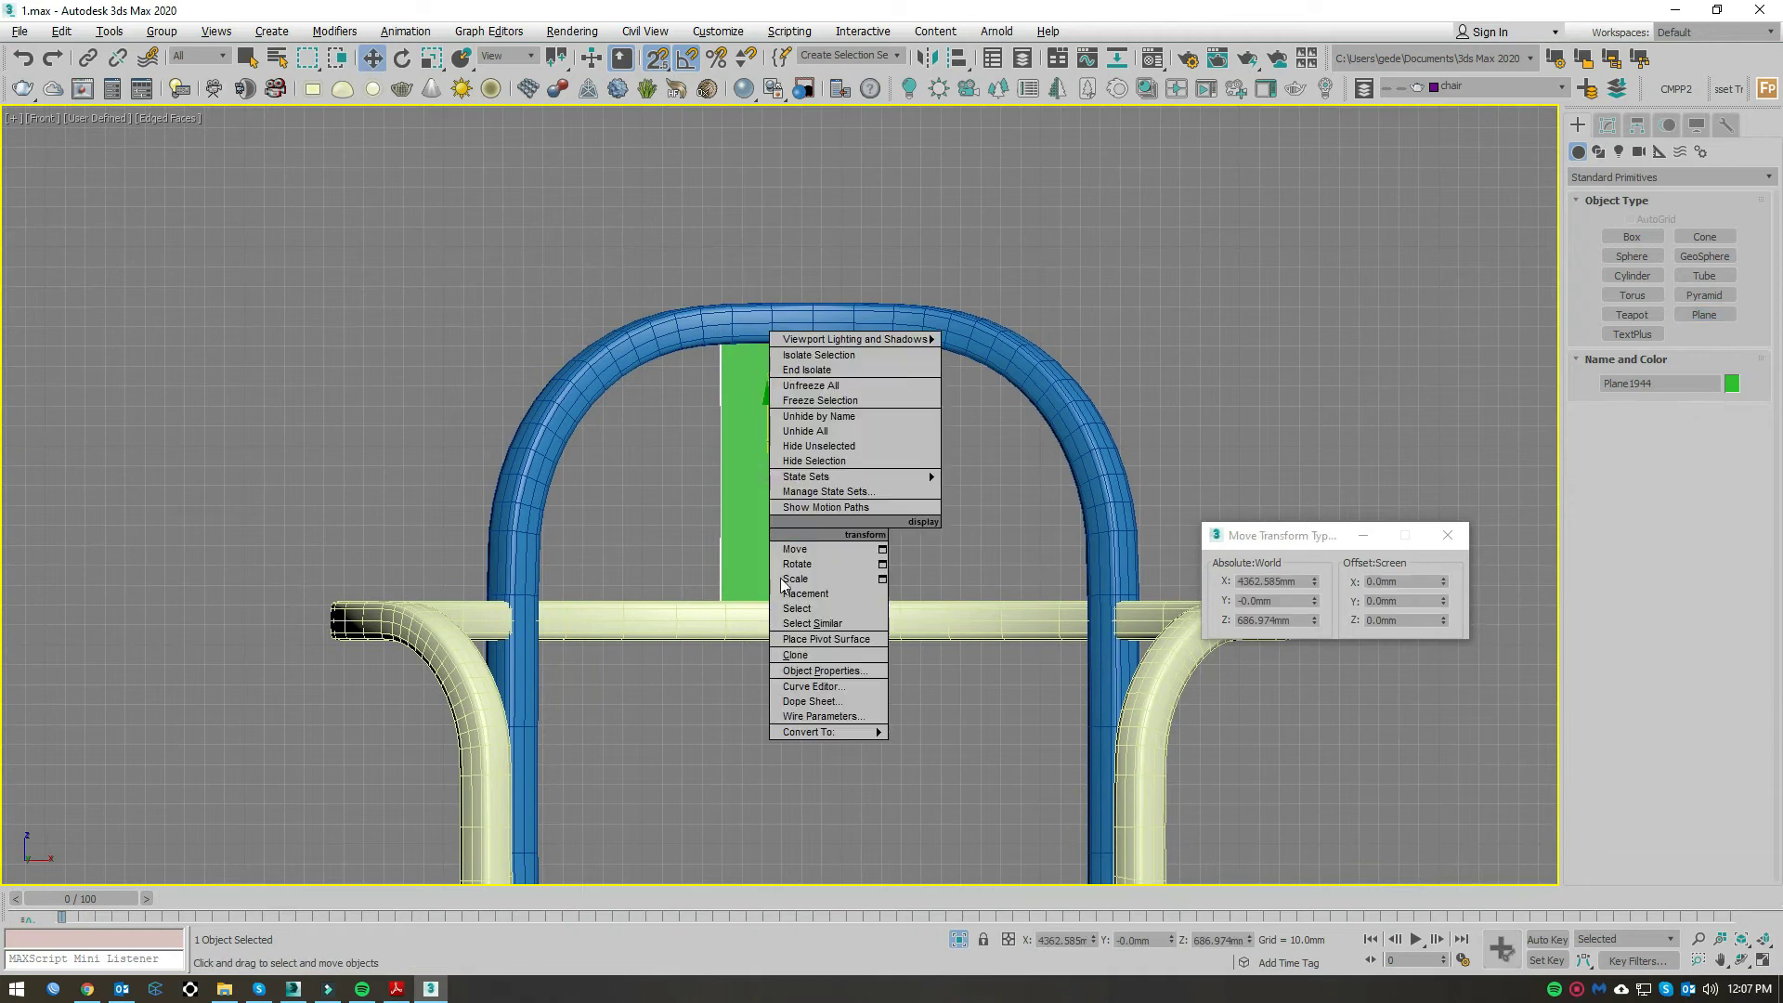
{"action": "left_click", "coordinate": [980, 749]}
{"action": "left_click", "coordinate": [1644, 473]}
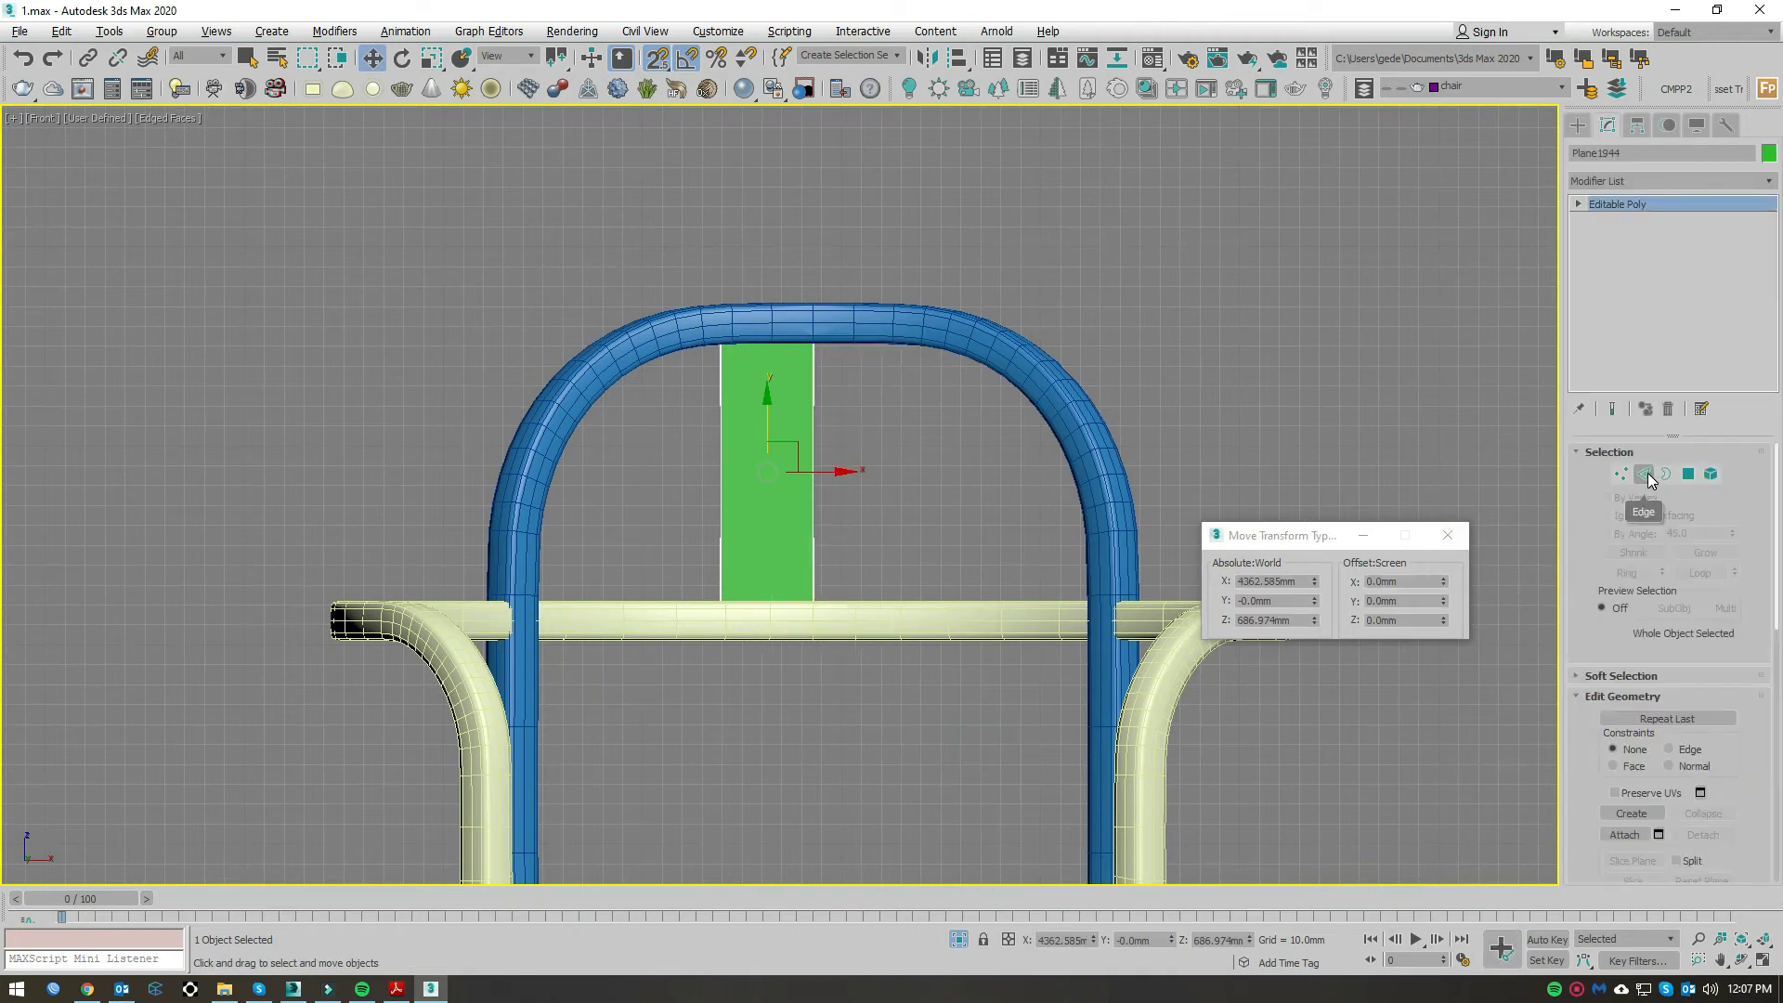
{"action": "left_click", "coordinate": [724, 479]}
{"action": "key", "text": "t"}
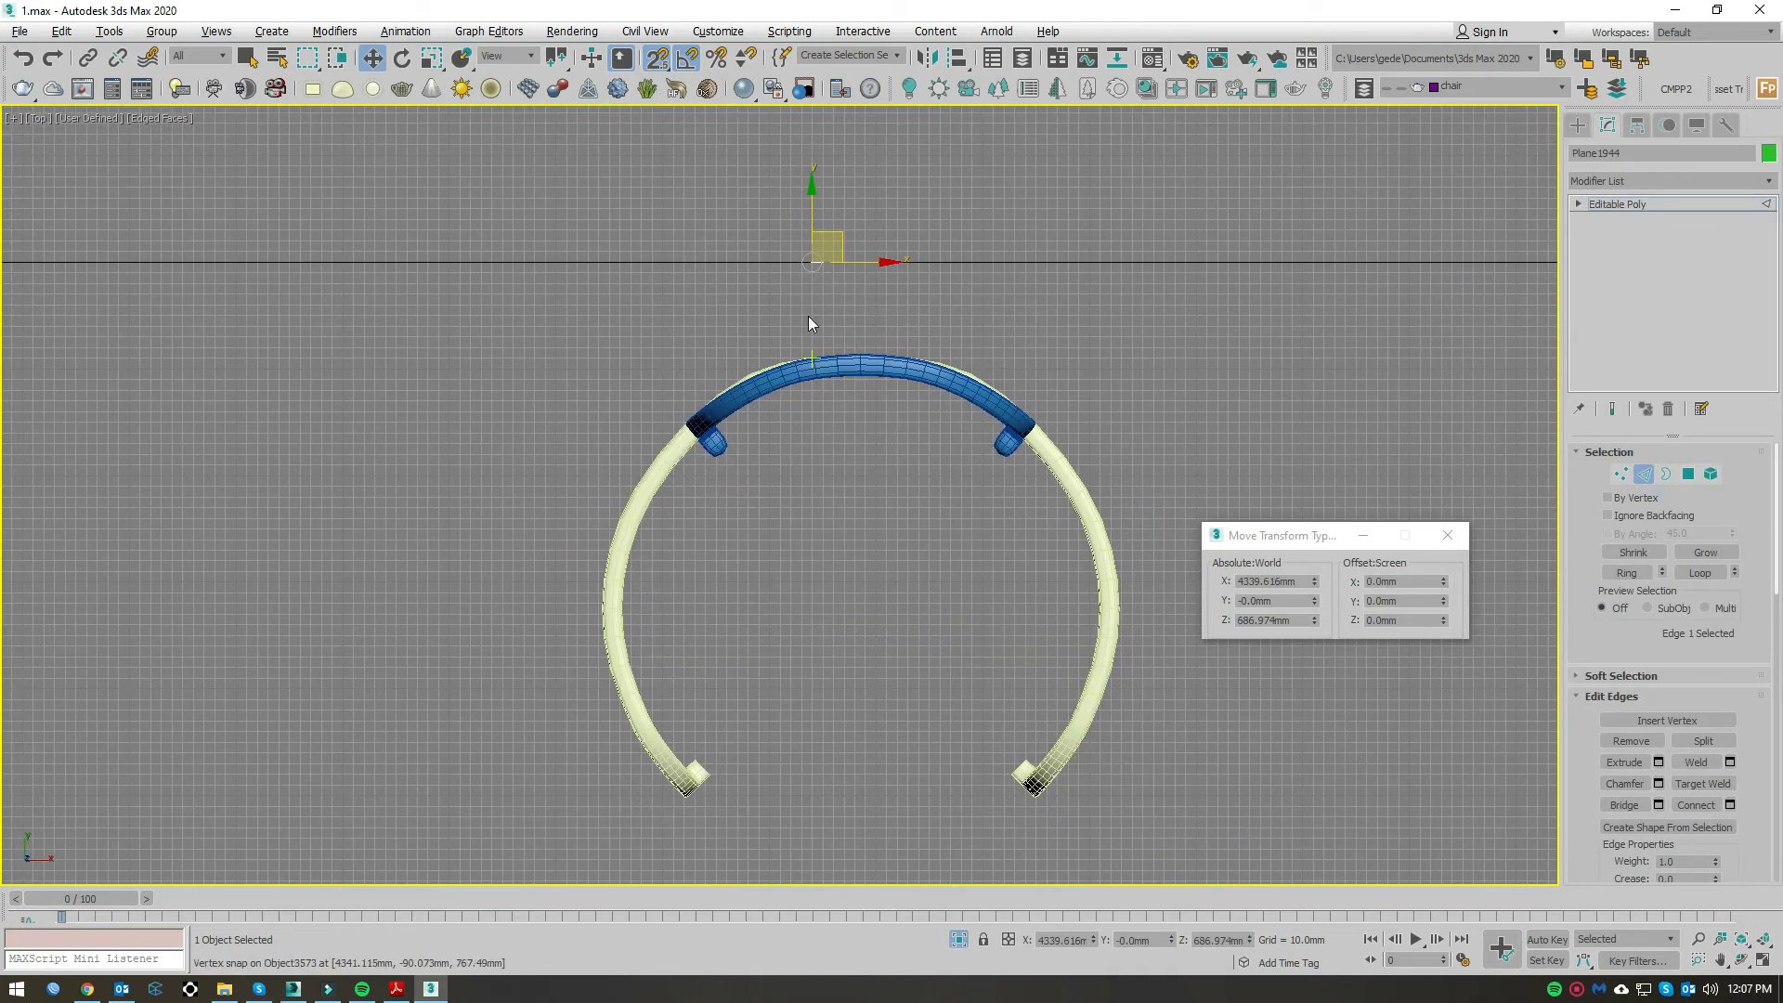
{"action": "scroll", "coordinate": [808, 315], "scroll_direction": "up", "scroll_amount": 3}
{"action": "mouse_move", "coordinate": [850, 252]}
{"action": "left_mouse_down"}
{"action": "mouse_move", "coordinate": [868, 365]}
{"action": "mouse_move", "coordinate": [943, 517]}
{"action": "left_mouse_up"}
{"action": "key", "text": "F3"}
{"action": "scroll", "coordinate": [944, 517], "scroll_direction": "up", "scroll_amount": 3}
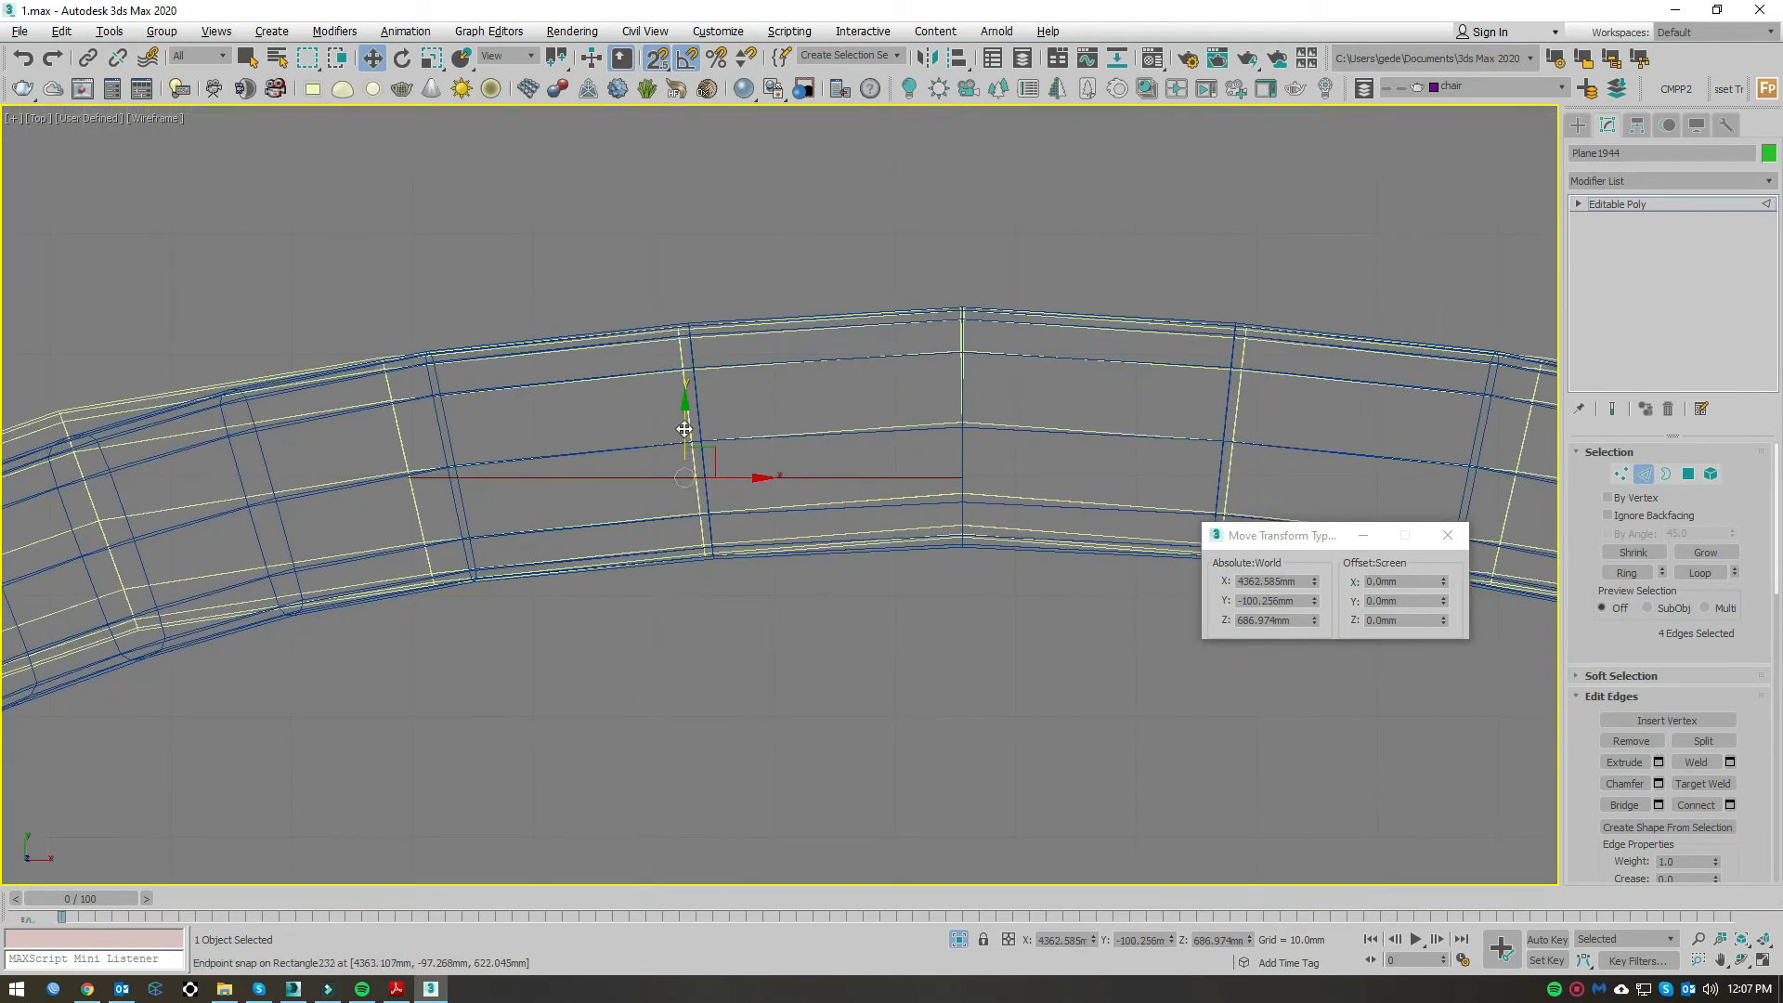
{"action": "mouse_move", "coordinate": [792, 475]}
{"action": "left_mouse_down"}
{"action": "mouse_move", "coordinate": [1033, 520]}
{"action": "mouse_move", "coordinate": [967, 517]}
{"action": "left_mouse_up"}
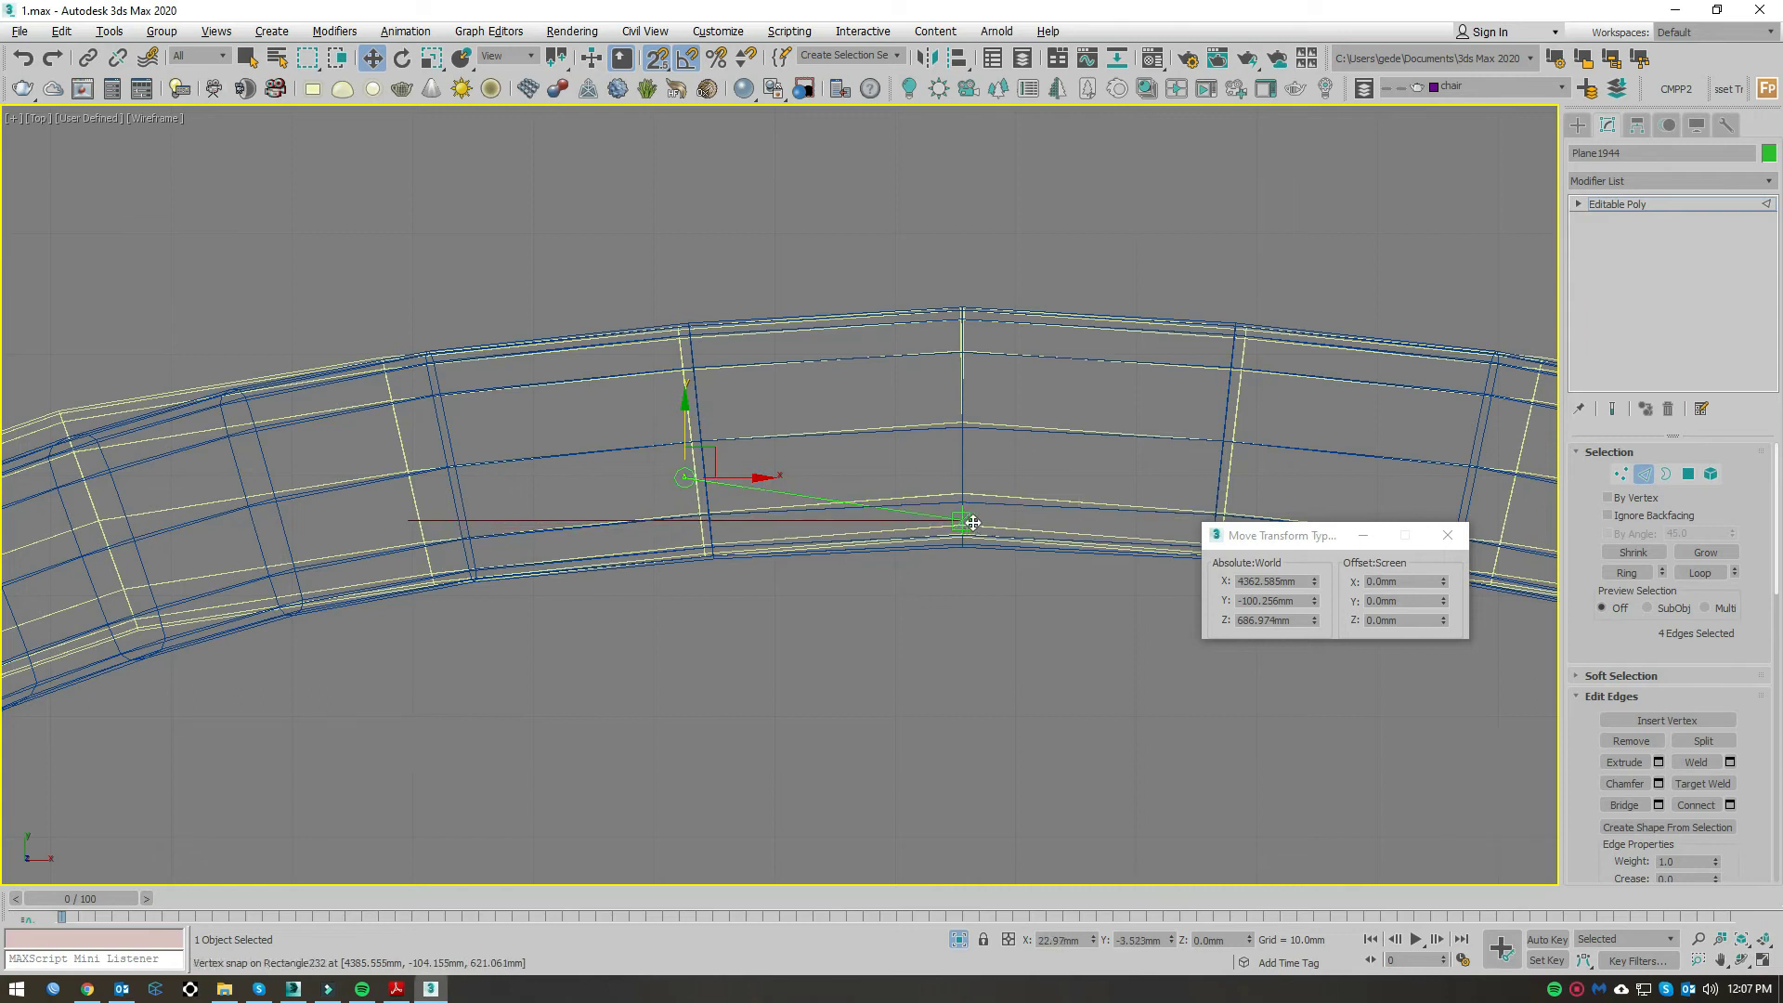
{"action": "middle_click_drag", "start_coordinate": [1017, 617], "coordinate": [1465, 455]}
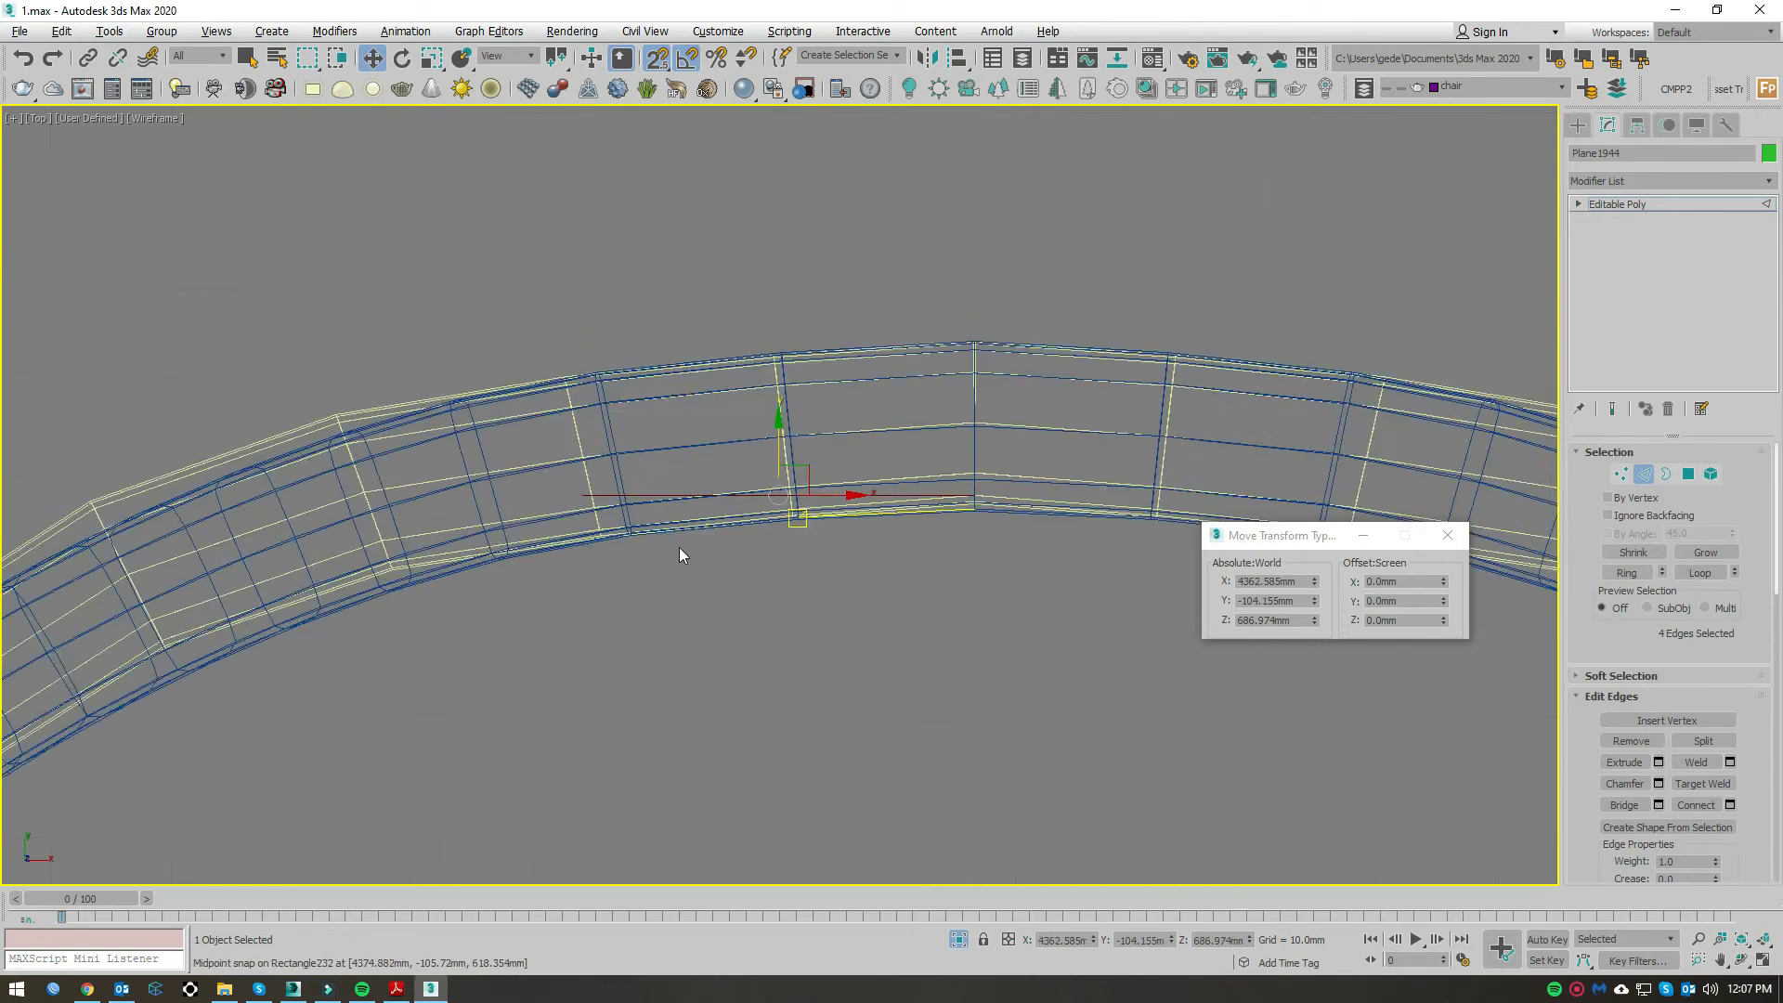
Step: In vertex mode, select the panel's vertex pairs and pan to them
{"action": "left_click", "coordinate": [1620, 473]}
{"action": "left_click_drag", "start_coordinate": [967, 270], "coordinate": [724, 465]}
{"action": "scroll", "coordinate": [725, 465], "scroll_direction": "down", "scroll_amount": 3}
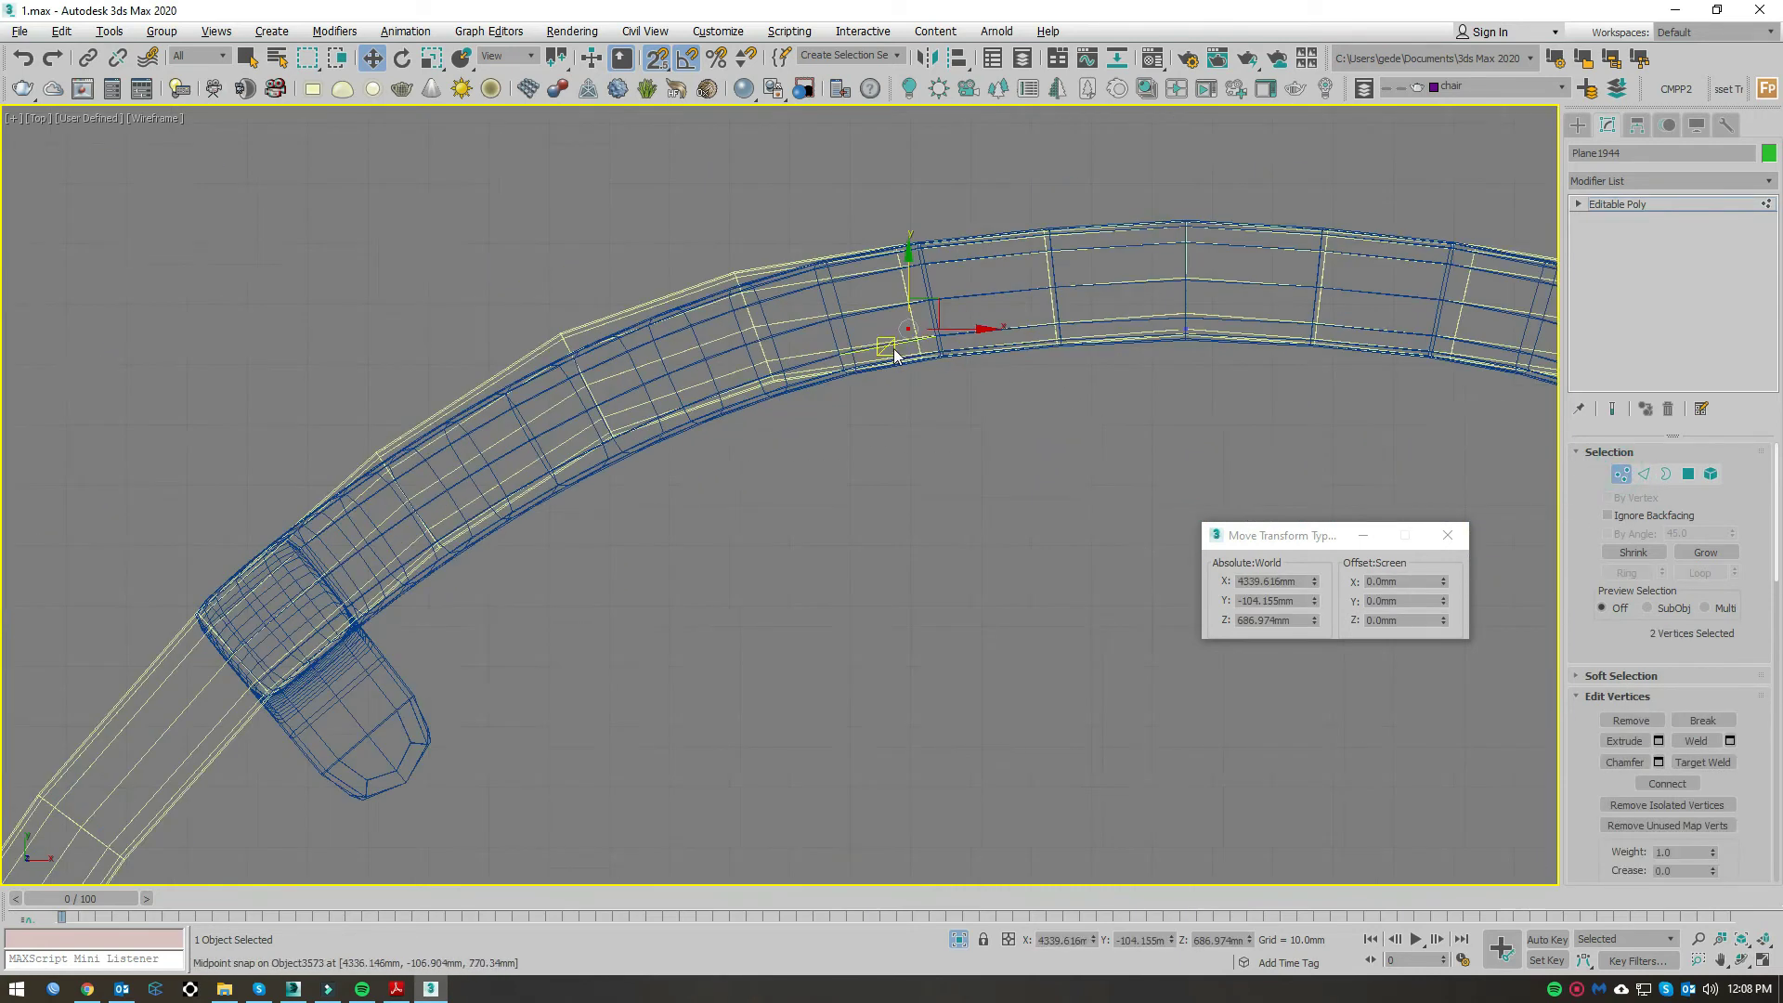
{"action": "left_click", "coordinate": [358, 620]}
{"action": "scroll", "coordinate": [650, 362], "scroll_direction": "down", "scroll_amount": 4}
{"action": "key", "text": "F3"}
{"action": "key", "text": "F3"}
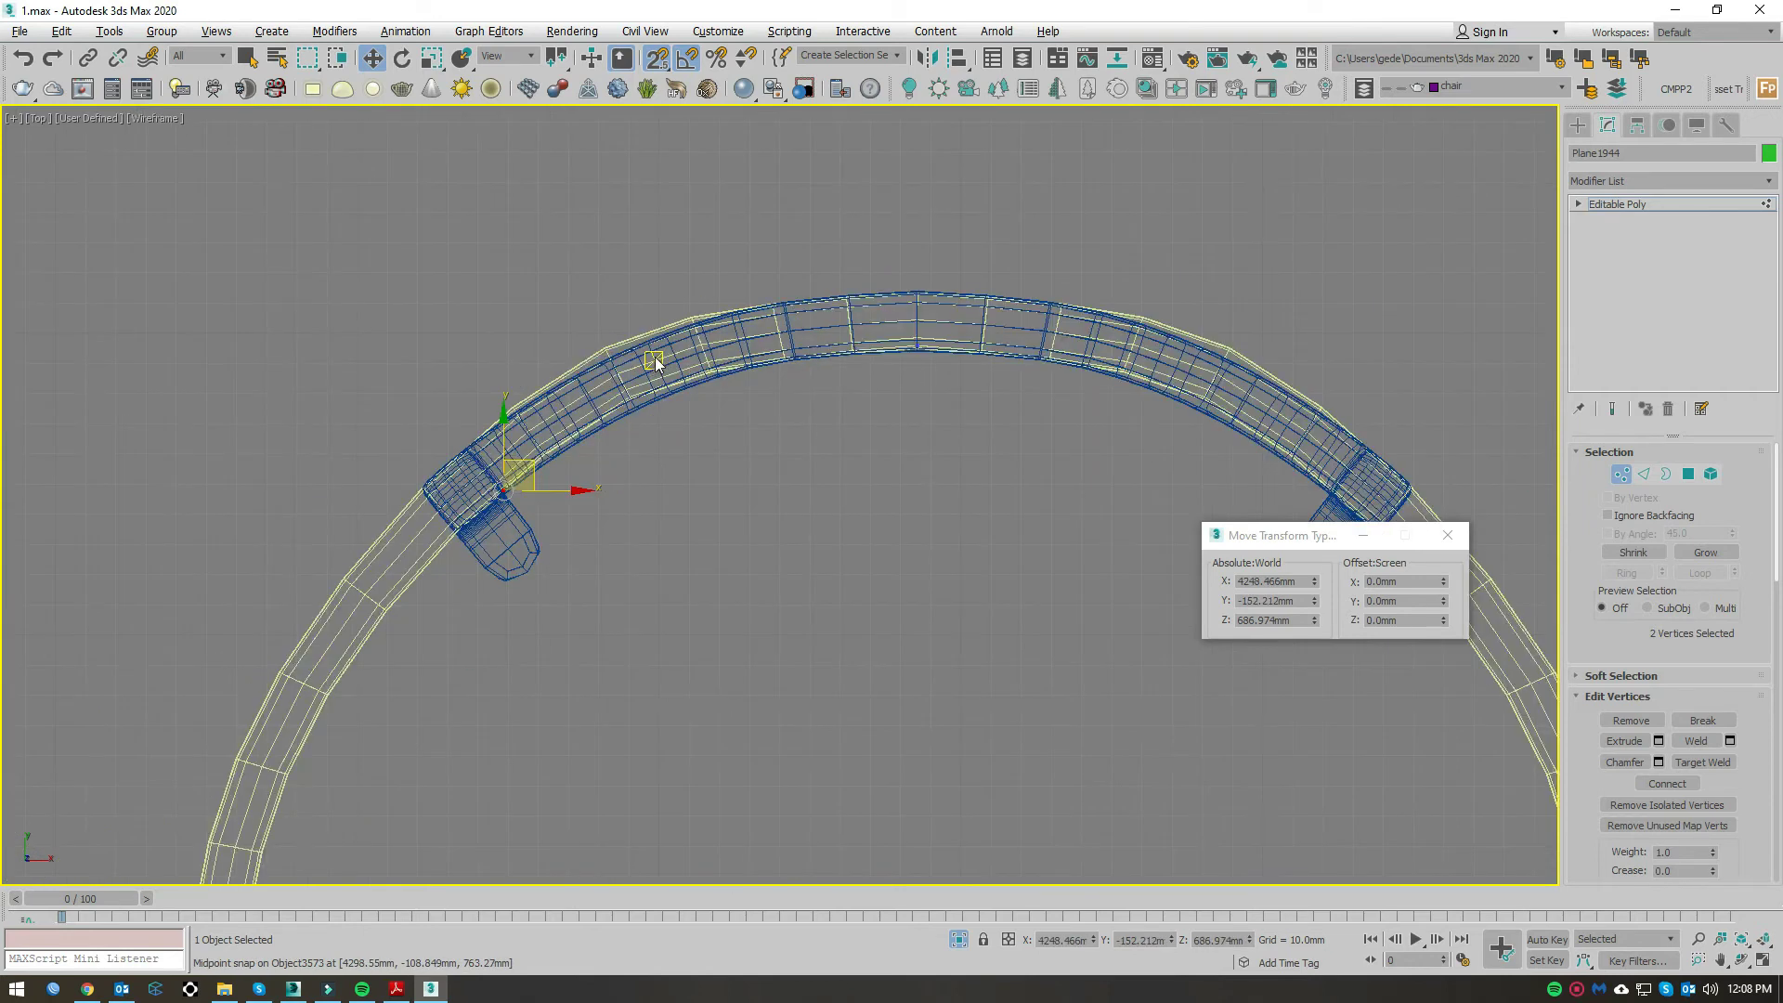
{"action": "key", "text": "p"}
{"action": "scroll", "coordinate": [703, 436], "scroll_direction": "up", "scroll_amount": 5}
{"action": "scroll", "coordinate": [798, 447], "scroll_direction": "up", "scroll_amount": 3}
Step: In Top view, turn snapping off and select the vertex pair near the arc top
{"action": "key", "text": "F3"}
{"action": "scroll", "coordinate": [798, 447], "scroll_direction": "down", "scroll_amount": 3}
{"action": "scroll", "coordinate": [723, 507], "scroll_direction": "down", "scroll_amount": 2}
{"action": "scroll", "coordinate": [728, 594], "scroll_direction": "up", "scroll_amount": 4}
{"action": "mouse_move", "coordinate": [728, 594]}
{"action": "middle_mouse_down"}
{"action": "mouse_move", "coordinate": [783, 579]}
{"action": "mouse_move", "coordinate": [756, 555]}
{"action": "mouse_move", "coordinate": [738, 695]}
{"action": "mouse_move", "coordinate": [745, 386]}
{"action": "mouse_move", "coordinate": [692, 389]}
{"action": "mouse_move", "coordinate": [700, 438]}
{"action": "mouse_move", "coordinate": [668, 492]}
{"action": "middle_mouse_up"}
{"action": "key", "text": "t"}
{"action": "key", "text": "F3"}
{"action": "key", "text": "F3"}
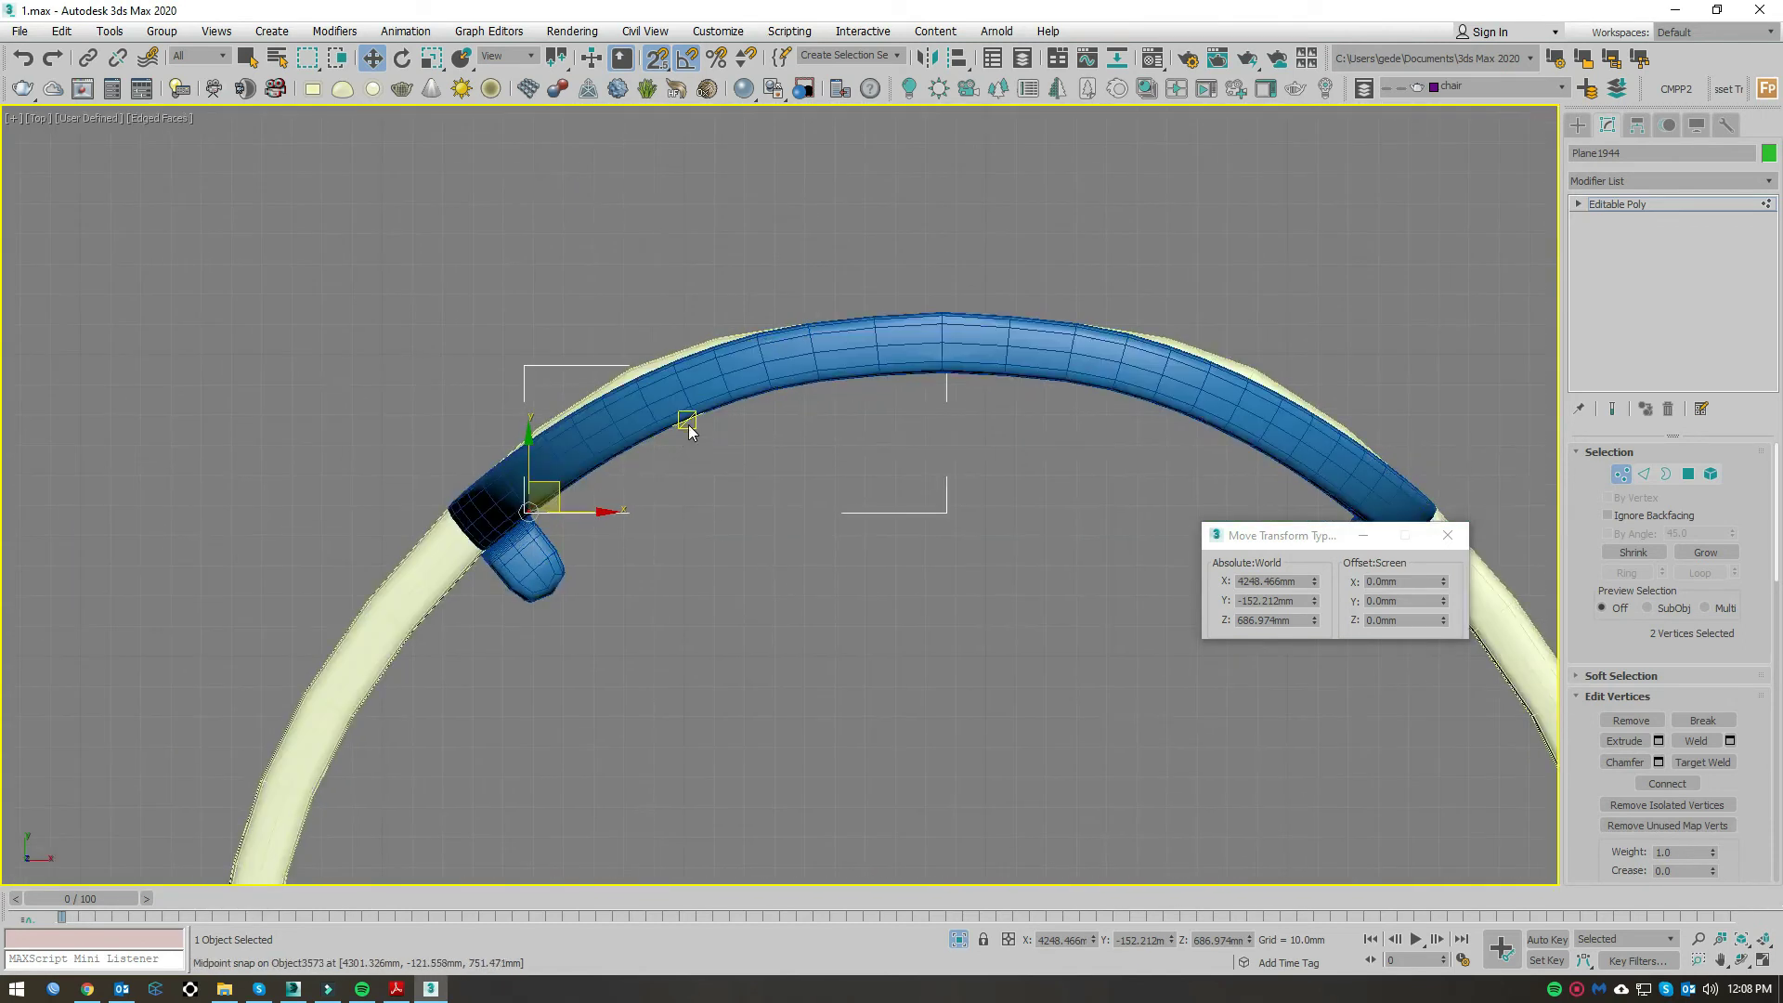
{"action": "scroll", "coordinate": [673, 548], "scroll_direction": "up", "scroll_amount": 3}
{"action": "key", "text": "F3"}
{"action": "scroll", "coordinate": [650, 530], "scroll_direction": "up", "scroll_amount": 3}
{"action": "scroll", "coordinate": [799, 548], "scroll_direction": "up", "scroll_amount": 3}
{"action": "scroll", "coordinate": [811, 545], "scroll_direction": "up", "scroll_amount": 2}
{"action": "left_click_drag", "start_coordinate": [811, 544], "coordinate": [832, 609]}
{"action": "right_click", "coordinate": [833, 609]}
{"action": "middle_click_drag", "start_coordinate": [808, 566], "coordinate": [864, 527]}
{"action": "key", "text": "s"}
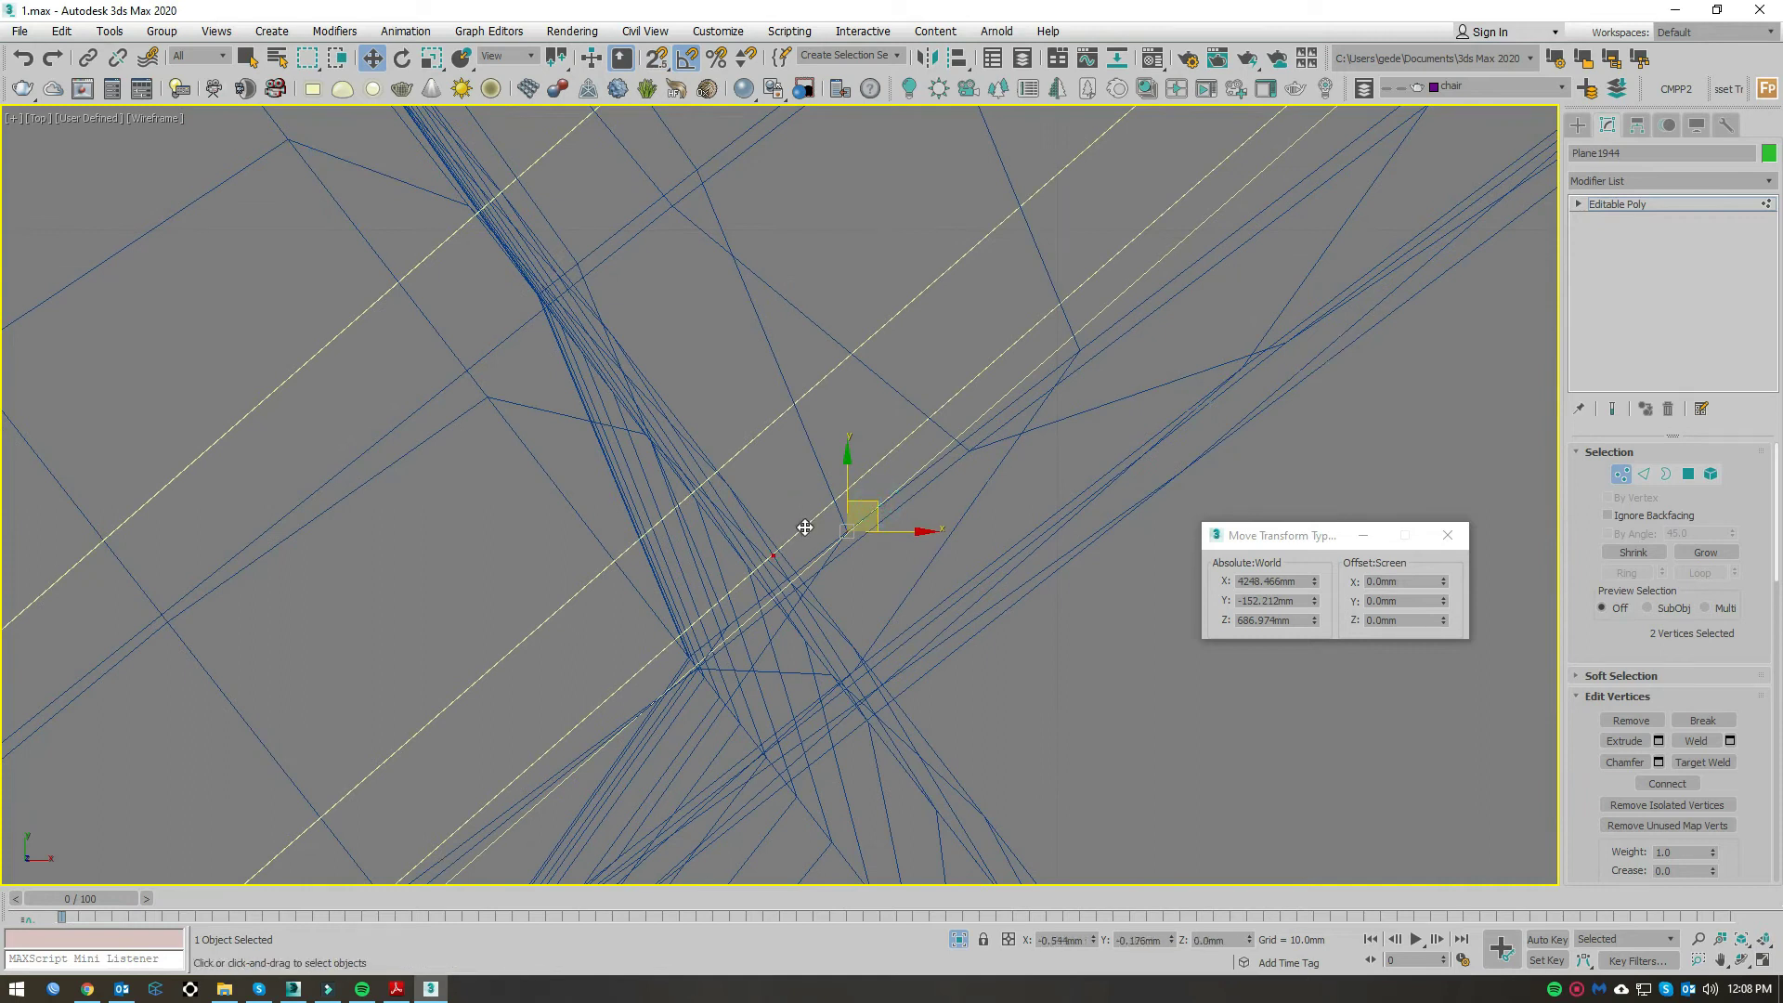
{"action": "scroll", "coordinate": [564, 497], "scroll_direction": "down", "scroll_amount": 3}
{"action": "scroll", "coordinate": [1289, 390], "scroll_direction": "down", "scroll_amount": 3}
{"action": "scroll", "coordinate": [1207, 353], "scroll_direction": "up", "scroll_amount": 2}
{"action": "middle_click_drag", "start_coordinate": [1289, 390], "coordinate": [1127, 316]}
{"action": "scroll", "coordinate": [1049, 325], "scroll_direction": "down", "scroll_amount": 4}
{"action": "left_click_drag", "start_coordinate": [641, 279], "coordinate": [559, 376]}
{"action": "scroll", "coordinate": [615, 290], "scroll_direction": "up", "scroll_amount": 5}
{"action": "scroll", "coordinate": [673, 483], "scroll_direction": "down", "scroll_amount": 1}
Step: In Perspective, raise the panel's top vertices and lower its bottom vertices
{"action": "key", "text": "p"}
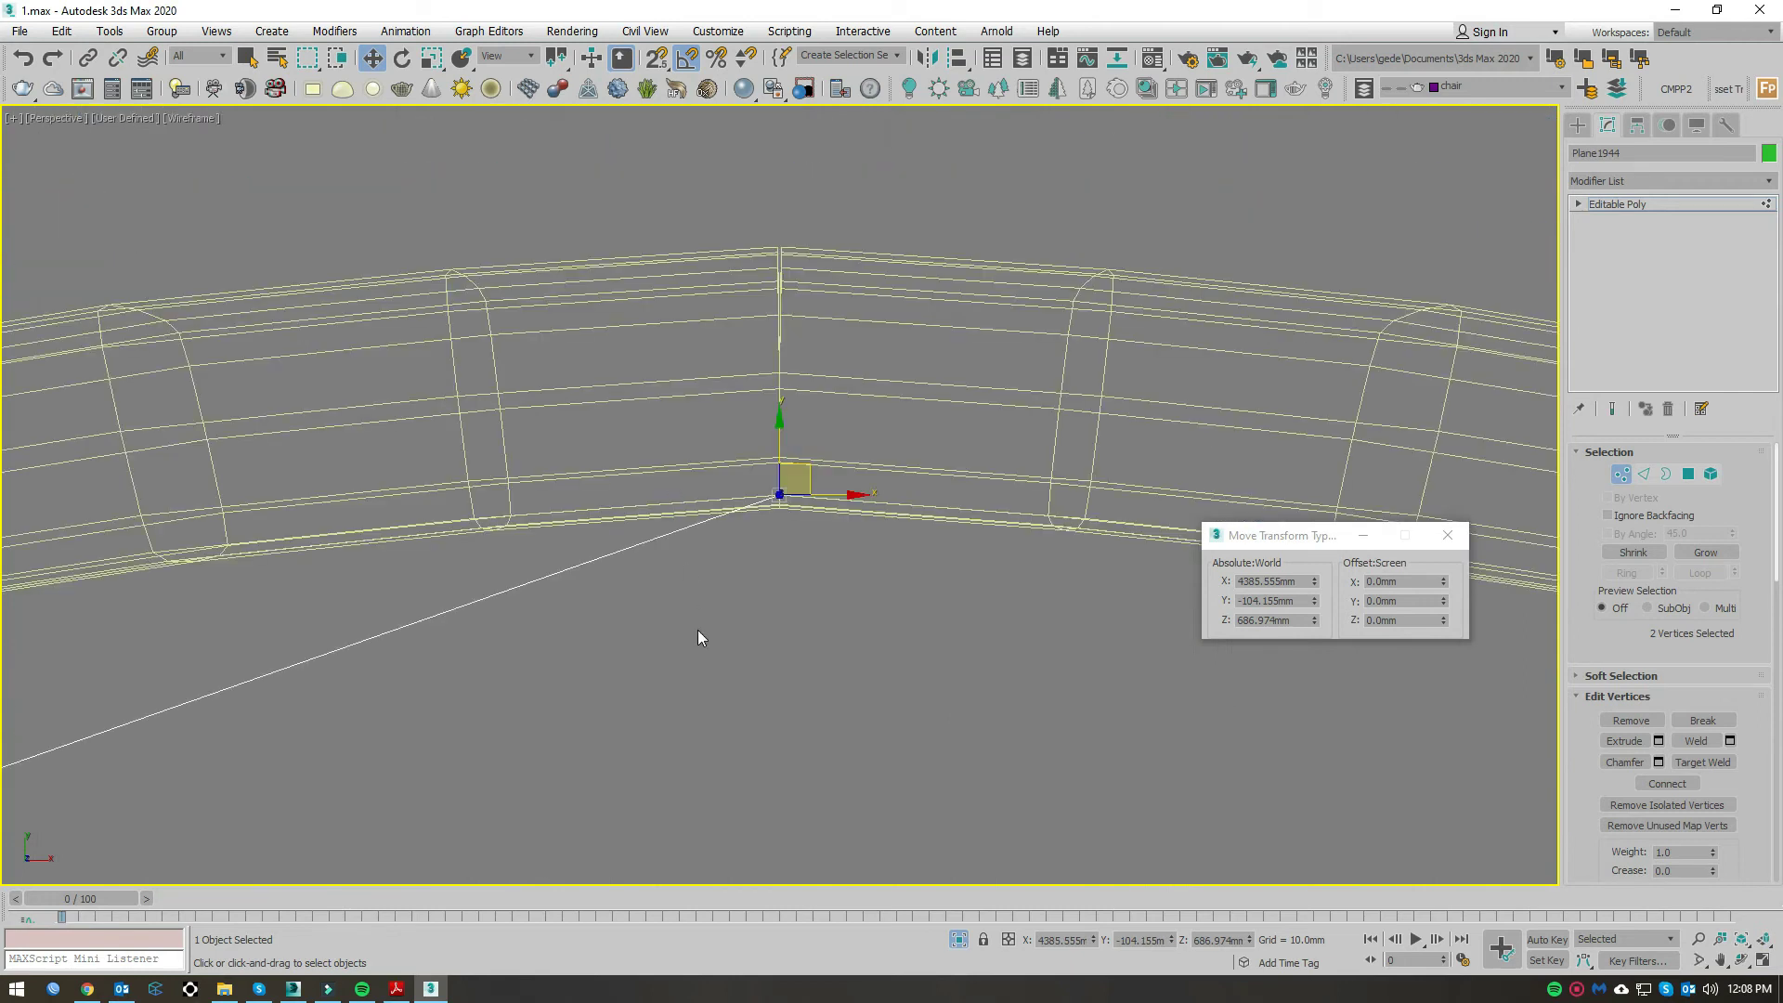
{"action": "middle_click_drag", "start_coordinate": [698, 630], "coordinate": [738, 602], "text": "alt"}
{"action": "key", "text": "F3"}
{"action": "left_click_drag", "start_coordinate": [848, 279], "coordinate": [327, 477]}
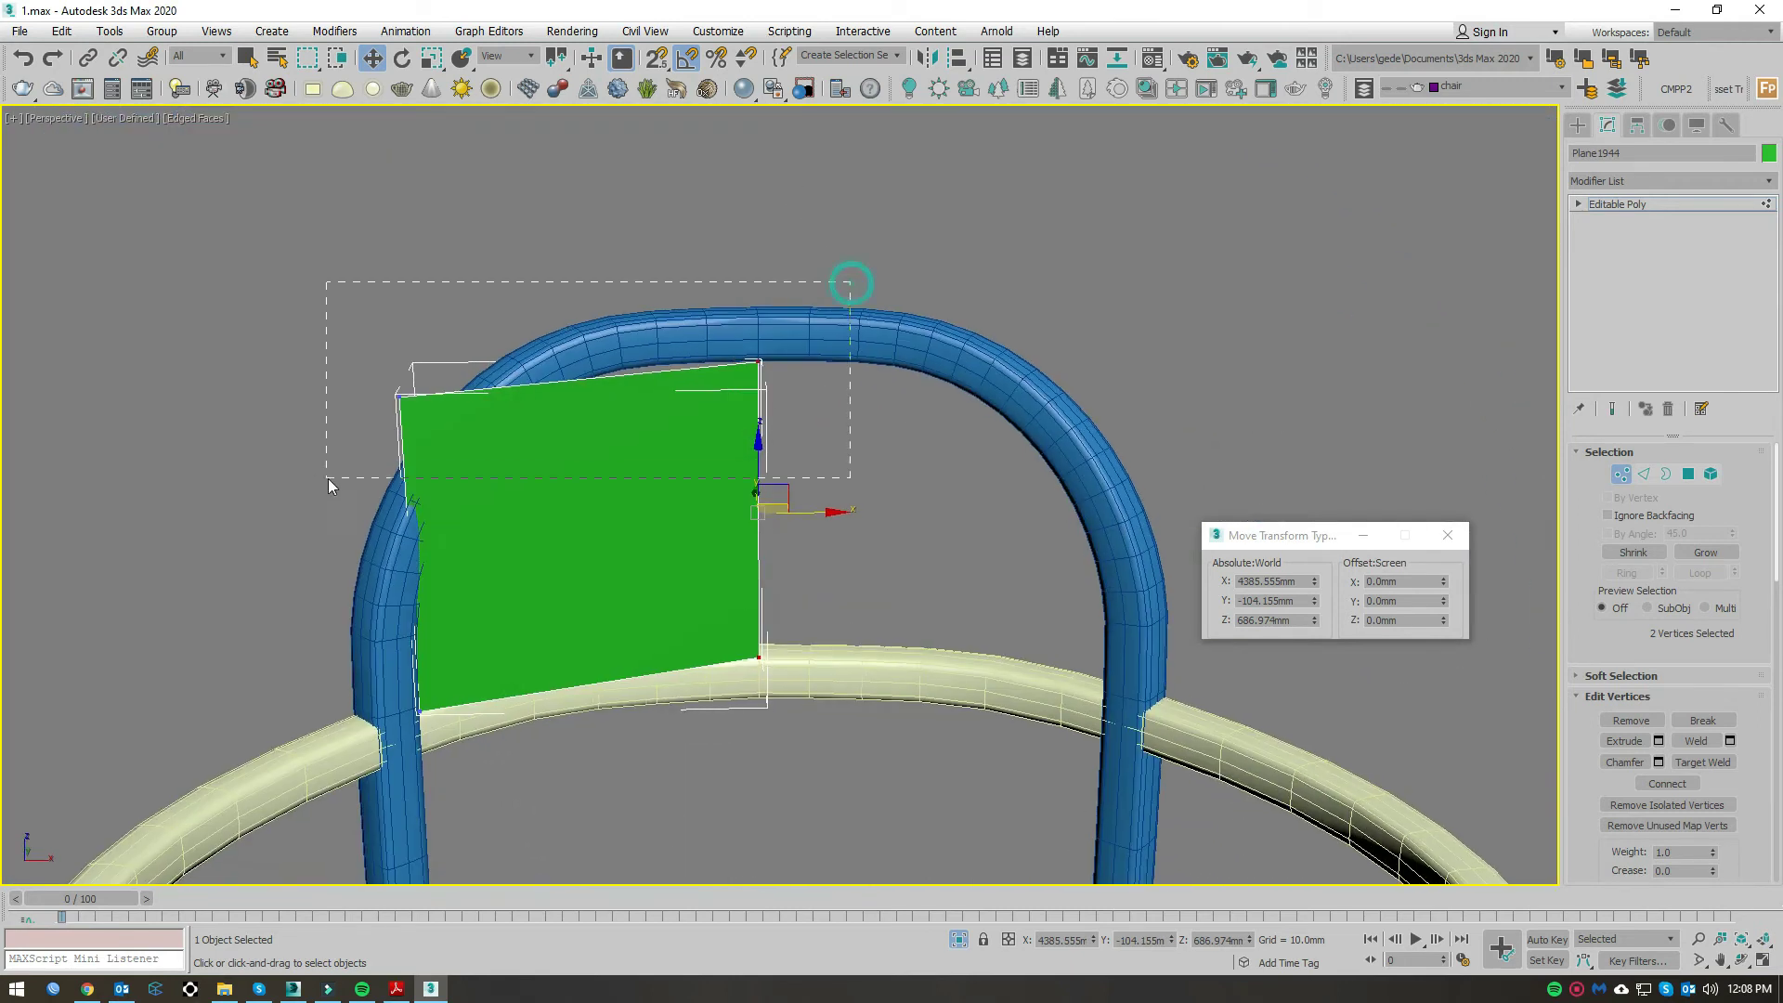
{"action": "left_click_drag", "start_coordinate": [585, 297], "coordinate": [585, 228]}
{"action": "middle_click_drag", "start_coordinate": [837, 545], "coordinate": [860, 346]}
{"action": "scroll", "coordinate": [610, 476], "scroll_direction": "up", "scroll_amount": 4}
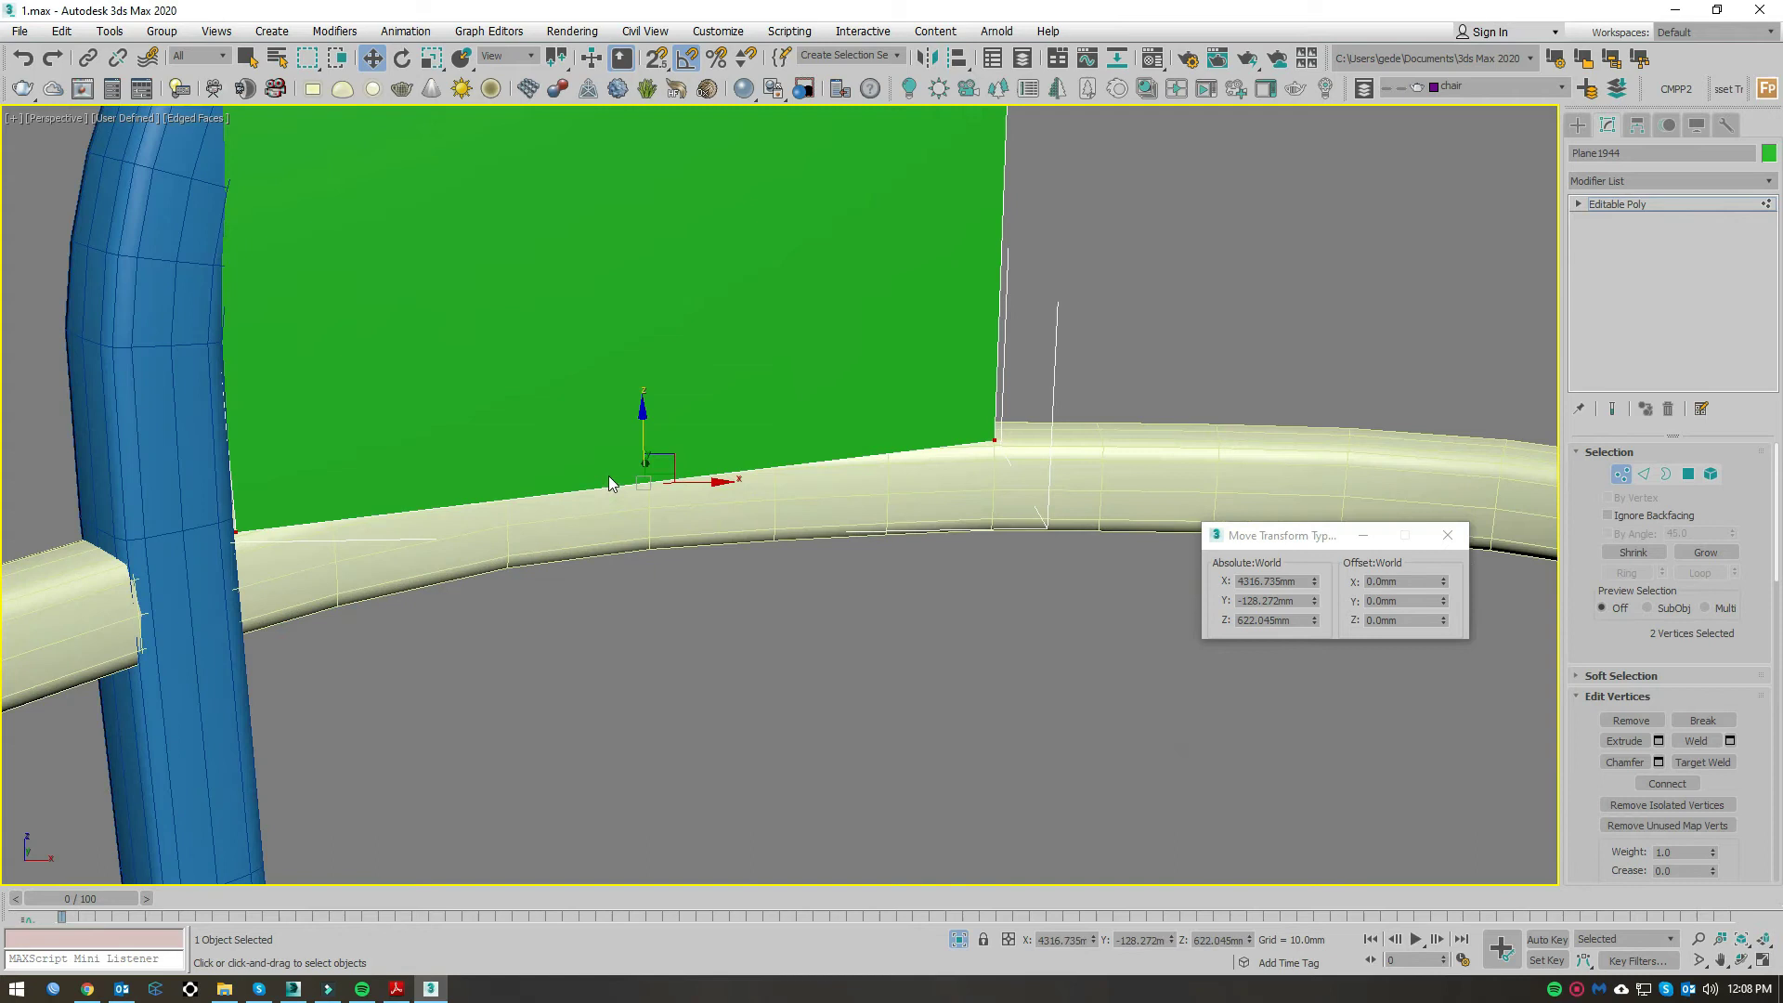
{"action": "left_click_drag", "start_coordinate": [644, 408], "coordinate": [642, 534]}
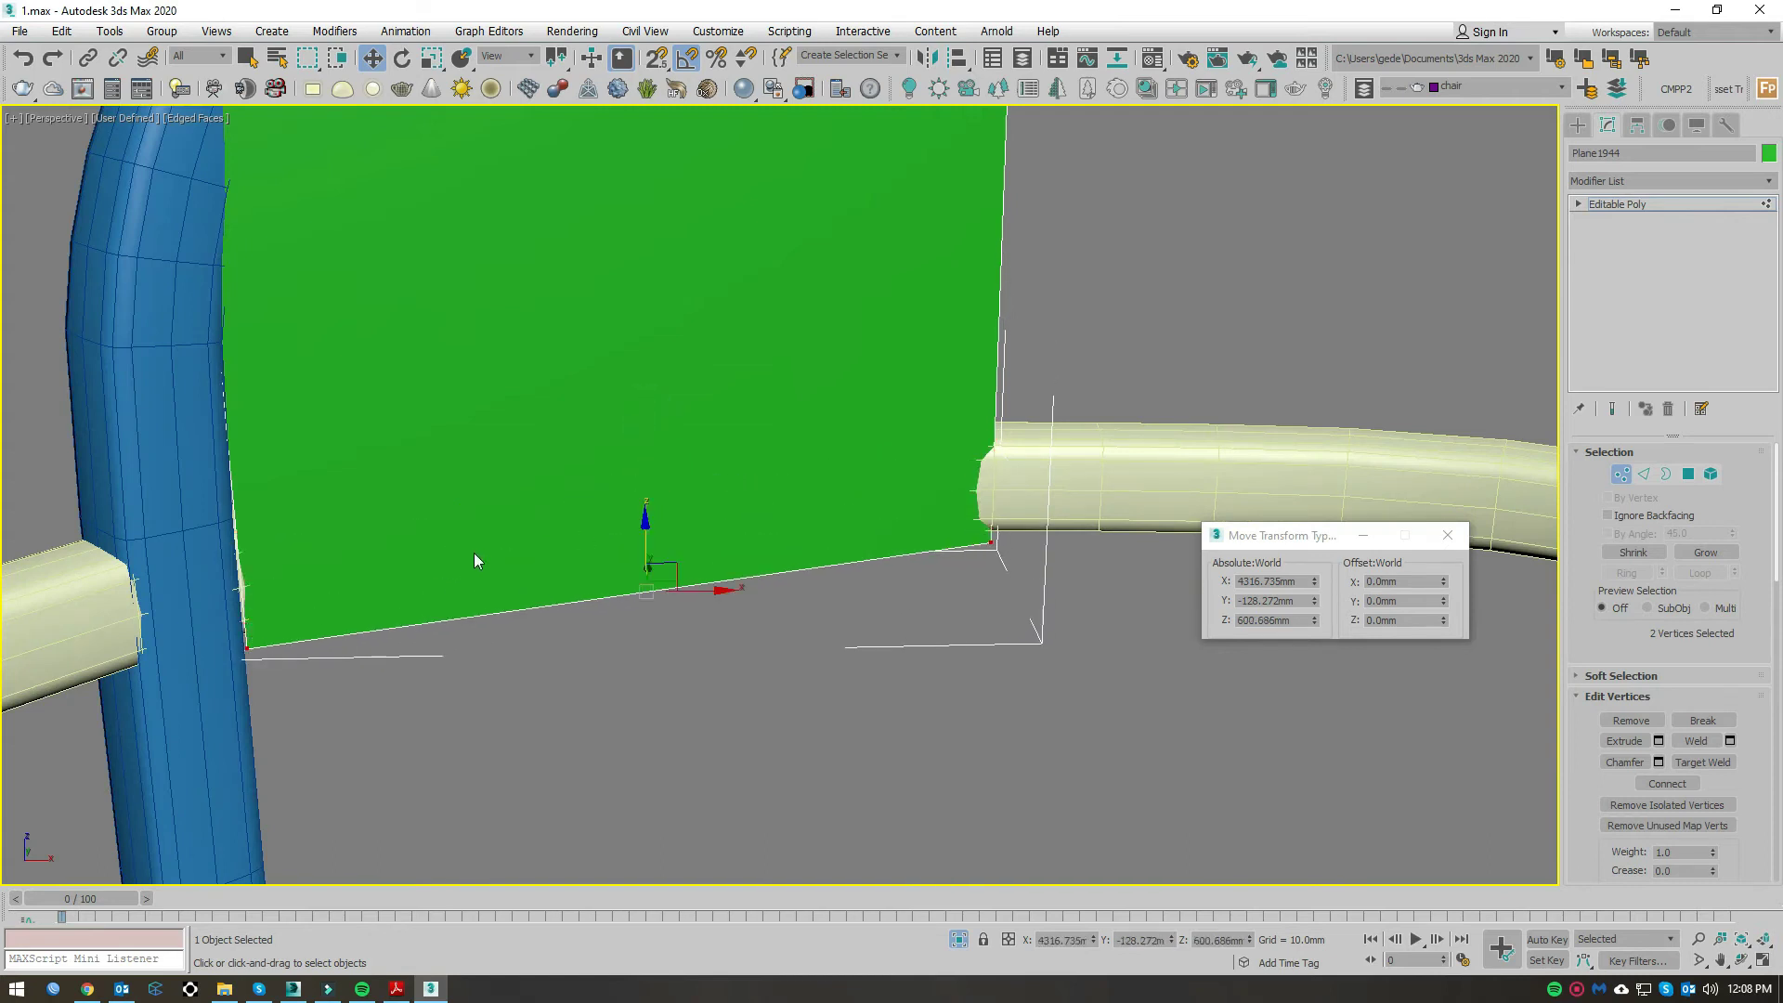
{"action": "scroll", "coordinate": [474, 553], "scroll_direction": "down", "scroll_amount": 3}
{"action": "middle_click_drag", "start_coordinate": [628, 606], "coordinate": [741, 577]}
Step: In Top view, select the edge loop and move its two vertices onto the rail curve
{"action": "key", "text": "2"}
{"action": "scroll", "coordinate": [687, 548], "scroll_direction": "down", "scroll_amount": 2}
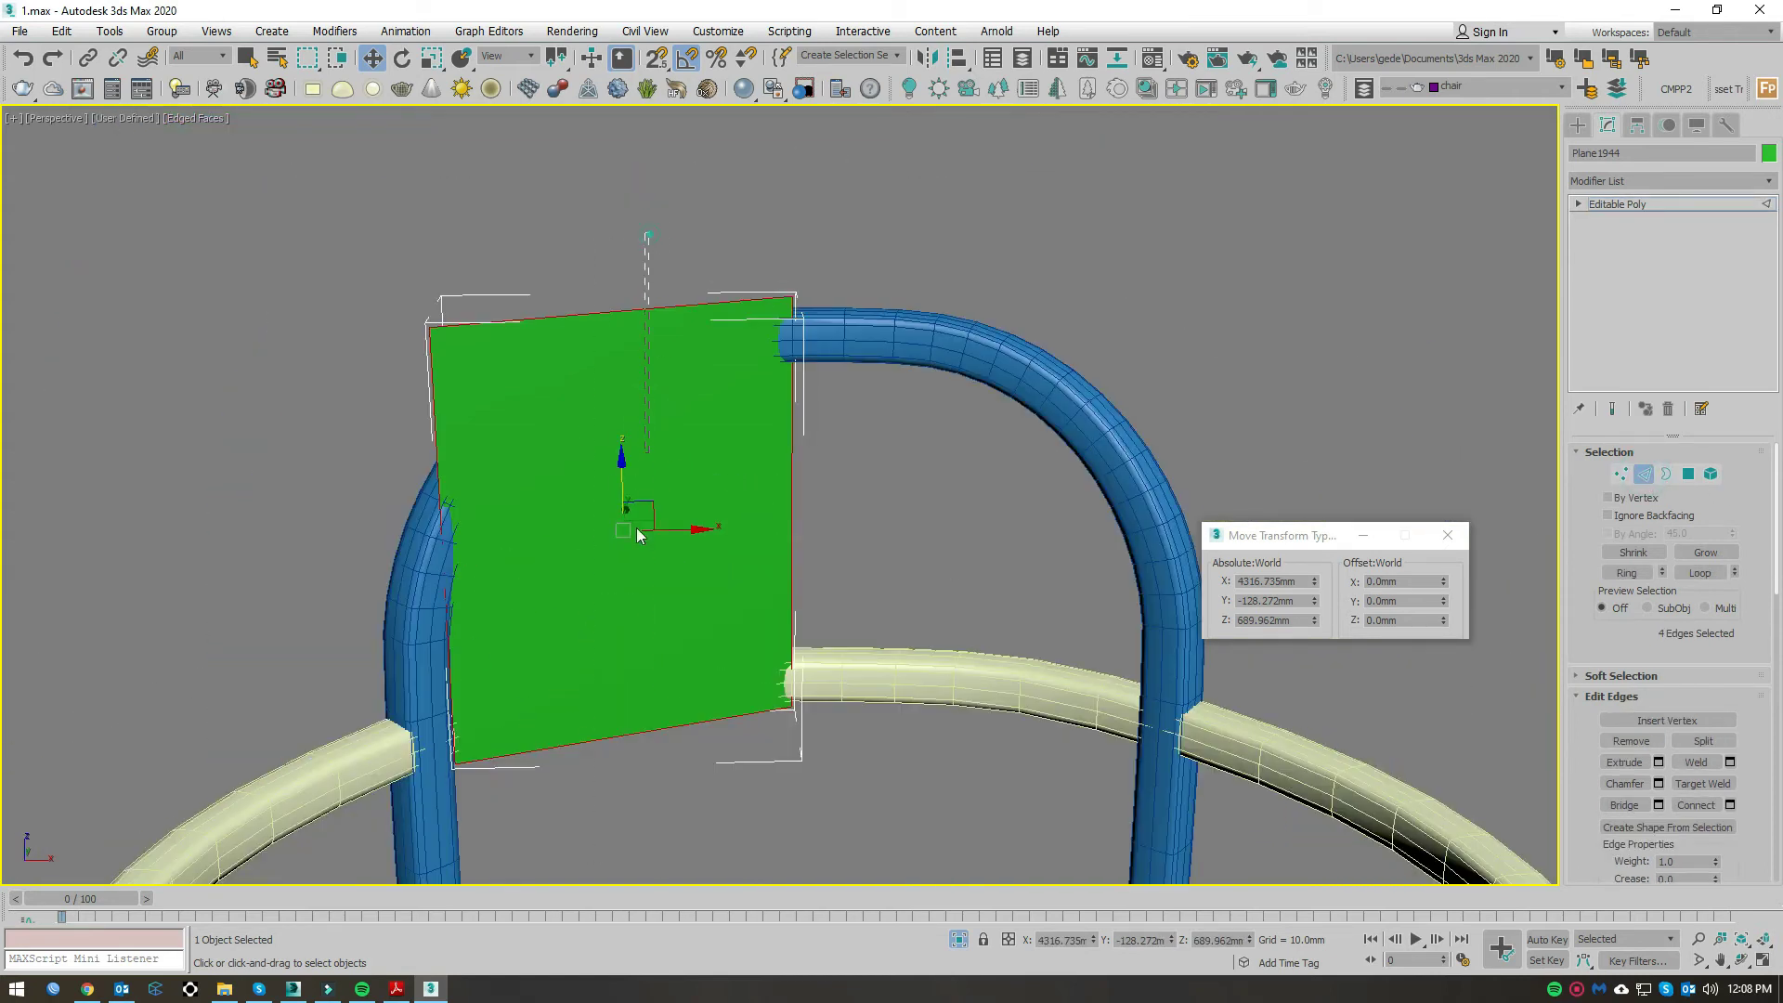
{"action": "key", "text": "t"}
{"action": "key", "text": "F3"}
{"action": "scroll", "coordinate": [876, 510], "scroll_direction": "down", "scroll_amount": 5}
{"action": "right_click", "coordinate": [854, 578]}
{"action": "double_click", "coordinate": [854, 577]}
{"action": "right_click", "coordinate": [854, 577]}
{"action": "left_click", "coordinate": [829, 541]}
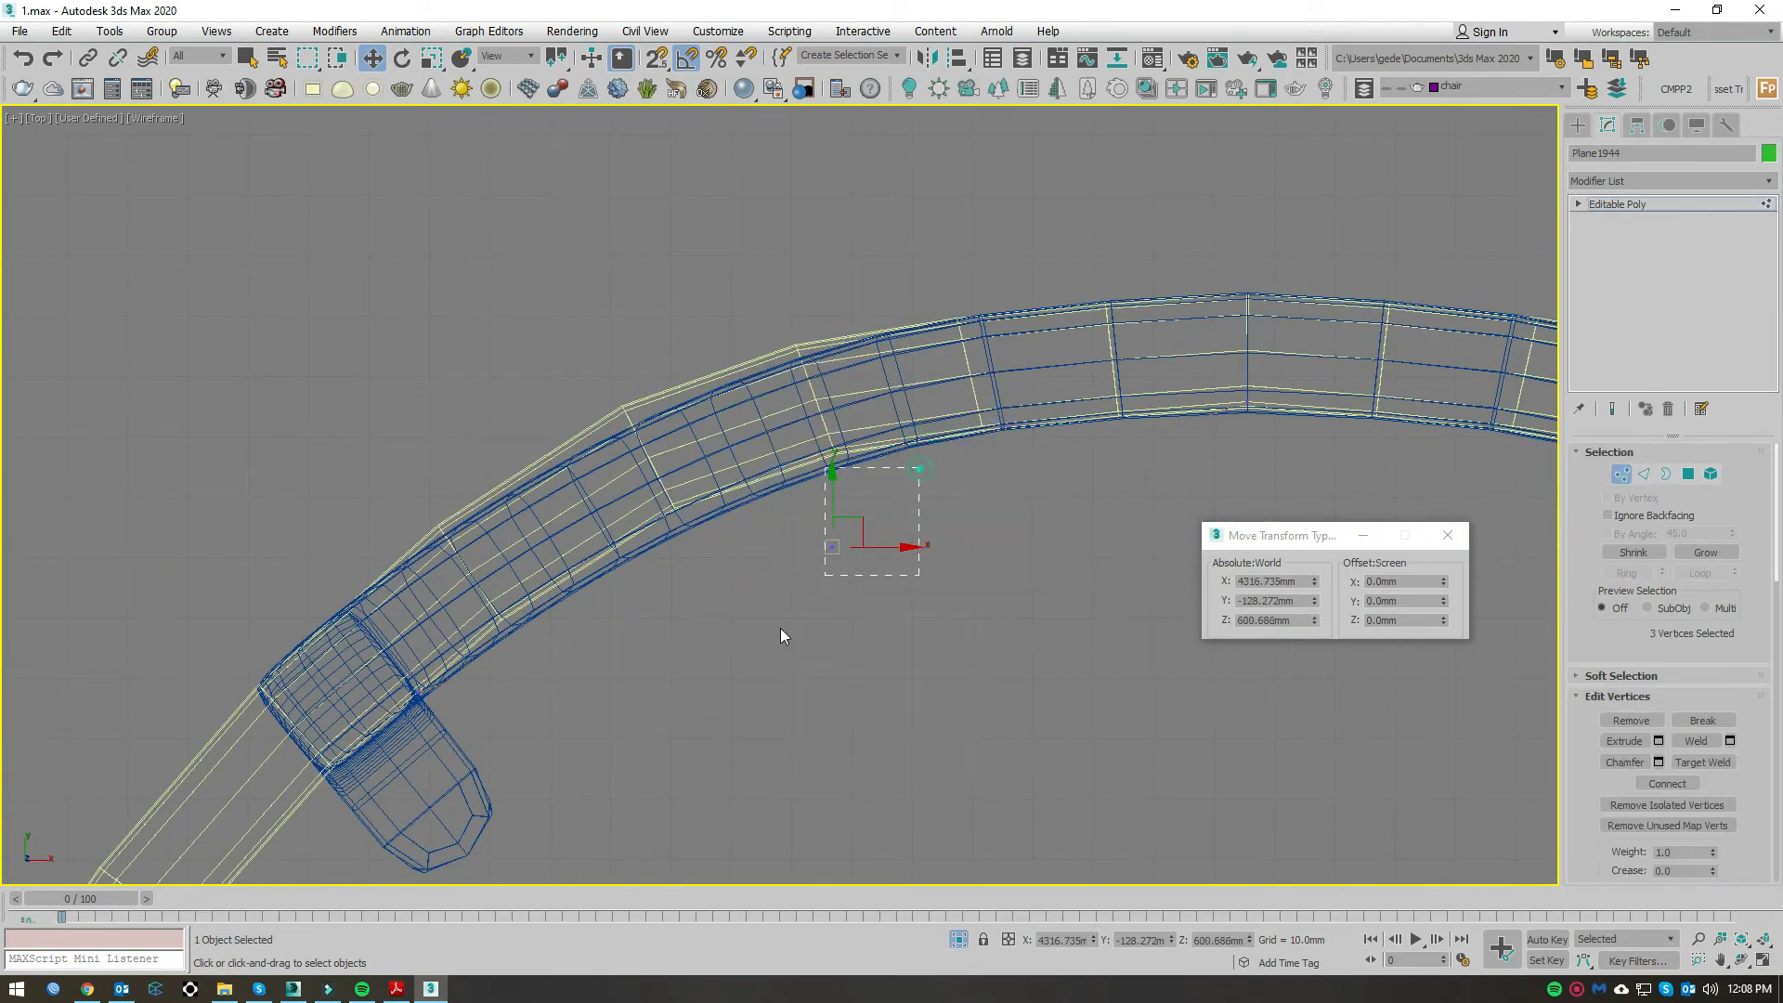
{"action": "scroll", "coordinate": [808, 594], "scroll_direction": "up", "scroll_amount": 3}
{"action": "scroll", "coordinate": [841, 583], "scroll_direction": "up", "scroll_amount": 2}
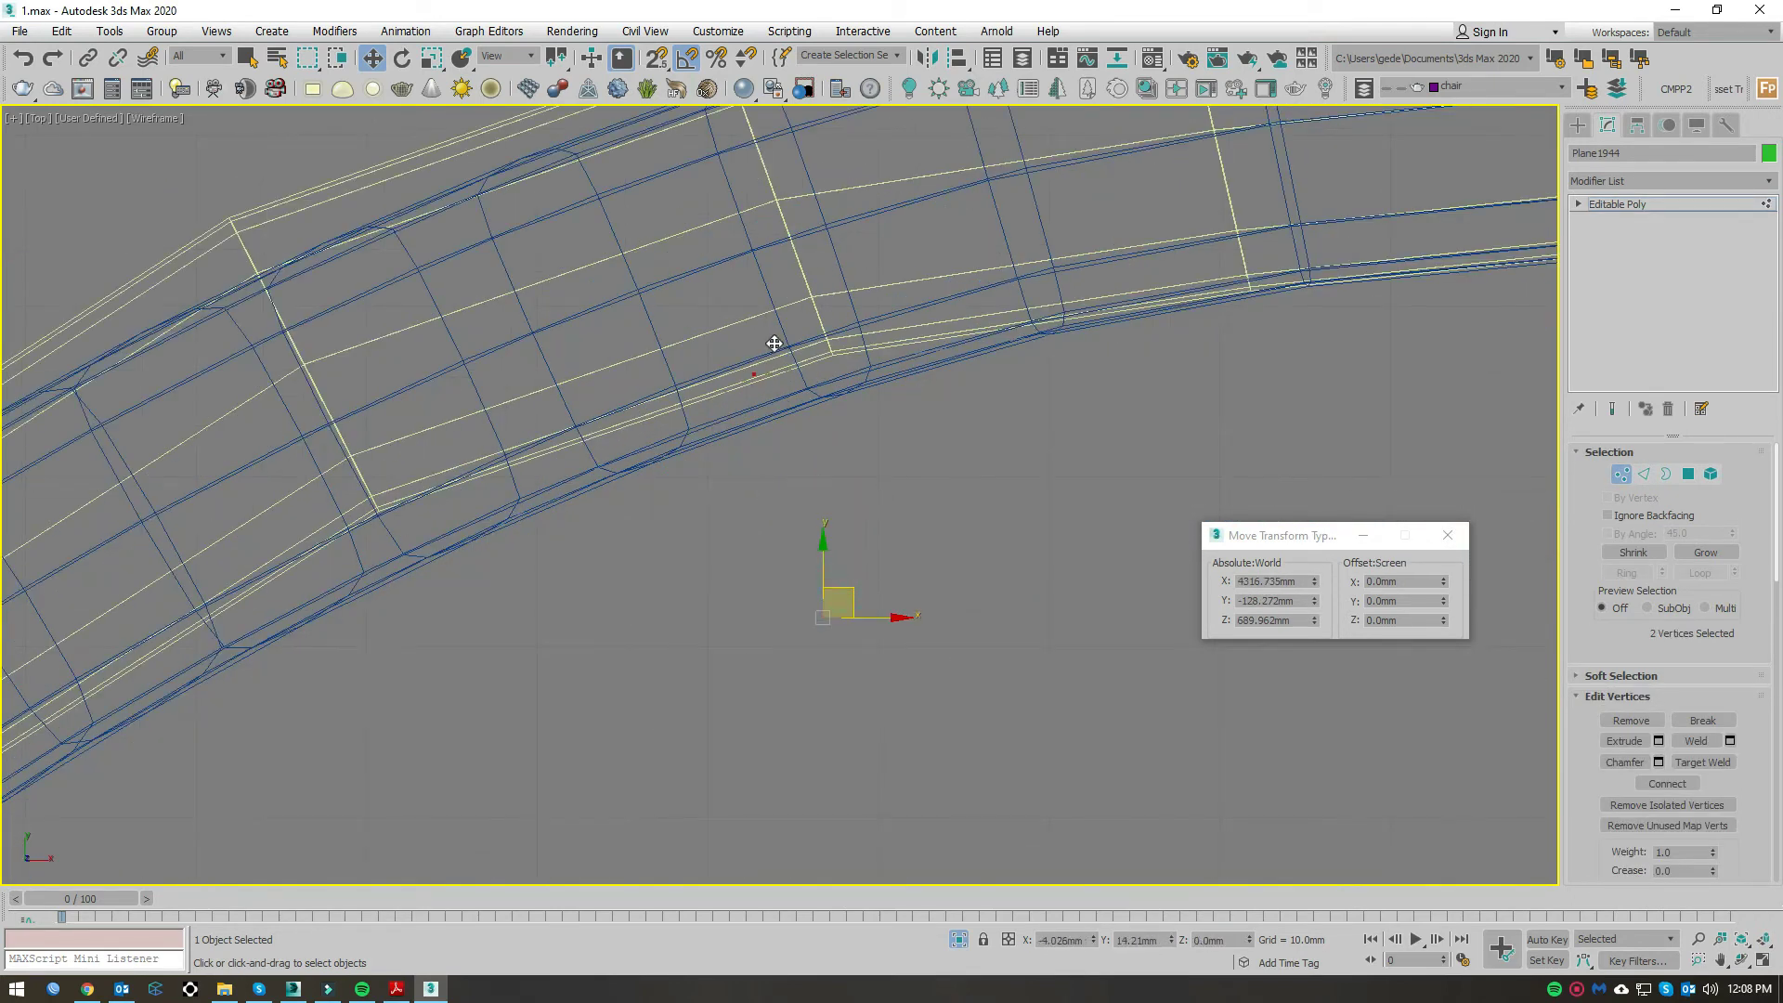
{"action": "left_click_drag", "start_coordinate": [780, 354], "coordinate": [760, 332]}
Step: Zoom and toggle shaded/wireframe display to check the panel's fit against the rail
{"action": "key", "text": "F3"}
{"action": "scroll", "coordinate": [737, 333], "scroll_direction": "down", "scroll_amount": 4}
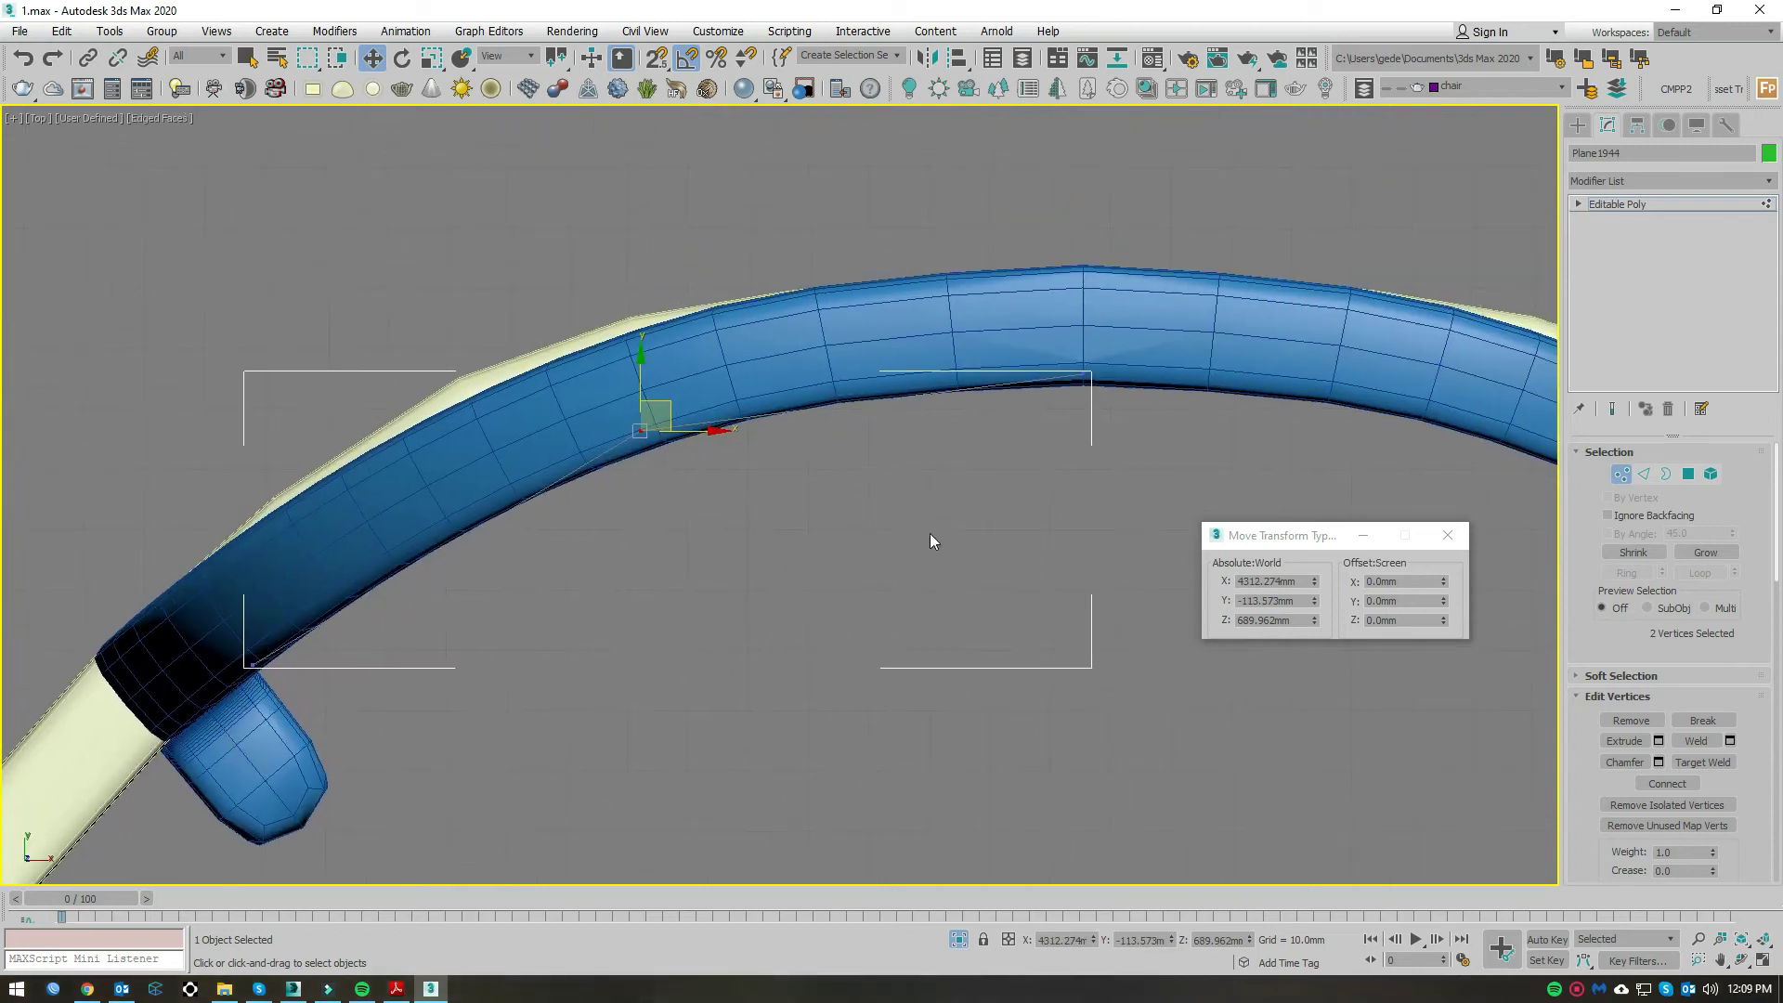
{"action": "scroll", "coordinate": [955, 582], "scroll_direction": "up", "scroll_amount": 2}
{"action": "key", "text": "F3"}
{"action": "scroll", "coordinate": [979, 455], "scroll_direction": "up", "scroll_amount": 3}
{"action": "scroll", "coordinate": [979, 455], "scroll_direction": "down", "scroll_amount": 2}
{"action": "scroll", "coordinate": [995, 371], "scroll_direction": "down", "scroll_amount": 1}
{"action": "scroll", "coordinate": [928, 403], "scroll_direction": "down", "scroll_amount": 2}
{"action": "scroll", "coordinate": [911, 445], "scroll_direction": "up", "scroll_amount": 5}
{"action": "scroll", "coordinate": [911, 445], "scroll_direction": "down", "scroll_amount": 2}
{"action": "scroll", "coordinate": [1019, 350], "scroll_direction": "down", "scroll_amount": 1}
{"action": "scroll", "coordinate": [978, 437], "scroll_direction": "up", "scroll_amount": 5}
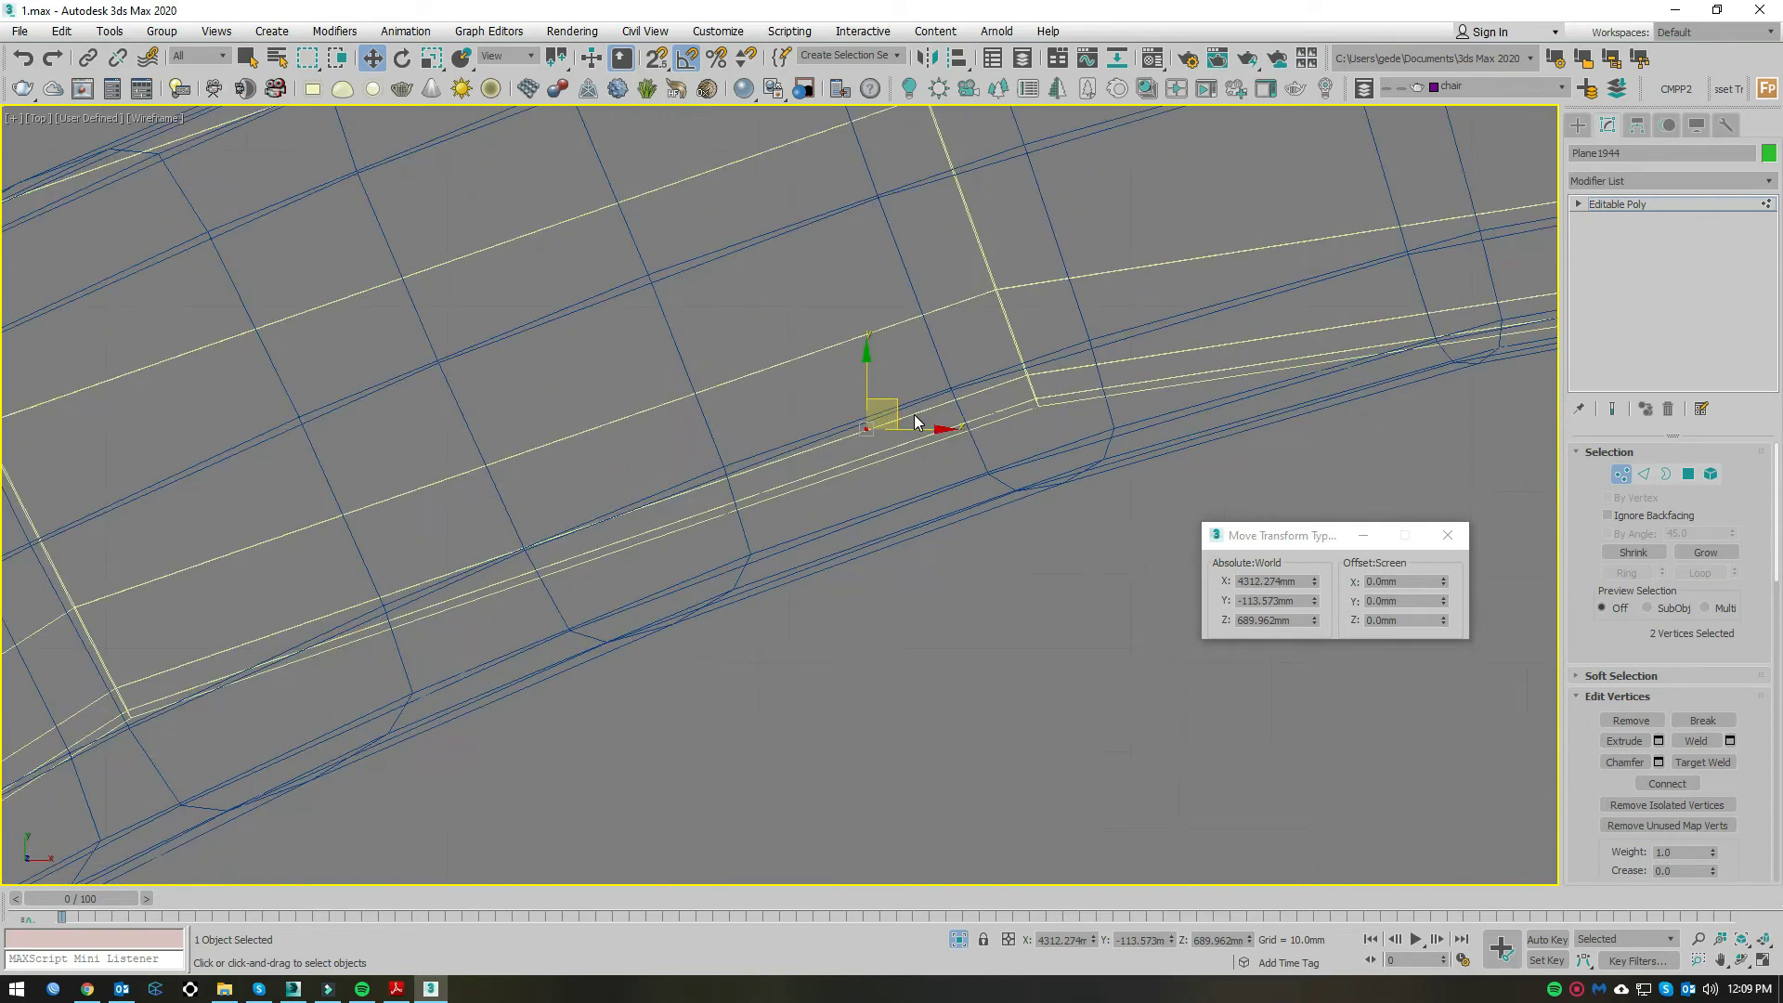
{"action": "scroll", "coordinate": [924, 423], "scroll_direction": "down", "scroll_amount": 3}
{"action": "scroll", "coordinate": [494, 618], "scroll_direction": "up", "scroll_amount": 4}
{"action": "scroll", "coordinate": [1140, 299], "scroll_direction": "down", "scroll_amount": 3}
{"action": "scroll", "coordinate": [1141, 299], "scroll_direction": "up", "scroll_amount": 4}
{"action": "key", "text": "F3"}
{"action": "scroll", "coordinate": [1220, 470], "scroll_direction": "down", "scroll_amount": 3}
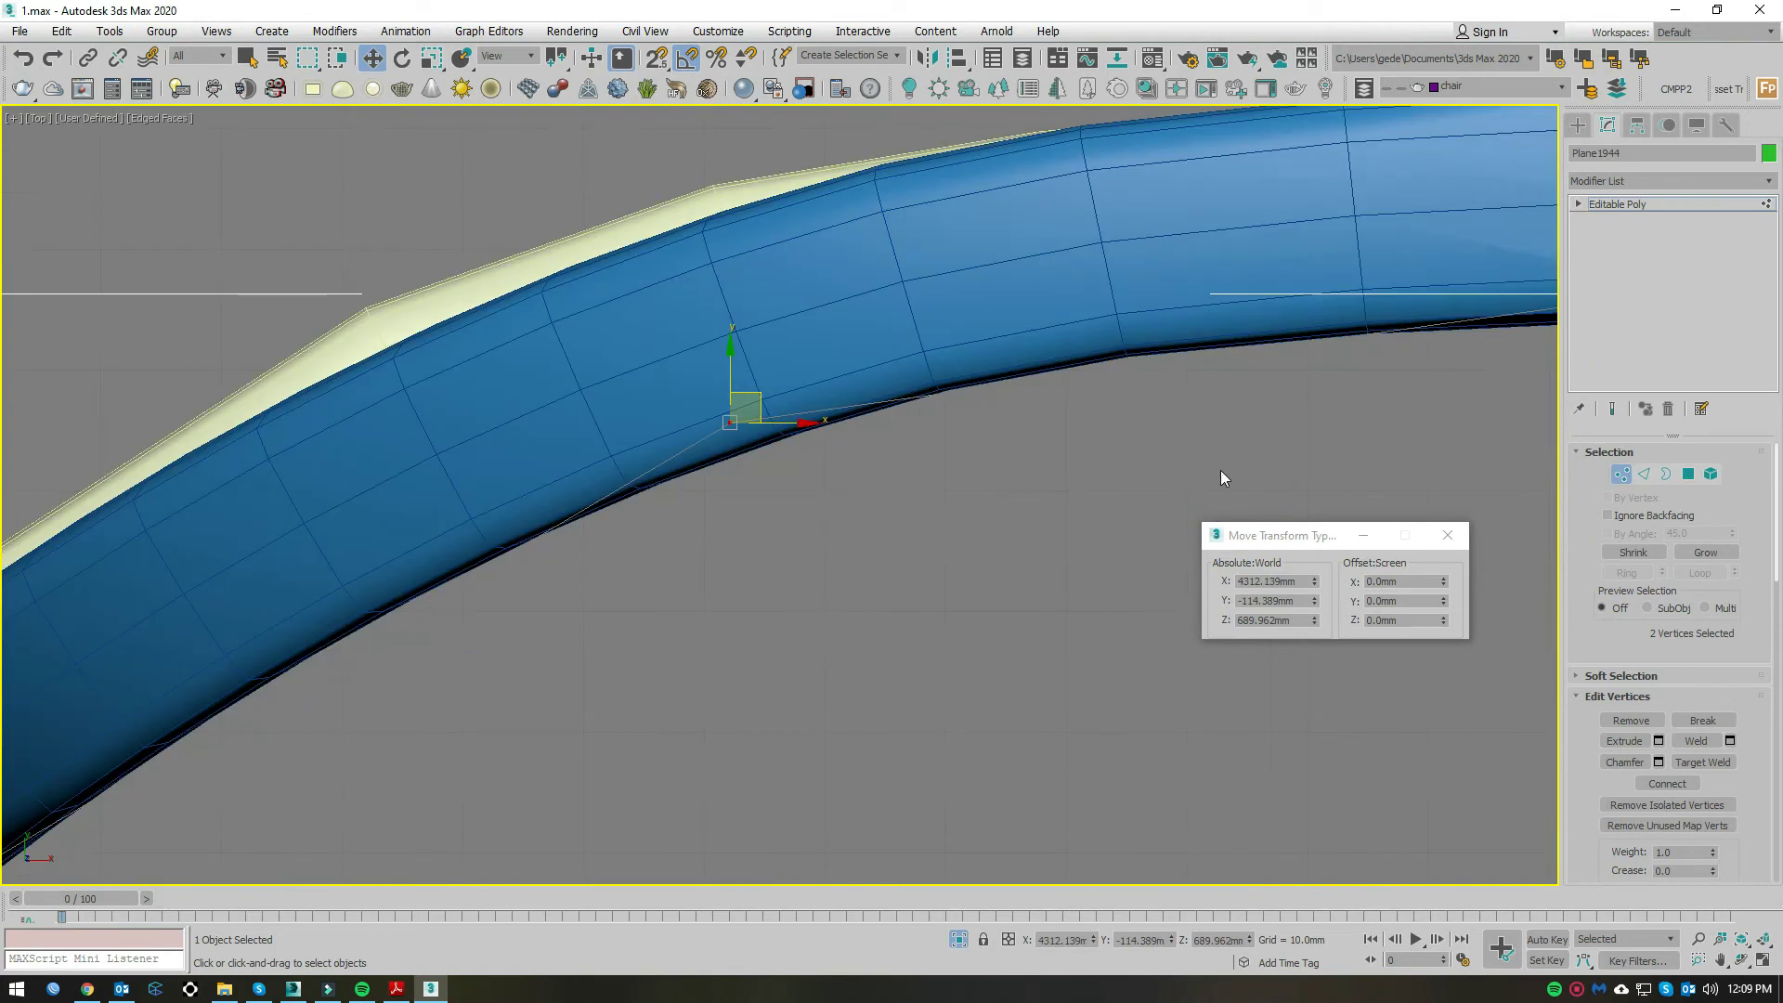
{"action": "scroll", "coordinate": [1078, 446], "scroll_direction": "up", "scroll_amount": 1}
Step: Change the backrest panel's object colour to white
{"action": "left_click", "coordinate": [1769, 154]}
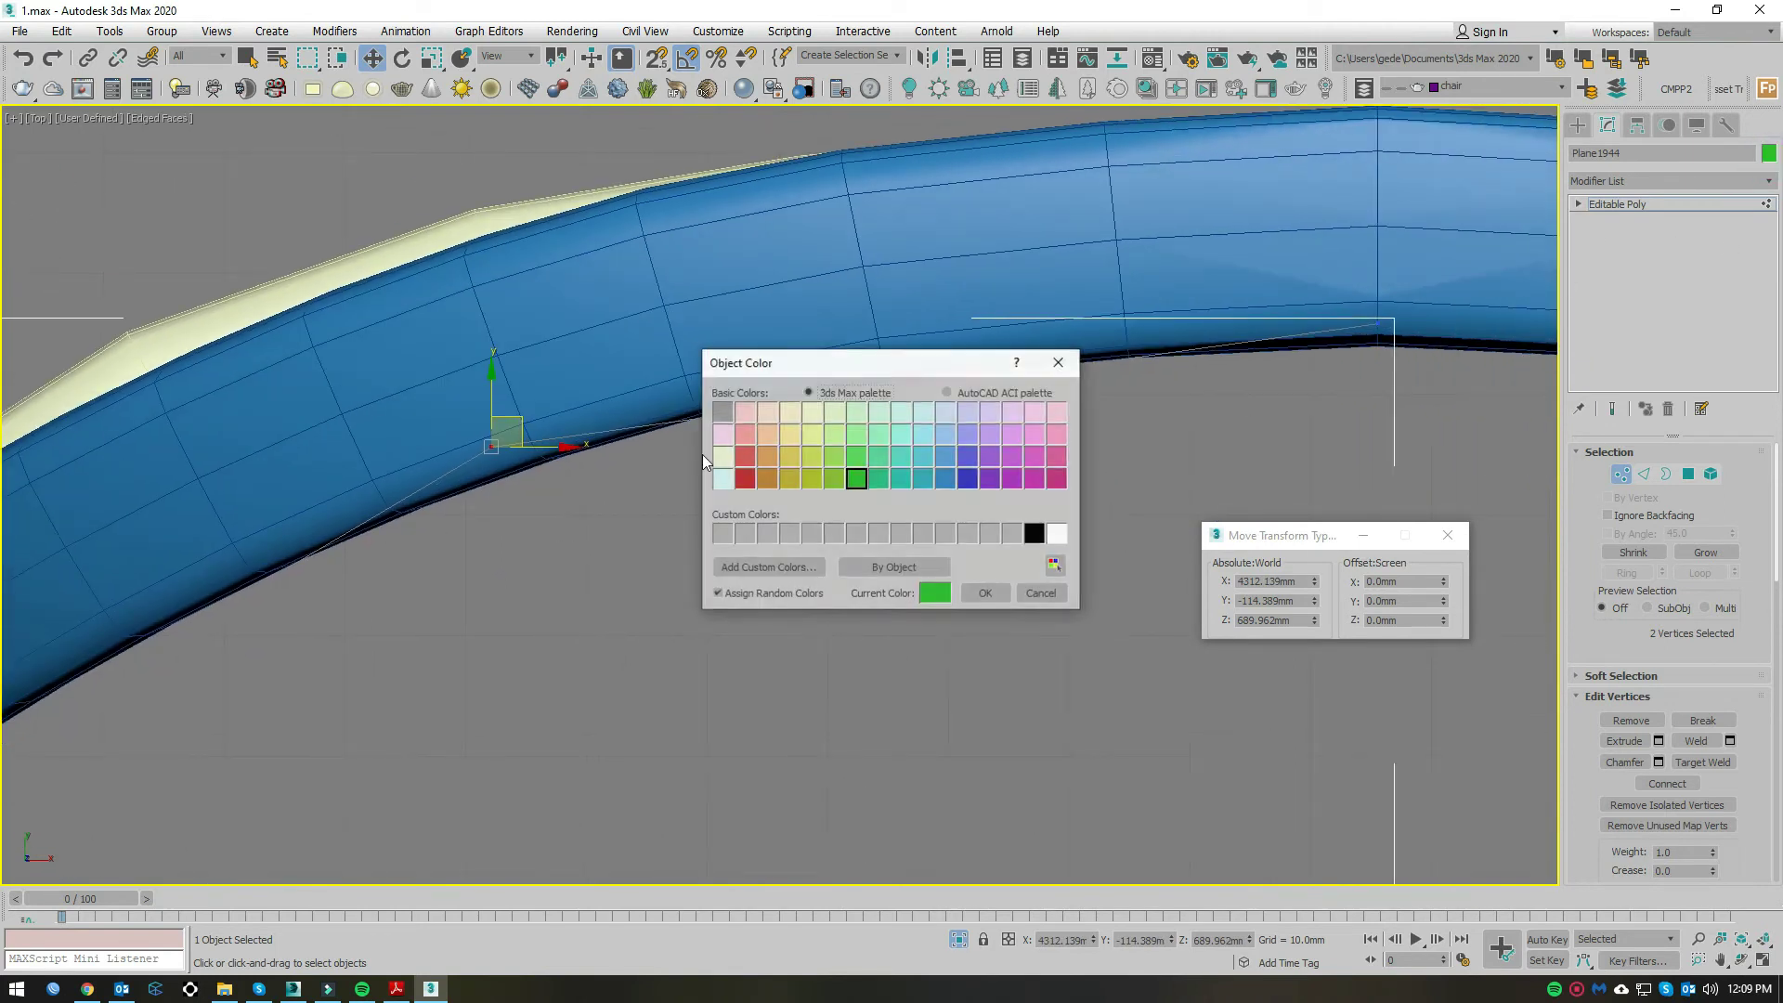
{"action": "left_click", "coordinate": [1056, 533]}
{"action": "left_click", "coordinate": [984, 593]}
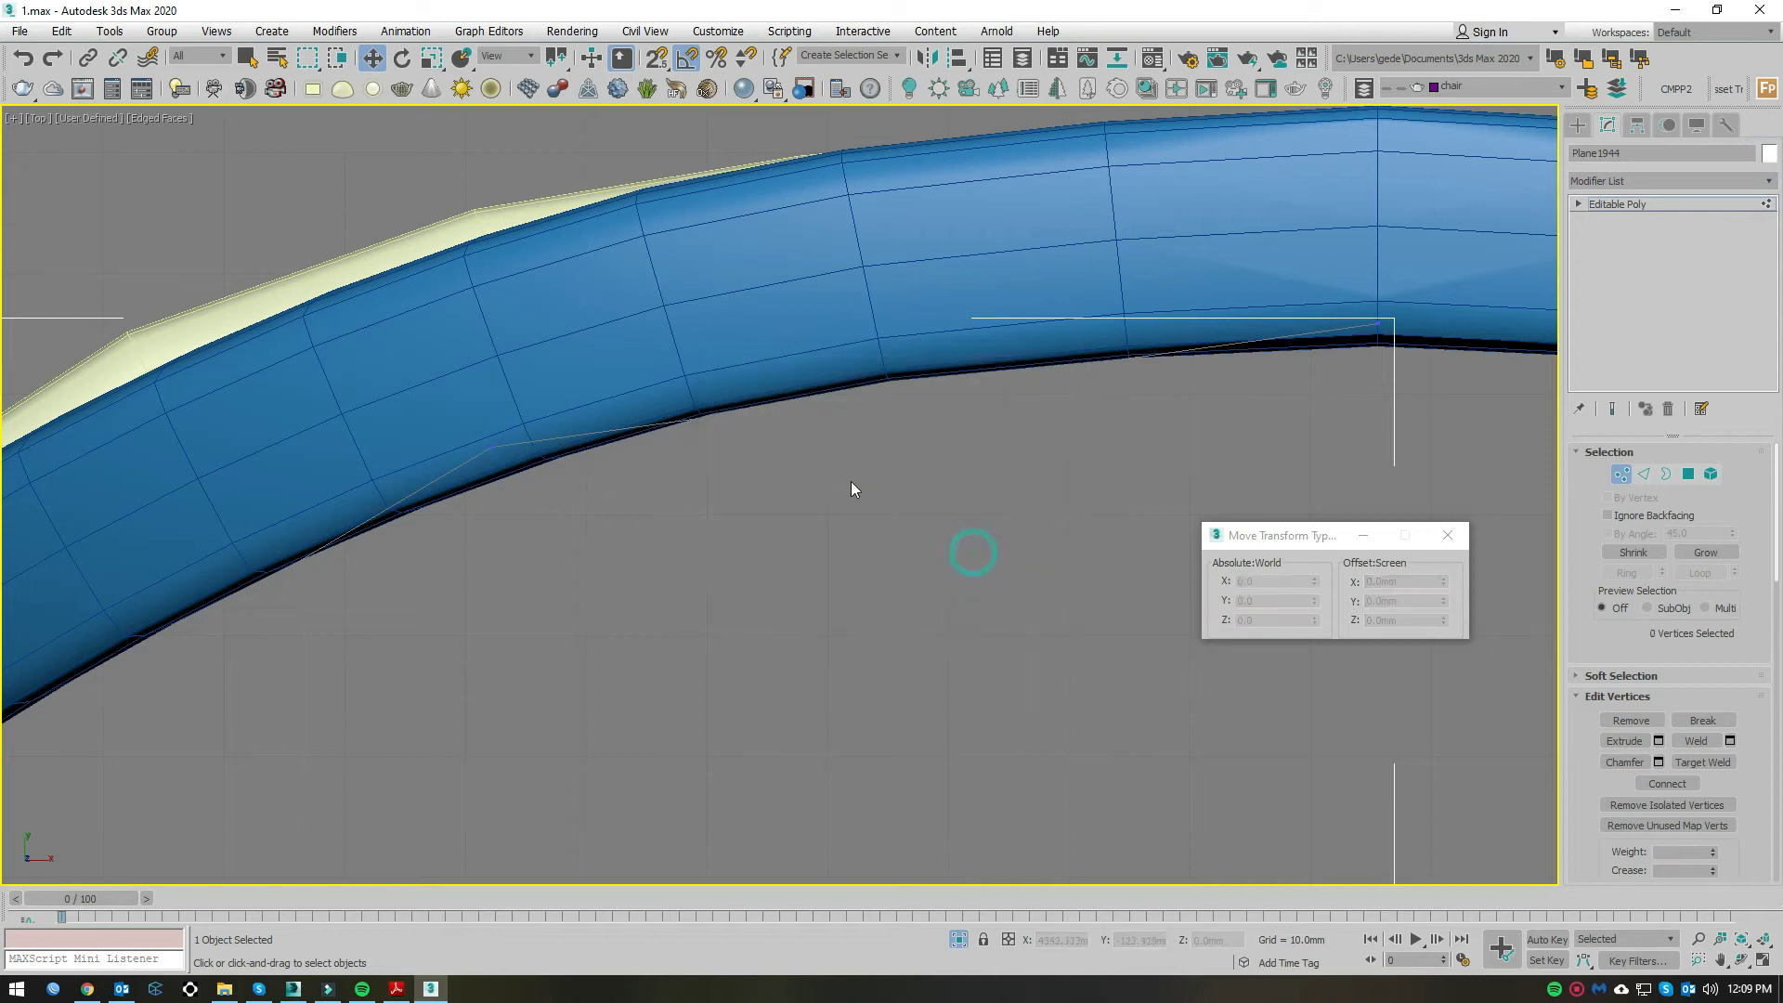
{"action": "left_click", "coordinate": [1578, 203]}
Step: In wireframe, nudge the first selected panel vertices onto the back rail curve
{"action": "middle_click_drag", "start_coordinate": [778, 397], "coordinate": [905, 442]}
{"action": "key", "text": "F3"}
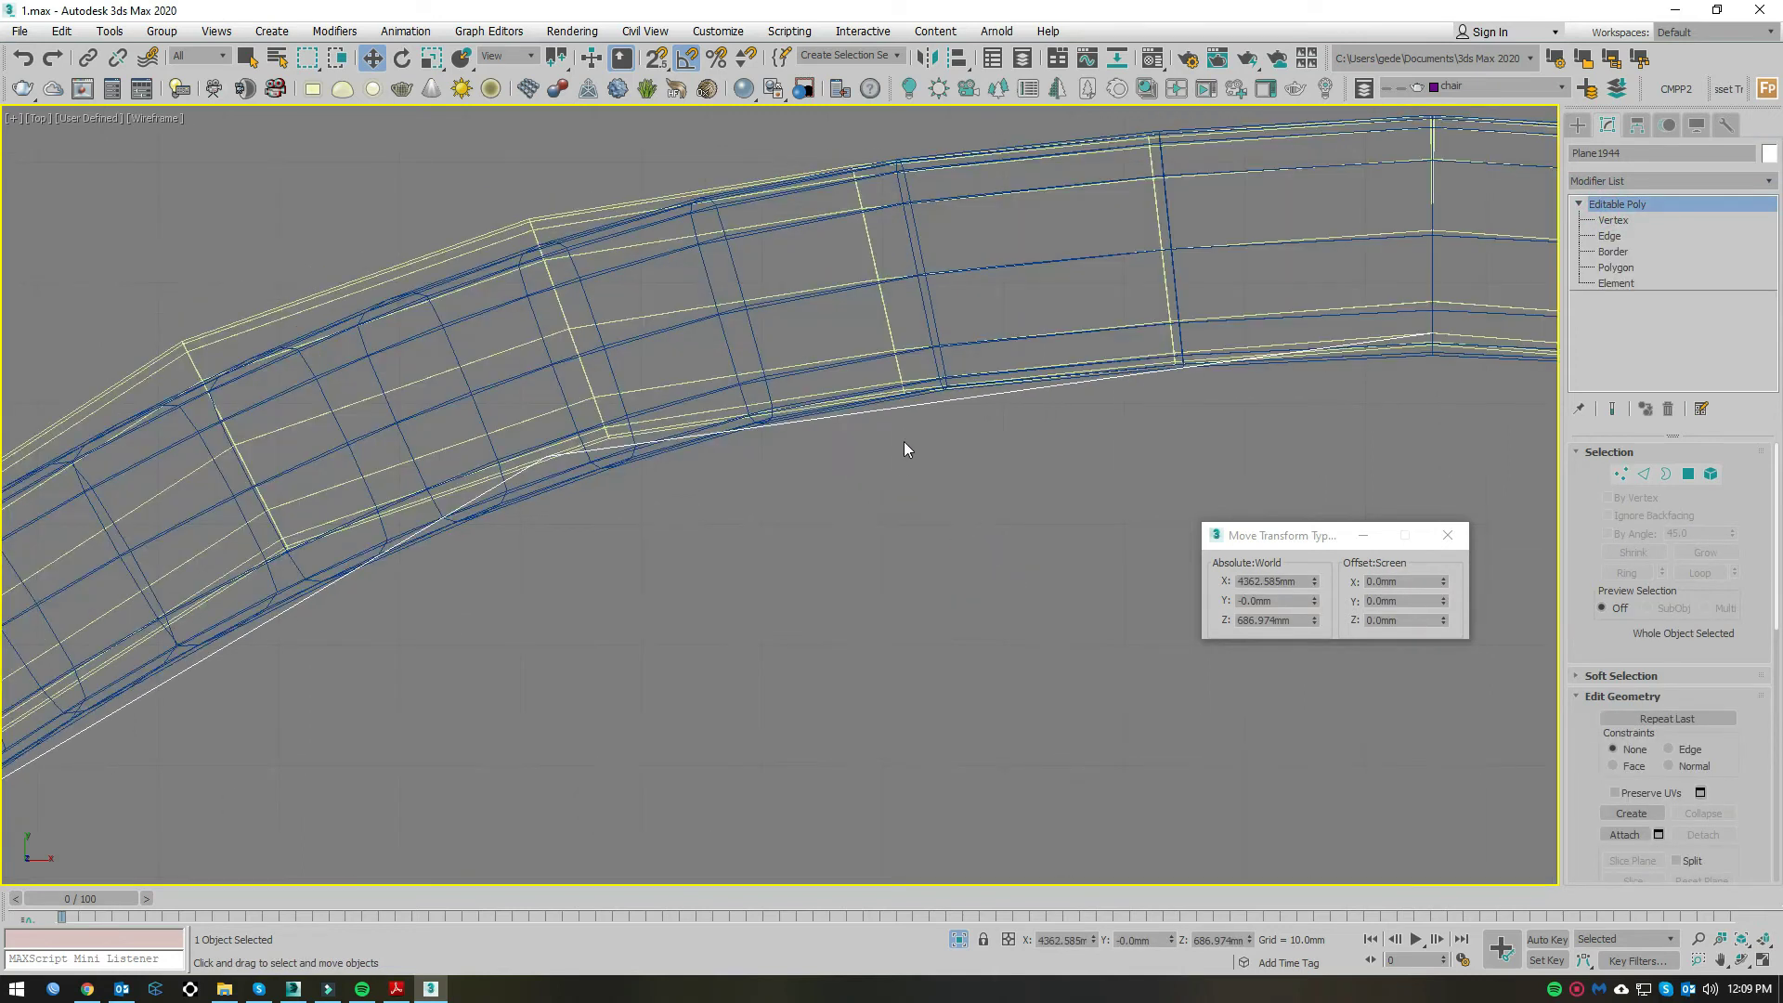
{"action": "key", "text": "2"}
{"action": "left_click", "coordinate": [1031, 379]}
{"action": "right_click", "coordinate": [999, 418]}
{"action": "key", "text": "Escape"}
{"action": "scroll", "coordinate": [1021, 400], "scroll_direction": "up", "scroll_amount": 4}
{"action": "right_click", "coordinate": [1028, 398]}
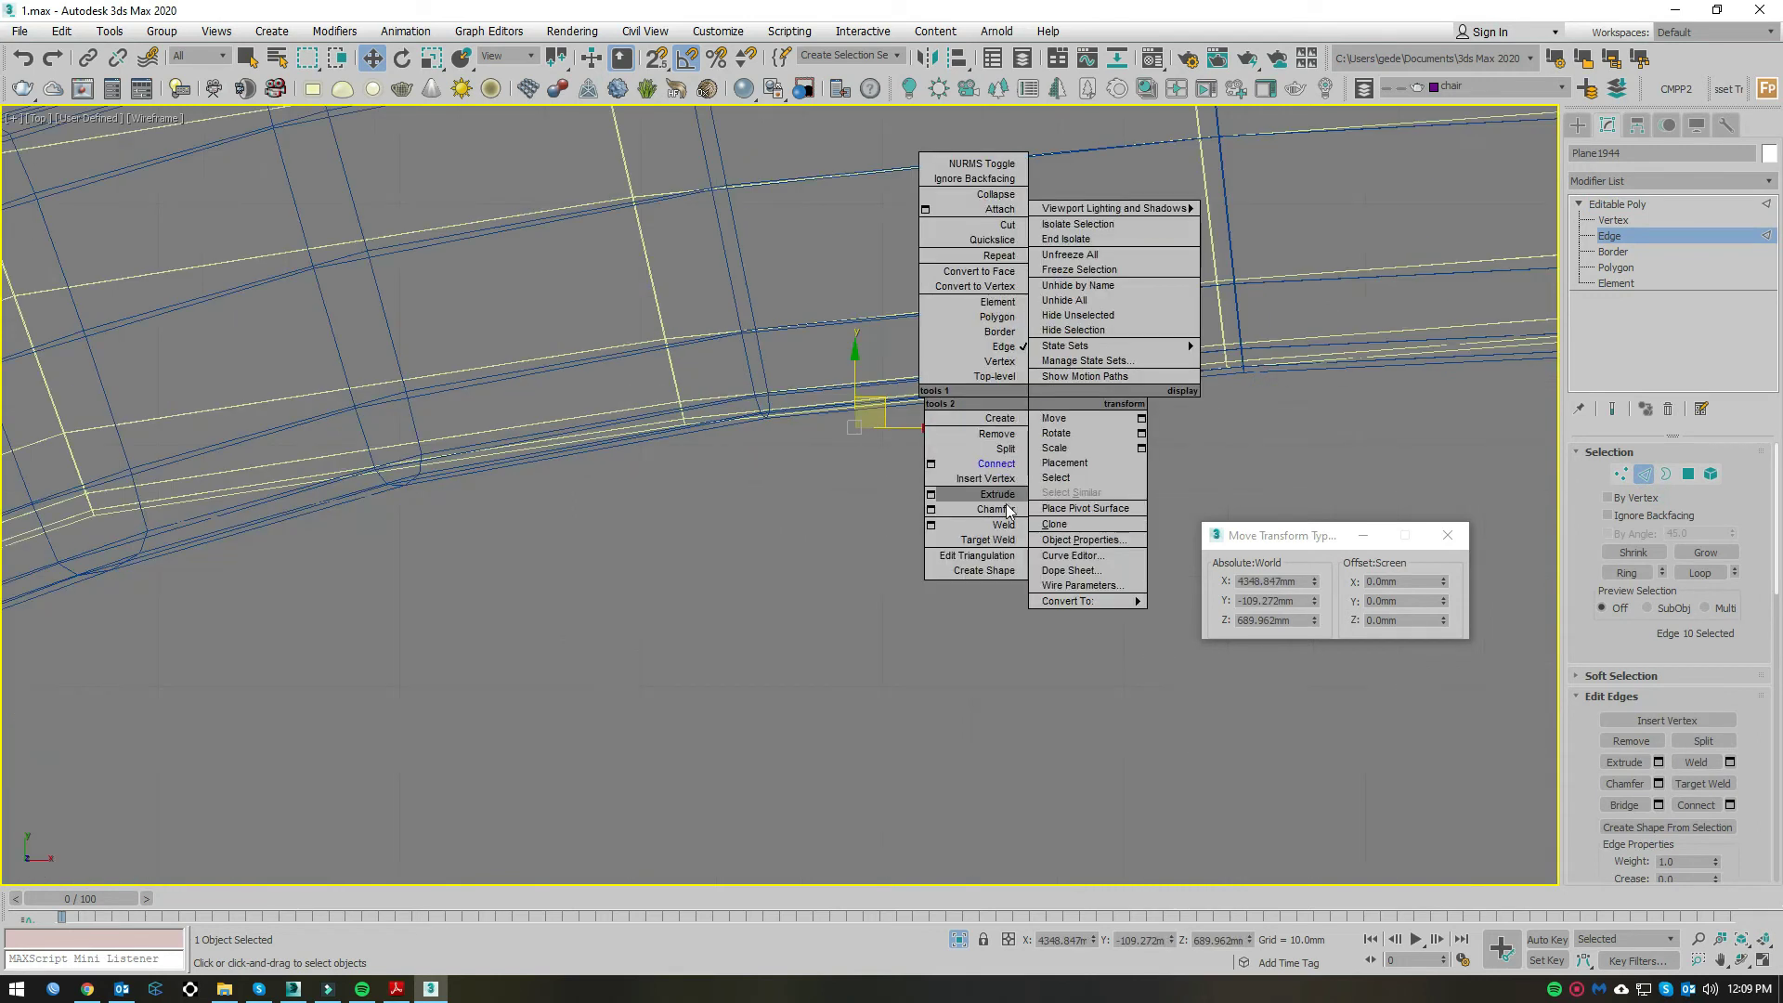
{"action": "left_click", "coordinate": [1000, 361]}
{"action": "scroll", "coordinate": [827, 405], "scroll_direction": "up", "scroll_amount": 3}
{"action": "left_click_drag", "start_coordinate": [928, 446], "coordinate": [924, 395]}
{"action": "scroll", "coordinate": [924, 394], "scroll_direction": "down", "scroll_amount": 3}
Step: Move the next selected panel vertices onto the rail curve
{"action": "middle_click_drag", "start_coordinate": [924, 395], "coordinate": [1078, 261]}
{"action": "scroll", "coordinate": [856, 416], "scroll_direction": "down", "scroll_amount": 3}
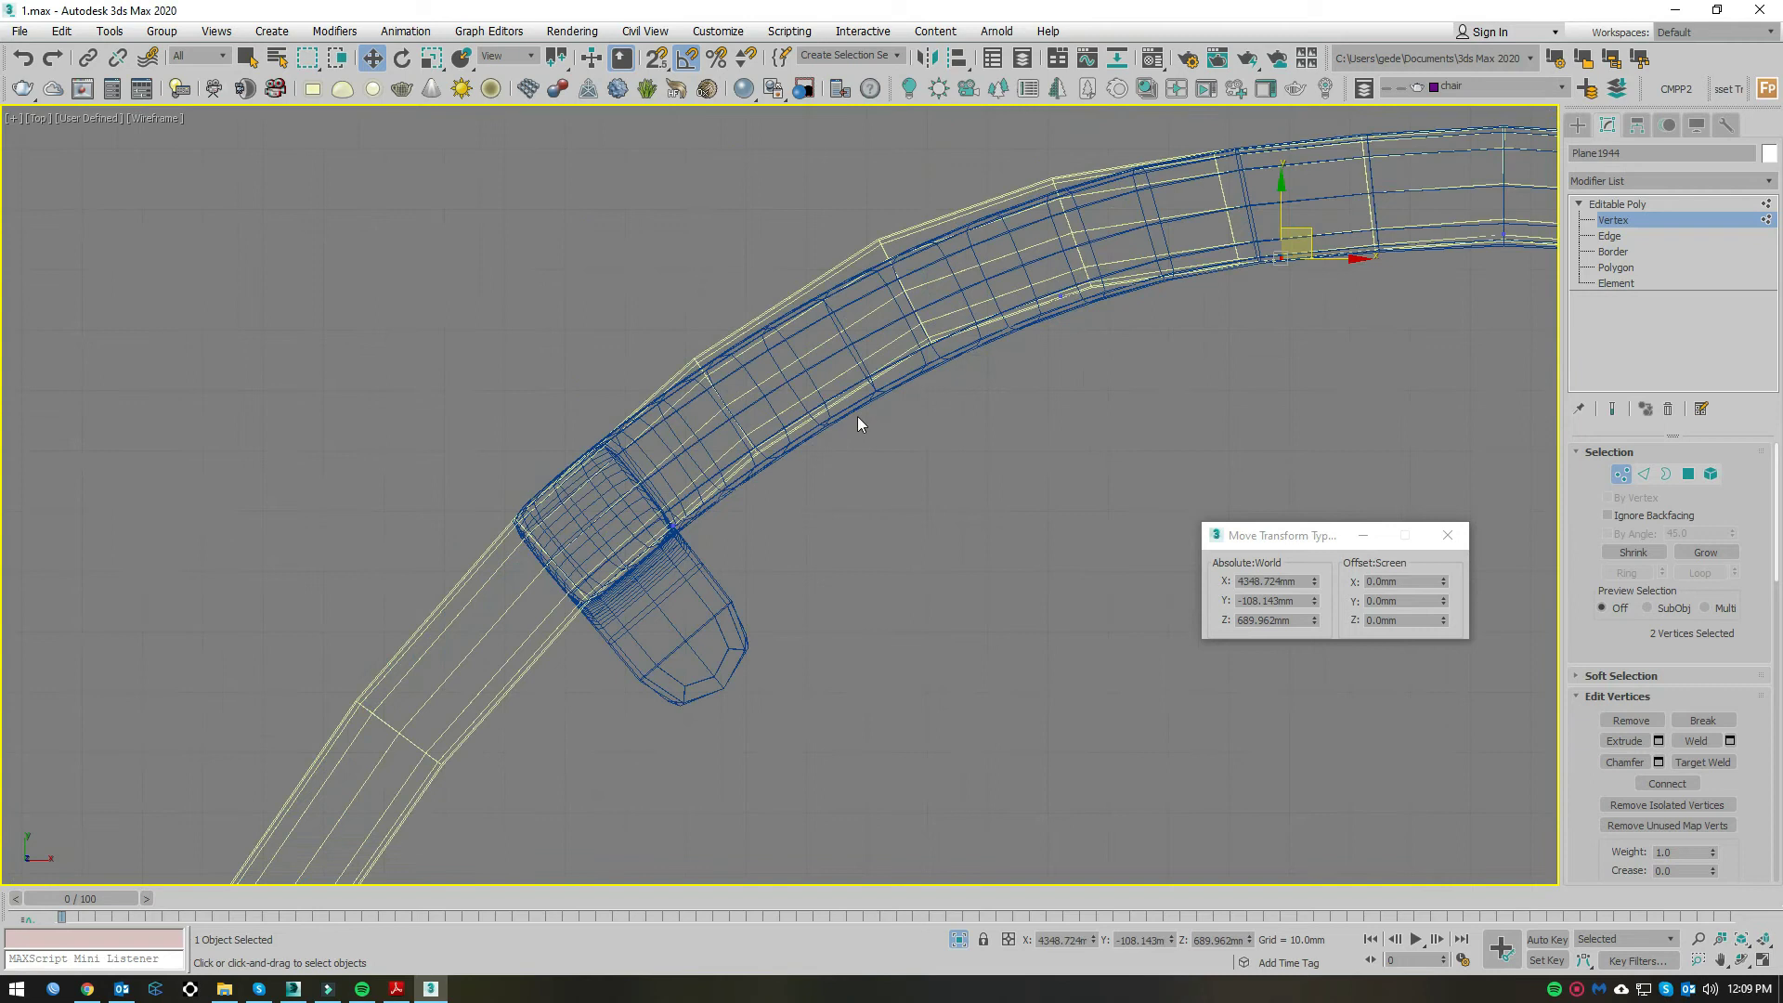
{"action": "key", "text": "F3"}
{"action": "scroll", "coordinate": [854, 420], "scroll_direction": "up", "scroll_amount": 3}
{"action": "right_click", "coordinate": [759, 424]}
{"action": "left_click", "coordinate": [743, 362]}
{"action": "left_click_drag", "start_coordinate": [915, 545], "coordinate": [751, 423]}
{"action": "key", "text": "F3"}
{"action": "right_click", "coordinate": [848, 418]}
{"action": "right_click", "coordinate": [814, 469]}
{"action": "left_click", "coordinate": [745, 430]}
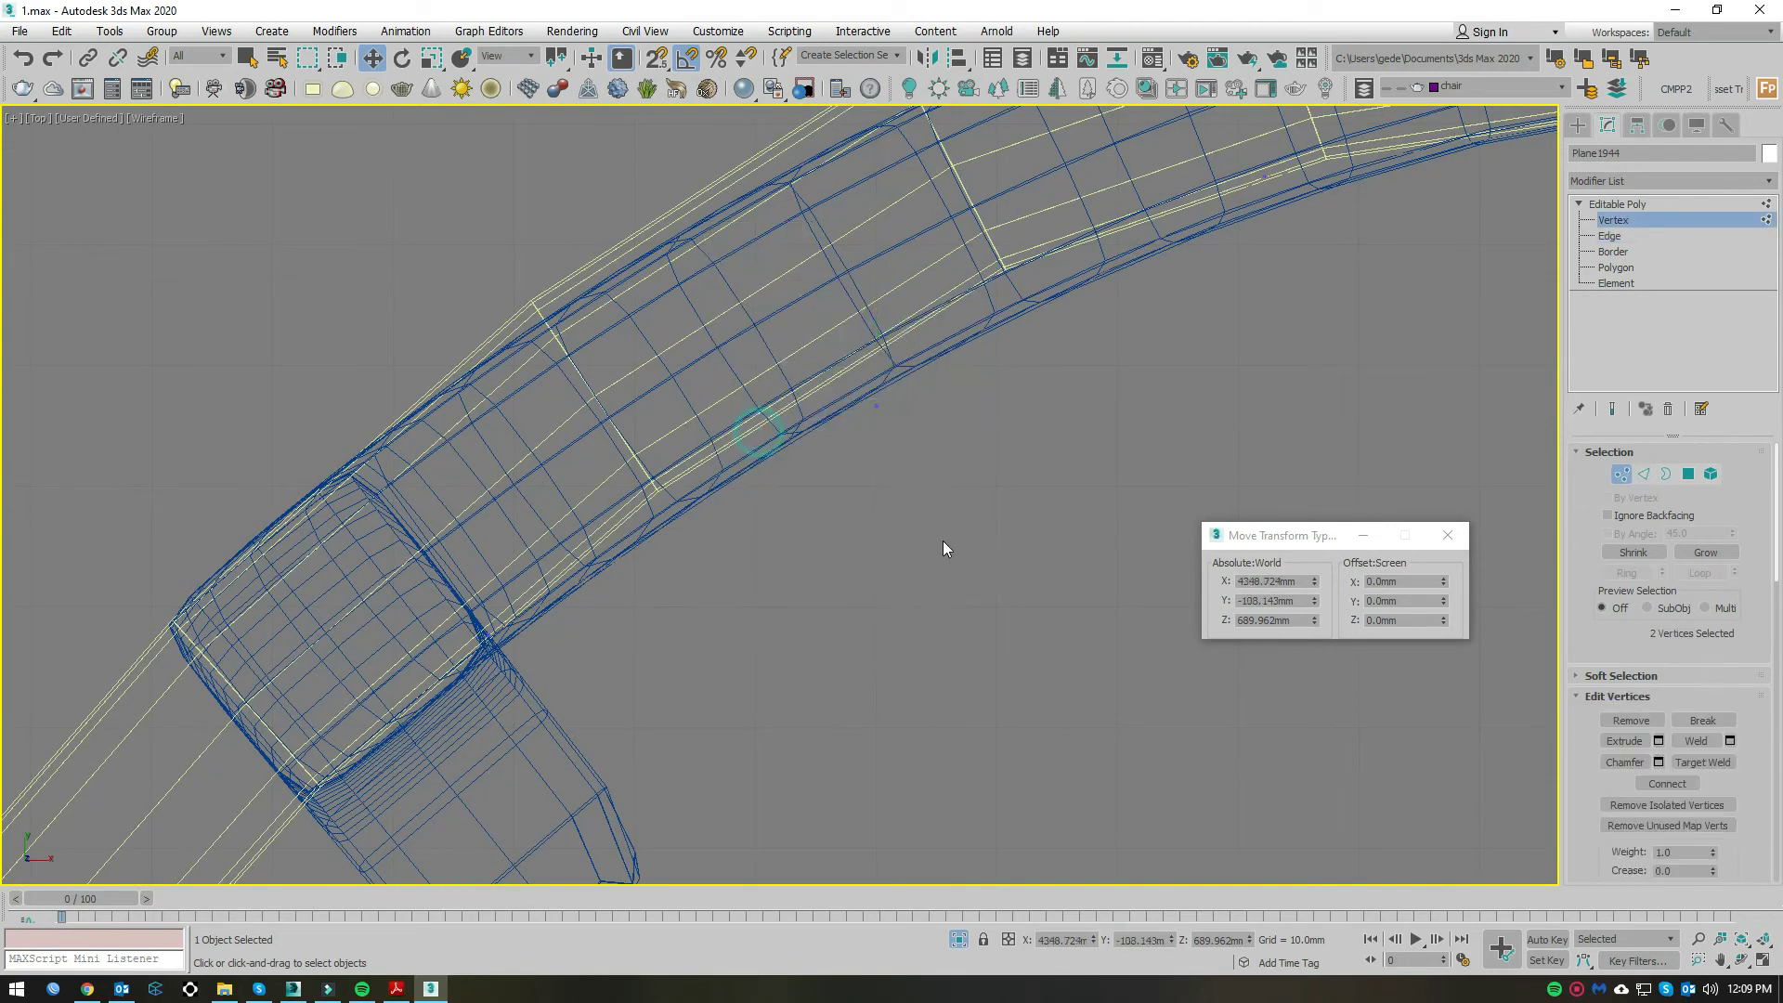
{"action": "scroll", "coordinate": [880, 382], "scroll_direction": "up", "scroll_amount": 3}
{"action": "scroll", "coordinate": [857, 415], "scroll_direction": "up", "scroll_amount": 3}
{"action": "left_click_drag", "start_coordinate": [857, 415], "coordinate": [827, 399]}
Step: Inspect the bent panel from several angles in shaded Perspective view
{"action": "key", "text": "p"}
{"action": "scroll", "coordinate": [617, 349], "scroll_direction": "up", "scroll_amount": 3}
{"action": "key", "text": "F3"}
{"action": "scroll", "coordinate": [827, 510], "scroll_direction": "down", "scroll_amount": 5}
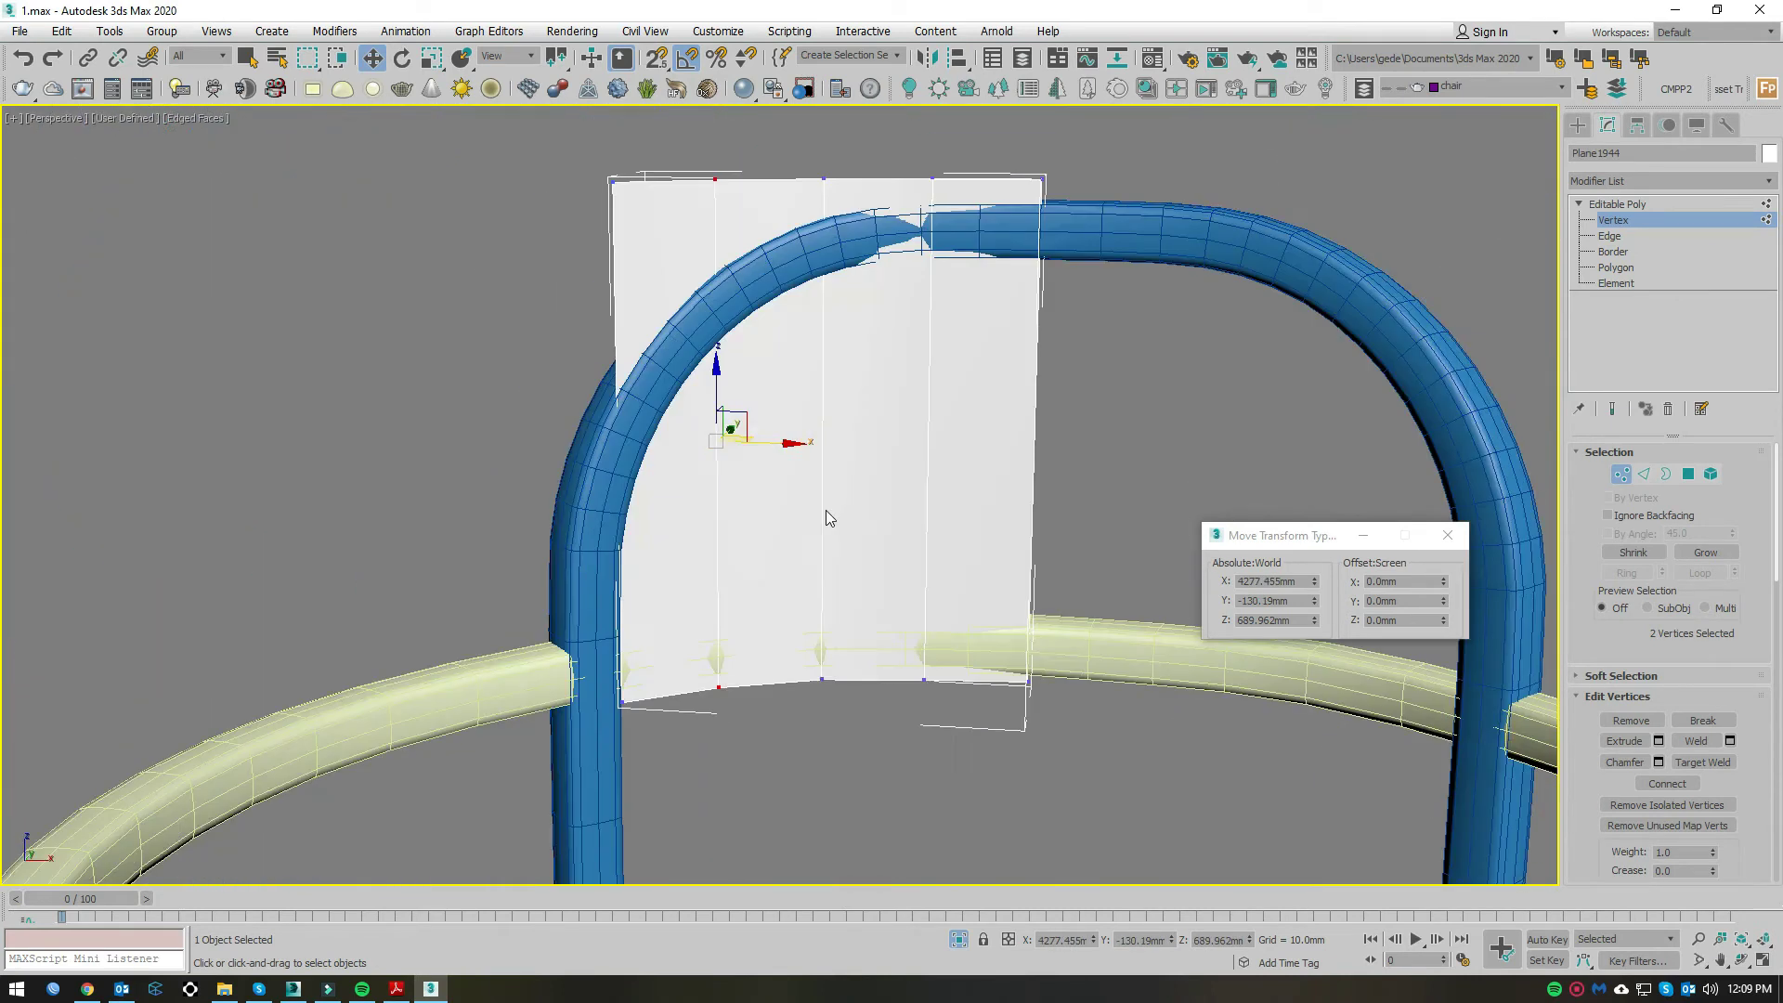
{"action": "middle_click_drag", "start_coordinate": [910, 529], "coordinate": [1031, 516], "text": "alt"}
{"action": "left_click", "coordinate": [1601, 203]}
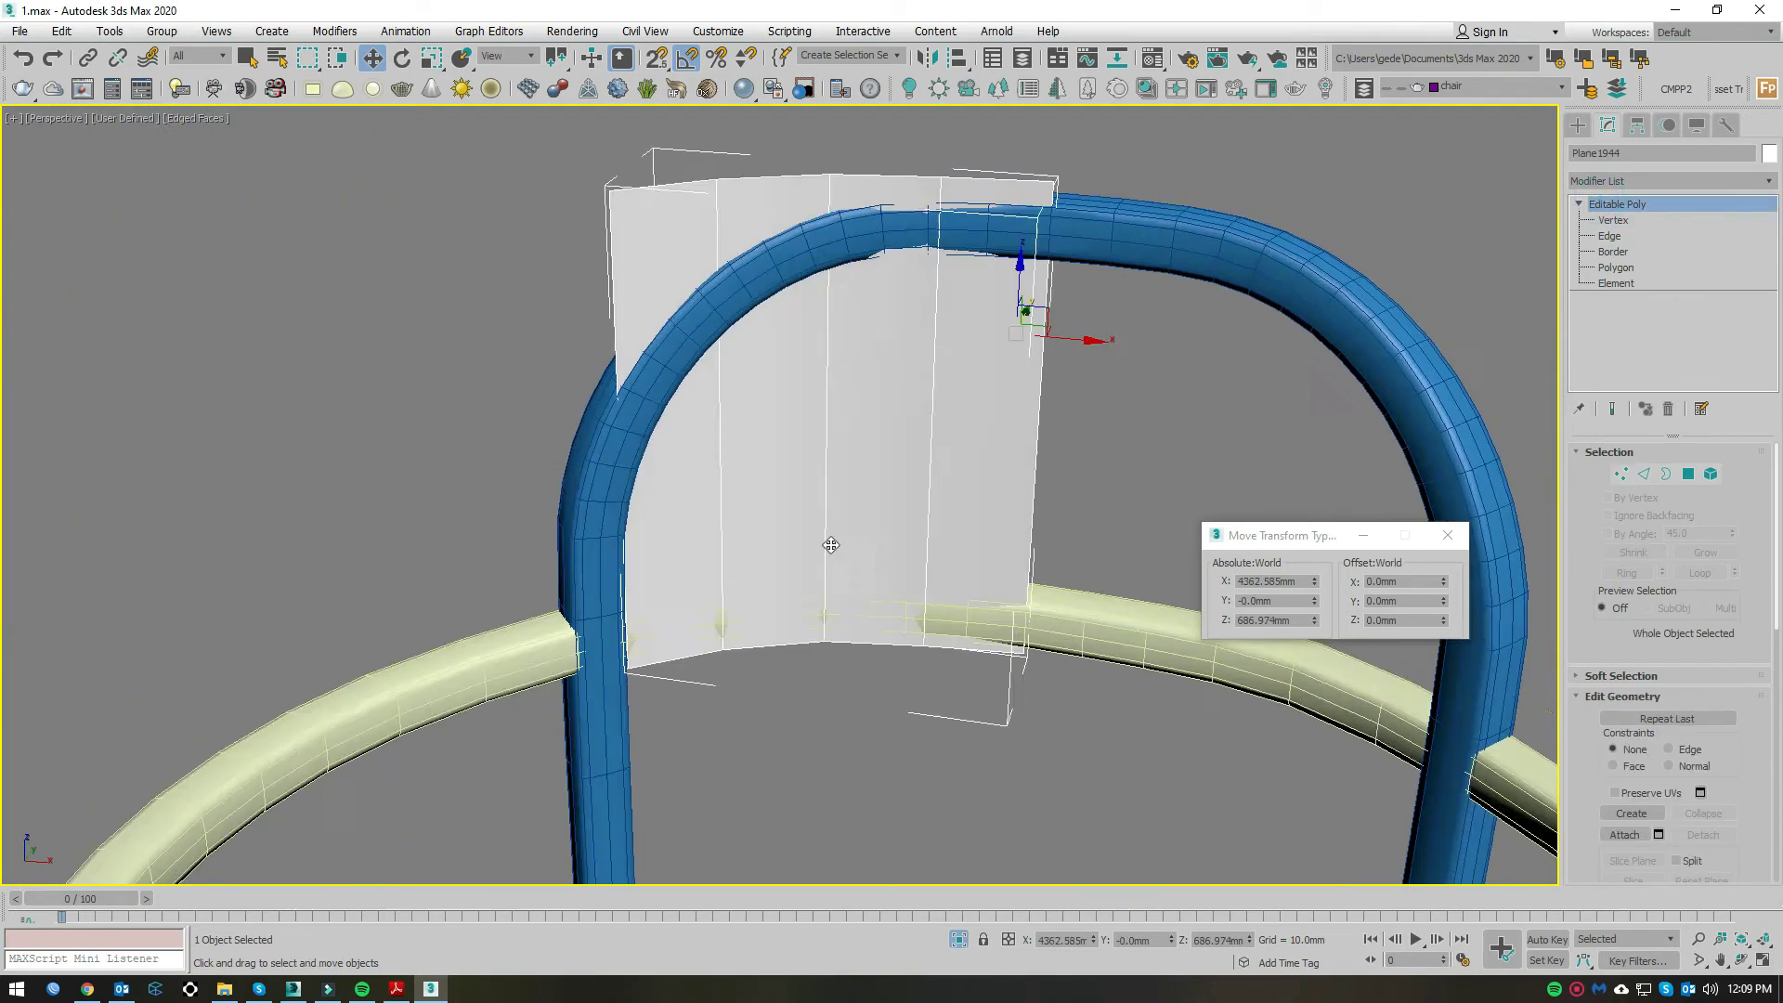
{"action": "scroll", "coordinate": [845, 604], "scroll_direction": "up", "scroll_amount": 4}
{"action": "scroll", "coordinate": [859, 640], "scroll_direction": "up", "scroll_amount": 2}
{"action": "scroll", "coordinate": [891, 493], "scroll_direction": "down", "scroll_amount": 2}
{"action": "mouse_move", "coordinate": [926, 439]}
{"action": "middle_mouse_down", "text": "alt"}
{"action": "mouse_move", "coordinate": [955, 418]}
{"action": "mouse_move", "coordinate": [943, 606]}
{"action": "middle_mouse_up", "text": "alt"}
{"action": "mouse_move", "coordinate": [970, 461]}
{"action": "middle_mouse_down", "text": "alt"}
{"action": "mouse_move", "coordinate": [978, 543]}
{"action": "mouse_move", "coordinate": [1083, 450]}
{"action": "middle_mouse_up", "text": "alt"}
Step: Select the next pair of panel vertices in the wireframe Top view
{"action": "key", "text": "1"}
{"action": "scroll", "coordinate": [692, 441], "scroll_direction": "up", "scroll_amount": 2}
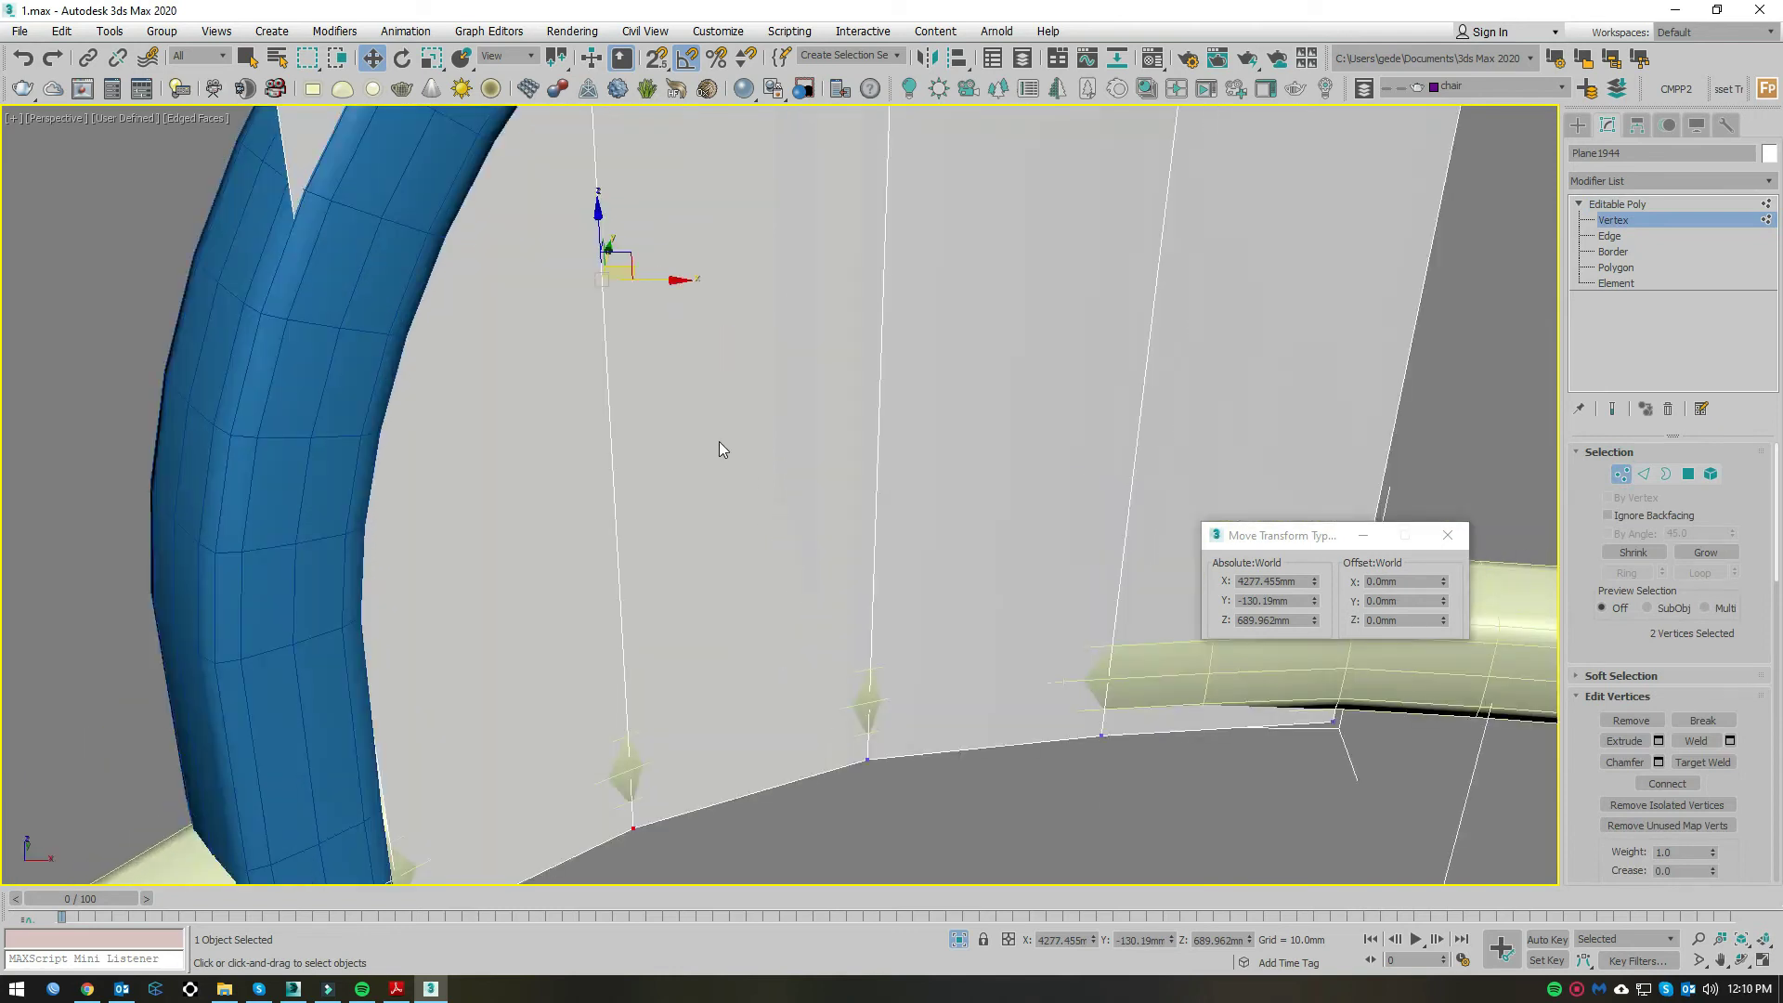
{"action": "key", "text": "t"}
{"action": "key", "text": "F3"}
{"action": "scroll", "coordinate": [812, 561], "scroll_direction": "up", "scroll_amount": 3}
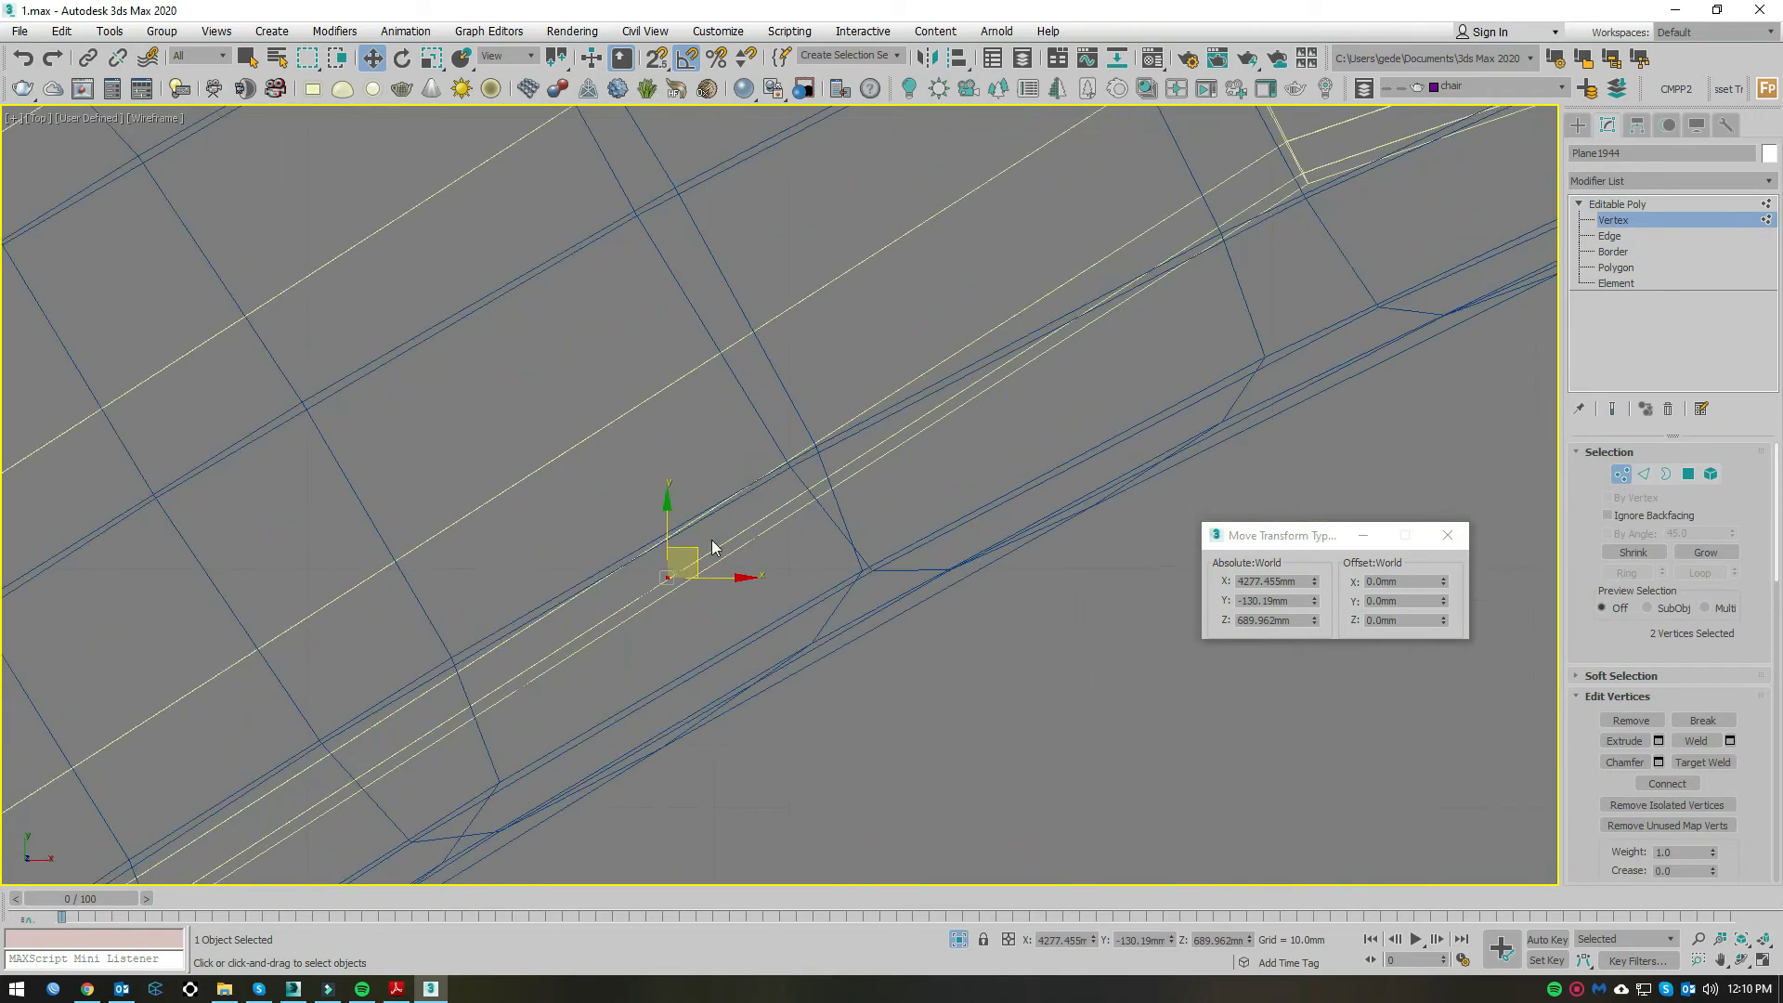
{"action": "scroll", "coordinate": [1105, 371], "scroll_direction": "down", "scroll_amount": 2}
{"action": "scroll", "coordinate": [1324, 260], "scroll_direction": "down", "scroll_amount": 2}
{"action": "scroll", "coordinate": [1140, 418], "scroll_direction": "up", "scroll_amount": 5}
{"action": "left_click_drag", "start_coordinate": [1141, 418], "coordinate": [683, 760]}
{"action": "scroll", "coordinate": [1000, 482], "scroll_direction": "down", "scroll_amount": 2}
{"action": "scroll", "coordinate": [999, 483], "scroll_direction": "down", "scroll_amount": 2}
{"action": "left_click_drag", "start_coordinate": [999, 483], "coordinate": [671, 692]}
{"action": "scroll", "coordinate": [817, 543], "scroll_direction": "up", "scroll_amount": 3}
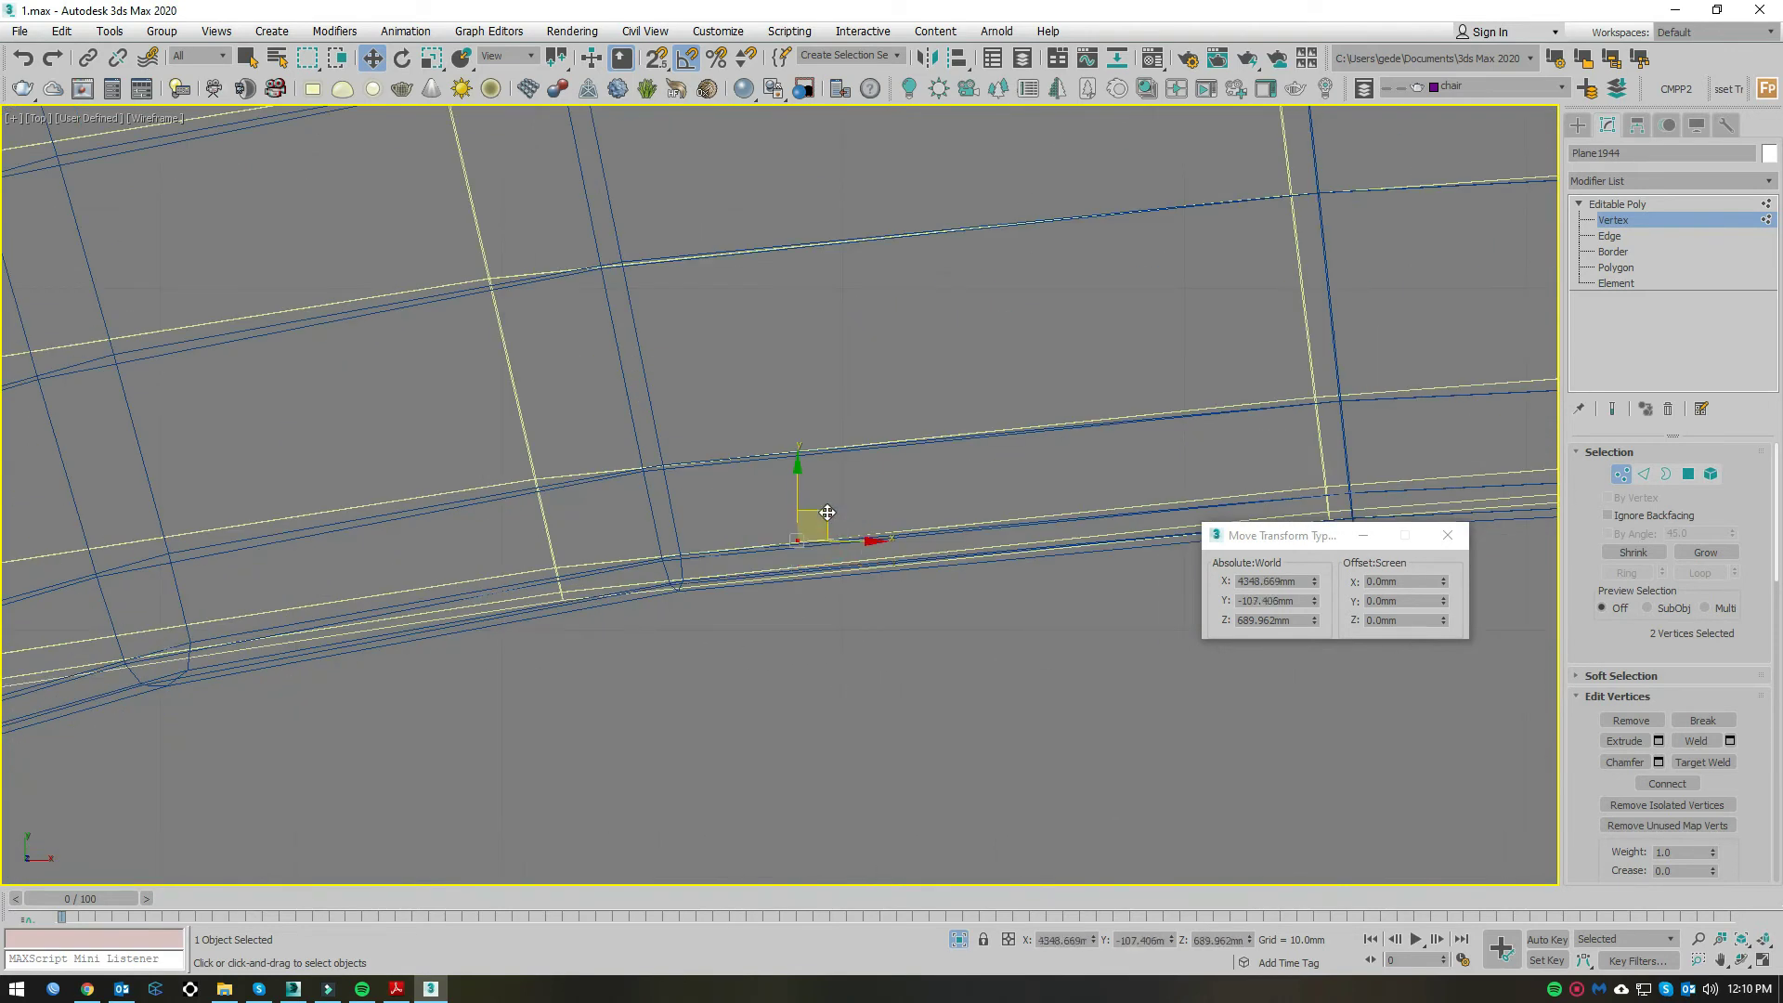
{"action": "scroll", "coordinate": [840, 433], "scroll_direction": "down", "scroll_amount": 4}
{"action": "scroll", "coordinate": [864, 493], "scroll_direction": "up", "scroll_amount": 3}
{"action": "scroll", "coordinate": [892, 554], "scroll_direction": "up", "scroll_amount": 4}
Step: Return to the shaded Perspective view to check the panel's vertex columns against the rail arc
{"action": "key", "text": "p"}
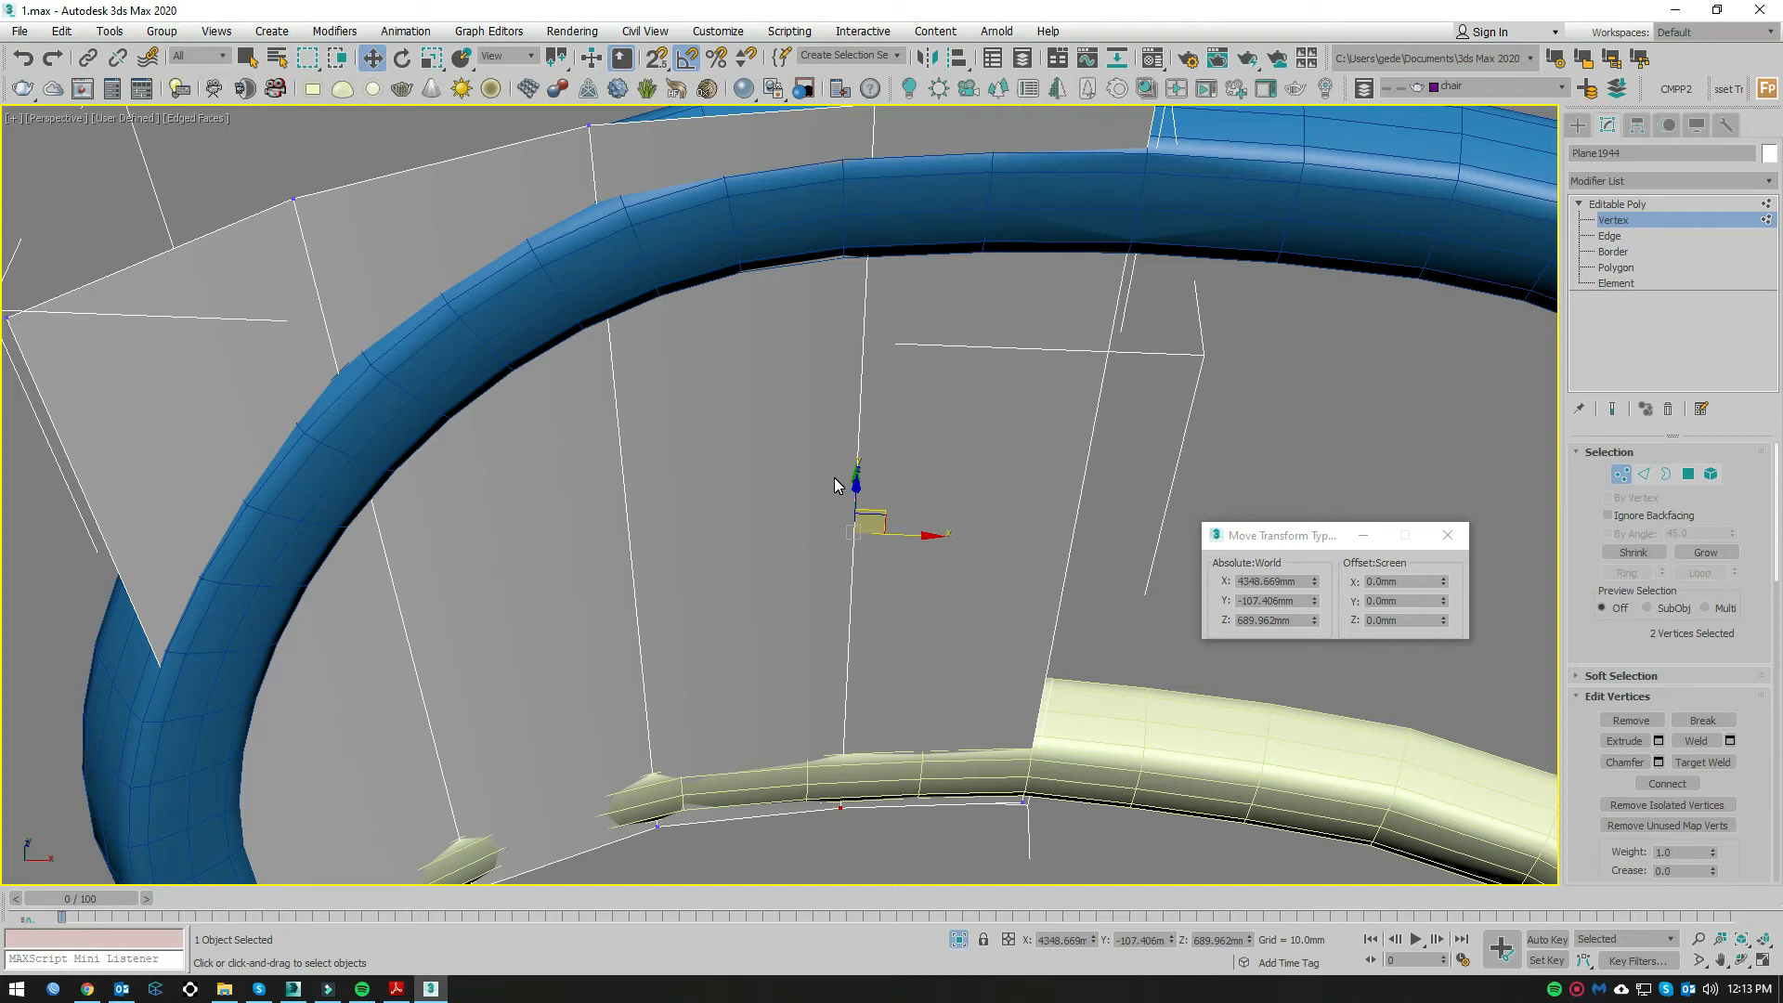
Step: Crossing-select the panel's five vertical edges in Edge mode
{"action": "scroll", "coordinate": [834, 477], "scroll_direction": "down", "scroll_amount": 3}
{"action": "middle_click_drag", "start_coordinate": [899, 478], "coordinate": [900, 571]}
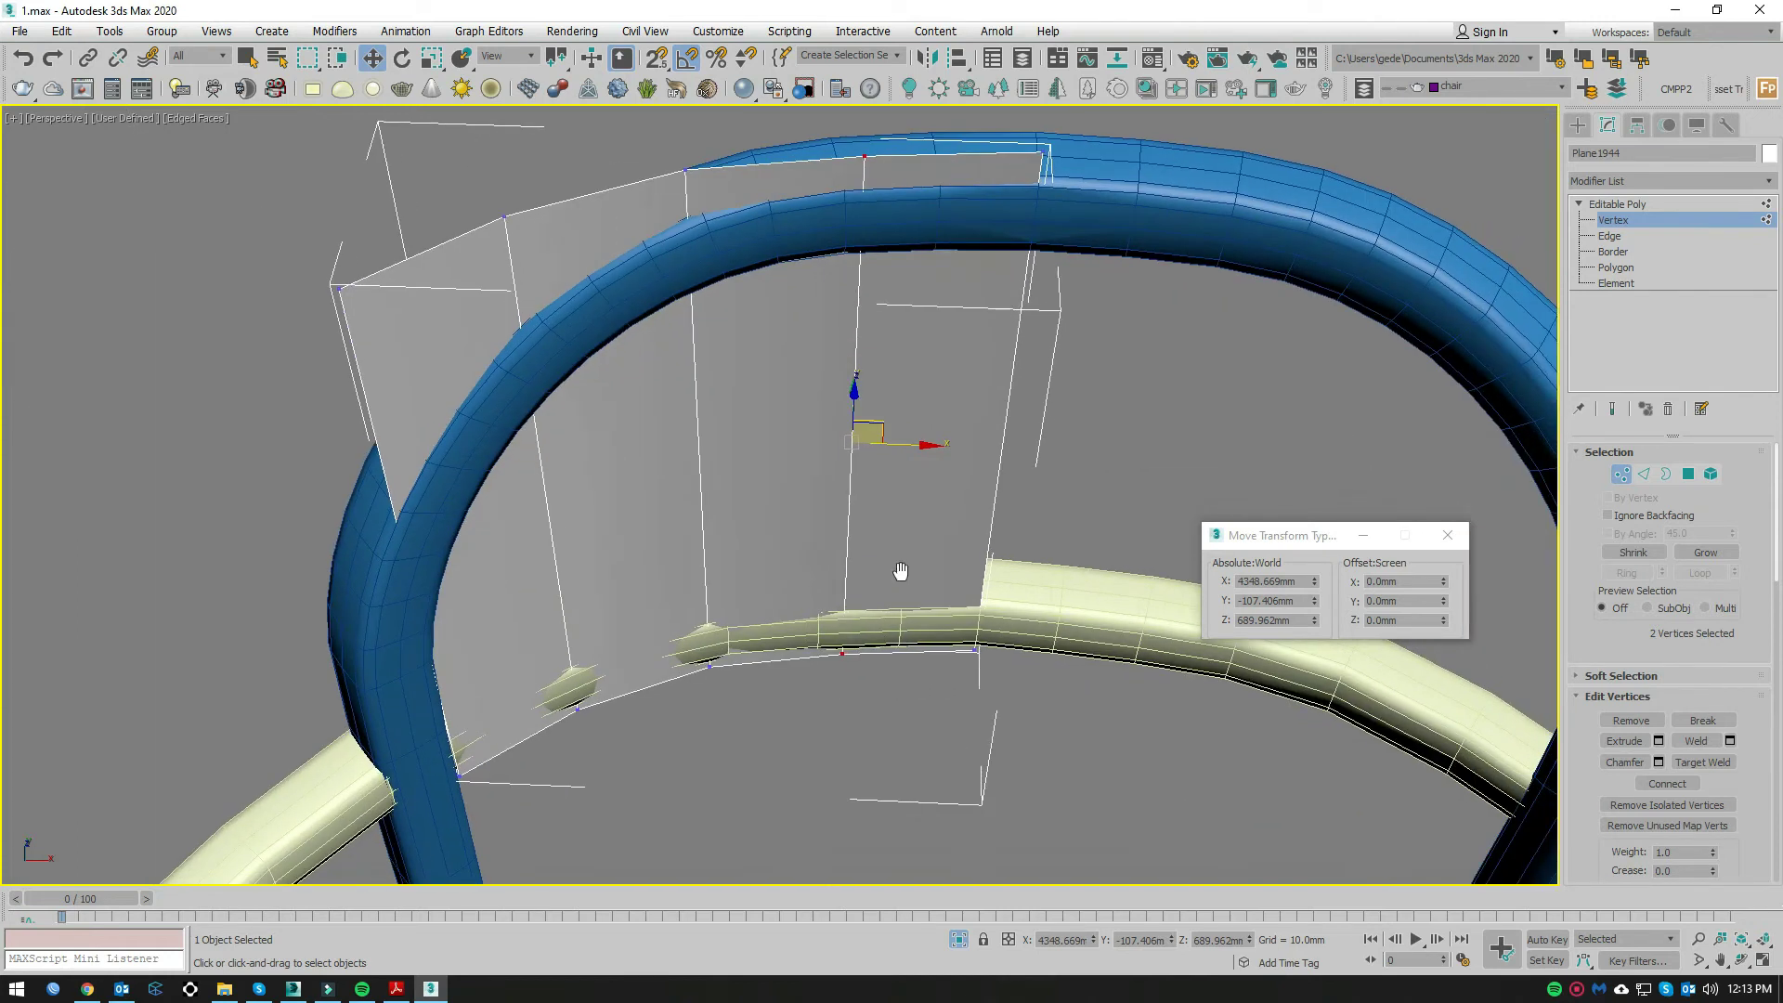
{"action": "left_click", "coordinate": [1610, 236]}
{"action": "scroll", "coordinate": [896, 573], "scroll_direction": "up", "scroll_amount": 3}
{"action": "scroll", "coordinate": [1089, 504], "scroll_direction": "up", "scroll_amount": 4}
{"action": "scroll", "coordinate": [1089, 504], "scroll_direction": "down", "scroll_amount": 4}
{"action": "left_click_drag", "start_coordinate": [1223, 482], "coordinate": [207, 490]}
Step: Connect the selected edges with 4 segments to add horizontal edge loops
{"action": "right_click", "coordinate": [851, 427]}
{"action": "left_click", "coordinate": [749, 490]}
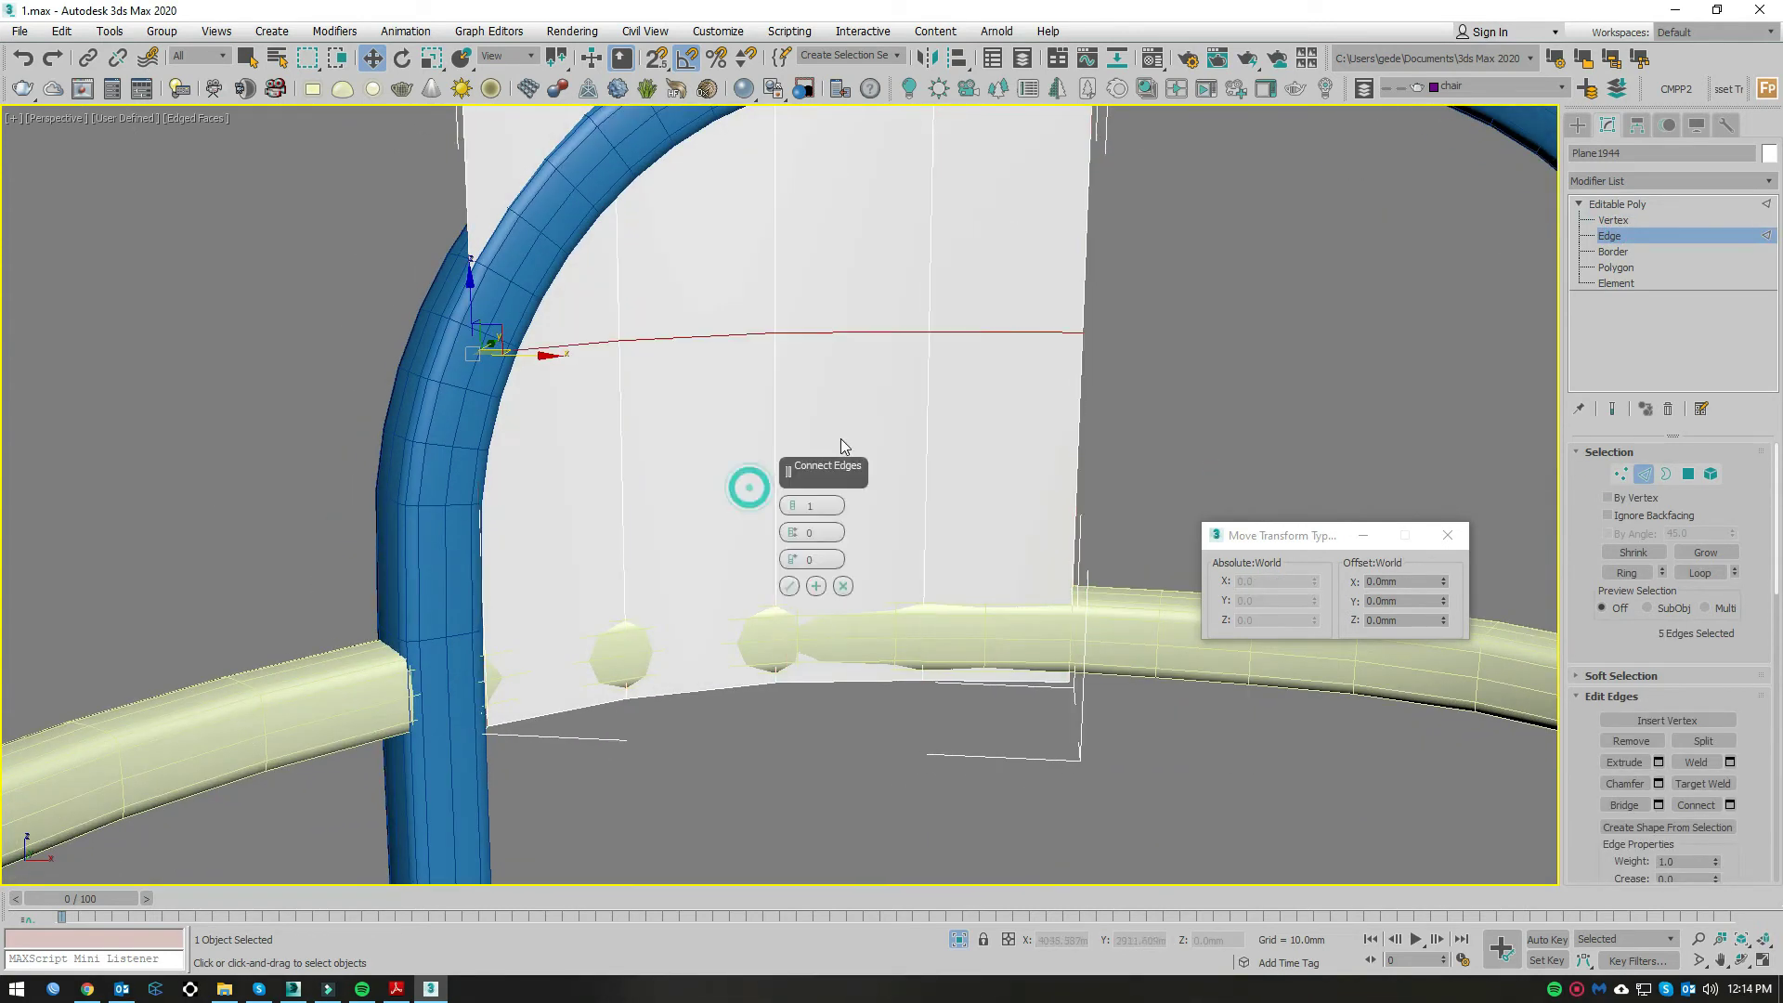
{"action": "scroll", "coordinate": [907, 561], "scroll_direction": "down", "scroll_amount": 2}
{"action": "scroll", "coordinate": [971, 594], "scroll_direction": "down", "scroll_amount": 2}
{"action": "scroll", "coordinate": [817, 507], "scroll_direction": "up", "scroll_amount": 1}
{"action": "scroll", "coordinate": [817, 506], "scroll_direction": "up", "scroll_amount": 1}
{"action": "scroll", "coordinate": [940, 494], "scroll_direction": "up", "scroll_amount": 2}
{"action": "scroll", "coordinate": [916, 527], "scroll_direction": "up", "scroll_amount": 2}
{"action": "scroll", "coordinate": [812, 505], "scroll_direction": "up", "scroll_amount": 1}
{"action": "scroll", "coordinate": [1022, 517], "scroll_direction": "up", "scroll_amount": 1}
{"action": "scroll", "coordinate": [992, 550], "scroll_direction": "up", "scroll_amount": 1}
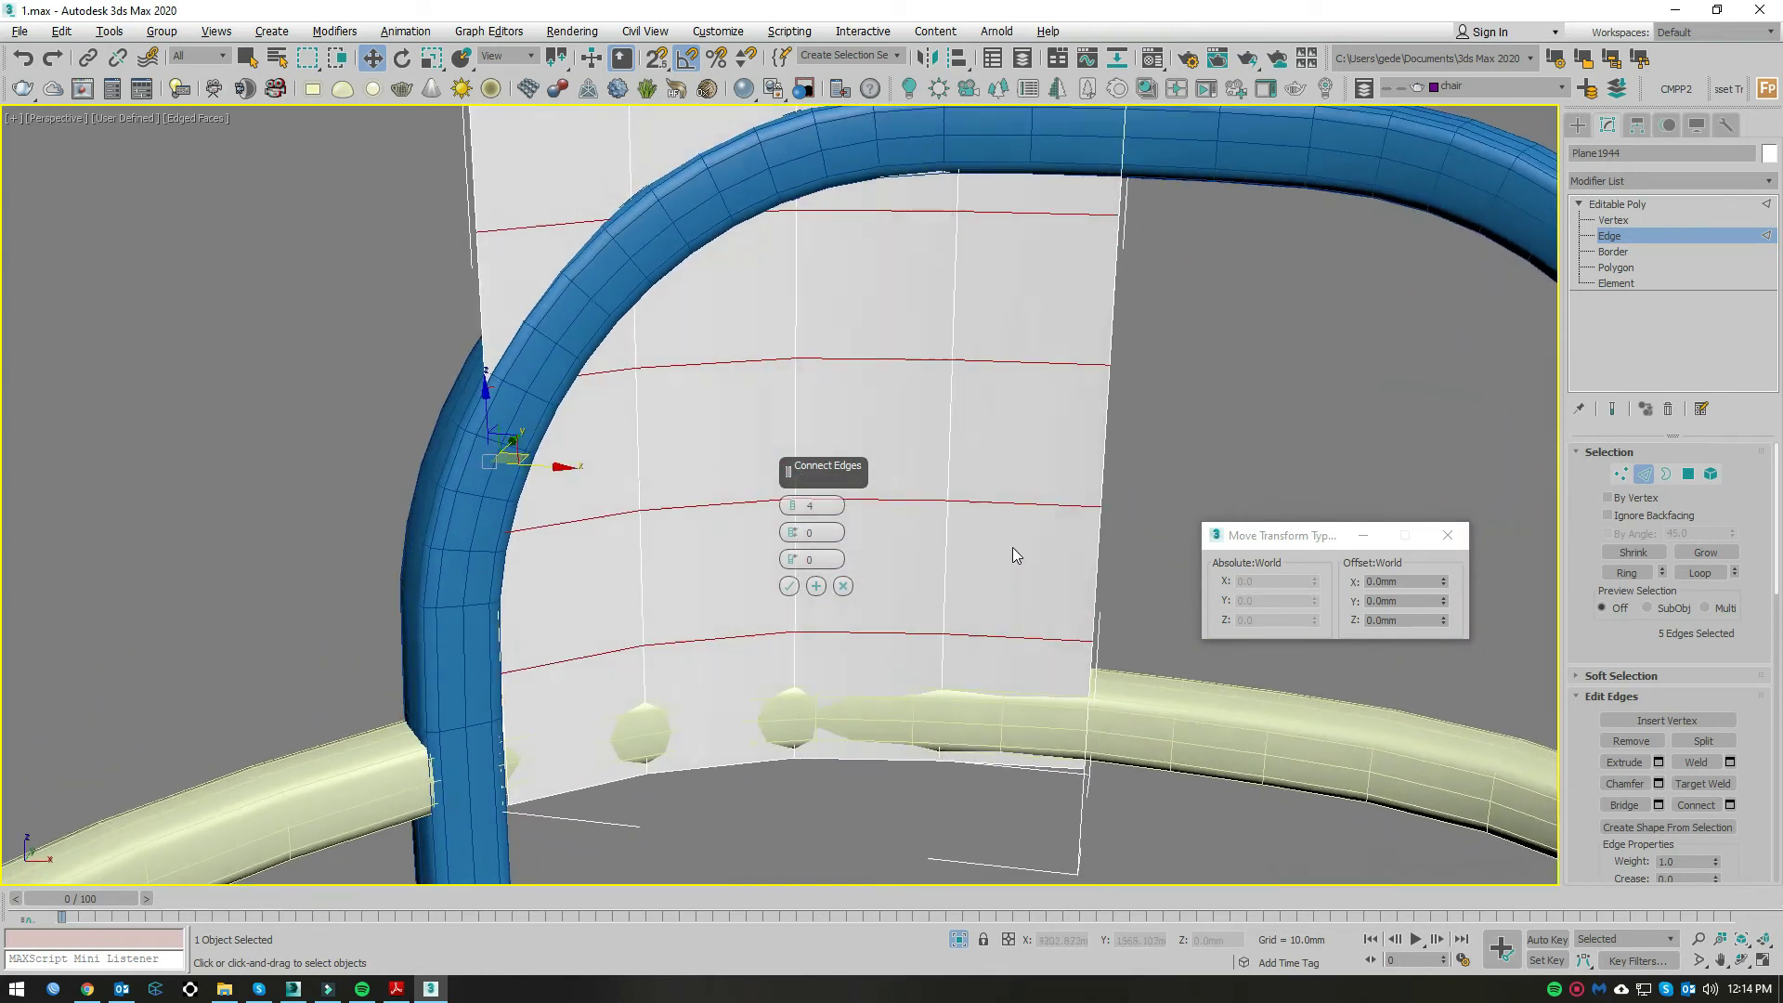
{"action": "middle_click_drag", "start_coordinate": [989, 542], "coordinate": [1033, 492]}
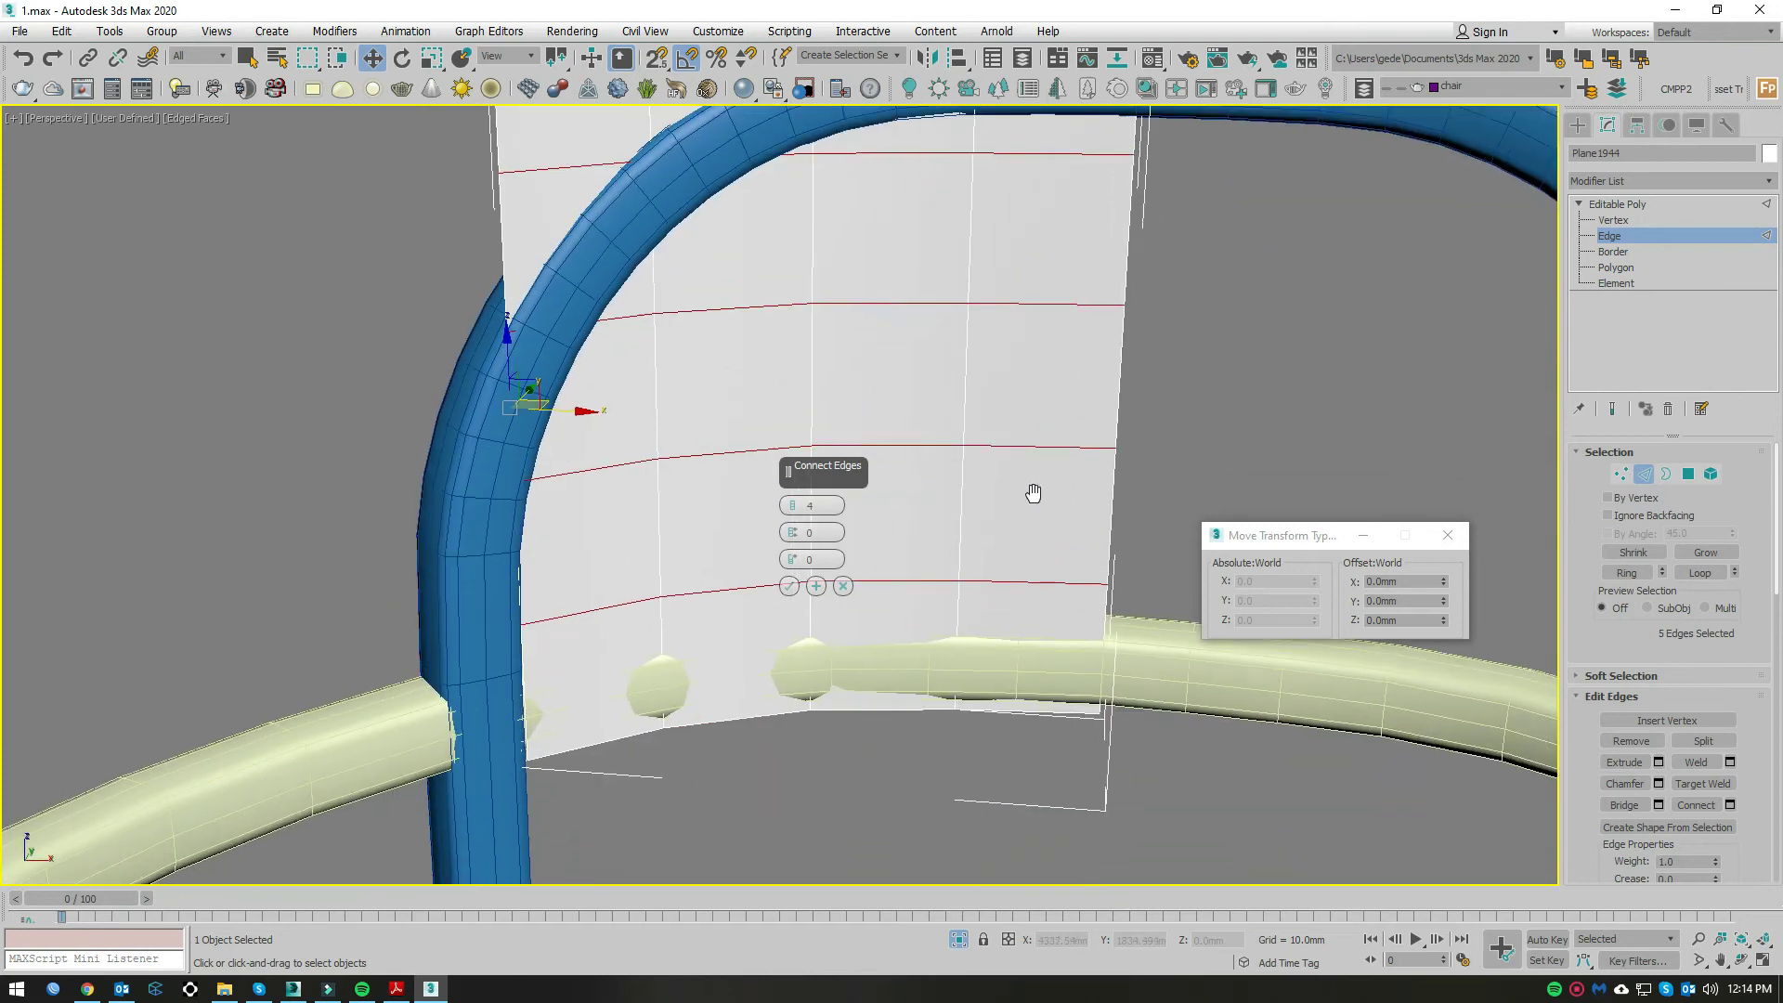
{"action": "left_click", "coordinate": [789, 586]}
{"action": "left_click", "coordinate": [1659, 218]}
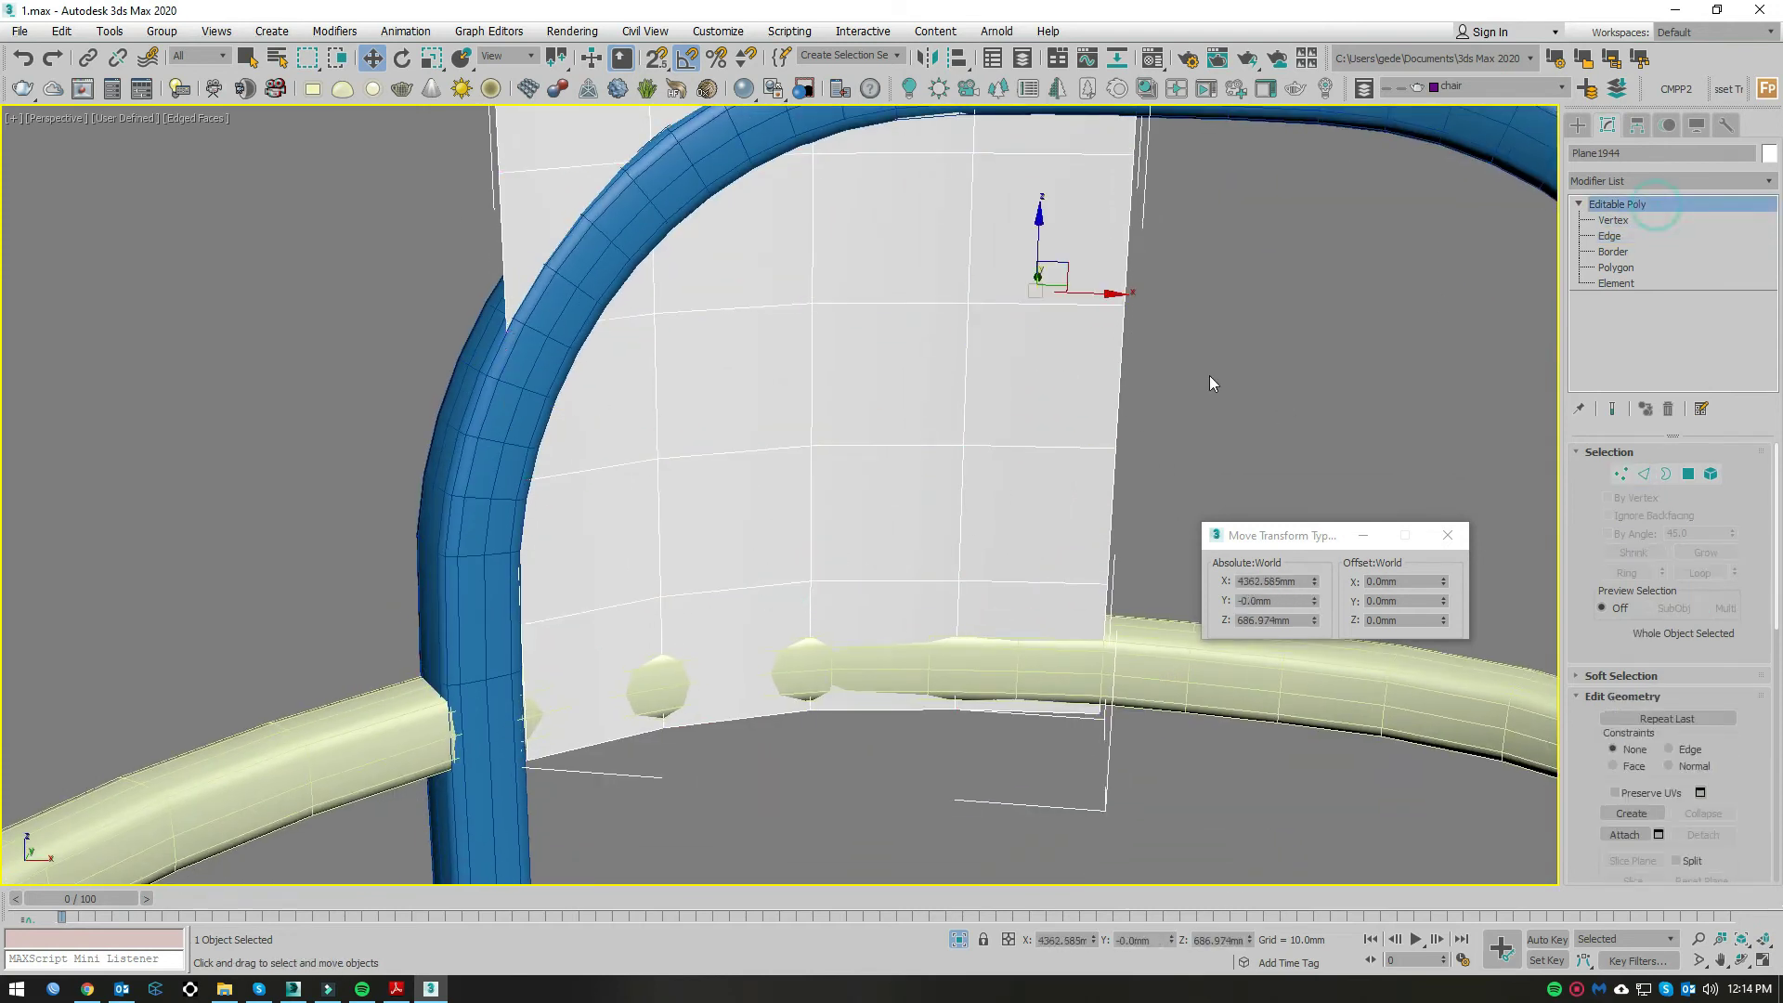
Step: Apply TurboSmooth with 3 iterations to the white backrest panel
{"action": "scroll", "coordinate": [1209, 375], "scroll_direction": "down", "scroll_amount": 2}
{"action": "left_click", "coordinate": [1650, 186]}
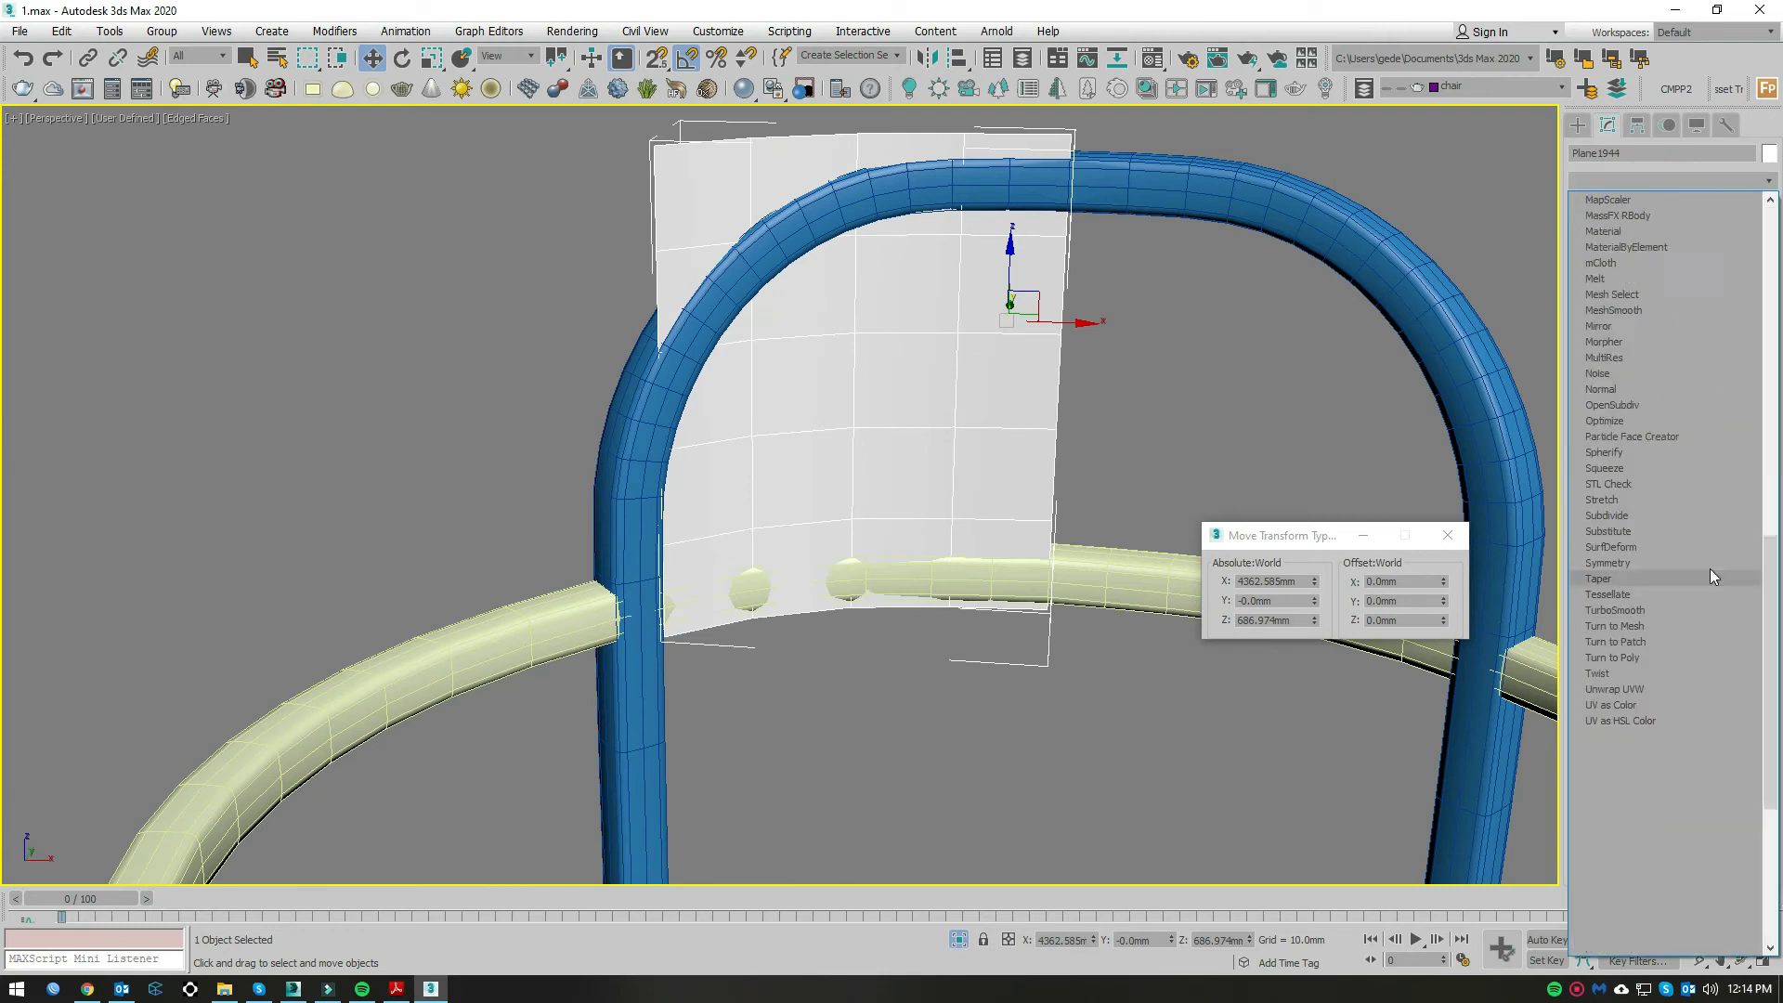
{"action": "type", "text": "Taper"}
{"action": "left_click", "coordinate": [1651, 609]}
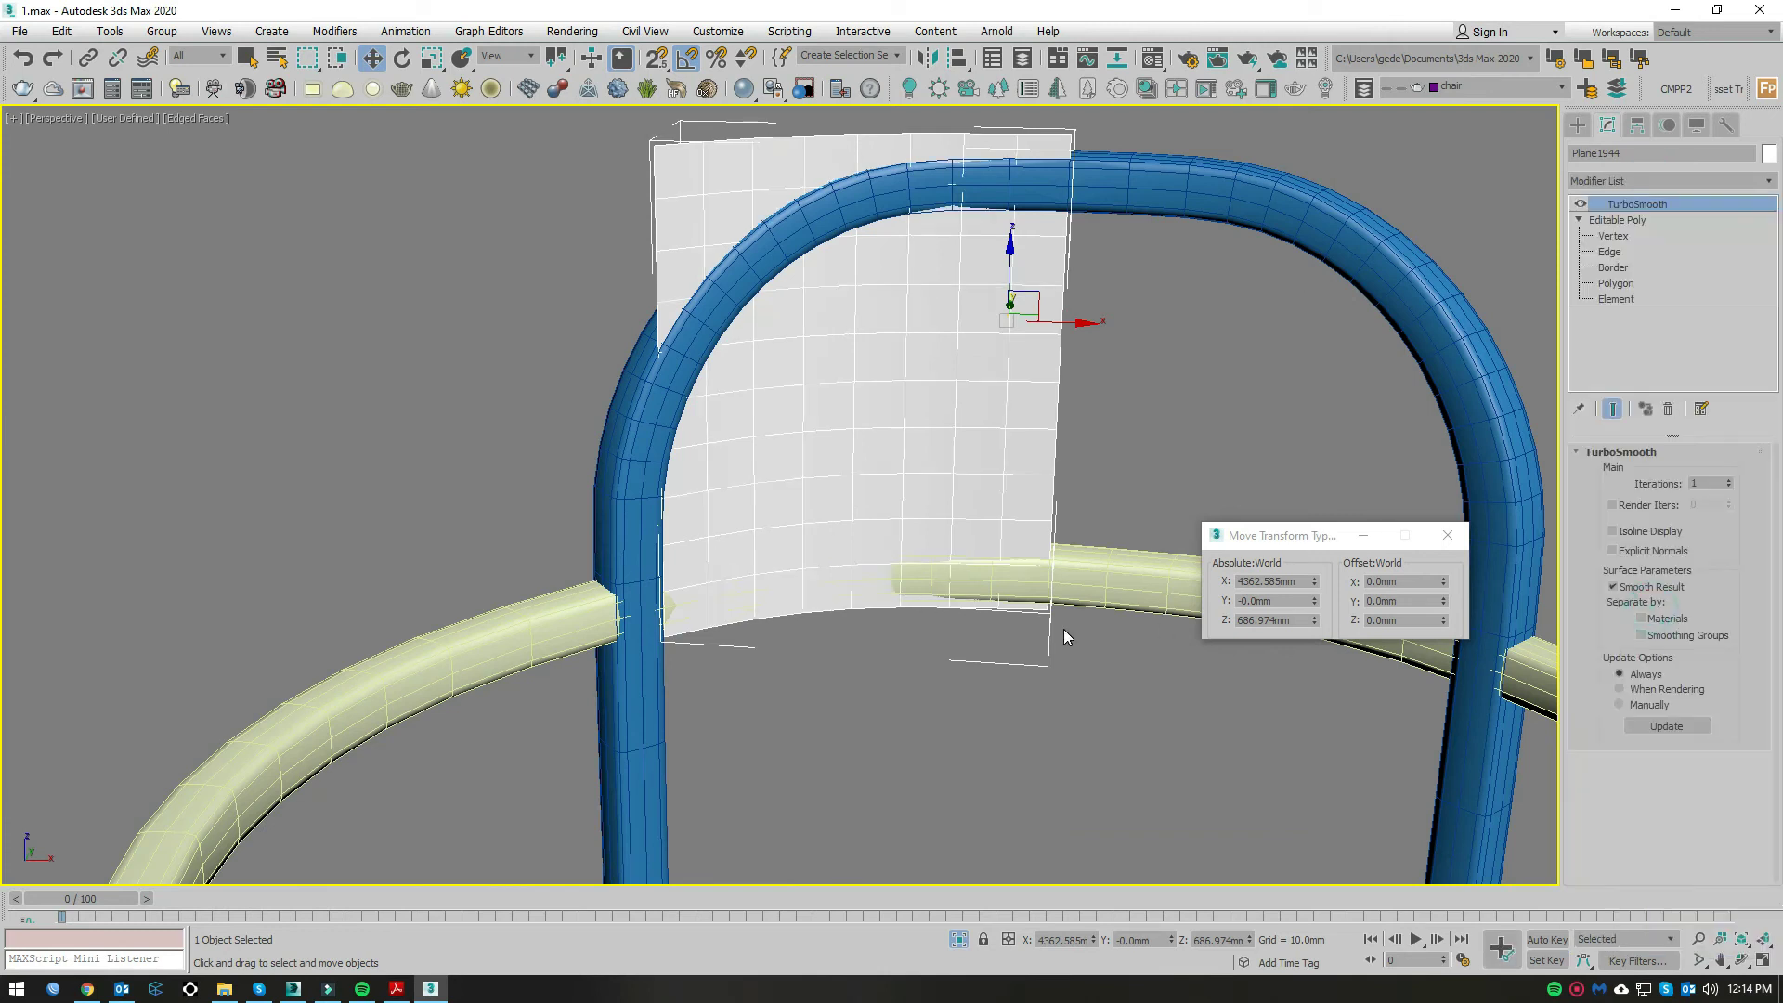
{"action": "key", "text": "z"}
{"action": "left_click", "coordinate": [1729, 481]}
{"action": "mouse_move", "coordinate": [1163, 532]}
{"action": "middle_mouse_down", "text": "alt"}
{"action": "mouse_move", "coordinate": [857, 745]}
{"action": "mouse_move", "coordinate": [895, 590]}
{"action": "mouse_move", "coordinate": [979, 426]}
{"action": "mouse_move", "coordinate": [872, 708]}
{"action": "middle_mouse_up", "text": "alt"}
{"action": "mouse_move", "coordinate": [911, 537]}
{"action": "middle_mouse_down", "text": "alt"}
{"action": "mouse_move", "coordinate": [907, 657]}
{"action": "mouse_move", "coordinate": [932, 521]}
{"action": "middle_mouse_up", "text": "alt"}
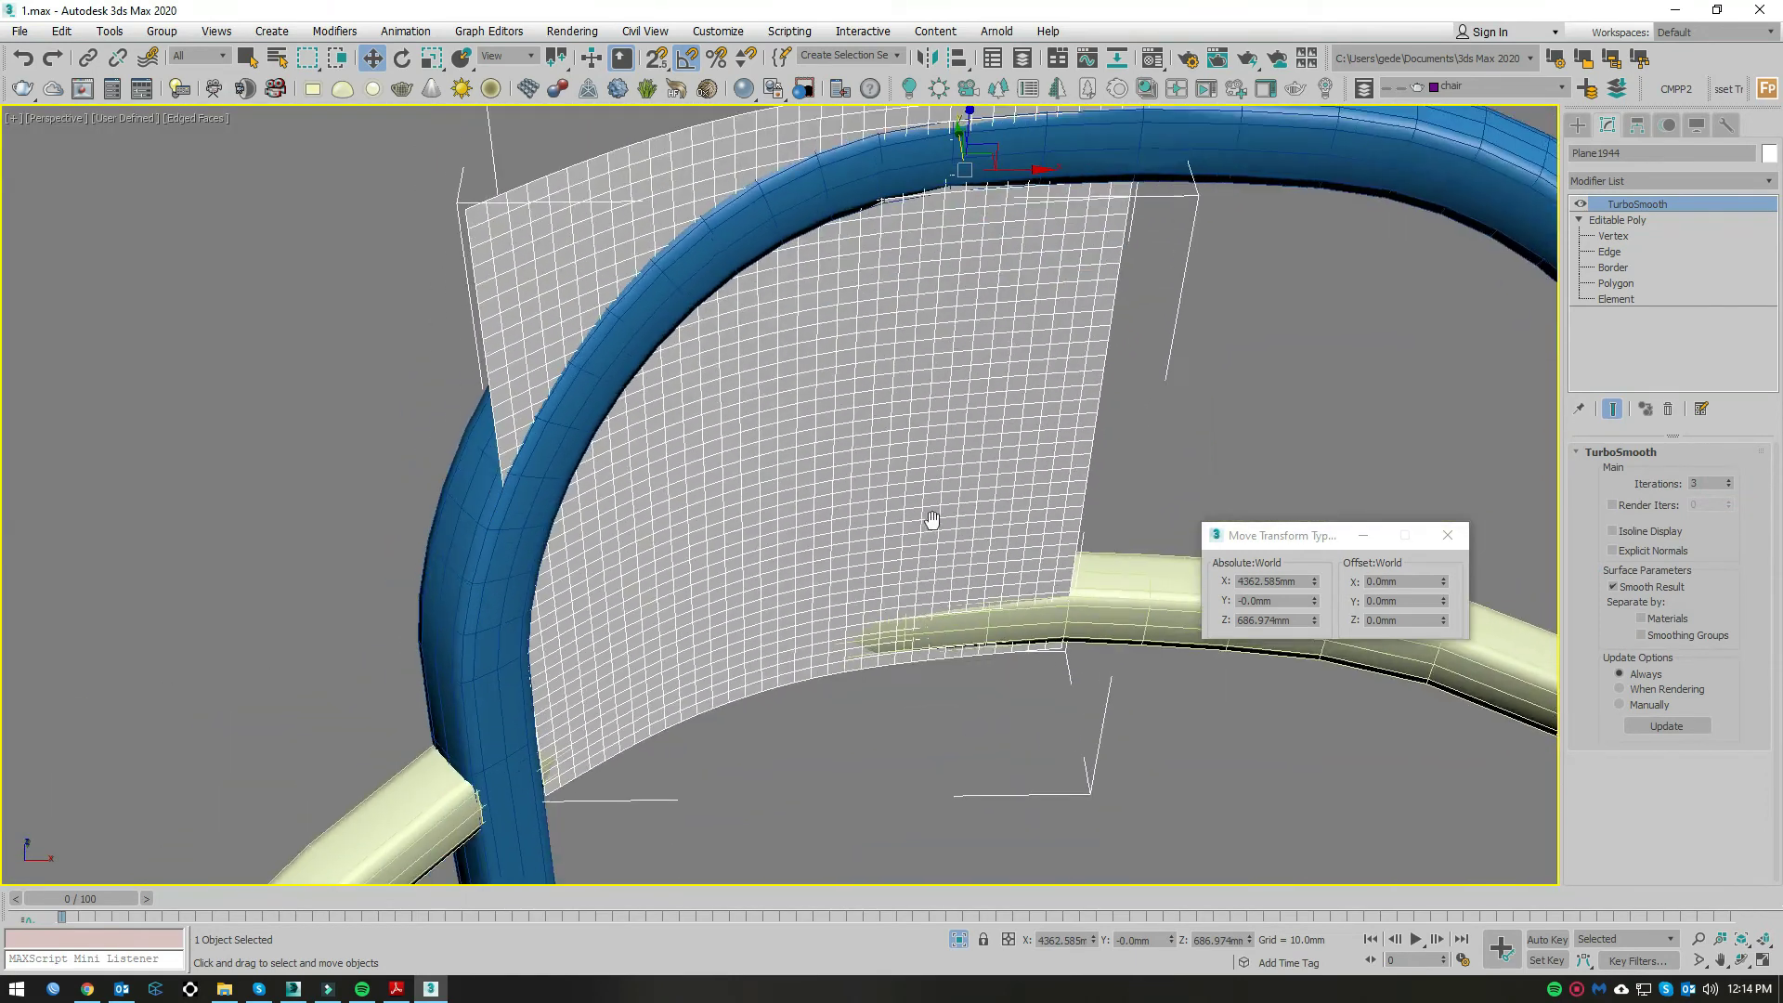
Step: Hide TurboSmooth and nudge the selected vertices to refine the panel's bend
{"action": "left_click", "coordinate": [1579, 204]}
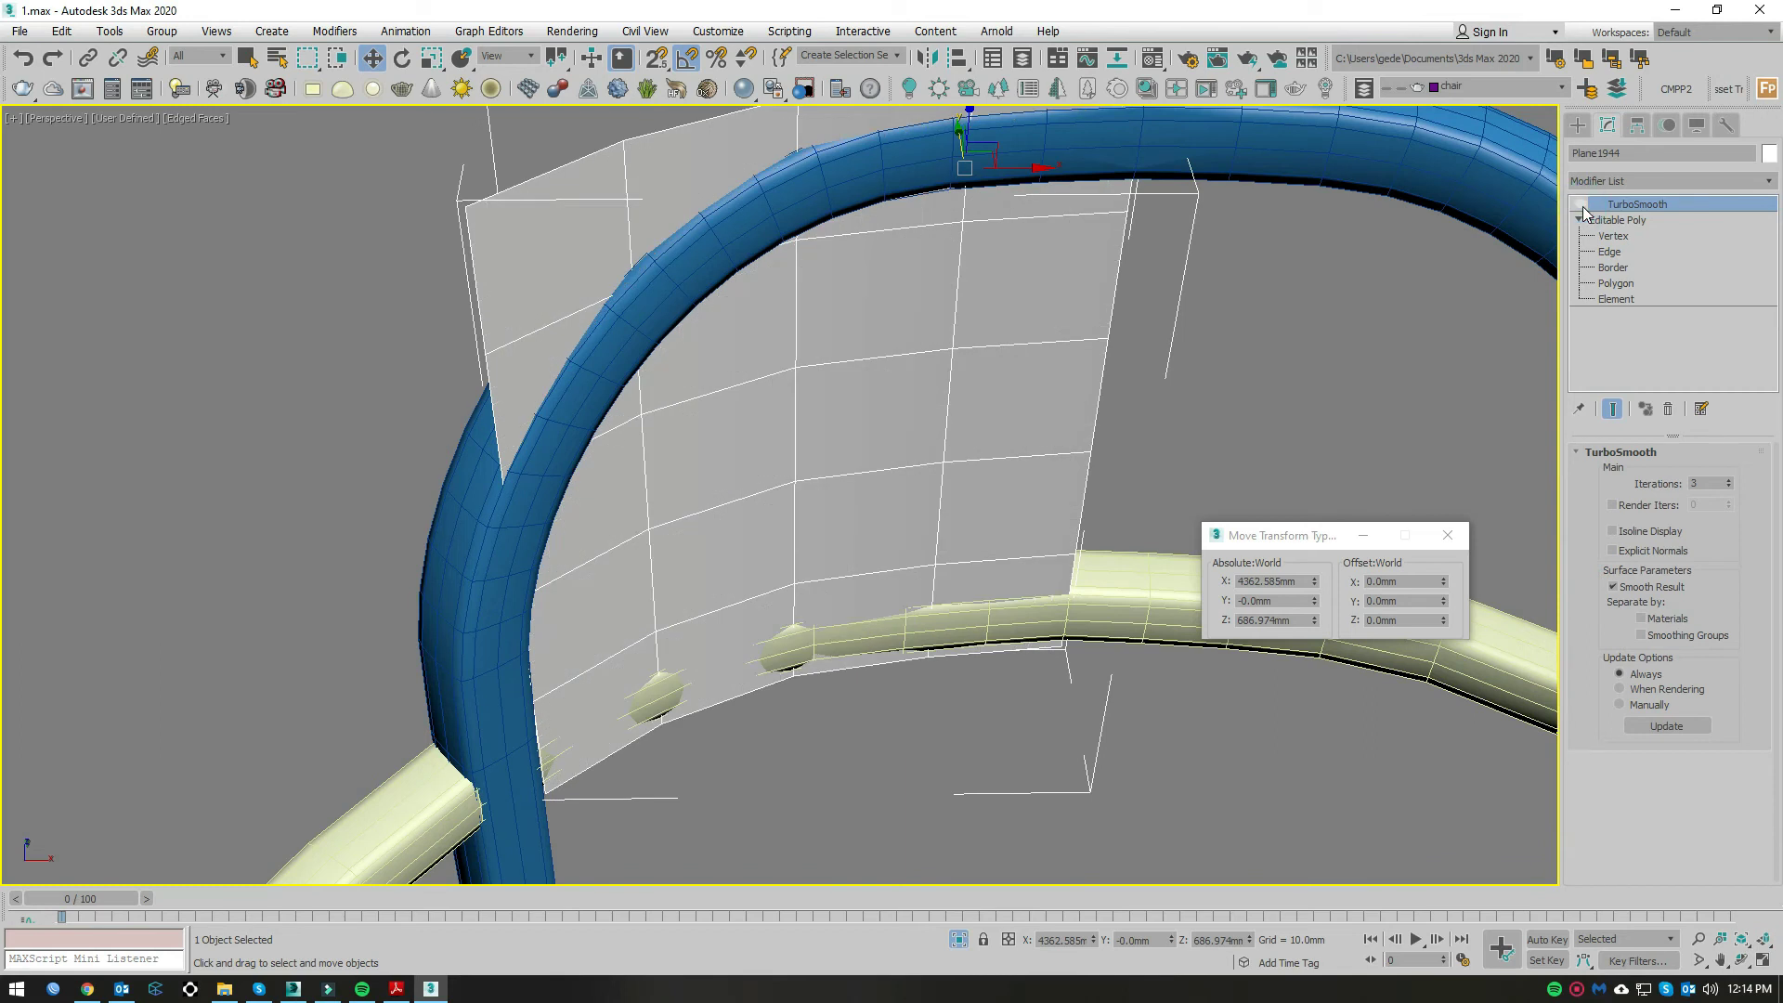
{"action": "left_click", "coordinate": [1614, 235]}
{"action": "mouse_move", "coordinate": [891, 554]}
{"action": "middle_mouse_down", "text": "alt"}
{"action": "mouse_move", "coordinate": [892, 590]}
{"action": "mouse_move", "coordinate": [959, 516]}
{"action": "middle_mouse_up", "text": "alt"}
{"action": "scroll", "coordinate": [959, 515], "scroll_direction": "up", "scroll_amount": 3}
{"action": "left_click_drag", "start_coordinate": [949, 355], "coordinate": [933, 353]}
{"action": "scroll", "coordinate": [934, 353], "scroll_direction": "down", "scroll_amount": 5}
{"action": "middle_click_drag", "start_coordinate": [706, 799], "coordinate": [682, 805], "text": "alt"}
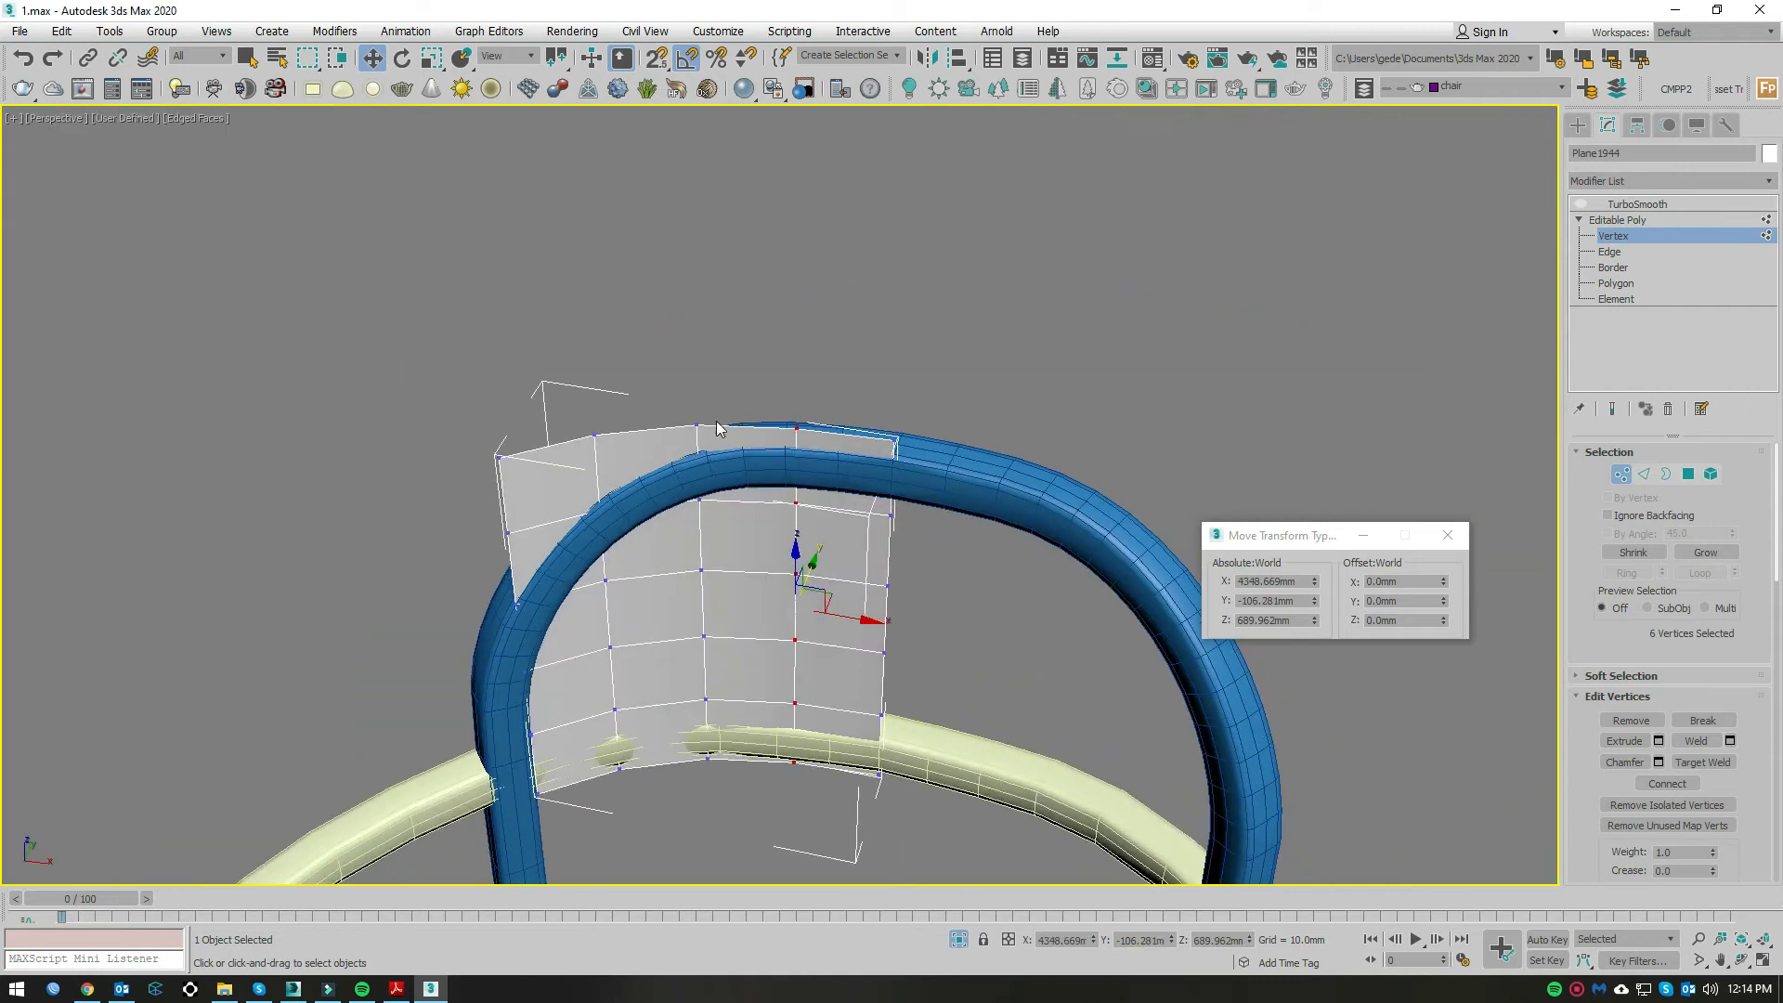
{"action": "scroll", "coordinate": [682, 805], "scroll_direction": "up", "scroll_amount": 6}
{"action": "middle_click_drag", "start_coordinate": [699, 675], "coordinate": [758, 454], "text": "alt"}
{"action": "left_click_drag", "start_coordinate": [724, 304], "coordinate": [717, 299]}
Step: Fine-tune the selected vertex positions further along the curve
{"action": "scroll", "coordinate": [600, 542], "scroll_direction": "down", "scroll_amount": 4}
{"action": "middle_click_drag", "start_coordinate": [599, 542], "coordinate": [674, 678]}
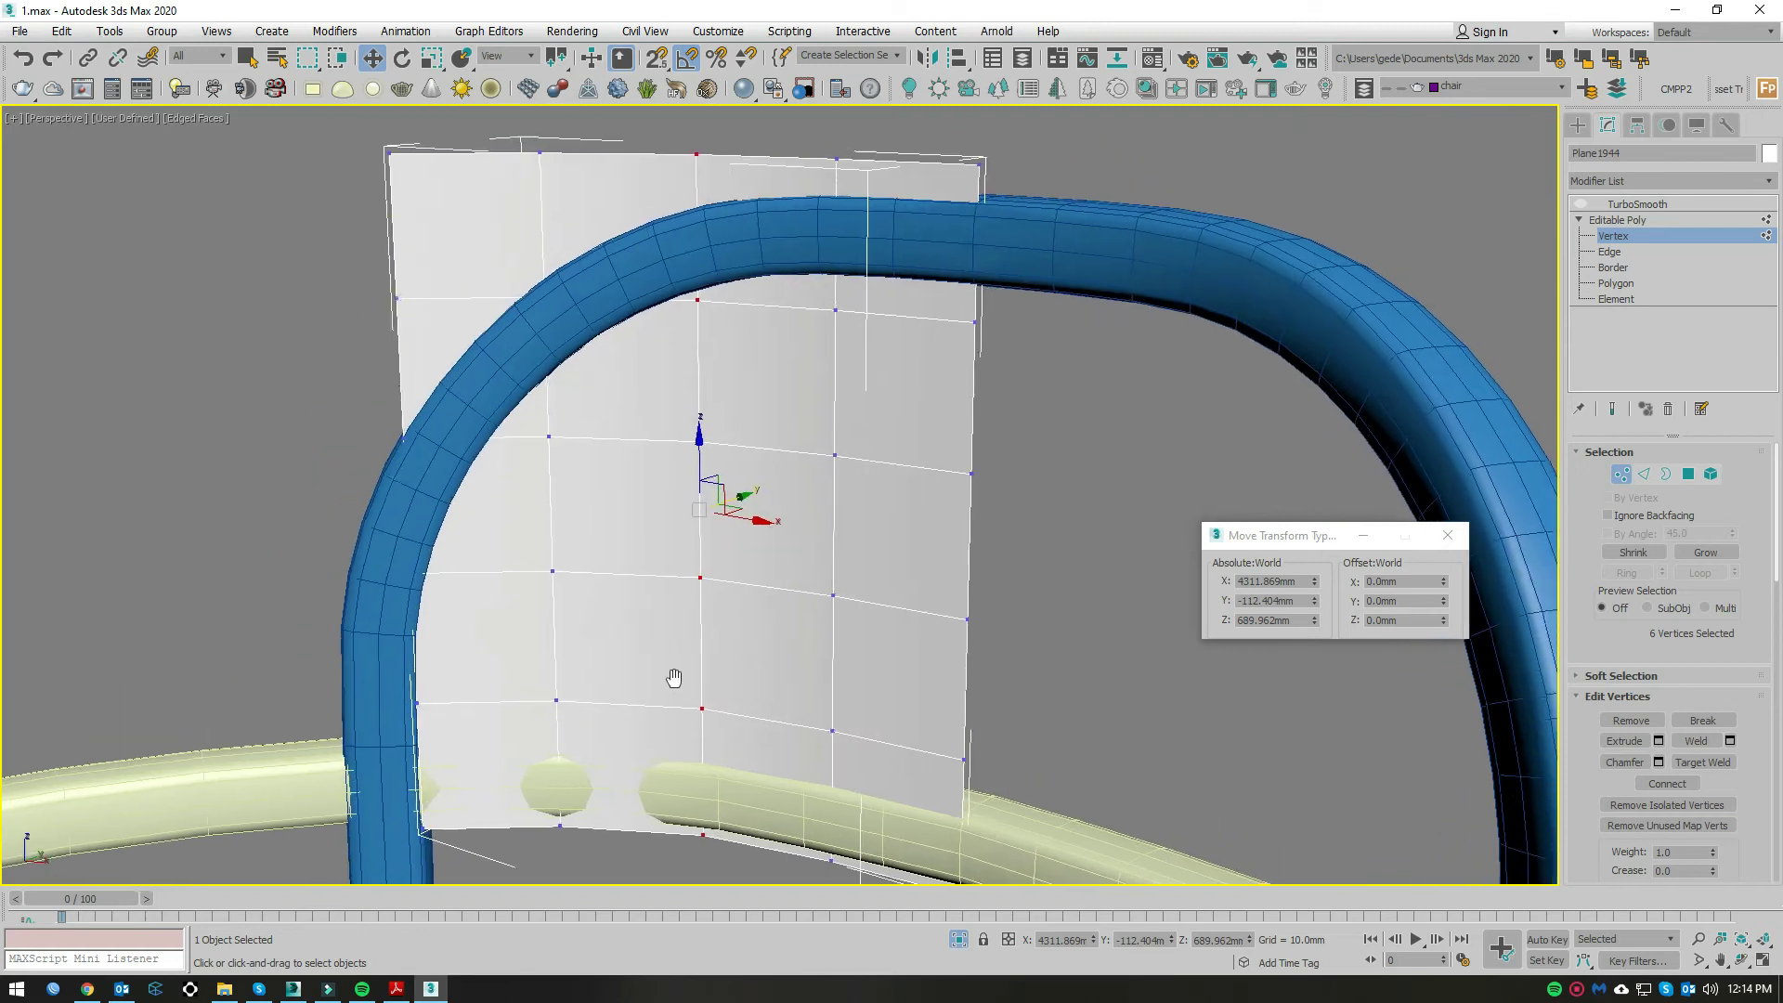
{"action": "scroll", "coordinate": [674, 678], "scroll_direction": "down", "scroll_amount": 3}
{"action": "left_click_drag", "start_coordinate": [706, 501], "coordinate": [604, 502]}
{"action": "scroll", "coordinate": [644, 578], "scroll_direction": "up", "scroll_amount": 5}
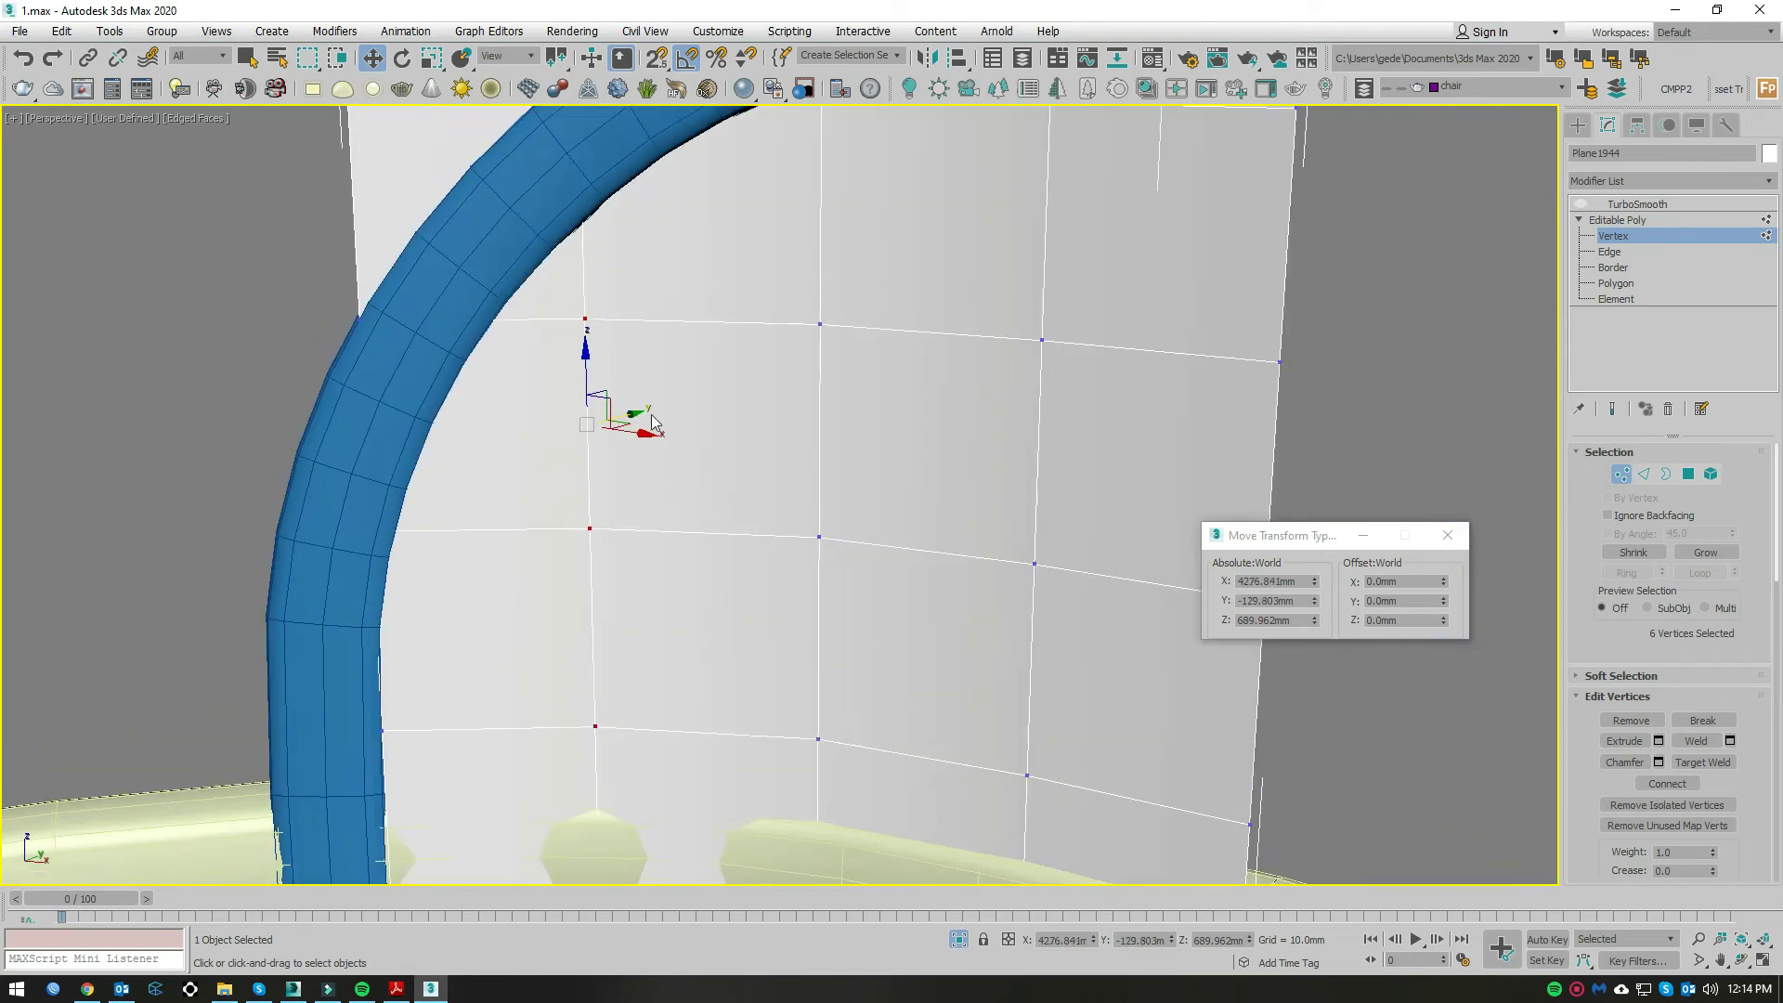
{"action": "left_click_drag", "start_coordinate": [653, 423], "coordinate": [656, 420]}
{"action": "scroll", "coordinate": [687, 483], "scroll_direction": "down", "scroll_amount": 3}
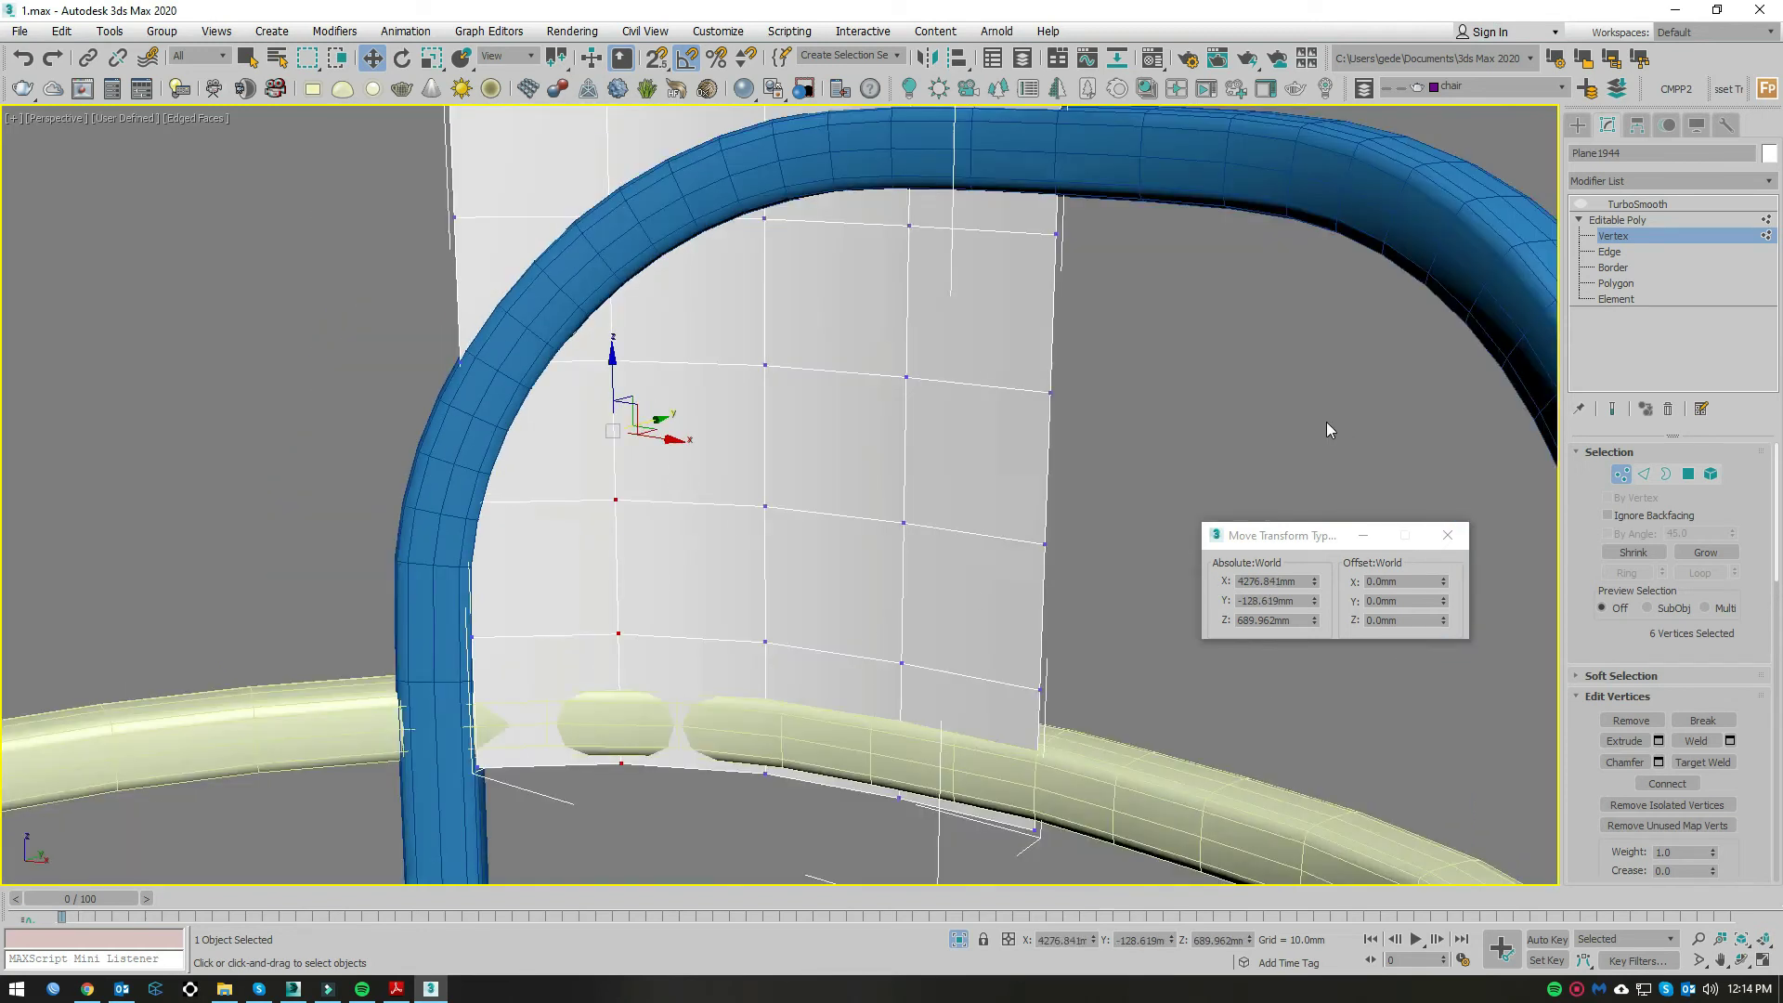
Step: Re-enable TurboSmooth on the panel and show the Modifier List
{"action": "left_click", "coordinate": [1637, 204]}
{"action": "left_click", "coordinate": [1580, 204]}
{"action": "mouse_move", "coordinate": [984, 650]}
{"action": "middle_mouse_down"}
{"action": "mouse_move", "coordinate": [935, 680]}
{"action": "mouse_move", "coordinate": [967, 625]}
{"action": "middle_mouse_up"}
{"action": "left_click", "coordinate": [1625, 181]}
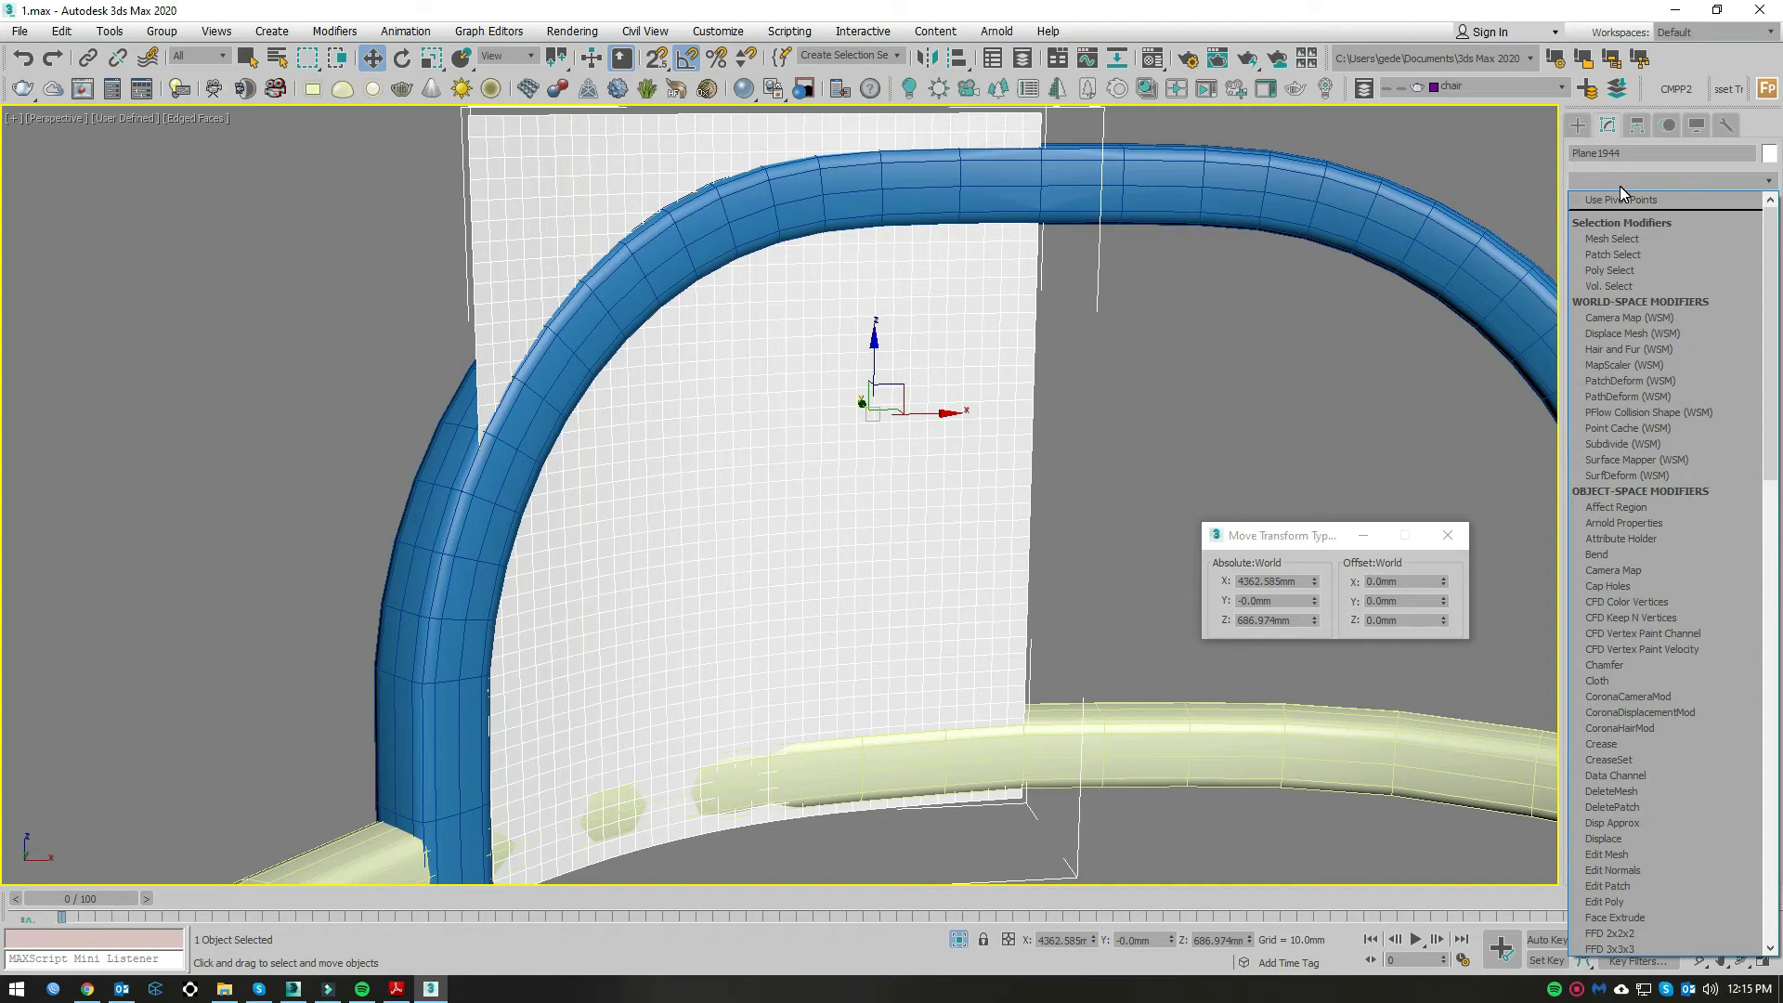
Step: Add an Edit Poly modifier above TurboSmooth, trying then cancelling a chamfer on all vertices
{"action": "scroll", "coordinate": [1597, 761], "scroll_direction": "down", "scroll_amount": 5}
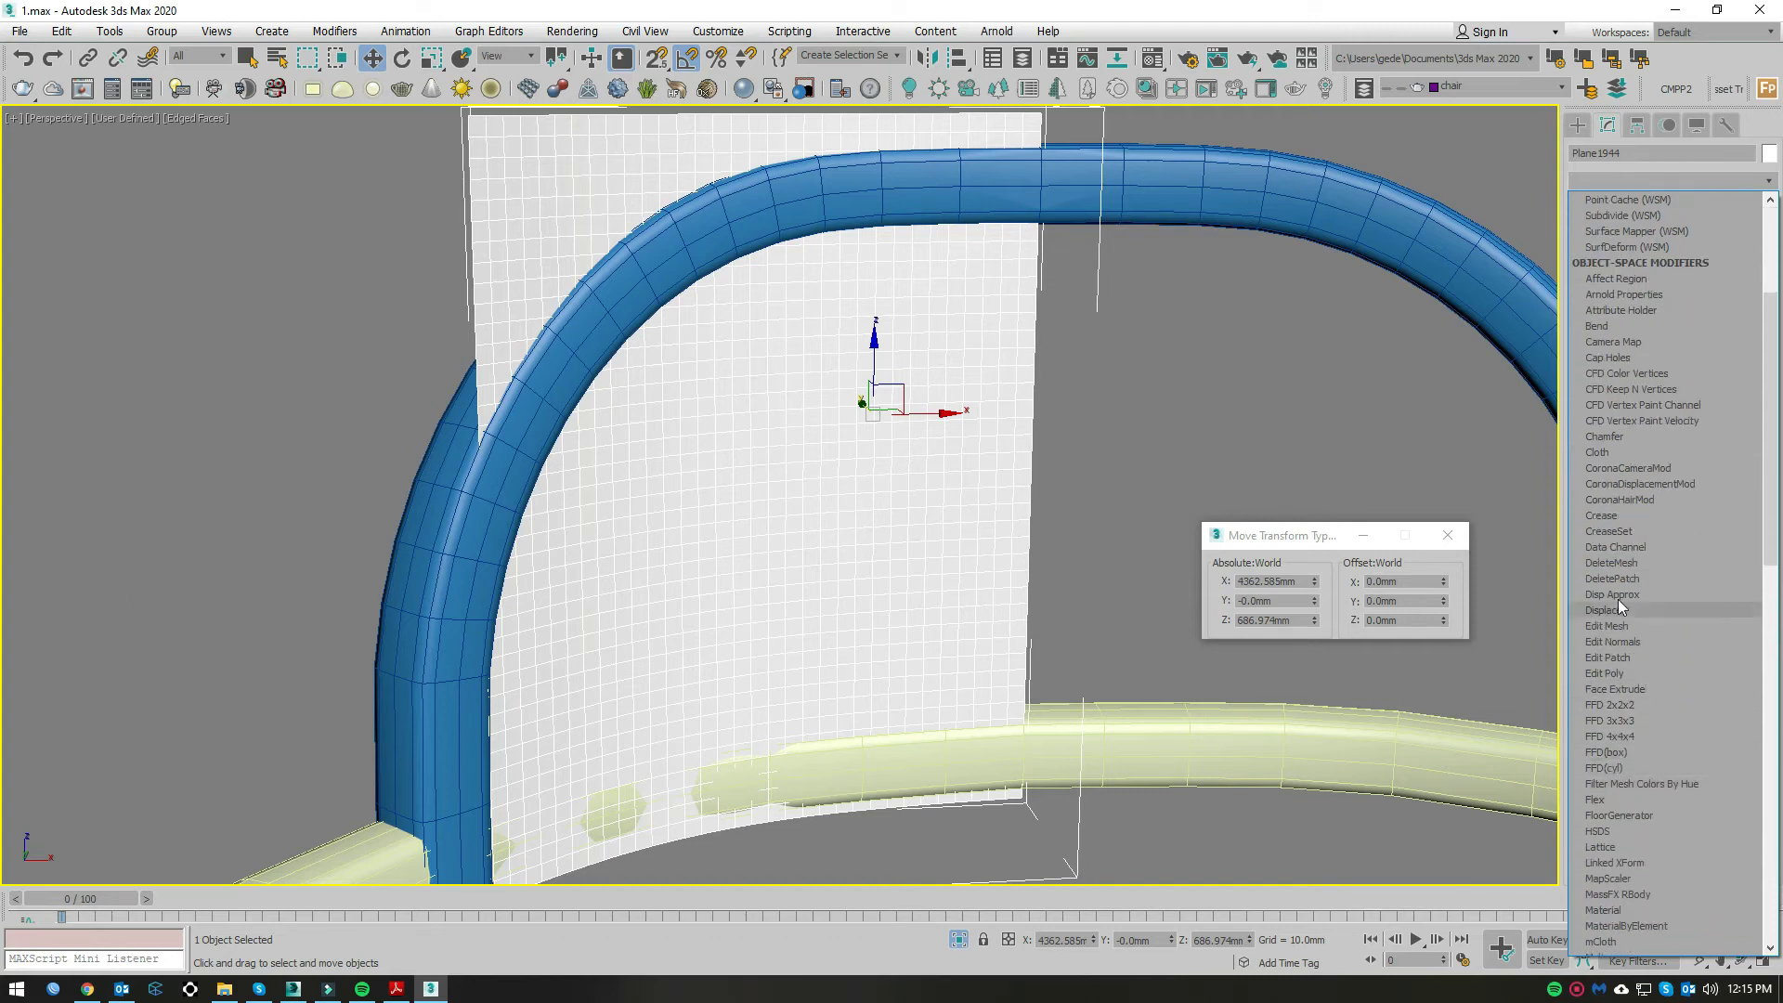
{"action": "left_click", "coordinate": [1606, 674]}
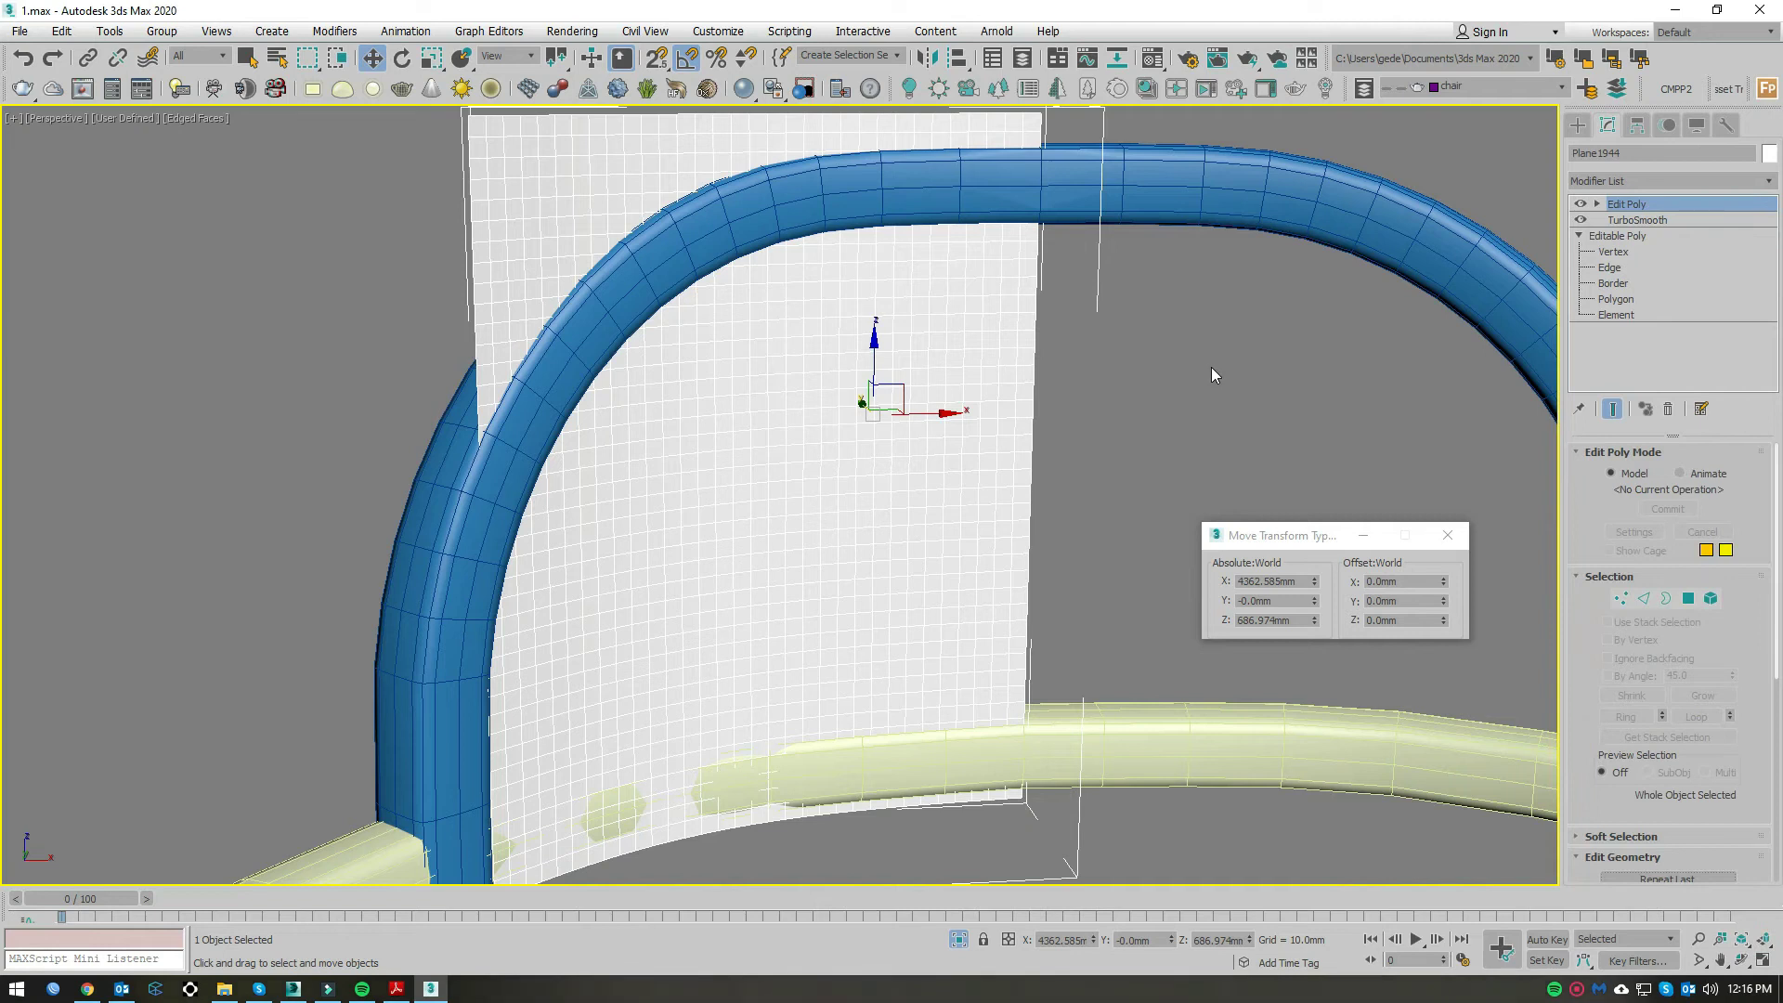
{"action": "middle_click_drag", "start_coordinate": [1030, 451], "coordinate": [827, 378]}
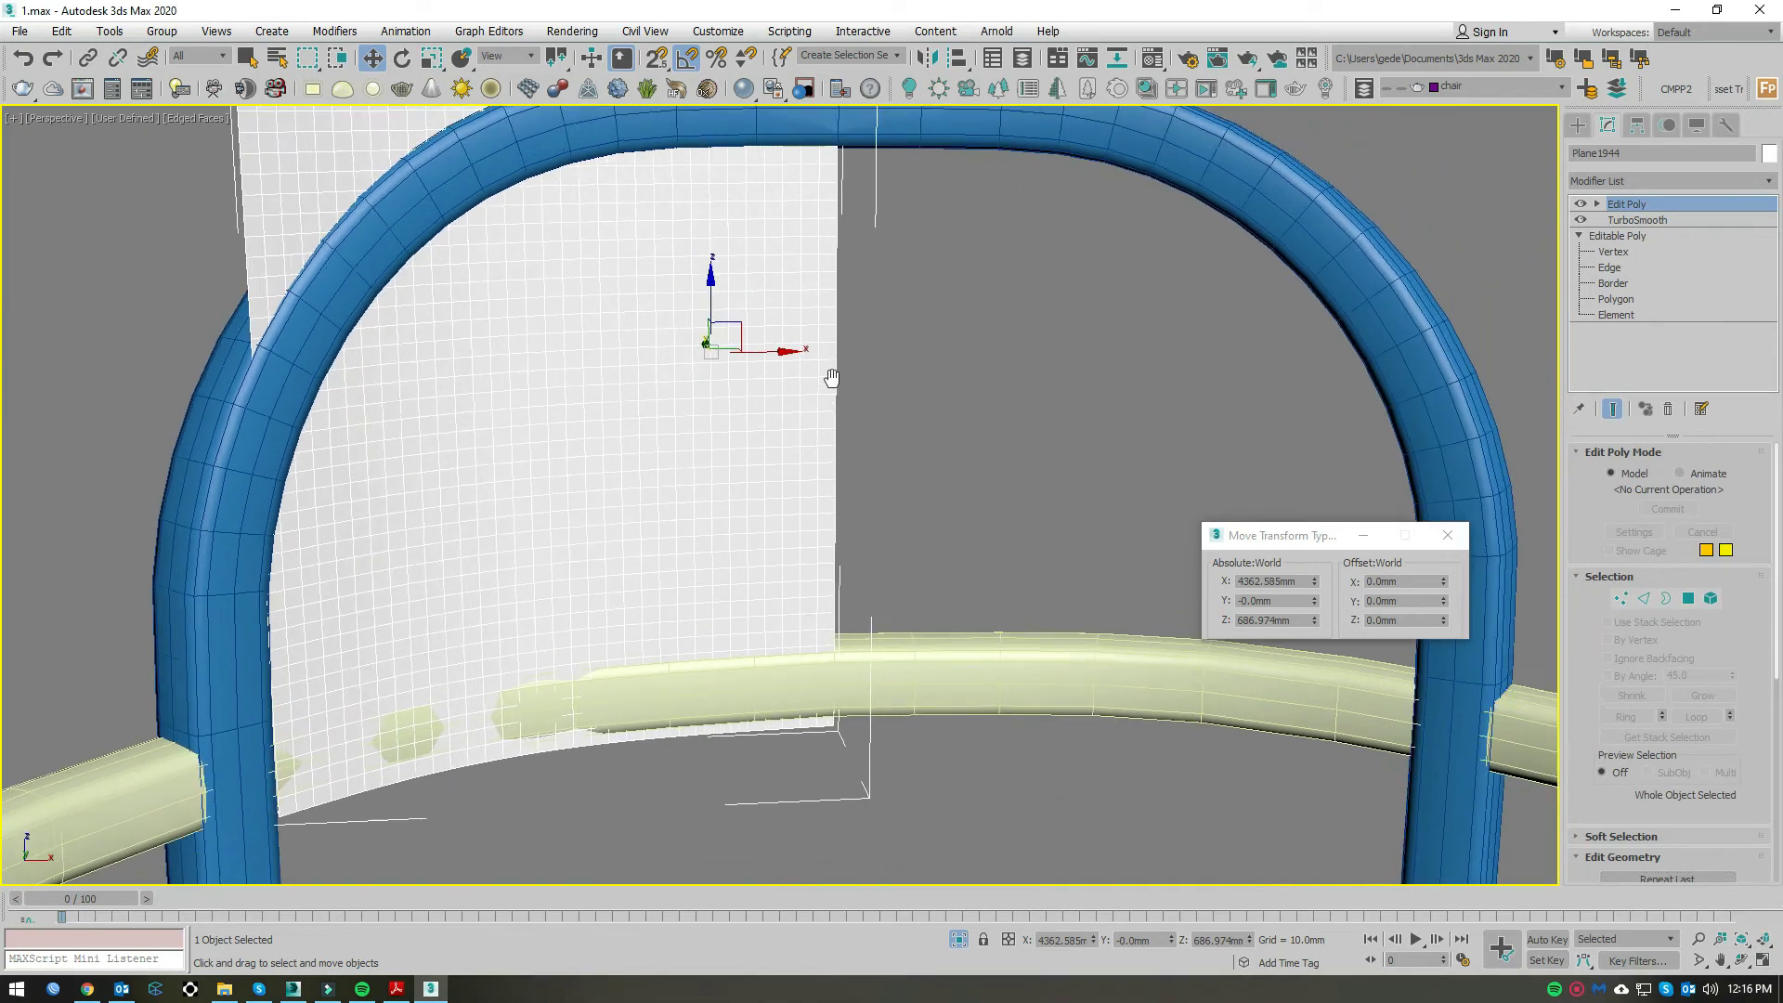
{"action": "left_click", "coordinate": [1618, 599]}
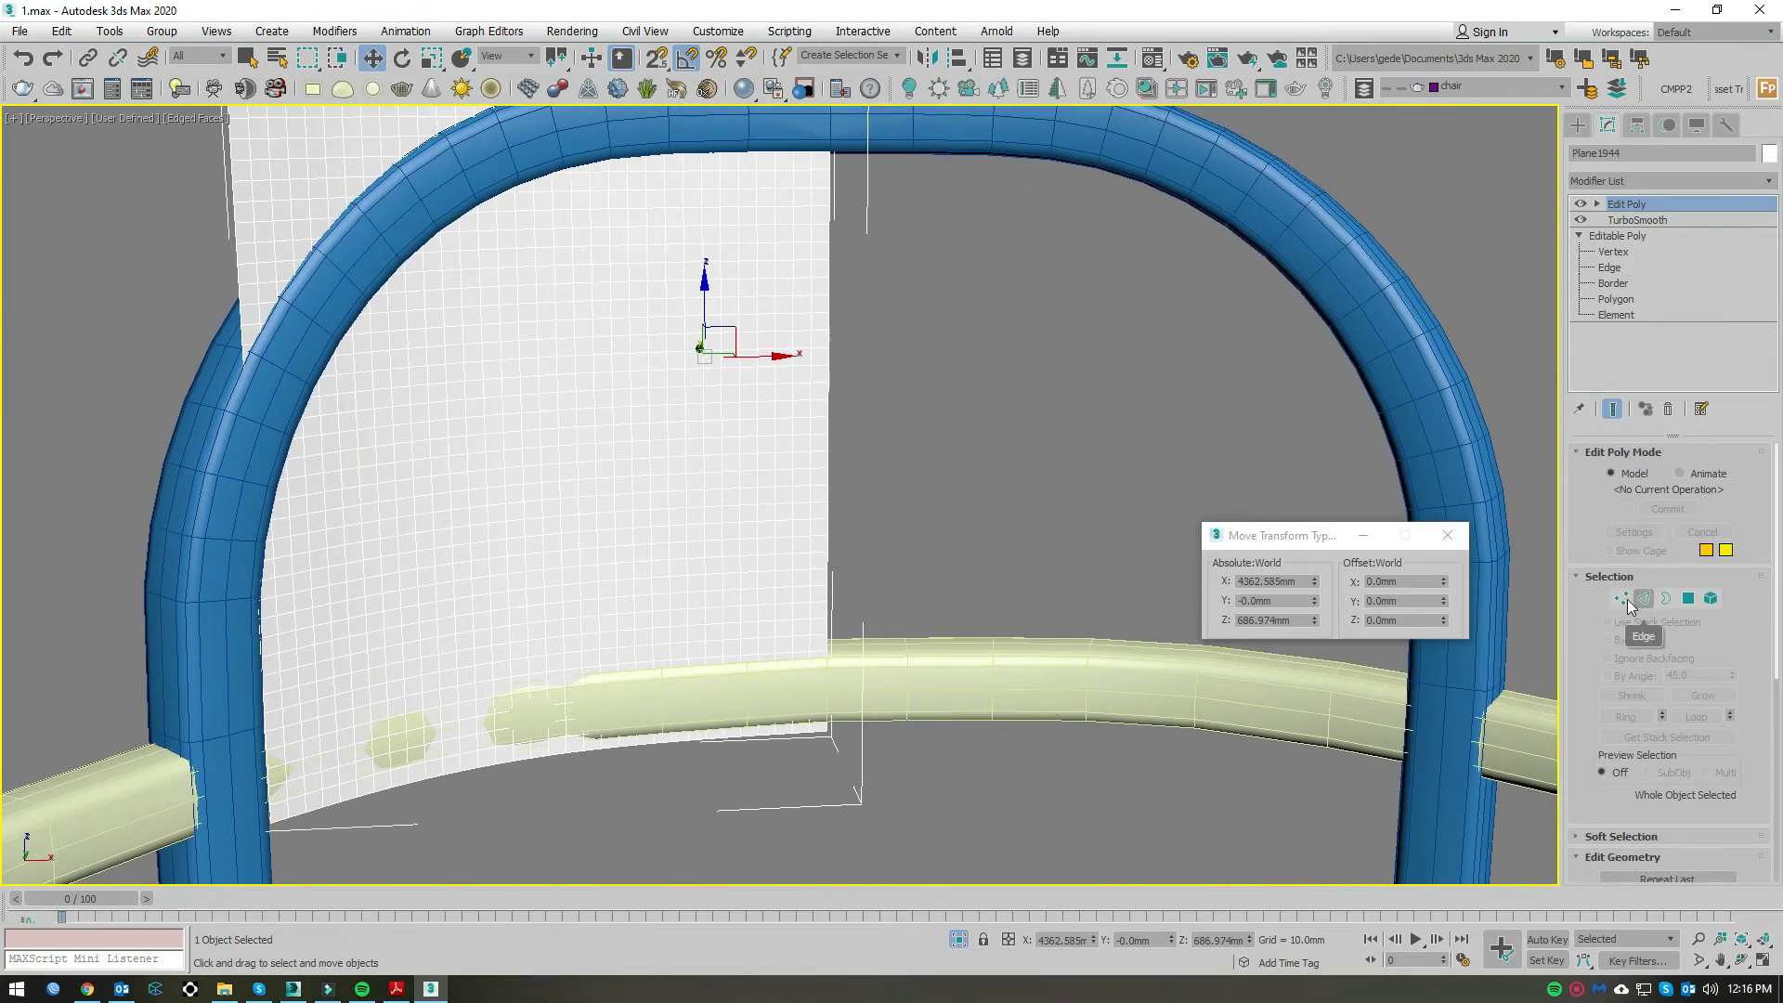
{"action": "key", "text": "ctrl+a"}
{"action": "right_click", "coordinate": [1019, 492]}
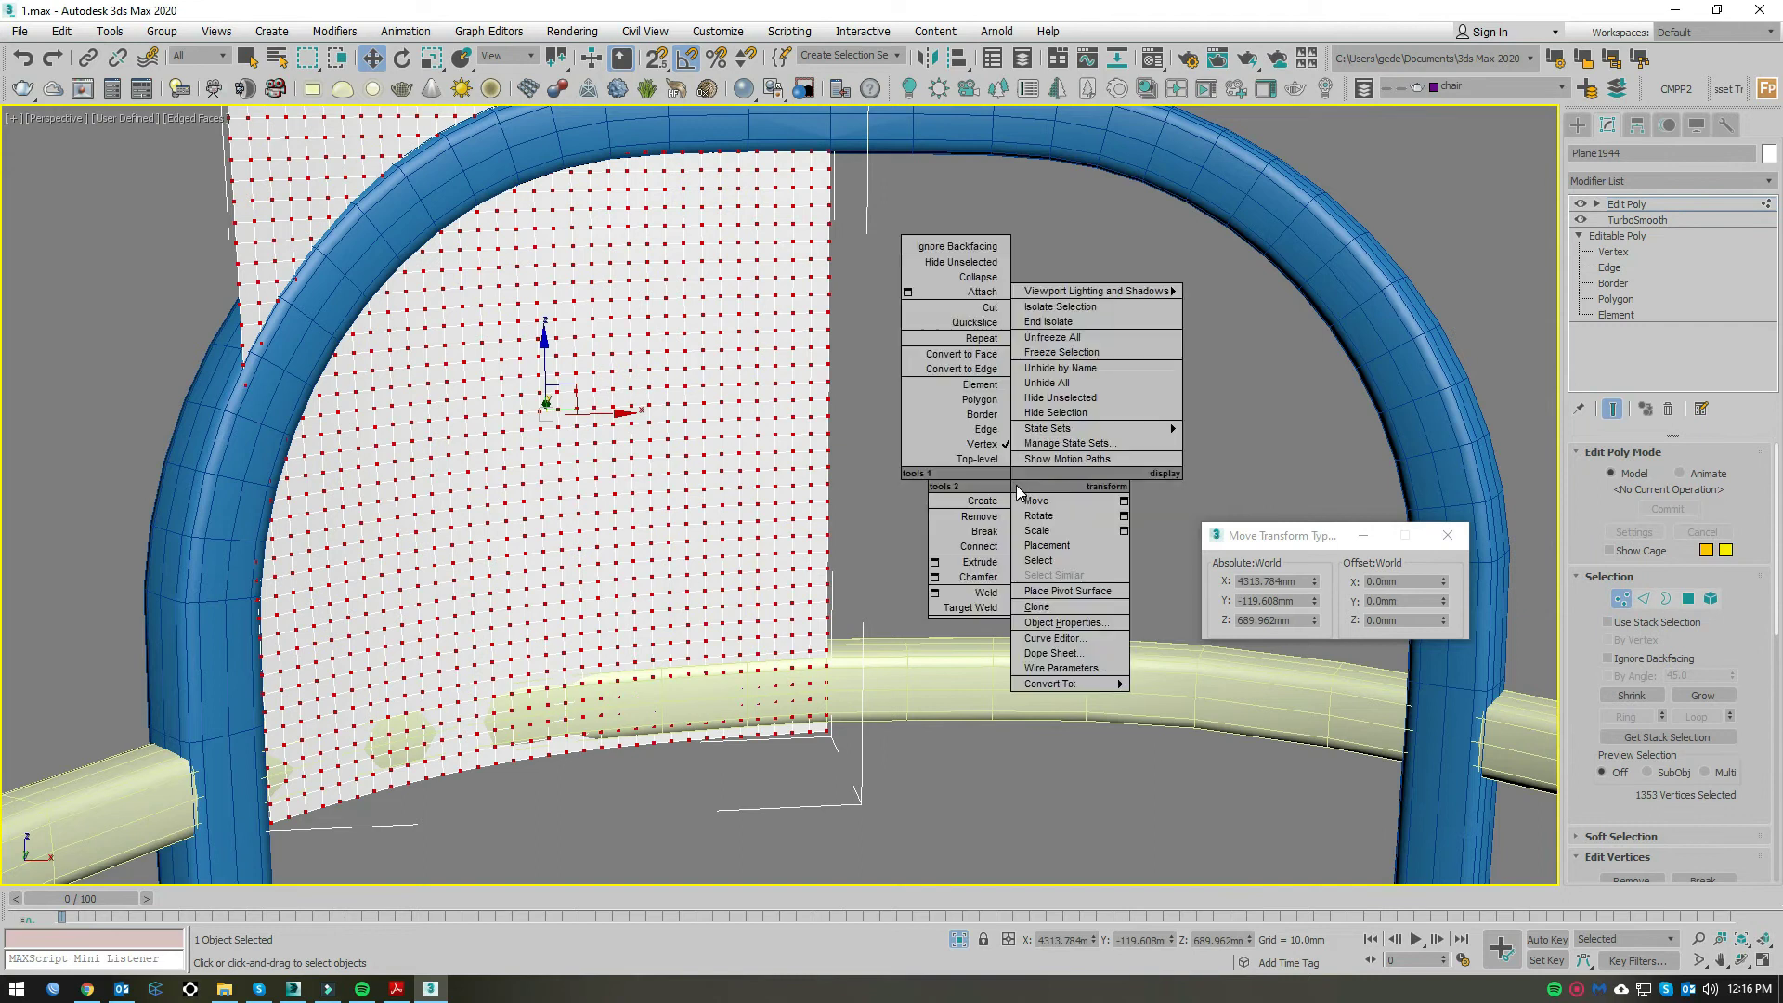
{"action": "left_click", "coordinate": [934, 577]}
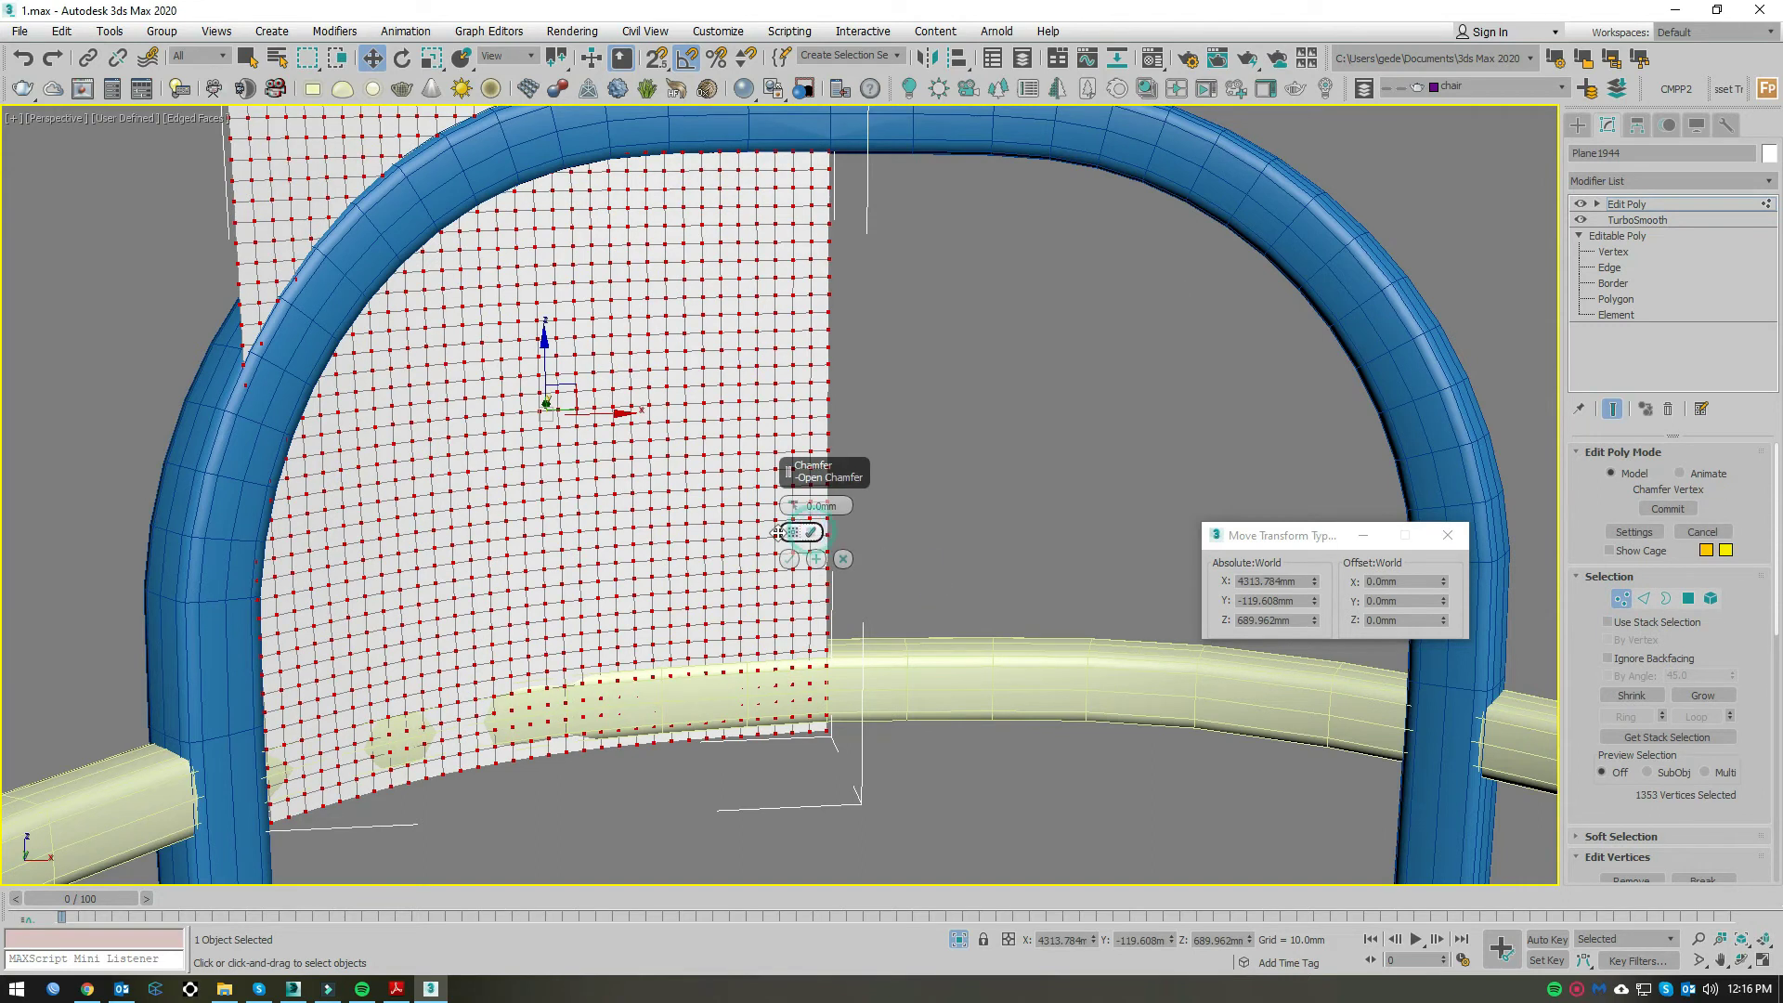
{"action": "scroll", "coordinate": [796, 506], "scroll_direction": "up", "scroll_amount": 10}
{"action": "left_click_drag", "start_coordinate": [796, 506], "coordinate": [807, 482]}
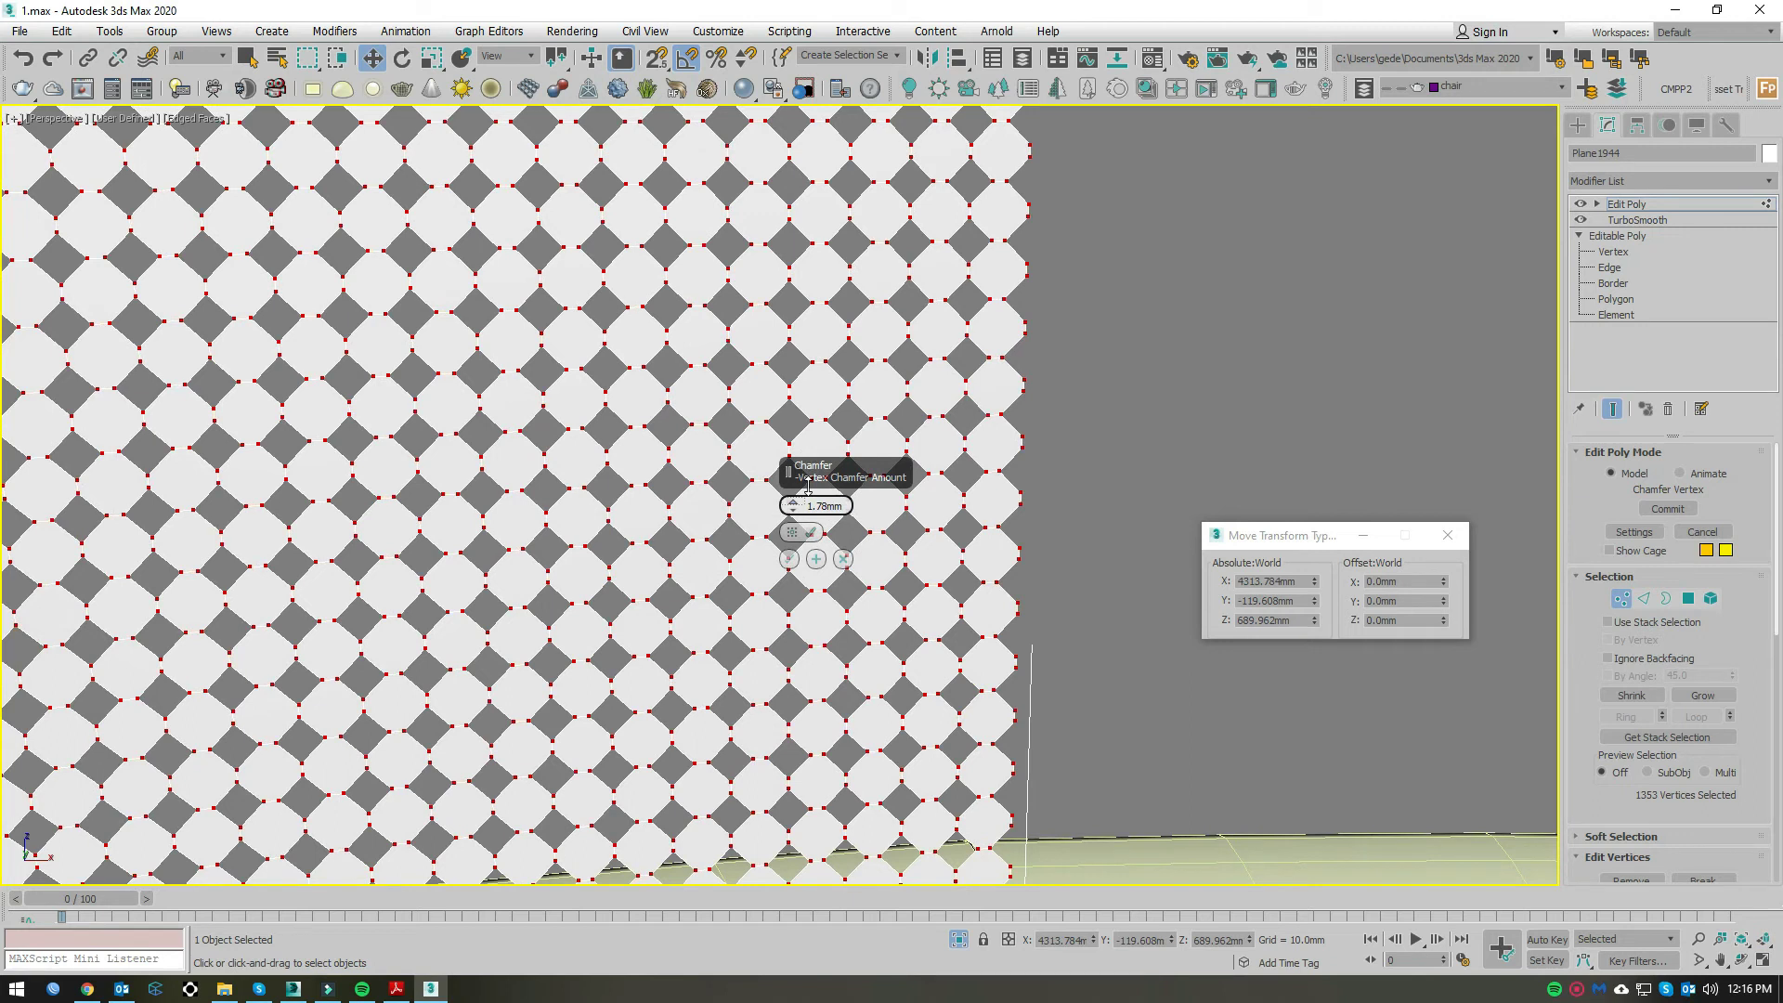
{"action": "left_click", "coordinate": [843, 558]}
Step: Chamfer every edge of the smoothed panel
{"action": "left_click", "coordinate": [1646, 598]}
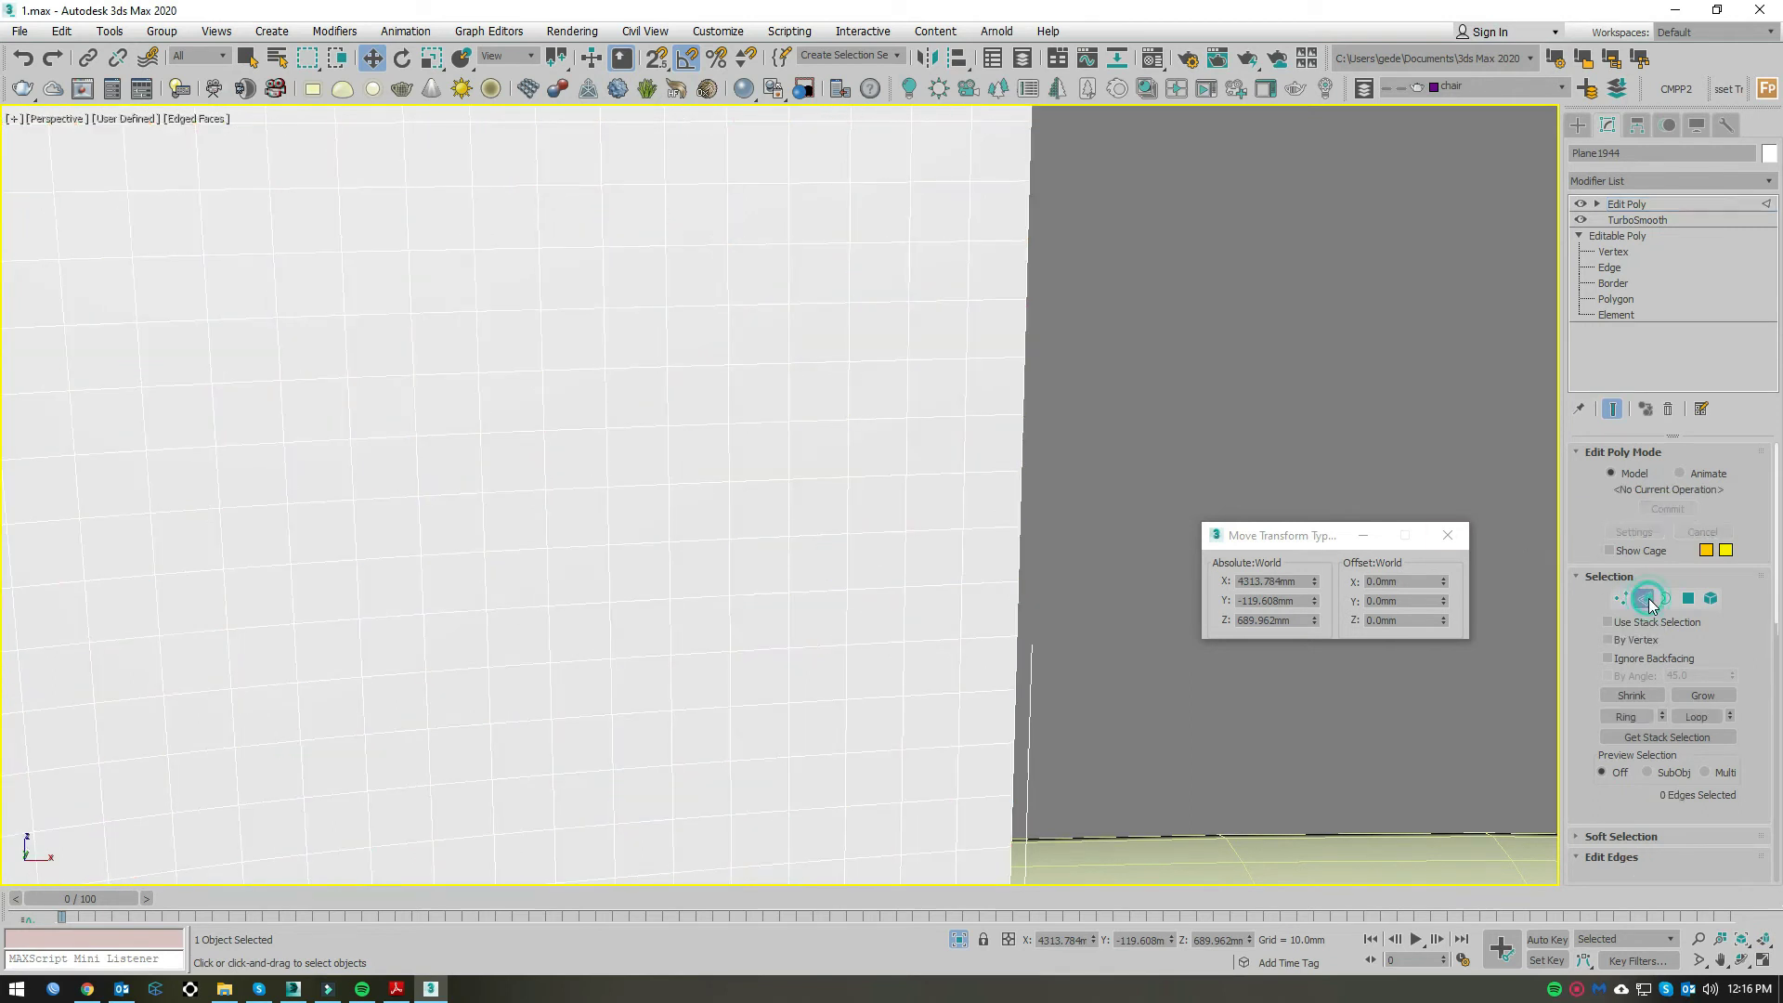
{"action": "key", "text": "ctrl+a"}
{"action": "right_click", "coordinate": [783, 480]}
{"action": "left_click", "coordinate": [678, 580]}
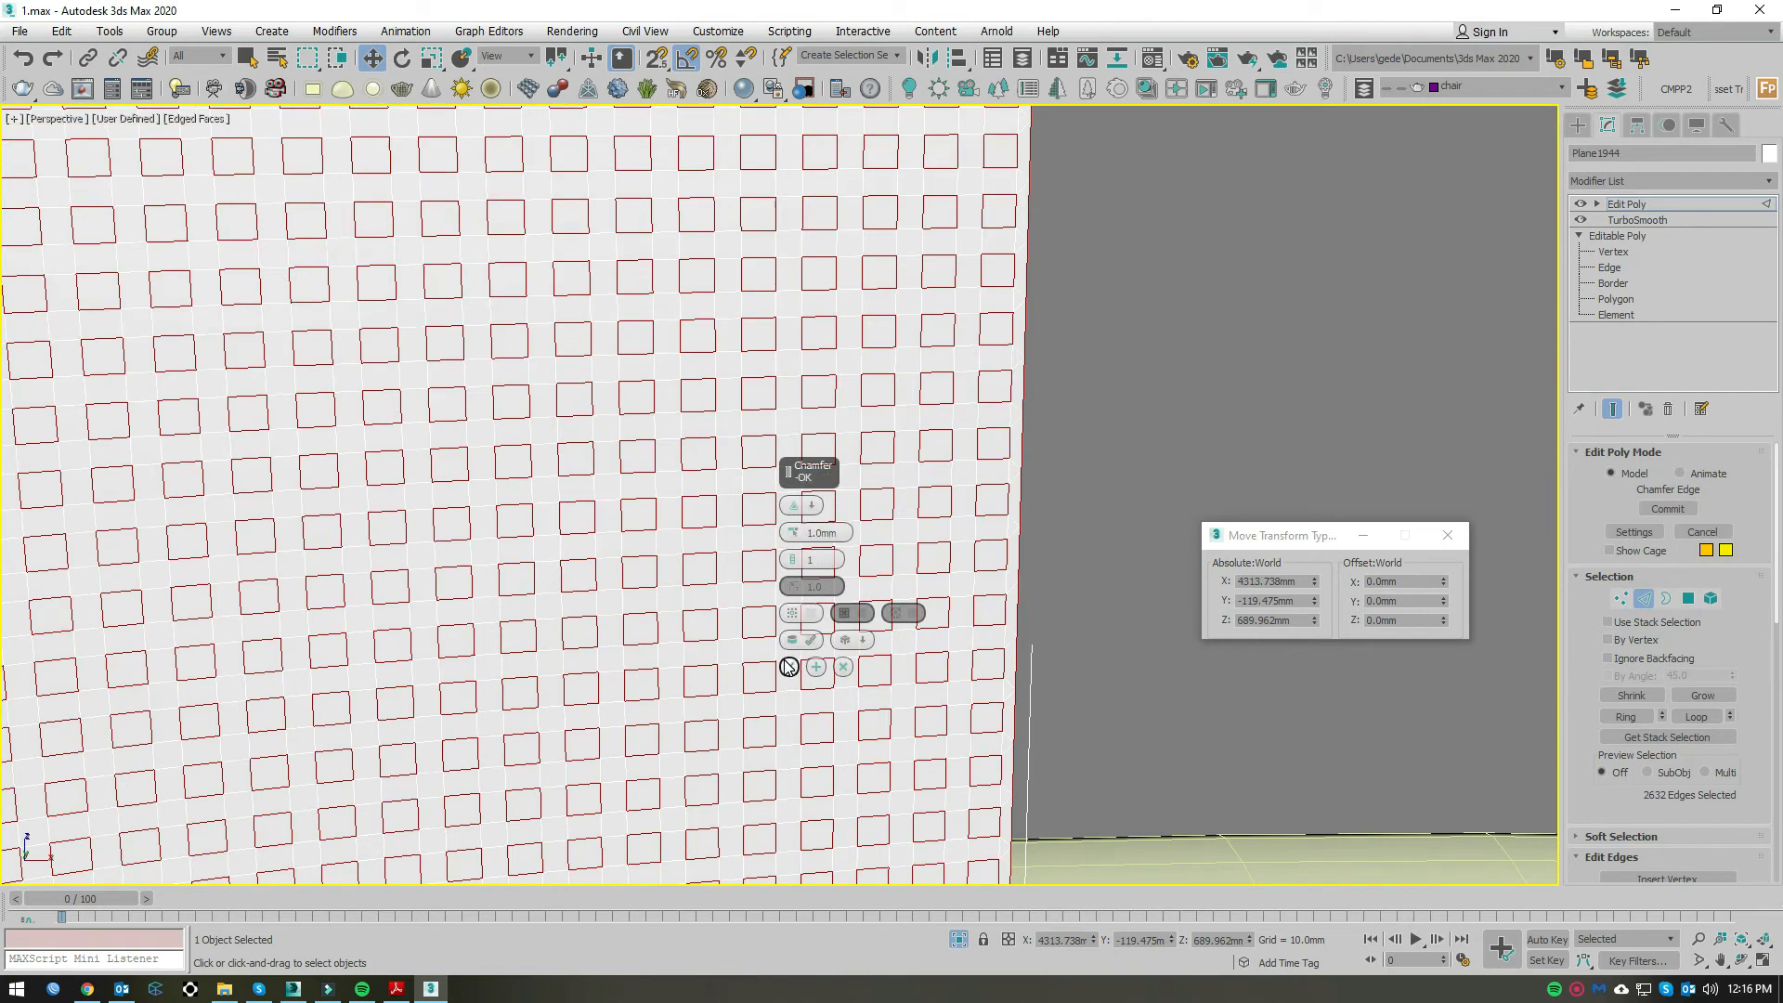
{"action": "left_click", "coordinate": [788, 667]}
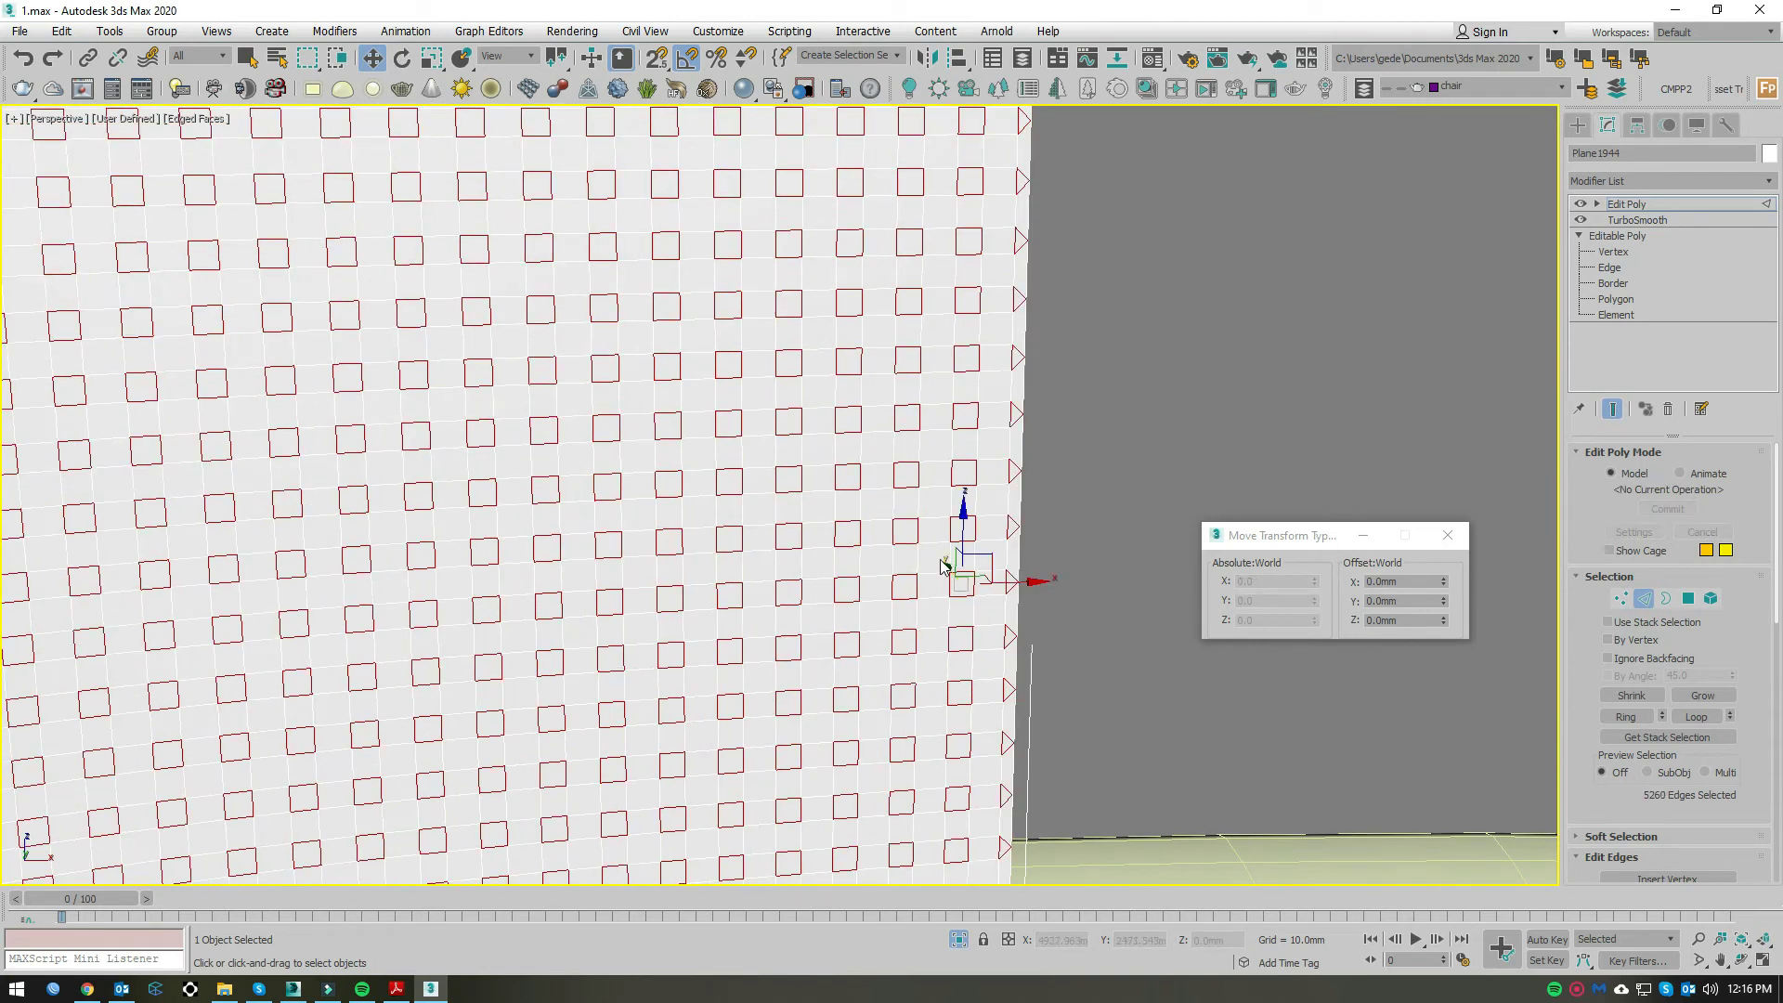
Step: Convert the selection to the hole polygons and delete them to perforate the panel
{"action": "key", "text": "Delete"}
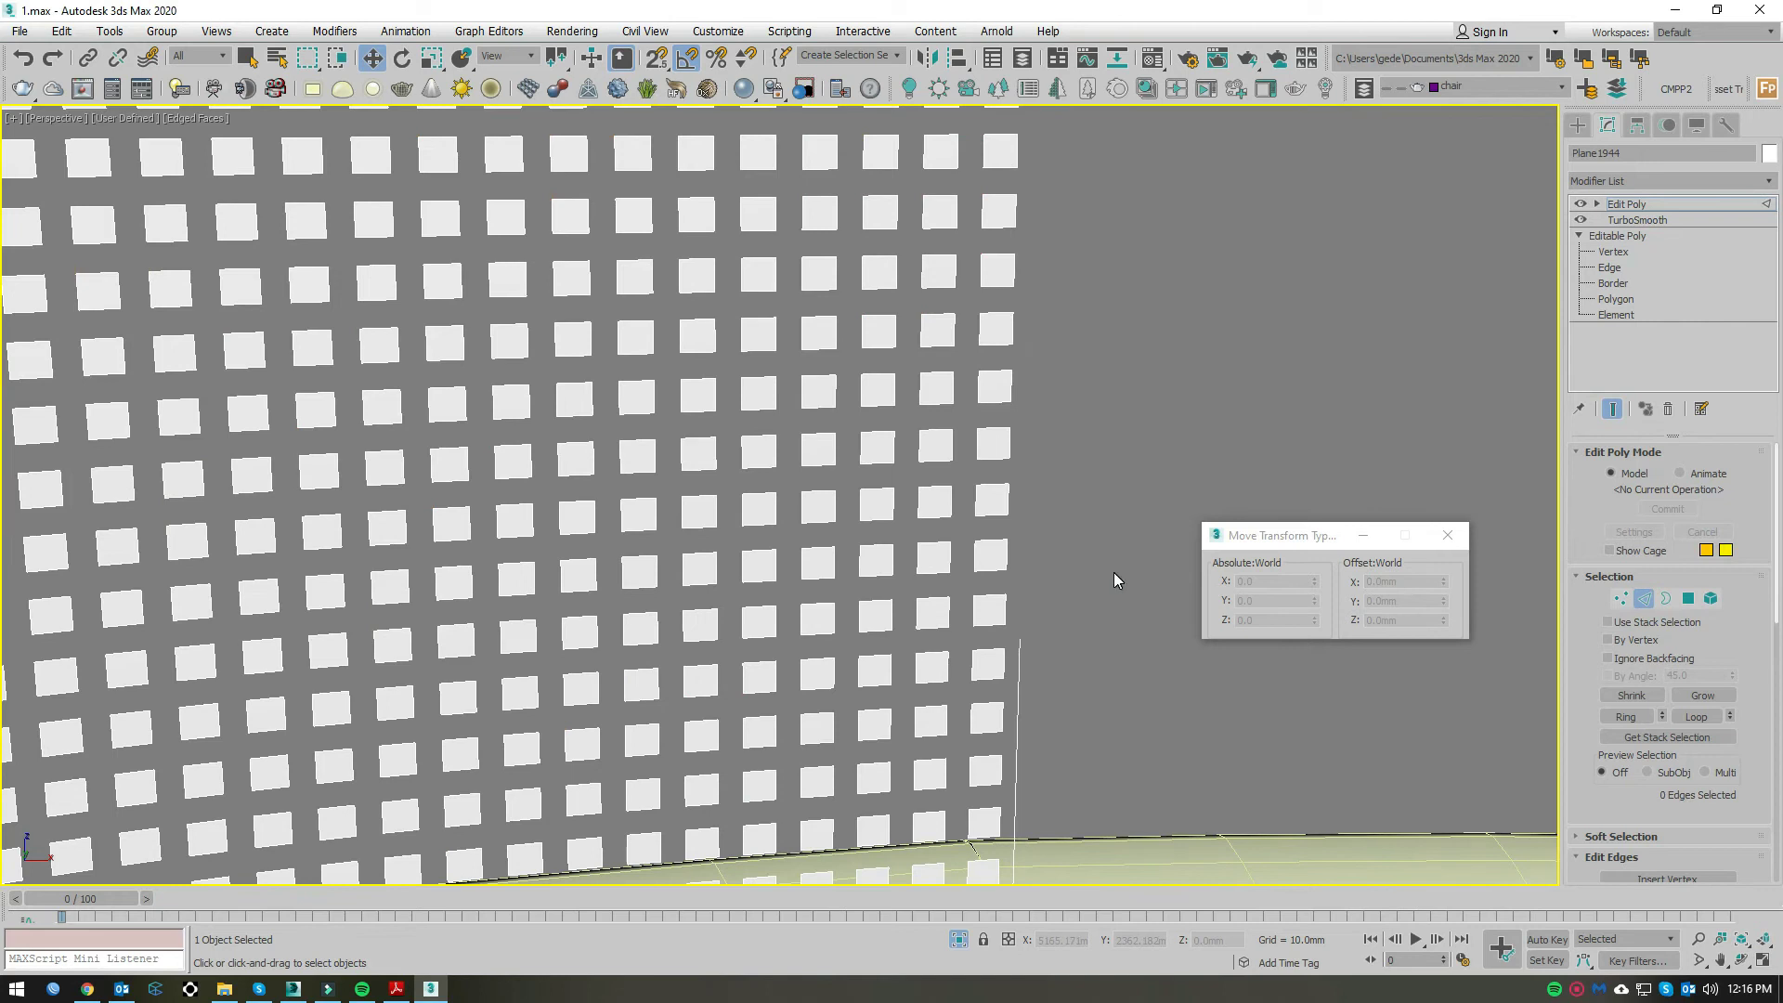
{"action": "key", "text": "ctrl+z"}
{"action": "key", "text": "Delete"}
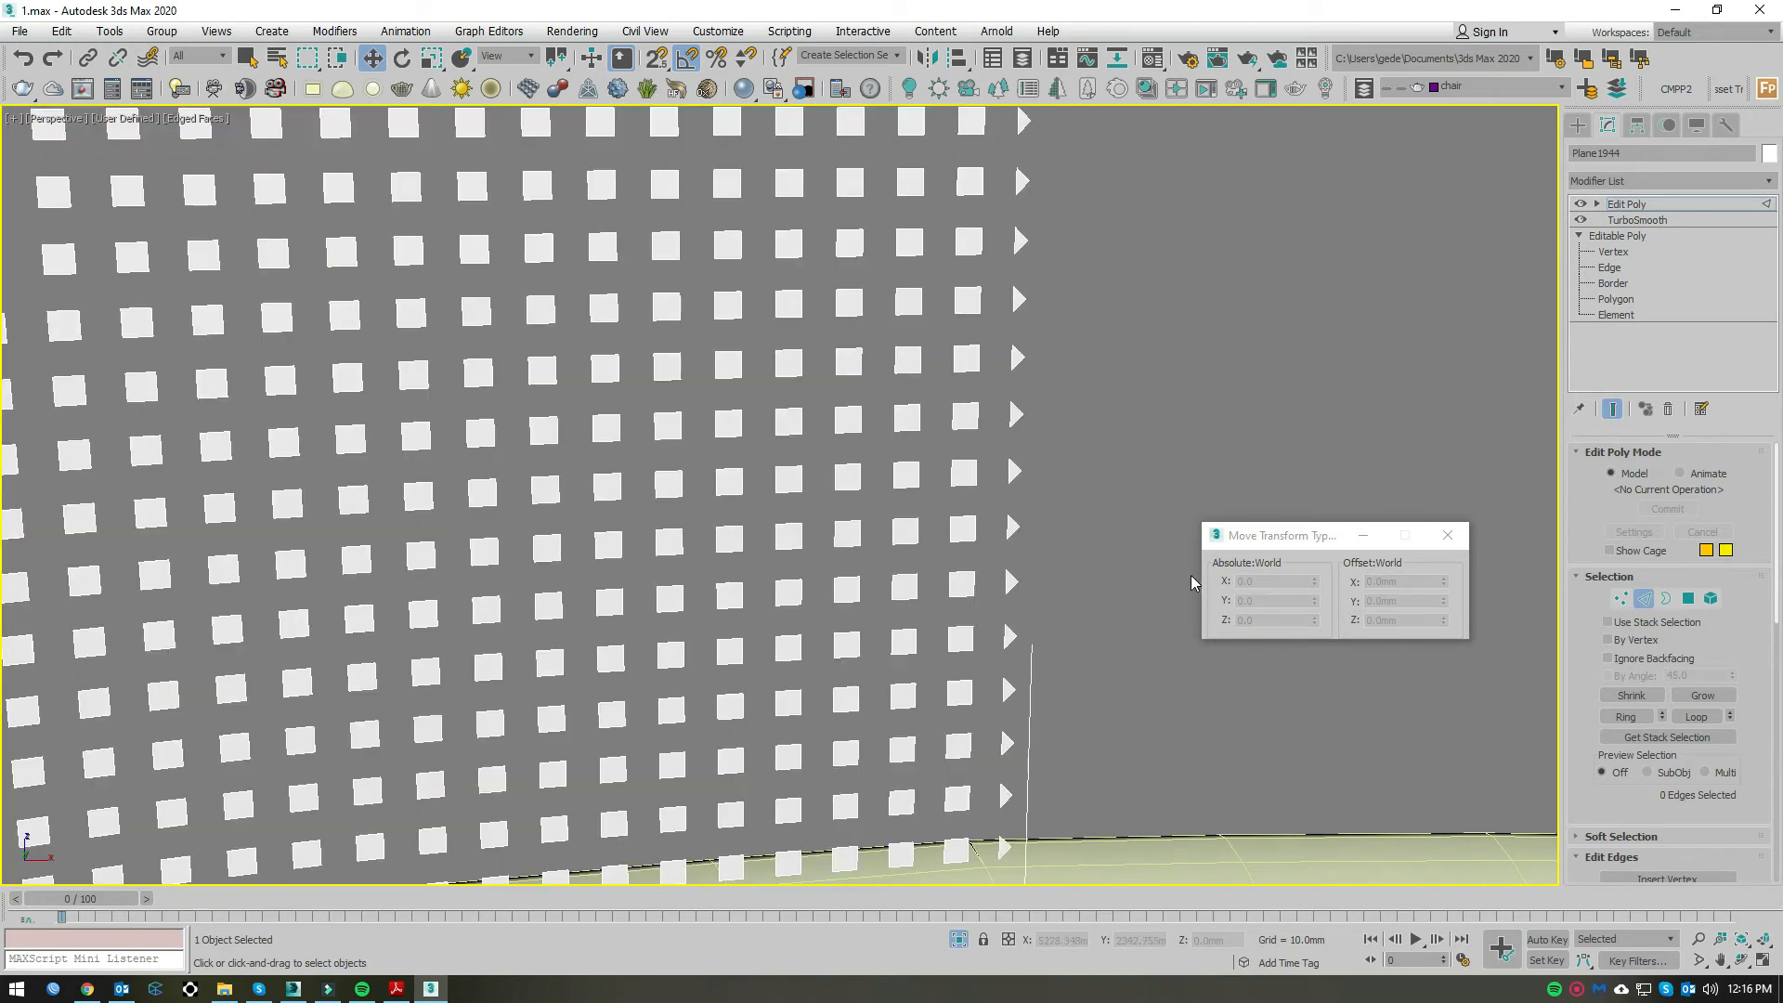
{"action": "key", "text": "ctrl+z"}
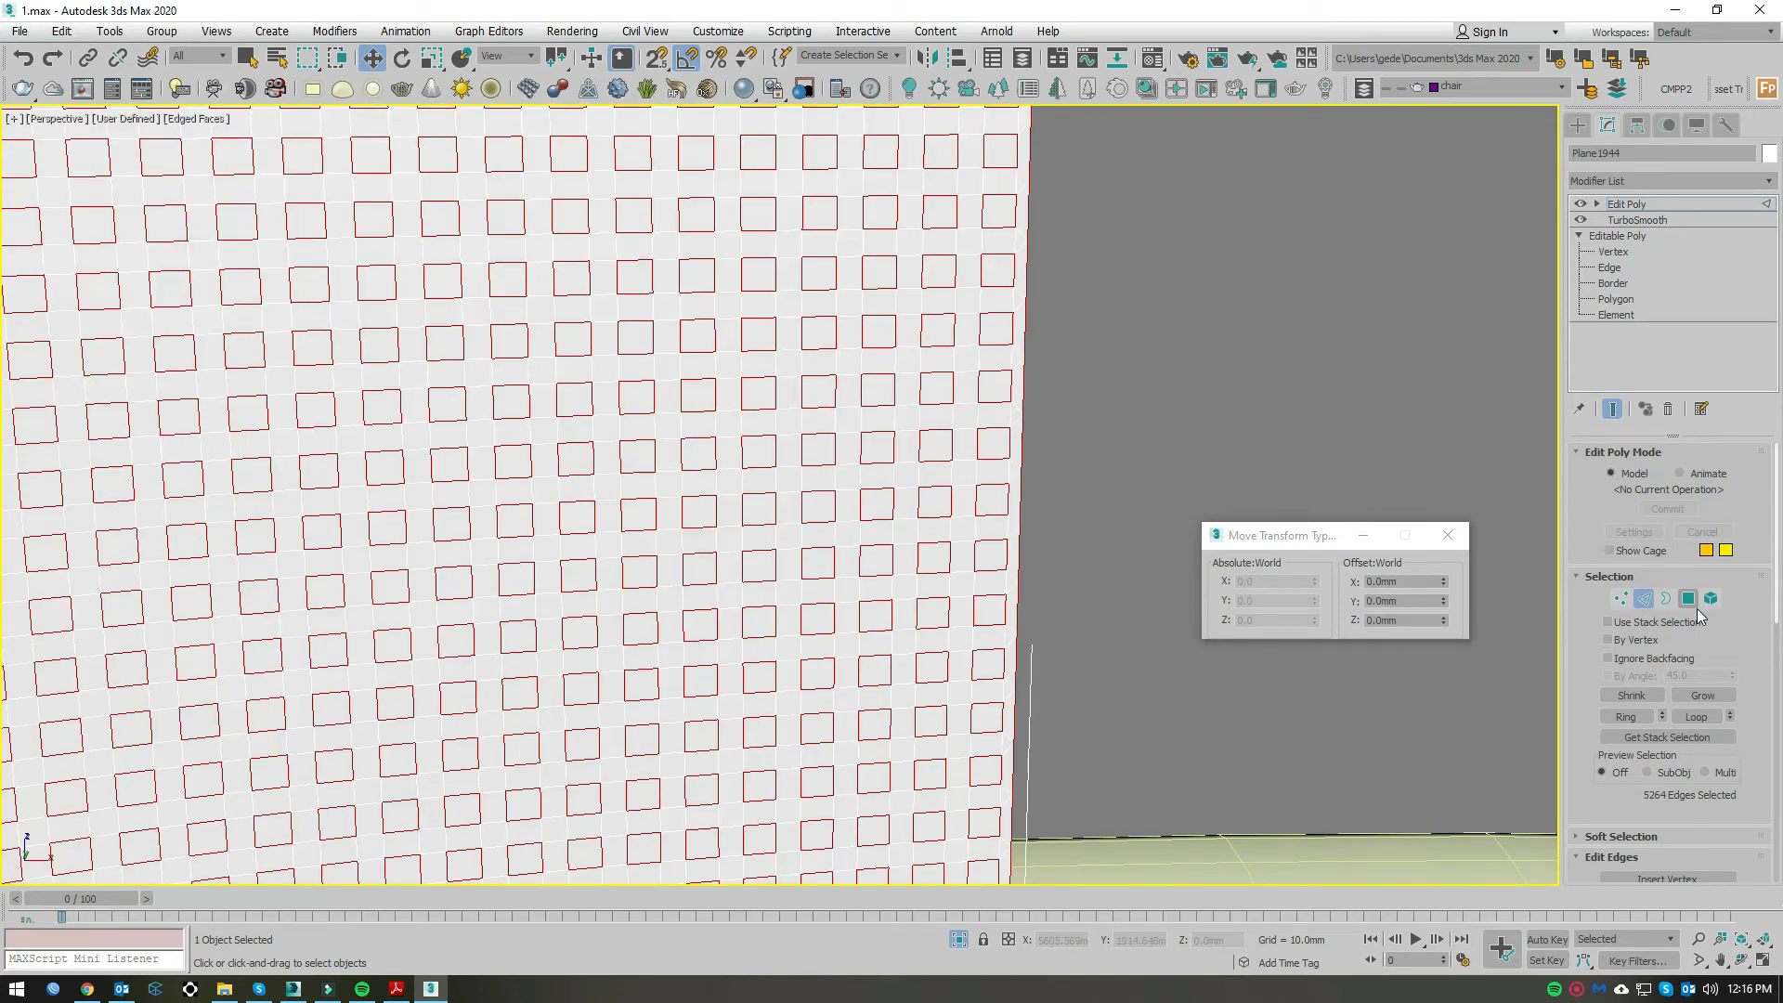
{"action": "left_click", "coordinate": [1688, 599]}
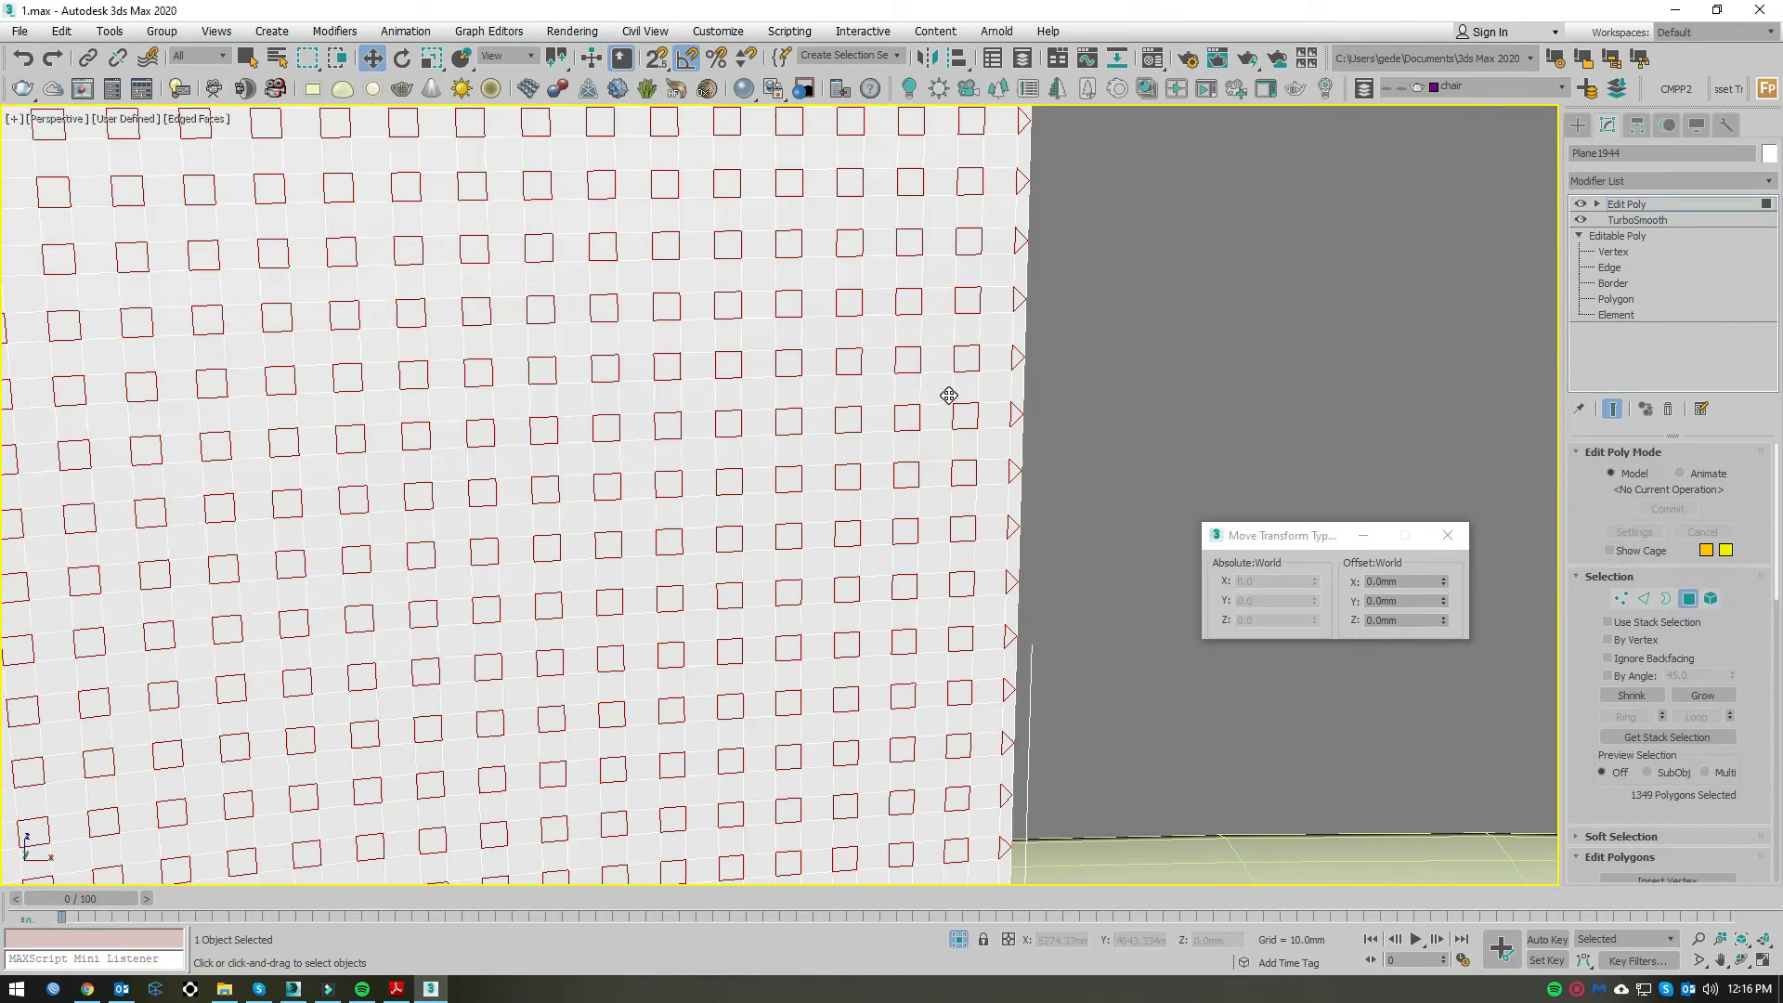
{"action": "key", "text": "Delete"}
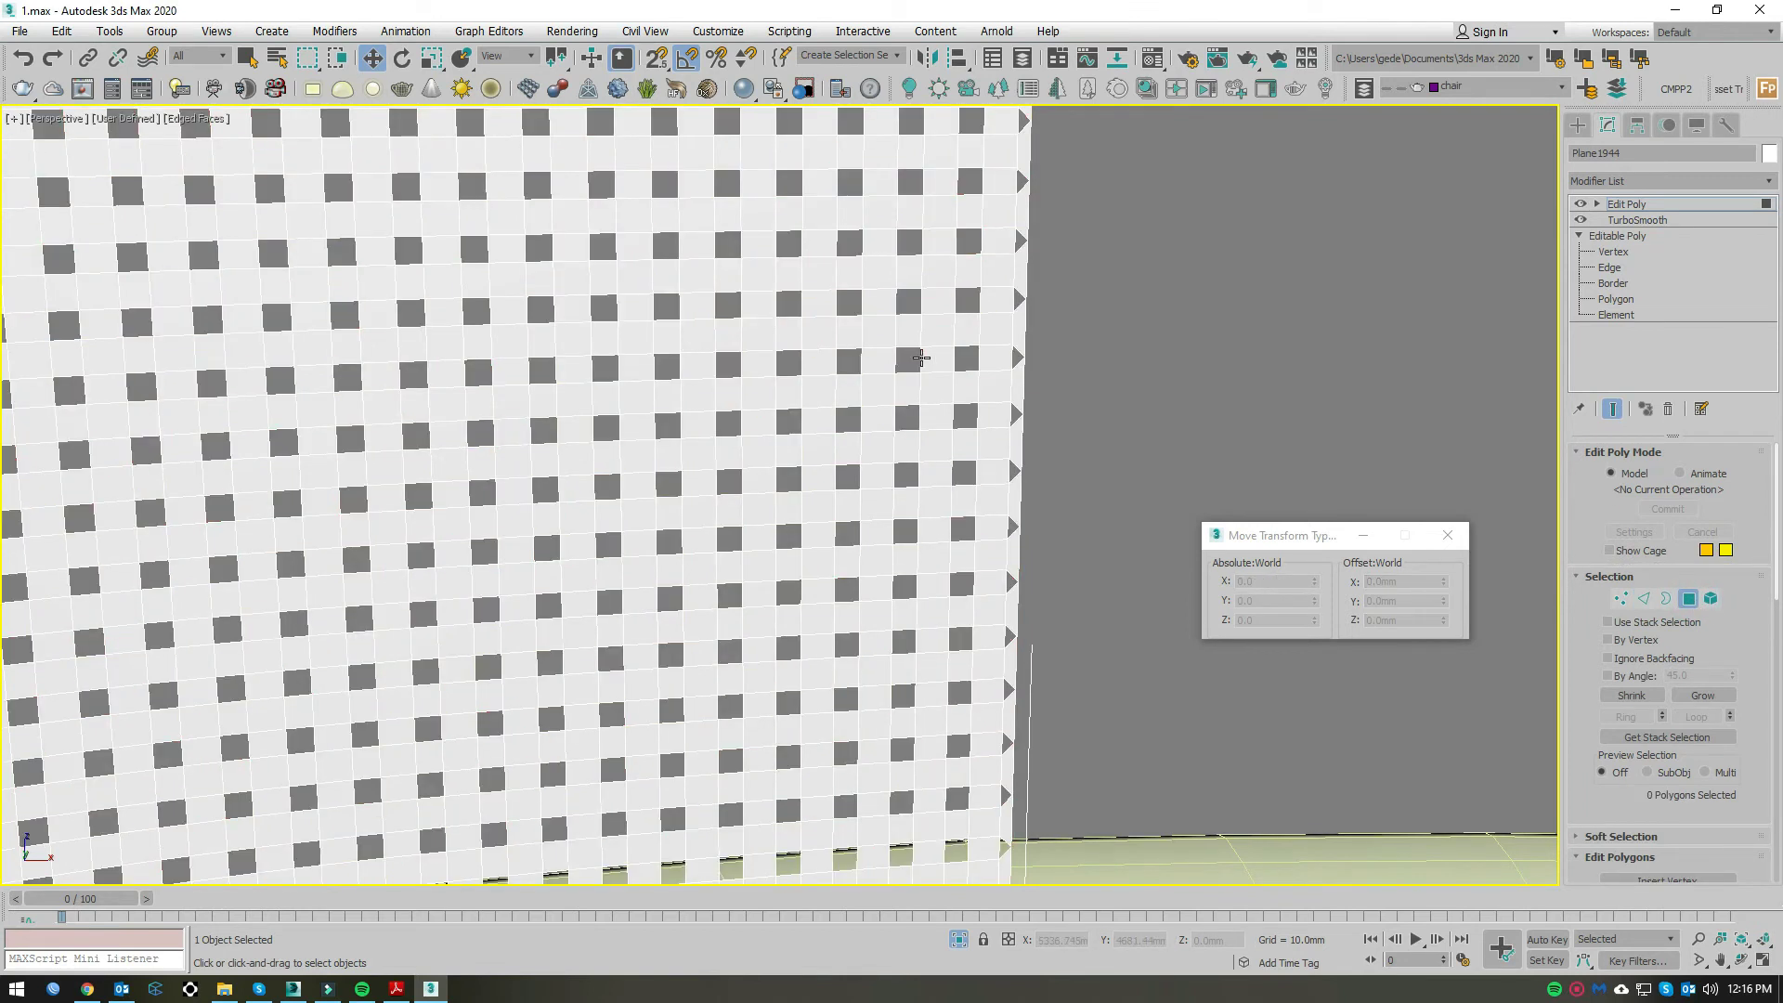
{"action": "scroll", "coordinate": [887, 367], "scroll_direction": "down", "scroll_amount": 5}
{"action": "middle_click_drag", "start_coordinate": [923, 391], "coordinate": [844, 399]}
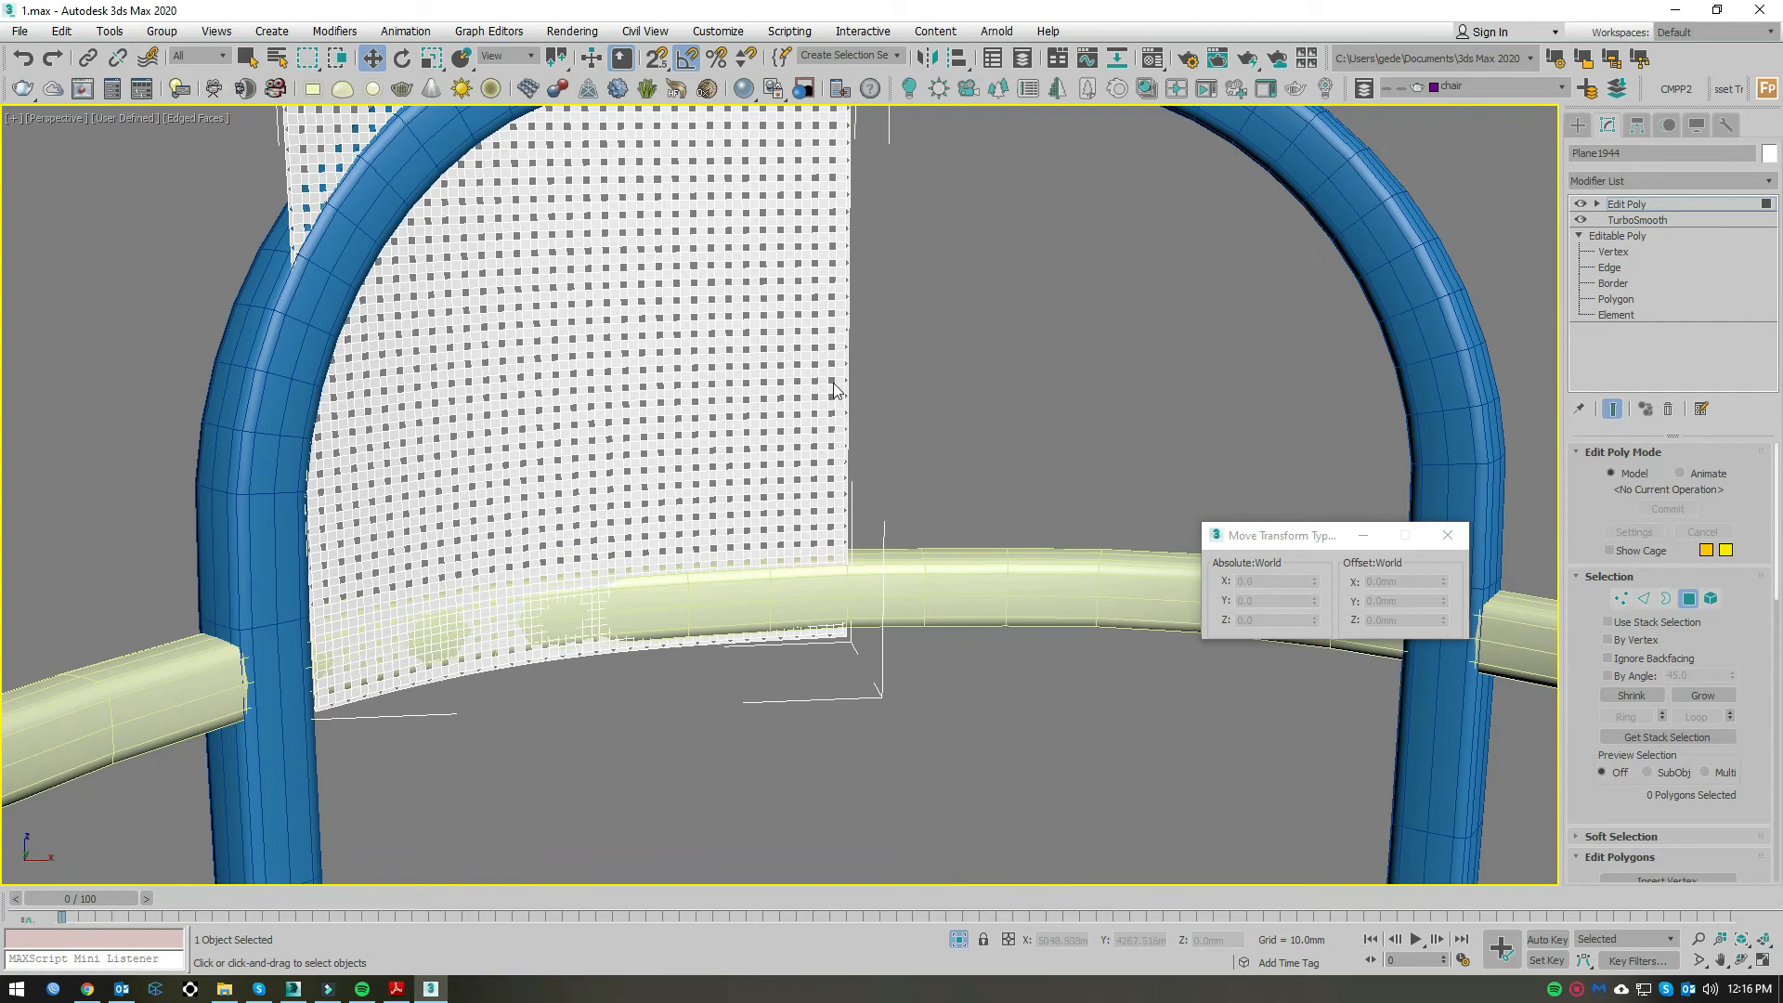
Step: Select all of the backrest panel's vertices in the front view
{"action": "key", "text": "f"}
{"action": "scroll", "coordinate": [828, 405], "scroll_direction": "up", "scroll_amount": 2}
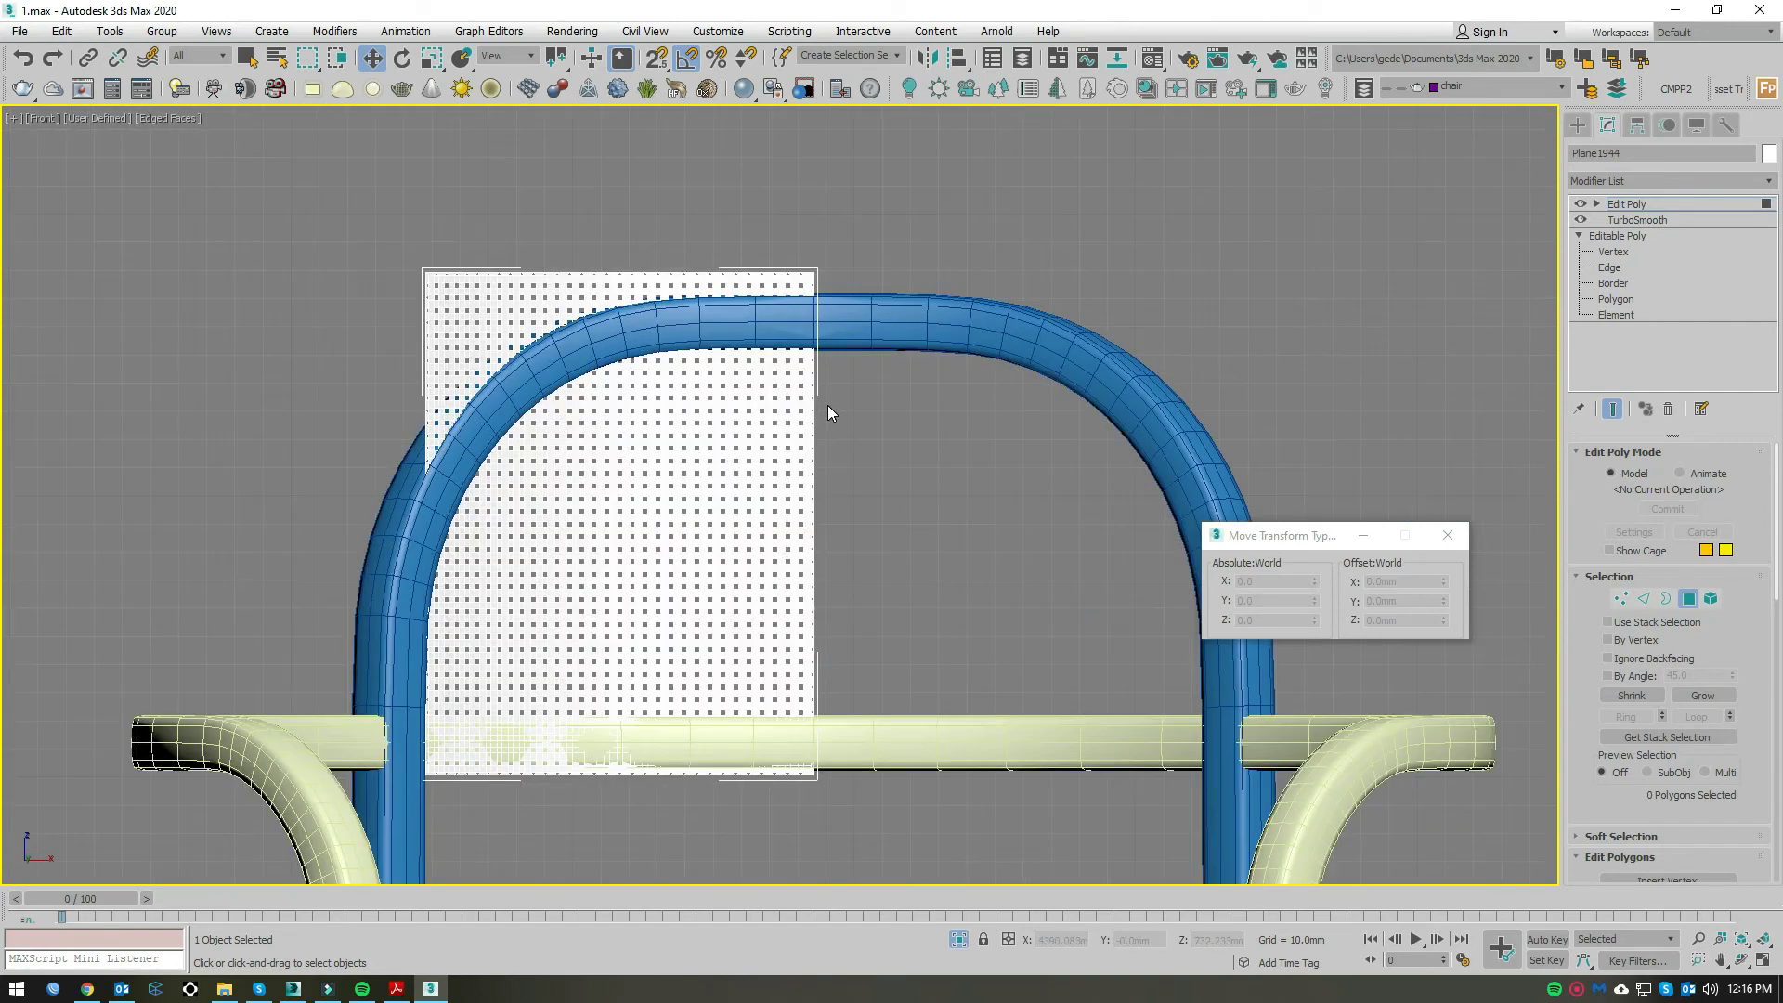
{"action": "left_click", "coordinate": [1620, 598]}
{"action": "key", "text": "ctrl+a"}
{"action": "scroll", "coordinate": [1044, 236], "scroll_direction": "up", "scroll_amount": 3}
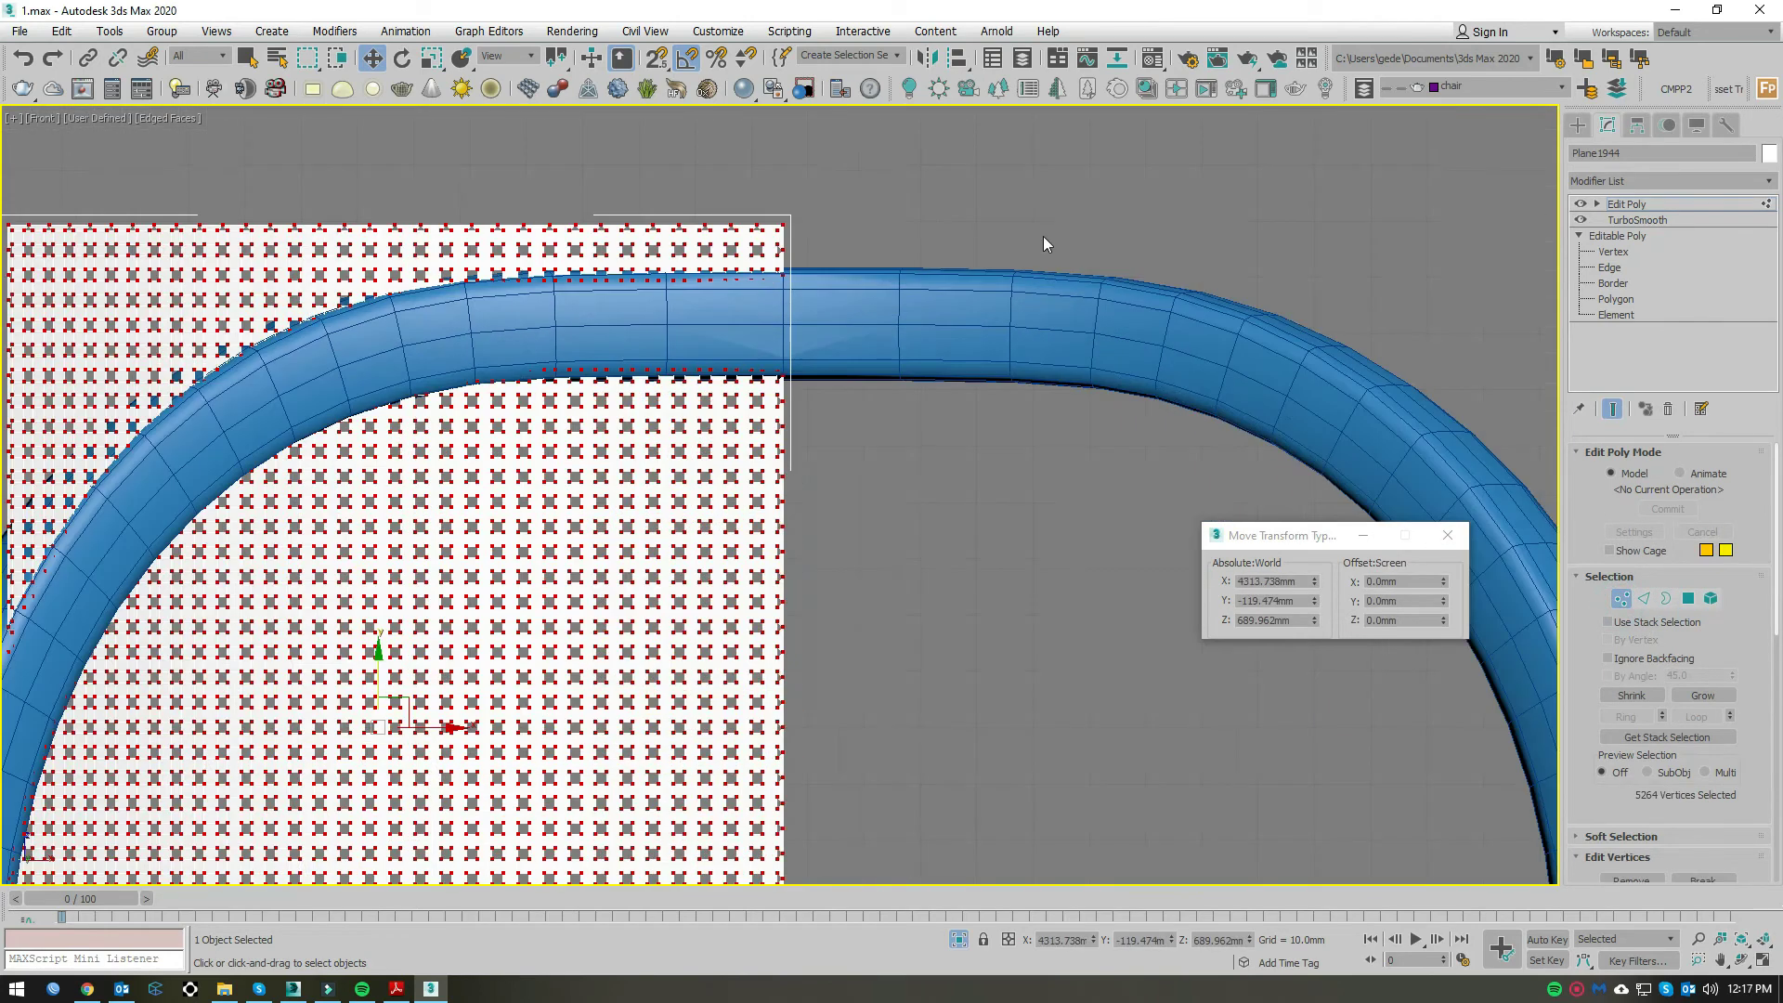
{"action": "scroll", "coordinate": [1044, 236], "scroll_direction": "down", "scroll_amount": 3}
{"action": "scroll", "coordinate": [915, 344], "scroll_direction": "up", "scroll_amount": 3}
Step: Disable the Edit Poly changes and lower the TurboSmooth iterations to 2
{"action": "left_click", "coordinate": [1580, 204]}
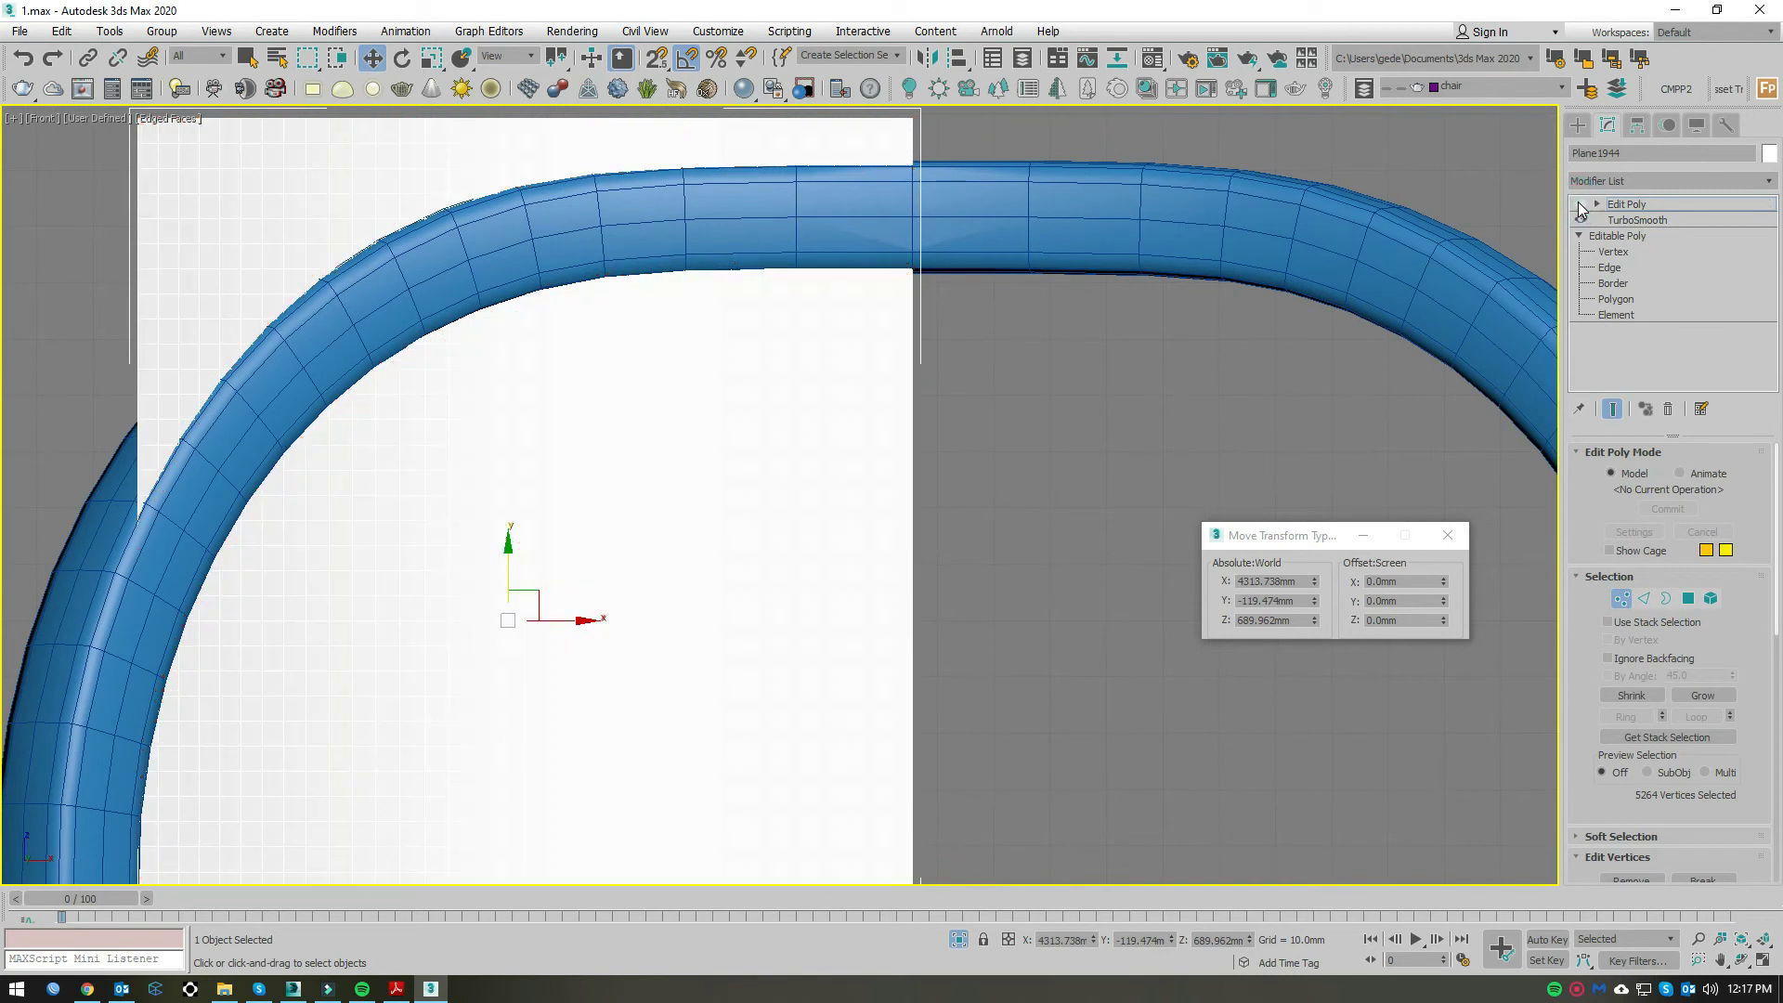
{"action": "key", "text": "F3"}
{"action": "scroll", "coordinate": [851, 486], "scroll_direction": "down", "scroll_amount": 3}
{"action": "left_click", "coordinate": [1637, 219]}
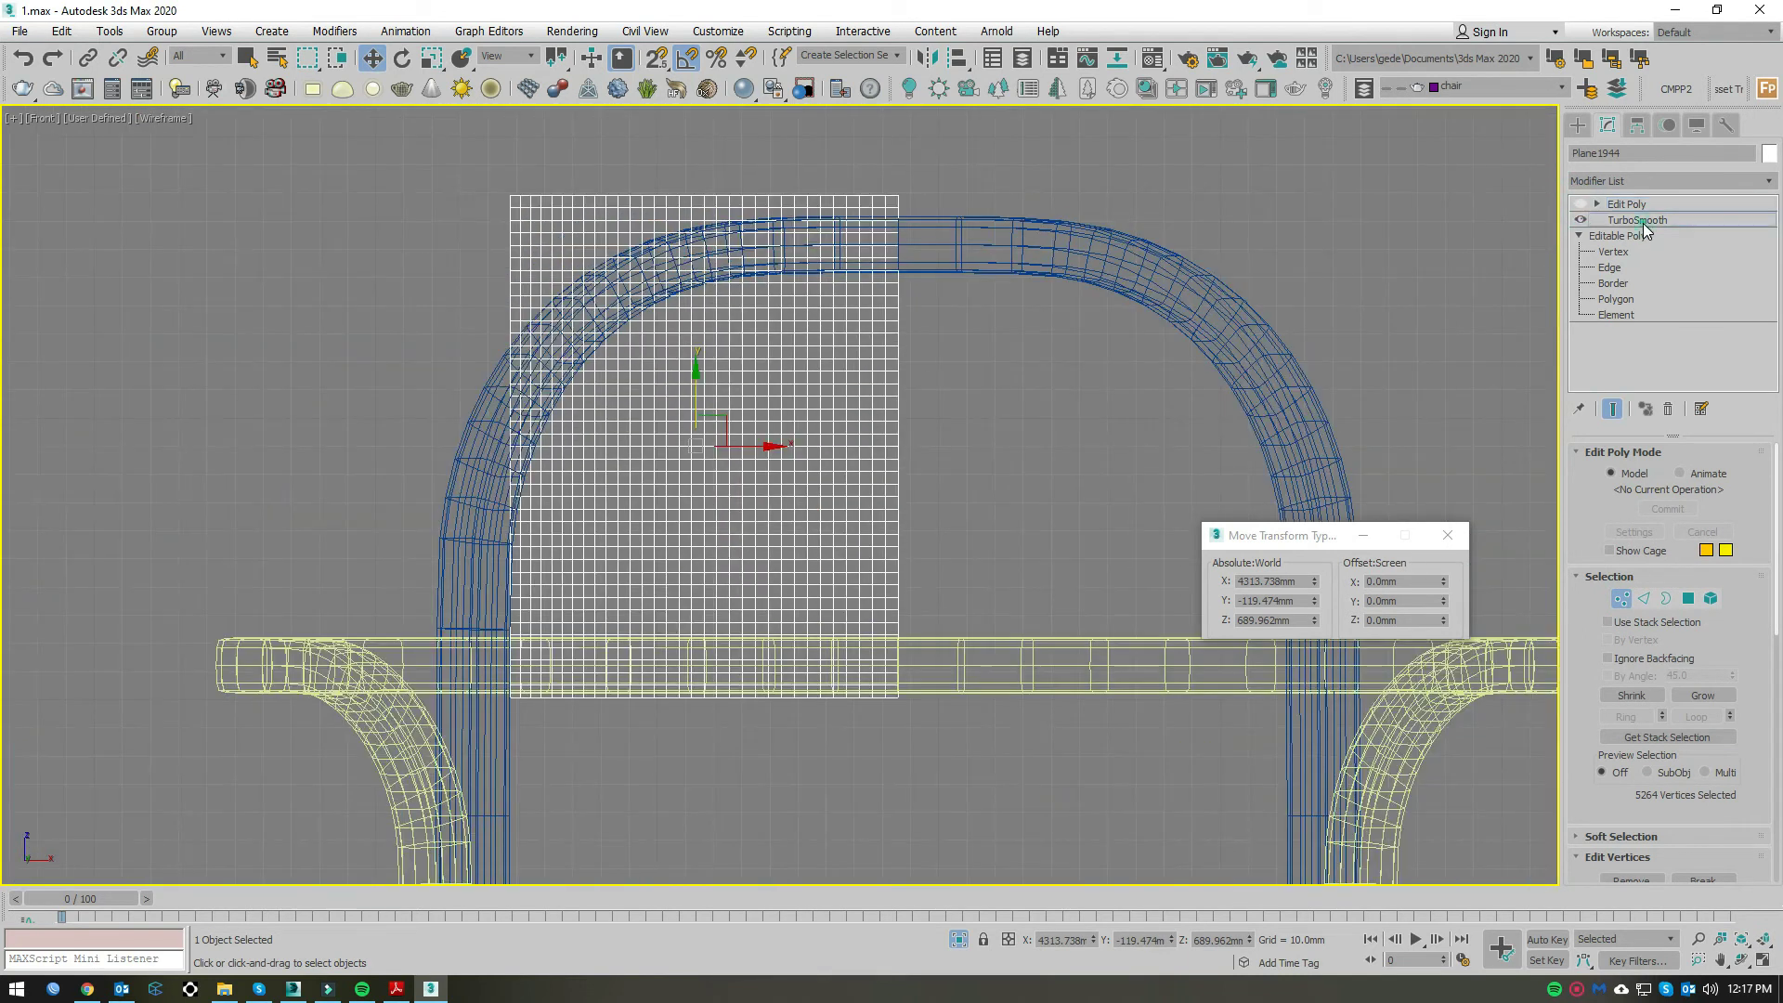
{"action": "left_click", "coordinate": [1729, 488]}
{"action": "key", "text": "F3"}
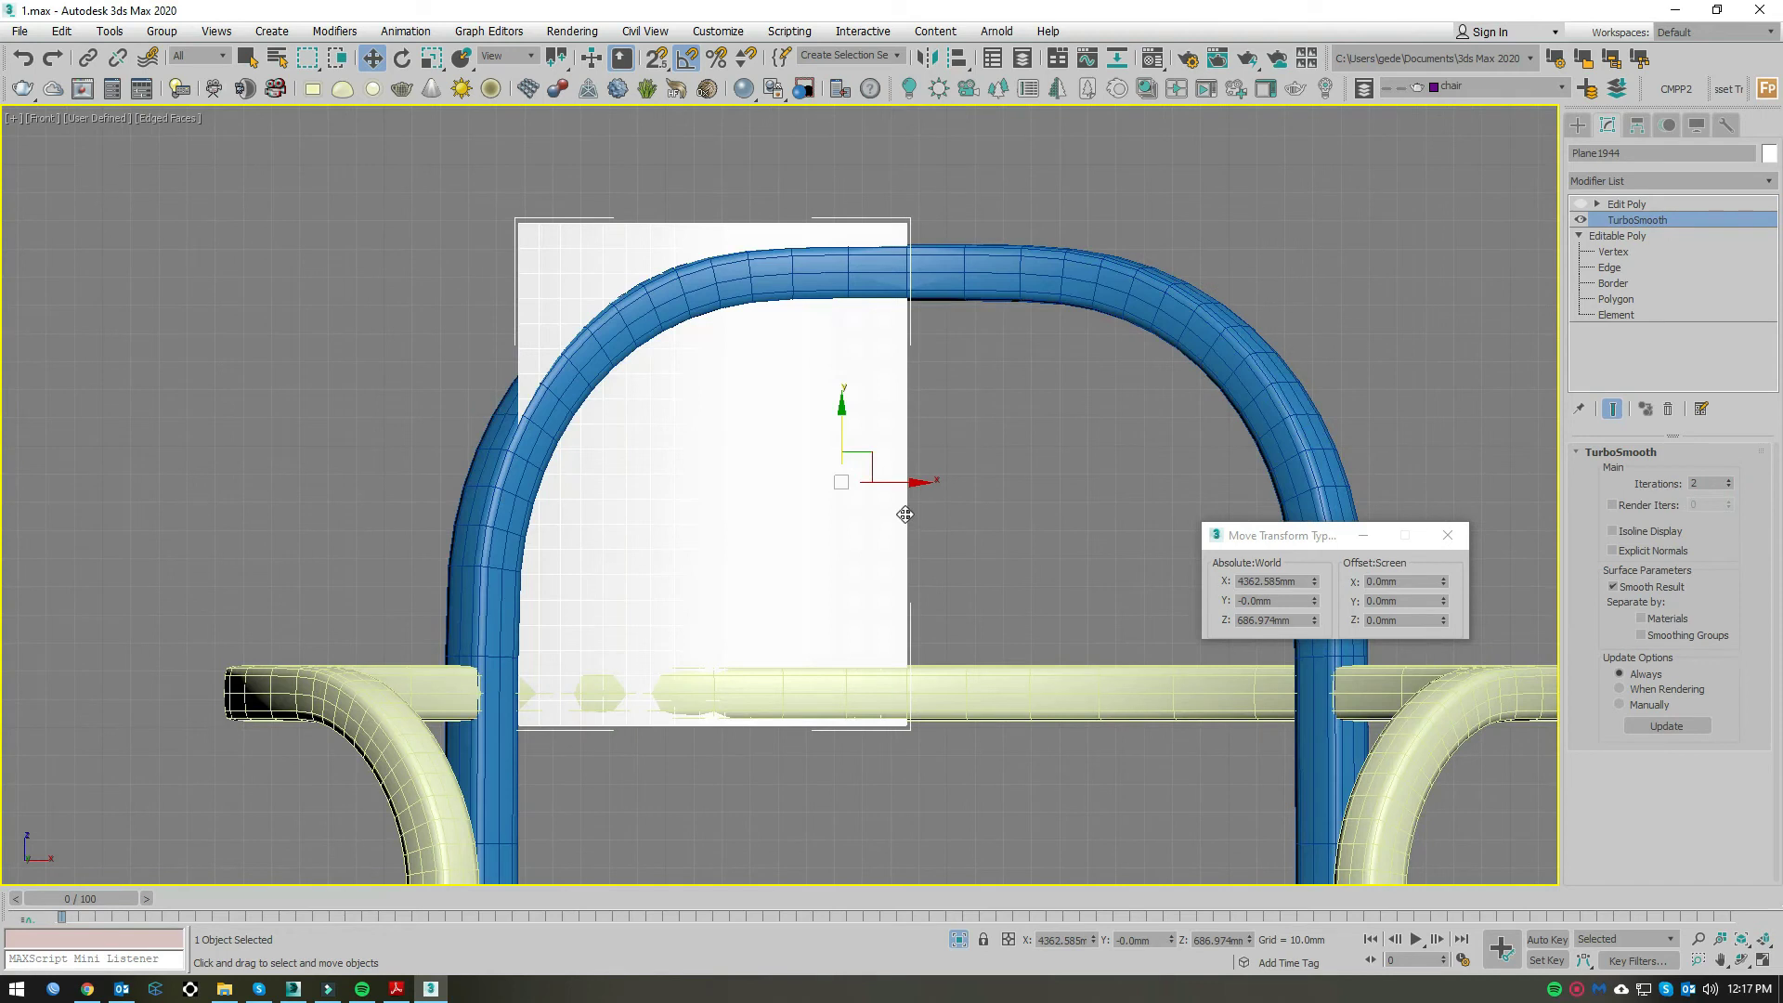
Step: Return to the Edit Poly modifier and expand its sub-object levels
{"action": "scroll", "coordinate": [896, 492], "scroll_direction": "up", "scroll_amount": 3}
{"action": "left_click", "coordinate": [1646, 204]}
{"action": "left_click_drag", "start_coordinate": [1761, 649], "coordinate": [1687, 388]}
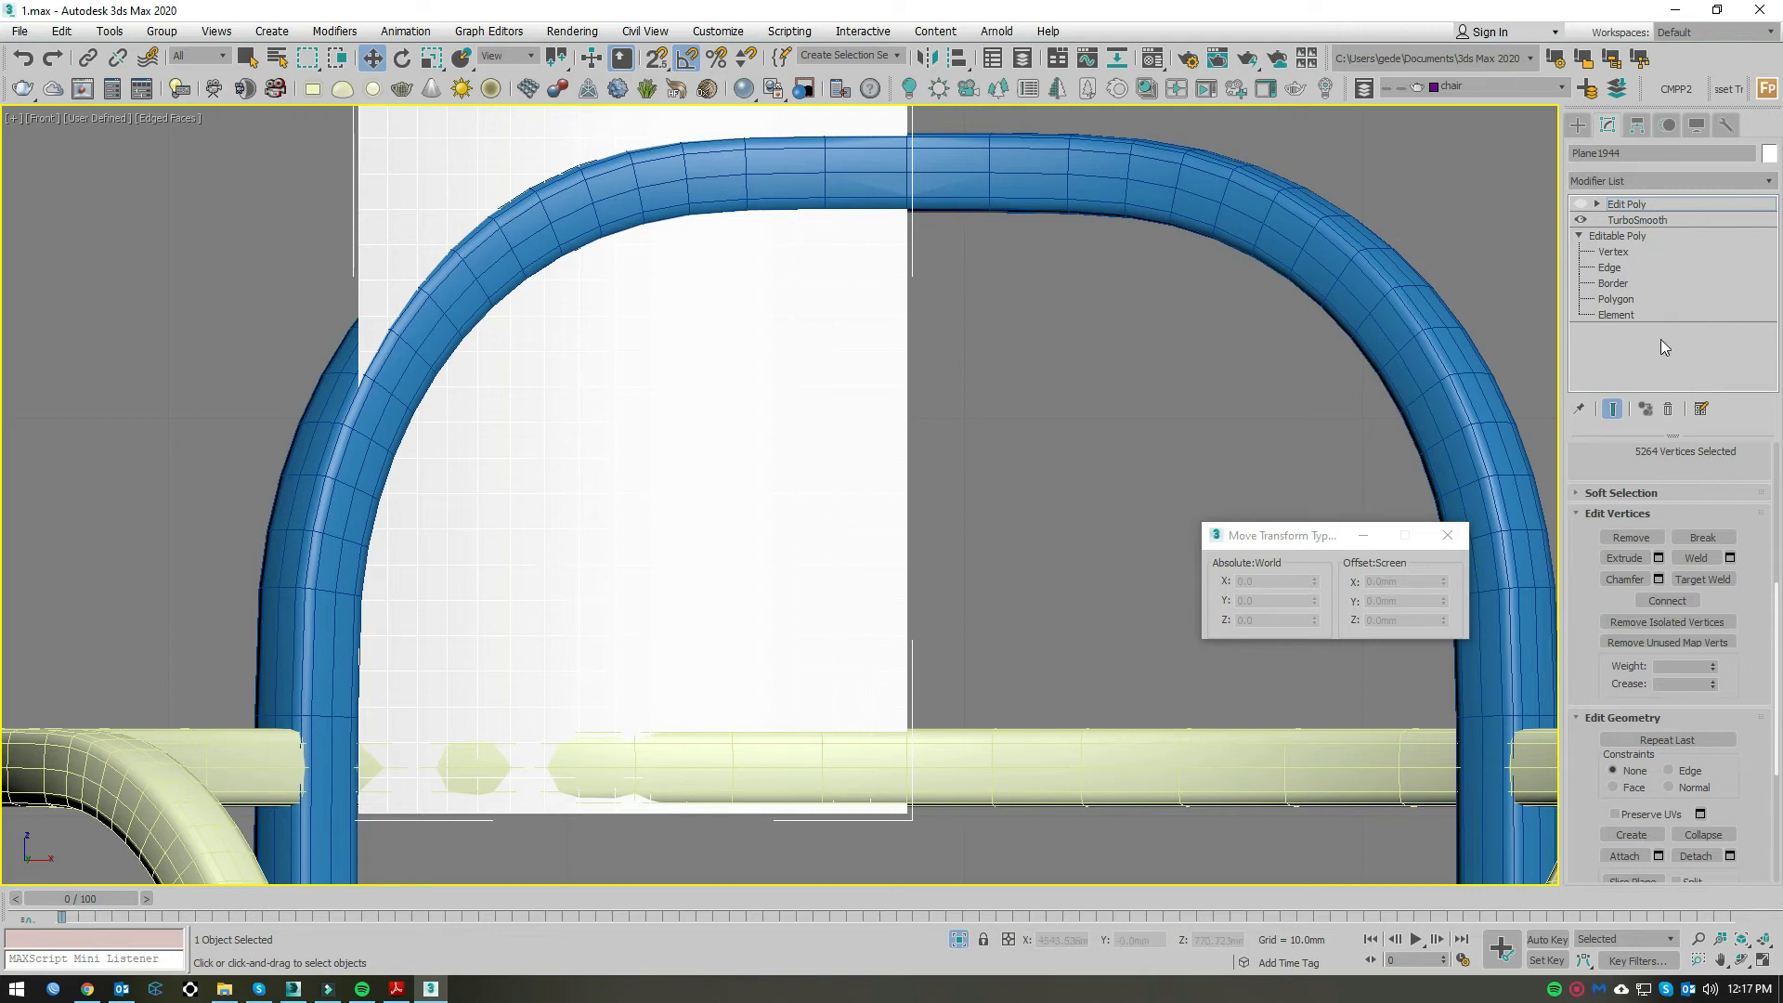
{"action": "left_click_drag", "start_coordinate": [1718, 502], "coordinate": [1718, 844]}
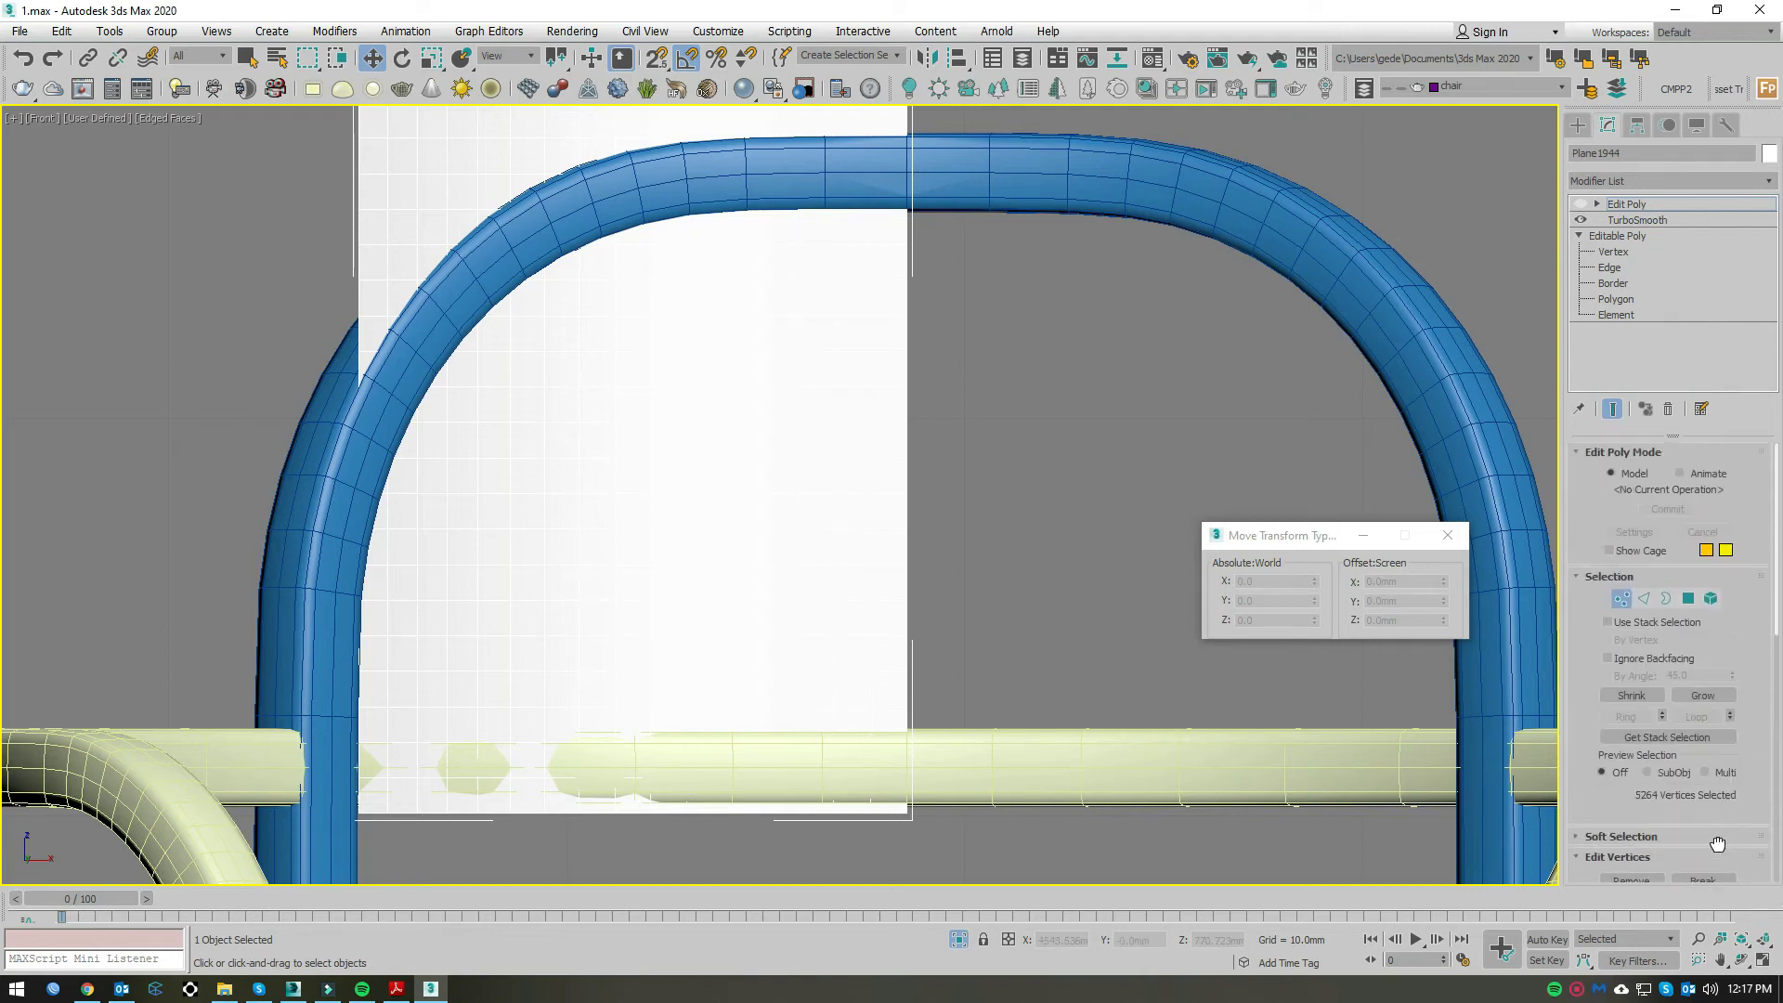
{"action": "double_click", "coordinate": [1625, 203]}
Step: Replace the Edit Poly modifier with a fresh one above TurboSmooth
{"action": "left_click", "coordinate": [1668, 409]}
{"action": "left_click", "coordinate": [1655, 182]}
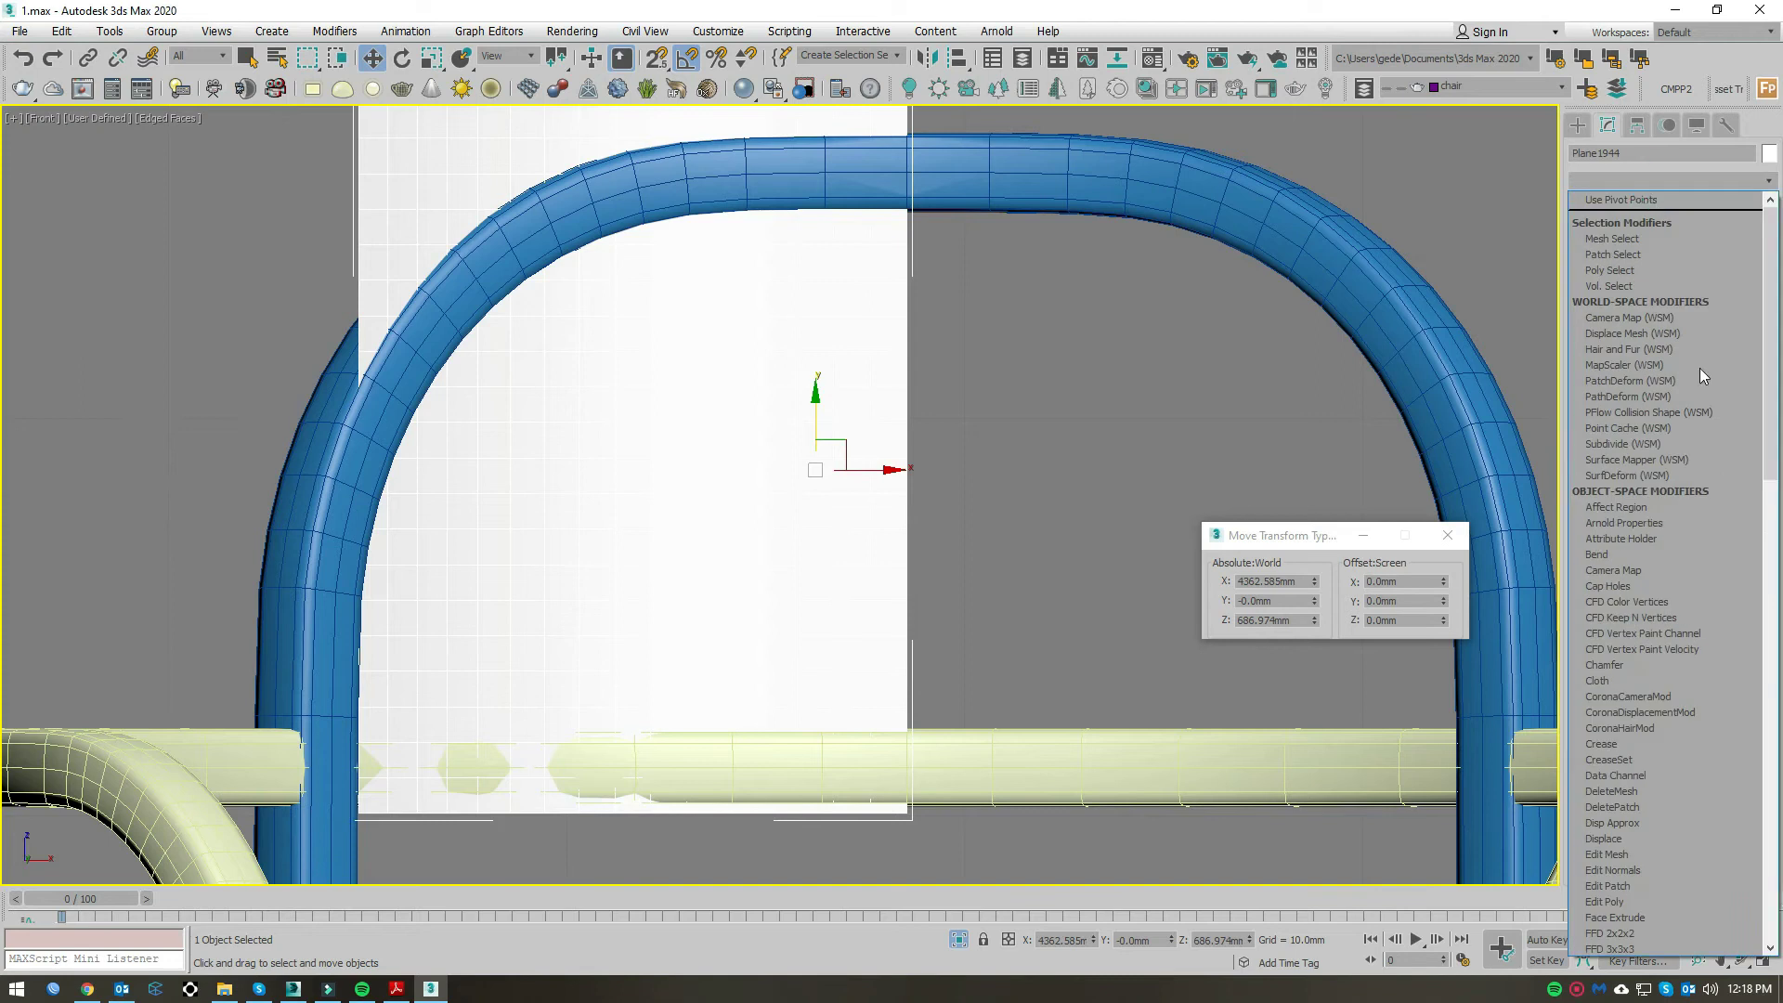
{"action": "scroll", "coordinate": [1700, 367], "scroll_direction": "down", "scroll_amount": 5}
{"action": "scroll", "coordinate": [1699, 368], "scroll_direction": "down", "scroll_amount": 5}
{"action": "scroll", "coordinate": [1700, 368], "scroll_direction": "down", "scroll_amount": 3}
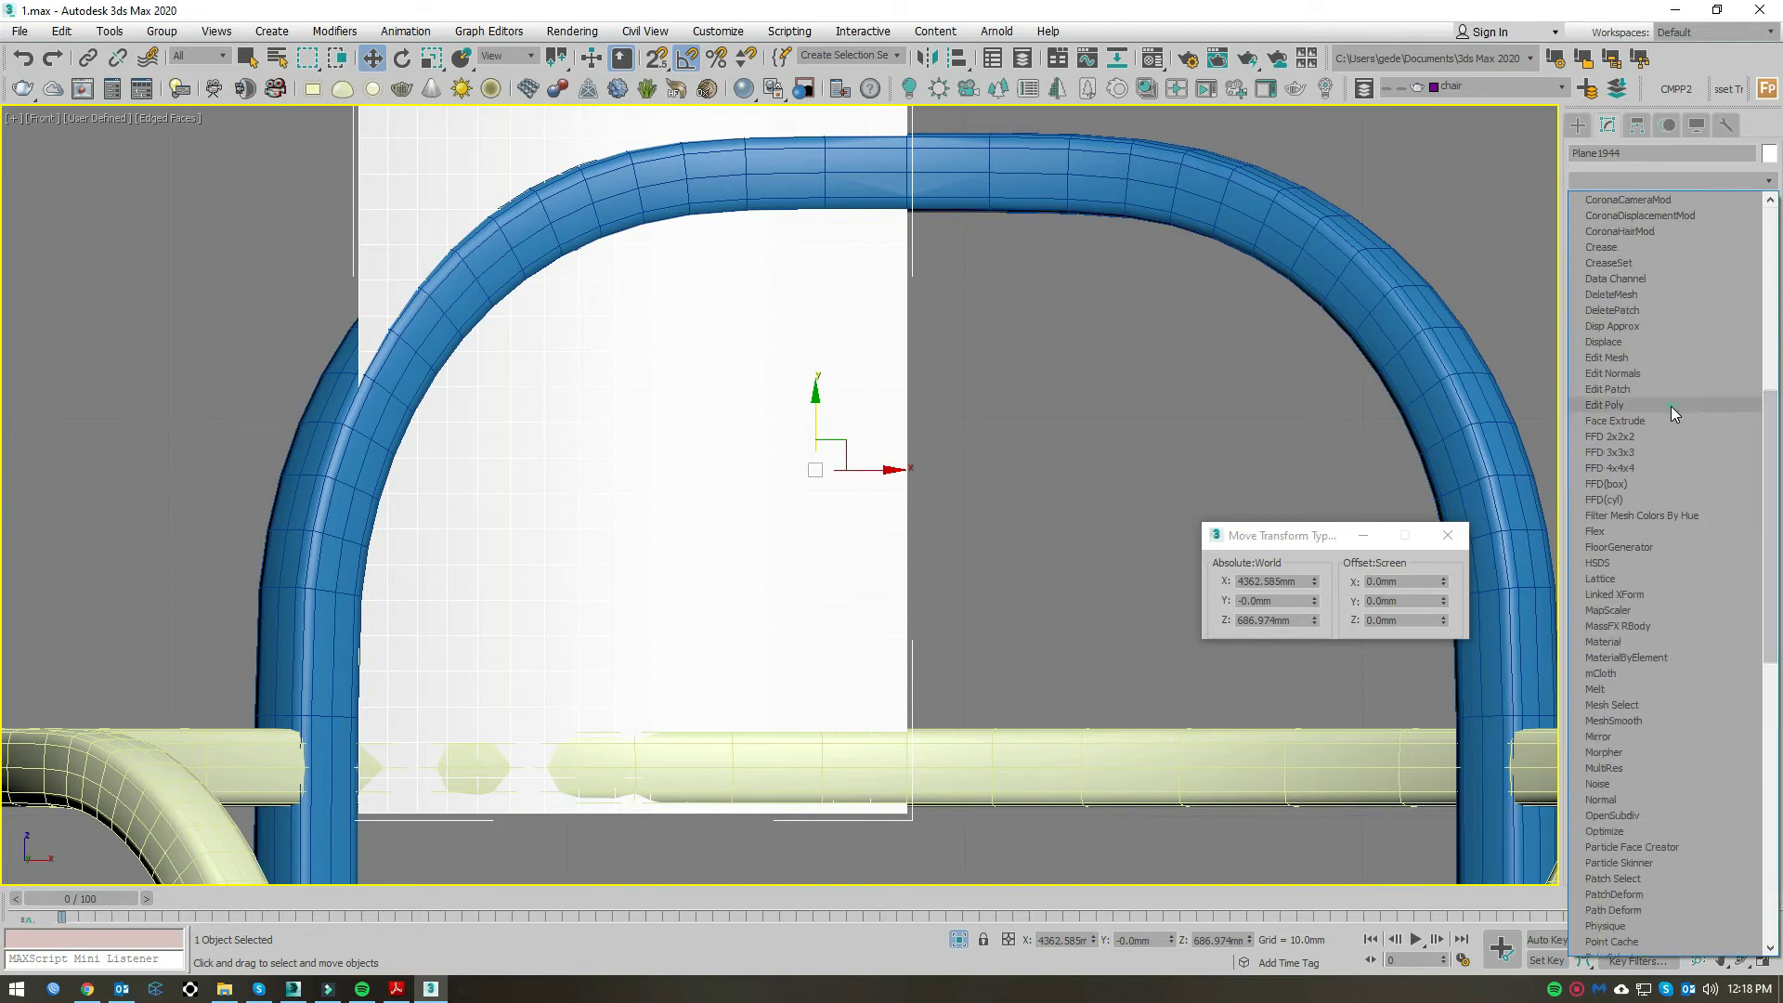
{"action": "left_click", "coordinate": [1606, 405]}
Step: Chamfer all of the plane's edges by about 2.166mm
{"action": "left_click", "coordinate": [1643, 599]}
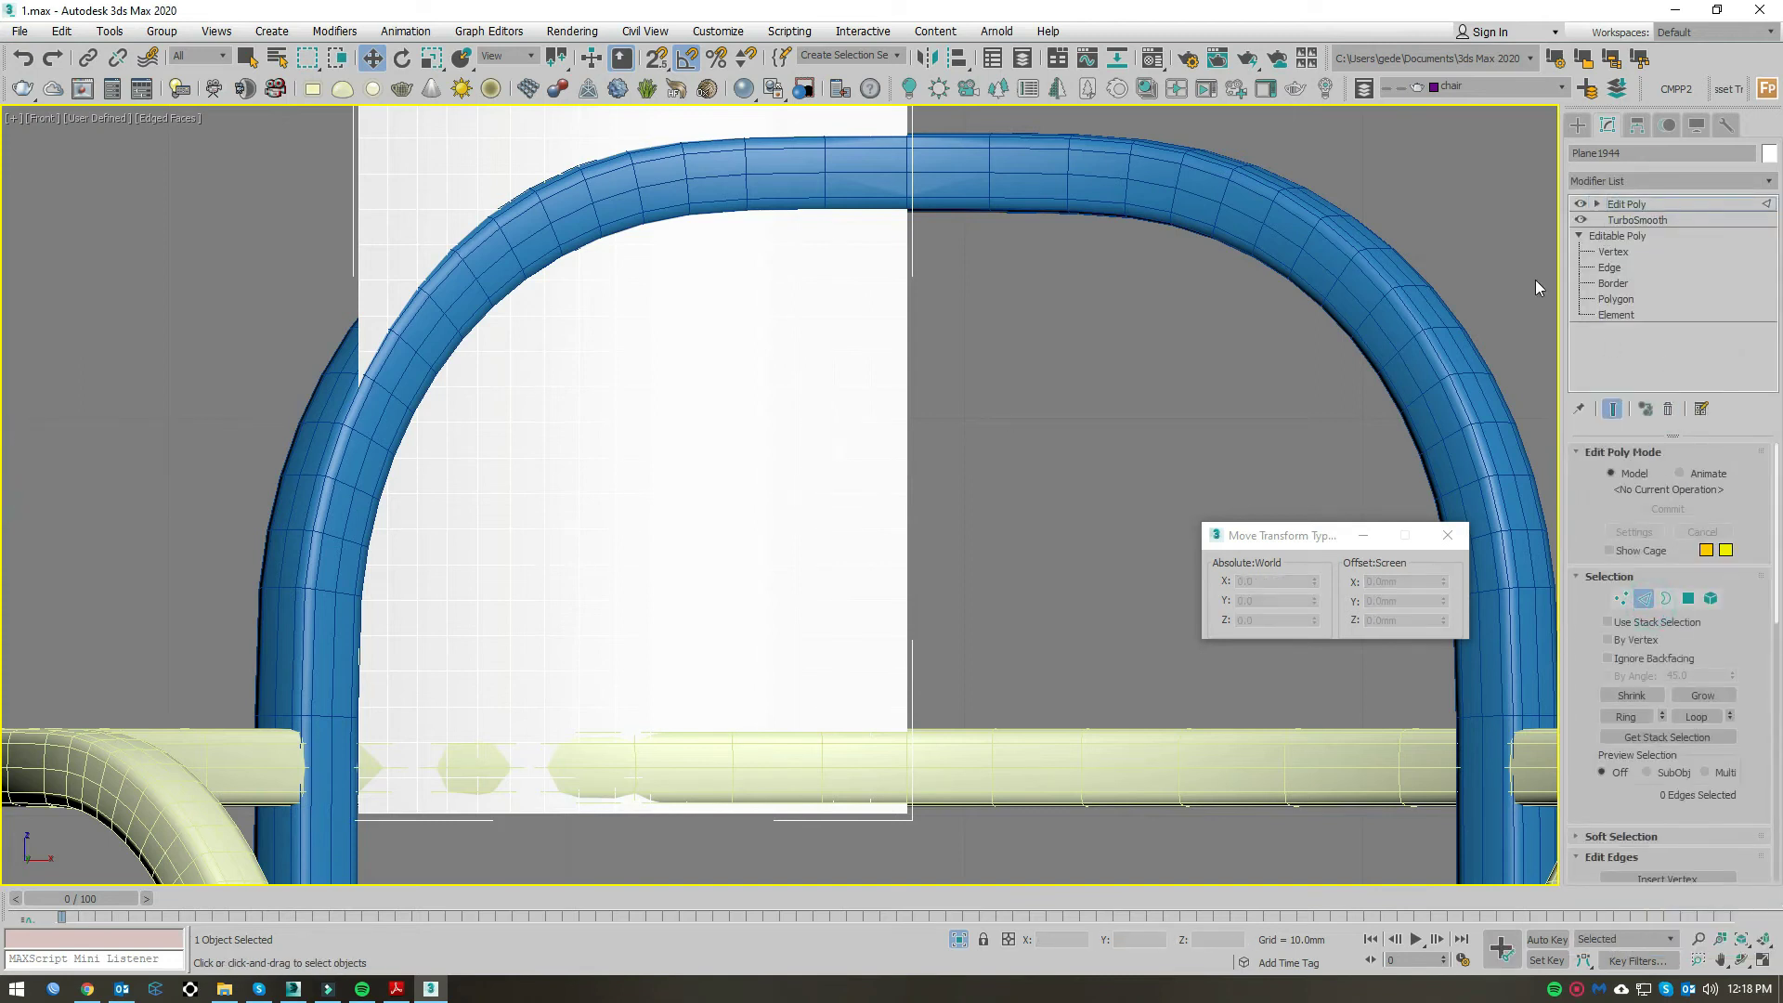
{"action": "key", "text": "ctrl+a"}
{"action": "right_click", "coordinate": [971, 420]}
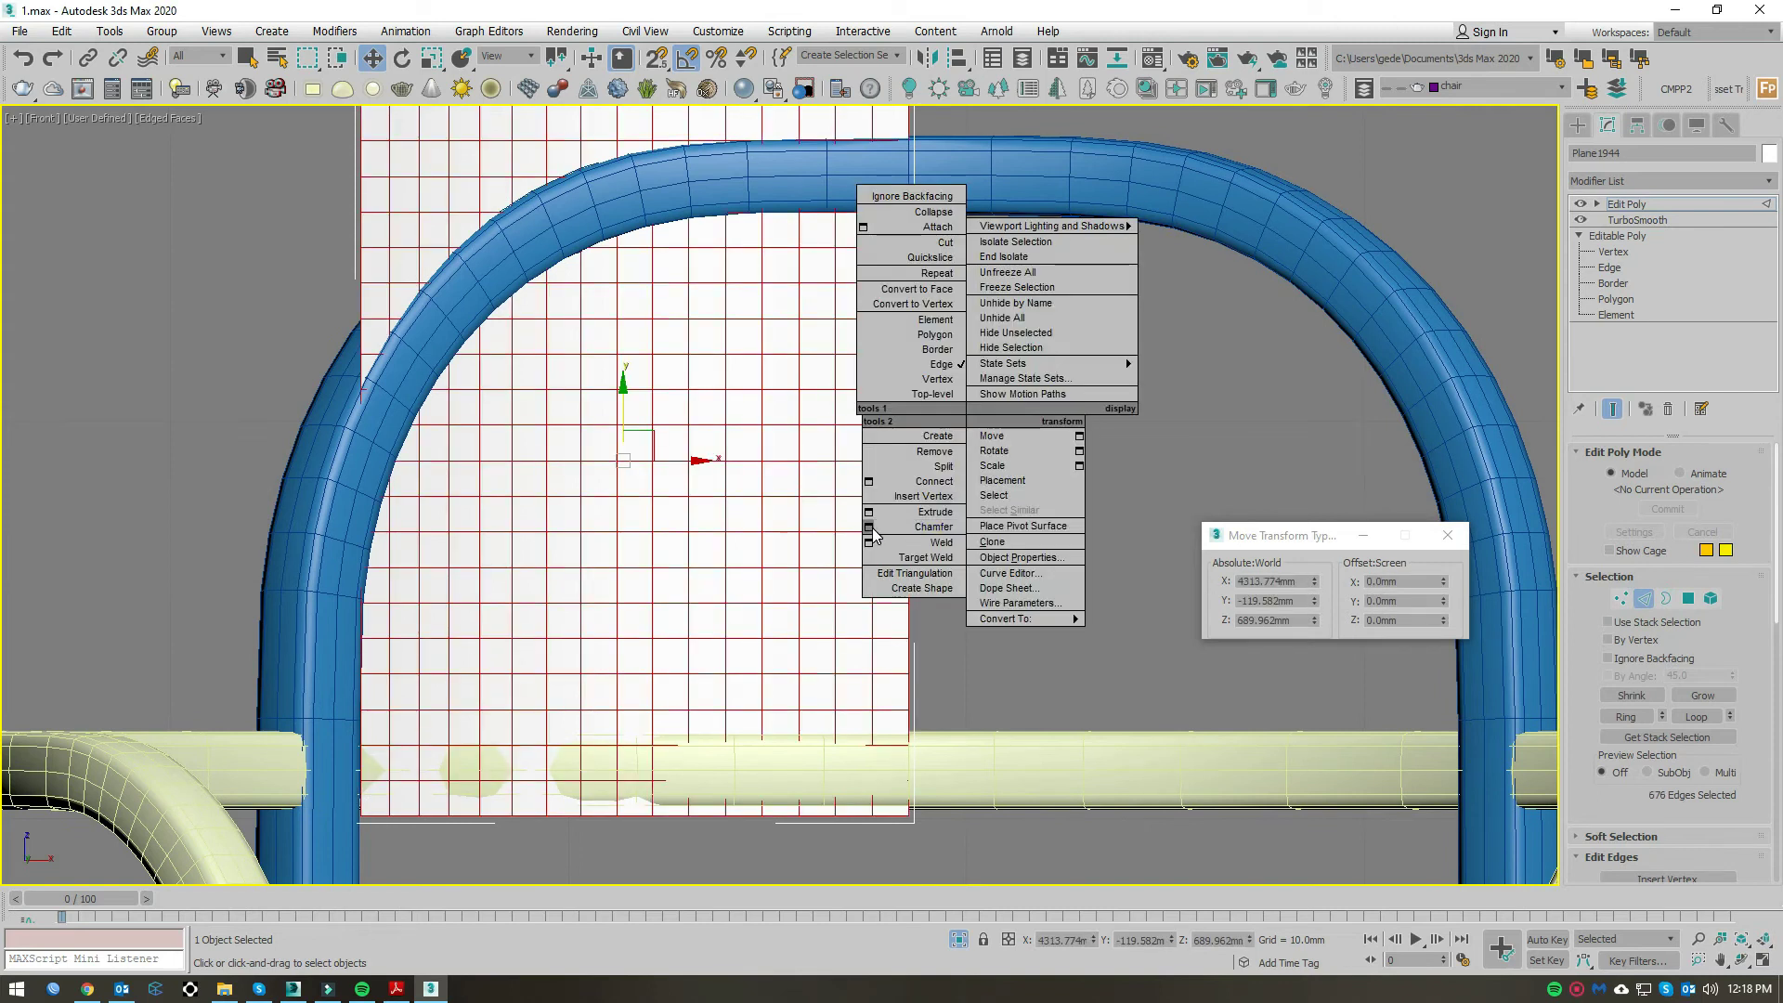
{"action": "left_click", "coordinate": [936, 526]}
{"action": "left_click_drag", "start_coordinate": [795, 542], "coordinate": [795, 532]}
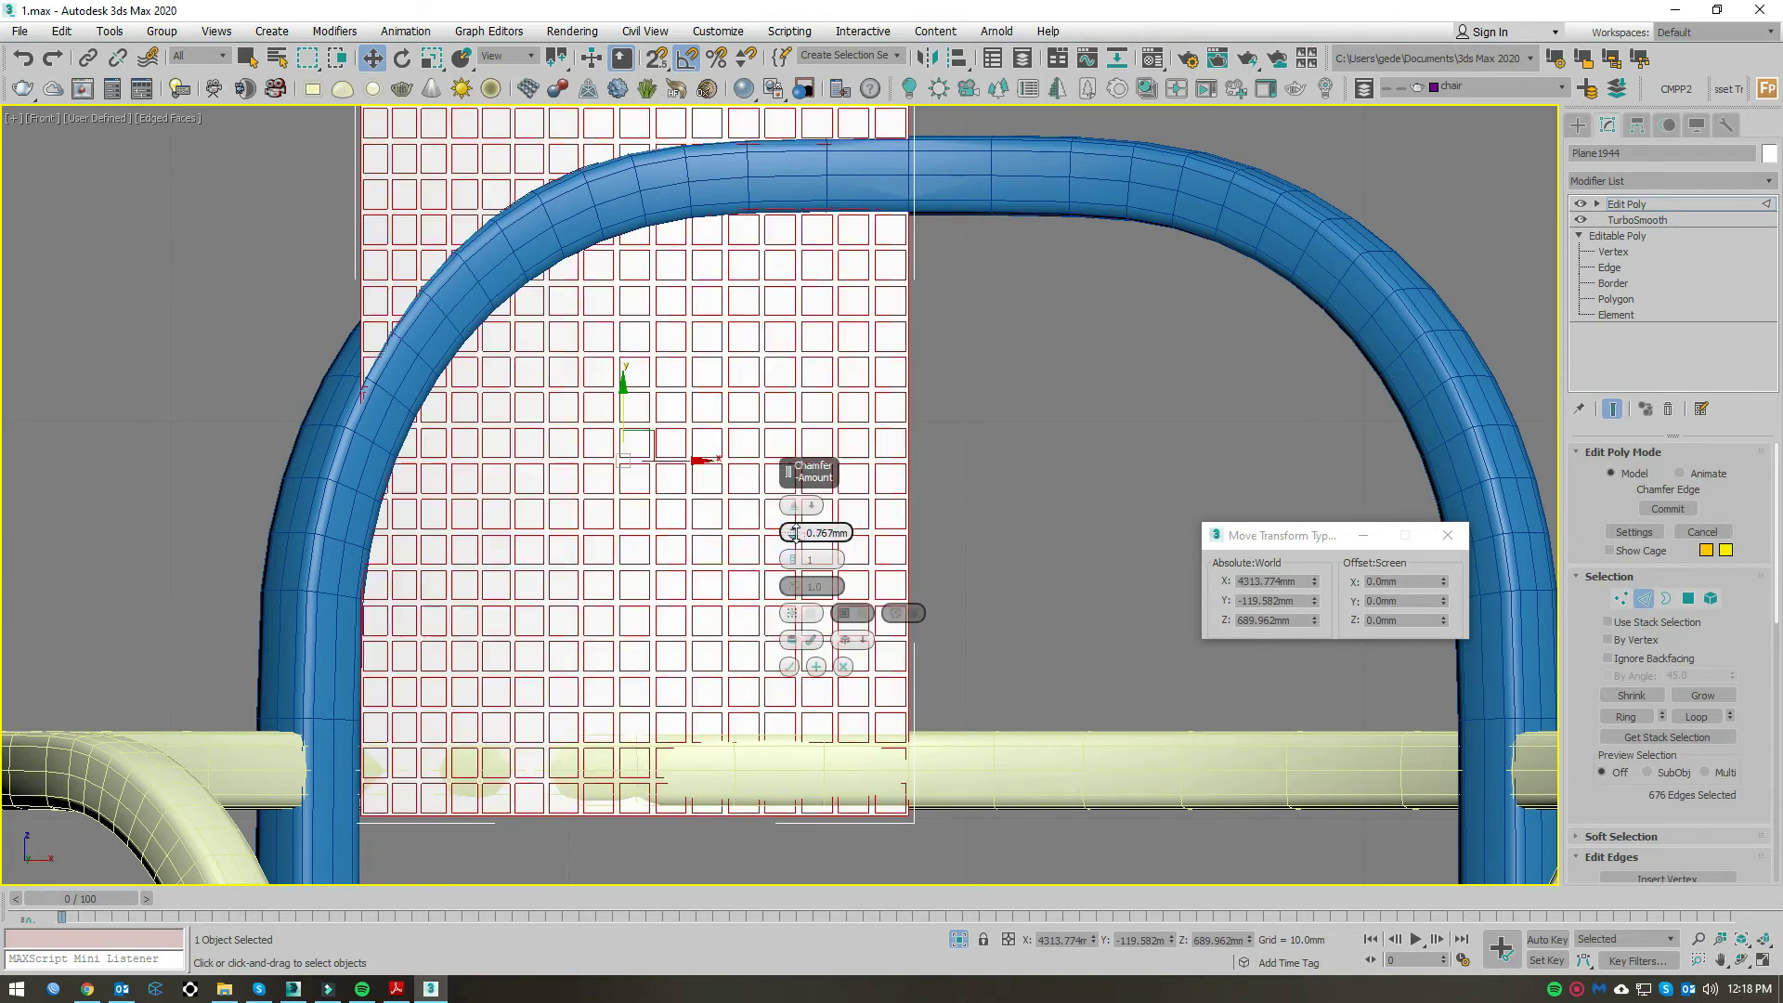
{"action": "scroll", "coordinate": [598, 511], "scroll_direction": "up", "scroll_amount": 4}
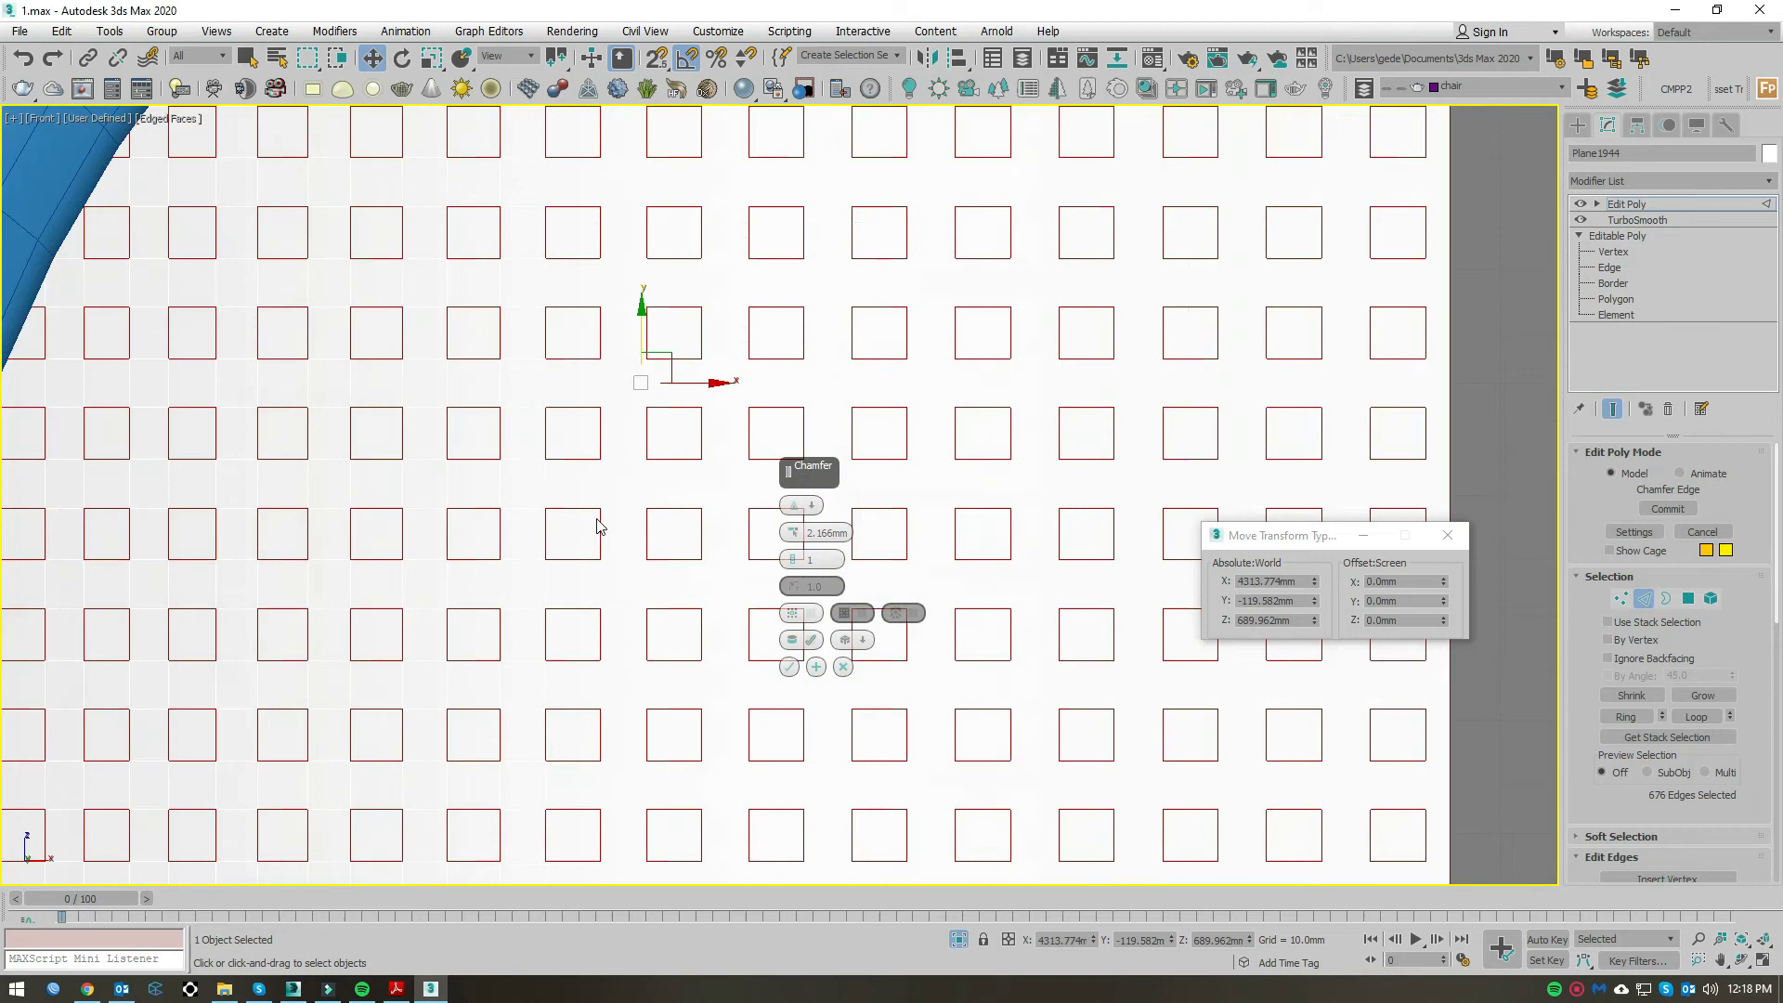
{"action": "key", "text": "F3"}
{"action": "left_click", "coordinate": [789, 667]}
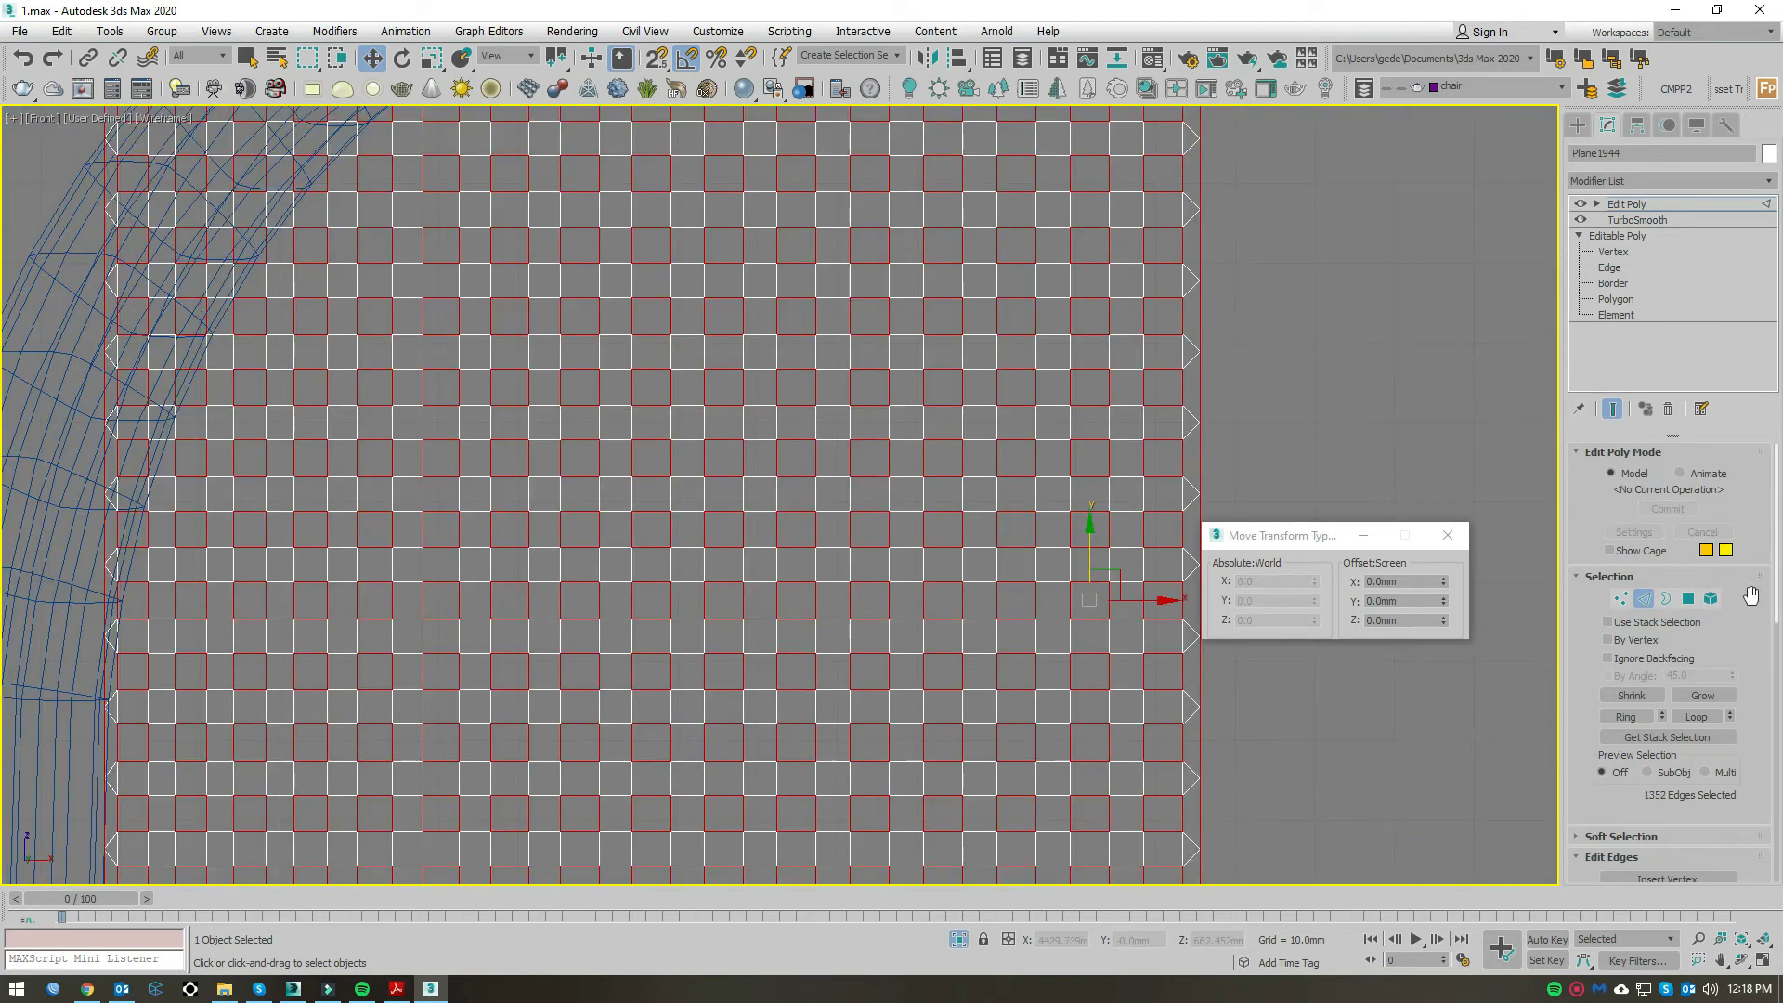
Step: Delete the inner square polygons to punch a grid of holes
{"action": "left_click", "coordinate": [1688, 599], "text": "ctrl"}
{"action": "key", "text": "ctrl+d"}
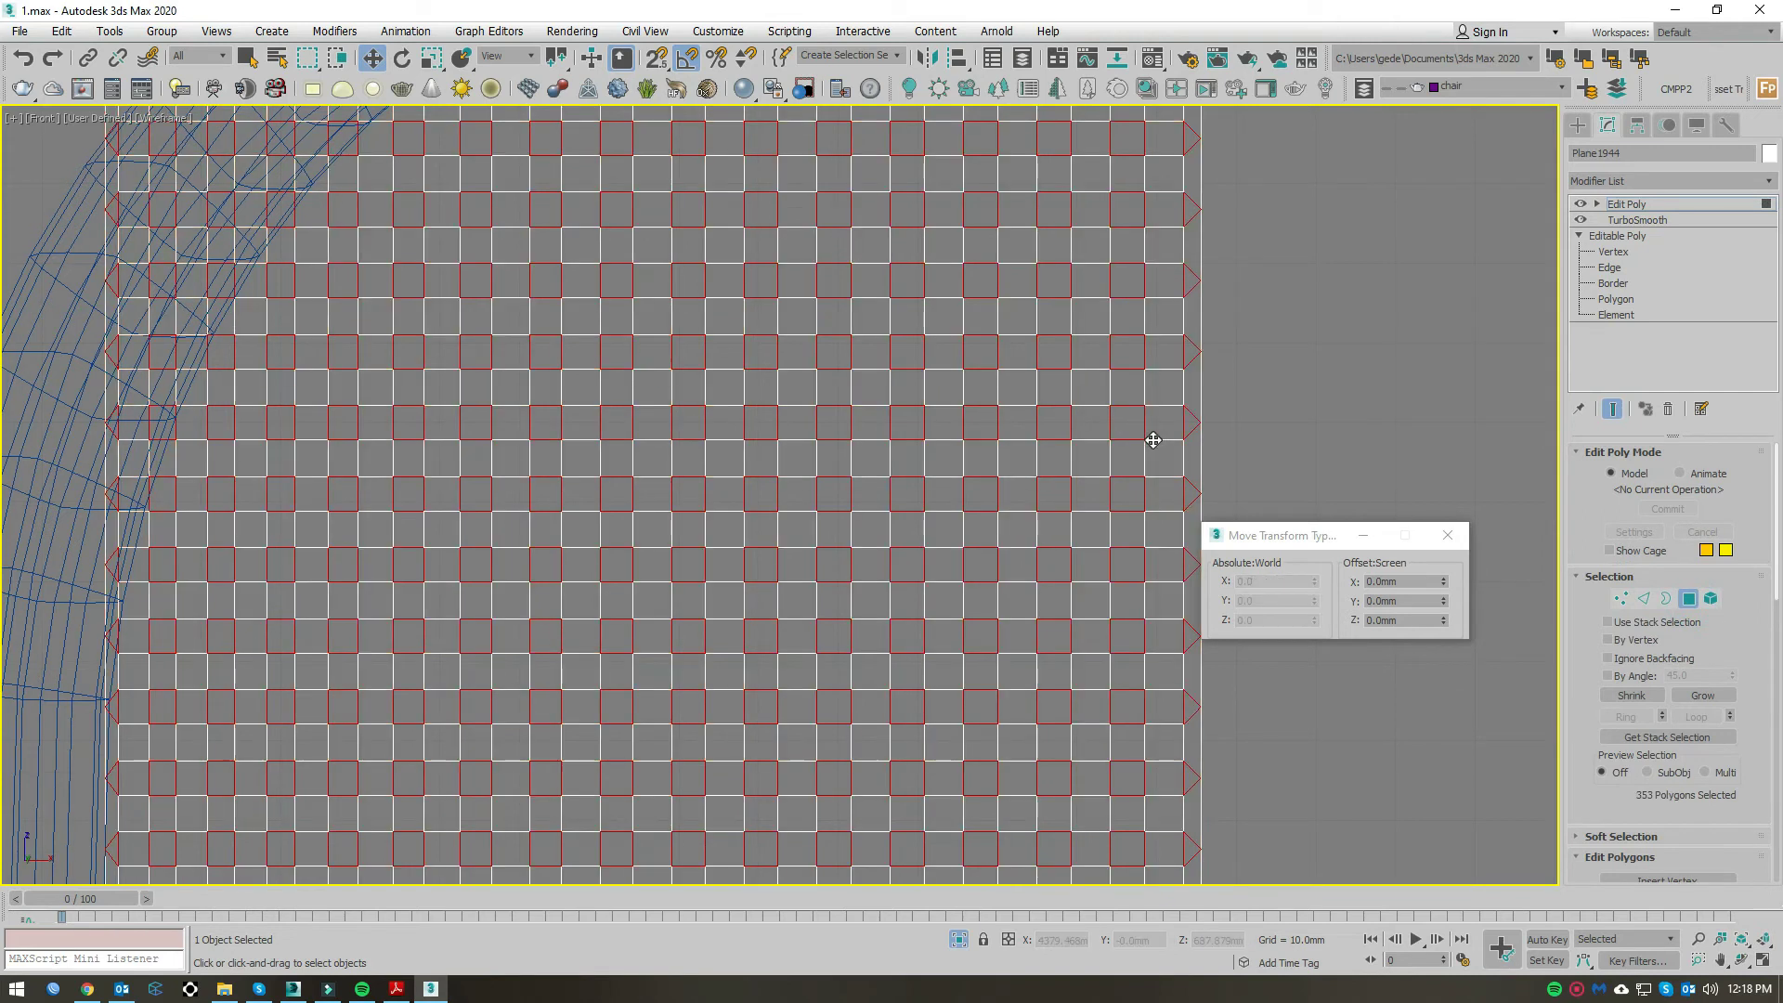
{"action": "scroll", "coordinate": [1018, 513], "scroll_direction": "down", "scroll_amount": 1}
{"action": "scroll", "coordinate": [1021, 474], "scroll_direction": "down", "scroll_amount": 2}
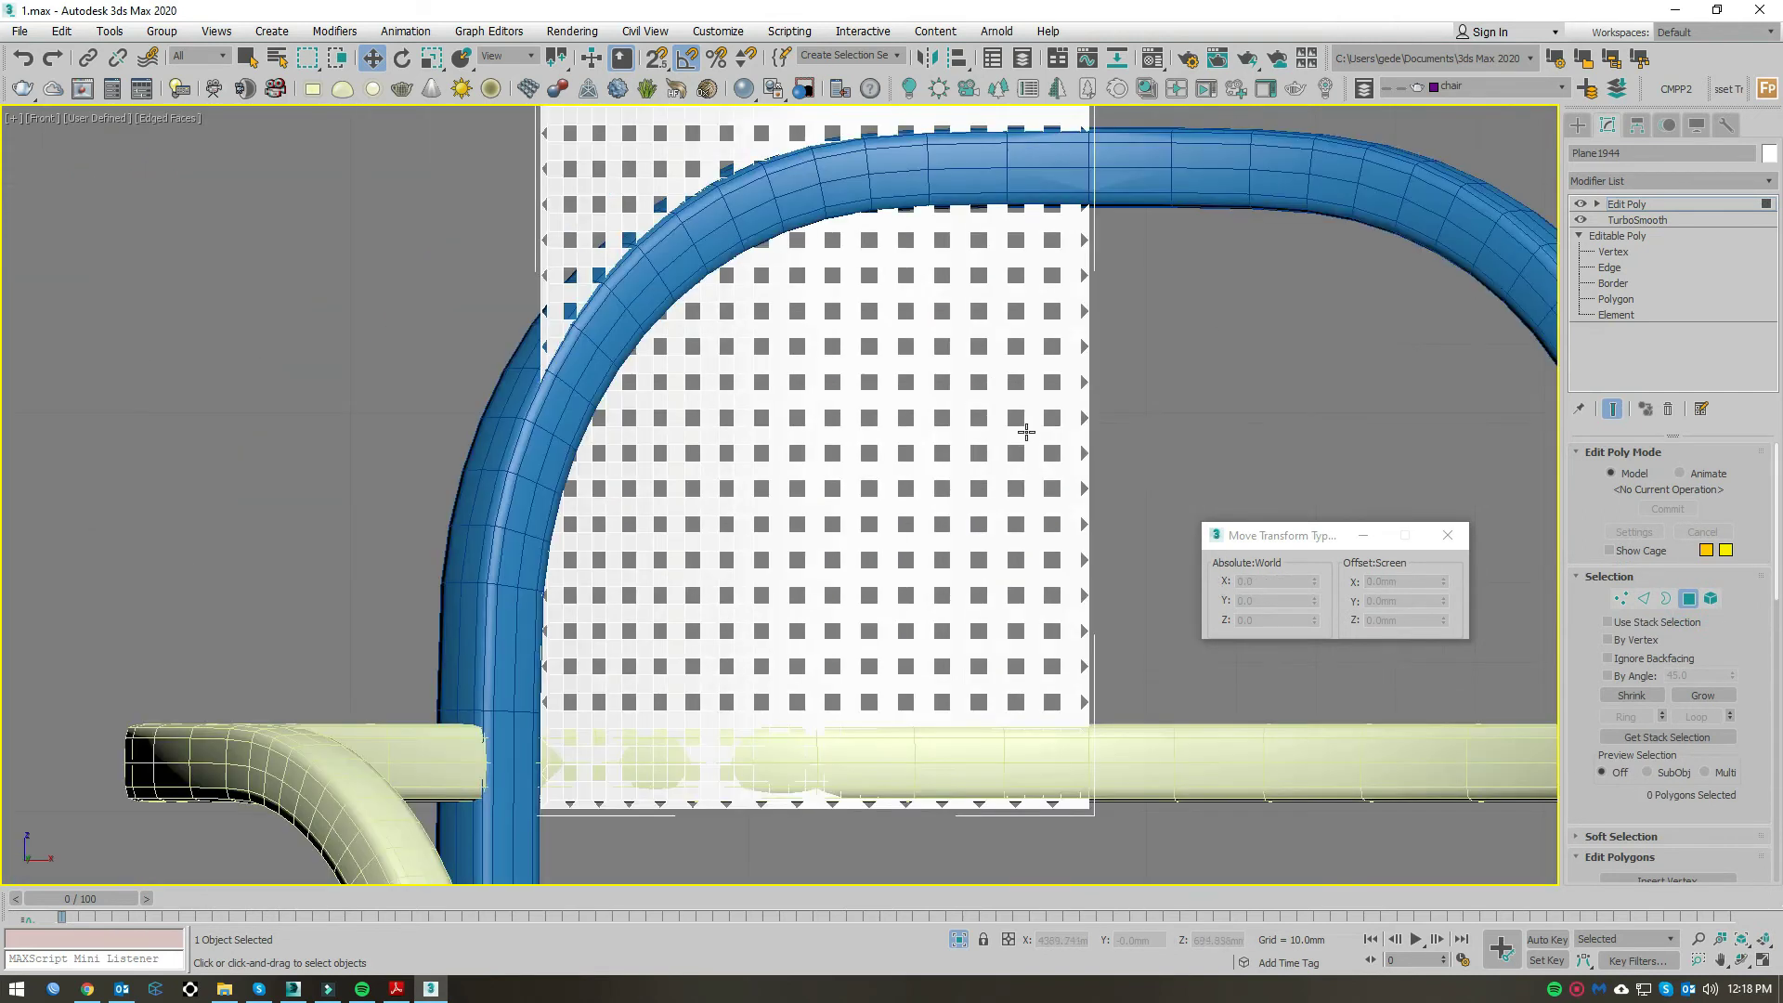
{"action": "scroll", "coordinate": [1018, 478], "scroll_direction": "down", "scroll_amount": 1}
{"action": "scroll", "coordinate": [985, 390], "scroll_direction": "down", "scroll_amount": 2}
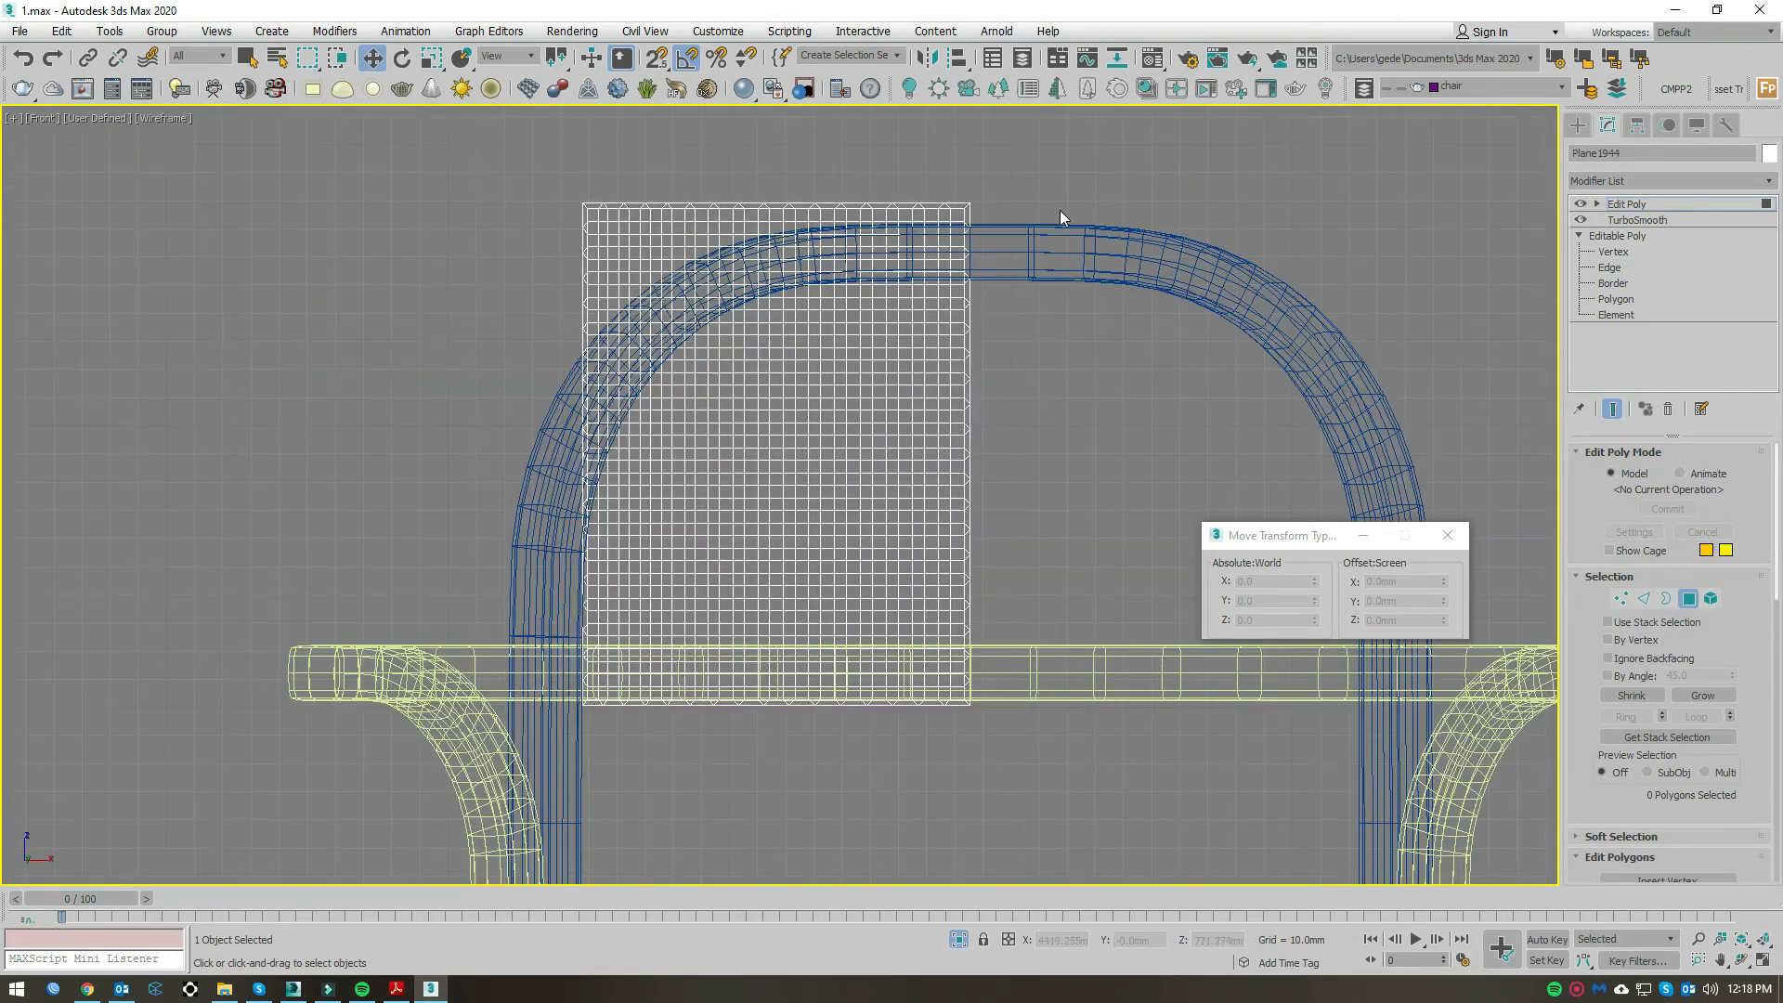
Step: Try selecting polygons along the right edge and top row, then clear the selection
{"action": "left_click_drag", "start_coordinate": [997, 705], "coordinate": [967, 724]}
{"action": "key", "text": "F3"}
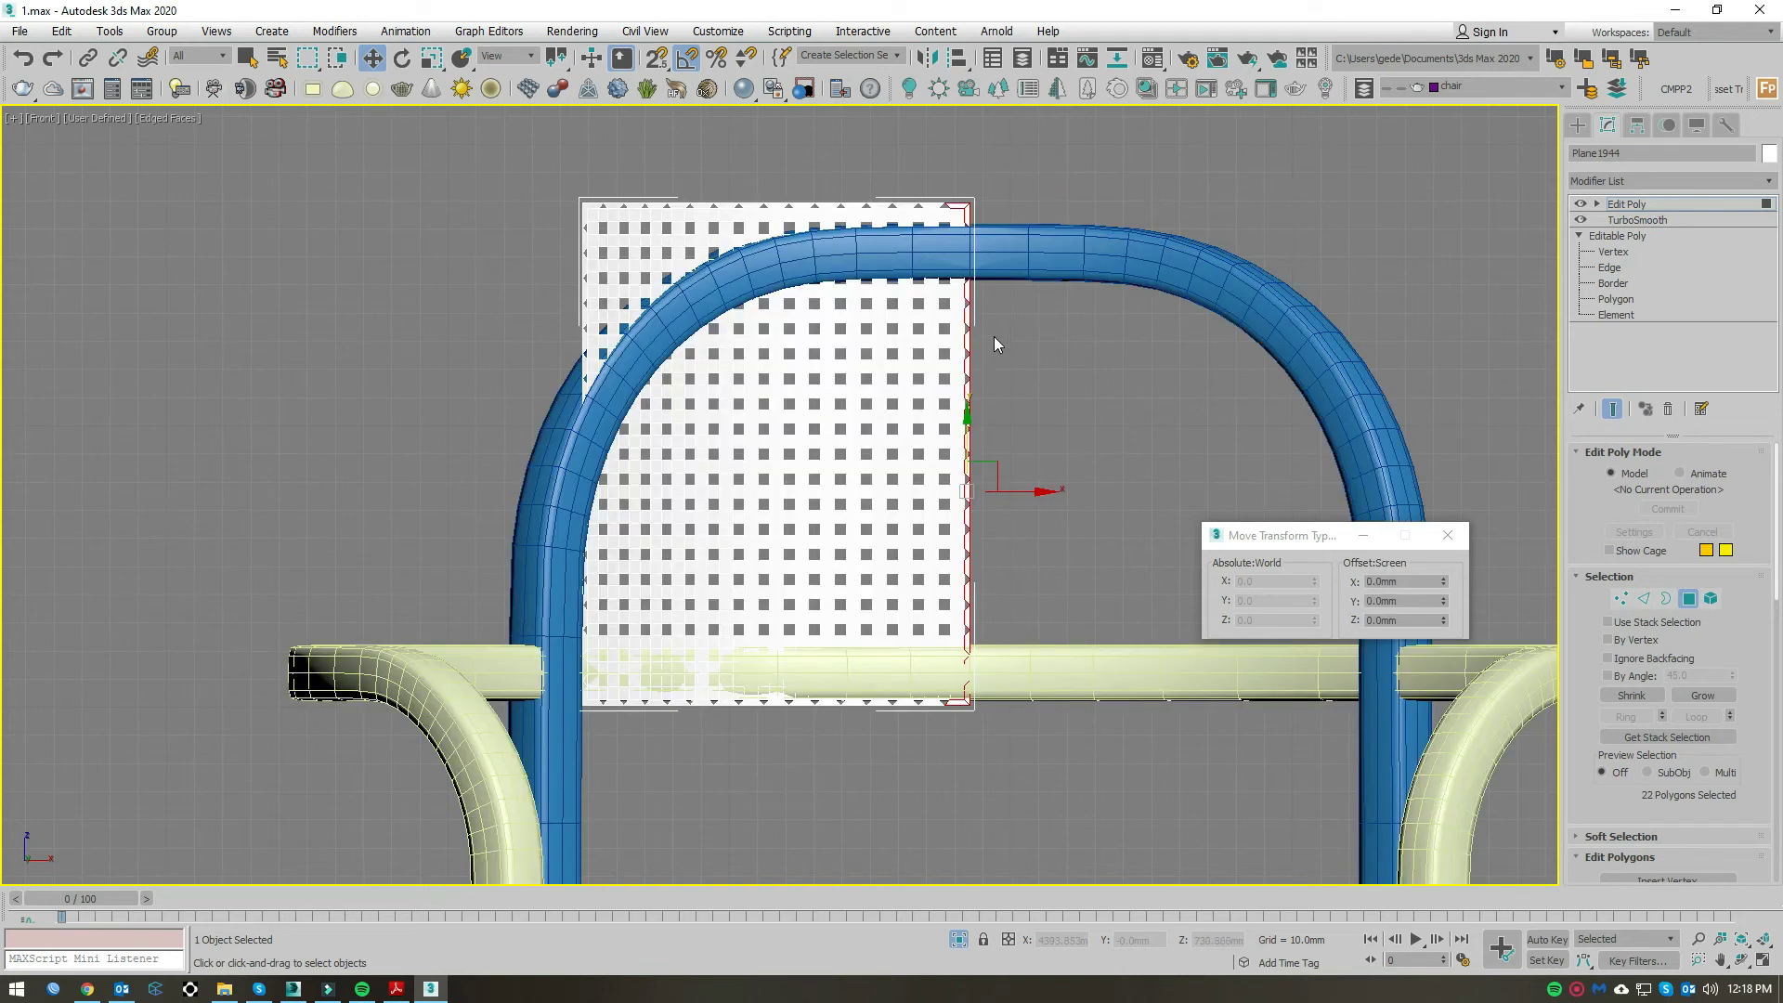
{"action": "middle_click_drag", "start_coordinate": [985, 276], "coordinate": [968, 198]}
{"action": "left_click", "coordinate": [970, 169]}
{"action": "left_click_drag", "start_coordinate": [474, 232], "coordinate": [475, 232]}
{"action": "left_click", "coordinate": [521, 197]}
{"action": "mouse_move", "coordinate": [551, 806]}
{"action": "left_mouse_down"}
{"action": "mouse_move", "coordinate": [585, 811]}
{"action": "mouse_move", "coordinate": [490, 739]}
{"action": "mouse_move", "coordinate": [949, 712]}
{"action": "left_mouse_up"}
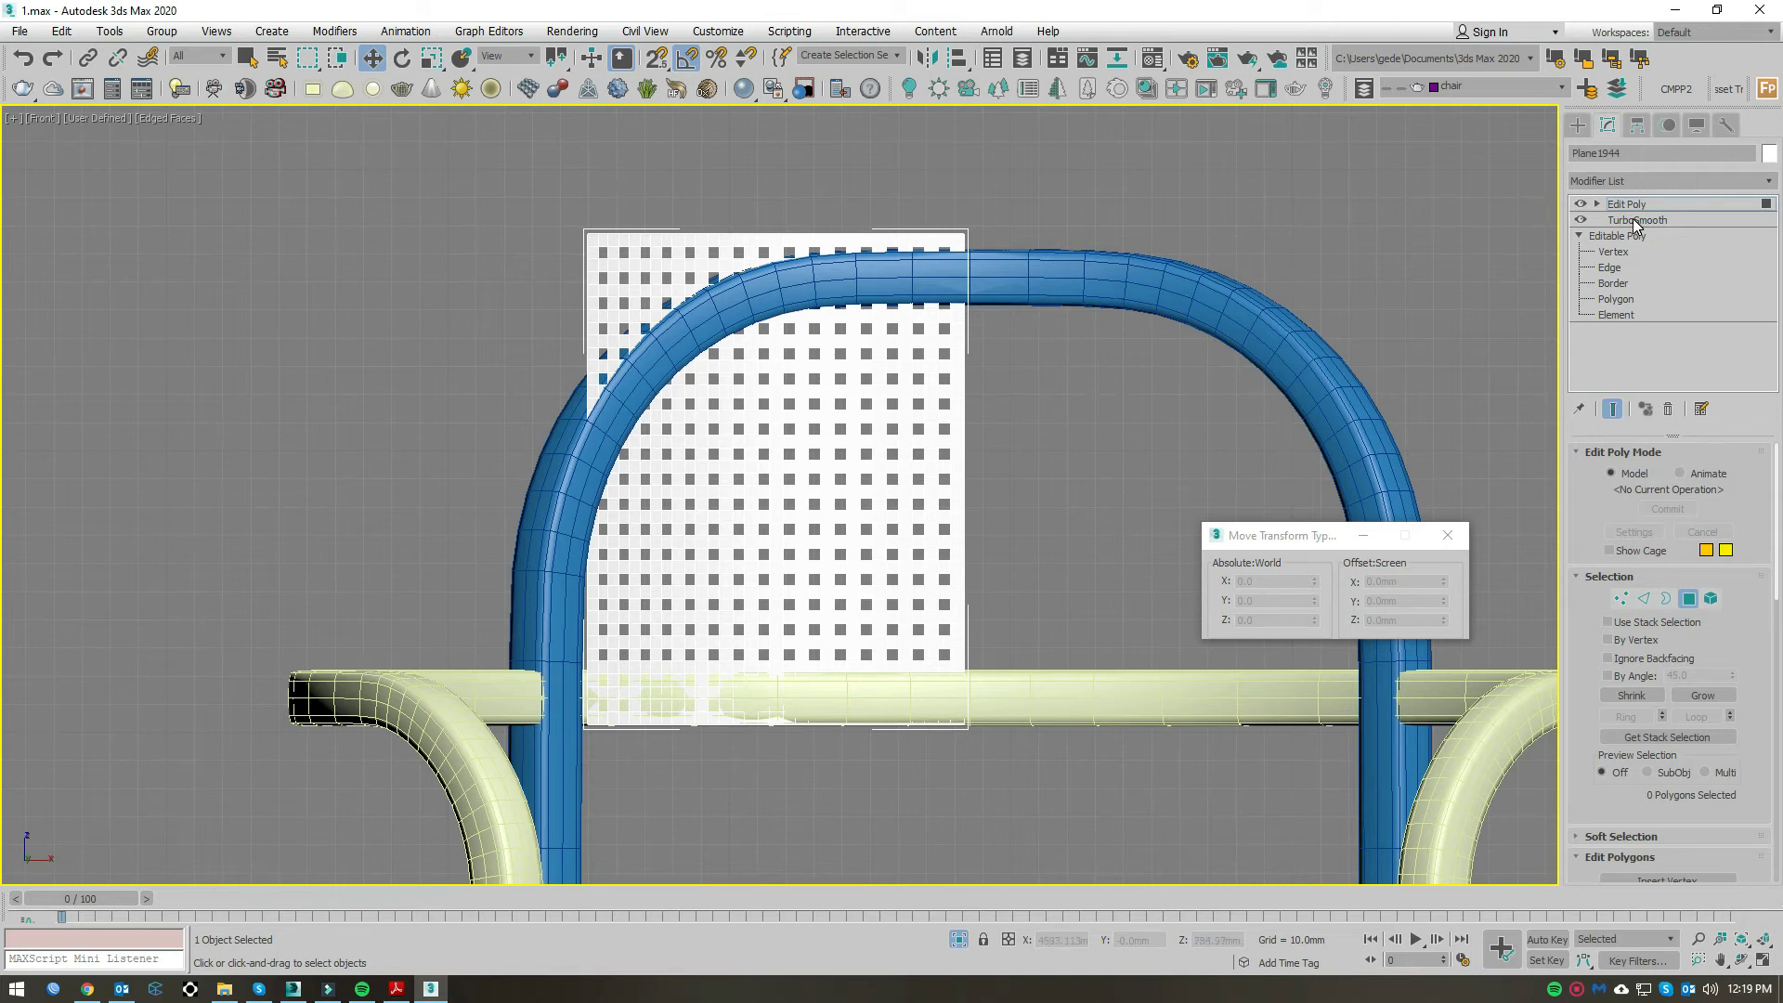
Step: Add a TurboSmooth modifier on top of the backrest's stack
{"action": "left_click", "coordinate": [1619, 182]}
{"action": "left_click", "coordinate": [1621, 186]}
{"action": "scroll", "coordinate": [1700, 788], "scroll_direction": "down", "scroll_amount": 5}
{"action": "scroll", "coordinate": [1629, 548], "scroll_direction": "down", "scroll_amount": 5}
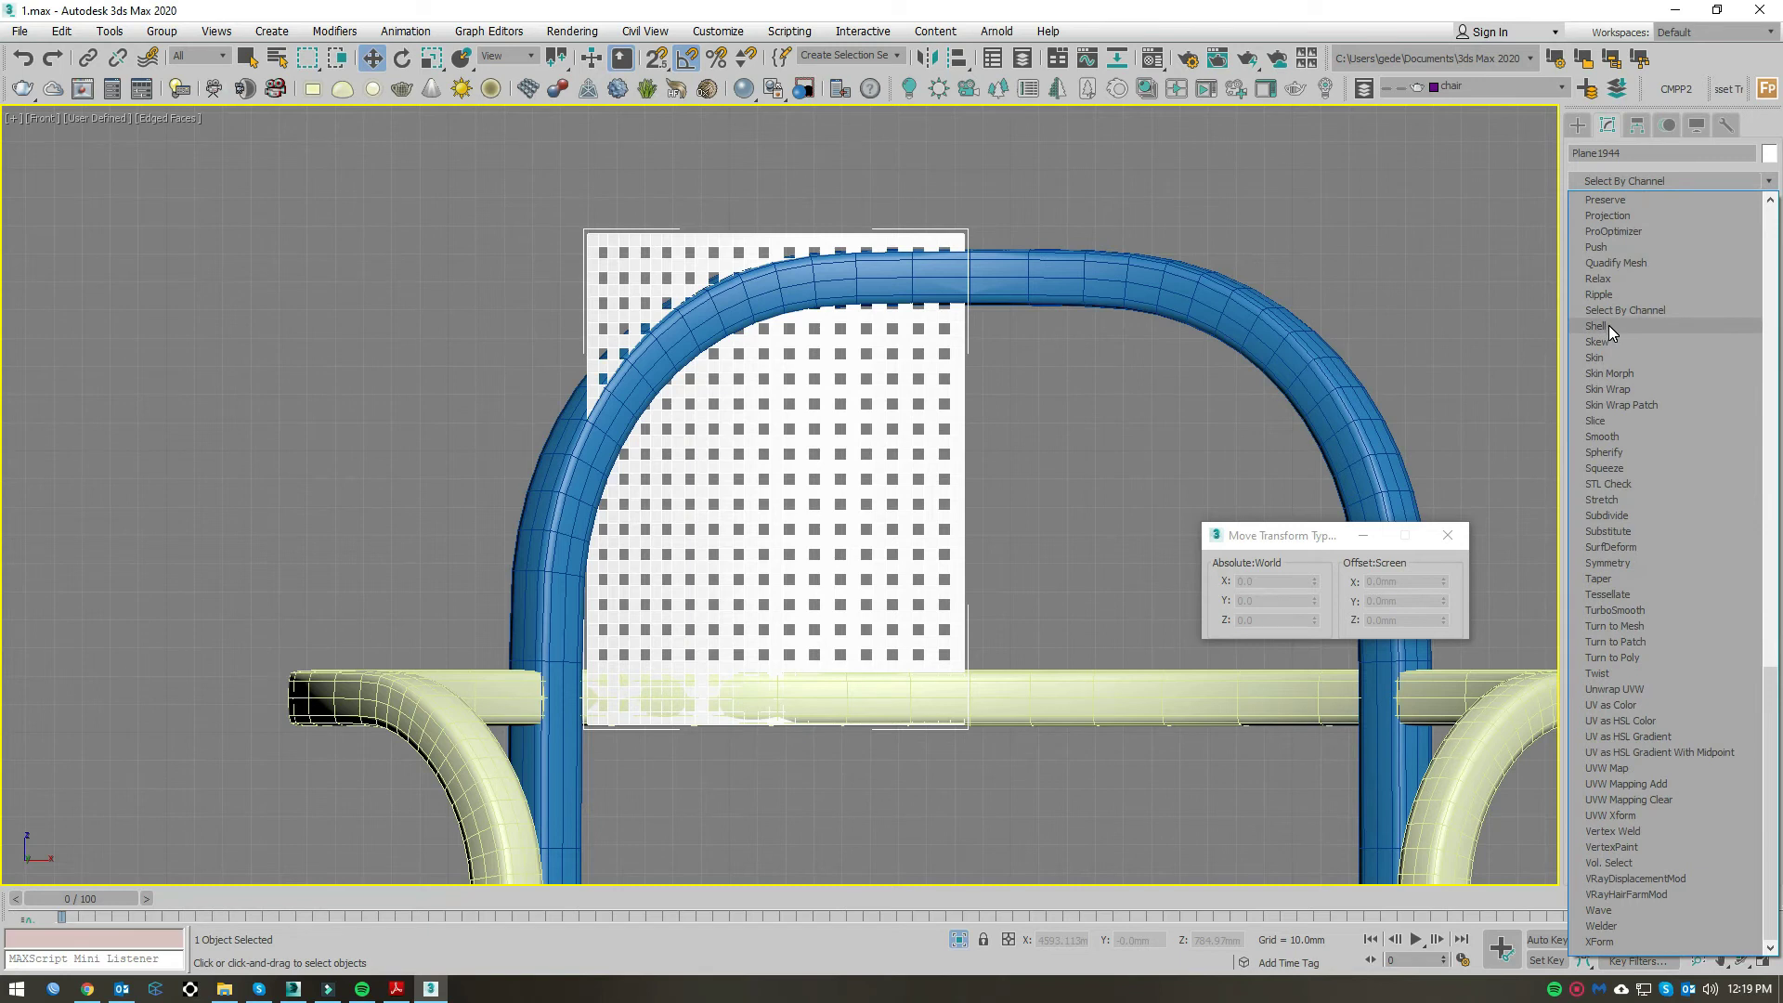
{"action": "left_click", "coordinate": [1645, 611]}
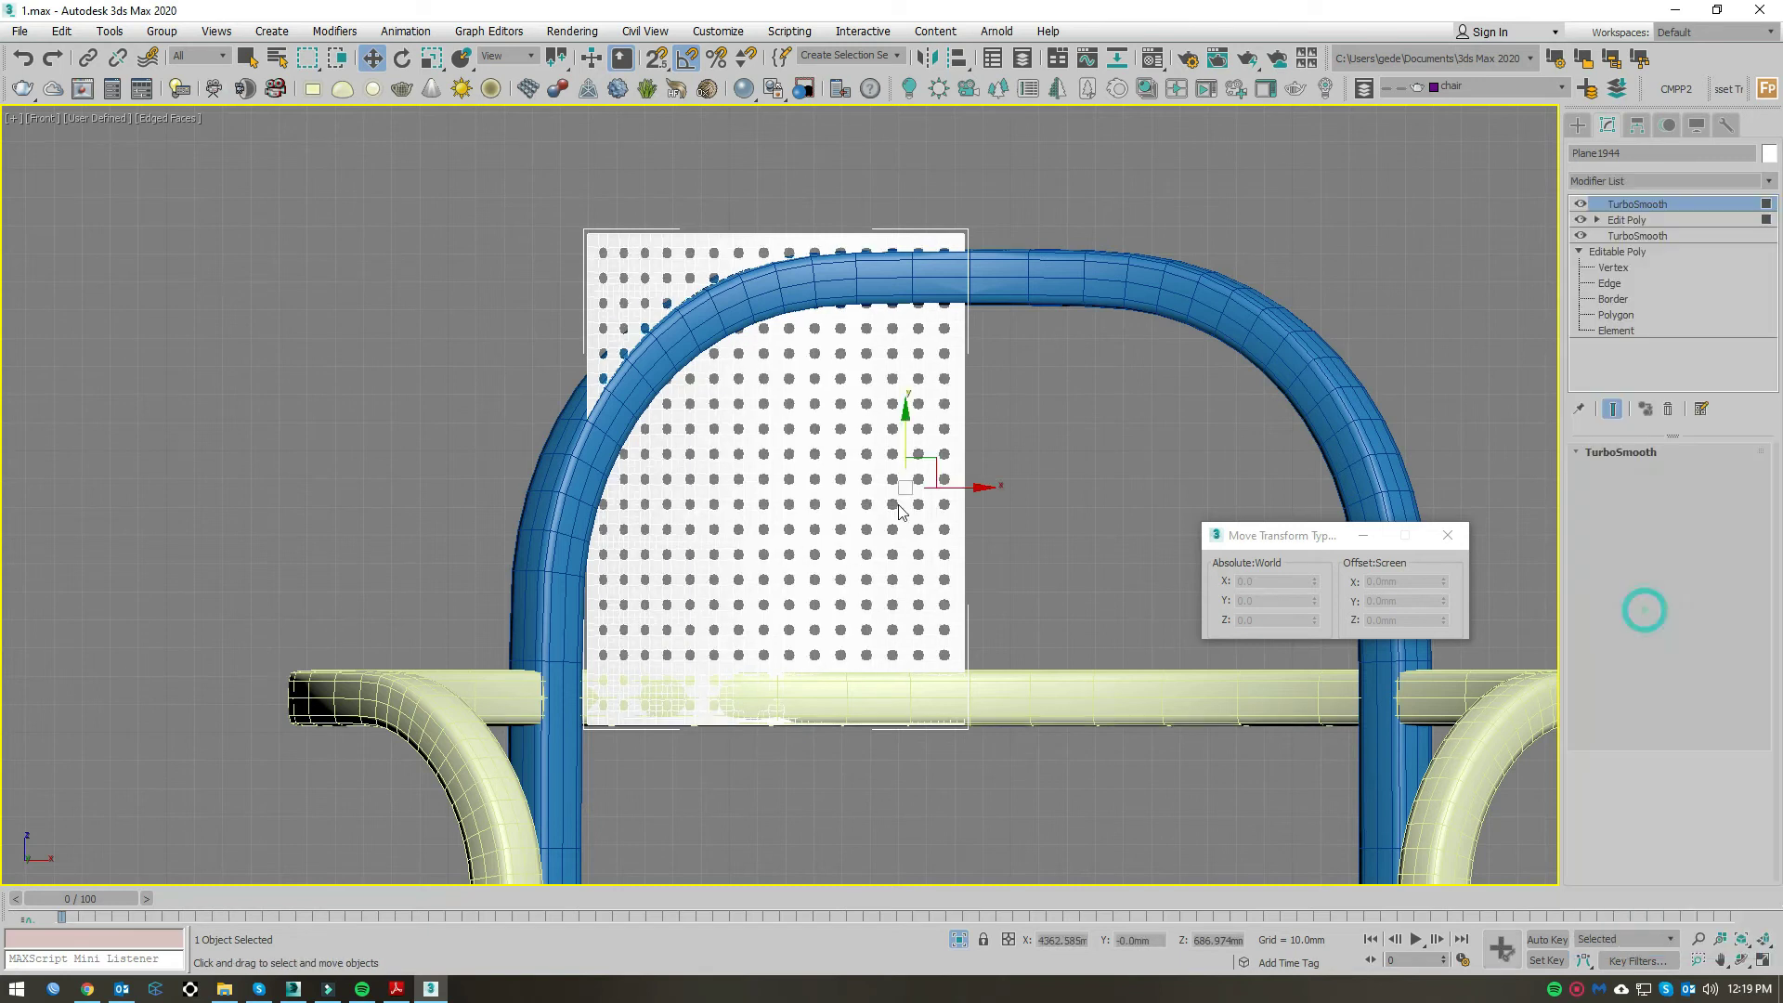
{"action": "scroll", "coordinate": [898, 509], "scroll_direction": "up", "scroll_amount": 5}
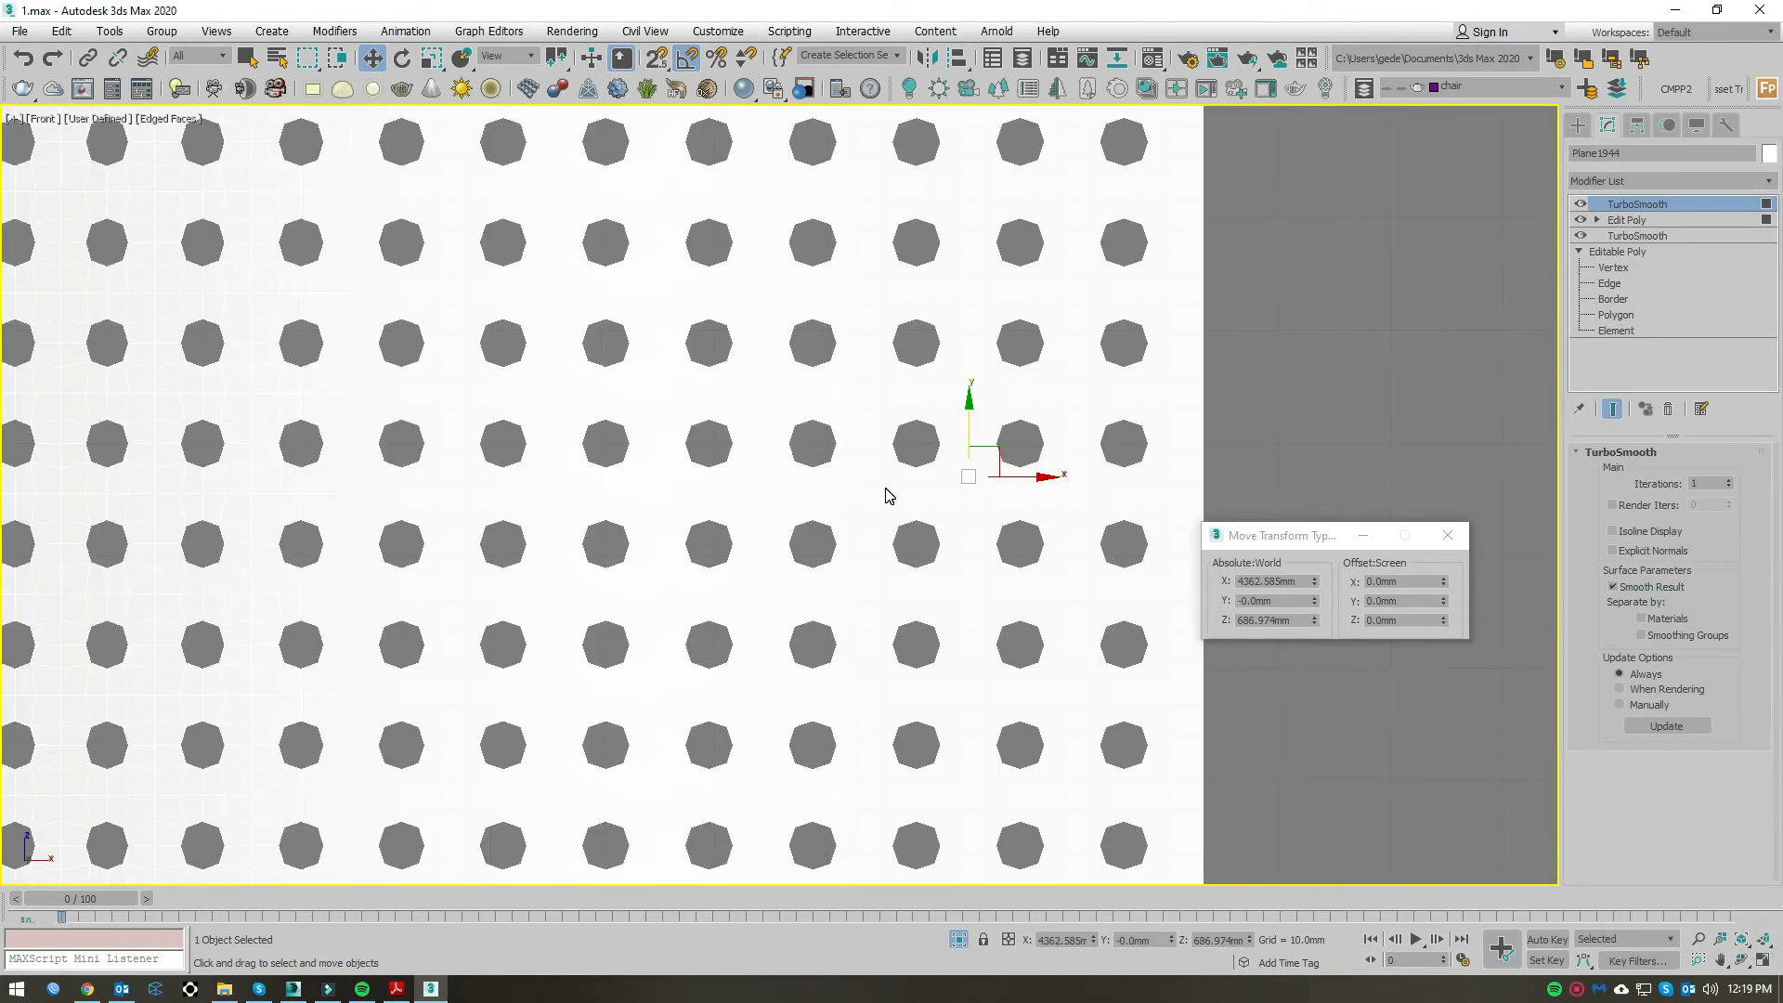
{"action": "scroll", "coordinate": [887, 495], "scroll_direction": "up", "scroll_amount": 2}
Step: Set TurboSmooth to 2 iterations and orbit the perspective view to inspect the holes
{"action": "key", "text": "p"}
{"action": "mouse_move", "coordinate": [887, 495]}
{"action": "middle_mouse_down", "text": "alt"}
{"action": "mouse_move", "coordinate": [875, 696]}
{"action": "mouse_move", "coordinate": [891, 677]}
{"action": "mouse_move", "coordinate": [817, 686]}
{"action": "mouse_move", "coordinate": [1020, 672]}
{"action": "middle_mouse_up", "text": "alt"}
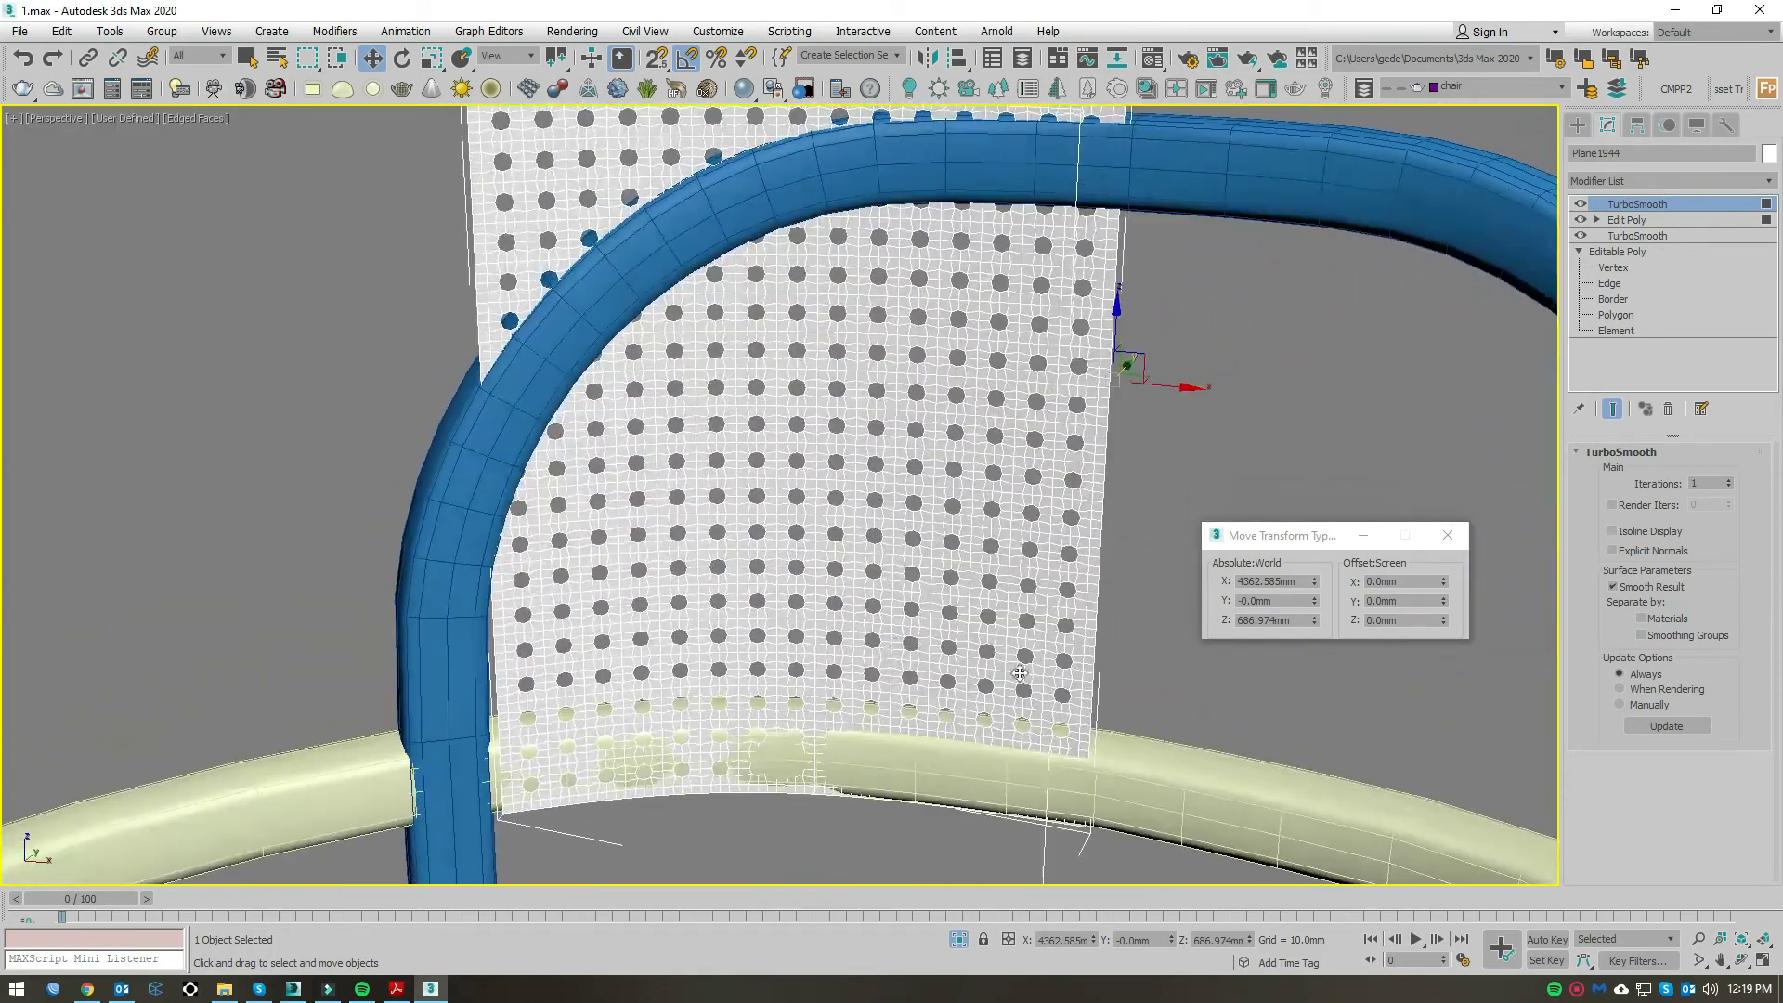
{"action": "scroll", "coordinate": [1020, 673], "scroll_direction": "up", "scroll_amount": 5}
{"action": "left_click", "coordinate": [1728, 480]}
{"action": "scroll", "coordinate": [1119, 459], "scroll_direction": "down", "scroll_amount": 5}
{"action": "mouse_move", "coordinate": [1043, 589]}
{"action": "middle_mouse_down", "text": "alt"}
{"action": "mouse_move", "coordinate": [1128, 544]}
{"action": "mouse_move", "coordinate": [372, 669]}
{"action": "middle_mouse_up", "text": "alt"}
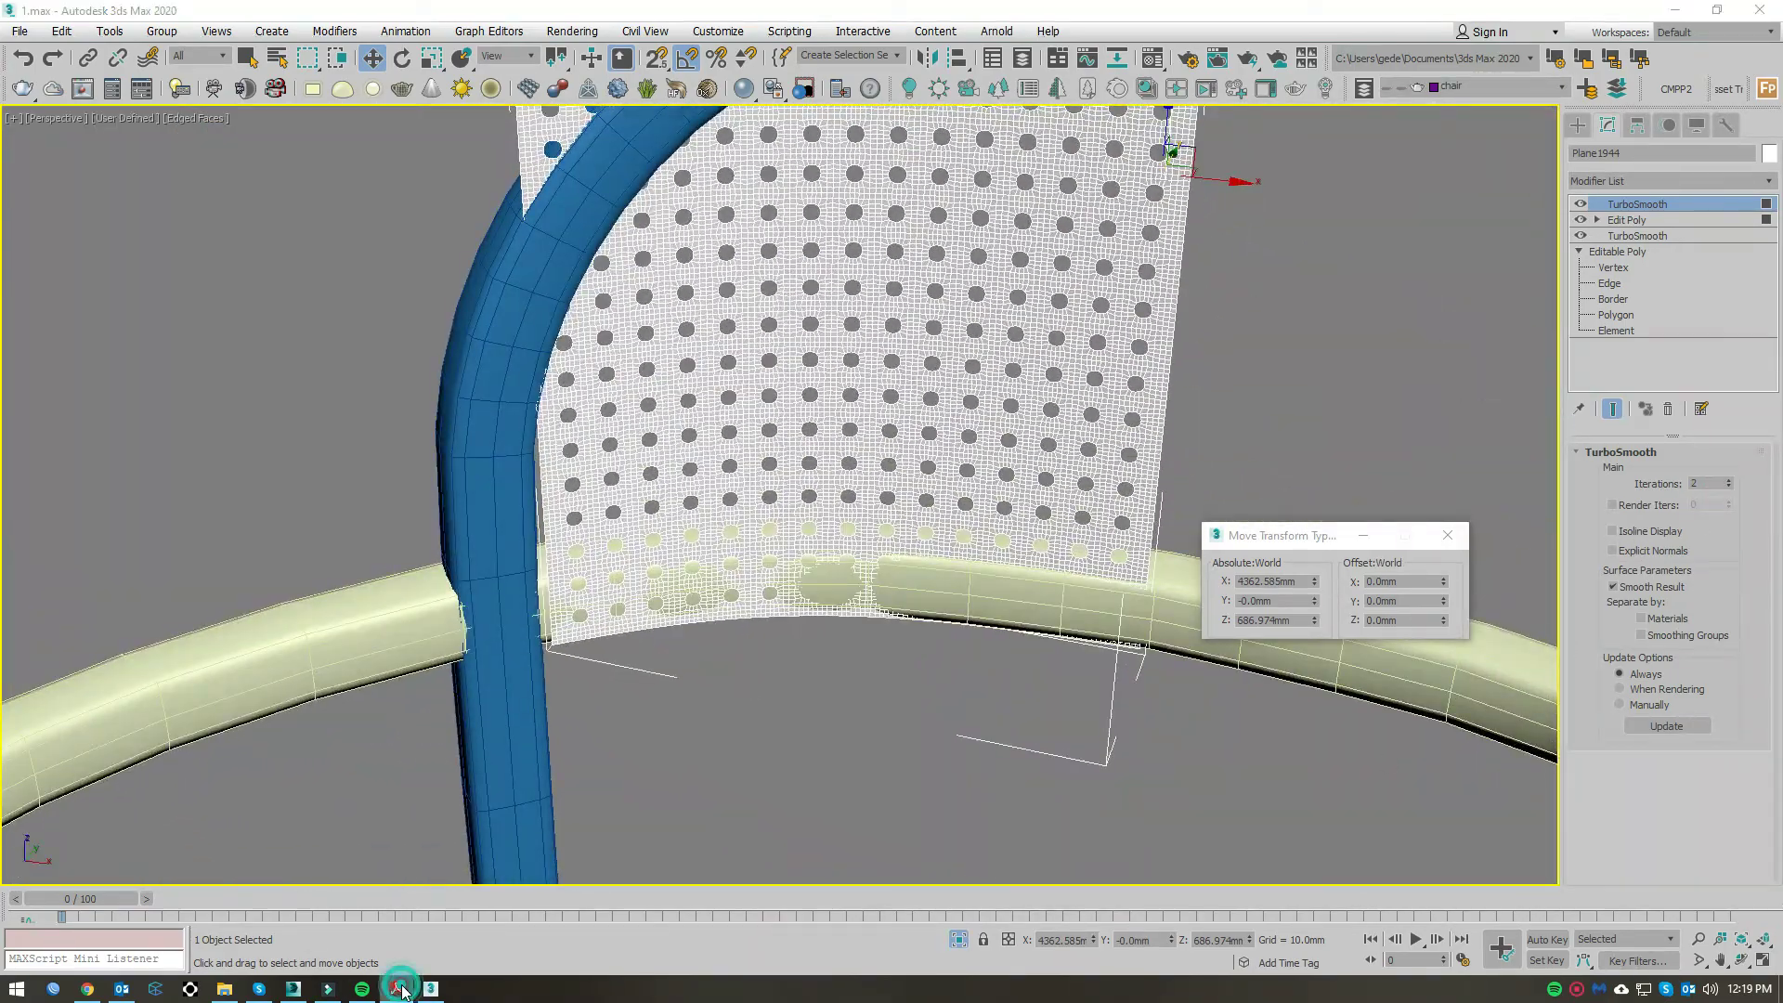
{"action": "middle_click_drag", "start_coordinate": [917, 293], "coordinate": [945, 403], "text": "alt"}
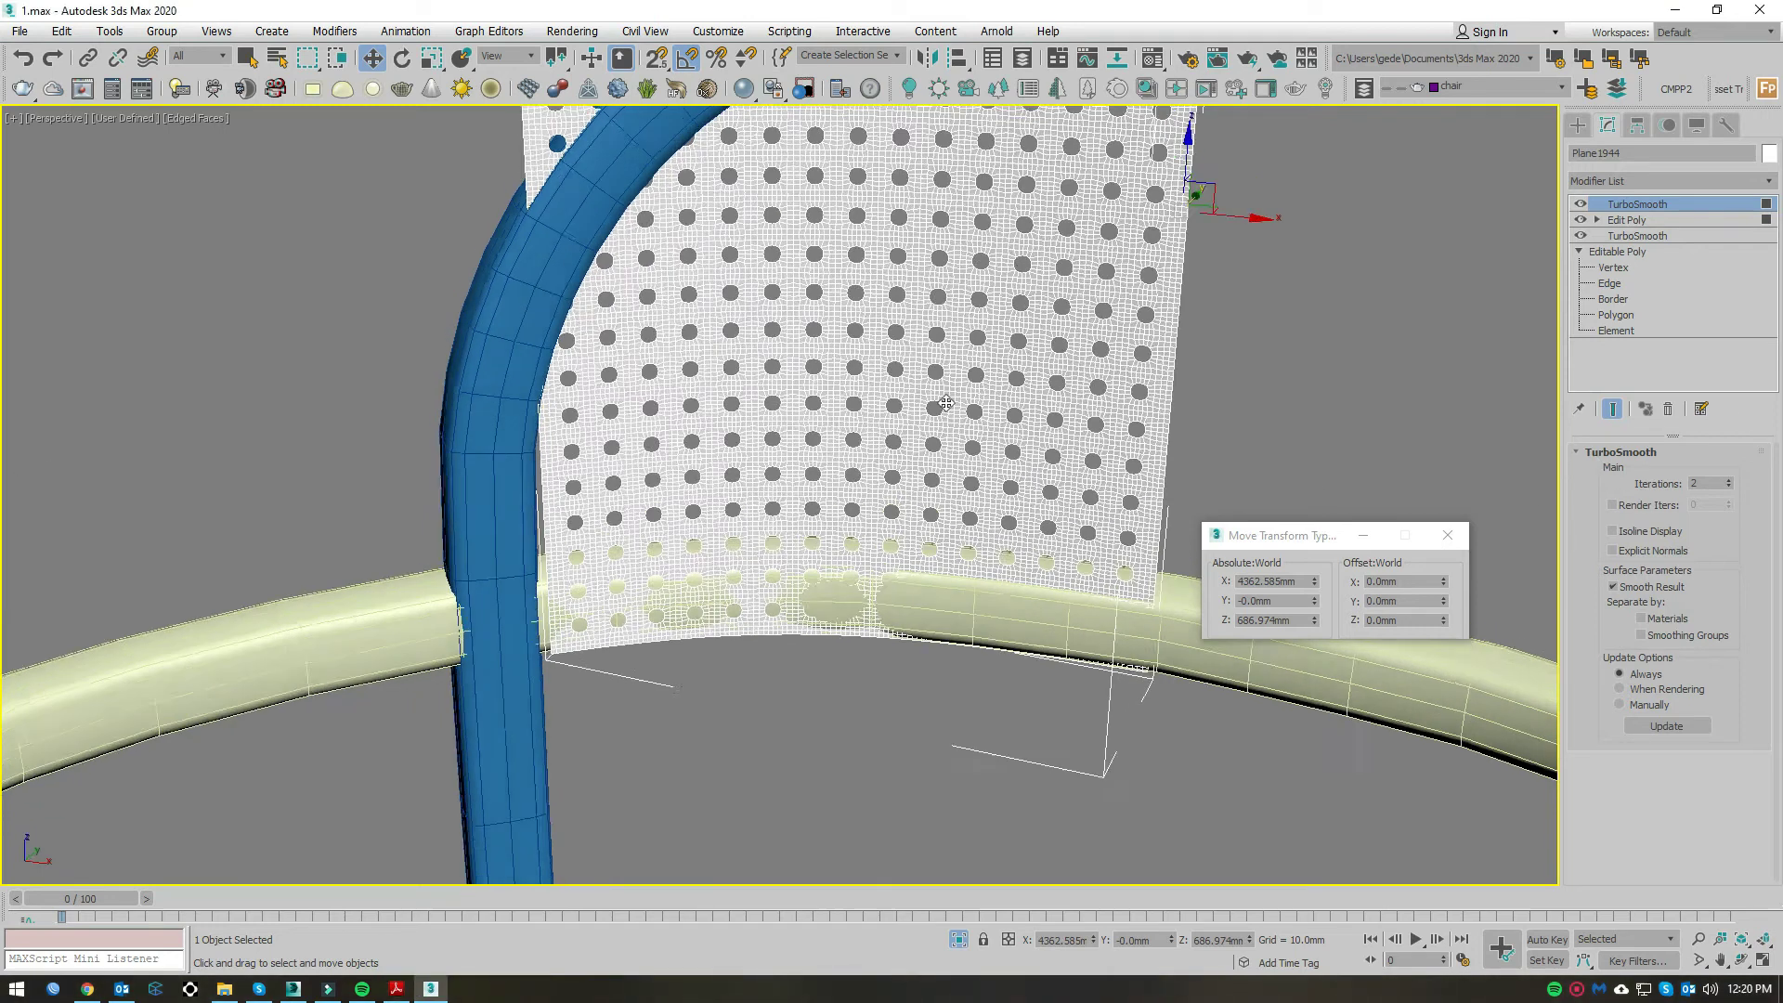
{"action": "scroll", "coordinate": [948, 407], "scroll_direction": "up", "scroll_amount": 5}
Step: Select the hole borders, excluding the outer border, and scale them to about 121.6%
{"action": "left_click", "coordinate": [1597, 220]}
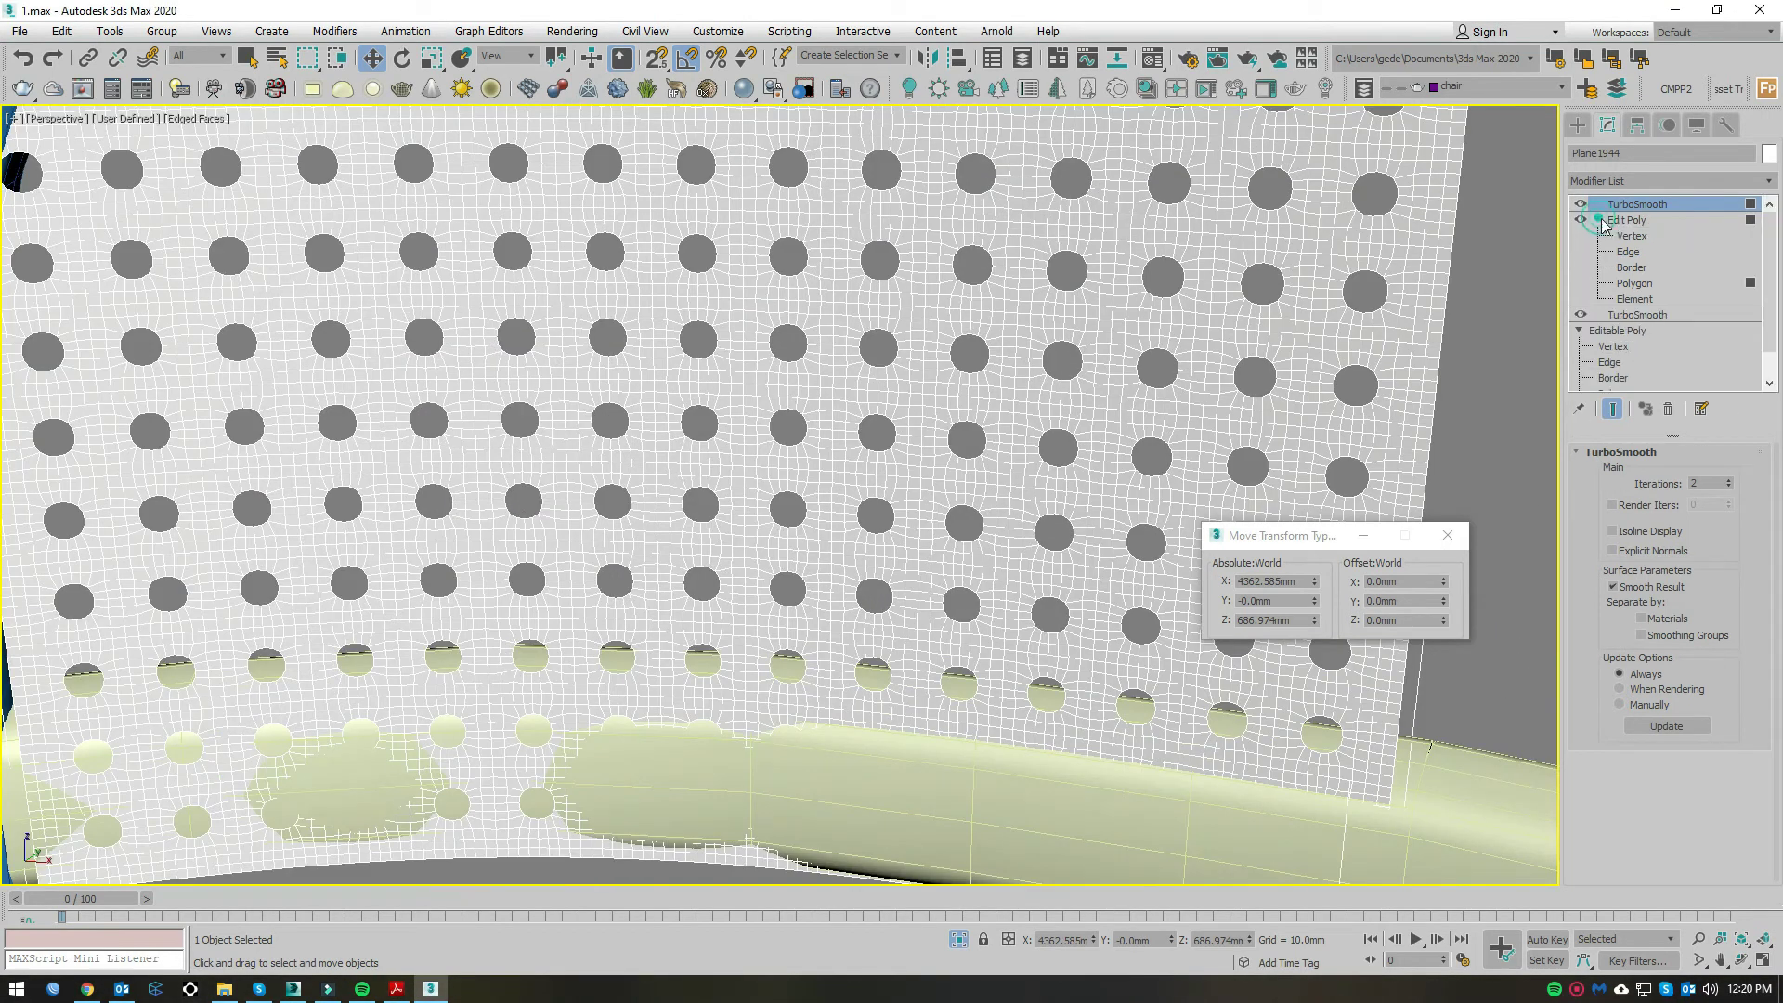
{"action": "left_click", "coordinate": [1579, 203]}
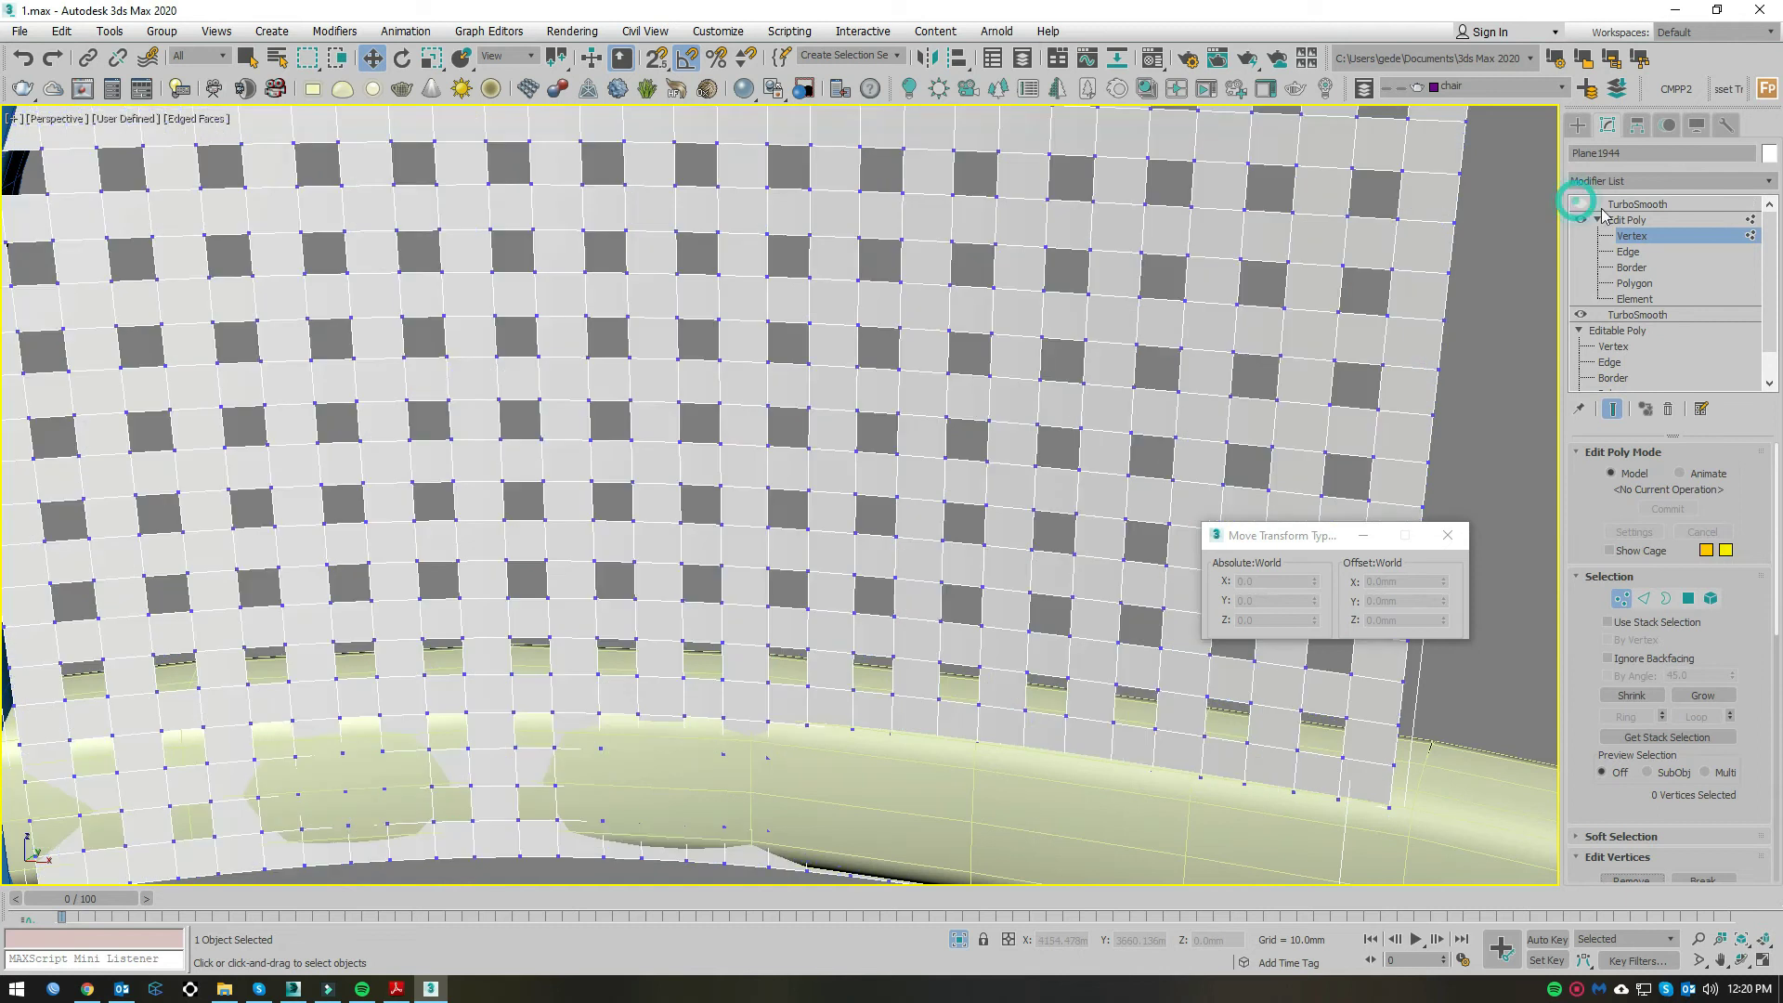
{"action": "scroll", "coordinate": [1194, 367], "scroll_direction": "down", "scroll_amount": 5}
{"action": "scroll", "coordinate": [1198, 358], "scroll_direction": "up", "scroll_amount": 3}
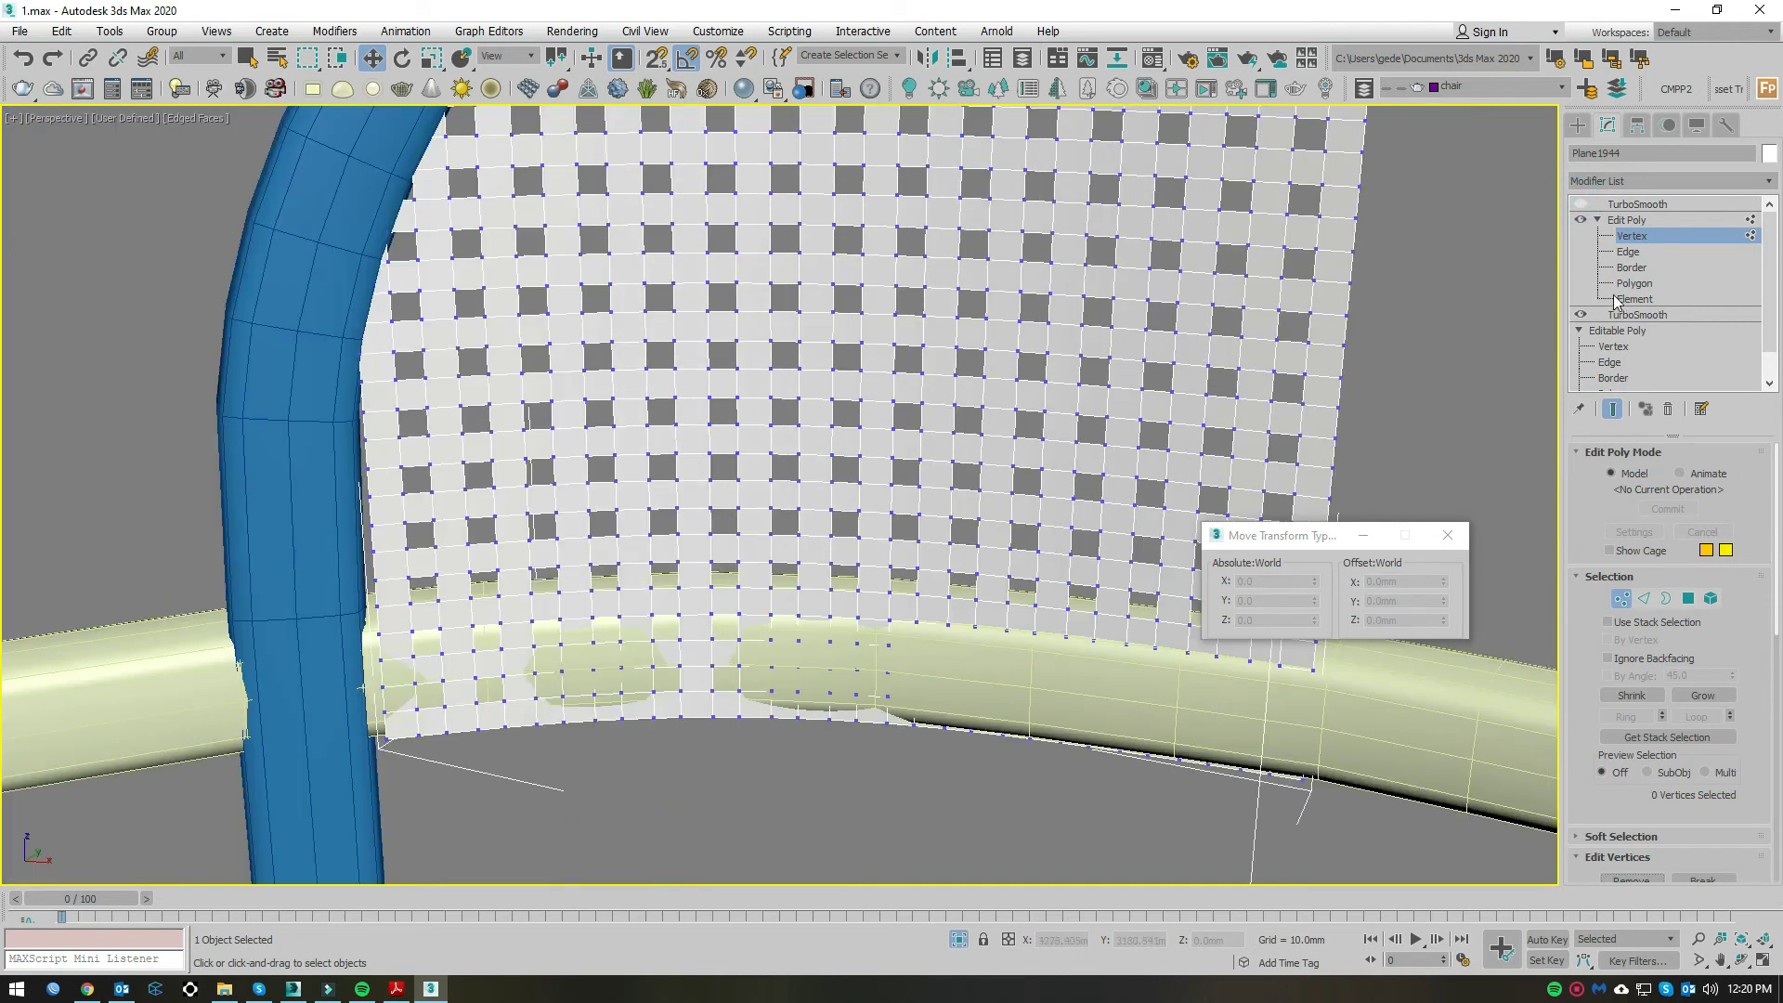
{"action": "scroll", "coordinate": [1287, 384], "scroll_direction": "up", "scroll_amount": 1}
{"action": "left_click", "coordinate": [1632, 268]}
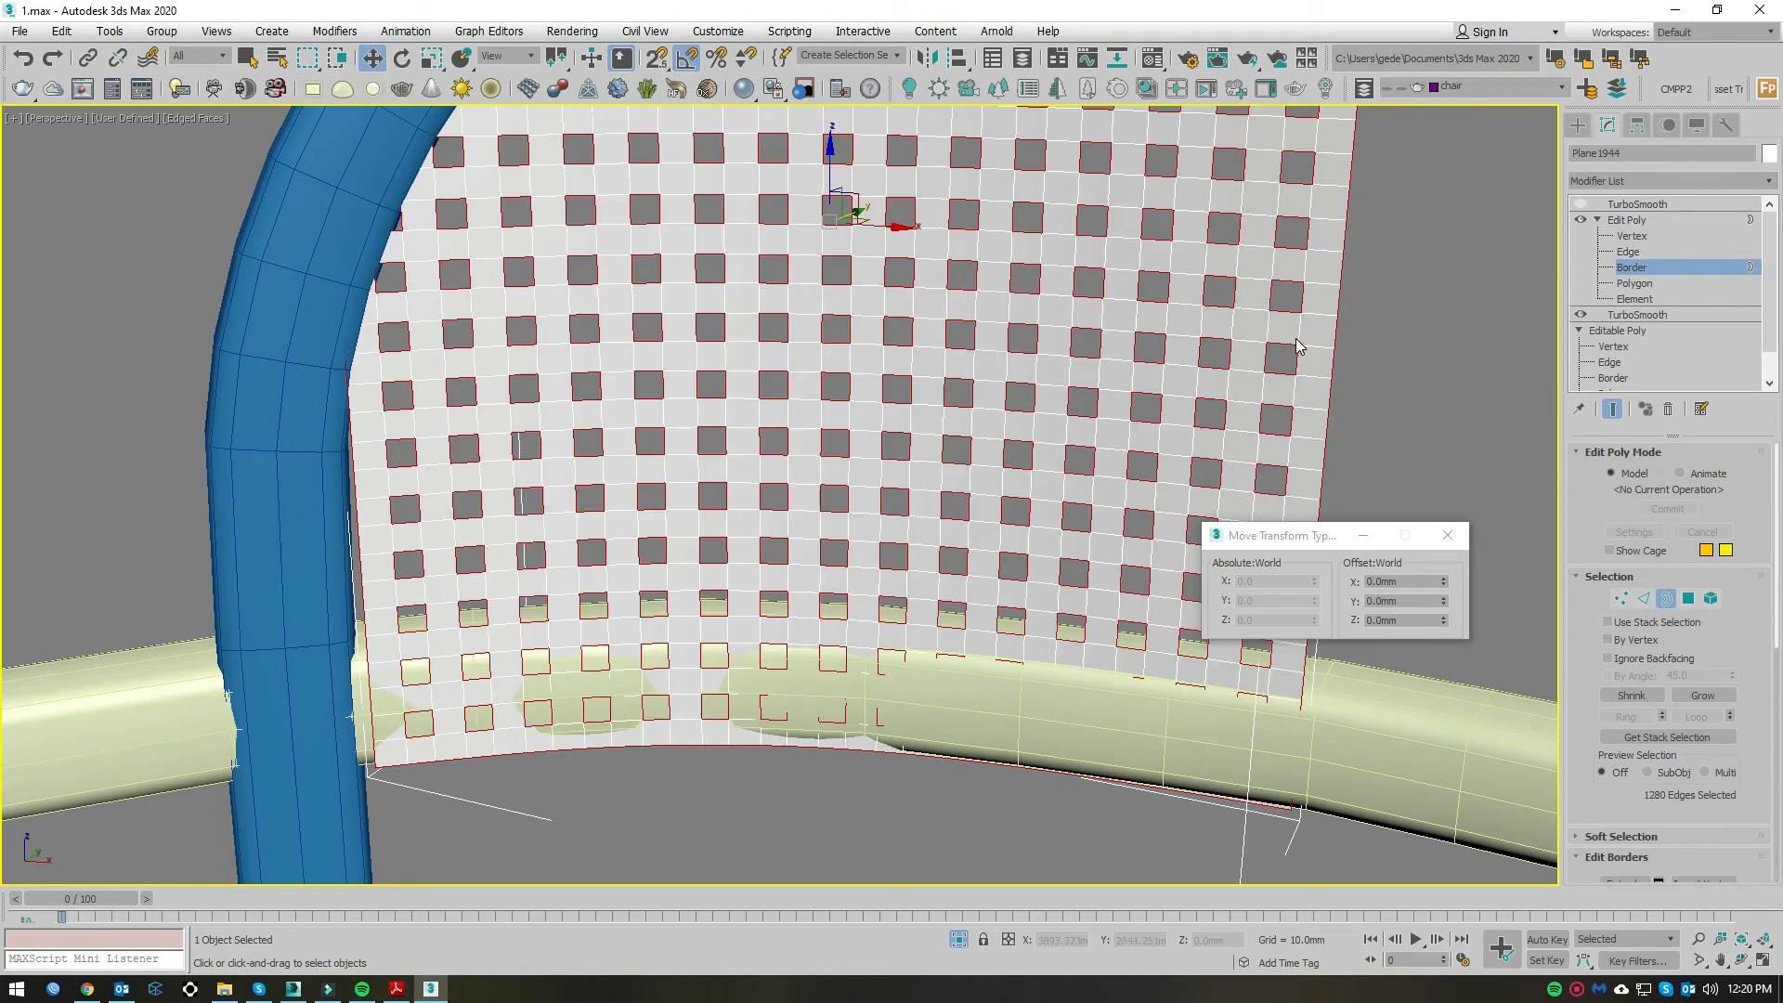
{"action": "middle_click_drag", "start_coordinate": [1296, 338], "coordinate": [1173, 383], "text": "alt"}
{"action": "left_click", "coordinate": [1161, 352], "text": "alt"}
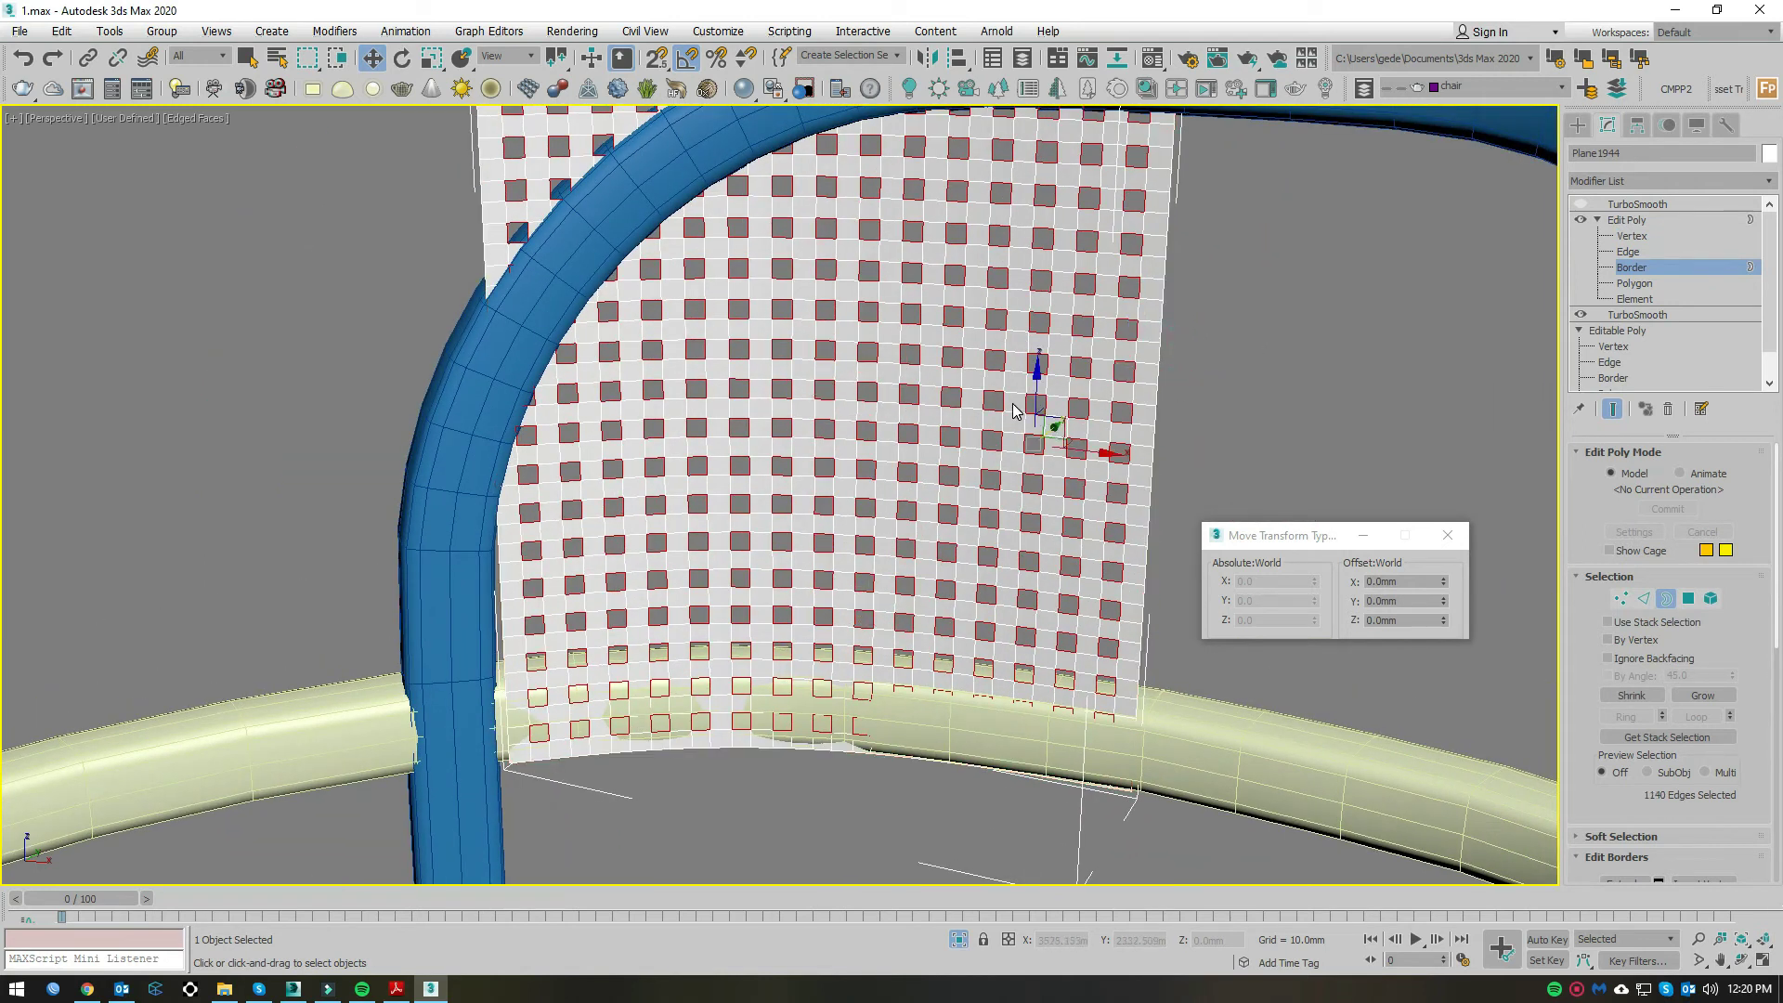
{"action": "key", "text": "r"}
{"action": "left_click_drag", "start_coordinate": [1445, 580], "coordinate": [1477, 377]}
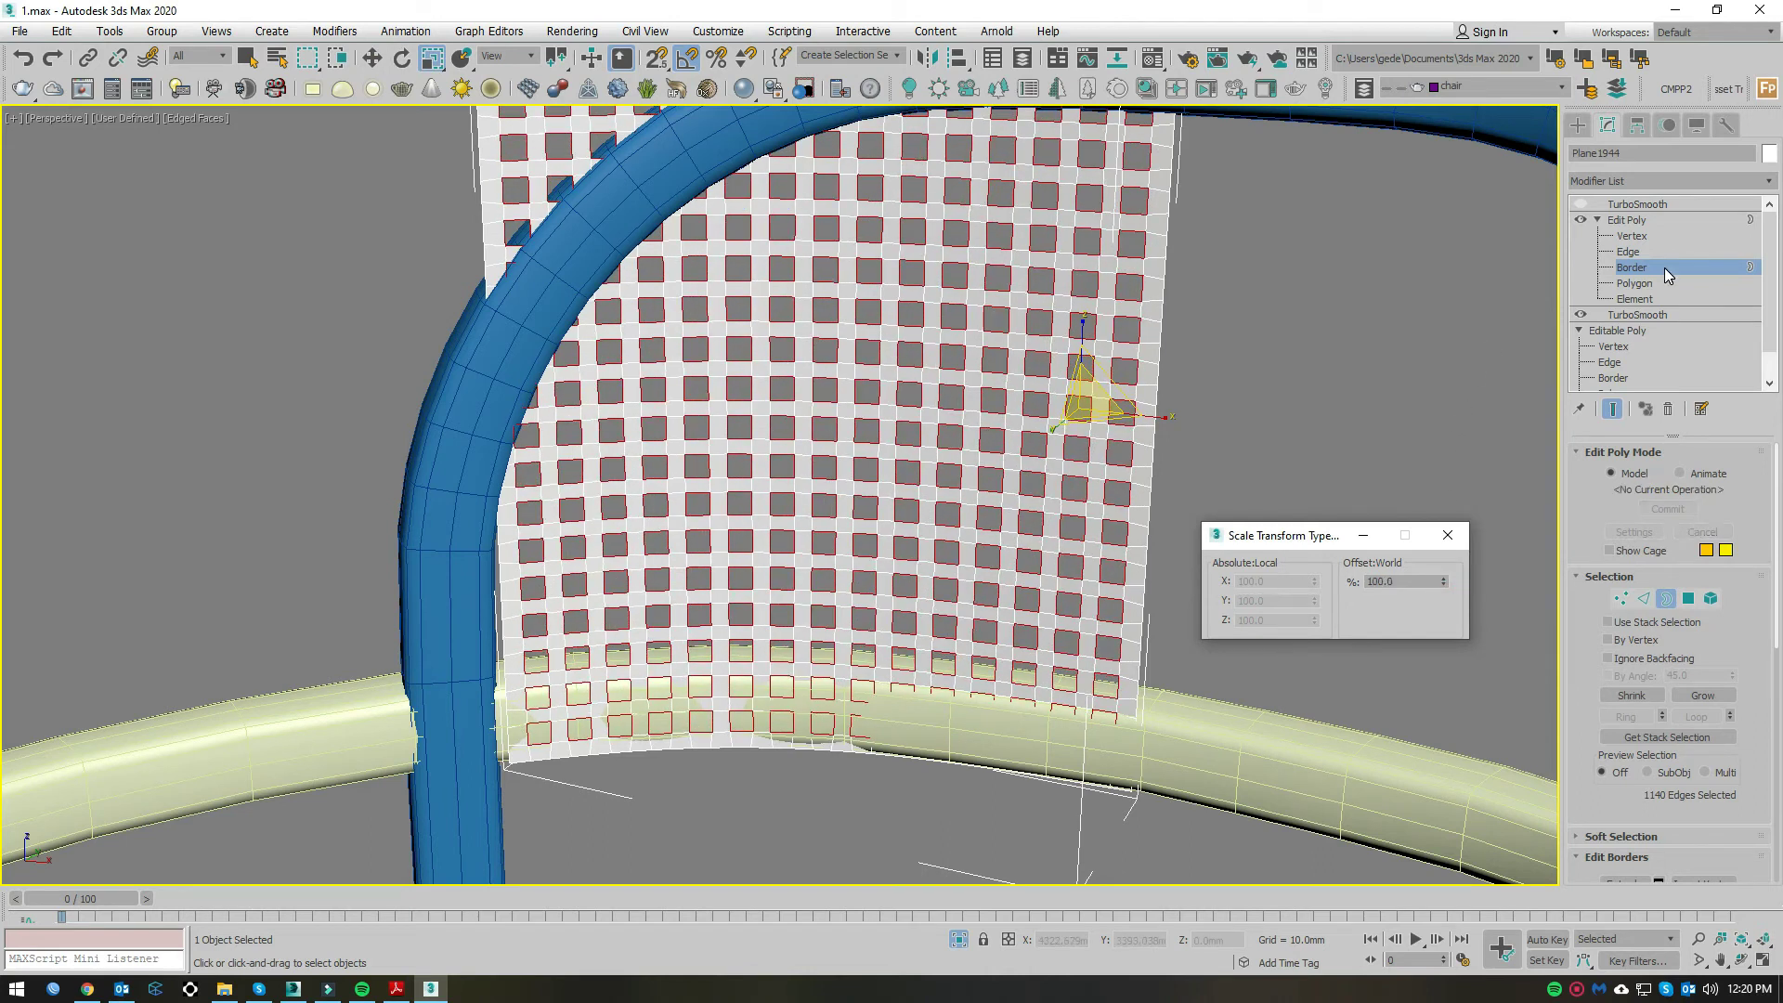
Step: Turn off the top TurboSmooth and return to the Edit Poly level
{"action": "left_click", "coordinate": [1620, 205]}
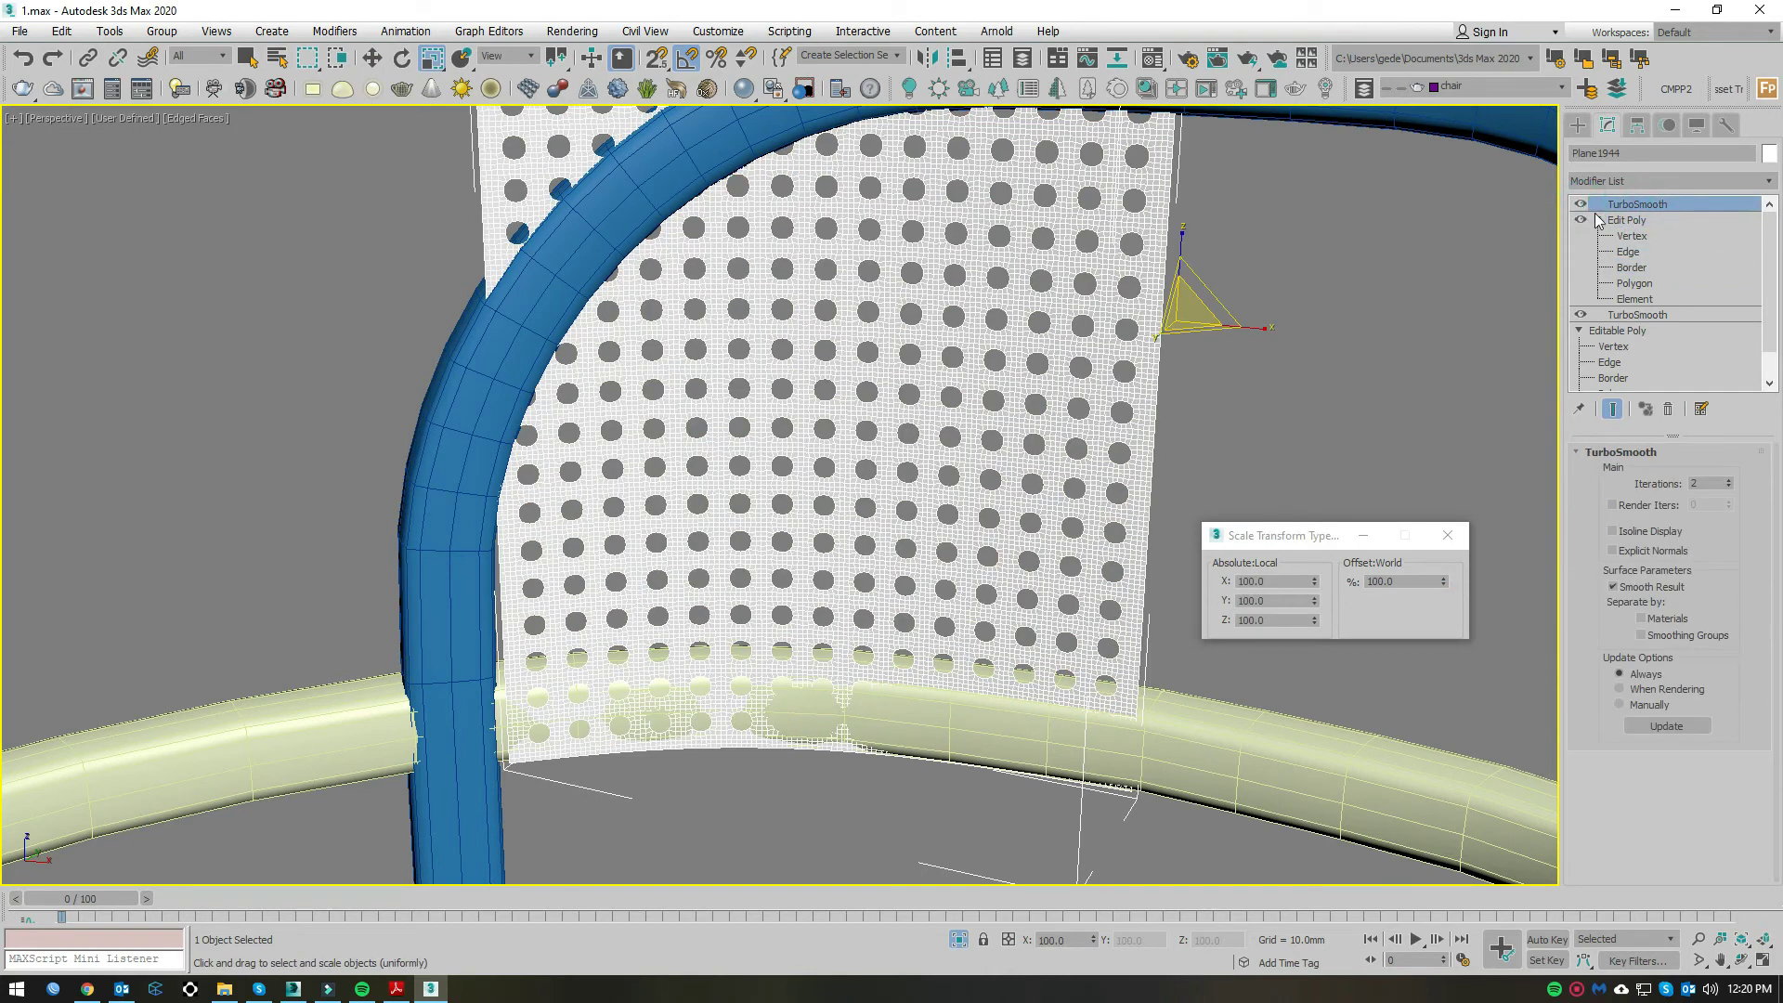
{"action": "left_click", "coordinate": [1581, 205]}
{"action": "left_click", "coordinate": [1625, 220]}
{"action": "left_click", "coordinate": [1640, 178]}
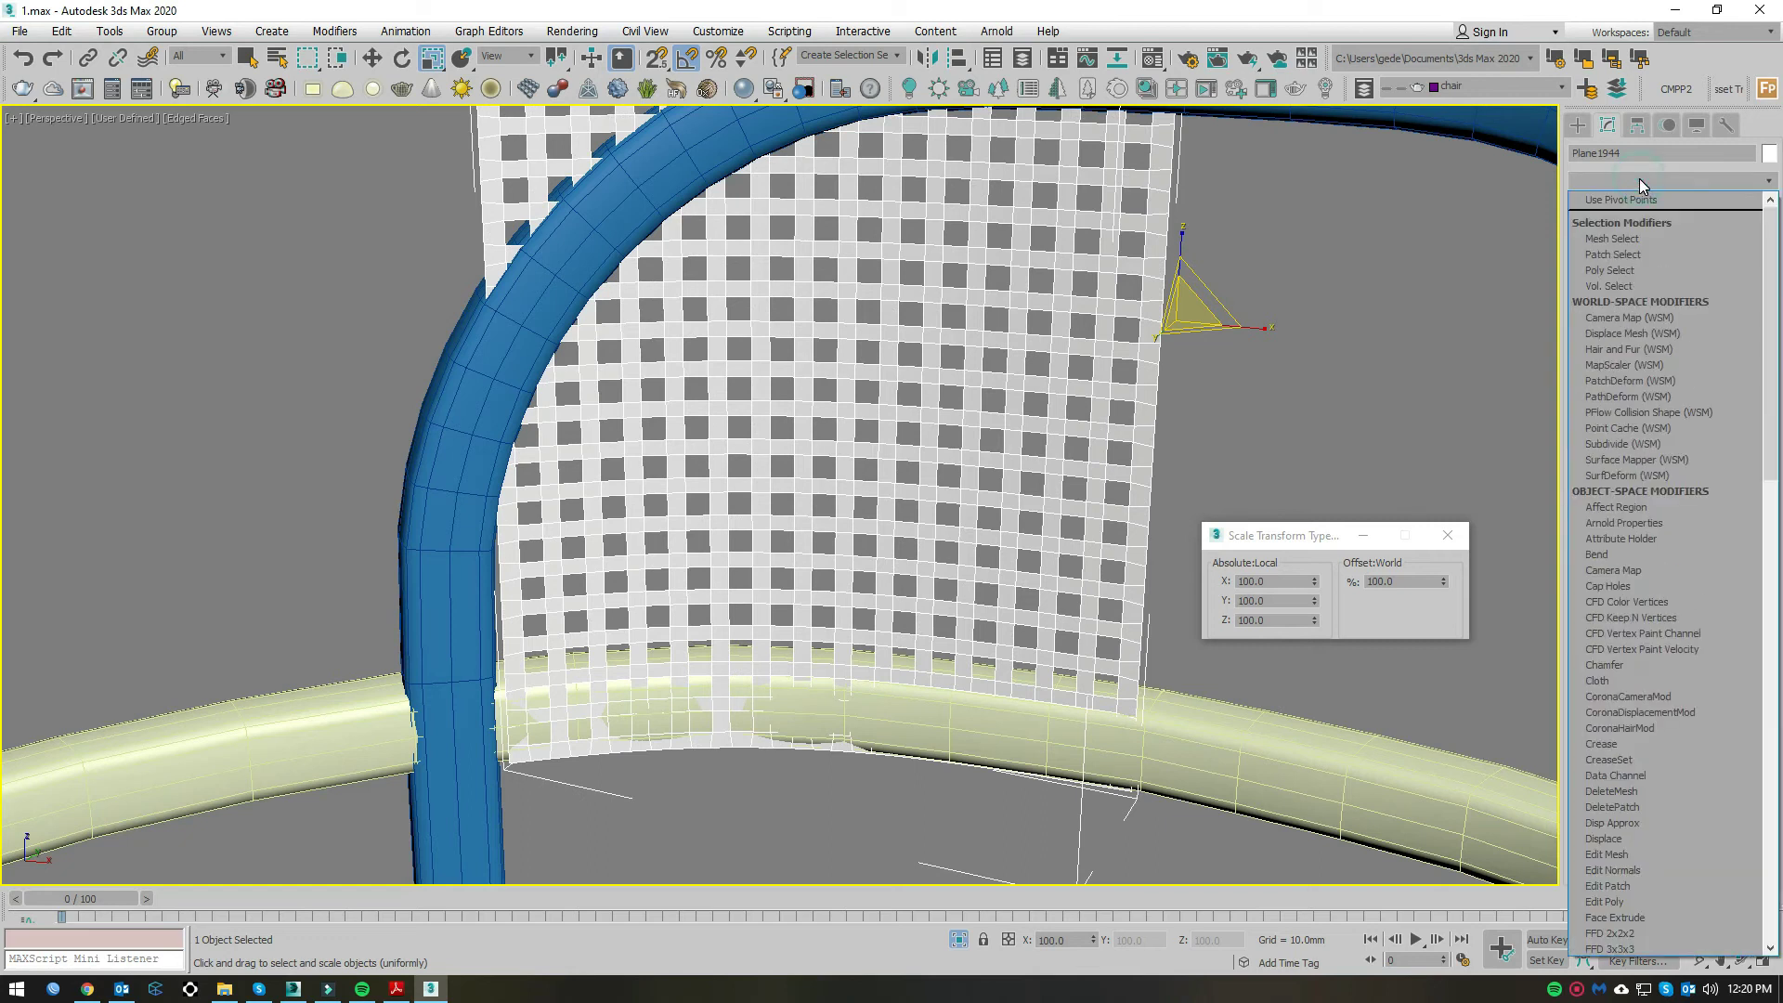
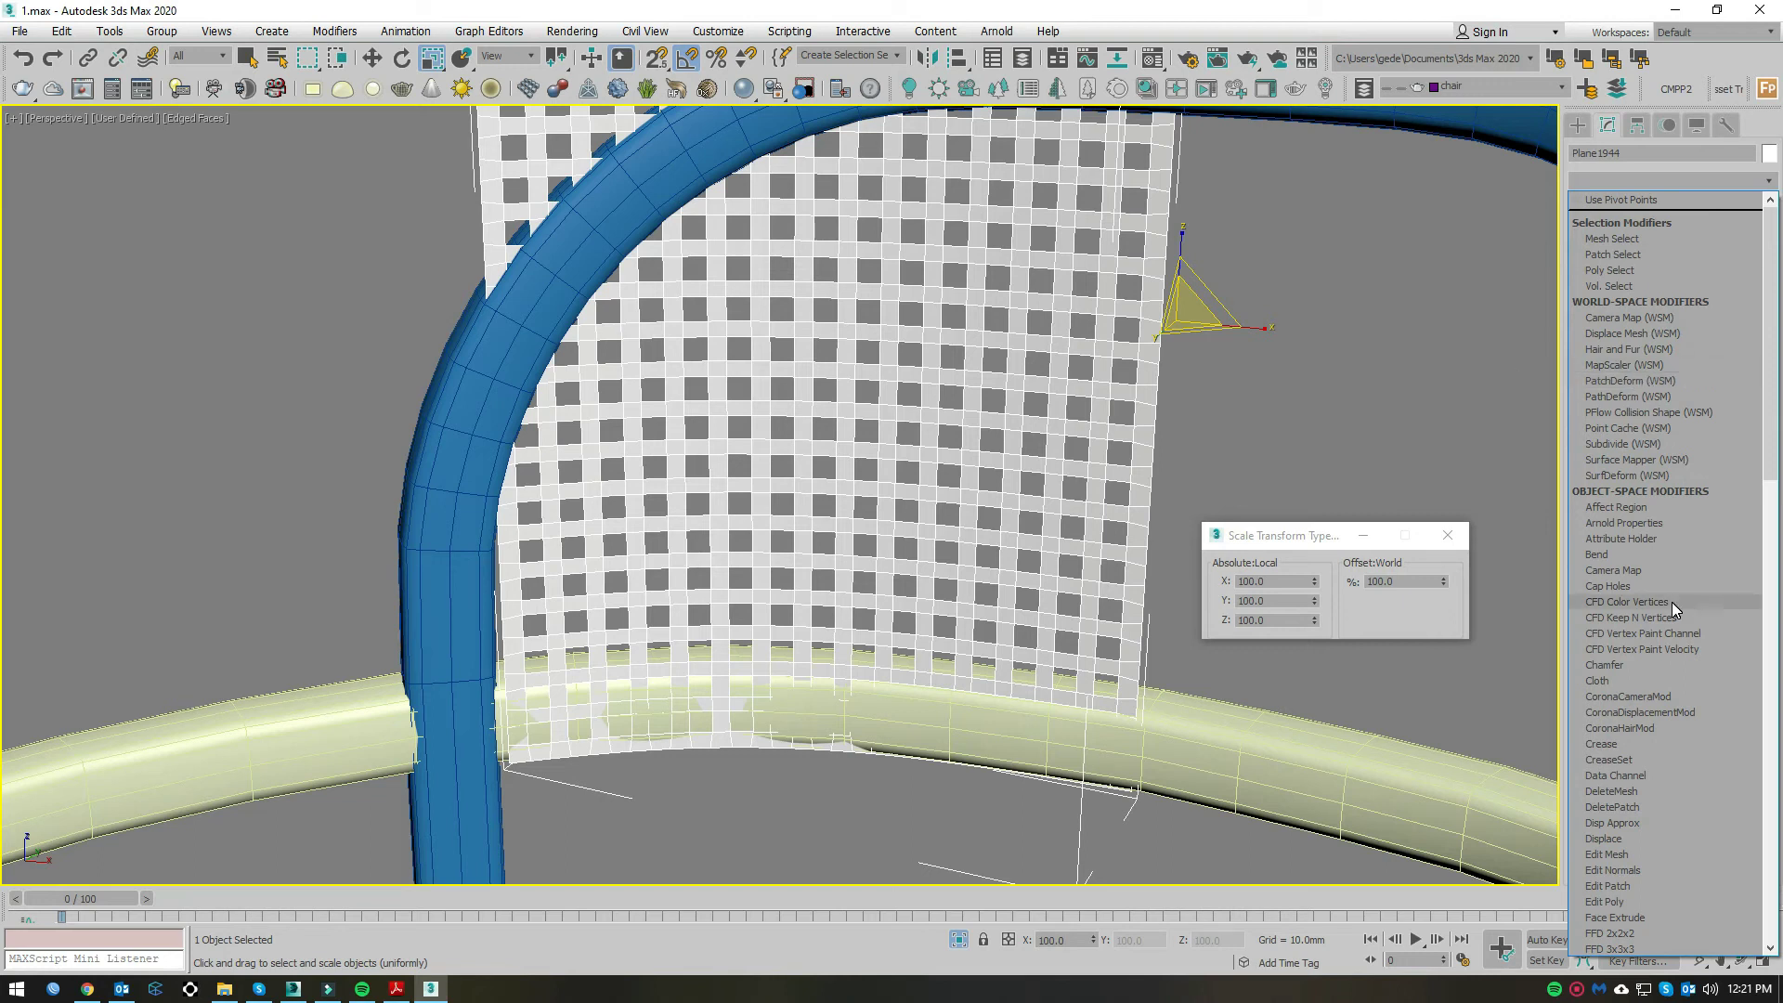
Step: Add a Shell modifier to the perforated backrest panel
{"action": "scroll", "coordinate": [1671, 602], "scroll_direction": "down", "scroll_amount": 5}
{"action": "scroll", "coordinate": [1623, 514], "scroll_direction": "down", "scroll_amount": 8}
{"action": "scroll", "coordinate": [1627, 606], "scroll_direction": "down", "scroll_amount": 3}
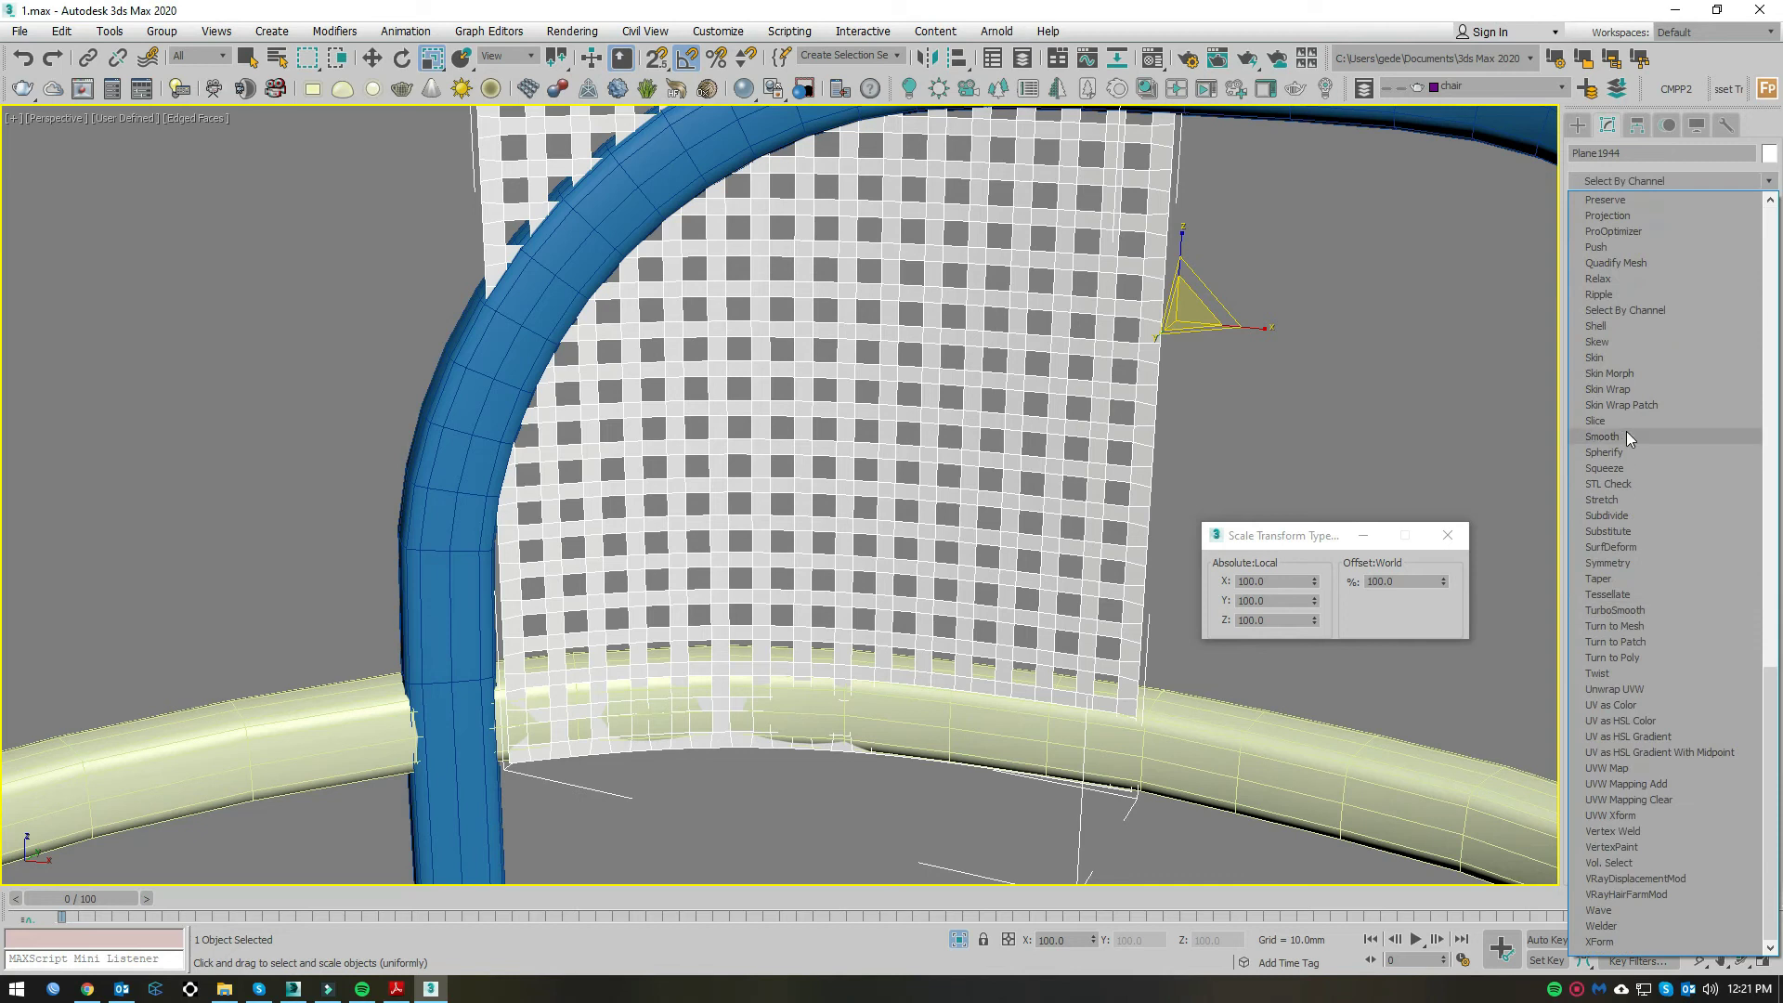
{"action": "left_click", "coordinate": [1624, 327]}
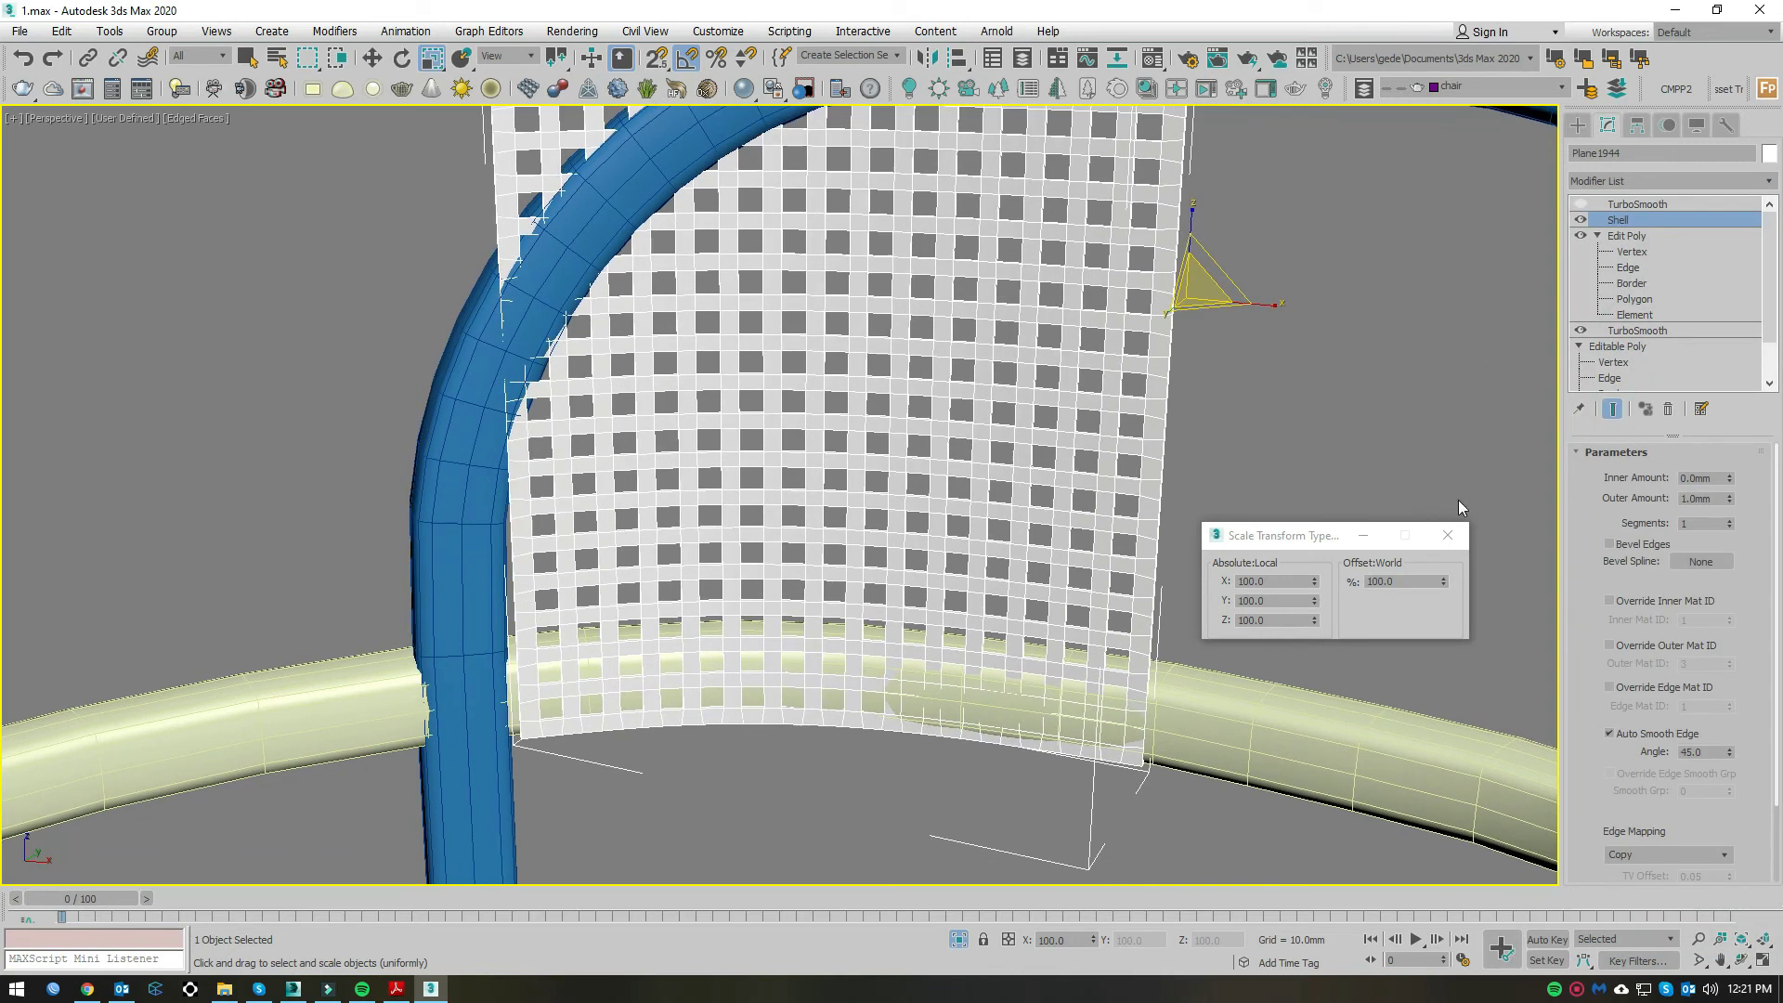
Step: Set the Shell's outer amount to 0 and inner amount to 2mm, then re-enable the top TurboSmooth
{"action": "double_click", "coordinate": [1717, 498]}
{"action": "type", "text": "1"}
{"action": "key", "text": "BackSpace"}
{"action": "type", "text": "0"}
{"action": "key", "text": "Return"}
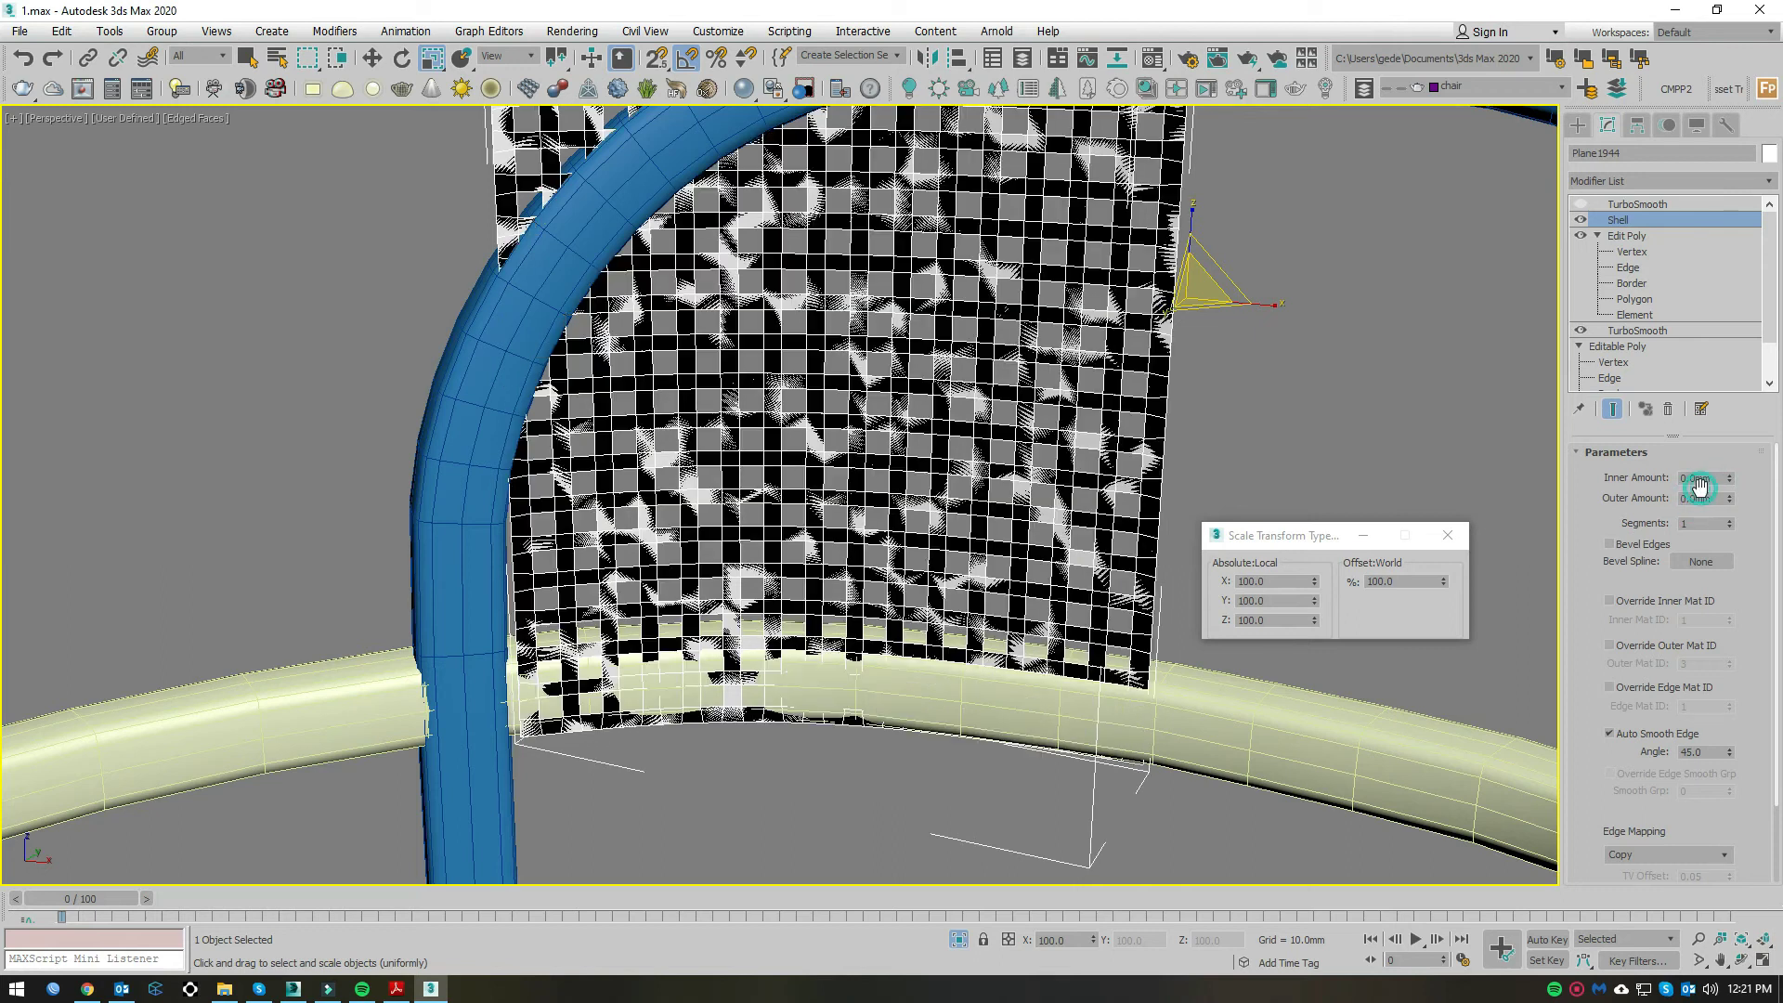
{"action": "double_click", "coordinate": [1702, 477]}
{"action": "type", "text": "2"}
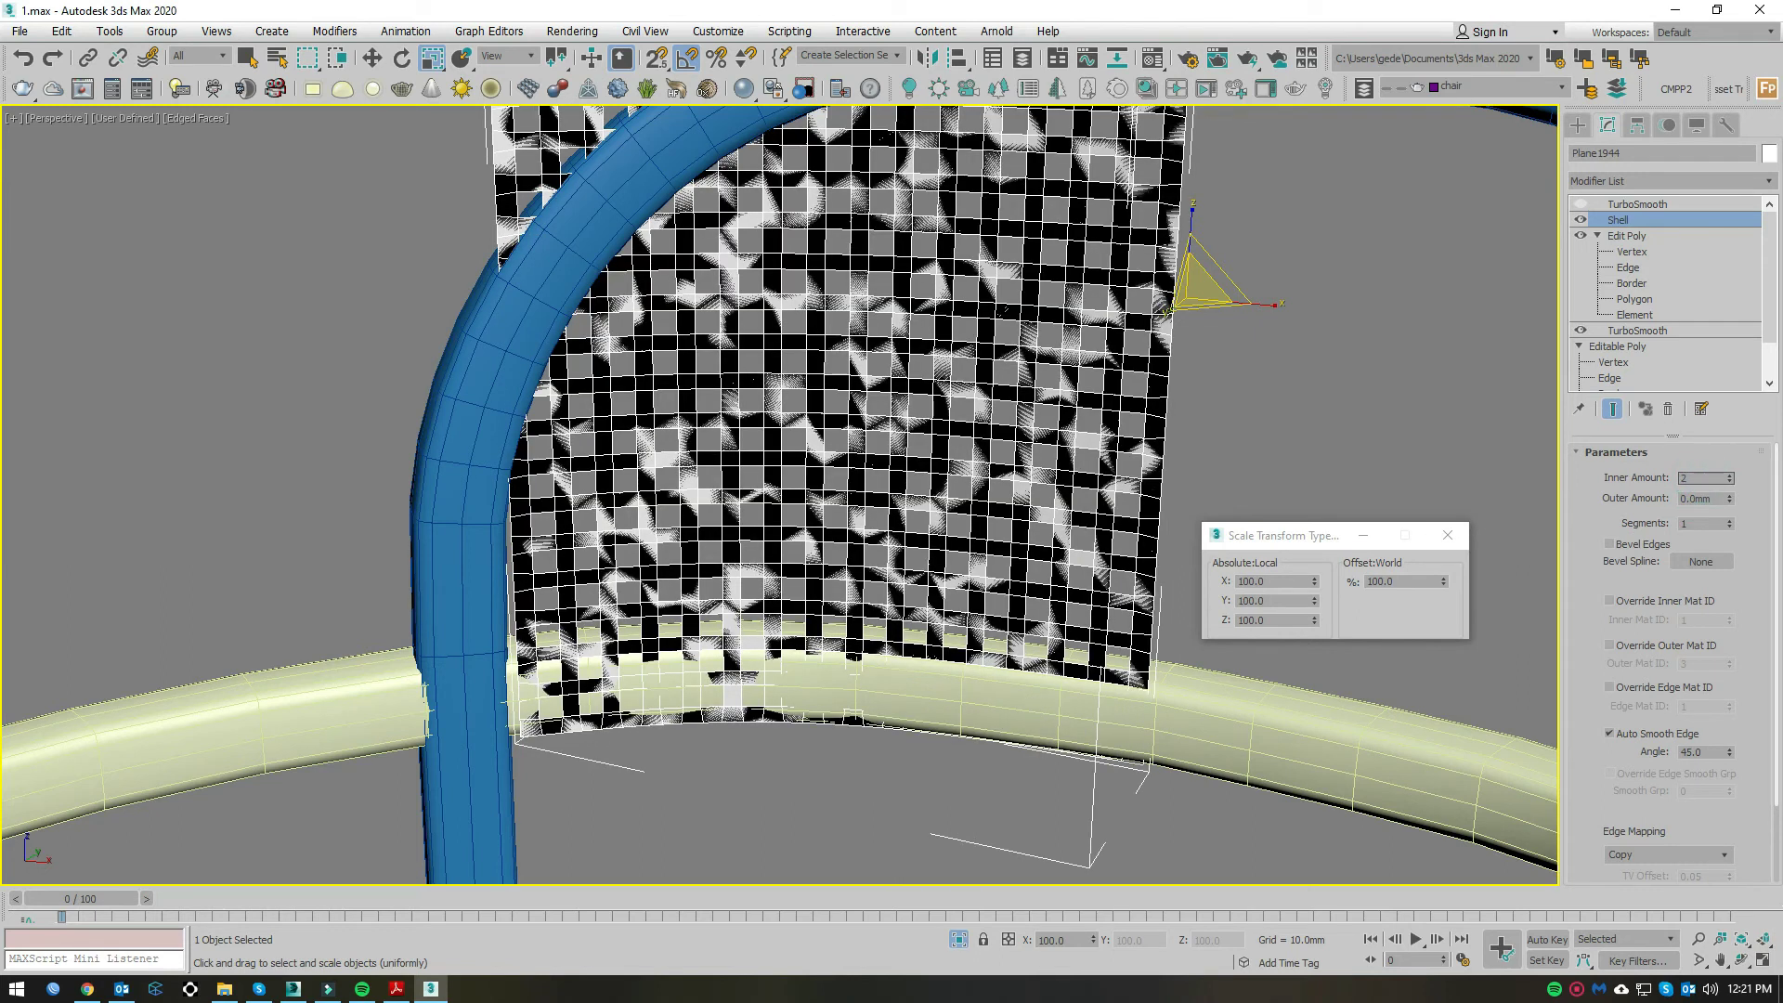
{"action": "key", "text": "Return"}
{"action": "left_click", "coordinate": [1639, 204]}
Step: Orbit around the backrest, then switch to the Top view in wireframe
{"action": "left_click", "coordinate": [1581, 203]}
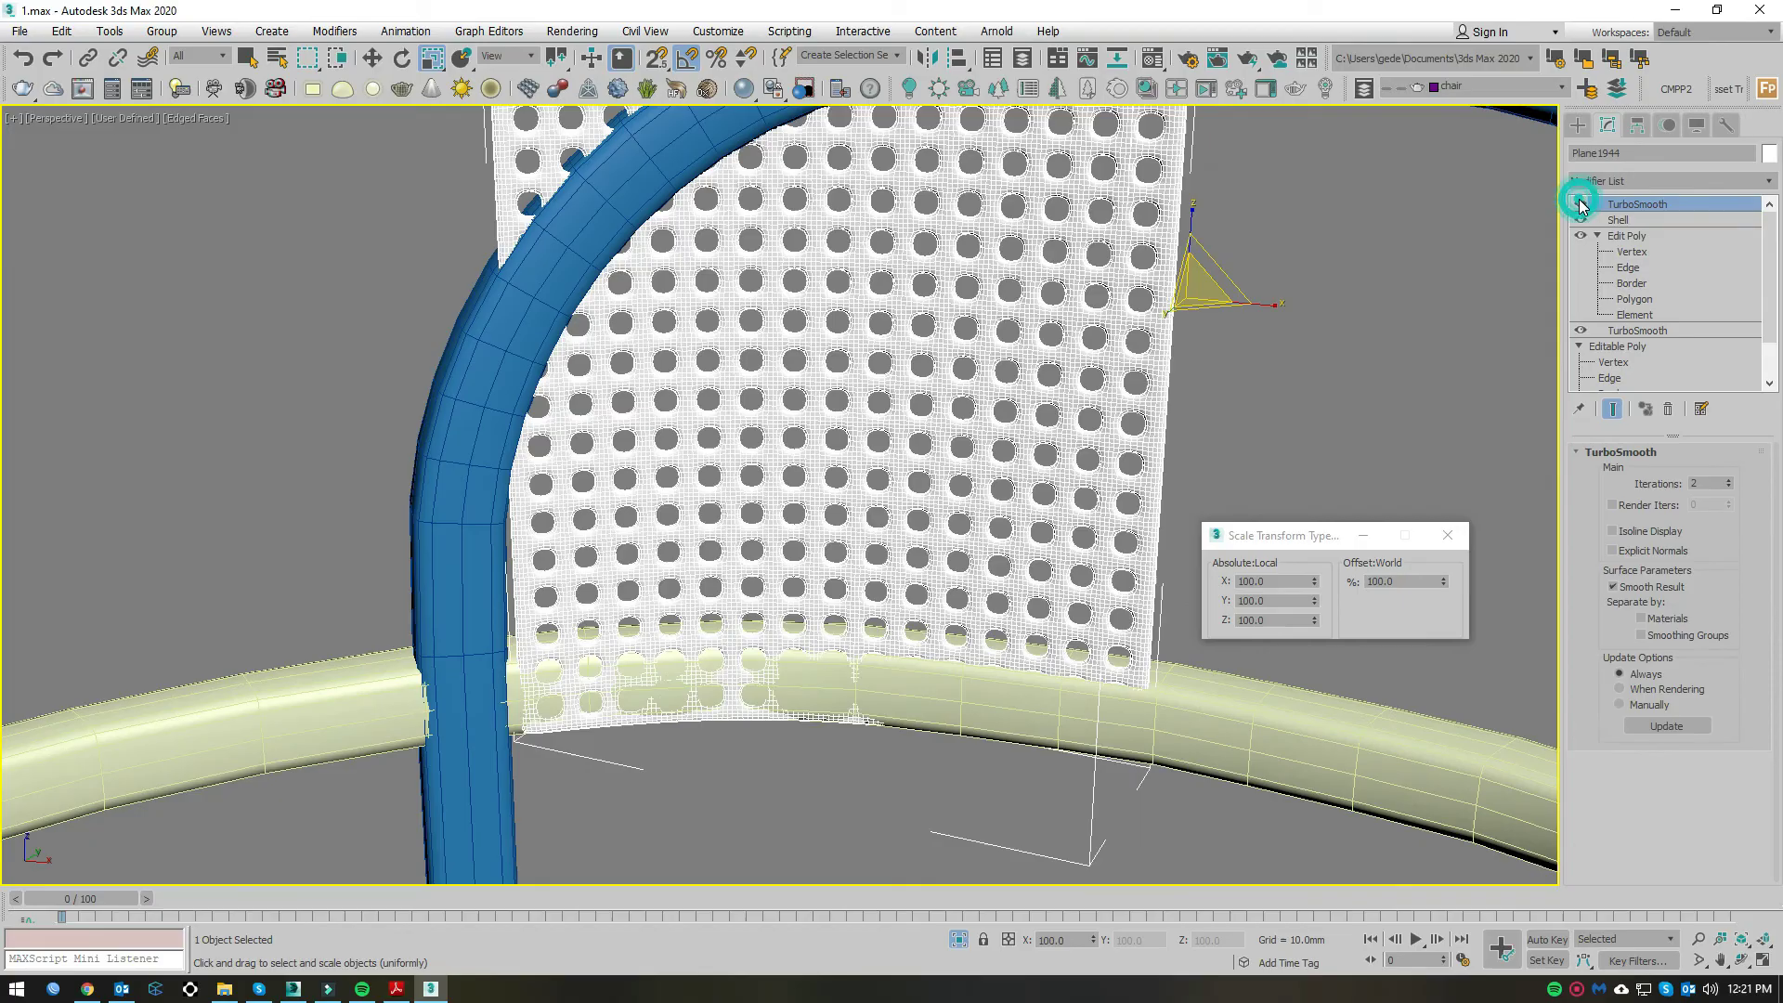
{"action": "mouse_move", "coordinate": [963, 528]}
{"action": "middle_mouse_down", "text": "alt"}
{"action": "mouse_move", "coordinate": [983, 621]}
{"action": "mouse_move", "coordinate": [776, 117]}
{"action": "middle_mouse_up", "text": "alt"}
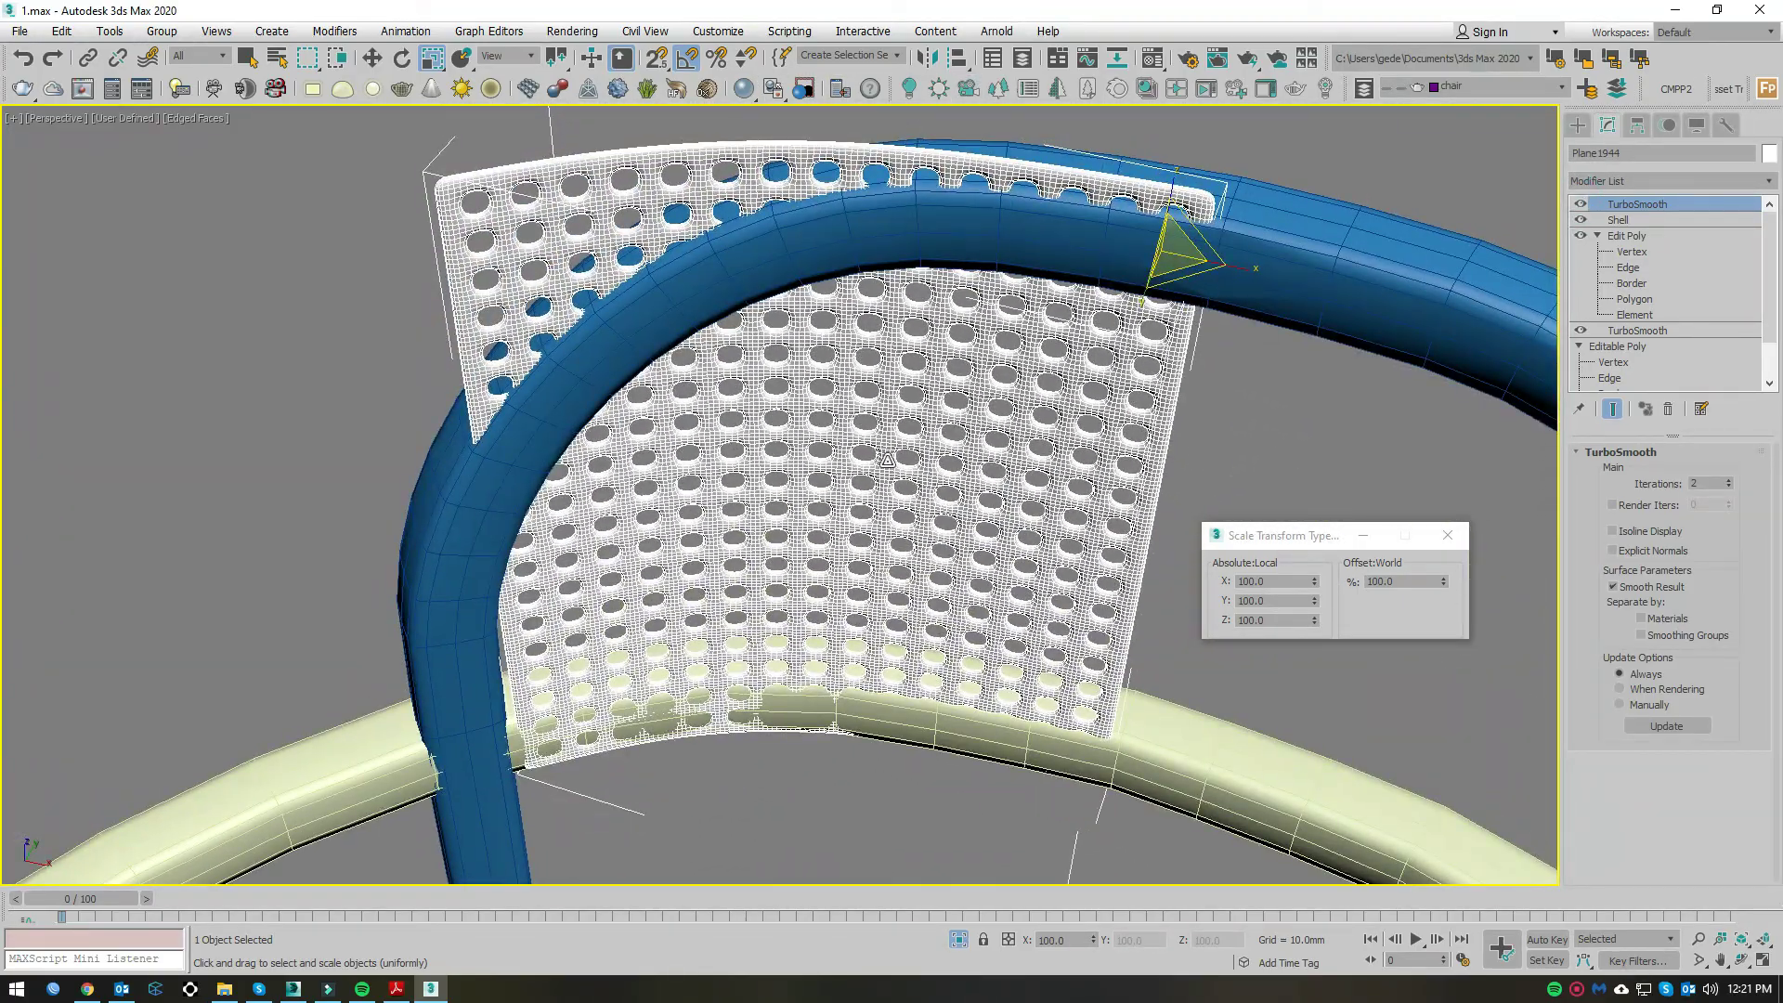
{"action": "middle_click_drag", "start_coordinate": [980, 130], "coordinate": [1012, 473], "text": "alt"}
{"action": "key", "text": "t"}
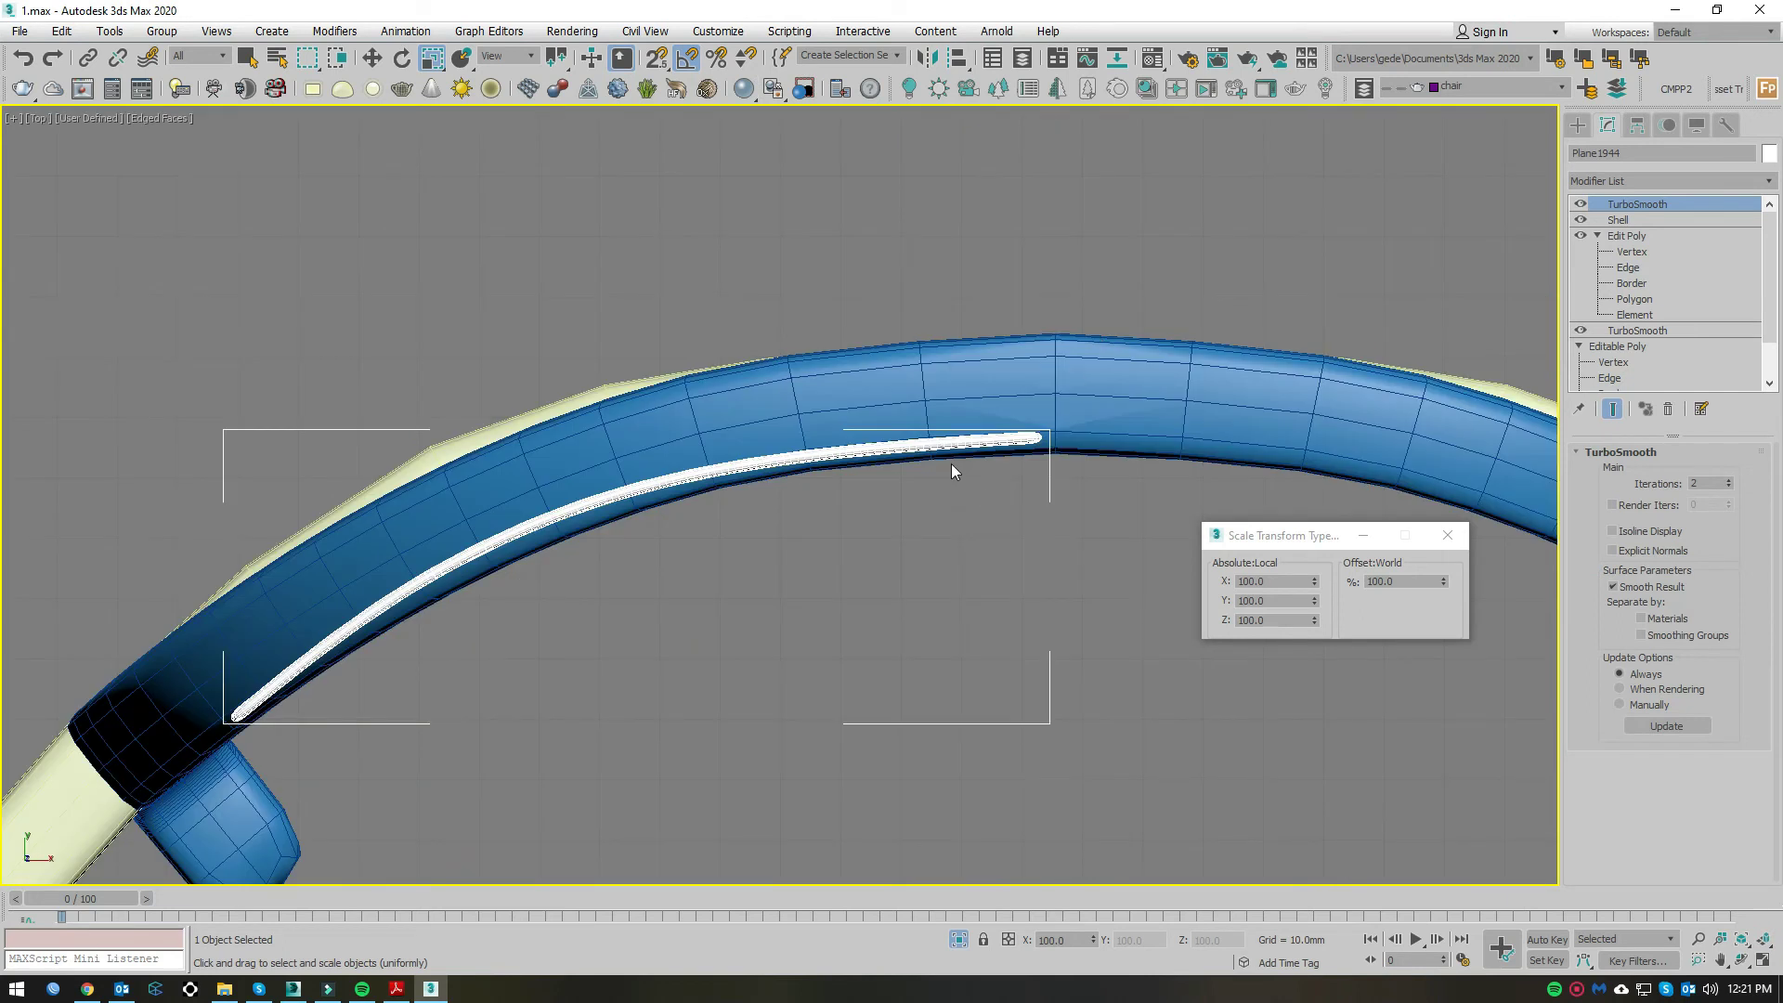
{"action": "key", "text": "F3"}
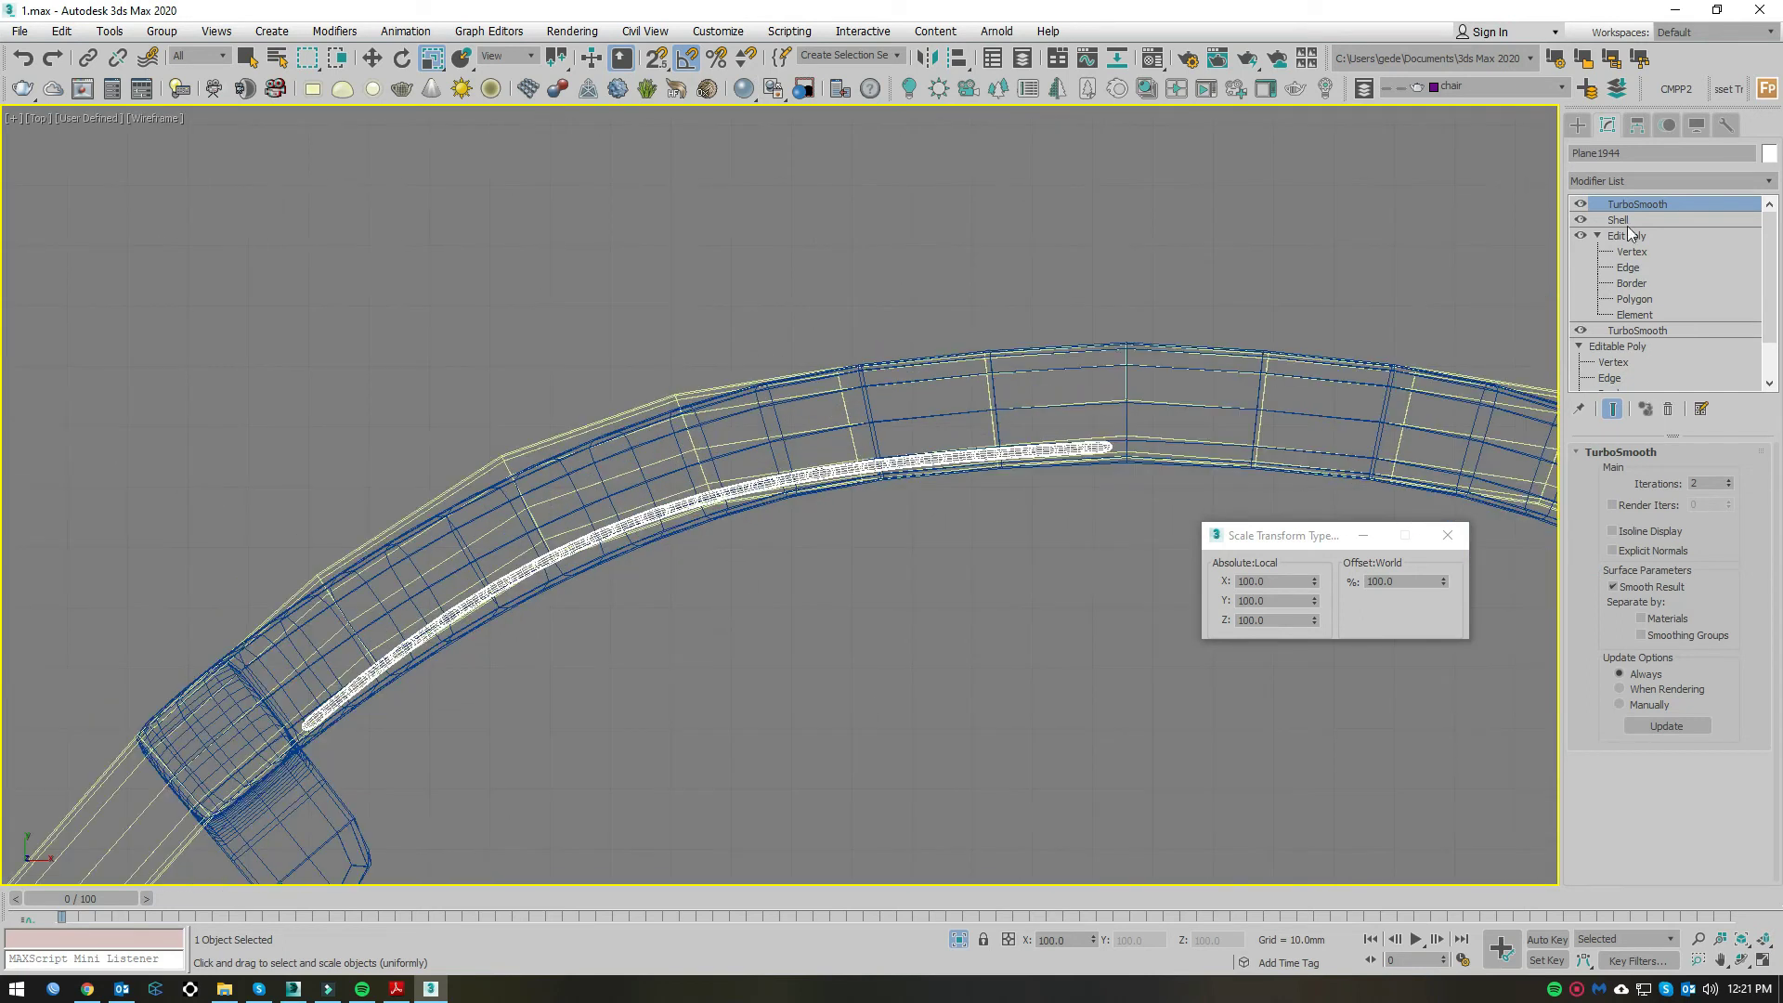
Step: Set the Shell modifier's segments to 2
{"action": "left_click", "coordinate": [1625, 221]}
{"action": "left_click", "coordinate": [1728, 519]}
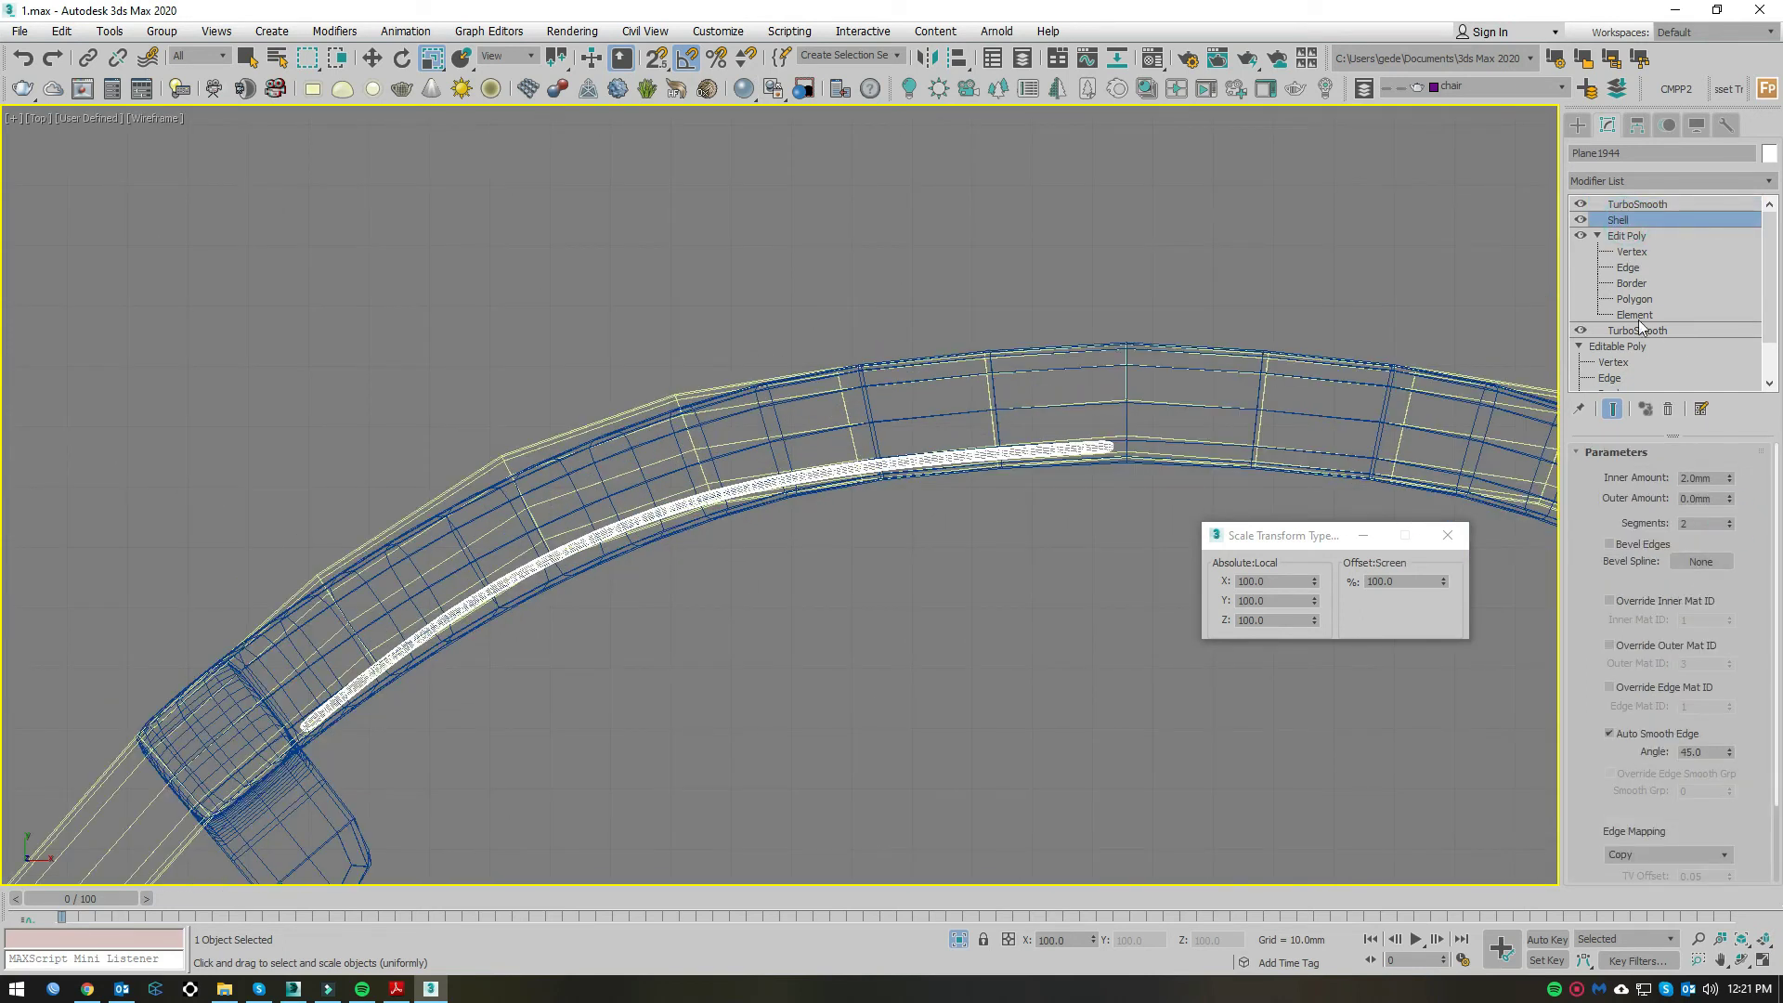
{"action": "scroll", "coordinate": [1062, 278], "scroll_direction": "down", "scroll_amount": 1}
{"action": "scroll", "coordinate": [771, 453], "scroll_direction": "down", "scroll_amount": 4}
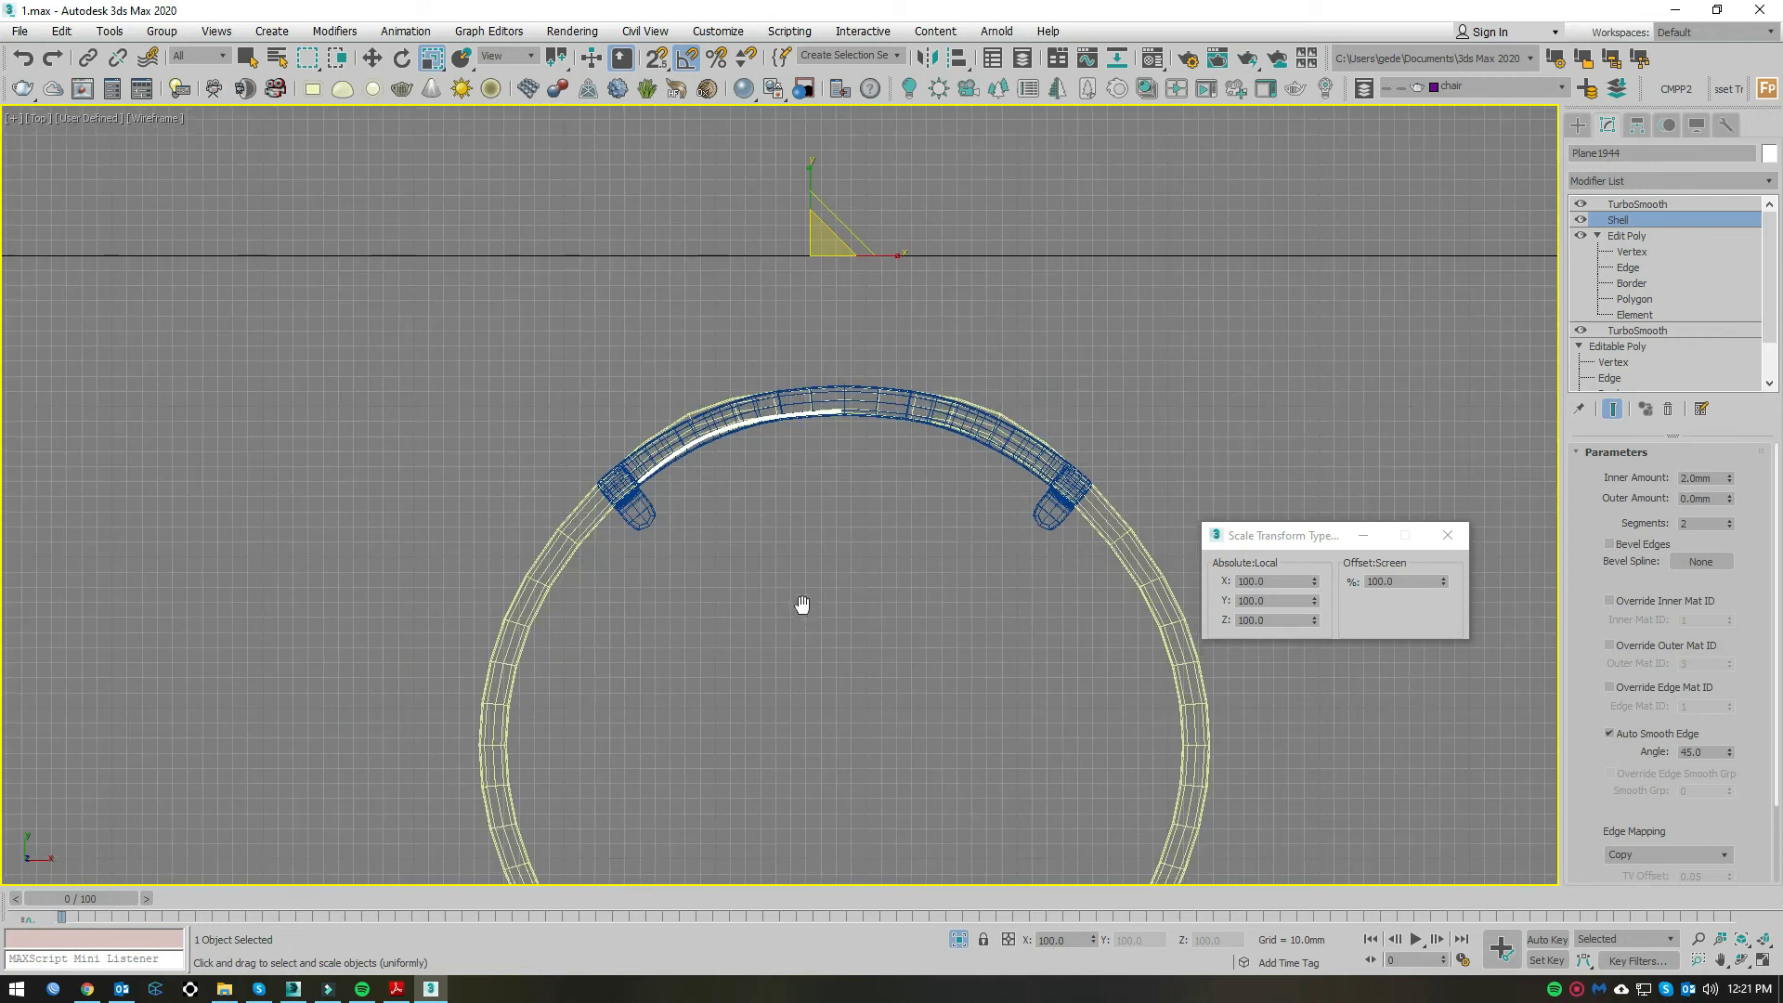
{"action": "scroll", "coordinate": [745, 368], "scroll_direction": "up", "scroll_amount": 5}
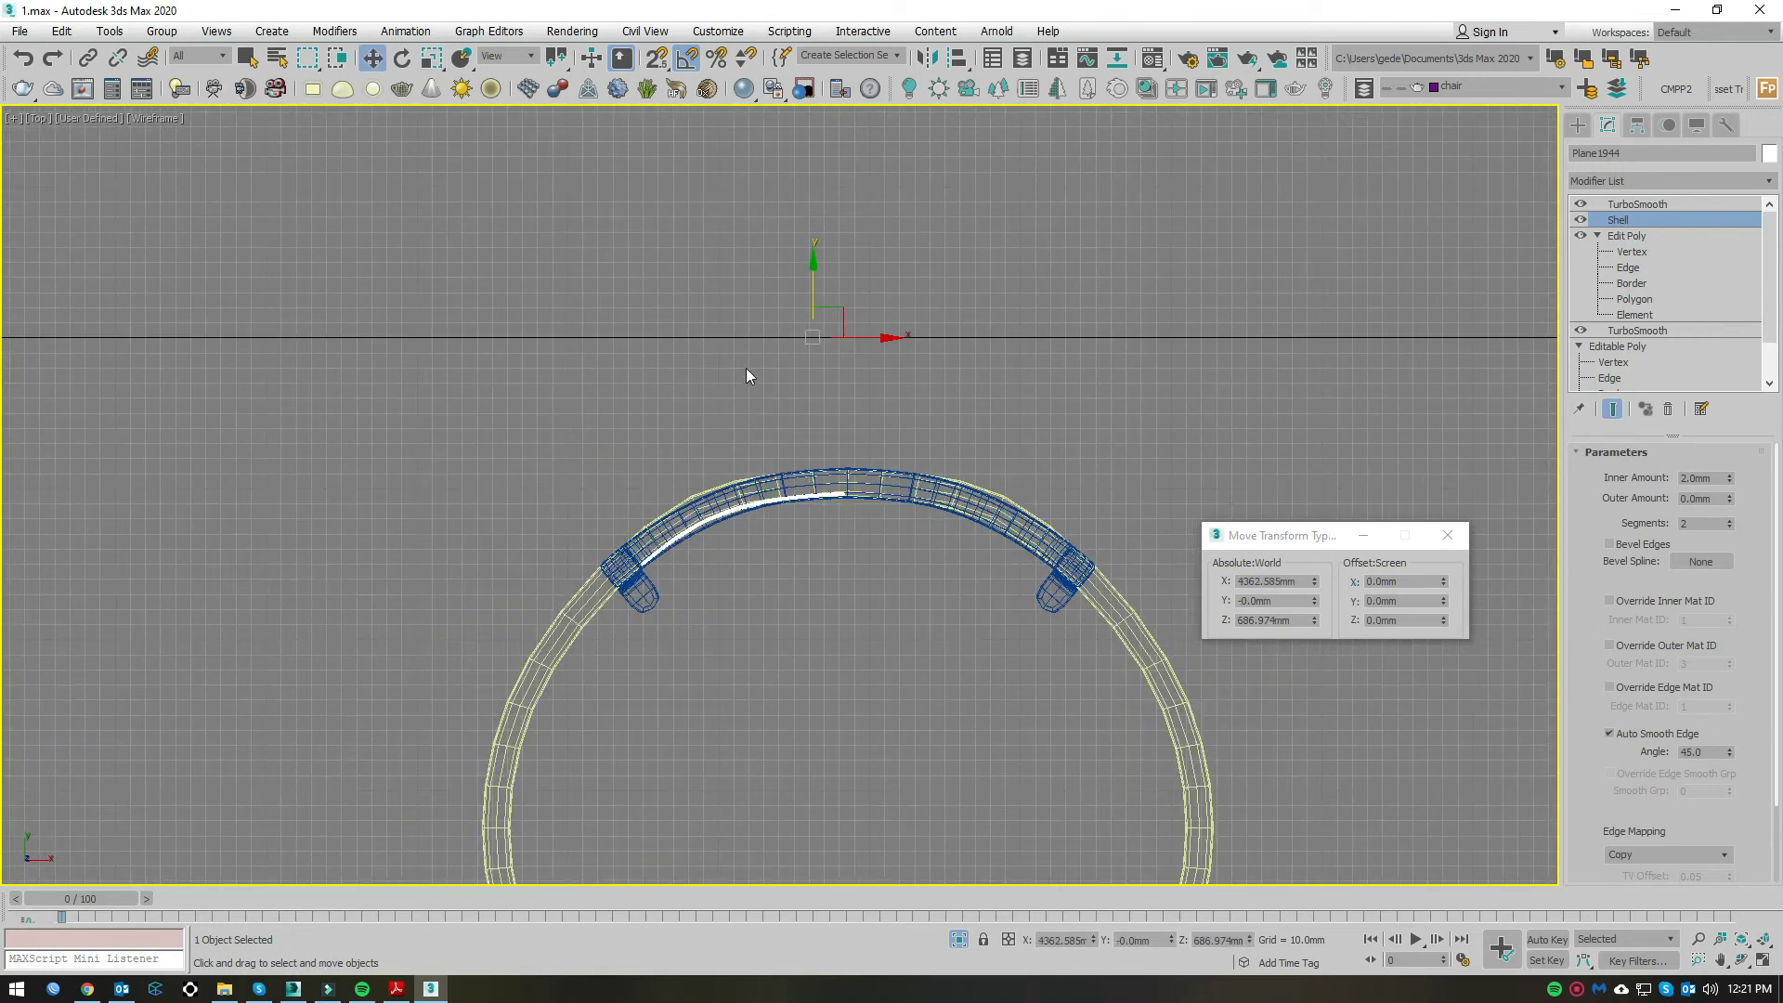
Step: Switch to the Move tool and temporarily hide the Shell to inspect the panel
{"action": "key", "text": "w"}
{"action": "scroll", "coordinate": [838, 444], "scroll_direction": "up", "scroll_amount": 1}
{"action": "scroll", "coordinate": [983, 511], "scroll_direction": "down", "scroll_amount": 1}
{"action": "left_click", "coordinate": [1580, 219]}
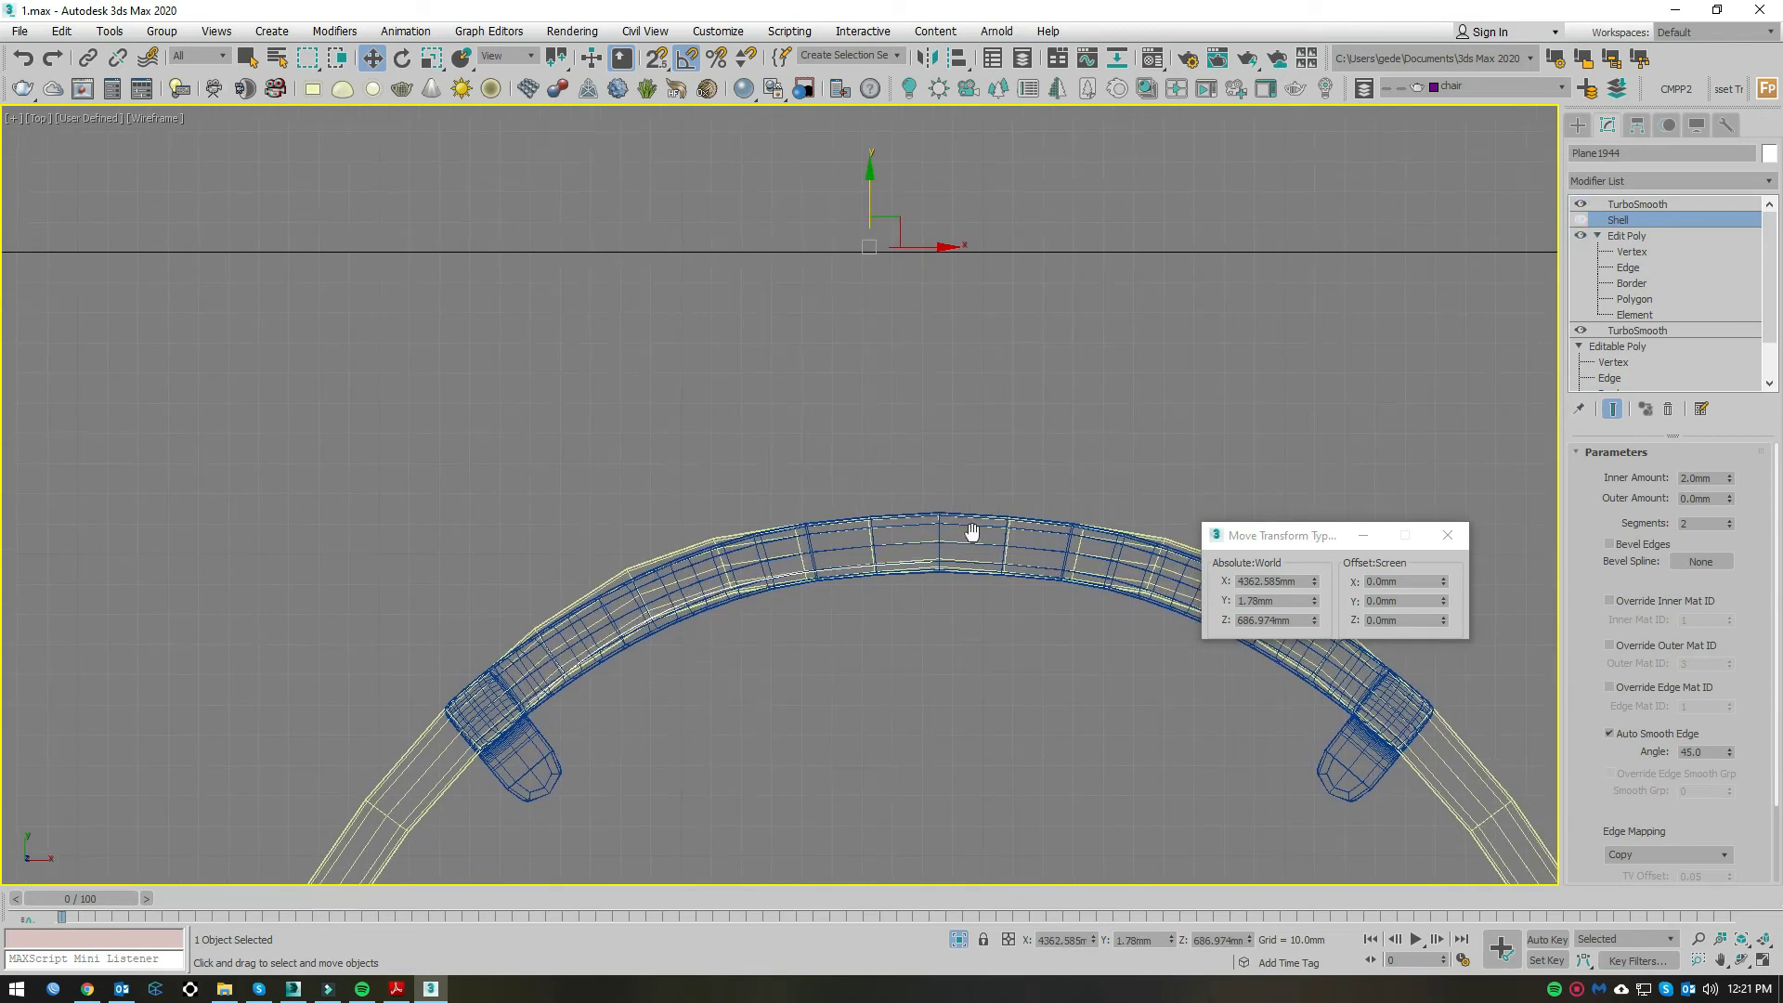
{"action": "scroll", "coordinate": [967, 529], "scroll_direction": "down", "scroll_amount": 3}
{"action": "scroll", "coordinate": [823, 497], "scroll_direction": "down", "scroll_amount": 2}
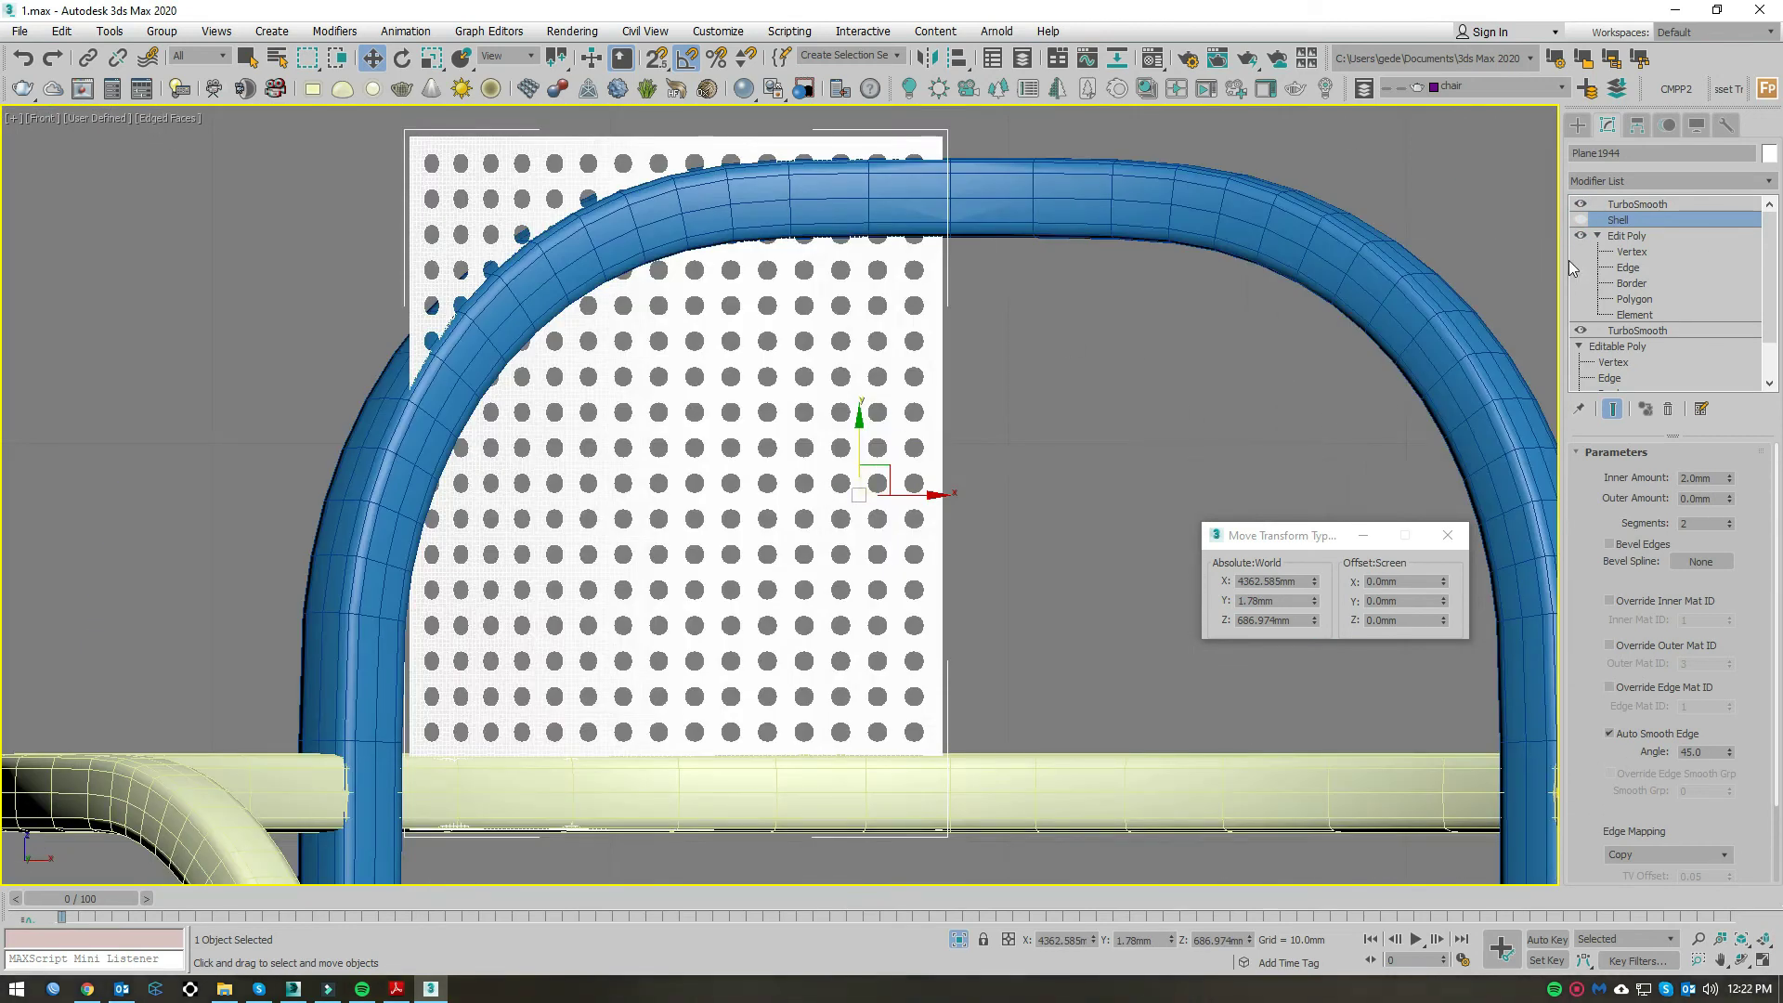
Step: Toggle the Edit Poly and turn the top TurboSmooth off so the holes show square
{"action": "left_click", "coordinate": [1580, 236]}
{"action": "left_click", "coordinate": [1581, 236]}
{"action": "left_click", "coordinate": [1579, 204]}
{"action": "scroll", "coordinate": [1080, 495], "scroll_direction": "down", "scroll_amount": 2}
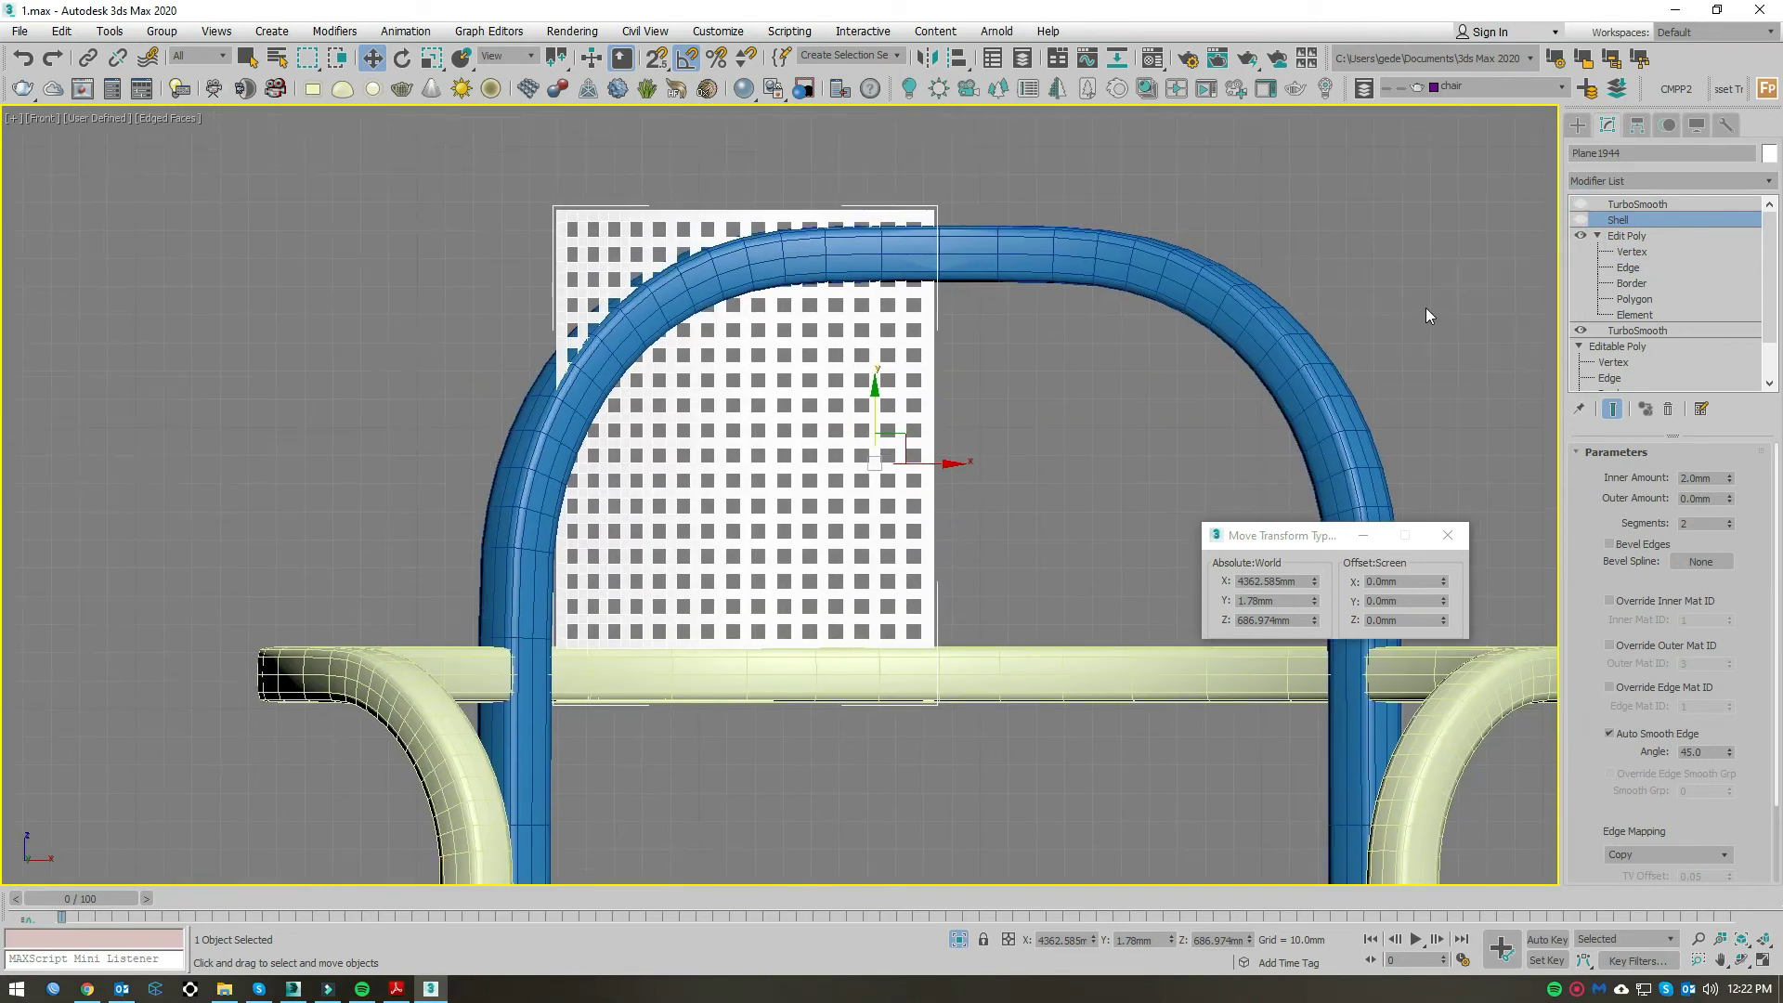
{"action": "left_click", "coordinate": [1603, 202]}
{"action": "left_click", "coordinate": [1585, 202]}
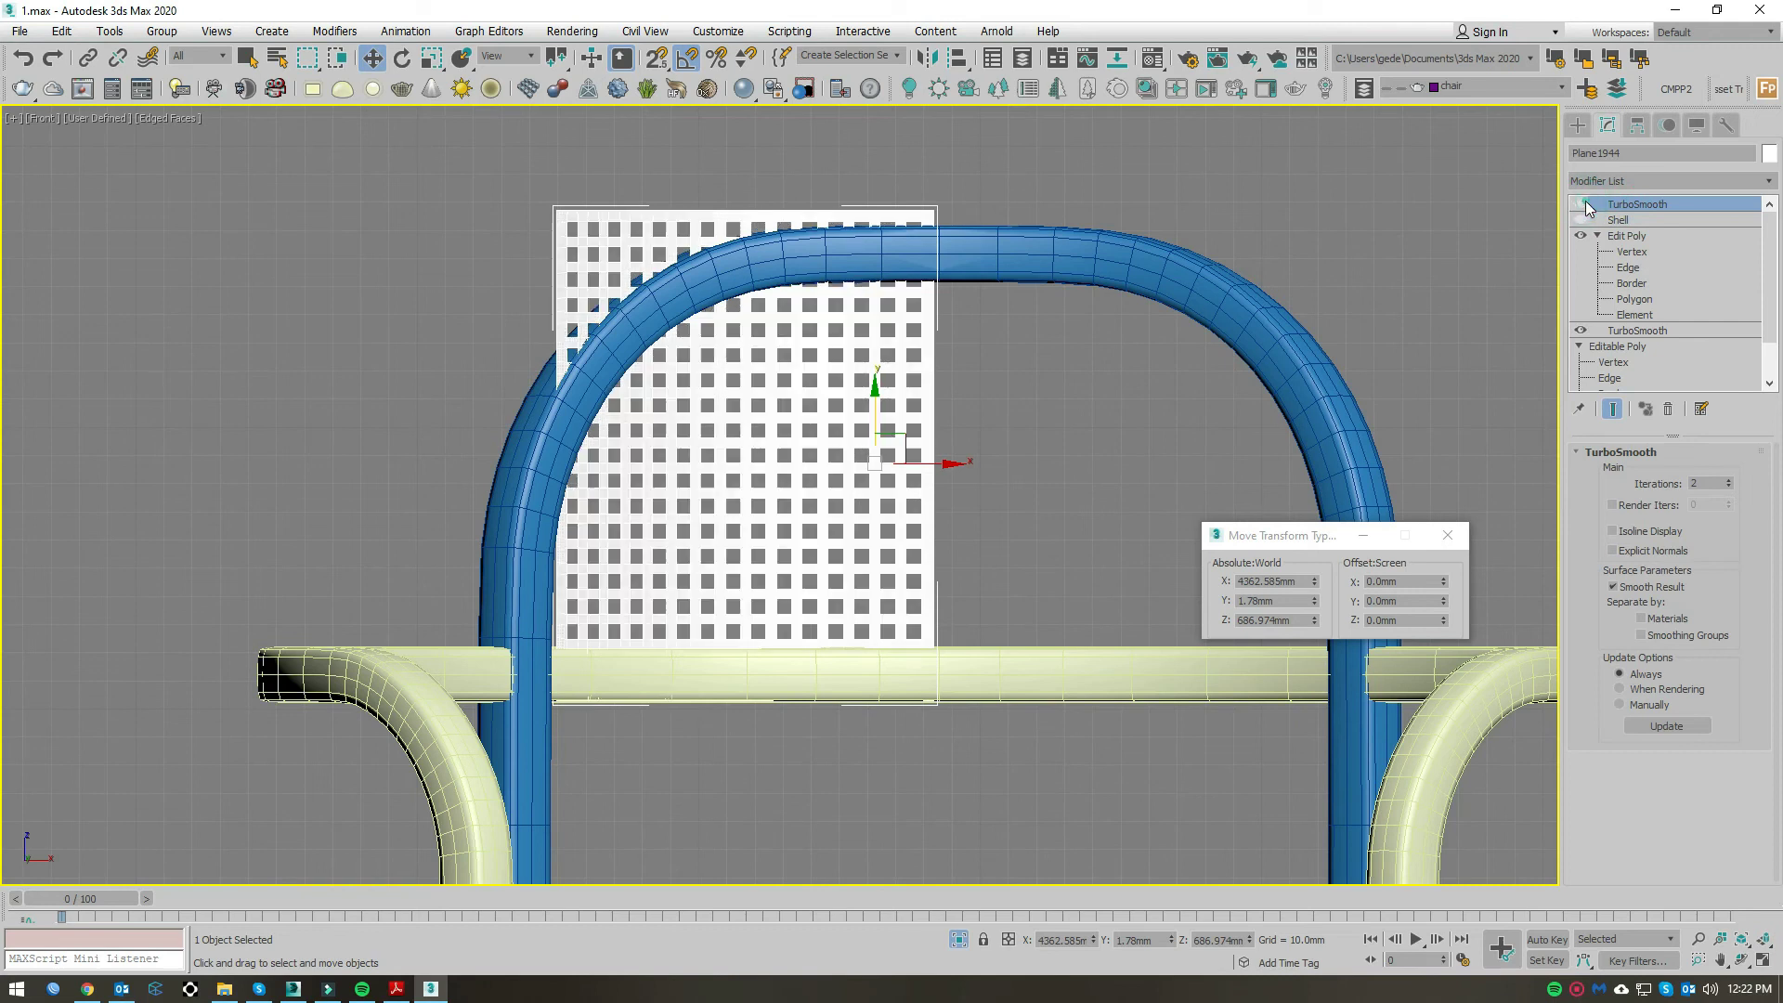
{"action": "scroll", "coordinate": [909, 407], "scroll_direction": "up", "scroll_amount": 3}
{"action": "scroll", "coordinate": [920, 427], "scroll_direction": "down", "scroll_amount": 3}
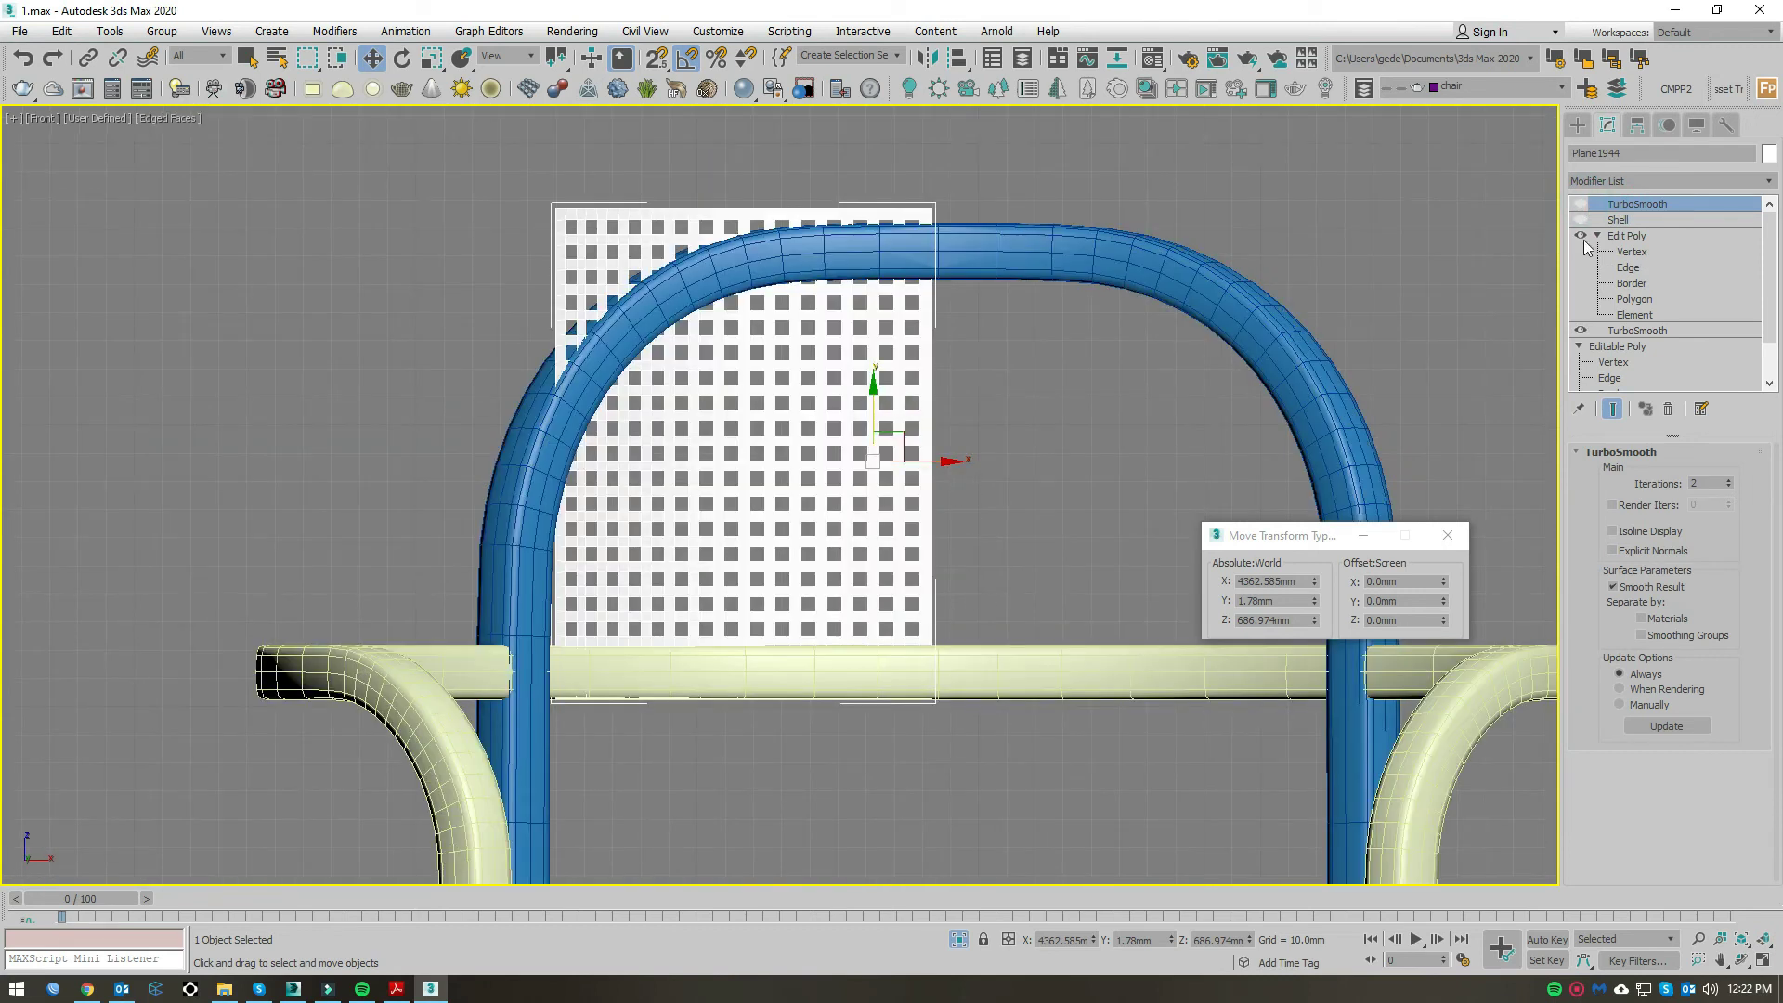
{"action": "middle_click_drag", "start_coordinate": [994, 520], "coordinate": [992, 527]}
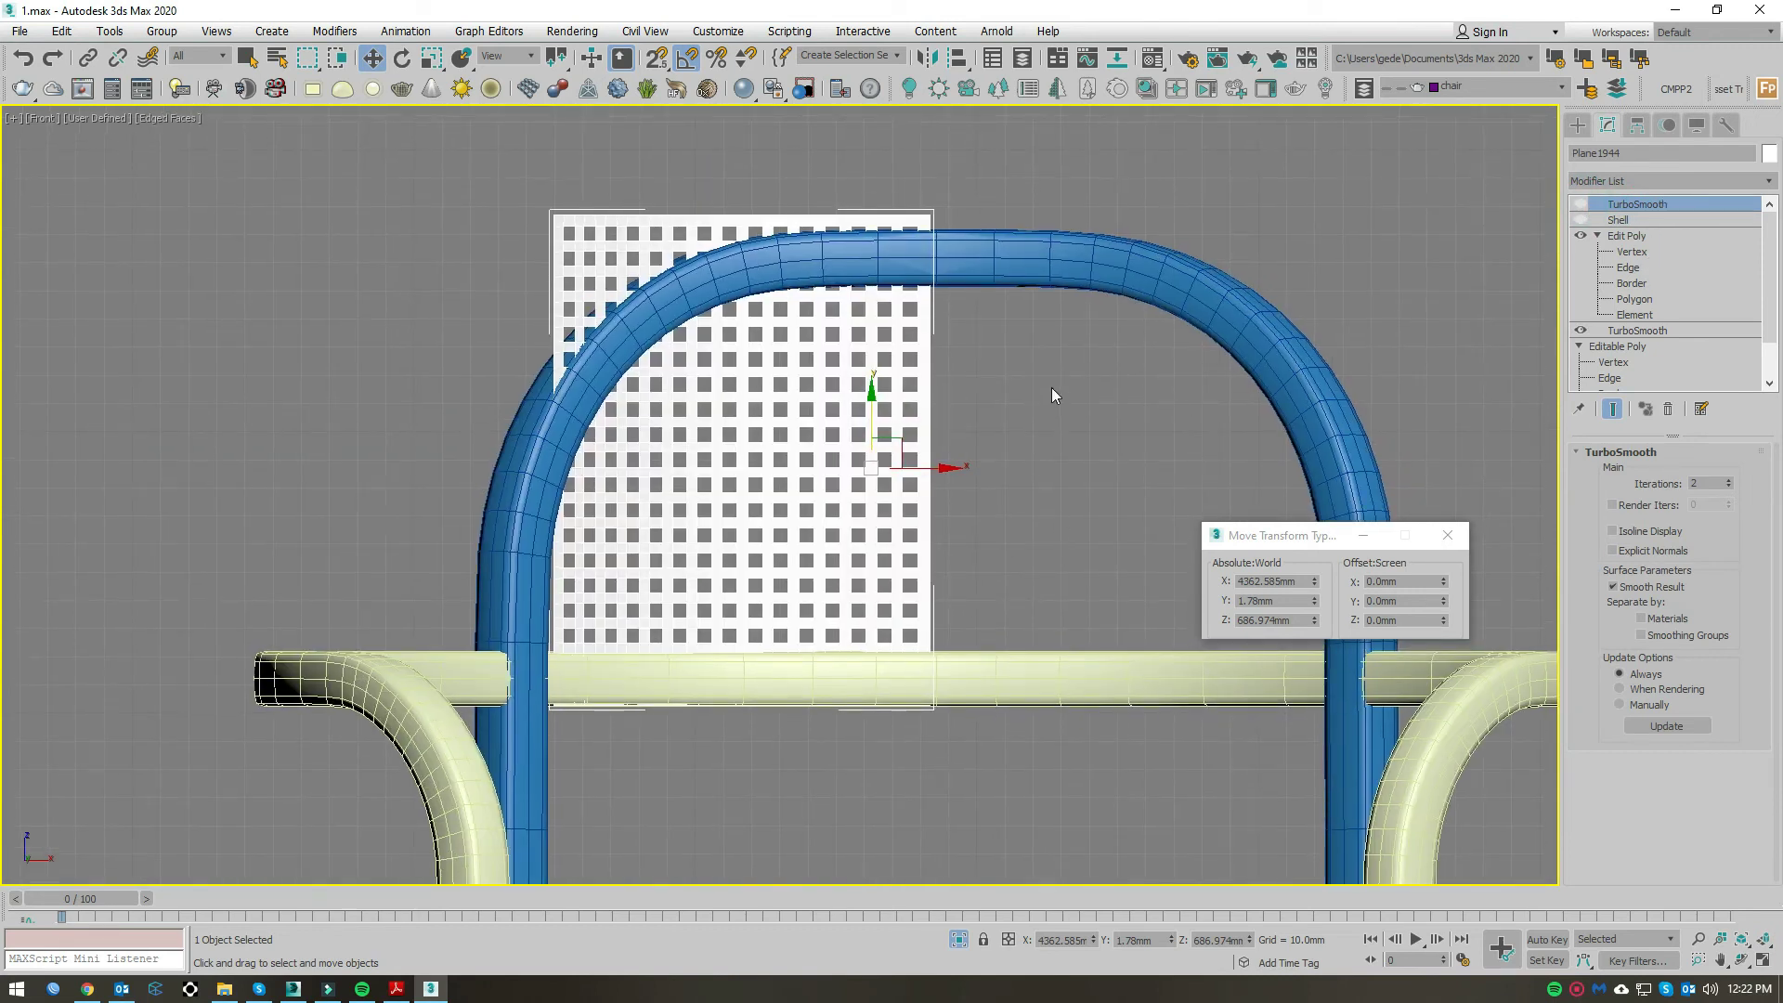
{"action": "scroll", "coordinate": [907, 472], "scroll_direction": "up", "scroll_amount": 4}
{"action": "scroll", "coordinate": [906, 471], "scroll_direction": "down", "scroll_amount": 2}
Step: Scale the backrest panel uniformly to 101.7% and check it in Top wireframe
{"action": "key", "text": "r"}
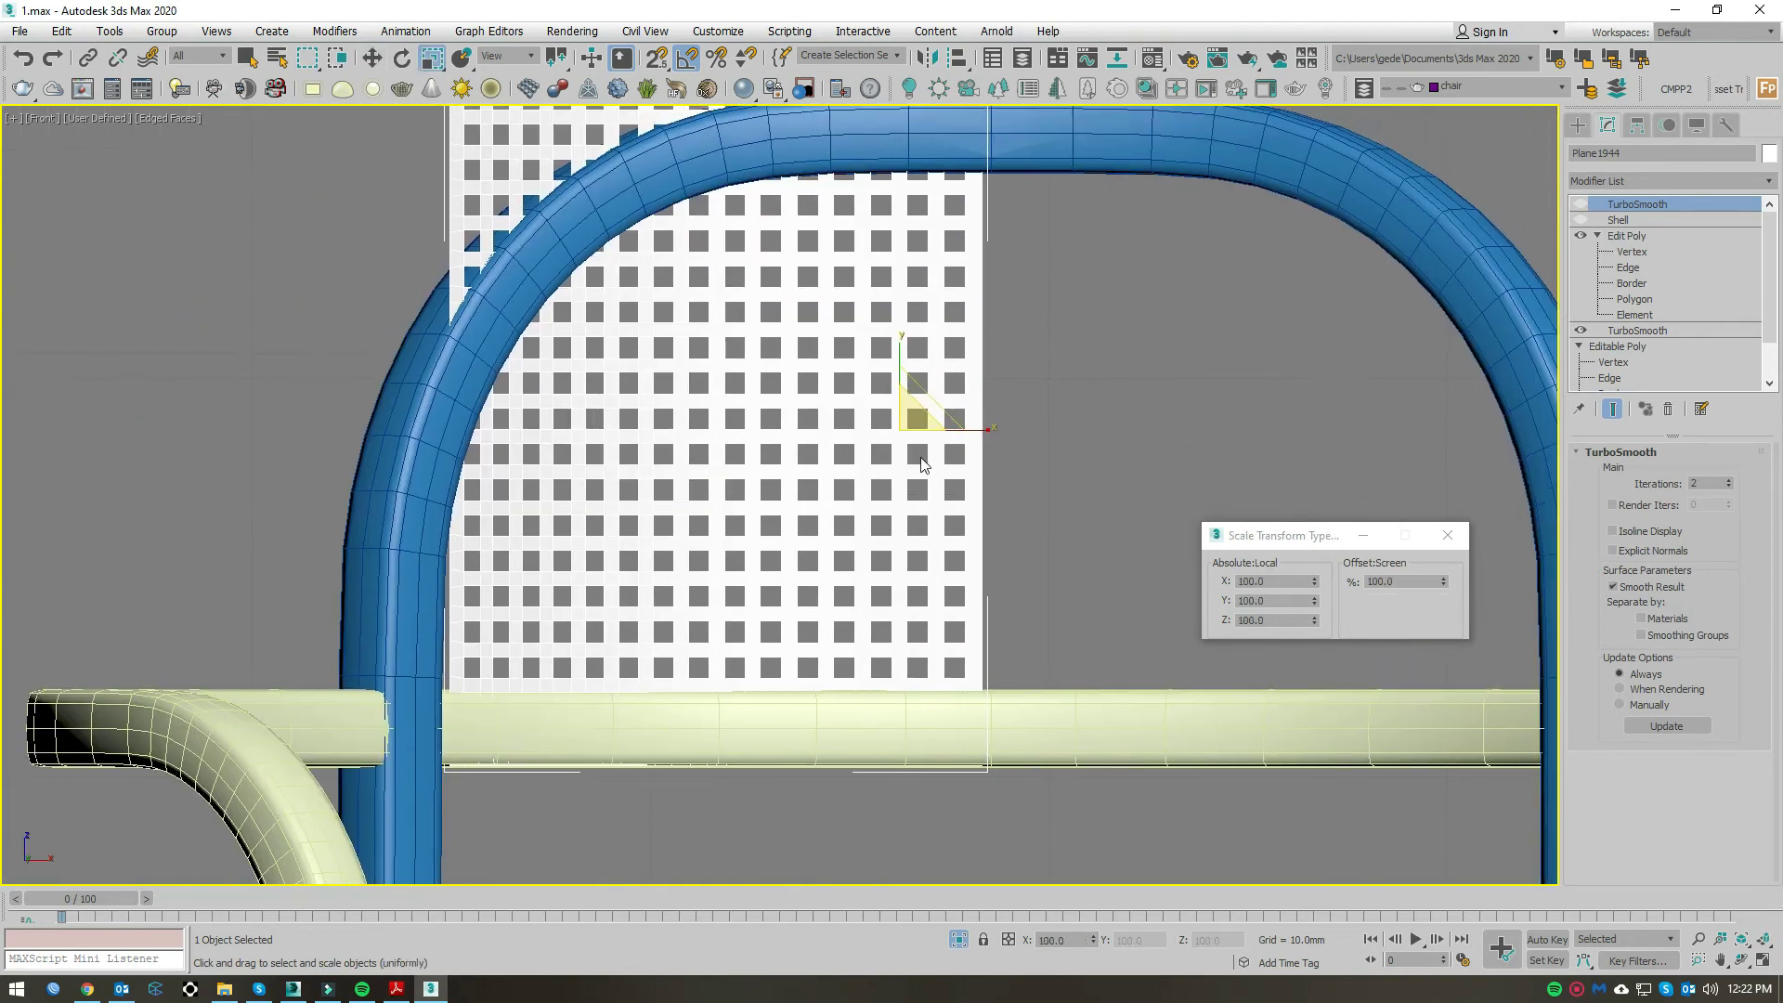
{"action": "left_click_drag", "start_coordinate": [1443, 581], "coordinate": [1445, 563]}
{"action": "key", "text": "t"}
{"action": "key", "text": "F3"}
{"action": "scroll", "coordinate": [929, 581], "scroll_direction": "down", "scroll_amount": 2}
{"action": "scroll", "coordinate": [920, 594], "scroll_direction": "down", "scroll_amount": 3}
Step: Return to shaded Perspective with the Shell active, orbiting to face the backrest
{"action": "key", "text": "p"}
{"action": "mouse_move", "coordinate": [918, 566]}
{"action": "middle_mouse_down", "text": "alt"}
{"action": "mouse_move", "coordinate": [960, 708]}
{"action": "mouse_move", "coordinate": [984, 597]}
{"action": "mouse_move", "coordinate": [1022, 605]}
{"action": "middle_mouse_up", "text": "alt"}
{"action": "key", "text": "F3"}
{"action": "left_click", "coordinate": [1584, 219]}
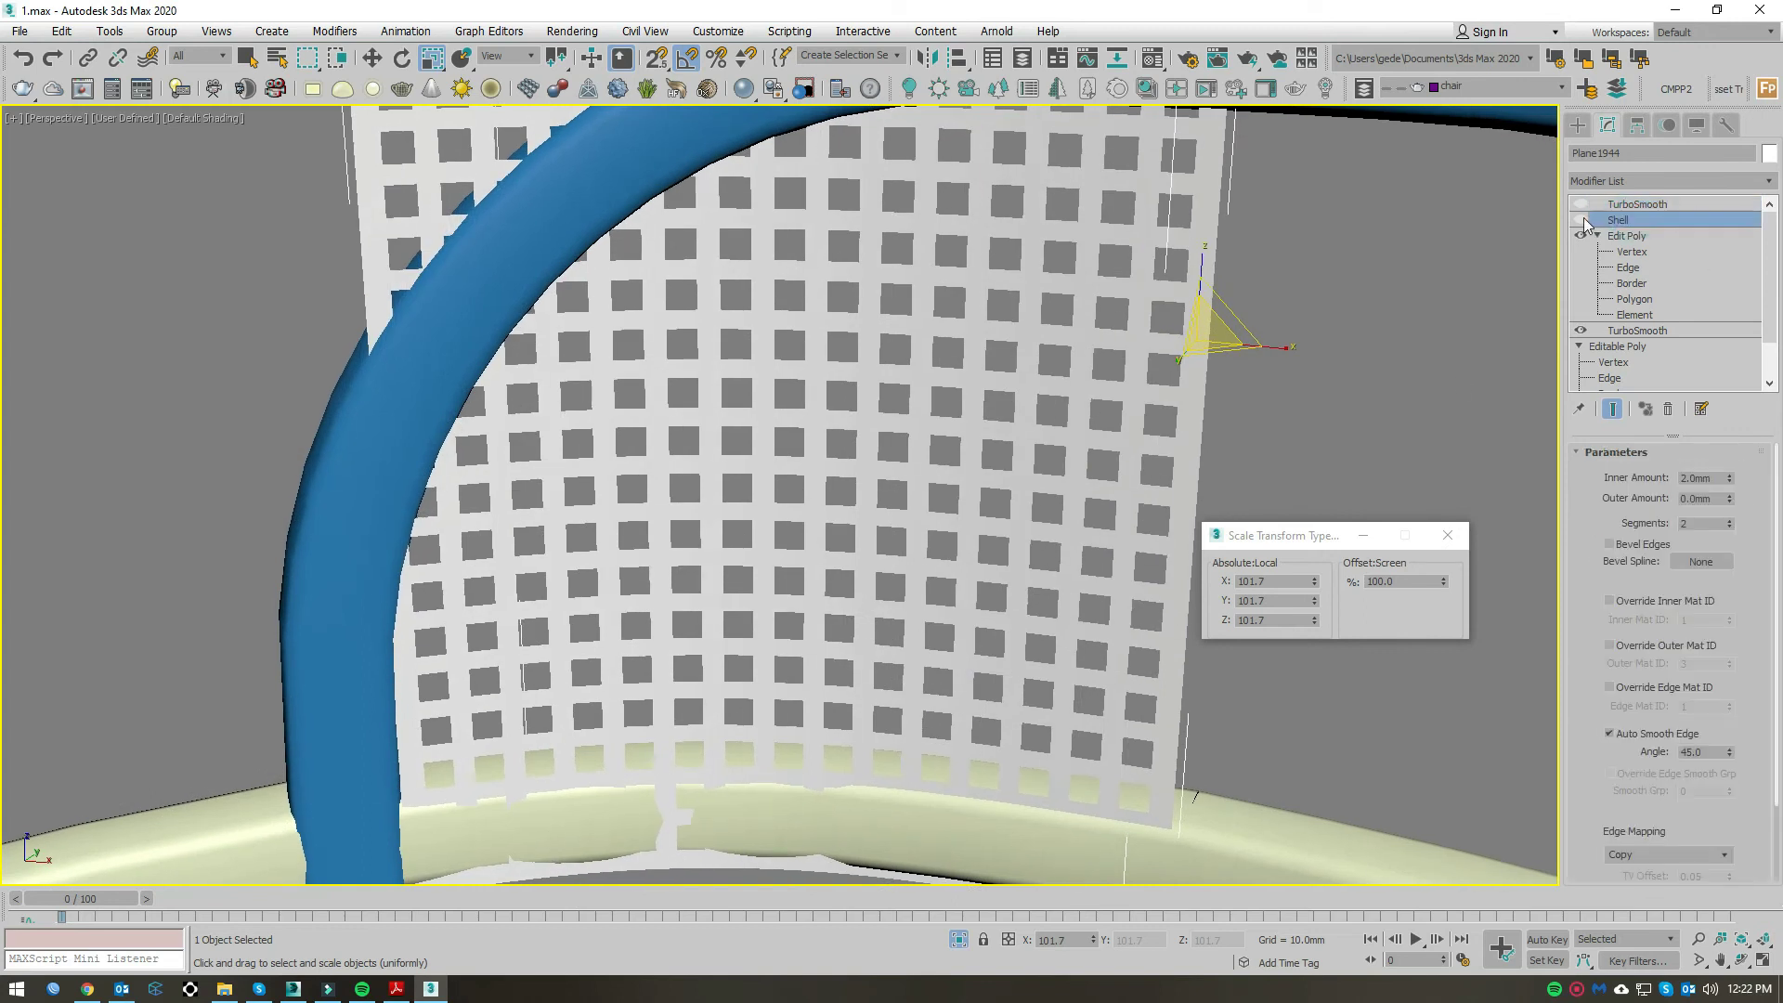
{"action": "middle_click_drag", "start_coordinate": [1045, 460], "coordinate": [1056, 475], "text": "alt"}
{"action": "middle_click_drag", "start_coordinate": [1235, 421], "coordinate": [1346, 354], "text": "alt"}
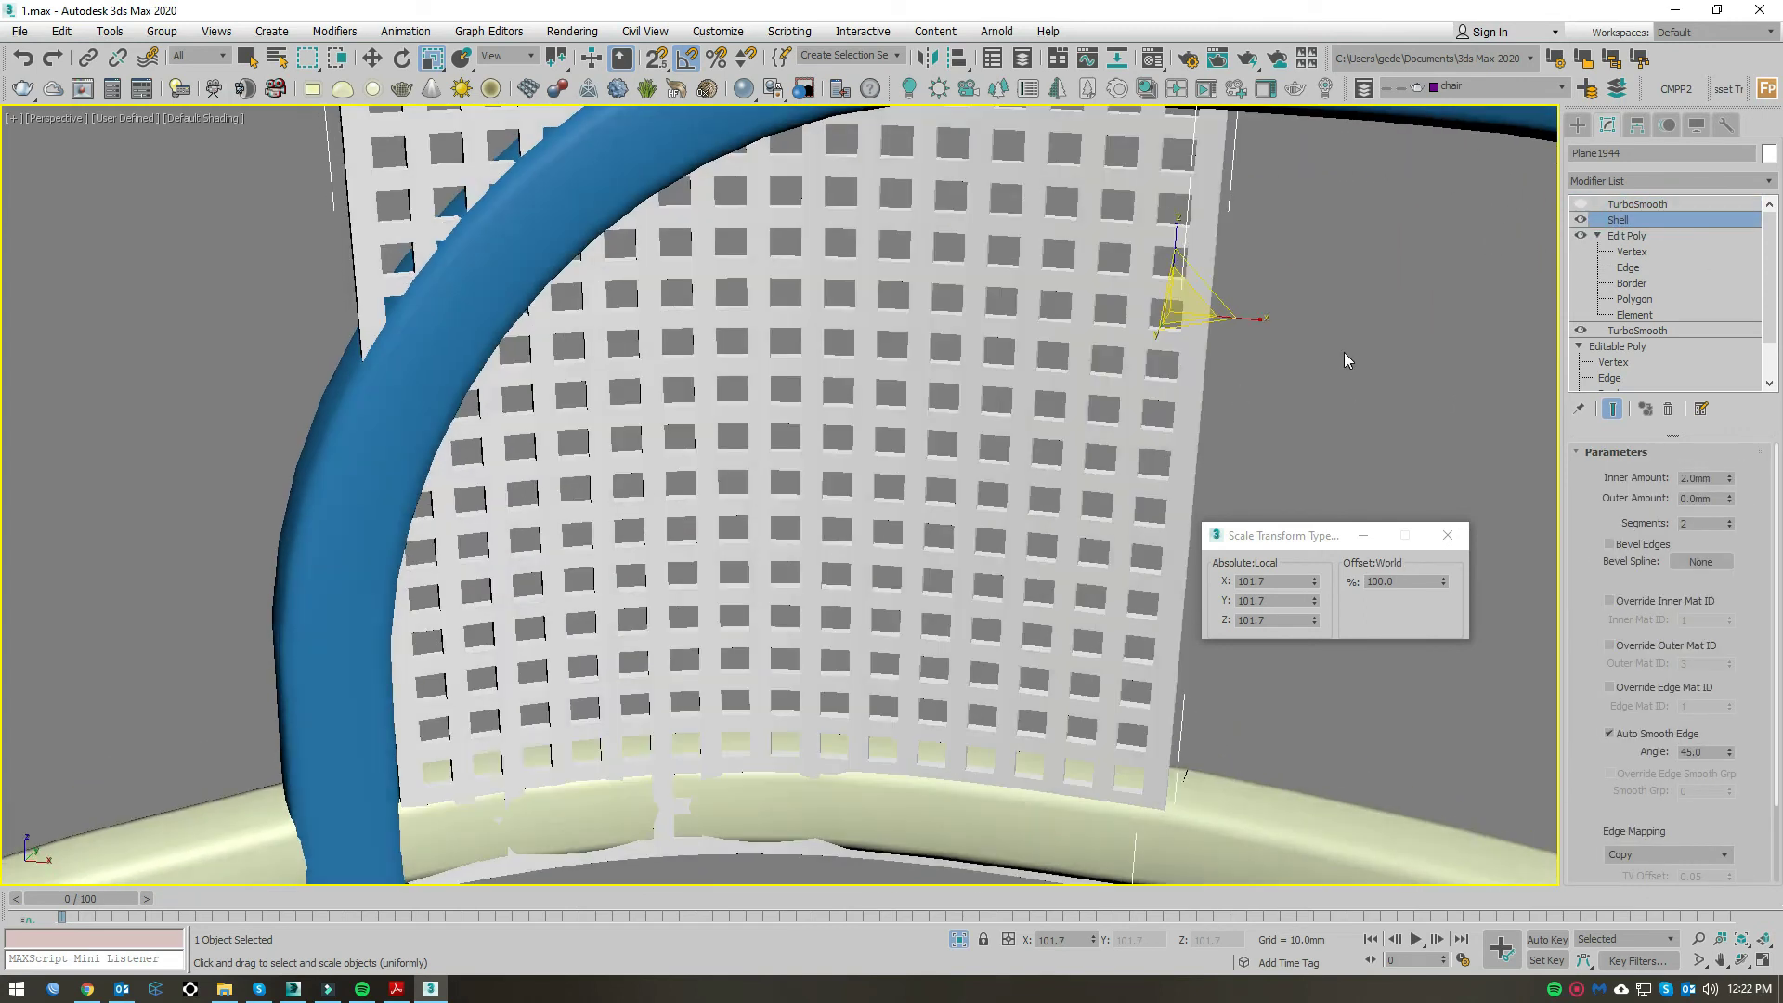
Step: Add an Edit Poly above the Shell and select all of its vertices
{"action": "left_click", "coordinate": [1620, 180]}
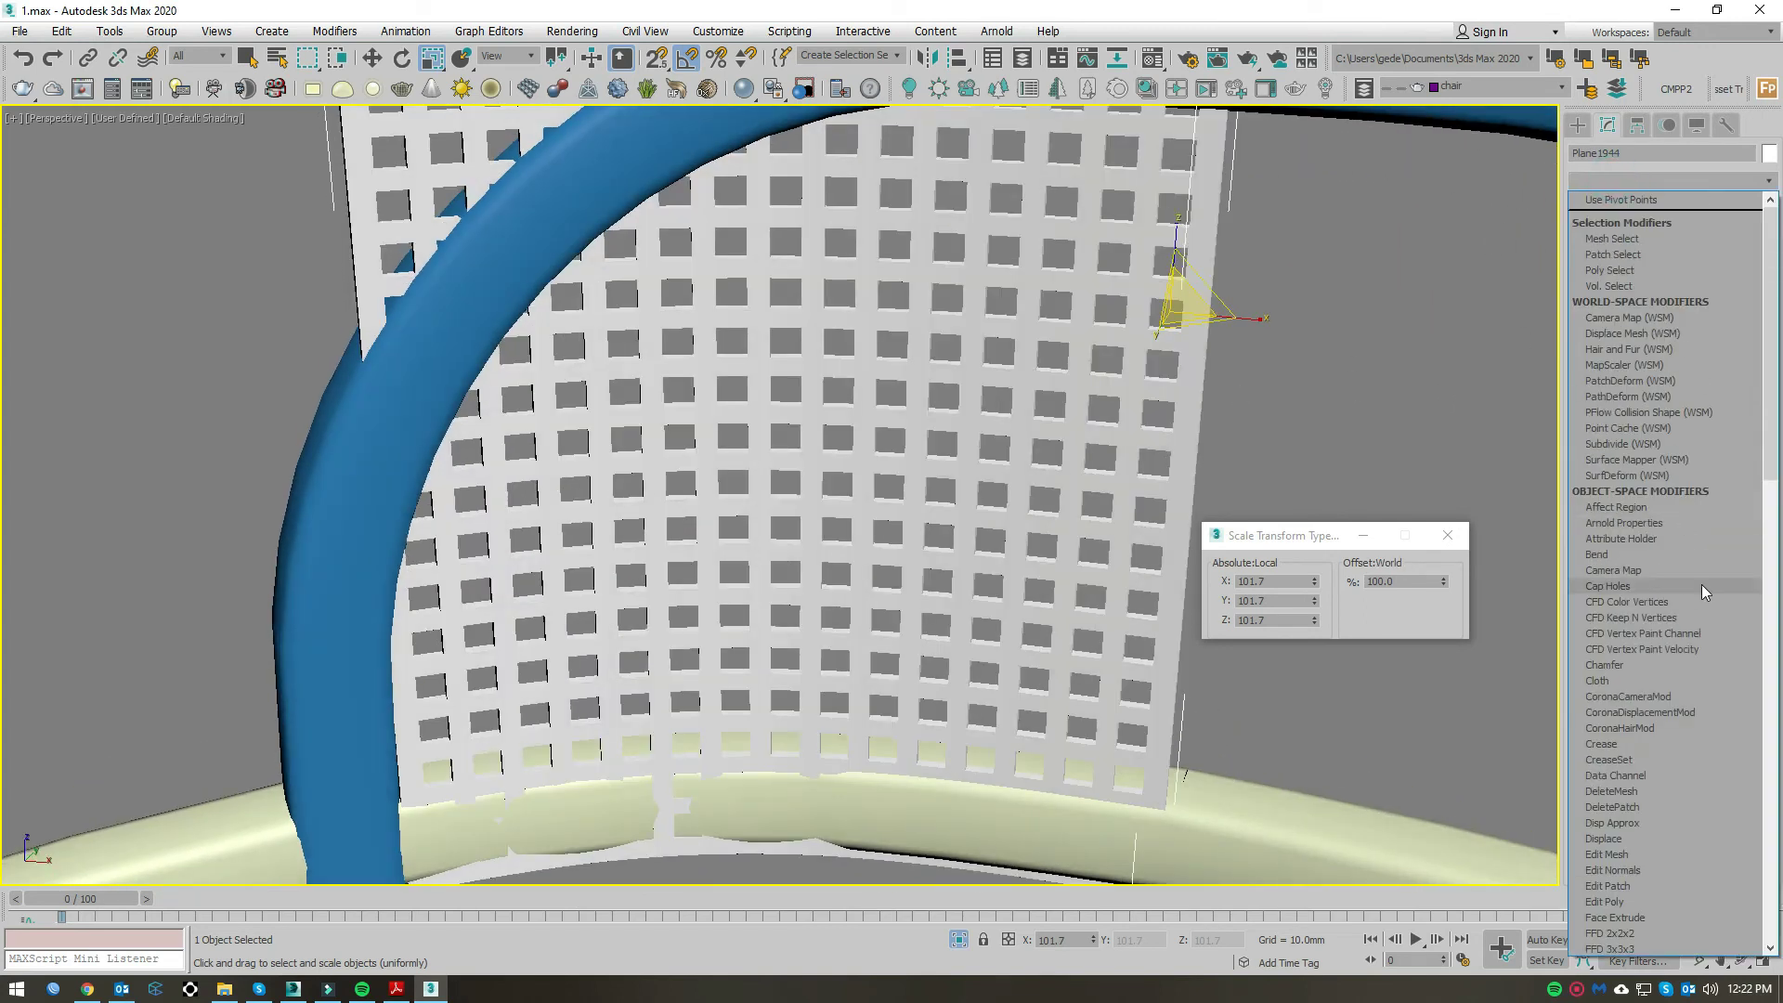
{"action": "scroll", "coordinate": [1663, 743], "scroll_direction": "down", "scroll_amount": 5}
{"action": "scroll", "coordinate": [1663, 741], "scroll_direction": "down", "scroll_amount": 5}
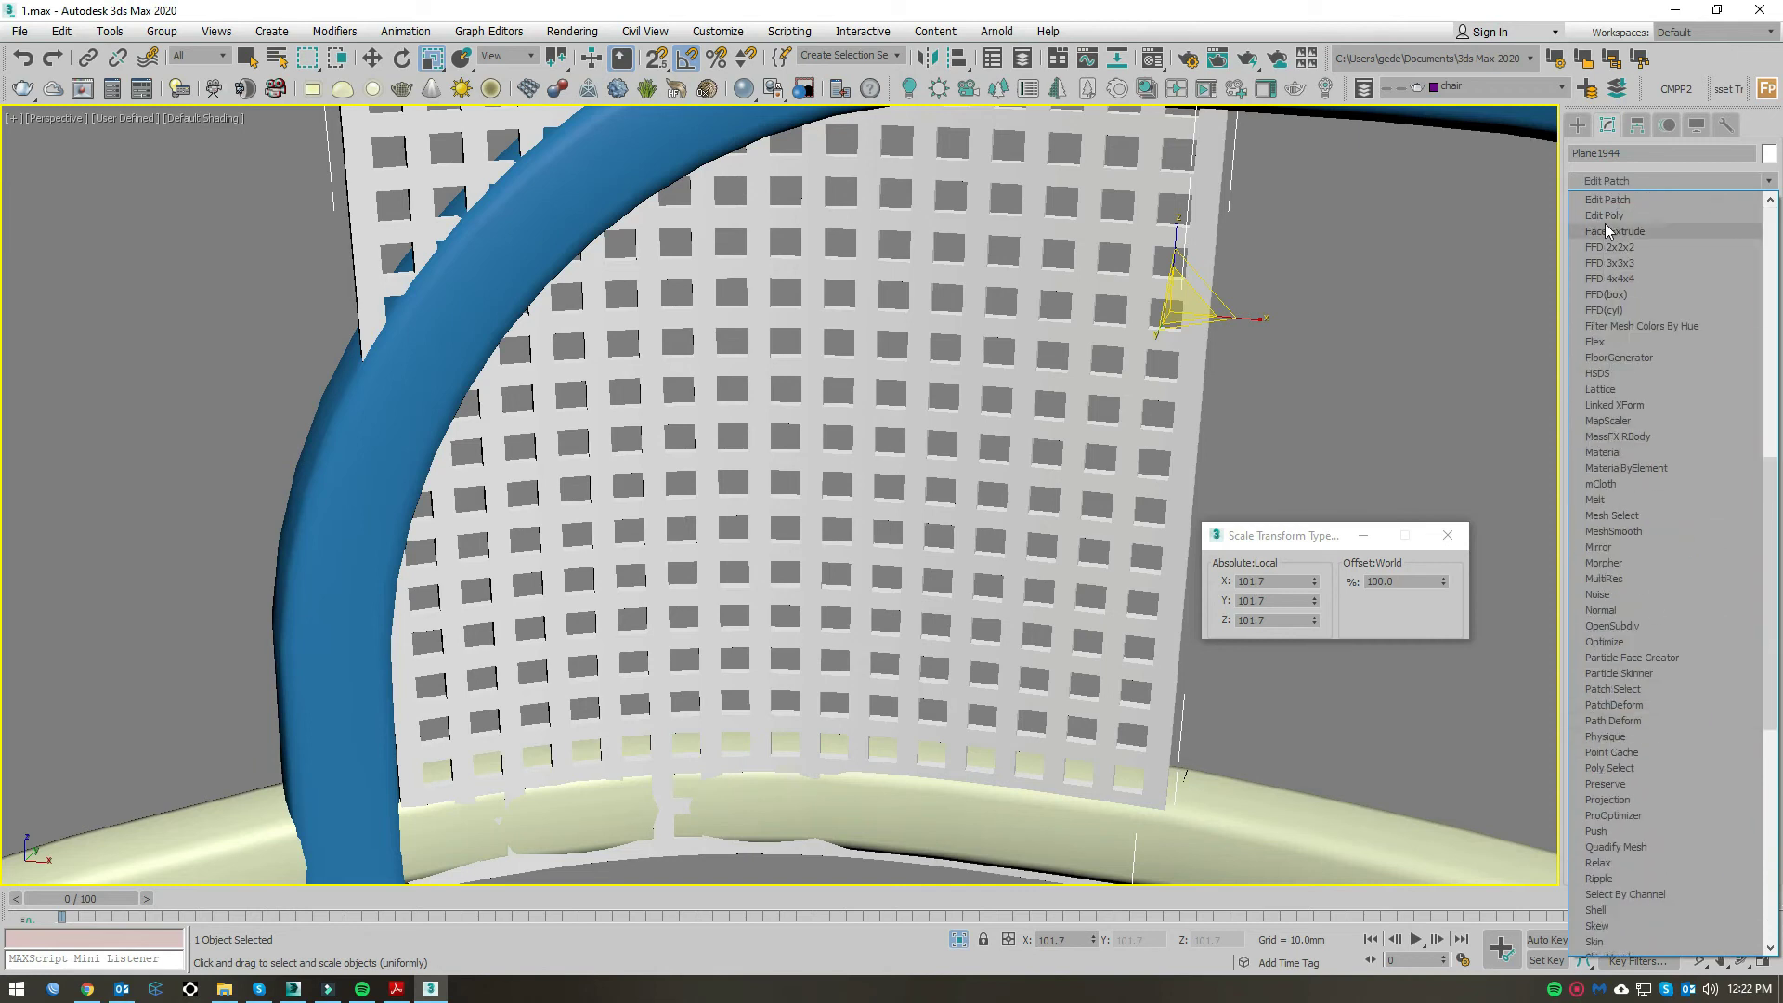
{"action": "left_click", "coordinate": [1605, 228]}
{"action": "left_click", "coordinate": [1597, 219]}
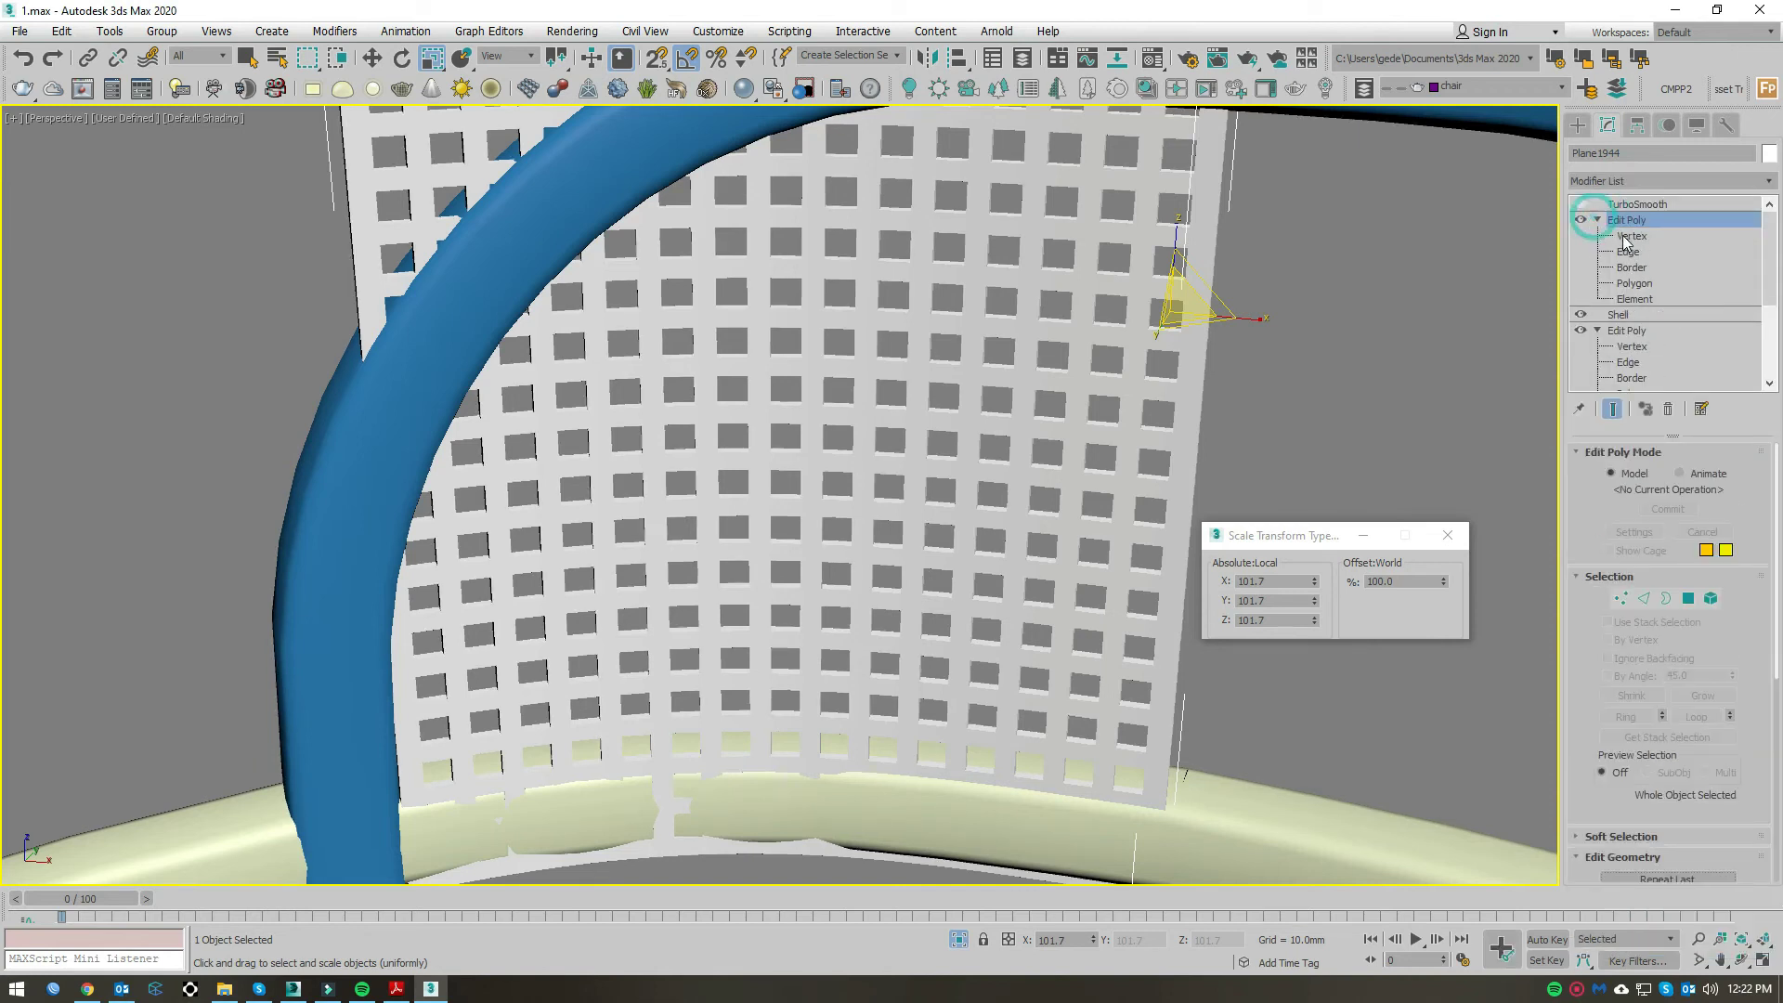
{"action": "right_click", "coordinate": [1167, 434]}
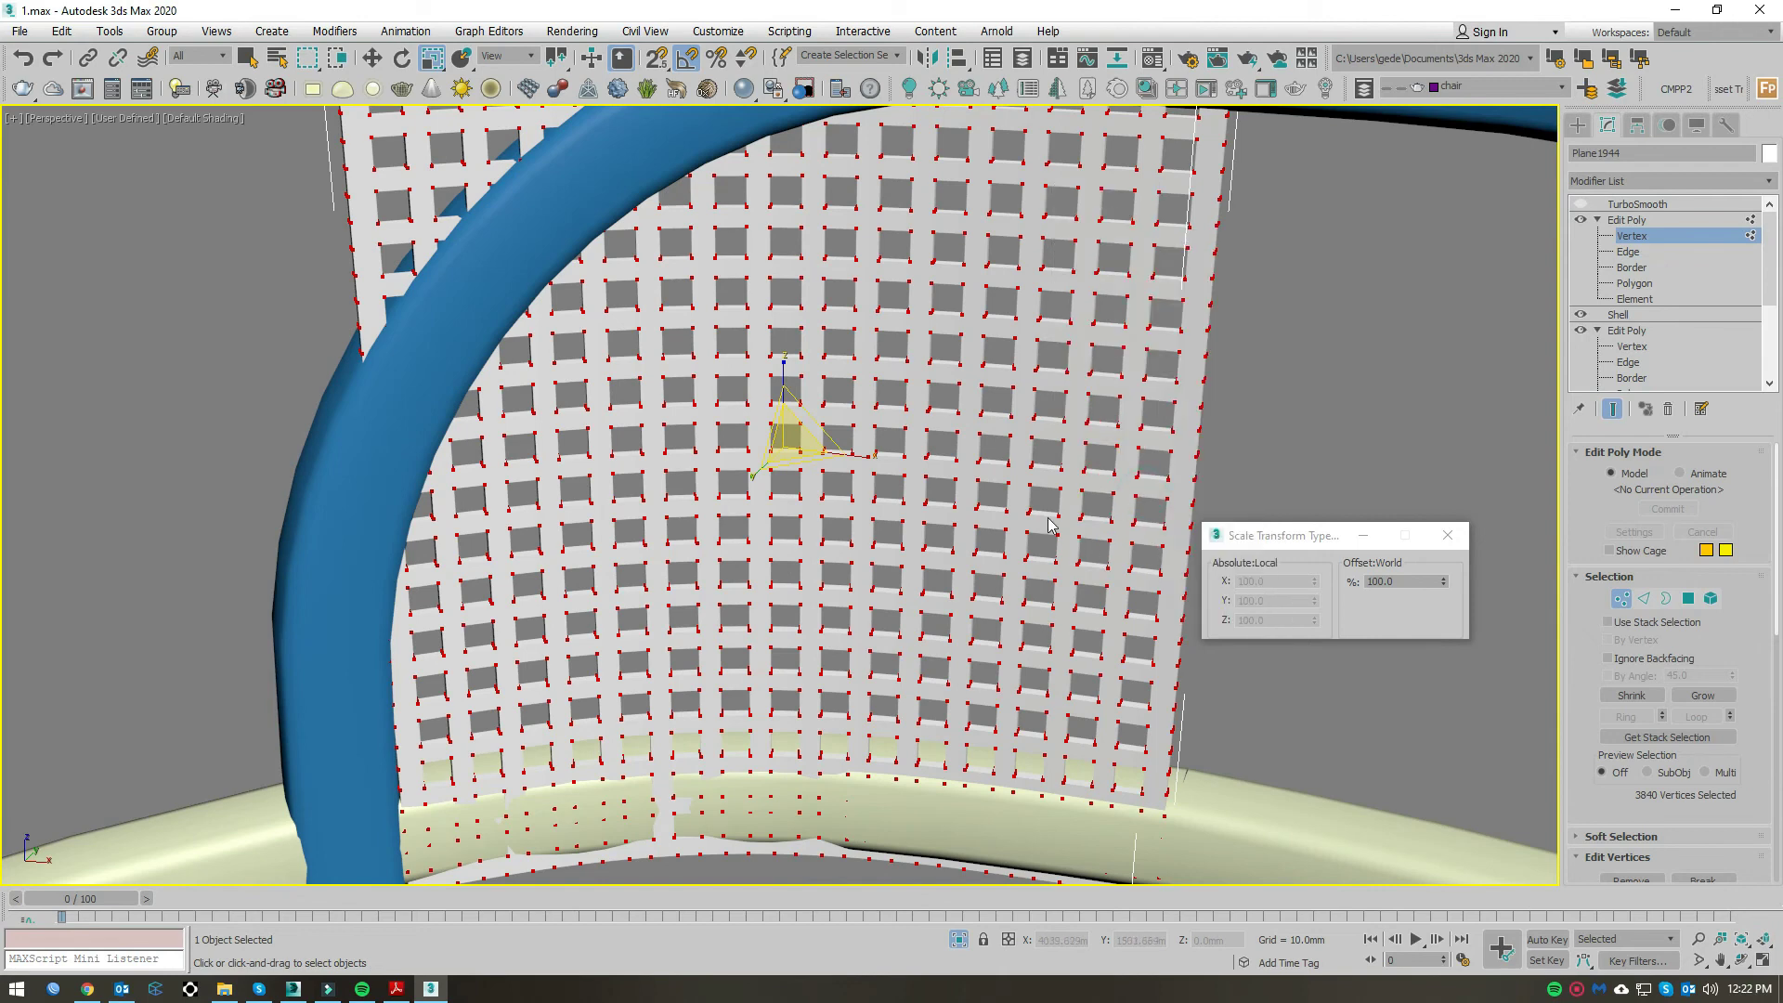
Step: Re-enable the top TurboSmooth and orbit to check the rounded holes
{"action": "scroll", "coordinate": [1039, 412], "scroll_direction": "up", "scroll_amount": 2}
{"action": "scroll", "coordinate": [1039, 411], "scroll_direction": "up", "scroll_amount": 3}
{"action": "scroll", "coordinate": [1038, 411], "scroll_direction": "down", "scroll_amount": 5}
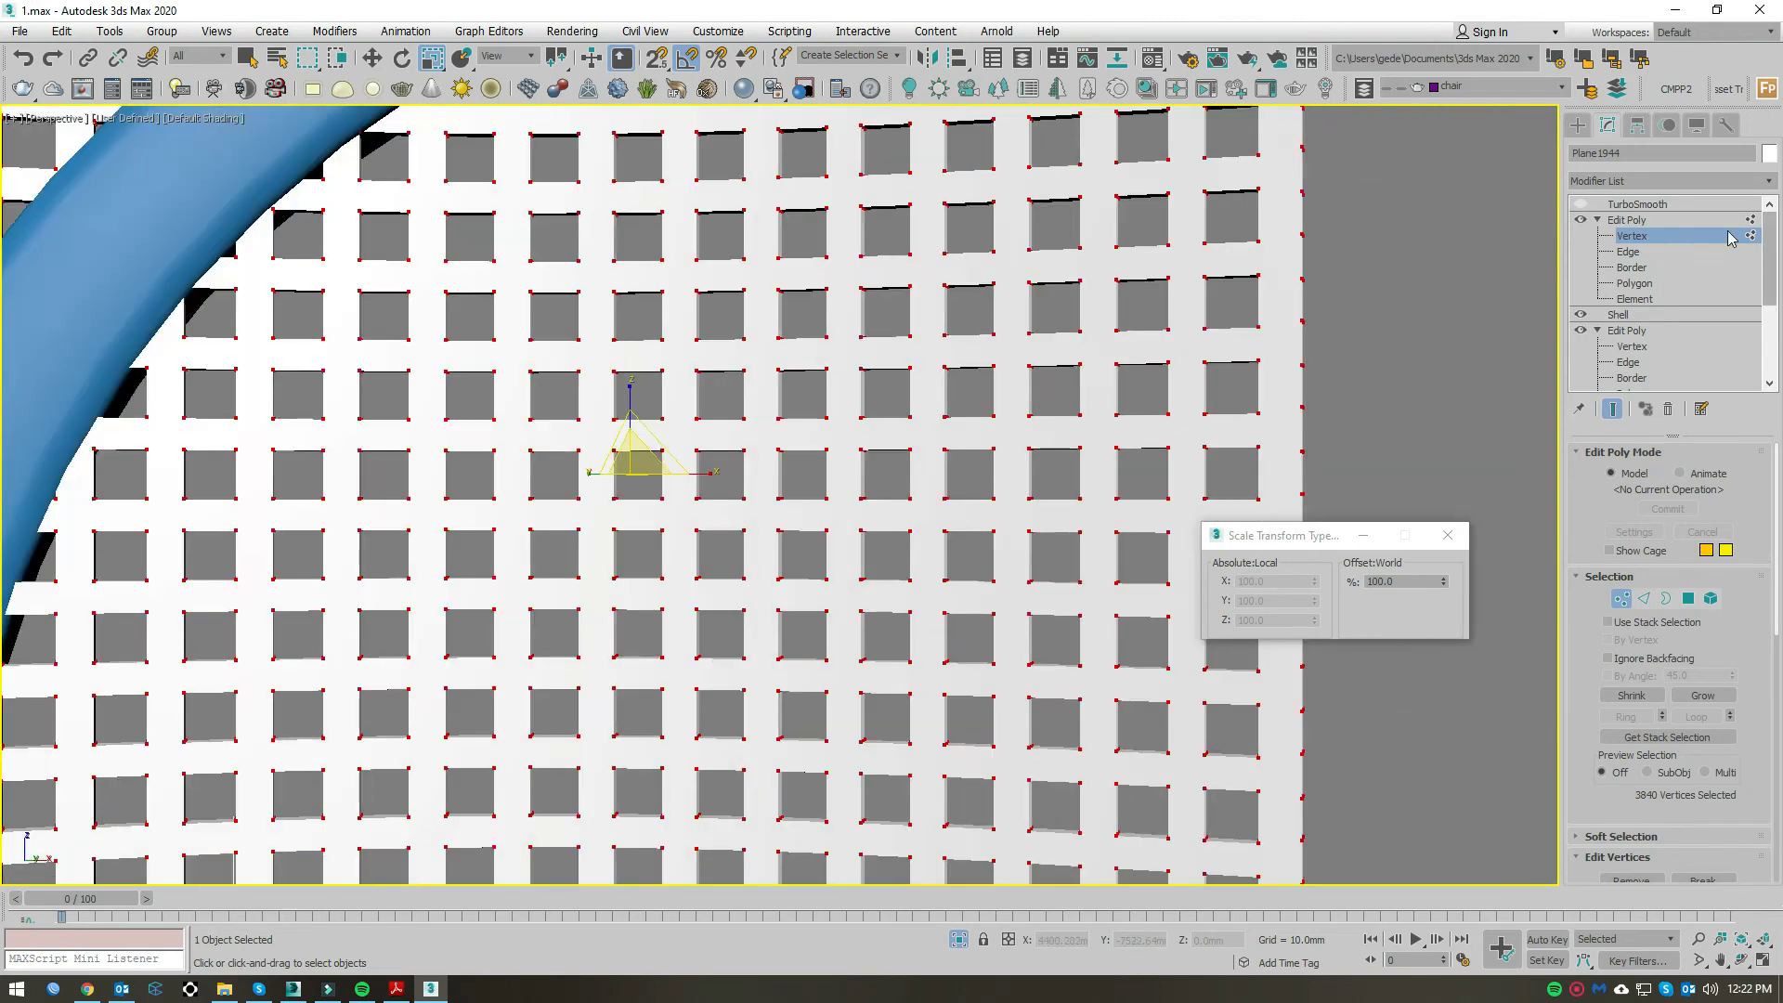
{"action": "left_click", "coordinate": [1663, 204]}
{"action": "scroll", "coordinate": [1273, 375], "scroll_direction": "down", "scroll_amount": 5}
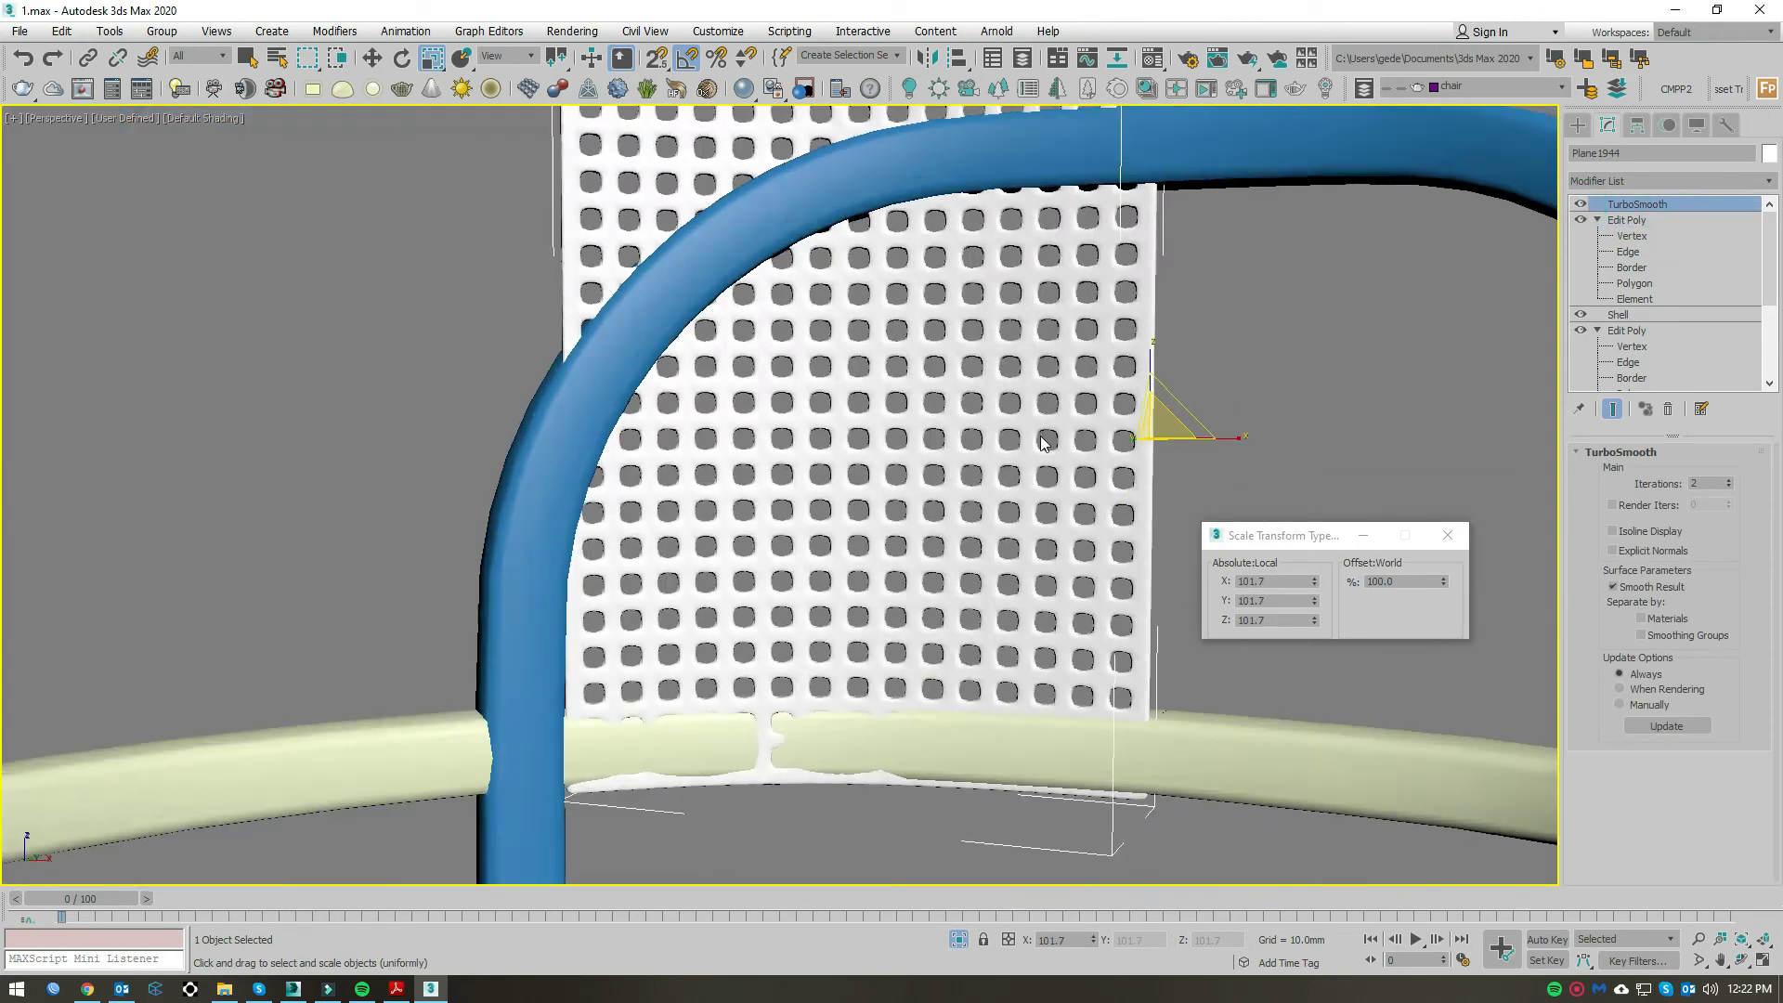
{"action": "mouse_move", "coordinate": [1273, 375]}
{"action": "middle_mouse_down", "text": "alt"}
{"action": "mouse_move", "coordinate": [1182, 477]}
{"action": "mouse_move", "coordinate": [1370, 463]}
{"action": "mouse_move", "coordinate": [1373, 425]}
{"action": "mouse_move", "coordinate": [1372, 525]}
{"action": "mouse_move", "coordinate": [1004, 454]}
{"action": "middle_mouse_up", "text": "alt"}
{"action": "scroll", "coordinate": [1182, 477], "scroll_direction": "up", "scroll_amount": 5}
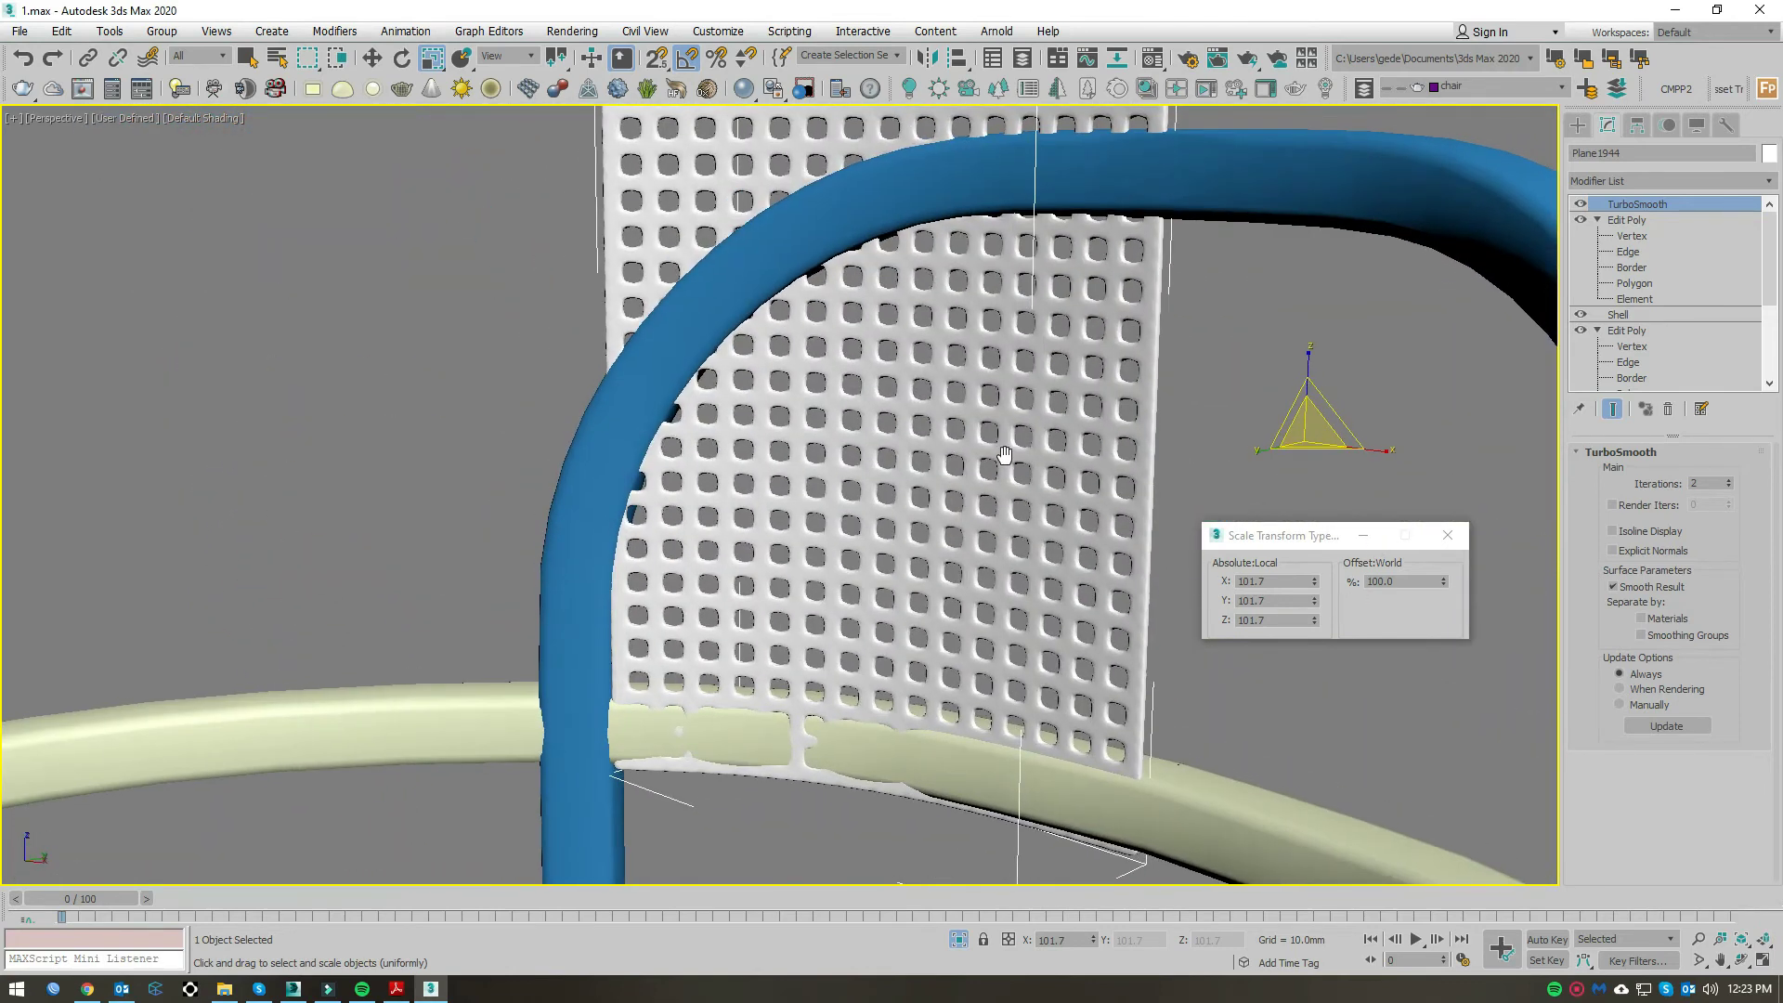
Step: Switch to the Front view and turn off the top TurboSmooth
{"action": "key", "text": "f"}
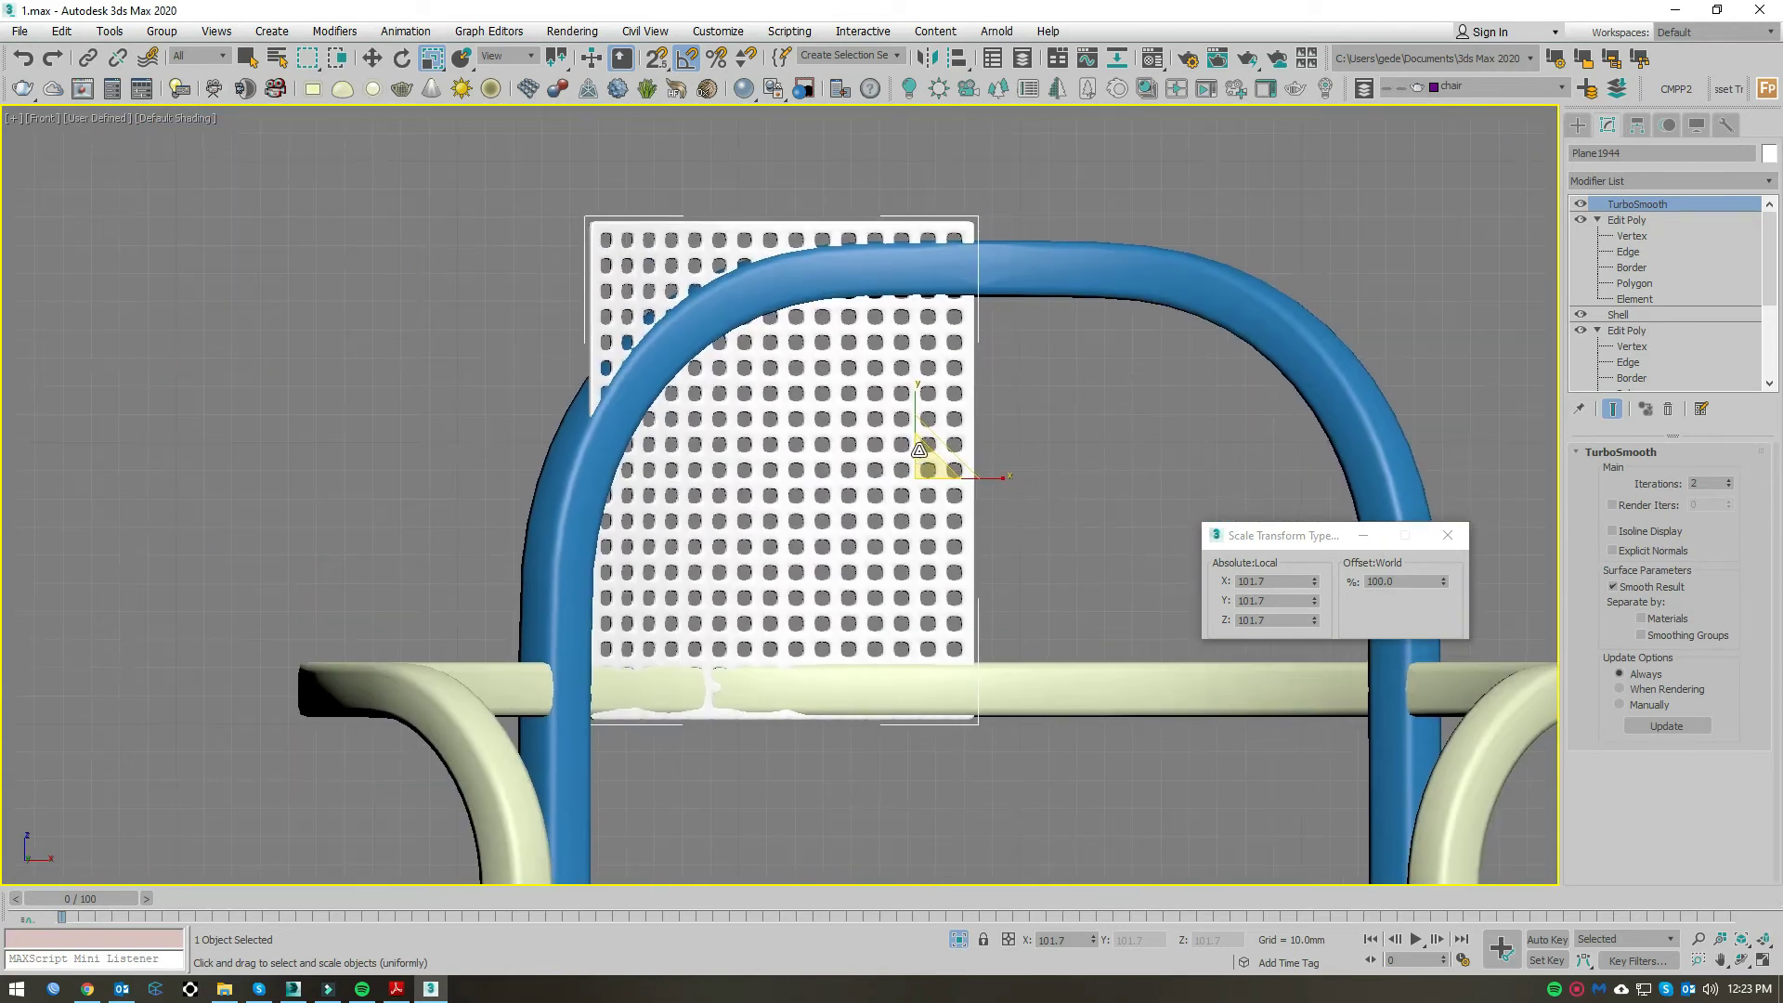
{"action": "key", "text": "F3"}
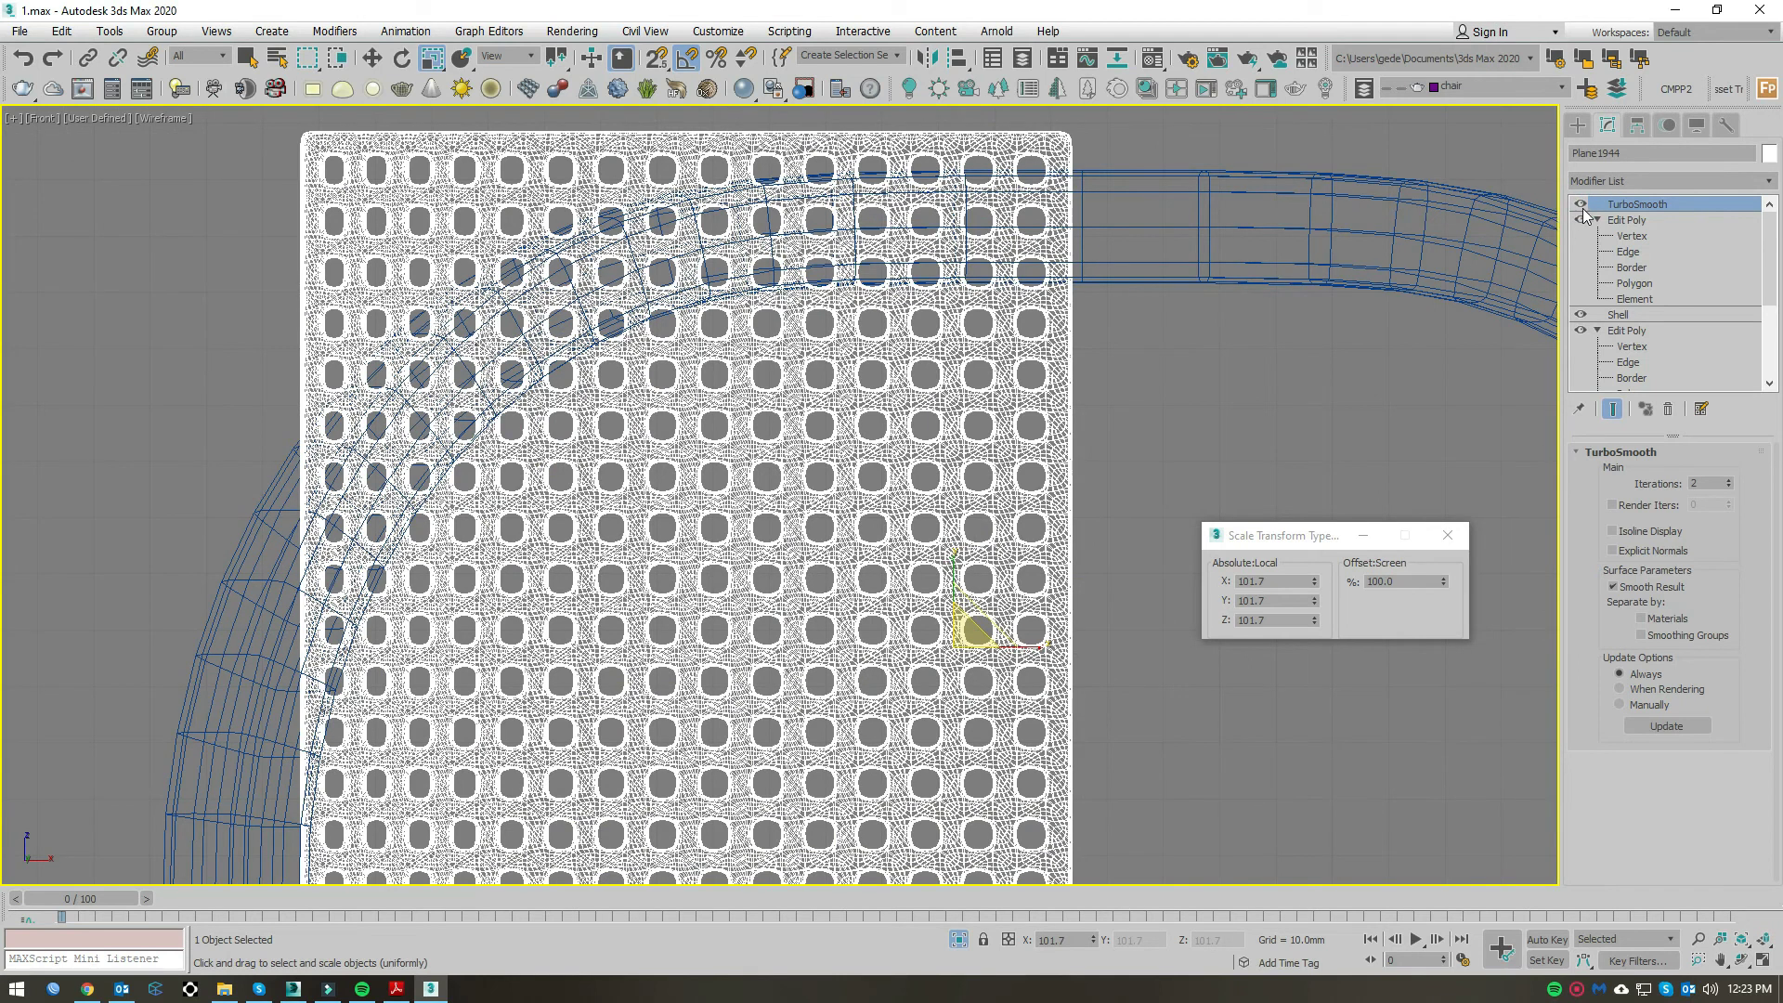
{"action": "left_click", "coordinate": [1580, 204]}
{"action": "key", "text": "F3"}
{"action": "scroll", "coordinate": [965, 492], "scroll_direction": "down", "scroll_amount": 3}
{"action": "scroll", "coordinate": [980, 336], "scroll_direction": "up", "scroll_amount": 4}
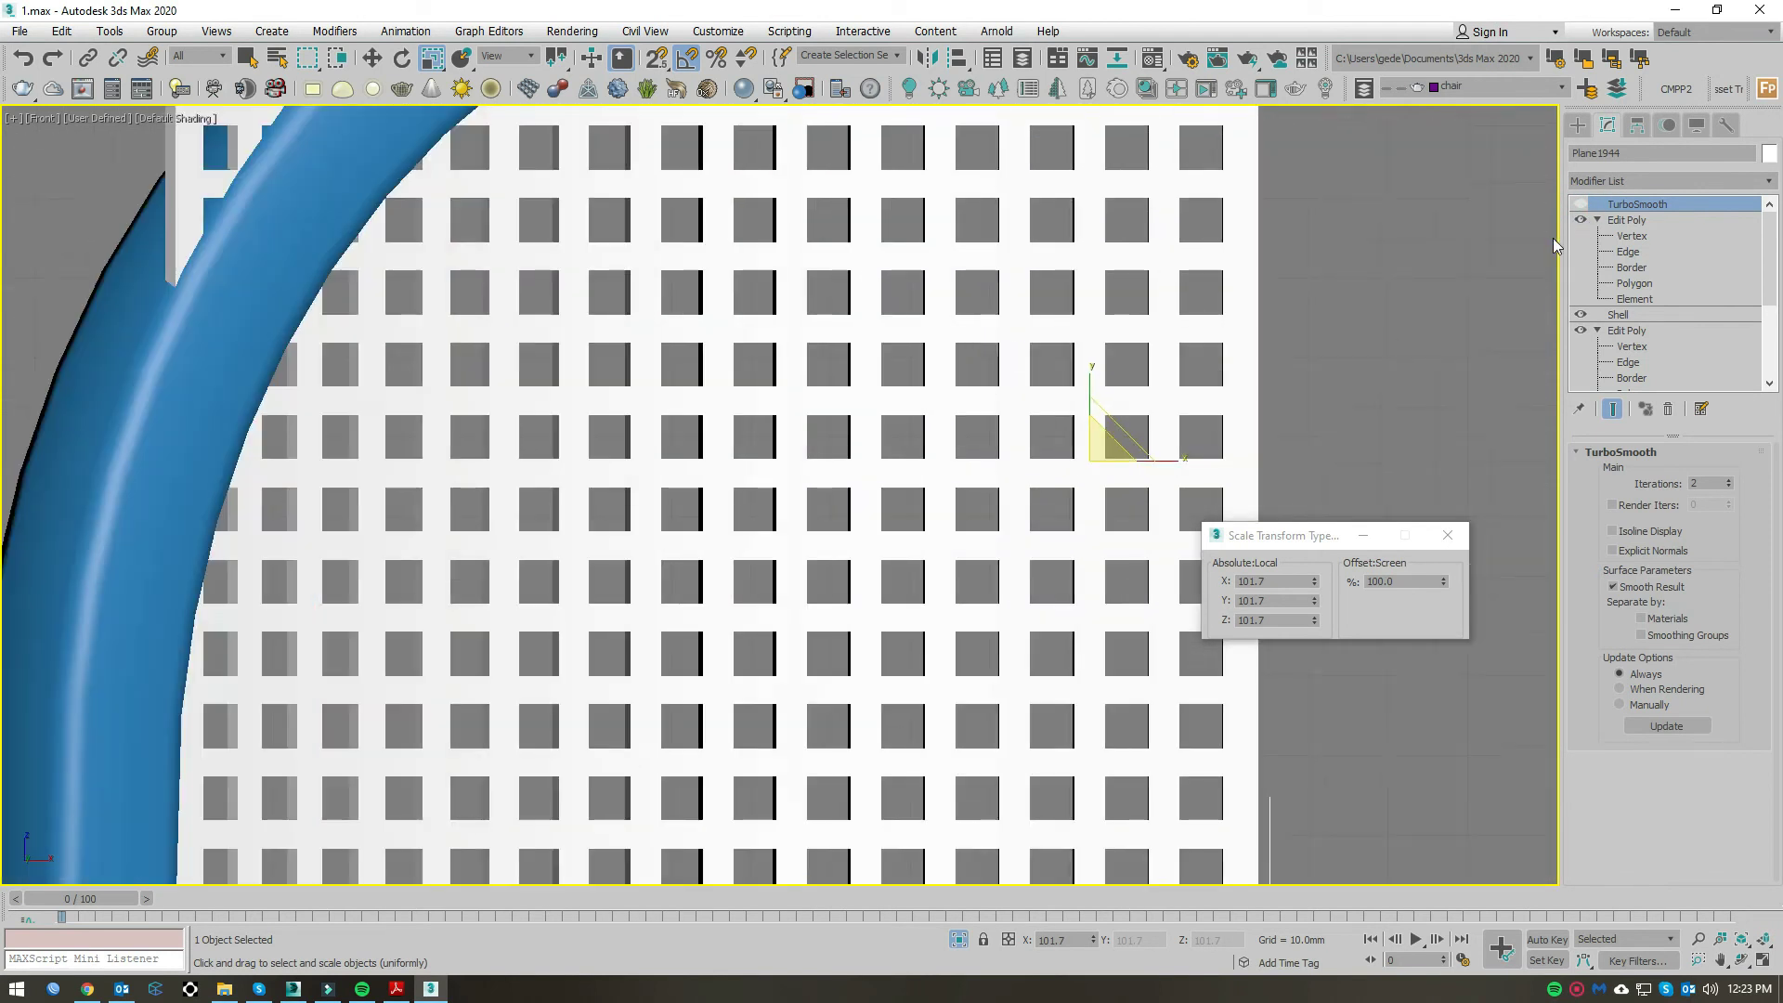
{"action": "scroll", "coordinate": [988, 473], "scroll_direction": "down", "scroll_amount": 4}
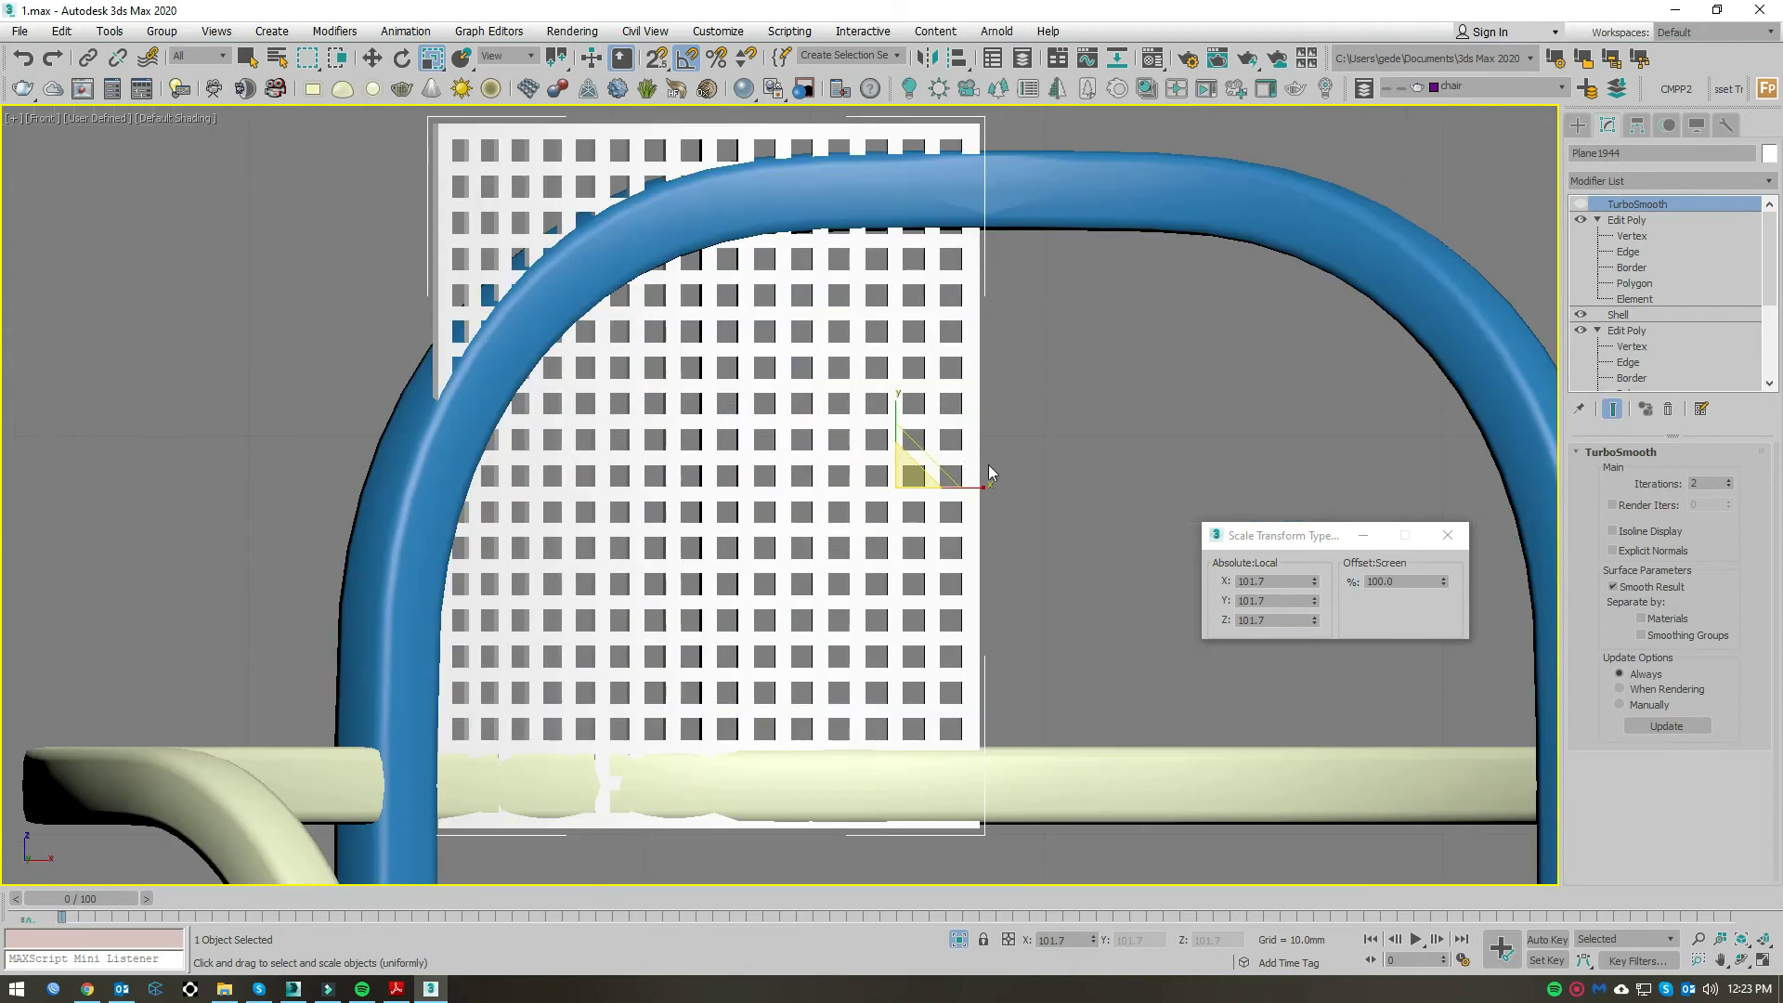
Step: Hide the upper Edit Poly, Shell and lower Edit Poly to show the plain plane in wireframe
{"action": "left_click", "coordinate": [1579, 220]}
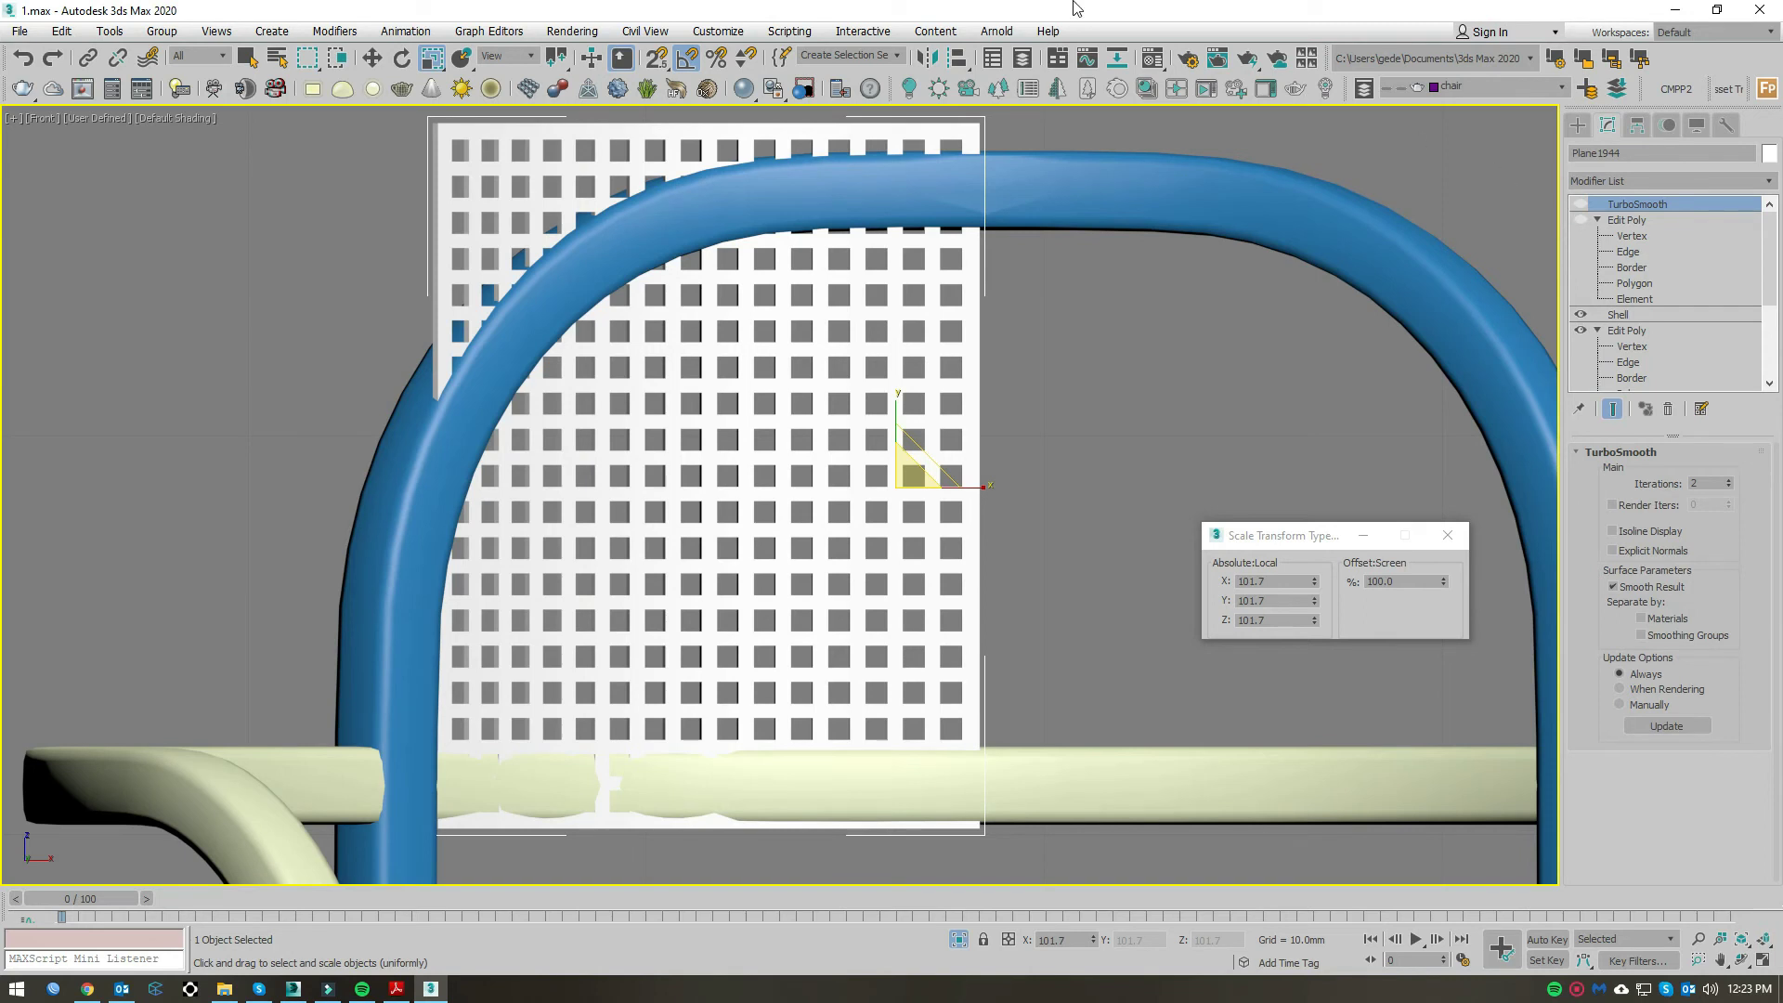
{"action": "scroll", "coordinate": [955, 595], "scroll_direction": "up", "scroll_amount": 3}
{"action": "left_click", "coordinate": [1580, 220]}
{"action": "left_click", "coordinate": [1580, 315]}
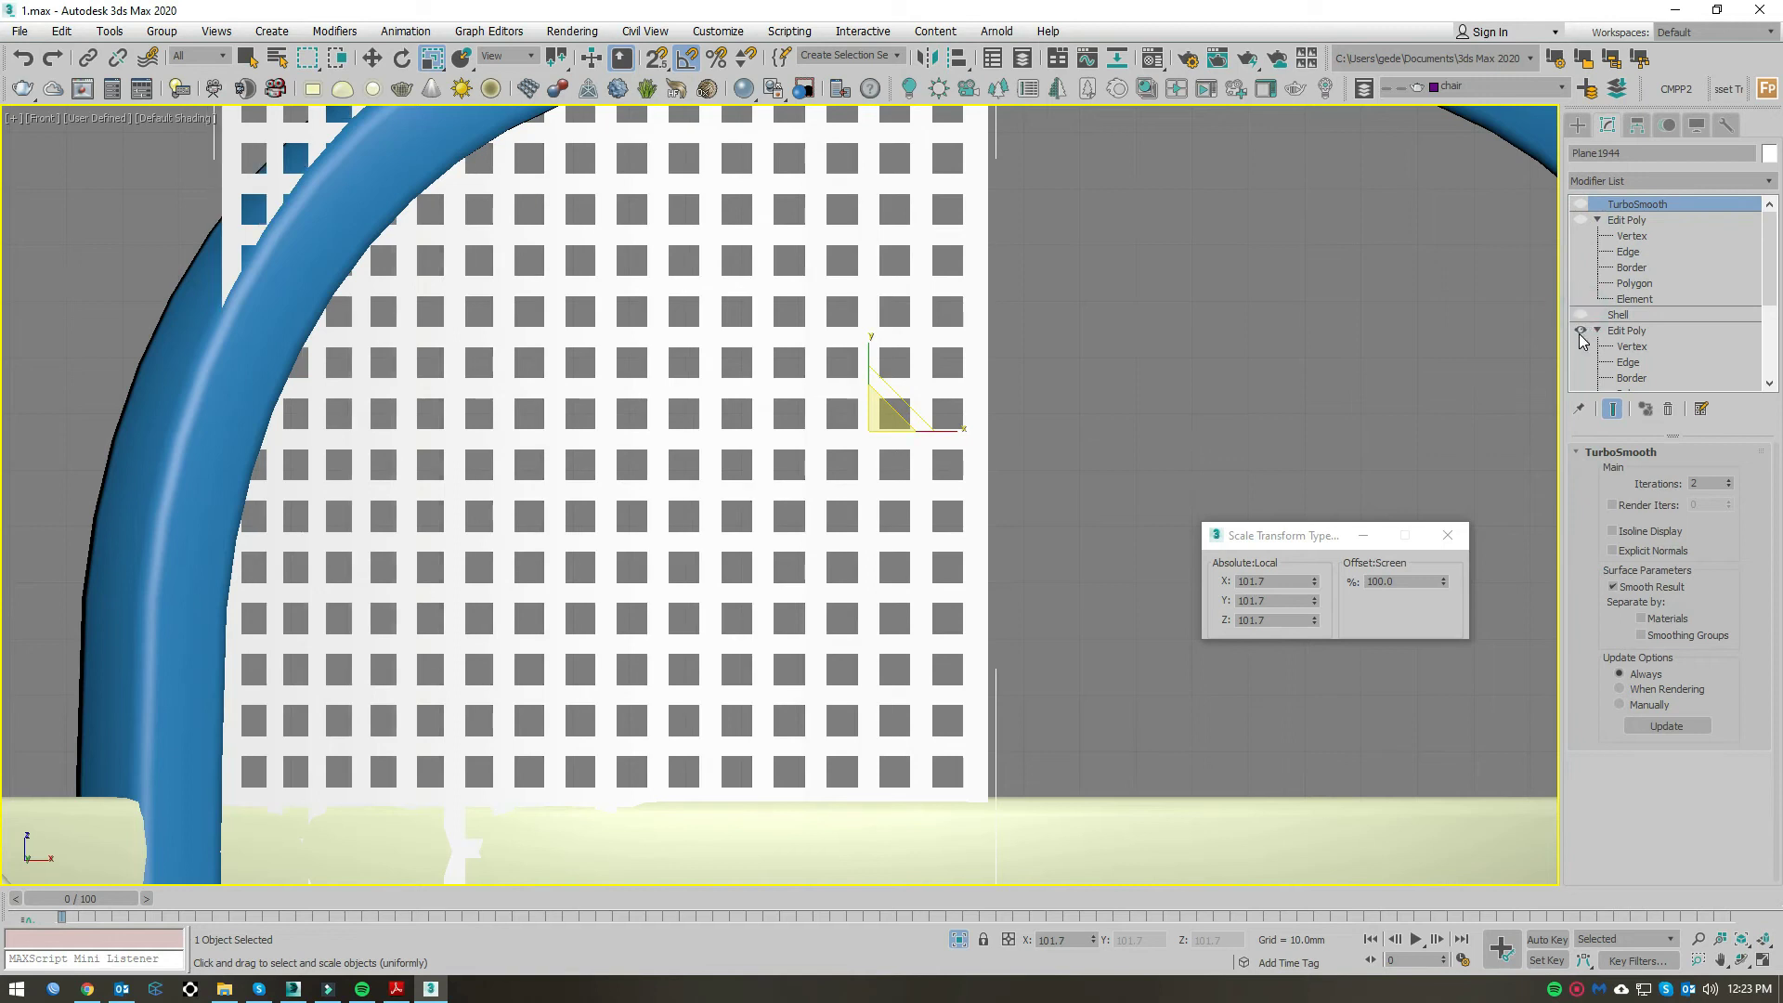
{"action": "left_click", "coordinate": [1581, 330]}
{"action": "key", "text": "F4"}
{"action": "key", "text": "F3"}
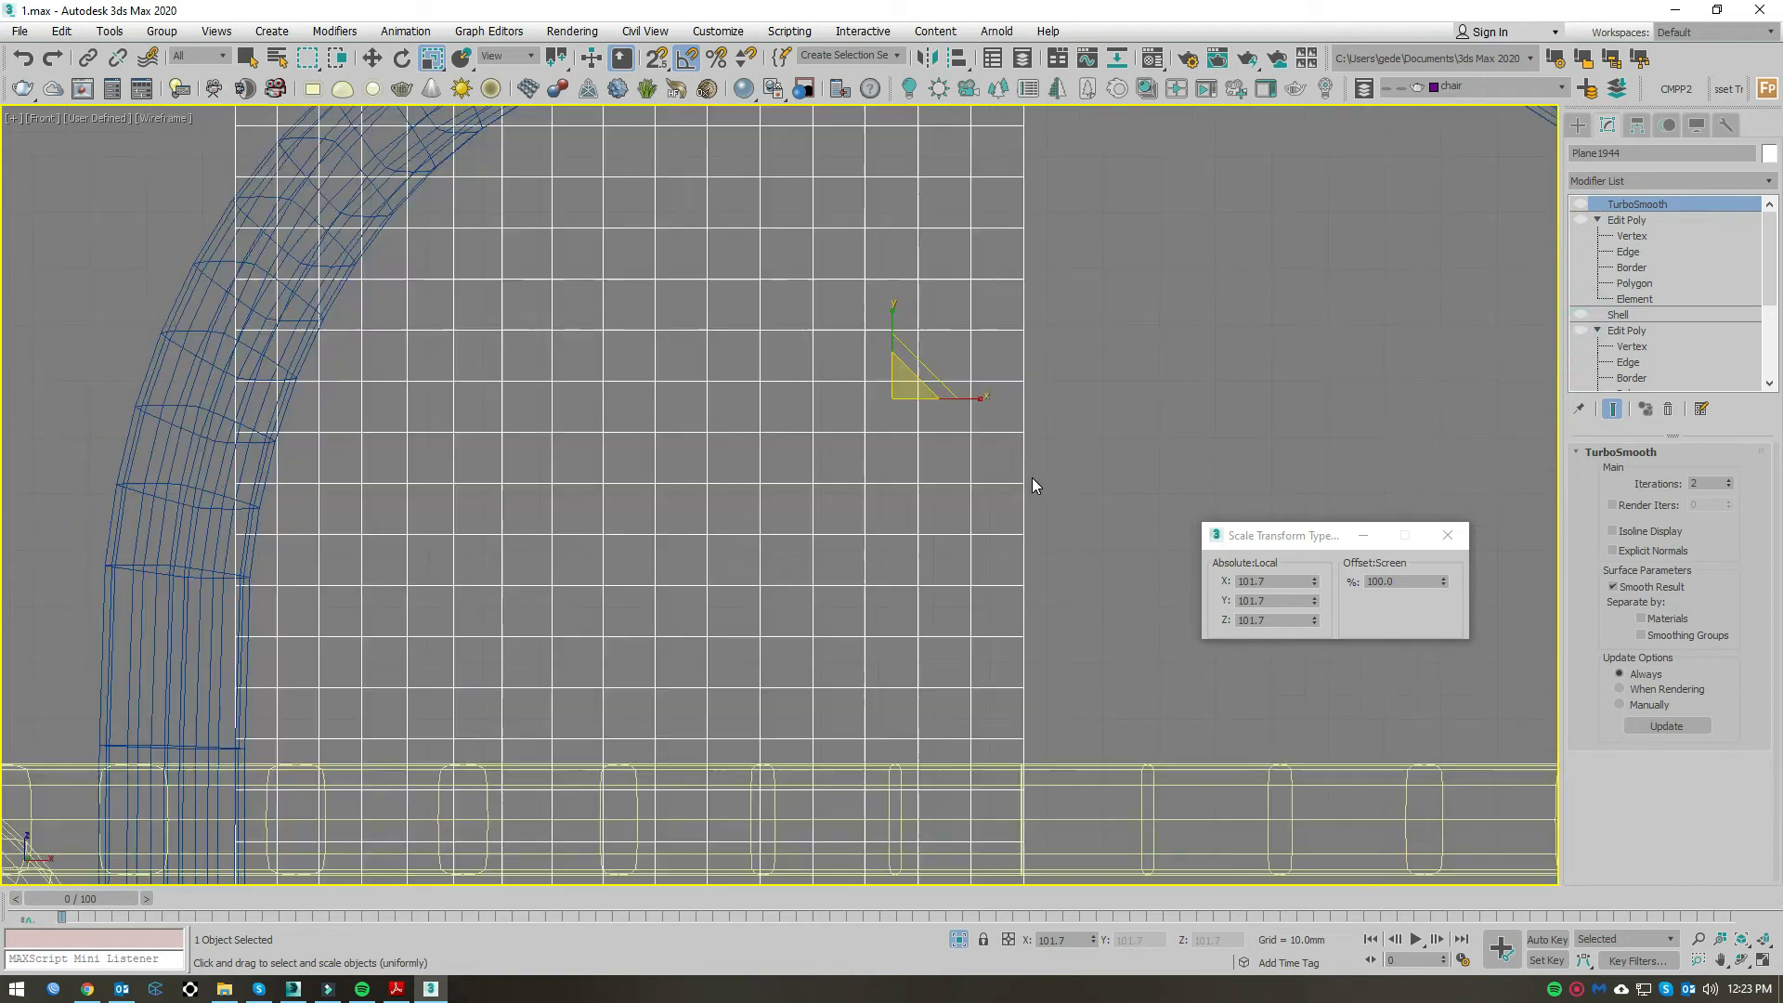
{"action": "scroll", "coordinate": [1032, 477], "scroll_direction": "down", "scroll_amount": 2}
{"action": "left_click_drag", "start_coordinate": [1770, 258], "coordinate": [1770, 316]}
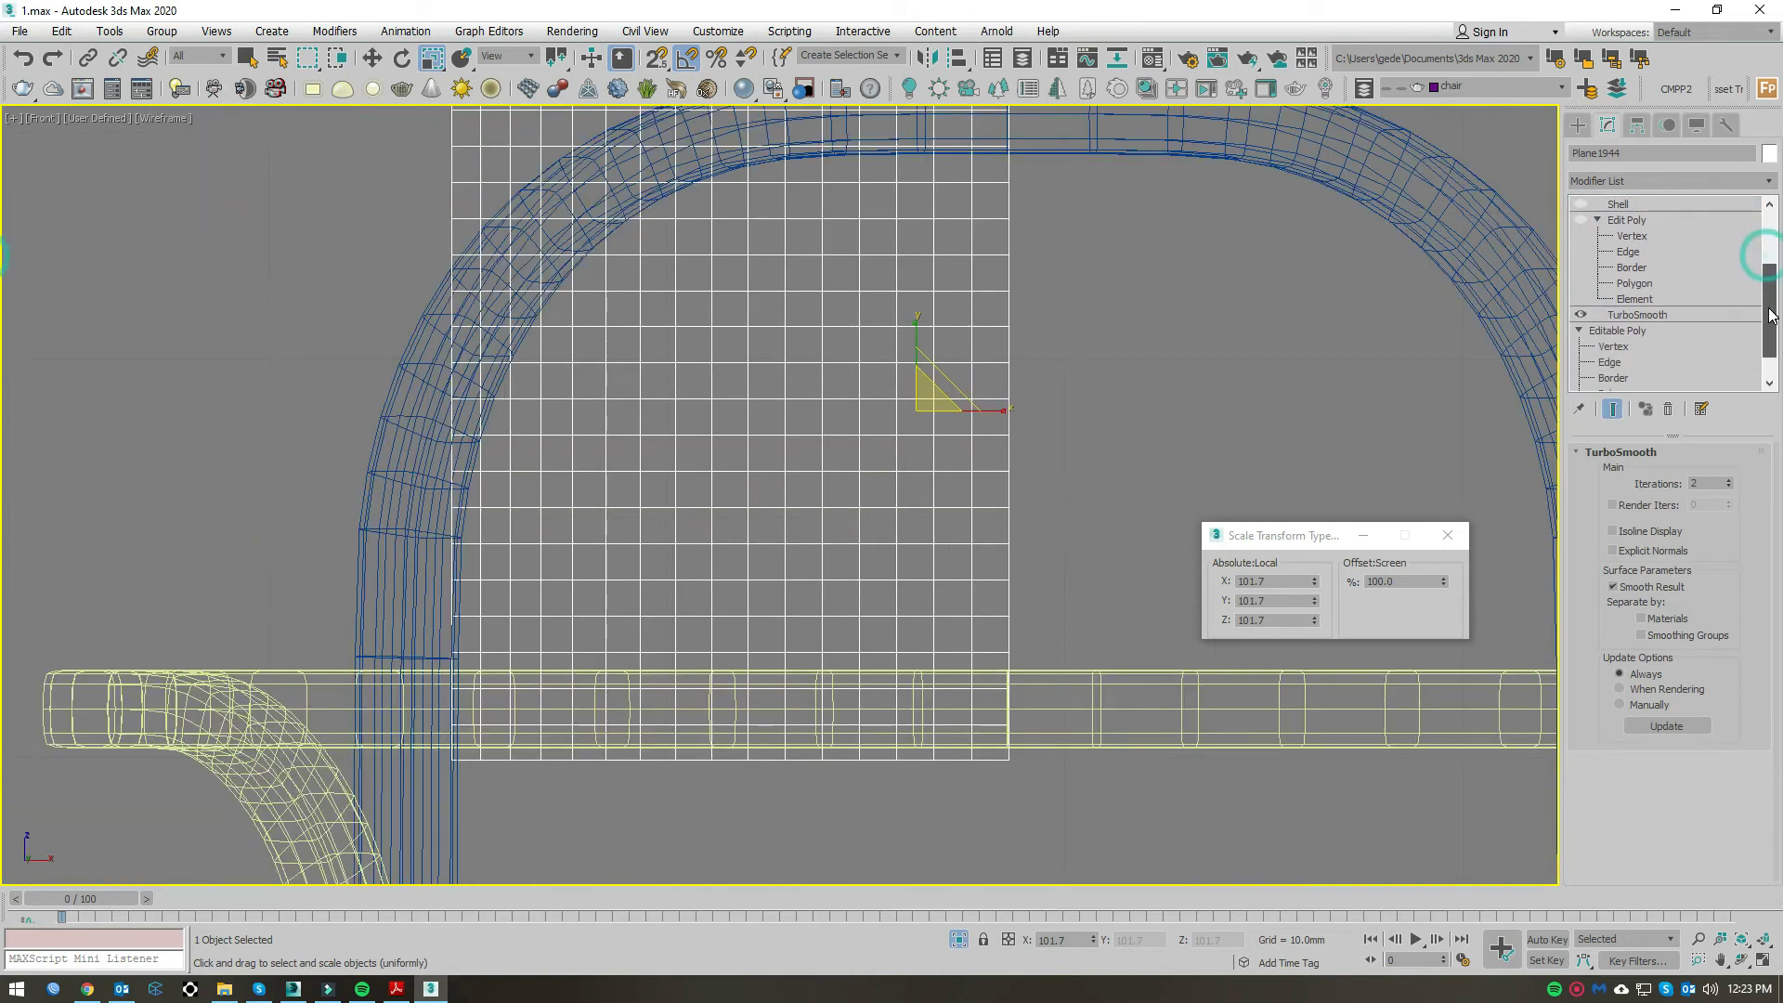
{"action": "scroll", "coordinate": [1644, 355], "scroll_direction": "up", "scroll_amount": 2}
Step: Raise the base TurboSmooth iterations to 3 and return to shaded display
{"action": "left_click", "coordinate": [1728, 480]}
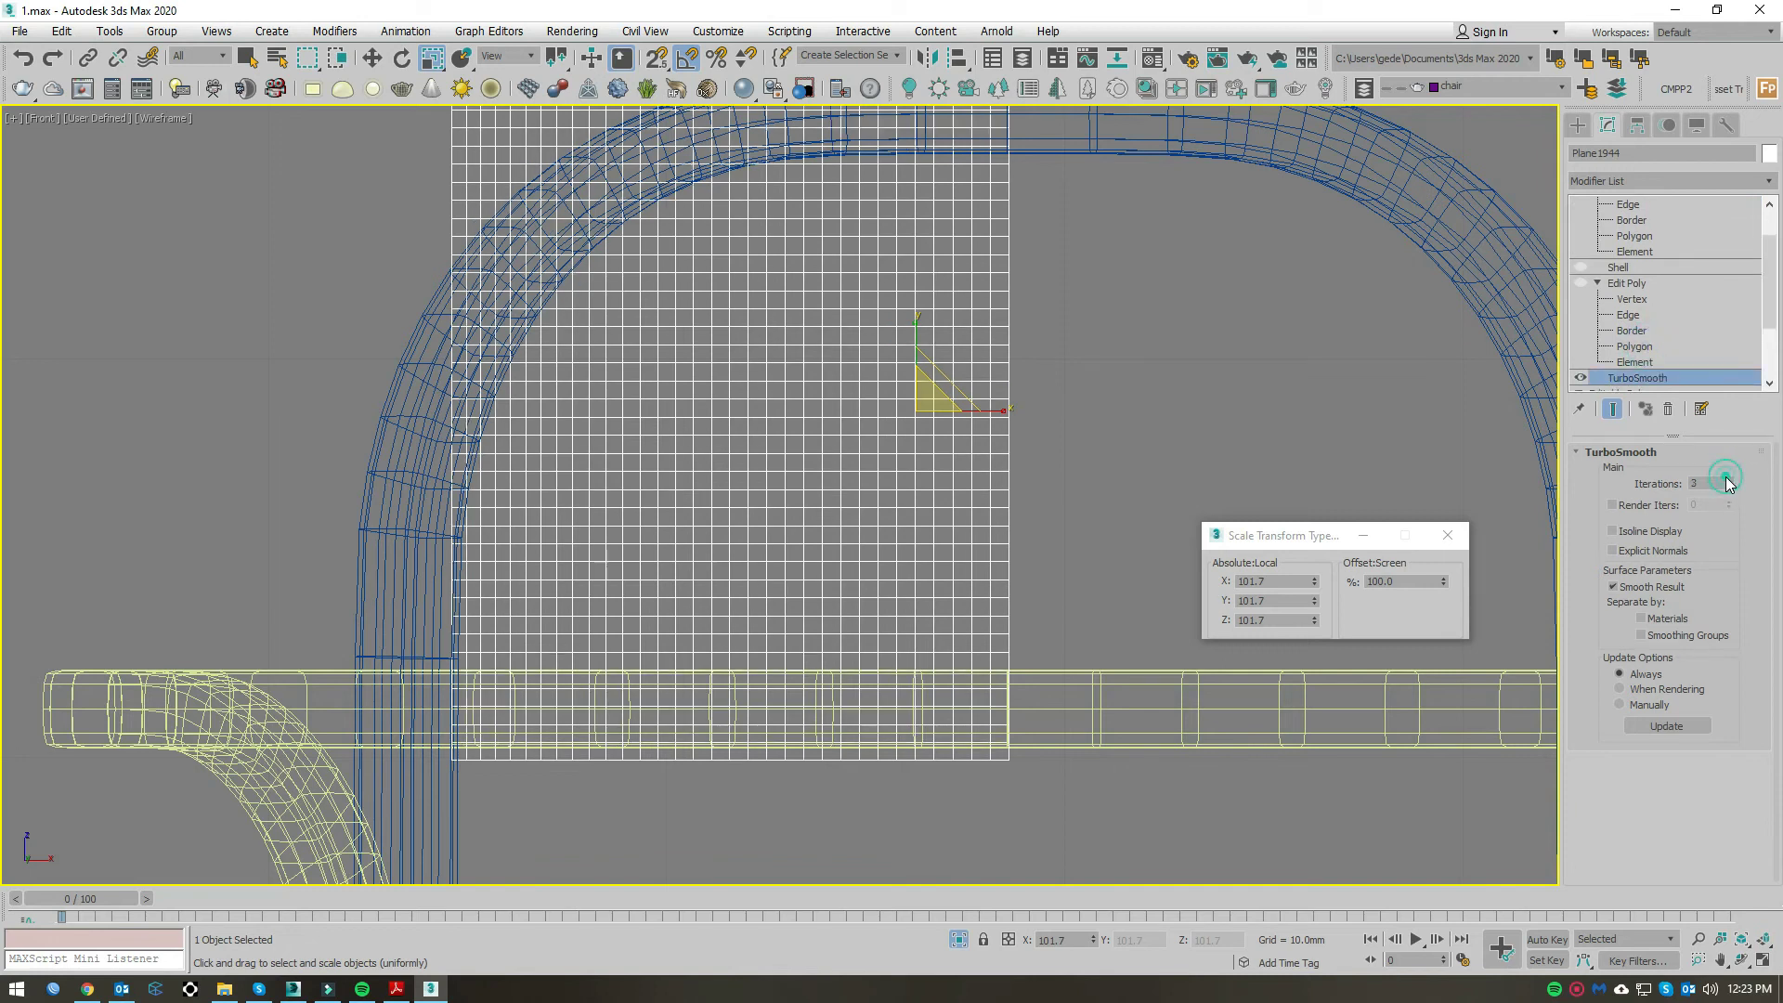
{"action": "key", "text": "F3"}
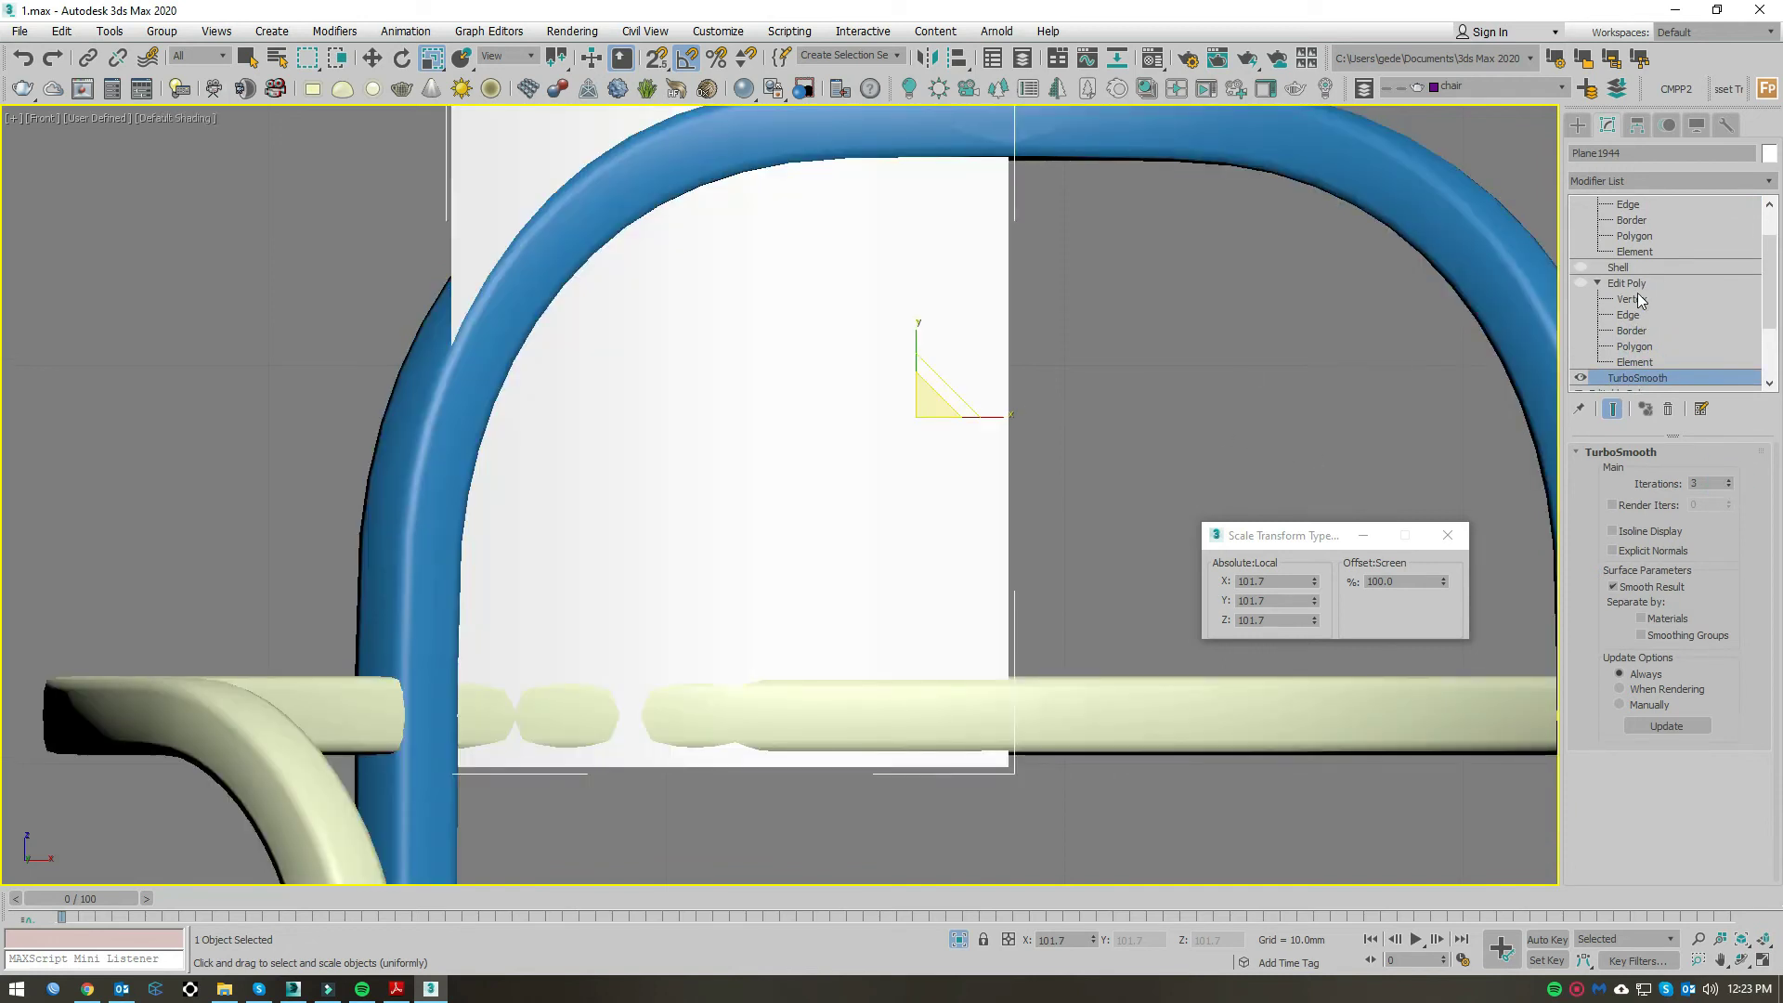
{"action": "left_click", "coordinate": [1626, 282]}
{"action": "left_click", "coordinate": [1637, 205], "text": "ctrl"}
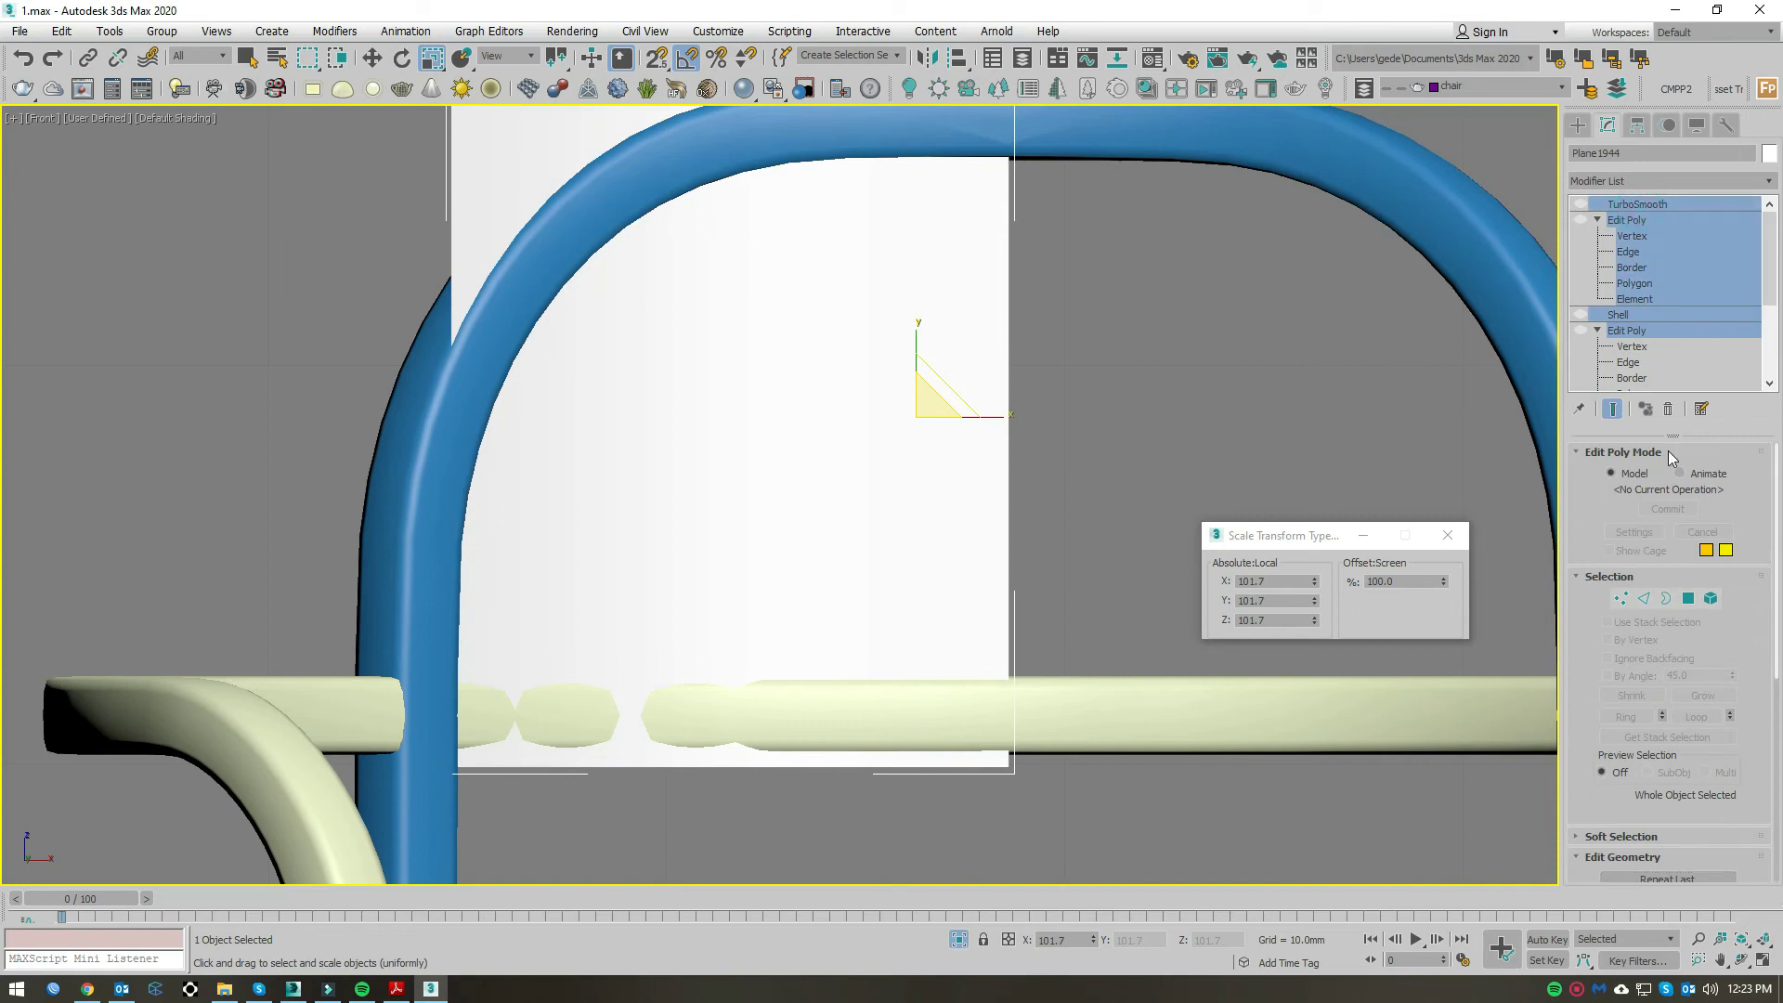
Step: Delete both old Edit Poly modifiers from the backrest's stack
{"action": "left_click", "coordinate": [1626, 220]}
{"action": "left_click", "coordinate": [1627, 332], "text": "shift"}
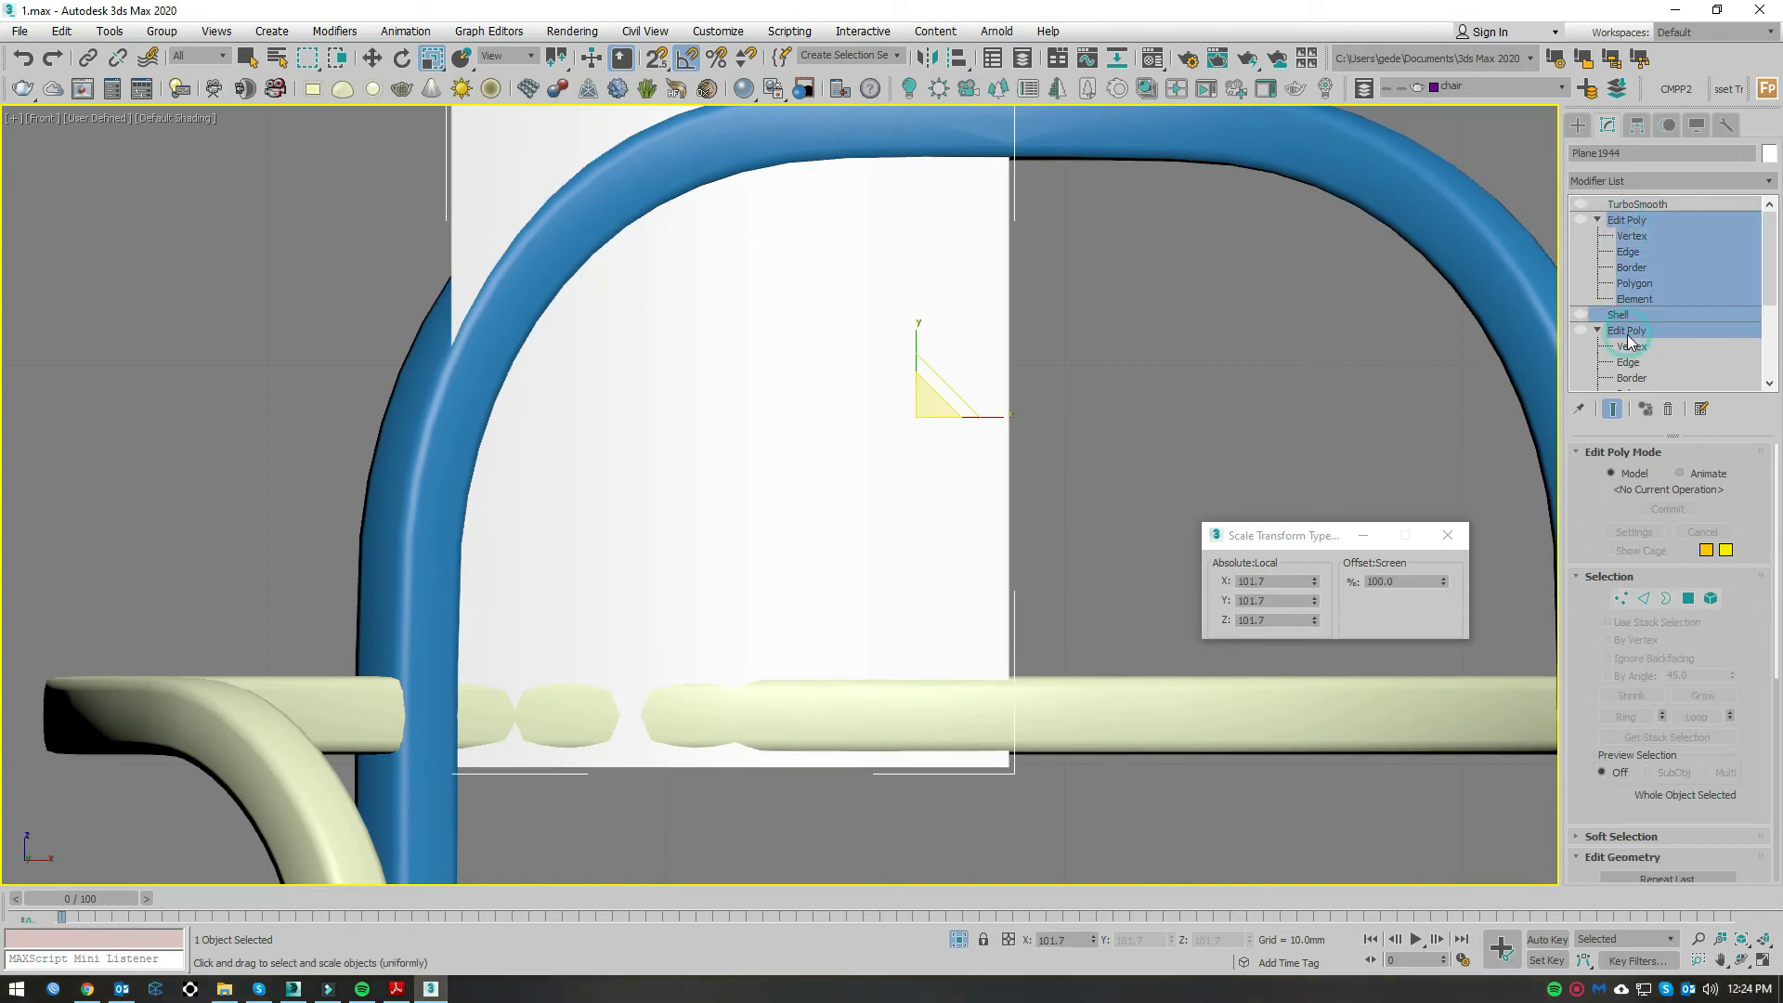
{"action": "left_click", "coordinate": [1668, 408]}
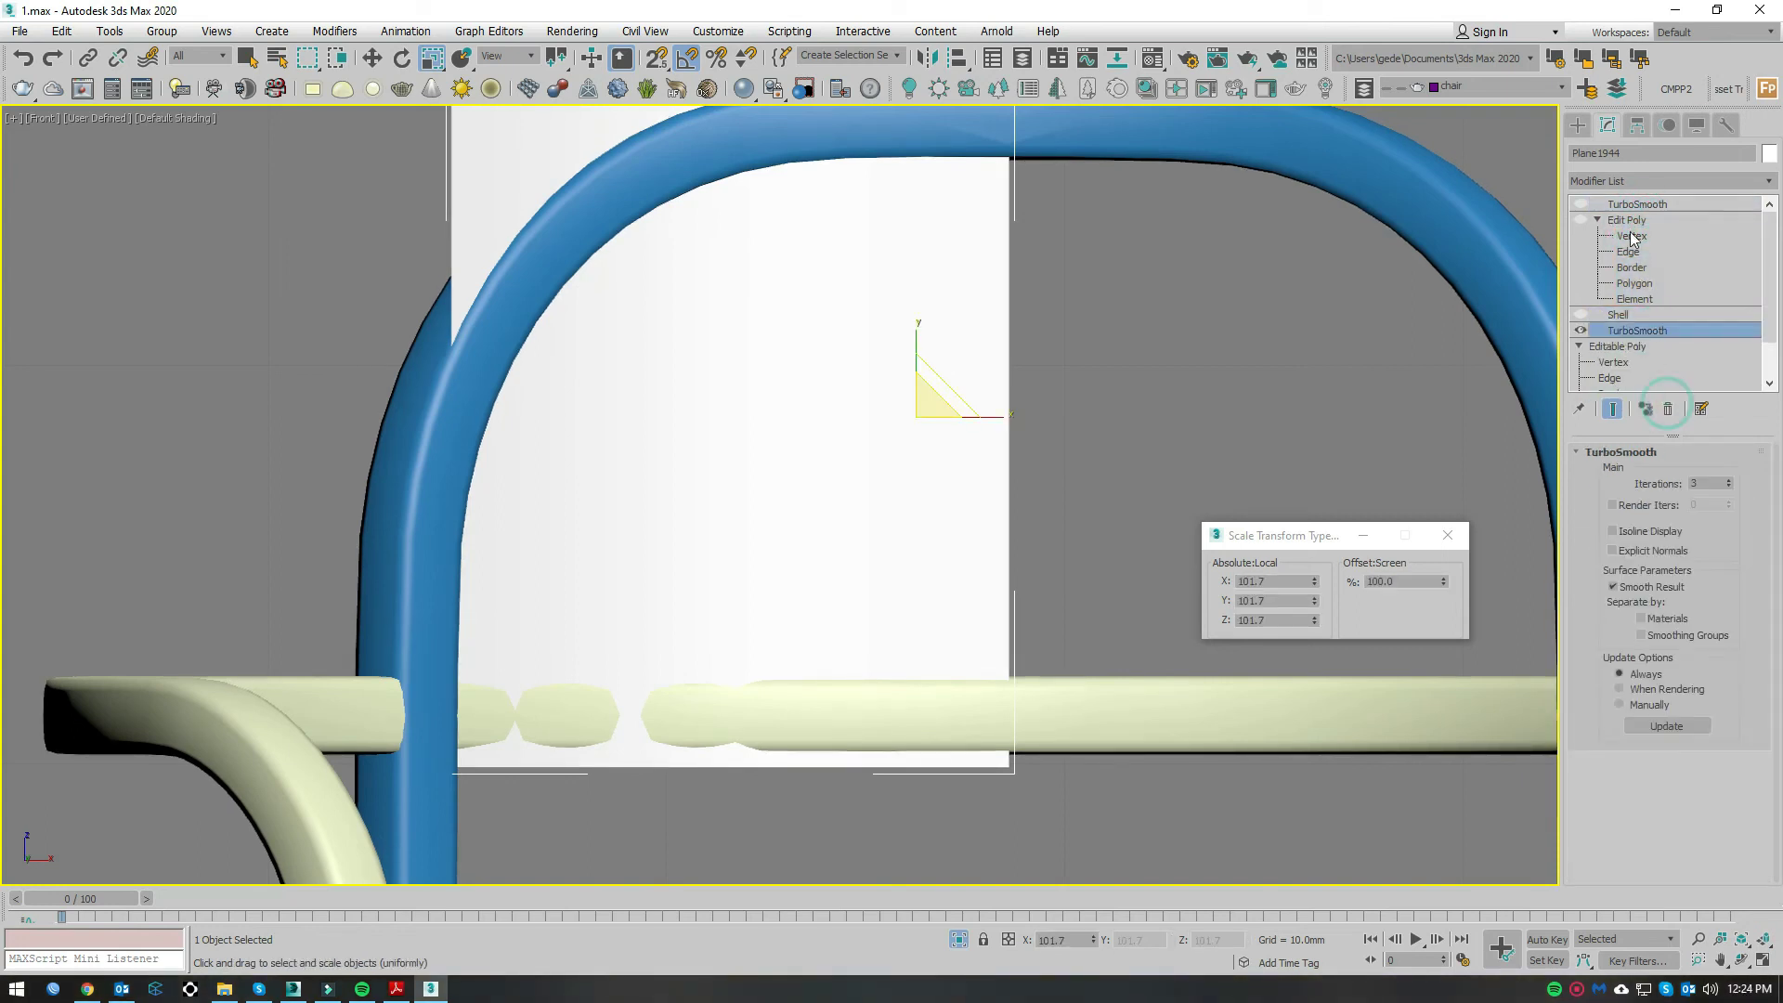
{"action": "left_click", "coordinate": [1636, 221]}
{"action": "key", "text": "Delete"}
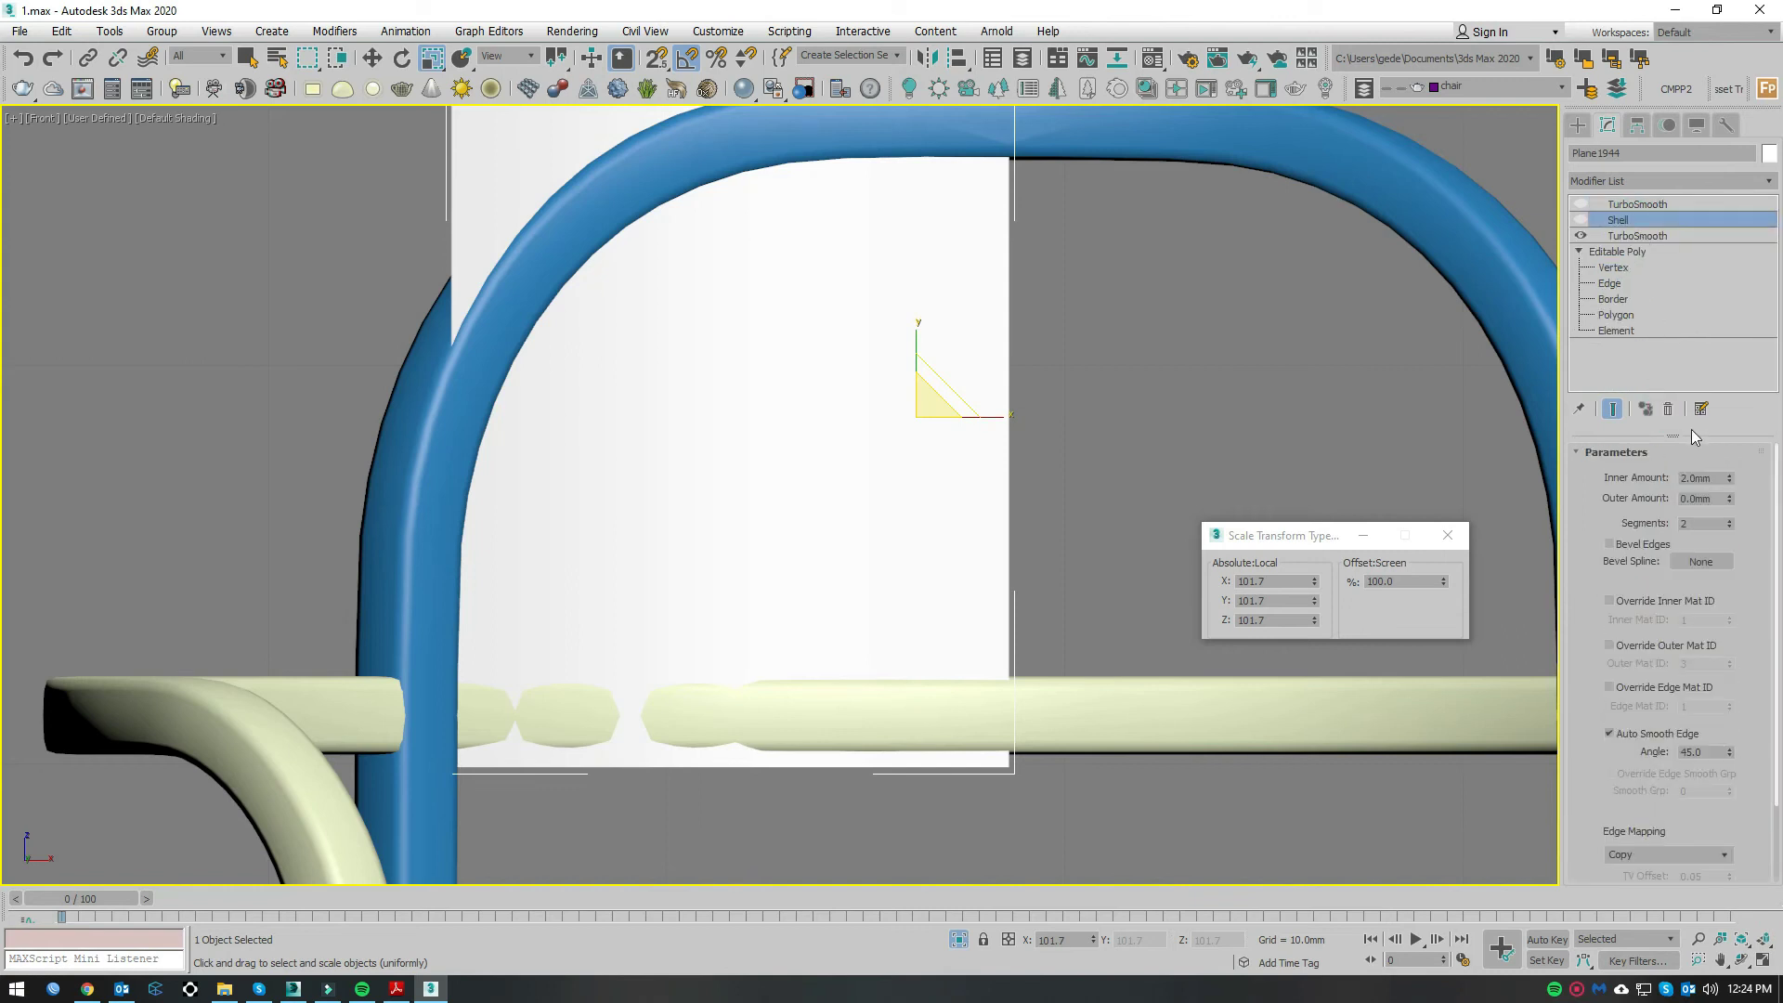
Step: Add a new Edit Poly directly above the lower TurboSmooth
{"action": "left_click", "coordinate": [1638, 236]}
{"action": "left_click", "coordinate": [1642, 181]}
{"action": "type", "text": "esh"}
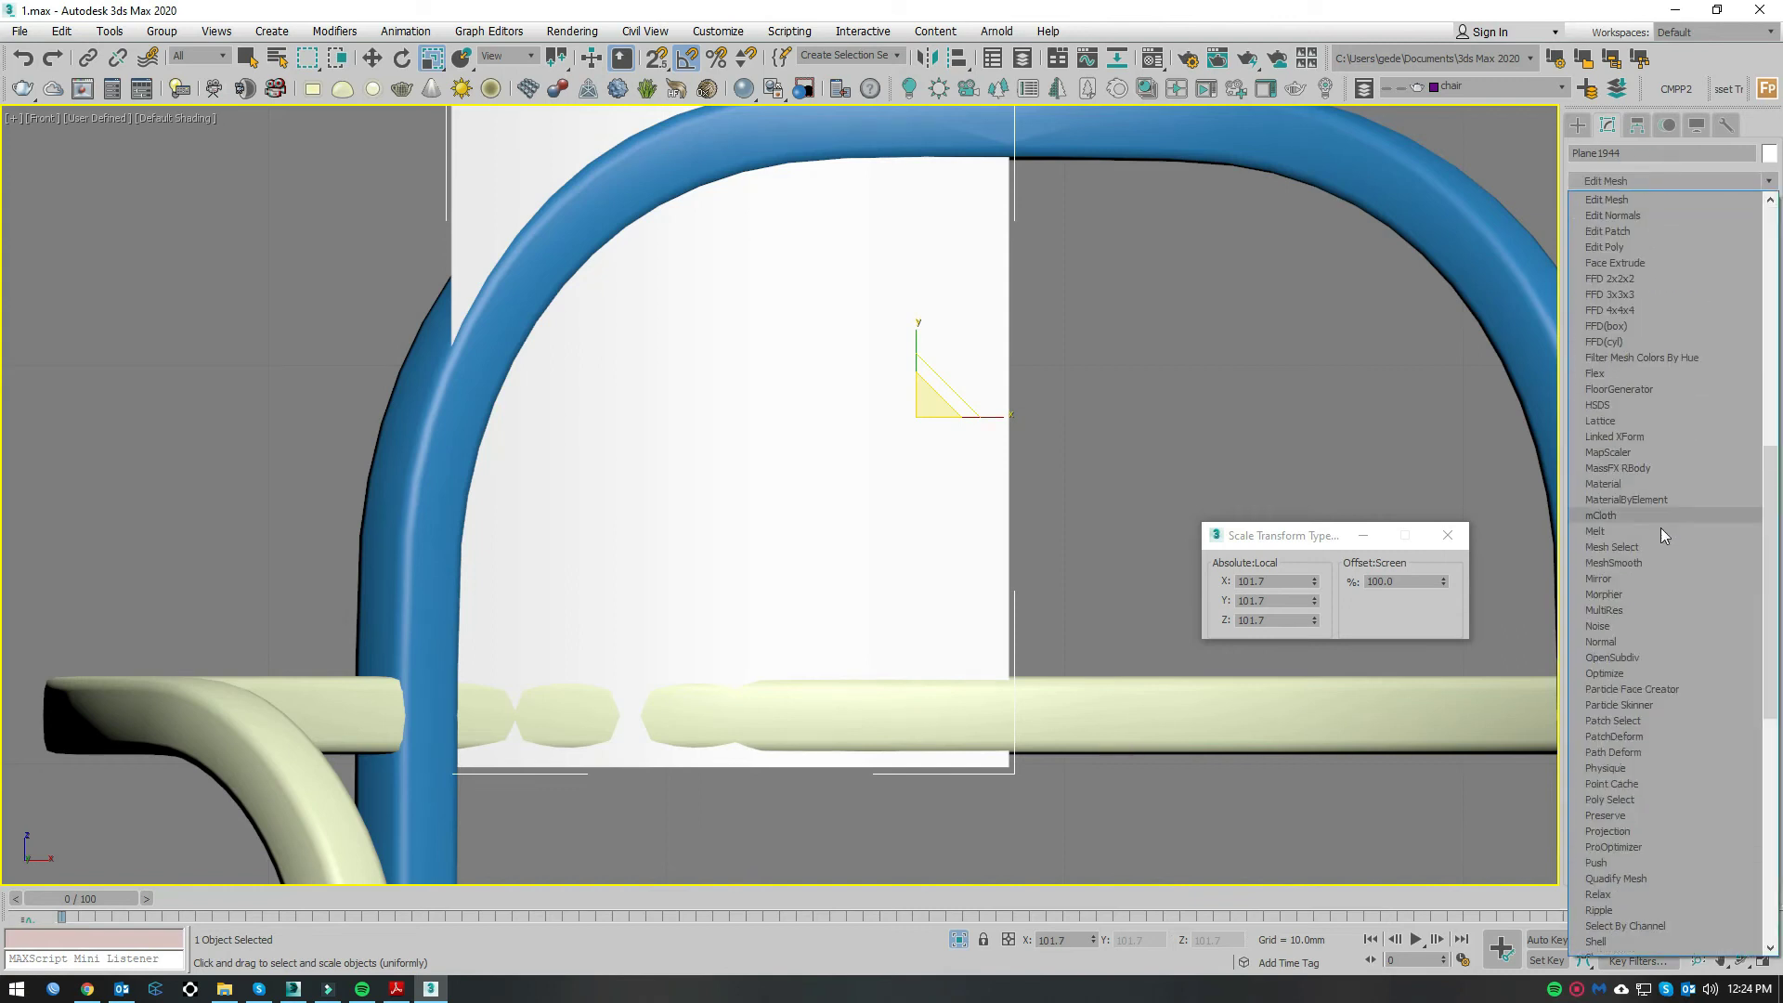
{"action": "left_click", "coordinate": [1616, 246]}
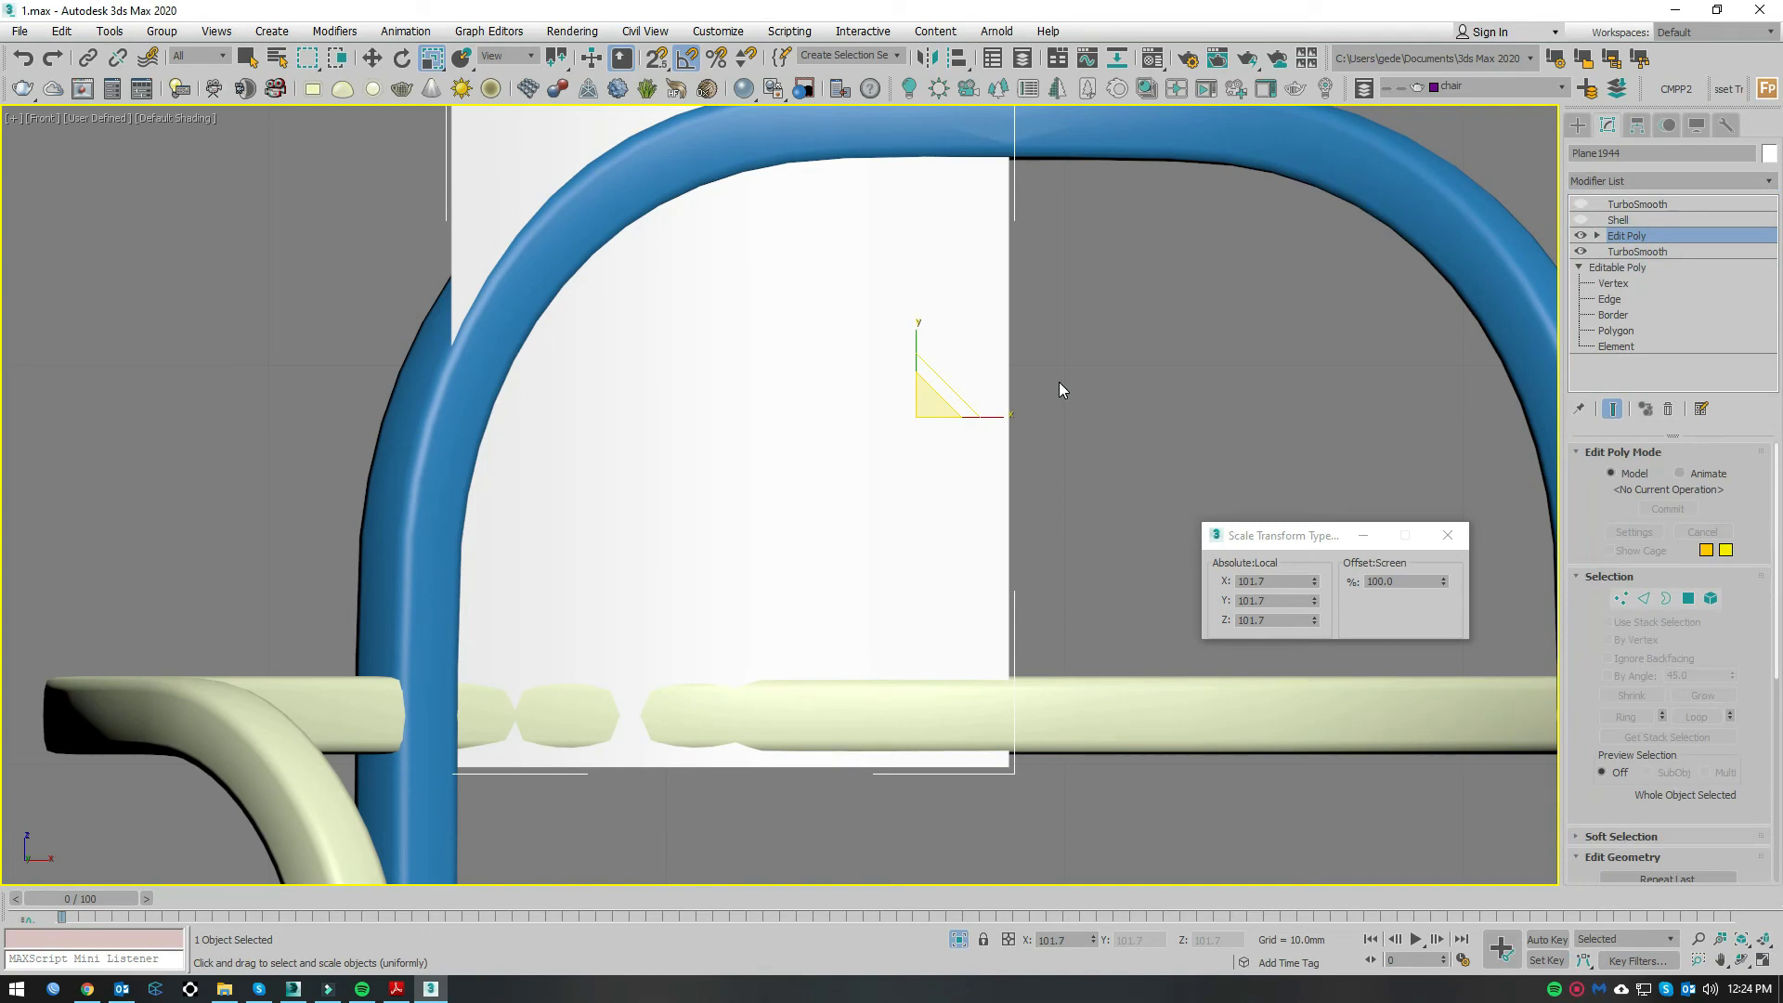
Step: In shaded Perspective with edged faces, select every edge of the plane
{"action": "key", "text": "F3"}
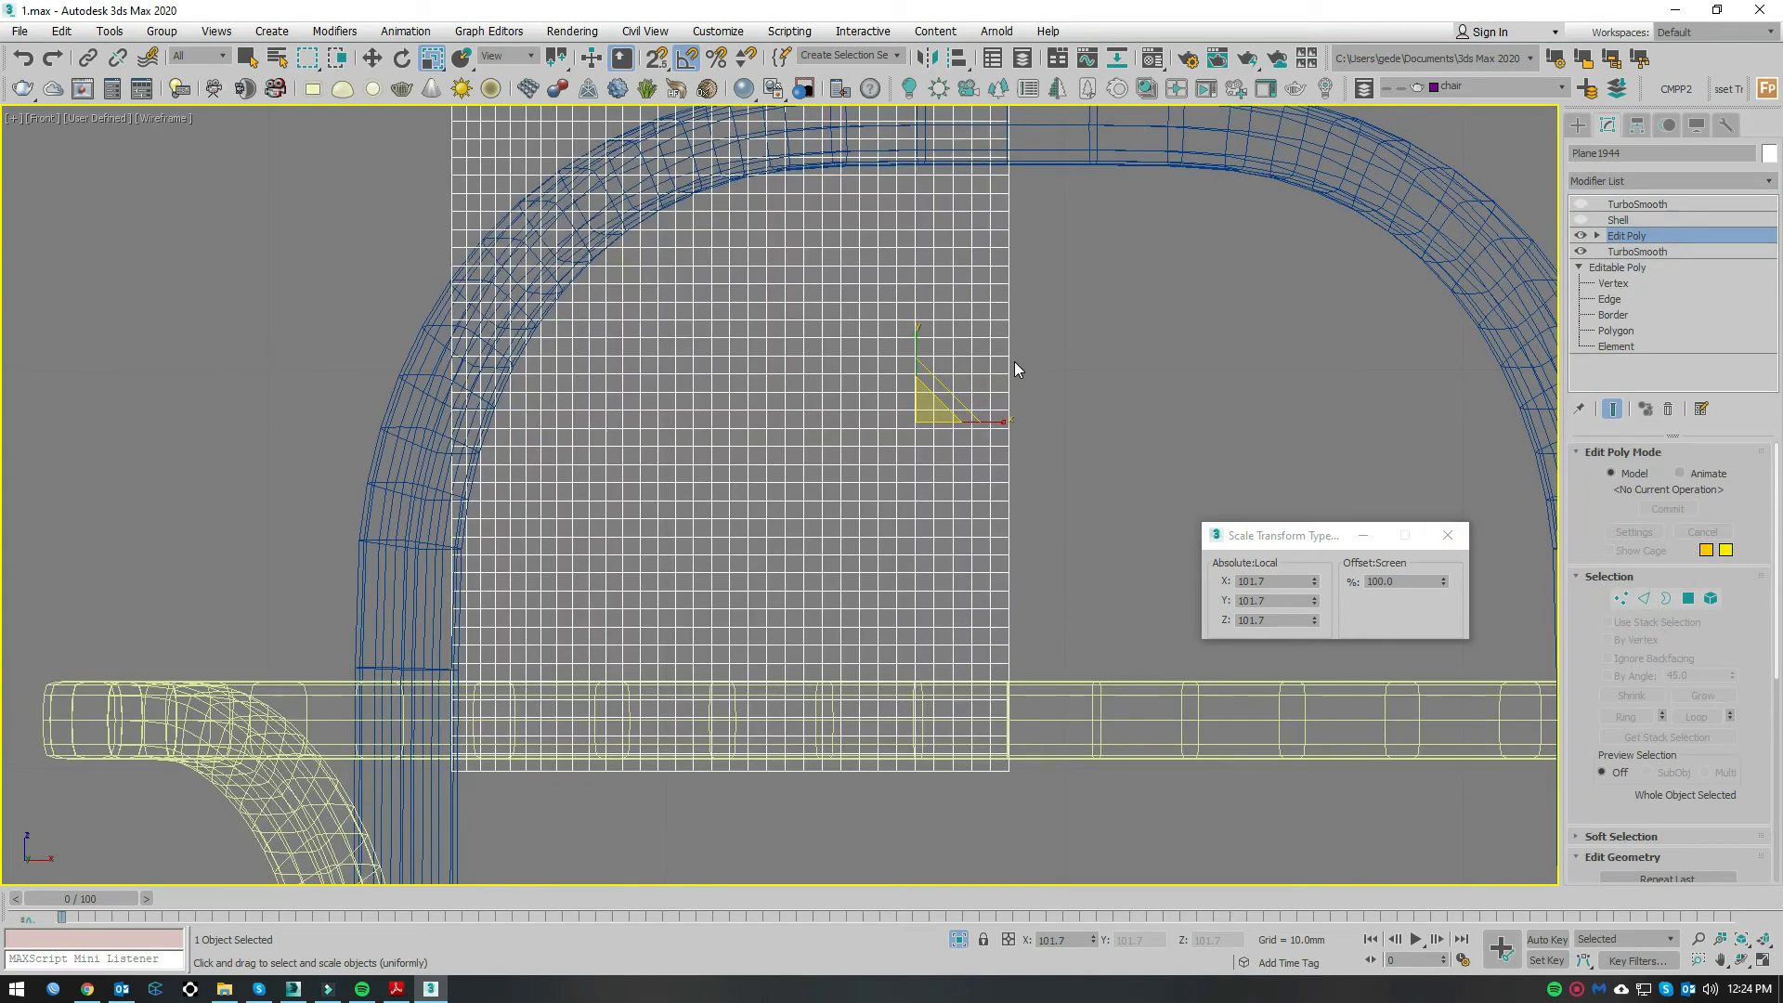
{"action": "key", "text": "p"}
{"action": "key", "text": "F3"}
{"action": "middle_click_drag", "start_coordinate": [995, 489], "coordinate": [974, 539], "text": "alt"}
{"action": "key", "text": "F4"}
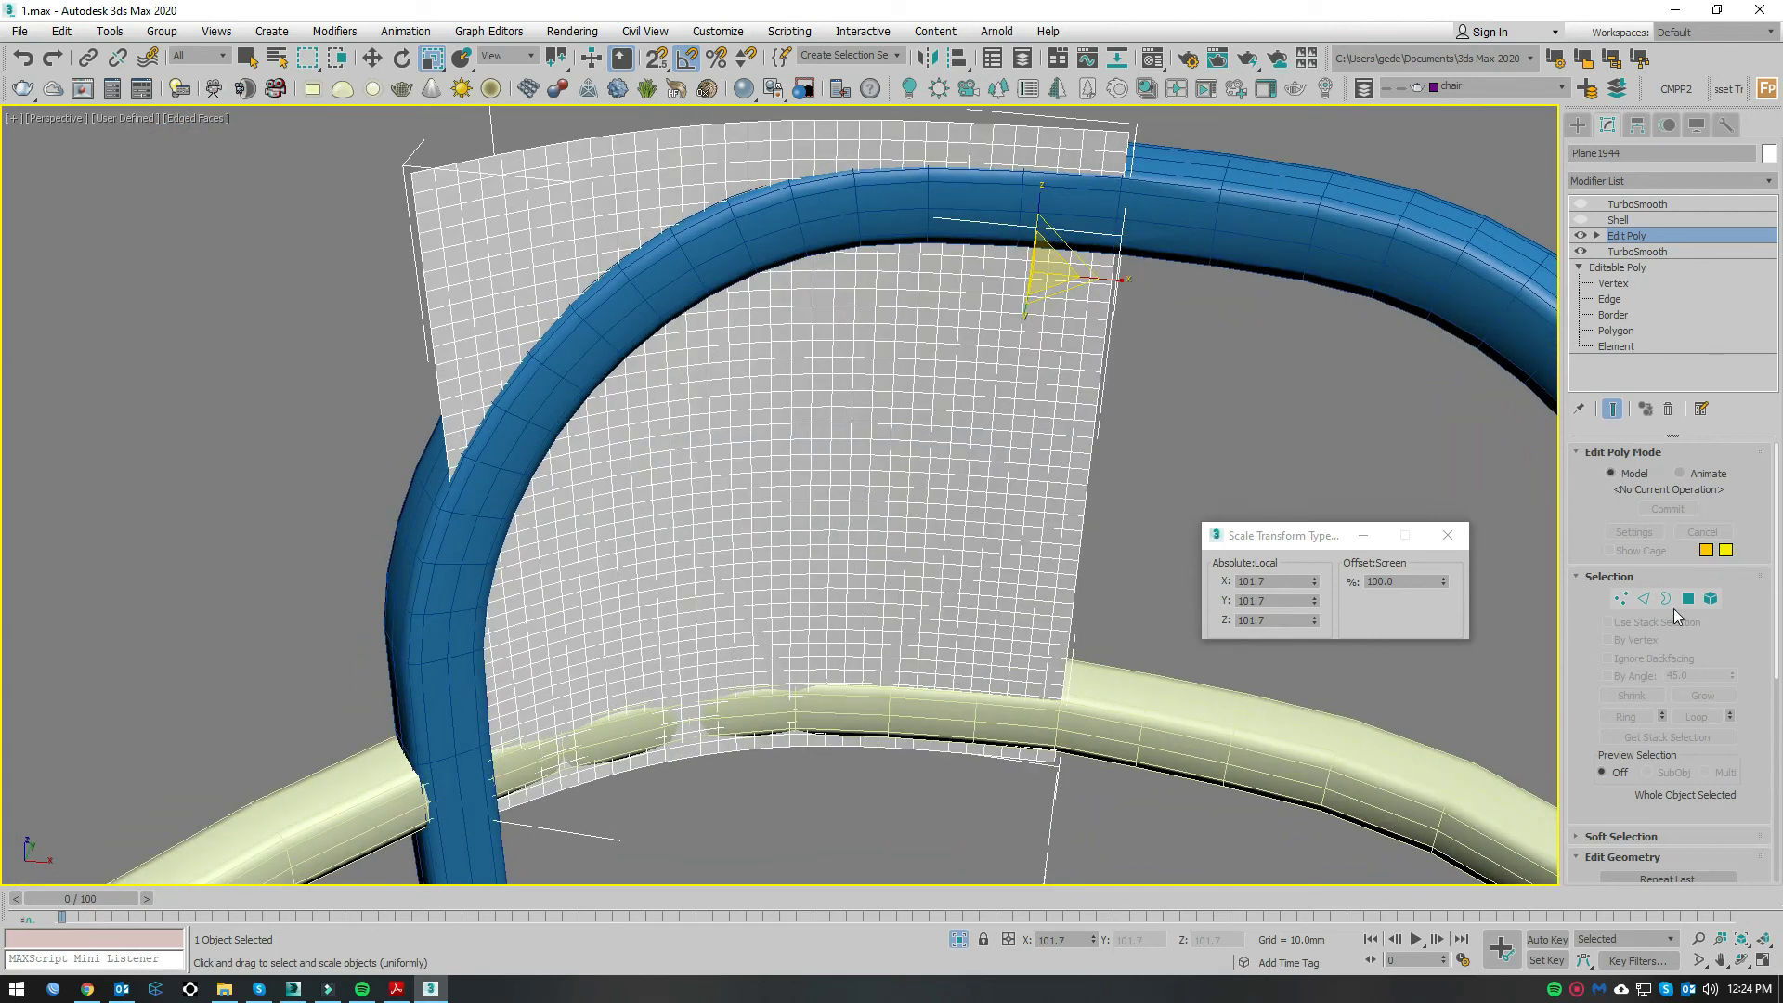
{"action": "key", "text": "2"}
{"action": "key", "text": "ctrl+a"}
Step: Chamfer all selected edges by about 1.8mm
{"action": "right_click", "coordinate": [1080, 460]}
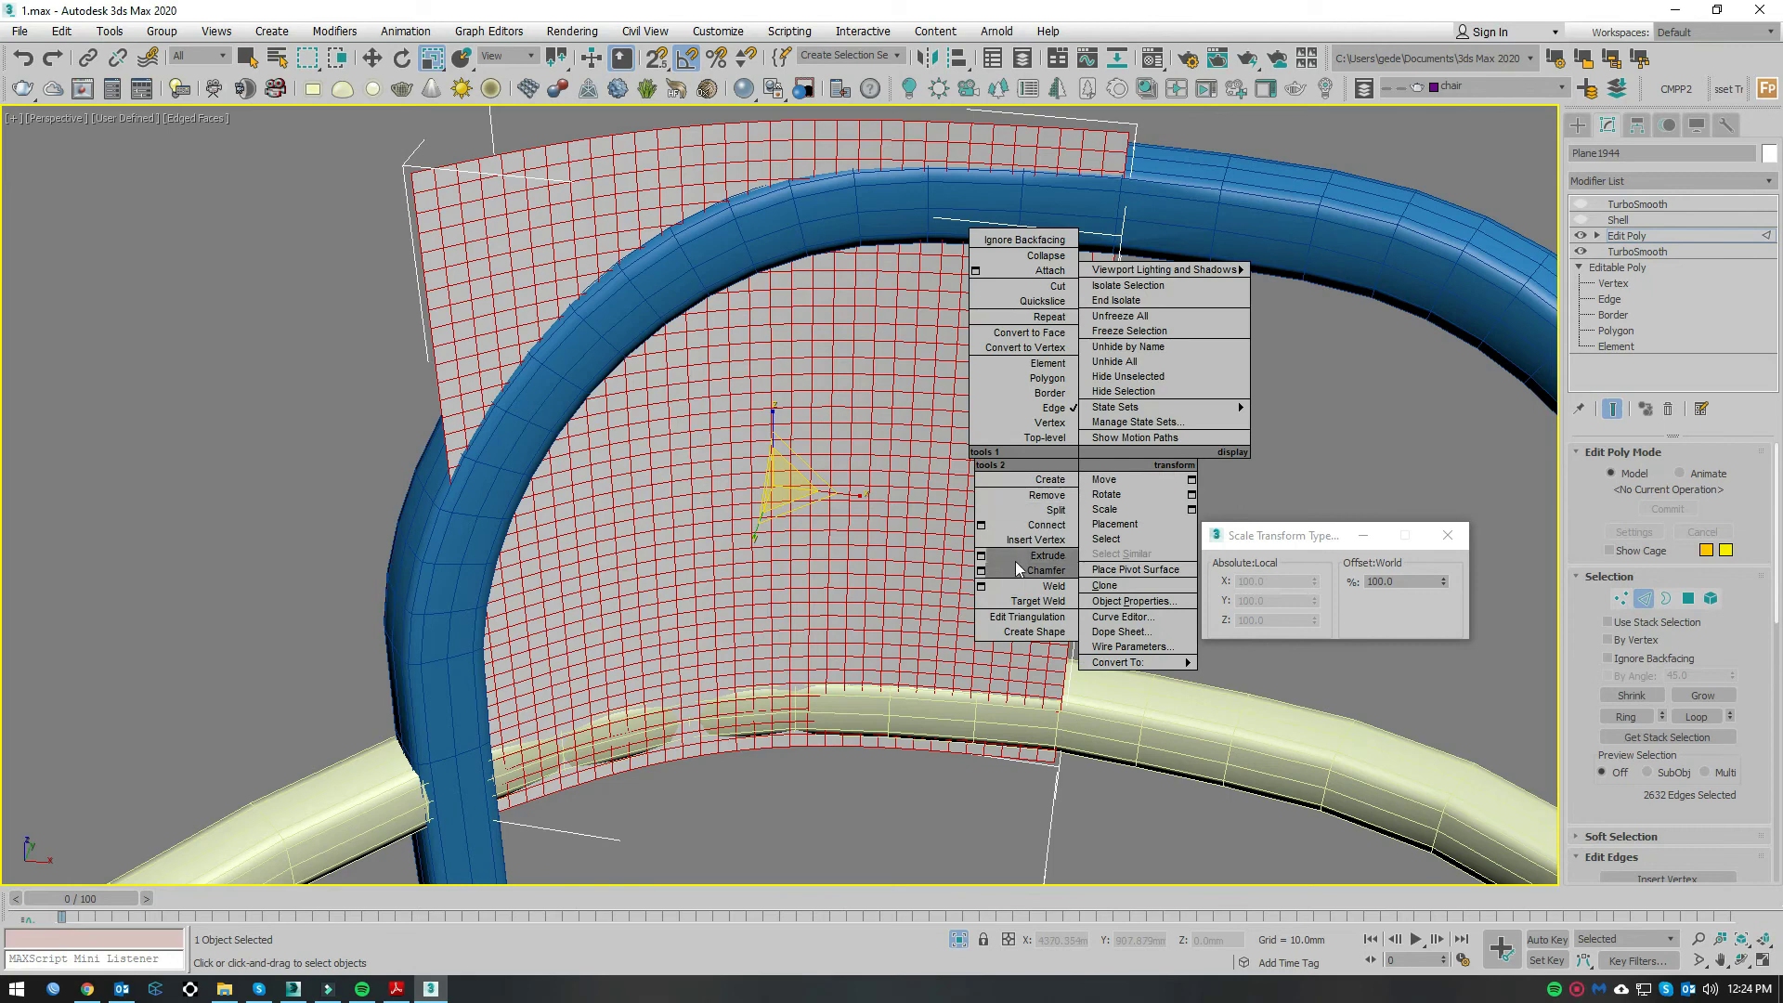
{"action": "left_click", "coordinate": [982, 571]}
{"action": "scroll", "coordinate": [836, 520], "scroll_direction": "up", "scroll_amount": 5}
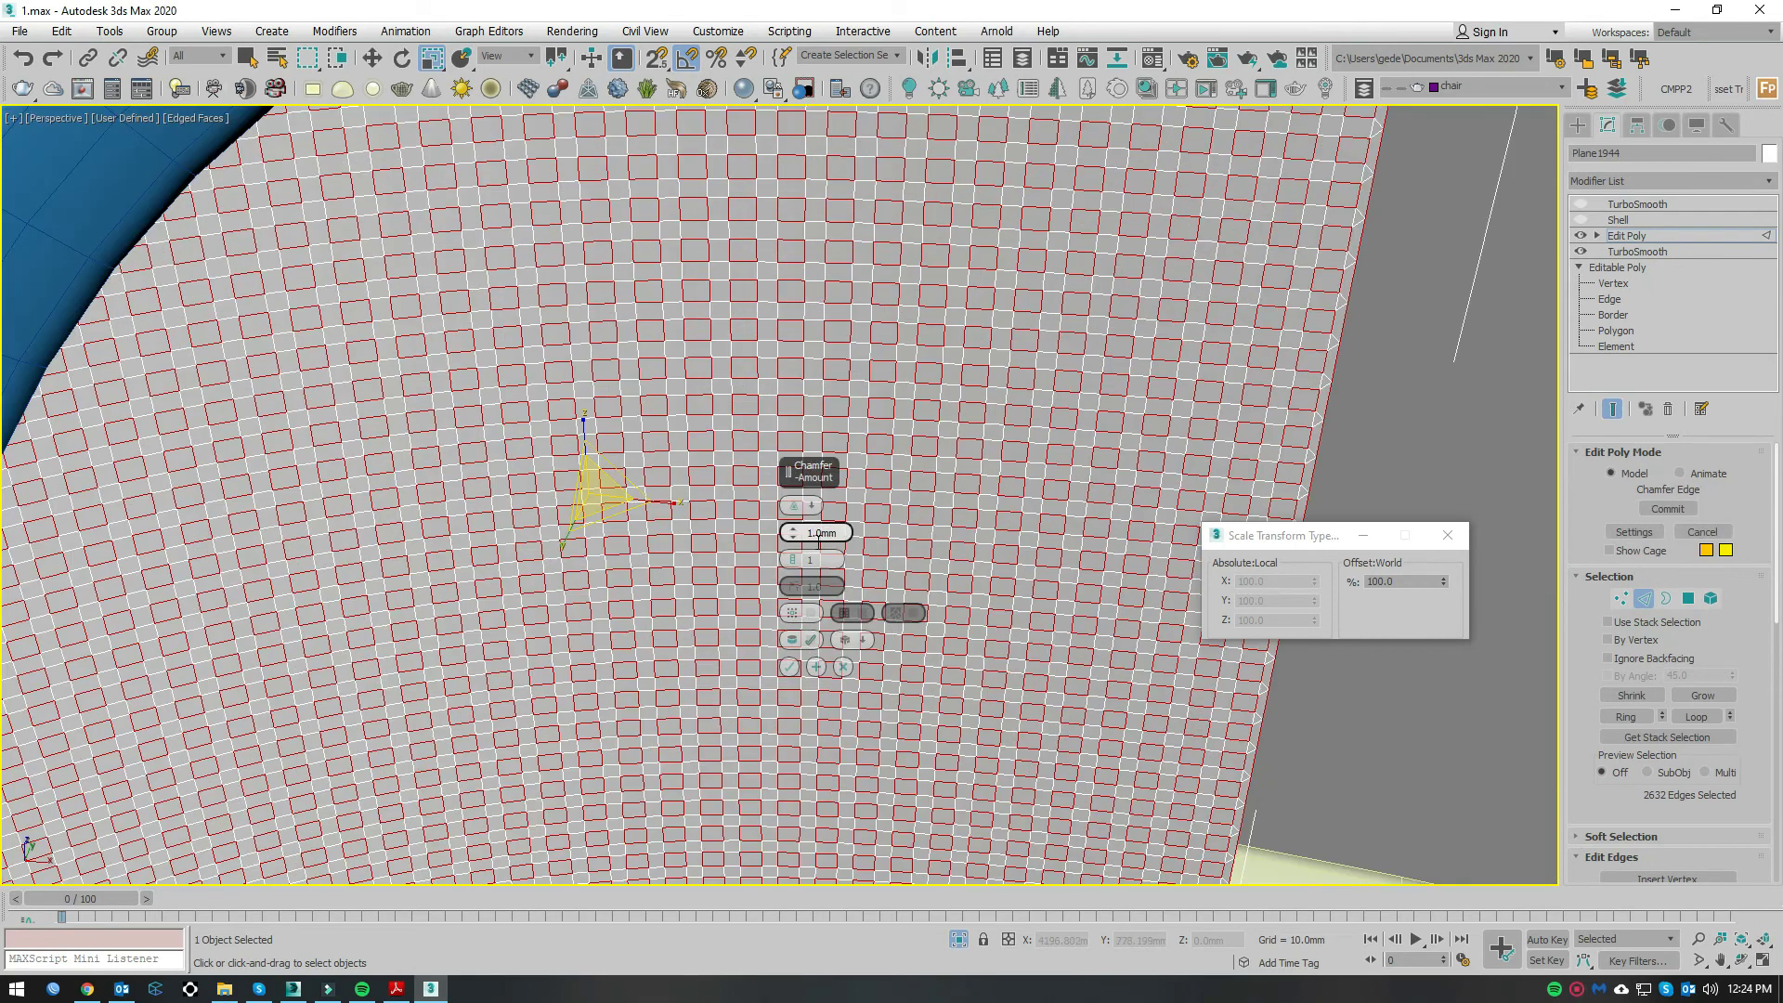
{"action": "left_click_drag", "start_coordinate": [797, 535], "coordinate": [796, 523]}
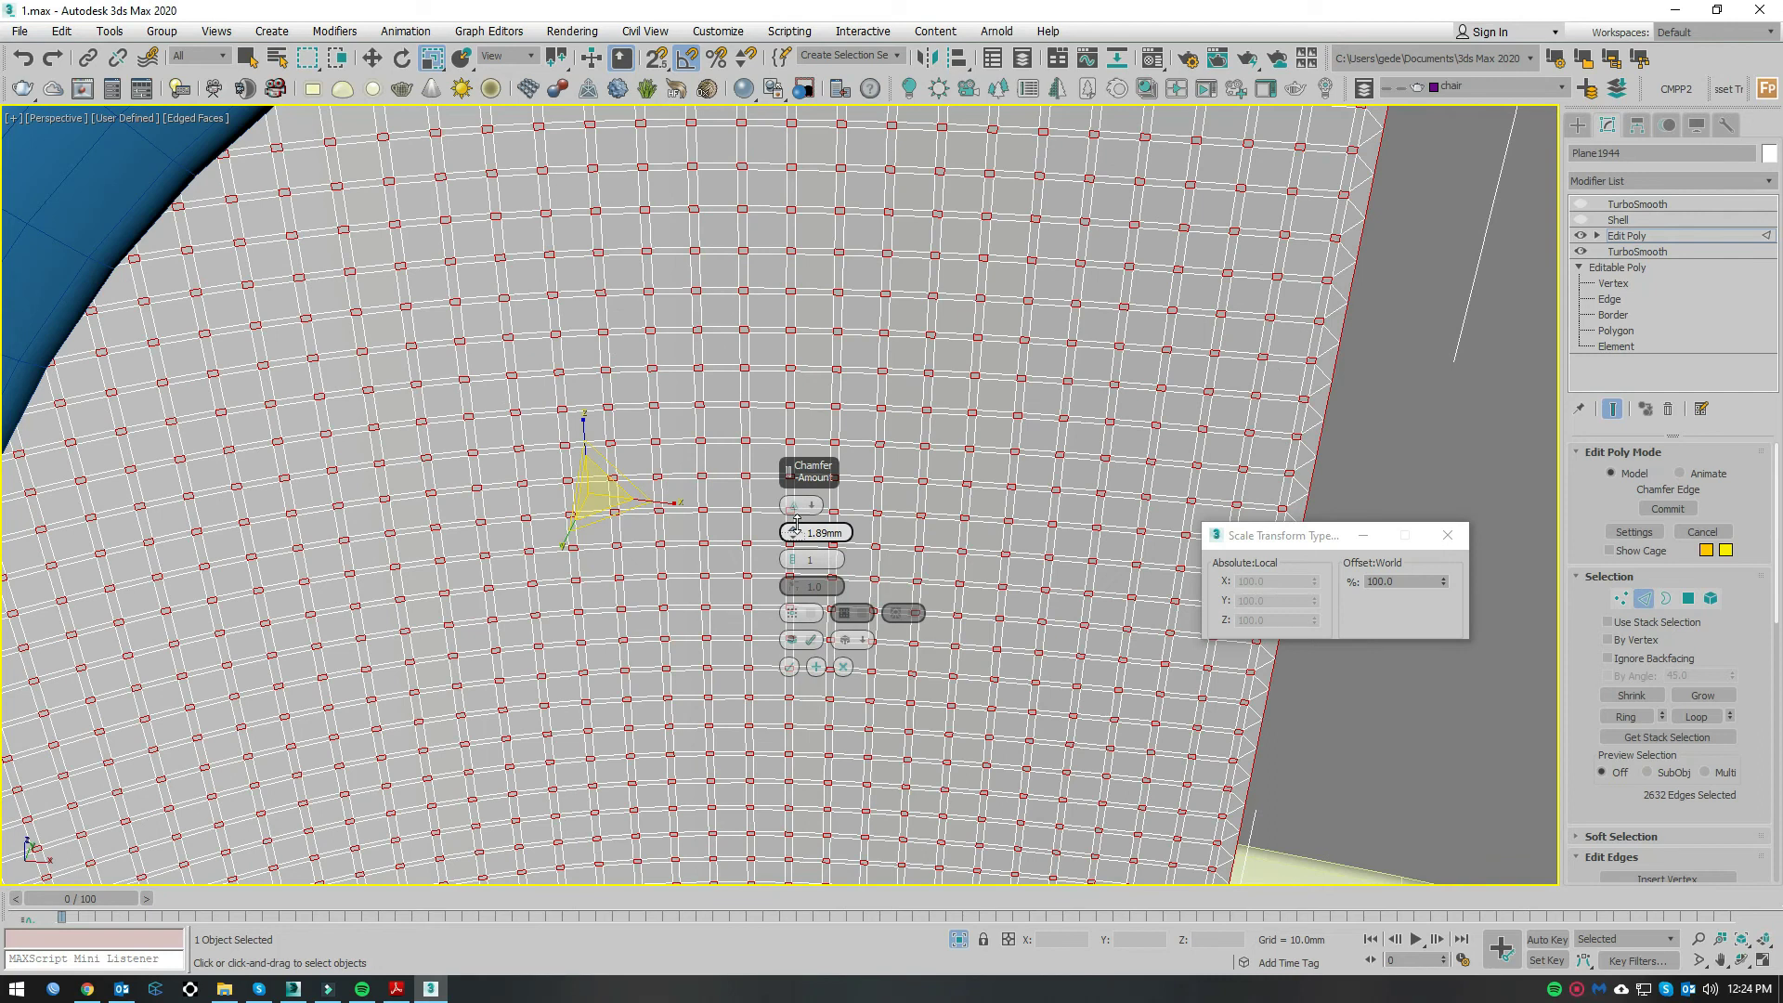
{"action": "left_click_drag", "start_coordinate": [797, 521], "coordinate": [798, 526]}
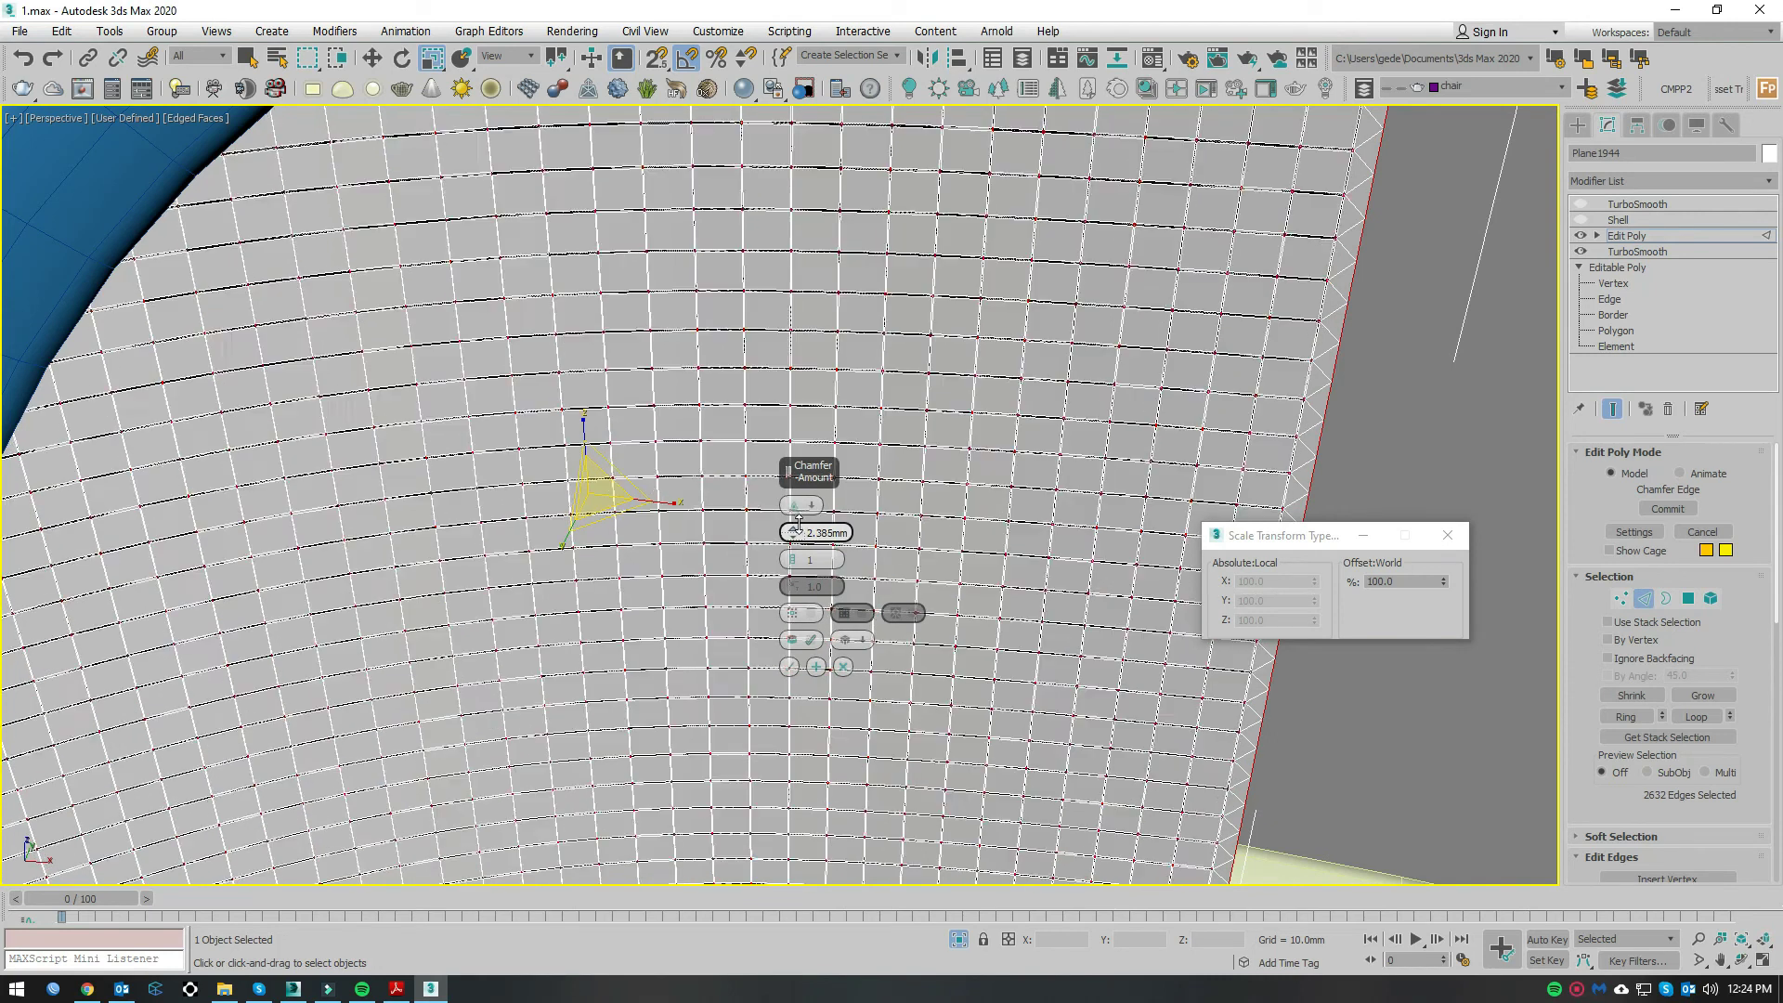
{"action": "left_click", "coordinate": [789, 667]}
Step: Invert the polygon selection to the square faces and delete them to open the holes
{"action": "left_click", "coordinate": [1688, 599], "text": "ctrl"}
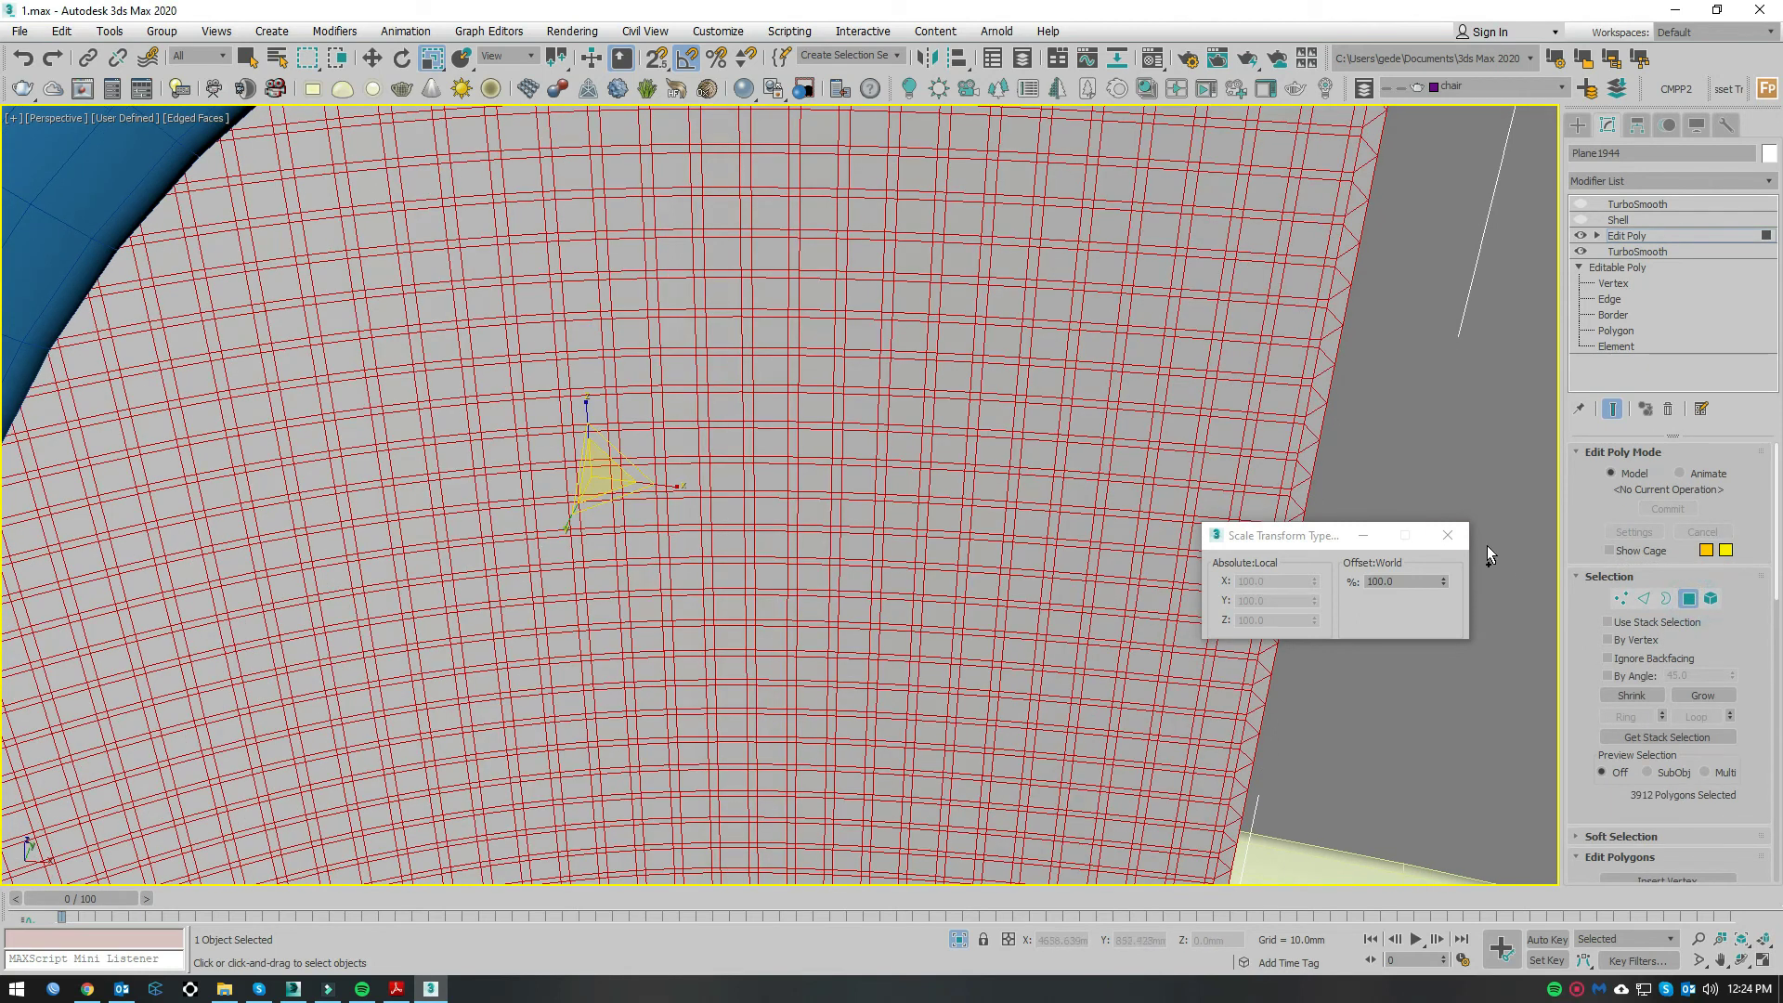
{"action": "key", "text": "ctrl+i"}
{"action": "key", "text": "Delete"}
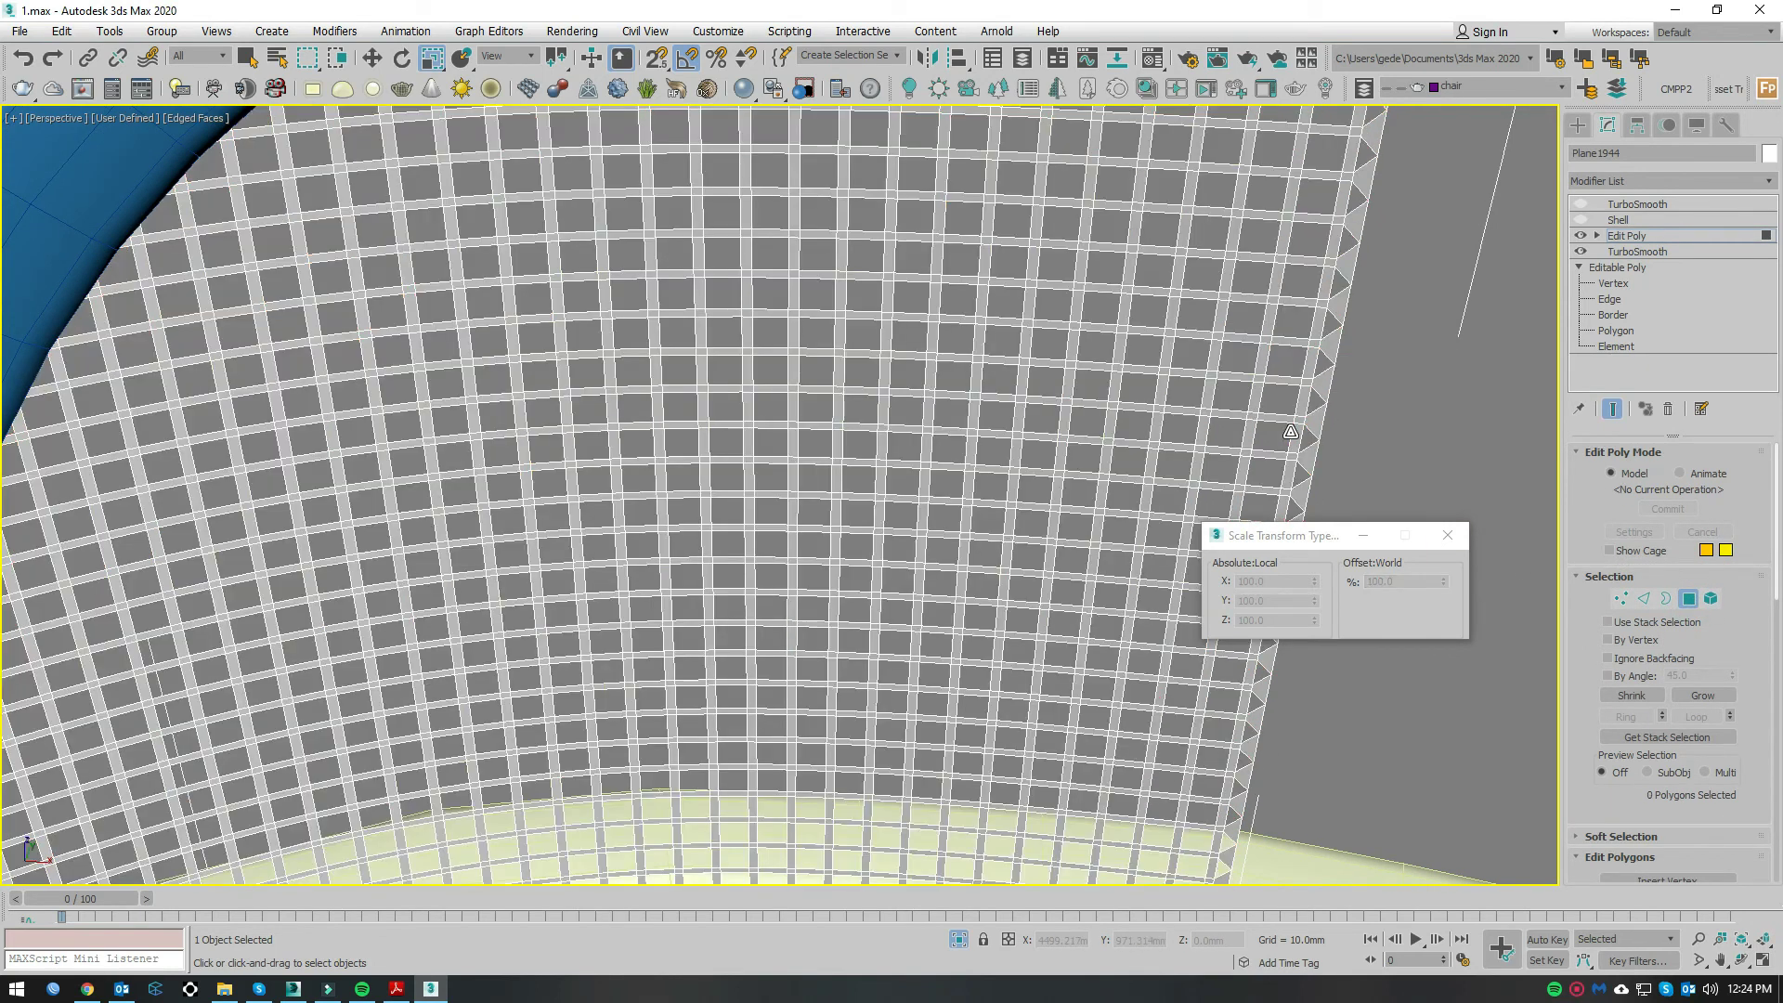
{"action": "scroll", "coordinate": [1065, 339], "scroll_direction": "down", "scroll_amount": 3}
{"action": "scroll", "coordinate": [1068, 376], "scroll_direction": "up", "scroll_amount": 1}
{"action": "scroll", "coordinate": [1088, 414], "scroll_direction": "up", "scroll_amount": 2}
{"action": "scroll", "coordinate": [1087, 414], "scroll_direction": "down", "scroll_amount": 4}
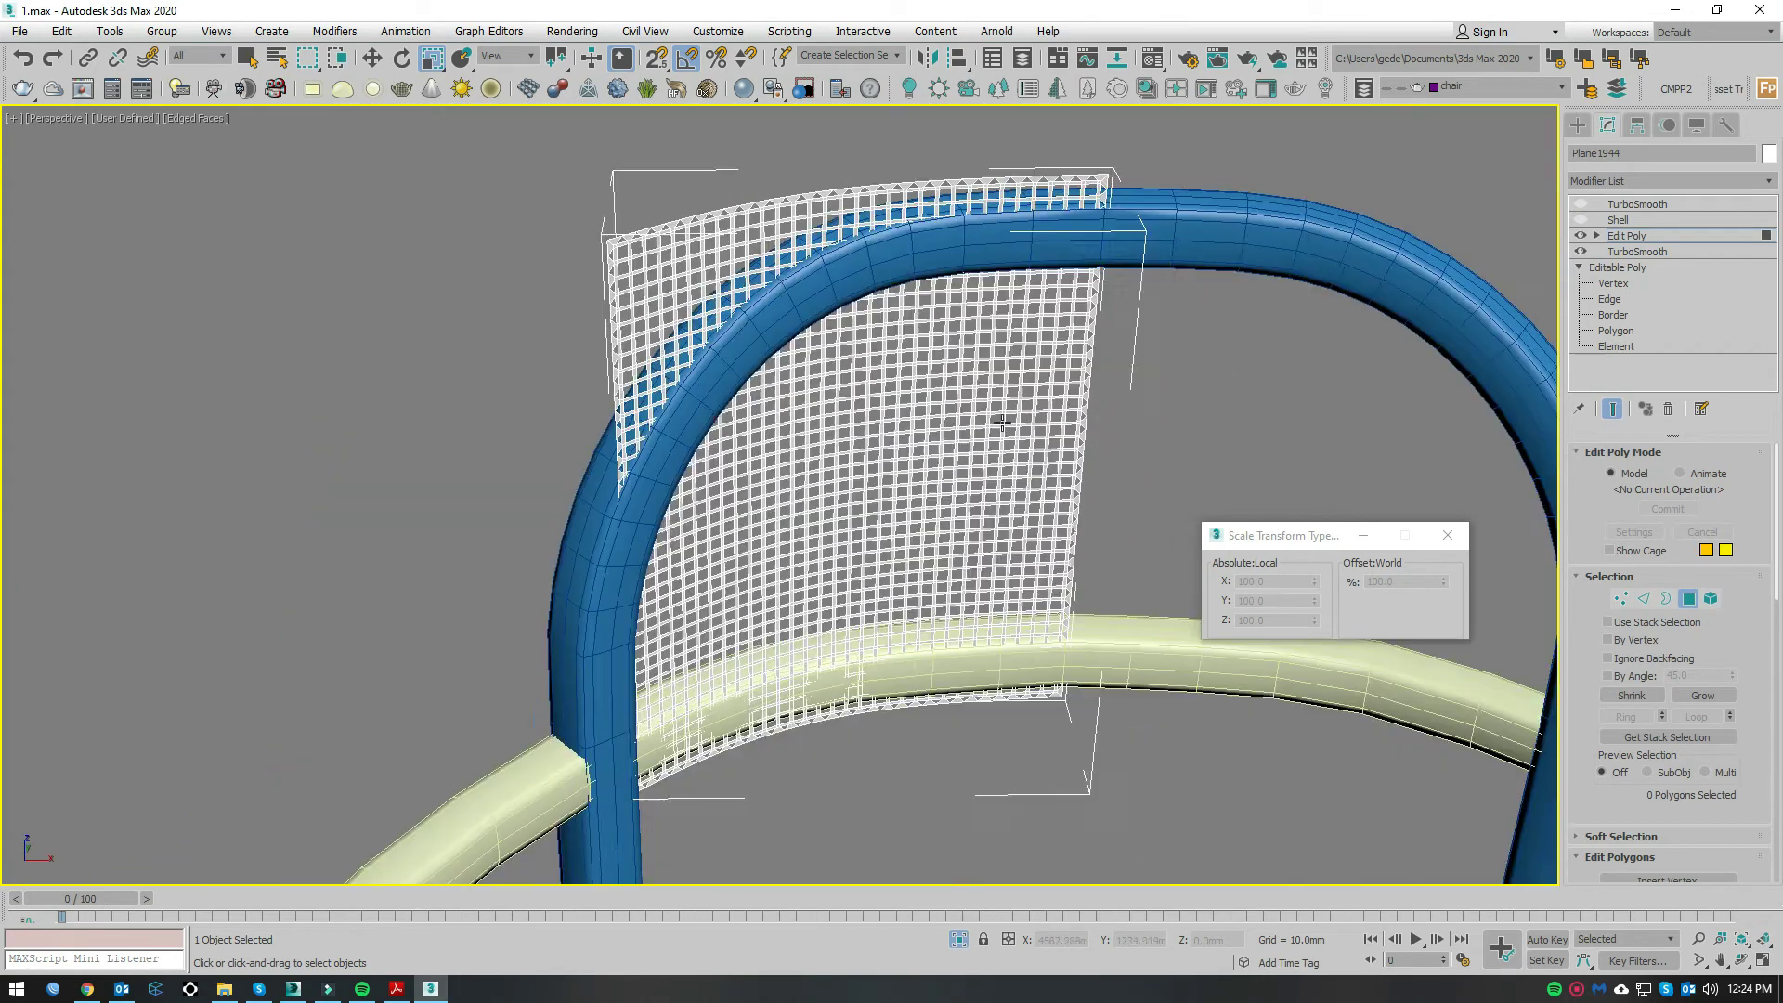
{"action": "scroll", "coordinate": [1088, 415], "scroll_direction": "down", "scroll_amount": 2}
Step: Check the Shell result by toggling it off, then switch to Front wireframe
{"action": "left_click", "coordinate": [1584, 221]}
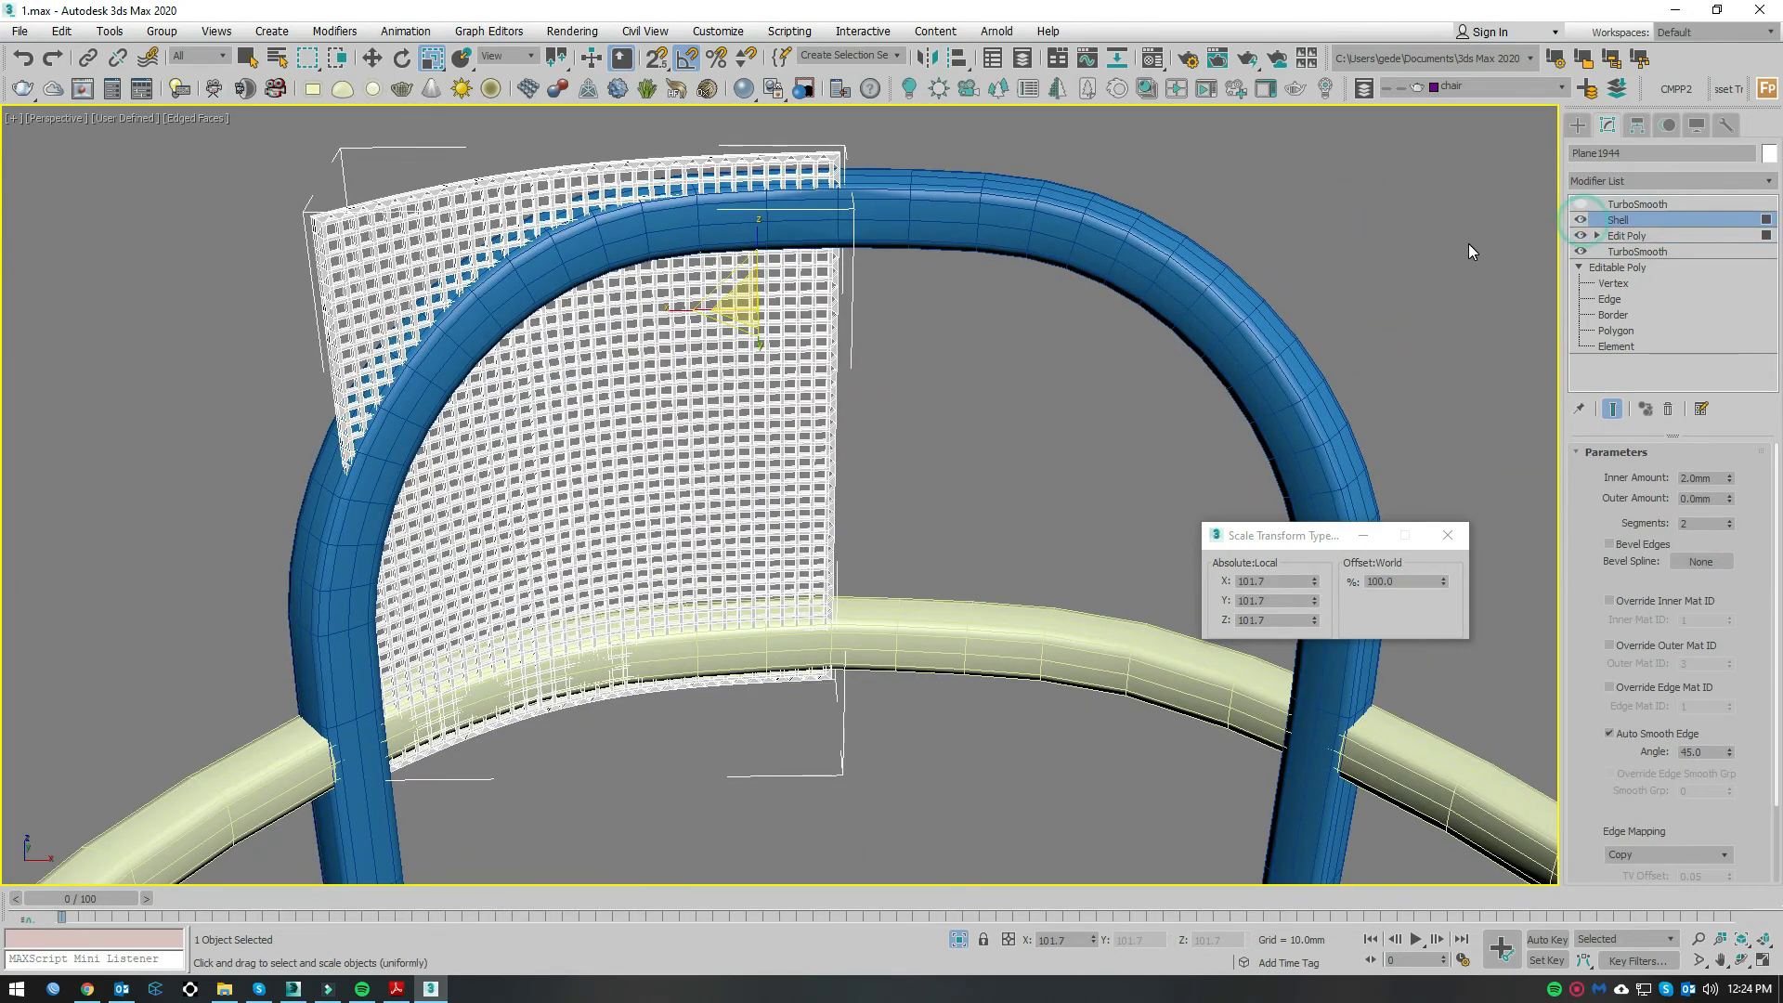
{"action": "middle_click_drag", "start_coordinate": [1179, 349], "coordinate": [1077, 332], "text": "alt"}
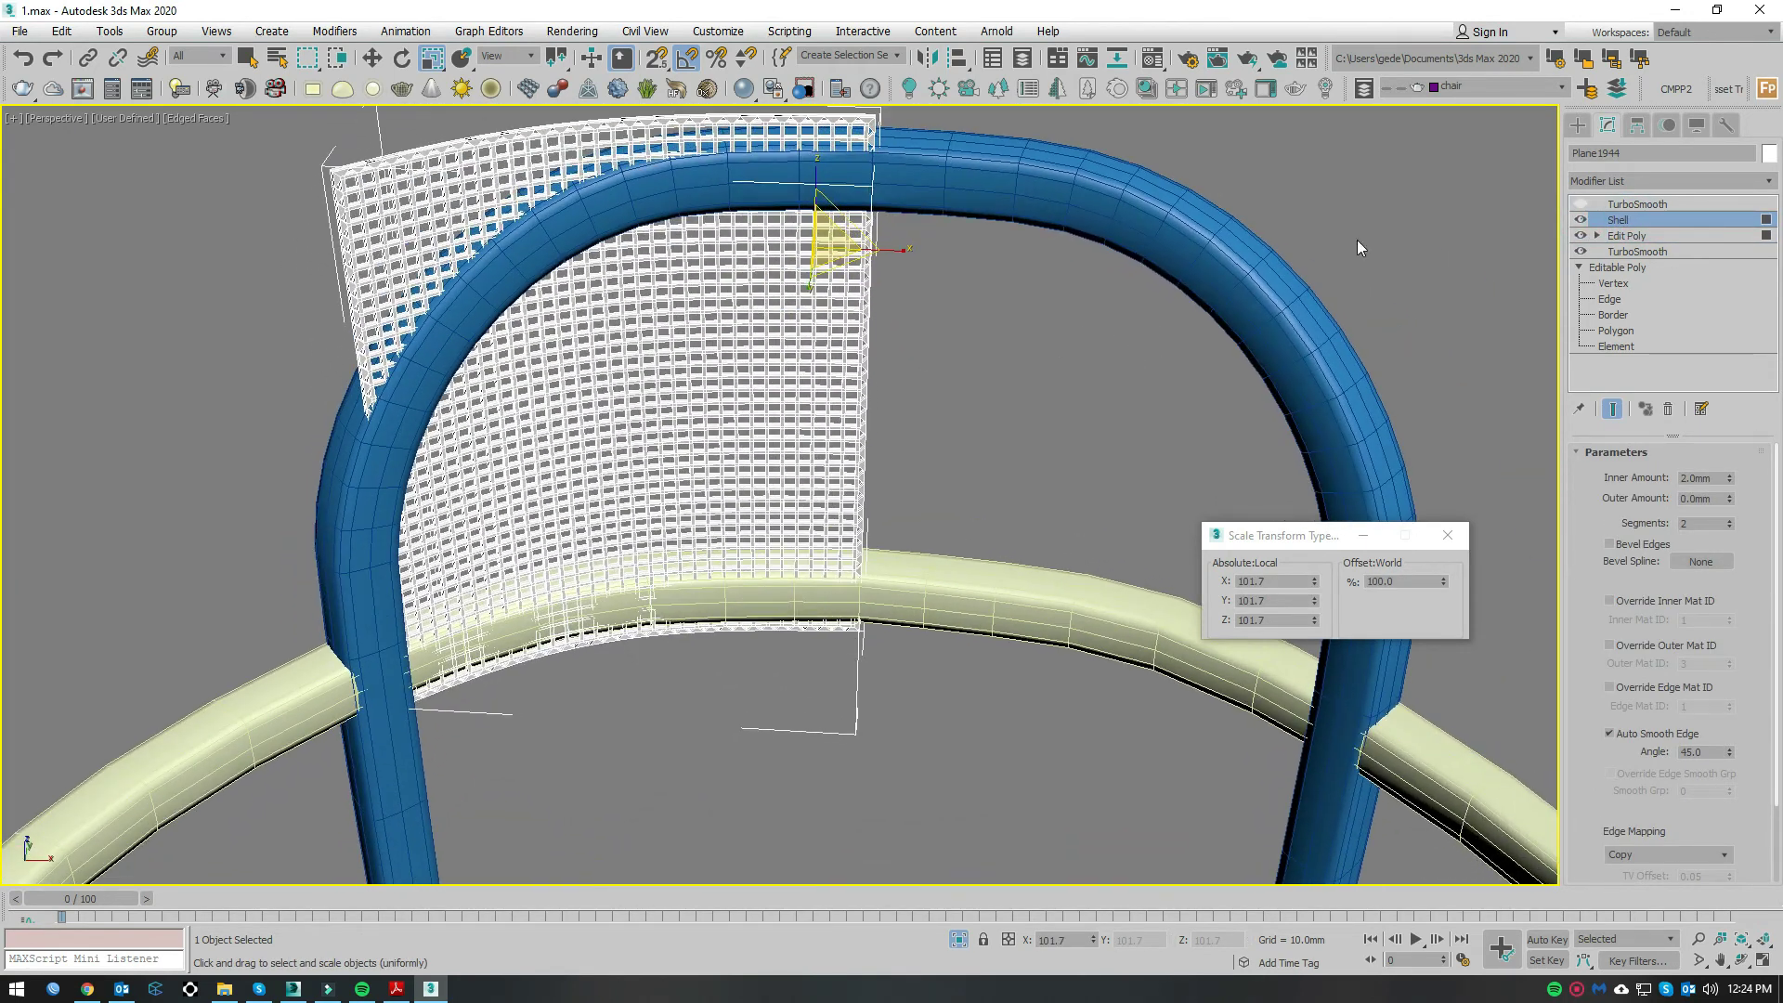
{"action": "left_click", "coordinate": [1579, 223]}
{"action": "mouse_move", "coordinate": [865, 520]}
{"action": "middle_mouse_down", "text": "alt"}
{"action": "mouse_move", "coordinate": [1033, 438]}
{"action": "mouse_move", "coordinate": [1027, 420]}
{"action": "mouse_move", "coordinate": [1099, 375]}
{"action": "middle_mouse_up", "text": "alt"}
{"action": "key", "text": "f"}
{"action": "key", "text": "F3"}
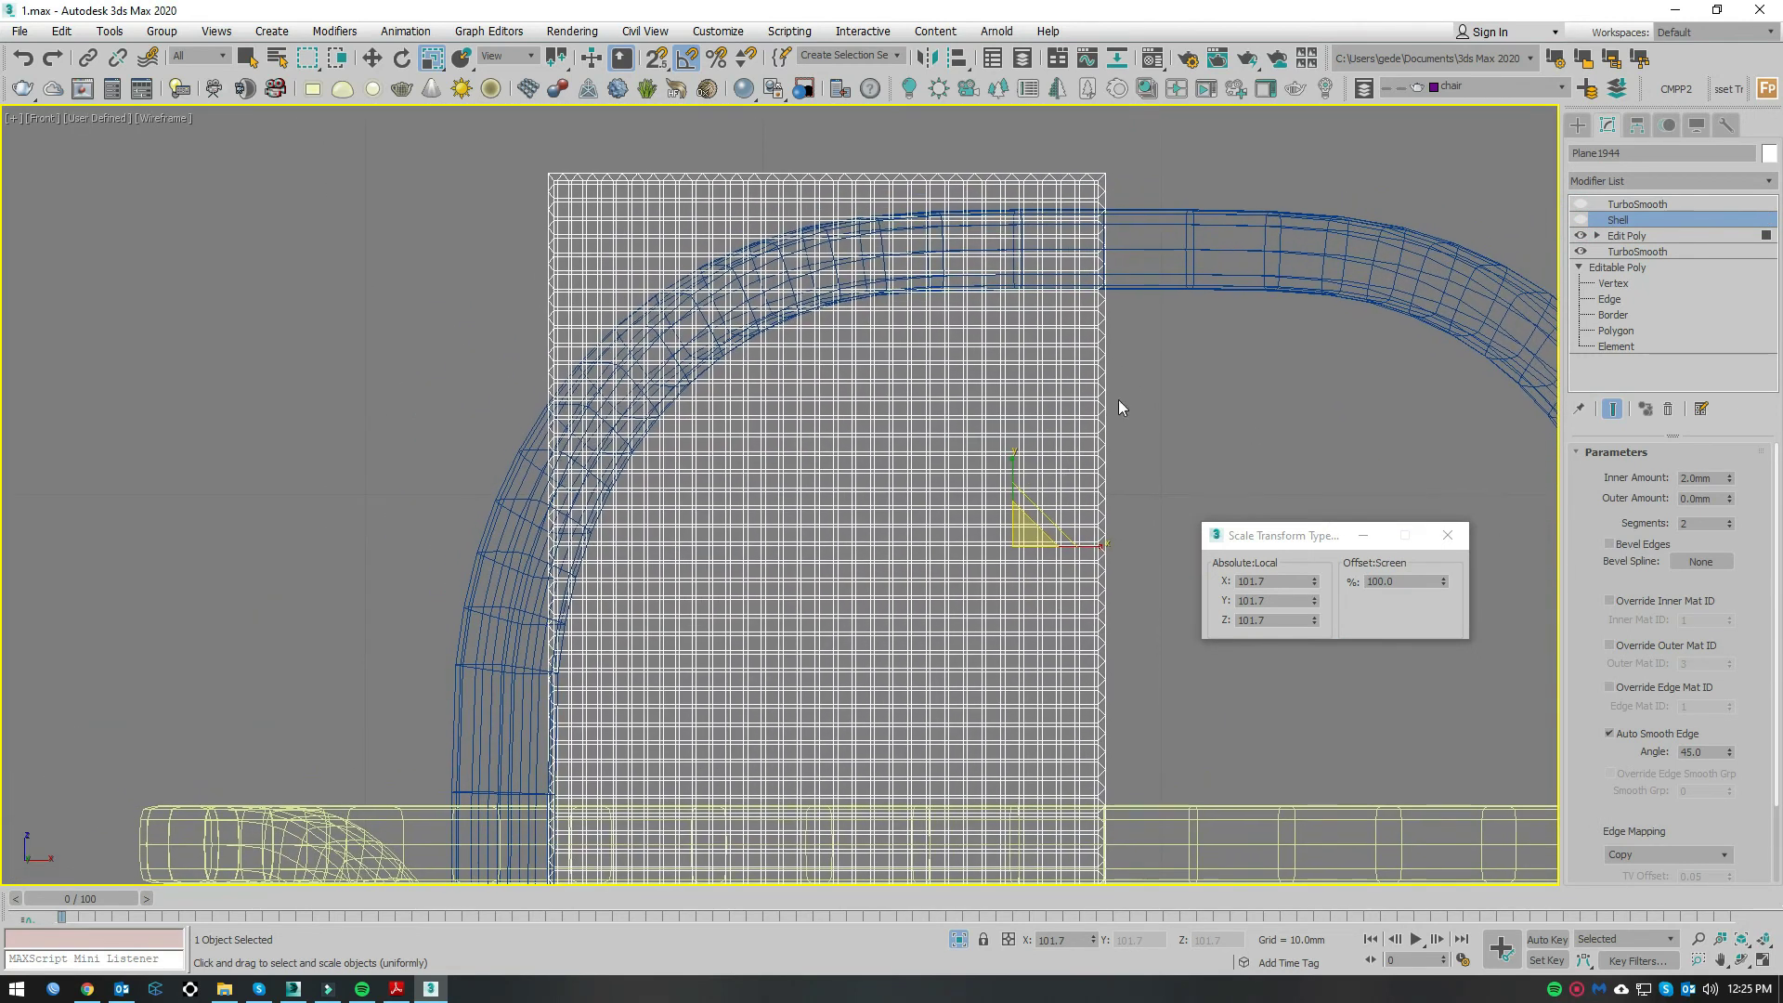
Step: Add a new Edit Poly on top of the stack and enter Polygon level
{"action": "left_click", "coordinate": [1597, 236]}
{"action": "left_click", "coordinate": [1597, 235]}
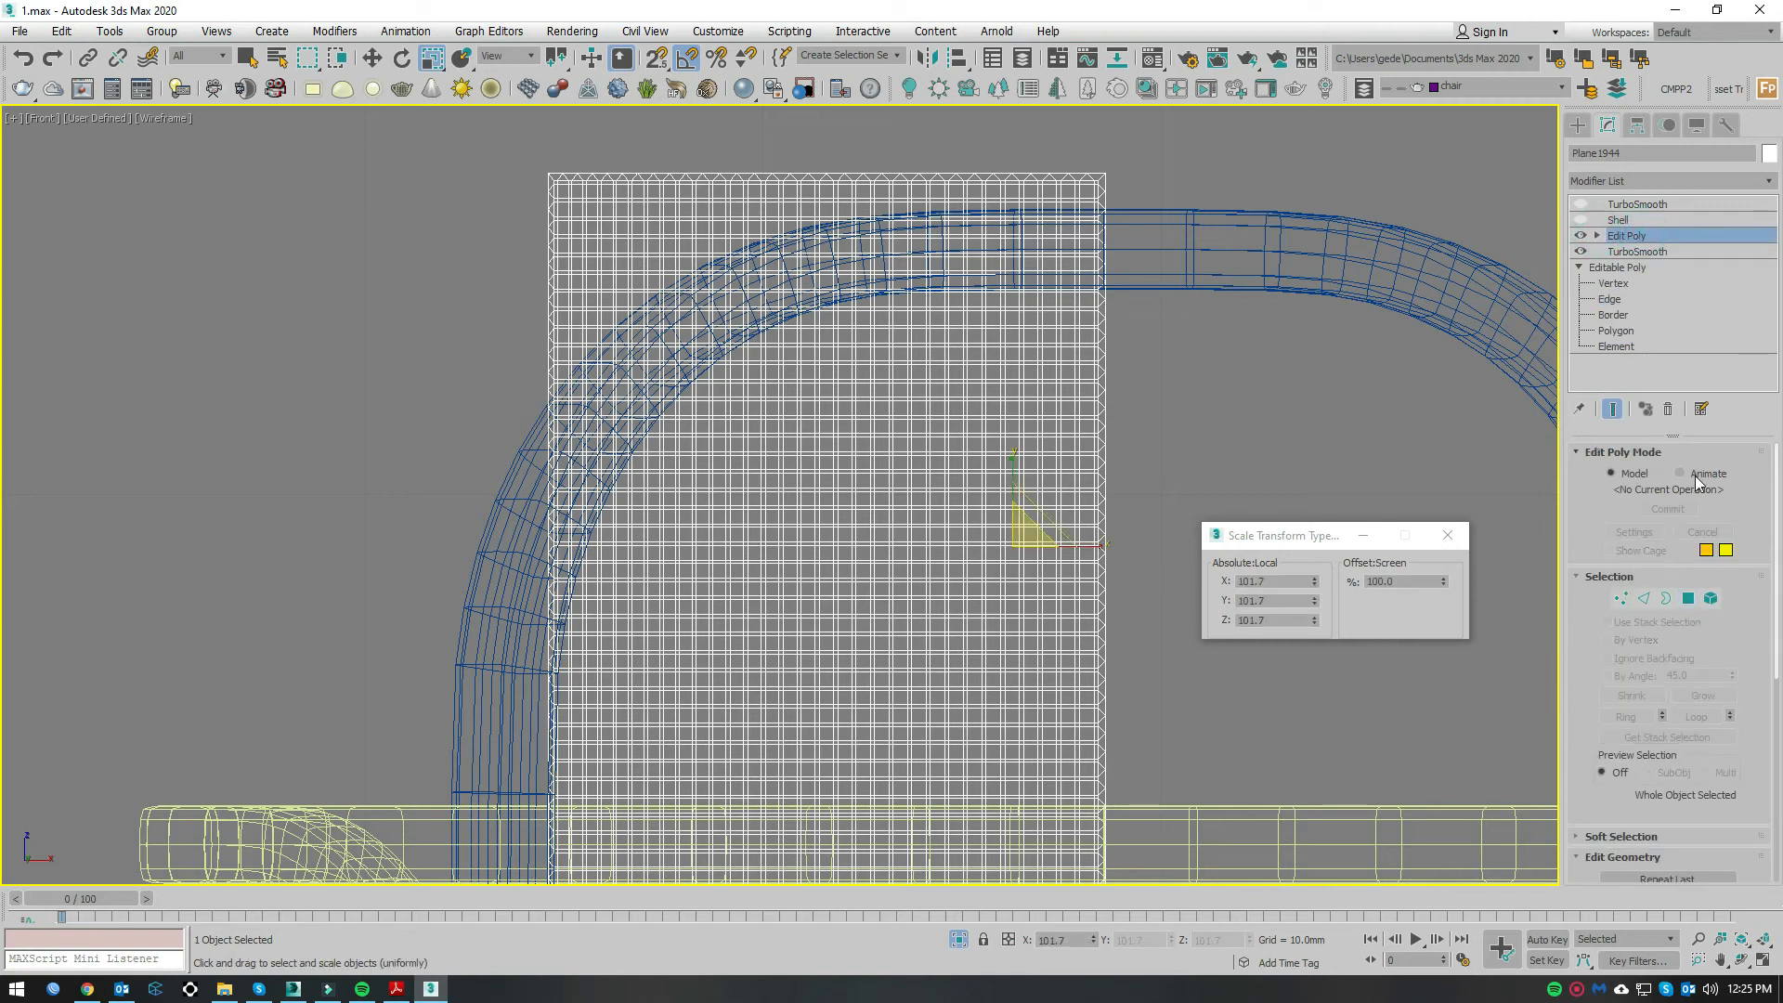
{"action": "left_click", "coordinate": [1634, 182]}
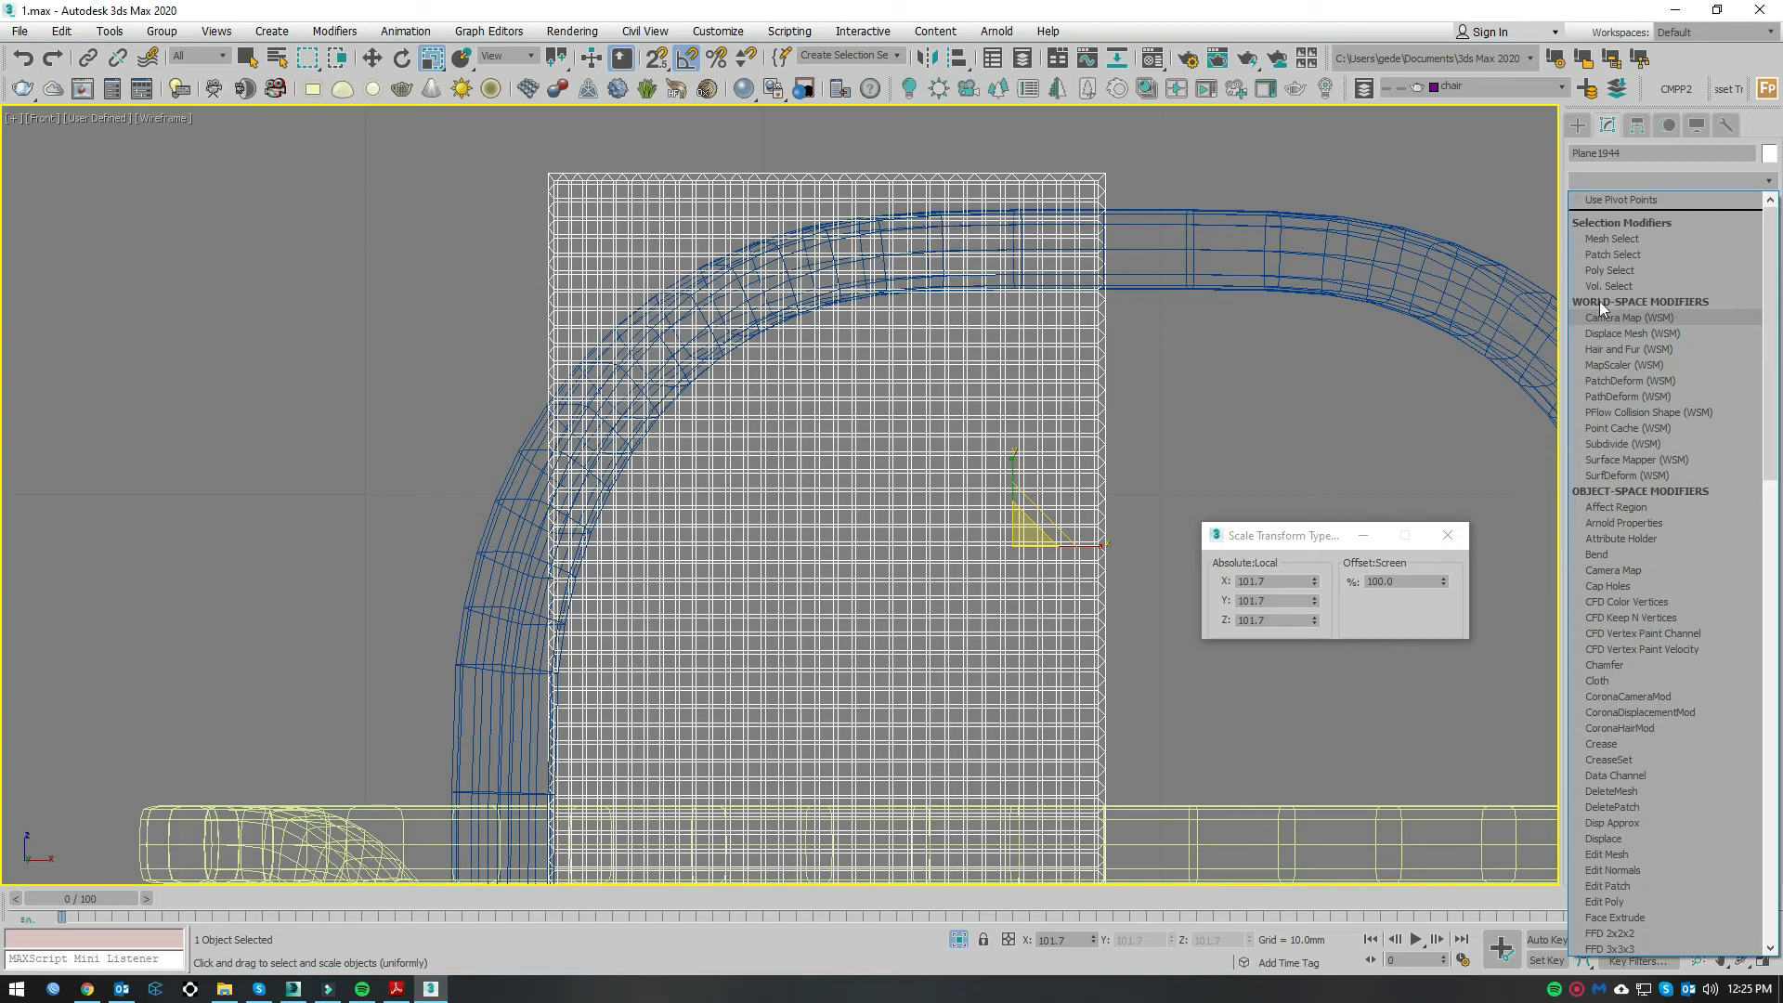
{"action": "scroll", "coordinate": [1037, 254], "scroll_direction": "up", "scroll_amount": 2}
{"action": "scroll", "coordinate": [1036, 254], "scroll_direction": "down", "scroll_amount": 2}
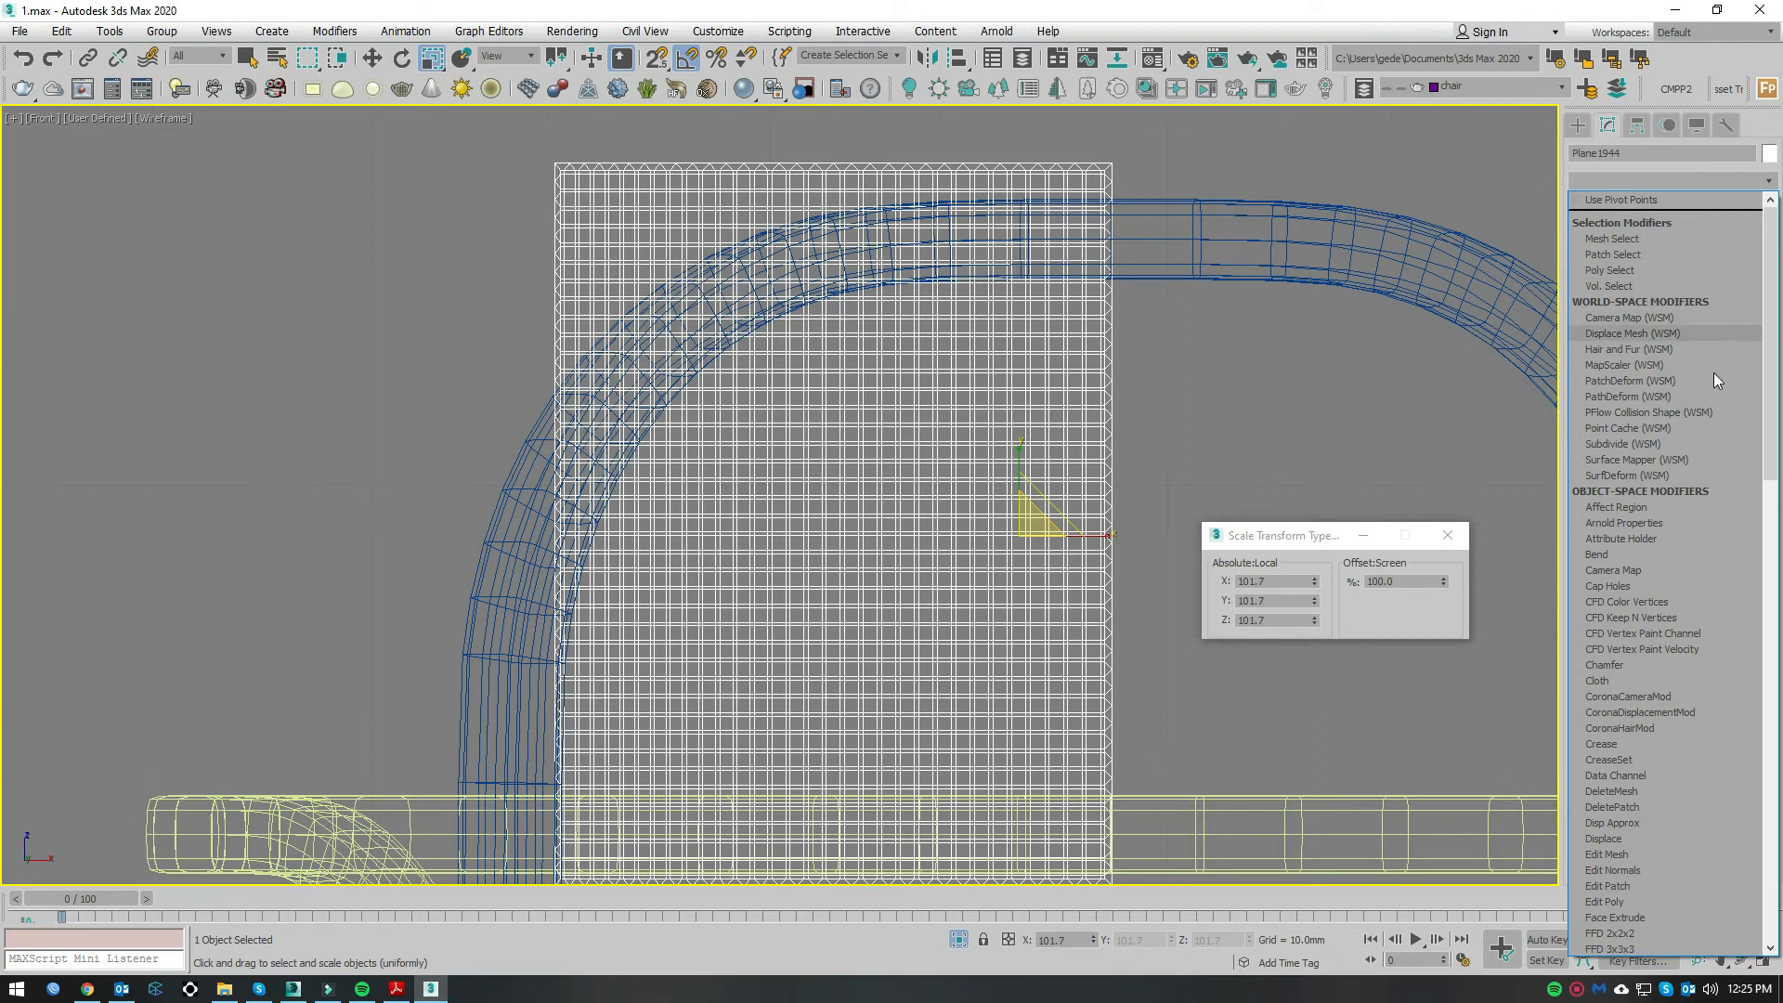
{"action": "scroll", "coordinate": [1648, 810], "scroll_direction": "down", "scroll_amount": 2}
{"action": "left_click", "coordinate": [1631, 828]}
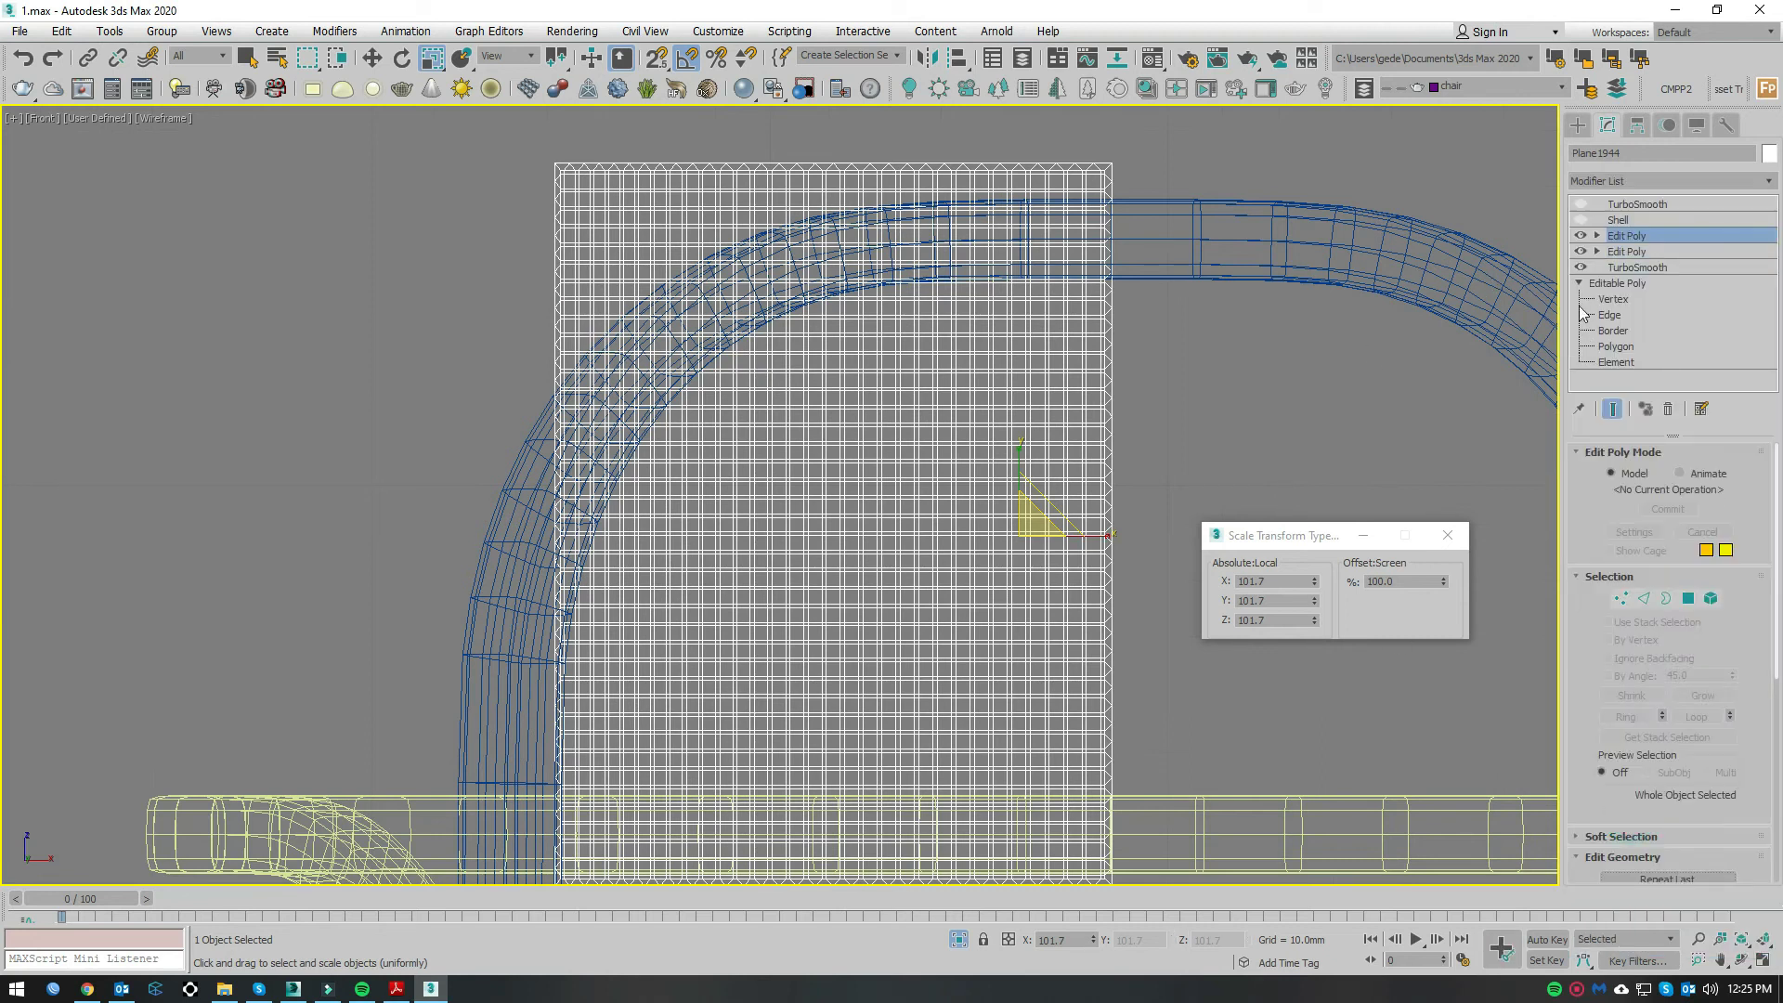
{"action": "left_click", "coordinate": [1597, 236]}
{"action": "left_click", "coordinate": [1688, 599]}
Step: Delete the backrest grid's top polygon rows that stick above the arched frame
{"action": "middle_click_drag", "start_coordinate": [1132, 188], "coordinate": [1125, 264]}
{"action": "left_click_drag", "start_coordinate": [1171, 203], "coordinate": [813, 321]}
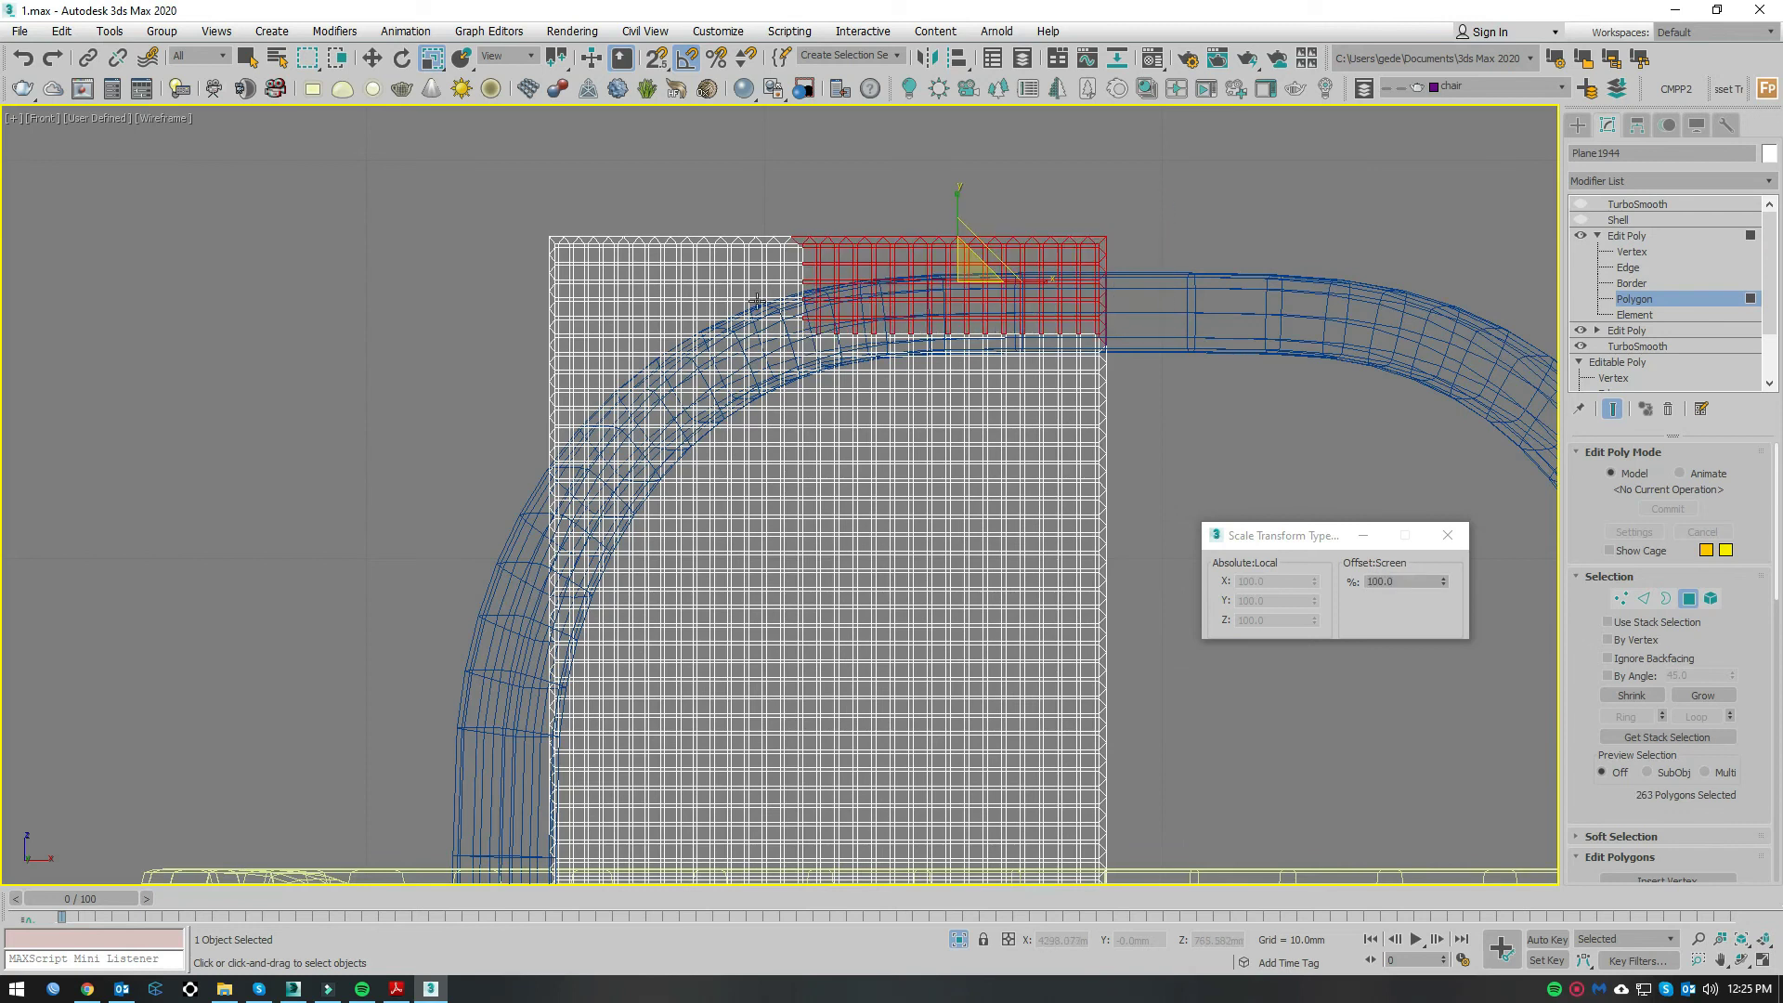
{"action": "middle_click_drag", "start_coordinate": [813, 320], "coordinate": [849, 312]}
{"action": "key", "text": "Delete"}
{"action": "scroll", "coordinate": [966, 190], "scroll_direction": "up", "scroll_amount": 4}
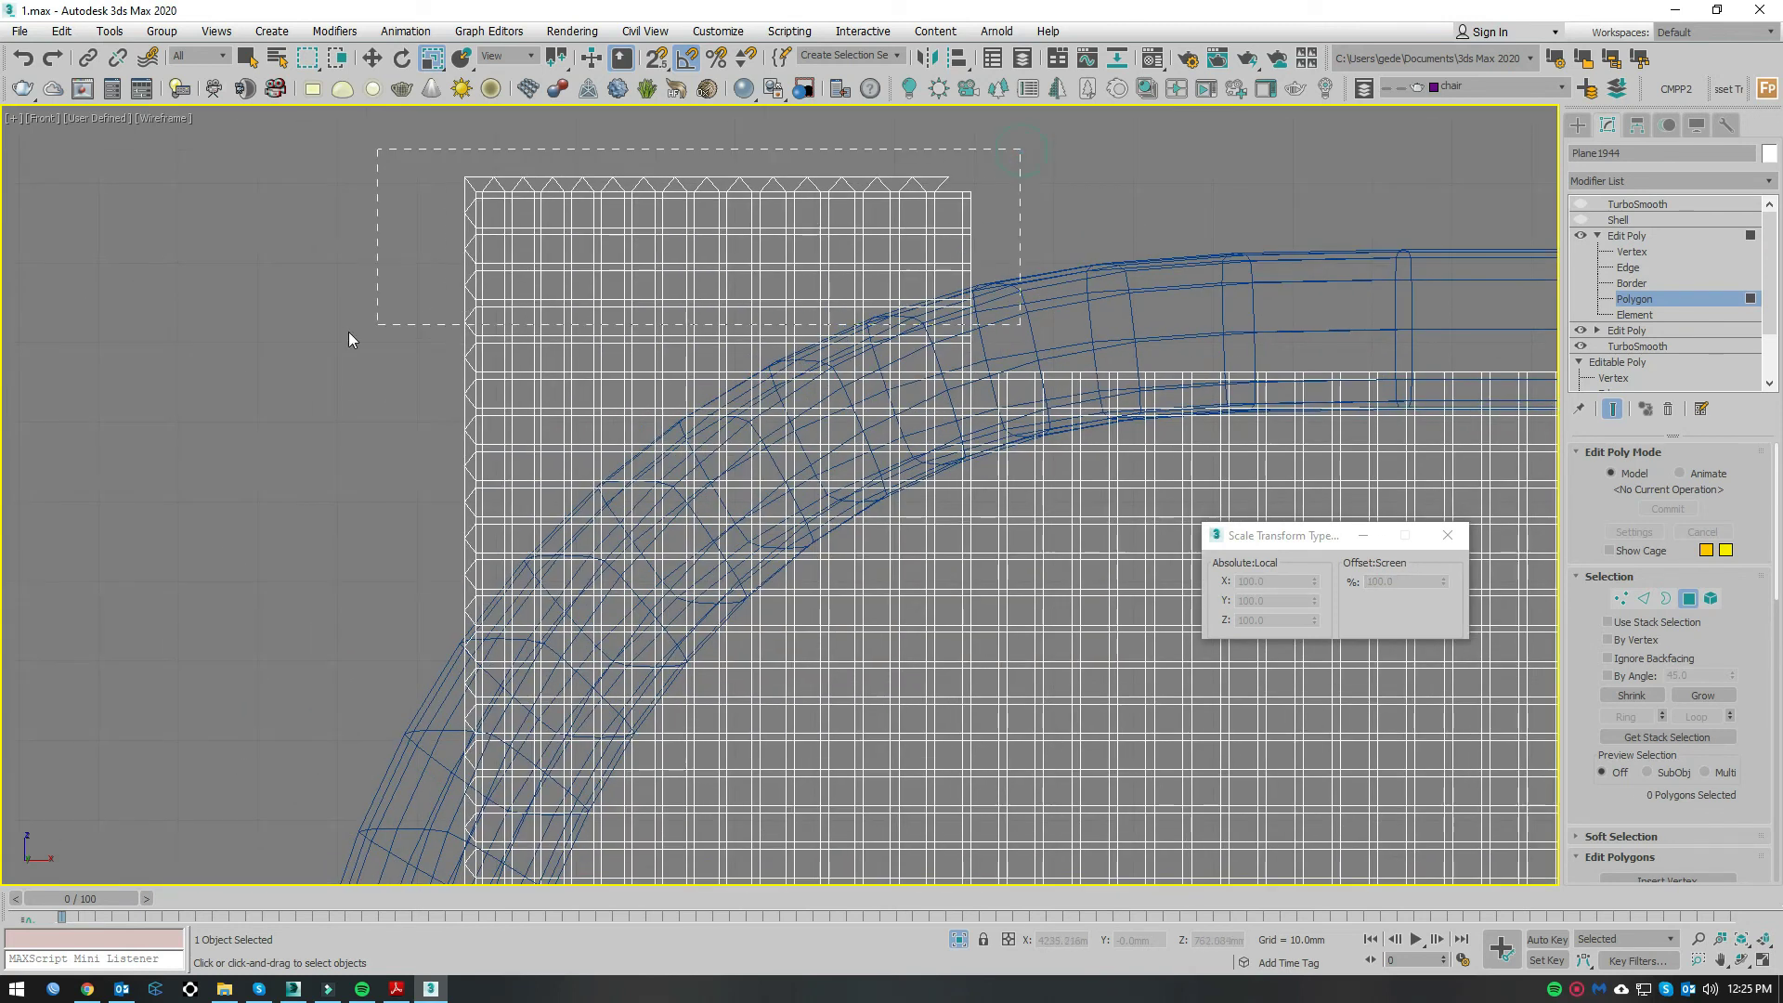
{"action": "left_click_drag", "start_coordinate": [335, 366], "coordinate": [335, 367]}
{"action": "key", "text": "Delete"}
{"action": "middle_click_drag", "start_coordinate": [335, 367], "coordinate": [441, 255]}
{"action": "left_click_drag", "start_coordinate": [454, 198], "coordinate": [1051, 299]}
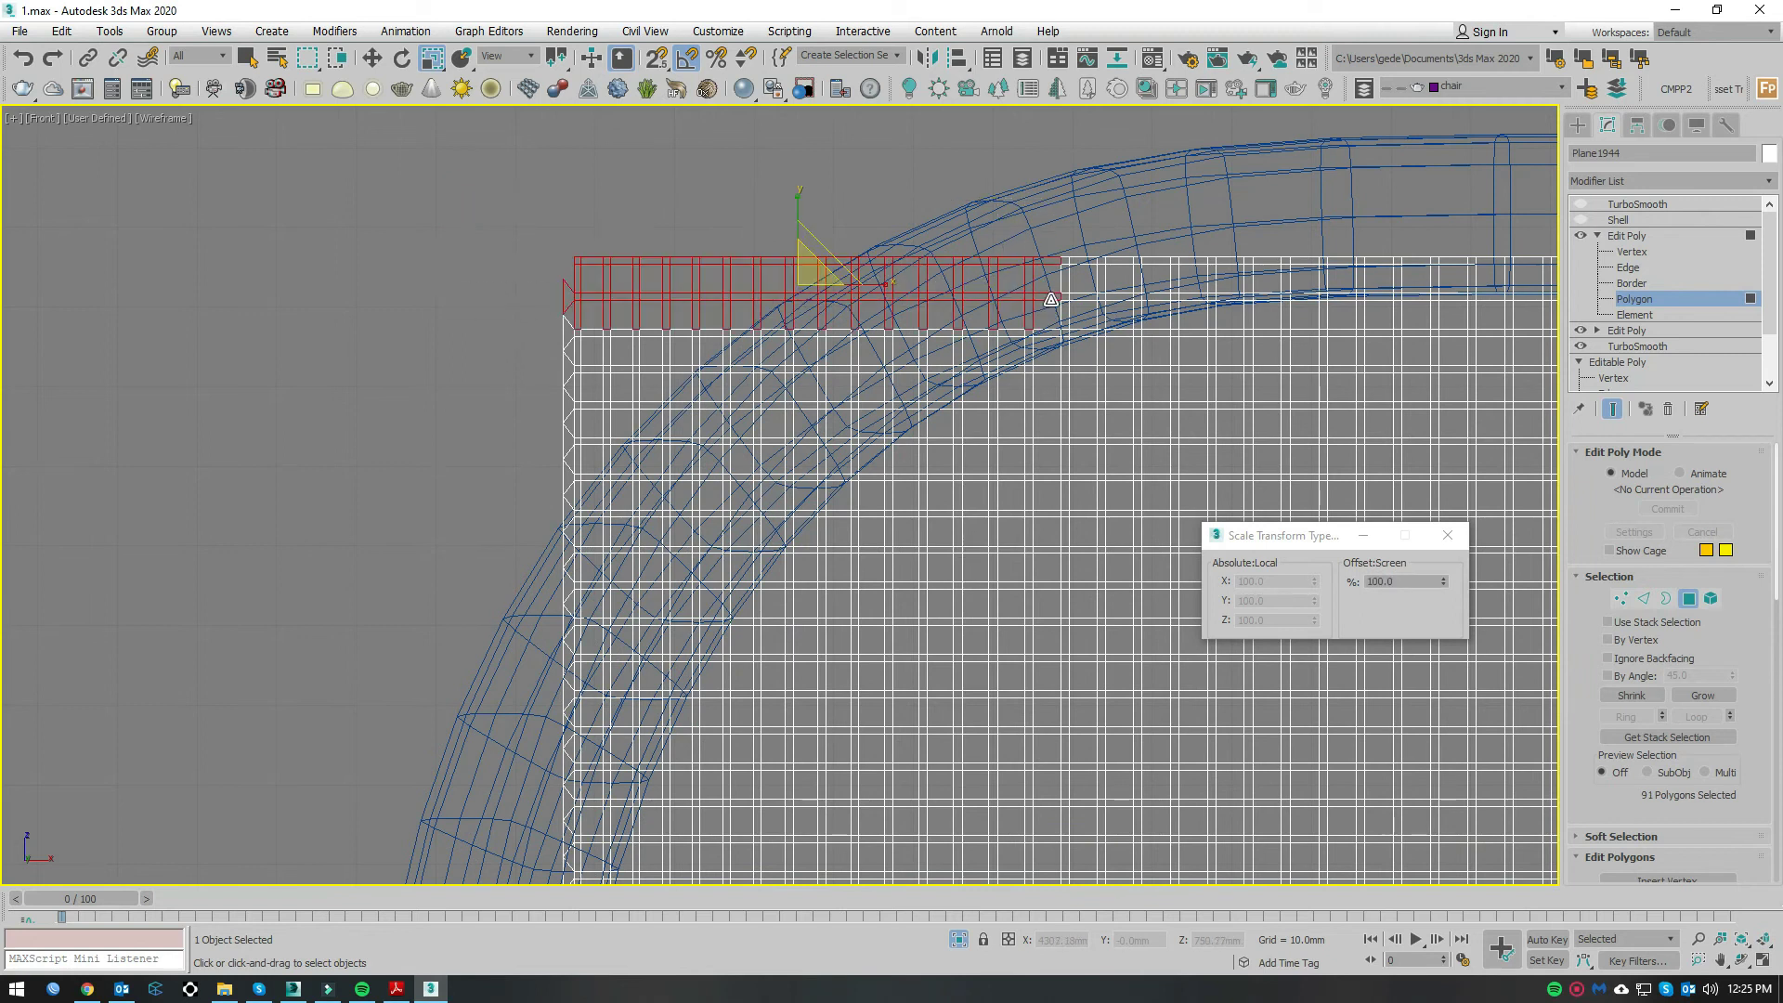
{"action": "key", "text": "Delete"}
Step: Box-select and delete the next enclosed top grid rows past the frame
{"action": "scroll", "coordinate": [1111, 270], "scroll_direction": "up", "scroll_amount": 1}
{"action": "scroll", "coordinate": [1094, 195], "scroll_direction": "up", "scroll_amount": 1}
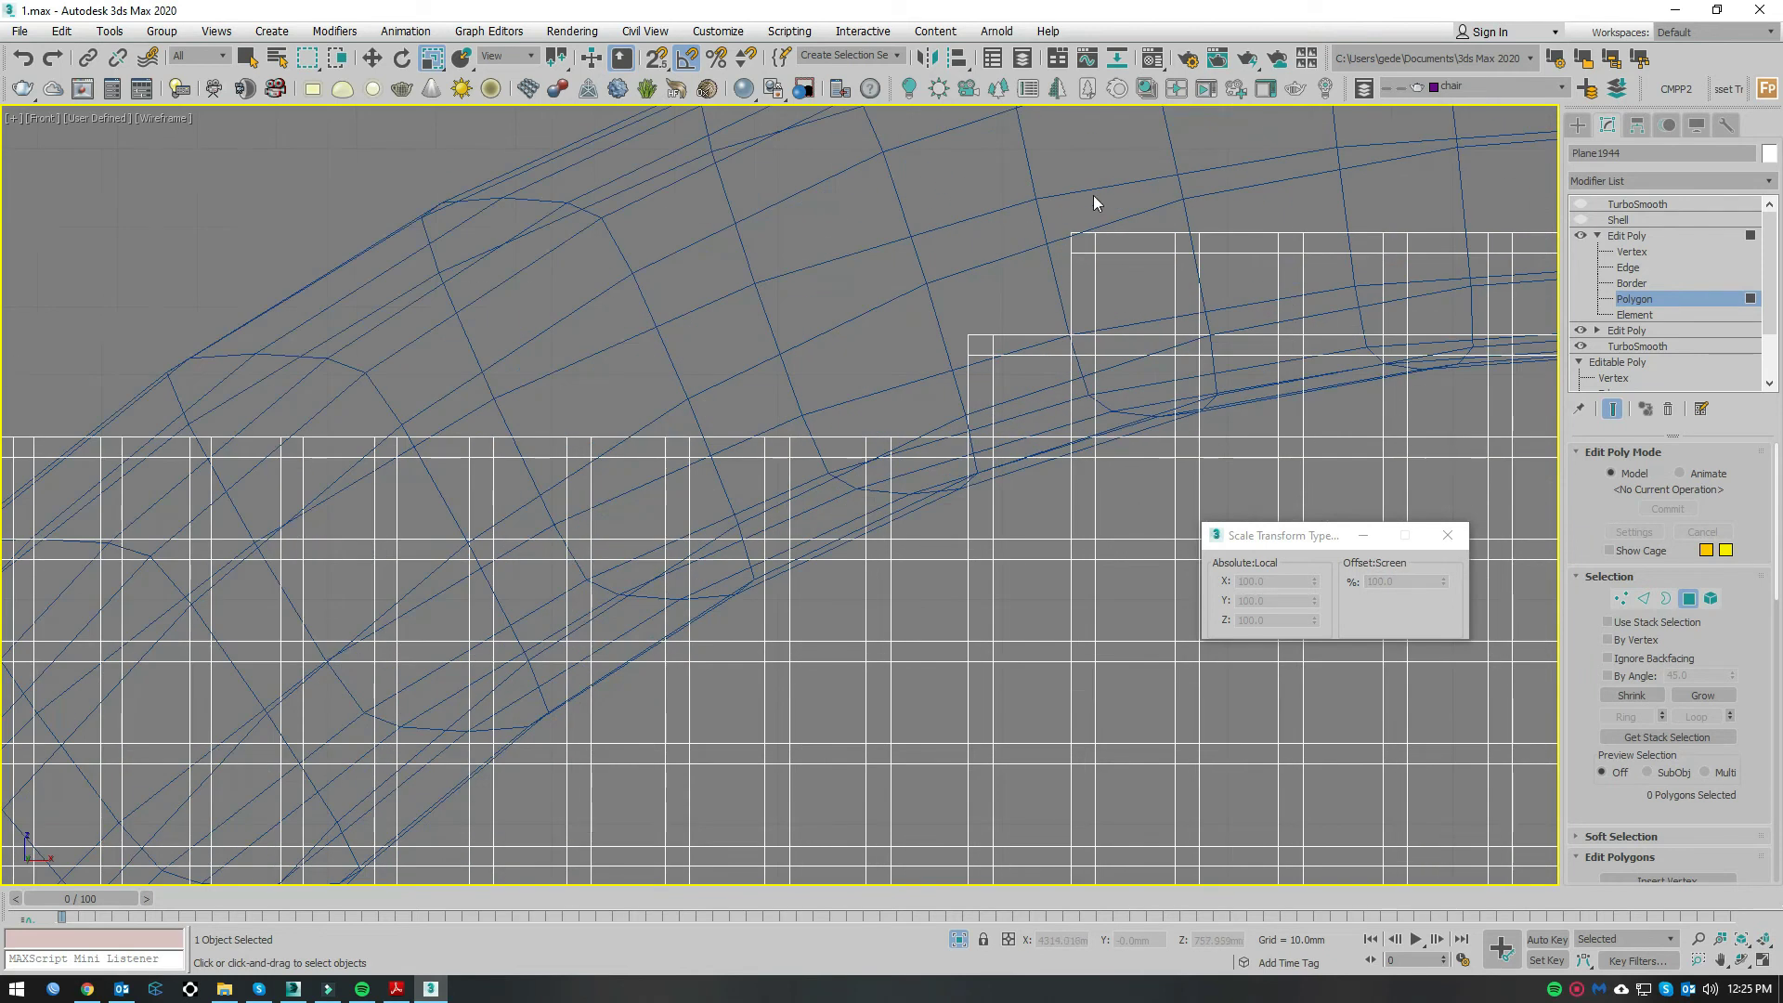
{"action": "scroll", "coordinate": [1114, 331], "scroll_direction": "up", "scroll_amount": 1}
{"action": "scroll", "coordinate": [665, 402], "scroll_direction": "down", "scroll_amount": 1}
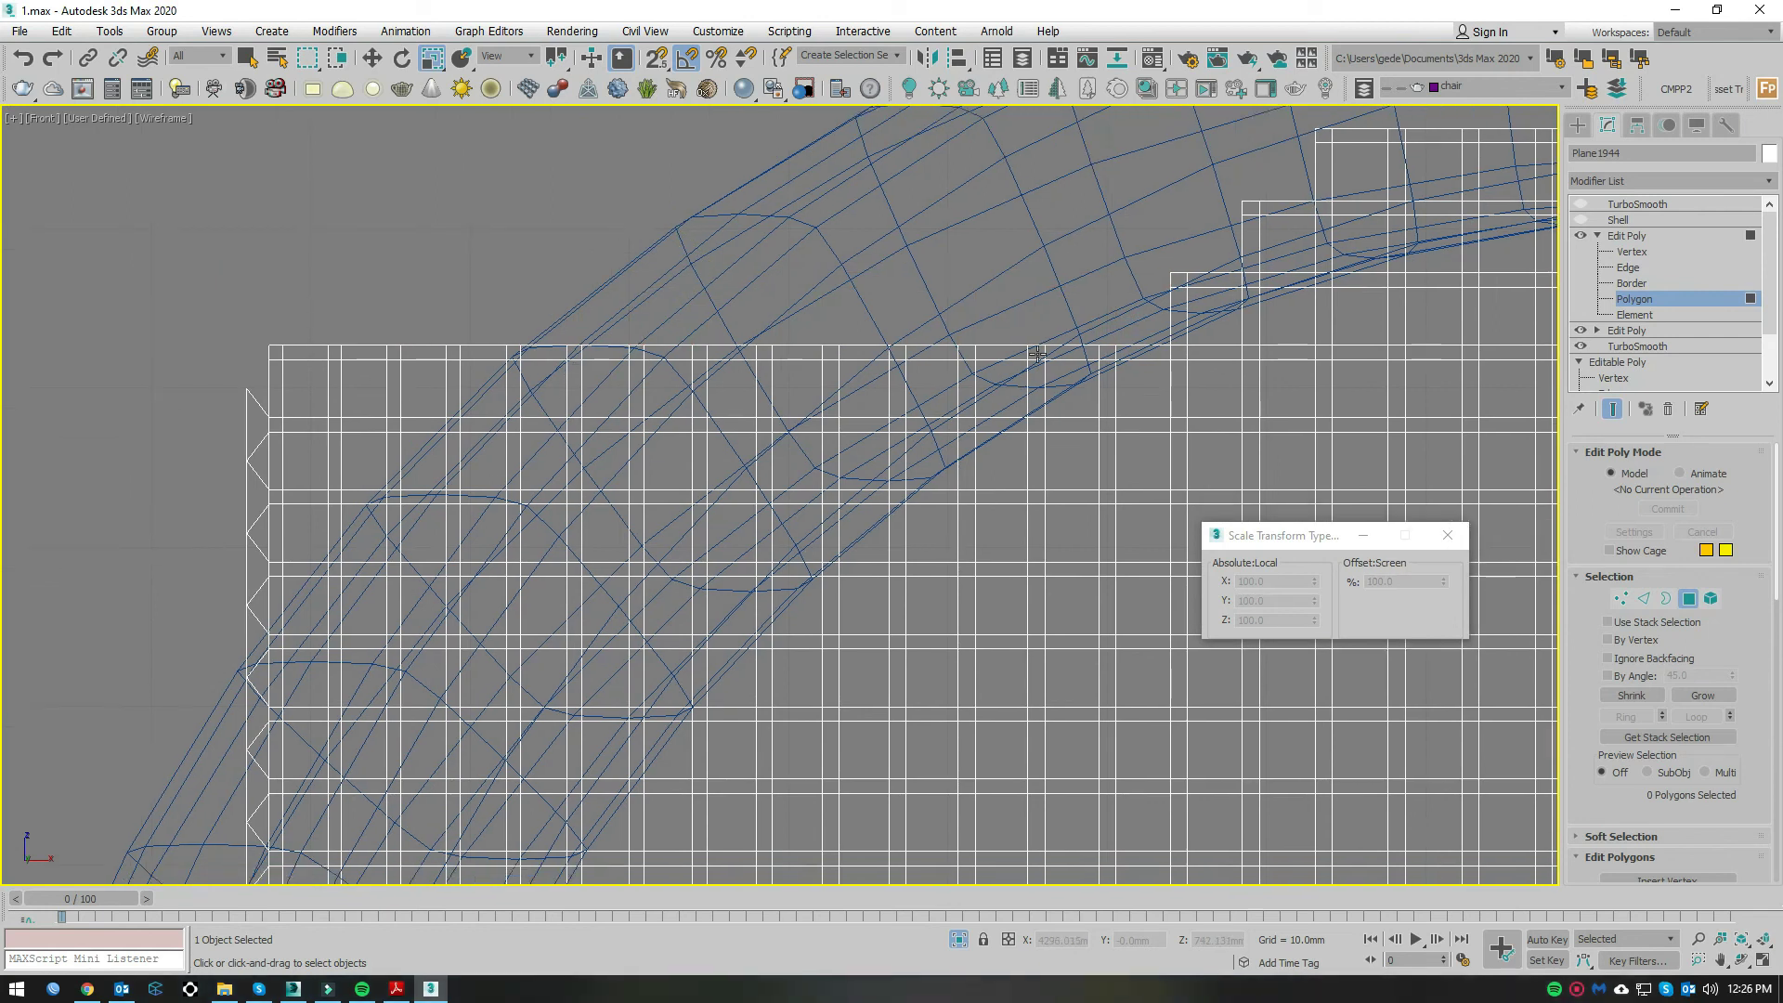
{"action": "scroll", "coordinate": [1013, 397], "scroll_direction": "down", "scroll_amount": 1}
{"action": "middle_click_drag", "start_coordinate": [450, 406], "coordinate": [527, 332]}
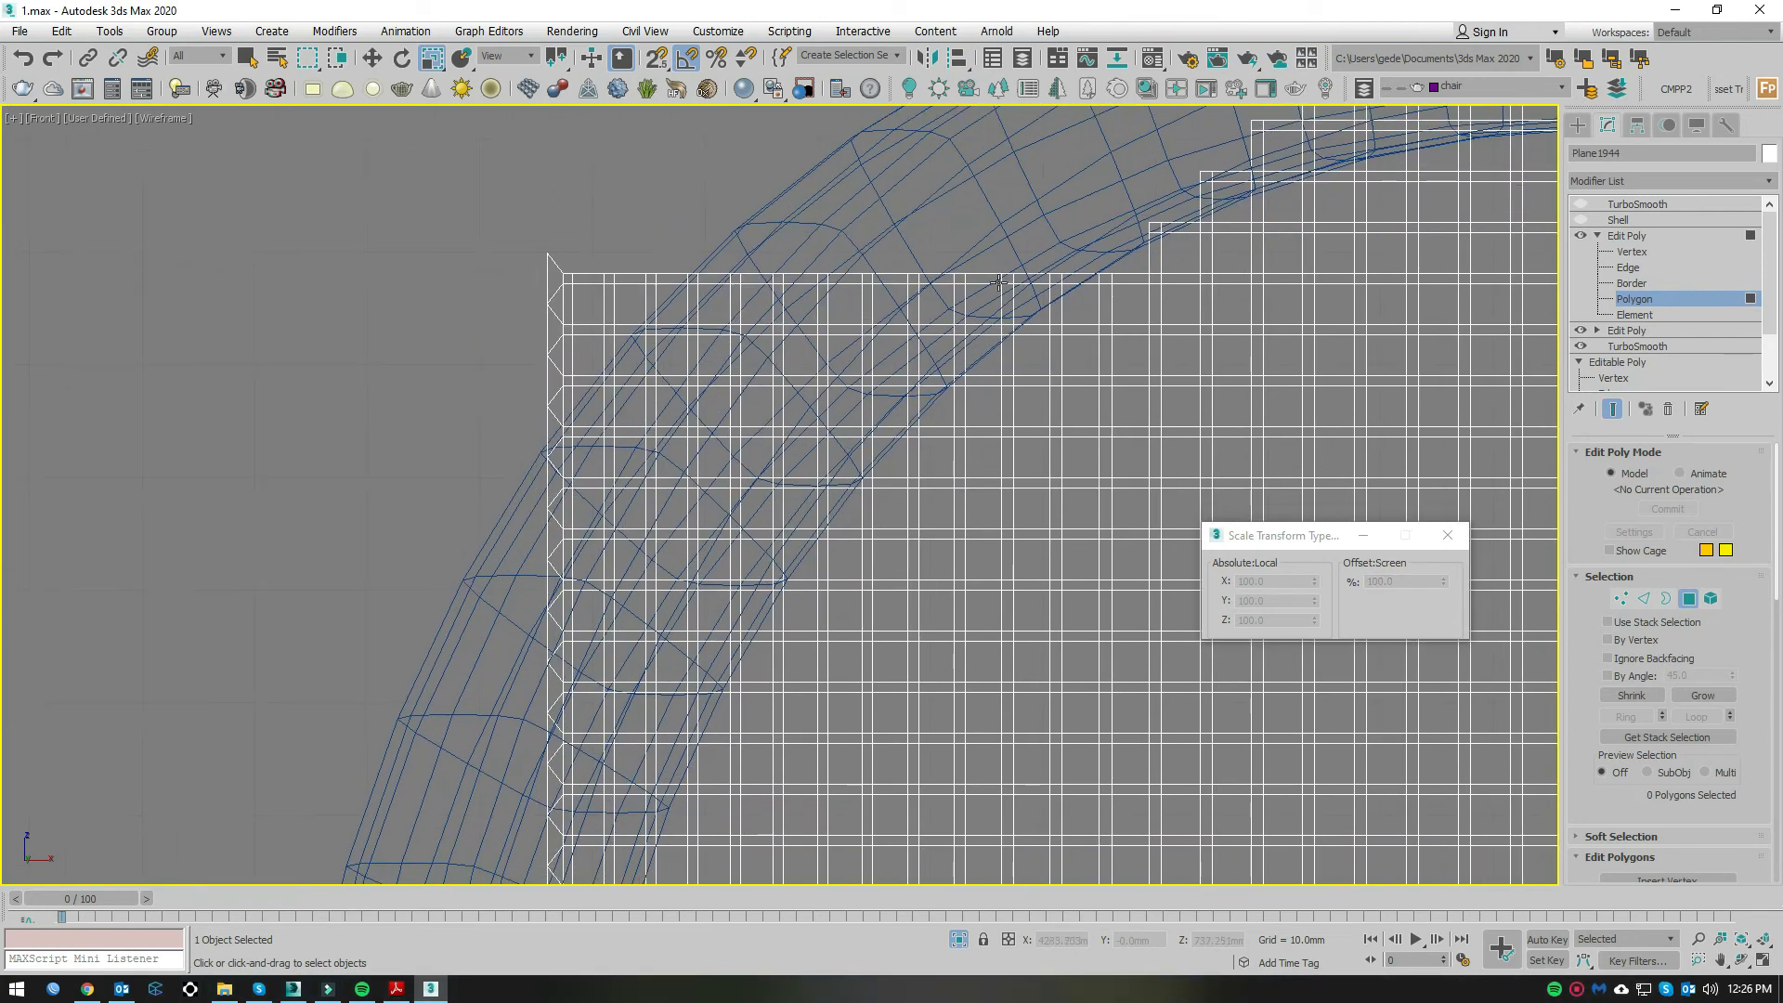
{"action": "left_click_drag", "start_coordinate": [1027, 293], "coordinate": [299, 126]}
{"action": "key", "text": "Delete"}
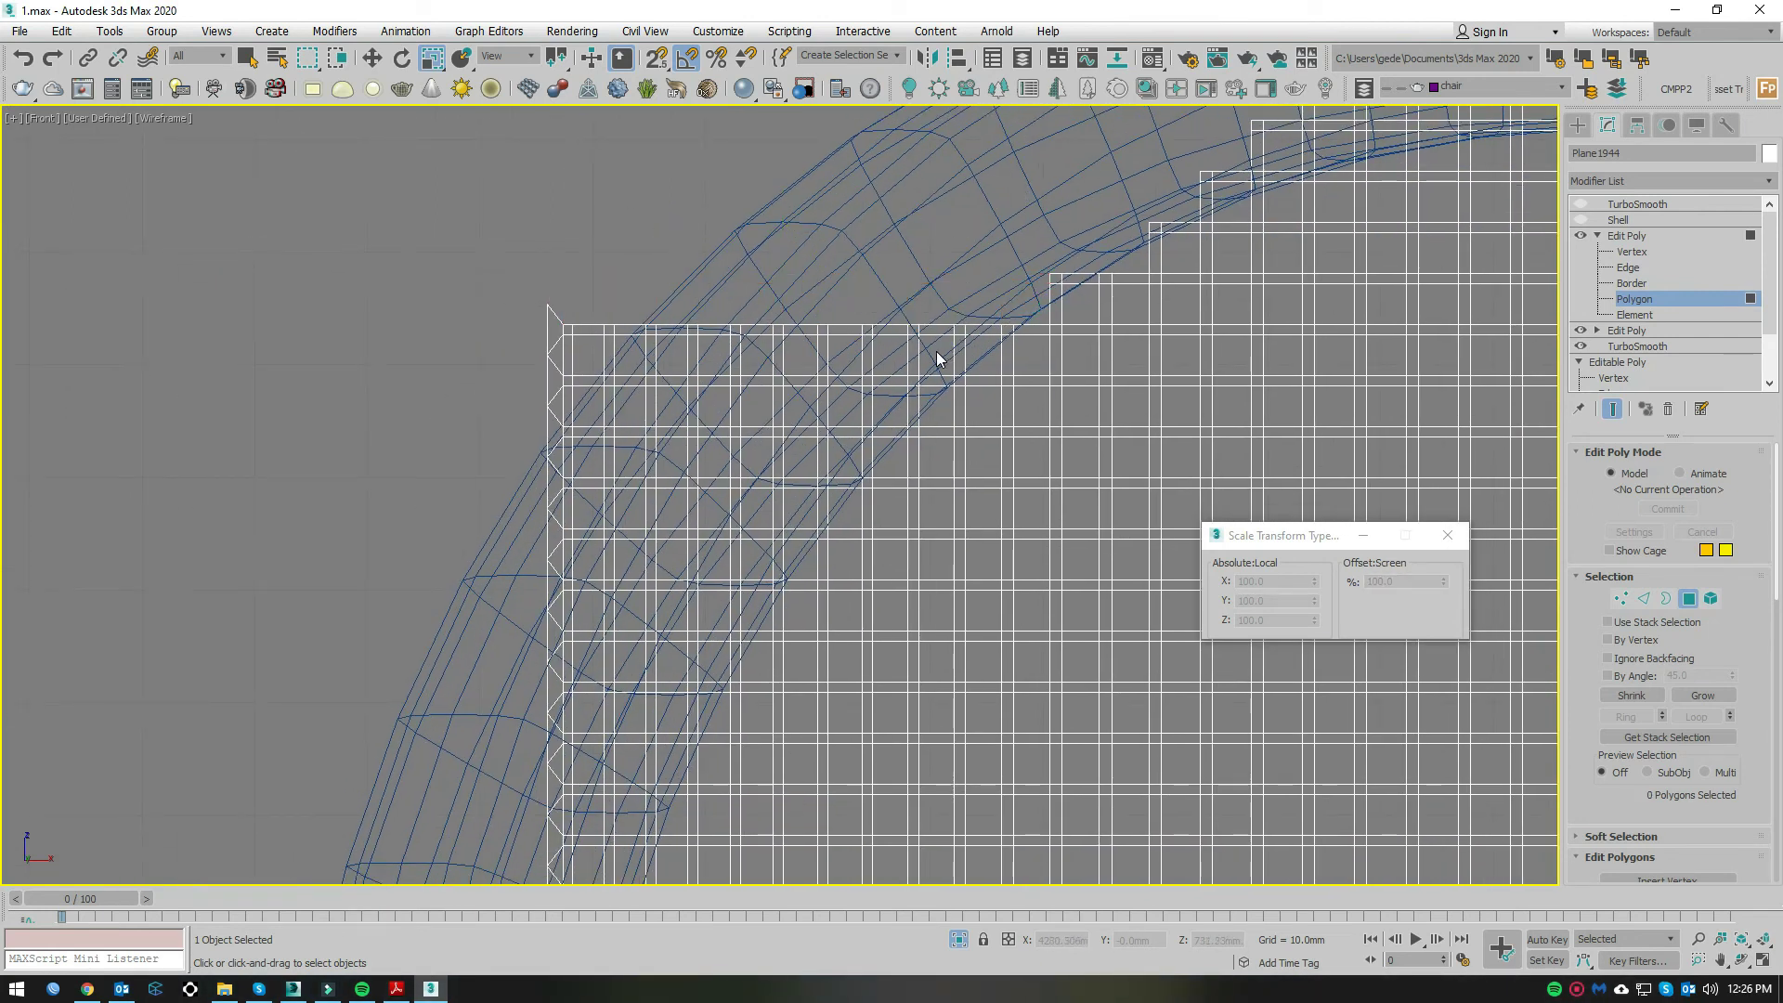
Step: Delete grid rows poking past the frame further along the curve
{"action": "middle_click_drag", "start_coordinate": [470, 257], "coordinate": [554, 219]}
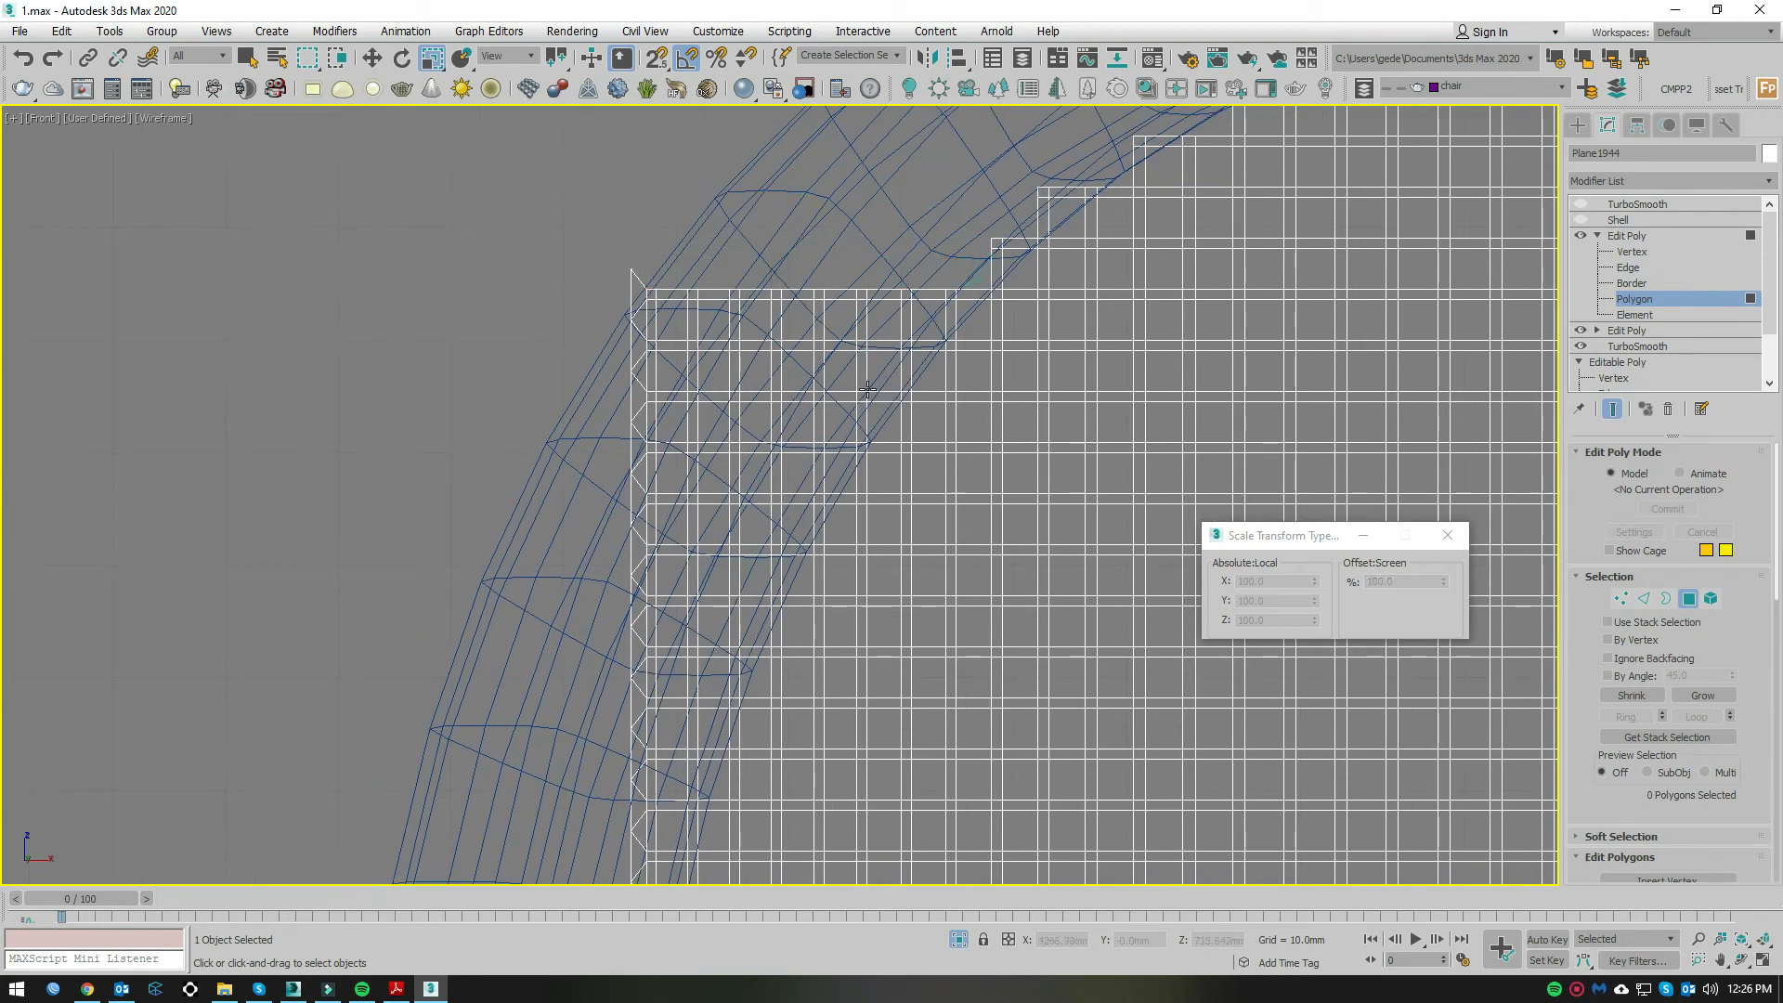
{"action": "left_click_drag", "start_coordinate": [926, 312], "coordinate": [437, 315]}
{"action": "key", "text": "Delete"}
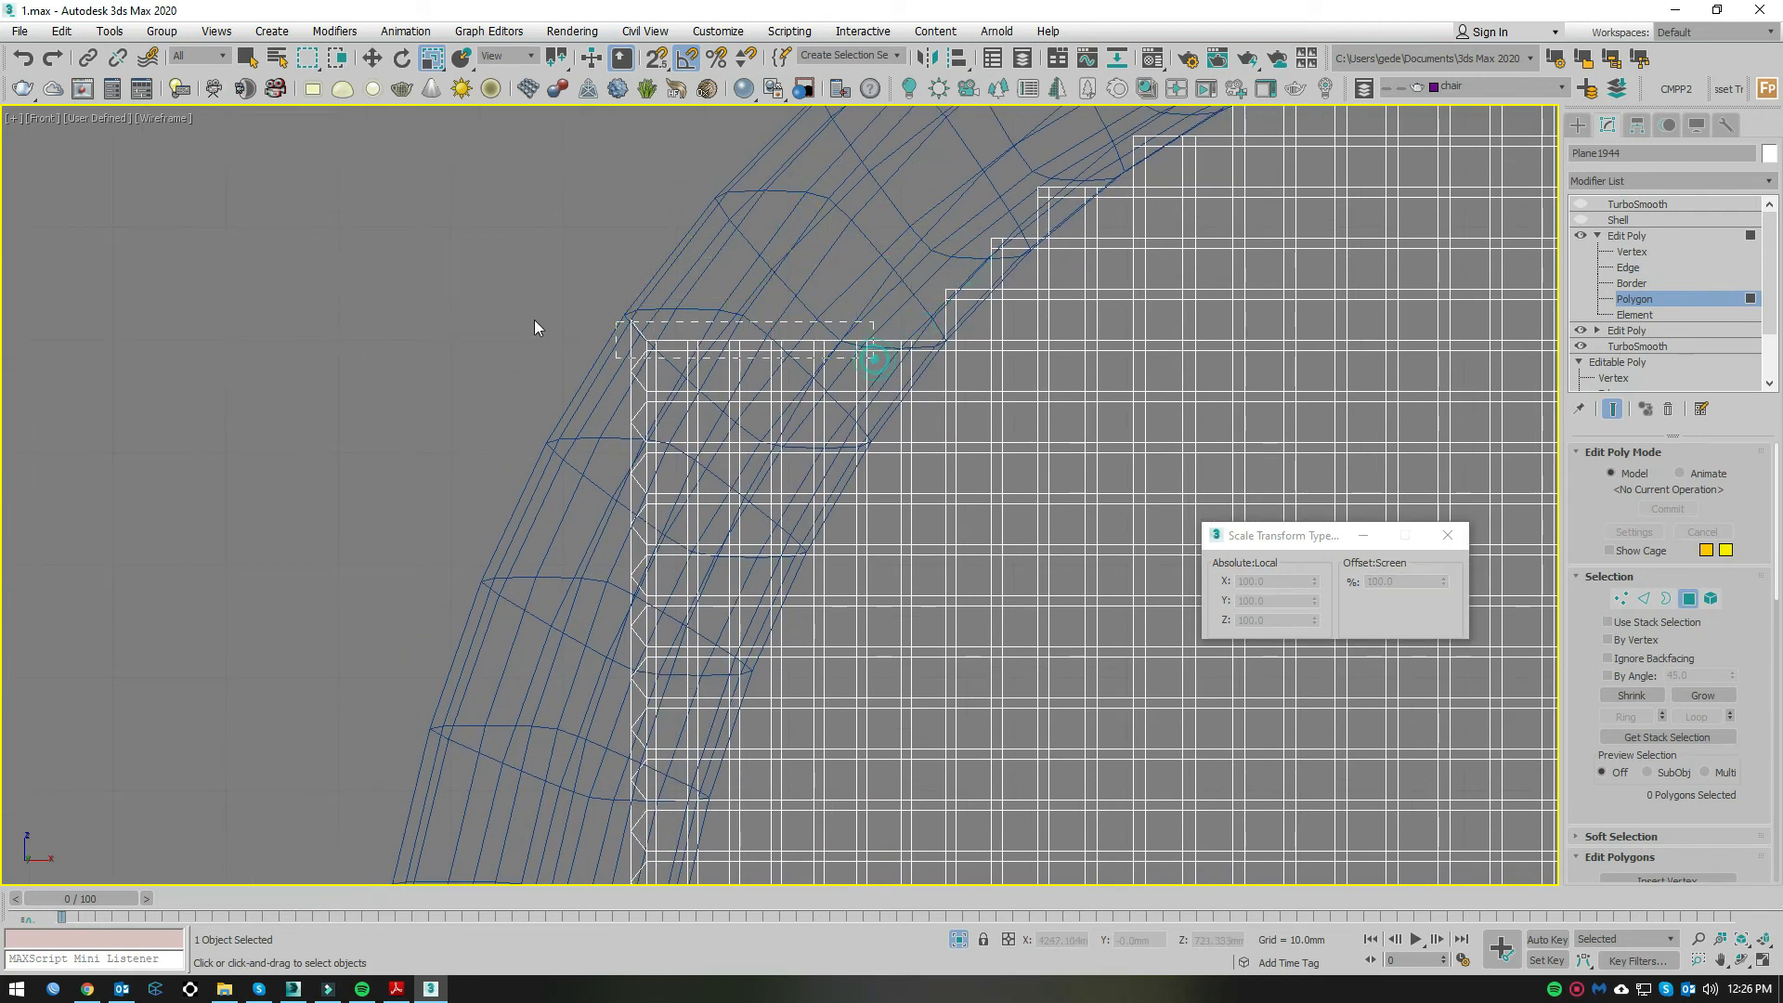
{"action": "middle_click_drag", "start_coordinate": [493, 371], "coordinate": [649, 265]}
{"action": "left_click_drag", "start_coordinate": [794, 269], "coordinate": [599, 270]}
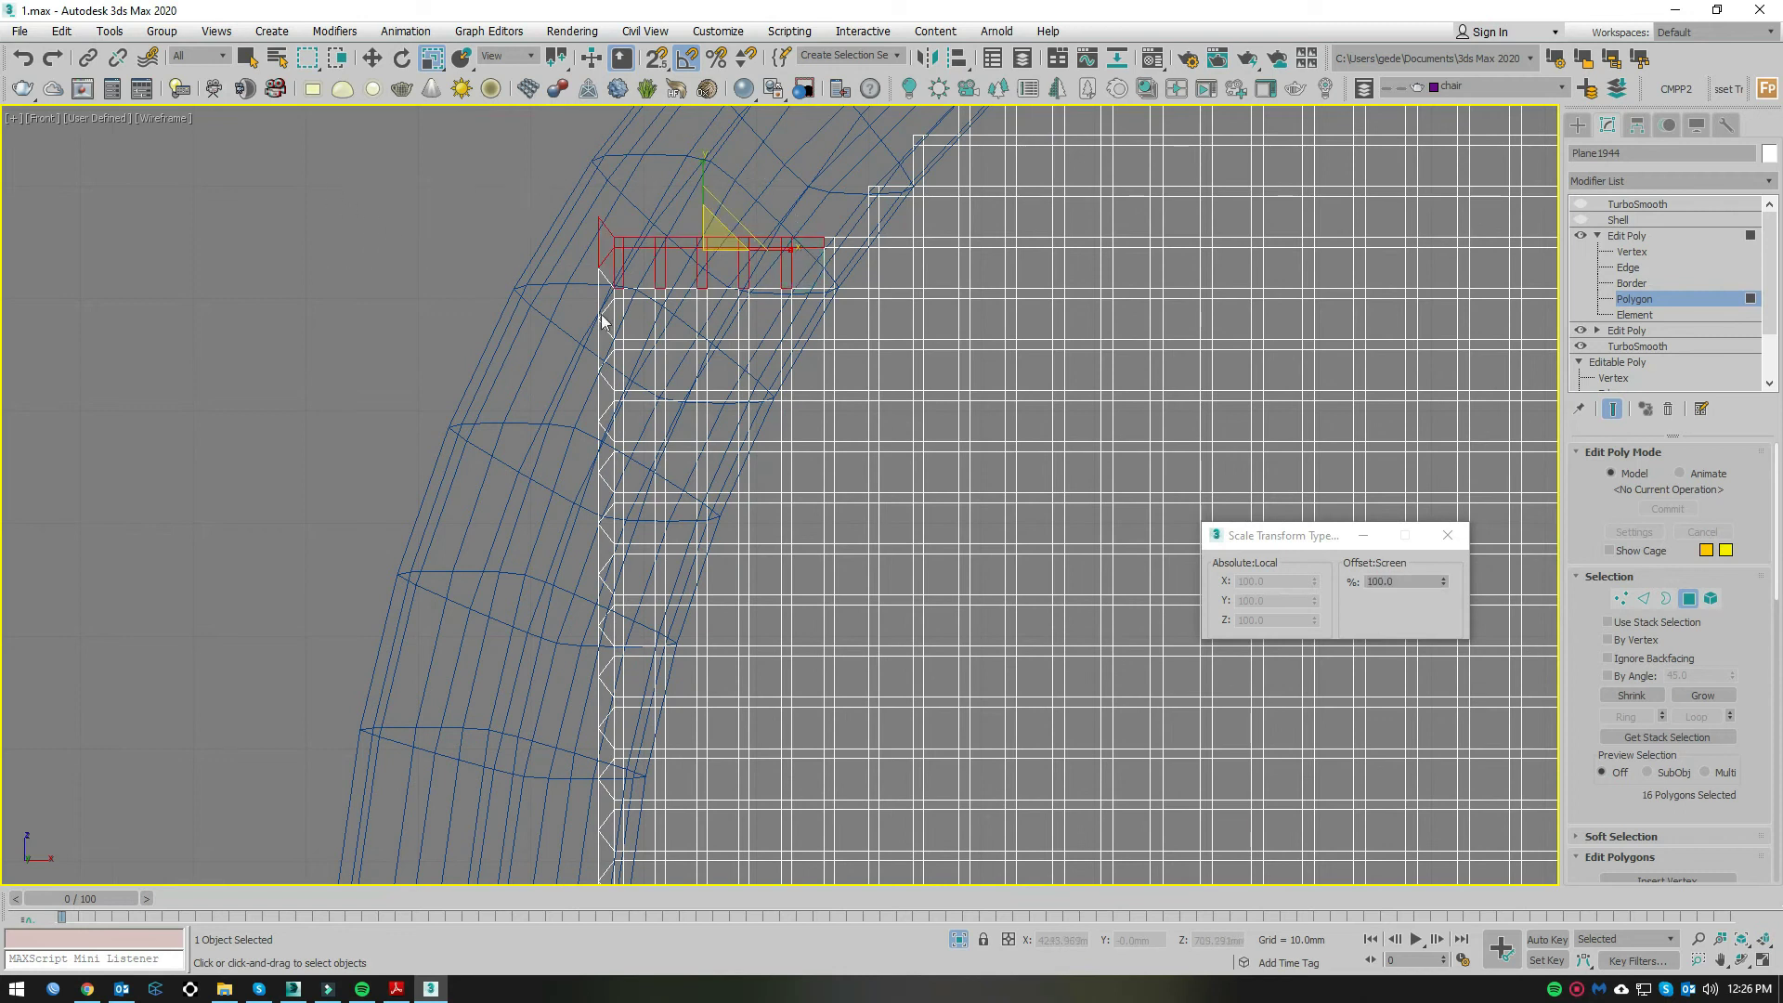
{"action": "key", "text": "Delete"}
Step: Delete the next three protruding grid rows, stepping the edge down the arch
{"action": "left_click_drag", "start_coordinate": [760, 313], "coordinate": [363, 212]}
{"action": "key", "text": "Delete"}
{"action": "left_click_drag", "start_coordinate": [729, 365], "coordinate": [326, 249]}
{"action": "key", "text": "Delete"}
{"action": "left_click_drag", "start_coordinate": [684, 425], "coordinate": [604, 413]}
{"action": "key", "text": "Delete"}
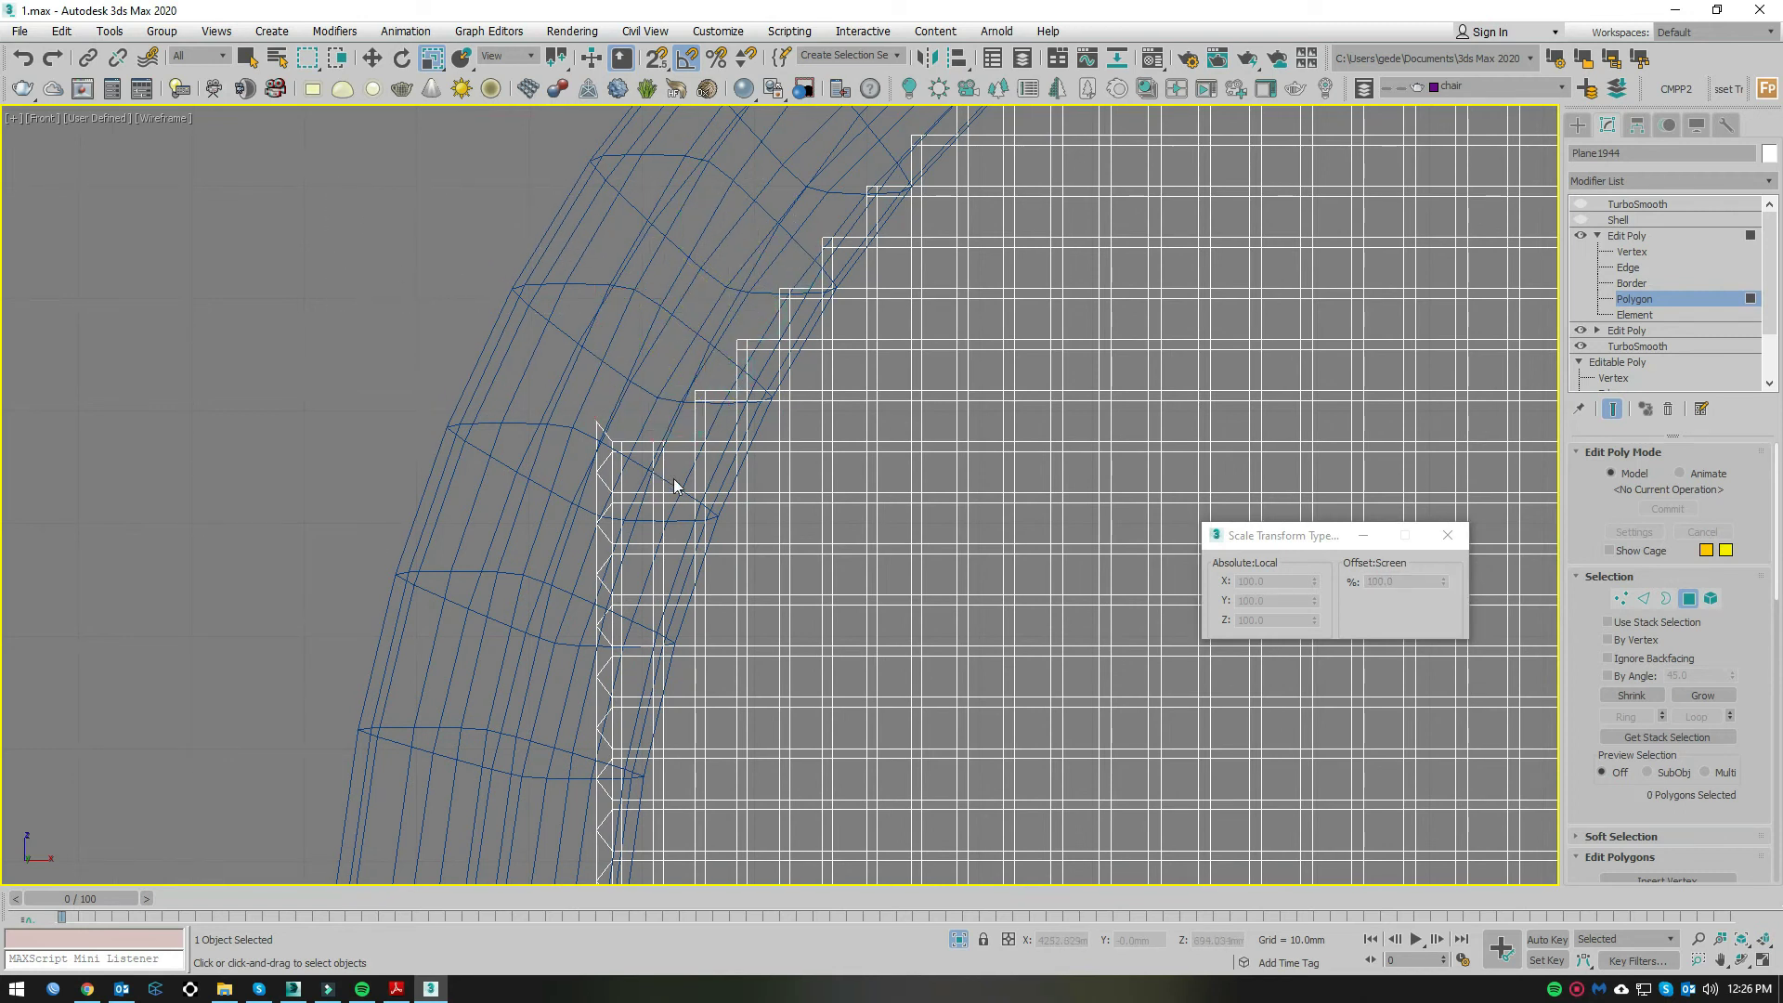
Step: Trim the remaining protruding polygons lower down the curved frame
{"action": "middle_click_drag", "start_coordinate": [488, 413], "coordinate": [769, 398]}
{"action": "left_click_drag", "start_coordinate": [802, 397], "coordinate": [626, 347]}
{"action": "key", "text": "Delete"}
{"action": "middle_click_drag", "start_coordinate": [776, 492], "coordinate": [783, 409]}
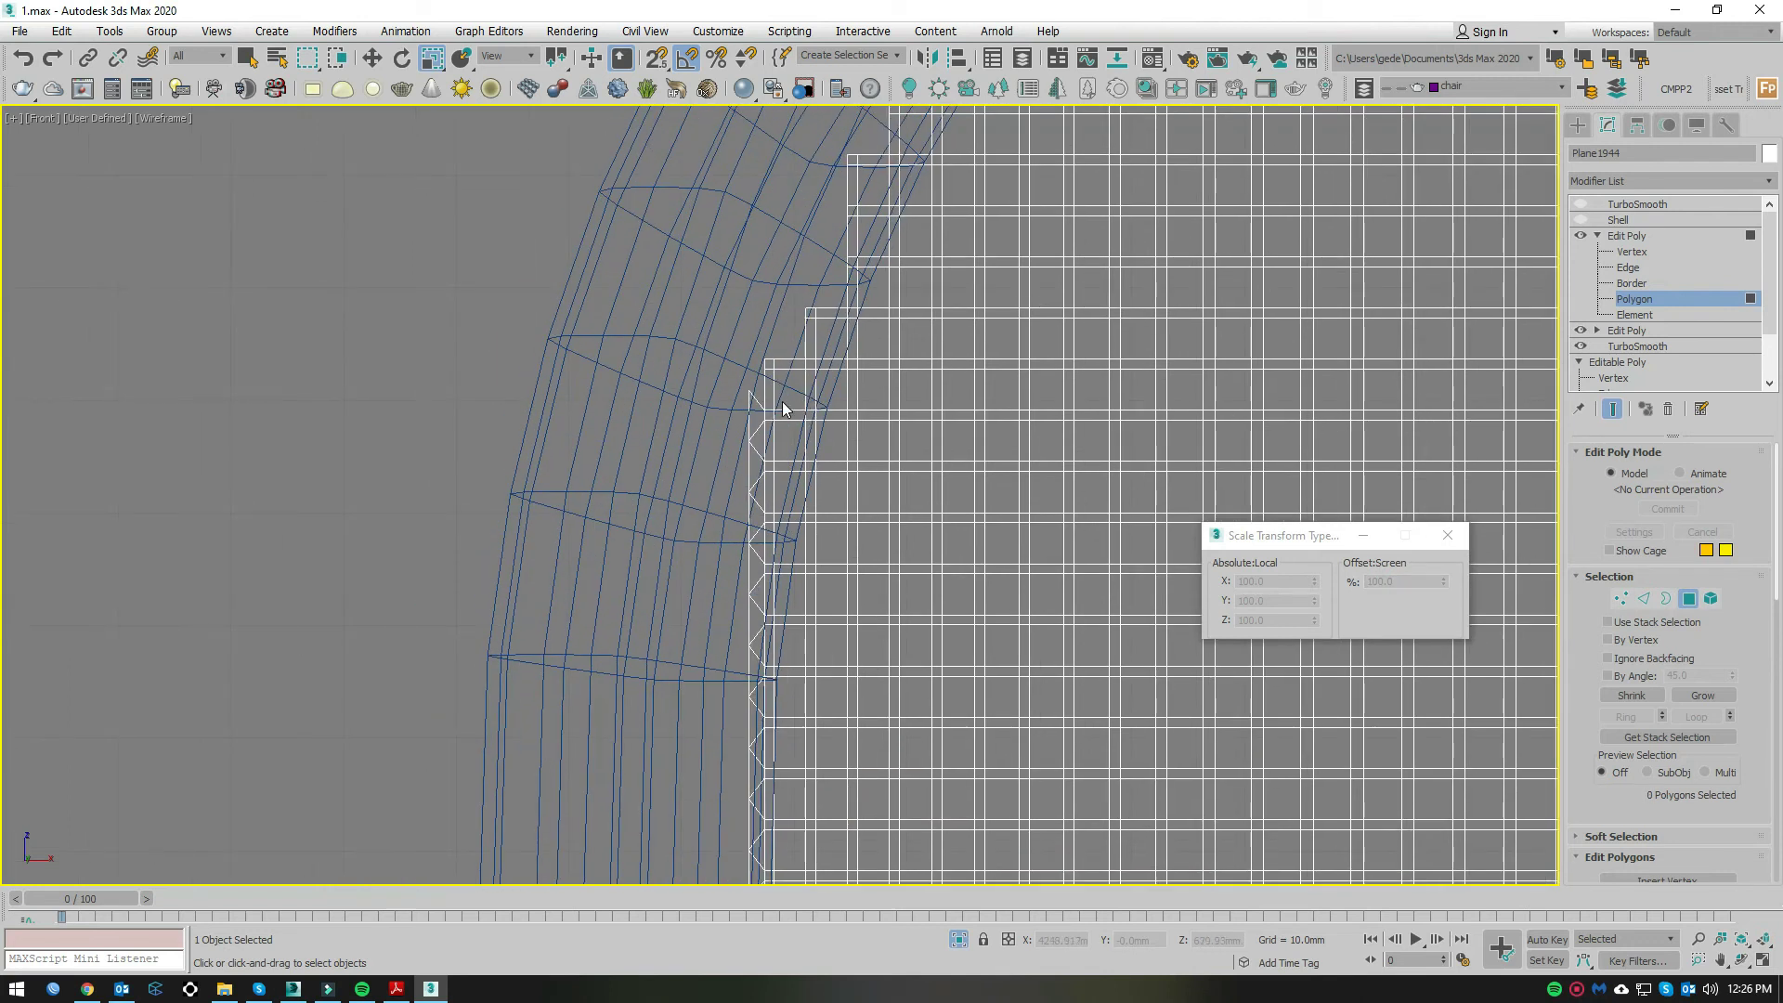
{"action": "left_click_drag", "start_coordinate": [715, 317], "coordinate": [712, 312]}
{"action": "key", "text": "Delete"}
Step: Select more edge polygons and review the grid's lower and right edges
{"action": "left_click_drag", "start_coordinate": [783, 448], "coordinate": [716, 383]}
{"action": "middle_click_drag", "start_coordinate": [776, 604], "coordinate": [764, 492]}
{"action": "scroll", "coordinate": [737, 345], "scroll_direction": "down", "scroll_amount": 3}
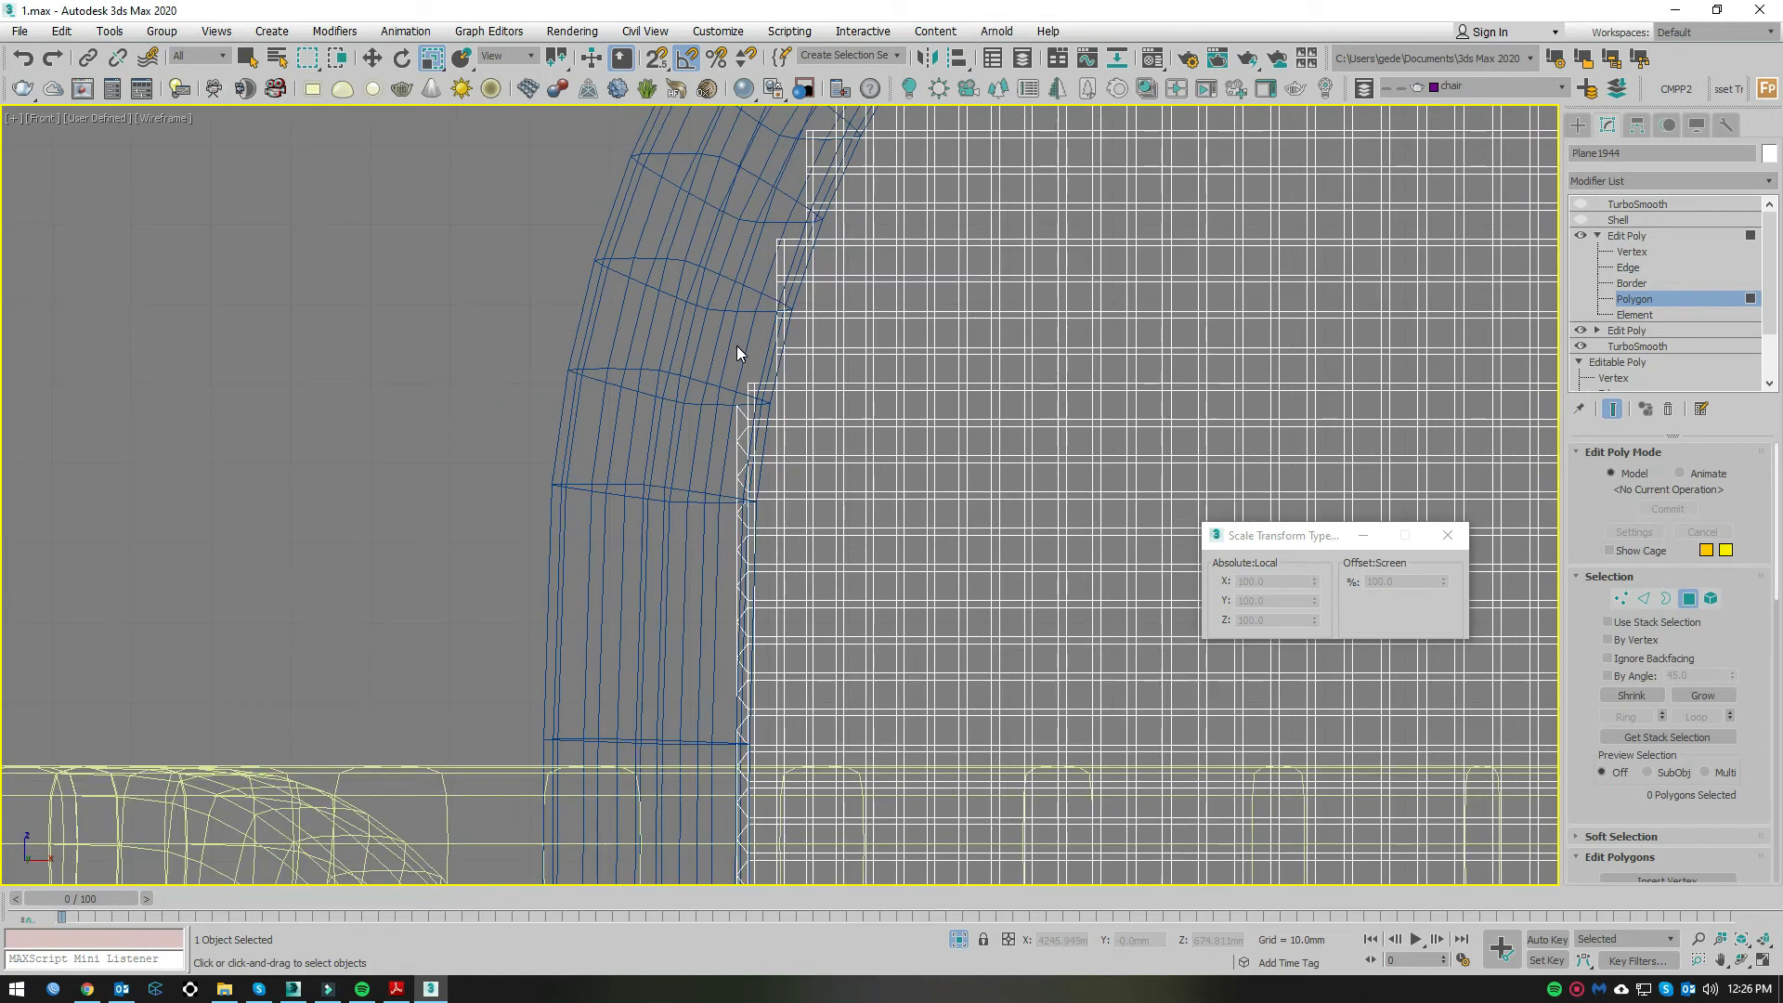
{"action": "middle_click_drag", "start_coordinate": [687, 749], "coordinate": [749, 185]}
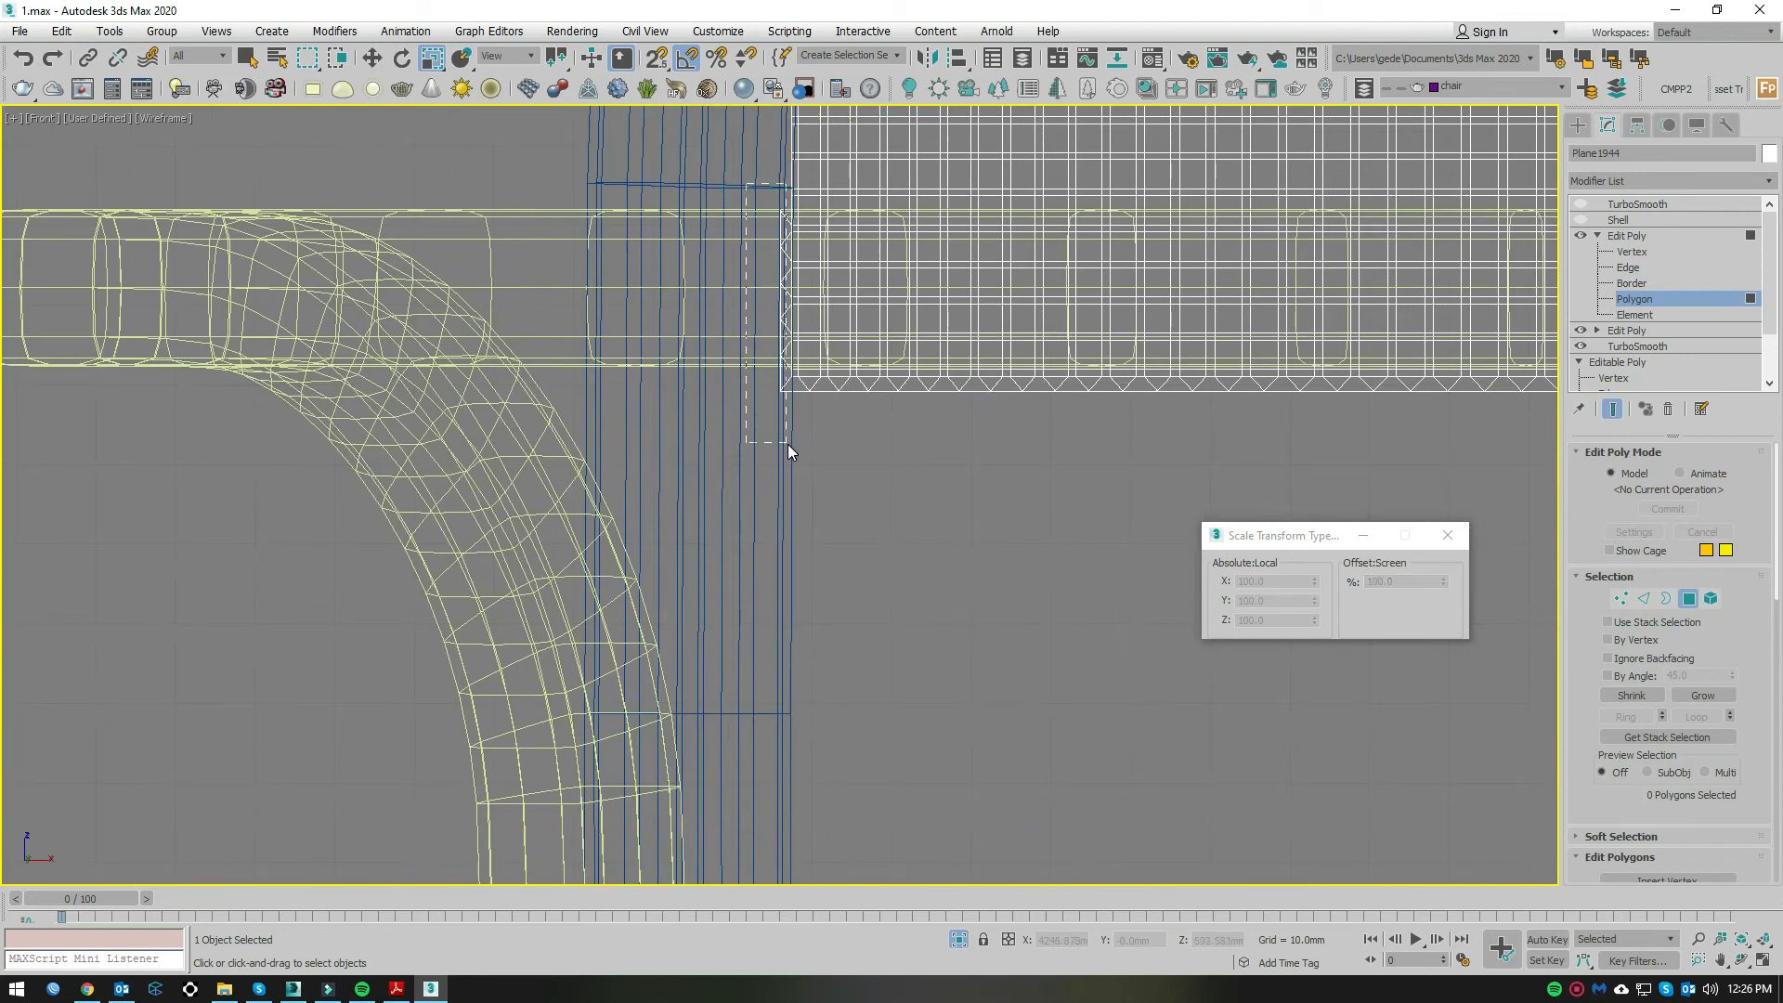
{"action": "mouse_move", "coordinate": [784, 445]}
{"action": "middle_mouse_down"}
{"action": "mouse_move", "coordinate": [561, 474]}
{"action": "mouse_move", "coordinate": [1162, 479]}
{"action": "mouse_move", "coordinate": [403, 483]}
{"action": "middle_mouse_up"}
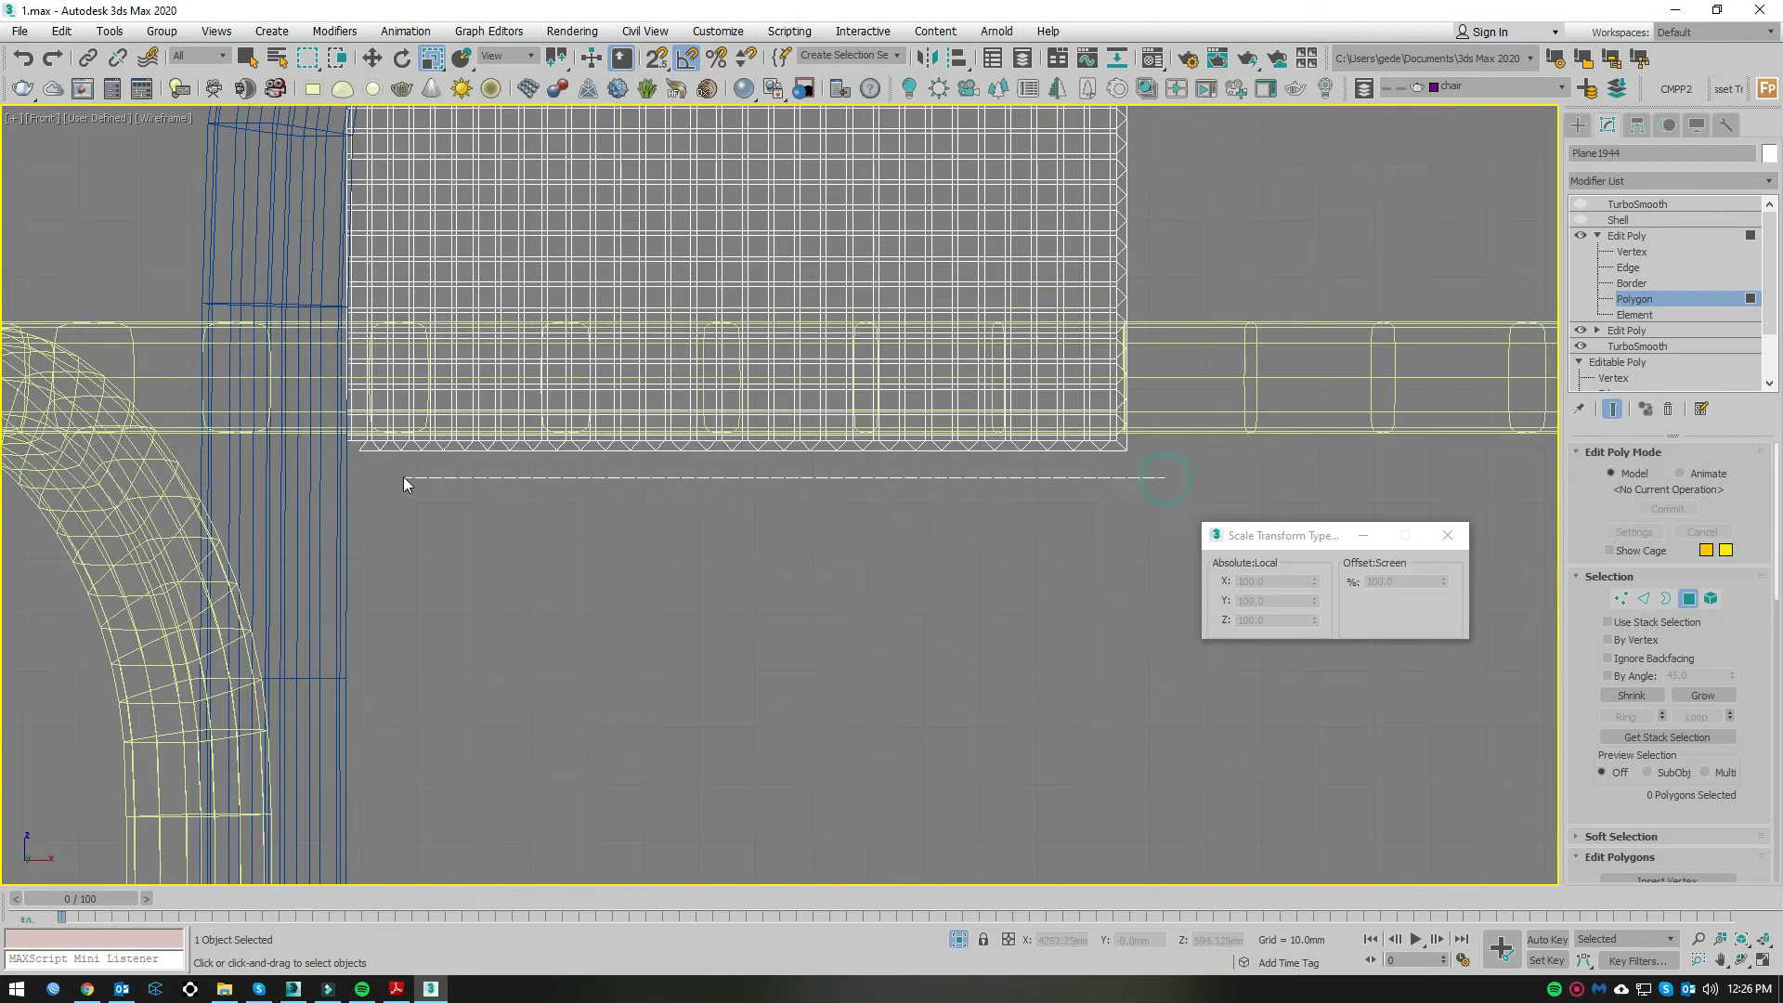
{"action": "scroll", "coordinate": [331, 453], "scroll_direction": "down", "scroll_amount": 2}
{"action": "scroll", "coordinate": [864, 457], "scroll_direction": "down", "scroll_amount": 3}
{"action": "left_click_drag", "start_coordinate": [906, 248], "coordinate": [827, 721]}
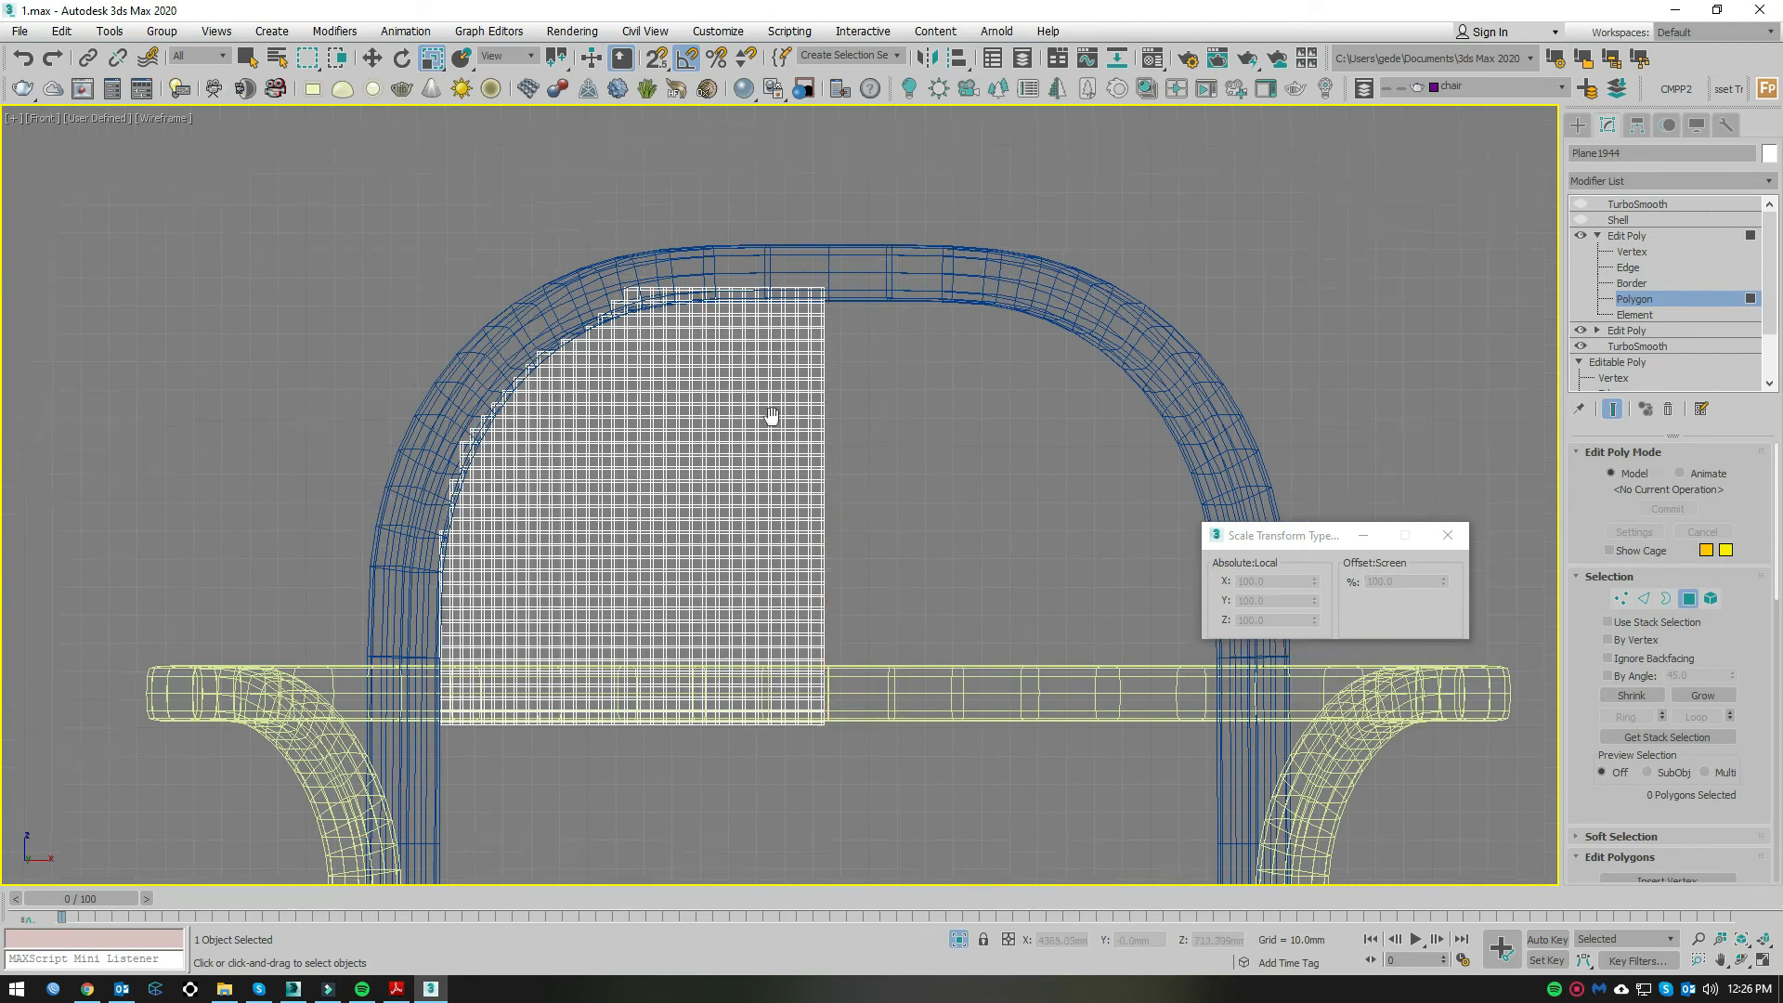
{"action": "scroll", "coordinate": [768, 414], "scroll_direction": "up", "scroll_amount": 3}
{"action": "scroll", "coordinate": [626, 493], "scroll_direction": "up", "scroll_amount": 3}
{"action": "scroll", "coordinate": [613, 511], "scroll_direction": "down", "scroll_amount": 1}
Step: Check the trimmed stepped edge shaded, then return to wireframe centred on the arch
{"action": "key", "text": "F3"}
{"action": "scroll", "coordinate": [804, 520], "scroll_direction": "down", "scroll_amount": 2}
{"action": "scroll", "coordinate": [699, 555], "scroll_direction": "down", "scroll_amount": 2}
{"action": "scroll", "coordinate": [987, 451], "scroll_direction": "down", "scroll_amount": 2}
{"action": "key", "text": "F3"}
{"action": "scroll", "coordinate": [1075, 530], "scroll_direction": "down", "scroll_amount": 2}
{"action": "scroll", "coordinate": [869, 605], "scroll_direction": "down", "scroll_amount": 2}
{"action": "middle_click_drag", "start_coordinate": [868, 605], "coordinate": [847, 722]}
{"action": "scroll", "coordinate": [836, 743], "scroll_direction": "up", "scroll_amount": 2}
{"action": "scroll", "coordinate": [823, 792], "scroll_direction": "up", "scroll_amount": 1}
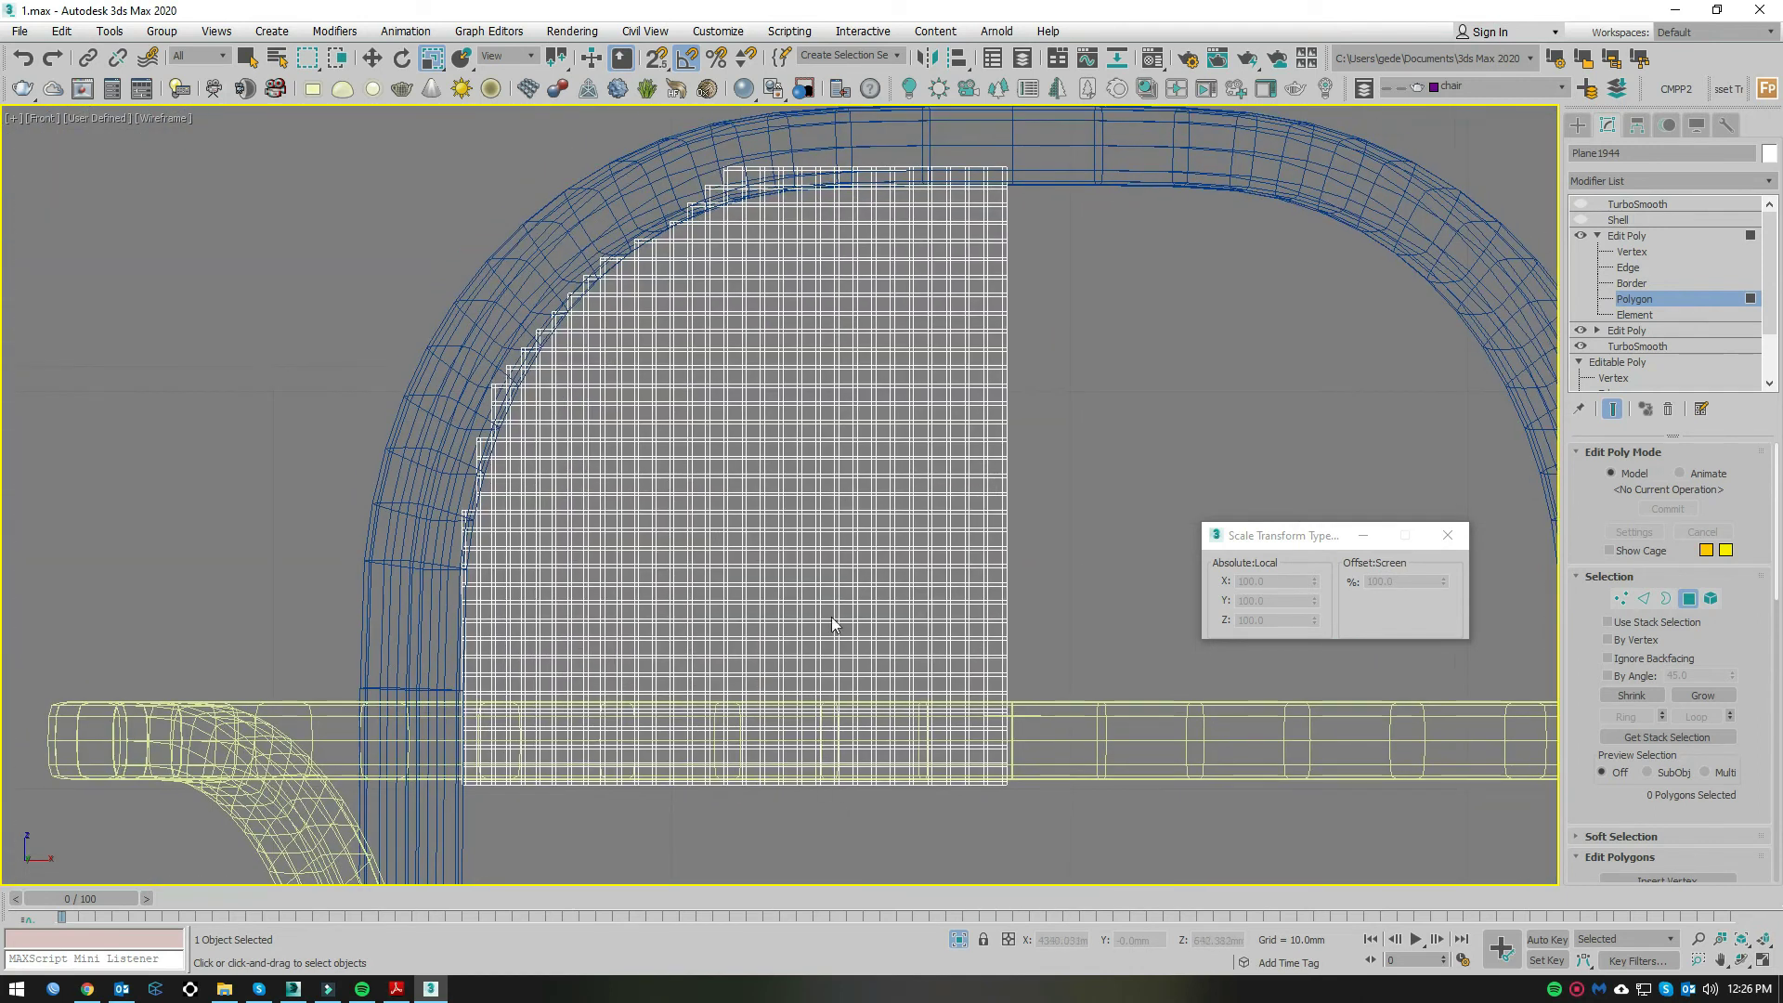
{"action": "scroll", "coordinate": [832, 625], "scroll_direction": "up", "scroll_amount": 1}
Step: Nudge the whole backrest grid slightly up and left with Move
{"action": "key", "text": "w"}
{"action": "left_click", "coordinate": [1666, 238]}
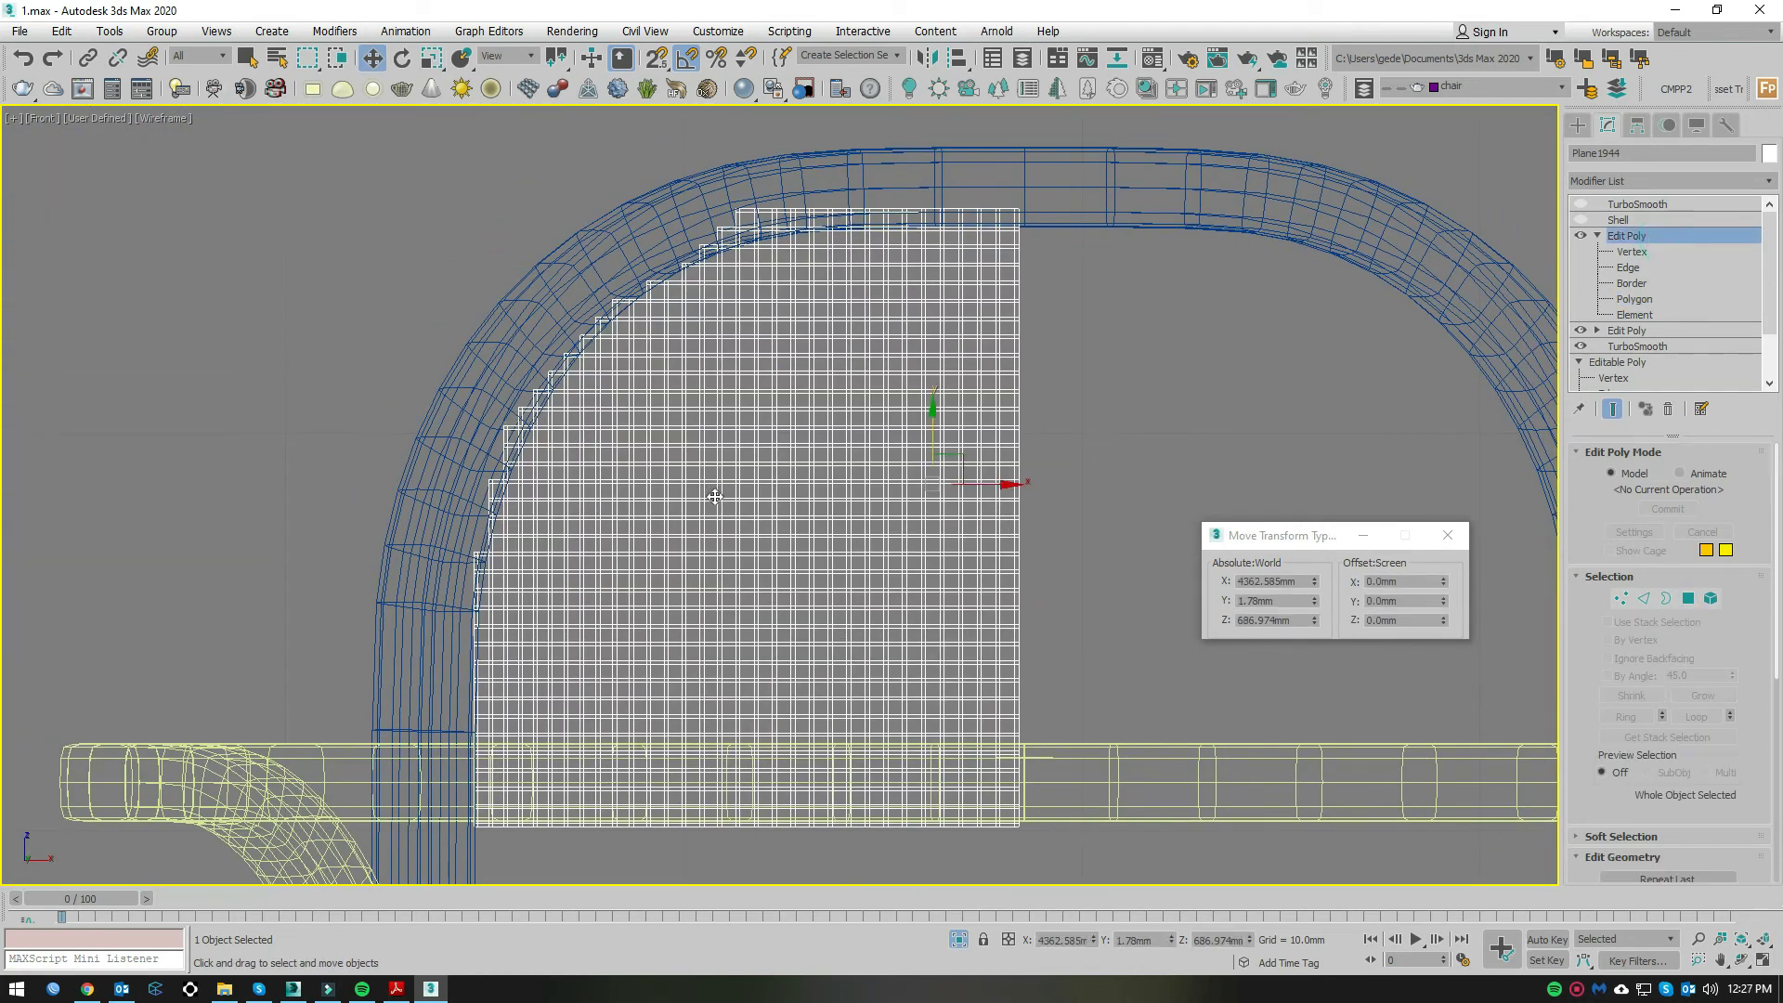
{"action": "middle_click_drag", "start_coordinate": [927, 430], "coordinate": [934, 406]}
{"action": "left_click_drag", "start_coordinate": [934, 408], "coordinate": [934, 406]}
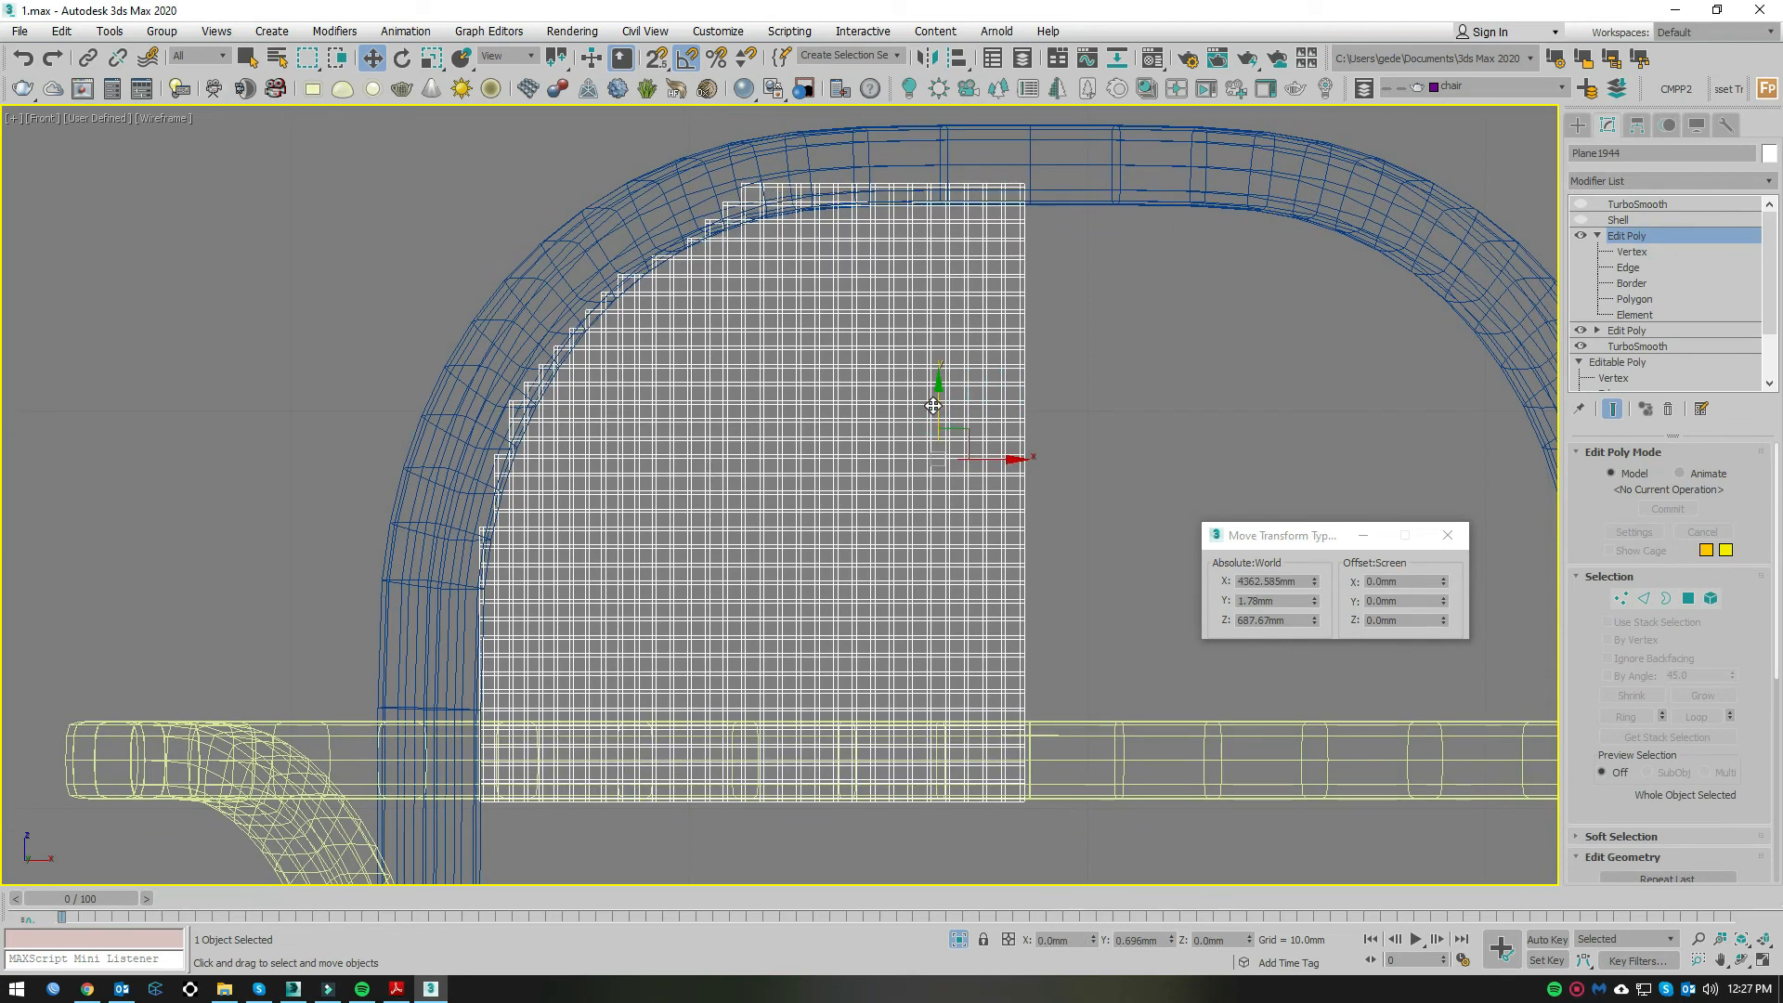
{"action": "left_click_drag", "start_coordinate": [996, 462], "coordinate": [992, 461]}
{"action": "mouse_move", "coordinate": [992, 461]}
{"action": "middle_mouse_down"}
{"action": "mouse_move", "coordinate": [1070, 458]}
{"action": "mouse_move", "coordinate": [1013, 438]}
{"action": "middle_mouse_up"}
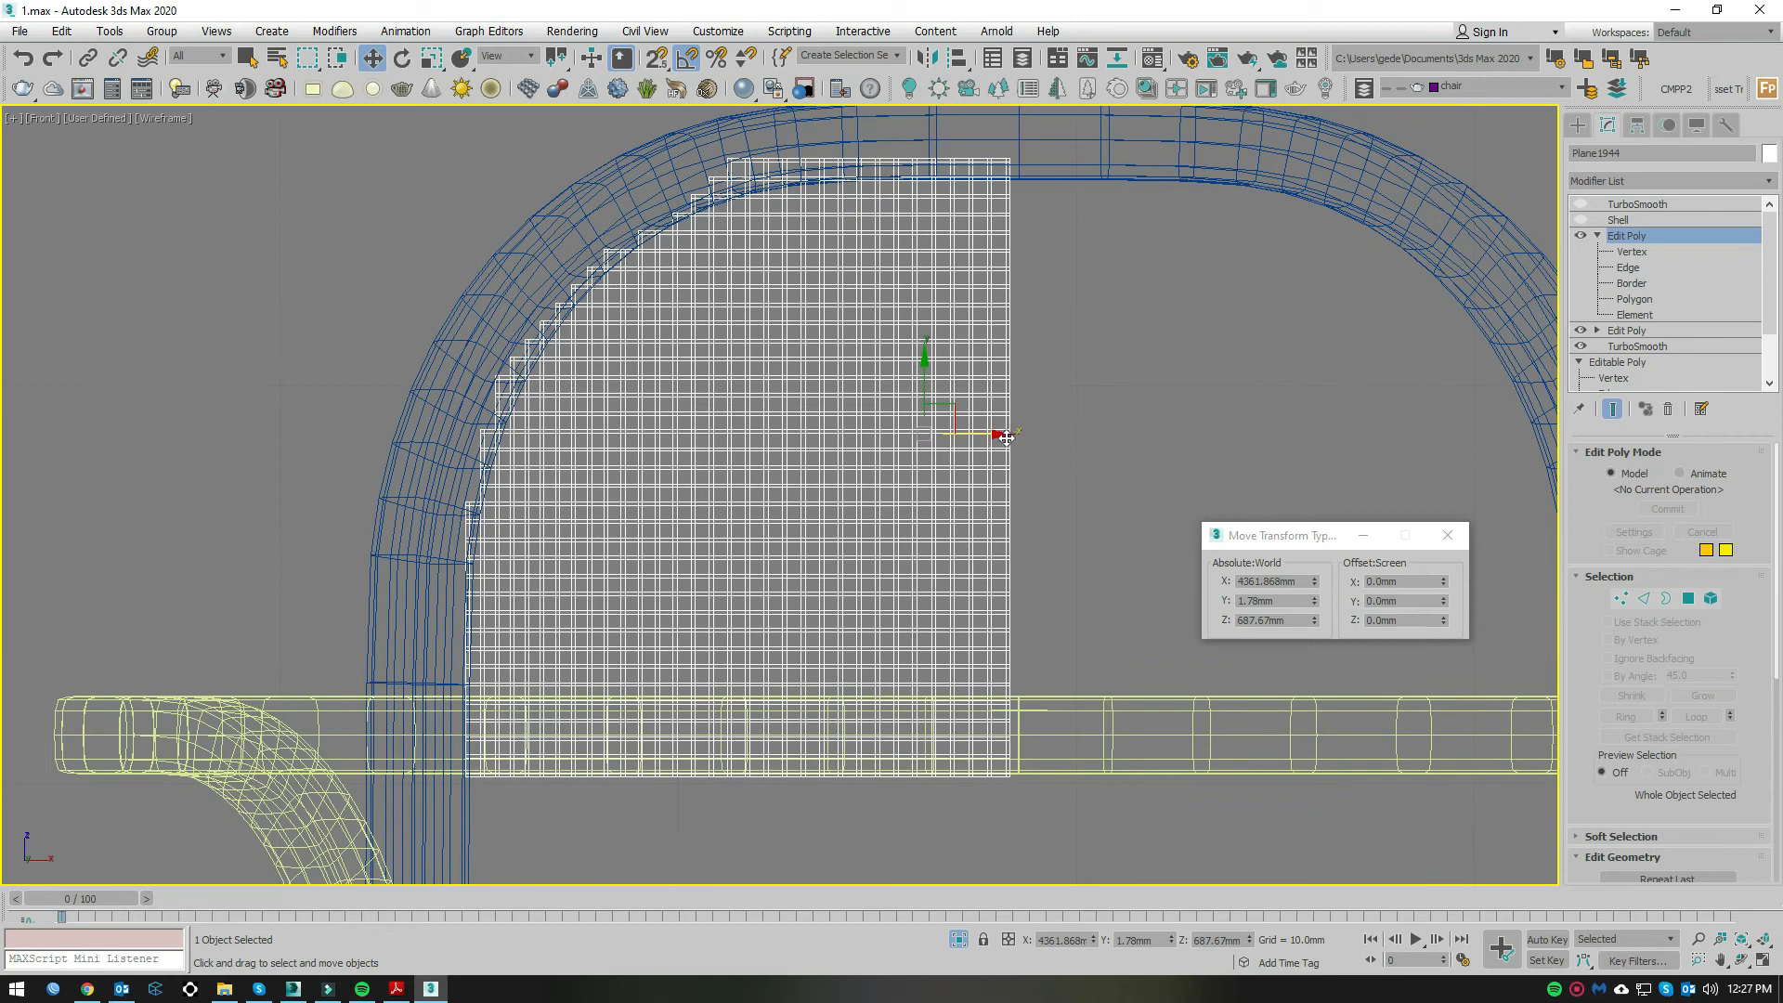
Step: Preview the smoothed stack in shaded display, then return to polygon editing in wireframe
{"action": "left_click", "coordinate": [1637, 204]}
{"action": "key", "text": "F3"}
{"action": "scroll", "coordinate": [1502, 388], "scroll_direction": "down", "scroll_amount": 2}
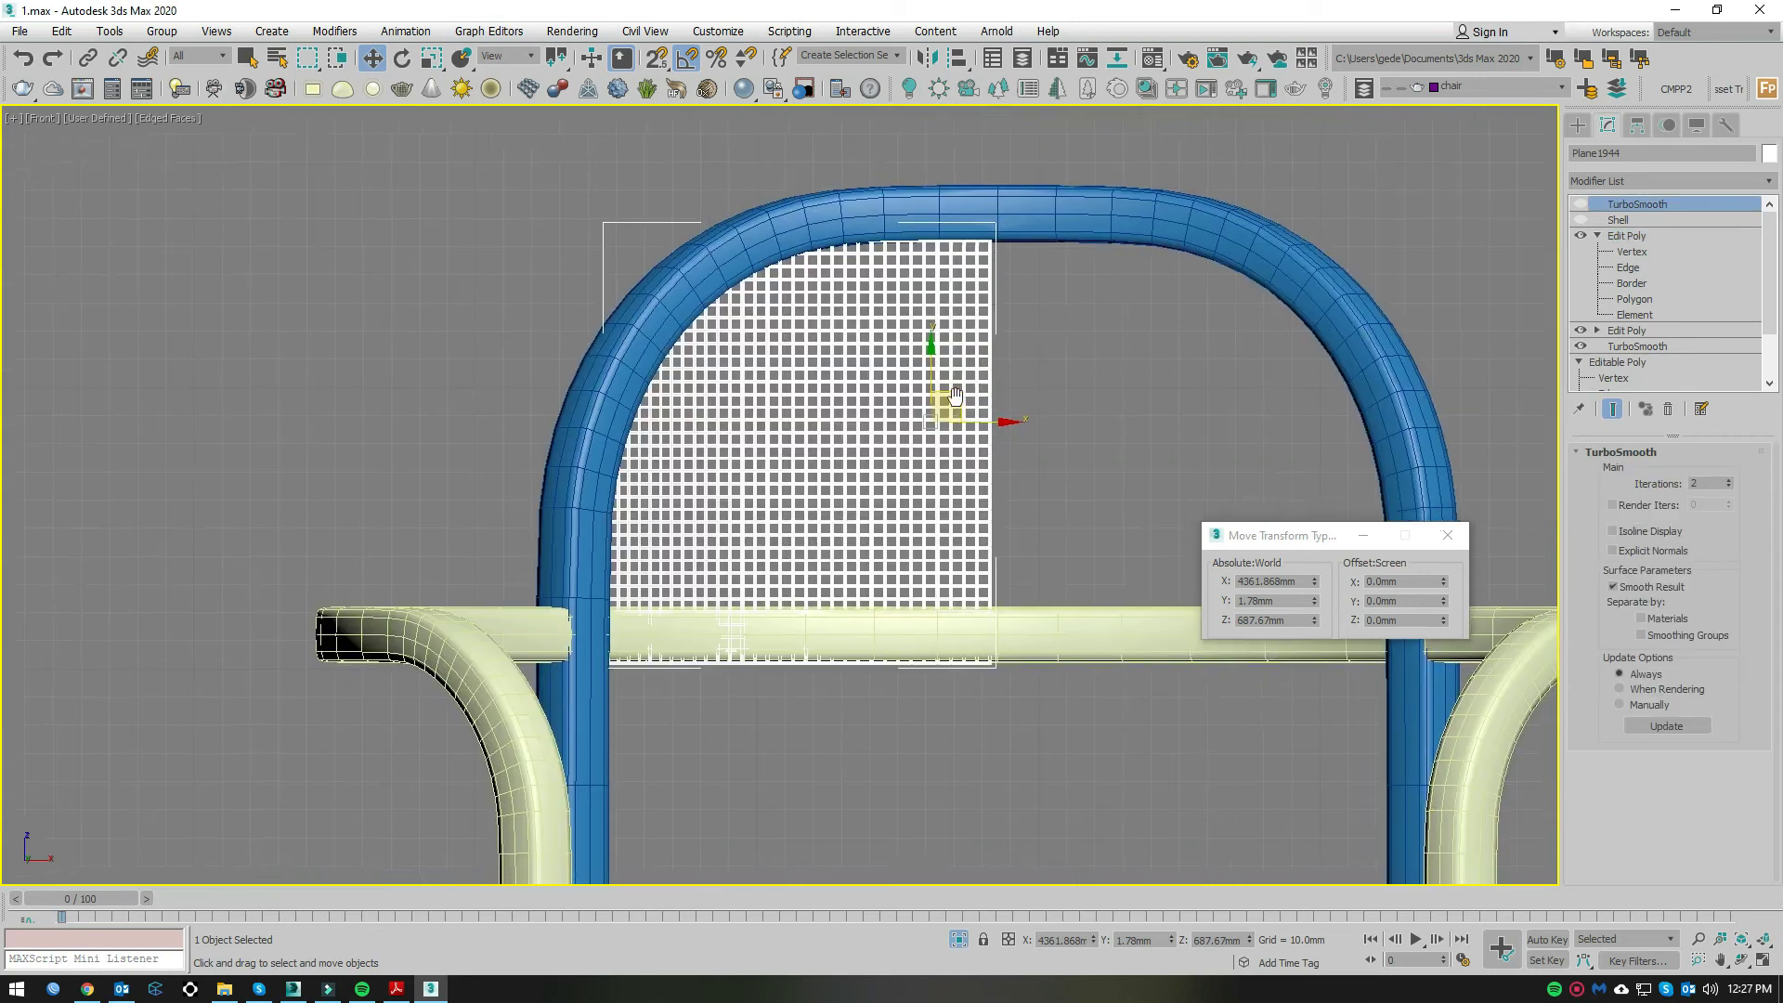
{"action": "left_click", "coordinate": [1634, 298]}
{"action": "key", "text": "F3"}
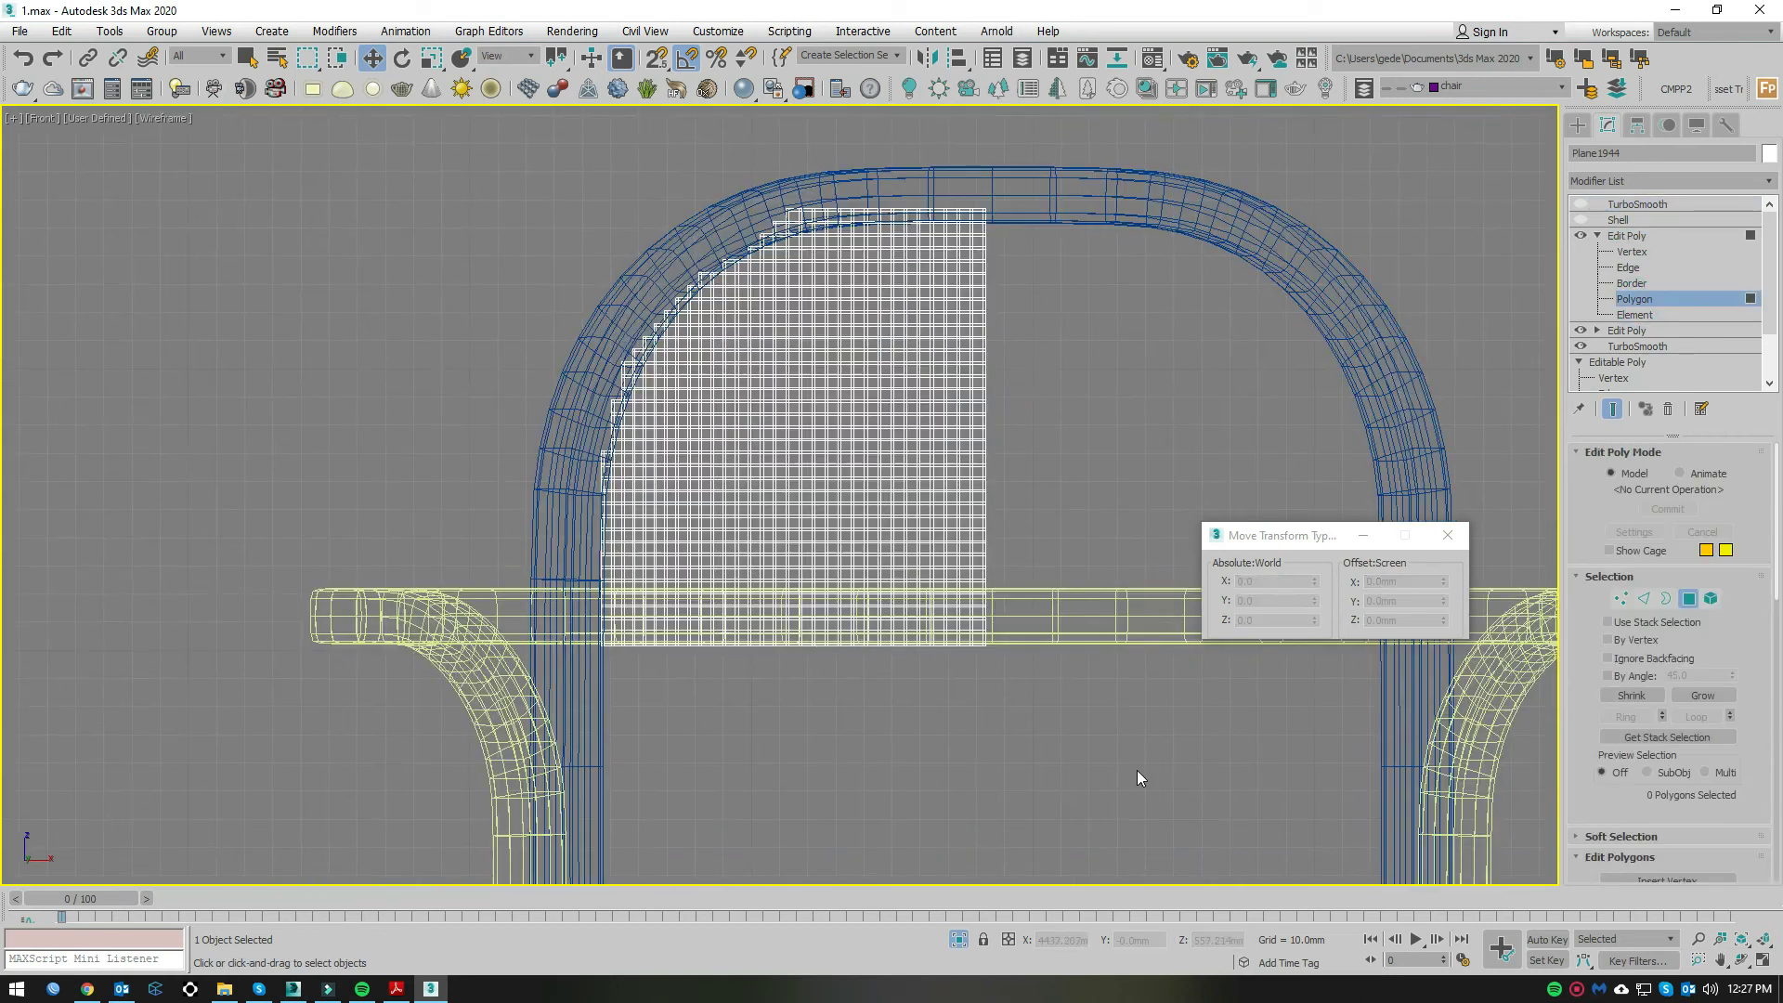
Step: Delete the bottom grid strip overlapping the horizontal armrest bar
{"action": "left_click_drag", "start_coordinate": [594, 624], "coordinate": [531, 605]}
{"action": "key", "text": "F3"}
{"action": "key", "text": "F3"}
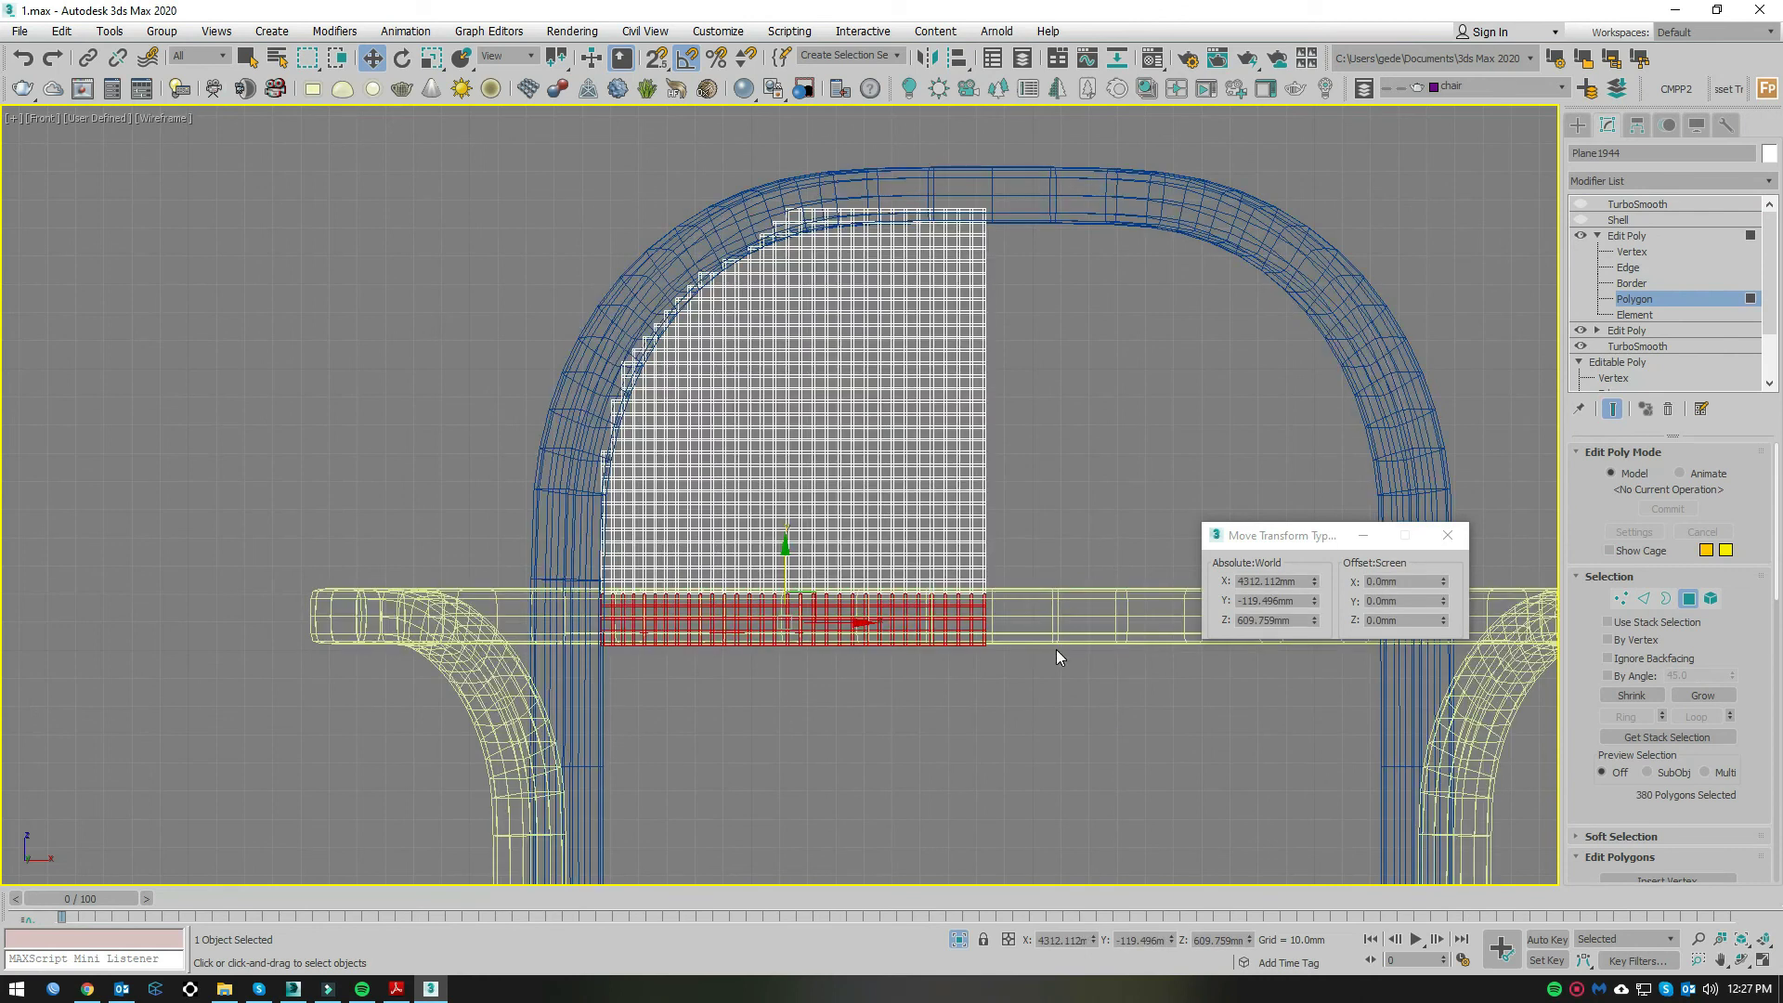
{"action": "key", "text": "Delete"}
{"action": "middle_click_drag", "start_coordinate": [1021, 436], "coordinate": [1013, 473]}
{"action": "left_click", "coordinate": [1627, 235]}
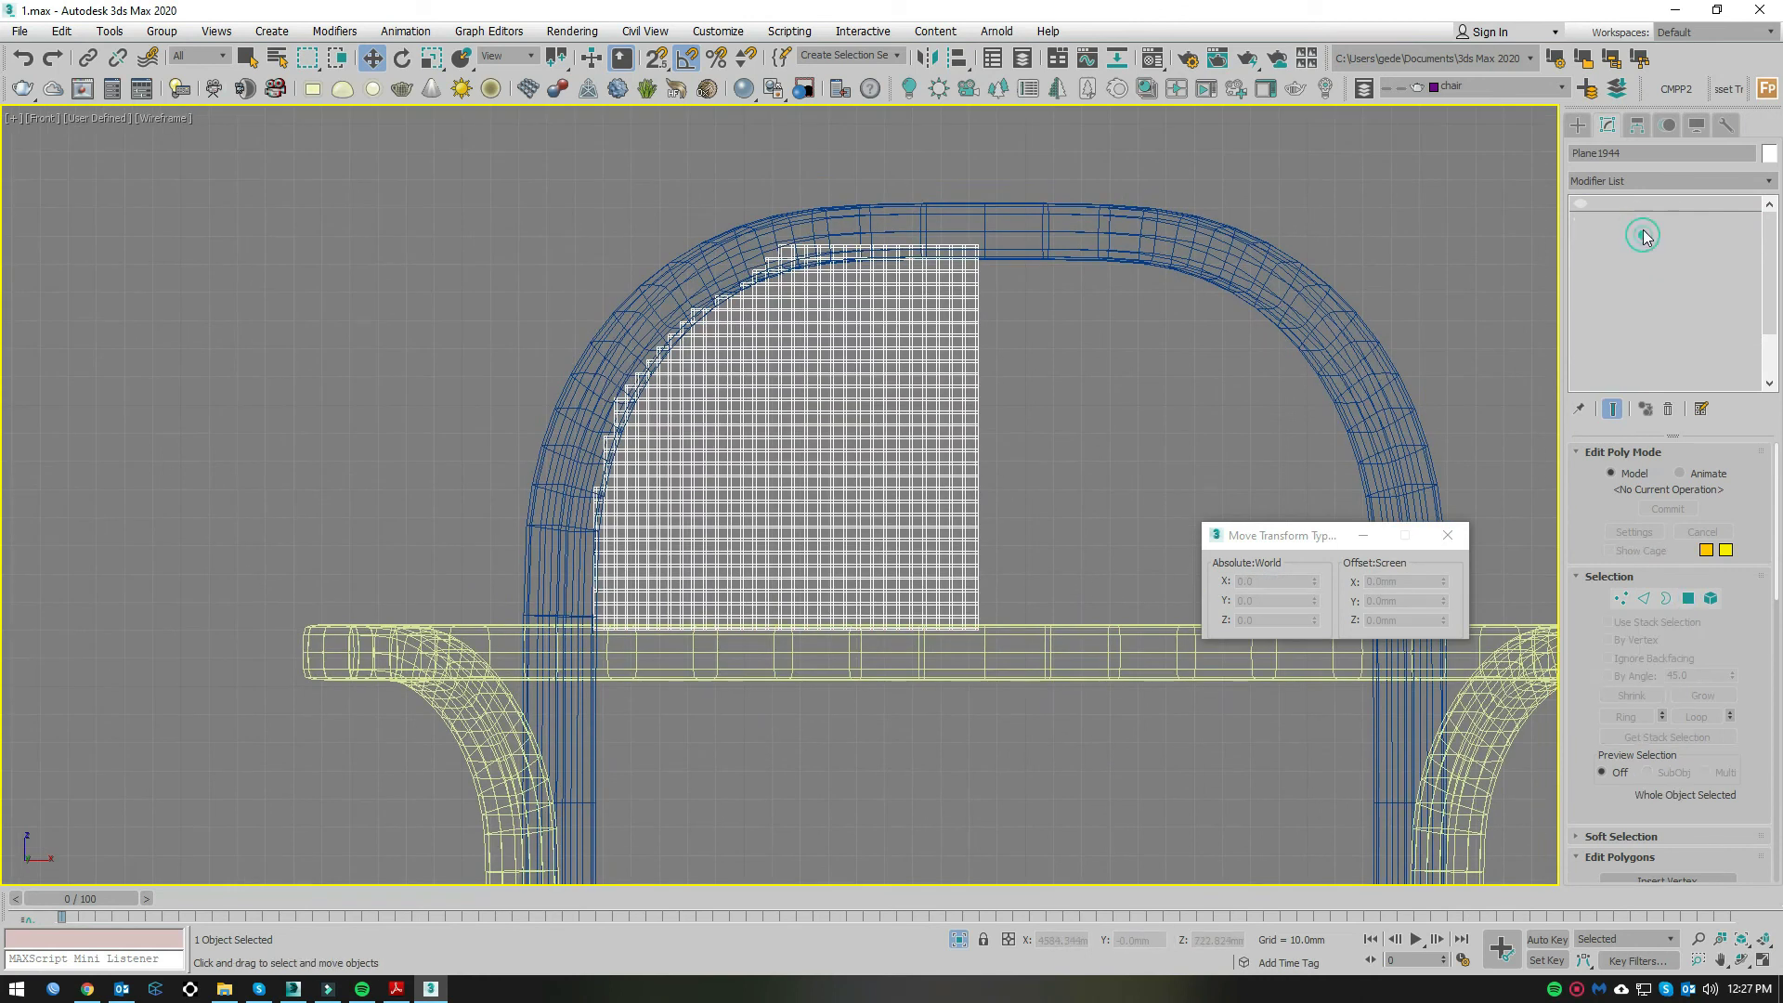
{"action": "middle_click_drag", "start_coordinate": [1094, 348], "coordinate": [984, 351]}
{"action": "left_click", "coordinate": [1686, 180]}
{"action": "scroll", "coordinate": [1629, 281], "scroll_direction": "down", "scroll_amount": 3}
Step: Add a Symmetry modifier mirroring on X with Flip checked
{"action": "scroll", "coordinate": [1648, 631], "scroll_direction": "down", "scroll_amount": 5}
{"action": "left_click", "coordinate": [1621, 563]}
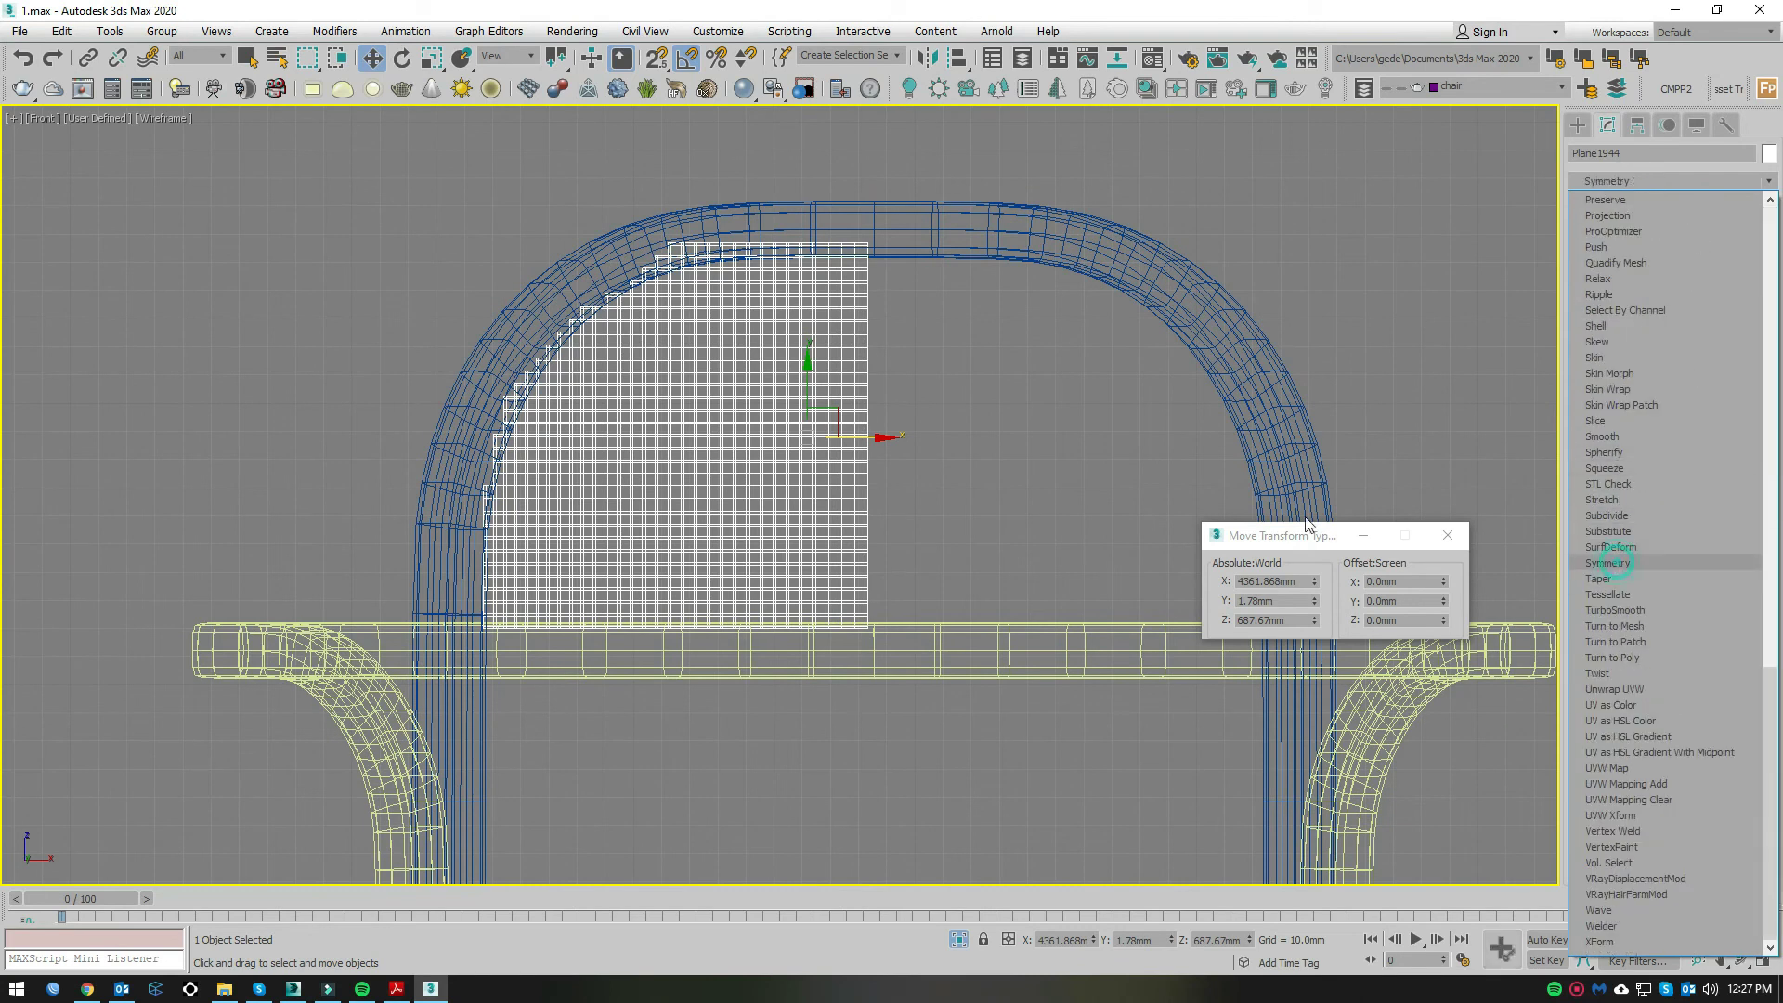
{"action": "left_click", "coordinate": [1636, 508]}
Step: Snap the Symmetry mirror centre to the grid's midpoint at X 4380.539mm
{"action": "left_click", "coordinate": [1597, 236]}
{"action": "left_click_drag", "start_coordinate": [875, 438], "coordinate": [914, 441]}
{"action": "key", "text": "z"}
{"action": "key", "text": "s"}
{"action": "left_click_drag", "start_coordinate": [907, 486], "coordinate": [785, 404]}
{"action": "scroll", "coordinate": [797, 410], "scroll_direction": "down", "scroll_amount": 5}
{"action": "scroll", "coordinate": [925, 441], "scroll_direction": "down", "scroll_amount": 2}
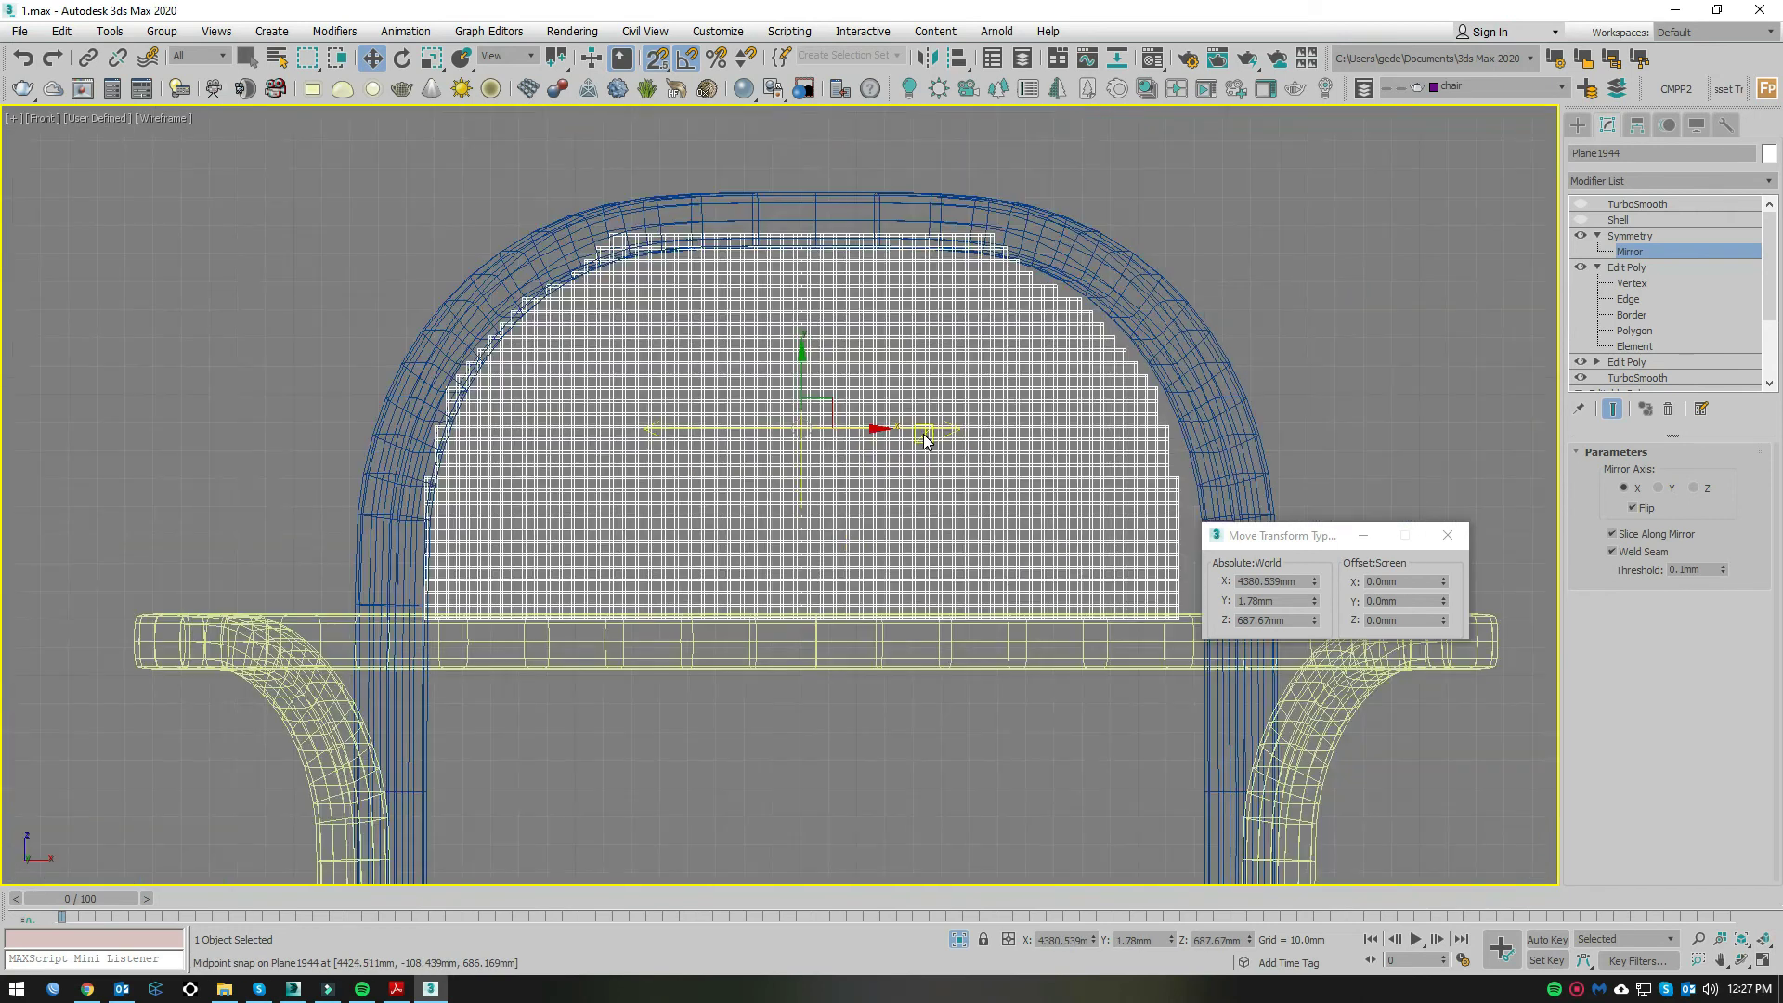
Step: Inspect the mirrored backrest in shaded perspective, then return to the front view
{"action": "key", "text": "p"}
{"action": "scroll", "coordinate": [891, 513], "scroll_direction": "down", "scroll_amount": 3}
{"action": "middle_click_drag", "start_coordinate": [887, 518], "coordinate": [907, 452], "text": "alt"}
{"action": "key", "text": "F3"}
{"action": "key", "text": "f"}
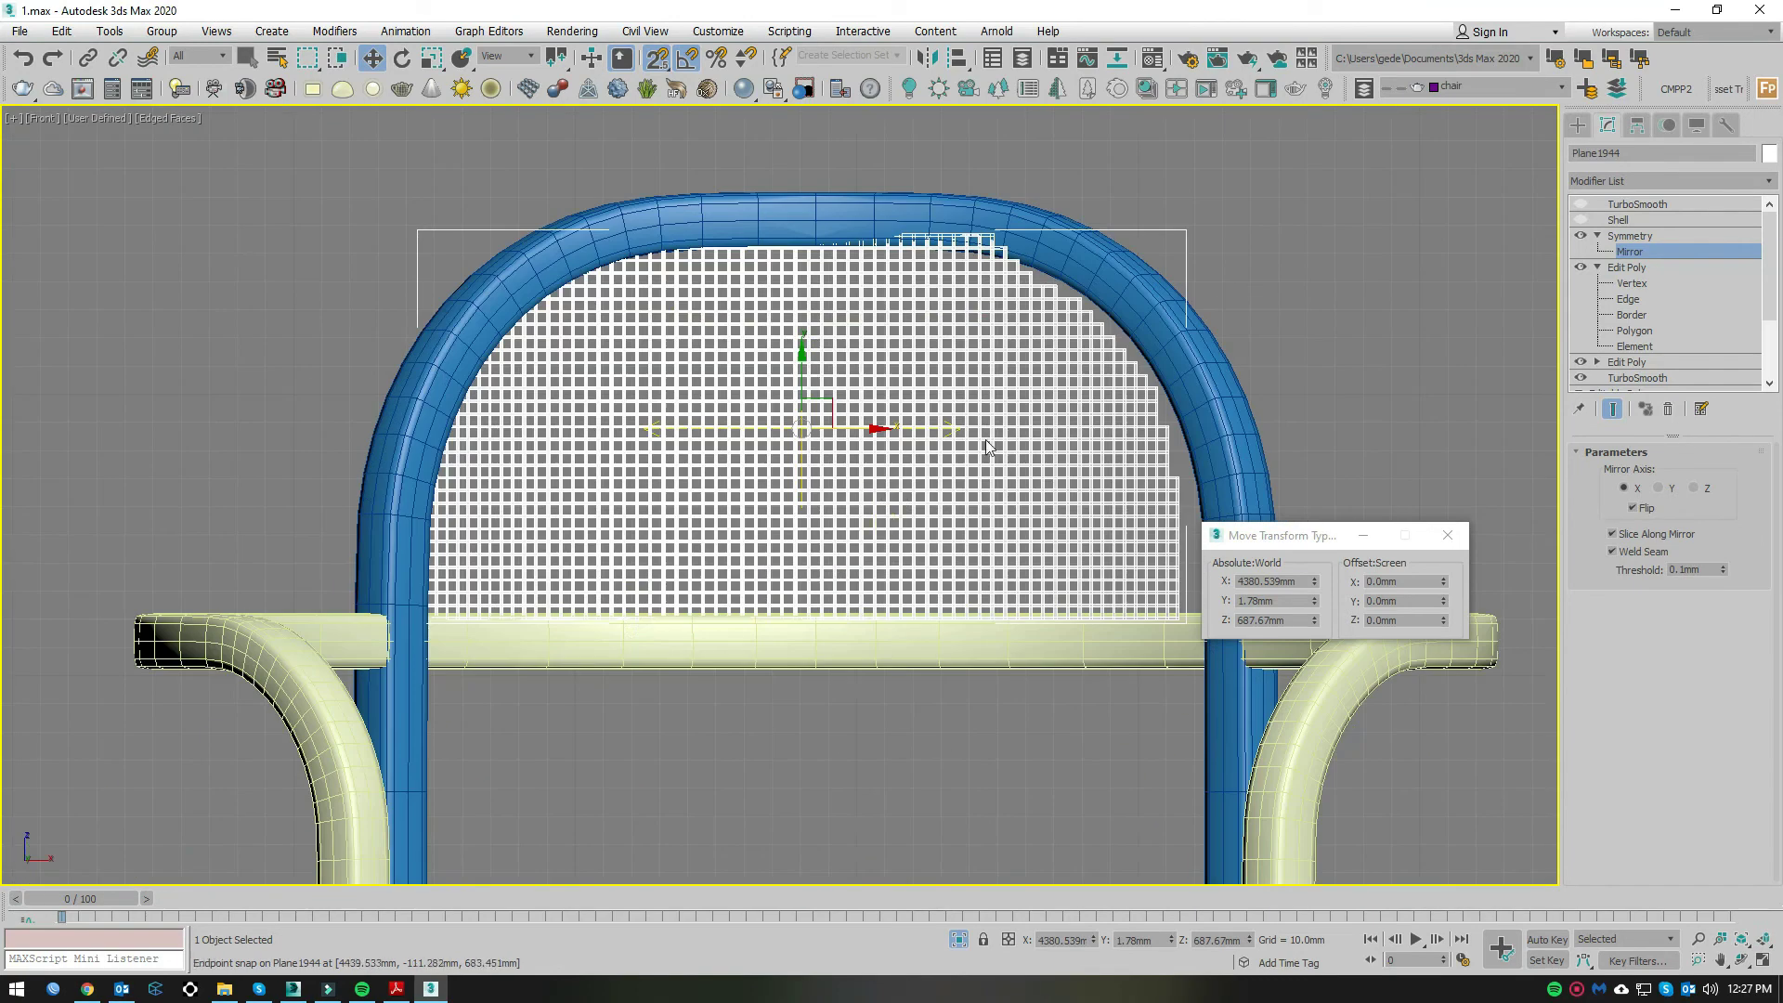
Step: Add an FFD 2x2x2 modifier above the Symmetry on the backrest grid
{"action": "left_click", "coordinate": [1631, 236]}
{"action": "left_click", "coordinate": [1662, 180]}
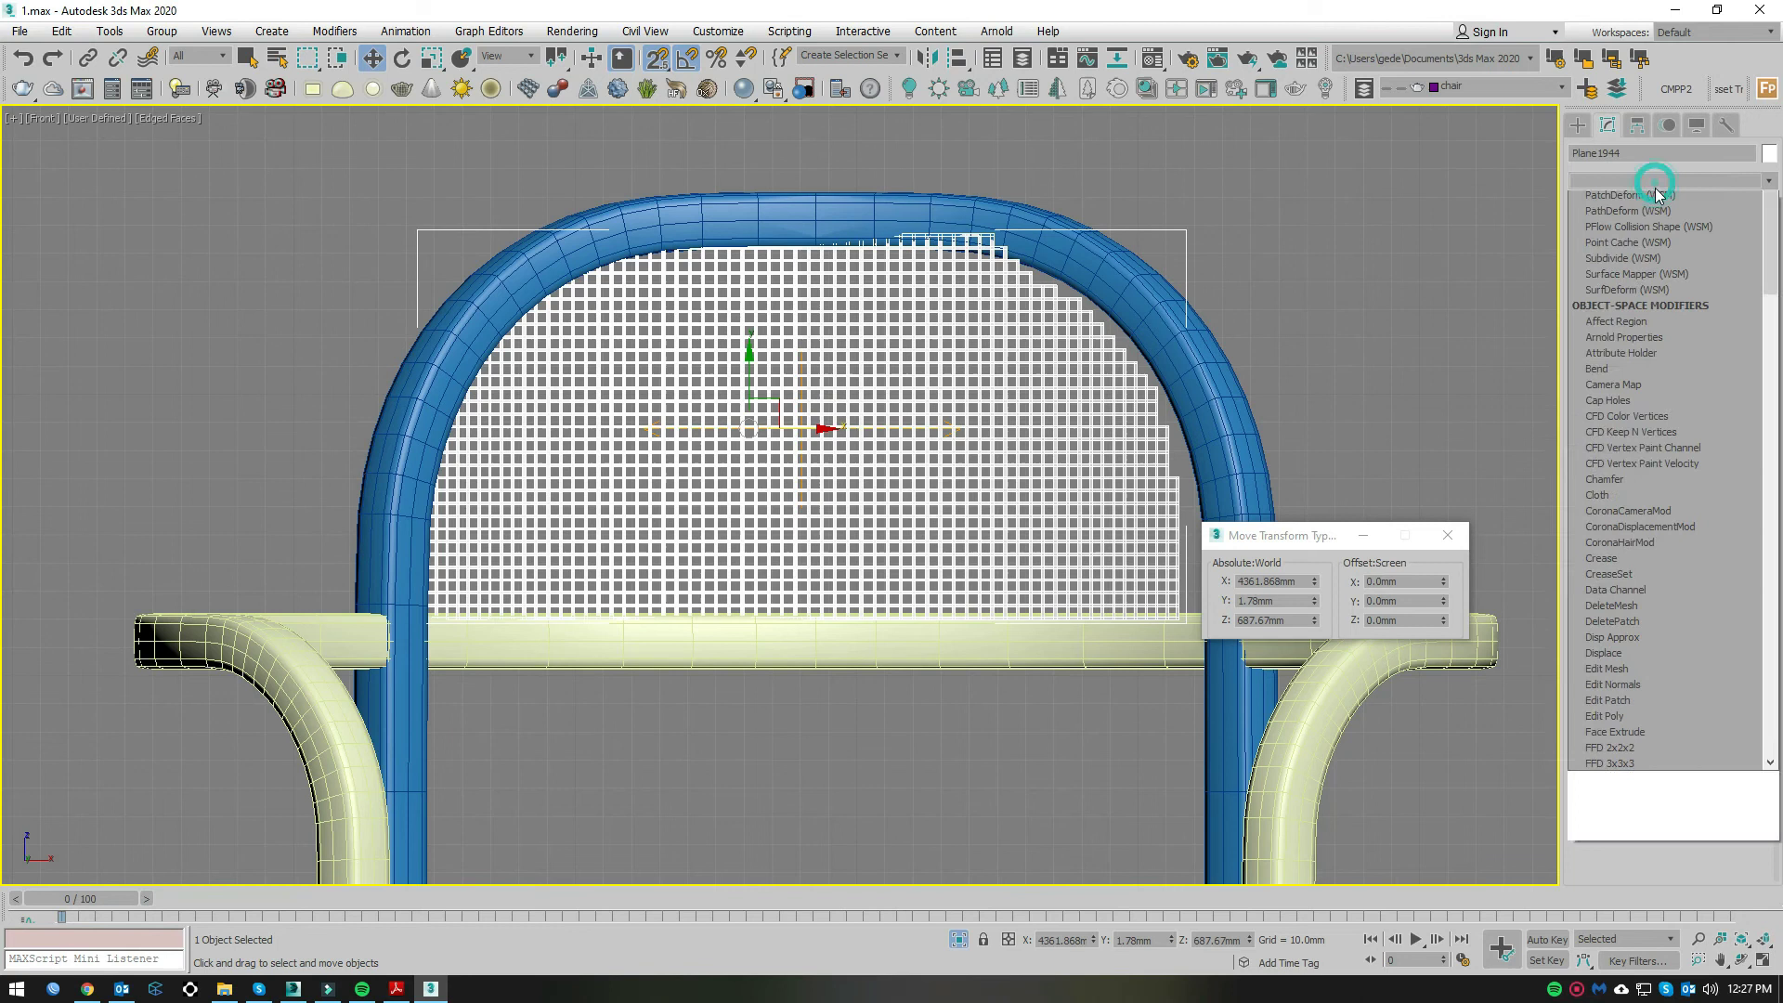
{"action": "left_click", "coordinate": [1608, 830]}
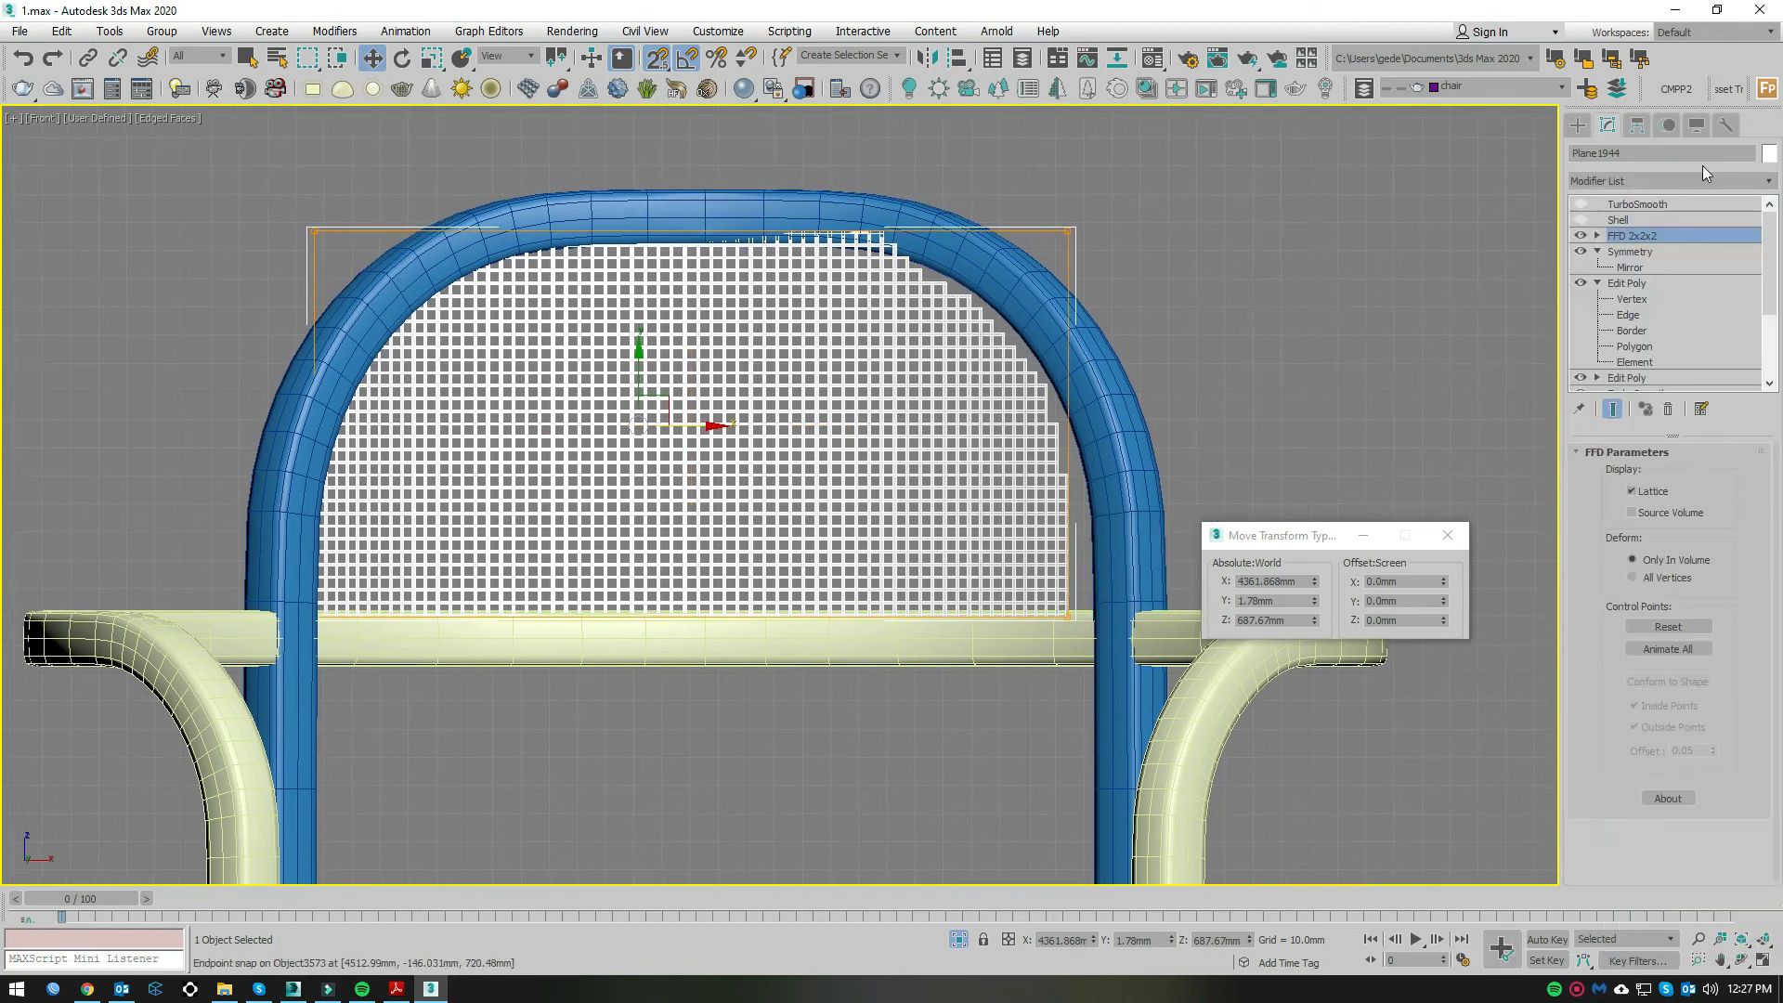
{"action": "scroll", "coordinate": [1135, 199], "scroll_direction": "down", "scroll_amount": 2}
{"action": "left_click_drag", "start_coordinate": [1135, 199], "coordinate": [888, 775]}
{"action": "scroll", "coordinate": [1007, 465], "scroll_direction": "up", "scroll_amount": 2}
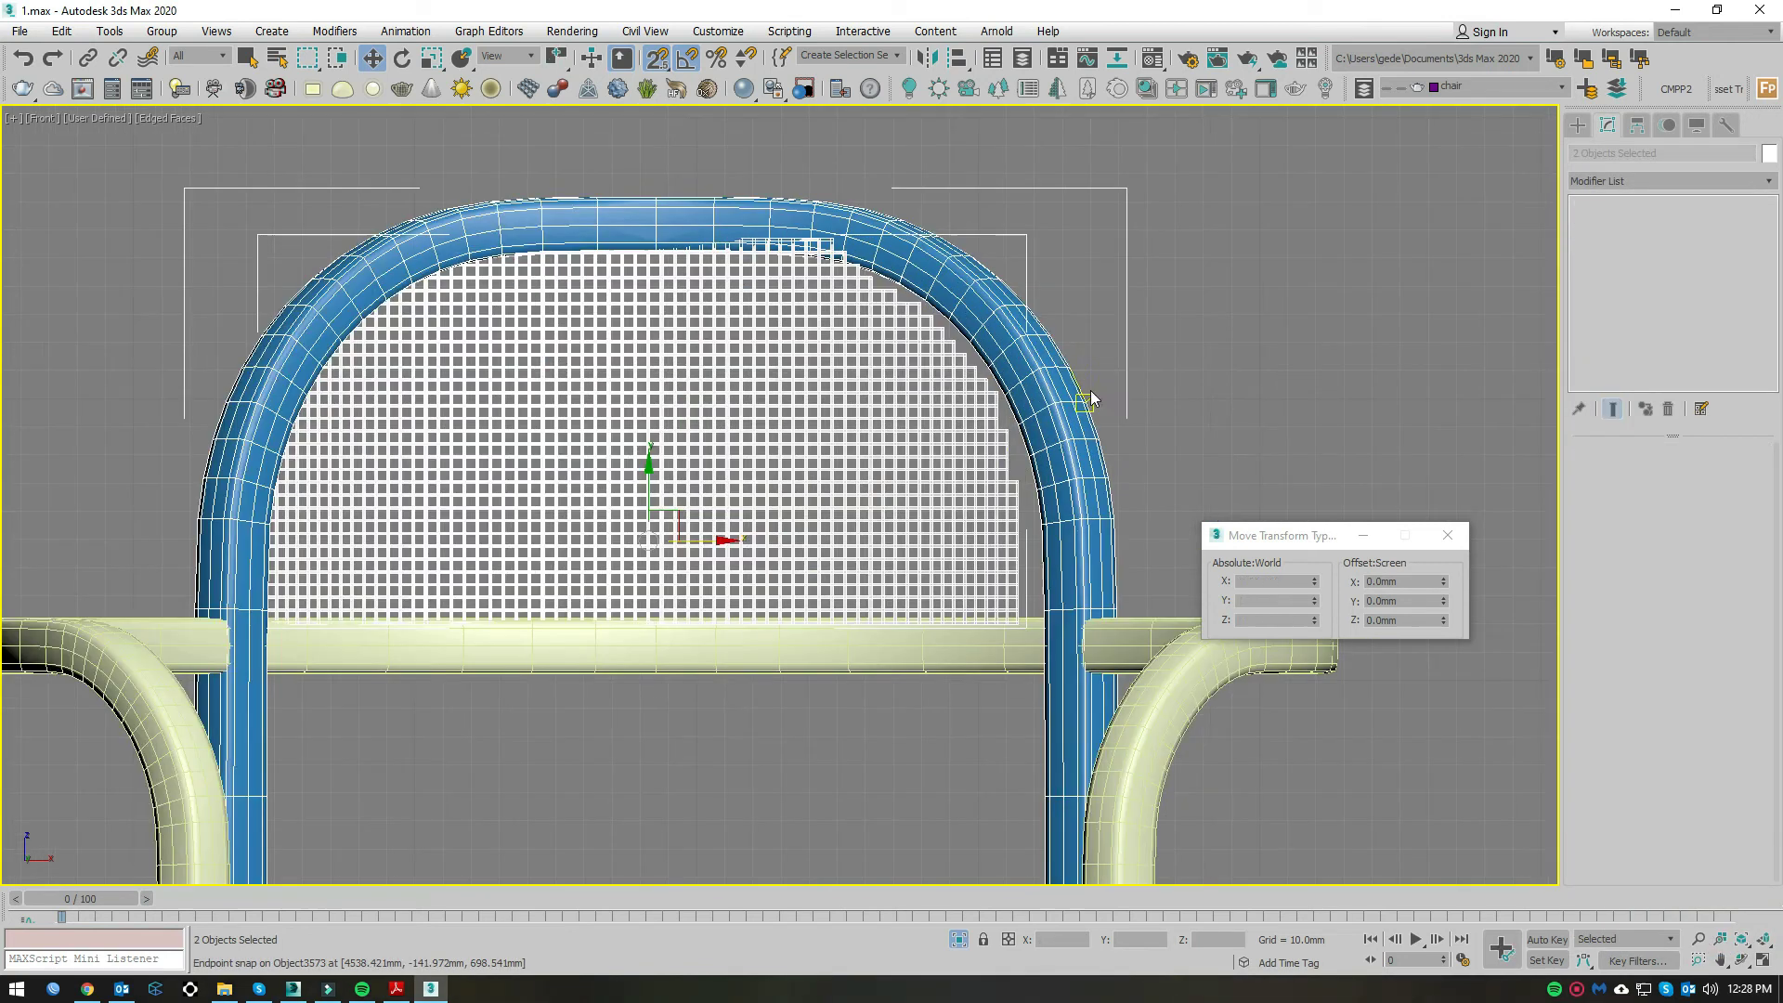
{"action": "left_click", "coordinate": [1008, 465]}
Step: Select the lattice's right-side control points and widen them out to the frame
{"action": "left_click", "coordinate": [1648, 250]}
{"action": "left_click_drag", "start_coordinate": [1156, 180], "coordinate": [842, 733]}
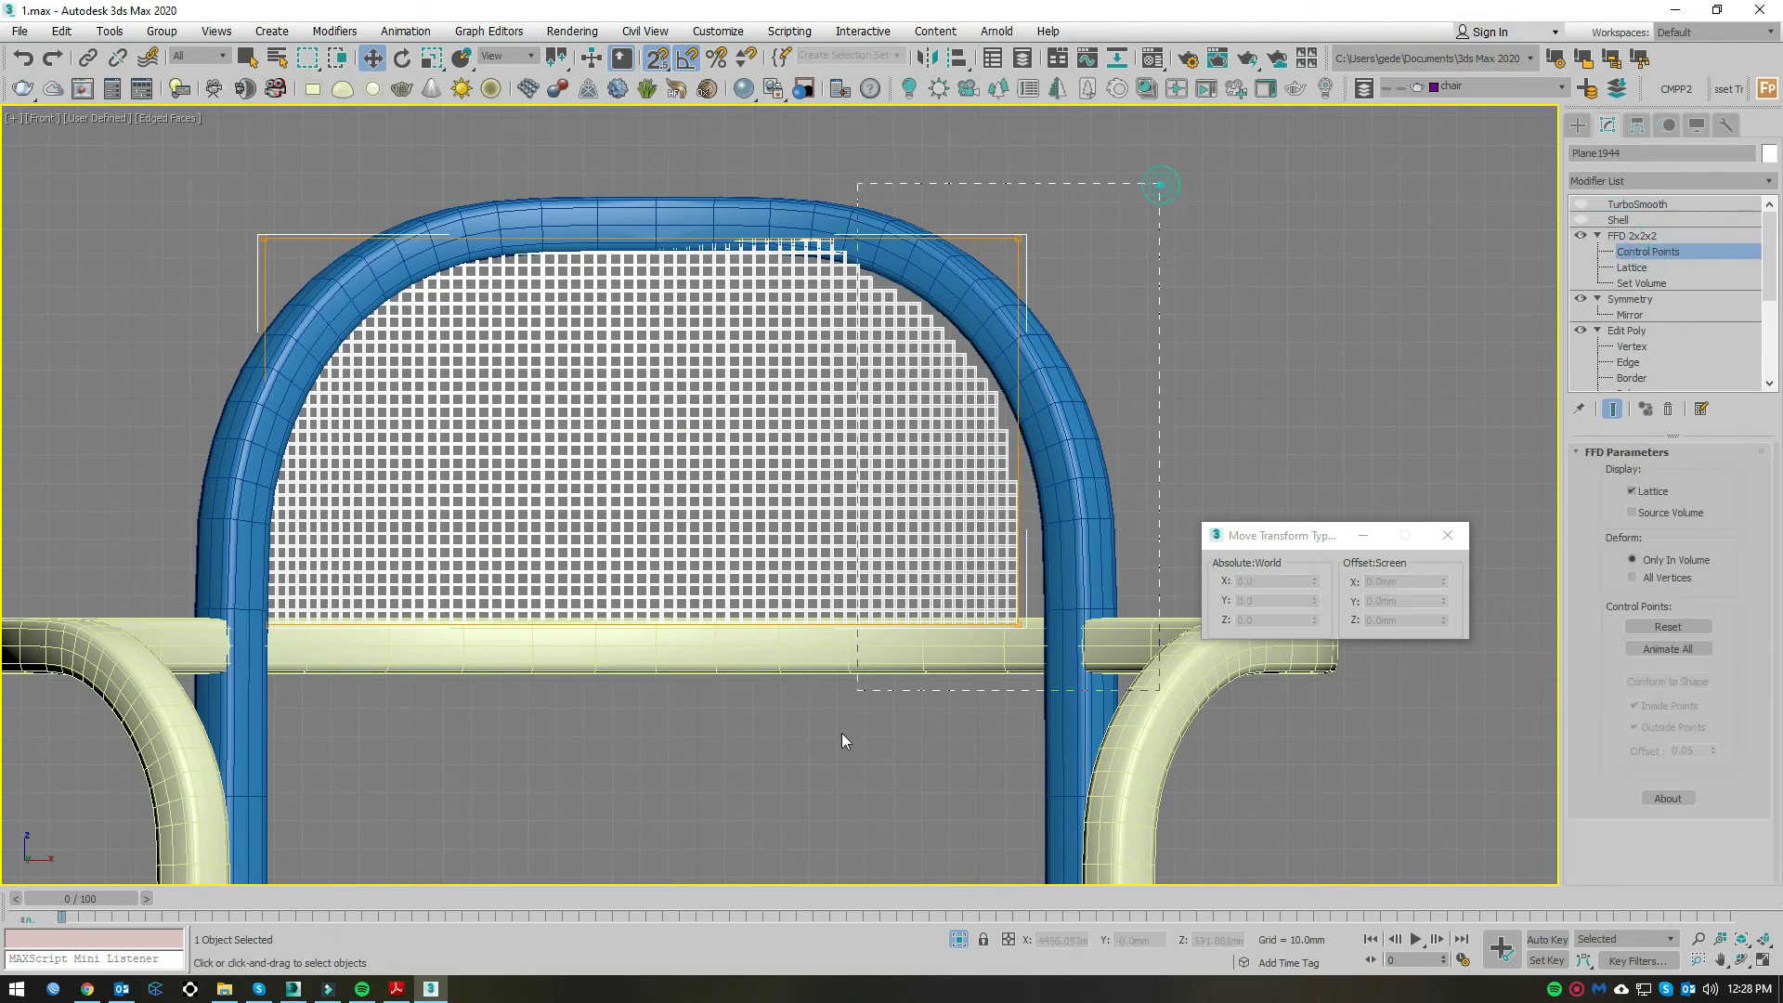
{"action": "key", "text": "F3"}
{"action": "scroll", "coordinate": [1050, 545], "scroll_direction": "up", "scroll_amount": 4}
{"action": "middle_click_drag", "start_coordinate": [1051, 545], "coordinate": [1030, 614]}
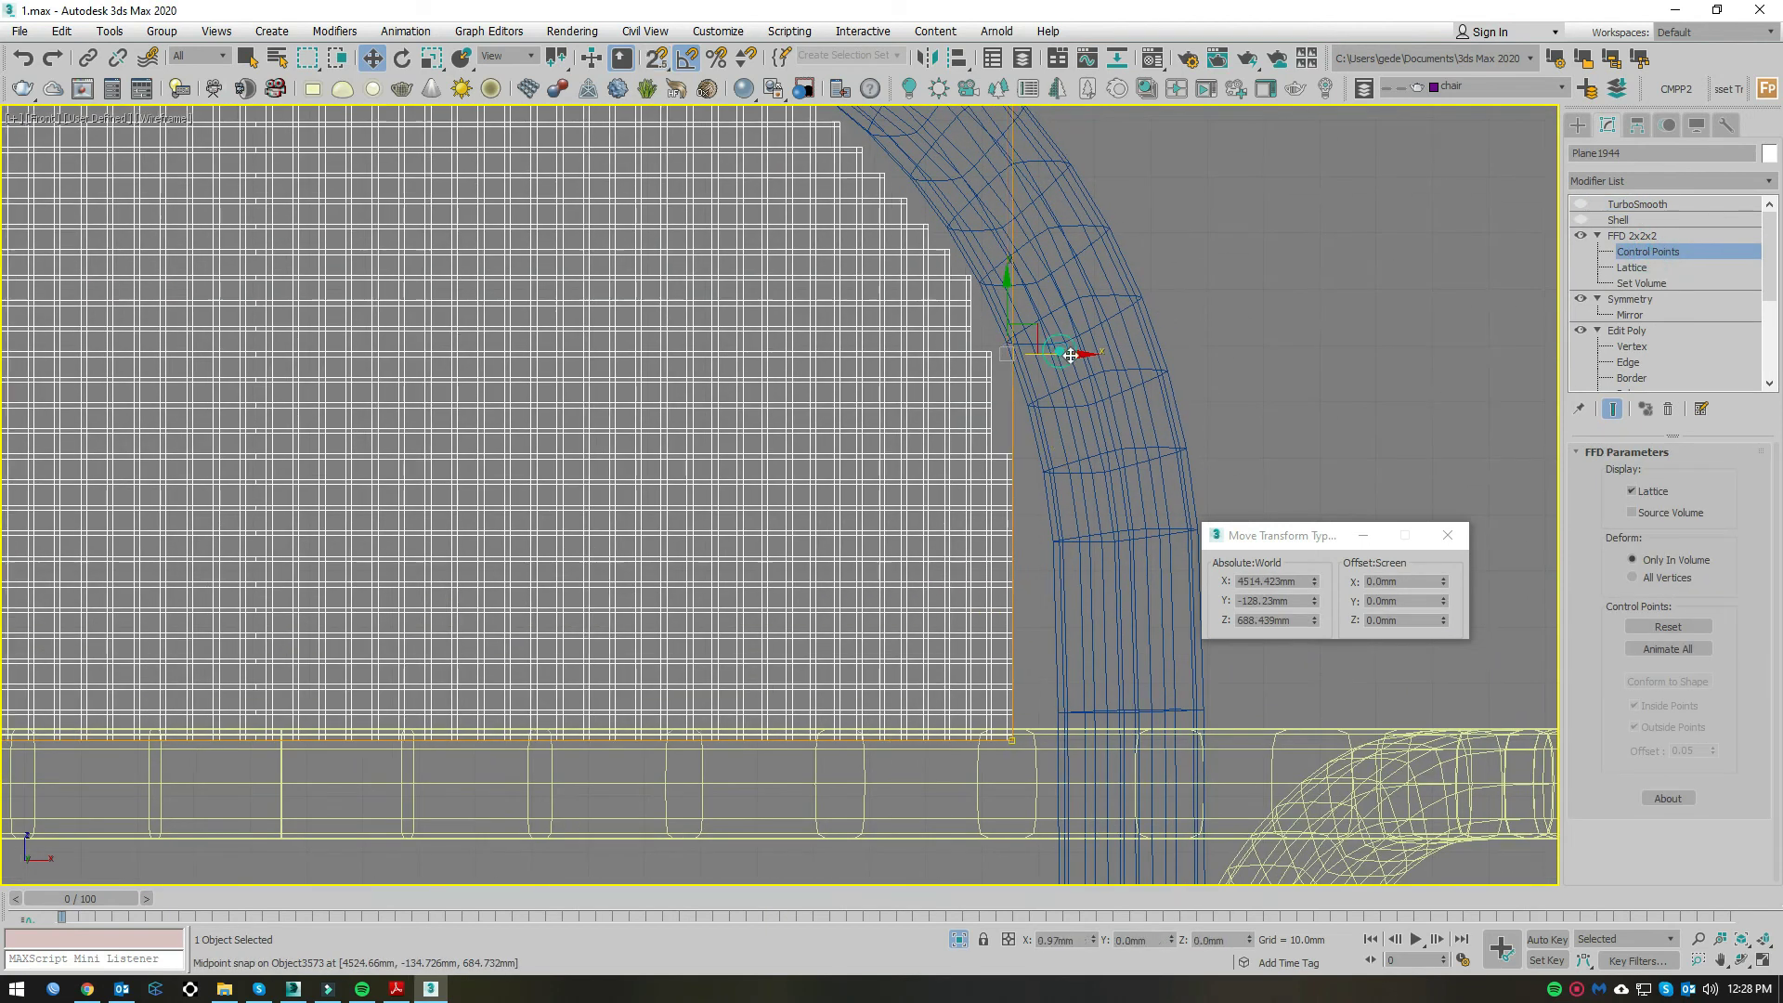
{"action": "left_click_drag", "start_coordinate": [1061, 352], "coordinate": [1128, 357]}
Step: Review the lattice in top and perspective views, ending on a frontal view of the chair back
{"action": "key", "text": "t"}
{"action": "scroll", "coordinate": [1049, 543], "scroll_direction": "down", "scroll_amount": 3}
{"action": "scroll", "coordinate": [1084, 561], "scroll_direction": "up", "scroll_amount": 6}
{"action": "scroll", "coordinate": [1051, 593], "scroll_direction": "down", "scroll_amount": 4}
{"action": "key", "text": "F3"}
{"action": "key", "text": "F3"}
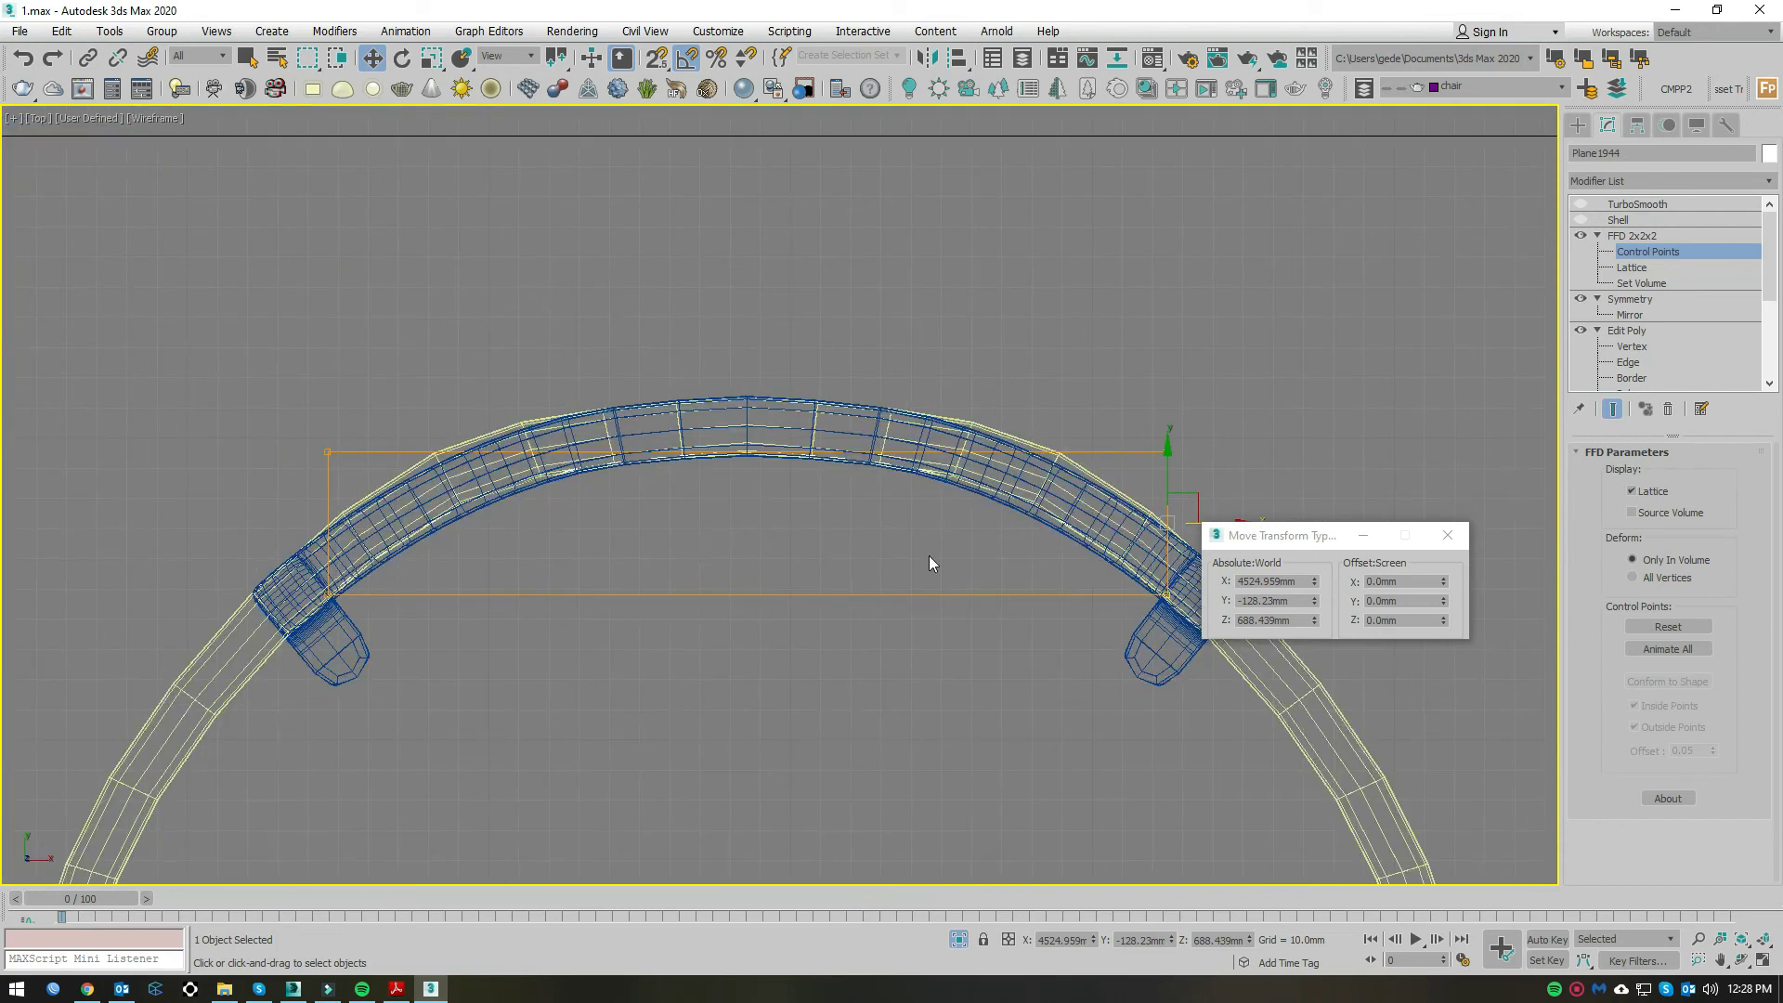
{"action": "middle_click_drag", "start_coordinate": [928, 555], "coordinate": [1215, 401]}
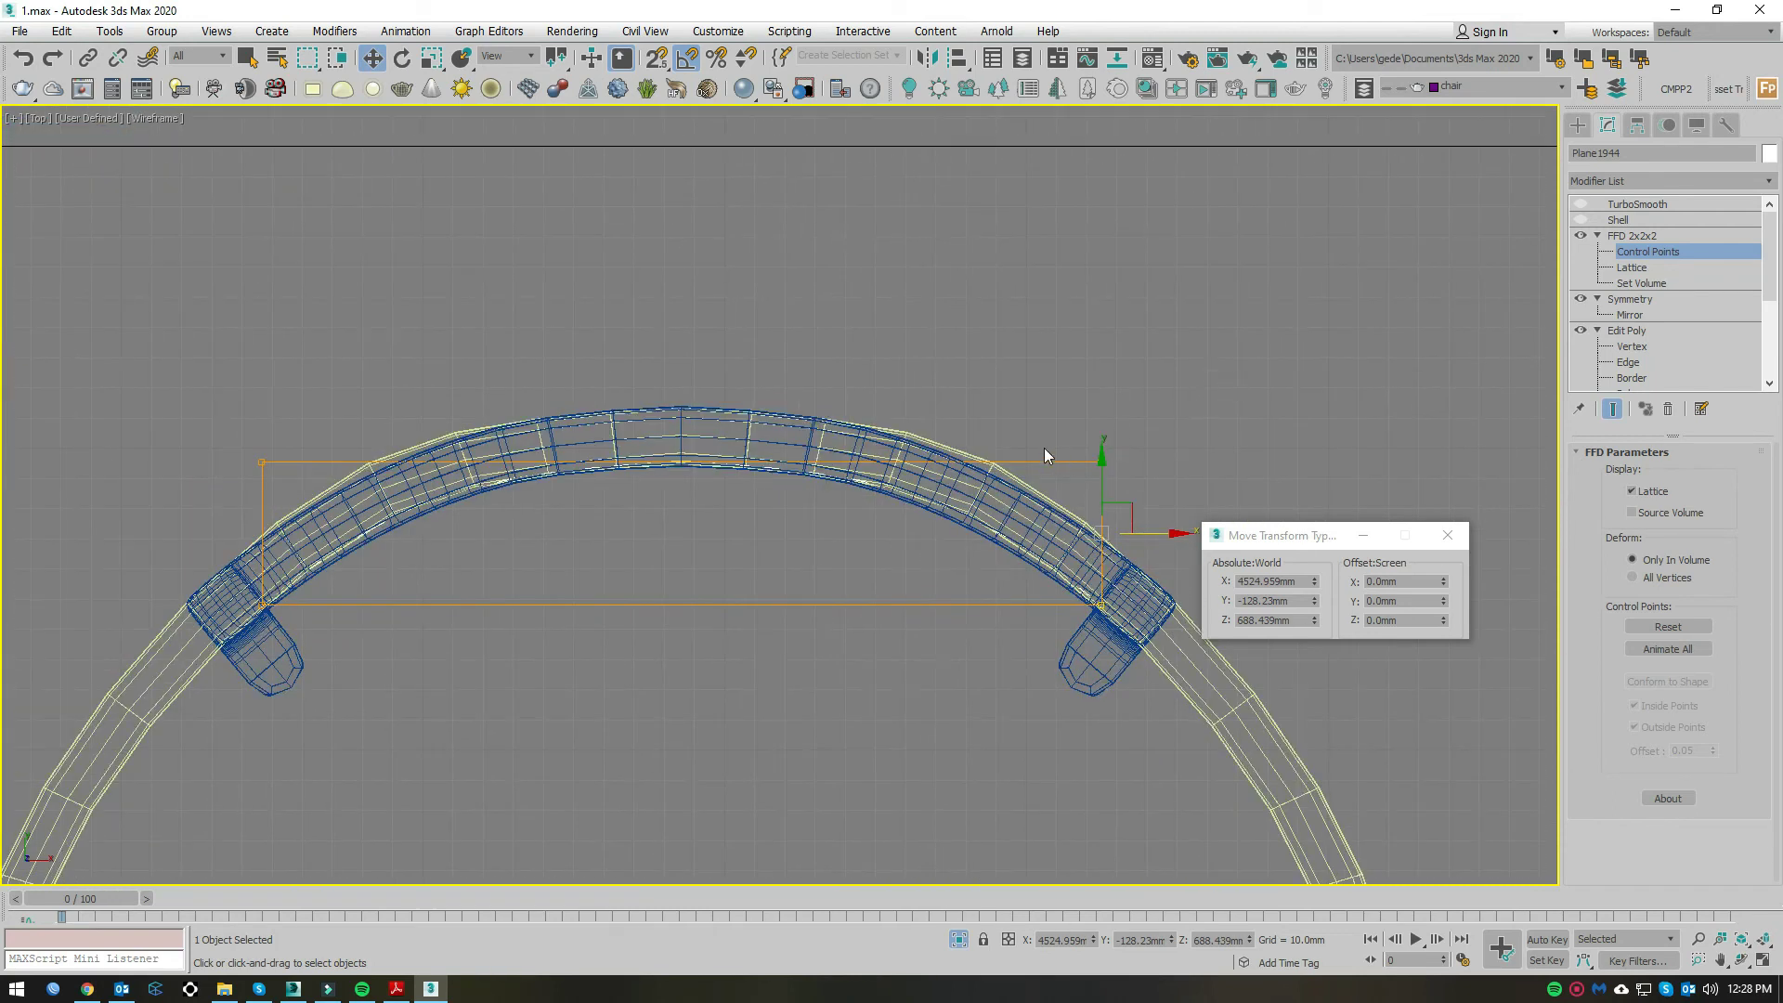
{"action": "key", "text": "p"}
{"action": "middle_click_drag", "start_coordinate": [1040, 442], "coordinate": [1016, 495], "text": "alt"}
{"action": "scroll", "coordinate": [1016, 495], "scroll_direction": "down", "scroll_amount": 5}
{"action": "scroll", "coordinate": [968, 542], "scroll_direction": "down", "scroll_amount": 2}
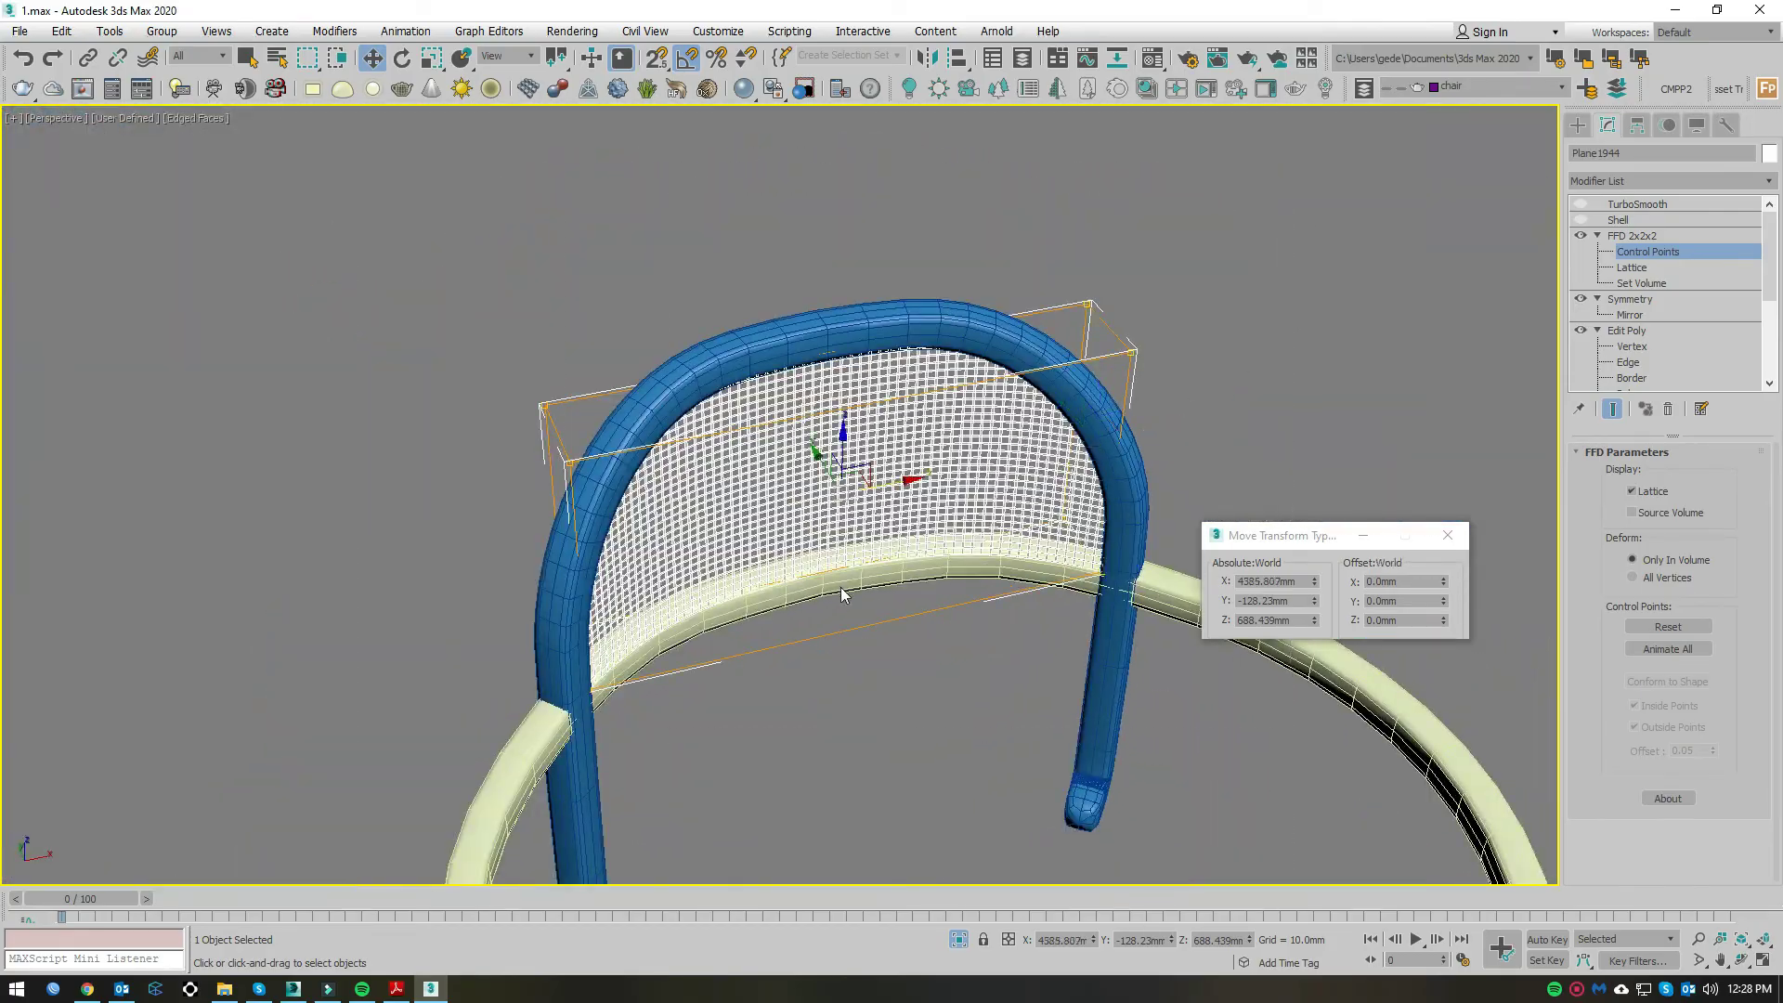
{"action": "scroll", "coordinate": [842, 594], "scroll_direction": "up", "scroll_amount": 2}
{"action": "scroll", "coordinate": [918, 414], "scroll_direction": "up", "scroll_amount": 2}
{"action": "scroll", "coordinate": [819, 371], "scroll_direction": "up", "scroll_amount": 1}
{"action": "scroll", "coordinate": [820, 372], "scroll_direction": "down", "scroll_amount": 1}
{"action": "scroll", "coordinate": [799, 557], "scroll_direction": "down", "scroll_amount": 3}
{"action": "middle_click_drag", "start_coordinate": [786, 561], "coordinate": [845, 540], "text": "alt"}
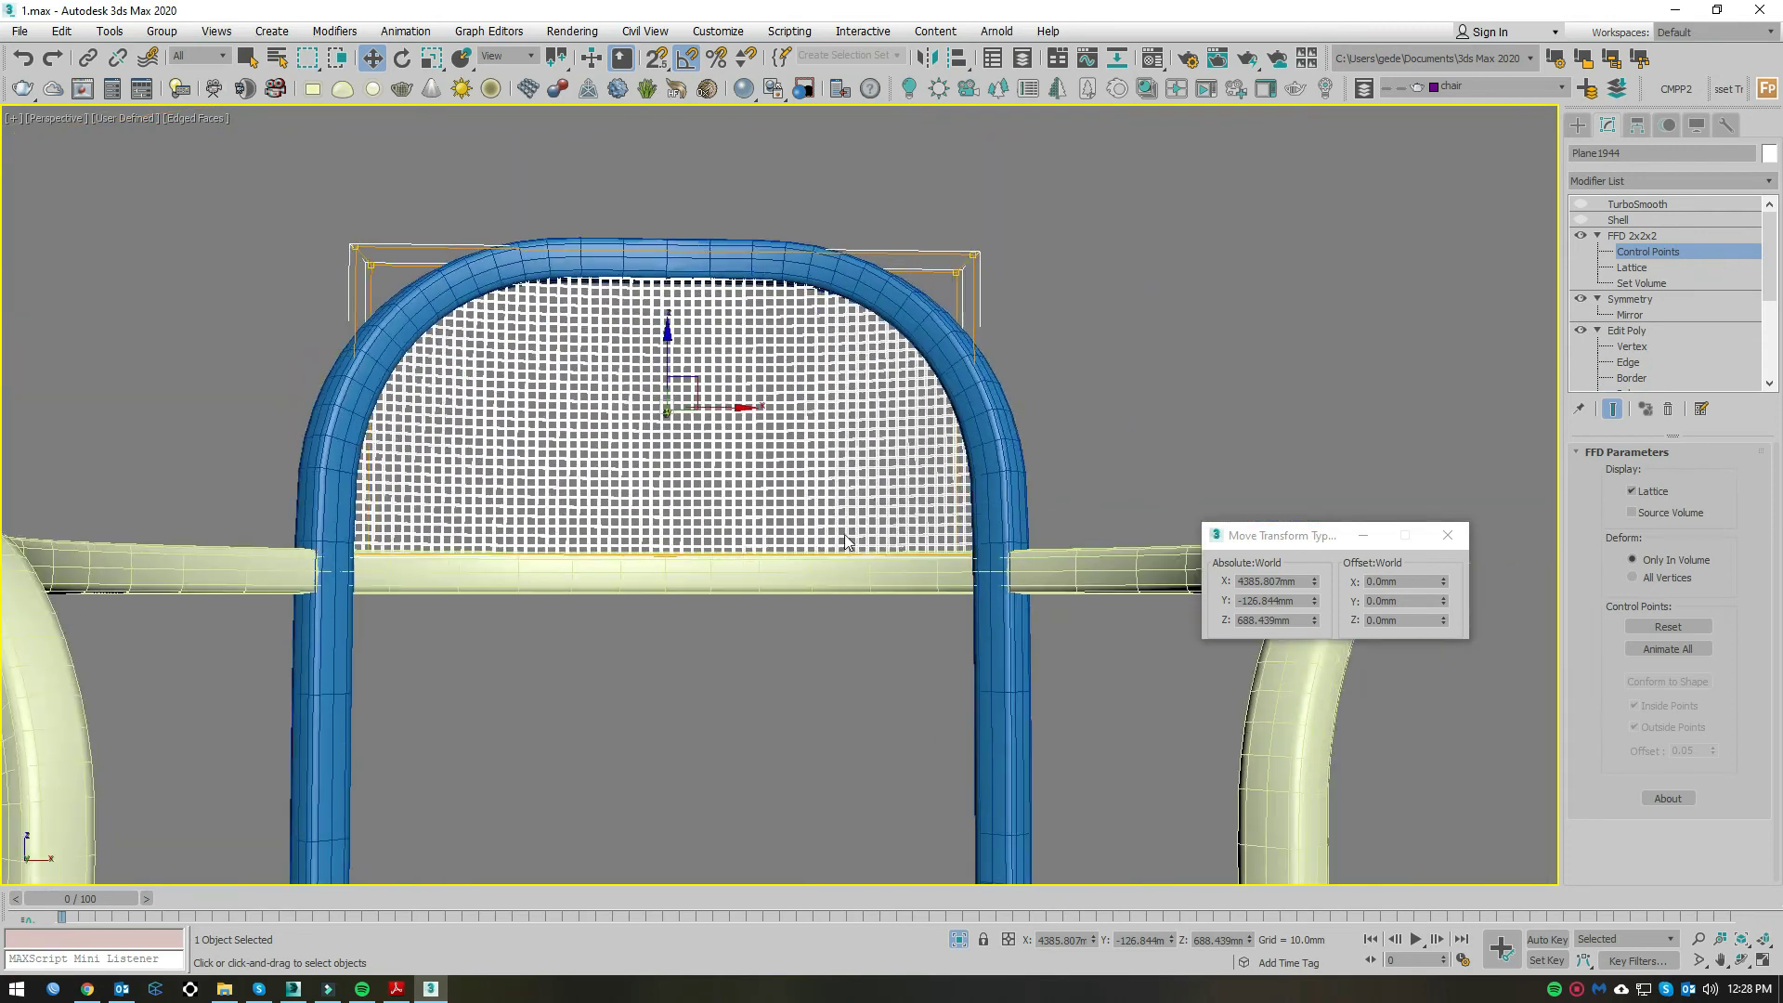
Step: Lower the bottom lattice points to about 621mm Z so the panel sits on the seat ring
{"action": "mouse_move", "coordinate": [524, 655]}
{"action": "left_mouse_down"}
{"action": "mouse_move", "coordinate": [669, 588]}
{"action": "mouse_move", "coordinate": [616, 572]}
{"action": "left_mouse_up"}
{"action": "scroll", "coordinate": [654, 522], "scroll_direction": "up", "scroll_amount": 5}
{"action": "scroll", "coordinate": [886, 618], "scroll_direction": "down", "scroll_amount": 5}
{"action": "middle_click_drag", "start_coordinate": [887, 619], "coordinate": [893, 632]}
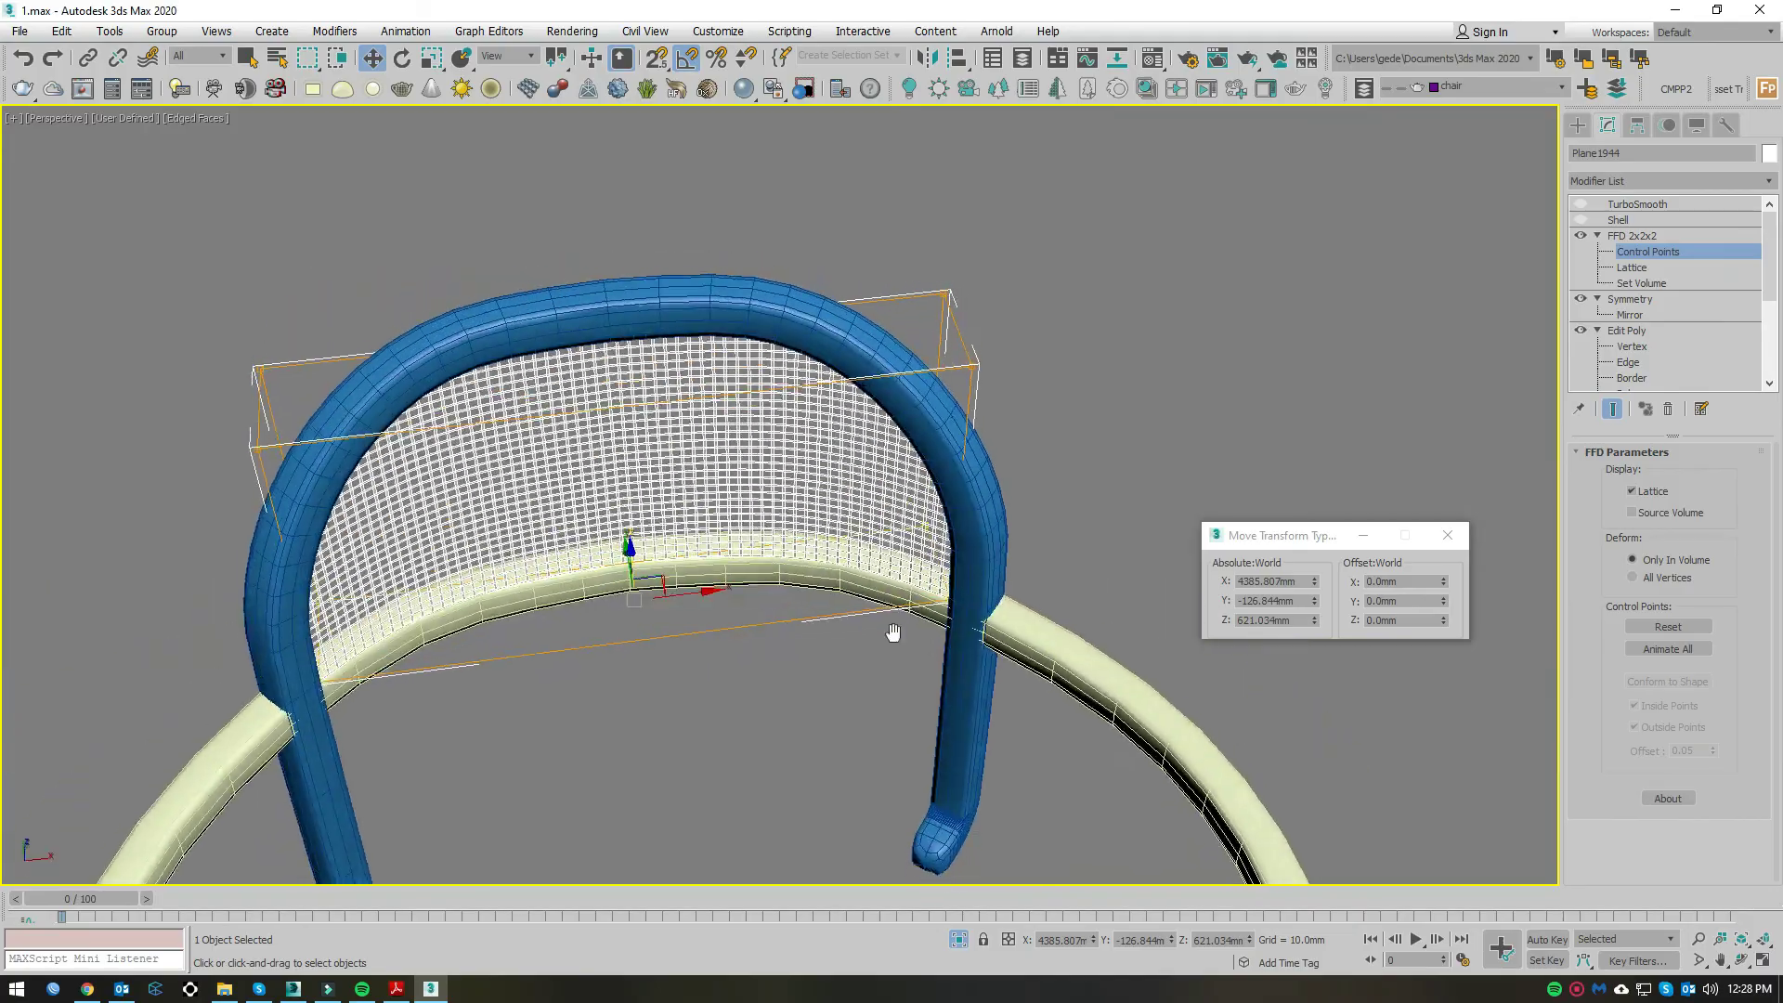
{"action": "left_click", "coordinate": [1597, 221]}
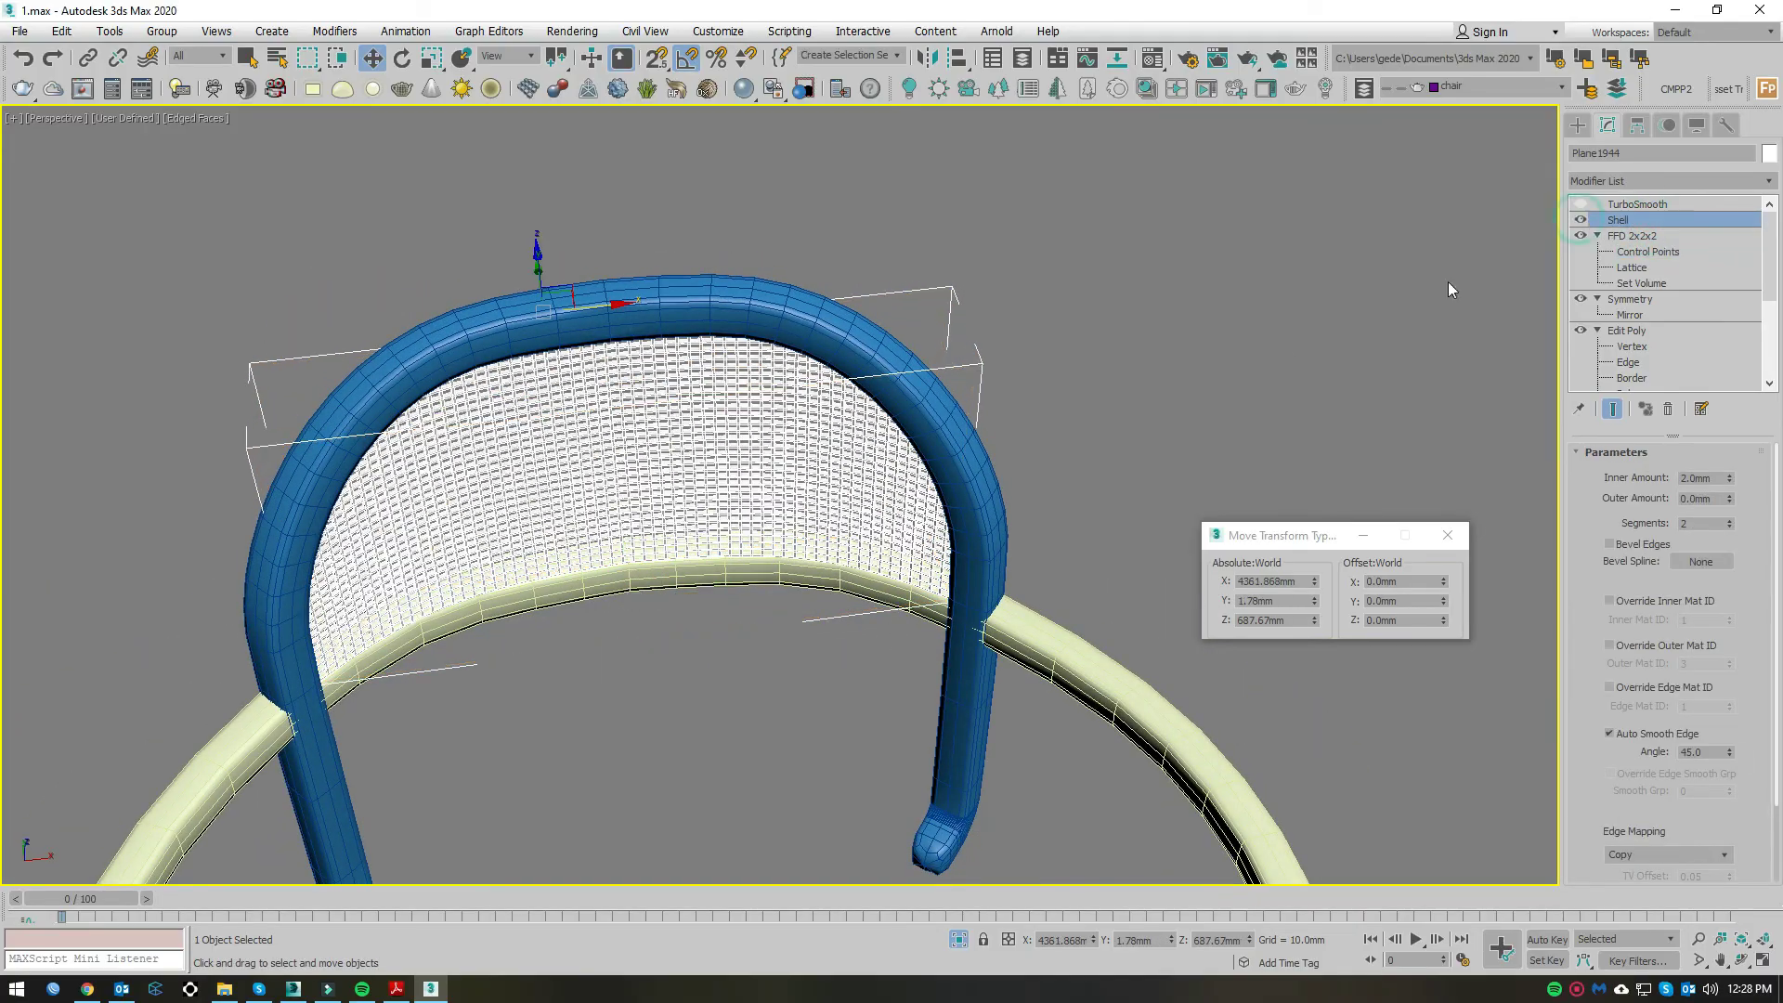
Step: Inspect the chair back from below, then show it in a wireframe top view
{"action": "scroll", "coordinate": [860, 521], "scroll_direction": "up", "scroll_amount": 1}
{"action": "scroll", "coordinate": [860, 521], "scroll_direction": "up", "scroll_amount": 4}
{"action": "scroll", "coordinate": [898, 498], "scroll_direction": "down", "scroll_amount": 4}
{"action": "mouse_move", "coordinate": [899, 497]}
{"action": "middle_mouse_down", "text": "alt"}
{"action": "mouse_move", "coordinate": [976, 562]}
{"action": "mouse_move", "coordinate": [1141, 548]}
{"action": "mouse_move", "coordinate": [966, 529]}
{"action": "mouse_move", "coordinate": [973, 594]}
{"action": "mouse_move", "coordinate": [984, 482]}
{"action": "middle_mouse_up", "text": "alt"}
{"action": "scroll", "coordinate": [967, 530], "scroll_direction": "up", "scroll_amount": 5}
{"action": "scroll", "coordinate": [959, 529], "scroll_direction": "down", "scroll_amount": 5}
{"action": "key", "text": "t"}
{"action": "scroll", "coordinate": [900, 504], "scroll_direction": "up", "scroll_amount": 2}
{"action": "key", "text": "F3"}
{"action": "scroll", "coordinate": [900, 504], "scroll_direction": "down", "scroll_amount": 3}
{"action": "middle_click_drag", "start_coordinate": [912, 555], "coordinate": [896, 461]}
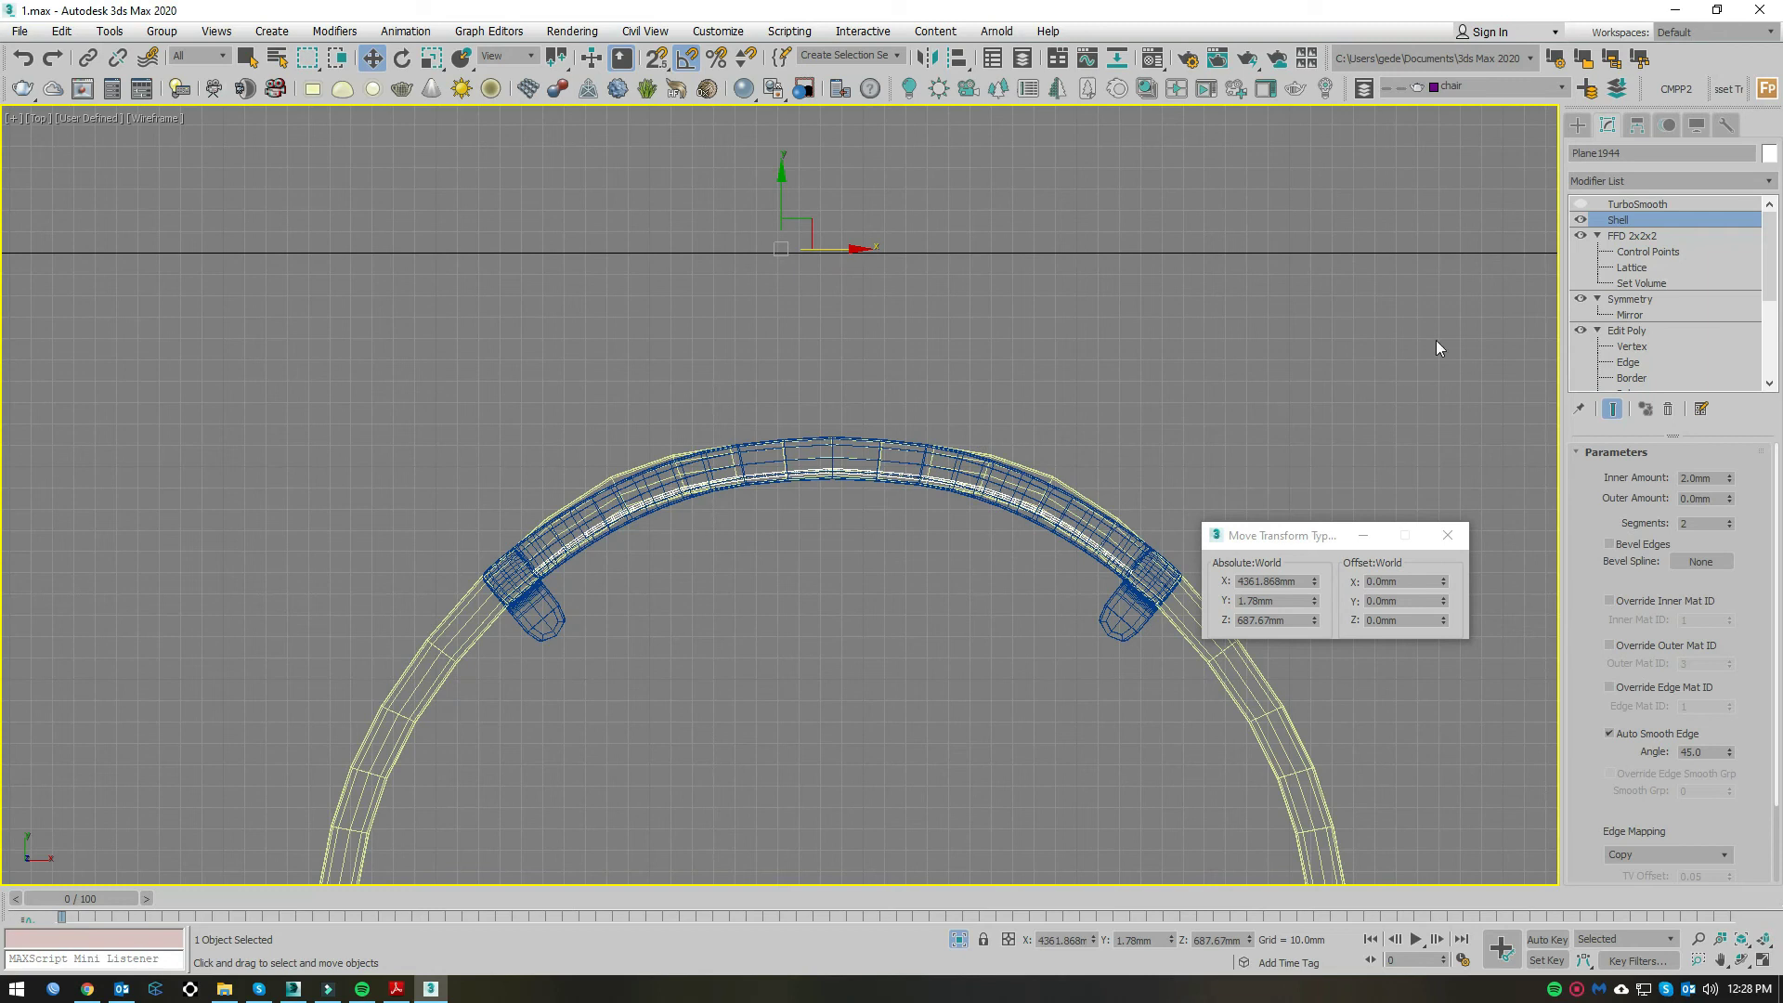
{"action": "scroll", "coordinate": [964, 503], "scroll_direction": "up", "scroll_amount": 2}
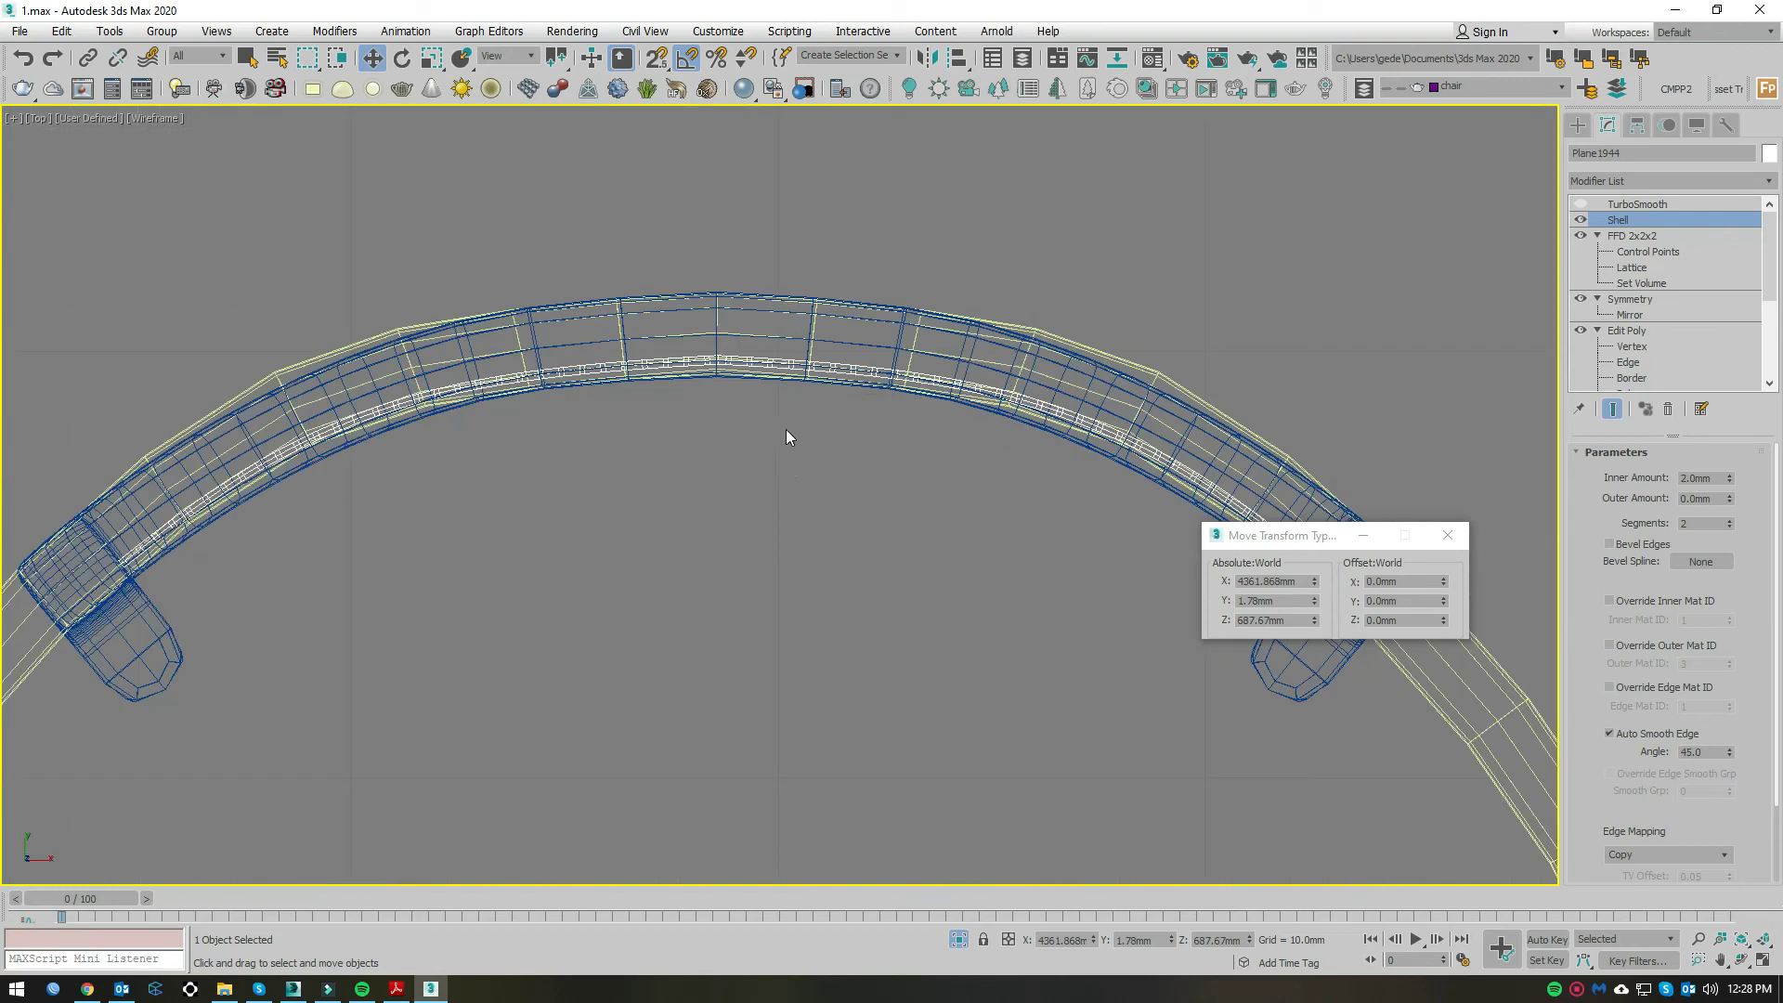
{"action": "scroll", "coordinate": [786, 429], "scroll_direction": "down", "scroll_amount": 2}
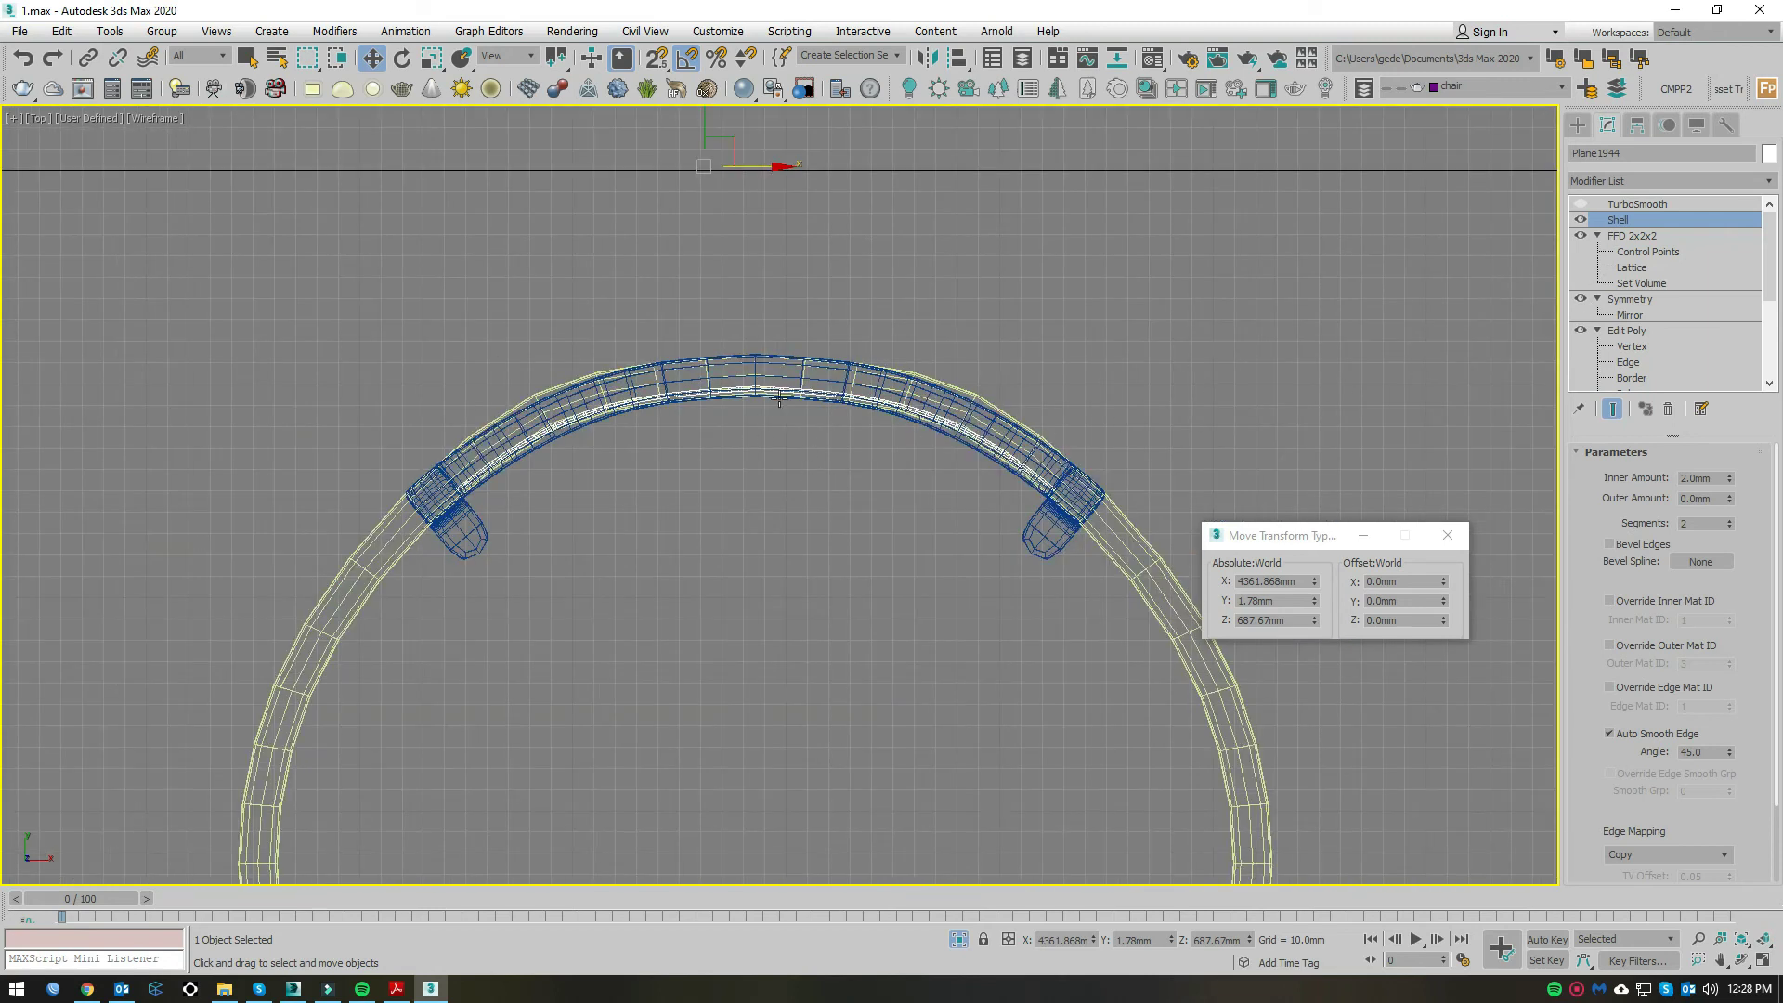
{"action": "scroll", "coordinate": [506, 420], "scroll_direction": "up", "scroll_amount": 2}
{"action": "scroll", "coordinate": [1537, 410], "scroll_direction": "down", "scroll_amount": 2}
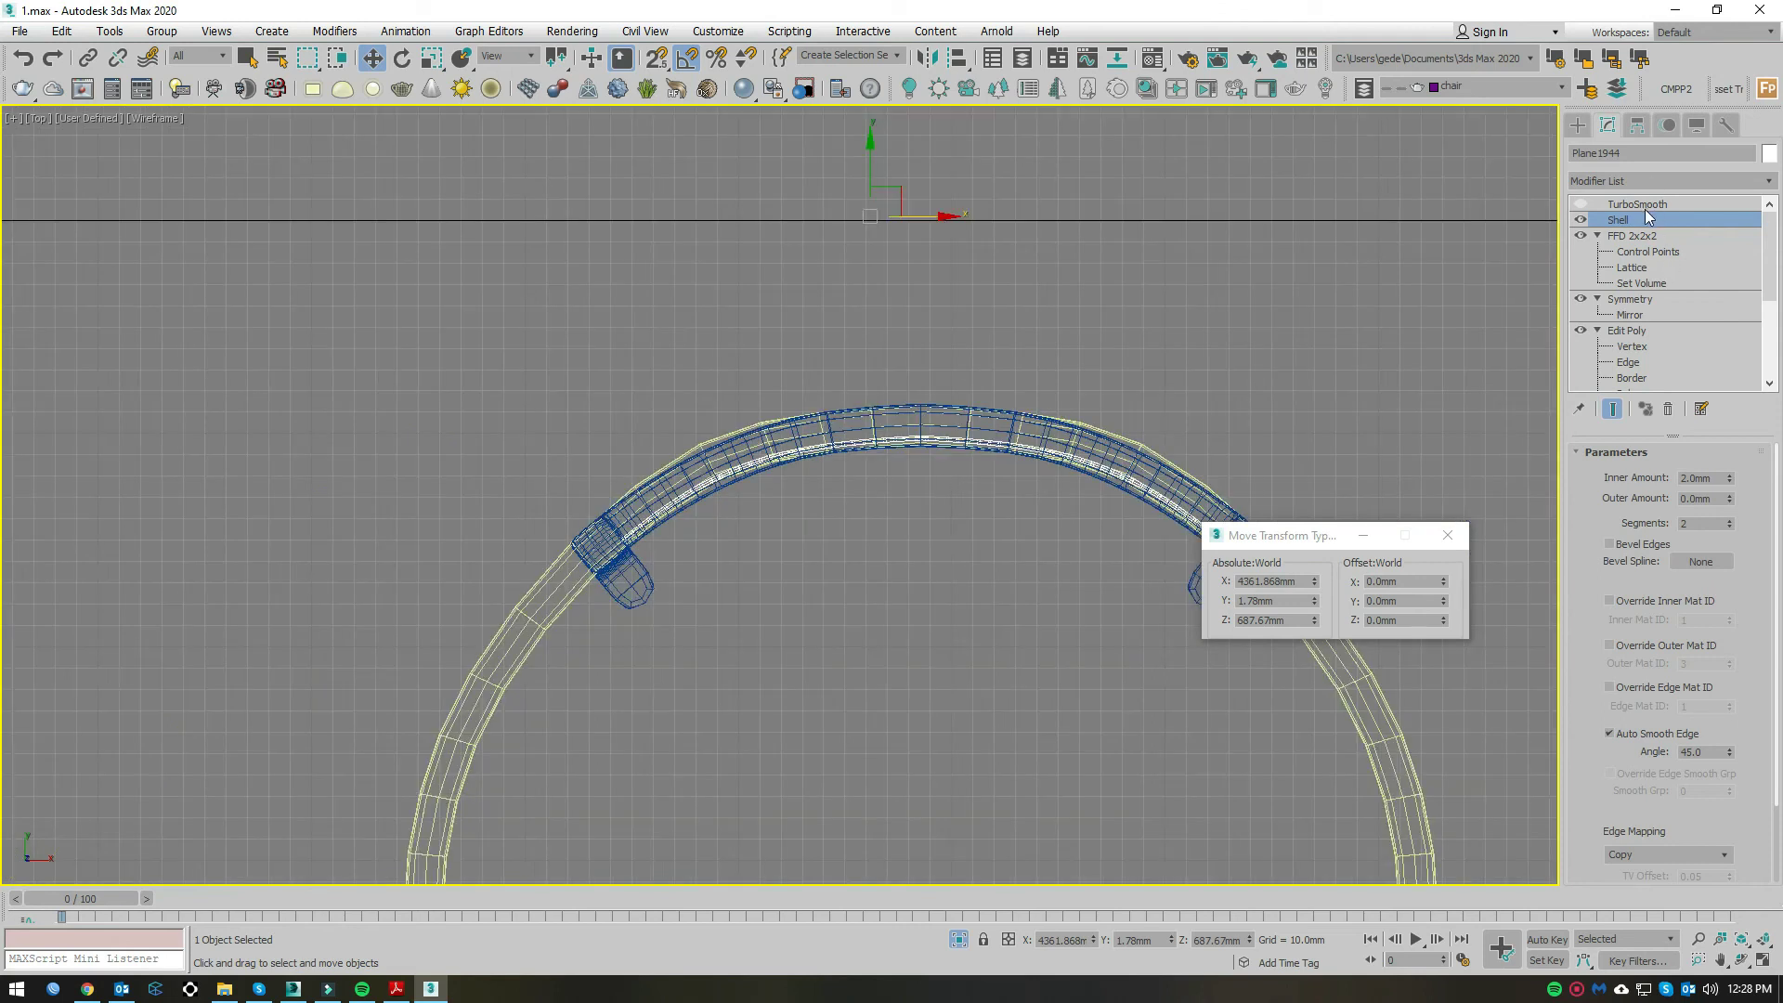
Step: Center the perforated panel's pivot and move it up to the arc's top edge
{"action": "left_click", "coordinate": [1637, 124]}
{"action": "left_click", "coordinate": [1669, 253]}
{"action": "left_click", "coordinate": [1641, 357]}
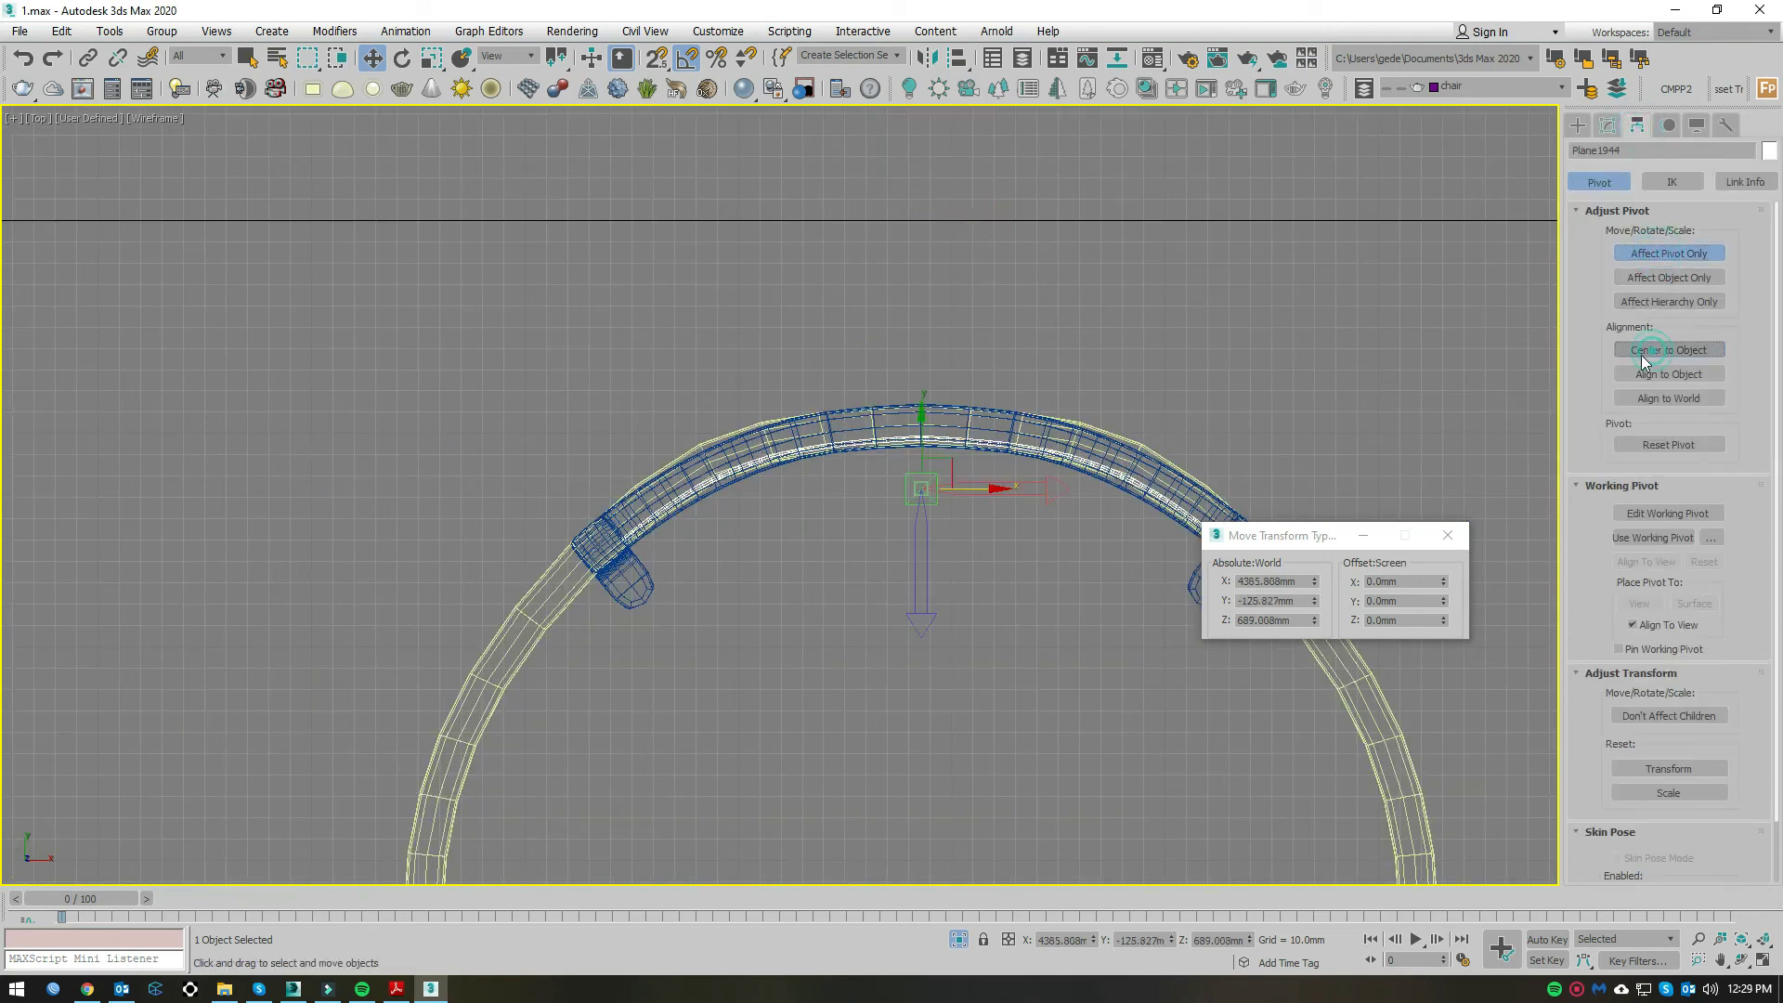
{"action": "scroll", "coordinate": [908, 483], "scroll_direction": "up", "scroll_amount": 3}
{"action": "left_click", "coordinate": [942, 464]}
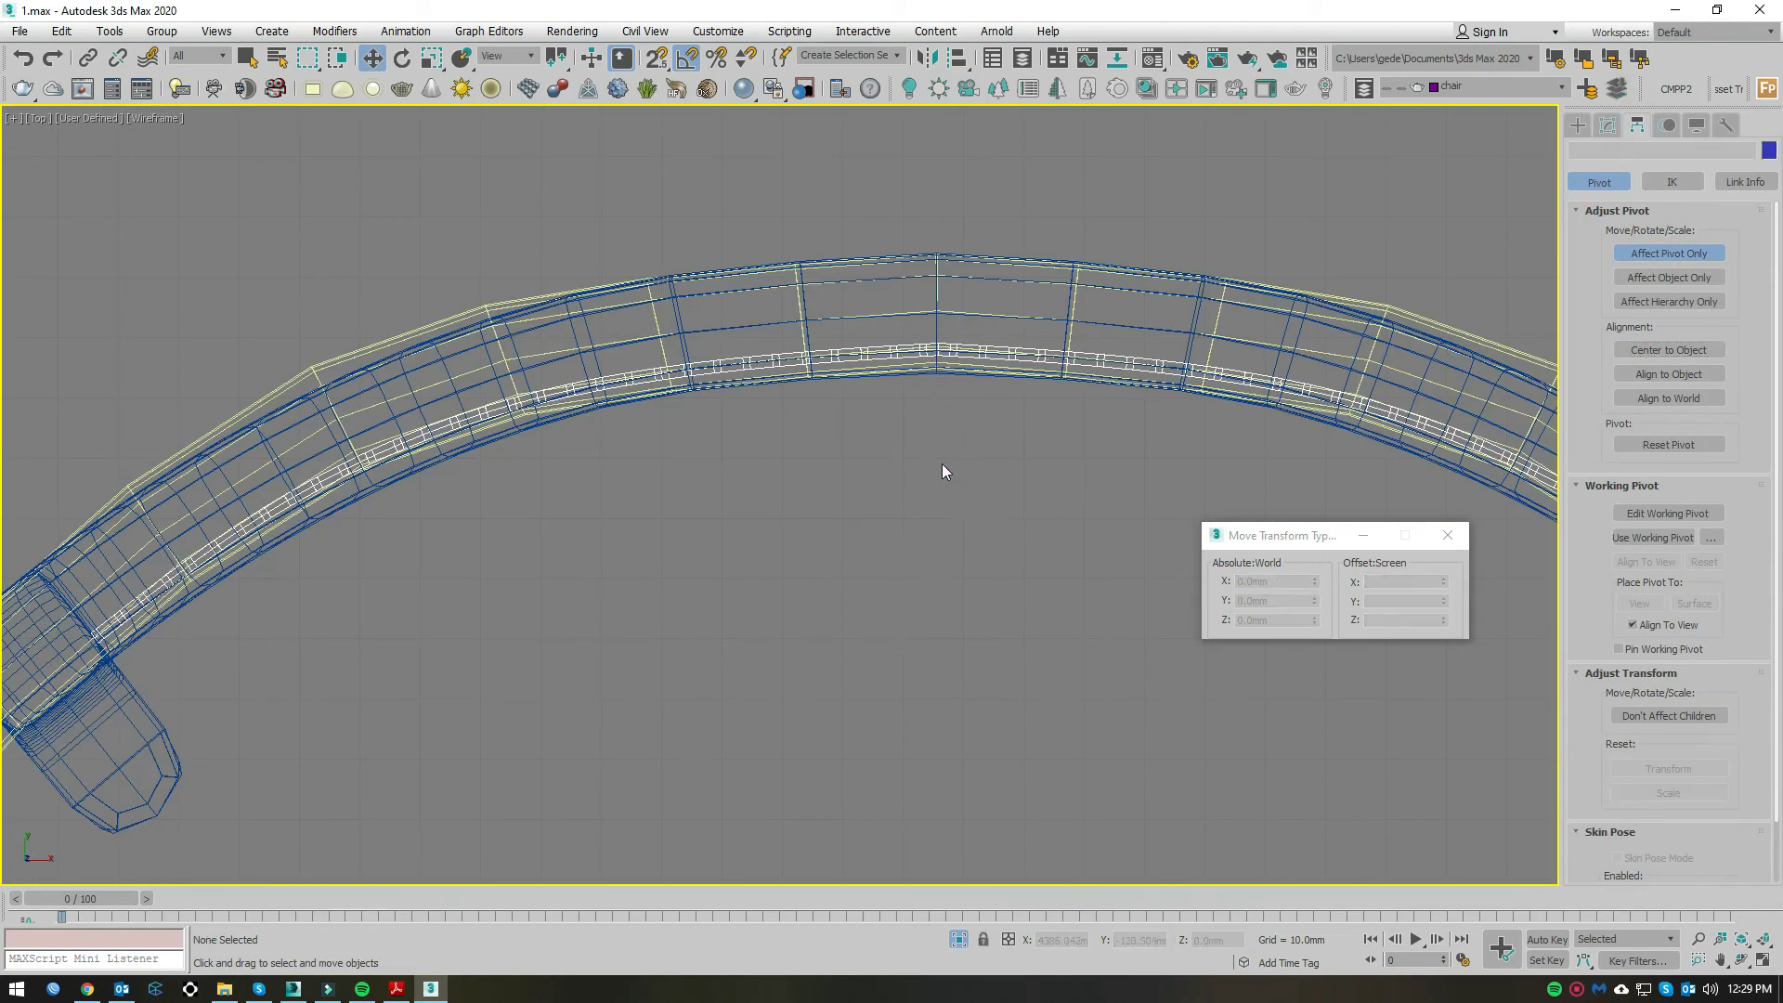
{"action": "left_click", "coordinate": [949, 410]}
{"action": "left_click_drag", "start_coordinate": [949, 413], "coordinate": [943, 208]}
{"action": "left_click", "coordinate": [1669, 252]}
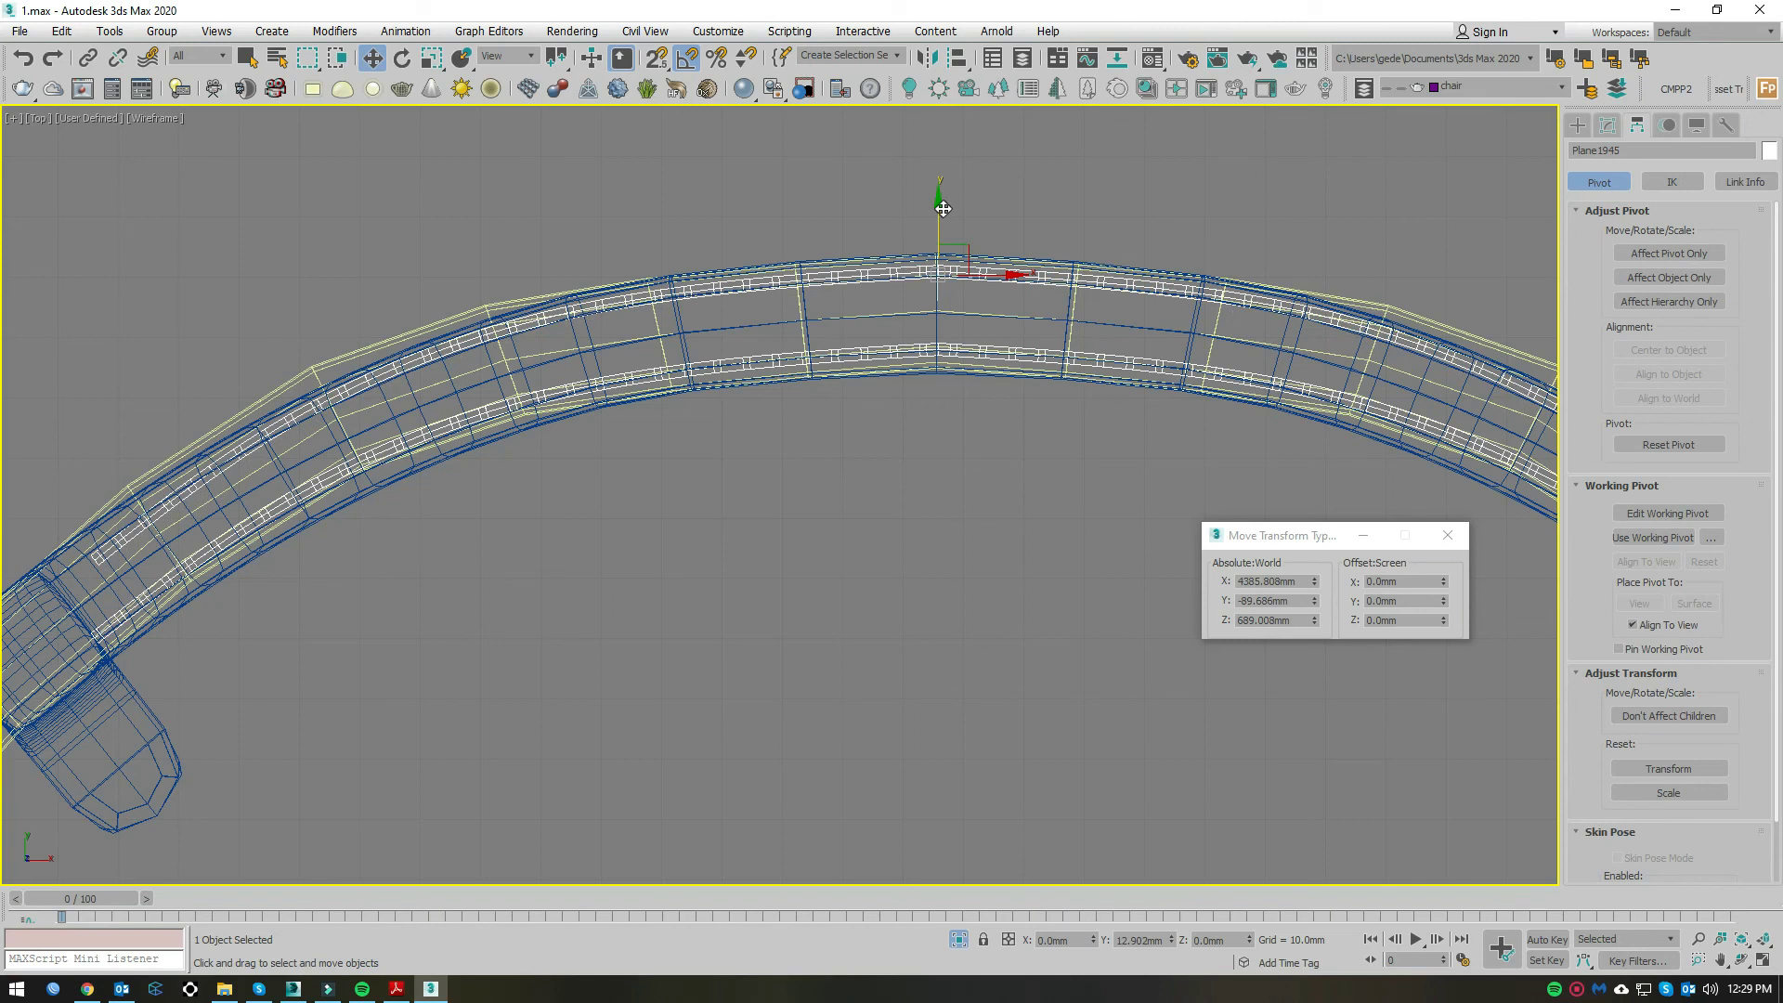
Step: Make a copy of the perforated backrest panel
{"action": "left_click", "coordinate": [890, 573]}
{"action": "scroll", "coordinate": [631, 403], "scroll_direction": "down", "scroll_amount": 3}
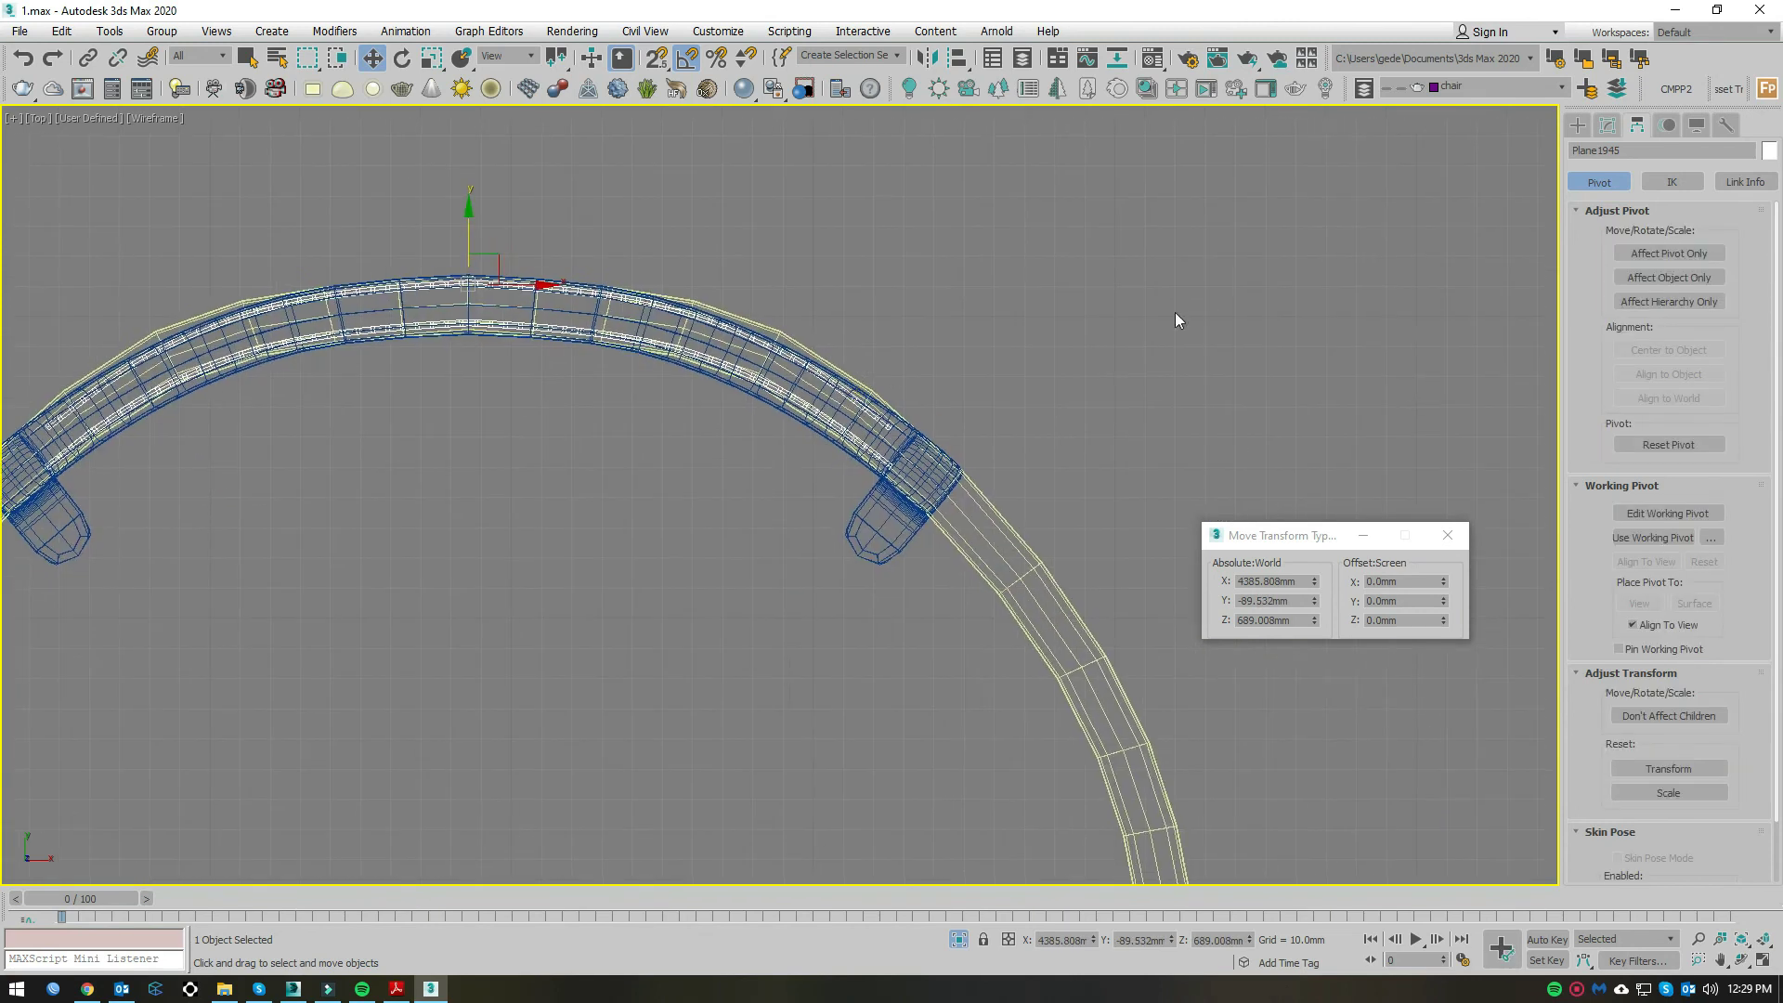
{"action": "left_click", "coordinate": [1607, 124]}
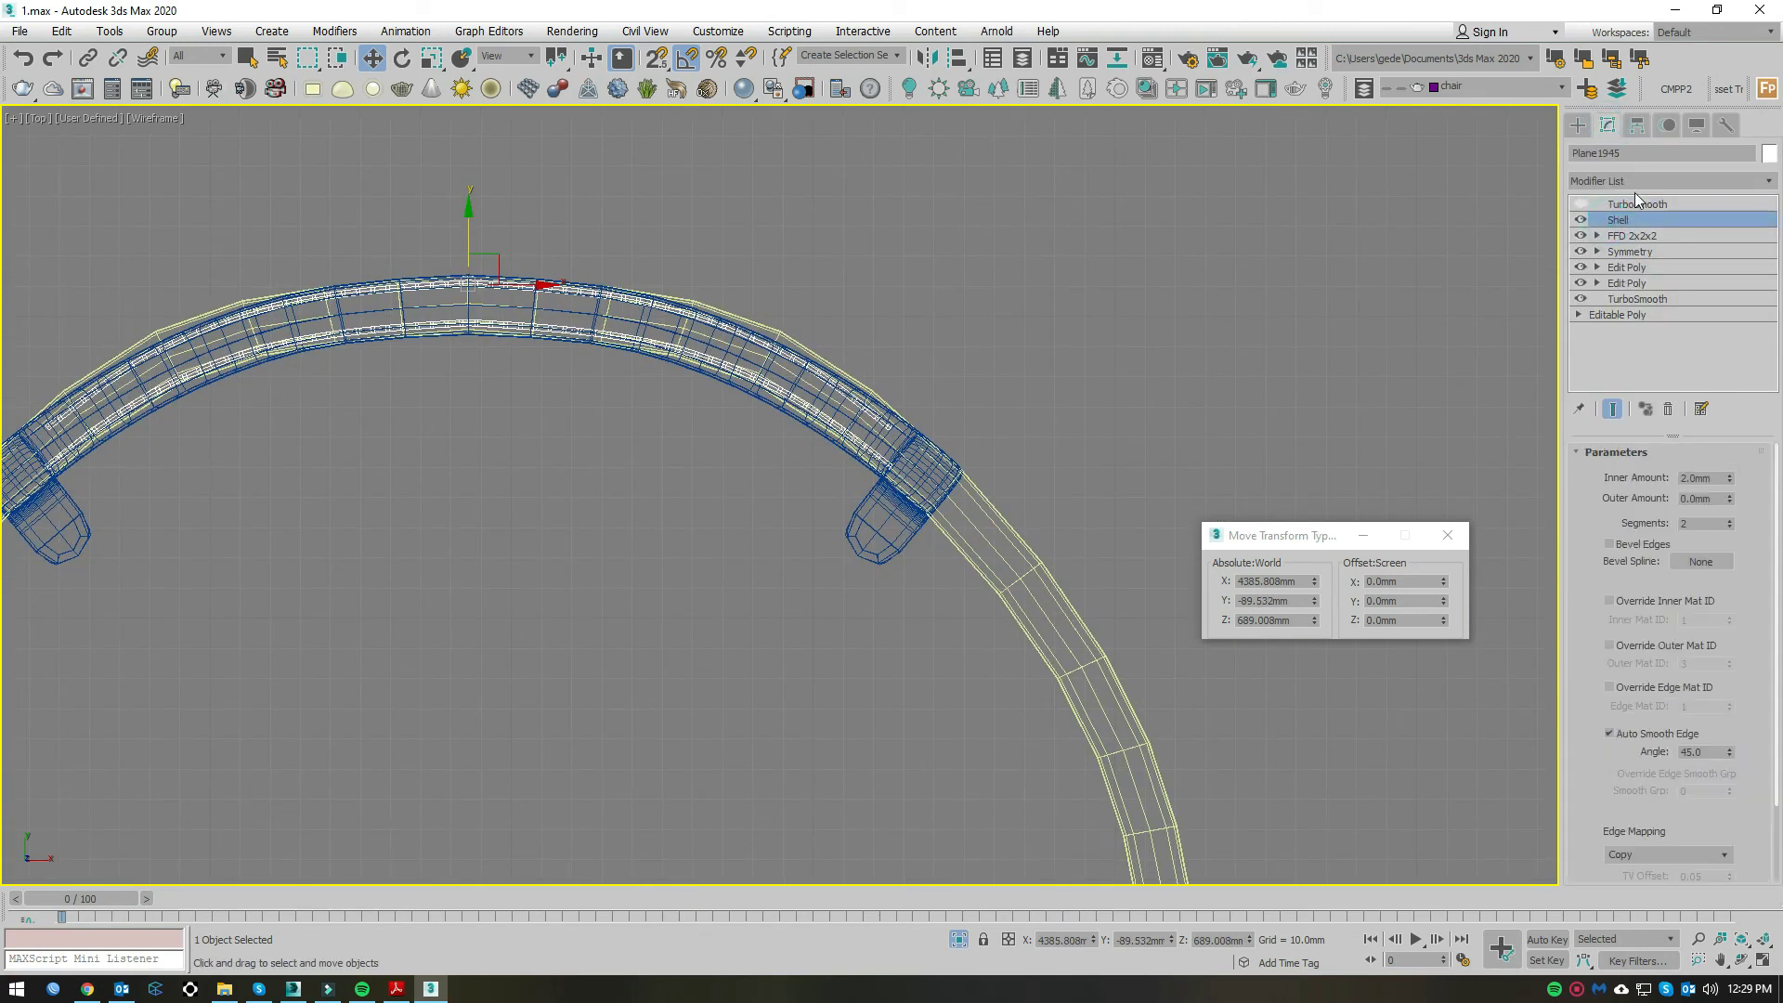
Step: Add an FFD 2x2x2 modifier above Shell on the copied panel
{"action": "left_click", "coordinate": [1634, 181]}
{"action": "left_click", "coordinate": [1633, 940]}
{"action": "scroll", "coordinate": [1151, 370], "scroll_direction": "up", "scroll_amount": 2}
{"action": "scroll", "coordinate": [1150, 369], "scroll_direction": "down", "scroll_amount": 2}
{"action": "left_click", "coordinate": [828, 402]}
{"action": "left_click", "coordinate": [772, 335]}
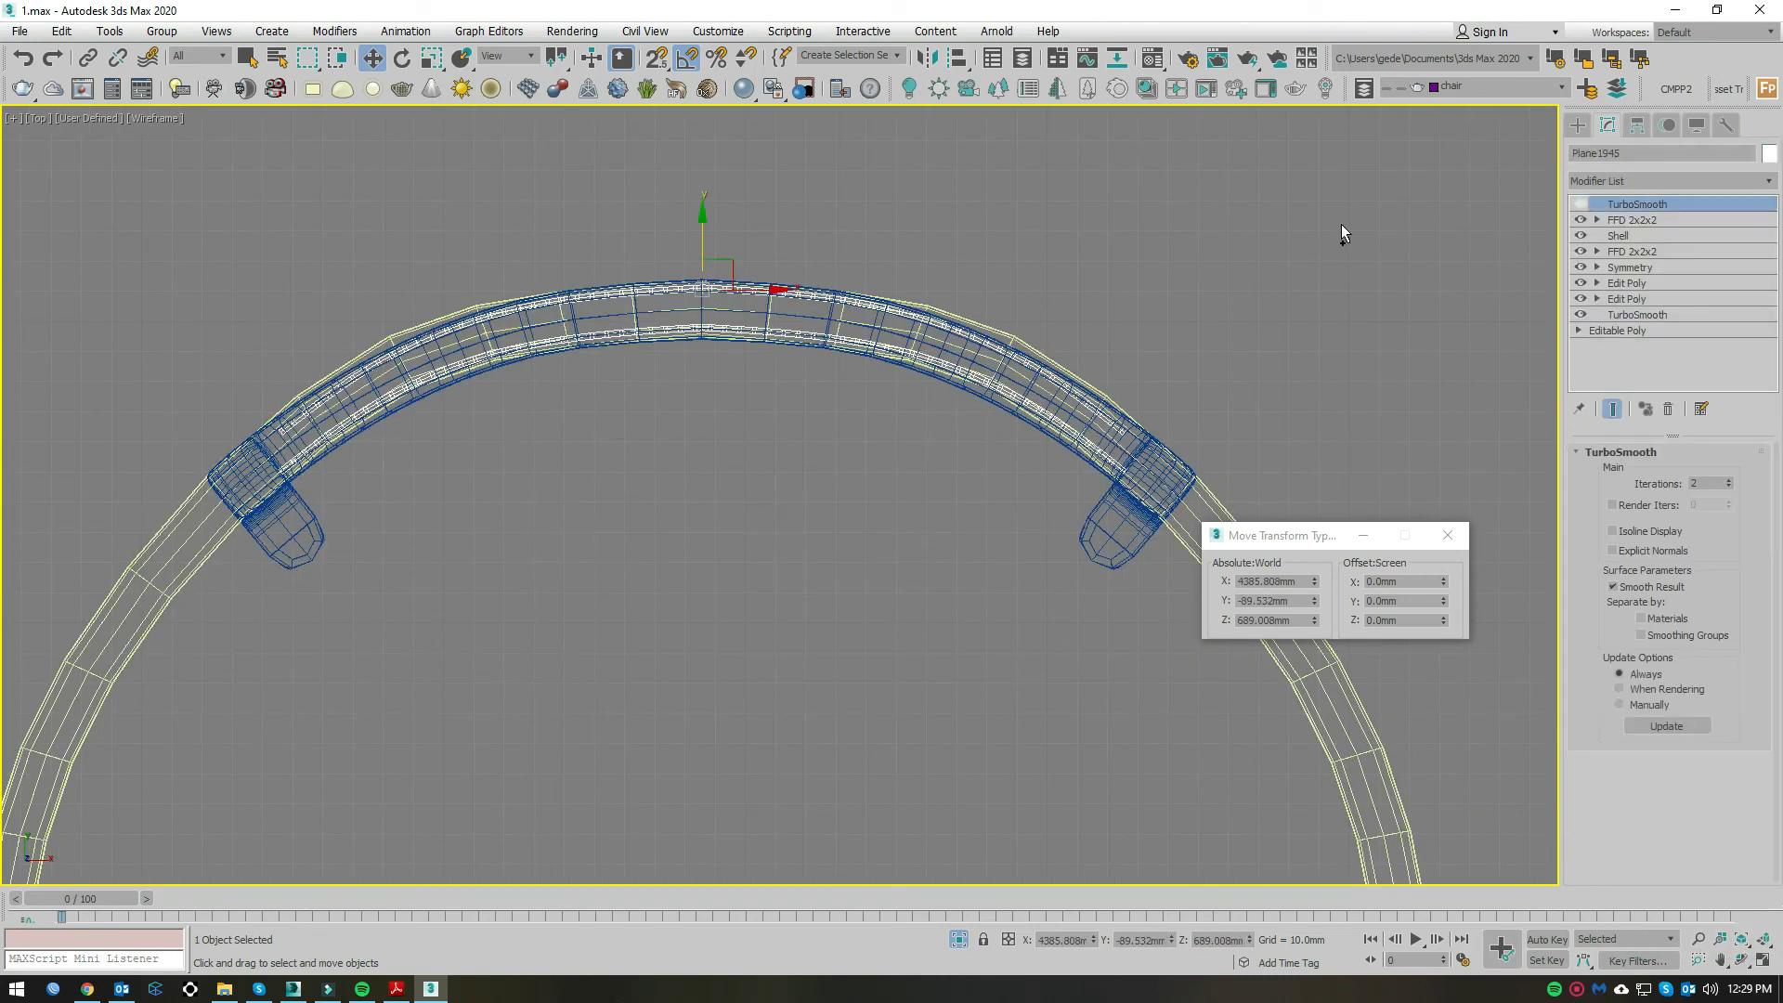
Step: Scale all FFD control points to 103.7% in X
{"action": "left_click", "coordinate": [1632, 219]}
{"action": "left_click_drag", "start_coordinate": [1176, 233], "coordinate": [1141, 383]}
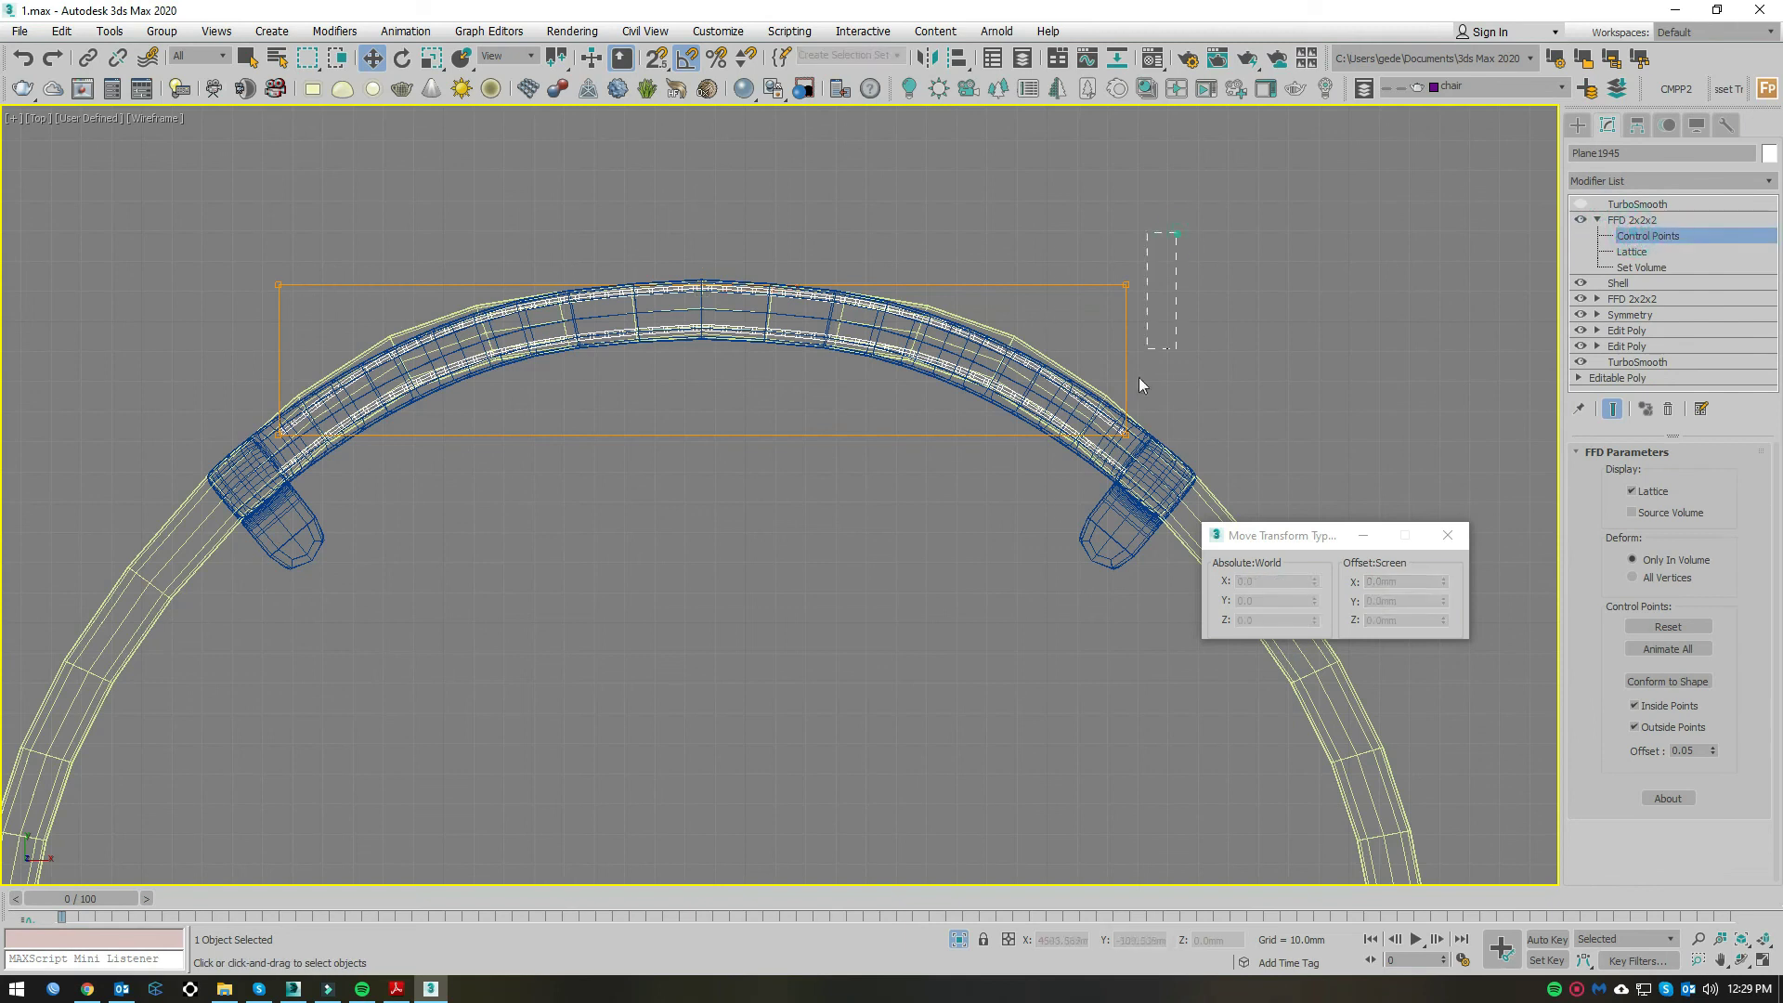
{"action": "key", "text": "ctrl+a"}
{"action": "middle_click_drag", "start_coordinate": [894, 404], "coordinate": [800, 435]}
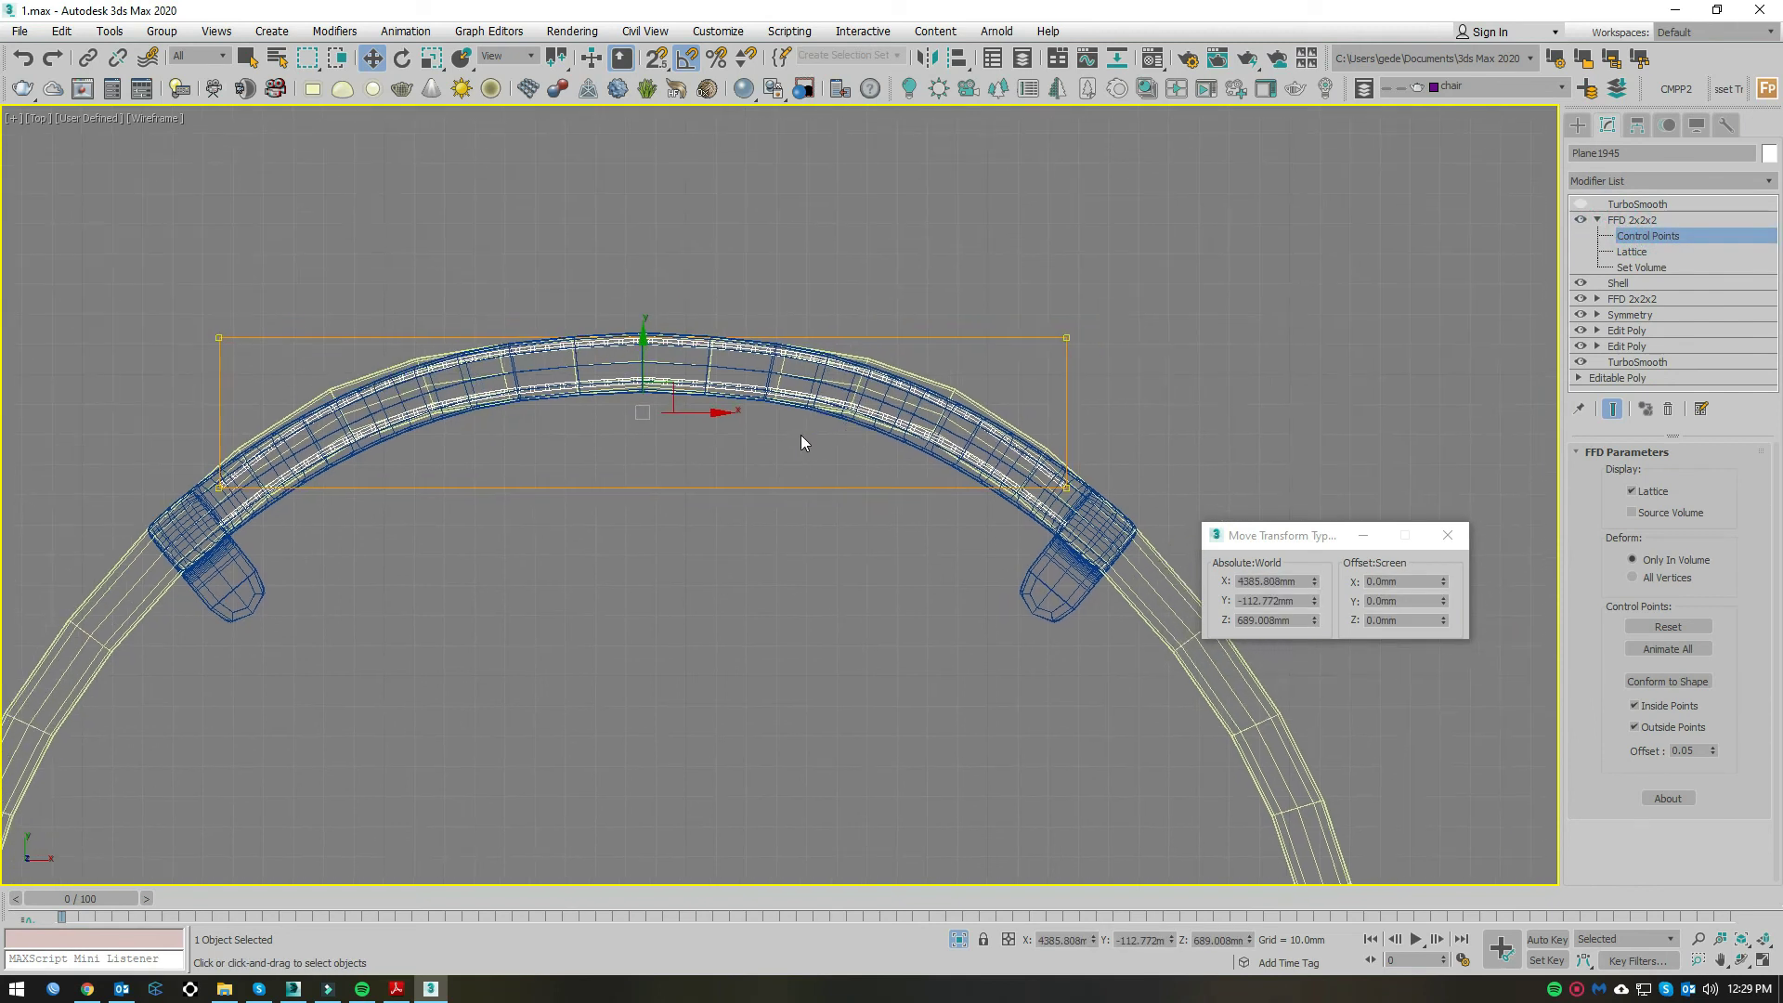
{"action": "key", "text": "r"}
{"action": "left_click_drag", "start_coordinate": [1443, 582], "coordinate": [1442, 548]}
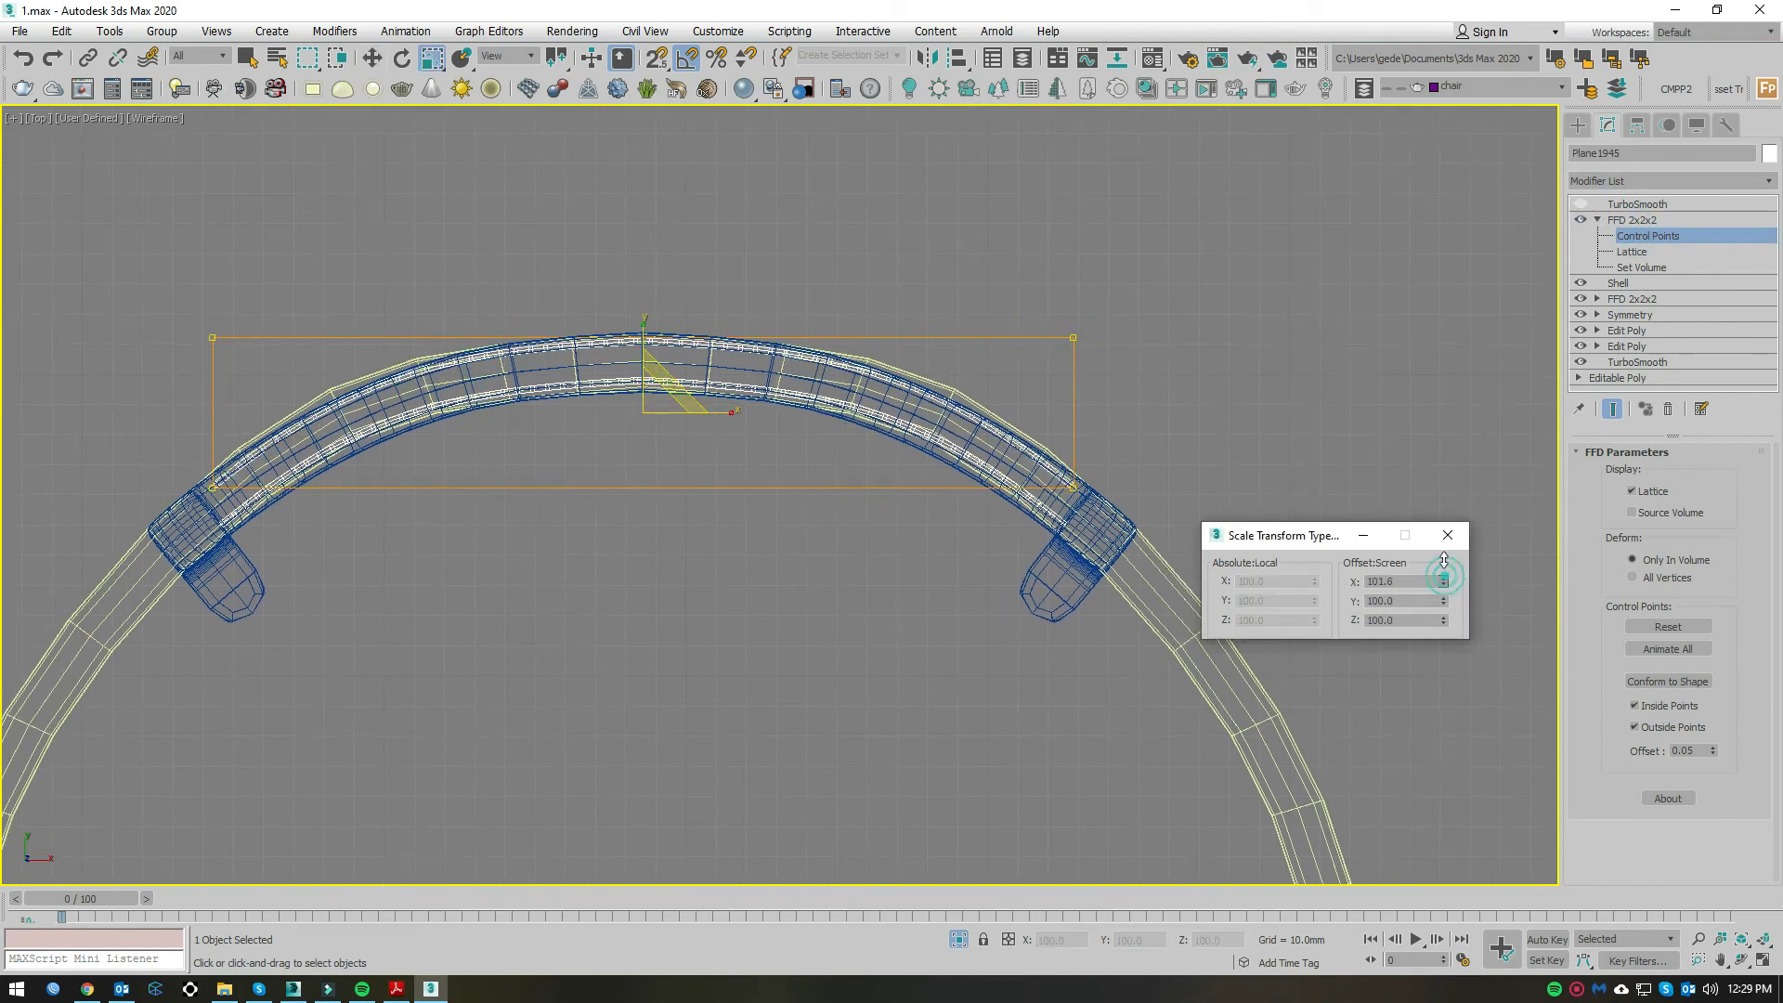
{"action": "middle_click_drag", "start_coordinate": [842, 422], "coordinate": [911, 416]}
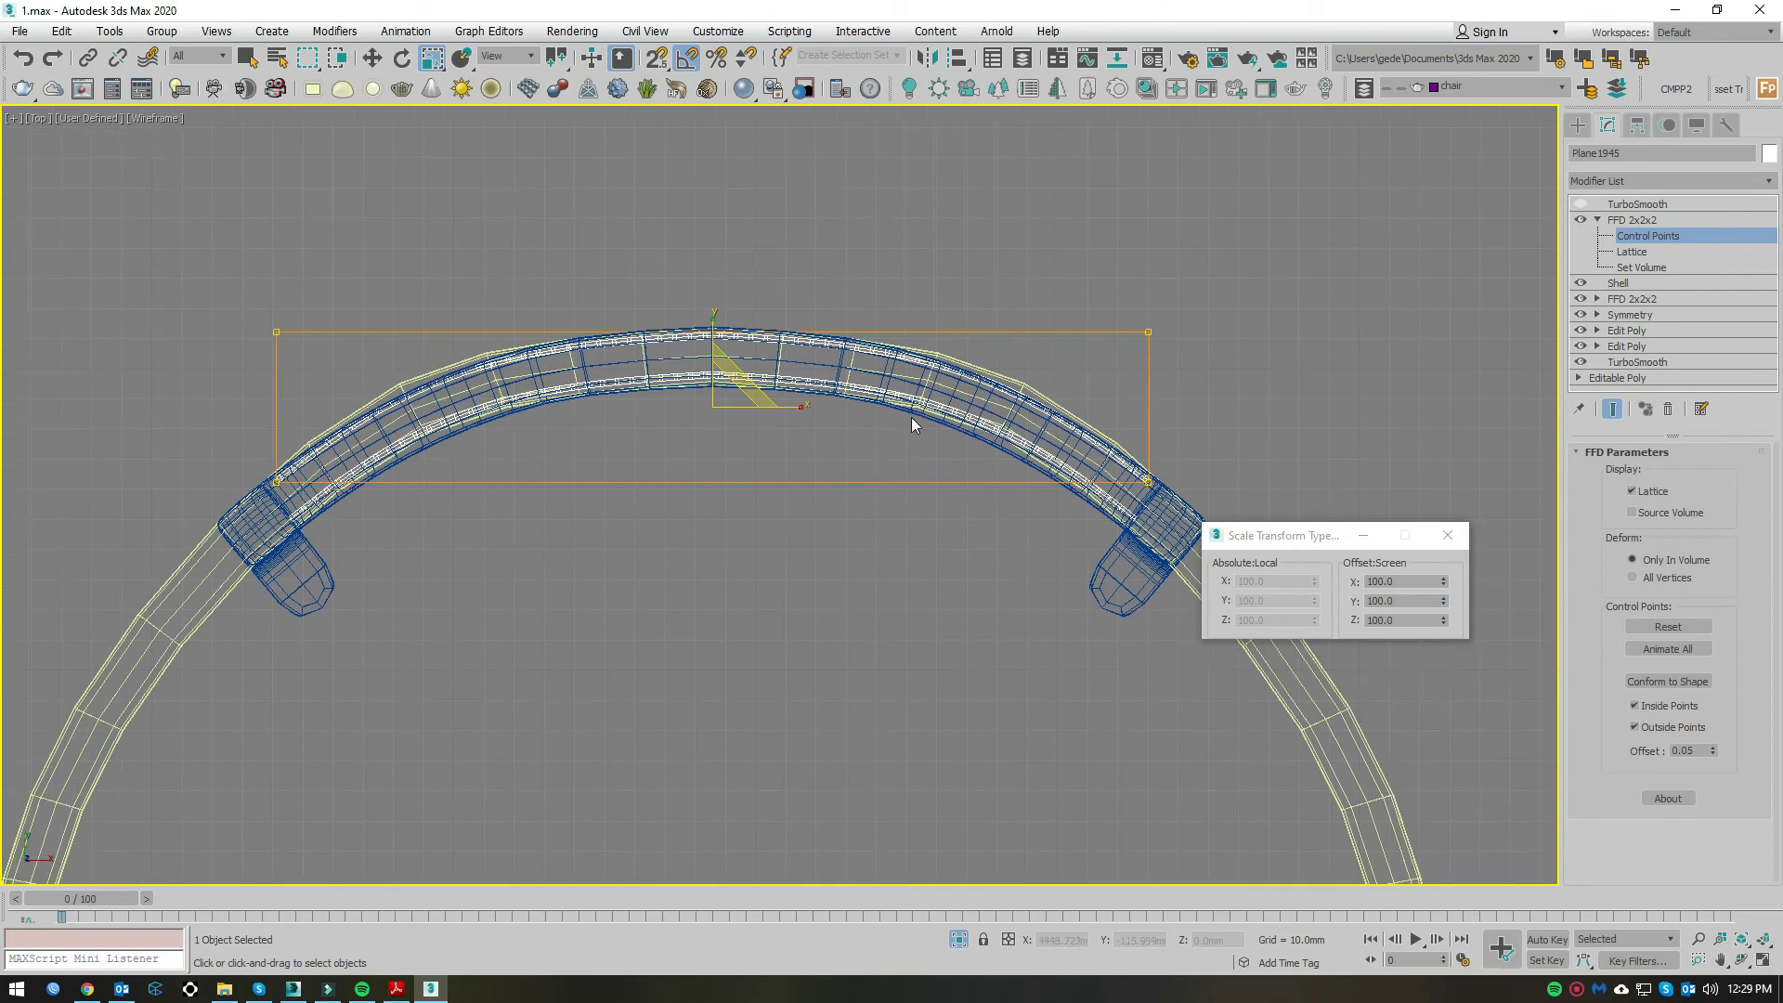
{"action": "left_click_drag", "start_coordinate": [1442, 581], "coordinate": [1445, 545]}
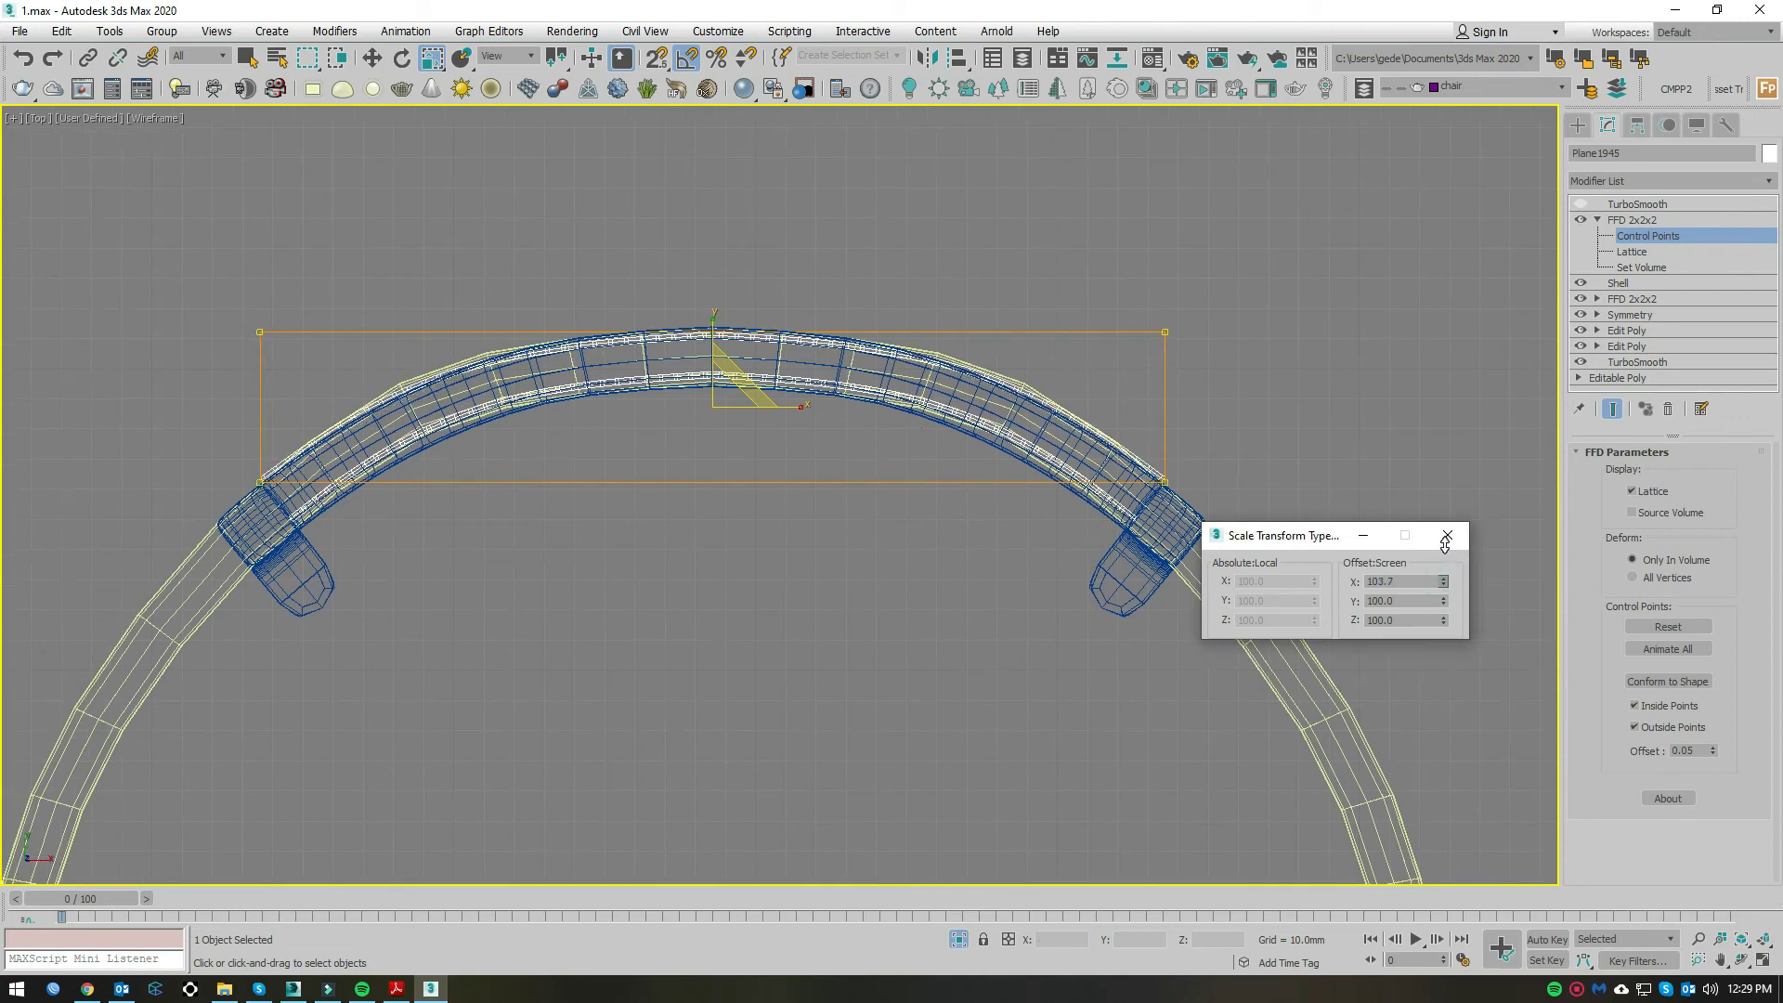
Step: Move the lower FFD control points outward
{"action": "key", "text": "w"}
{"action": "scroll", "coordinate": [1003, 415], "scroll_direction": "up", "scroll_amount": 2}
{"action": "left_click_drag", "start_coordinate": [567, 345], "coordinate": [567, 370]}
{"action": "key", "text": "ctrl+z"}
{"action": "scroll", "coordinate": [1062, 279], "scroll_direction": "down", "scroll_amount": 2}
{"action": "left_click_drag", "start_coordinate": [3, 578], "coordinate": [2, 578]}
{"action": "left_click_drag", "start_coordinate": [630, 371], "coordinate": [630, 388]}
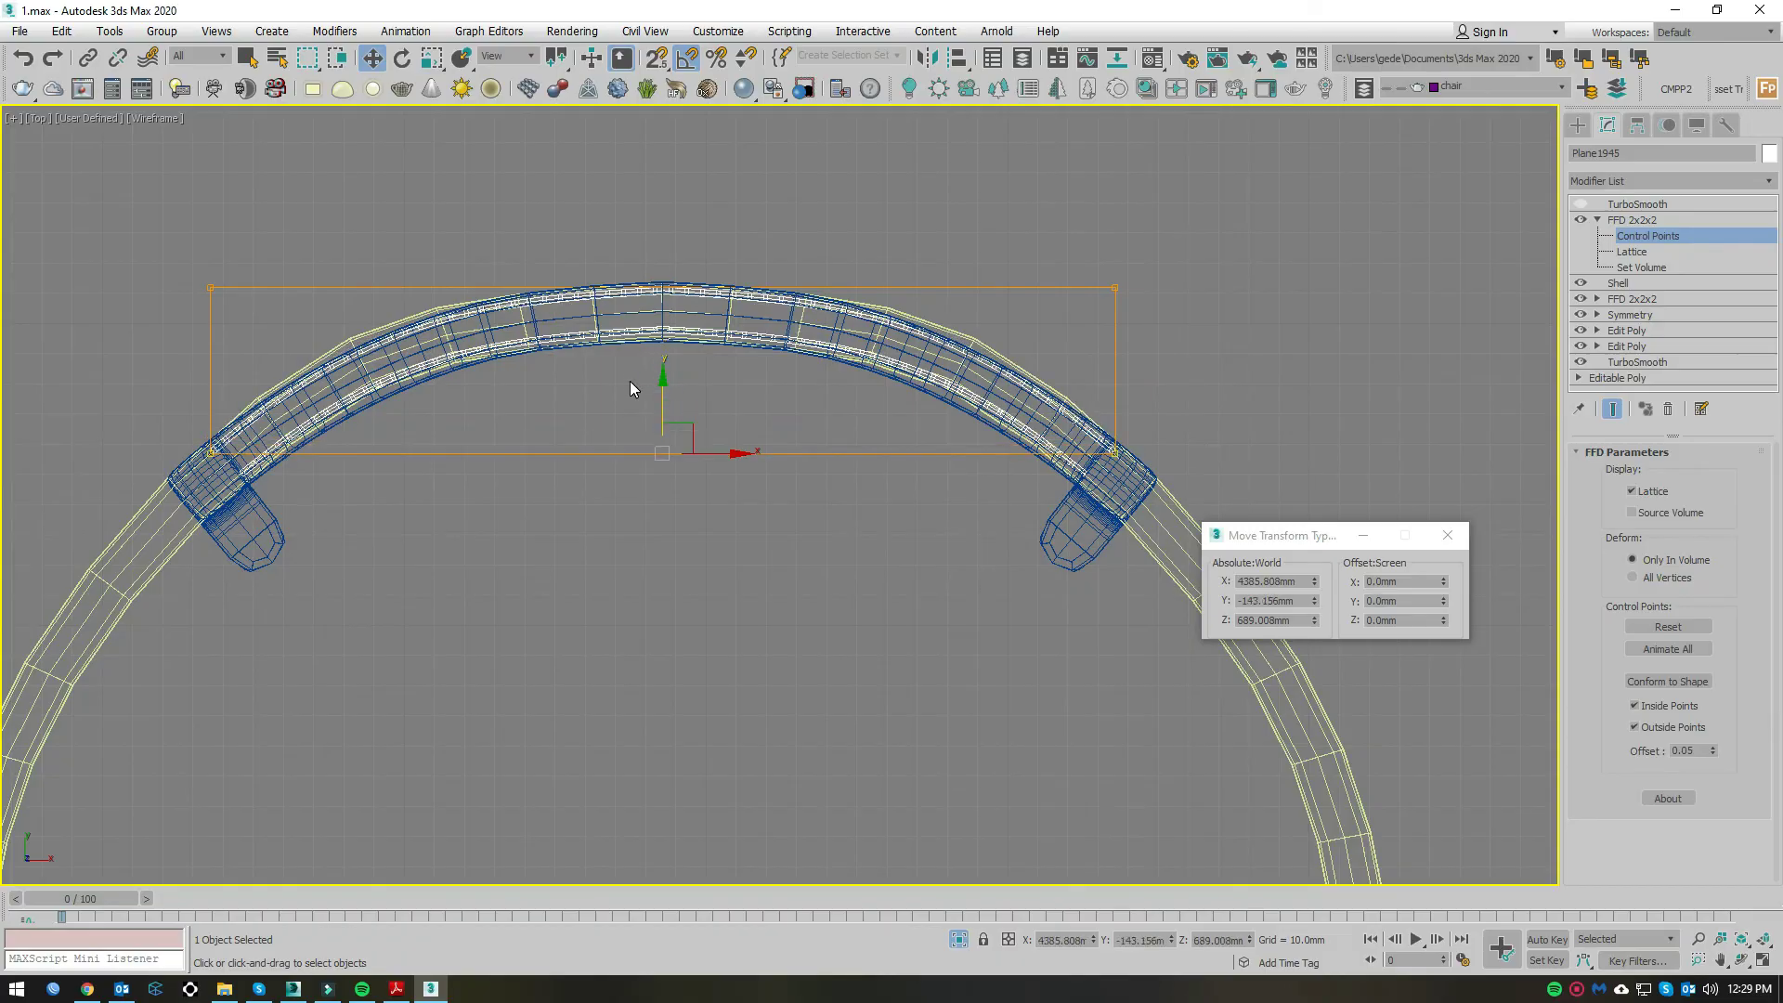
Step: Switch to a shaded perspective view looking down on the chair back
{"action": "key", "text": "p"}
{"action": "mouse_move", "coordinate": [629, 388]}
{"action": "middle_mouse_down", "text": "alt"}
{"action": "mouse_move", "coordinate": [764, 597]}
{"action": "mouse_move", "coordinate": [609, 609]}
{"action": "mouse_move", "coordinate": [717, 557]}
{"action": "middle_mouse_up", "text": "alt"}
{"action": "key", "text": "F3"}
{"action": "scroll", "coordinate": [763, 597], "scroll_direction": "up", "scroll_amount": 2}
{"action": "scroll", "coordinate": [915, 532], "scroll_direction": "up", "scroll_amount": 3}
{"action": "scroll", "coordinate": [915, 531], "scroll_direction": "down", "scroll_amount": 2}
{"action": "scroll", "coordinate": [1306, 332], "scroll_direction": "down", "scroll_amount": 2}
{"action": "mouse_move", "coordinate": [1306, 331]}
{"action": "middle_mouse_down", "text": "alt"}
{"action": "mouse_move", "coordinate": [1043, 438]}
{"action": "mouse_move", "coordinate": [862, 359]}
{"action": "mouse_move", "coordinate": [972, 416]}
{"action": "mouse_move", "coordinate": [789, 304]}
{"action": "mouse_move", "coordinate": [1454, 186]}
{"action": "middle_mouse_up", "text": "alt"}
{"action": "scroll", "coordinate": [1043, 437], "scroll_direction": "up", "scroll_amount": 5}
{"action": "scroll", "coordinate": [1088, 408], "scroll_direction": "down", "scroll_amount": 3}
Step: Shift the lattice's top-left control point outward along X
{"action": "left_click", "coordinate": [688, 285]}
{"action": "left_click_drag", "start_coordinate": [696, 288], "coordinate": [723, 299]}
{"action": "middle_click_drag", "start_coordinate": [724, 299], "coordinate": [650, 372], "text": "alt"}
{"action": "scroll", "coordinate": [632, 361], "scroll_direction": "up", "scroll_amount": 3}
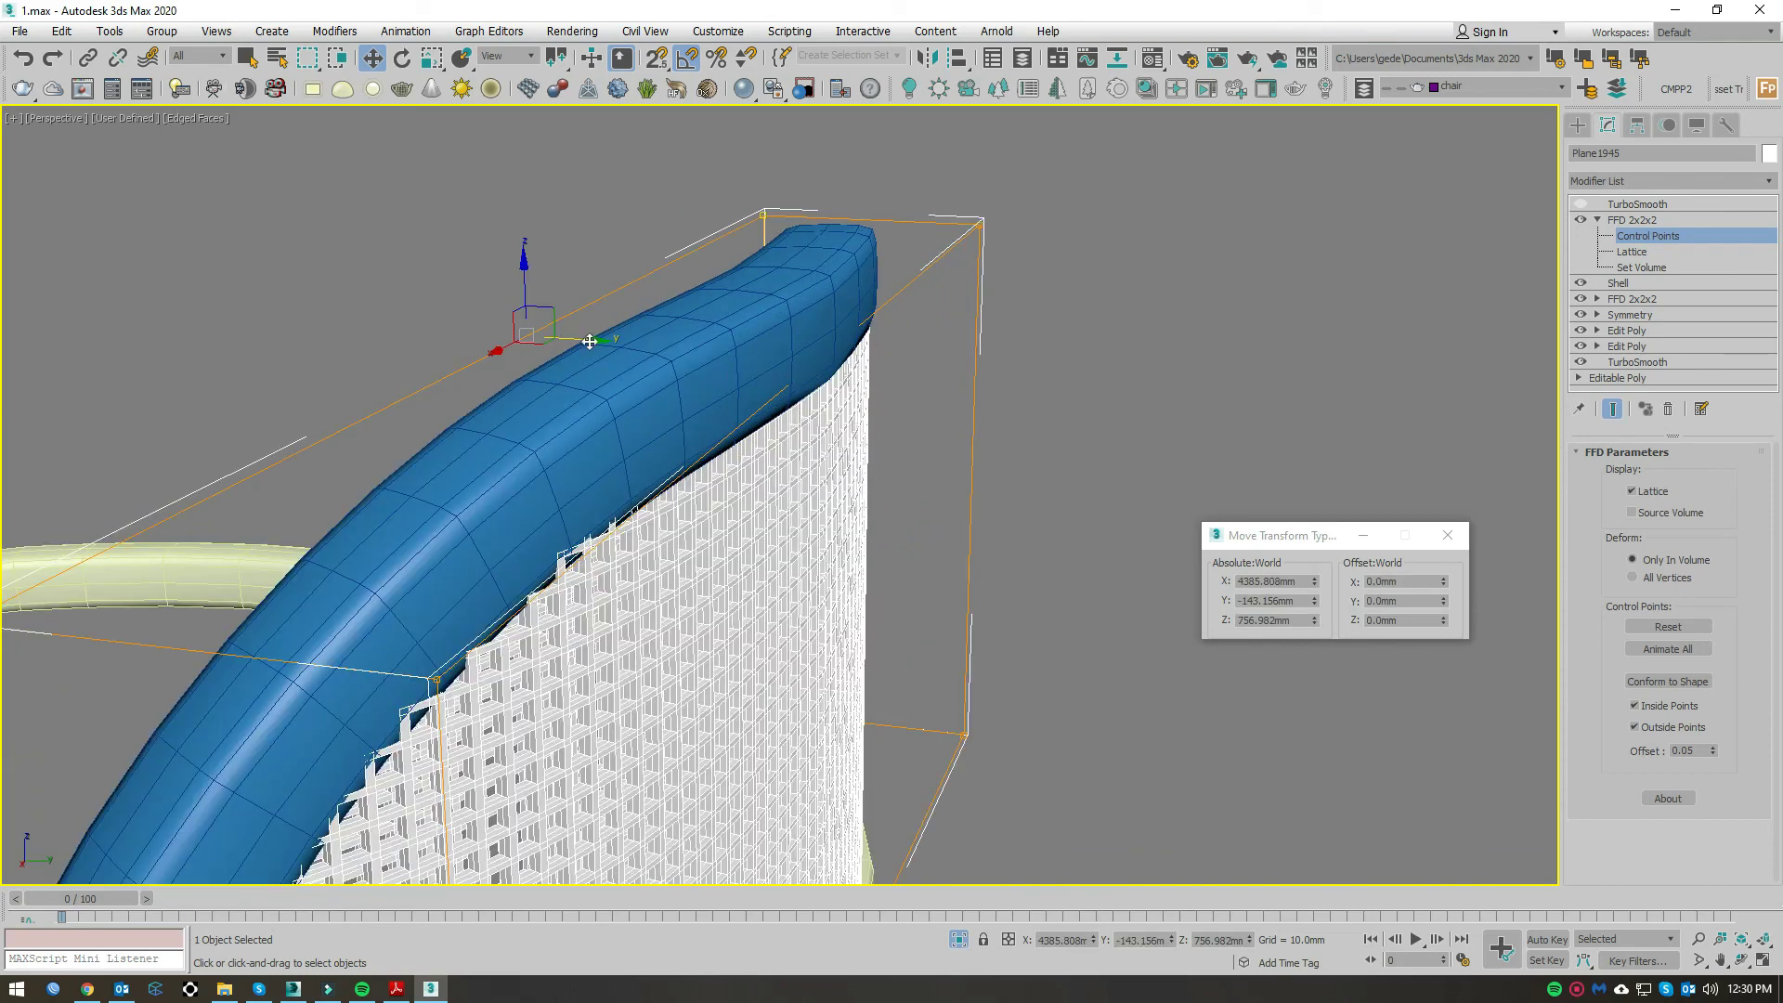
{"action": "left_click_drag", "start_coordinate": [589, 342], "coordinate": [583, 345]}
{"action": "mouse_move", "coordinate": [584, 344]}
{"action": "middle_mouse_down", "text": "alt"}
{"action": "mouse_move", "coordinate": [716, 497]}
{"action": "mouse_move", "coordinate": [744, 594]}
{"action": "mouse_move", "coordinate": [916, 595]}
{"action": "middle_mouse_up", "text": "alt"}
{"action": "scroll", "coordinate": [916, 595], "scroll_direction": "down", "scroll_amount": 2}
Step: Exit FFD point editing and enable TurboSmooth on the panel copy
{"action": "left_click", "coordinate": [1662, 223]}
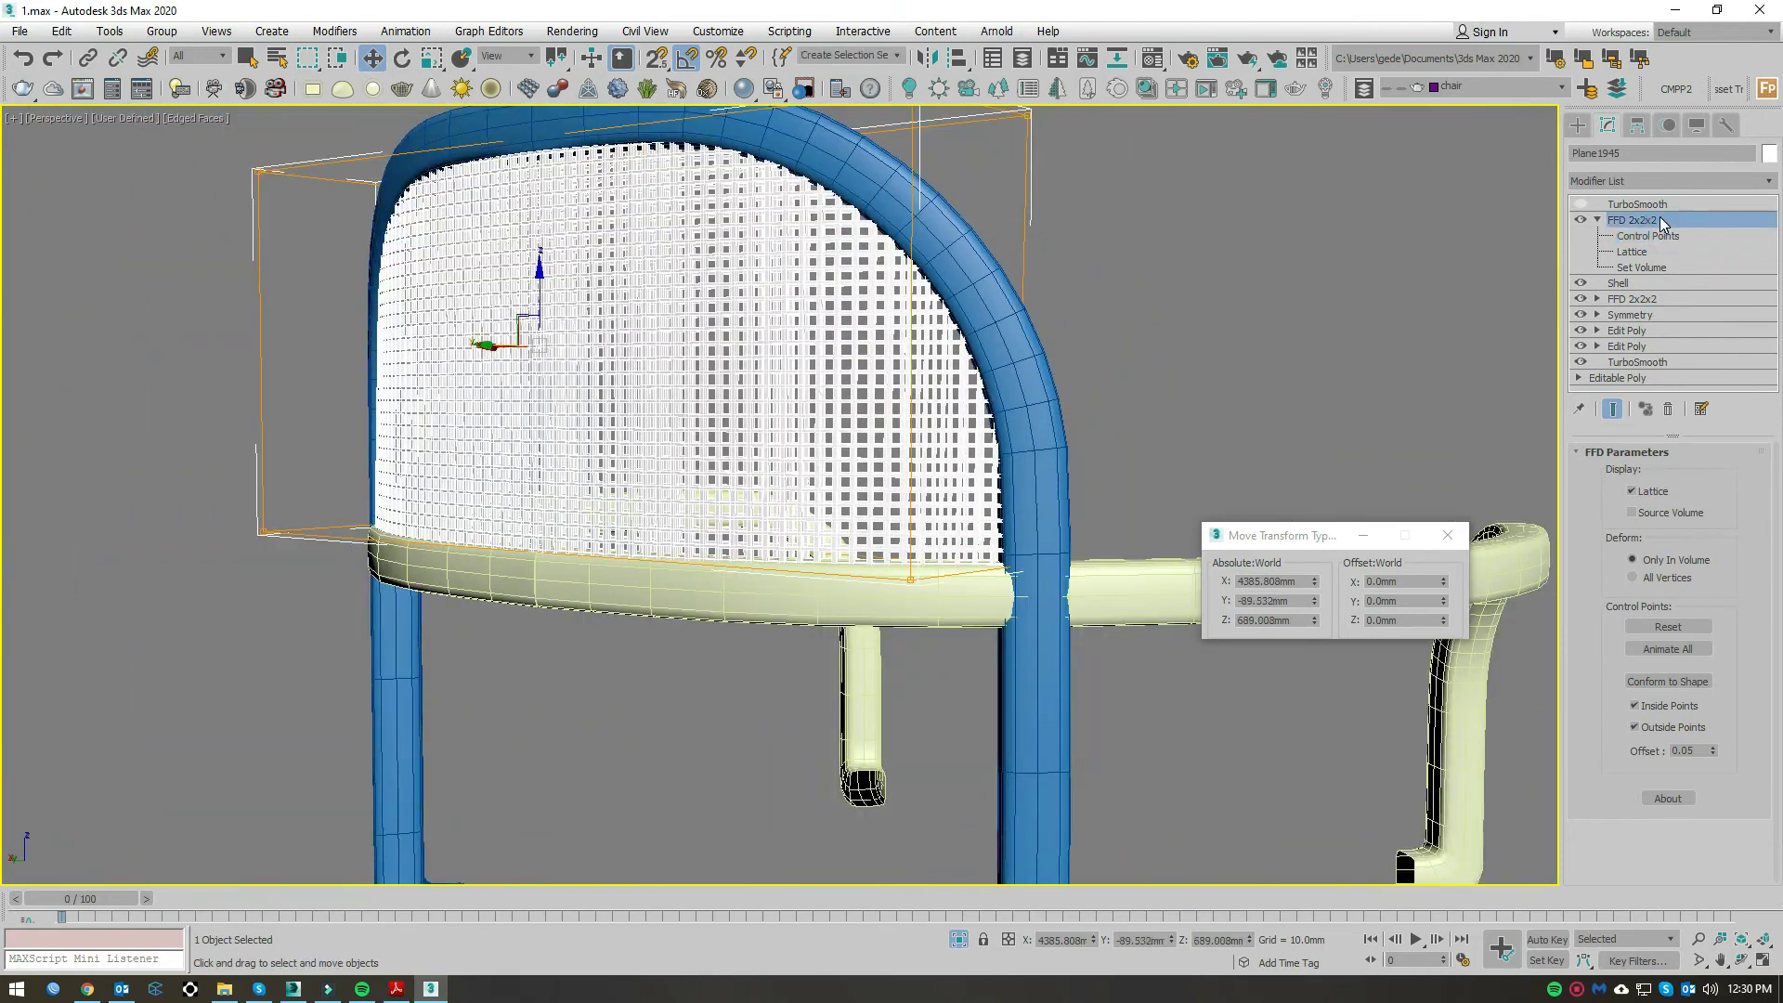
{"action": "left_click", "coordinate": [1579, 204]}
{"action": "mouse_move", "coordinate": [1188, 465]}
{"action": "middle_mouse_down", "text": "alt"}
{"action": "mouse_move", "coordinate": [1131, 492]}
{"action": "mouse_move", "coordinate": [804, 535]}
{"action": "middle_mouse_up", "text": "alt"}
{"action": "scroll", "coordinate": [805, 535], "scroll_direction": "down", "scroll_amount": 3}
{"action": "scroll", "coordinate": [810, 566], "scroll_direction": "up", "scroll_amount": 2}
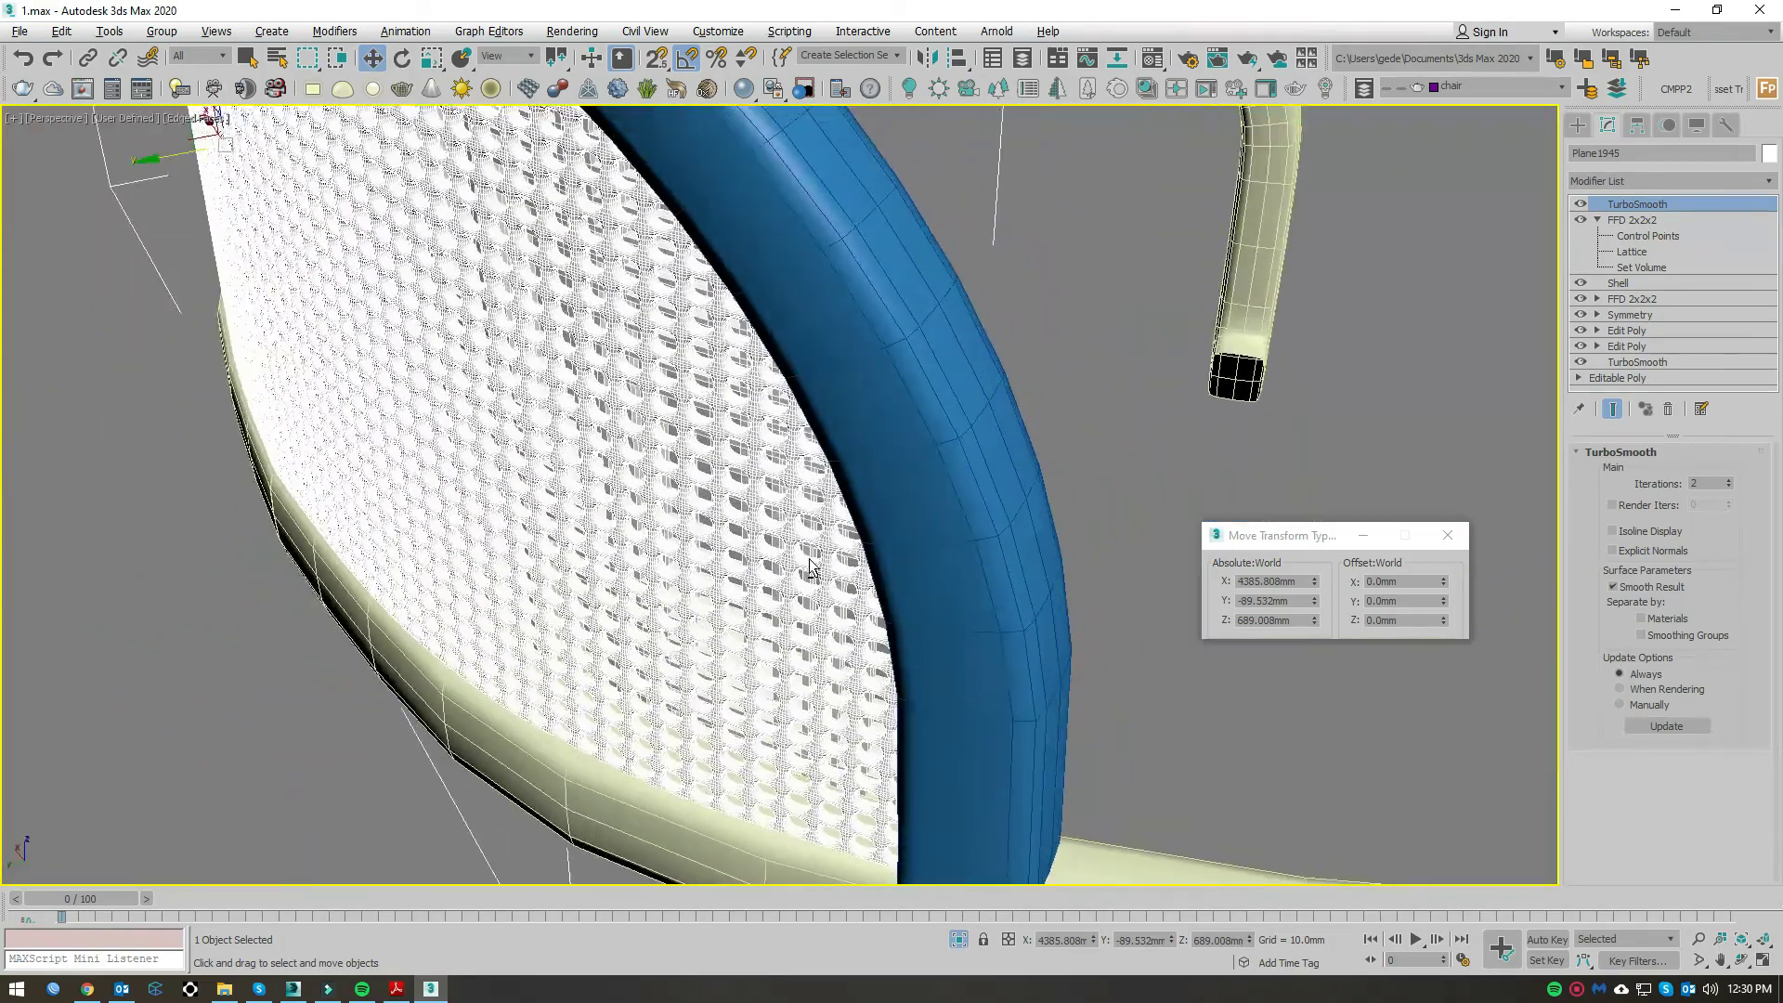
{"action": "scroll", "coordinate": [811, 566], "scroll_direction": "down", "scroll_amount": 3}
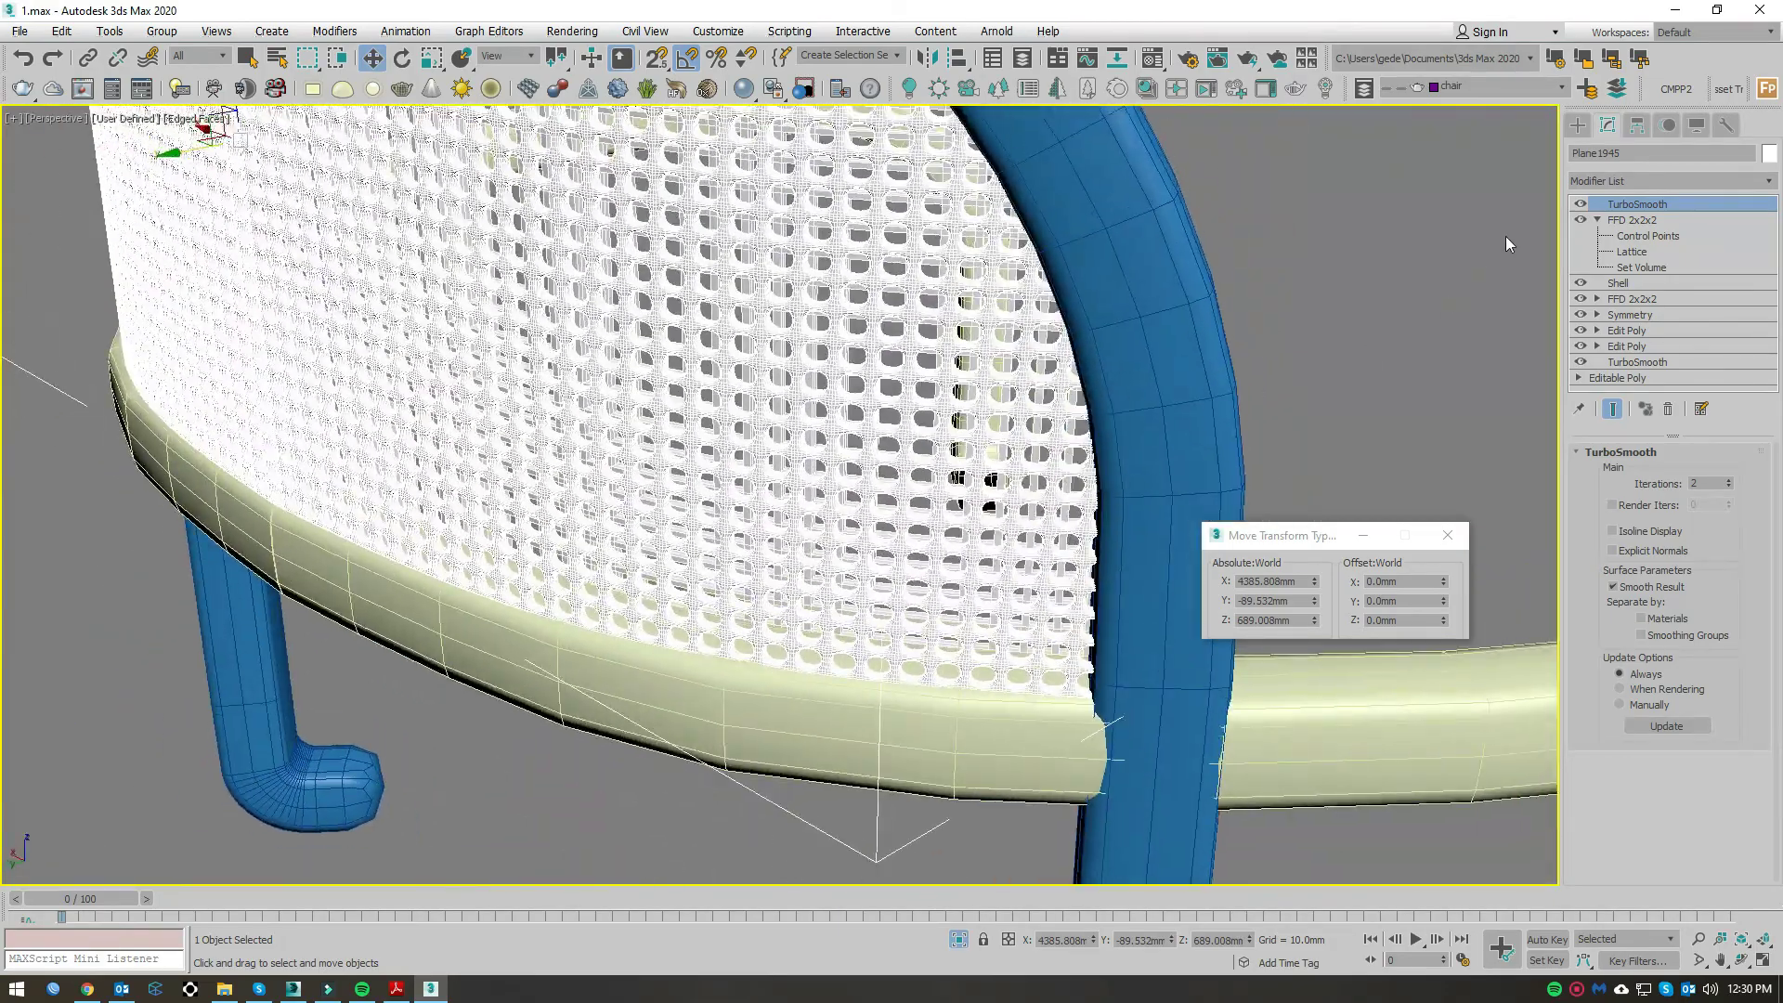
Step: Reduce the copy's TurboSmooth iterations from 2 to 1
{"action": "left_click", "coordinate": [1580, 204]}
{"action": "left_click", "coordinate": [1725, 487]}
{"action": "left_click", "coordinate": [1584, 207]}
{"action": "mouse_move", "coordinate": [1222, 348]}
{"action": "middle_mouse_down", "text": "alt"}
{"action": "mouse_move", "coordinate": [550, 436]}
{"action": "mouse_move", "coordinate": [935, 507]}
{"action": "mouse_move", "coordinate": [784, 523]}
{"action": "middle_mouse_up", "text": "alt"}
{"action": "scroll", "coordinate": [550, 436], "scroll_direction": "up", "scroll_amount": 2}
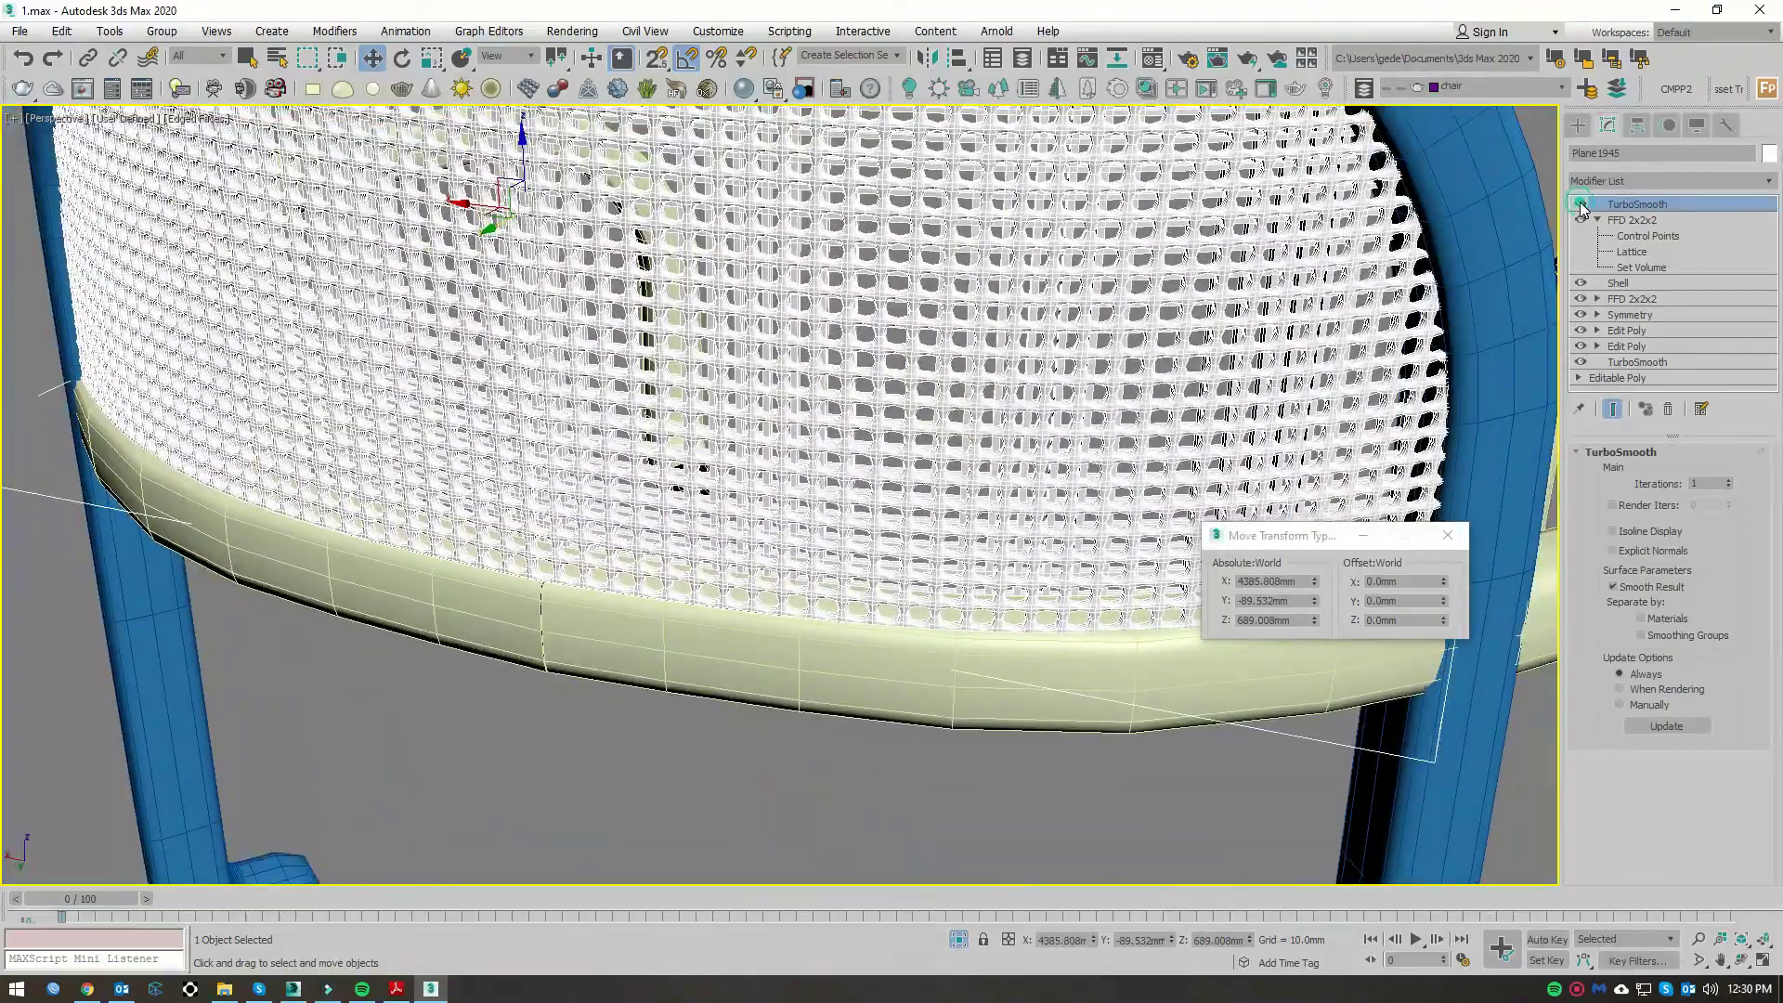
Step: Toggle the smoothing display off and select all four chair objects
{"action": "left_click", "coordinate": [1581, 204]}
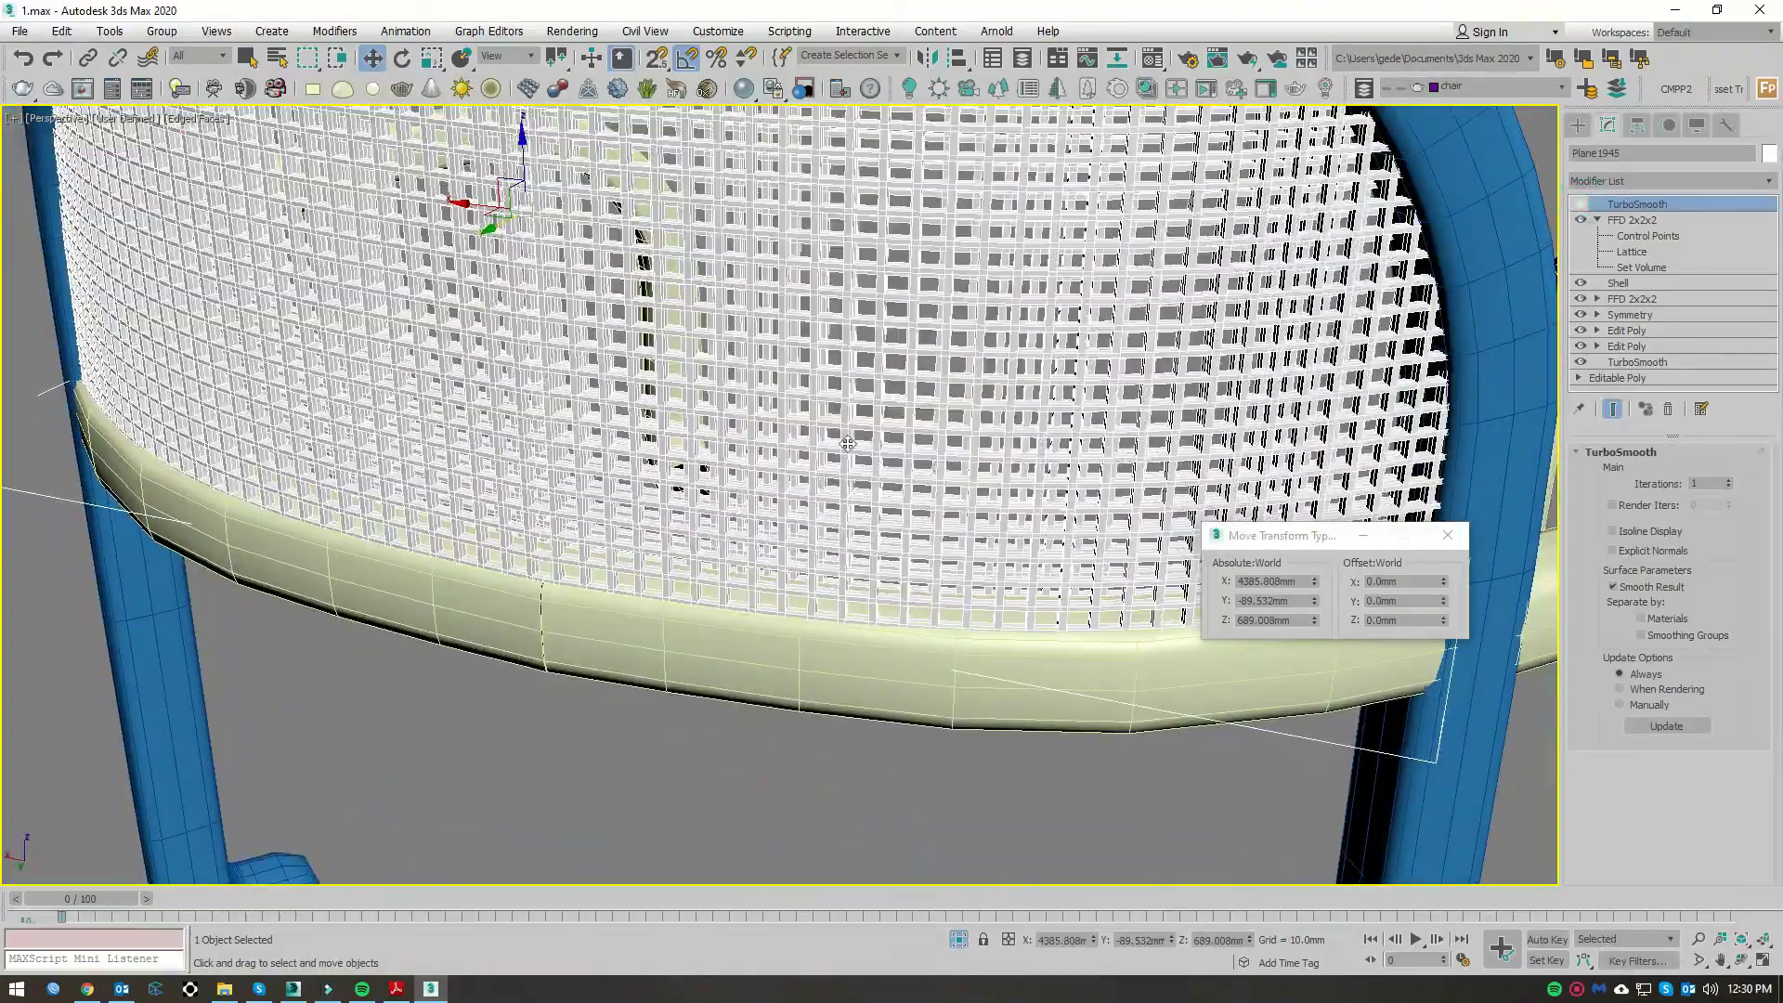
{"action": "scroll", "coordinate": [1204, 239], "scroll_direction": "down", "scroll_amount": 5}
{"action": "left_click", "coordinate": [1204, 238]}
{"action": "key", "text": "ctrl+a"}
Step: Group the two perforated backrest panels together as Group3109
{"action": "middle_click_drag", "start_coordinate": [1205, 239], "coordinate": [797, 743], "text": "alt"}
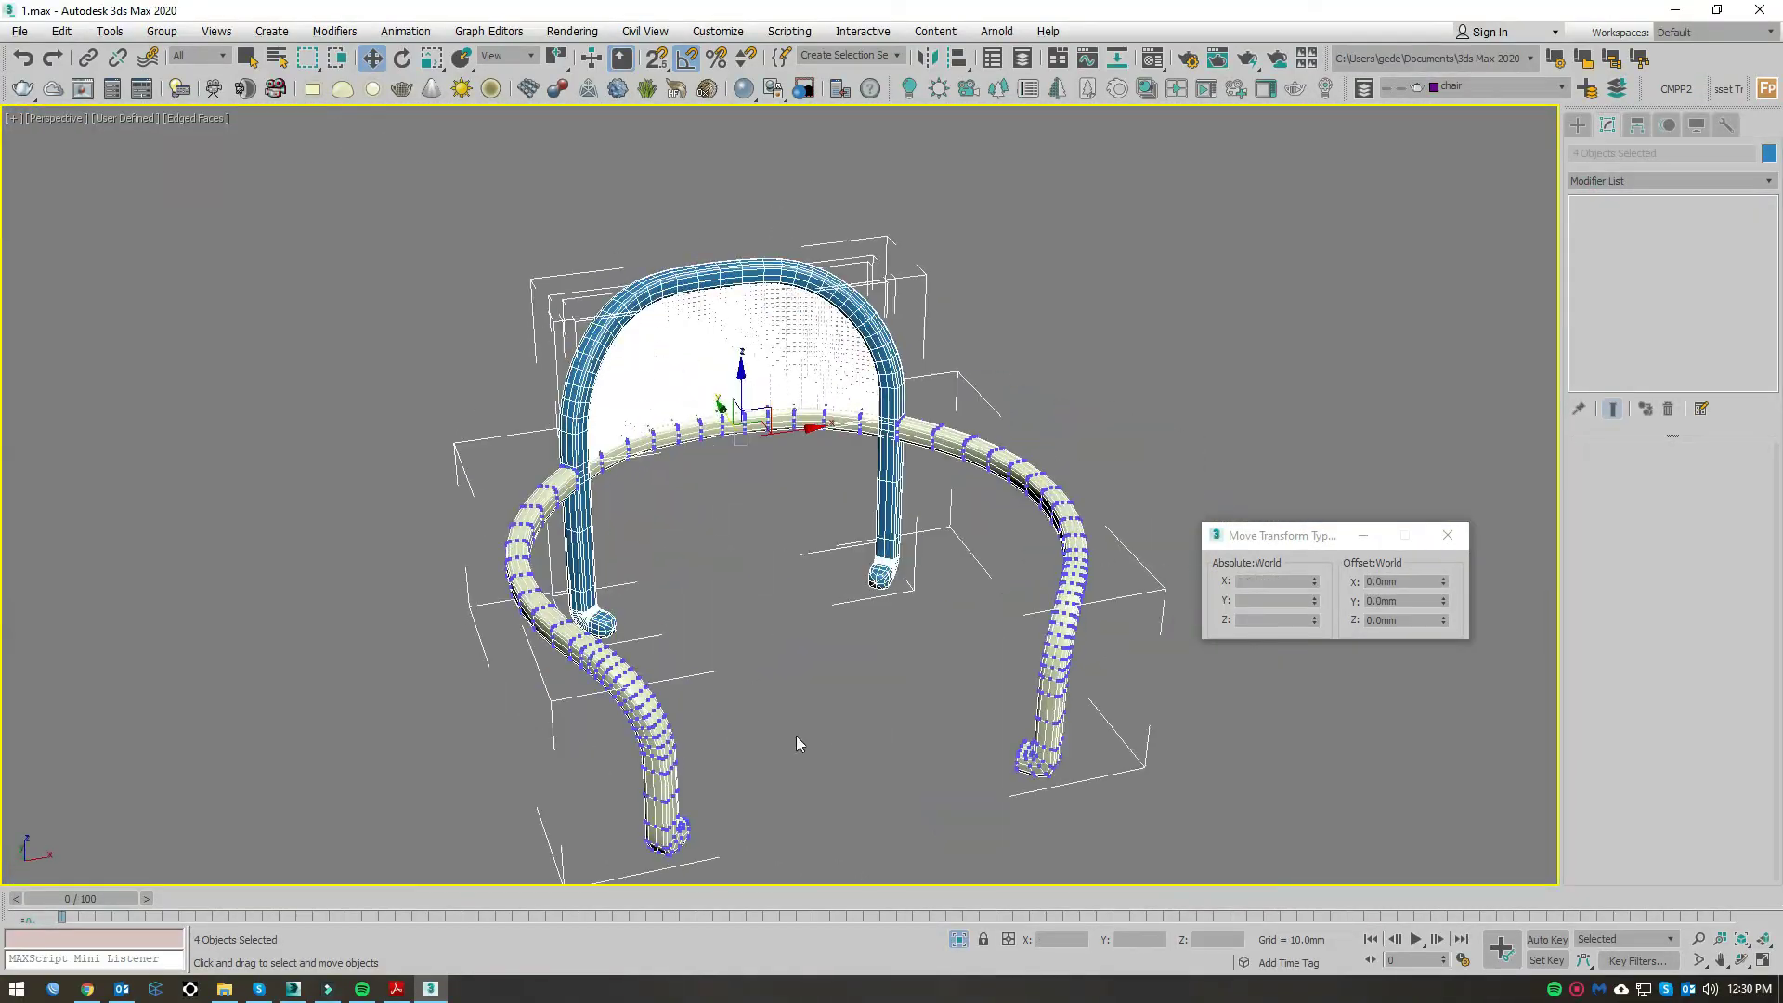
{"action": "left_click", "coordinate": [1022, 313]}
{"action": "scroll", "coordinate": [796, 338], "scroll_direction": "up", "scroll_amount": 5}
{"action": "left_click", "coordinate": [796, 338]}
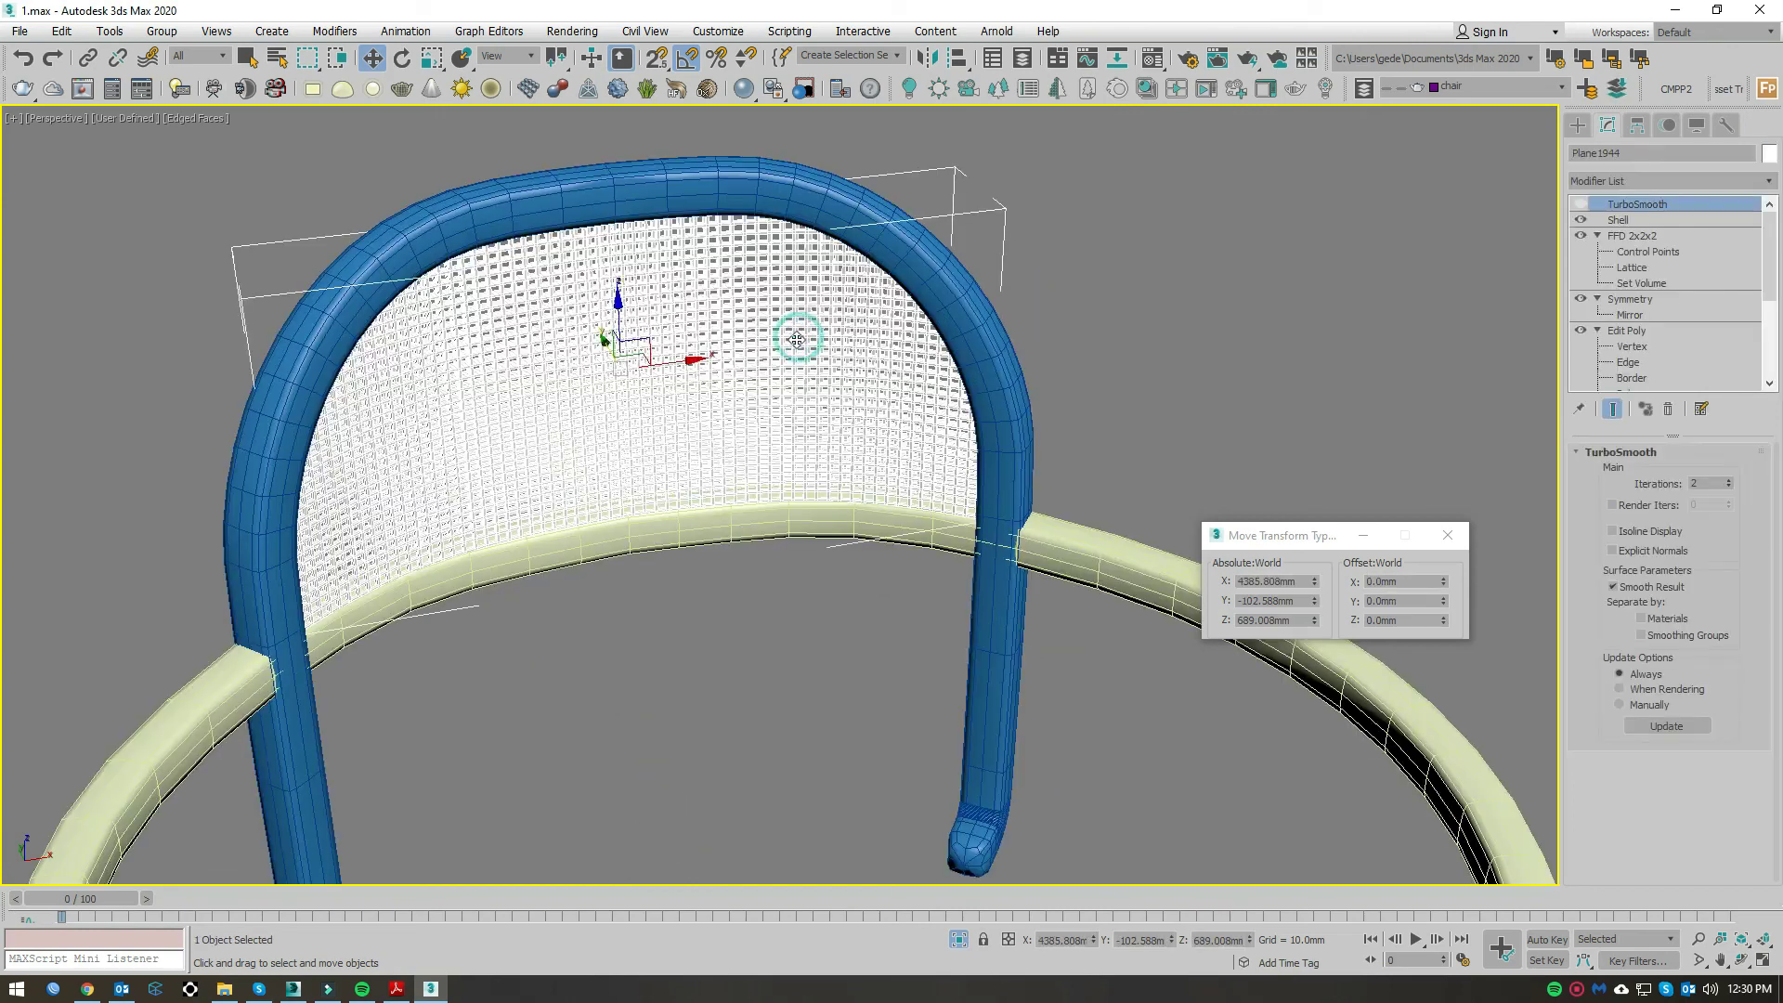
{"action": "scroll", "coordinate": [687, 391], "scroll_direction": "up", "scroll_amount": 5}
{"action": "left_click", "coordinate": [660, 358], "text": "ctrl"}
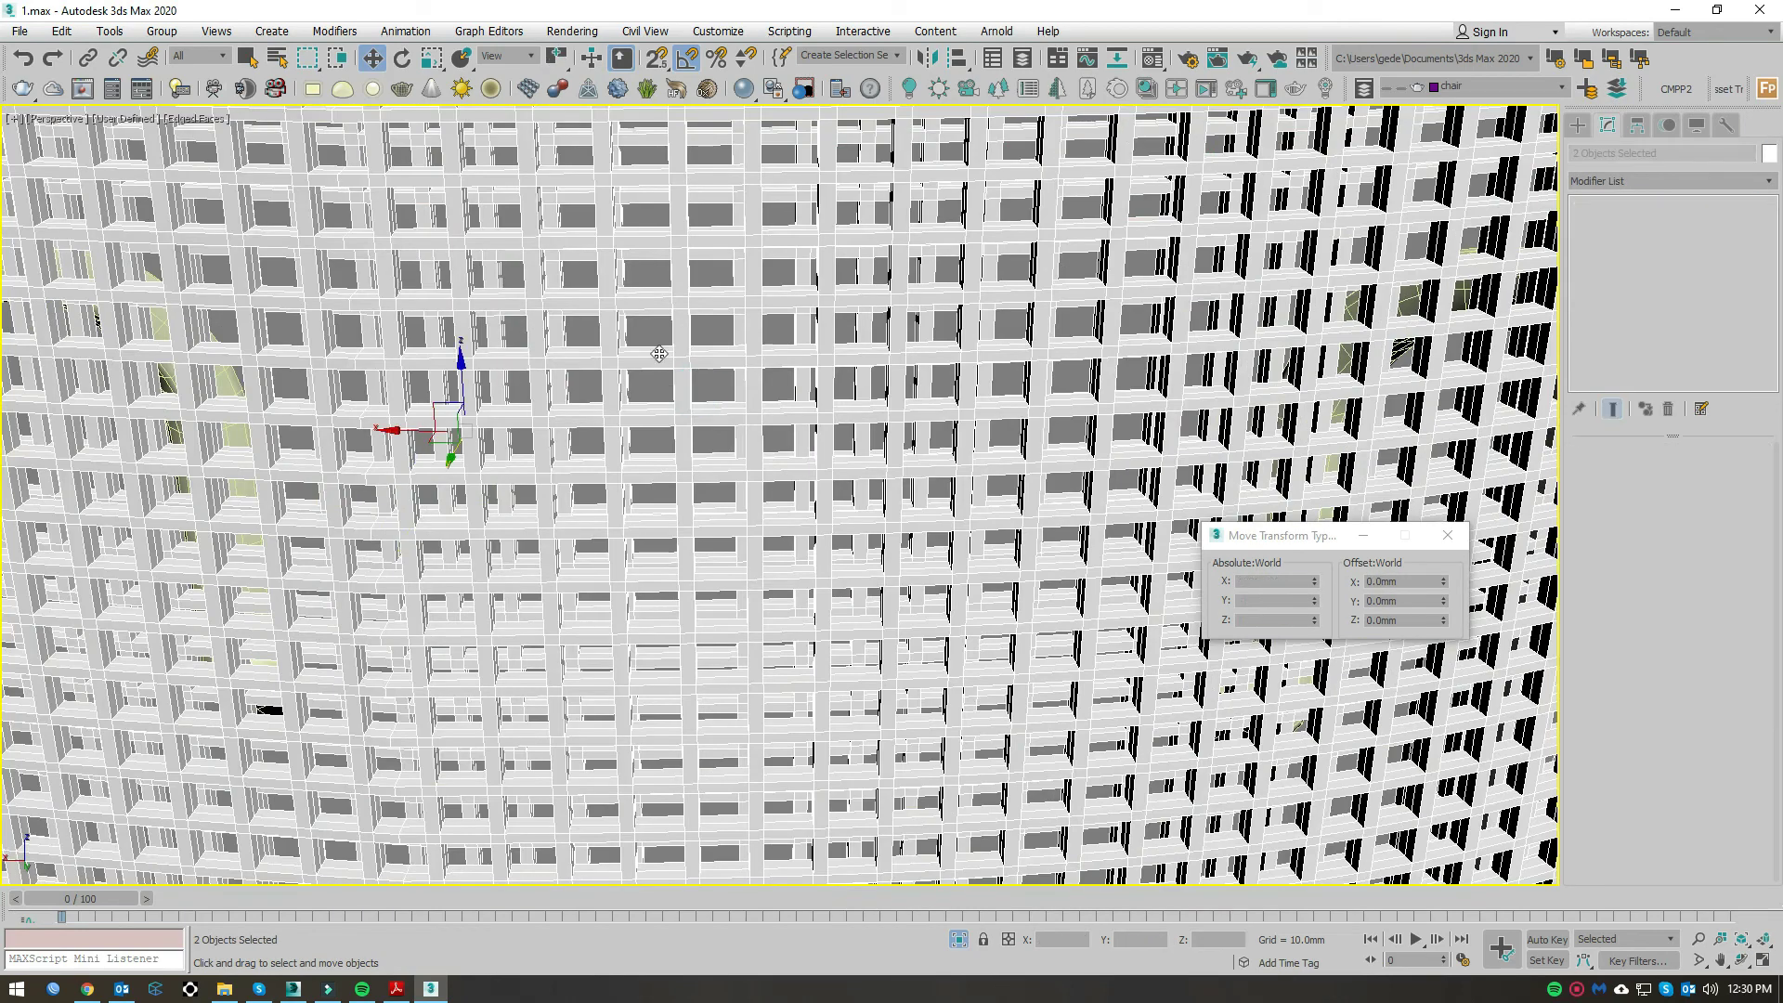
{"action": "scroll", "coordinate": [725, 413], "scroll_direction": "down", "scroll_amount": 4}
{"action": "left_click", "coordinate": [162, 31]}
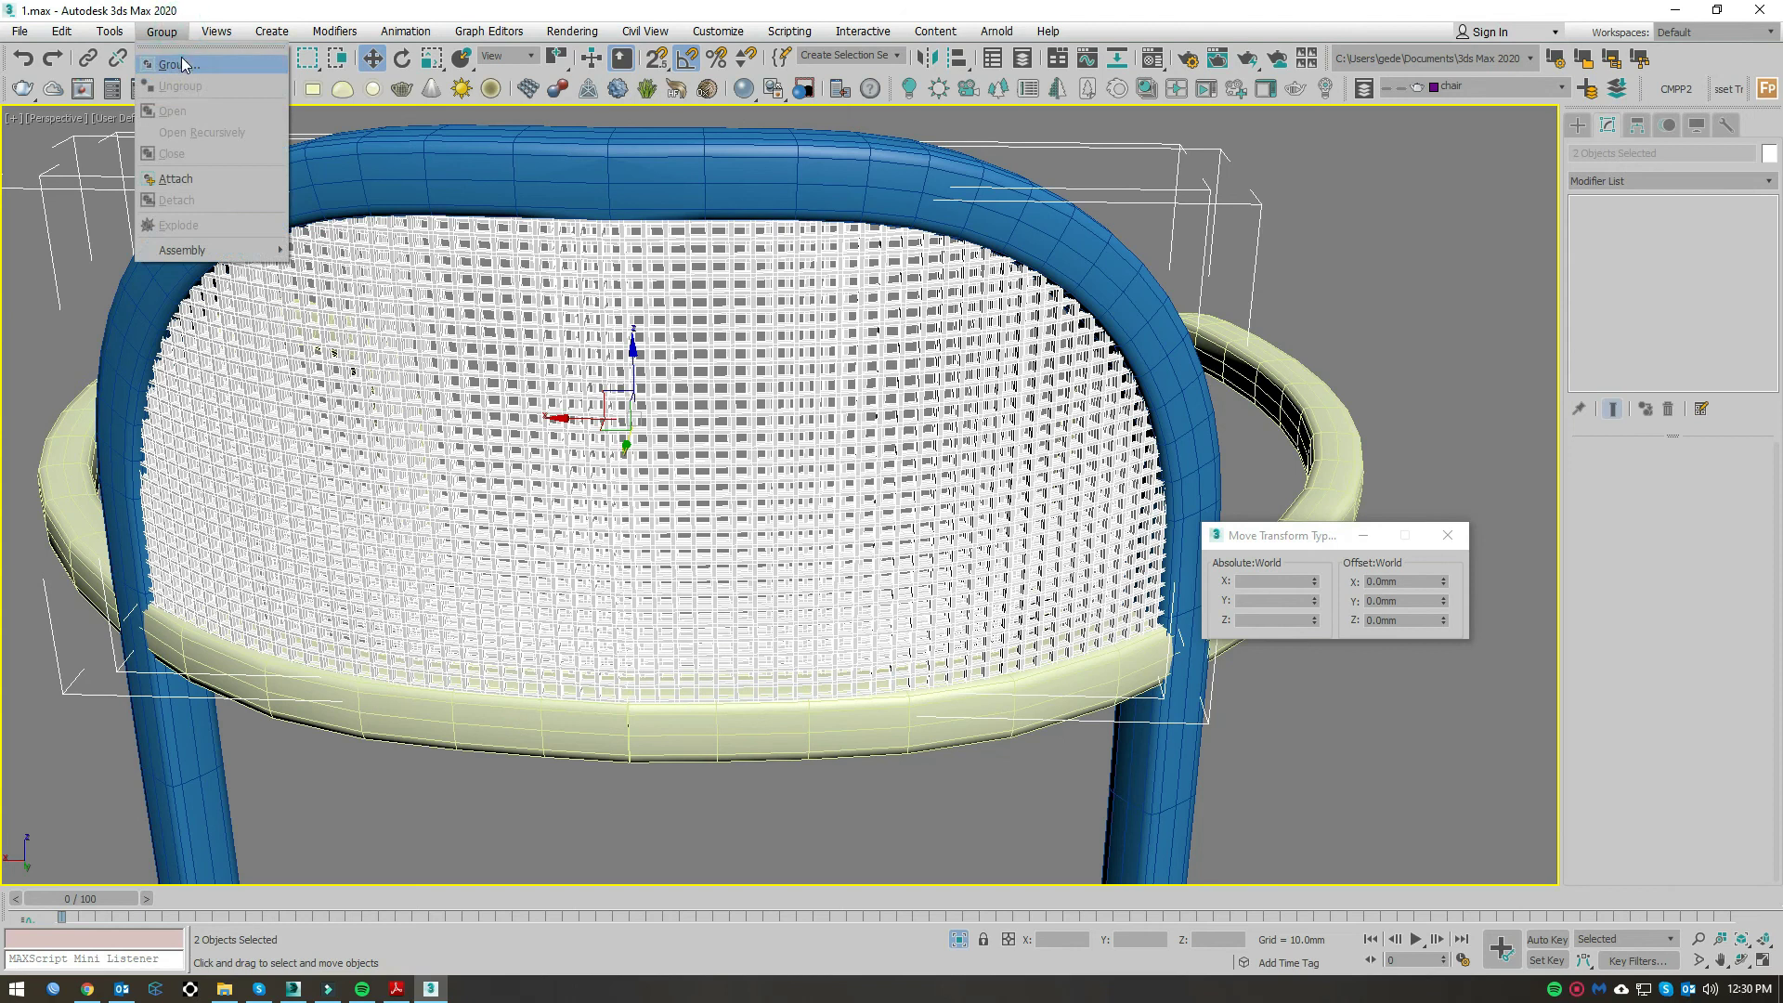
{"action": "left_click", "coordinate": [915, 527]}
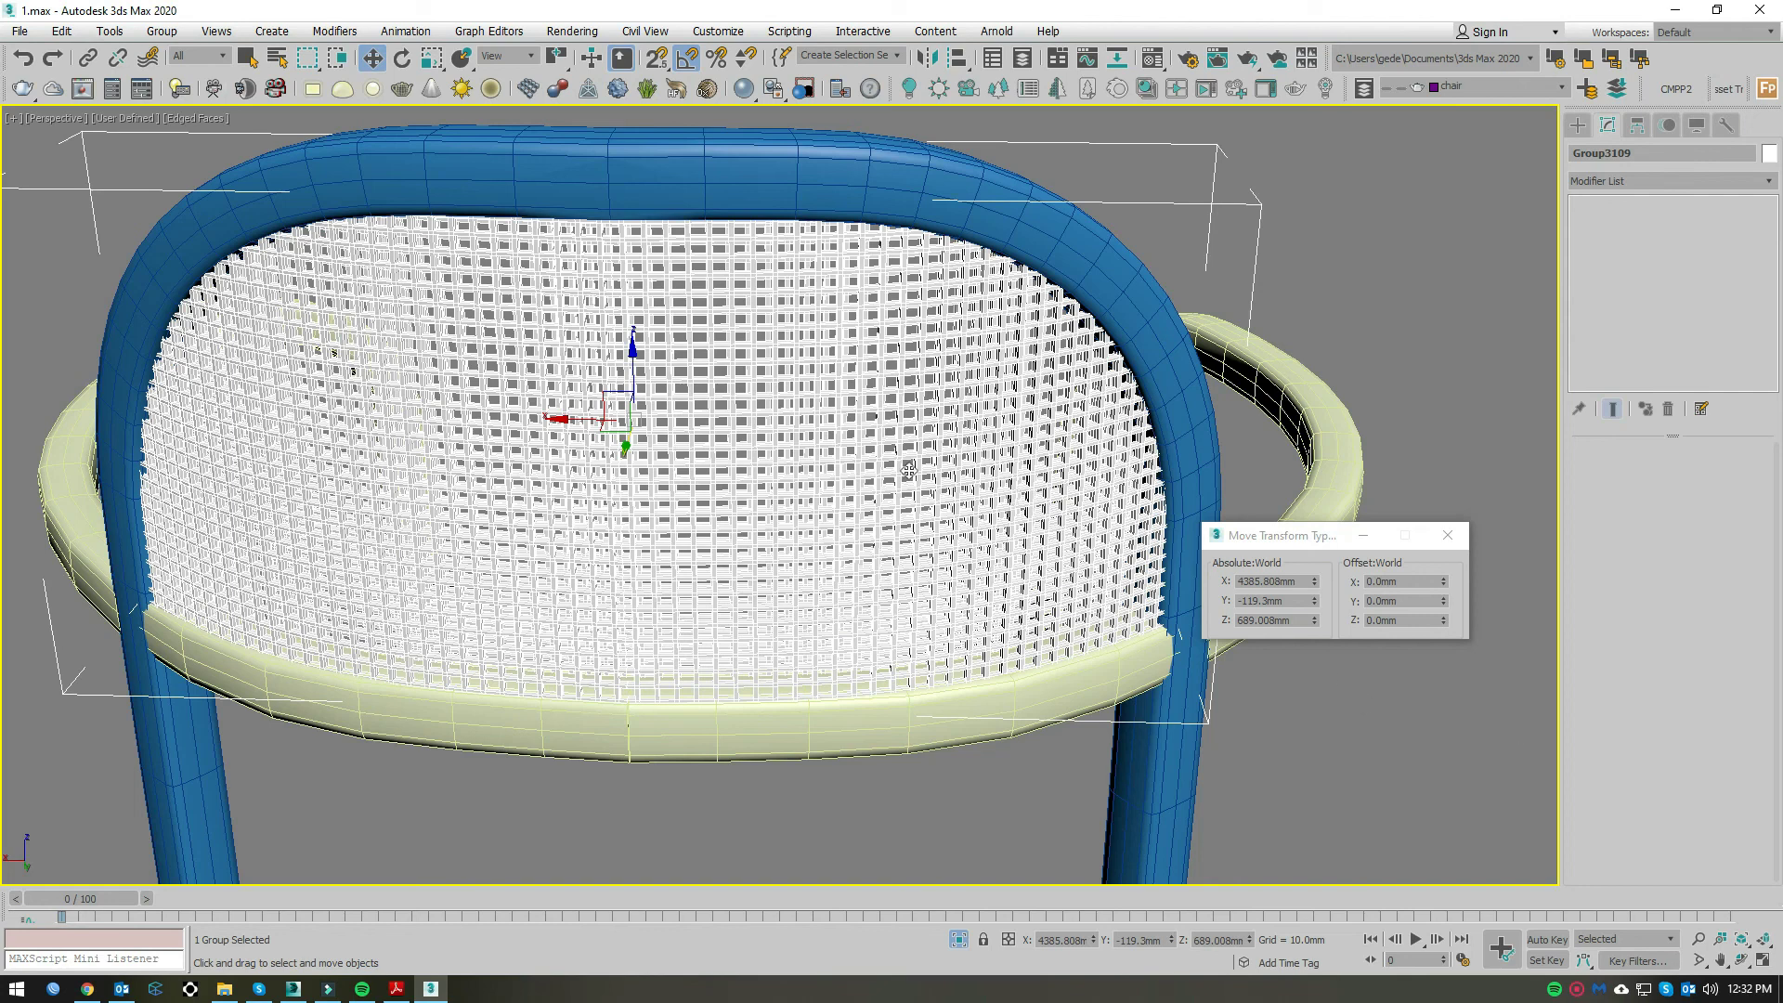
{"action": "scroll", "coordinate": [910, 469], "scroll_direction": "down", "scroll_amount": 3}
{"action": "middle_click_drag", "start_coordinate": [845, 427], "coordinate": [1041, 543], "text": "alt"}
{"action": "scroll", "coordinate": [817, 548], "scroll_direction": "up", "scroll_amount": 4}
Step: Disable Symmetry and TurboSmooth on the blue backrest frame
{"action": "key", "text": "z"}
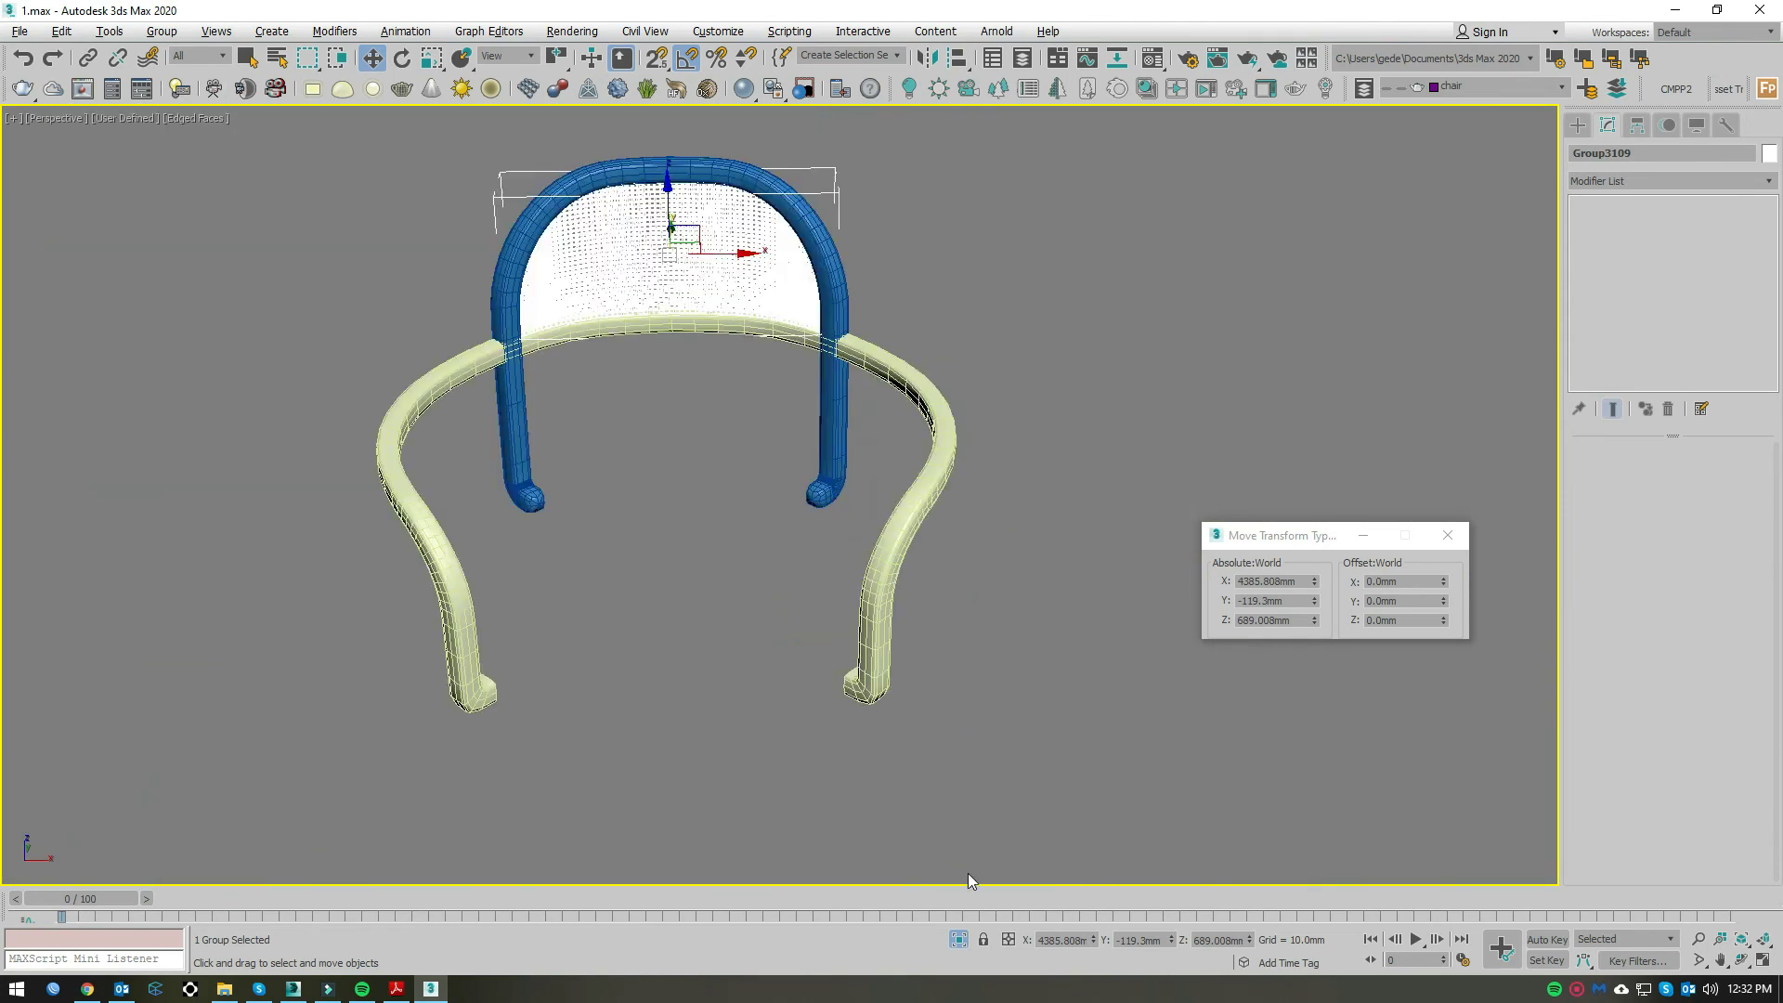
{"action": "scroll", "coordinate": [950, 393], "scroll_direction": "up", "scroll_amount": 5}
{"action": "left_click", "coordinate": [859, 372]}
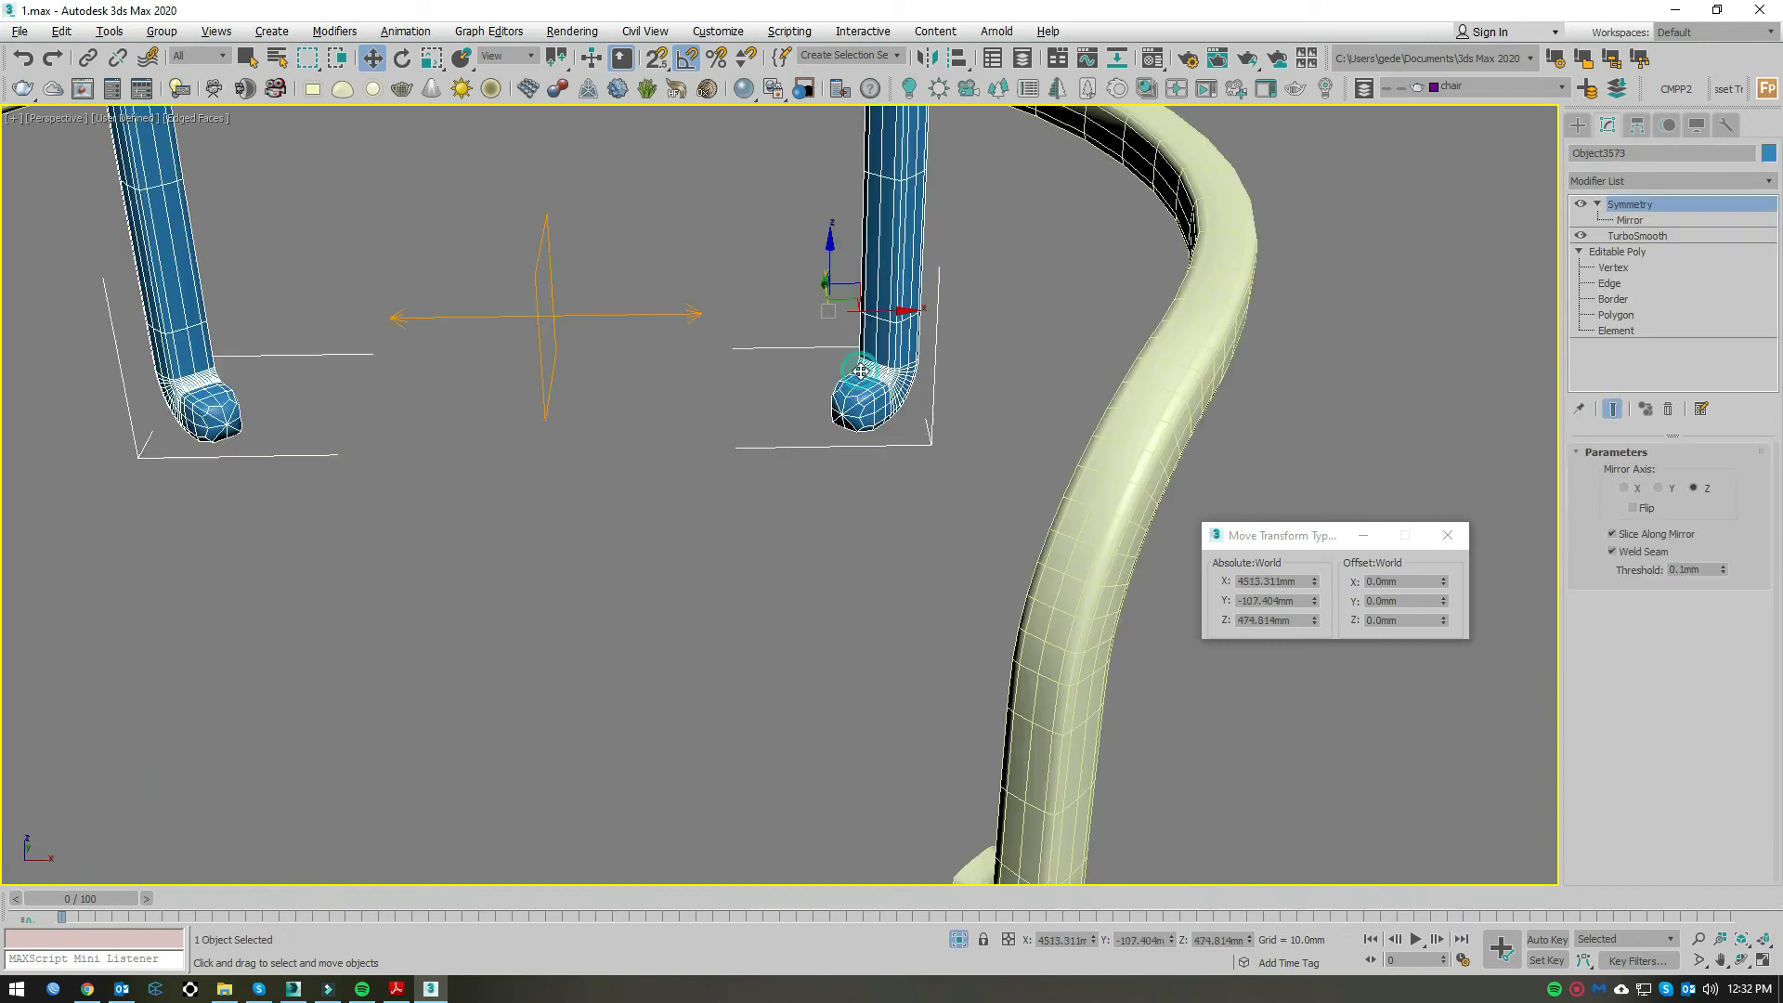
{"action": "left_click", "coordinate": [1581, 205]}
{"action": "left_click", "coordinate": [1581, 236]}
{"action": "scroll", "coordinate": [883, 436], "scroll_direction": "up", "scroll_amount": 5}
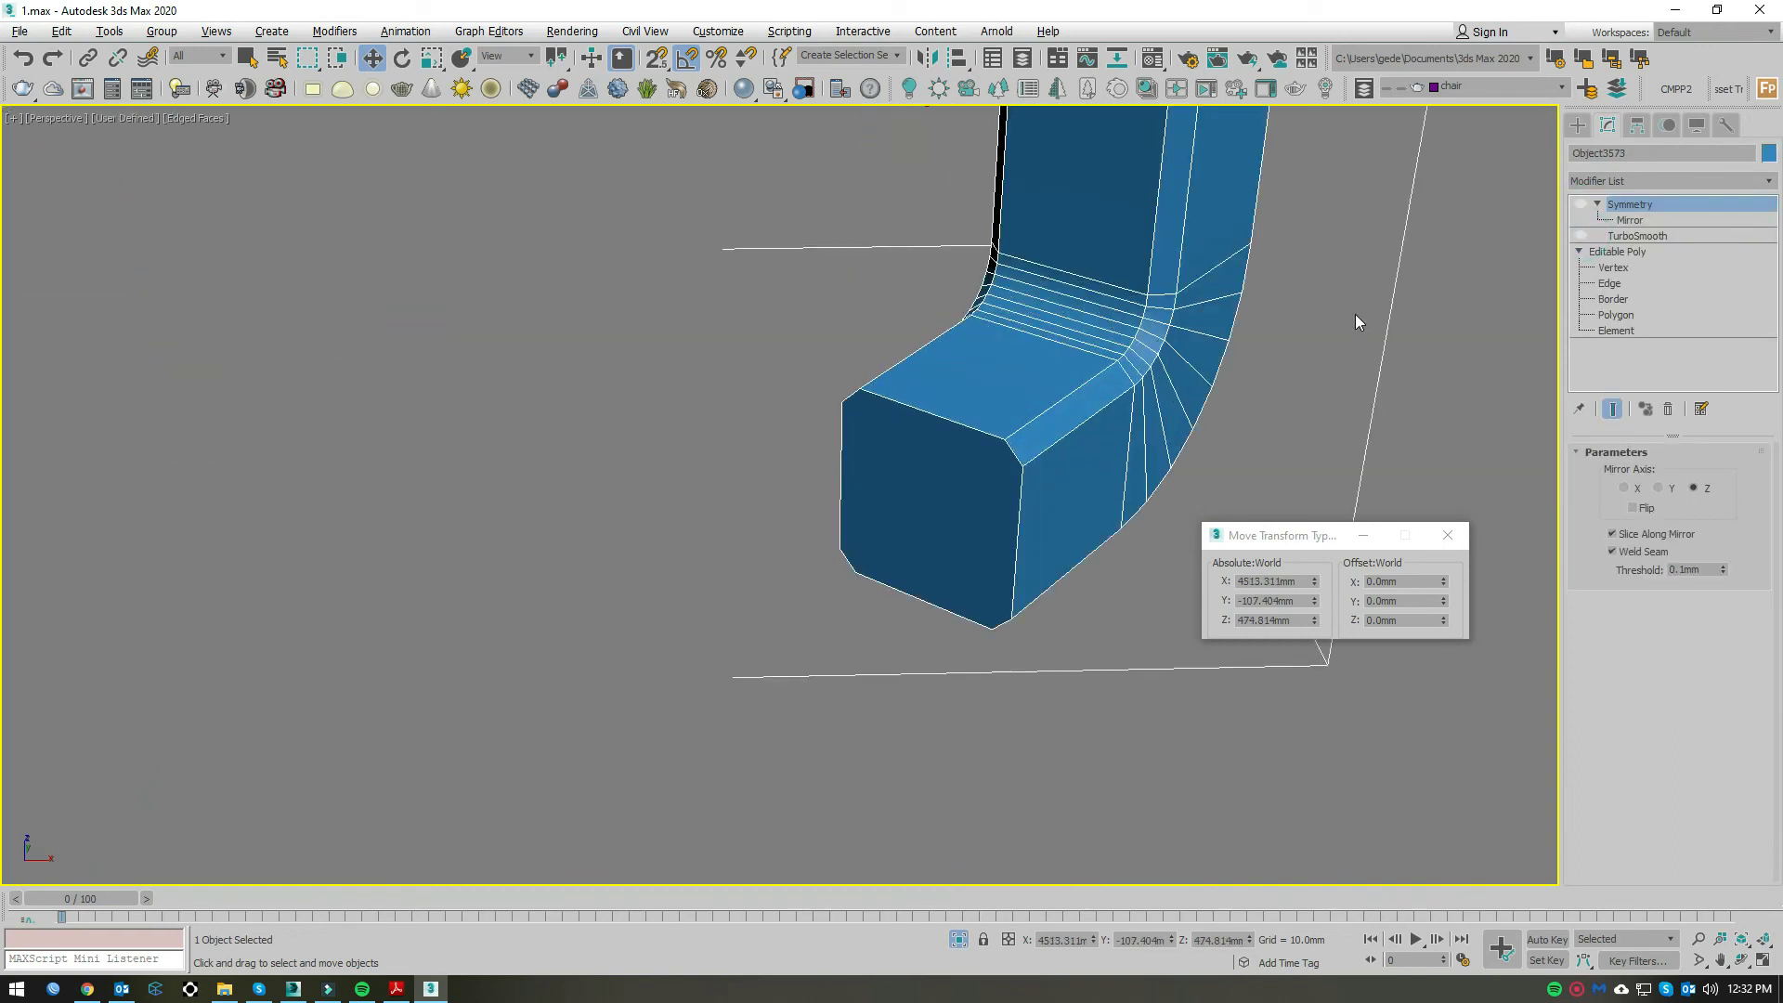
Step: Connect a new edge loop near the leg's end and delete its end face
{"action": "left_click", "coordinate": [1611, 283]}
{"action": "left_click", "coordinate": [1023, 454]}
{"action": "left_click", "coordinate": [1623, 575]}
{"action": "right_click", "coordinate": [1068, 471]}
{"action": "left_click", "coordinate": [1012, 566]}
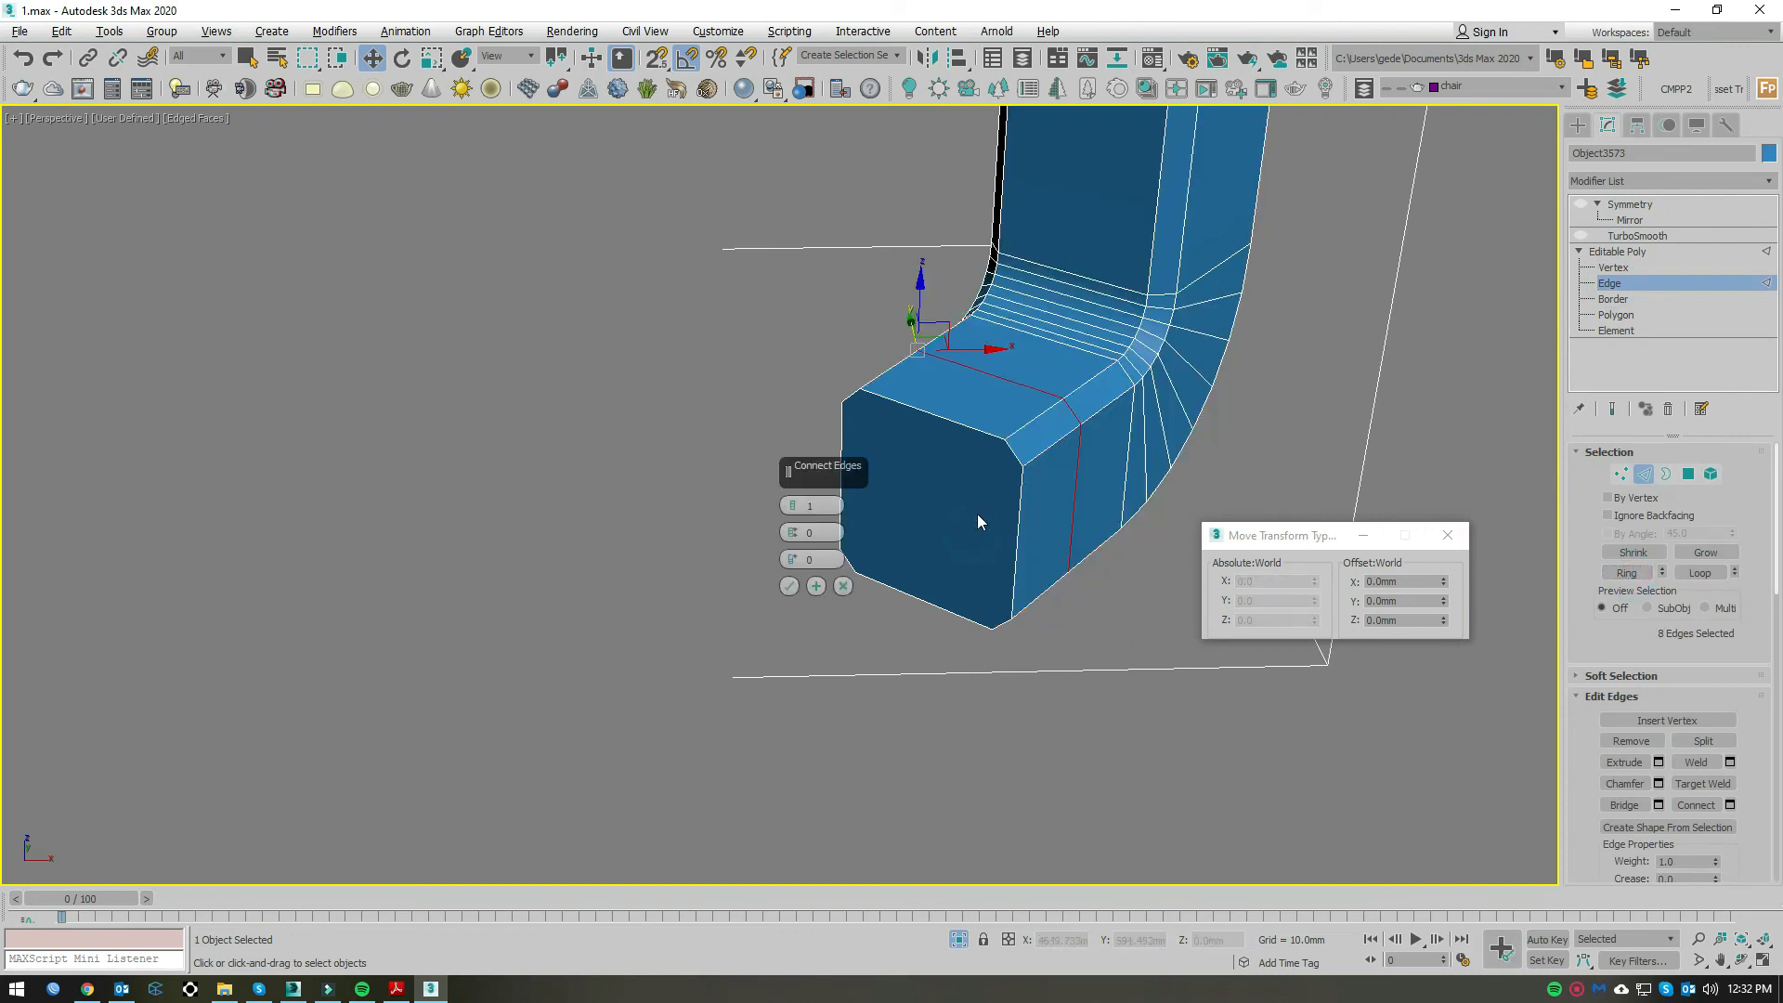
{"action": "left_click_drag", "start_coordinate": [799, 563], "coordinate": [798, 538]}
{"action": "left_click", "coordinate": [789, 587]}
{"action": "key", "text": "4"}
{"action": "left_click", "coordinate": [971, 478]}
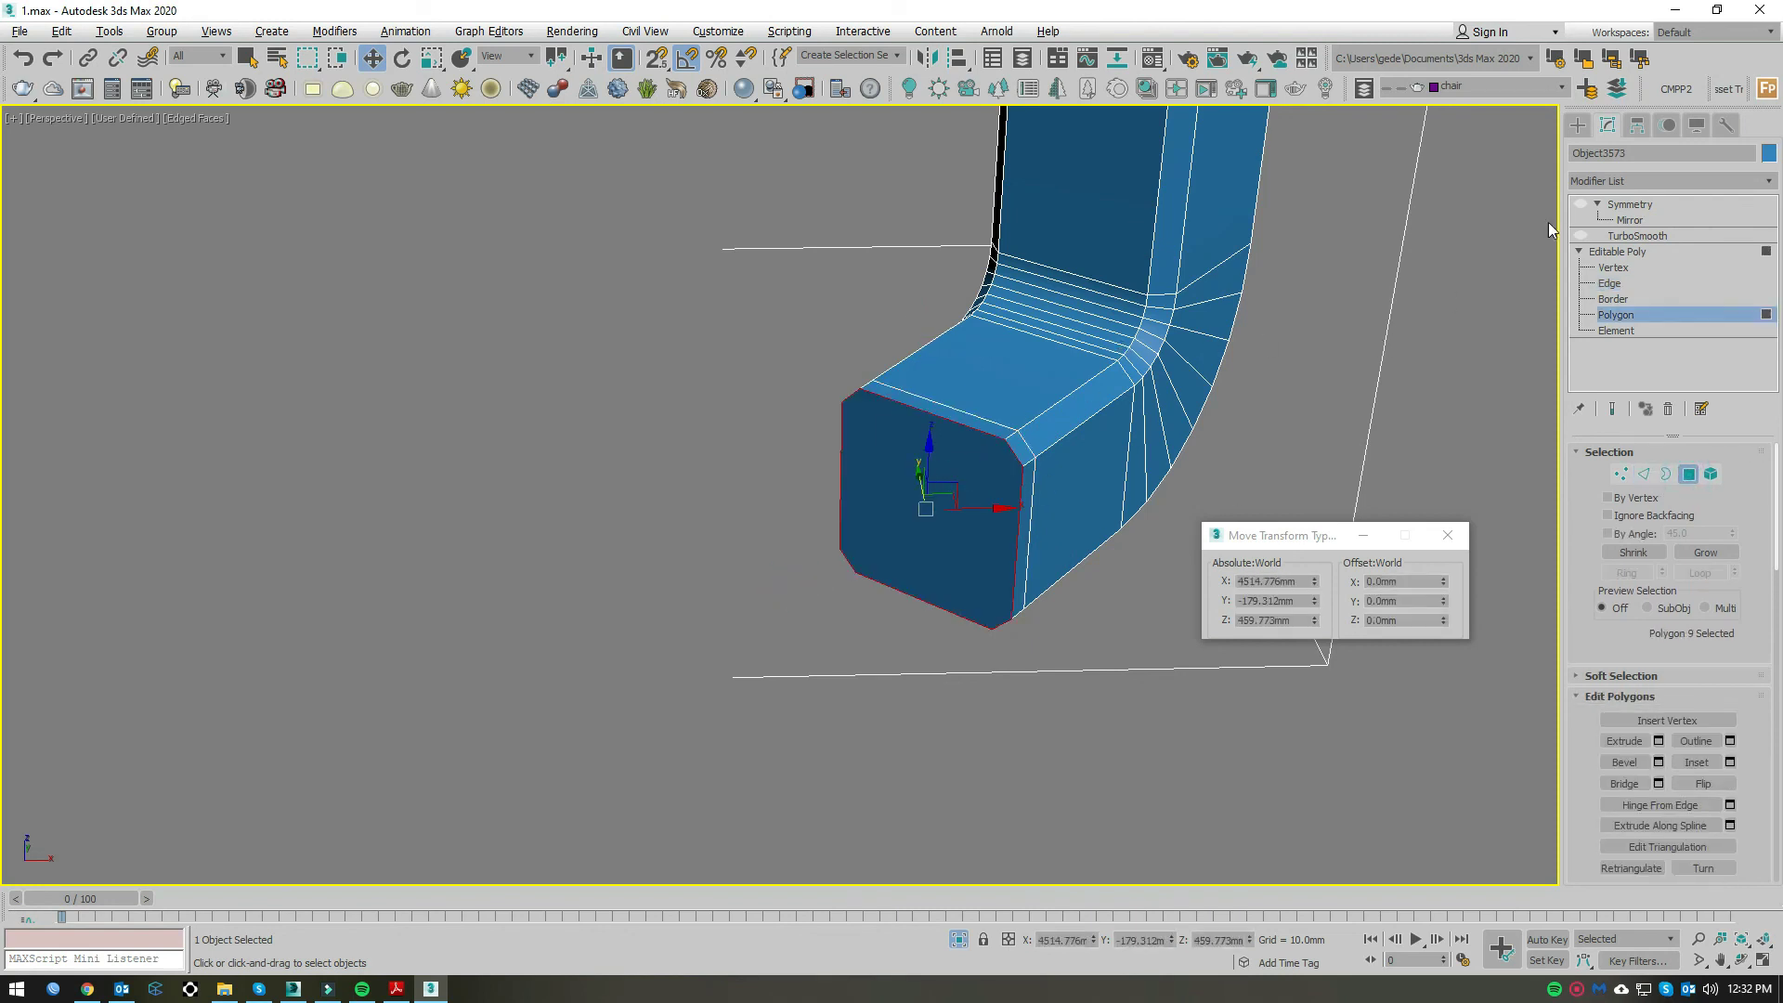
{"action": "key", "text": "Delete"}
Step: Re-enable TurboSmooth and Symmetry so both smoothed legs show
{"action": "left_click", "coordinate": [1637, 235]}
{"action": "left_click", "coordinate": [1580, 235]}
{"action": "scroll", "coordinate": [944, 539], "scroll_direction": "down", "scroll_amount": 4}
{"action": "scroll", "coordinate": [943, 539], "scroll_direction": "down", "scroll_amount": 2}
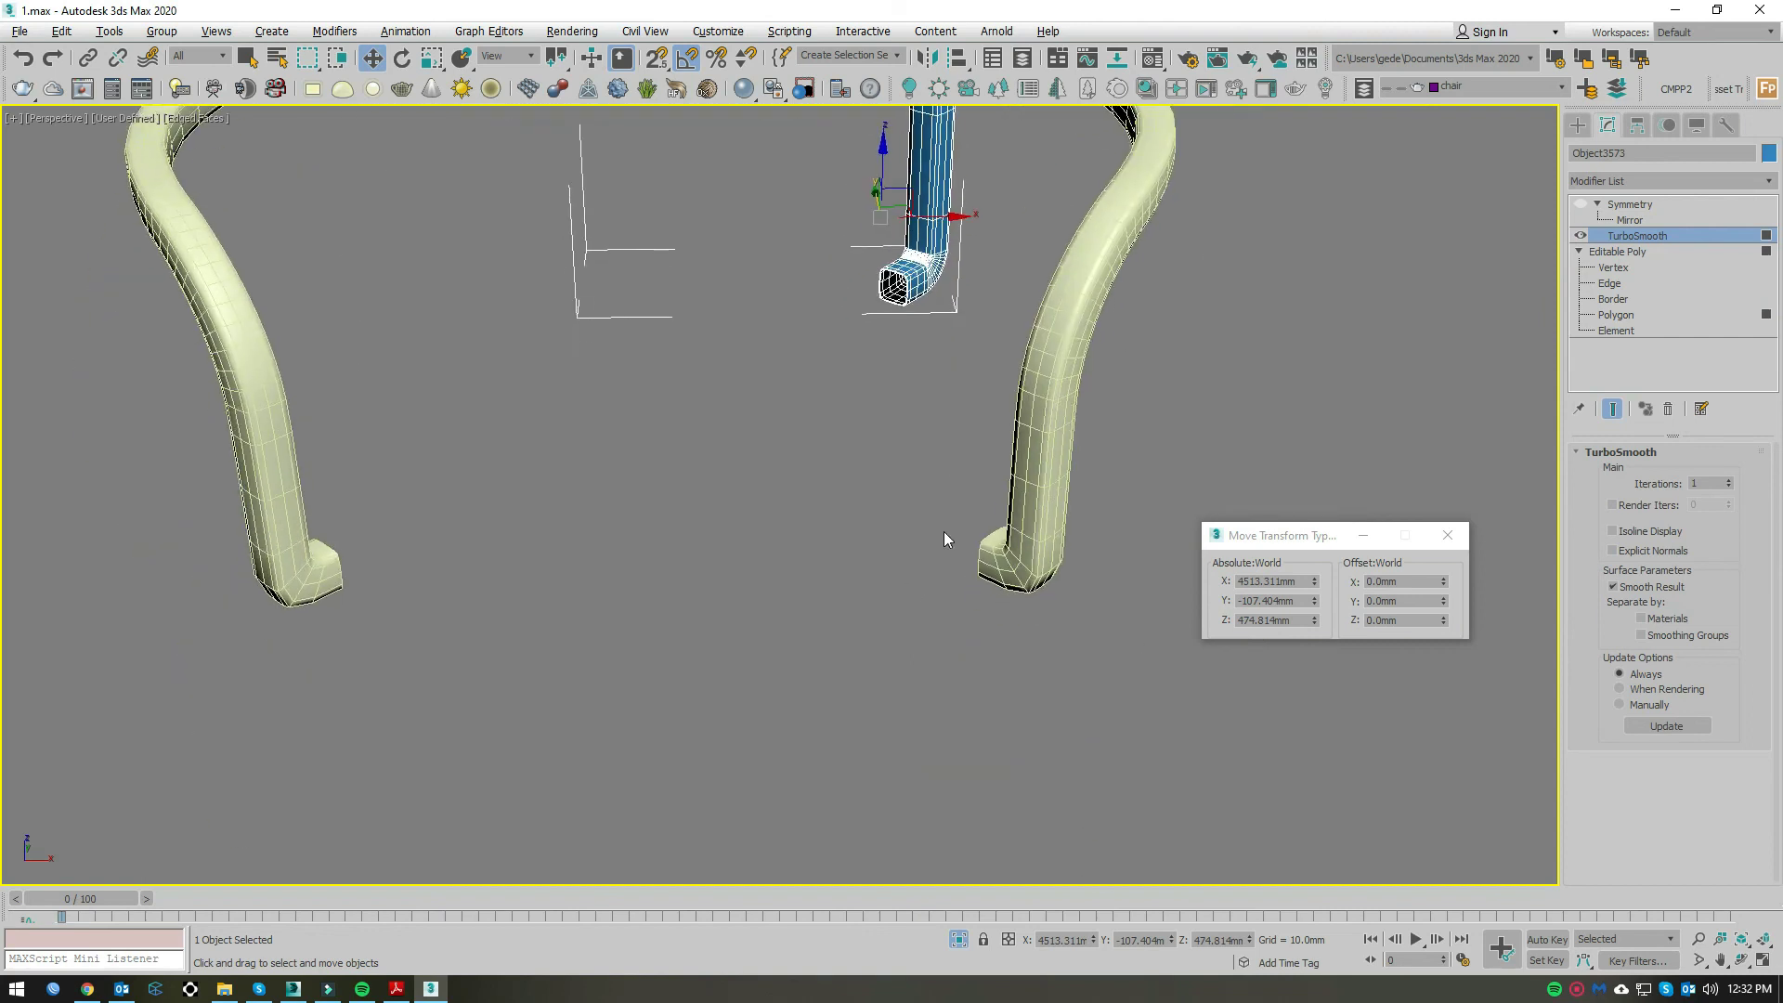
{"action": "mouse_move", "coordinate": [833, 571]}
{"action": "middle_mouse_down"}
{"action": "mouse_move", "coordinate": [1050, 533]}
{"action": "mouse_move", "coordinate": [899, 577]}
{"action": "mouse_move", "coordinate": [1042, 458]}
{"action": "mouse_move", "coordinate": [1004, 554]}
{"action": "middle_mouse_up"}
{"action": "scroll", "coordinate": [1005, 554], "scroll_direction": "down", "scroll_amount": 5}
{"action": "left_click", "coordinate": [1581, 203]}
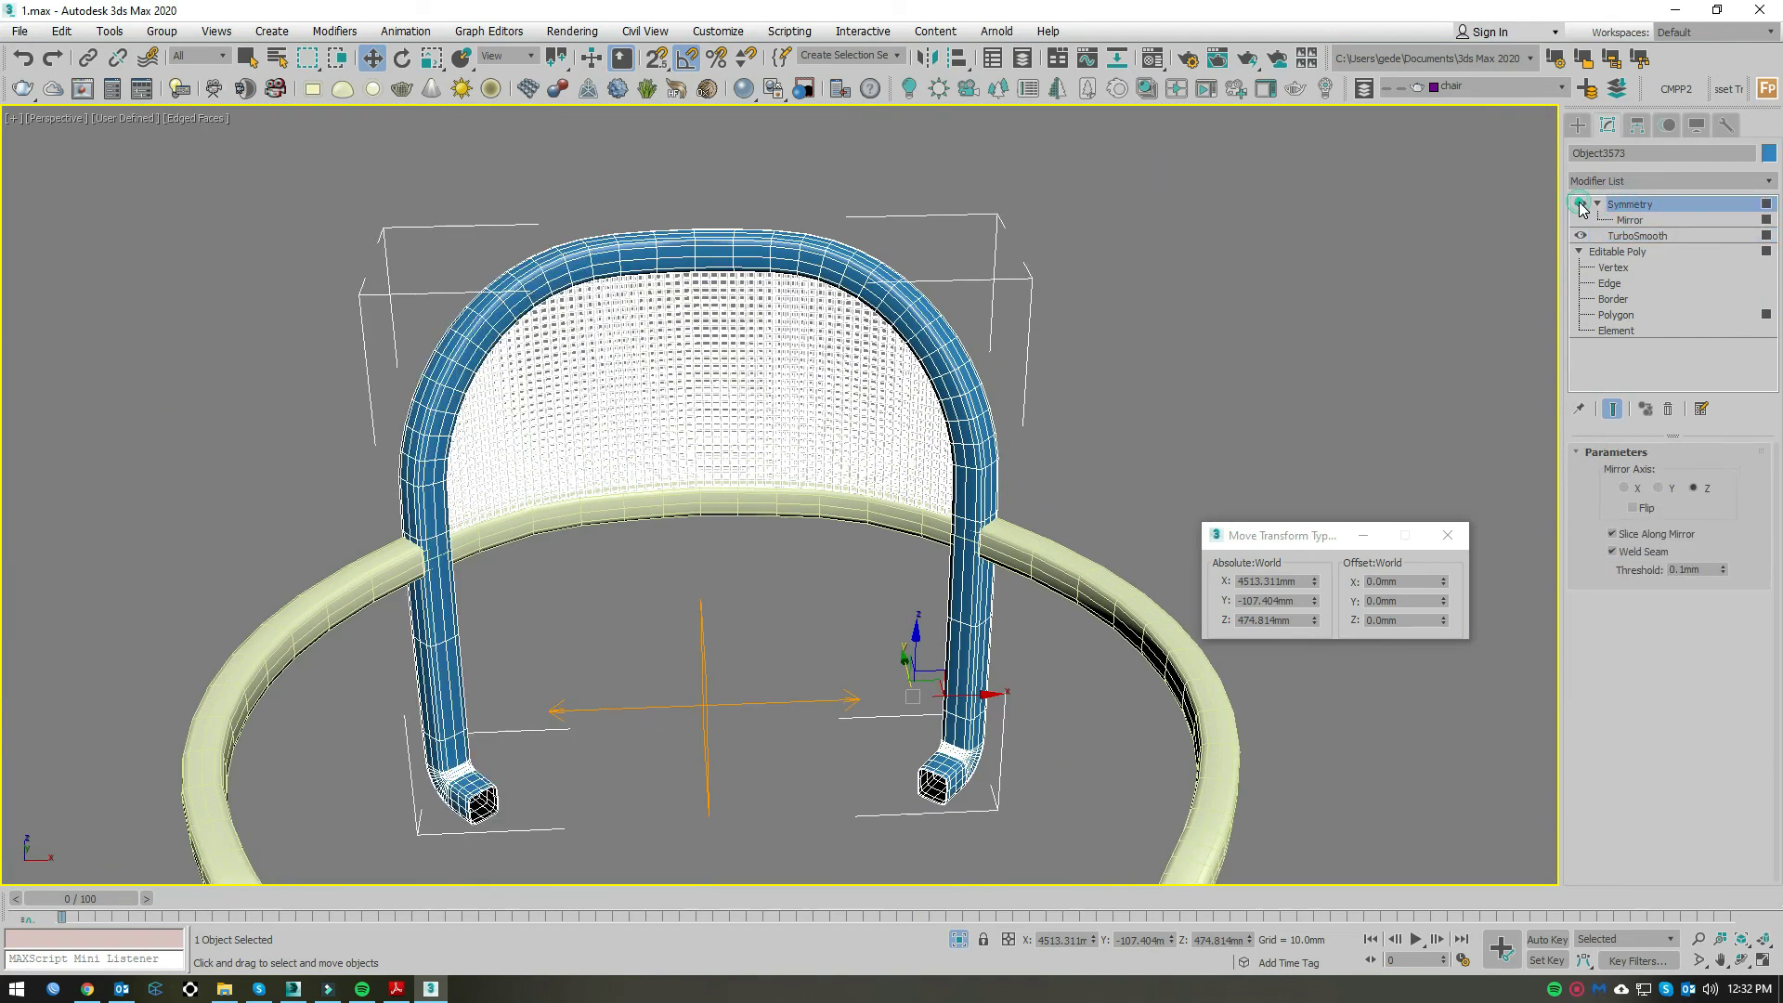
{"action": "scroll", "coordinate": [793, 572], "scroll_direction": "down", "scroll_amount": 2}
Step: Frame the whole stool and select the round seat
{"action": "middle_click_drag", "start_coordinate": [793, 572], "coordinate": [888, 851], "text": "alt"}
{"action": "left_click", "coordinate": [960, 936]}
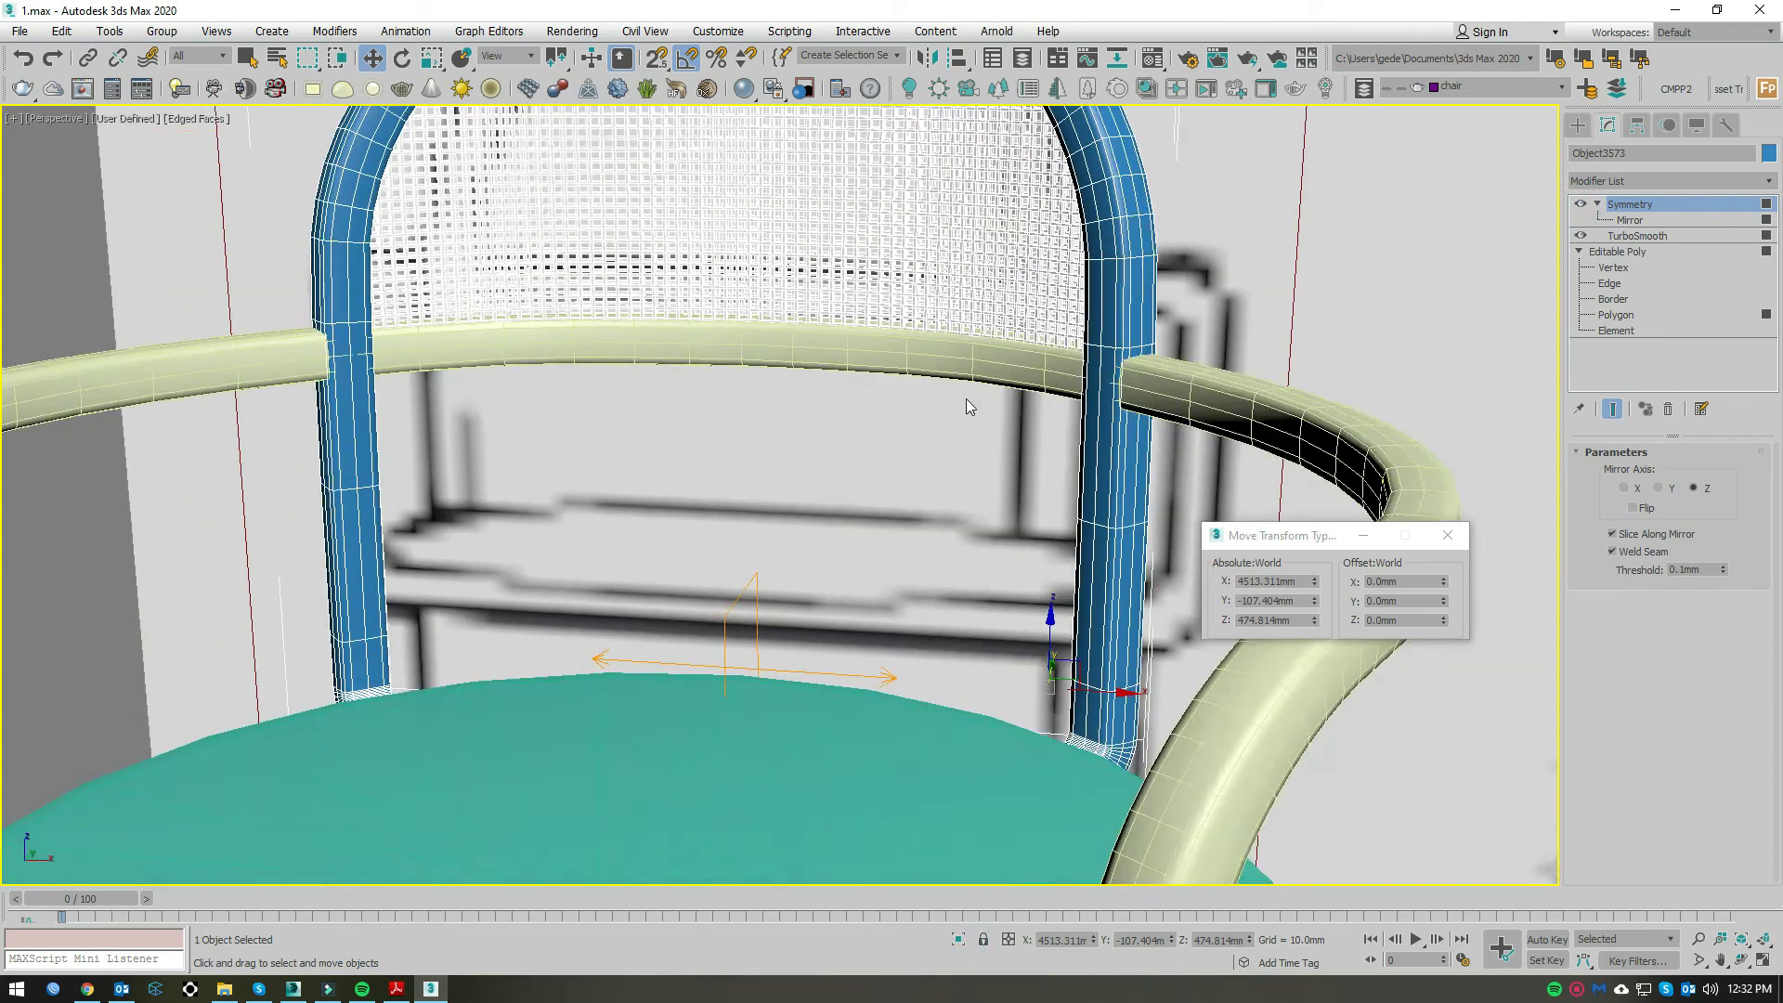
{"action": "scroll", "coordinate": [882, 518], "scroll_direction": "down", "scroll_amount": 5}
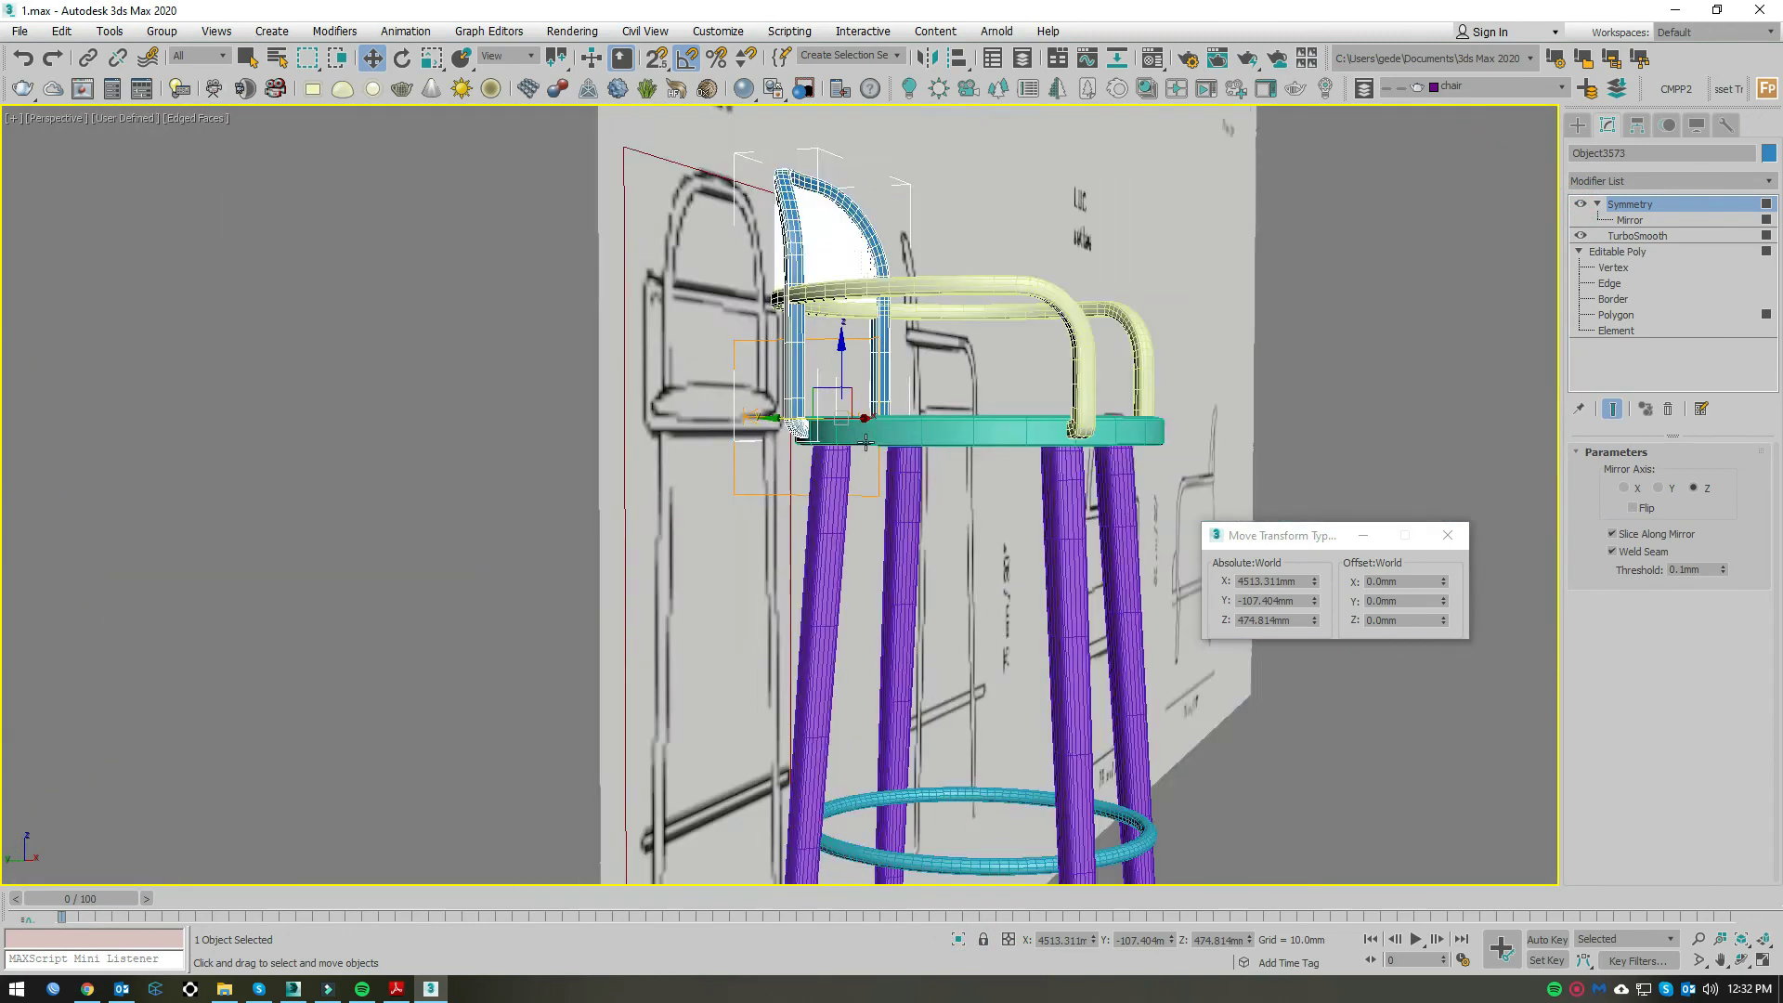
{"action": "scroll", "coordinate": [1043, 418], "scroll_direction": "up", "scroll_amount": 4}
{"action": "left_click", "coordinate": [1043, 419]}
{"action": "scroll", "coordinate": [1099, 487], "scroll_direction": "up", "scroll_amount": 4}
{"action": "mouse_move", "coordinate": [1098, 488]}
{"action": "middle_mouse_down", "text": "alt"}
{"action": "mouse_move", "coordinate": [956, 505]}
{"action": "mouse_move", "coordinate": [963, 525]}
{"action": "middle_mouse_up", "text": "alt"}
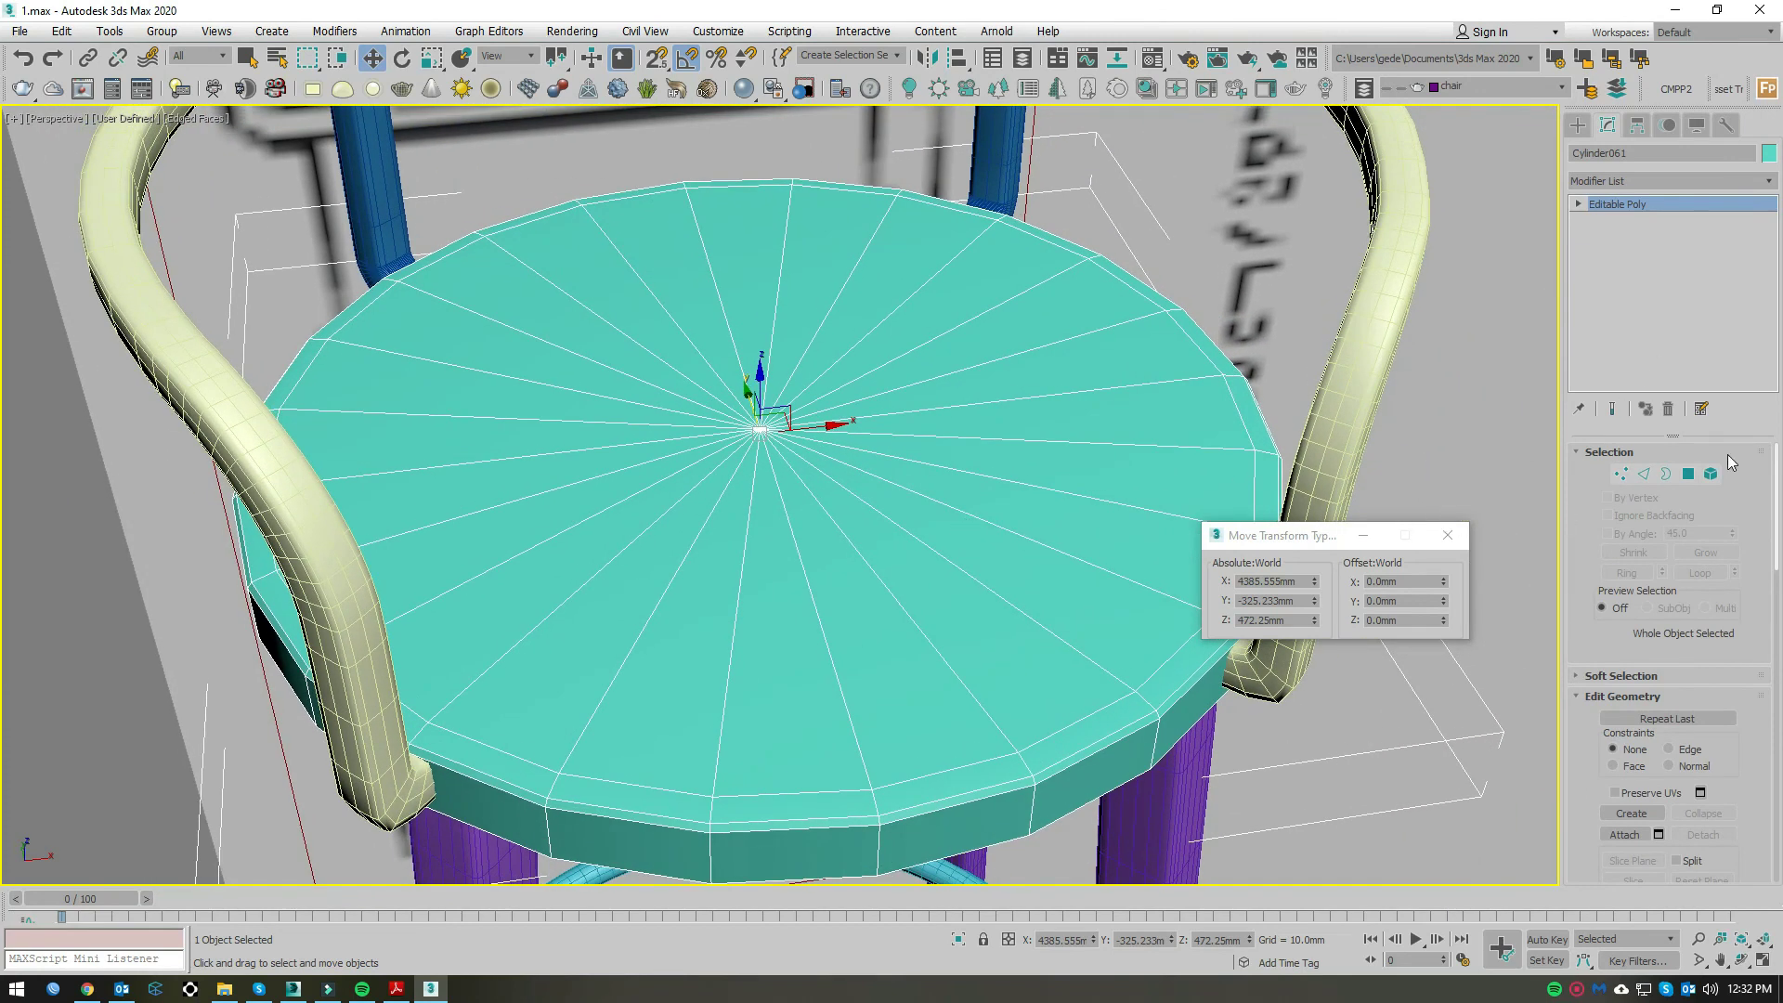
Step: Extrude the seat's 24 top polygons upward about 42 mm into a cushion block
{"action": "left_click", "coordinate": [1689, 475]}
{"action": "middle_click_drag", "start_coordinate": [960, 576], "coordinate": [987, 617], "text": "alt"}
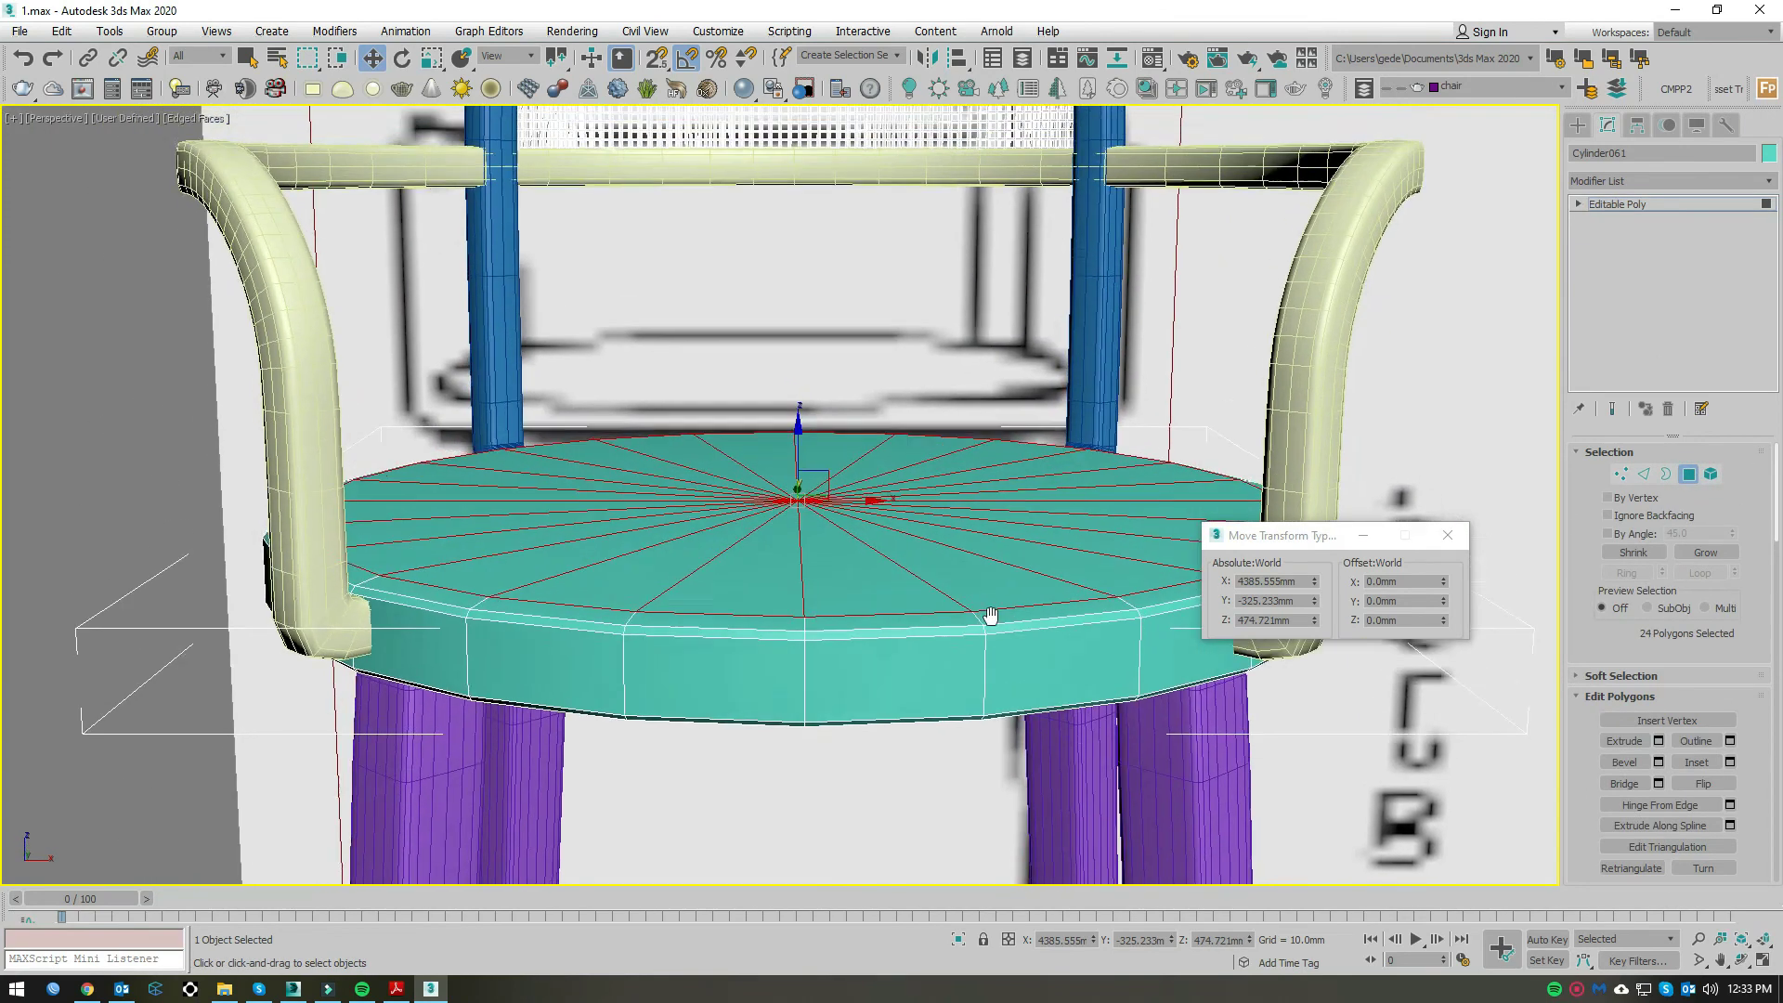
{"action": "right_click", "coordinate": [1085, 552]}
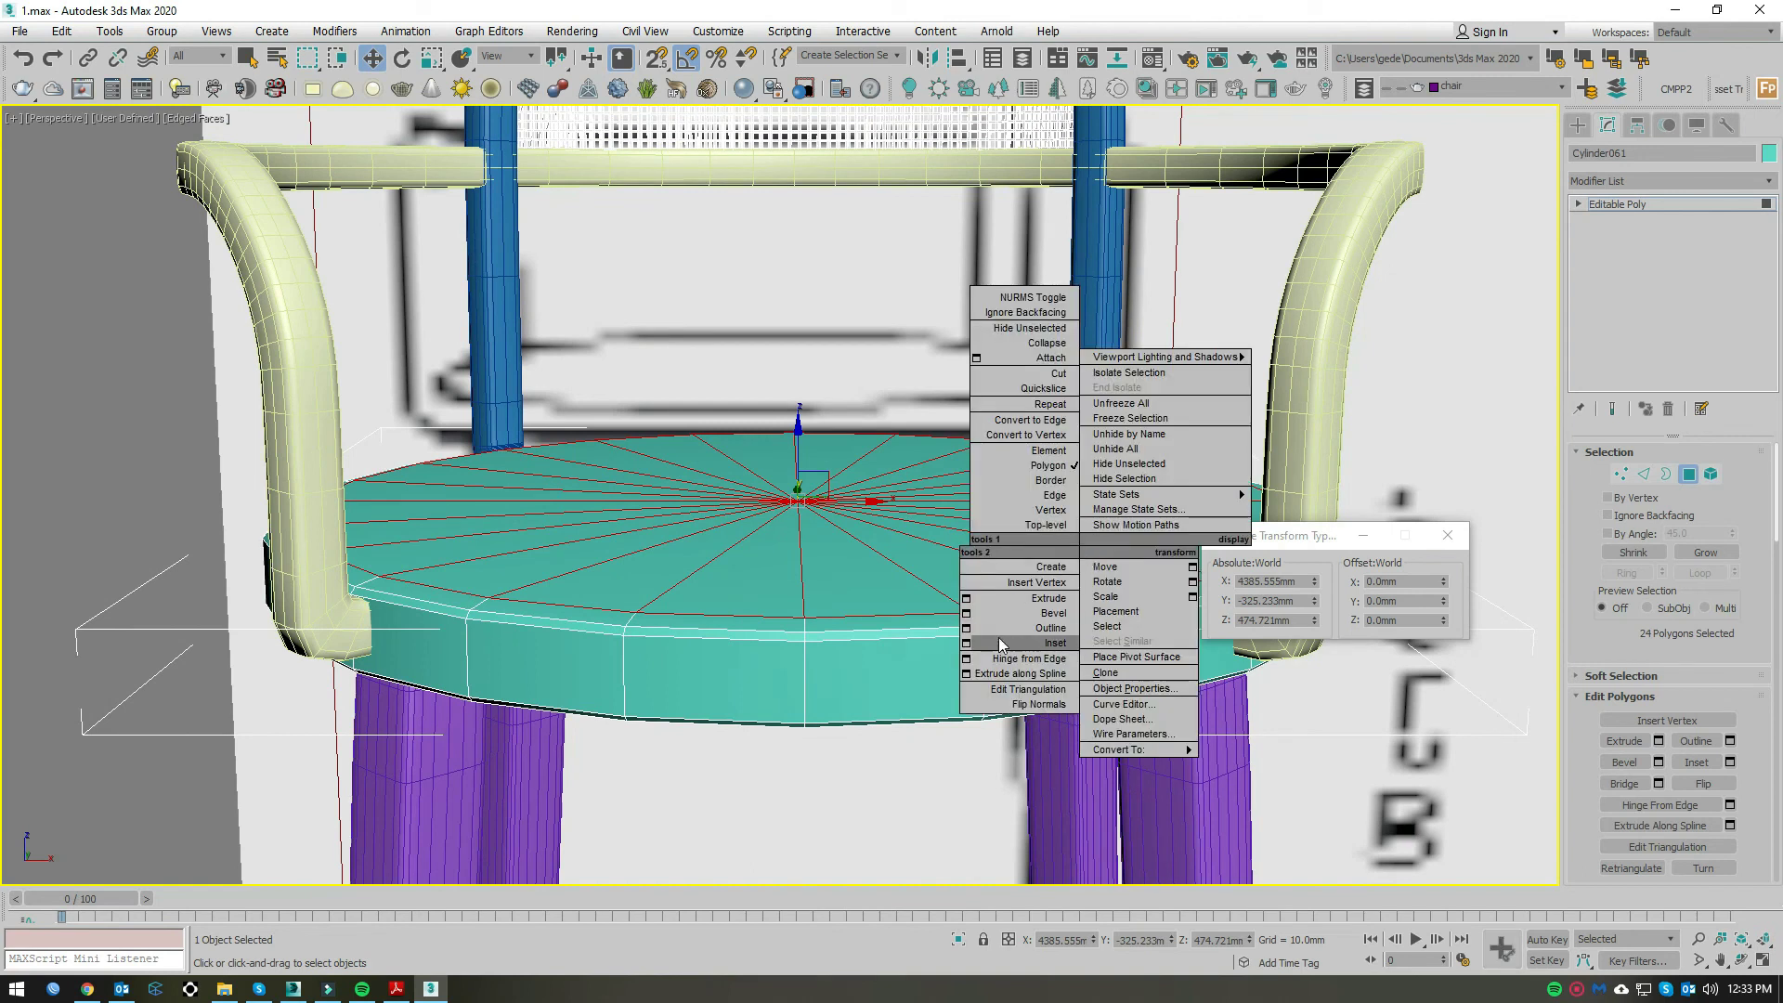
{"action": "left_click", "coordinate": [972, 600]}
{"action": "left_click_drag", "start_coordinate": [792, 532], "coordinate": [817, 364]}
{"action": "key", "text": "f"}
{"action": "scroll", "coordinate": [733, 624], "scroll_direction": "down", "scroll_amount": 3}
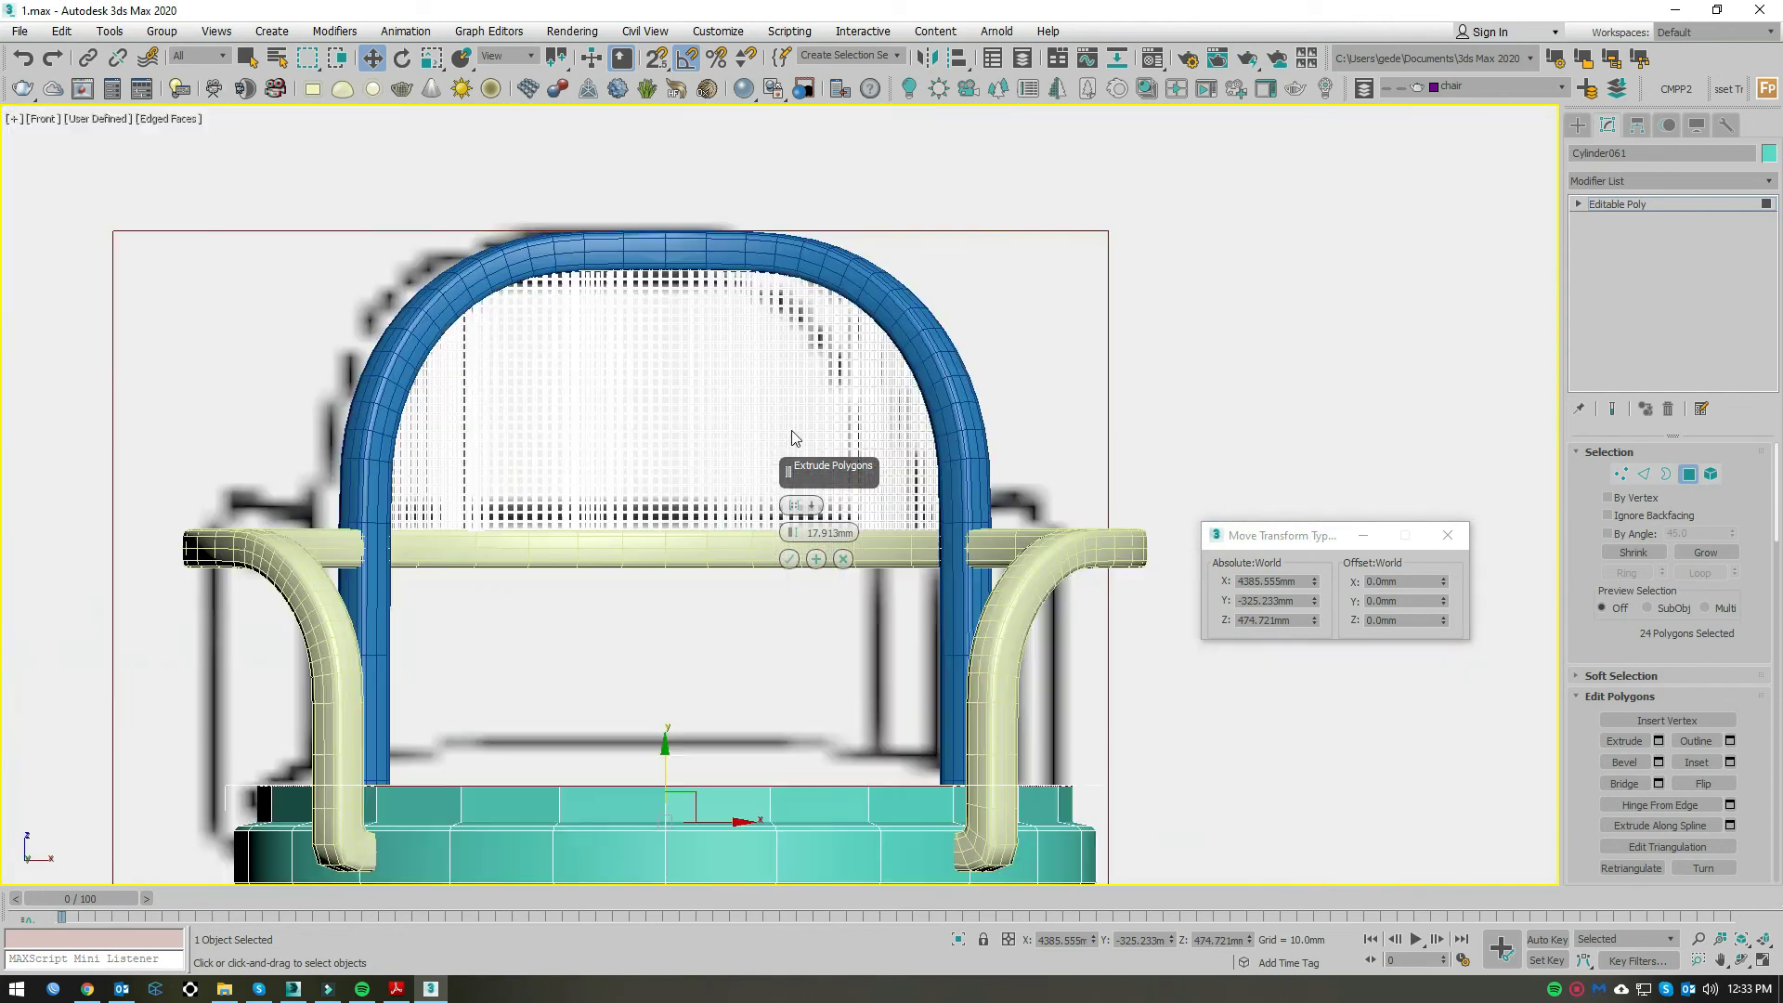
{"action": "scroll", "coordinate": [733, 624], "scroll_direction": "down", "scroll_amount": 3}
{"action": "scroll", "coordinate": [733, 624], "scroll_direction": "up", "scroll_amount": 5}
{"action": "left_click_drag", "start_coordinate": [792, 532], "coordinate": [792, 483]}
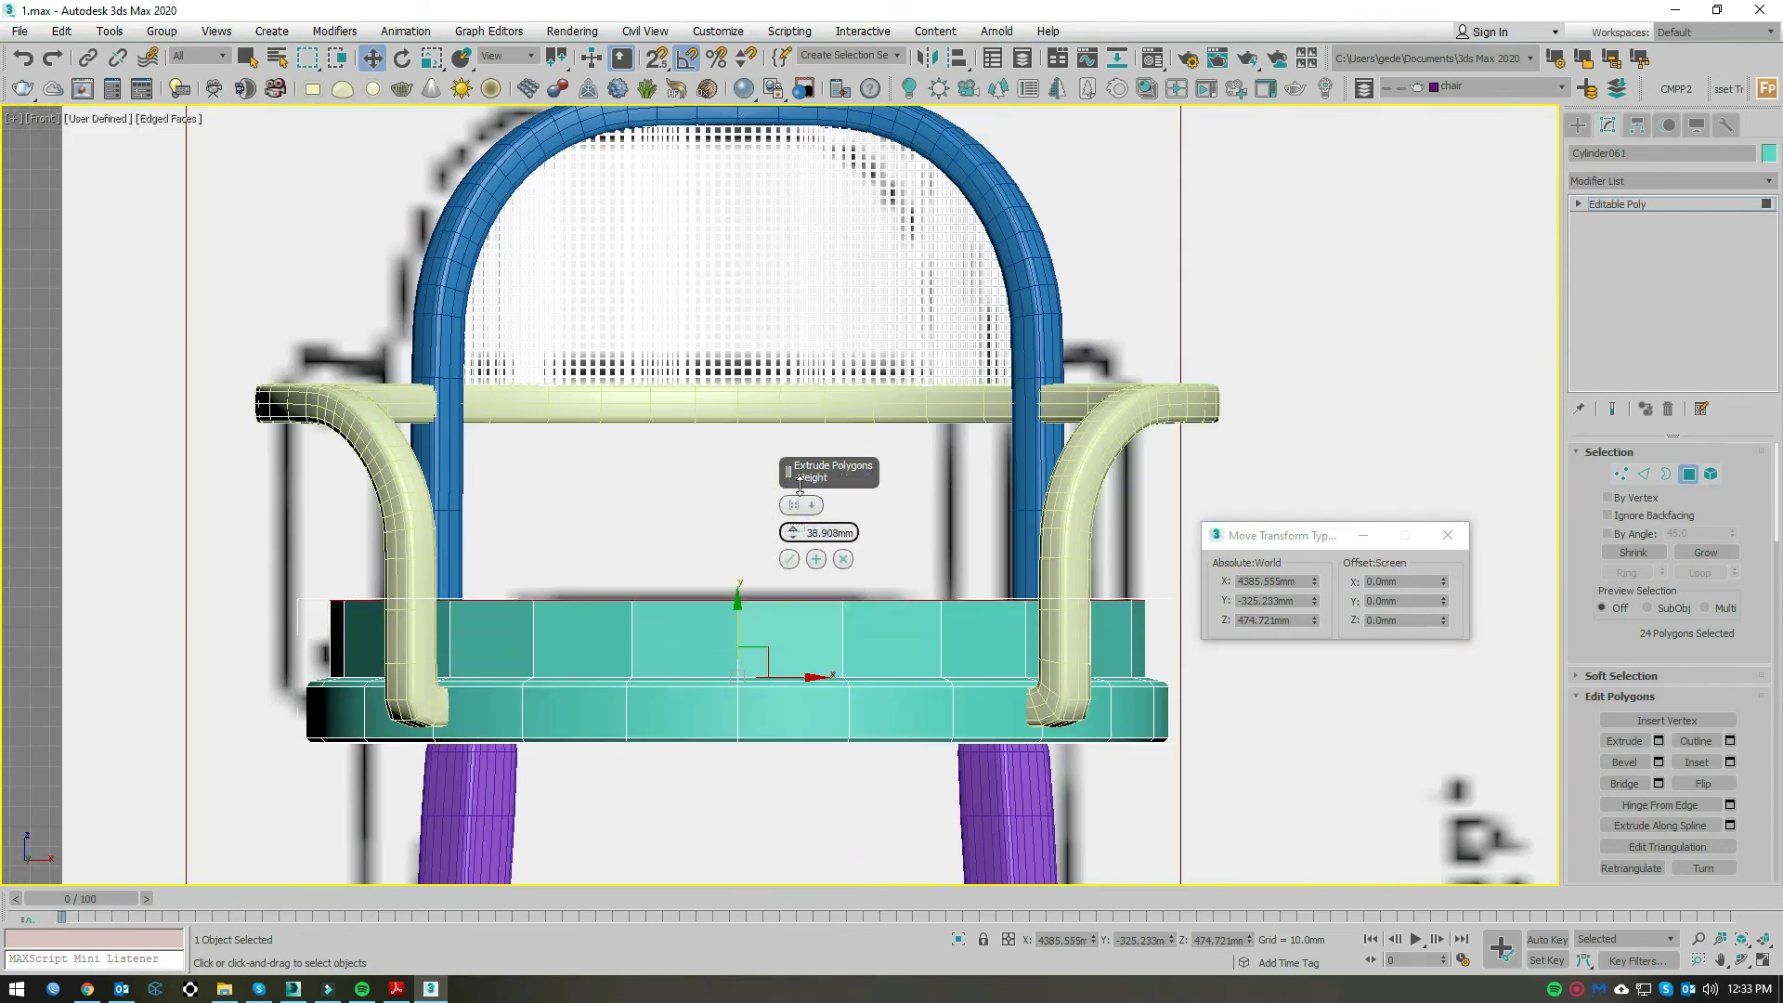
{"action": "left_click", "coordinate": [788, 559]}
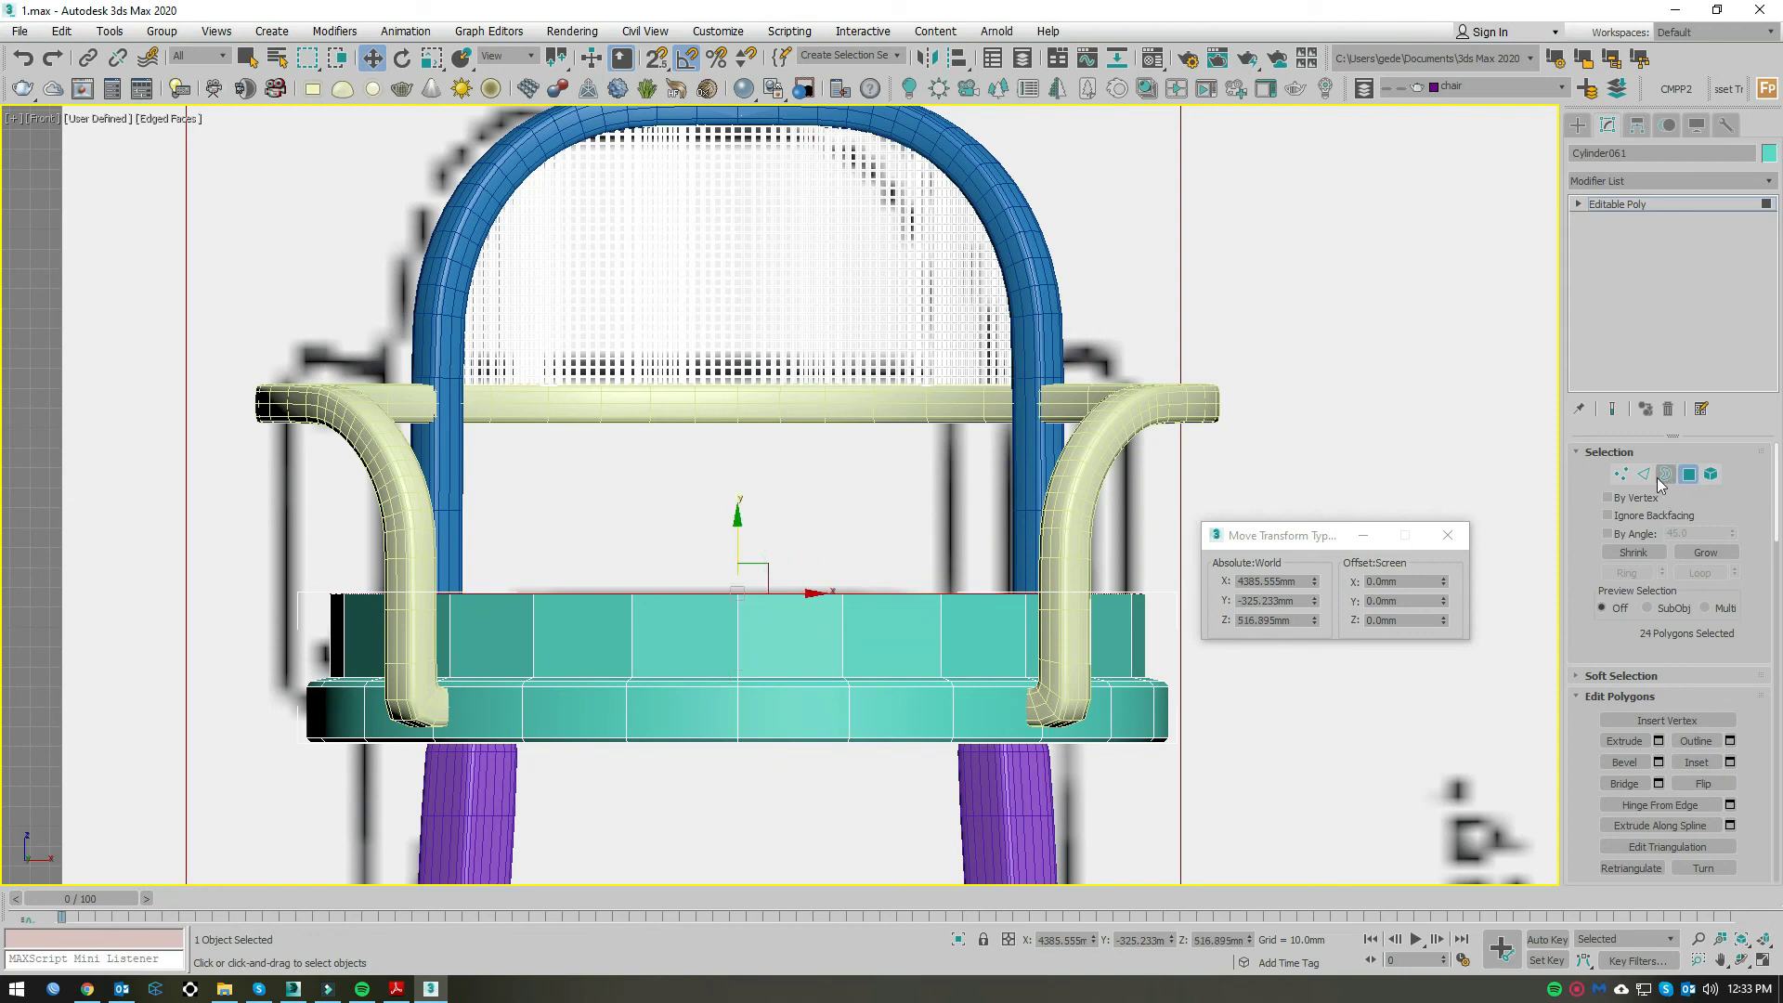
{"action": "left_click", "coordinate": [1645, 481], "text": "ctrl"}
Step: Select the 24-edge loop where the raised cushion meets the seat base
{"action": "key", "text": "p"}
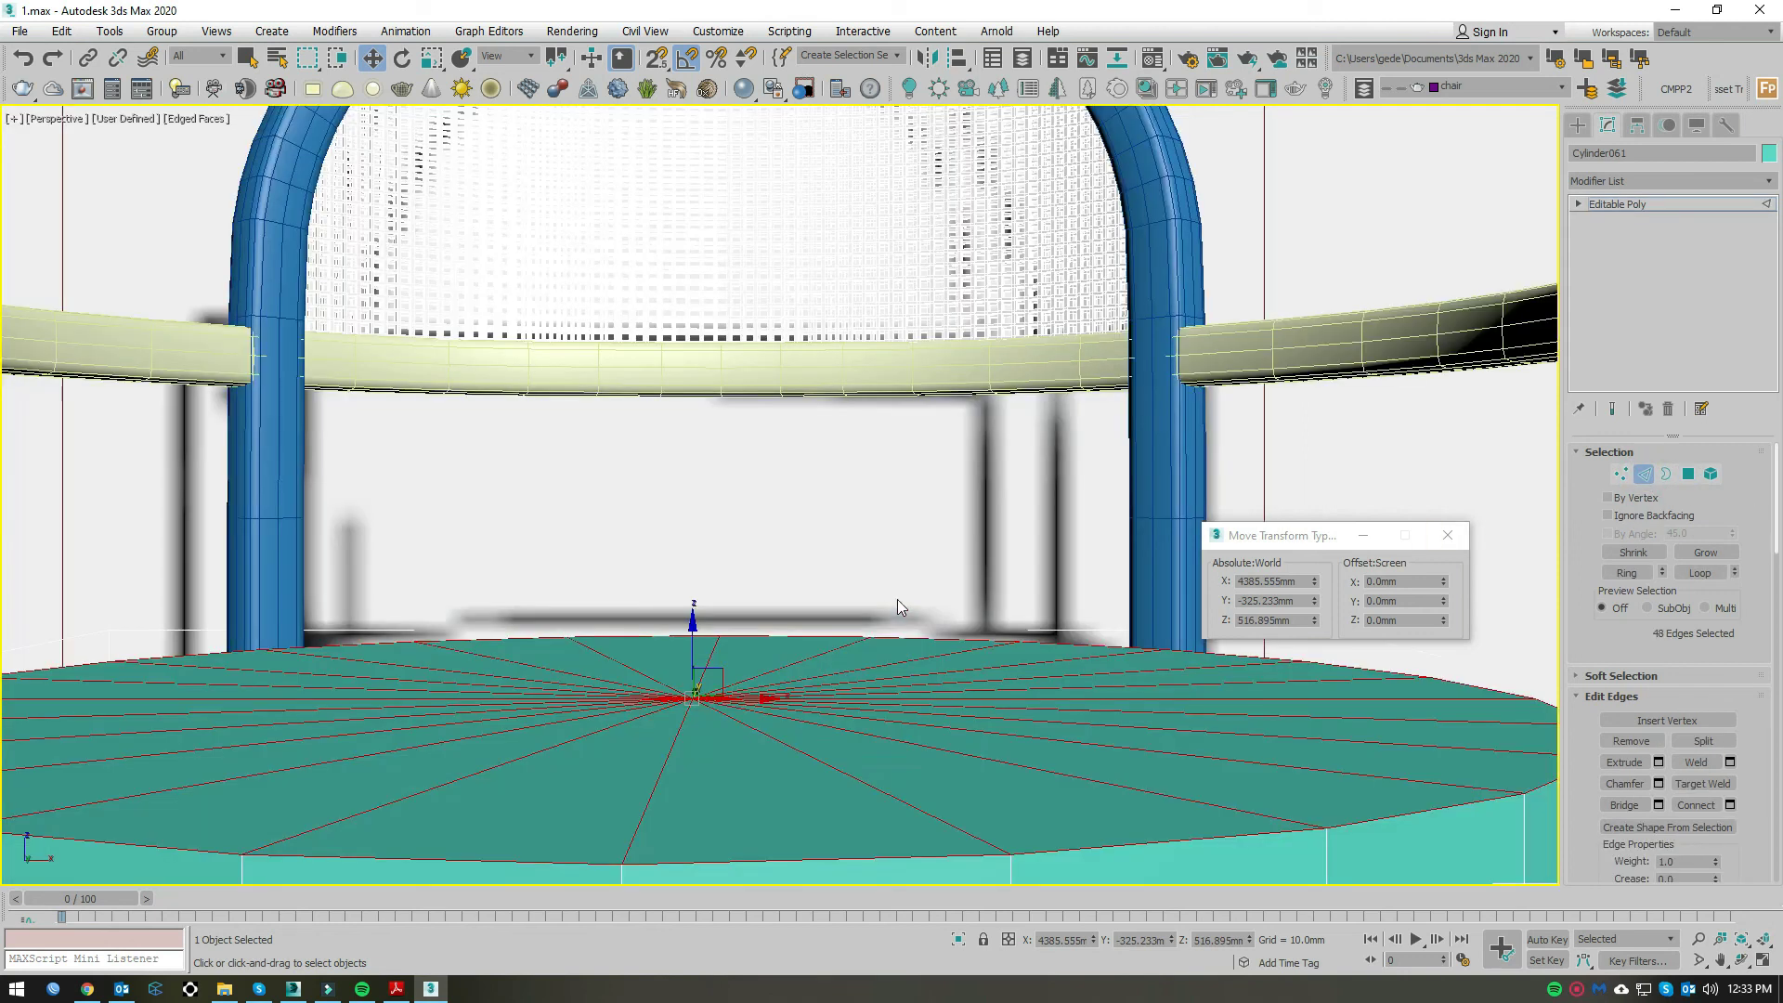
{"action": "middle_click_drag", "start_coordinate": [897, 599], "coordinate": [919, 557], "text": "alt"}
{"action": "scroll", "coordinate": [924, 604], "scroll_direction": "up", "scroll_amount": 3}
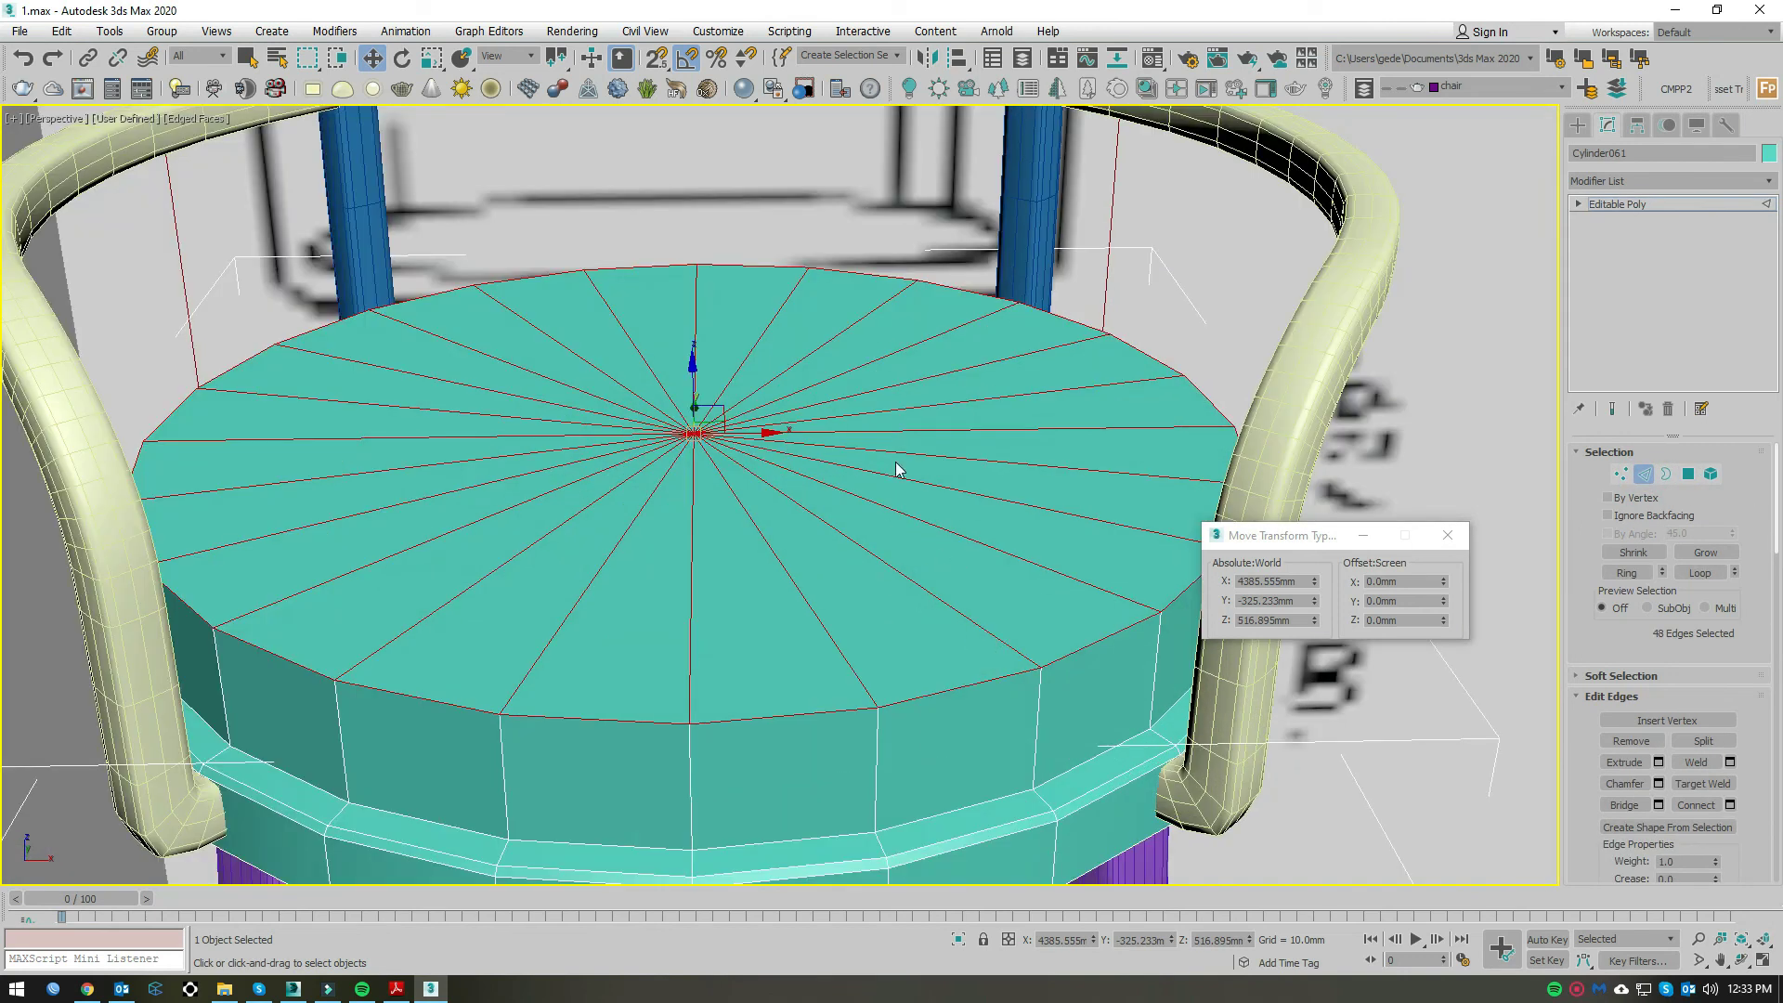
{"action": "left_click", "coordinate": [977, 691]}
{"action": "left_click", "coordinate": [1700, 574]}
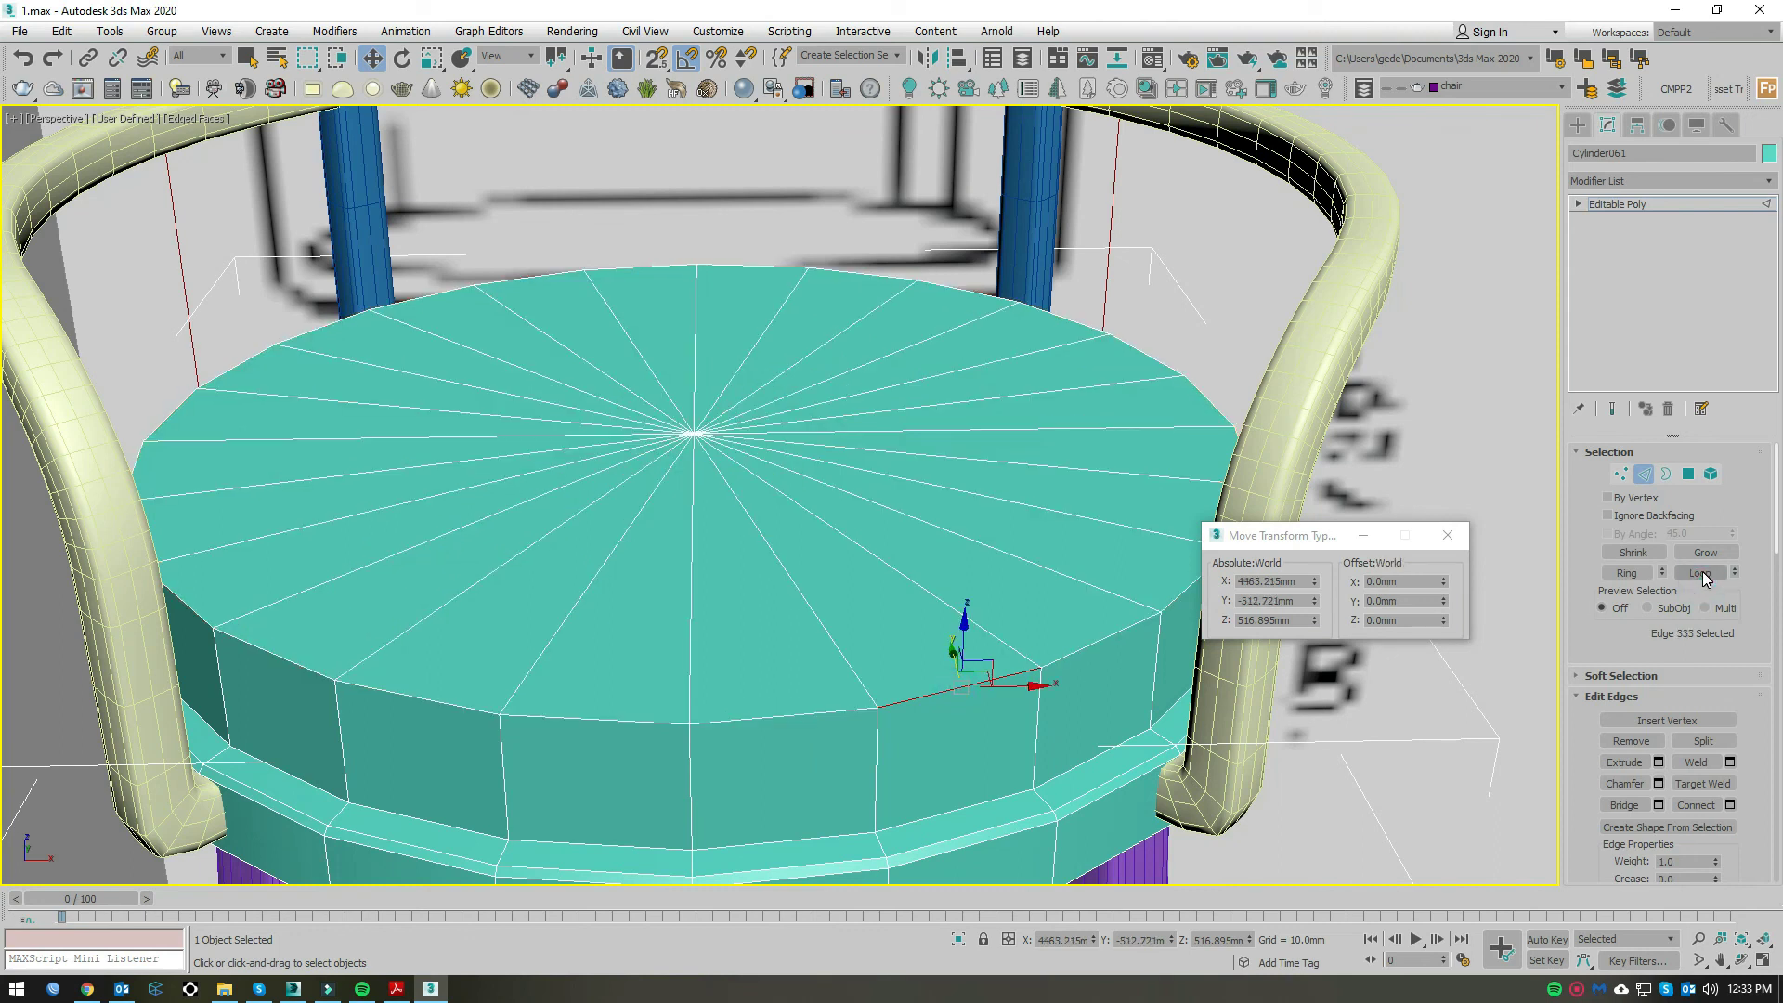
{"action": "middle_click_drag", "start_coordinate": [1086, 668], "coordinate": [1095, 605], "text": "alt"}
{"action": "right_click", "coordinate": [1095, 604]}
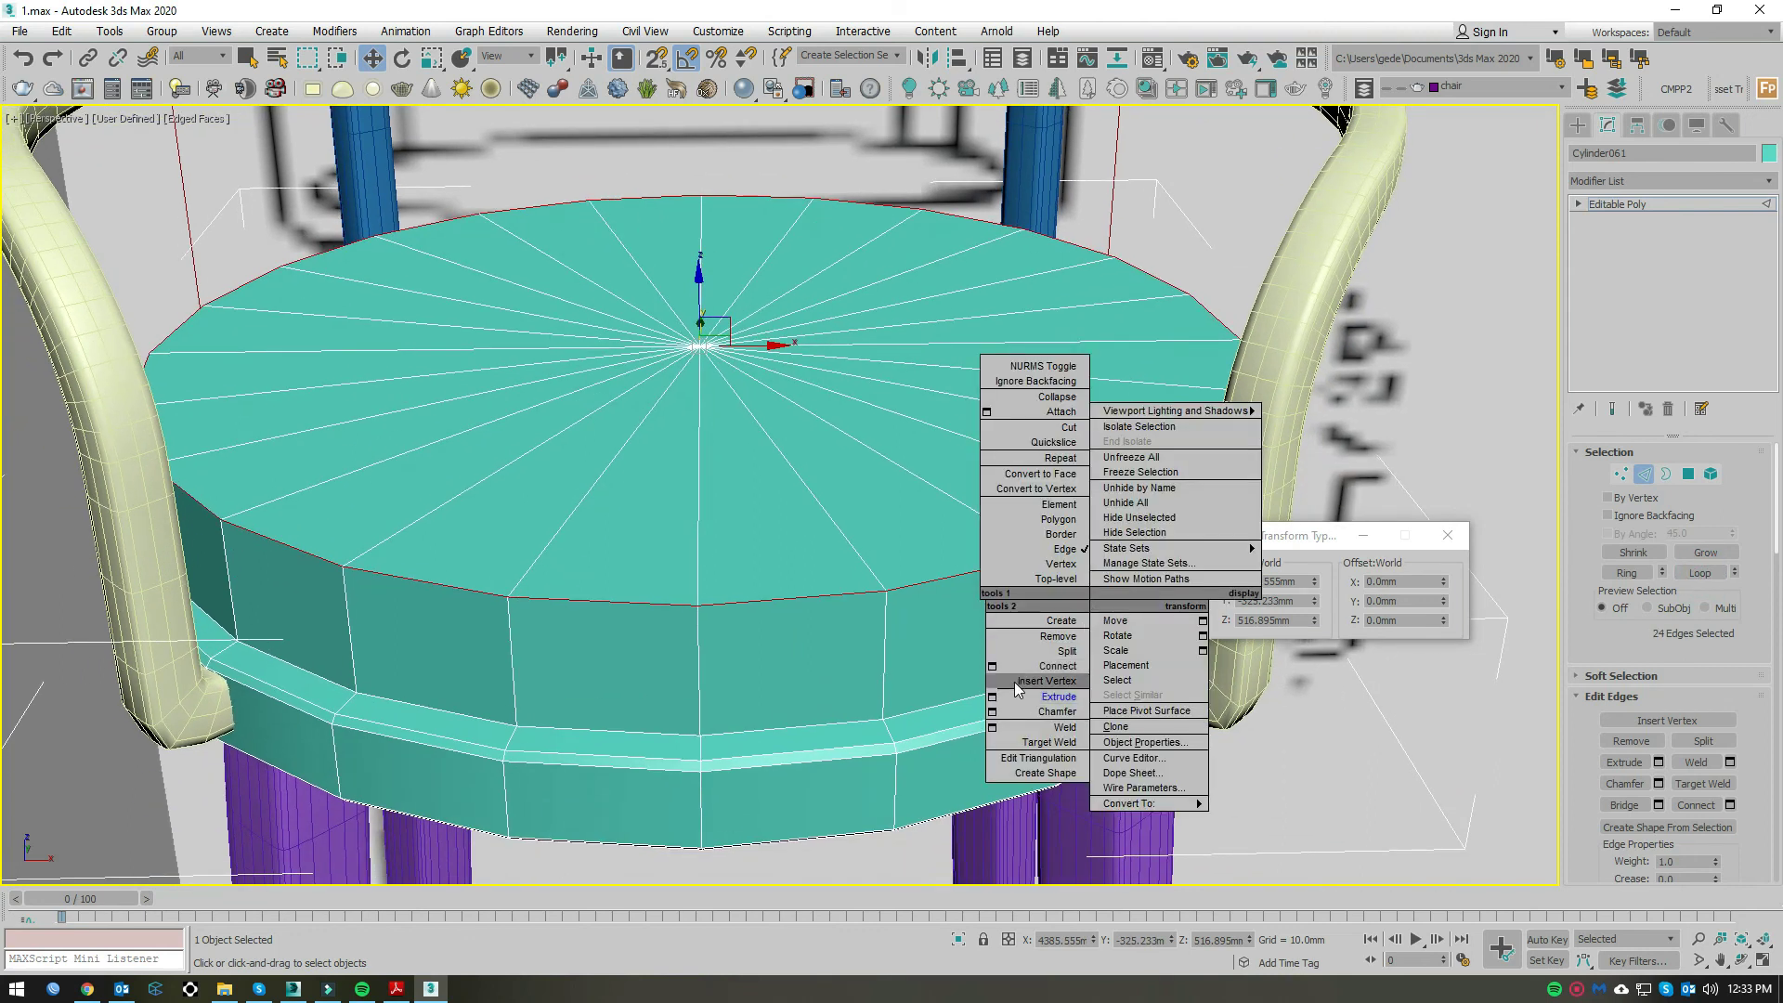
{"action": "left_click", "coordinate": [906, 706]}
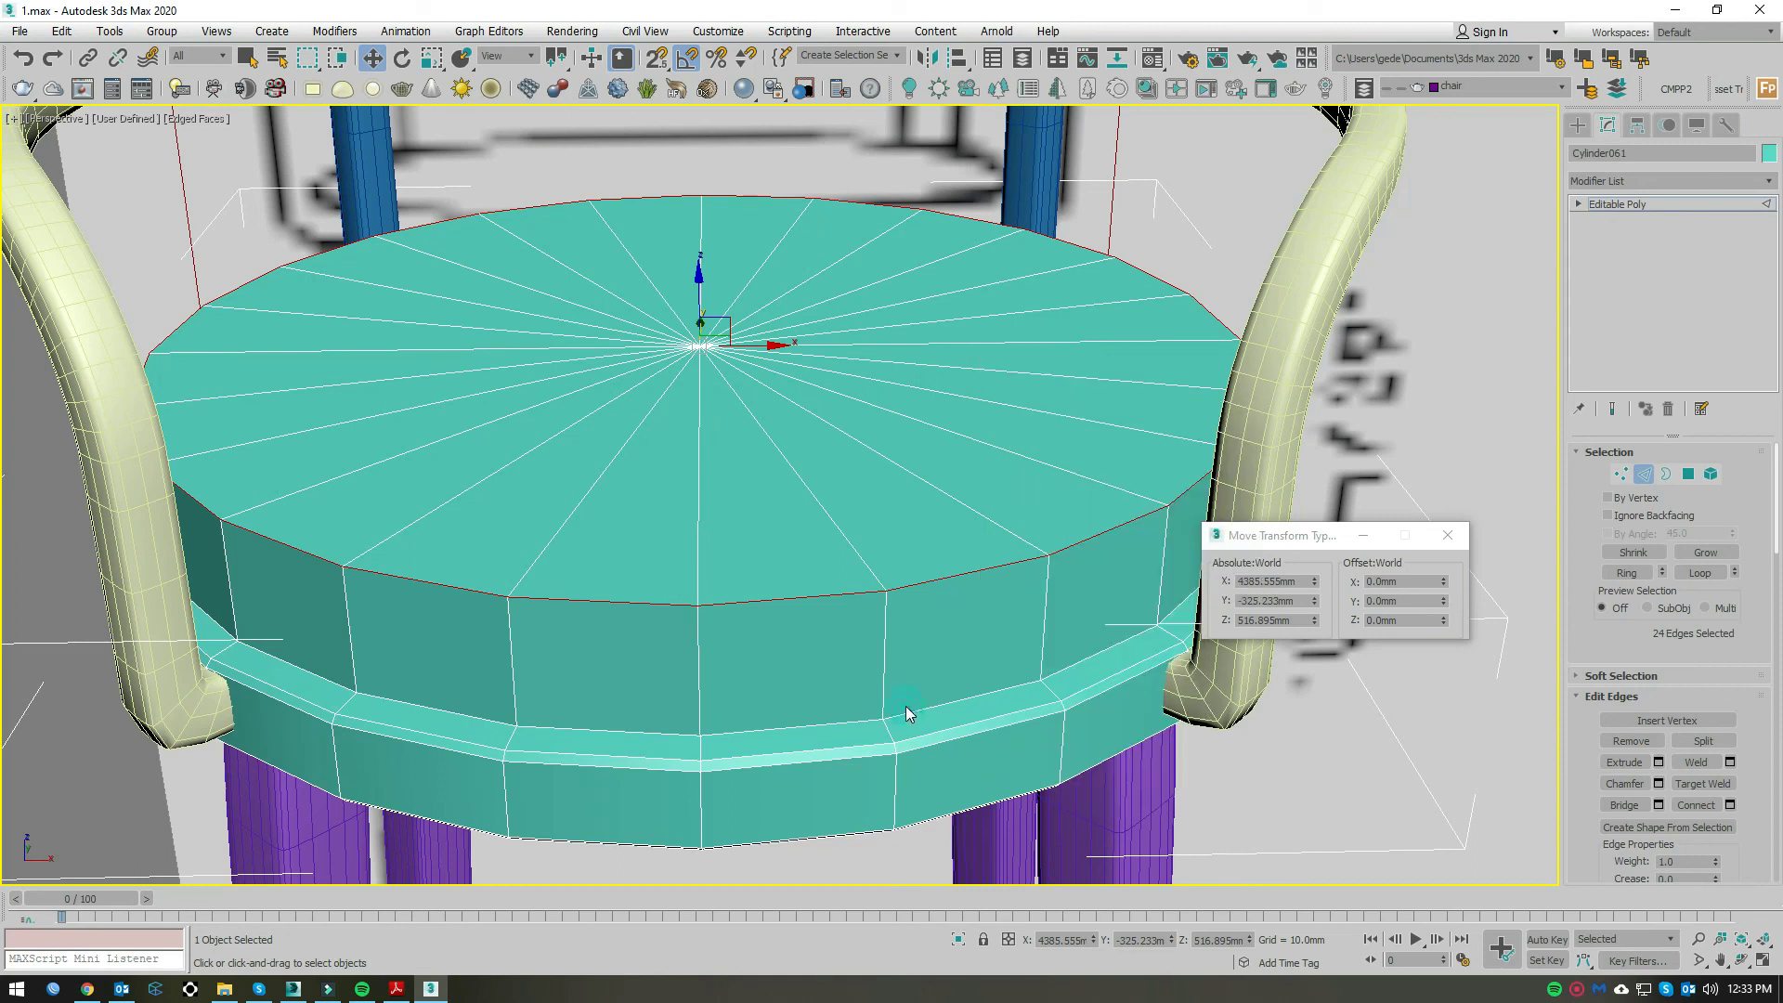
{"action": "left_click", "coordinate": [1699, 576]}
Step: Extrude the edge loop with height -4.442 mm and width 0.329 mm to cut the groove
{"action": "right_click", "coordinate": [1003, 677]}
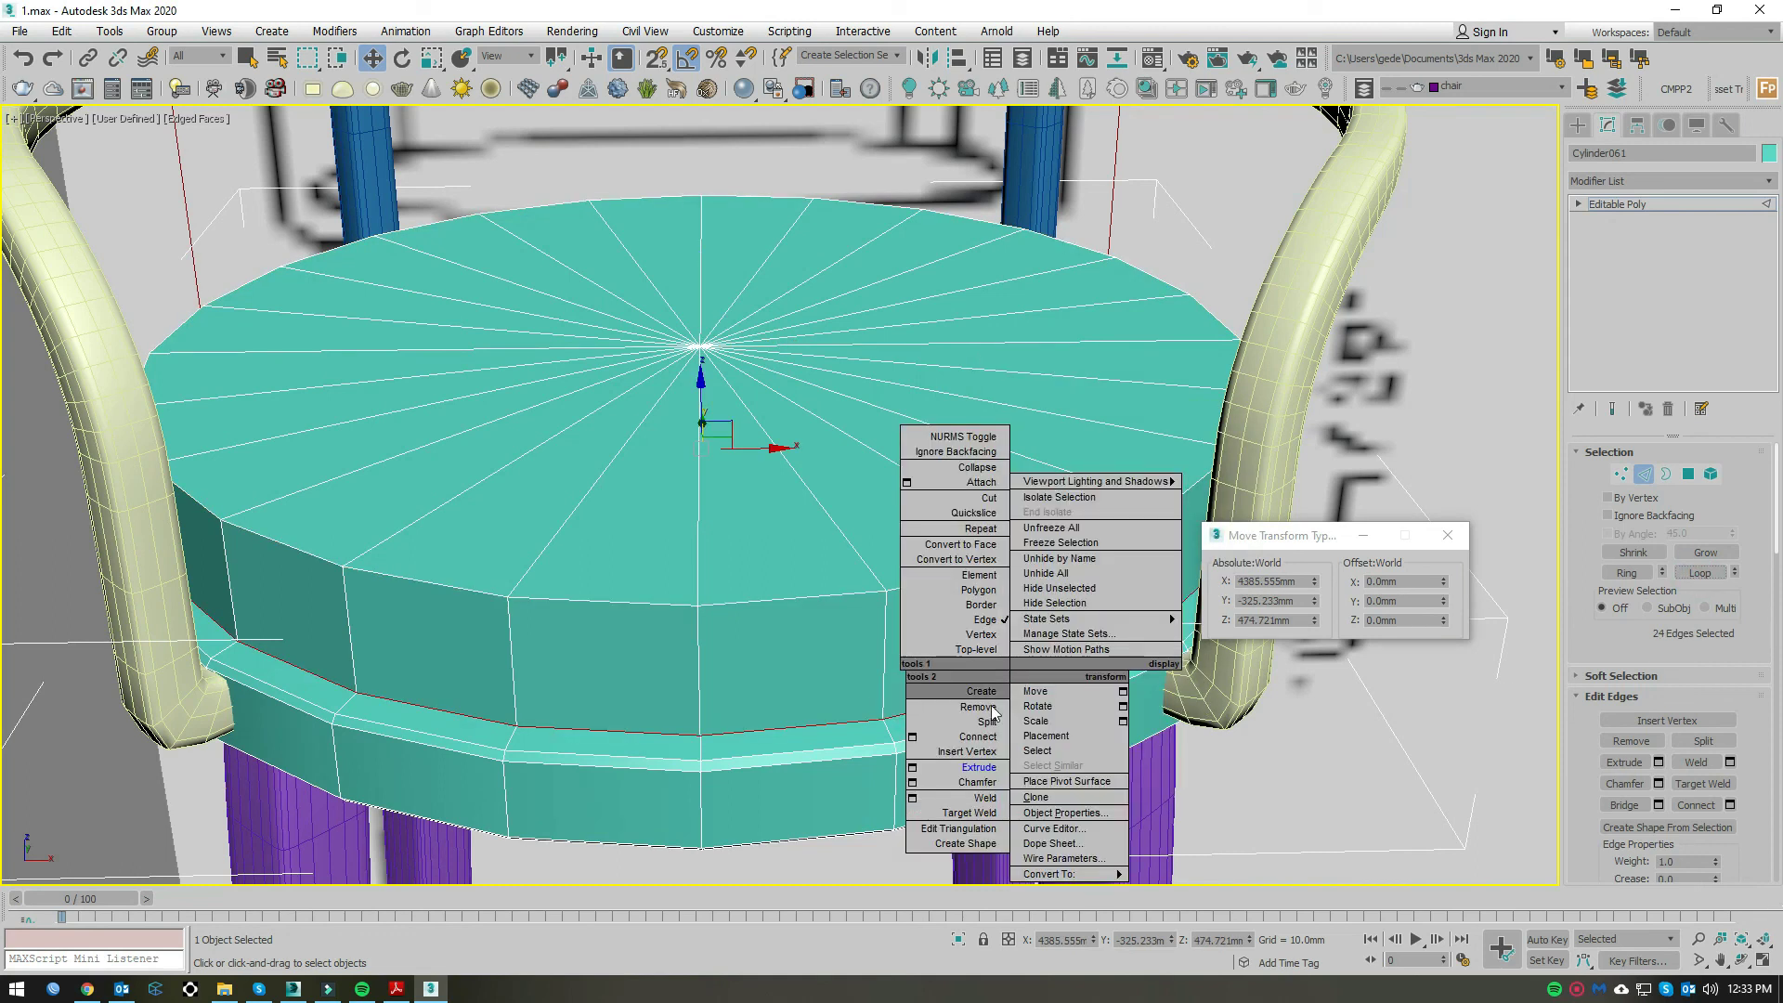
{"action": "left_click", "coordinate": [1001, 688]}
{"action": "middle_click_drag", "start_coordinate": [1001, 684], "coordinate": [1106, 650], "text": "alt"}
{"action": "scroll", "coordinate": [1111, 649], "scroll_direction": "up", "scroll_amount": 5}
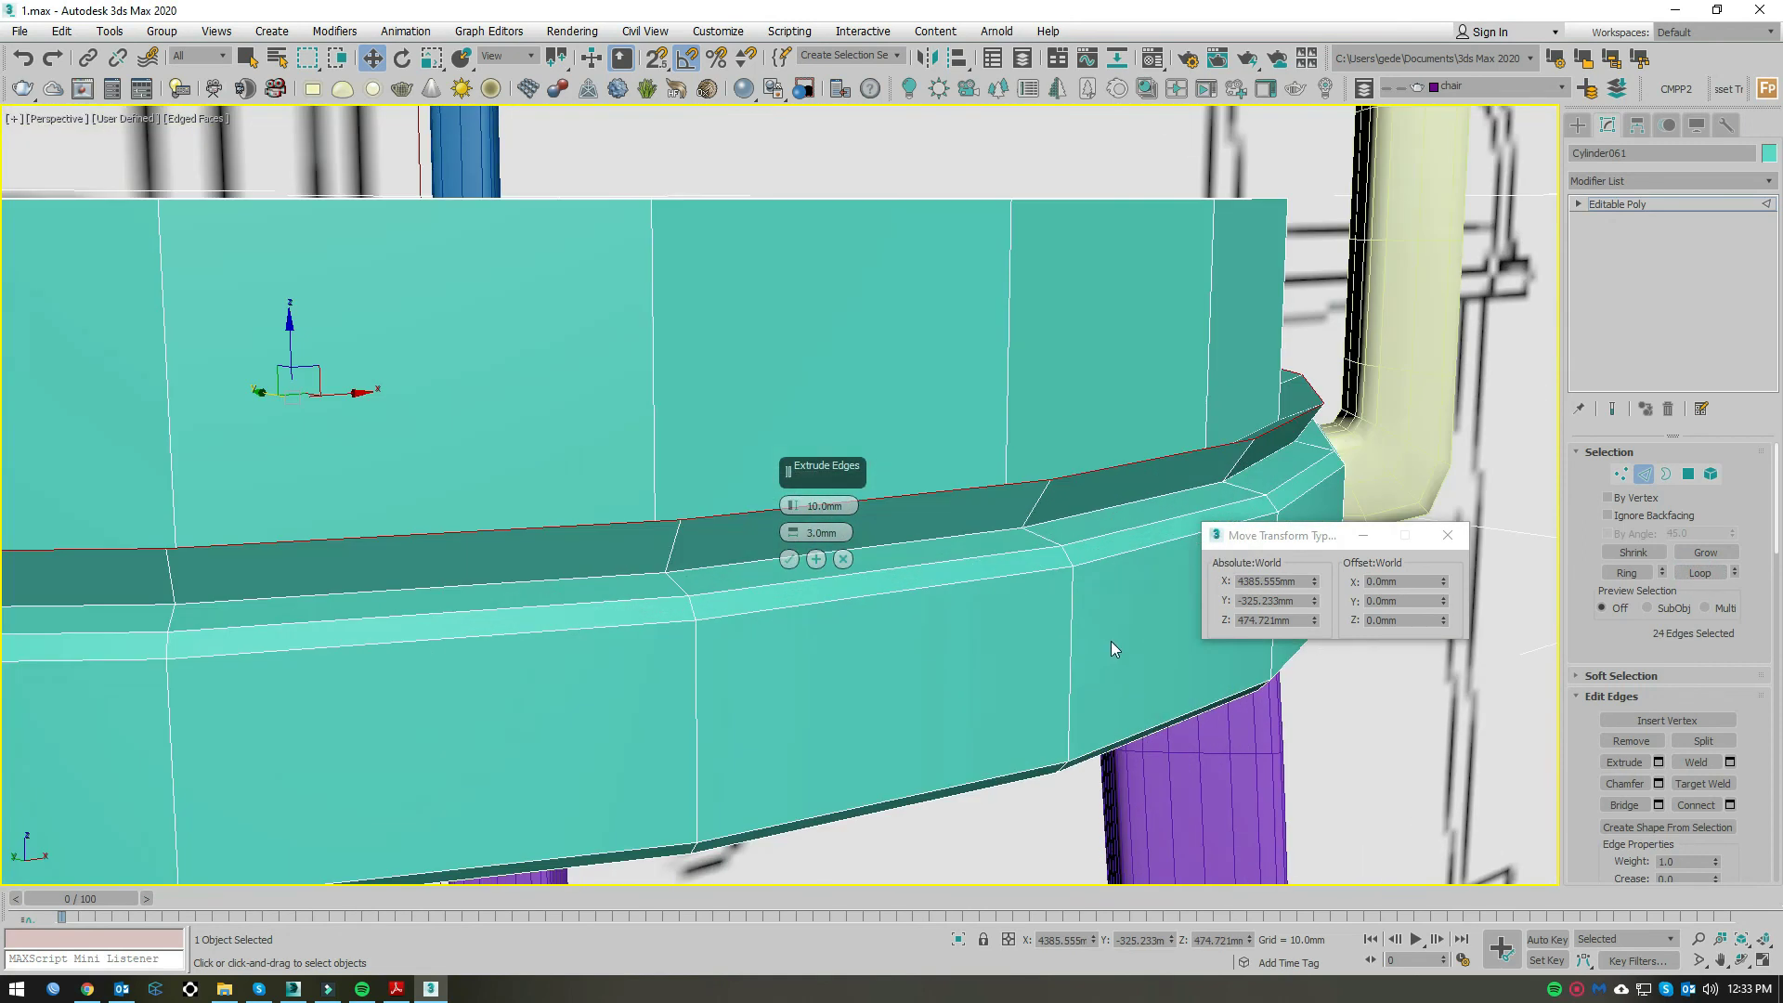
{"action": "left_click_drag", "start_coordinate": [792, 505], "coordinate": [795, 643]}
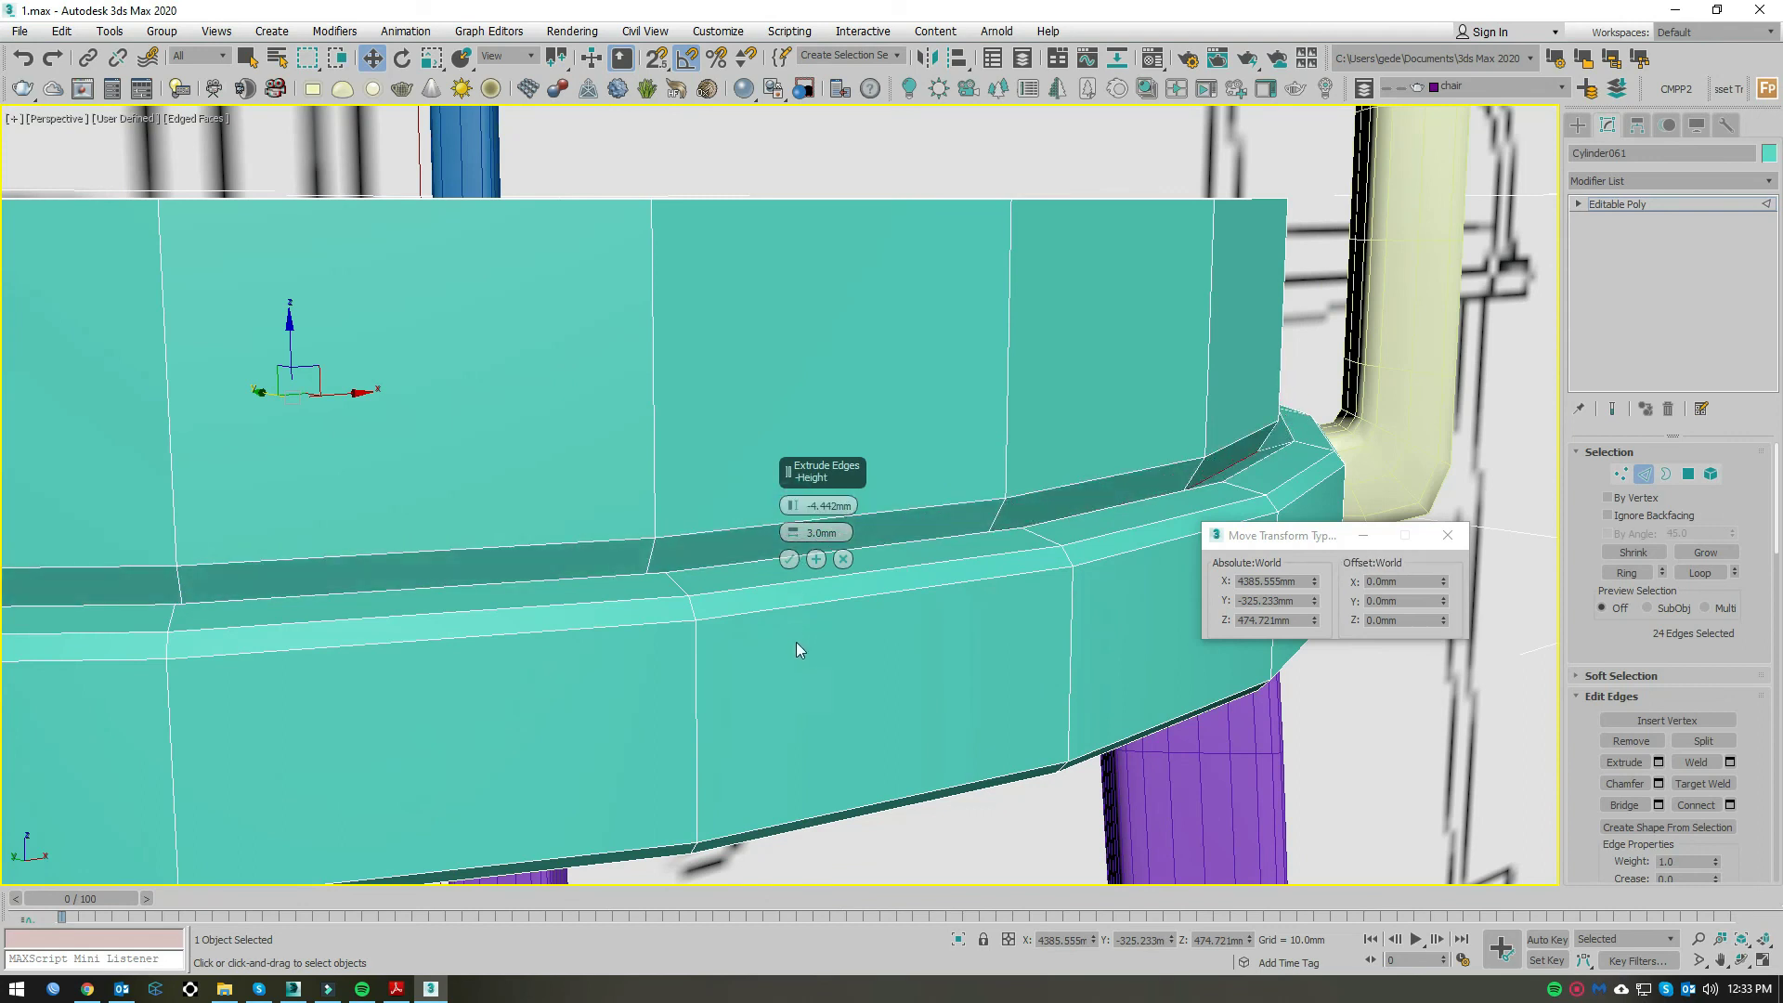
{"action": "left_click_drag", "start_coordinate": [797, 532], "coordinate": [795, 555]}
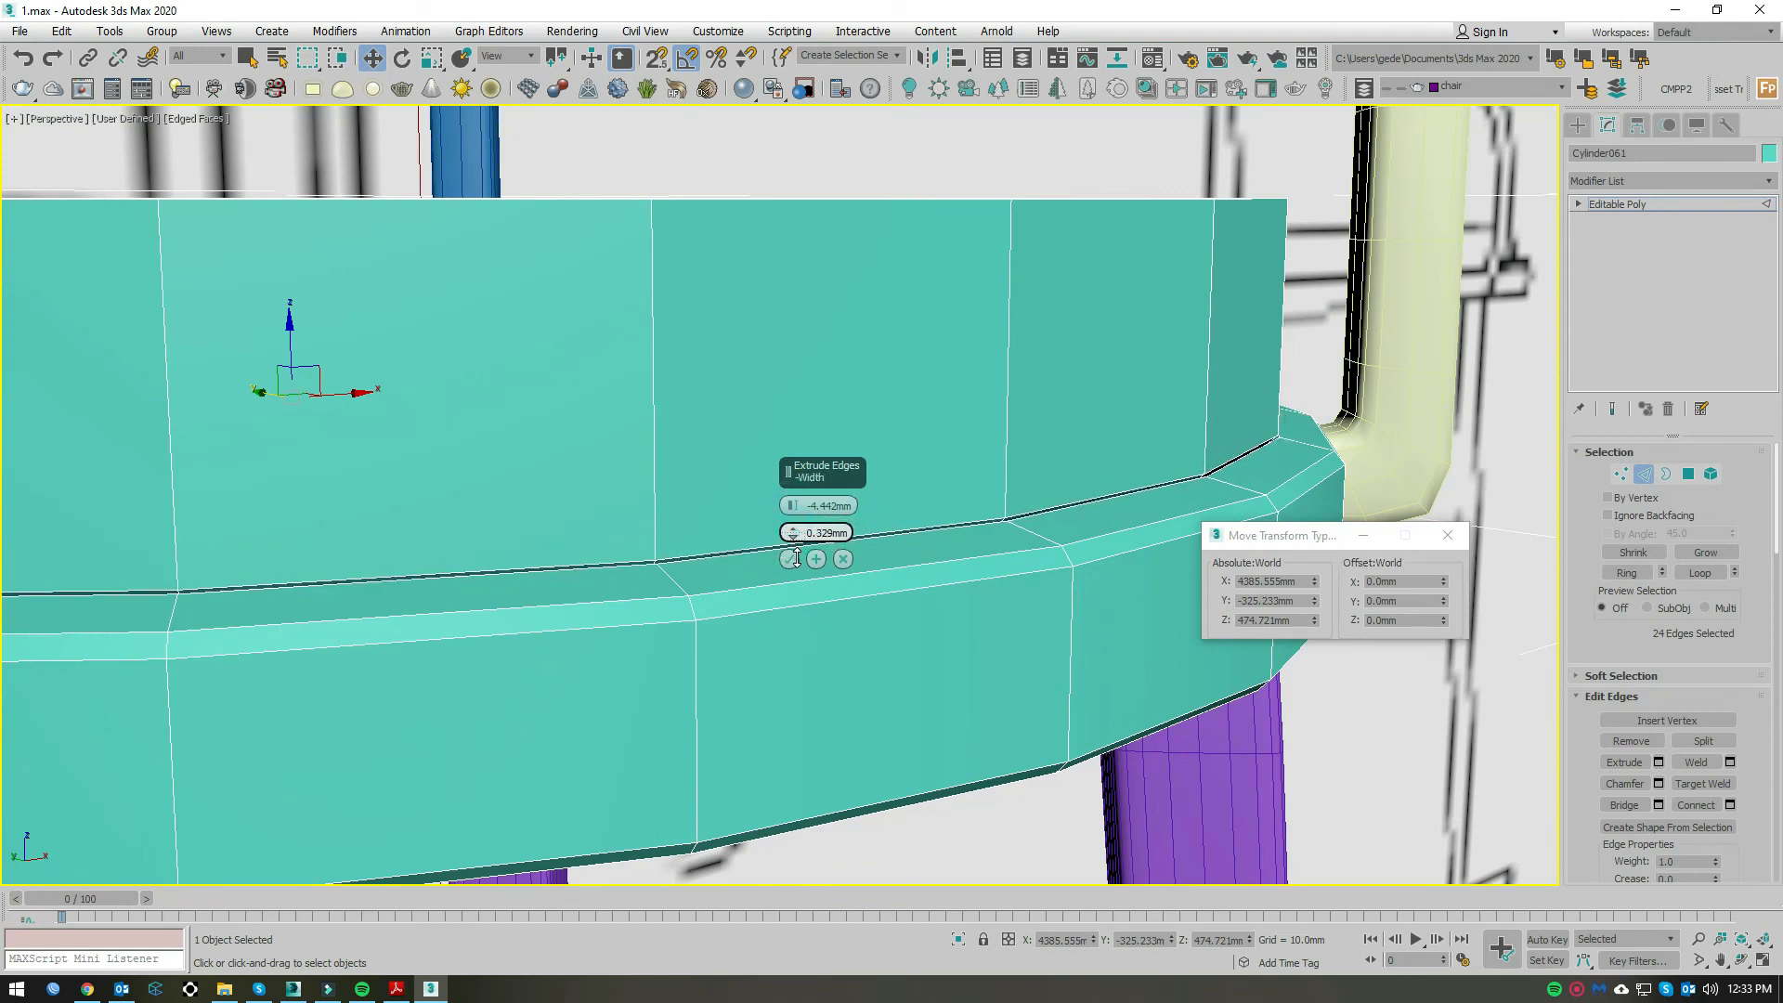
{"action": "left_click", "coordinate": [793, 559]}
{"action": "scroll", "coordinate": [1054, 508], "scroll_direction": "up", "scroll_amount": 5}
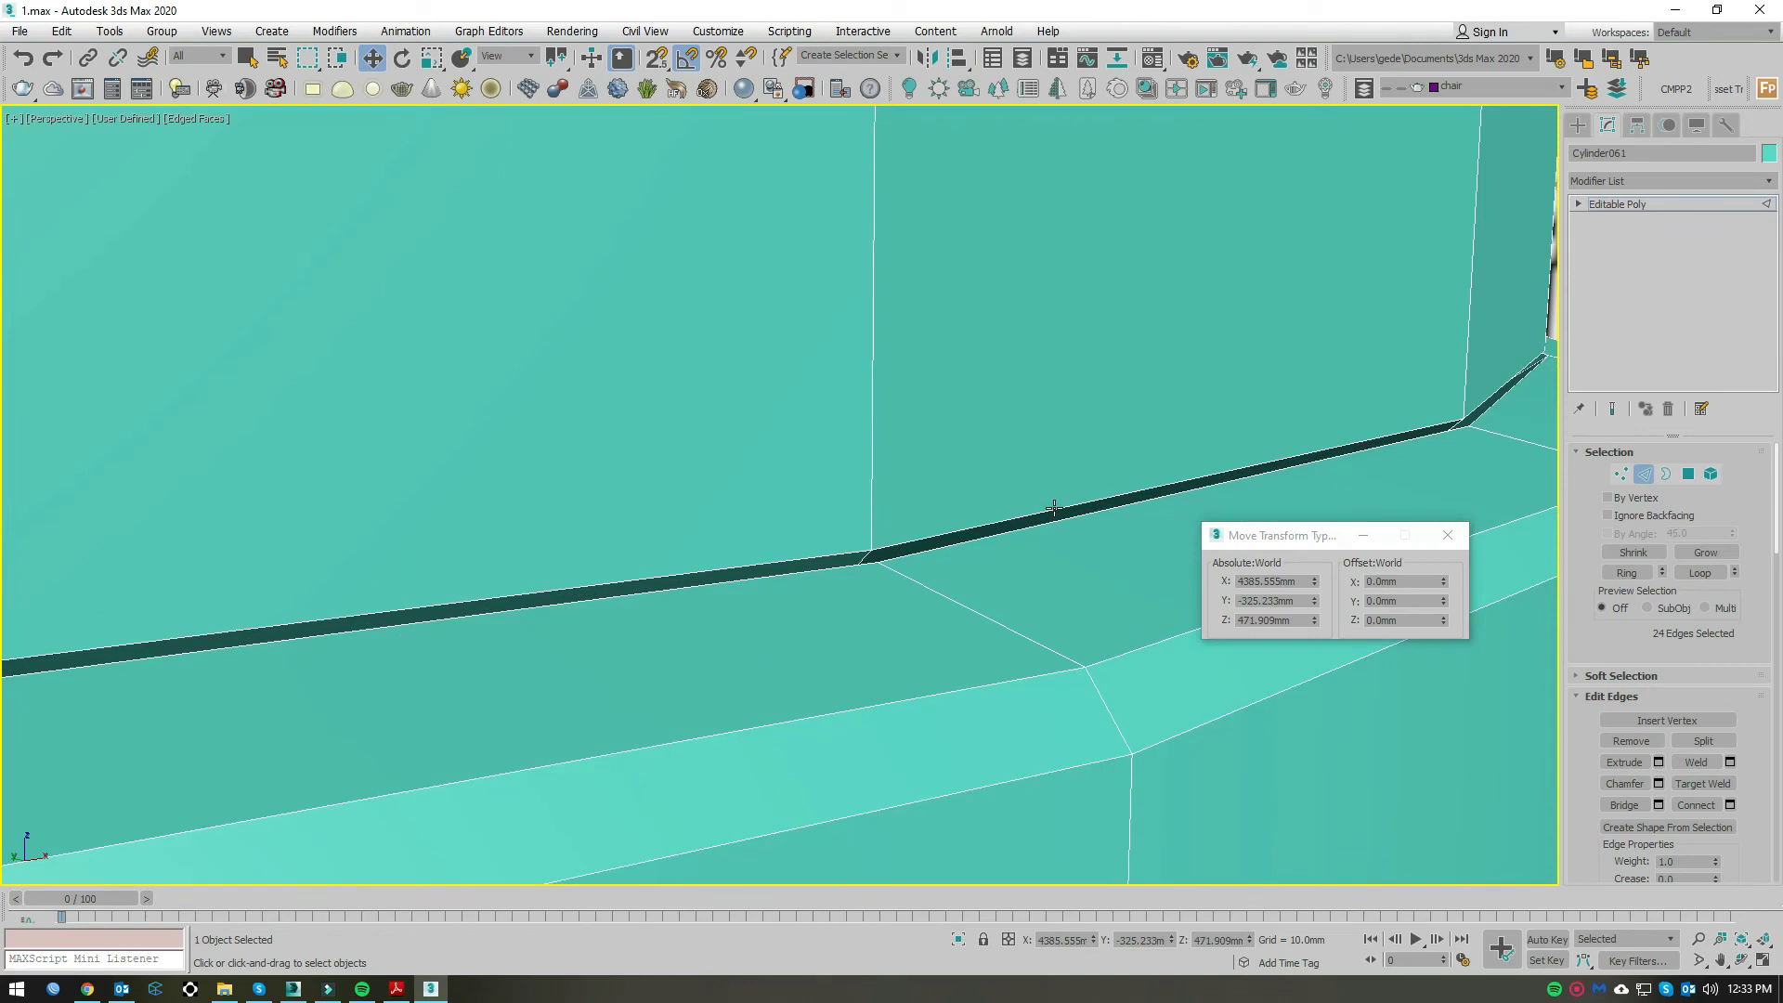
{"action": "scroll", "coordinate": [1046, 512], "scroll_direction": "down", "scroll_amount": 5}
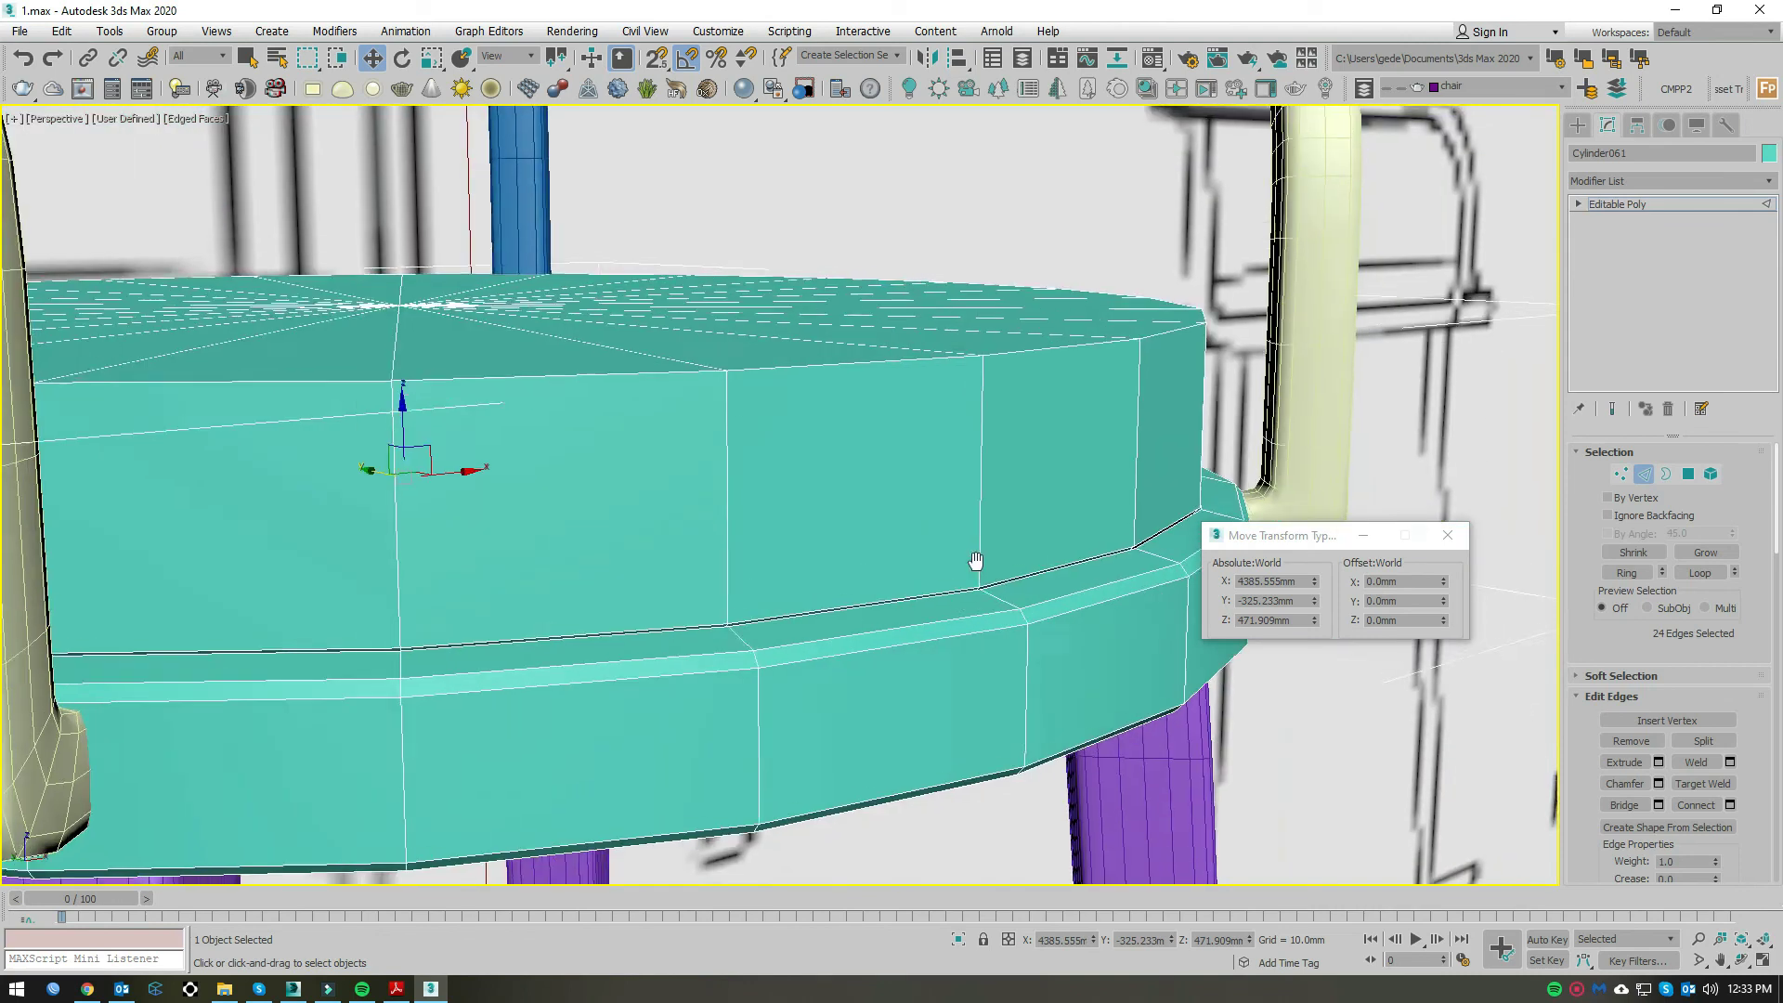
{"action": "scroll", "coordinate": [1462, 370], "scroll_direction": "down", "scroll_amount": 5}
{"action": "middle_click_drag", "start_coordinate": [1461, 370], "coordinate": [1448, 307], "text": "alt"}
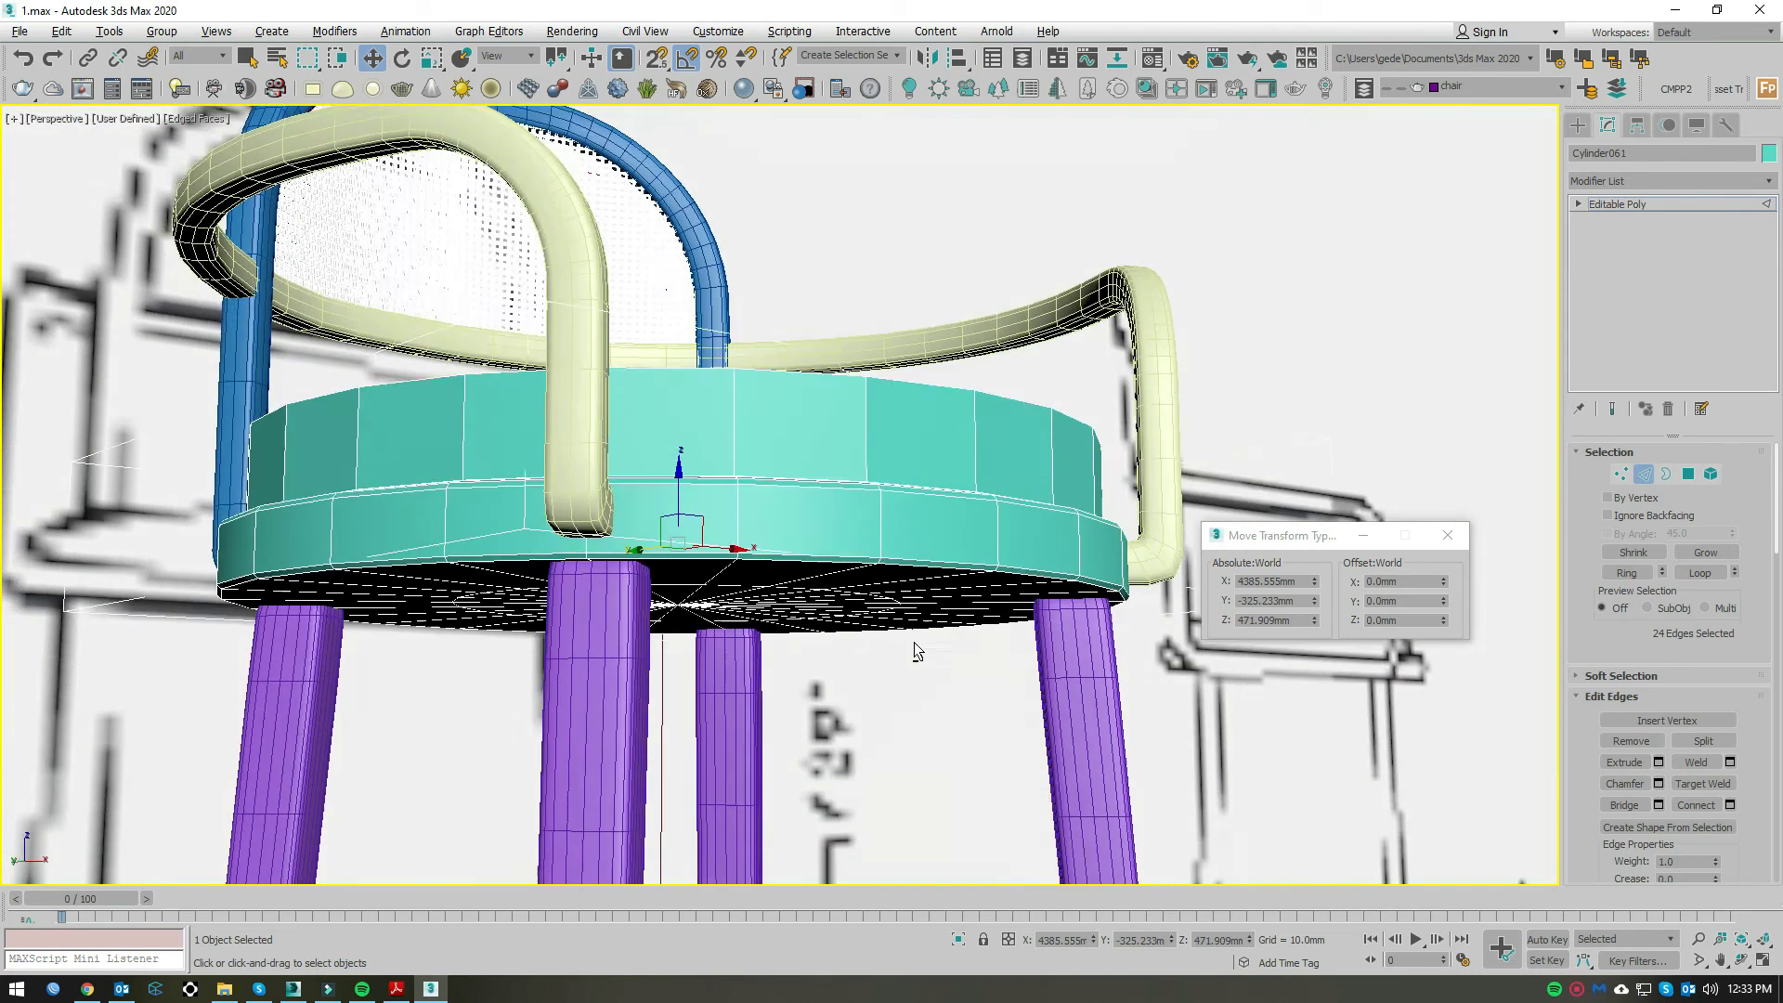
Step: Connect the cushion side's edge ring with a new loop, sliding it along the seat side
{"action": "left_click", "coordinate": [1668, 182]}
{"action": "left_click_drag", "start_coordinate": [1770, 330], "coordinate": [1770, 608]}
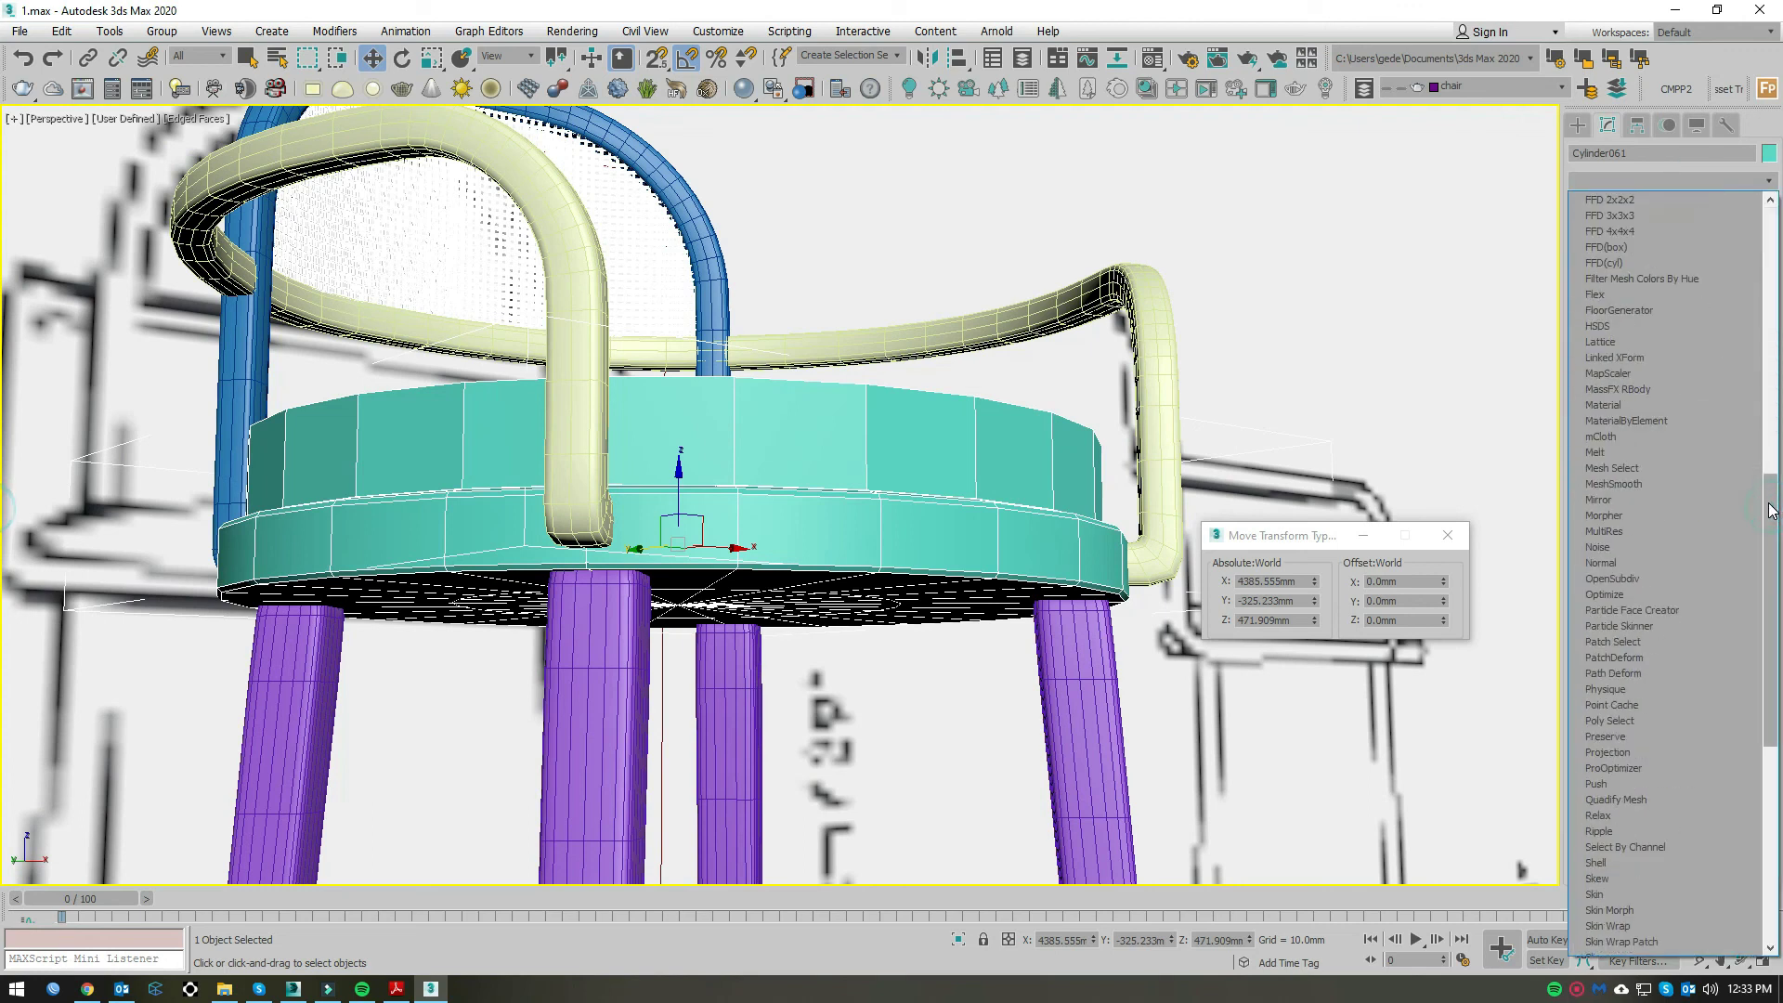
{"action": "left_click", "coordinate": [1239, 423]}
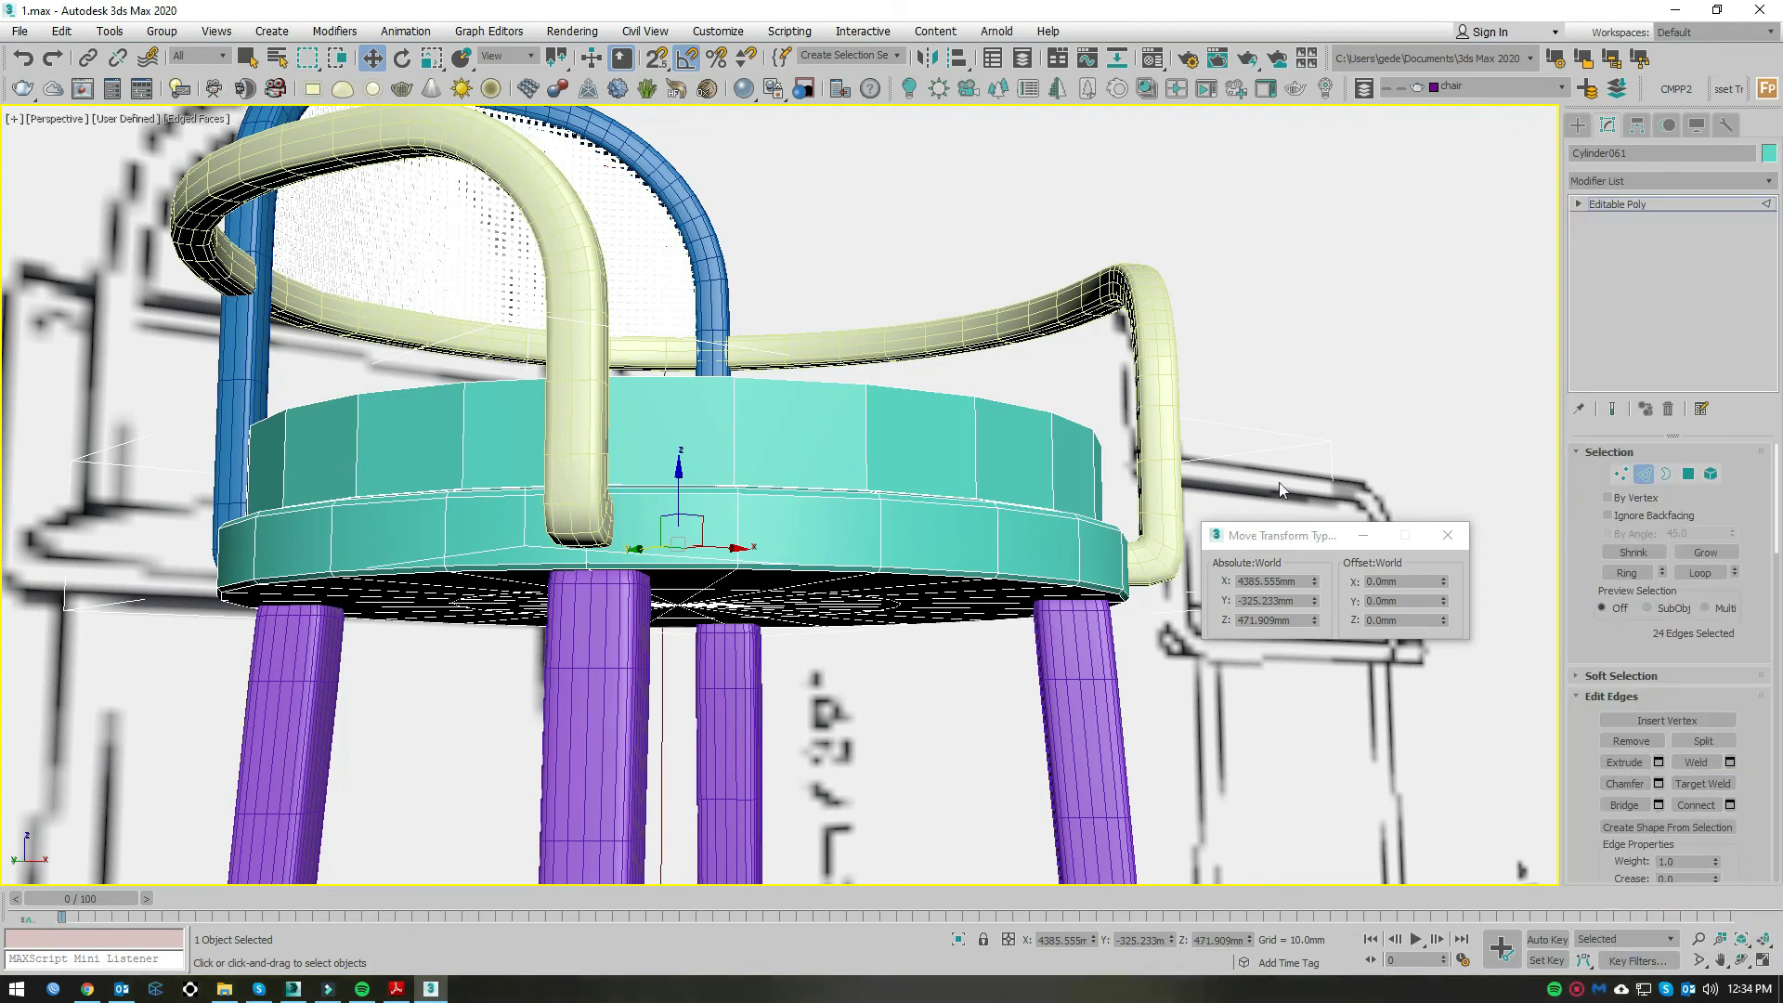
{"action": "left_click", "coordinate": [1633, 552]}
{"action": "right_click", "coordinate": [1116, 528]}
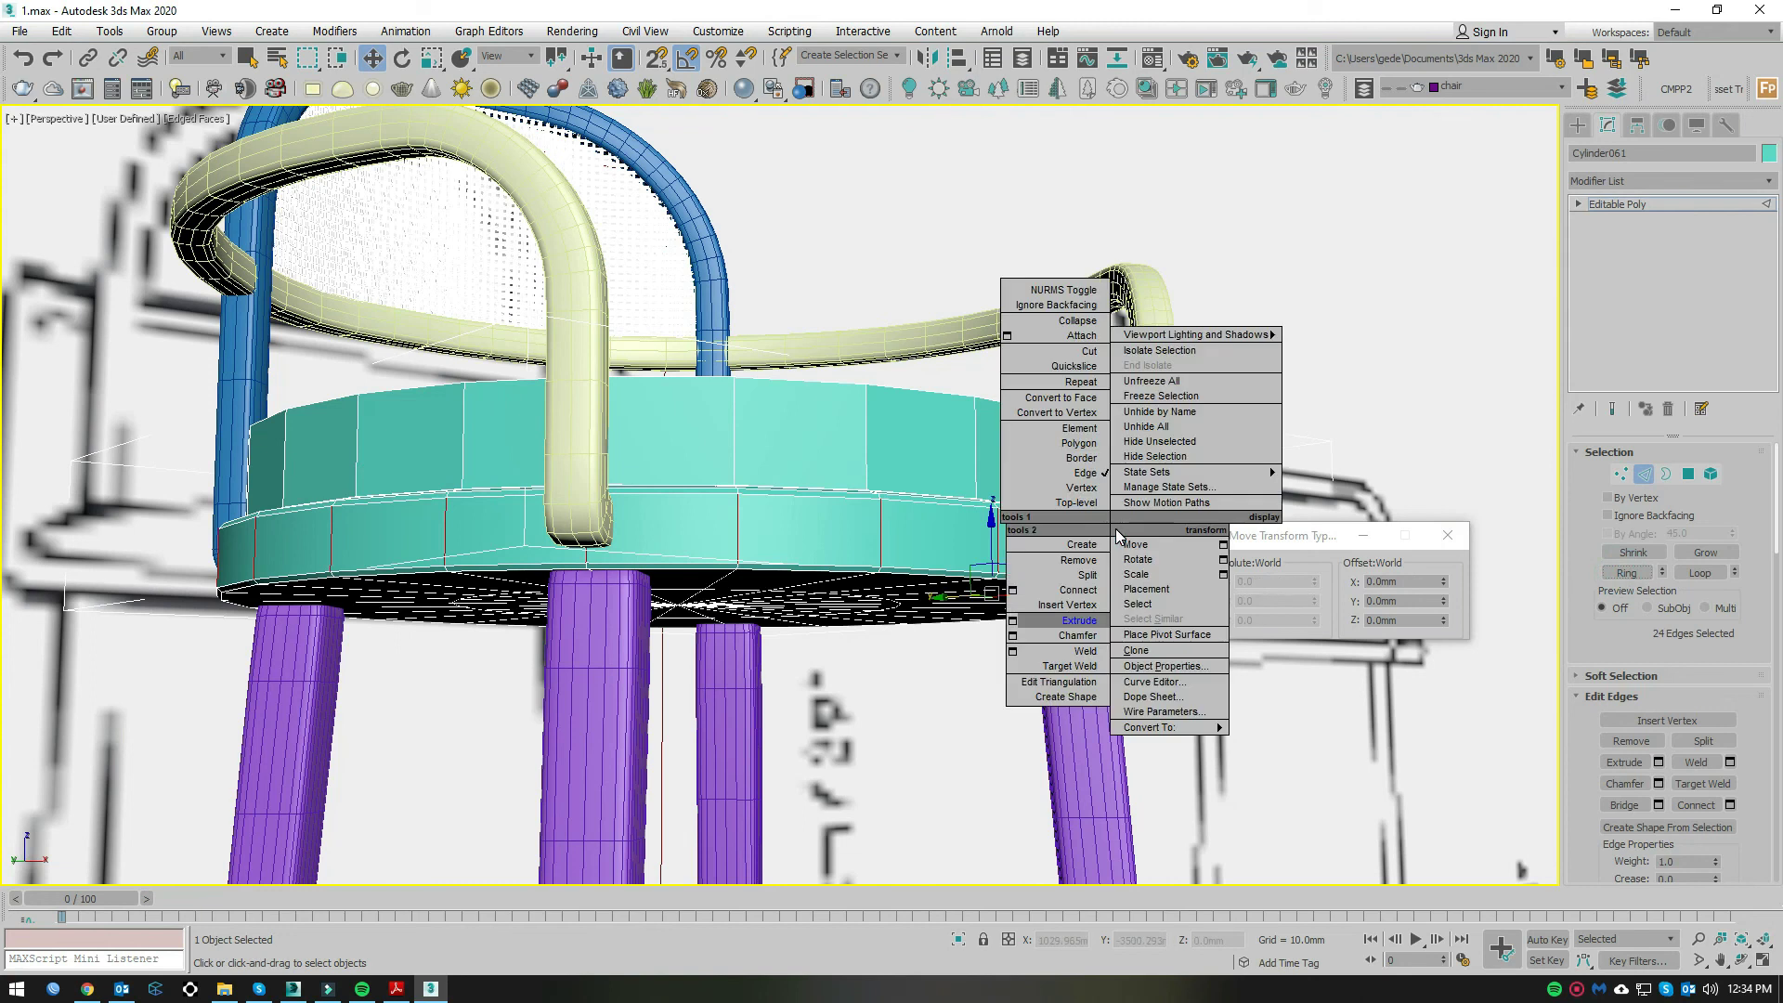
{"action": "left_click", "coordinate": [1013, 590]}
{"action": "left_click_drag", "start_coordinate": [792, 559], "coordinate": [817, 469]}
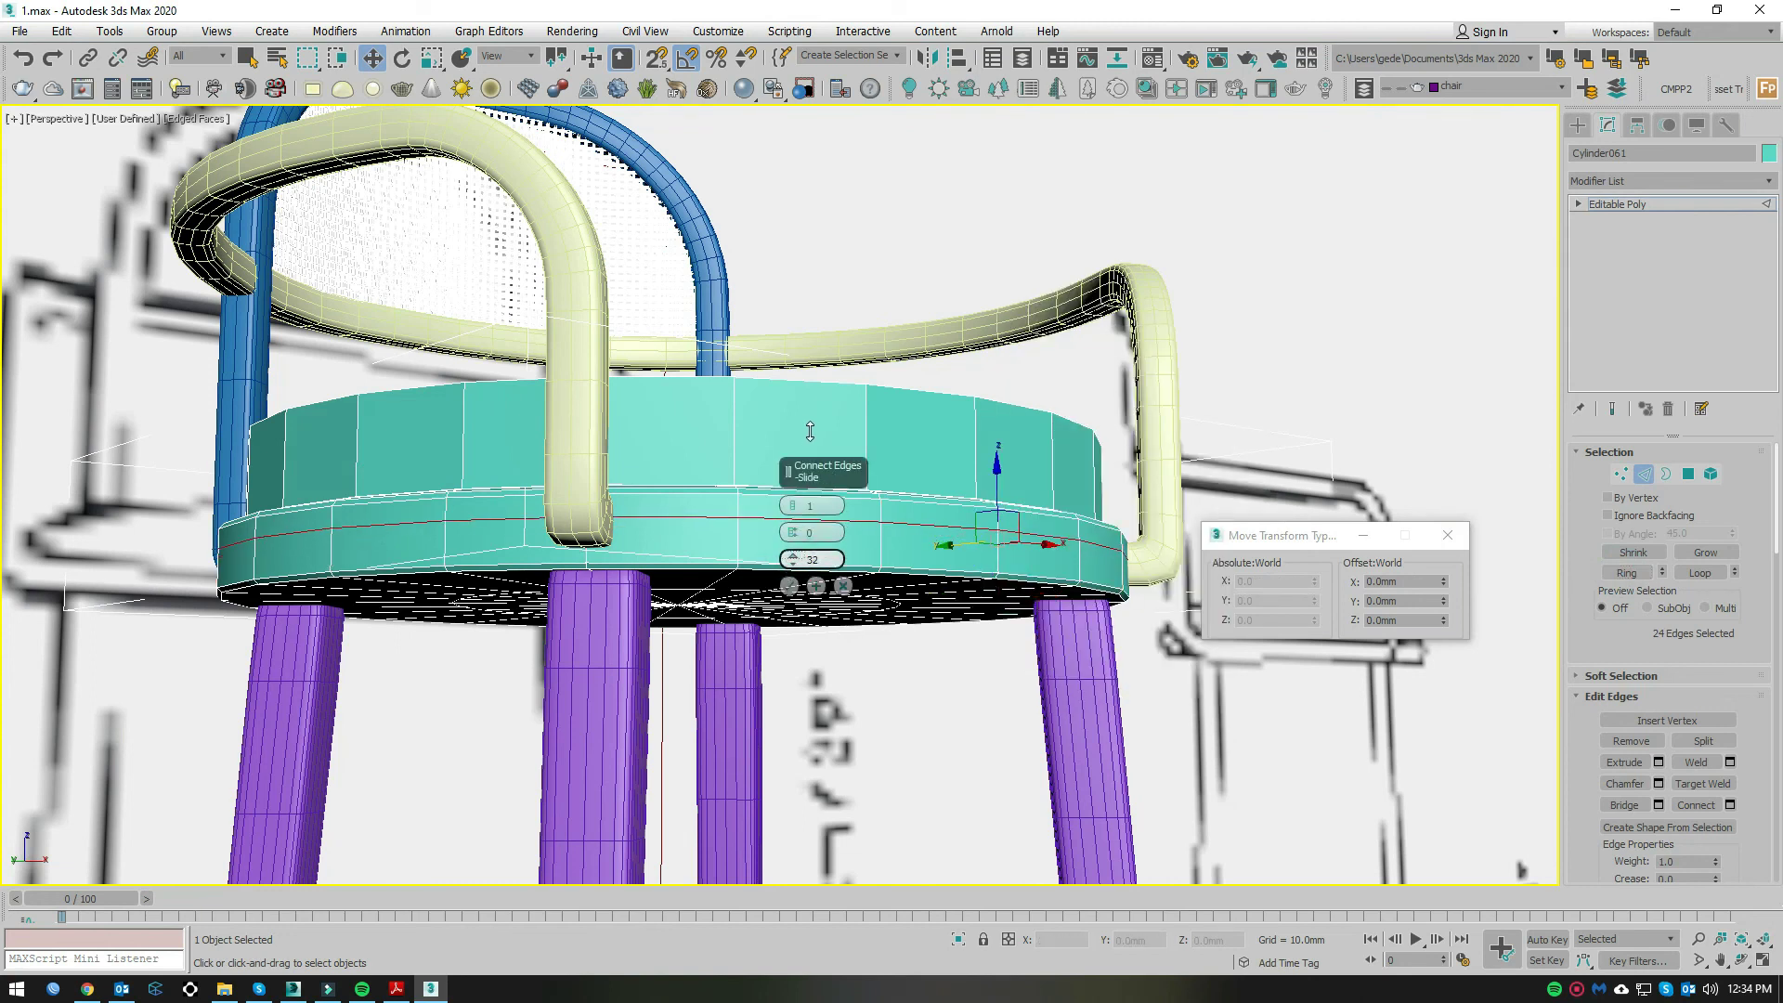
{"action": "left_click", "coordinate": [790, 585]}
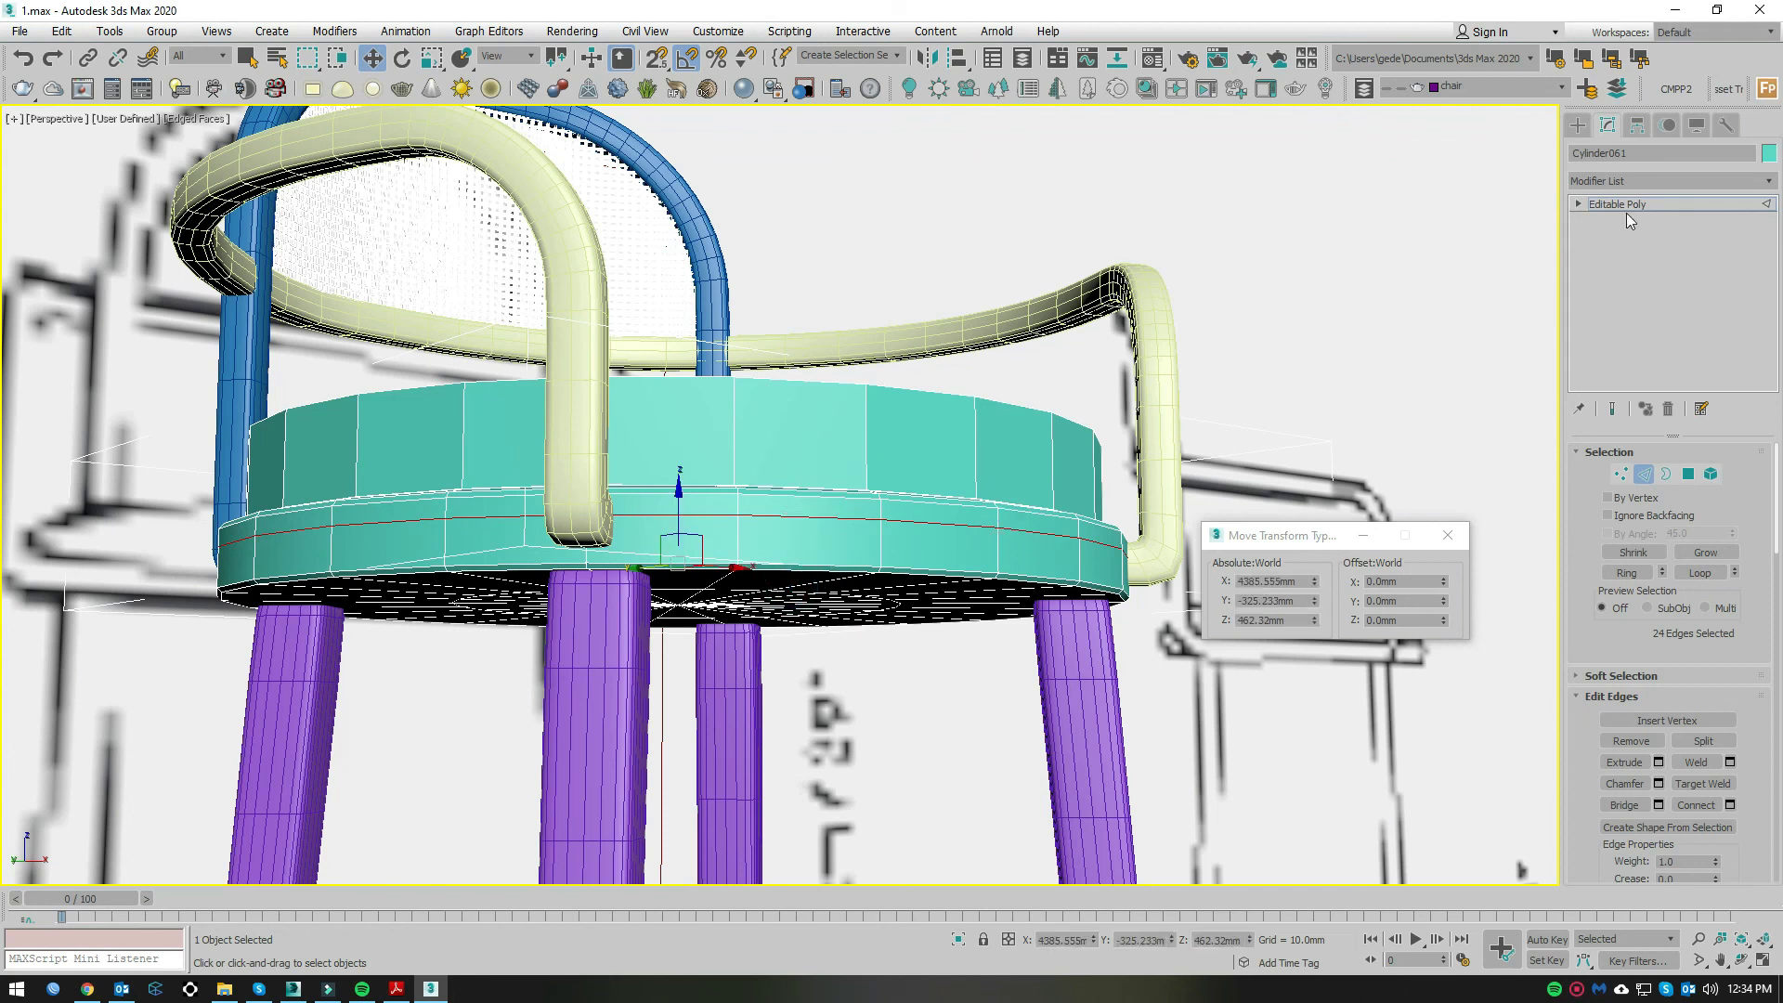
Step: Add a TurboSmooth modifier to the seat with Iterations set to 2
{"action": "left_click", "coordinate": [1576, 206]}
{"action": "left_click", "coordinate": [1669, 180]}
{"action": "scroll", "coordinate": [1755, 650], "scroll_direction": "down", "scroll_amount": 10}
{"action": "scroll", "coordinate": [1755, 708], "scroll_direction": "down", "scroll_amount": 5}
{"action": "left_click", "coordinate": [1616, 610]}
{"action": "middle_click_drag", "start_coordinate": [1021, 557], "coordinate": [1029, 396], "text": "alt"}
{"action": "left_click", "coordinate": [1729, 480]}
{"action": "mouse_move", "coordinate": [1293, 511]}
{"action": "middle_mouse_down", "text": "alt"}
{"action": "mouse_move", "coordinate": [1185, 398]}
{"action": "mouse_move", "coordinate": [1144, 537]}
{"action": "mouse_move", "coordinate": [918, 542]}
{"action": "mouse_move", "coordinate": [975, 490]}
{"action": "middle_mouse_up", "text": "alt"}
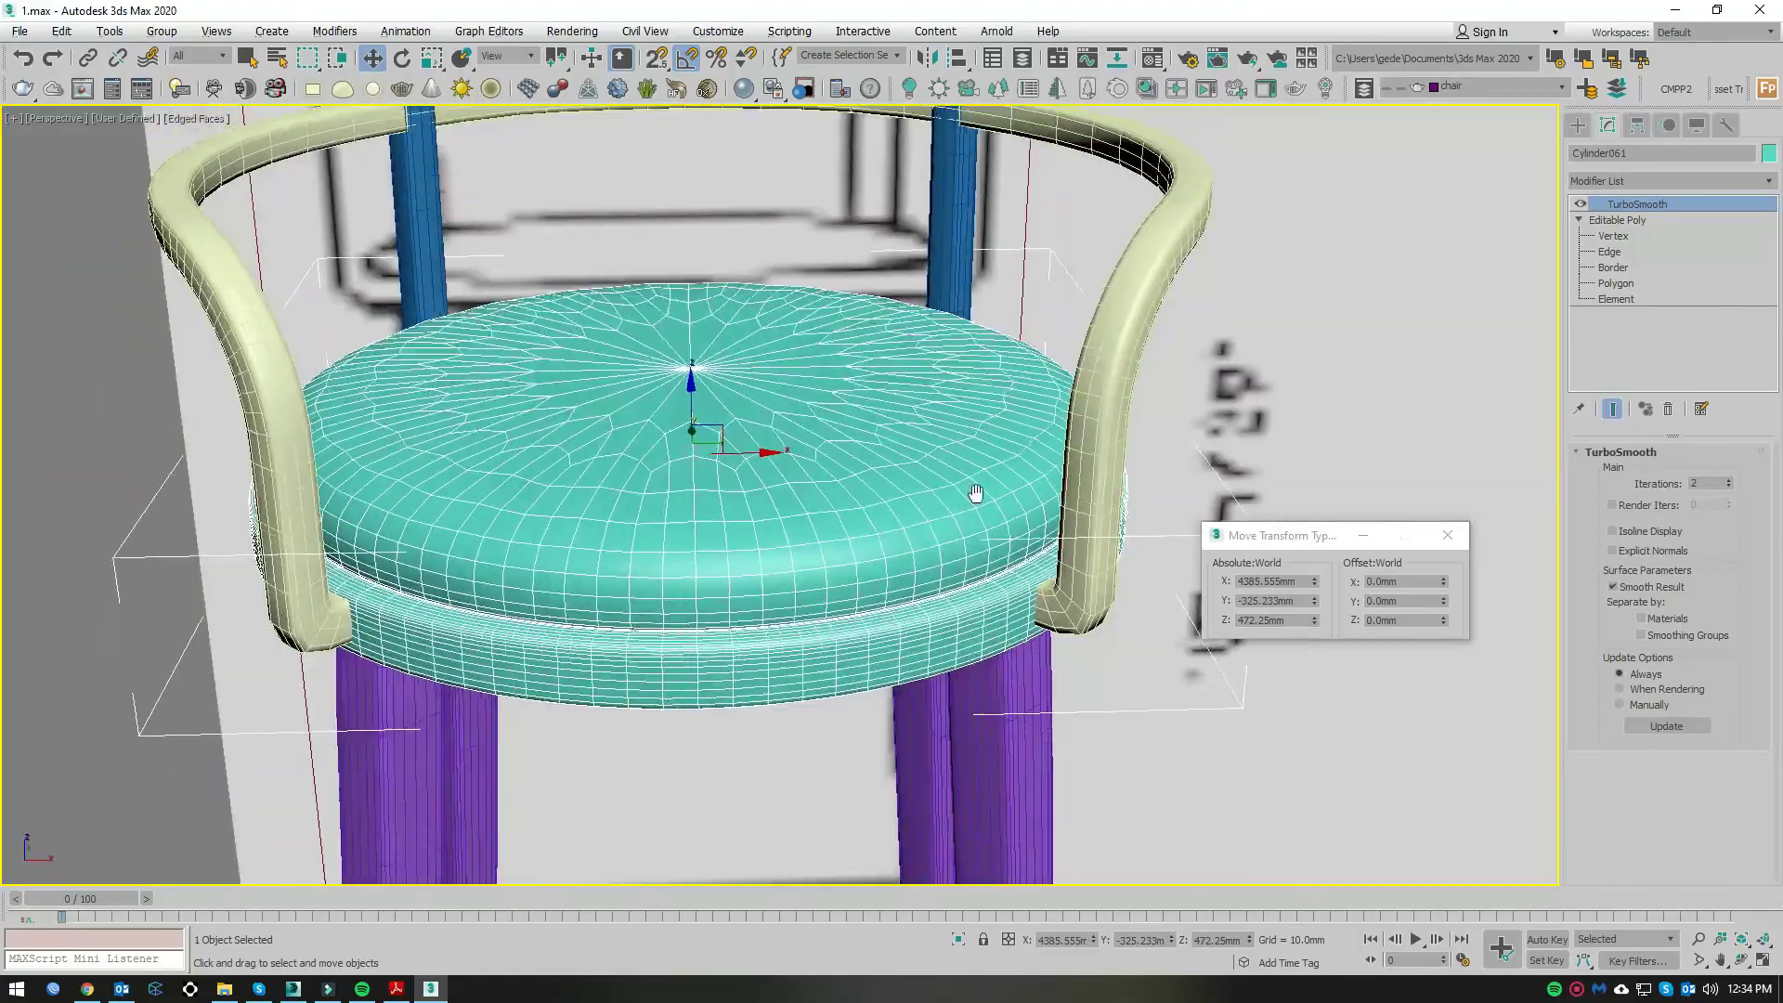
Step: Orbit and zoom around the stool to inspect the seat, backrest and legs
{"action": "scroll", "coordinate": [815, 528], "scroll_direction": "up", "scroll_amount": 3}
{"action": "scroll", "coordinate": [815, 528], "scroll_direction": "down", "scroll_amount": 3}
{"action": "mouse_move", "coordinate": [814, 528]}
{"action": "middle_mouse_down", "text": "alt"}
{"action": "mouse_move", "coordinate": [947, 521]}
{"action": "mouse_move", "coordinate": [715, 308]}
{"action": "middle_mouse_up", "text": "alt"}
{"action": "scroll", "coordinate": [715, 307], "scroll_direction": "up", "scroll_amount": 2}
{"action": "scroll", "coordinate": [715, 308], "scroll_direction": "down", "scroll_amount": 3}
{"action": "mouse_move", "coordinate": [788, 390]}
{"action": "middle_mouse_down", "text": "alt"}
{"action": "mouse_move", "coordinate": [882, 483]}
{"action": "mouse_move", "coordinate": [716, 458]}
{"action": "middle_mouse_up", "text": "alt"}
{"action": "scroll", "coordinate": [882, 483], "scroll_direction": "down", "scroll_amount": 2}
{"action": "scroll", "coordinate": [895, 488], "scroll_direction": "up", "scroll_amount": 4}
{"action": "scroll", "coordinate": [786, 442], "scroll_direction": "down", "scroll_amount": 2}
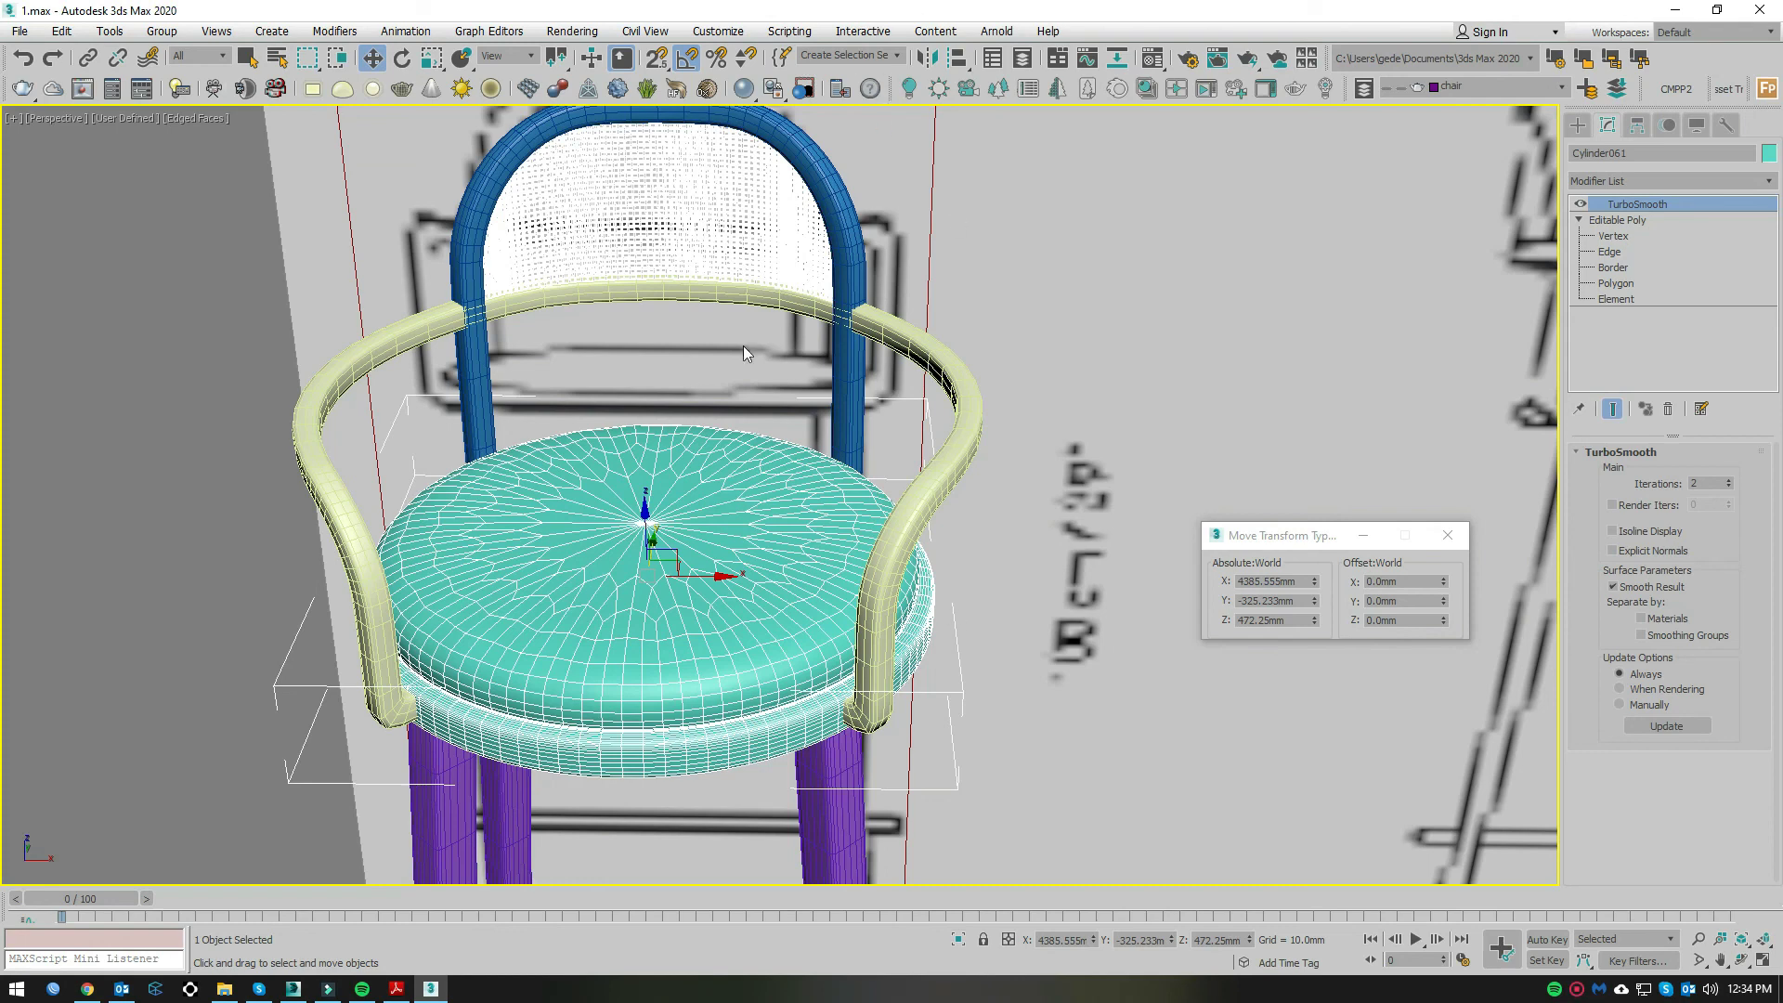
Step: Recentre the view and switch off the seat's TurboSmooth to show the low-poly cushion
{"action": "scroll", "coordinate": [845, 291], "scroll_direction": "up", "scroll_amount": 3}
{"action": "scroll", "coordinate": [910, 307], "scroll_direction": "down", "scroll_amount": 1}
{"action": "scroll", "coordinate": [910, 307], "scroll_direction": "up", "scroll_amount": 3}
{"action": "scroll", "coordinate": [923, 326], "scroll_direction": "down", "scroll_amount": 2}
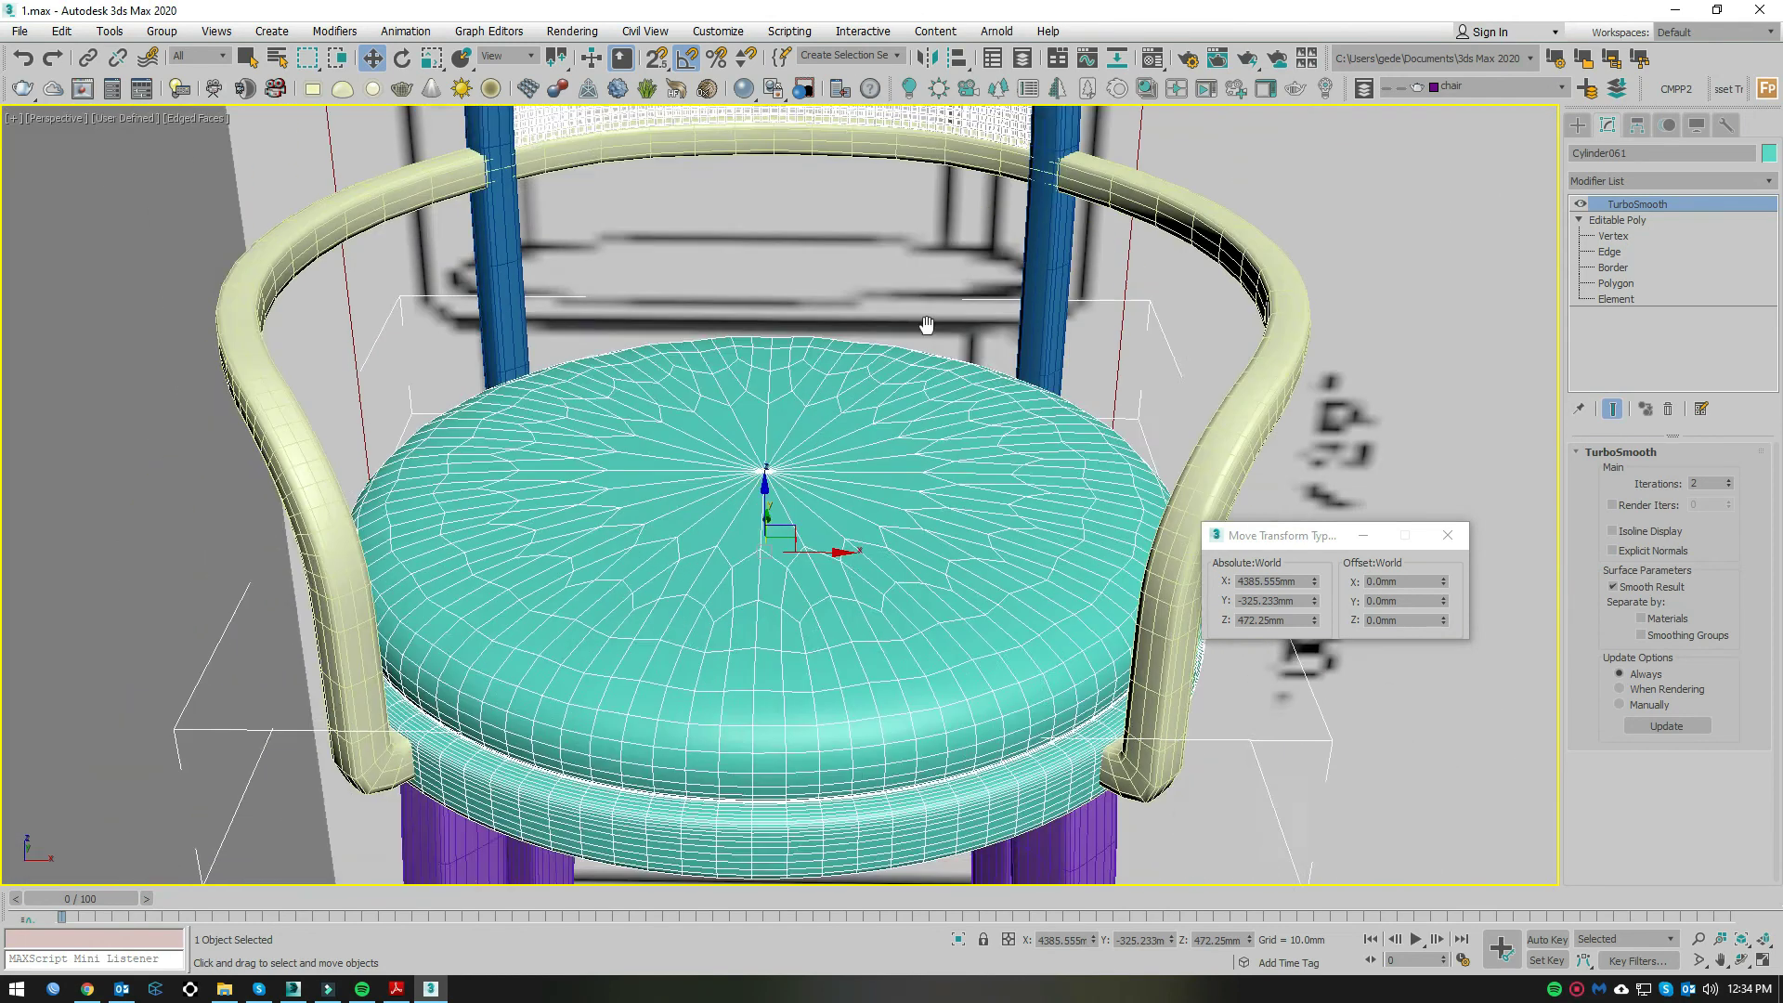
{"action": "scroll", "coordinate": [955, 466], "scroll_direction": "up", "scroll_amount": 1}
{"action": "scroll", "coordinate": [950, 602], "scroll_direction": "up", "scroll_amount": 1}
{"action": "scroll", "coordinate": [950, 602], "scroll_direction": "down", "scroll_amount": 1}
{"action": "scroll", "coordinate": [984, 589], "scroll_direction": "down", "scroll_amount": 2}
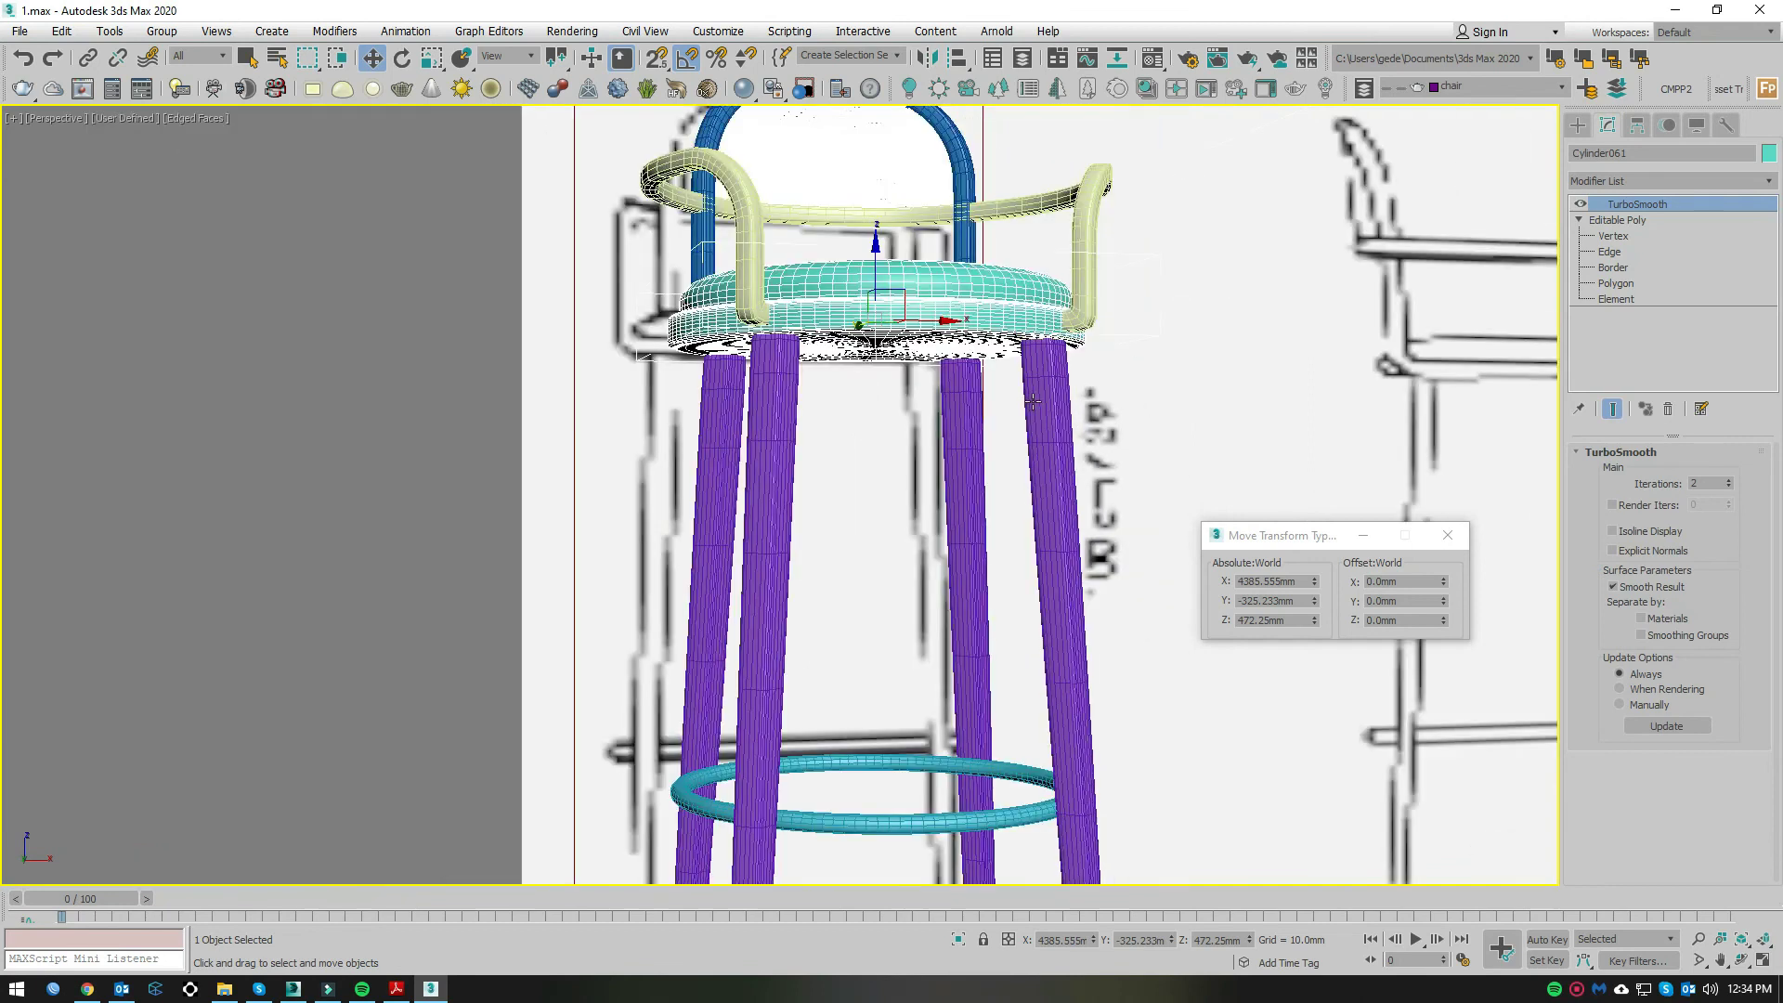
{"action": "scroll", "coordinate": [1021, 577], "scroll_direction": "down", "scroll_amount": 1}
{"action": "middle_click_drag", "start_coordinate": [1001, 398], "coordinate": [992, 412]}
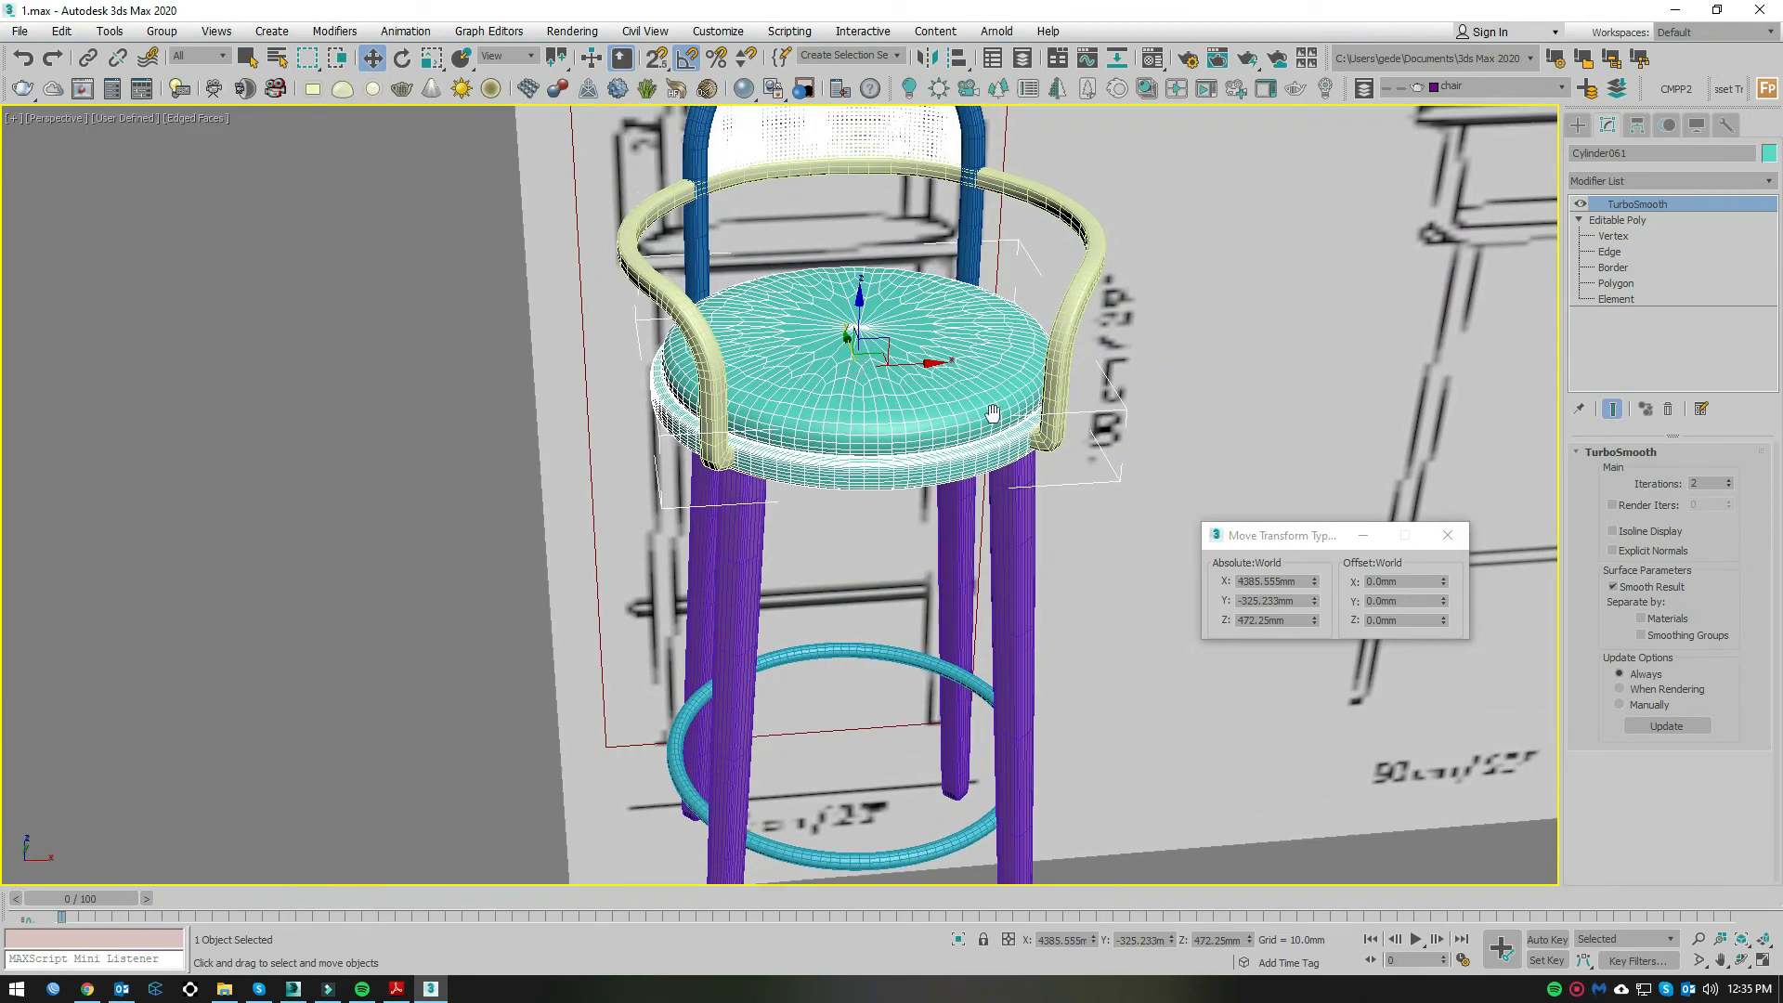
{"action": "left_click", "coordinate": [1580, 204]}
{"action": "scroll", "coordinate": [847, 314], "scroll_direction": "up", "scroll_amount": 2}
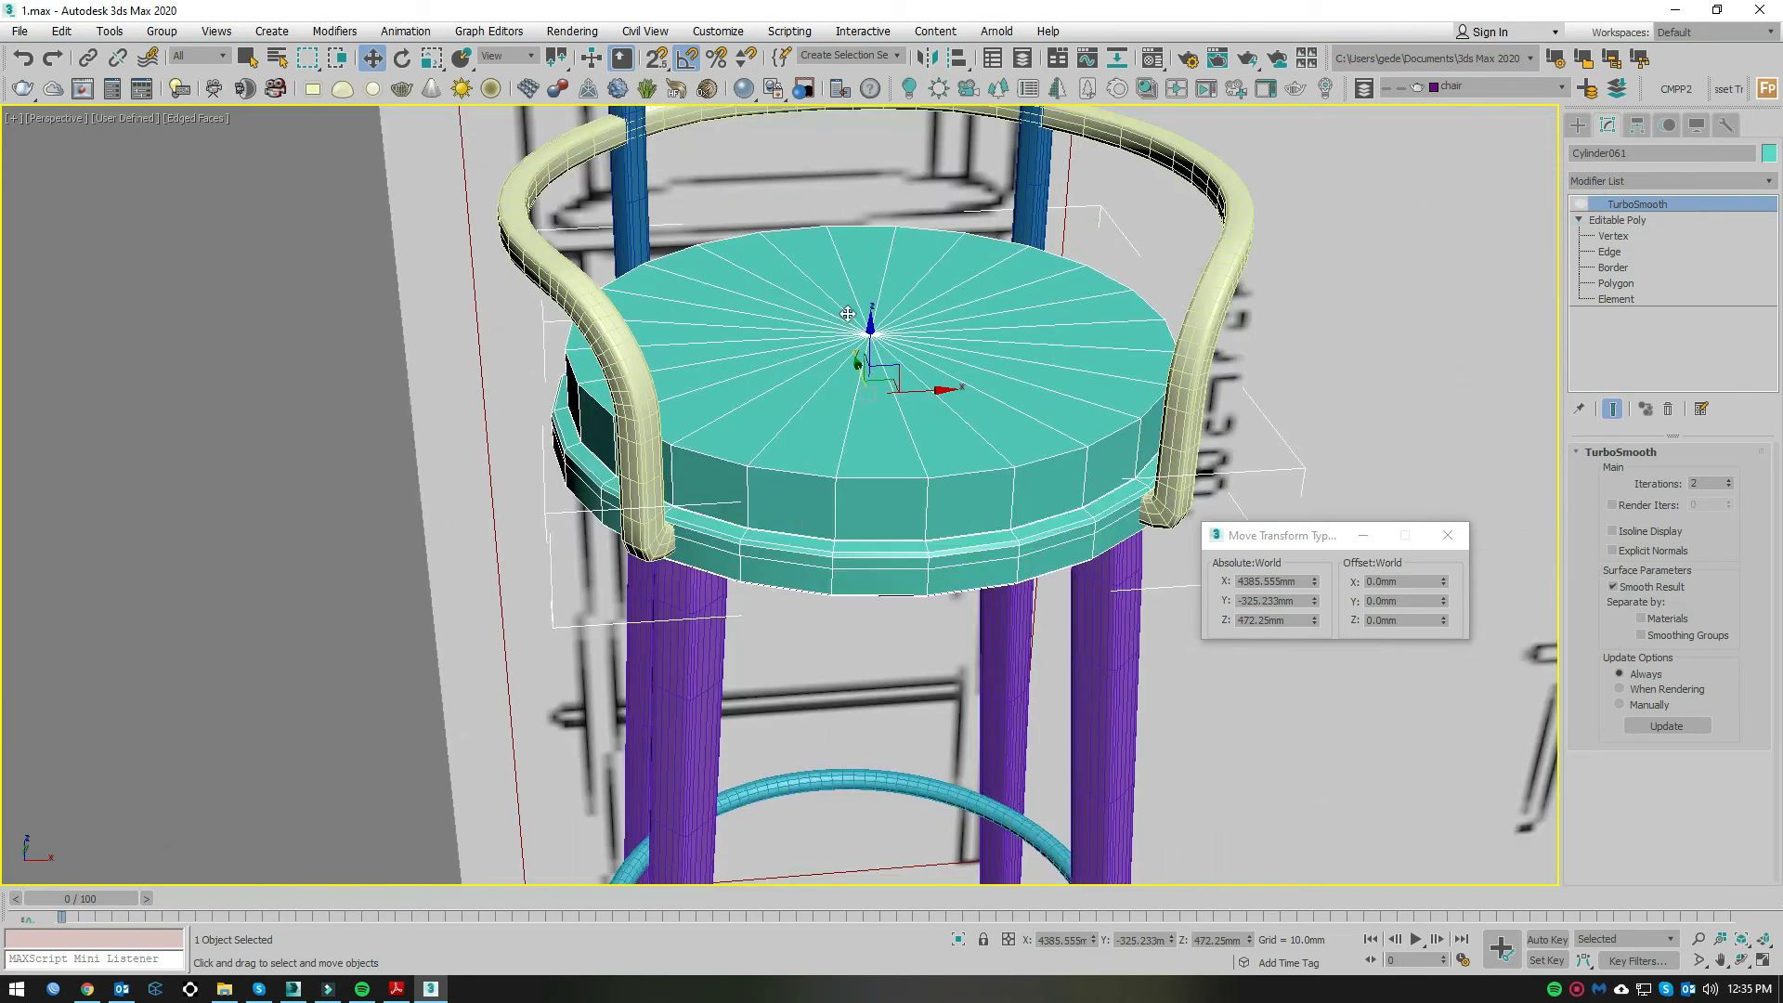
Step: Select the seat-top polygons and grow the selection onto the seat sides
{"action": "left_click", "coordinate": [1614, 236]}
{"action": "left_click", "coordinate": [868, 336]}
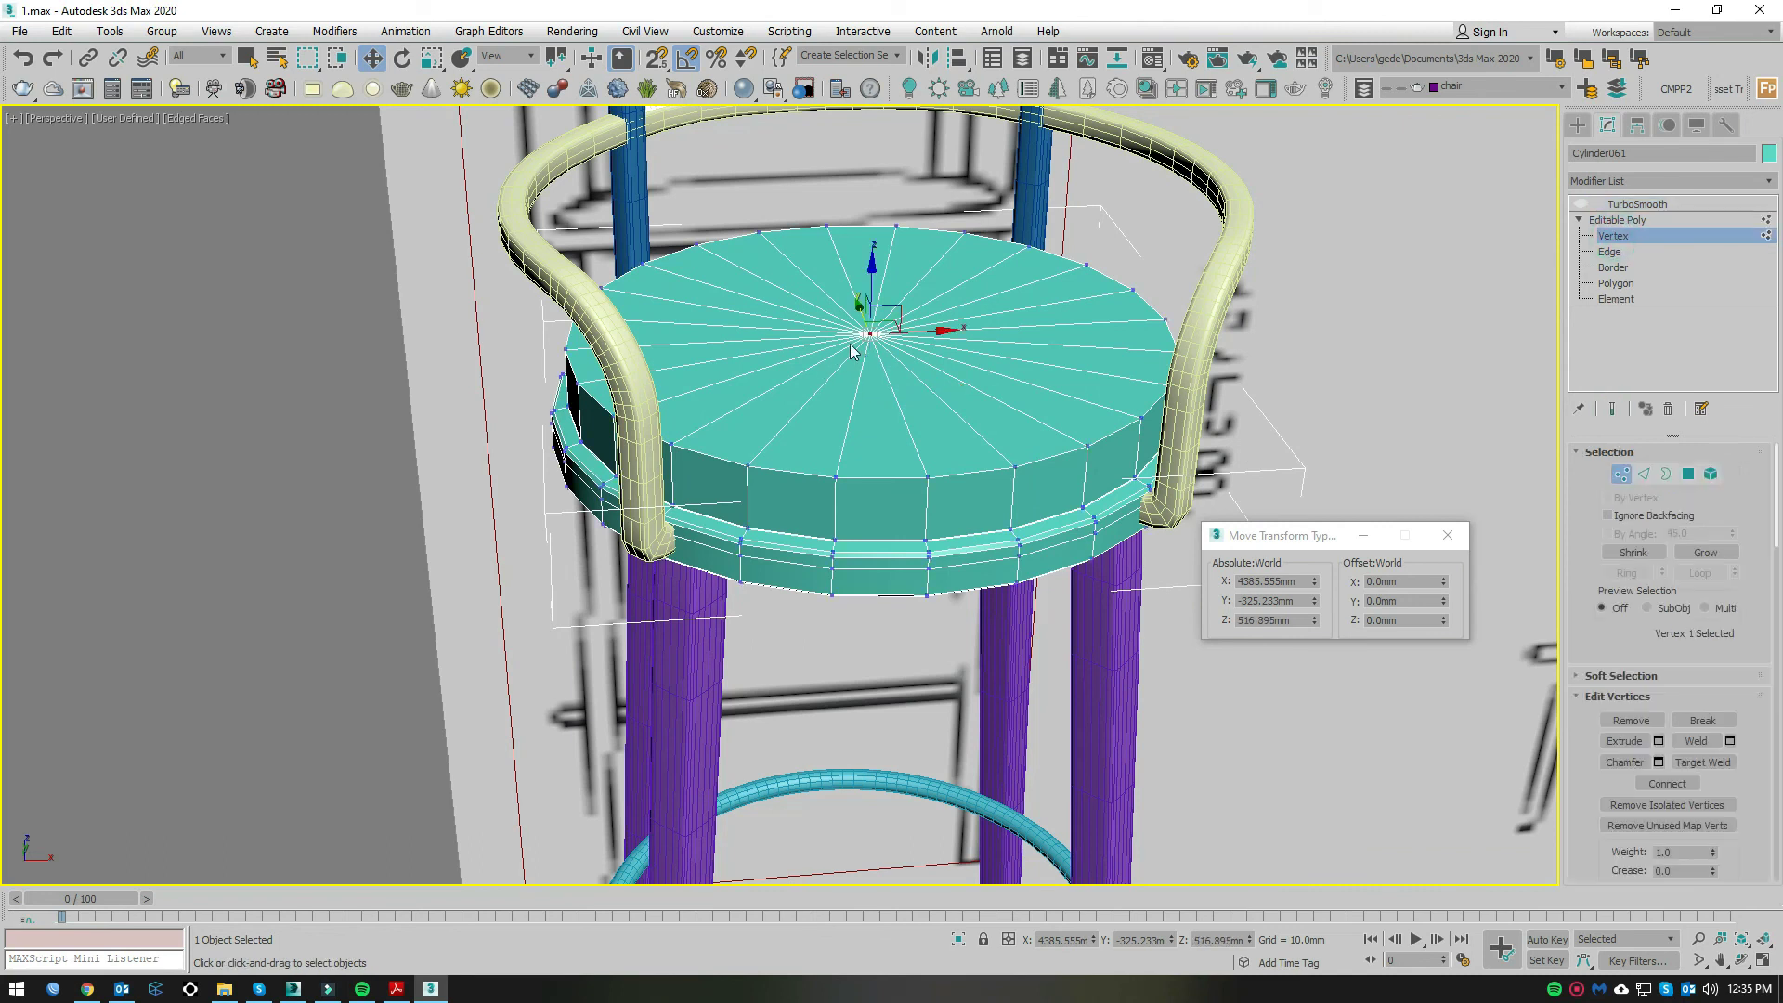
{"action": "left_click", "coordinate": [1690, 474], "text": "ctrl"}
{"action": "left_click", "coordinate": [1719, 552]}
{"action": "left_click_drag", "start_coordinate": [1643, 650], "coordinate": [1643, 320]}
{"action": "scroll", "coordinate": [1672, 650], "scroll_direction": "down", "scroll_amount": 3}
{"action": "scroll", "coordinate": [1691, 727], "scroll_direction": "down", "scroll_amount": 3}
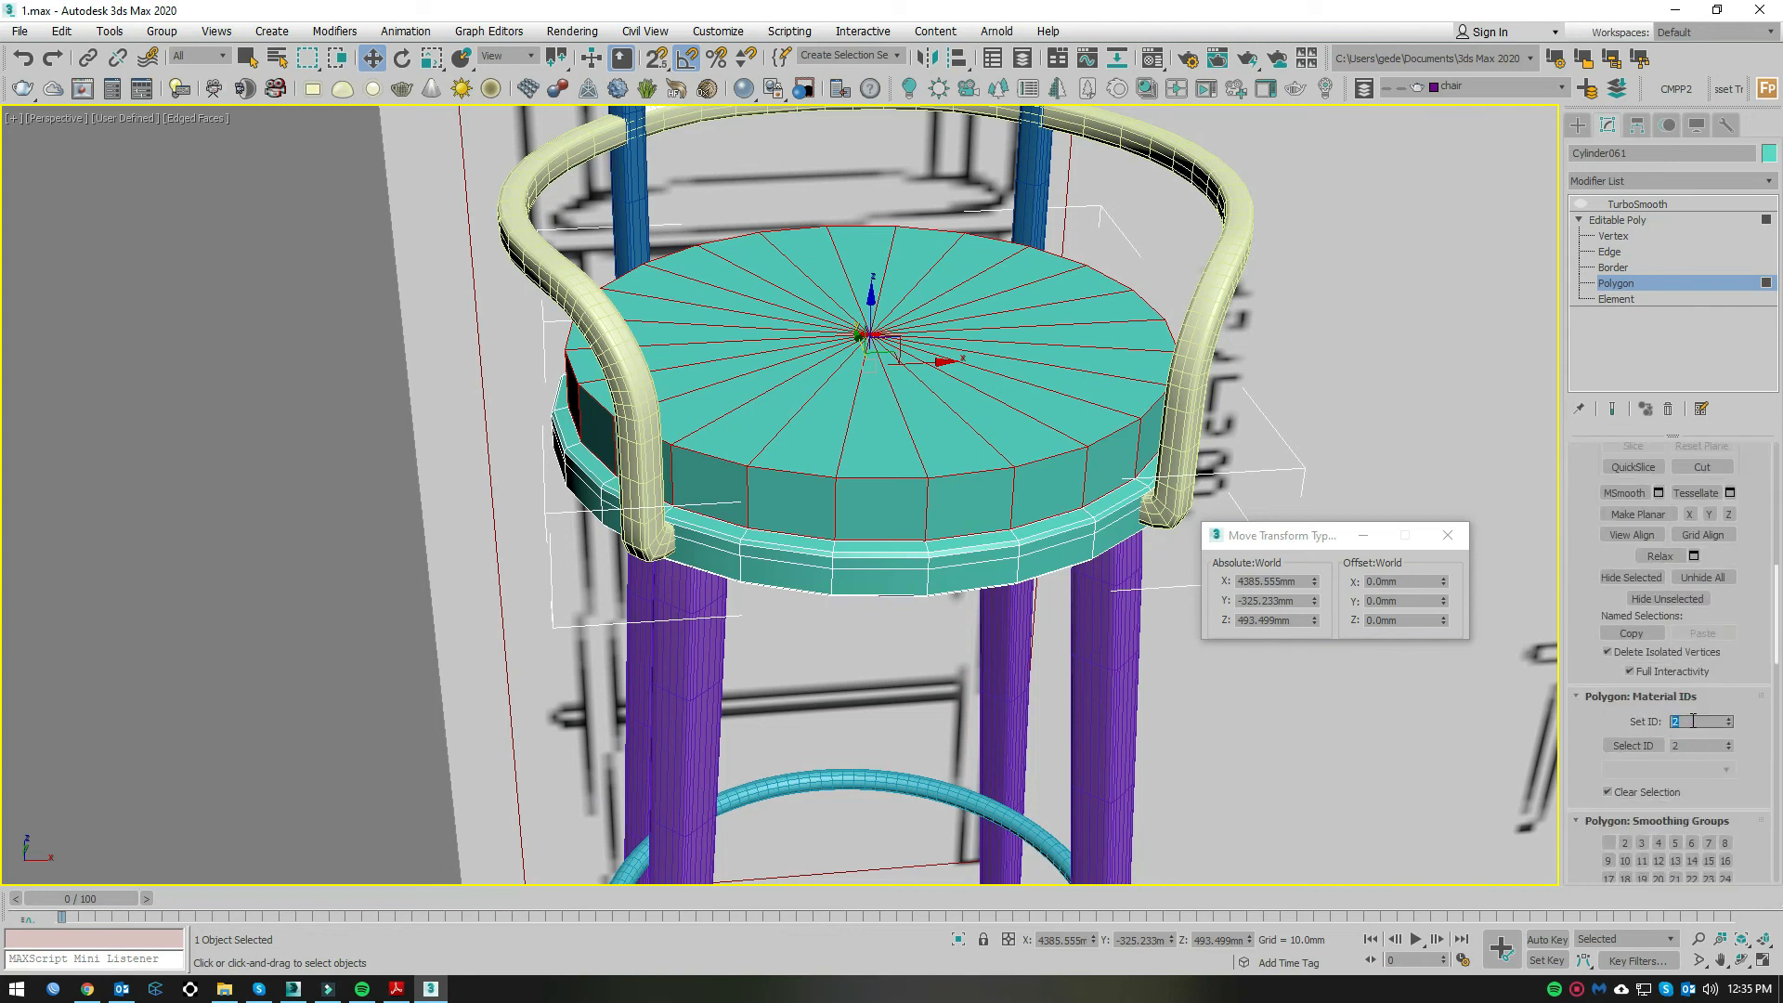
Step: Invert to the lower rim and underside, set material ID 2, then re-enable TurboSmooth
{"action": "key", "text": "ctrl+i"}
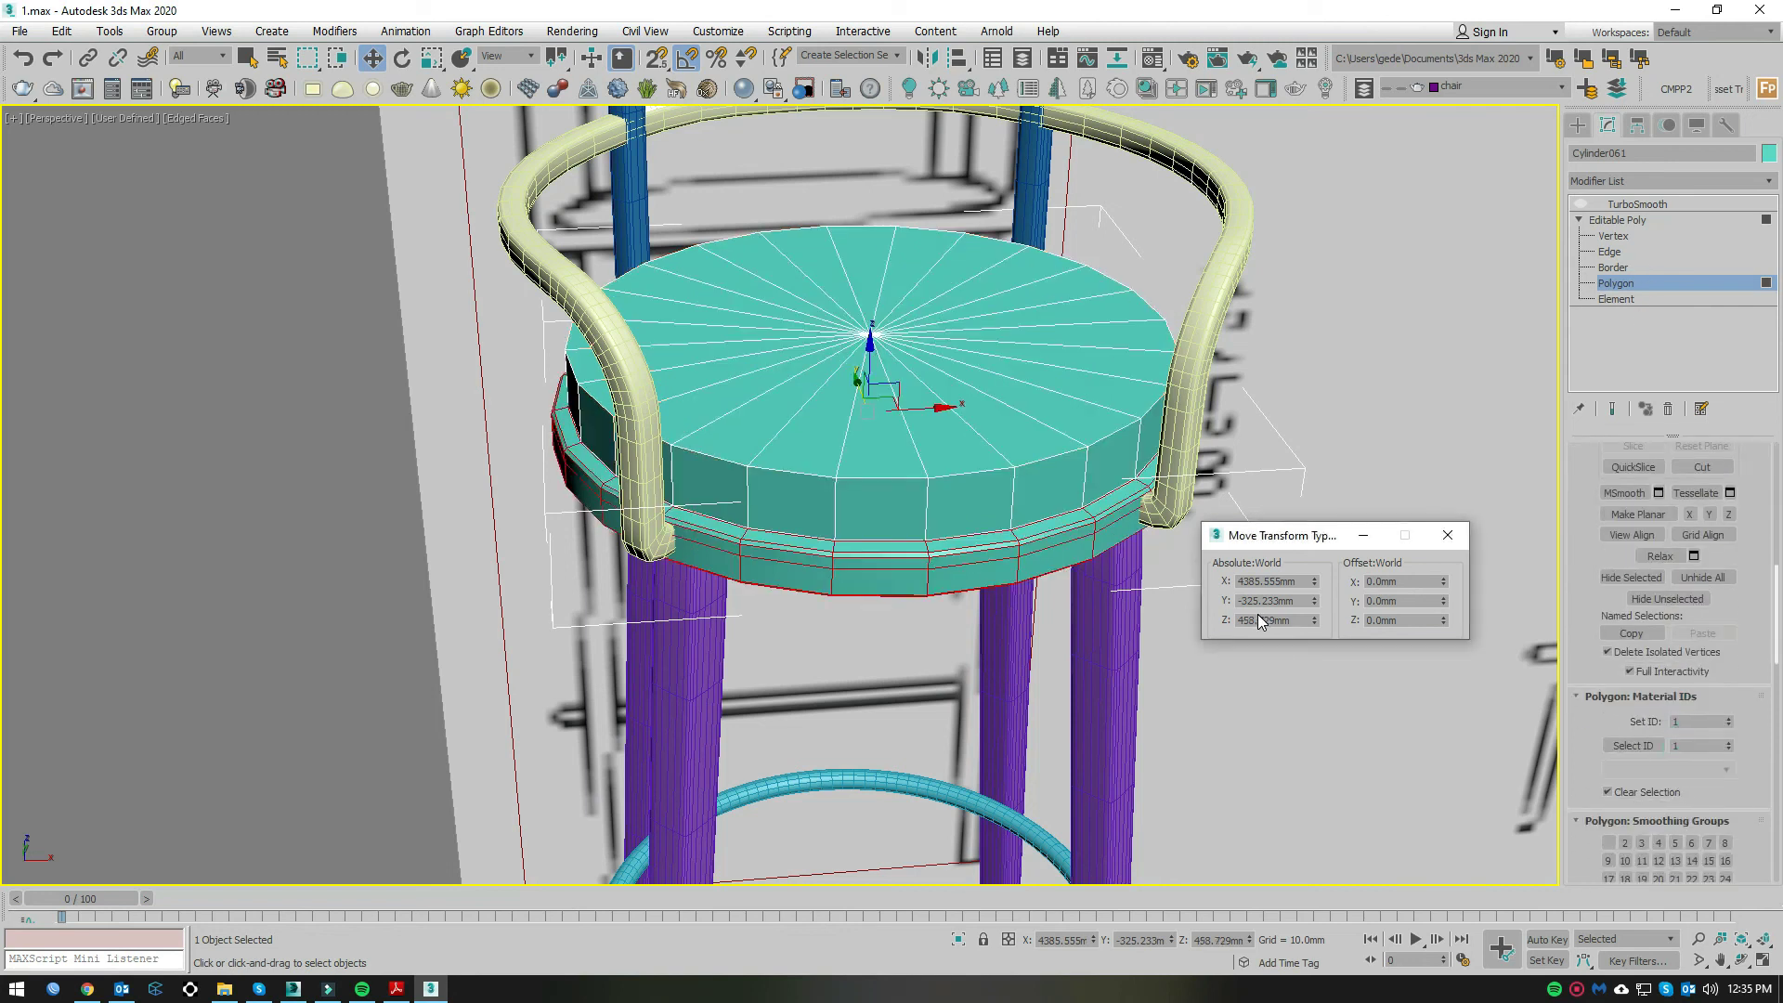
{"action": "left_click", "coordinate": [1694, 720]}
{"action": "type", "text": "2"}
{"action": "key", "text": "Return"}
{"action": "scroll", "coordinate": [1114, 576], "scroll_direction": "up", "scroll_amount": 1}
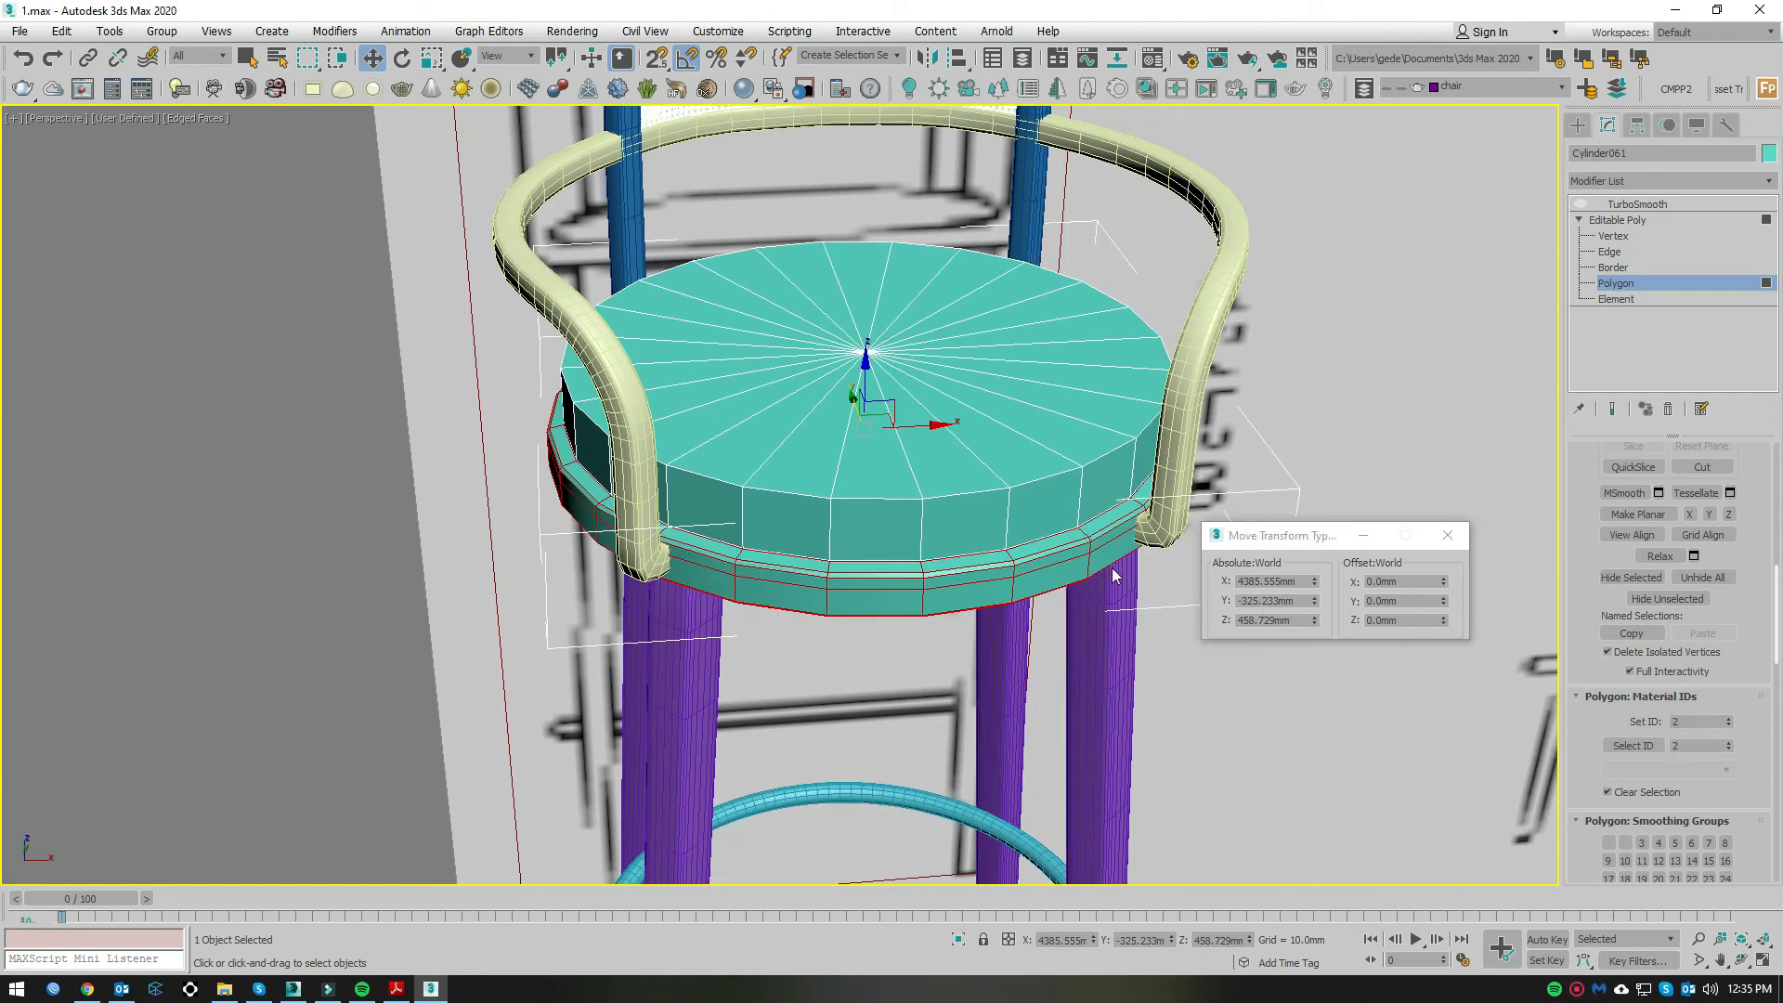
{"action": "left_click", "coordinate": [1636, 204]}
{"action": "left_click", "coordinate": [1580, 203]}
{"action": "middle_click_drag", "start_coordinate": [987, 589], "coordinate": [1003, 492], "text": "alt"}
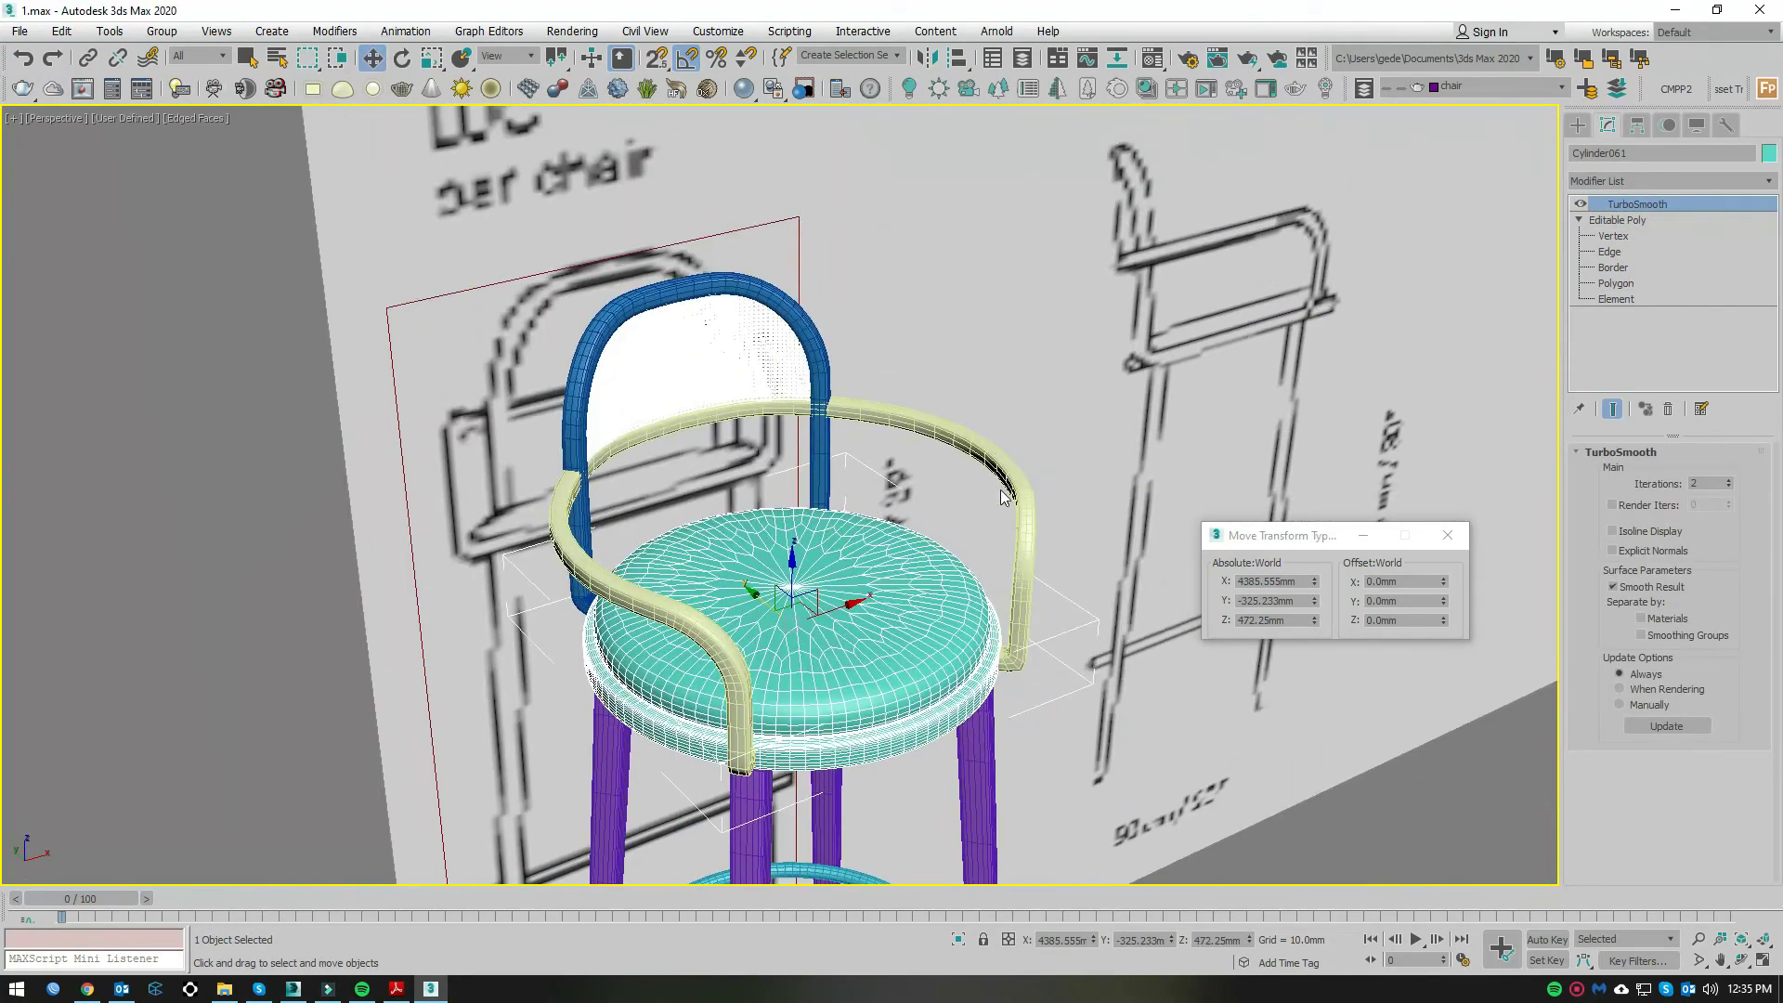
Step: Orbit and zoom around the chair toward the reference wall
{"action": "scroll", "coordinate": [985, 448], "scroll_direction": "up", "scroll_amount": 3}
{"action": "scroll", "coordinate": [984, 448], "scroll_direction": "down", "scroll_amount": 3}
{"action": "scroll", "coordinate": [899, 436], "scroll_direction": "down", "scroll_amount": 3}
{"action": "scroll", "coordinate": [789, 539], "scroll_direction": "down", "scroll_amount": 2}
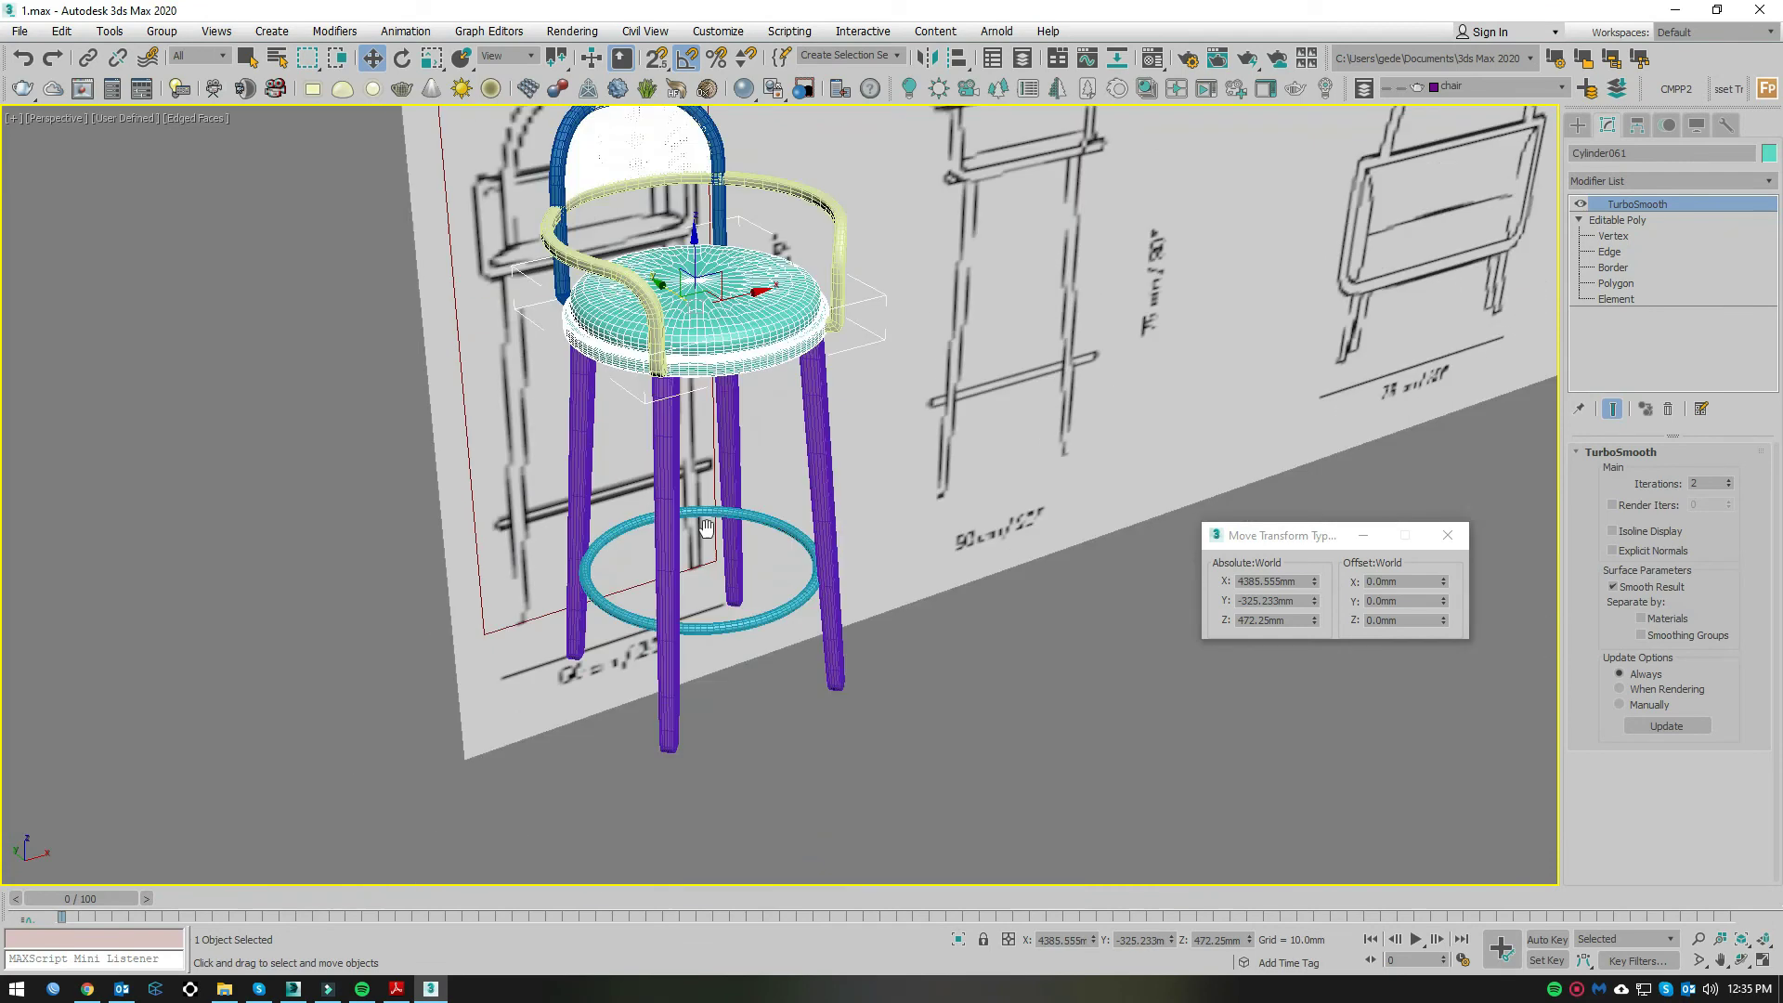
{"action": "middle_click_drag", "start_coordinate": [686, 631], "coordinate": [684, 495], "text": "alt"}
{"action": "scroll", "coordinate": [684, 495], "scroll_direction": "up", "scroll_amount": 2}
{"action": "scroll", "coordinate": [683, 495], "scroll_direction": "up", "scroll_amount": 2}
{"action": "scroll", "coordinate": [684, 495], "scroll_direction": "down", "scroll_amount": 3}
{"action": "middle_click_drag", "start_coordinate": [743, 617], "coordinate": [717, 620], "text": "alt"}
Step: Pick the seat and a leg, then clear the selection
{"action": "left_click", "coordinate": [945, 736]}
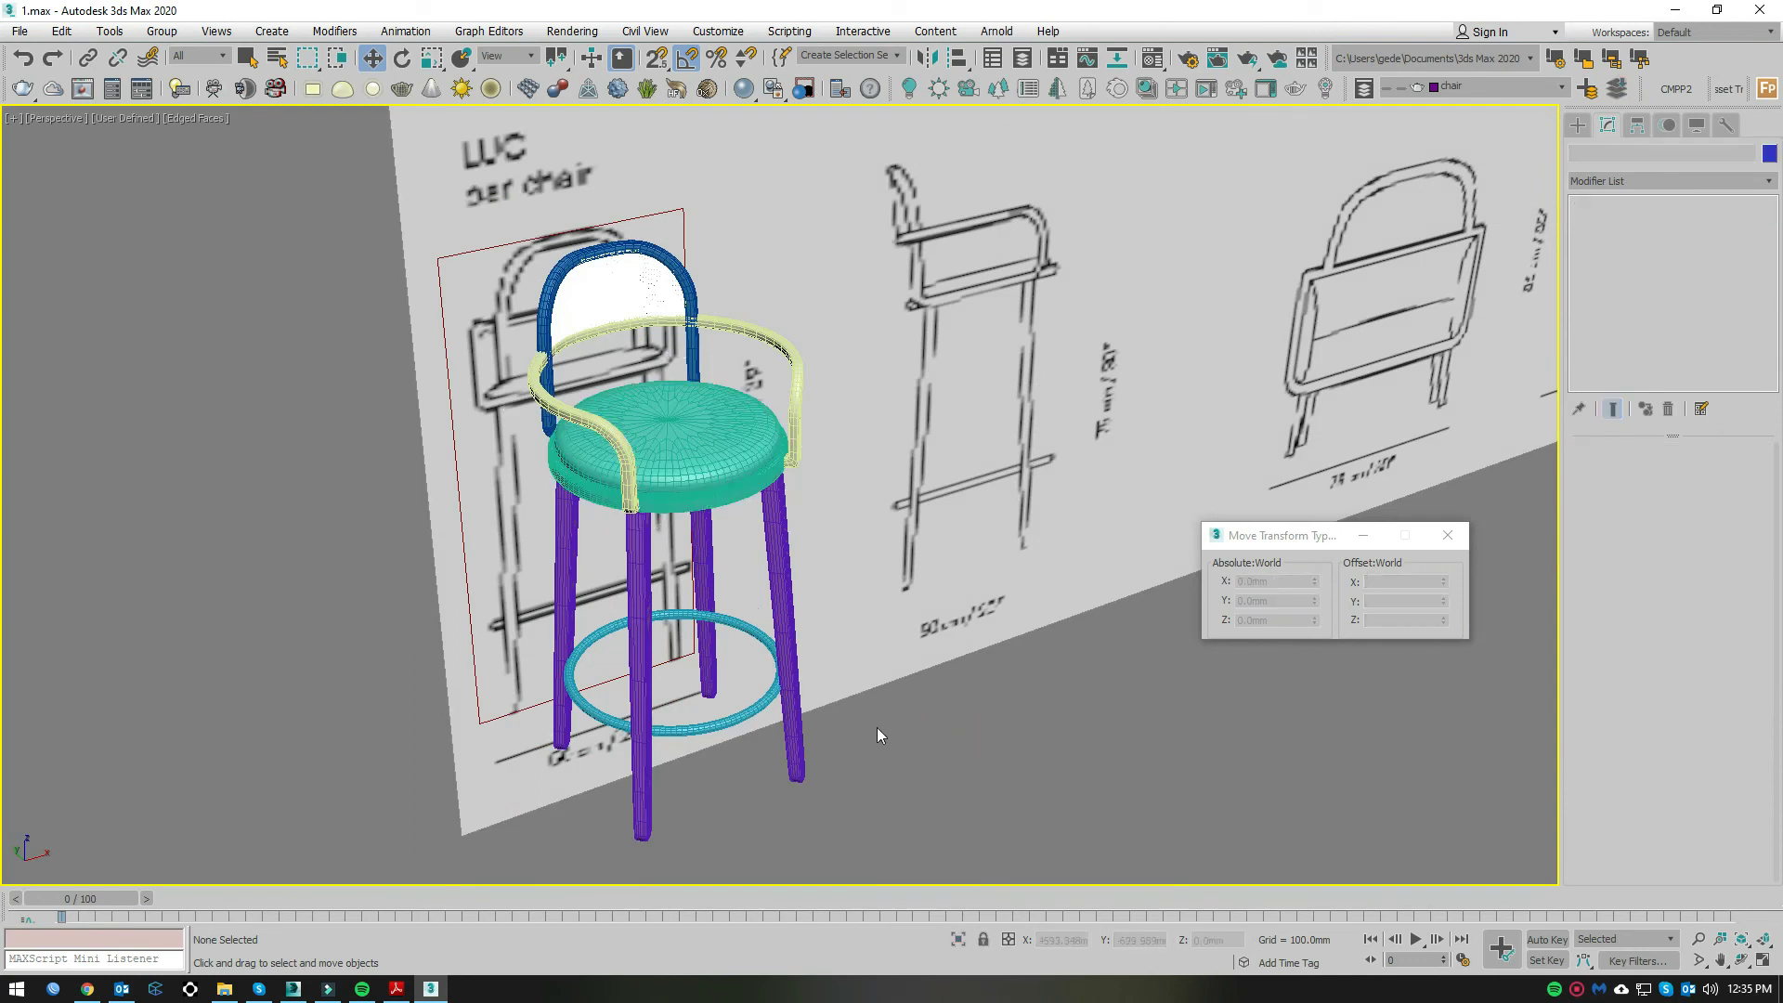
{"action": "scroll", "coordinate": [876, 727], "scroll_direction": "up", "scroll_amount": 2}
{"action": "scroll", "coordinate": [797, 396], "scroll_direction": "up", "scroll_amount": 3}
{"action": "scroll", "coordinate": [798, 396], "scroll_direction": "up", "scroll_amount": 2}
{"action": "left_click", "coordinate": [852, 563]}
{"action": "scroll", "coordinate": [852, 563], "scroll_direction": "down", "scroll_amount": 2}
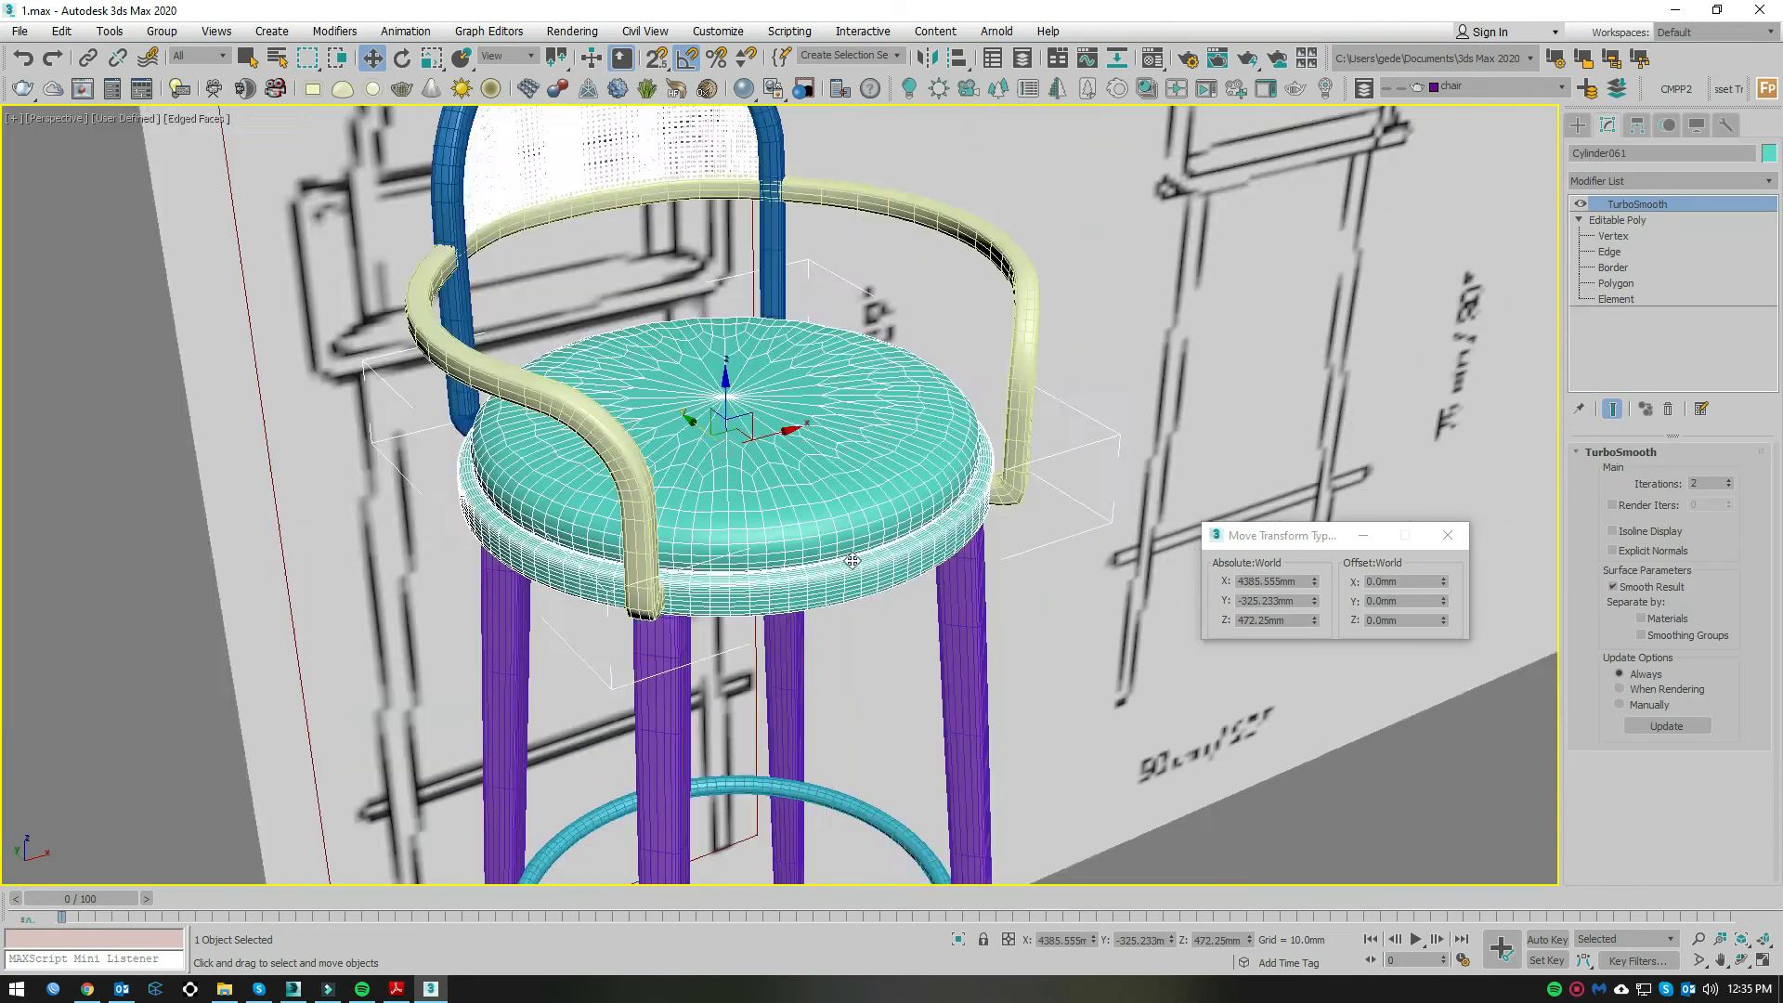
{"action": "scroll", "coordinate": [853, 585], "scroll_direction": "down", "scroll_amount": 3}
{"action": "left_click", "coordinate": [890, 566], "text": "ctrl"}
{"action": "left_click", "coordinate": [913, 356], "text": "ctrl"}
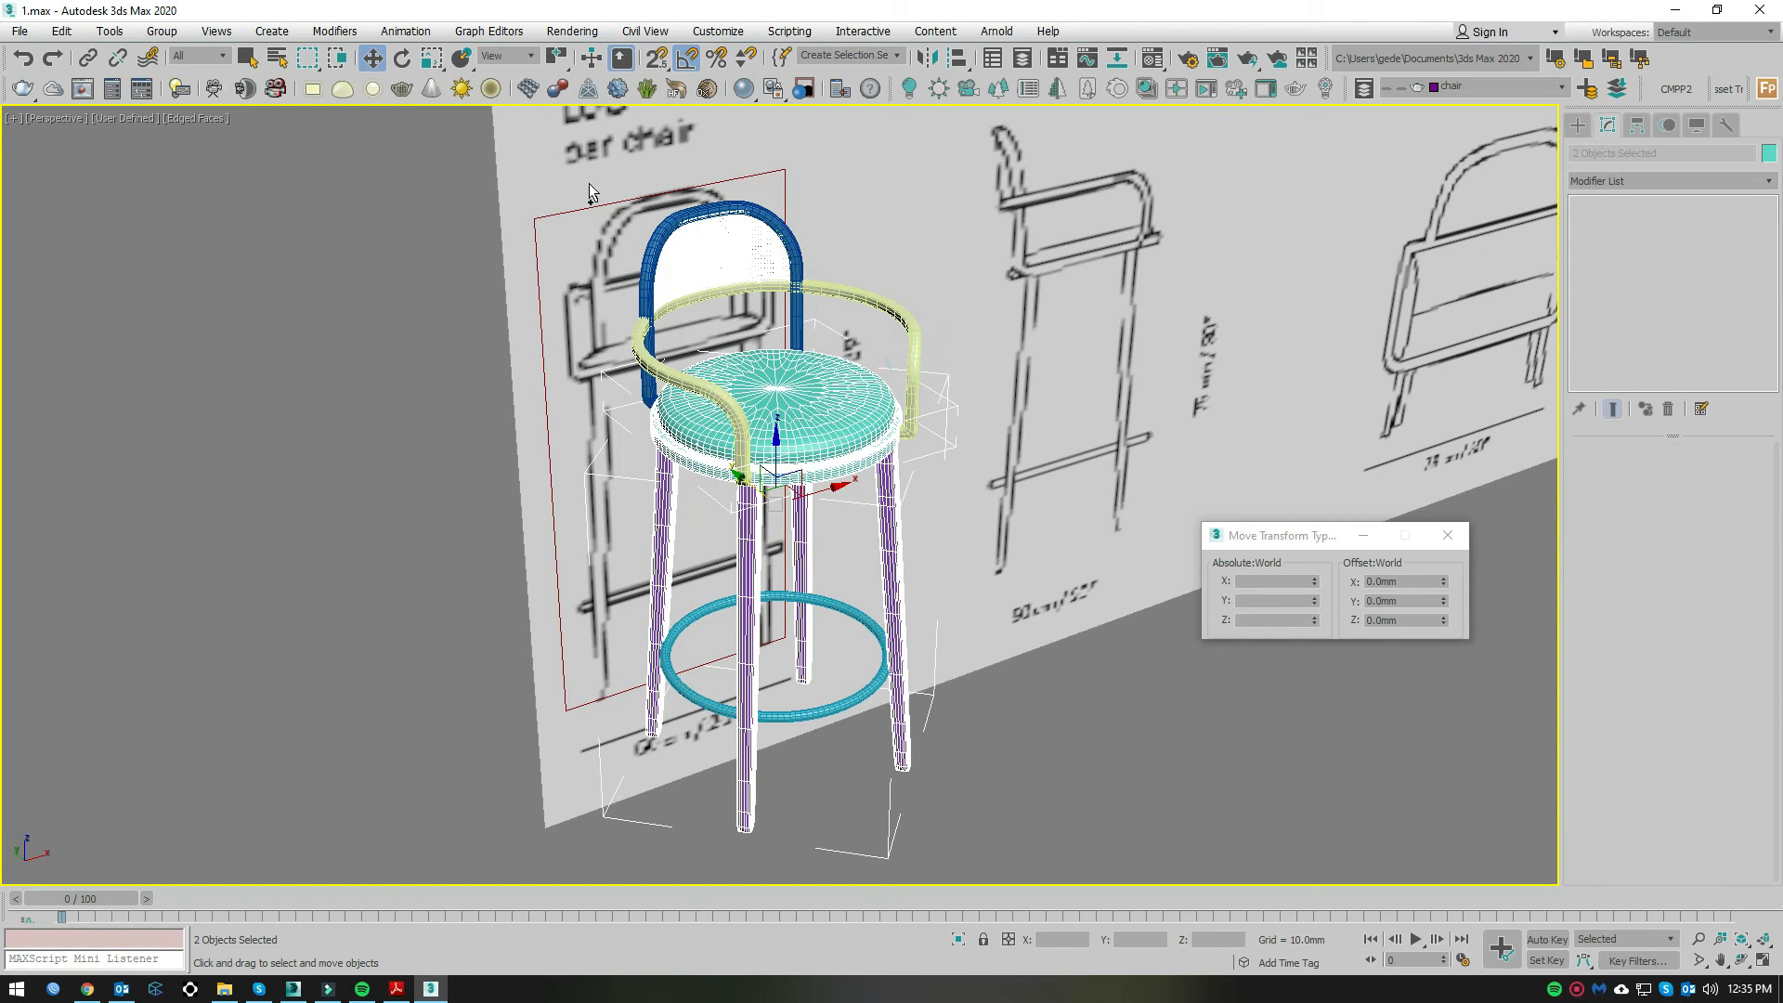
{"action": "left_click", "coordinate": [1145, 735]}
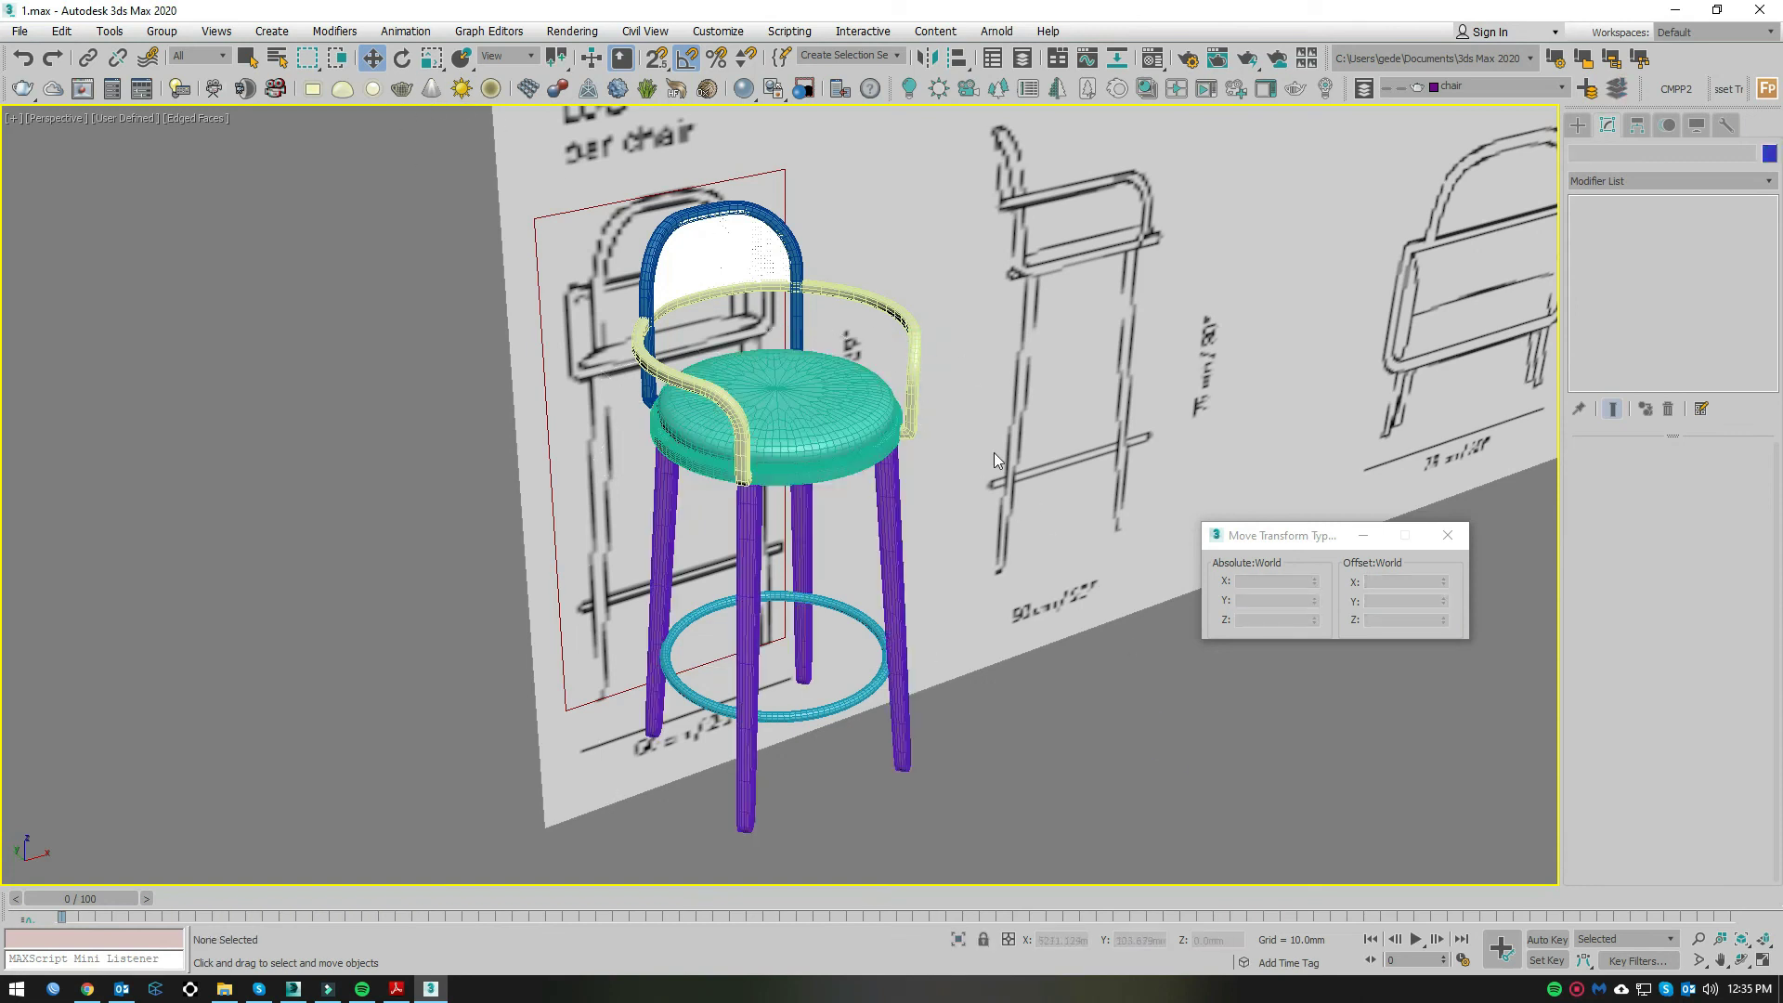
Step: Unfreeze all frozen objects, select the reference sketch plane, and switch to wireframe
{"action": "middle_click_drag", "start_coordinate": [994, 453], "coordinate": [1042, 796], "text": "alt"}
{"action": "left_click_drag", "start_coordinate": [560, 136], "coordinate": [558, 130]}
{"action": "middle_click_drag", "start_coordinate": [929, 371], "coordinate": [1045, 325], "text": "alt"}
{"action": "right_click", "coordinate": [1040, 331]}
{"action": "left_click", "coordinate": [1088, 190]}
{"action": "left_click", "coordinate": [973, 550]}
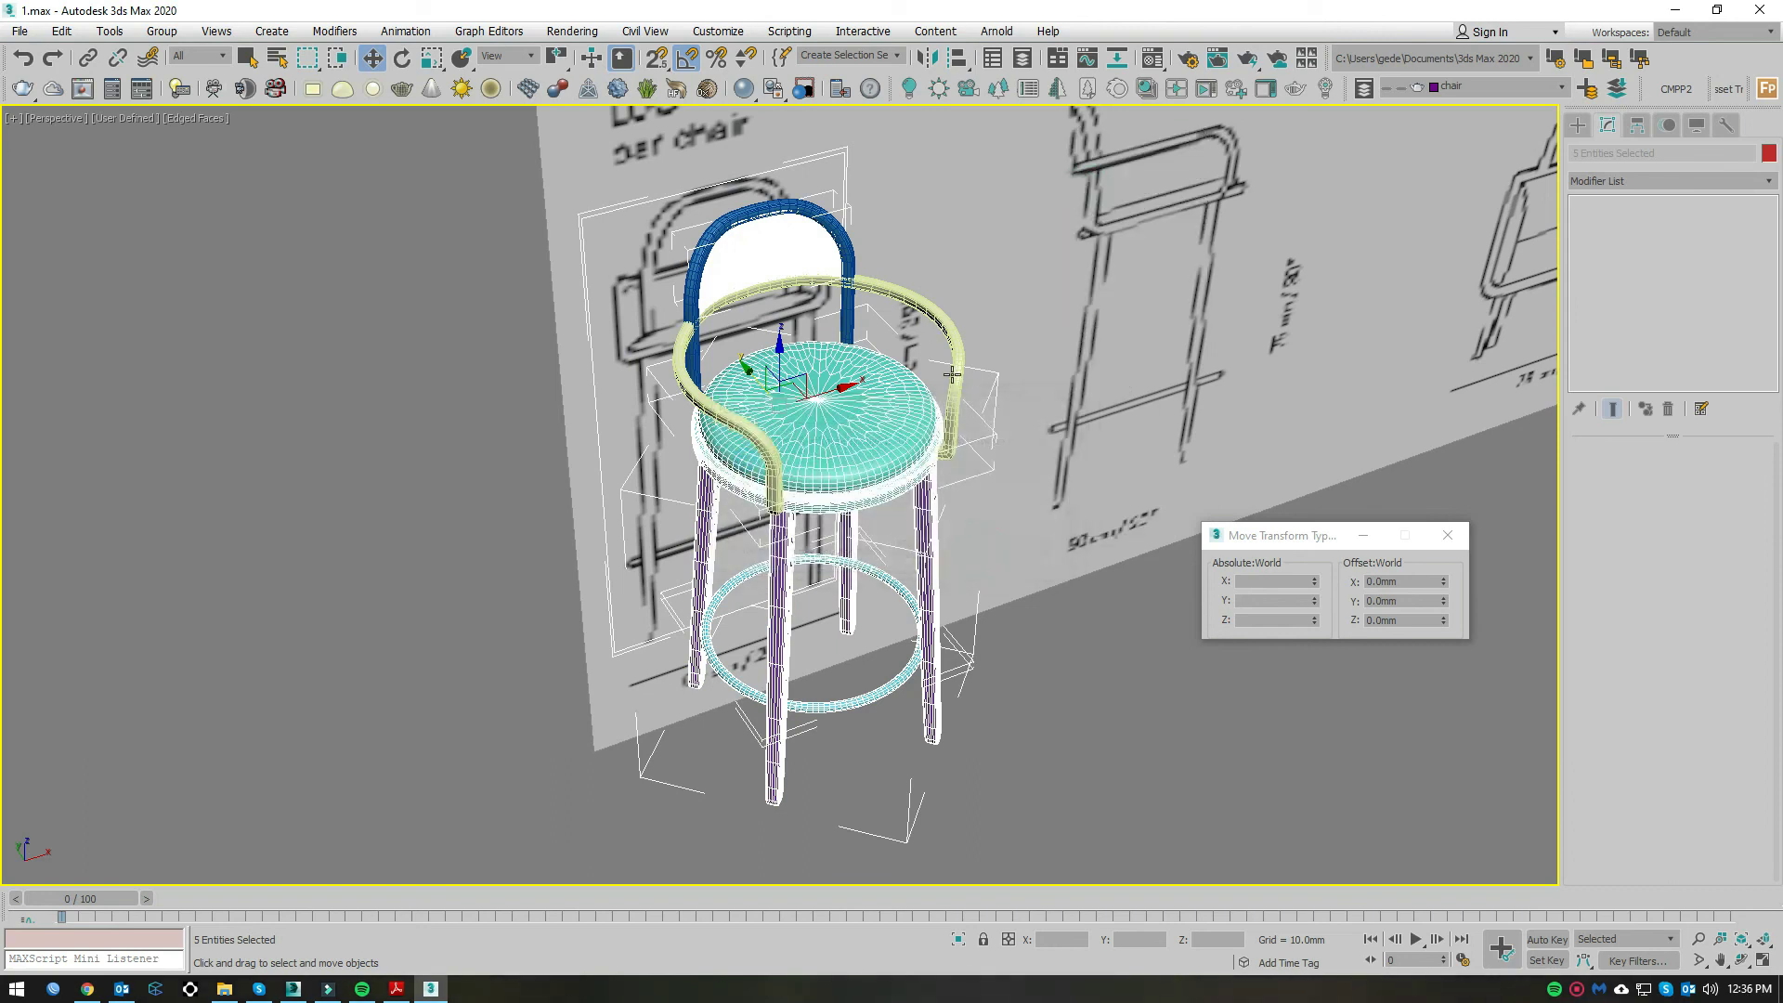
{"action": "left_click", "coordinate": [967, 386]}
{"action": "key", "text": "F3"}
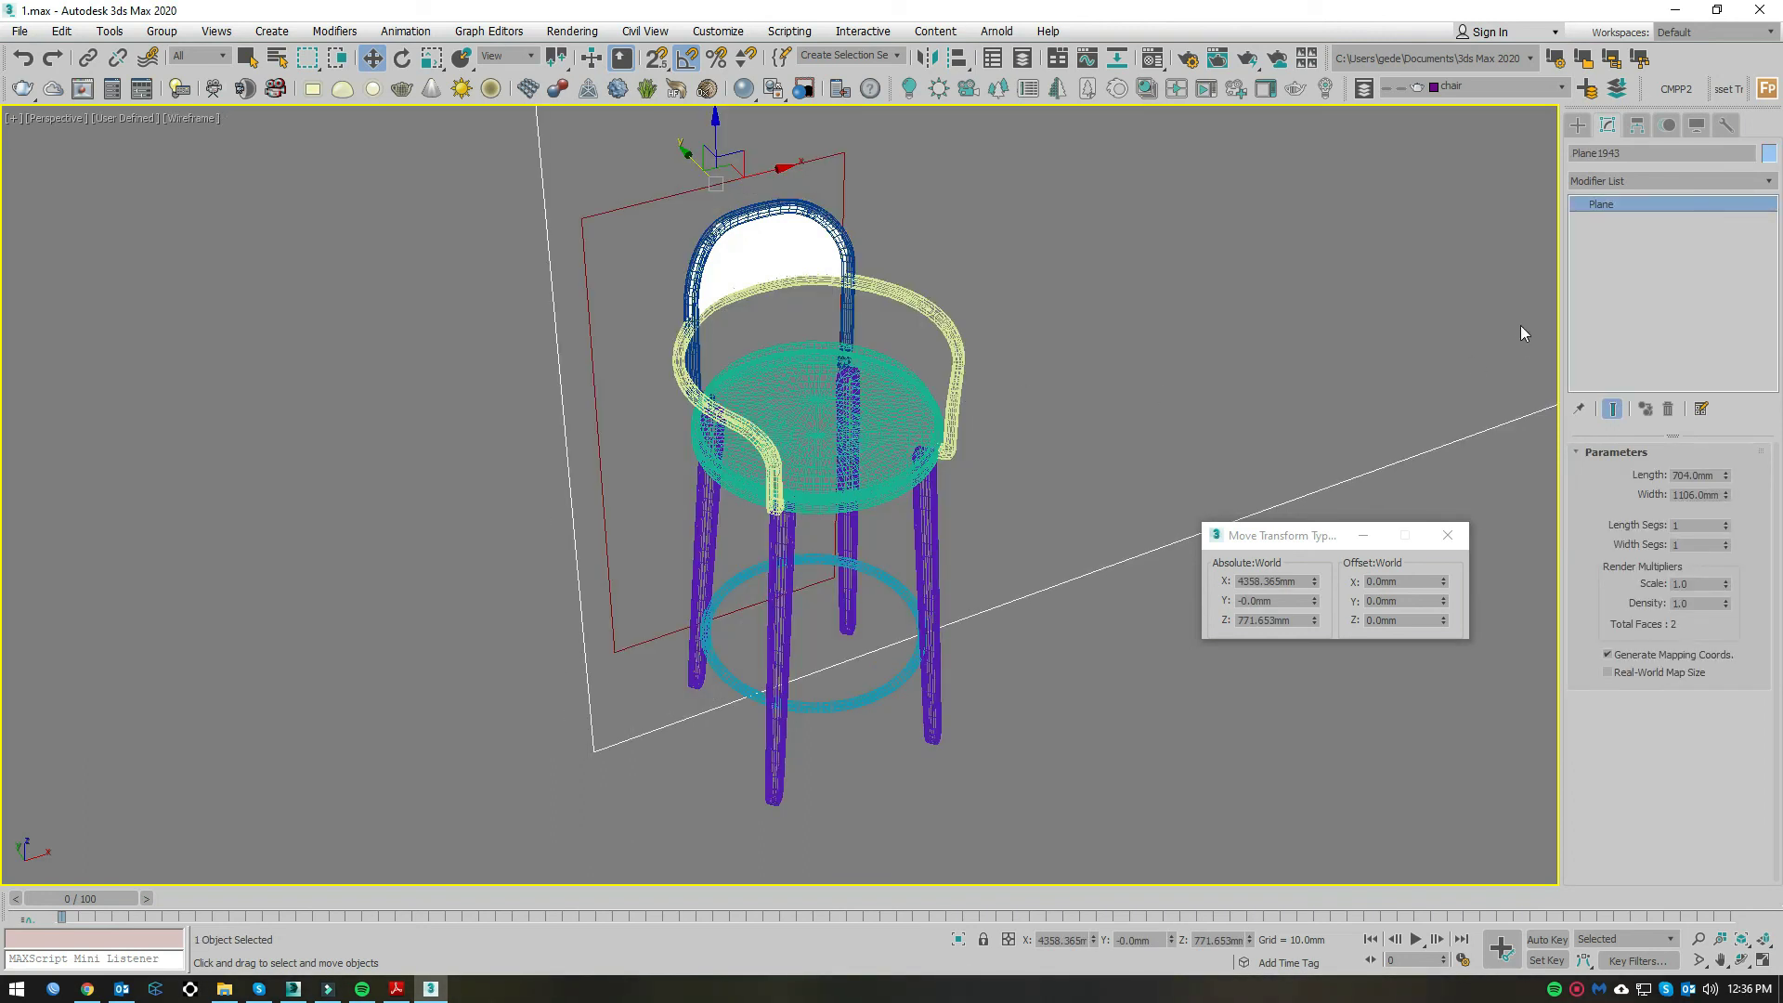
Step: Toggle shading with F3 to check the sketch plane, then inspect stool parts from the side
{"action": "left_click", "coordinate": [1151, 701]}
{"action": "left_click", "coordinate": [1055, 583]}
{"action": "key", "text": "F3"}
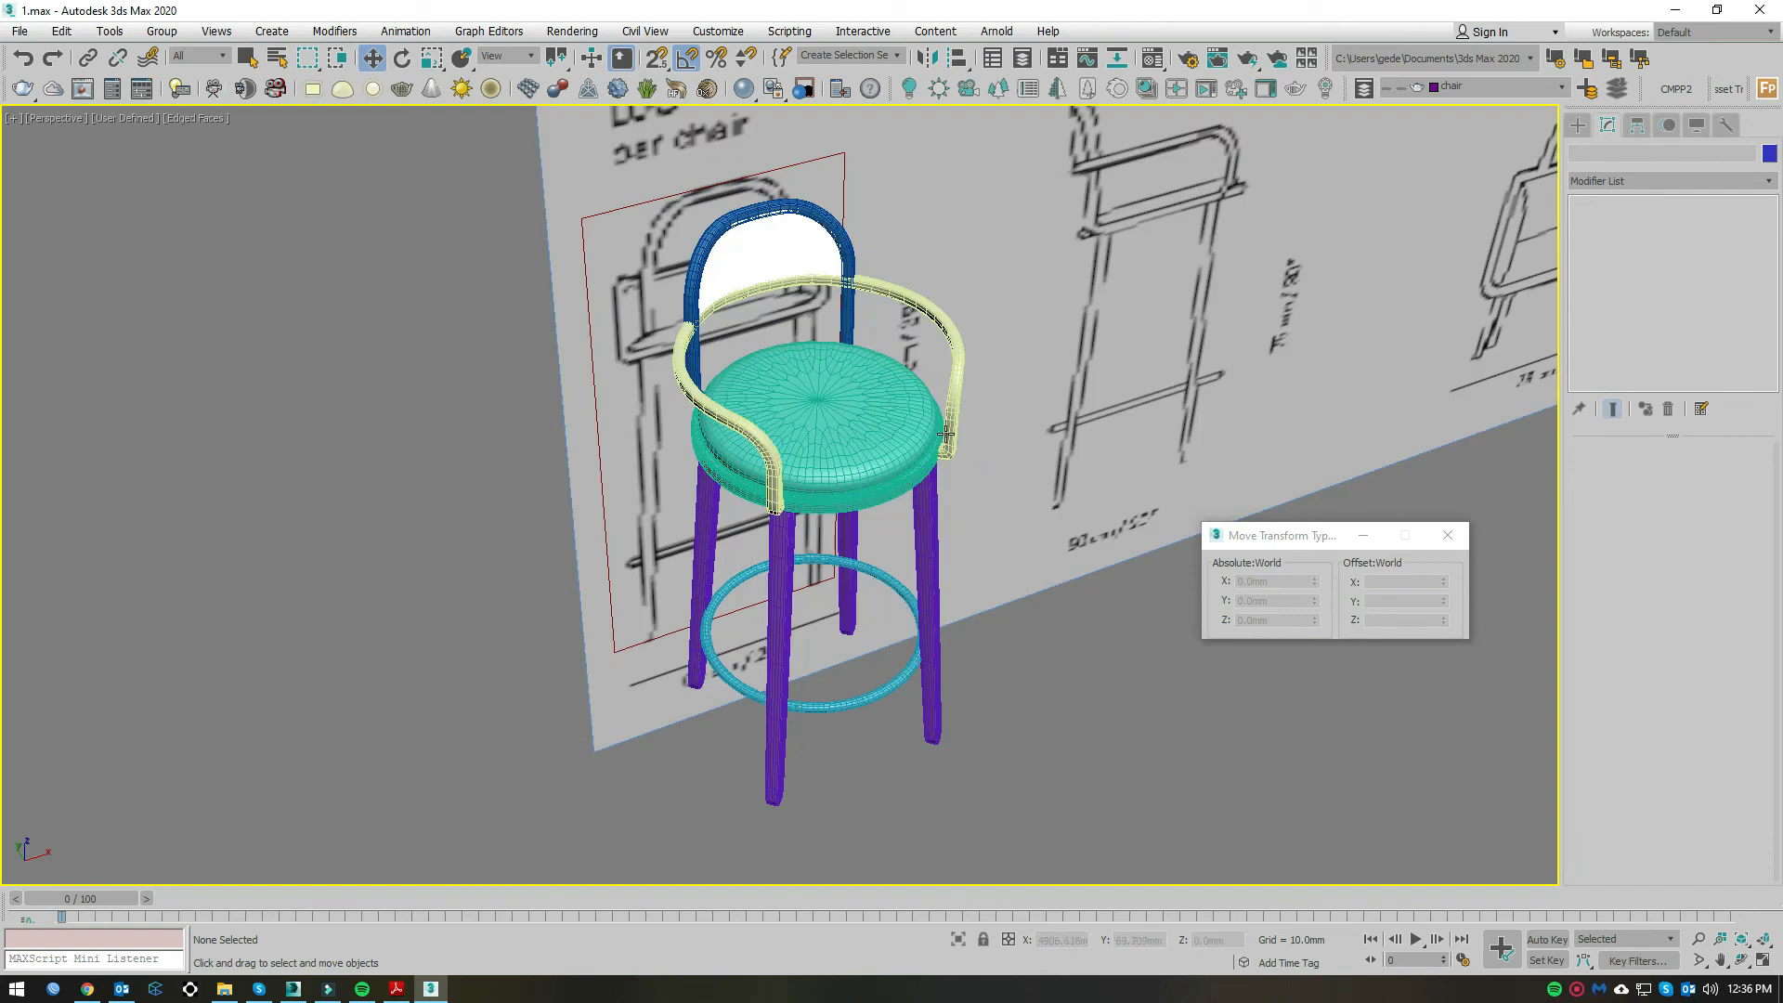
{"action": "key", "text": "F3"}
{"action": "left_click", "coordinate": [874, 465]}
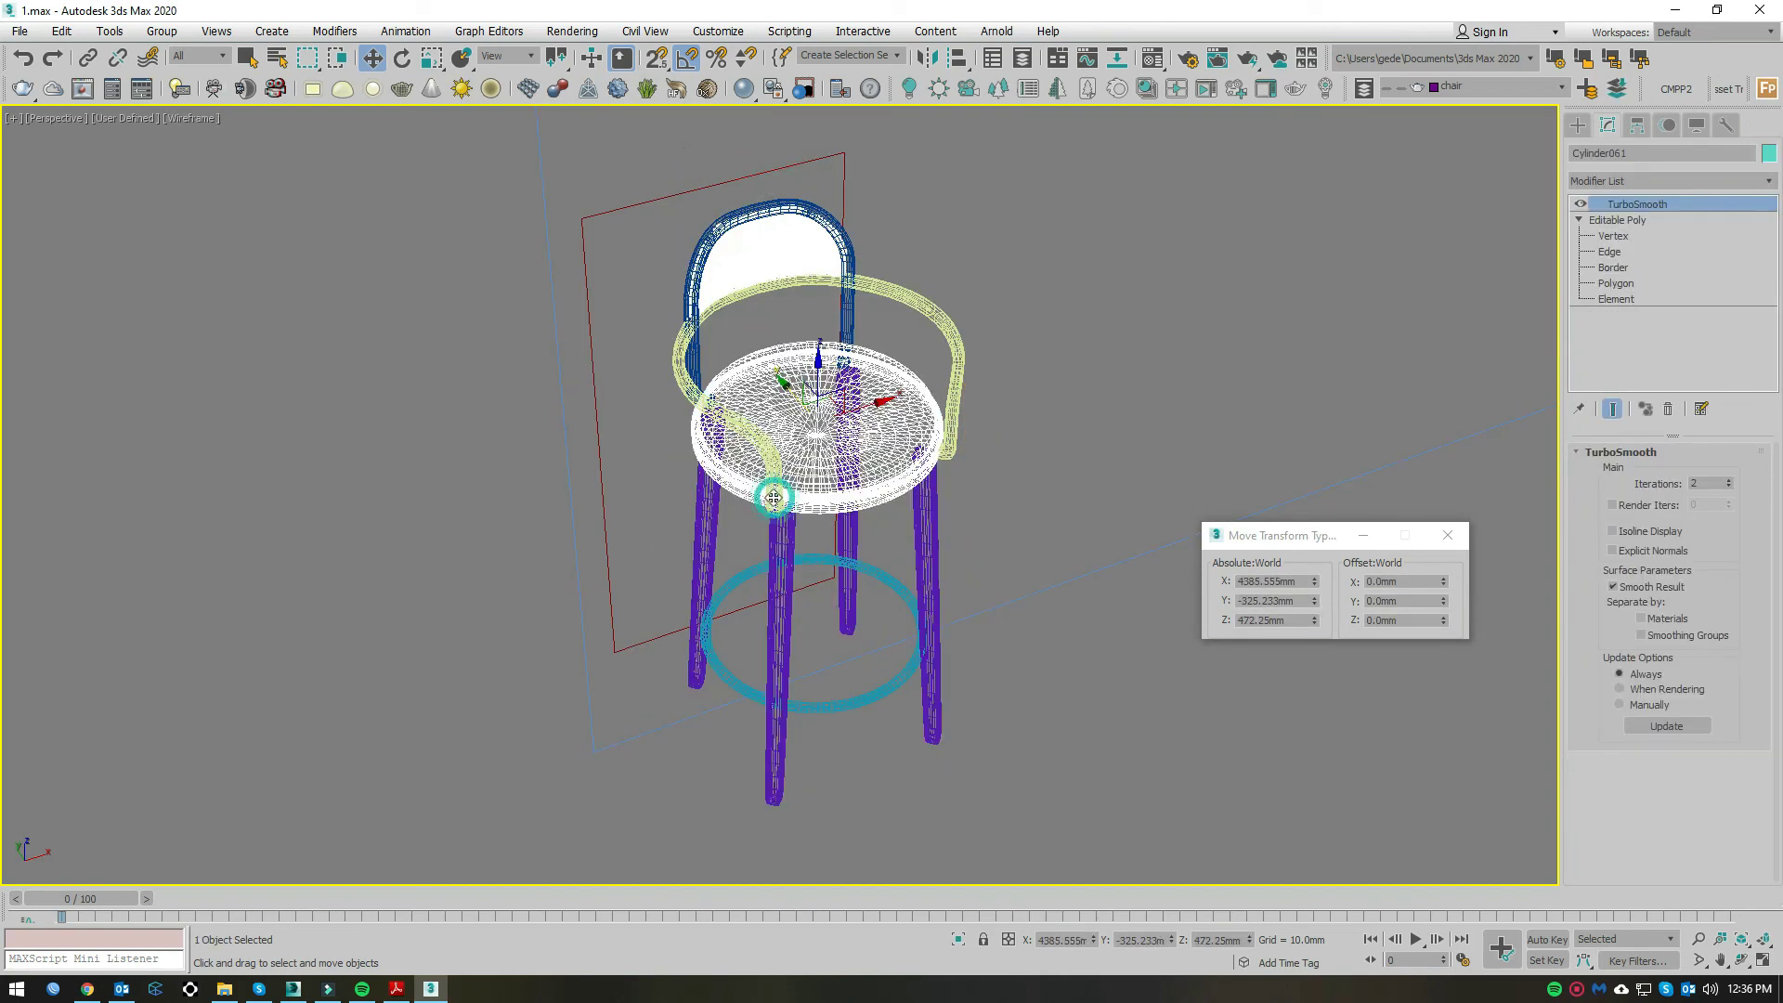
{"action": "middle_click_drag", "start_coordinate": [1187, 667], "coordinate": [938, 630], "text": "alt"}
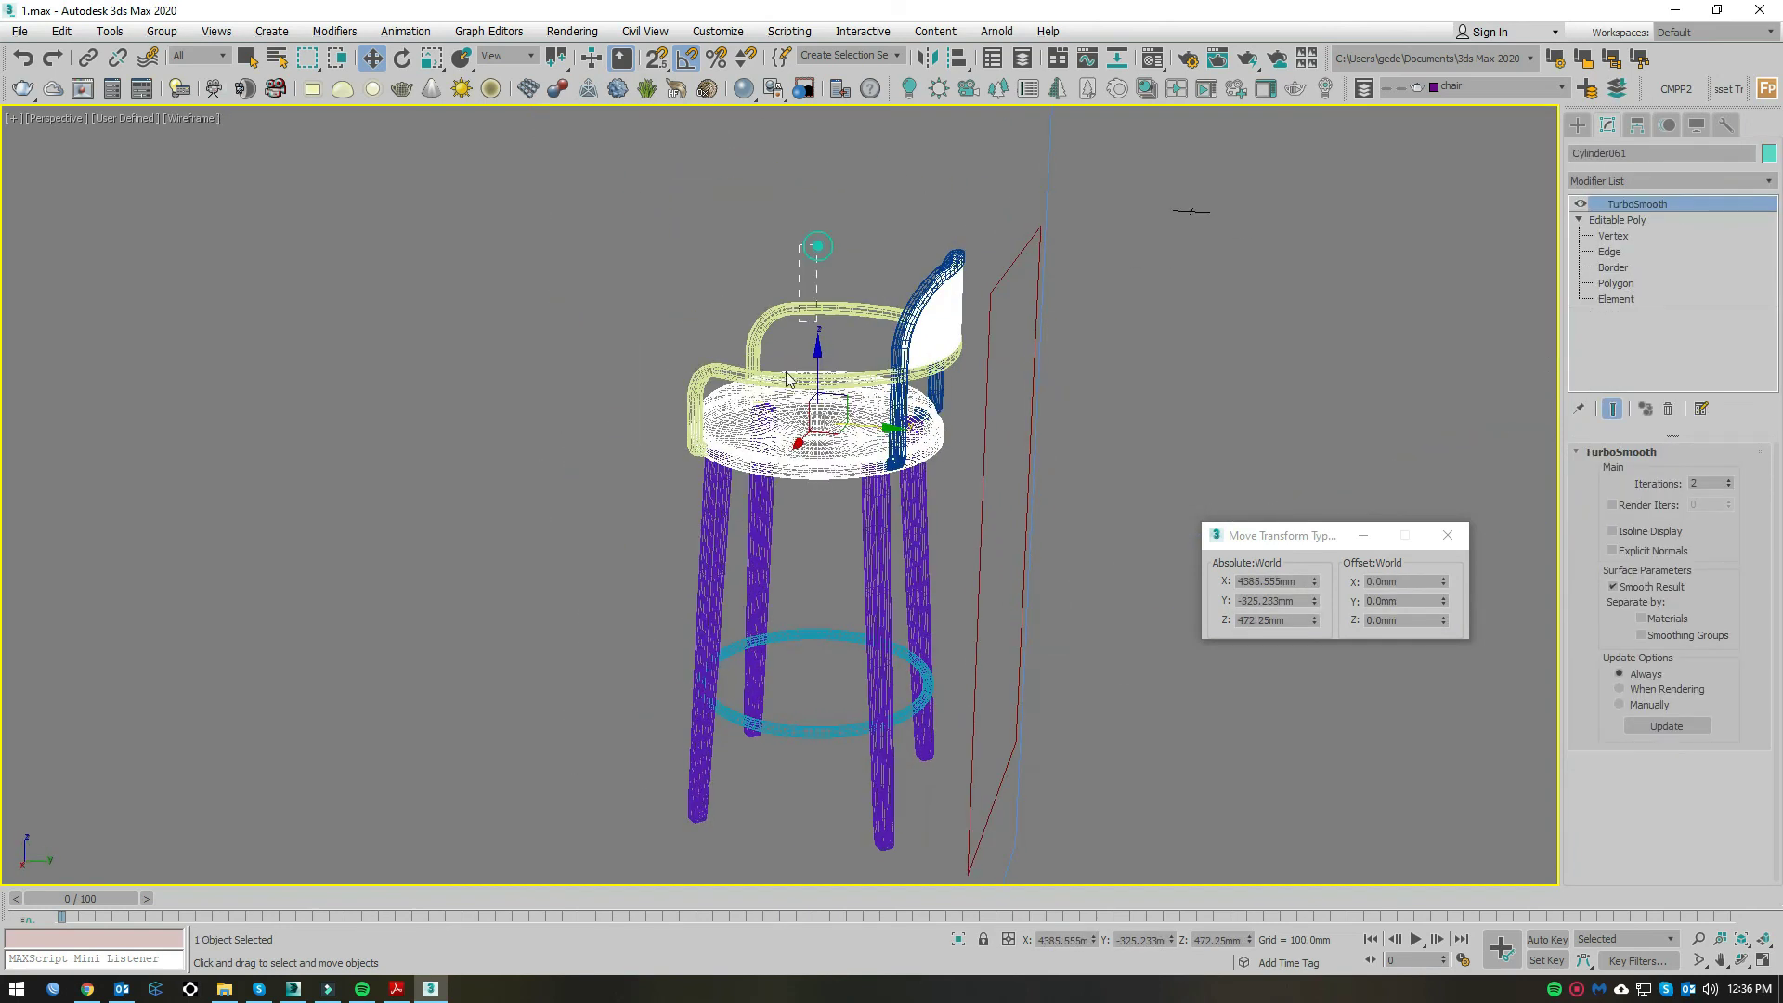
{"action": "left_click", "coordinate": [701, 548], "text": "ctrl"}
{"action": "left_click", "coordinate": [778, 279]}
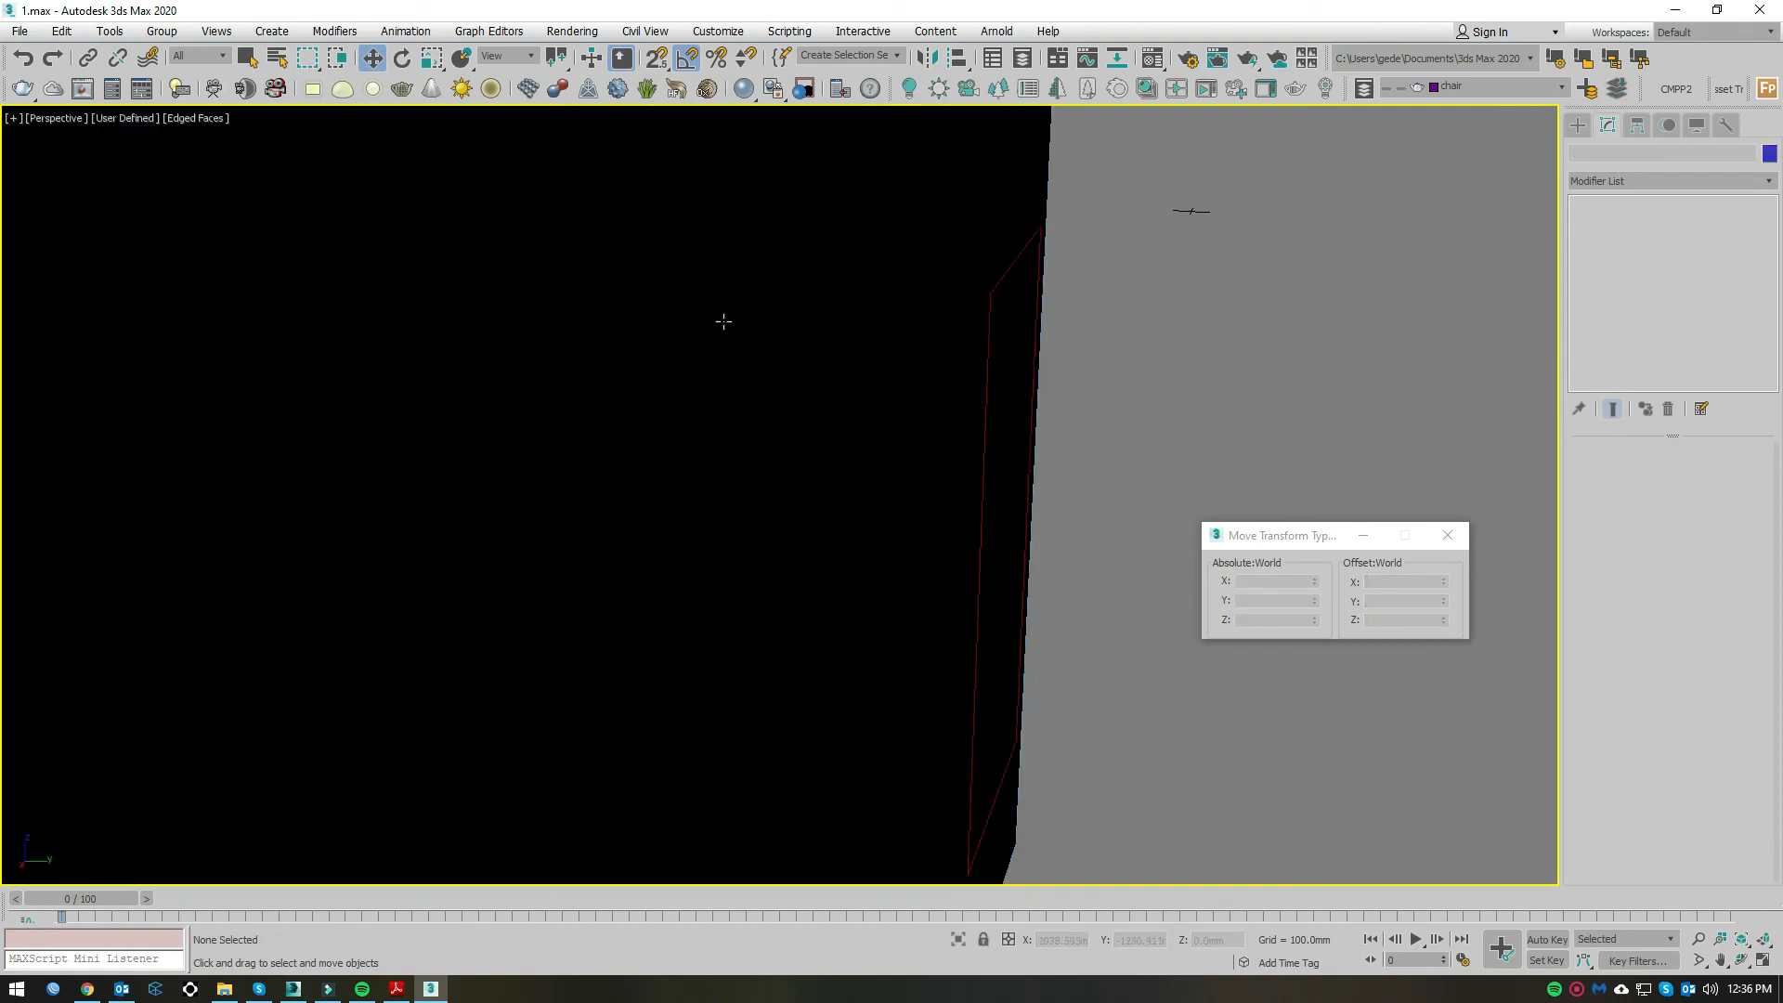
Step: View the finished stool from the front in Edged Faces shading, then stop the screen recorder
{"action": "scroll", "coordinate": [953, 228], "scroll_direction": "up", "scroll_amount": 4}
{"action": "left_click", "coordinate": [924, 246]}
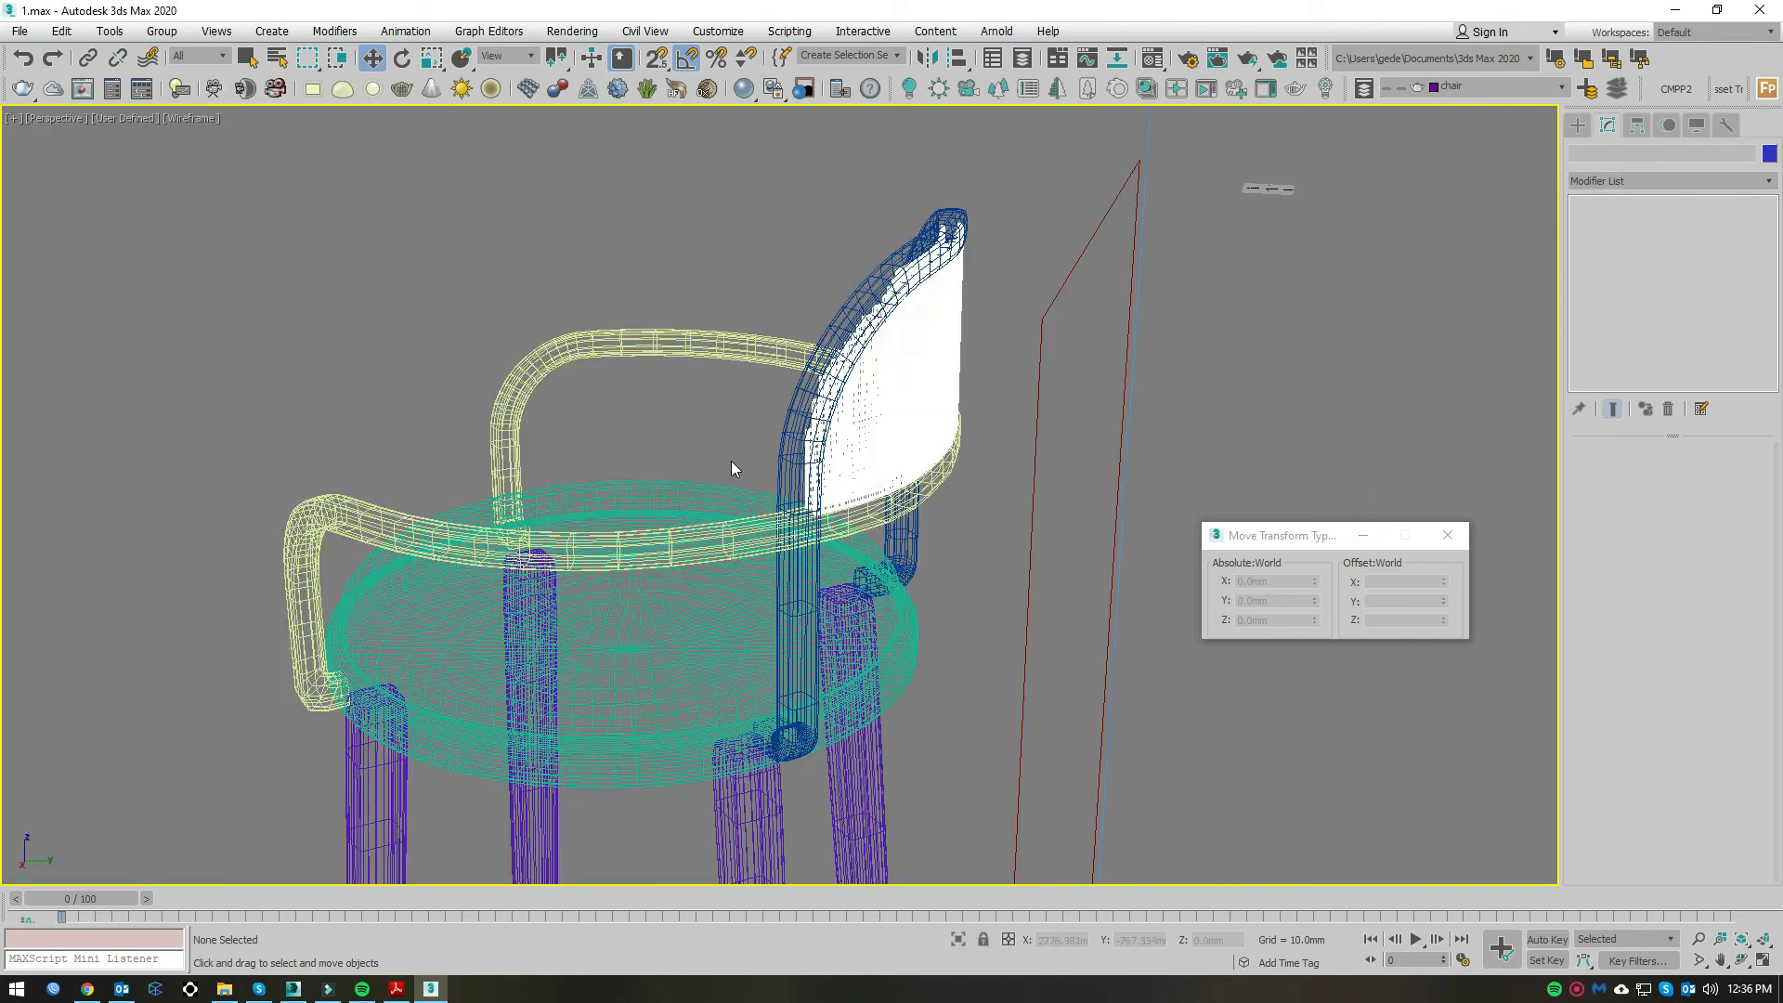
{"action": "middle_click_drag", "start_coordinate": [732, 470], "coordinate": [939, 533], "text": "alt"}
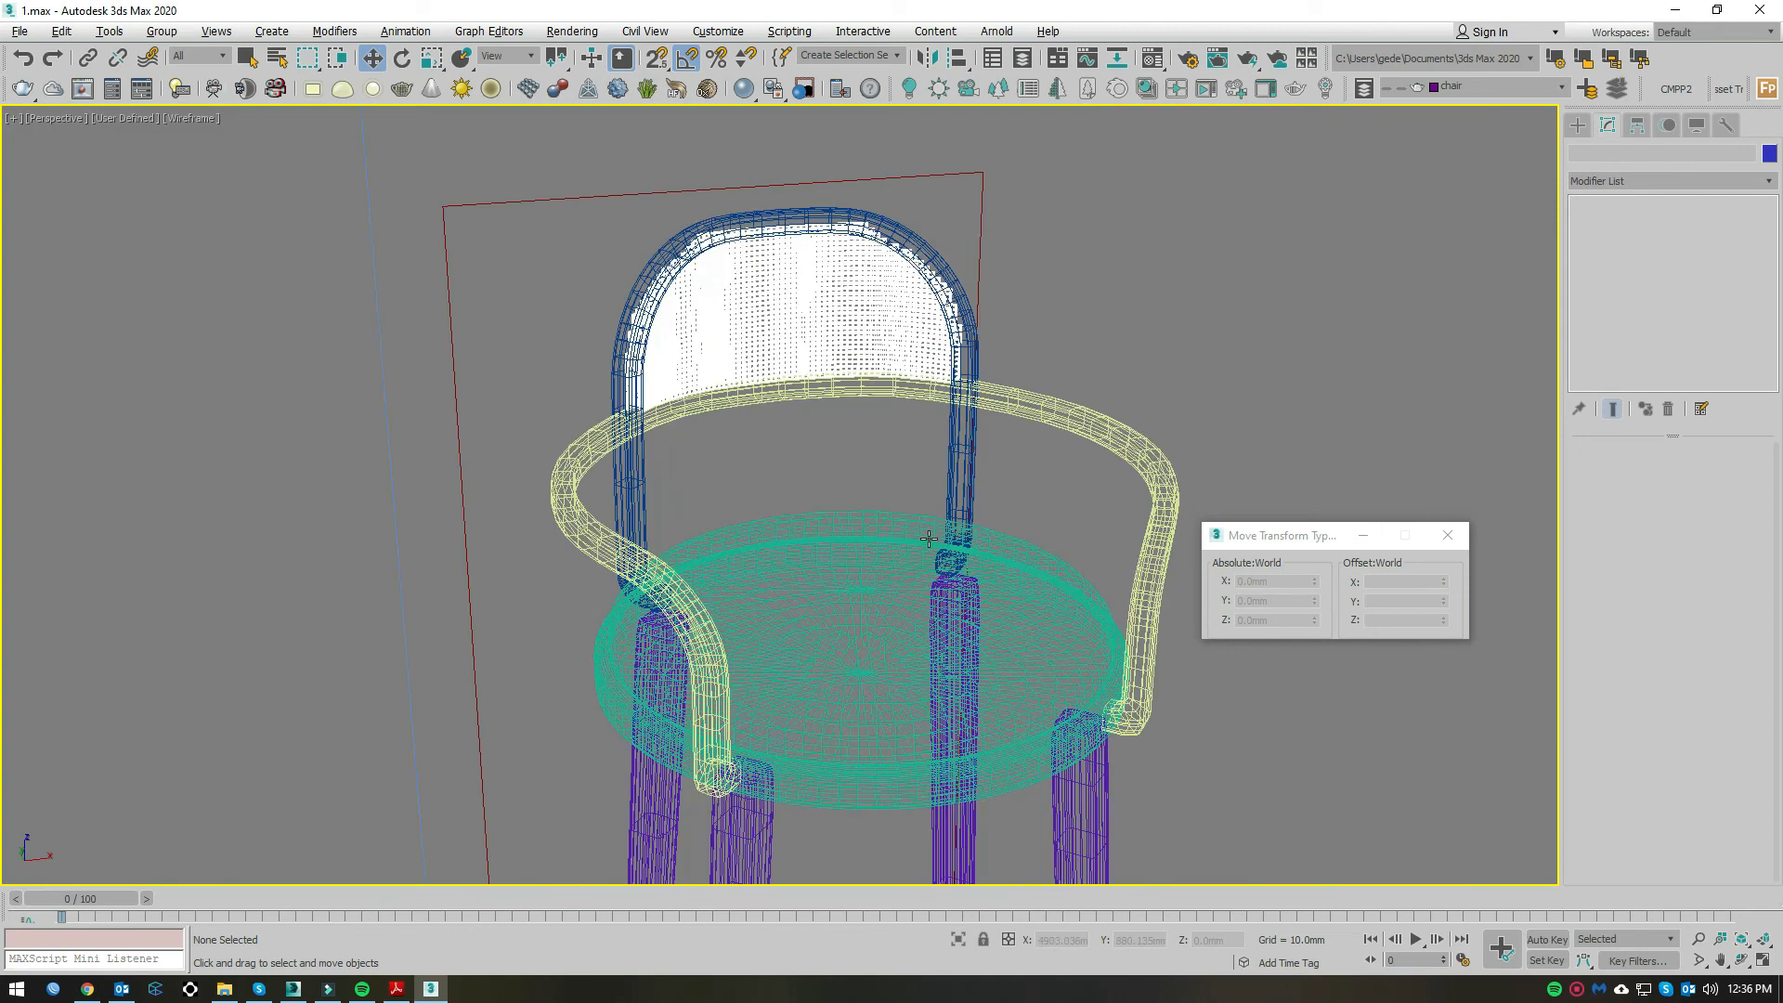
{"action": "key", "text": "F3"}
{"action": "scroll", "coordinate": [969, 624], "scroll_direction": "down", "scroll_amount": 3}
{"action": "scroll", "coordinate": [969, 624], "scroll_direction": "down", "scroll_amount": 2}
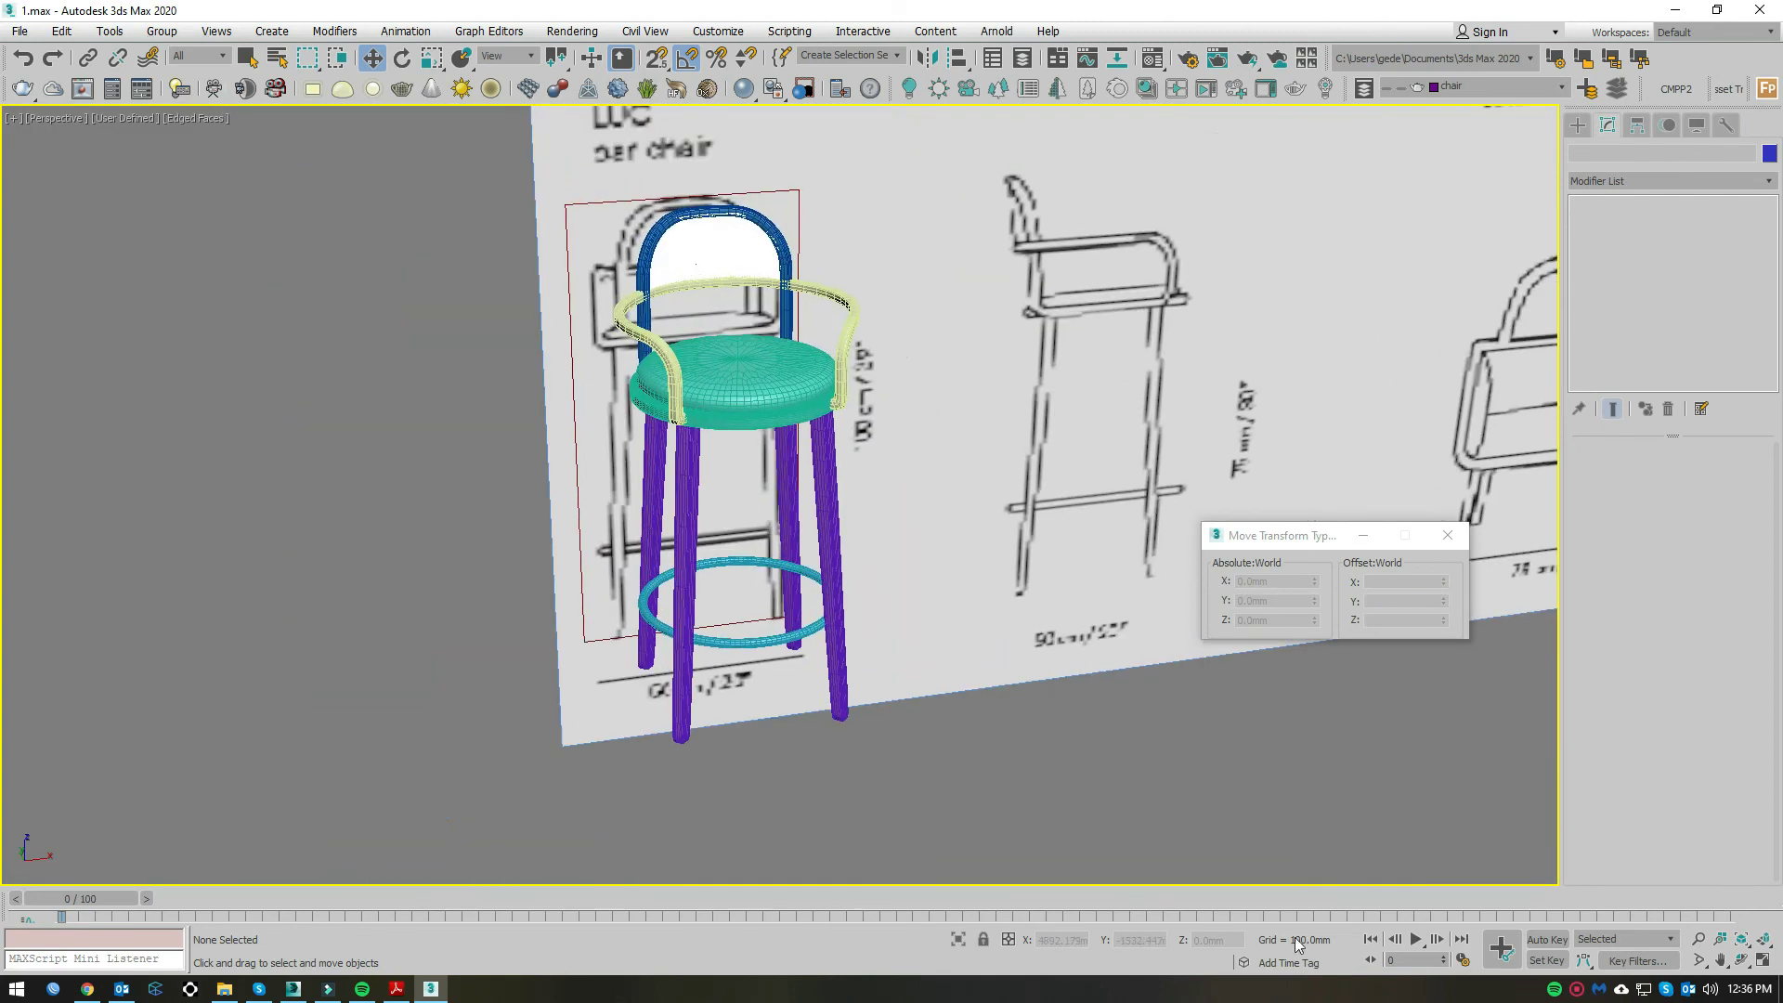
{"action": "right_click", "coordinate": [1576, 989]}
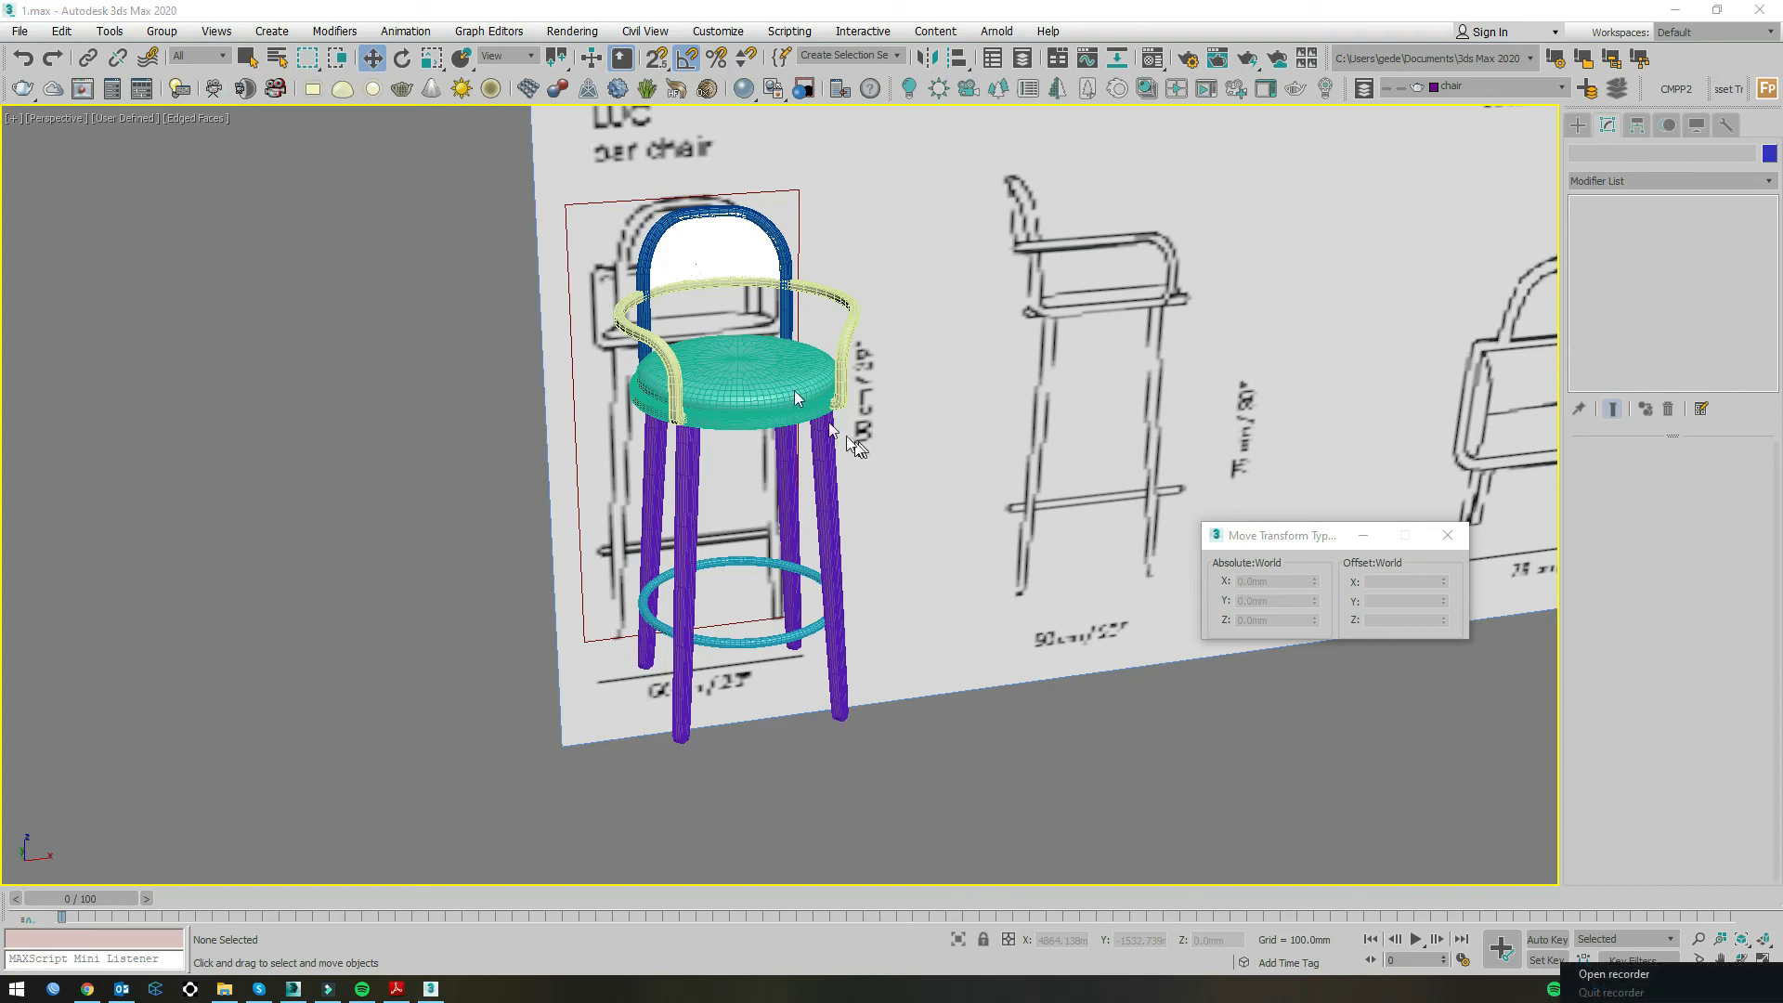
{"action": "left_click", "coordinate": [1614, 973]}
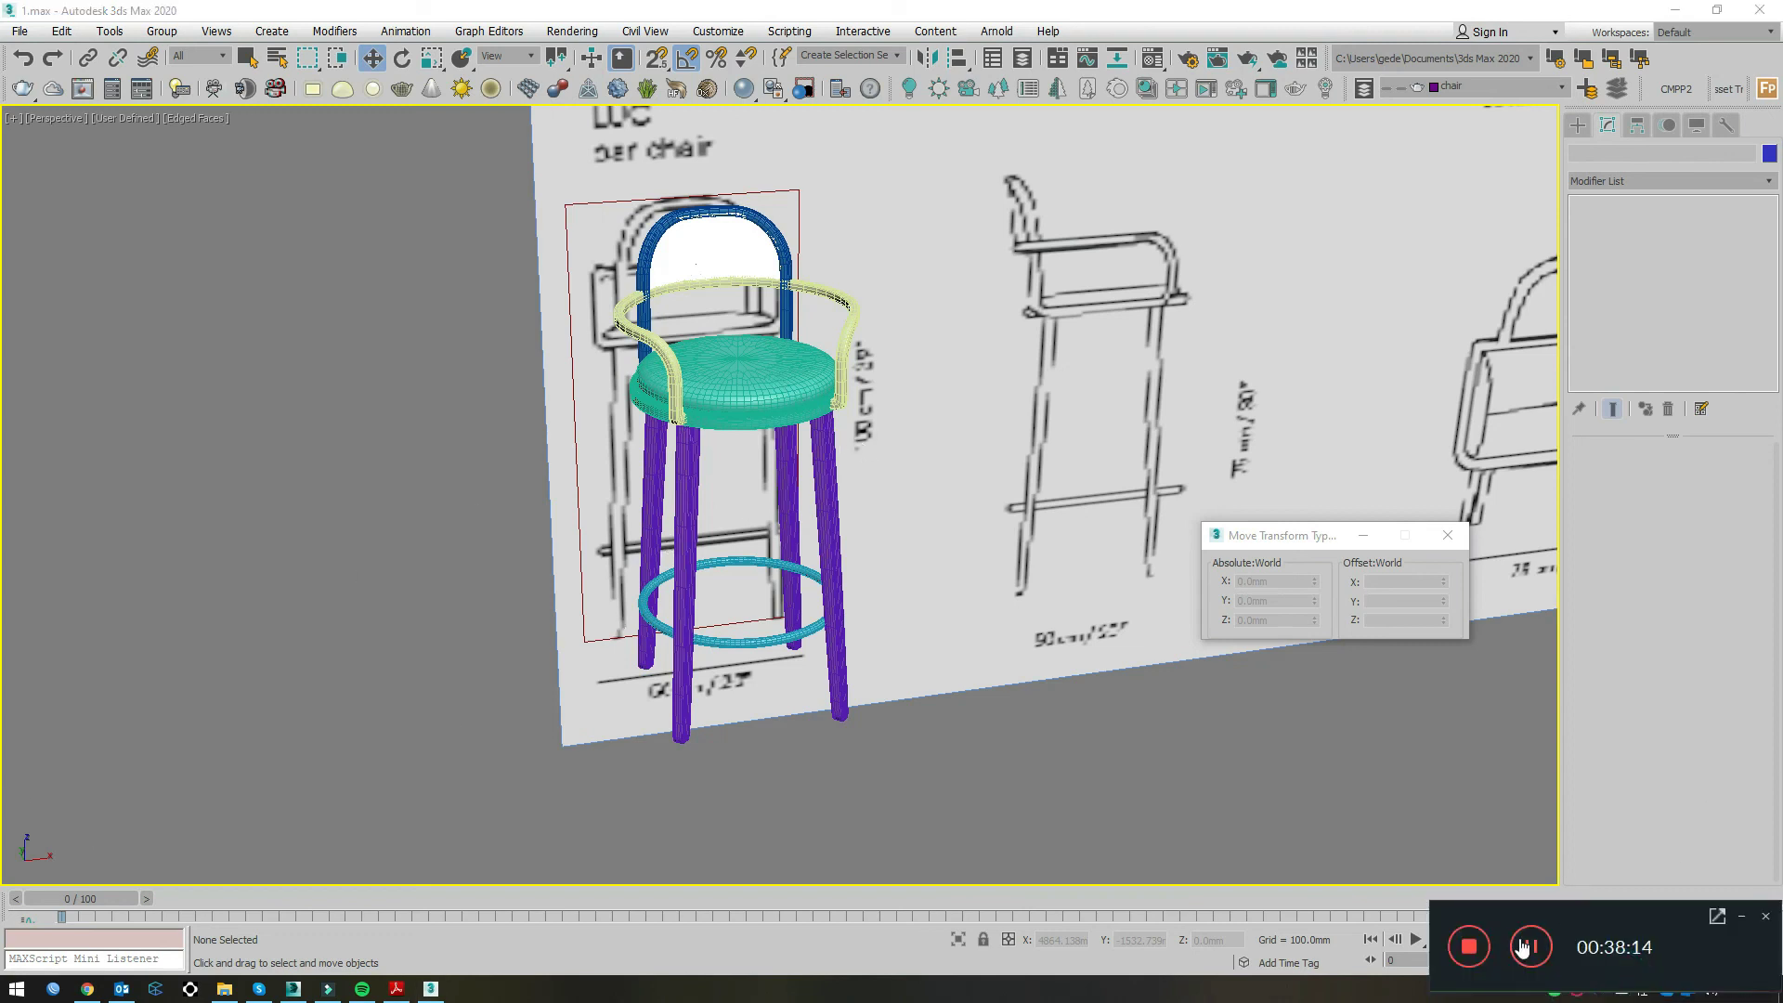